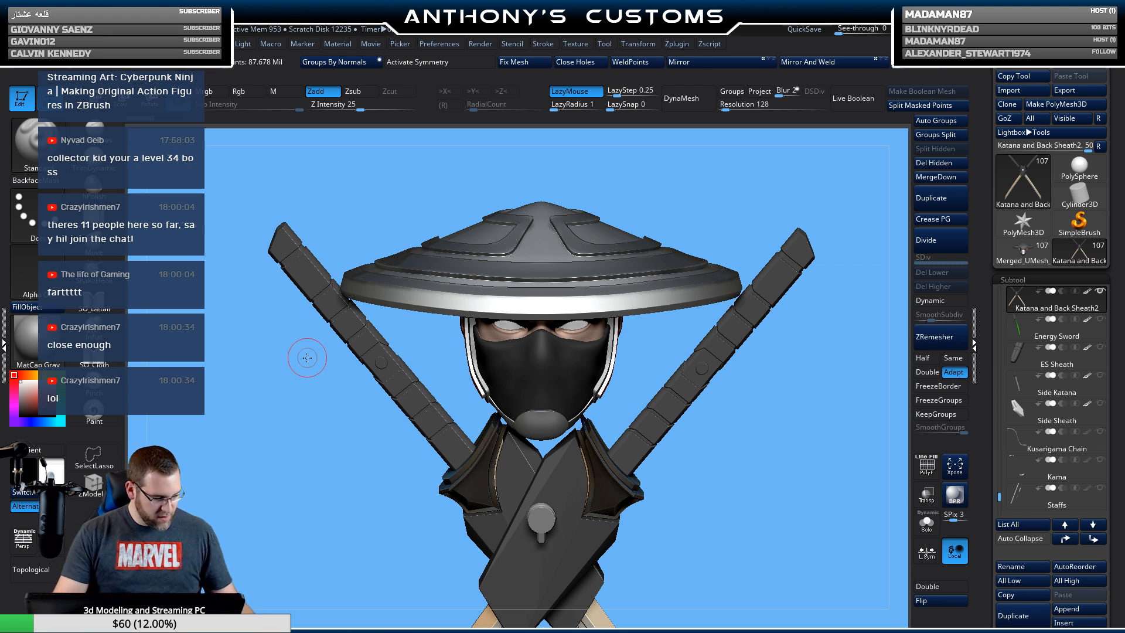
# Save the ninja figure project, and quick-save it as well.
pyautogui.press('ctrl')
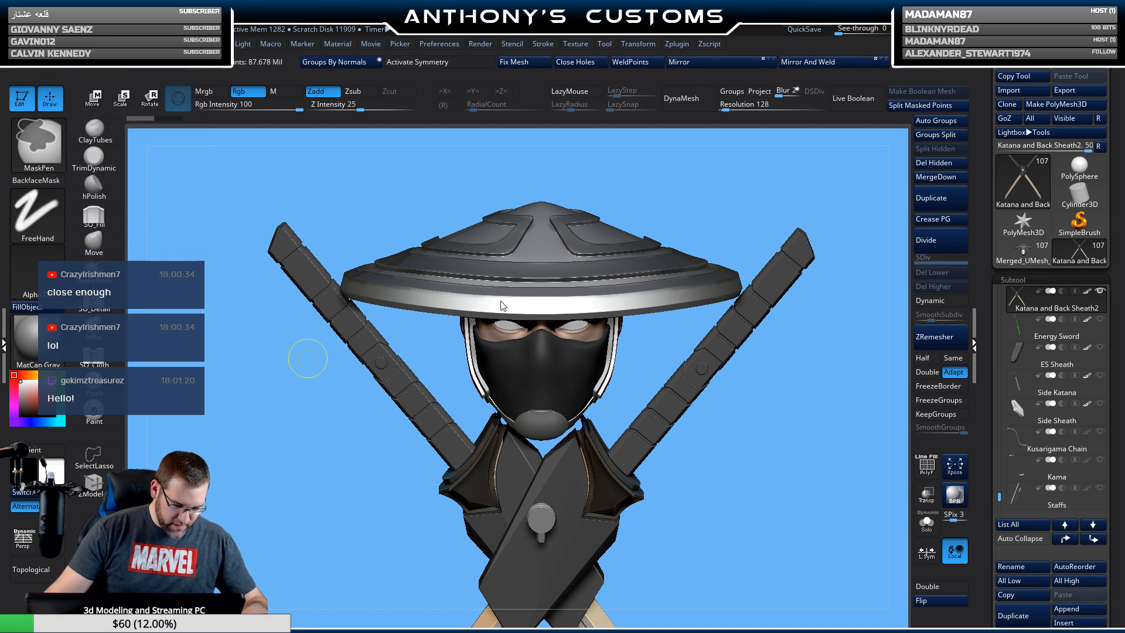
pyautogui.hotkey('ctrl', 's')
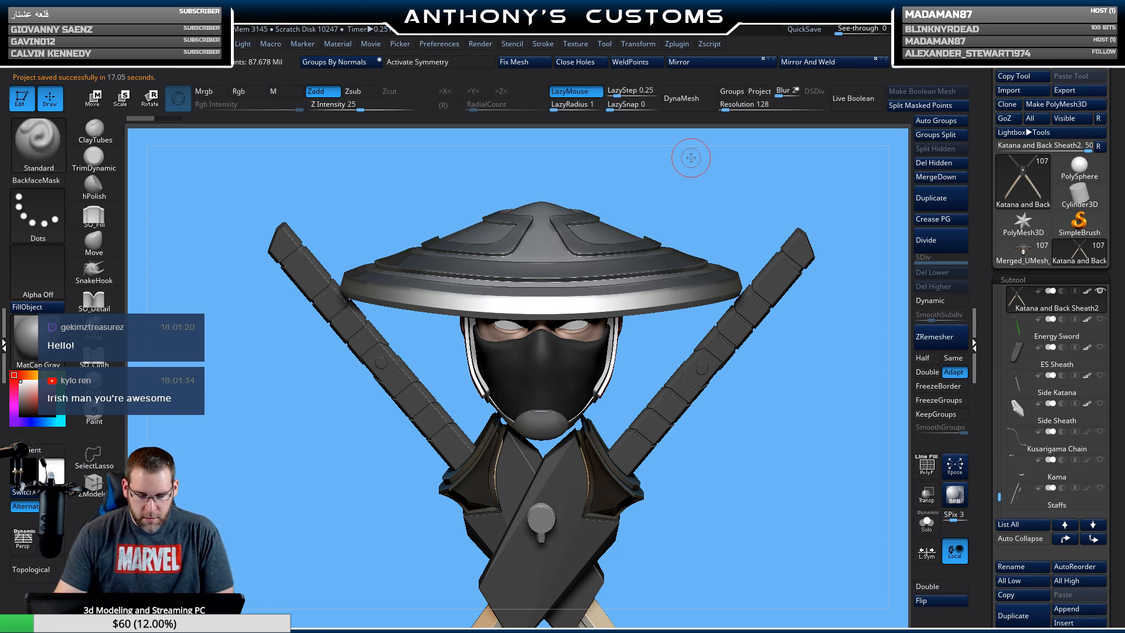
pyautogui.rightClick(692, 158)
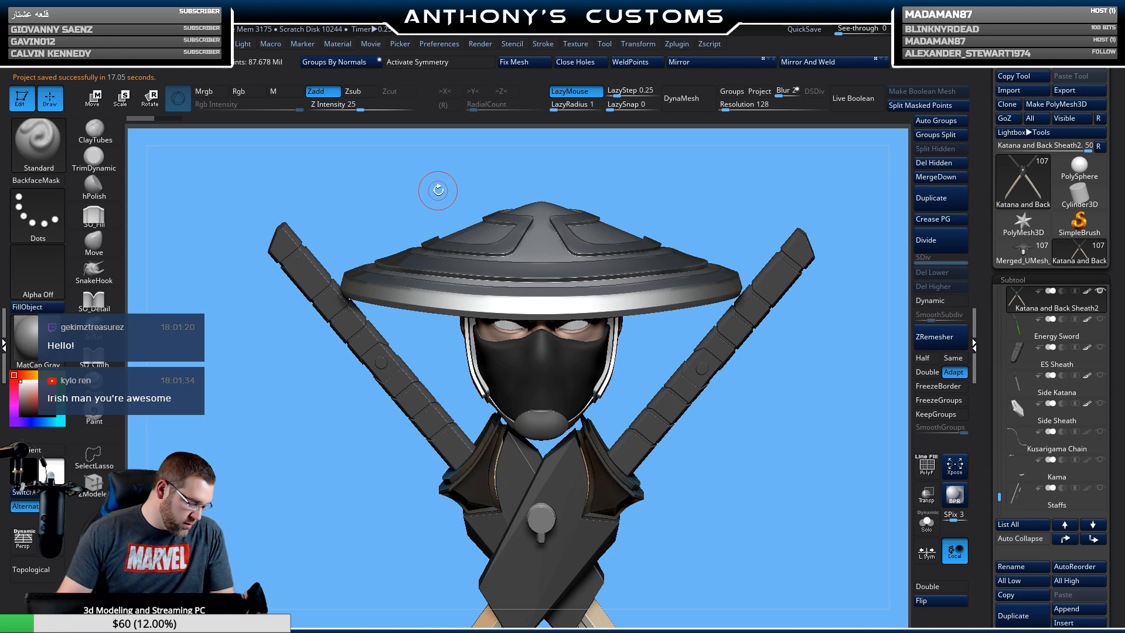
pyautogui.hotkey('ctrl', 's')
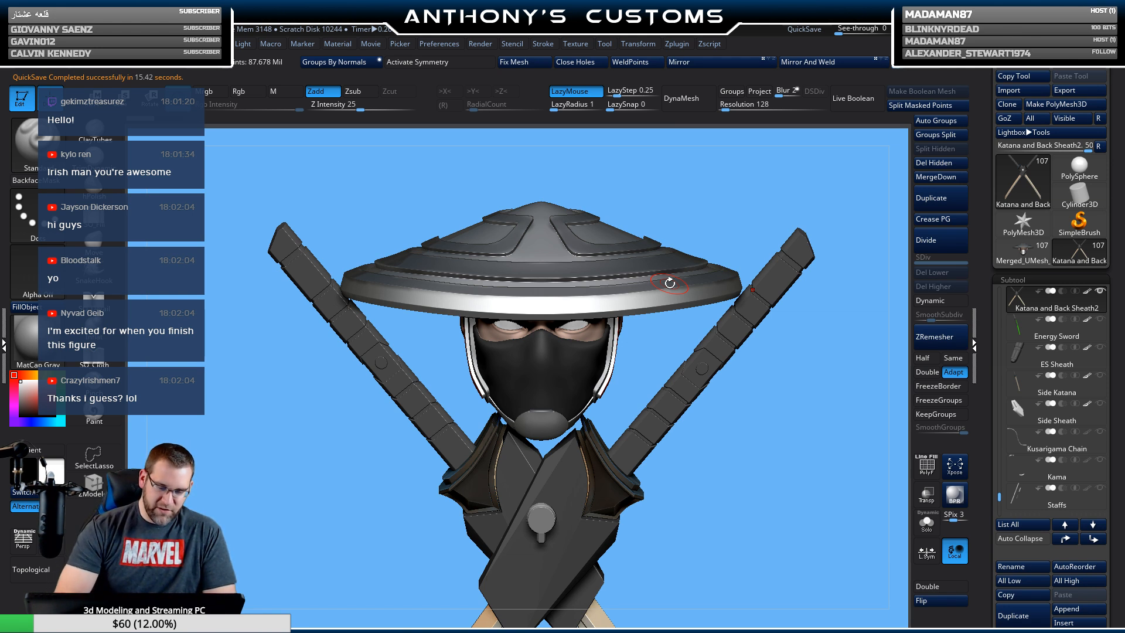
# Browse the saved documents in LightBox and open the Head27.ZPR helmet project.
pyautogui.press(',')
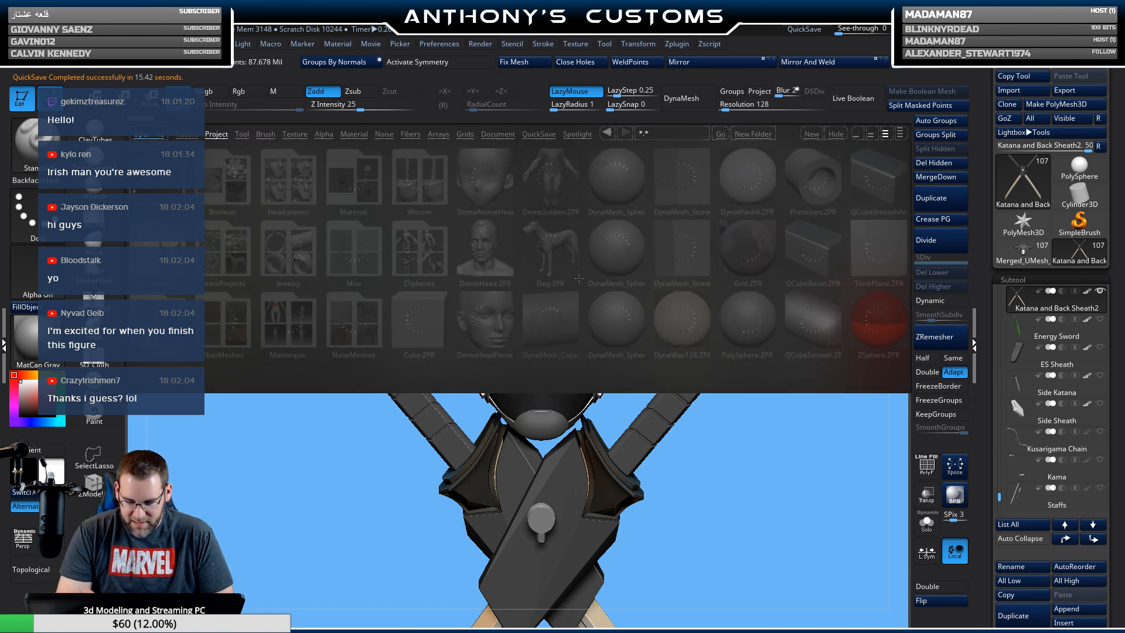
pyautogui.click(499, 133)
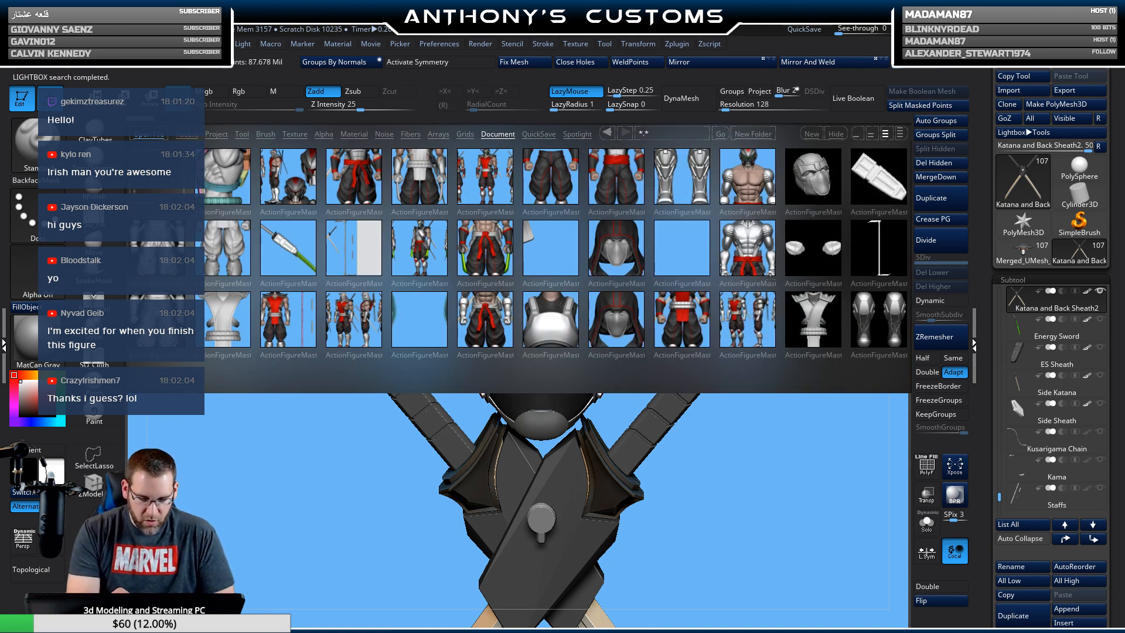
pyautogui.moveTo(647, 292); pyautogui.dragTo(527, 281)
pyautogui.moveTo(762, 264); pyautogui.dragTo(676, 258)
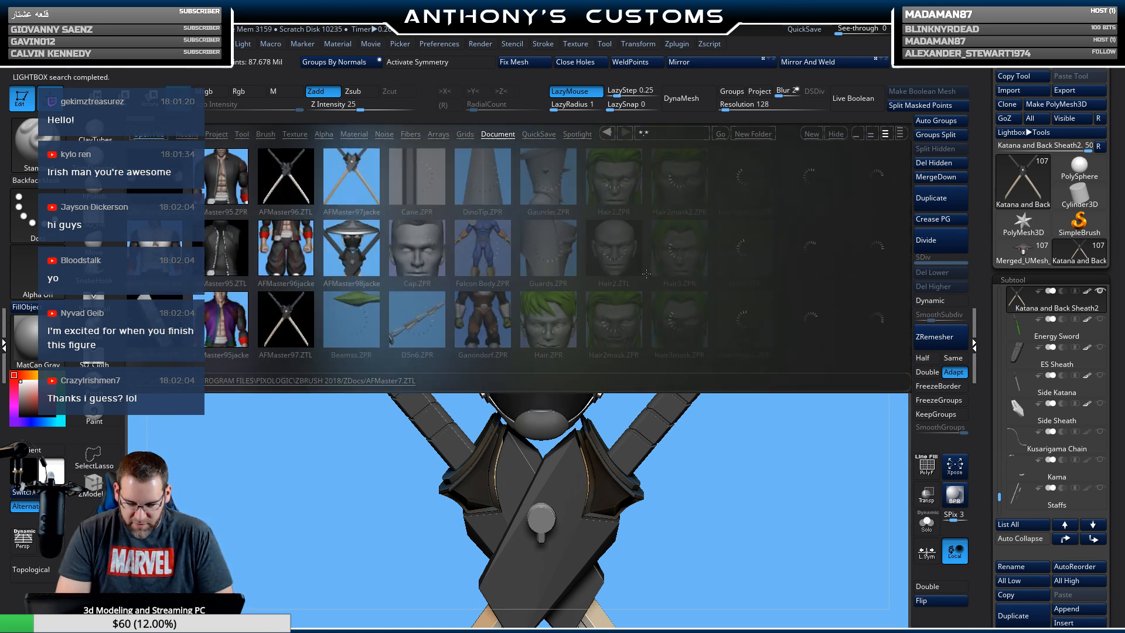
pyautogui.moveTo(698, 320); pyautogui.dragTo(630, 303)
pyautogui.moveTo(692, 320); pyautogui.dragTo(542, 320)
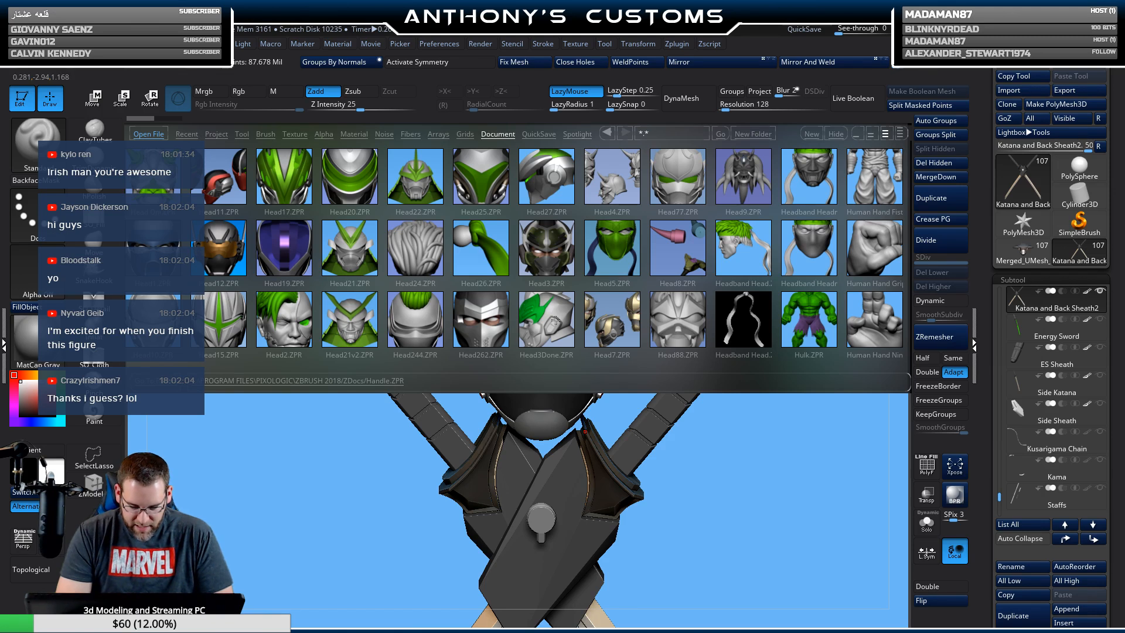
pyautogui.doubleClick(554, 175)
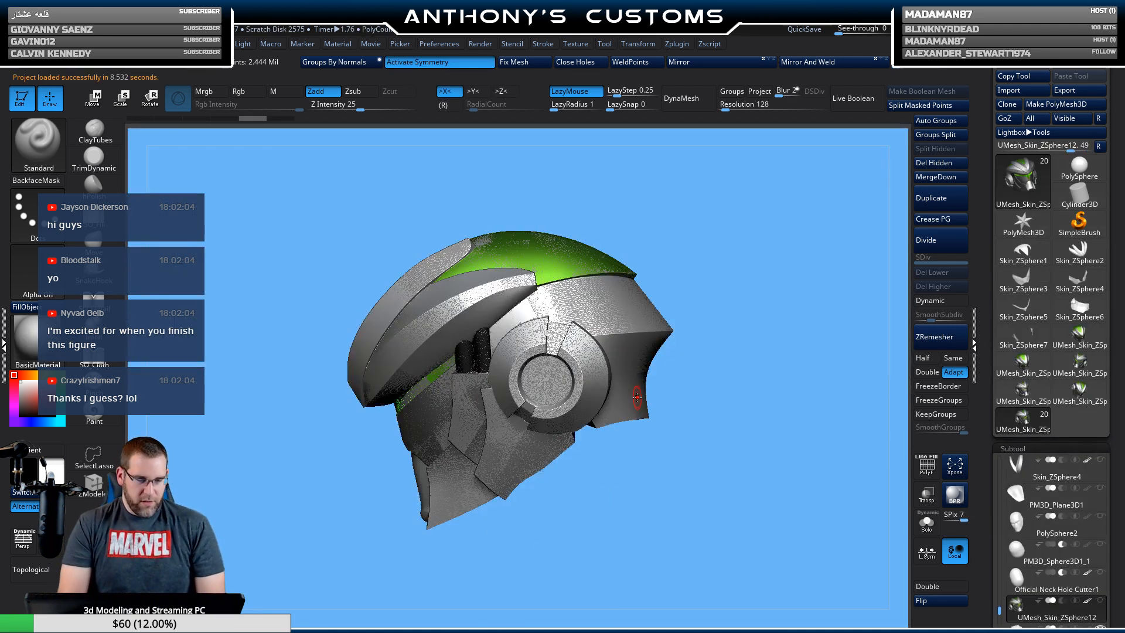
# Select the UMesh_Skin_ZSphere13 helmet subtool and examine its polygon wireframe.
pyautogui.scroll(-3, 1110, 310)
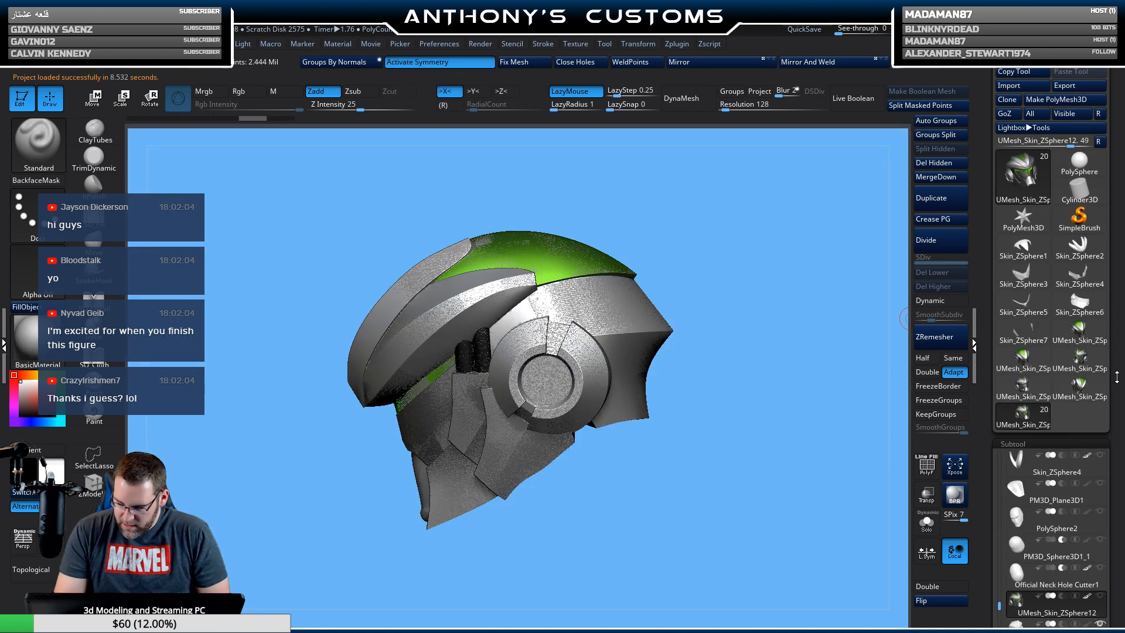
pyautogui.click(1050, 487)
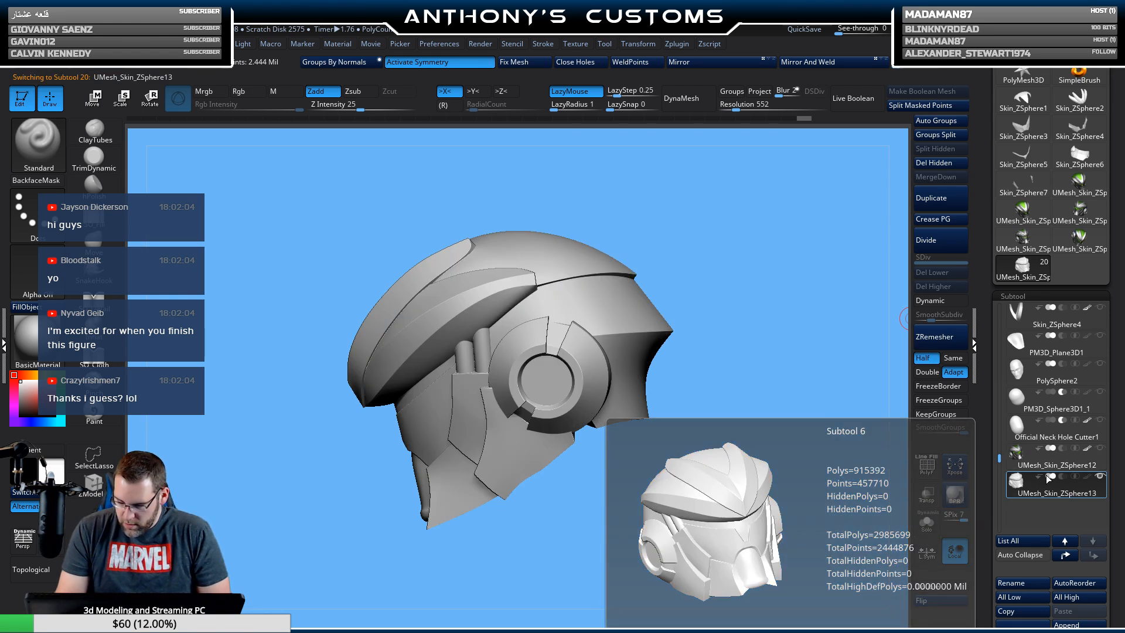
pyautogui.moveTo(693, 461); pyautogui.dragTo(698, 356)
pyautogui.hotkey('shift', 'f')
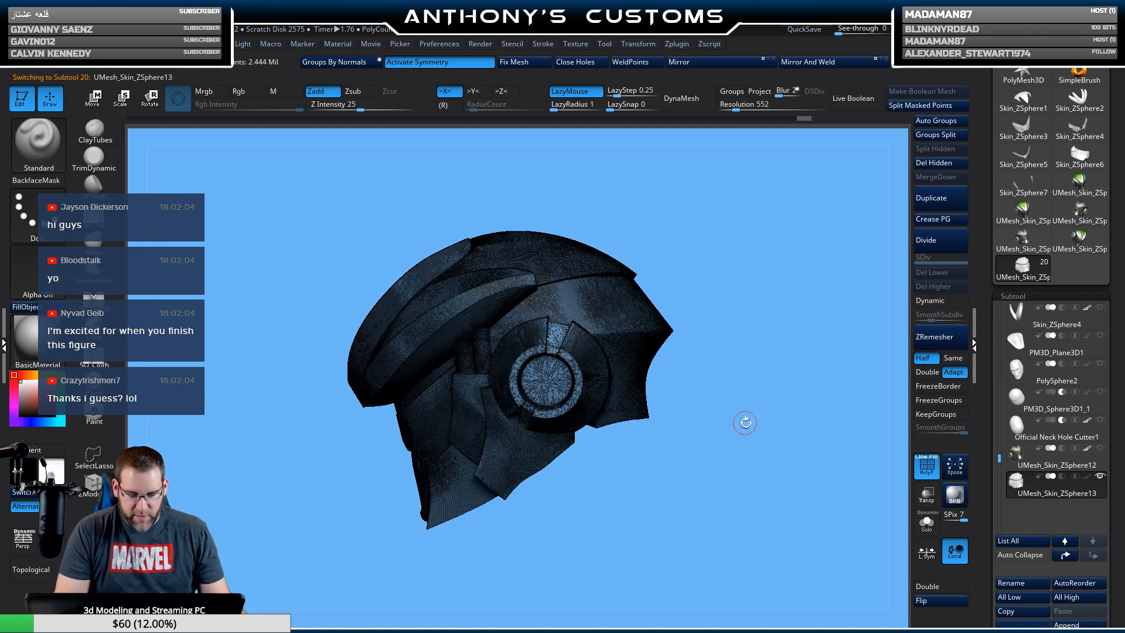
pyautogui.moveTo(736, 448); pyautogui.dragTo(713, 460)
pyautogui.click(926, 465)
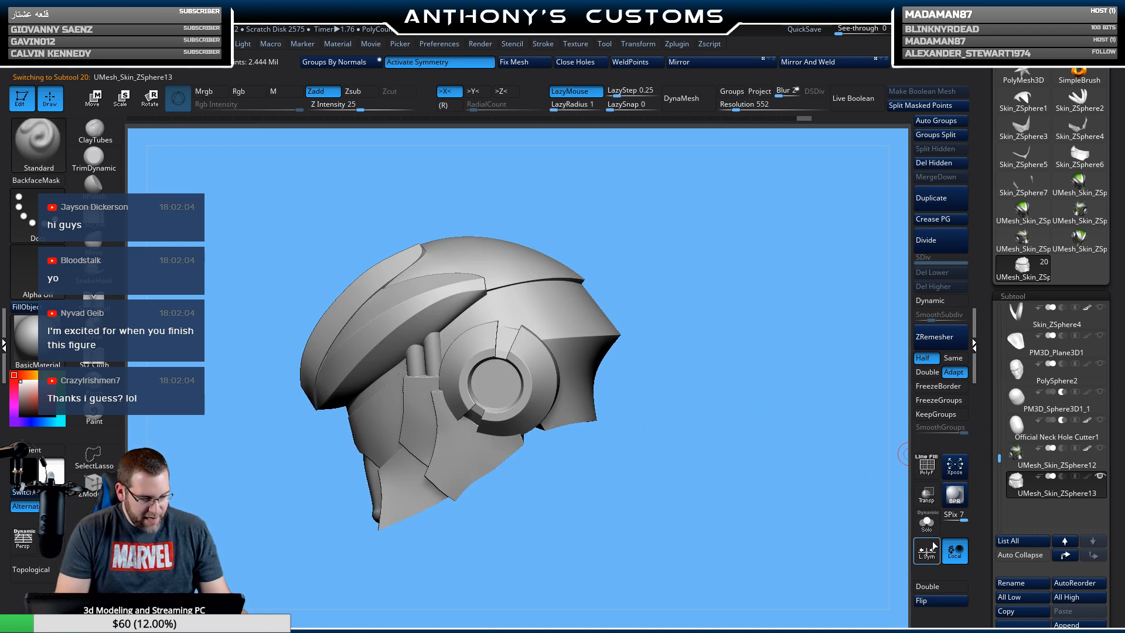
# Flip the UMesh_Skin_ZSphere13 helmet's normals back and forth, examining its interior, and return them to facing outward.
pyautogui.click(935, 602)
pyautogui.moveTo(771, 429)
pyautogui.mouseDown()
pyautogui.moveTo(717, 470)
pyautogui.moveTo(768, 439)
pyautogui.moveTo(805, 456)
pyautogui.moveTo(818, 448)
pyautogui.moveTo(791, 428)
pyautogui.moveTo(769, 464)
pyautogui.moveTo(826, 369)
pyautogui.mouseUp()
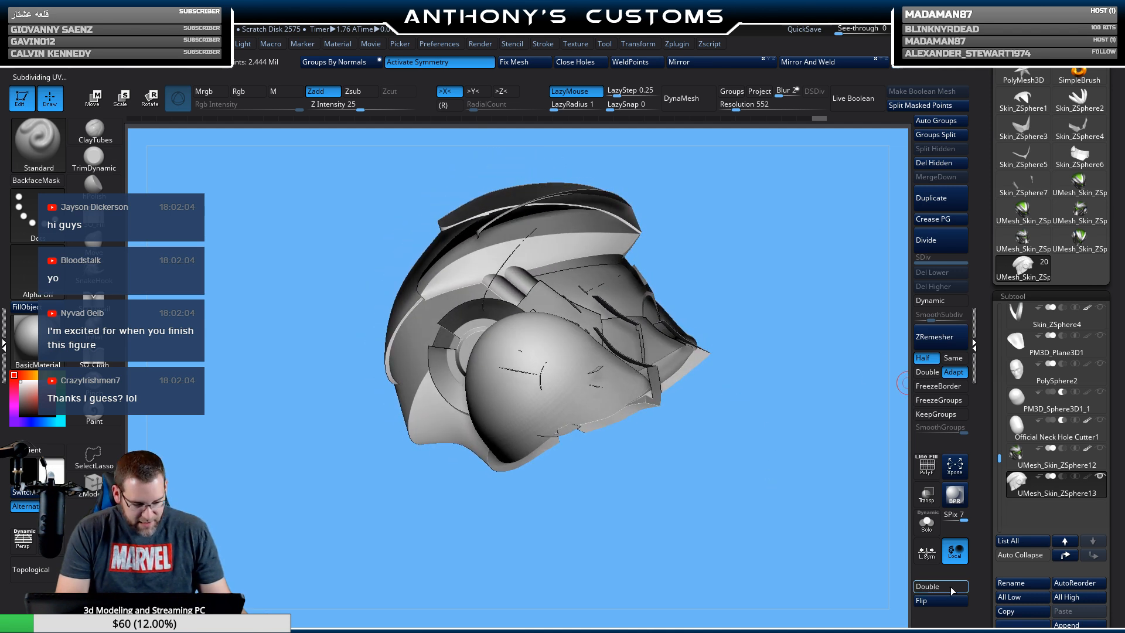
pyautogui.click(941, 594)
pyautogui.moveTo(762, 422)
pyautogui.mouseDown()
pyautogui.moveTo(737, 391)
pyautogui.moveTo(726, 397)
pyautogui.moveTo(786, 529)
pyautogui.moveTo(821, 548)
pyautogui.mouseUp()
pyautogui.click(923, 599)
pyautogui.moveTo(768, 486); pyautogui.dragTo(777, 516)
pyautogui.moveTo(741, 309); pyautogui.dragTo(760, 278)
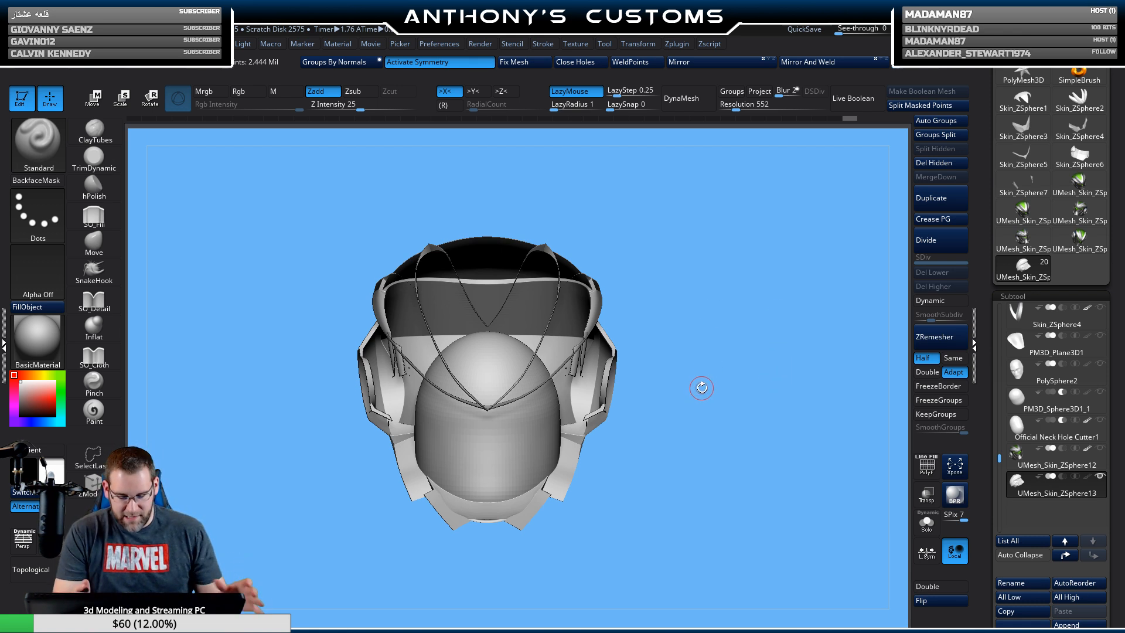
pyautogui.moveTo(701, 387); pyautogui.dragTo(729, 379)
pyautogui.click(922, 600)
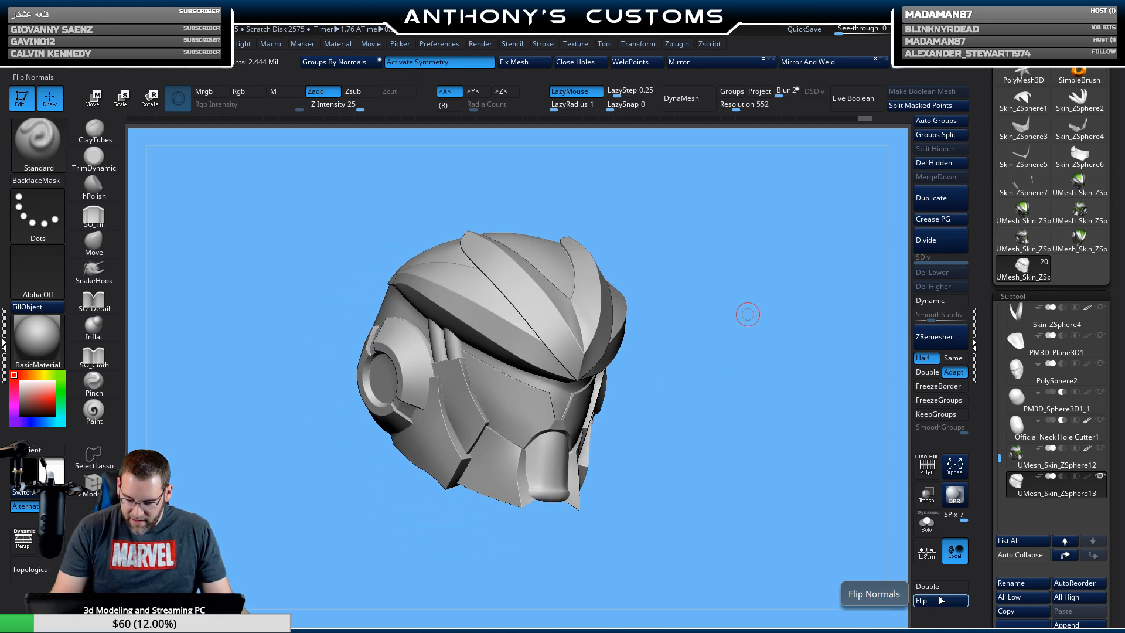
# Flip the normals of the painted UMesh_Skin_ZSphere12 helmet, examine it from all sides, and flip them back.
pyautogui.click(1020, 462)
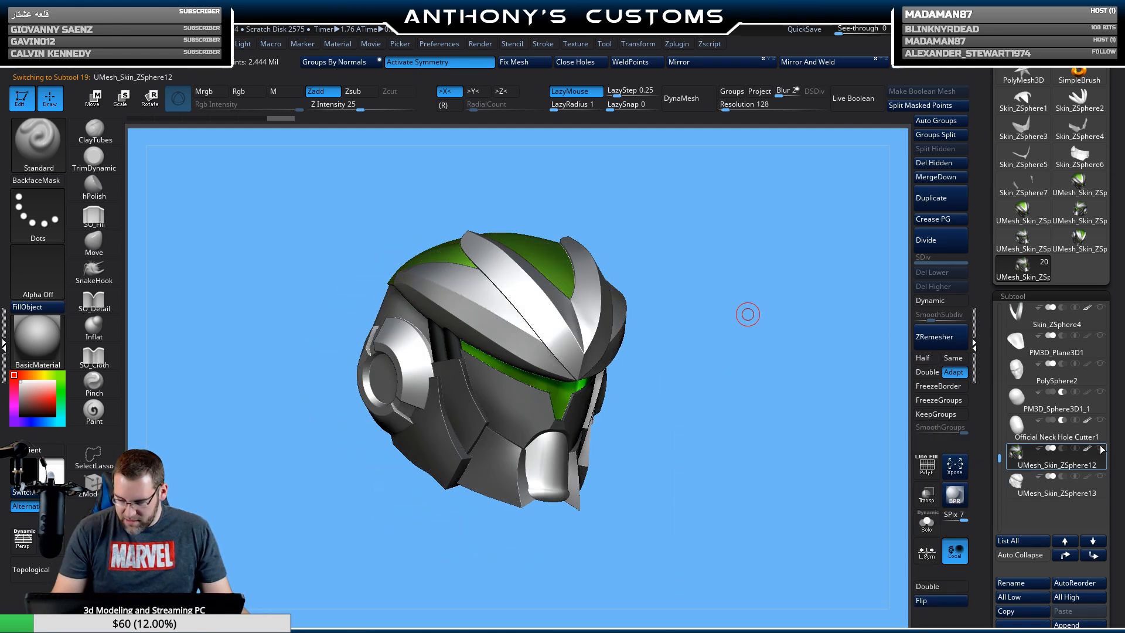
pyautogui.moveTo(746, 312); pyautogui.dragTo(747, 374)
pyautogui.moveTo(623, 216); pyautogui.dragTo(499, 291)
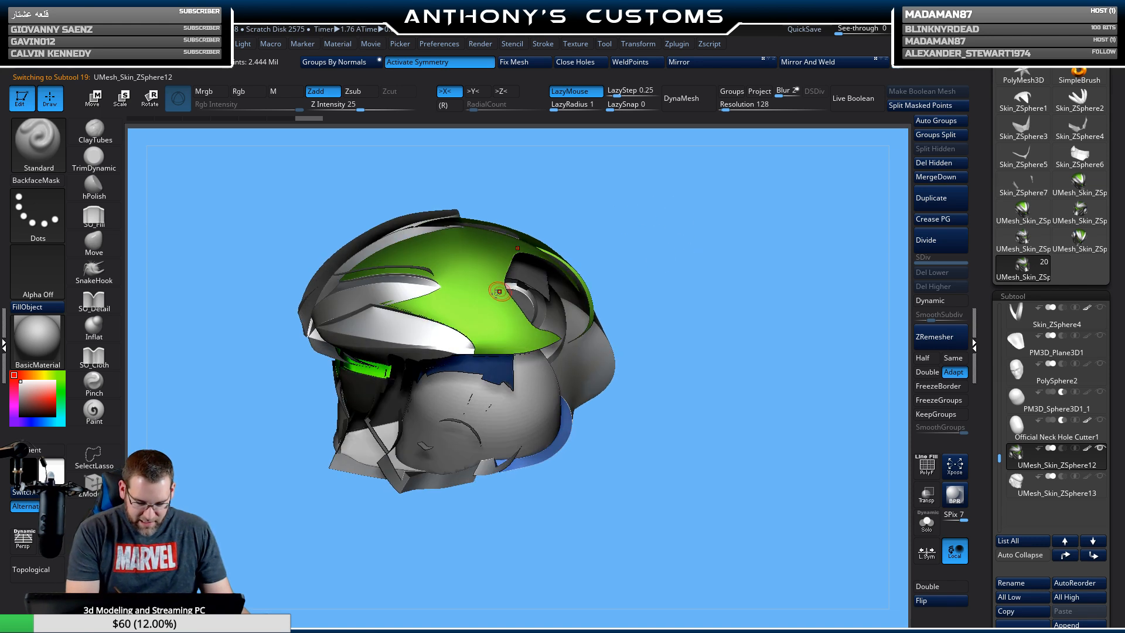
pyautogui.moveTo(691, 236); pyautogui.dragTo(446, 298)
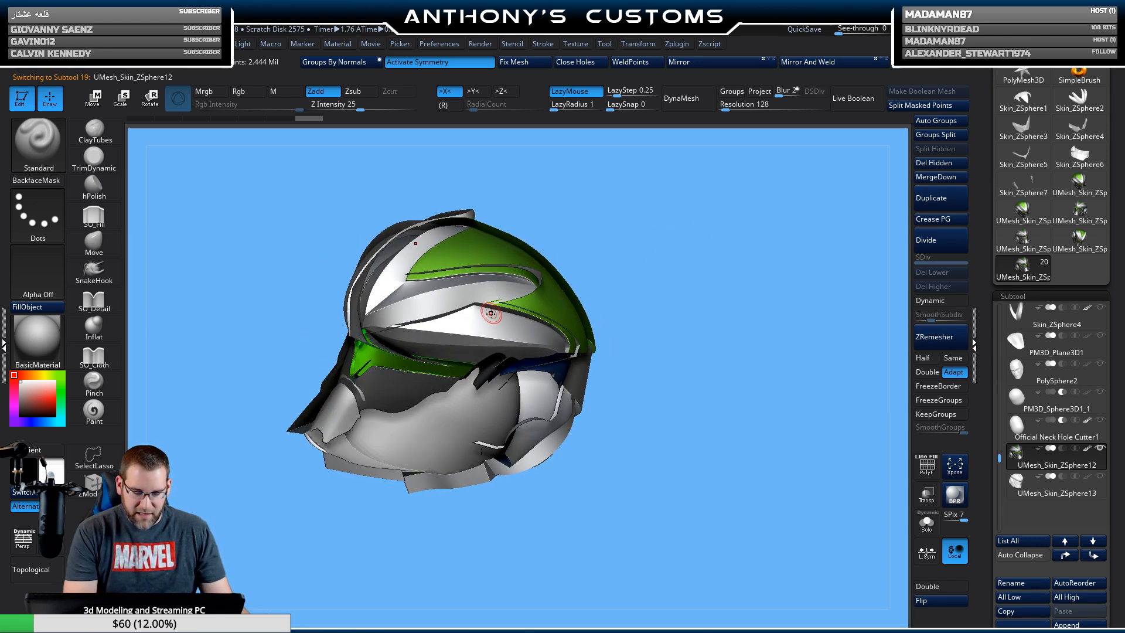
pyautogui.moveTo(640, 288); pyautogui.dragTo(661, 233)
pyautogui.moveTo(651, 301); pyautogui.dragTo(673, 263)
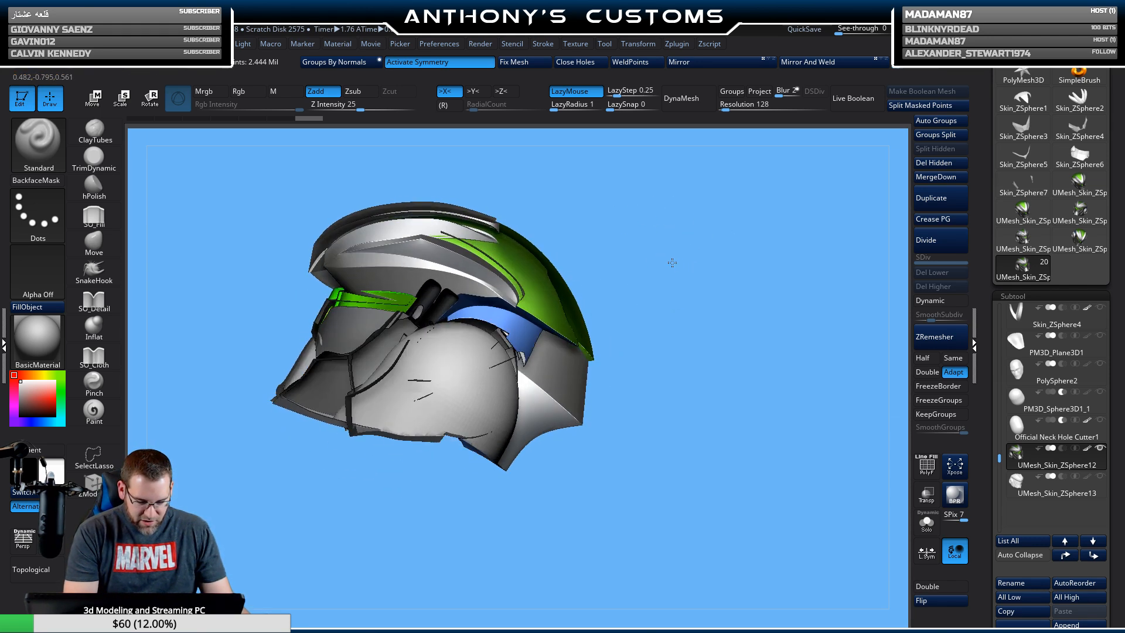
pyautogui.moveTo(738, 298); pyautogui.dragTo(792, 270)
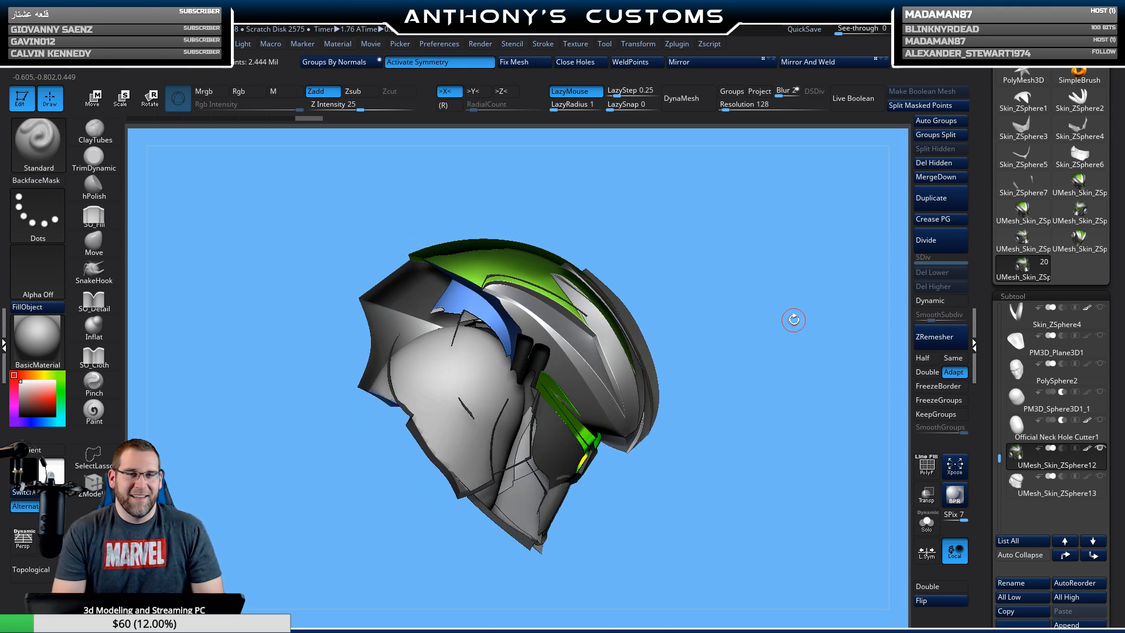
pyautogui.moveTo(793, 319); pyautogui.dragTo(758, 340)
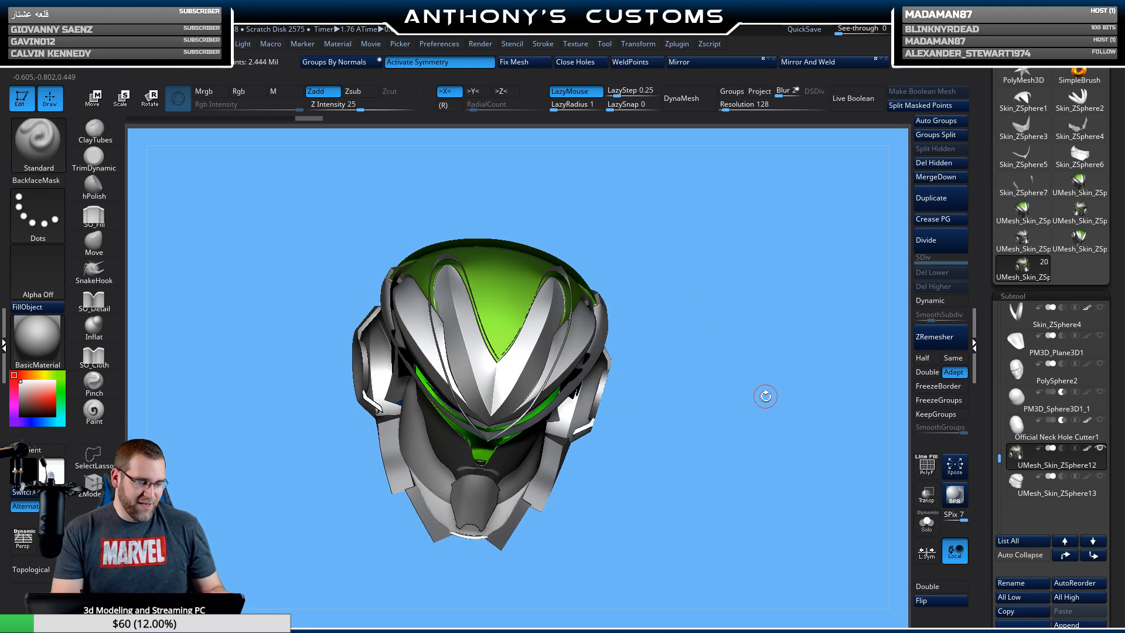
pyautogui.moveTo(766, 396); pyautogui.dragTo(761, 382)
pyautogui.press('f')
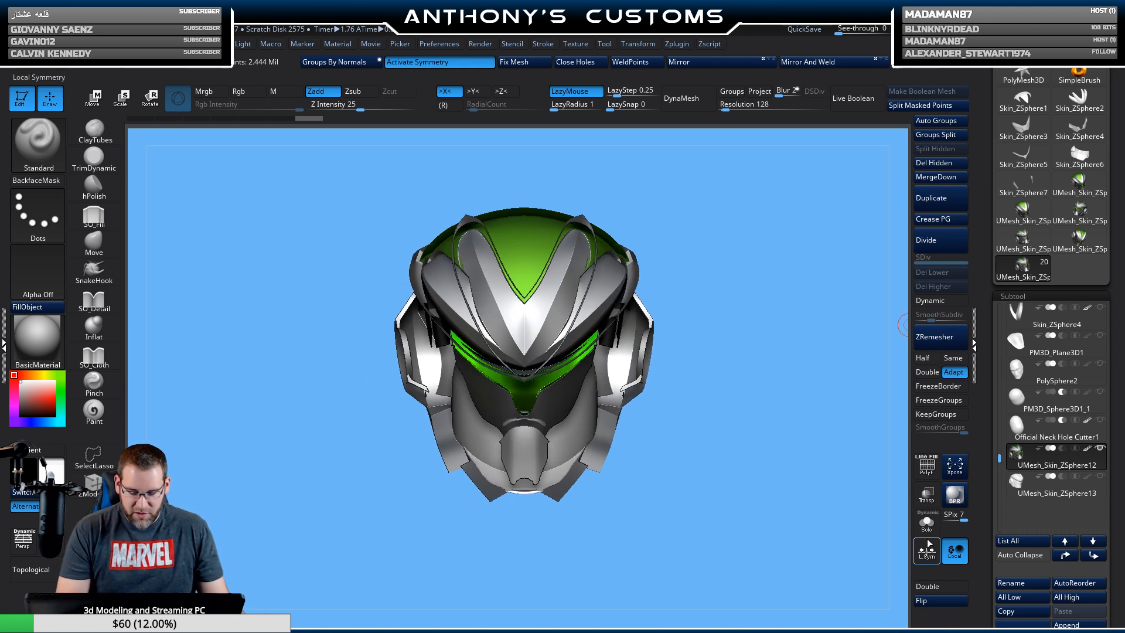
pyautogui.click(922, 601)
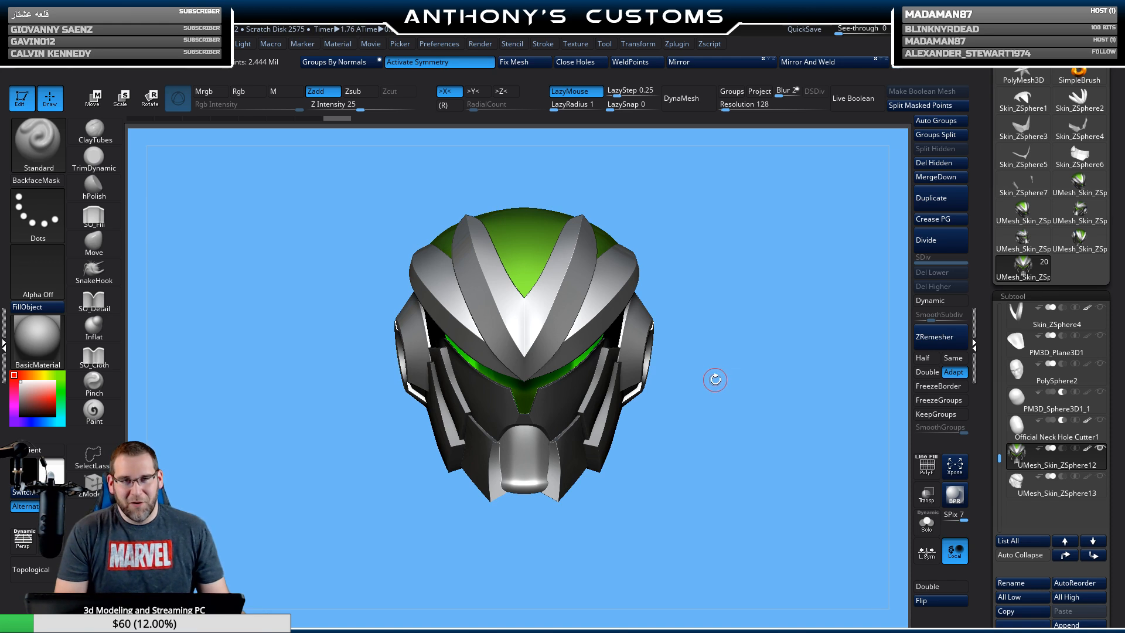
pyautogui.moveTo(771, 354); pyautogui.dragTo(732, 407)
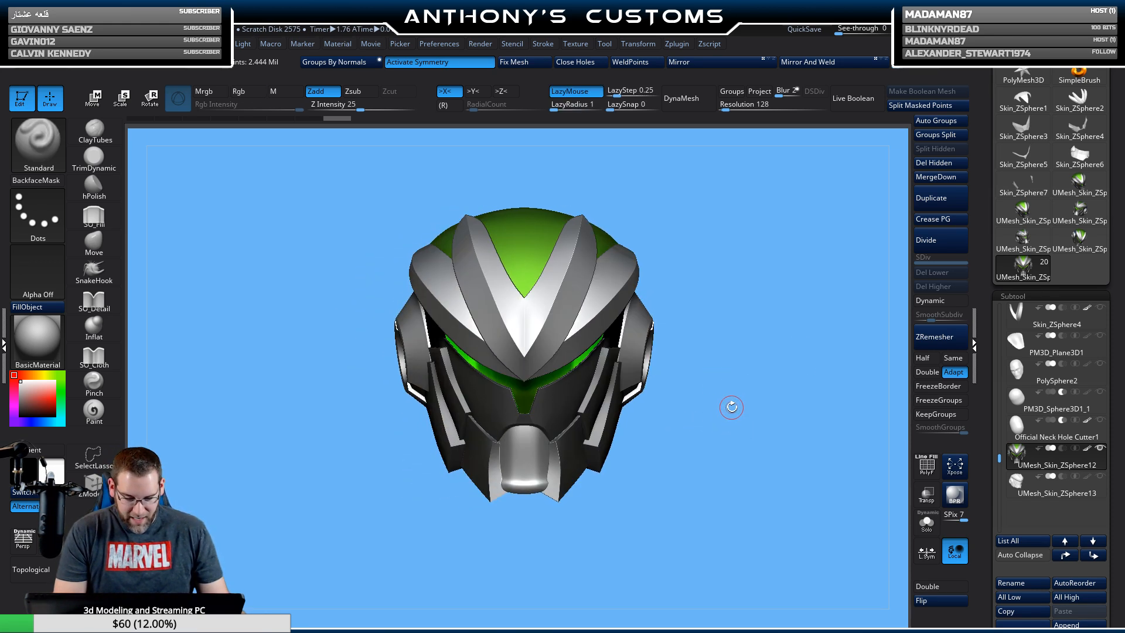
# Reopen the AFMaster98jacke project with the conical hat and crossed katanas from the saved LightBox documents.
pyautogui.press(',')
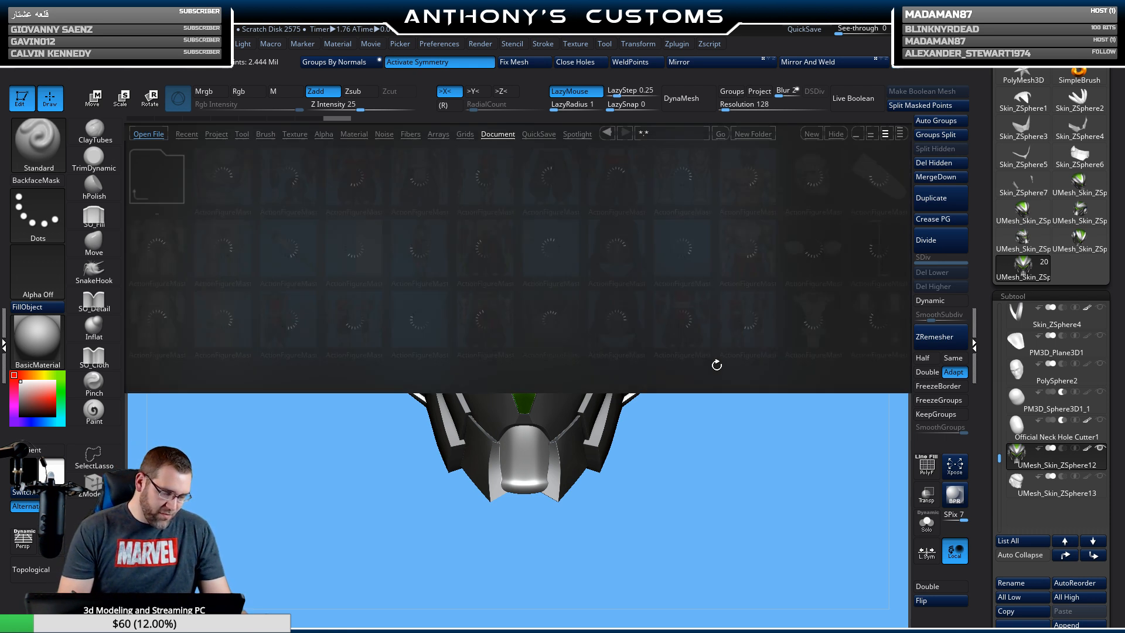
pyautogui.scroll(-10, 739, 359)
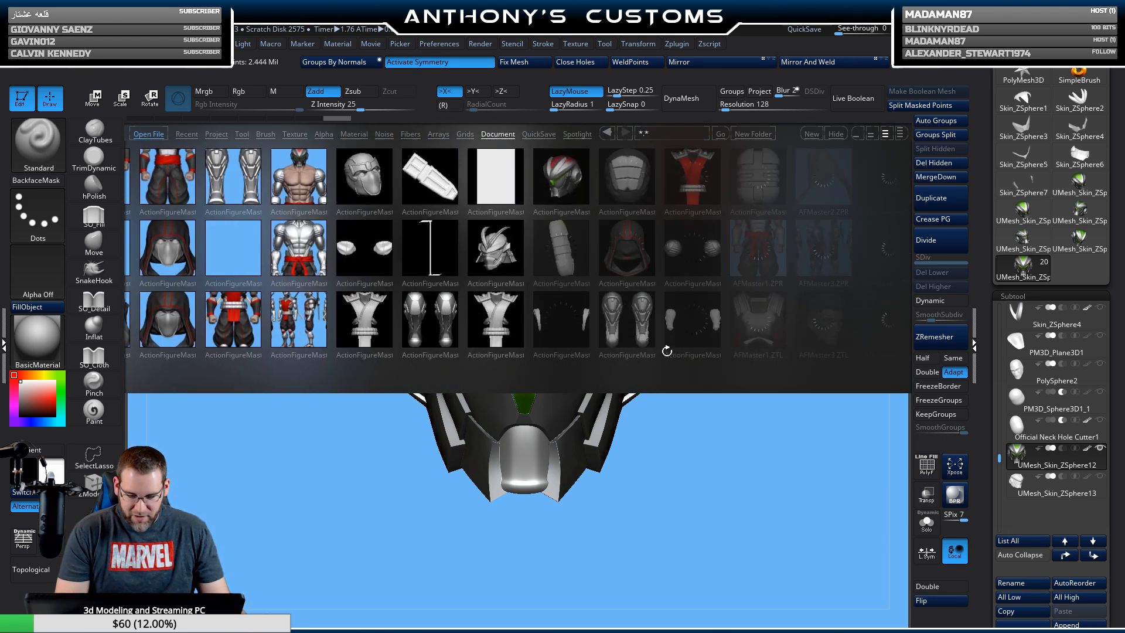
pyautogui.scroll(-5, 668, 361)
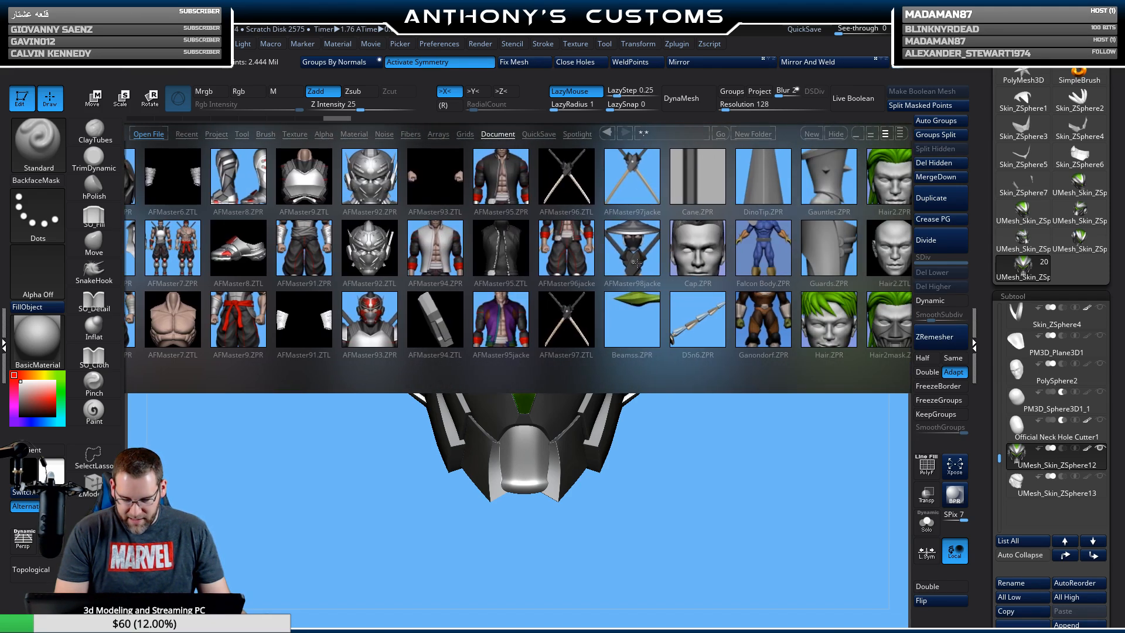
pyautogui.doubleClick(633, 256)
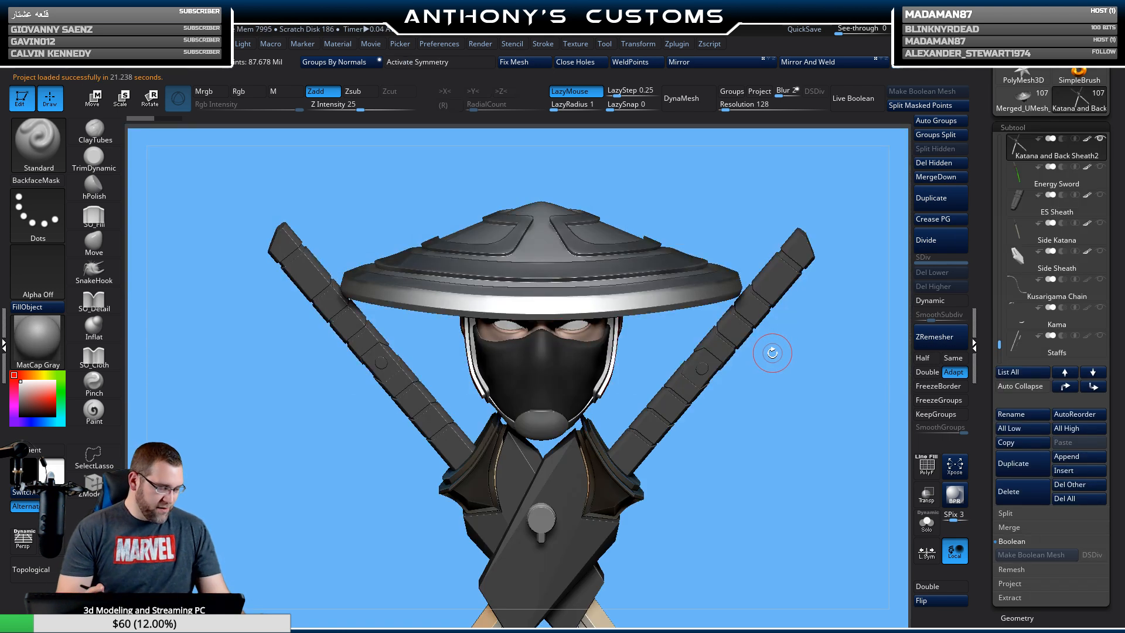
# Subdivide the Katana and Back Sheath2 mesh, and make the Knees 3 subtool active and visible.
pyautogui.hotkey('ctrl', 'd')
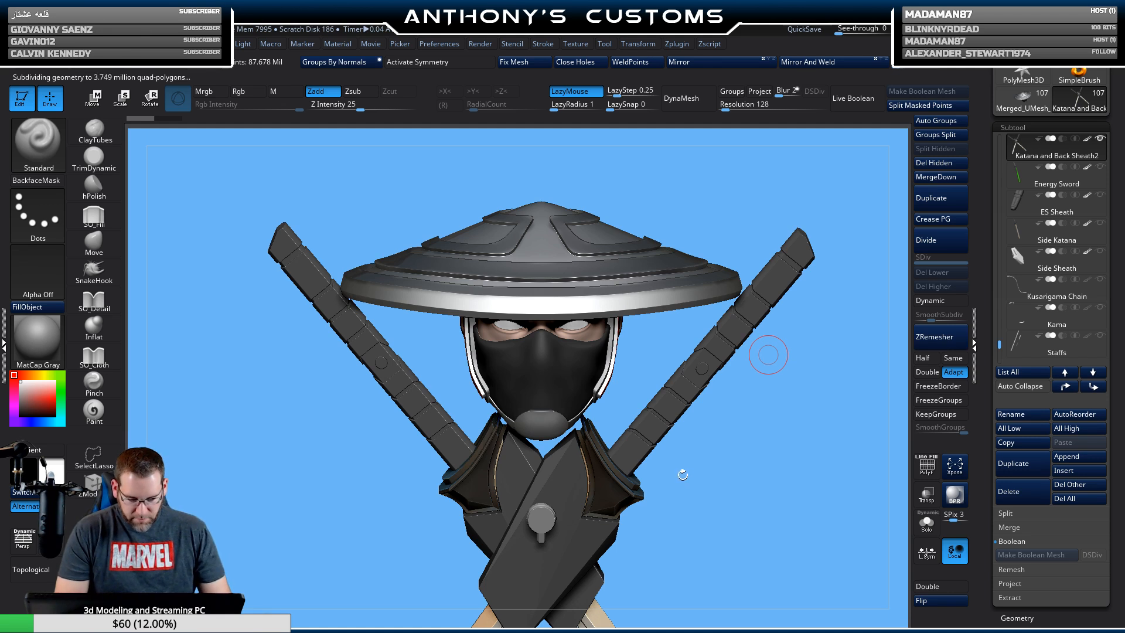
pyautogui.press('n')
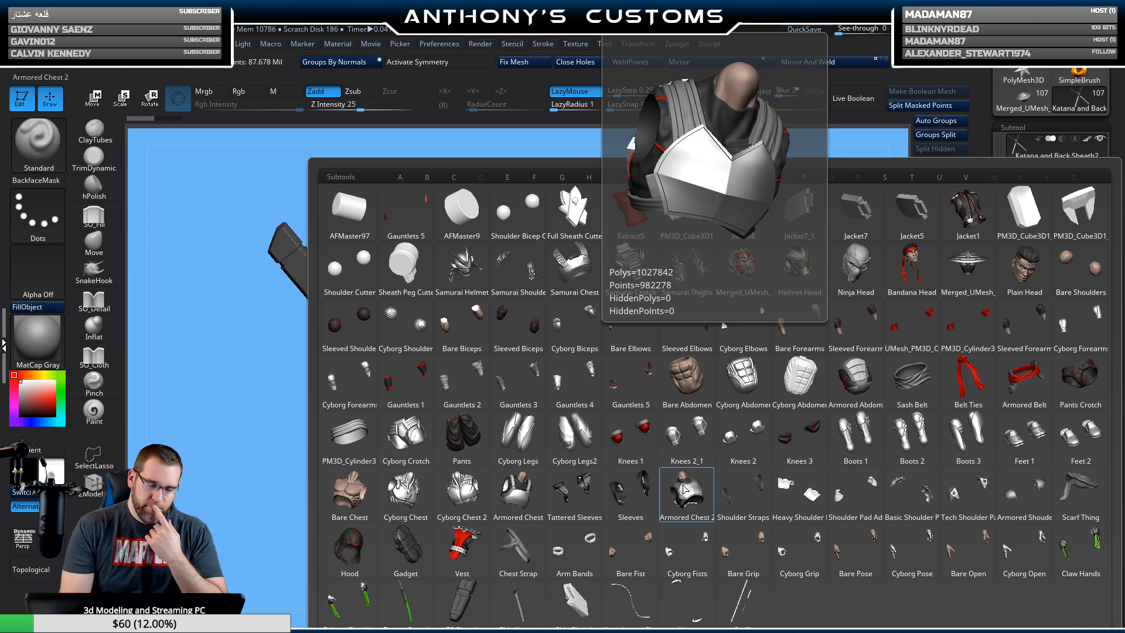
pyautogui.click(811, 442)
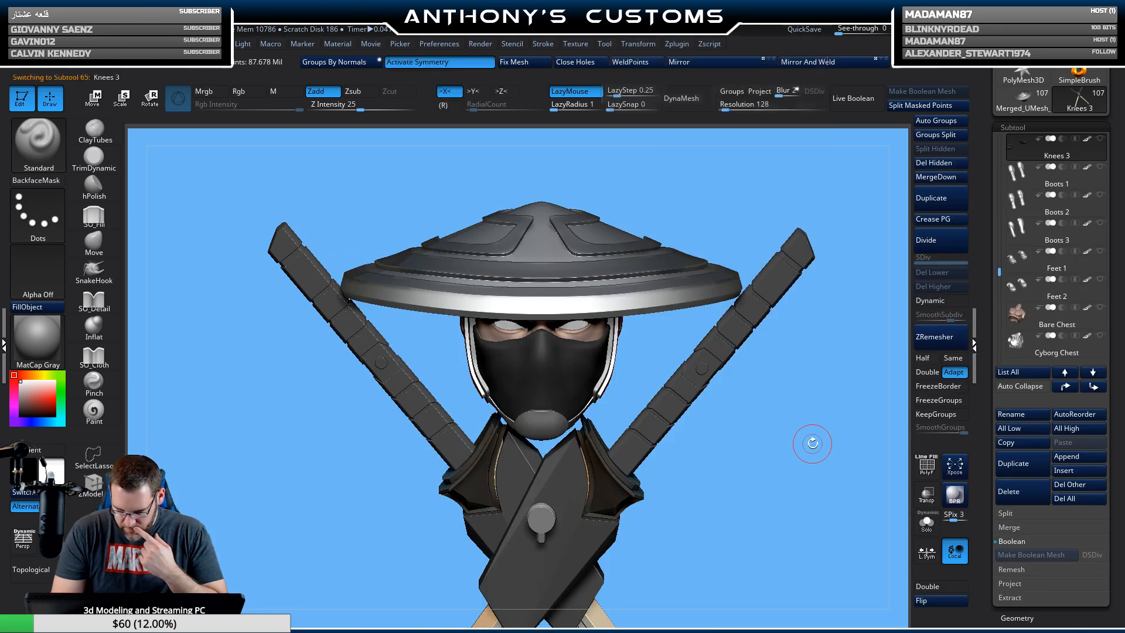
pyautogui.click(1099, 143)
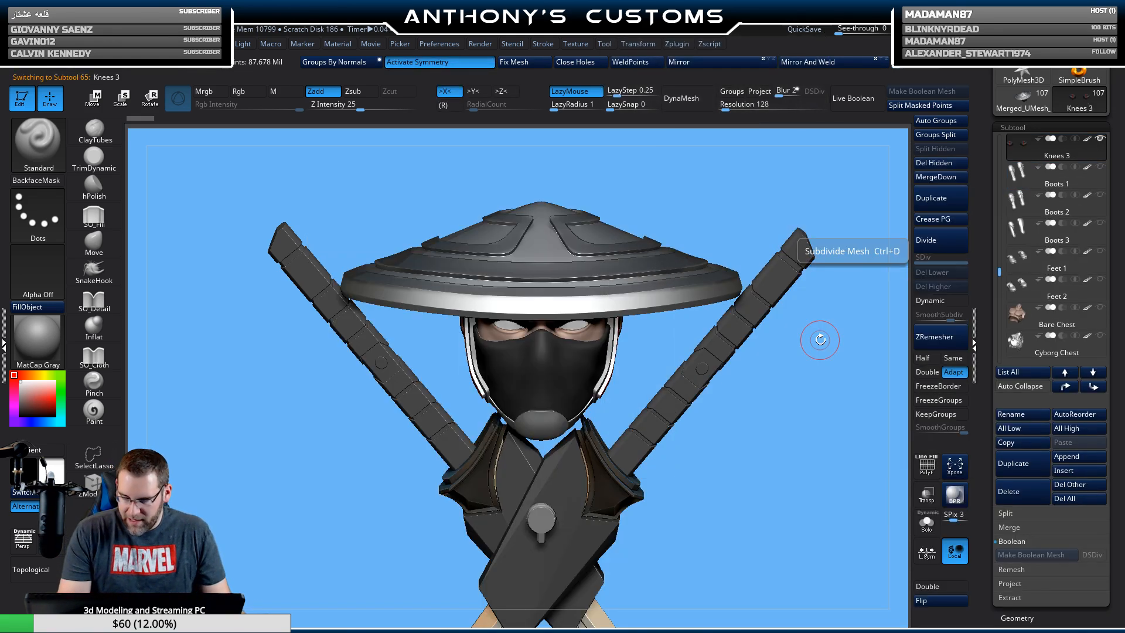
# Switch to the conical hat subtool, Merged_UMesh_PolySphere1_7.
pyautogui.press('n')
pyautogui.click(973, 261)
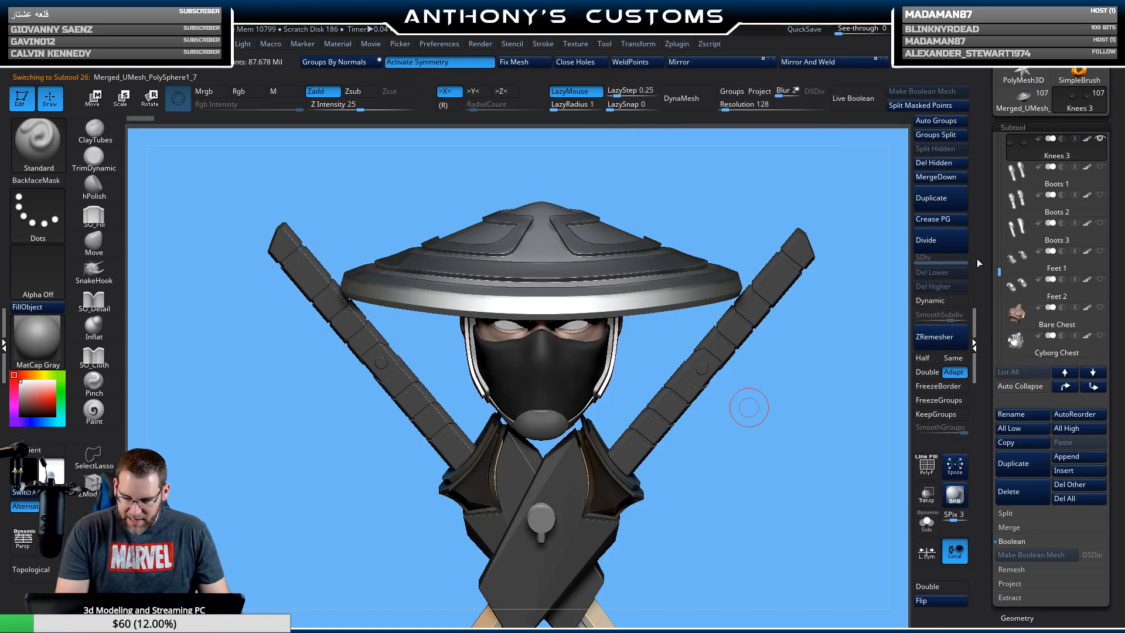
pyautogui.press('n')
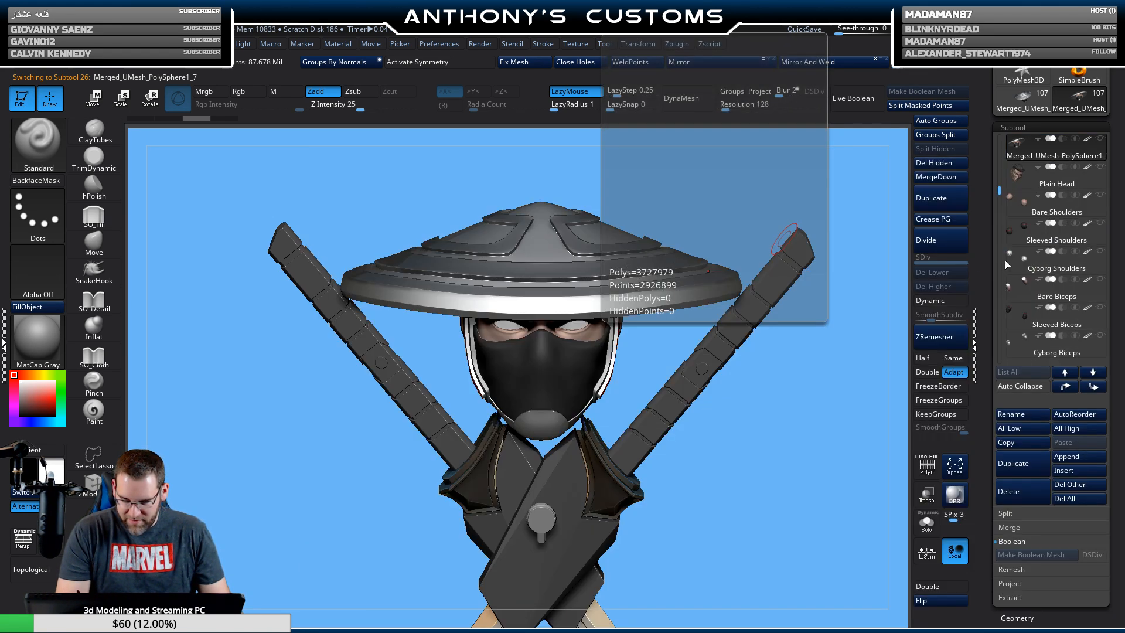
# Show the Plain Head in place of the masked head and hat, and make the Bare Abdomen and Bare Chest subtools visible.
pyautogui.click(1049, 179)
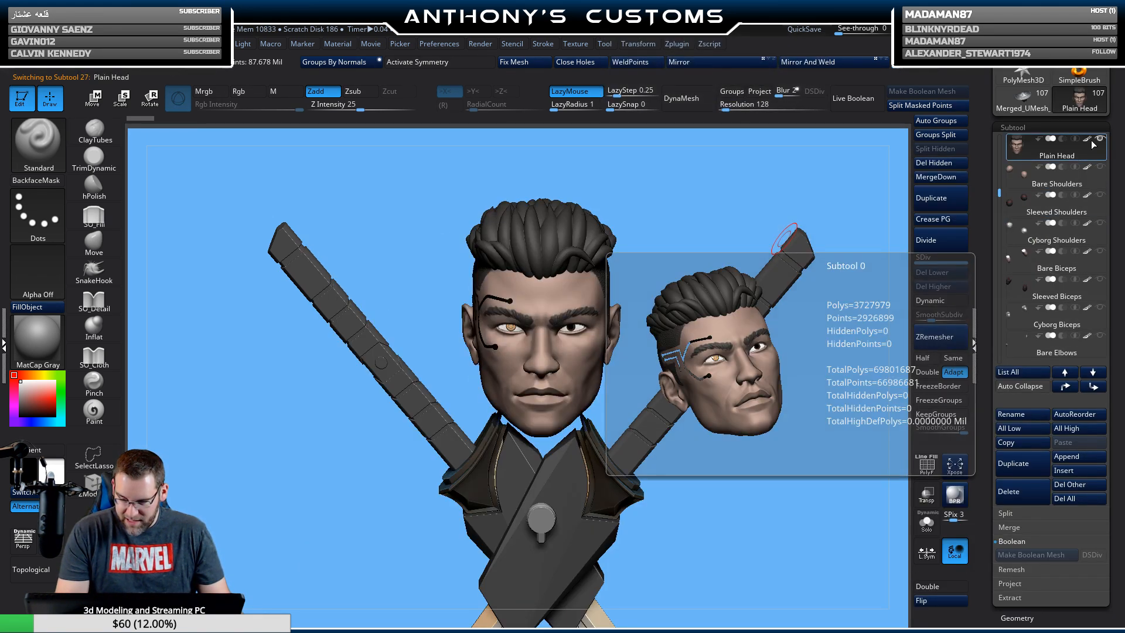
pyautogui.press('n')
pyautogui.moveTo(666, 337)
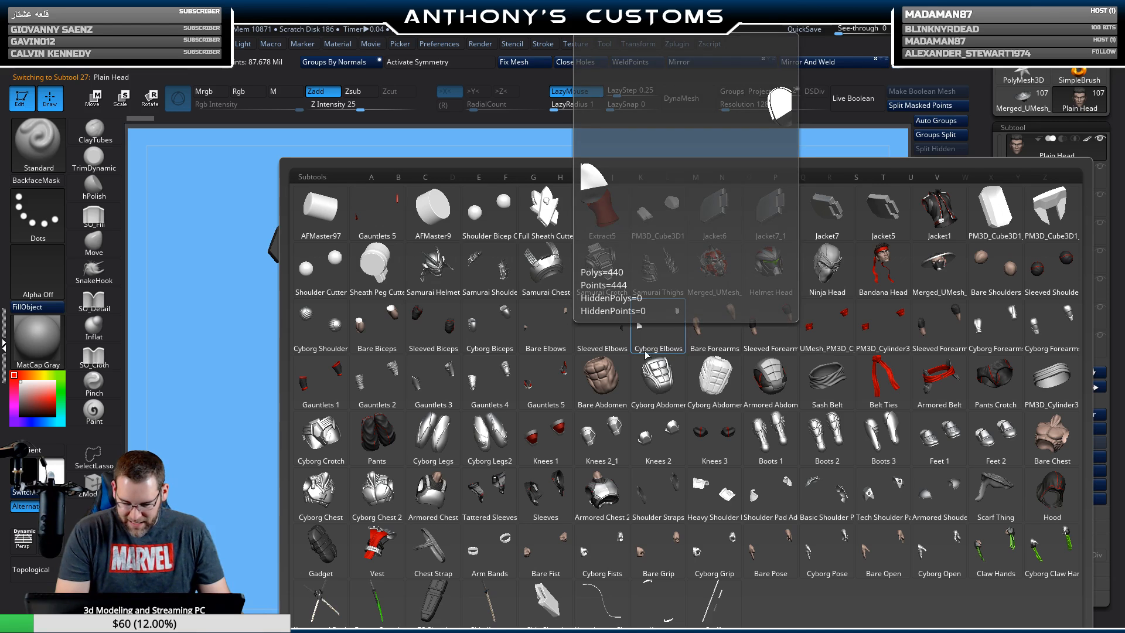
pyautogui.click(614, 388)
pyautogui.press('n')
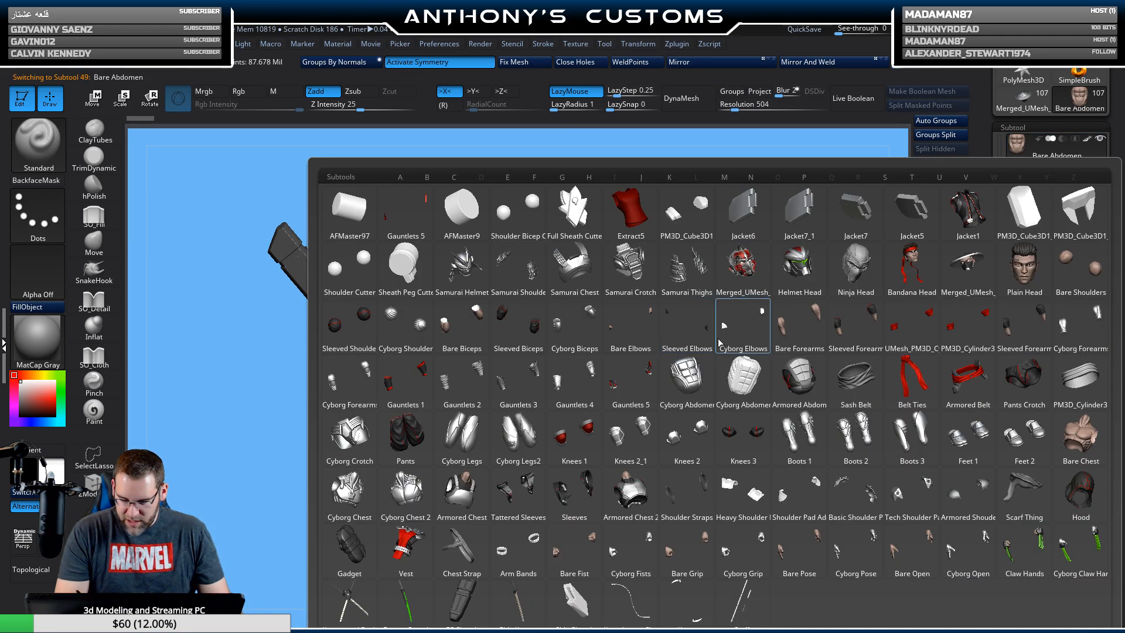
pyautogui.click(1081, 437)
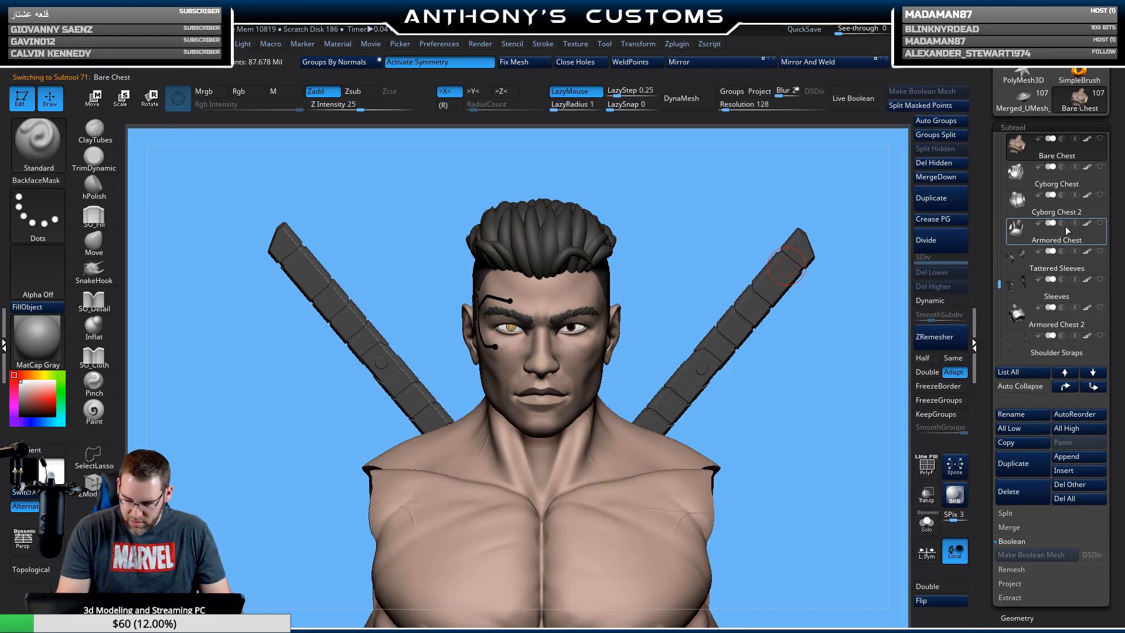
pyautogui.press('n')
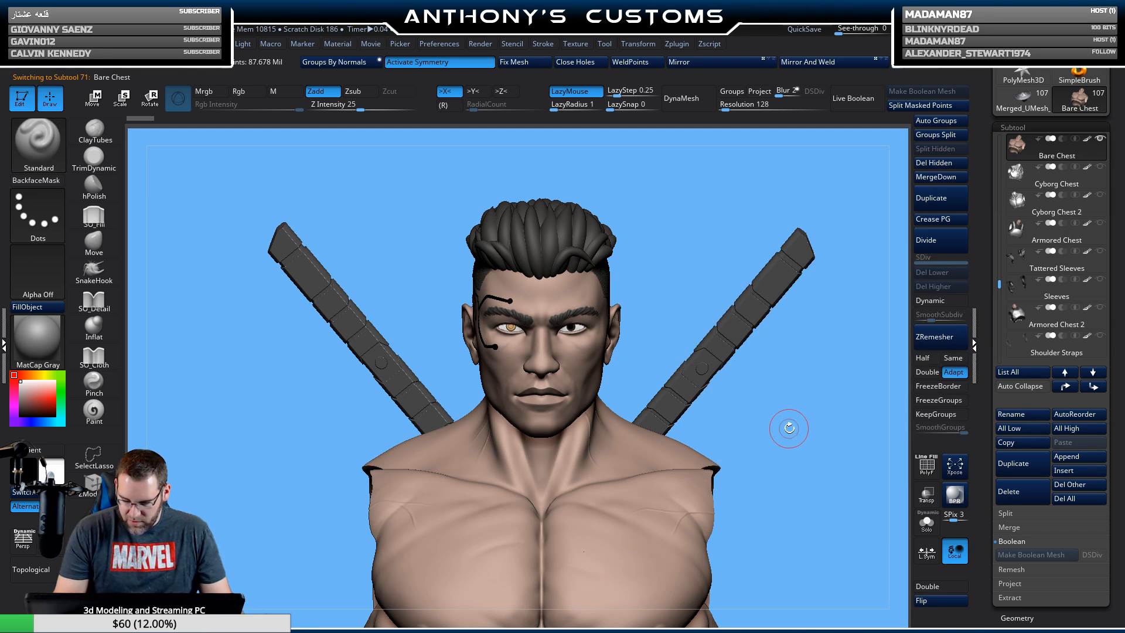
pyautogui.keyDown('ctrl'); pyautogui.moveTo(798, 448); pyautogui.dragTo(777, 468, button='right'); pyautogui.keyUp('ctrl')
pyautogui.keyDown('alt'); pyautogui.moveTo(778, 468); pyautogui.dragTo(667, 355, button='right'); pyautogui.keyUp('alt')
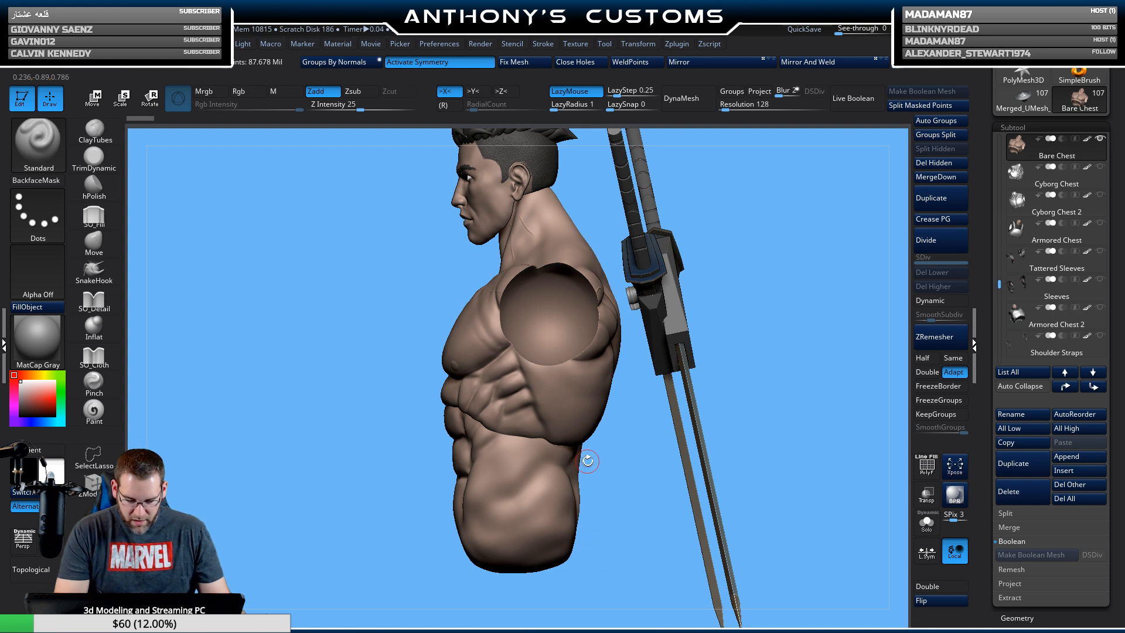
pyautogui.moveTo(588, 460); pyautogui.dragTo(711, 453, button='right')
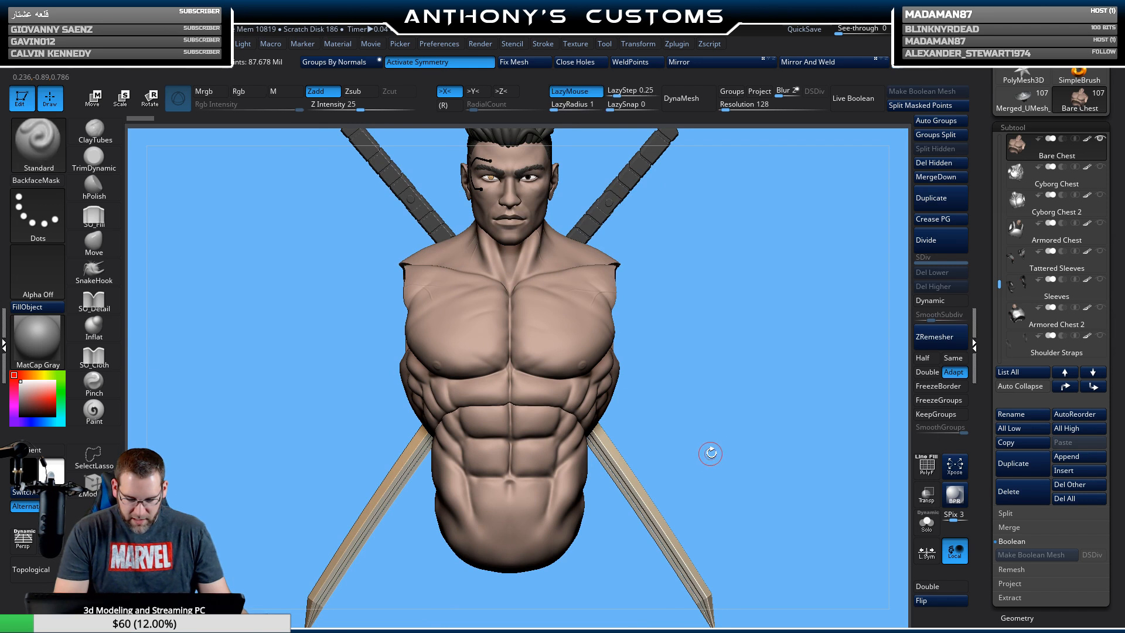
# Make Jacket1 visible along with its Sleeved Shoulders, Sleeved Biceps and Sleeved Elbows.
pyautogui.press(',')
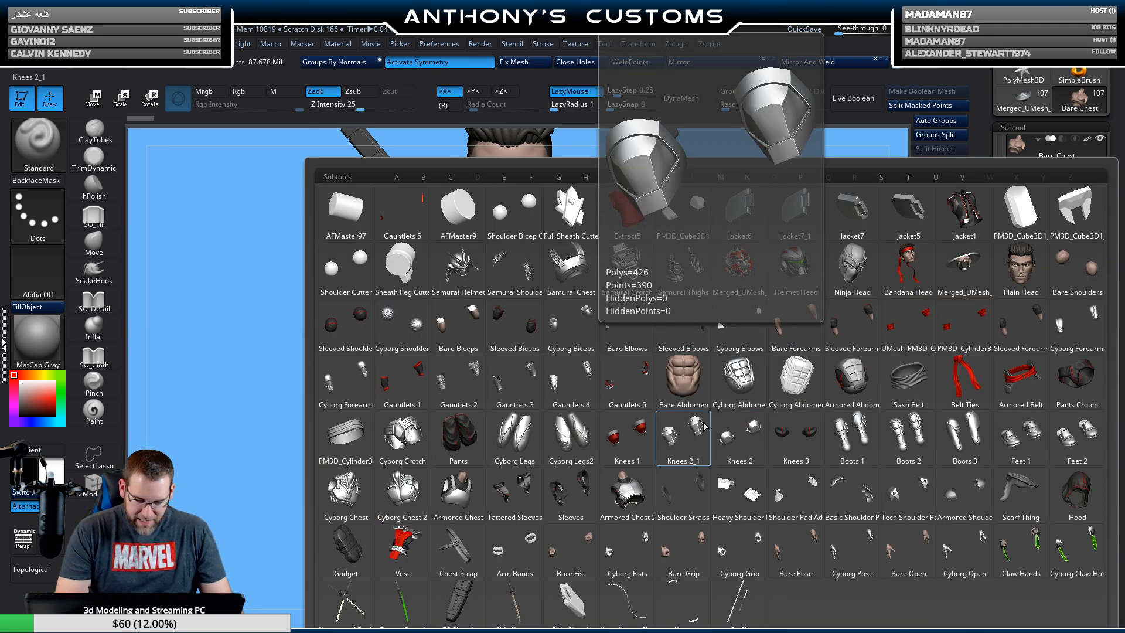
pyautogui.click(963, 218)
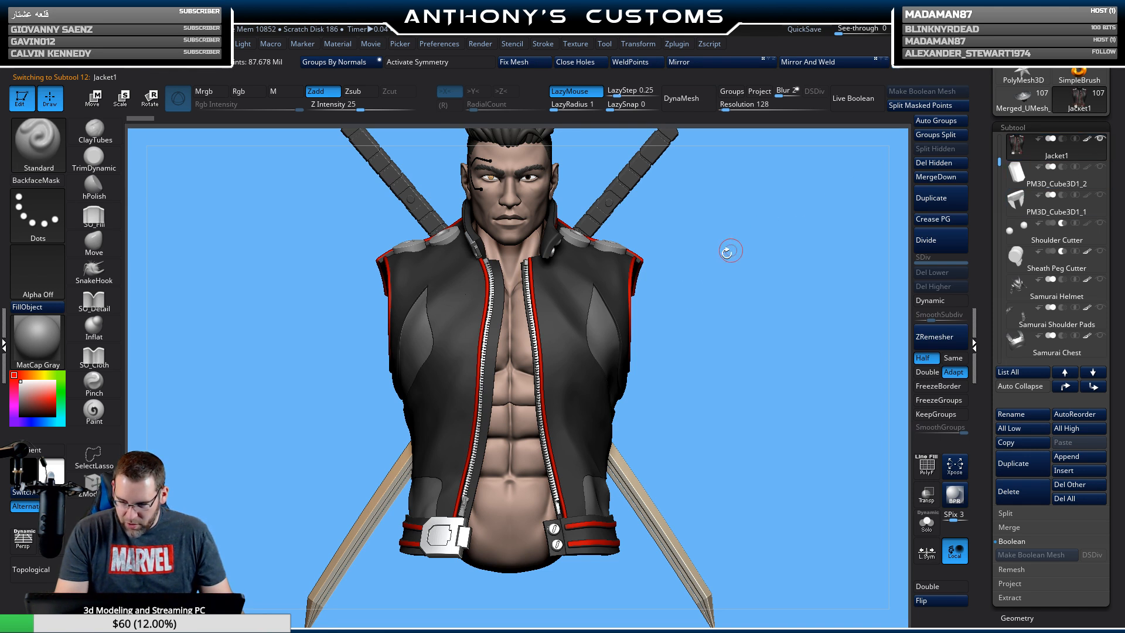
pyautogui.press(',')
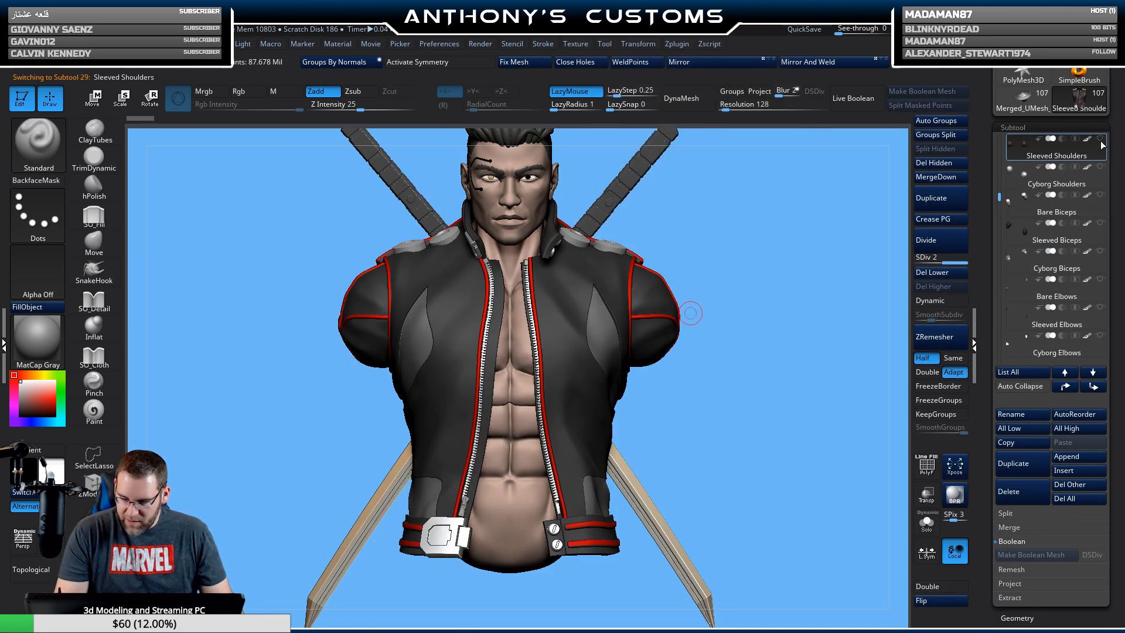
pyautogui.click(1101, 141)
pyautogui.click(1100, 223)
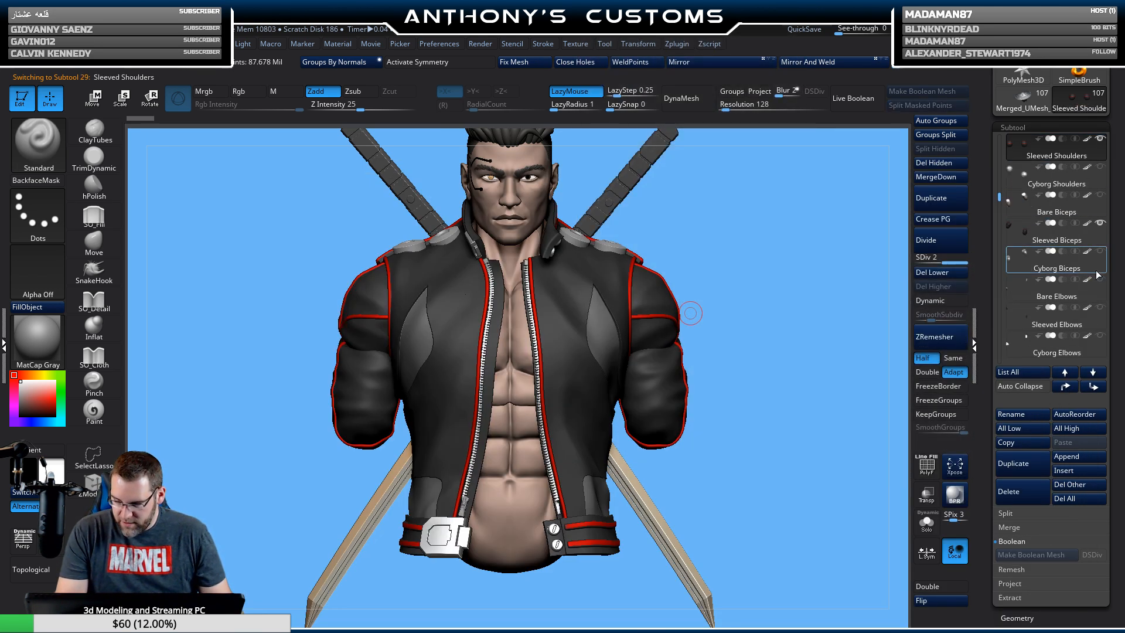
pyautogui.click(1100, 307)
# Complete the arms by making Sleeved Forearms1, the red cuffs UMesh_PM3D_Cylinder3D1_5 and PM3D_Cylinder3D1_4, and the Bare Fist hands visible.
pyautogui.press(',')
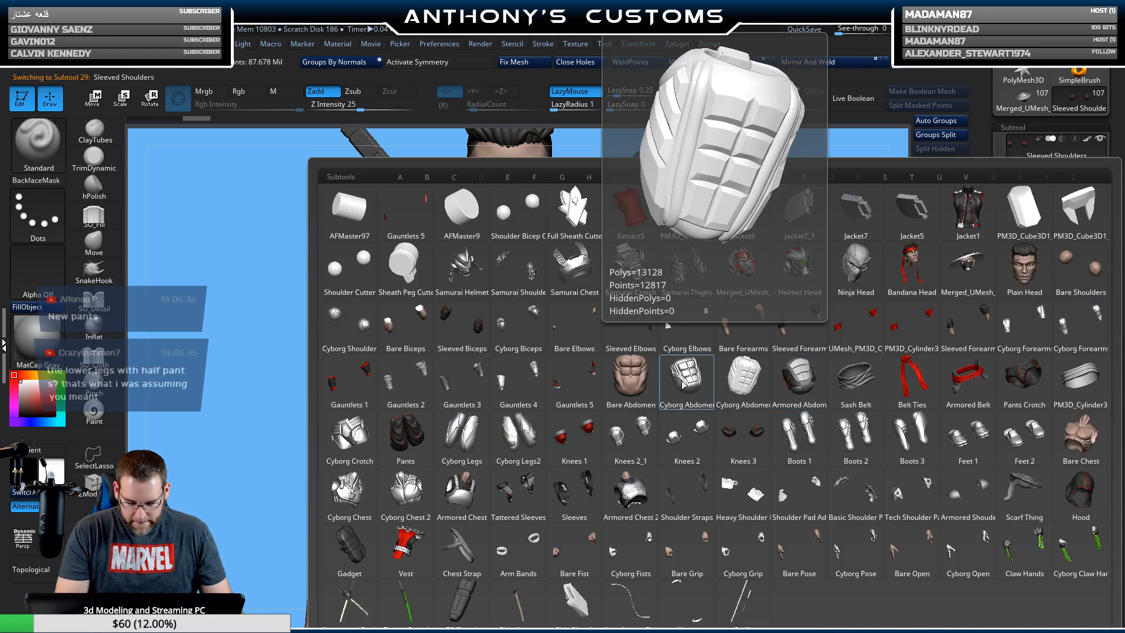
pyautogui.click(967, 325)
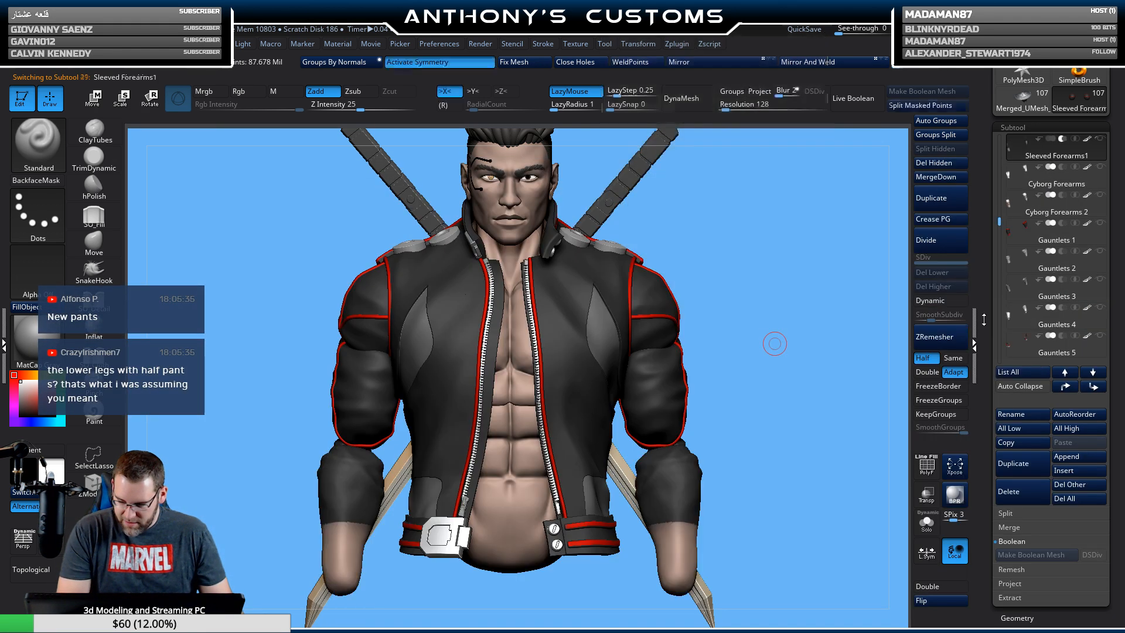
pyautogui.click(1100, 141)
pyautogui.press(',')
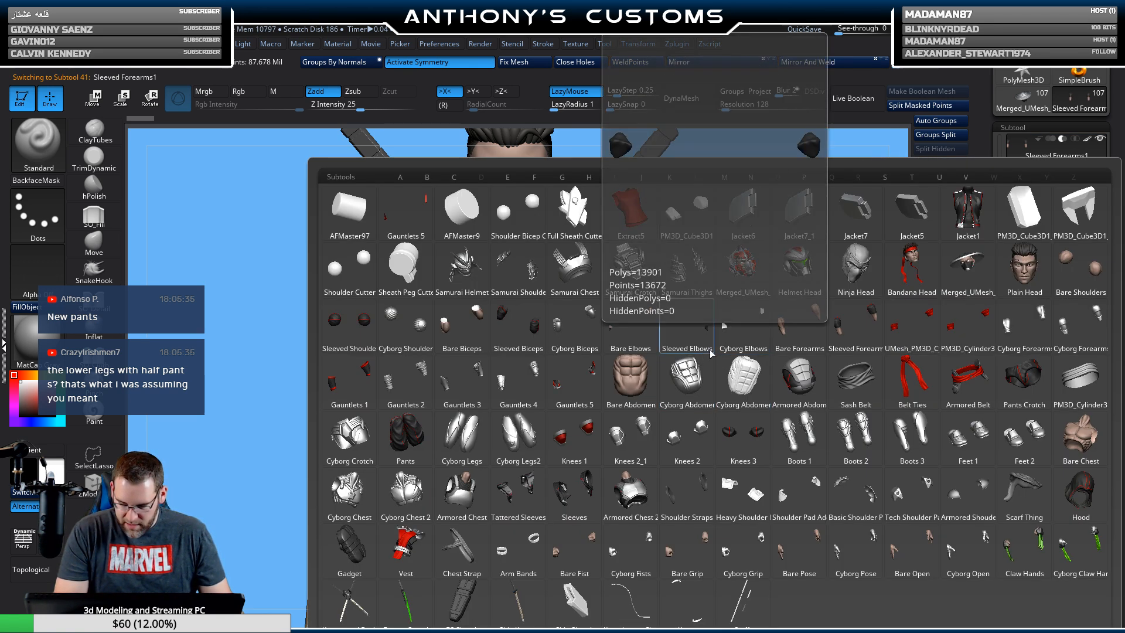
pyautogui.click(925, 326)
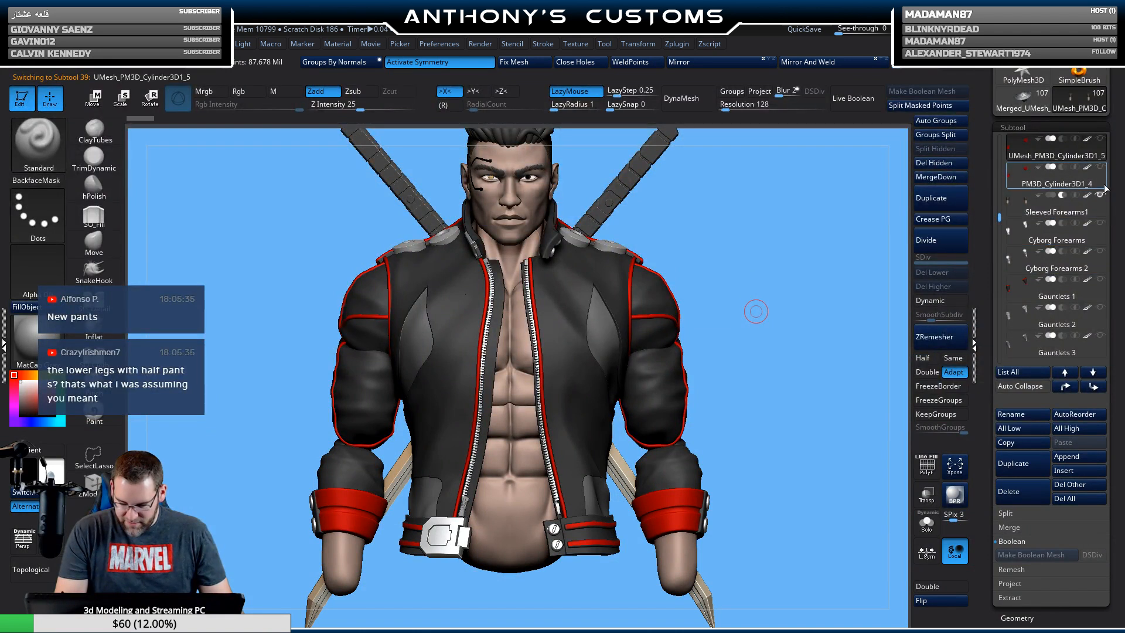
pyautogui.press(',')
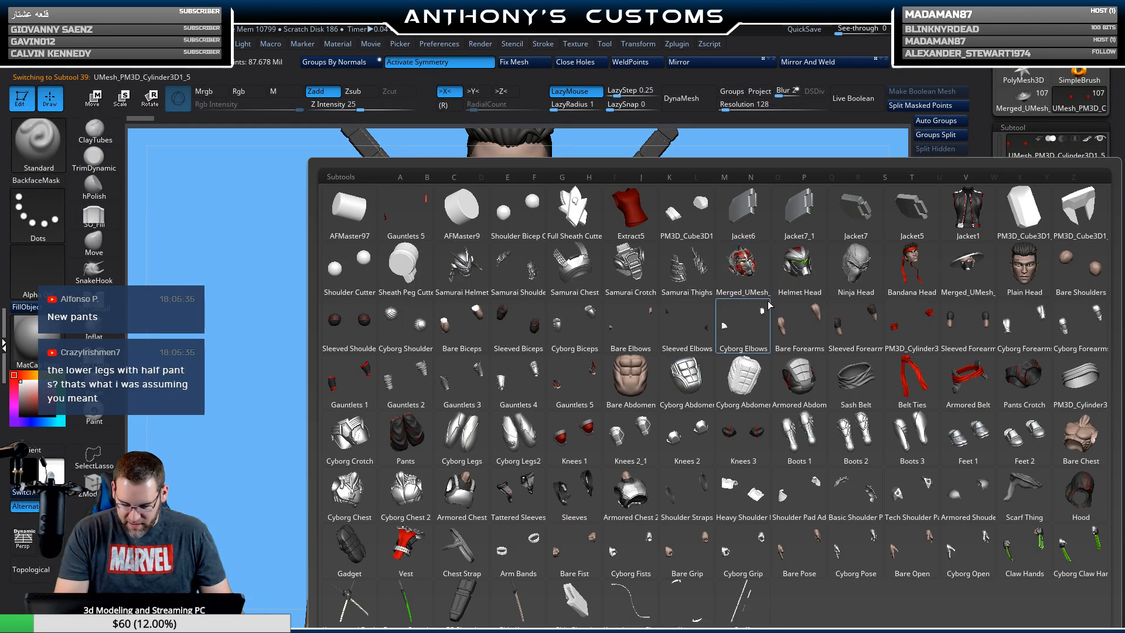
pyautogui.click(574, 551)
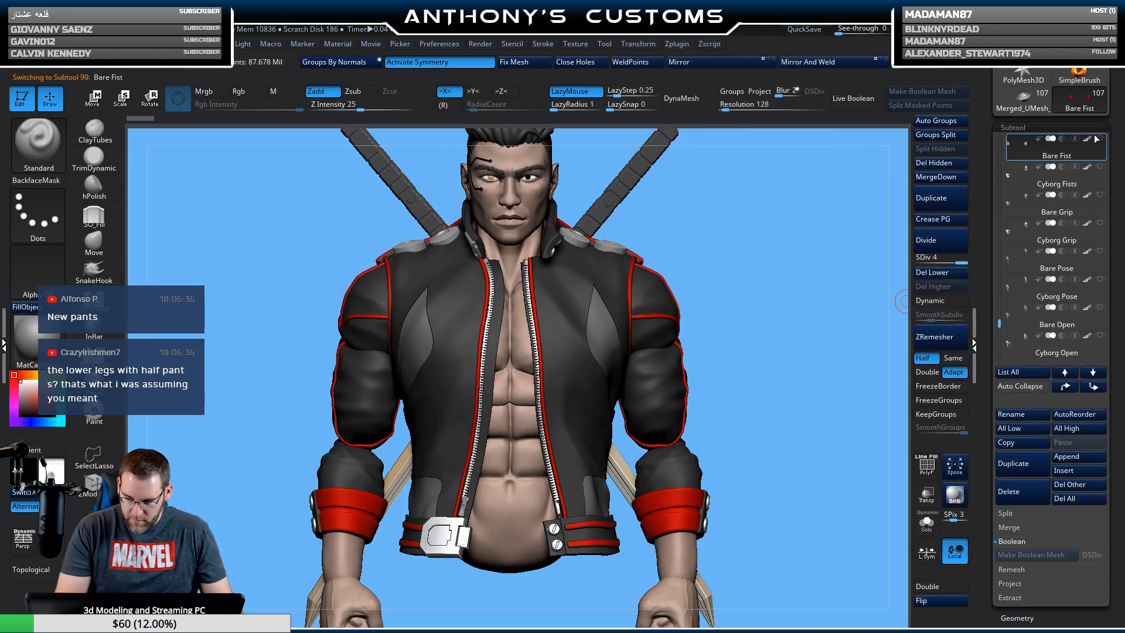
# Make the Pants Crotch, the Pants and the waist wrap PM3D_Cylinder3D1 visible on the figure.
pyautogui.press(',')
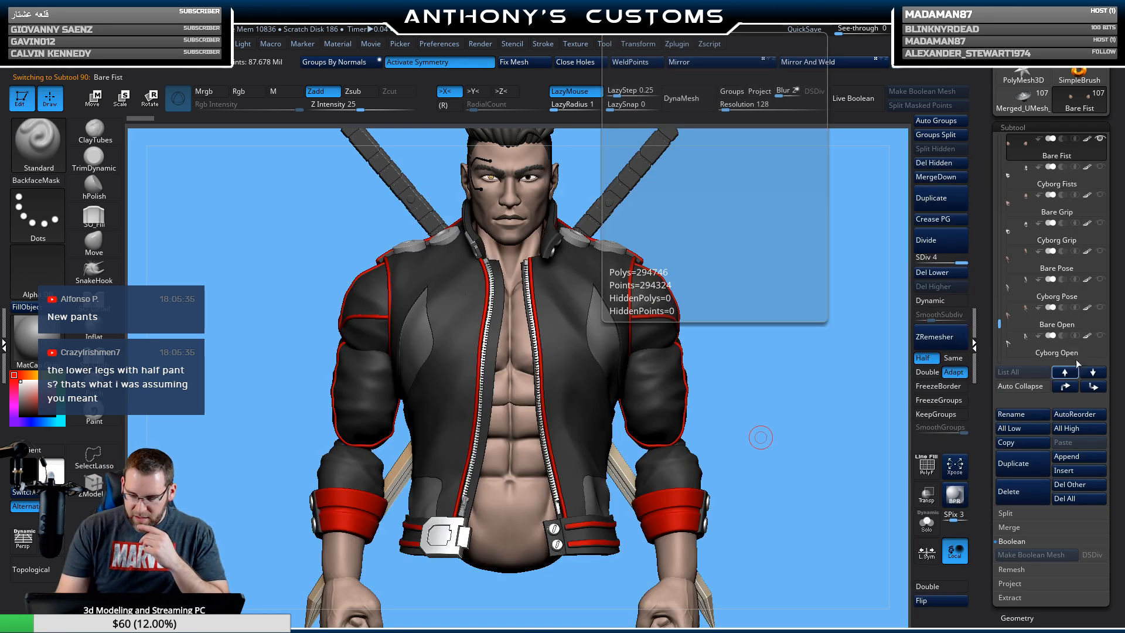
pyautogui.click(1074, 385)
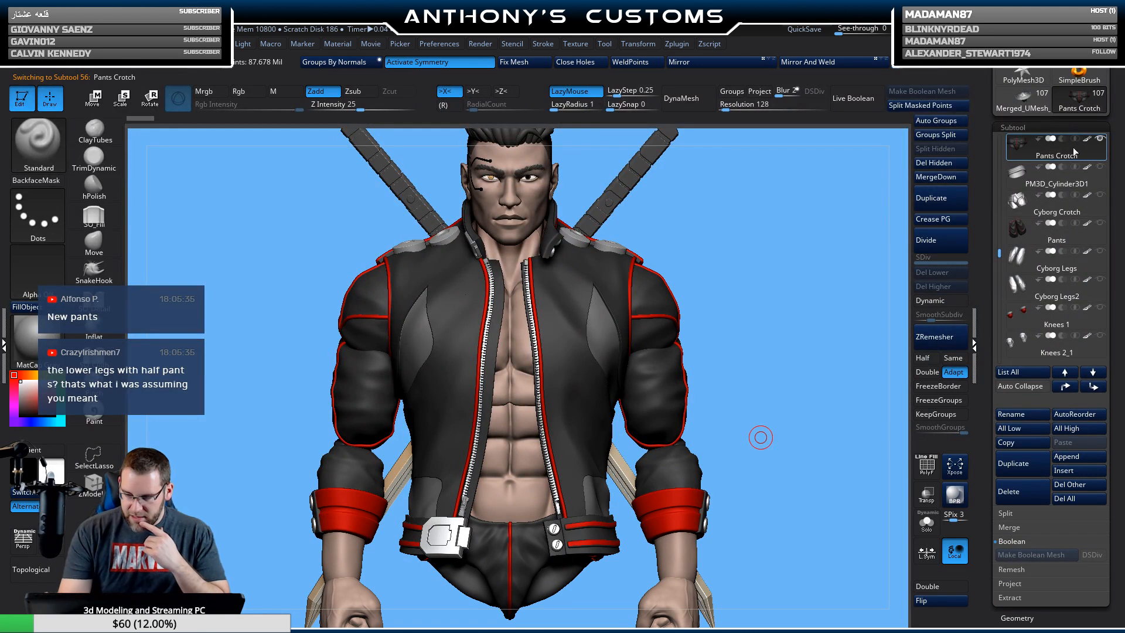
pyautogui.press(',')
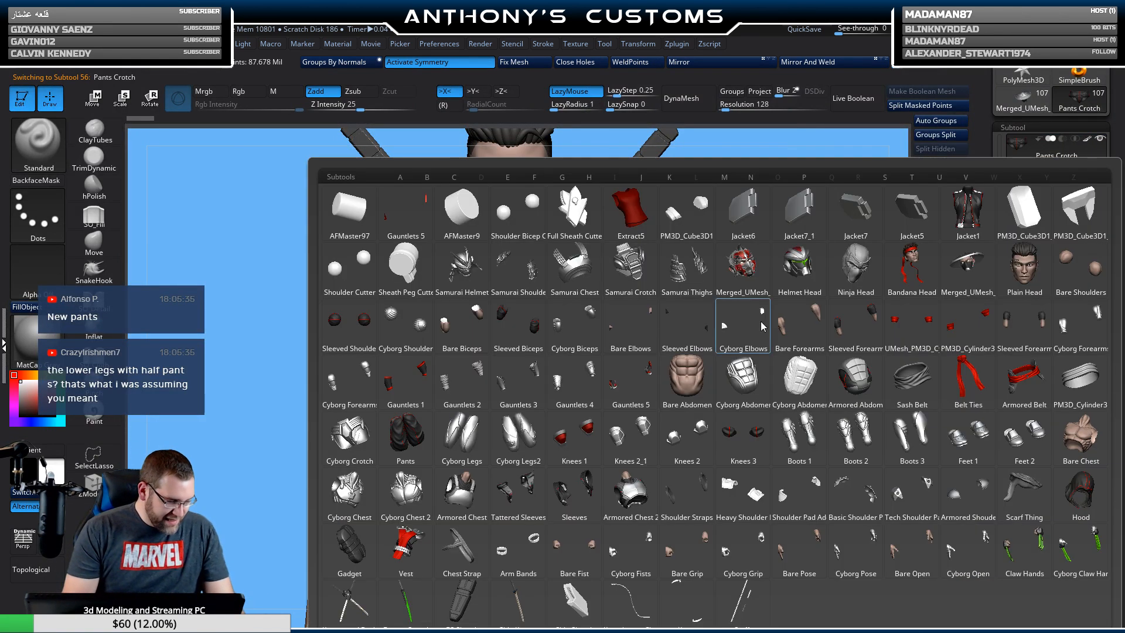
pyautogui.click(406, 435)
pyautogui.press(',')
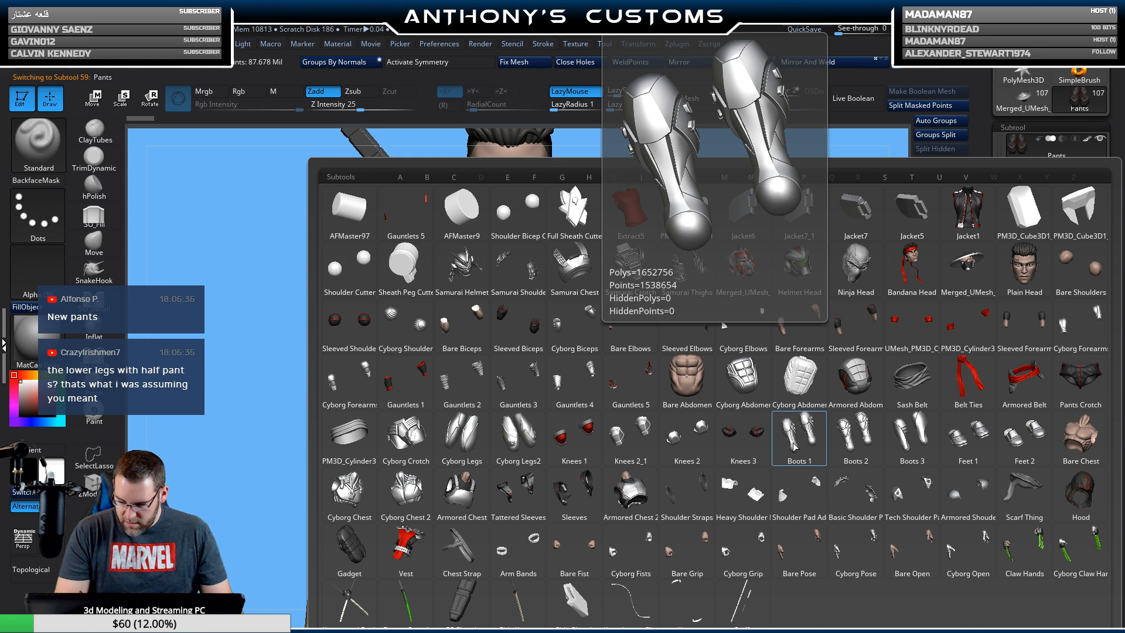
pyautogui.click(381, 426)
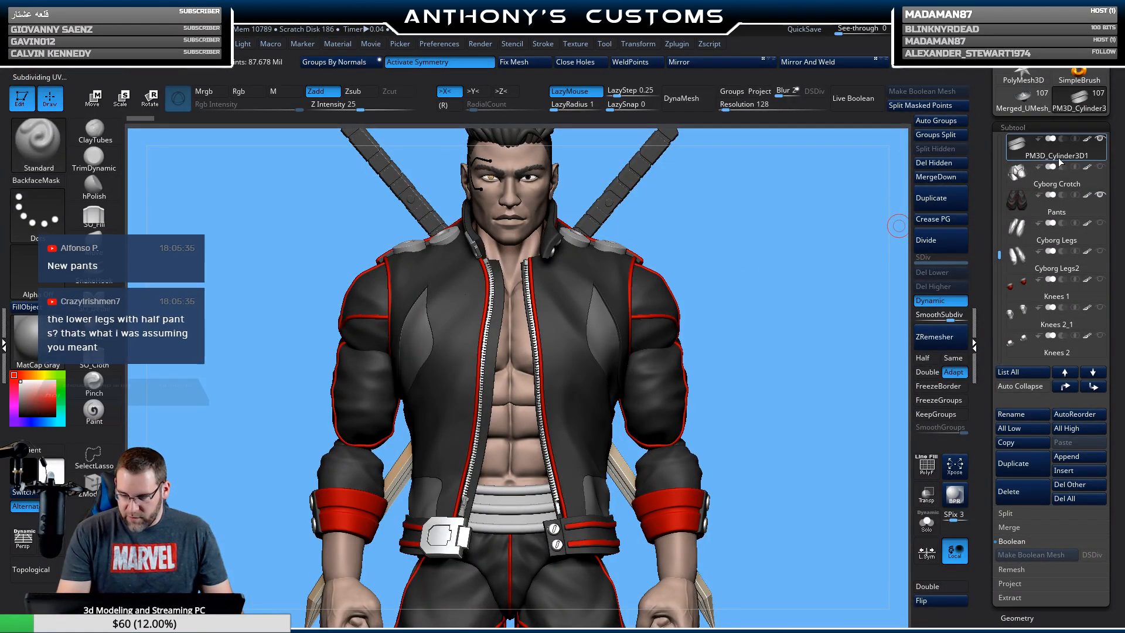
pyautogui.press('f')
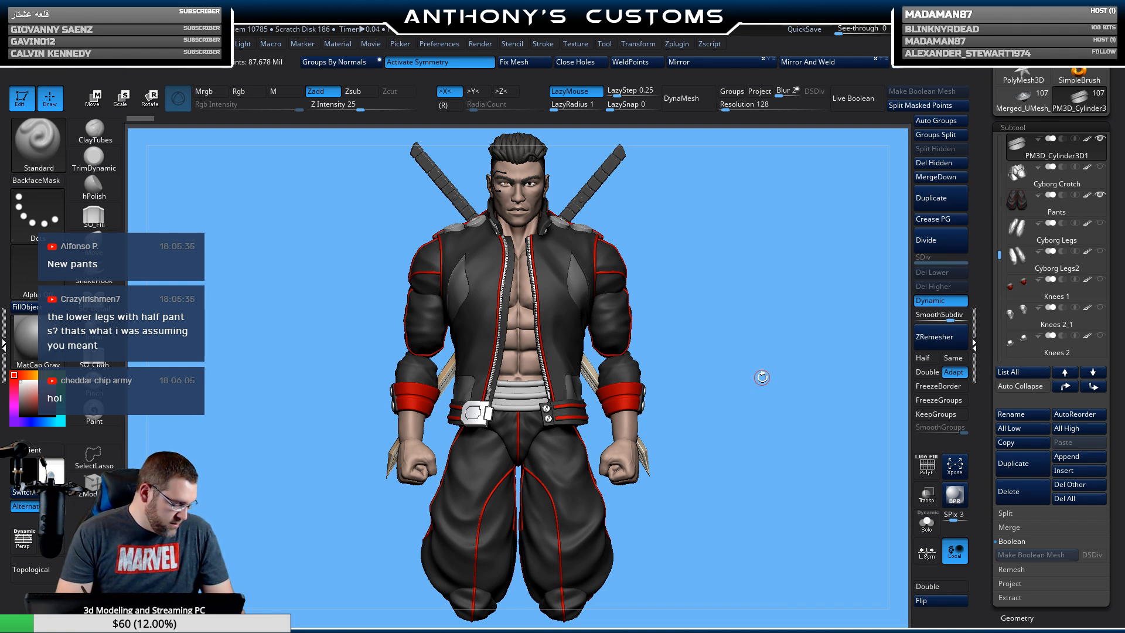
# Make the Feet 1 subtool active and visible, and check the feet together with the whole figure.
pyautogui.press('n')
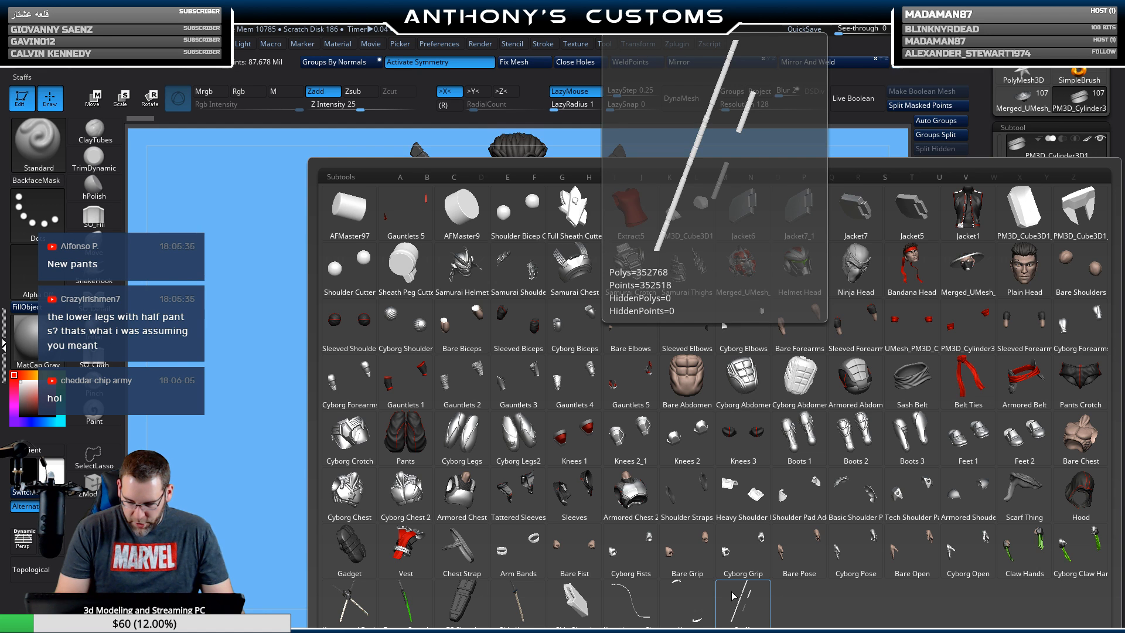
pyautogui.click(968, 437)
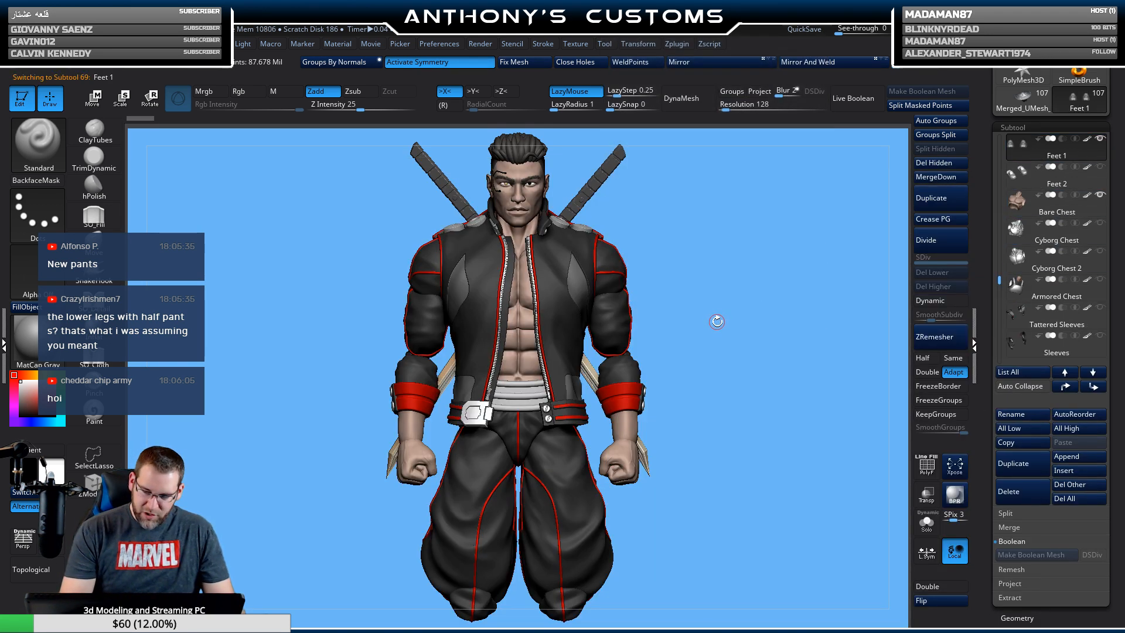
pyautogui.press('f')
pyautogui.press('f')
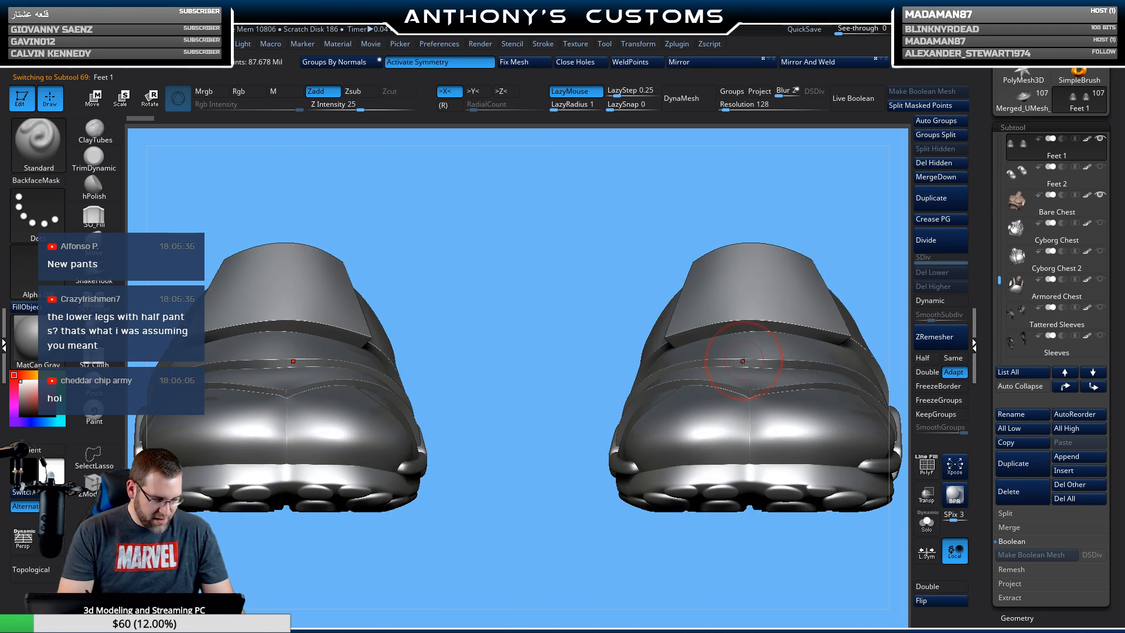
pyautogui.moveTo(774, 409); pyautogui.dragTo(688, 323)
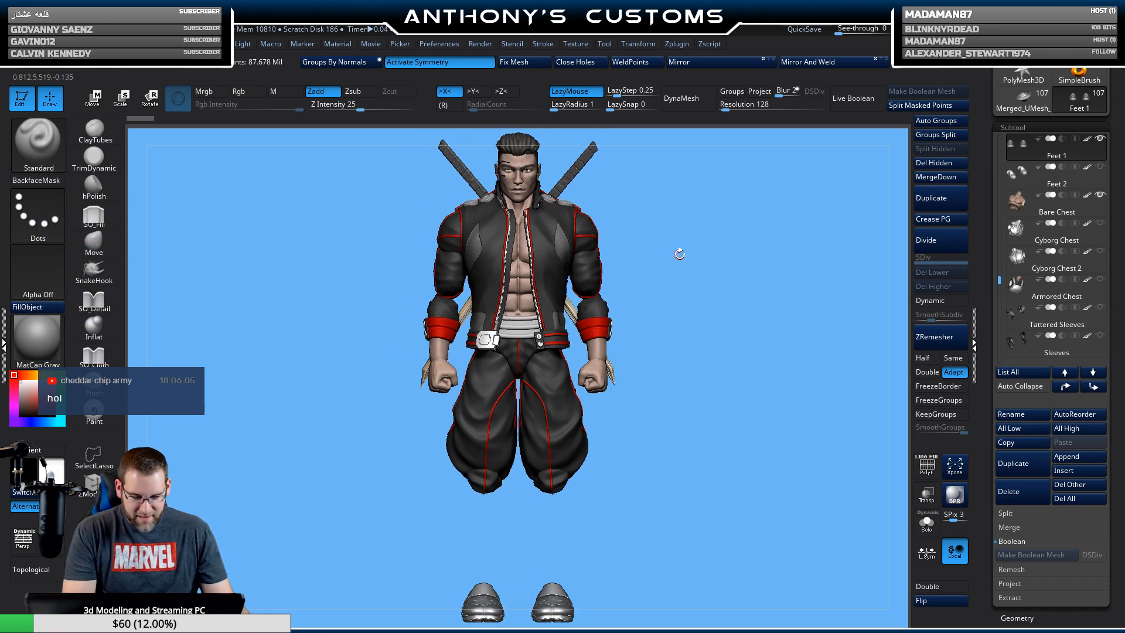
pyautogui.moveTo(680, 254); pyautogui.dragTo(625, 233)
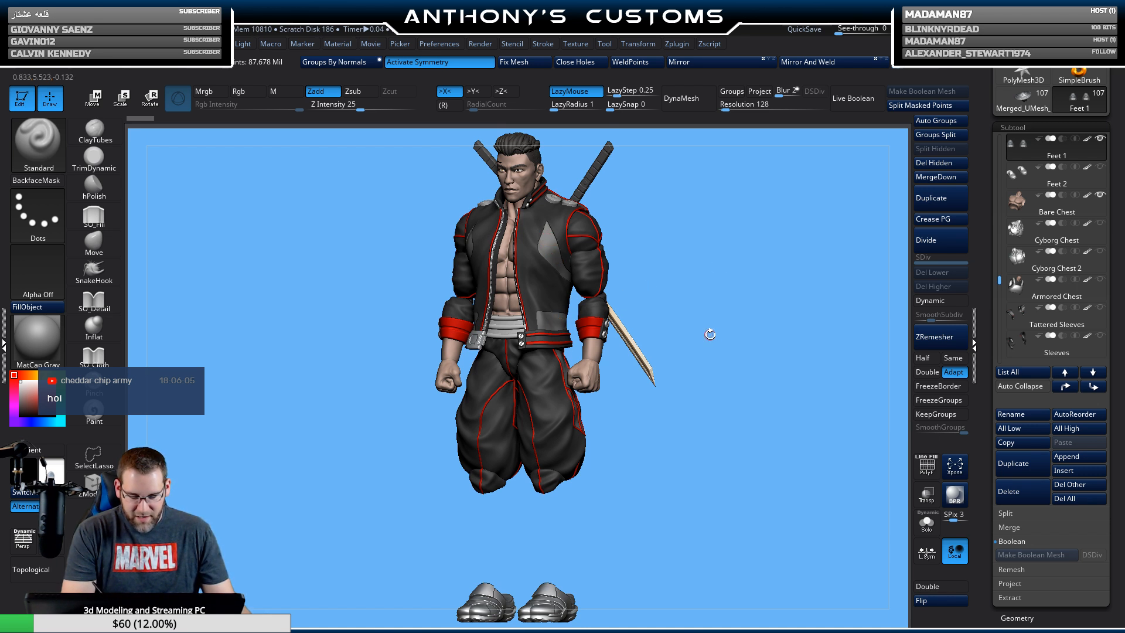
# Turn on the PolyFrame display and make Jacket1 the active subtool to view its polygroups.
pyautogui.hotkey('shift', 'f')
pyautogui.keyDown('alt'); pyautogui.click(552, 303); pyautogui.keyUp('alt')
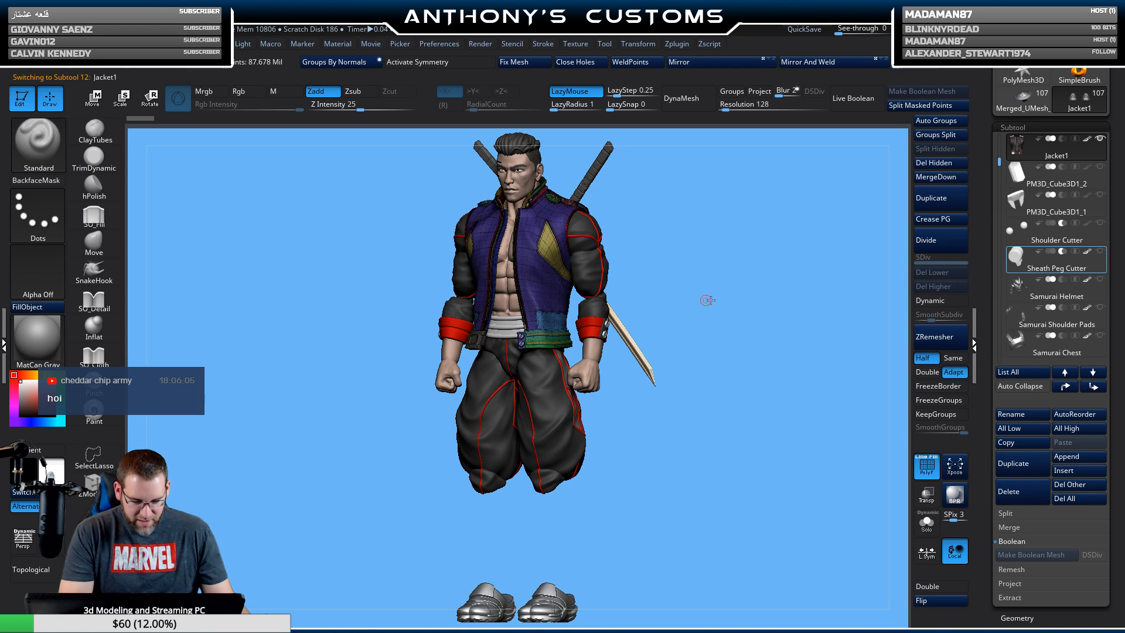
pyautogui.moveTo(707, 300); pyautogui.dragTo(736, 266)
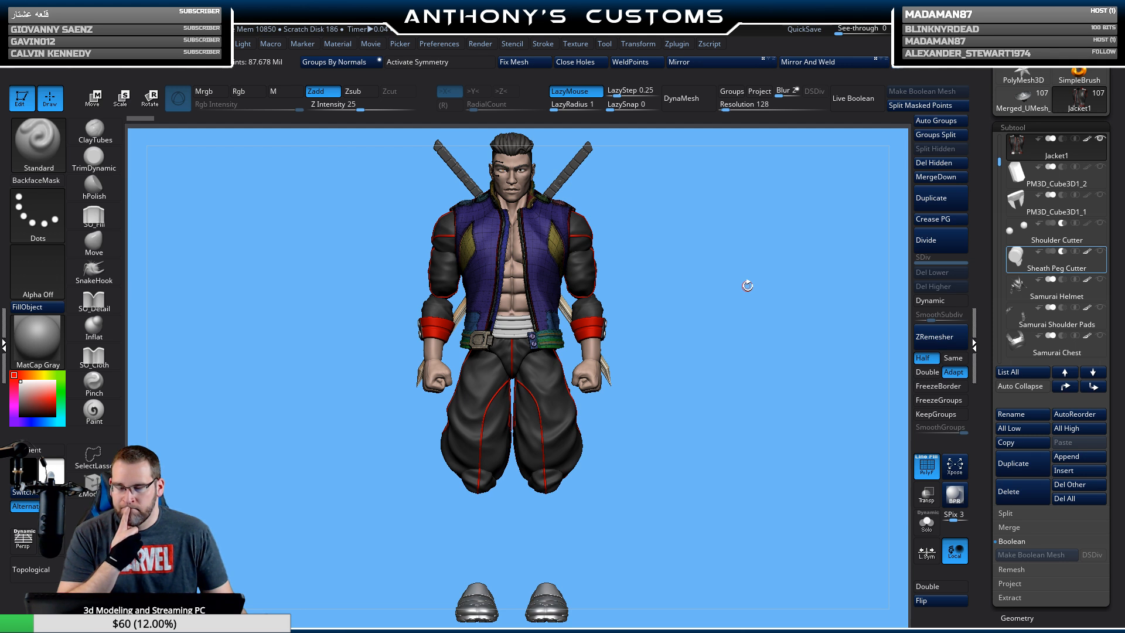
# Make the Boots 1 subtool active and visible between the pants and the feet.
pyautogui.press('n')
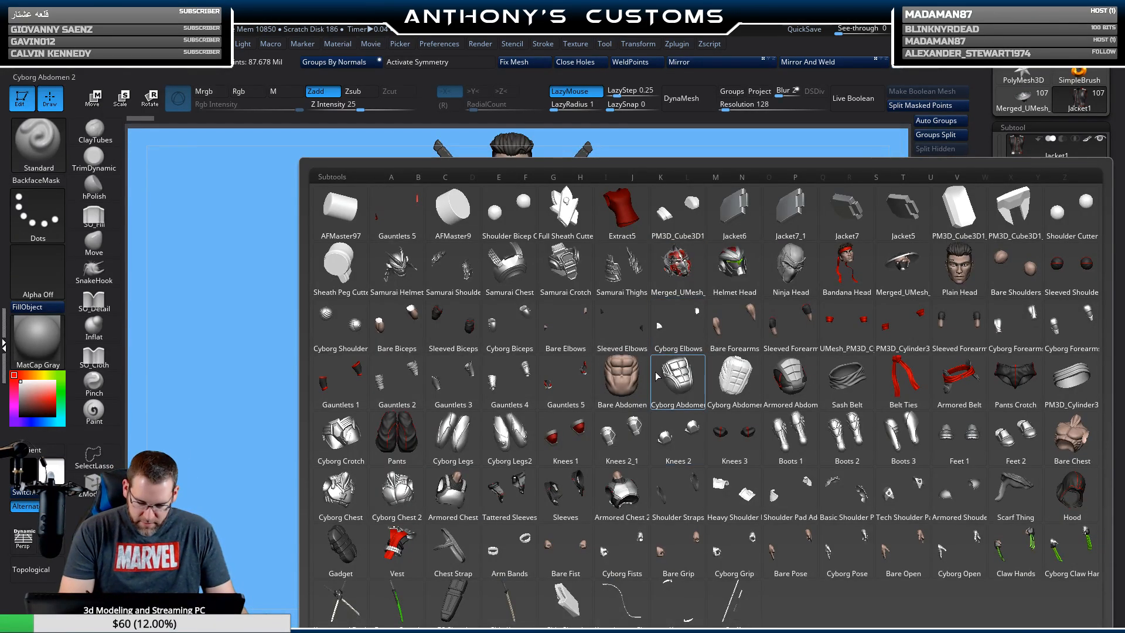
pyautogui.moveTo(509, 495)
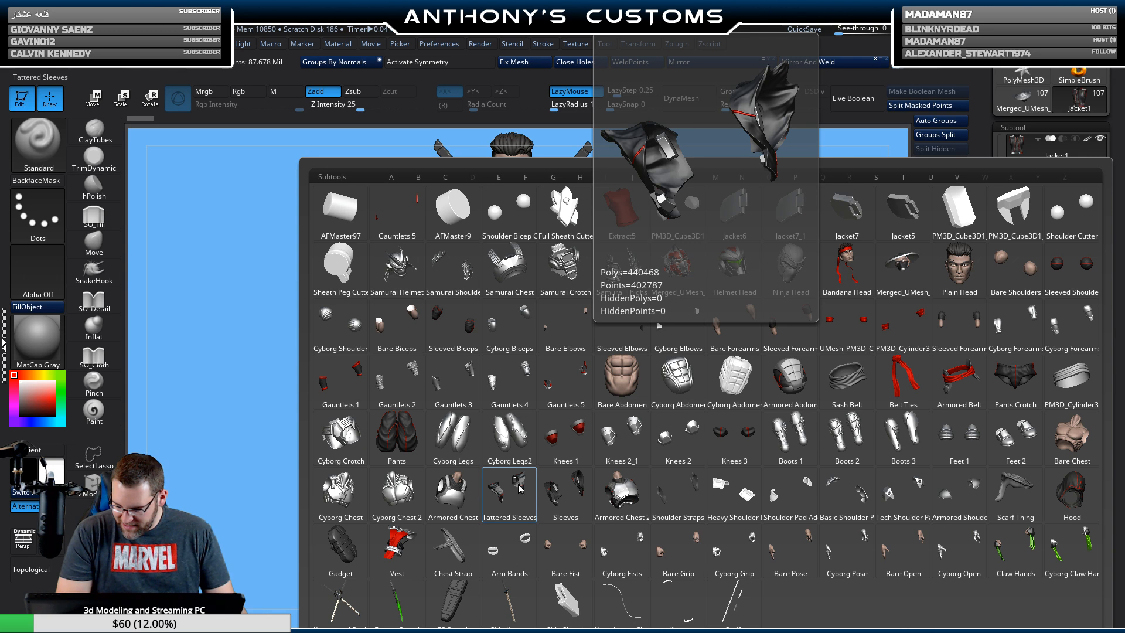
pyautogui.click(803, 448)
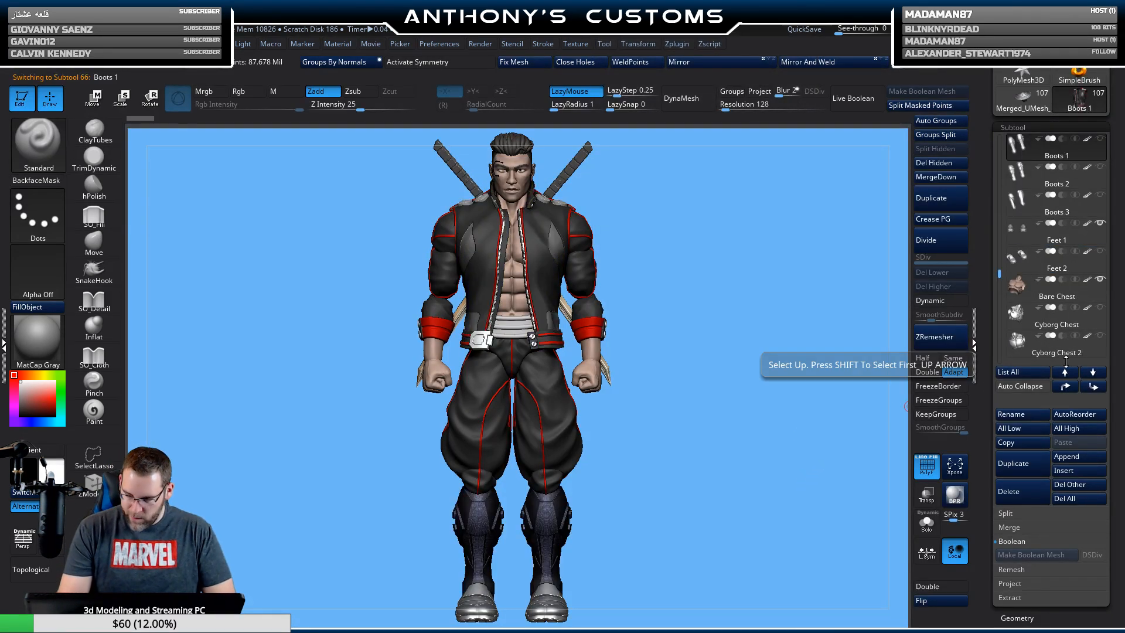
# Duplicate the Boots 1 subtool and move the copy down the list to below Boots 3.
pyautogui.click(1023, 463)
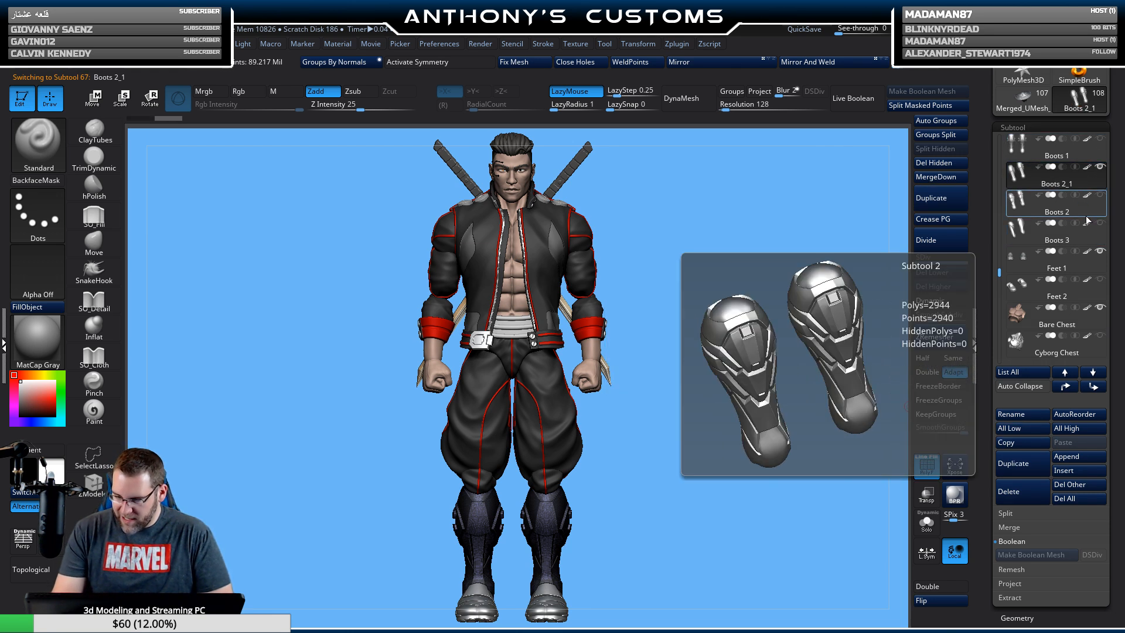
pyautogui.click(1094, 387)
pyautogui.click(1093, 387)
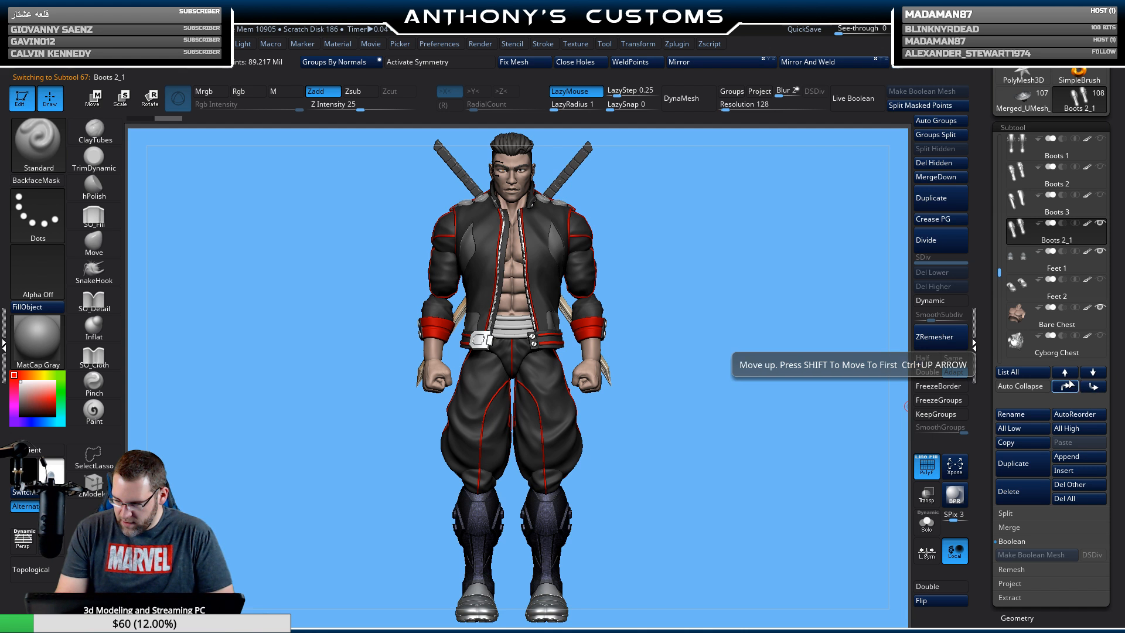
# Rename the duplicated boots subtool as Boots 4.
pyautogui.click(1011, 414)
pyautogui.click(934, 429)
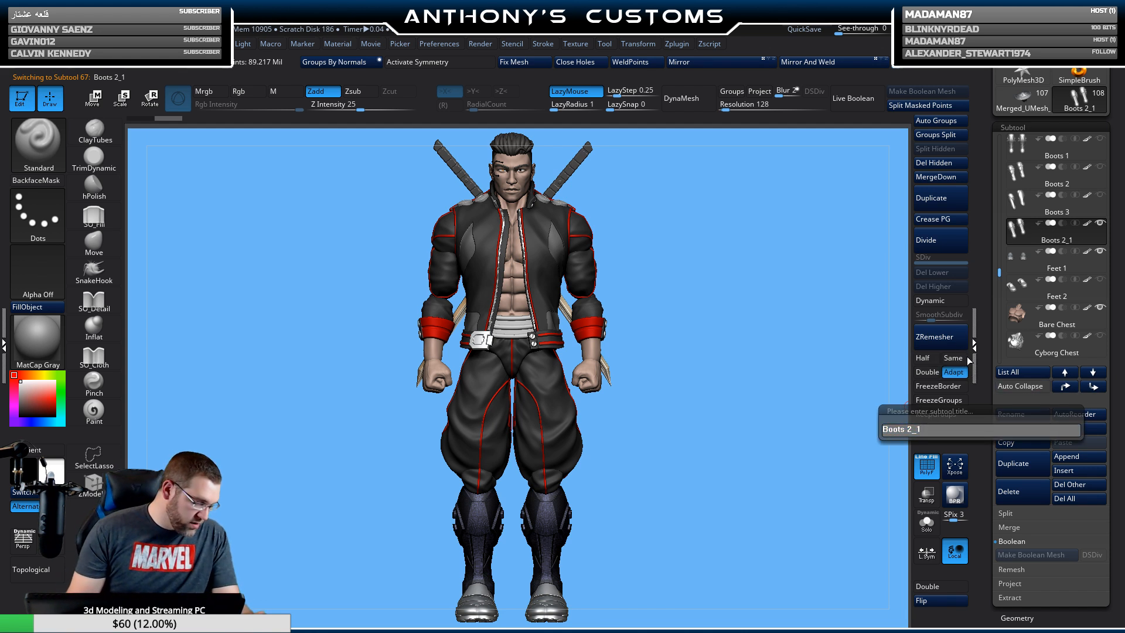
pyautogui.press('BackSpace')
pyautogui.press('BackSpace')
pyautogui.press('BackSpace')
pyautogui.press('BackSpace')
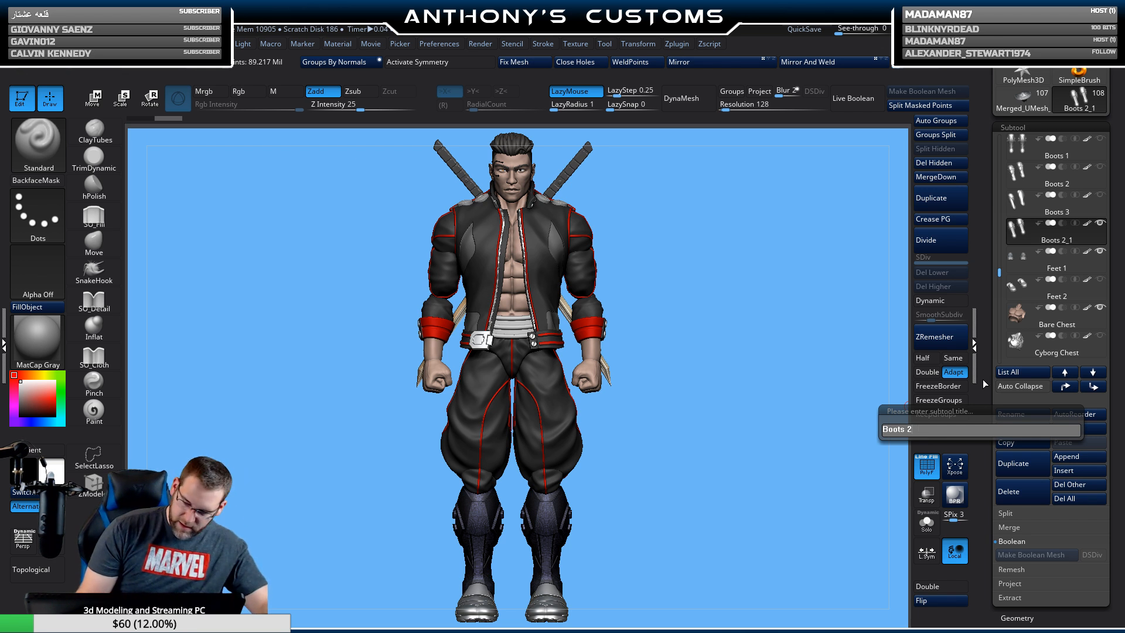
pyautogui.write('4')
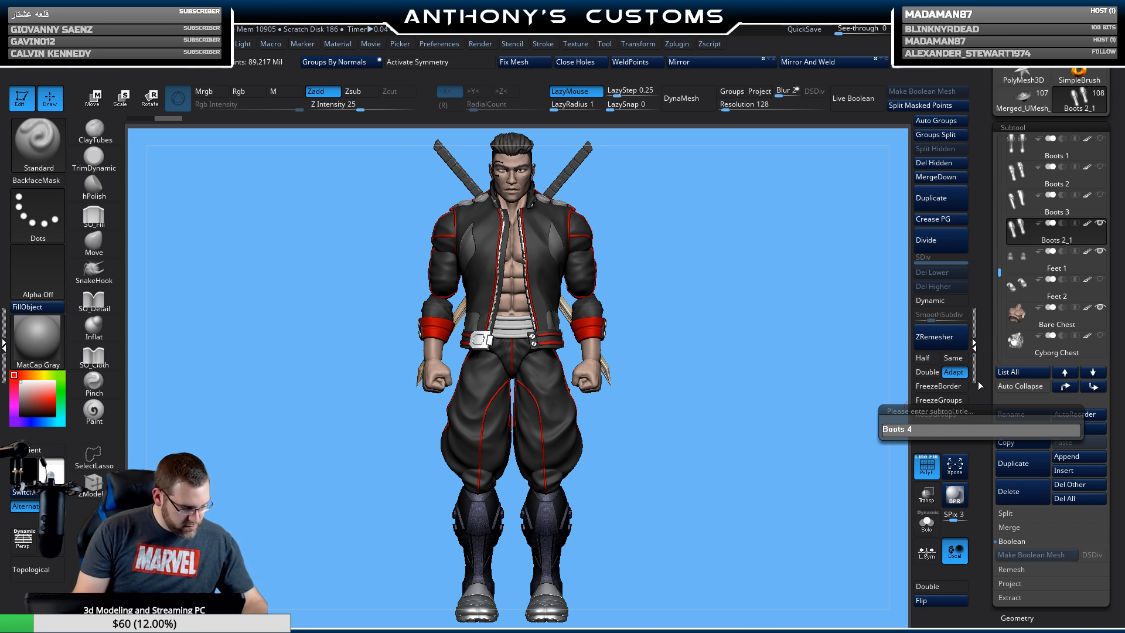
pyautogui.press('Return')
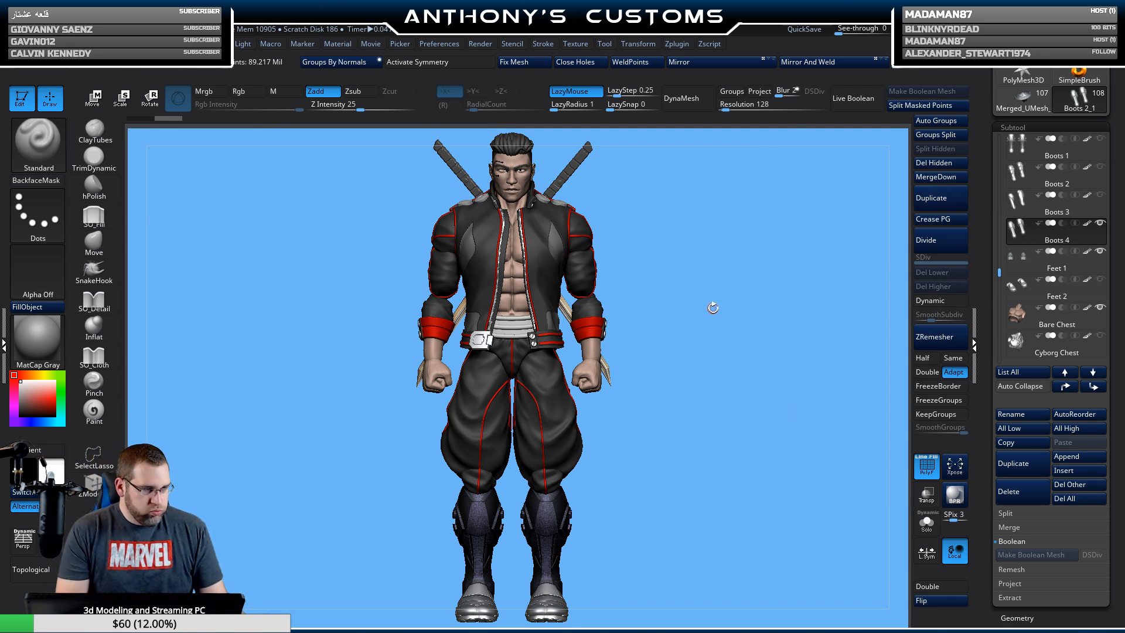
# Activate X symmetry on Boots 4 and convert it with DynaMesh at resolution 128.
pyautogui.hotkey('shift', 'f')
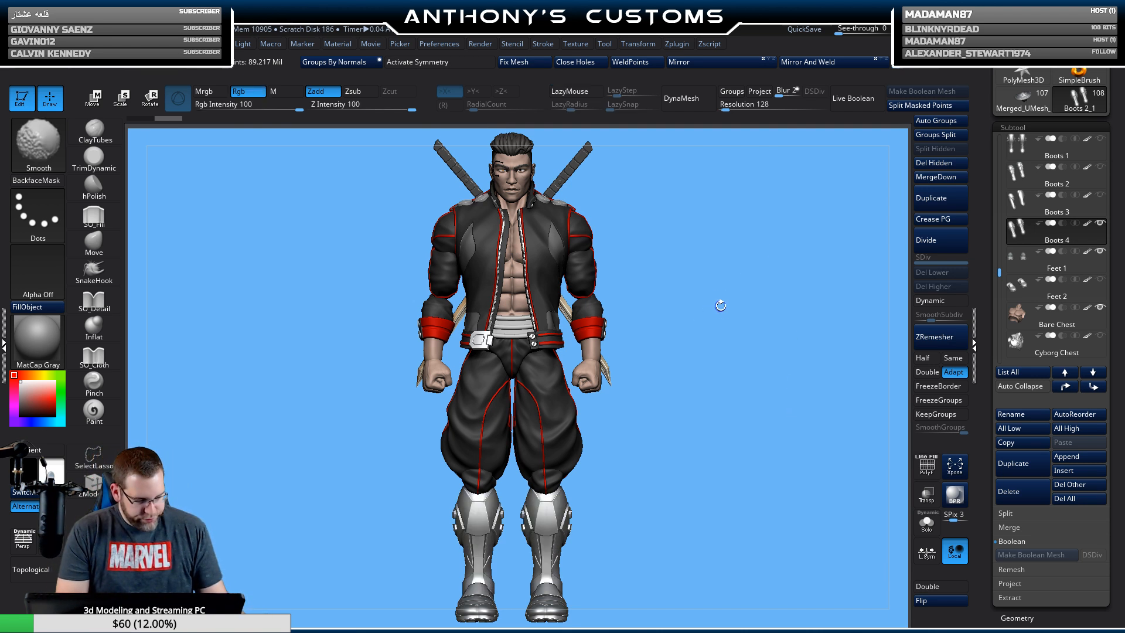
pyautogui.keyDown('alt'); pyautogui.moveTo(729, 393); pyautogui.dragTo(724, 473); pyautogui.keyUp('alt')
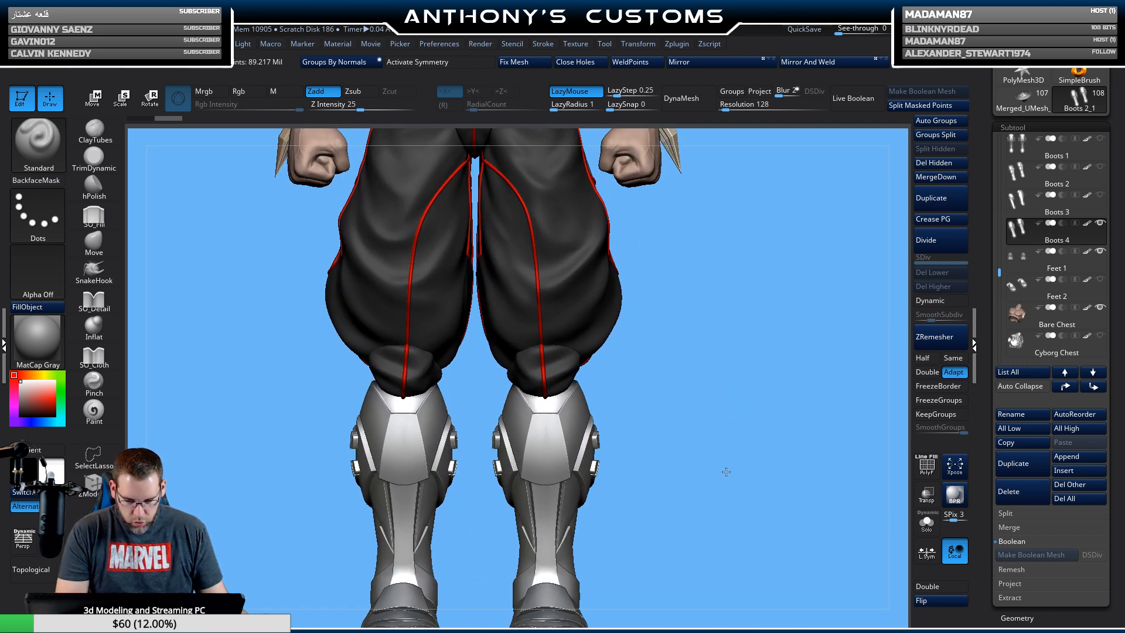
pyautogui.hotkey('shift', 'f')
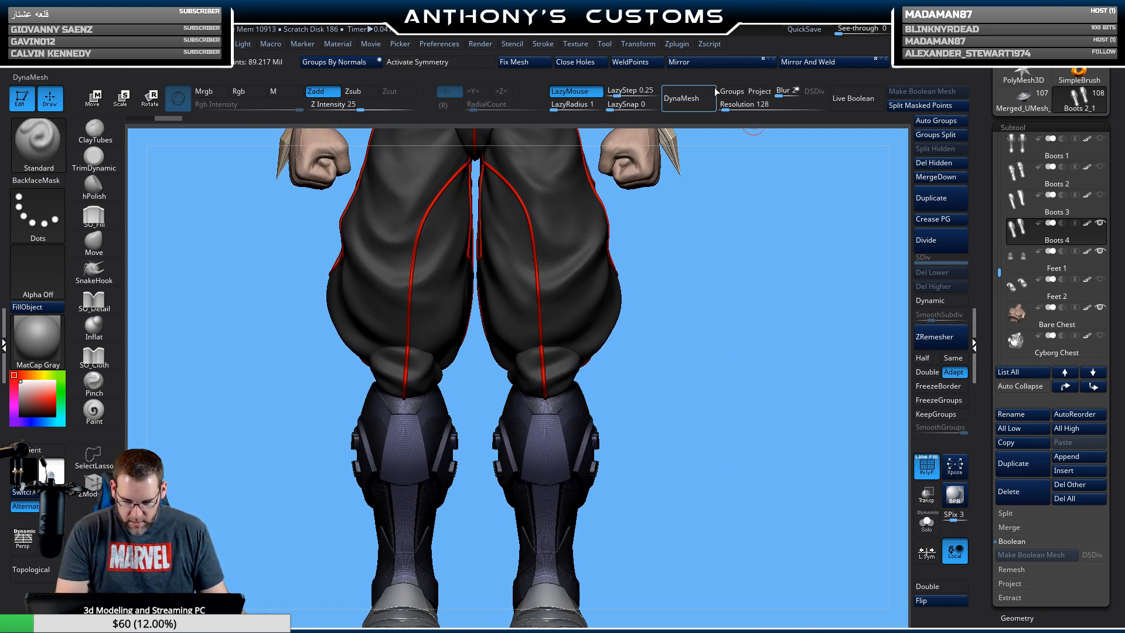
pyautogui.press('x')
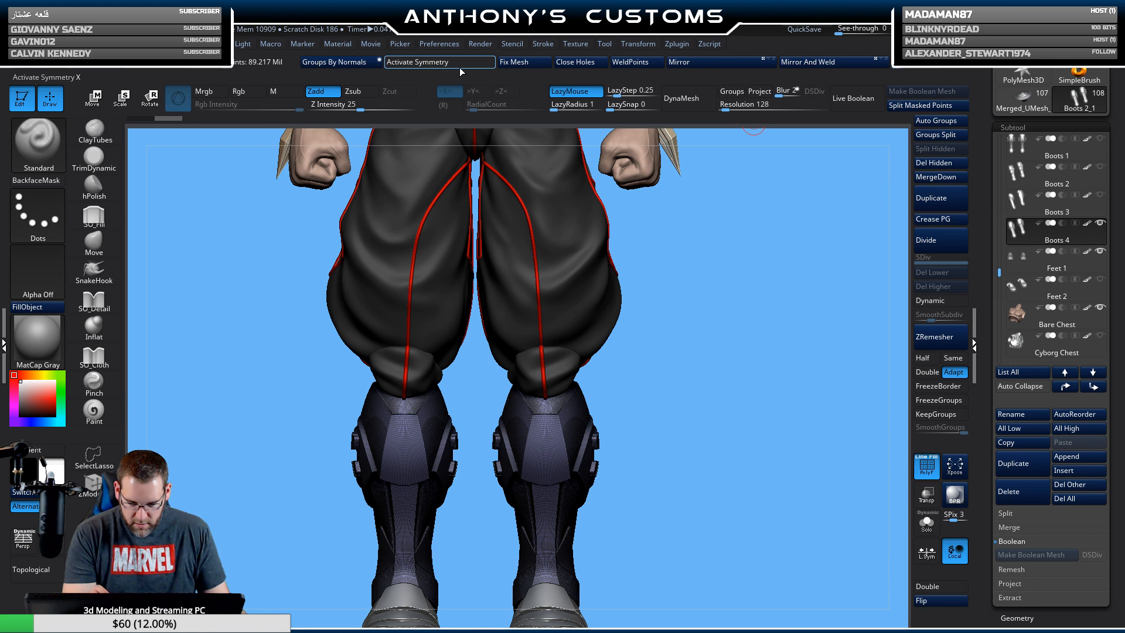
pyautogui.click(678, 103)
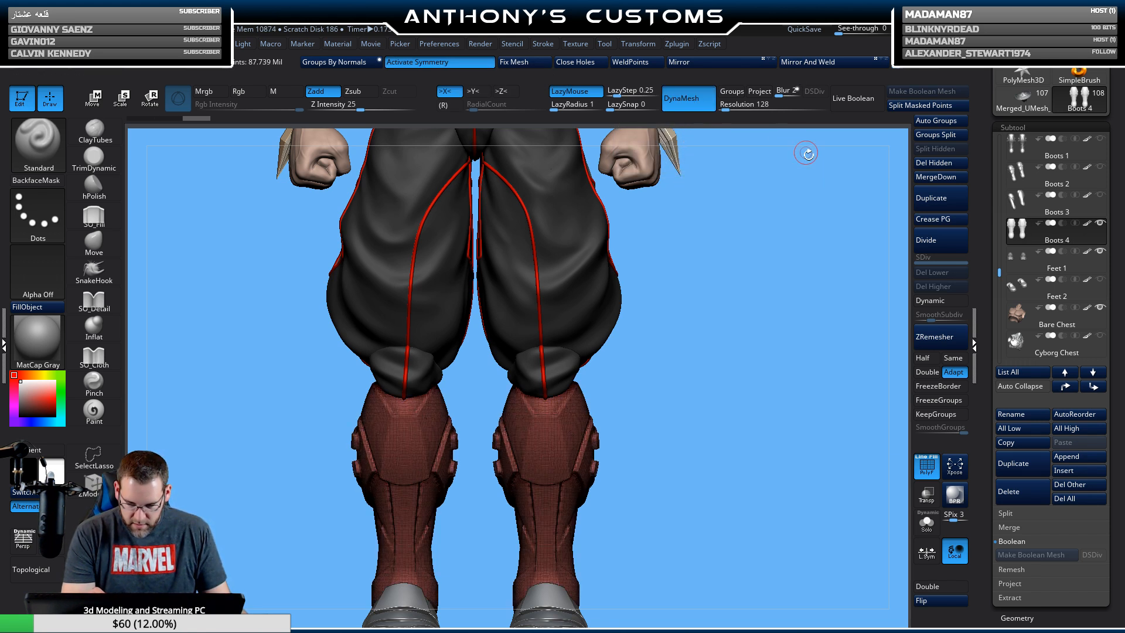
# Run ZRemesher on Boots 4 five times with Half enabled to reduce it to simple lower legs, and try to save the project.
pyautogui.click(923, 357)
pyautogui.click(935, 337)
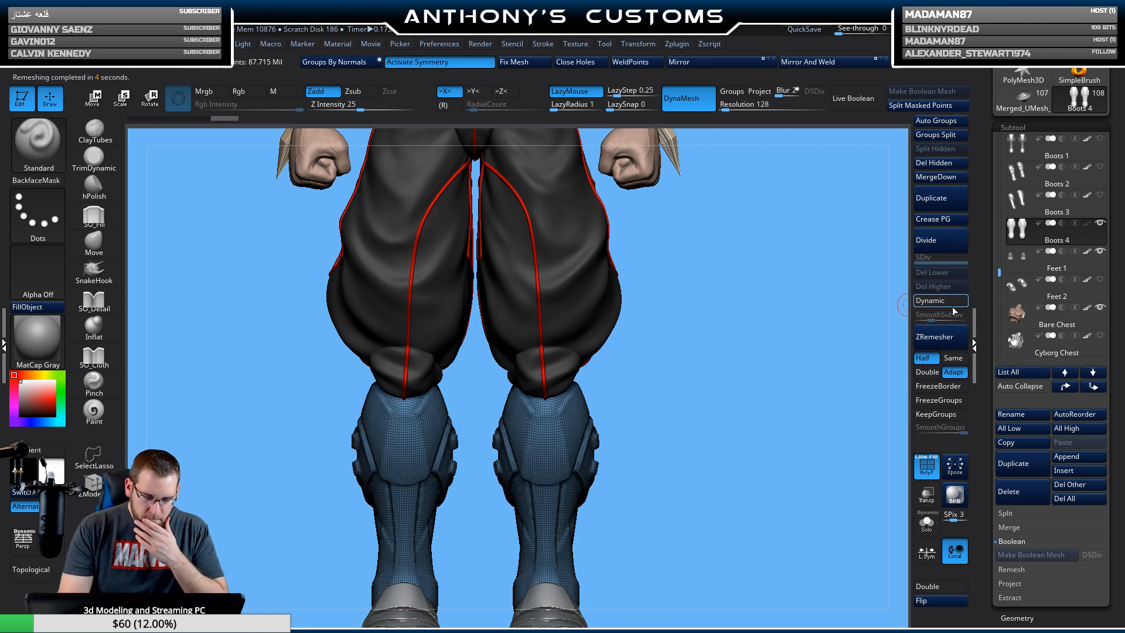
pyautogui.click(936, 338)
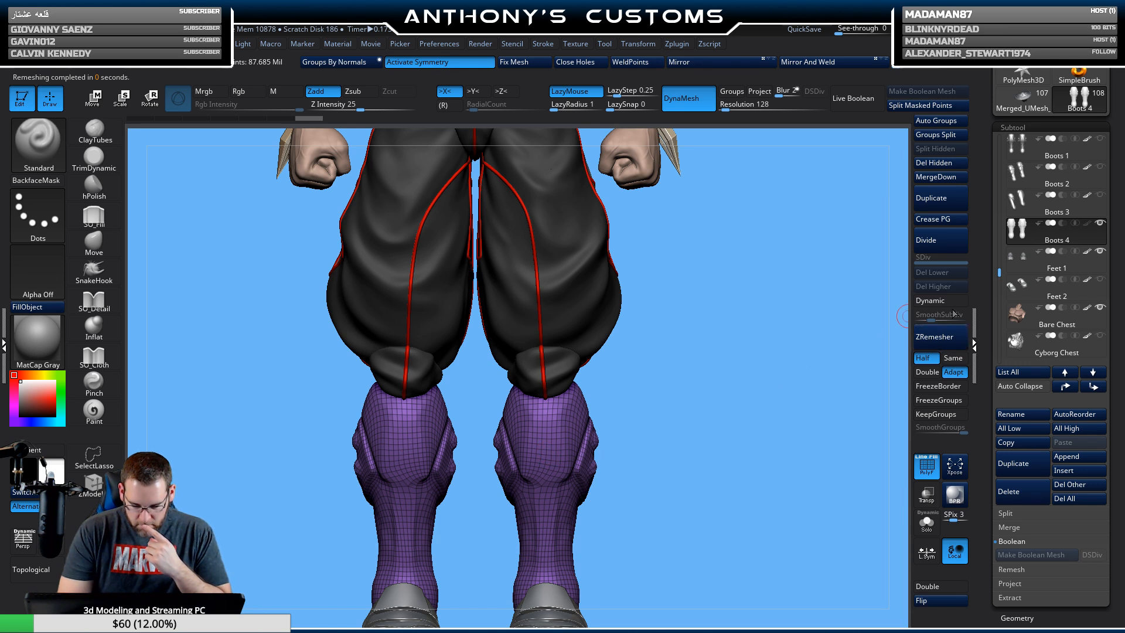
pyautogui.click(938, 336)
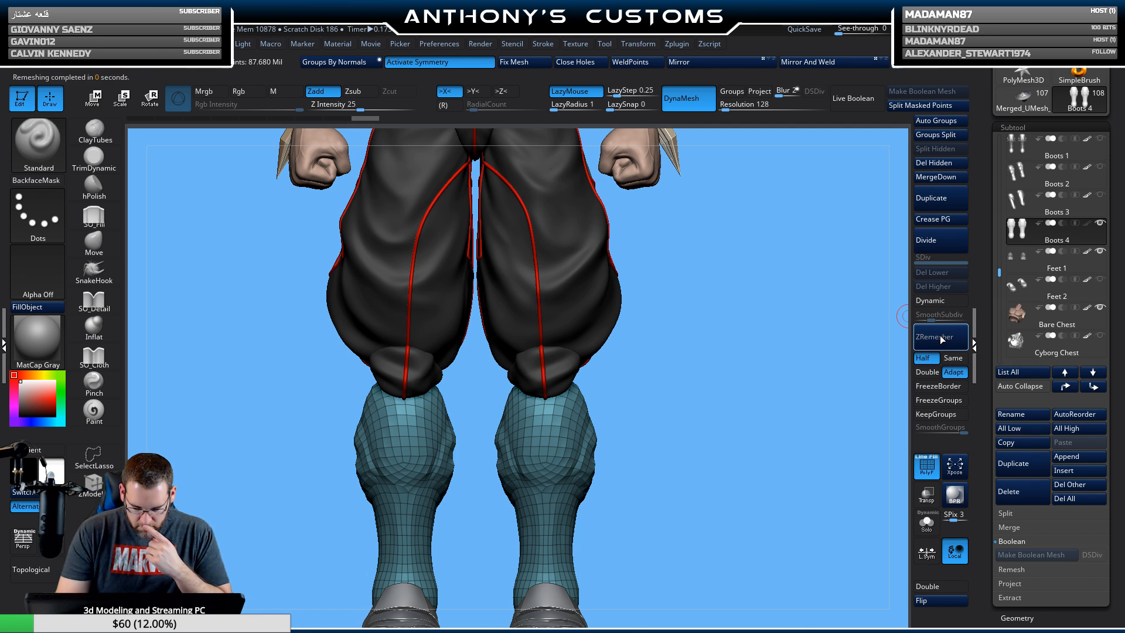
pyautogui.click(942, 338)
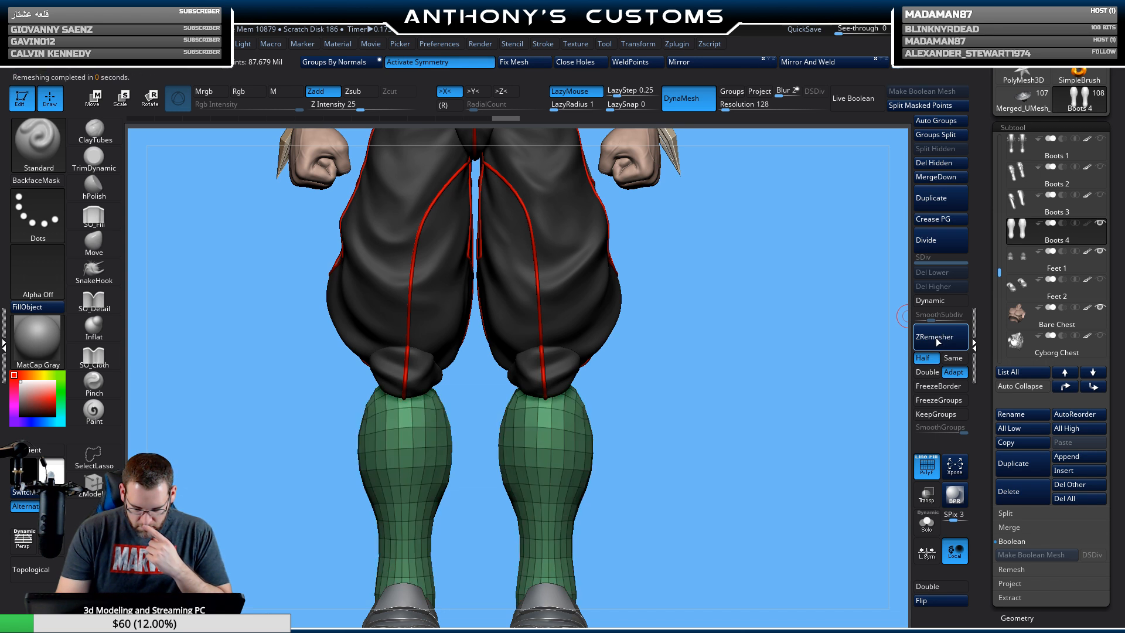
pyautogui.click(937, 338)
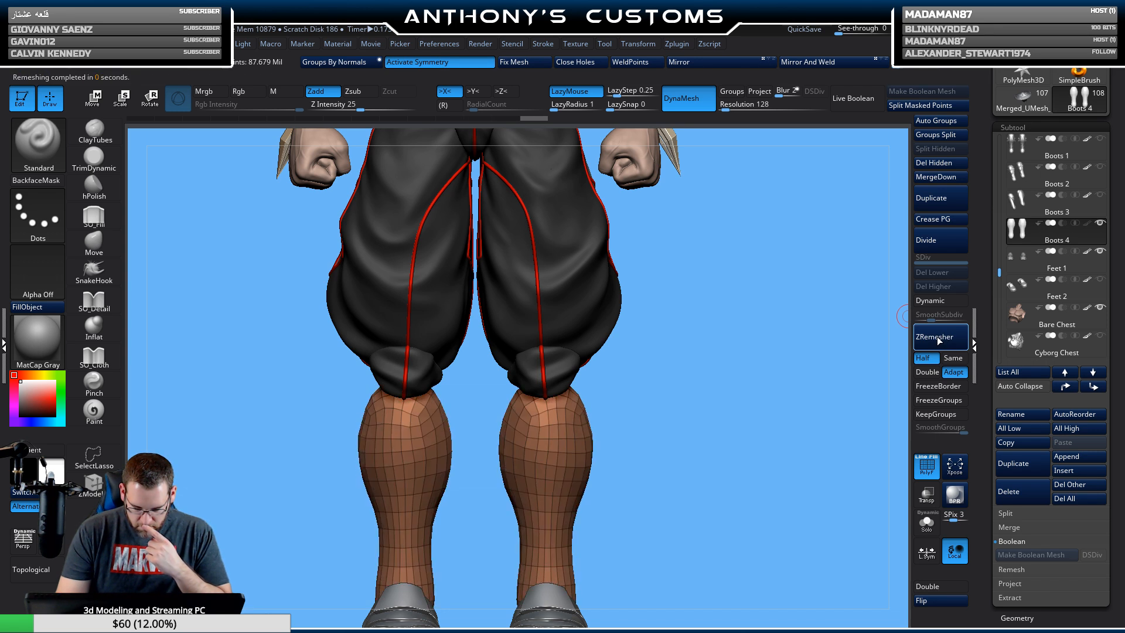
pyautogui.moveTo(805, 423); pyautogui.dragTo(735, 391)
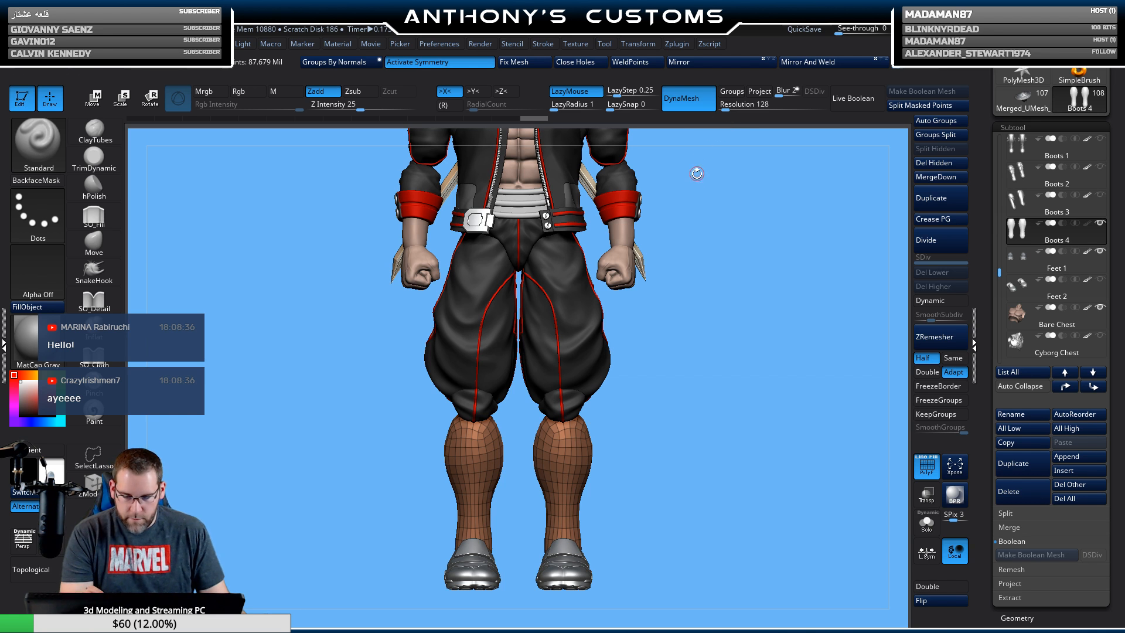
pyautogui.hotkey('ctrl', 's')
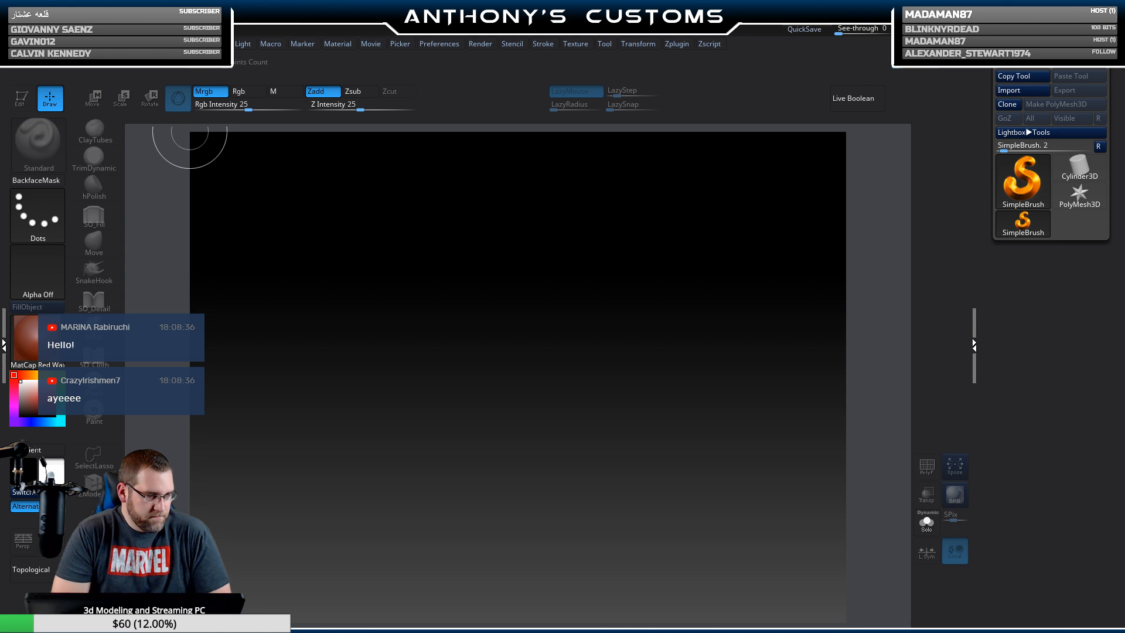
# Open the AFMaster98jacket.ZPR project from the document files in LightBox.
pyautogui.press(',')
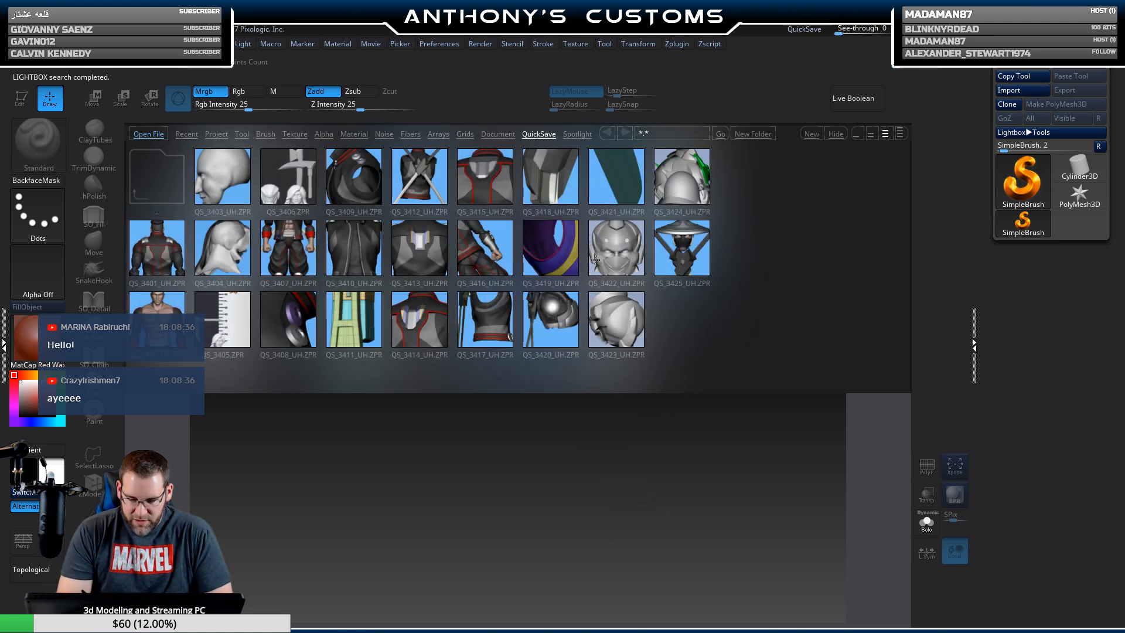
pyautogui.click(504, 131)
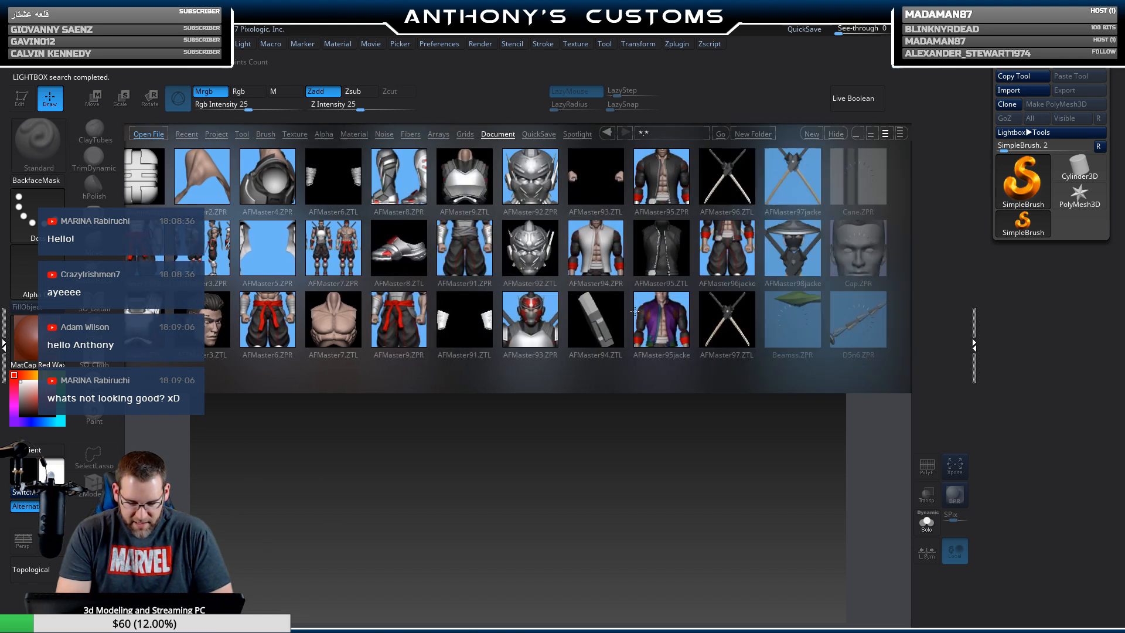
pyautogui.doubleClick(583, 272)
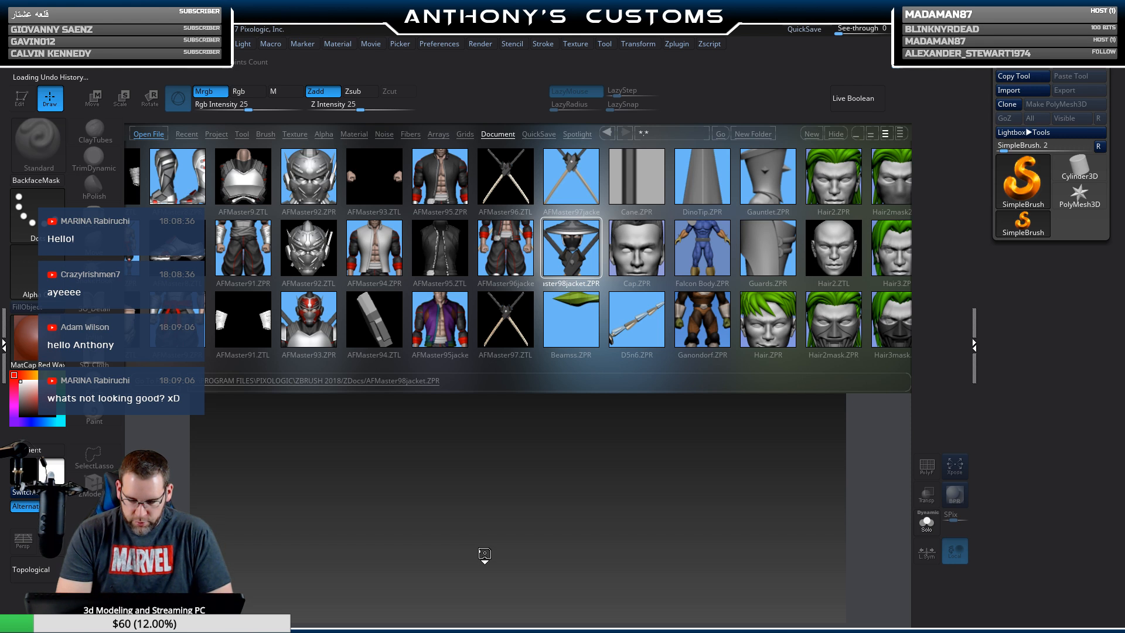
# Replace the visible hat and masked head with the Plain Head subtool, and show the Sleeved Shoulders and Sleeved Biceps.
pyautogui.hotkey('ctrl', 'd')
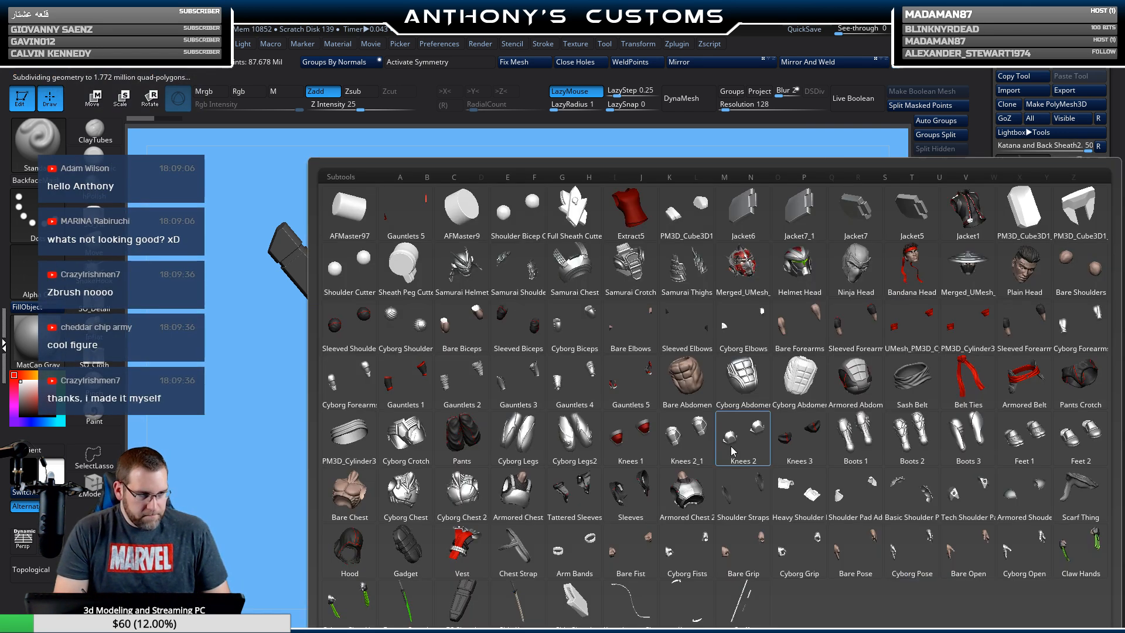
pyautogui.moveTo(732, 451)
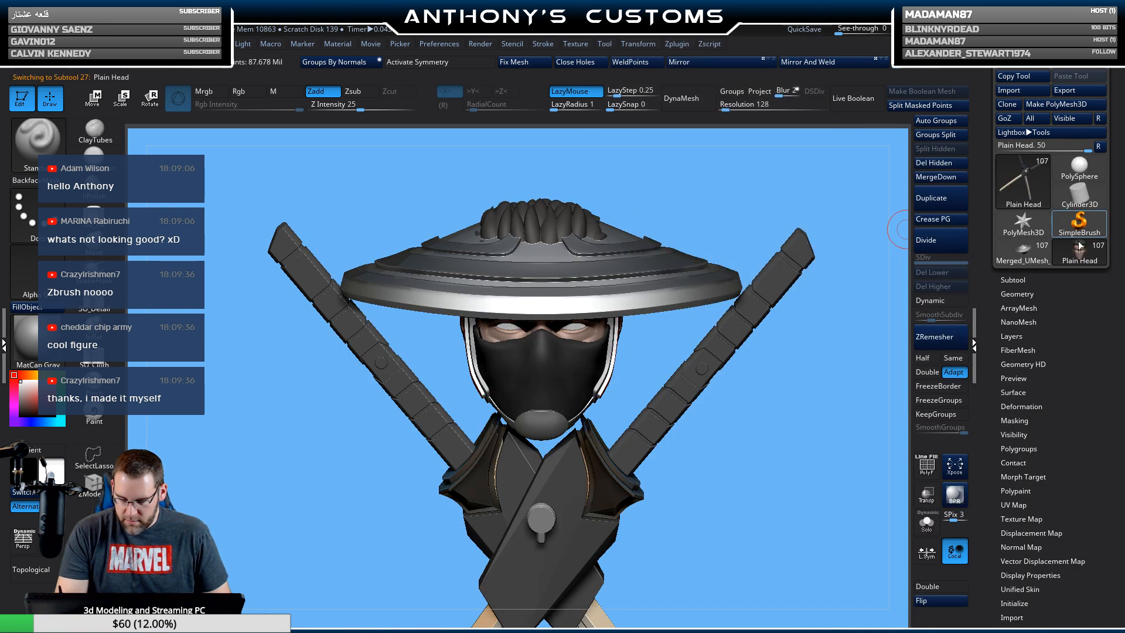
pyautogui.click(1027, 279)
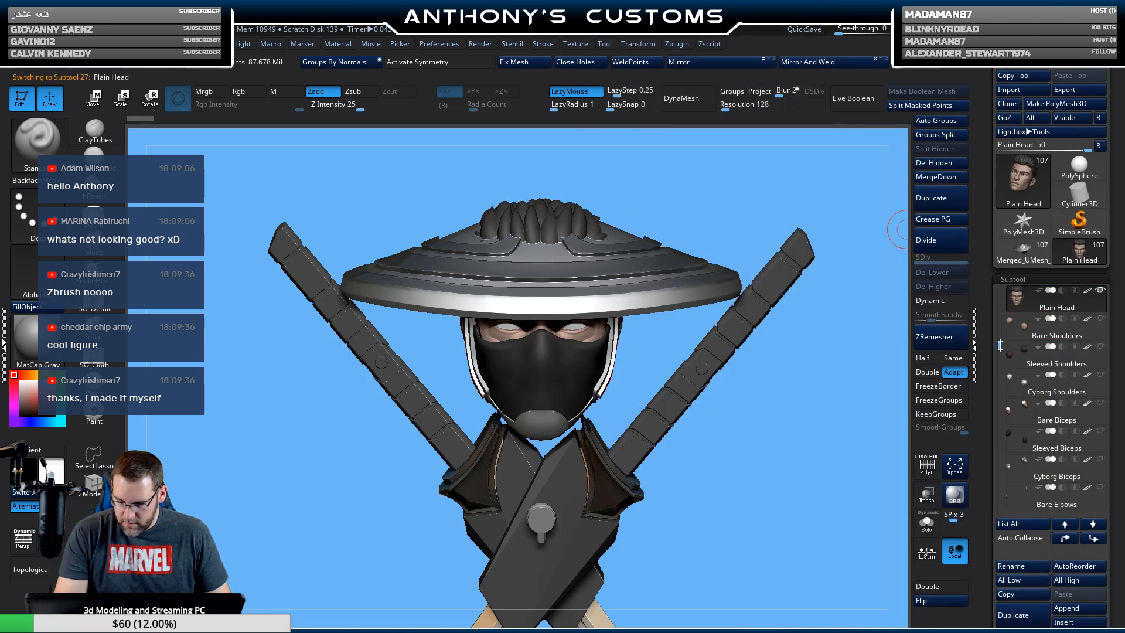
pyautogui.scroll(1, 1062, 306)
pyautogui.click(1100, 291)
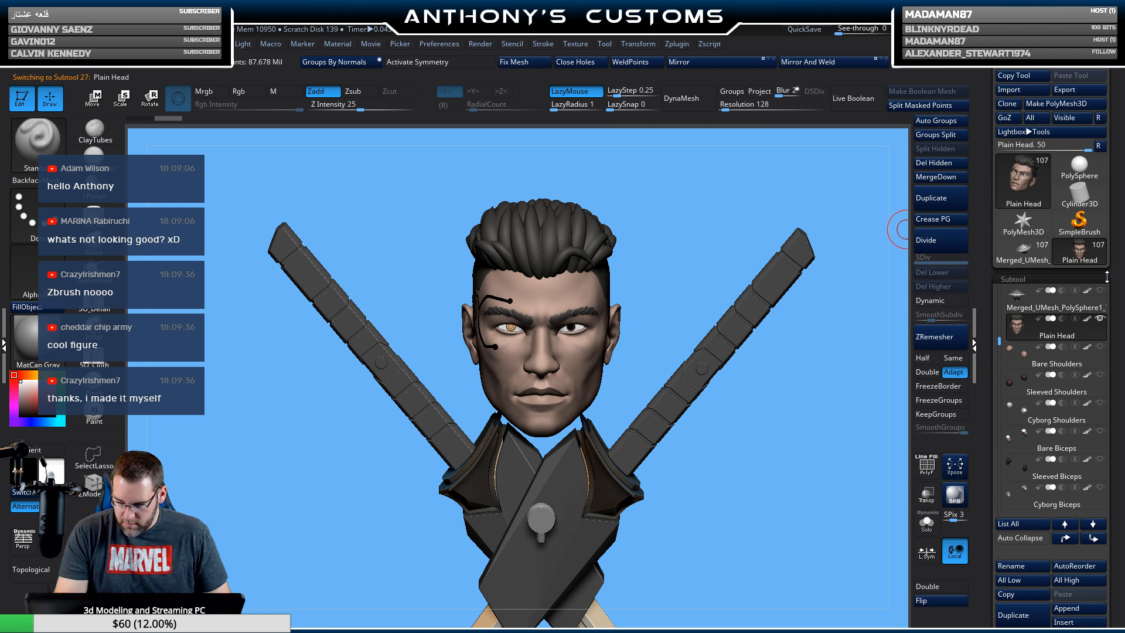
pyautogui.click(1099, 374)
pyautogui.click(1098, 459)
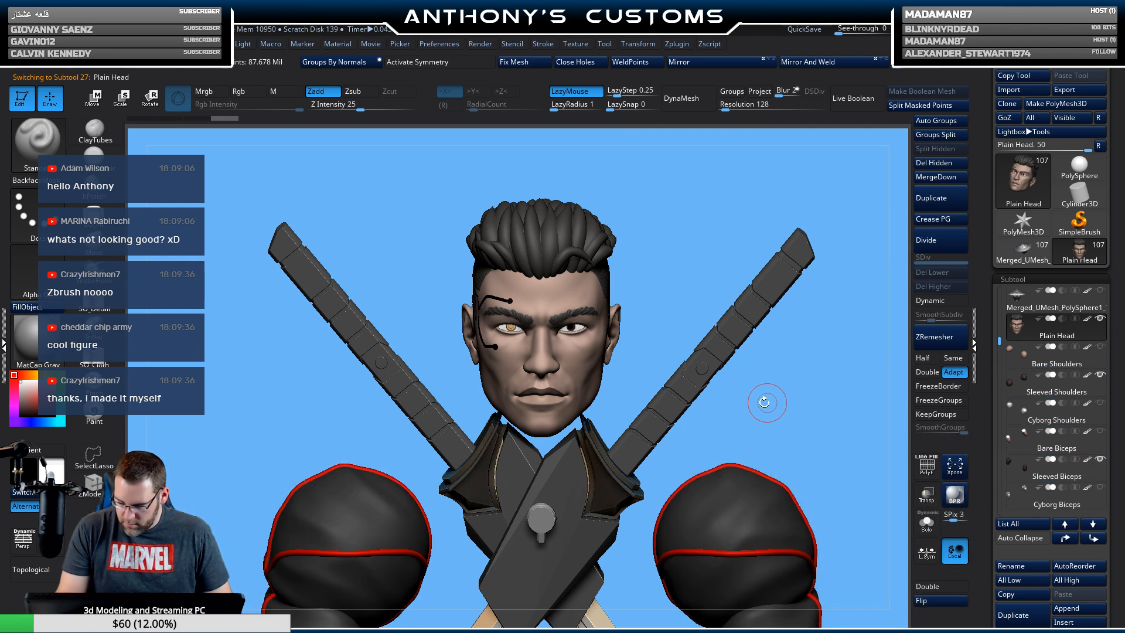
# Hide the Katana and Back Sheath2 subtool, and make Jacket1 active and visible.
pyautogui.press('n')
pyautogui.click(369, 594)
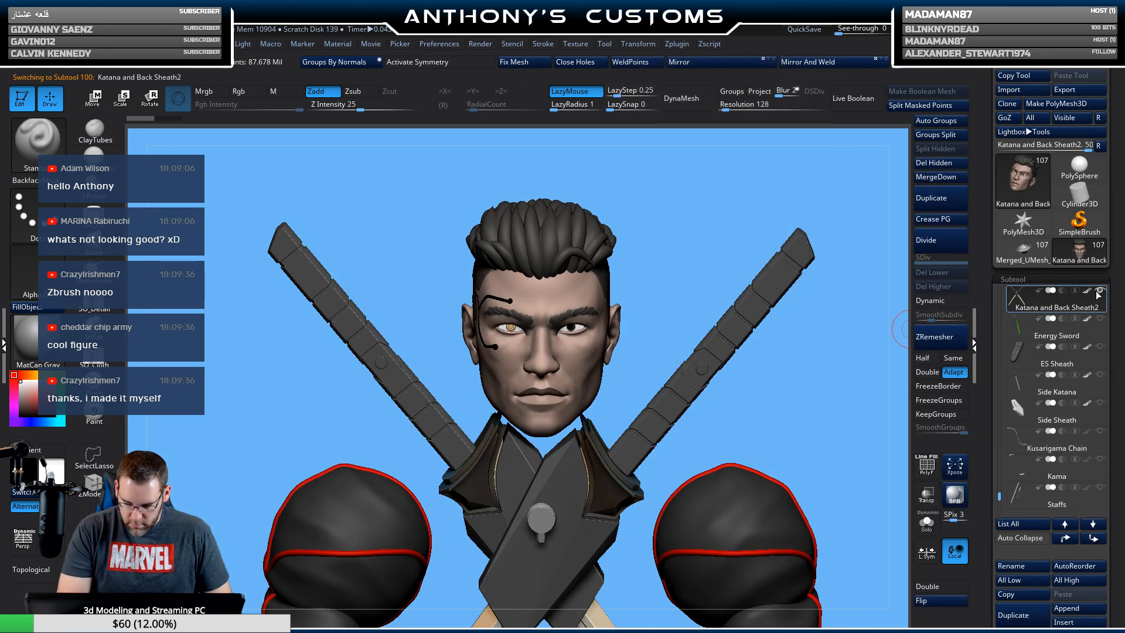
pyautogui.press('n')
pyautogui.click(968, 211)
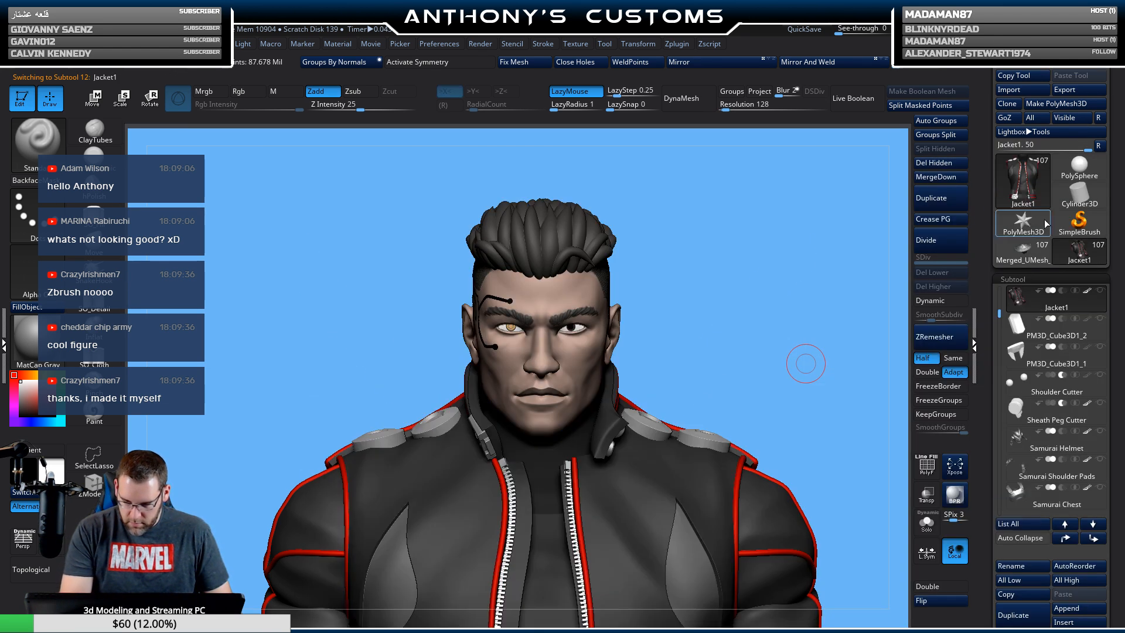
# Show the Bare Abdomen, the red UMesh_PM3D_Cylinder3D1_5 cuffs and the Sleeved Forearms beneath the jacket.
pyautogui.press('n')
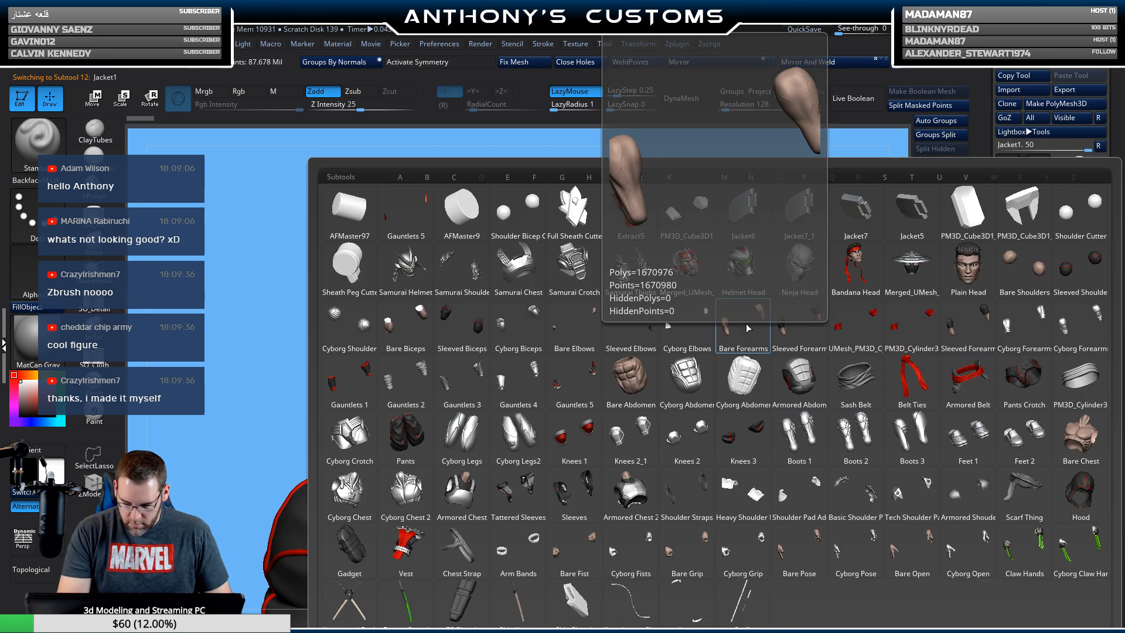
pyautogui.click(685, 381)
pyautogui.press('n')
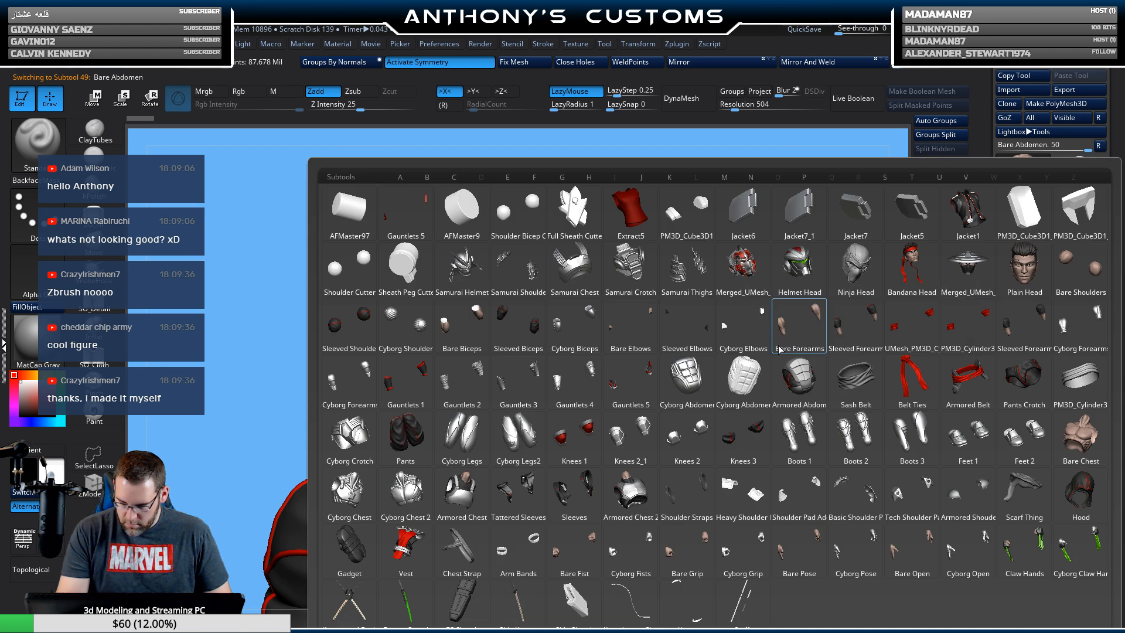
pyautogui.click(900, 328)
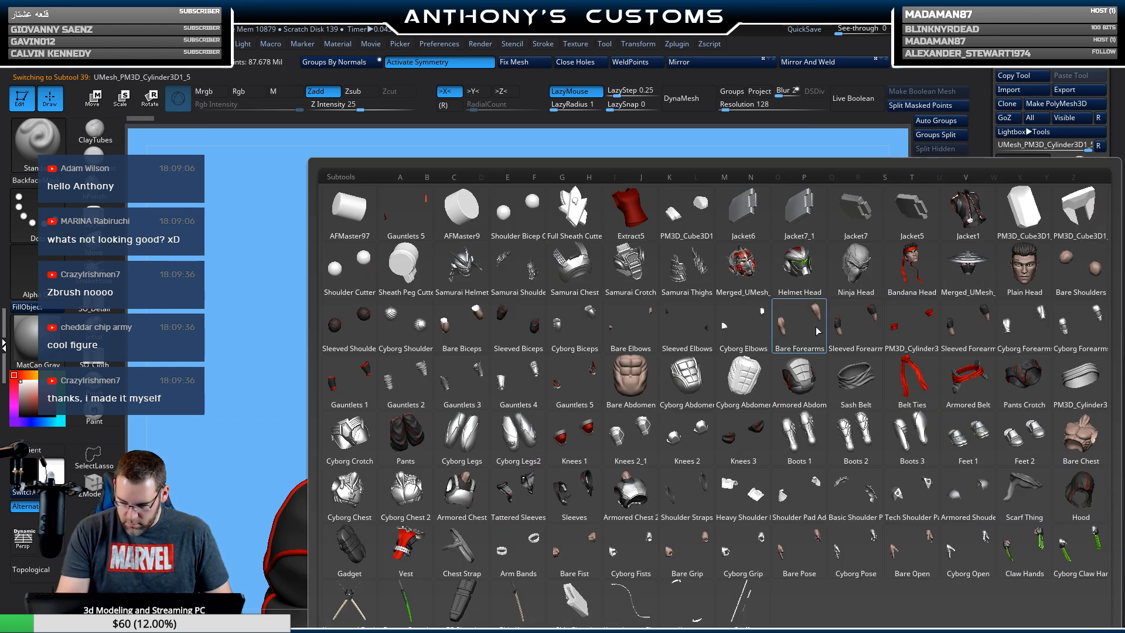
pyautogui.press('n')
pyautogui.moveTo(849, 333)
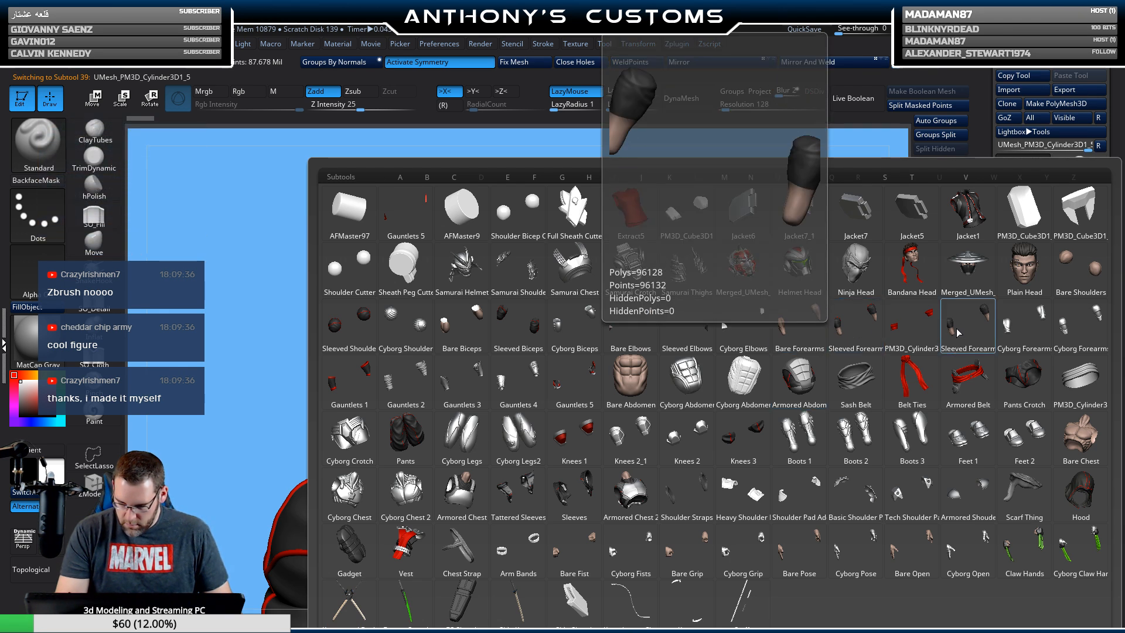
pyautogui.click(856, 344)
pyautogui.press('n')
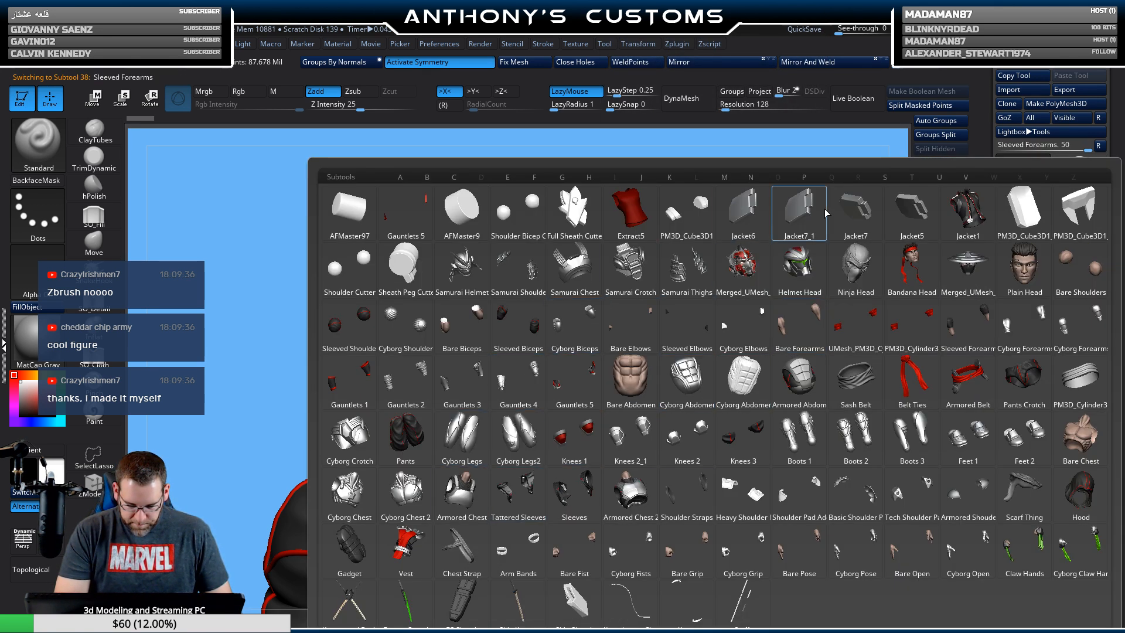
pyautogui.press('f')
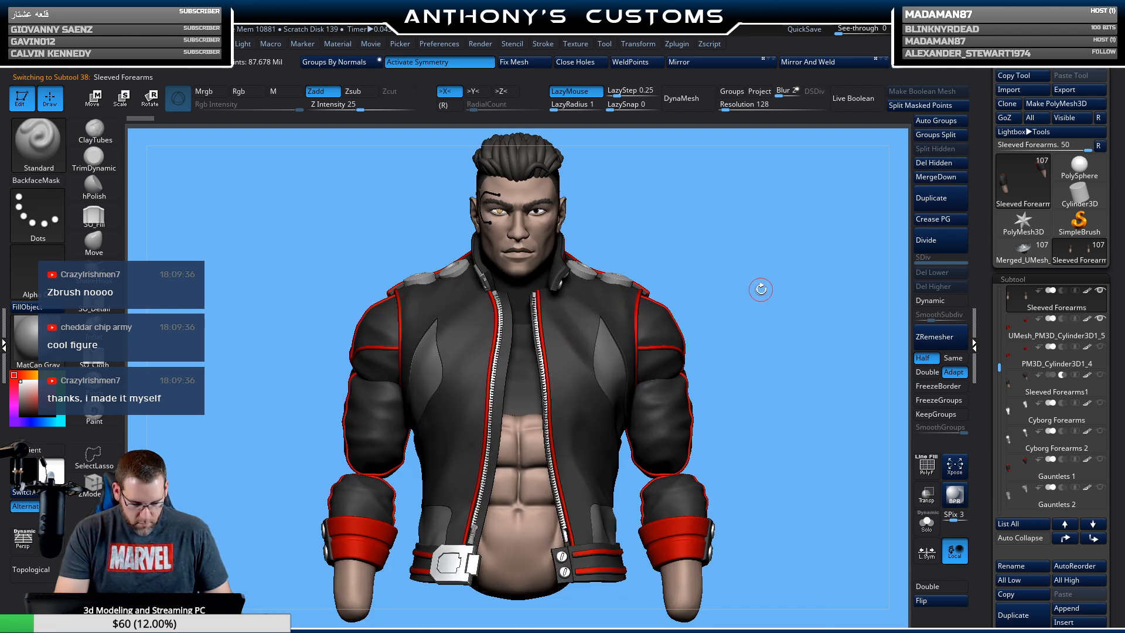
# Show the Bare Chest, Bare Fist and Sleeved Elbows subtools to complete the upper body.
pyautogui.press('n')
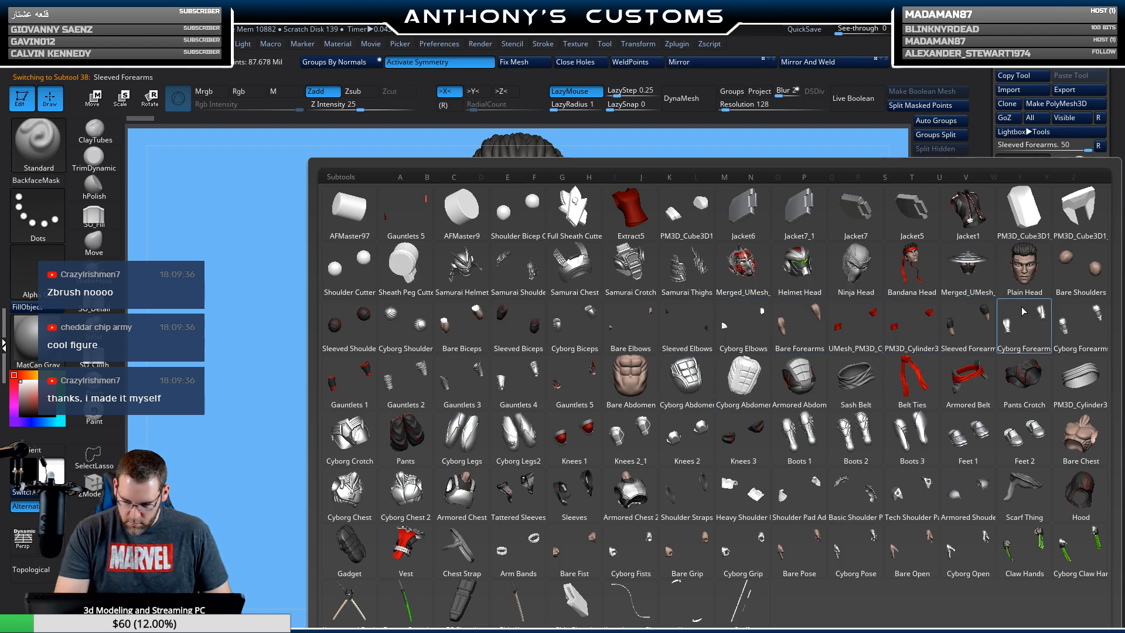
pyautogui.click(1081, 436)
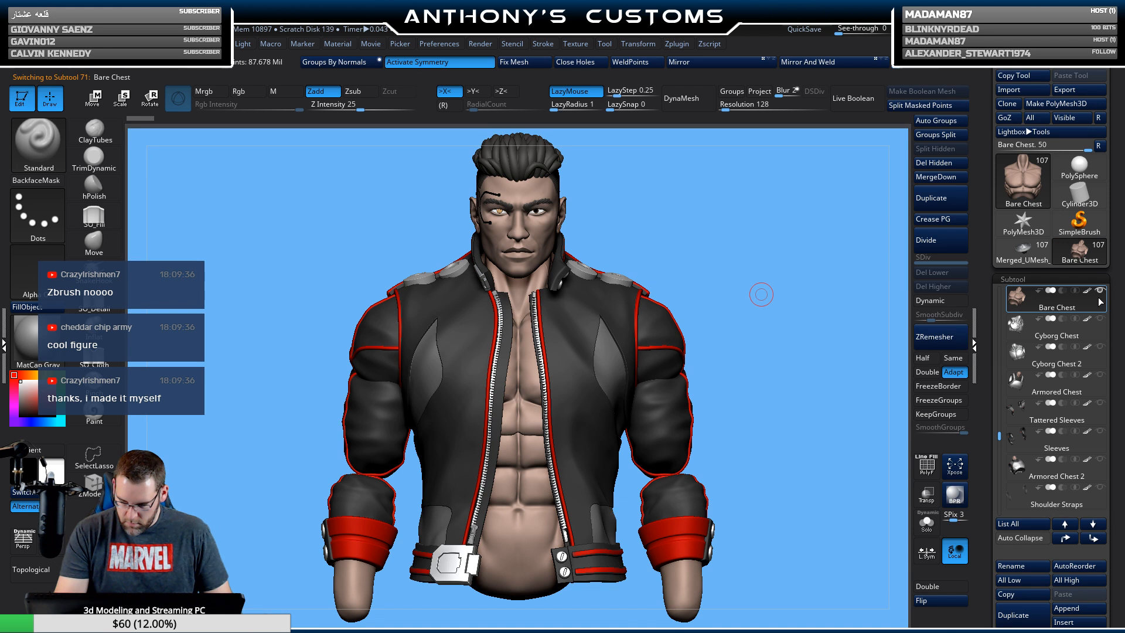
pyautogui.press('n')
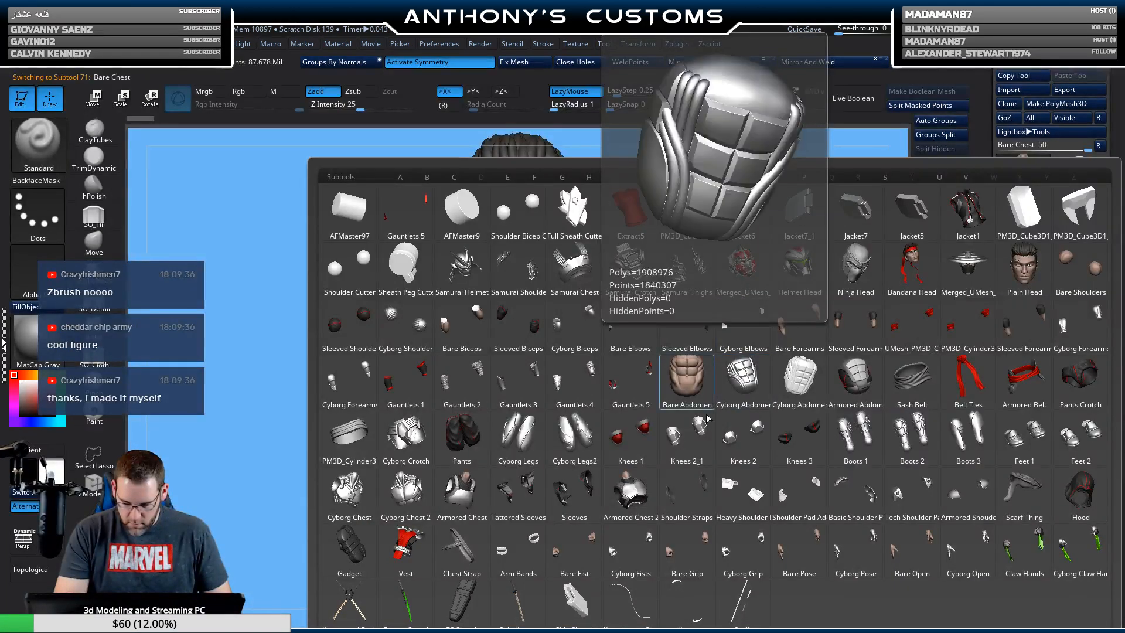
pyautogui.click(575, 548)
pyautogui.press('n')
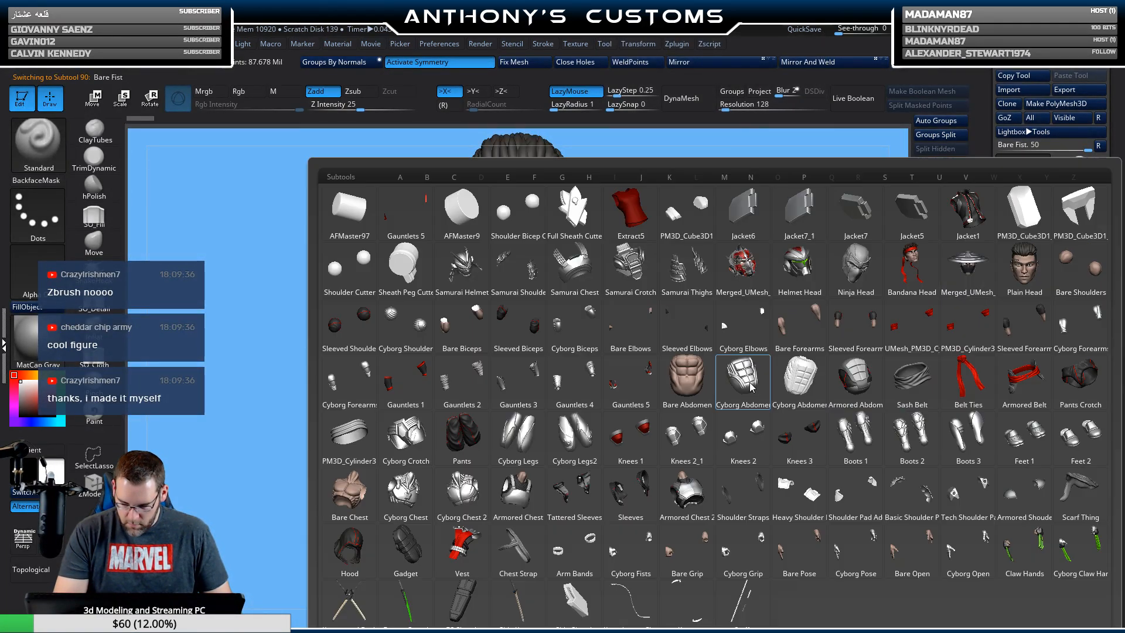
pyautogui.click(690, 345)
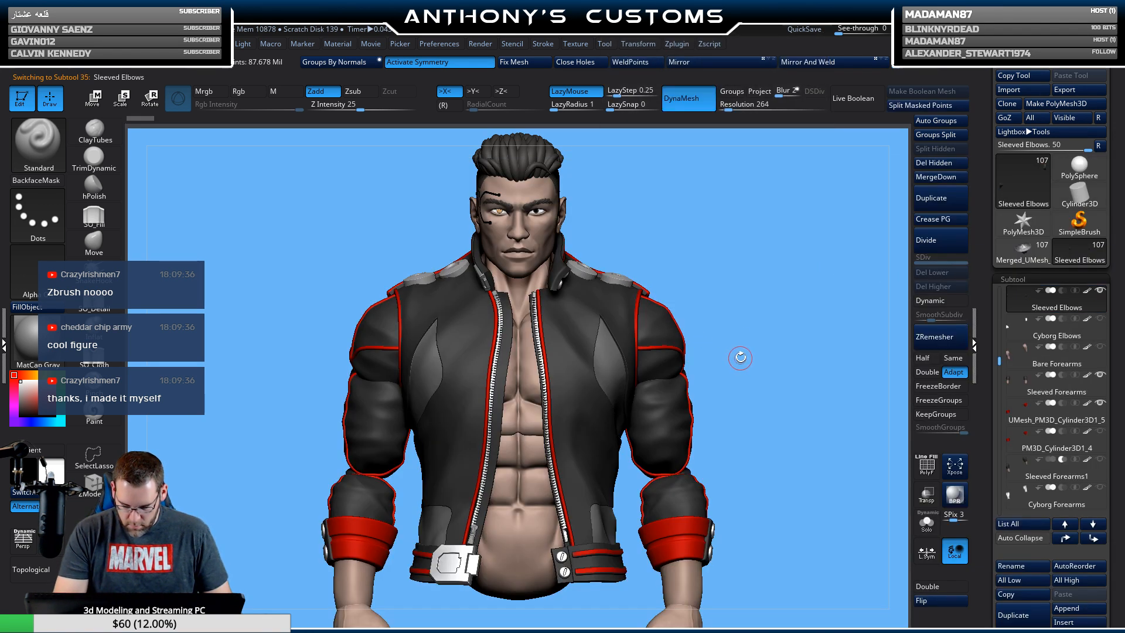
# Show the Pants Crotch, Pants and Feet 1 subtools on the figure.
pyautogui.press('n')
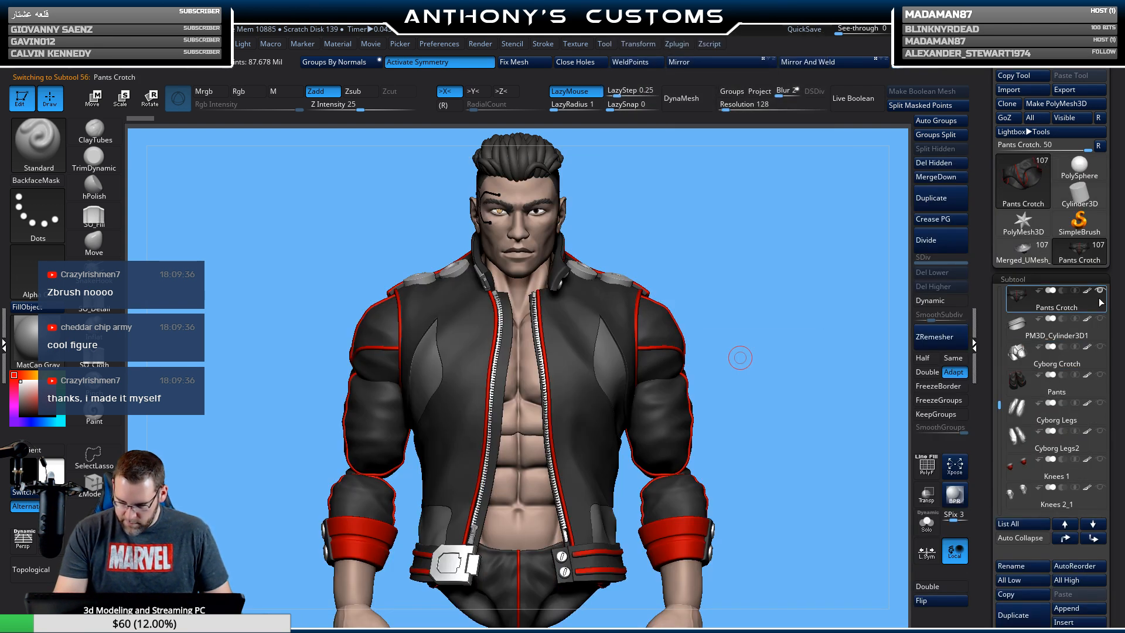
pyautogui.click(1101, 375)
pyautogui.press('n')
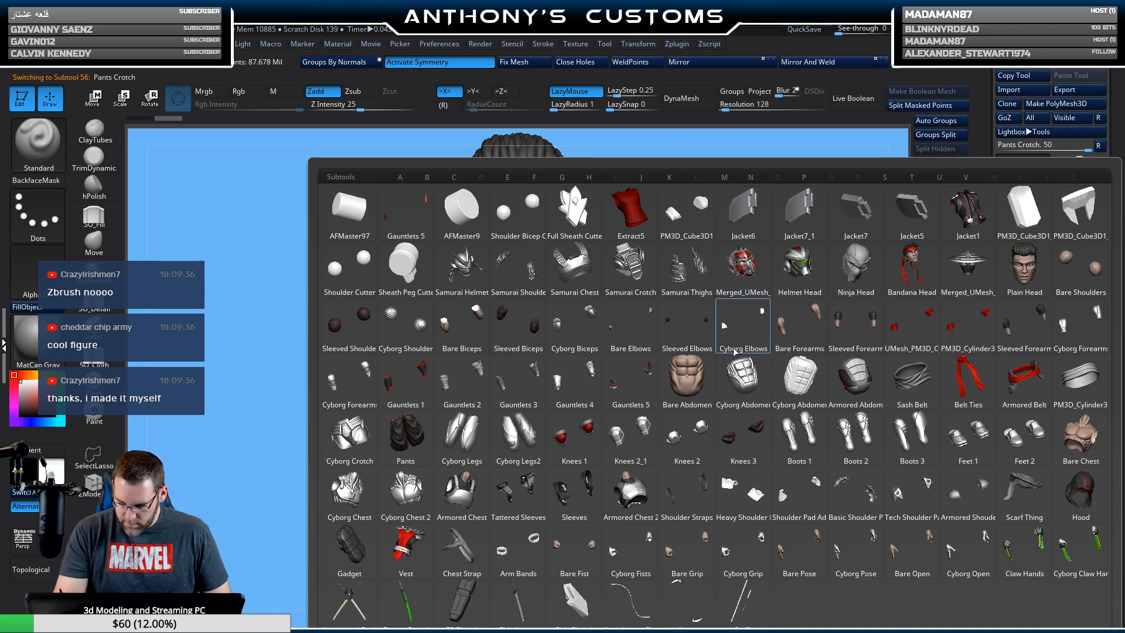
pyautogui.click(968, 437)
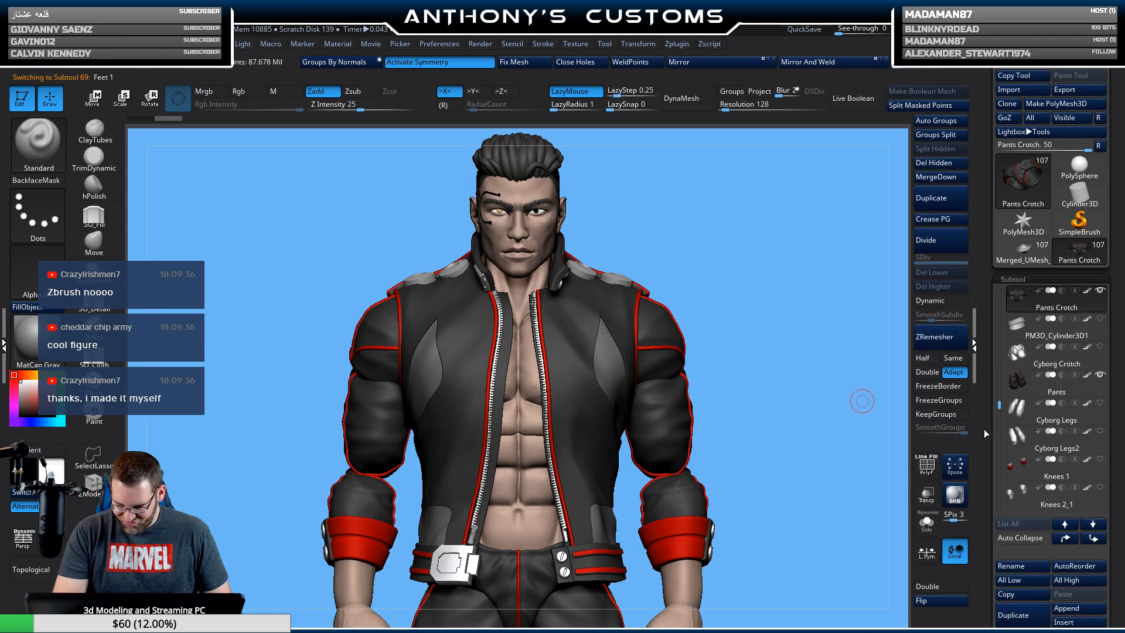
pyautogui.click(1101, 291)
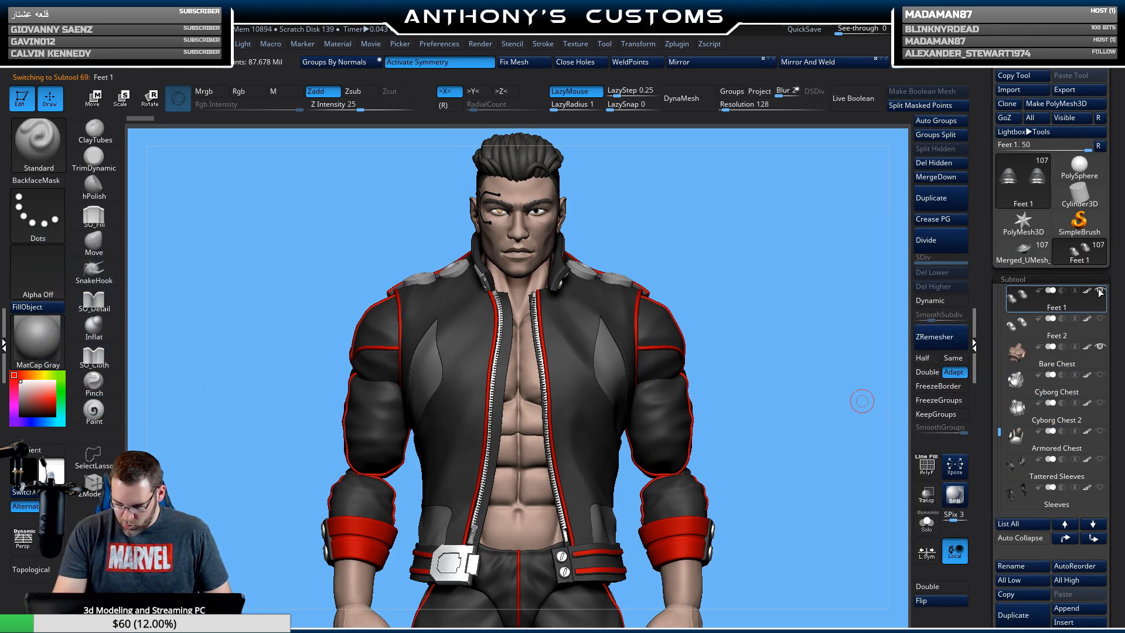
pyautogui.keyDown('alt'); pyautogui.moveTo(789, 357); pyautogui.dragTo(681, 309); pyautogui.keyUp('alt')
# Show the PM3D_Cylinder3D1 waist piece and the Knees 3 subtool.
pyautogui.press('n')
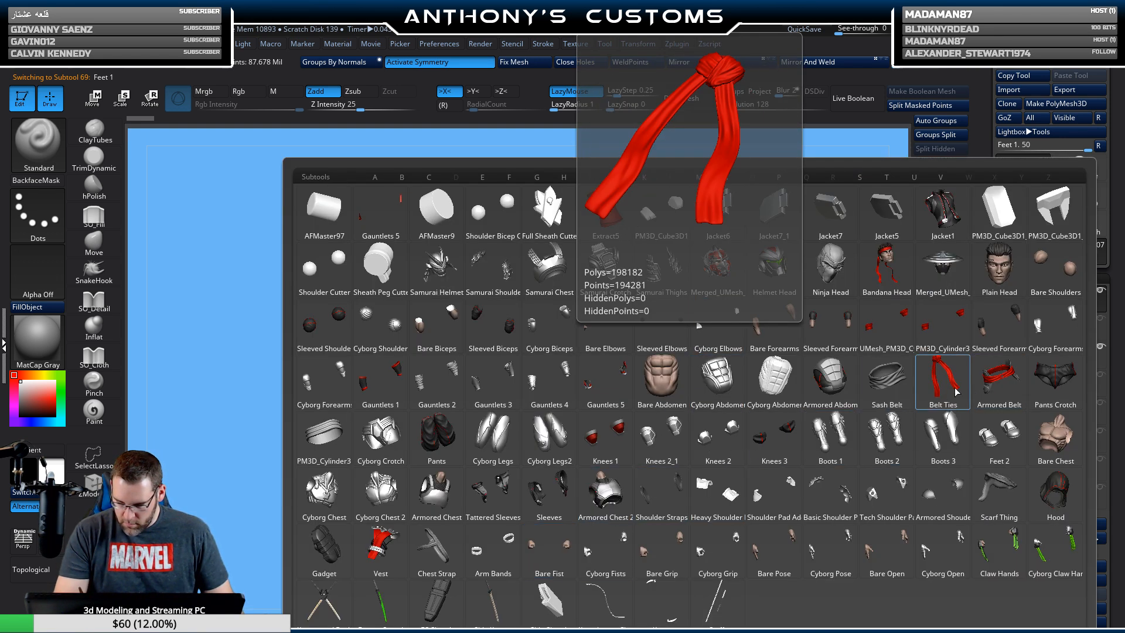
pyautogui.click(332, 432)
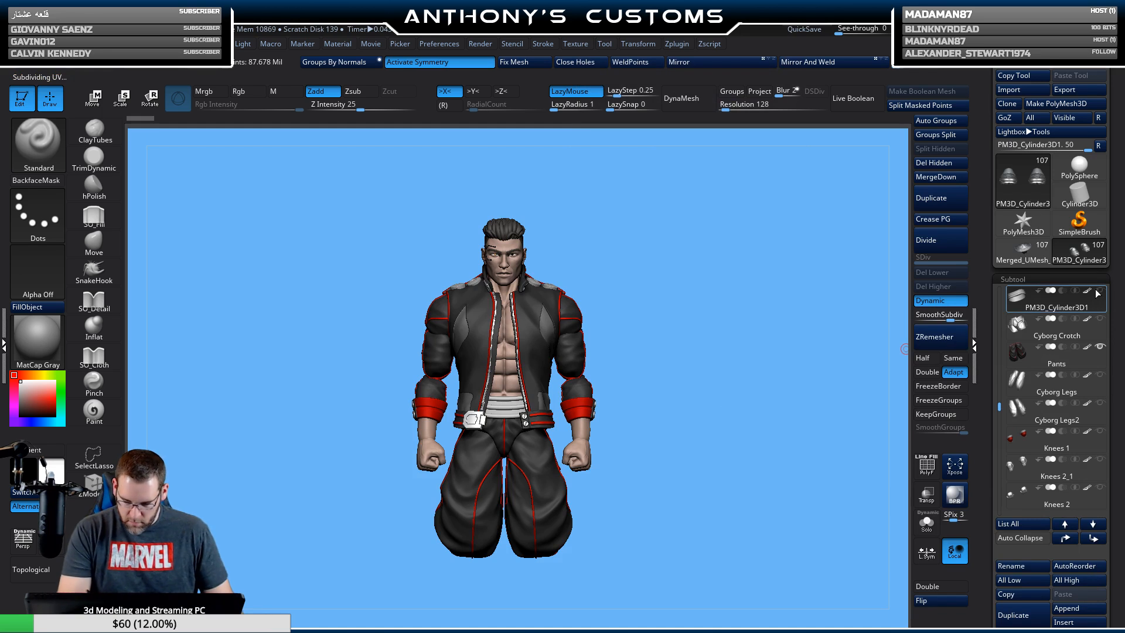
pyautogui.press('f')
pyautogui.press('f')
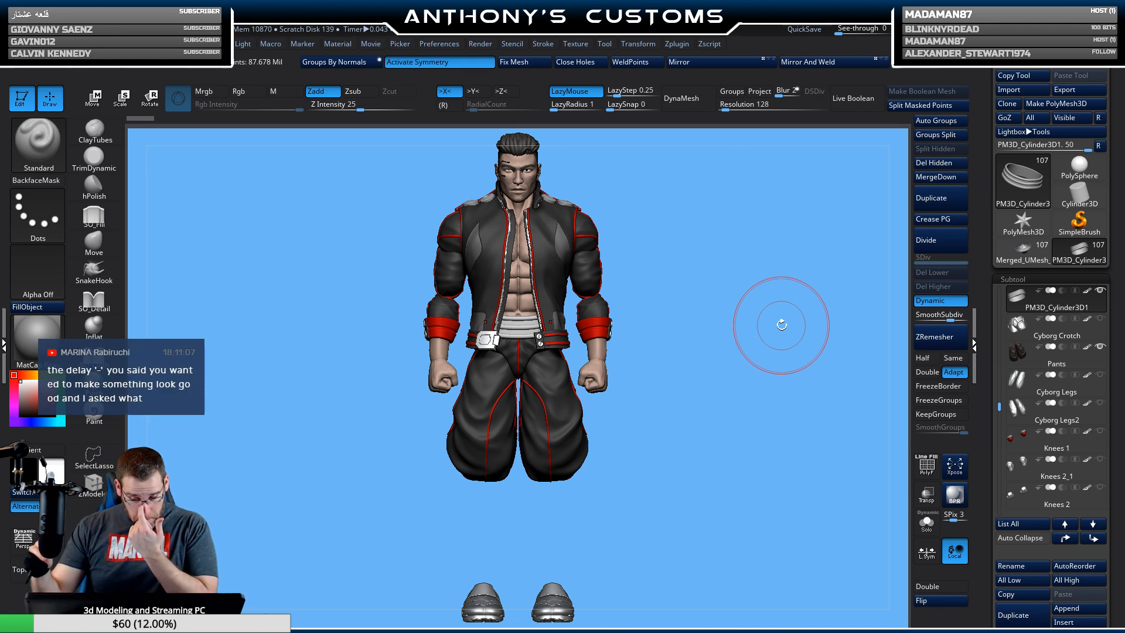
pyautogui.moveTo(1002, 404); pyautogui.dragTo(1002, 419)
pyautogui.click(1101, 347)
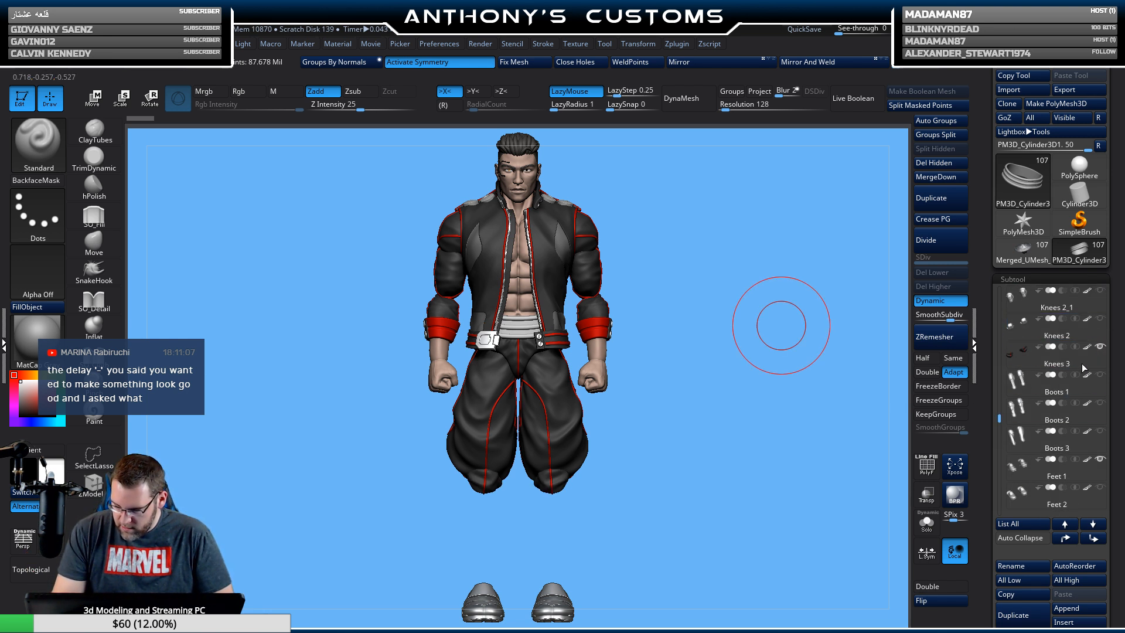
# Duplicate the Boots 1 subtool and move the copy down the subtool order to directly below Boots 3.
pyautogui.click(1052, 392)
pyautogui.click(1022, 615)
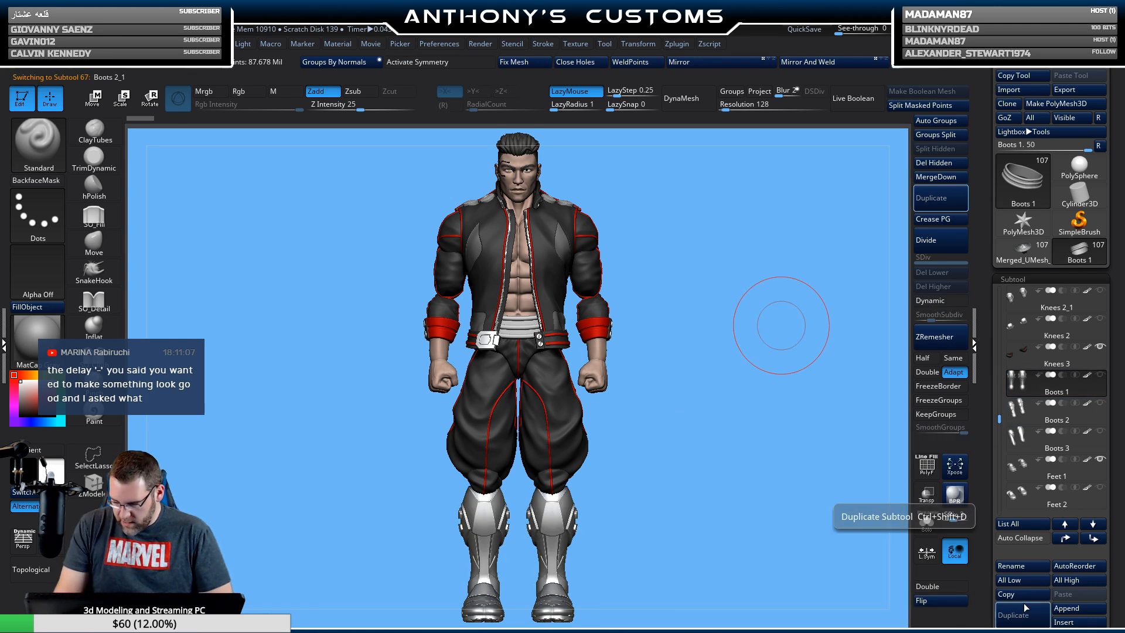
pyautogui.click(1093, 538)
pyautogui.click(1093, 538)
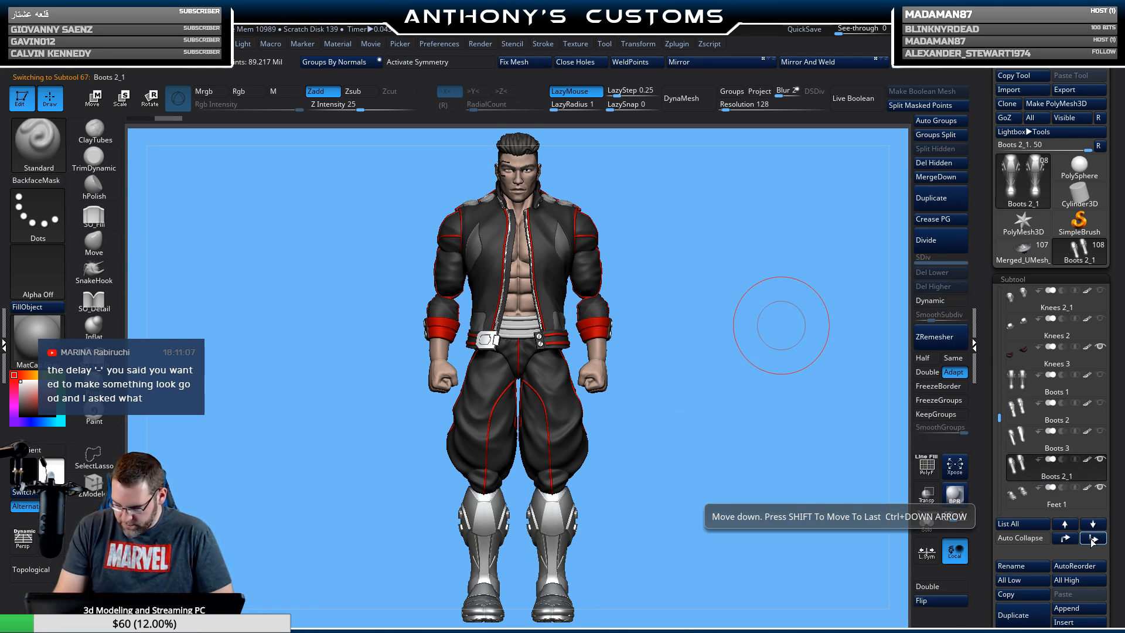
# Rename the duplicated boots subtool as Boots 4 and save the project.
pyautogui.click(1025, 564)
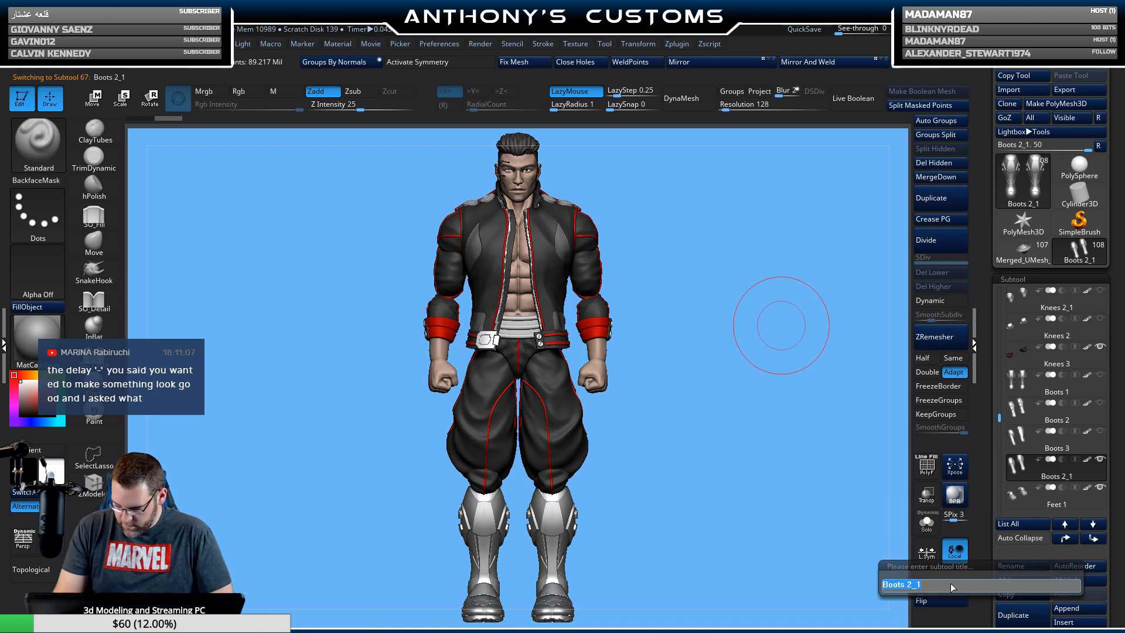
pyautogui.click(892, 581)
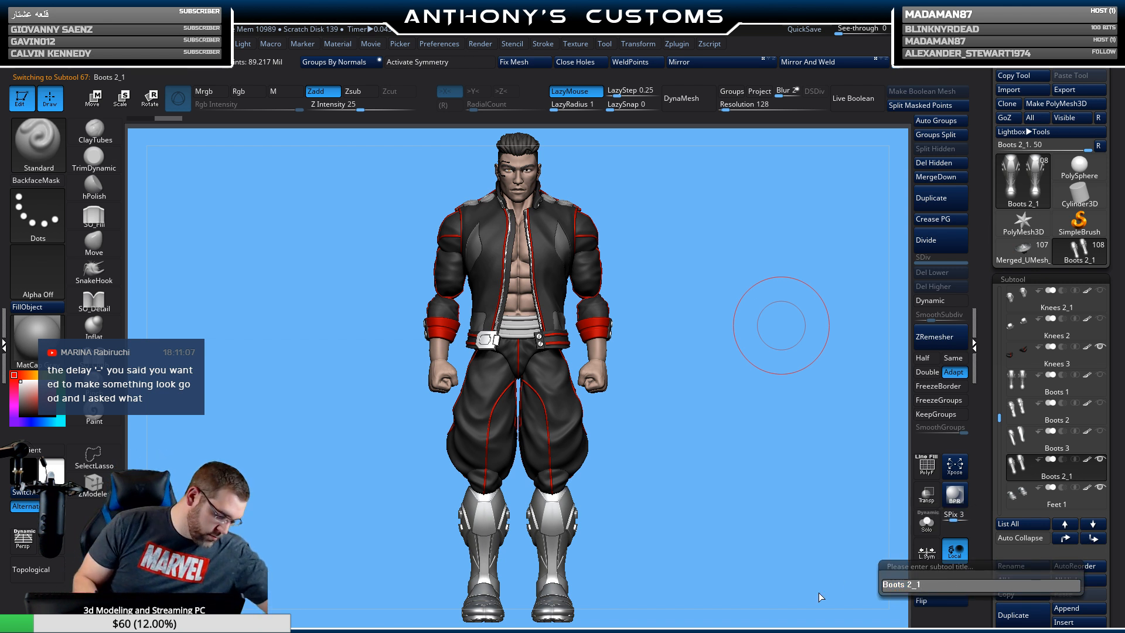
pyautogui.press('BackSpace')
pyautogui.press('BackSpace')
pyautogui.press('BackSpace')
pyautogui.press('BackSpace')
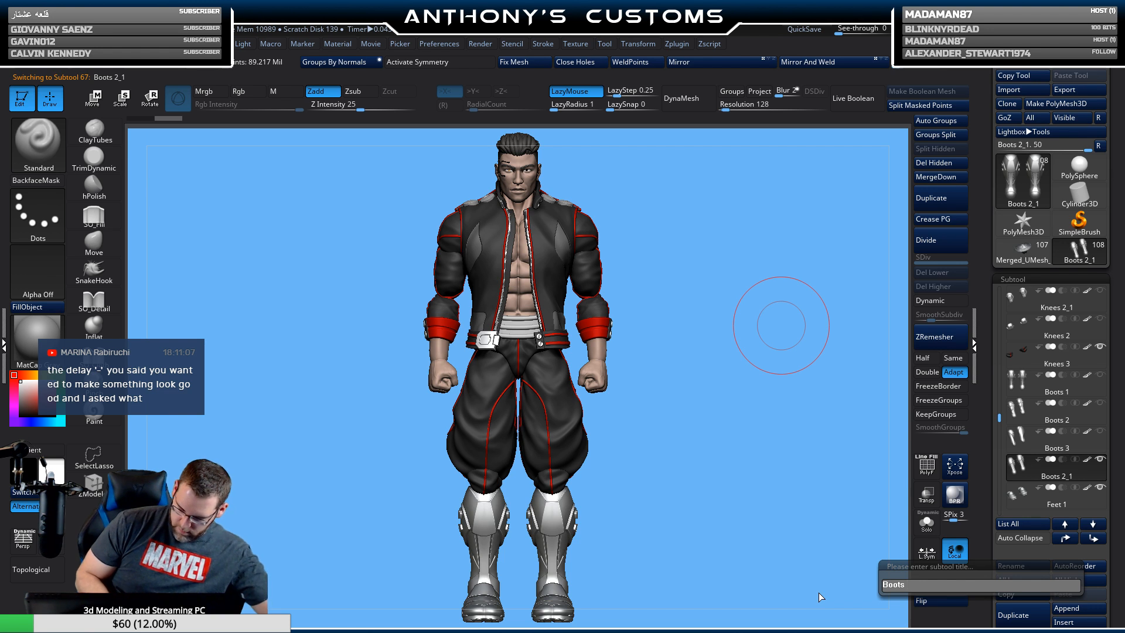
pyautogui.write('4')
pyautogui.press('Return')
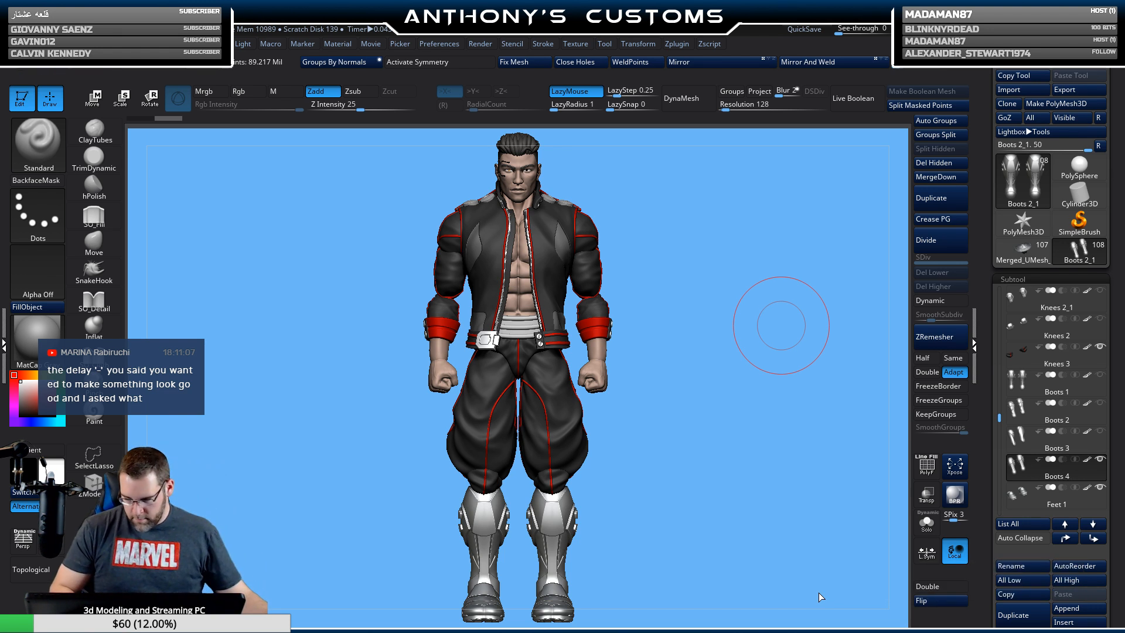
pyautogui.press('ctrl')
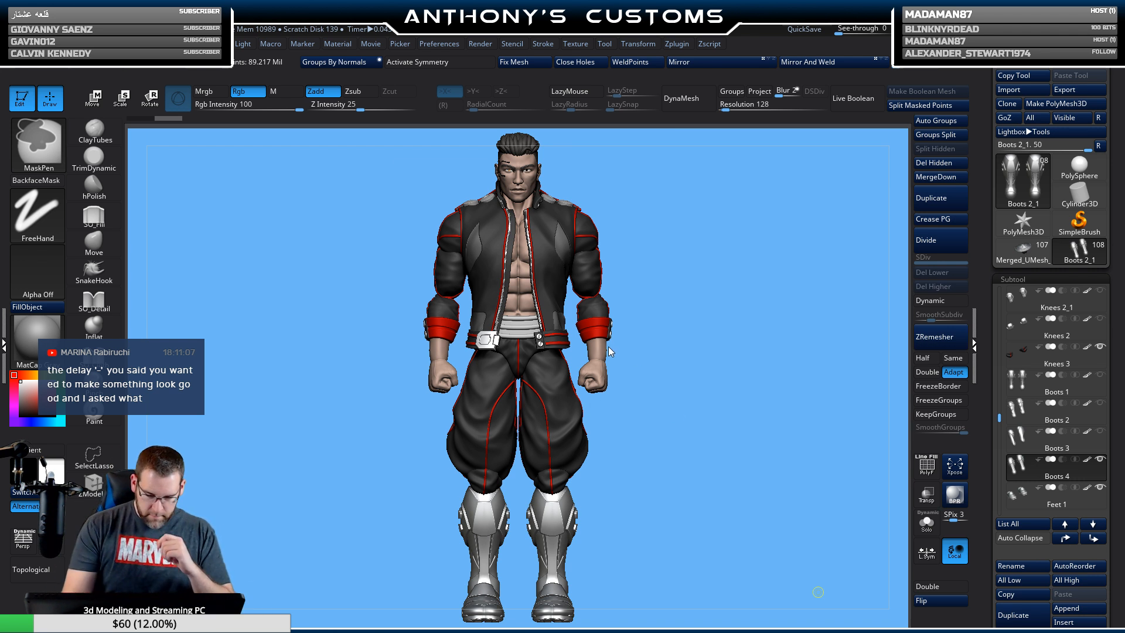
pyautogui.hotkey('ctrl', 's')
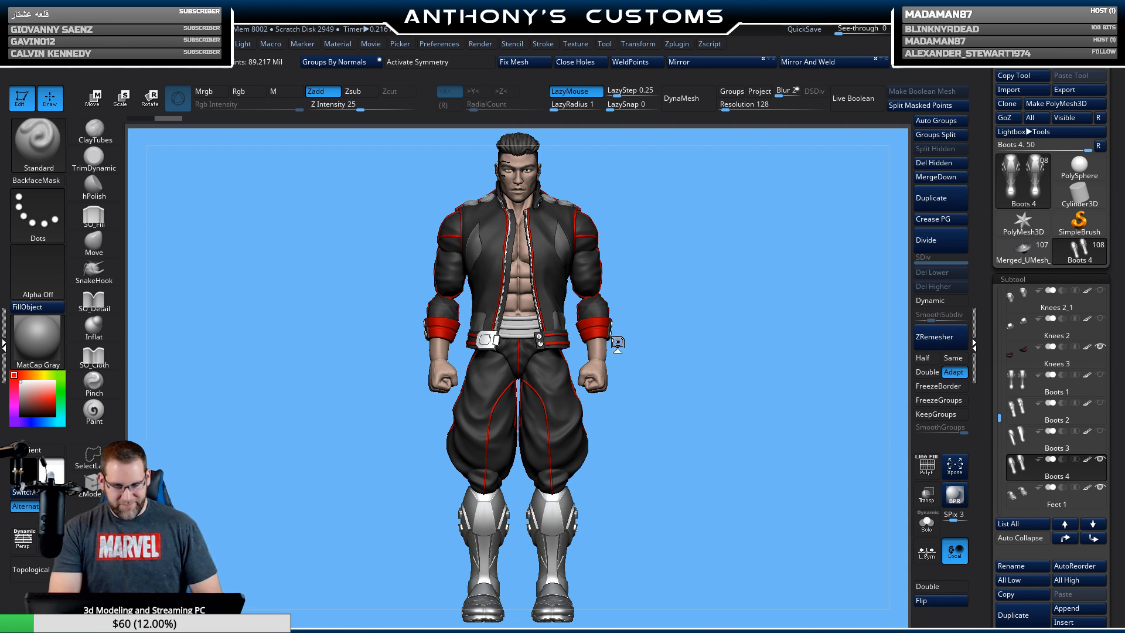
# DynaMesh the Boots 4 subtool at a resolution of 80.
pyautogui.click(720, 109)
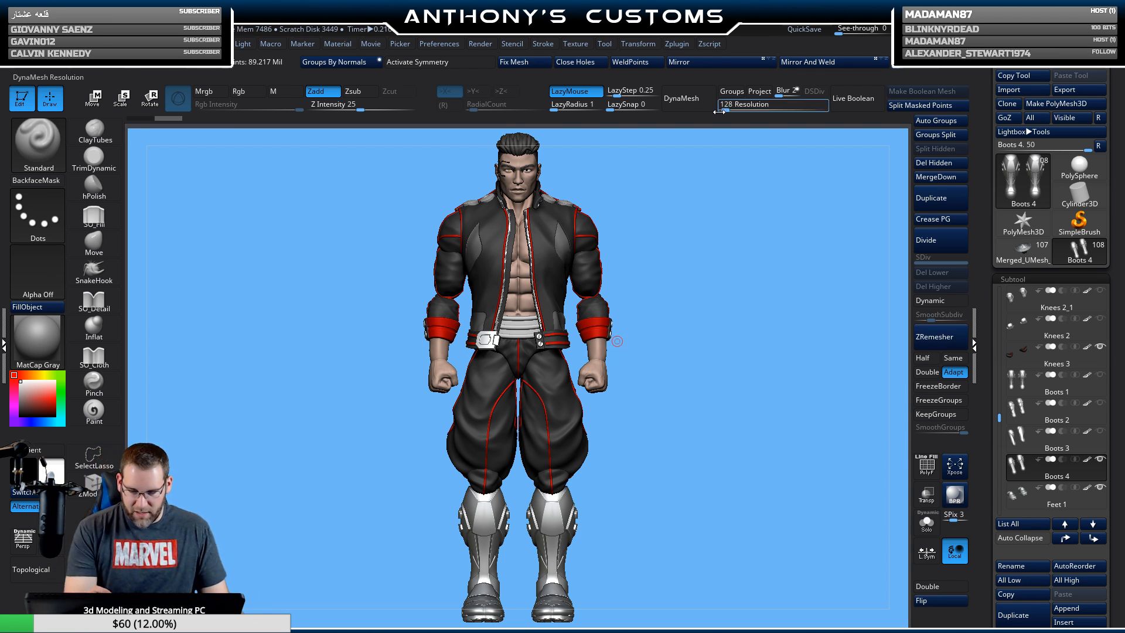
pyautogui.write('80')
pyautogui.press('Return')
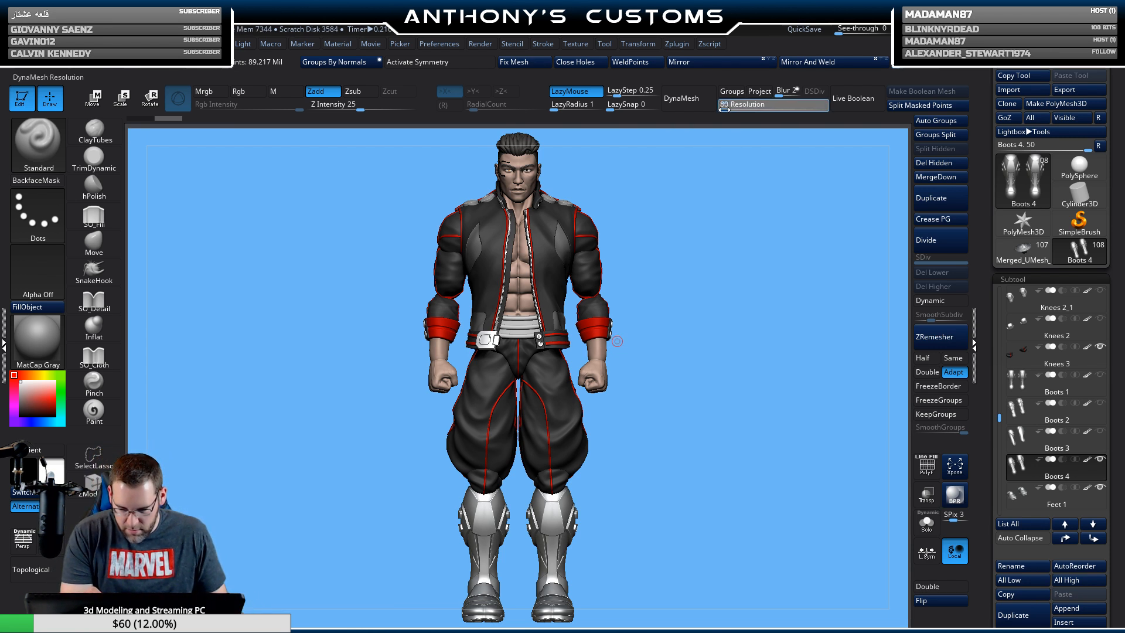
pyautogui.moveTo(724, 110); pyautogui.dragTo(725, 110)
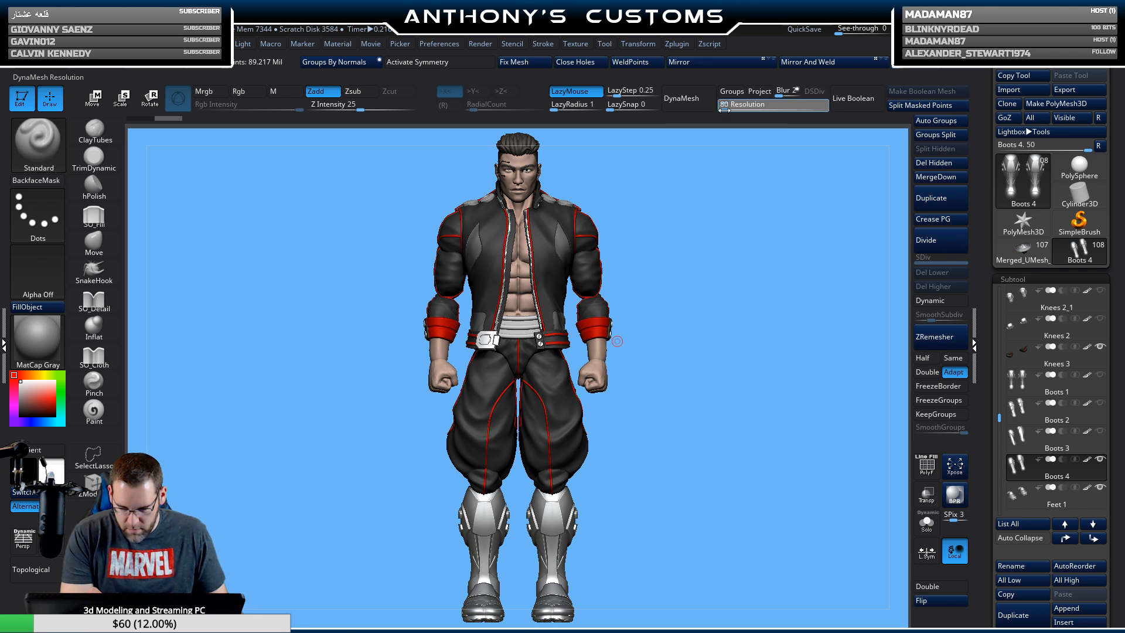
pyautogui.click(724, 110)
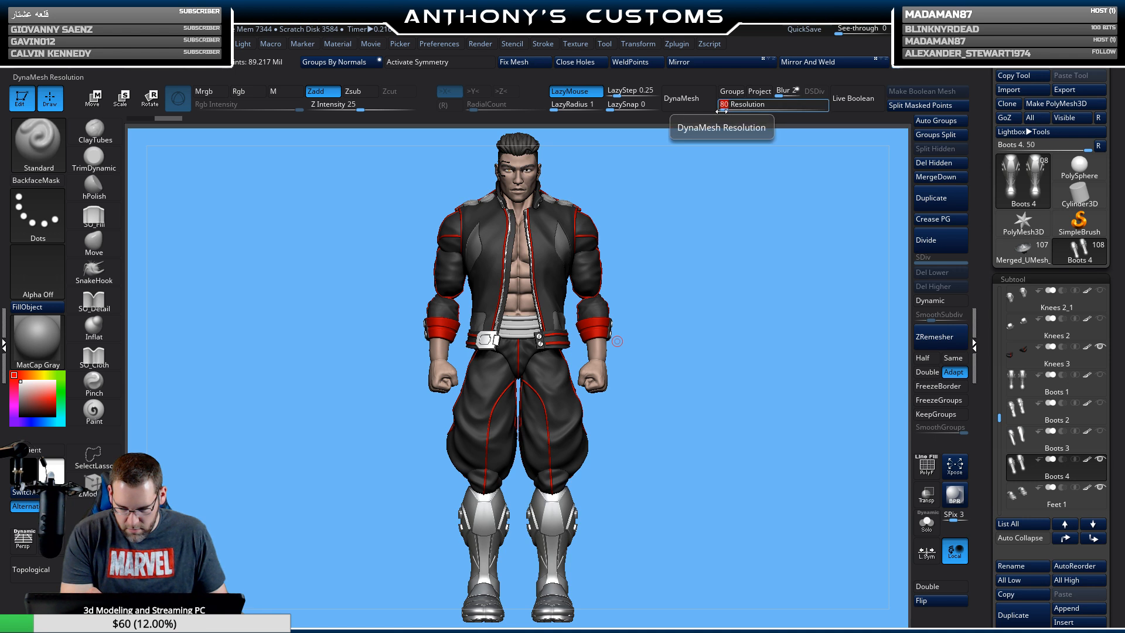
pyautogui.click(691, 107)
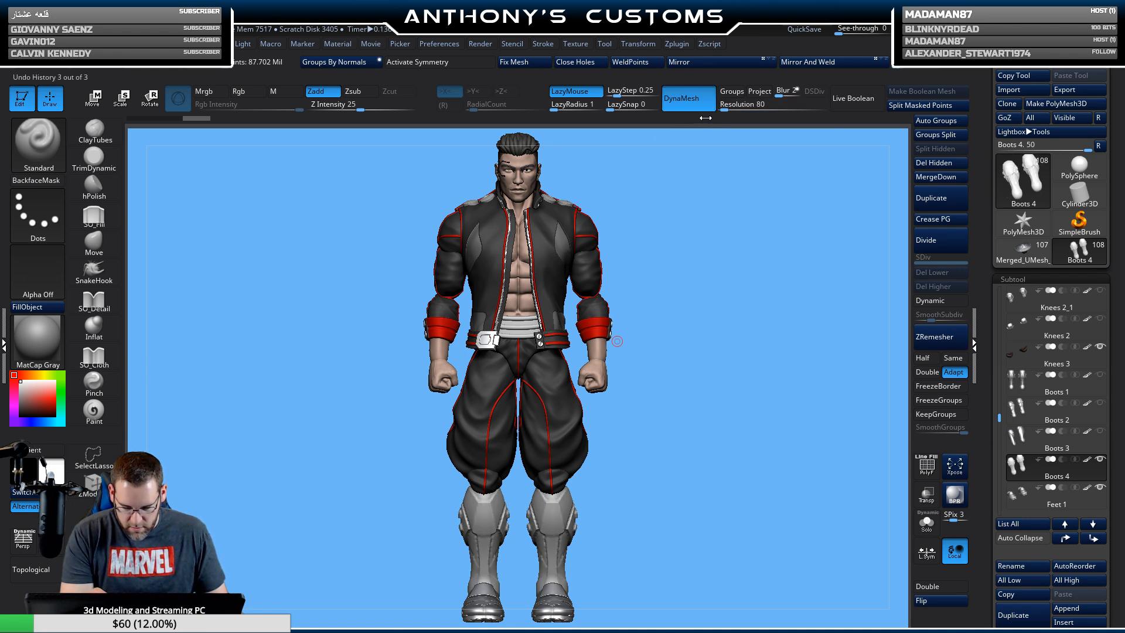
# Turn on the polyframe display and ZRemesh Boots 4 twice with the Half option.
pyautogui.keyDown('alt'); pyautogui.moveTo(728, 341); pyautogui.dragTo(766, 372); pyautogui.keyUp('alt')
pyautogui.hotkey('shift', 'f')
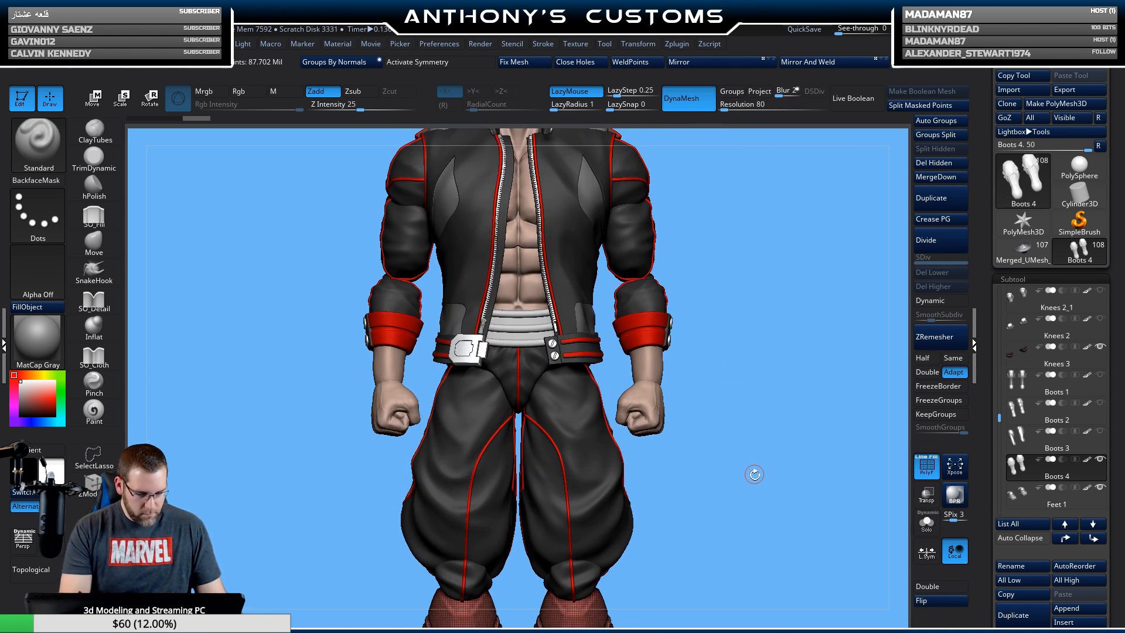
pyautogui.keyDown('alt'); pyautogui.moveTo(754, 474); pyautogui.dragTo(764, 270); pyautogui.keyUp('alt')
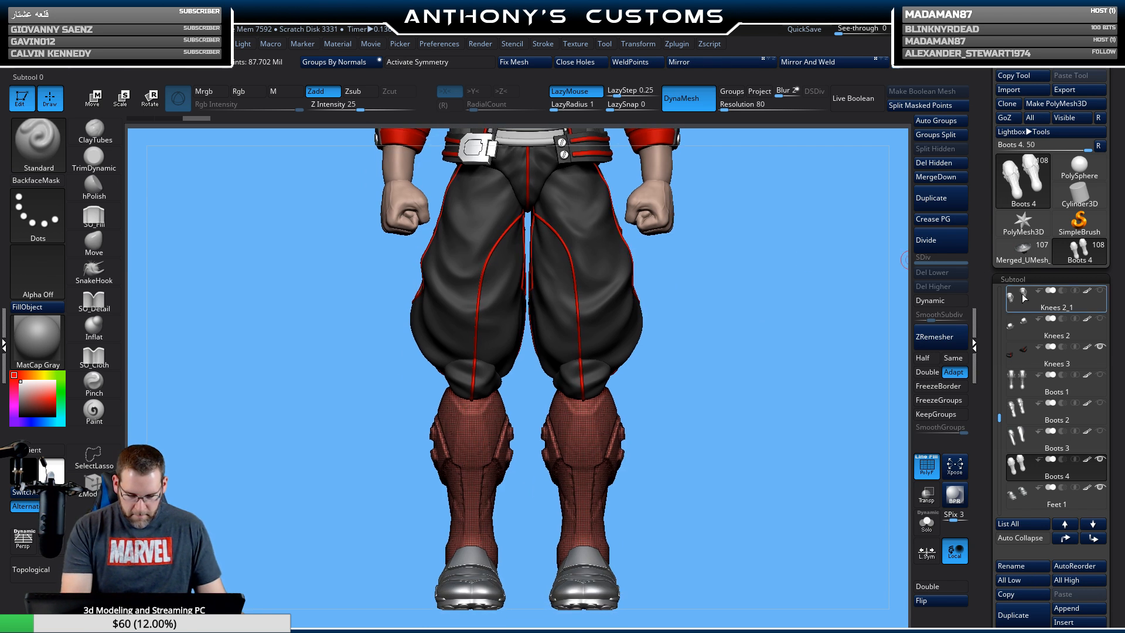
pyautogui.click(937, 338)
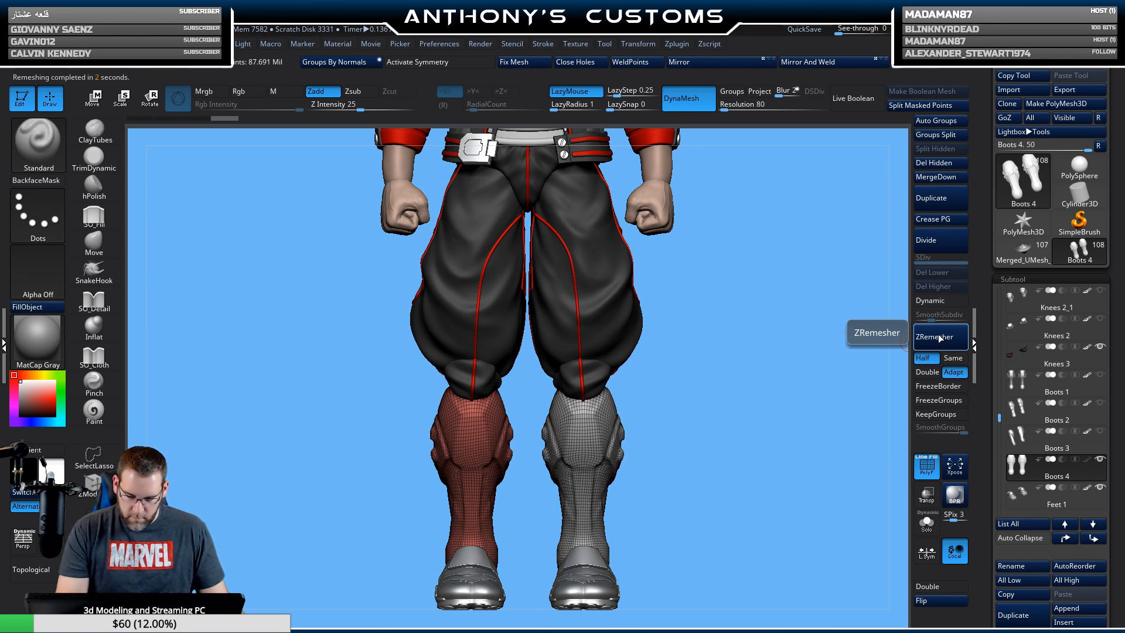
pyautogui.click(939, 337)
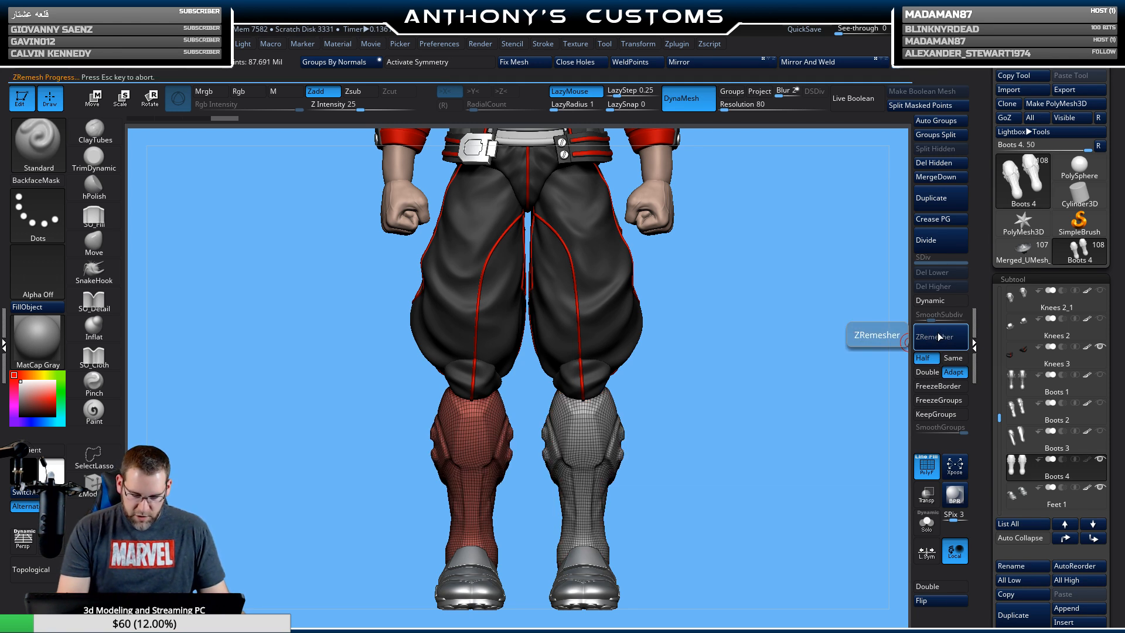
# Activate X symmetry and ZRemesh Boots 4 repeatedly at Half to reduce the boots to smooth, coarse lower-leg shapes.
pyautogui.press('x')
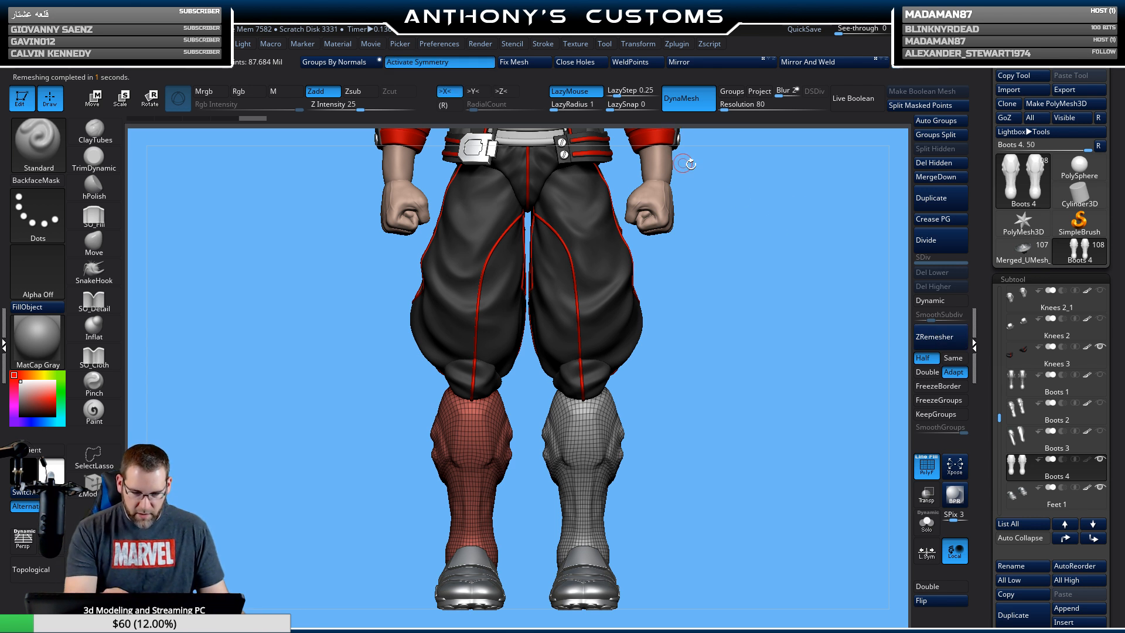
pyautogui.click(936, 336)
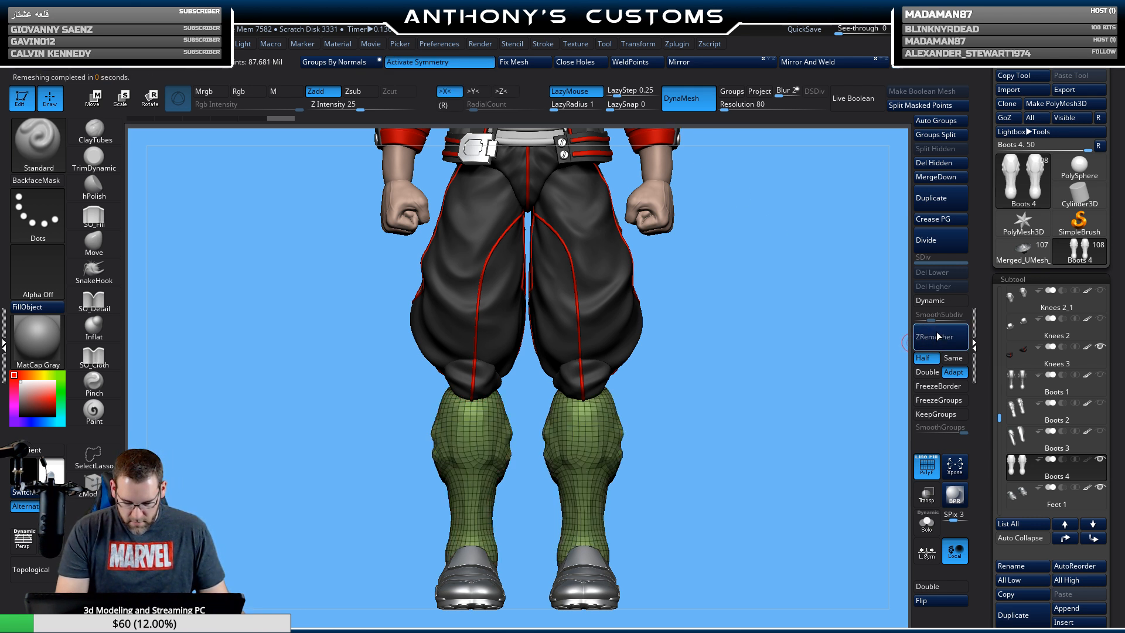
pyautogui.click(937, 336)
pyautogui.click(938, 337)
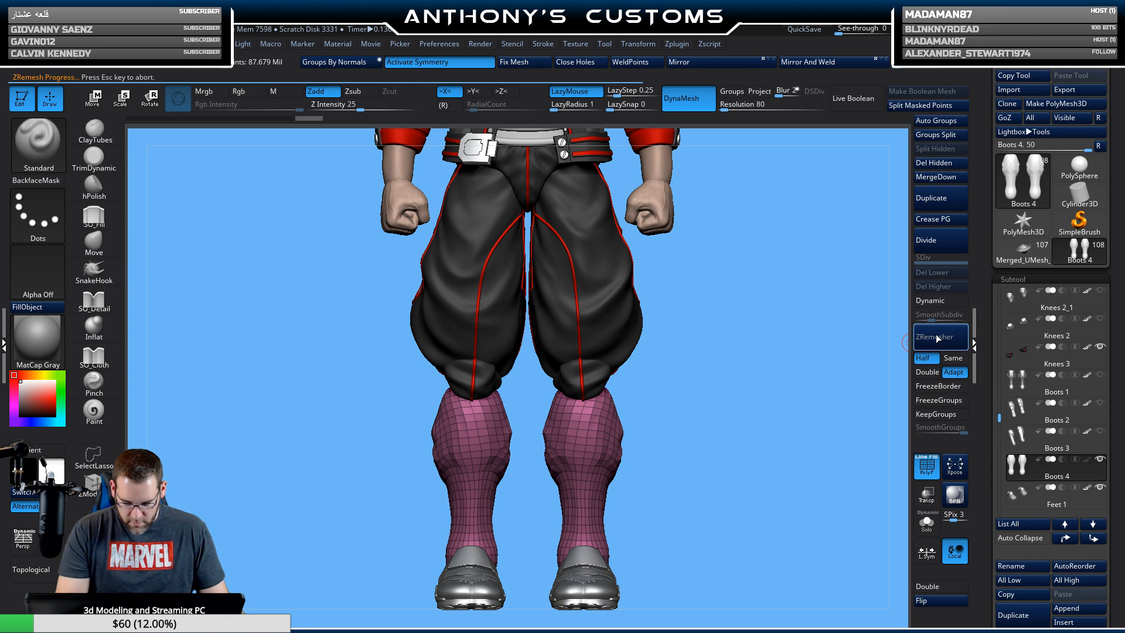
pyautogui.click(939, 333)
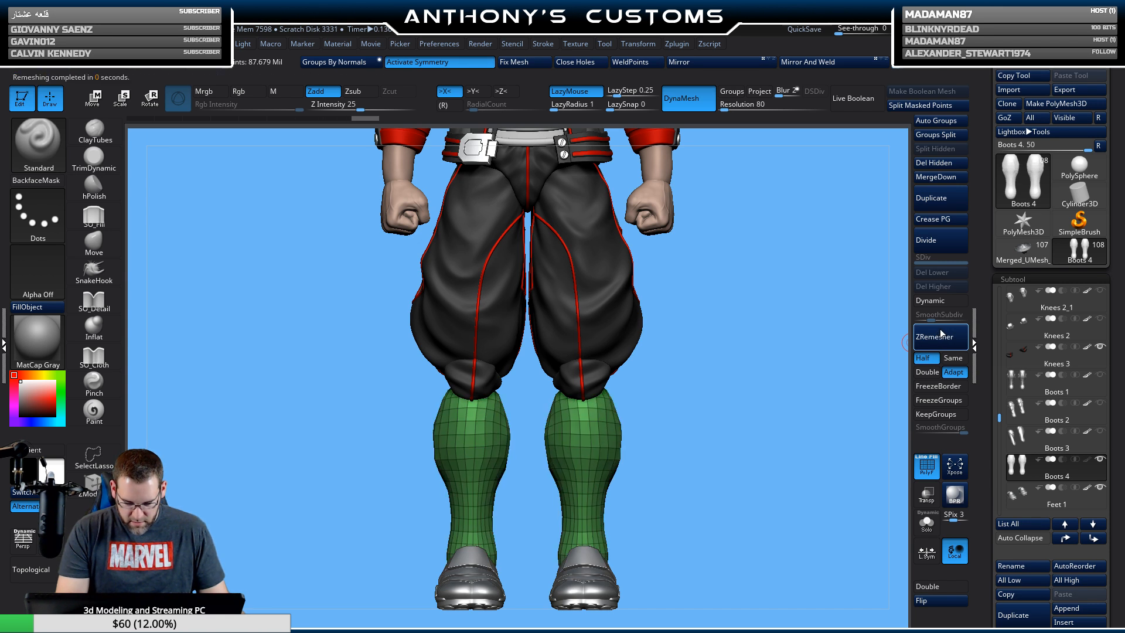
pyautogui.click(941, 333)
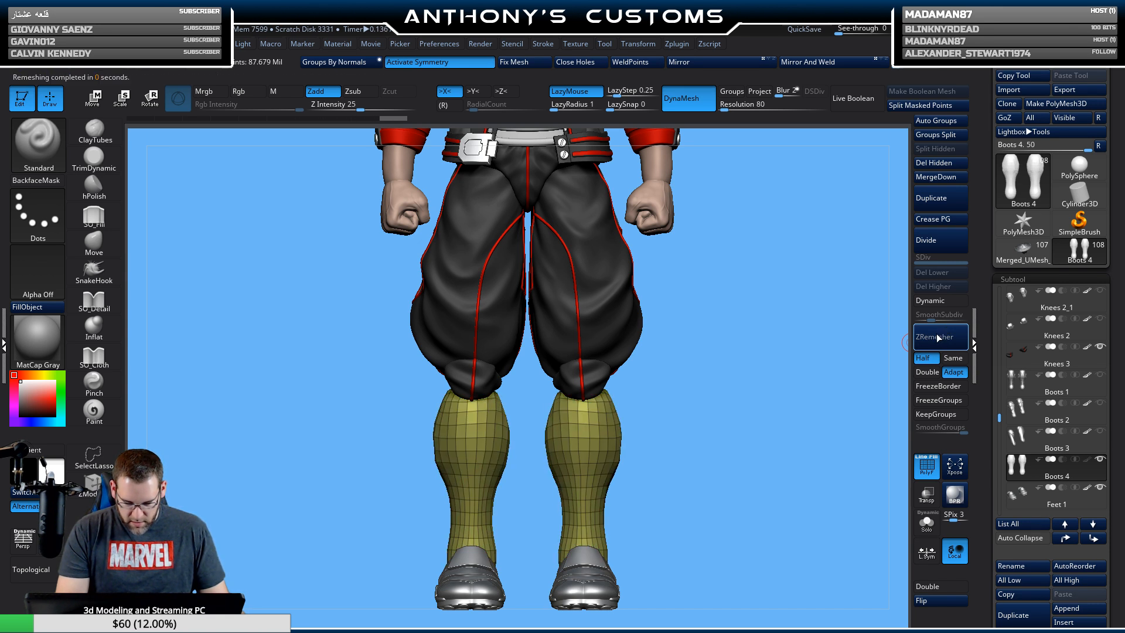
# ZRemesh Boots 4 once more with the Half option and save the project.
pyautogui.click(939, 337)
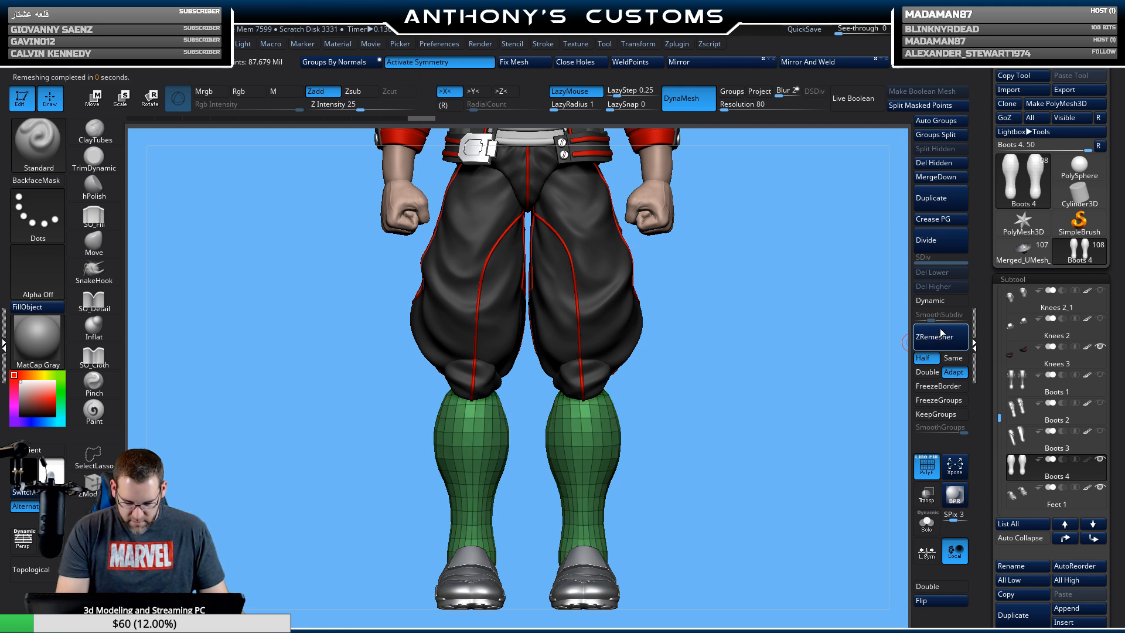
pyautogui.moveTo(847, 364)
pyautogui.mouseDown()
pyautogui.moveTo(721, 375)
pyautogui.moveTo(831, 377)
pyautogui.moveTo(833, 367)
pyautogui.mouseUp()
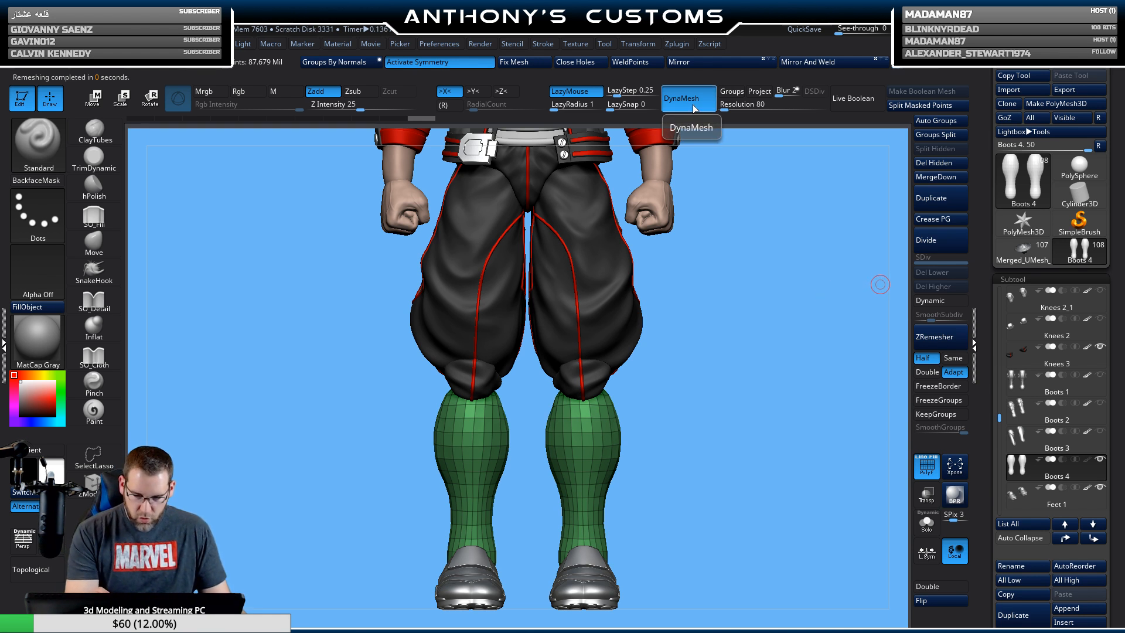
pyautogui.press('ctrl')
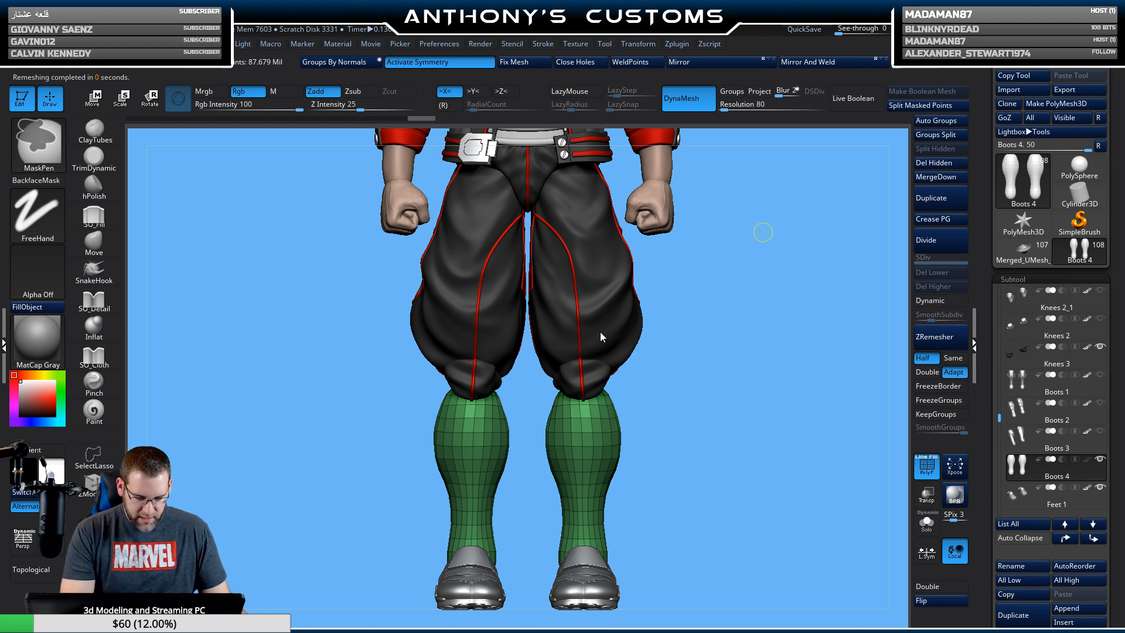
pyautogui.hotkey('ctrl', 's')
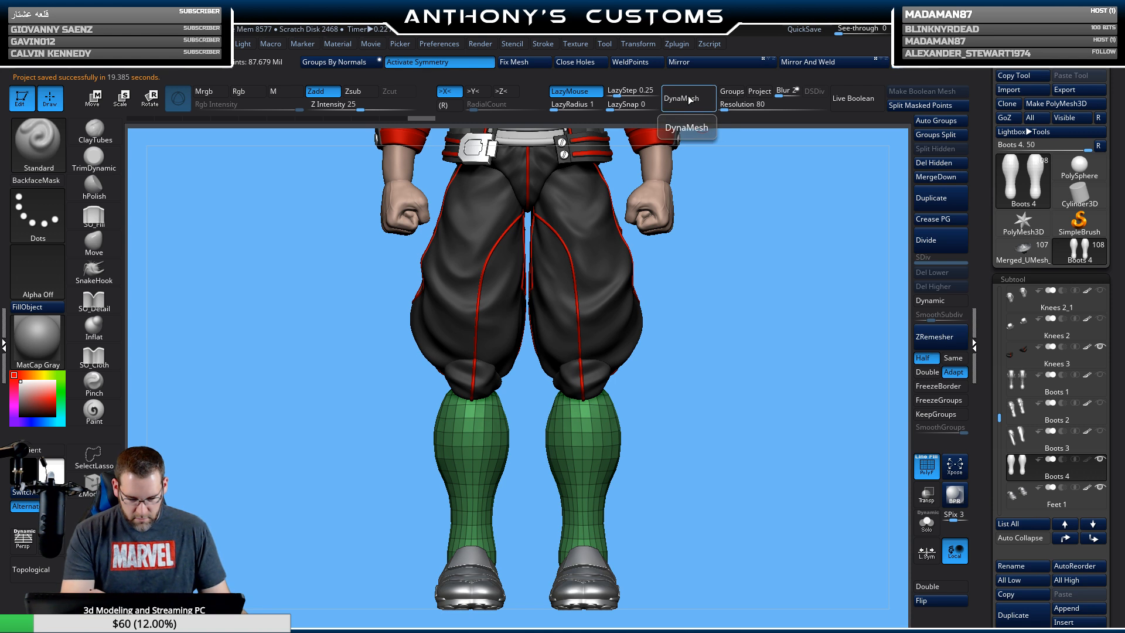
# DynaMesh the coarse Boots 4 mesh again at a resolution of 80.
pyautogui.hotkey('shift', 'f')
pyautogui.hotkey('shift', 'f')
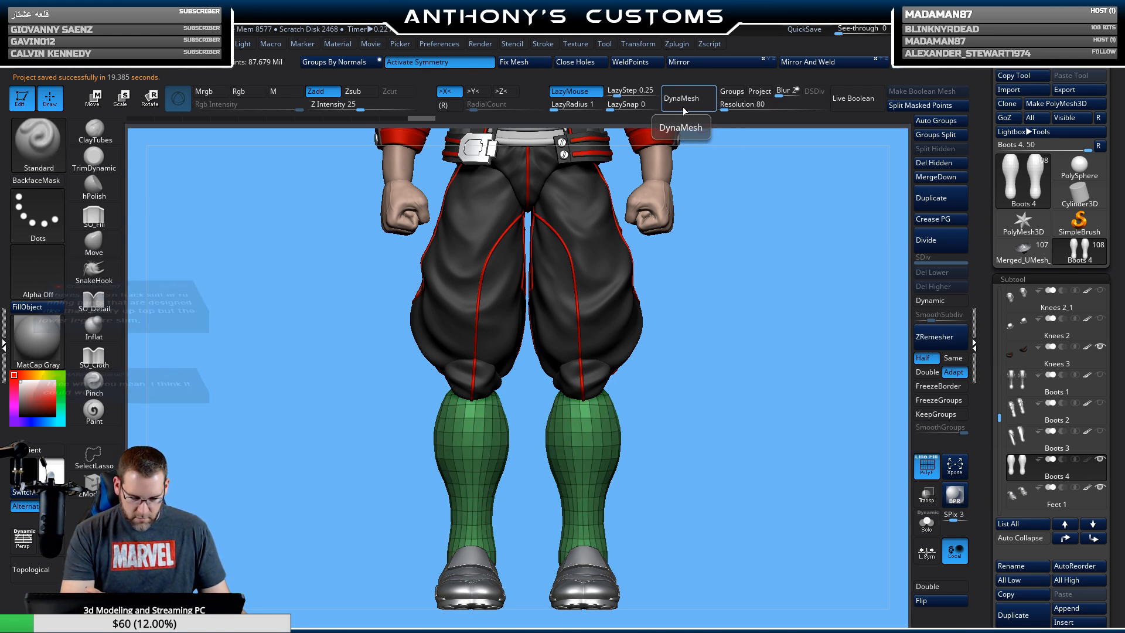
pyautogui.click(690, 107)
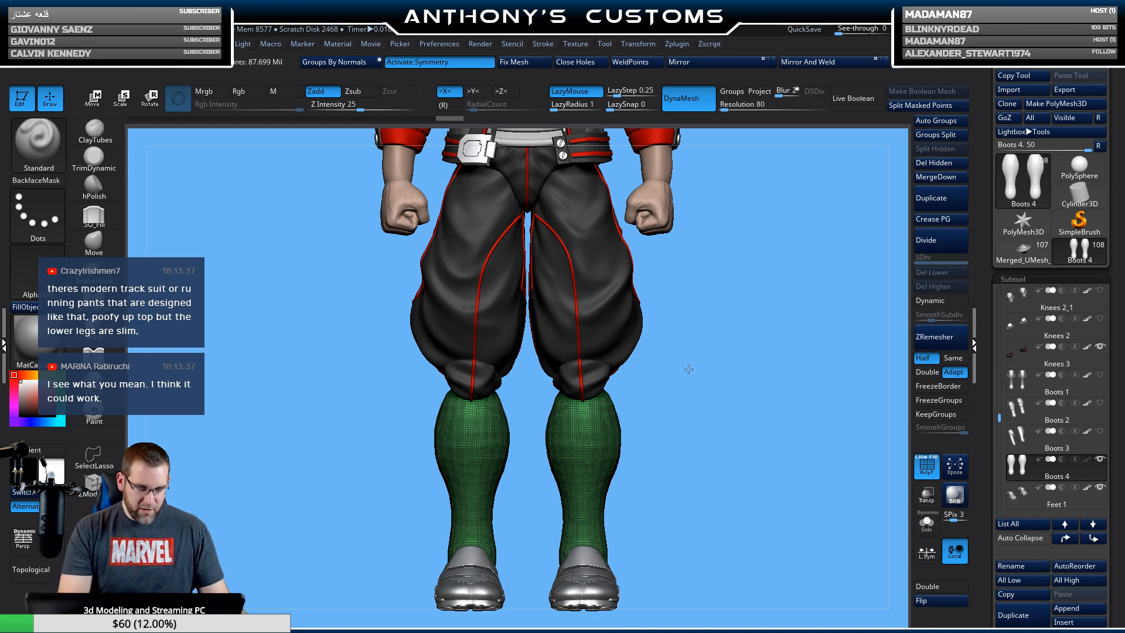
# Smooth the front and back of the lower legs with a draw size of about 212 and hide the polyframe display.
pyautogui.press('space')
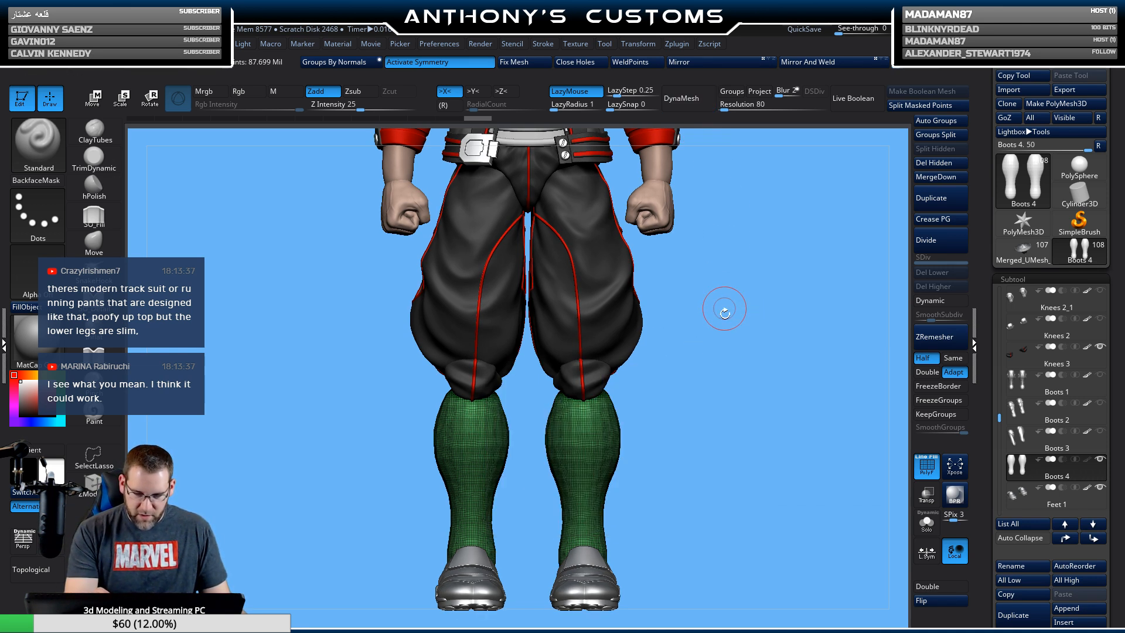
pyautogui.press('space')
pyautogui.moveTo(715, 407); pyautogui.dragTo(718, 407)
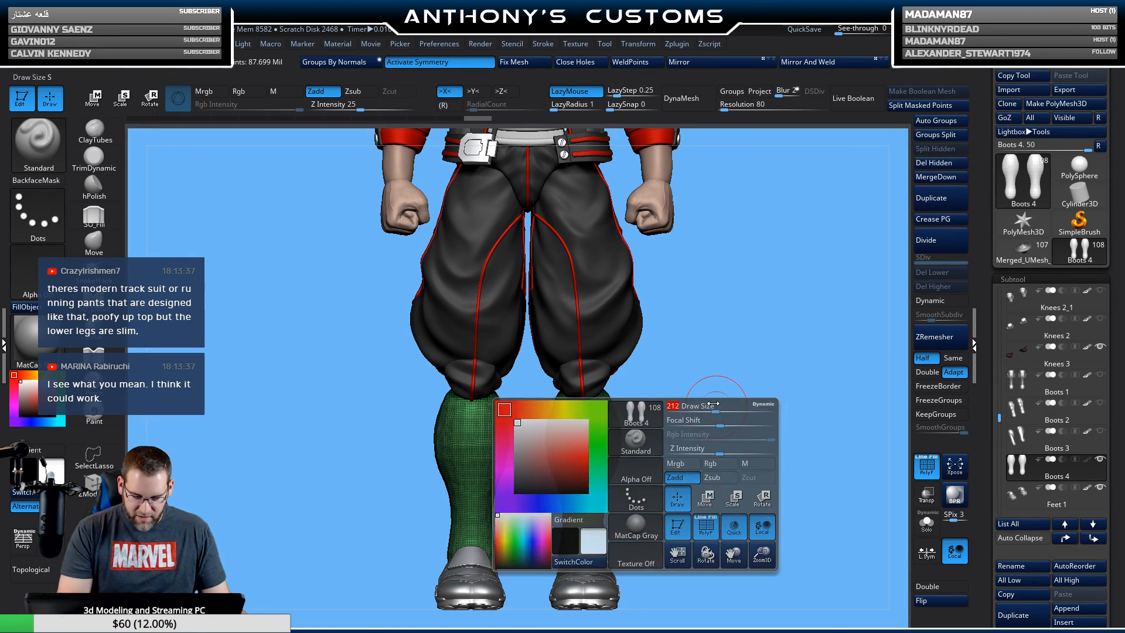
pyautogui.moveTo(591, 421)
pyautogui.keyDown('shift'); pyautogui.mouseDown()
pyautogui.moveTo(604, 456)
pyautogui.moveTo(585, 410)
pyautogui.moveTo(570, 427)
pyautogui.moveTo(571, 413)
pyautogui.moveTo(573, 488)
pyautogui.mouseUp(); pyautogui.keyUp('shift')
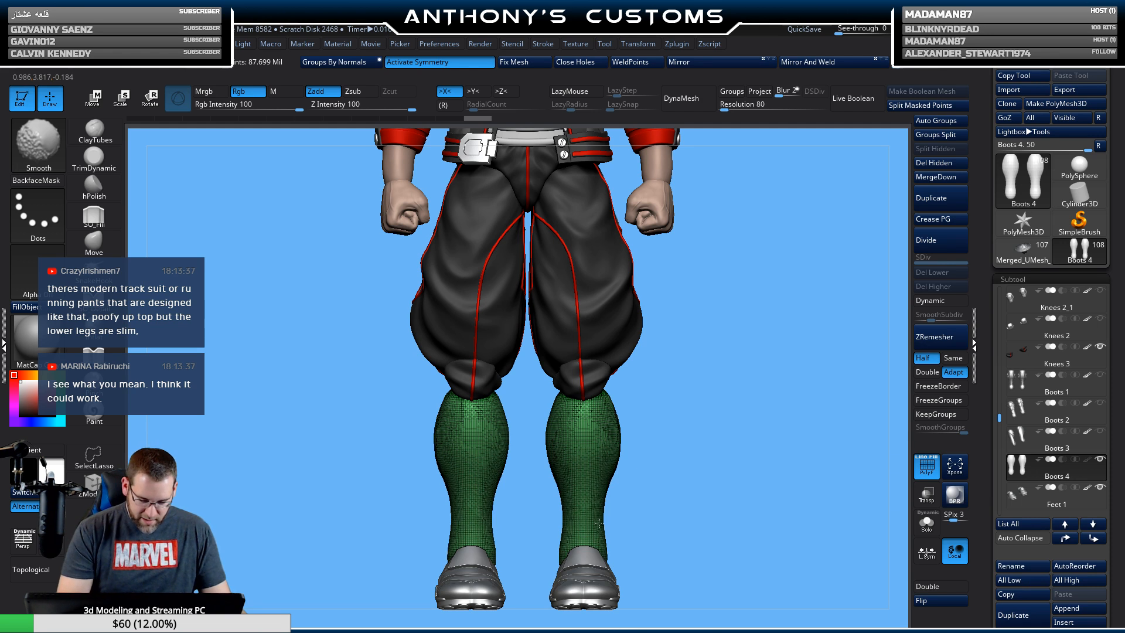
pyautogui.keyDown('shift'); pyautogui.moveTo(577, 414); pyautogui.dragTo(568, 446); pyautogui.keyUp('shift')
pyautogui.moveTo(732, 416)
pyautogui.mouseDown()
pyautogui.moveTo(633, 401)
pyautogui.moveTo(599, 429)
pyautogui.moveTo(636, 445)
pyautogui.mouseUp()
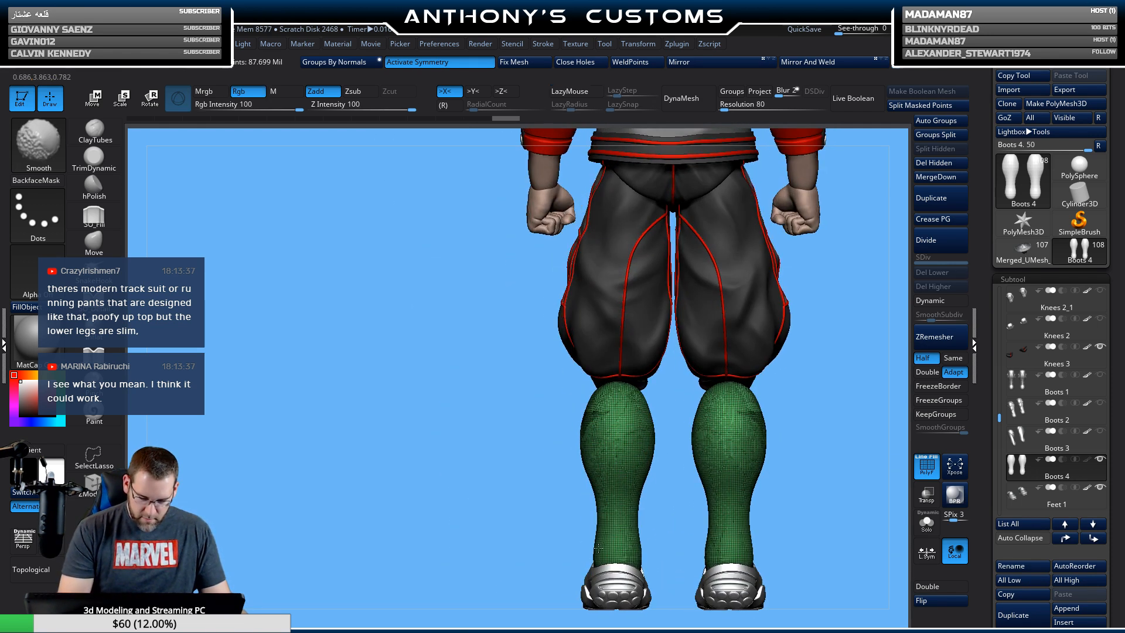
pyautogui.keyDown('shift'); pyautogui.moveTo(622, 527); pyautogui.dragTo(596, 422); pyautogui.keyUp('shift')
pyautogui.moveTo(473, 508); pyautogui.dragTo(774, 354)
pyautogui.hotkey('shift', 'f')
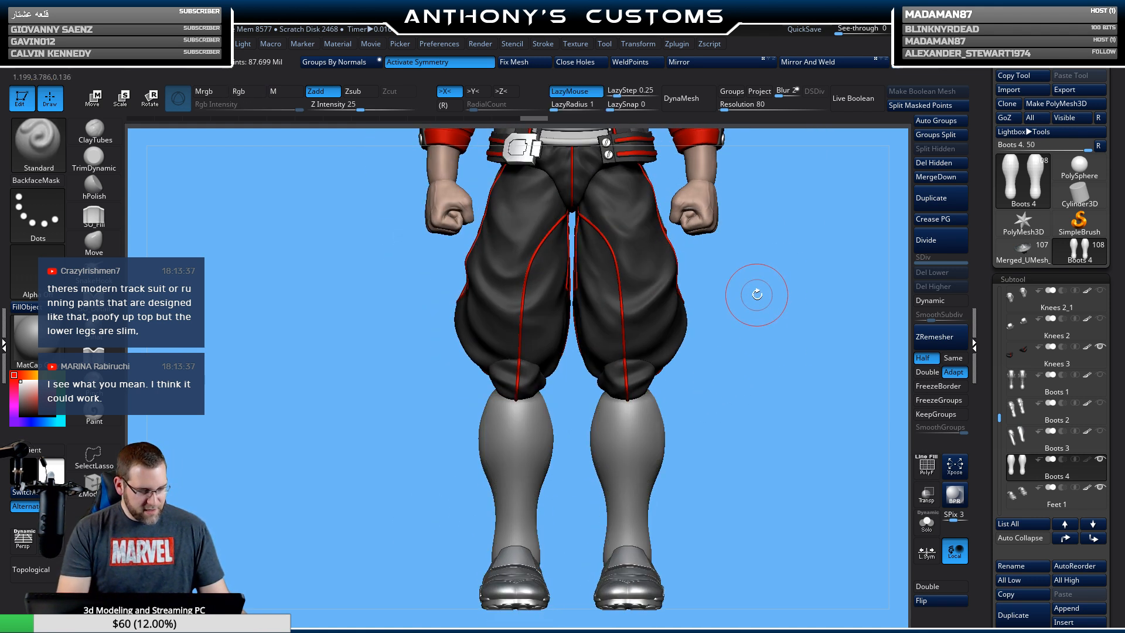
pyautogui.keyDown('alt'); pyautogui.moveTo(758, 399); pyautogui.dragTo(734, 353); pyautogui.keyUp('alt')
pyautogui.keyDown('alt'); pyautogui.moveTo(743, 398); pyautogui.dragTo(717, 404); pyautogui.keyUp('alt')
pyautogui.keyDown('alt'); pyautogui.moveTo(717, 404); pyautogui.dragTo(708, 426); pyautogui.keyUp('alt')
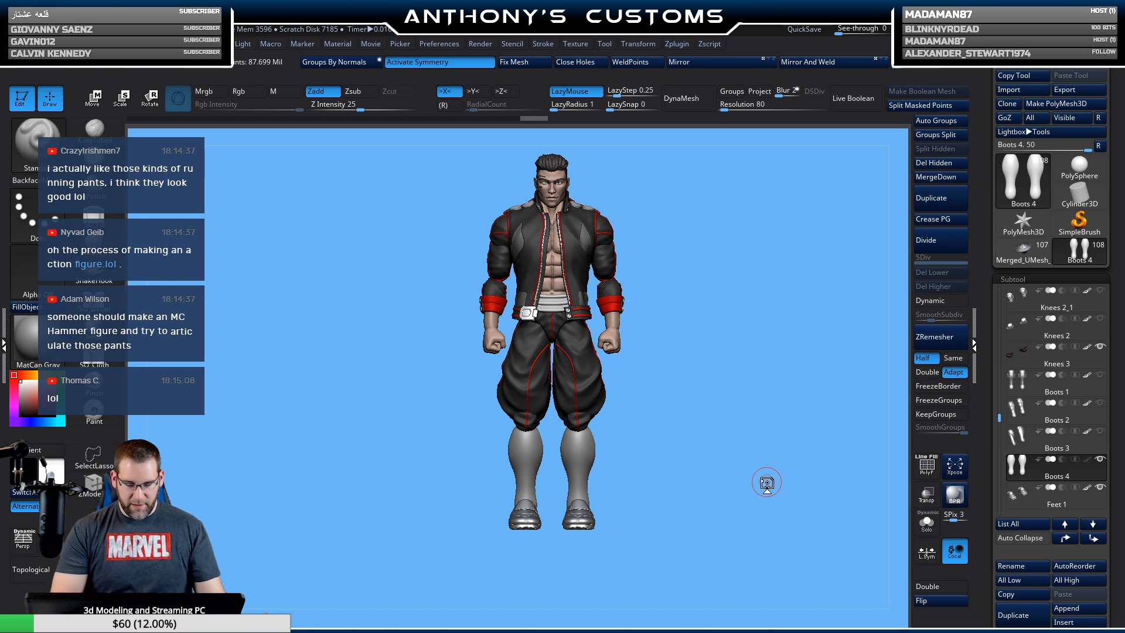
# Switch to the ClayTubes brush and reduce its draw size for sculpting the lower legs.
pyautogui.keyDown('ctrl'); pyautogui.moveTo(706, 334); pyautogui.dragTo(758, 322, button='right'); pyautogui.keyUp('ctrl')
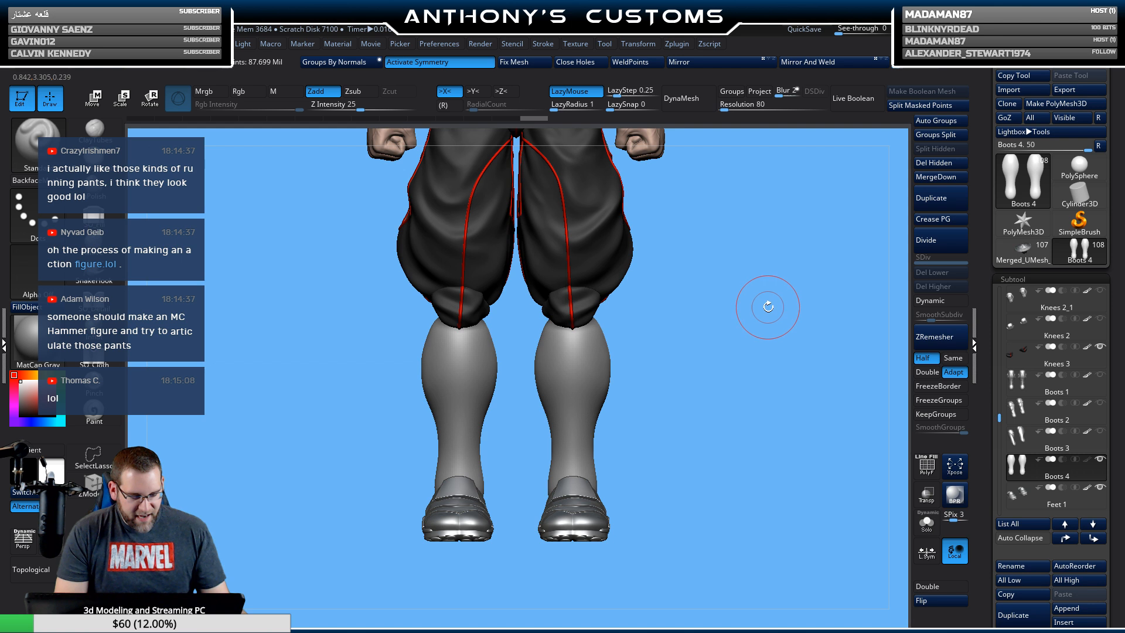
pyautogui.press('b')
pyautogui.press('c')
pyautogui.press('t')
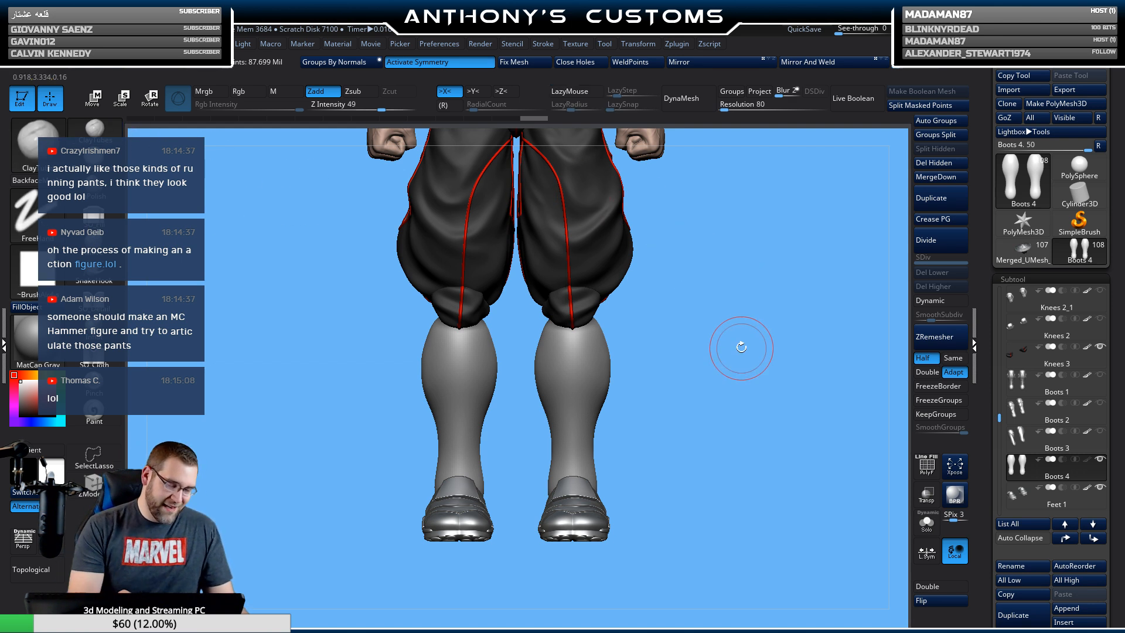
pyautogui.press('space')
pyautogui.moveTo(741, 347)
pyautogui.mouseDown()
pyautogui.moveTo(726, 349)
pyautogui.moveTo(734, 345)
pyautogui.mouseUp()
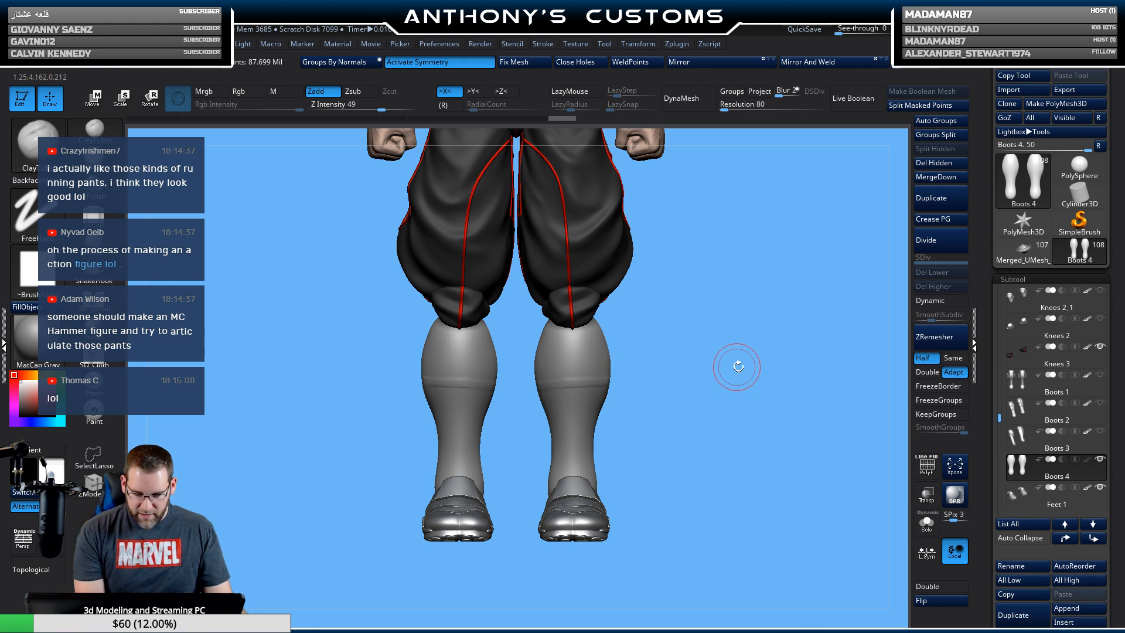
# Try to build a raised band around the middle of both calves.
pyautogui.moveTo(737, 367); pyautogui.dragTo(658, 371)
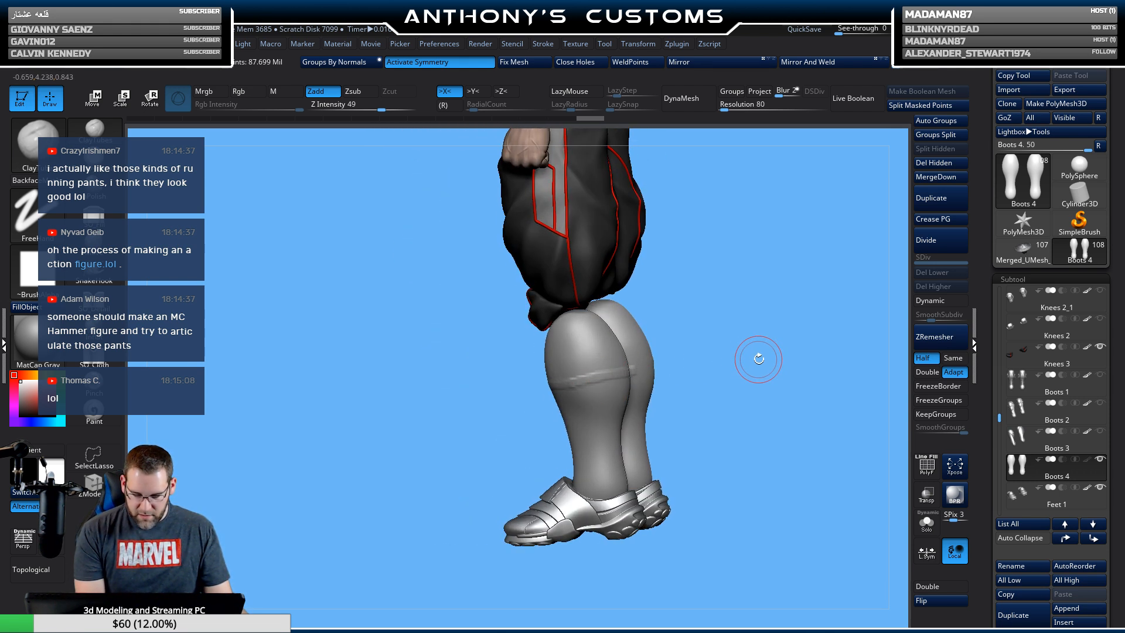
pyautogui.moveTo(756, 360); pyautogui.dragTo(674, 366)
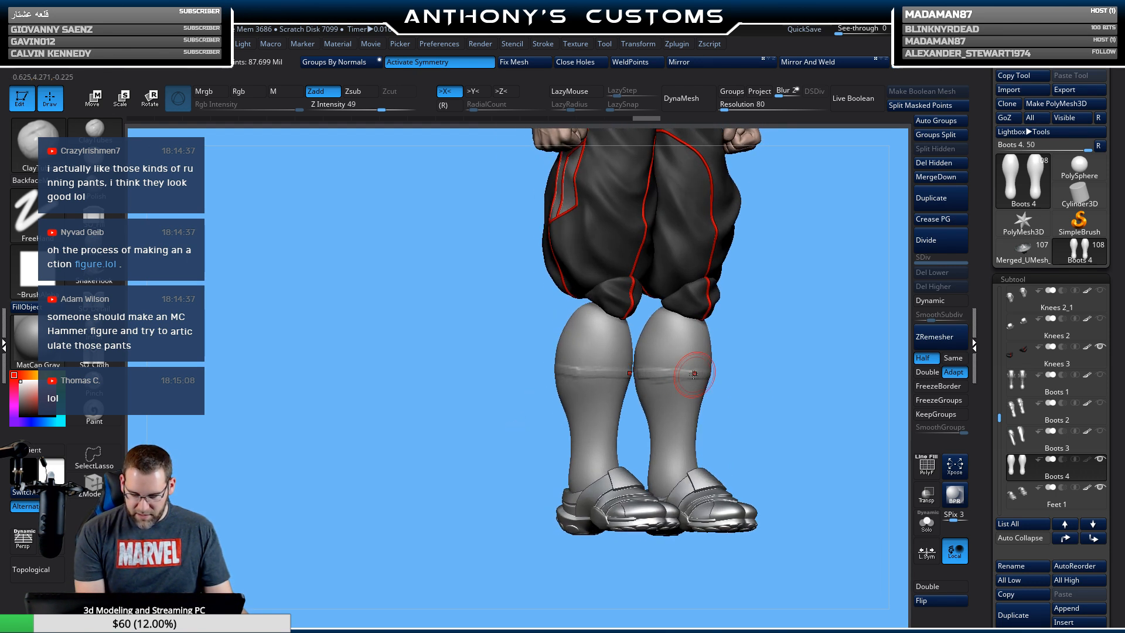
pyautogui.keyDown('shift'); pyautogui.moveTo(804, 371); pyautogui.dragTo(762, 369); pyautogui.keyUp('shift')
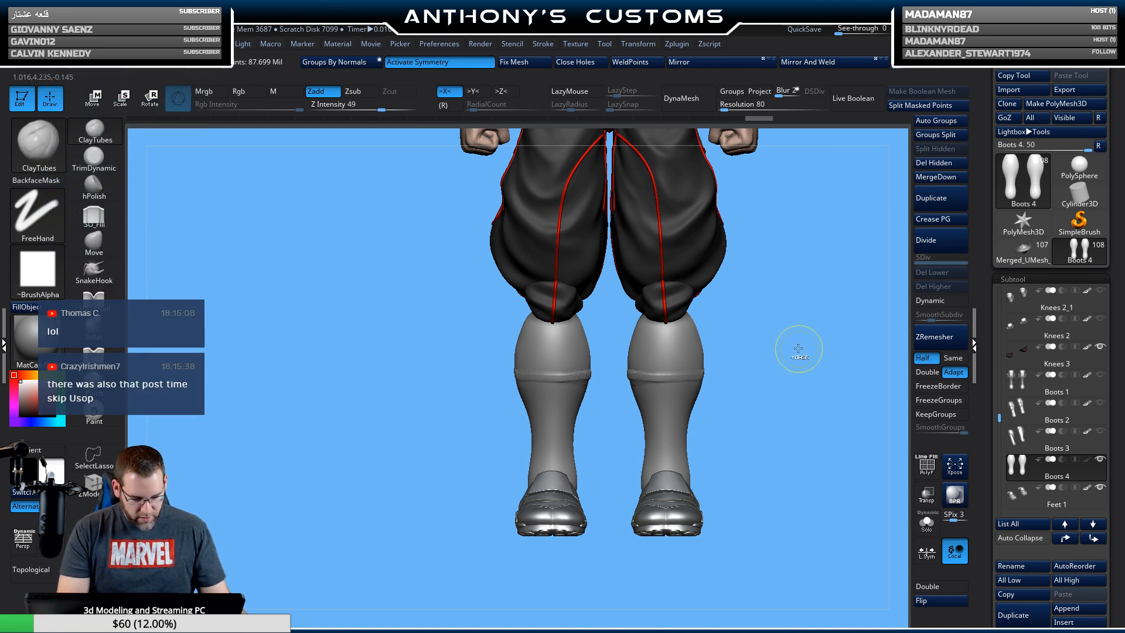
pyautogui.press('ctrl')
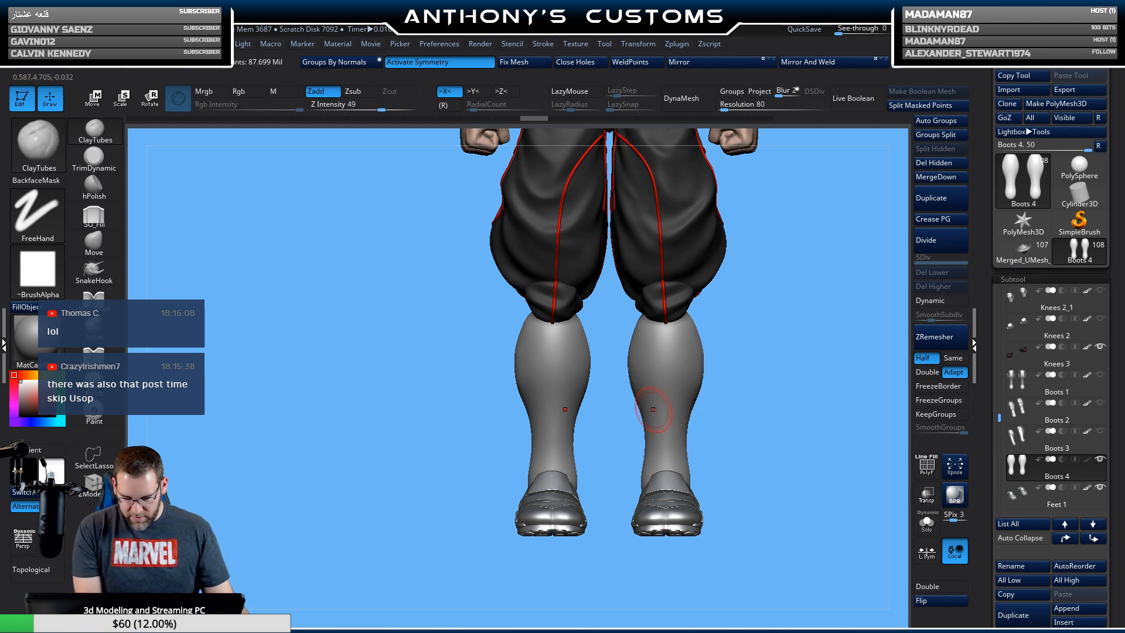
# Sculpt a raised ClayTubes band all the way around both legs at the lower end of the calves.
pyautogui.moveTo(648, 411); pyautogui.dragTo(686, 409)
pyautogui.moveTo(673, 414); pyautogui.dragTo(736, 405, button='right')
pyautogui.moveTo(737, 405); pyautogui.dragTo(694, 411)
pyautogui.moveTo(694, 412); pyautogui.dragTo(753, 402)
pyautogui.moveTo(640, 429)
pyautogui.mouseDown()
pyautogui.moveTo(593, 445)
pyautogui.moveTo(609, 439)
pyautogui.mouseUp()
pyautogui.moveTo(703, 410)
pyautogui.mouseDown()
pyautogui.moveTo(715, 410)
pyautogui.moveTo(696, 413)
pyautogui.mouseUp()
pyautogui.moveTo(696, 412); pyautogui.dragTo(720, 406, button='right')
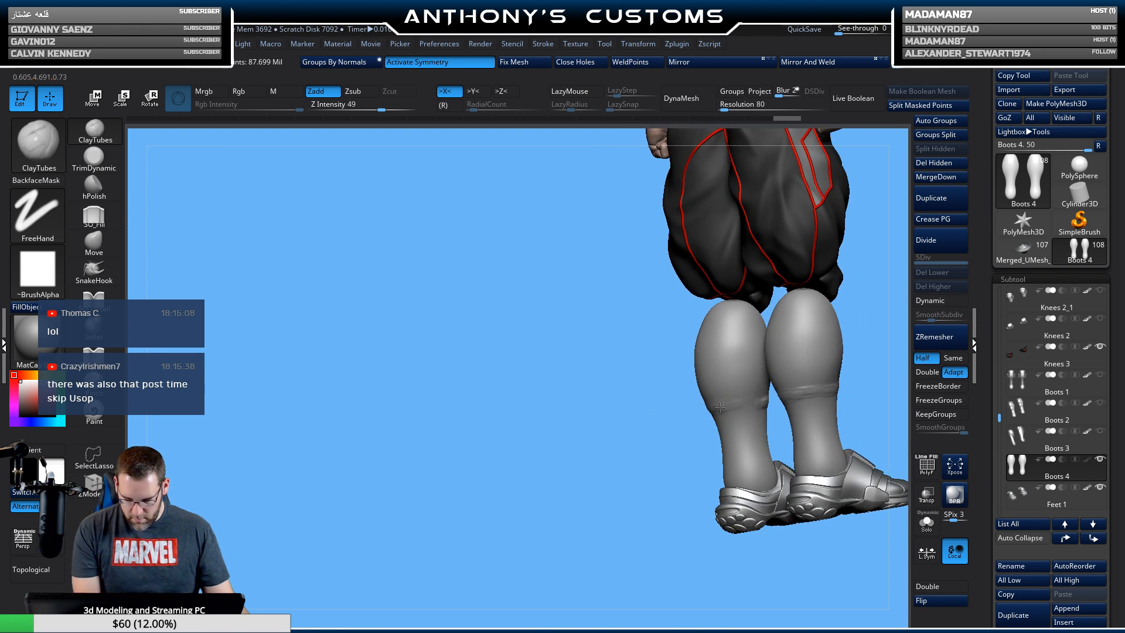
pyautogui.moveTo(722, 406); pyautogui.dragTo(707, 408)
pyautogui.moveTo(706, 408); pyautogui.dragTo(726, 406)
pyautogui.moveTo(641, 422)
pyautogui.mouseDown()
pyautogui.moveTo(661, 435)
pyautogui.moveTo(712, 431)
pyautogui.mouseUp()
pyautogui.moveTo(756, 408); pyautogui.dragTo(774, 410)
pyautogui.moveTo(718, 403); pyautogui.dragTo(597, 425, button='right')
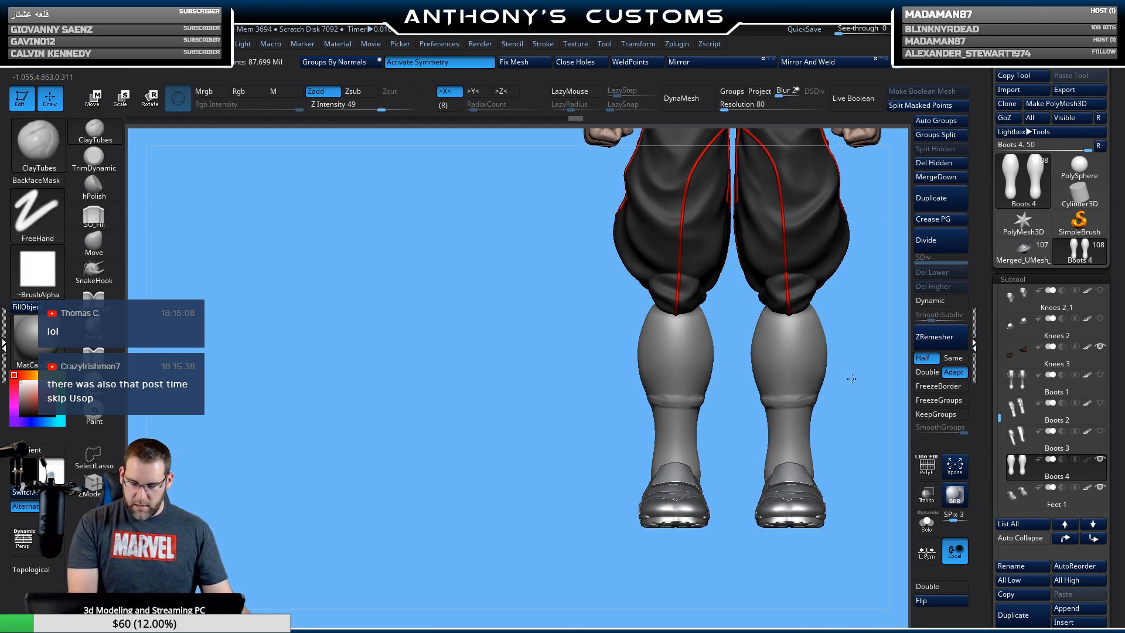
# Build up a thick ClayTubes collar around both ankles just above the shoes.
pyautogui.keyDown('ctrl'); pyautogui.moveTo(851, 379); pyautogui.dragTo(700, 436, button='right'); pyautogui.keyUp('ctrl')
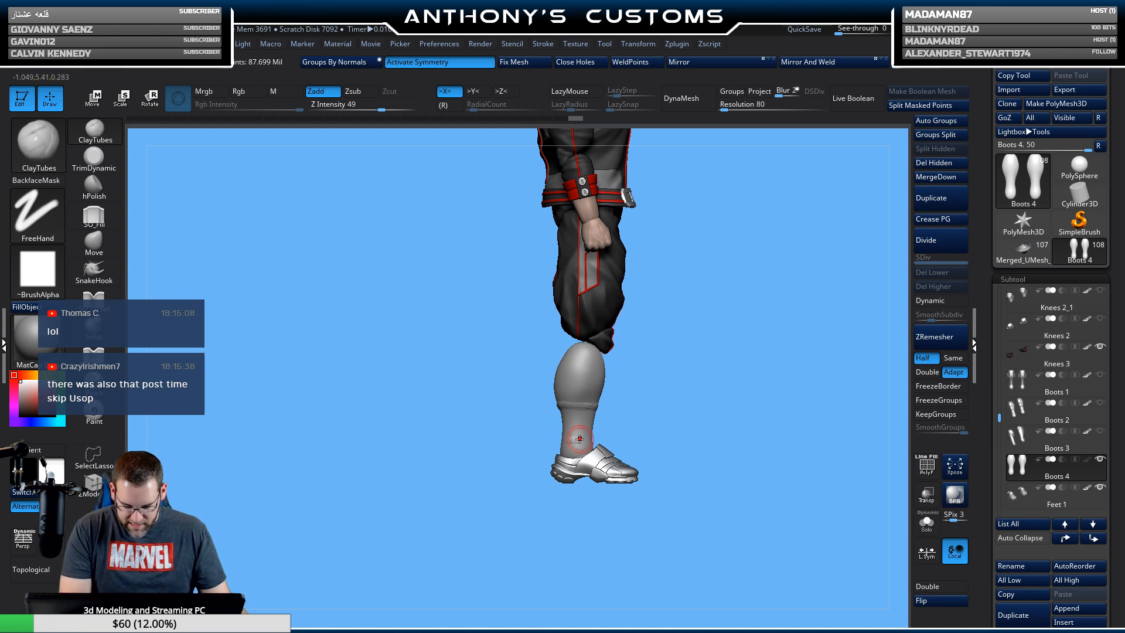
pyautogui.moveTo(558, 443); pyautogui.dragTo(581, 450)
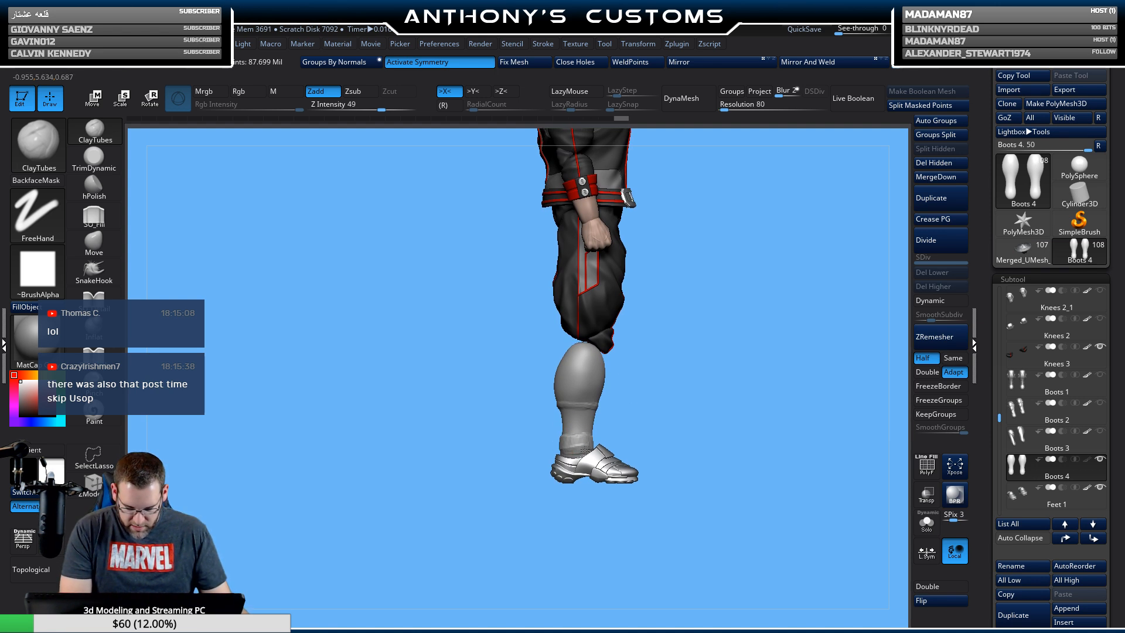
pyautogui.moveTo(749, 414)
pyautogui.mouseDown()
pyautogui.moveTo(678, 470)
pyautogui.moveTo(610, 466)
pyautogui.mouseUp()
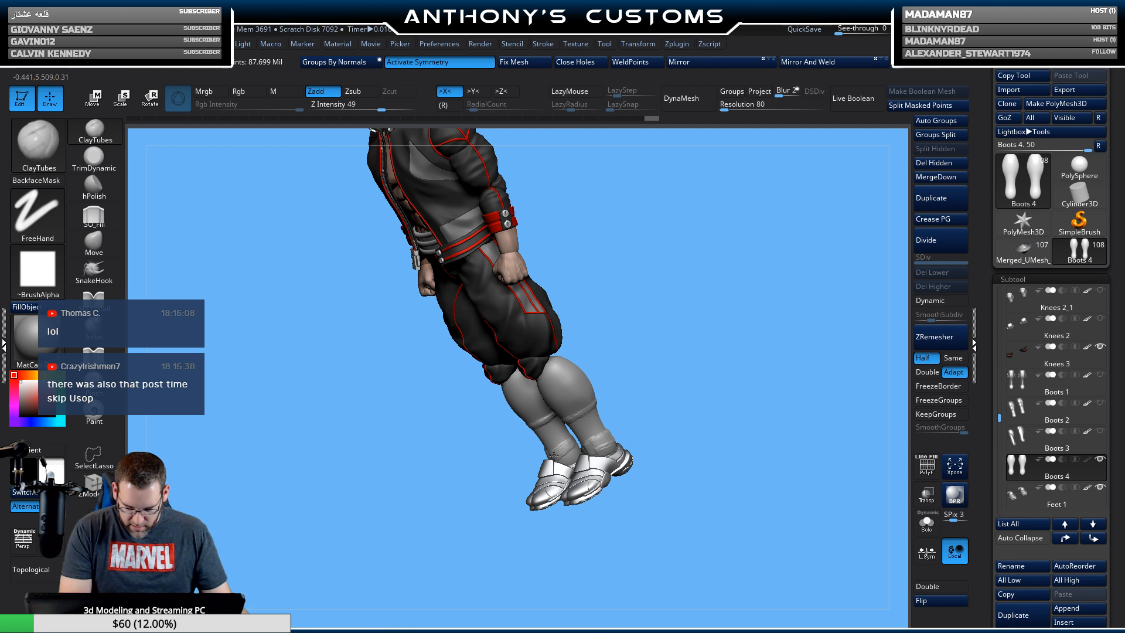
pyautogui.moveTo(721, 377)
pyautogui.mouseDown()
pyautogui.moveTo(569, 454)
pyautogui.moveTo(586, 441)
pyautogui.moveTo(576, 439)
pyautogui.mouseUp()
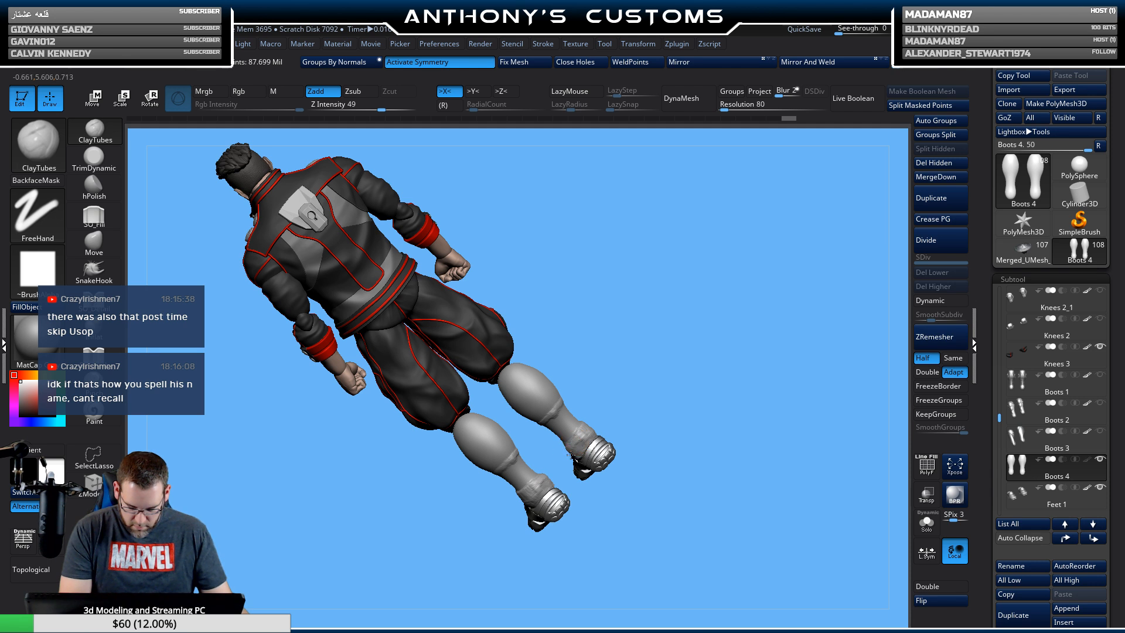
pyautogui.moveTo(628, 427); pyautogui.dragTo(820, 311)
pyautogui.keyDown('alt'); pyautogui.moveTo(787, 411); pyautogui.dragTo(749, 474); pyautogui.keyUp('alt')
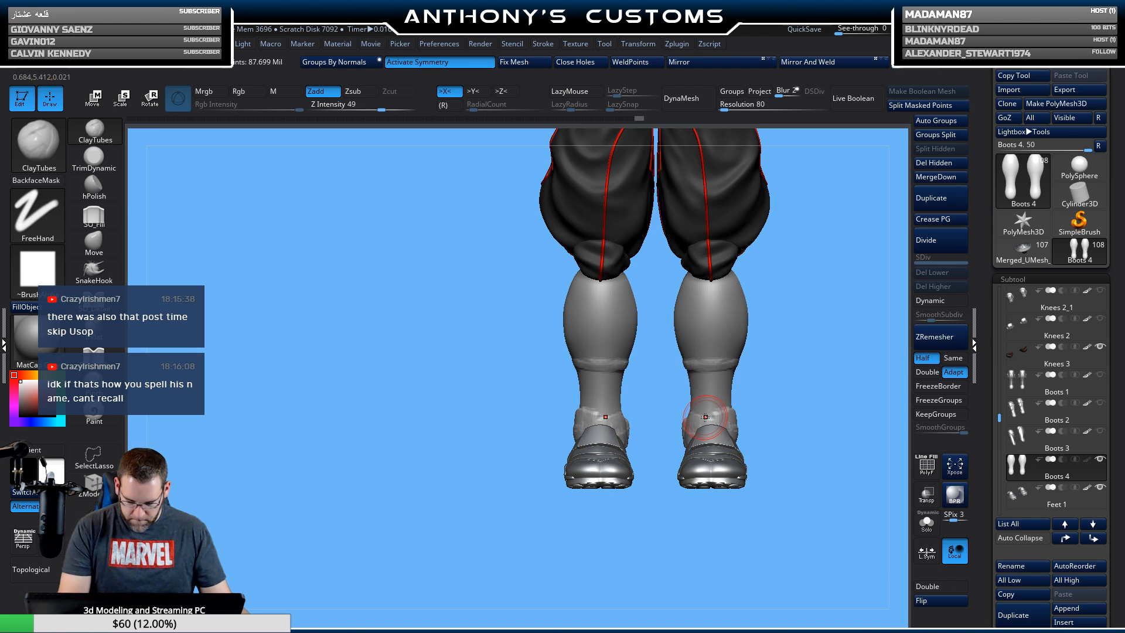
pyautogui.moveTo(712, 415)
pyautogui.mouseDown()
pyautogui.moveTo(701, 430)
pyautogui.moveTo(721, 427)
pyautogui.moveTo(712, 424)
pyautogui.mouseUp()
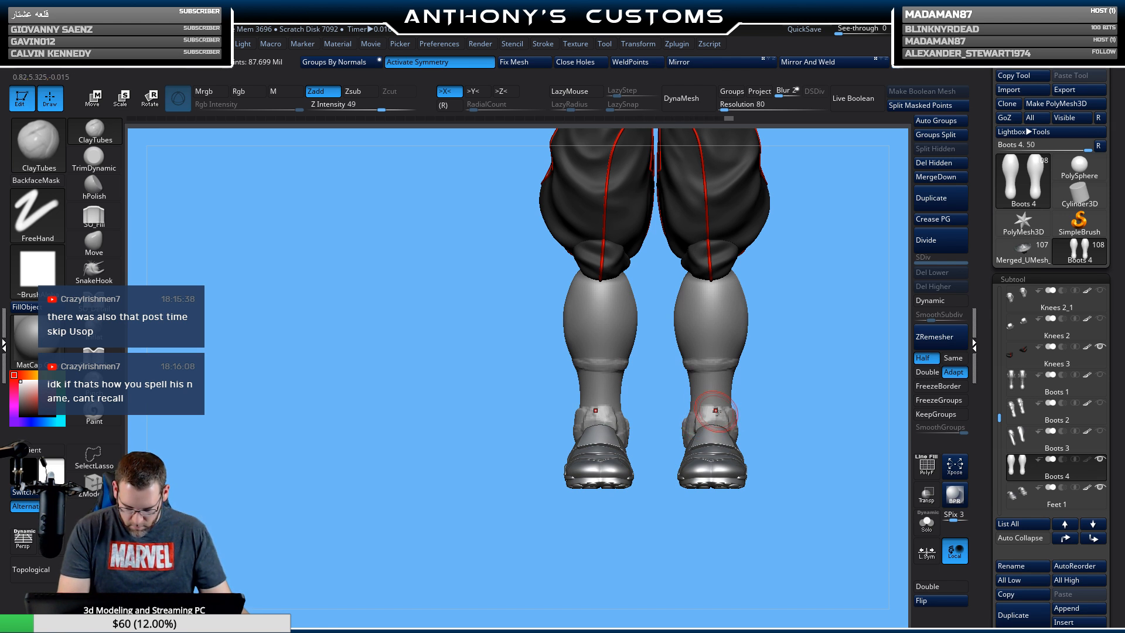
pyautogui.moveTo(845, 410)
pyautogui.keyDown('alt'); pyautogui.mouseDown()
pyautogui.moveTo(733, 421)
pyautogui.moveTo(742, 442)
pyautogui.moveTo(703, 369)
pyautogui.moveTo(708, 333)
pyautogui.moveTo(722, 340)
pyautogui.mouseUp(); pyautogui.keyUp('alt')
pyautogui.keyDown('alt'); pyautogui.moveTo(719, 387); pyautogui.dragTo(721, 415); pyautogui.keyUp('alt')
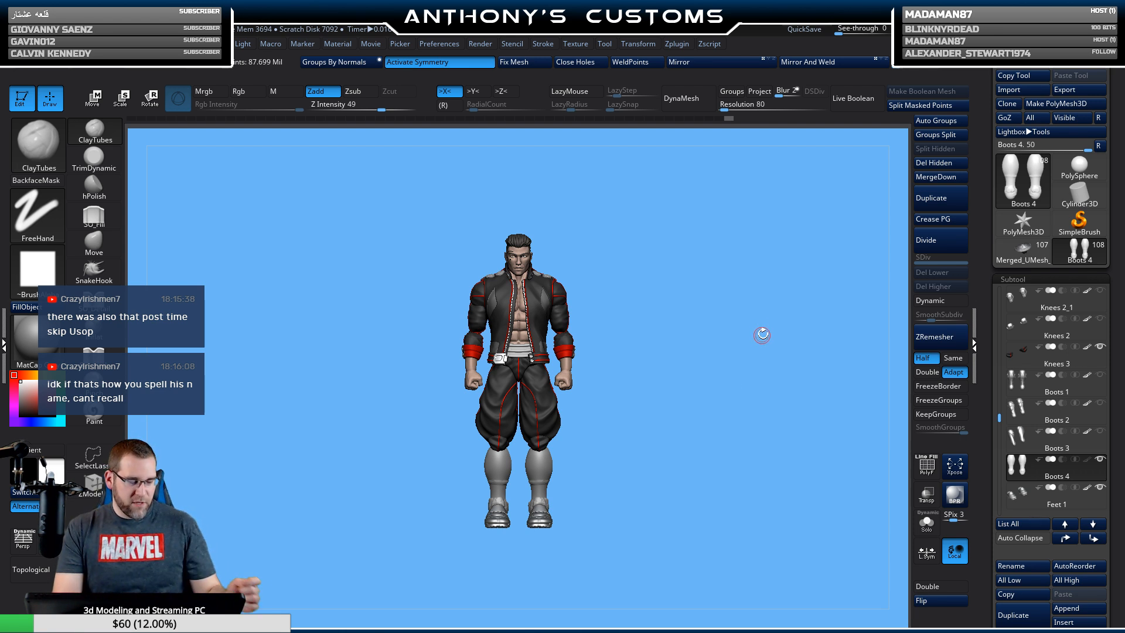
pyautogui.keyDown('alt'); pyautogui.moveTo(758, 398); pyautogui.dragTo(756, 445); pyautogui.keyUp('alt')
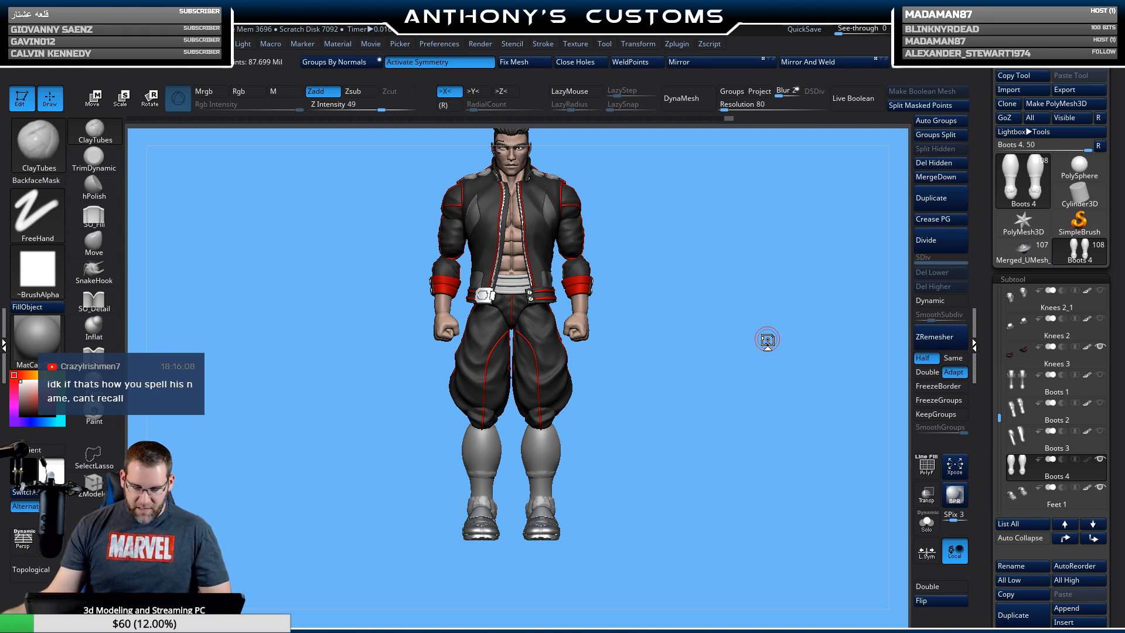
# Adjust the brush size and build up raised clay forms on the outer sides of the upper calves.
pyautogui.keyDown('alt'); pyautogui.moveTo(683, 372); pyautogui.dragTo(682, 459); pyautogui.keyUp('alt')
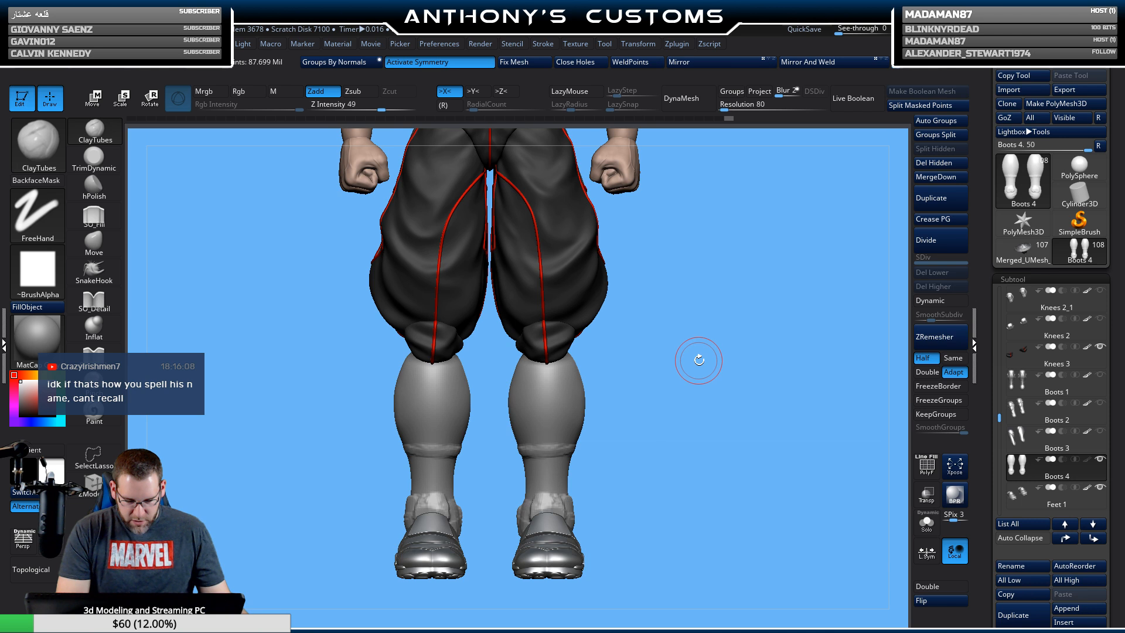
pyautogui.moveTo(696, 354)
pyautogui.mouseDown()
pyautogui.moveTo(652, 362)
pyautogui.moveTo(682, 364)
pyautogui.moveTo(699, 343)
pyautogui.moveTo(660, 363)
pyautogui.moveTo(674, 334)
pyautogui.mouseUp()
pyautogui.press('space')
pyautogui.press('space')
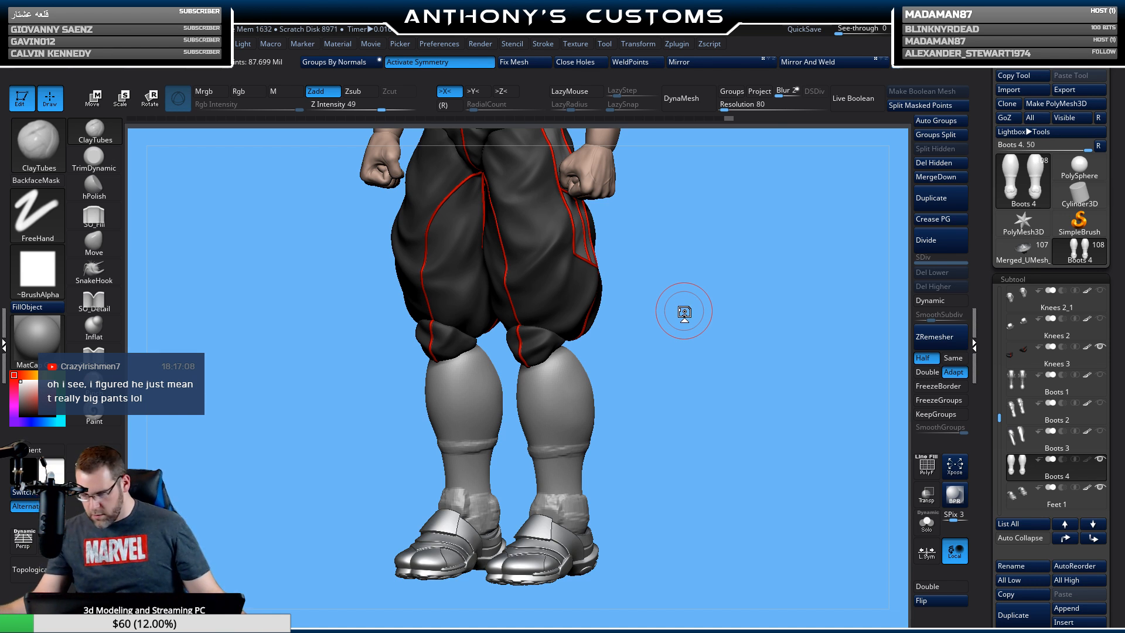
pyautogui.moveTo(671, 349); pyautogui.dragTo(647, 340)
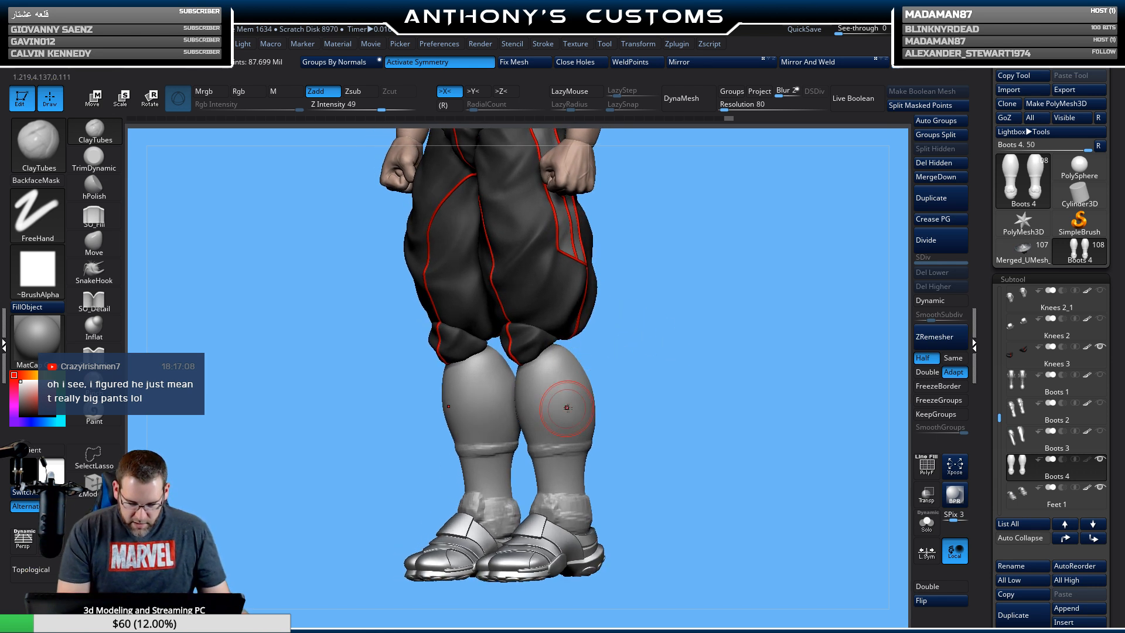
pyautogui.moveTo(567, 408); pyautogui.dragTo(563, 433)
pyautogui.moveTo(570, 407); pyautogui.dragTo(561, 437)
pyautogui.moveTo(572, 390)
pyautogui.mouseDown()
pyautogui.moveTo(558, 442)
pyautogui.moveTo(560, 375)
pyautogui.moveTo(554, 443)
pyautogui.moveTo(563, 381)
pyautogui.moveTo(557, 411)
pyautogui.mouseUp()
pyautogui.moveTo(674, 373)
pyautogui.mouseDown()
pyautogui.moveTo(622, 371)
pyautogui.moveTo(579, 407)
pyautogui.mouseUp()
pyautogui.moveTo(599, 370)
pyautogui.mouseDown()
pyautogui.moveTo(578, 416)
pyautogui.moveTo(581, 378)
pyautogui.mouseUp()
pyautogui.moveTo(656, 341); pyautogui.dragTo(718, 346)
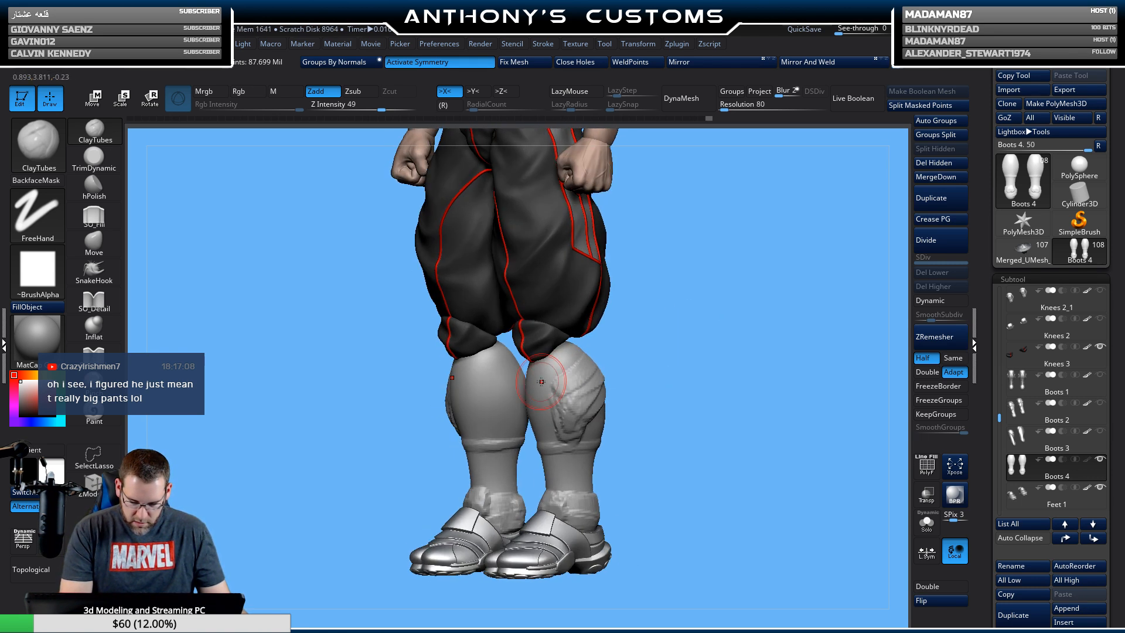
# Build up raised ClayTubes forms across the front and inner sides of both upper calves.
pyautogui.moveTo(542, 381)
pyautogui.mouseDown()
pyautogui.moveTo(577, 367)
pyautogui.moveTo(560, 366)
pyautogui.mouseUp()
pyautogui.moveTo(636, 361); pyautogui.dragTo(711, 336)
pyautogui.moveTo(580, 355)
pyautogui.mouseDown()
pyautogui.moveTo(627, 354)
pyautogui.moveTo(613, 354)
pyautogui.mouseUp()
pyautogui.moveTo(531, 376)
pyautogui.mouseDown()
pyautogui.moveTo(487, 414)
pyautogui.moveTo(498, 434)
pyautogui.moveTo(511, 392)
pyautogui.mouseUp()
pyautogui.moveTo(643, 354); pyautogui.dragTo(596, 360)
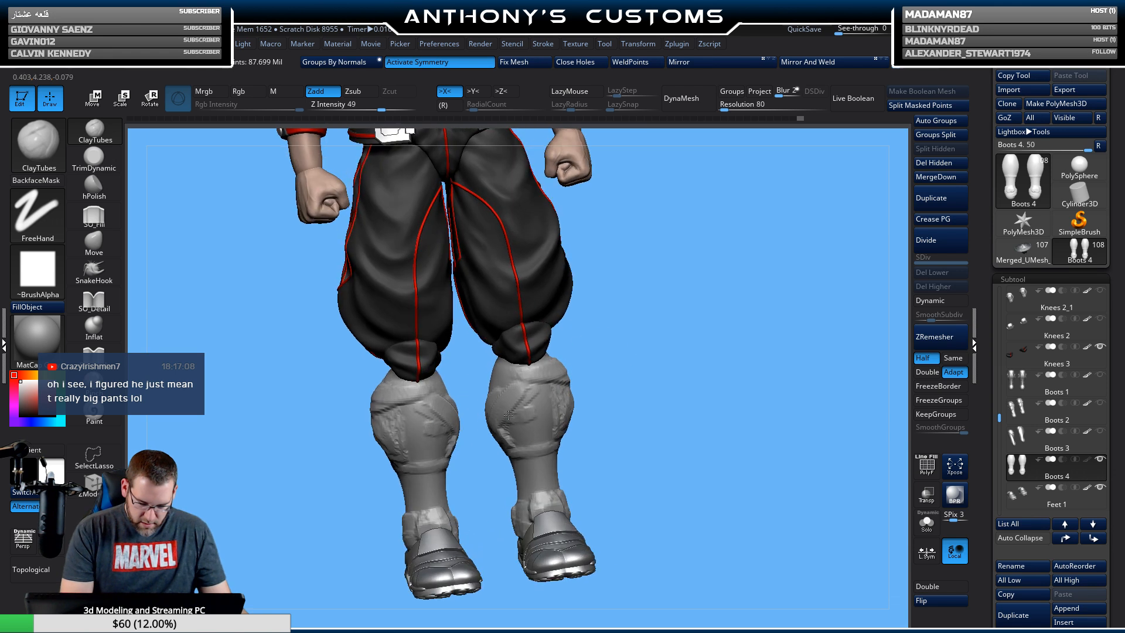
# Continue the layered ClayTubes forms around the backs and outer sides of both calves.
pyautogui.moveTo(530, 431); pyautogui.dragTo(565, 399)
pyautogui.moveTo(698, 372)
pyautogui.mouseDown()
pyautogui.moveTo(683, 370)
pyautogui.moveTo(724, 378)
pyautogui.moveTo(724, 399)
pyautogui.moveTo(673, 359)
pyautogui.mouseUp()
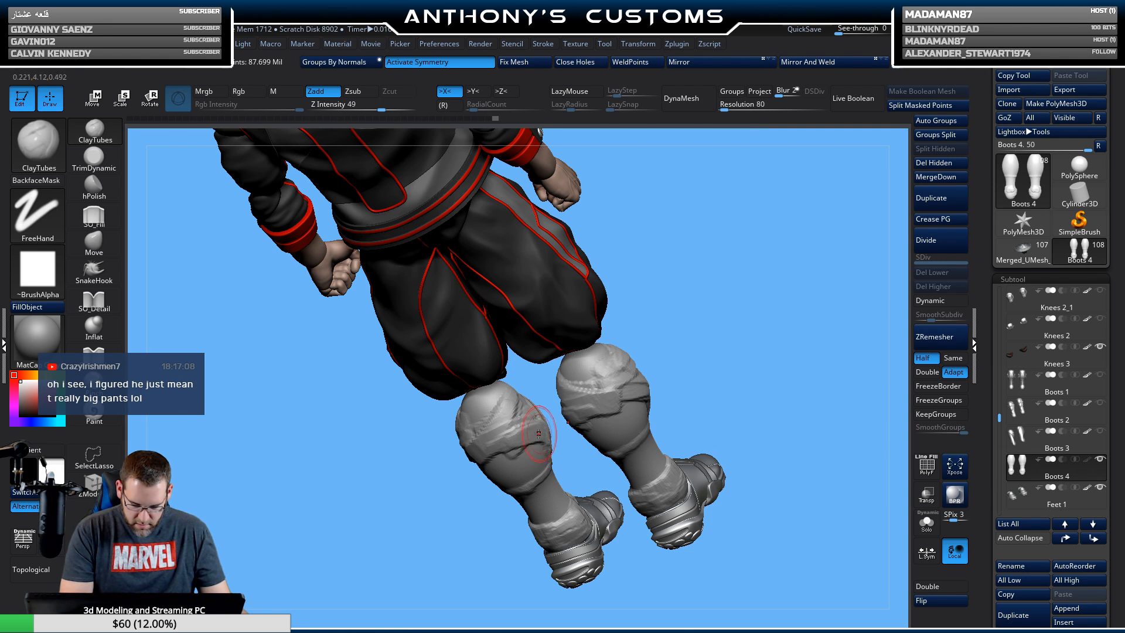
pyautogui.moveTo(747, 323); pyautogui.dragTo(805, 322)
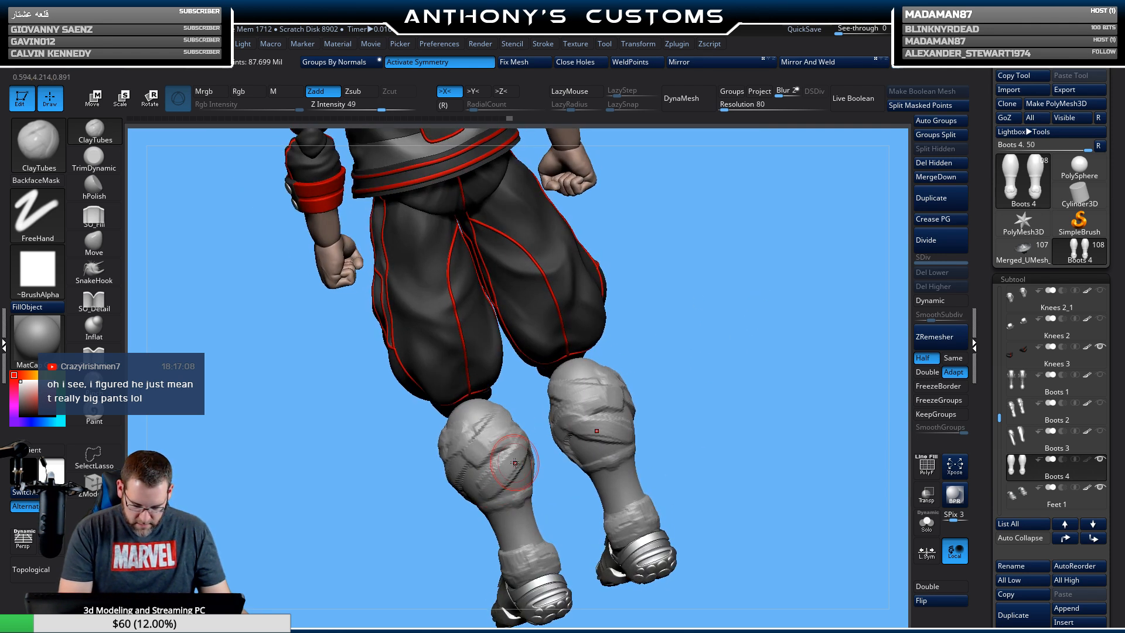
pyautogui.moveTo(725, 369); pyautogui.dragTo(722, 335)
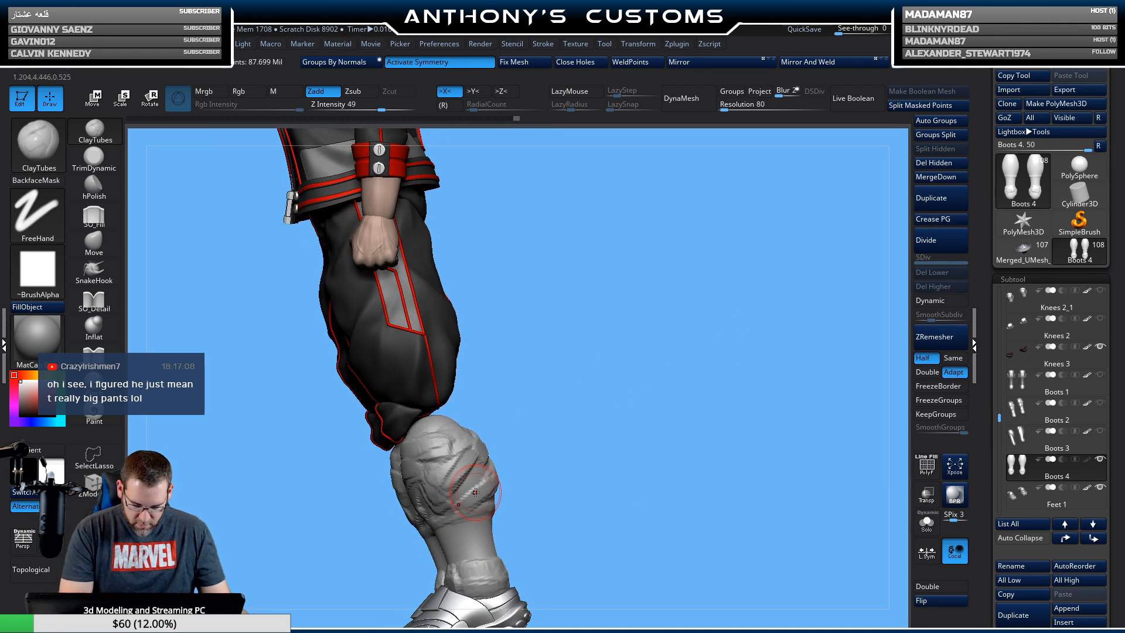
pyautogui.moveTo(627, 404); pyautogui.dragTo(669, 368)
pyautogui.keyDown('alt'); pyautogui.moveTo(650, 433); pyautogui.dragTo(732, 361); pyautogui.keyUp('alt')
pyautogui.moveTo(713, 297); pyautogui.dragTo(668, 380)
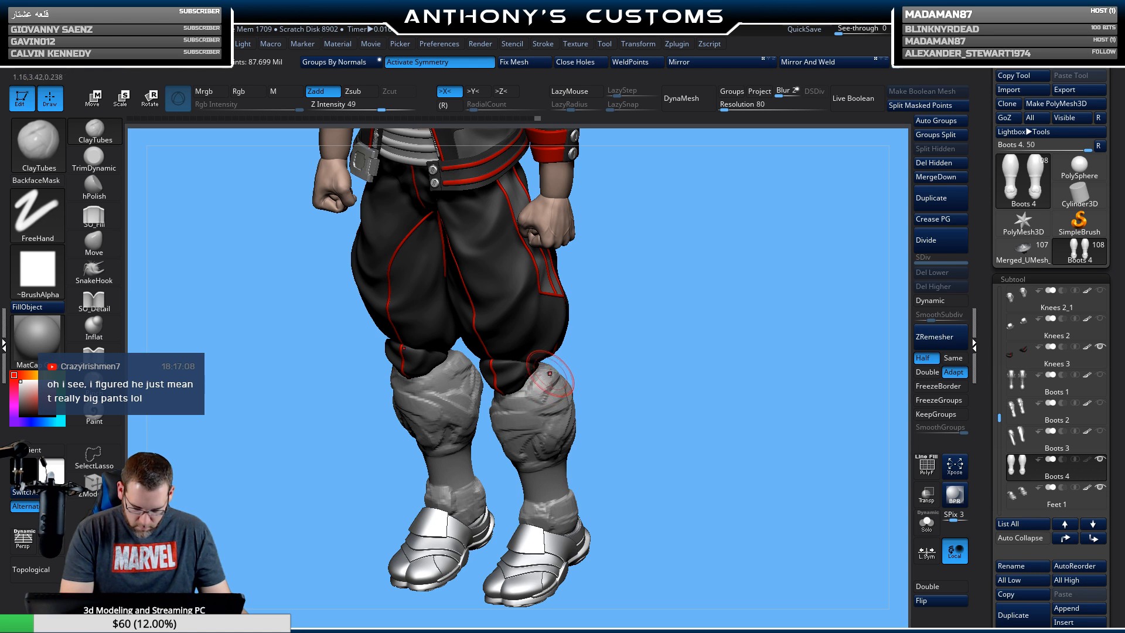
# Add ClayTubes volume to the tops of both calves just below the knees.
pyautogui.moveTo(544, 398); pyautogui.dragTo(557, 381)
pyautogui.moveTo(609, 369); pyautogui.dragTo(703, 342)
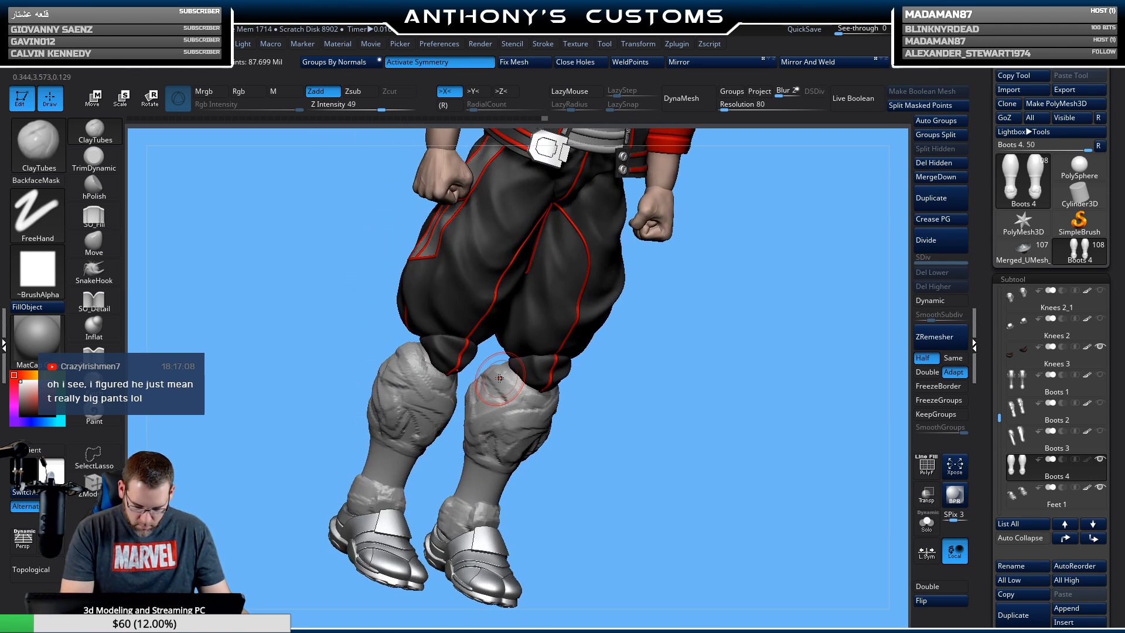
pyautogui.moveTo(496, 380)
pyautogui.mouseDown()
pyautogui.moveTo(516, 384)
pyautogui.moveTo(497, 403)
pyautogui.mouseUp()
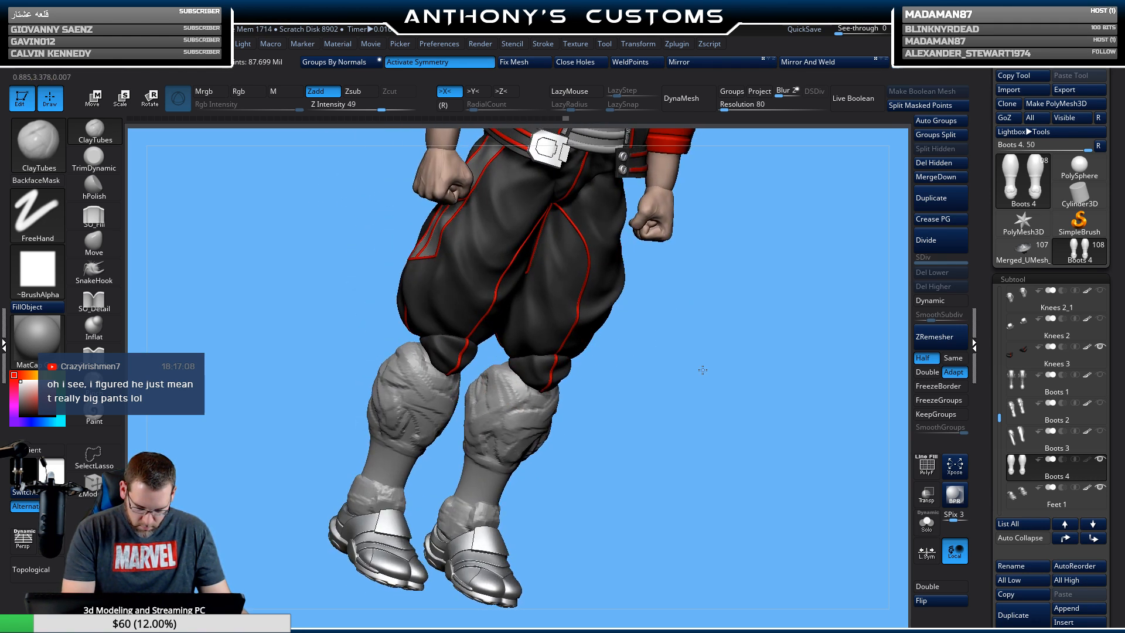
pyautogui.moveTo(703, 369); pyautogui.dragTo(740, 463)
pyautogui.moveTo(495, 373); pyautogui.dragTo(474, 355)
pyautogui.moveTo(621, 469); pyautogui.dragTo(680, 477)
pyautogui.moveTo(588, 510); pyautogui.dragTo(623, 308)
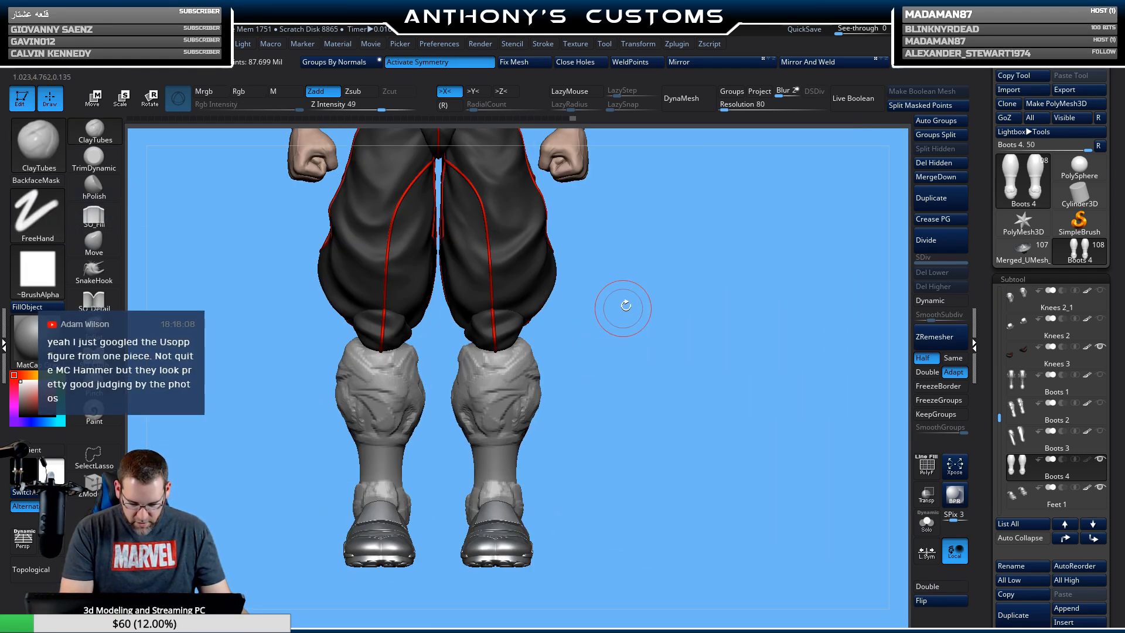
# Smooth the built-up clay on the front, sides and back of both calves into soft, bulging shapes.
pyautogui.moveTo(668, 368)
pyautogui.keyDown('alt'); pyautogui.mouseDown()
pyautogui.moveTo(708, 354)
pyautogui.moveTo(681, 368)
pyautogui.moveTo(673, 391)
pyautogui.moveTo(648, 339)
pyautogui.mouseUp(); pyautogui.keyUp('alt')
pyautogui.press('shift')
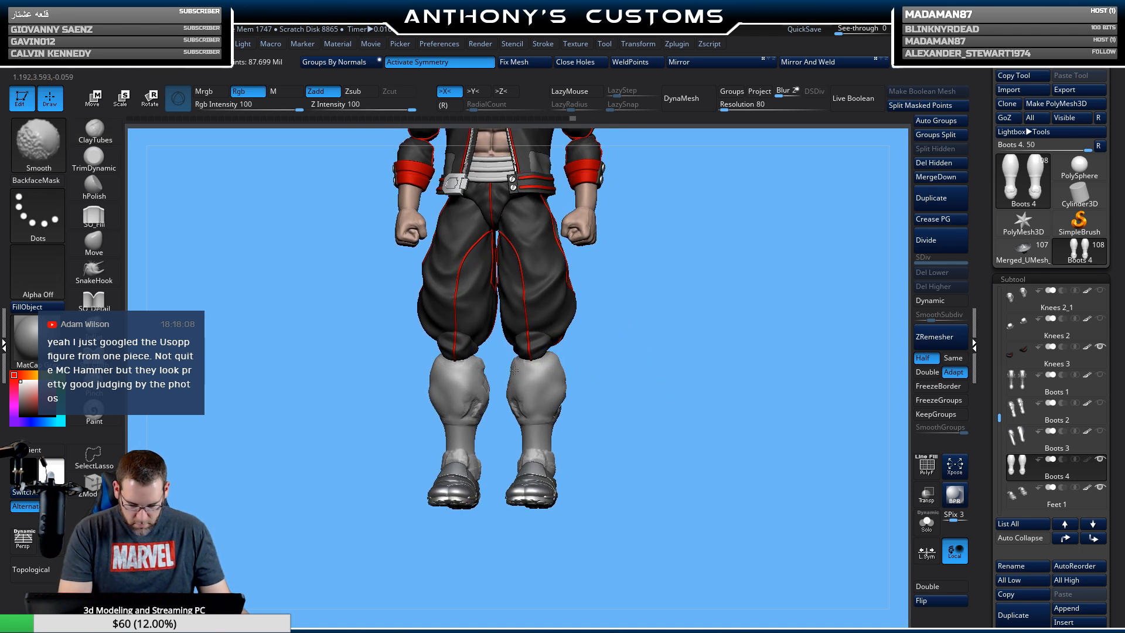
pyautogui.keyDown('shift'); pyautogui.moveTo(515, 393); pyautogui.dragTo(518, 414); pyautogui.keyUp('shift')
pyautogui.moveTo(638, 366); pyautogui.dragTo(660, 367)
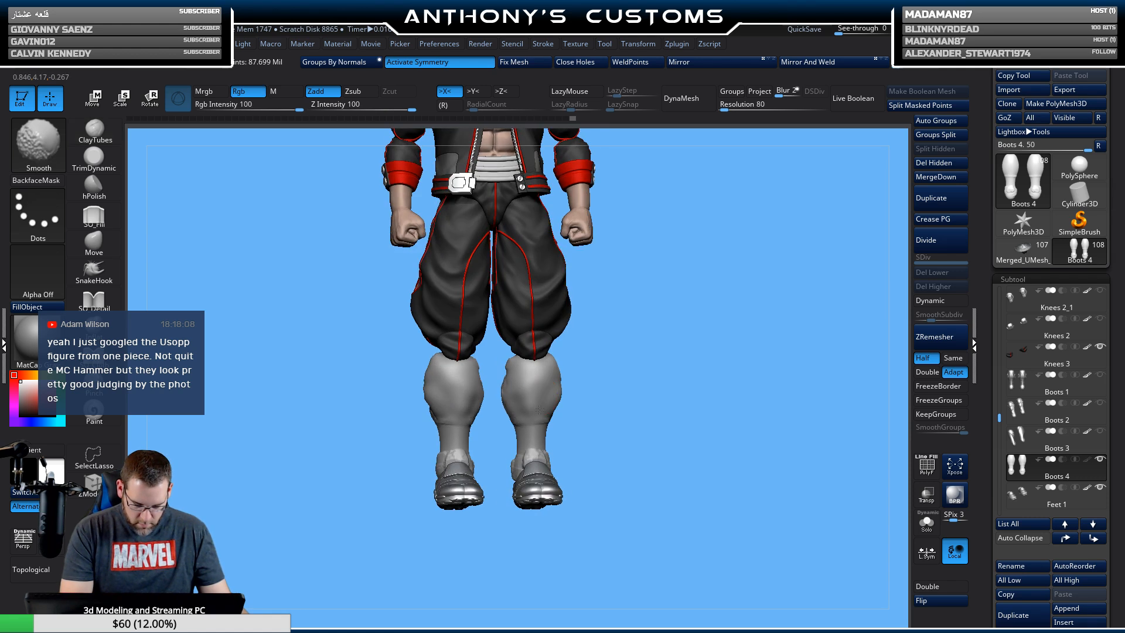
pyautogui.moveTo(540, 410); pyautogui.dragTo(589, 407, button='right')
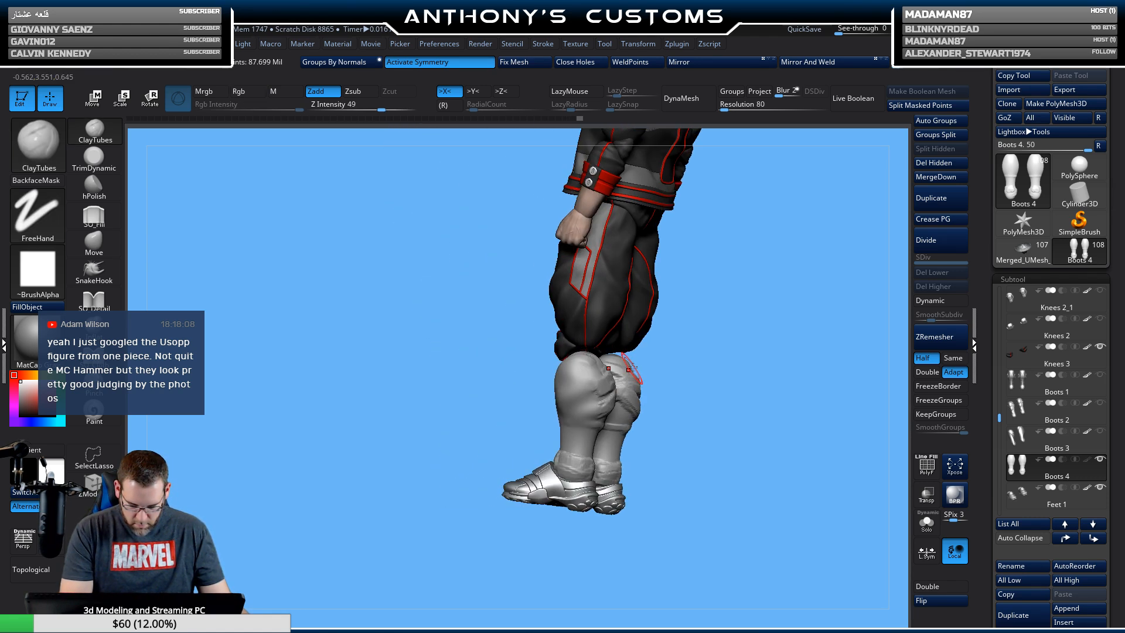
pyautogui.press('shift')
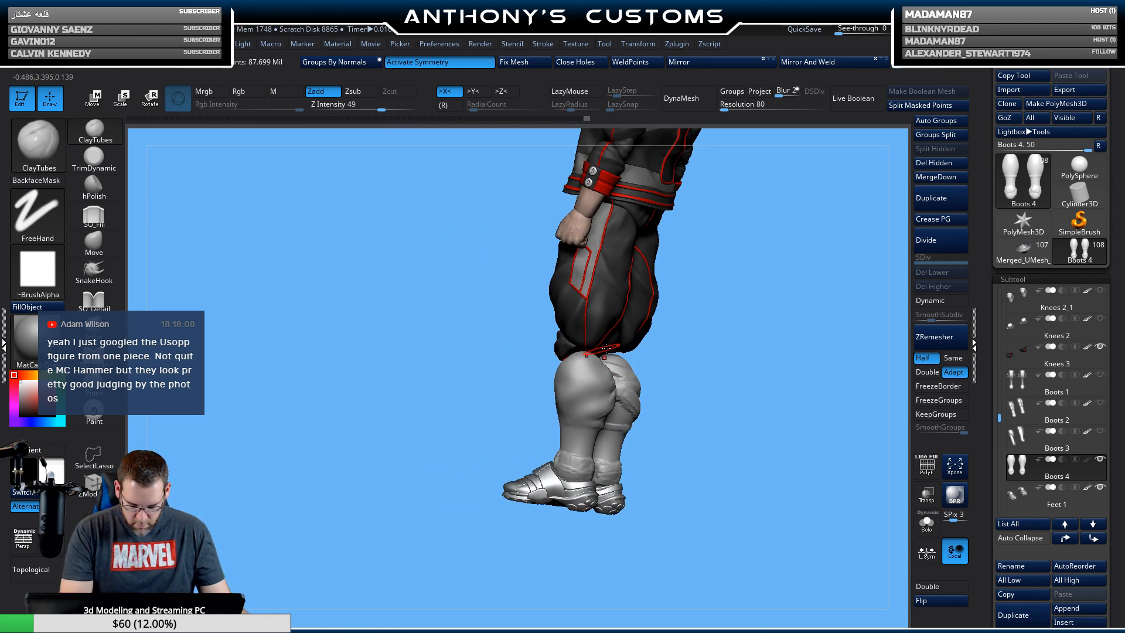
pyautogui.moveTo(581, 364)
pyautogui.keyDown('shift'); pyautogui.mouseDown(button='right')
pyautogui.moveTo(617, 394)
pyautogui.moveTo(785, 344)
pyautogui.moveTo(646, 404)
pyautogui.mouseUp(button='right'); pyautogui.keyUp('shift')
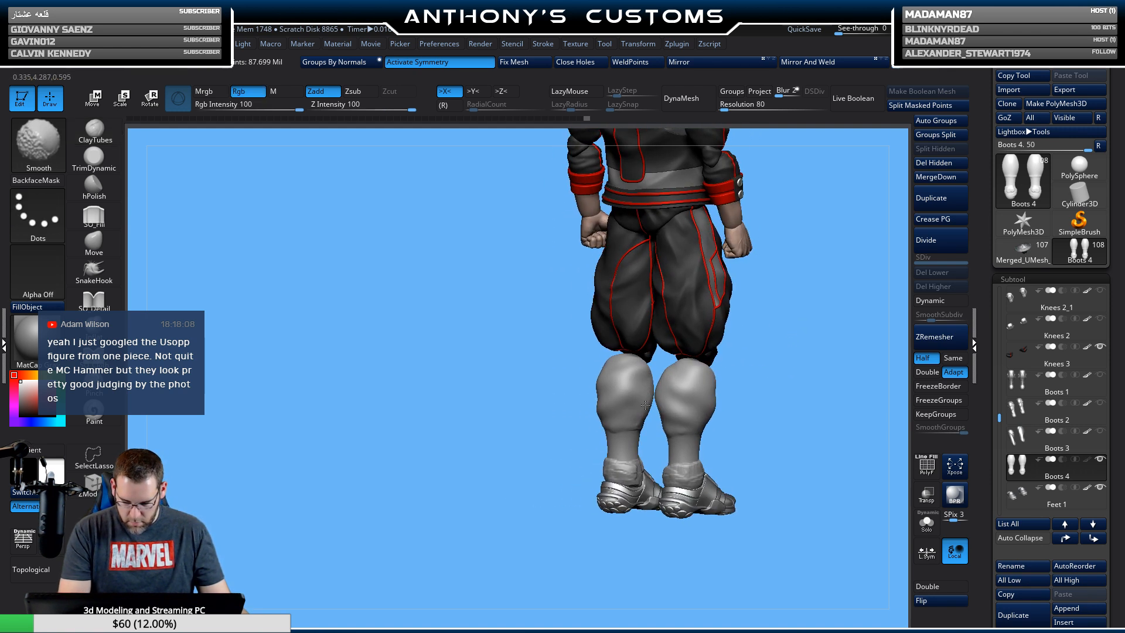
pyautogui.moveTo(578, 432)
pyautogui.mouseDown(button='right')
pyautogui.moveTo(827, 337)
pyautogui.moveTo(680, 381)
pyautogui.mouseUp(button='right')
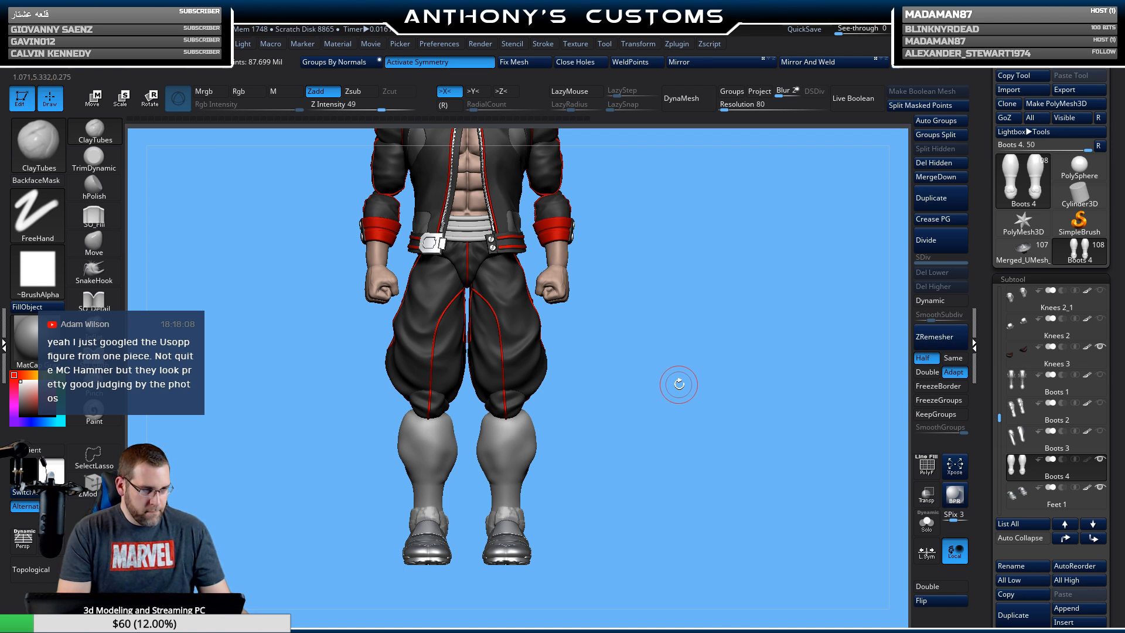
pyautogui.keyDown('alt'); pyautogui.moveTo(634, 344); pyautogui.dragTo(674, 381, button='right'); pyautogui.keyUp('alt')
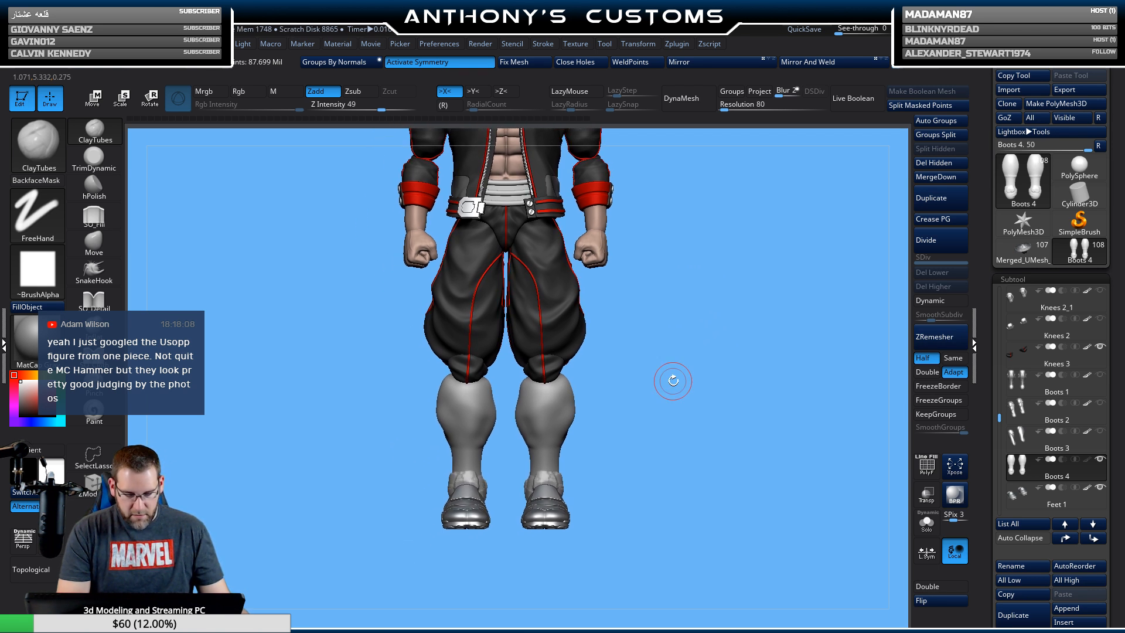
pyautogui.moveTo(678, 389)
pyautogui.mouseDown()
pyautogui.moveTo(659, 407)
pyautogui.moveTo(670, 402)
pyautogui.mouseUp()
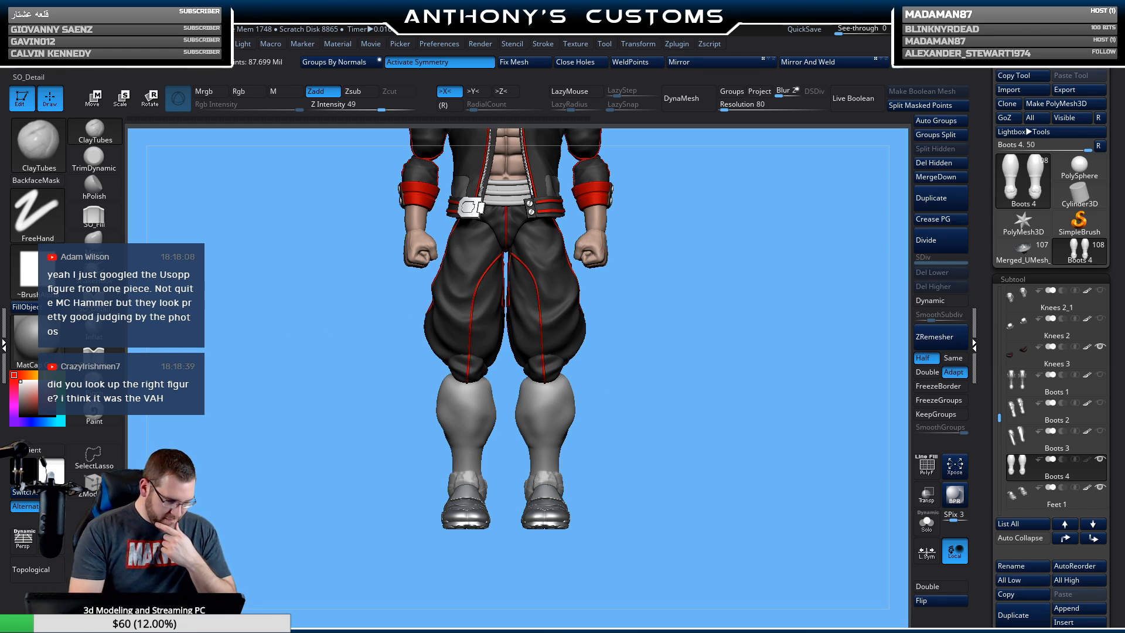
# Choose the SO_Cloth brush and sculpt the first soft cloth folds on the front of both calves.
pyautogui.click(94, 355)
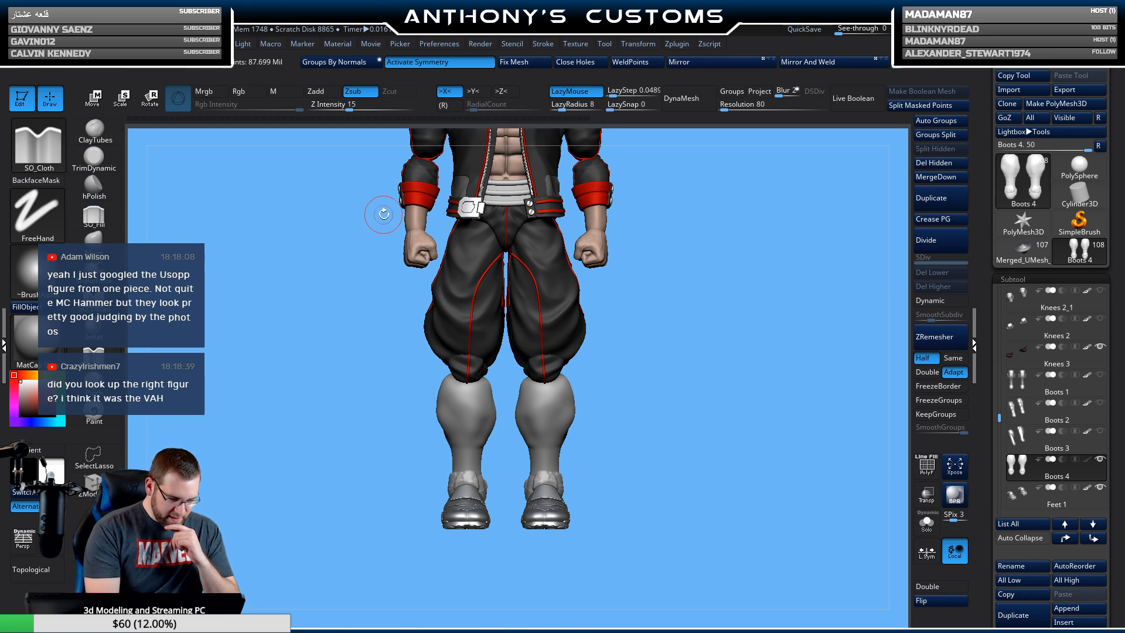
pyautogui.moveTo(636, 364); pyautogui.dragTo(669, 346)
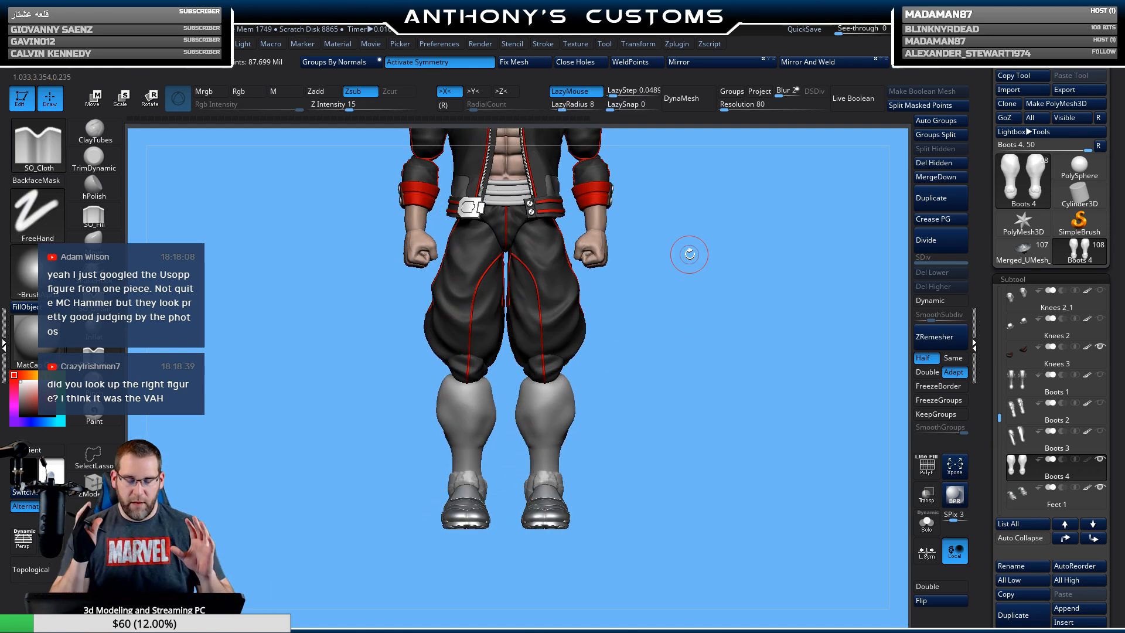
pyautogui.moveTo(660, 302); pyautogui.dragTo(680, 381)
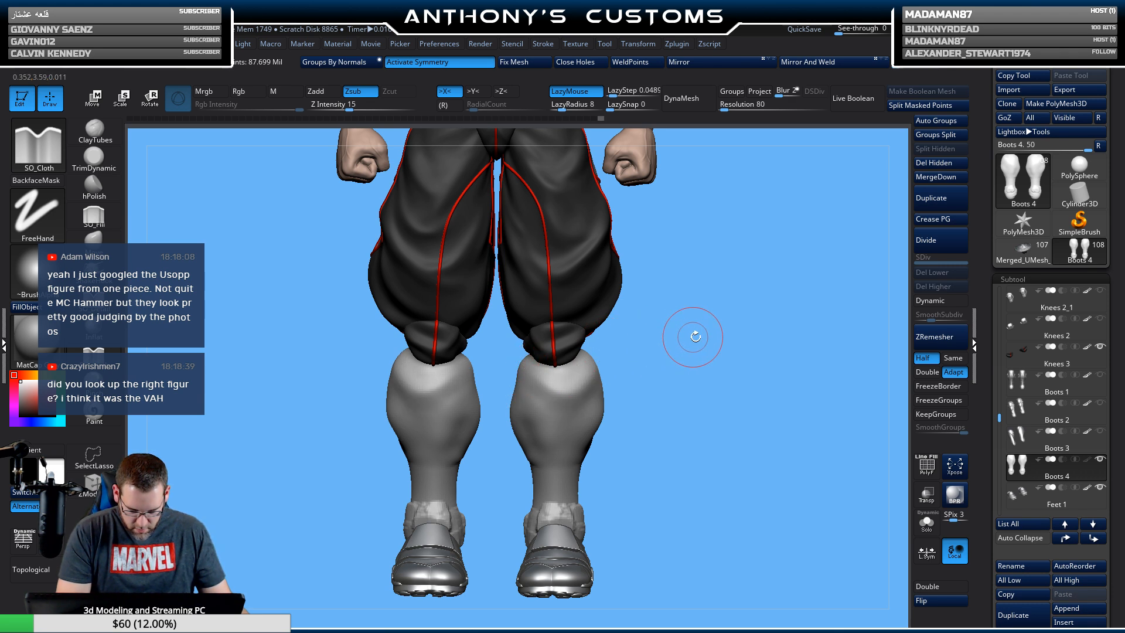
pyautogui.moveTo(683, 334); pyautogui.dragTo(727, 331)
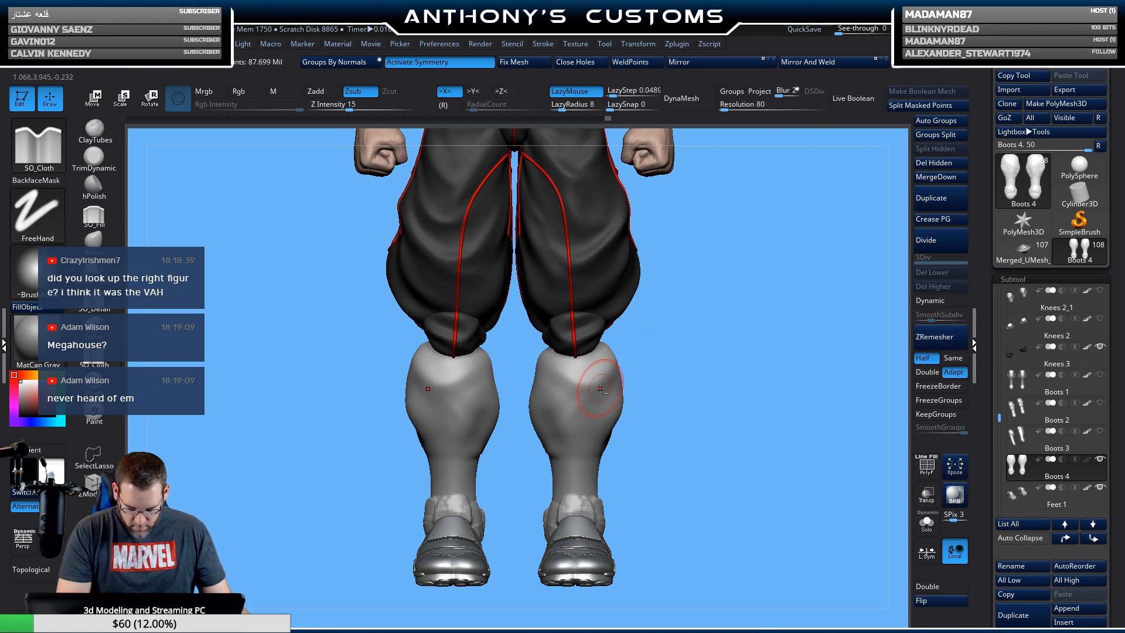
pyautogui.moveTo(541, 427); pyautogui.dragTo(535, 429)
pyautogui.moveTo(675, 382); pyautogui.dragTo(715, 378)
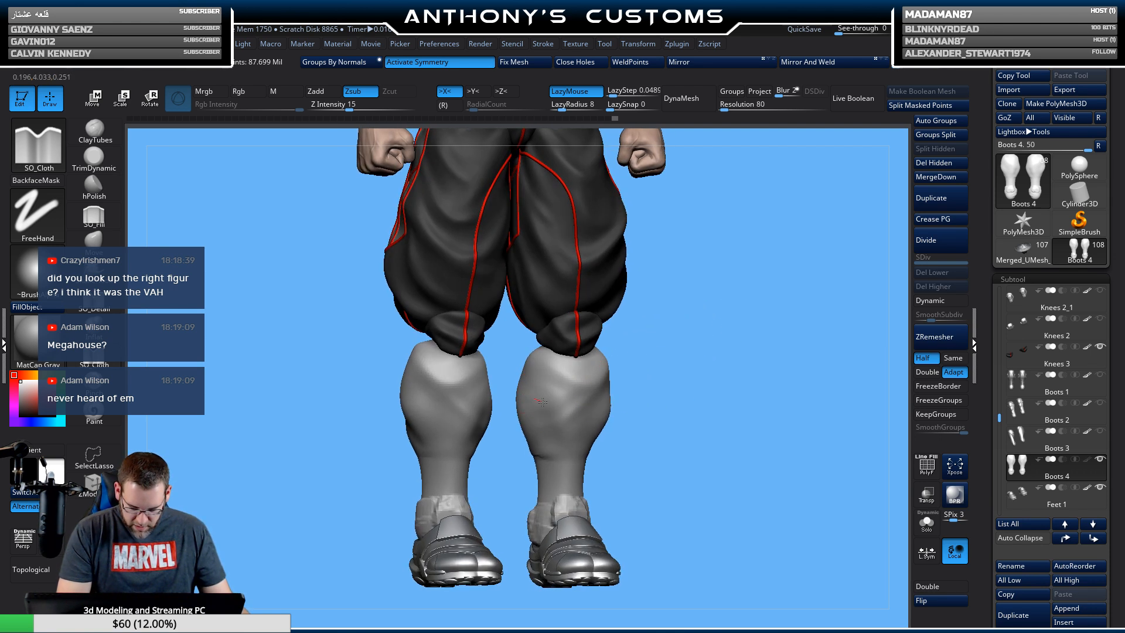
pyautogui.moveTo(574, 411); pyautogui.dragTo(589, 404)
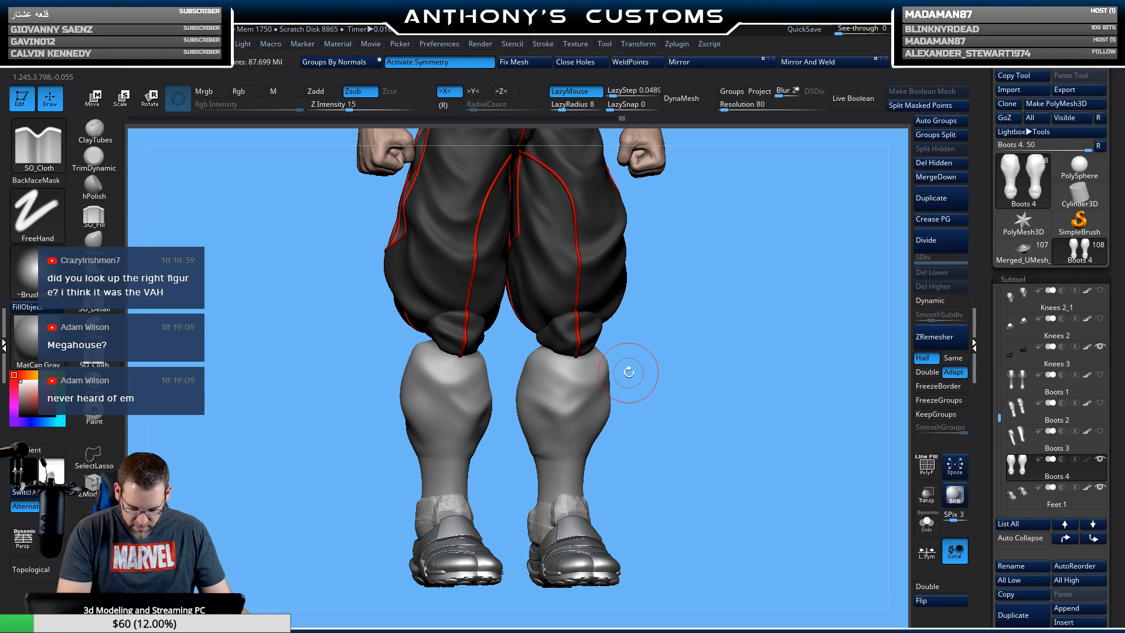
# Sculpt further SO_Cloth folds across the front and inner sides of both calves and soften them with Smooth.
pyautogui.moveTo(632, 372)
pyautogui.keyDown('shift'); pyautogui.mouseDown()
pyautogui.moveTo(741, 364)
pyautogui.moveTo(544, 378)
pyautogui.moveTo(553, 400)
pyautogui.mouseUp(); pyautogui.keyUp('shift')
pyautogui.moveTo(654, 376)
pyautogui.mouseDown()
pyautogui.moveTo(618, 409)
pyautogui.moveTo(586, 405)
pyautogui.mouseUp()
pyautogui.moveTo(564, 375); pyautogui.dragTo(553, 386)
pyautogui.moveTo(752, 364)
pyautogui.mouseDown()
pyautogui.moveTo(737, 350)
pyautogui.moveTo(686, 359)
pyautogui.mouseUp()
pyautogui.moveTo(768, 340)
pyautogui.mouseDown()
pyautogui.moveTo(504, 443)
pyautogui.moveTo(527, 442)
pyautogui.moveTo(486, 445)
pyautogui.mouseUp()
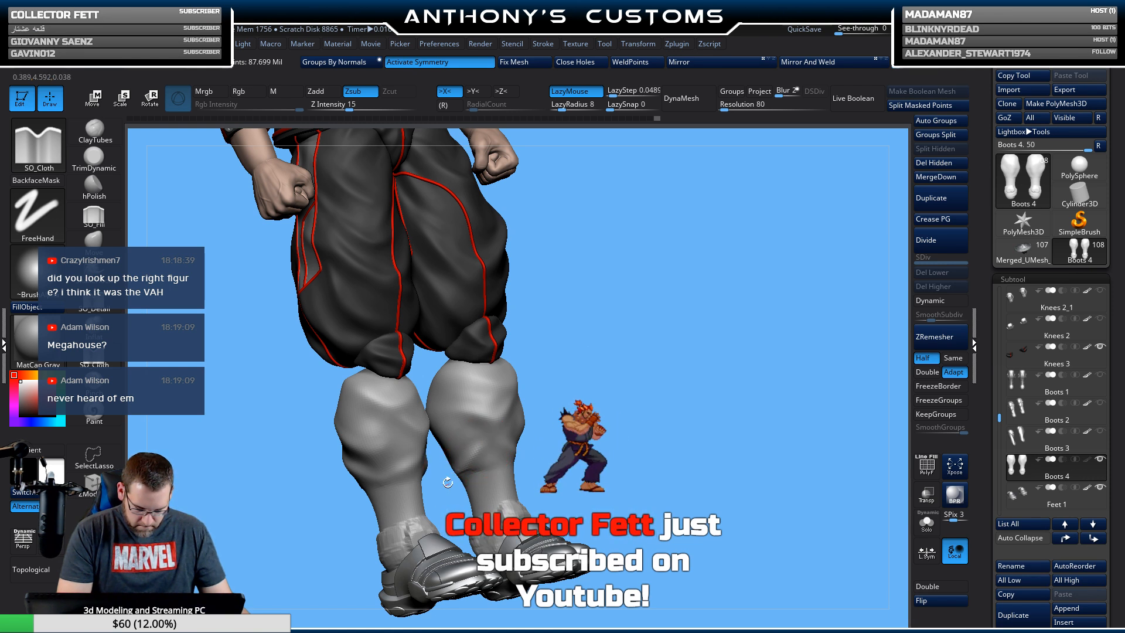
pyautogui.moveTo(630, 405); pyautogui.dragTo(676, 359)
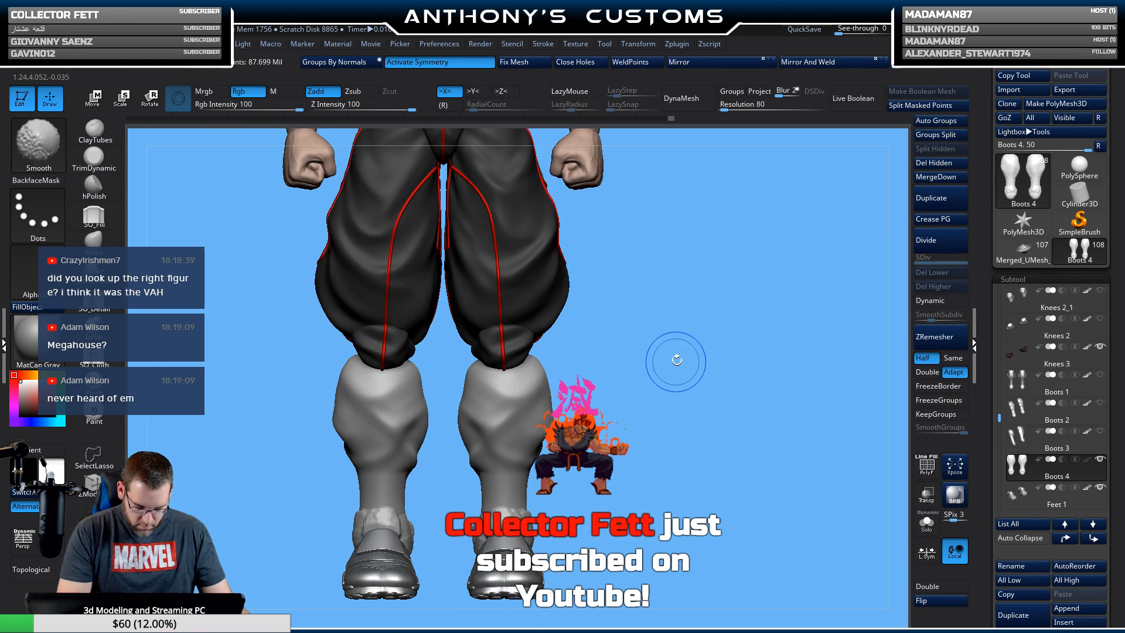
# Sculpt diagonal SO_Cloth folds across the backs of both calves.
pyautogui.moveTo(648, 293); pyautogui.dragTo(686, 343)
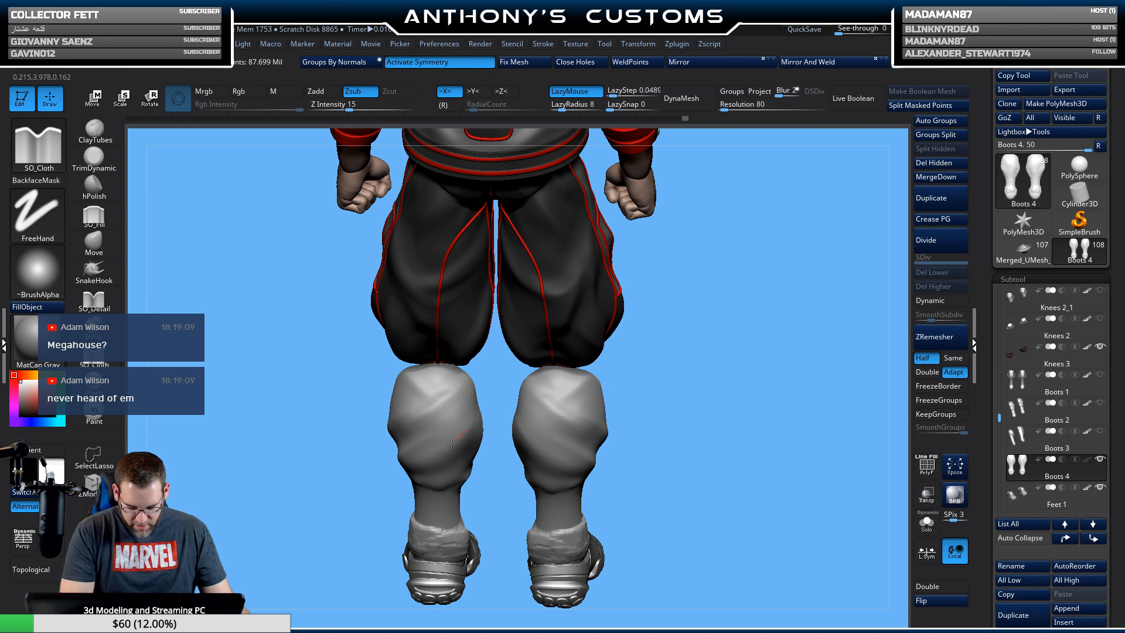
pyautogui.moveTo(726, 364); pyautogui.dragTo(694, 320)
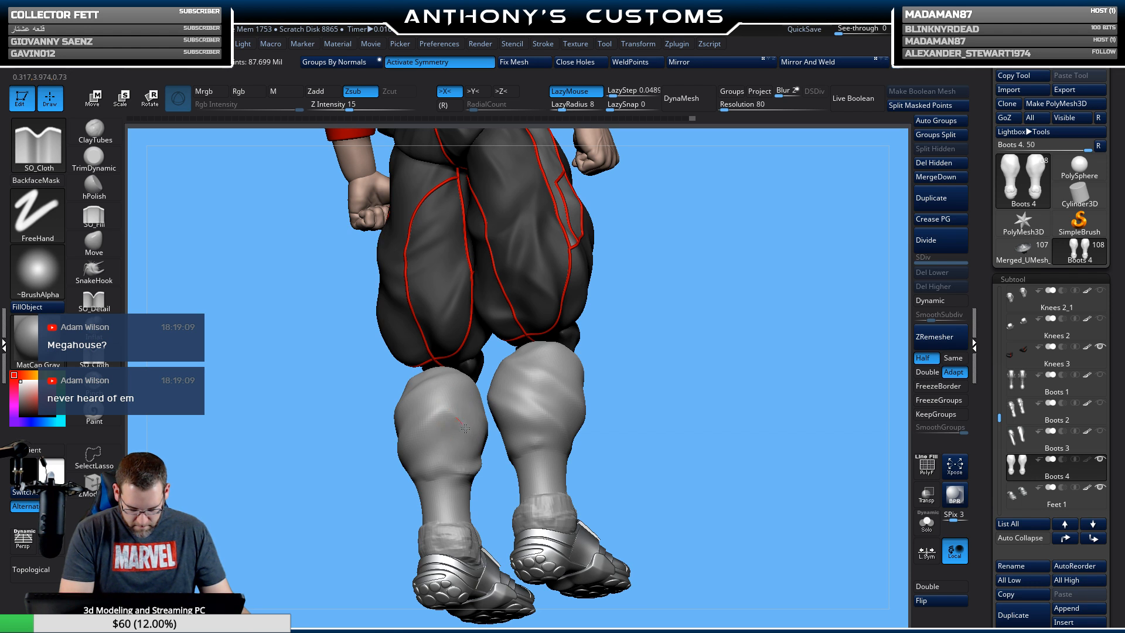
pyautogui.moveTo(471, 441); pyautogui.dragTo(474, 451)
pyautogui.moveTo(674, 368)
pyautogui.mouseDown()
pyautogui.moveTo(700, 370)
pyautogui.moveTo(674, 371)
pyautogui.moveTo(689, 388)
pyautogui.moveTo(665, 385)
pyautogui.moveTo(668, 319)
pyautogui.moveTo(560, 354)
pyautogui.moveTo(721, 365)
pyautogui.moveTo(647, 322)
pyautogui.moveTo(553, 317)
pyautogui.mouseUp()
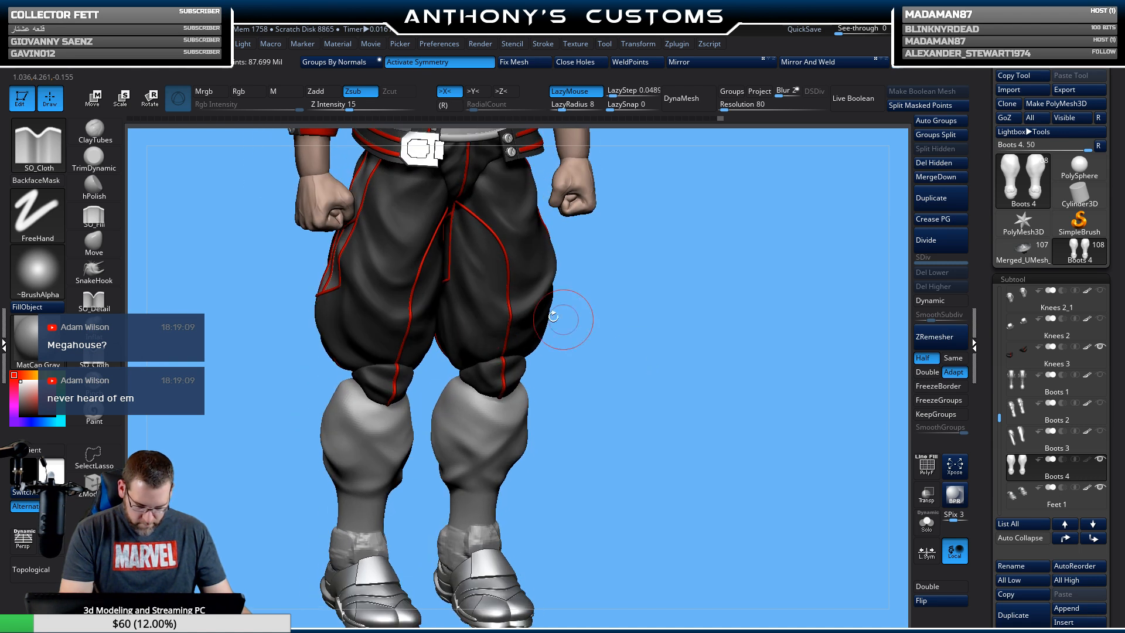
# Refine the cloth folds on the upper front and lower end of both calves with SO_Cloth and Smooth.
pyautogui.keyDown('alt'); pyautogui.moveTo(450, 386); pyautogui.dragTo(479, 402); pyautogui.keyUp('alt')
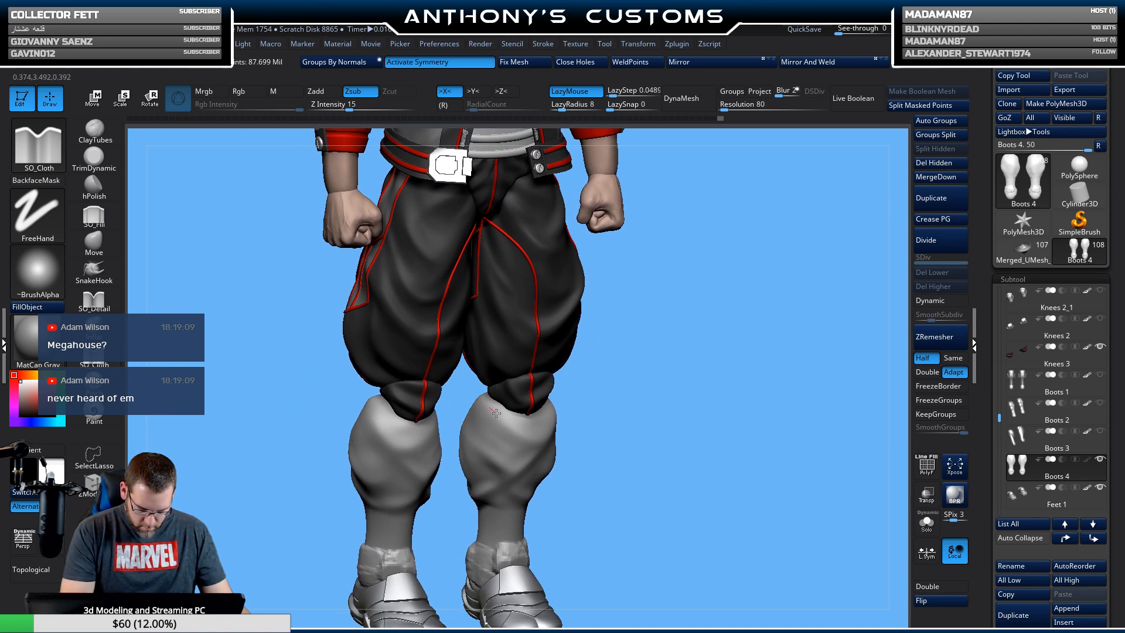
pyautogui.moveTo(696, 377); pyautogui.dragTo(741, 352)
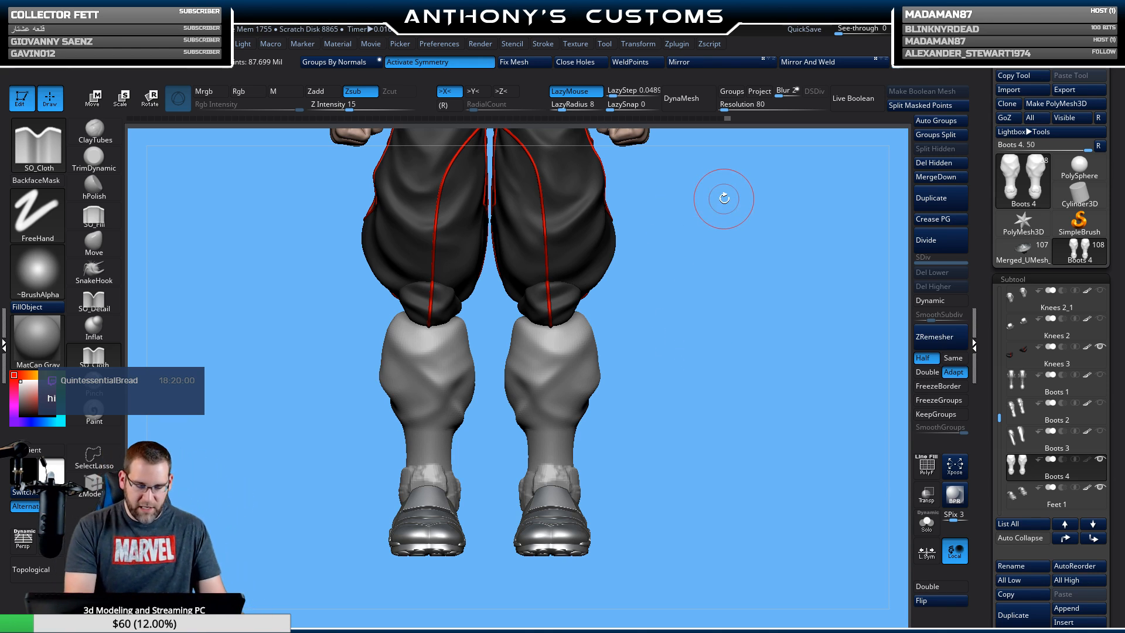
pyautogui.moveTo(695, 319); pyautogui.dragTo(698, 349)
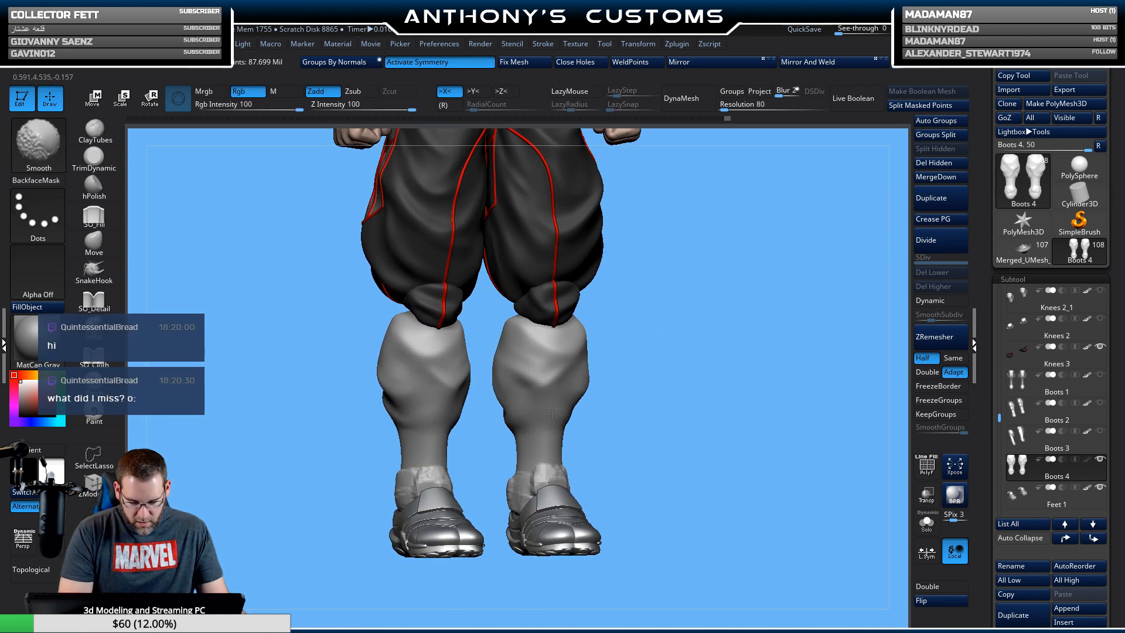
pyautogui.keyDown('shift'); pyautogui.moveTo(723, 367); pyautogui.dragTo(711, 346); pyautogui.keyUp('shift')
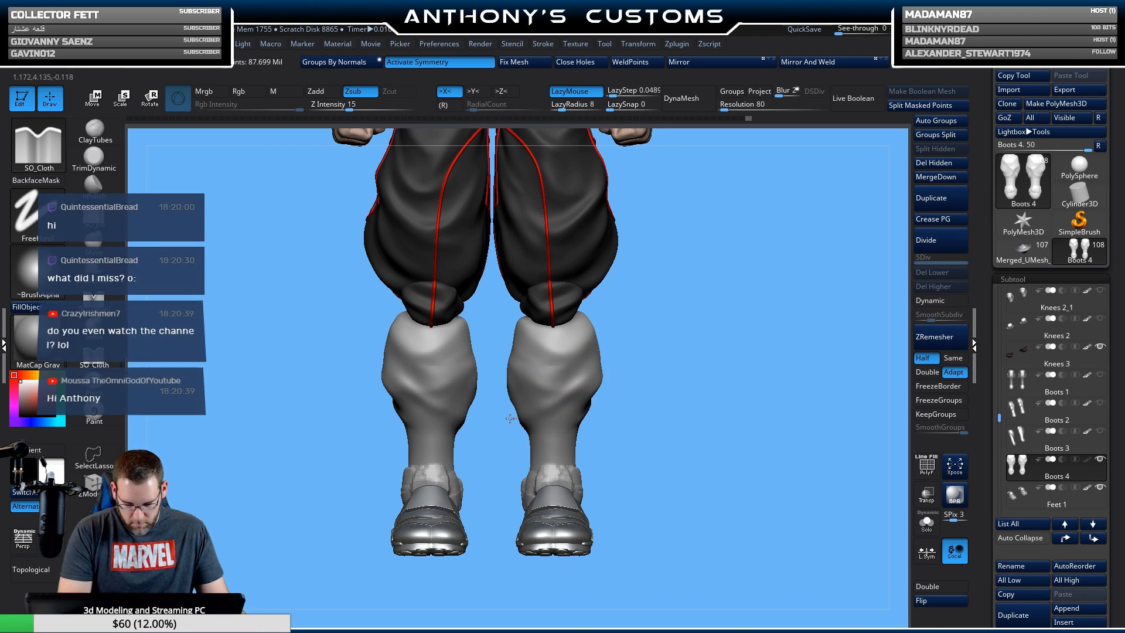
pyautogui.moveTo(557, 381)
pyautogui.mouseDown()
pyautogui.moveTo(545, 384)
pyautogui.moveTo(580, 389)
pyautogui.moveTo(570, 380)
pyautogui.mouseUp()
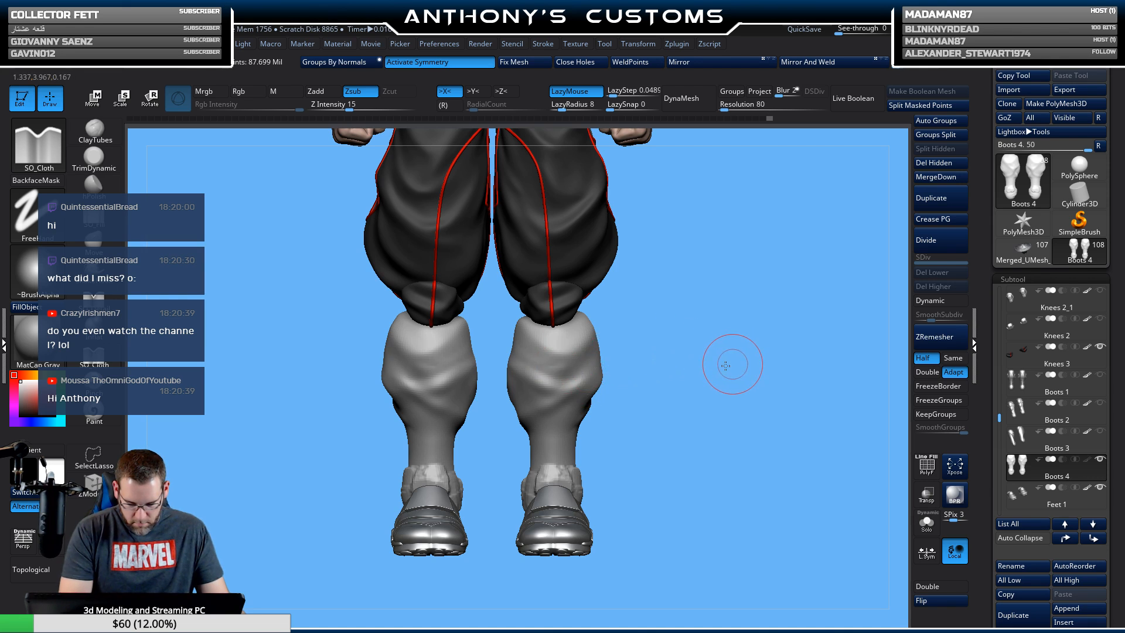
# Check the folded calf shapes against the whole figure from three-quarter and front views.
pyautogui.moveTo(729, 364)
pyautogui.mouseDown()
pyautogui.moveTo(703, 351)
pyautogui.moveTo(716, 352)
pyautogui.moveTo(671, 354)
pyautogui.mouseUp()
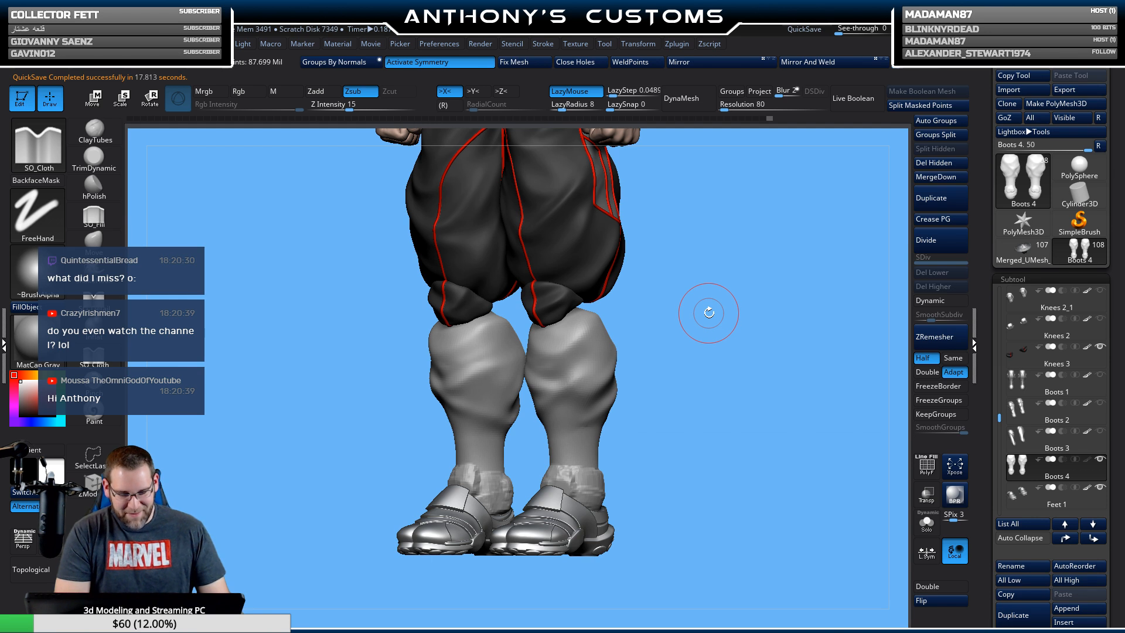
pyautogui.press('f')
pyautogui.press('f')
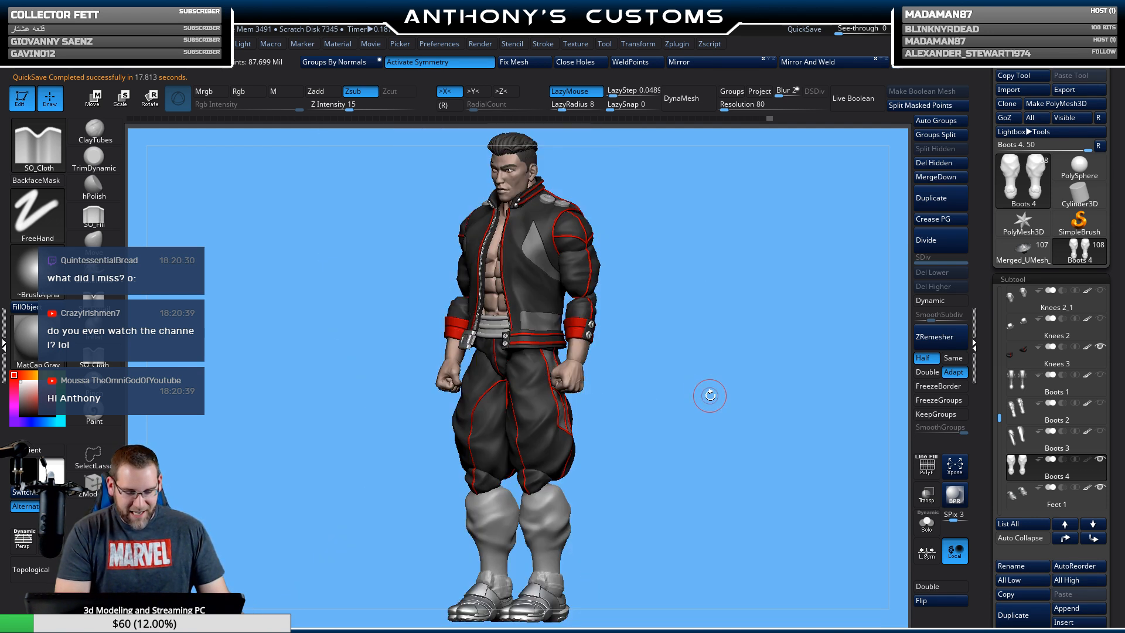
pyautogui.moveTo(711, 394); pyautogui.dragTo(662, 477)
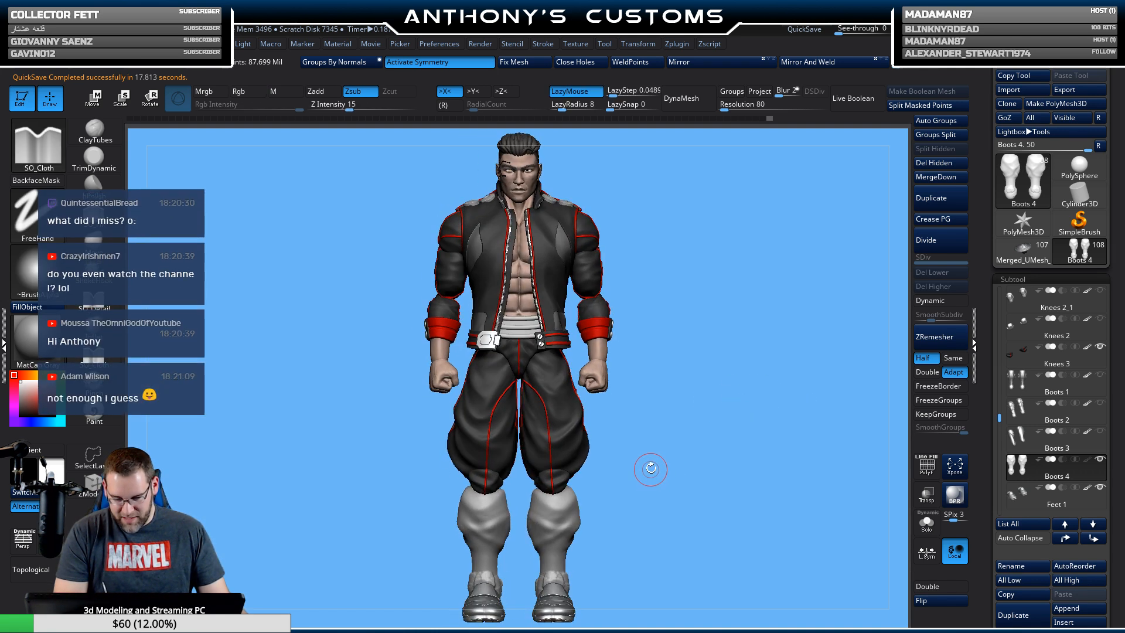
# Refine the SO_Cloth folds on the outer and front sides of both calves.
pyautogui.moveTo(691, 343)
pyautogui.keyDown('alt'); pyautogui.mouseDown()
pyautogui.moveTo(690, 437)
pyautogui.moveTo(729, 375)
pyautogui.moveTo(560, 405)
pyautogui.mouseUp(); pyautogui.keyUp('alt')
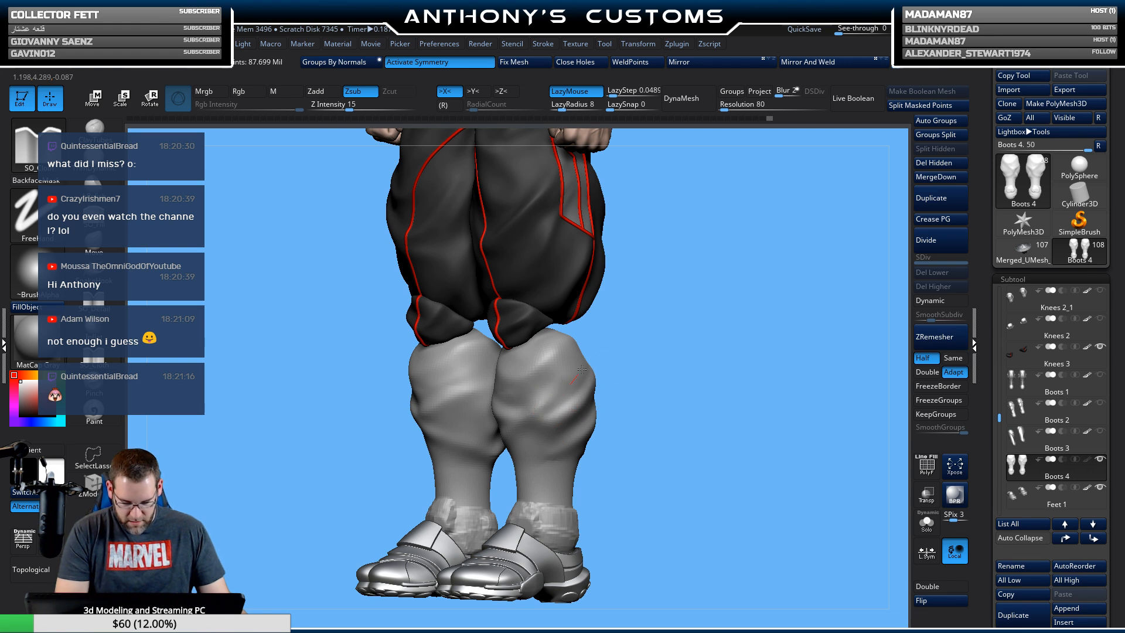
pyautogui.moveTo(559, 409); pyautogui.dragTo(551, 415)
pyautogui.moveTo(657, 390); pyautogui.dragTo(557, 346)
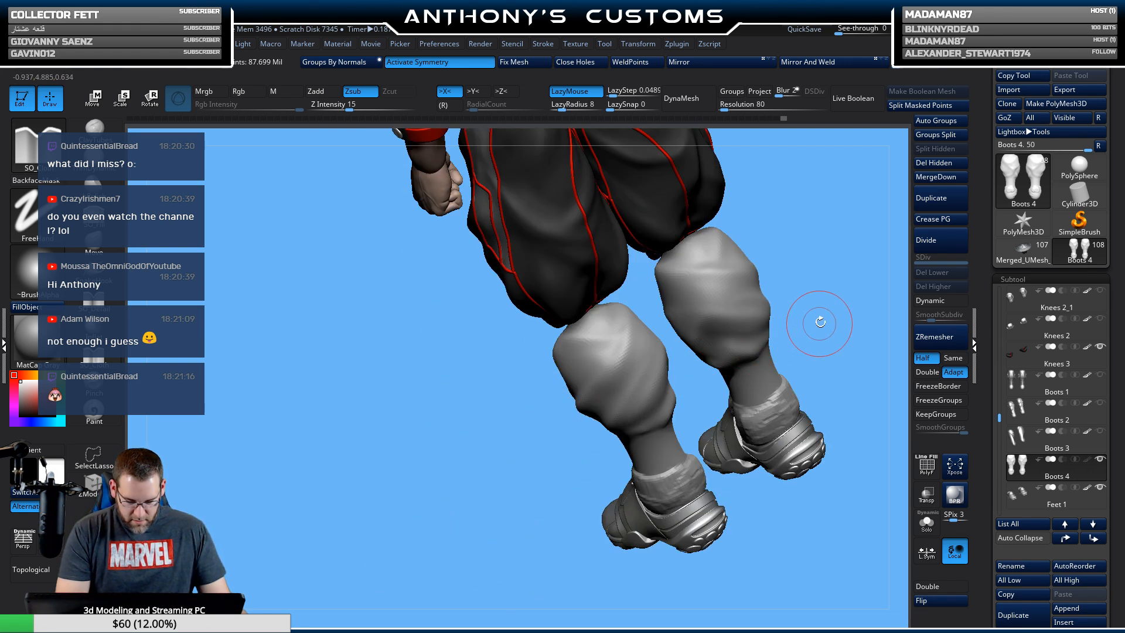
pyautogui.moveTo(829, 276); pyautogui.dragTo(885, 317)
pyautogui.moveTo(790, 340); pyautogui.dragTo(674, 354)
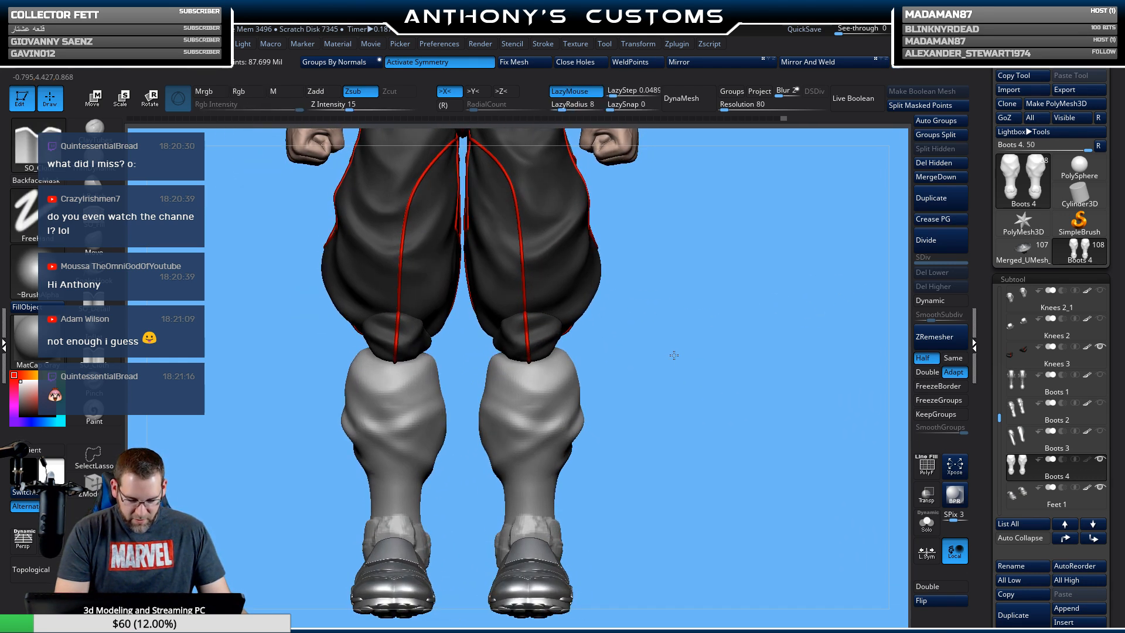
# Sculpt additional SO_Cloth folds across the backs and outer sides of both calves.
pyautogui.keyDown('alt'); pyautogui.moveTo(648, 309); pyautogui.dragTo(607, 476); pyautogui.keyUp('alt')
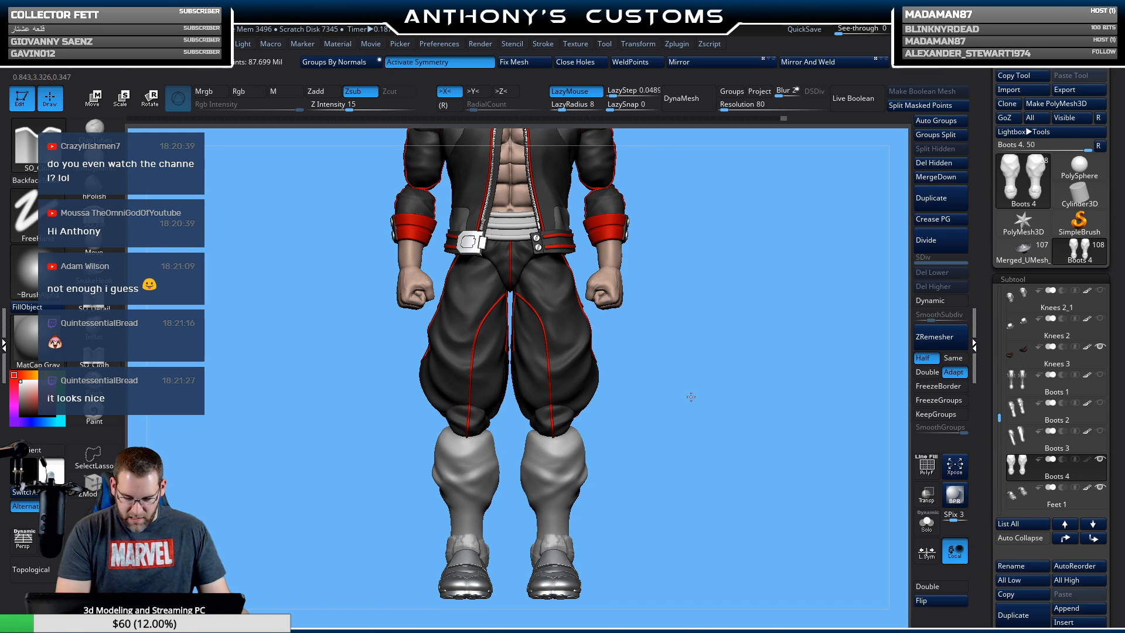
pyautogui.keyDown('alt'); pyautogui.moveTo(691, 397); pyautogui.dragTo(687, 322); pyautogui.keyUp('alt')
pyautogui.moveTo(617, 380); pyautogui.dragTo(816, 319)
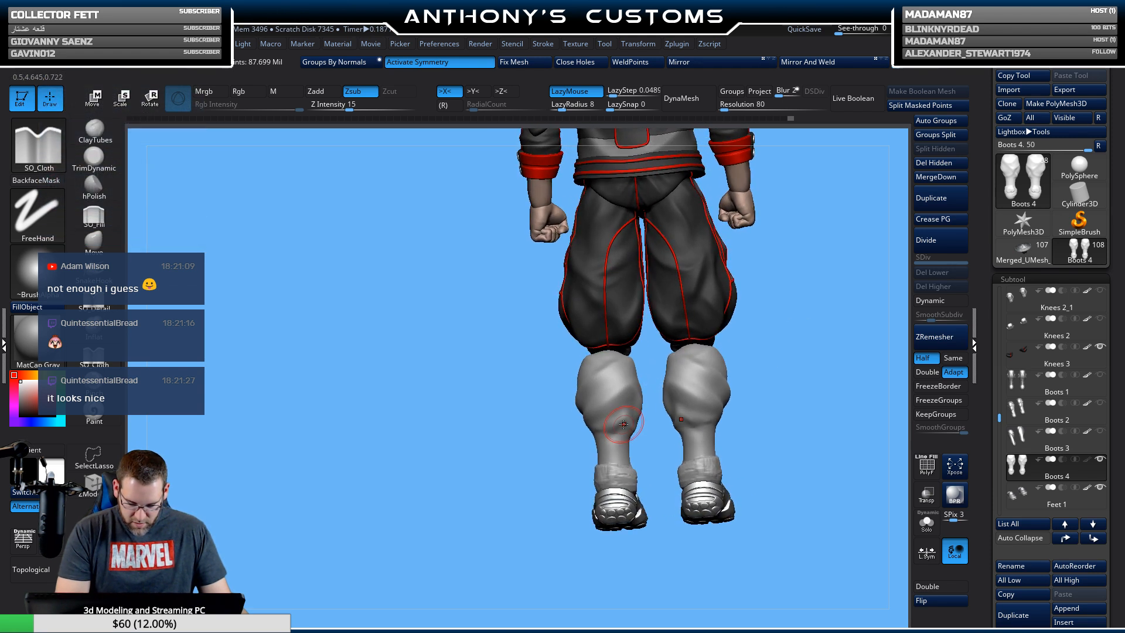
pyautogui.moveTo(819, 346); pyautogui.dragTo(716, 372)
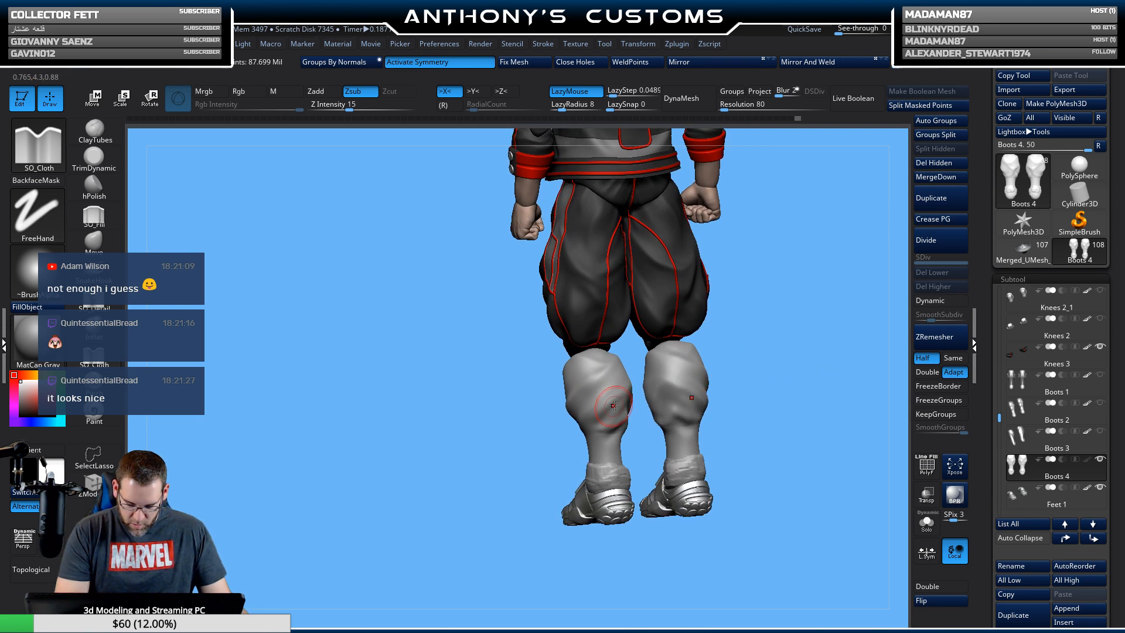
pyautogui.moveTo(821, 342); pyautogui.dragTo(568, 404)
pyautogui.moveTo(771, 304); pyautogui.dragTo(625, 353)
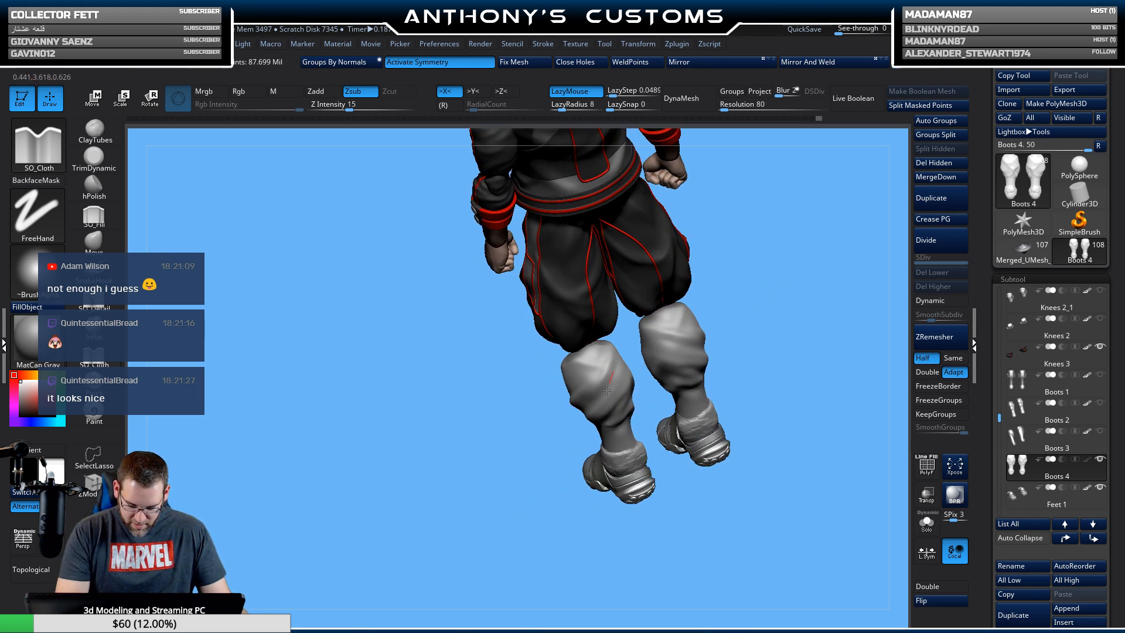
pyautogui.moveTo(788, 336)
pyautogui.mouseDown()
pyautogui.moveTo(792, 346)
pyautogui.moveTo(776, 320)
pyautogui.moveTo(809, 323)
pyautogui.moveTo(754, 382)
pyautogui.moveTo(638, 376)
pyautogui.moveTo(652, 373)
pyautogui.moveTo(654, 389)
pyautogui.moveTo(766, 349)
pyautogui.moveTo(756, 345)
pyautogui.mouseUp()
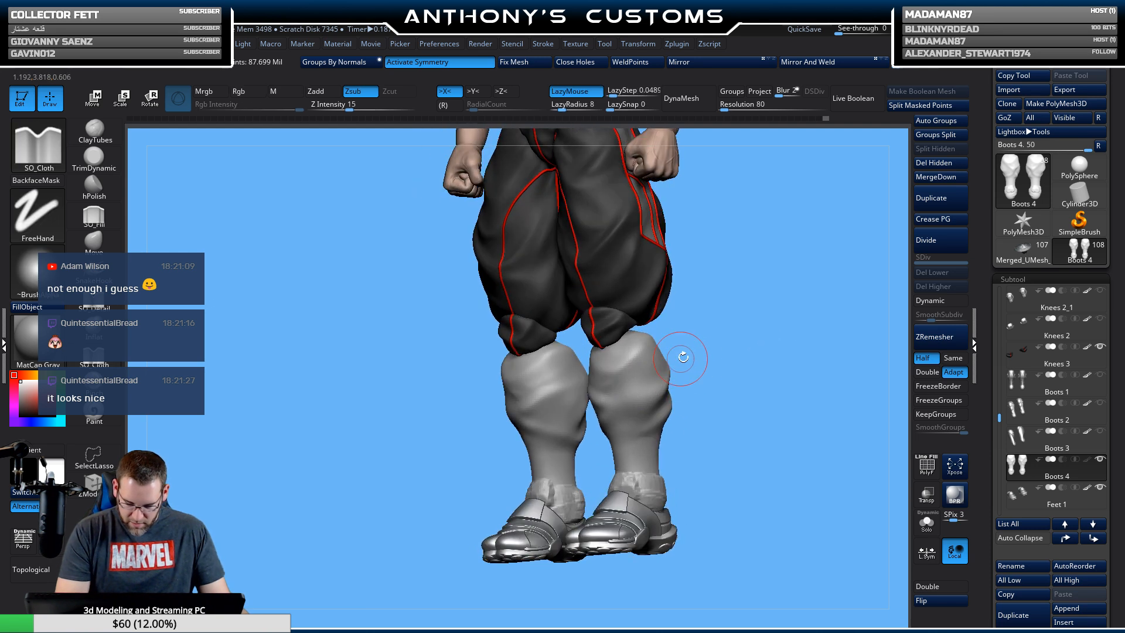
# Flatten the raised folds on the front and outer sides of both calves with the TrimDynamic brush.
pyautogui.click(94, 217)
pyautogui.click(94, 159)
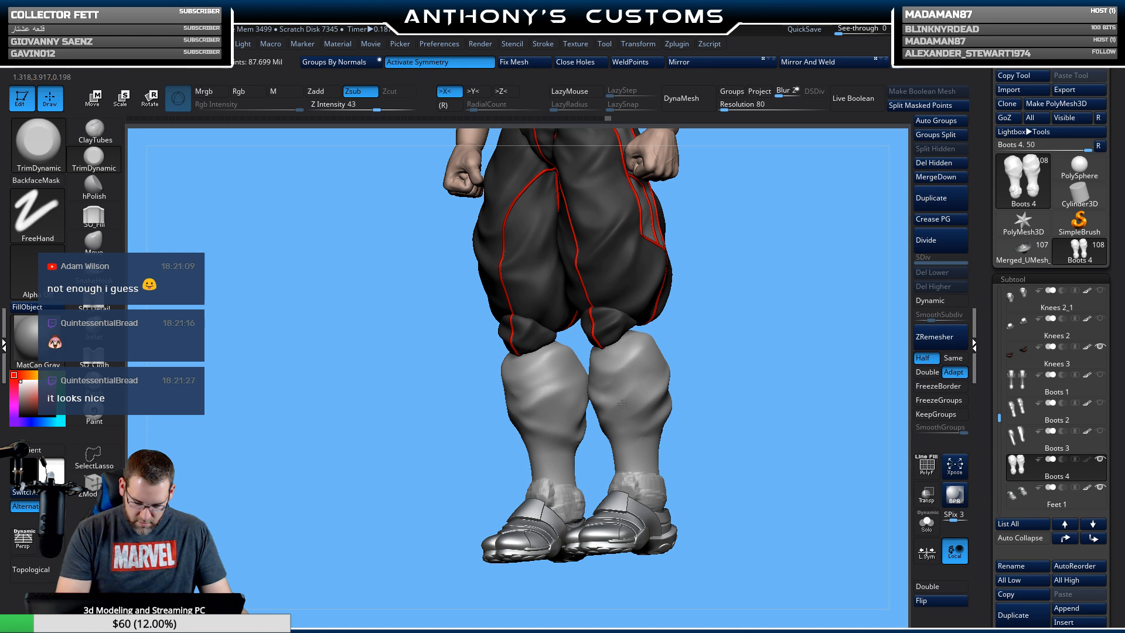
pyautogui.keyDown('shift'); pyautogui.moveTo(762, 354); pyautogui.dragTo(610, 417); pyautogui.keyUp('shift')
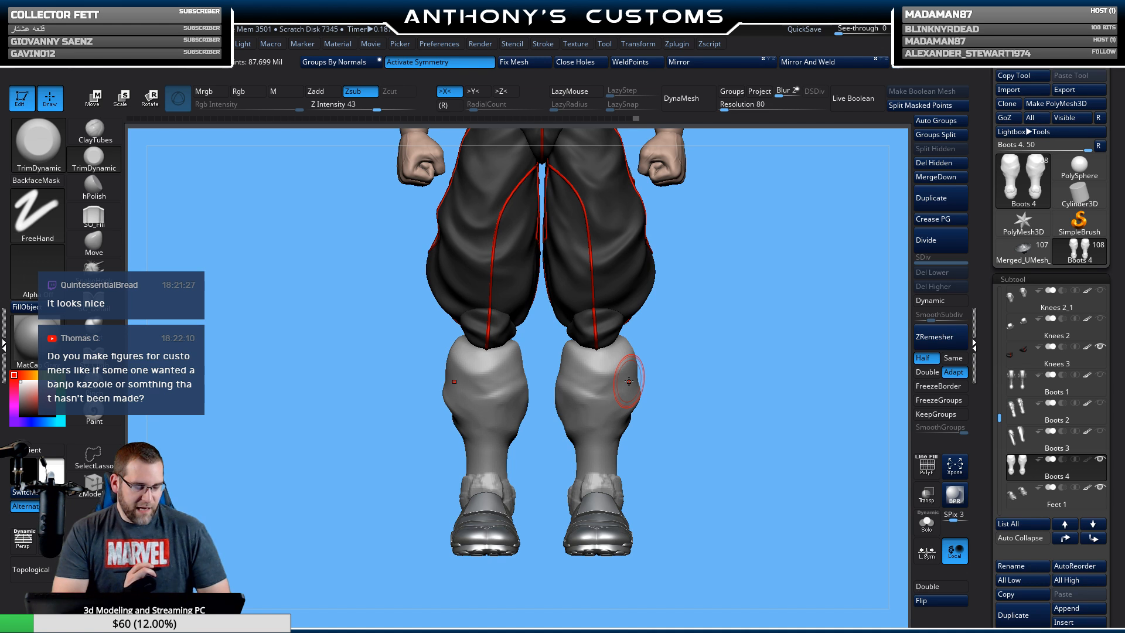
pyautogui.moveTo(758, 346); pyautogui.dragTo(751, 348)
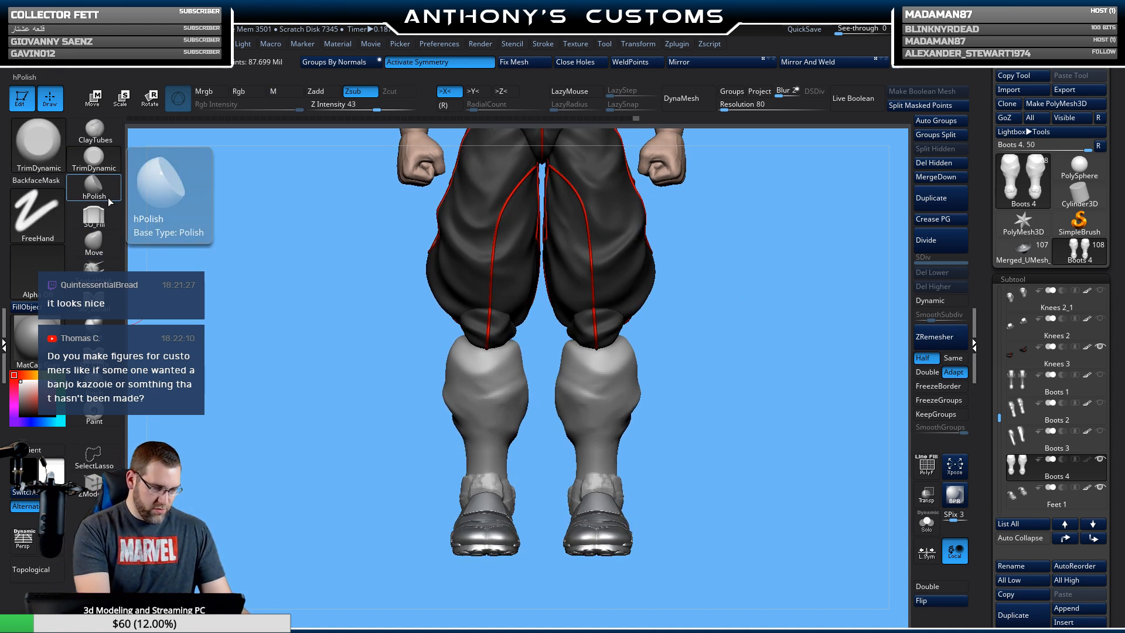
# Rework the folds around the lower front and sides of both calves with SO_Cloth.
pyautogui.click(93, 321)
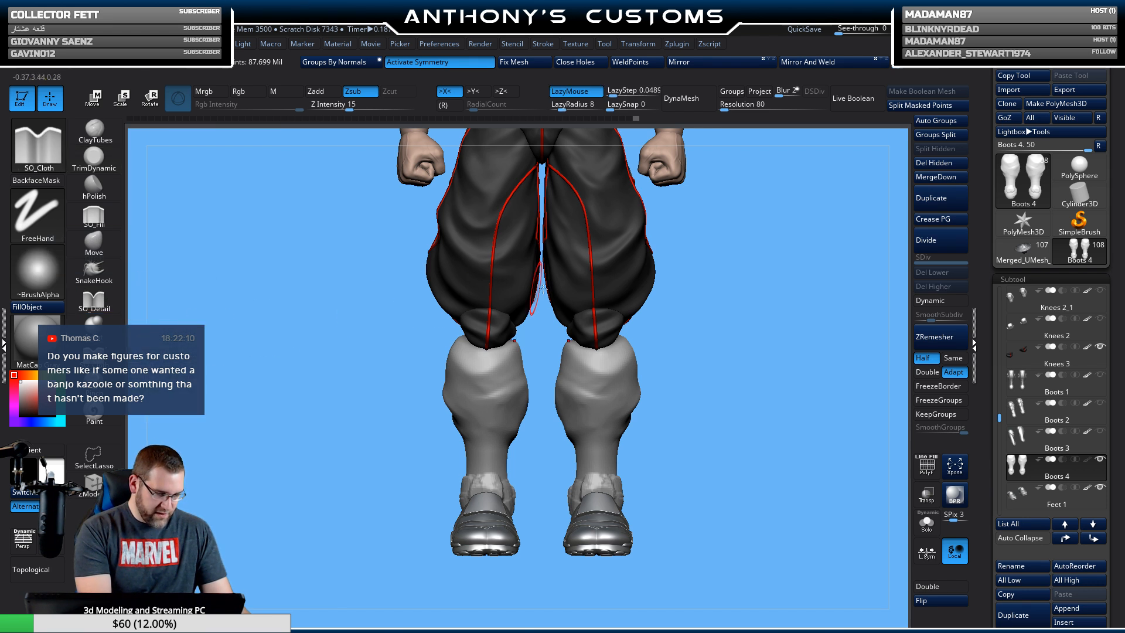
pyautogui.moveTo(604, 430); pyautogui.dragTo(603, 428)
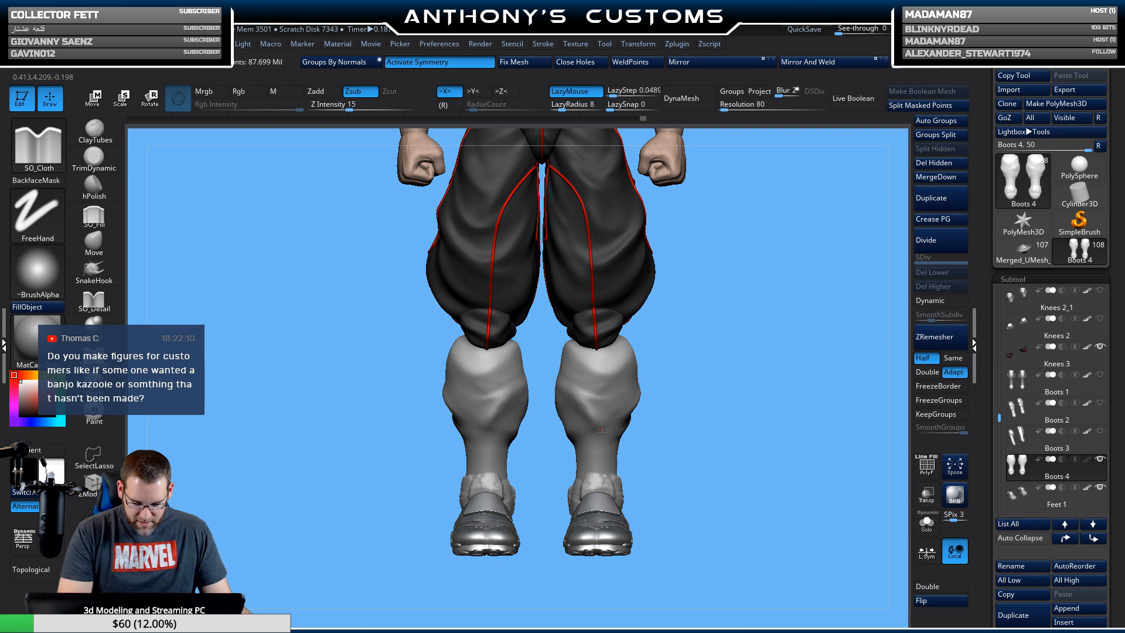
pyautogui.moveTo(673, 371); pyautogui.dragTo(587, 375)
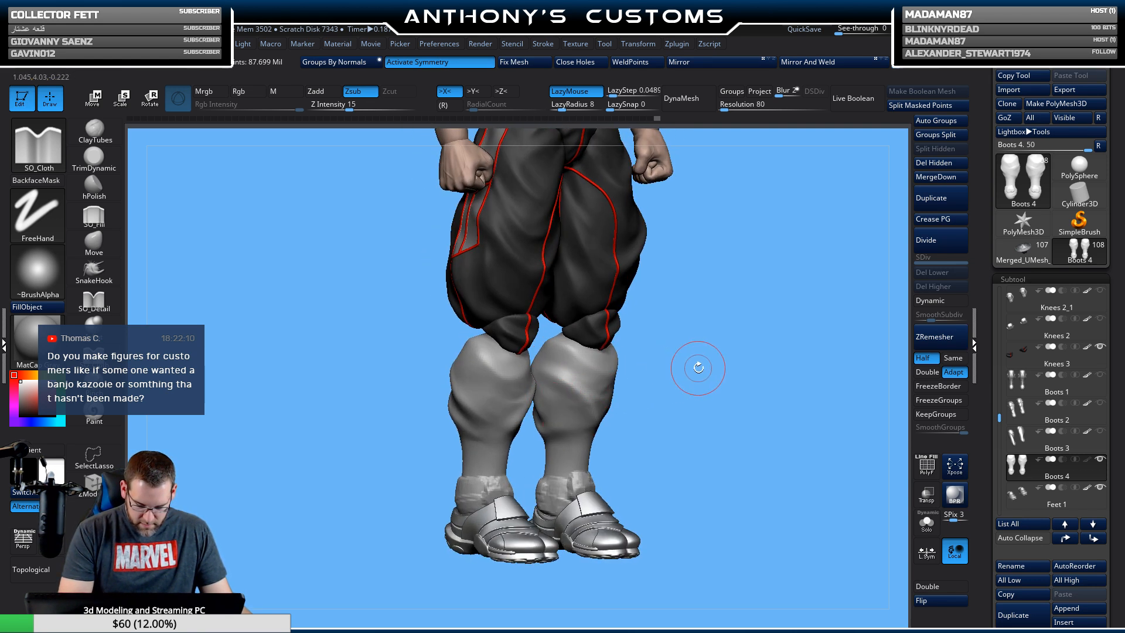
pyautogui.moveTo(698, 367)
pyautogui.mouseDown()
pyautogui.moveTo(673, 342)
pyautogui.moveTo(698, 381)
pyautogui.moveTo(604, 430)
pyautogui.moveTo(625, 396)
pyautogui.moveTo(744, 352)
pyautogui.moveTo(739, 360)
pyautogui.moveTo(842, 336)
pyautogui.moveTo(709, 337)
pyautogui.moveTo(487, 373)
pyautogui.mouseUp()
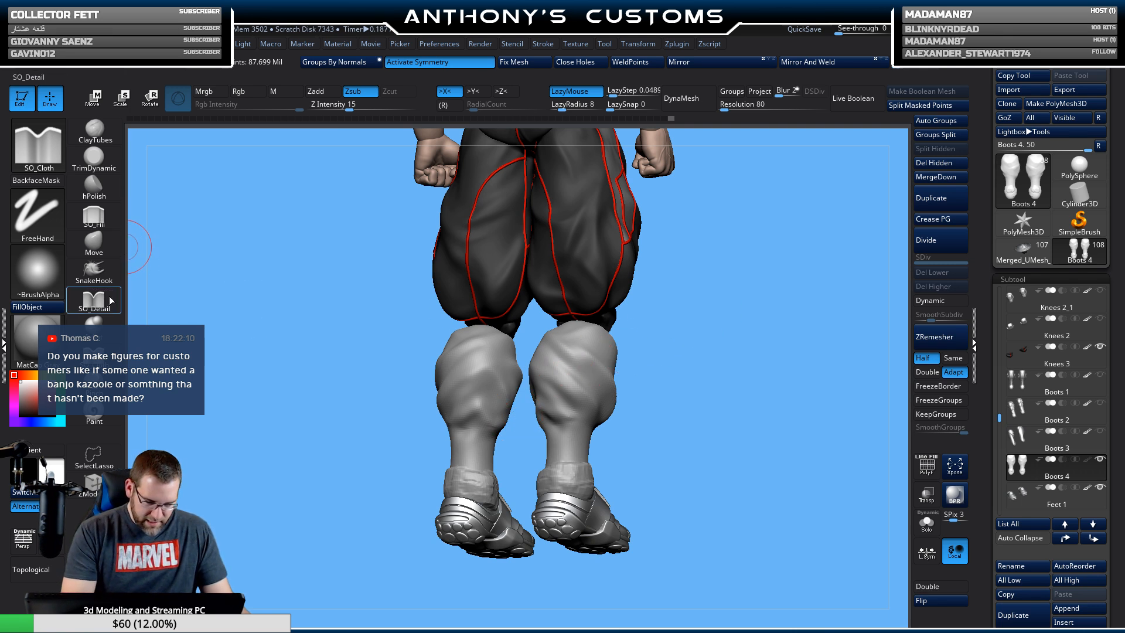
pyautogui.moveTo(684, 241)
pyautogui.keyDown('alt'); pyautogui.mouseDown()
pyautogui.moveTo(680, 473)
pyautogui.moveTo(749, 341)
pyautogui.moveTo(665, 382)
pyautogui.moveTo(592, 364)
pyautogui.moveTo(674, 310)
pyautogui.moveTo(651, 301)
pyautogui.mouseUp(); pyautogui.keyUp('alt')
pyautogui.moveTo(721, 286); pyautogui.dragTo(668, 236)
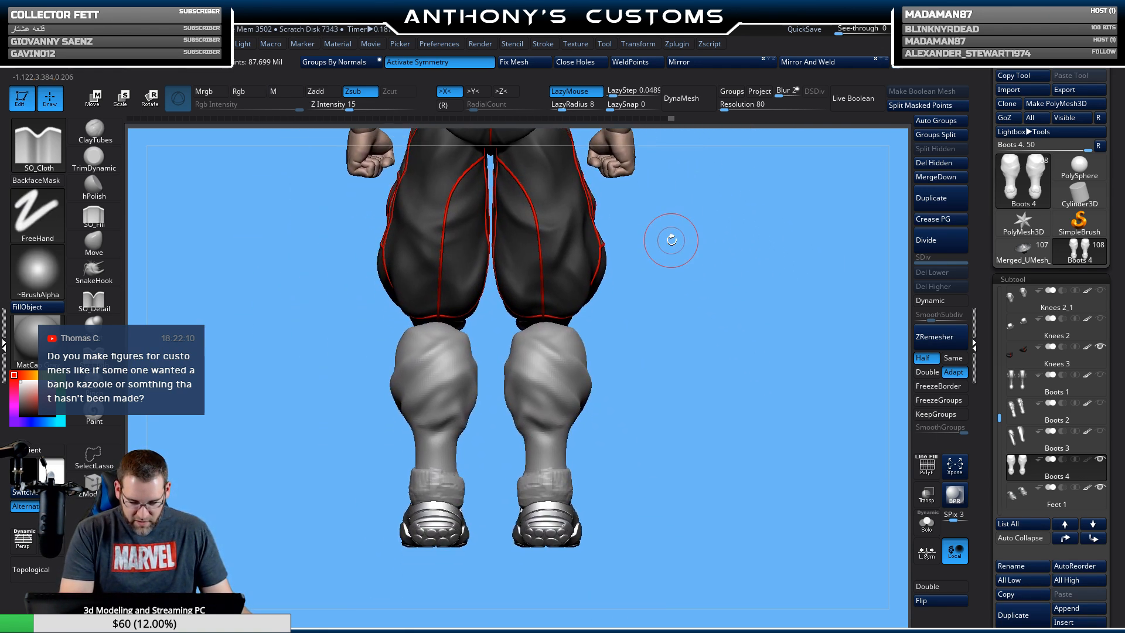
# Flatten the folds on the backs and sides of both calves with TrimDynamic.
pyautogui.click(94, 157)
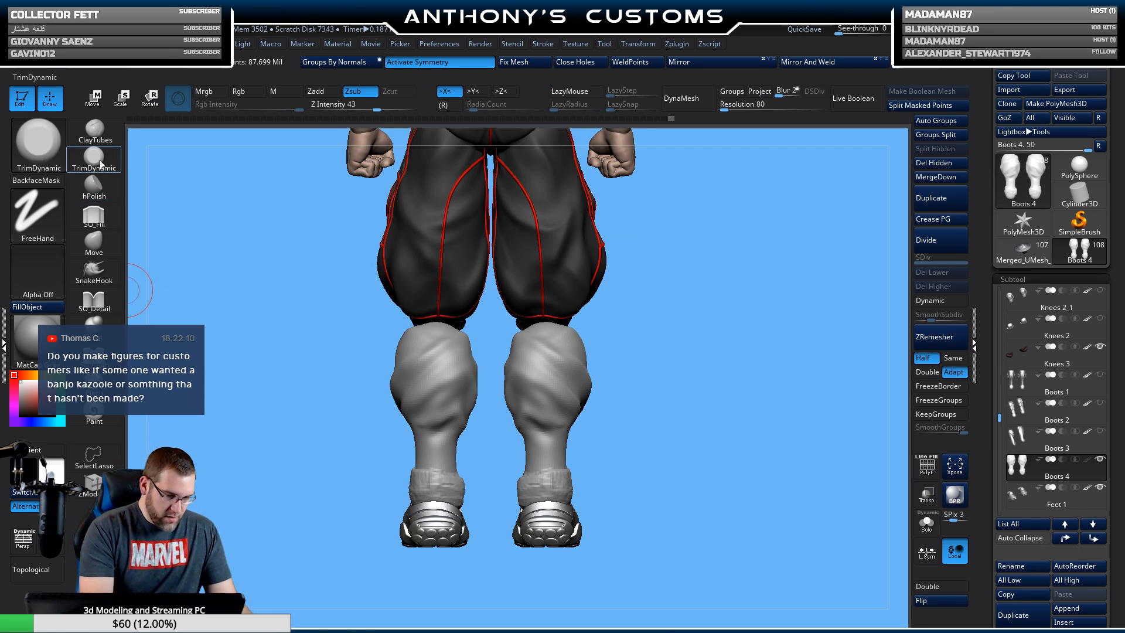
pyautogui.moveTo(693, 374); pyautogui.dragTo(610, 366)
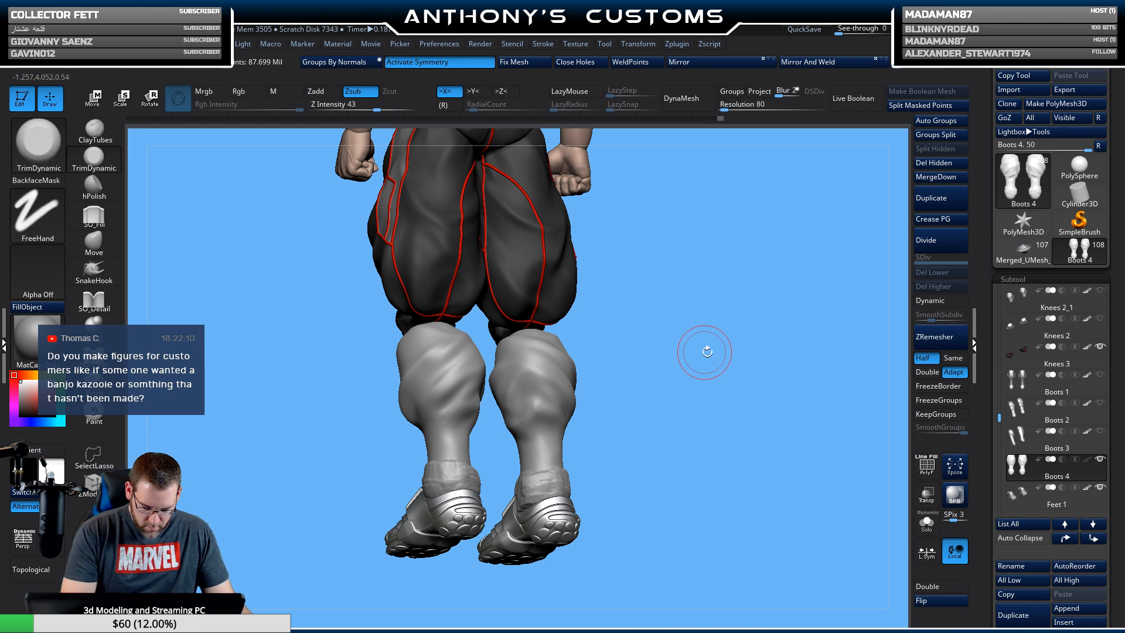
pyautogui.moveTo(709, 348)
pyautogui.mouseDown()
pyautogui.moveTo(715, 383)
pyautogui.moveTo(691, 369)
pyautogui.mouseUp()
pyautogui.keyDown('alt'); pyautogui.moveTo(594, 358); pyautogui.dragTo(633, 345); pyautogui.keyUp('alt')
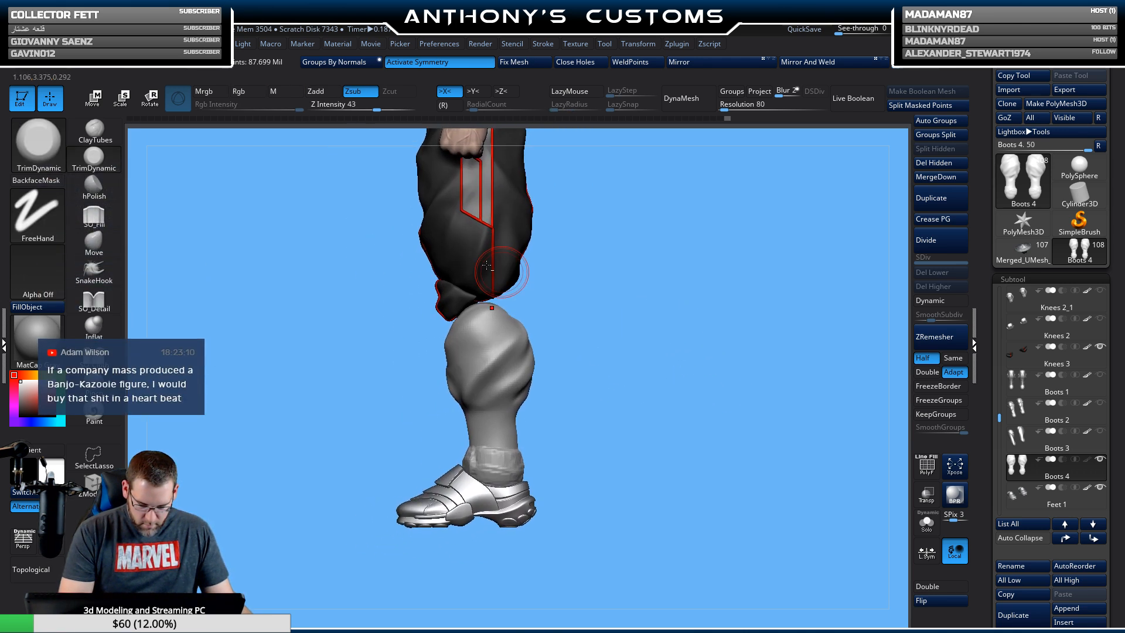
# Adjust the outer contours of both calves with the Move brush.
pyautogui.click(108, 253)
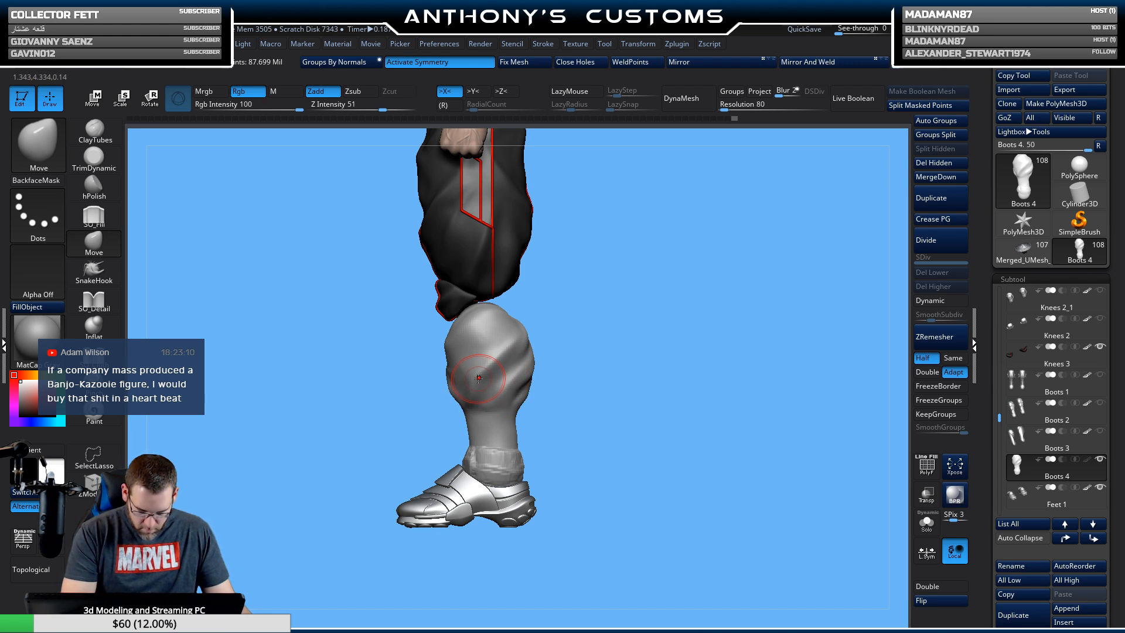
pyautogui.moveTo(586, 327); pyautogui.dragTo(617, 314)
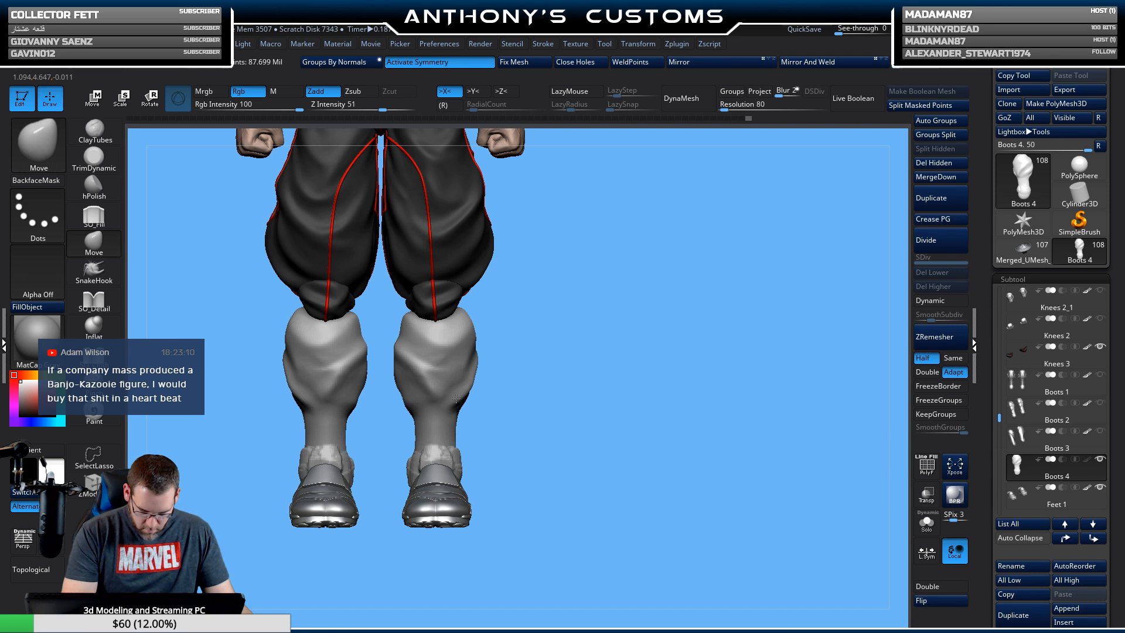
pyautogui.moveTo(520, 370)
pyautogui.mouseDown()
pyautogui.moveTo(563, 361)
pyautogui.moveTo(523, 351)
pyautogui.mouseUp()
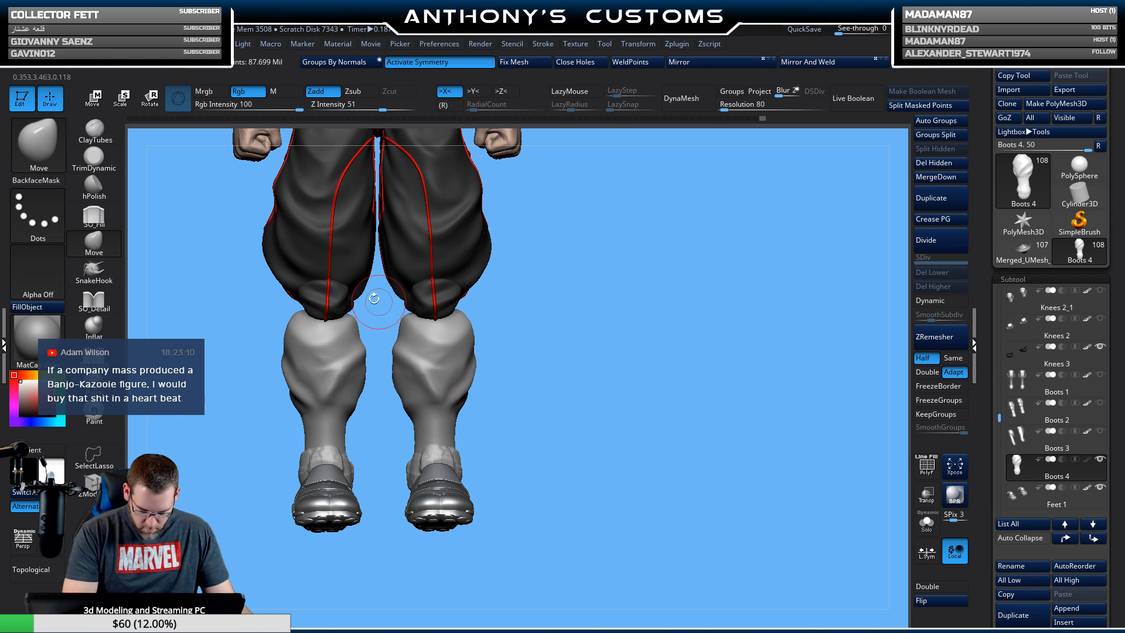
# DynaMesh Boots 4 at resolution 80 and build thin ClayTubes ridges along the folds on the calf fronts.
pyautogui.click(93, 129)
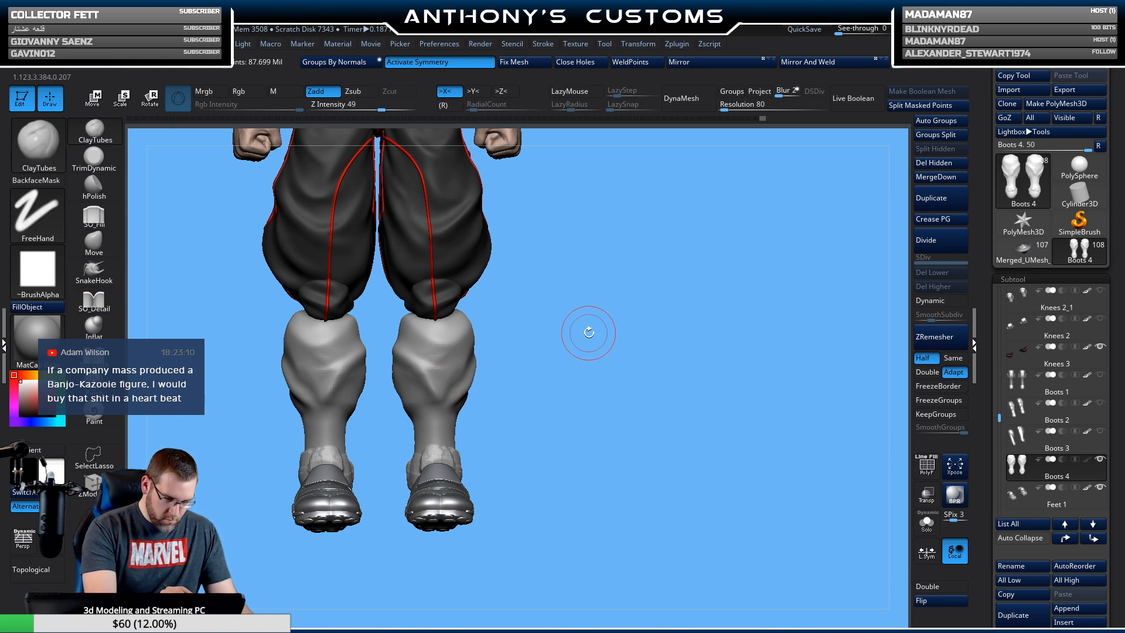
pyautogui.press('space')
pyautogui.moveTo(592, 334)
pyautogui.keyDown('alt'); pyautogui.mouseDown()
pyautogui.moveTo(592, 407)
pyautogui.moveTo(683, 322)
pyautogui.moveTo(677, 335)
pyautogui.mouseUp(); pyautogui.keyUp('alt')
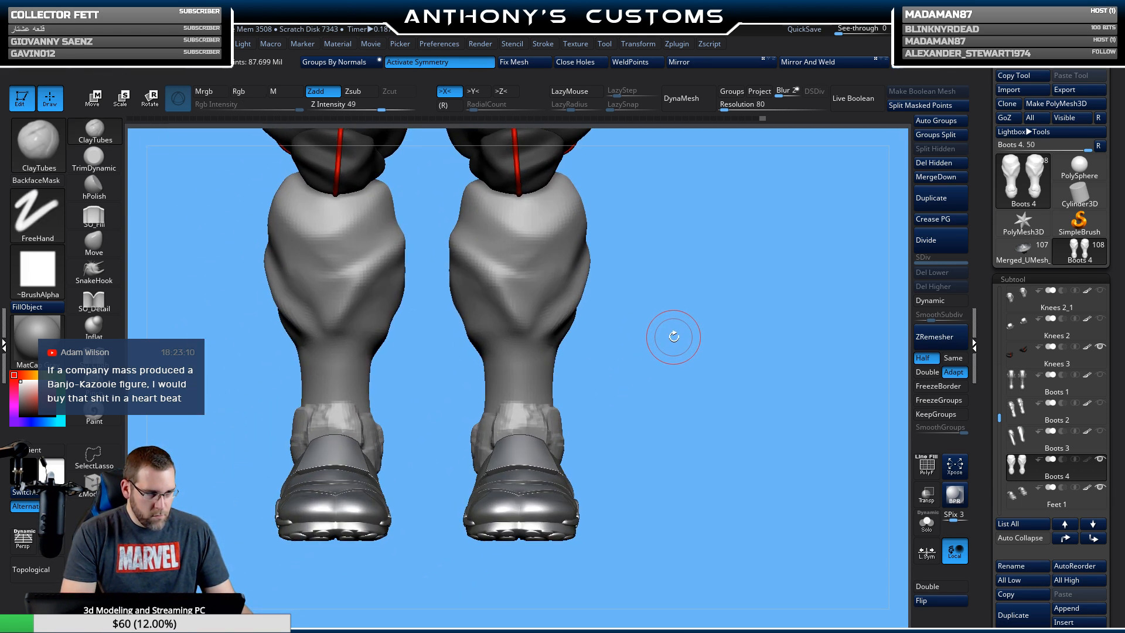
pyautogui.press('space')
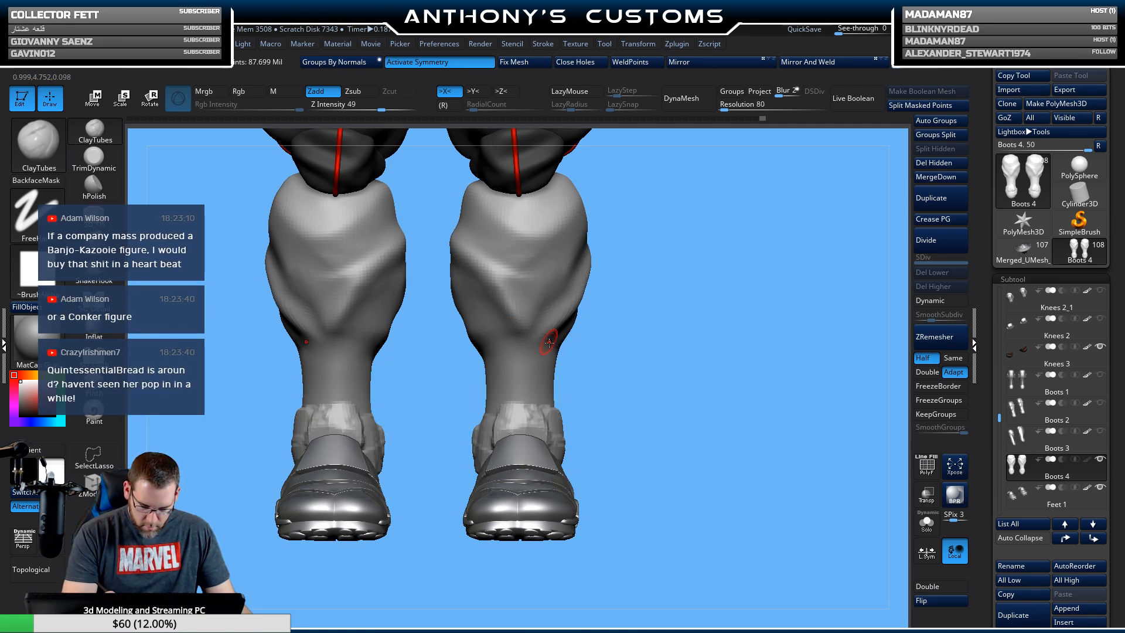
pyautogui.moveTo(669, 297); pyautogui.dragTo(641, 293)
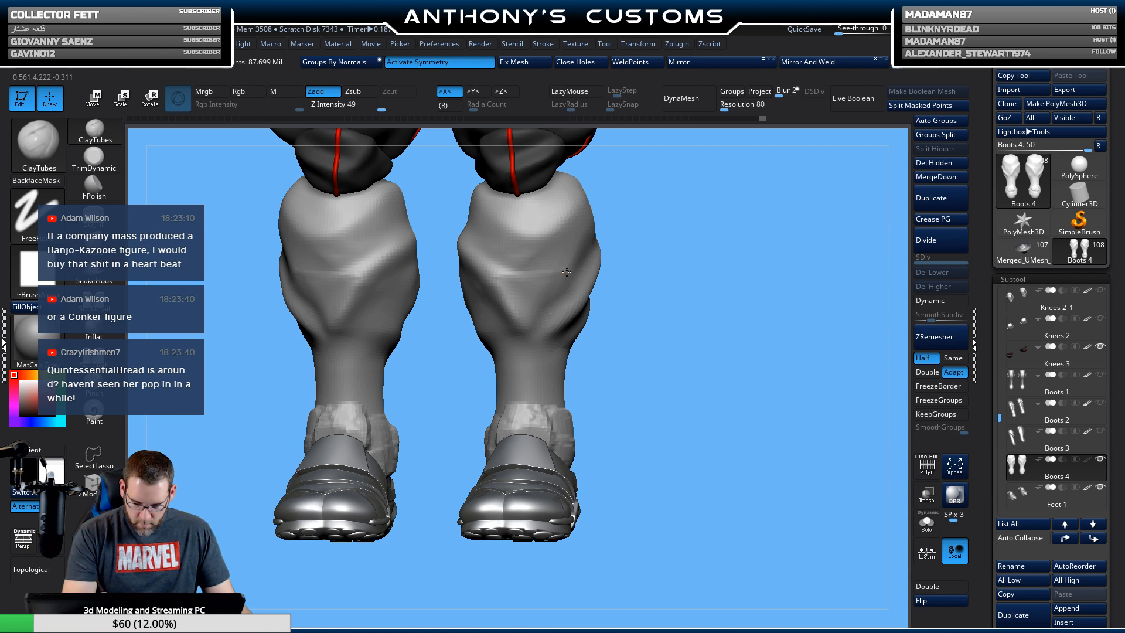
pyautogui.click(695, 99)
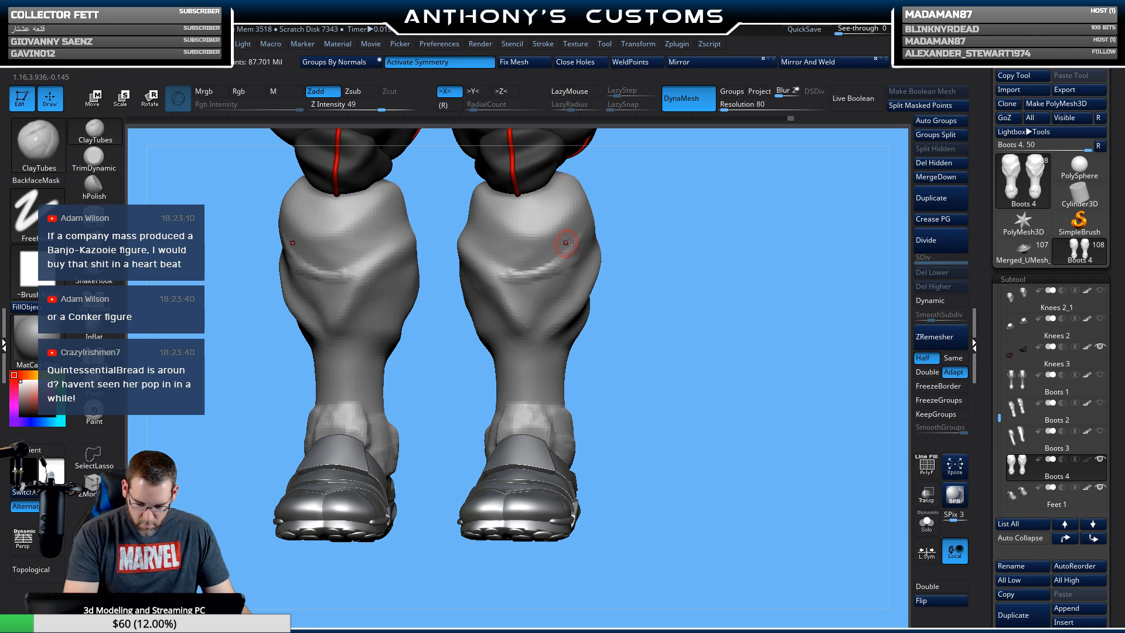
pyautogui.moveTo(568, 256); pyautogui.dragTo(488, 271)
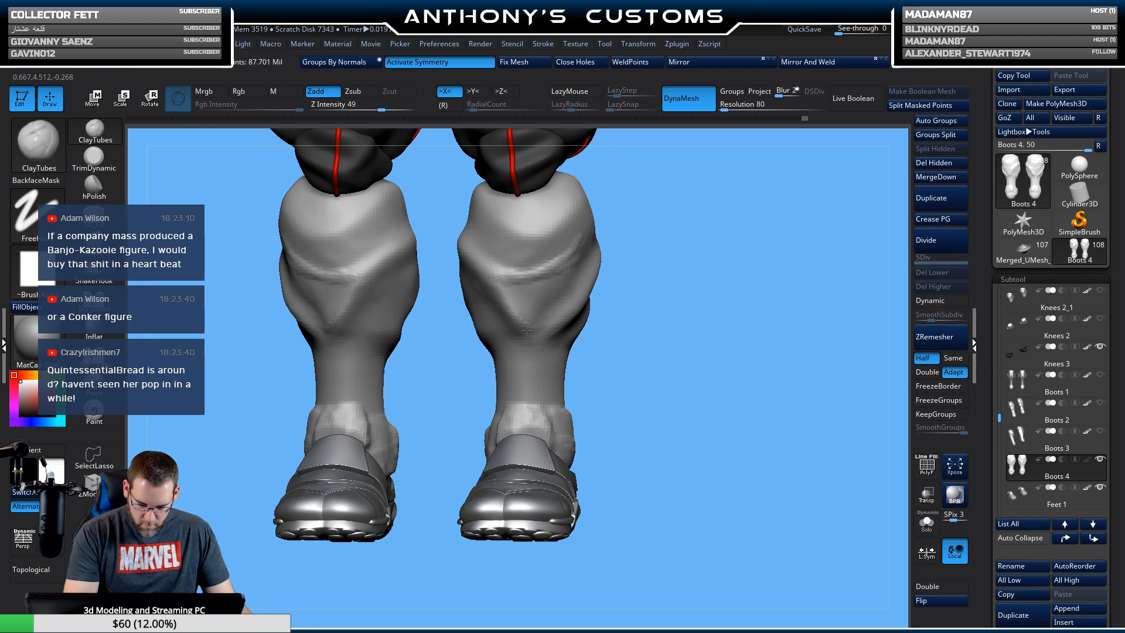
# Build small ClayTubes ridges along the folds on the sides and lower backs of both calves.
pyautogui.moveTo(706, 268); pyautogui.dragTo(674, 273)
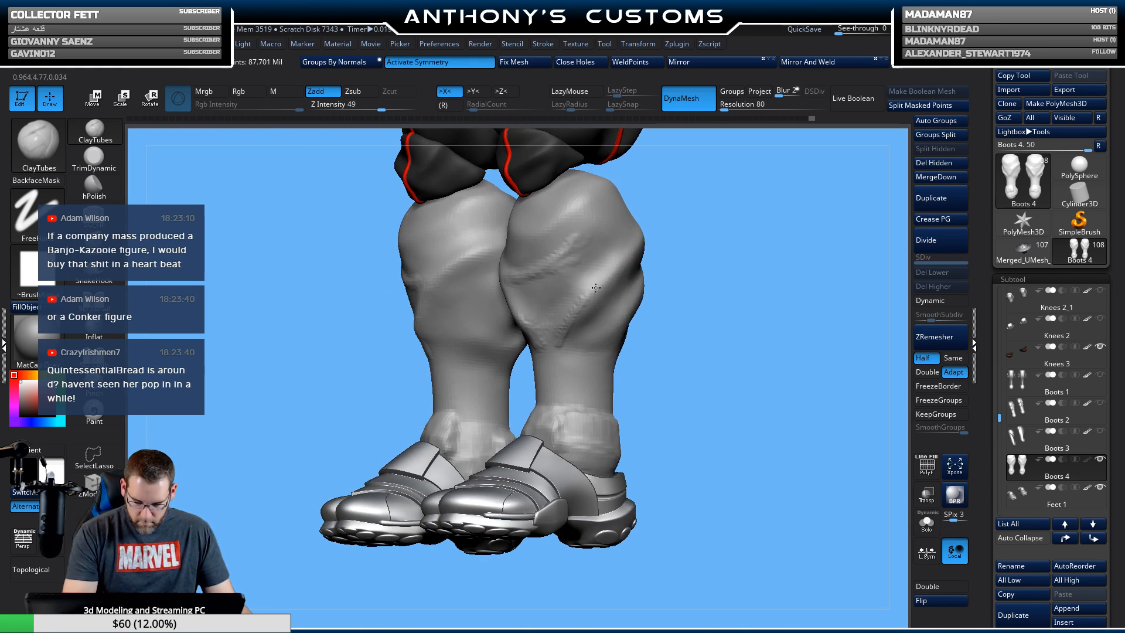
pyautogui.moveTo(727, 226); pyautogui.dragTo(584, 315)
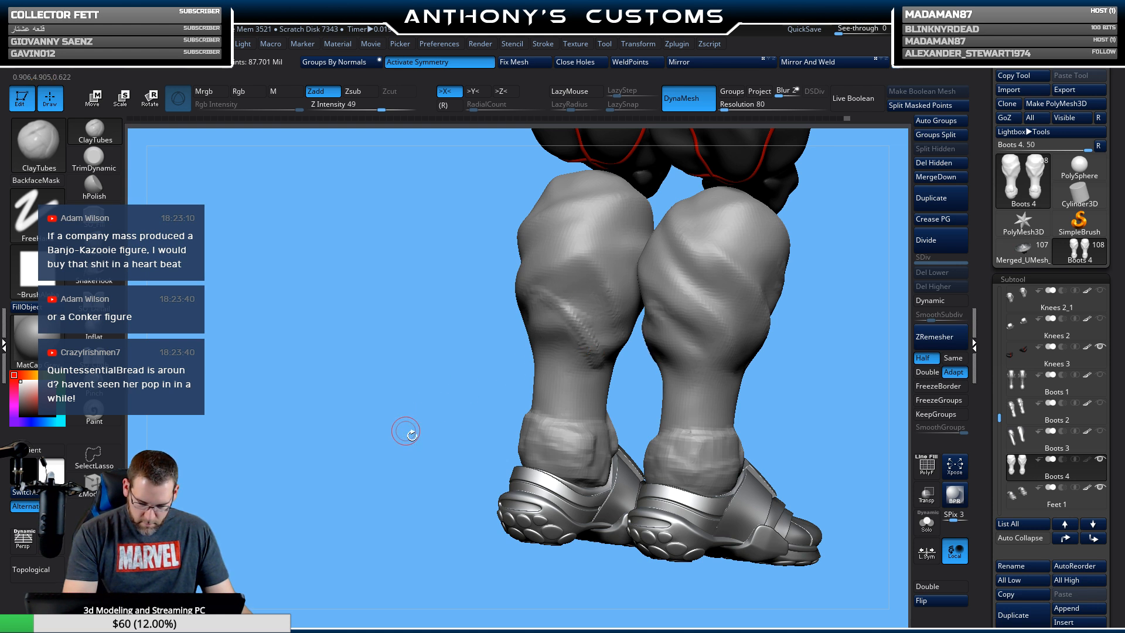
pyautogui.moveTo(405, 431); pyautogui.dragTo(473, 390)
pyautogui.moveTo(779, 246); pyautogui.dragTo(747, 239)
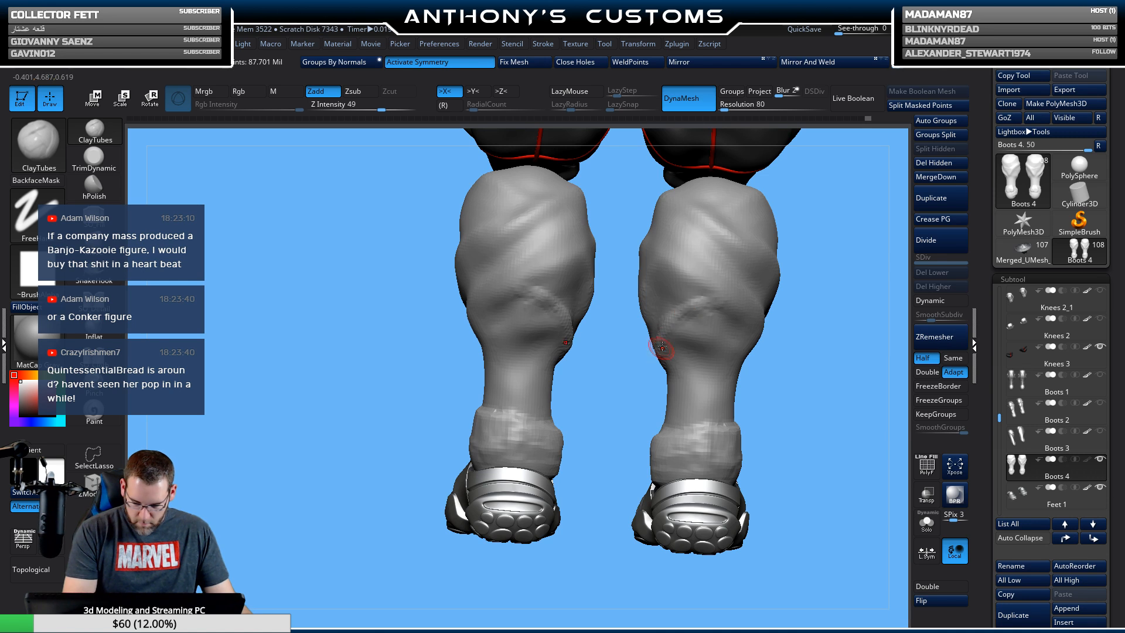
pyautogui.moveTo(800, 269)
pyautogui.mouseDown()
pyautogui.moveTo(829, 274)
pyautogui.moveTo(803, 248)
pyautogui.mouseUp()
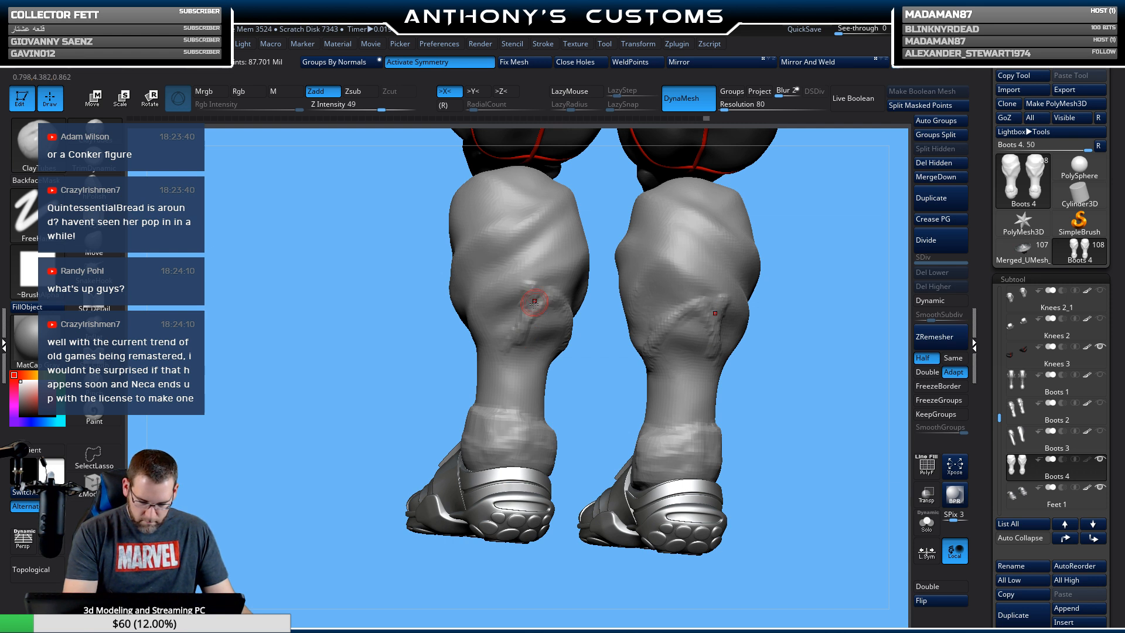
pyautogui.press('ctrl')
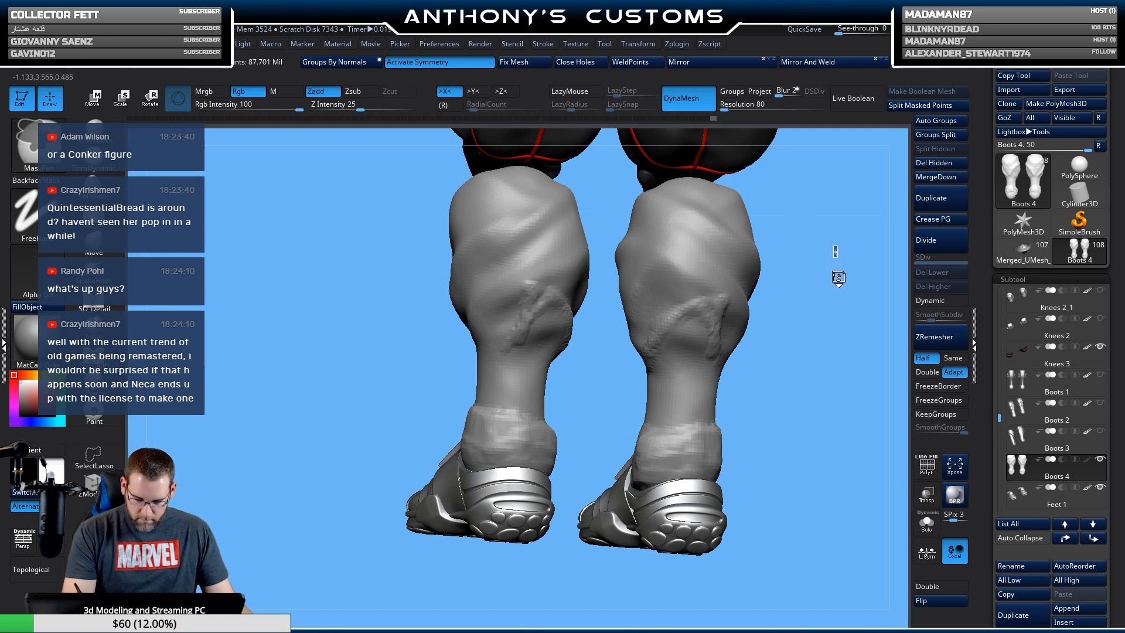
# Check the detailed calf folds against the whole figure from the front and three-quarter views.
pyautogui.moveTo(832, 289)
pyautogui.mouseDown()
pyautogui.moveTo(803, 323)
pyautogui.moveTo(878, 322)
pyautogui.moveTo(838, 306)
pyautogui.moveTo(723, 336)
pyautogui.moveTo(706, 306)
pyautogui.moveTo(696, 348)
pyautogui.moveTo(687, 275)
pyautogui.moveTo(679, 335)
pyautogui.mouseUp()
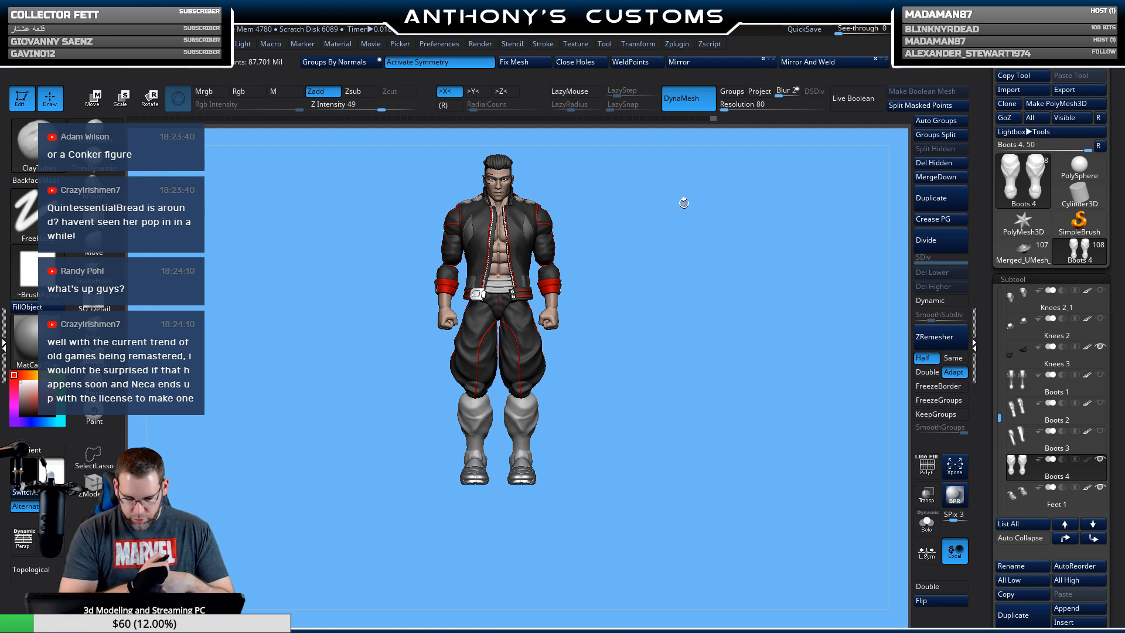
pyautogui.keyDown('alt'); pyautogui.moveTo(703, 303); pyautogui.dragTo(664, 431); pyautogui.keyUp('alt')
pyautogui.moveTo(630, 313); pyautogui.dragTo(600, 340)
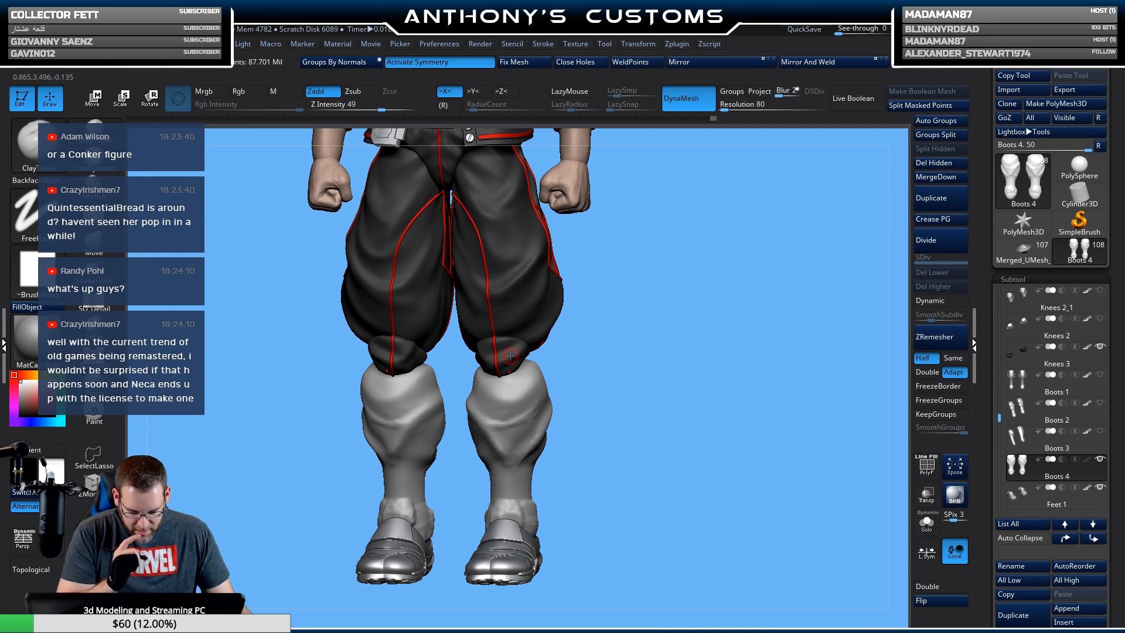
# Switch to the SO_Cloth brush and carve thin creases into the upper outer folds of both calves.
pyautogui.moveTo(633, 331); pyautogui.dragTo(657, 327)
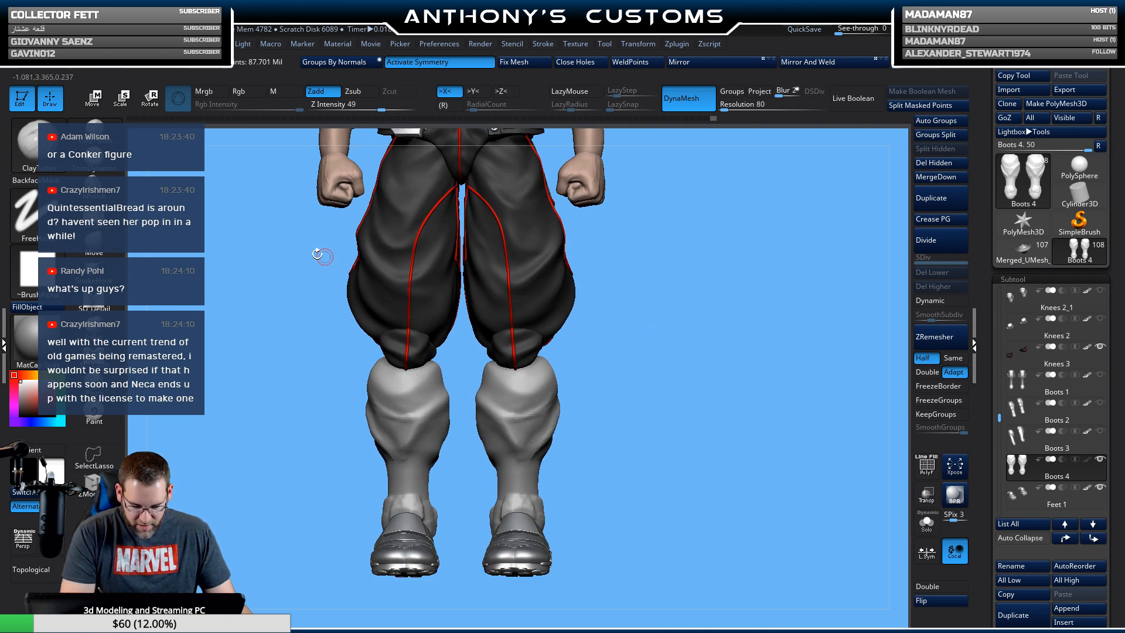
pyautogui.click(94, 298)
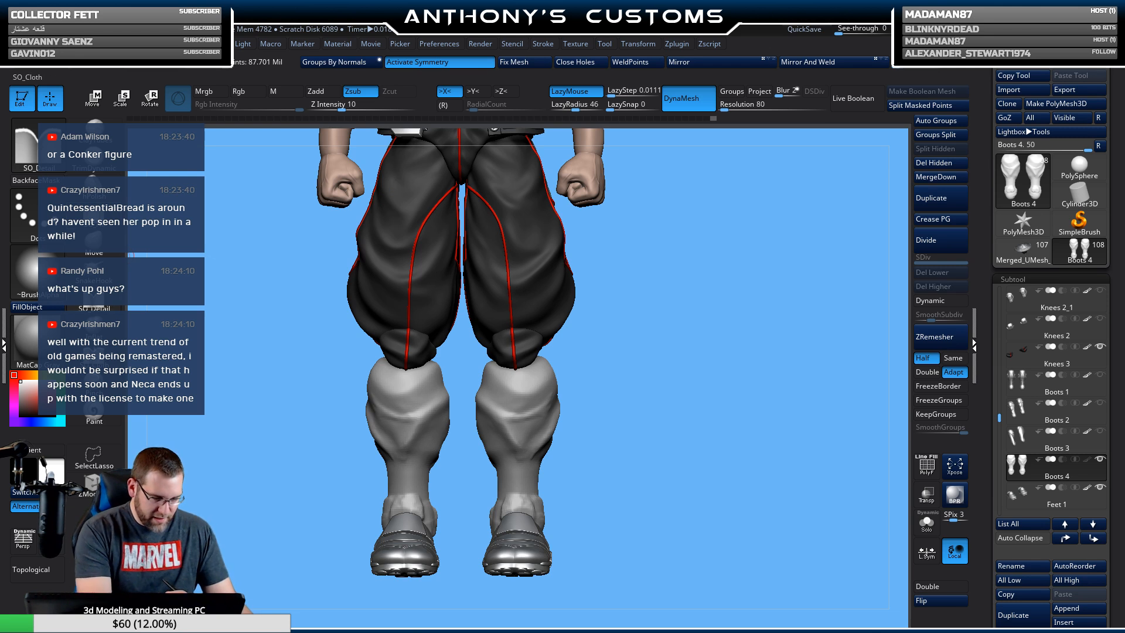
pyautogui.click(94, 356)
pyautogui.moveTo(698, 313); pyautogui.dragTo(688, 314)
pyautogui.press('space')
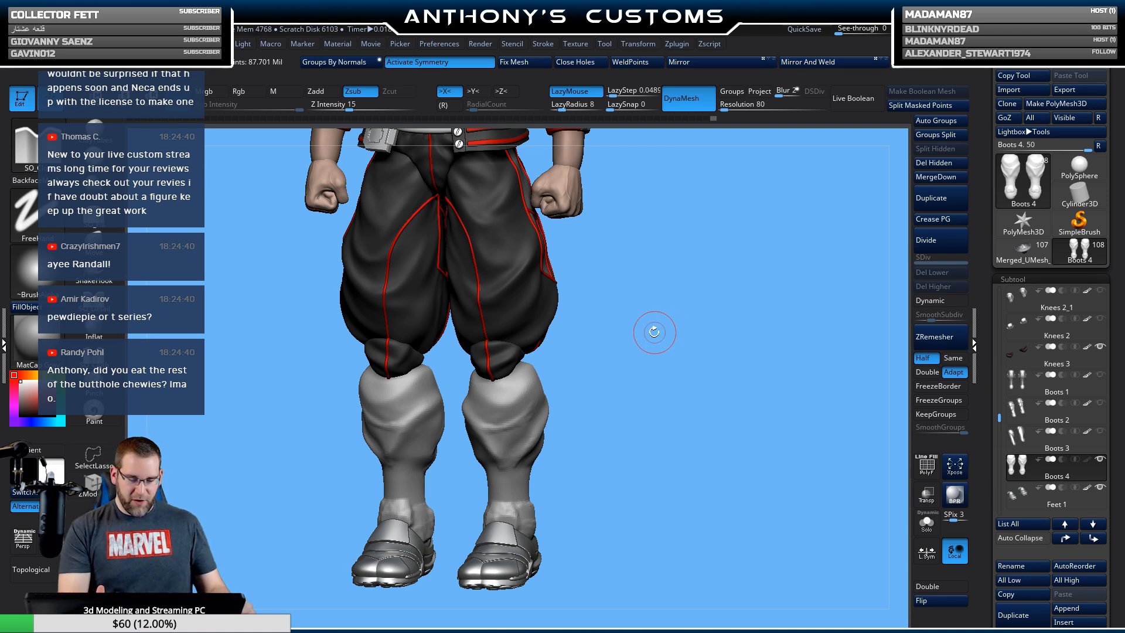
pyautogui.moveTo(653, 332); pyautogui.dragTo(619, 333)
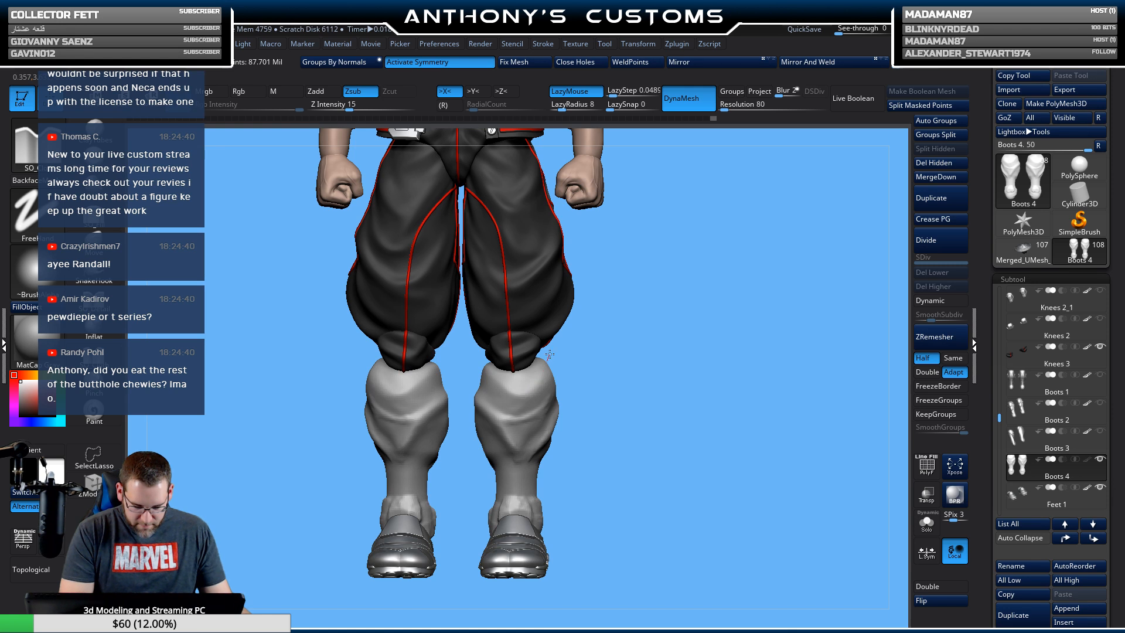
pyautogui.moveTo(642, 335); pyautogui.dragTo(592, 347)
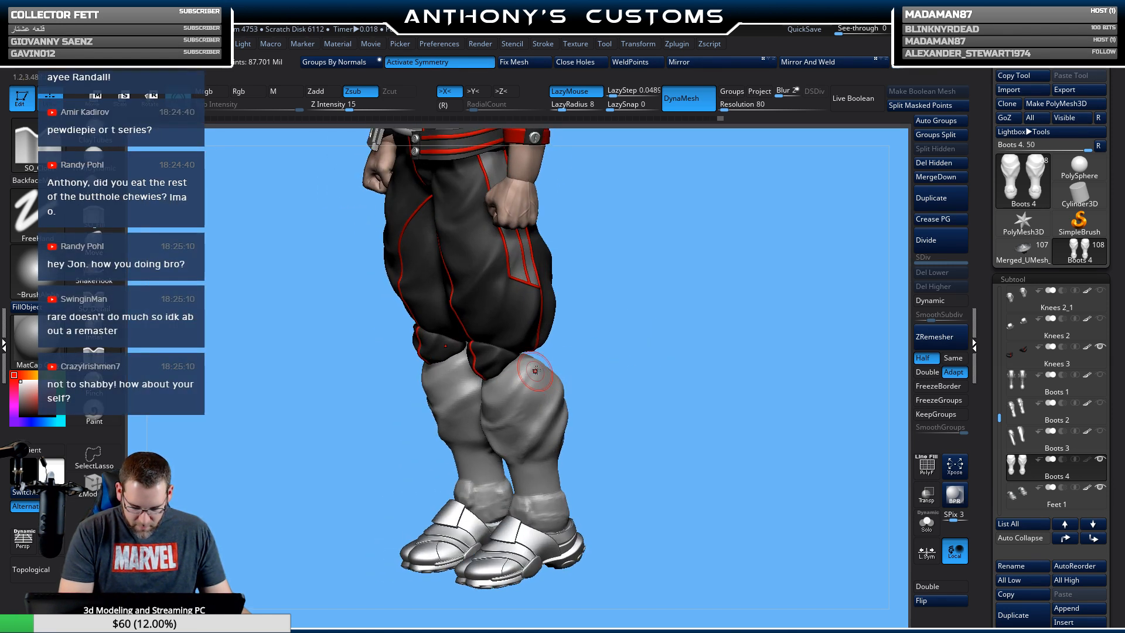
pyautogui.moveTo(535, 371); pyautogui.dragTo(557, 371)
# Deepen the diagonal cloth creases on the fronts and inner sides of both calves with the SO_Cloth brush.
pyautogui.moveTo(648, 342); pyautogui.dragTo(701, 333)
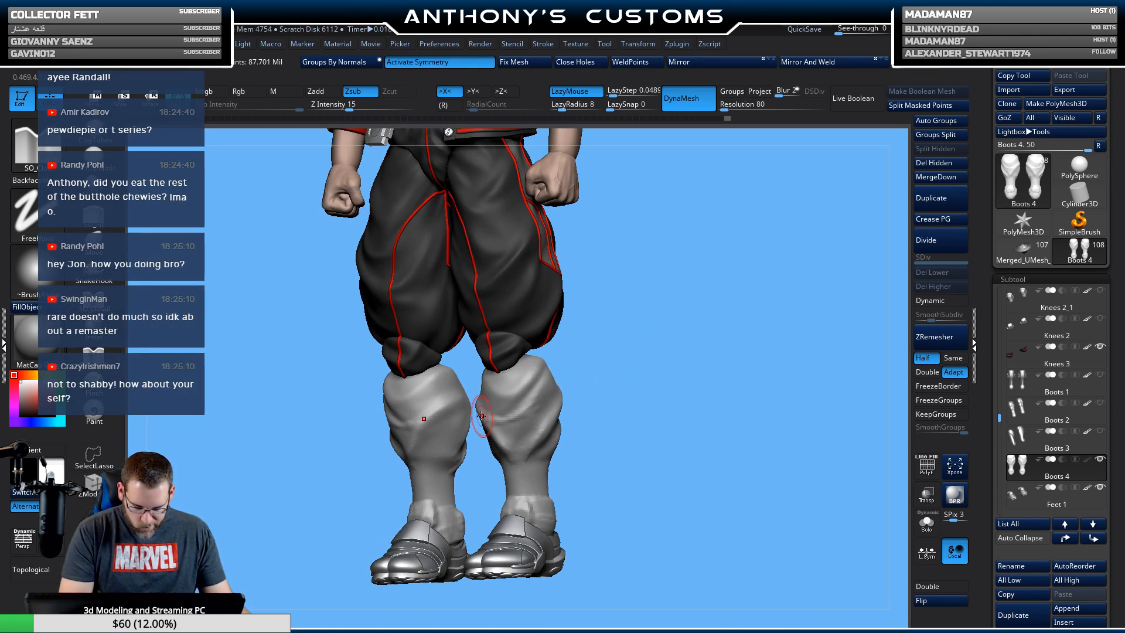
pyautogui.moveTo(481, 415)
pyautogui.mouseDown()
pyautogui.moveTo(545, 405)
pyautogui.moveTo(554, 384)
pyautogui.mouseUp()
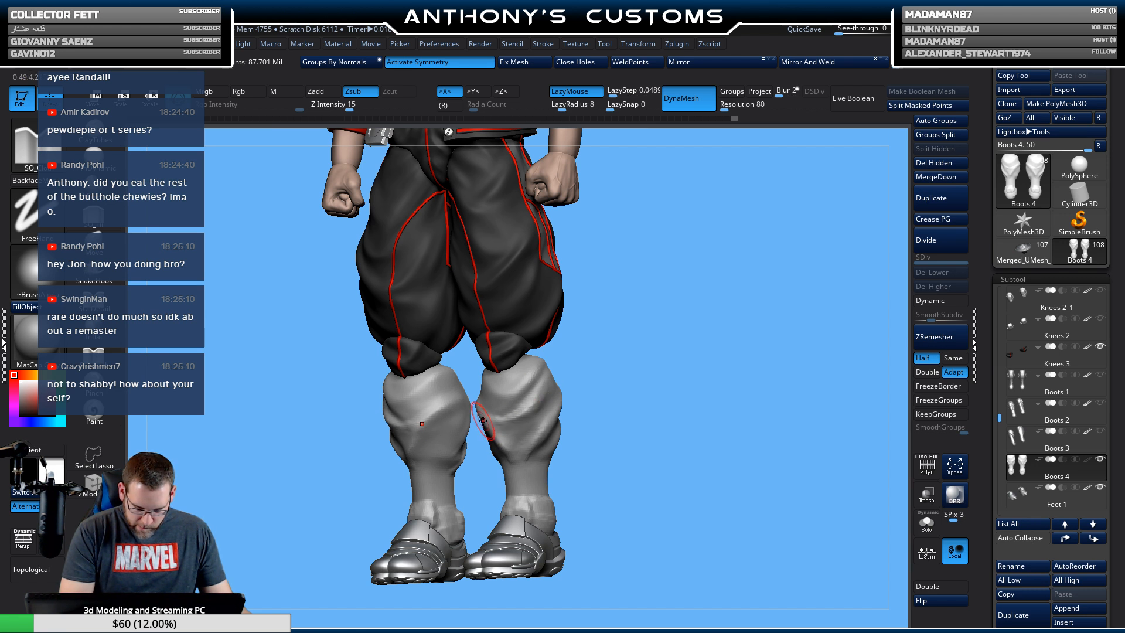
pyautogui.moveTo(514, 463)
pyautogui.mouseDown()
pyautogui.moveTo(525, 451)
pyautogui.moveTo(511, 463)
pyautogui.mouseUp()
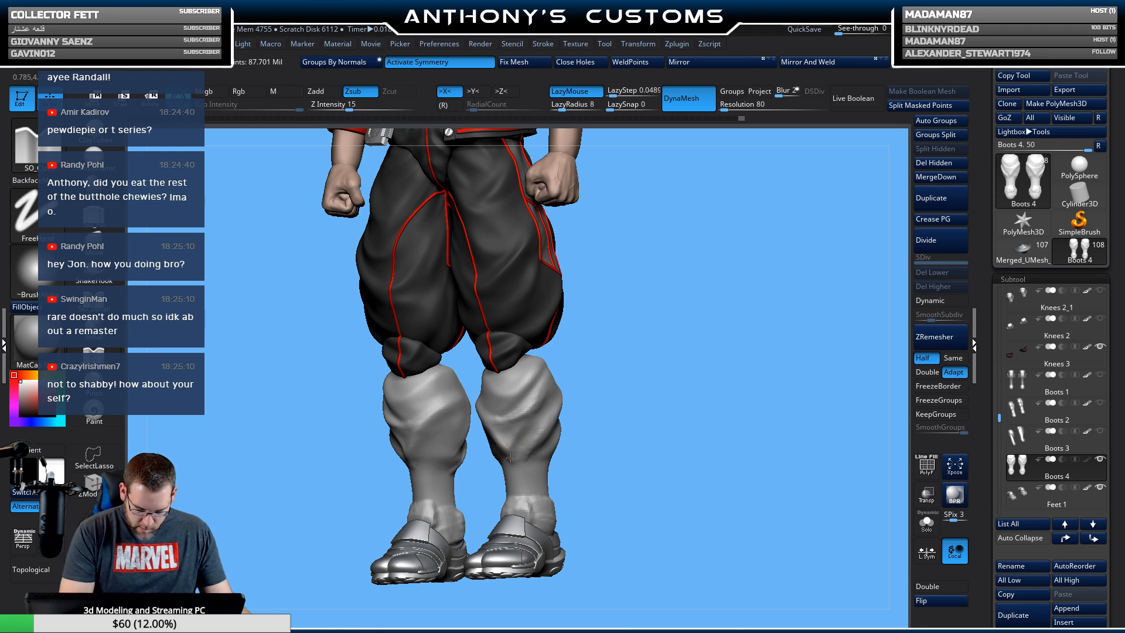
pyautogui.moveTo(572, 390); pyautogui.dragTo(593, 381)
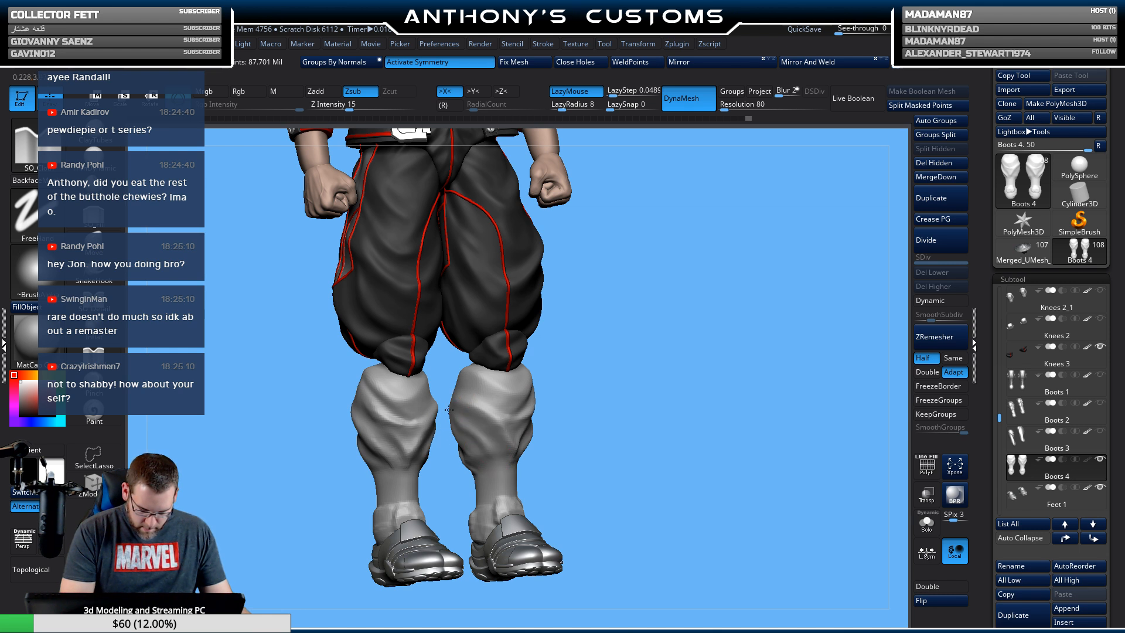
pyautogui.moveTo(585, 381); pyautogui.dragTo(603, 357)
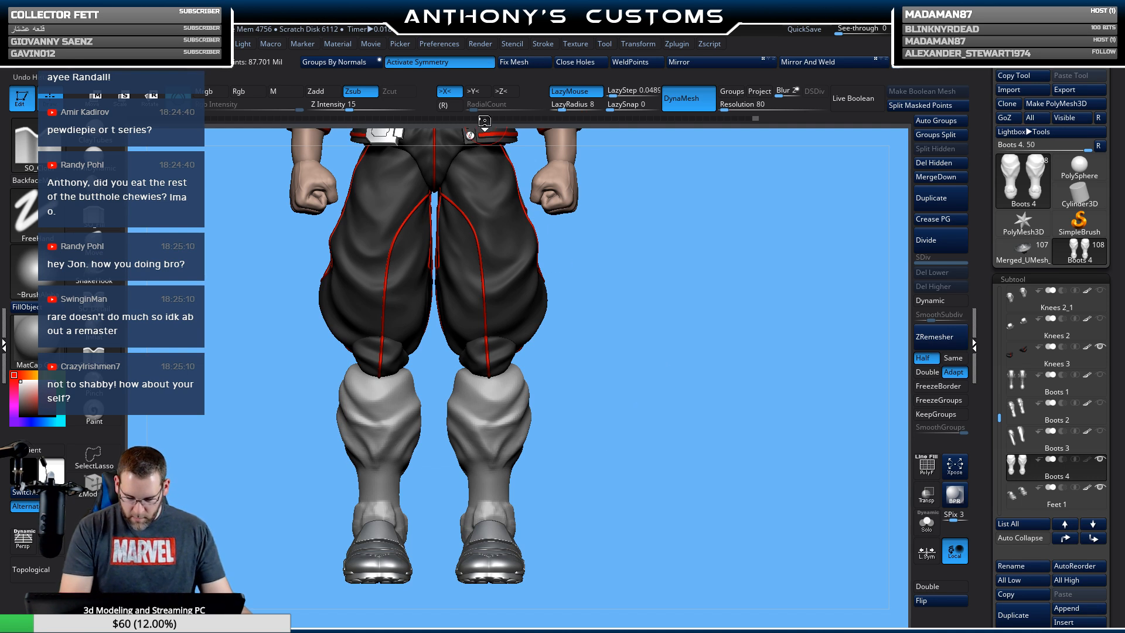
# Turn off symmetry on Boots 4, isolate the figure's right lower leg and delete the left one.
pyautogui.click(455, 62)
pyautogui.moveTo(598, 234)
pyautogui.keyDown('alt'); pyautogui.mouseDown()
pyautogui.moveTo(618, 408)
pyautogui.moveTo(676, 365)
pyautogui.mouseUp(); pyautogui.keyUp('alt')
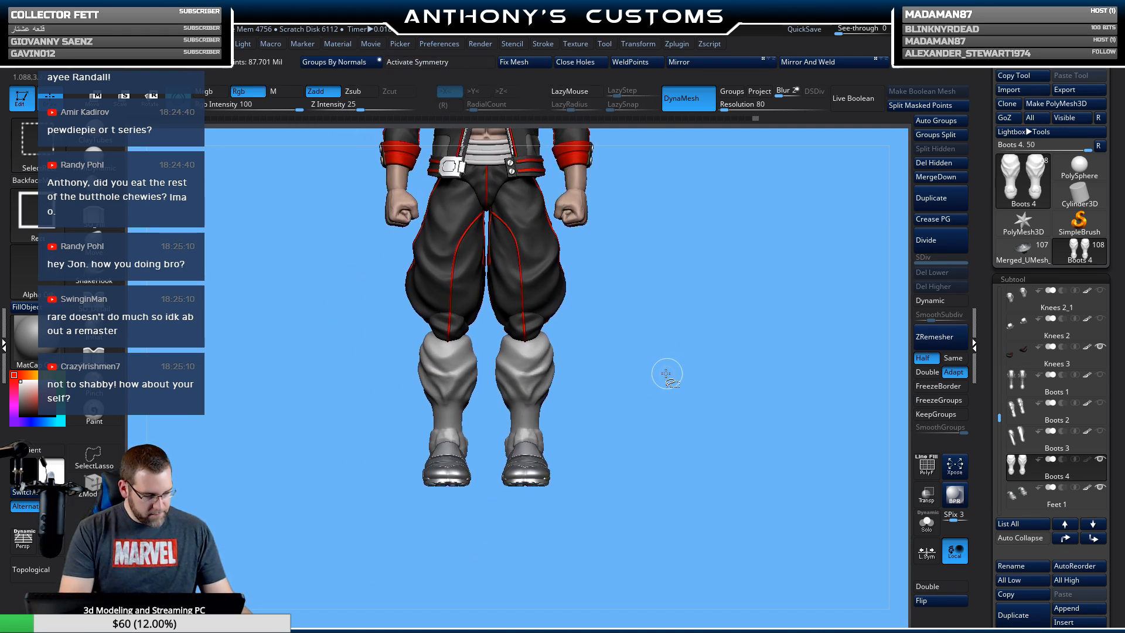
pyautogui.keyDown('ctrl'); pyautogui.keyDown('alt'); pyautogui.keyDown('shift'); pyautogui.moveTo(607, 519); pyautogui.dragTo(490, 304); pyautogui.keyUp('shift'); pyautogui.keyUp('alt'); pyautogui.keyUp('ctrl')
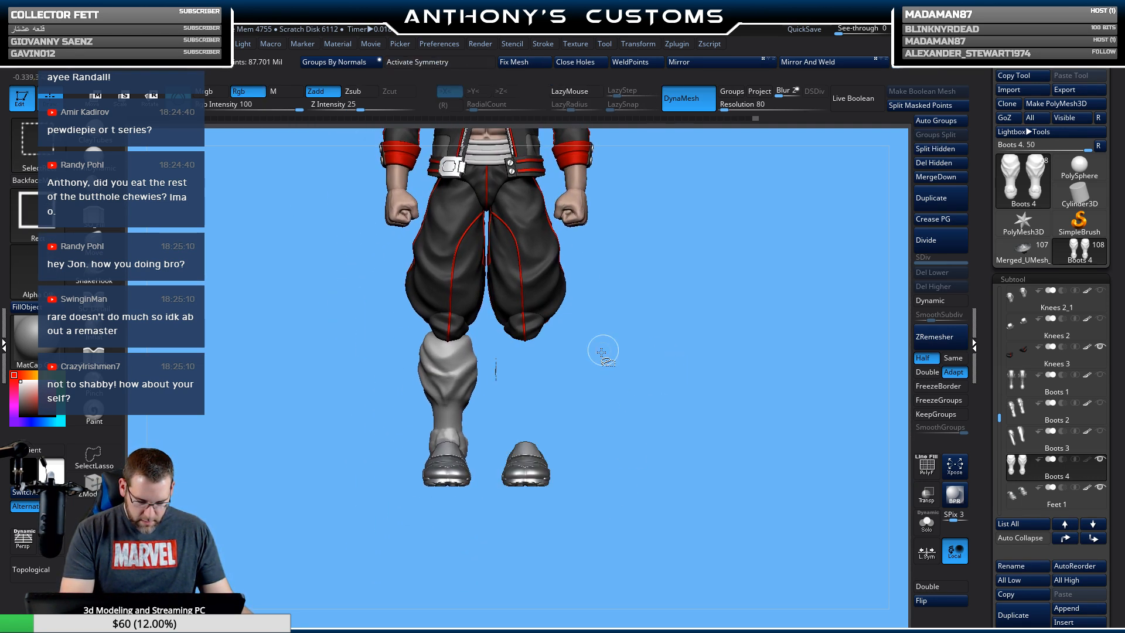
pyautogui.keyDown('ctrl'); pyautogui.keyDown('alt'); pyautogui.keyDown('shift'); pyautogui.moveTo(603, 511); pyautogui.dragTo(482, 301); pyautogui.keyUp('shift'); pyautogui.keyUp('alt'); pyautogui.keyUp('ctrl')
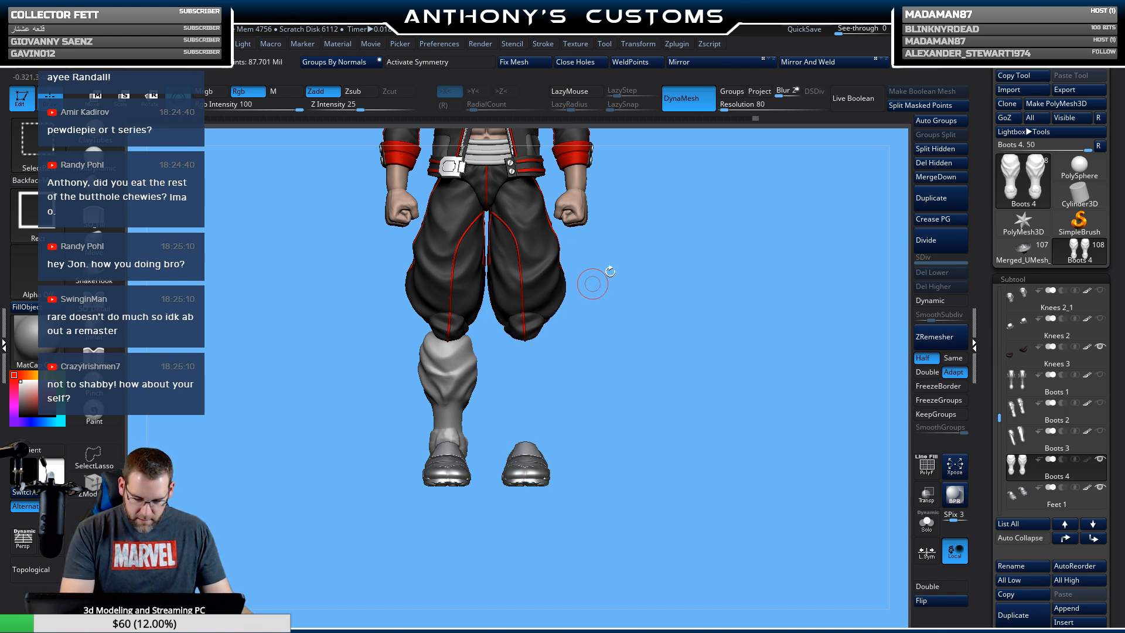
pyautogui.click(942, 165)
# Carve SO_Cloth creases along the folds on the front and inner side of the remaining calf.
pyautogui.keyDown('alt'); pyautogui.moveTo(636, 354); pyautogui.dragTo(704, 438); pyautogui.keyUp('alt')
pyautogui.moveTo(539, 353); pyautogui.dragTo(519, 316)
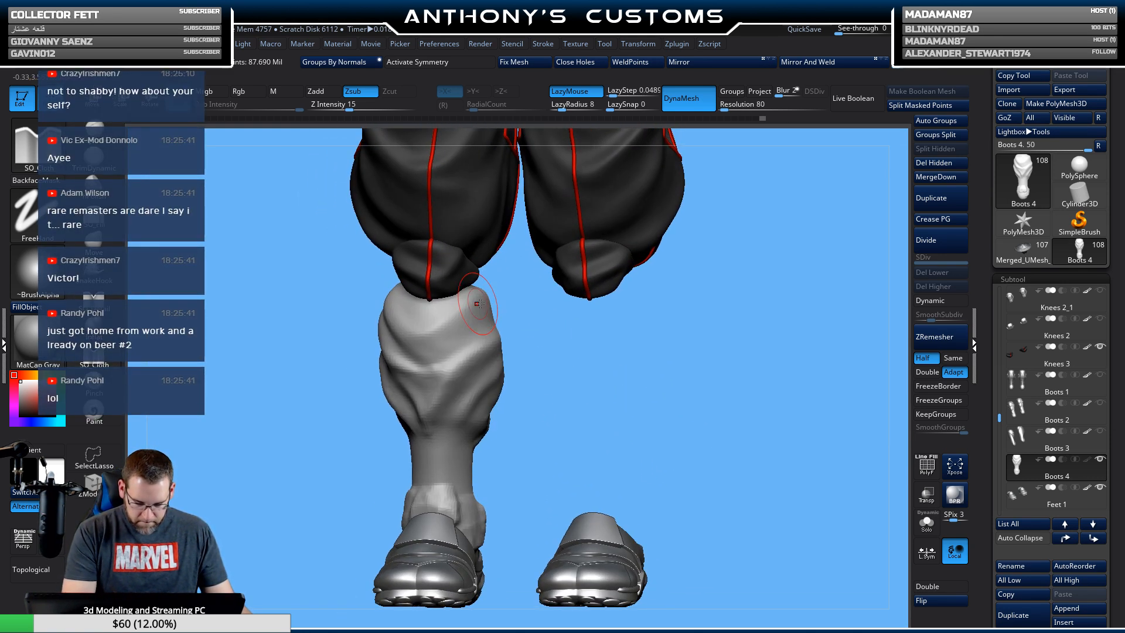
pyautogui.moveTo(406, 324)
pyautogui.mouseDown()
pyautogui.moveTo(415, 337)
pyautogui.moveTo(454, 332)
pyautogui.moveTo(494, 304)
pyautogui.mouseUp()
pyautogui.moveTo(557, 332)
pyautogui.mouseDown()
pyautogui.moveTo(547, 340)
pyautogui.moveTo(520, 325)
pyautogui.mouseUp()
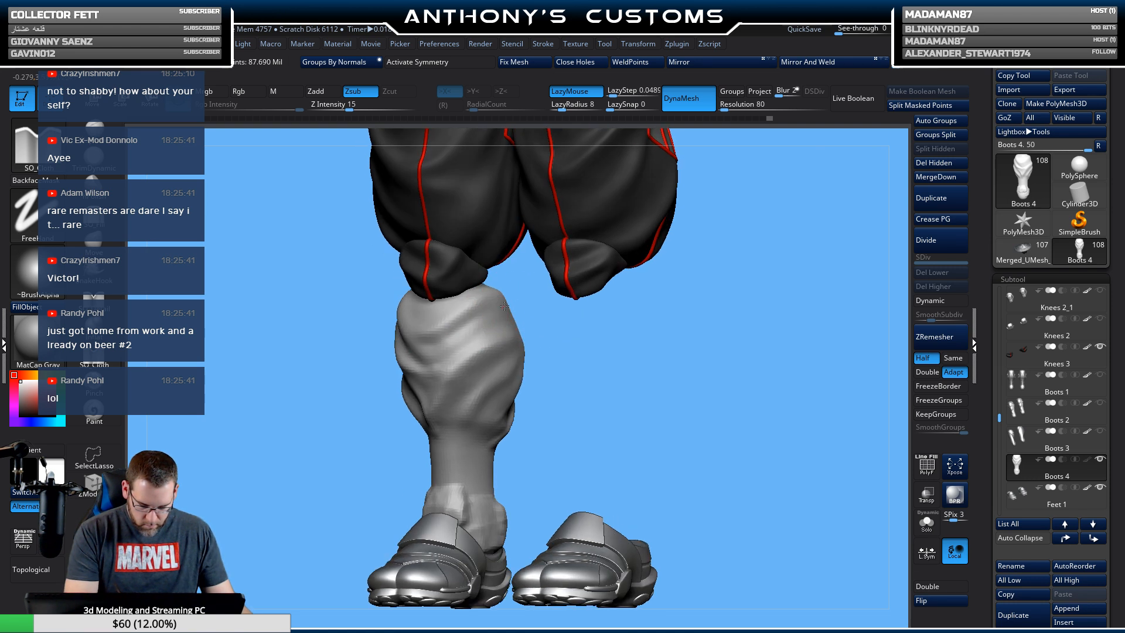
pyautogui.moveTo(586, 344); pyautogui.dragTo(598, 326)
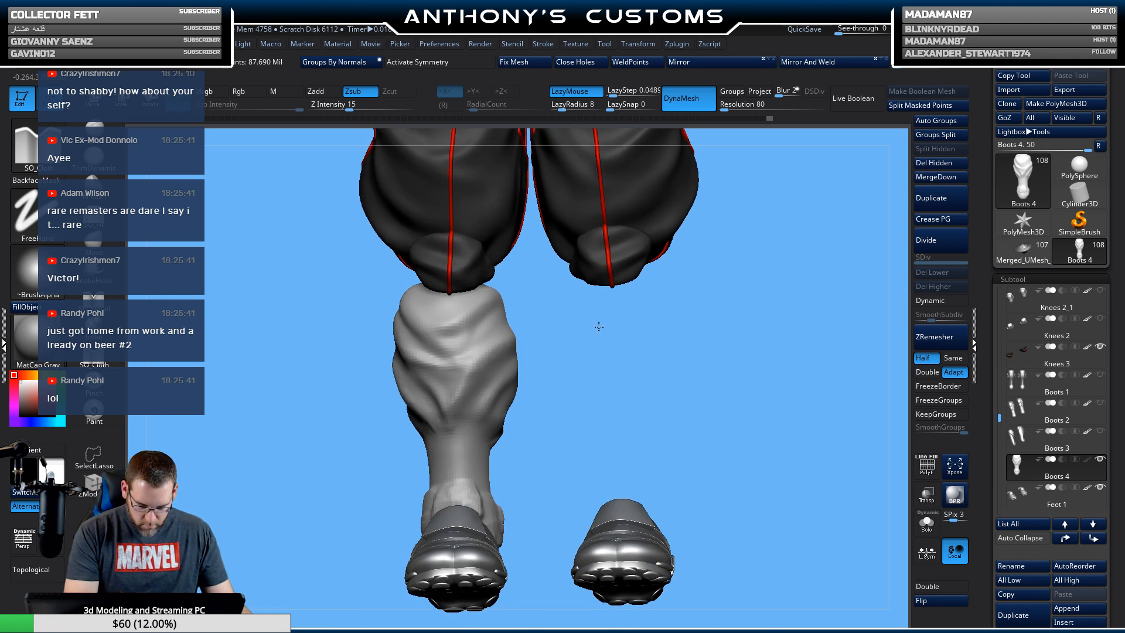
pyautogui.moveTo(465, 366); pyautogui.dragTo(453, 379)
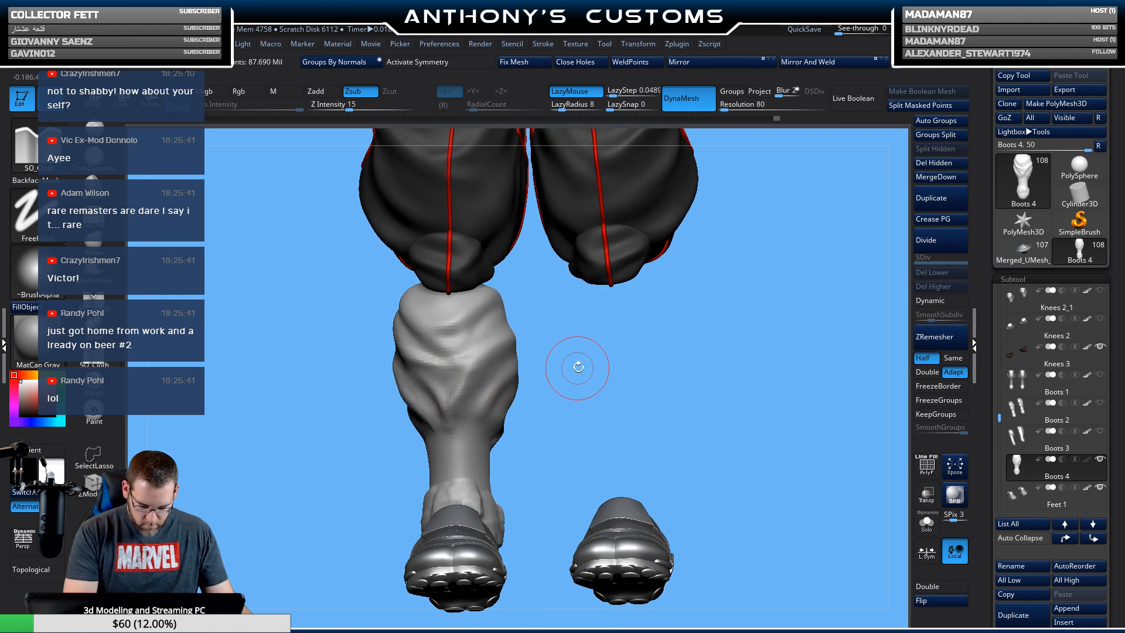
pyautogui.moveTo(578, 364)
pyautogui.mouseDown()
pyautogui.moveTo(490, 422)
pyautogui.moveTo(542, 361)
pyautogui.mouseUp()
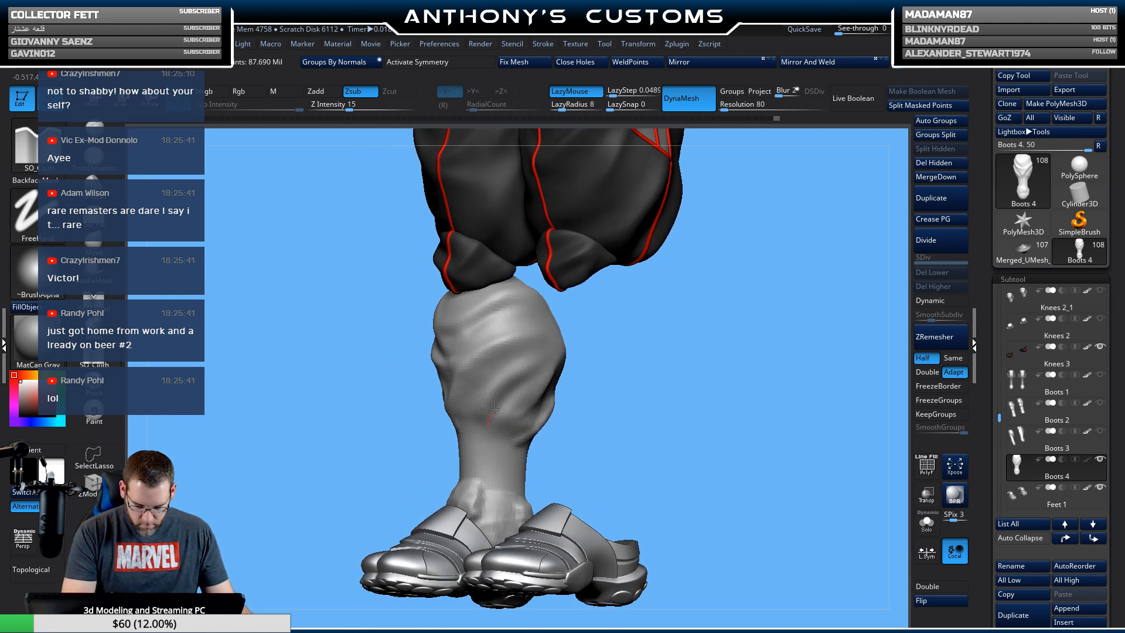
pyautogui.moveTo(496, 415); pyautogui.dragTo(553, 345)
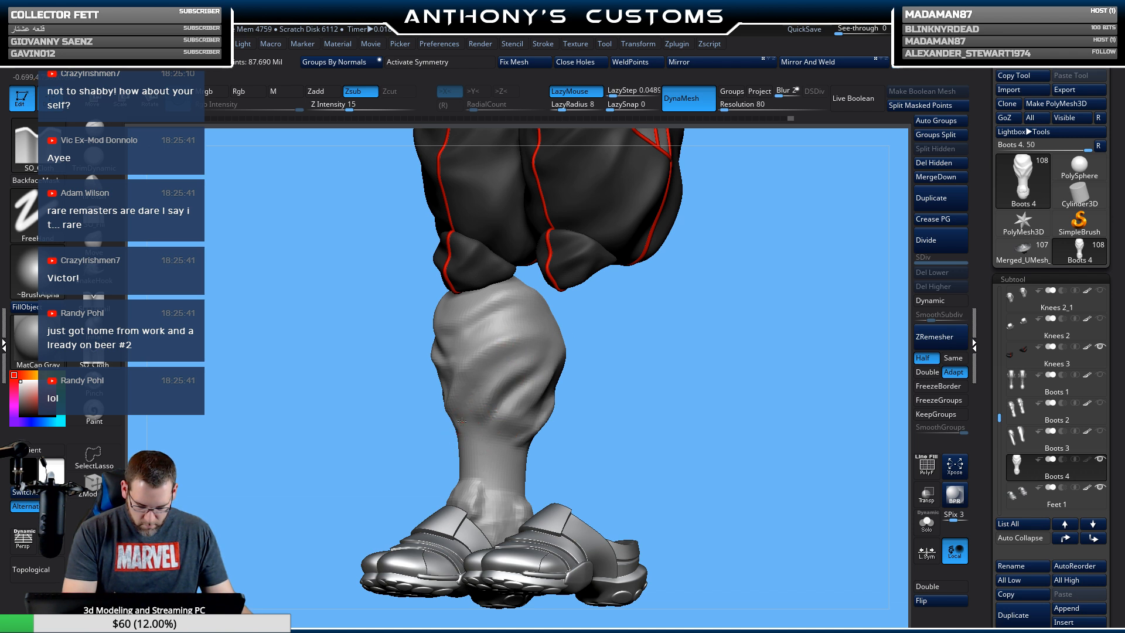
pyautogui.moveTo(462, 422); pyautogui.dragTo(473, 391)
# Carve creases between the folds on the outer side of the remaining calf with the SO_Cloth brush.
pyautogui.moveTo(623, 337); pyautogui.dragTo(495, 374)
pyautogui.moveTo(426, 344); pyautogui.dragTo(427, 333)
pyautogui.moveTo(508, 396); pyautogui.dragTo(562, 415)
pyautogui.moveTo(405, 374); pyautogui.dragTo(382, 351)
pyautogui.moveTo(402, 381); pyautogui.dragTo(375, 349)
pyautogui.moveTo(492, 375)
pyautogui.mouseDown()
pyautogui.moveTo(557, 364)
pyautogui.moveTo(525, 321)
pyautogui.mouseUp()
pyautogui.moveTo(350, 363); pyautogui.dragTo(387, 394)
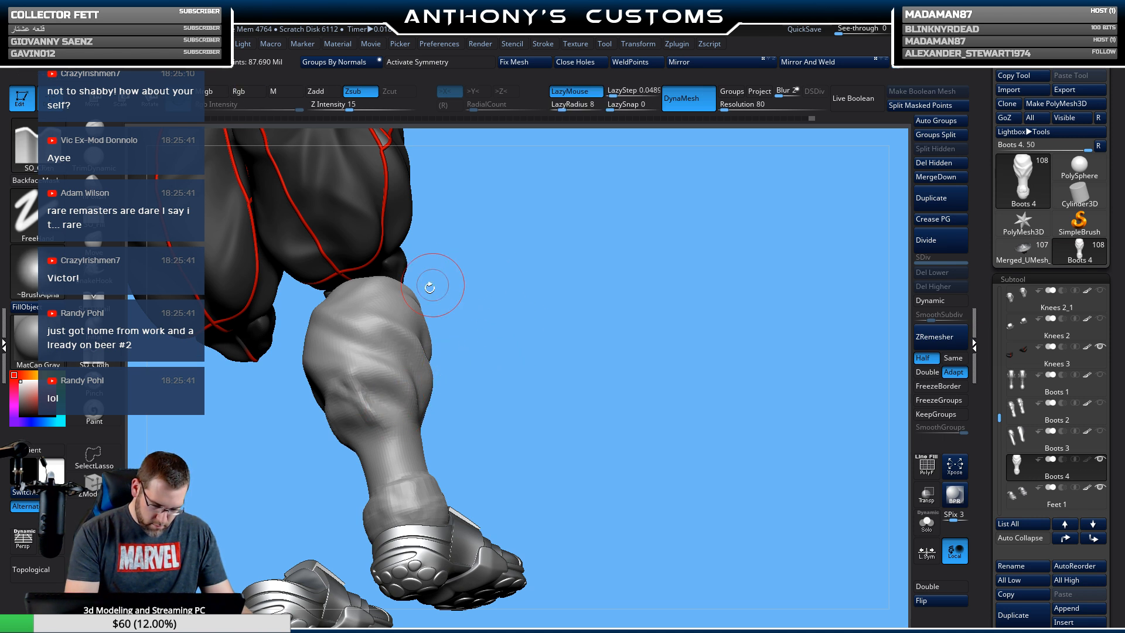
# Deepen the diagonal fold creases across the back of the remaining calf with the SO_Cloth brush.
pyautogui.moveTo(439, 371); pyautogui.dragTo(430, 335)
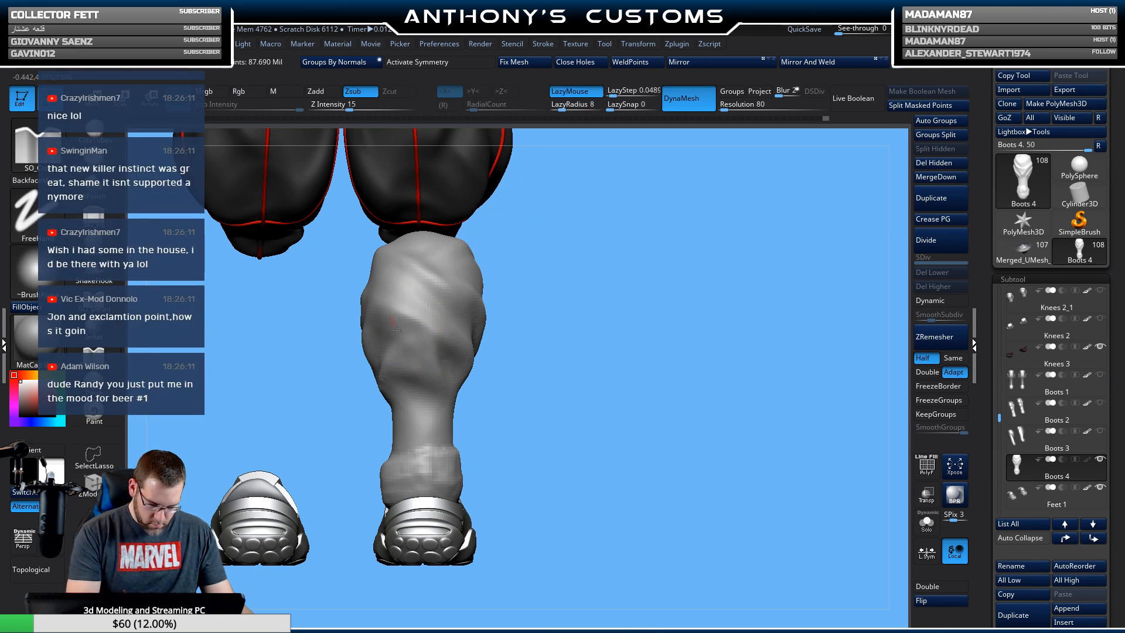
pyautogui.moveTo(527, 306); pyautogui.dragTo(412, 306)
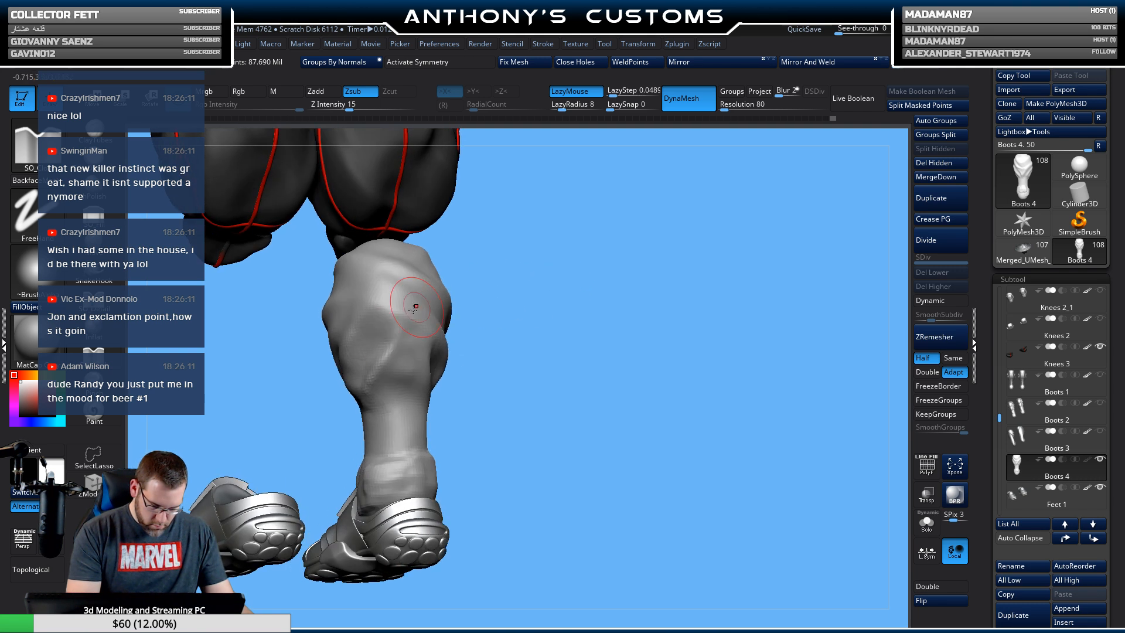
pyautogui.keyDown('alt'); pyautogui.moveTo(403, 370); pyautogui.dragTo(429, 351); pyautogui.keyUp('alt')
pyautogui.moveTo(469, 346)
pyautogui.mouseDown()
pyautogui.moveTo(522, 336)
pyautogui.moveTo(528, 315)
pyautogui.moveTo(605, 340)
pyautogui.mouseUp()
pyautogui.keyDown('alt'); pyautogui.moveTo(518, 371); pyautogui.dragTo(479, 401); pyautogui.keyUp('alt')
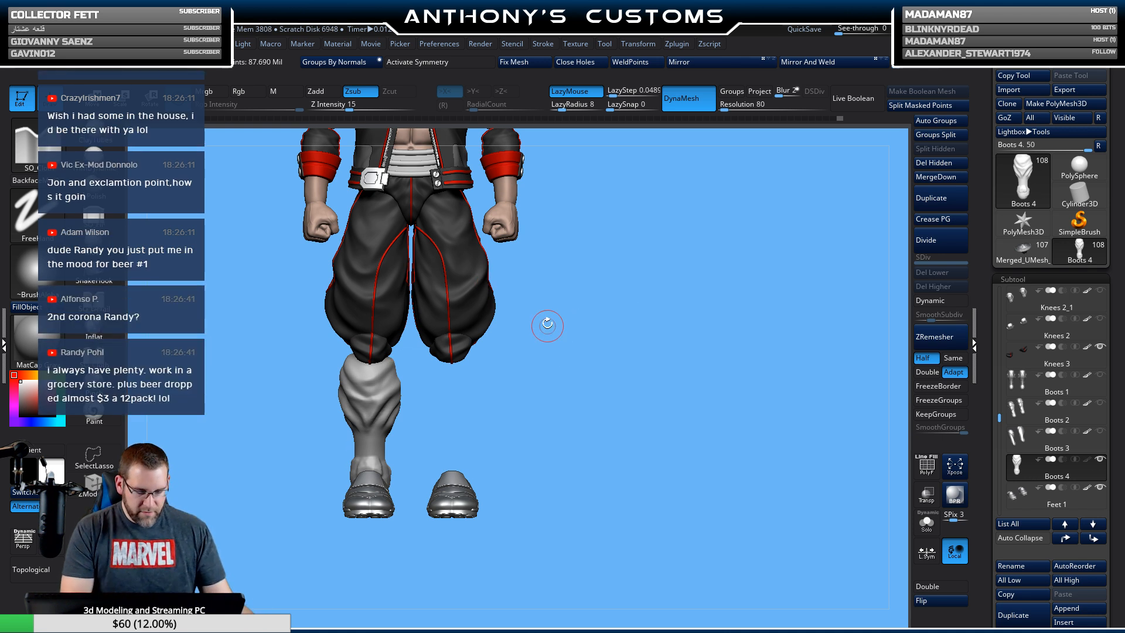
# Switch to the Move brush, adjust its size and reshape the calf's upper contour below the knee from the front and side.
pyautogui.moveTo(547, 321)
pyautogui.keyDown('alt'); pyautogui.mouseDown()
pyautogui.moveTo(634, 382)
pyautogui.moveTo(527, 323)
pyautogui.mouseUp(); pyautogui.keyUp('alt')
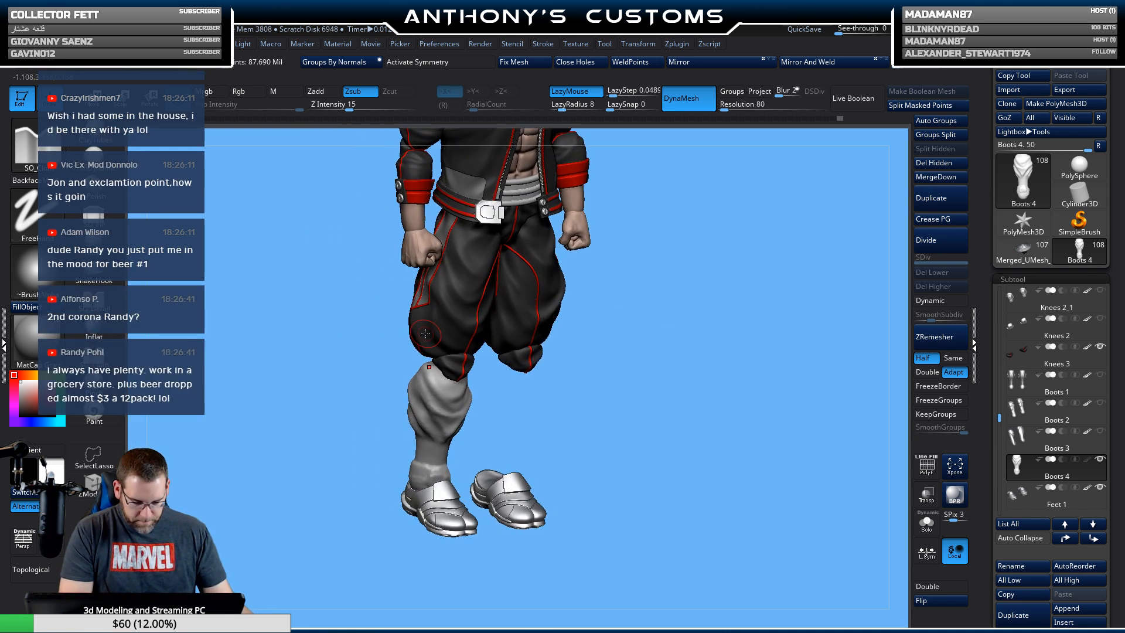
pyautogui.press('b')
pyautogui.press('m')
pyautogui.press('v')
pyautogui.moveTo(273, 512)
pyautogui.keyDown('shift'); pyautogui.mouseDown()
pyautogui.moveTo(260, 495)
pyautogui.moveTo(269, 487)
pyautogui.mouseUp(); pyautogui.keyUp('shift')
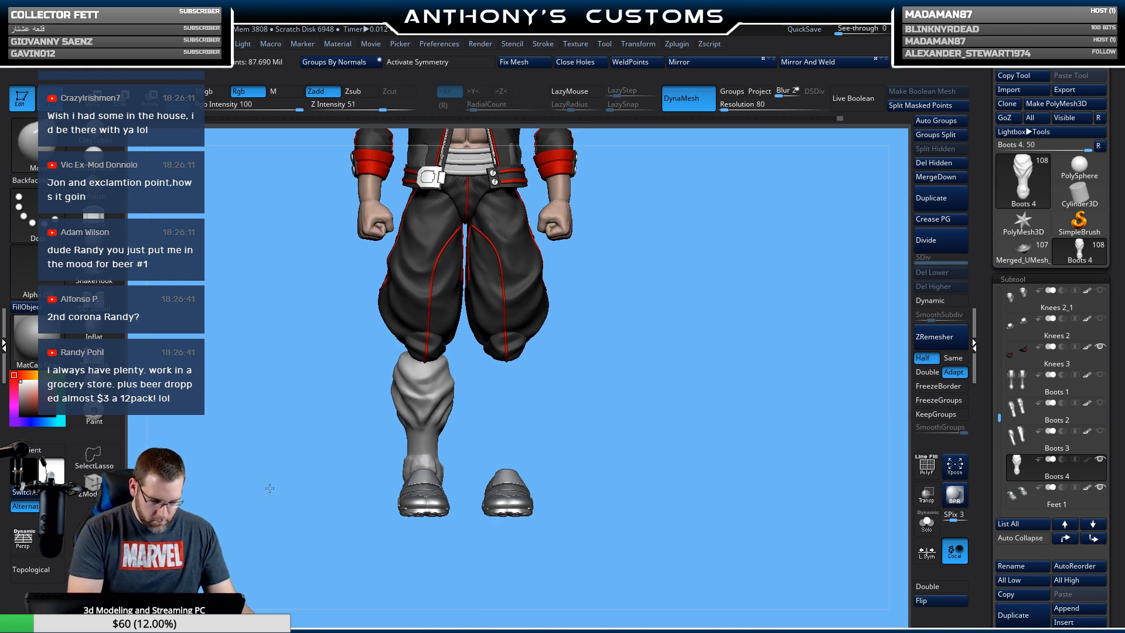
pyautogui.press('space')
pyautogui.moveTo(272, 449); pyautogui.dragTo(279, 449)
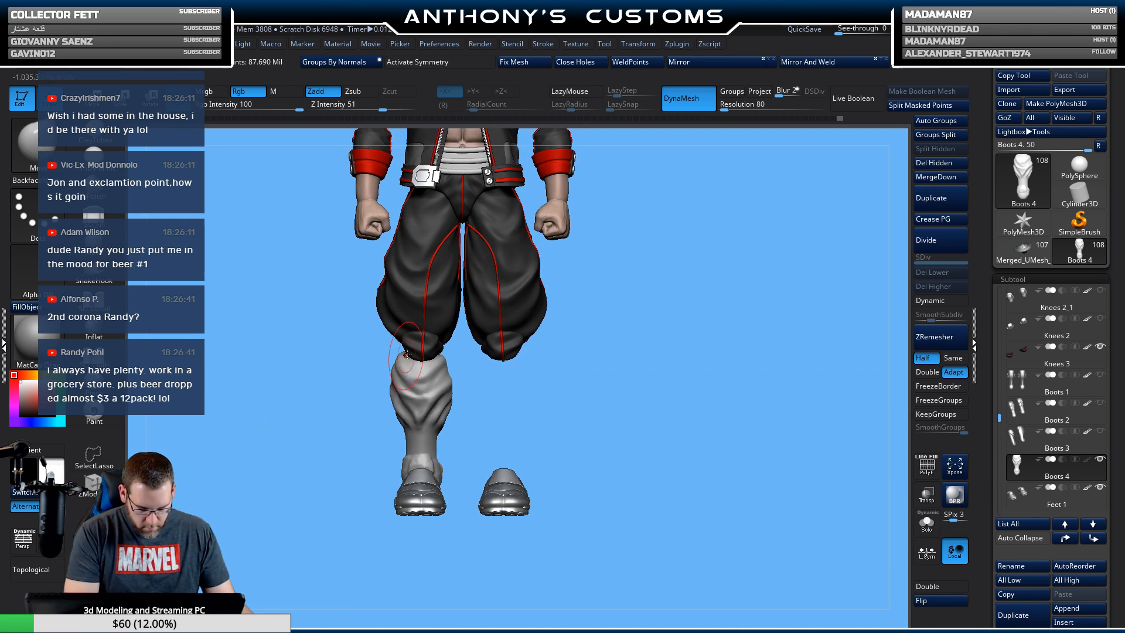
pyautogui.moveTo(398, 361)
pyautogui.mouseDown()
pyautogui.moveTo(449, 381)
pyautogui.moveTo(440, 419)
pyautogui.moveTo(424, 413)
pyautogui.mouseUp()
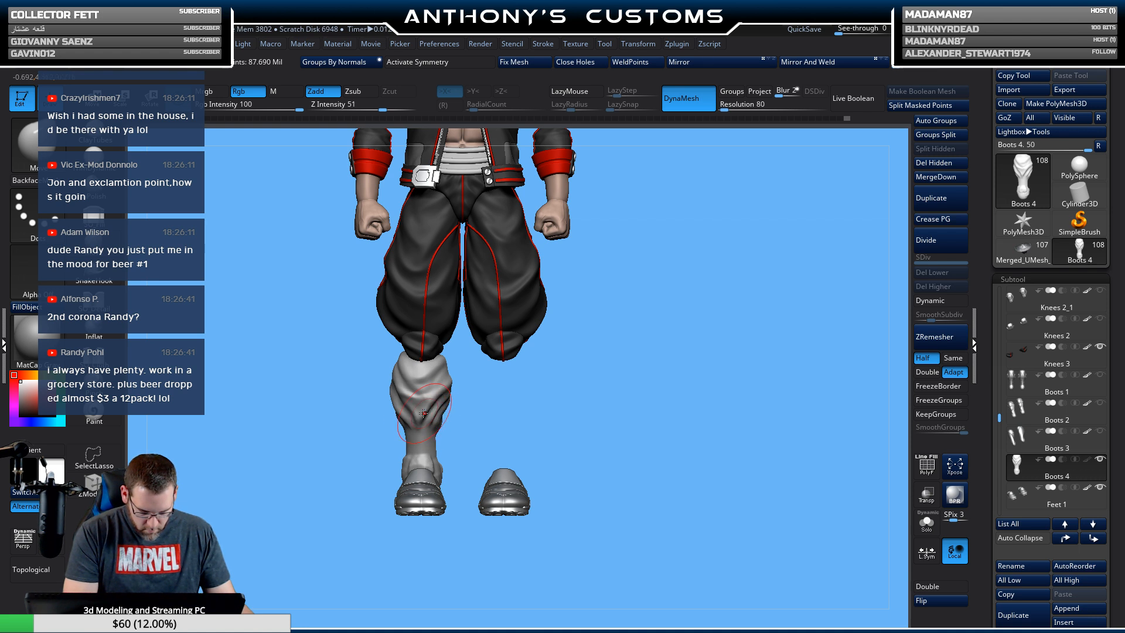
pyautogui.moveTo(510, 372); pyautogui.dragTo(405, 397)
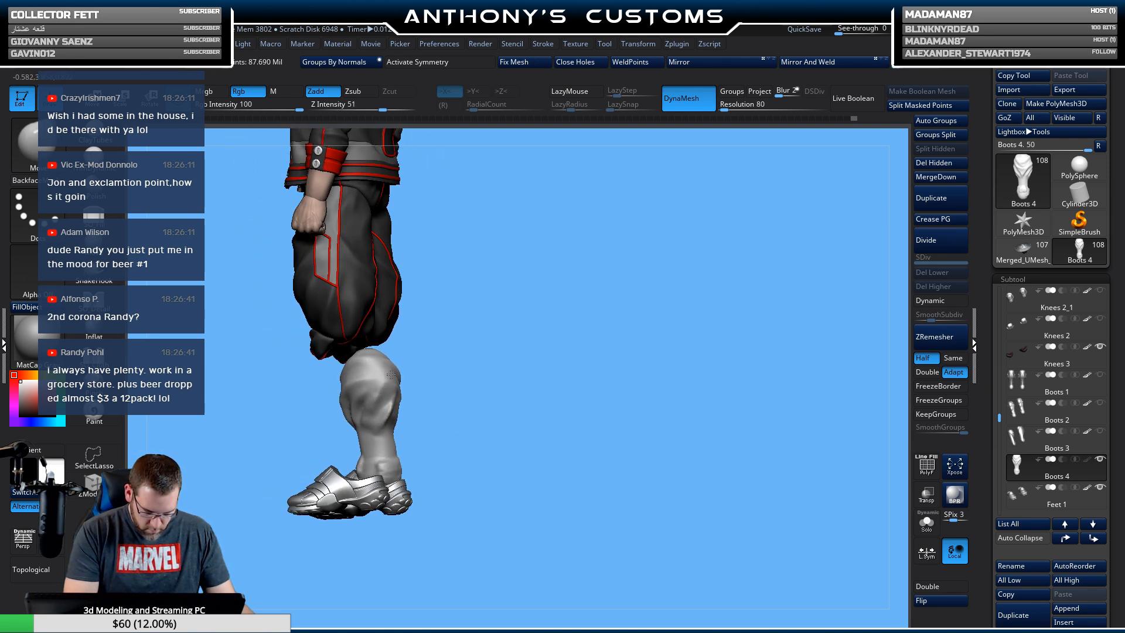
pyautogui.moveTo(391, 375)
pyautogui.mouseDown()
pyautogui.moveTo(455, 371)
pyautogui.moveTo(416, 382)
pyautogui.mouseUp()
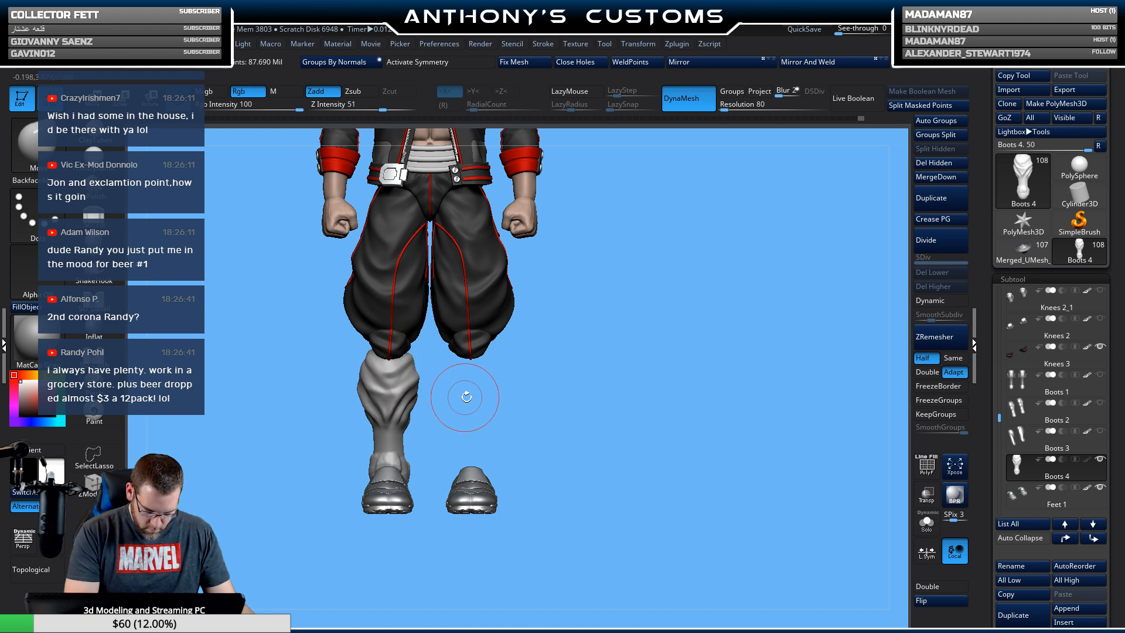
# Pull the back and side contours of the folded calf into shape with the Move brush.
pyautogui.moveTo(460, 394); pyautogui.dragTo(519, 396)
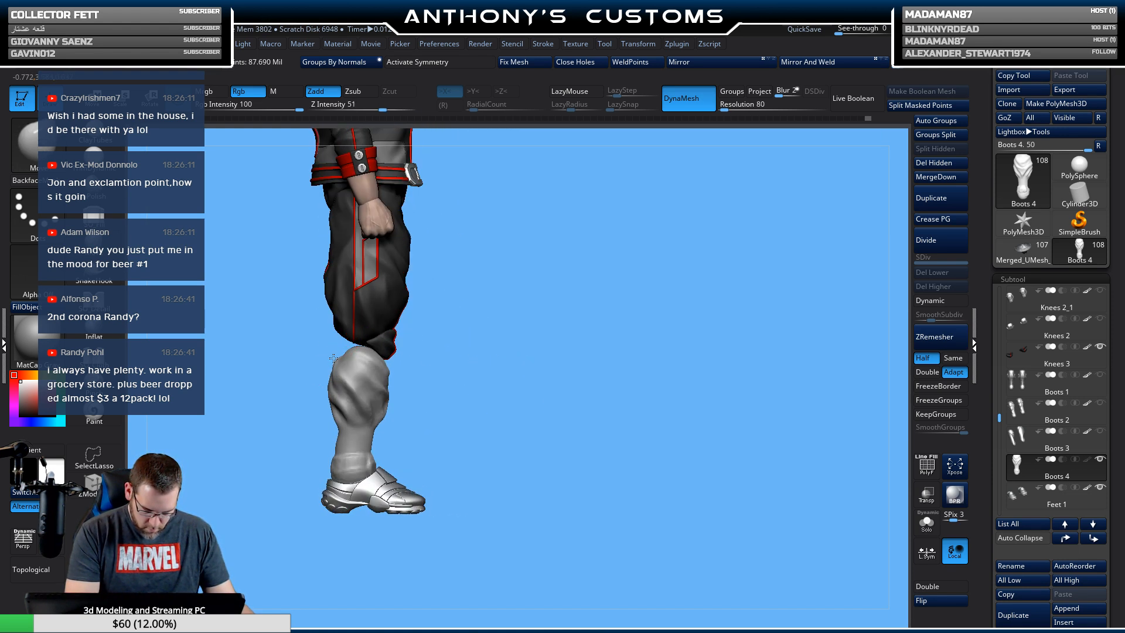
pyautogui.moveTo(431, 367); pyautogui.dragTo(571, 365)
pyautogui.moveTo(381, 346); pyautogui.dragTo(456, 354)
pyautogui.moveTo(383, 387); pyautogui.dragTo(743, 324)
pyautogui.rightClick(415, 380)
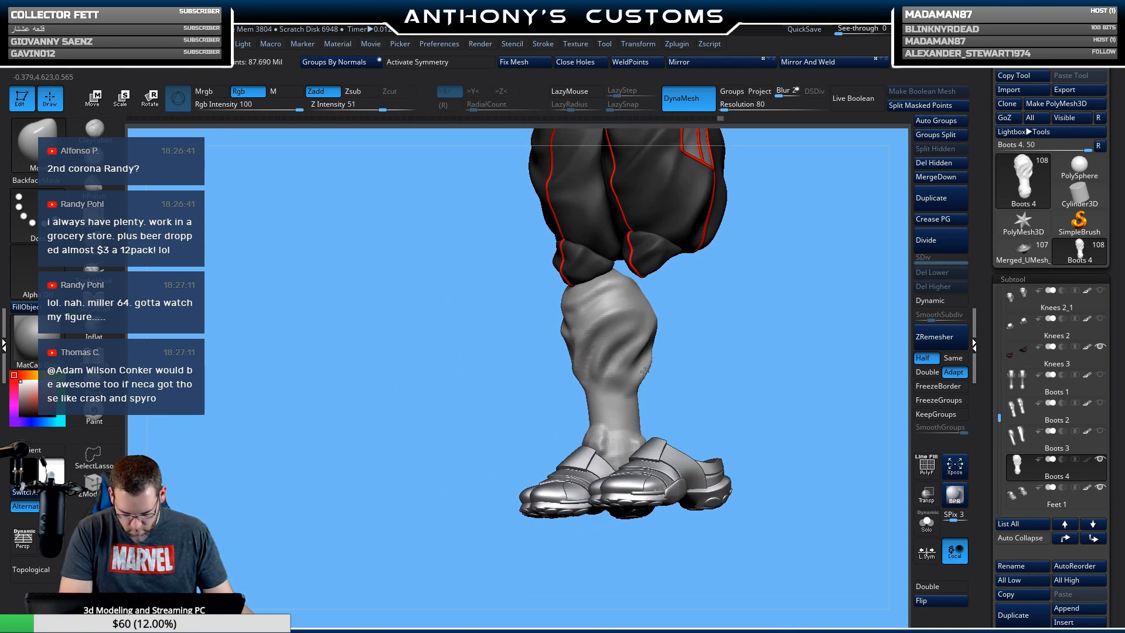
# Adjust the Move brush's draw size and refine the calf's outline beneath the knee from the front.
pyautogui.moveTo(677, 352)
pyautogui.keyDown('shift'); pyautogui.mouseDown()
pyautogui.moveTo(708, 357)
pyautogui.moveTo(711, 370)
pyautogui.moveTo(698, 320)
pyautogui.moveTo(512, 386)
pyautogui.mouseUp(); pyautogui.keyUp('shift')
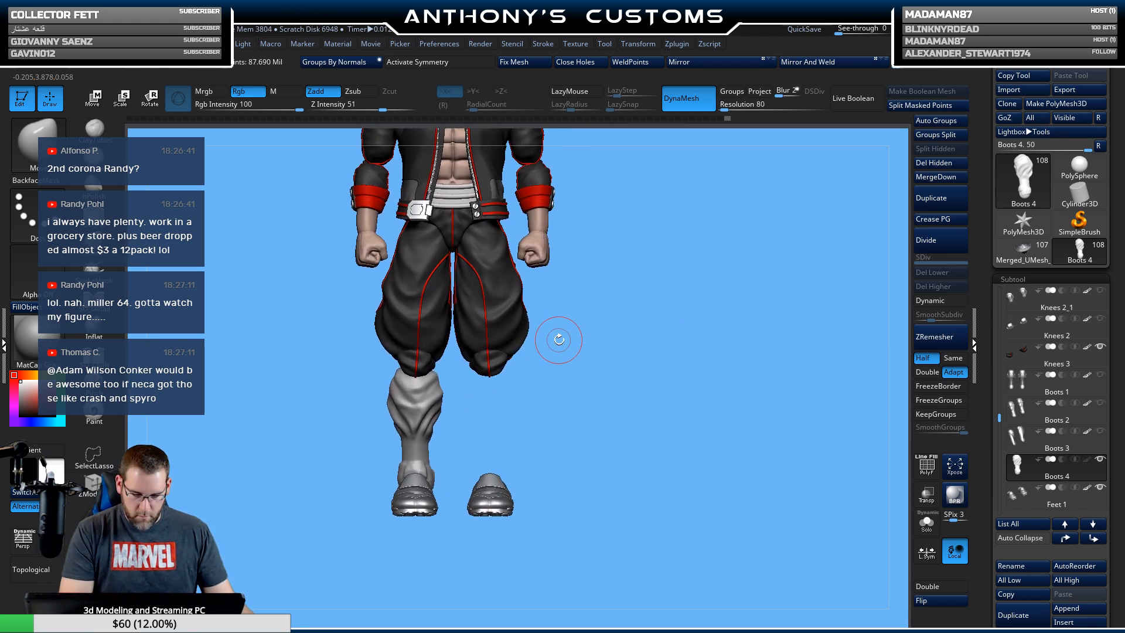
pyautogui.rightClick(478, 412)
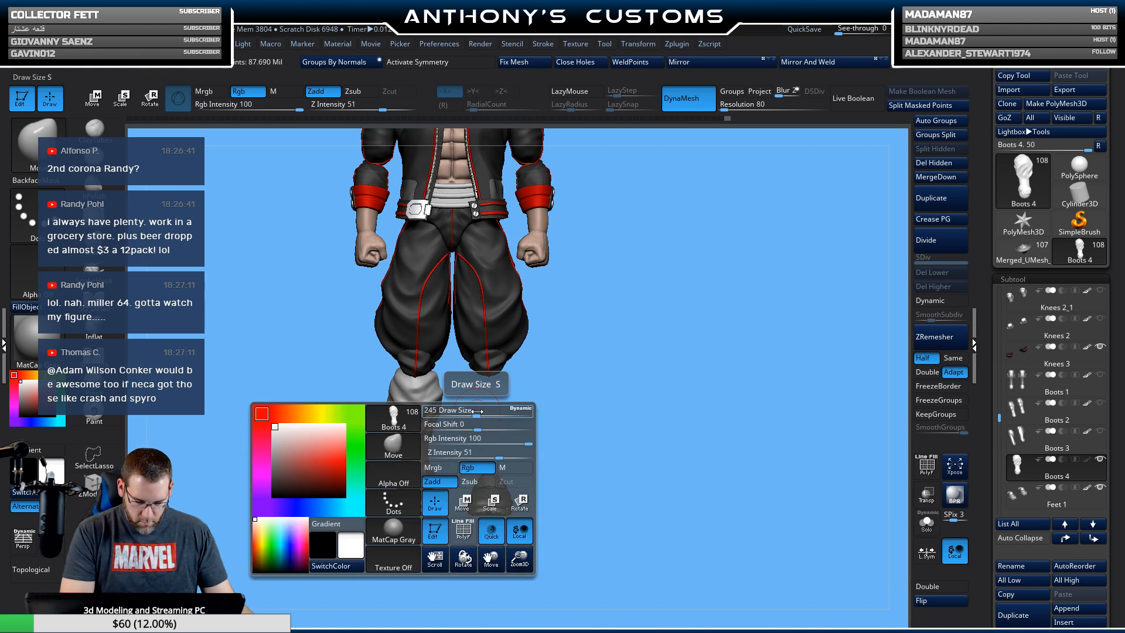
pyautogui.moveTo(478, 412)
pyautogui.mouseDown()
pyautogui.moveTo(489, 411)
pyautogui.moveTo(408, 411)
pyautogui.moveTo(407, 399)
pyautogui.moveTo(419, 404)
pyautogui.mouseUp()
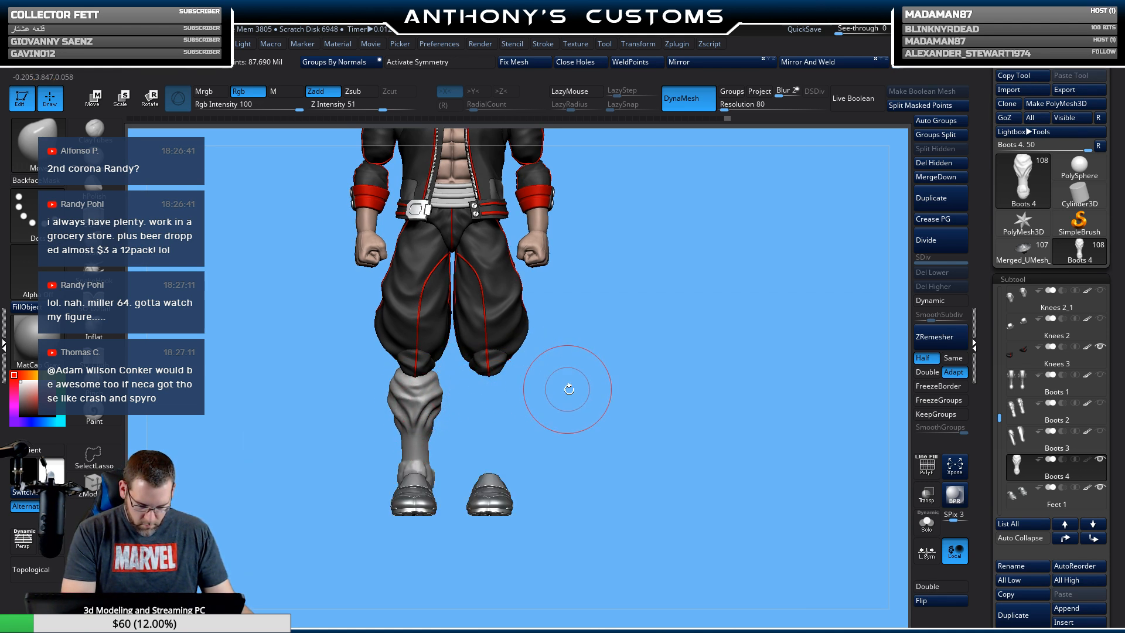
pyautogui.moveTo(570, 389)
pyautogui.mouseDown()
pyautogui.moveTo(641, 390)
pyautogui.moveTo(610, 392)
pyautogui.mouseUp()
pyautogui.moveTo(478, 387); pyautogui.dragTo(389, 401)
pyautogui.moveTo(555, 317)
pyautogui.mouseDown()
pyautogui.moveTo(562, 342)
pyautogui.moveTo(490, 298)
pyautogui.moveTo(398, 413)
pyautogui.moveTo(527, 314)
pyautogui.moveTo(602, 364)
pyautogui.moveTo(619, 331)
pyautogui.moveTo(614, 392)
pyautogui.mouseUp()
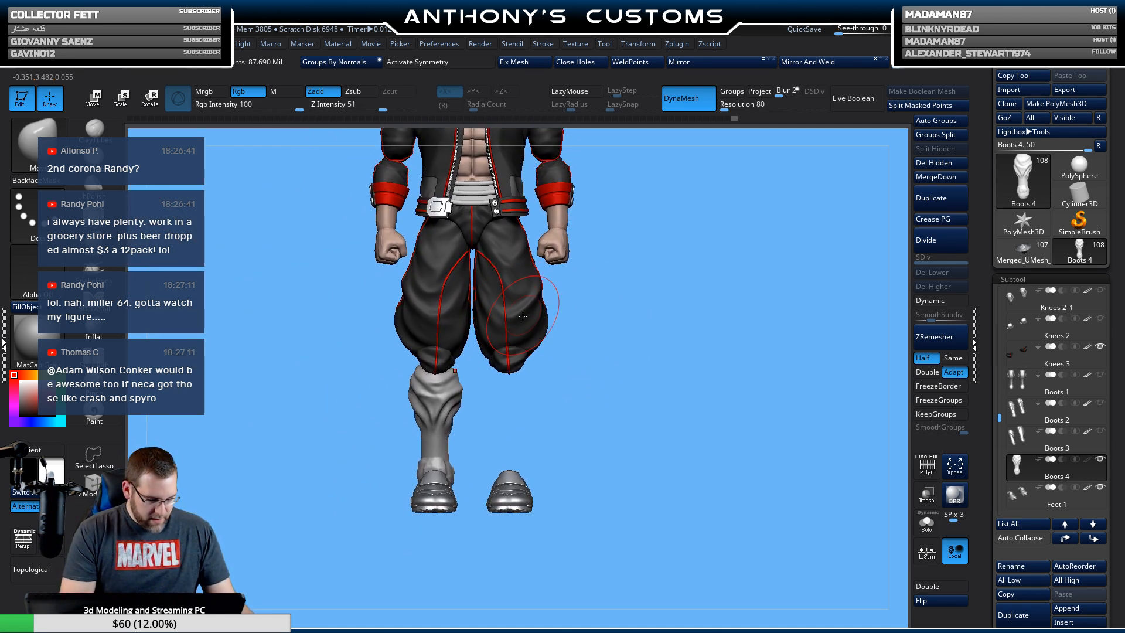
# Wrap a strap band around the lower shin above the ankle with the CurveStrapSnap brush, adjusting its draw size.
pyautogui.press('b')
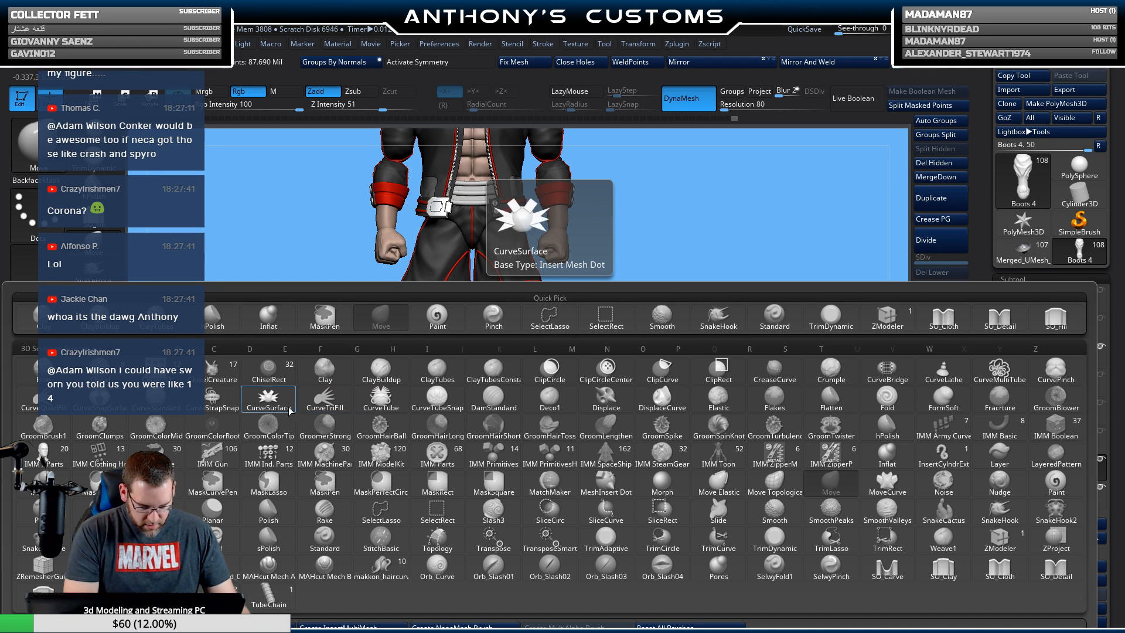
pyautogui.click(222, 405)
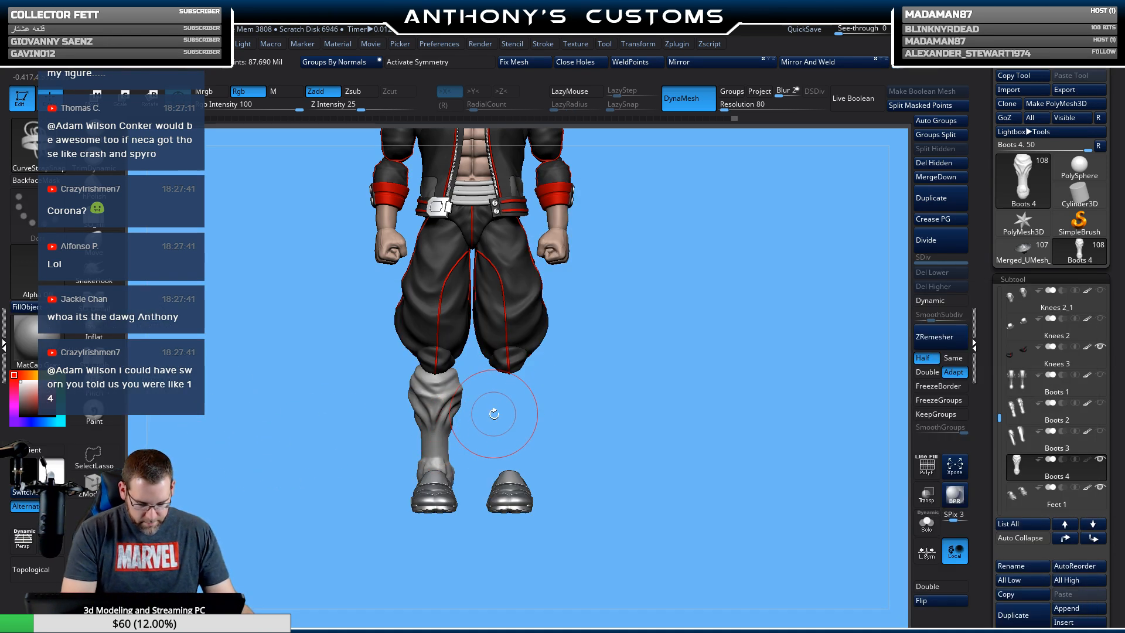
pyautogui.press('space')
pyautogui.moveTo(494, 413); pyautogui.dragTo(461, 412)
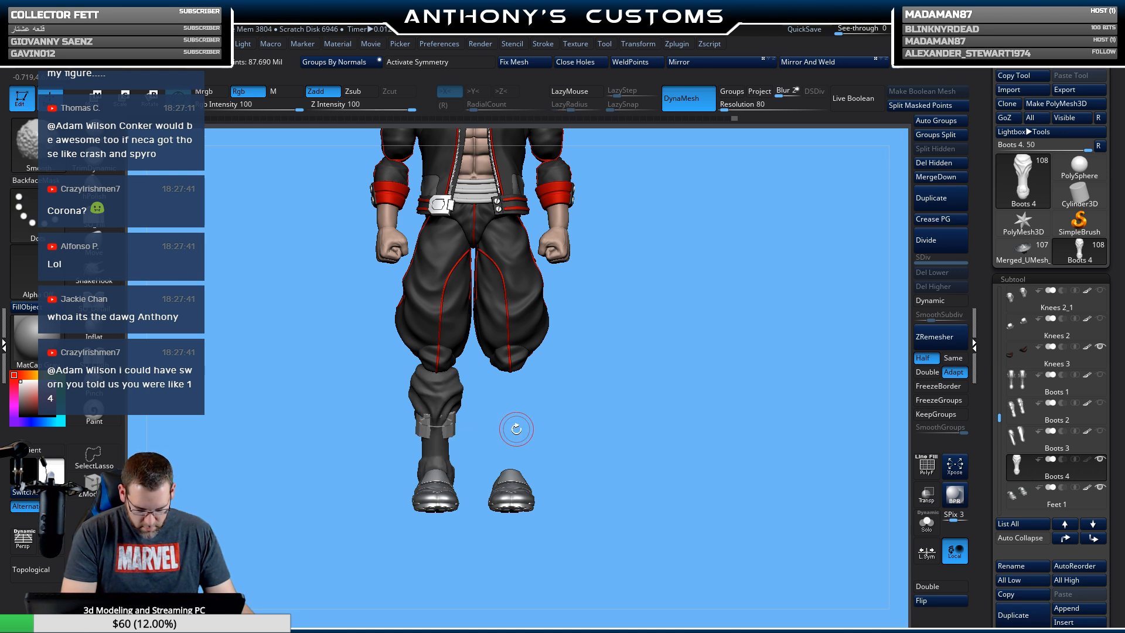
pyautogui.moveTo(573, 435)
pyautogui.mouseDown()
pyautogui.moveTo(487, 435)
pyautogui.moveTo(574, 434)
pyautogui.moveTo(497, 442)
pyautogui.moveTo(502, 400)
pyautogui.mouseUp()
pyautogui.moveTo(584, 403)
pyautogui.keyDown('alt'); pyautogui.mouseDown()
pyautogui.moveTo(562, 504)
pyautogui.moveTo(649, 390)
pyautogui.moveTo(621, 440)
pyautogui.moveTo(583, 442)
pyautogui.moveTo(603, 410)
pyautogui.mouseUp(); pyautogui.keyUp('alt')
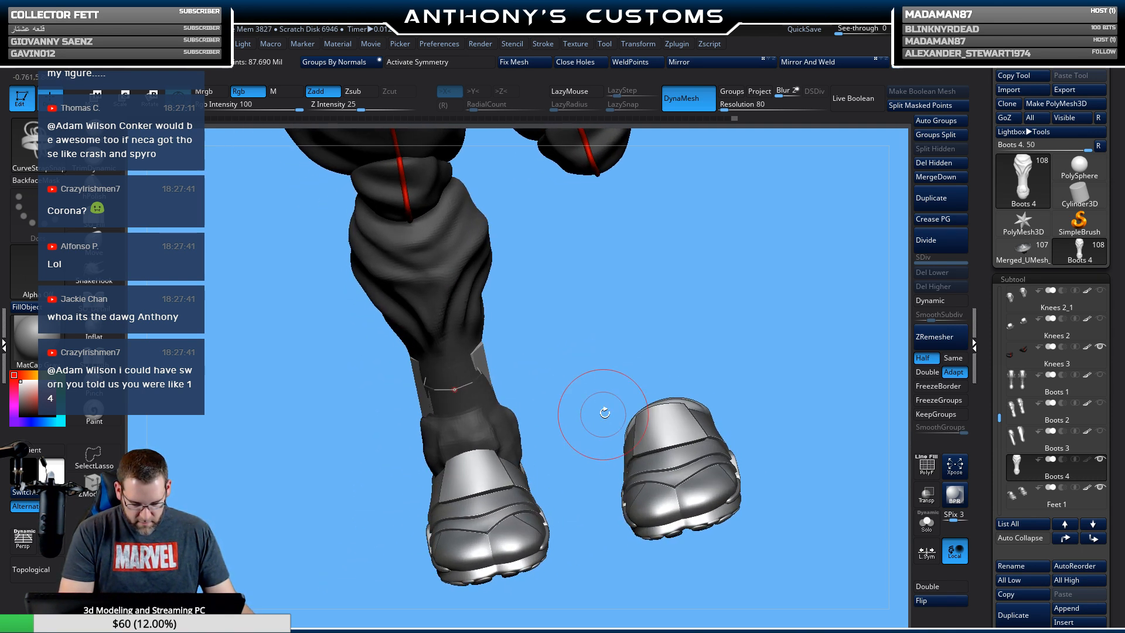
pyautogui.press('space')
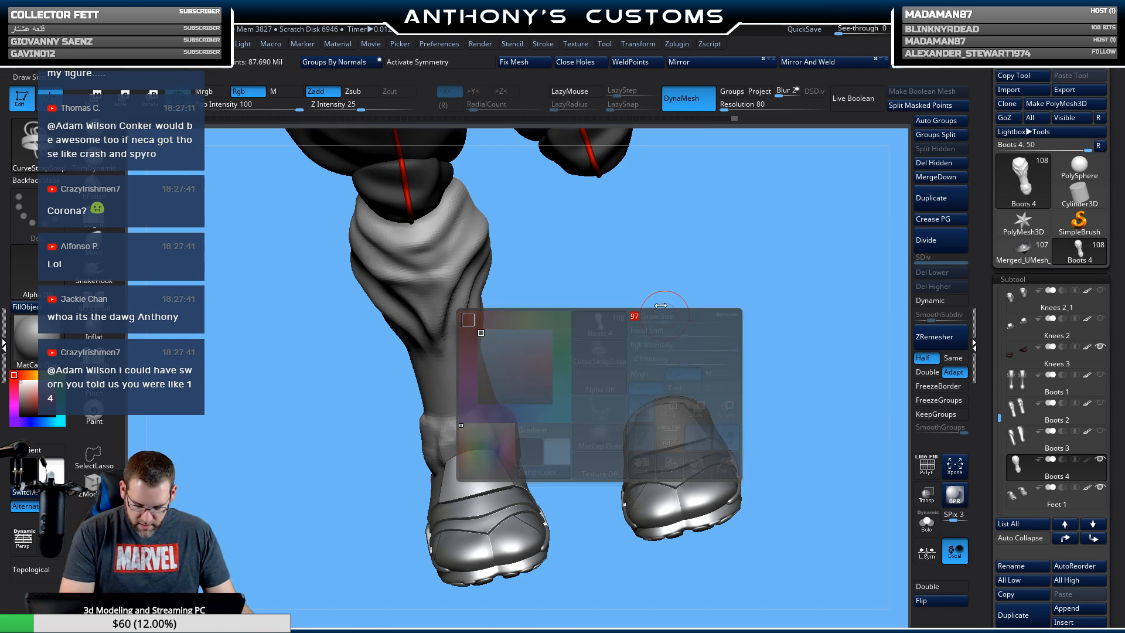
pyautogui.moveTo(671, 289); pyautogui.dragTo(585, 322)
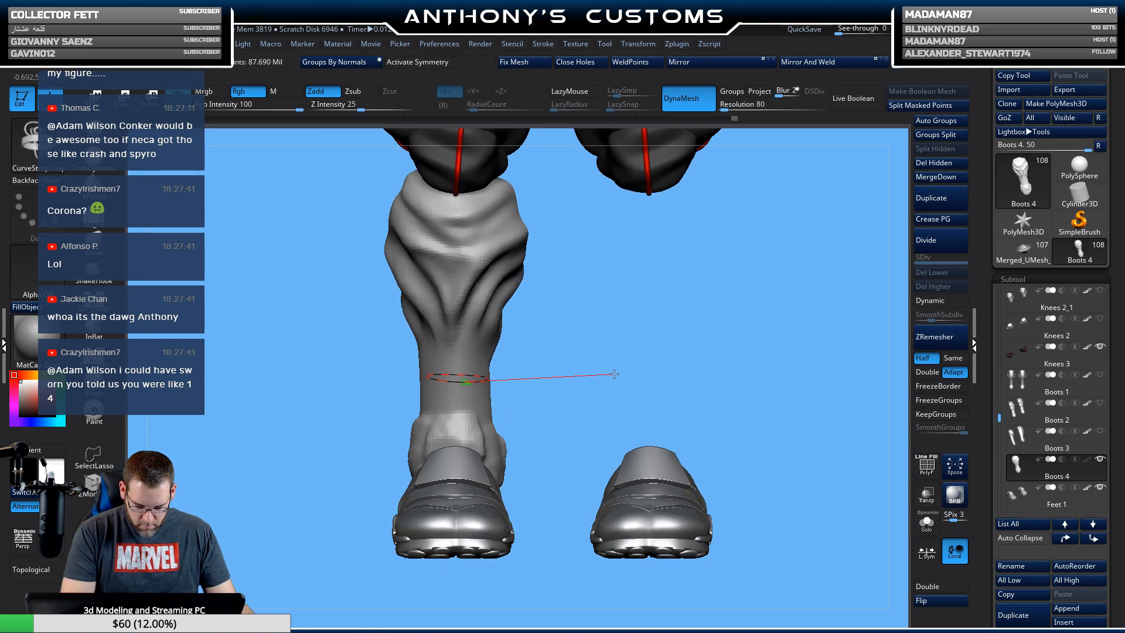
pyautogui.moveTo(646, 356)
pyautogui.mouseDown()
pyautogui.moveTo(659, 369)
pyautogui.moveTo(687, 363)
pyautogui.mouseUp()
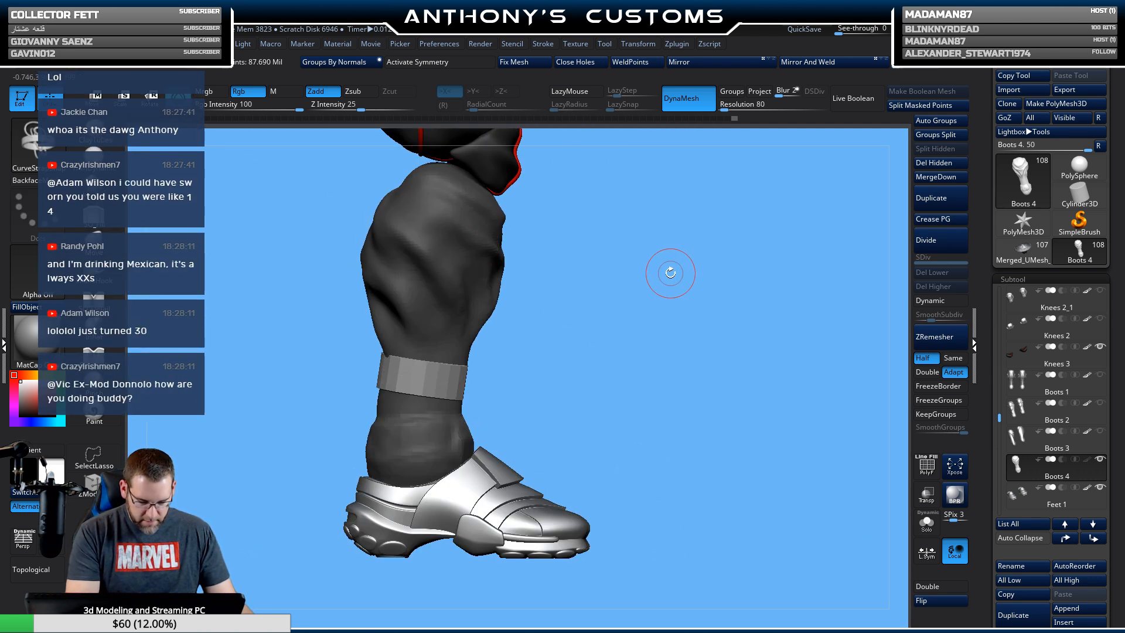
# Raise the new strap band up the shin and recentre the transform gizmo on it.
pyautogui.press('w')
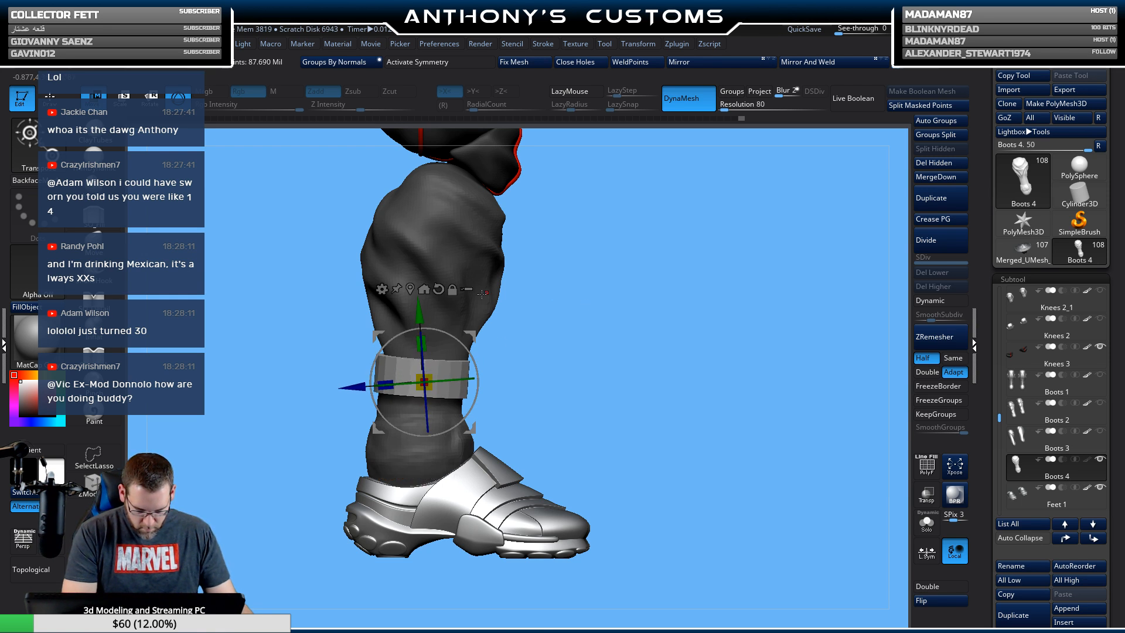
pyautogui.moveTo(428, 307); pyautogui.dragTo(430, 276)
pyautogui.keyDown('shift'); pyautogui.moveTo(692, 306); pyautogui.dragTo(638, 283); pyautogui.keyUp('shift')
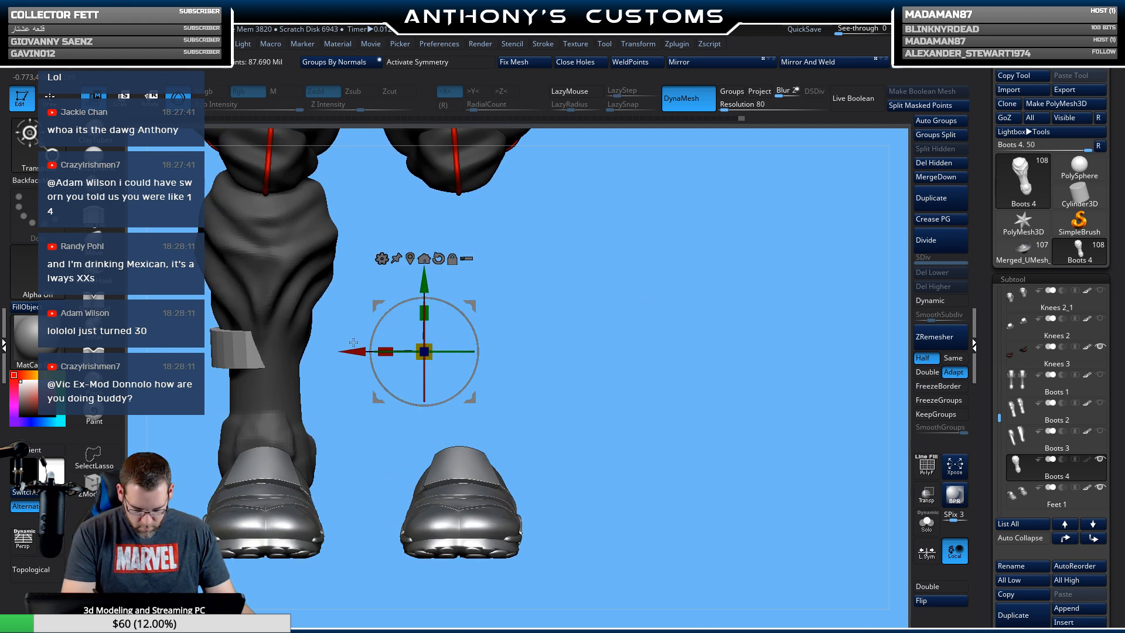
pyautogui.moveTo(554, 278); pyautogui.dragTo(639, 271)
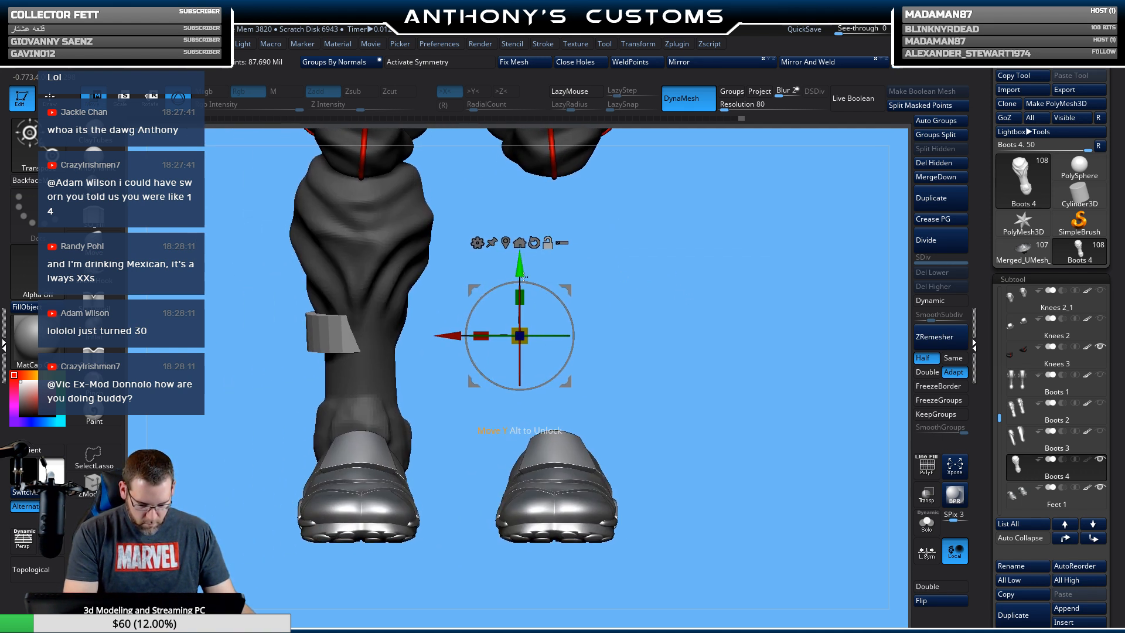
pyautogui.moveTo(441, 333); pyautogui.dragTo(458, 335)
pyautogui.click(519, 243)
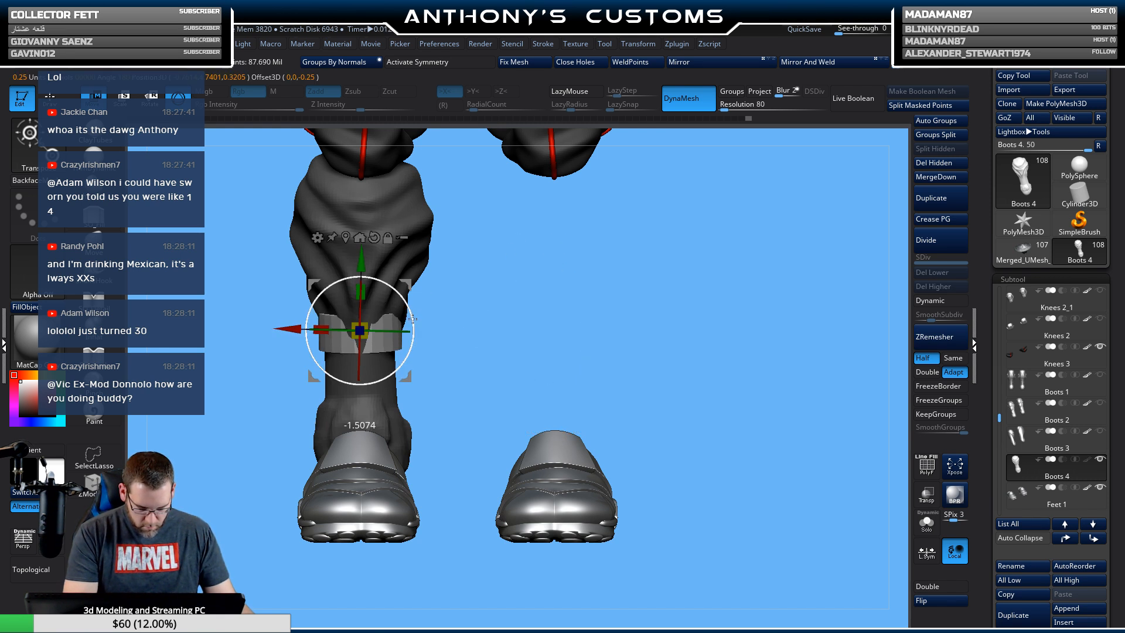
# Fit the strap band around the leg just below the folded calf from the side, underneath and front.
pyautogui.moveTo(484, 267); pyautogui.dragTo(539, 308)
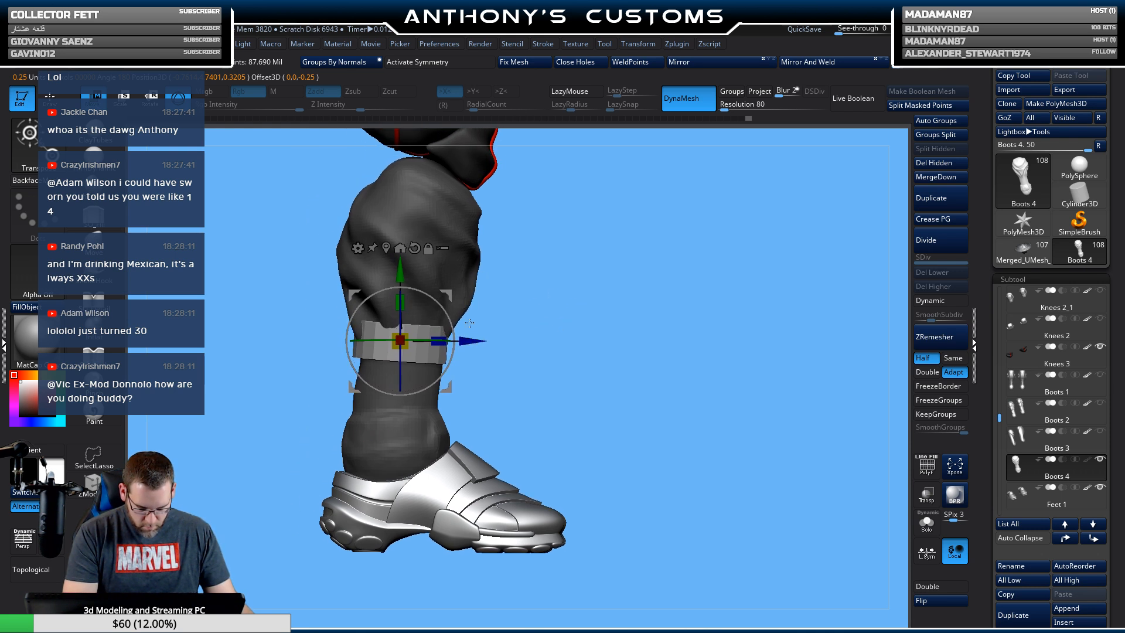
pyautogui.moveTo(405, 335); pyautogui.dragTo(415, 334)
pyautogui.moveTo(659, 311); pyautogui.dragTo(548, 287)
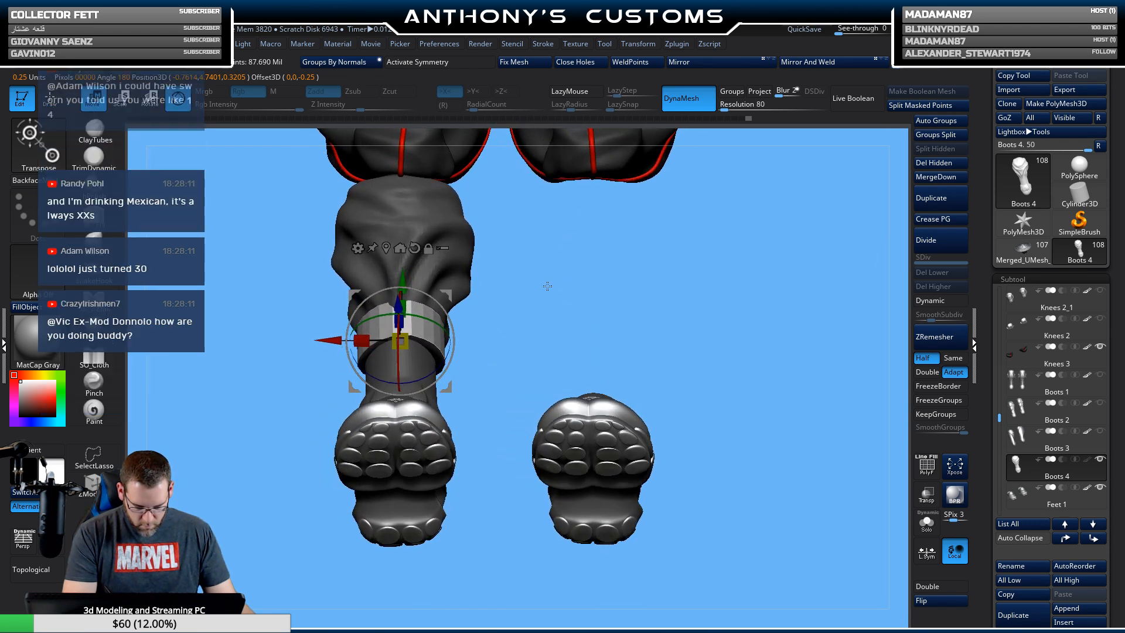
pyautogui.moveTo(331, 340); pyautogui.dragTo(329, 340)
pyautogui.moveTo(701, 300); pyautogui.dragTo(702, 321)
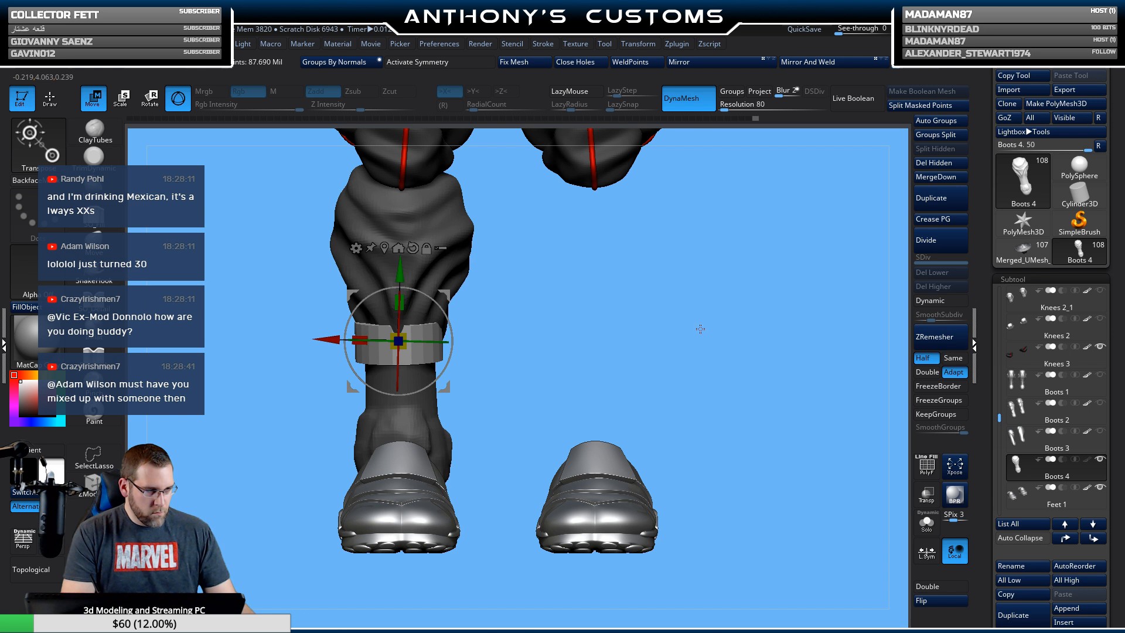
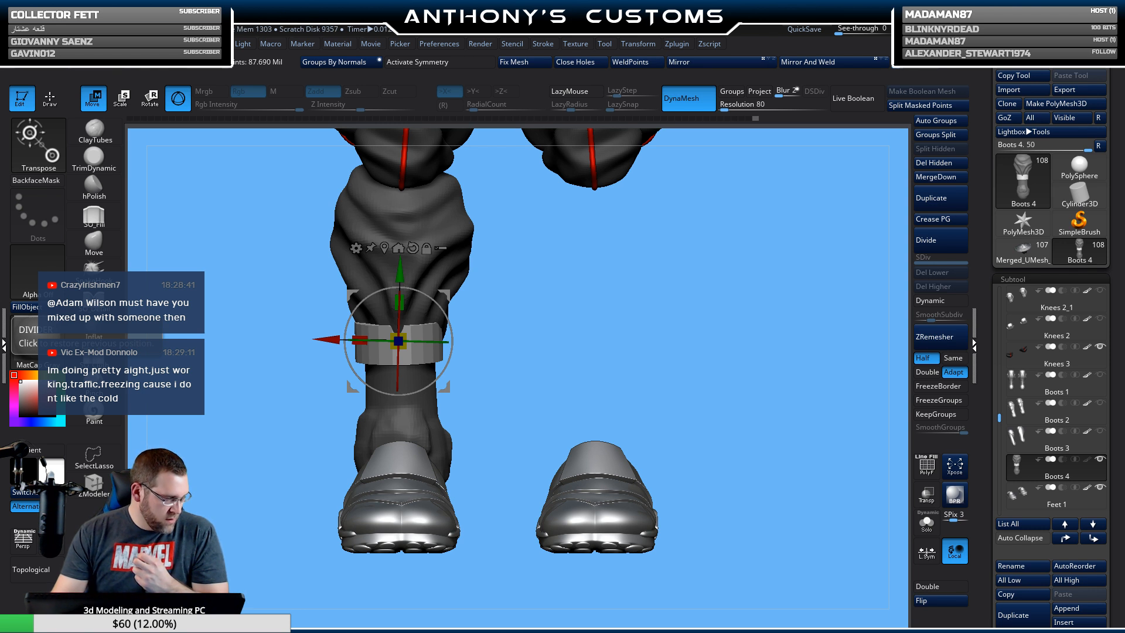
# Return to Draw mode with the Move brush and adjust its draw size.
pyautogui.moveTo(1023, 250)
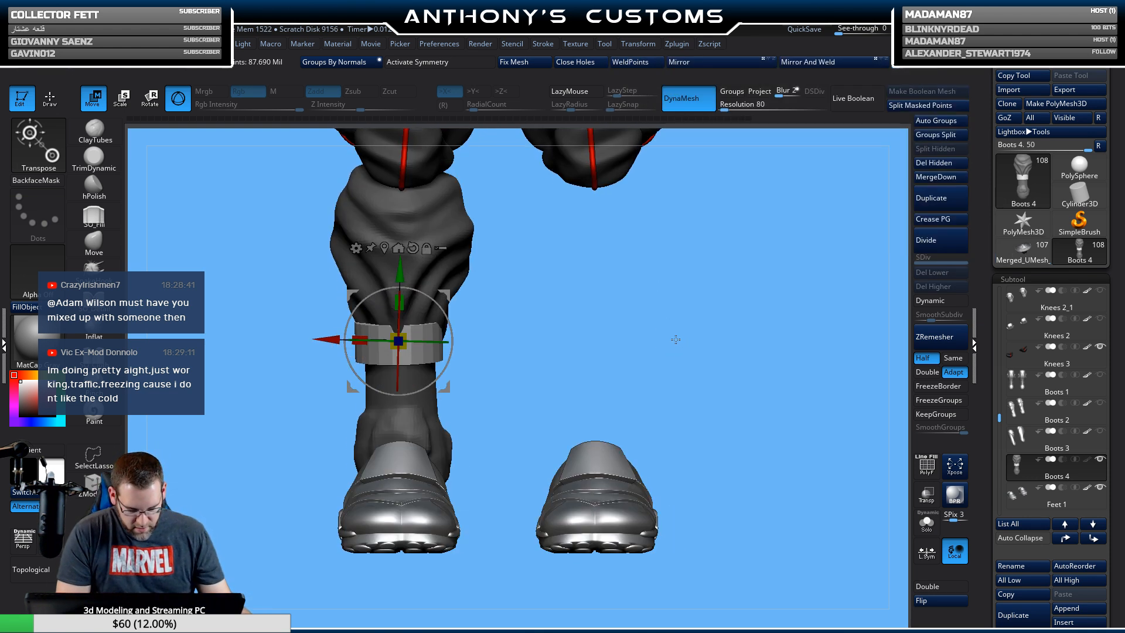
pyautogui.moveTo(675, 340)
pyautogui.mouseDown()
pyautogui.moveTo(690, 348)
pyautogui.moveTo(696, 338)
pyautogui.mouseUp()
pyautogui.press('q')
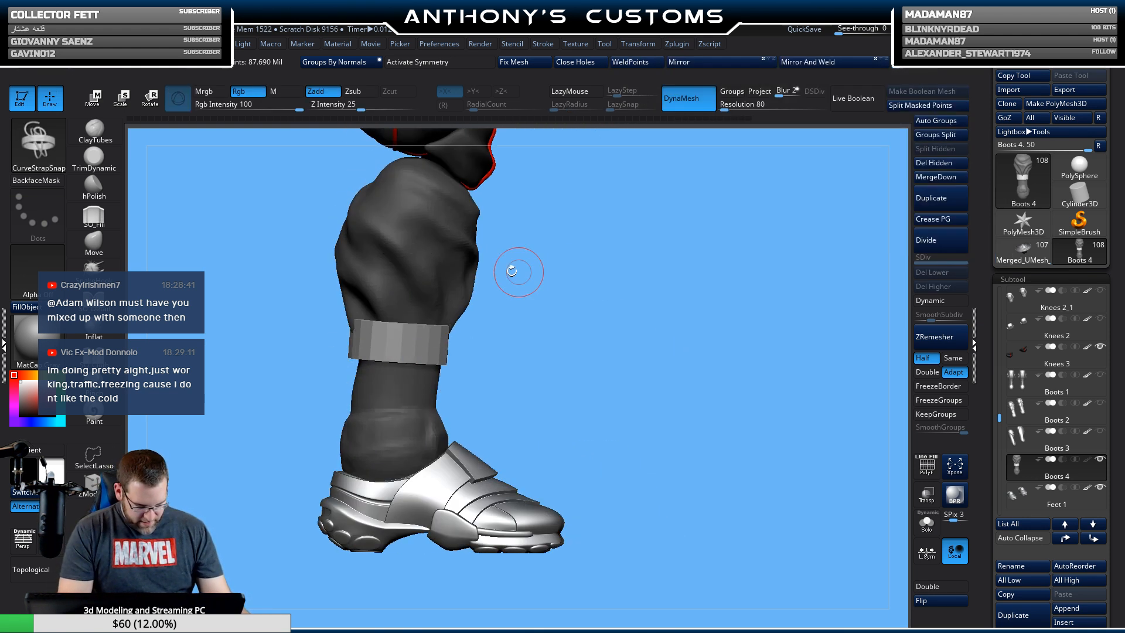
pyautogui.click(107, 240)
pyautogui.press('space')
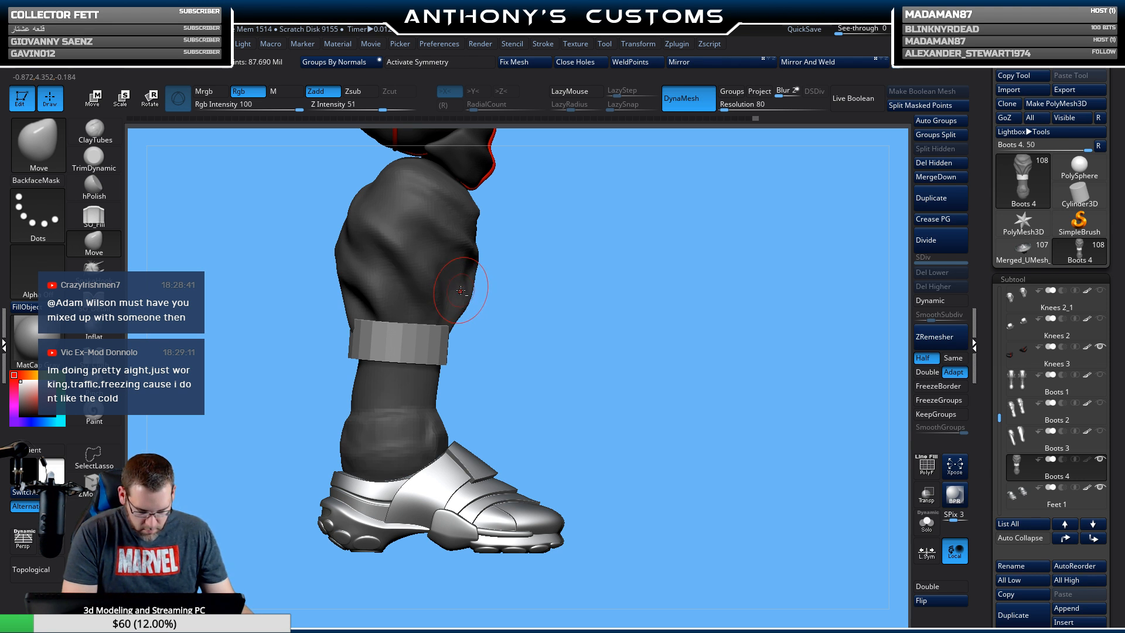
# Auto-group the mesh so the leg and strap band form separate polygroups, and clear the mask from the leg.
pyautogui.hotkey('shift', 'f')
pyautogui.hotkey('shift', 'f')
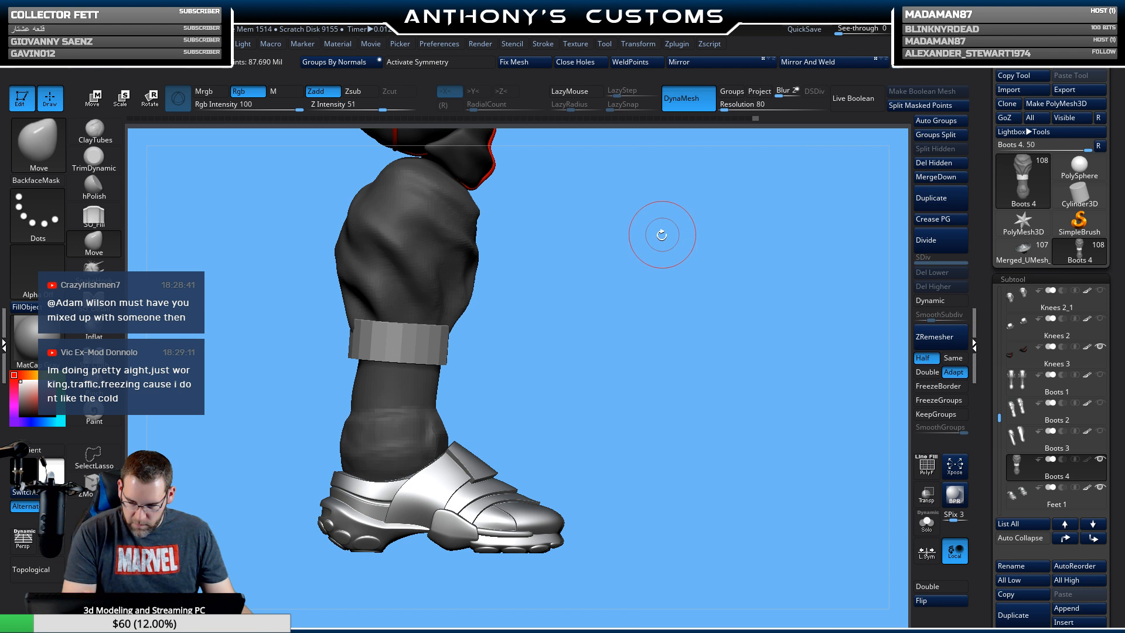
pyautogui.click(944, 123)
pyautogui.press('ctrl')
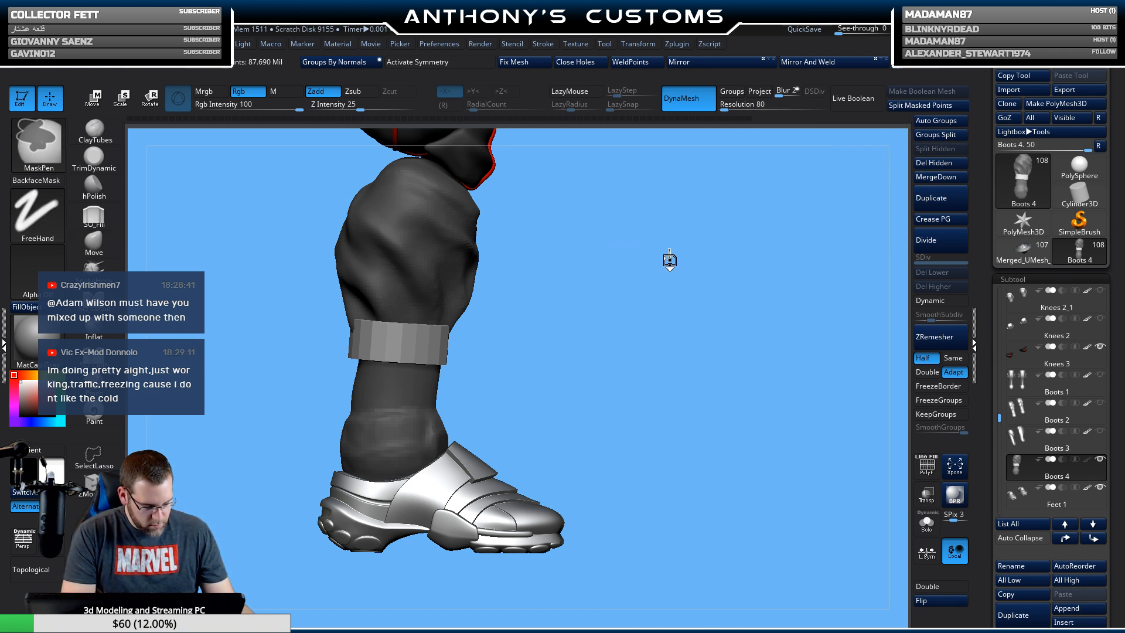
pyautogui.keyDown('ctrl'); pyautogui.click(686, 254); pyautogui.keyUp('ctrl')
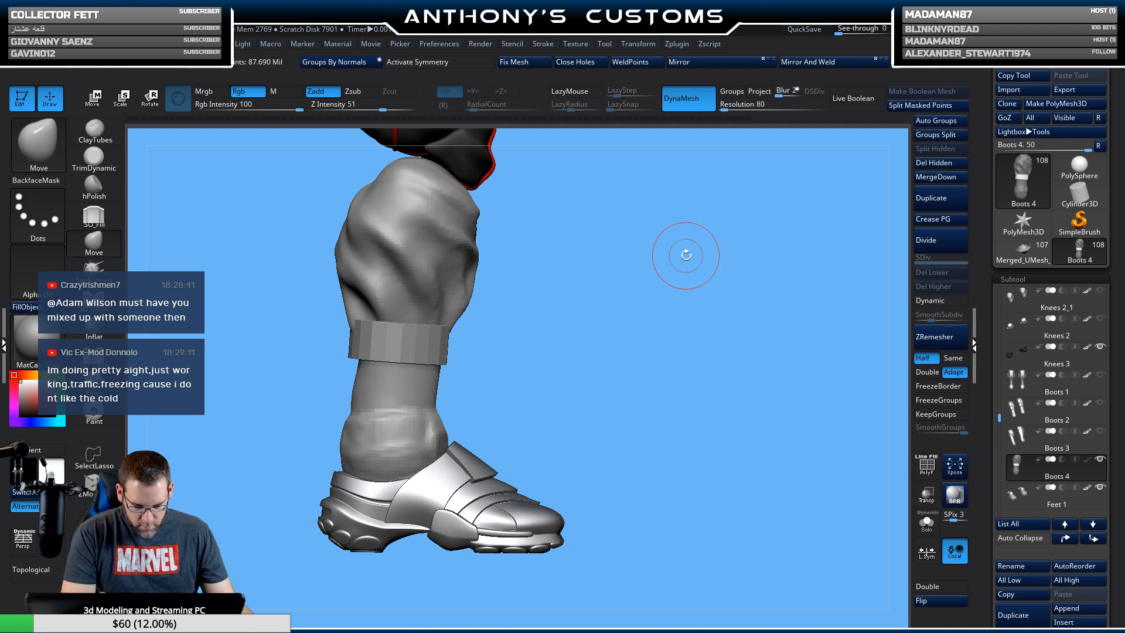
# Check the polygroups in wireframe and split the leg and strap band into separate subtools with Groups Split.
pyautogui.hotkey('shift', 'f')
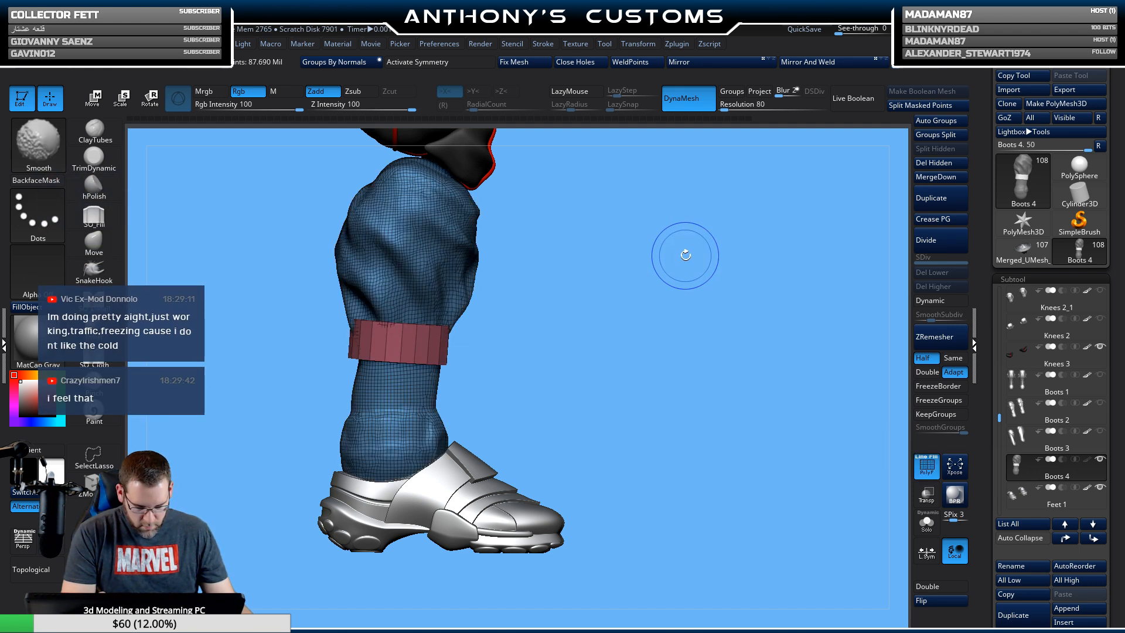
pyautogui.hotkey('shift', 'f')
pyautogui.click(950, 136)
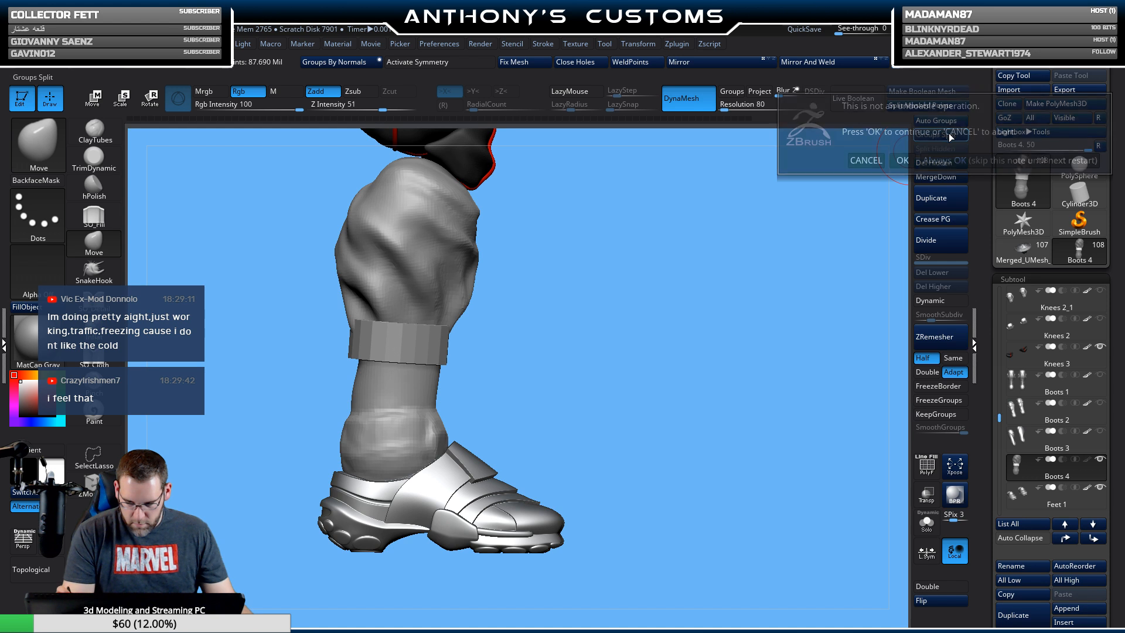
pyautogui.click(903, 160)
pyautogui.hotkey('shift', 'f')
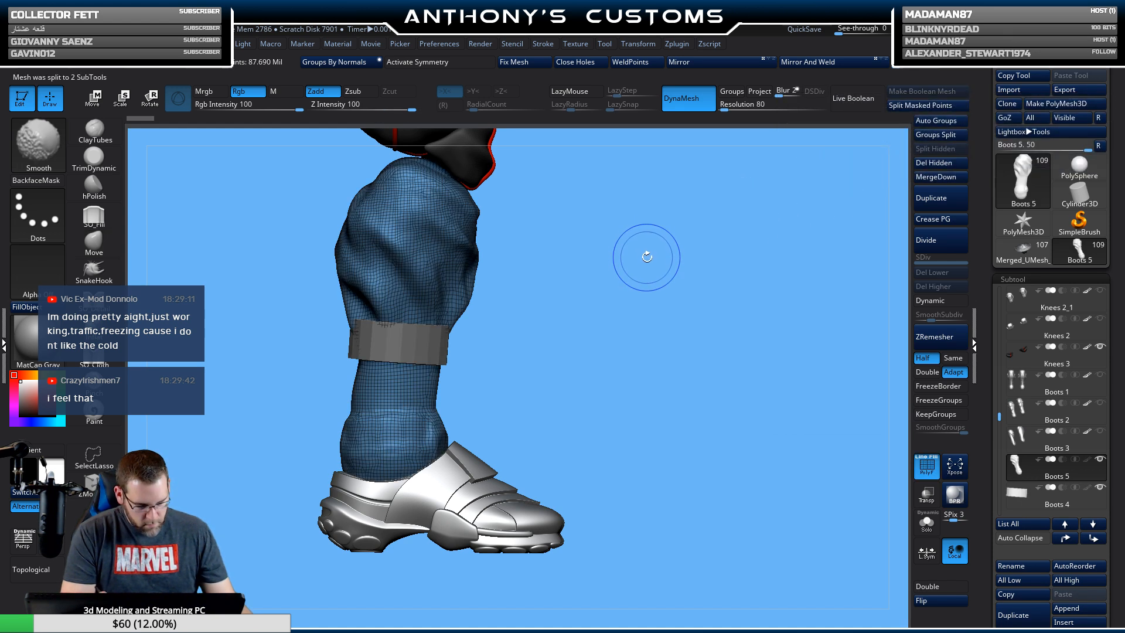
pyautogui.hotkey('shift', 'f')
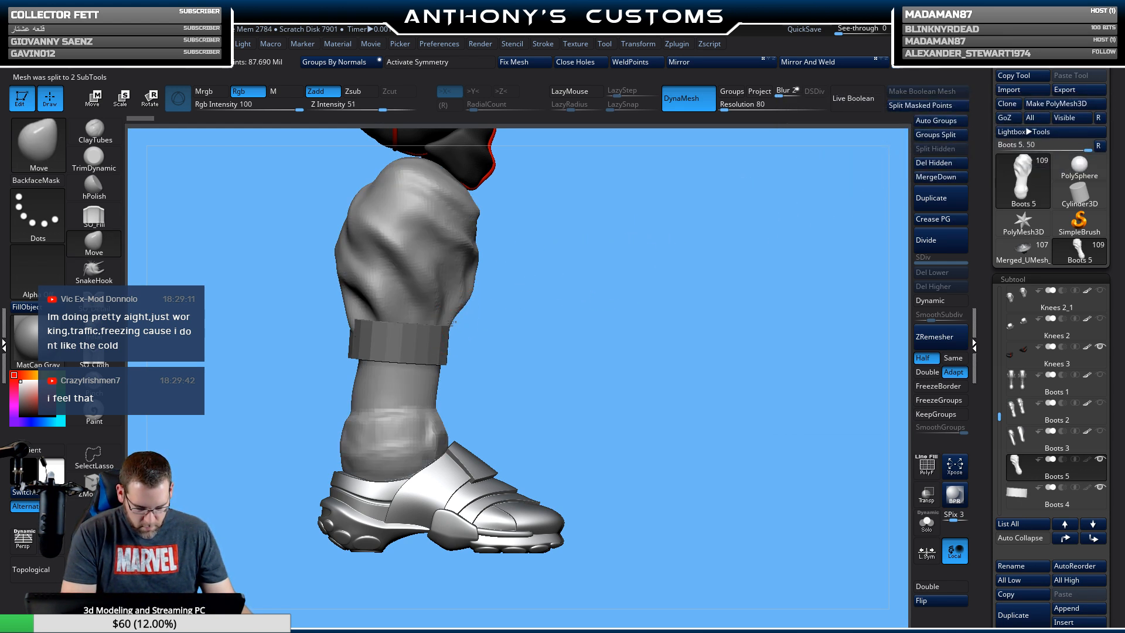
# Shape the lower edge of the folded calf around the strap band from the back and front with the Move brush.
pyautogui.moveTo(552, 319)
pyautogui.mouseDown()
pyautogui.moveTo(555, 297)
pyautogui.moveTo(545, 300)
pyautogui.moveTo(595, 297)
pyautogui.moveTo(586, 336)
pyautogui.moveTo(531, 327)
pyautogui.mouseUp()
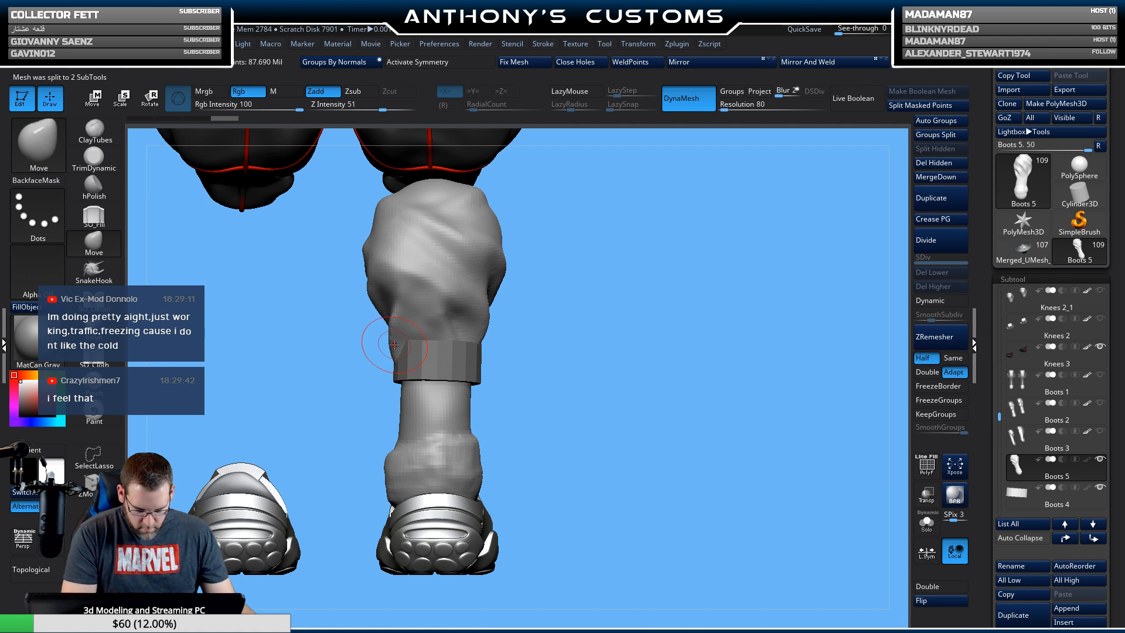
pyautogui.moveTo(409, 335)
pyautogui.mouseDown()
pyautogui.moveTo(399, 320)
pyautogui.moveTo(402, 348)
pyautogui.moveTo(401, 328)
pyautogui.mouseUp()
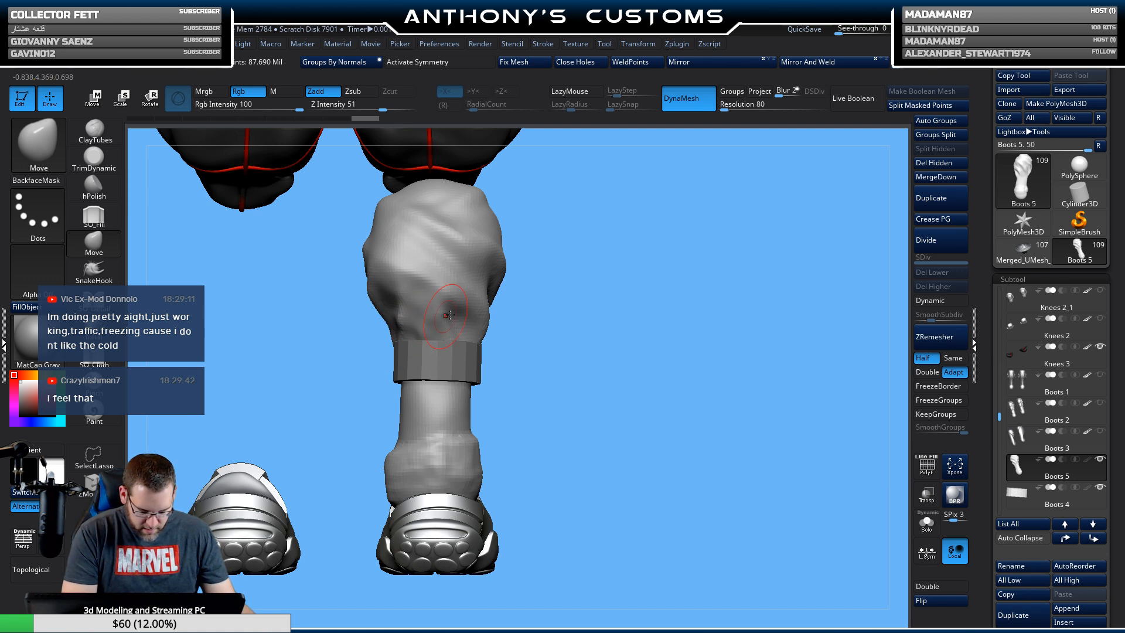
pyautogui.moveTo(539, 316)
pyautogui.mouseDown()
pyautogui.moveTo(669, 304)
pyautogui.moveTo(656, 305)
pyautogui.mouseUp()
pyautogui.moveTo(388, 344); pyautogui.dragTo(391, 334)
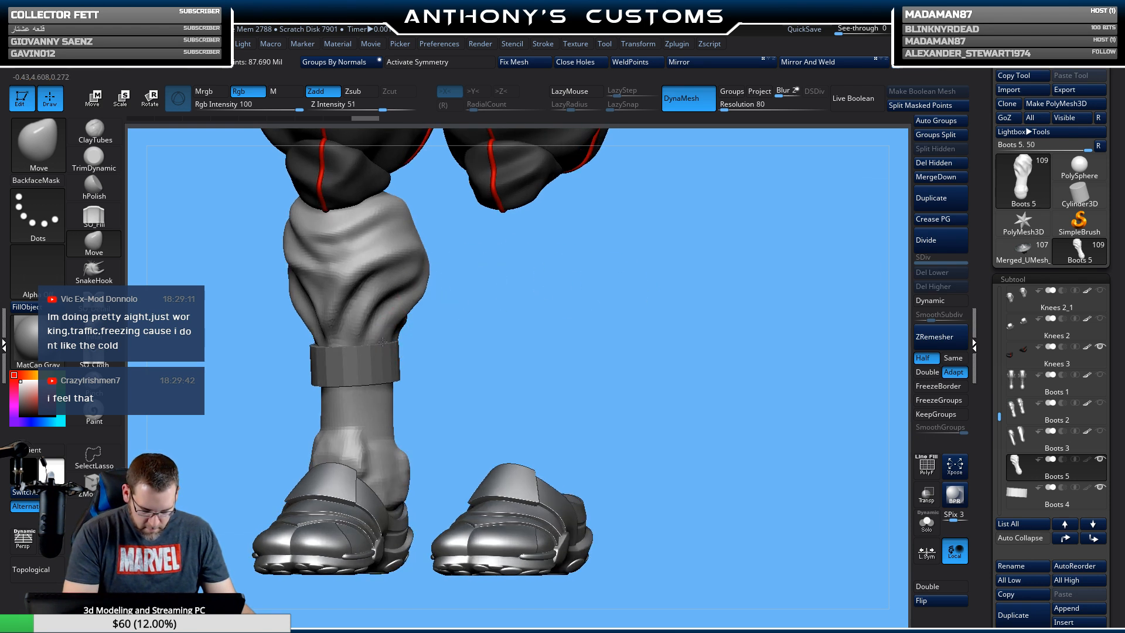
pyautogui.moveTo(503, 302); pyautogui.dragTo(535, 264)
pyautogui.moveTo(491, 356)
pyautogui.mouseDown()
pyautogui.moveTo(480, 329)
pyautogui.moveTo(575, 326)
pyautogui.mouseUp()
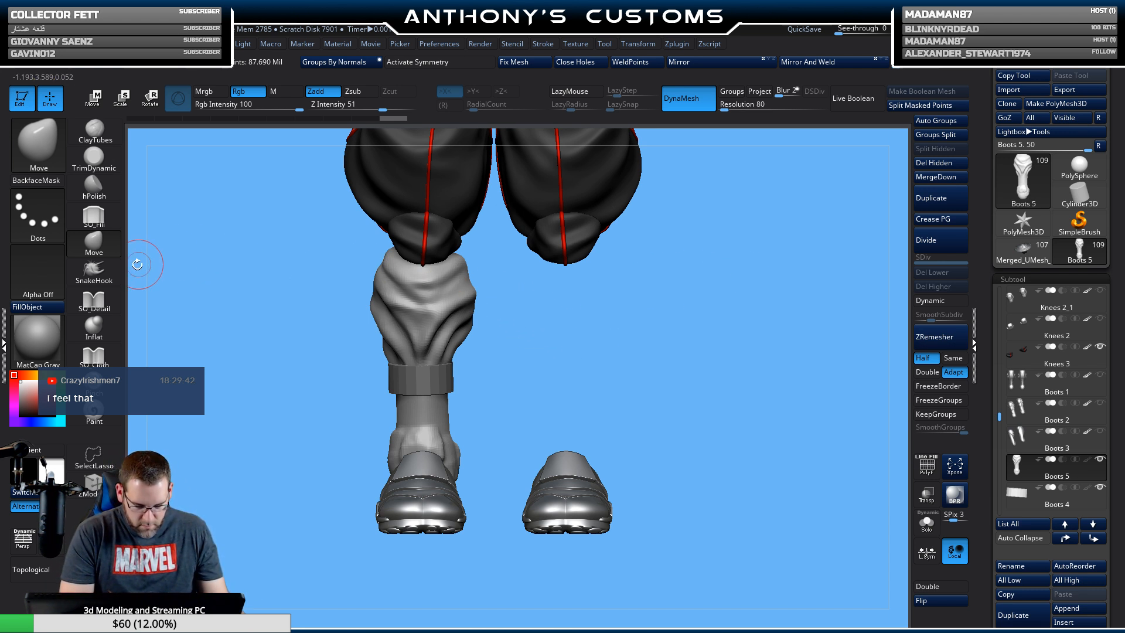
# Switch to the SO_Fill brush and work over the cloth folds on the front and outer side of the calf.
pyautogui.click(94, 216)
pyautogui.moveTo(549, 303)
pyautogui.mouseDown()
pyautogui.moveTo(441, 345)
pyautogui.moveTo(440, 306)
pyautogui.moveTo(428, 301)
pyautogui.moveTo(440, 290)
pyautogui.mouseUp()
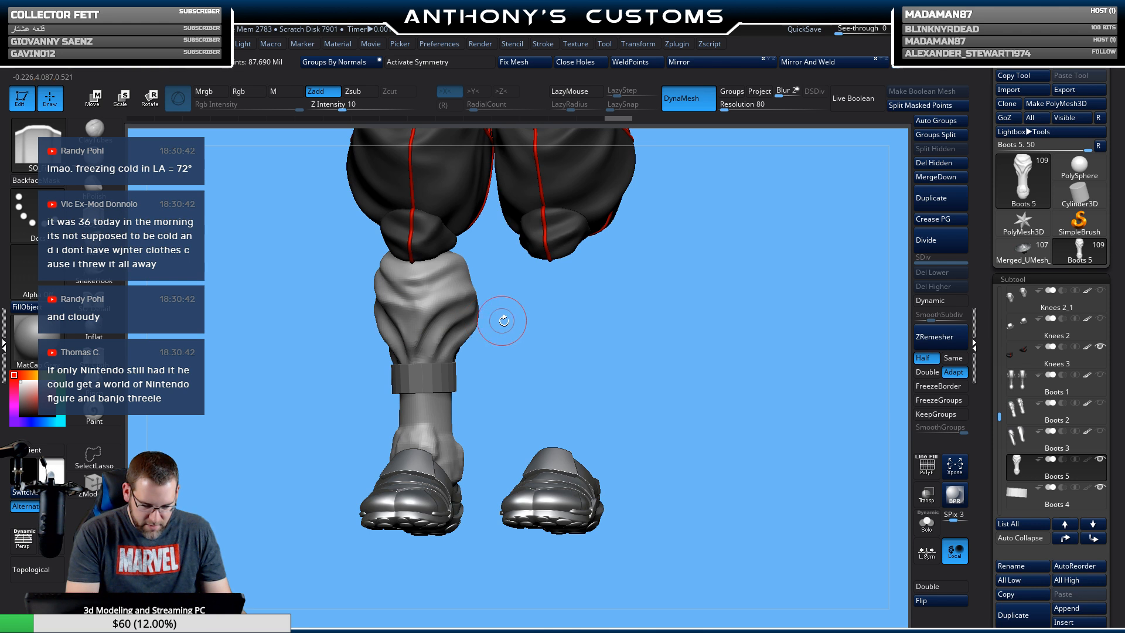
pyautogui.moveTo(502, 321); pyautogui.dragTo(531, 319)
pyautogui.moveTo(420, 282)
pyautogui.mouseDown()
pyautogui.moveTo(411, 275)
pyautogui.moveTo(423, 276)
pyautogui.mouseUp()
pyautogui.moveTo(477, 312); pyautogui.dragTo(531, 312)
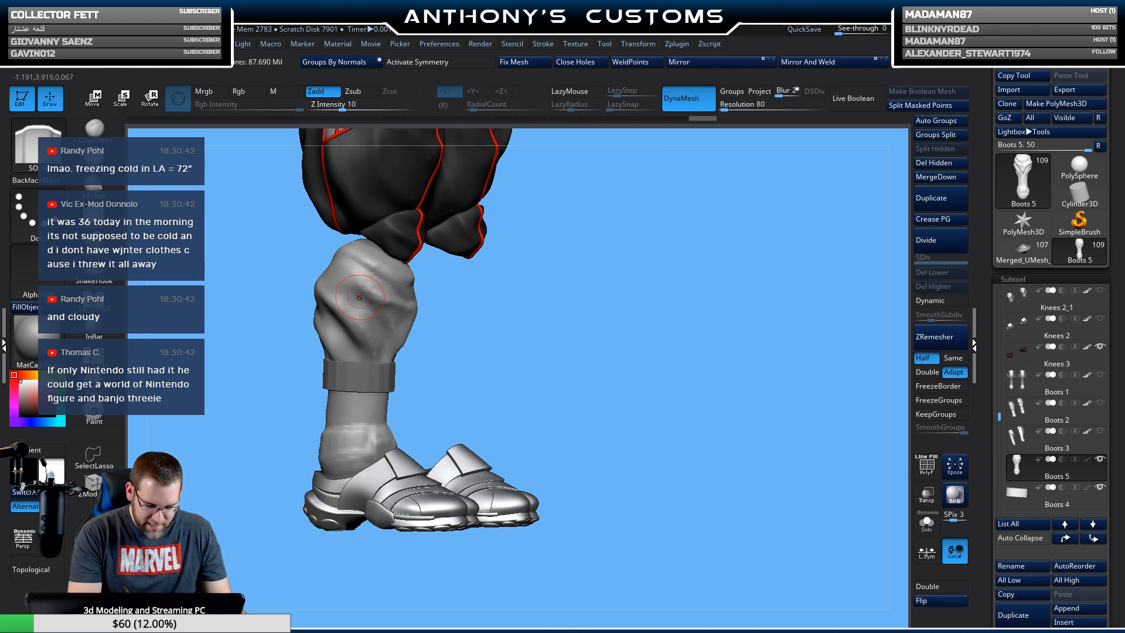
pyautogui.moveTo(360, 294); pyautogui.dragTo(373, 300)
pyautogui.moveTo(469, 333); pyautogui.dragTo(510, 314)
pyautogui.moveTo(412, 301); pyautogui.dragTo(415, 301)
# Fill out the cloth folds around the back and remaining sides of the calf above the strap with the SO_Fill brush.
pyautogui.moveTo(538, 300); pyautogui.dragTo(577, 323)
pyautogui.moveTo(419, 313)
pyautogui.mouseDown()
pyautogui.moveTo(417, 353)
pyautogui.moveTo(459, 324)
pyautogui.mouseUp()
pyautogui.moveTo(381, 334)
pyautogui.mouseDown()
pyautogui.moveTo(378, 343)
pyautogui.moveTo(373, 320)
pyautogui.moveTo(395, 284)
pyautogui.moveTo(432, 314)
pyautogui.moveTo(413, 308)
pyautogui.mouseUp()
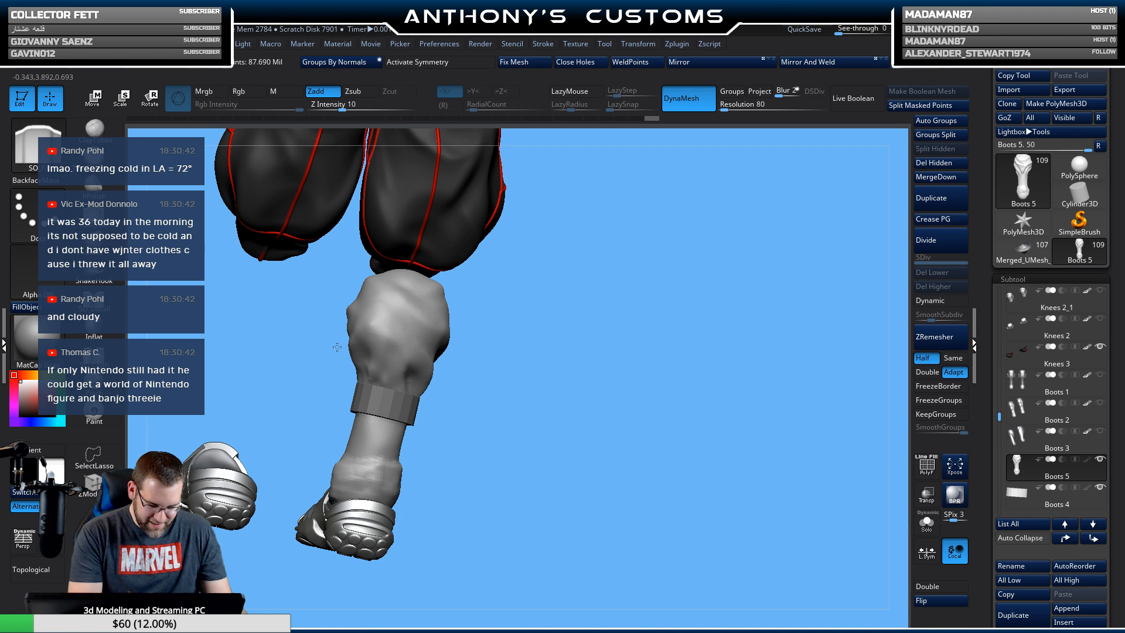
pyautogui.moveTo(337, 347); pyautogui.dragTo(527, 311)
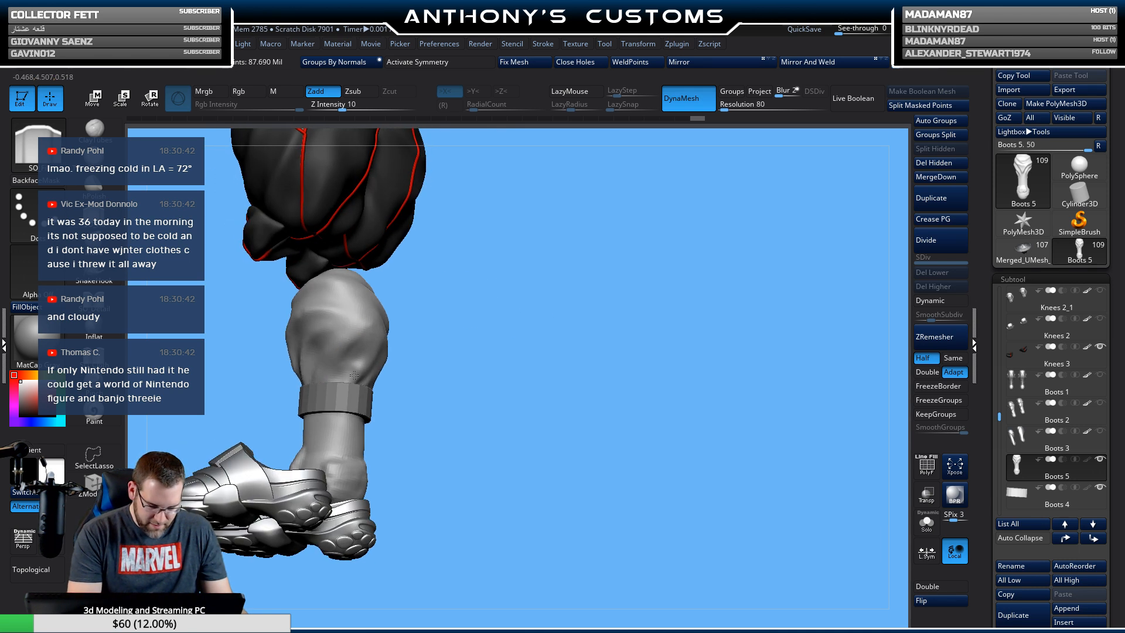
pyautogui.moveTo(402, 326); pyautogui.dragTo(527, 321)
pyautogui.moveTo(353, 331); pyautogui.dragTo(292, 384)
pyautogui.keyDown('shift'); pyautogui.moveTo(379, 337); pyautogui.dragTo(444, 296); pyautogui.keyUp('shift')
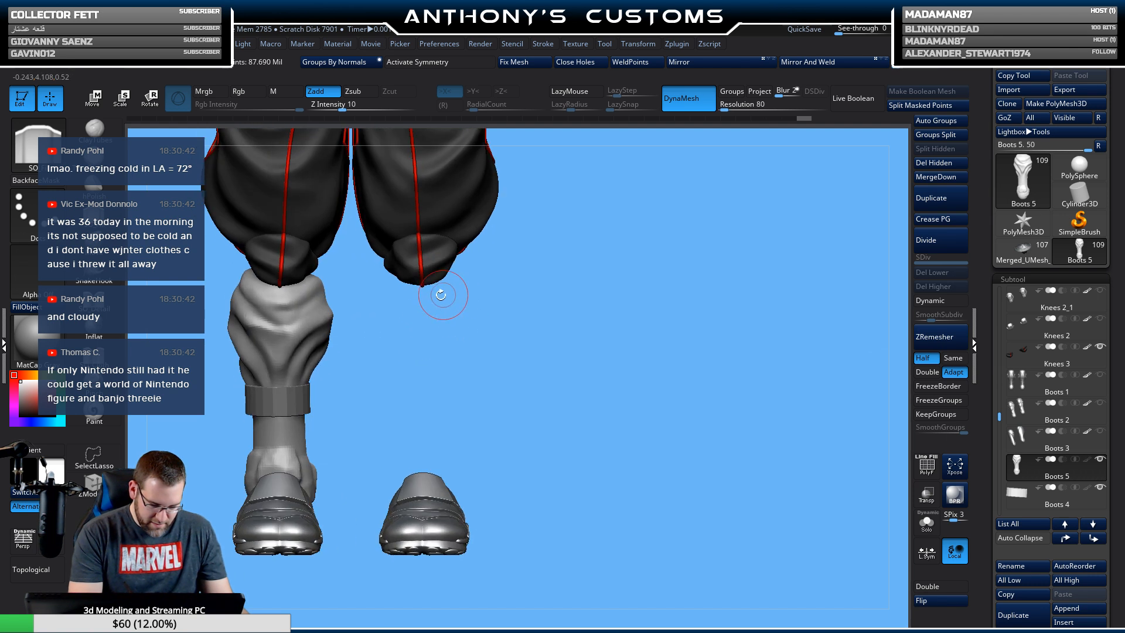
pyautogui.keyDown('alt'); pyautogui.moveTo(440, 360); pyautogui.dragTo(535, 387); pyautogui.keyUp('alt')
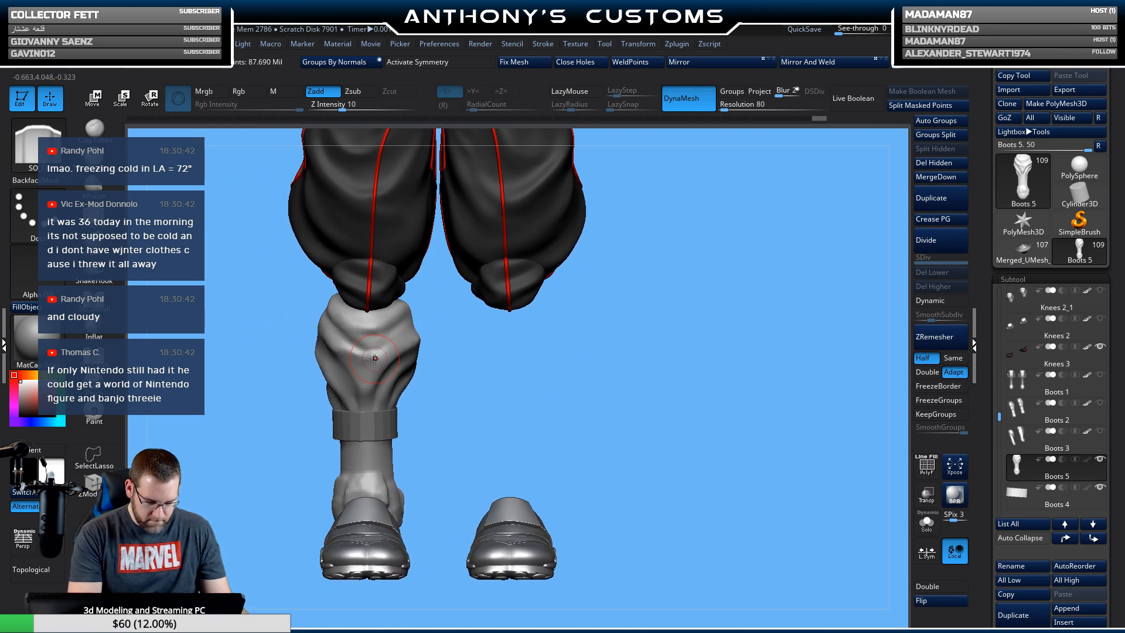
# Fill out and soften the cloth folds on the front and side of the calf above the strap with the SO_Fill brush.
pyautogui.moveTo(342, 364)
pyautogui.mouseDown()
pyautogui.moveTo(405, 341)
pyautogui.moveTo(458, 367)
pyautogui.moveTo(410, 352)
pyautogui.mouseUp()
pyautogui.moveTo(402, 370)
pyautogui.mouseDown()
pyautogui.moveTo(397, 394)
pyautogui.moveTo(418, 399)
pyautogui.mouseUp()
pyautogui.moveTo(422, 387)
pyautogui.mouseDown()
pyautogui.moveTo(432, 373)
pyautogui.moveTo(454, 404)
pyautogui.mouseUp()
pyautogui.moveTo(479, 350)
pyautogui.mouseDown()
pyautogui.moveTo(615, 360)
pyautogui.moveTo(608, 367)
pyautogui.moveTo(583, 342)
pyautogui.mouseUp()
pyautogui.moveTo(410, 381); pyautogui.dragTo(410, 405)
pyautogui.moveTo(404, 391)
pyautogui.mouseDown()
pyautogui.moveTo(414, 409)
pyautogui.moveTo(408, 398)
pyautogui.moveTo(437, 355)
pyautogui.moveTo(461, 389)
pyautogui.mouseUp()
pyautogui.moveTo(469, 341); pyautogui.dragTo(449, 306)
pyautogui.keyDown('shift'); pyautogui.moveTo(643, 337); pyautogui.dragTo(535, 281); pyautogui.keyUp('shift')
pyautogui.moveTo(496, 351); pyautogui.dragTo(490, 336)
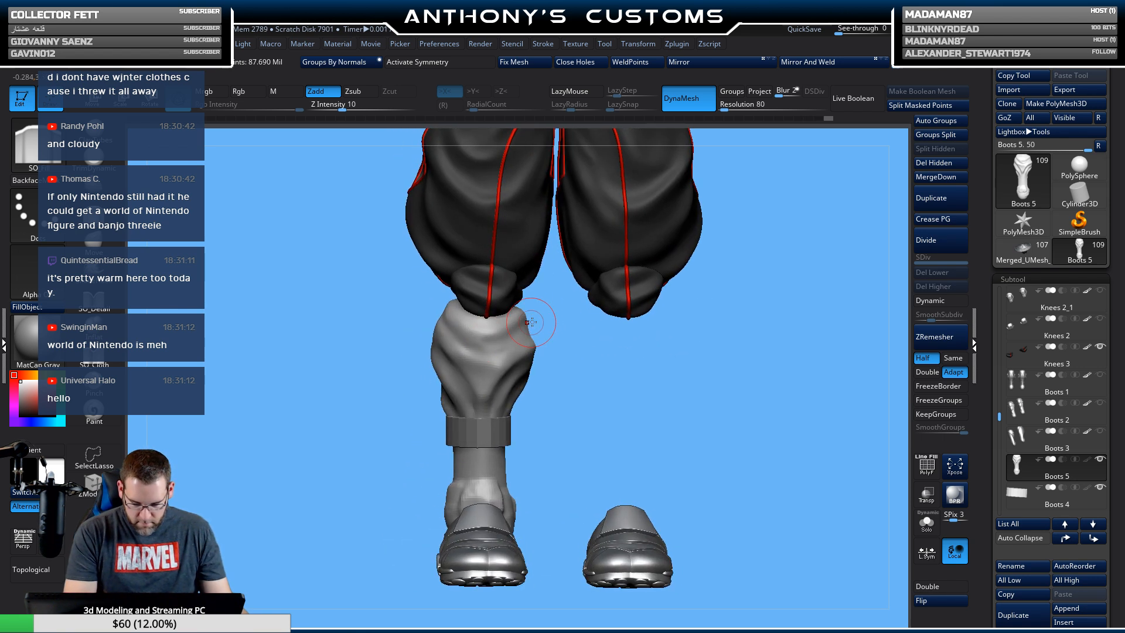
# Touch up the folds on the inner side and rear of the calf just above the strap band.
pyautogui.moveTo(588, 369)
pyautogui.mouseDown()
pyautogui.moveTo(505, 410)
pyautogui.moveTo(521, 401)
pyautogui.mouseUp()
pyautogui.moveTo(564, 368); pyautogui.dragTo(560, 375)
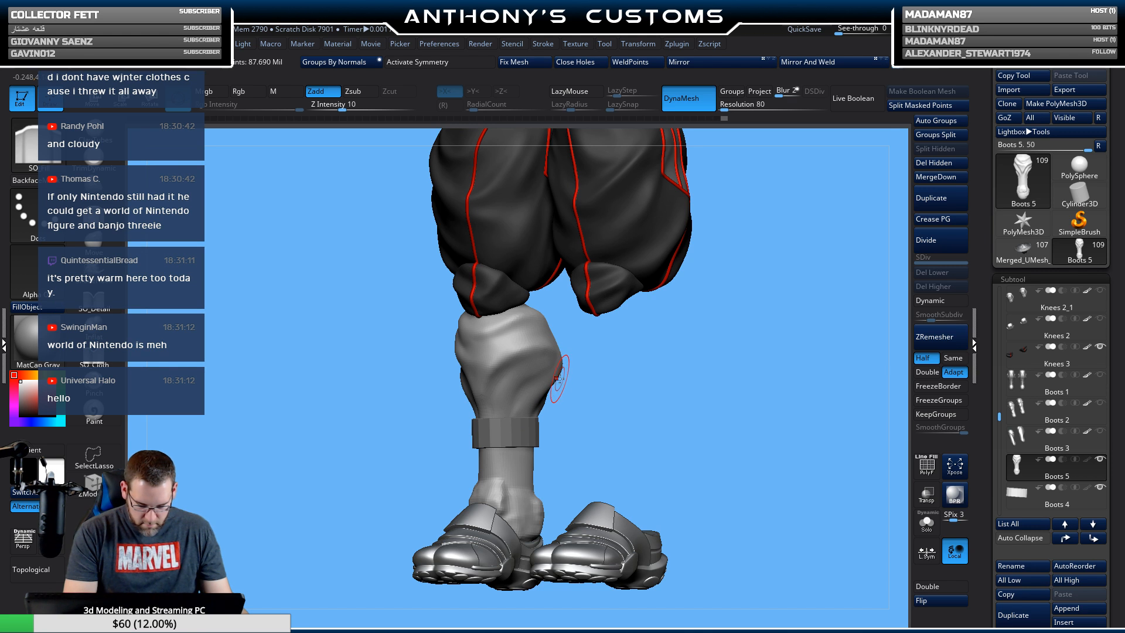
pyautogui.click(554, 380)
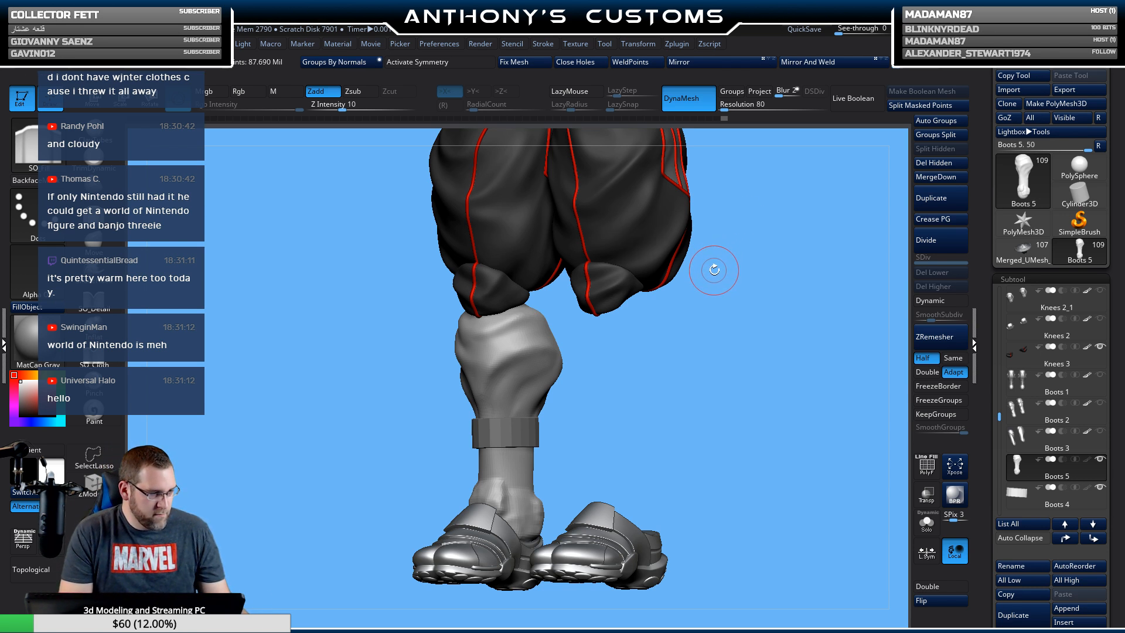
pyautogui.moveTo(688, 393); pyautogui.dragTo(561, 399)
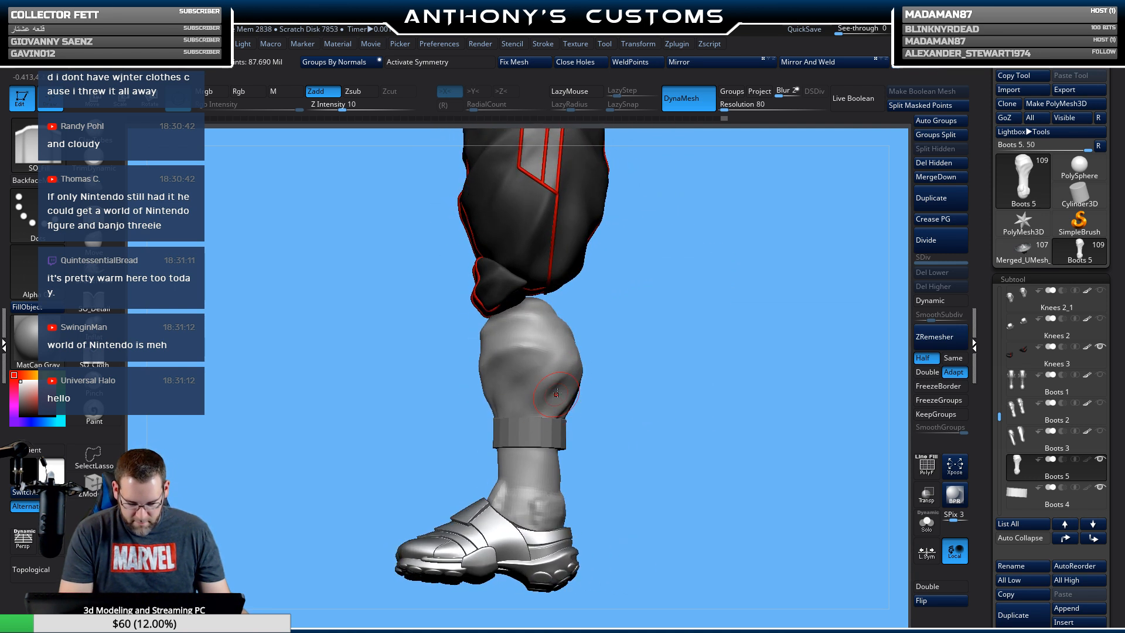
pyautogui.moveTo(618, 374)
pyautogui.keyDown('shift'); pyautogui.mouseDown()
pyautogui.moveTo(674, 374)
pyautogui.moveTo(631, 256)
pyautogui.moveTo(643, 269)
pyautogui.moveTo(633, 334)
pyautogui.moveTo(607, 381)
pyautogui.moveTo(665, 388)
pyautogui.moveTo(571, 403)
pyautogui.mouseUp(); pyautogui.keyUp('shift')
# Flatten the ankle surfaces above the shoe from all sides with the TrimDynamic brush.
pyautogui.click(94, 156)
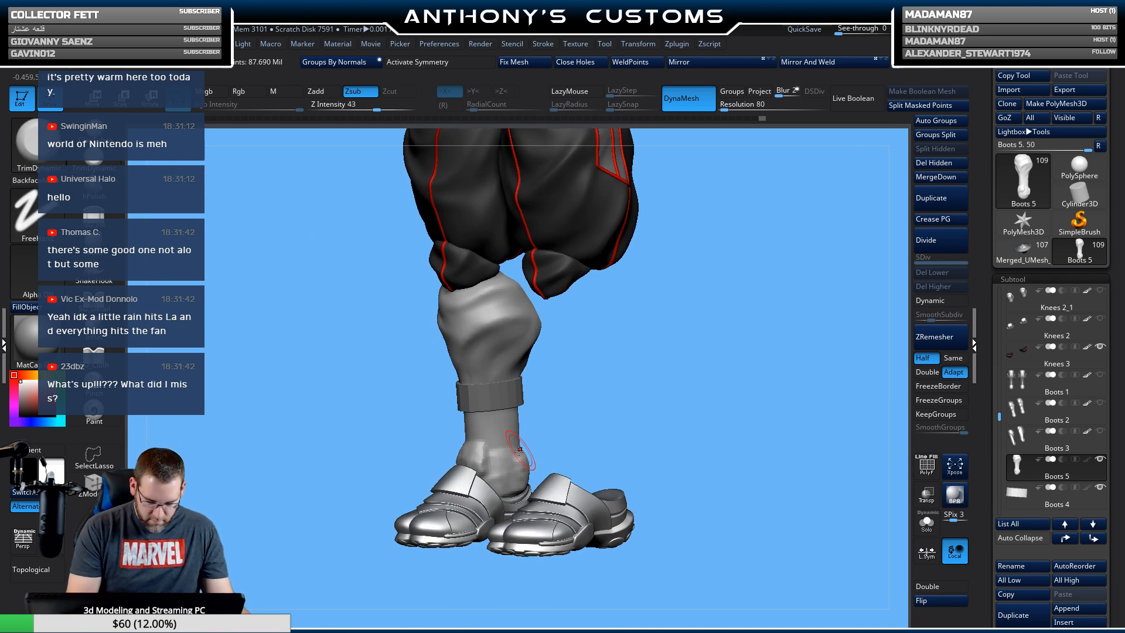
pyautogui.moveTo(520, 444)
pyautogui.mouseDown()
pyautogui.moveTo(518, 469)
pyautogui.moveTo(521, 447)
pyautogui.mouseUp()
pyautogui.moveTo(525, 455)
pyautogui.mouseDown()
pyautogui.moveTo(521, 468)
pyautogui.moveTo(535, 451)
pyautogui.moveTo(529, 473)
pyautogui.mouseUp()
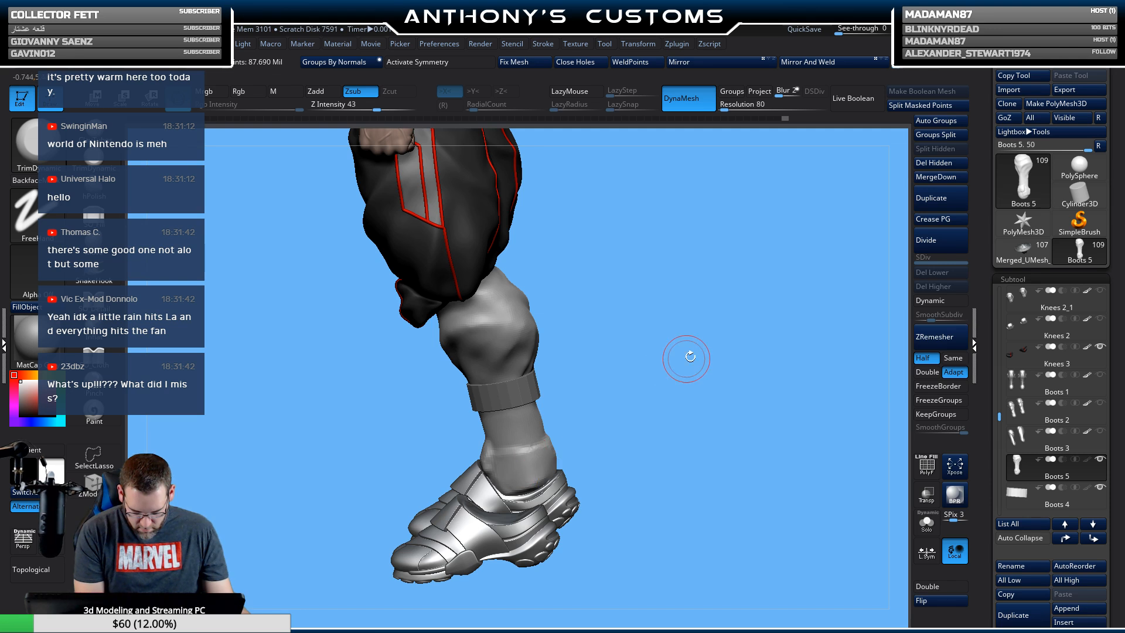
pyautogui.moveTo(683, 359)
pyautogui.mouseDown()
pyautogui.moveTo(668, 431)
pyautogui.moveTo(633, 445)
pyautogui.moveTo(581, 435)
pyautogui.moveTo(557, 452)
pyautogui.mouseUp()
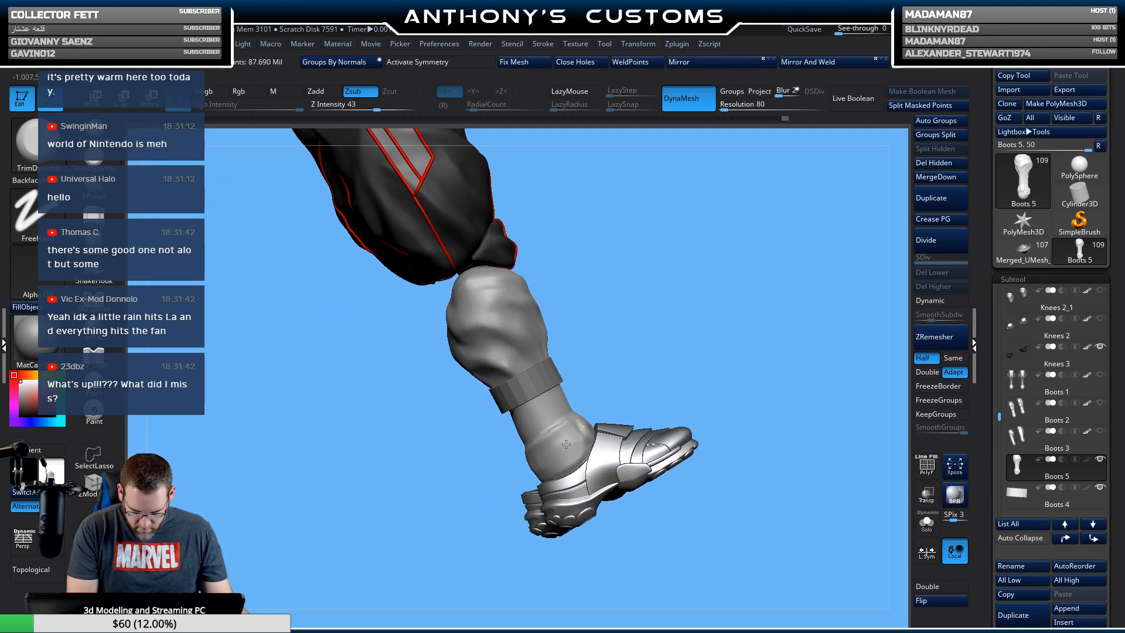
pyautogui.moveTo(713, 359); pyautogui.dragTo(578, 463)
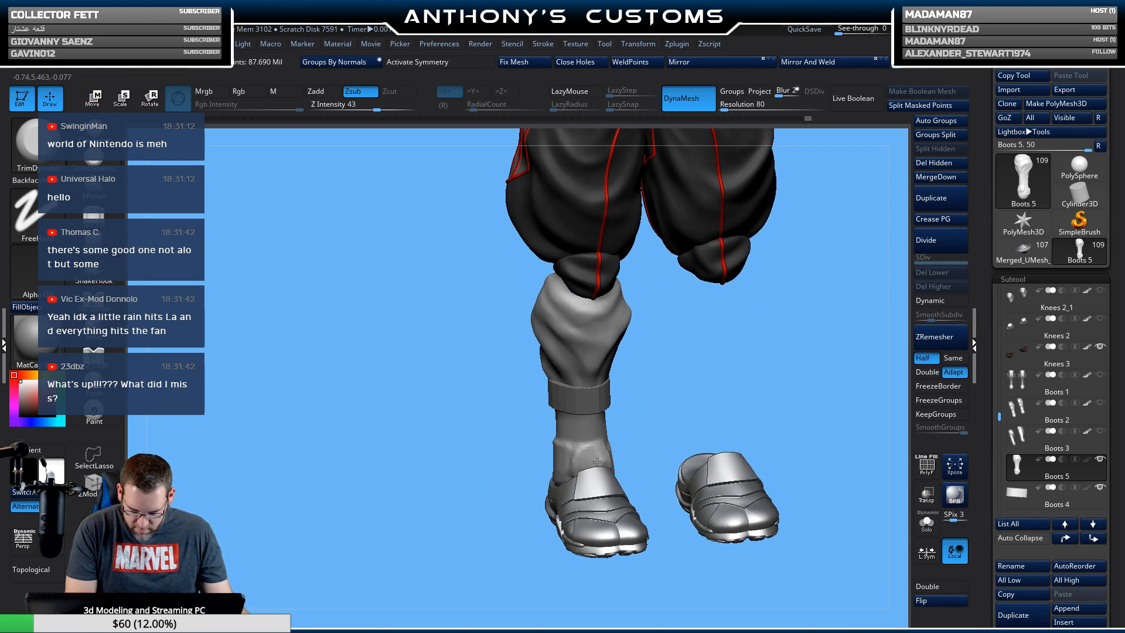
pyautogui.moveTo(605, 460)
pyautogui.mouseDown()
pyautogui.moveTo(773, 350)
pyautogui.moveTo(684, 377)
pyautogui.moveTo(648, 403)
pyautogui.moveTo(619, 352)
pyautogui.mouseUp()
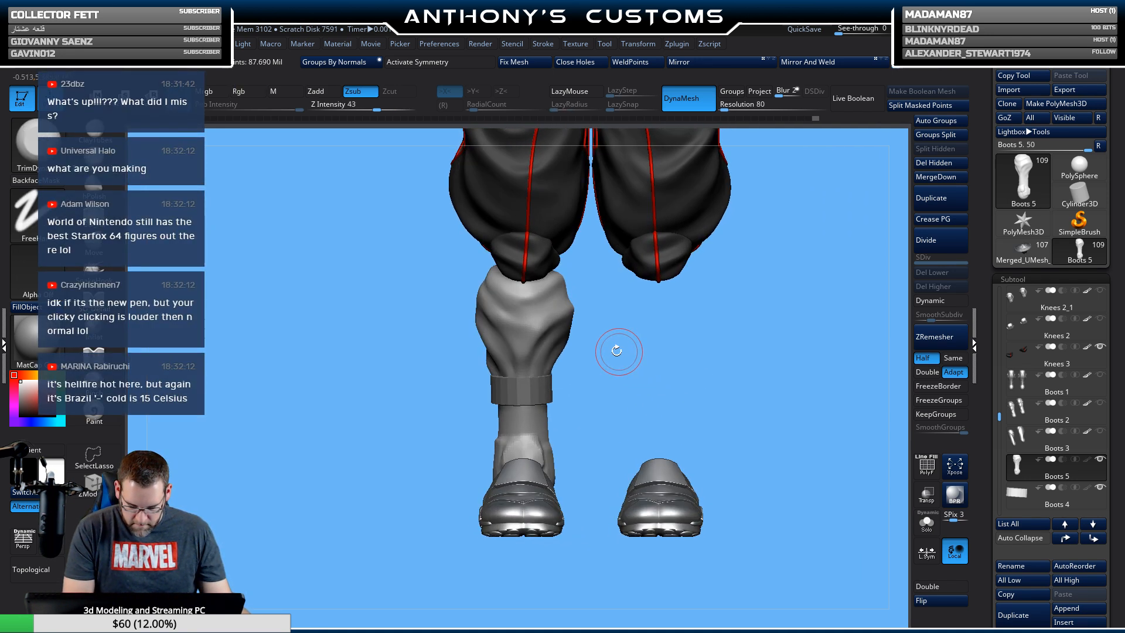
# Fill the whole Boots 5 leg with the skin colour sampled from the figure, using the Paint brush.
pyautogui.click(95, 247)
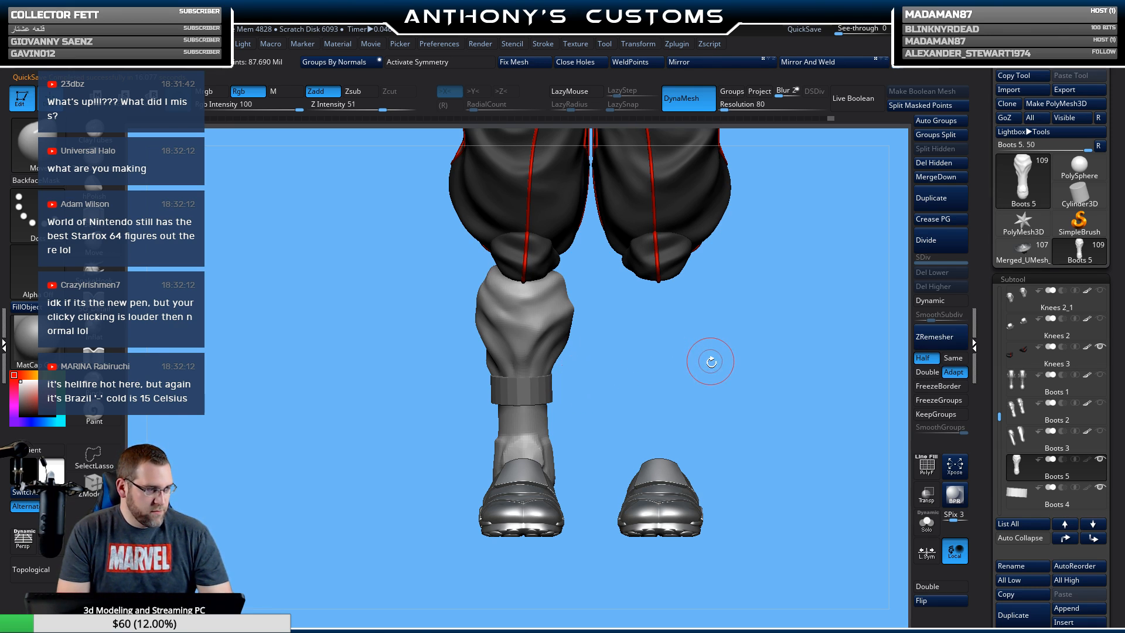
pyautogui.moveTo(714, 375); pyautogui.dragTo(739, 384)
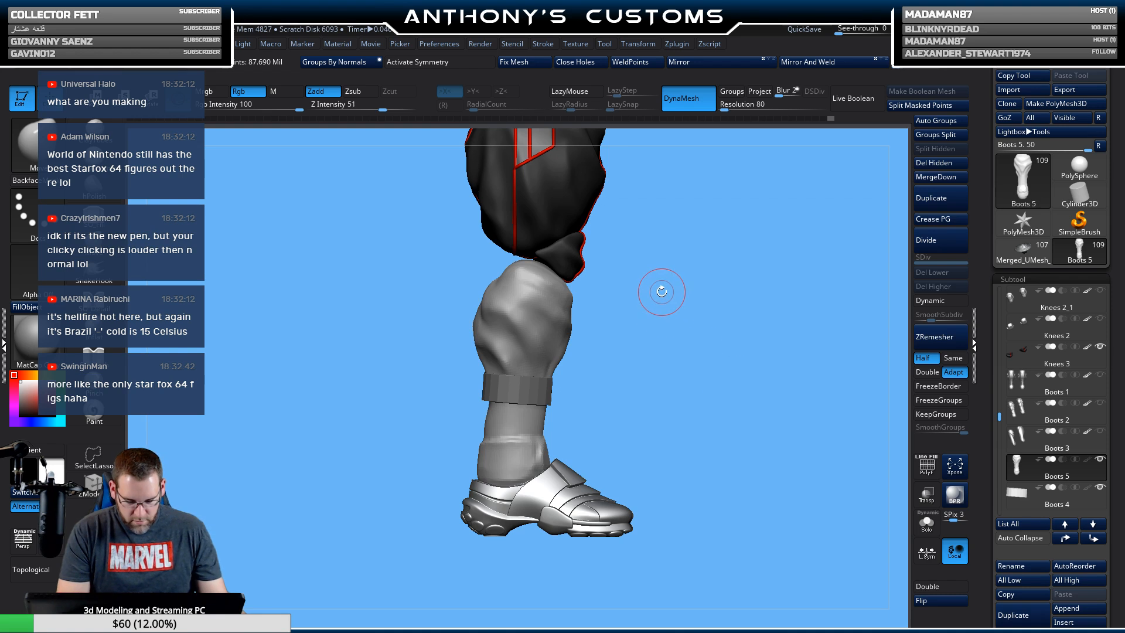
pyautogui.moveTo(680, 353); pyautogui.dragTo(707, 387)
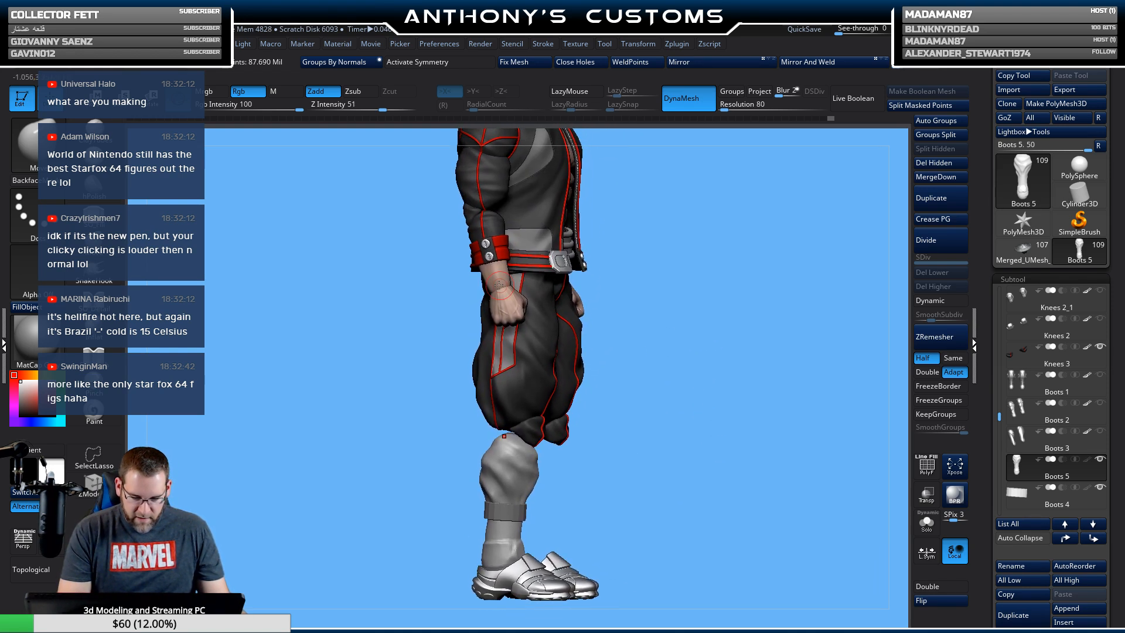
pyautogui.click(95, 414)
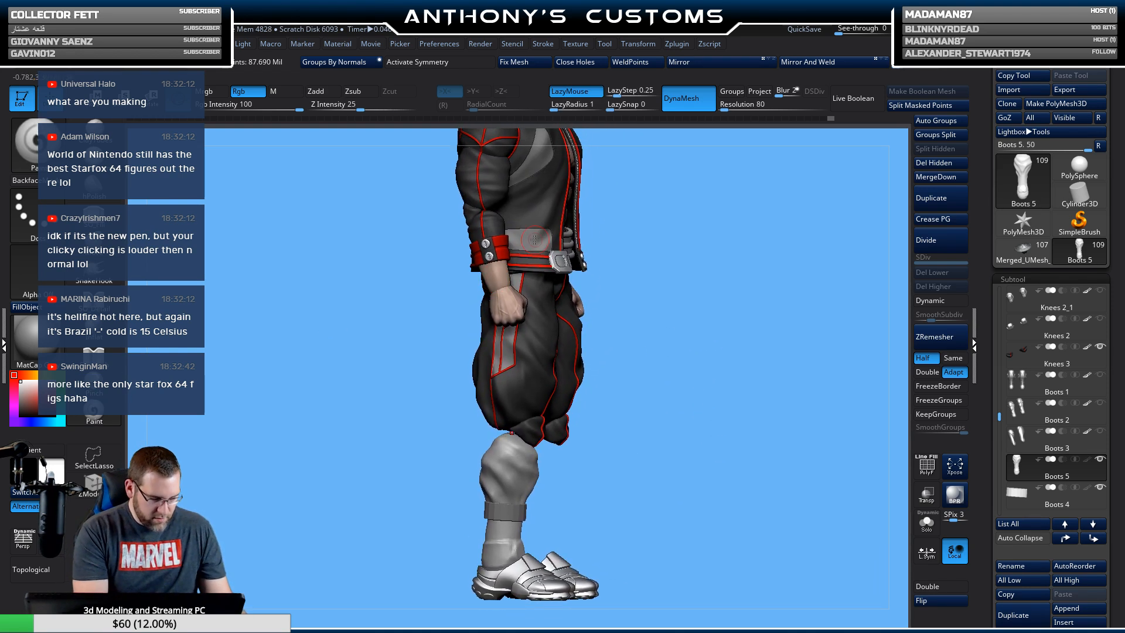
pyautogui.press('c')
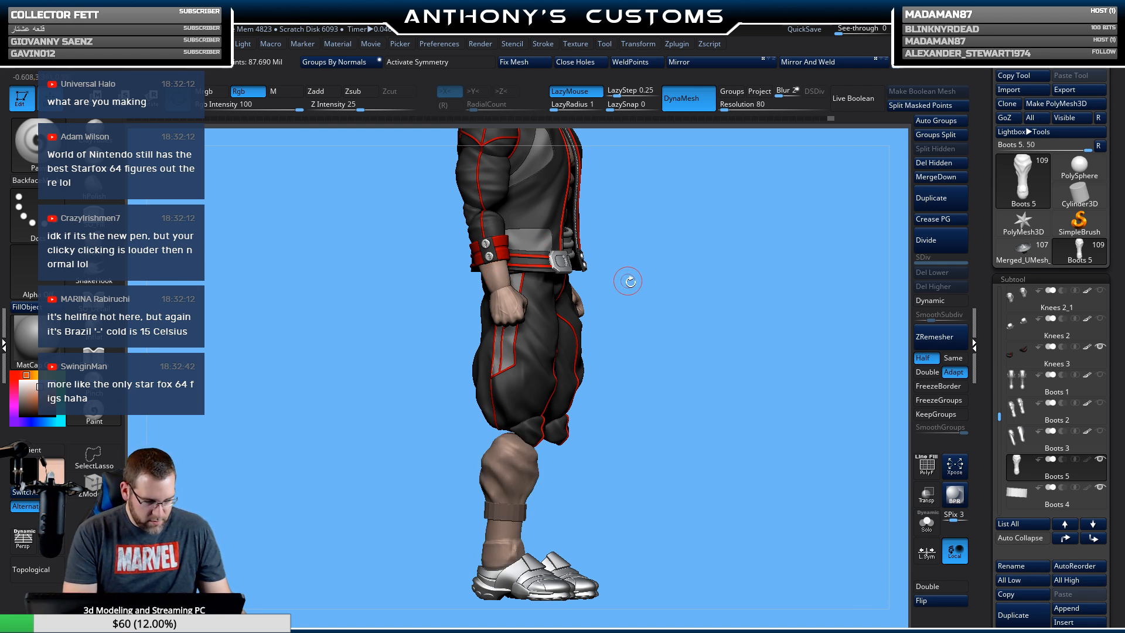
pyautogui.keyDown('alt'); pyautogui.moveTo(681, 432); pyautogui.dragTo(689, 369); pyautogui.keyUp('alt')
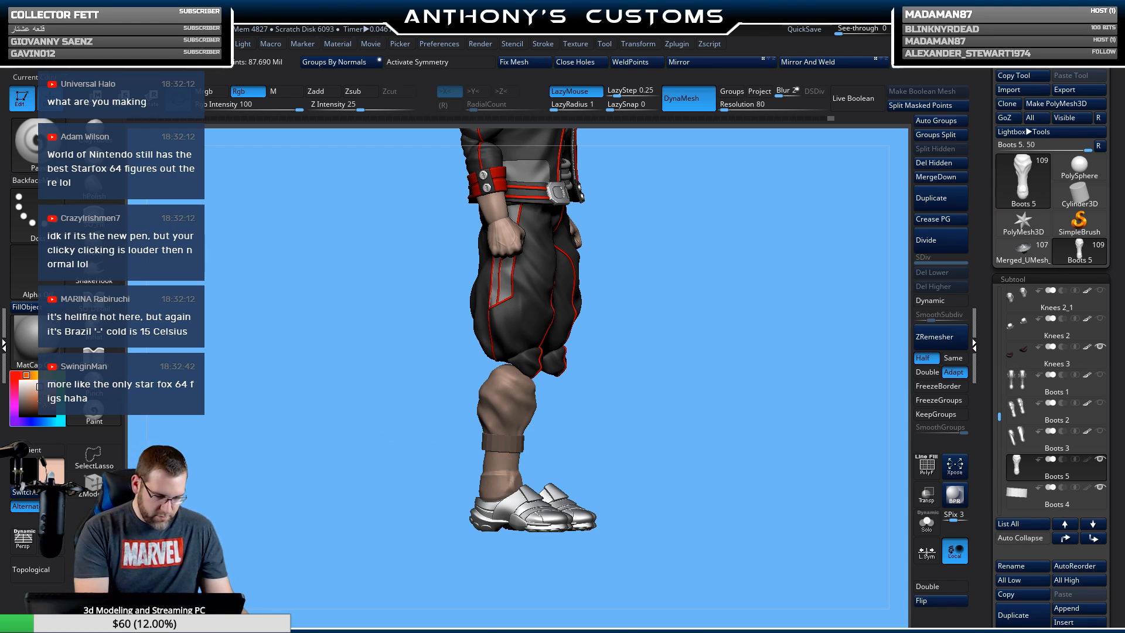
pyautogui.click(25, 307)
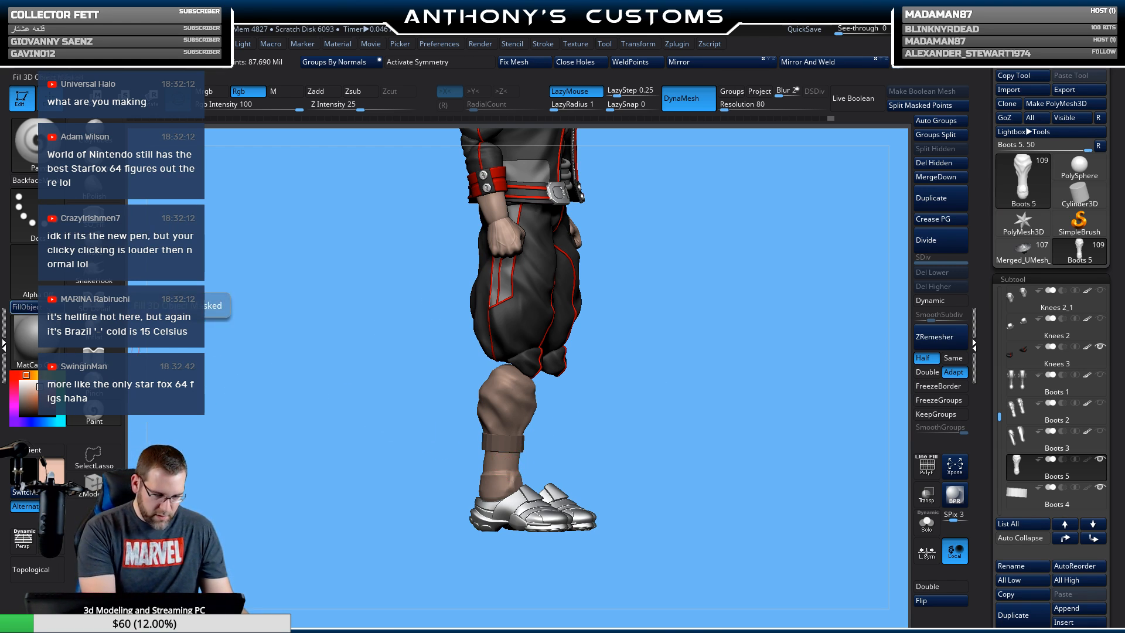
# Sample the dark trouser colour and paint the folded calf above the strap with it from the front, side and back.
pyautogui.press('c')
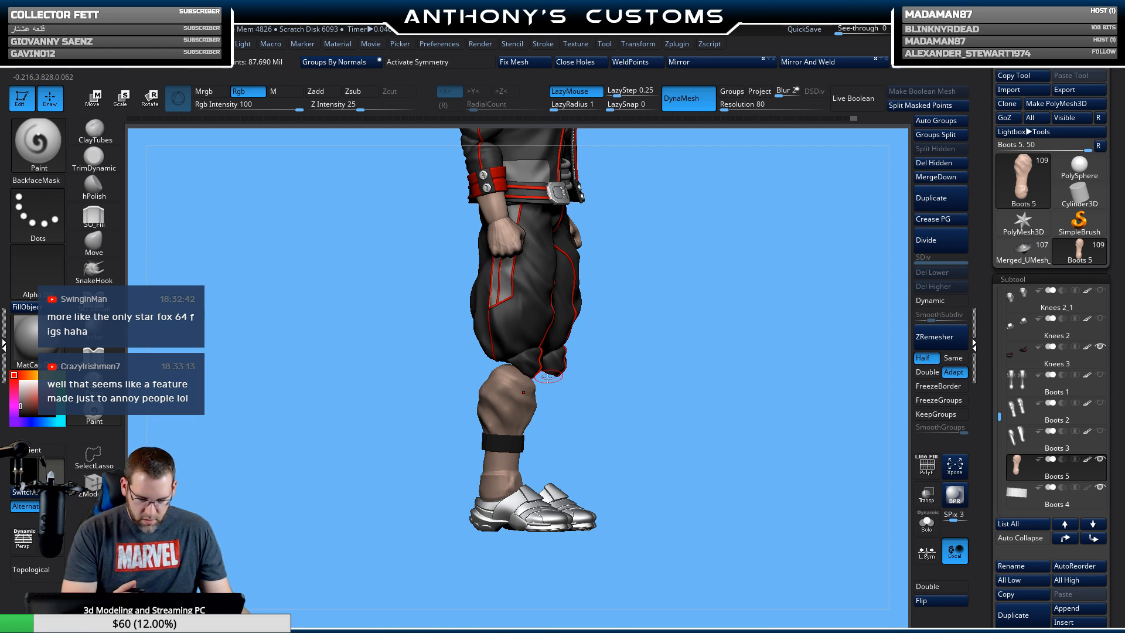
pyautogui.moveTo(717, 314); pyautogui.dragTo(682, 313)
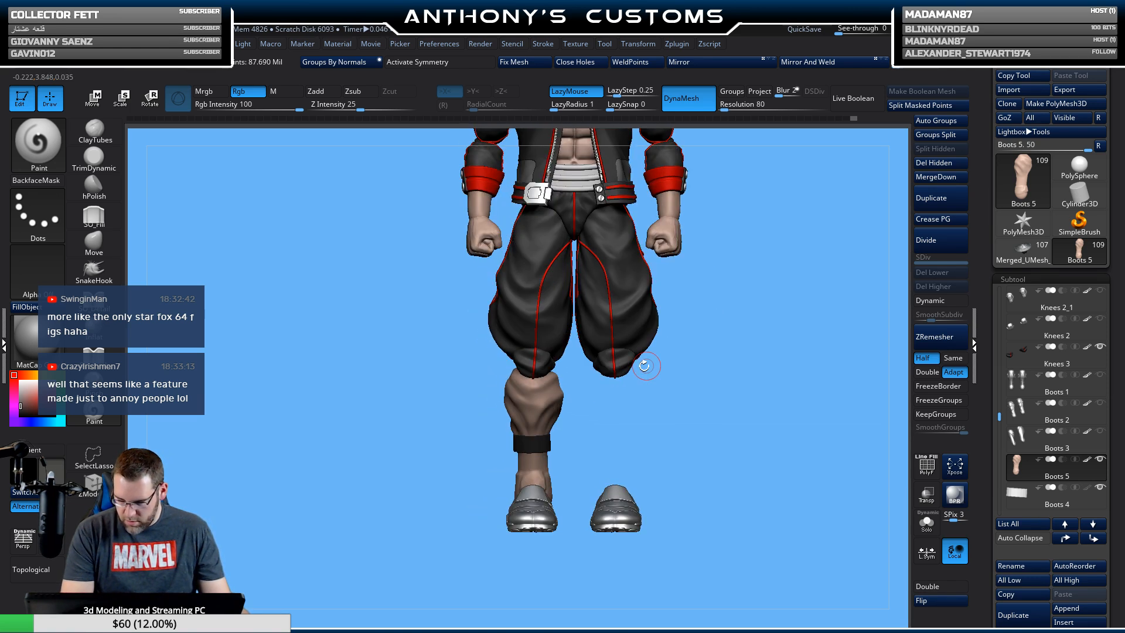
pyautogui.moveTo(588, 417)
pyautogui.keyDown('alt'); pyautogui.mouseDown()
pyautogui.moveTo(496, 392)
pyautogui.moveTo(499, 402)
pyautogui.moveTo(478, 418)
pyautogui.moveTo(476, 387)
pyautogui.moveTo(463, 384)
pyautogui.moveTo(513, 383)
pyautogui.moveTo(515, 418)
pyautogui.moveTo(626, 403)
pyautogui.mouseUp(); pyautogui.keyUp('alt')
pyautogui.moveTo(473, 428)
pyautogui.mouseDown()
pyautogui.moveTo(468, 404)
pyautogui.moveTo(453, 409)
pyautogui.mouseUp()
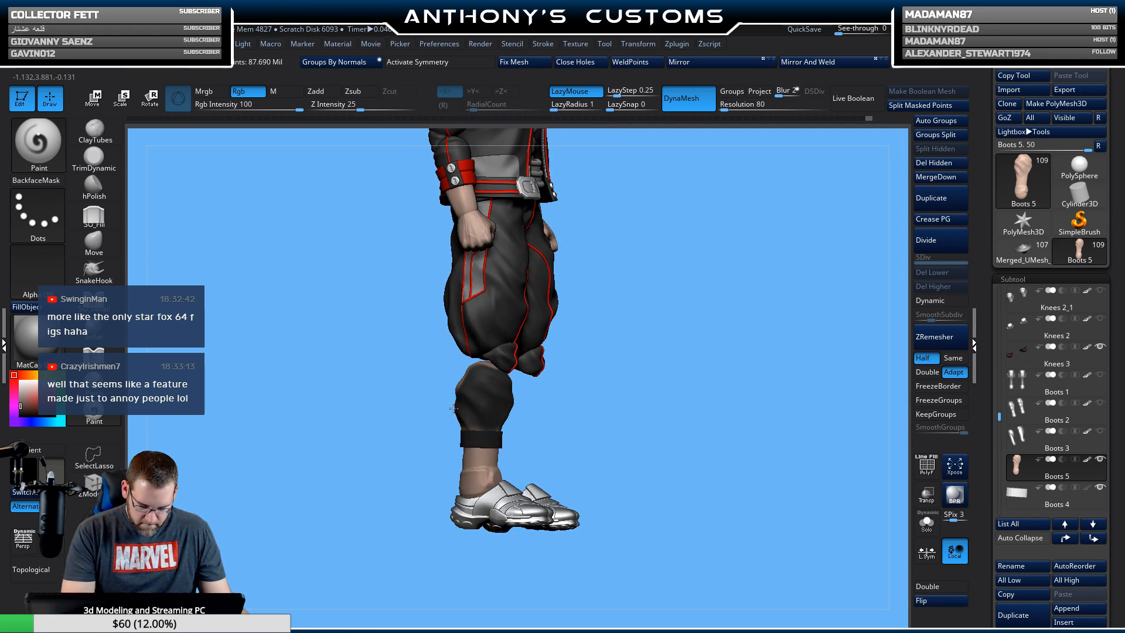
pyautogui.moveTo(578, 389); pyautogui.dragTo(648, 396)
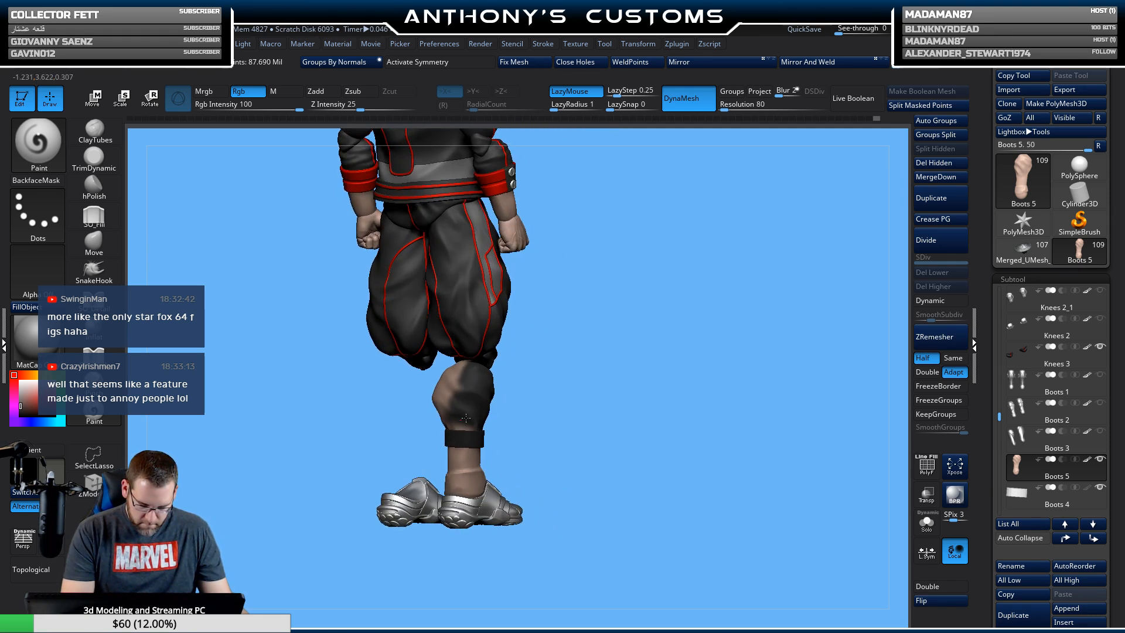
pyautogui.moveTo(473, 382); pyautogui.dragTo(448, 371)
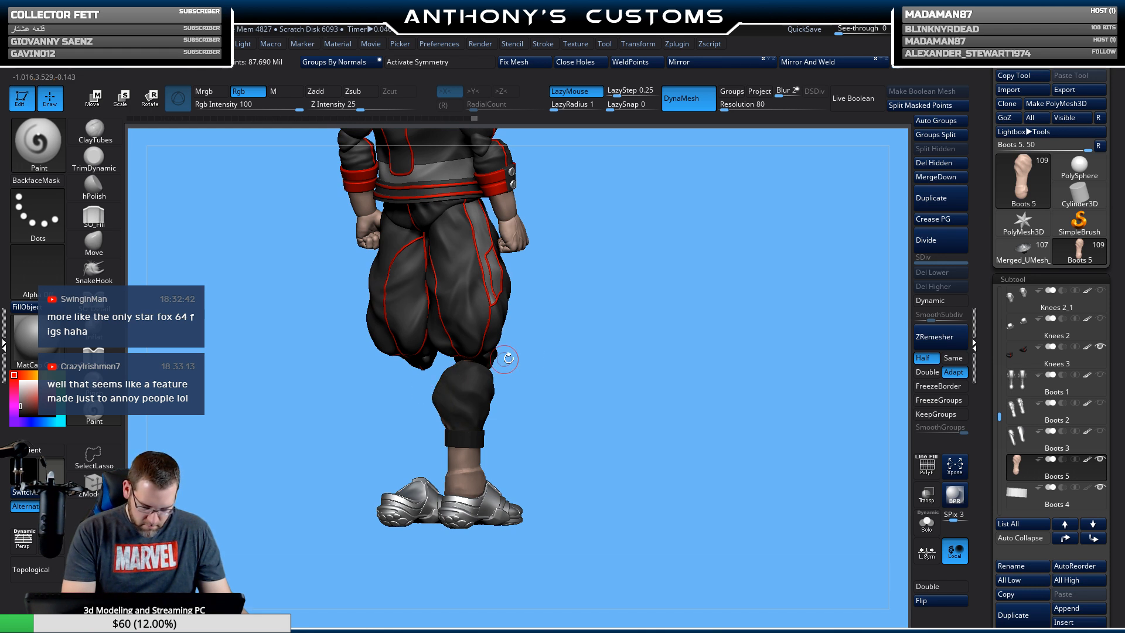
pyautogui.moveTo(545, 375); pyautogui.dragTo(592, 382)
pyautogui.moveTo(446, 368); pyautogui.dragTo(439, 375)
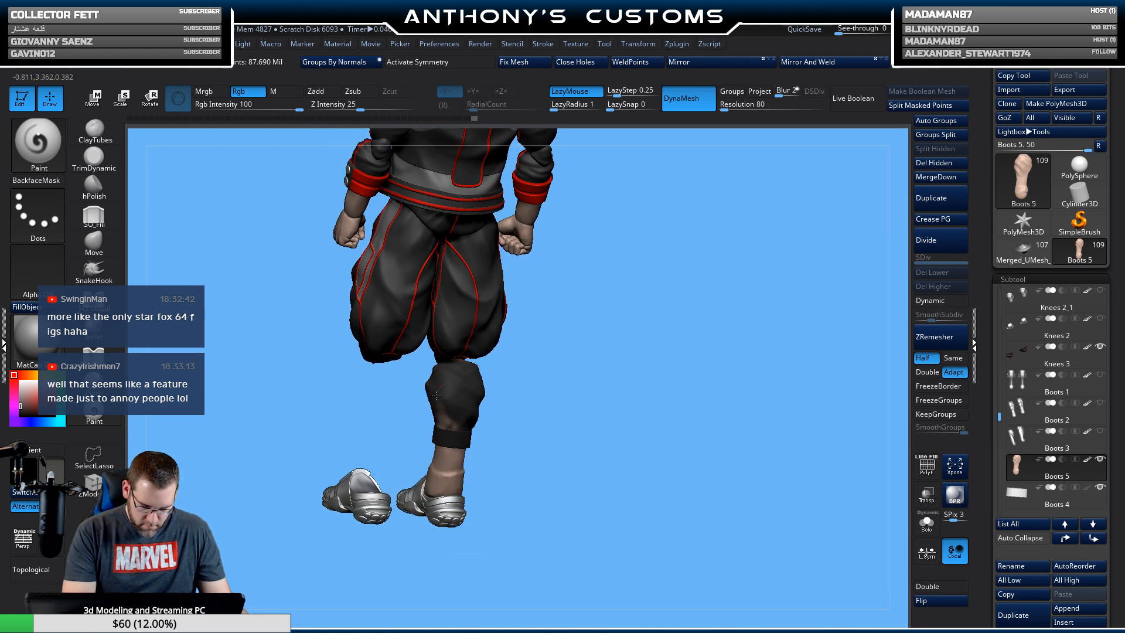
# Isolate the leg in Solo mode, paint the remaining top and lower areas of the calf dark, and show all parts again.
pyautogui.moveTo(543, 389); pyautogui.dragTo(910, 430)
pyautogui.click(927, 521)
pyautogui.moveTo(653, 414); pyautogui.dragTo(638, 519)
pyautogui.moveTo(443, 373); pyautogui.dragTo(451, 357)
pyautogui.moveTo(542, 387); pyautogui.dragTo(560, 314)
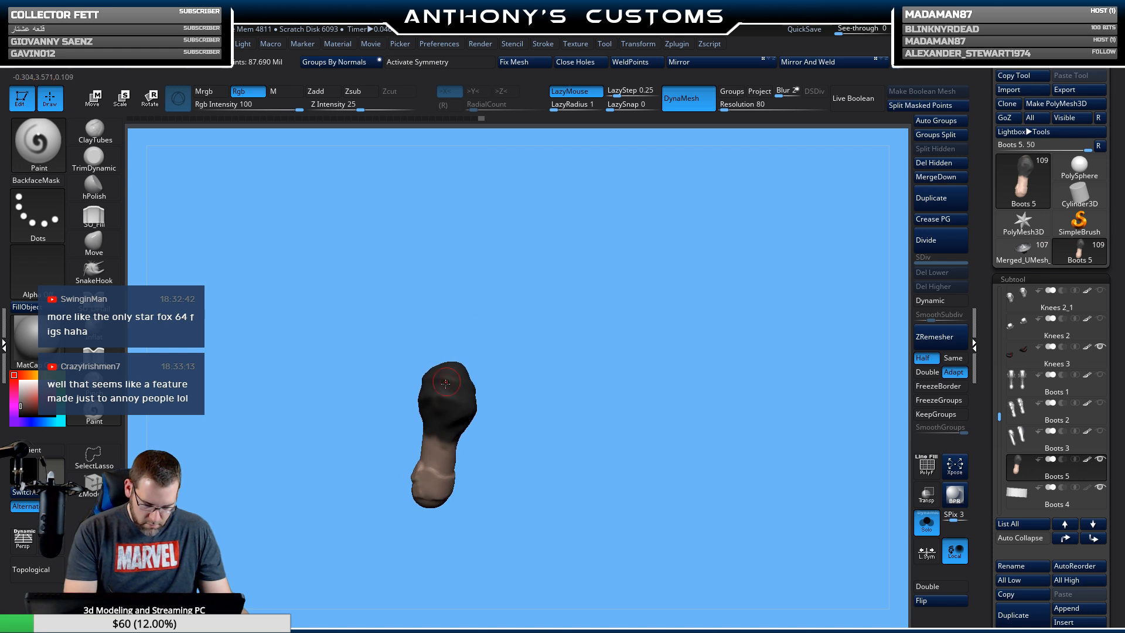
pyautogui.click(926, 520)
# Paint the ankle area just above the shoe white from all sides.
pyautogui.moveTo(711, 492); pyautogui.dragTo(658, 377)
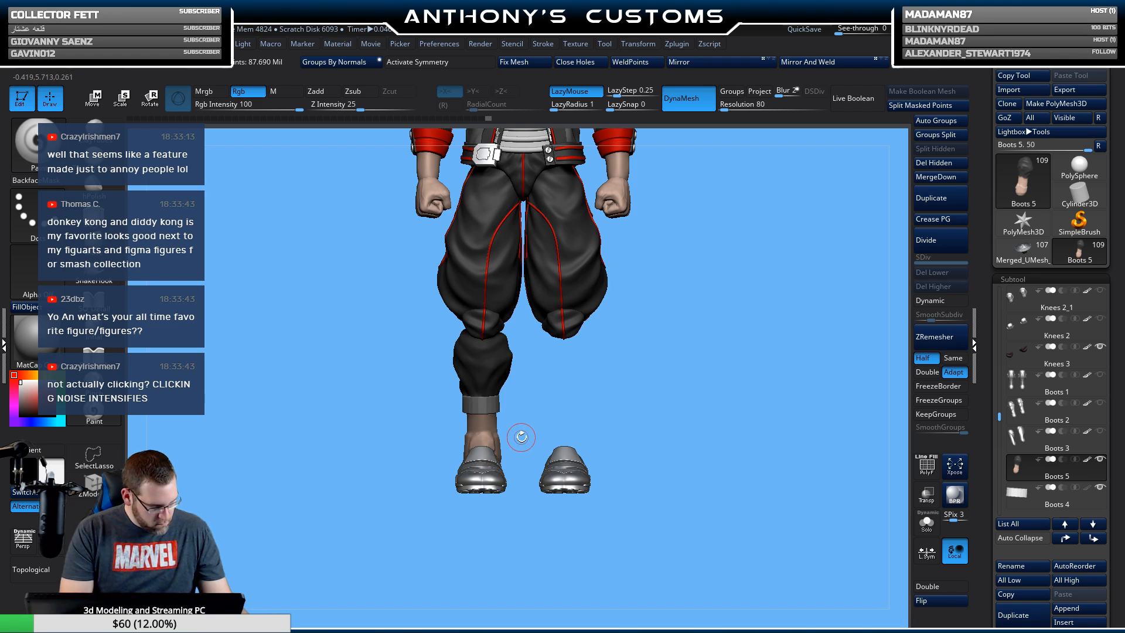
pyautogui.moveTo(609, 404); pyautogui.dragTo(691, 385)
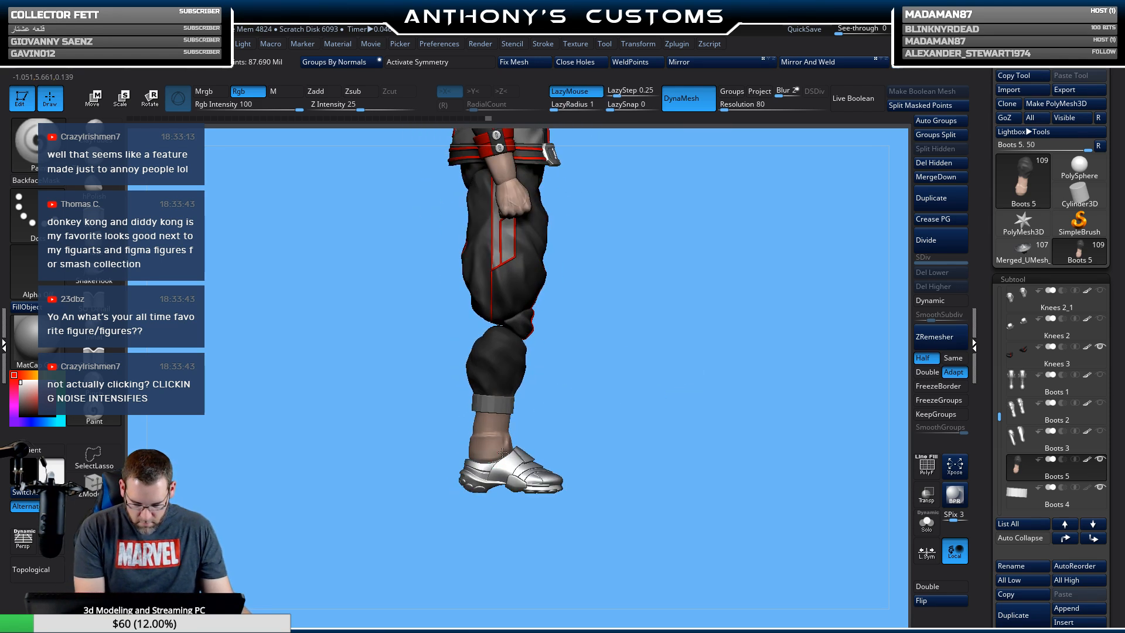
pyautogui.moveTo(502, 453); pyautogui.dragTo(506, 449)
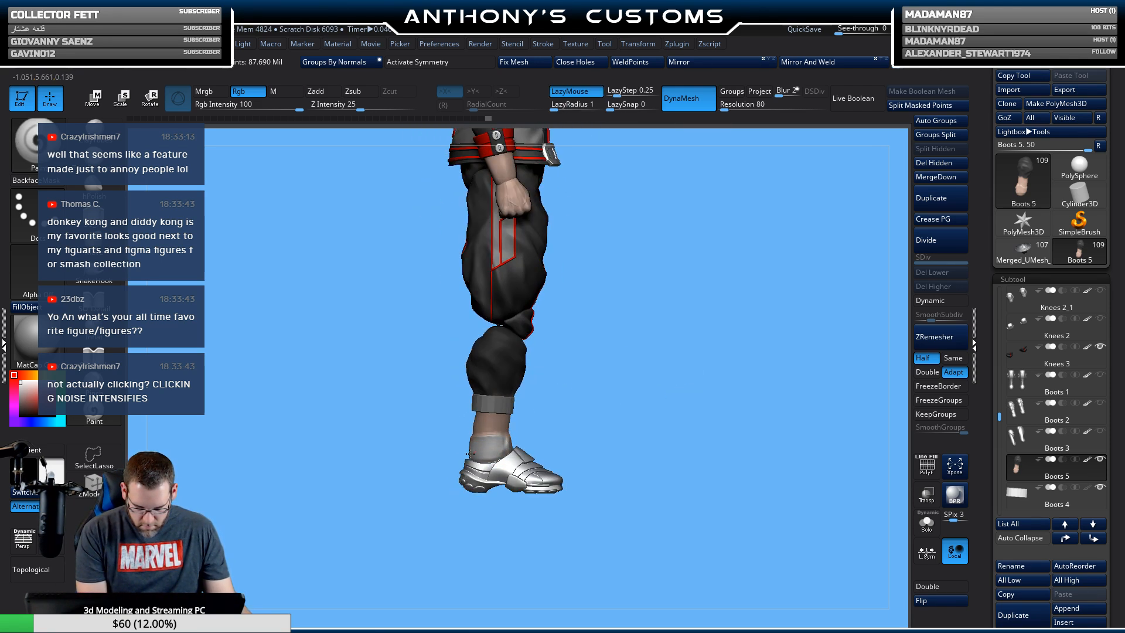
pyautogui.moveTo(608, 406); pyautogui.dragTo(544, 448)
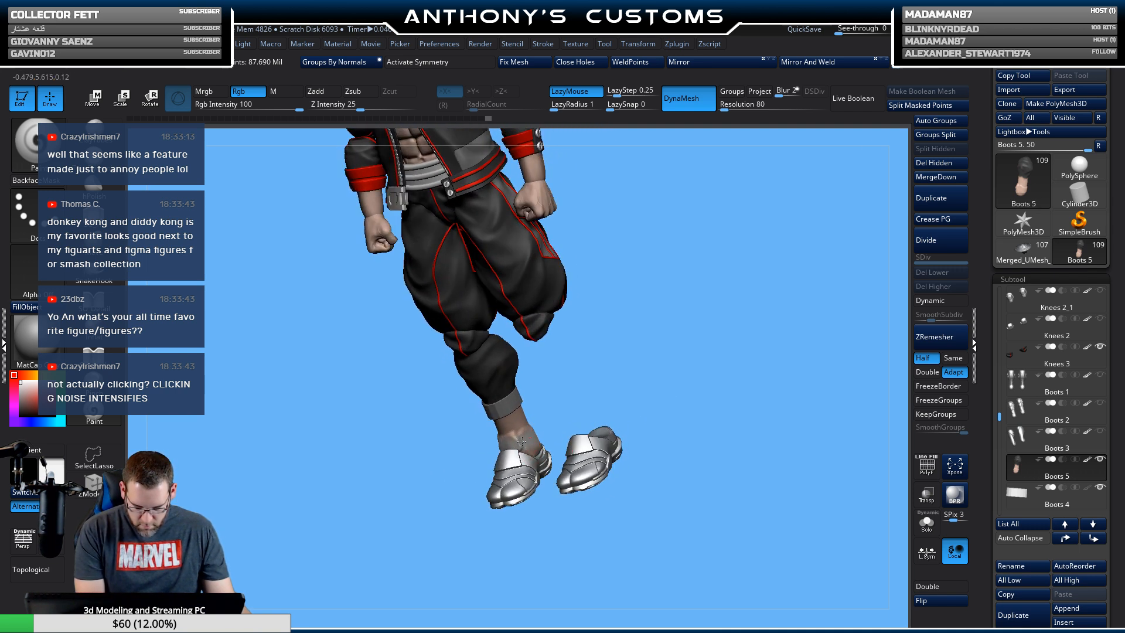
pyautogui.moveTo(674, 365); pyautogui.dragTo(636, 409)
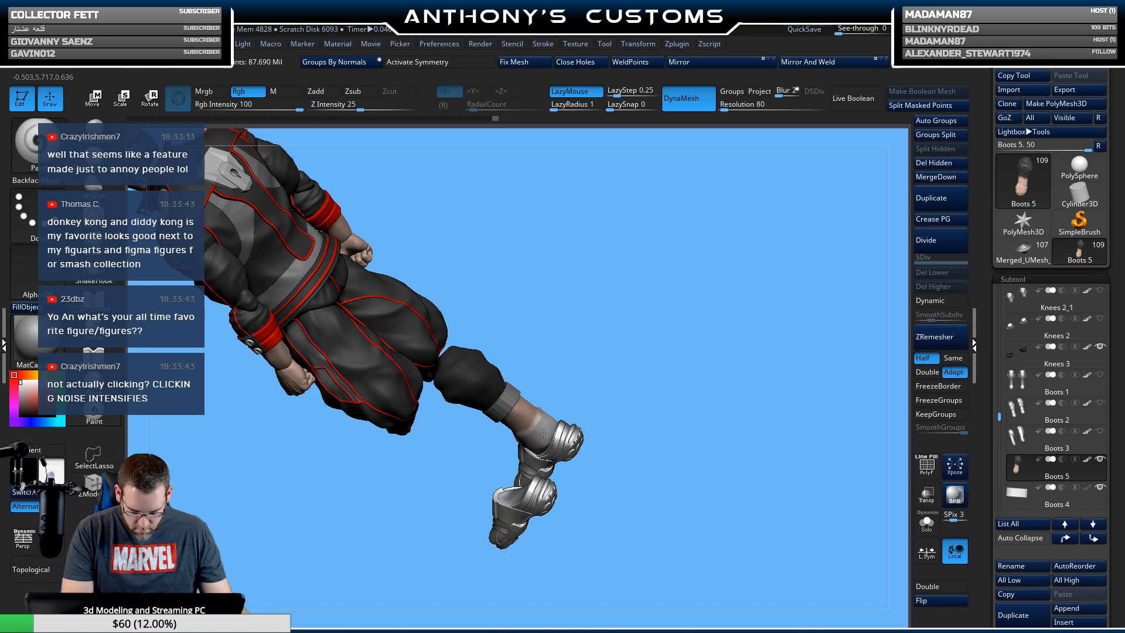
pyautogui.moveTo(688, 389); pyautogui.dragTo(754, 247)
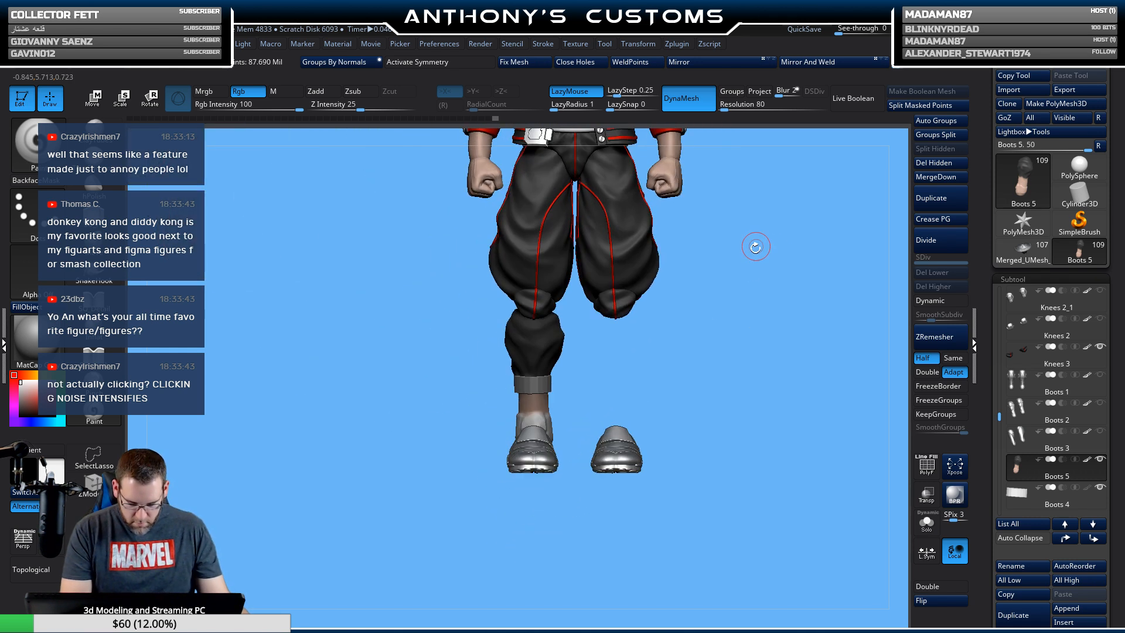
# Sample the red of the figure's trim and fill the Boots 4 strap band with it.
pyautogui.keyDown('alt'); pyautogui.moveTo(723, 367); pyautogui.dragTo(630, 420); pyautogui.keyUp('alt')
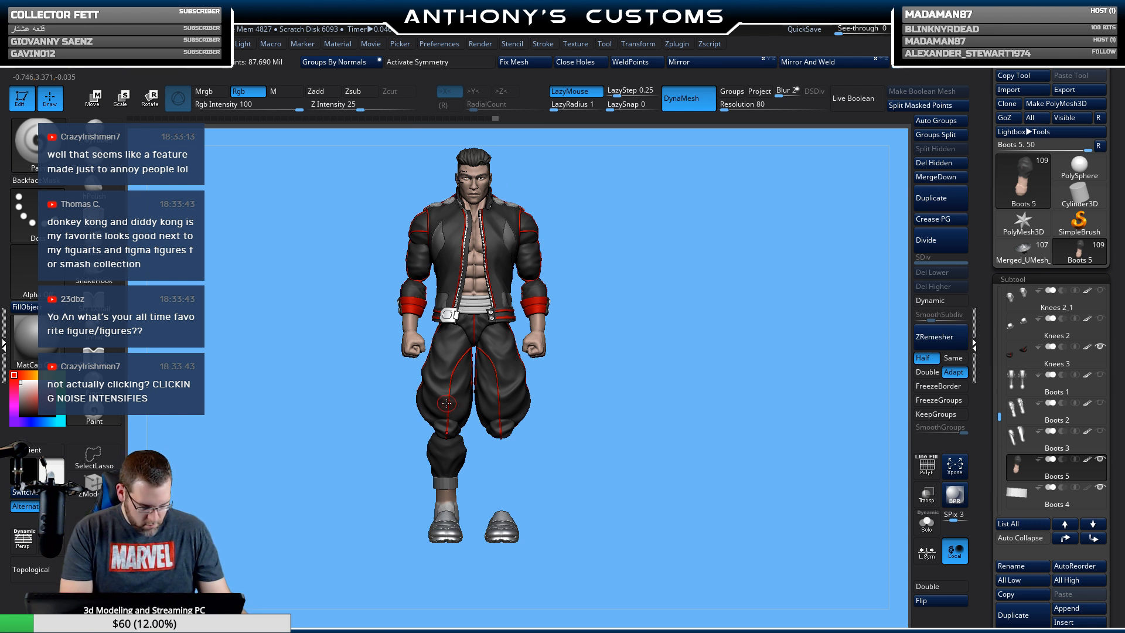
pyautogui.press('c')
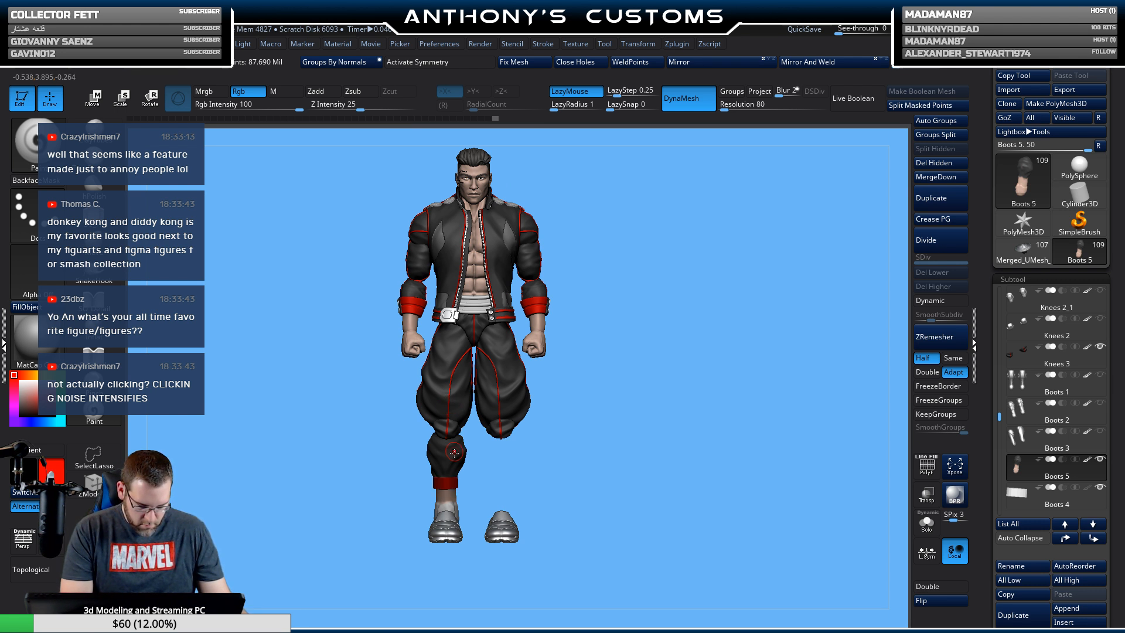
pyautogui.keyDown('alt'); pyautogui.click(447, 481); pyautogui.keyUp('alt')
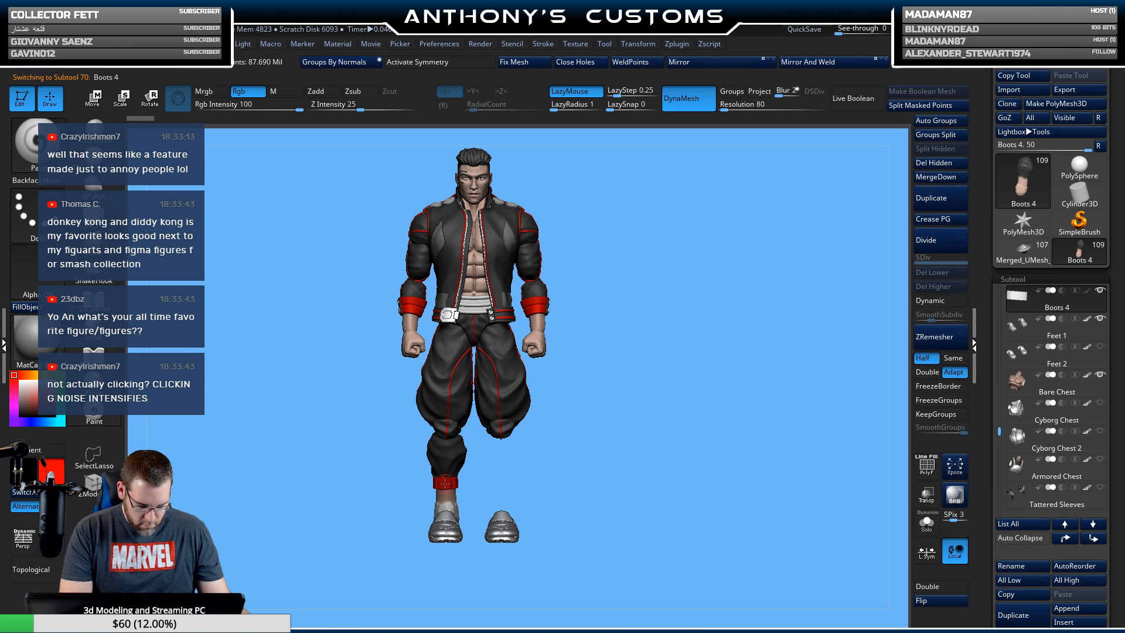
pyautogui.click(27, 307)
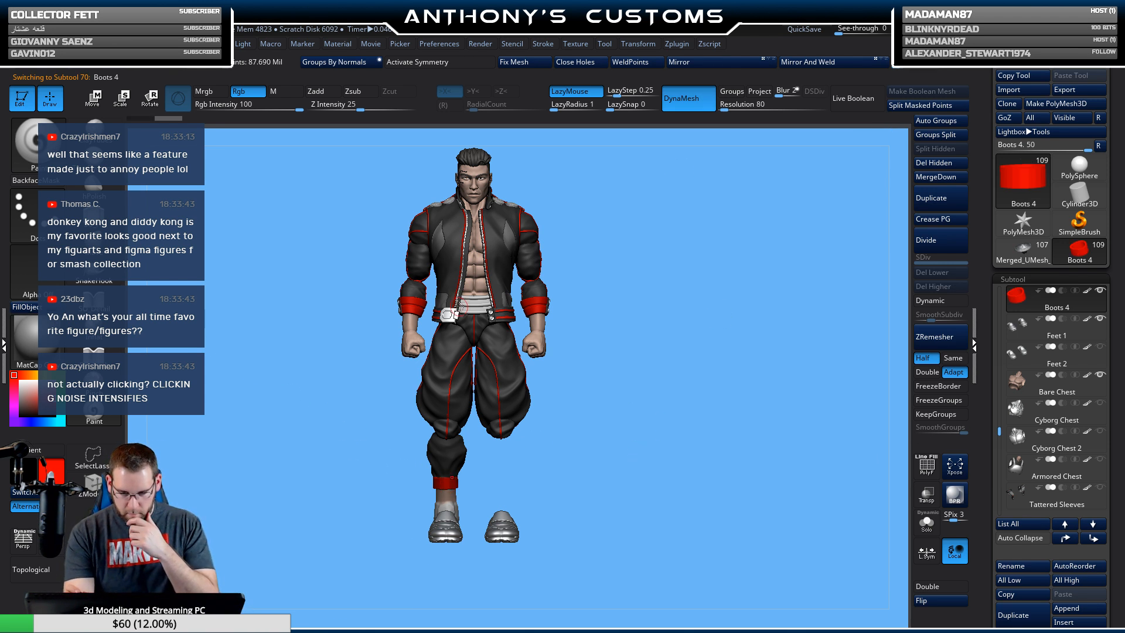
# Mirror and weld the Boots 4 strap band and the Boots 5 leg onto the figure's other side.
pyautogui.click(841, 63)
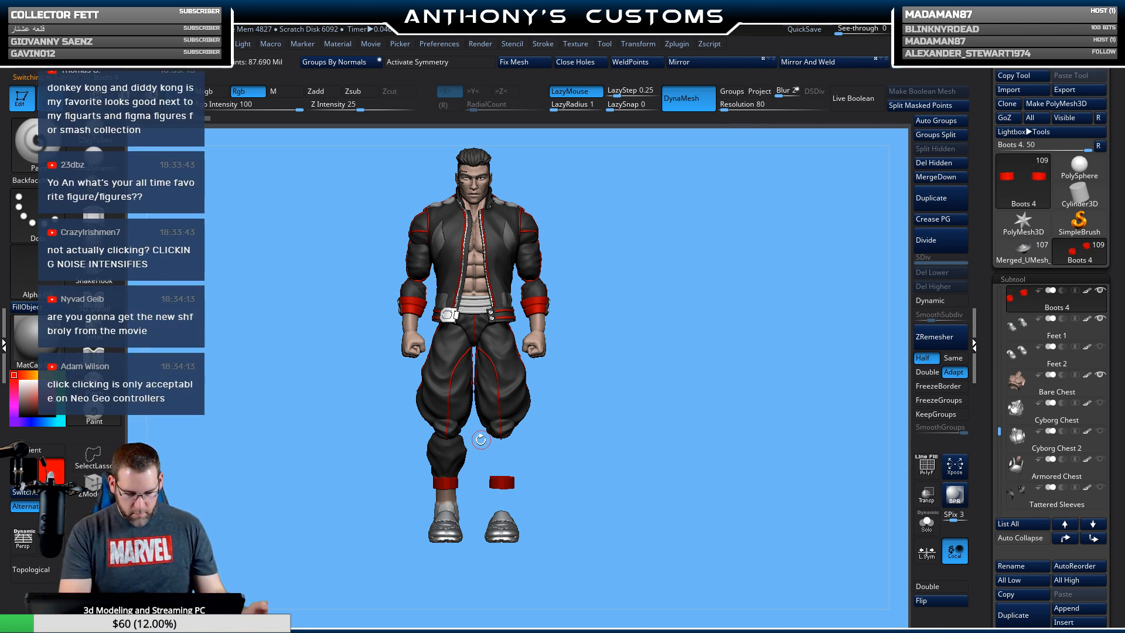
pyautogui.keyDown('alt'); pyautogui.click(454, 450); pyautogui.keyUp('alt')
pyautogui.click(846, 64)
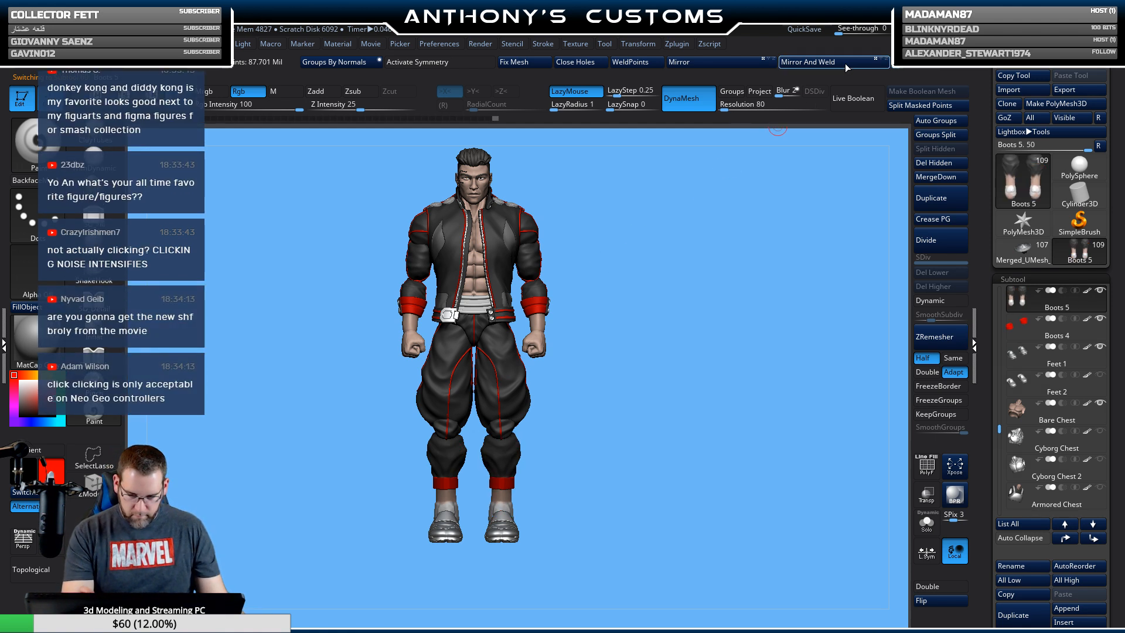
pyautogui.moveTo(636, 487)
pyautogui.mouseDown()
pyautogui.moveTo(723, 499)
pyautogui.moveTo(623, 503)
pyautogui.mouseUp()
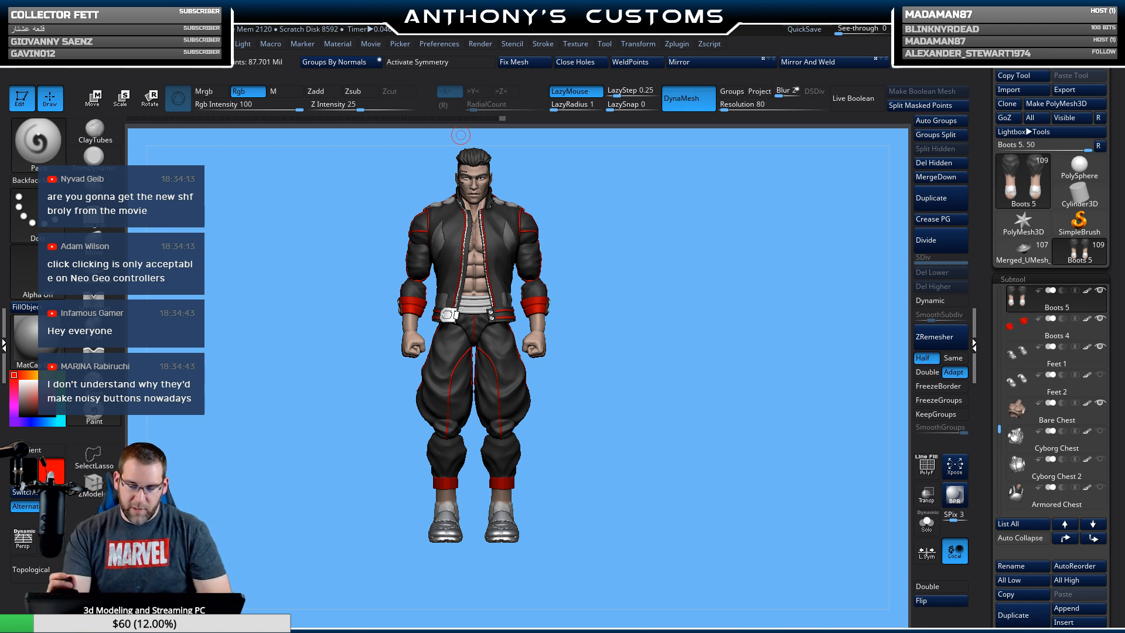
pyautogui.moveTo(833, 216)
pyautogui.mouseDown()
pyautogui.moveTo(837, 202)
pyautogui.moveTo(863, 218)
pyautogui.moveTo(834, 226)
pyautogui.moveTo(833, 216)
pyautogui.mouseUp()
pyautogui.moveTo(888, 161); pyautogui.dragTo(885, 158)
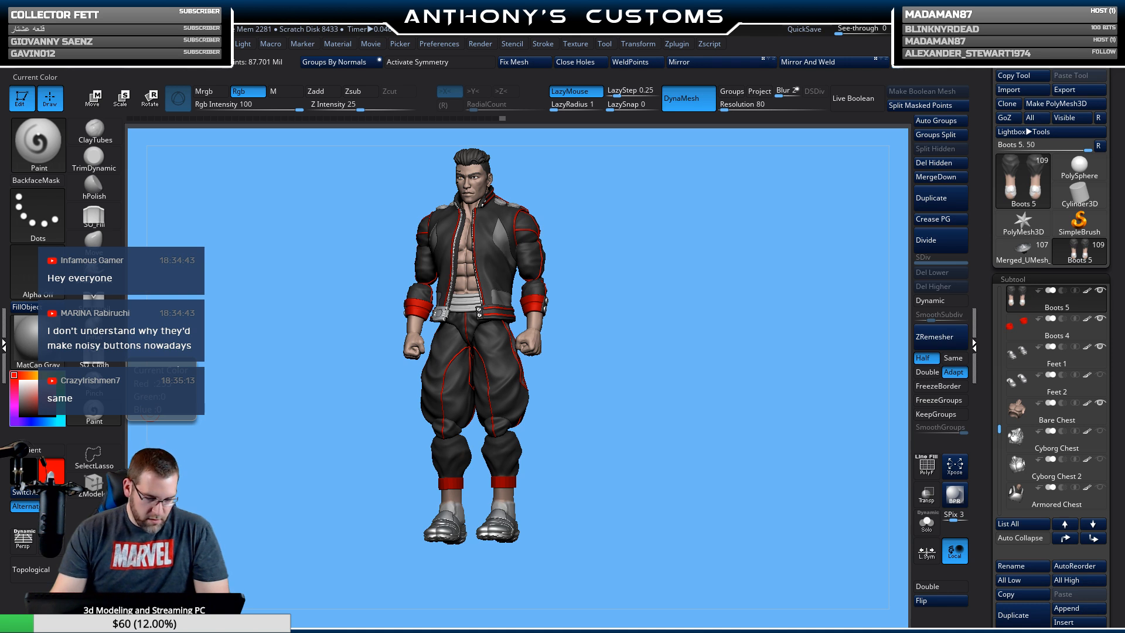
pyautogui.moveTo(694, 473); pyautogui.dragTo(727, 490)
# Hide Jacket1 and the sleeved upper-arm parts, and show the bare shoulders and biceps on the figure.
pyautogui.moveTo(1038, 320)
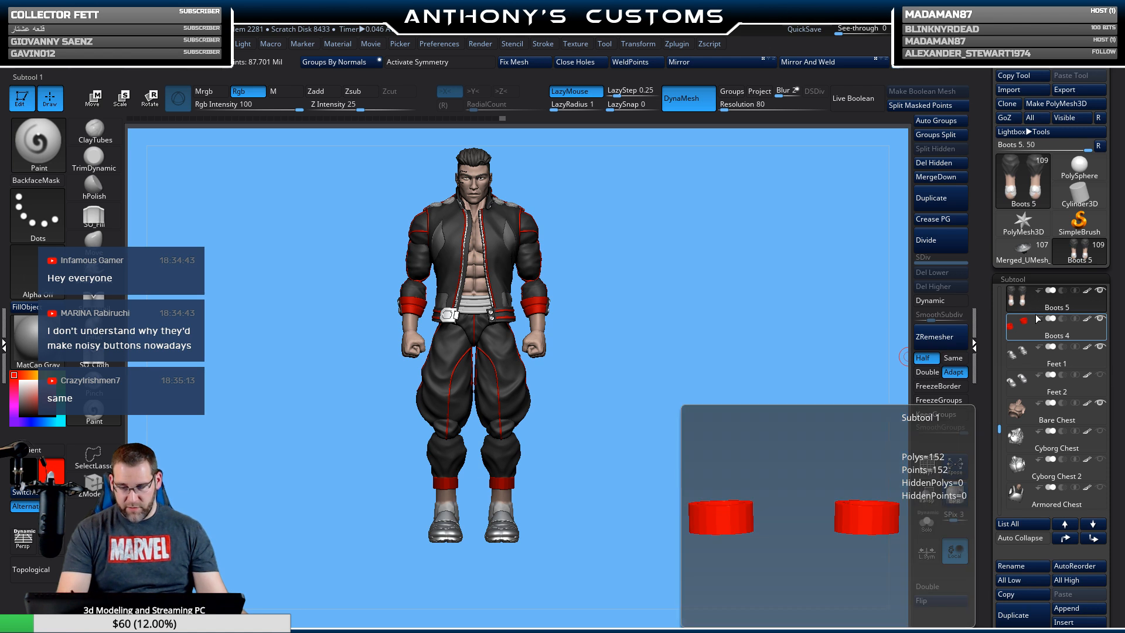
pyautogui.press('n')
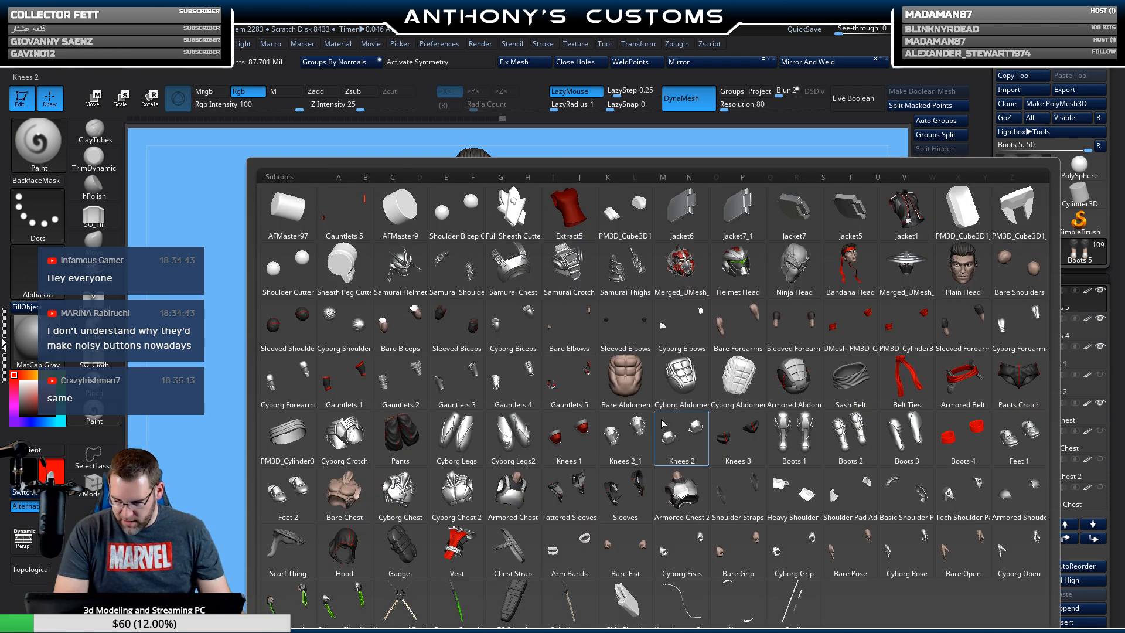
pyautogui.click(902, 214)
pyautogui.click(1097, 292)
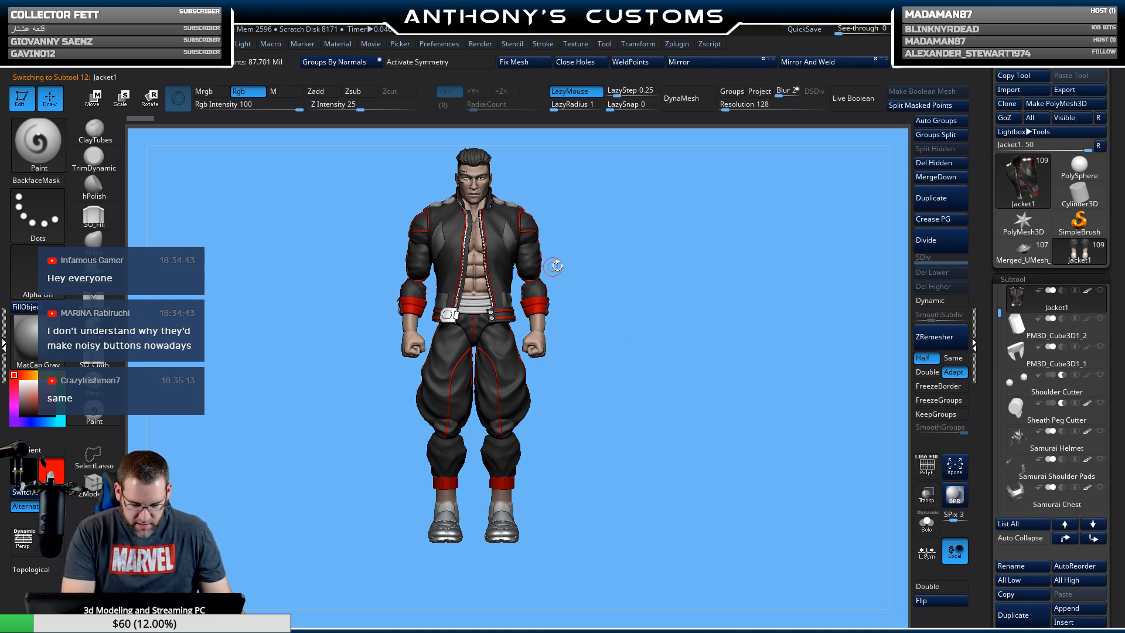
pyautogui.press('n')
pyautogui.click(995, 267)
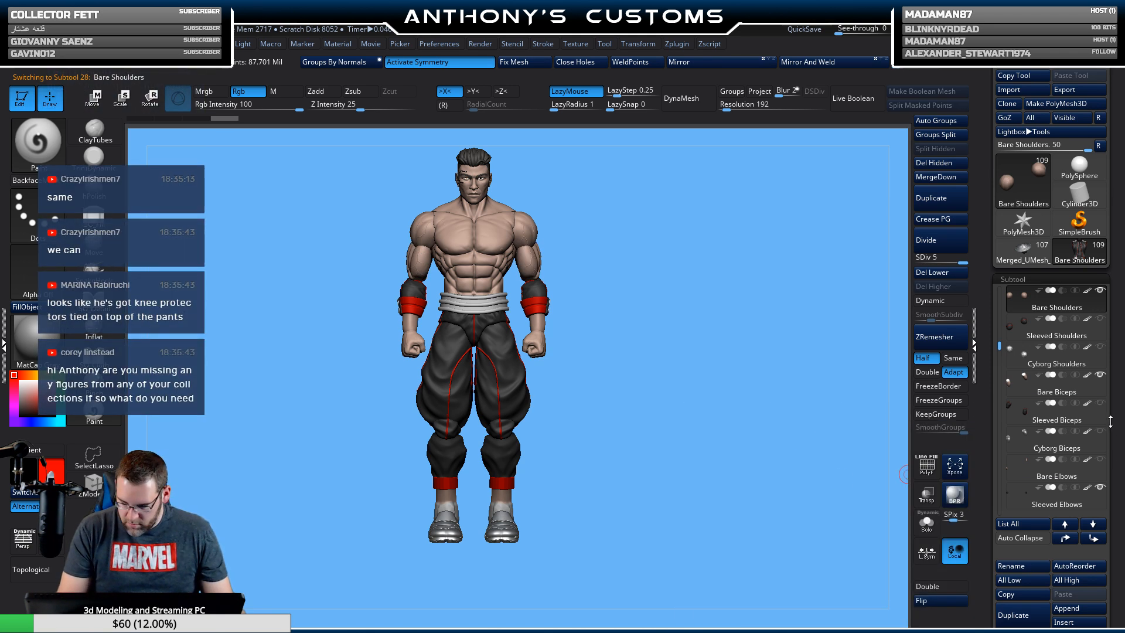
# Hide the sleeved forearms and their red cuffs, and show the Bare Forearms subtool in their place.
pyautogui.press('n')
pyautogui.click(795, 327)
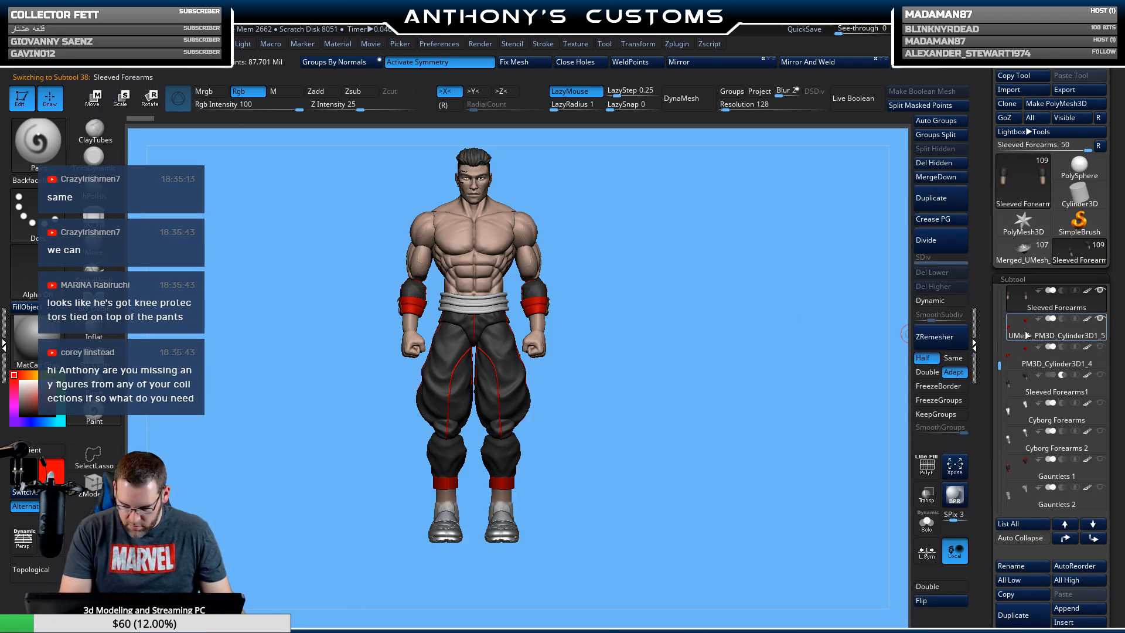
pyautogui.click(1100, 318)
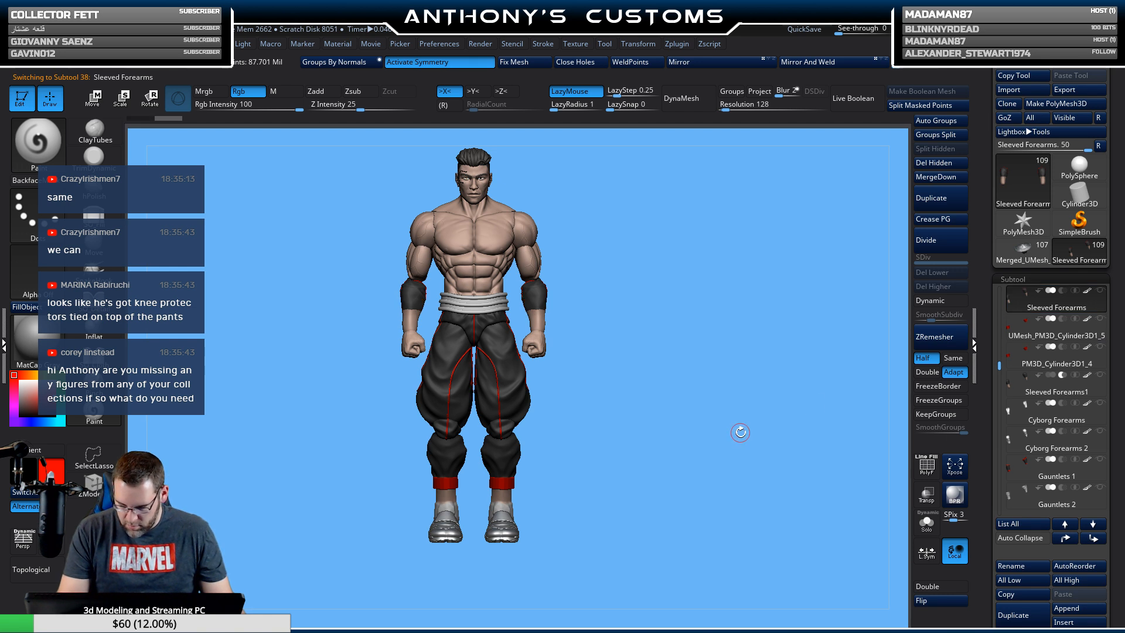
pyautogui.press('n')
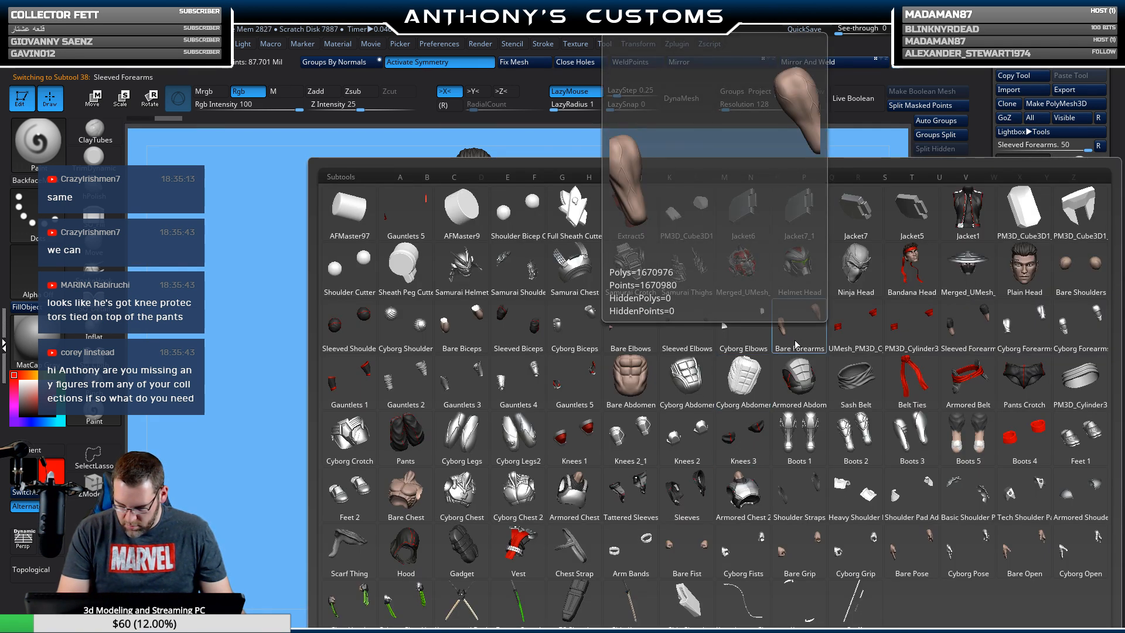
pyautogui.click(791, 347)
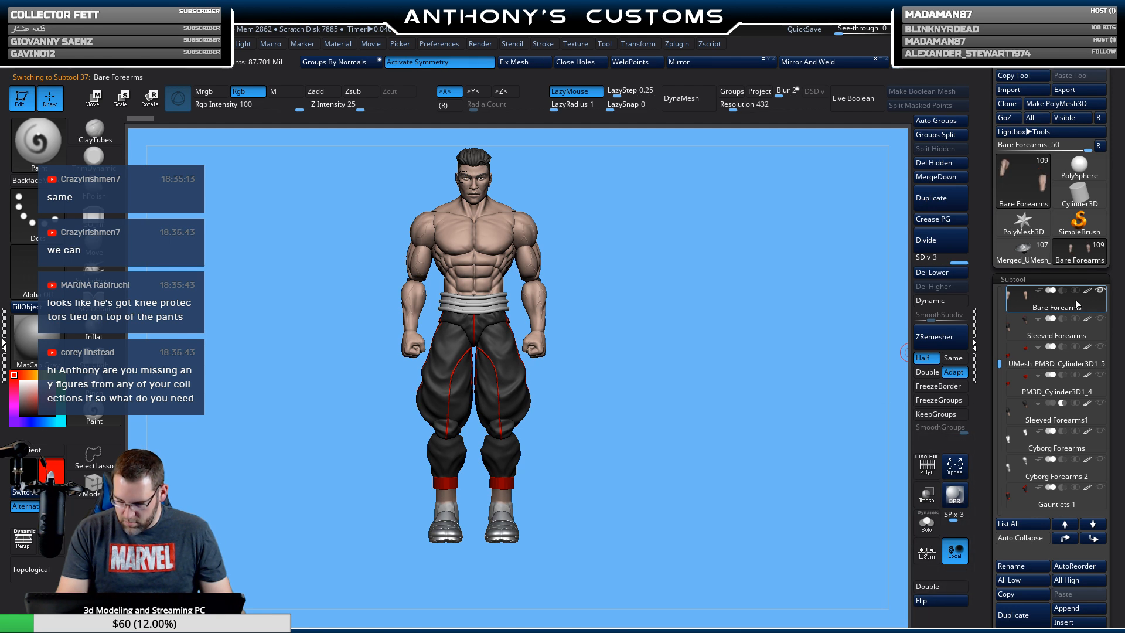
# Show the Gauntlets 1 subtool on the forearms and check the shirtless outfit from the back and front.
pyautogui.press('n')
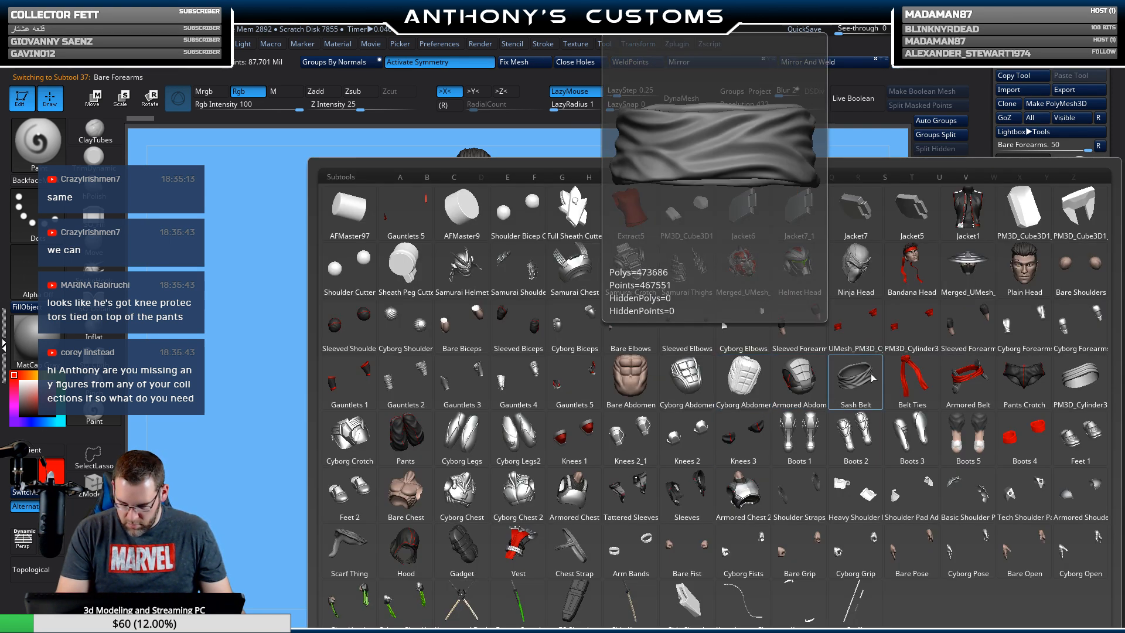
pyautogui.click(350, 380)
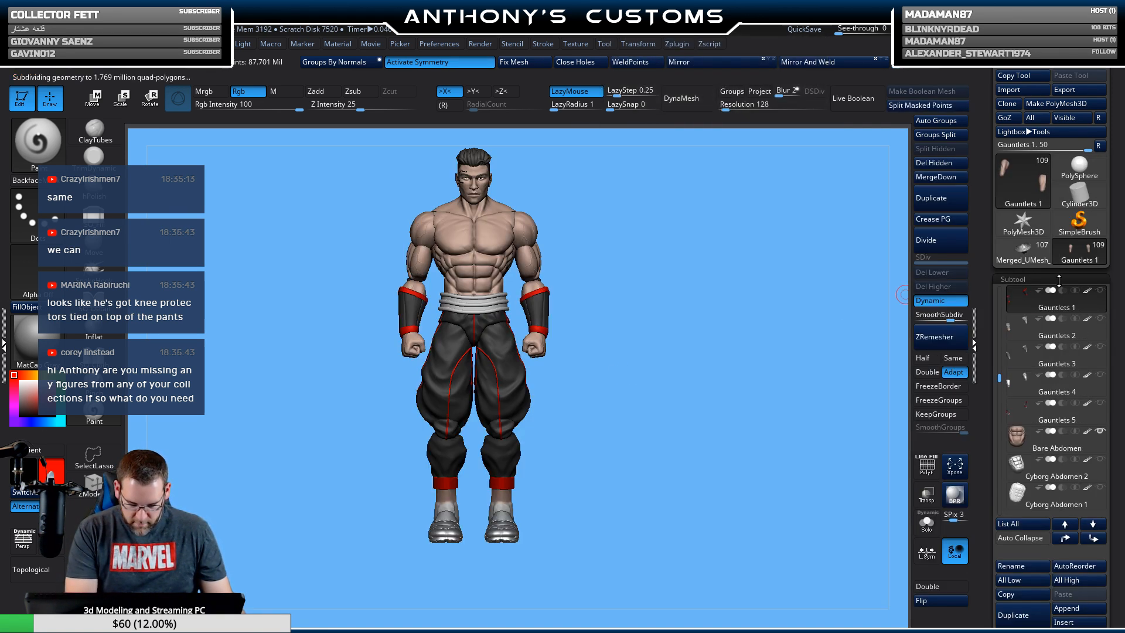
pyautogui.moveTo(726, 391); pyautogui.dragTo(640, 414)
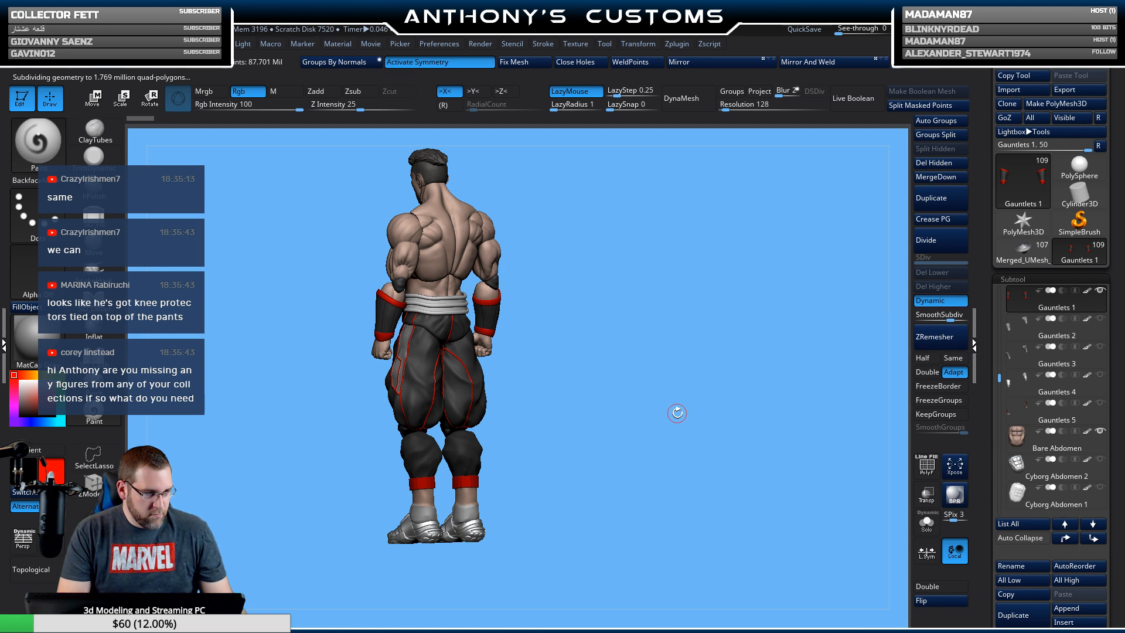
pyautogui.moveTo(686, 432)
pyautogui.mouseDown()
pyautogui.moveTo(778, 438)
pyautogui.moveTo(741, 440)
pyautogui.moveTo(740, 380)
pyautogui.moveTo(703, 417)
pyautogui.moveTo(722, 413)
pyautogui.moveTo(699, 416)
pyautogui.mouseUp()
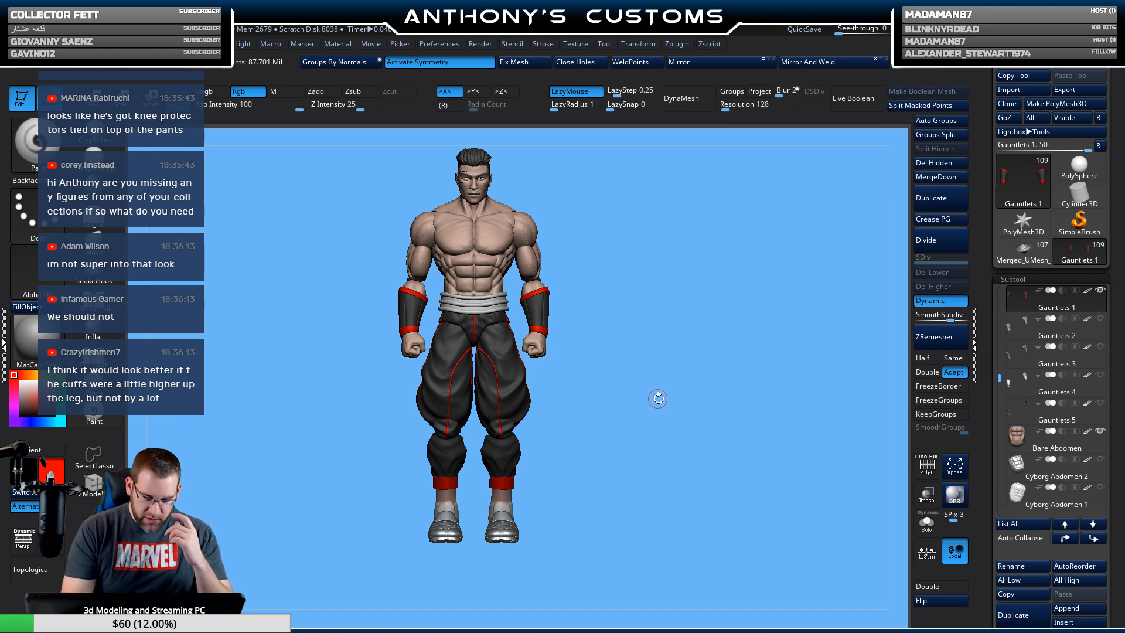
# Make the red ankle cuffs the active subtool and switch to the Move gizmo.
pyautogui.moveTo(662, 398); pyautogui.dragTo(709, 394)
pyautogui.moveTo(525, 443); pyautogui.dragTo(539, 464)
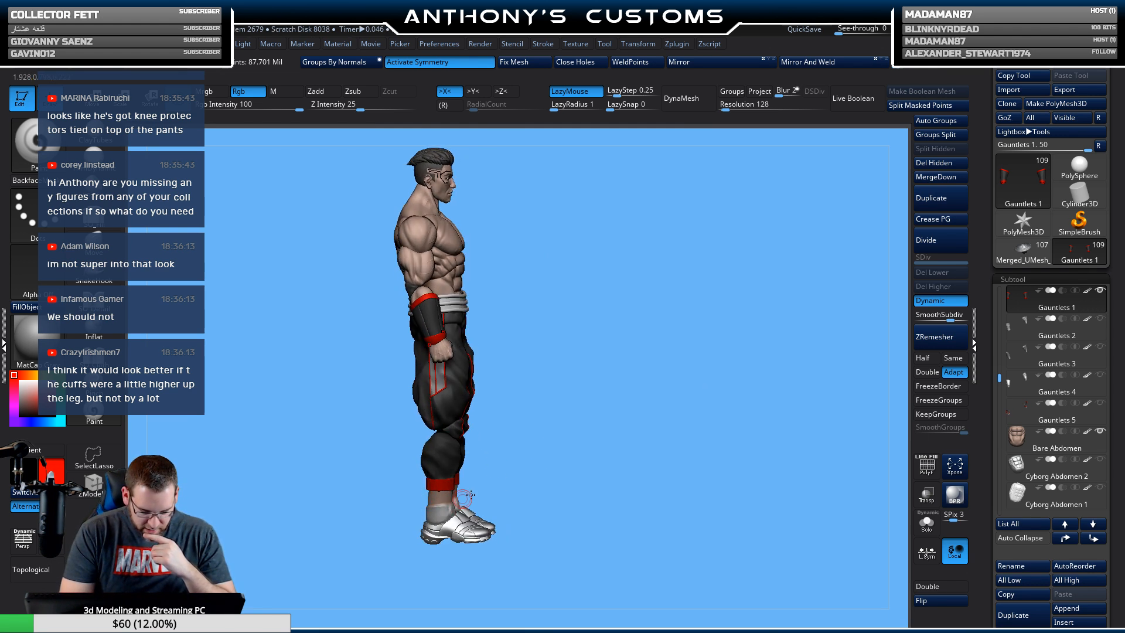
pyautogui.moveTo(754, 438); pyautogui.dragTo(563, 489)
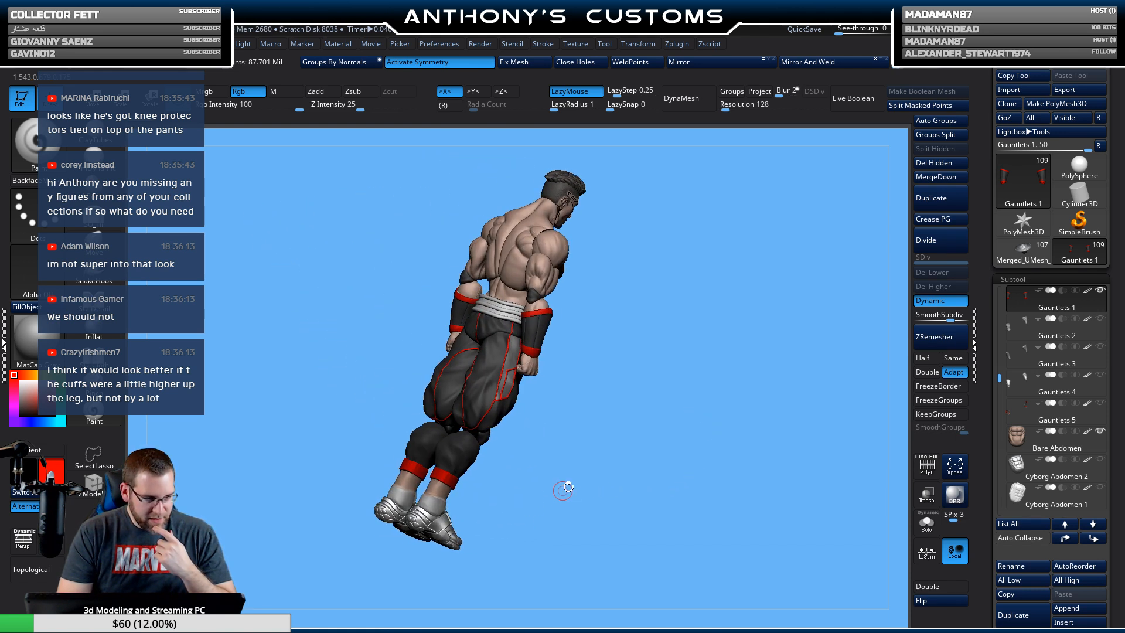
pyautogui.moveTo(731, 410); pyautogui.dragTo(685, 389)
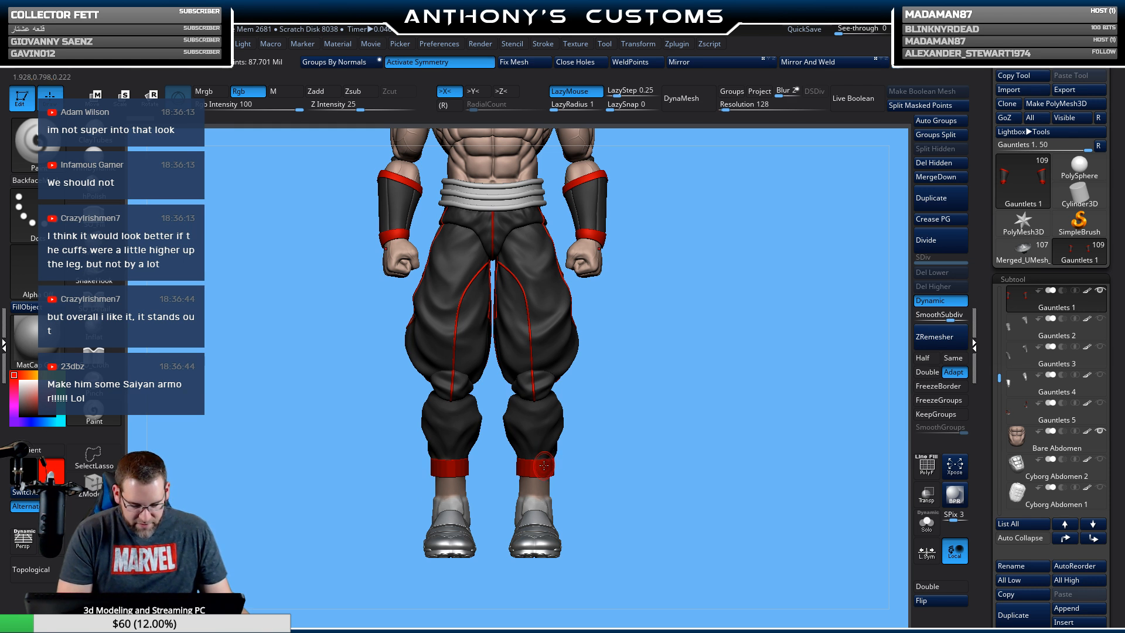
pyautogui.hotkey('shift', 'f')
pyautogui.hotkey('shift', 'f')
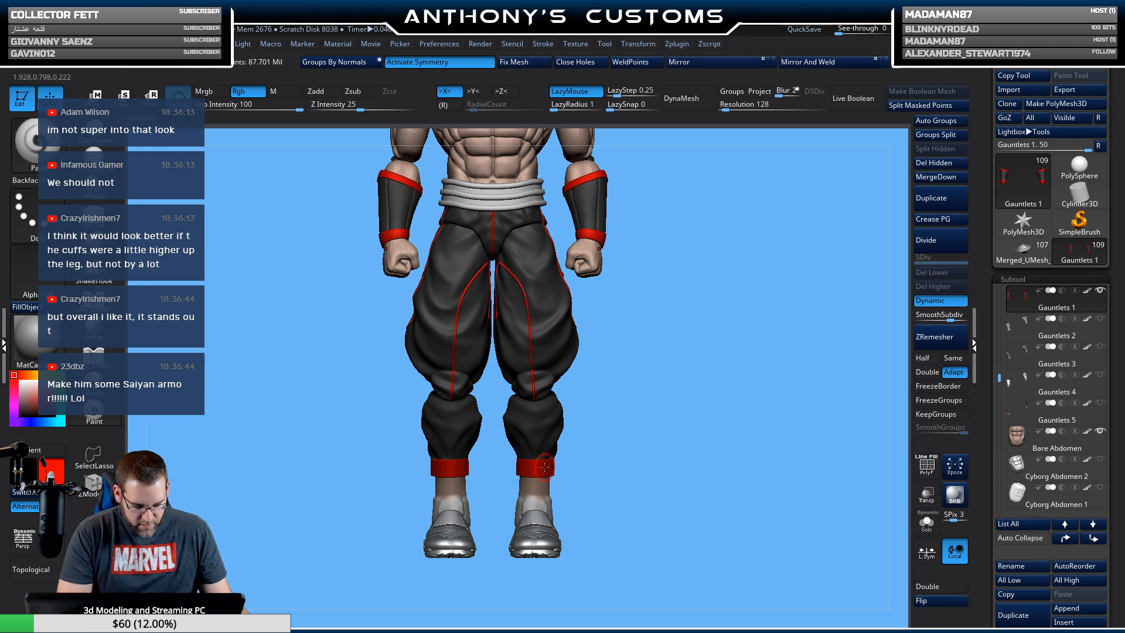
pyautogui.keyDown('alt'); pyautogui.click(542, 466); pyautogui.keyUp('alt')
pyautogui.press('w')
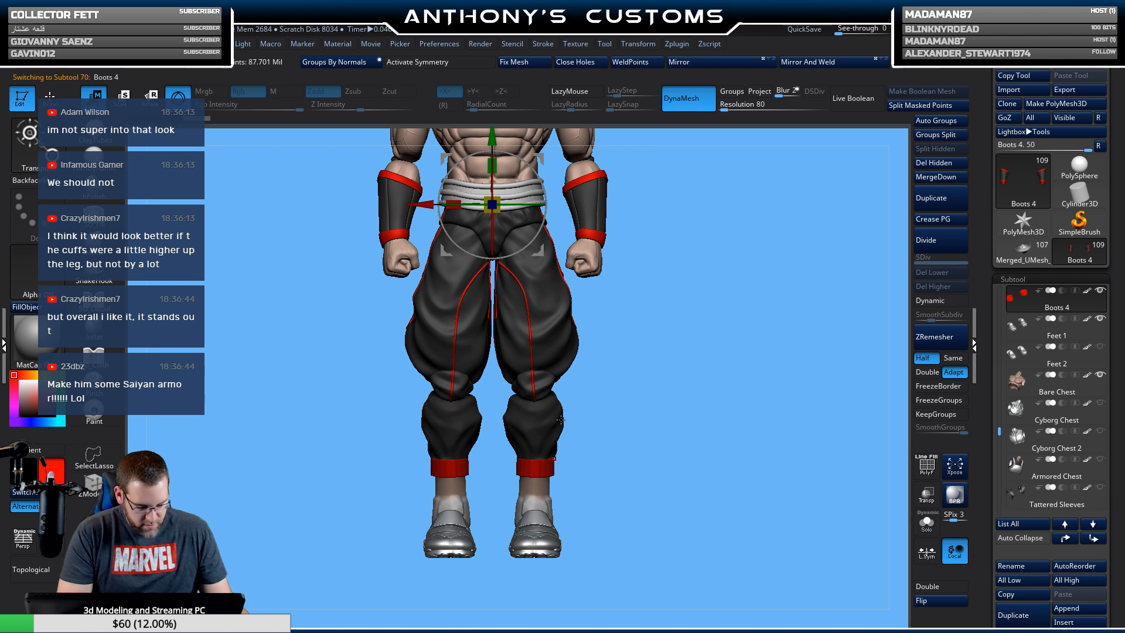
# Turn on symmetry and centre the transform gizmo on one of the red ankle cuffs.
pyautogui.hotkey('shift', 'f')
pyautogui.hotkey('shift', 'f')
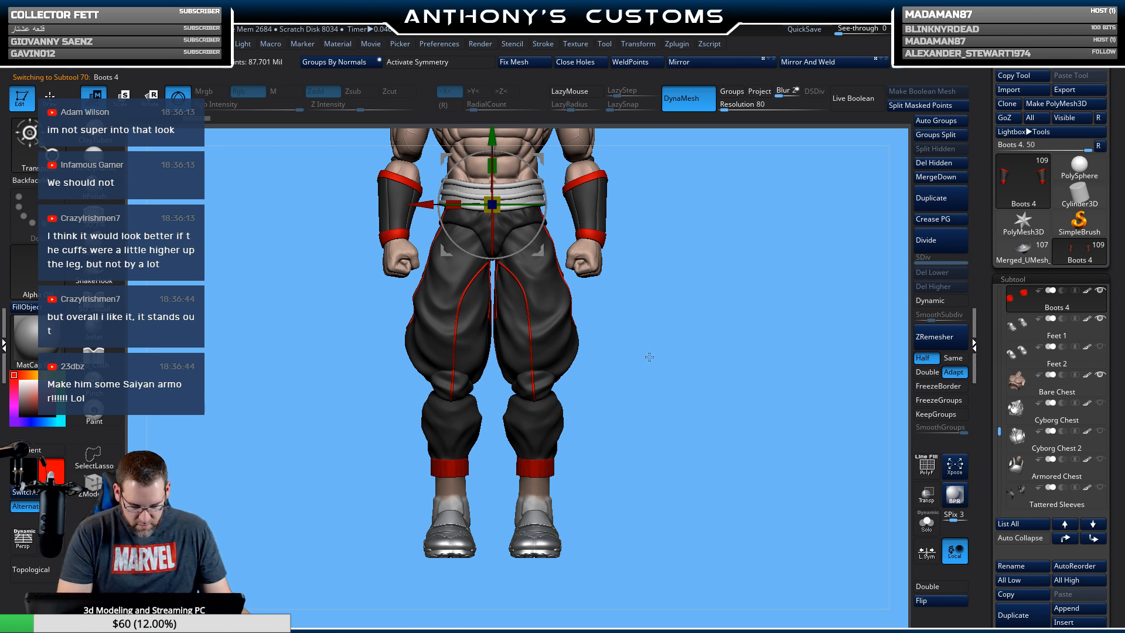
pyautogui.keyDown('alt'); pyautogui.moveTo(650, 356); pyautogui.dragTo(659, 404); pyautogui.keyUp('alt')
pyautogui.click(489, 163)
pyautogui.keyDown('alt'); pyautogui.moveTo(666, 443); pyautogui.dragTo(673, 376); pyautogui.keyUp('alt')
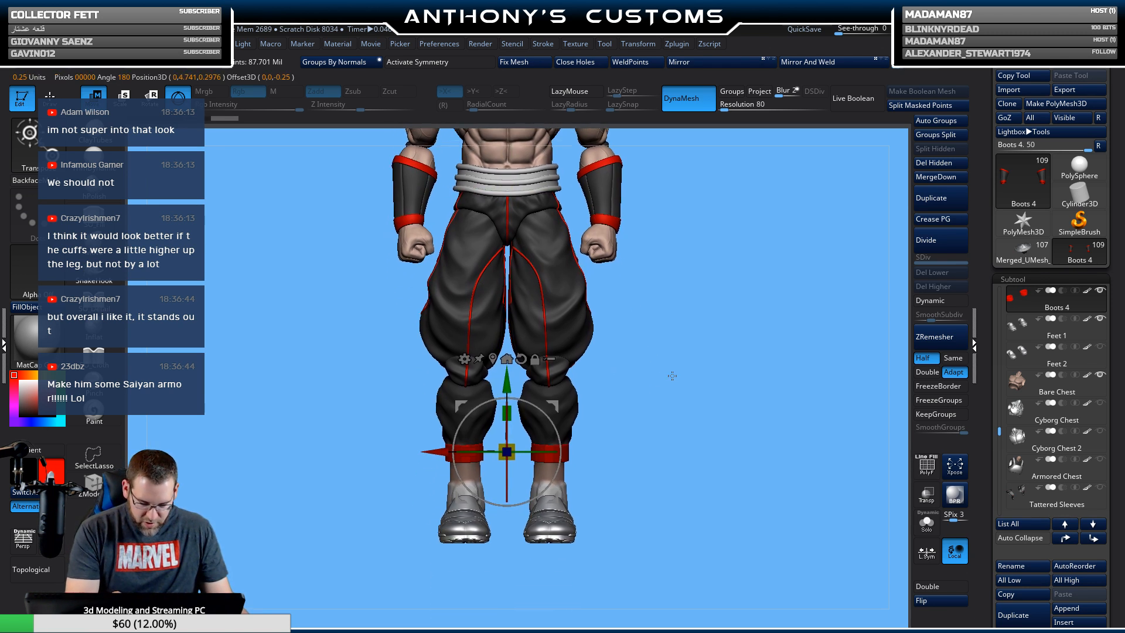
pyautogui.press('x')
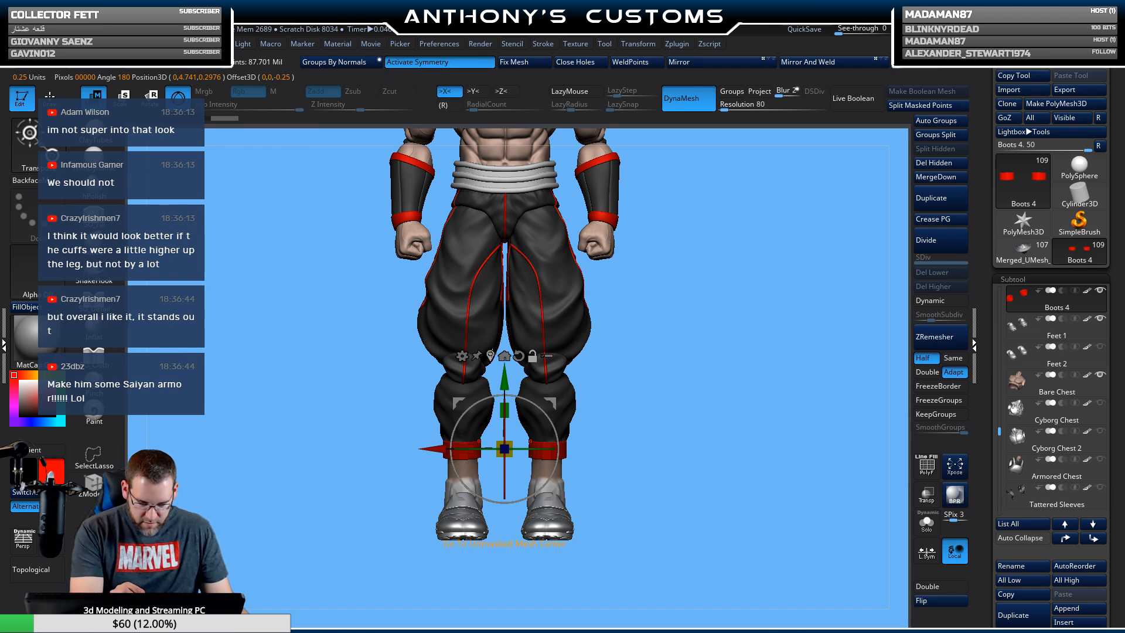
pyautogui.click(504, 356)
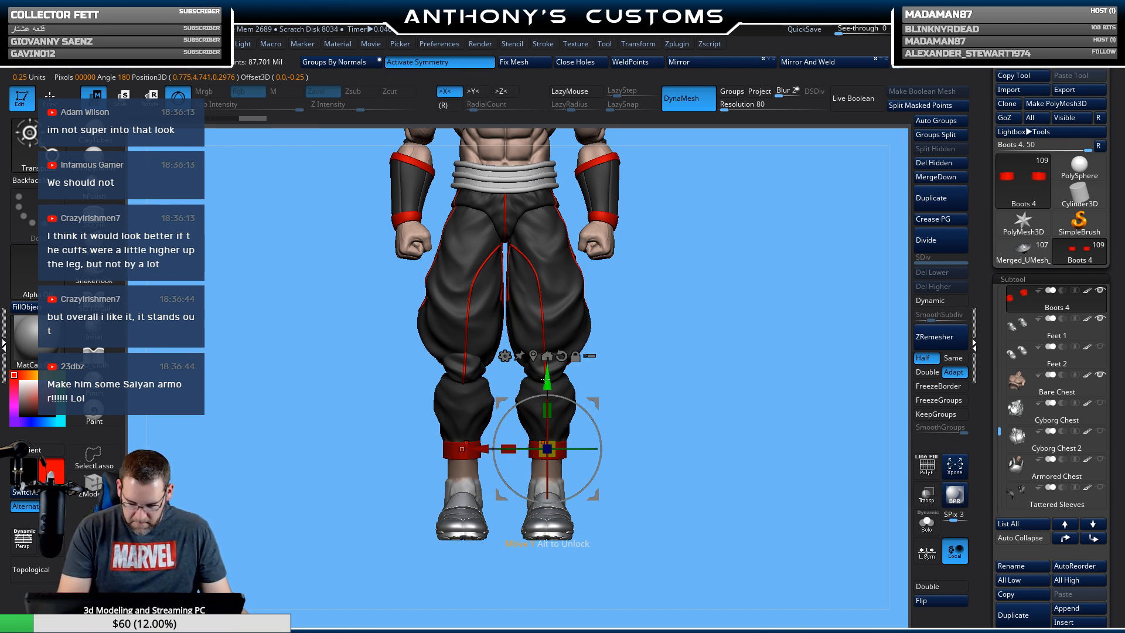
# Raise both red cuffs slightly up the legs and enlarge them a little, with local symmetry on.
pyautogui.moveTo(548, 376); pyautogui.dragTo(548, 368)
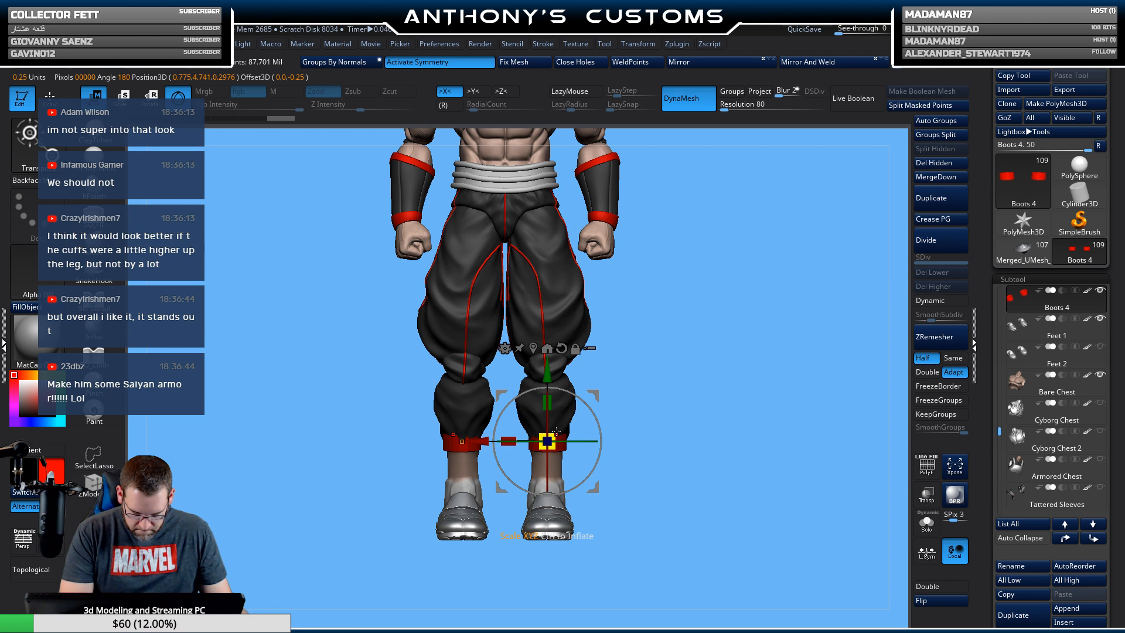
pyautogui.moveTo(553, 434); pyautogui.dragTo(554, 433)
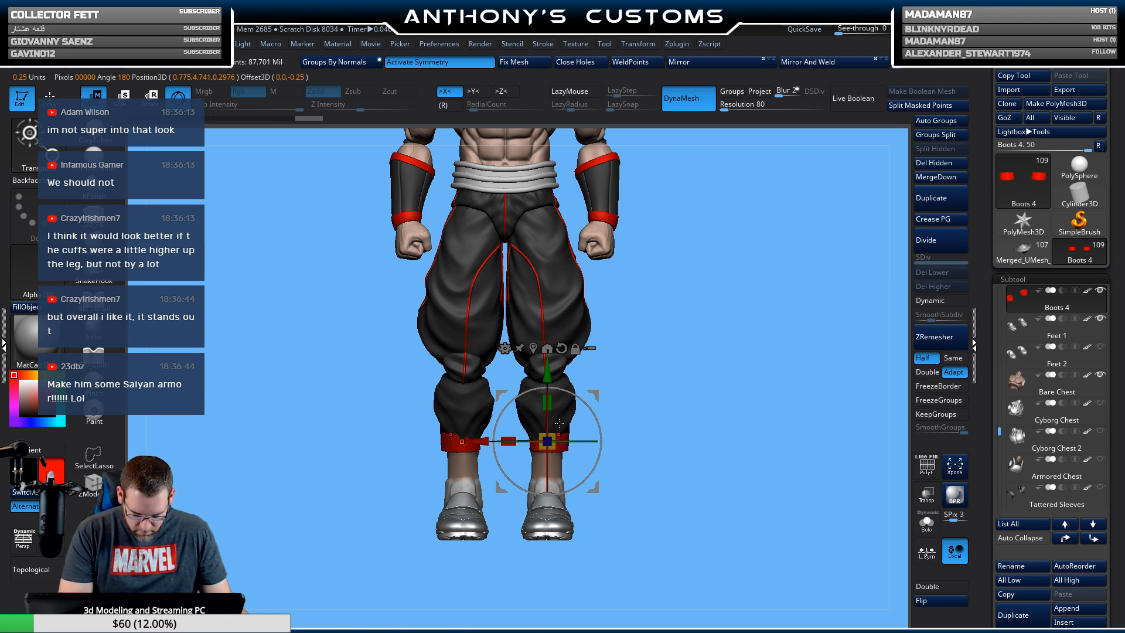
pyautogui.moveTo(485, 438); pyautogui.dragTo(484, 438)
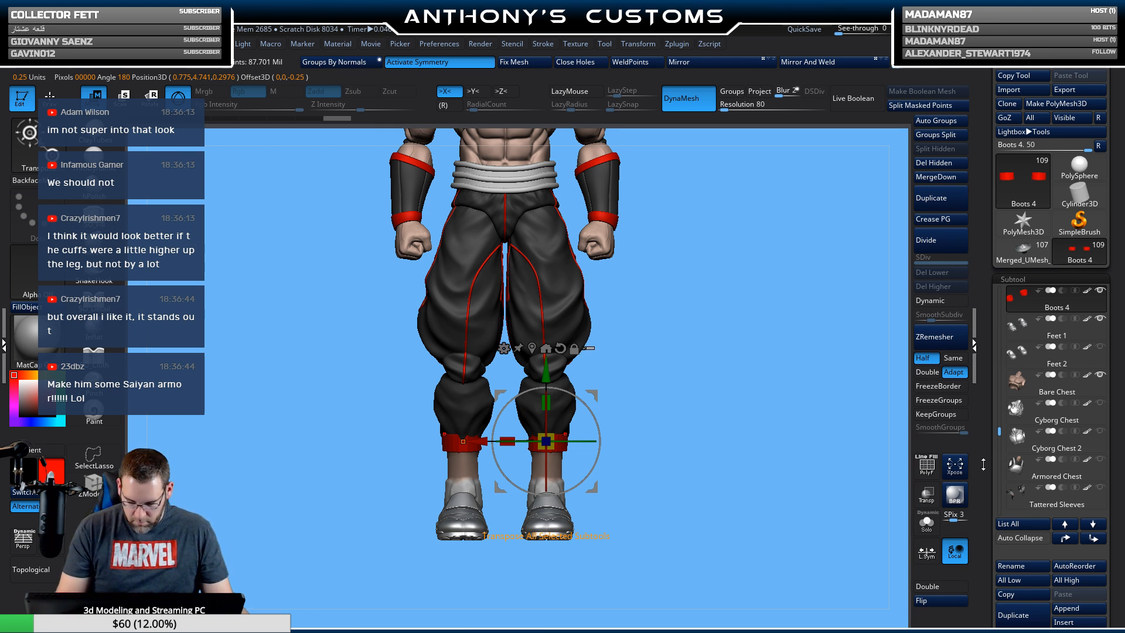
pyautogui.click(927, 551)
pyautogui.moveTo(545, 371); pyautogui.dragTo(546, 370)
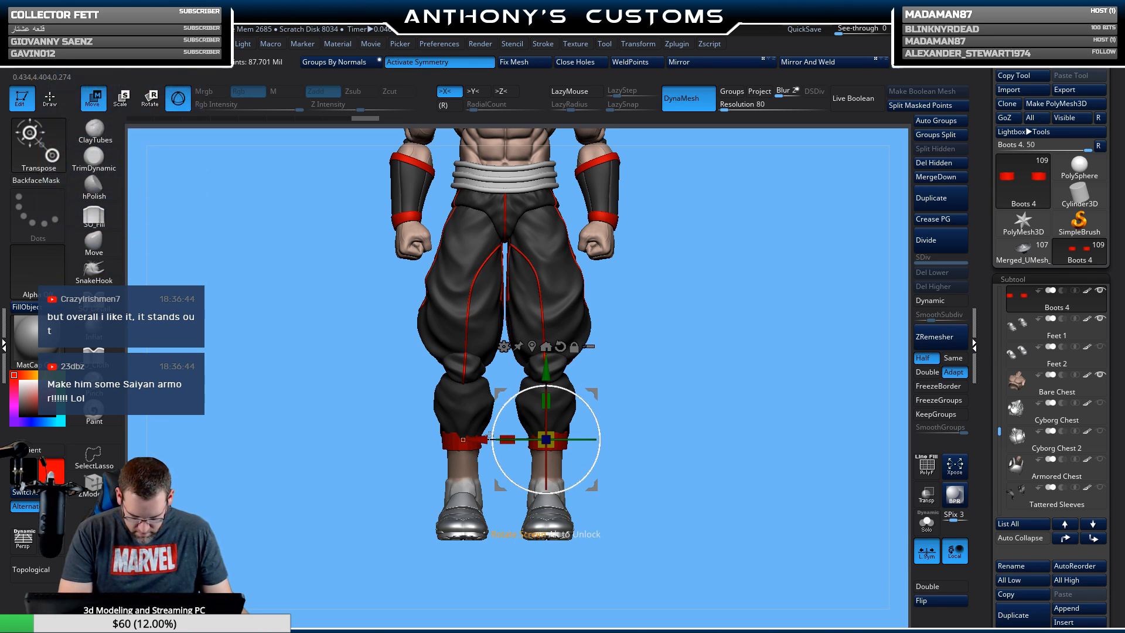
pyautogui.moveTo(548, 436); pyautogui.dragTo(551, 432)
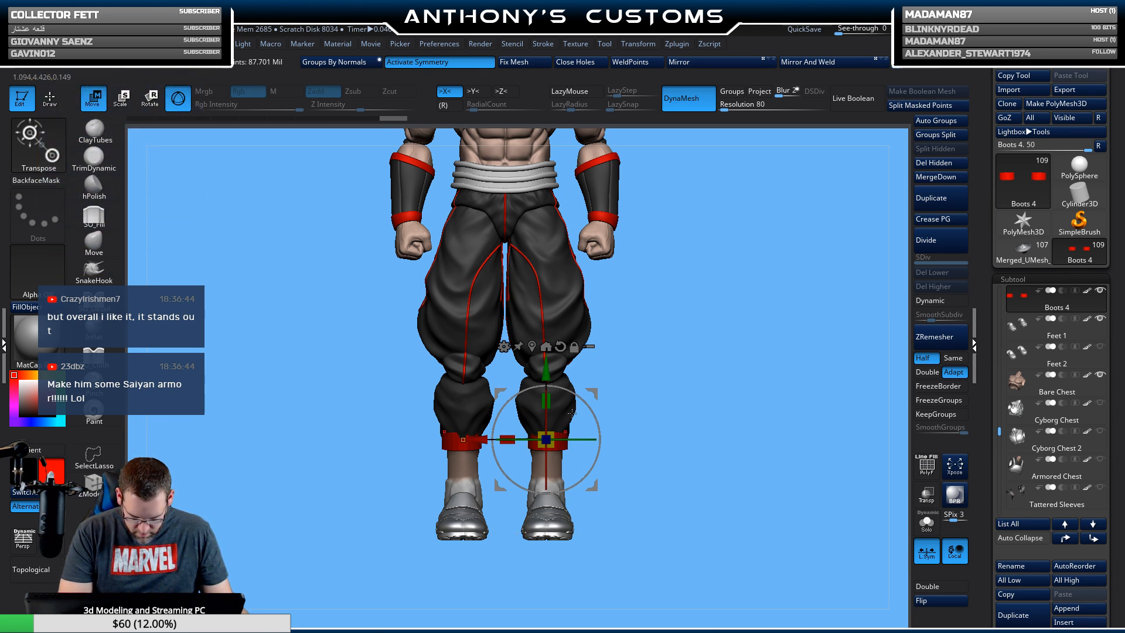
# Box-mask the upper part of the red cuffs from a side view of the leg.
pyautogui.moveTo(735, 384); pyautogui.dragTo(687, 443)
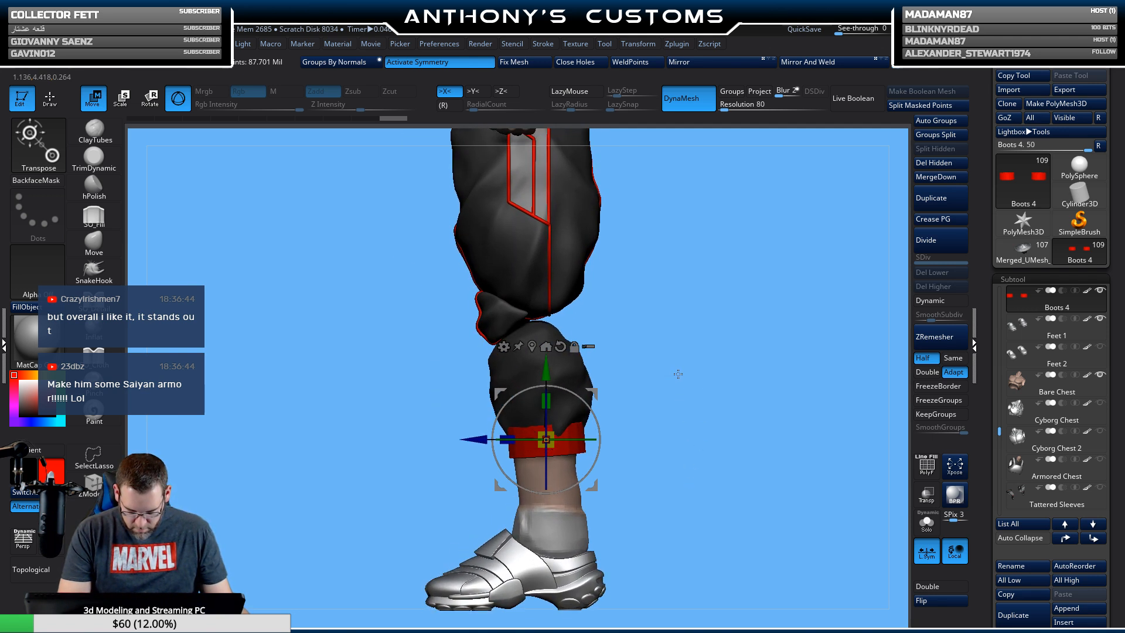
pyautogui.press('q')
pyautogui.press('ctrl')
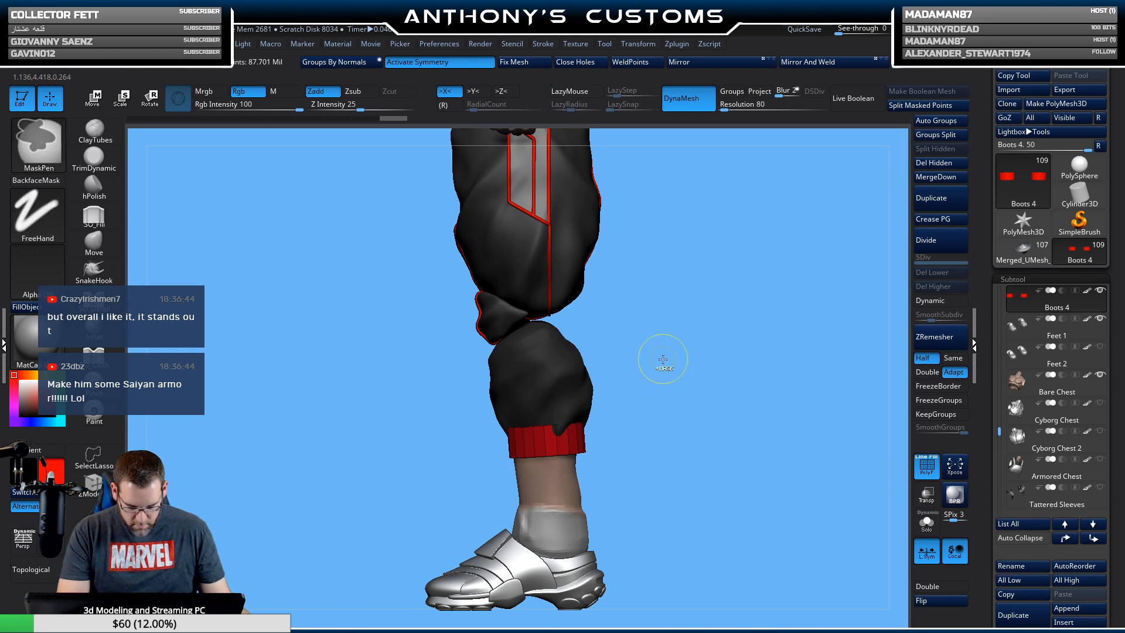
pyautogui.keyDown('ctrl'); pyautogui.moveTo(678, 367); pyautogui.dragTo(482, 436); pyautogui.keyUp('ctrl')
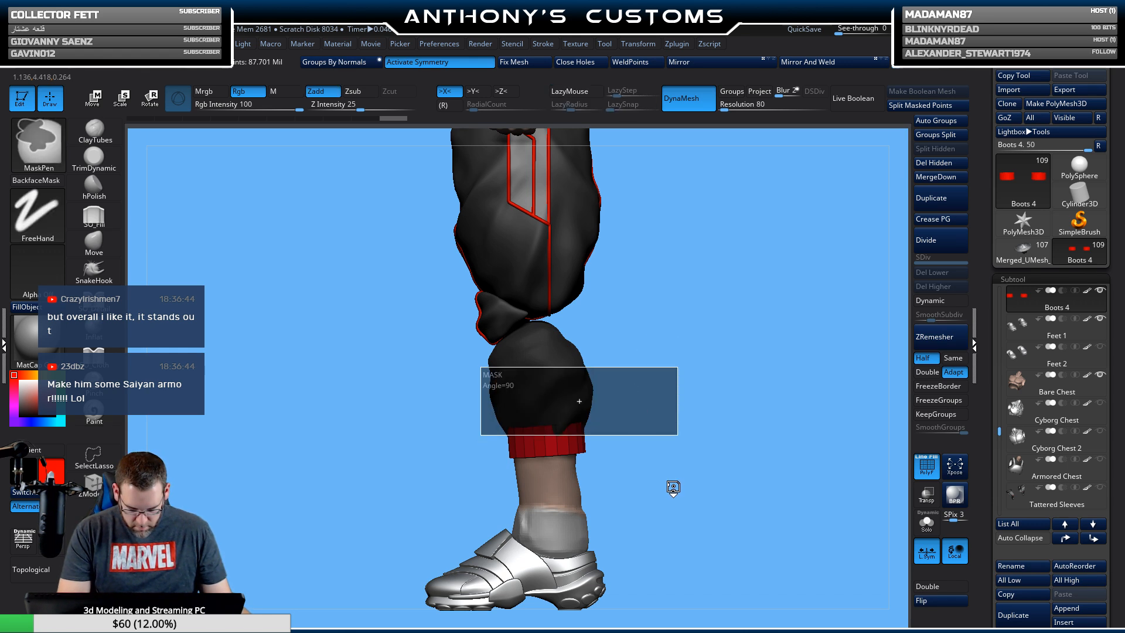
# Centre the gizmo on the unmasked part of the cuffs, scale that part up slightly and return to Draw mode.
pyautogui.press('w')
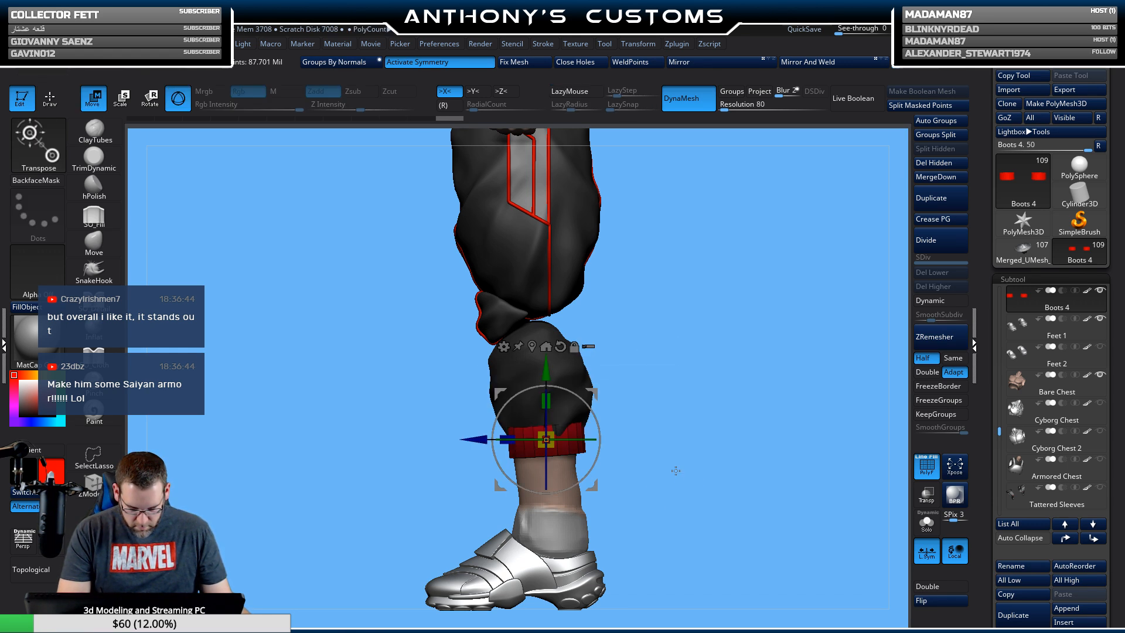
pyautogui.keyDown('alt'); pyautogui.moveTo(673, 479); pyautogui.dragTo(718, 449); pyautogui.keyUp('alt')
pyautogui.click(533, 346)
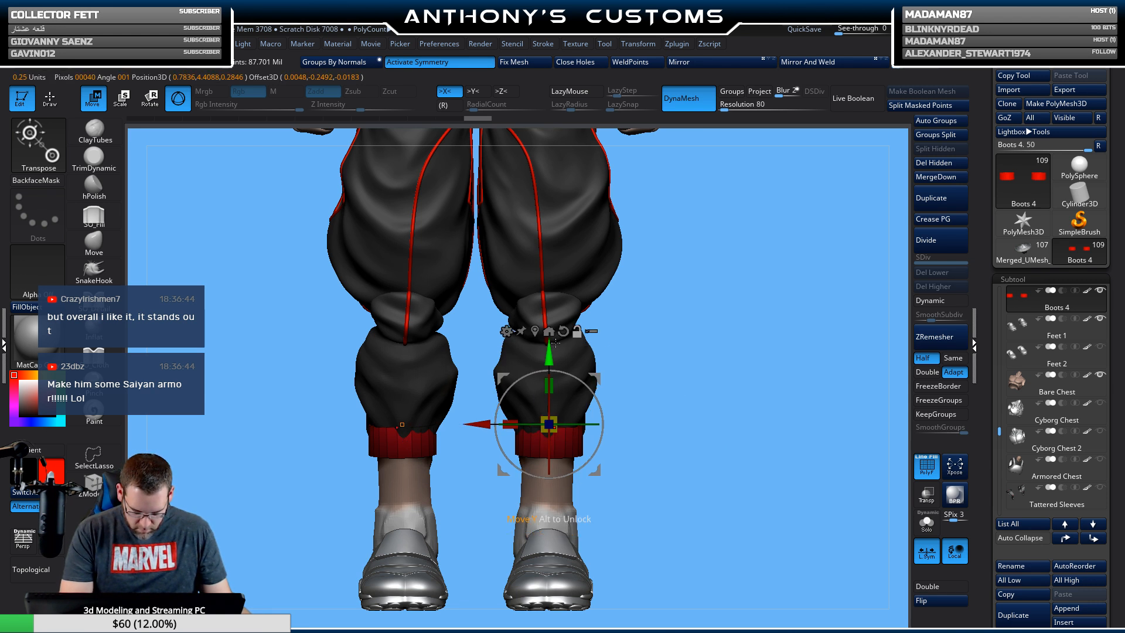
pyautogui.moveTo(555, 418); pyautogui.dragTo(565, 414)
pyautogui.press('q')
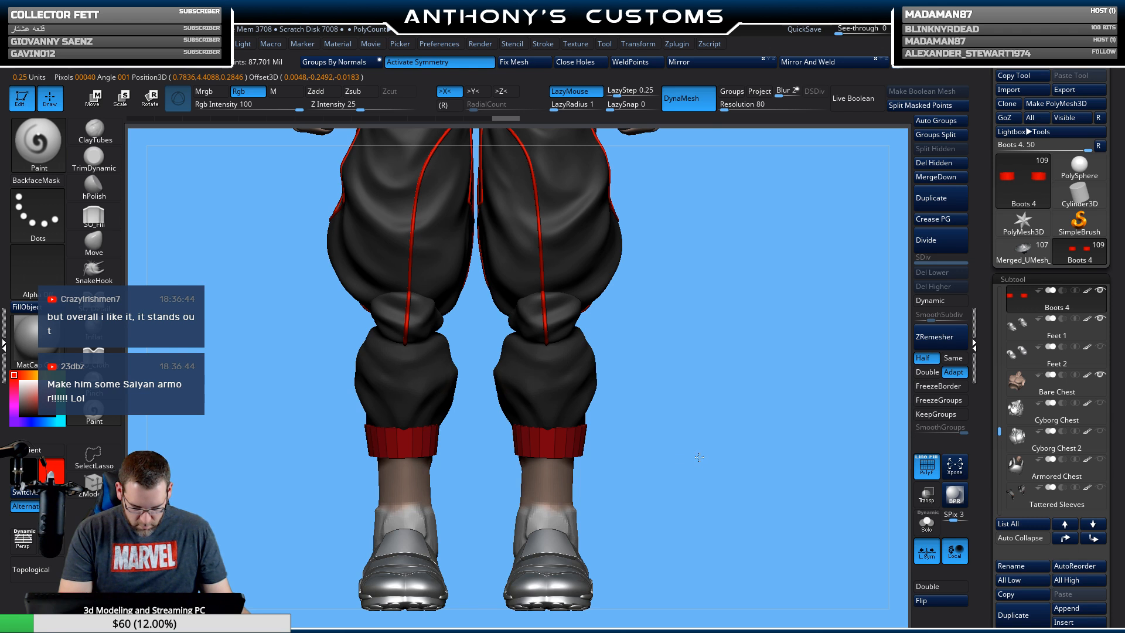
pyautogui.press('f')
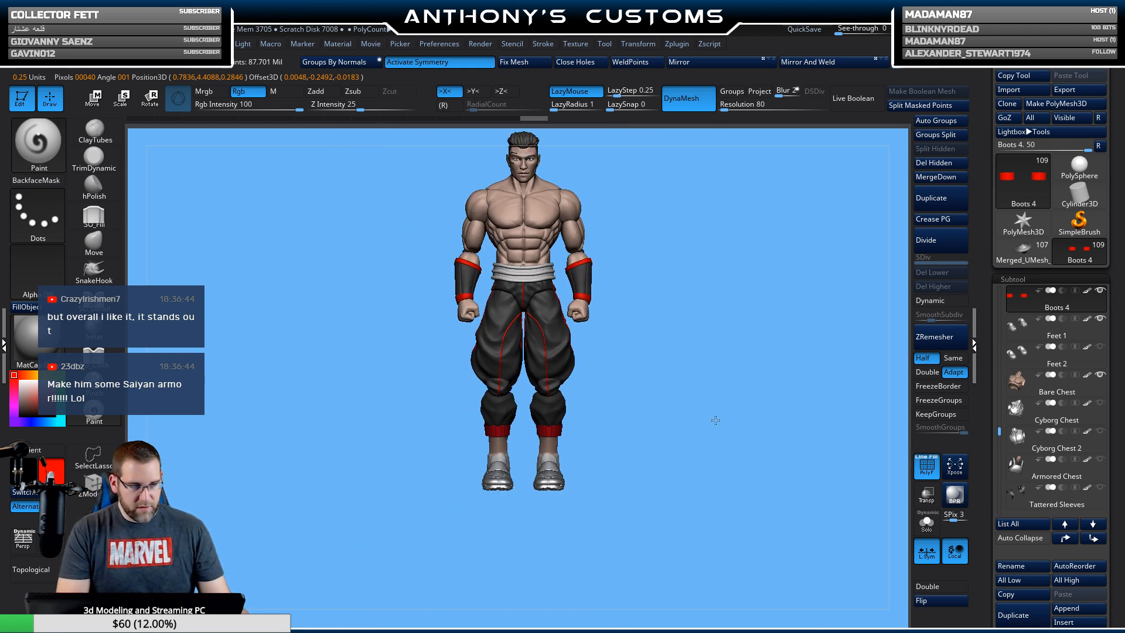
pyautogui.keyDown('ctrl'); pyautogui.moveTo(716, 421); pyautogui.dragTo(712, 494, button='right'); pyautogui.keyUp('ctrl')
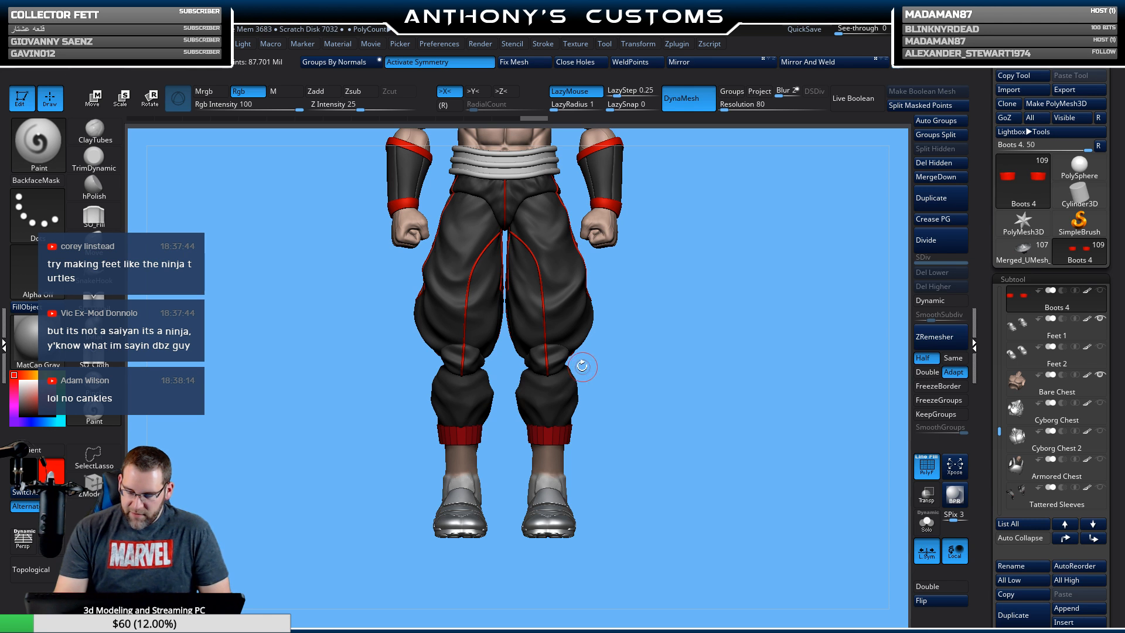
# Select the Boots 5 subtool, sample its dark colour and paint over the skin-coloured lower leg down to the shoe.
pyautogui.keyDown('alt'); pyautogui.click(554, 398); pyautogui.keyUp('alt')
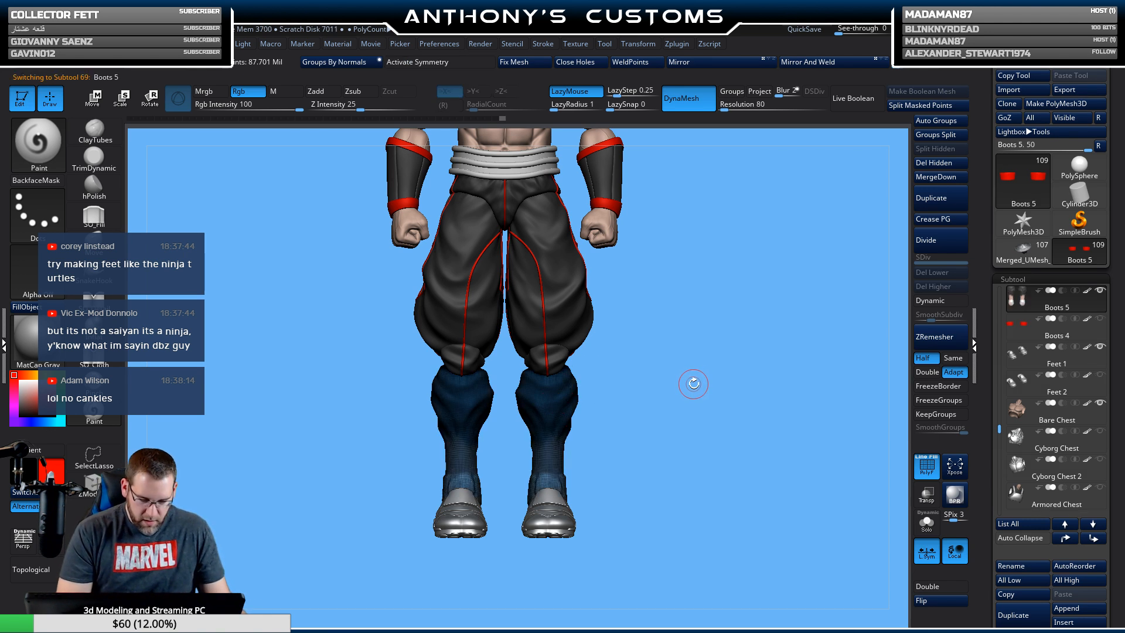
pyautogui.hotkey('shift', 'f')
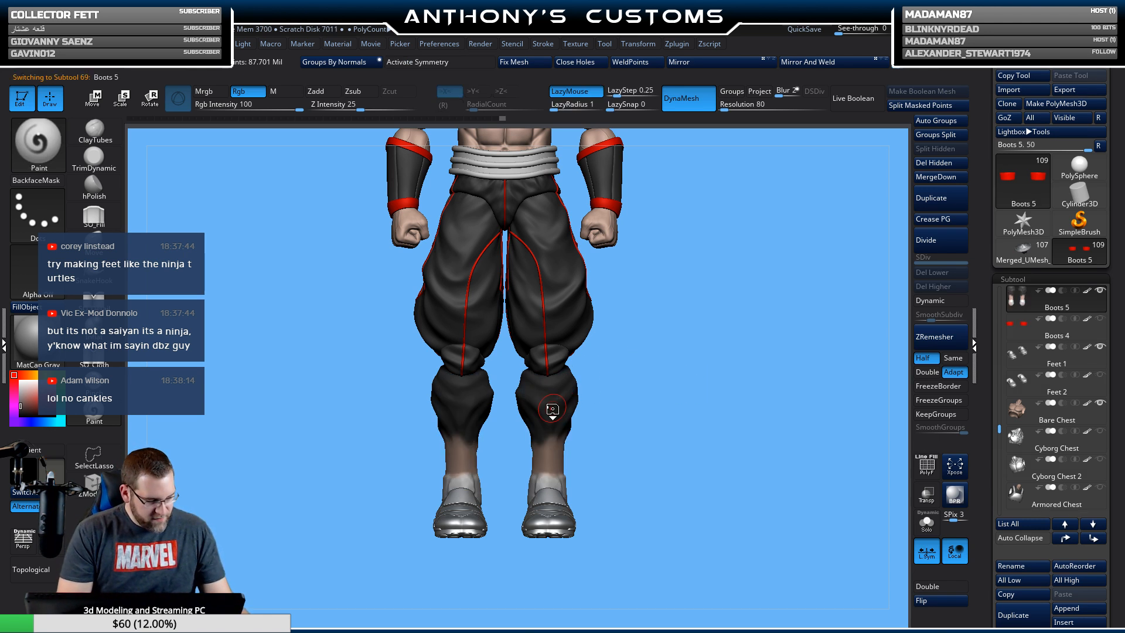
pyautogui.press('c')
pyautogui.moveTo(556, 433); pyautogui.dragTo(549, 445)
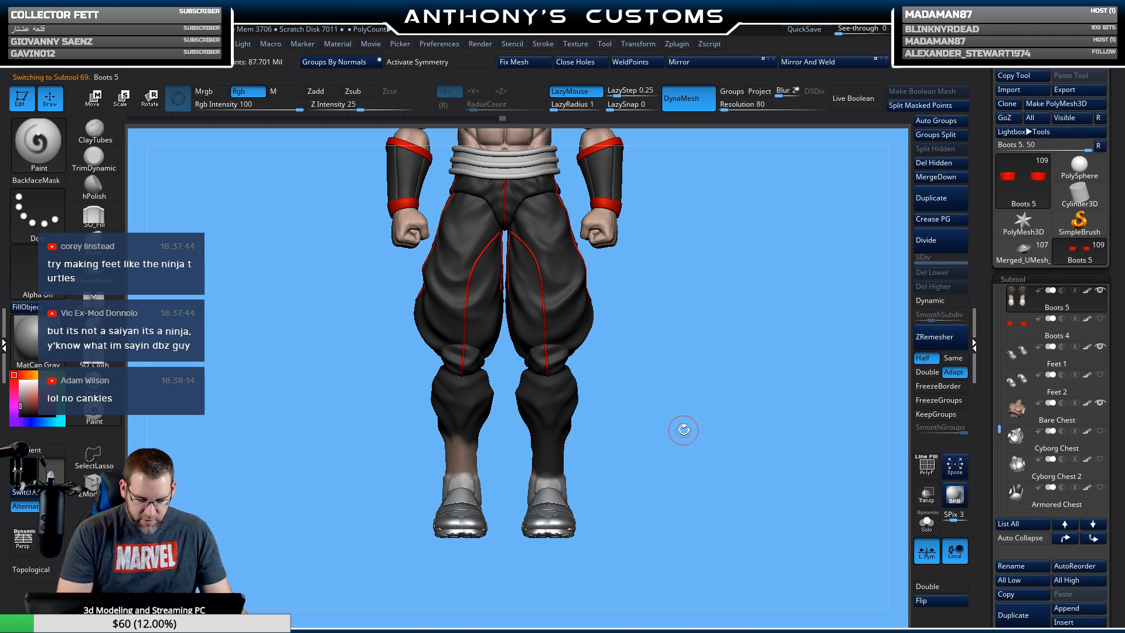
pyautogui.moveTo(663, 375); pyautogui.dragTo(568, 451)
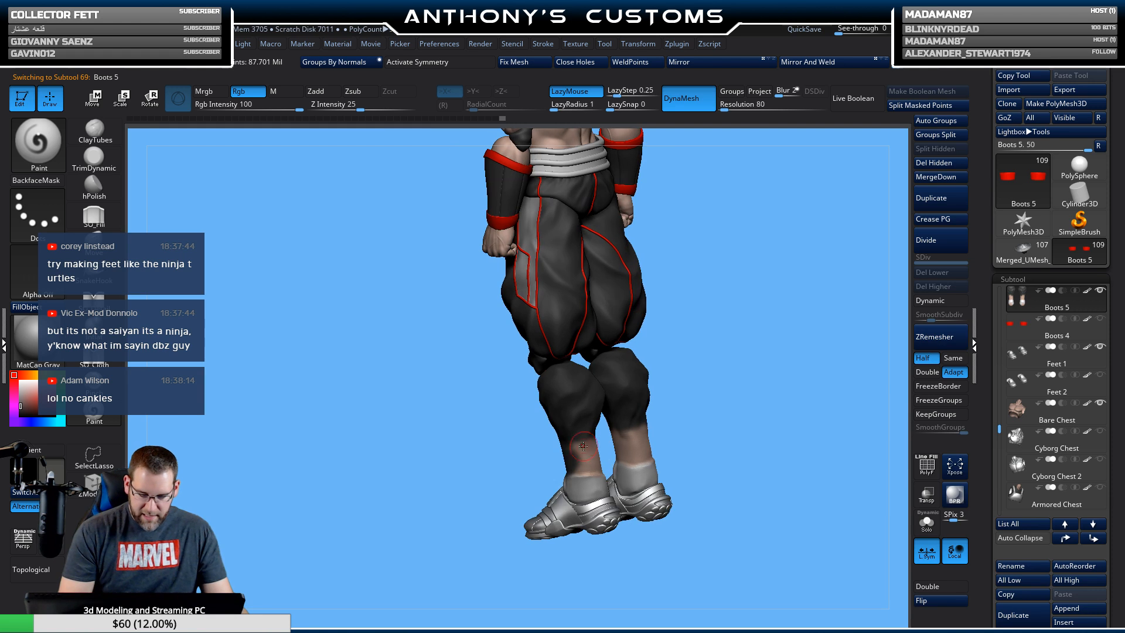
pyautogui.moveTo(743, 406)
pyautogui.mouseDown()
pyautogui.moveTo(639, 422)
pyautogui.moveTo(599, 455)
pyautogui.moveTo(613, 457)
pyautogui.mouseUp()
pyautogui.moveTo(790, 367); pyautogui.dragTo(788, 293)
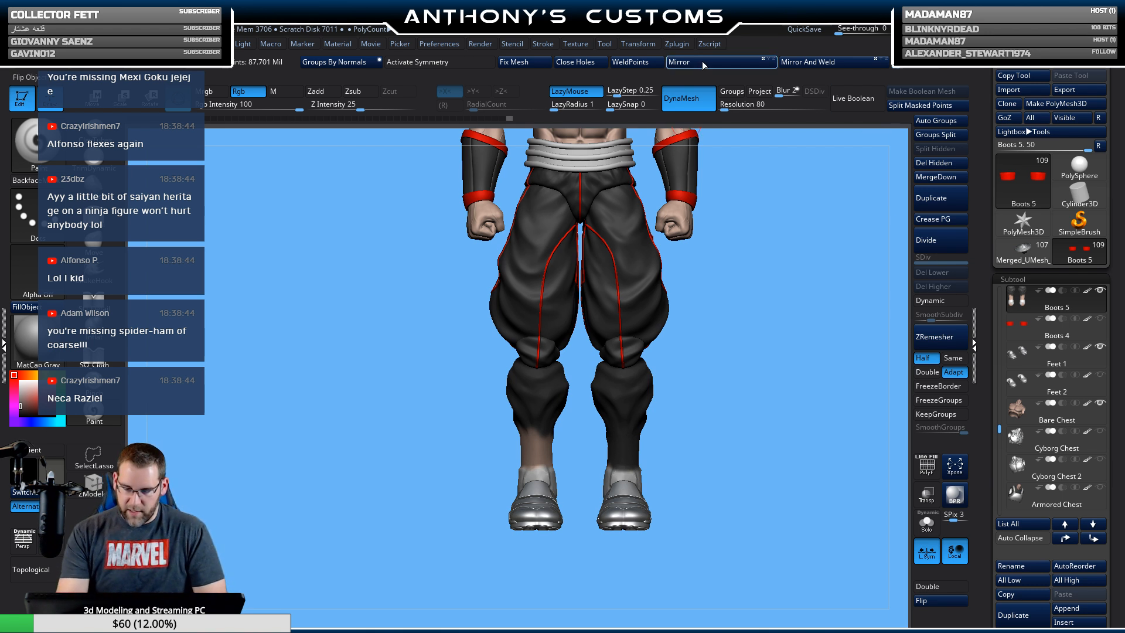
# Turn off local symmetry, then mirror and weld Boots 5 to copy the dark paint to the other leg.
pyautogui.click(926, 551)
pyautogui.click(721, 62)
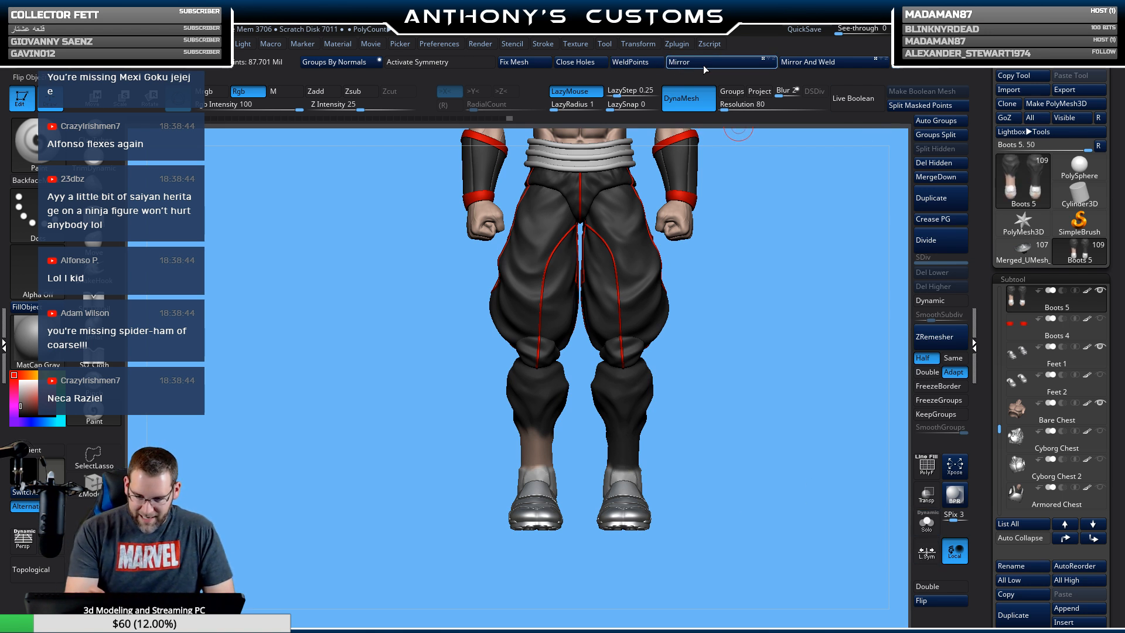
pyautogui.click(820, 65)
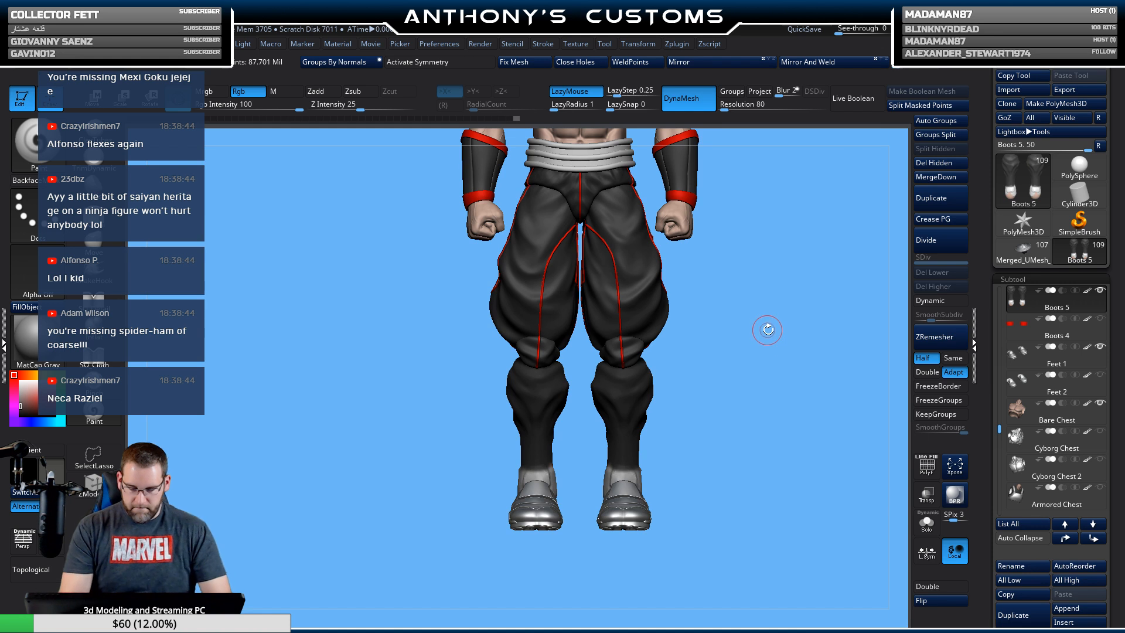
# Choose the SO_Cloth brush, turn on X symmetry and sculpt cloth folds into the front and outer side of the dark lower legs.
pyautogui.keyDown('alt'); pyautogui.moveTo(751, 387); pyautogui.dragTo(696, 417); pyautogui.keyUp('alt')
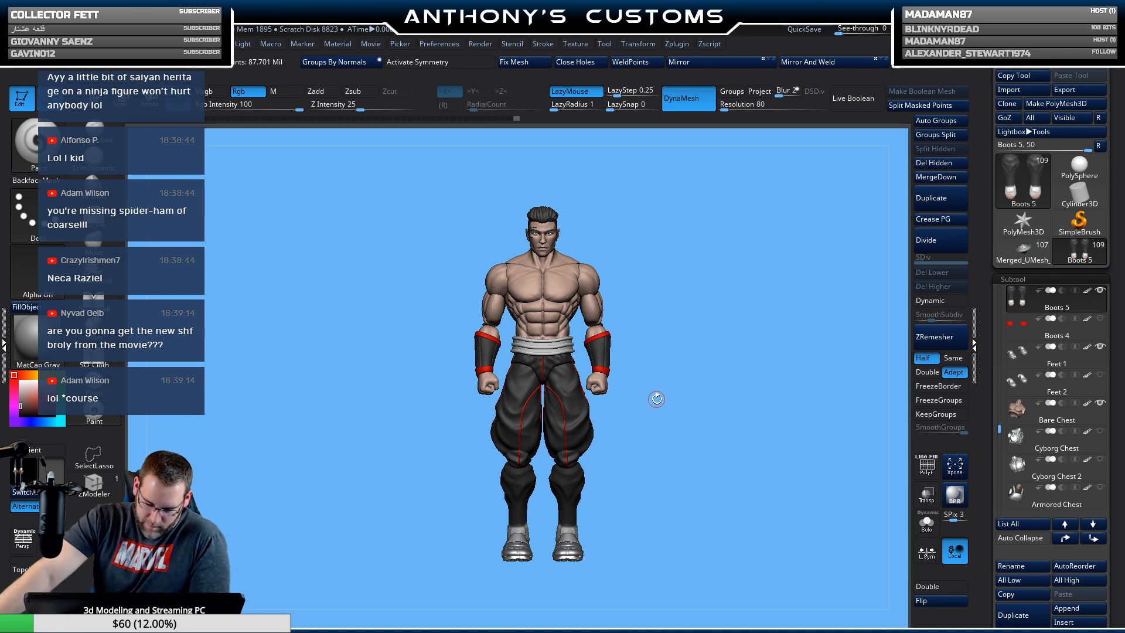
pyautogui.keyDown('alt'); pyautogui.moveTo(693, 345); pyautogui.dragTo(683, 478); pyautogui.keyUp('alt')
pyautogui.moveTo(731, 399)
pyautogui.keyDown('alt'); pyautogui.mouseDown()
pyautogui.moveTo(723, 407)
pyautogui.moveTo(682, 350)
pyautogui.moveTo(691, 377)
pyautogui.moveTo(706, 364)
pyautogui.mouseUp(); pyautogui.keyUp('alt')
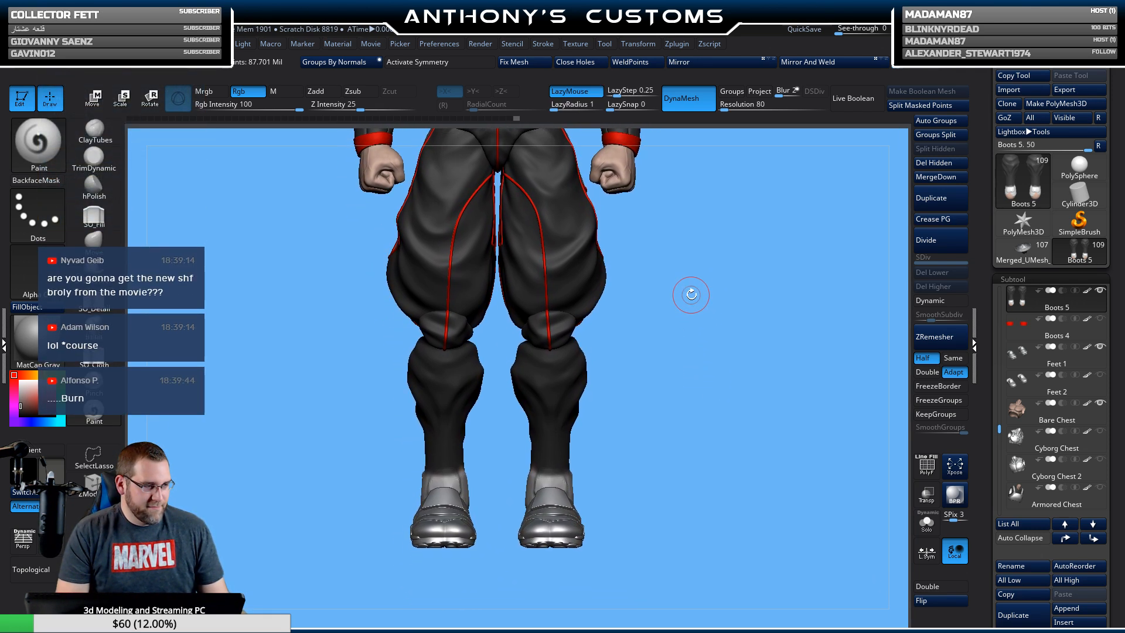
pyautogui.click(95, 355)
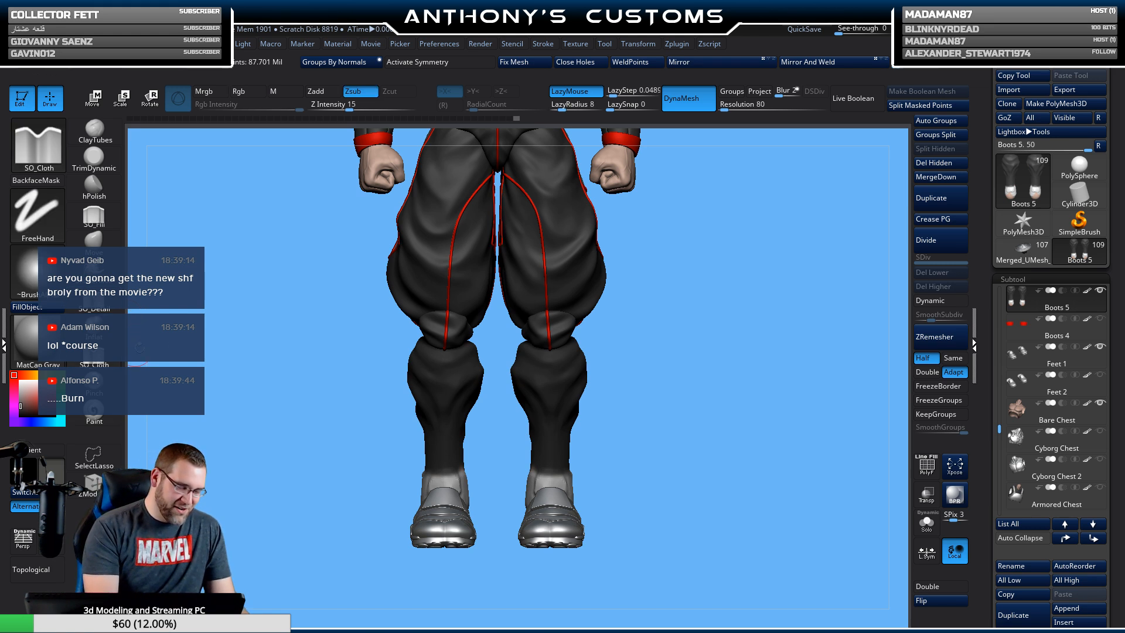
pyautogui.keyDown('alt'); pyautogui.moveTo(695, 356); pyautogui.dragTo(699, 398); pyautogui.keyUp('alt')
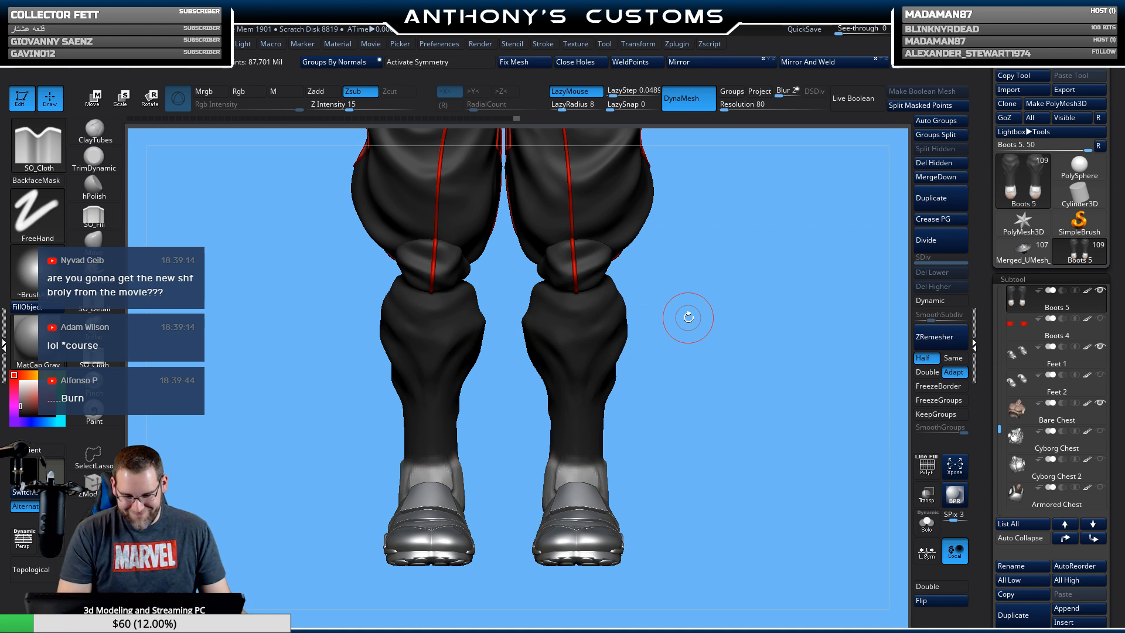
pyautogui.press('x')
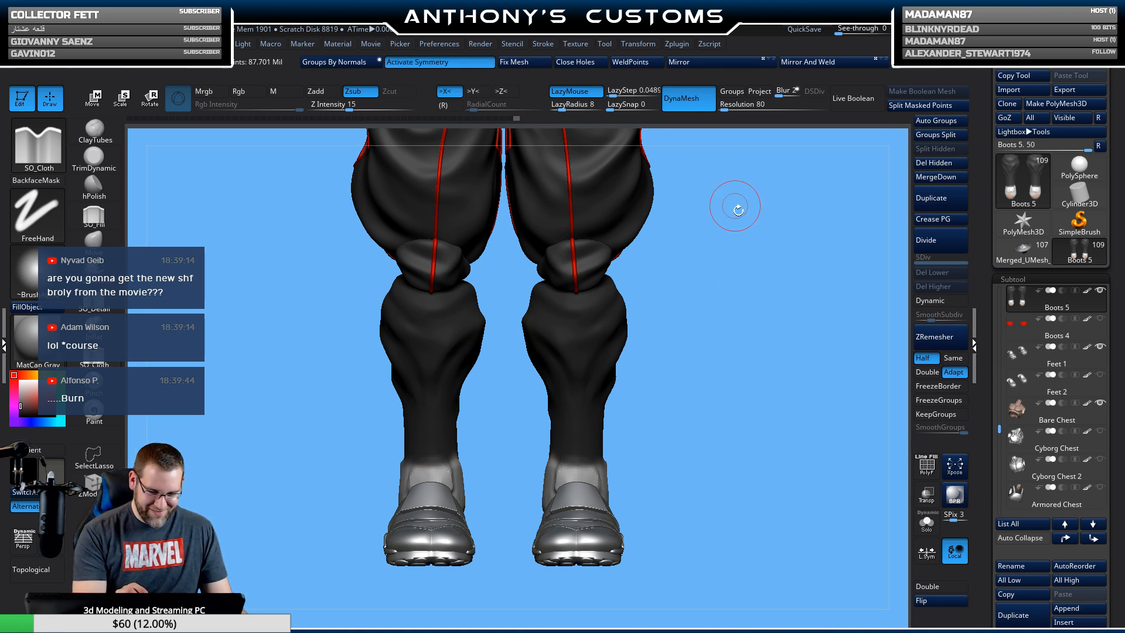
pyautogui.moveTo(678, 359); pyautogui.dragTo(645, 363)
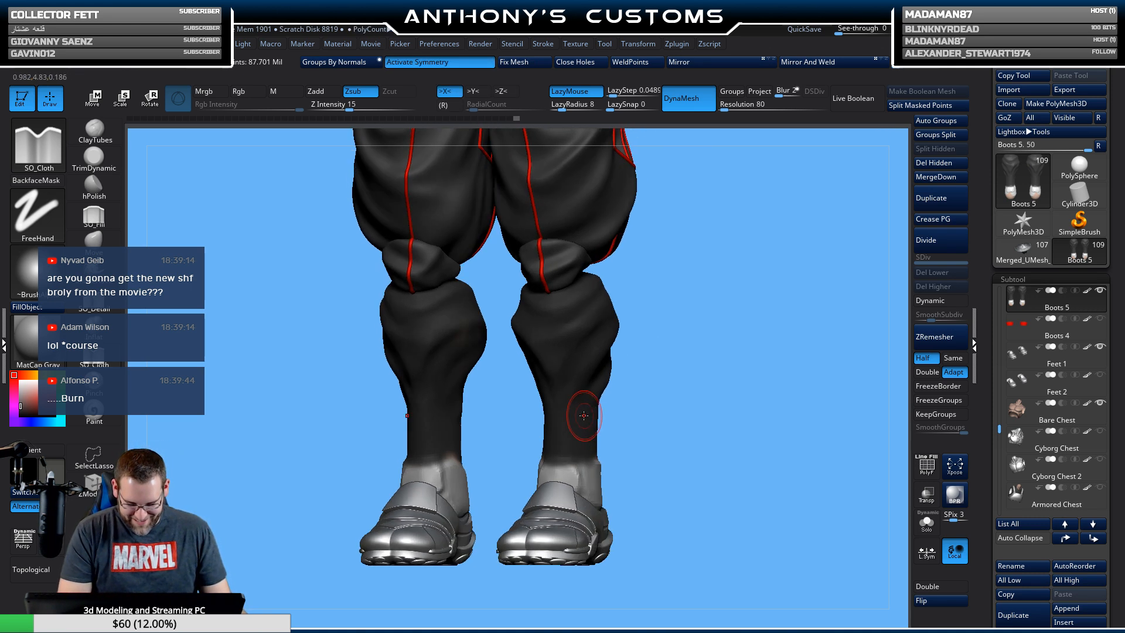
pyautogui.moveTo(591, 414); pyautogui.dragTo(628, 372)
pyautogui.moveTo(565, 449); pyautogui.dragTo(609, 398)
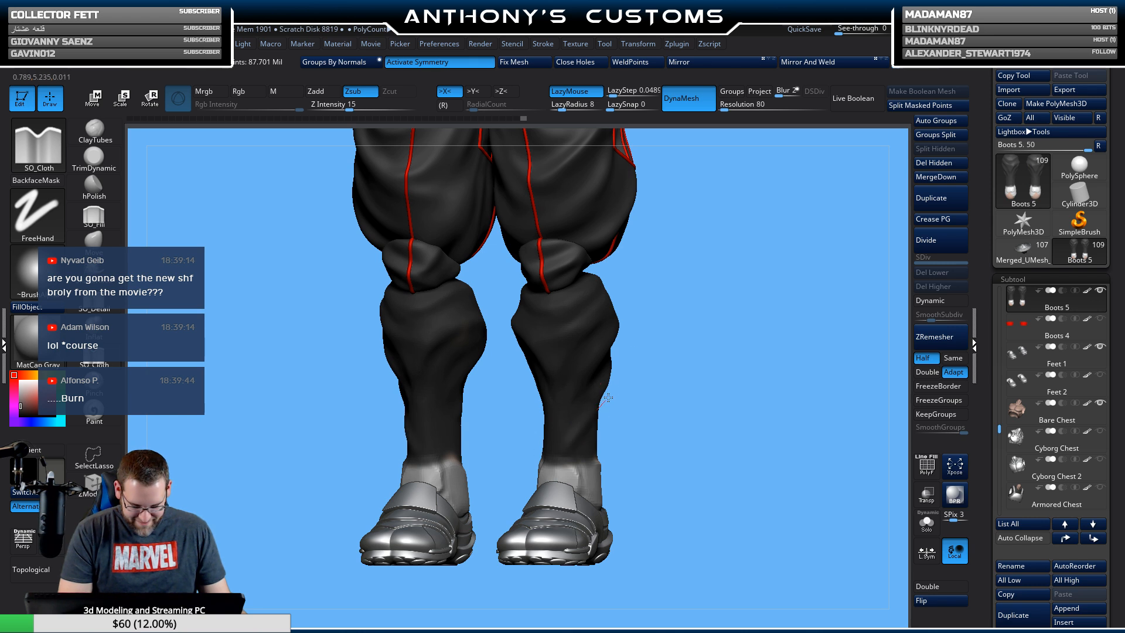
# Continue the SO_Cloth folds around the shins, calves and outer sides of both lower legs down to the grey ankles.
pyautogui.moveTo(664, 376)
pyautogui.mouseDown()
pyautogui.moveTo(694, 381)
pyautogui.moveTo(645, 373)
pyautogui.moveTo(603, 402)
pyautogui.mouseUp()
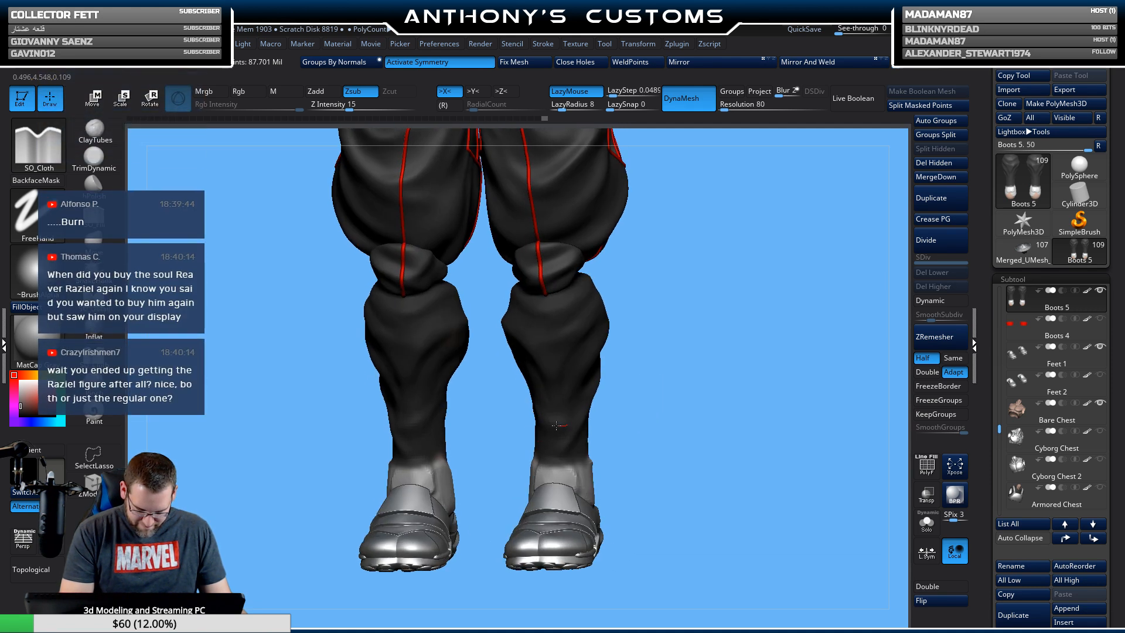
pyautogui.moveTo(674, 372)
pyautogui.mouseDown()
pyautogui.moveTo(662, 387)
pyautogui.moveTo(694, 334)
pyautogui.moveTo(510, 408)
pyautogui.moveTo(511, 451)
pyautogui.mouseUp()
pyautogui.moveTo(466, 408); pyautogui.dragTo(488, 465)
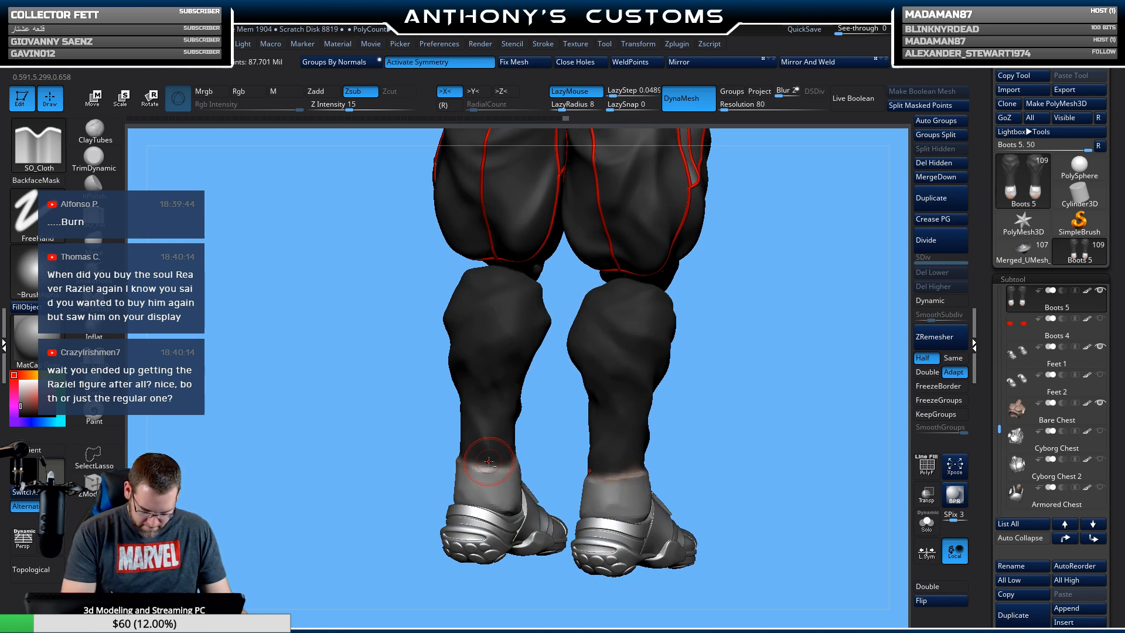
pyautogui.moveTo(771, 333)
pyautogui.mouseDown()
pyautogui.moveTo(731, 276)
pyautogui.moveTo(827, 317)
pyautogui.moveTo(656, 340)
pyautogui.mouseUp()
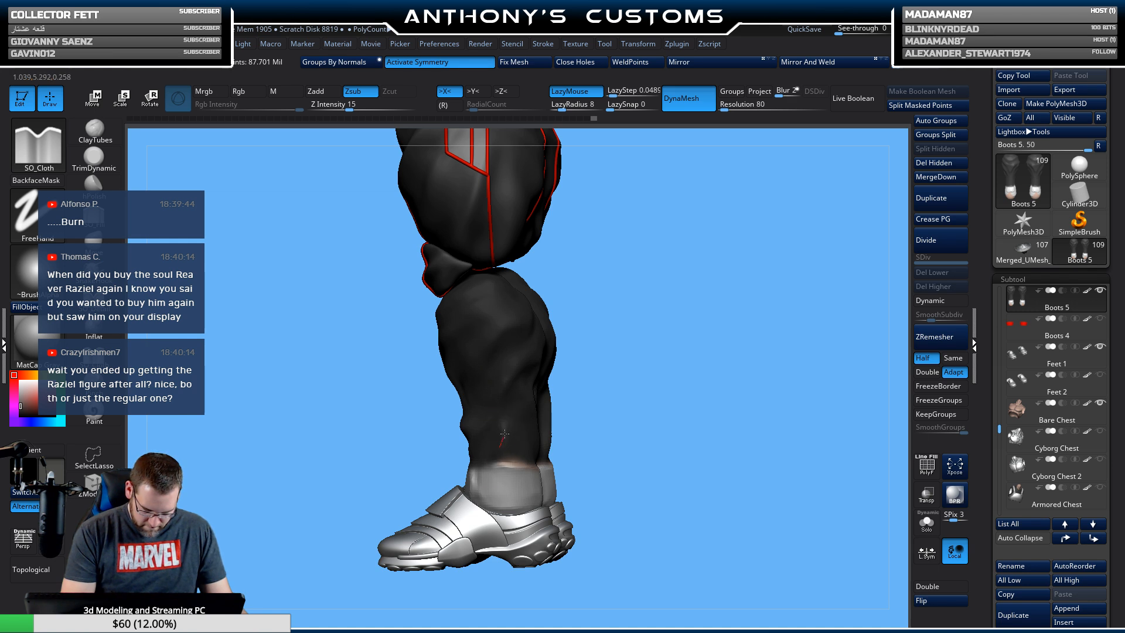
# With the Move brush, push in the outer bulge of the leg cloth just above the ankles.
pyautogui.moveTo(645, 376); pyautogui.dragTo(697, 380)
pyautogui.keyDown('alt'); pyautogui.moveTo(616, 308); pyautogui.dragTo(652, 292); pyautogui.keyUp('alt')
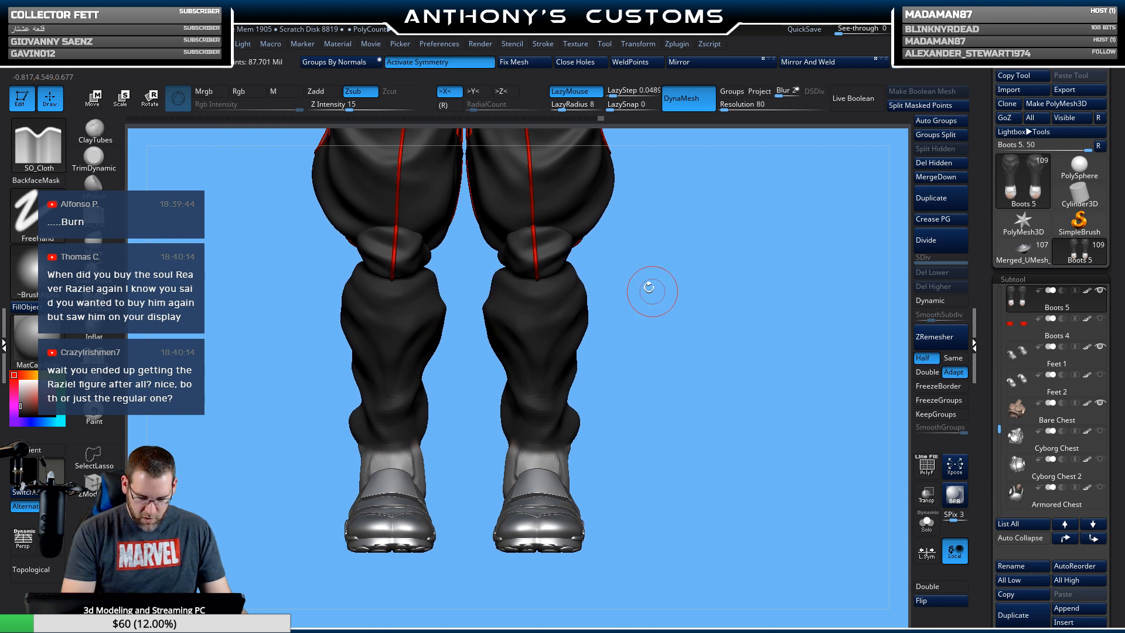
pyautogui.click(94, 245)
pyautogui.moveTo(581, 420); pyautogui.dragTo(575, 424)
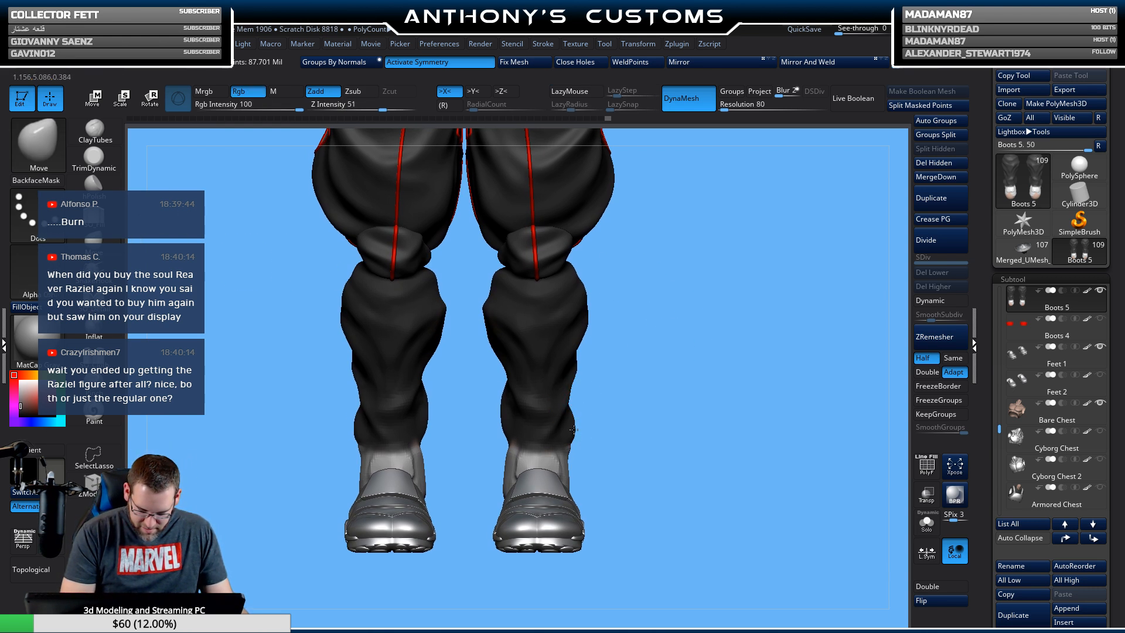
pyautogui.moveTo(656, 410)
pyautogui.mouseDown()
pyautogui.moveTo(597, 403)
pyautogui.moveTo(654, 397)
pyautogui.mouseUp()
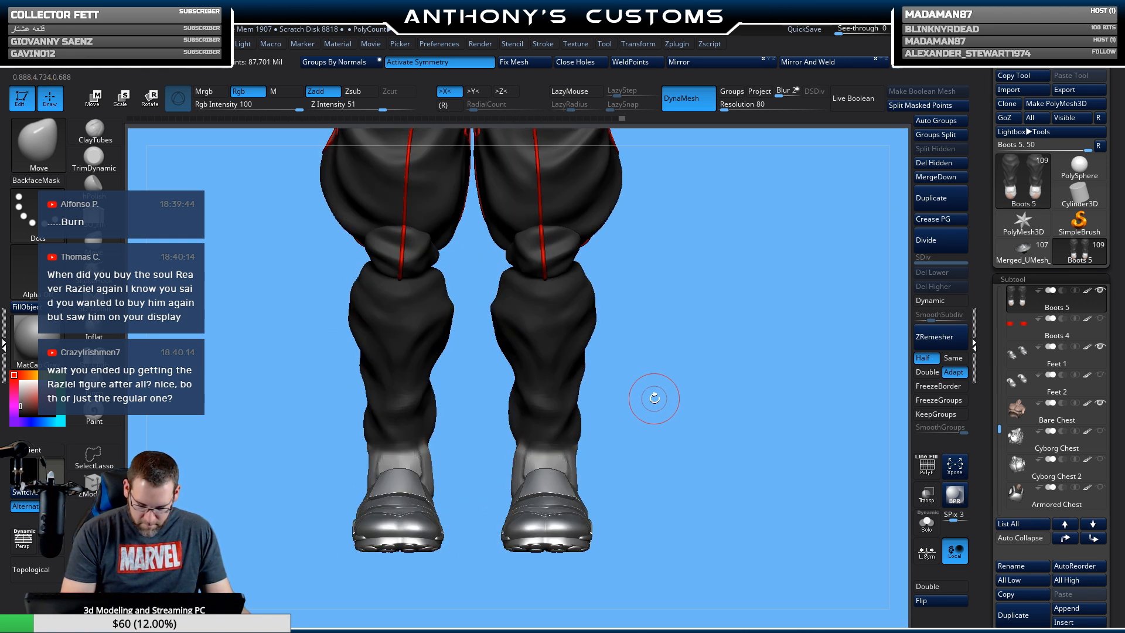
# Build up a raised rim around the top of the grey ankle section with the ClayTubes brush.
pyautogui.click(94, 131)
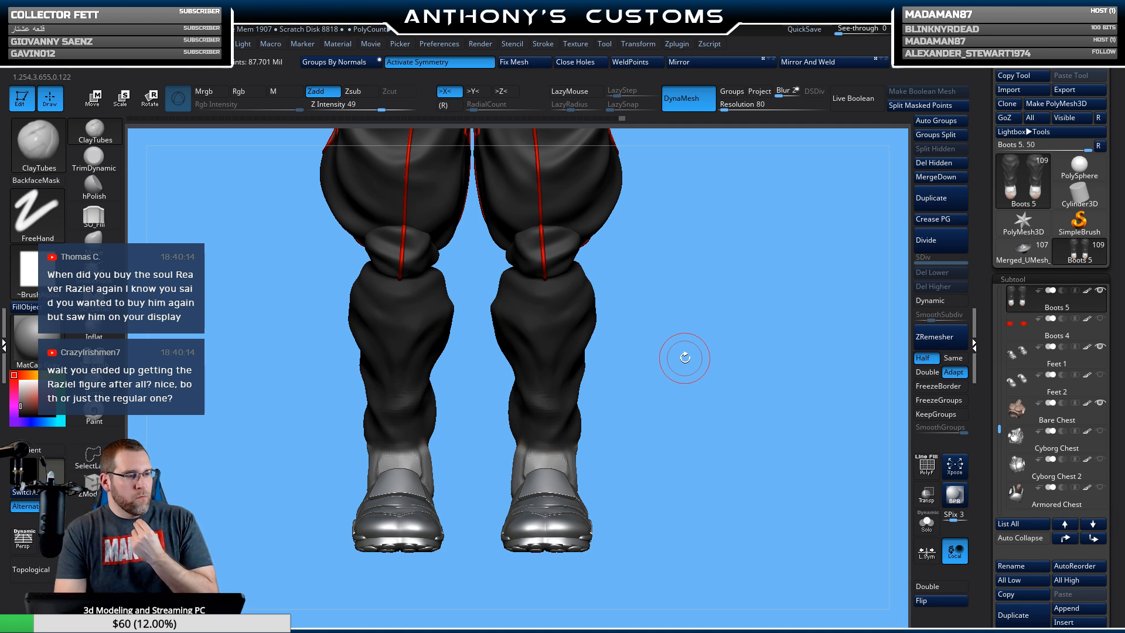
pyautogui.press('space')
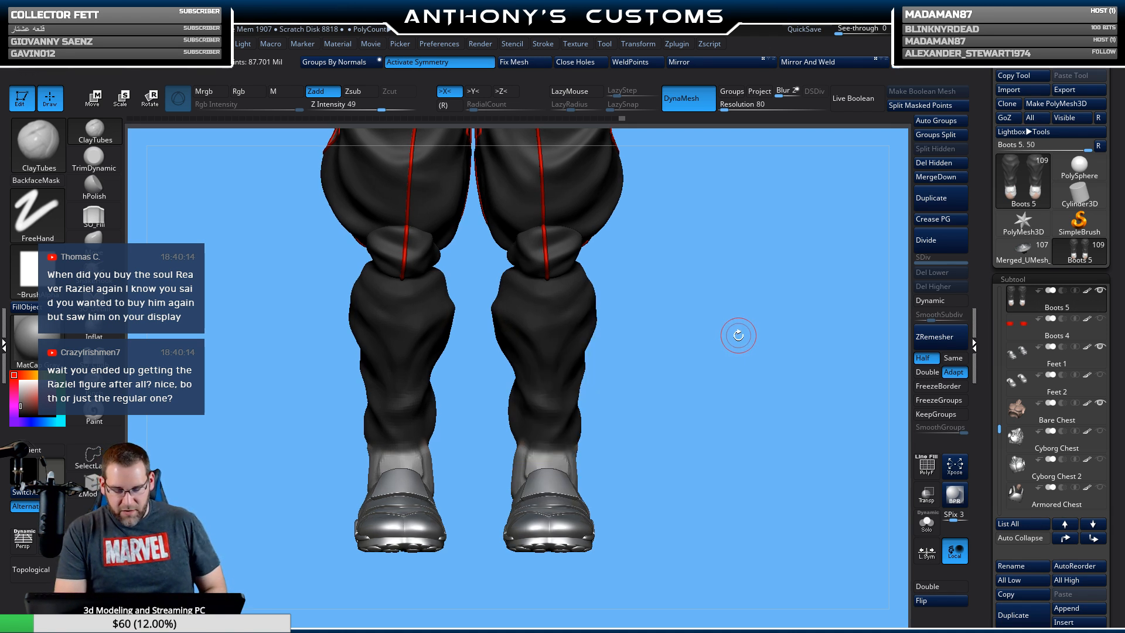
pyautogui.moveTo(721, 350); pyautogui.dragTo(719, 271)
pyautogui.keyDown('alt'); pyautogui.moveTo(752, 326); pyautogui.dragTo(737, 457); pyautogui.keyUp('alt')
pyautogui.press('space')
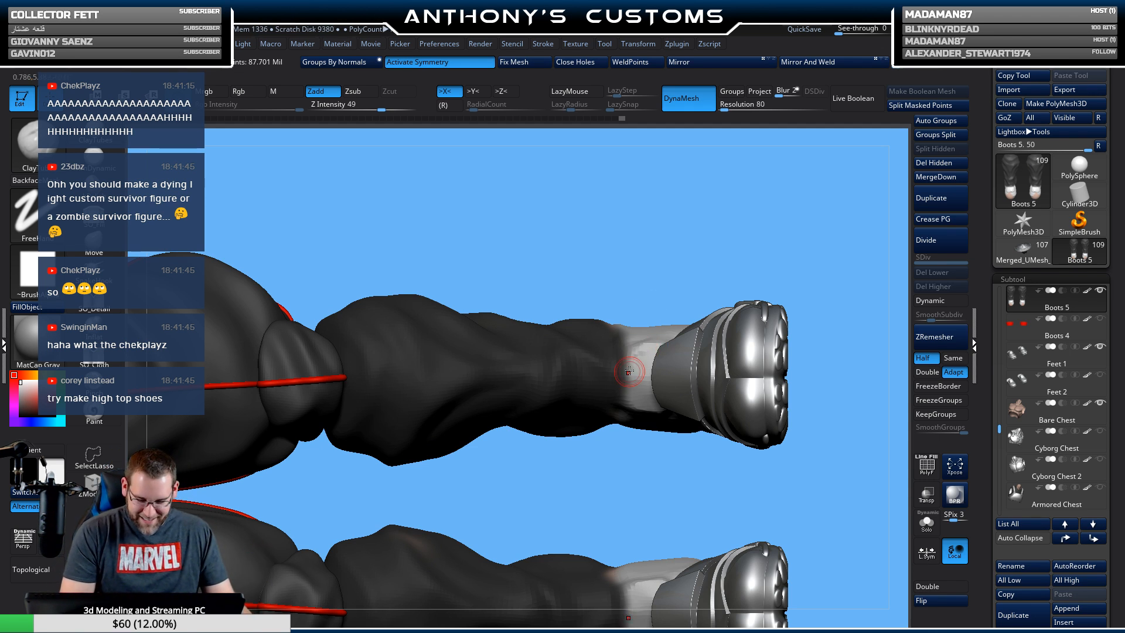
pyautogui.moveTo(631, 367)
pyautogui.mouseDown()
pyautogui.moveTo(634, 347)
pyautogui.moveTo(630, 403)
pyautogui.moveTo(641, 363)
pyautogui.mouseUp()
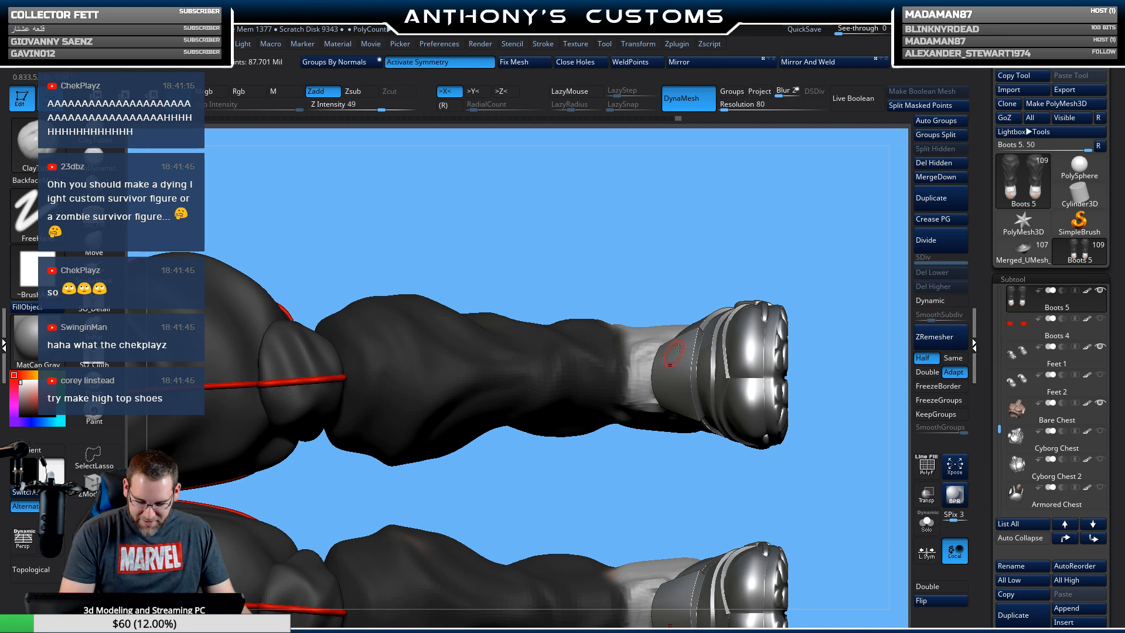
pyautogui.moveTo(834, 251); pyautogui.dragTo(756, 238)
pyautogui.moveTo(725, 142); pyautogui.dragTo(723, 199)
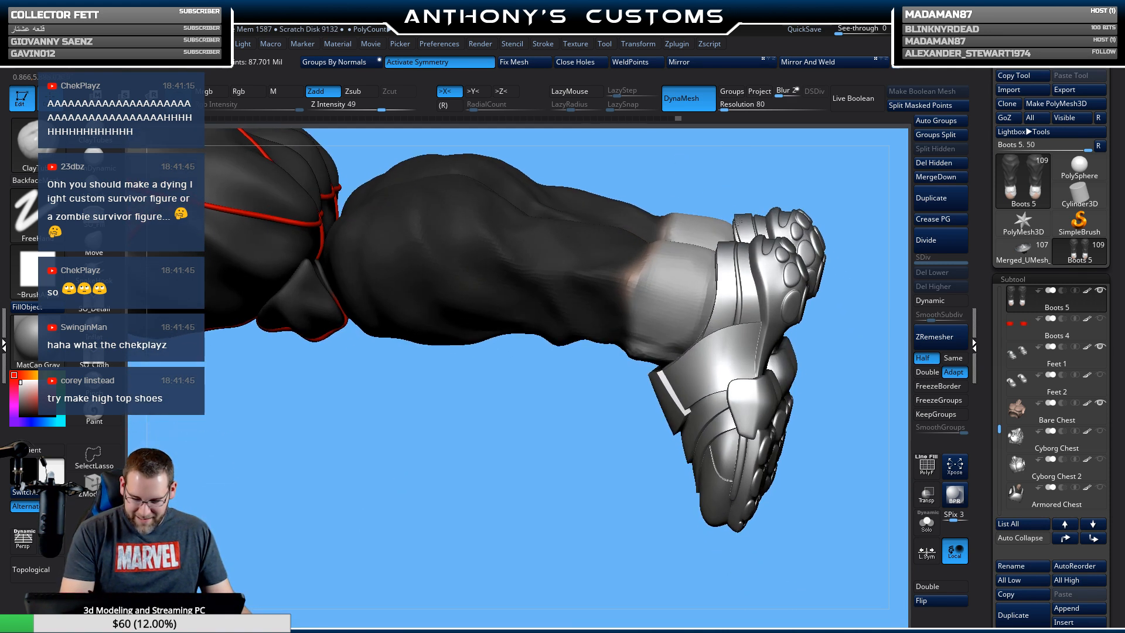
pyautogui.moveTo(674, 258); pyautogui.dragTo(640, 319)
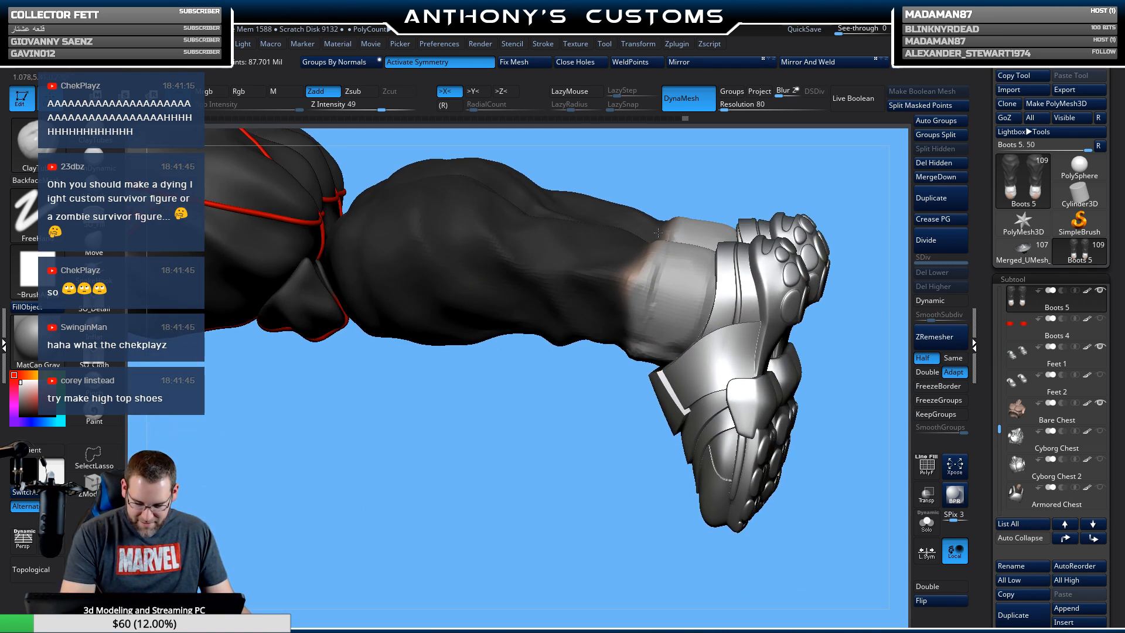
# Choose the Move brush, adjust its draw size and reshape the raised ankle rim from the front, side and back.
pyautogui.moveTo(594, 399)
pyautogui.mouseDown()
pyautogui.moveTo(581, 507)
pyautogui.moveTo(626, 313)
pyautogui.moveTo(604, 402)
pyautogui.moveTo(715, 180)
pyautogui.moveTo(715, 263)
pyautogui.moveTo(769, 447)
pyautogui.moveTo(746, 397)
pyautogui.moveTo(568, 506)
pyautogui.mouseUp()
pyautogui.press('b')
pyautogui.press('m')
pyautogui.press('v')
pyautogui.press('space')
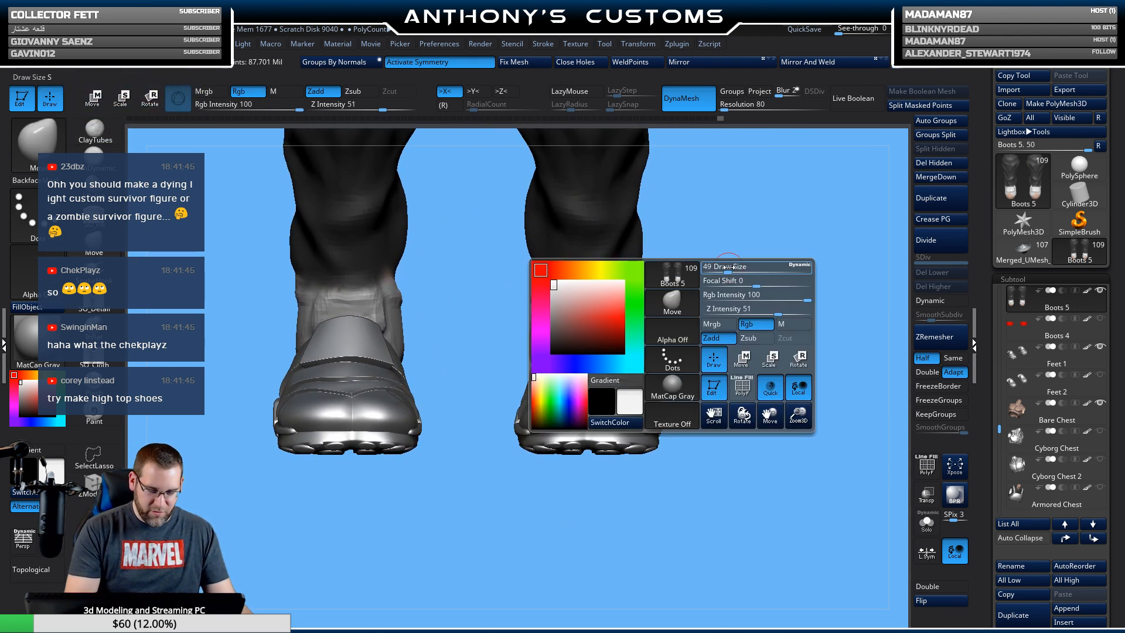
pyautogui.moveTo(728, 266)
pyautogui.mouseDown()
pyautogui.moveTo(743, 269)
pyautogui.moveTo(707, 274)
pyautogui.moveTo(759, 277)
pyautogui.moveTo(680, 253)
pyautogui.mouseUp()
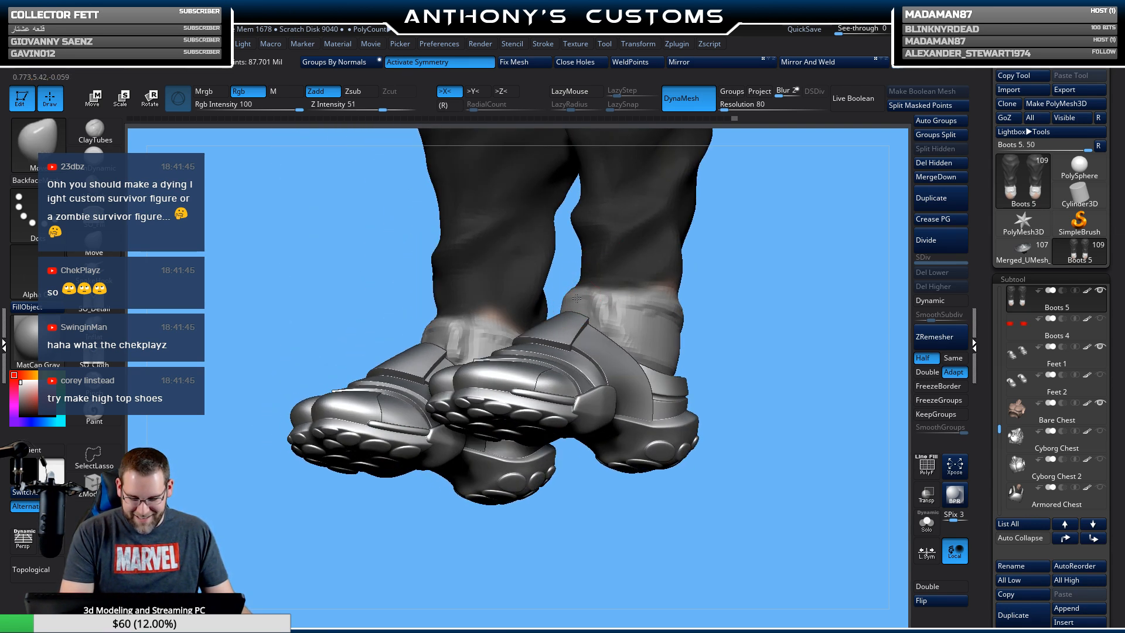
pyautogui.moveTo(786, 264); pyautogui.dragTo(610, 287)
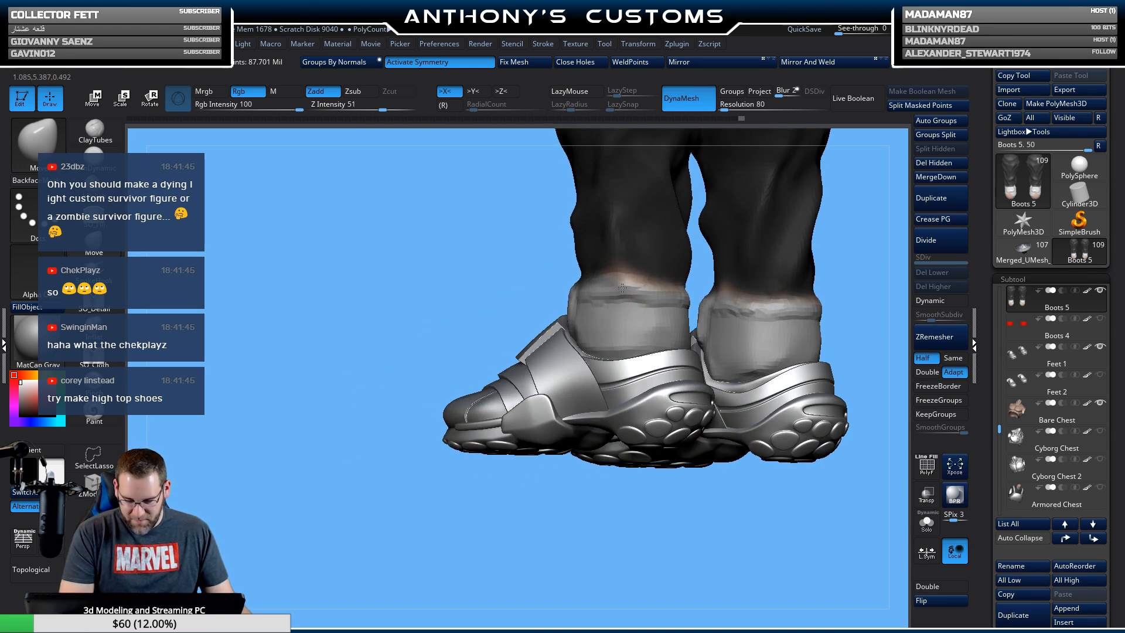
pyautogui.moveTo(527, 470); pyautogui.dragTo(473, 458)
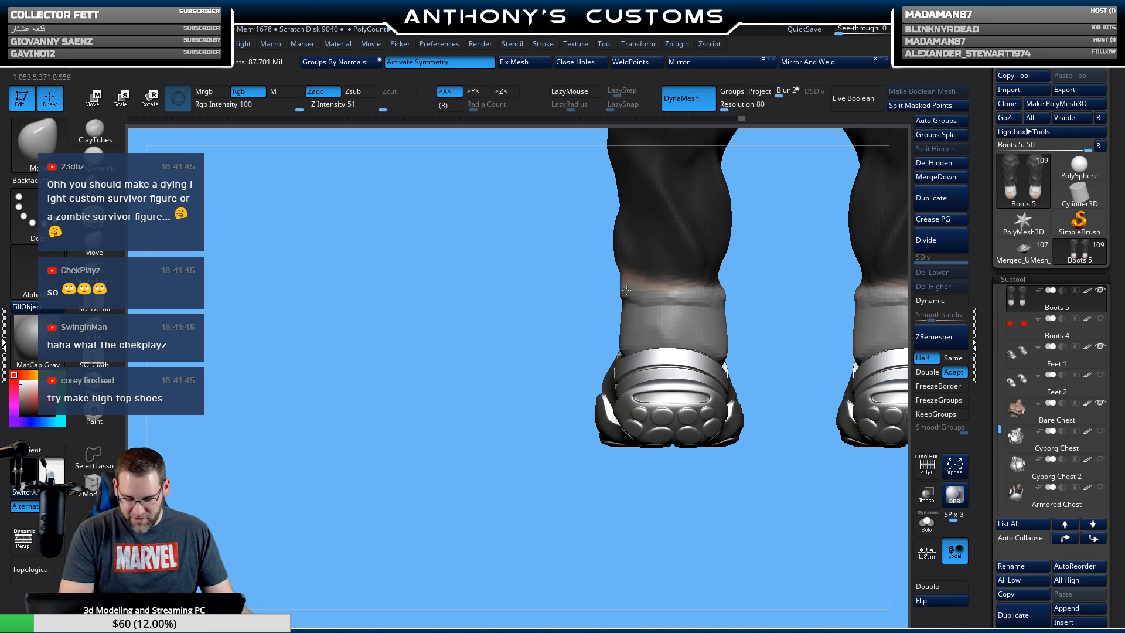
pyautogui.moveTo(491, 411); pyautogui.dragTo(669, 359)
pyautogui.moveTo(736, 334); pyautogui.dragTo(650, 297)
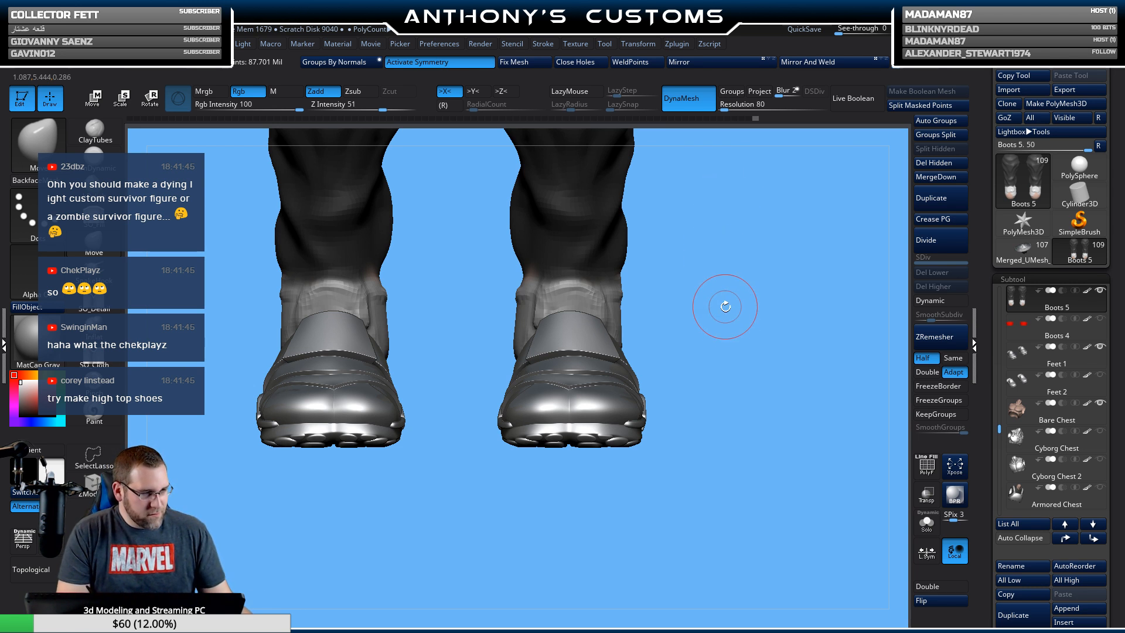
# Sample the red of the wristband and paint a thin vertical red stripe down the front of both lower legs with the Paint brush.
pyautogui.keyDown('alt'); pyautogui.moveTo(726, 306); pyautogui.dragTo(653, 389); pyautogui.keyUp('alt')
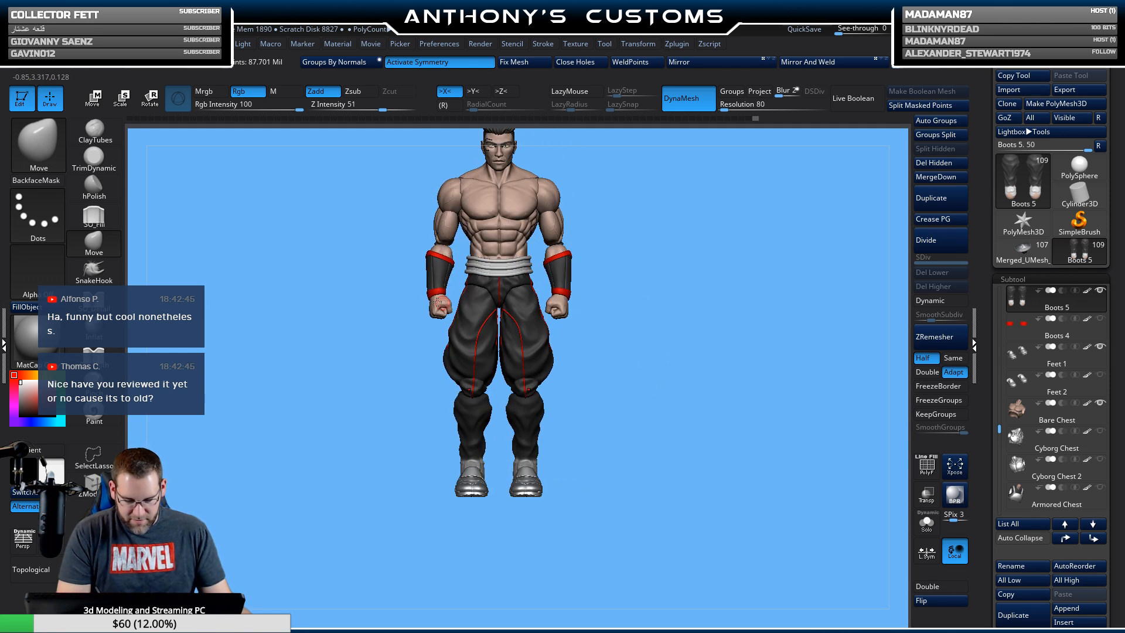
pyautogui.keyDown('alt'); pyautogui.moveTo(654, 323); pyautogui.dragTo(681, 382); pyautogui.keyUp('alt')
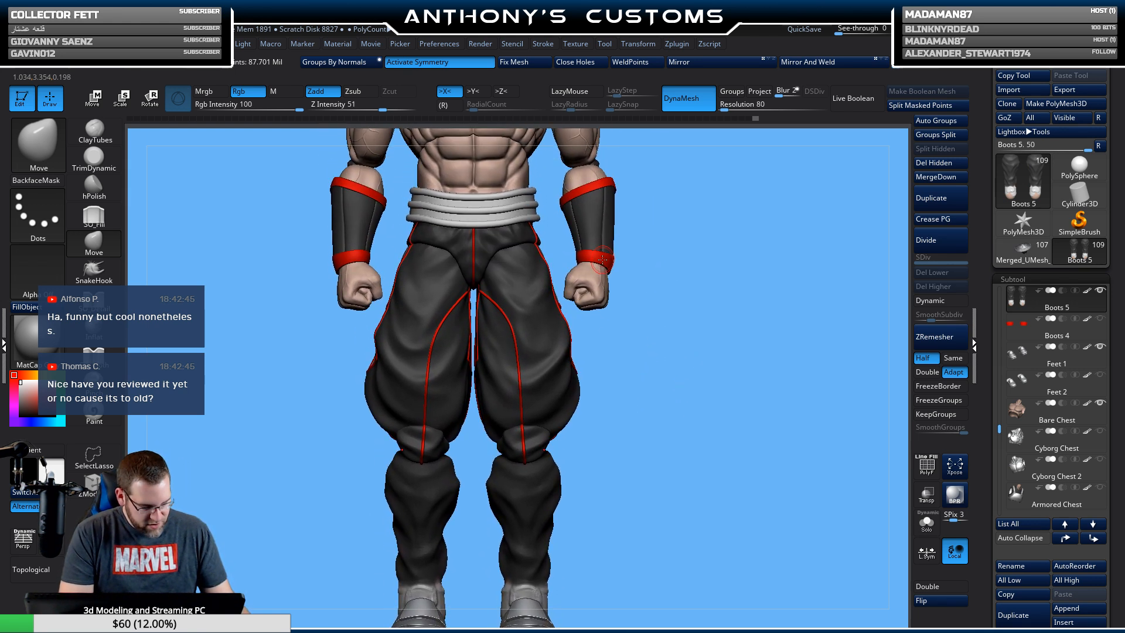
pyautogui.press('c')
pyautogui.press('space')
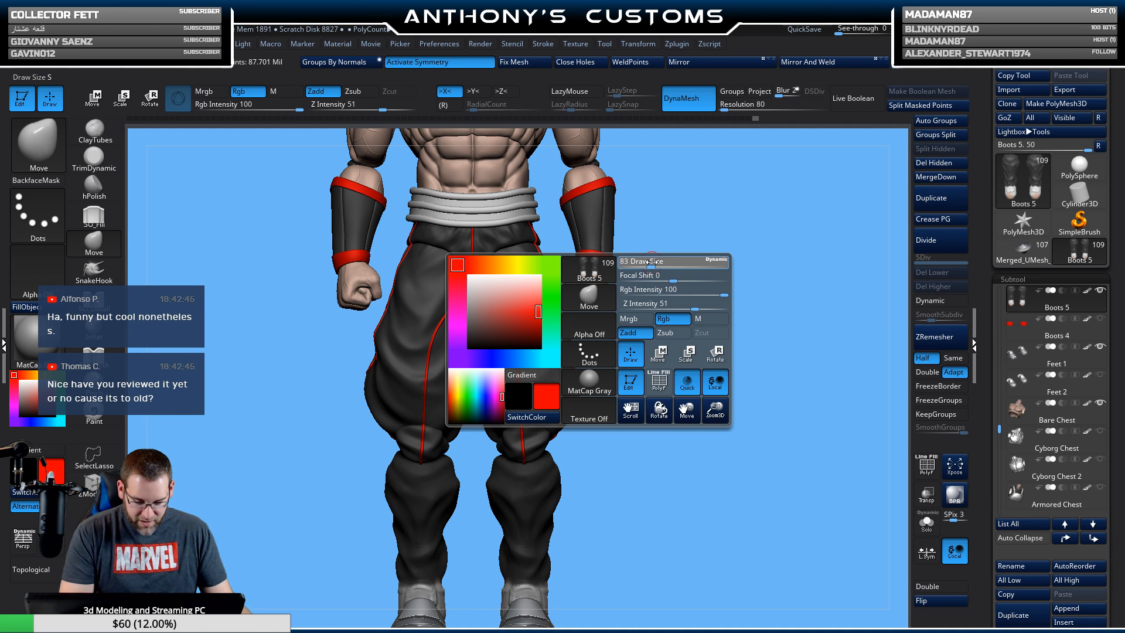
pyautogui.click(94, 414)
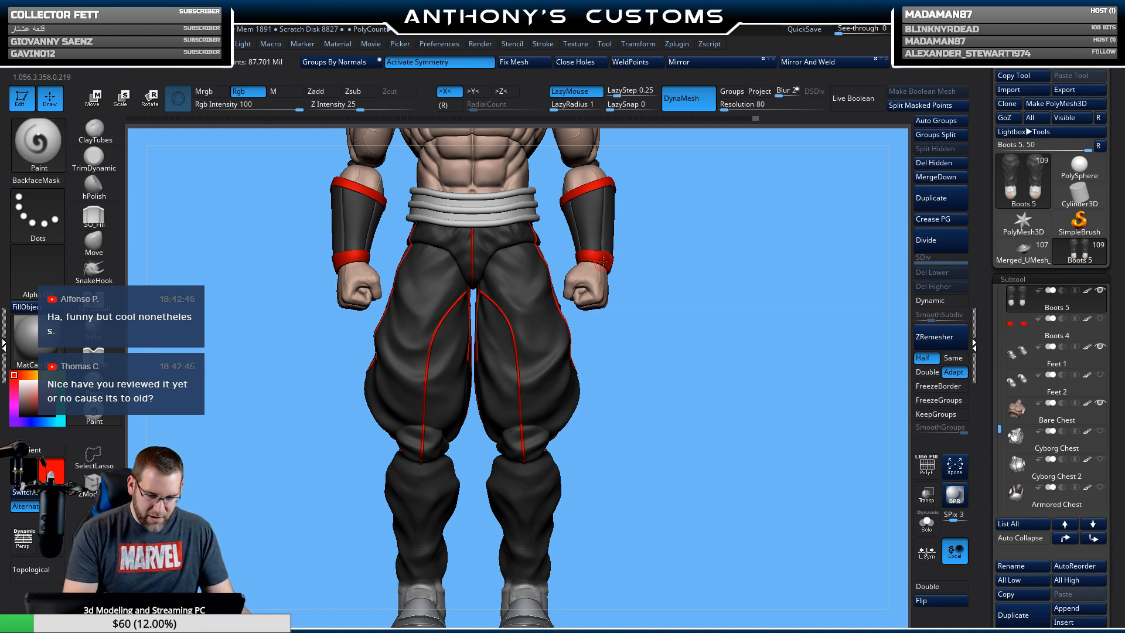
pyautogui.press('space')
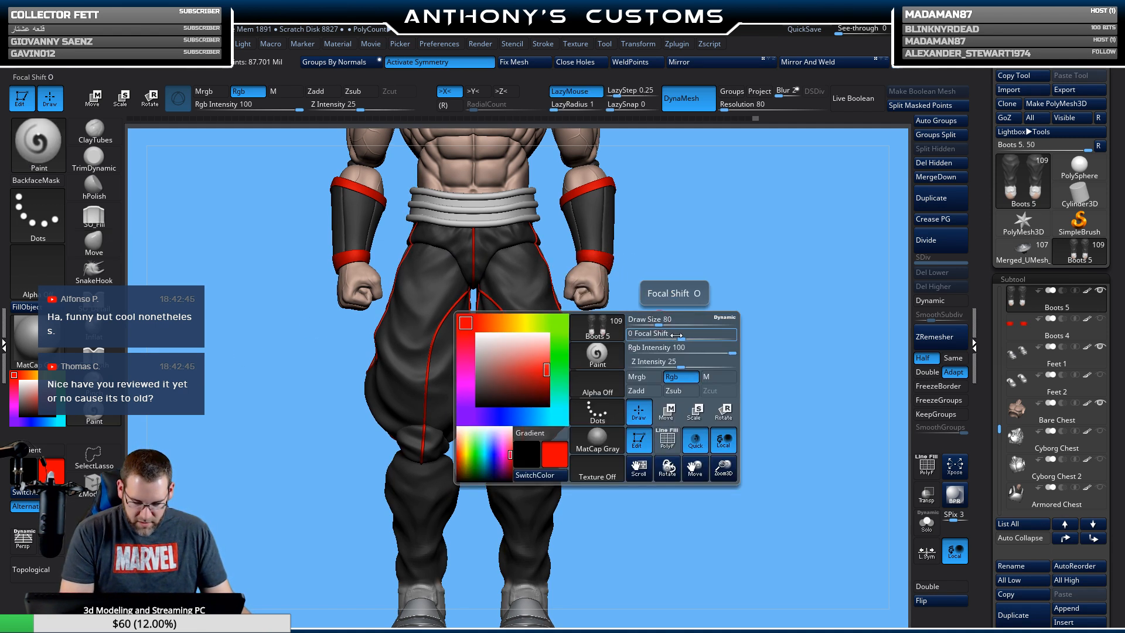
pyautogui.moveTo(656, 333)
pyautogui.mouseDown()
pyautogui.moveTo(623, 340)
pyautogui.moveTo(645, 319)
pyautogui.moveTo(678, 407)
pyautogui.moveTo(704, 249)
pyautogui.mouseUp()
pyautogui.press('space')
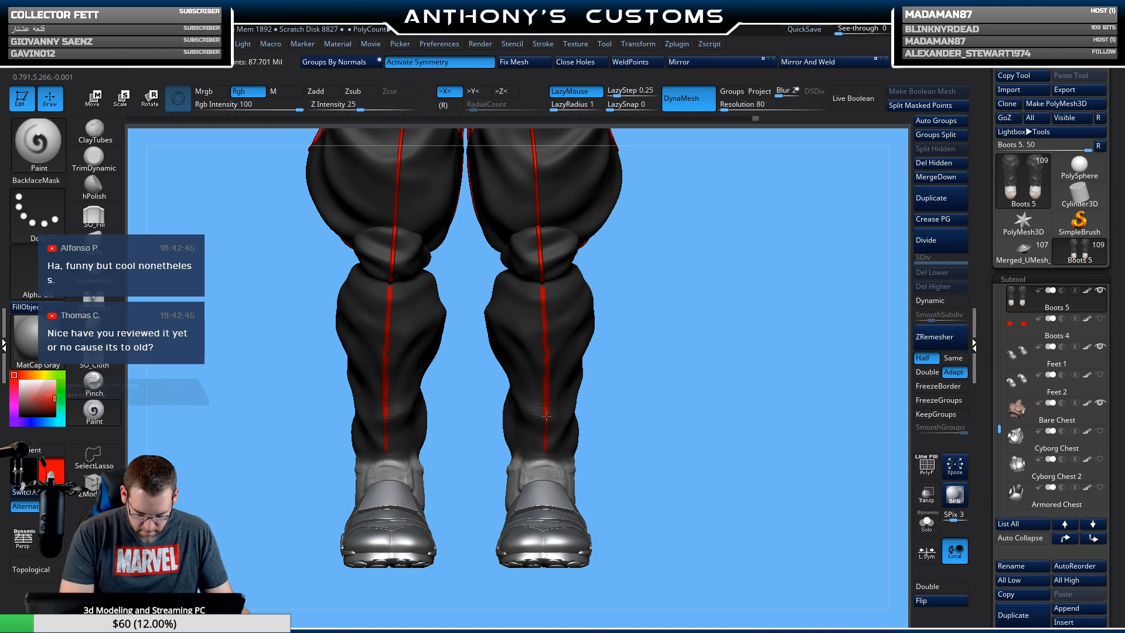
# Paint matching vertical red stripes down the back and outer side of both lower legs, and check the whole figure.
pyautogui.moveTo(672, 312); pyautogui.dragTo(554, 260)
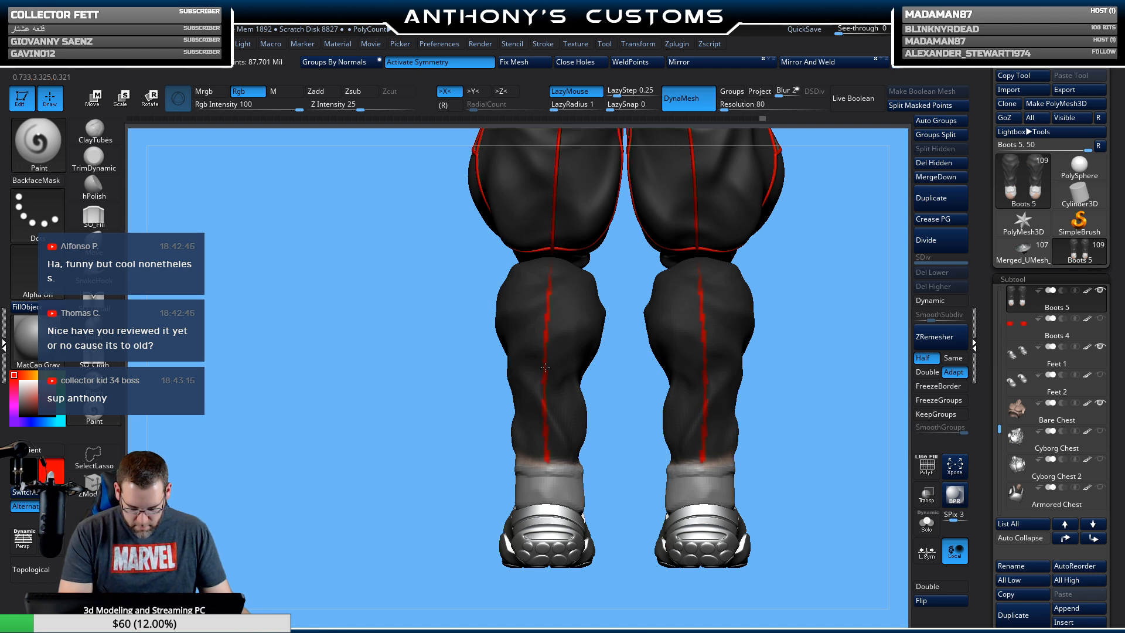
pyautogui.moveTo(805, 279); pyautogui.dragTo(714, 216)
pyautogui.moveTo(551, 261); pyautogui.dragTo(551, 317)
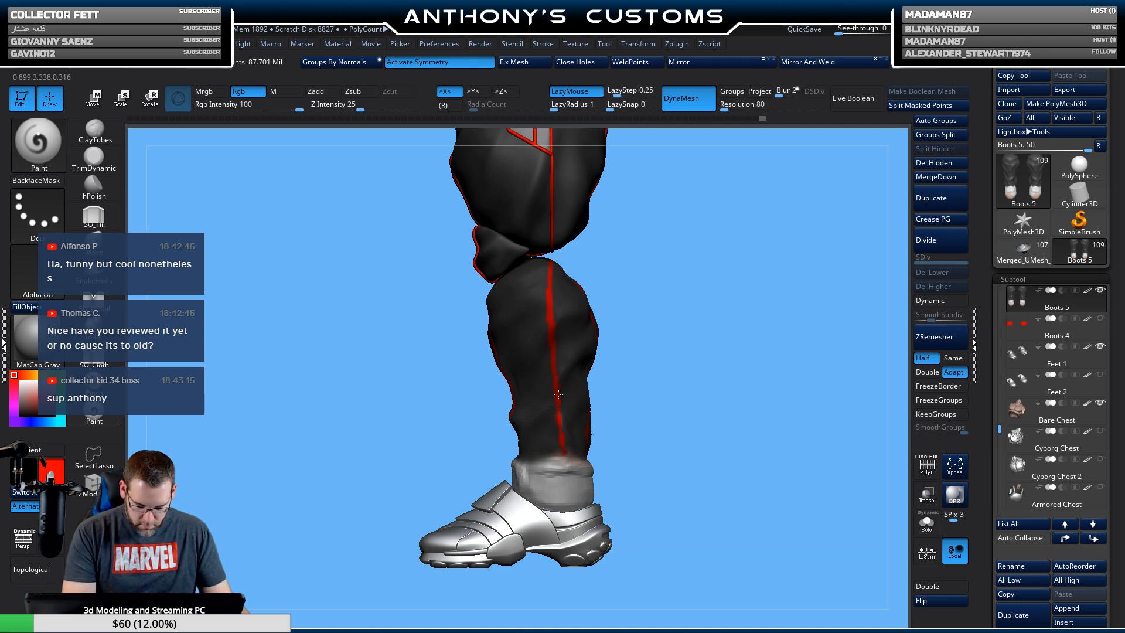
pyautogui.moveTo(671, 348); pyautogui.dragTo(741, 351)
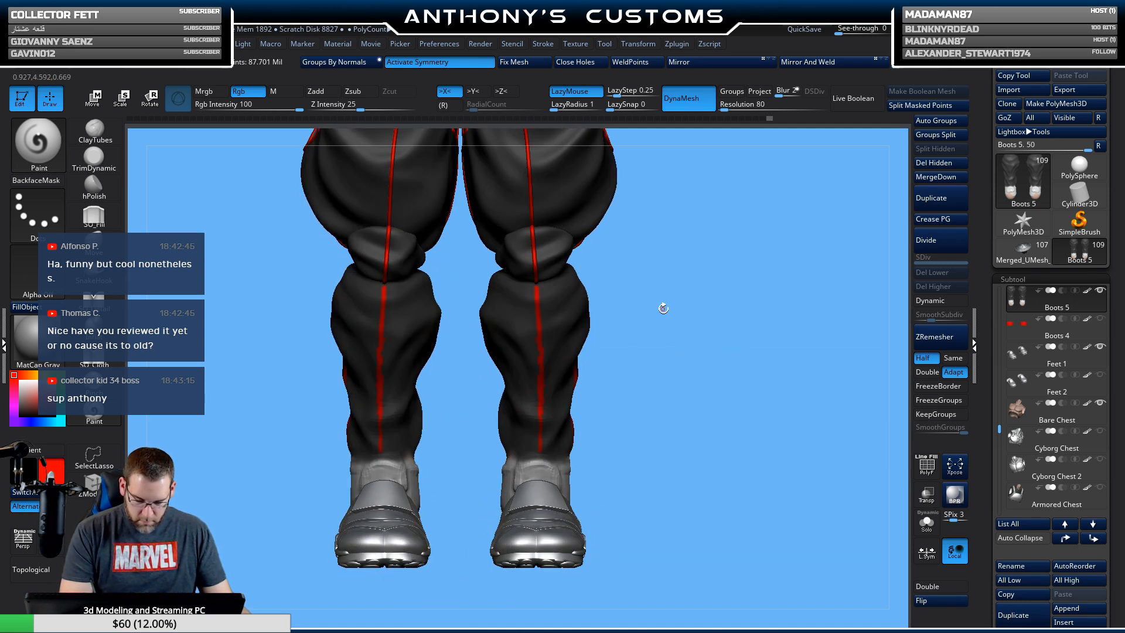
pyautogui.keyDown('alt'); pyautogui.moveTo(688, 392); pyautogui.dragTo(678, 264); pyautogui.keyUp('alt')
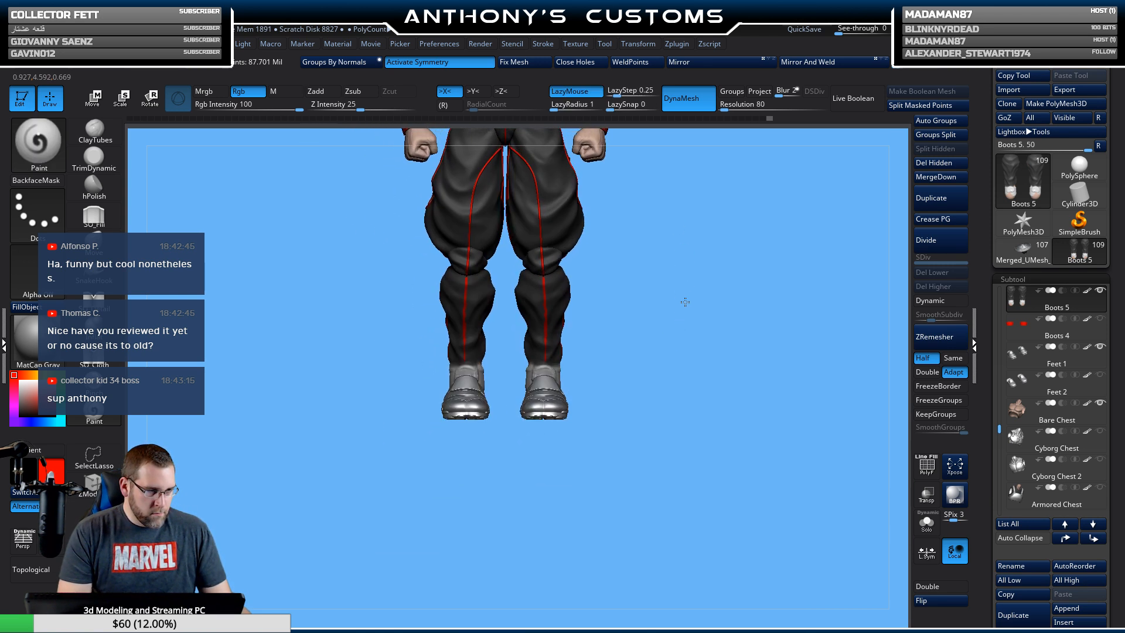
pyautogui.moveTo(685, 302); pyautogui.dragTo(672, 435)
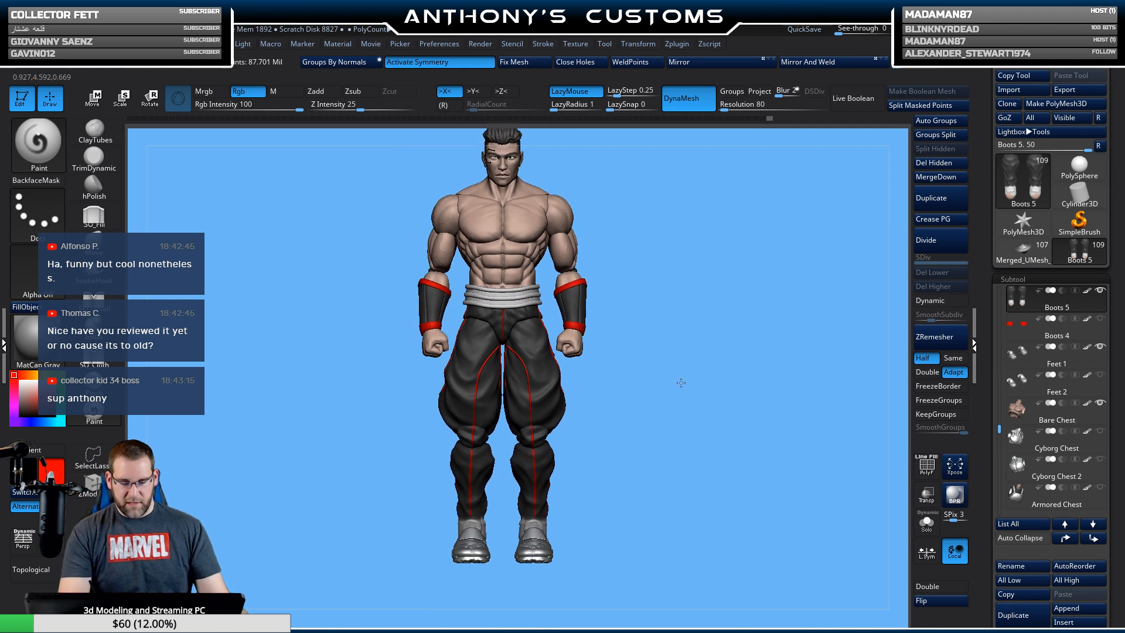
# Swap the figure's bare chest for the Armored Chest 2 subtool by switching their visibility.
pyautogui.moveTo(681, 383); pyautogui.dragTo(689, 364)
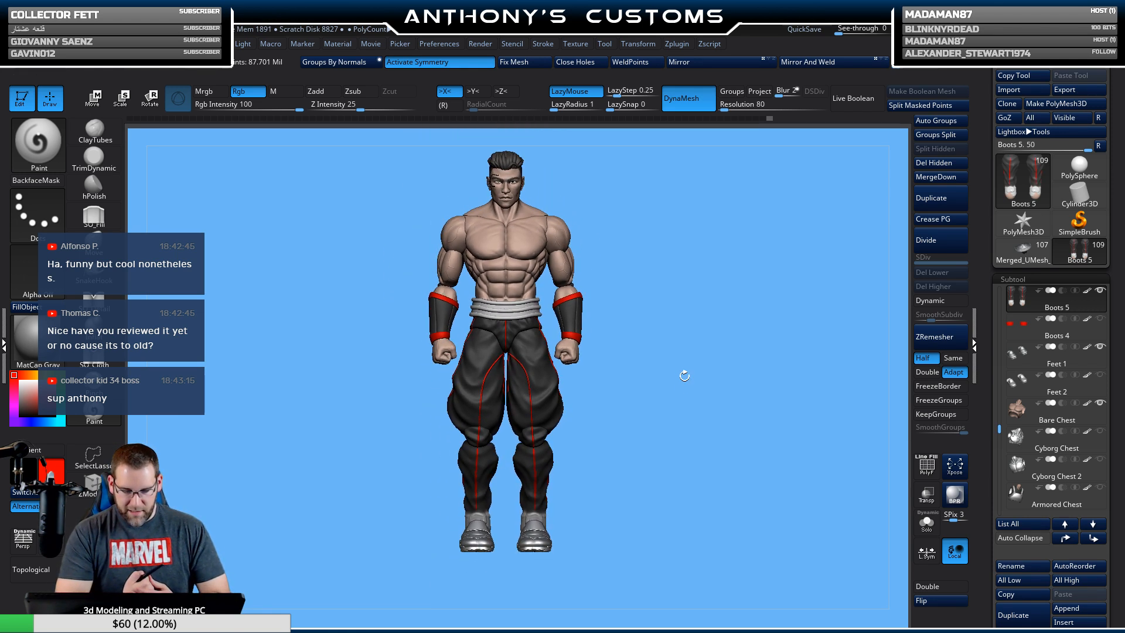
pyautogui.press('n')
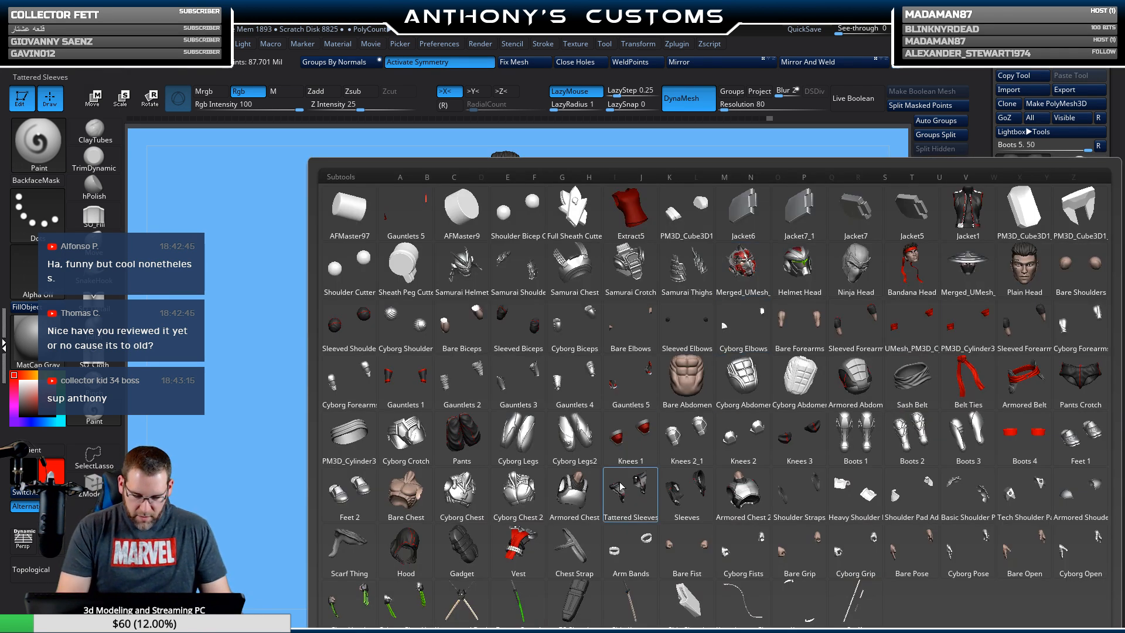
pyautogui.click(406, 495)
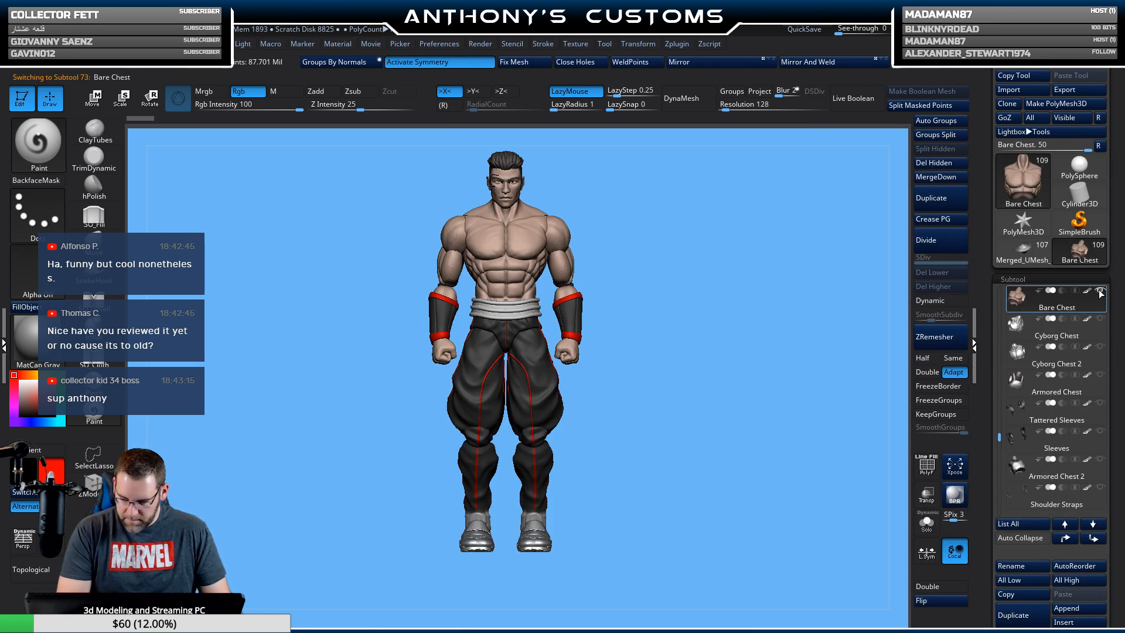
pyautogui.click(1100, 459)
# Hide the Bare Abdomen subtool, show Armored Abdomen in its place and save the project.
pyautogui.press('n')
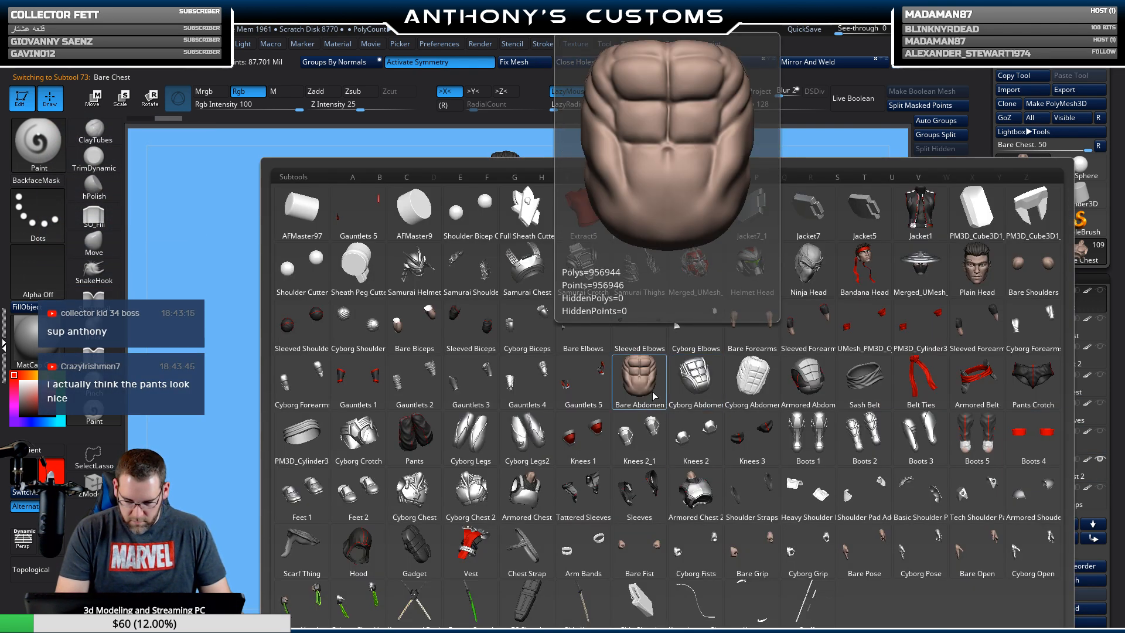
pyautogui.click(652, 394)
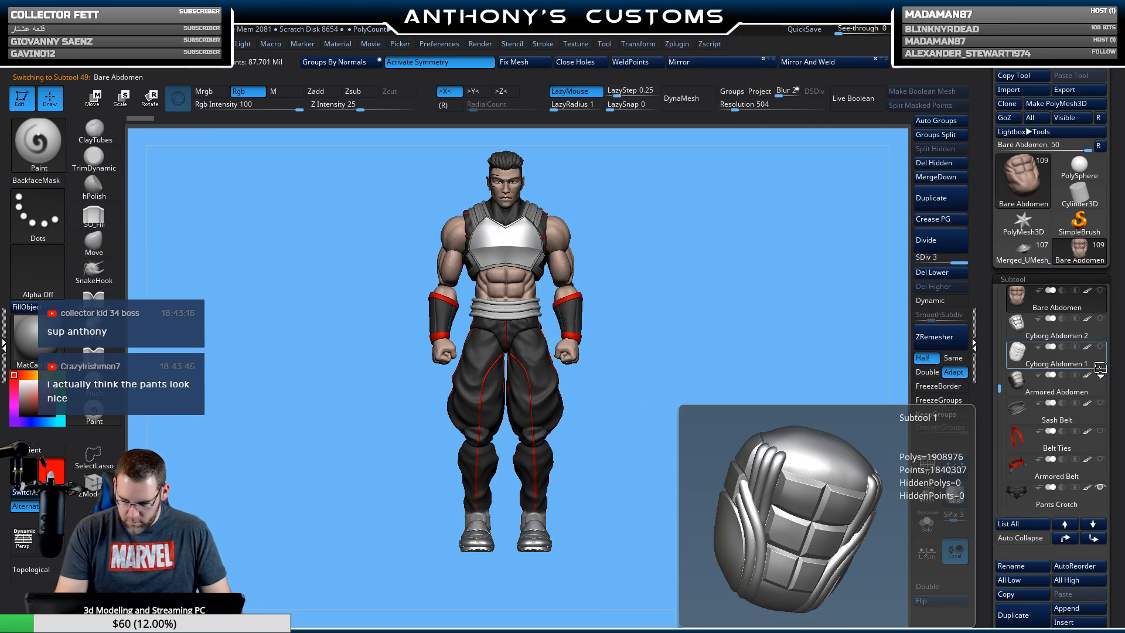
pyautogui.click(1096, 385)
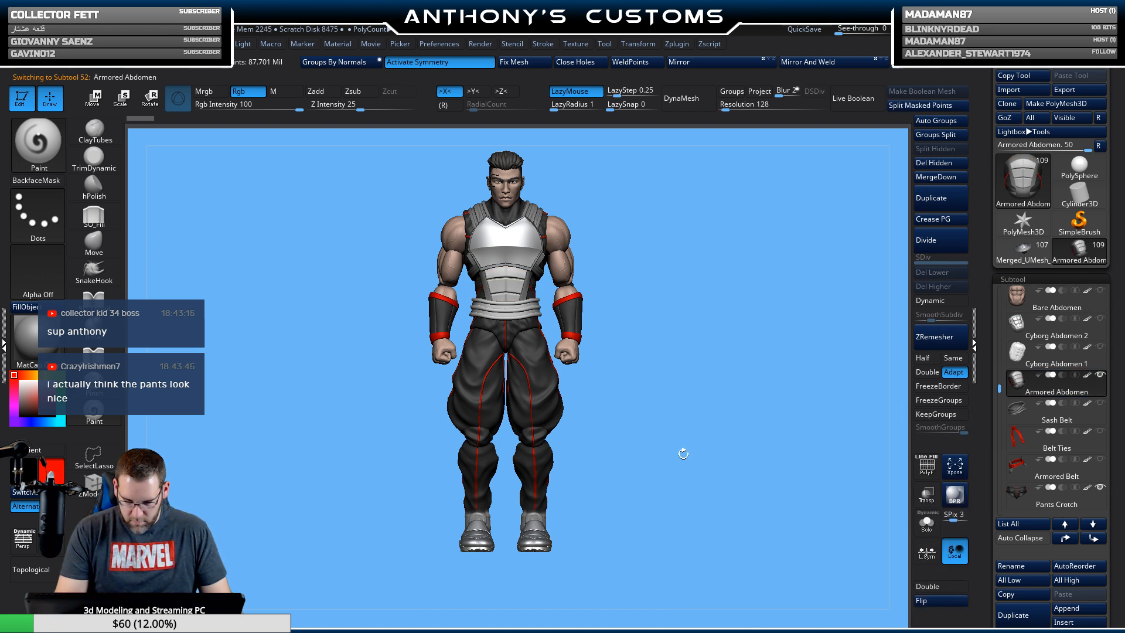
pyautogui.moveTo(708, 482); pyautogui.dragTo(669, 568)
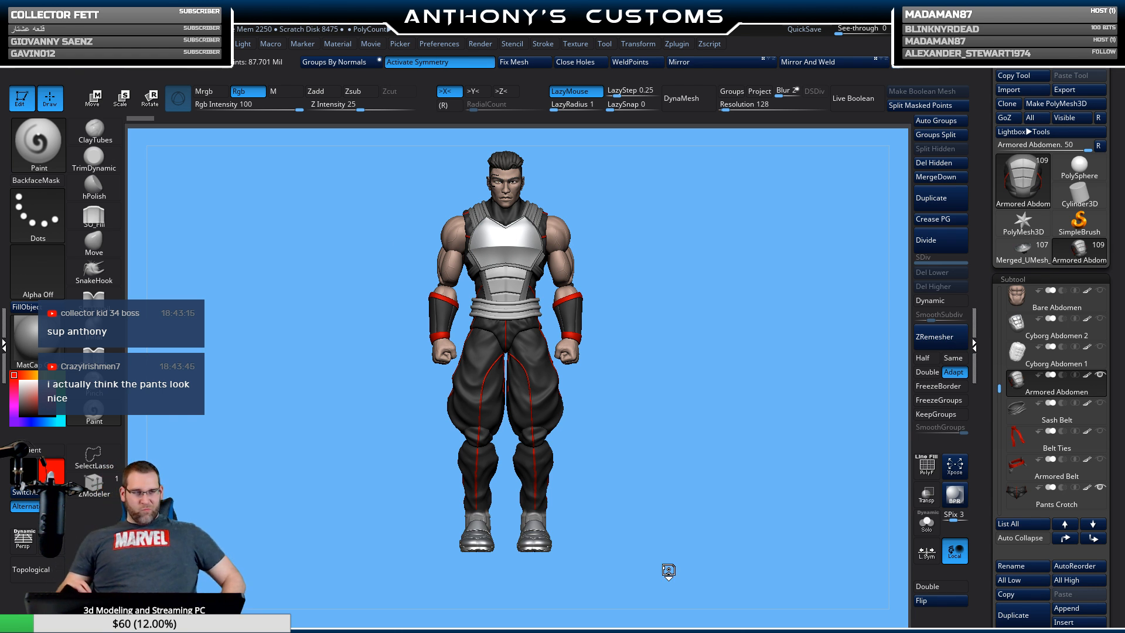
pyautogui.hotkey('ctrl', 's')
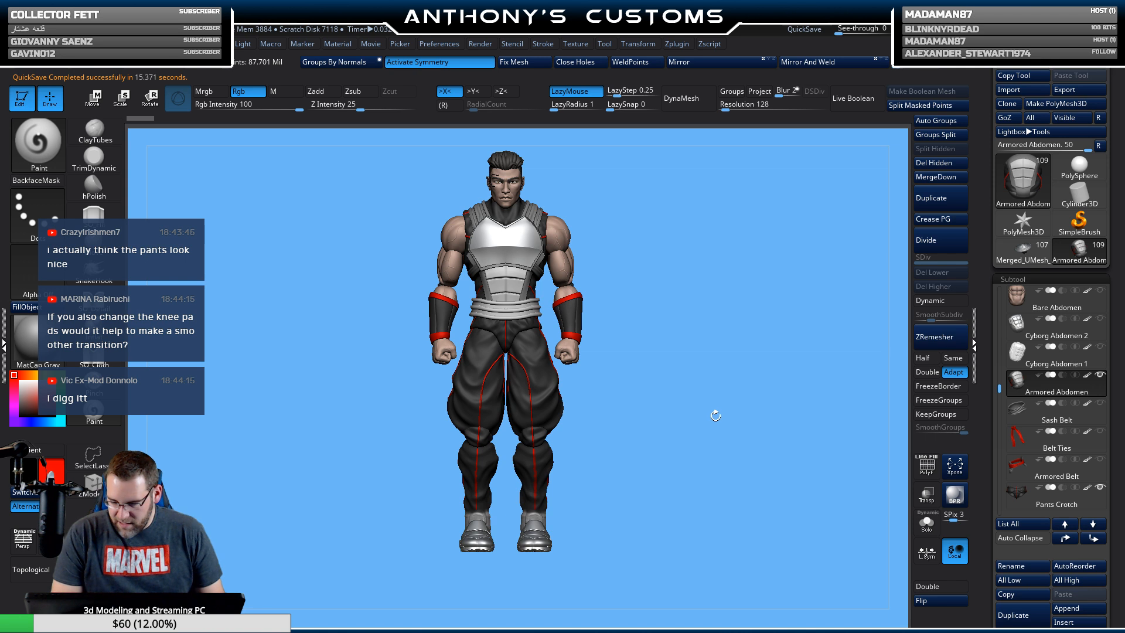
# Preview the Knees 1 and Knees 2_1 knee pads on the figure, hide both again and return to Knees 3.
pyautogui.press('n')
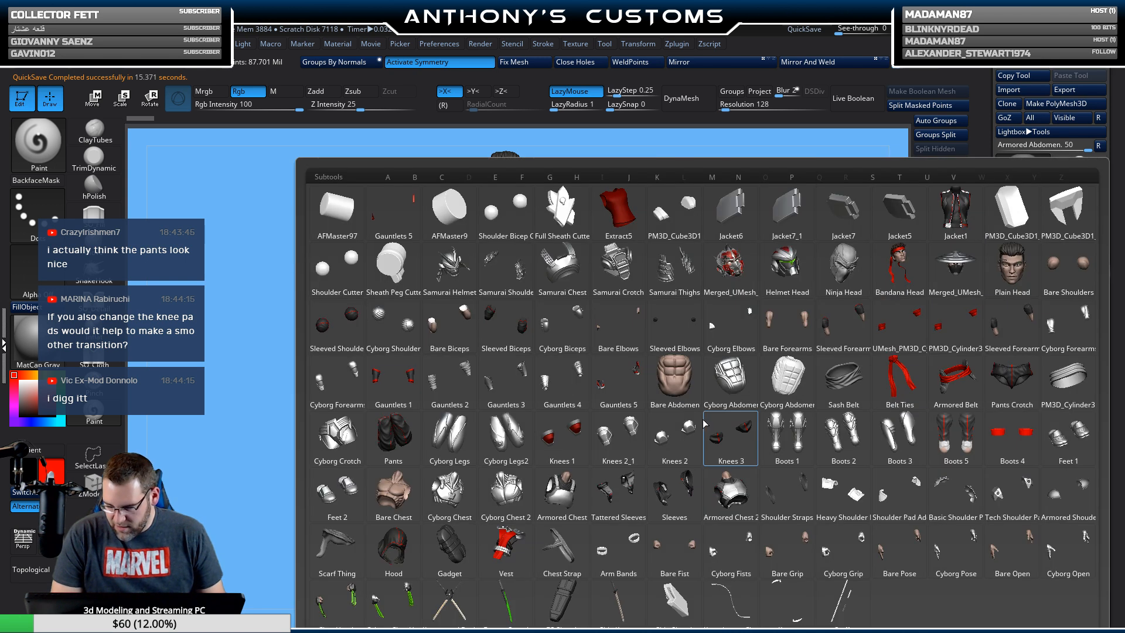
pyautogui.click(562, 445)
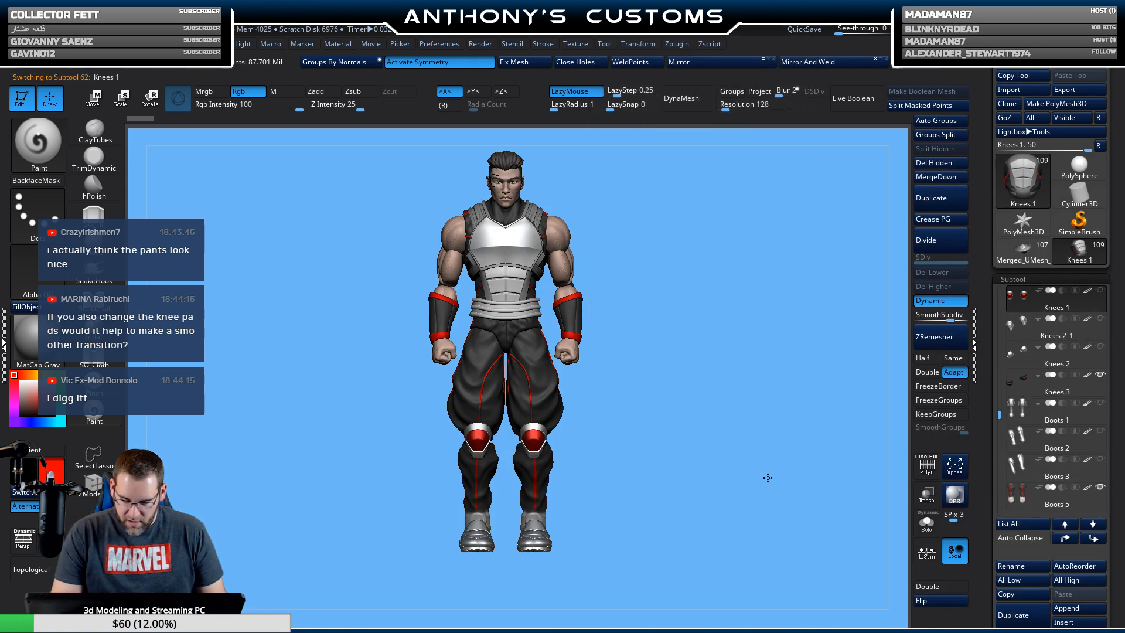
pyautogui.moveTo(768, 477); pyautogui.dragTo(908, 365)
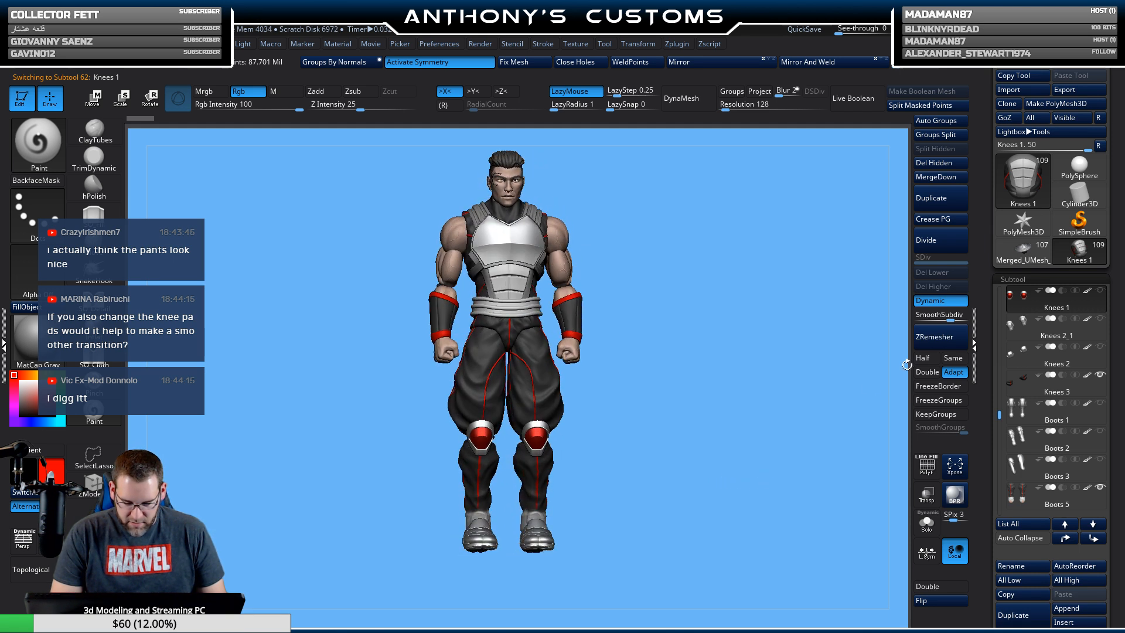
pyautogui.moveTo(788, 435); pyautogui.dragTo(689, 482)
pyautogui.click(1094, 326)
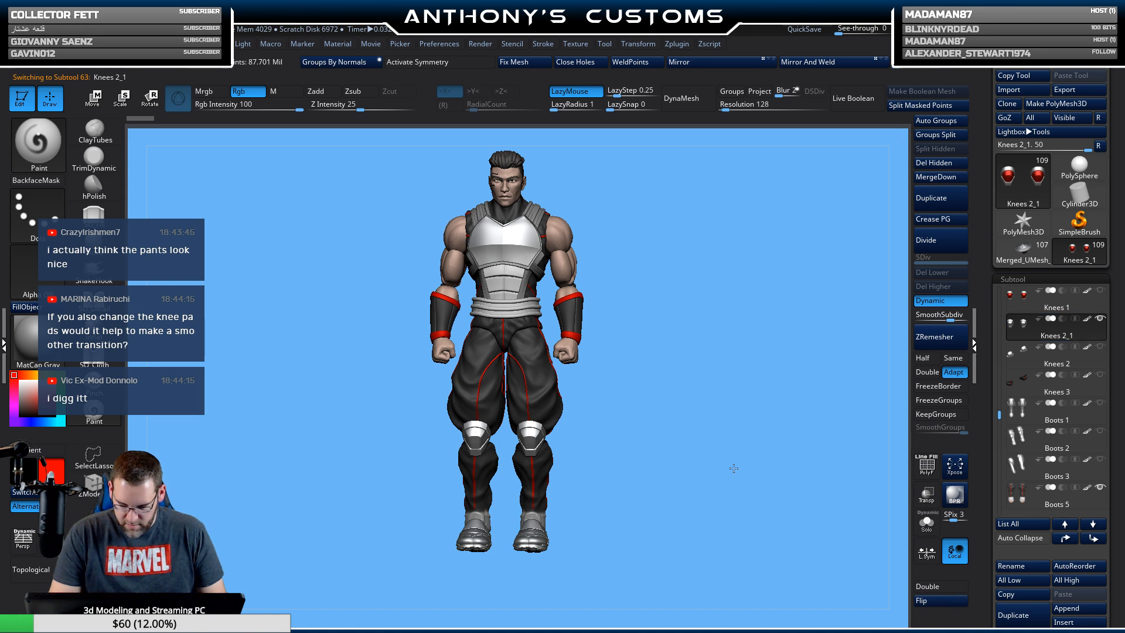
pyautogui.moveTo(734, 468)
pyautogui.mouseDown()
pyautogui.moveTo(735, 483)
pyautogui.moveTo(772, 470)
pyautogui.moveTo(826, 478)
pyautogui.moveTo(737, 474)
pyautogui.mouseUp()
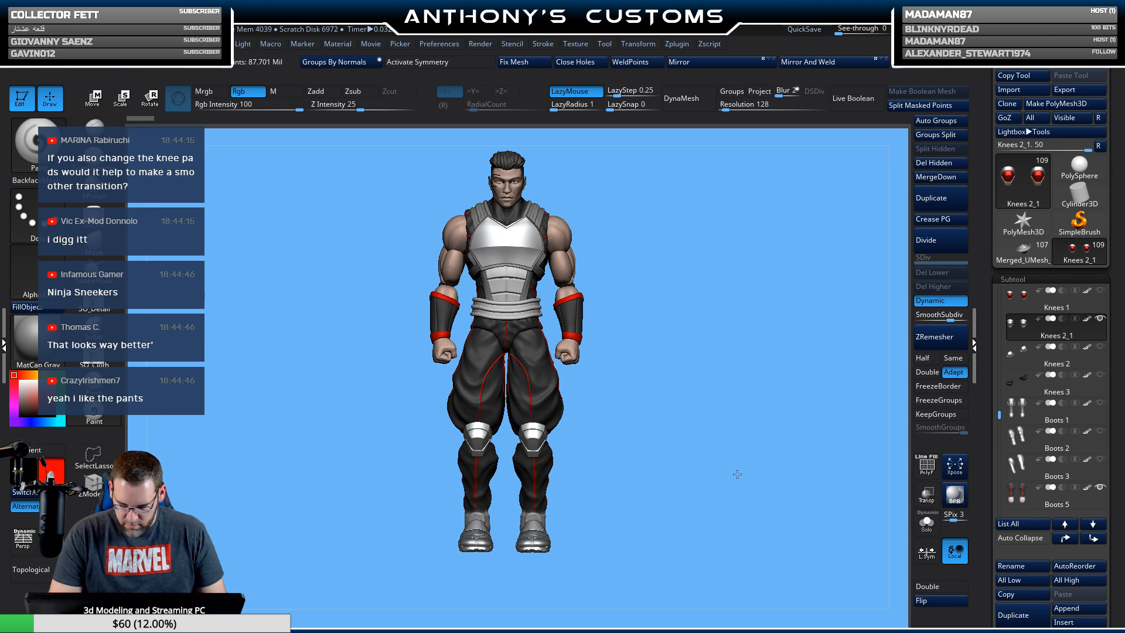
pyautogui.click(1035, 388)
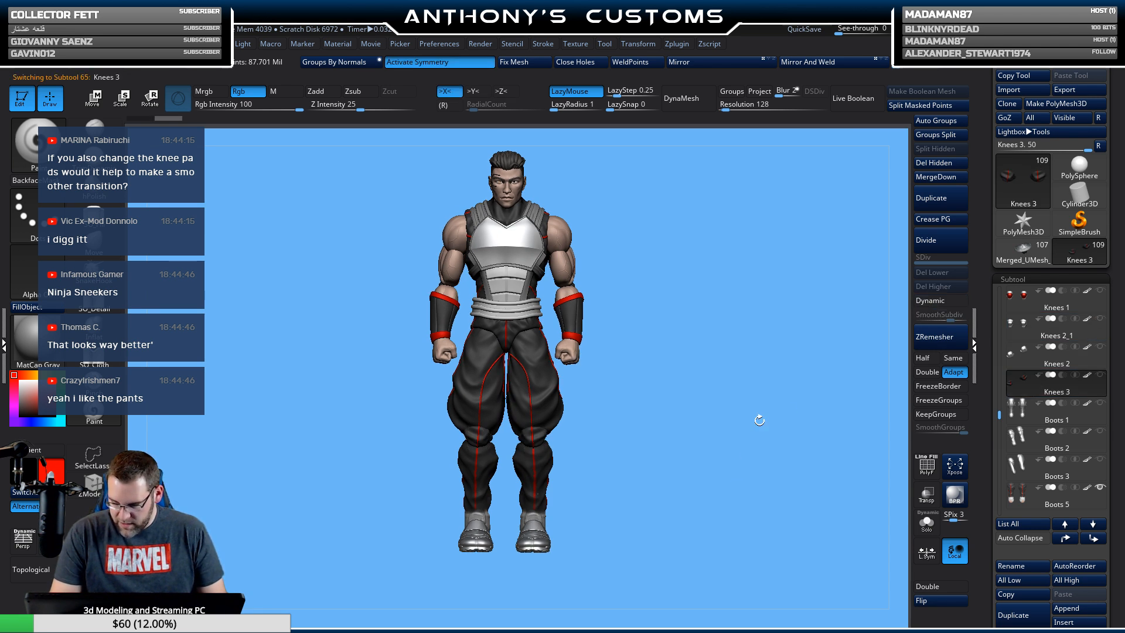
# Turn on local symmetry for the Knees 3 subtool and reset the orientation of its transform gizmo.
pyautogui.moveTo(714, 459); pyautogui.dragTo(714, 459)
pyautogui.press('w')
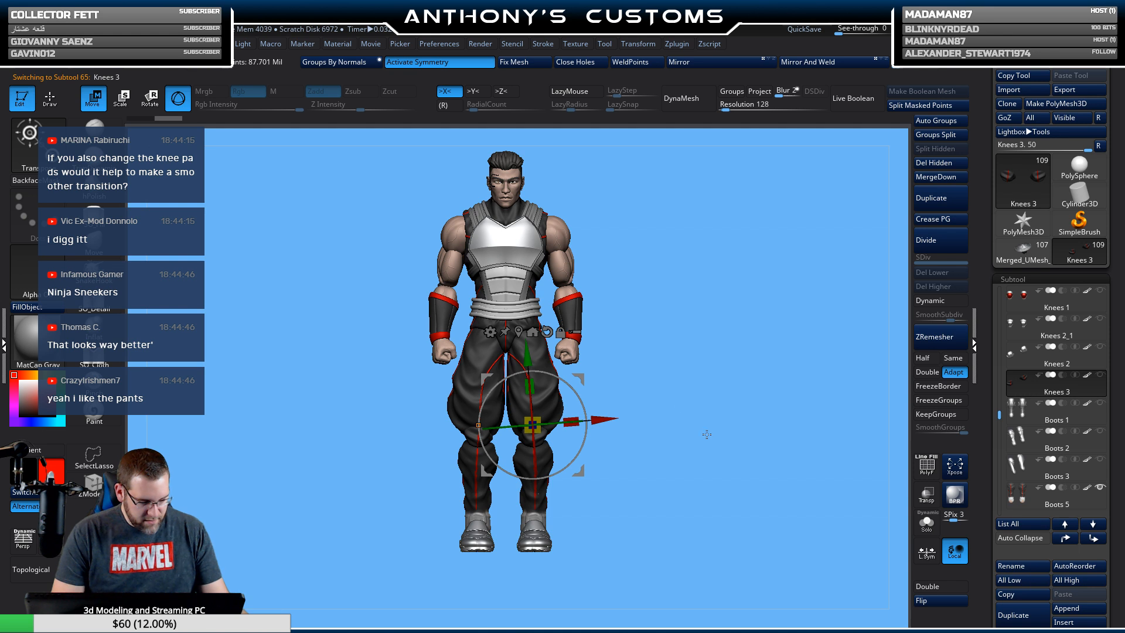
pyautogui.click(927, 552)
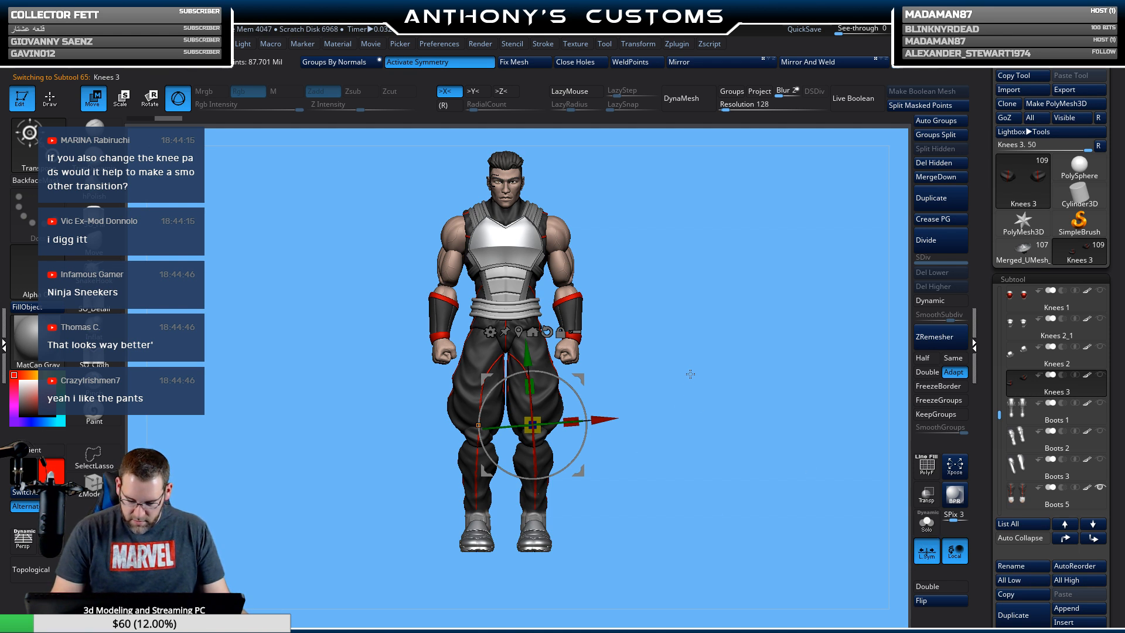
pyautogui.keyDown('alt'); pyautogui.moveTo(690, 374); pyautogui.dragTo(744, 348); pyautogui.keyUp('alt')
pyautogui.click(540, 212)
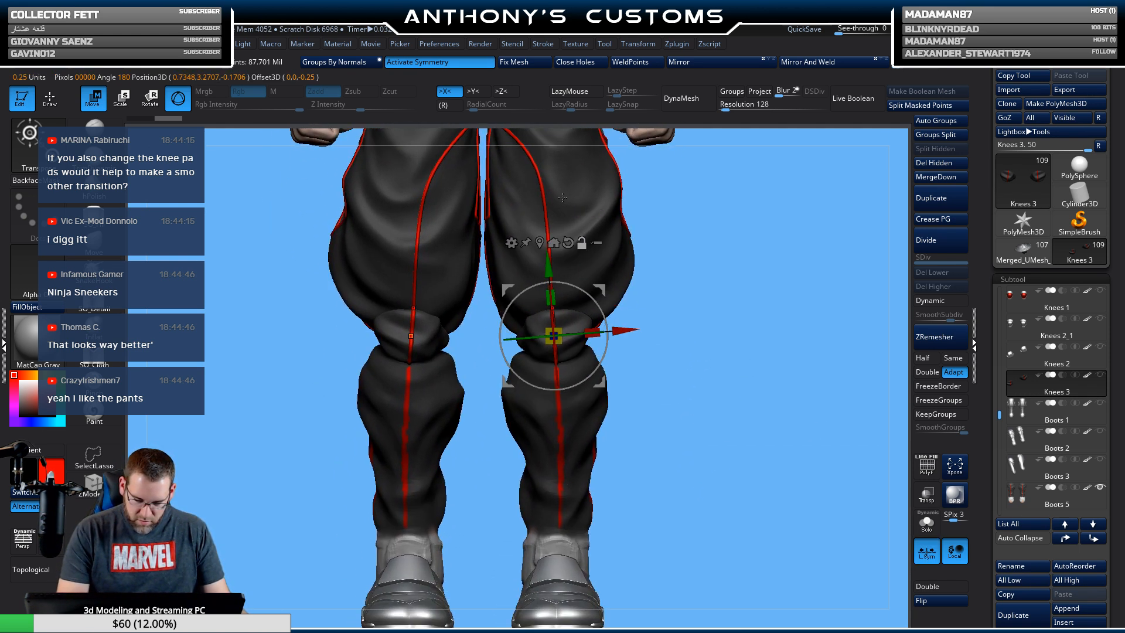
pyautogui.keyDown('alt'); pyautogui.click(568, 243); pyautogui.keyUp('alt')
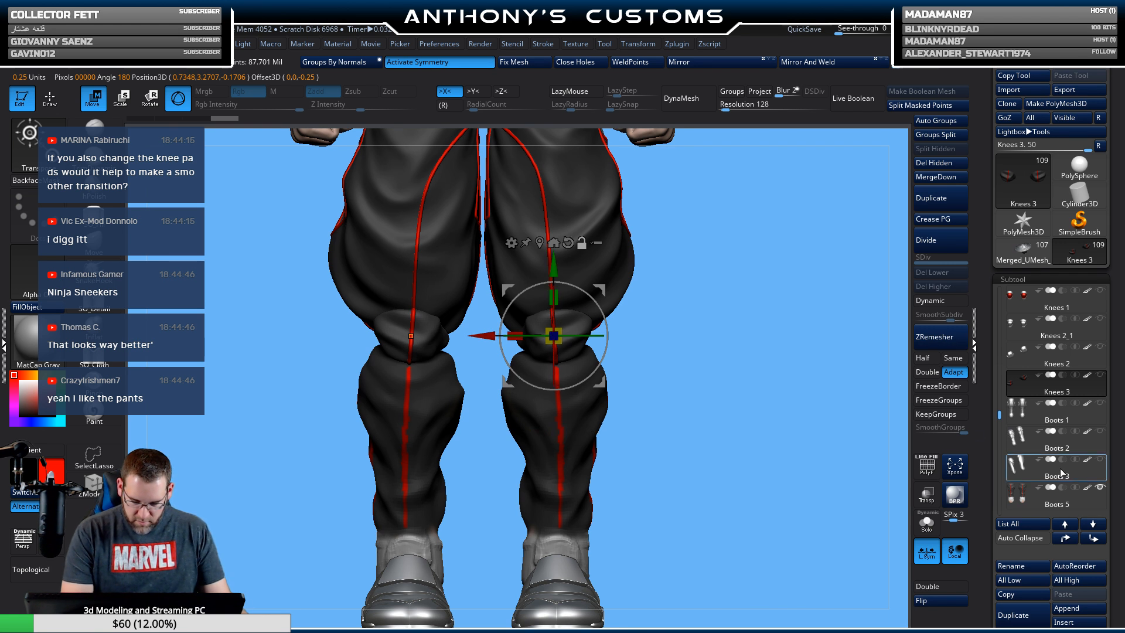
# Duplicate the Knees 3 subtool and widen the copied knees sideways with the gizmo's X scale.
pyautogui.click(1023, 614)
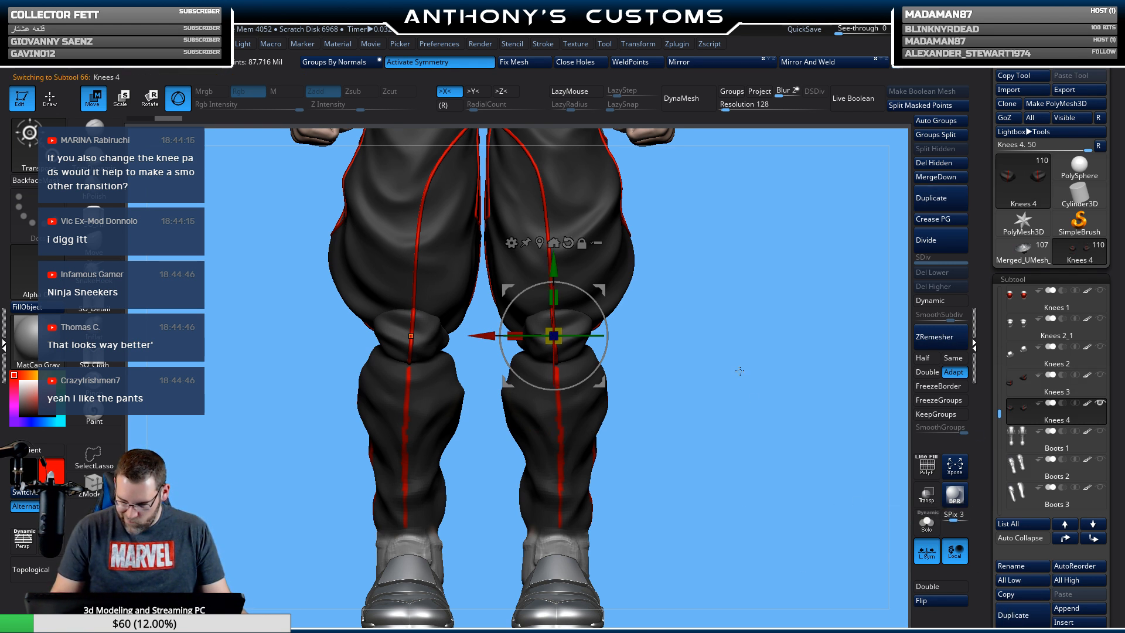
pyautogui.moveTo(515, 336); pyautogui.dragTo(493, 337)
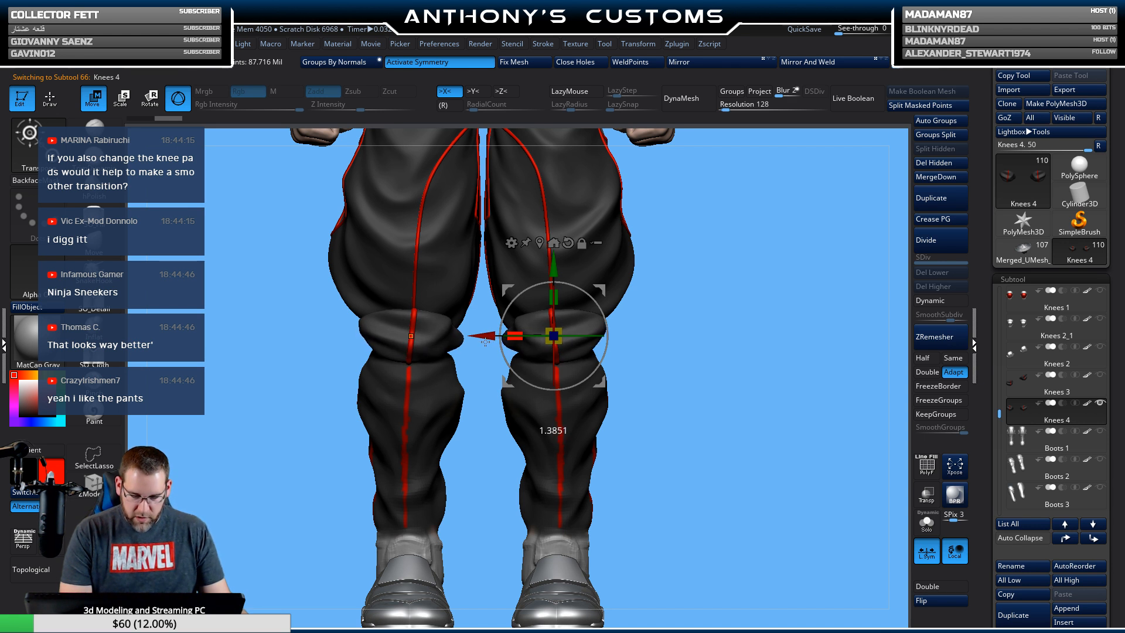
pyautogui.moveTo(478, 344); pyautogui.dragTo(492, 340)
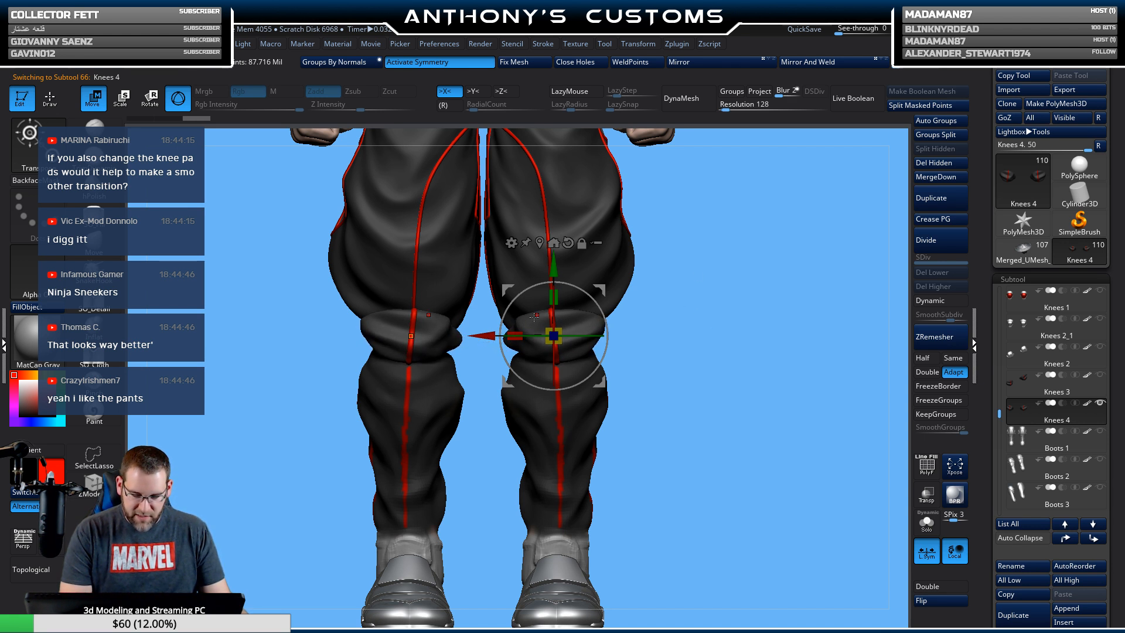
pyautogui.hotkey('ctrl', 'z')
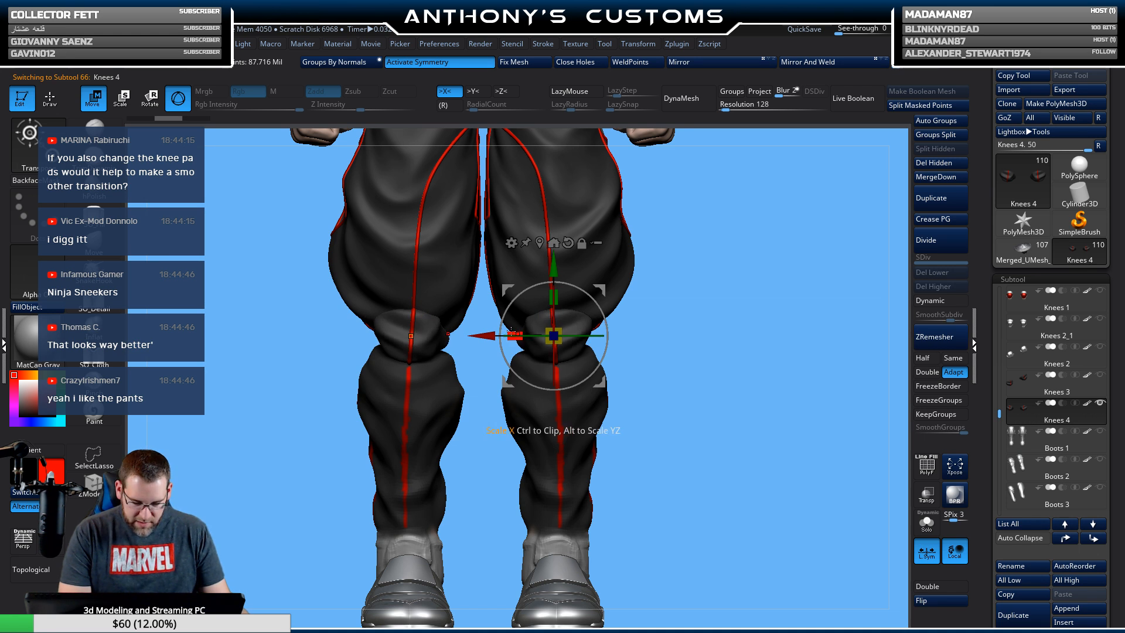
pyautogui.moveTo(512, 332); pyautogui.dragTo(491, 335)
# Leave the gizmo and examine how the widened knees fit the trousers and lower legs from front and back.
pyautogui.moveTo(746, 423)
pyautogui.keyDown('alt'); pyautogui.mouseDown()
pyautogui.moveTo(723, 324)
pyautogui.moveTo(733, 286)
pyautogui.mouseUp(); pyautogui.keyUp('alt')
pyautogui.press('q')
pyautogui.moveTo(733, 392)
pyautogui.mouseDown()
pyautogui.moveTo(658, 384)
pyautogui.moveTo(759, 385)
pyautogui.moveTo(749, 387)
pyautogui.mouseUp()
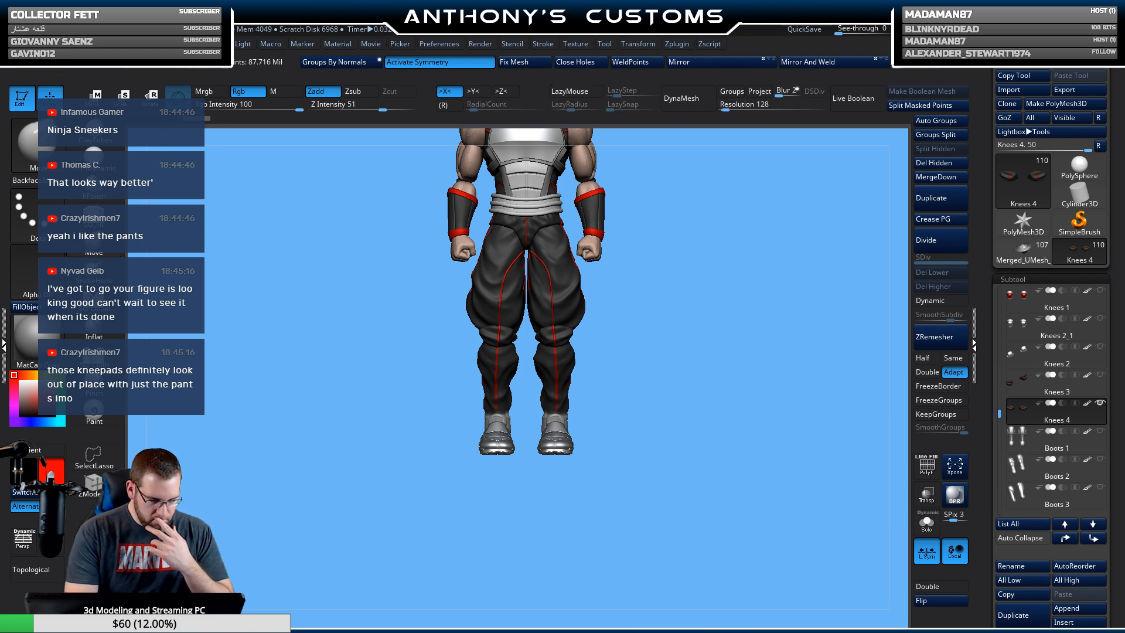
pyautogui.keyDown('alt'); pyautogui.click(561, 355); pyautogui.keyUp('alt')
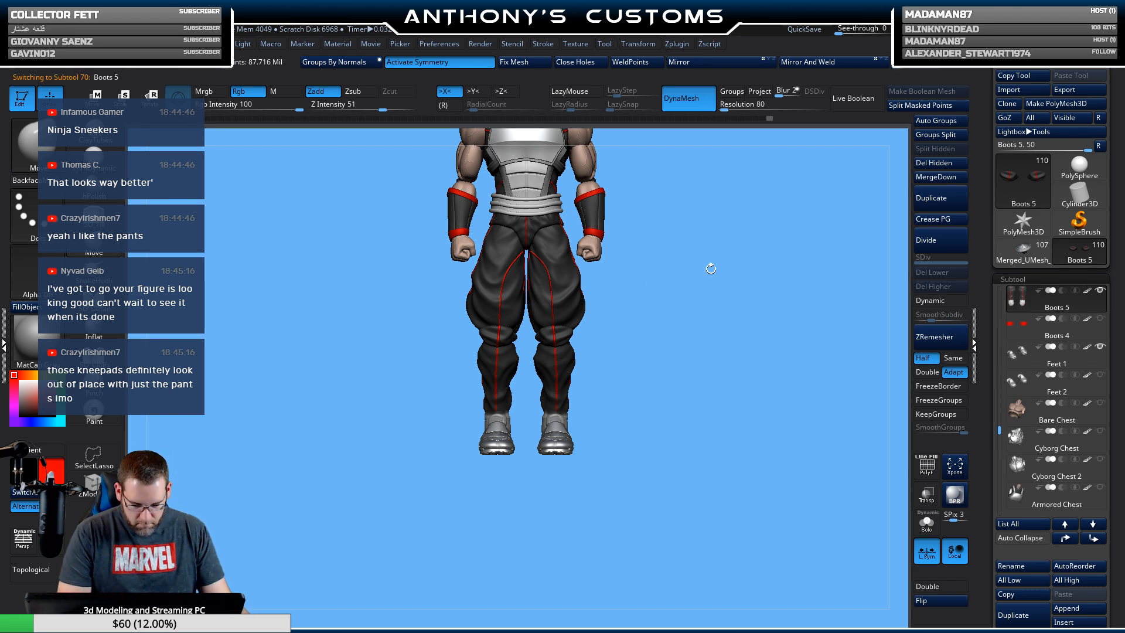
pyautogui.press('space')
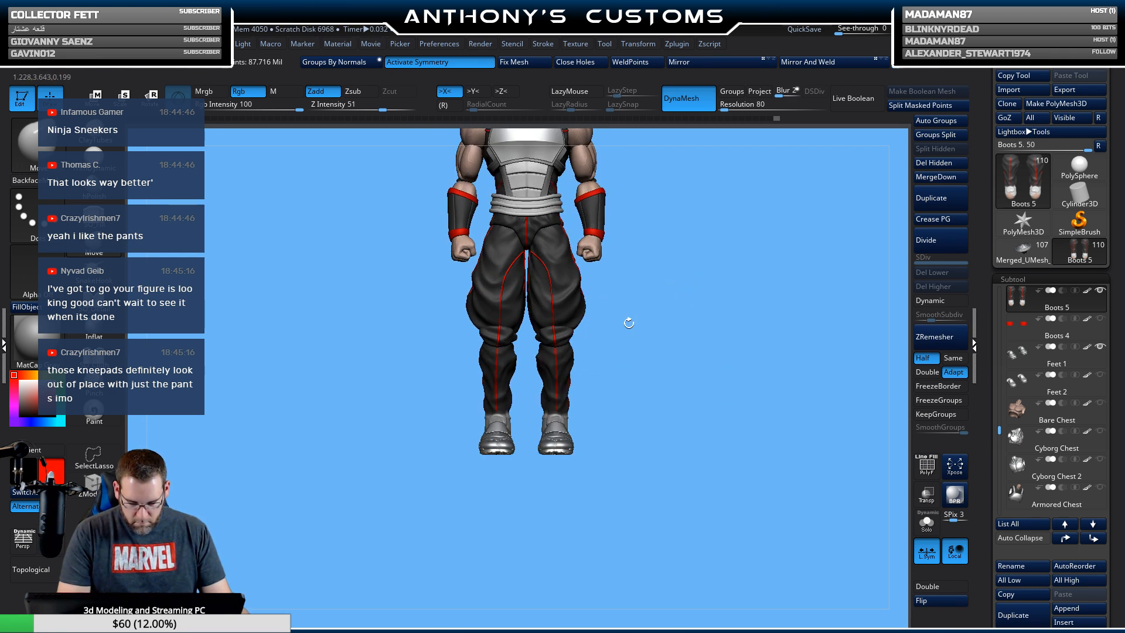
pyautogui.keyDown('alt'); pyautogui.click(573, 332); pyautogui.keyUp('alt')
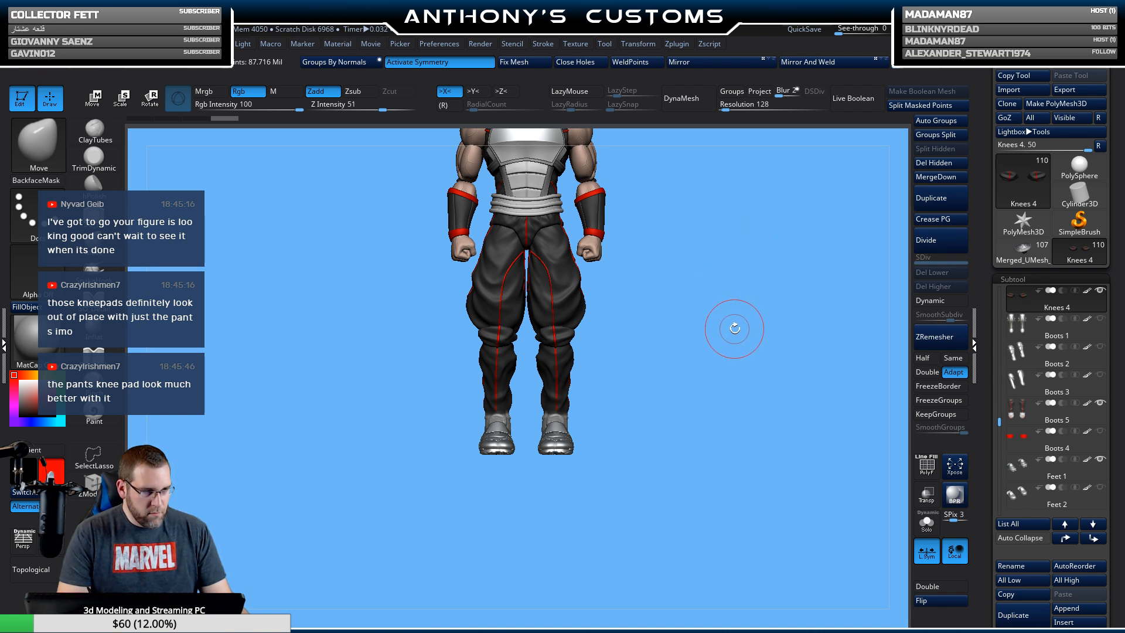
pyautogui.moveTo(762, 333)
pyautogui.mouseDown()
pyautogui.moveTo(707, 344)
pyautogui.moveTo(615, 330)
pyautogui.mouseUp()
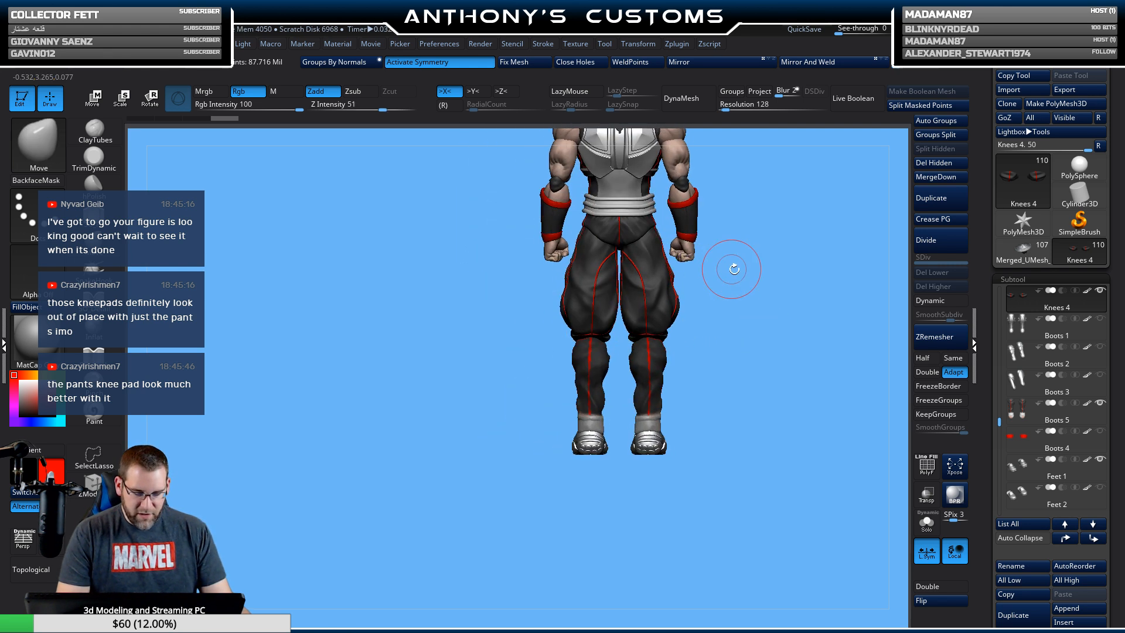
pyautogui.moveTo(736, 369)
pyautogui.mouseDown()
pyautogui.moveTo(809, 366)
pyautogui.moveTo(743, 351)
pyautogui.moveTo(768, 354)
pyautogui.mouseUp()
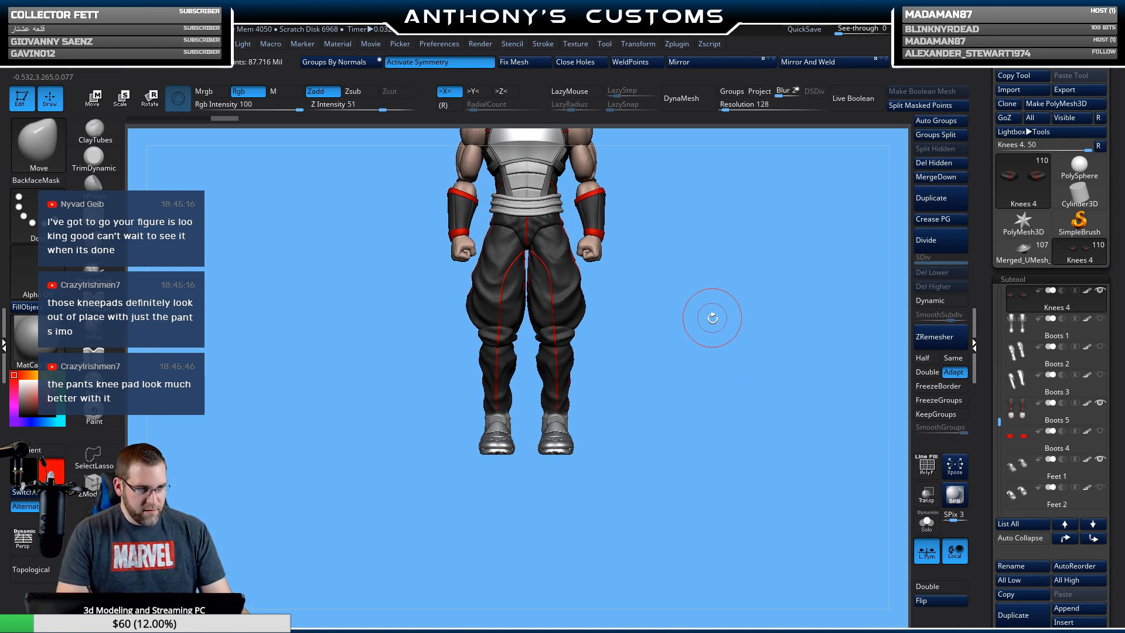
pyautogui.keyDown('alt'); pyautogui.moveTo(721, 390); pyautogui.dragTo(670, 422); pyautogui.keyUp('alt')
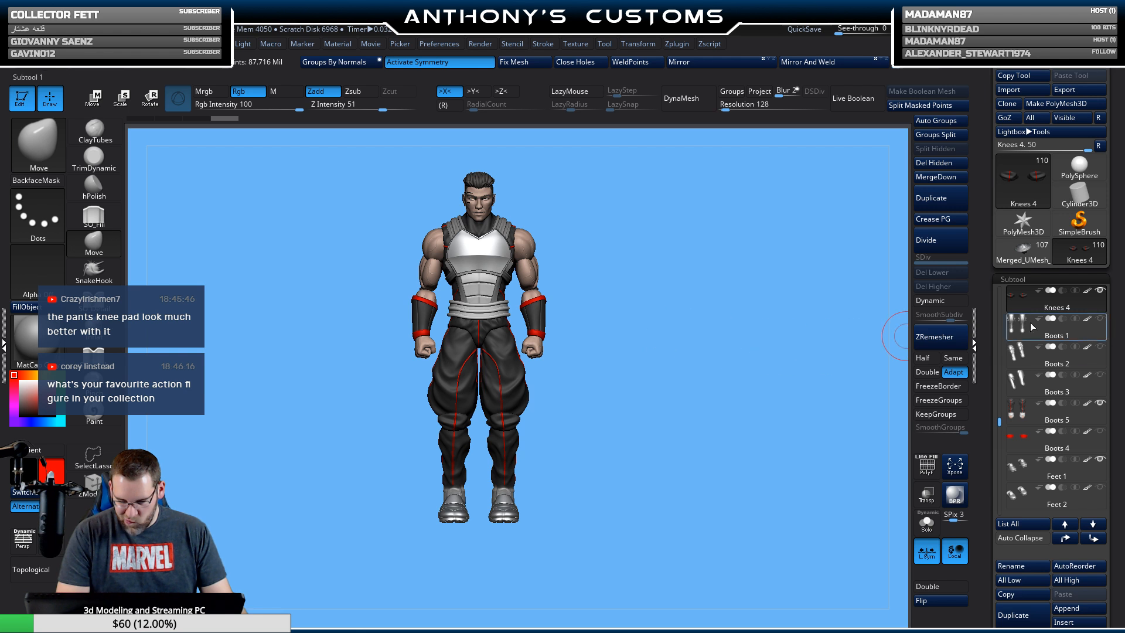
# Delete the widened Knees 4 duplicate and return to the original Knees 3 subtool.
pyautogui.moveTo(1001, 422); pyautogui.dragTo(1002, 416)
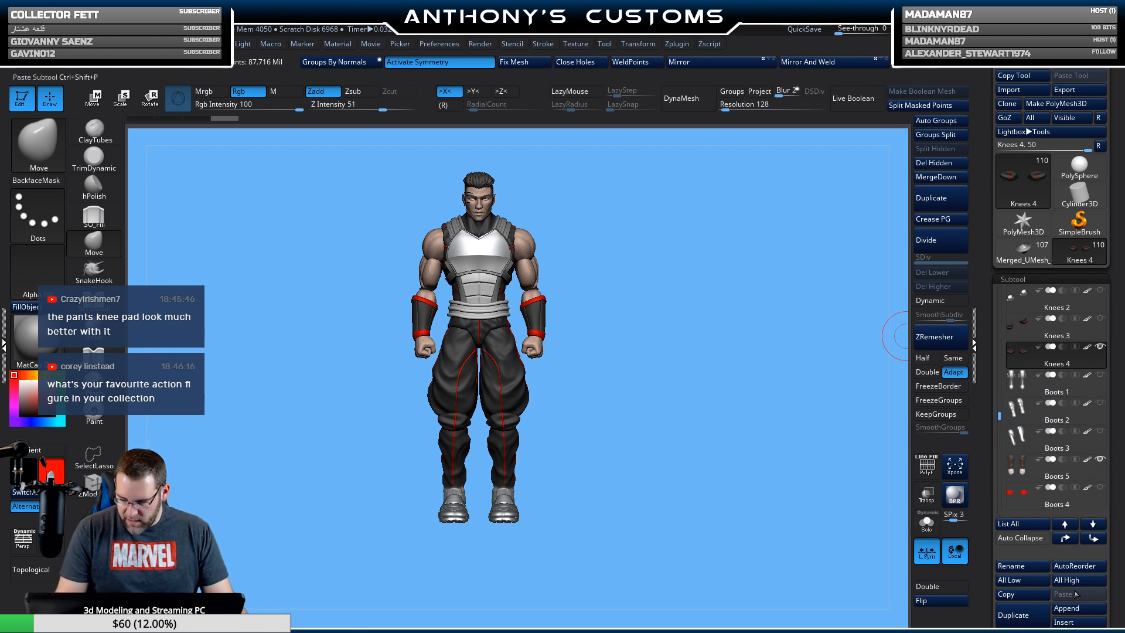
pyautogui.click(1023, 630)
pyautogui.press('Return')
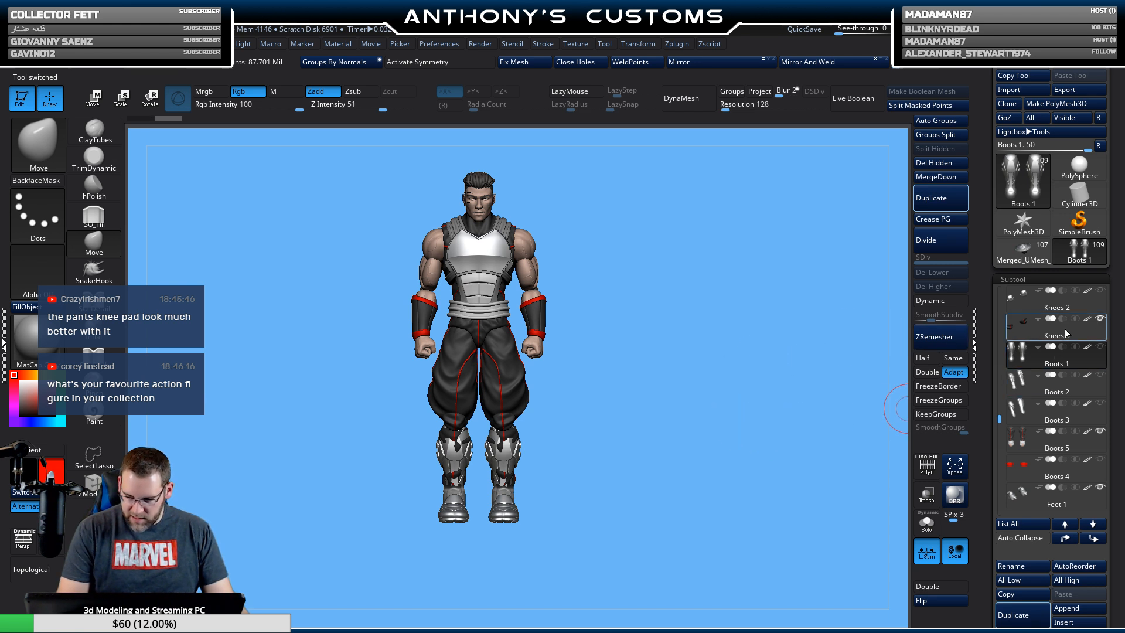
pyautogui.click(1032, 331)
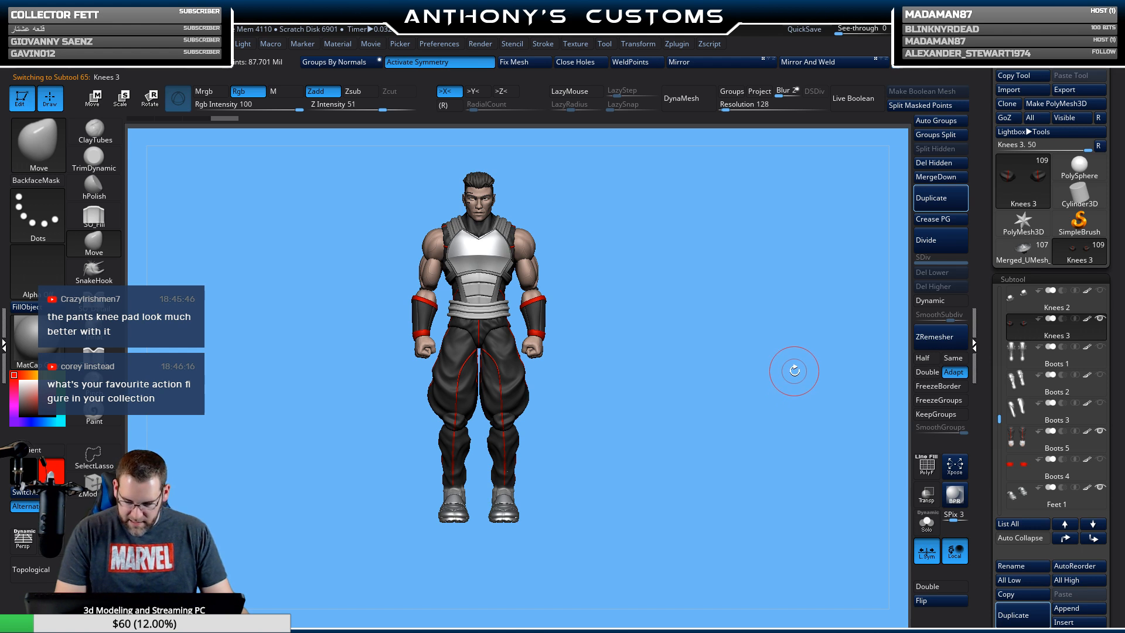
# Select the Gauntlets 1 subtool and duplicate it.
pyautogui.press('n')
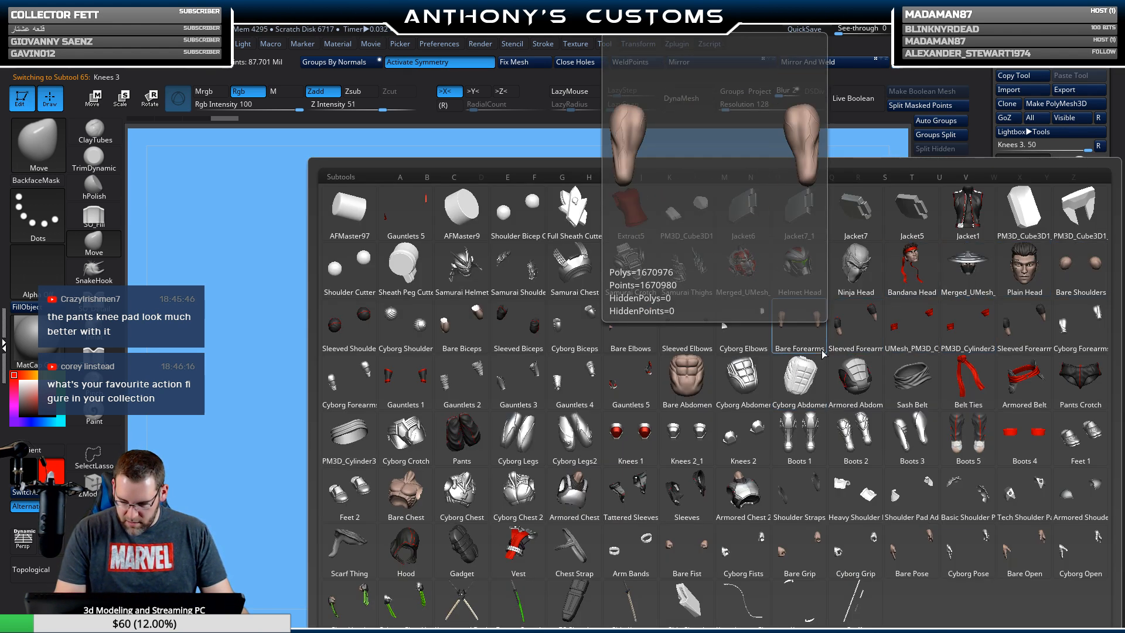
pyautogui.click(422, 394)
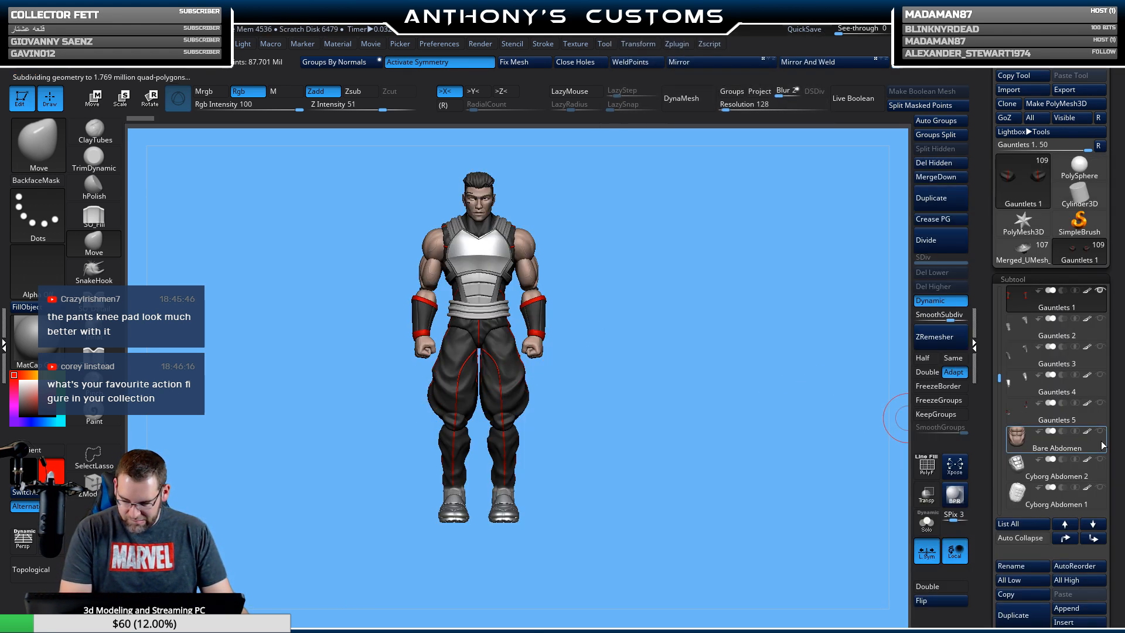
pyautogui.click(1026, 616)
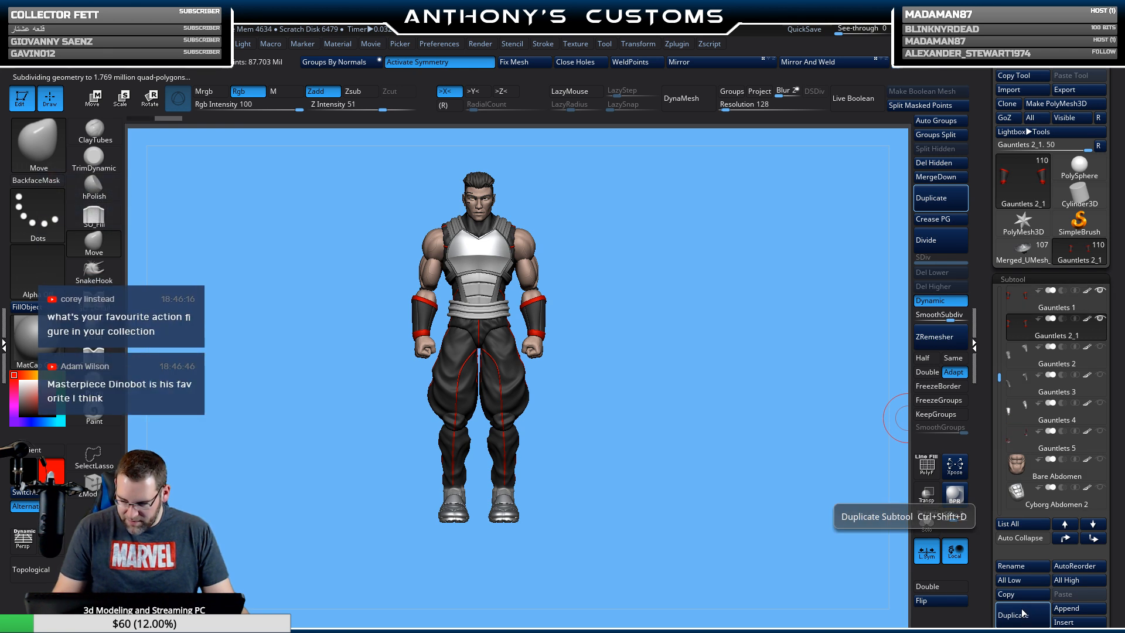
# Move the duplicated Gauntlets 2_1 down from the forearms and inward onto the lower legs with the gizmo.
pyautogui.press('w')
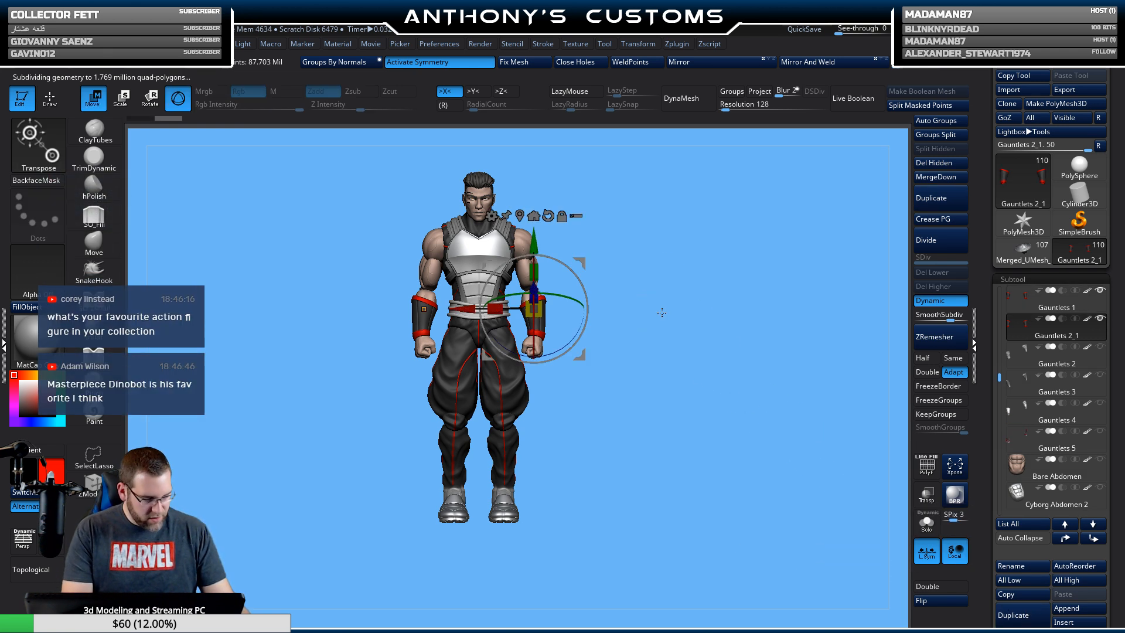
pyautogui.keyDown('shift'); pyautogui.moveTo(669, 258); pyautogui.dragTo(605, 240); pyautogui.keyUp('shift')
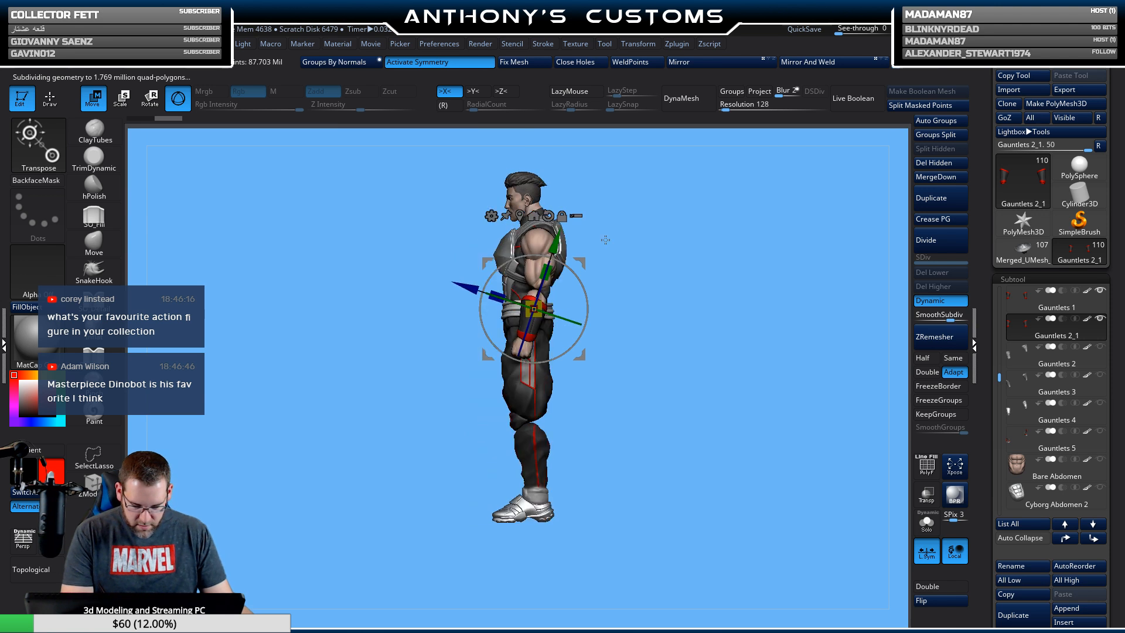
pyautogui.moveTo(582, 285); pyautogui.dragTo(542, 385)
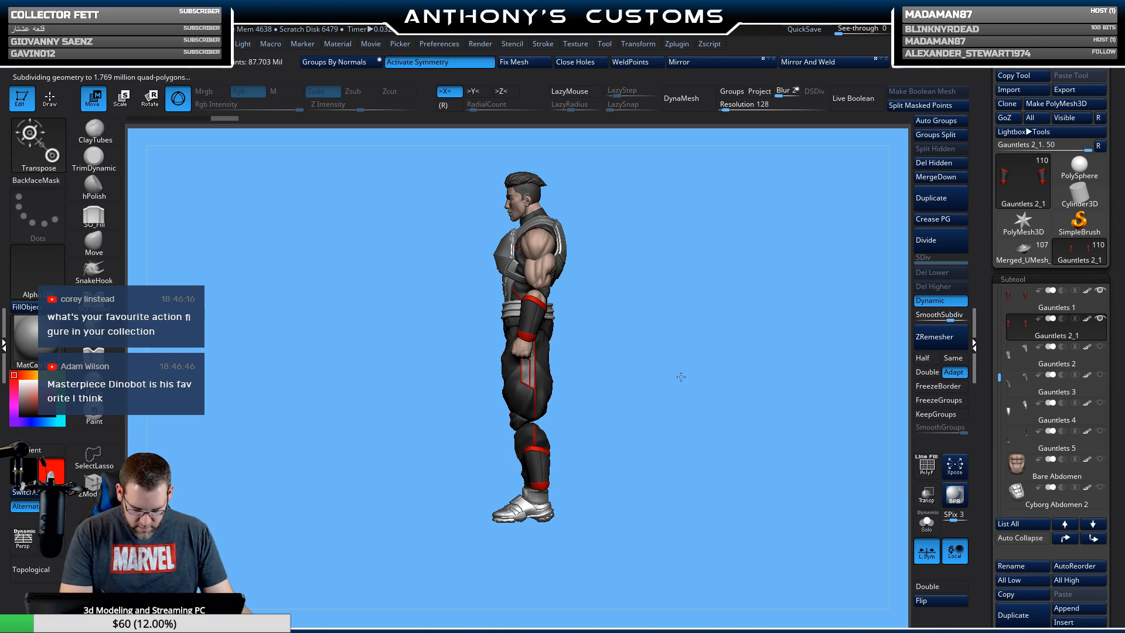
pyautogui.keyDown('shift'); pyautogui.moveTo(681, 377); pyautogui.dragTo(729, 371); pyautogui.keyUp('shift')
pyautogui.moveTo(565, 458); pyautogui.dragTo(524, 461)
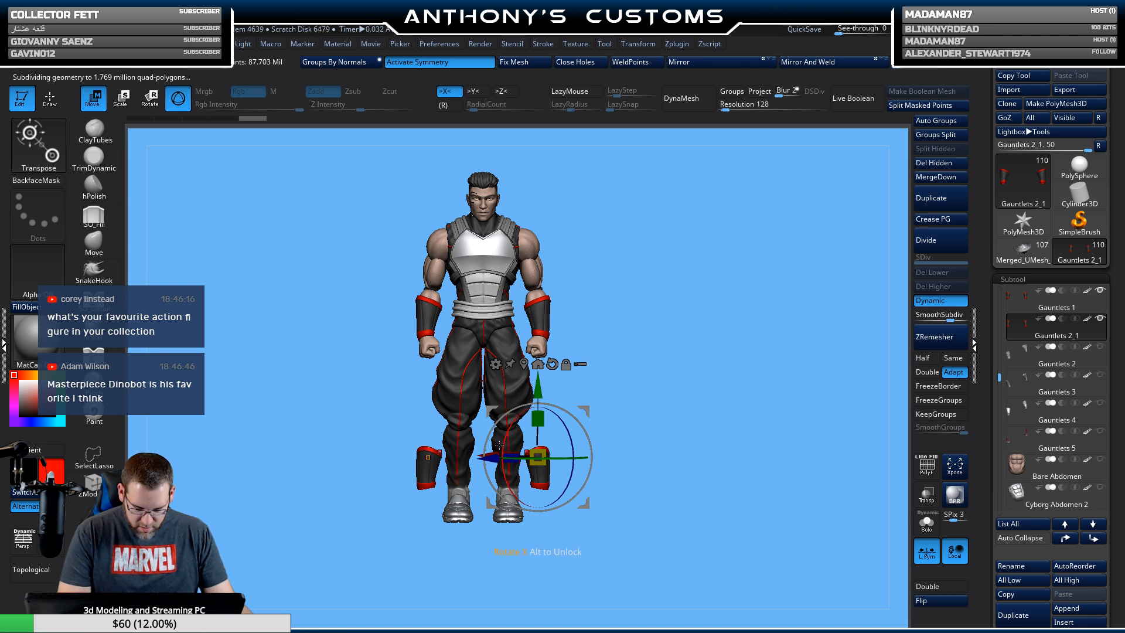
pyautogui.click(552, 364)
pyautogui.moveTo(473, 457); pyautogui.dragTo(442, 457)
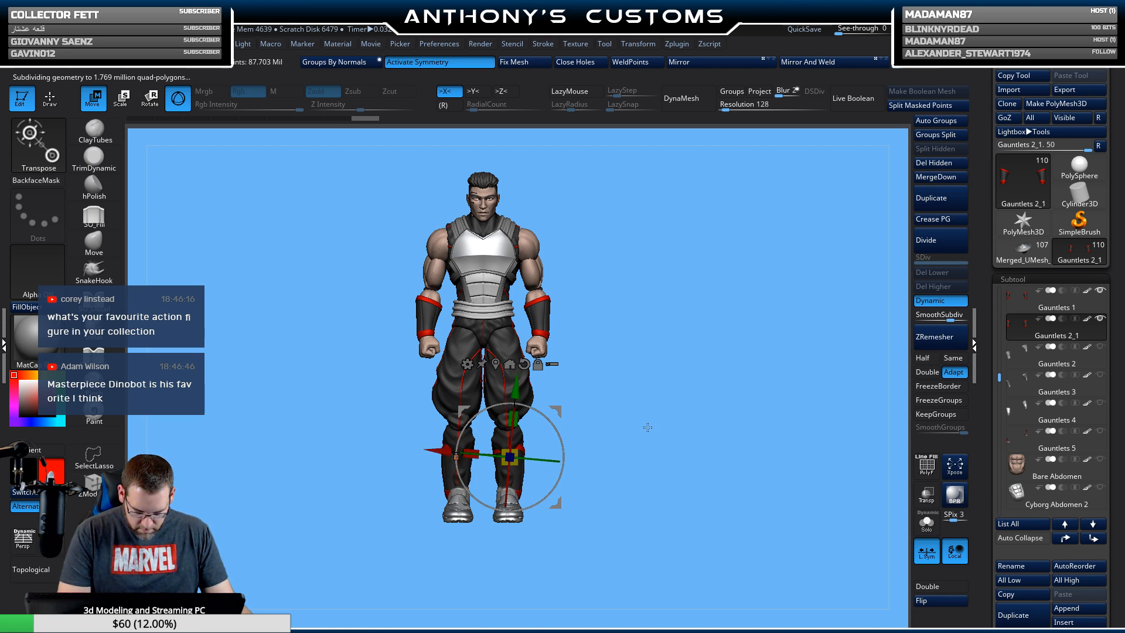
# Enlarge and position the copied gauntlets as shin guards around both lower legs, checking side and front, and leave the gizmo.
pyautogui.keyDown('shift'); pyautogui.moveTo(645, 427); pyautogui.dragTo(551, 400); pyautogui.keyUp('shift')
pyautogui.keyDown('shift'); pyautogui.moveTo(637, 388); pyautogui.dragTo(686, 370); pyautogui.keyUp('shift')
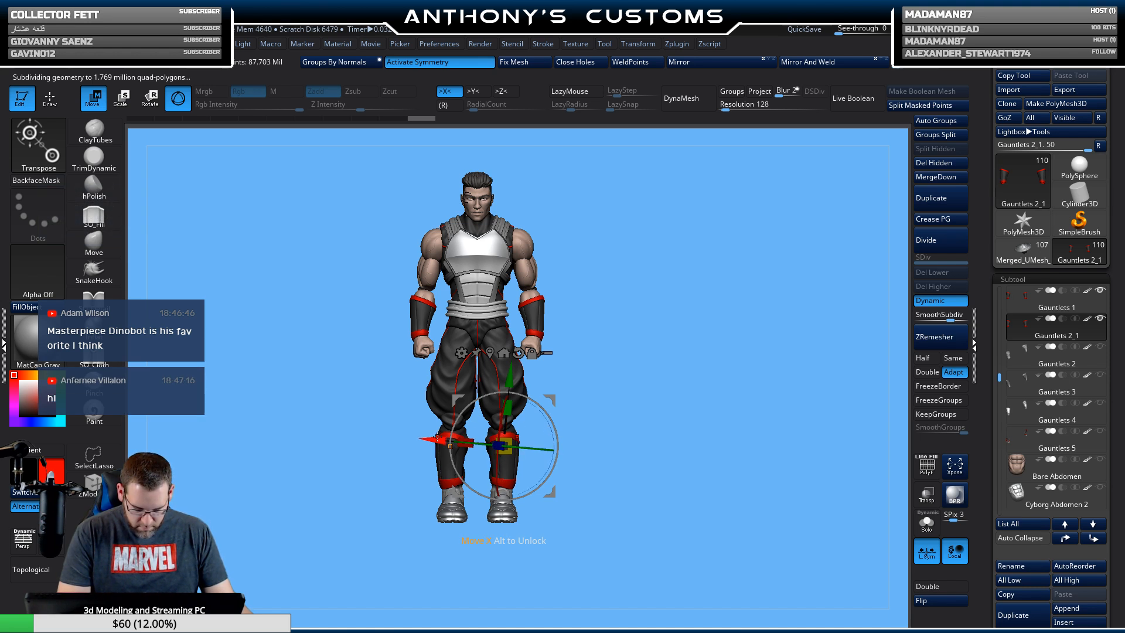
pyautogui.moveTo(433, 440); pyautogui.dragTo(430, 439)
pyautogui.press('Tab')
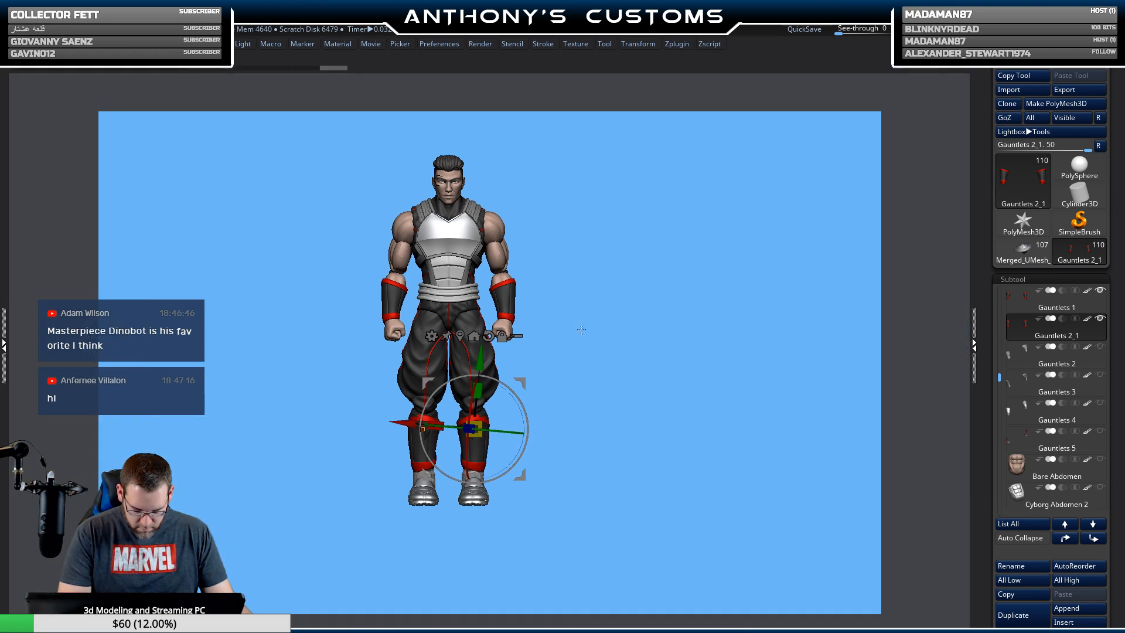
pyautogui.press('Tab')
pyautogui.press('q')
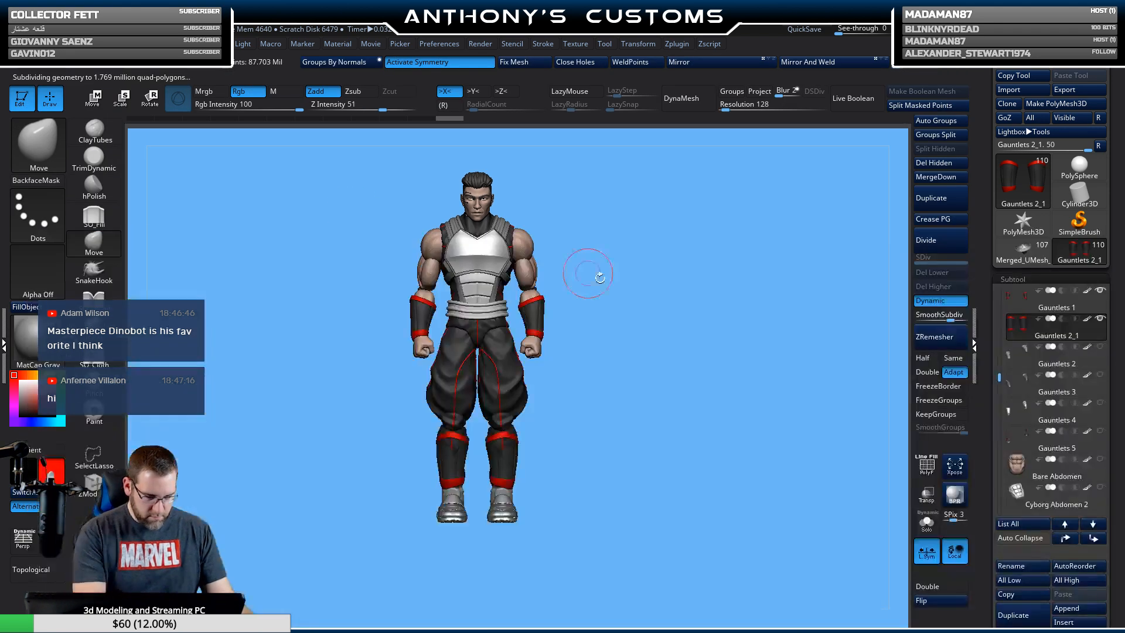
# Select the Boots 5 subtool and tuck its lower legs inside the shin guards with the Move brush, checking with PolyFrame.
pyautogui.moveTo(691, 410)
pyautogui.keyDown('alt'); pyautogui.mouseDown()
pyautogui.moveTo(674, 467)
pyautogui.moveTo(684, 390)
pyautogui.mouseUp(); pyautogui.keyUp('alt')
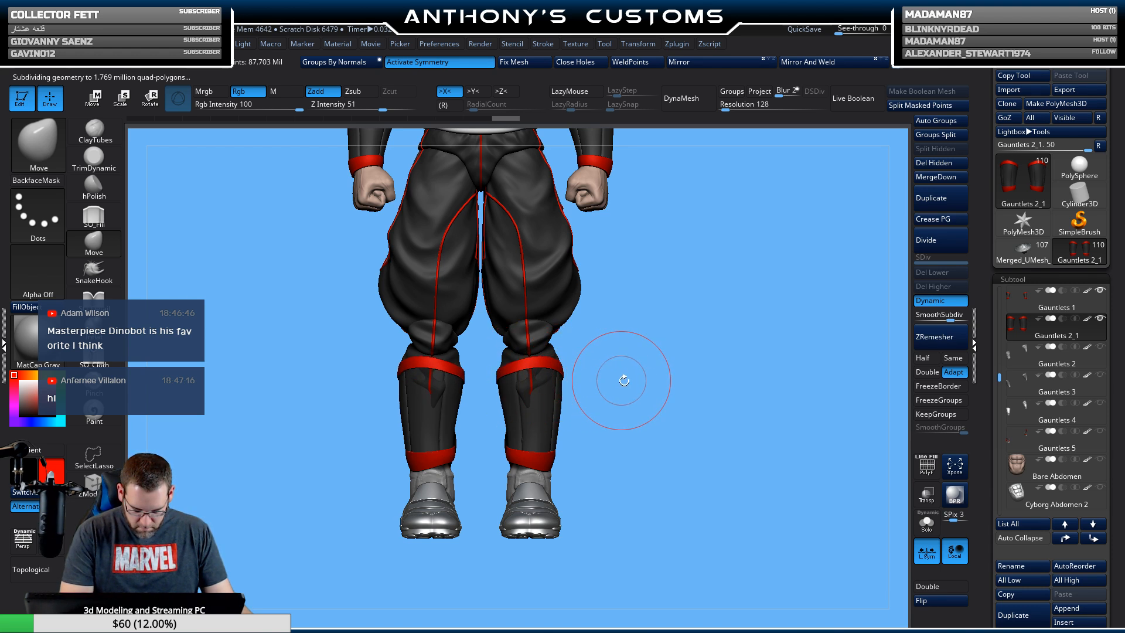
pyautogui.keyDown('alt'); pyautogui.click(530, 381); pyautogui.keyUp('alt')
pyautogui.keyDown('alt'); pyautogui.moveTo(530, 386); pyautogui.dragTo(526, 388); pyautogui.keyUp('alt')
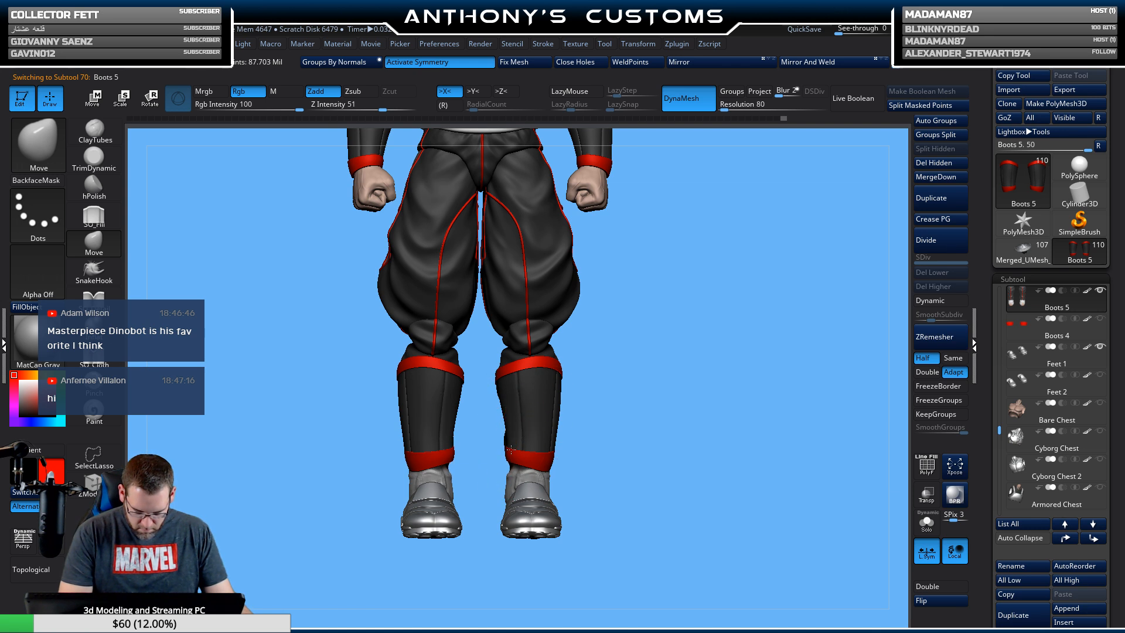
pyautogui.moveTo(665, 417); pyautogui.dragTo(593, 417)
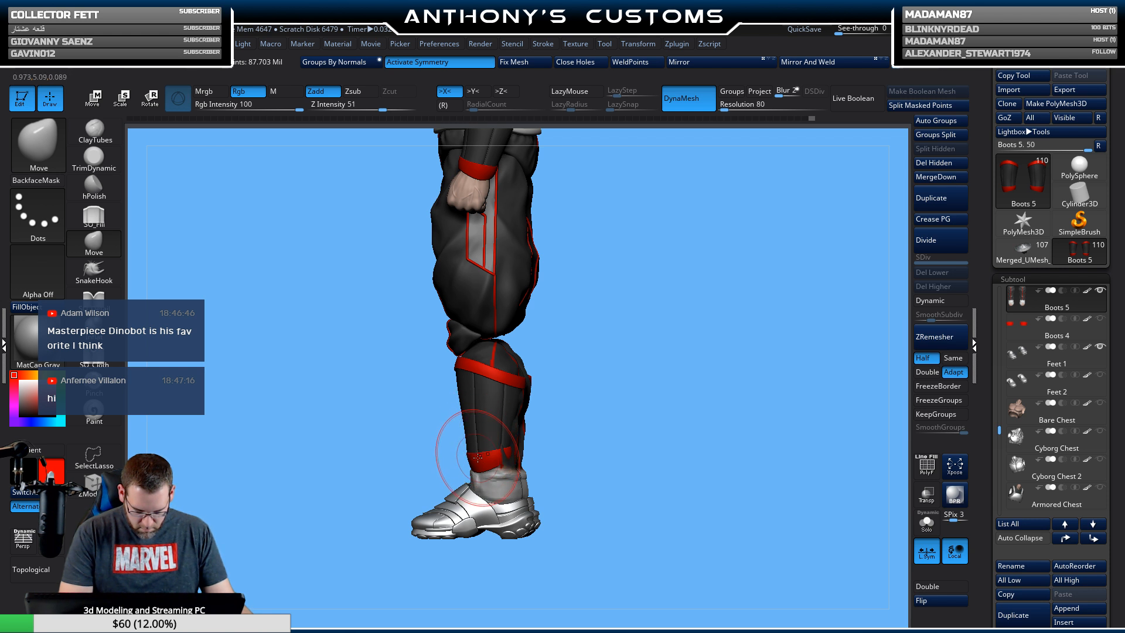
pyautogui.hotkey('shift', 'f')
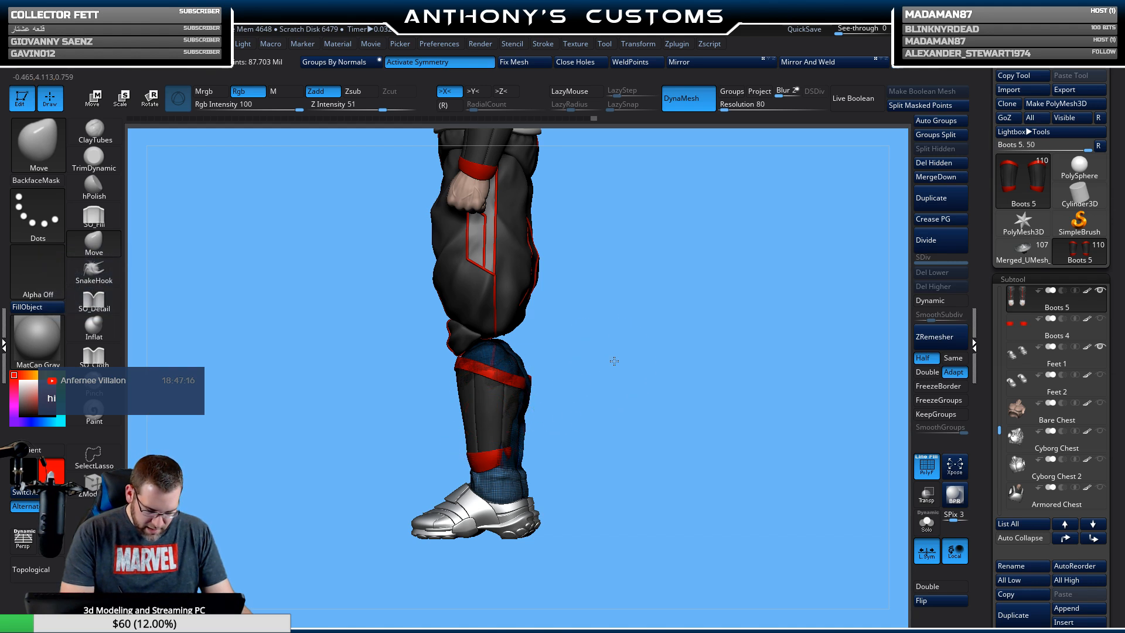
pyautogui.keyDown('shift'); pyautogui.moveTo(613, 362); pyautogui.dragTo(617, 362); pyautogui.keyUp('shift')
pyautogui.press('space')
pyautogui.moveTo(616, 360); pyautogui.dragTo(605, 359)
# Select the Gauntlets 2_1 shin guards and reshape their lower rear edge around the ankles with the Move brush.
pyautogui.keyDown('alt'); pyautogui.click(478, 426); pyautogui.keyUp('alt')
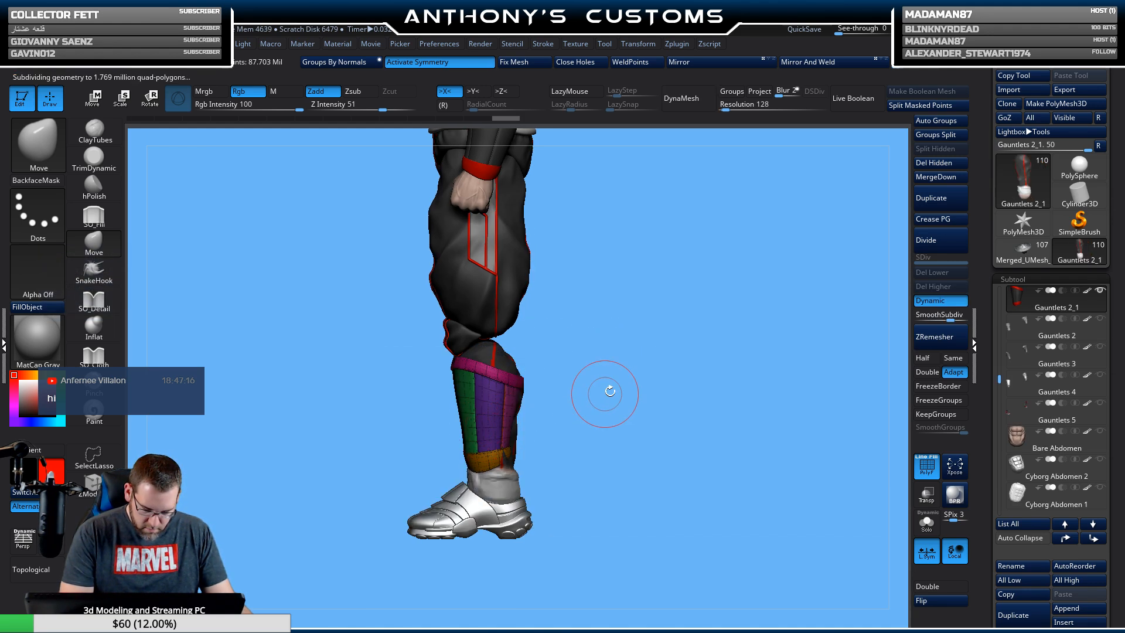
pyautogui.press('space')
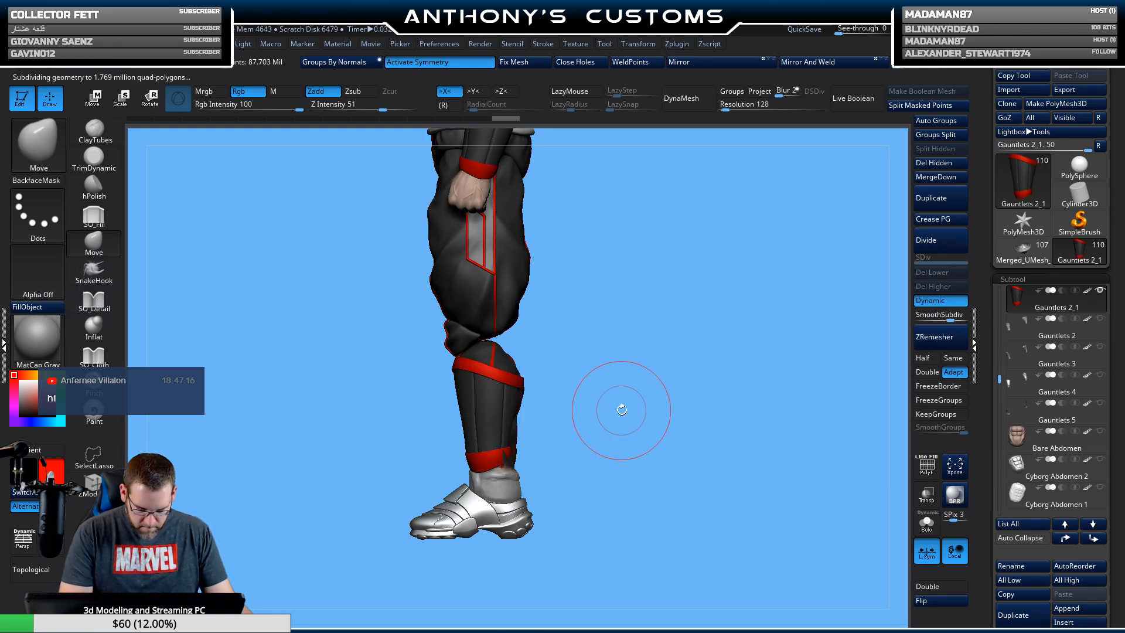
pyautogui.hotkey('shift', 'f')
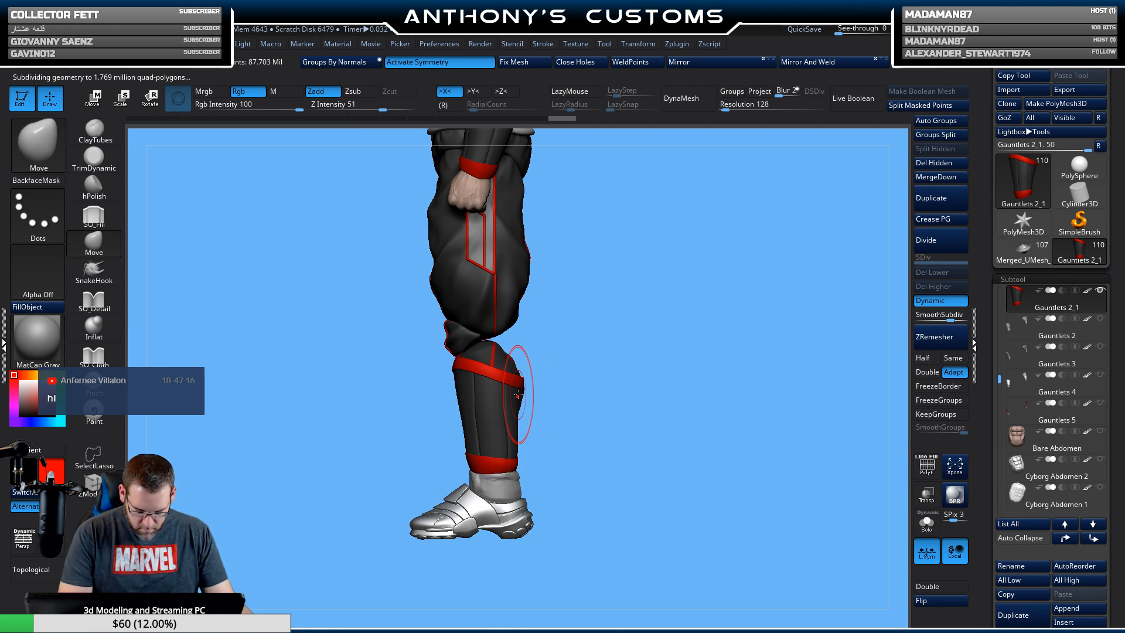
pyautogui.moveTo(598, 379); pyautogui.dragTo(674, 378)
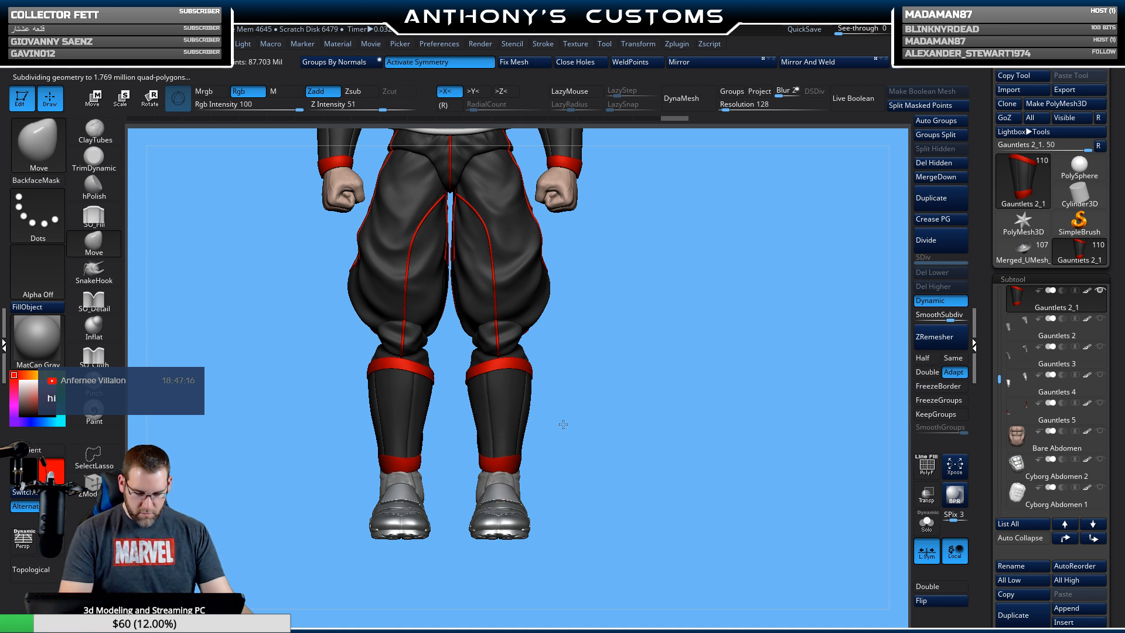
# Hide the Gauntlets 1 and Gauntlets 2_1 subtools, show the wrapped Gauntlets 2 and duplicate it.
pyautogui.keyDown('alt'); pyautogui.moveTo(622, 449); pyautogui.dragTo(610, 271); pyautogui.keyUp('alt')
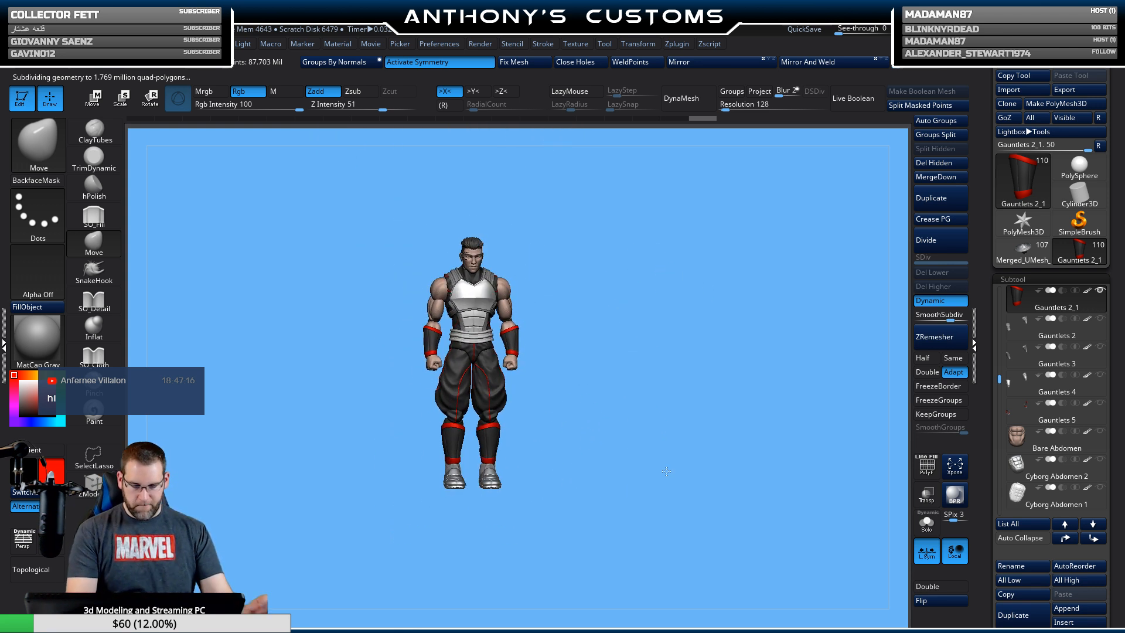
pyautogui.moveTo(667, 472)
pyautogui.mouseDown()
pyautogui.moveTo(710, 466)
pyautogui.moveTo(625, 477)
pyautogui.moveTo(756, 462)
pyautogui.moveTo(651, 472)
pyautogui.mouseUp()
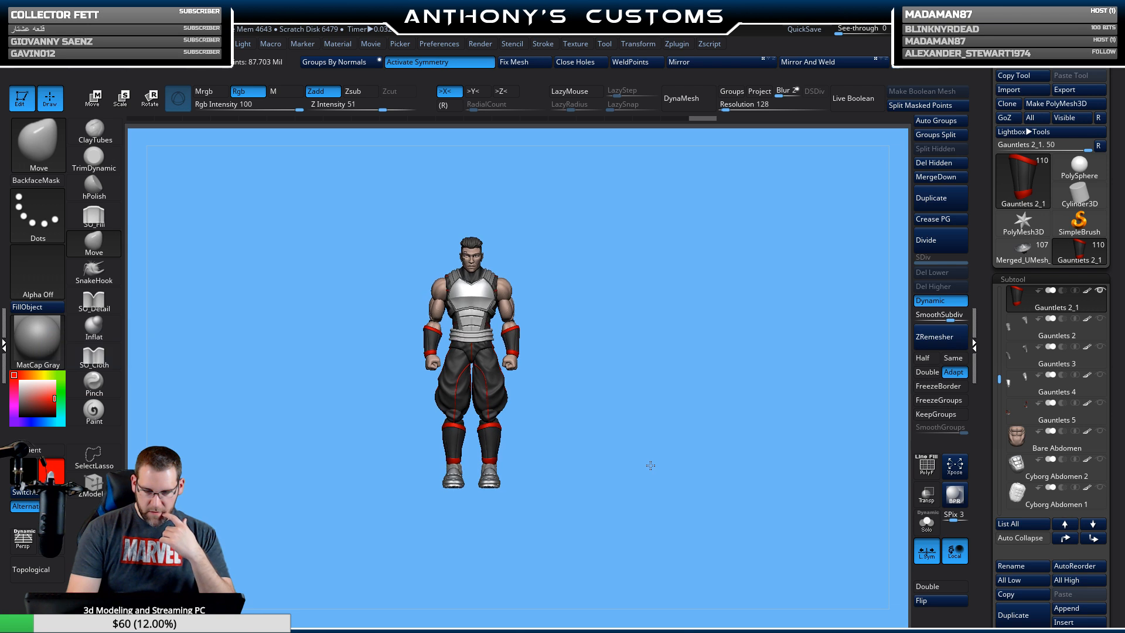
pyautogui.moveTo(650, 467); pyautogui.dragTo(675, 417)
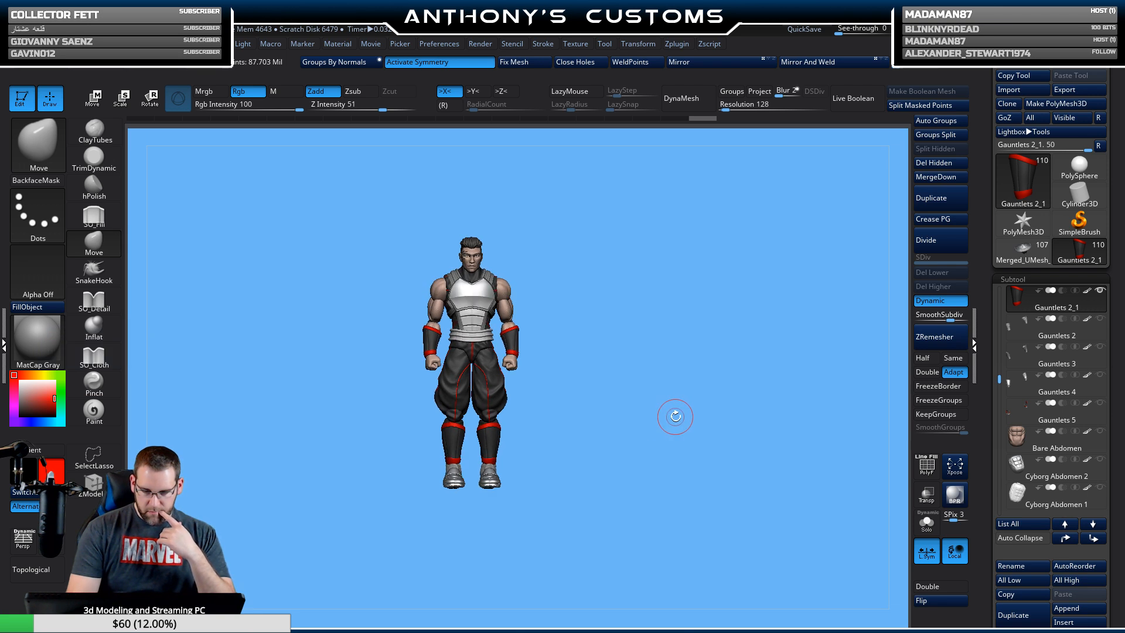
pyautogui.click(1099, 291)
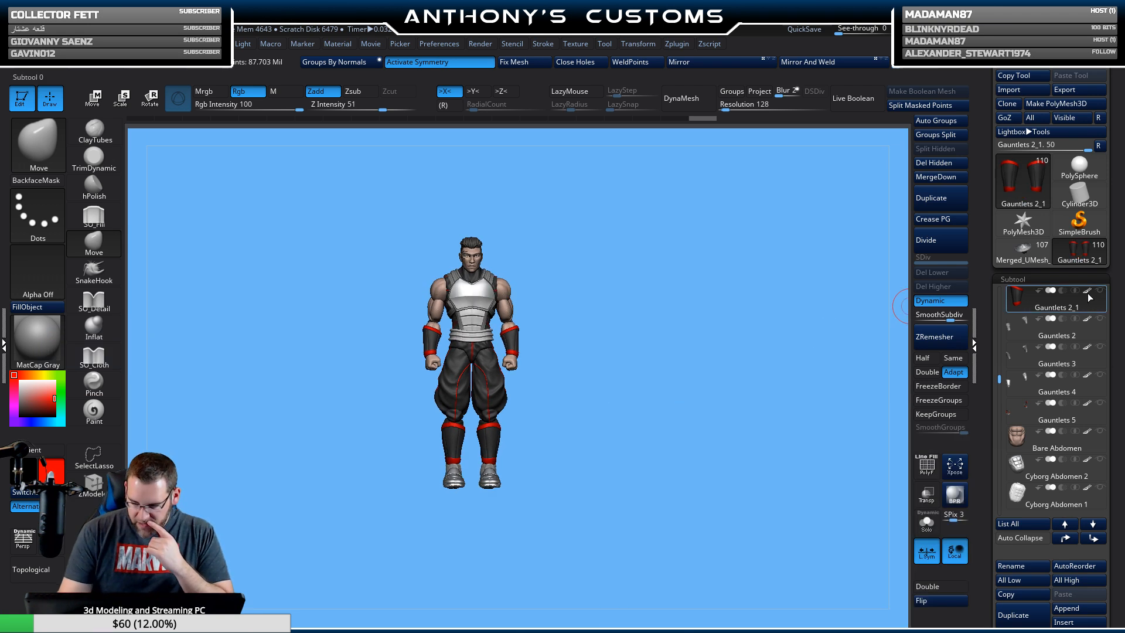
pyautogui.click(1043, 338)
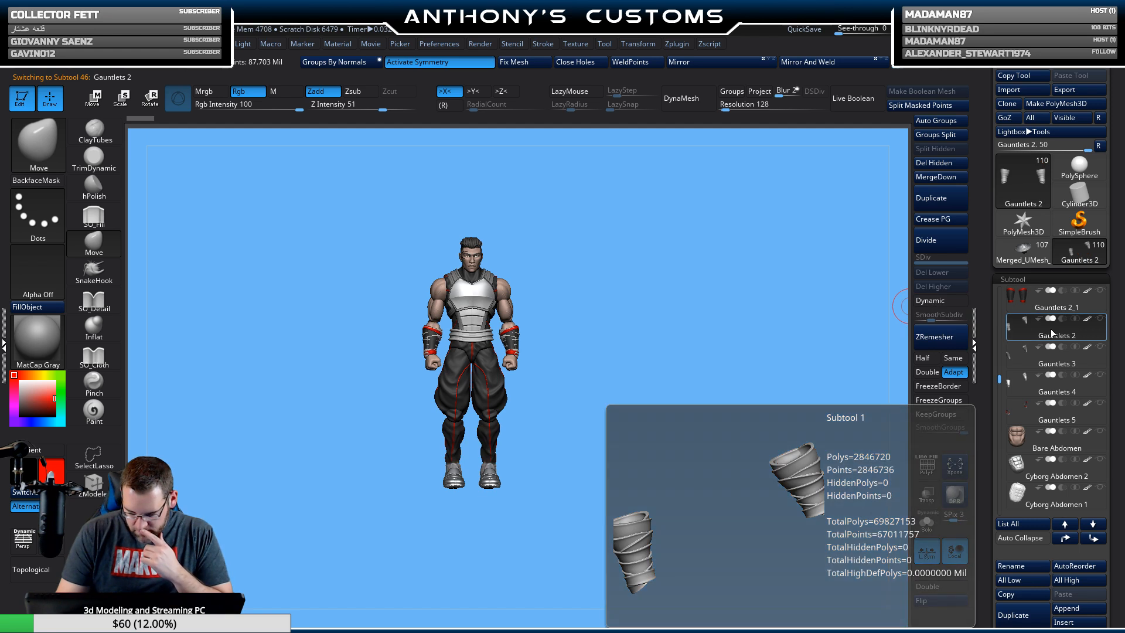
pyautogui.scroll(4, 1079, 358)
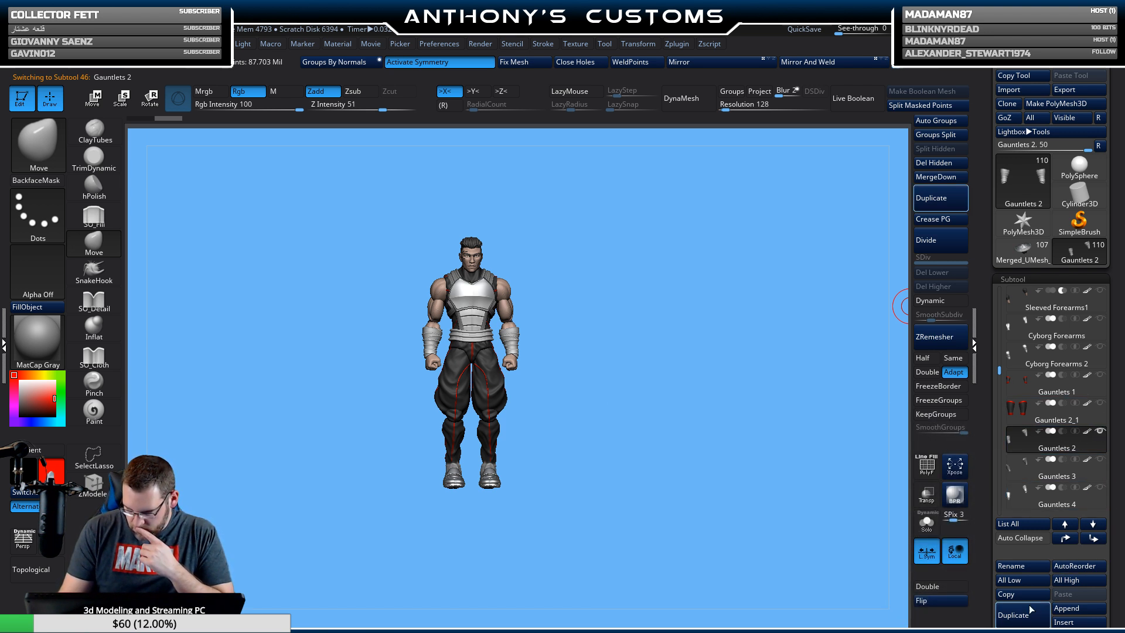
pyautogui.click(1023, 620)
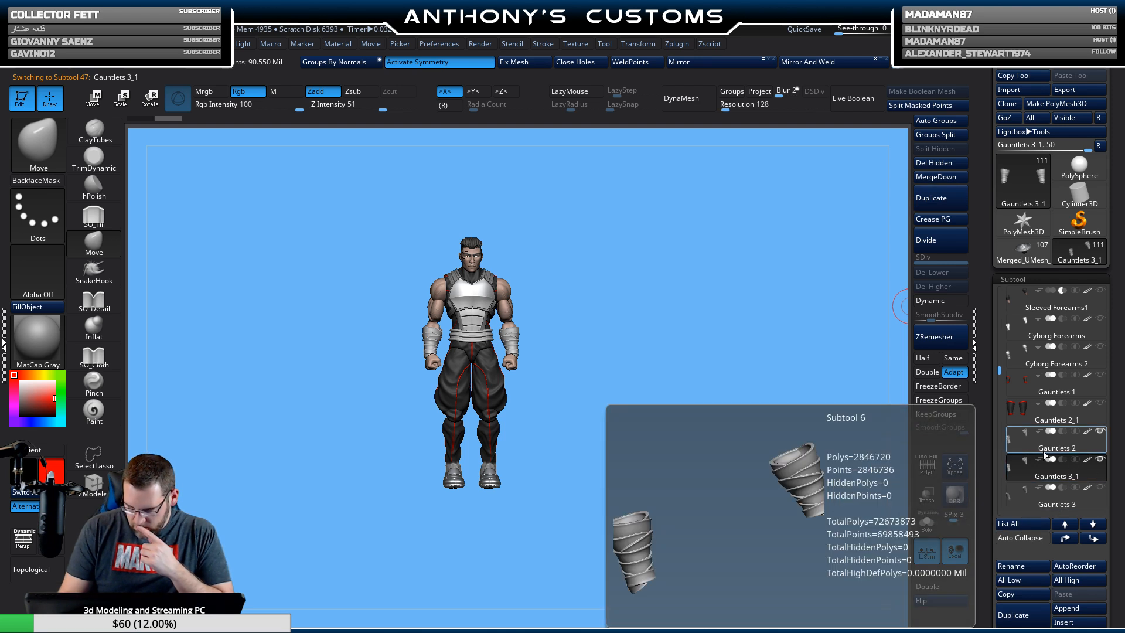
# Move the duplicated wrapped gauntlets down to lower-leg height and align them with the shins in side view.
pyautogui.press('w')
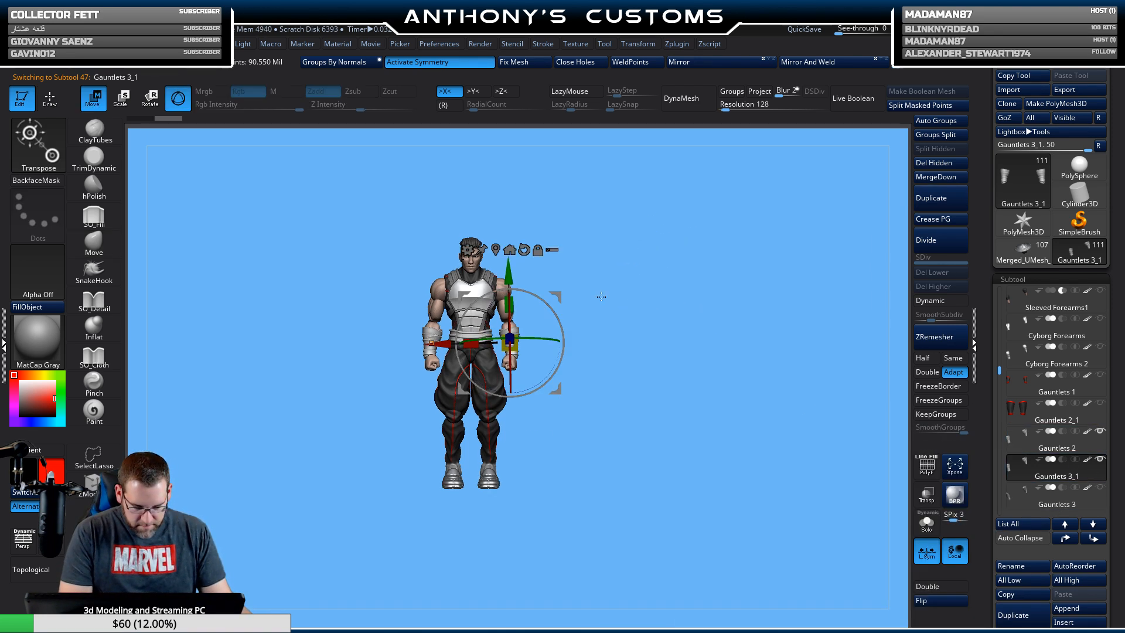
pyautogui.moveTo(509, 275); pyautogui.dragTo(511, 367)
pyautogui.moveTo(638, 378); pyautogui.dragTo(586, 528)
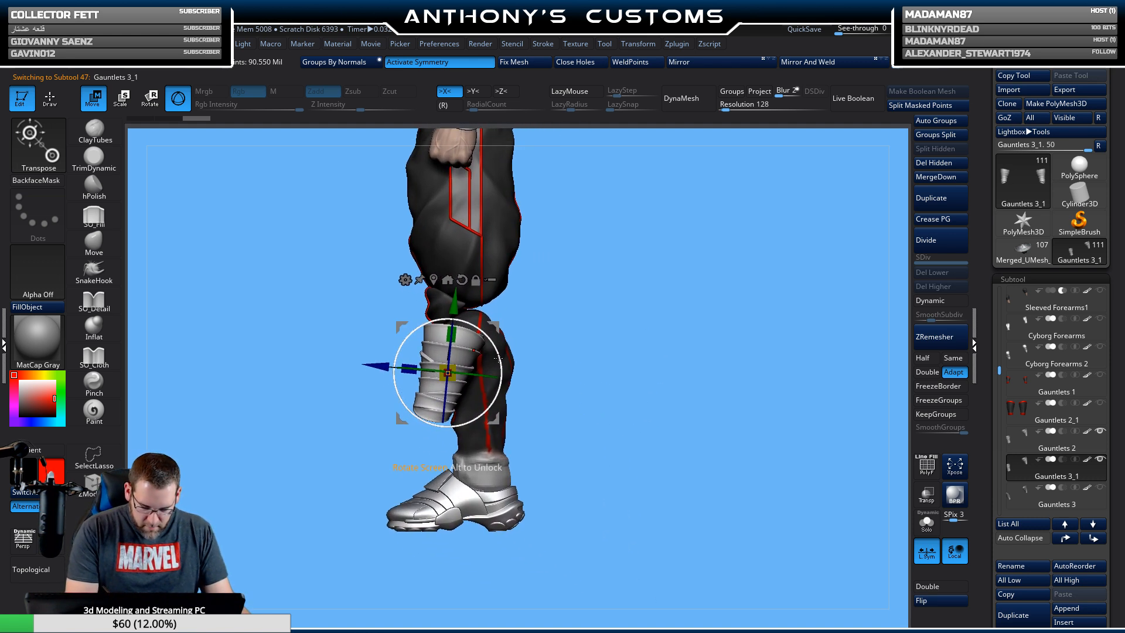
pyautogui.moveTo(500, 359); pyautogui.dragTo(532, 363)
# Shift the copied wraps inward onto both shins, tilt and scale them to fit the lower legs, and leave the gizmo.
pyautogui.keyDown('shift'); pyautogui.moveTo(610, 351); pyautogui.dragTo(646, 345); pyautogui.keyUp('shift')
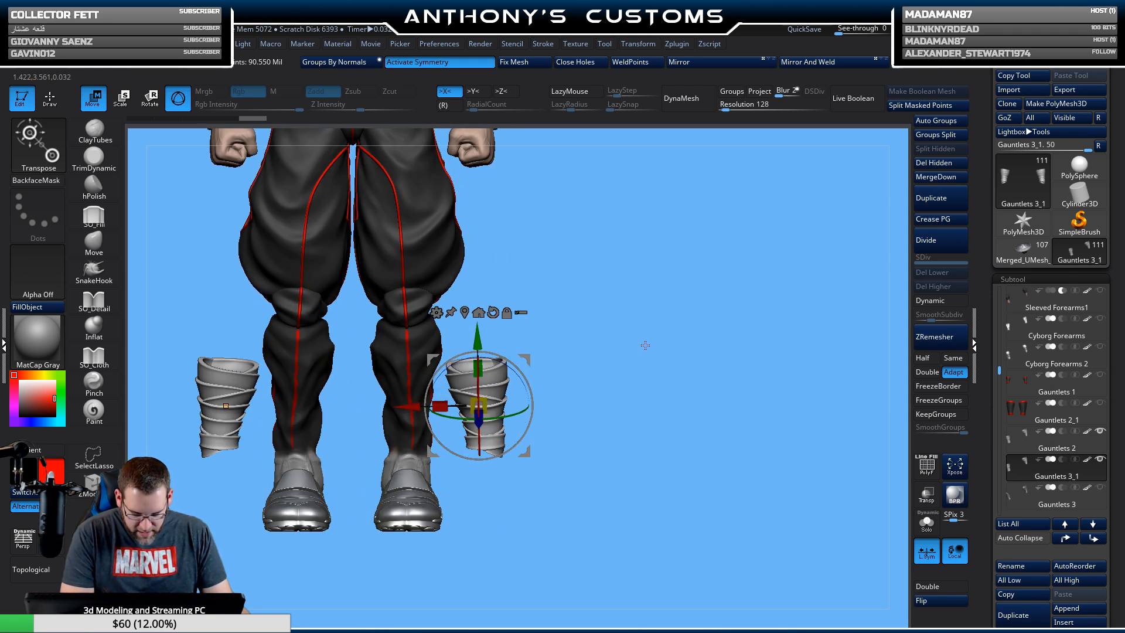
pyautogui.moveTo(530, 357); pyautogui.dragTo(415, 398)
pyautogui.moveTo(583, 369); pyautogui.dragTo(540, 373)
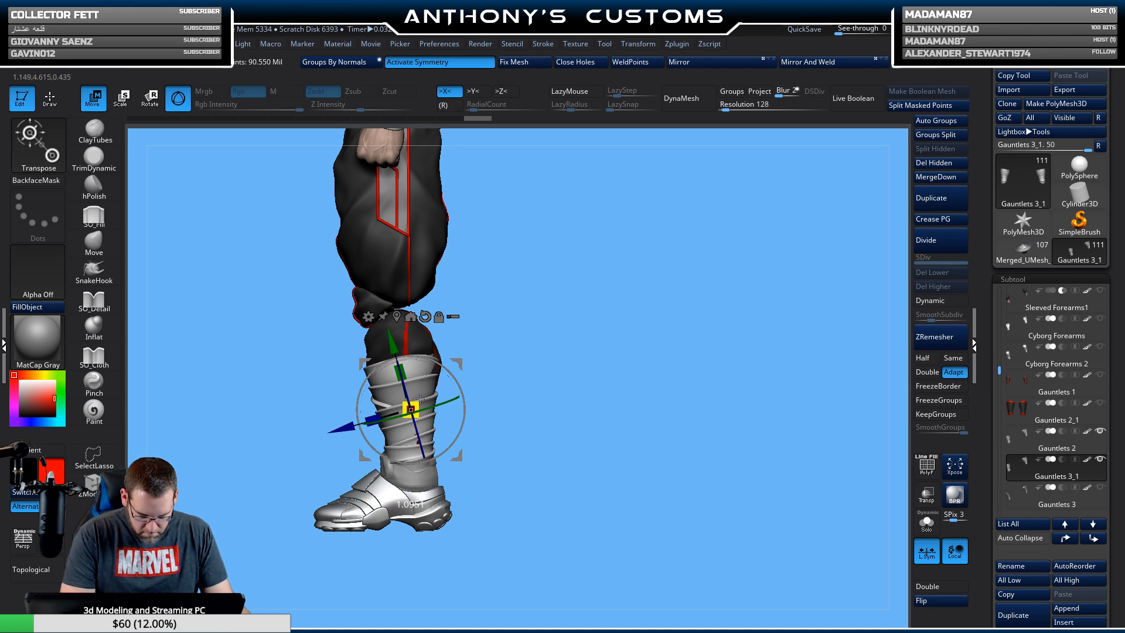
pyautogui.keyDown('shift'); pyautogui.moveTo(551, 356); pyautogui.dragTo(533, 276); pyautogui.keyUp('shift')
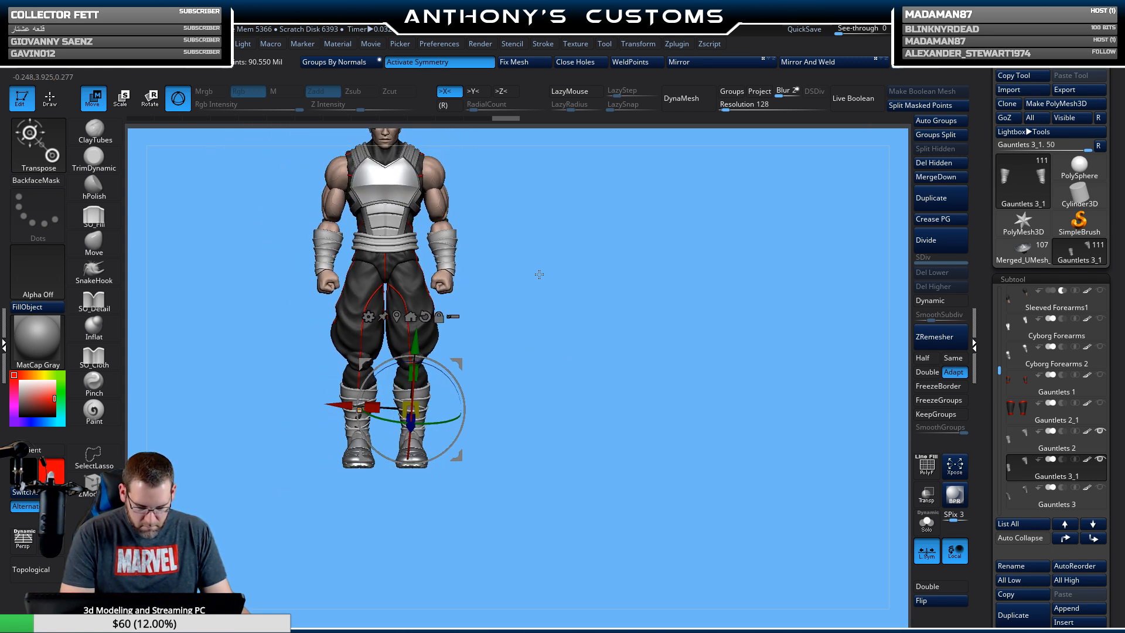
pyautogui.press('q')
# Select the Boots 5 subtool and push its protruding areas back under the leg wraps with the Move brush.
pyautogui.keyDown('alt'); pyautogui.moveTo(590, 311); pyautogui.dragTo(610, 357); pyautogui.keyUp('alt')
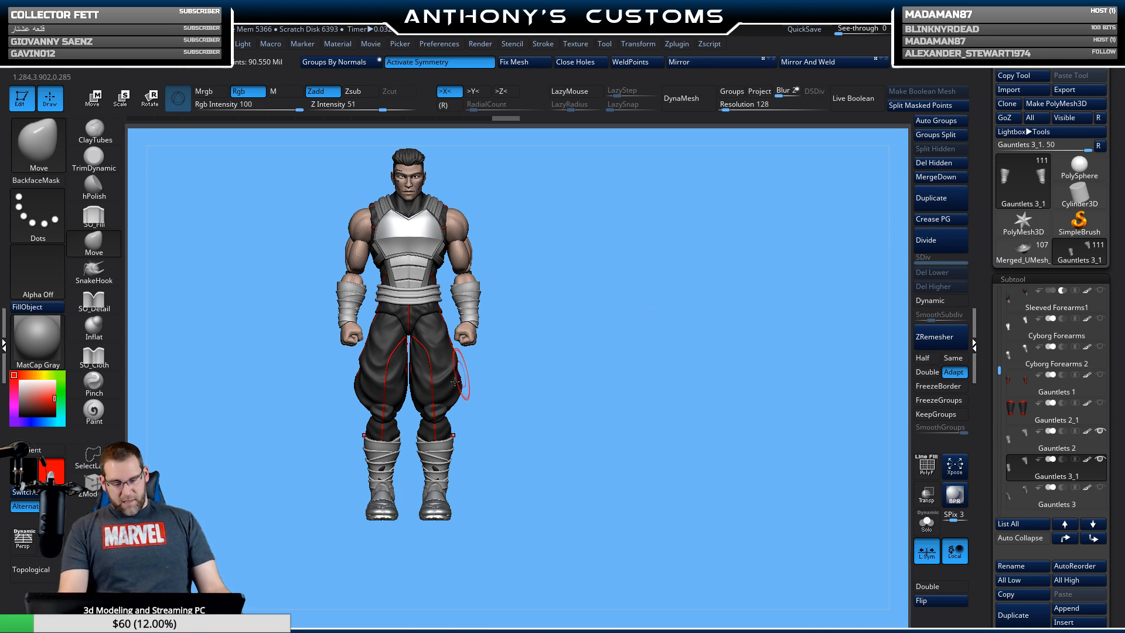
pyautogui.keyDown('alt'); pyautogui.moveTo(584, 381); pyautogui.dragTo(595, 458); pyautogui.keyUp('alt')
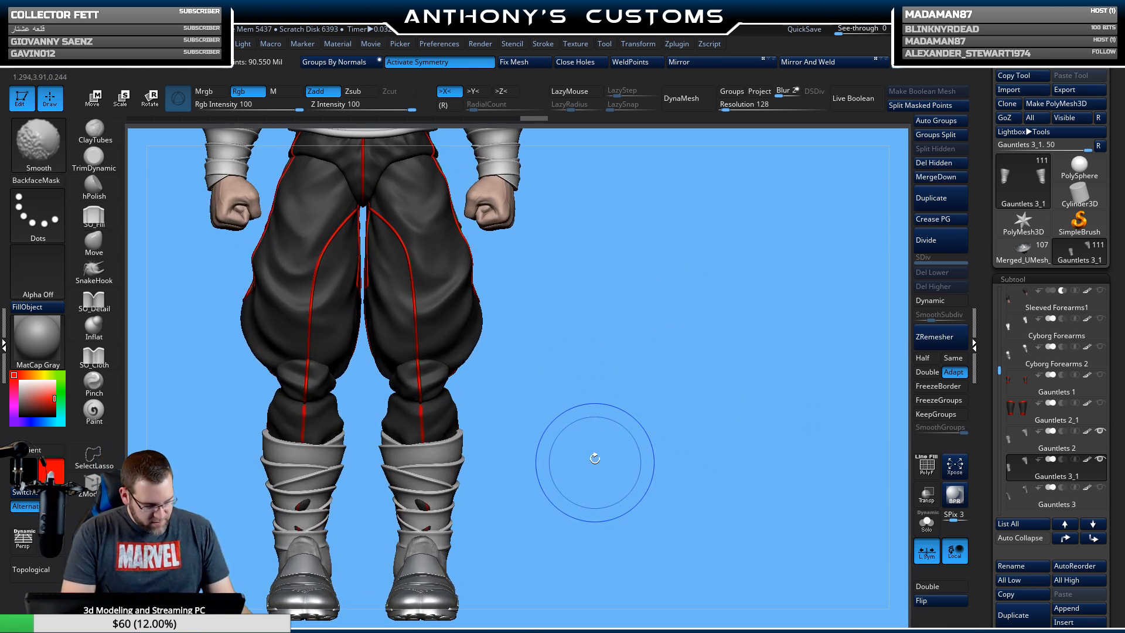
pyautogui.hotkey('shift', 'f')
pyautogui.keyDown('alt'); pyautogui.click(423, 410); pyautogui.keyUp('alt')
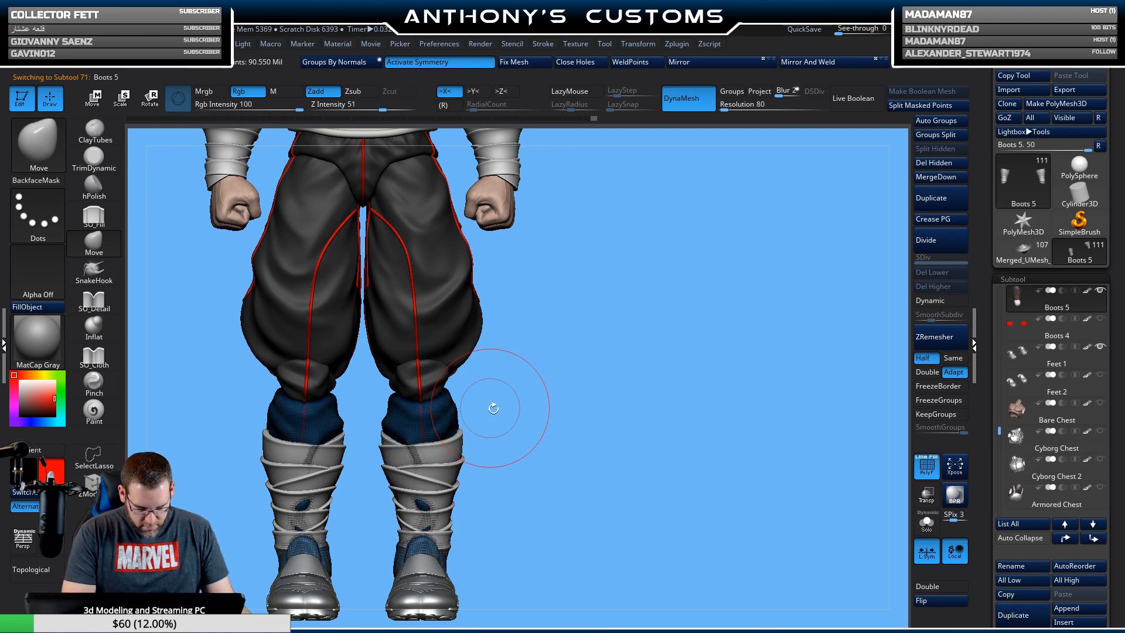
pyautogui.keyDown('alt'); pyautogui.moveTo(494, 409); pyautogui.dragTo(585, 371); pyautogui.keyUp('alt')
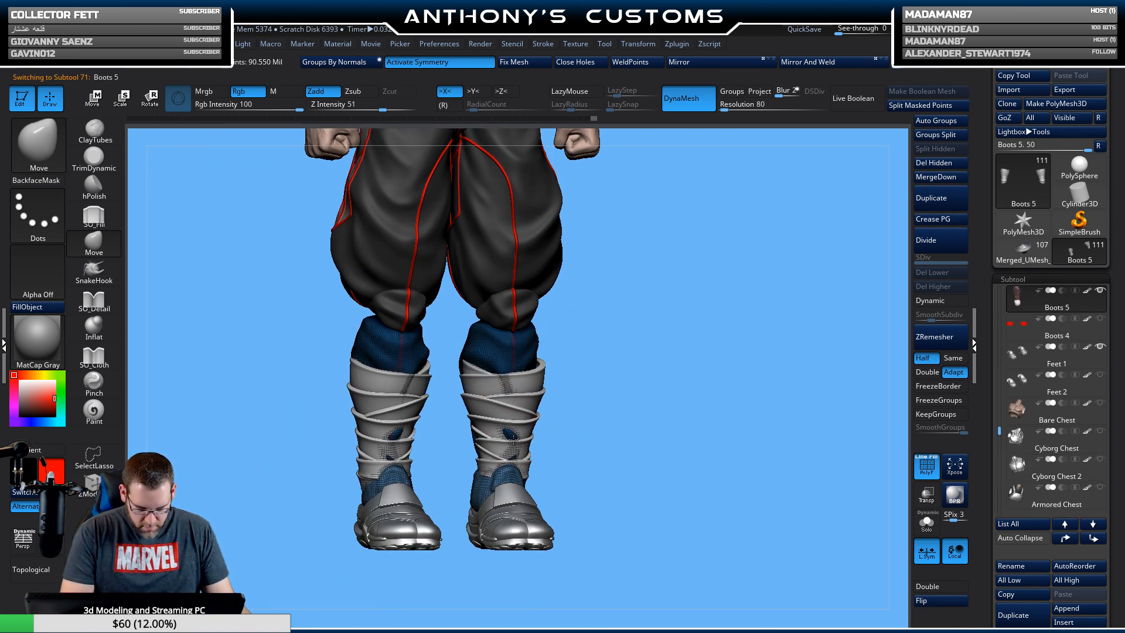
pyautogui.moveTo(514, 437)
pyautogui.mouseDown()
pyautogui.moveTo(563, 398)
pyautogui.moveTo(578, 370)
pyautogui.mouseUp()
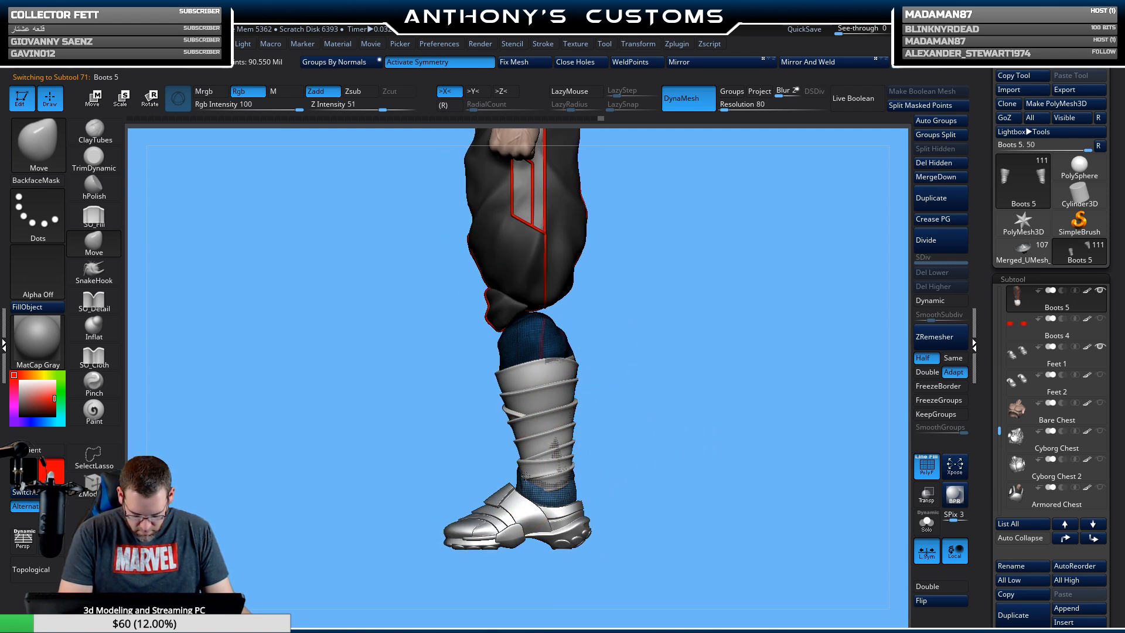
pyautogui.moveTo(698, 412); pyautogui.dragTo(560, 368)
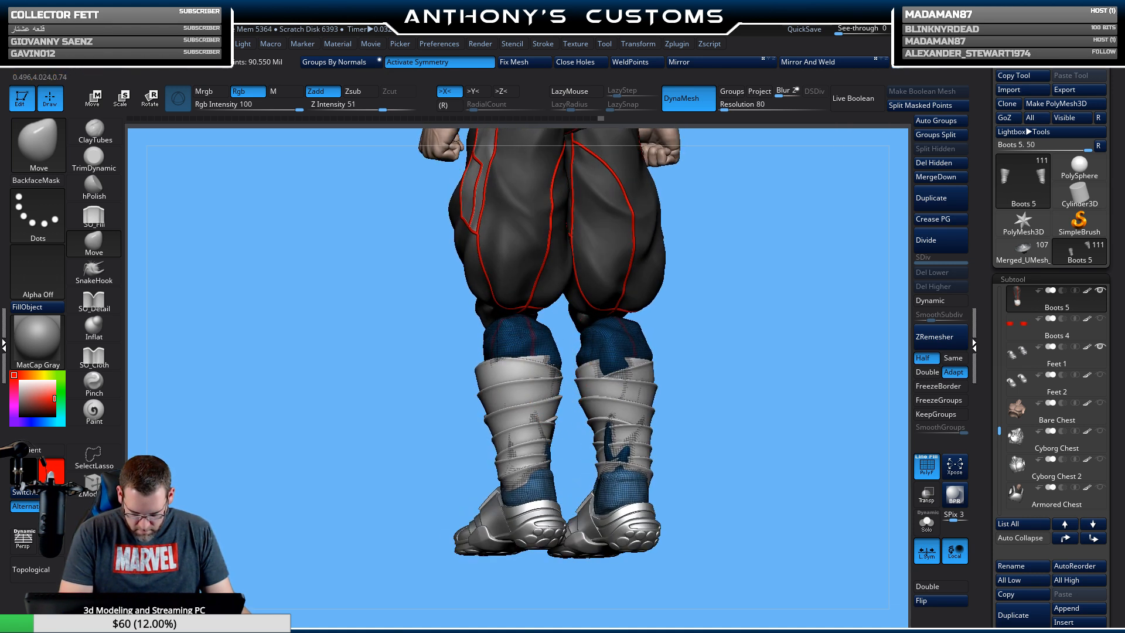
pyautogui.moveTo(708, 302); pyautogui.dragTo(639, 445)
pyautogui.moveTo(628, 511); pyautogui.dragTo(602, 453)
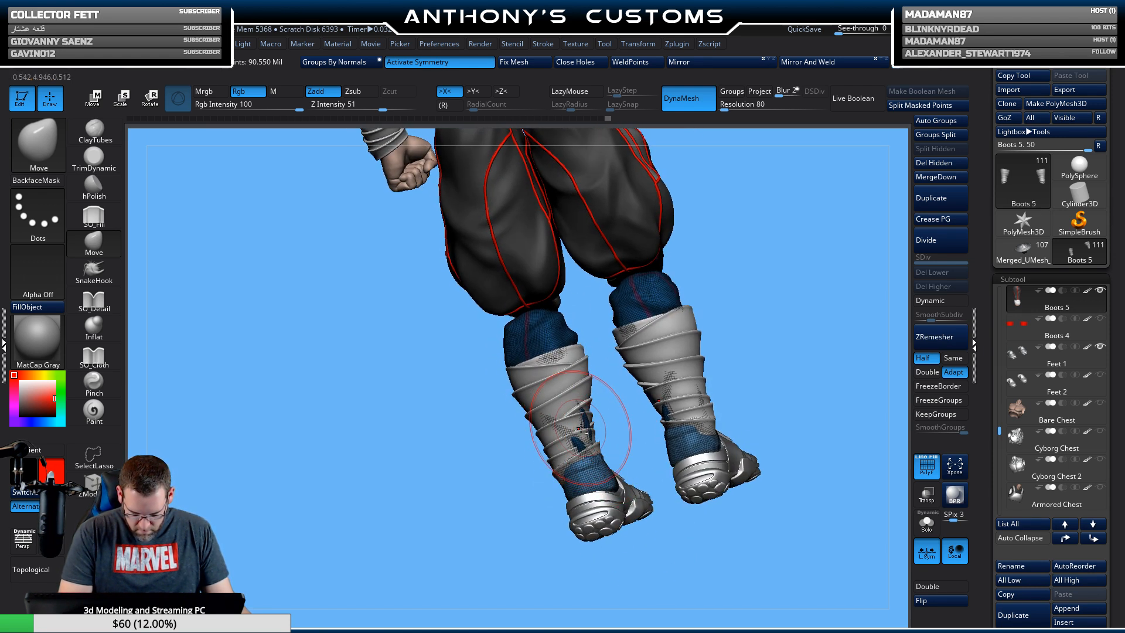
pyautogui.keyDown('shift'); pyautogui.moveTo(579, 428); pyautogui.dragTo(585, 414, button='right'); pyautogui.keyUp('shift')
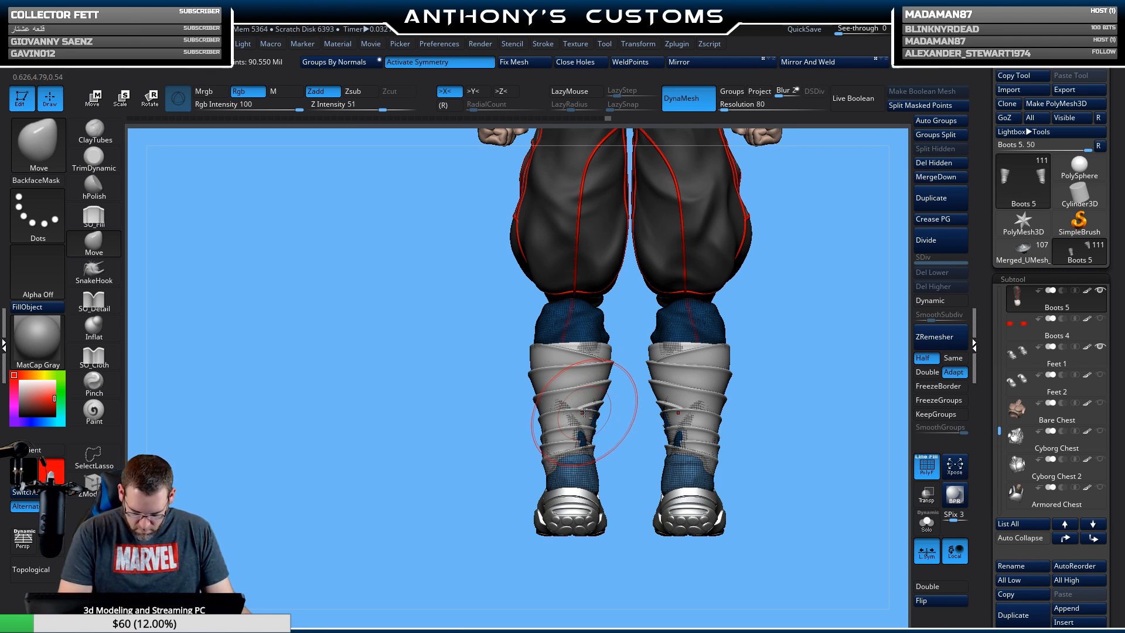
# Reselect the Gauntlets 3_1 leg wraps and review their fit up close and on the full figure from the front.
pyautogui.keyDown('alt'); pyautogui.click(578, 395); pyautogui.keyUp('alt')
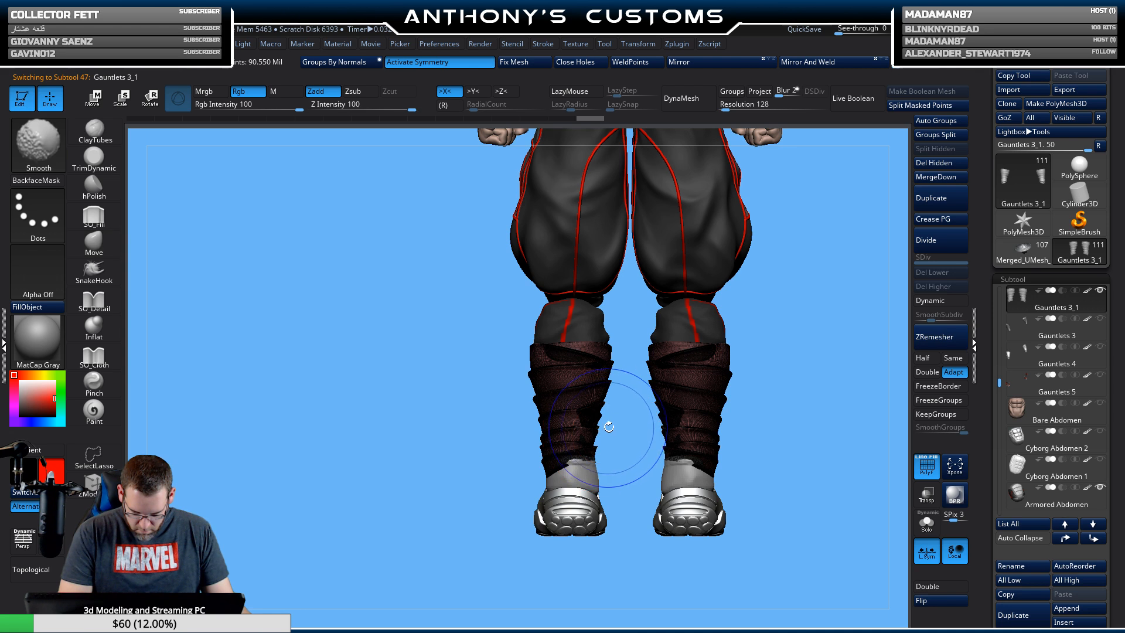
pyautogui.moveTo(603, 427); pyautogui.dragTo(712, 447, button='right')
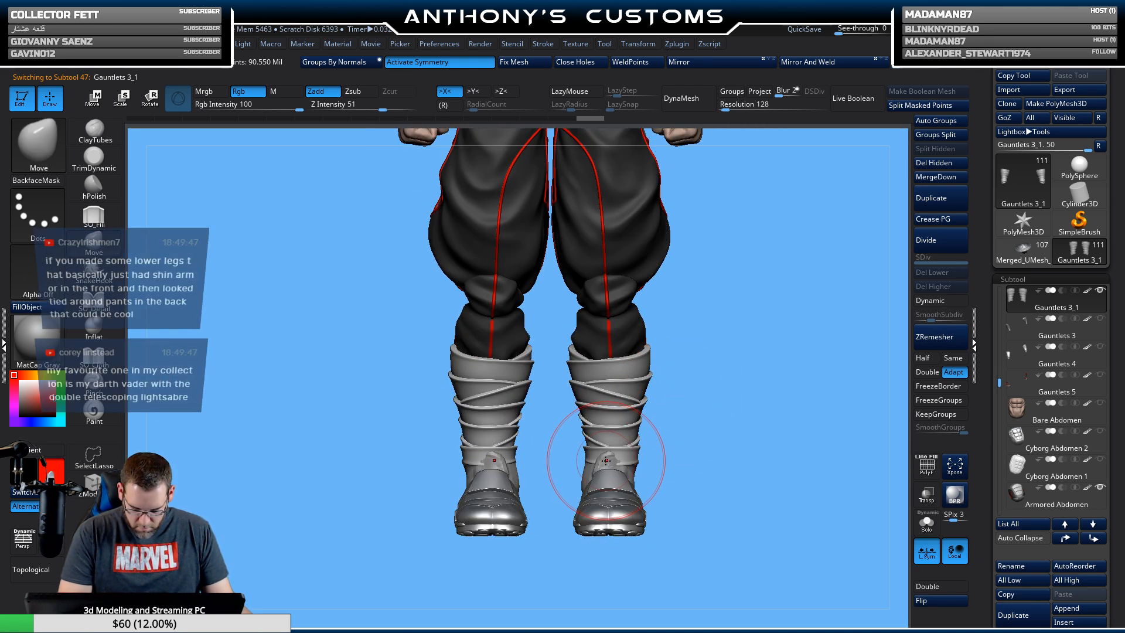
pyautogui.keyDown('ctrl'); pyautogui.moveTo(726, 417); pyautogui.dragTo(716, 394, button='right'); pyautogui.keyUp('ctrl')
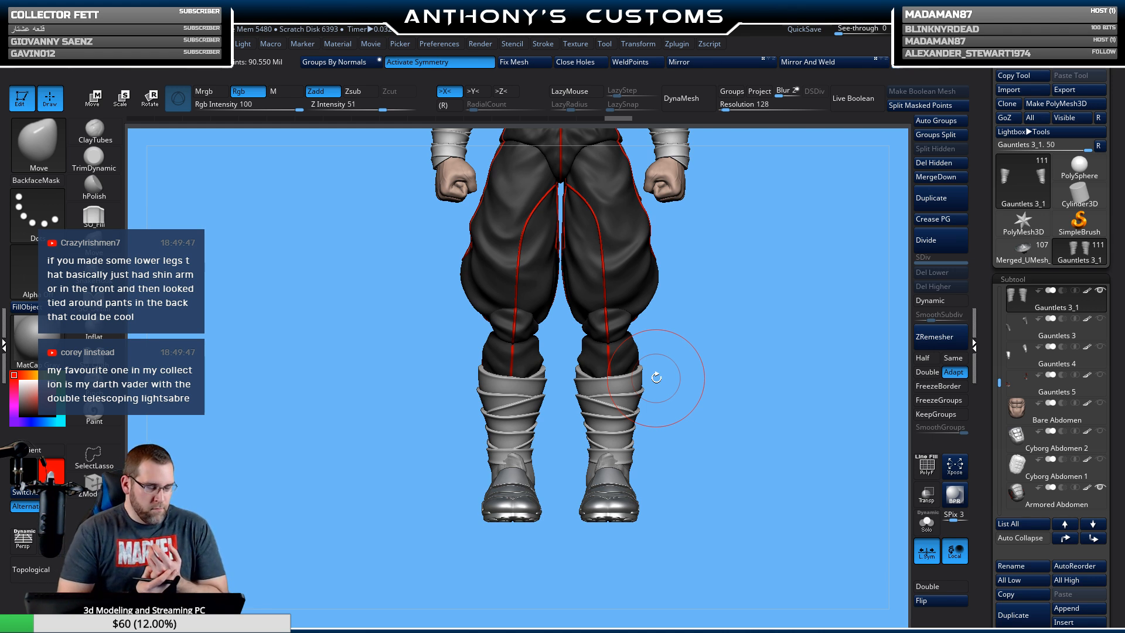
pyautogui.moveTo(736, 402)
pyautogui.keyDown('ctrl'); pyautogui.mouseDown(button='right')
pyautogui.moveTo(718, 311)
pyautogui.moveTo(674, 419)
pyautogui.moveTo(634, 437)
pyautogui.moveTo(646, 465)
pyautogui.moveTo(713, 470)
pyautogui.moveTo(606, 461)
pyautogui.mouseUp(button='right'); pyautogui.keyUp('ctrl')
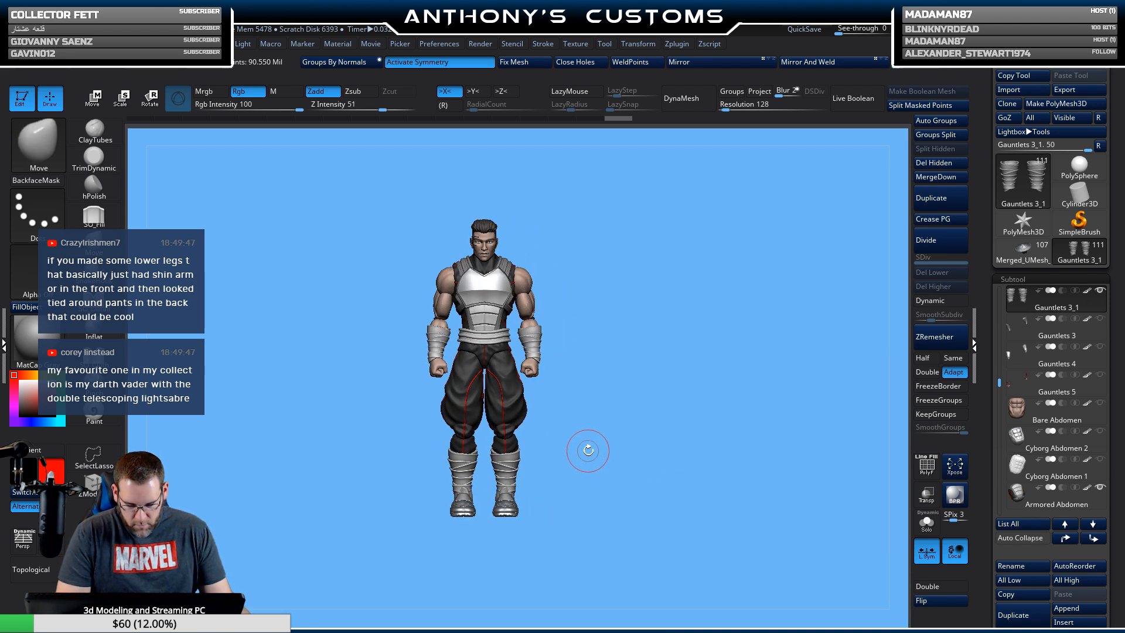
pyautogui.press('f')
pyautogui.press('f')
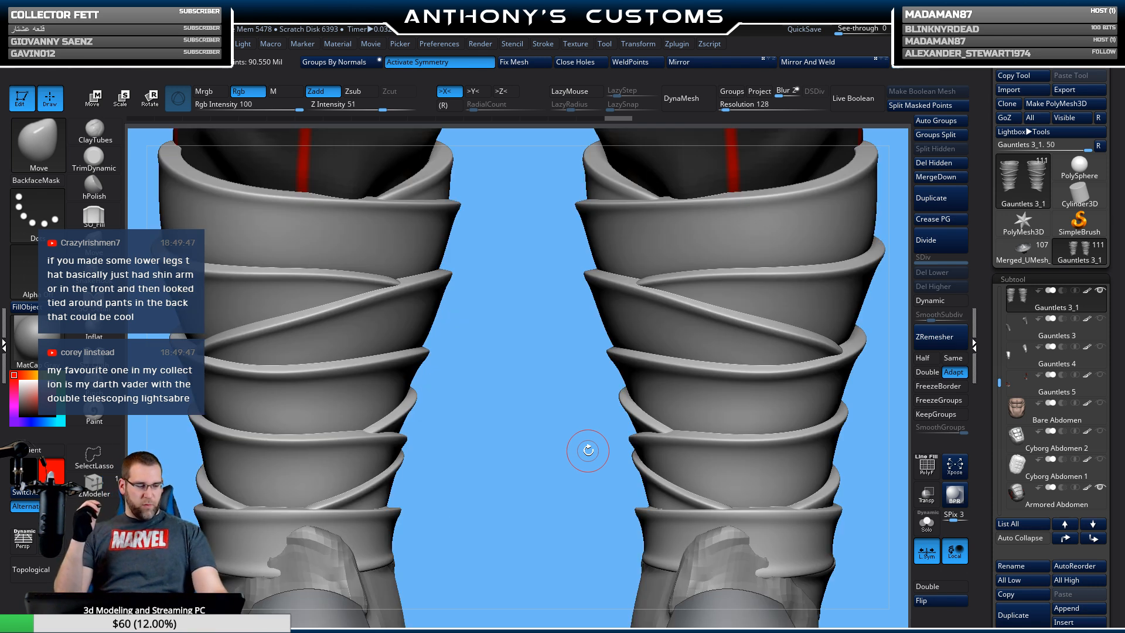
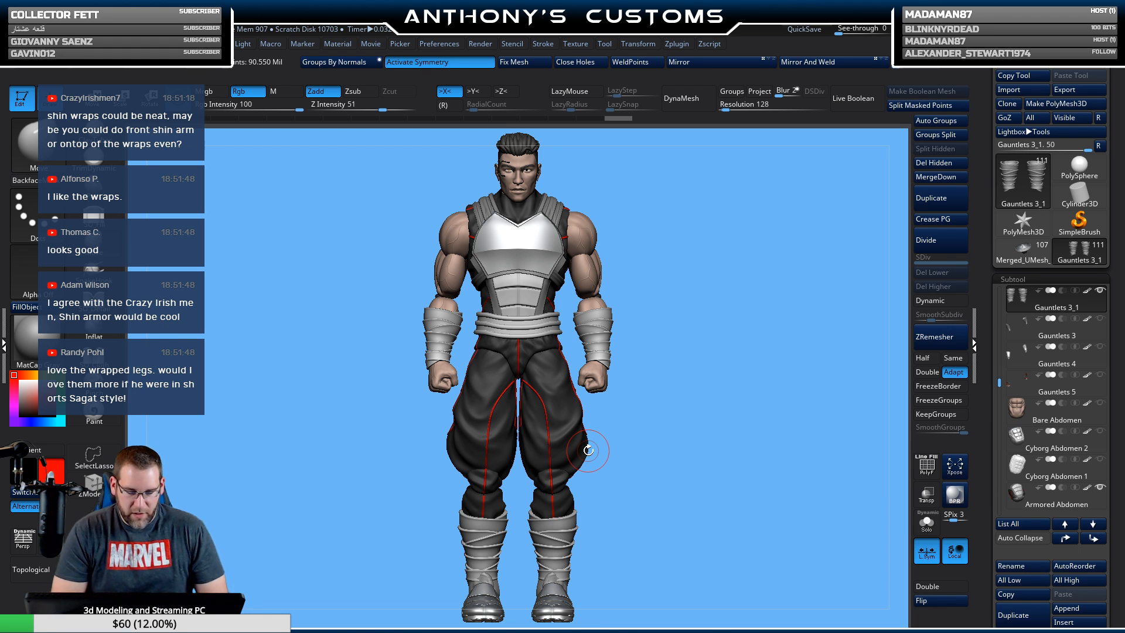
# Hide the wrapped Gauntlets 2 on the forearms and show the armored Gauntlets 4 in their place.
pyautogui.scroll(4, 1046, 404)
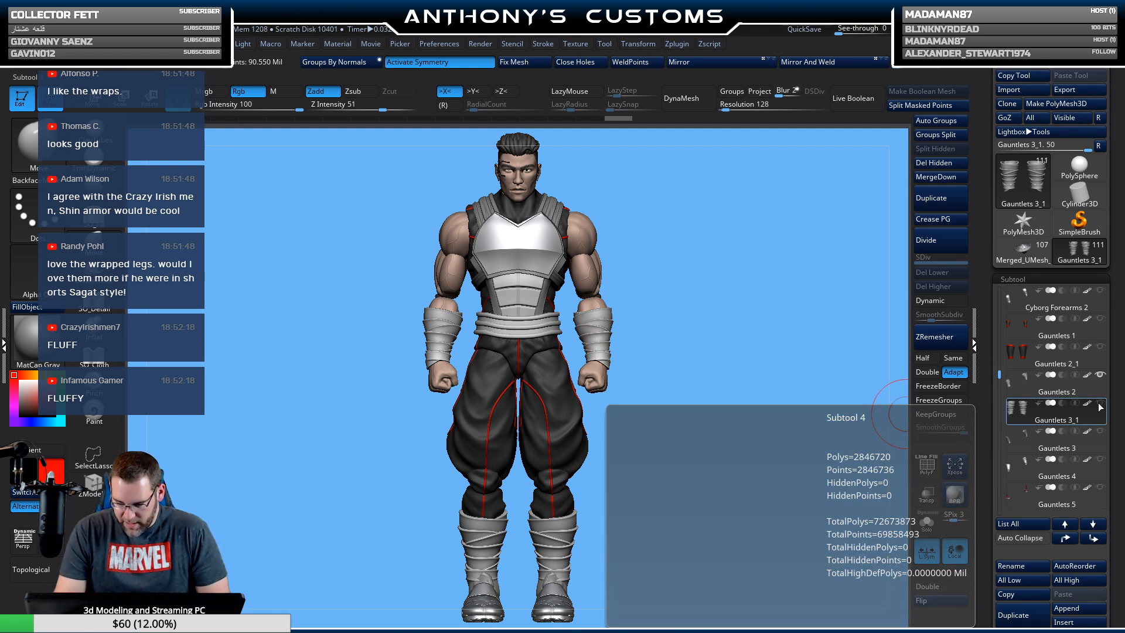
pyautogui.click(1101, 374)
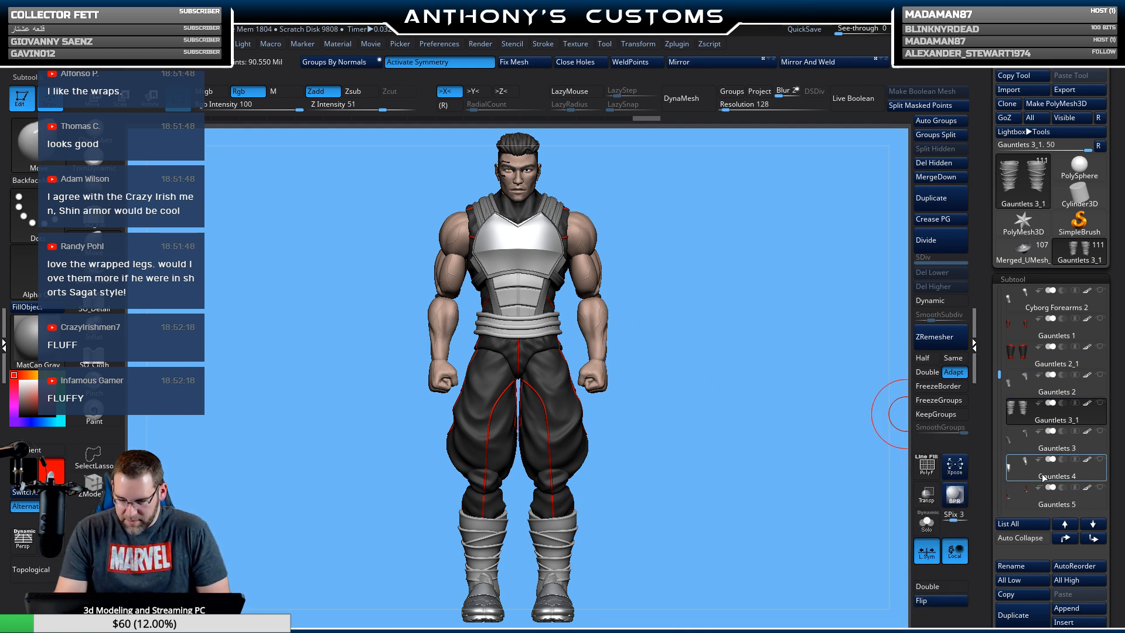
pyautogui.moveTo(1001, 373); pyautogui.dragTo(1001, 380)
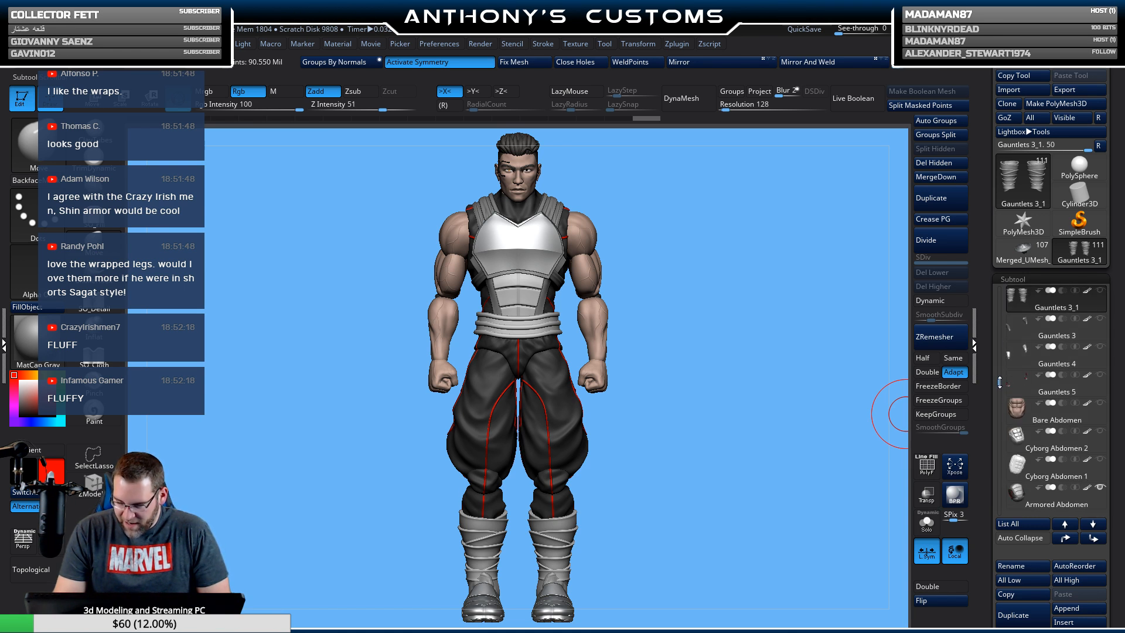
pyautogui.moveTo(1027, 359)
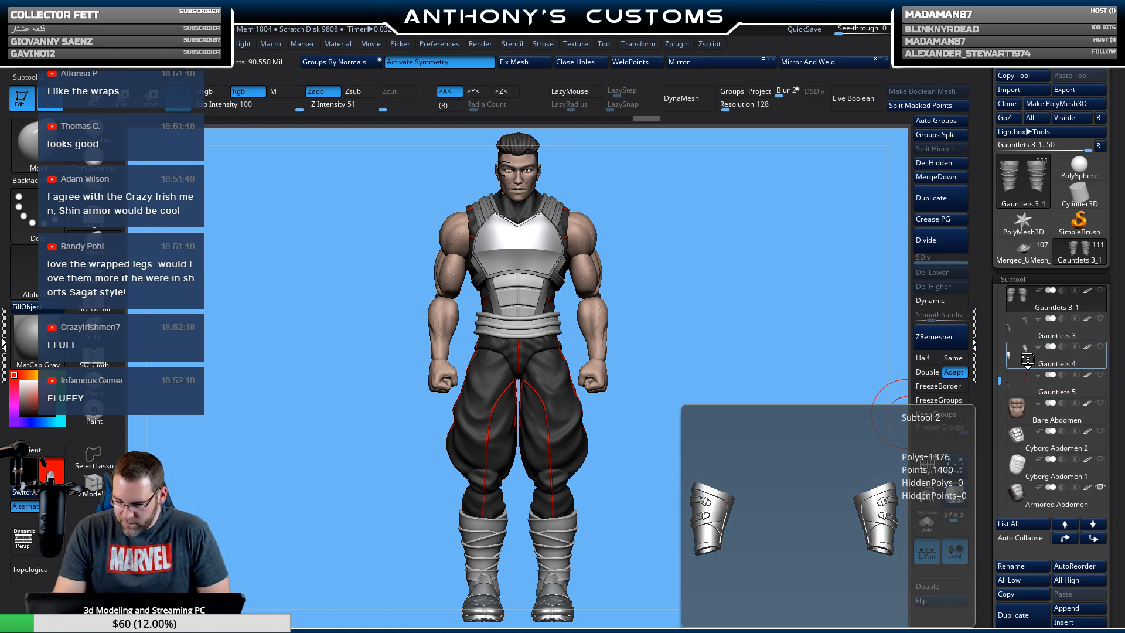
pyautogui.click(1101, 348)
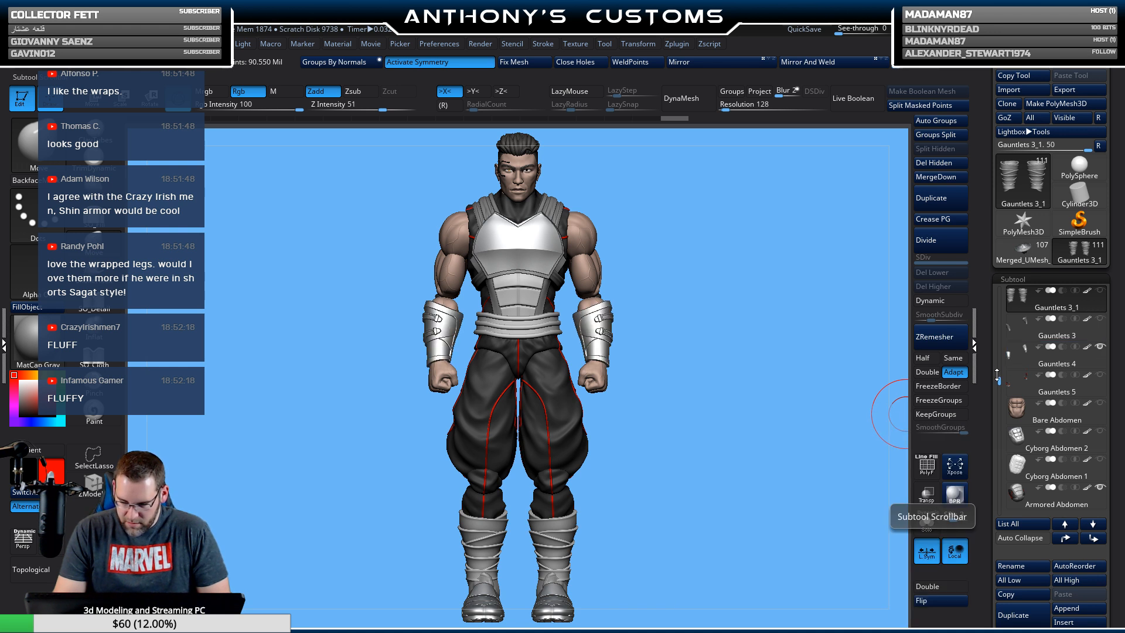
# Try showing the Boots 1 subtool on the lower legs together with the wraps.
pyautogui.moveTo(1000, 380); pyautogui.dragTo(999, 419)
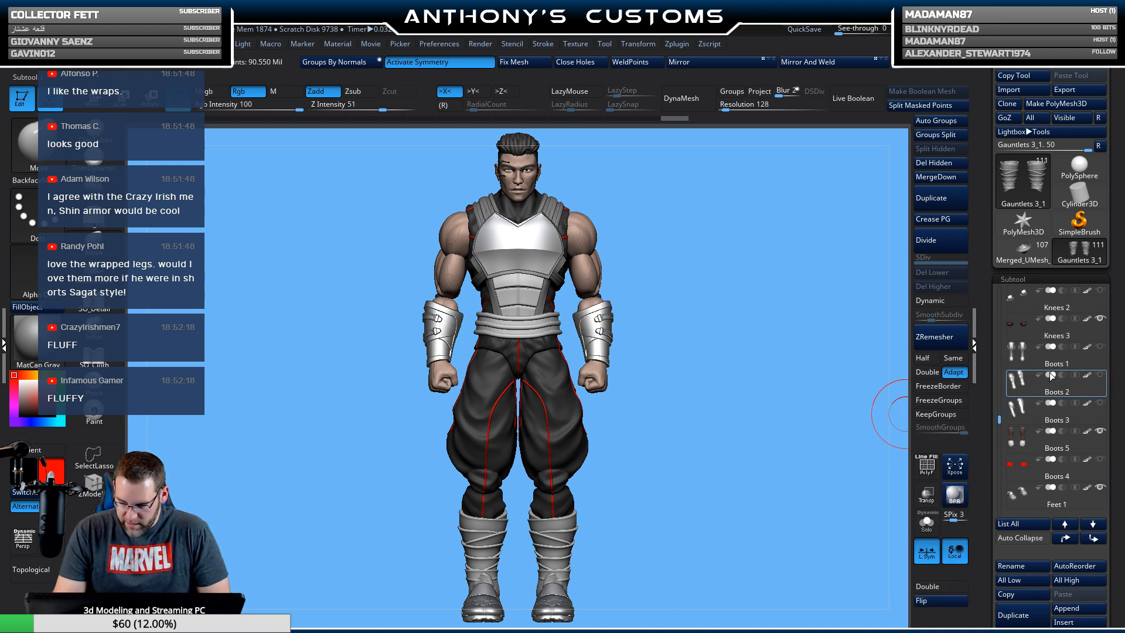
pyautogui.click(1101, 348)
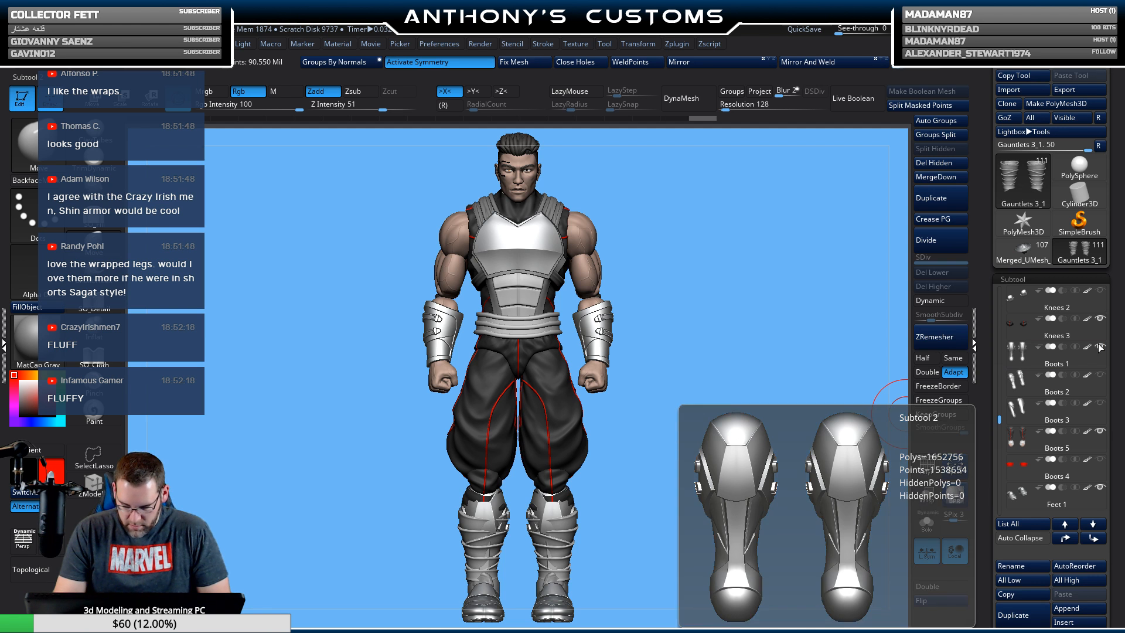
pyautogui.click(1101, 347)
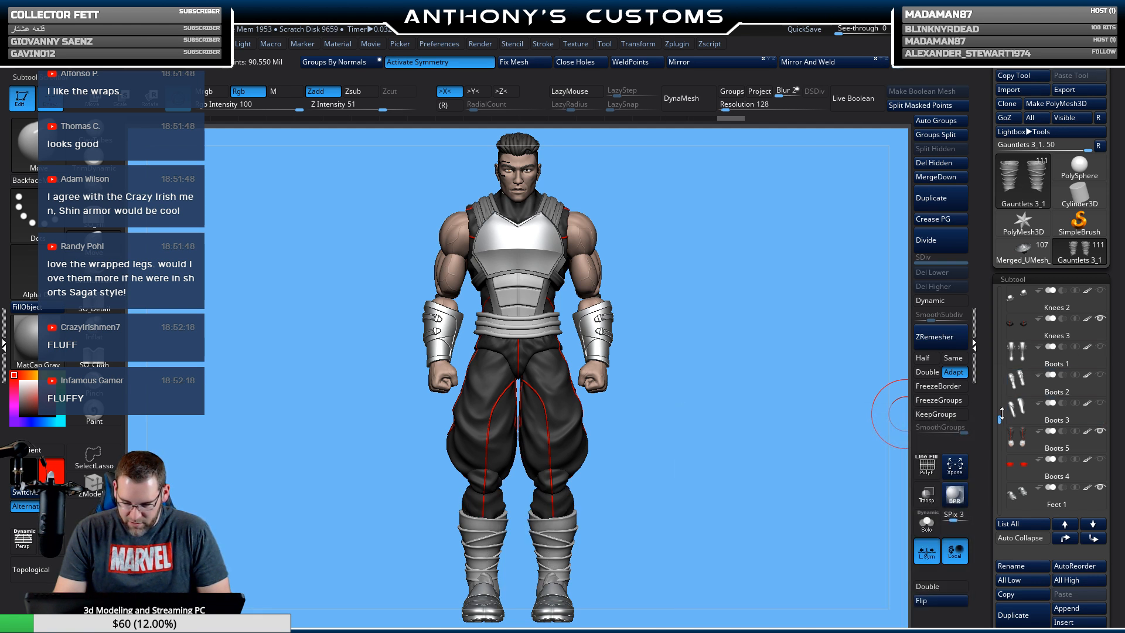
# Hide the Gauntlets 4, select the Gauntlets 2_1 shin guards in place of the wraps, and show the matching Gauntlets 1.
pyautogui.moveTo(1000, 417); pyautogui.dragTo(1000, 378)
pyautogui.click(1100, 291)
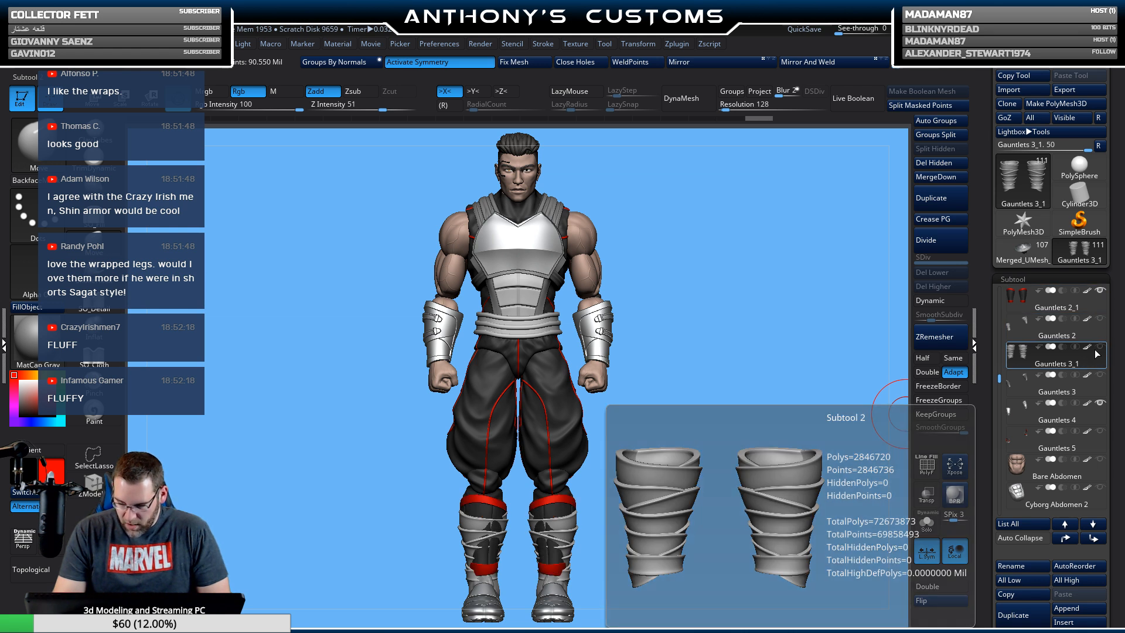
pyautogui.click(1101, 404)
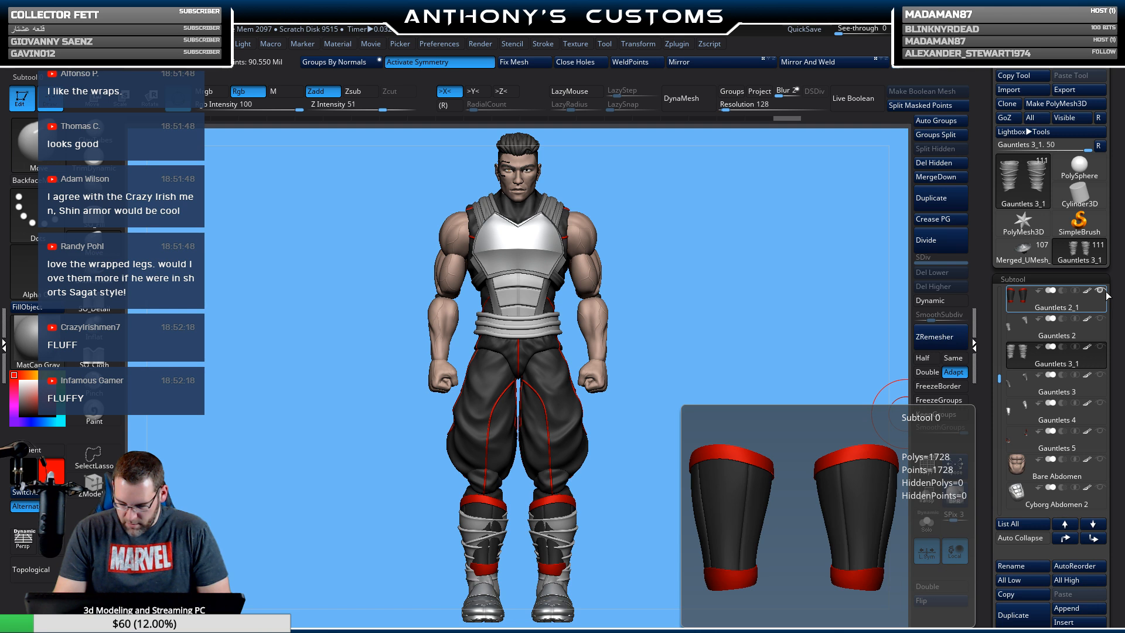
pyautogui.click(1061, 300)
pyautogui.scroll(4, 1003, 362)
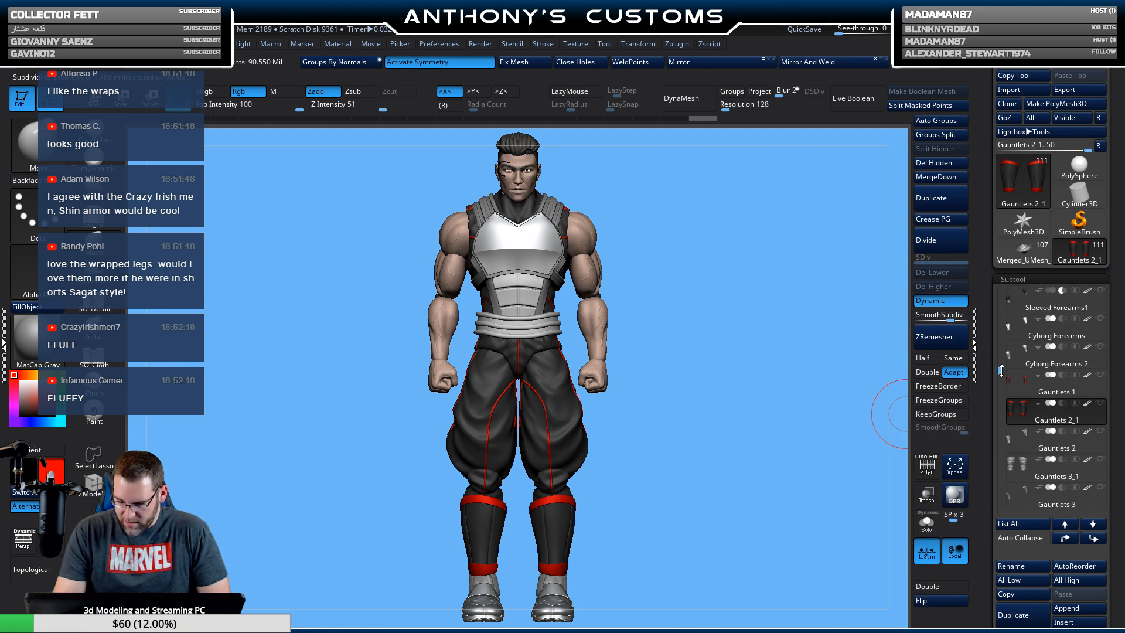
pyautogui.click(1099, 375)
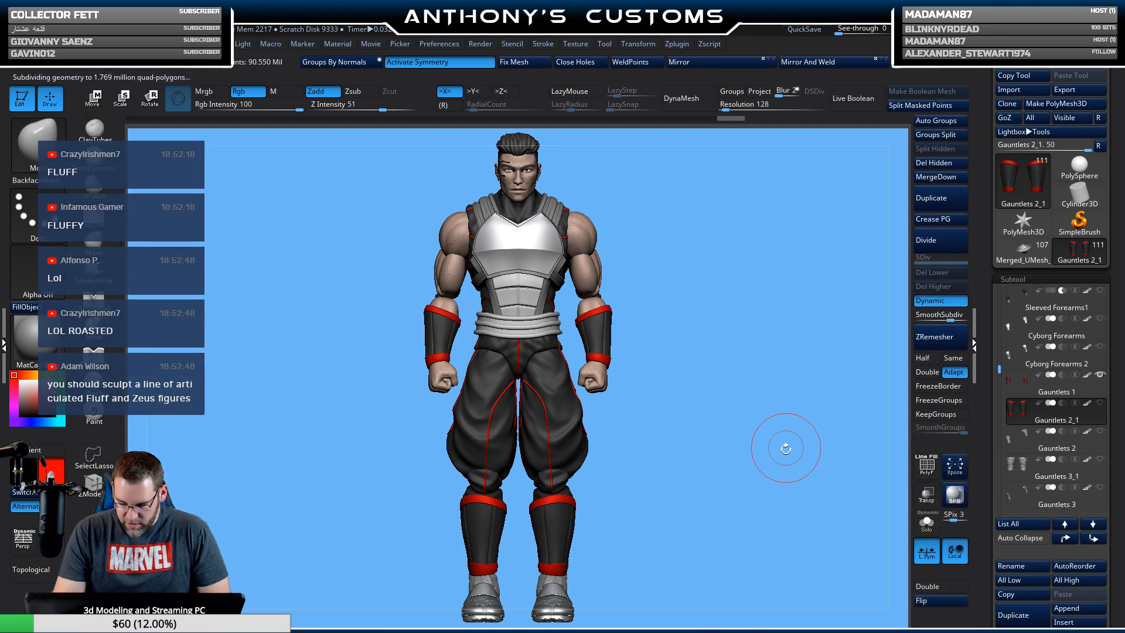
pyautogui.moveTo(786, 447); pyautogui.dragTo(779, 423)
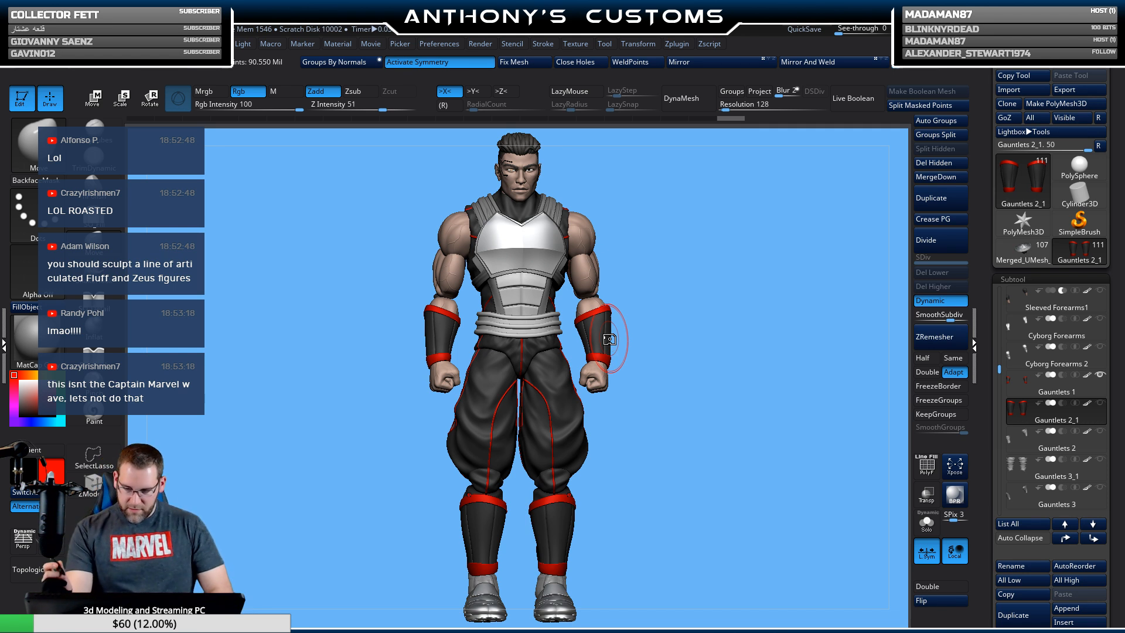
# Switch to the Bare Elbows subtool and view the full figure without the shin guards.
pyautogui.press('n')
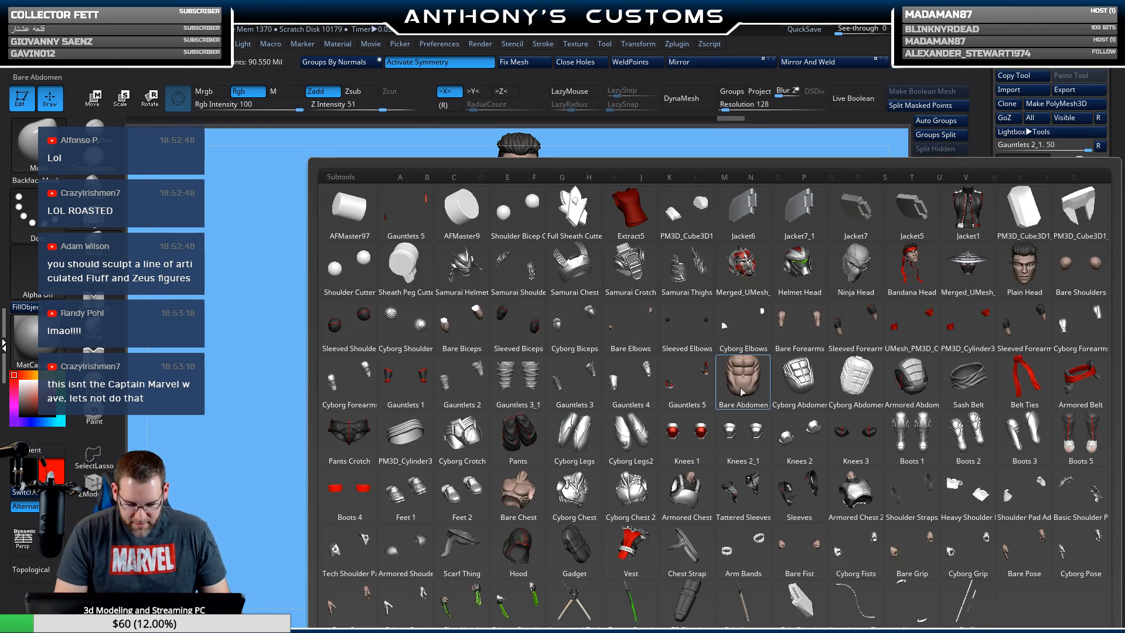
pyautogui.click(634, 332)
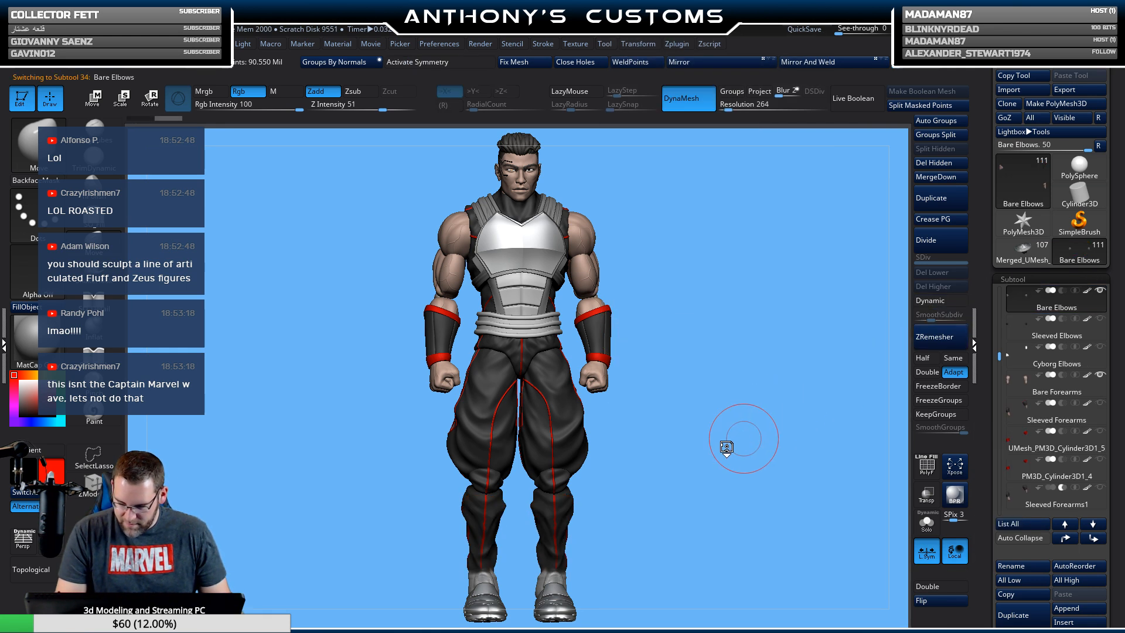
pyautogui.moveTo(723, 447)
pyautogui.mouseDown()
pyautogui.moveTo(651, 439)
pyautogui.moveTo(738, 439)
pyautogui.mouseUp()
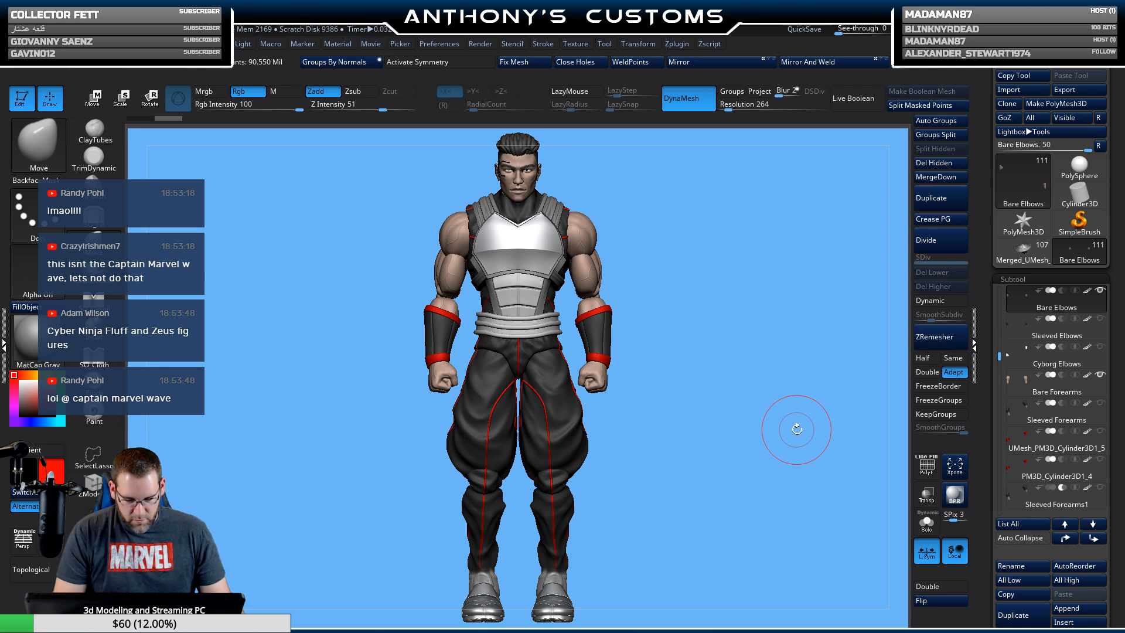
pyautogui.moveTo(782, 466)
pyautogui.keyDown('alt'); pyautogui.mouseDown()
pyautogui.moveTo(776, 452)
pyautogui.moveTo(766, 463)
pyautogui.mouseUp(); pyautogui.keyUp('alt')
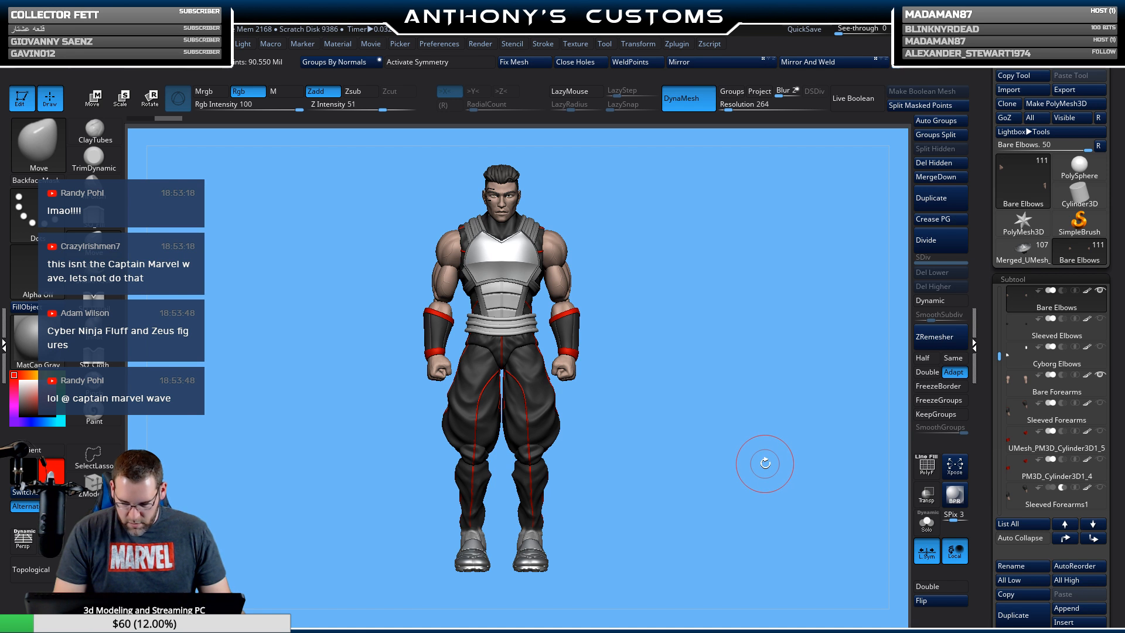
# Select the Gauntlets 1 subtool, hide it on the forearms, and switch to the Gauntlets 2_1 shin guards.
pyautogui.moveTo(1044, 366)
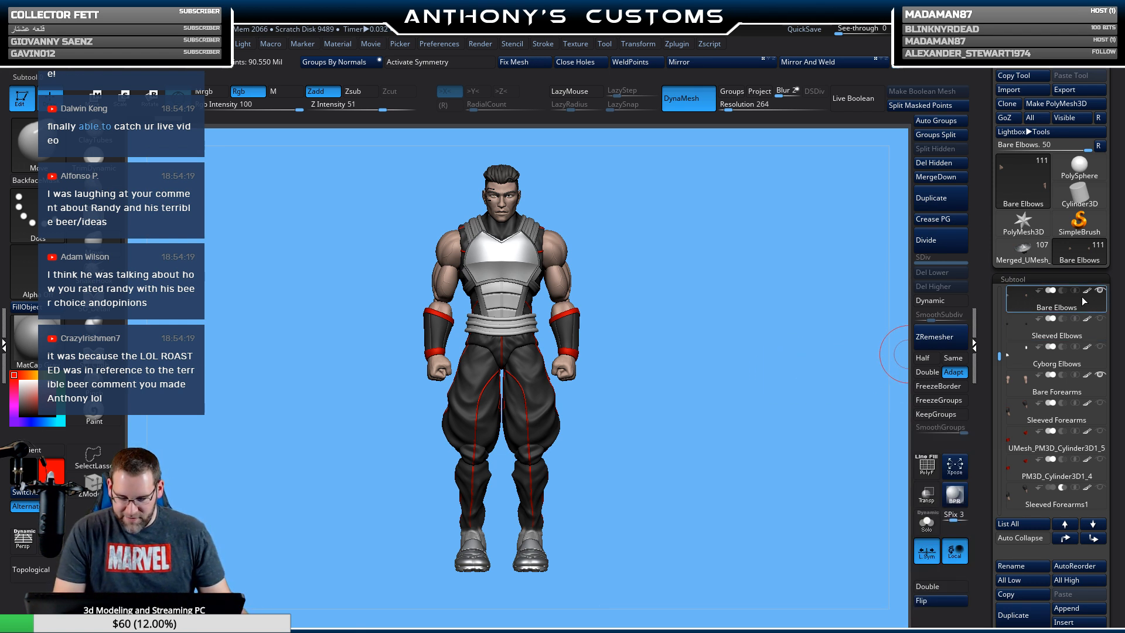
pyautogui.press('n')
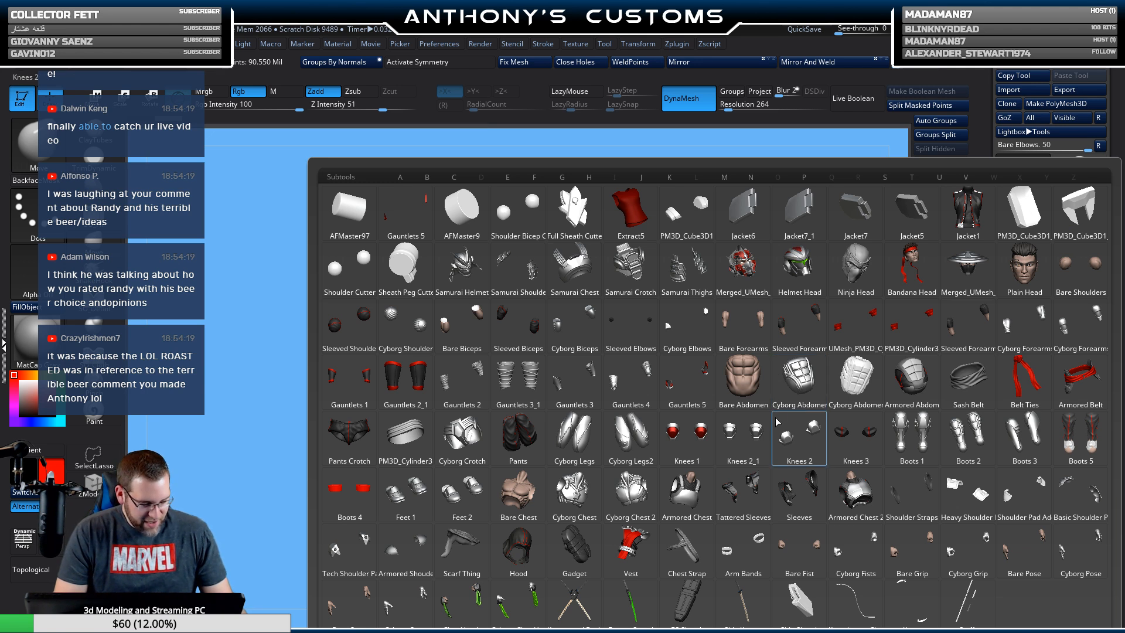
pyautogui.click(364, 382)
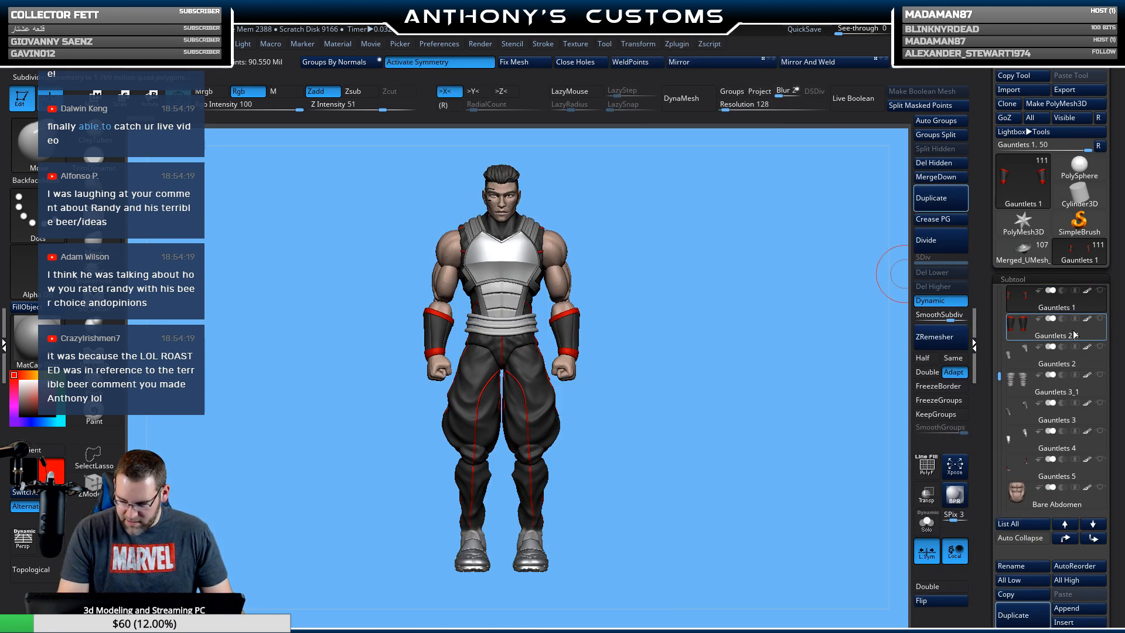
pyautogui.click(1075, 335)
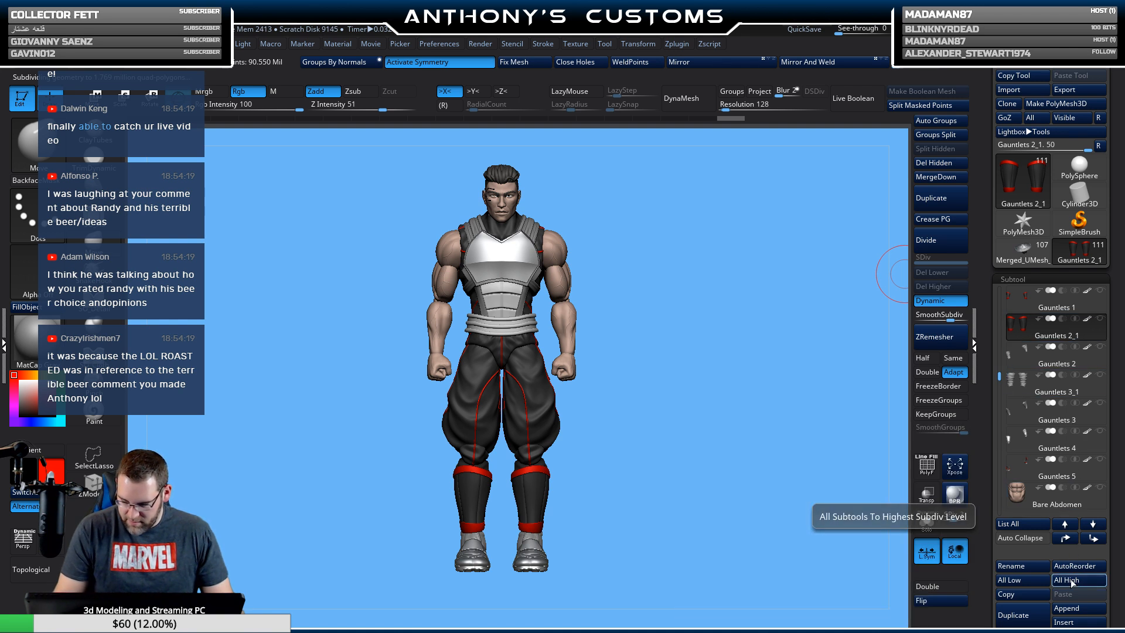
# Delete the Gauntlets 2_1 shin guard subtool and show the Gauntlets 3_1 shin wraps in its place.
pyautogui.click(1022, 631)
pyautogui.press('Return')
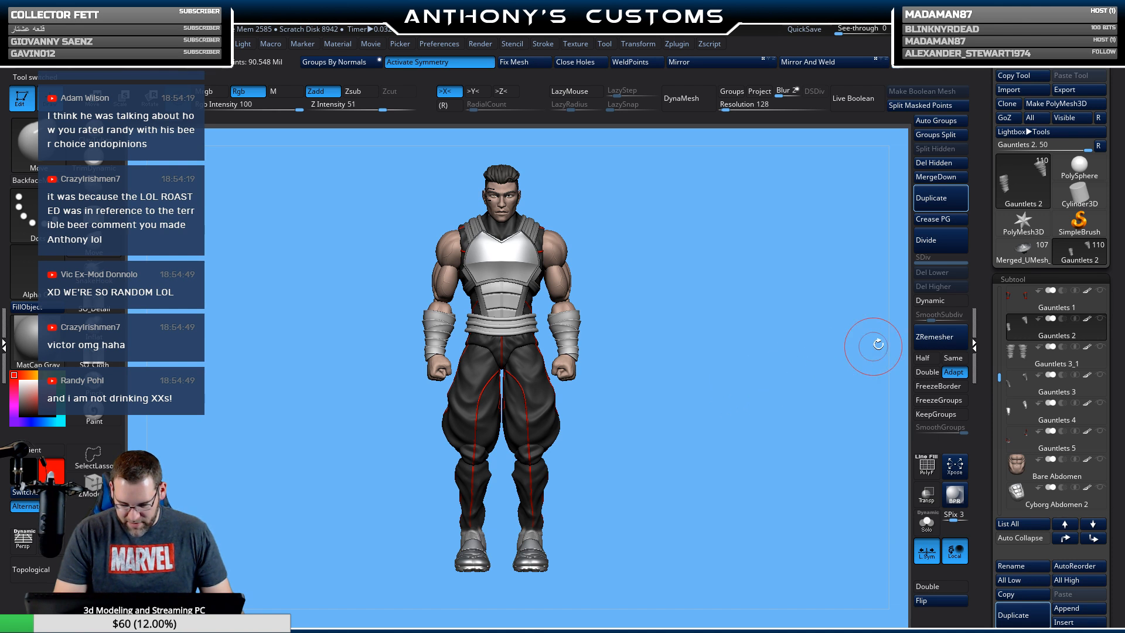
pyautogui.click(1101, 348)
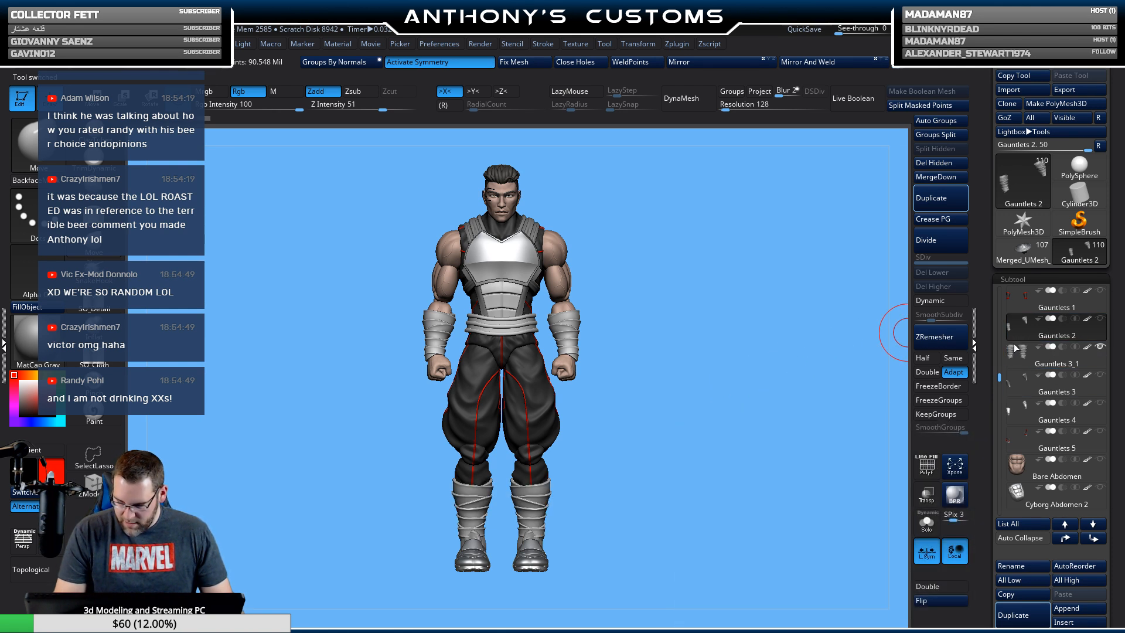
pyautogui.moveTo(729, 468); pyautogui.dragTo(704, 454)
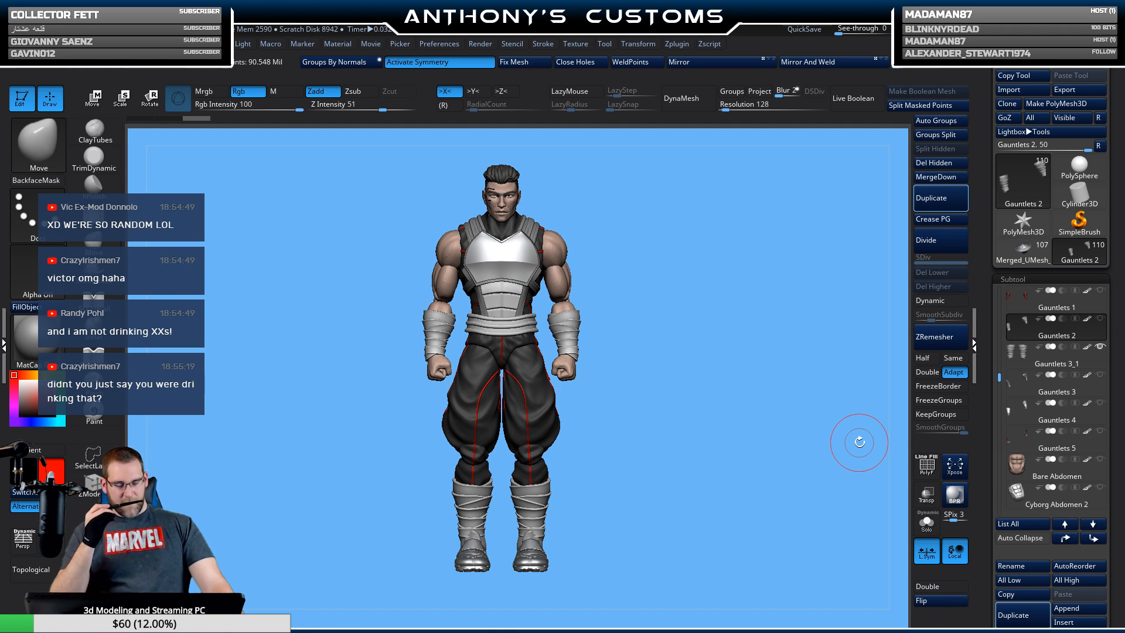
# Select the Gauntlets 3_1 wraps and reshape their upper inner front edges below the knees with the Move brush.
pyautogui.keyDown('alt'); pyautogui.moveTo(696, 397); pyautogui.dragTo(718, 509, button='right'); pyautogui.keyUp('alt')
pyautogui.keyDown('alt'); pyautogui.moveTo(718, 508); pyautogui.dragTo(698, 408); pyautogui.keyUp('alt')
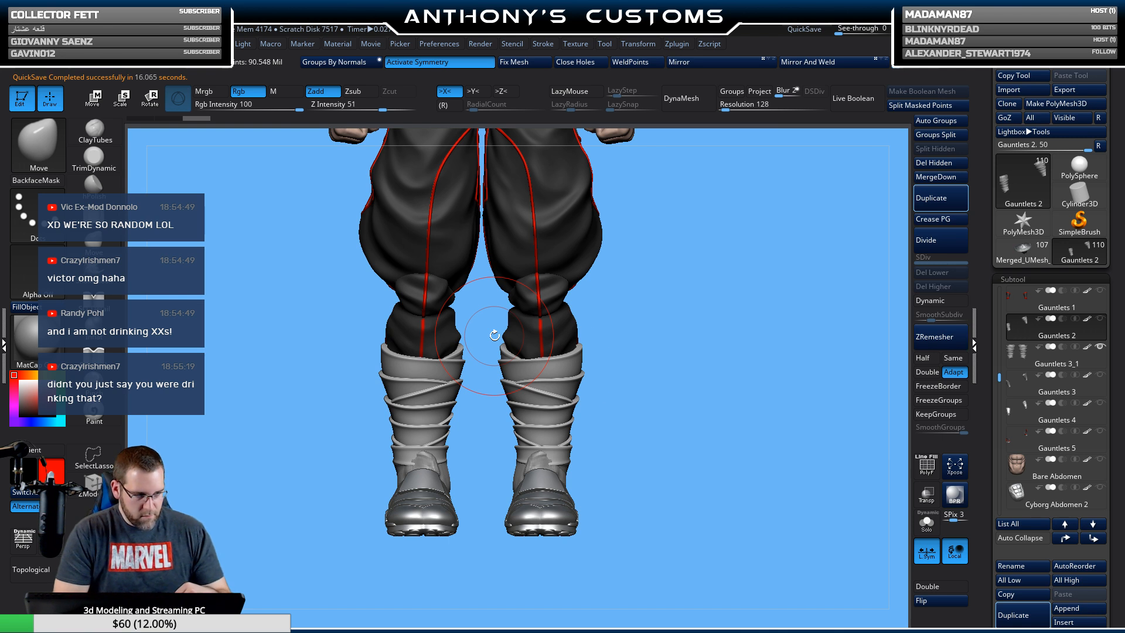
pyautogui.keyDown('alt'); pyautogui.click(542, 407); pyautogui.keyUp('alt')
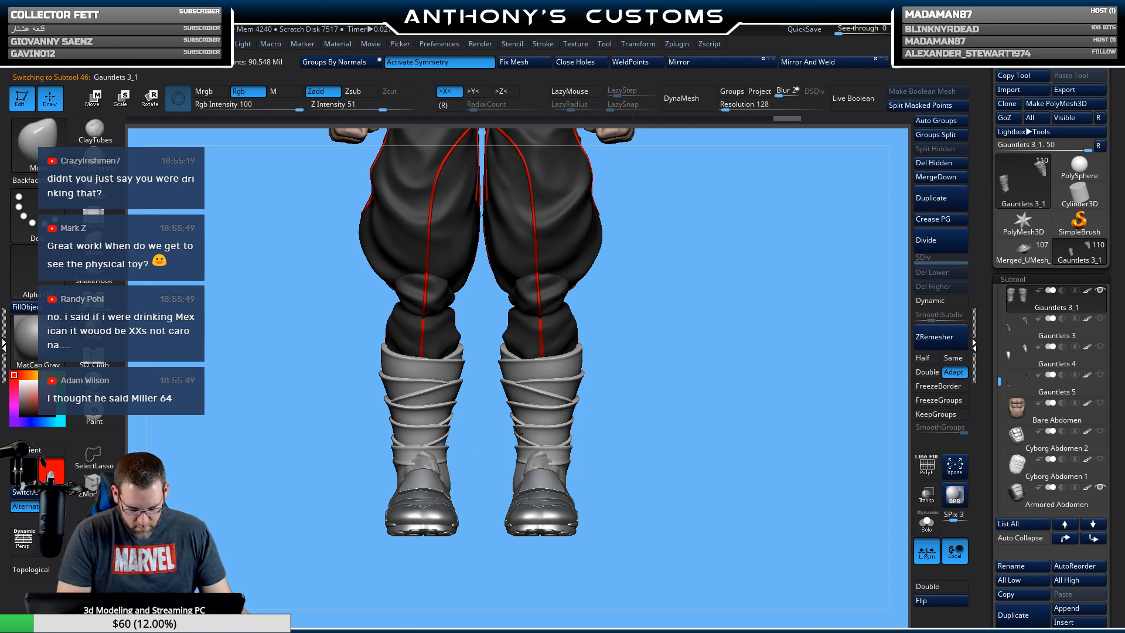
pyautogui.moveTo(571, 448)
pyautogui.mouseDown()
pyautogui.moveTo(561, 451)
pyautogui.moveTo(566, 443)
pyautogui.mouseUp()
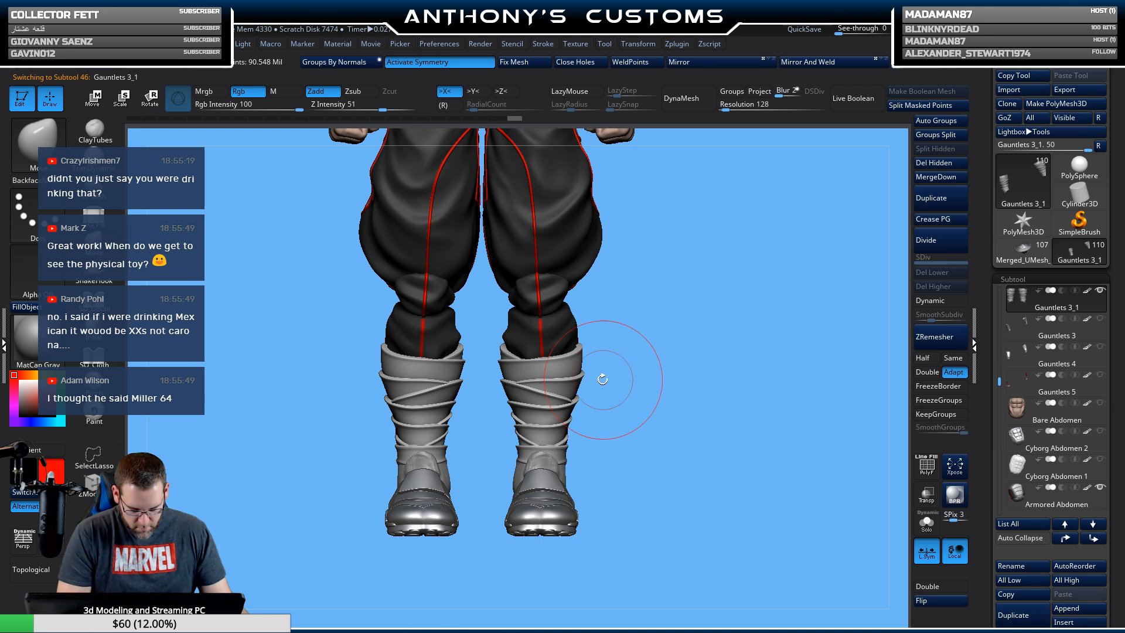
pyautogui.moveTo(519, 368); pyautogui.dragTo(527, 364)
pyautogui.press('space')
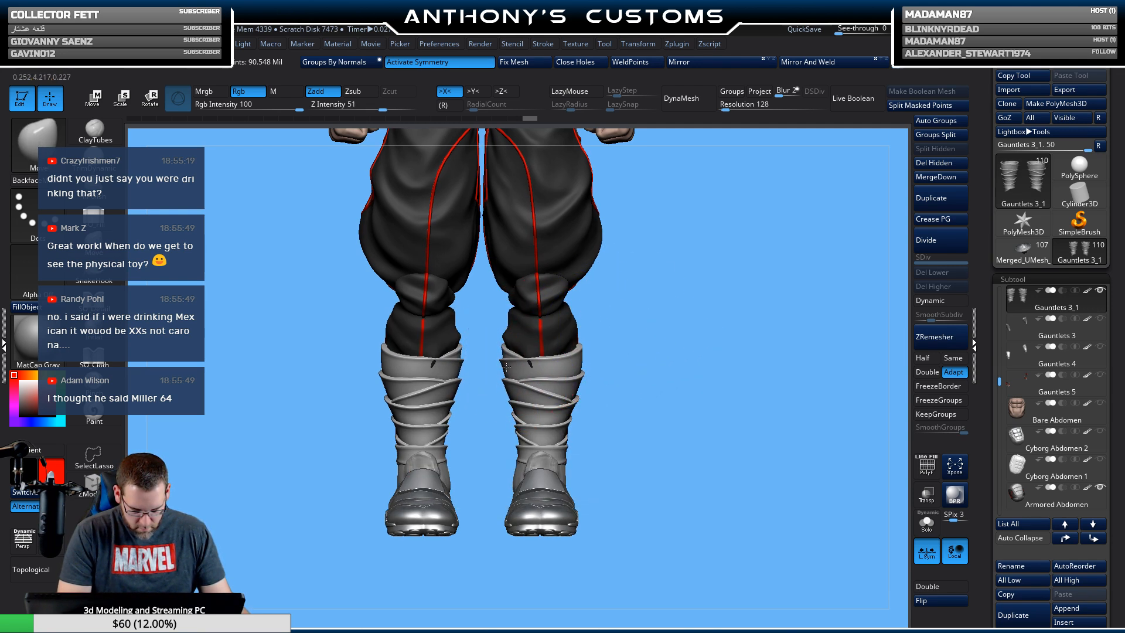
pyautogui.moveTo(507, 366); pyautogui.dragTo(510, 363)
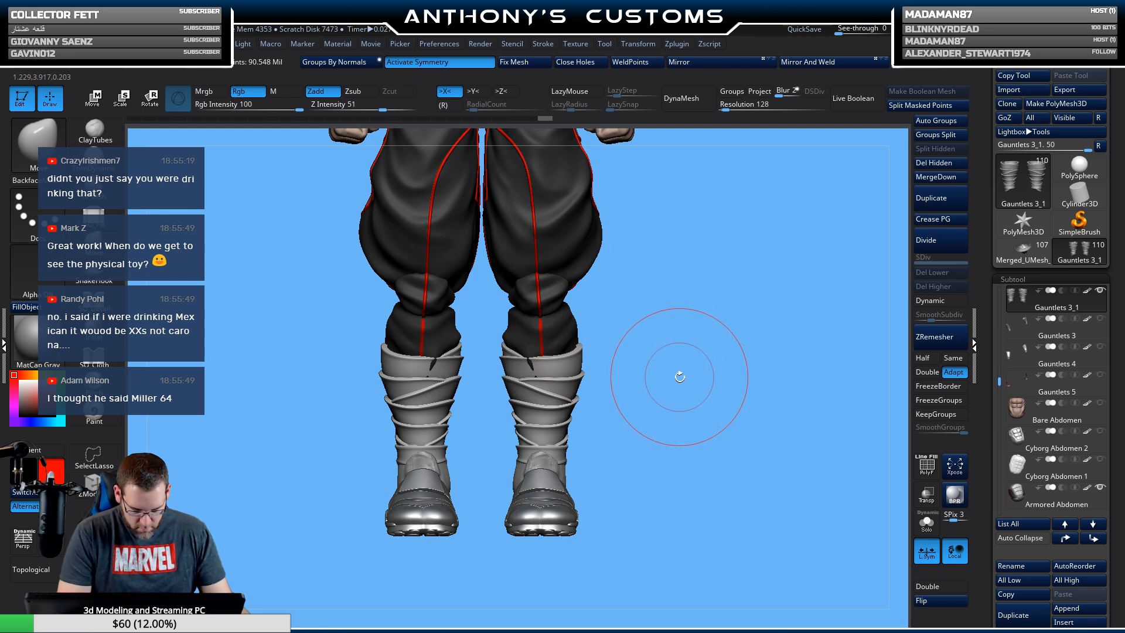
# Adjust the fit of the wraps' upper rim around the calves, checking it from above, the side and behind.
pyautogui.moveTo(680, 377)
pyautogui.mouseDown()
pyautogui.moveTo(643, 369)
pyautogui.moveTo(666, 368)
pyautogui.moveTo(651, 428)
pyautogui.moveTo(658, 372)
pyautogui.mouseUp()
pyautogui.rightClick(582, 369)
pyautogui.moveTo(572, 407); pyautogui.dragTo(567, 416)
pyautogui.moveTo(651, 373)
pyautogui.mouseDown()
pyautogui.moveTo(650, 401)
pyautogui.moveTo(665, 410)
pyautogui.moveTo(655, 455)
pyautogui.moveTo(653, 351)
pyautogui.moveTo(560, 360)
pyautogui.moveTo(558, 391)
pyautogui.moveTo(551, 378)
pyautogui.moveTo(528, 387)
pyautogui.mouseUp()
pyautogui.press('space')
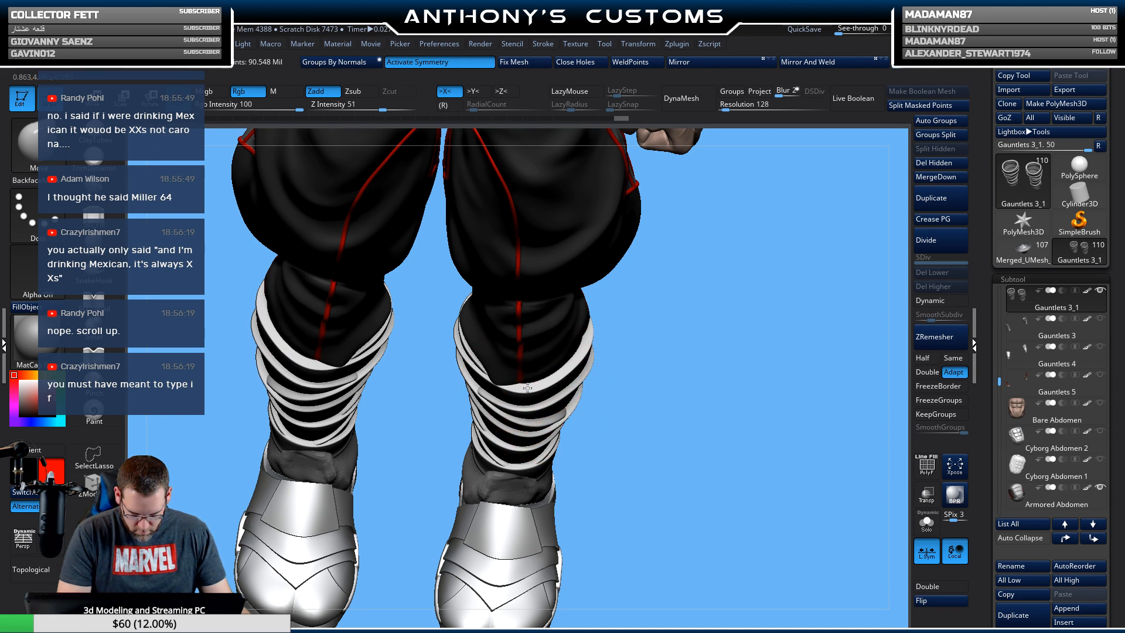
pyautogui.moveTo(645, 352); pyautogui.dragTo(668, 410)
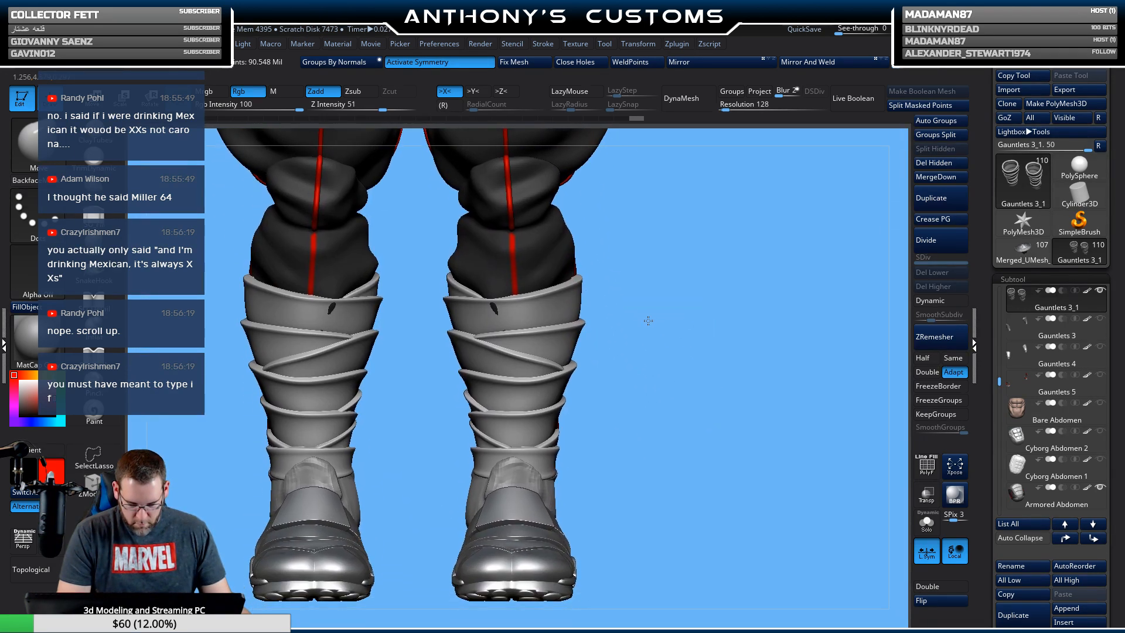
pyautogui.moveTo(716, 363); pyautogui.dragTo(527, 353)
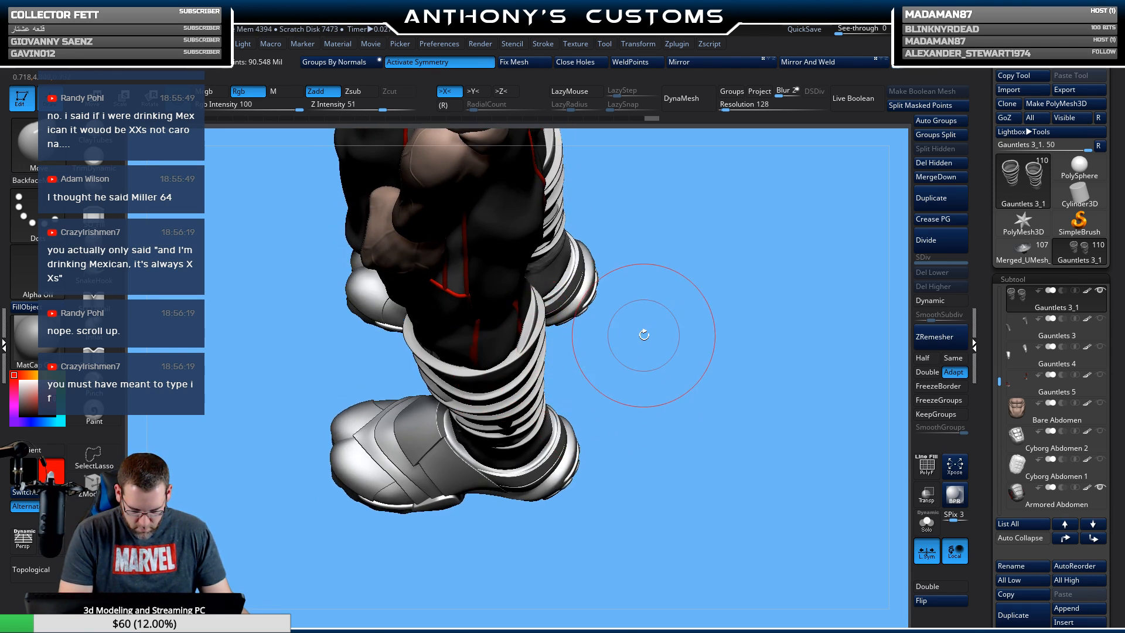
pyautogui.moveTo(643, 329); pyautogui.dragTo(534, 276)
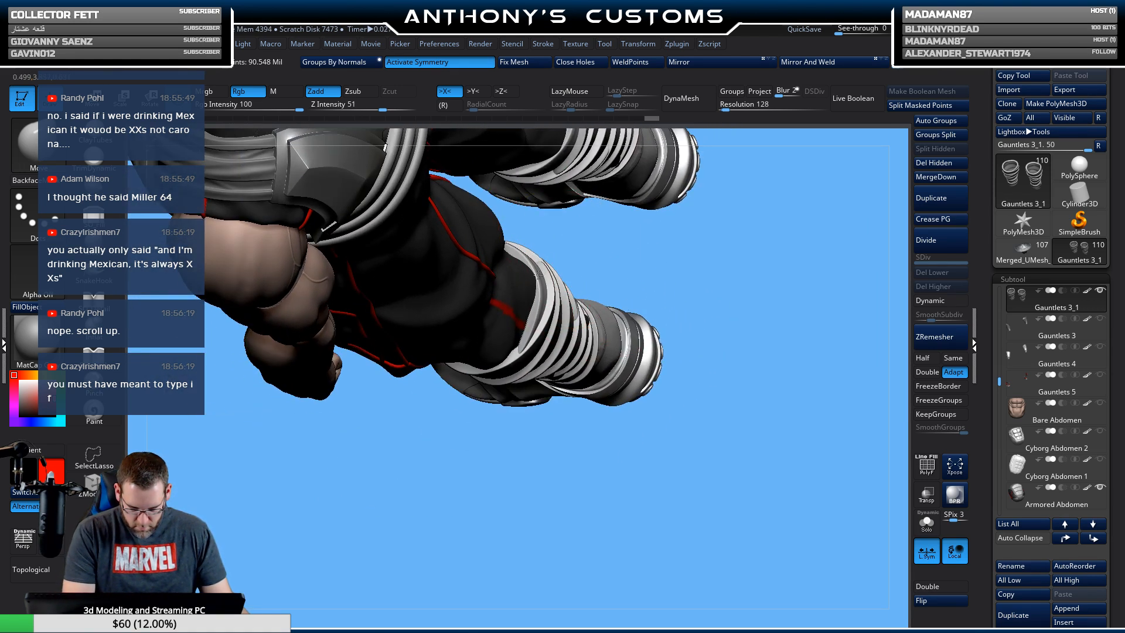
pyautogui.moveTo(532, 503); pyautogui.dragTo(551, 430)
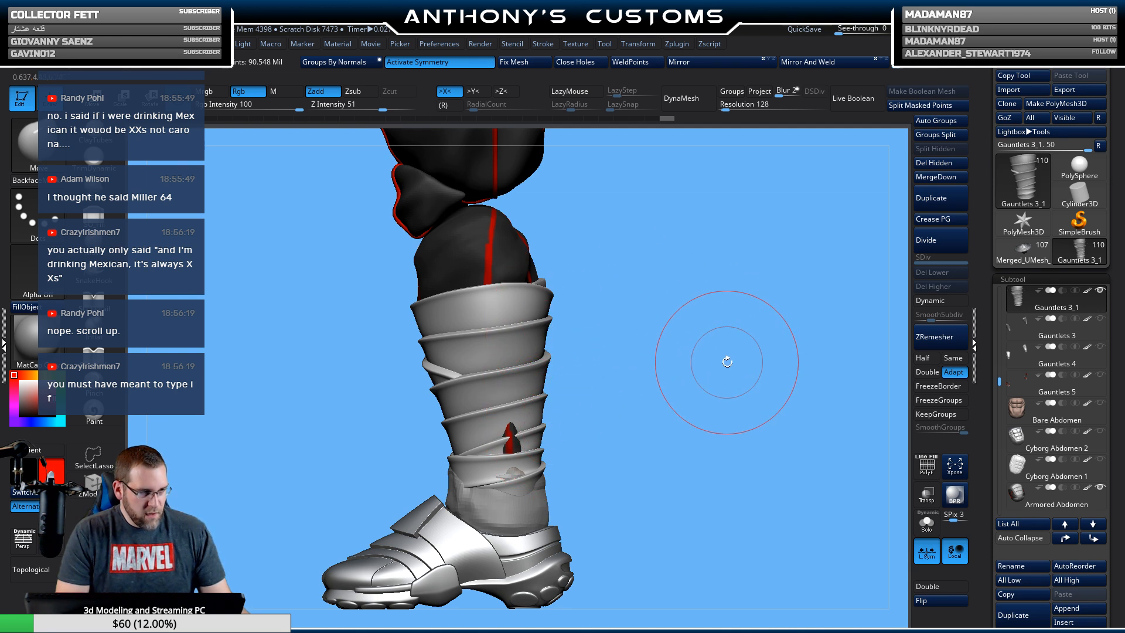
pyautogui.moveTo(726, 360); pyautogui.dragTo(680, 319)
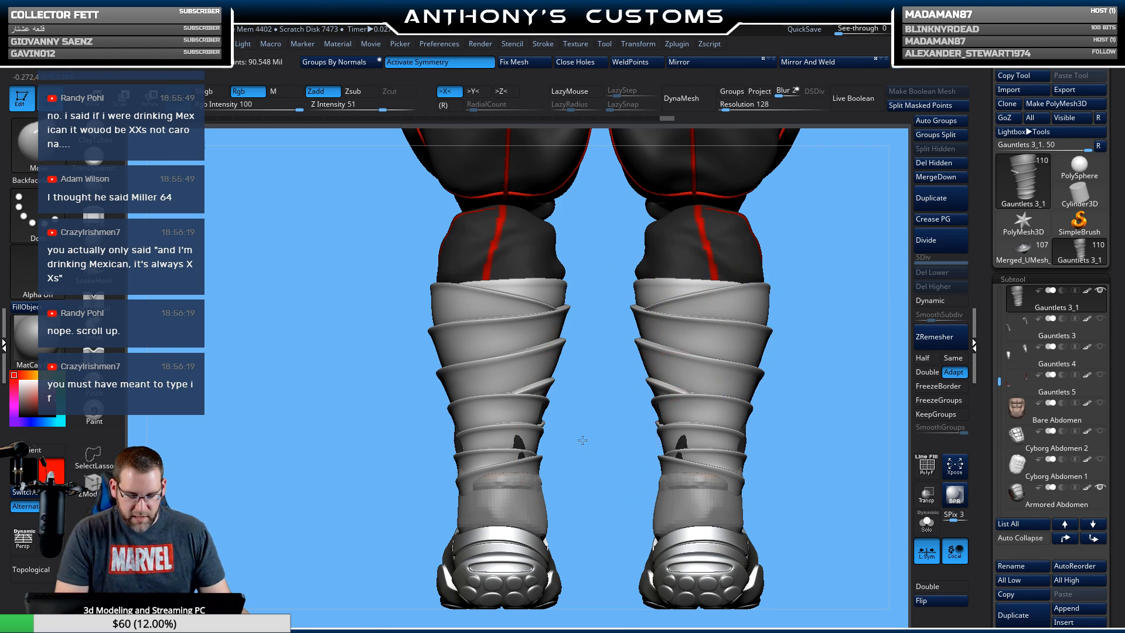
# Reshape the lower bands of the wraps around the ankles with the Move brush, working from the side and front.
pyautogui.keyDown('alt'); pyautogui.moveTo(582, 439); pyautogui.dragTo(521, 391); pyautogui.keyUp('alt')
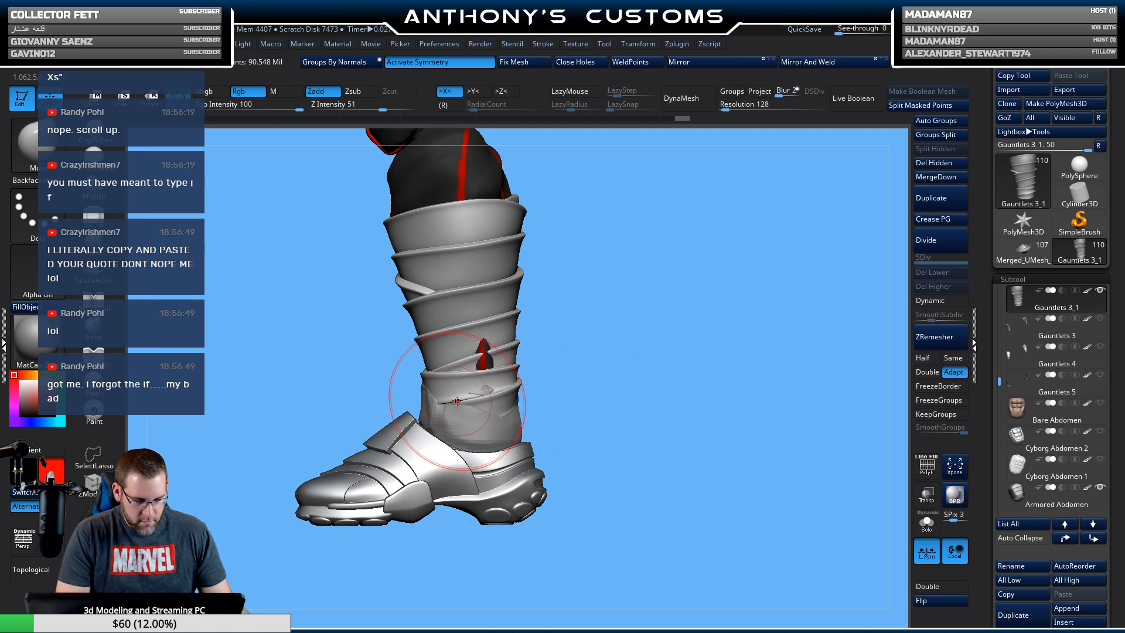
pyautogui.moveTo(440, 399); pyautogui.dragTo(429, 386)
pyautogui.moveTo(564, 376); pyautogui.dragTo(624, 373)
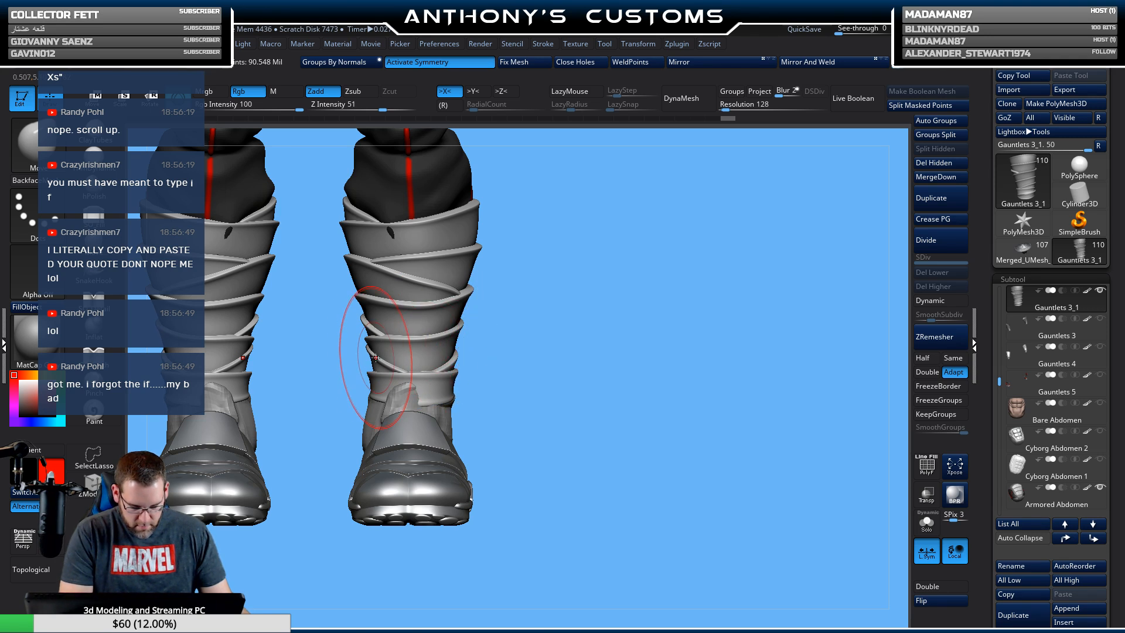
pyautogui.moveTo(373, 361); pyautogui.dragTo(365, 354)
# Refine the side and rear upper edges of the wraps against the calves with the Move brush.
pyautogui.moveTo(548, 375)
pyautogui.mouseDown()
pyautogui.moveTo(532, 396)
pyautogui.moveTo(586, 397)
pyautogui.moveTo(593, 328)
pyautogui.moveTo(605, 463)
pyautogui.mouseUp()
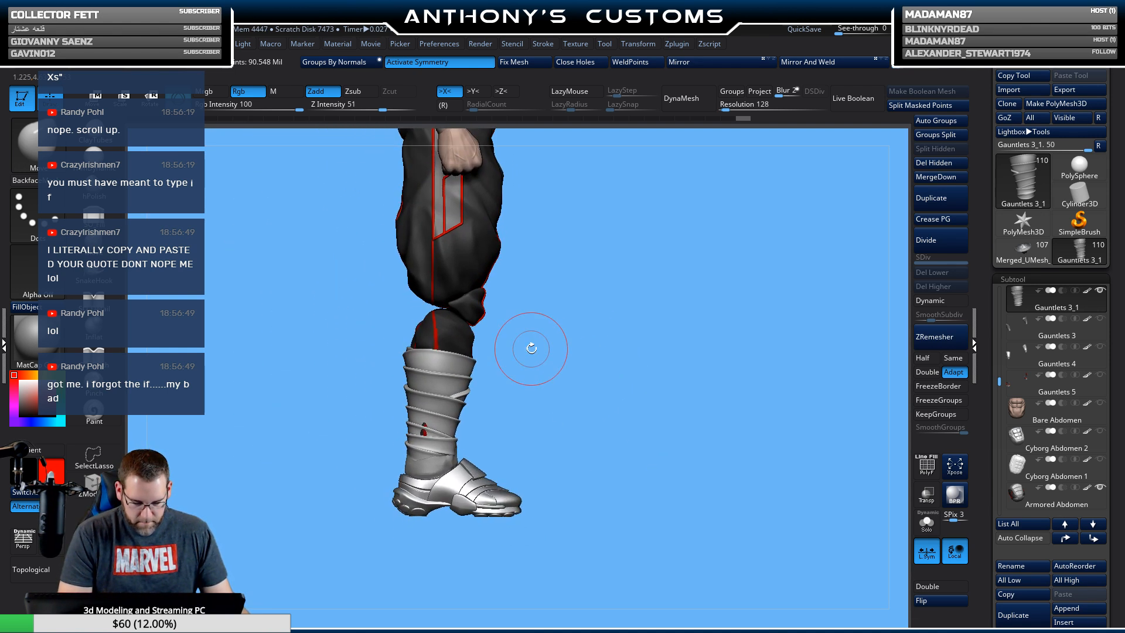
pyautogui.rightClick(420, 354)
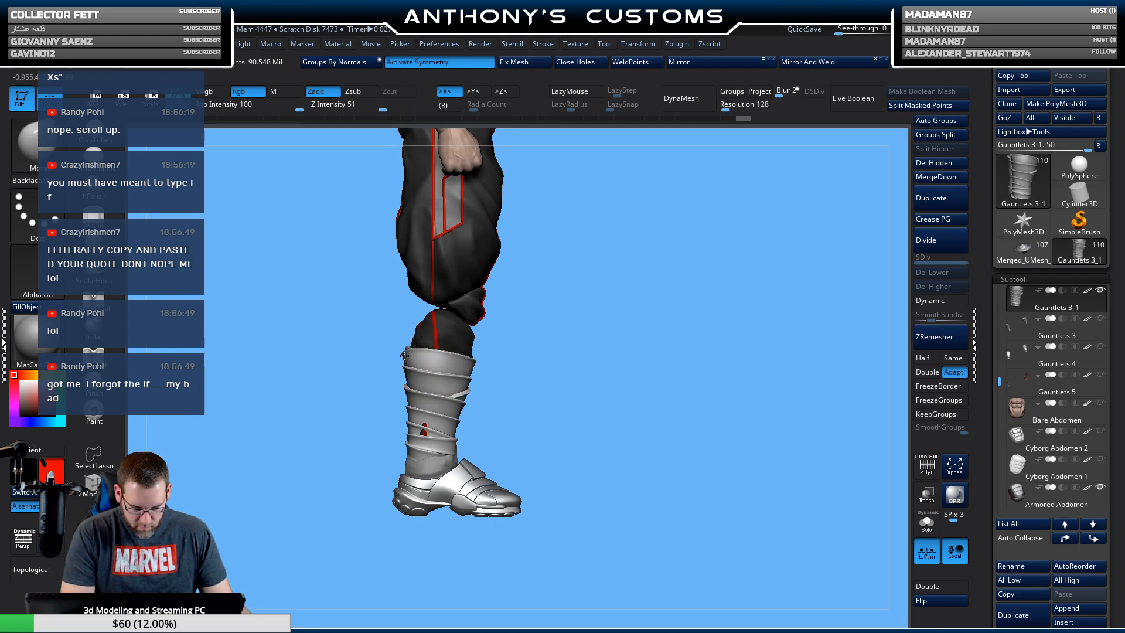
pyautogui.moveTo(536, 346); pyautogui.dragTo(602, 342)
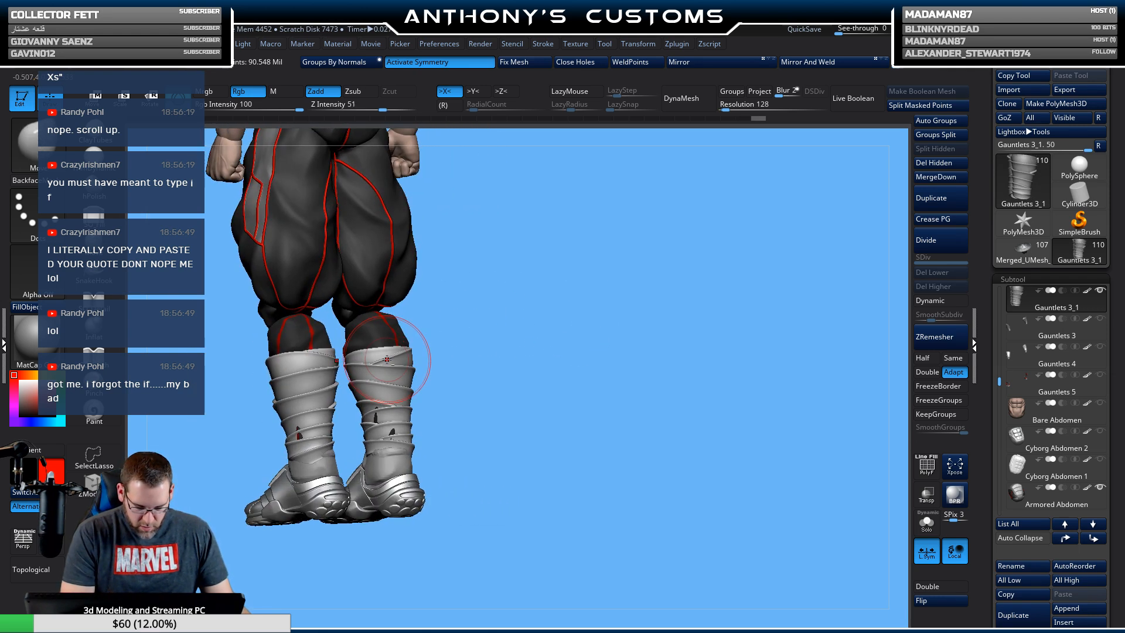
pyautogui.moveTo(482, 332); pyautogui.dragTo(507, 441)
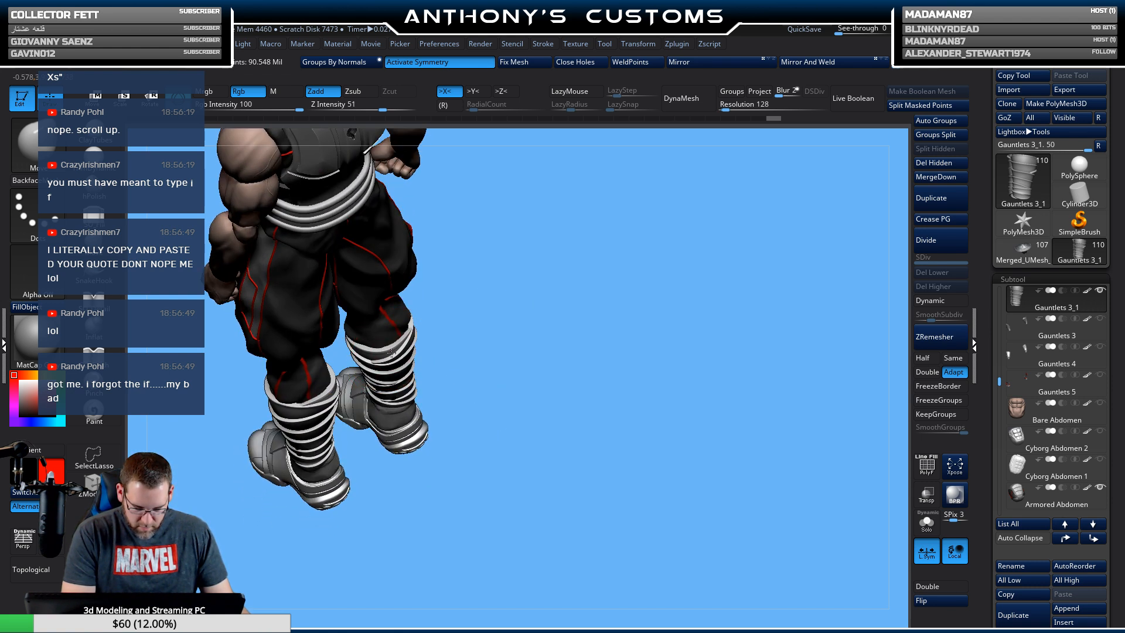
pyautogui.keyDown('shift'); pyautogui.moveTo(528, 389); pyautogui.dragTo(515, 325); pyautogui.keyUp('shift')
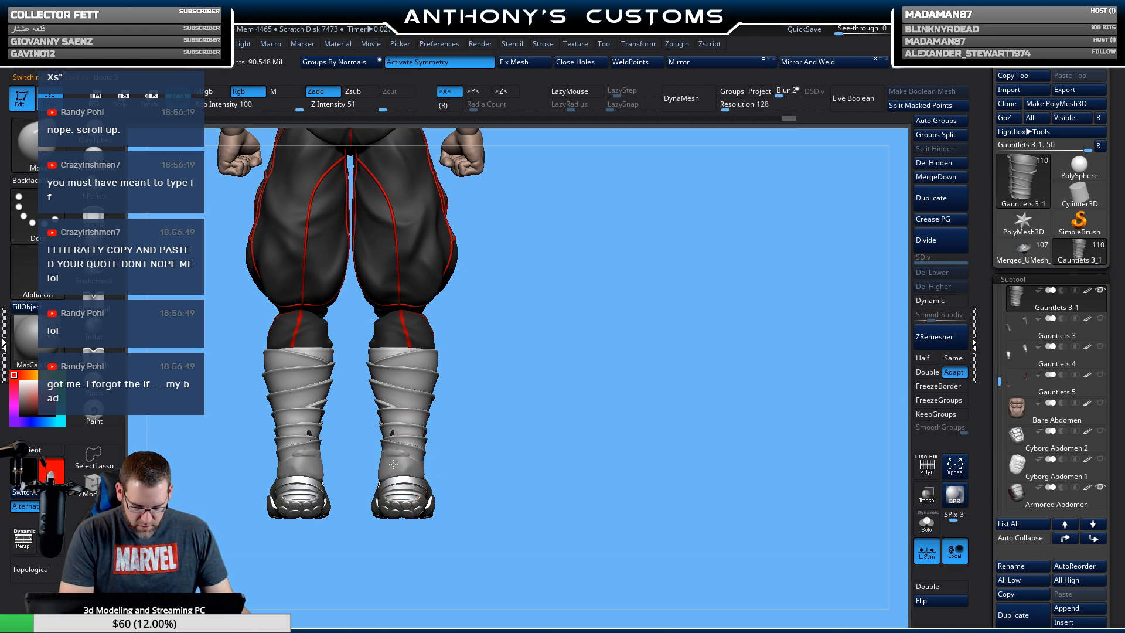
# Select the Boots 5 subtool and flatten the raised detail on the backs of its ankles with TrimDynamic.
pyautogui.keyDown('alt'); pyautogui.click(404, 448); pyautogui.keyUp('alt')
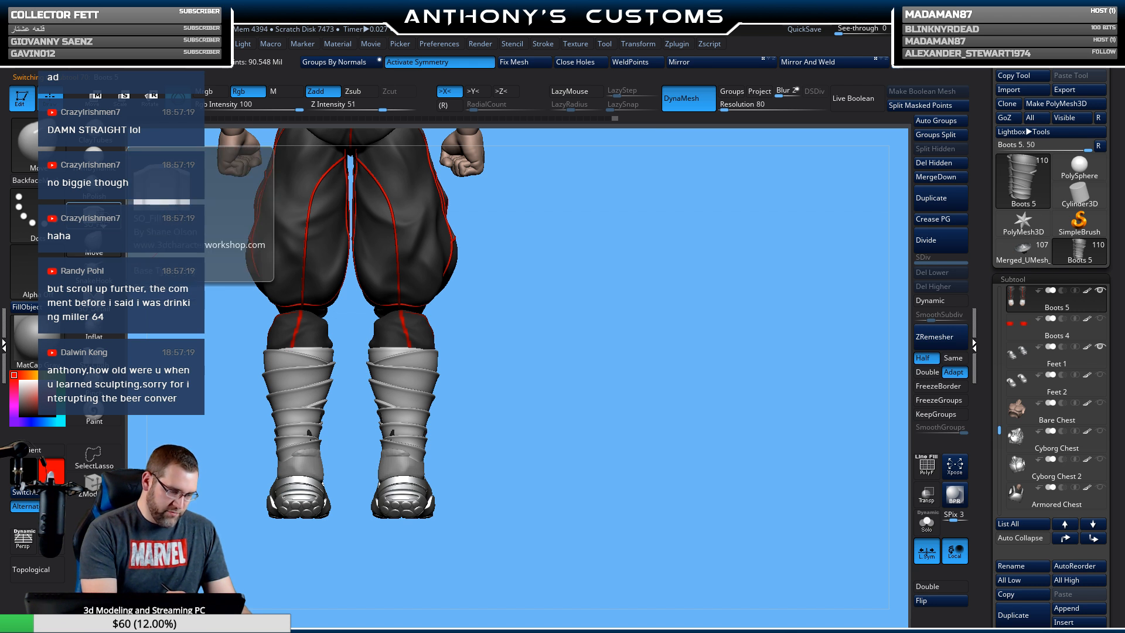
pyautogui.click(93, 157)
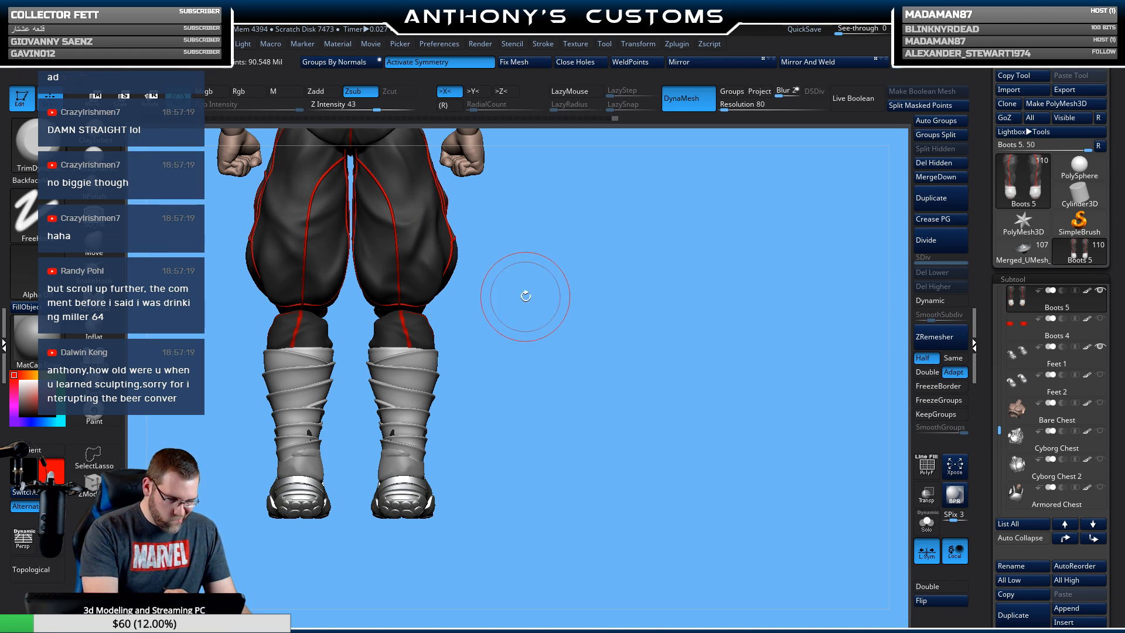
pyautogui.moveTo(526, 297)
pyautogui.keyDown('alt'); pyautogui.mouseDown()
pyautogui.moveTo(573, 460)
pyautogui.moveTo(555, 392)
pyautogui.mouseUp(); pyautogui.keyUp('alt')
pyautogui.moveTo(439, 405); pyautogui.dragTo(435, 408)
pyautogui.moveTo(435, 408)
pyautogui.mouseDown()
pyautogui.moveTo(427, 415)
pyautogui.moveTo(432, 397)
pyautogui.mouseUp()
pyautogui.moveTo(433, 396); pyautogui.dragTo(407, 378)
pyautogui.moveTo(439, 442)
pyautogui.mouseDown()
pyautogui.moveTo(429, 388)
pyautogui.moveTo(431, 443)
pyautogui.mouseUp()
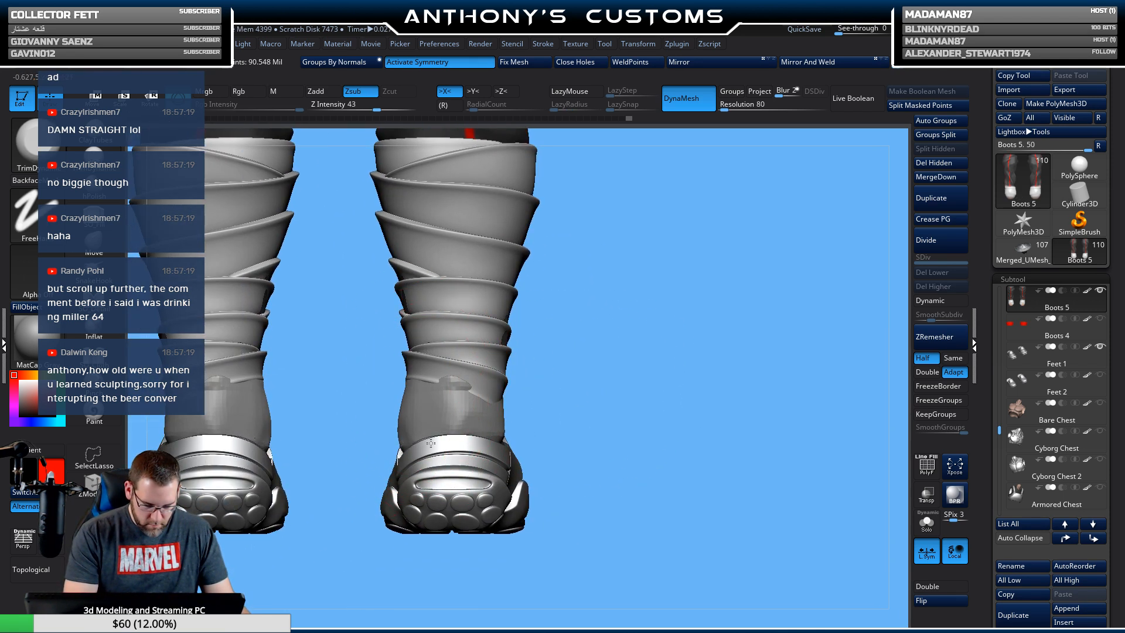
pyautogui.moveTo(457, 374)
pyautogui.mouseDown()
pyautogui.moveTo(442, 428)
pyautogui.moveTo(404, 388)
pyautogui.mouseUp()
# Trim away the raised pieces on the inner front of the Boots 5 ankles, just below the wraps.
pyautogui.moveTo(571, 364)
pyautogui.mouseDown()
pyautogui.moveTo(651, 373)
pyautogui.moveTo(434, 364)
pyautogui.mouseUp()
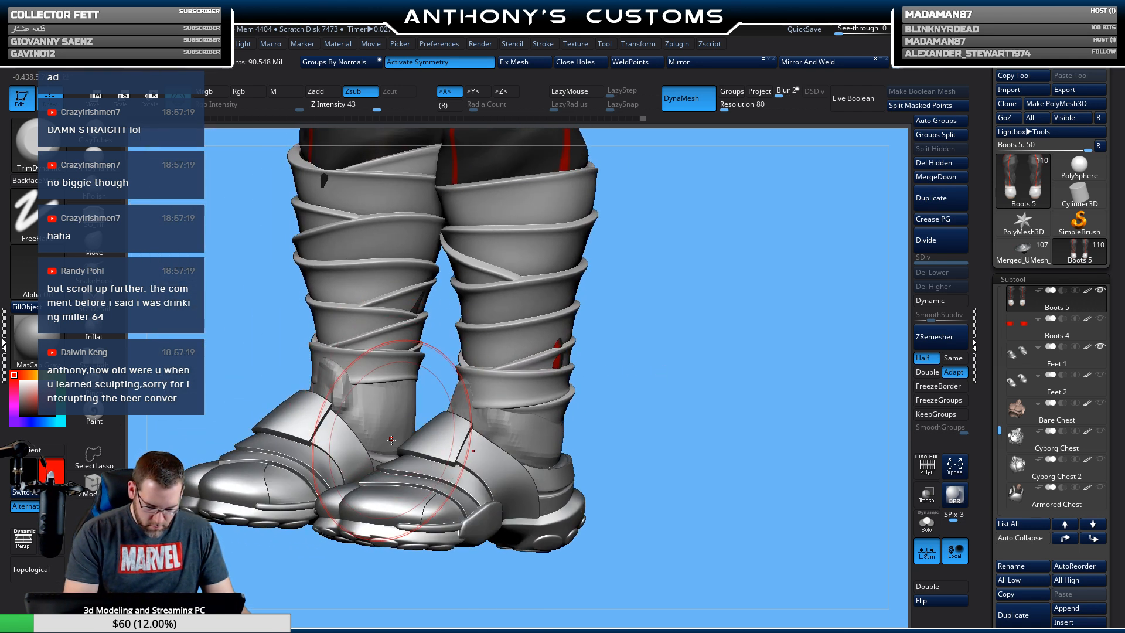
pyautogui.moveTo(345, 376); pyautogui.dragTo(325, 408)
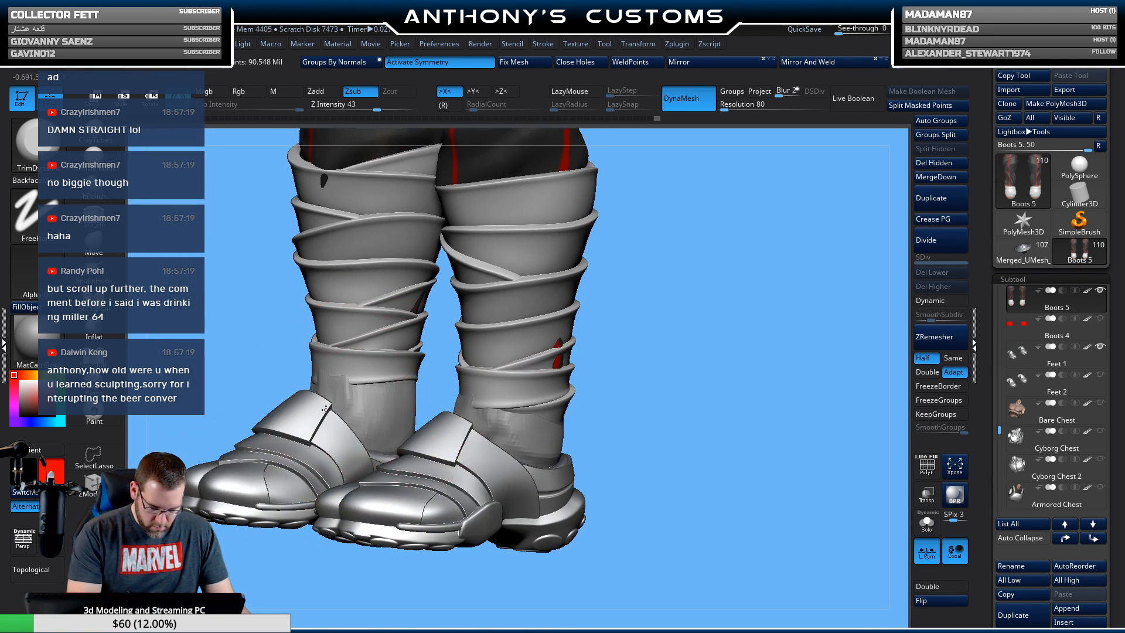
pyautogui.moveTo(321, 370)
pyautogui.mouseDown()
pyautogui.moveTo(275, 399)
pyautogui.moveTo(305, 357)
pyautogui.mouseUp()
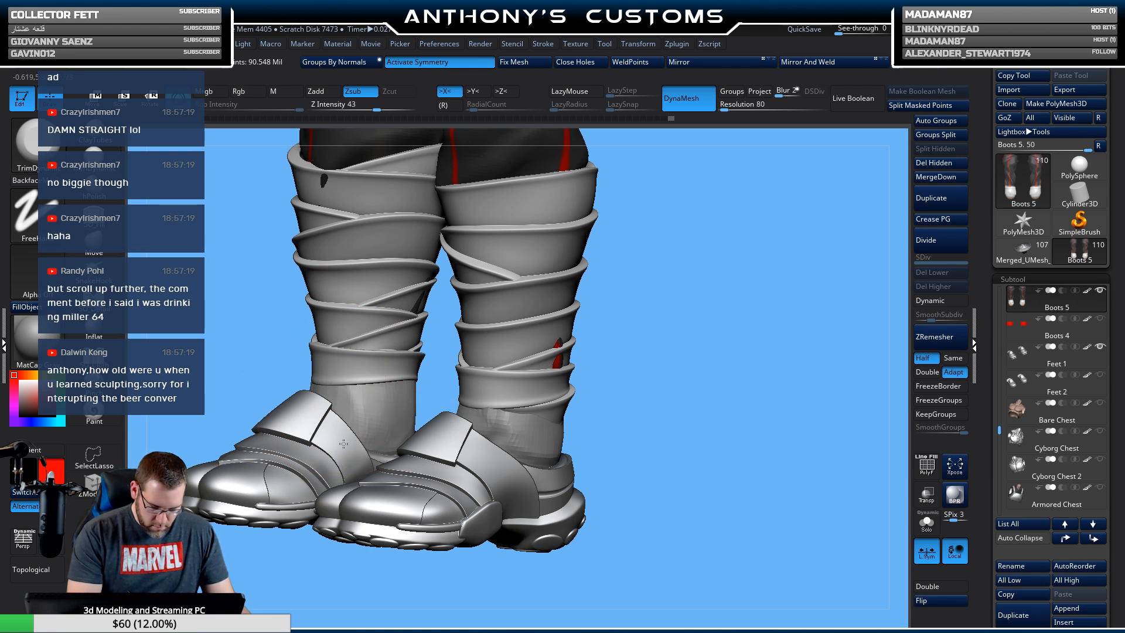
pyautogui.moveTo(366, 380)
pyautogui.mouseDown()
pyautogui.moveTo(390, 431)
pyautogui.moveTo(357, 381)
pyautogui.mouseUp()
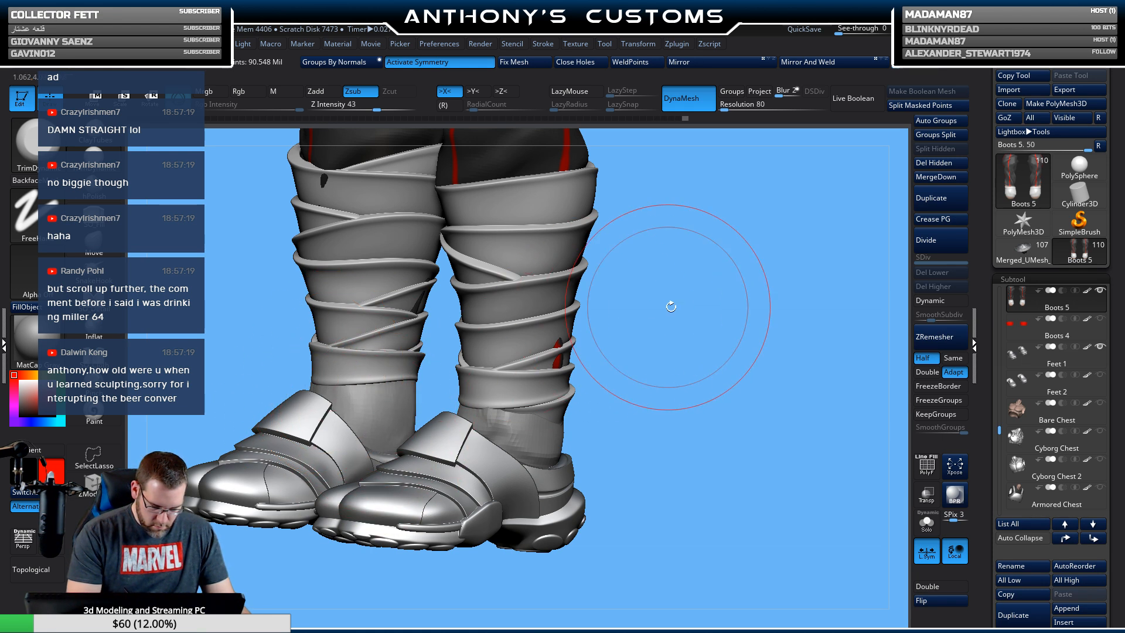
# Smooth and trim the remaining ankle surfaces of Boots 5 above the shoe tops, working around the front and outer sides.
pyautogui.moveTo(670, 304); pyautogui.dragTo(715, 294)
pyautogui.moveTo(659, 428); pyautogui.dragTo(614, 439)
pyautogui.moveTo(666, 402)
pyautogui.mouseDown()
pyautogui.moveTo(683, 428)
pyautogui.moveTo(706, 419)
pyautogui.mouseUp()
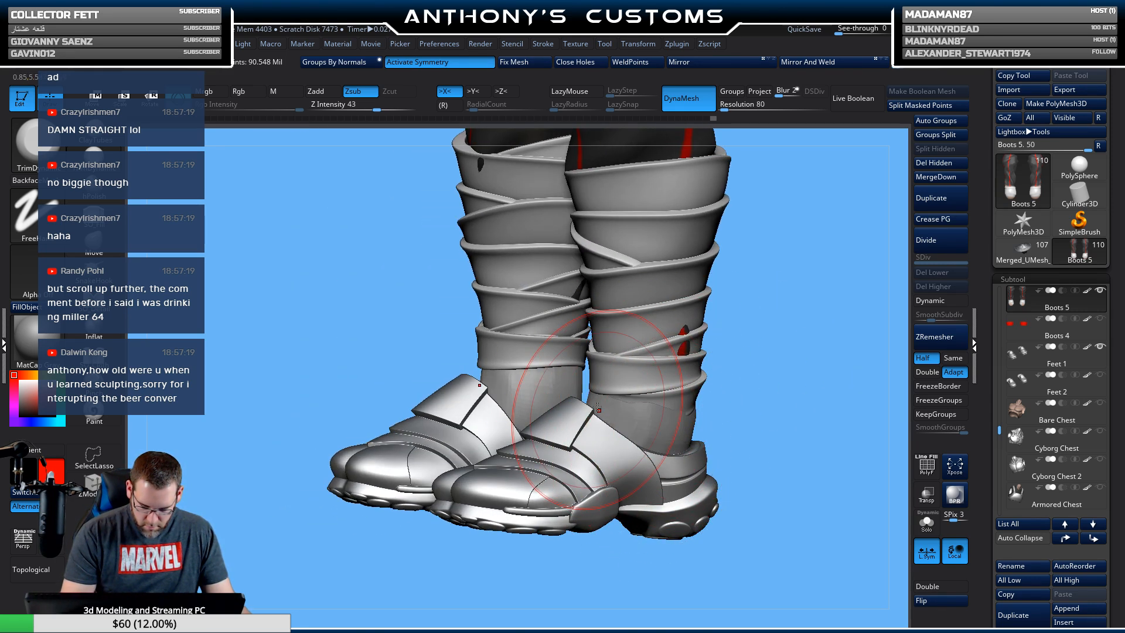
pyautogui.moveTo(746, 353); pyautogui.dragTo(728, 364)
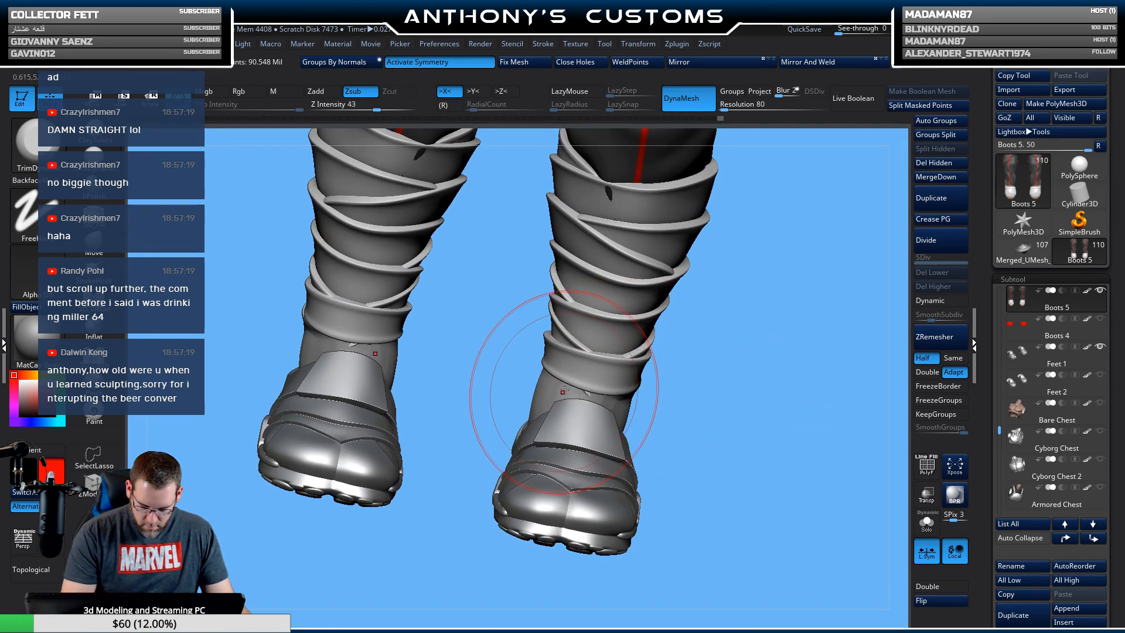
pyautogui.moveTo(683, 366); pyautogui.dragTo(727, 317)
pyautogui.moveTo(711, 370); pyautogui.dragTo(610, 378)
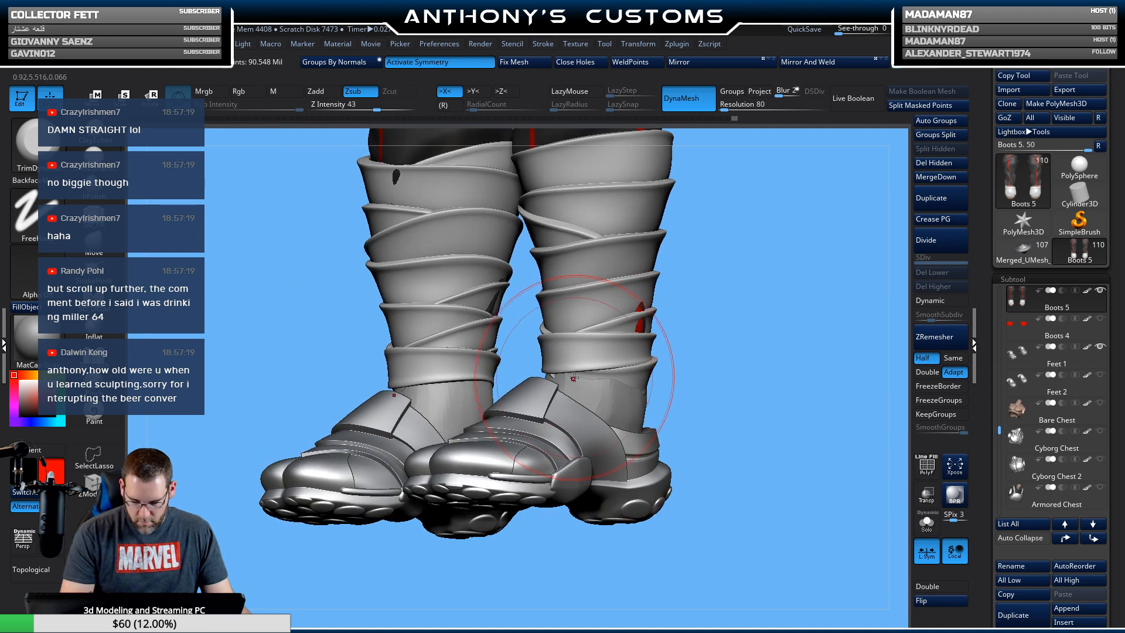
pyautogui.moveTo(698, 367)
pyautogui.mouseDown()
pyautogui.moveTo(739, 346)
pyautogui.moveTo(684, 433)
pyautogui.mouseUp()
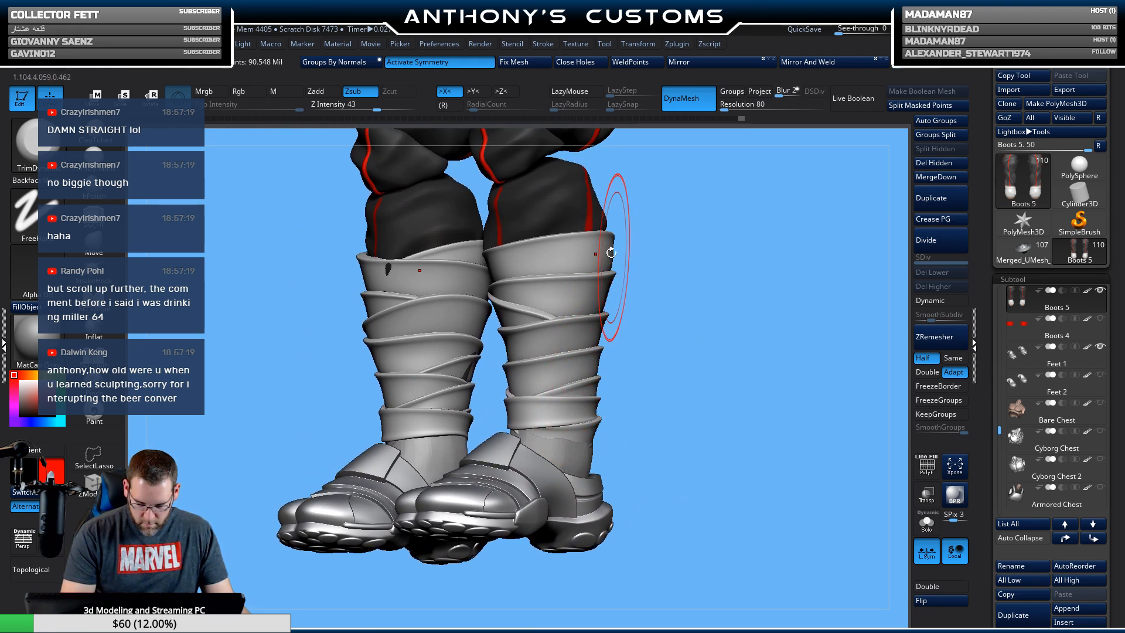
# Switch to the Paint brush and colour the exposed Boots 5 ankles black to match the trousers.
pyautogui.click(94, 410)
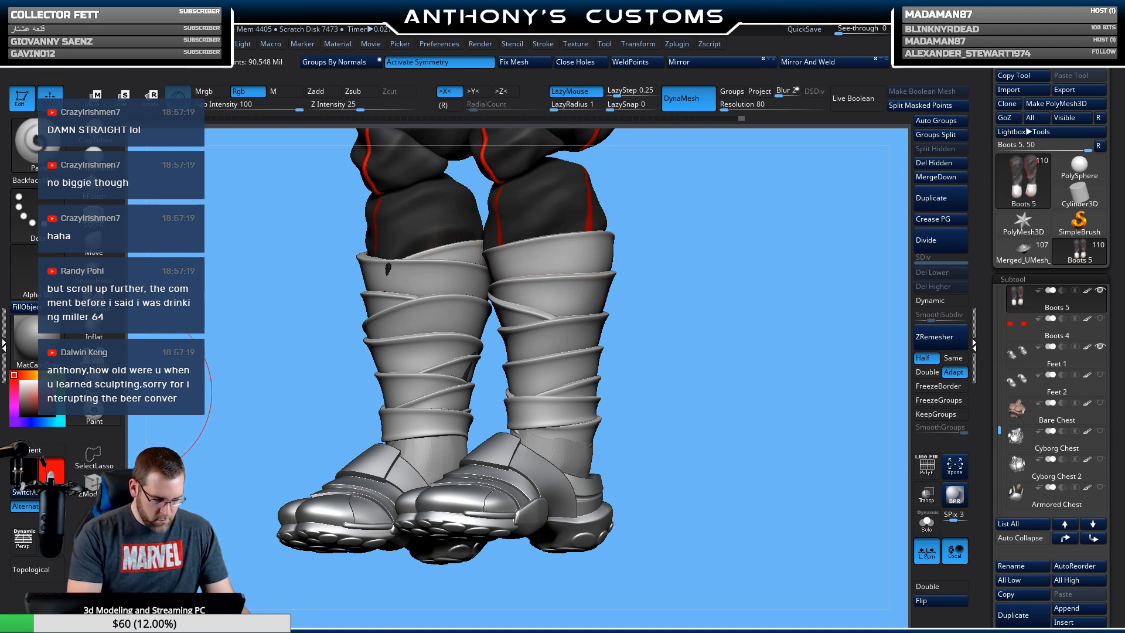
pyautogui.press('c')
pyautogui.moveTo(571, 461)
pyautogui.mouseDown()
pyautogui.moveTo(533, 450)
pyautogui.moveTo(584, 460)
pyautogui.moveTo(548, 428)
pyautogui.moveTo(477, 415)
pyautogui.mouseUp()
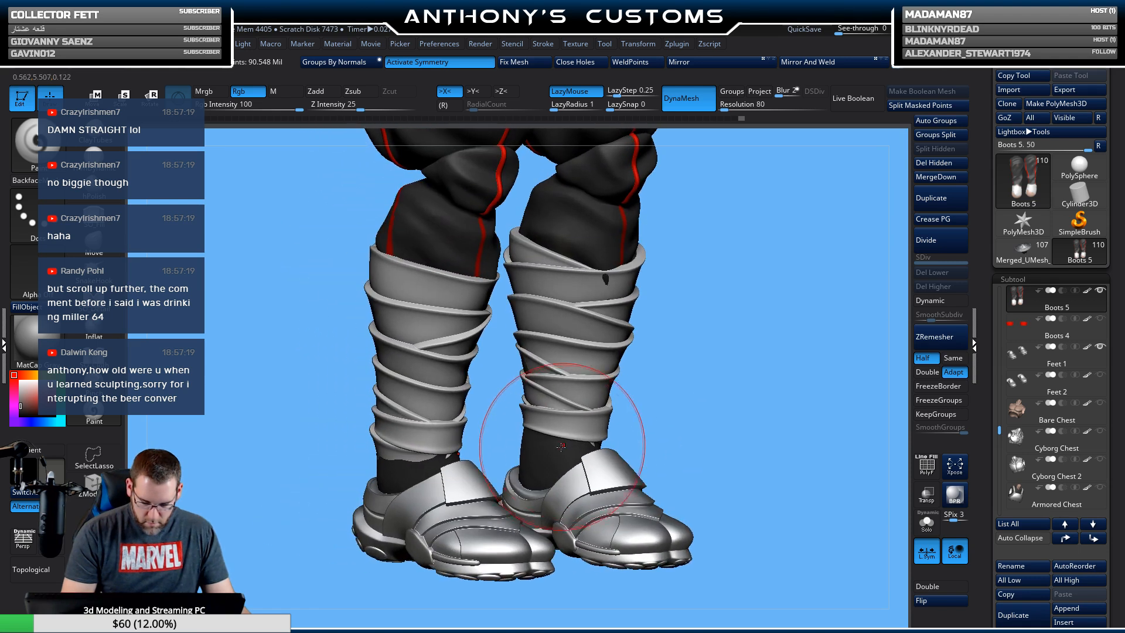
pyautogui.keyDown('shift'); pyautogui.moveTo(740, 392); pyautogui.dragTo(649, 233); pyautogui.keyUp('shift')
pyautogui.moveTo(692, 304); pyautogui.dragTo(696, 507)
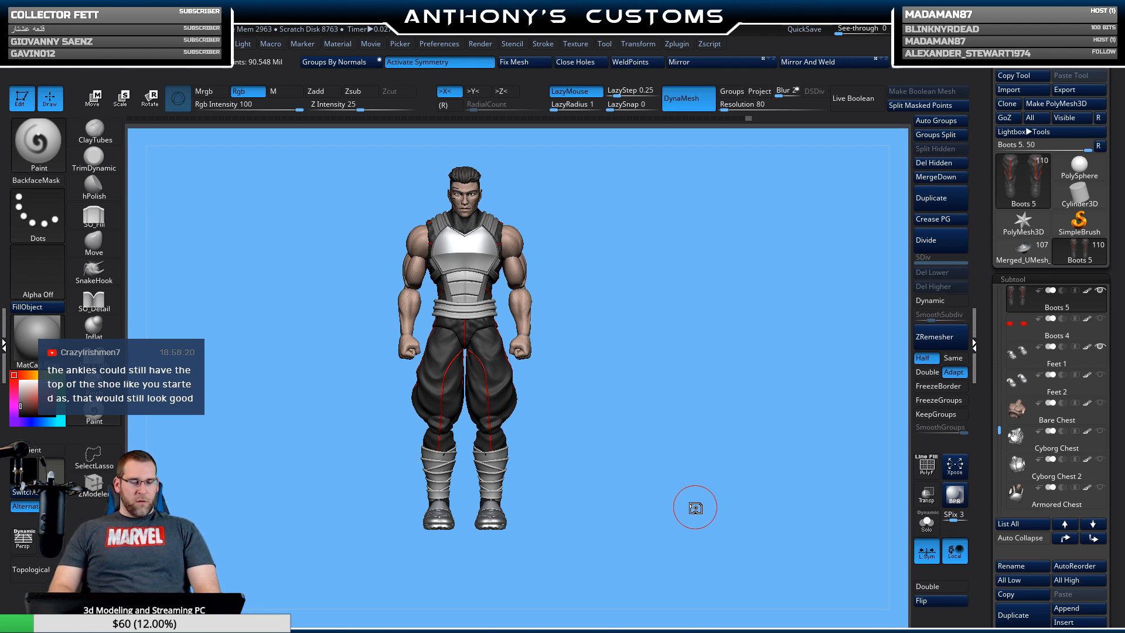
# Select the Feet 1 subtool and fill the shoes with the same black as the trousers.
pyautogui.keyDown('shift'); pyautogui.moveTo(696, 508); pyautogui.dragTo(754, 549); pyautogui.keyUp('shift')
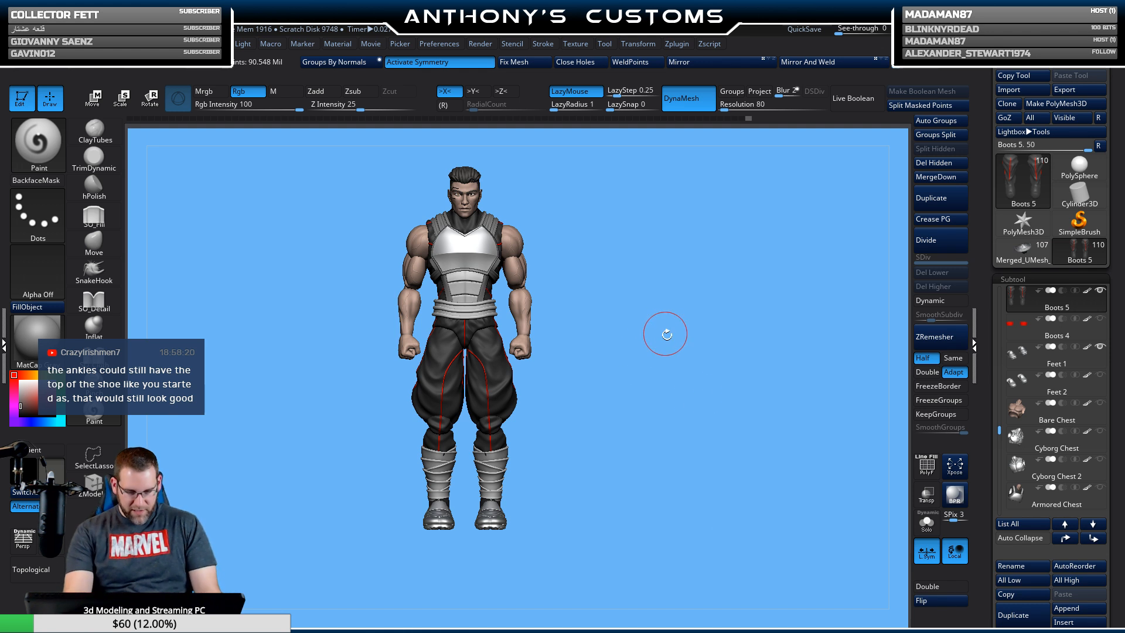
pyautogui.moveTo(686, 450); pyautogui.dragTo(716, 409)
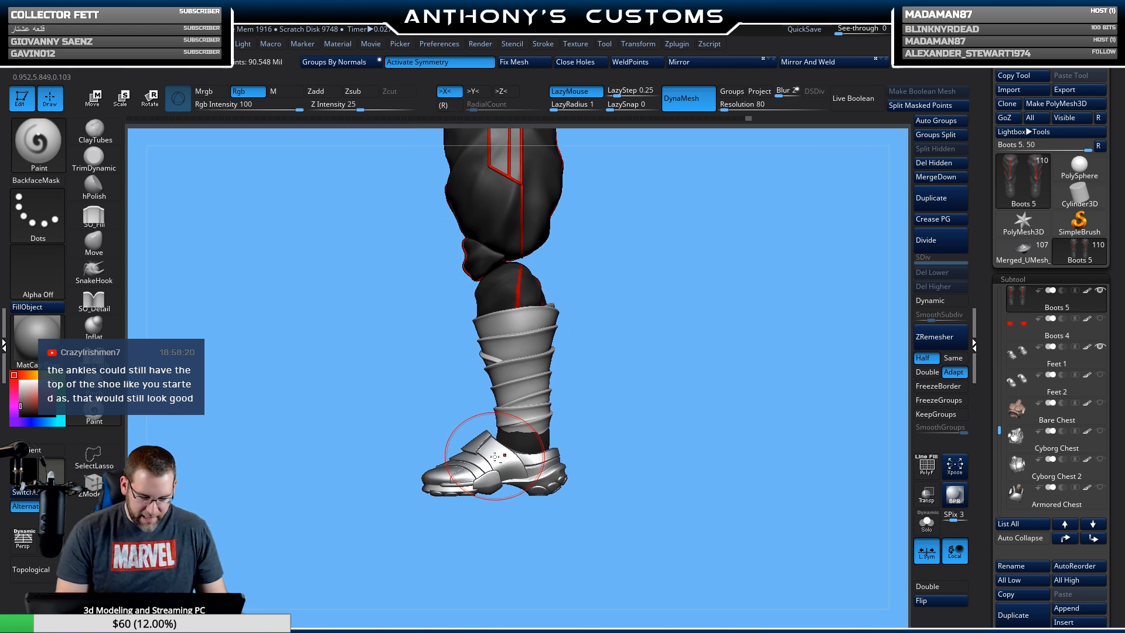
pyautogui.keyDown('alt'); pyautogui.click(463, 463); pyautogui.keyUp('alt')
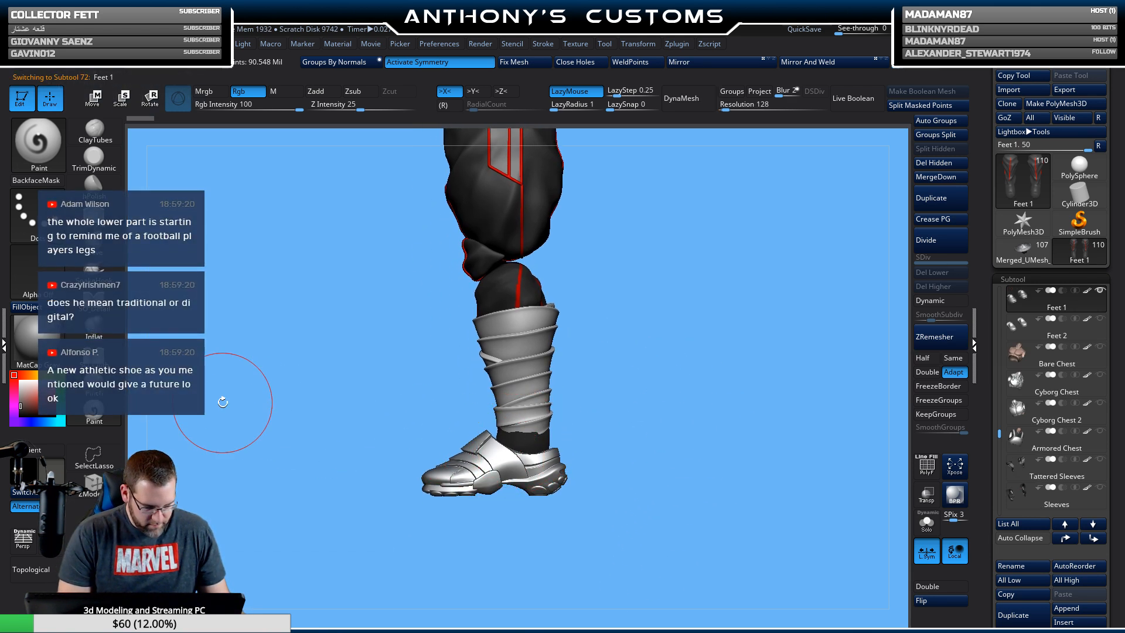
pyautogui.click(25, 306)
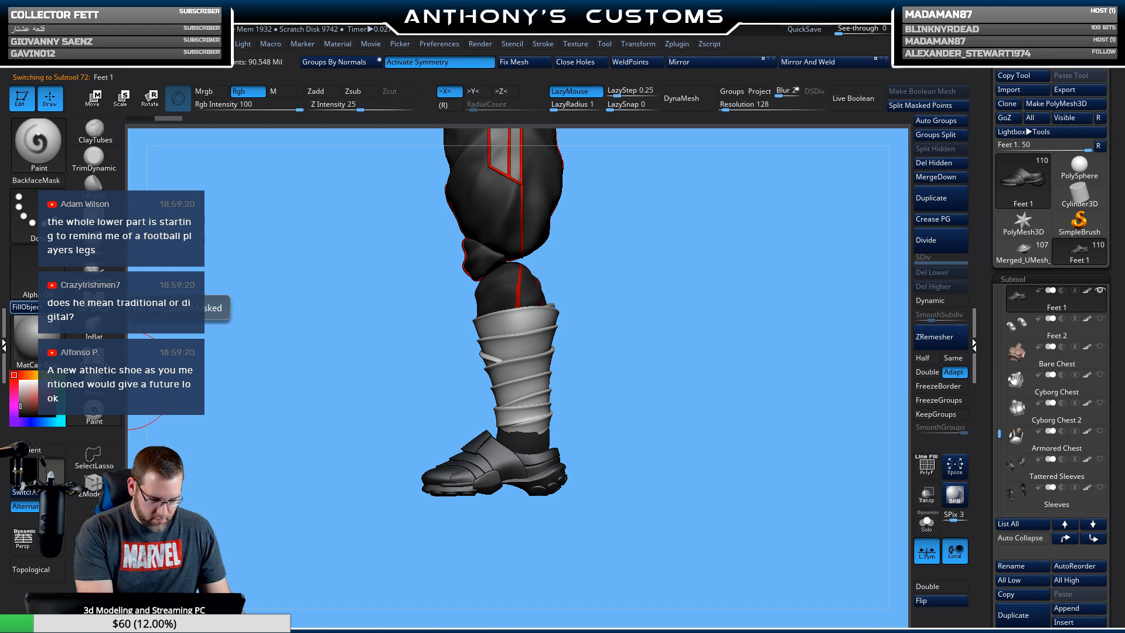
pyautogui.moveTo(635, 500)
pyautogui.mouseDown()
pyautogui.moveTo(671, 478)
pyautogui.moveTo(656, 427)
pyautogui.moveTo(698, 452)
pyautogui.moveTo(728, 452)
pyautogui.moveTo(692, 426)
pyautogui.moveTo(692, 507)
pyautogui.moveTo(666, 472)
pyautogui.moveTo(726, 470)
pyautogui.moveTo(691, 402)
pyautogui.moveTo(692, 418)
pyautogui.mouseUp()
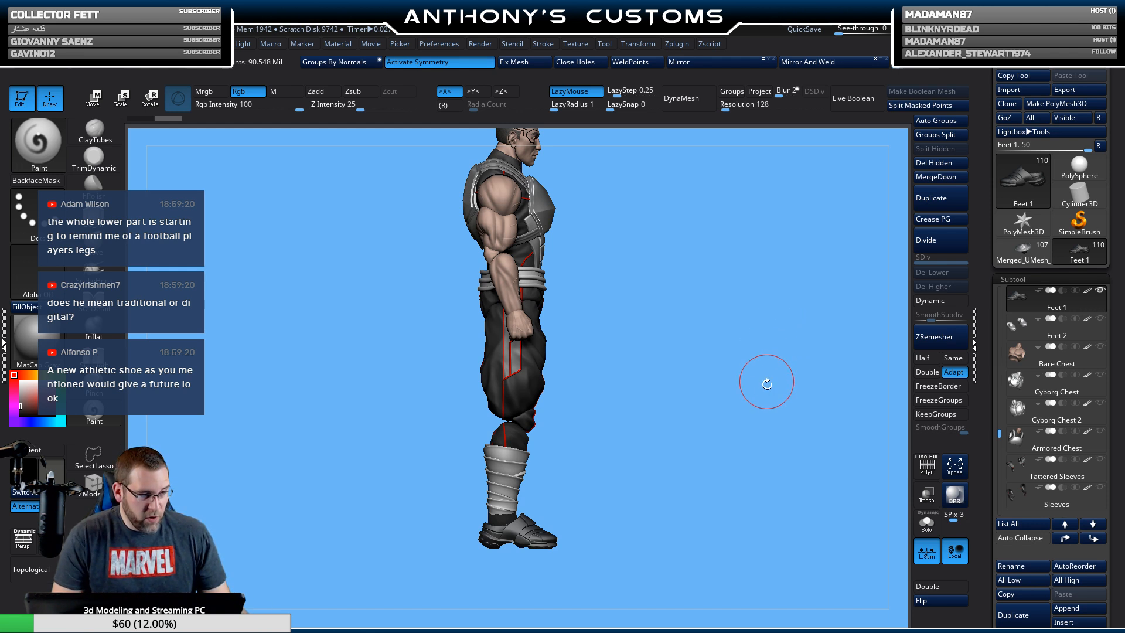
pyautogui.moveTo(770, 438); pyautogui.dragTo(703, 449)
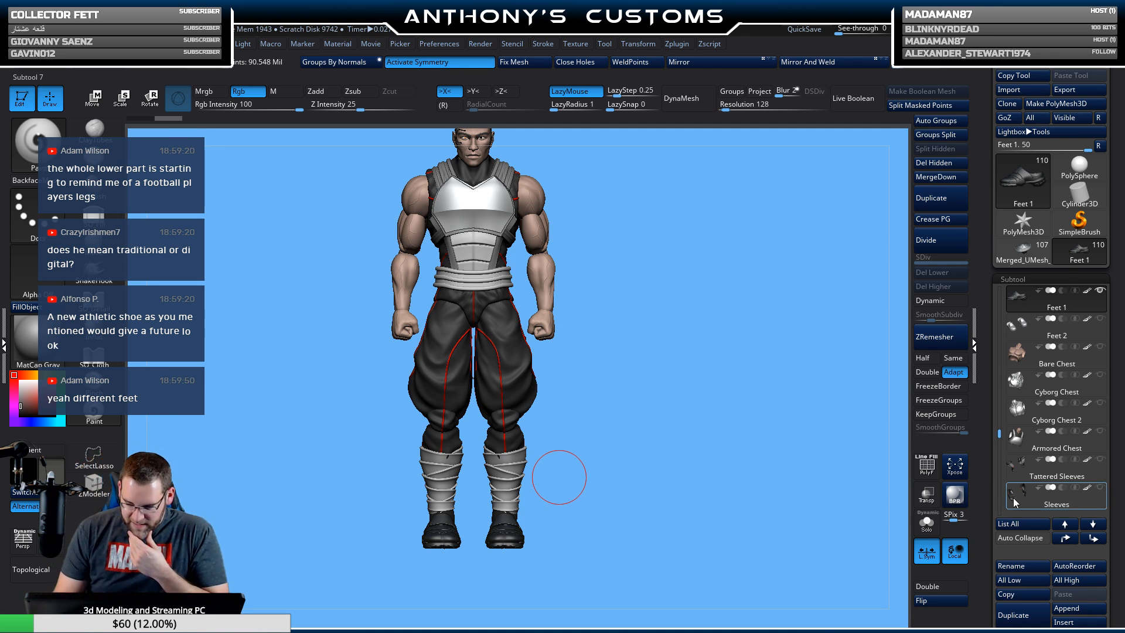
# Show the Feet 2 shoes in place of Feet 1 and duplicate them as a separate subtool.
pyautogui.click(1032, 333)
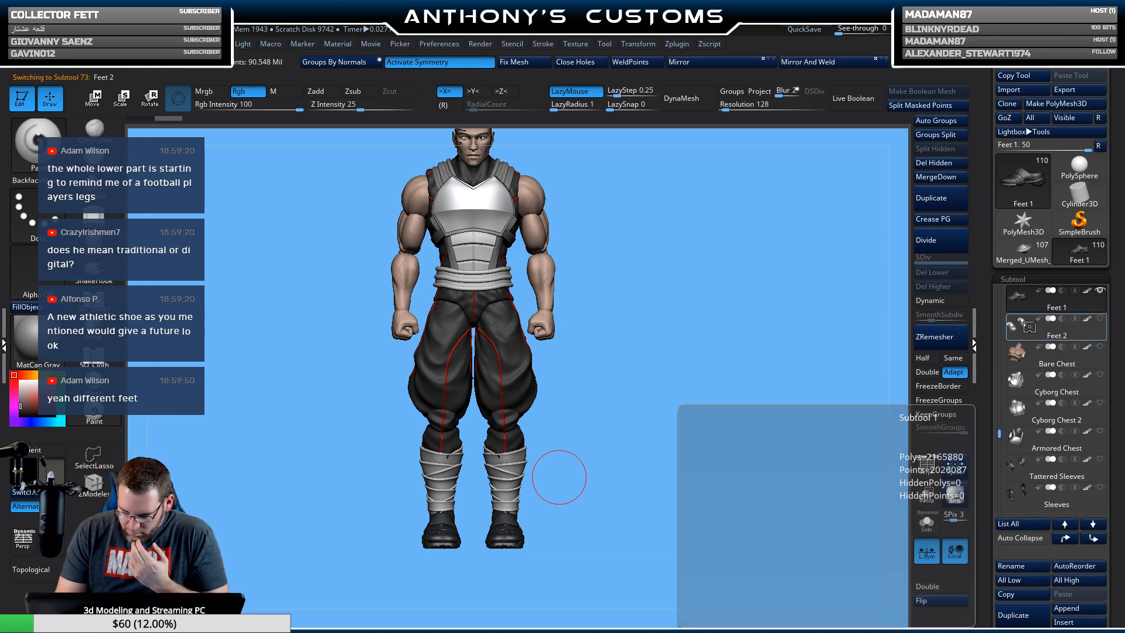
pyautogui.click(1031, 332)
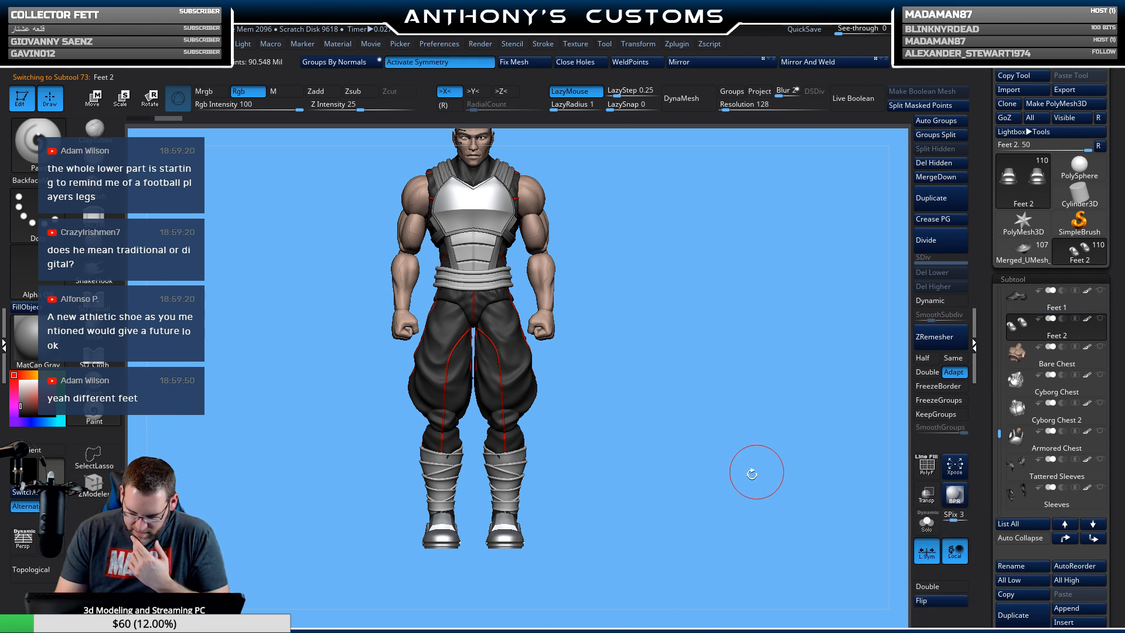
pyautogui.moveTo(754, 469); pyautogui.dragTo(800, 482)
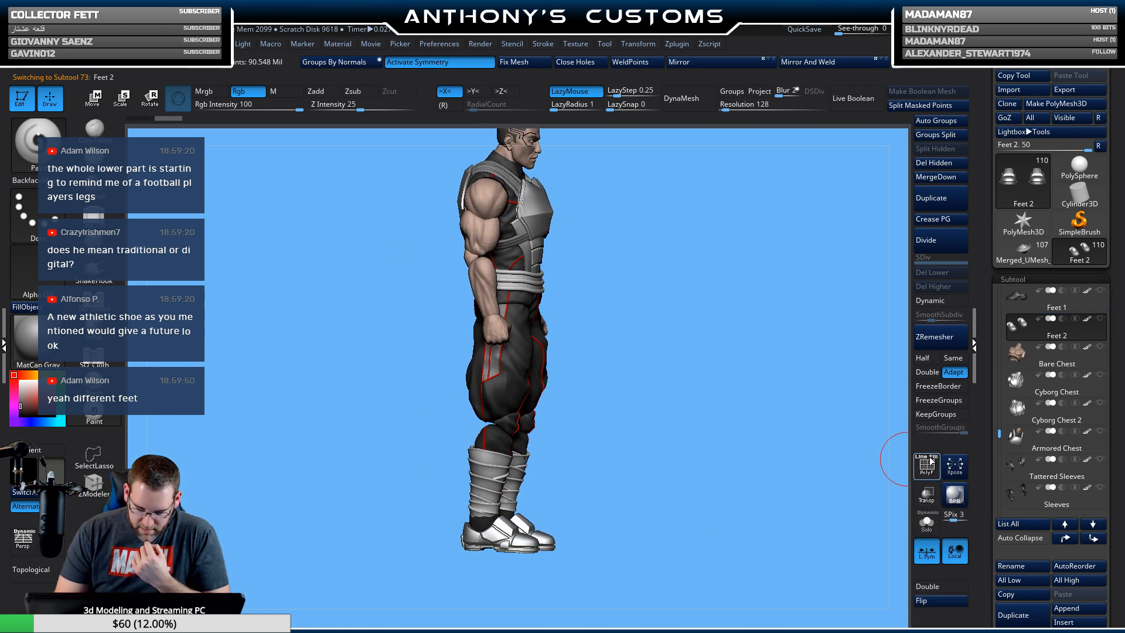
pyautogui.click(1021, 616)
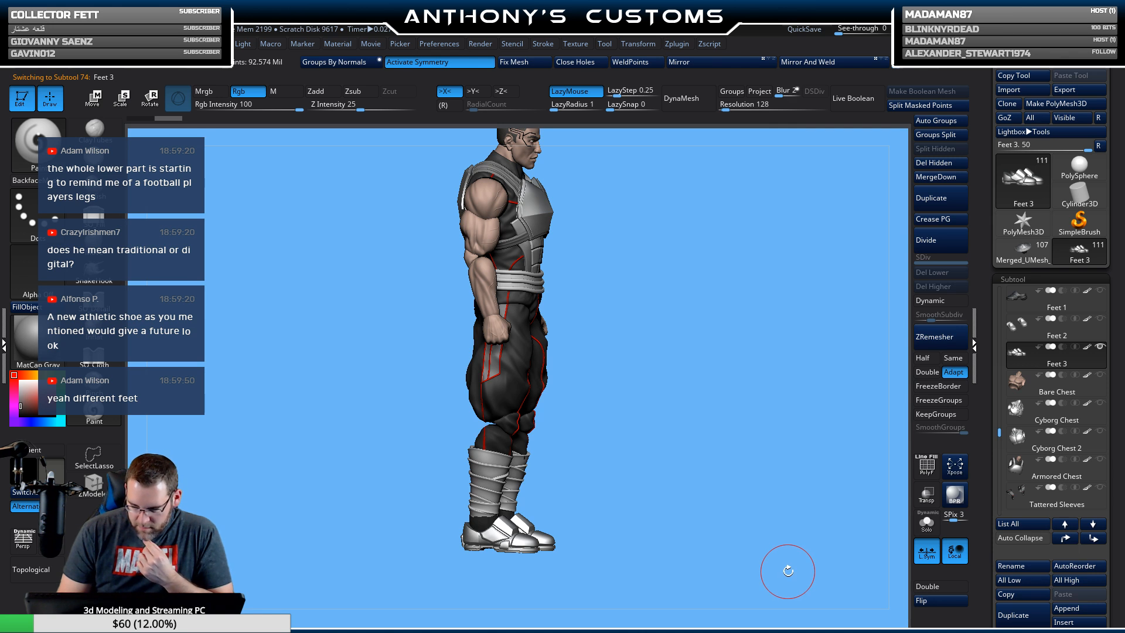
pyautogui.moveTo(776, 545); pyautogui.dragTo(740, 519)
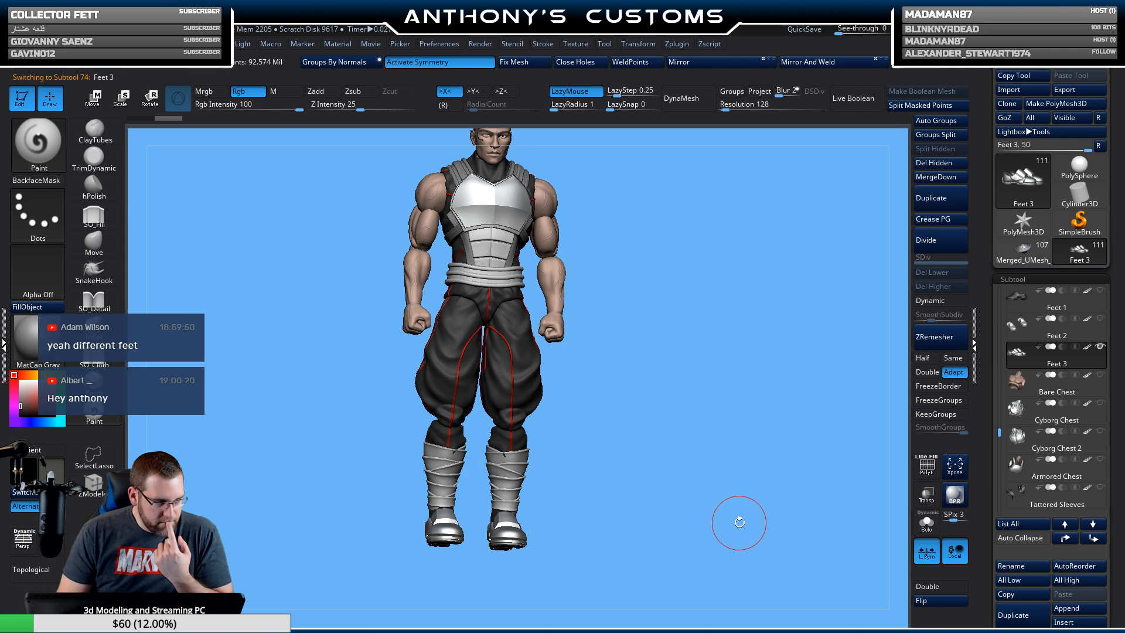
# Fuse the duplicated Feet 3 shoes into one mesh with DynaMesh at resolution 128, and save the project.
pyautogui.moveTo(718, 465); pyautogui.dragTo(685, 487)
pyautogui.hotkey('shift', 'f')
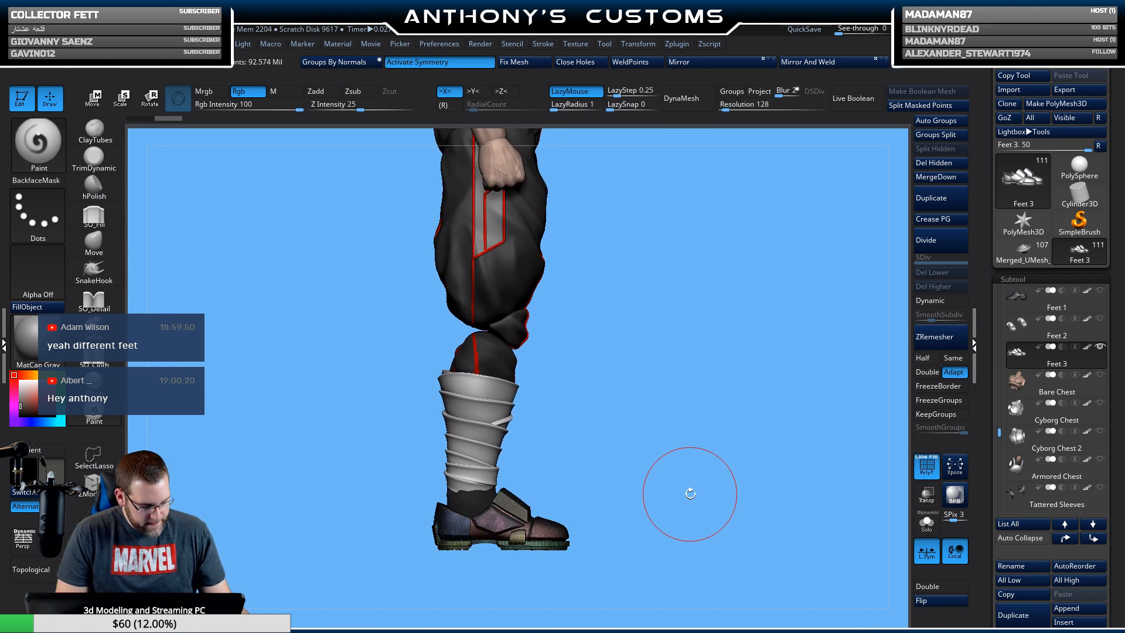
pyautogui.click(680, 104)
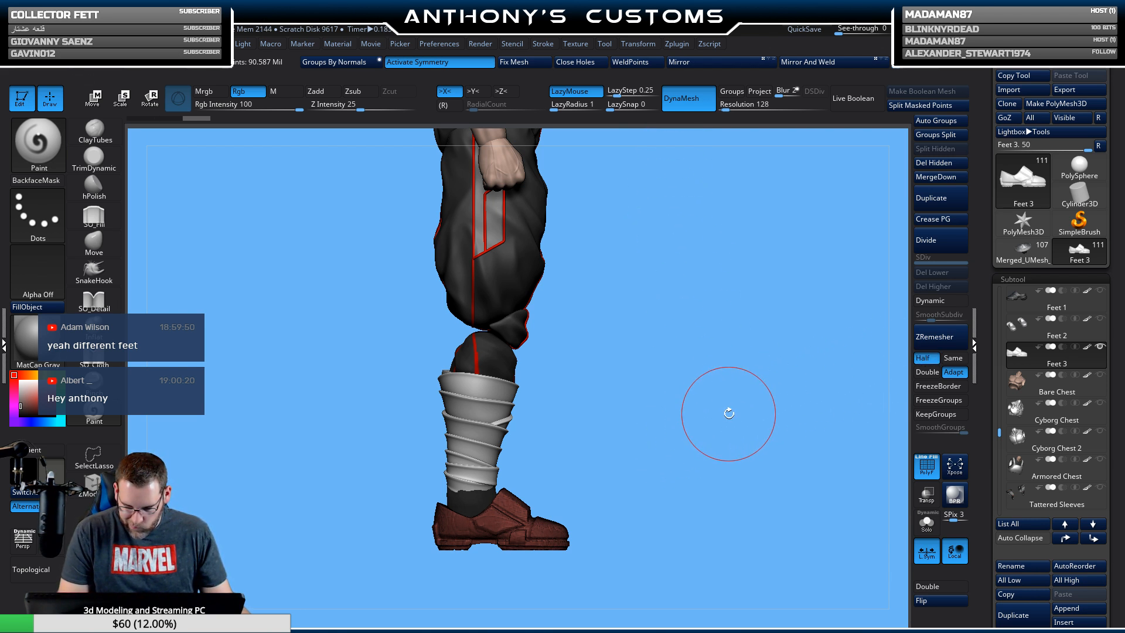
pyautogui.press('ctrl')
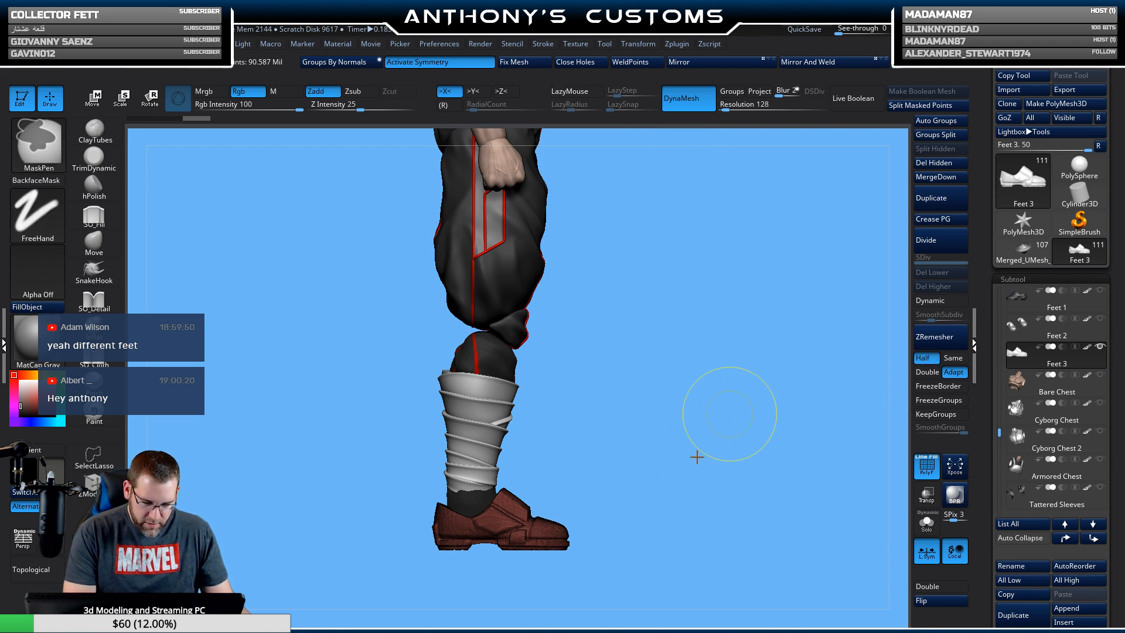
pyautogui.hotkey('ctrl', 's')
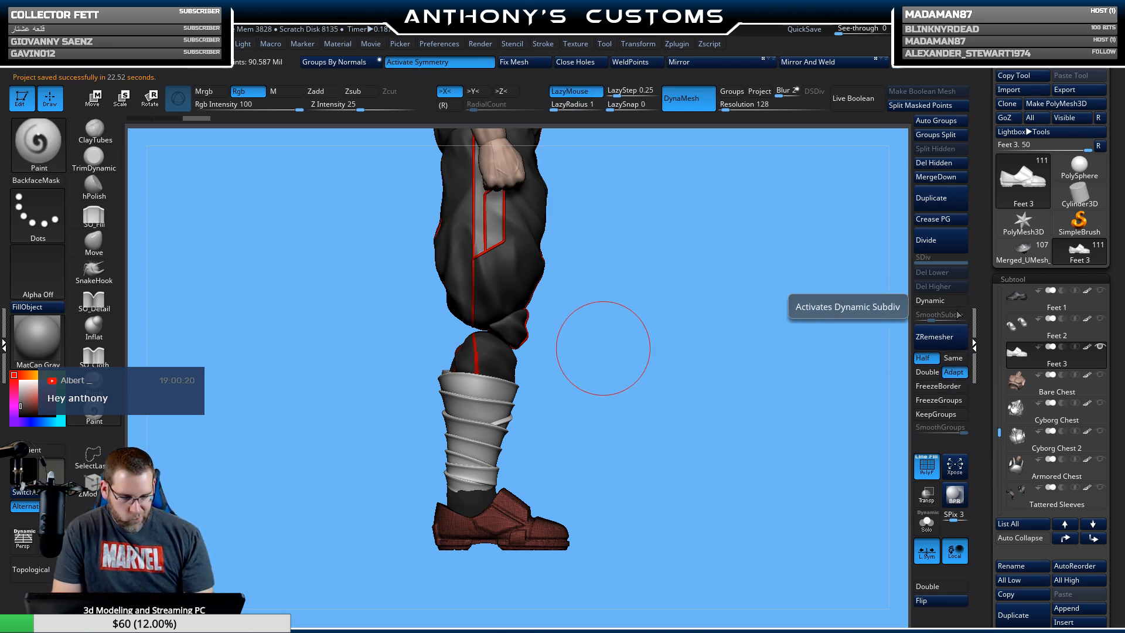
# Simplify the Feet 3 shoes by running ZRemesher repeatedly with the Half option until the strap and sole detail is smoothed away.
pyautogui.click(941, 339)
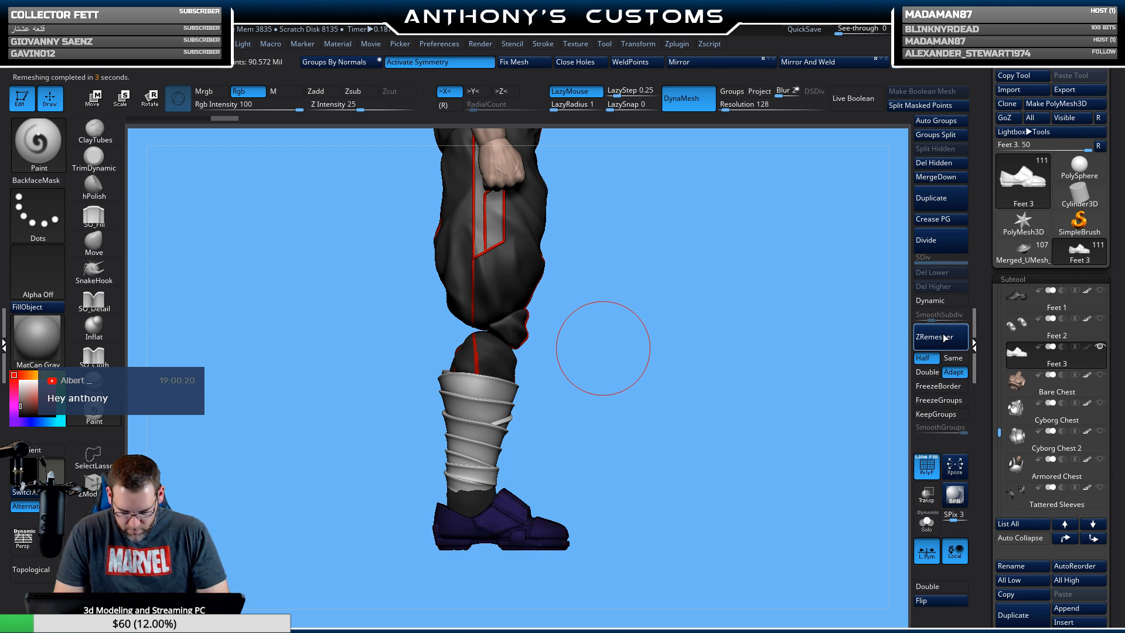
pyautogui.click(943, 338)
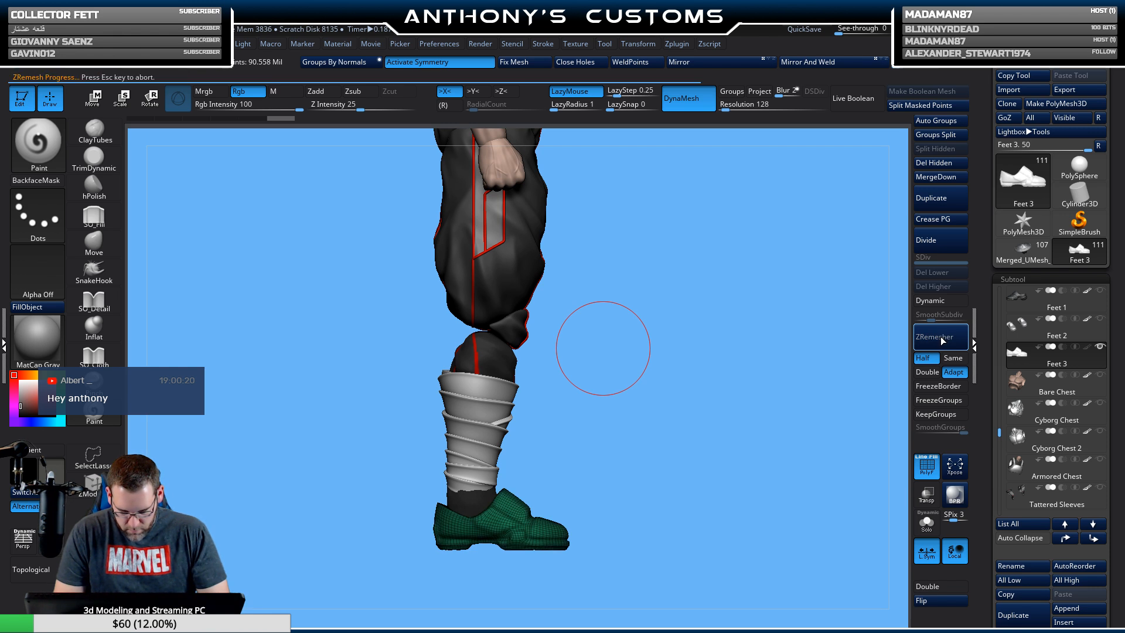
pyautogui.click(941, 337)
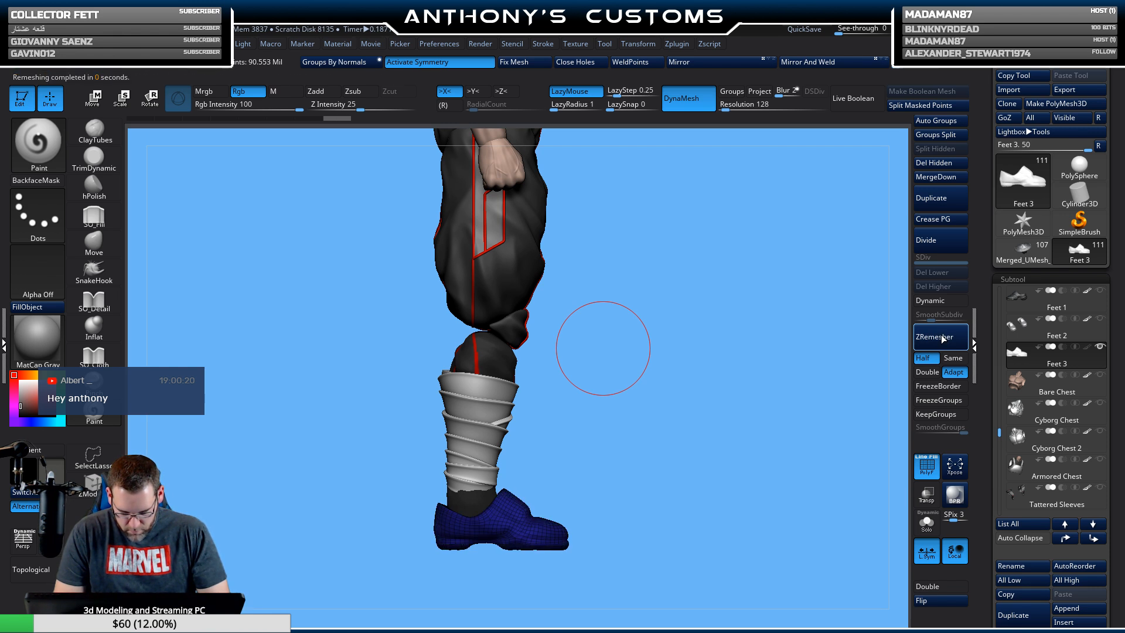
pyautogui.click(941, 337)
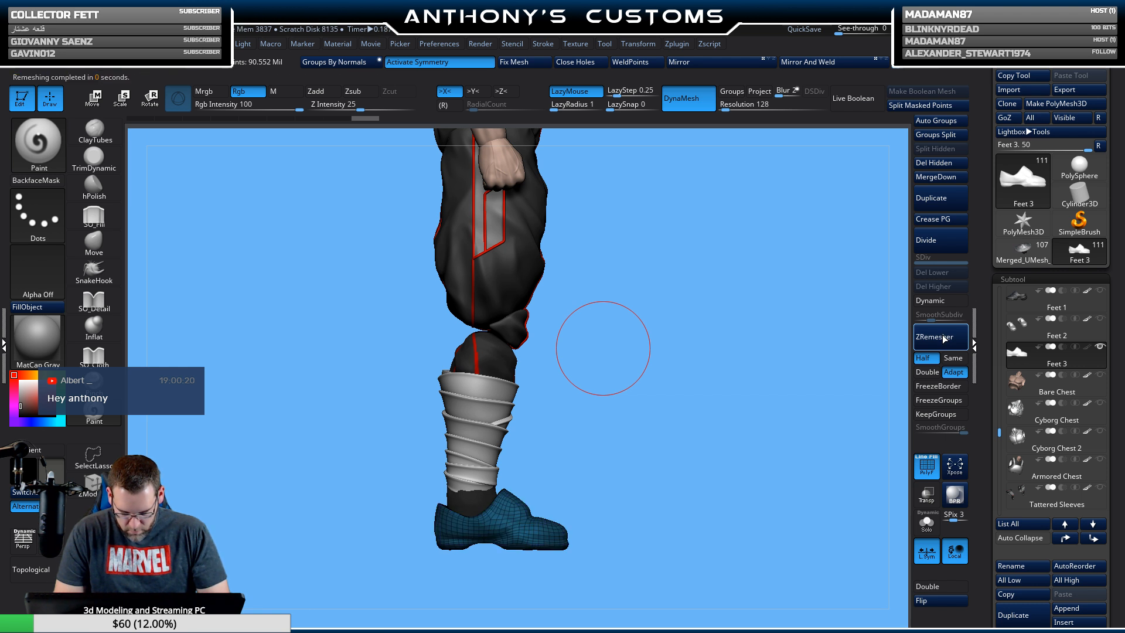
pyautogui.click(943, 338)
pyautogui.click(943, 338)
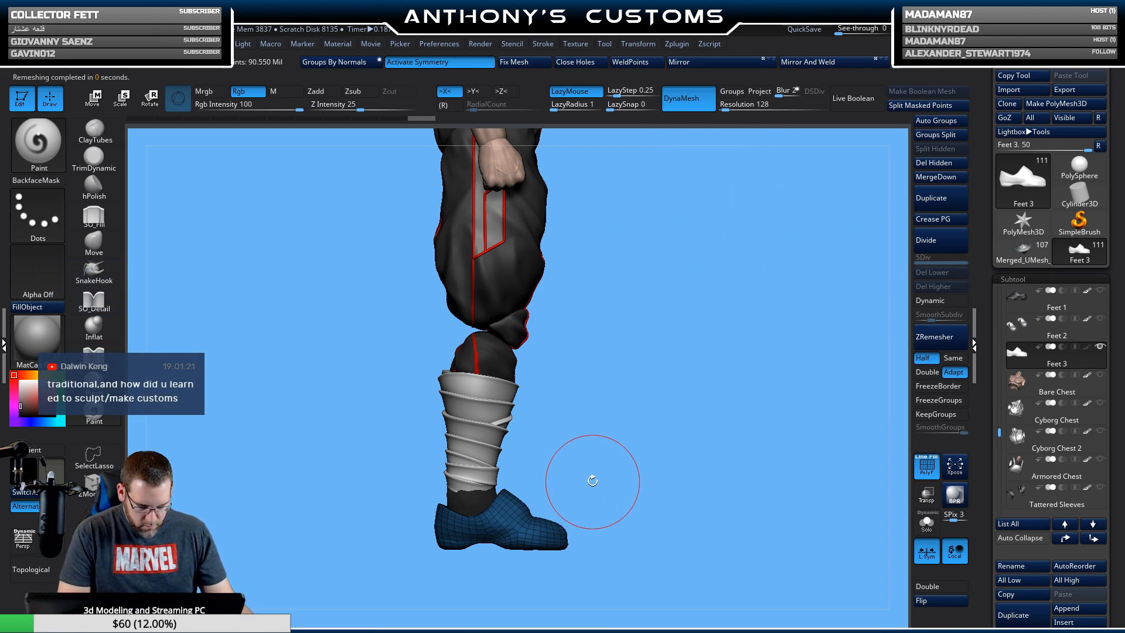
# Switch to a smaller Move brush for Feet 3 and rebuild the simplified shoes with DynaMesh at resolution 128.
pyautogui.click(93, 241)
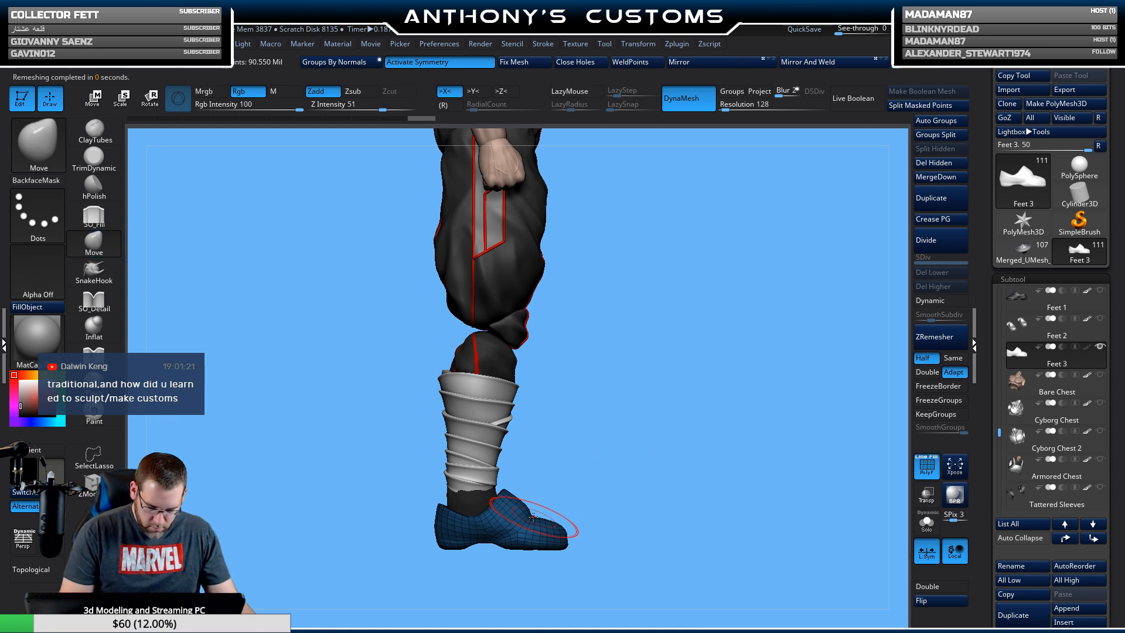
pyautogui.press('space')
pyautogui.moveTo(533, 449); pyautogui.dragTo(519, 449)
pyautogui.moveTo(595, 433)
pyautogui.mouseDown()
pyautogui.moveTo(620, 442)
pyautogui.moveTo(540, 494)
pyautogui.mouseUp()
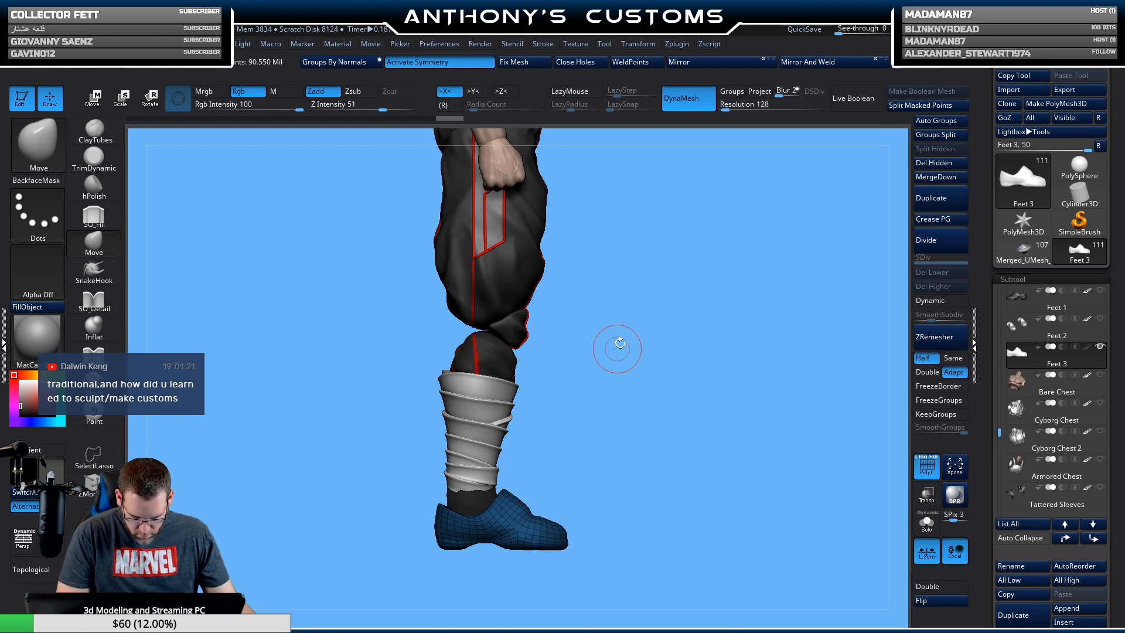
pyautogui.press('ctrl')
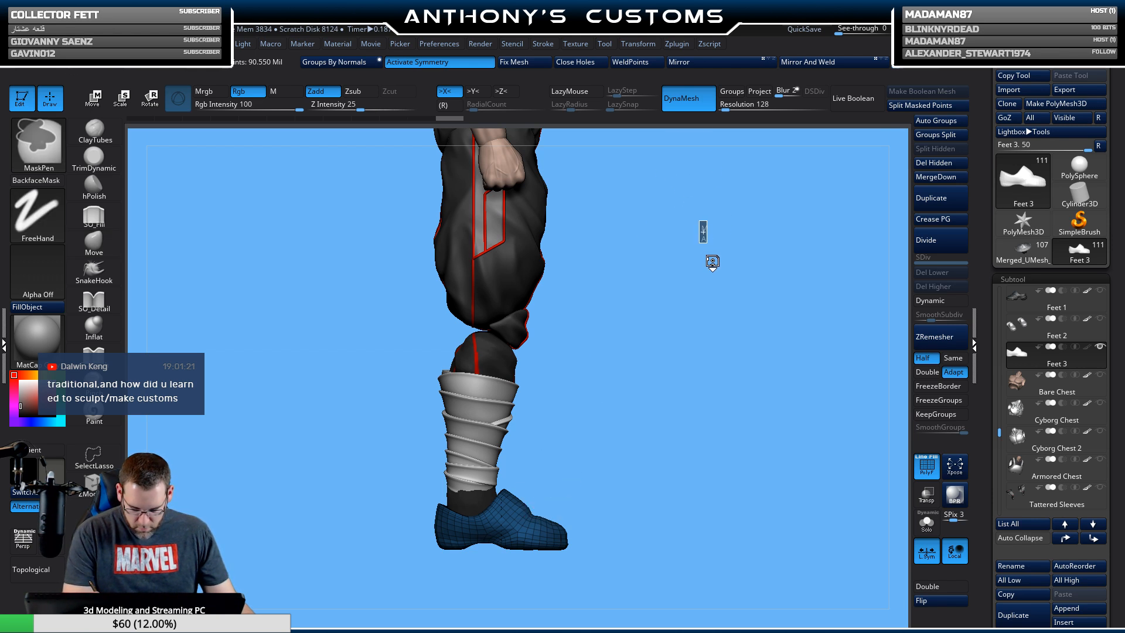
pyautogui.keyDown('ctrl'); pyautogui.click(713, 262); pyautogui.keyUp('ctrl')
pyautogui.hotkey('shift', 'f')
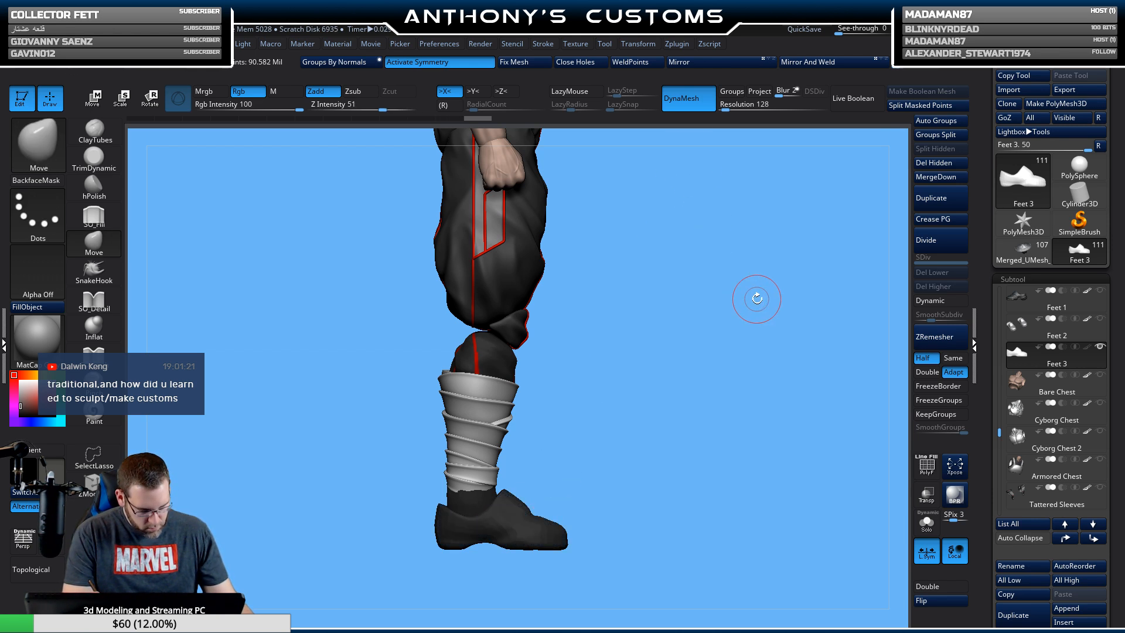
# Fill the simplified Feet 3 shoes with light grey to match the shin wraps.
pyautogui.moveTo(757, 299); pyautogui.dragTo(729, 371)
pyautogui.press('c')
pyautogui.click(36, 306)
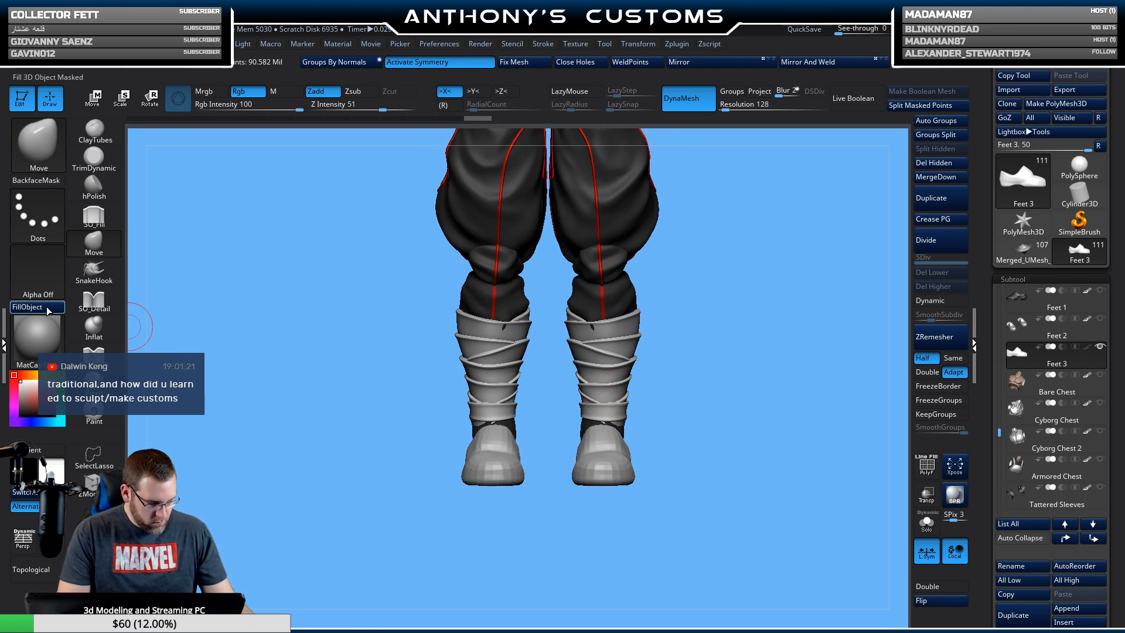
pyautogui.moveTo(762, 402); pyautogui.dragTo(720, 421)
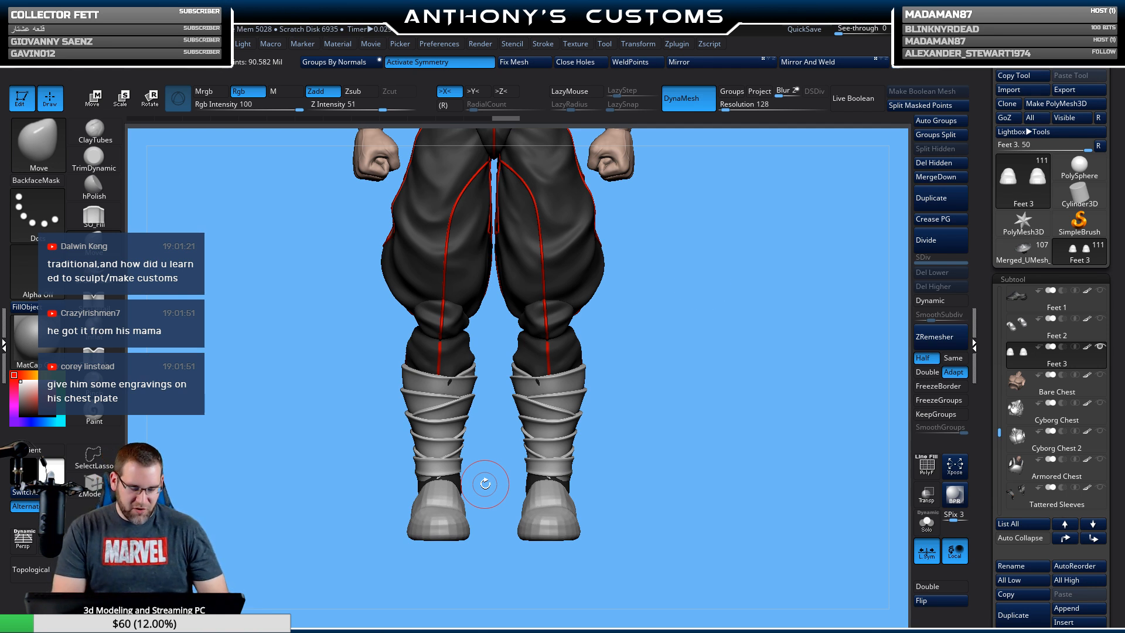
# Select the Gauntlets 3_1 subtool and nudge the upper backs of the shin wraps into shape with an enlarged Move brush.
pyautogui.moveTo(724, 348)
pyautogui.mouseDown()
pyautogui.moveTo(674, 449)
pyautogui.moveTo(693, 455)
pyautogui.moveTo(658, 427)
pyautogui.moveTo(696, 389)
pyautogui.moveTo(680, 404)
pyautogui.moveTo(739, 425)
pyautogui.moveTo(635, 394)
pyautogui.moveTo(700, 434)
pyautogui.moveTo(659, 495)
pyautogui.moveTo(708, 427)
pyautogui.moveTo(234, 295)
pyautogui.mouseUp()
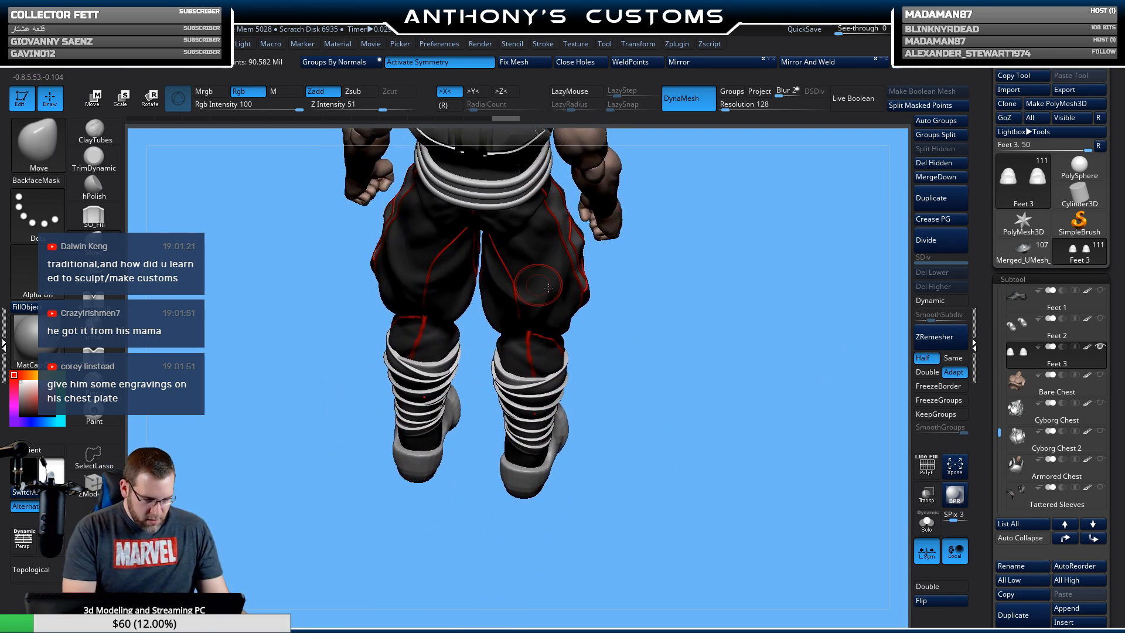
pyautogui.keyDown('alt'); pyautogui.click(533, 391); pyautogui.keyUp('alt')
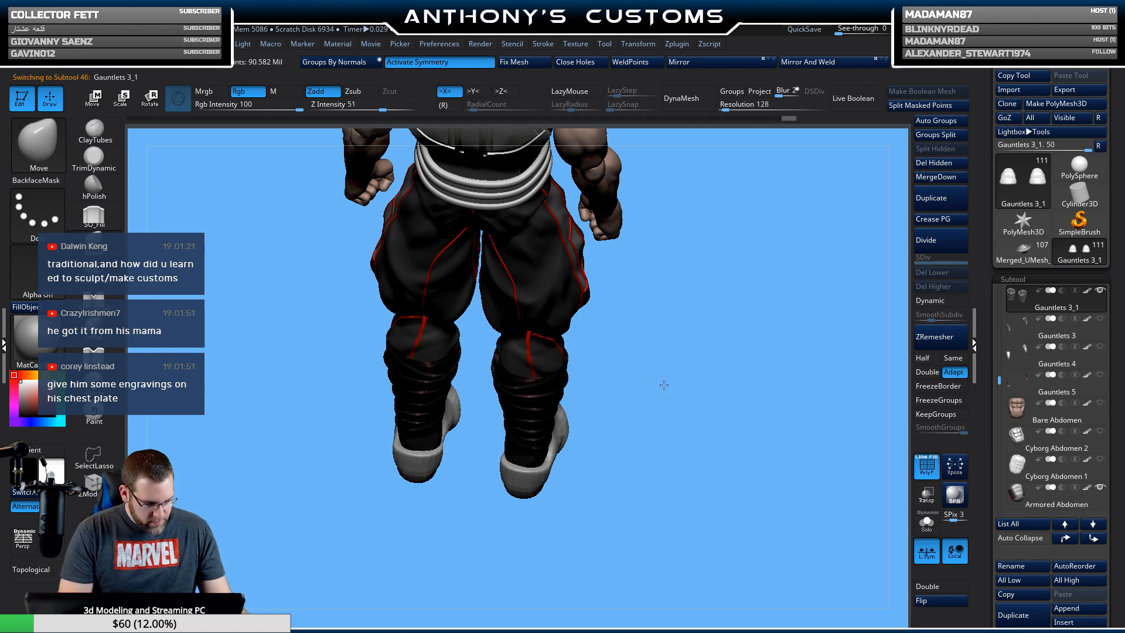
pyautogui.moveTo(664, 385); pyautogui.dragTo(525, 395)
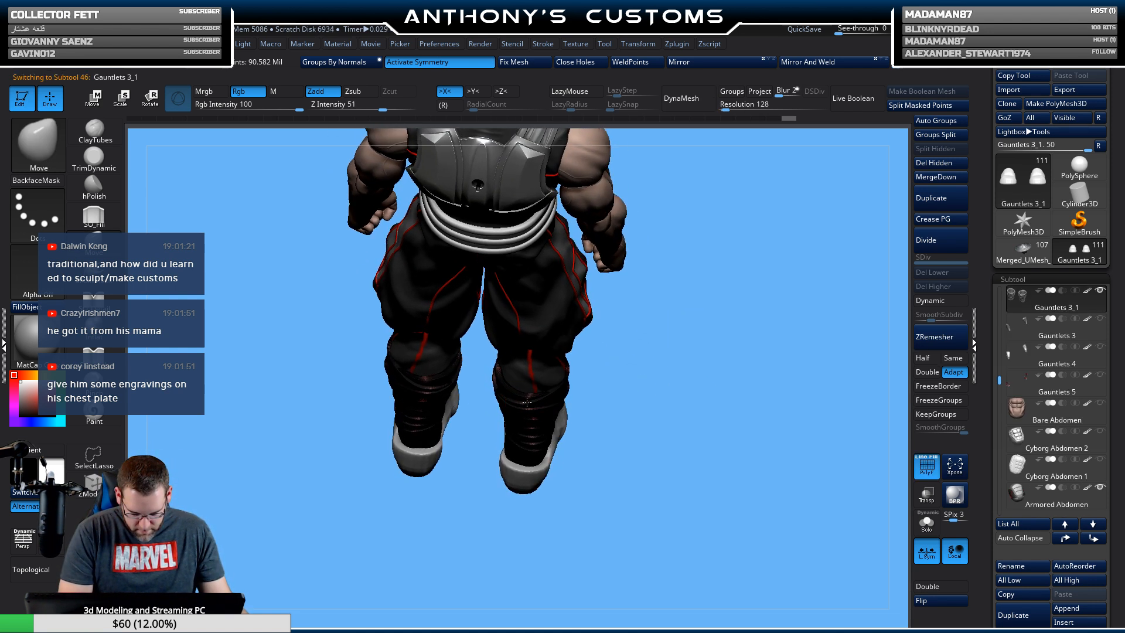
pyautogui.hotkey('shift', 'f')
pyautogui.keyDown('shift'); pyautogui.moveTo(644, 407); pyautogui.dragTo(693, 354); pyautogui.keyUp('shift')
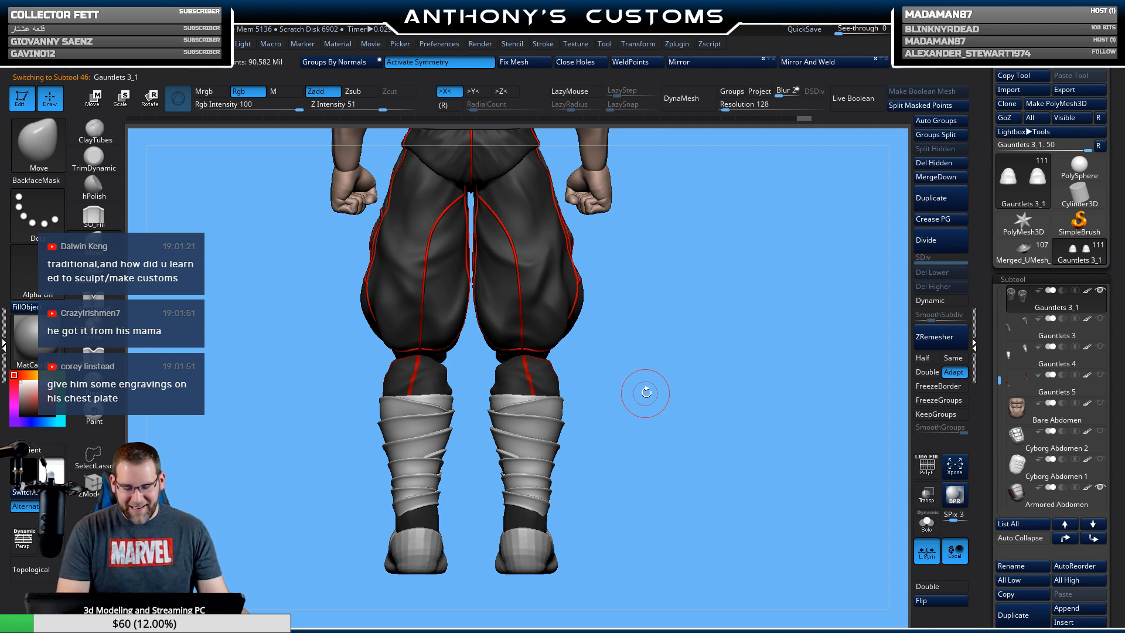
pyautogui.press('space')
pyautogui.moveTo(647, 390); pyautogui.dragTo(675, 356)
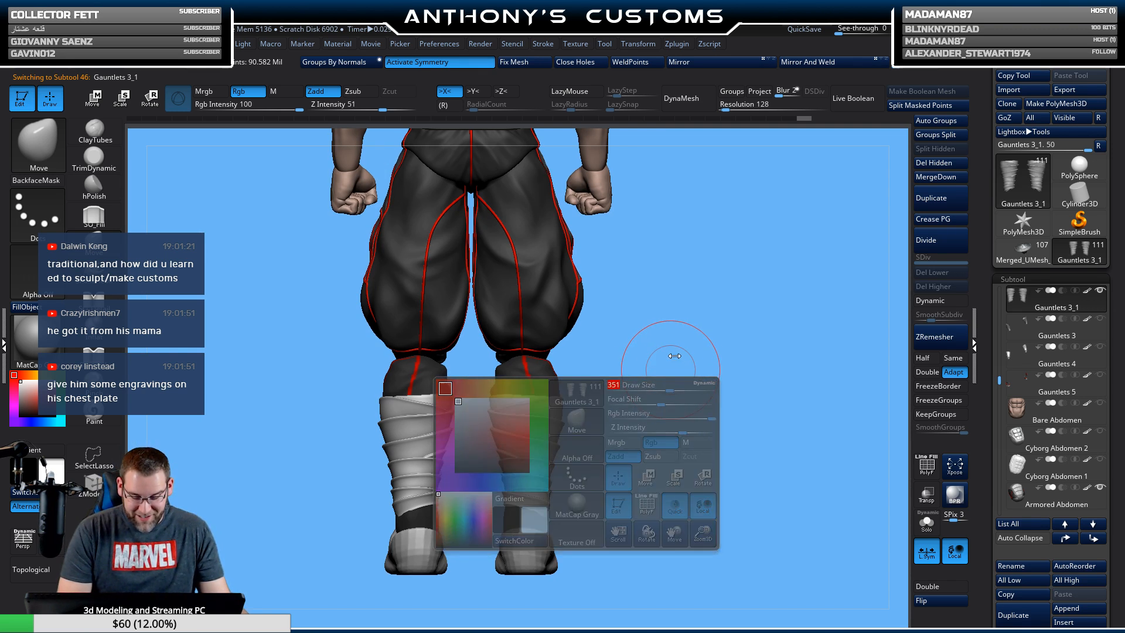
pyautogui.press('space')
pyautogui.moveTo(586, 380)
pyautogui.mouseDown()
pyautogui.moveTo(595, 379)
pyautogui.moveTo(561, 401)
pyautogui.mouseUp()
pyautogui.moveTo(551, 460); pyautogui.dragTo(549, 457)
pyautogui.moveTo(696, 409); pyautogui.dragTo(559, 384)
# Select the Boots 5 subtool and adjust the dark lower legs above the shin wraps with a resized Move brush.
pyautogui.keyDown('alt'); pyautogui.click(557, 383); pyautogui.keyUp('alt')
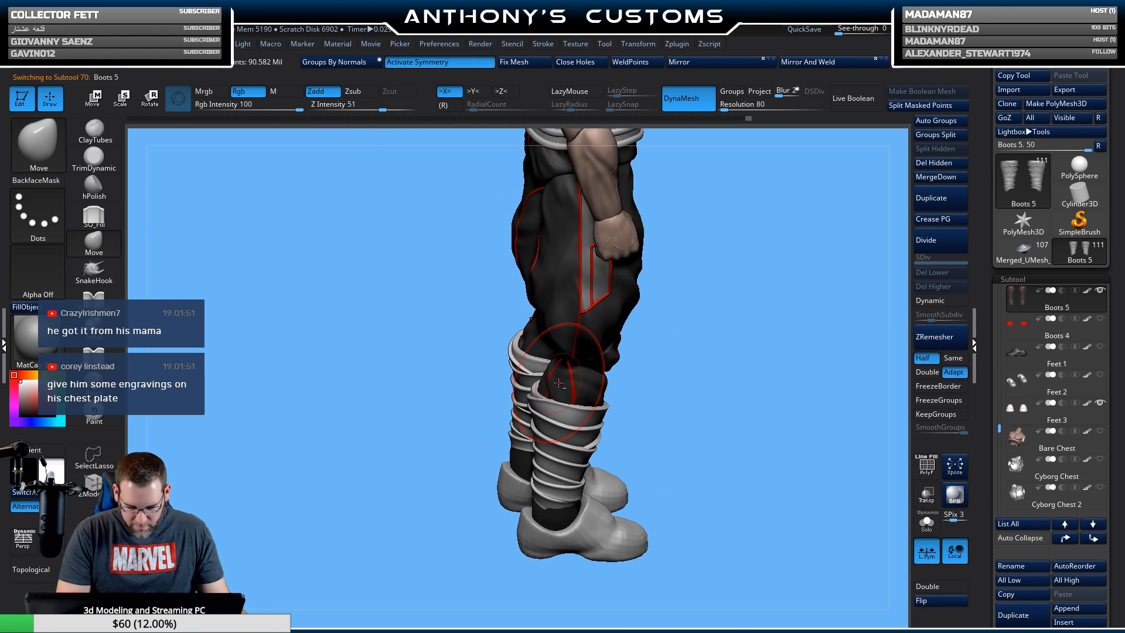
pyautogui.press('space')
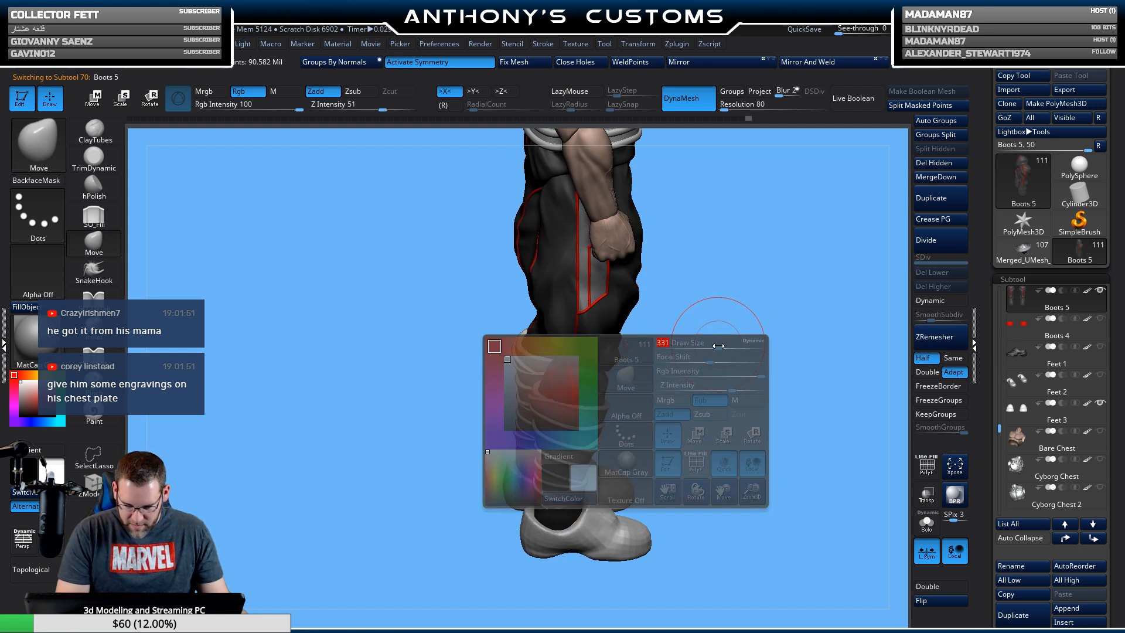
pyautogui.keyDown('shift'); pyautogui.moveTo(716, 326); pyautogui.dragTo(676, 336); pyautogui.keyUp('shift')
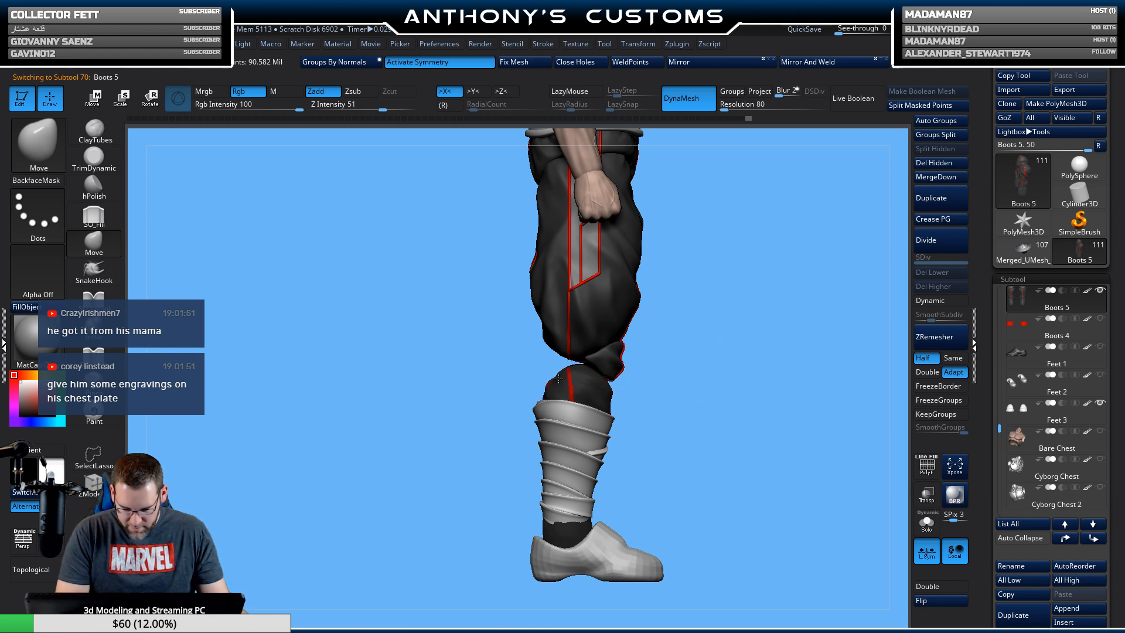
pyautogui.keyDown('shift'); pyautogui.moveTo(528, 381); pyautogui.dragTo(539, 397); pyautogui.keyUp('shift')
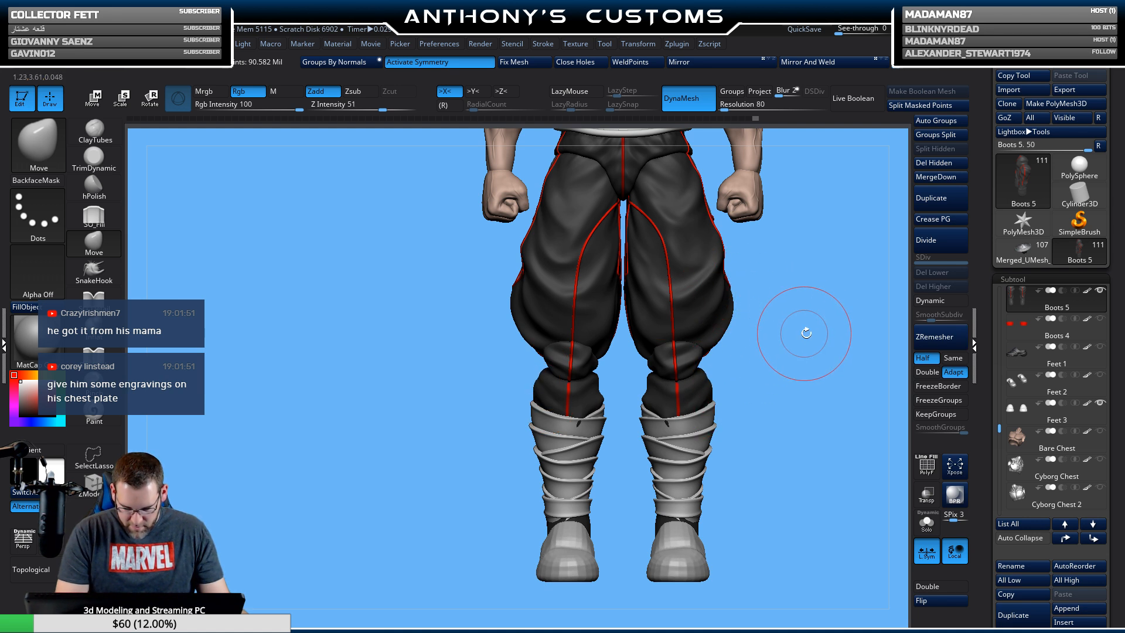
pyautogui.moveTo(772, 366)
pyautogui.keyDown('alt'); pyautogui.mouseDown()
pyautogui.moveTo(711, 391)
pyautogui.moveTo(756, 393)
pyautogui.moveTo(688, 396)
pyautogui.moveTo(692, 427)
pyautogui.moveTo(740, 431)
pyautogui.moveTo(714, 381)
pyautogui.moveTo(671, 368)
pyautogui.mouseUp(); pyautogui.keyUp('alt')
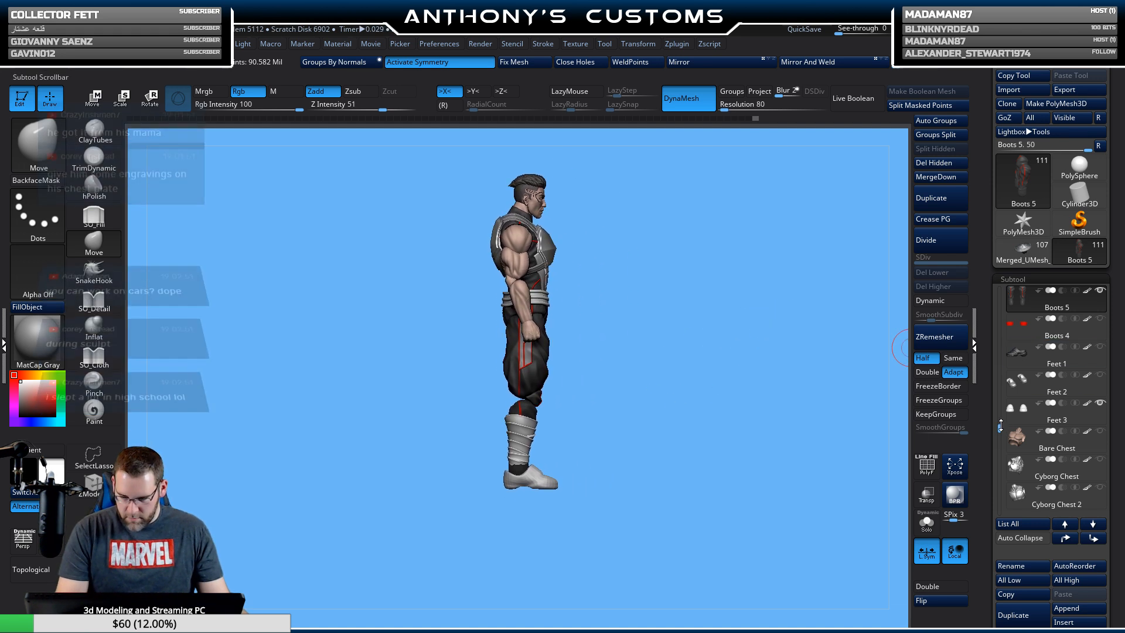
# Show the Gauntlets 2 forearm wraps and replace the figure's visible belt with the Sash Belt subtool.
pyautogui.moveTo(1001, 426); pyautogui.dragTo(1000, 375)
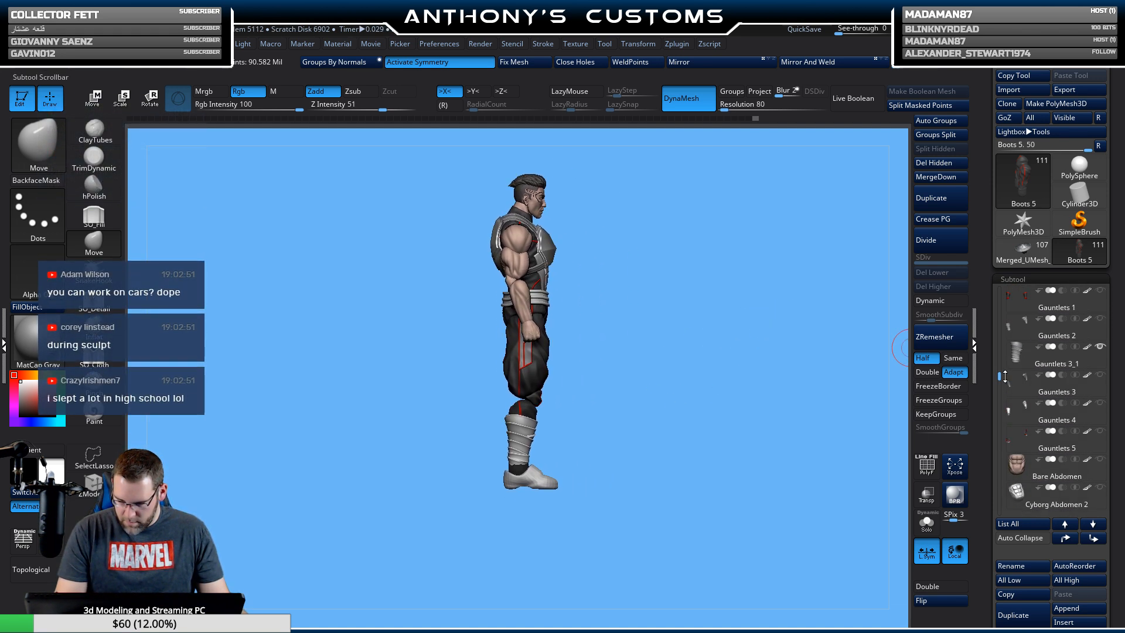
pyautogui.click(1100, 318)
pyautogui.moveTo(740, 447); pyautogui.dragTo(701, 360)
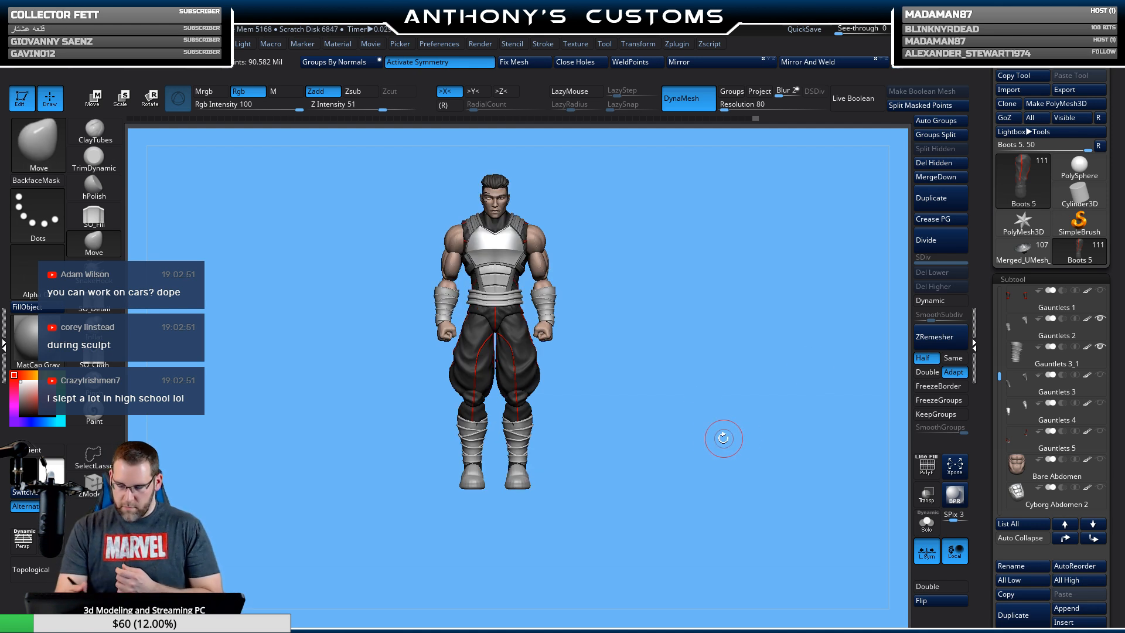
pyautogui.press('n')
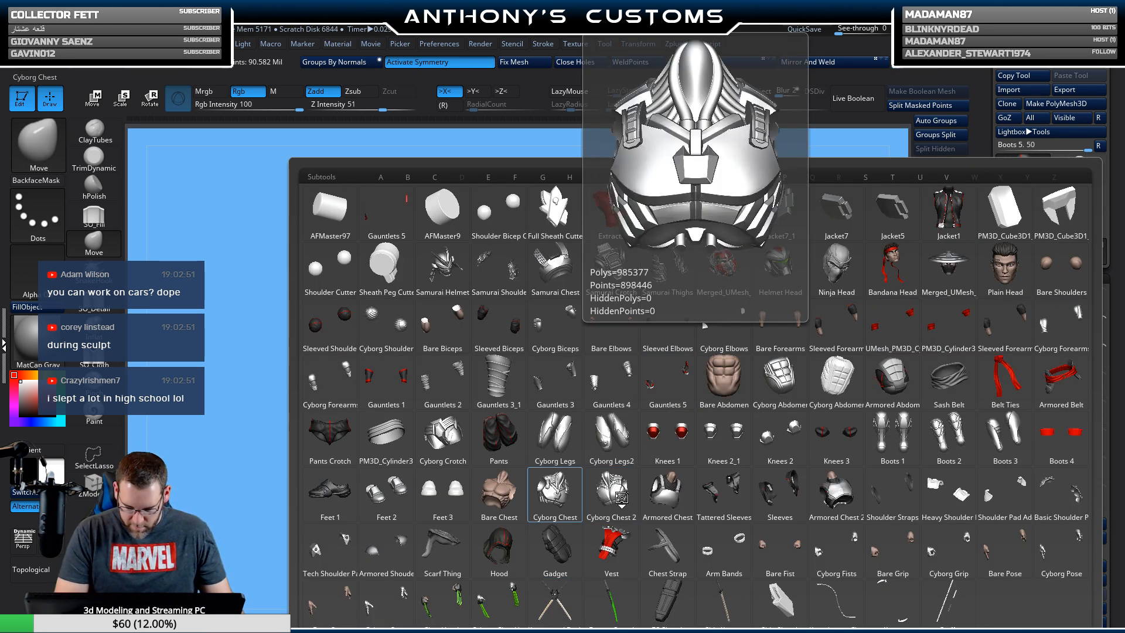
pyautogui.click(950, 387)
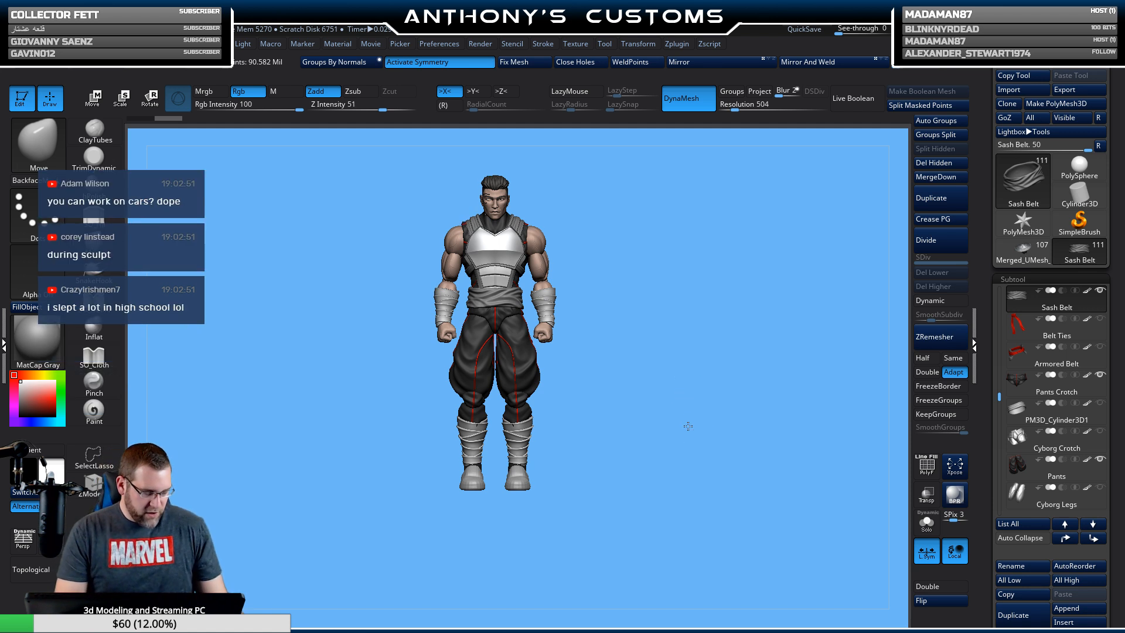
pyautogui.keyDown('alt'); pyautogui.moveTo(688, 427); pyautogui.dragTo(750, 430); pyautogui.keyUp('alt')
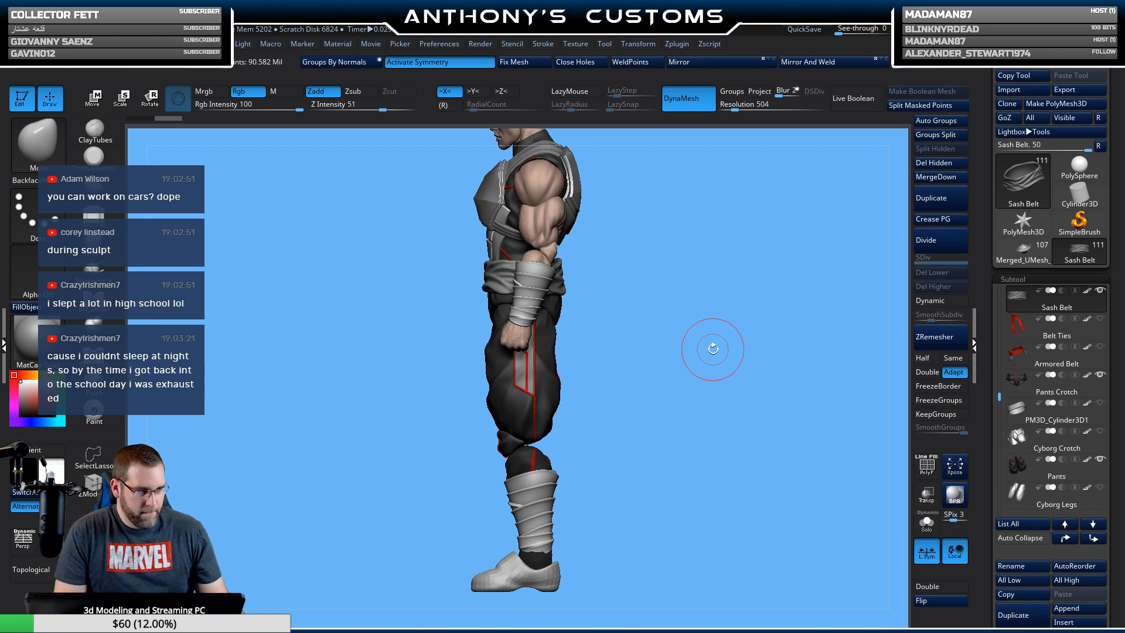
# Select the Feet 3 subtool and adjust the outline of the shoe soles from below with the Move brush.
pyautogui.moveTo(698, 406)
pyautogui.keyDown('alt'); pyautogui.mouseDown()
pyautogui.moveTo(705, 467)
pyautogui.moveTo(645, 321)
pyautogui.mouseUp(); pyautogui.keyUp('alt')
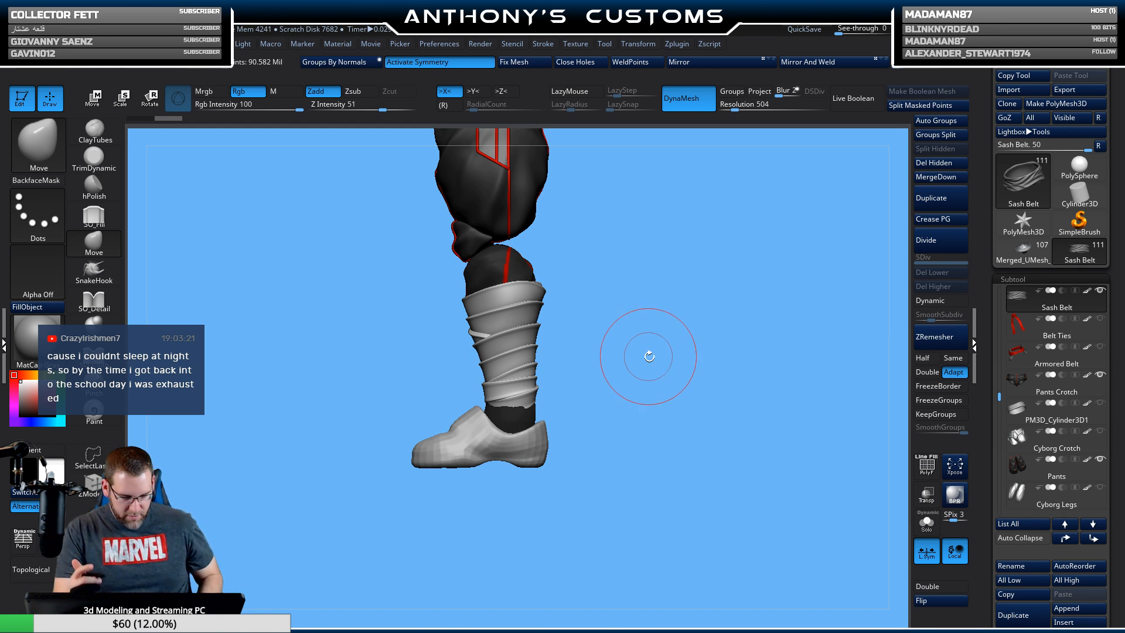
pyautogui.moveTo(668, 457)
pyautogui.mouseDown()
pyautogui.moveTo(675, 297)
pyautogui.moveTo(702, 331)
pyautogui.mouseUp()
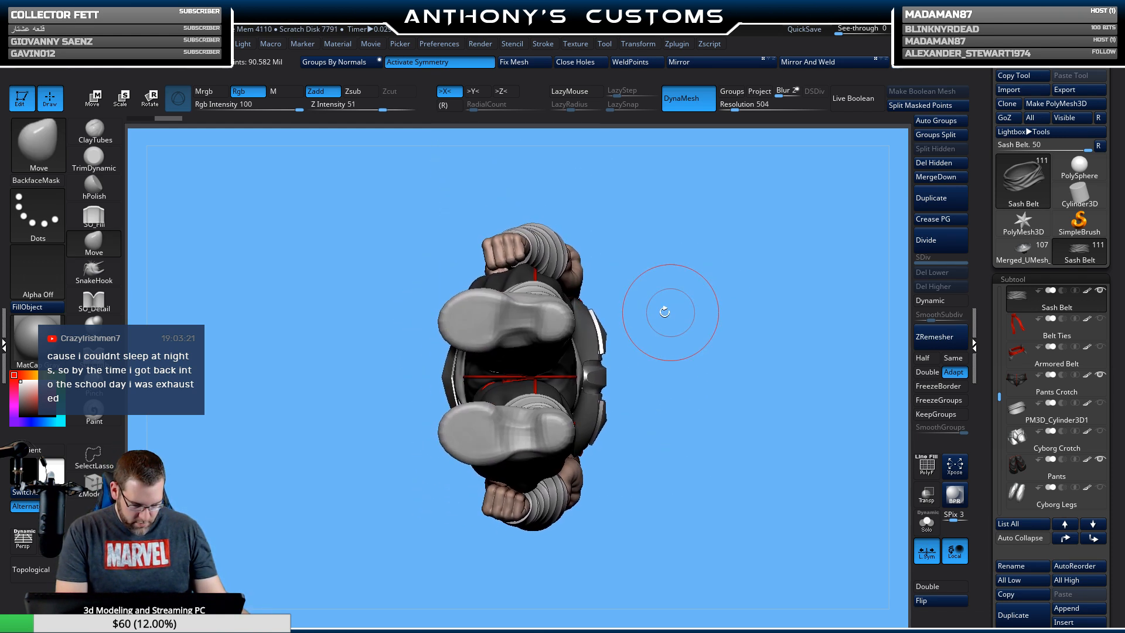
pyautogui.rightClick(708, 280)
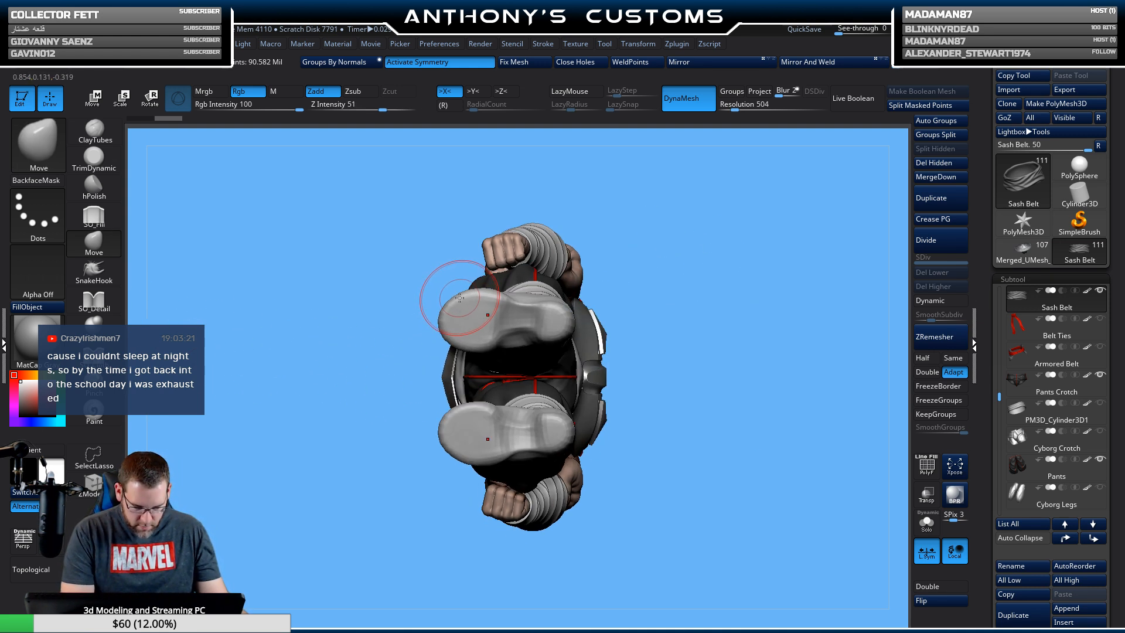
pyautogui.keyDown('alt'); pyautogui.click(483, 316); pyautogui.keyUp('alt')
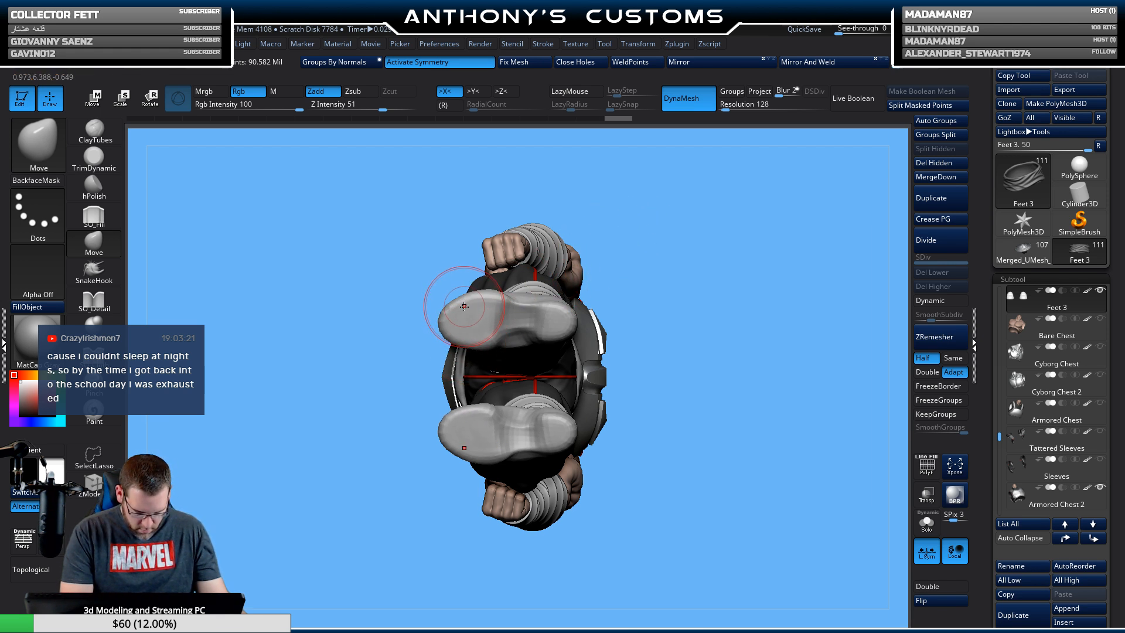
pyautogui.moveTo(678, 291)
pyautogui.mouseDown()
pyautogui.moveTo(694, 368)
pyautogui.moveTo(731, 349)
pyautogui.moveTo(731, 334)
pyautogui.moveTo(716, 363)
pyautogui.mouseUp()
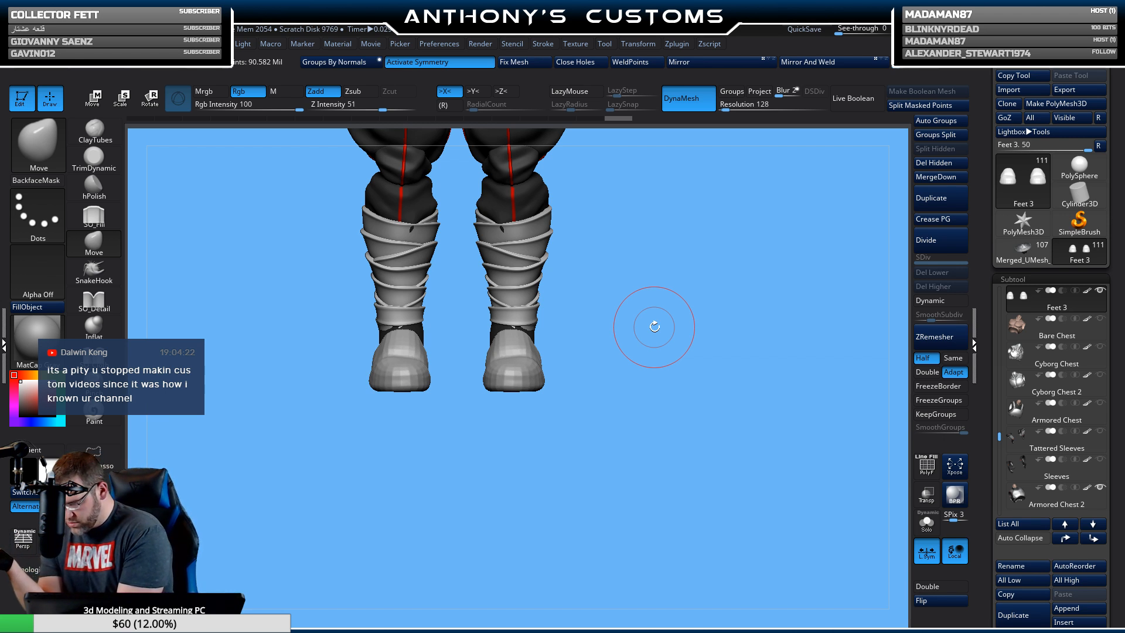
# Switch to the SO_Fill brush, reduce its draw size and build up the surface of the Feet 3 shoes.
pyautogui.click(94, 215)
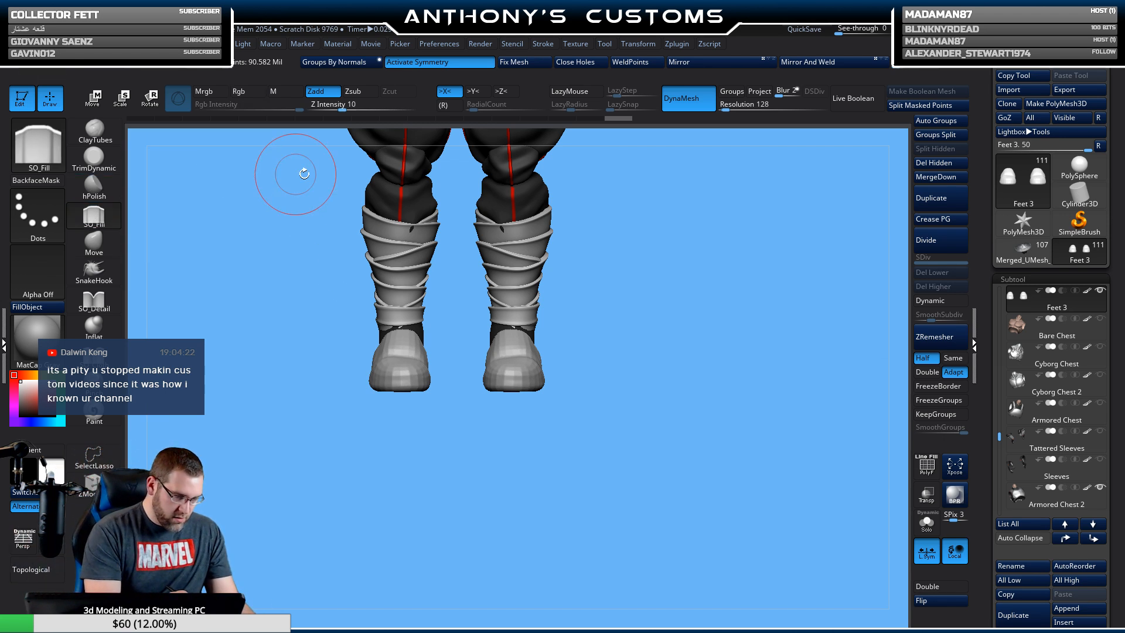
pyautogui.moveTo(664, 407); pyautogui.dragTo(691, 337)
pyautogui.press('space')
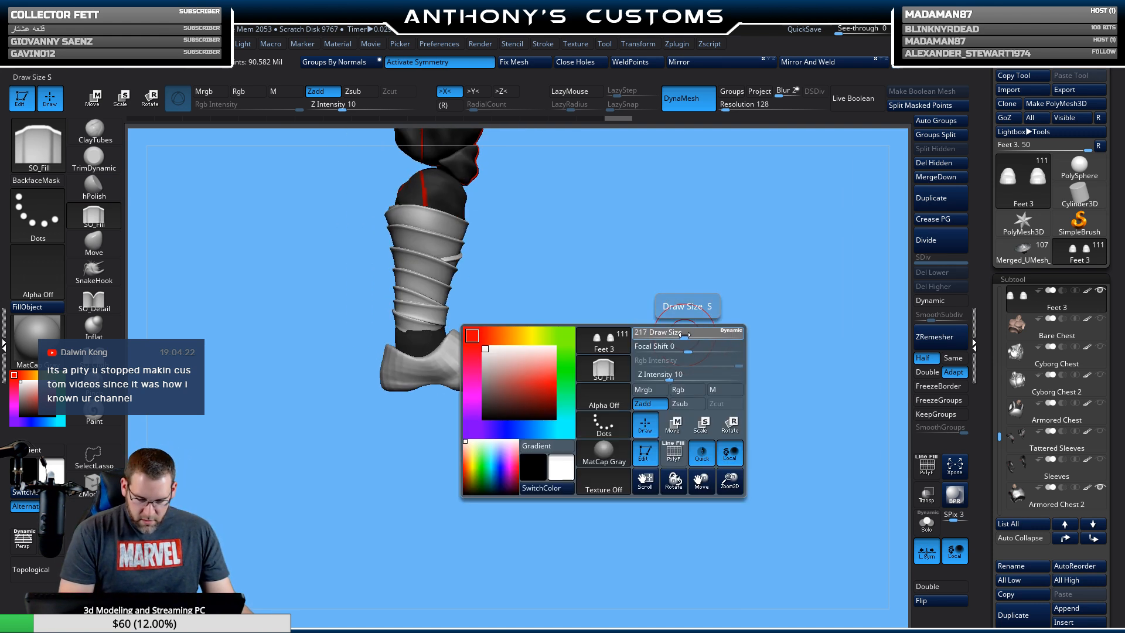
pyautogui.moveTo(661, 301); pyautogui.dragTo(447, 426)
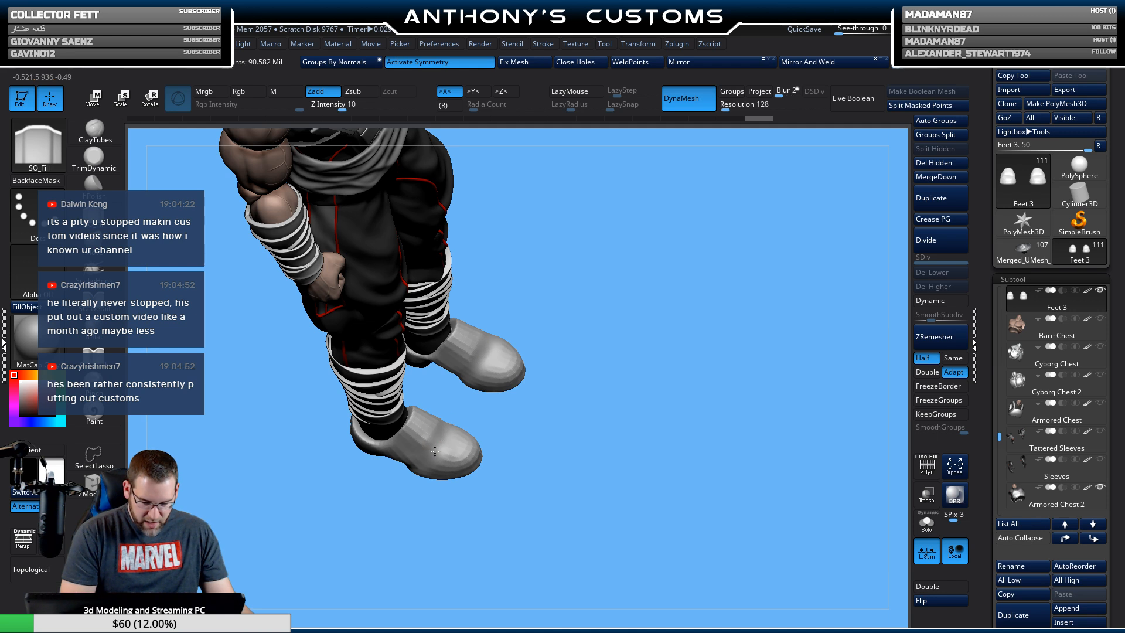
pyautogui.moveTo(570, 439); pyautogui.dragTo(596, 326)
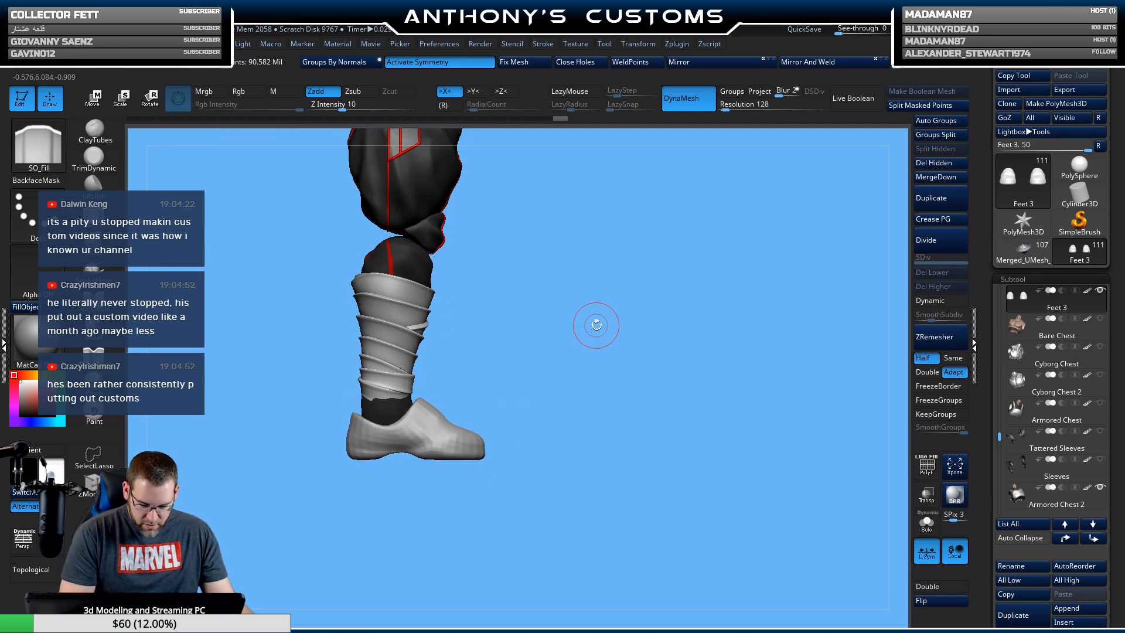
# Flatten the outer heel sides of the Feet 3 shoes with the TrimDynamic brush.
pyautogui.moveTo(575, 393)
pyautogui.mouseDown()
pyautogui.moveTo(595, 352)
pyautogui.moveTo(586, 383)
pyautogui.moveTo(626, 358)
pyautogui.moveTo(586, 404)
pyautogui.moveTo(530, 397)
pyautogui.mouseUp()
pyautogui.press('b')
pyautogui.press('t')
pyautogui.press('d')
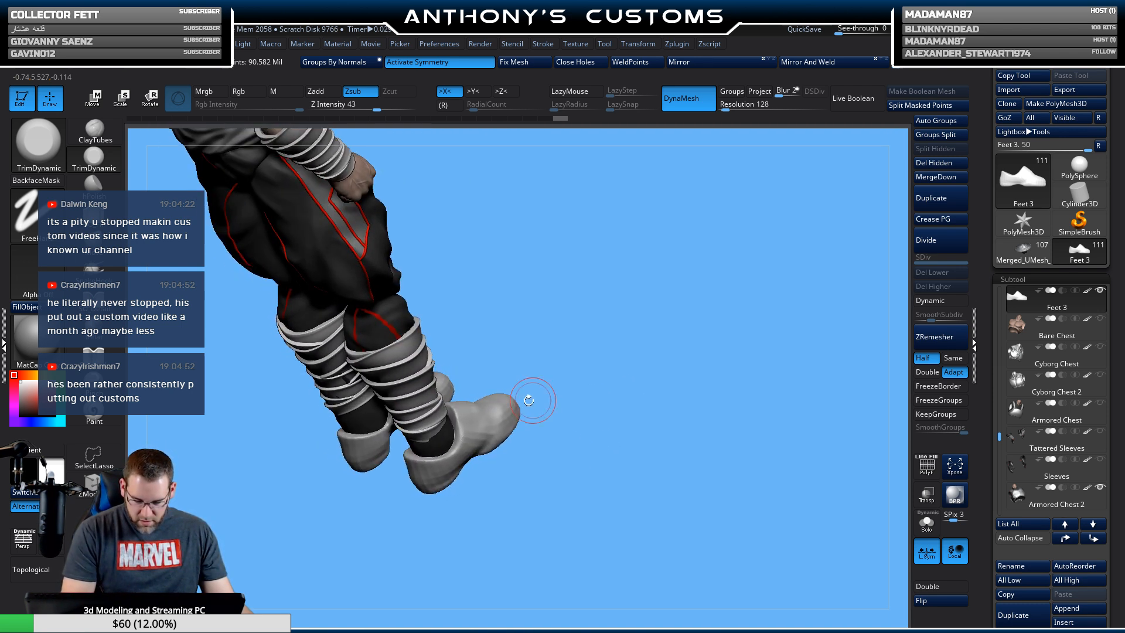
pyautogui.moveTo(462, 448)
pyautogui.mouseDown()
pyautogui.moveTo(442, 463)
pyautogui.moveTo(475, 432)
pyautogui.moveTo(440, 471)
pyautogui.mouseUp()
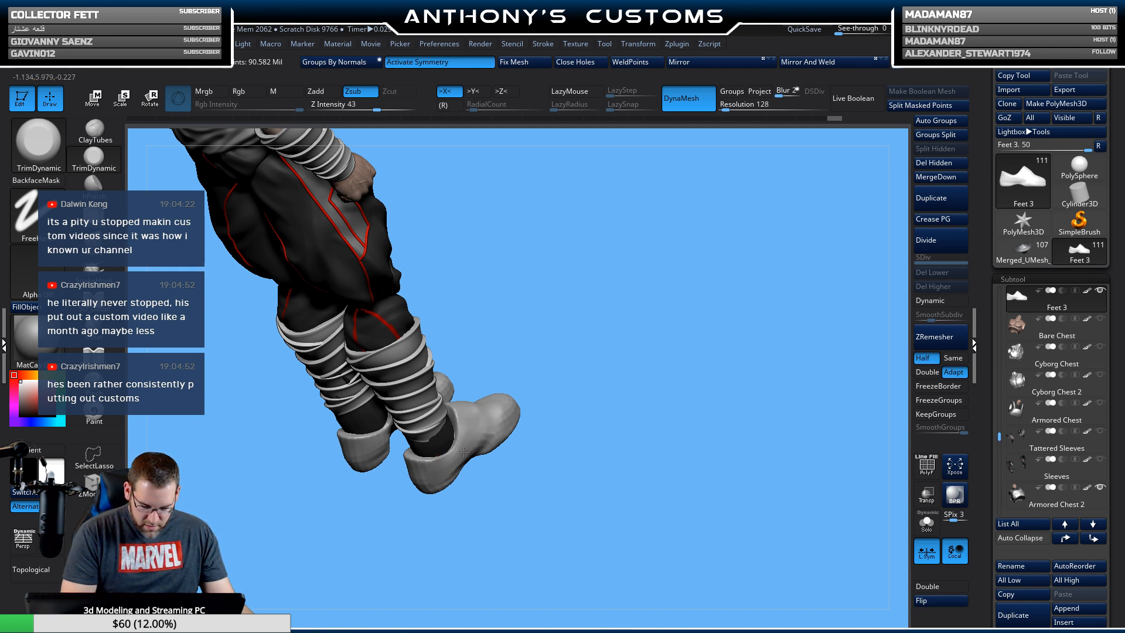
pyautogui.moveTo(464, 452); pyautogui.dragTo(426, 483)
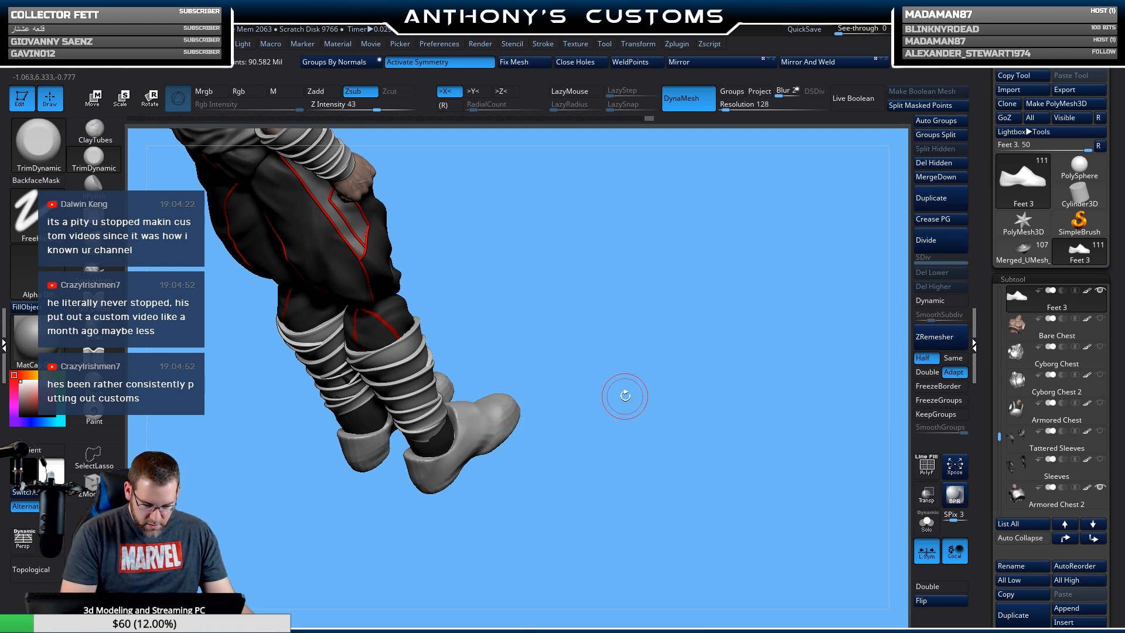
# Enlarge the TrimDynamic brush and even out the faceted insteps and toe caps of the Feet 3 shoes.
pyautogui.moveTo(683, 355)
pyautogui.mouseDown()
pyautogui.moveTo(670, 397)
pyautogui.moveTo(645, 376)
pyautogui.moveTo(665, 415)
pyautogui.moveTo(666, 381)
pyautogui.moveTo(661, 432)
pyautogui.moveTo(678, 432)
pyautogui.moveTo(680, 418)
pyautogui.mouseUp()
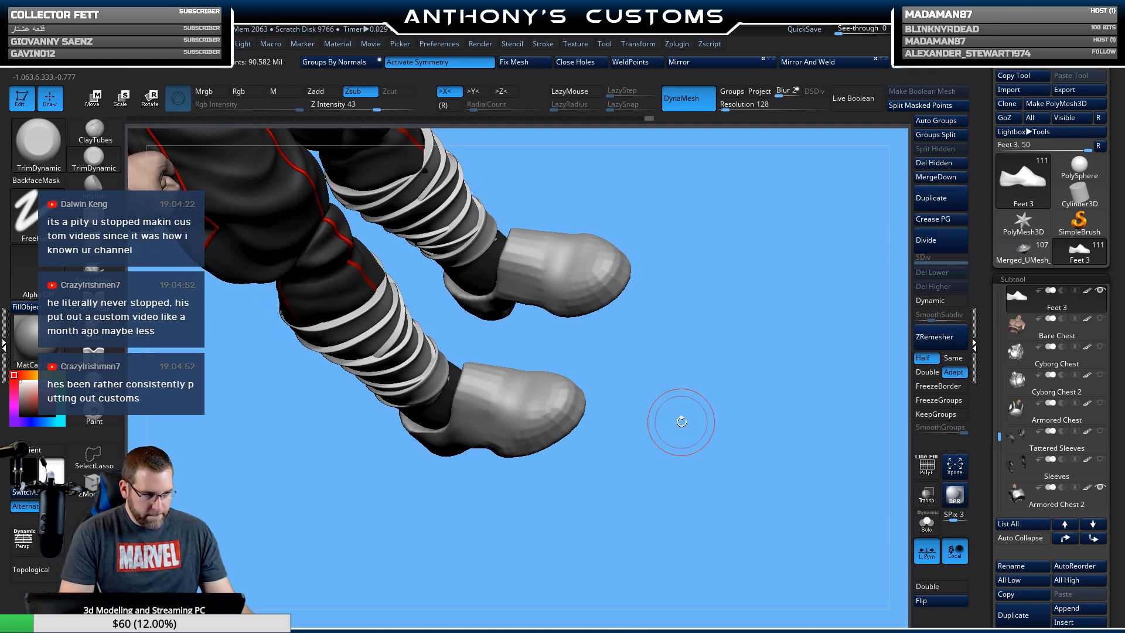
pyautogui.moveTo(627, 372)
pyautogui.mouseDown()
pyautogui.moveTo(651, 368)
pyautogui.moveTo(666, 334)
pyautogui.moveTo(650, 393)
pyautogui.moveTo(586, 405)
pyautogui.mouseUp()
pyautogui.press('space')
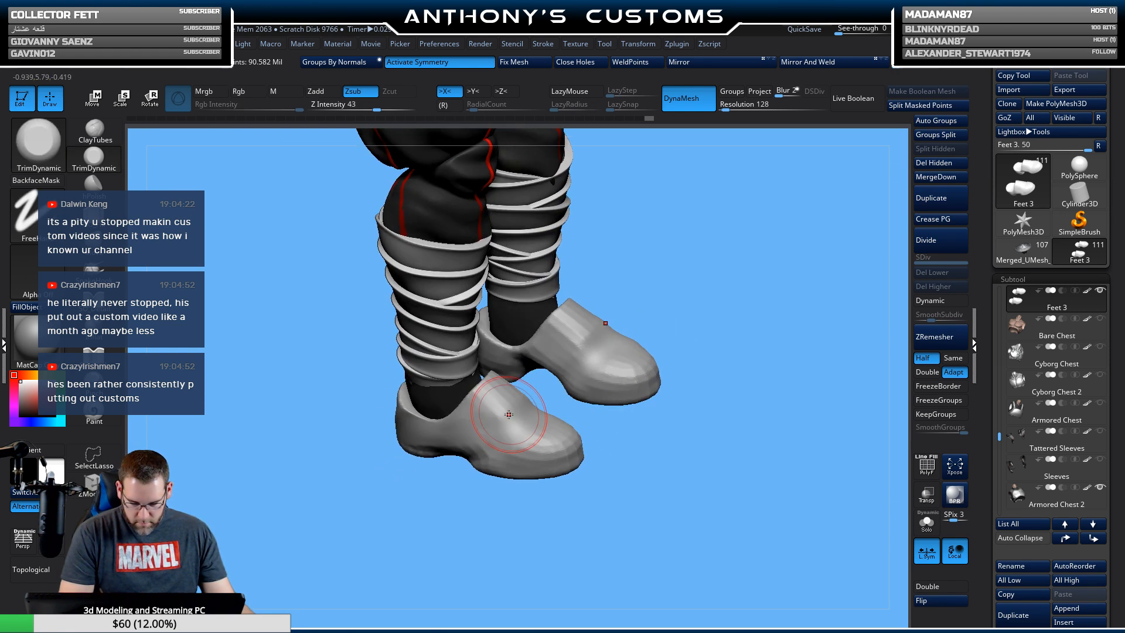
pyautogui.moveTo(528, 425); pyautogui.dragTo(498, 417)
pyautogui.moveTo(615, 430); pyautogui.dragTo(609, 486)
pyautogui.moveTo(515, 418)
pyautogui.mouseDown()
pyautogui.moveTo(528, 395)
pyautogui.moveTo(512, 393)
pyautogui.mouseUp()
pyautogui.moveTo(488, 430)
pyautogui.mouseDown()
pyautogui.moveTo(536, 405)
pyautogui.moveTo(547, 447)
pyautogui.moveTo(559, 439)
pyautogui.moveTo(545, 469)
pyautogui.mouseUp()
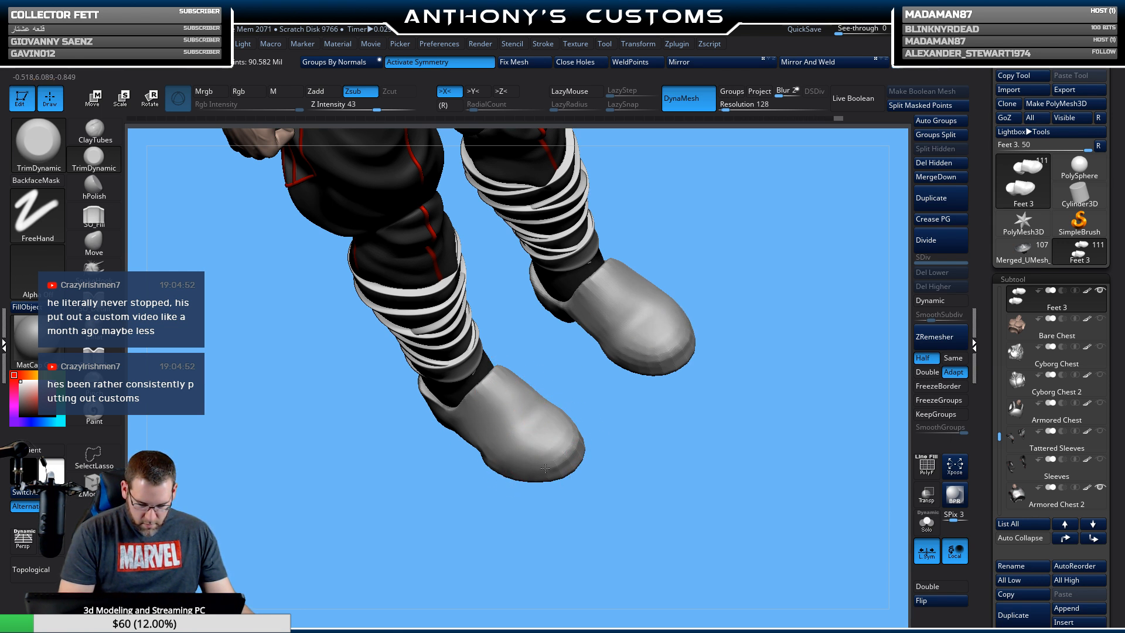
pyautogui.click(520, 477)
pyautogui.moveTo(620, 482)
pyautogui.mouseDown()
pyautogui.moveTo(670, 419)
pyautogui.moveTo(699, 356)
pyautogui.mouseUp()
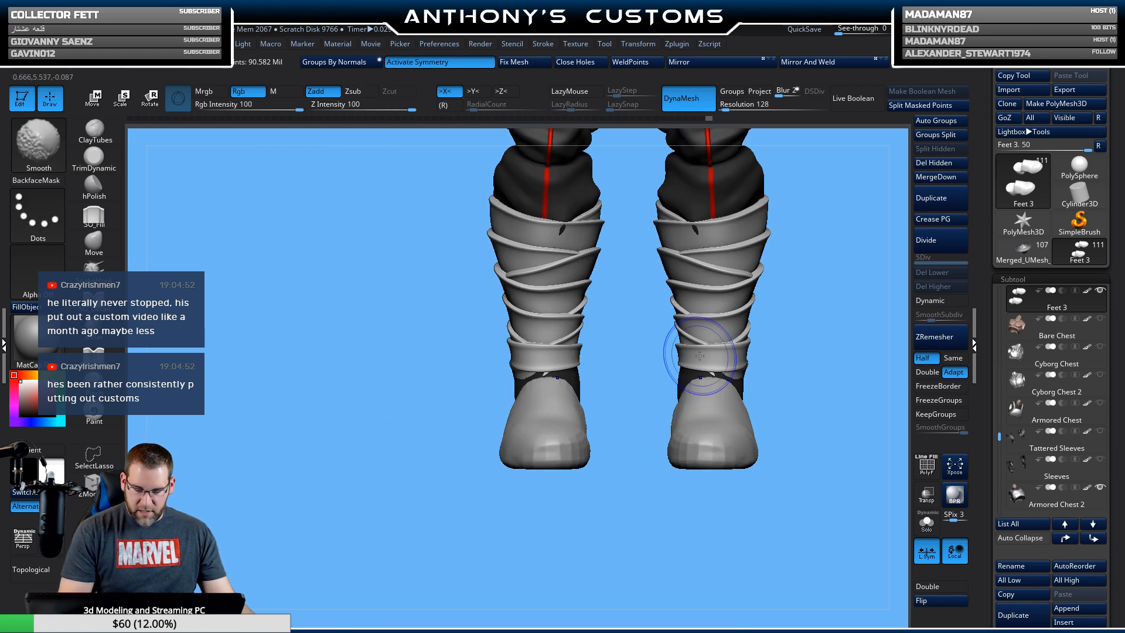
# Trim the inner sides and toe edges of the Feet 3 shoes into smoother planes with TrimDynamic.
pyautogui.moveTo(817, 334)
pyautogui.mouseDown()
pyautogui.moveTo(729, 326)
pyautogui.moveTo(463, 404)
pyautogui.mouseUp()
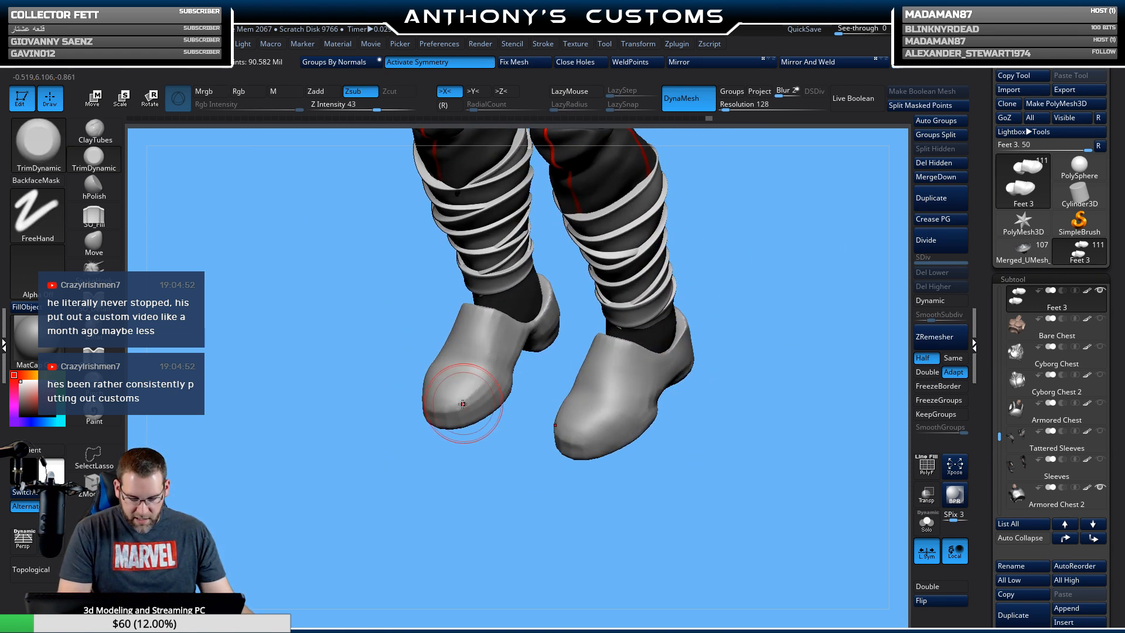
pyautogui.moveTo(491, 333)
pyautogui.mouseDown()
pyautogui.moveTo(442, 415)
pyautogui.moveTo(478, 392)
pyautogui.mouseUp()
pyautogui.moveTo(479, 393)
pyautogui.mouseDown()
pyautogui.moveTo(517, 350)
pyautogui.moveTo(487, 403)
pyautogui.mouseUp()
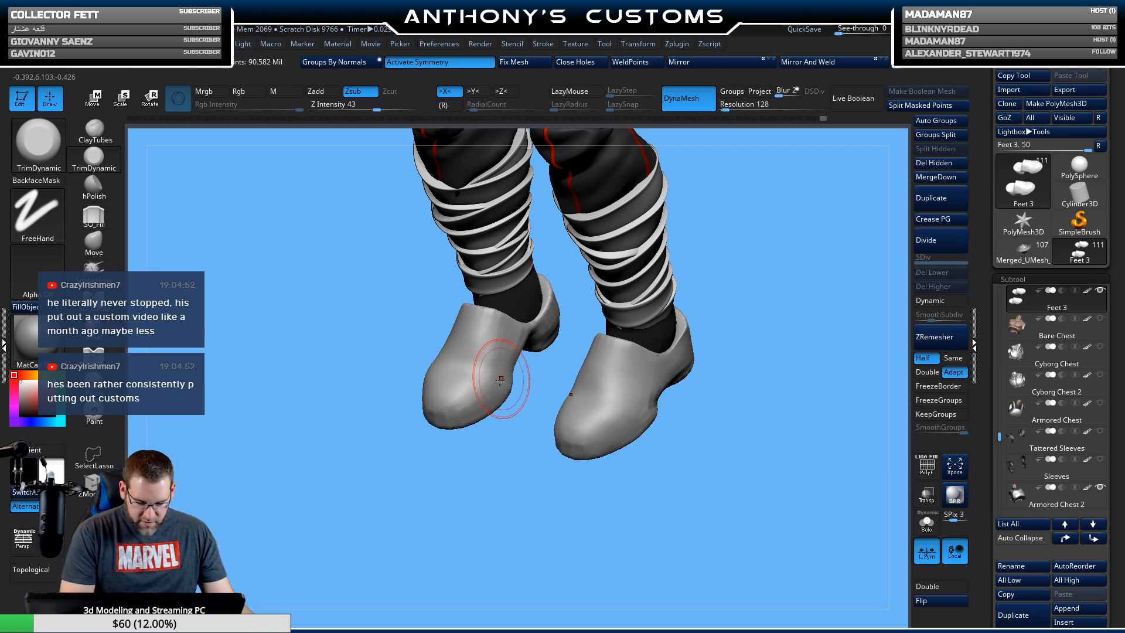
pyautogui.moveTo(517, 343); pyautogui.dragTo(536, 318)
pyautogui.moveTo(470, 408); pyautogui.dragTo(432, 428)
pyautogui.moveTo(417, 469); pyautogui.dragTo(482, 486)
pyautogui.moveTo(434, 356)
pyautogui.mouseDown()
pyautogui.moveTo(407, 369)
pyautogui.moveTo(452, 417)
pyautogui.moveTo(415, 386)
pyautogui.moveTo(416, 415)
pyautogui.moveTo(419, 382)
pyautogui.moveTo(453, 425)
pyautogui.mouseUp()
pyautogui.moveTo(459, 436)
pyautogui.mouseDown()
pyautogui.moveTo(444, 457)
pyautogui.moveTo(432, 420)
pyautogui.moveTo(463, 477)
pyautogui.moveTo(481, 422)
pyautogui.moveTo(530, 360)
pyautogui.moveTo(727, 270)
pyautogui.moveTo(724, 231)
pyautogui.mouseUp()
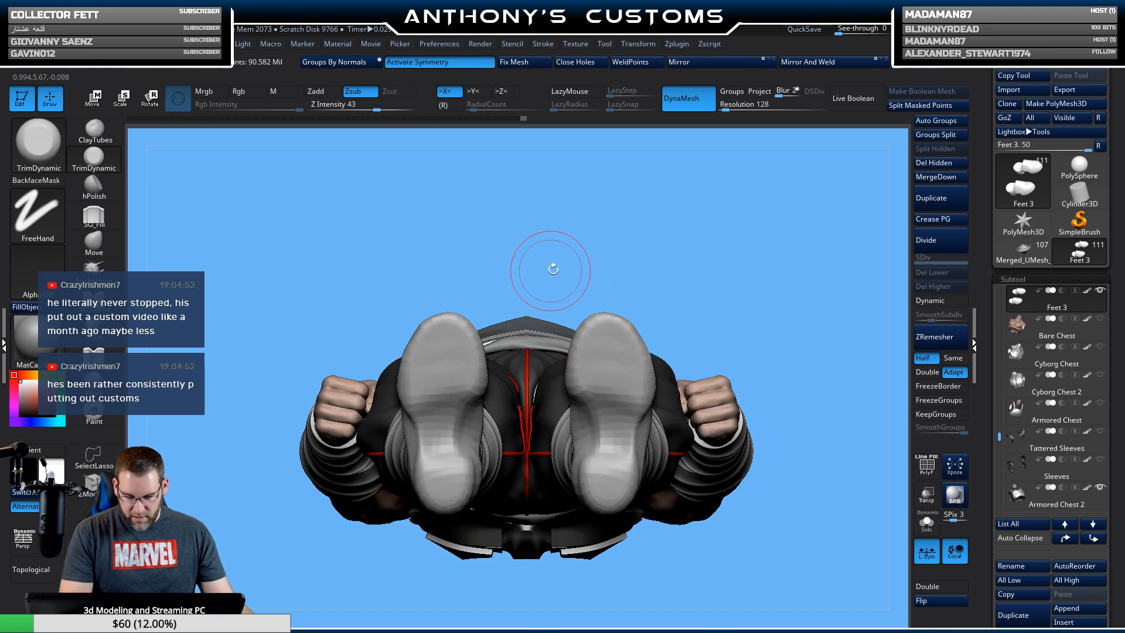
# Refine the outer toe sides and upper surfaces of the Feet 3 shoes with further TrimDynamic strokes.
pyautogui.moveTo(550, 269)
pyautogui.mouseDown()
pyautogui.moveTo(616, 273)
pyautogui.moveTo(524, 352)
pyautogui.mouseUp()
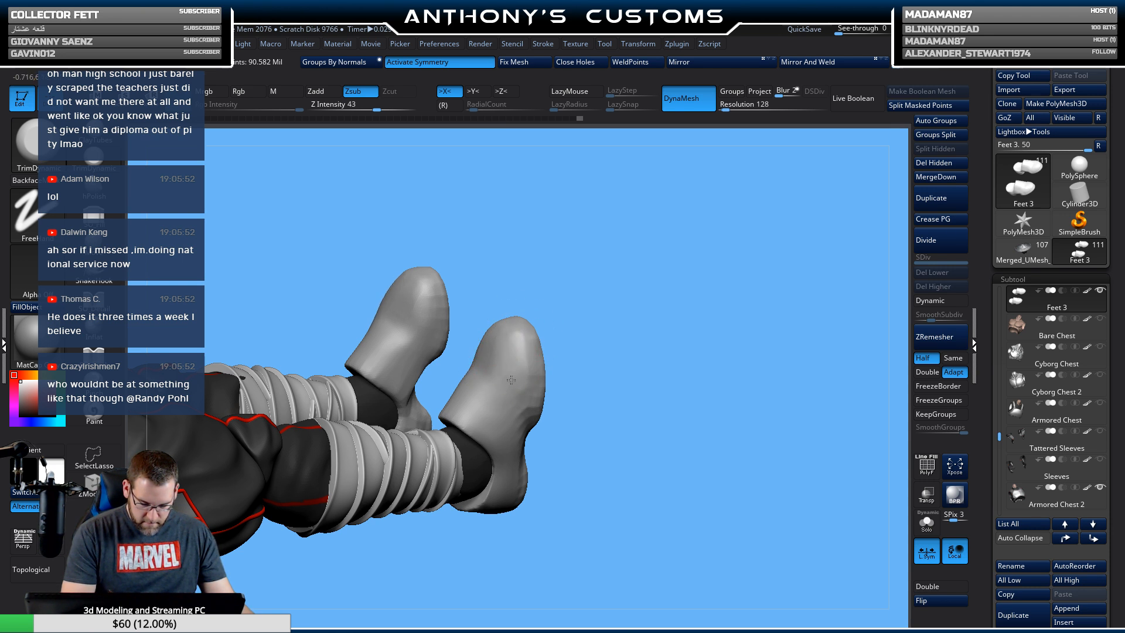
pyautogui.moveTo(515, 347); pyautogui.dragTo(529, 371)
pyautogui.moveTo(560, 371); pyautogui.dragTo(635, 371)
pyautogui.moveTo(485, 354)
pyautogui.mouseDown()
pyautogui.moveTo(487, 327)
pyautogui.moveTo(463, 369)
pyautogui.mouseUp()
pyautogui.moveTo(457, 414)
pyautogui.mouseDown()
pyautogui.moveTo(492, 397)
pyautogui.moveTo(493, 337)
pyautogui.moveTo(516, 355)
pyautogui.moveTo(493, 331)
pyautogui.moveTo(480, 365)
pyautogui.mouseUp()
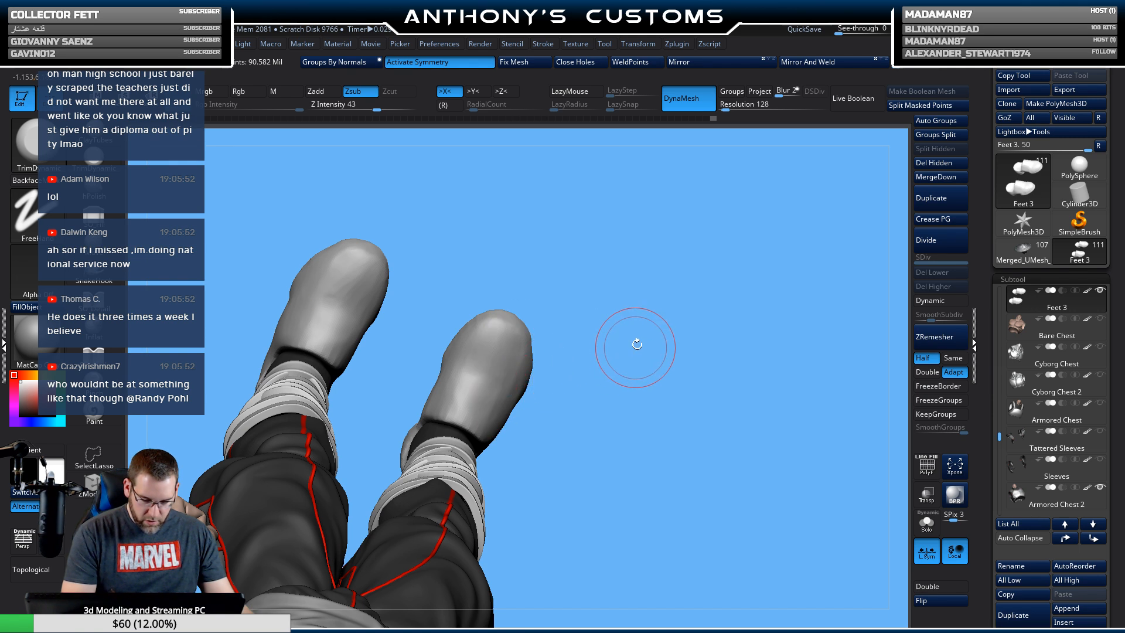
# Trim the heel backs of the Feet 3 shoes with the TrimDynamic brush and save the project.
pyautogui.press('ctrl')
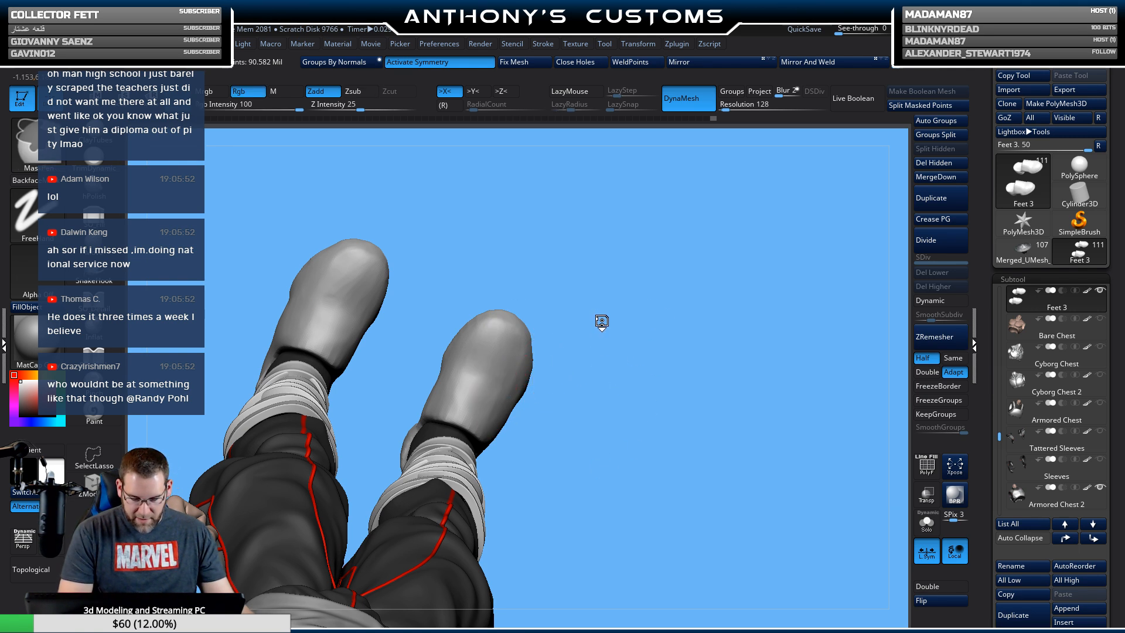
pyautogui.moveTo(602, 322); pyautogui.dragTo(654, 242)
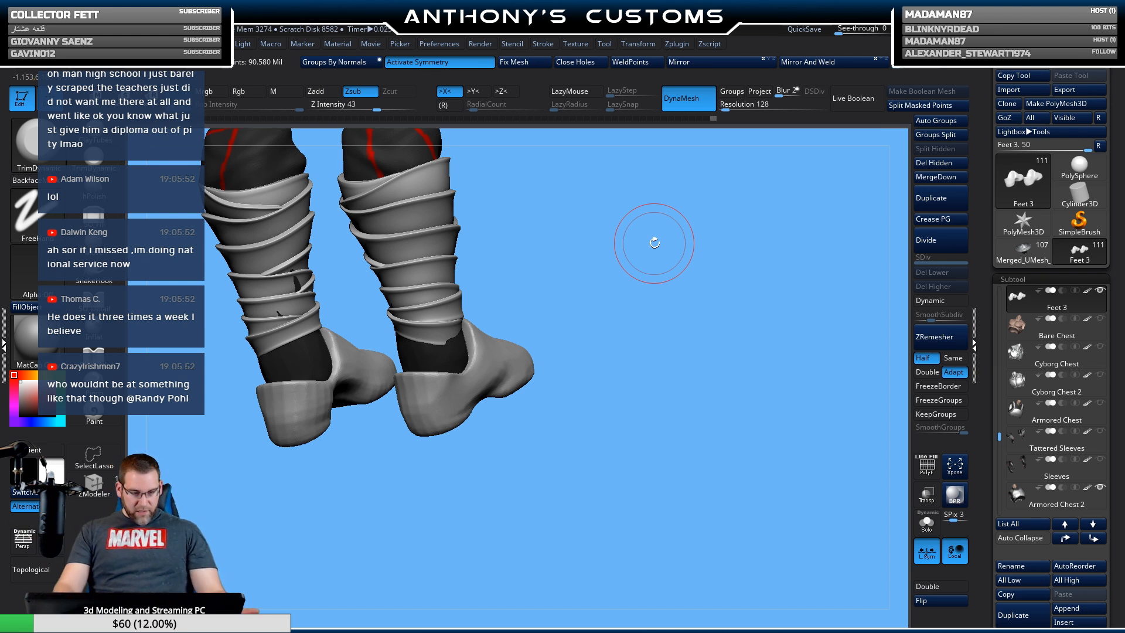
pyautogui.moveTo(655, 242); pyautogui.dragTo(473, 377)
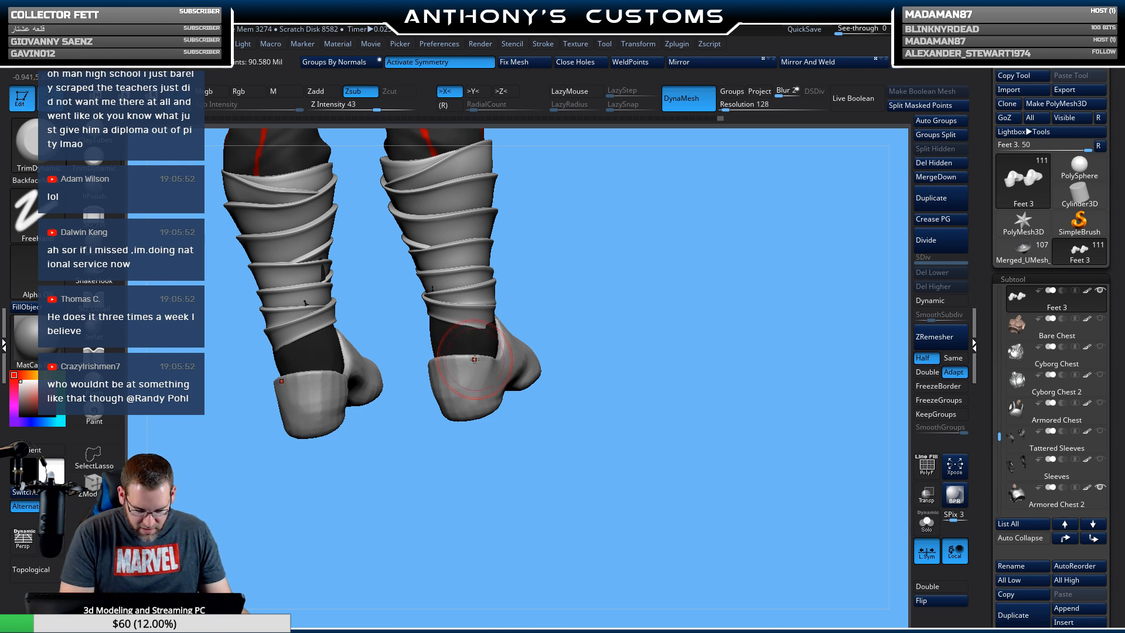
pyautogui.moveTo(610, 337); pyautogui.dragTo(600, 397)
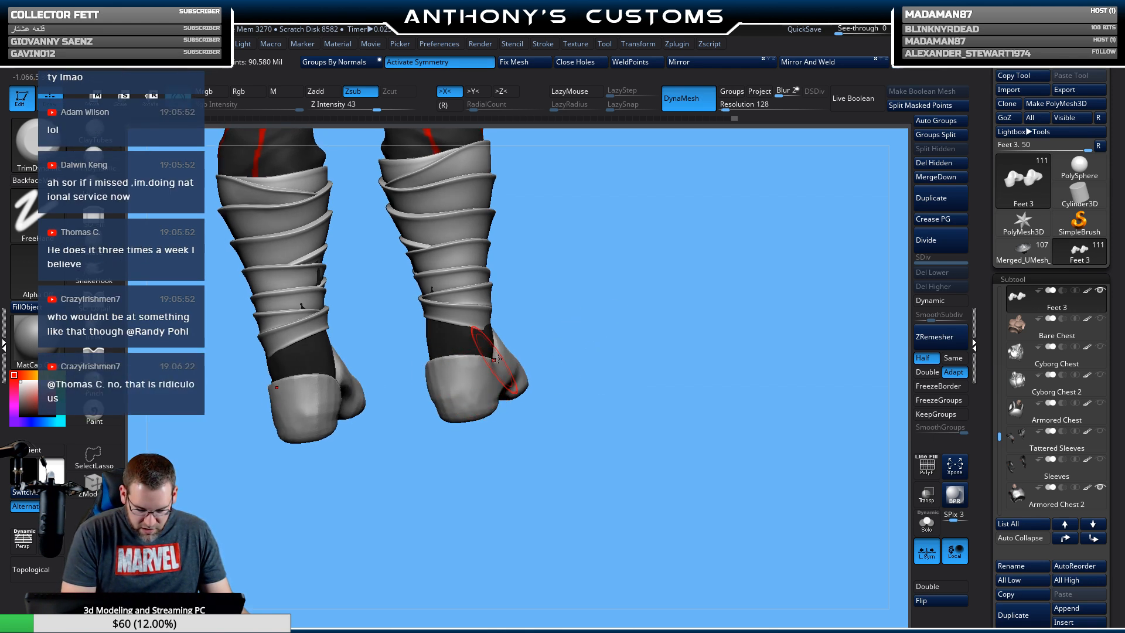
pyautogui.moveTo(540, 363); pyautogui.dragTo(604, 375)
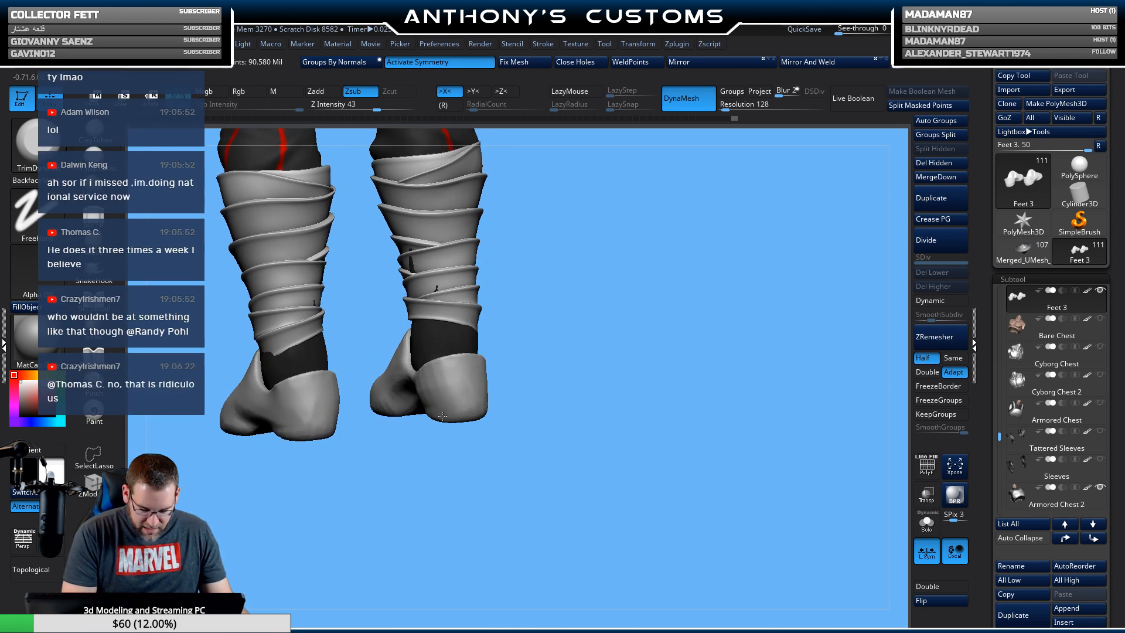
pyautogui.moveTo(442, 415); pyautogui.dragTo(417, 388)
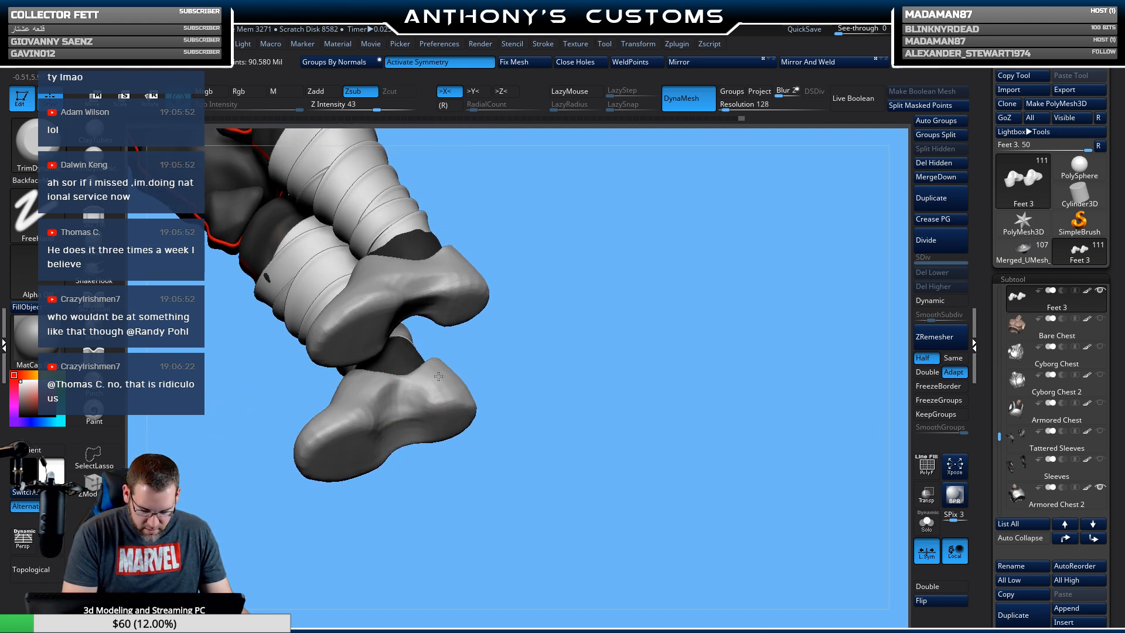
pyautogui.moveTo(590, 326); pyautogui.dragTo(669, 314)
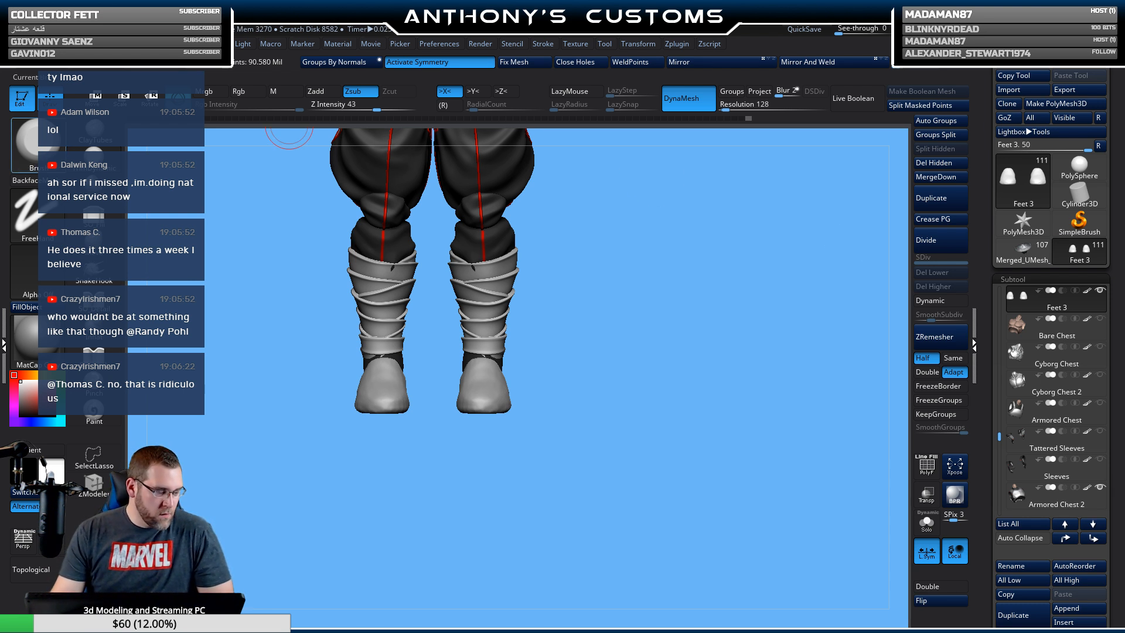
pyautogui.press('b')
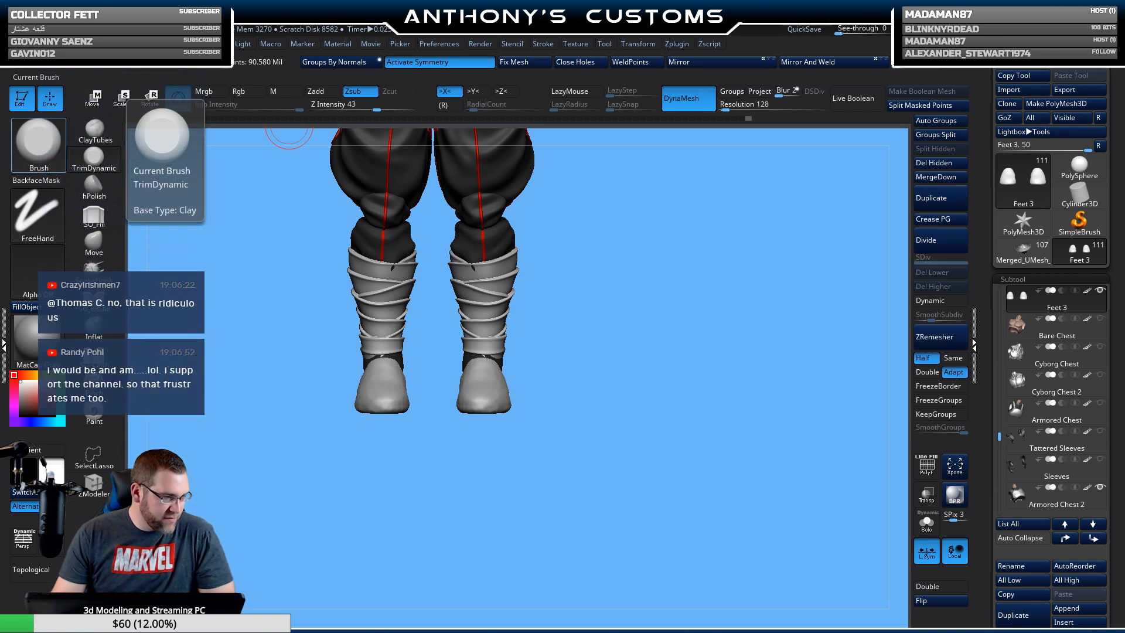
pyautogui.hotkey('ctrl', 's')
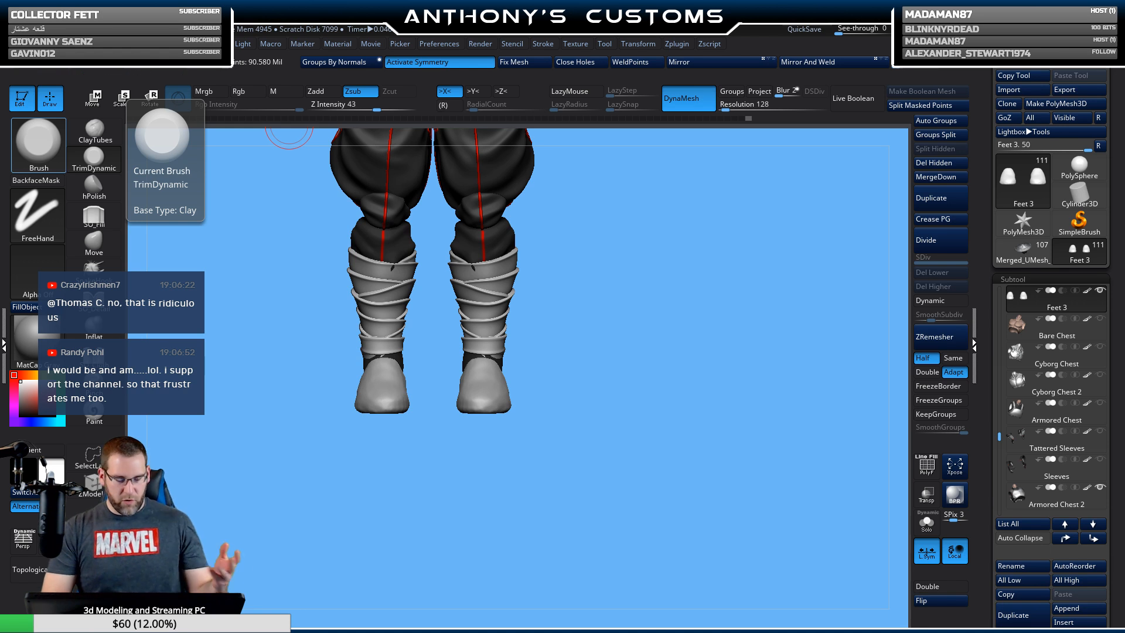
# Build up the lower outer heel edges of the Feet 3 shoes with the ClayTubes brush, adjusting its draw size.
pyautogui.press('space')
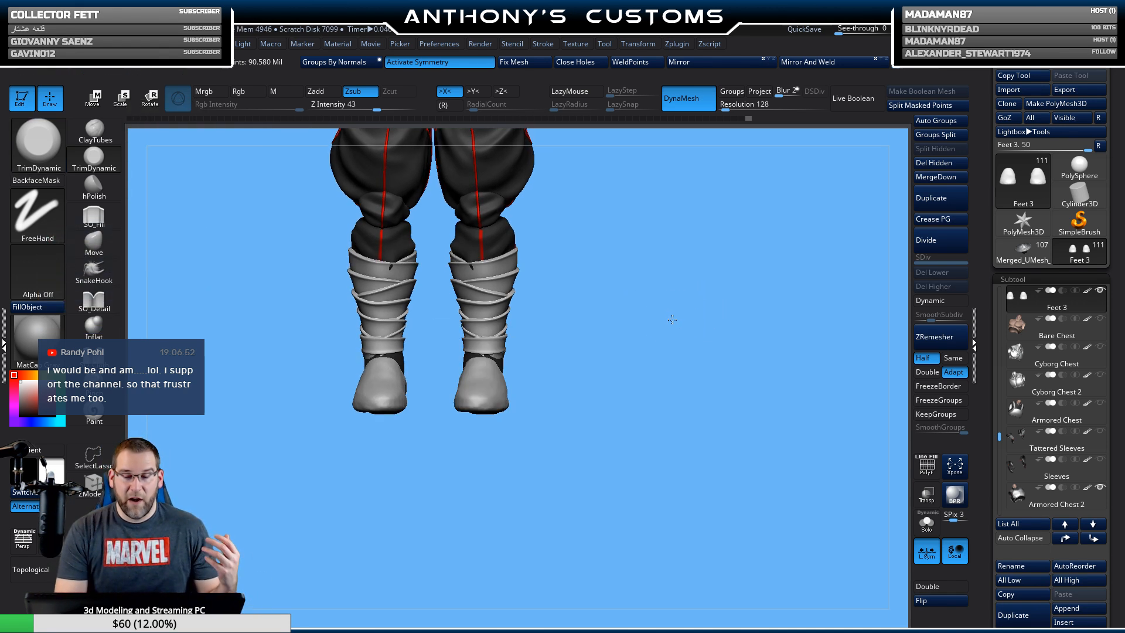
pyautogui.rightClick(673, 320)
pyautogui.moveTo(672, 320); pyautogui.dragTo(652, 321)
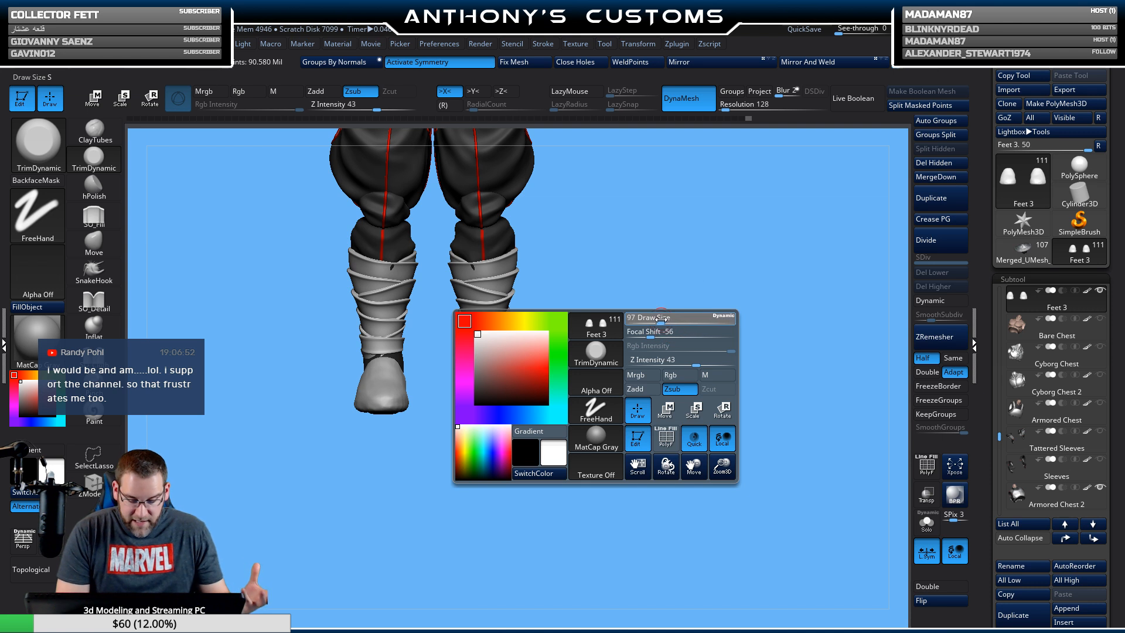
pyautogui.click(105, 134)
pyautogui.moveTo(726, 336); pyautogui.dragTo(667, 389)
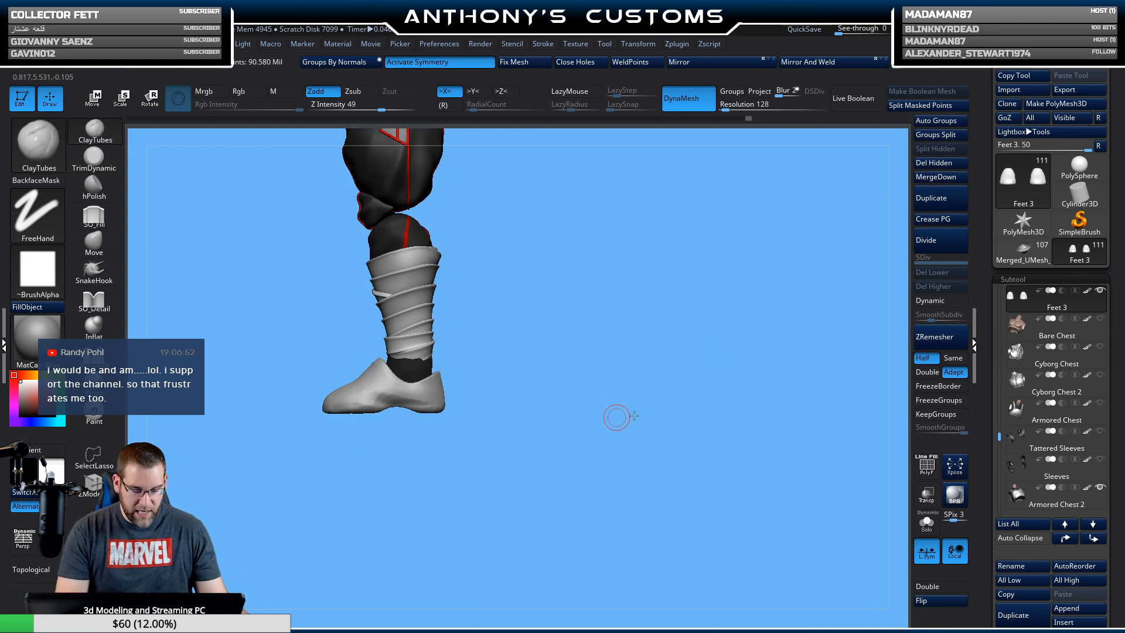
pyautogui.keyDown('alt'); pyautogui.moveTo(616, 417); pyautogui.dragTo(716, 327); pyautogui.keyUp('alt')
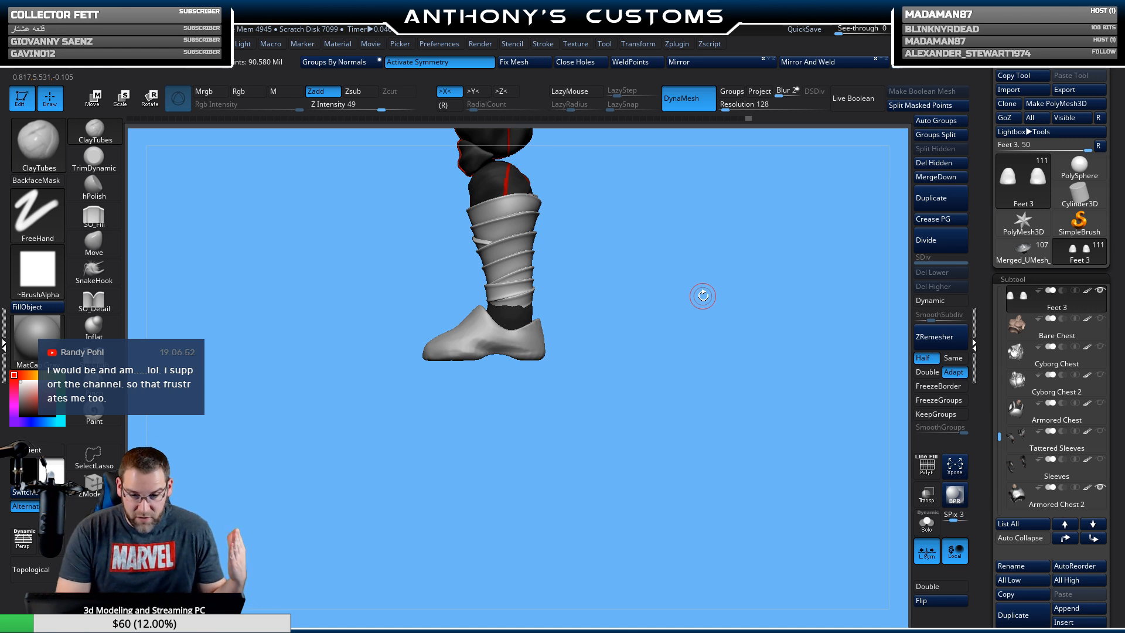
pyautogui.moveTo(684, 388)
pyautogui.mouseDown()
pyautogui.moveTo(723, 428)
pyautogui.moveTo(698, 377)
pyautogui.moveTo(723, 474)
pyautogui.moveTo(751, 470)
pyautogui.moveTo(683, 307)
pyautogui.mouseUp()
pyautogui.rightClick(554, 323)
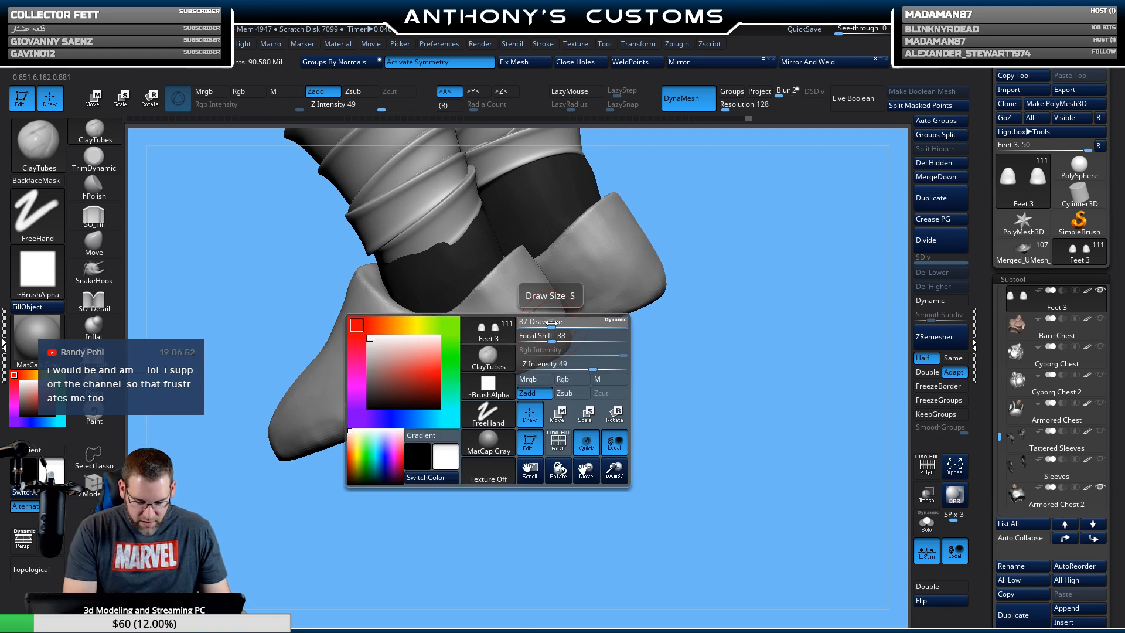
pyautogui.moveTo(554, 323); pyautogui.dragTo(548, 322)
pyautogui.moveTo(501, 357); pyautogui.dragTo(547, 328)
pyautogui.moveTo(491, 370)
pyautogui.mouseDown()
pyautogui.moveTo(555, 329)
pyautogui.moveTo(545, 322)
pyautogui.mouseUp()
pyautogui.moveTo(501, 376)
pyautogui.mouseDown()
pyautogui.moveTo(562, 342)
pyautogui.moveTo(481, 378)
pyautogui.mouseUp()
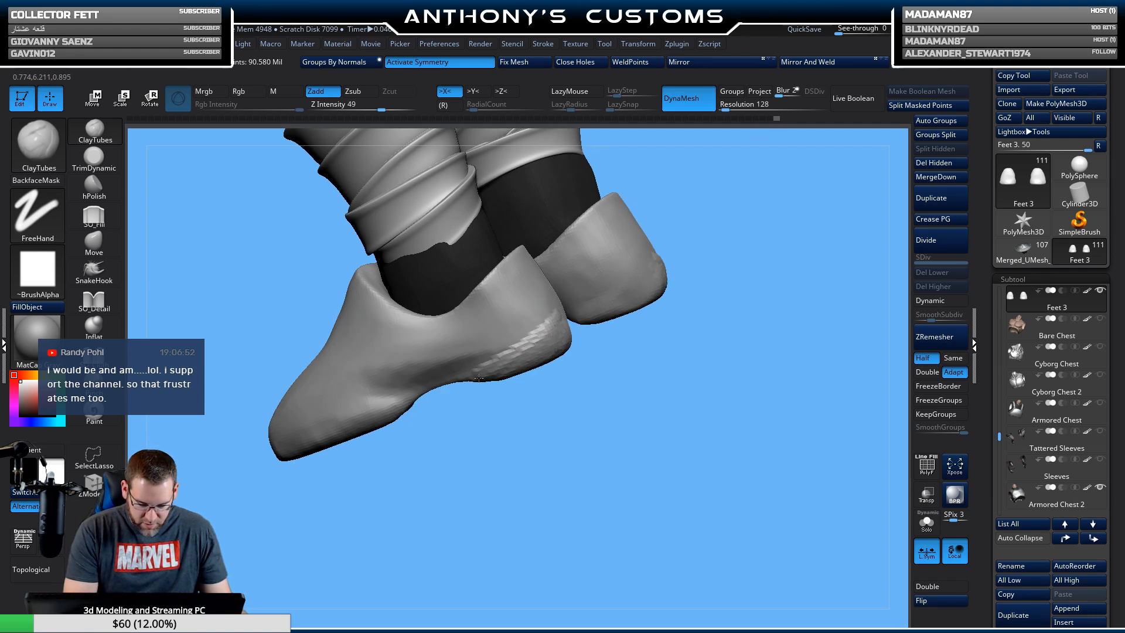
# Extend the ClayTubes strokes forward from the heels to fill in the outer arches of the Feet 3 shoes.
pyautogui.moveTo(540, 322)
pyautogui.mouseDown()
pyautogui.moveTo(451, 378)
pyautogui.moveTo(413, 387)
pyautogui.mouseUp()
pyautogui.moveTo(507, 358)
pyautogui.mouseDown()
pyautogui.moveTo(459, 362)
pyautogui.moveTo(414, 398)
pyautogui.moveTo(430, 375)
pyautogui.mouseUp()
pyautogui.moveTo(394, 413)
pyautogui.mouseDown()
pyautogui.moveTo(527, 358)
pyautogui.moveTo(563, 306)
pyautogui.moveTo(499, 368)
pyautogui.mouseUp()
pyautogui.moveTo(602, 364); pyautogui.dragTo(684, 352)
pyautogui.keyDown('alt'); pyautogui.moveTo(589, 412); pyautogui.dragTo(696, 404); pyautogui.keyUp('alt')
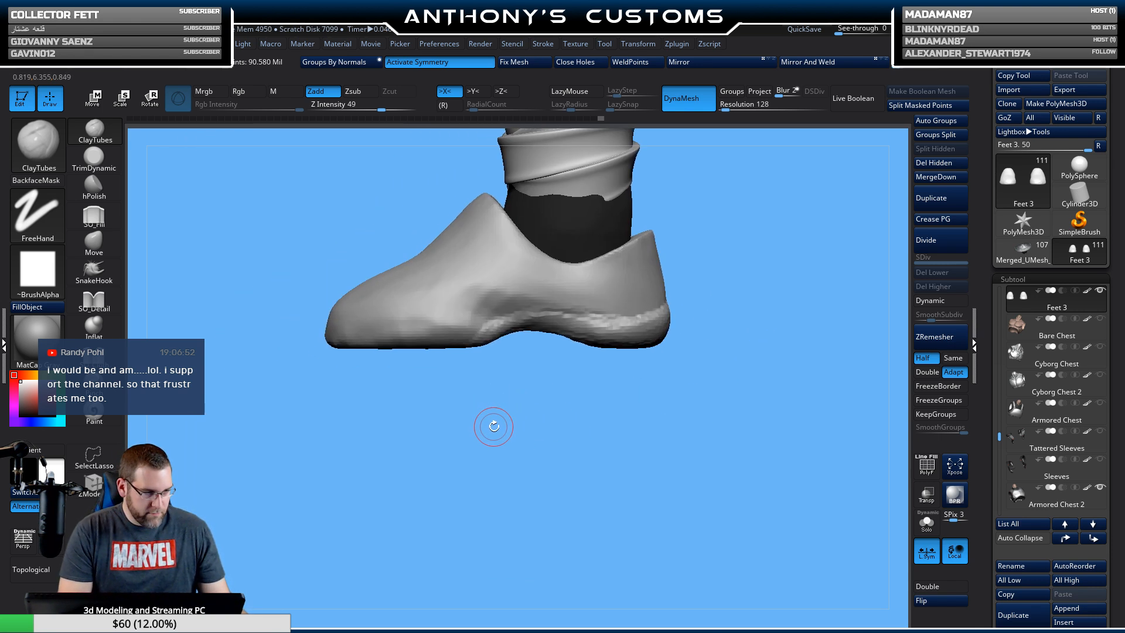
# Frame the complete ninja figure from the front and save the project.
pyautogui.moveTo(490, 466); pyautogui.dragTo(532, 412)
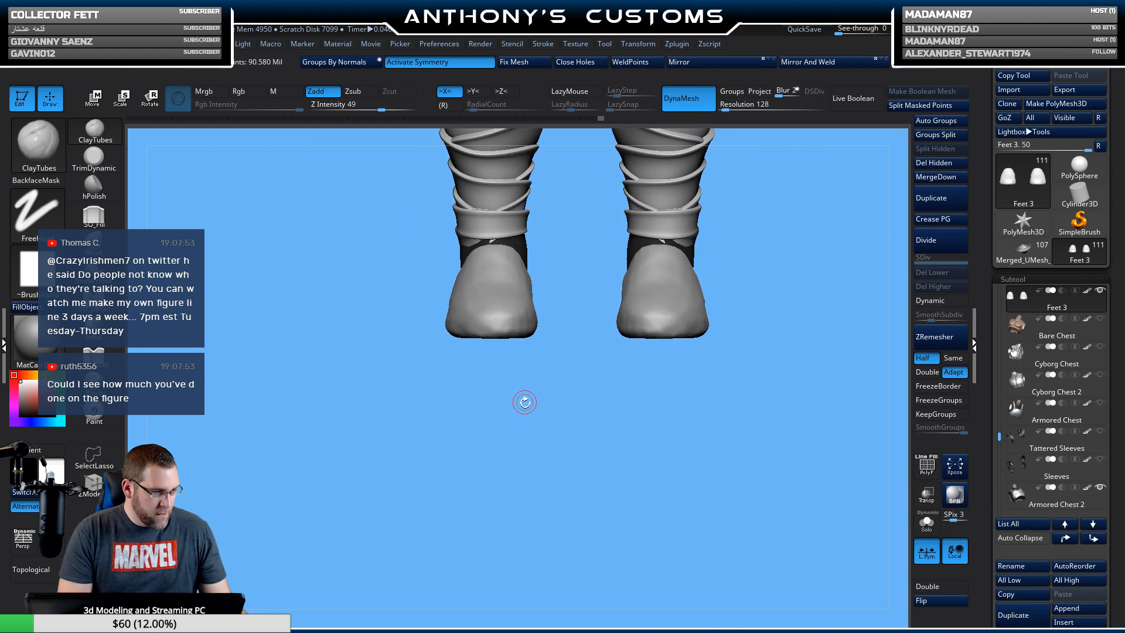
pyautogui.moveTo(533, 457); pyautogui.dragTo(548, 447)
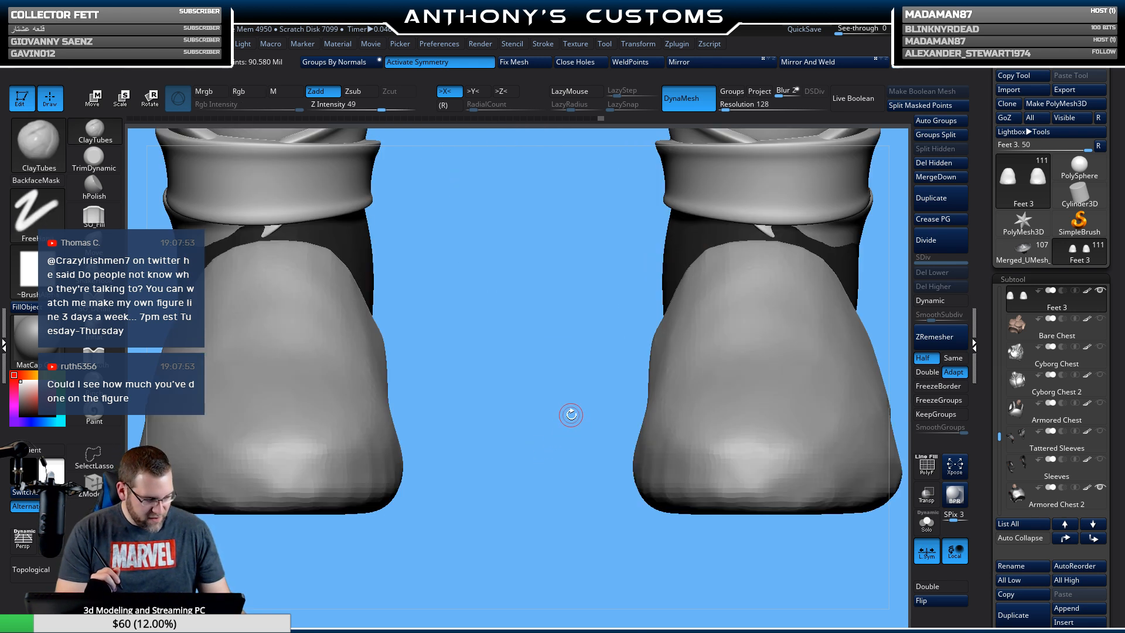
pyautogui.press('f')
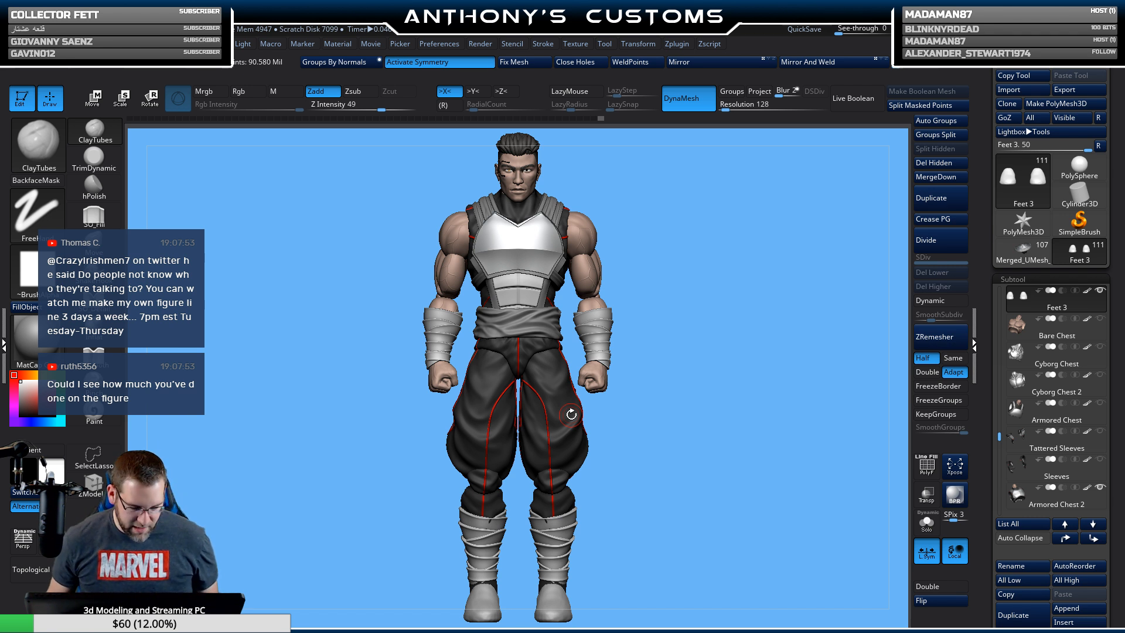
pyautogui.press('ctrl')
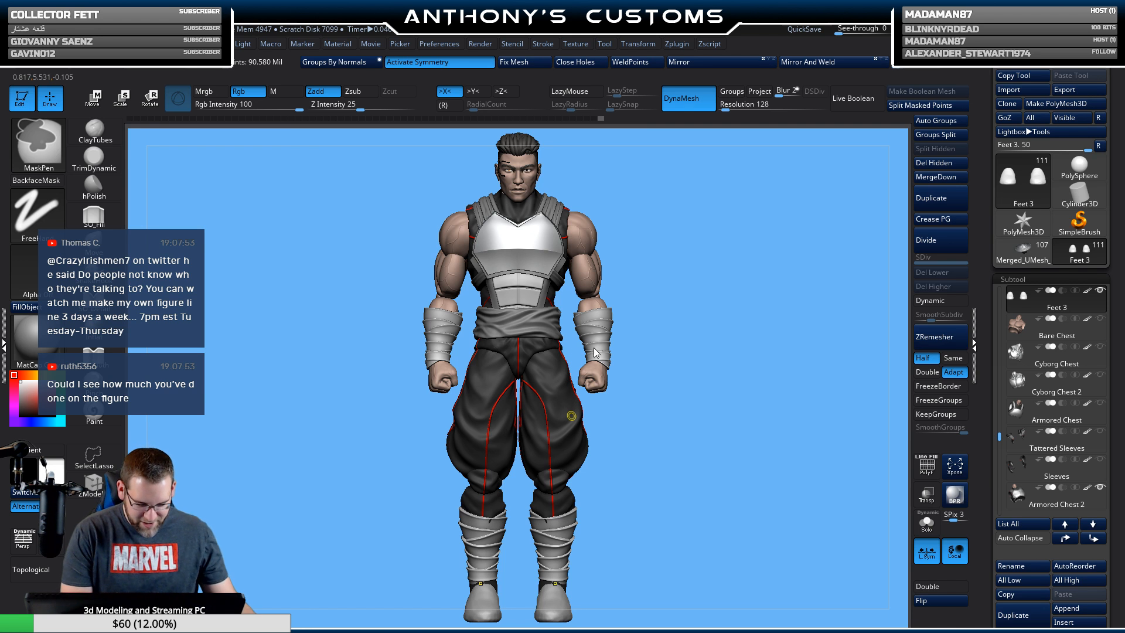
pyautogui.hotkey('ctrl', 's')
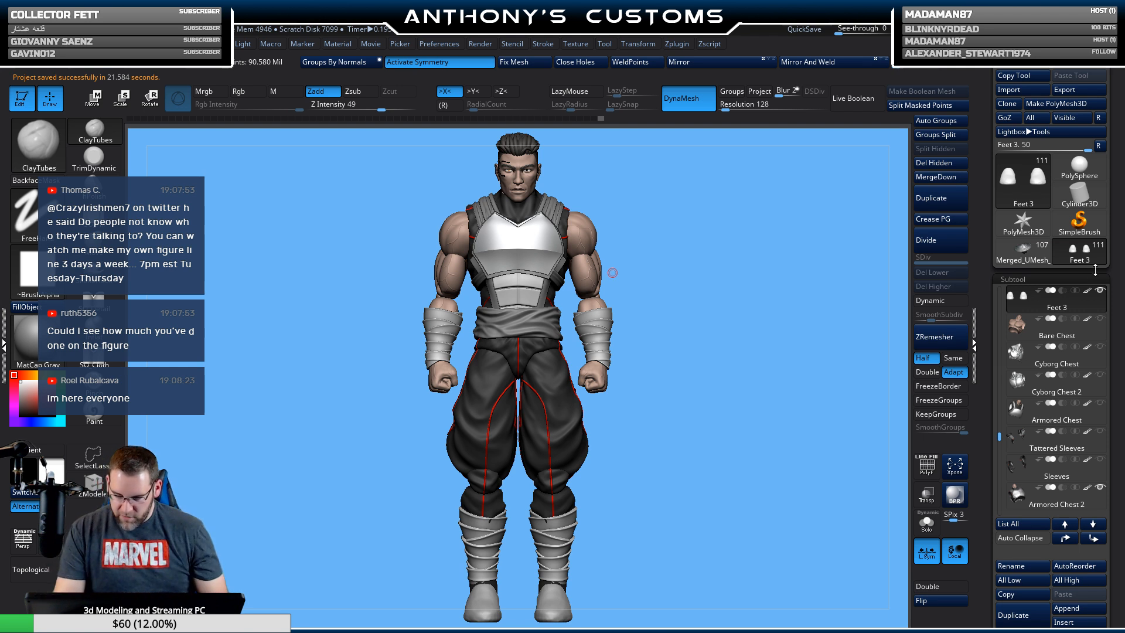
# Show all subtools together to view the fully armoured figure with its weapons.
pyautogui.keyDown('shift'); pyautogui.click(1101, 291); pyautogui.keyUp('shift')
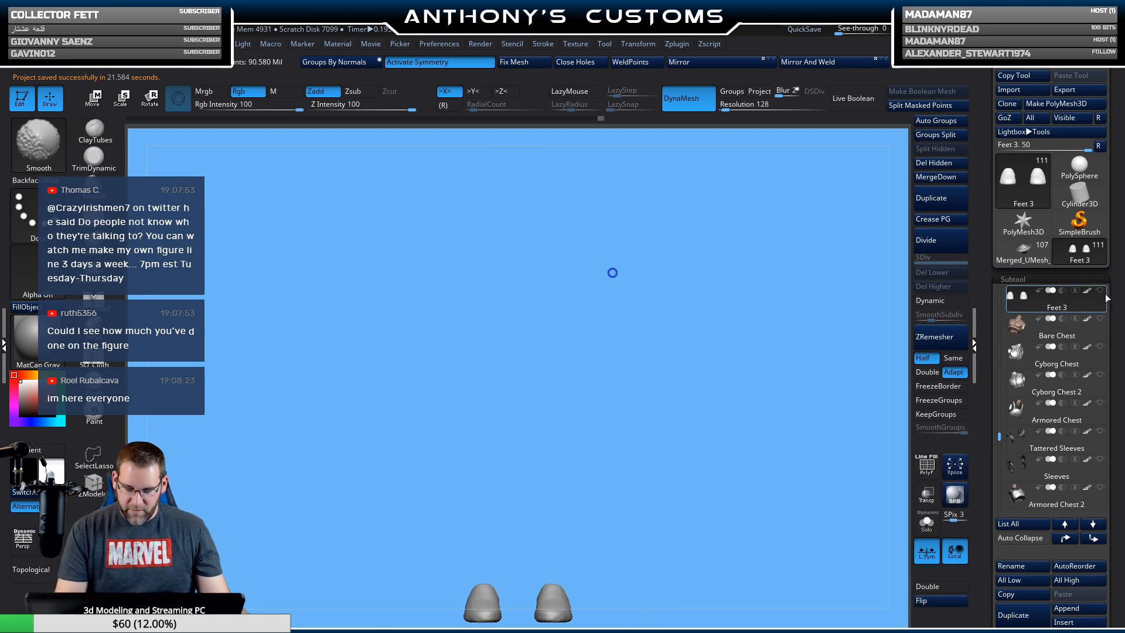
pyautogui.moveTo(1107, 298)
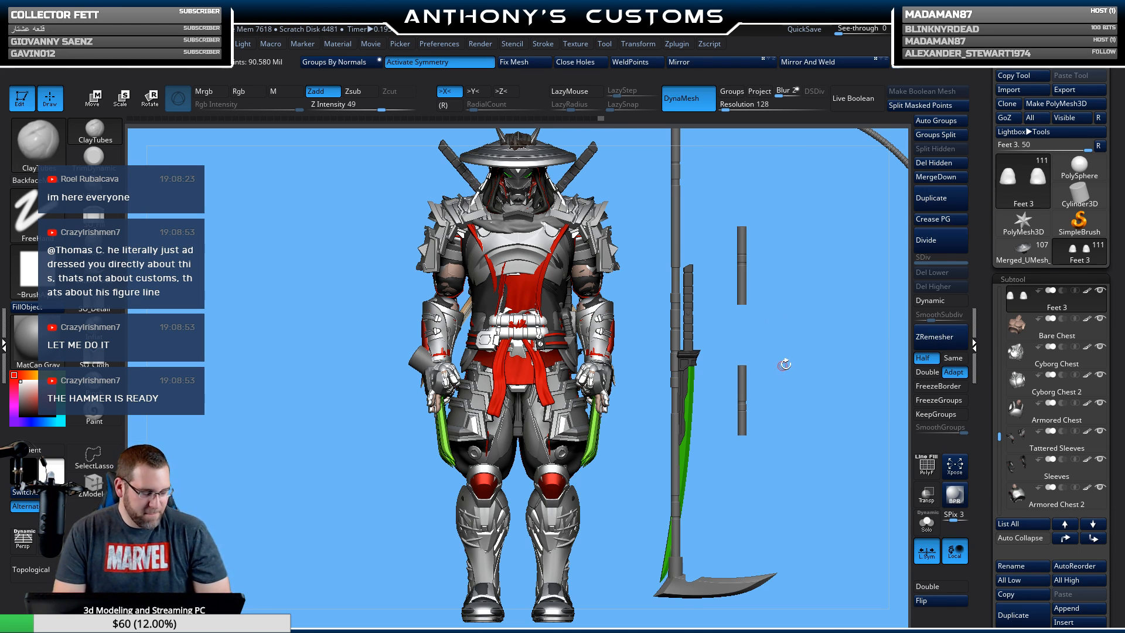
pyautogui.moveTo(806, 364); pyautogui.dragTo(716, 391)
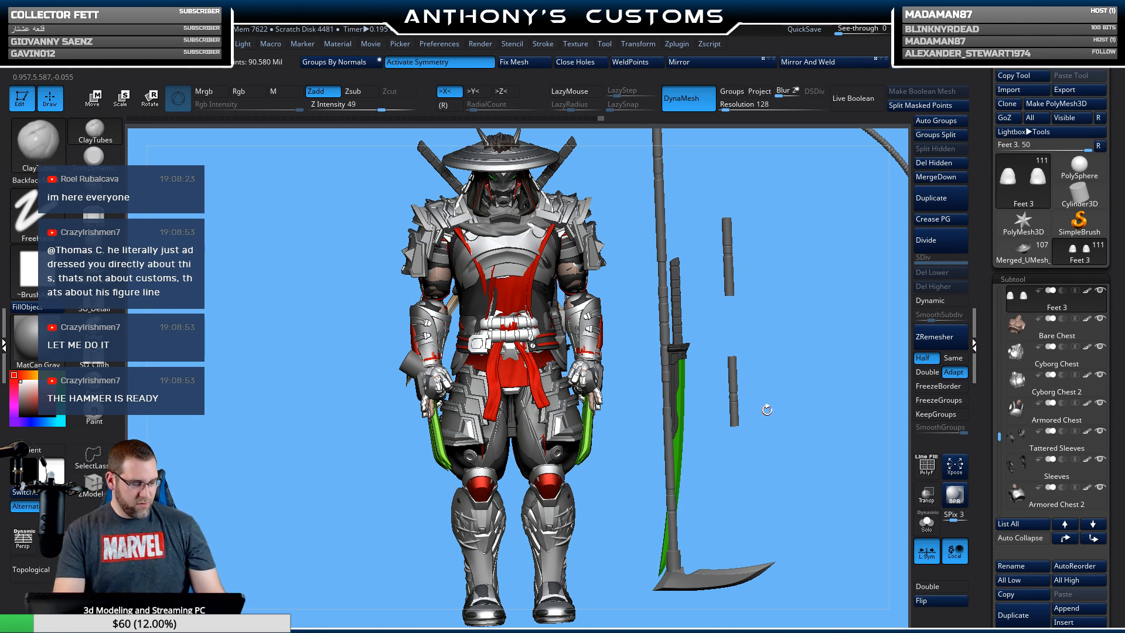
# Browse the saved documents in the Lightbox library, looking through the figure's heads, hair, hands and other parts.
pyautogui.press(',')
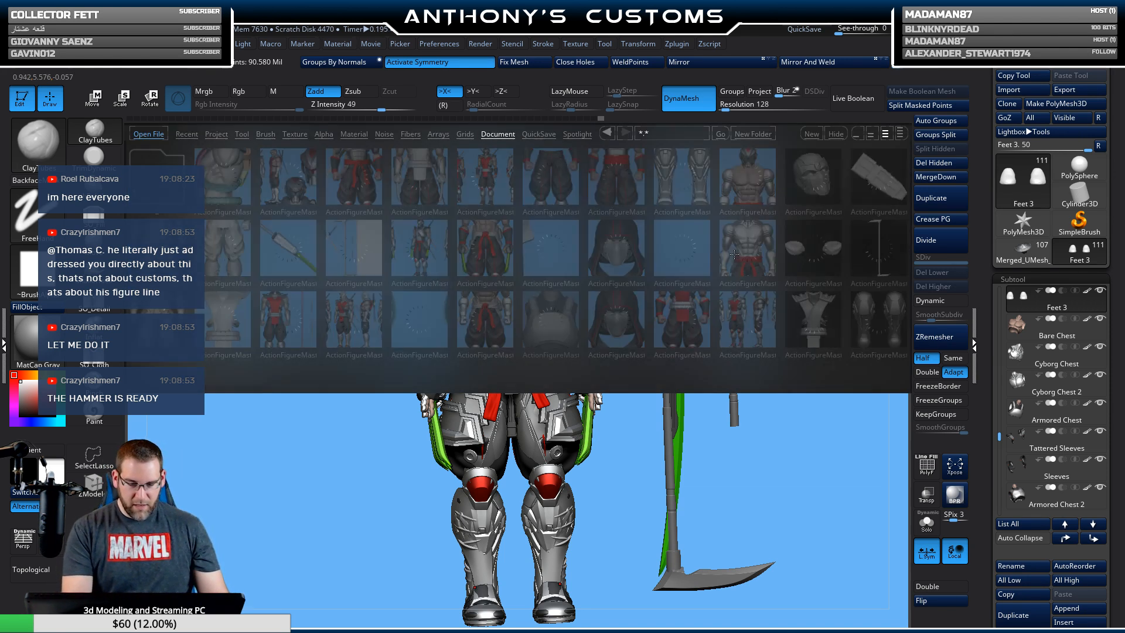
pyautogui.scroll(-10, 584, 330)
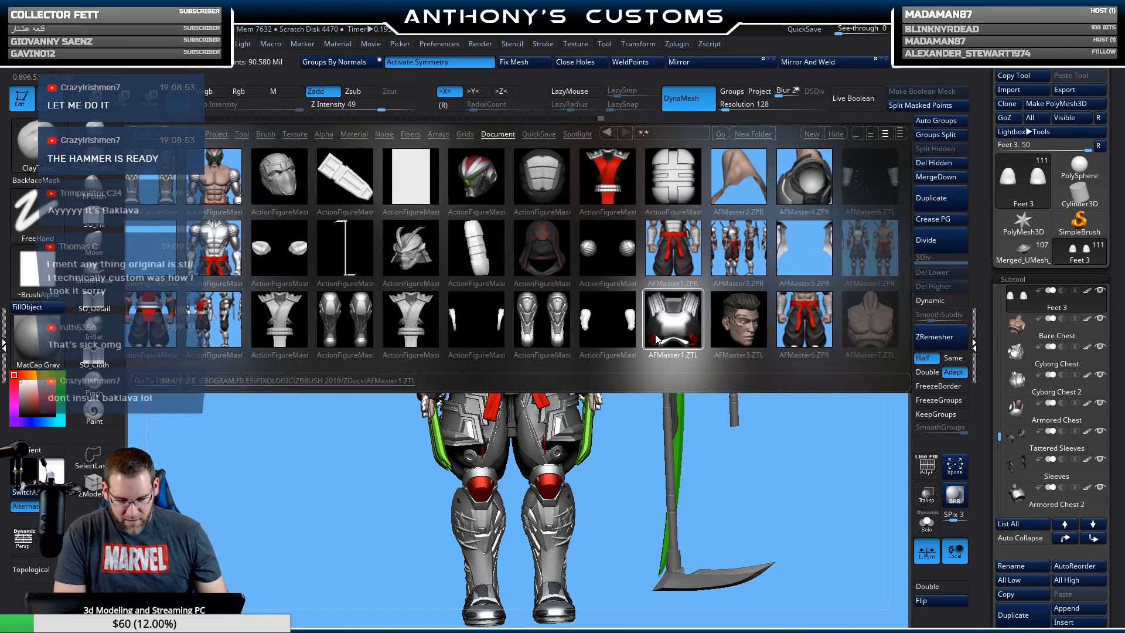
pyautogui.scroll(-10, 575, 339)
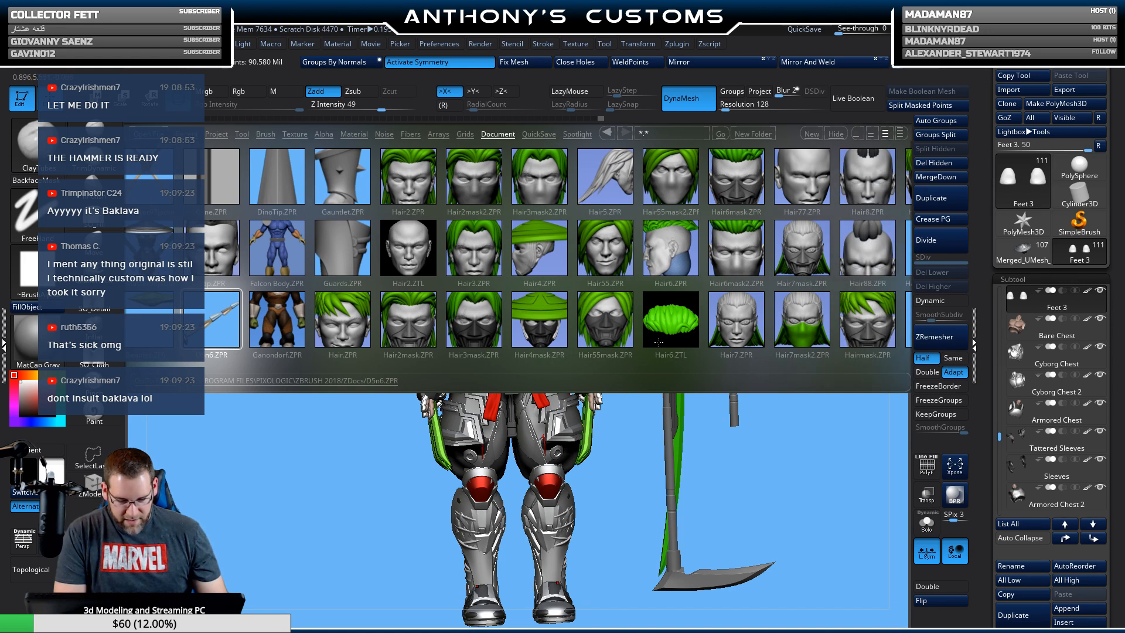
pyautogui.scroll(-5, 604, 340)
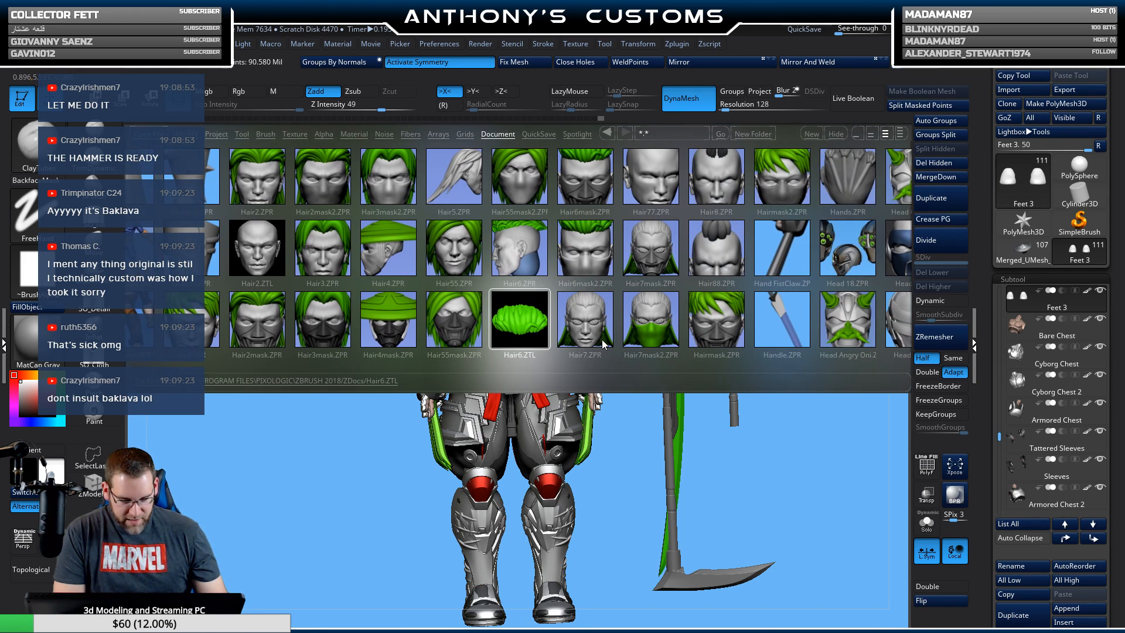
pyautogui.scroll(-3, 603, 339)
pyautogui.scroll(-8, 572, 335)
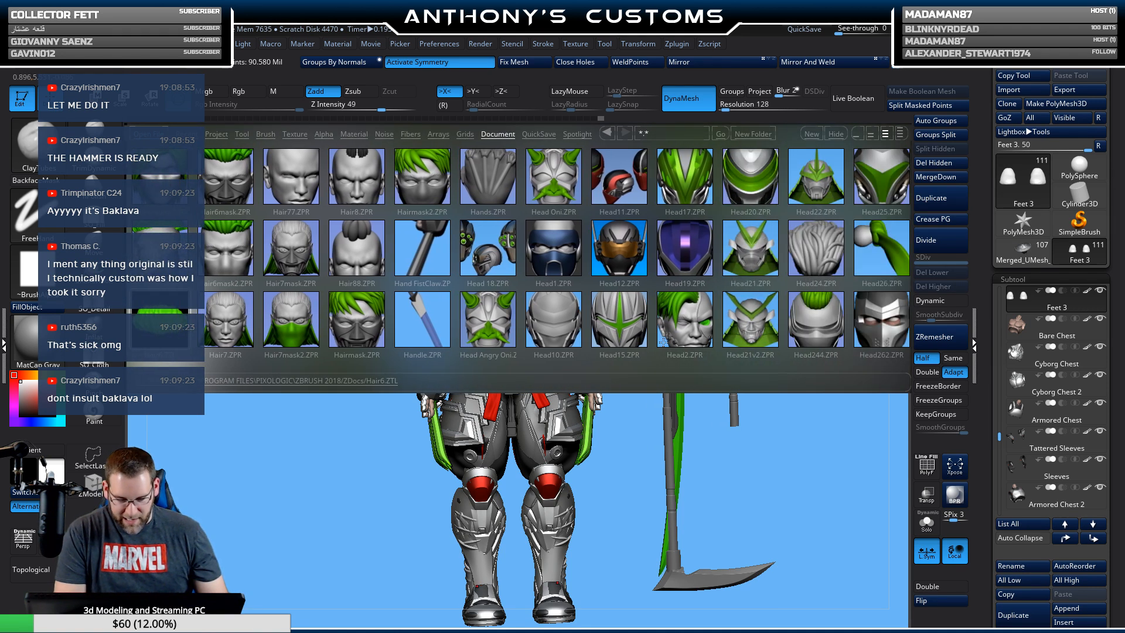
pyautogui.scroll(-4, 659, 349)
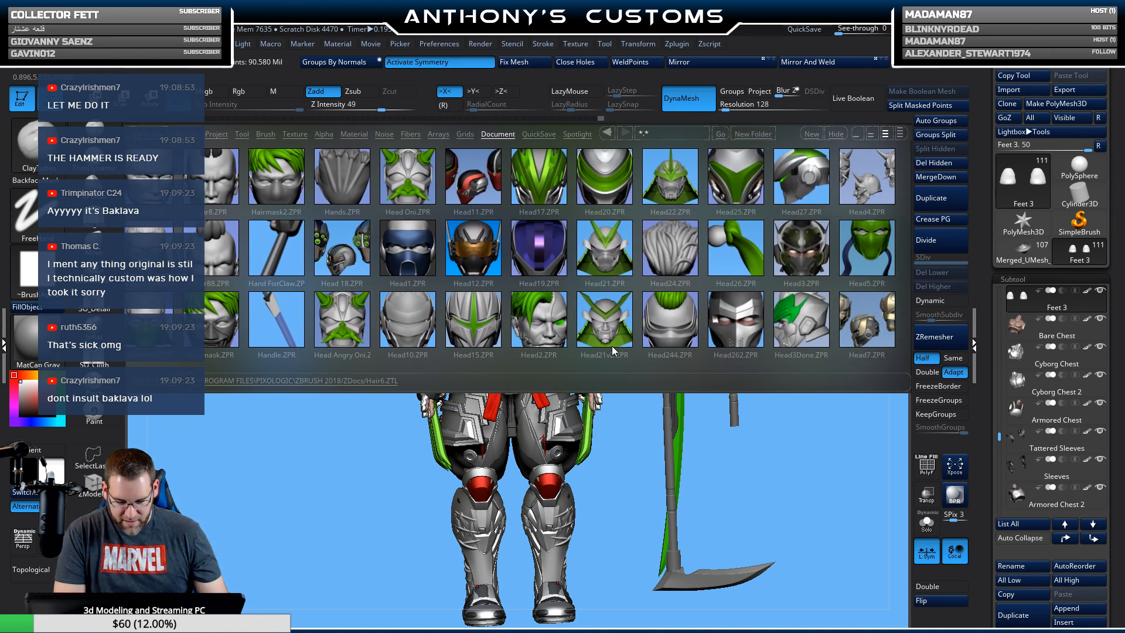
pyautogui.scroll(-8, 611, 346)
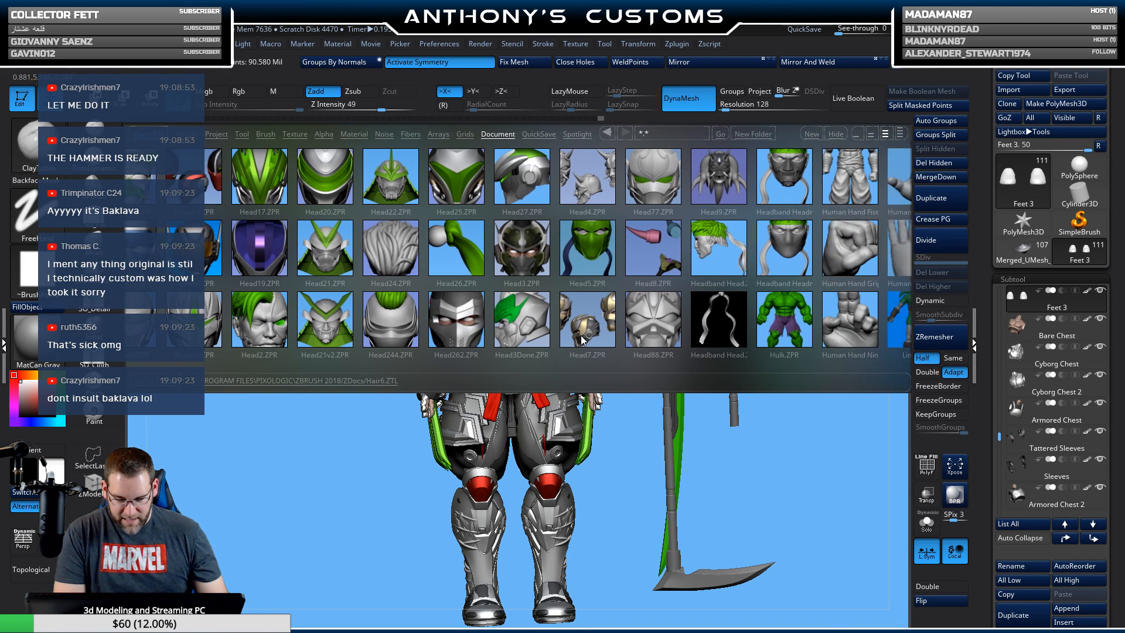
pyautogui.moveTo(582, 340); pyautogui.dragTo(543, 333)
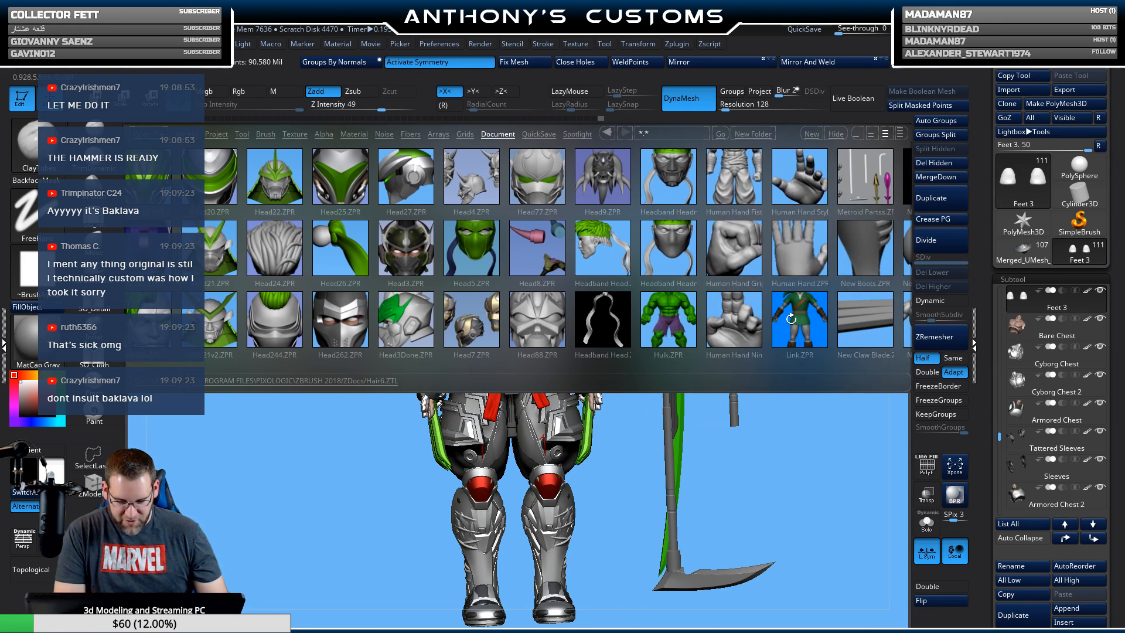
pyautogui.moveTo(720, 326); pyautogui.dragTo(651, 329)
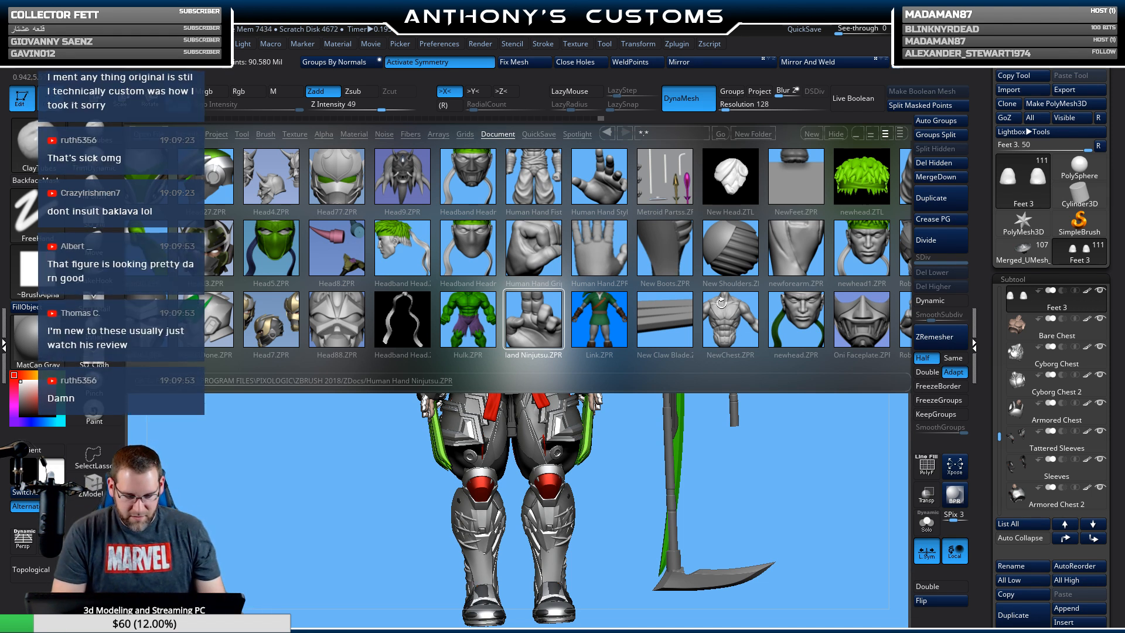
pyautogui.moveTo(749, 319); pyautogui.dragTo(624, 327)
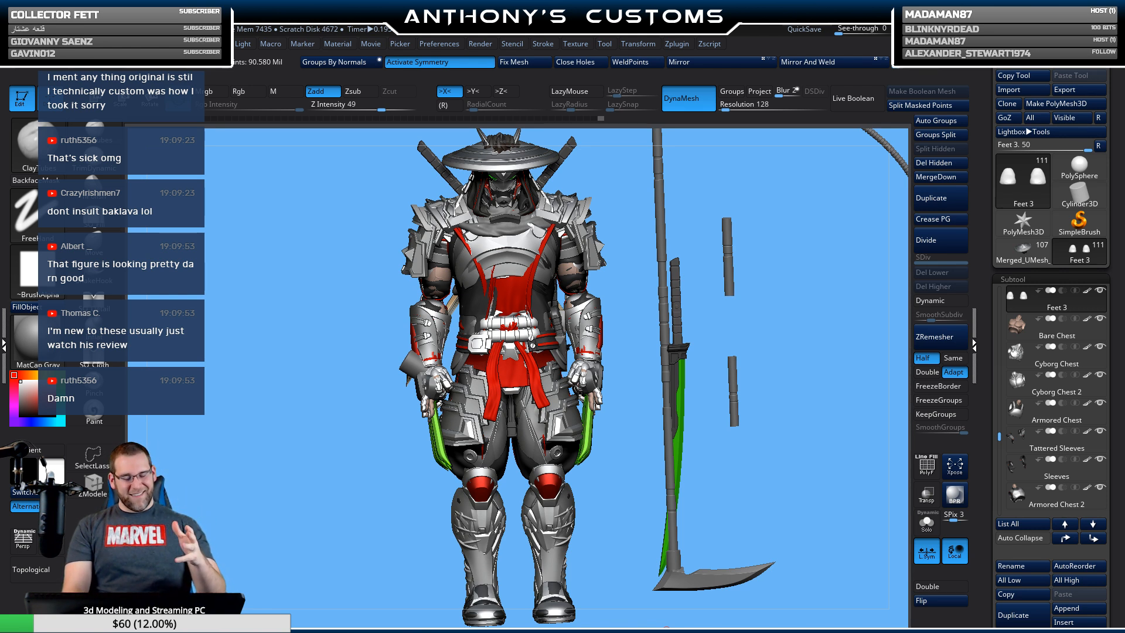
# Isolate the Feet 3 shoes in side view and subdivide them to level 3, checking the wireframe.
pyautogui.keyDown('shift'); pyautogui.click(1100, 290); pyautogui.keyUp('shift')
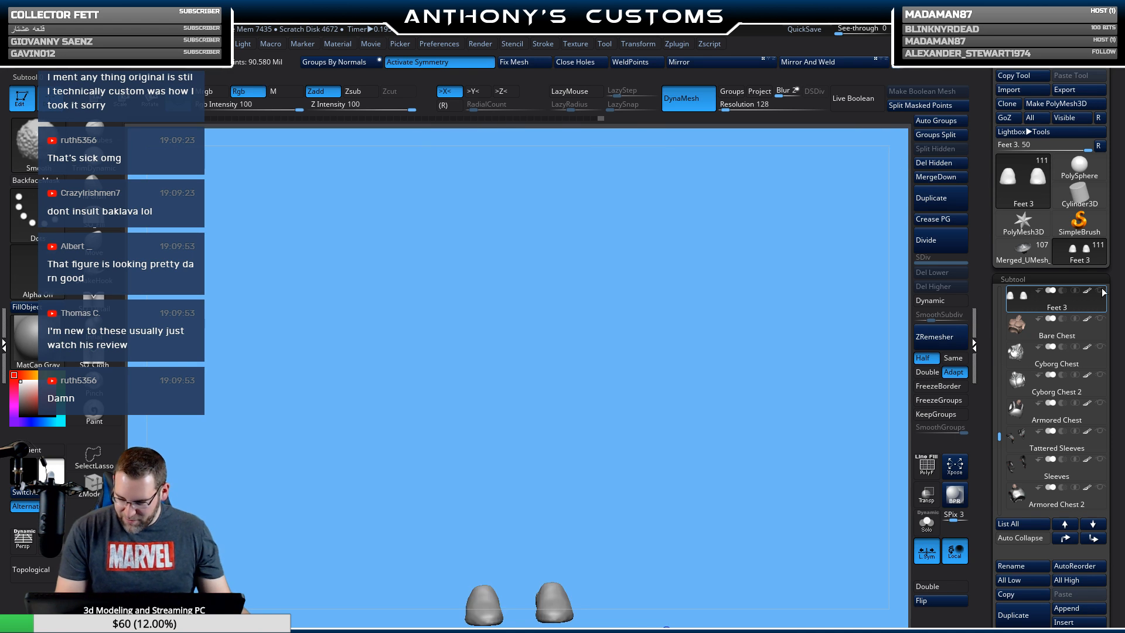
pyautogui.keyDown('alt'); pyautogui.moveTo(705, 424); pyautogui.dragTo(698, 533); pyautogui.keyUp('alt')
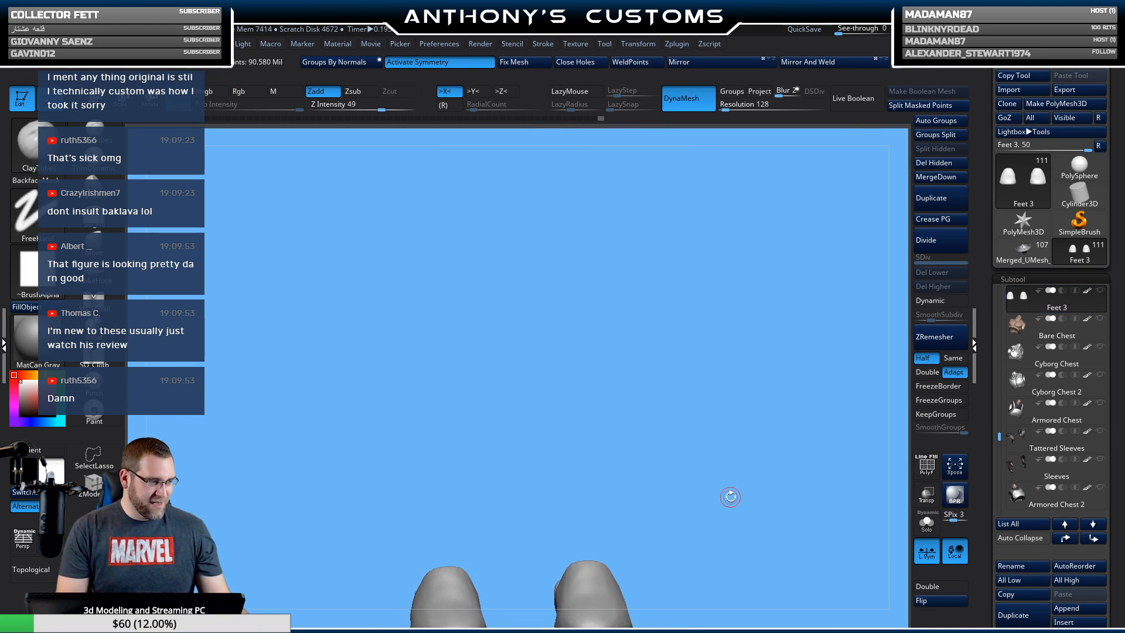
pyautogui.keyDown('shift'); pyautogui.moveTo(731, 497); pyautogui.dragTo(732, 492); pyautogui.keyUp('shift')
pyautogui.press('f')
pyautogui.moveTo(598, 475)
pyautogui.mouseDown()
pyautogui.moveTo(533, 480)
pyautogui.moveTo(566, 500)
pyautogui.moveTo(582, 487)
pyautogui.mouseUp()
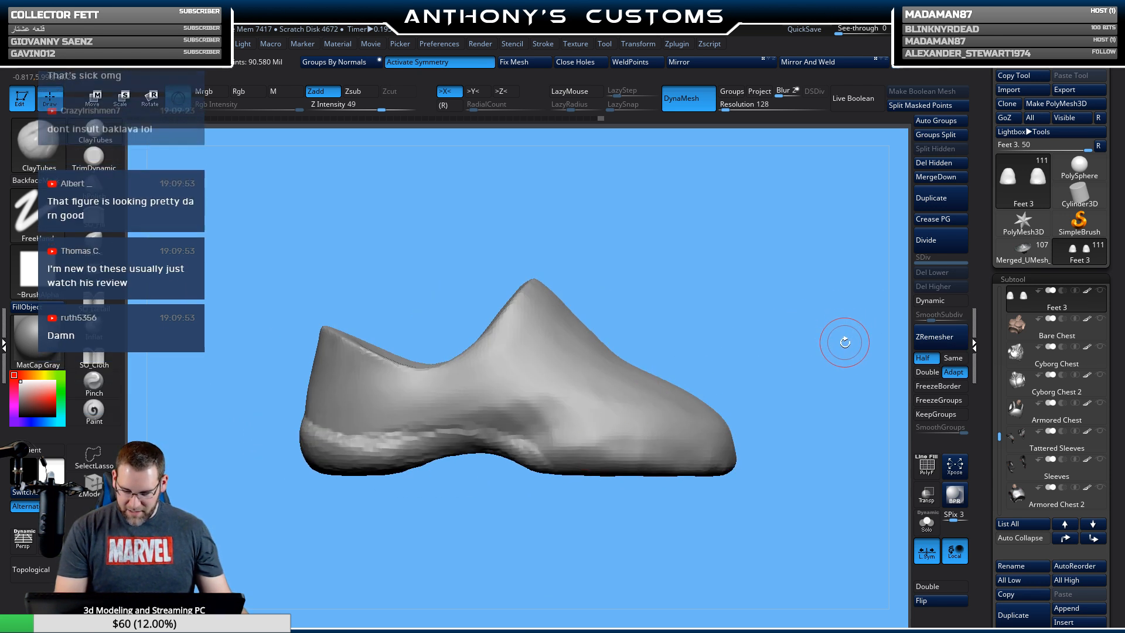
pyautogui.click(939, 240)
pyautogui.hotkey('shift', 'f')
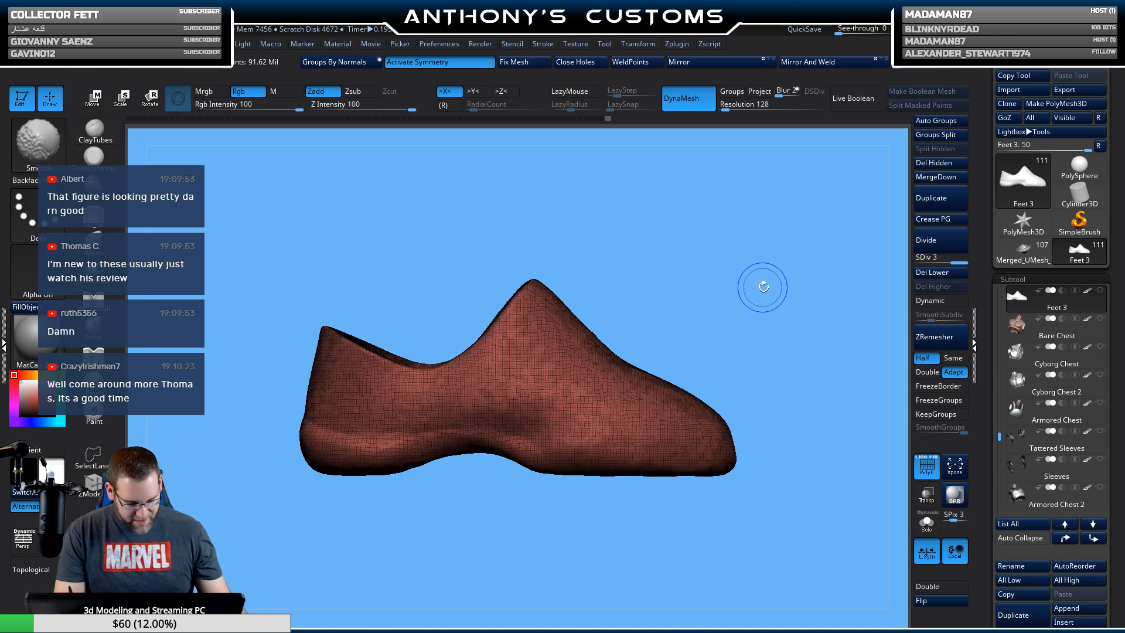
pyautogui.hotkey('shift', 'f')
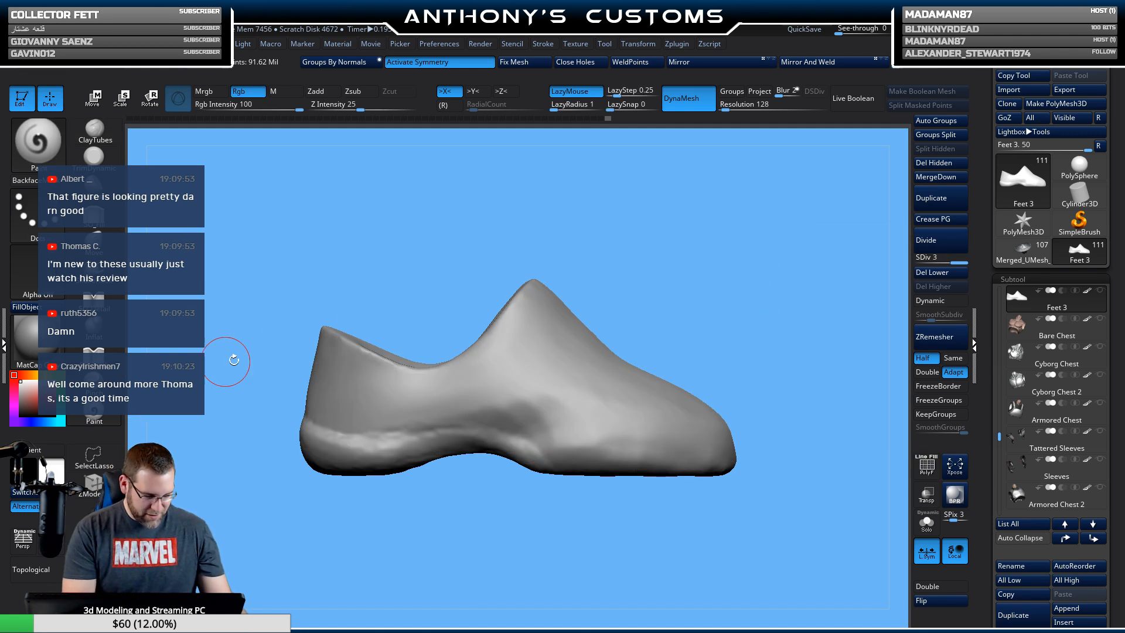
# Face the sole of the Feet 3 shoes, subdivide them to level 4 and adjust the Paint brush size.
pyautogui.moveTo(734, 228); pyautogui.dragTo(729, 229)
pyautogui.press('space')
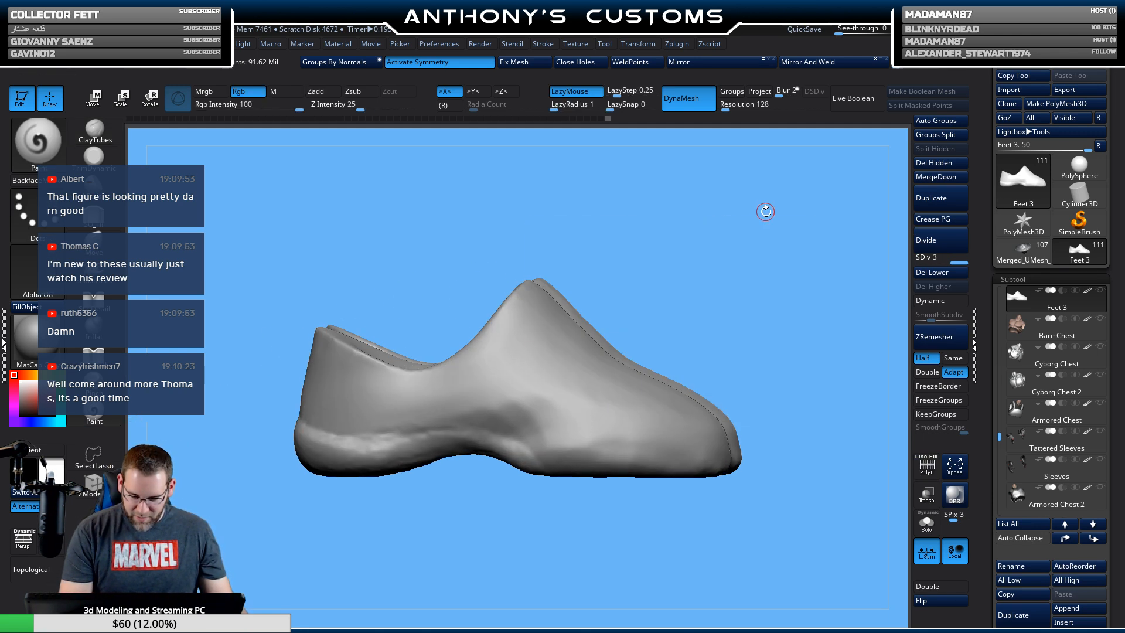
pyautogui.keyDown('shift'); pyautogui.moveTo(765, 209); pyautogui.dragTo(766, 214); pyautogui.keyUp('shift')
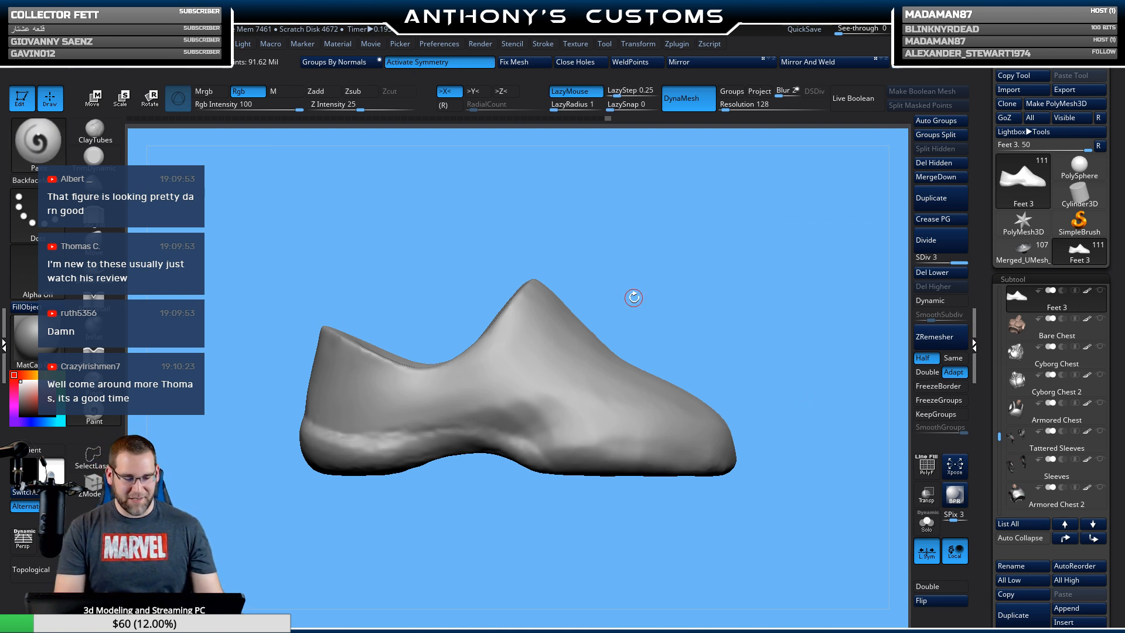
pyautogui.moveTo(738, 270); pyautogui.dragTo(728, 208)
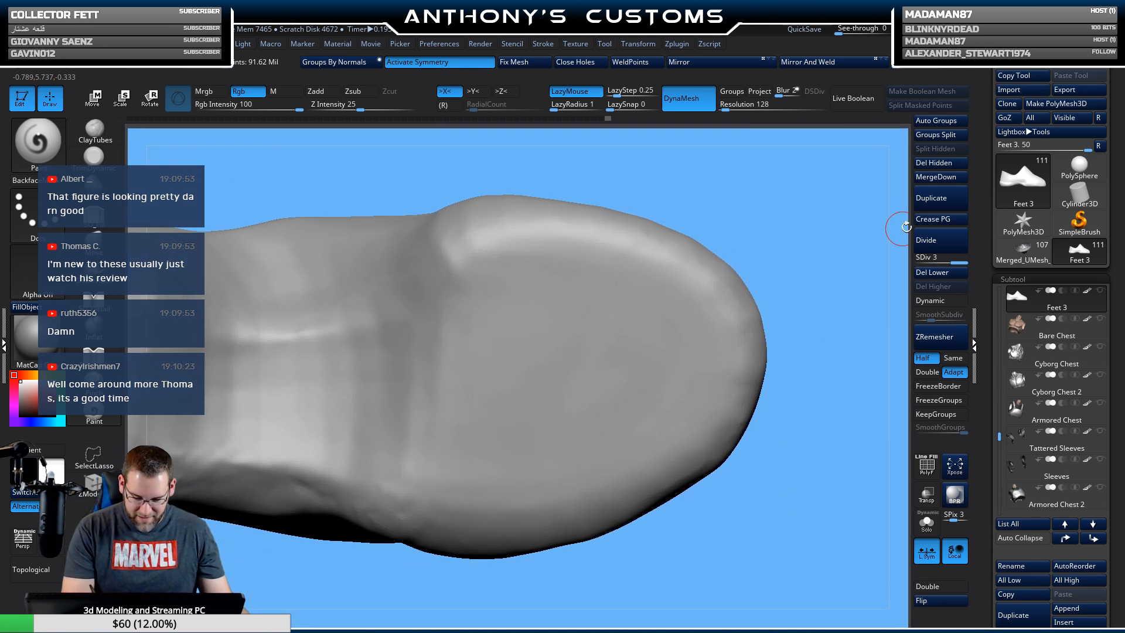
pyautogui.click(932, 241)
pyautogui.press('space')
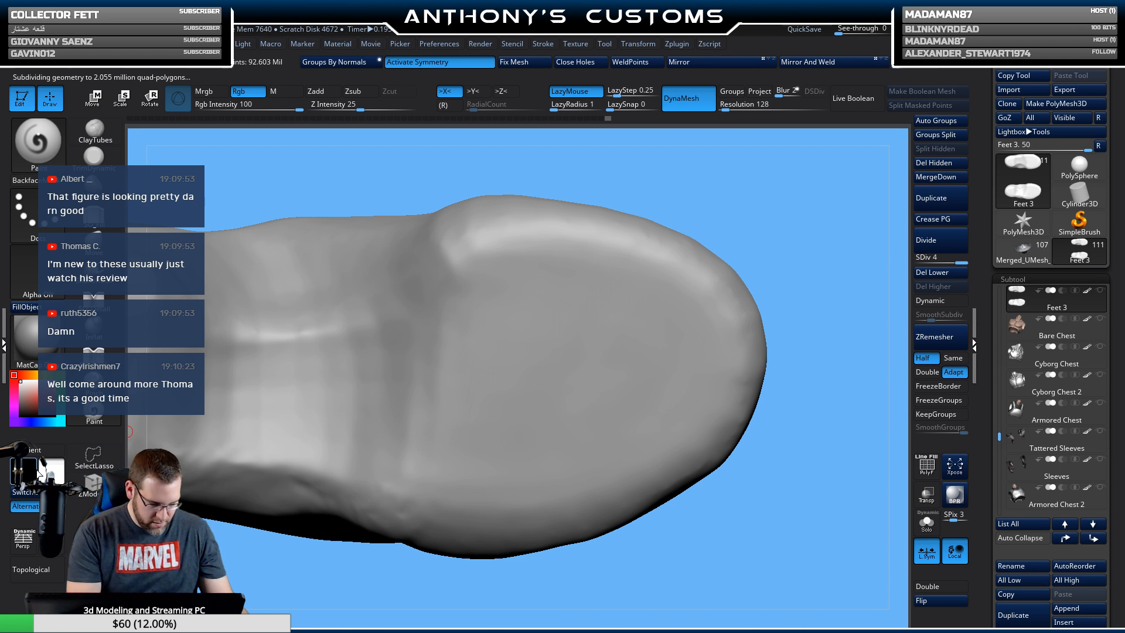
# Paint three short black bars and a red arc running across their base on the forefoot of the sole.
pyautogui.moveTo(23, 410); pyautogui.dragTo(7, 415)
pyautogui.moveTo(525, 297)
pyautogui.mouseDown()
pyautogui.moveTo(537, 324)
pyautogui.moveTo(538, 301)
pyautogui.moveTo(529, 303)
pyautogui.moveTo(594, 312)
pyautogui.moveTo(594, 292)
pyautogui.moveTo(580, 309)
pyautogui.moveTo(632, 329)
pyautogui.moveTo(645, 302)
pyautogui.moveTo(627, 322)
pyautogui.moveTo(634, 316)
pyautogui.mouseUp()
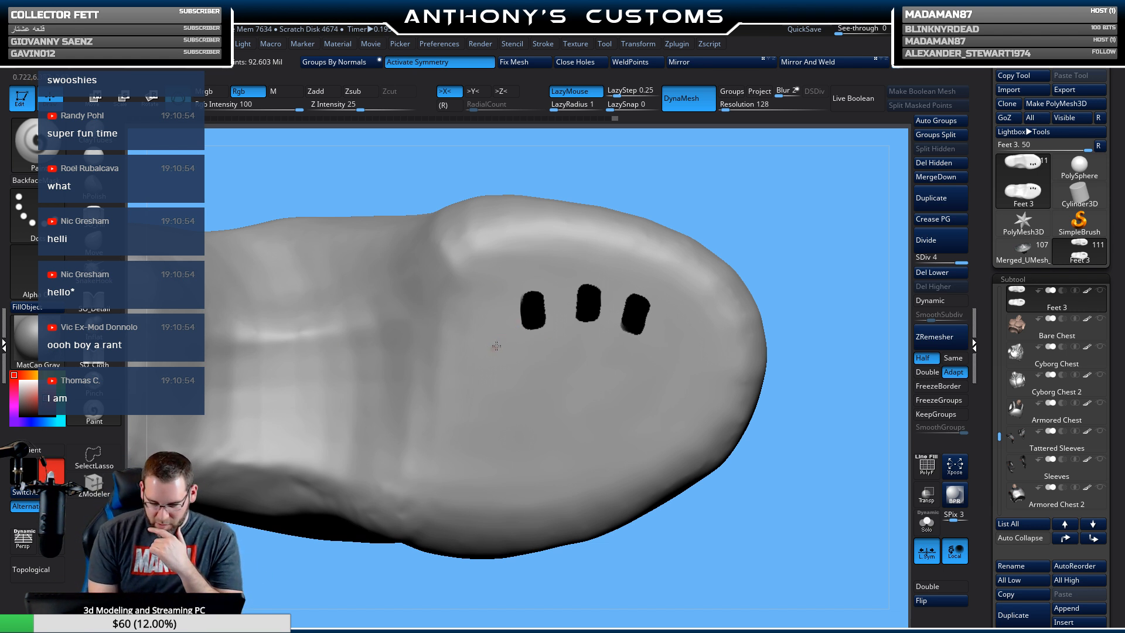
pyautogui.moveTo(493, 348)
pyautogui.mouseDown()
pyautogui.moveTo(556, 319)
pyautogui.moveTo(692, 354)
pyautogui.mouseUp()
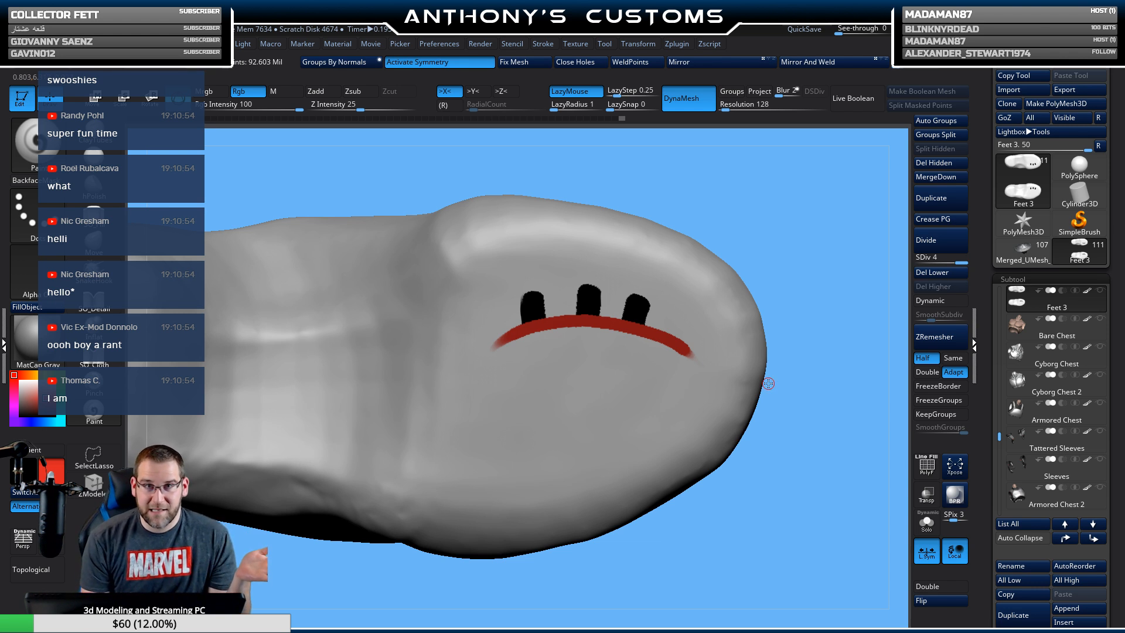
# Paint a small tan hand with spread fingers beneath the middle of the red arc.
pyautogui.click(32, 374)
pyautogui.click(34, 391)
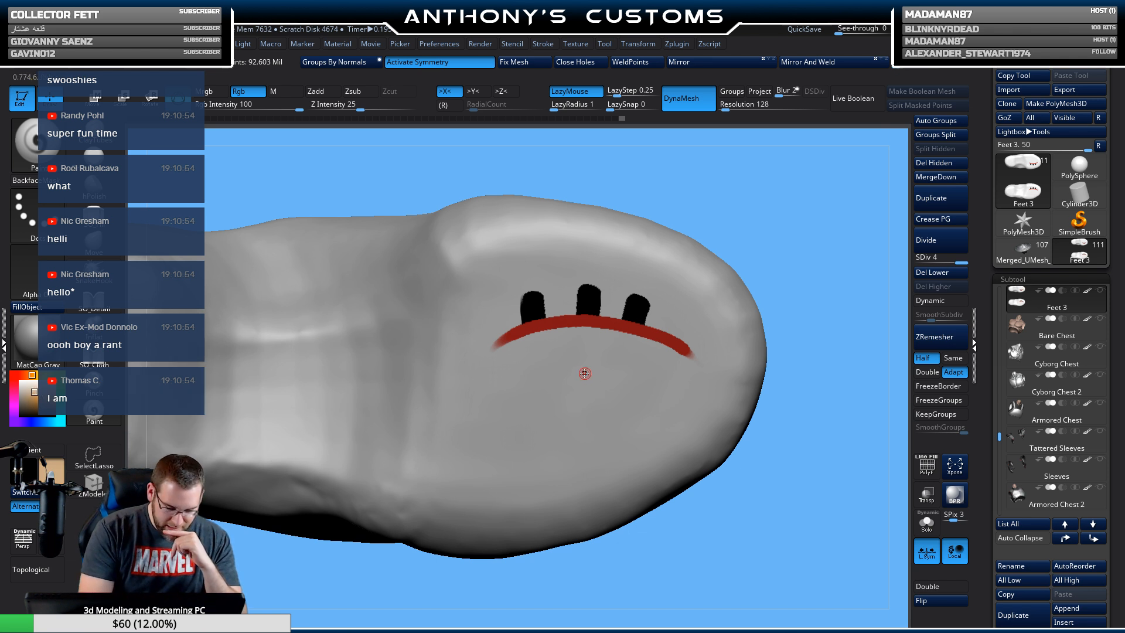
pyautogui.moveTo(585, 373)
pyautogui.mouseDown()
pyautogui.moveTo(589, 404)
pyautogui.moveTo(565, 361)
pyautogui.moveTo(585, 345)
pyautogui.moveTo(596, 380)
pyautogui.moveTo(580, 395)
pyautogui.moveTo(554, 384)
pyautogui.mouseUp()
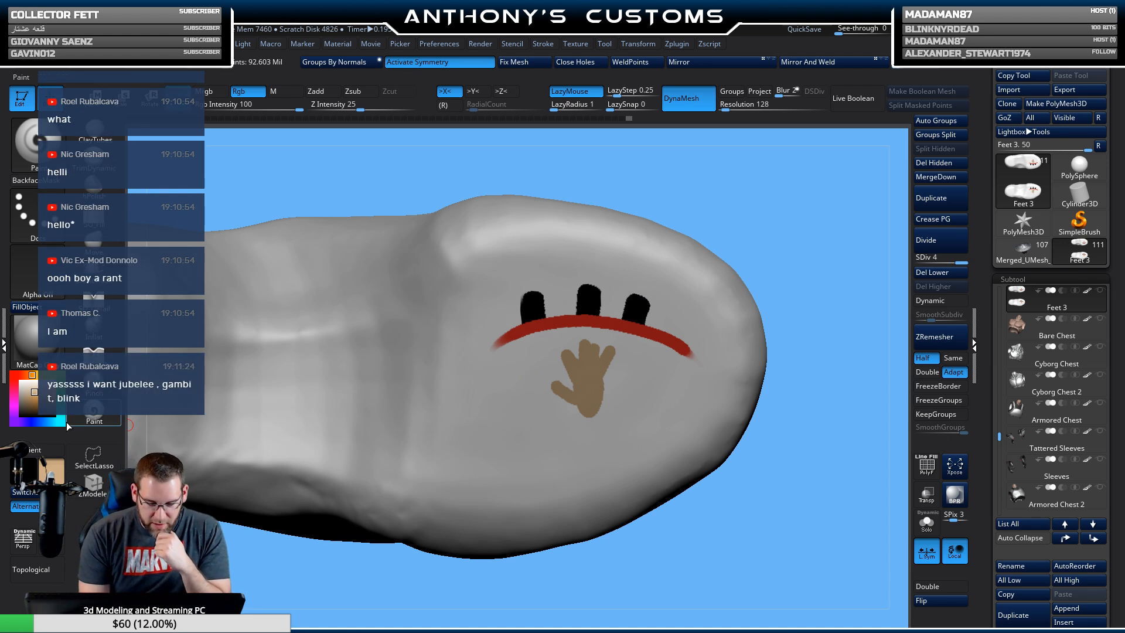
# Paint curved grey motion streaks on the heel side of the hand and a grey ring around the arc's toe-side end.
pyautogui.click(21, 385)
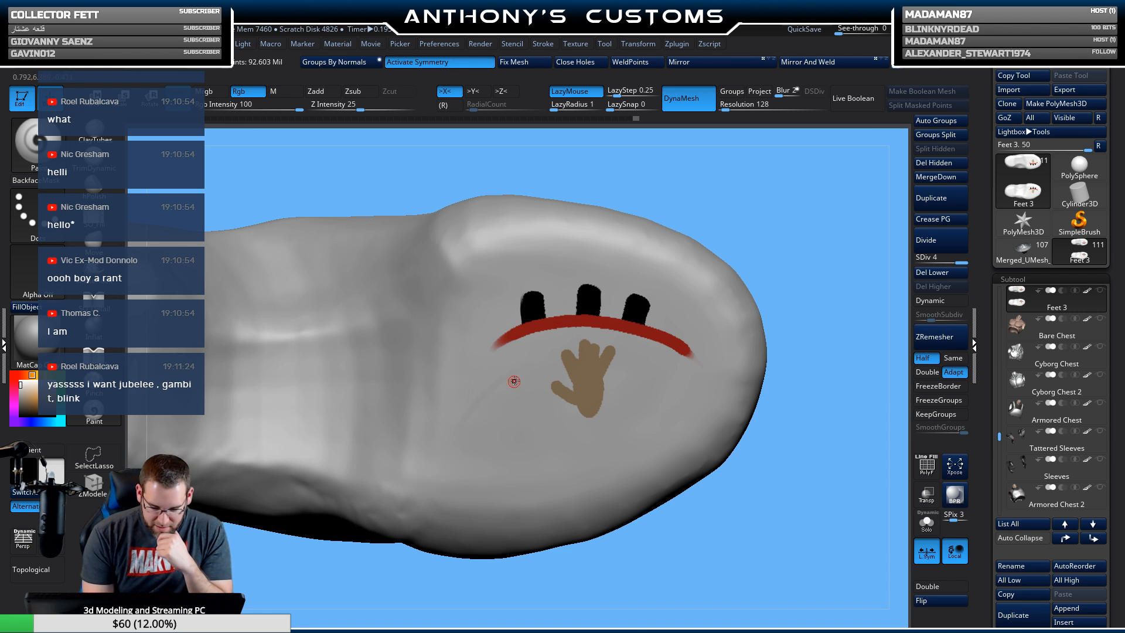
pyautogui.moveTo(512, 378)
pyautogui.mouseDown()
pyautogui.moveTo(449, 444)
pyautogui.moveTo(469, 482)
pyautogui.mouseUp()
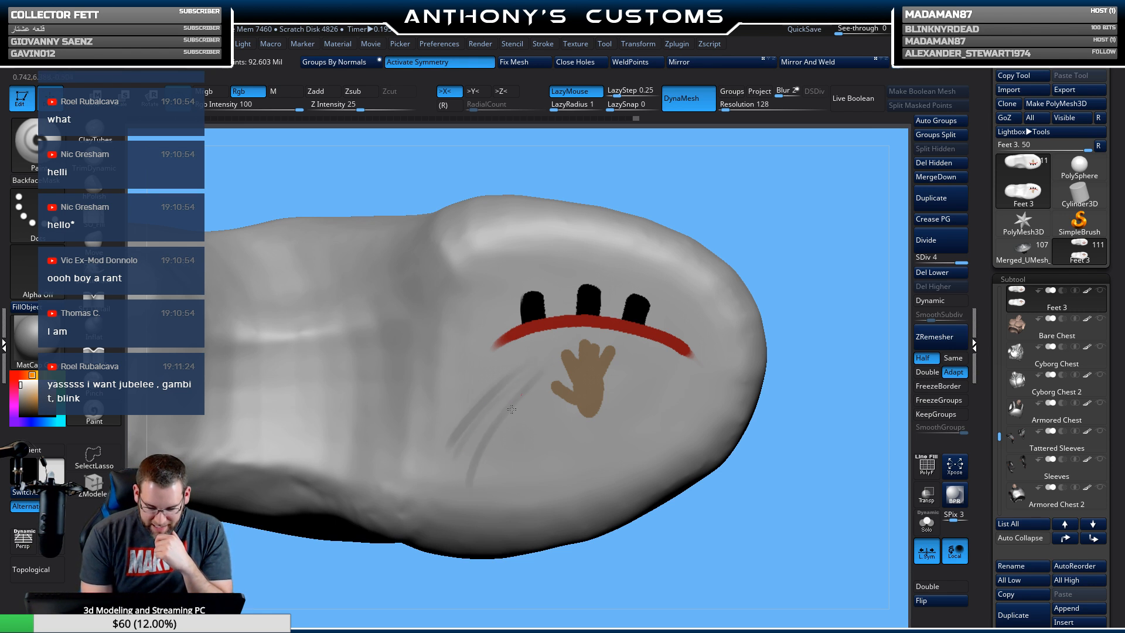
pyautogui.moveTo(502, 396); pyautogui.dragTo(444, 487)
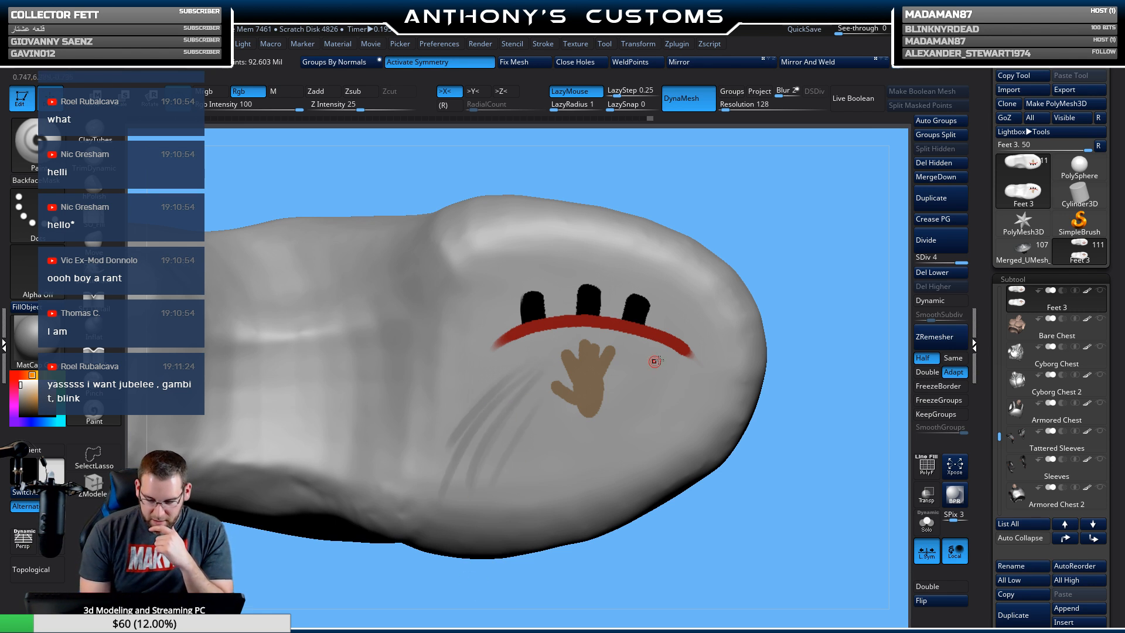
pyautogui.moveTo(696, 335)
pyautogui.mouseDown()
pyautogui.moveTo(647, 367)
pyautogui.moveTo(701, 346)
pyautogui.mouseUp()
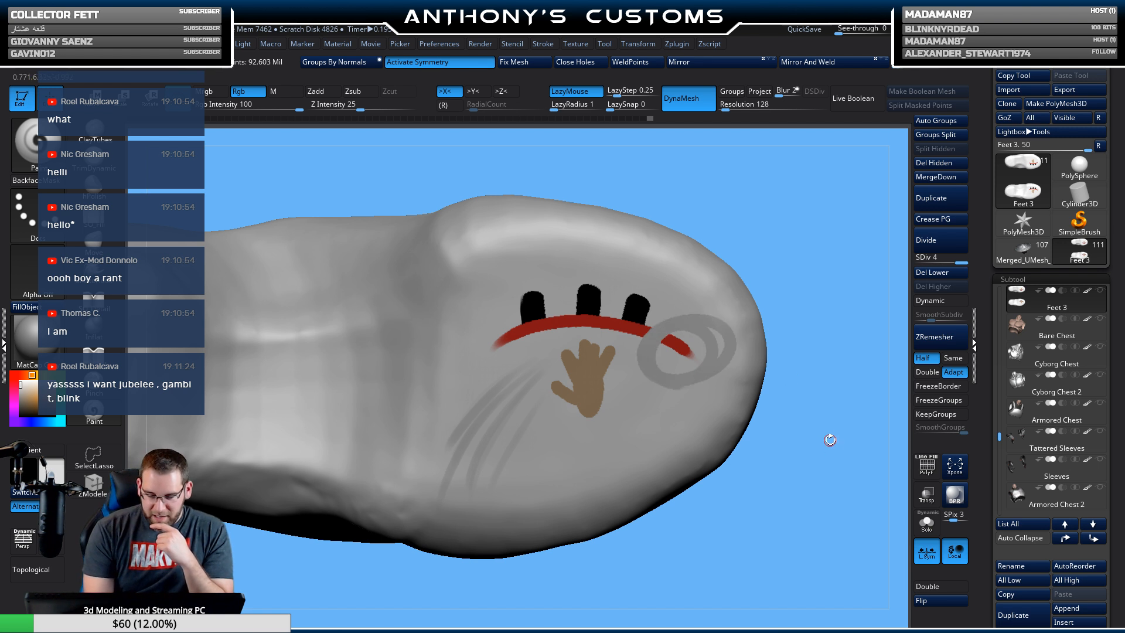
# Undo the grey ring and the motion streaks beside the hand.
pyautogui.hotkey('ctrl', 'z')
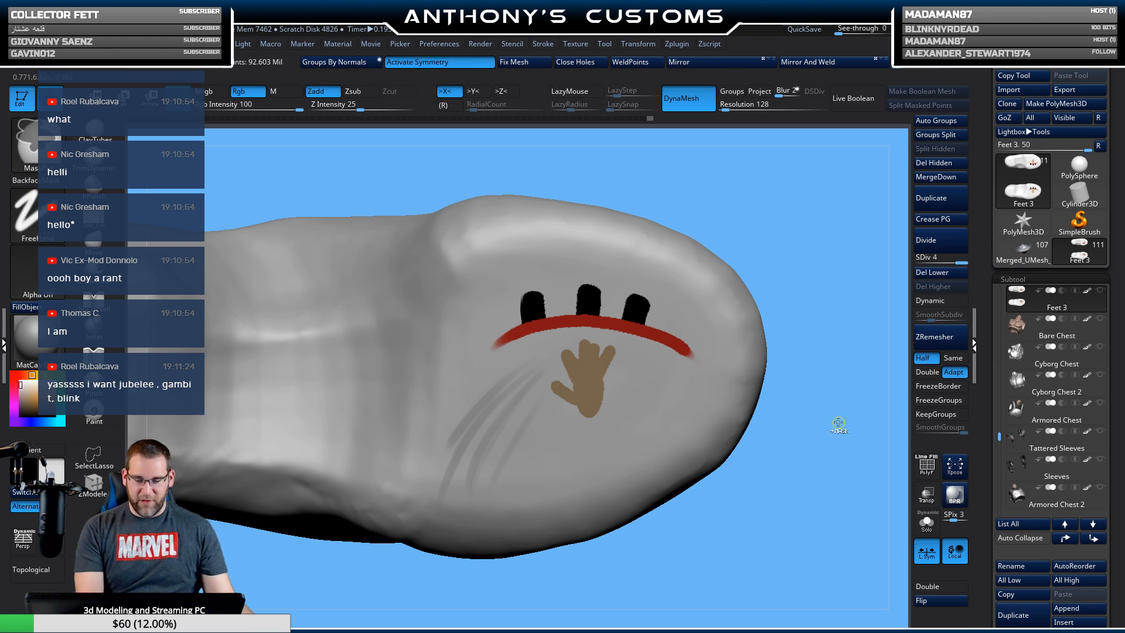
pyautogui.hotkey('ctrl', 'z')
pyautogui.hotkey('ctrl', 'z')
pyautogui.hotkey('ctrl', 'z')
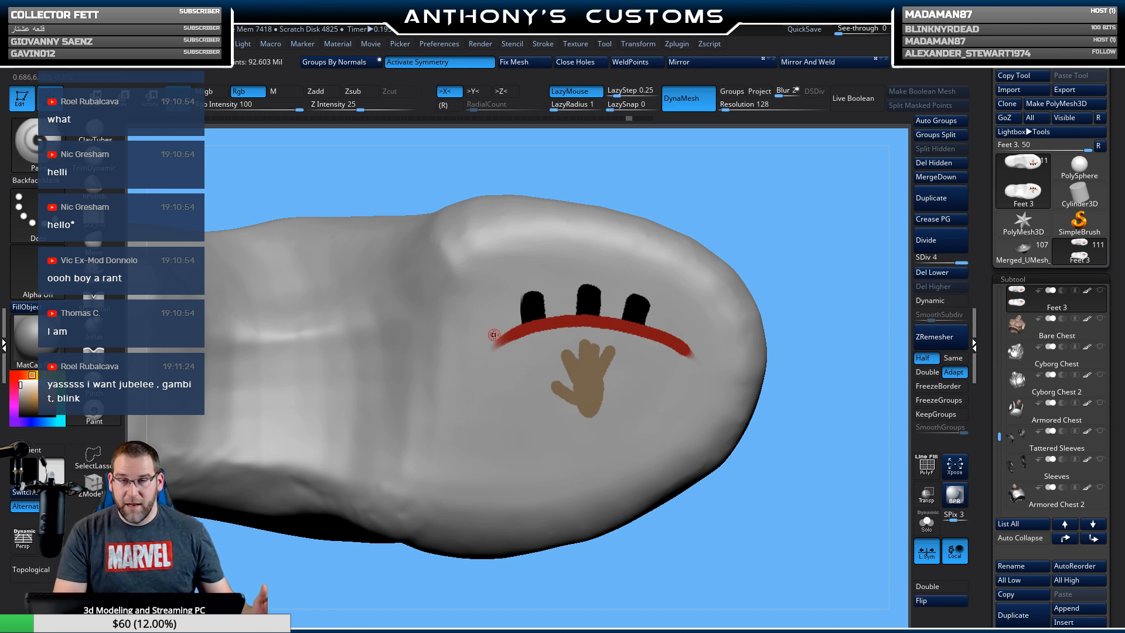
# Paint a grey ring around the arc's heel-side end and curved grey streaks on the toe side of the hand.
pyautogui.moveTo(494, 335)
pyautogui.mouseDown()
pyautogui.moveTo(504, 369)
pyautogui.moveTo(511, 359)
pyautogui.mouseUp()
pyautogui.moveTo(648, 372); pyautogui.dragTo(712, 391)
pyautogui.moveTo(659, 398)
pyautogui.mouseDown()
pyautogui.moveTo(718, 427)
pyautogui.moveTo(718, 460)
pyautogui.mouseUp()
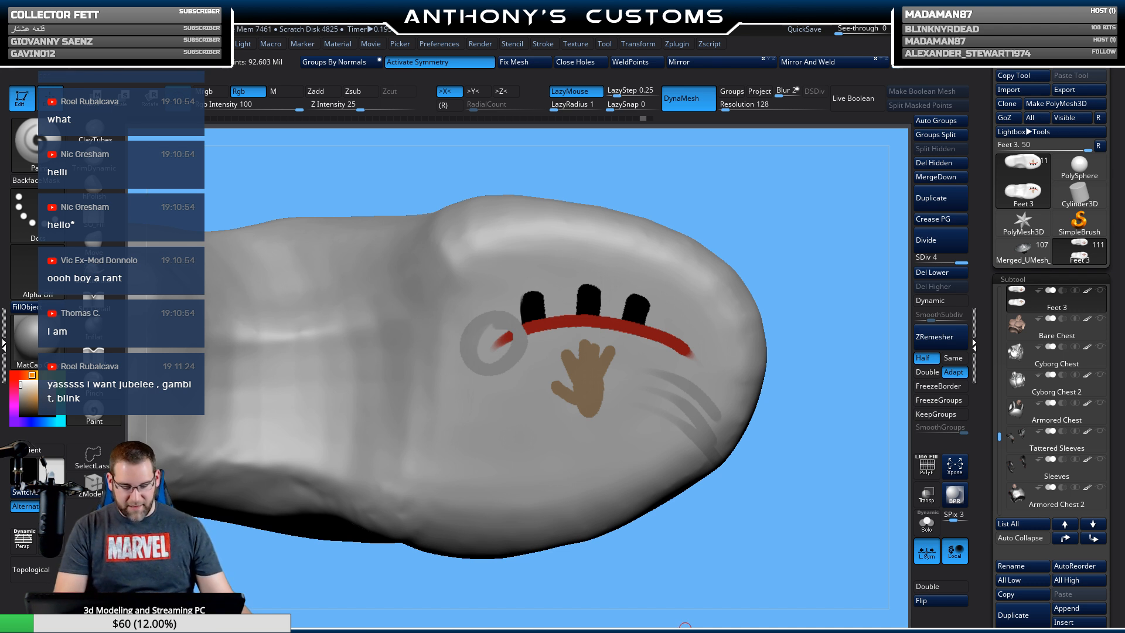
# Undo all the paint strokes on the sole, including the streaks, ring, hand, red arc and black bars.
pyautogui.hotkey('ctrl', 'z')
pyautogui.hotkey('ctrl', 'z')
pyautogui.hotkey('ctrl', 'z')
pyautogui.hotkey('ctrl', 'z')
pyautogui.hotkey('ctrl', 'z')
pyautogui.hotkey('ctrl', 'z')
pyautogui.hotkey('ctrl', 'z')
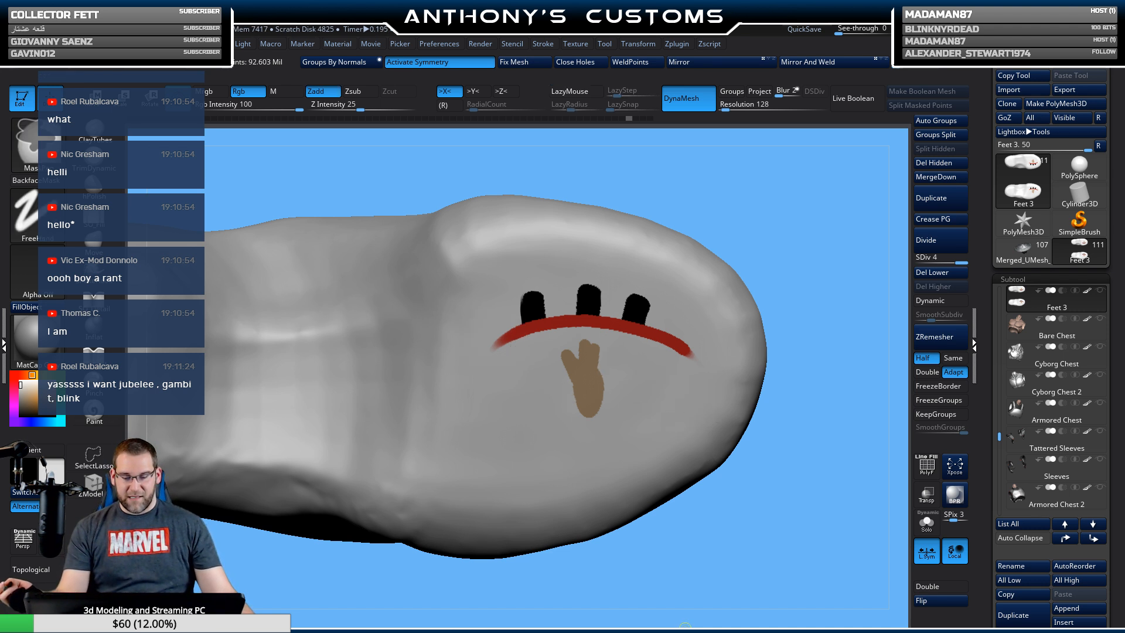
pyautogui.hotkey('ctrl', 'z')
pyautogui.hotkey('ctrl', 'z')
pyautogui.hotkey('ctrl', 'z')
pyautogui.hotkey('ctrl', 'z')
pyautogui.hotkey('ctrl', 'z')
pyautogui.hotkey('ctrl', 'z')
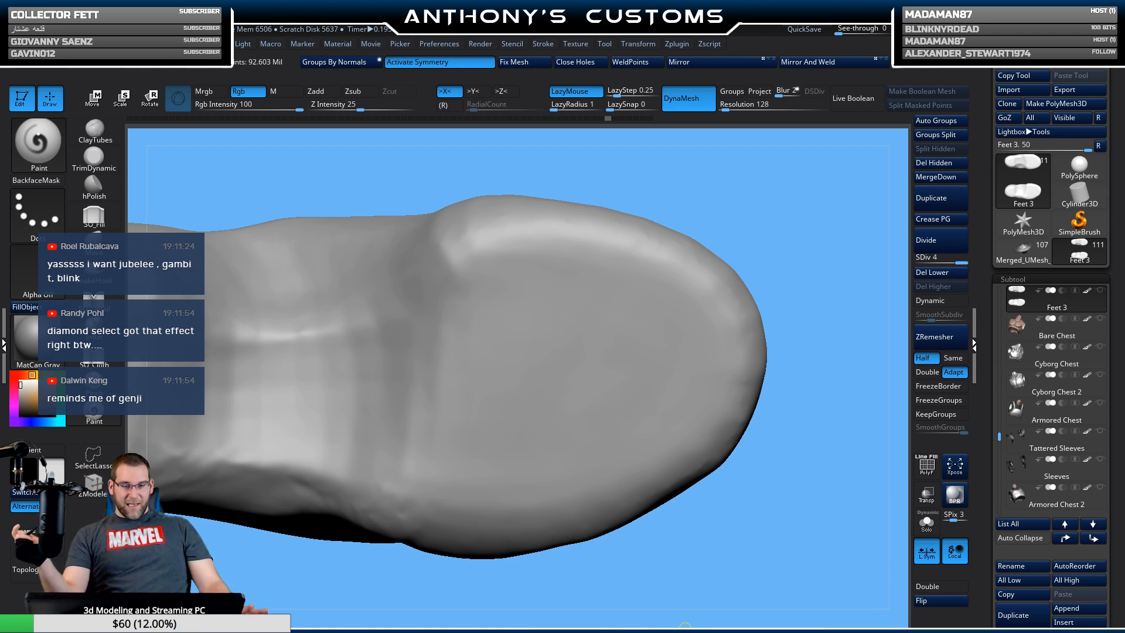
# Open the Throw Effect 2.ZPR project from the Lightbox documents and inspect the purple throw effect from different angles.
pyautogui.press('n')
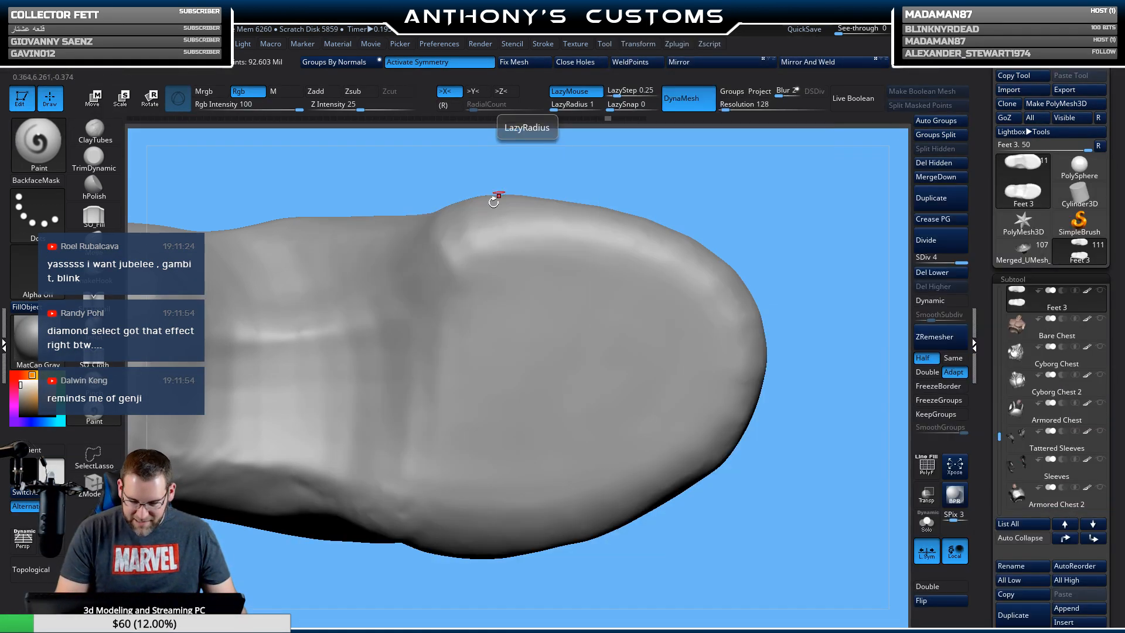
pyautogui.press(',')
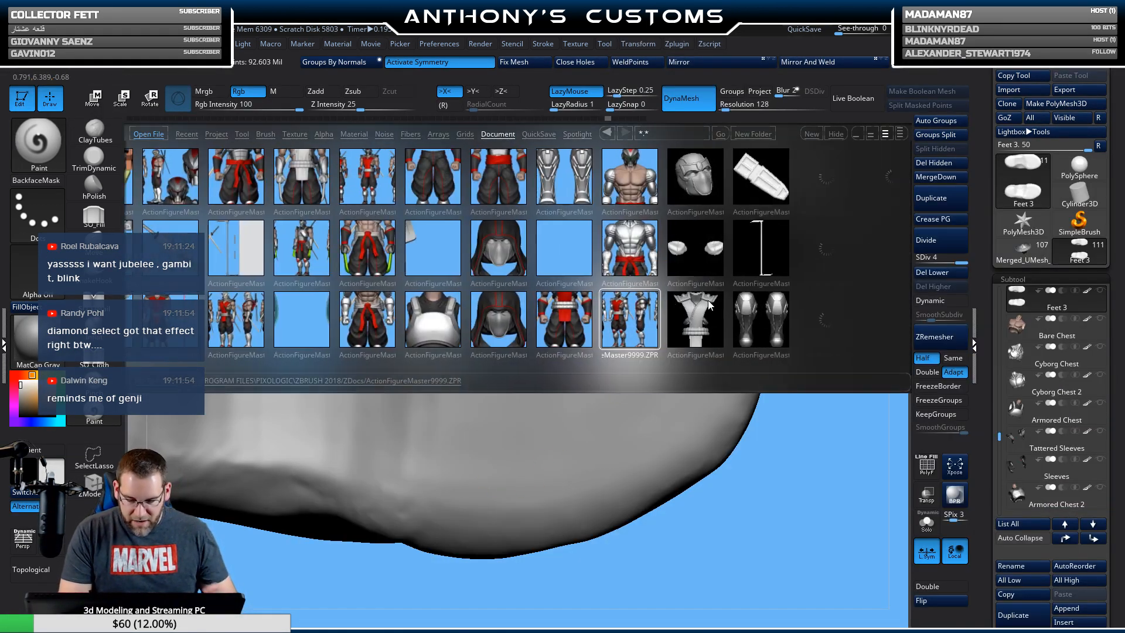
pyautogui.moveTo(708, 305); pyautogui.dragTo(634, 298)
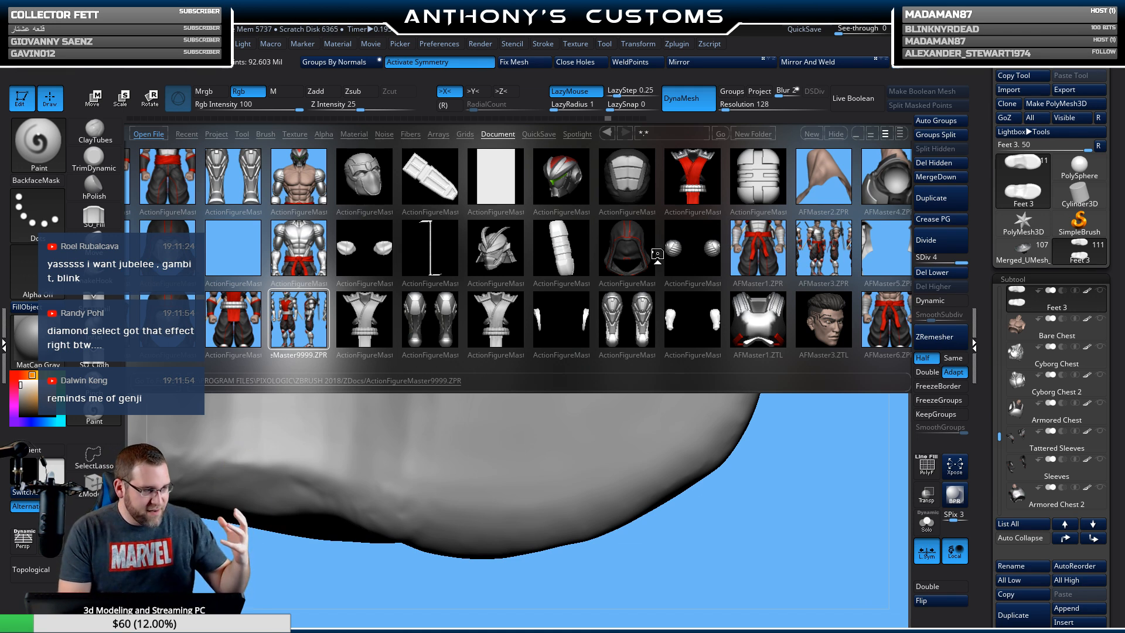
pyautogui.moveTo(657, 256); pyautogui.dragTo(442, 331)
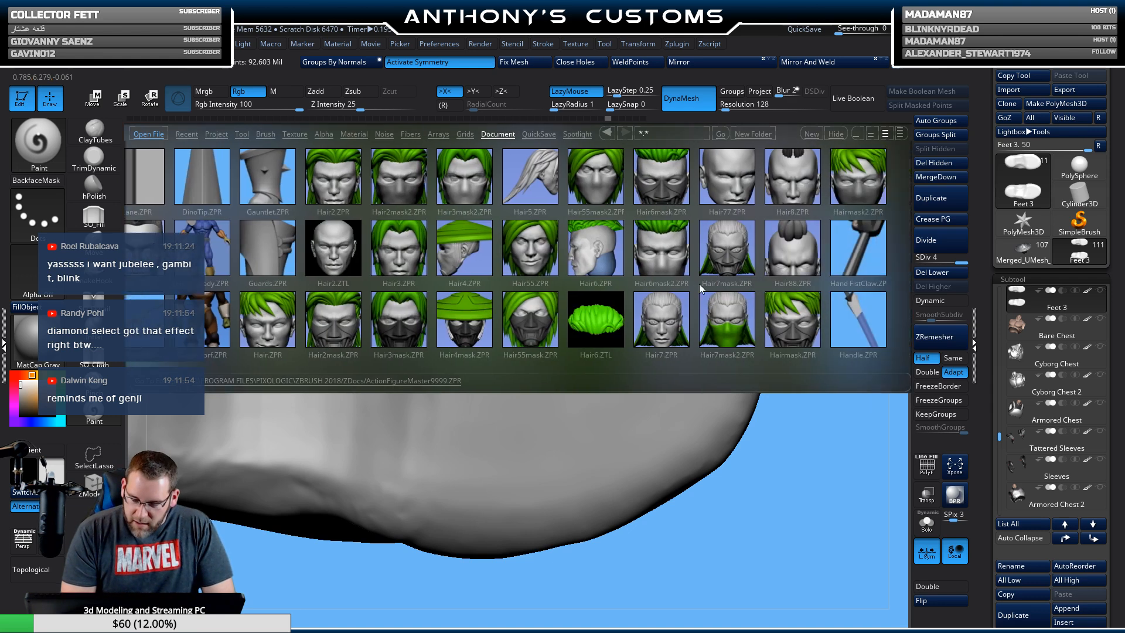
pyautogui.moveTo(701, 288); pyautogui.dragTo(457, 334)
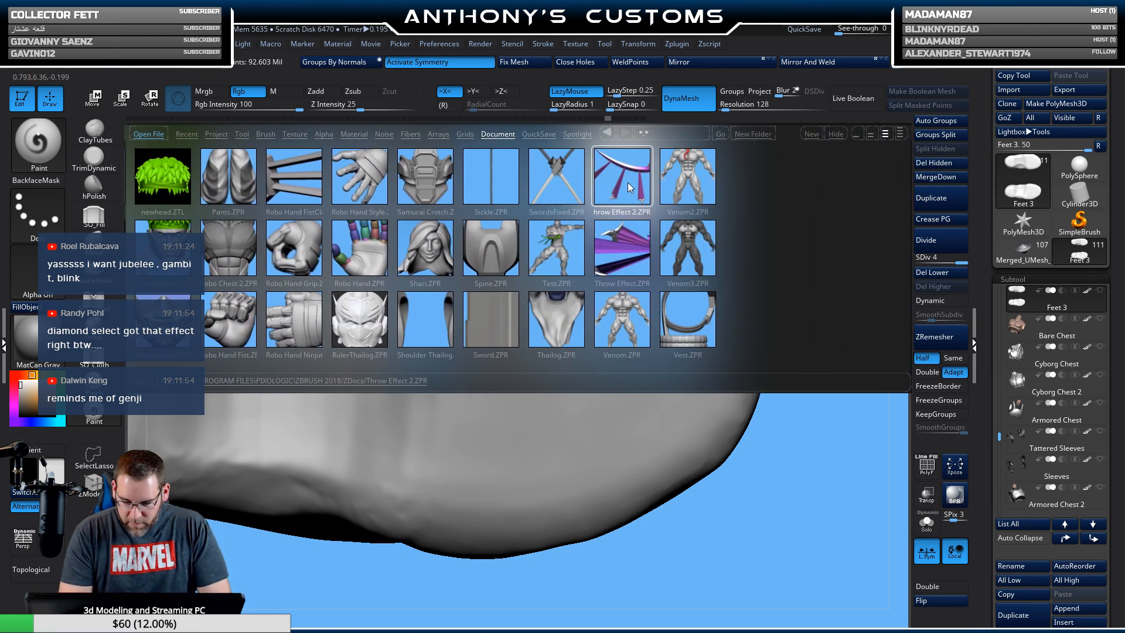
pyautogui.doubleClick(636, 182)
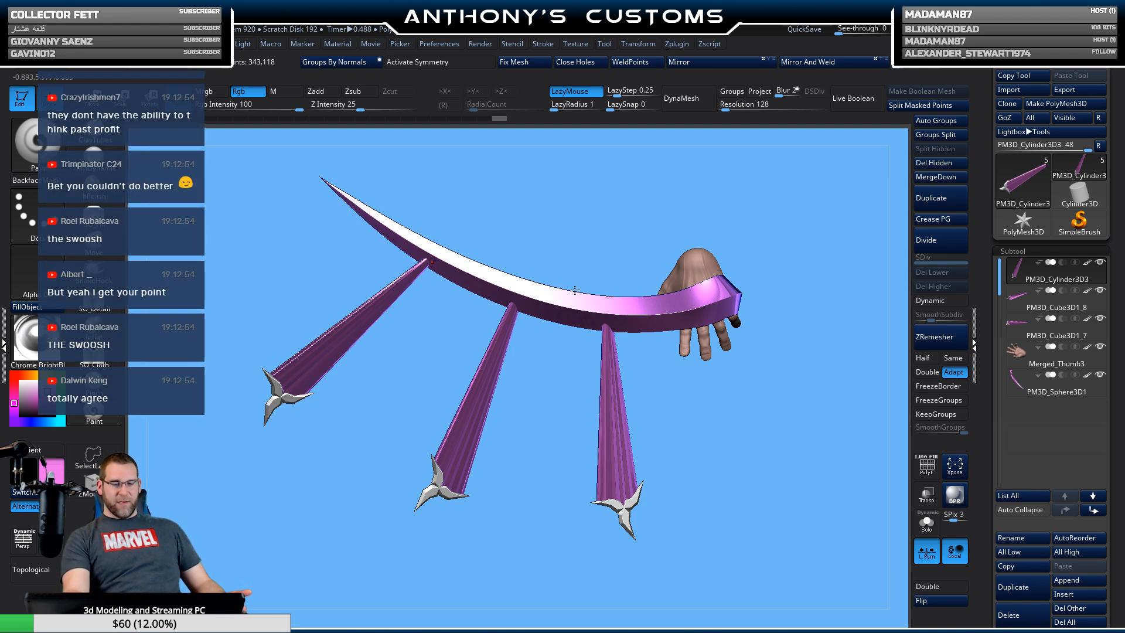
pyautogui.moveTo(528, 263); pyautogui.dragTo(761, 227)
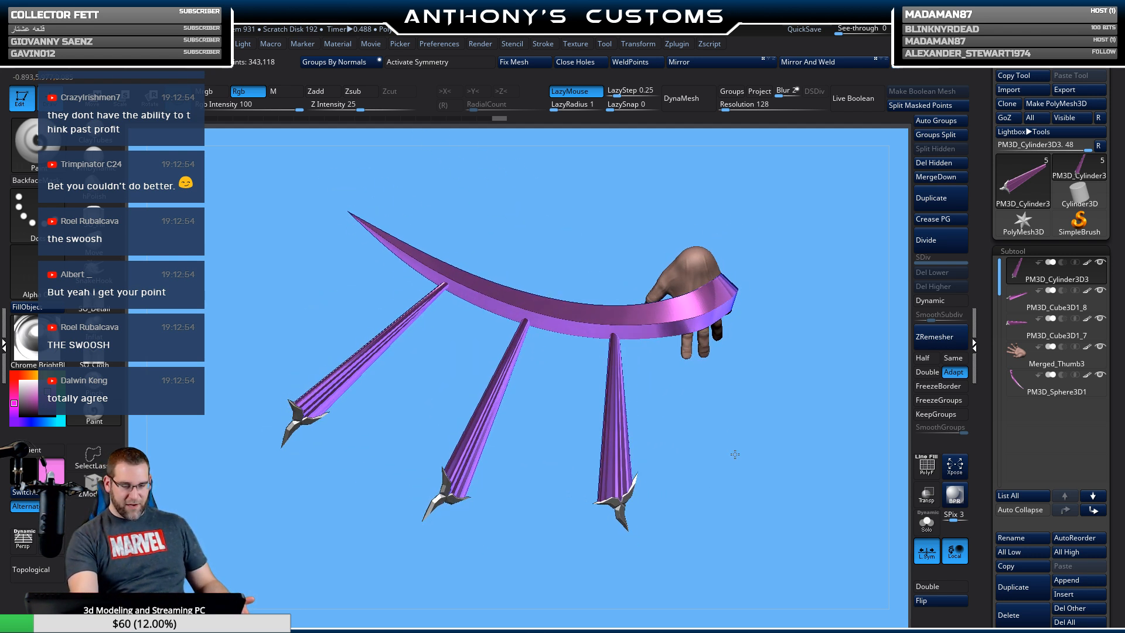
pyautogui.moveTo(735, 447); pyautogui.dragTo(533, 260)
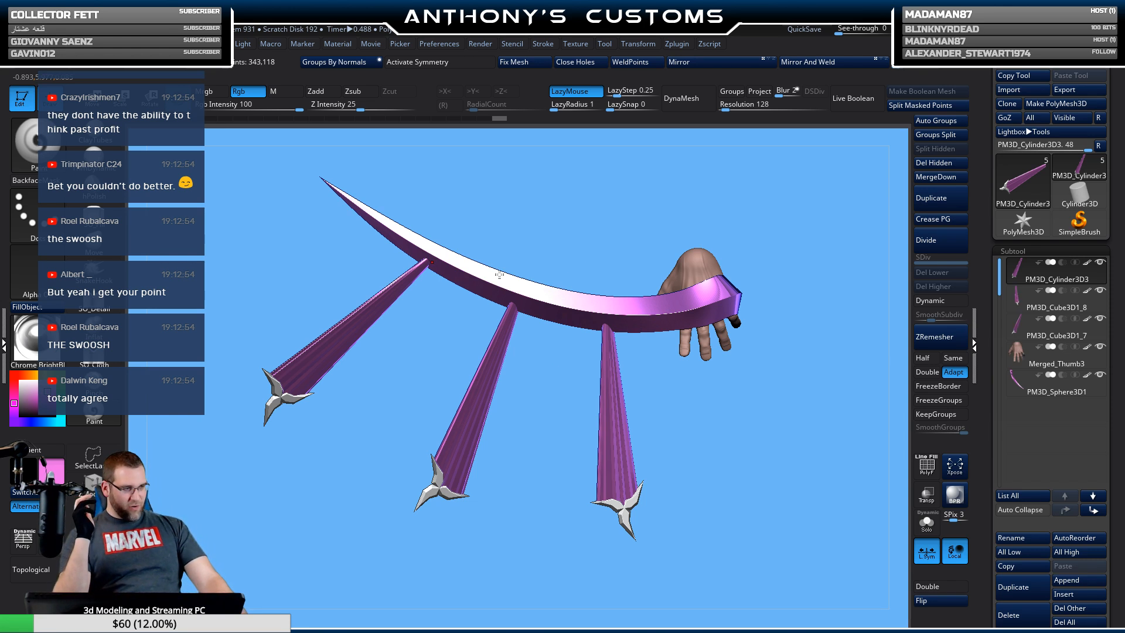
# Open the AFMaster98jacke project from the Lightbox documents.
pyautogui.press(',')
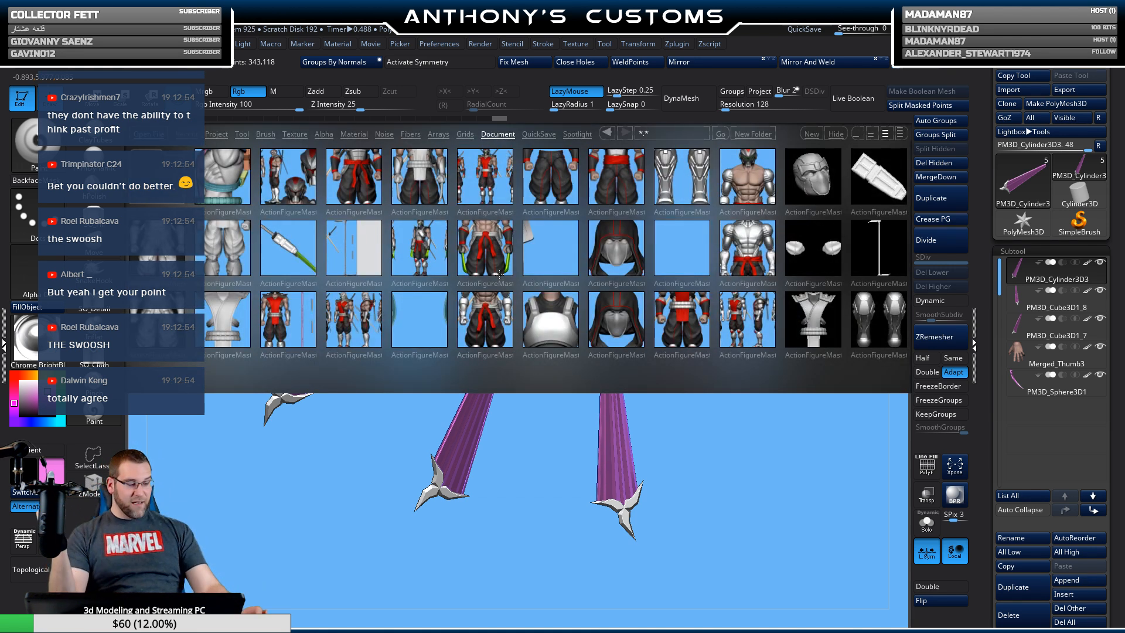
pyautogui.press(',')
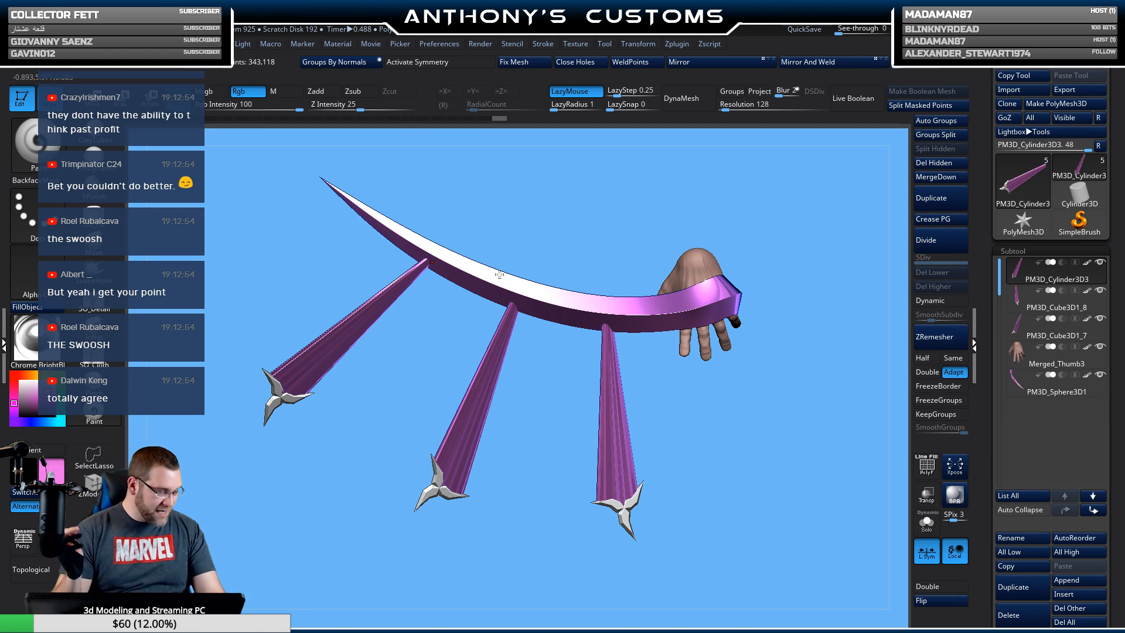
pyautogui.press(',')
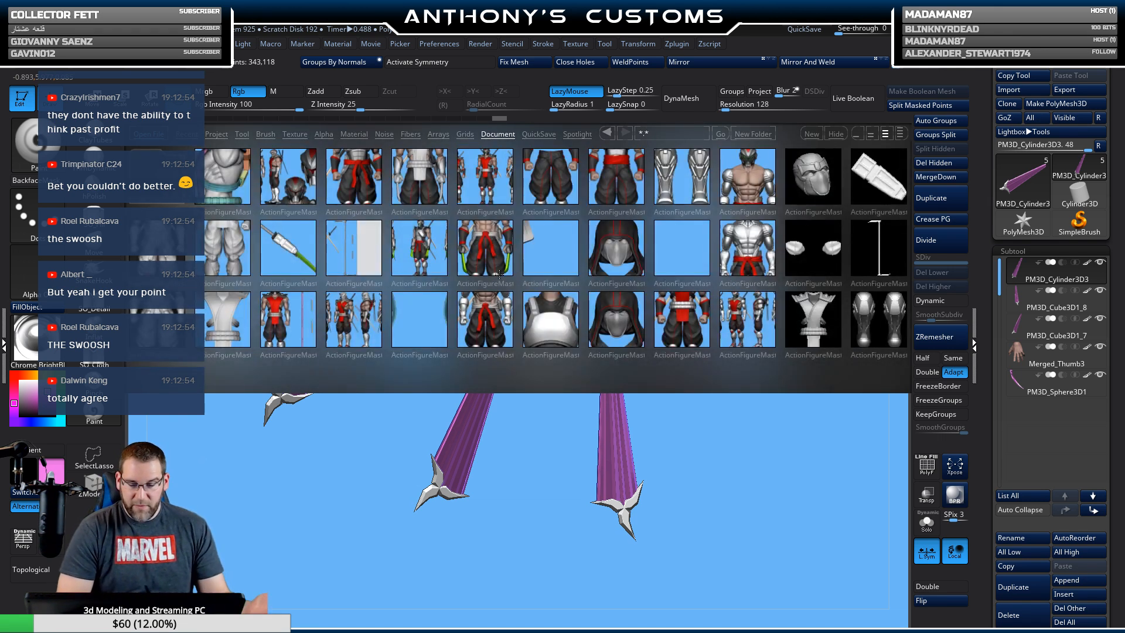
pyautogui.scroll(-10, 500, 275)
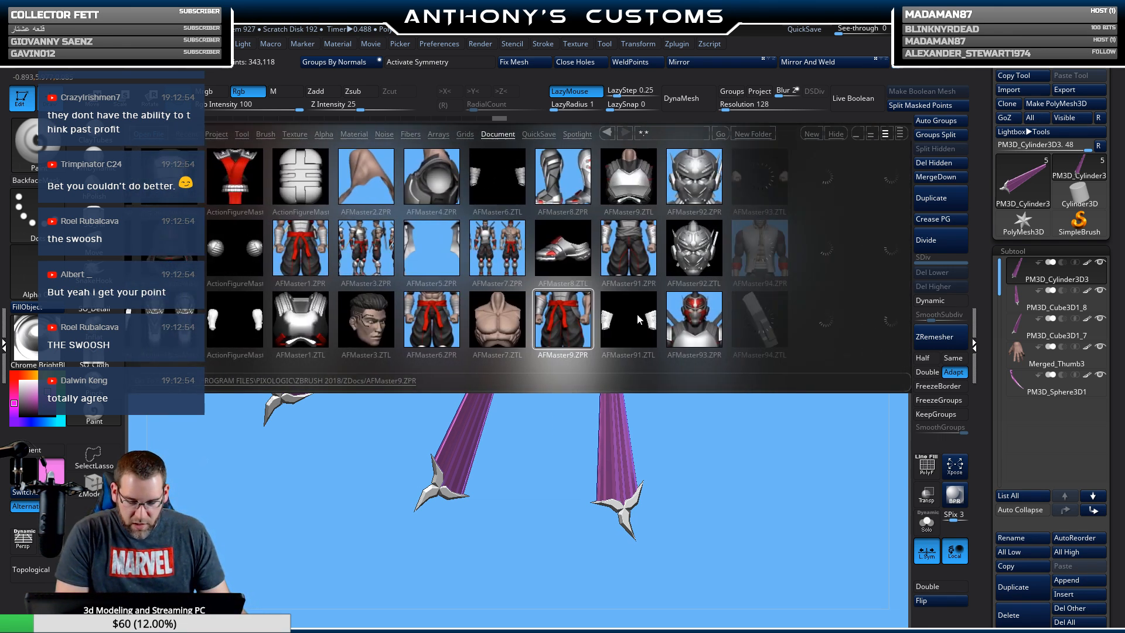
pyautogui.scroll(-6, 638, 314)
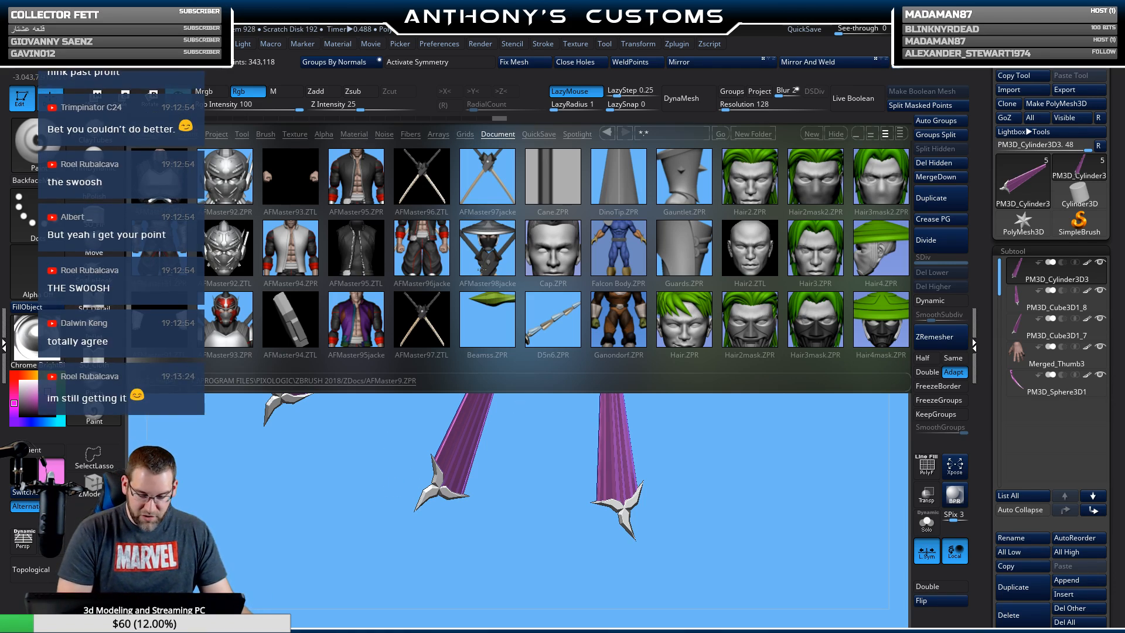
pyautogui.click(496, 250)
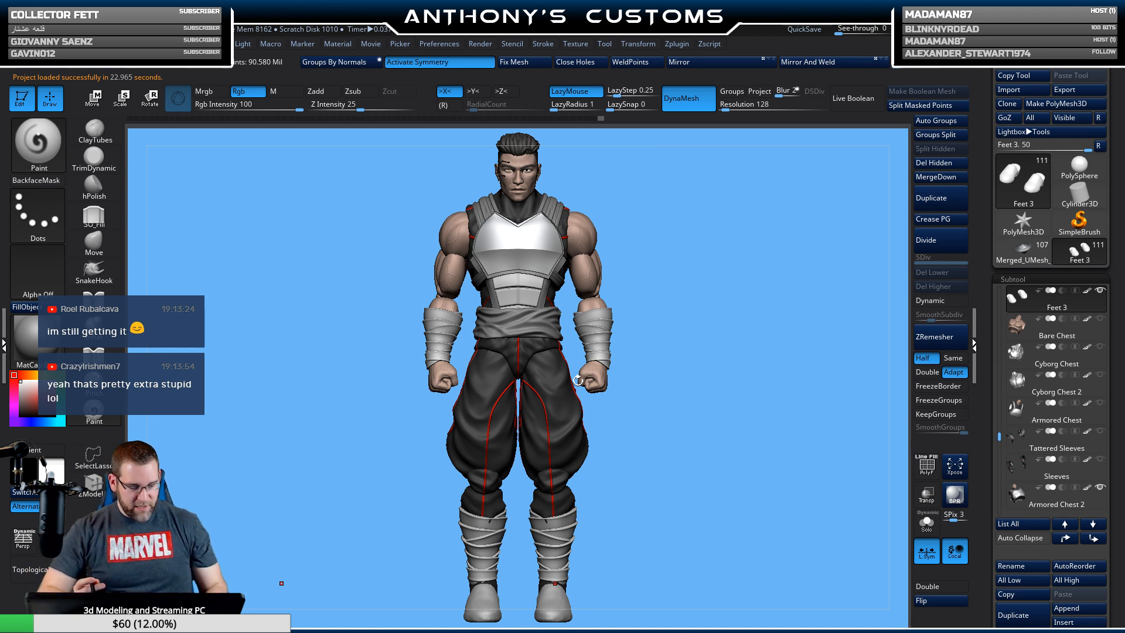
# Isolate the Feet 3 shoes with Solo and frame them in side profile.
pyautogui.moveTo(728, 467); pyautogui.dragTo(662, 294)
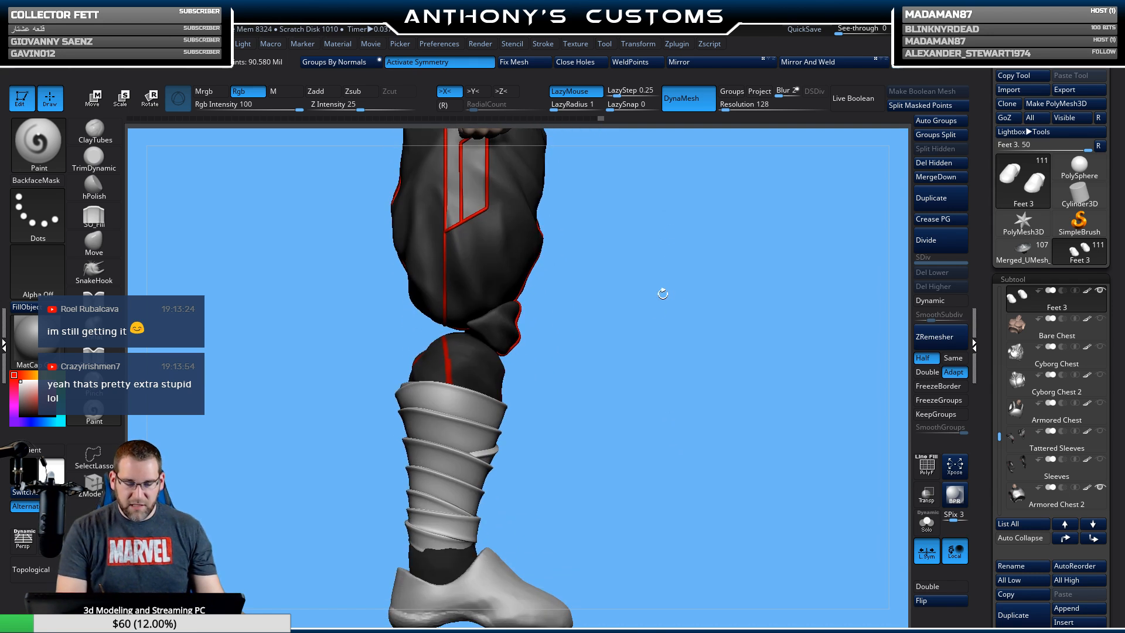
pyautogui.keyDown('alt'); pyautogui.moveTo(633, 487); pyautogui.dragTo(658, 377); pyautogui.keyUp('alt')
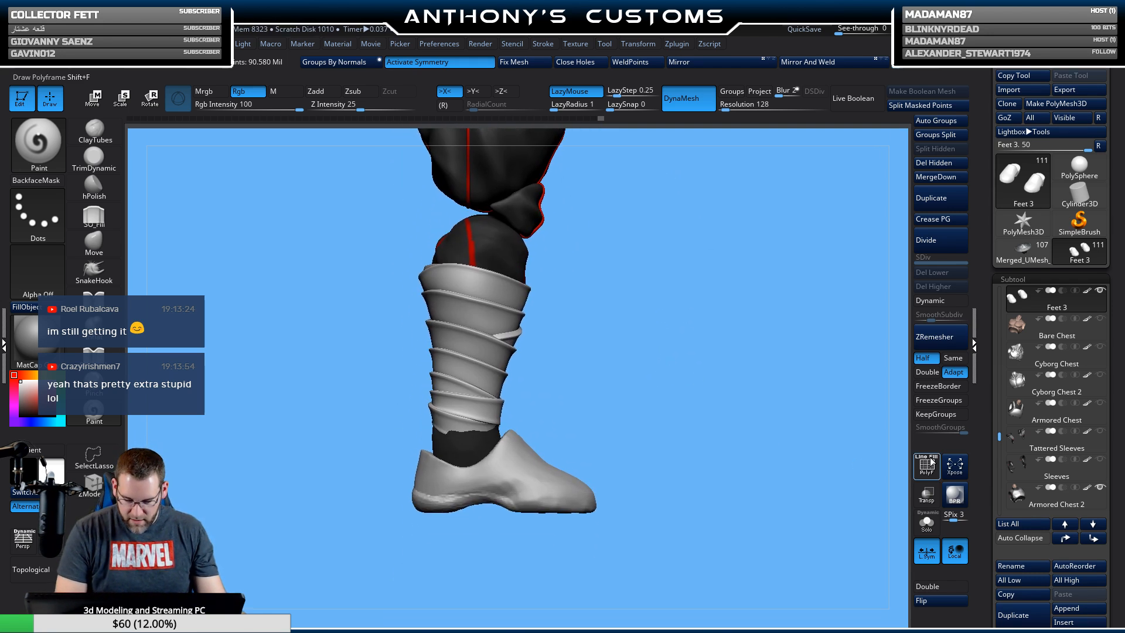
pyautogui.click(927, 523)
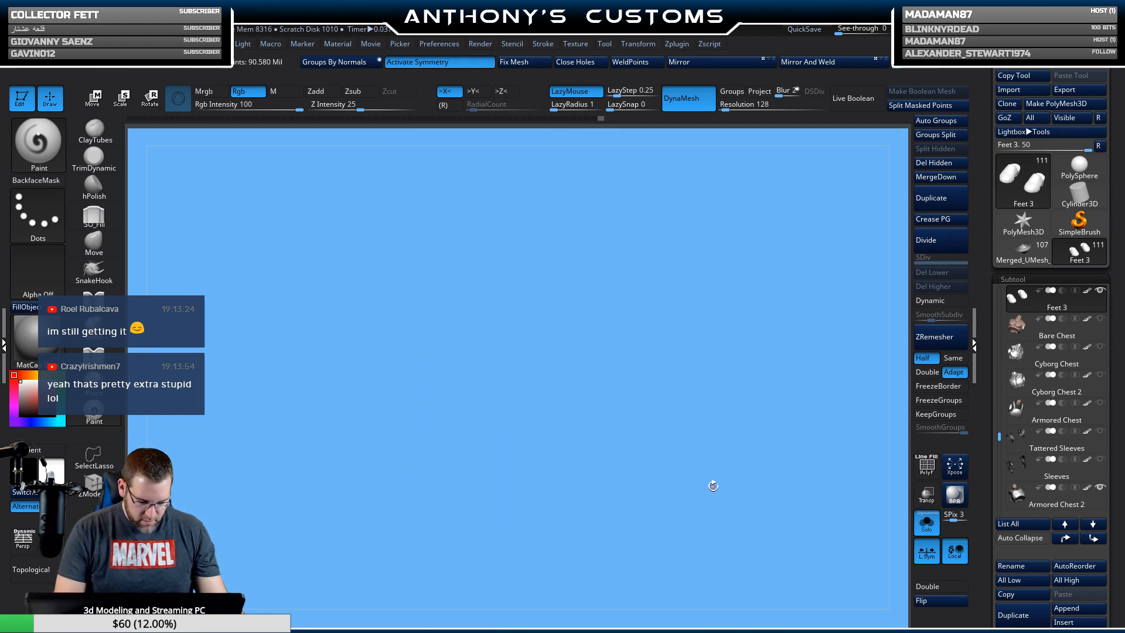
pyautogui.moveTo(713, 486); pyautogui.dragTo(729, 464)
pyautogui.moveTo(598, 478); pyautogui.dragTo(568, 179)
pyautogui.keyDown('alt'); pyautogui.moveTo(551, 508); pyautogui.dragTo(563, 166); pyautogui.keyUp('alt')
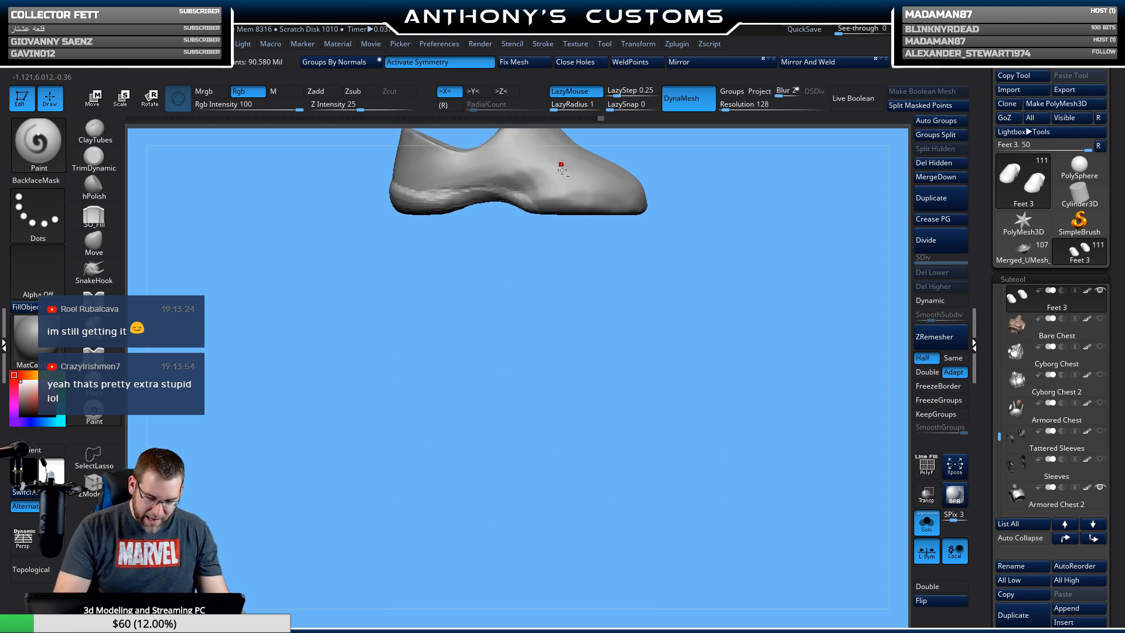
pyautogui.keyDown('alt'); pyautogui.moveTo(543, 378); pyautogui.dragTo(522, 491); pyautogui.keyUp('alt')
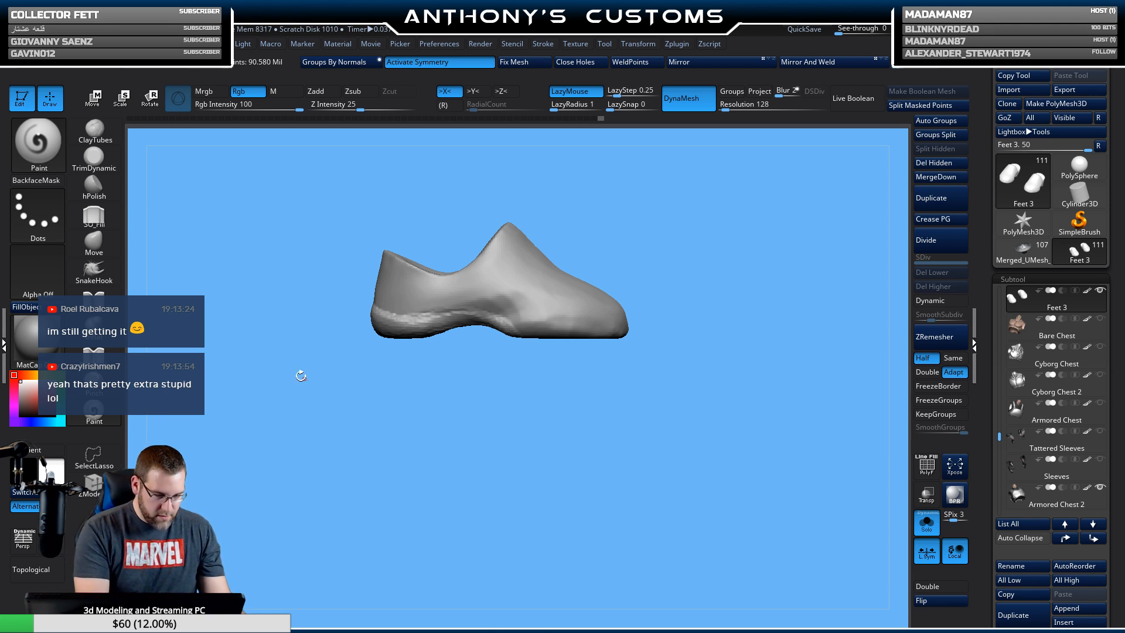
# Choose the TrimDynamic brush and increase its draw size with the shoe soles in view.
pyautogui.click(93, 157)
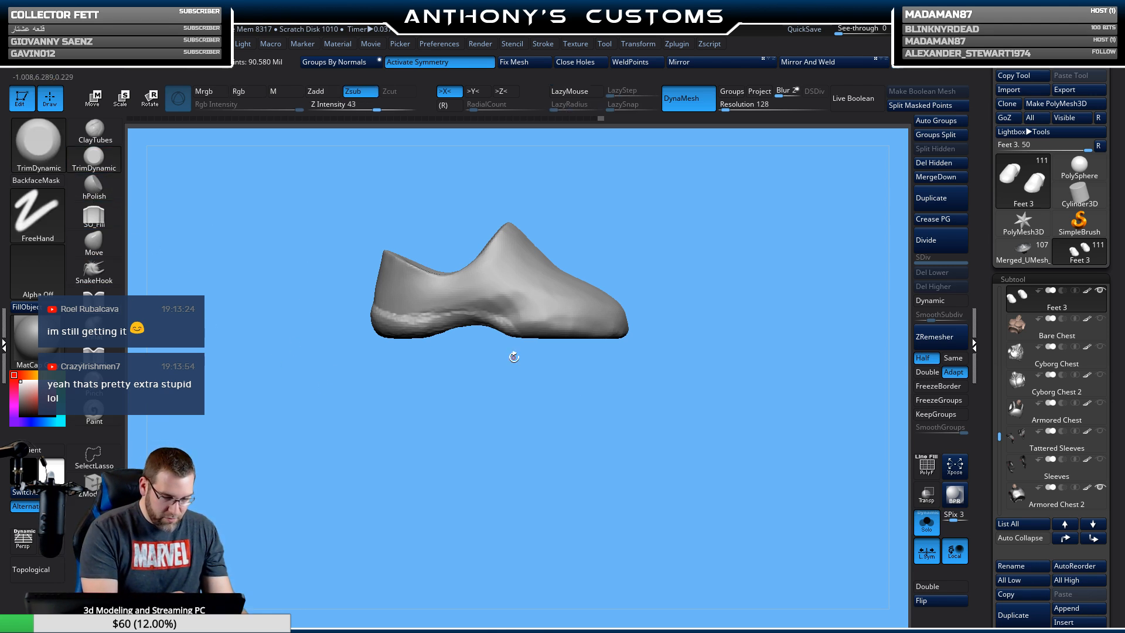
pyautogui.moveTo(704, 435)
pyautogui.mouseDown()
pyautogui.moveTo(665, 426)
pyautogui.moveTo(668, 445)
pyautogui.moveTo(673, 374)
pyautogui.mouseUp()
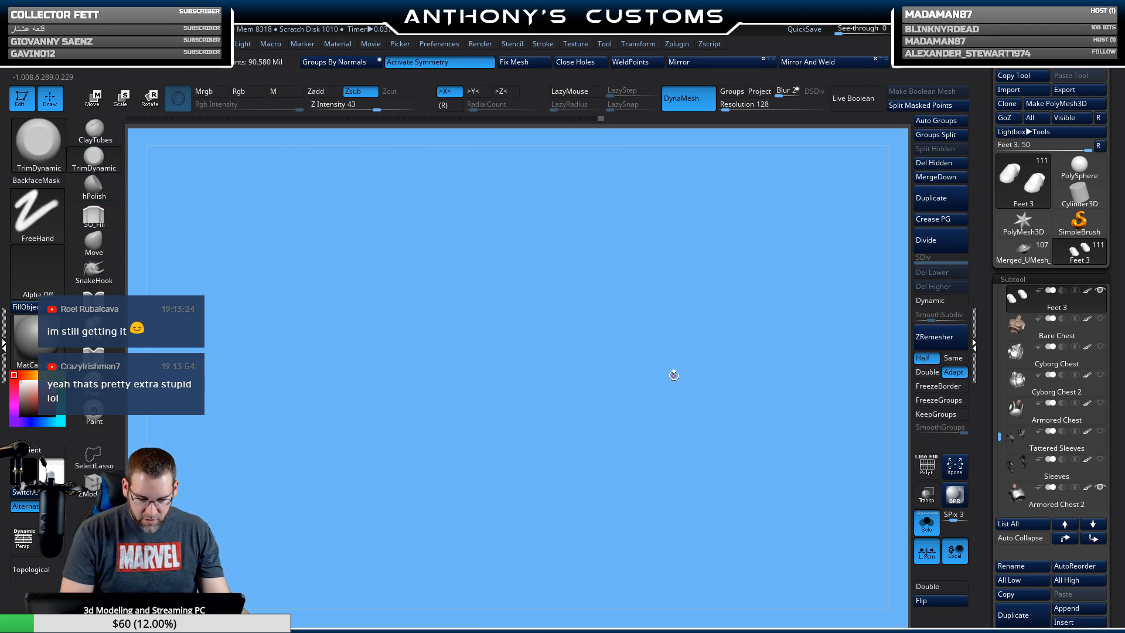
pyautogui.press('f')
pyautogui.press('space')
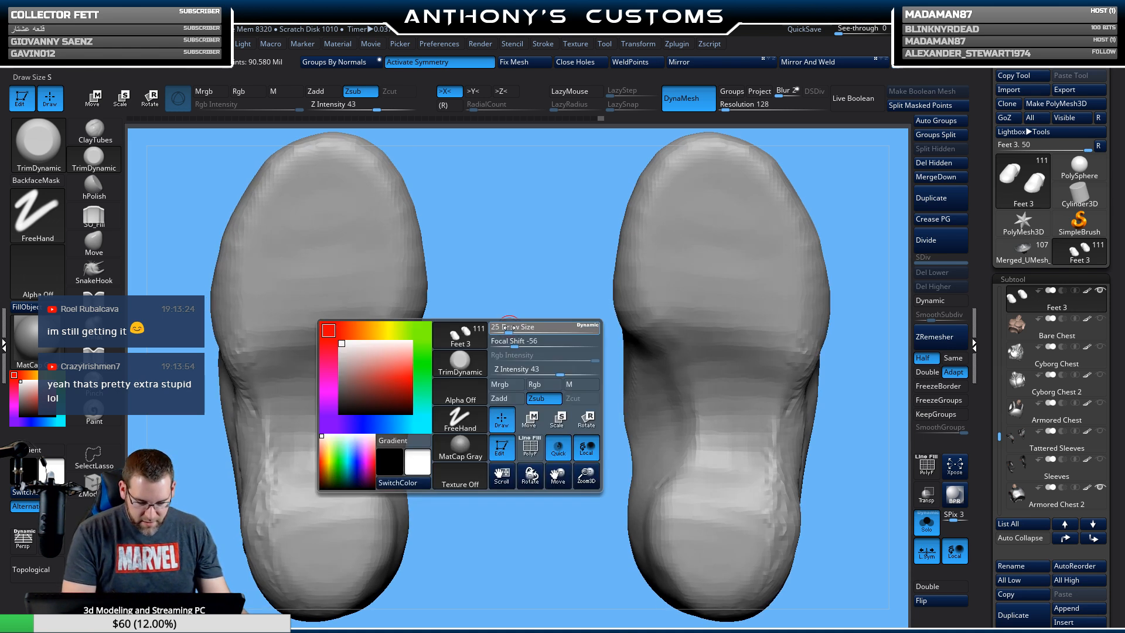
pyautogui.moveTo(515, 329)
pyautogui.mouseDown()
pyautogui.moveTo(527, 434)
pyautogui.moveTo(595, 399)
pyautogui.moveTo(606, 365)
pyautogui.mouseUp()
# Check the shoe's polyframe in side profile and switch the masking brush to MaskLasso.
pyautogui.moveTo(806, 351)
pyautogui.keyDown('ctrl'); pyautogui.mouseDown()
pyautogui.moveTo(786, 432)
pyautogui.moveTo(701, 515)
pyautogui.moveTo(660, 513)
pyautogui.mouseUp(); pyautogui.keyUp('ctrl')
pyautogui.keyDown('ctrl'); pyautogui.moveTo(487, 538); pyautogui.dragTo(484, 565); pyautogui.keyUp('ctrl')
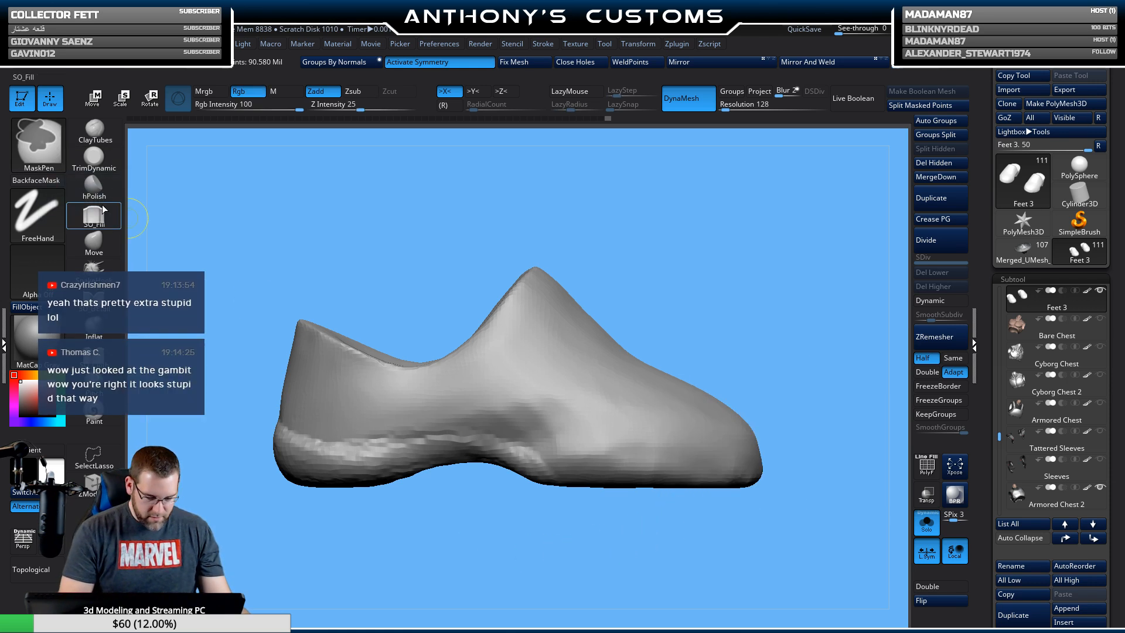
pyautogui.keyDown('ctrl'); pyautogui.click(37, 144); pyautogui.keyUp('ctrl')
pyautogui.keyDown('ctrl'); pyautogui.click(78, 218); pyautogui.keyUp('ctrl')
pyautogui.hotkey('shift', 'f')
pyautogui.hotkey('shift', 'f')
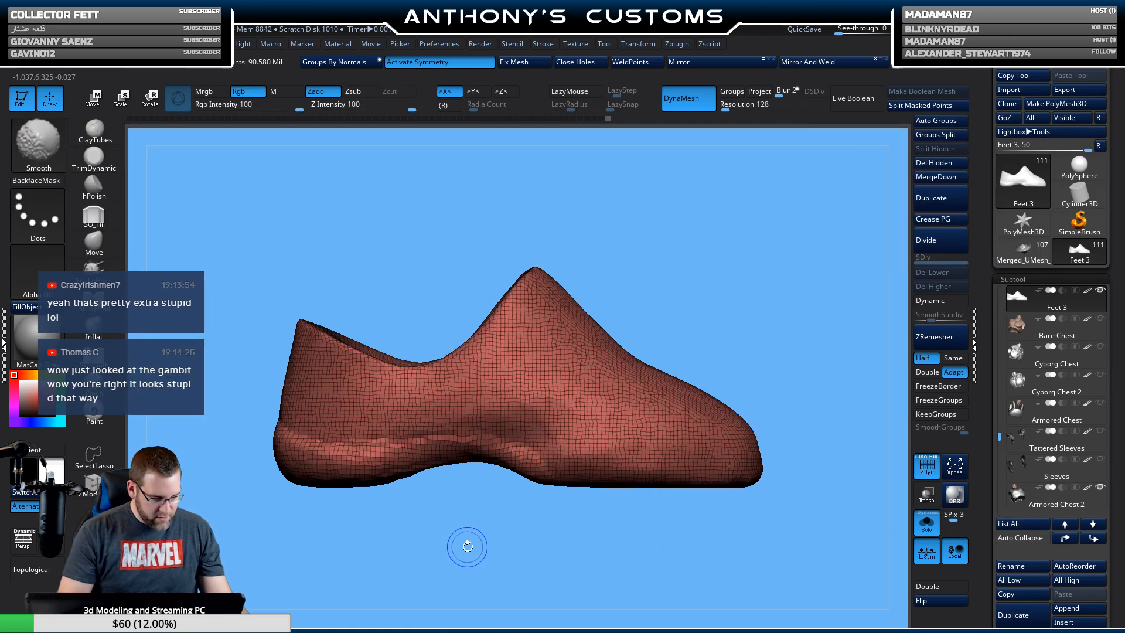
pyautogui.keyDown('ctrl'); pyautogui.click(41, 146); pyautogui.keyUp('ctrl')
pyautogui.keyDown('ctrl'); pyautogui.click(50, 155); pyautogui.keyUp('ctrl')
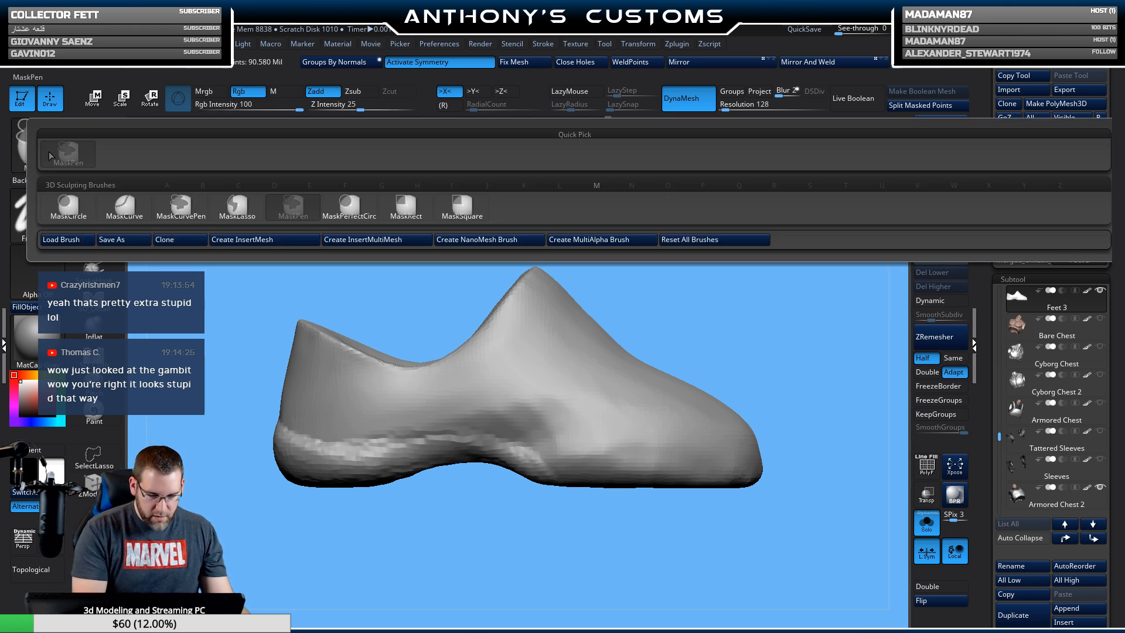
pyautogui.keyDown('ctrl'); pyautogui.click(258, 207); pyautogui.keyUp('ctrl')
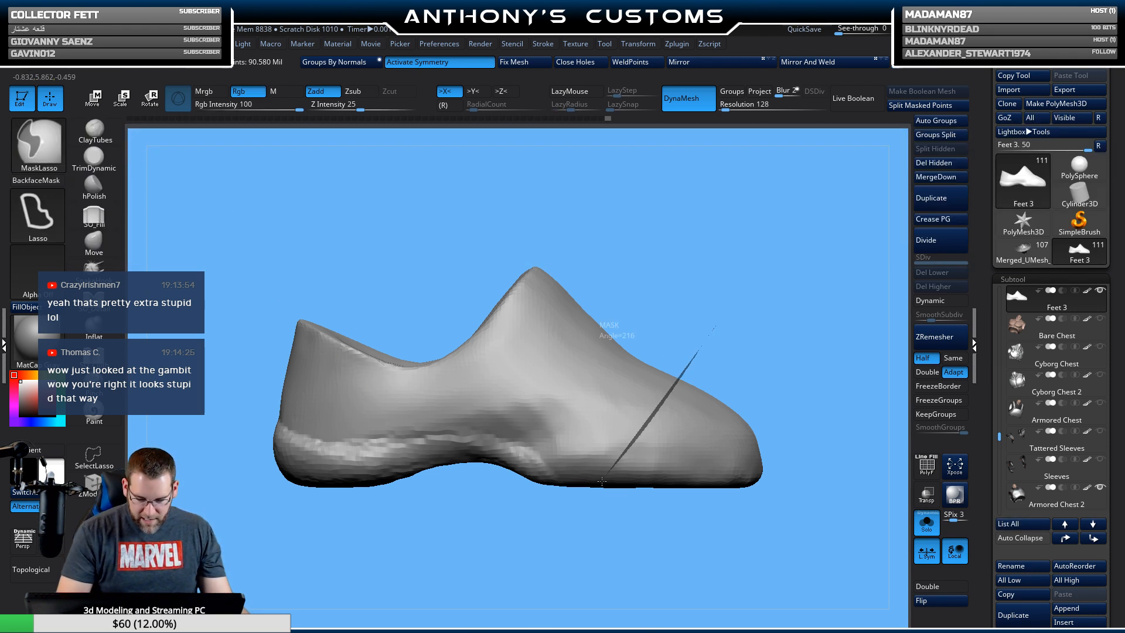
# Mask everything except the shoe's toe, centre the gizmo on it and rotate the toe slightly upward, clearing the mask to finish.
pyautogui.keyDown('ctrl'); pyautogui.moveTo(602, 482); pyautogui.dragTo(759, 522); pyautogui.keyUp('ctrl')
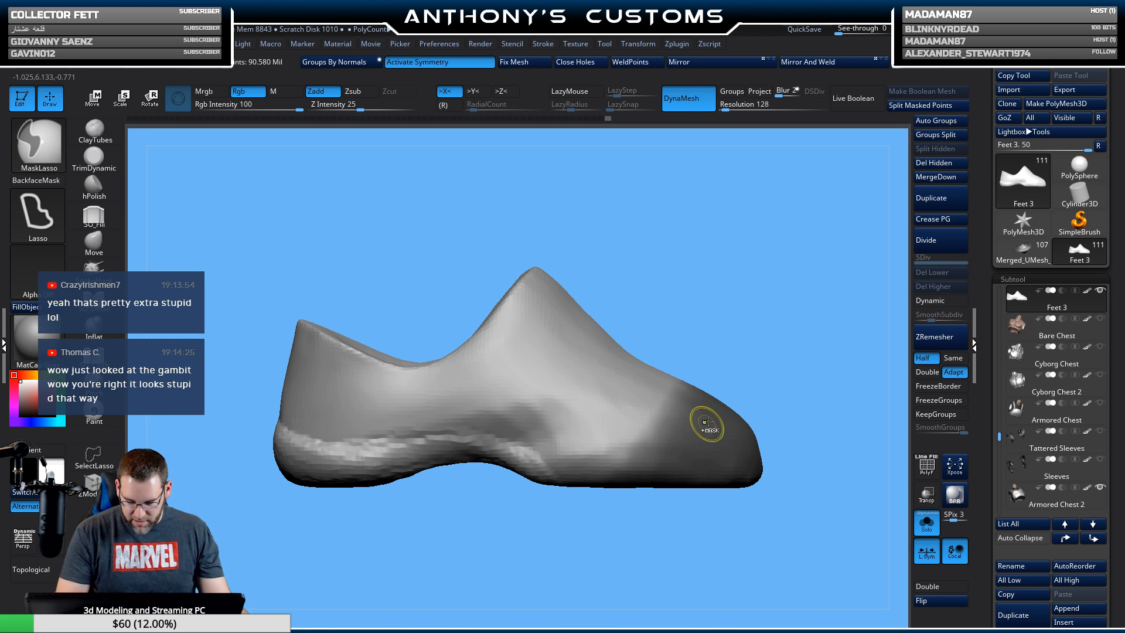
pyautogui.keyDown('ctrl'); pyautogui.click(718, 344); pyautogui.keyUp('ctrl')
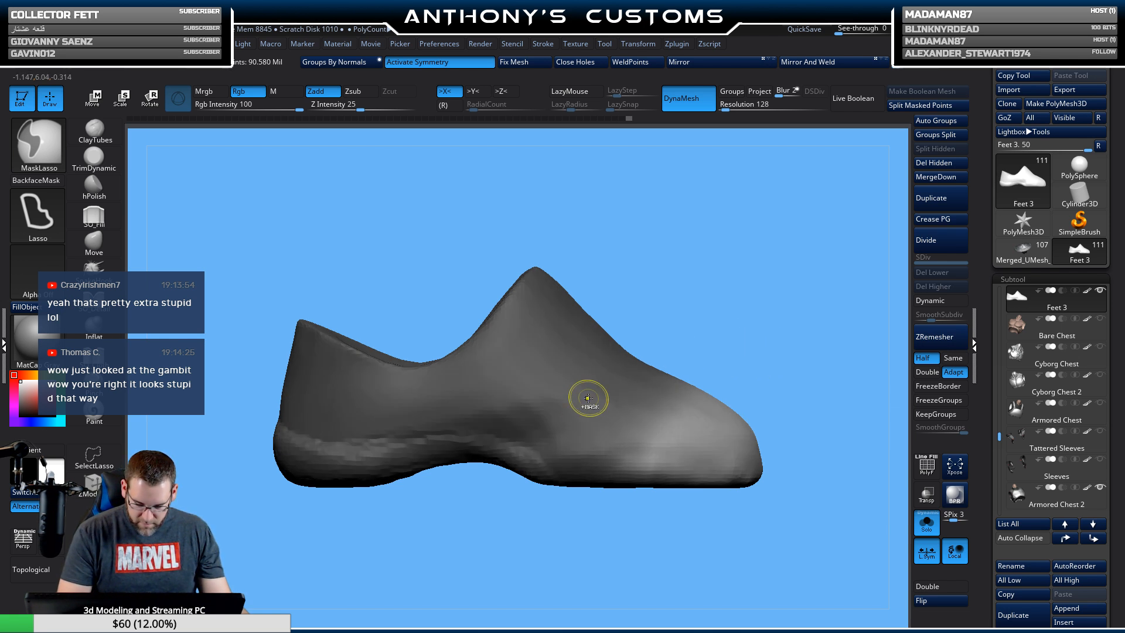
pyautogui.press('w')
pyautogui.keyDown('alt'); pyautogui.click(658, 417); pyautogui.keyUp('alt')
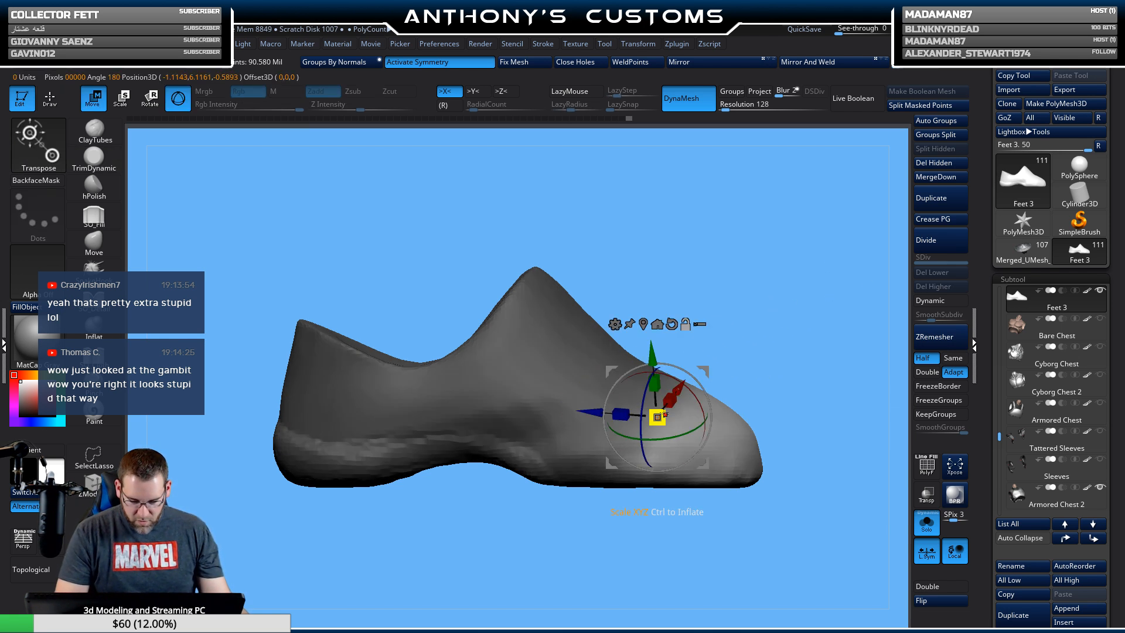
pyautogui.keyDown('alt'); pyautogui.click(671, 324); pyautogui.keyUp('alt')
pyautogui.moveTo(707, 403); pyautogui.dragTo(749, 397)
pyautogui.moveTo(741, 300)
pyautogui.keyDown('ctrl'); pyautogui.keyDown('shift'); pyautogui.mouseDown()
pyautogui.moveTo(633, 410)
pyautogui.moveTo(527, 455)
pyautogui.mouseUp(); pyautogui.keyUp('shift'); pyautogui.keyUp('ctrl')
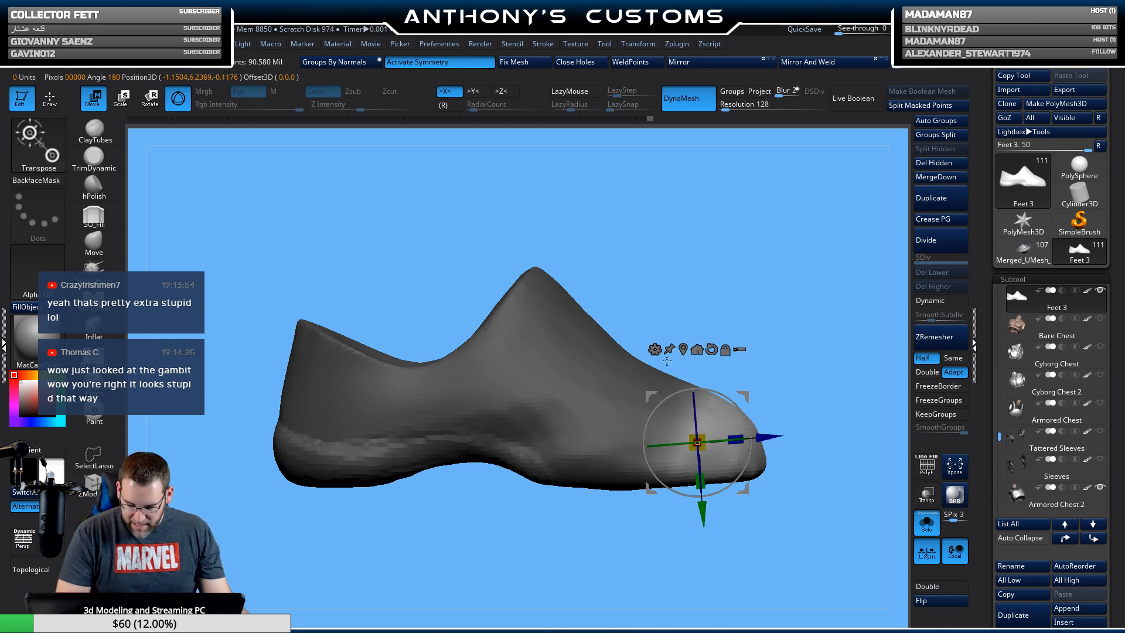
pyautogui.keyDown('ctrl'); pyautogui.click(821, 315); pyautogui.keyUp('ctrl')
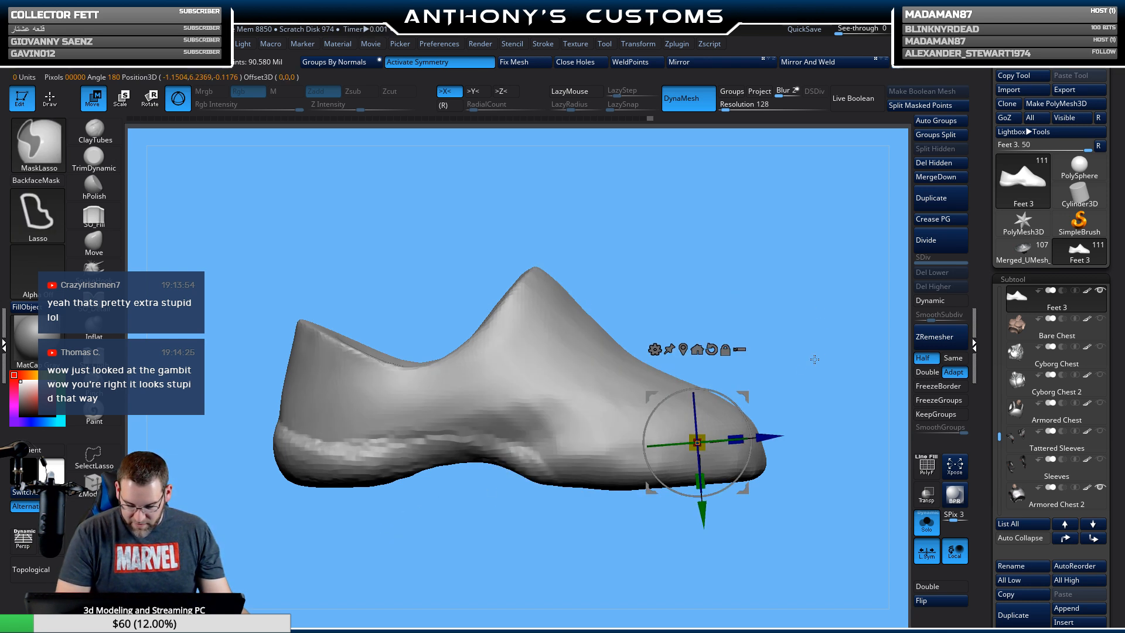
pyautogui.keyDown('ctrl'); pyautogui.click(842, 384); pyautogui.keyUp('ctrl')
pyautogui.moveTo(768, 436)
pyautogui.keyDown('alt'); pyautogui.mouseDown()
pyautogui.moveTo(783, 436)
pyautogui.moveTo(756, 411)
pyautogui.mouseUp(); pyautogui.keyUp('alt')
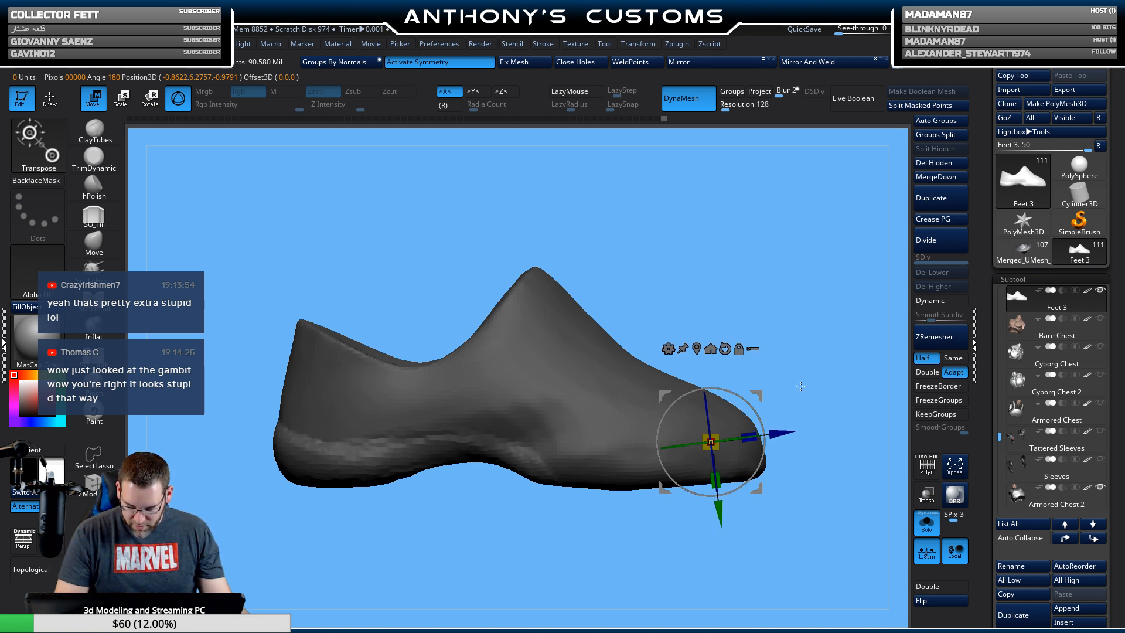
pyautogui.moveTo(839, 366)
pyautogui.keyDown('ctrl'); pyautogui.keyDown('alt'); pyautogui.mouseDown()
pyautogui.moveTo(702, 451)
pyautogui.moveTo(829, 504)
pyautogui.moveTo(832, 489)
pyautogui.mouseUp(); pyautogui.keyUp('alt'); pyautogui.keyUp('ctrl')
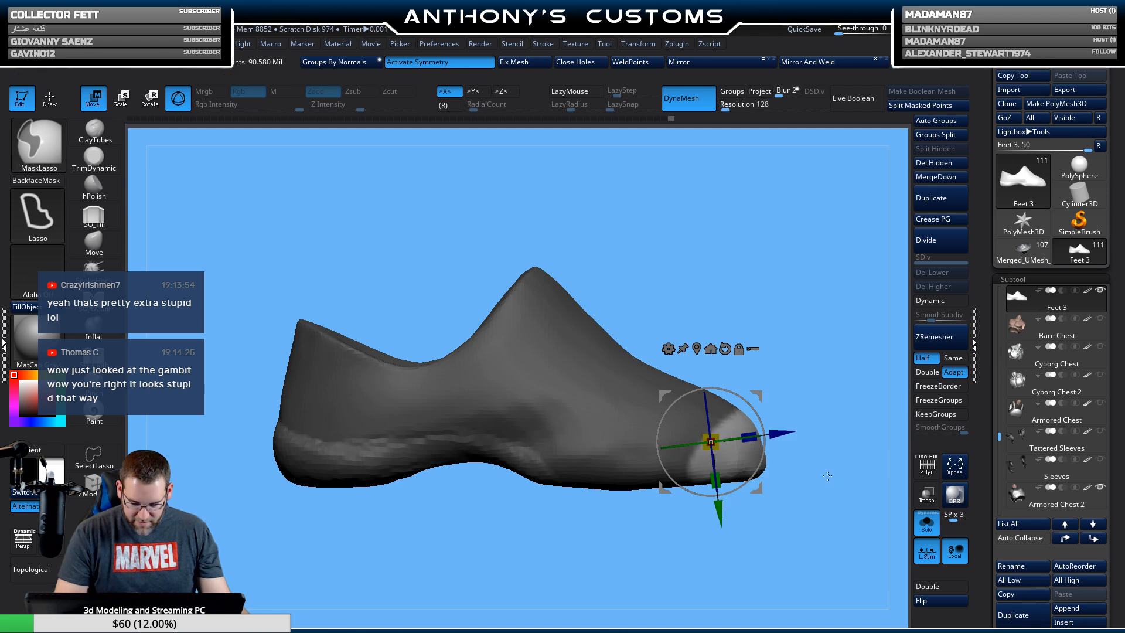
pyautogui.click(550, 432)
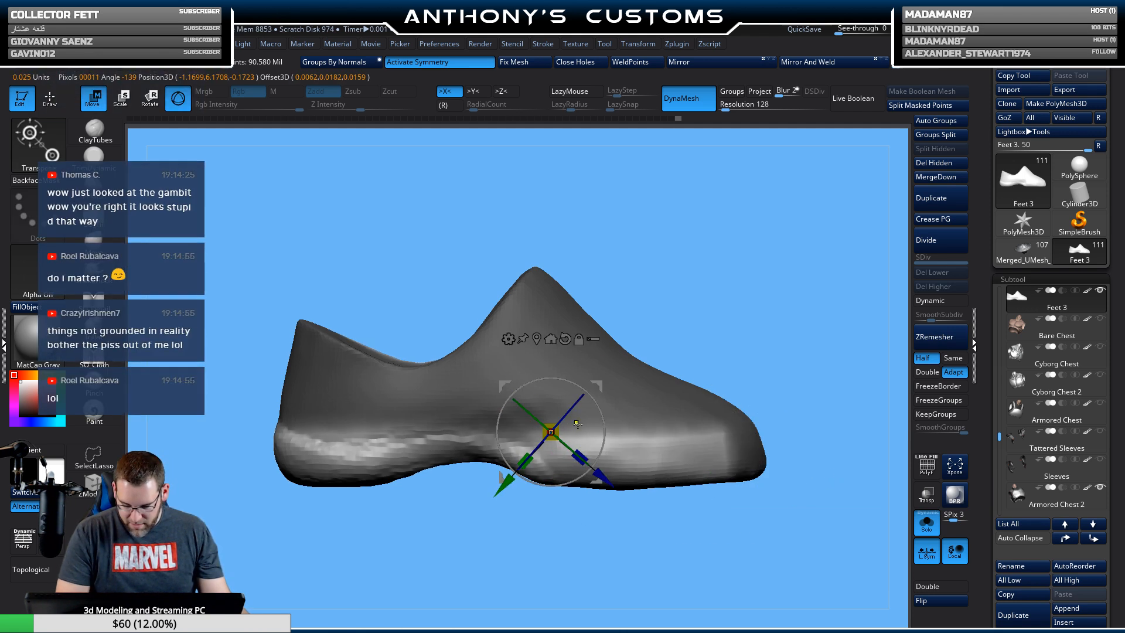
pyautogui.press('q')
pyautogui.keyDown('ctrl'); pyautogui.moveTo(799, 322); pyautogui.dragTo(813, 335); pyautogui.keyUp('ctrl')
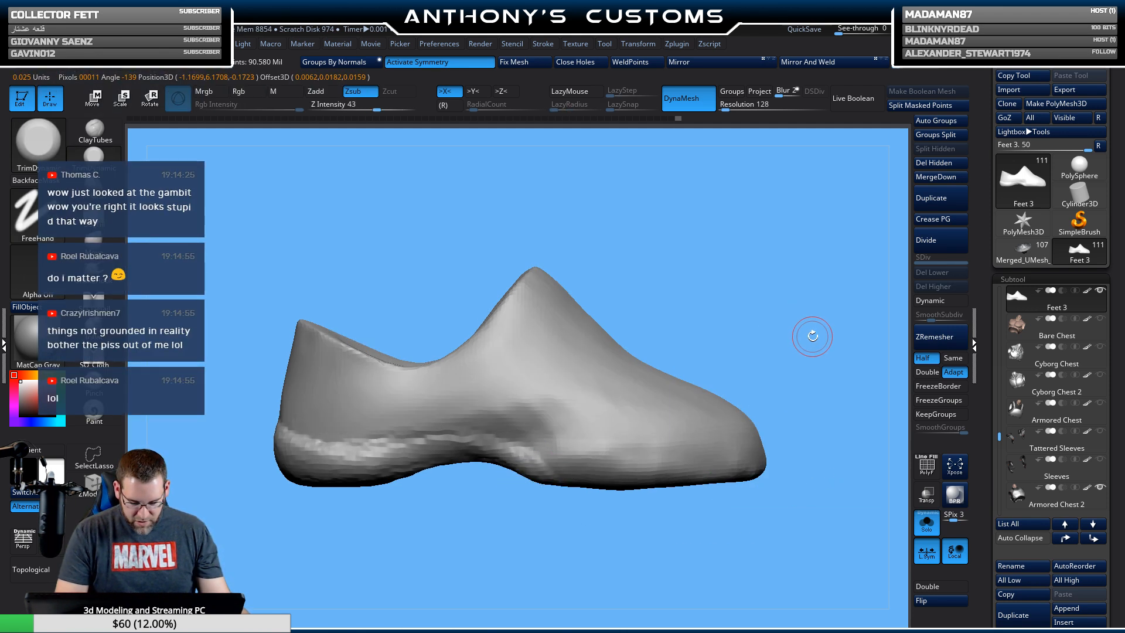
# Mask everything except the toe tip, centre and straighten the gizmo there, and adjust the tip slightly.
pyautogui.moveTo(718, 392)
pyautogui.keyDown('ctrl'); pyautogui.mouseDown()
pyautogui.moveTo(762, 545)
pyautogui.moveTo(737, 446)
pyautogui.mouseUp(); pyautogui.keyUp('ctrl')
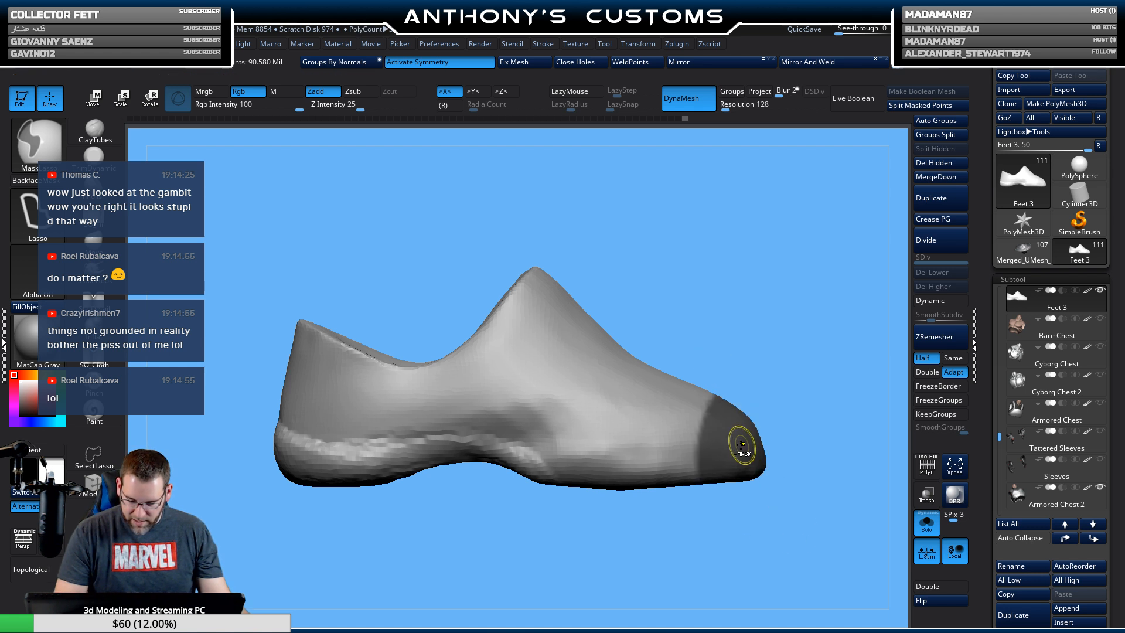
pyautogui.keyDown('ctrl'); pyautogui.moveTo(794, 381); pyautogui.dragTo(802, 389); pyautogui.keyUp('ctrl')
pyautogui.keyDown('ctrl'); pyautogui.moveTo(665, 449); pyautogui.dragTo(729, 339); pyautogui.keyUp('ctrl')
pyautogui.keyDown('ctrl'); pyautogui.click(813, 430); pyautogui.keyUp('ctrl')
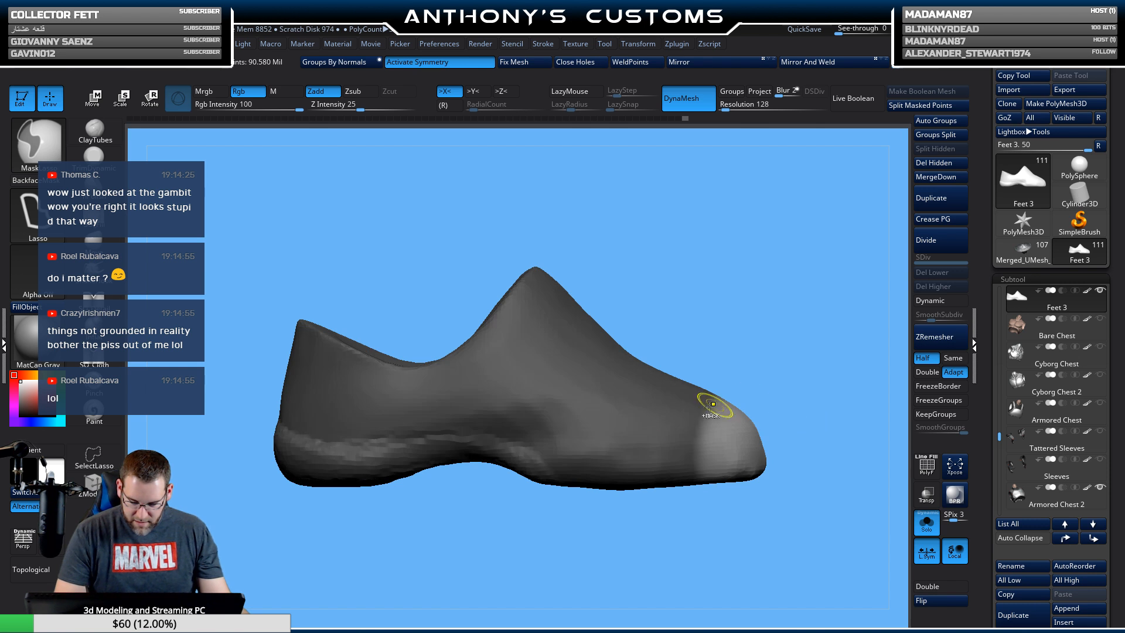
pyautogui.press('w')
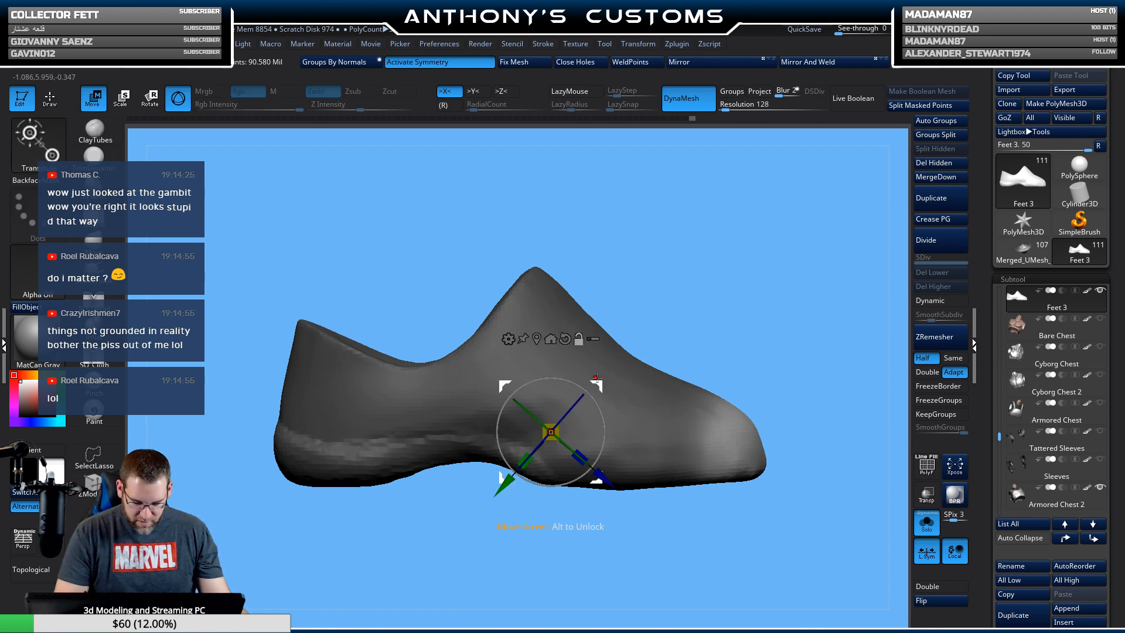
pyautogui.click(536, 338)
pyautogui.click(709, 338)
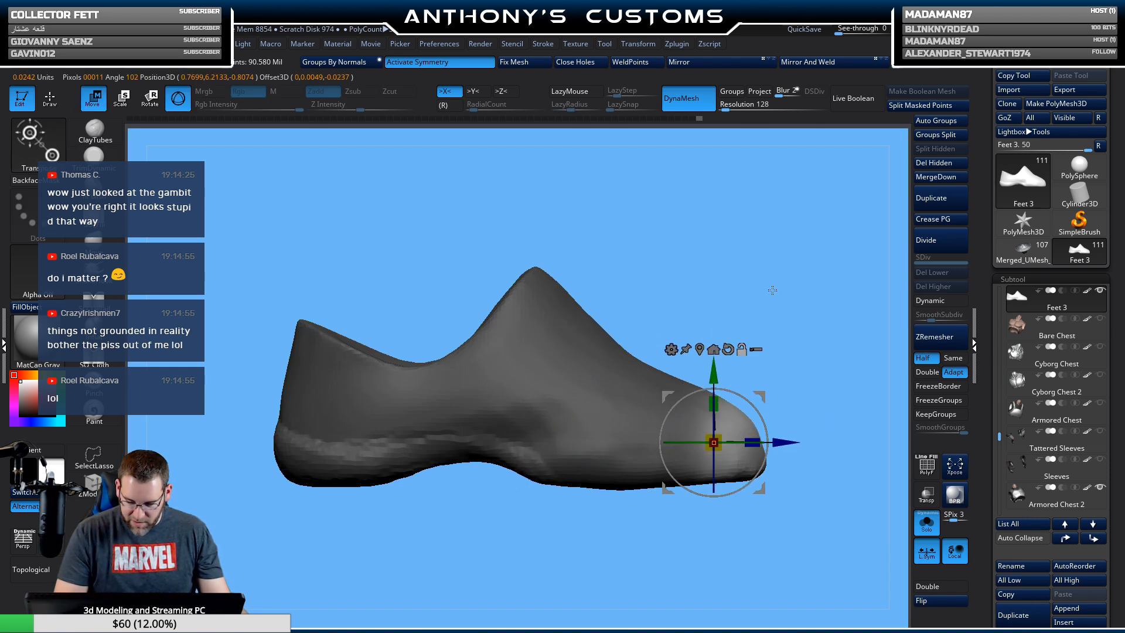
pyautogui.moveTo(766, 404); pyautogui.dragTo(764, 407)
# Clear the mask and refine the upper surface of the toe with the Move brush and smoothing.
pyautogui.press('q')
pyautogui.press('b')
pyautogui.press('m')
pyautogui.press('v')
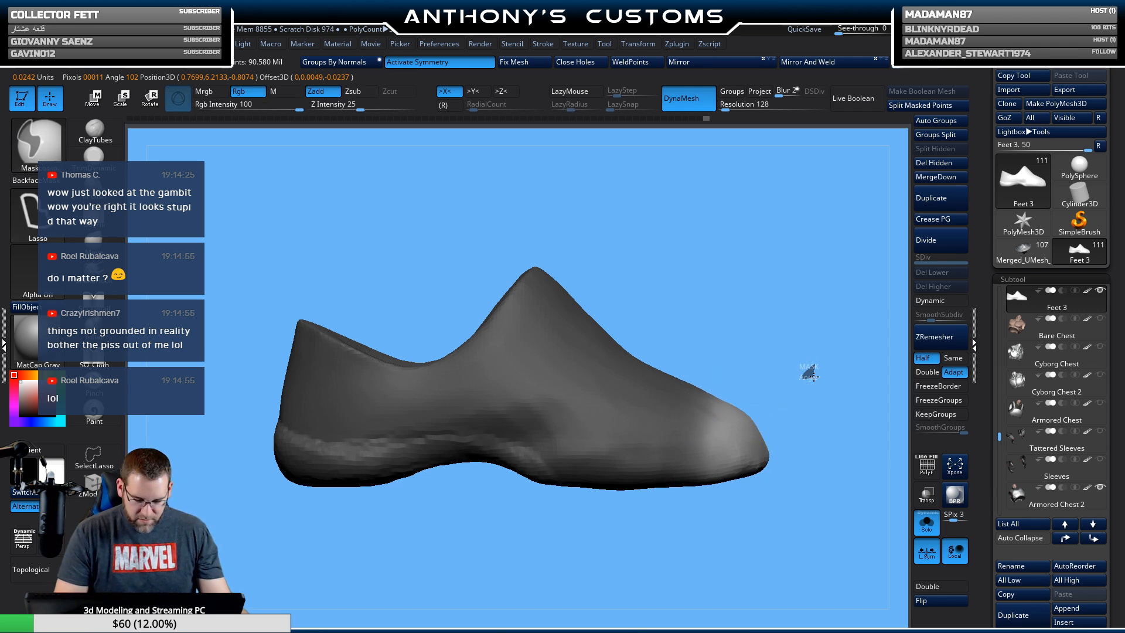
pyautogui.keyDown('ctrl'); pyautogui.click(808, 372); pyautogui.keyUp('ctrl')
pyautogui.moveTo(750, 305); pyautogui.dragTo(691, 346)
pyautogui.press('space')
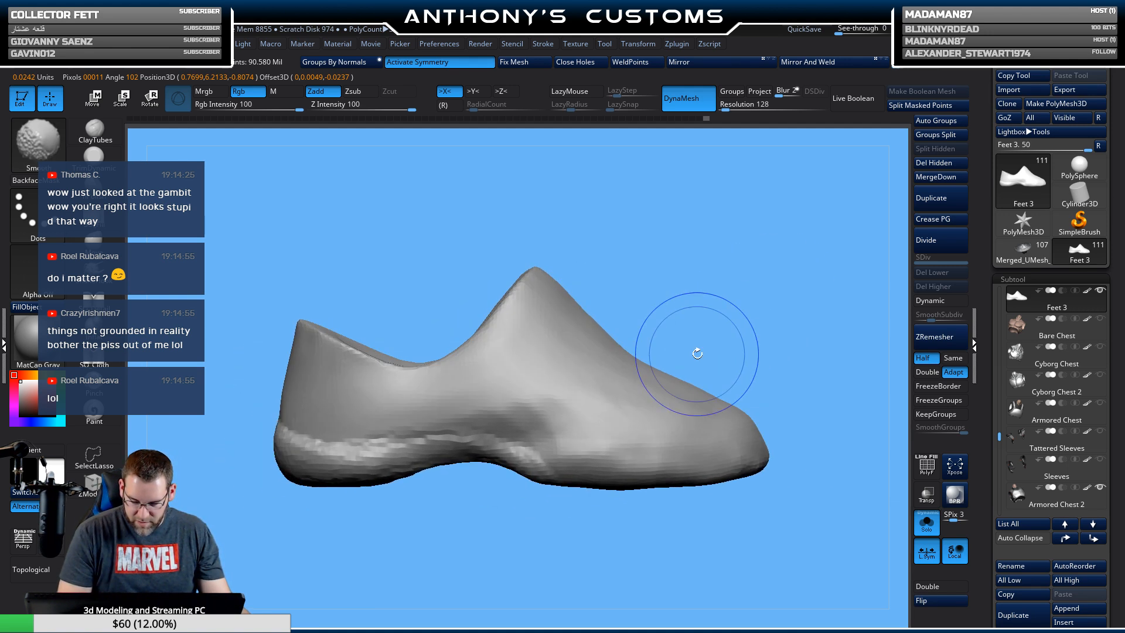
pyautogui.keyDown('shift'); pyautogui.moveTo(819, 327); pyautogui.dragTo(721, 379); pyautogui.keyUp('shift')
# Examine the shoes from the front and from below, and open the Move brush's draw size setting.
pyautogui.keyDown('alt'); pyautogui.moveTo(545, 471); pyautogui.dragTo(335, 453); pyautogui.keyUp('alt')
pyautogui.keyDown('alt'); pyautogui.moveTo(356, 540); pyautogui.dragTo(344, 493); pyautogui.keyUp('alt')
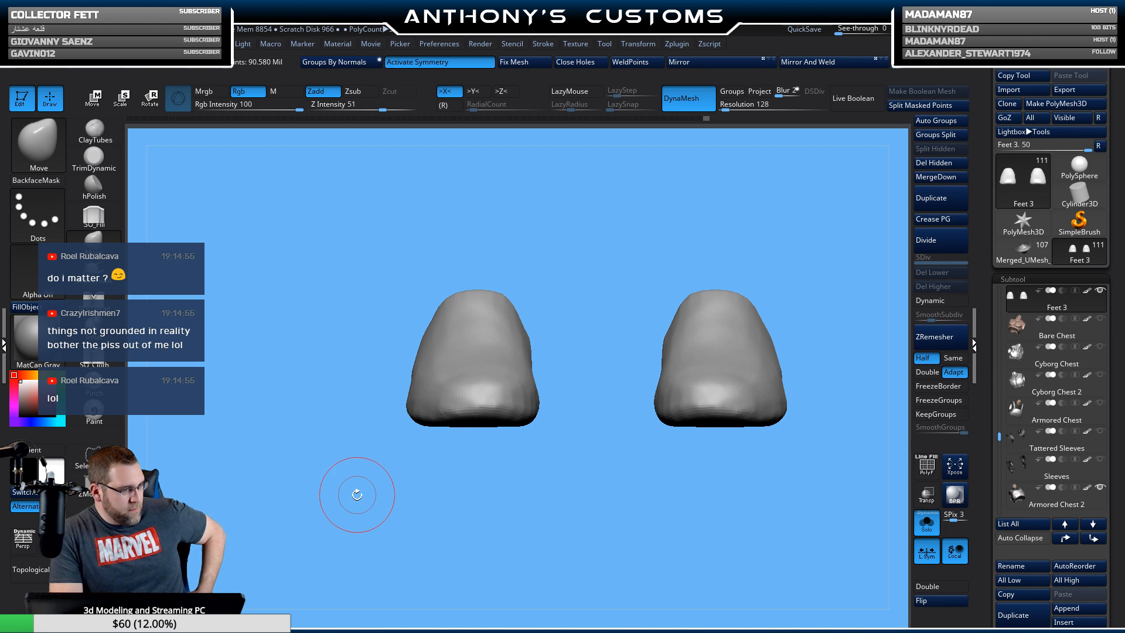
pyautogui.moveTo(621, 490); pyautogui.dragTo(622, 353)
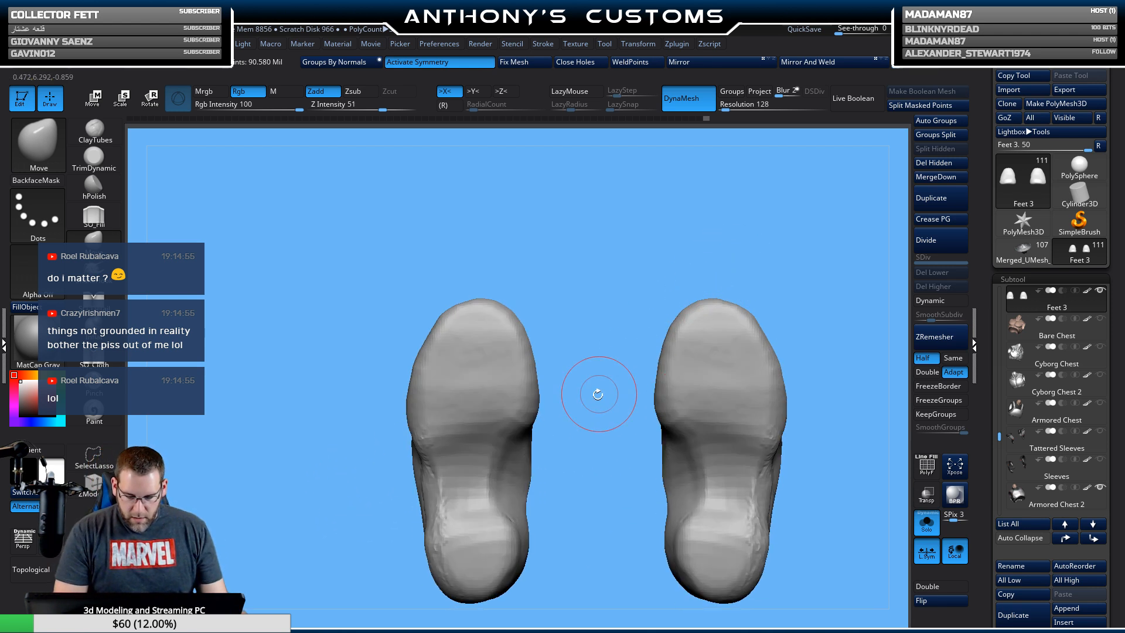
pyautogui.keyDown('alt'); pyautogui.moveTo(595, 392); pyautogui.dragTo(586, 329); pyautogui.keyUp('alt')
pyautogui.press('space')
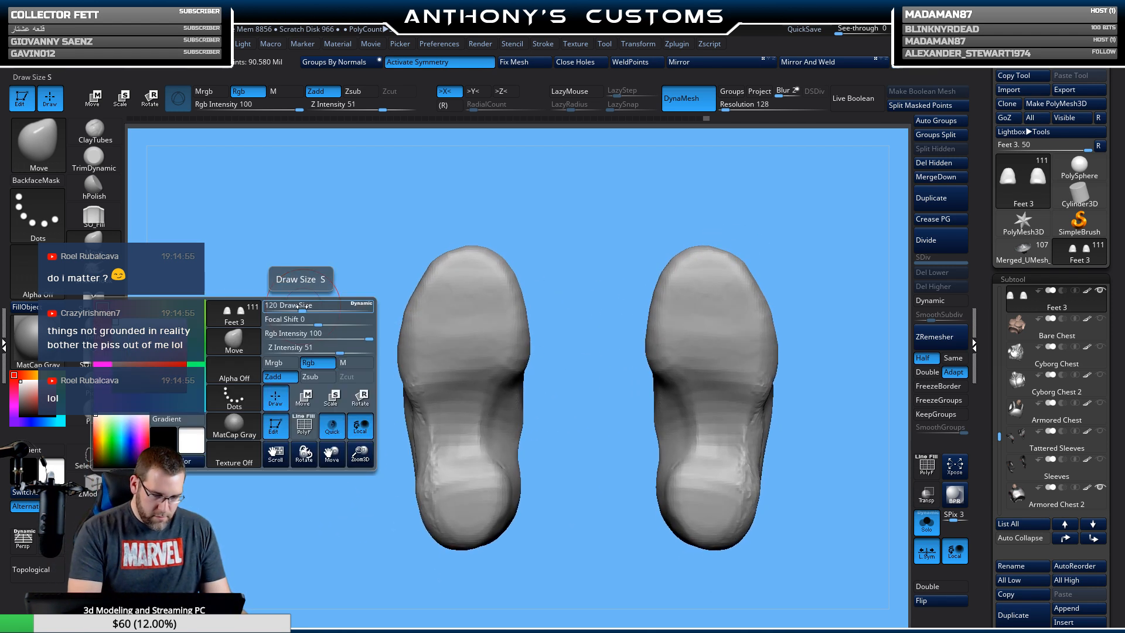
# Enlarge the Move brush and reshape the sole outline of both shoes around the toe and heel.
pyautogui.moveTo(304, 304); pyautogui.dragTo(317, 304)
pyautogui.moveTo(432, 271)
pyautogui.mouseDown()
pyautogui.moveTo(473, 253)
pyautogui.moveTo(440, 268)
pyautogui.mouseUp()
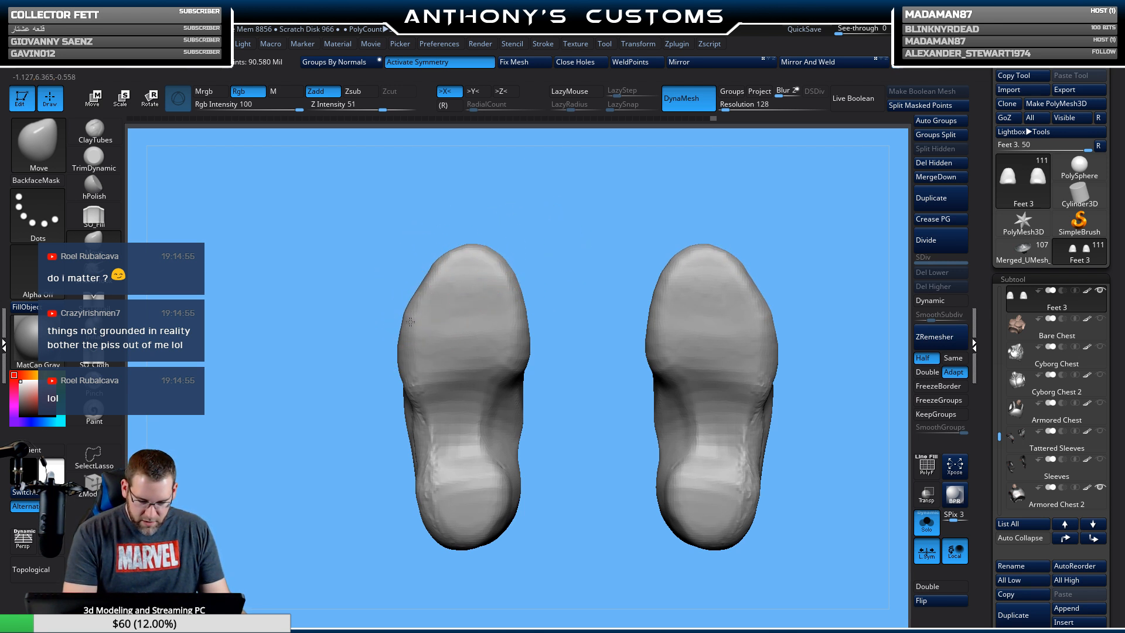
pyautogui.moveTo(505, 283); pyautogui.dragTo(515, 274)
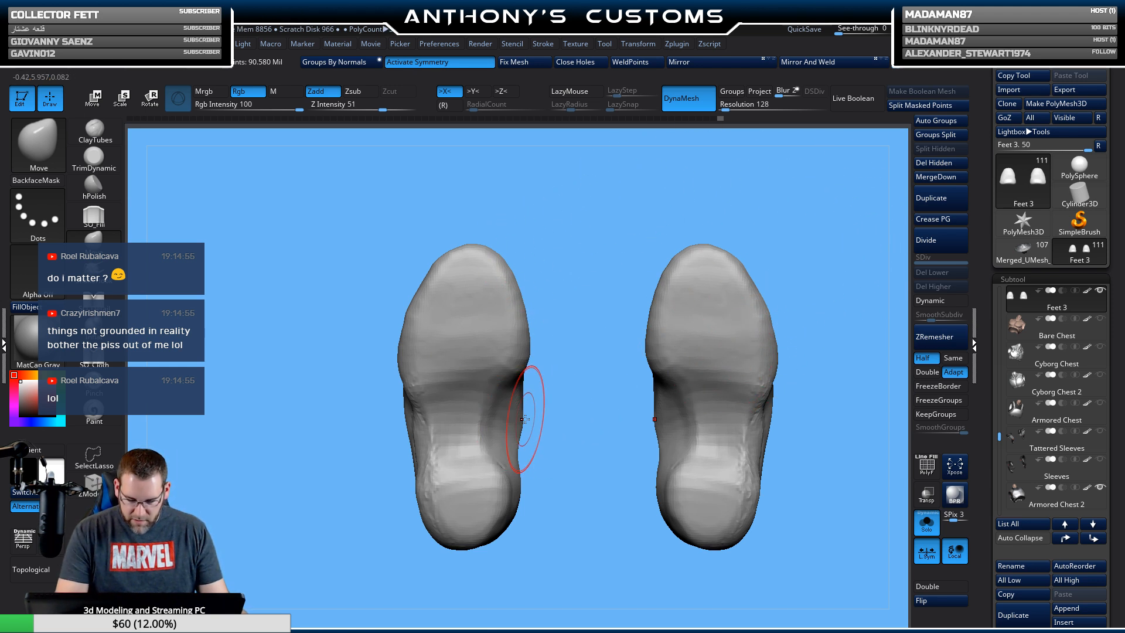
pyautogui.moveTo(500, 518); pyautogui.dragTo(499, 529)
pyautogui.moveTo(581, 410)
pyautogui.mouseDown()
pyautogui.moveTo(590, 510)
pyautogui.moveTo(629, 327)
pyautogui.mouseUp()
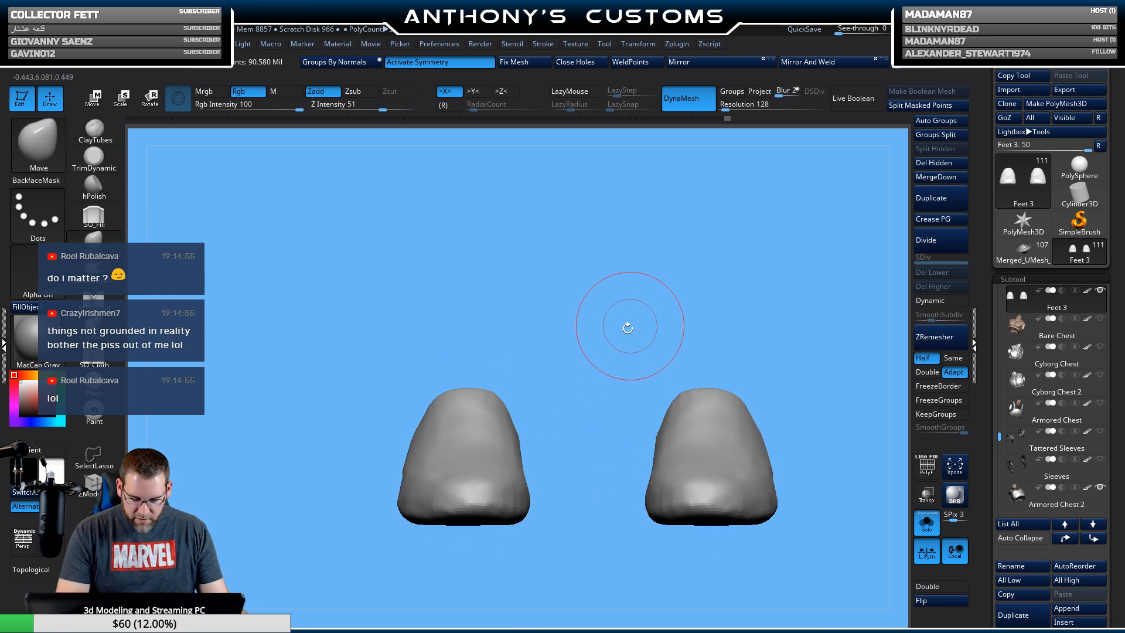
# Build up the sole edge along the side of the shoes with the ClayTubes brush at Z Intensity 49.
pyautogui.keyDown('alt'); pyautogui.moveTo(593, 519); pyautogui.dragTo(569, 462); pyautogui.keyUp('alt')
pyautogui.moveTo(551, 533); pyautogui.dragTo(639, 524)
pyautogui.keyDown('shift'); pyautogui.moveTo(755, 344); pyautogui.dragTo(821, 445); pyautogui.keyUp('shift')
pyautogui.moveTo(826, 405); pyautogui.dragTo(715, 314)
pyautogui.moveTo(629, 410); pyautogui.dragTo(634, 410)
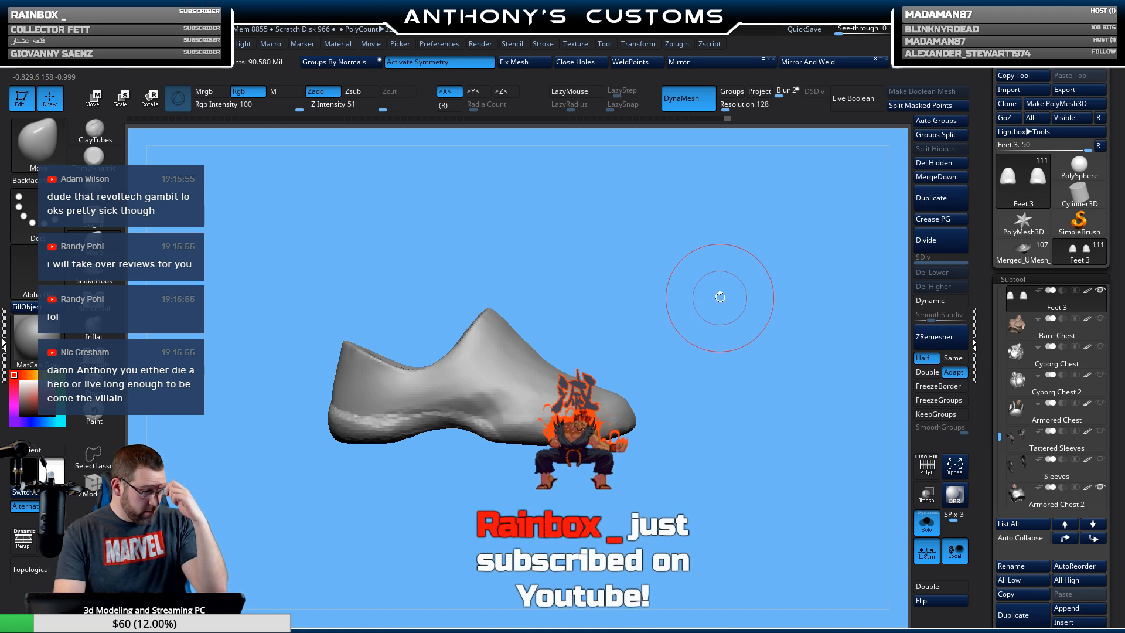
pyautogui.moveTo(725, 305); pyautogui.dragTo(727, 301)
pyautogui.moveTo(728, 301); pyautogui.dragTo(720, 299, button='right')
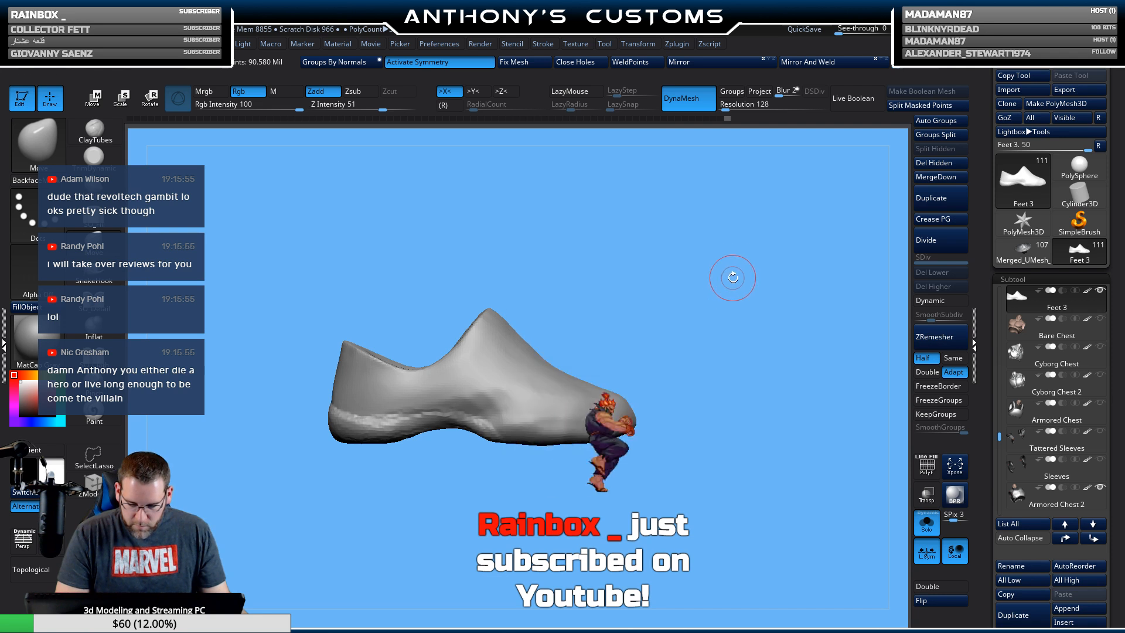
pyautogui.moveTo(696, 321); pyautogui.dragTo(622, 301)
pyautogui.moveTo(697, 351)
pyautogui.mouseDown()
pyautogui.moveTo(723, 396)
pyautogui.moveTo(739, 364)
pyautogui.moveTo(722, 321)
pyautogui.mouseUp()
pyautogui.moveTo(711, 442)
pyautogui.keyDown('alt'); pyautogui.mouseDown()
pyautogui.moveTo(635, 434)
pyautogui.moveTo(657, 289)
pyautogui.mouseUp(); pyautogui.keyUp('alt')
pyautogui.press('space')
pyautogui.keyDown('alt'); pyautogui.moveTo(672, 334); pyautogui.dragTo(642, 240); pyautogui.keyUp('alt')
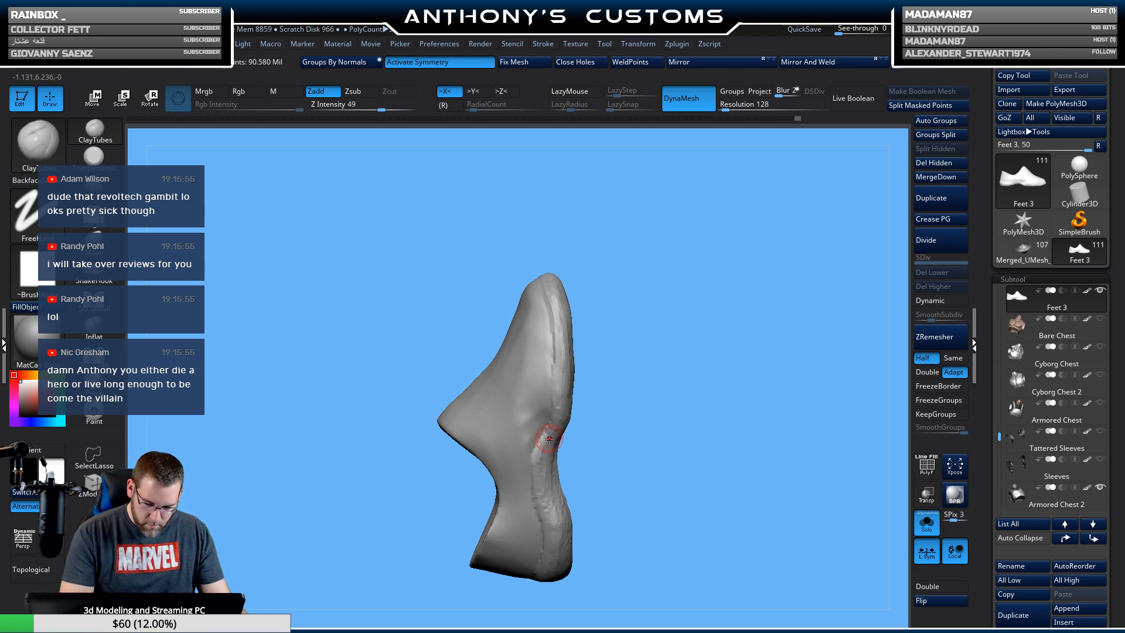
# Turn off symmetry, isolate one shoe of the Feet 3 subtool and delete the hidden one.
pyautogui.moveTo(655, 300); pyautogui.dragTo(697, 381)
pyautogui.press('x')
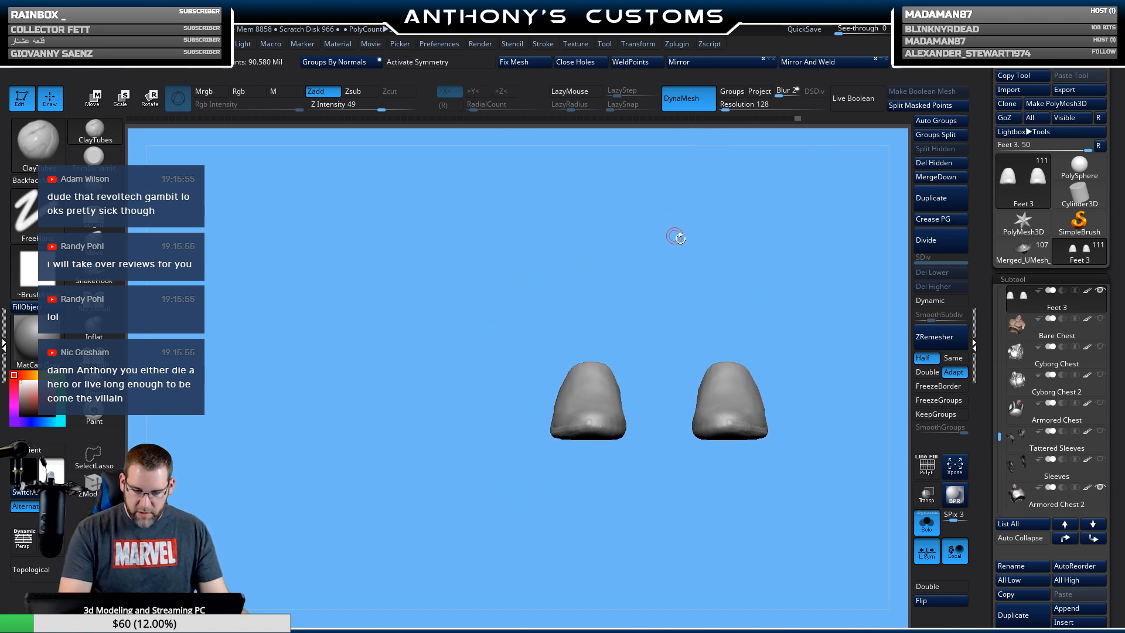
pyautogui.moveTo(678, 237); pyautogui.dragTo(641, 282)
pyautogui.keyDown('ctrl'); pyautogui.keyDown('alt'); pyautogui.keyDown('shift'); pyautogui.moveTo(744, 314); pyautogui.dragTo(499, 491); pyautogui.keyUp('shift'); pyautogui.keyUp('alt'); pyautogui.keyUp('ctrl')
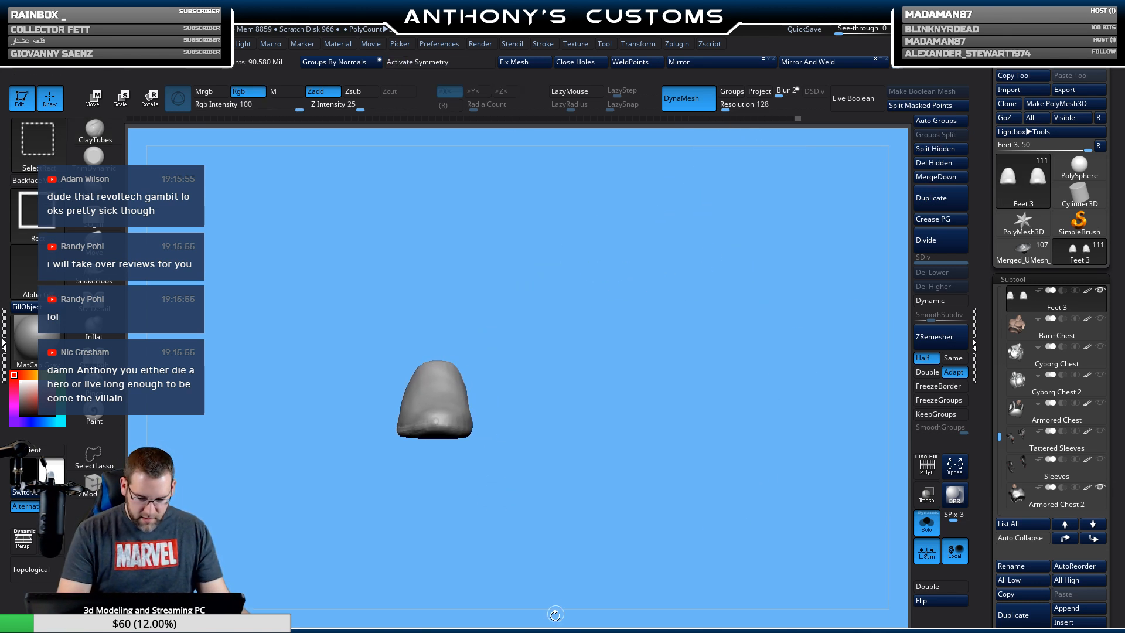
pyautogui.click(945, 166)
# Lay ClayTubes strokes along the sole edge on the shoe's inner side, from the heel through the arch.
pyautogui.moveTo(698, 340); pyautogui.dragTo(533, 301)
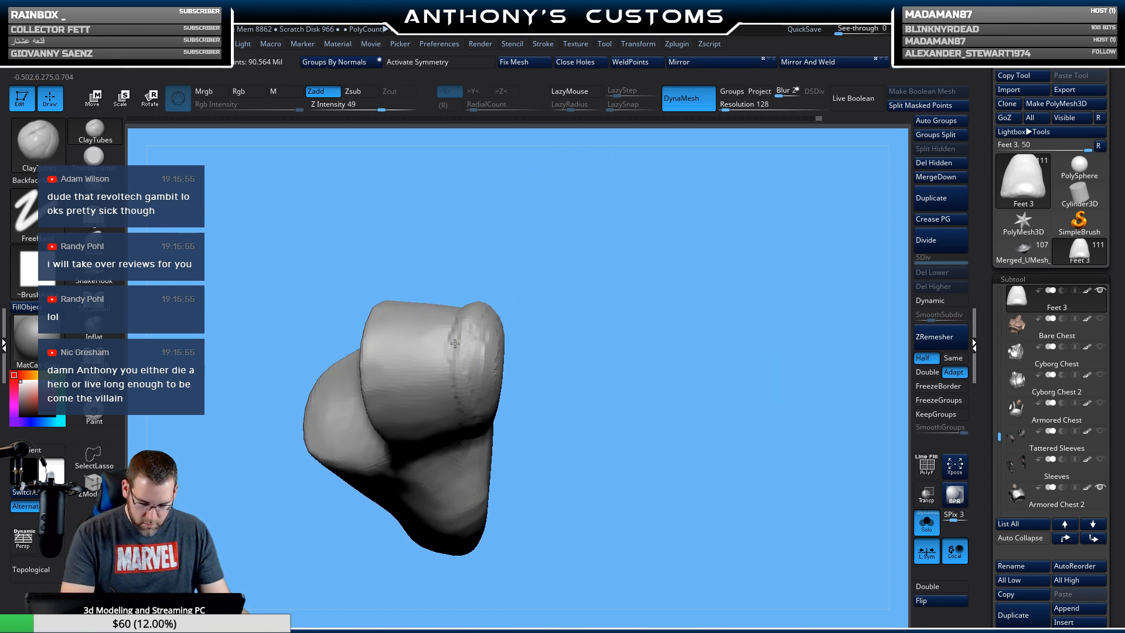
pyautogui.moveTo(544, 380); pyautogui.dragTo(474, 374)
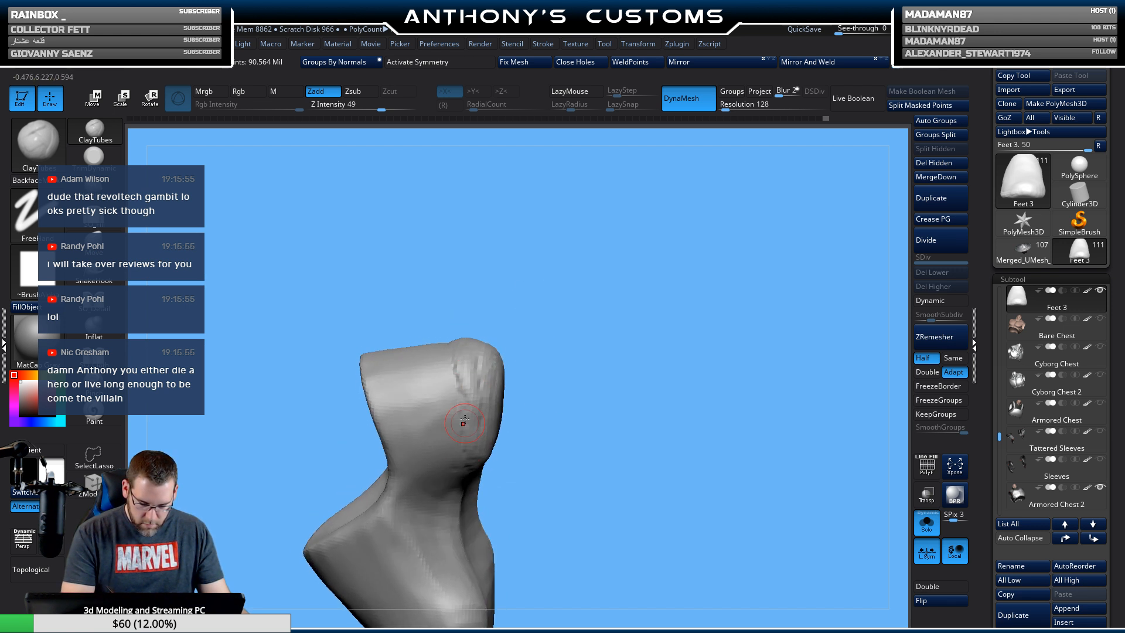
pyautogui.moveTo(611, 405)
pyautogui.mouseDown()
pyautogui.moveTo(577, 351)
pyautogui.moveTo(563, 363)
pyautogui.moveTo(551, 411)
pyautogui.moveTo(719, 394)
pyautogui.moveTo(607, 324)
pyautogui.moveTo(555, 312)
pyautogui.mouseUp()
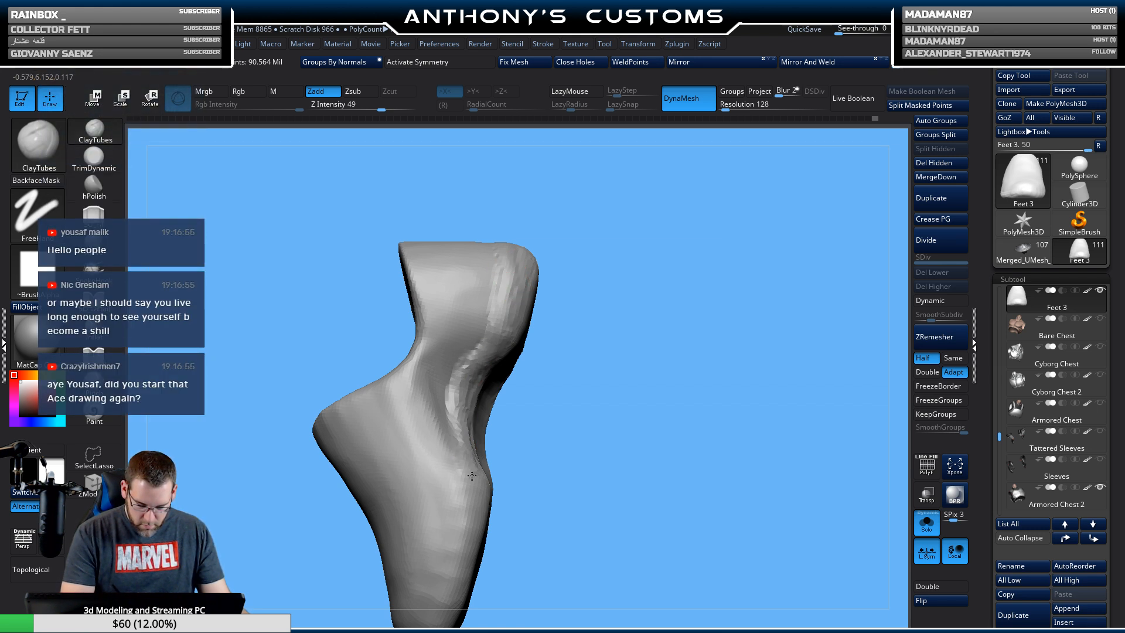
pyautogui.moveTo(470, 500); pyautogui.dragTo(552, 307)
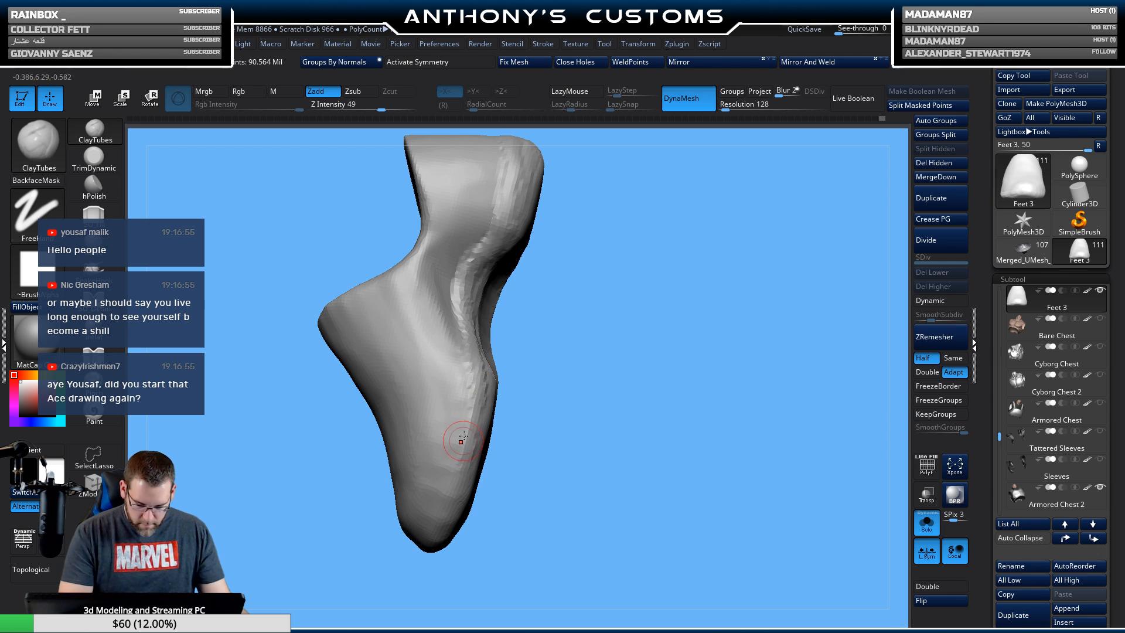
# Continue the raised clay rim along the inner forefoot to the toe and smooth the strokes.
pyautogui.moveTo(503, 418)
pyautogui.mouseDown()
pyautogui.moveTo(628, 354)
pyautogui.moveTo(603, 372)
pyautogui.moveTo(462, 376)
pyautogui.mouseUp()
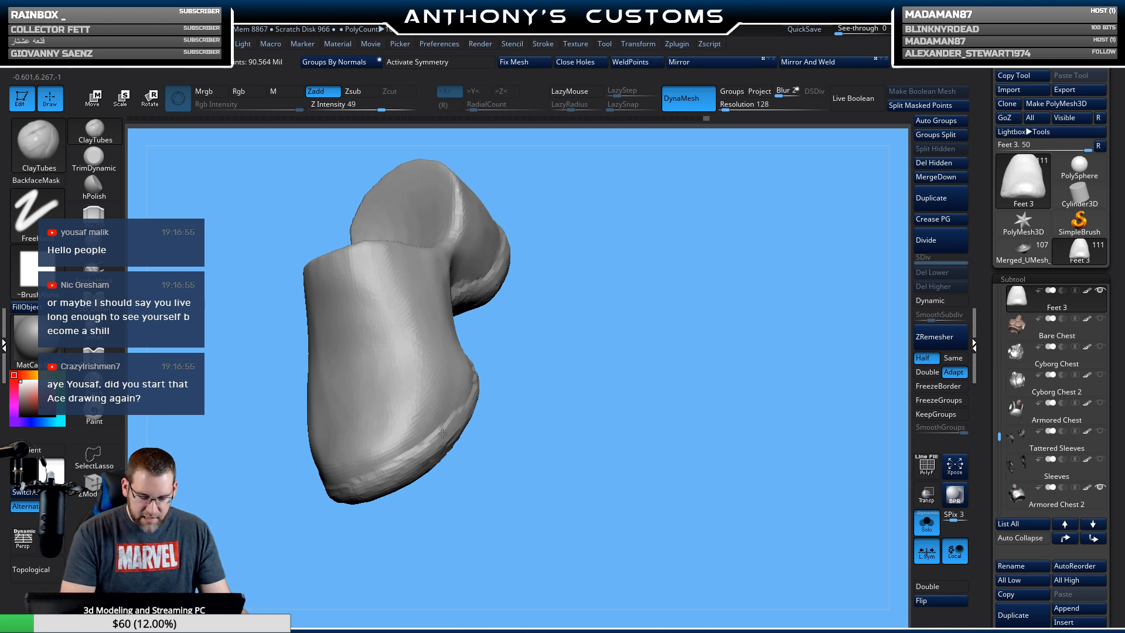
pyautogui.moveTo(443, 434)
pyautogui.mouseDown()
pyautogui.moveTo(498, 455)
pyautogui.moveTo(464, 410)
pyautogui.mouseUp()
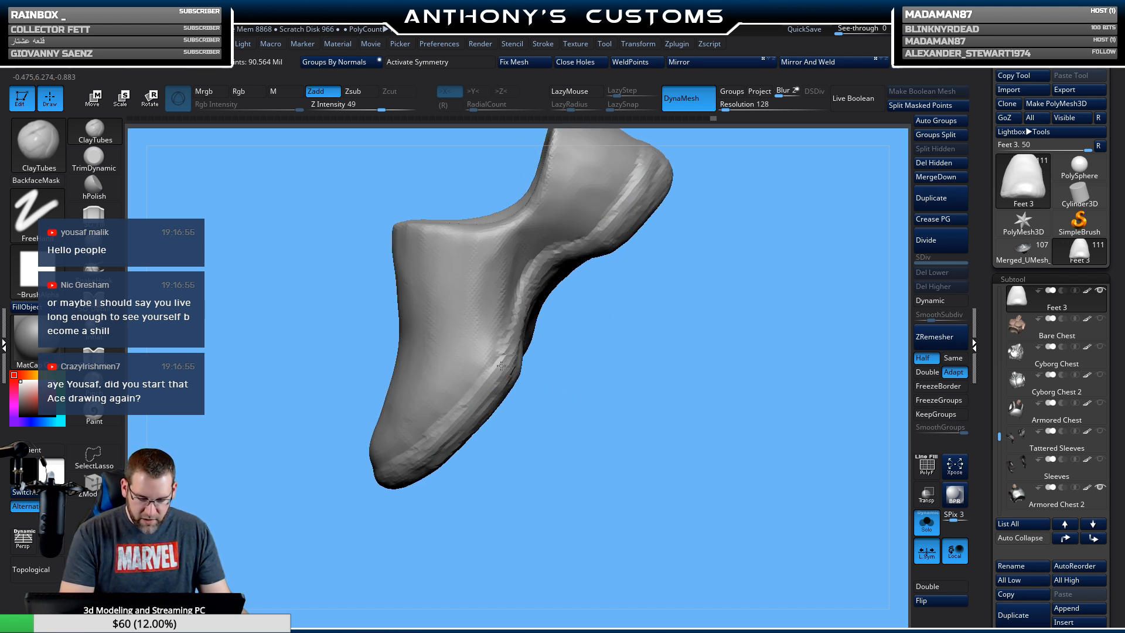
pyautogui.moveTo(546, 419); pyautogui.dragTo(483, 406)
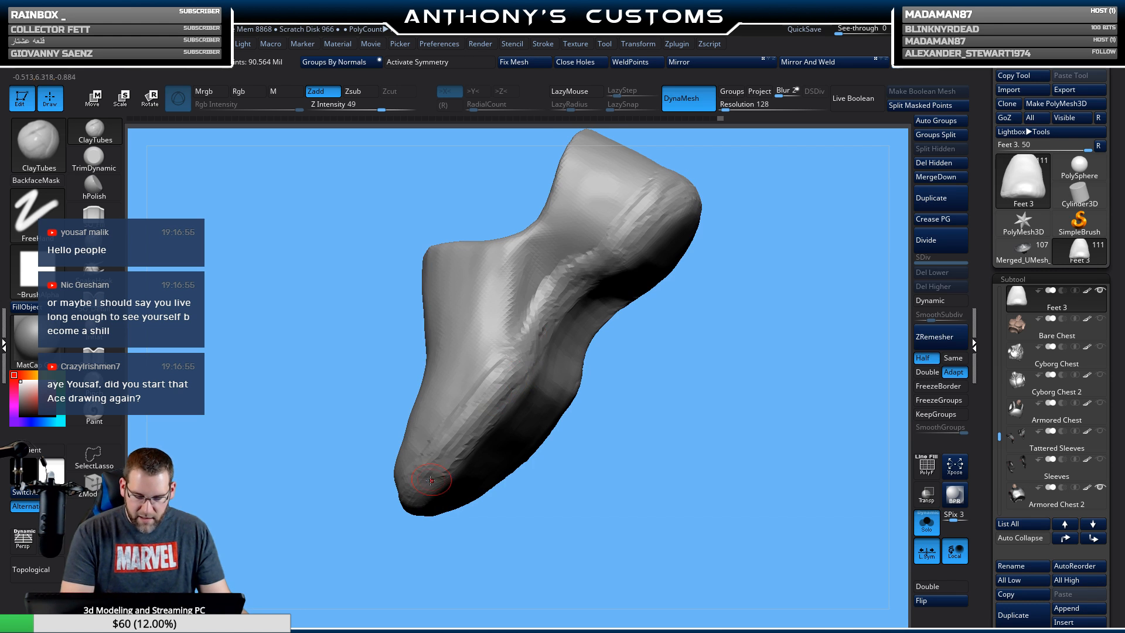
pyautogui.moveTo(514, 387); pyautogui.dragTo(569, 296)
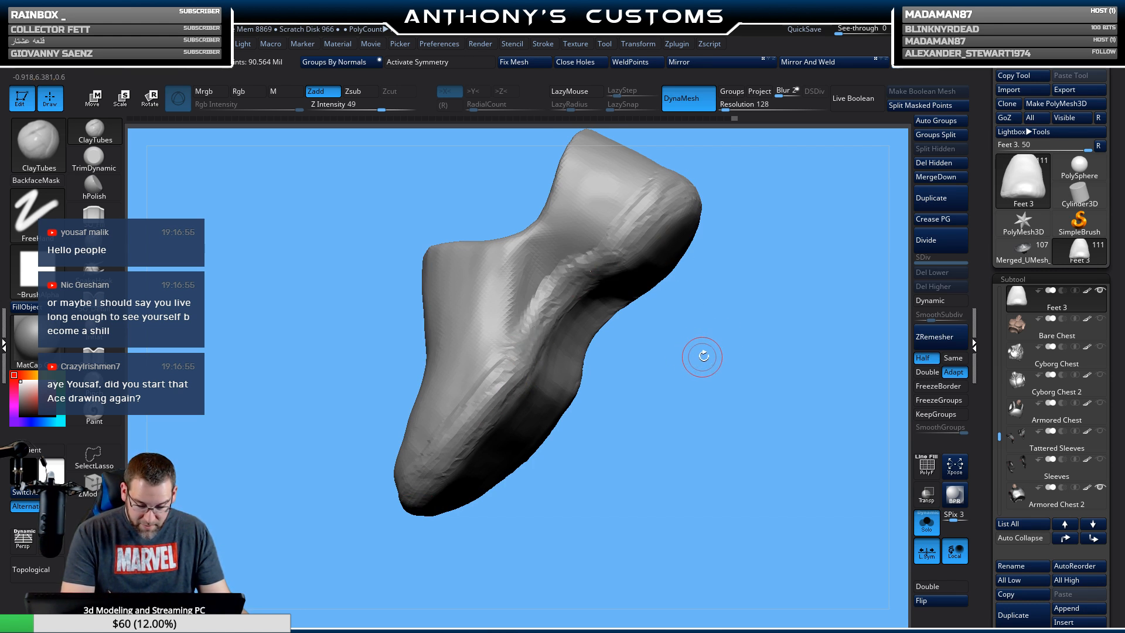
pyautogui.moveTo(708, 352); pyautogui.dragTo(719, 337)
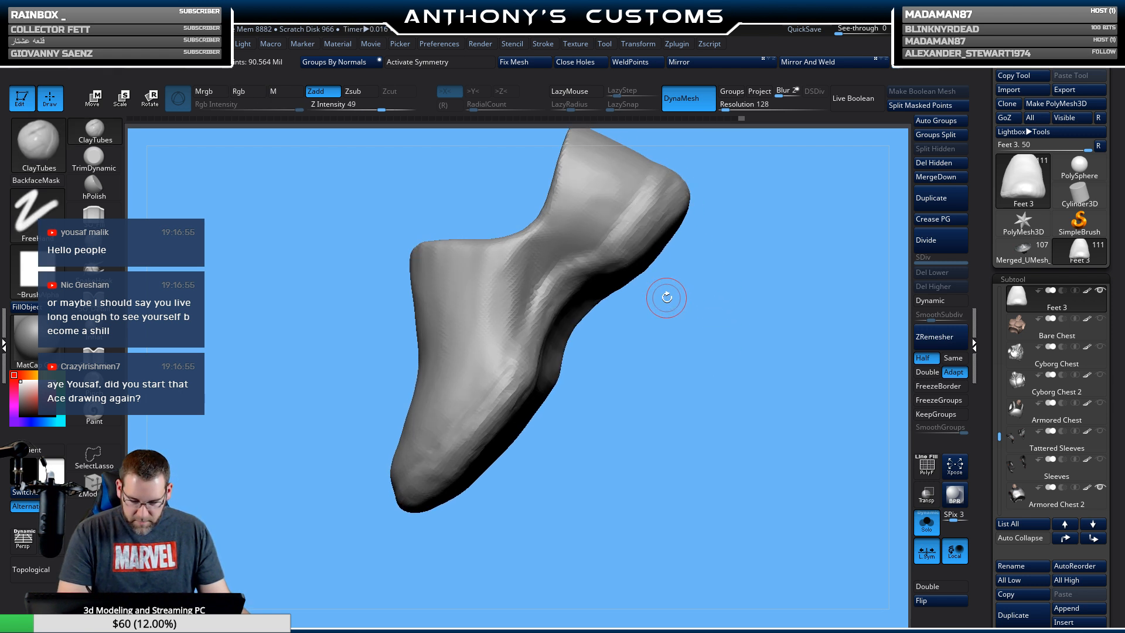
# Raise the DynaMesh resolution to 152 and remesh the shoe.
pyautogui.keyDown('ctrl'); pyautogui.click(666, 296); pyautogui.keyUp('ctrl')
pyautogui.click(727, 105)
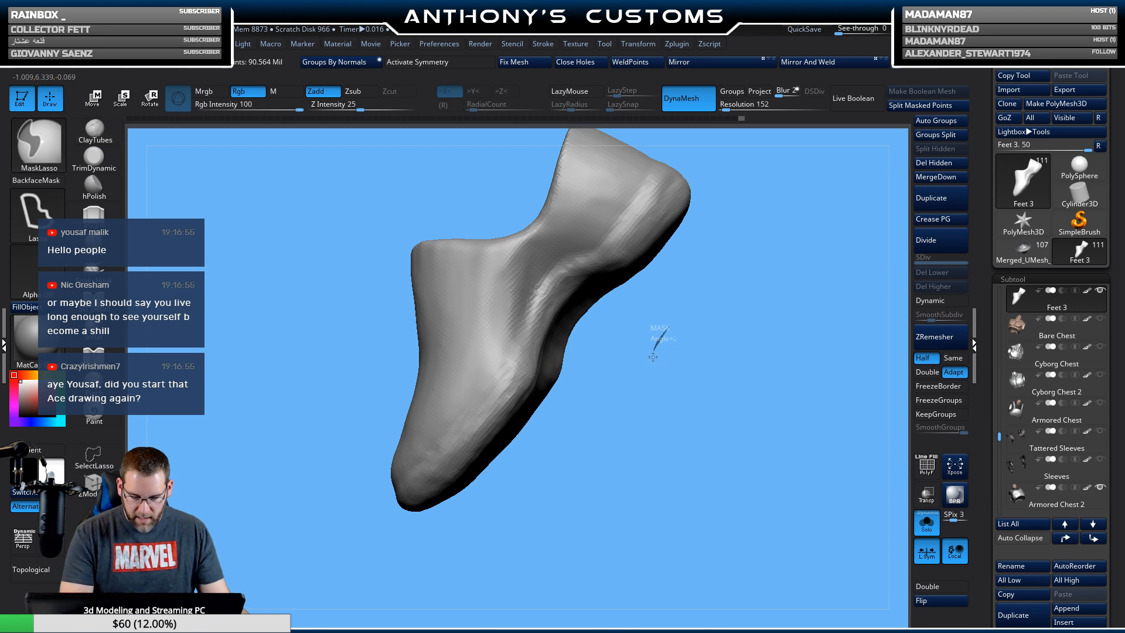
pyautogui.keyDown('ctrl'); pyautogui.moveTo(658, 341); pyautogui.dragTo(644, 392); pyautogui.keyUp('ctrl')
# Reinforce the raised sole rim along the shoe's whole inner side with ClayTubes strokes.
pyautogui.moveTo(513, 378)
pyautogui.mouseDown()
pyautogui.moveTo(555, 279)
pyautogui.moveTo(620, 249)
pyautogui.mouseUp()
pyautogui.moveTo(515, 387)
pyautogui.mouseDown()
pyautogui.moveTo(510, 404)
pyautogui.moveTo(471, 427)
pyautogui.moveTo(475, 411)
pyautogui.moveTo(454, 454)
pyautogui.mouseUp()
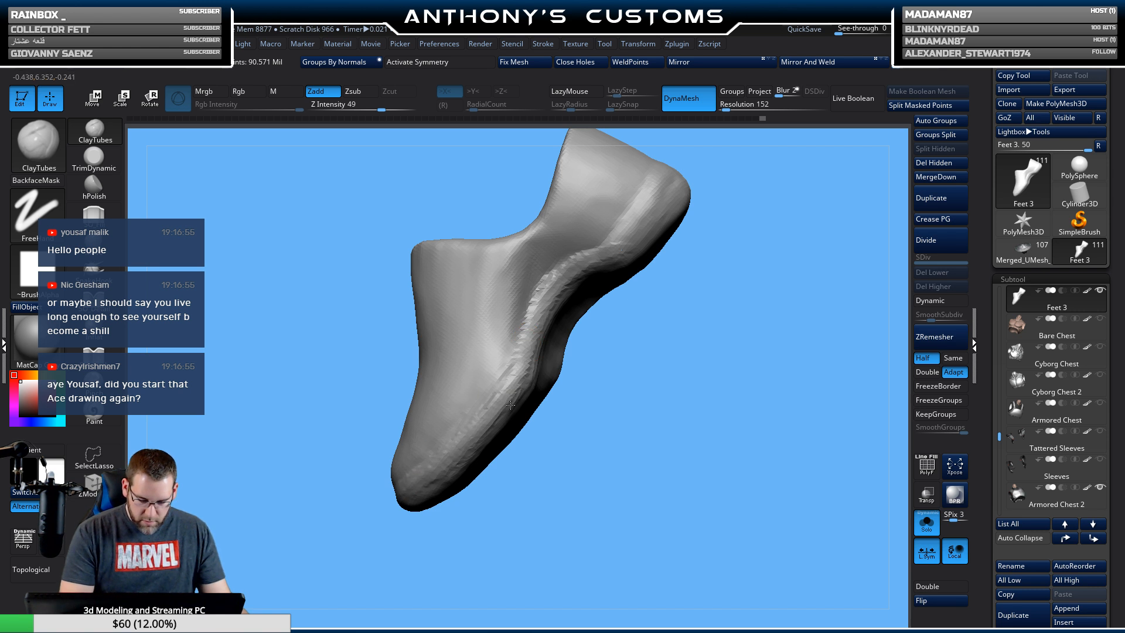
pyautogui.moveTo(515, 378)
pyautogui.mouseDown()
pyautogui.moveTo(487, 437)
pyautogui.moveTo(589, 275)
pyautogui.mouseUp()
pyautogui.moveTo(641, 218)
pyautogui.mouseDown()
pyautogui.moveTo(613, 244)
pyautogui.moveTo(645, 196)
pyautogui.moveTo(663, 224)
pyautogui.moveTo(634, 250)
pyautogui.moveTo(663, 199)
pyautogui.mouseUp()
# Build up the sole rim on the shoe's outer side, around the heel, arch and start of the forefoot.
pyautogui.moveTo(749, 257)
pyautogui.mouseDown()
pyautogui.moveTo(749, 308)
pyautogui.moveTo(515, 432)
pyautogui.mouseUp()
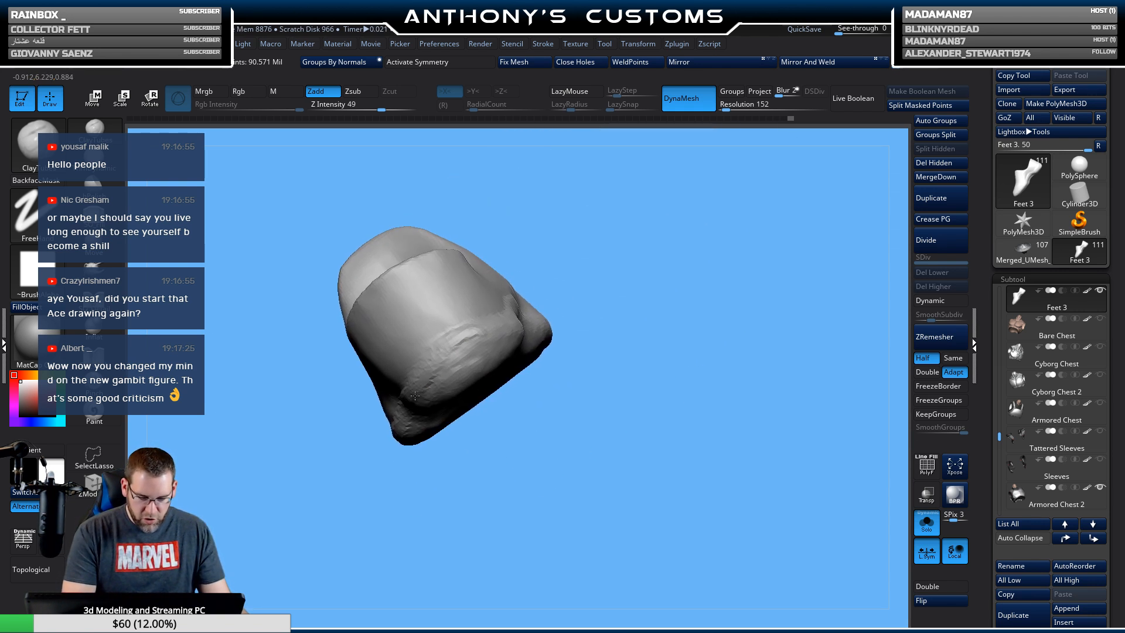
pyautogui.moveTo(536, 359)
pyautogui.mouseDown()
pyautogui.moveTo(547, 464)
pyautogui.moveTo(545, 364)
pyautogui.moveTo(602, 373)
pyautogui.moveTo(548, 396)
pyautogui.mouseUp()
pyautogui.moveTo(519, 329)
pyautogui.mouseDown()
pyautogui.moveTo(469, 396)
pyautogui.moveTo(525, 439)
pyautogui.moveTo(589, 412)
pyautogui.moveTo(635, 432)
pyautogui.moveTo(586, 405)
pyautogui.moveTo(624, 376)
pyautogui.moveTo(469, 370)
pyautogui.mouseUp()
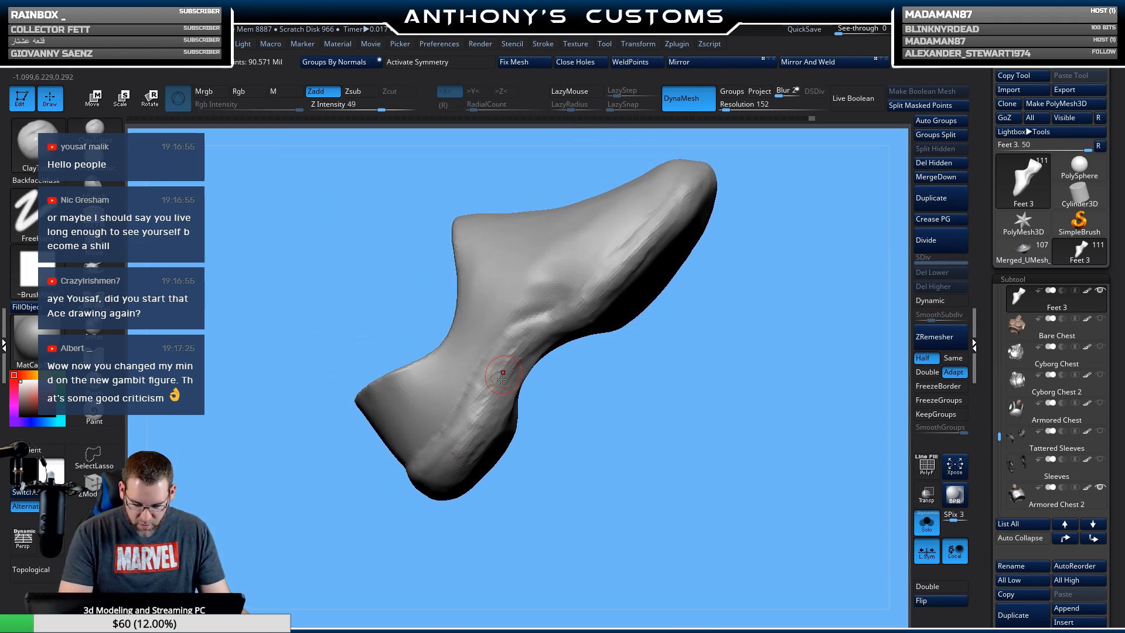
pyautogui.moveTo(554, 323); pyautogui.dragTo(514, 348)
pyautogui.moveTo(627, 262); pyautogui.dragTo(590, 285)
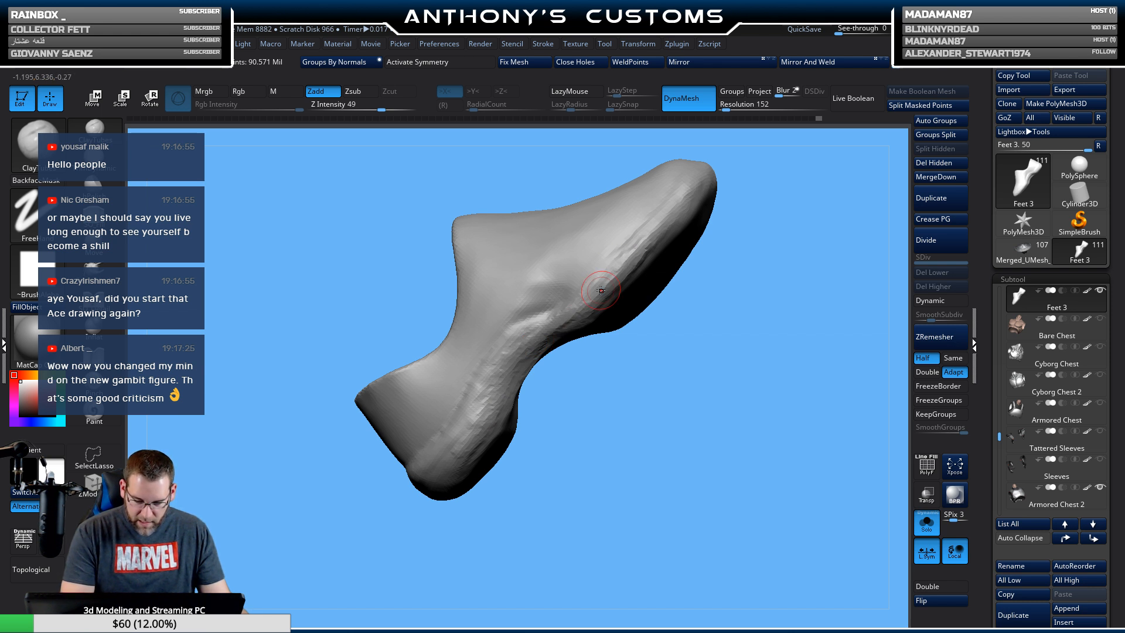
pyautogui.moveTo(648, 241)
pyautogui.mouseDown()
pyautogui.moveTo(580, 320)
pyautogui.moveTo(599, 276)
pyautogui.mouseUp()
# Thicken the sole rim along the outer forefoot toward the toe with repeated ClayTubes strokes.
pyautogui.moveTo(776, 191); pyautogui.dragTo(666, 322)
pyautogui.moveTo(640, 265); pyautogui.dragTo(589, 341)
pyautogui.moveTo(617, 279); pyautogui.dragTo(590, 318)
pyautogui.moveTo(625, 271); pyautogui.dragTo(578, 335)
pyautogui.moveTo(606, 293); pyautogui.dragTo(585, 326)
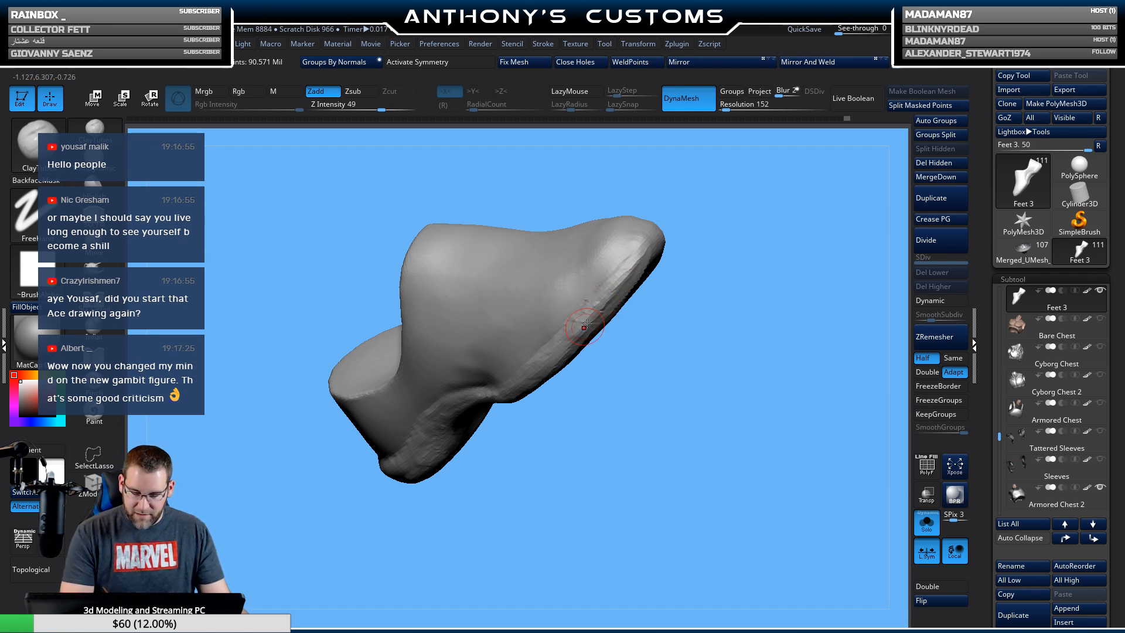
# Add clay to the sole rim along the inner forefoot beside the toe.
pyautogui.moveTo(703, 221); pyautogui.dragTo(663, 339)
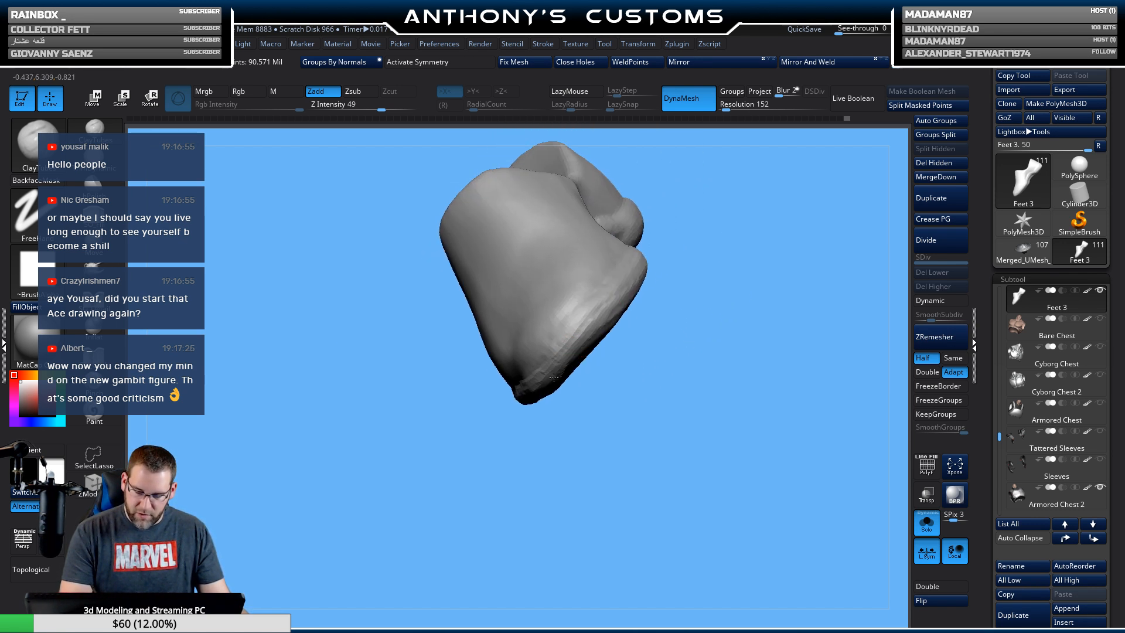
pyautogui.moveTo(584, 318); pyautogui.dragTo(598, 299)
pyautogui.moveTo(695, 284); pyautogui.dragTo(676, 311)
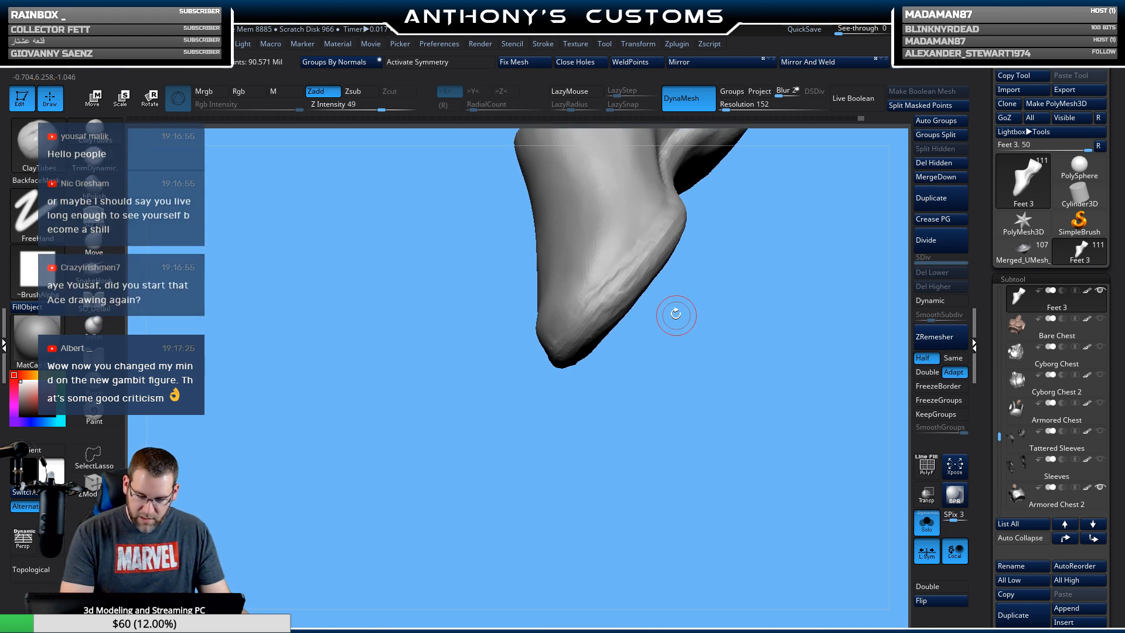
pyautogui.moveTo(627, 284)
pyautogui.mouseDown()
pyautogui.moveTo(661, 237)
pyautogui.moveTo(626, 285)
pyautogui.moveTo(605, 372)
pyautogui.moveTo(598, 324)
pyautogui.moveTo(554, 340)
pyautogui.mouseUp()
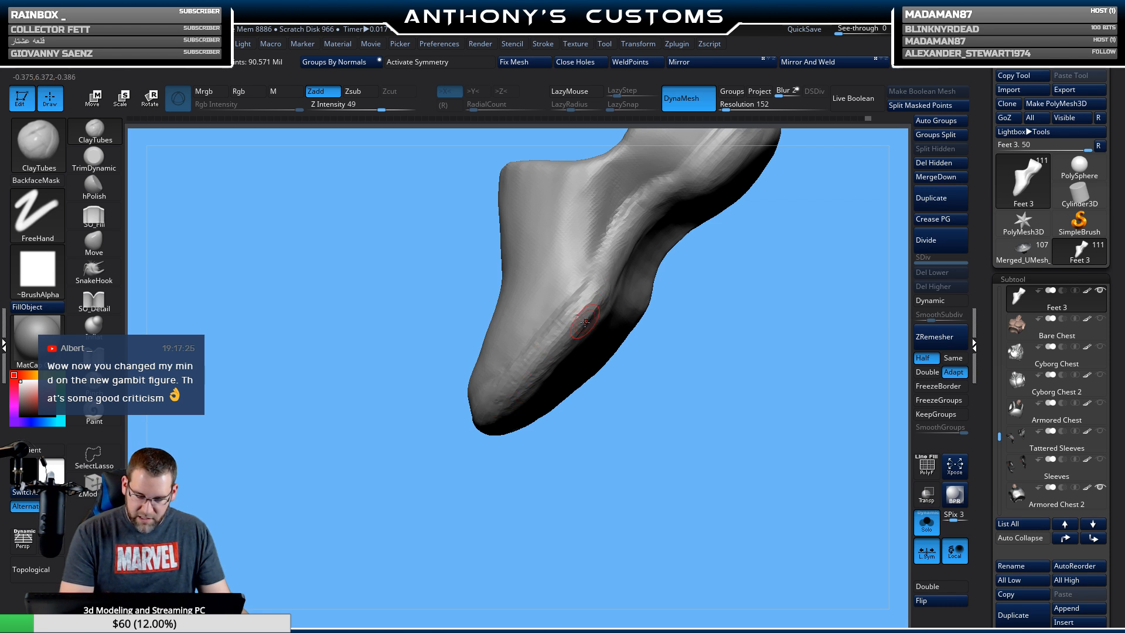
# Add ClayTubes strokes at the tip of the toe to join the inner and outer sole rims.
pyautogui.moveTo(707, 258)
pyautogui.mouseDown()
pyautogui.moveTo(786, 272)
pyautogui.moveTo(795, 239)
pyautogui.moveTo(721, 317)
pyautogui.moveTo(712, 392)
pyautogui.moveTo(722, 335)
pyautogui.mouseUp()
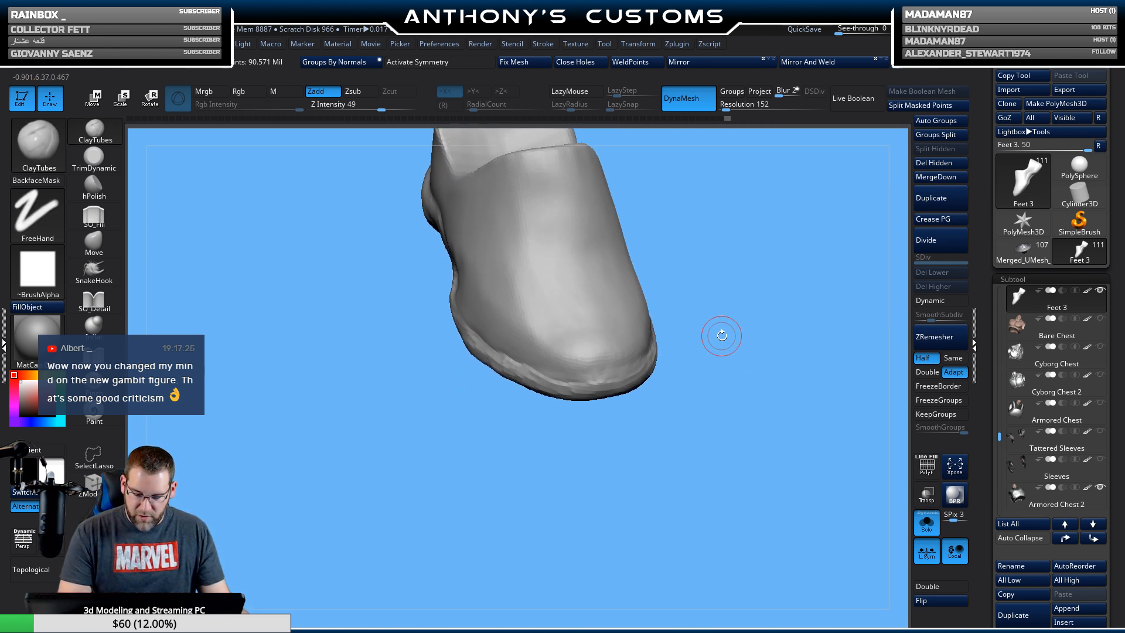
pyautogui.moveTo(597, 358); pyautogui.dragTo(569, 384)
pyautogui.moveTo(716, 368); pyautogui.dragTo(706, 371)
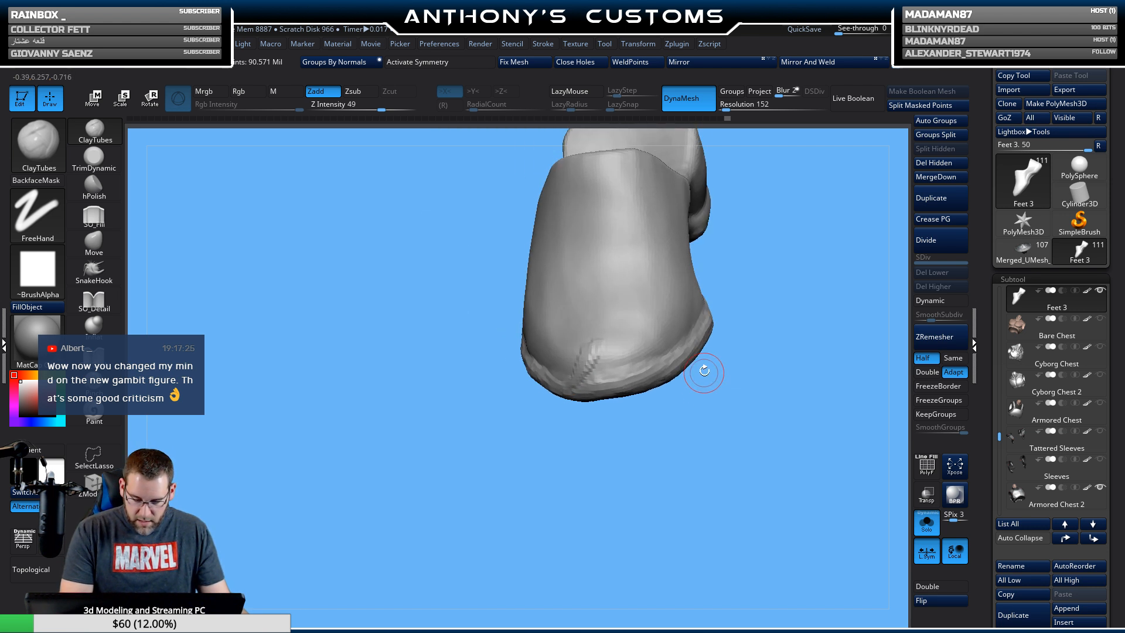
pyautogui.moveTo(623, 350)
pyautogui.mouseDown()
pyautogui.moveTo(592, 375)
pyautogui.moveTo(604, 375)
pyautogui.moveTo(590, 349)
pyautogui.moveTo(617, 344)
pyautogui.moveTo(574, 363)
pyautogui.moveTo(575, 390)
pyautogui.mouseUp()
pyautogui.moveTo(621, 352); pyautogui.dragTo(623, 364)
# Build a raised clay patch over the front of the toe, rising from the sole rim.
pyautogui.moveTo(689, 376)
pyautogui.mouseDown()
pyautogui.moveTo(586, 359)
pyautogui.moveTo(580, 396)
pyautogui.moveTo(748, 374)
pyautogui.mouseUp()
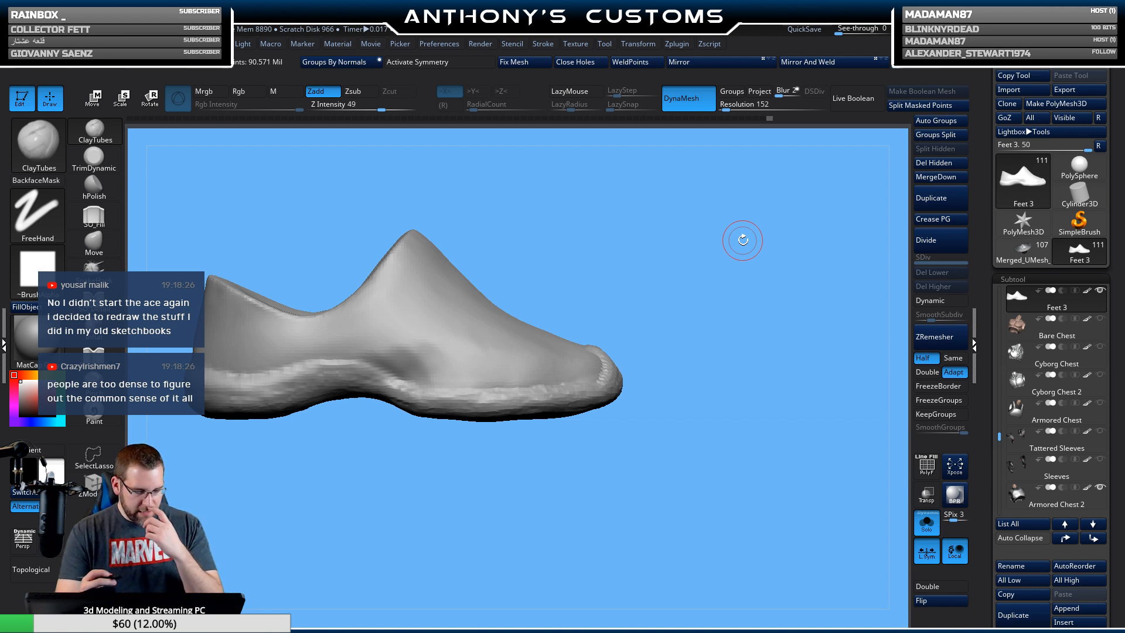
pyautogui.moveTo(733, 314); pyautogui.dragTo(779, 404)
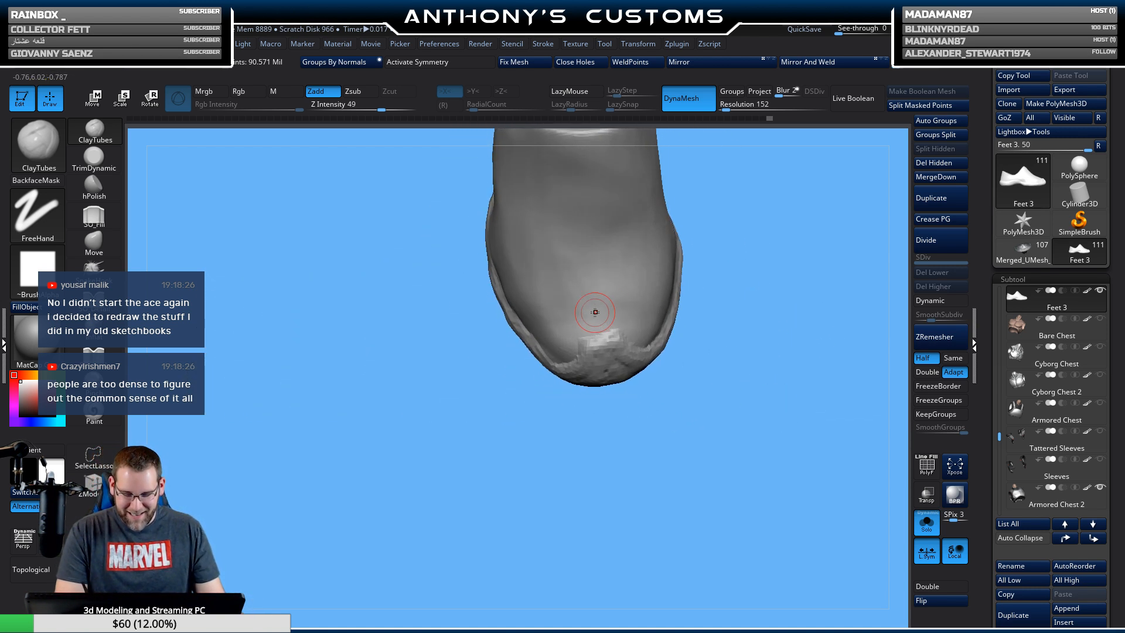
pyautogui.moveTo(589, 336)
pyautogui.mouseDown()
pyautogui.moveTo(613, 330)
pyautogui.moveTo(597, 361)
pyautogui.moveTo(610, 329)
pyautogui.moveTo(615, 337)
pyautogui.moveTo(604, 325)
pyautogui.moveTo(583, 350)
pyautogui.moveTo(603, 336)
pyautogui.mouseUp()
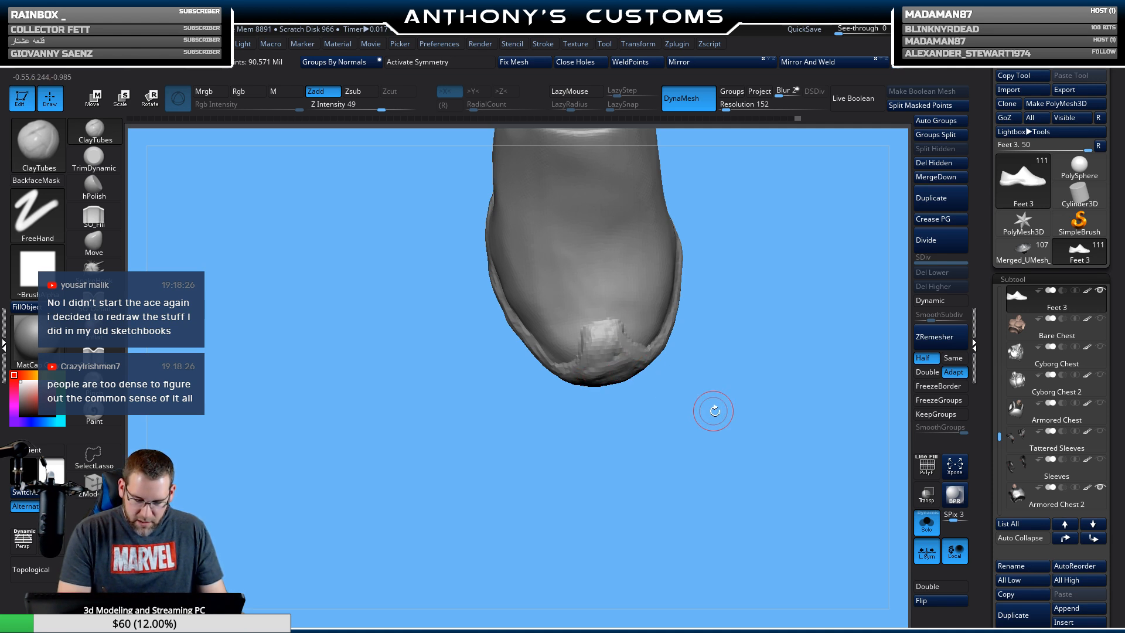
pyautogui.moveTo(714, 411); pyautogui.dragTo(741, 376)
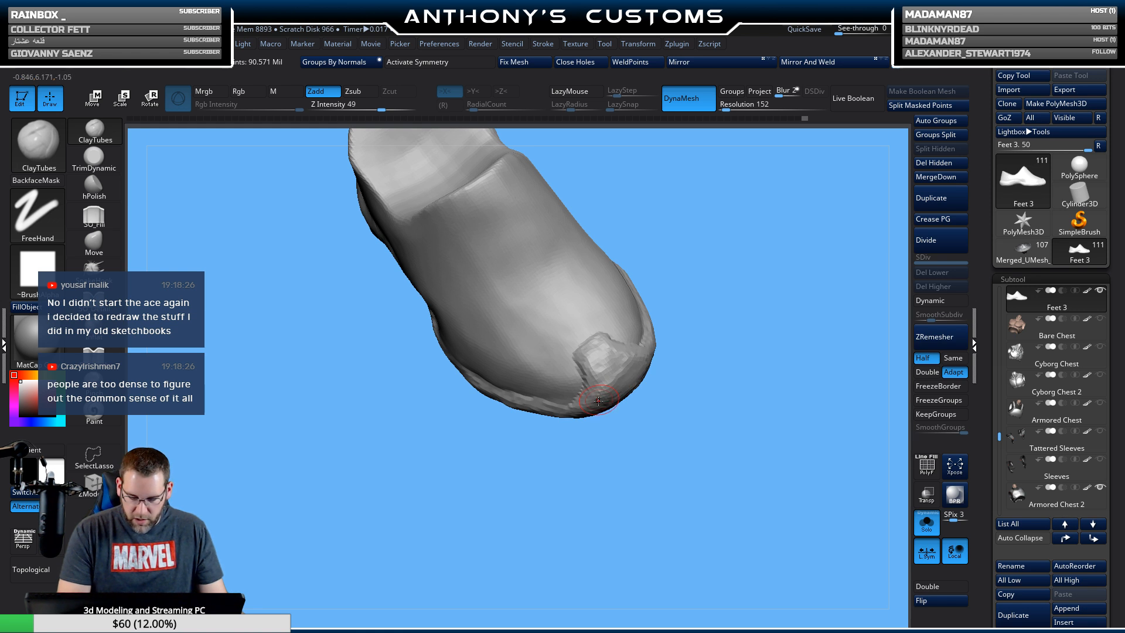
# Shape the toe patch into a bumper and smooth it into the sole rim.
pyautogui.moveTo(680, 358); pyautogui.dragTo(736, 338)
pyautogui.keyDown('alt'); pyautogui.moveTo(778, 388); pyautogui.dragTo(673, 397); pyautogui.keyUp('alt')
pyautogui.moveTo(605, 427); pyautogui.dragTo(678, 286)
pyautogui.keyDown('alt'); pyautogui.moveTo(652, 413); pyautogui.dragTo(672, 431); pyautogui.keyUp('alt')
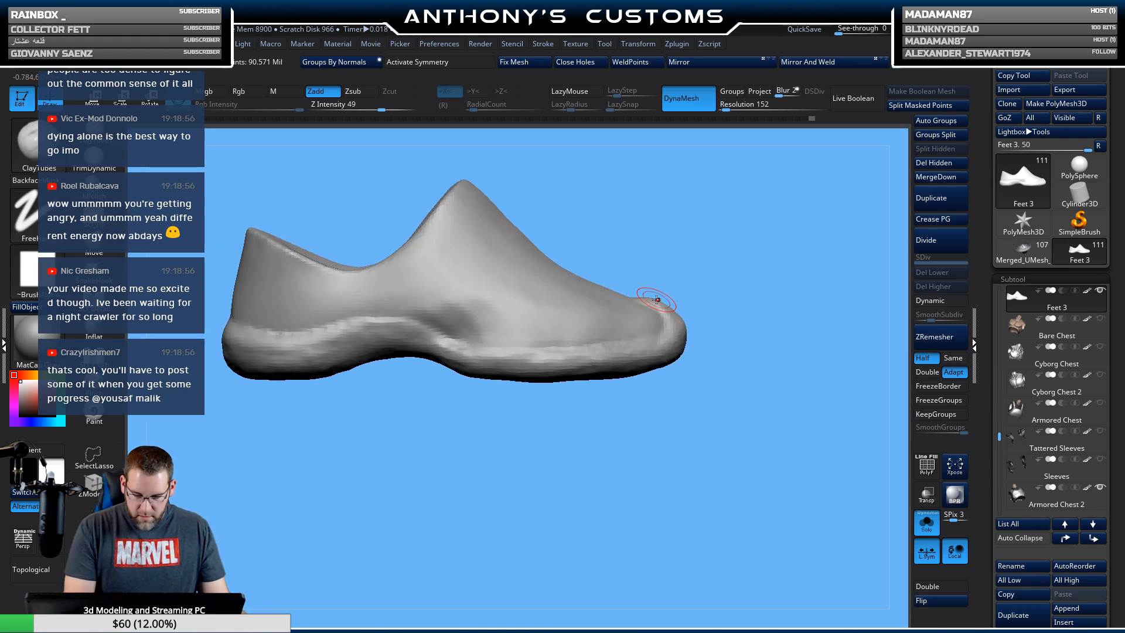
pyautogui.keyDown('shift'); pyautogui.moveTo(665, 334); pyautogui.dragTo(667, 318); pyautogui.keyUp('shift')
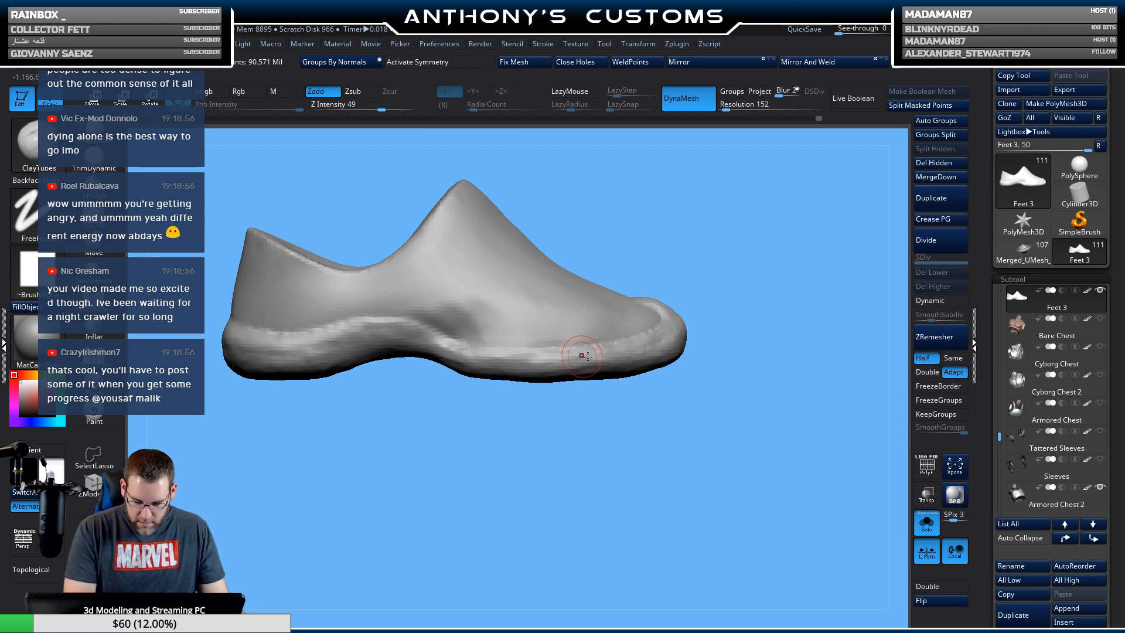
# Build a raised ClayTubes patch on the back of the heel, rising from the sole rim.
pyautogui.moveTo(721, 440)
pyautogui.mouseDown()
pyautogui.moveTo(568, 467)
pyautogui.moveTo(525, 467)
pyautogui.moveTo(561, 438)
pyautogui.moveTo(409, 458)
pyautogui.moveTo(505, 485)
pyautogui.moveTo(514, 414)
pyautogui.mouseUp()
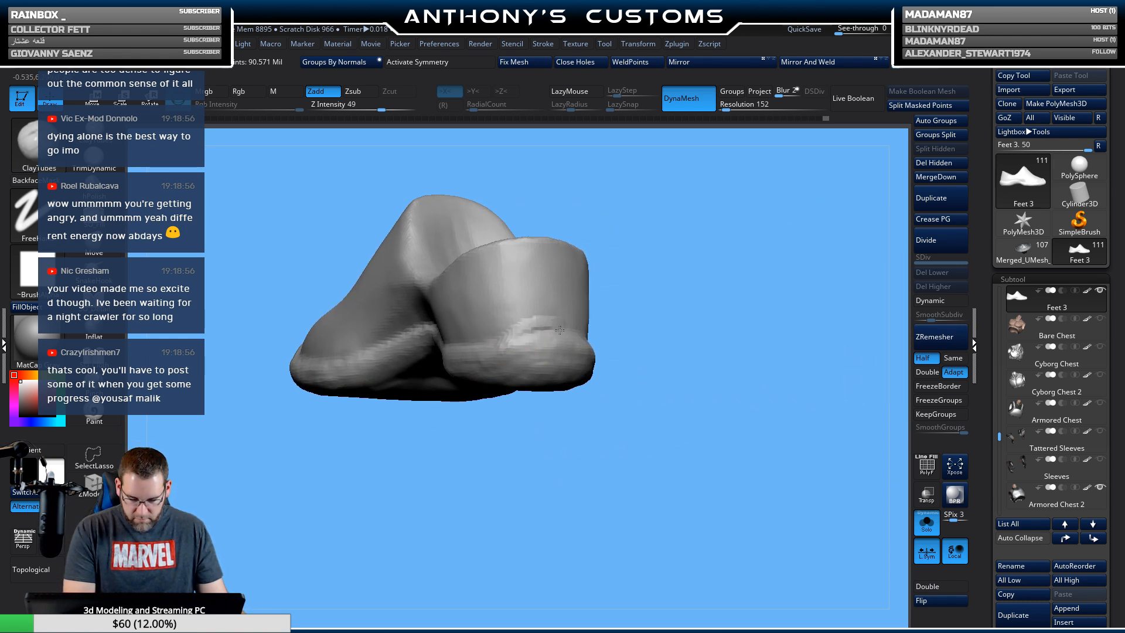
pyautogui.moveTo(653, 359)
pyautogui.mouseDown()
pyautogui.moveTo(504, 341)
pyautogui.moveTo(519, 348)
pyautogui.mouseUp()
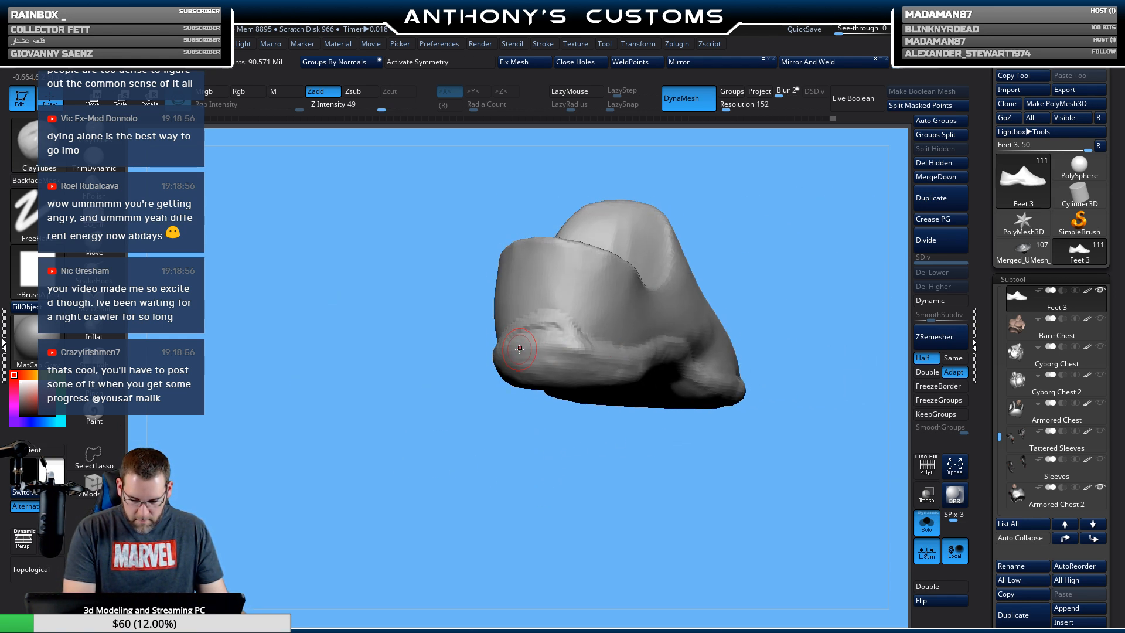
pyautogui.moveTo(498, 434); pyautogui.dragTo(542, 452)
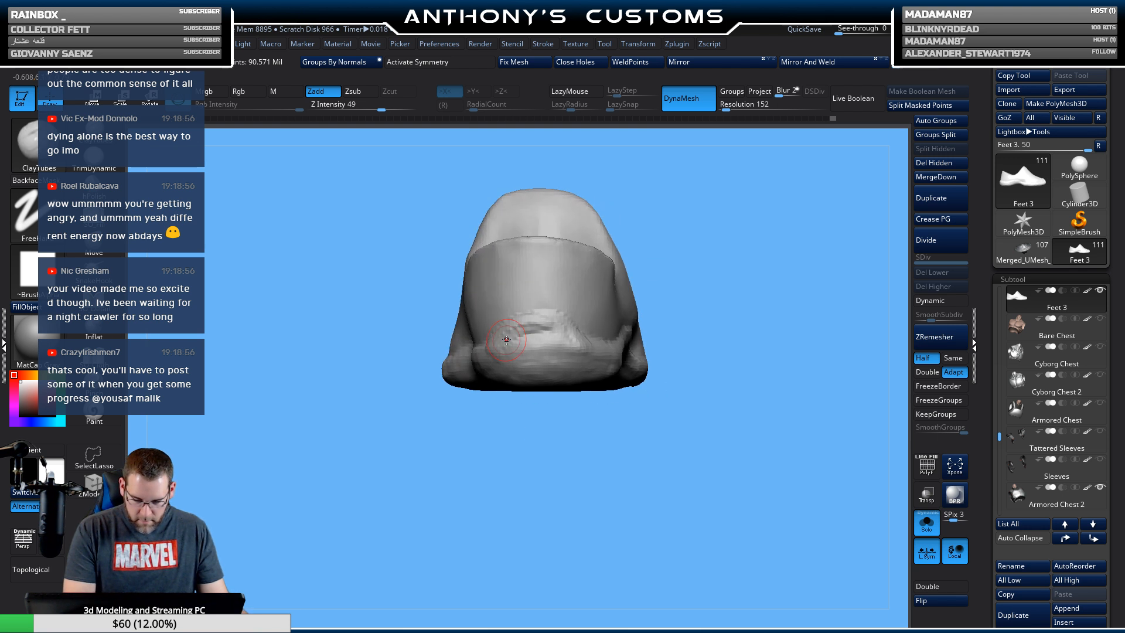
pyautogui.moveTo(510, 327)
pyautogui.mouseDown()
pyautogui.moveTo(573, 347)
pyautogui.moveTo(580, 330)
pyautogui.moveTo(610, 341)
pyautogui.moveTo(557, 334)
pyautogui.mouseUp()
# Shape the heel patch into a rounded bumper and blend it into the sole rim on both sides.
pyautogui.moveTo(516, 415)
pyautogui.mouseDown()
pyautogui.moveTo(584, 418)
pyautogui.moveTo(584, 352)
pyautogui.moveTo(626, 381)
pyautogui.mouseUp()
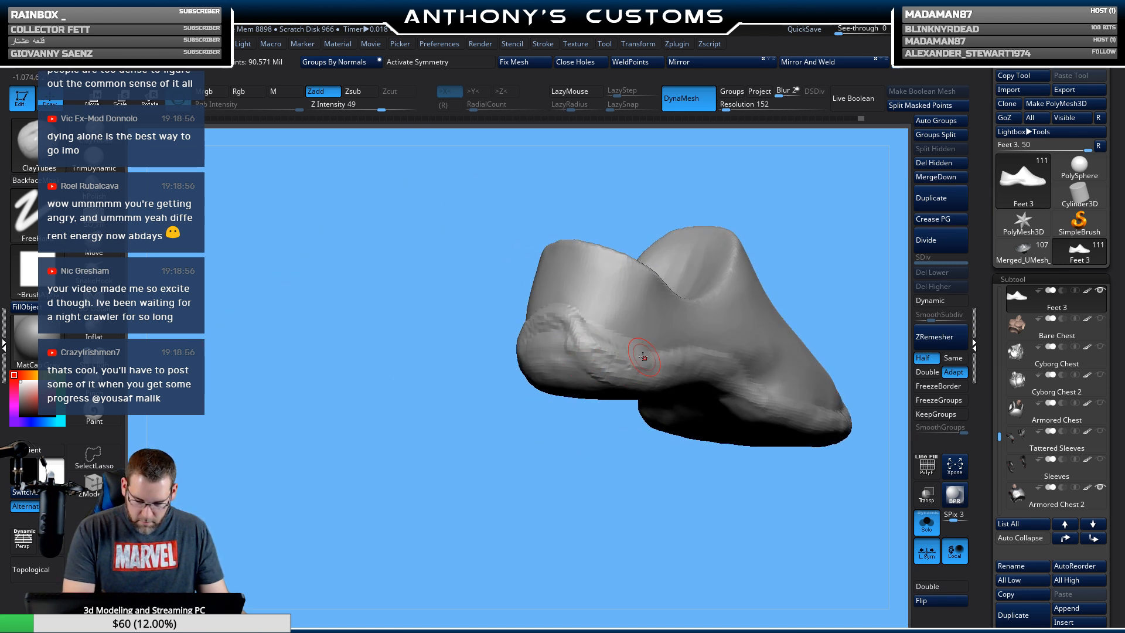
pyautogui.moveTo(583, 461); pyautogui.dragTo(533, 325)
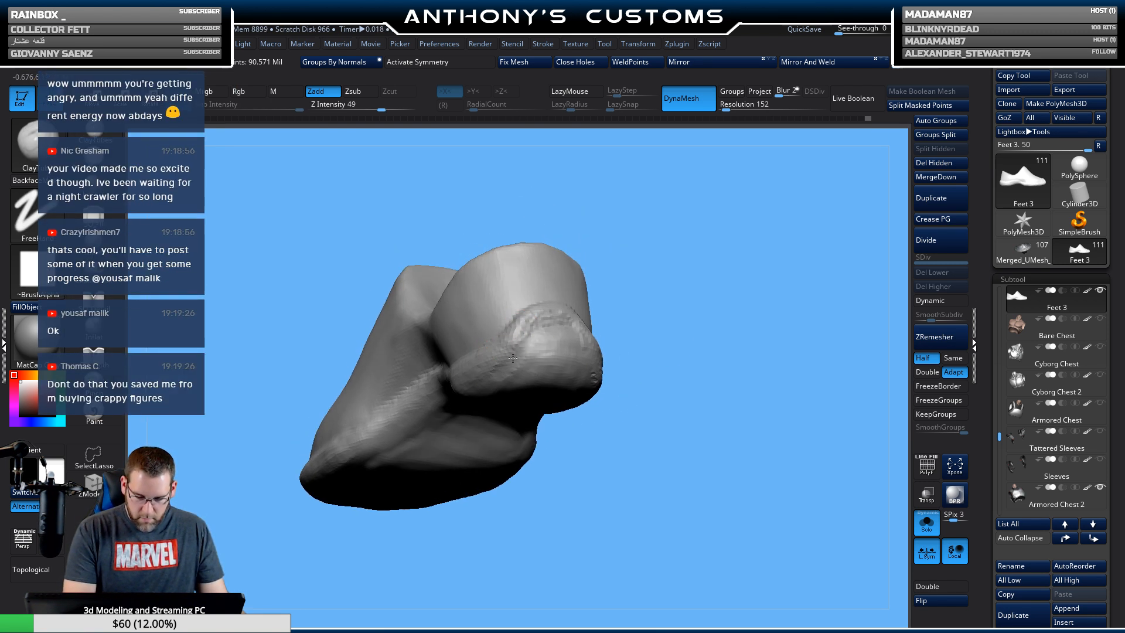
pyautogui.moveTo(695, 333); pyautogui.dragTo(674, 279)
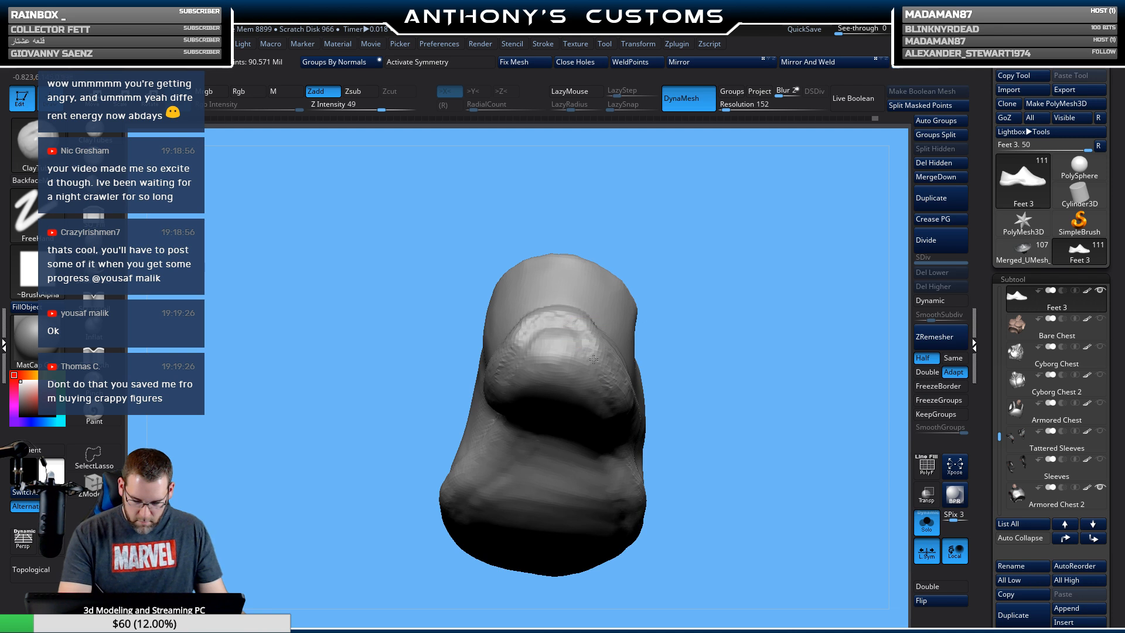
pyautogui.moveTo(648, 346); pyautogui.dragTo(585, 354)
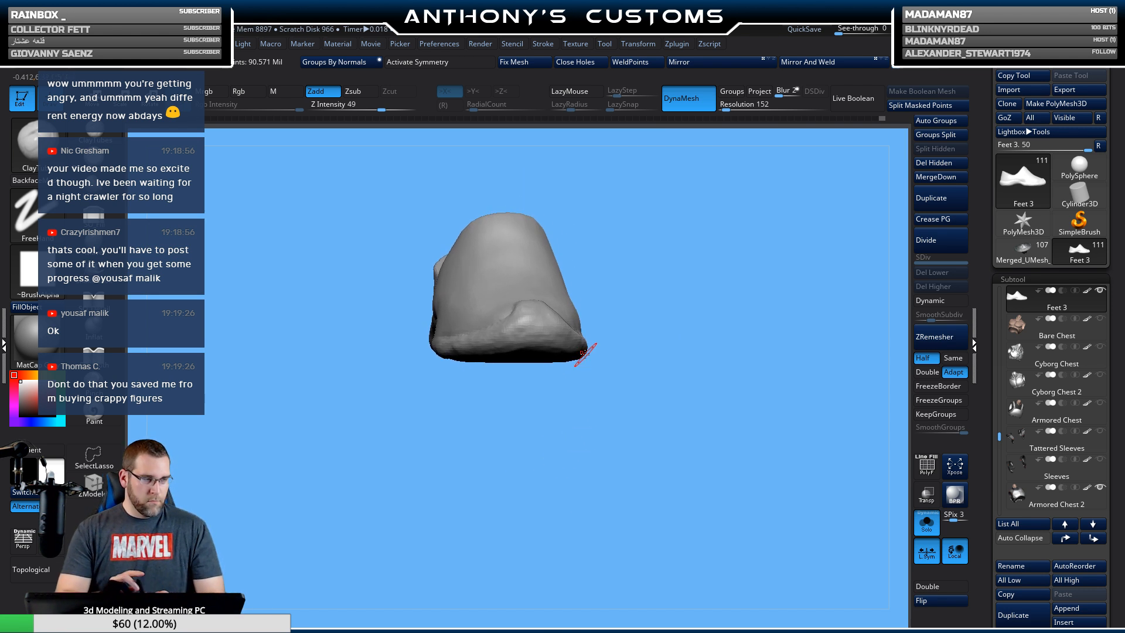
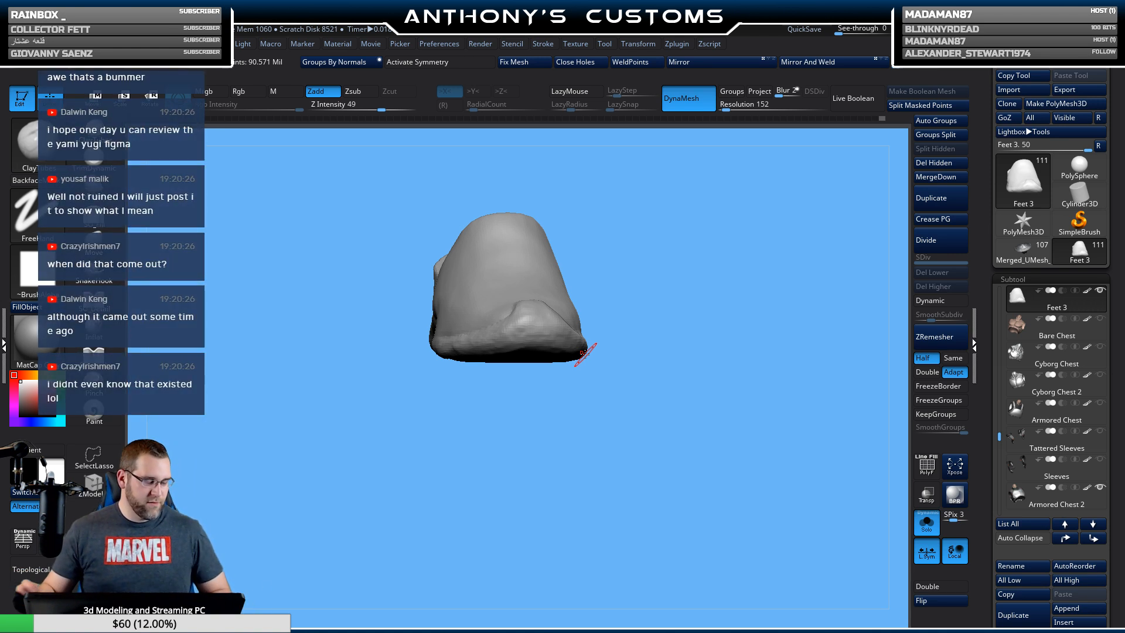
# Add two raised clay bands on one side of the shoe, running from the instep peak down to the sole rim.
pyautogui.moveTo(655, 392); pyautogui.dragTo(695, 399)
pyautogui.keyDown('alt'); pyautogui.moveTo(706, 385); pyautogui.dragTo(544, 452); pyautogui.keyUp('alt')
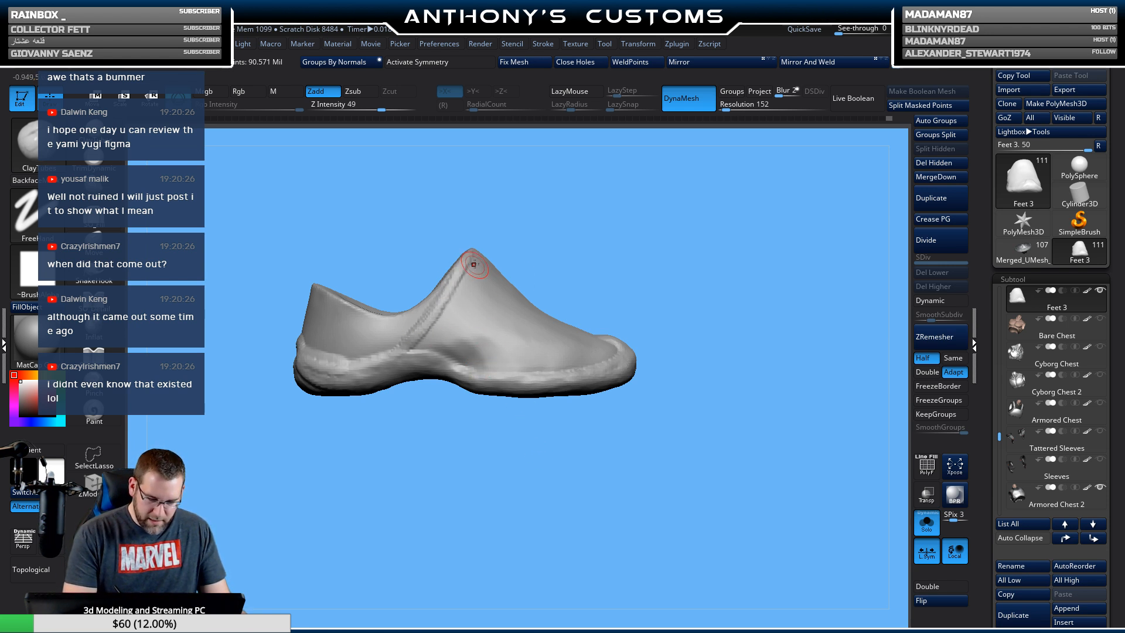
pyautogui.moveTo(491, 363); pyautogui.dragTo(489, 264)
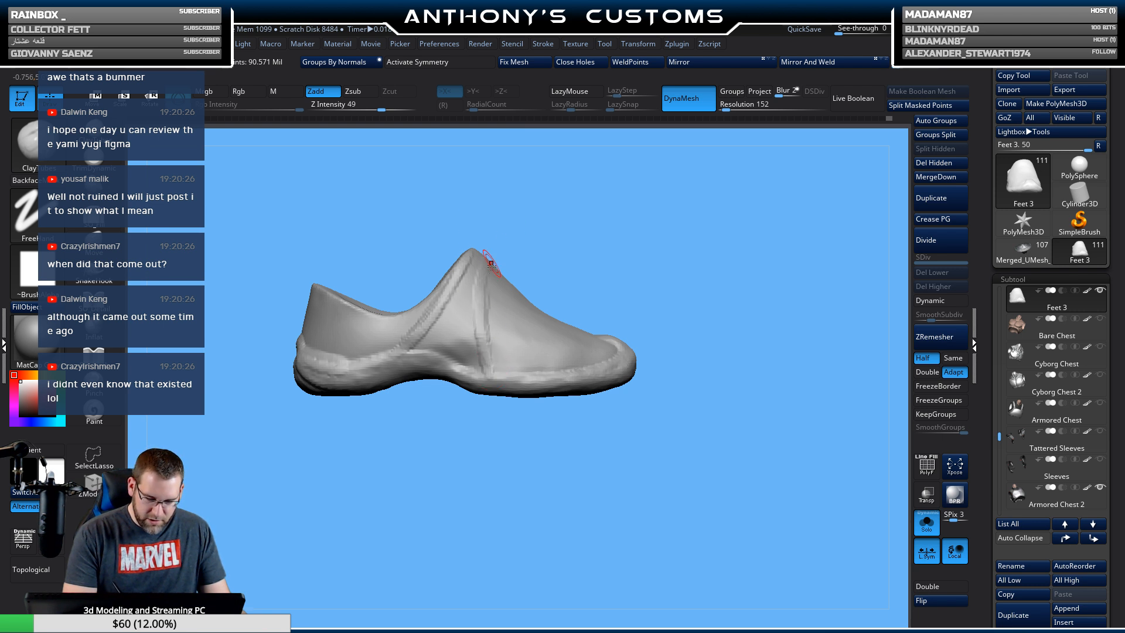
pyautogui.moveTo(571, 215); pyautogui.dragTo(648, 221)
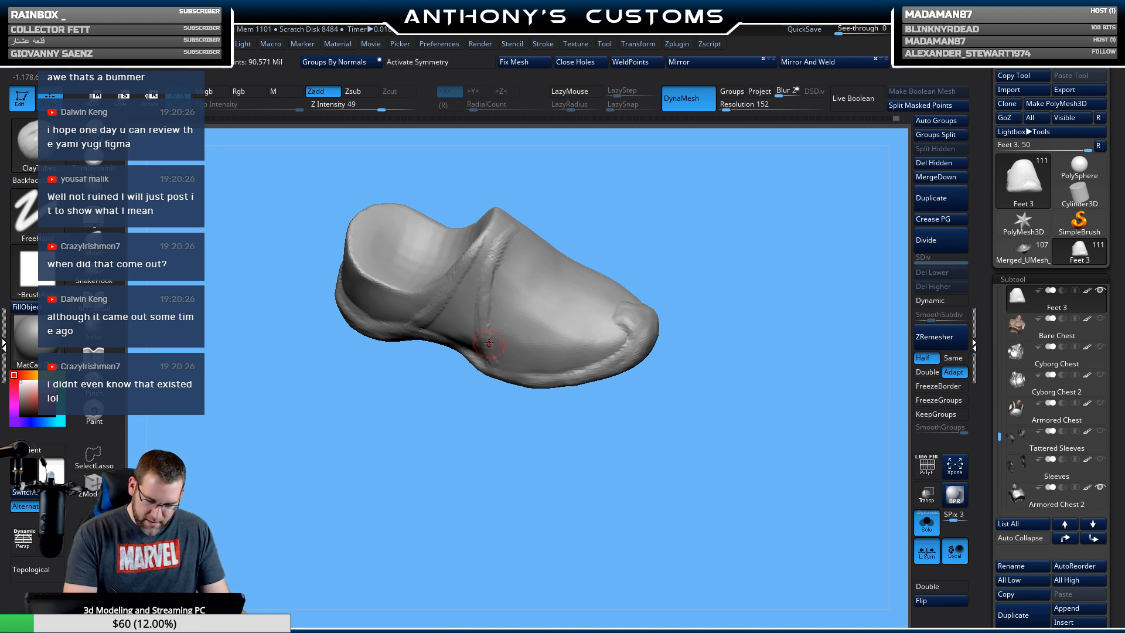
pyautogui.moveTo(410, 393); pyautogui.dragTo(427, 326)
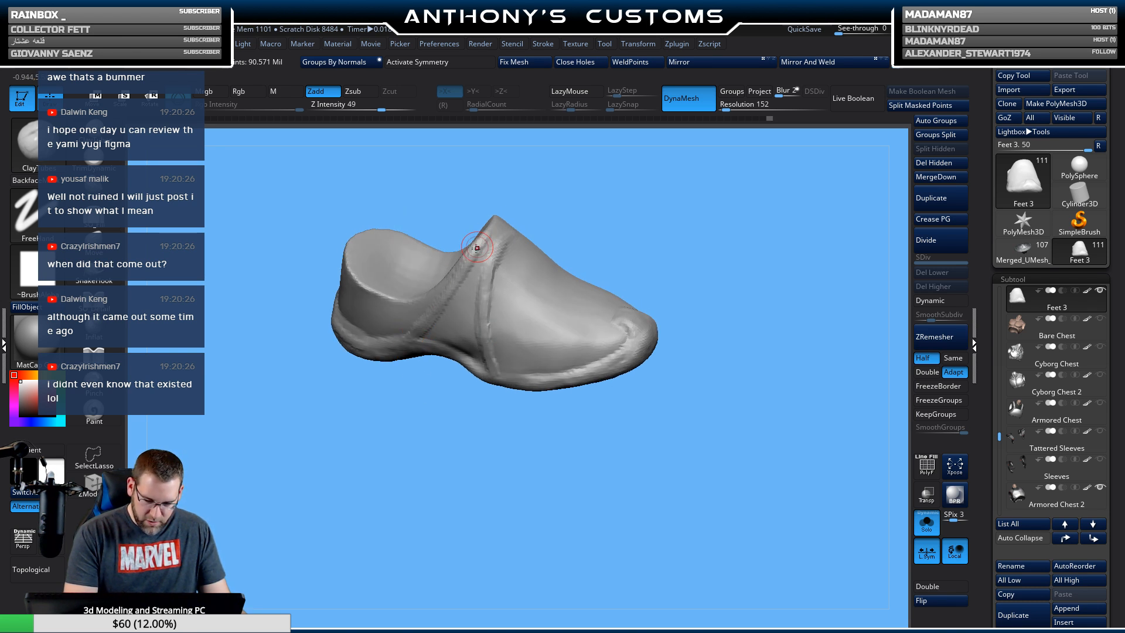
# Carry the raised bands over the instep and down the opposite side of the shoe to the sole rim.
pyautogui.moveTo(594, 183); pyautogui.dragTo(518, 201)
pyautogui.moveTo(432, 260); pyautogui.dragTo(416, 352)
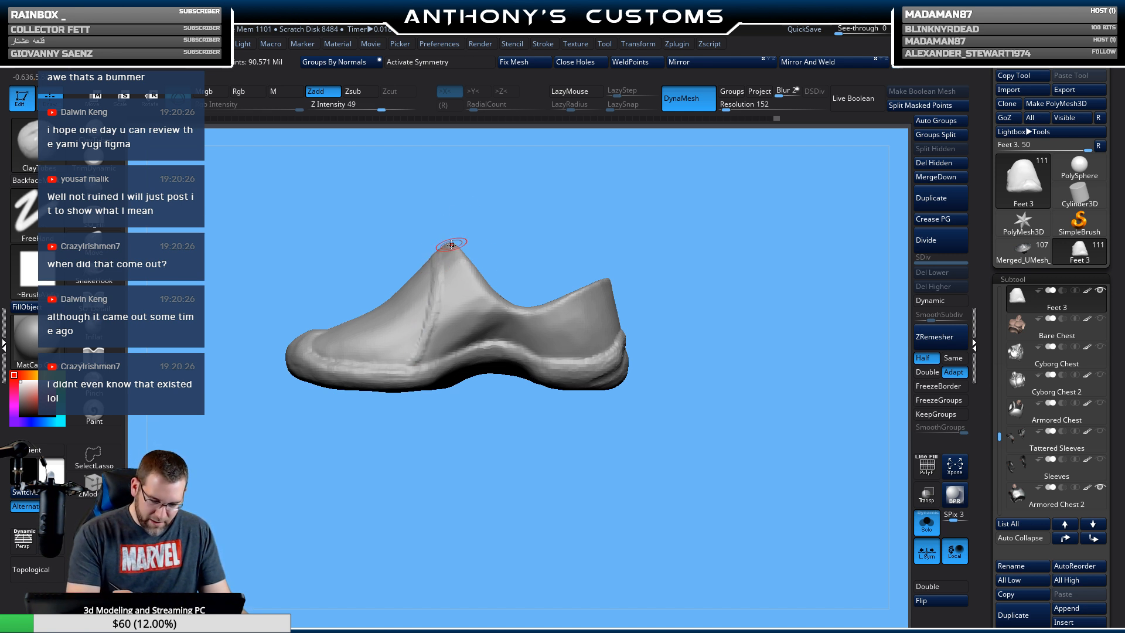
pyautogui.moveTo(447, 244)
pyautogui.mouseDown()
pyautogui.moveTo(487, 307)
pyautogui.moveTo(452, 252)
pyautogui.mouseUp()
pyautogui.moveTo(674, 256); pyautogui.dragTo(725, 236)
pyautogui.moveTo(668, 320)
pyautogui.mouseDown()
pyautogui.moveTo(742, 331)
pyautogui.moveTo(793, 314)
pyautogui.moveTo(758, 299)
pyautogui.moveTo(604, 351)
pyautogui.moveTo(748, 478)
pyautogui.moveTo(731, 276)
pyautogui.mouseUp()
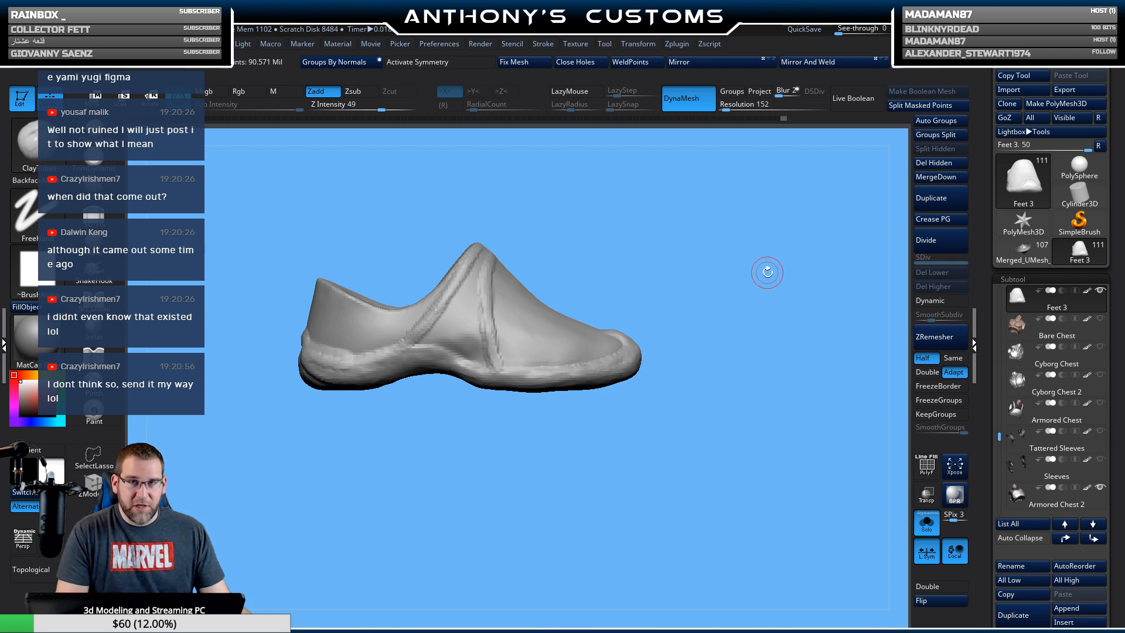
# Add a slanted clay band on the side of the heel, from the collar edge down to the sole rim.
pyautogui.moveTo(747, 314)
pyautogui.mouseDown()
pyautogui.moveTo(739, 382)
pyautogui.moveTo(748, 314)
pyautogui.moveTo(736, 309)
pyautogui.moveTo(747, 328)
pyautogui.moveTo(816, 302)
pyautogui.moveTo(772, 323)
pyautogui.moveTo(756, 299)
pyautogui.moveTo(716, 322)
pyautogui.mouseUp()
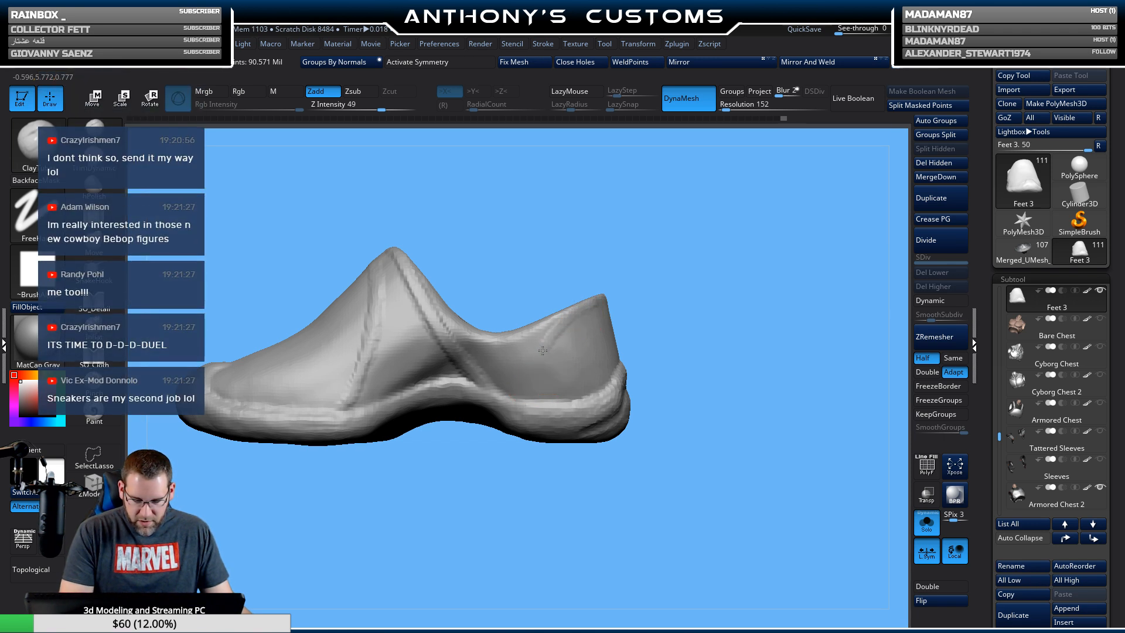
pyautogui.moveTo(543, 350); pyautogui.dragTo(533, 389)
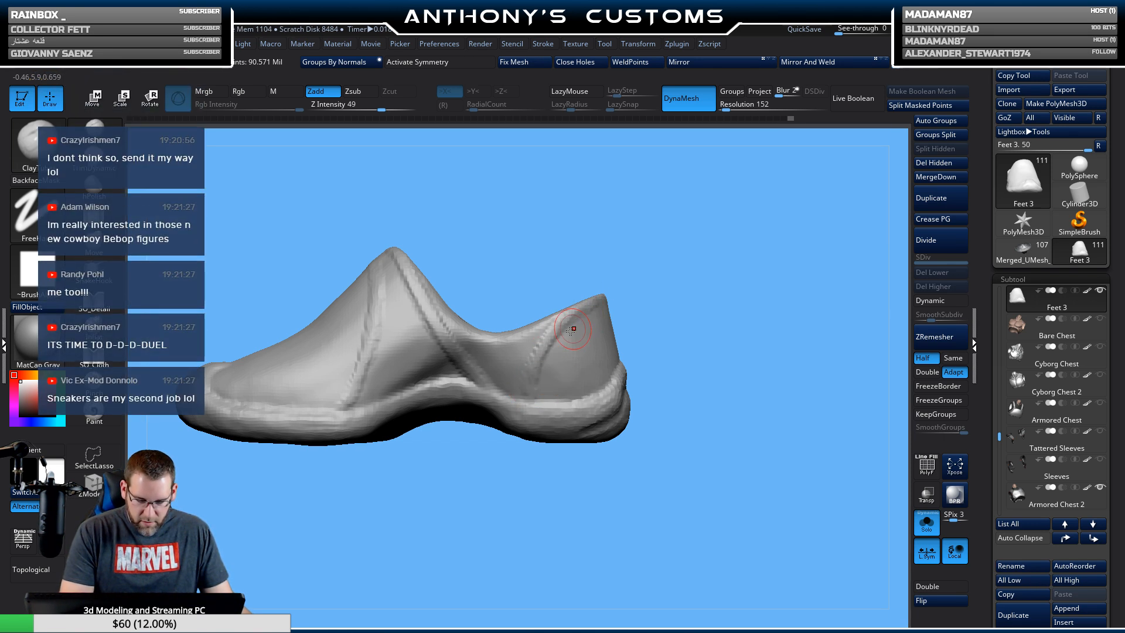
pyautogui.moveTo(728, 290)
pyautogui.mouseDown()
pyautogui.moveTo(732, 383)
pyautogui.moveTo(724, 375)
pyautogui.mouseUp()
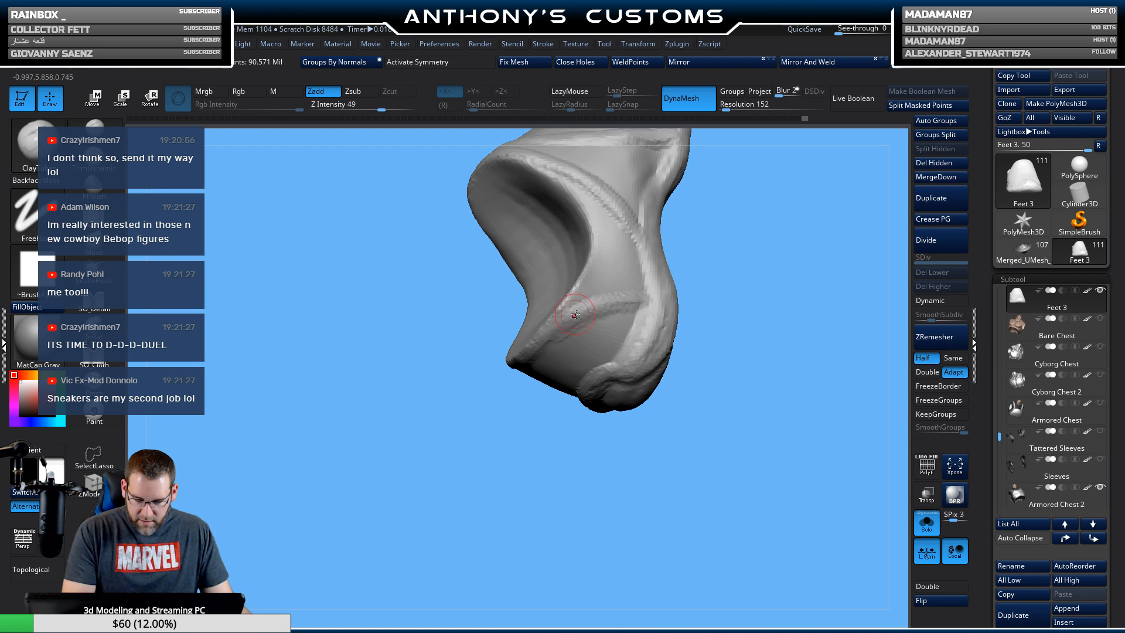
pyautogui.moveTo(575, 314)
pyautogui.mouseDown()
pyautogui.moveTo(723, 311)
pyautogui.moveTo(736, 271)
pyautogui.moveTo(716, 332)
pyautogui.moveTo(712, 266)
pyautogui.moveTo(678, 325)
pyautogui.moveTo(711, 364)
pyautogui.mouseUp()
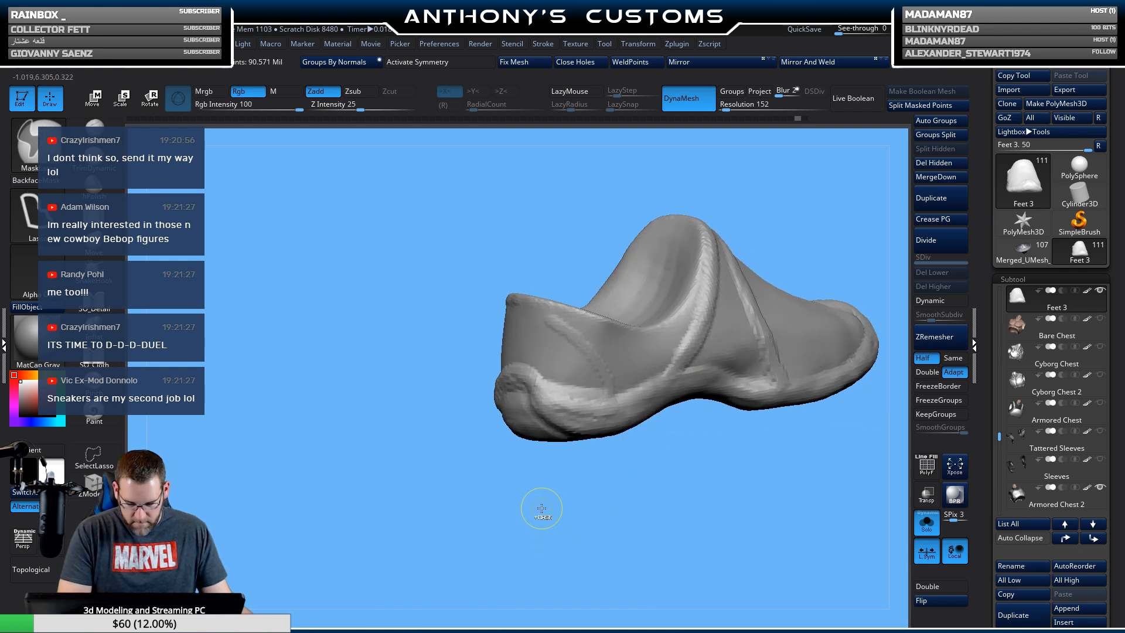
# Refine the heel band's path and build its counterpart on the other side of the heel.
pyautogui.moveTo(539, 508)
pyautogui.mouseDown()
pyautogui.moveTo(592, 492)
pyautogui.moveTo(698, 366)
pyautogui.moveTo(648, 463)
pyautogui.moveTo(676, 398)
pyautogui.moveTo(731, 359)
pyautogui.moveTo(716, 443)
pyautogui.moveTo(765, 375)
pyautogui.moveTo(623, 267)
pyautogui.moveTo(560, 310)
pyautogui.mouseUp()
pyautogui.moveTo(619, 258); pyautogui.dragTo(565, 319)
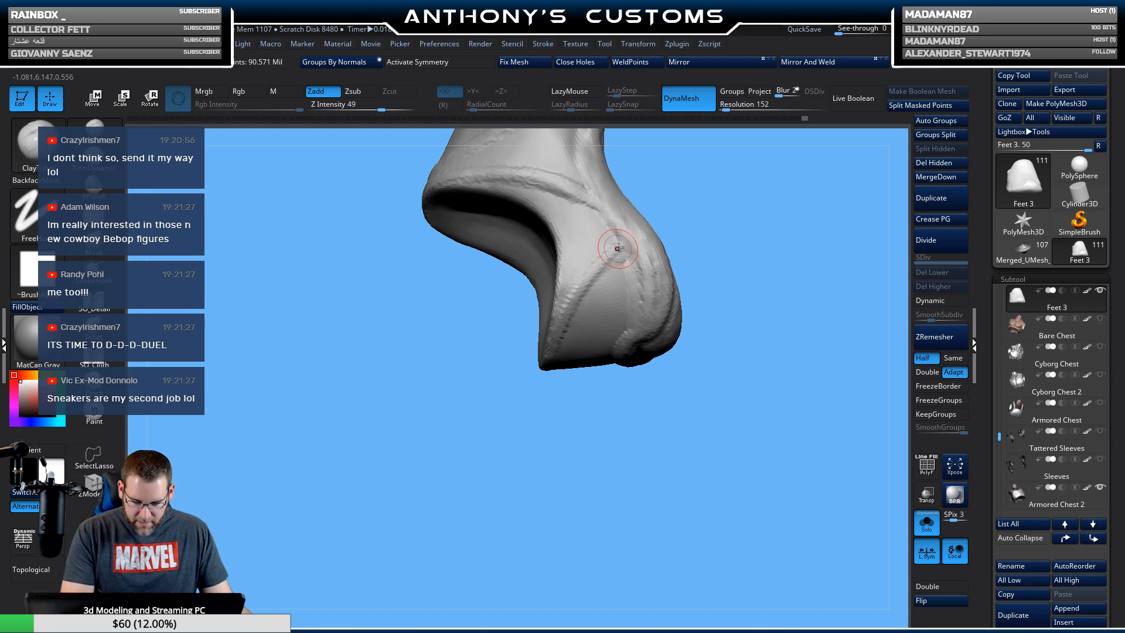
pyautogui.moveTo(533, 490); pyautogui.dragTo(714, 367)
pyautogui.press('ctrl')
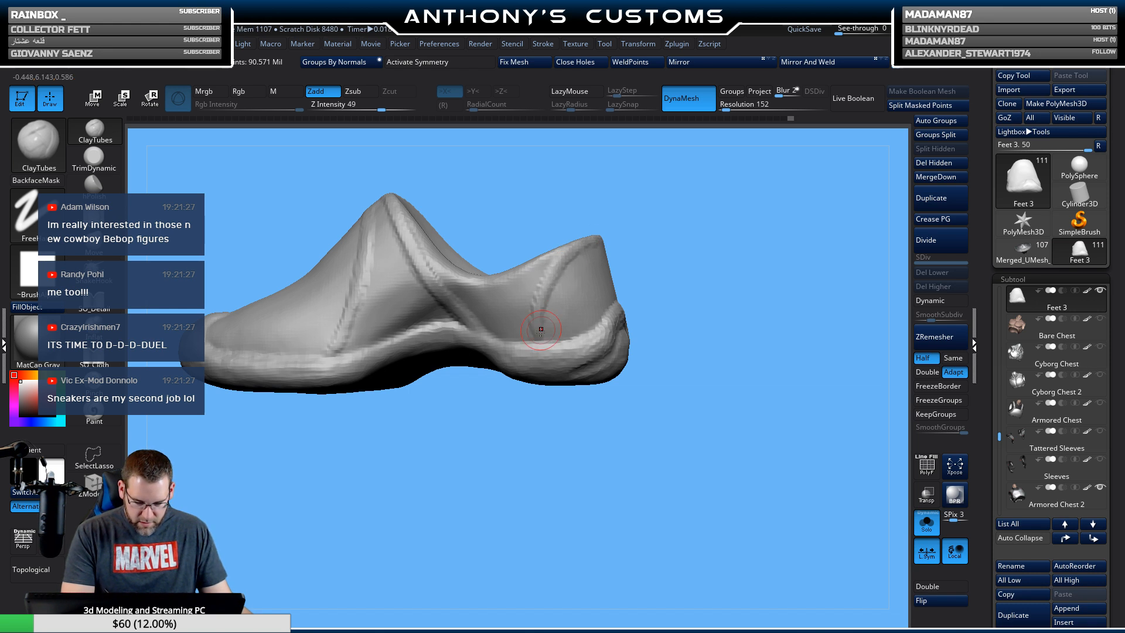
pyautogui.moveTo(707, 226); pyautogui.dragTo(651, 375)
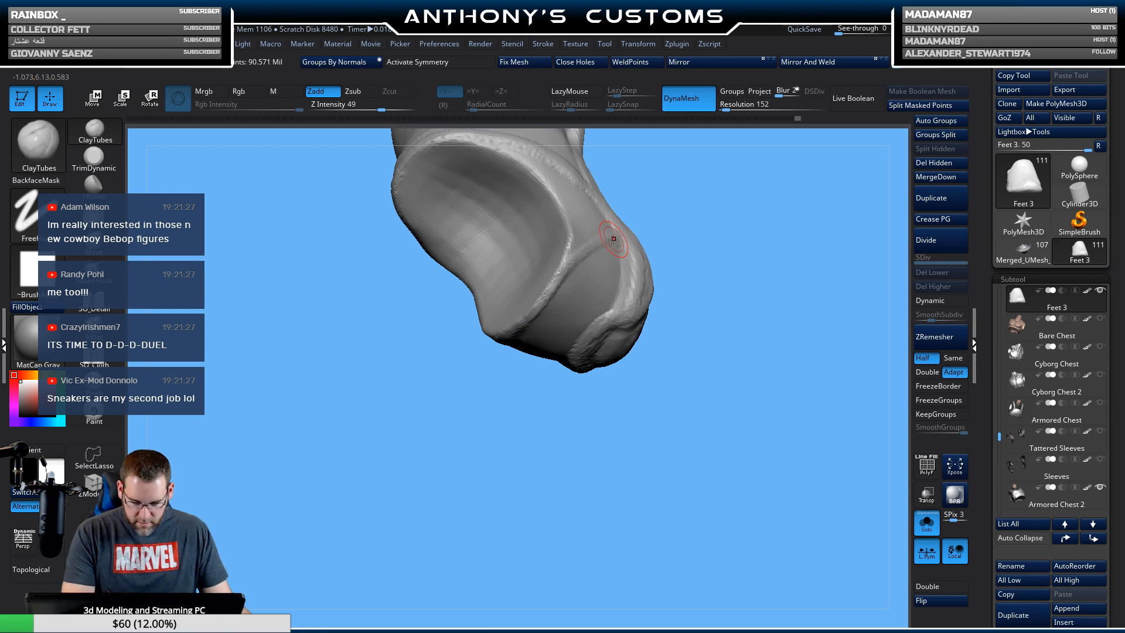
pyautogui.moveTo(692, 346); pyautogui.dragTo(673, 461)
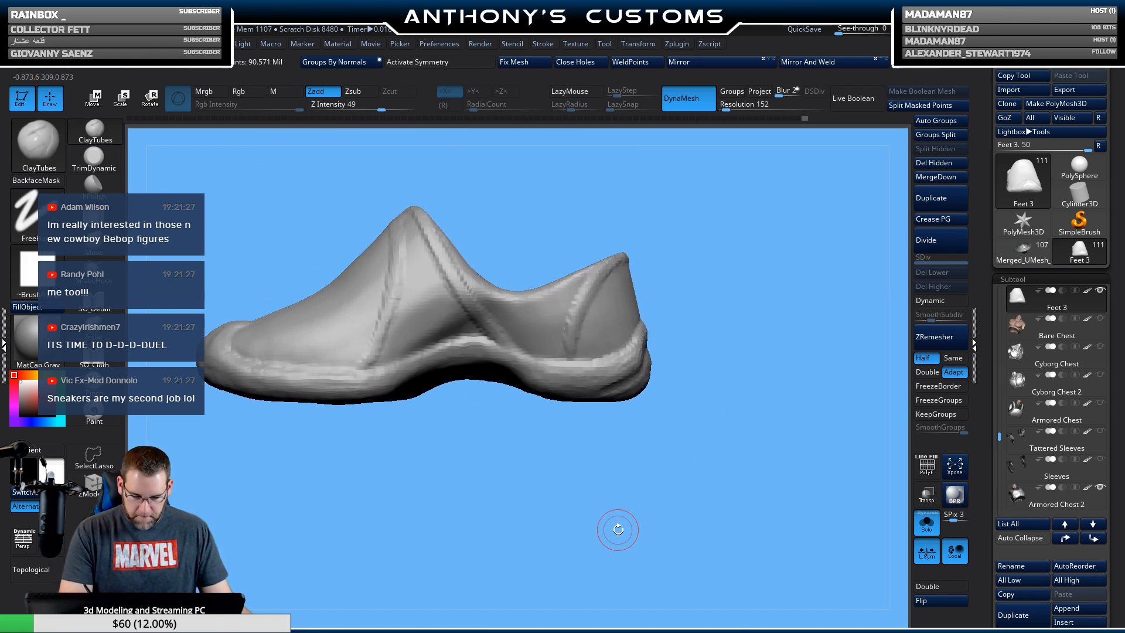
# Try adding a curved clay band across the top of the toe behind the bumper.
pyautogui.moveTo(616, 526)
pyautogui.mouseDown()
pyautogui.moveTo(619, 496)
pyautogui.moveTo(653, 483)
pyautogui.moveTo(688, 494)
pyautogui.moveTo(684, 460)
pyautogui.moveTo(535, 420)
pyautogui.moveTo(625, 379)
pyautogui.moveTo(658, 460)
pyautogui.moveTo(674, 455)
pyautogui.moveTo(688, 334)
pyautogui.moveTo(684, 380)
pyautogui.moveTo(694, 389)
pyautogui.moveTo(686, 275)
pyautogui.mouseUp()
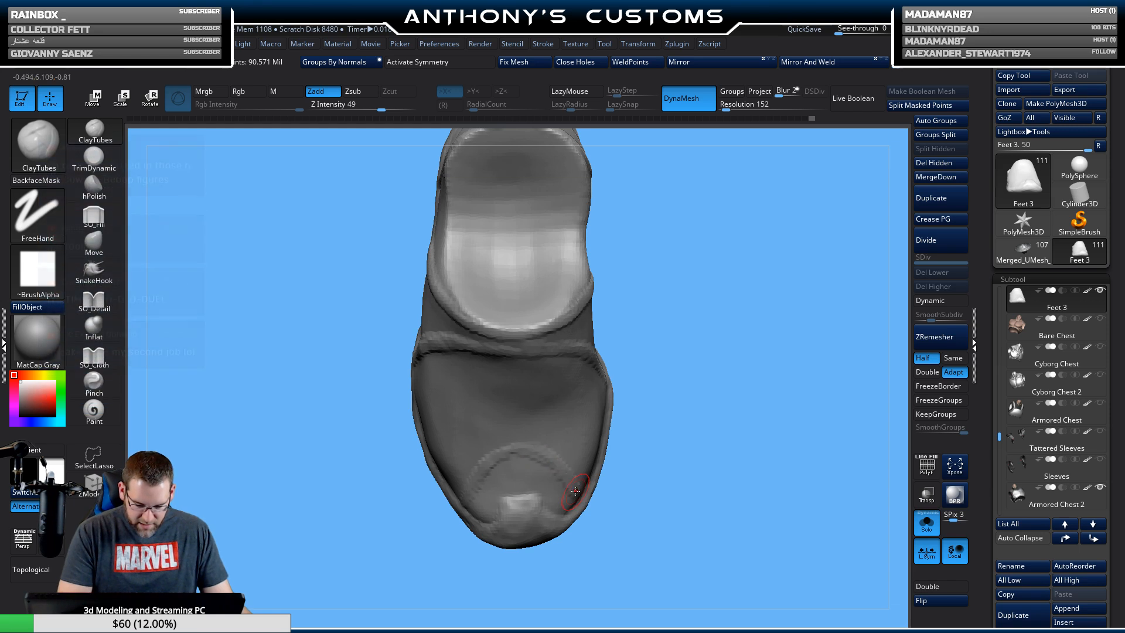
pyautogui.moveTo(691, 385); pyautogui.dragTo(722, 373)
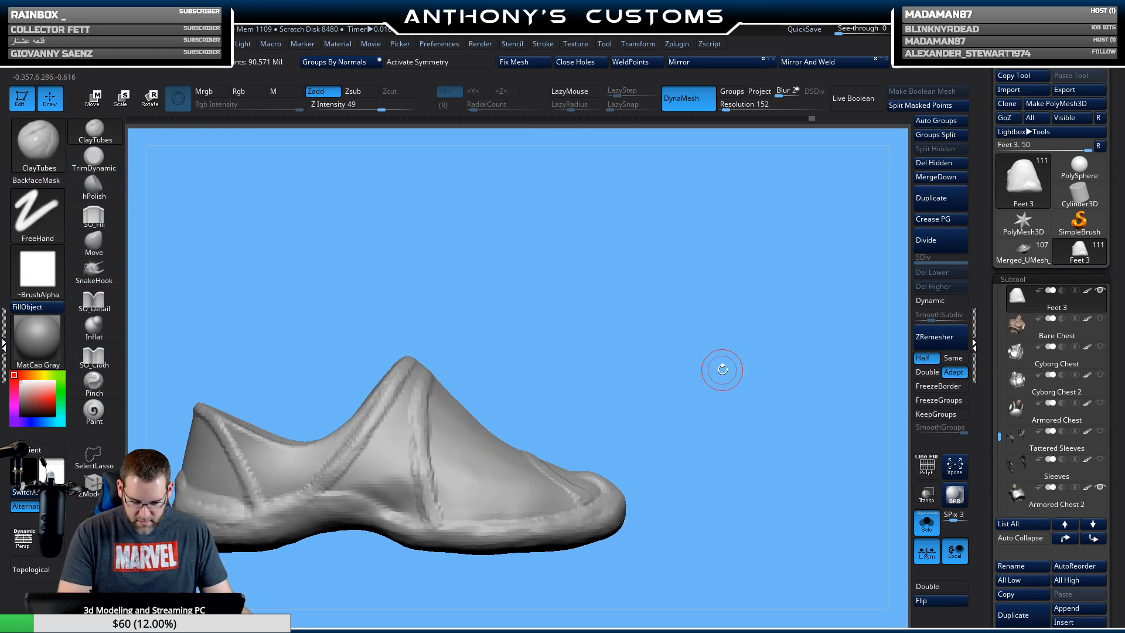
pyautogui.press('ctrl')
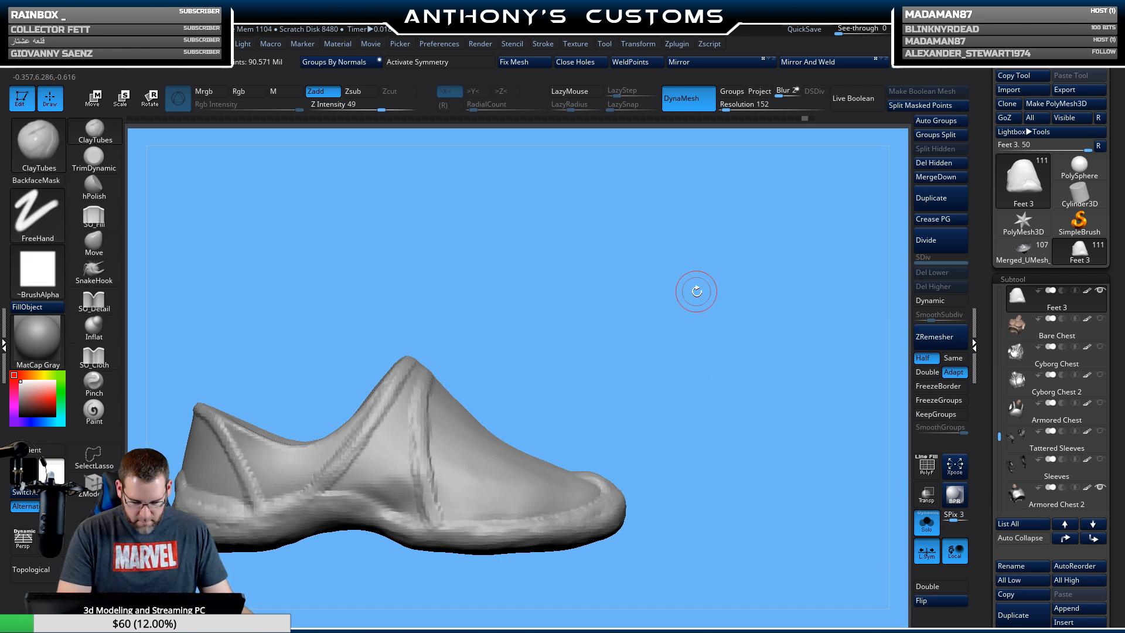
# Flatten and clean up the toe bumper's surface and edges with the TrimDynamic brush.
pyautogui.moveTo(696, 289)
pyautogui.mouseDown()
pyautogui.moveTo(679, 451)
pyautogui.moveTo(663, 410)
pyautogui.moveTo(671, 354)
pyautogui.moveTo(680, 367)
pyautogui.moveTo(694, 342)
pyautogui.moveTo(695, 366)
pyautogui.moveTo(683, 342)
pyautogui.moveTo(719, 334)
pyautogui.mouseUp()
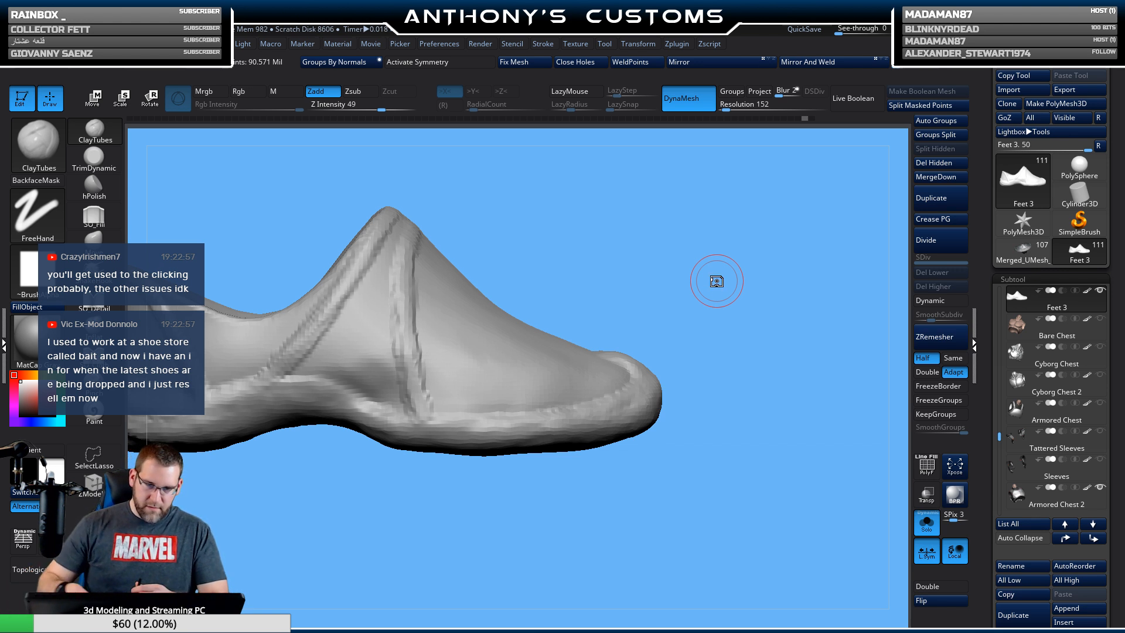
pyautogui.moveTo(757, 312); pyautogui.dragTo(588, 244)
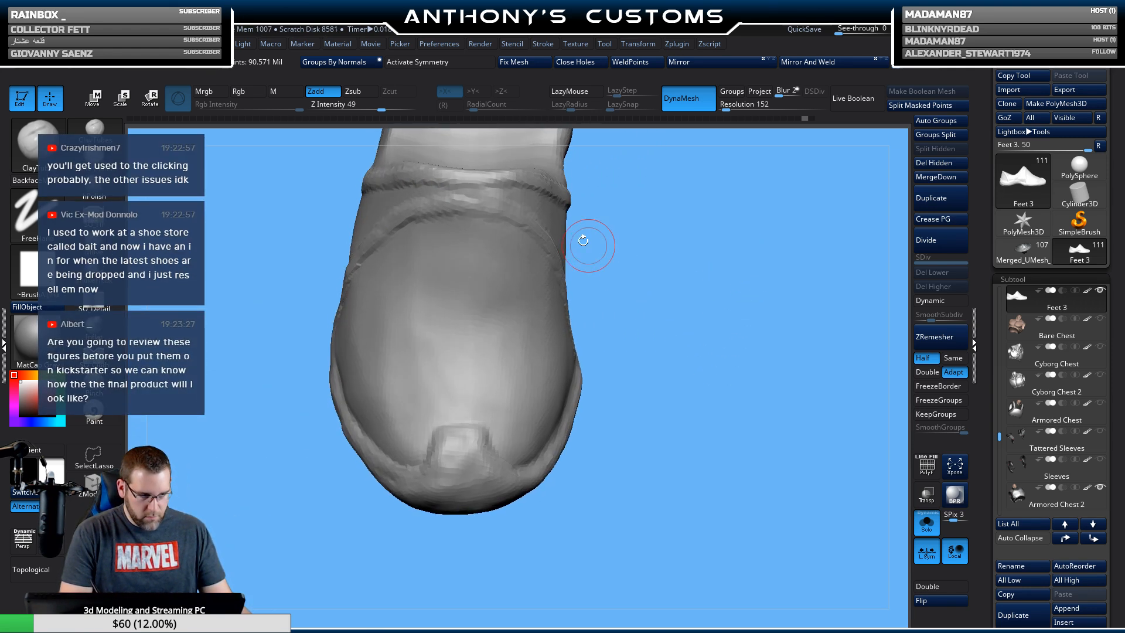
pyautogui.press('ctrl')
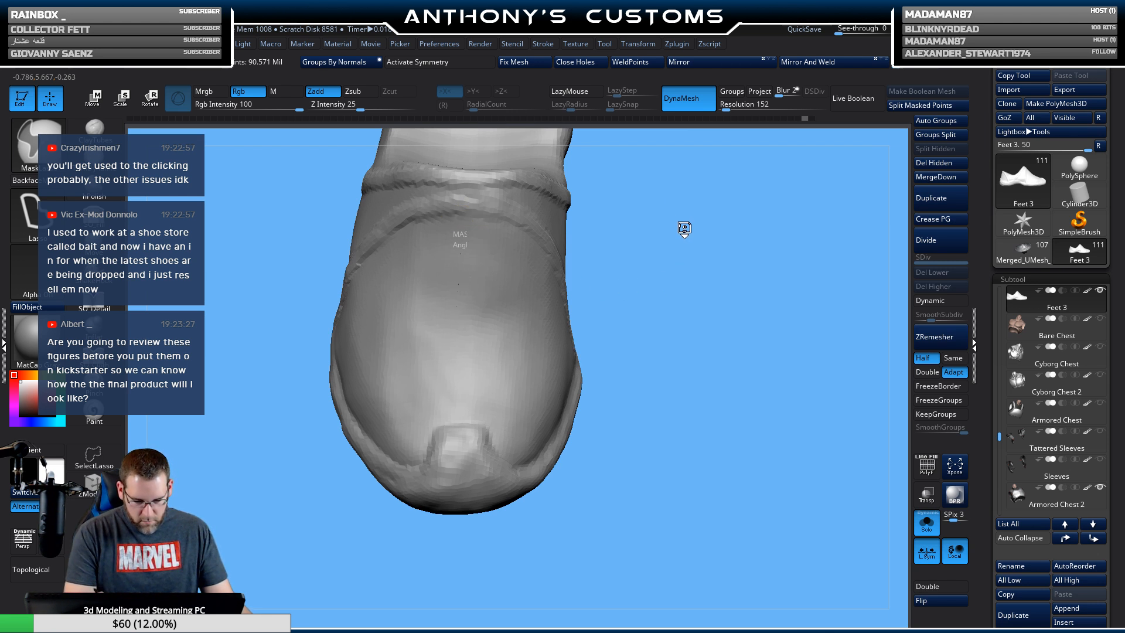
pyautogui.press('ctrl')
pyautogui.moveTo(684, 264)
pyautogui.mouseDown()
pyautogui.moveTo(669, 262)
pyautogui.moveTo(720, 305)
pyautogui.moveTo(705, 364)
pyautogui.moveTo(771, 303)
pyautogui.moveTo(725, 254)
pyautogui.mouseUp()
pyautogui.moveTo(764, 293); pyautogui.dragTo(593, 394)
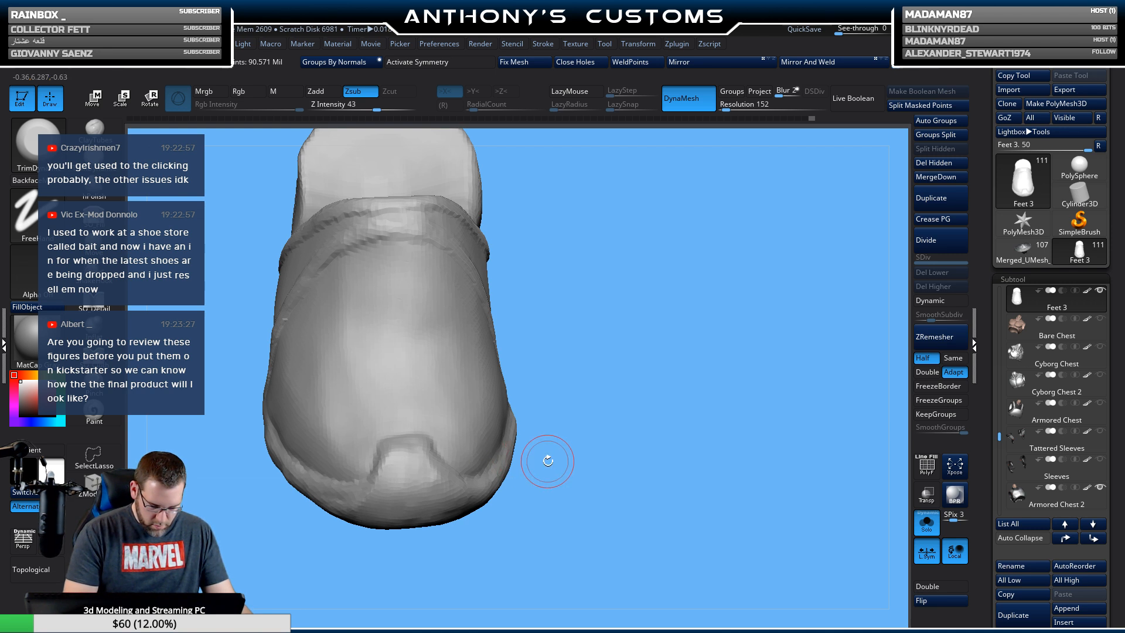
pyautogui.moveTo(548, 459); pyautogui.dragTo(428, 479)
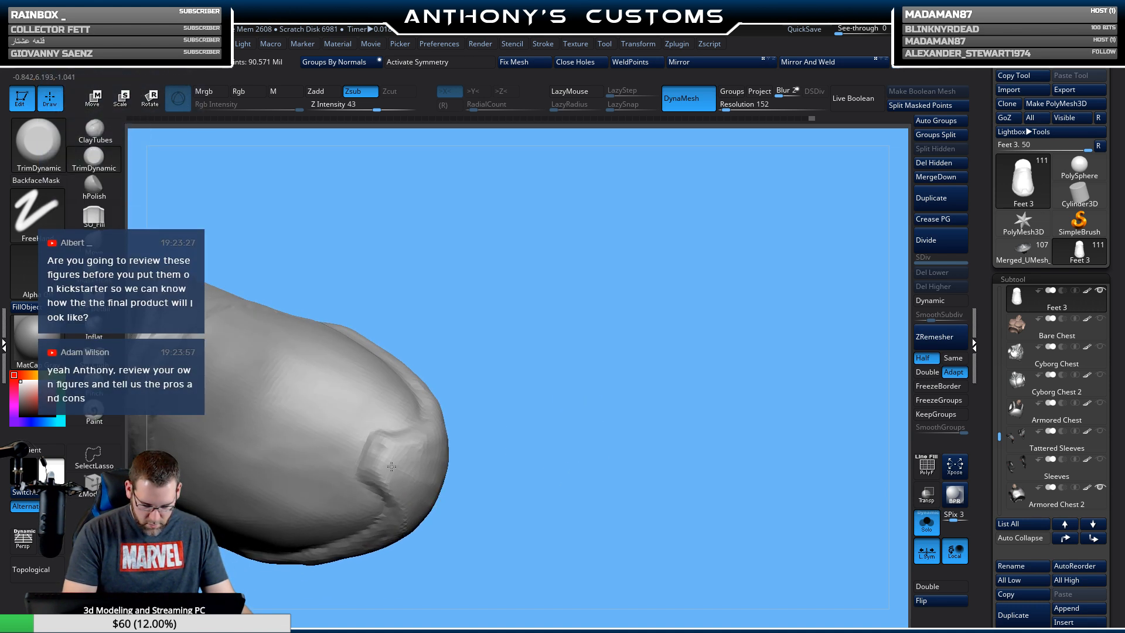
pyautogui.moveTo(555, 422); pyautogui.dragTo(585, 394)
pyautogui.moveTo(484, 393); pyautogui.dragTo(608, 340)
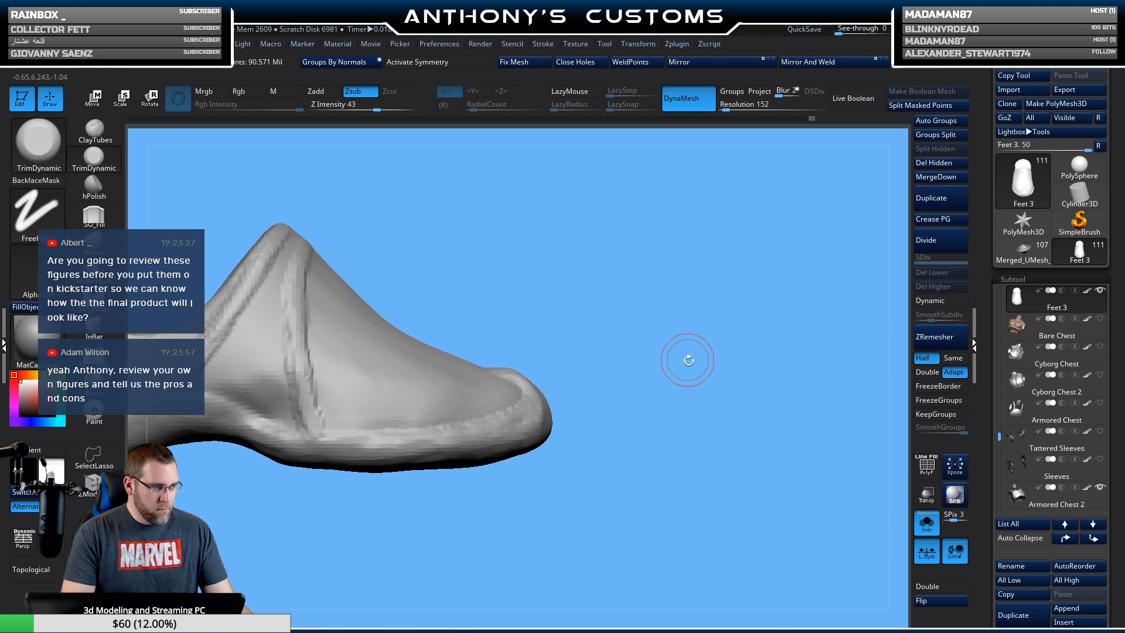
pyautogui.moveTo(678, 360)
pyautogui.mouseDown()
pyautogui.moveTo(649, 382)
pyautogui.moveTo(624, 377)
pyautogui.mouseUp()
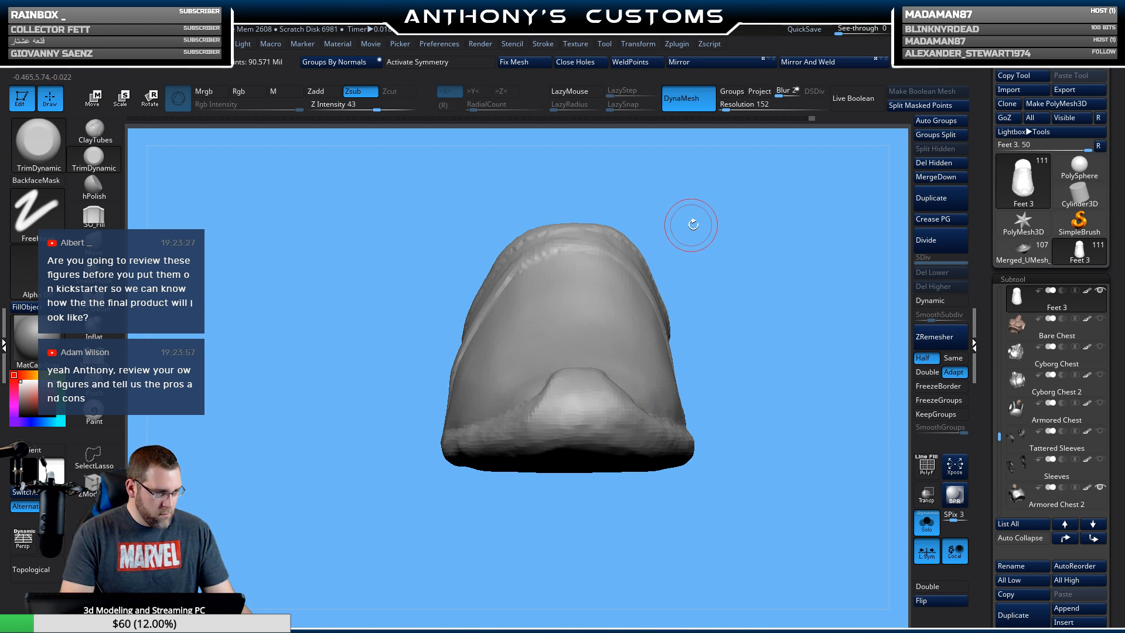
pyautogui.moveTo(773, 293); pyautogui.dragTo(678, 341)
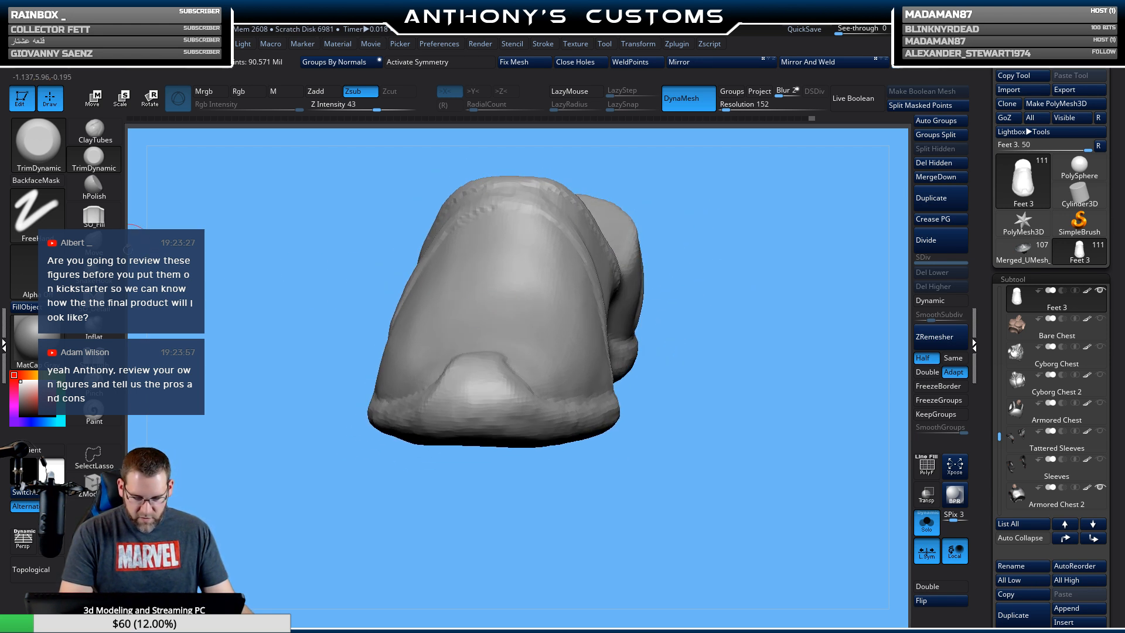
# Adjust the outline of the toe bumper with the Move brush.
pyautogui.click(94, 244)
pyautogui.moveTo(803, 293); pyautogui.dragTo(756, 418)
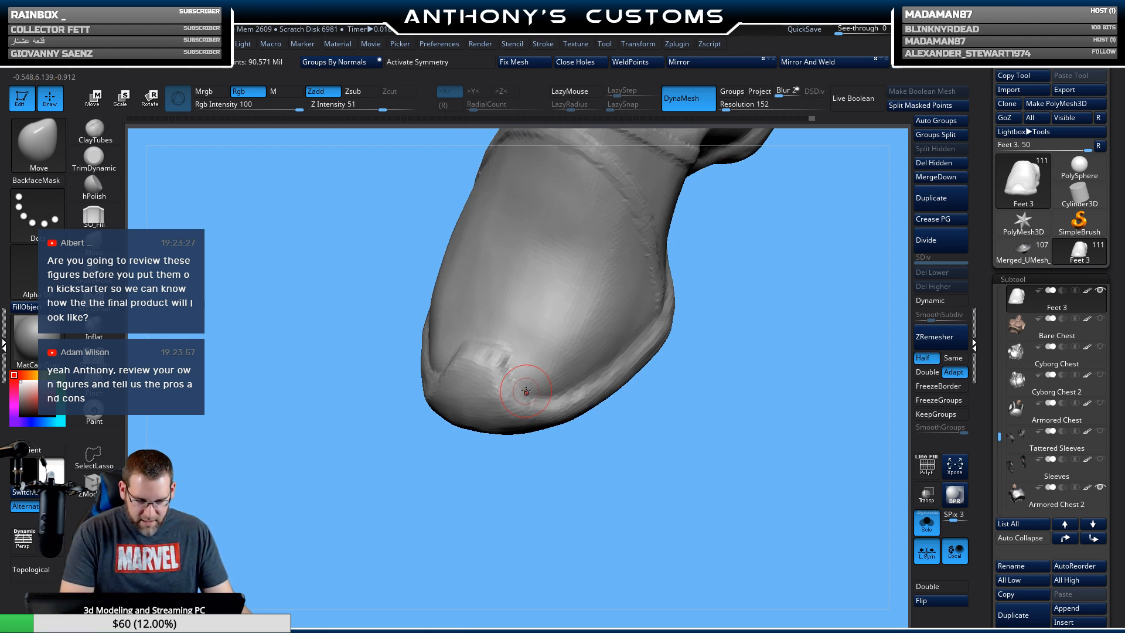
pyautogui.moveTo(527, 457); pyautogui.dragTo(603, 369)
pyautogui.moveTo(545, 445); pyautogui.dragTo(664, 381)
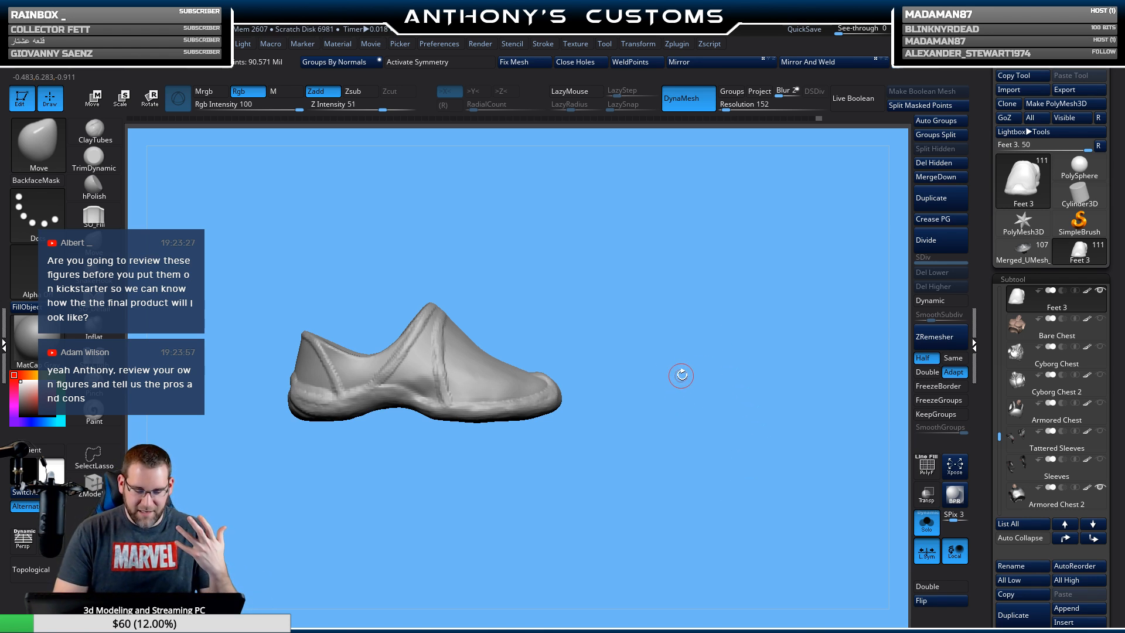
# Smooth the surfaces between the raised bands on both sides of the shoe with the Smooth brush.
pyautogui.moveTo(680, 374)
pyautogui.mouseDown()
pyautogui.moveTo(668, 387)
pyautogui.moveTo(662, 300)
pyautogui.moveTo(639, 403)
pyautogui.moveTo(636, 359)
pyautogui.mouseUp()
pyautogui.keyDown('alt'); pyautogui.moveTo(589, 286); pyautogui.dragTo(734, 298); pyautogui.keyUp('alt')
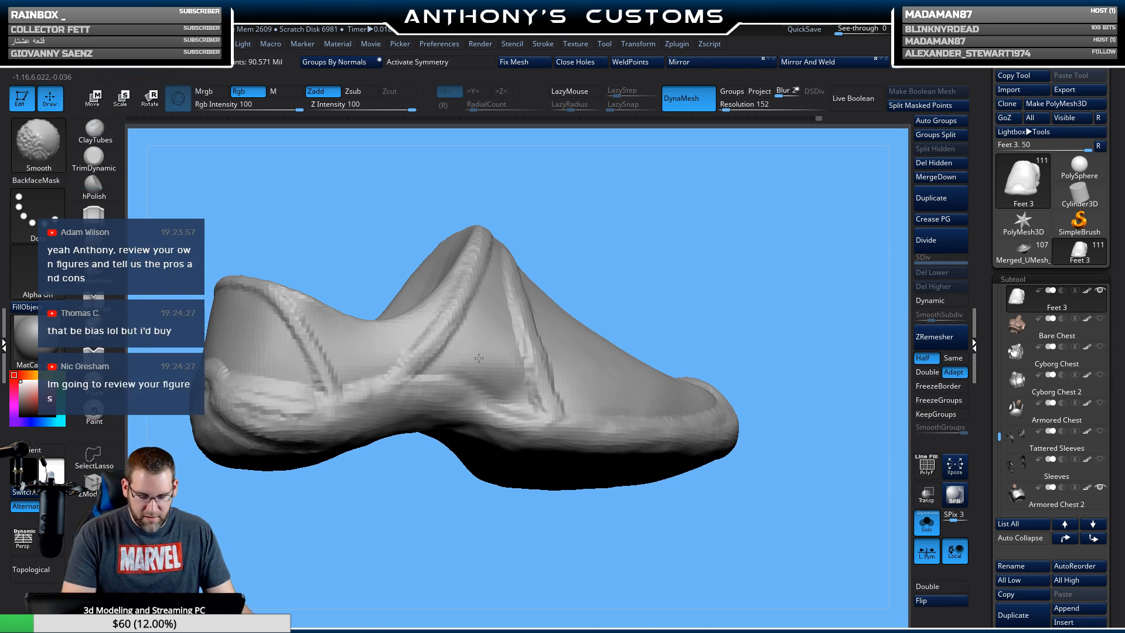
pyautogui.moveTo(835, 293)
pyautogui.mouseDown()
pyautogui.moveTo(510, 354)
pyautogui.moveTo(538, 351)
pyautogui.mouseUp()
pyautogui.press('shift')
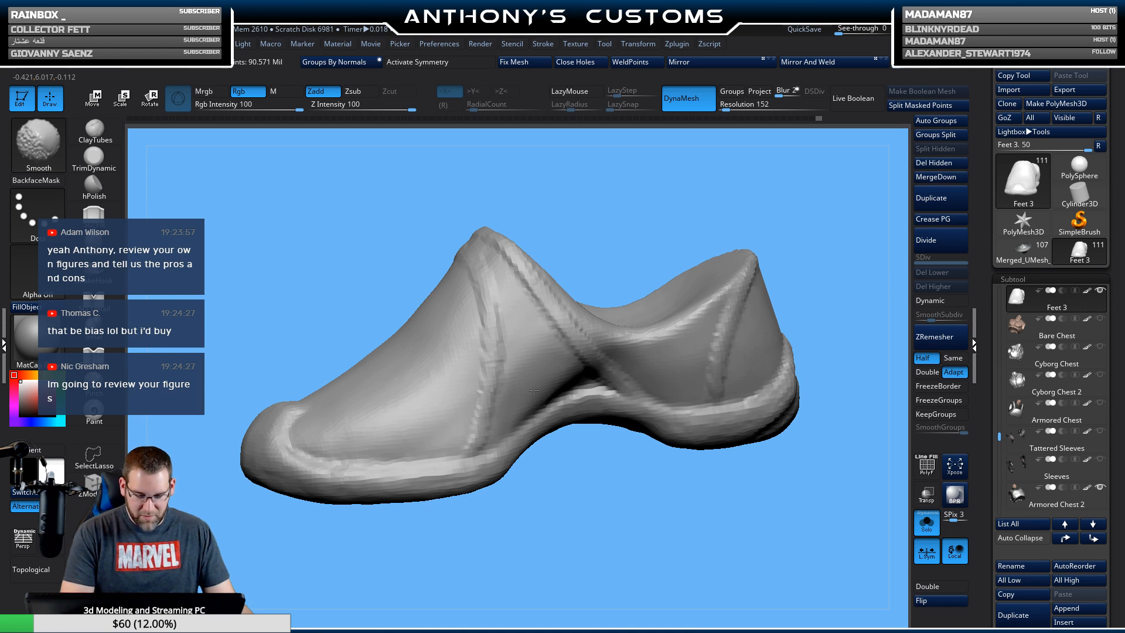
pyautogui.moveTo(534, 391); pyautogui.dragTo(542, 402, button='right')
pyautogui.press('shift')
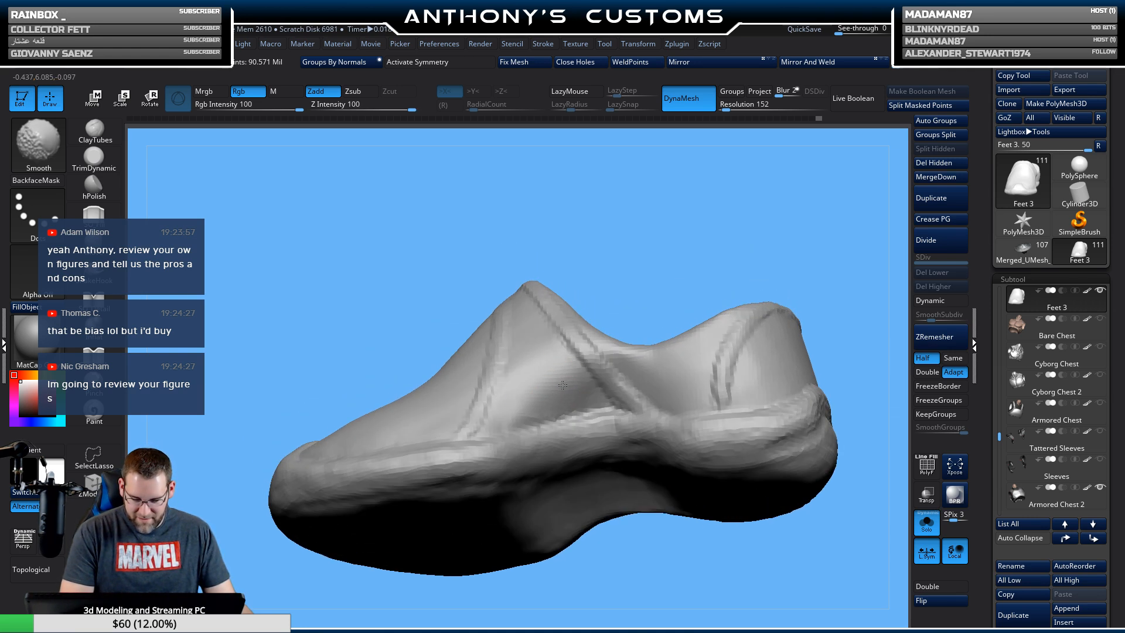
pyautogui.moveTo(536, 394)
pyautogui.mouseDown(button='right')
pyautogui.moveTo(578, 439)
pyautogui.moveTo(621, 532)
pyautogui.moveTo(575, 477)
pyautogui.moveTo(617, 510)
pyautogui.moveTo(694, 488)
pyautogui.moveTo(728, 410)
pyautogui.mouseUp(button='right')
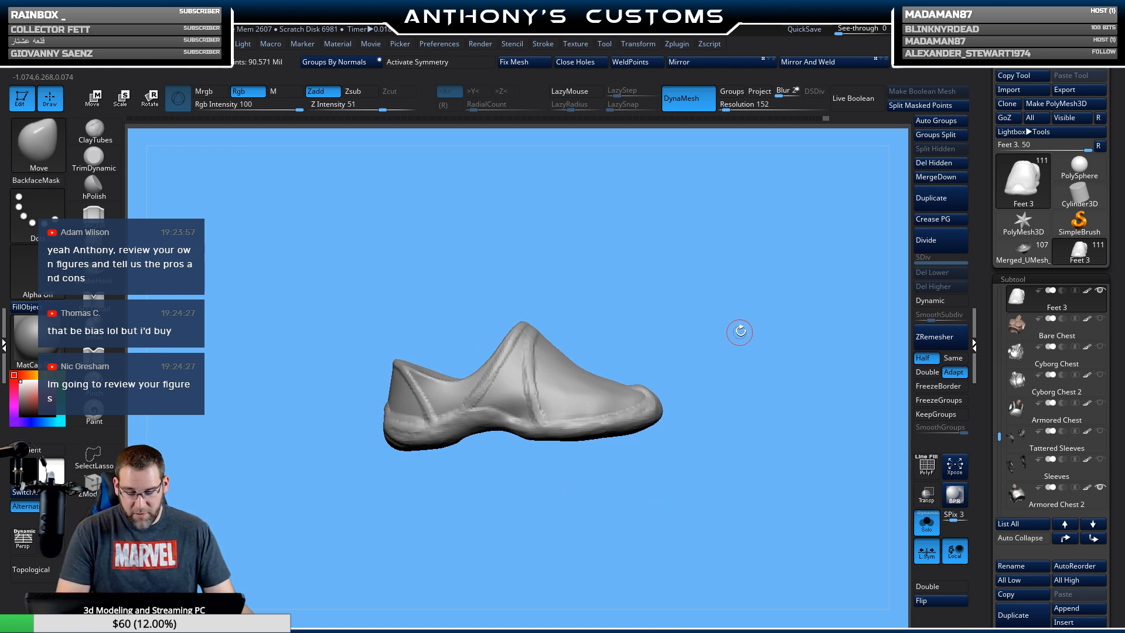
pyautogui.moveTo(738, 329); pyautogui.dragTo(731, 406, button='right')
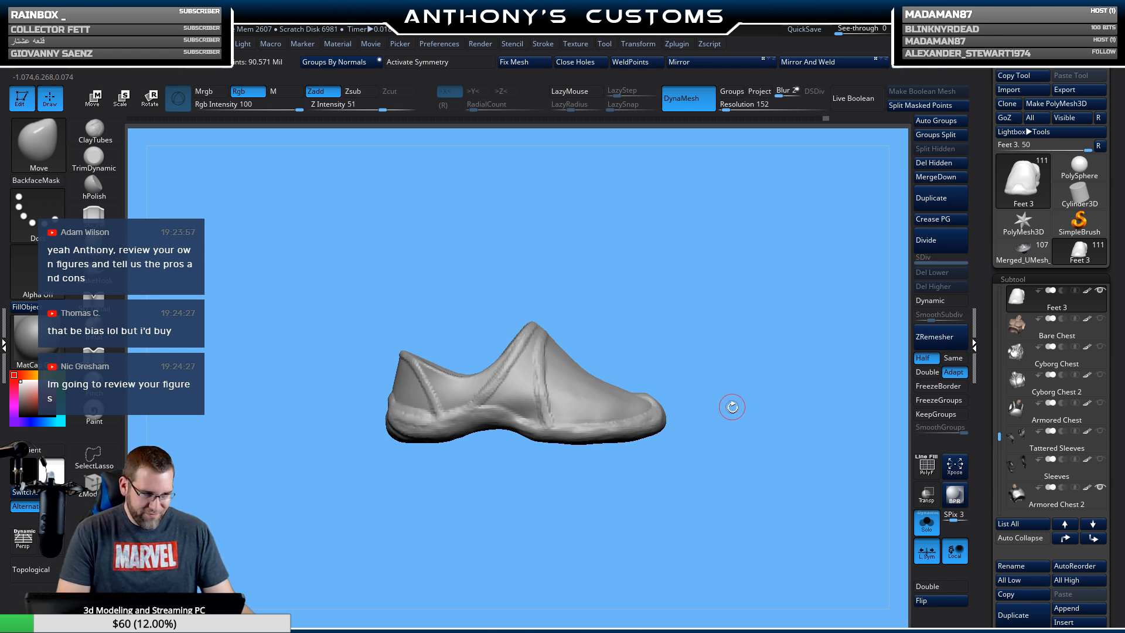
pyautogui.moveTo(674, 475); pyautogui.dragTo(600, 481, button='right')
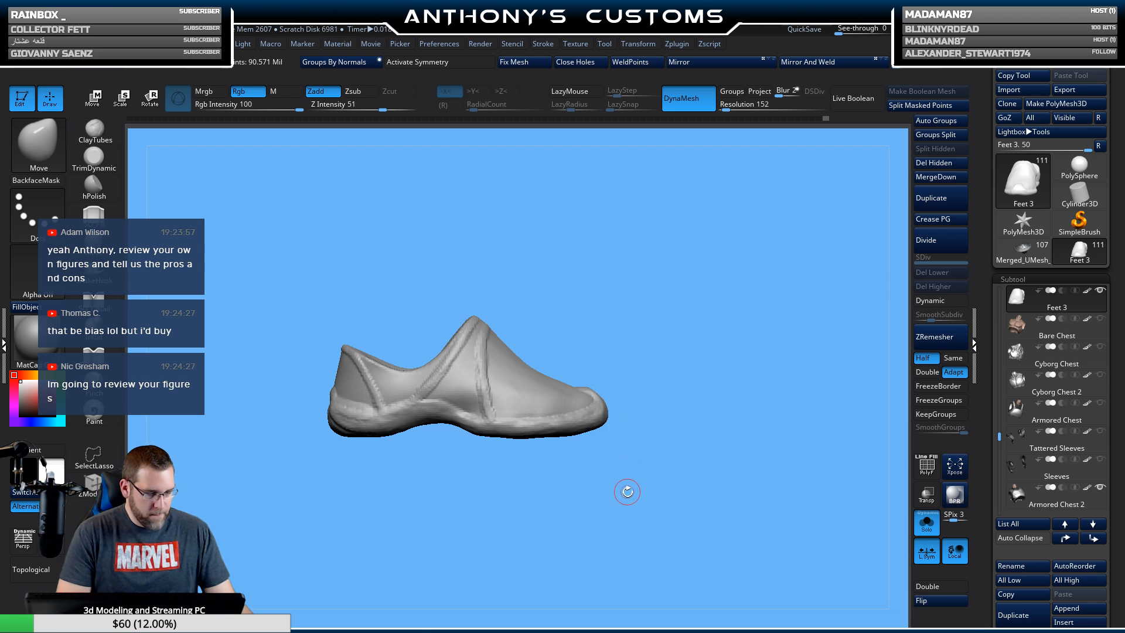
# Set the masking brush to MaskPen.
pyautogui.moveTo(628, 493)
pyautogui.mouseDown(button='right')
pyautogui.moveTo(516, 500)
pyautogui.moveTo(615, 448)
pyautogui.moveTo(595, 528)
pyautogui.moveTo(620, 470)
pyautogui.moveTo(638, 496)
pyautogui.moveTo(625, 475)
pyautogui.moveTo(636, 413)
pyautogui.moveTo(598, 352)
pyautogui.mouseUp(button='right')
pyautogui.press('ctrl')
pyautogui.keyDown('ctrl'); pyautogui.click(650, 417); pyautogui.keyUp('ctrl')
pyautogui.click(24, 144)
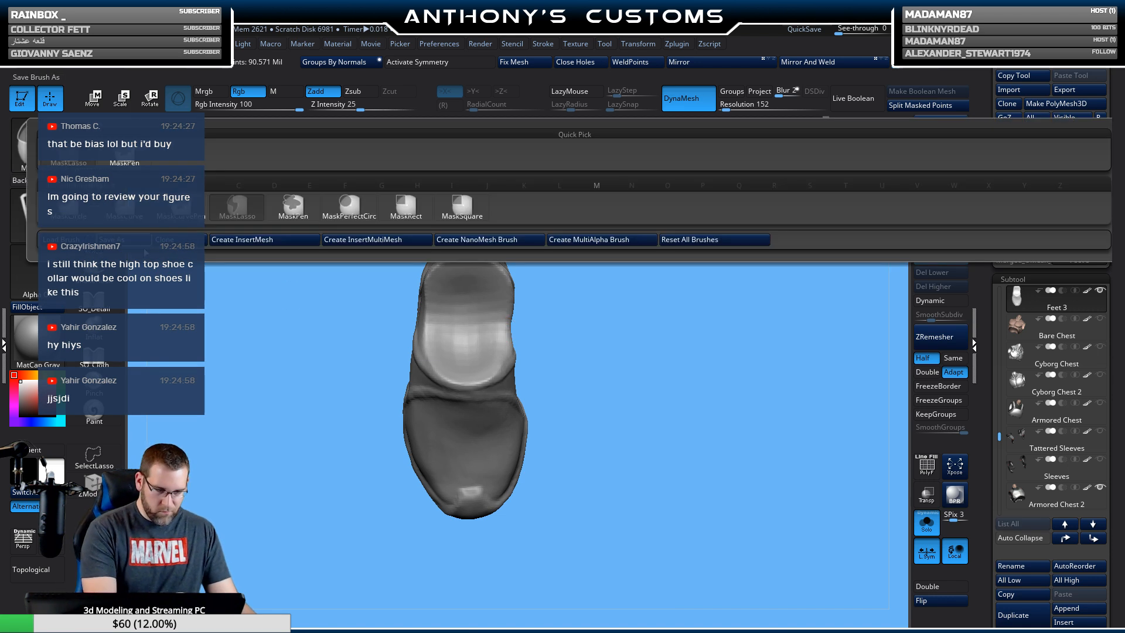
pyautogui.click(24, 143)
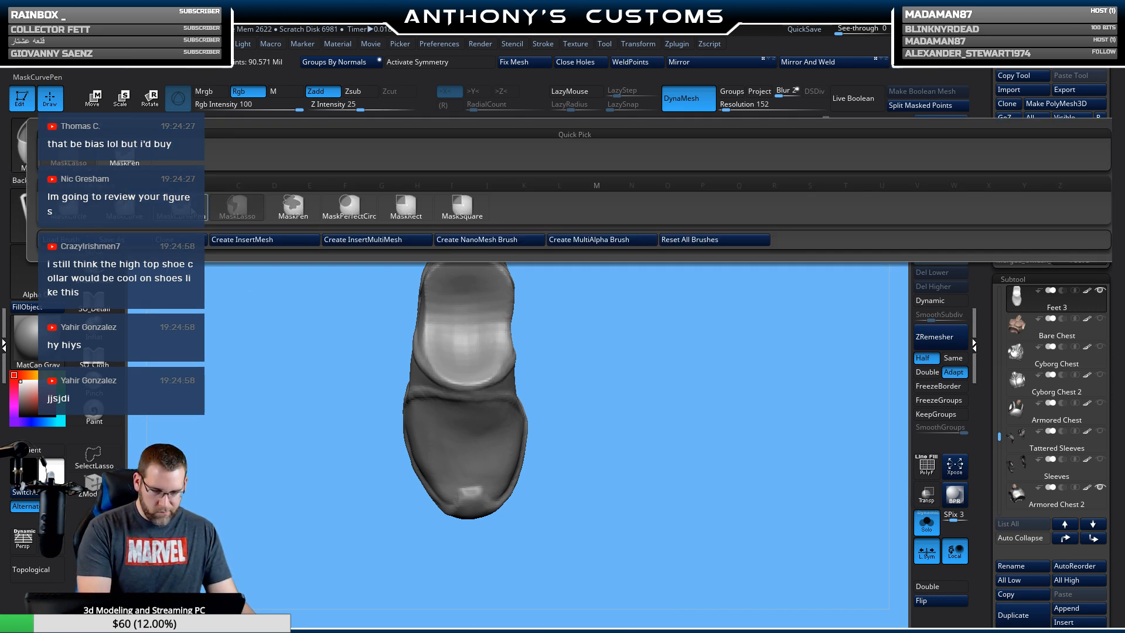
pyautogui.moveTo(200, 215)
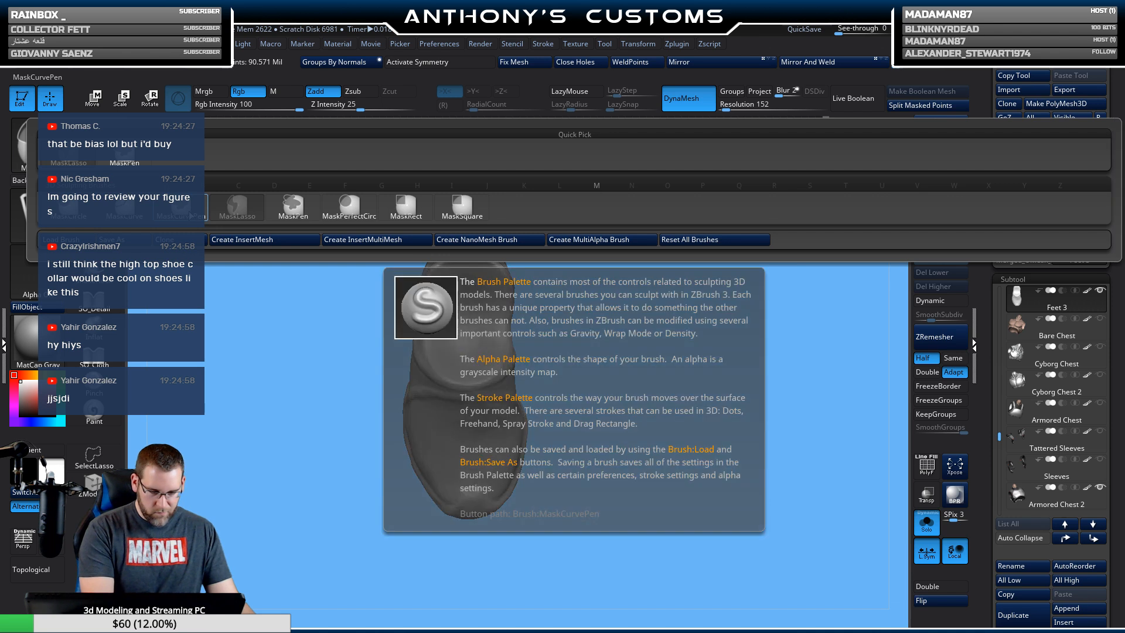
pyautogui.click(287, 212)
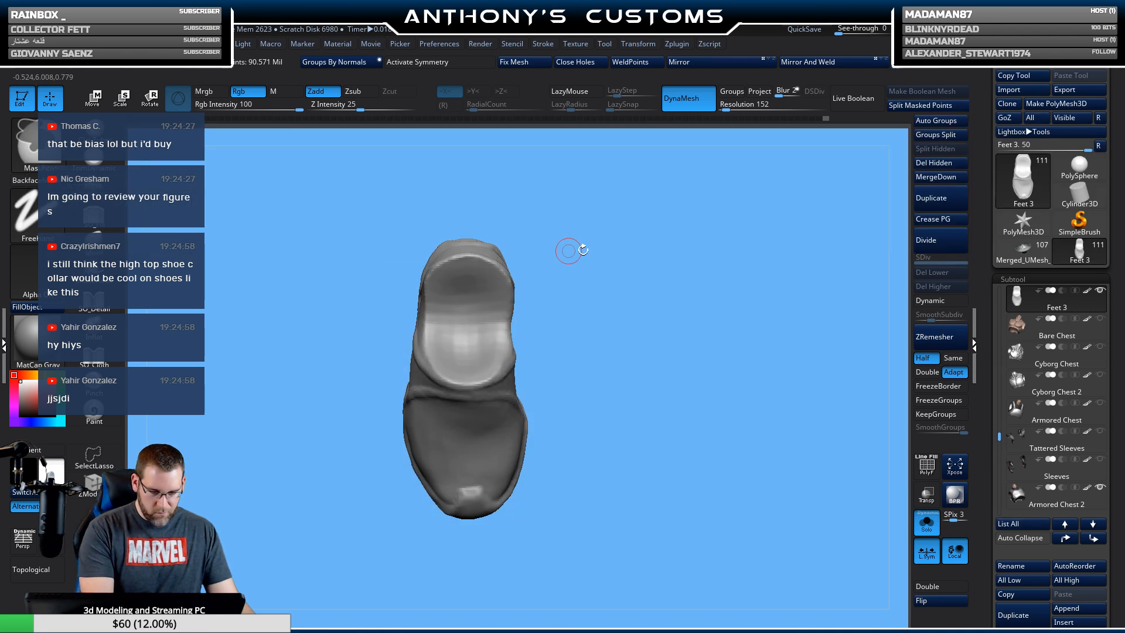
# Paint a solid rounded mask over the top of the forefoot, between the cross band and the toe bumper.
pyautogui.moveTo(666, 314); pyautogui.dragTo(696, 293)
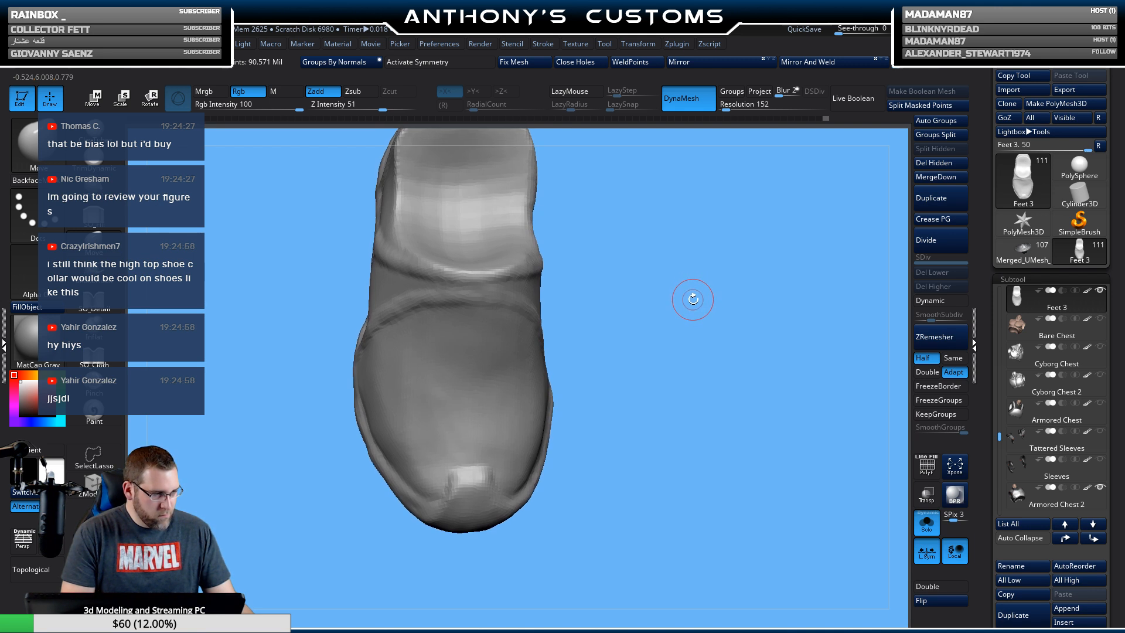
pyautogui.press('space')
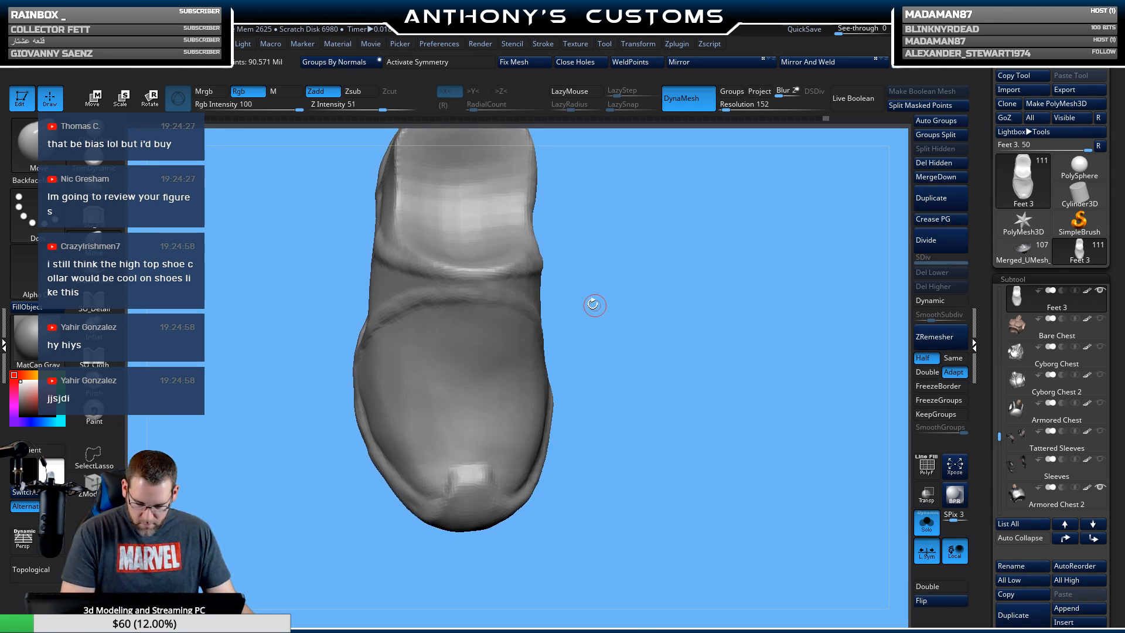
pyautogui.press('ctrl')
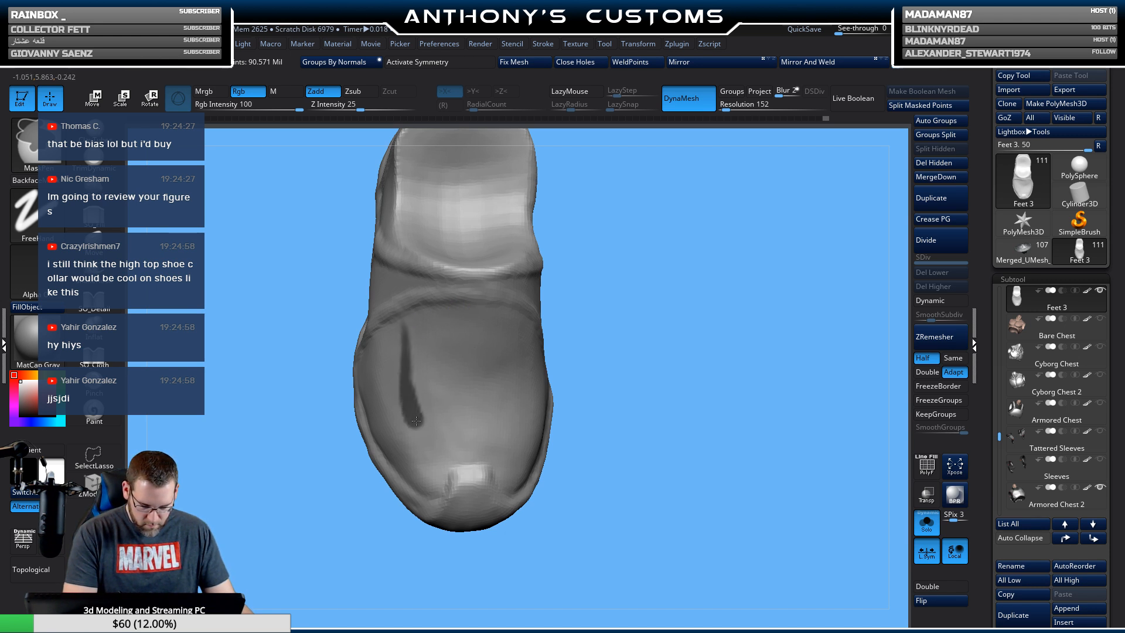
pyautogui.moveTo(416, 421)
pyautogui.keyDown('ctrl'); pyautogui.mouseDown()
pyautogui.moveTo(500, 430)
pyautogui.moveTo(511, 330)
pyautogui.moveTo(463, 310)
pyautogui.moveTo(413, 322)
pyautogui.moveTo(411, 378)
pyautogui.moveTo(447, 352)
pyautogui.moveTo(493, 352)
pyautogui.moveTo(499, 402)
pyautogui.moveTo(466, 368)
pyautogui.moveTo(448, 374)
pyautogui.mouseUp(); pyautogui.keyUp('ctrl')
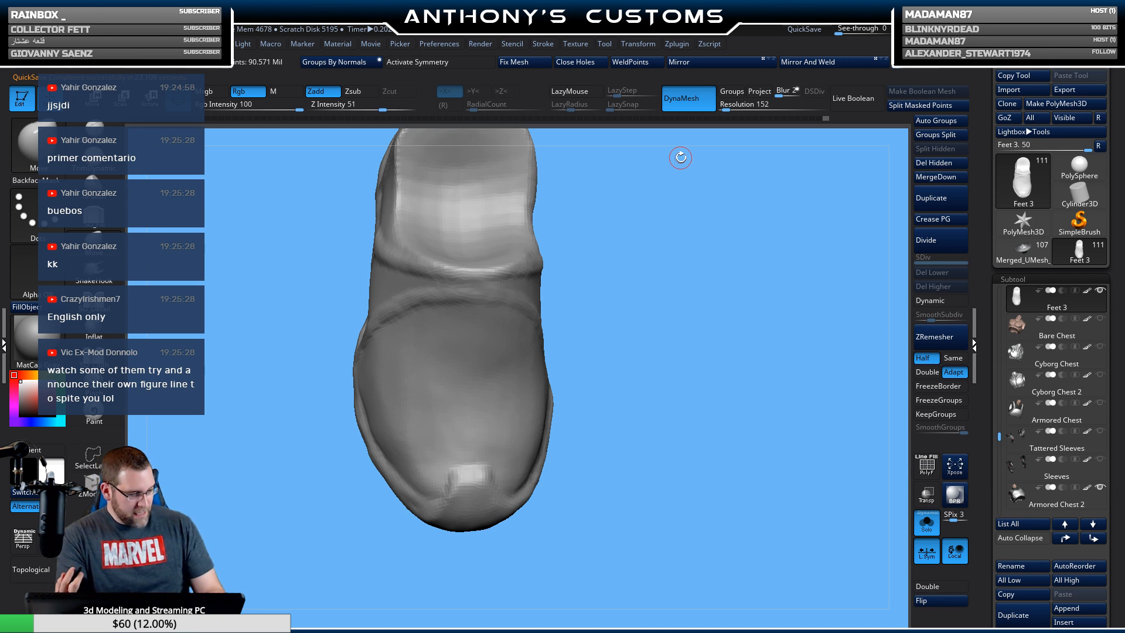
pyautogui.hotkey('ctrl', 'h')
pyautogui.moveTo(628, 329)
pyautogui.mouseDown()
pyautogui.moveTo(630, 217)
pyautogui.moveTo(633, 320)
pyautogui.moveTo(638, 273)
pyautogui.mouseUp()
pyautogui.keyDown('ctrl'); pyautogui.moveTo(534, 389); pyautogui.dragTo(531, 394); pyautogui.keyUp('ctrl')
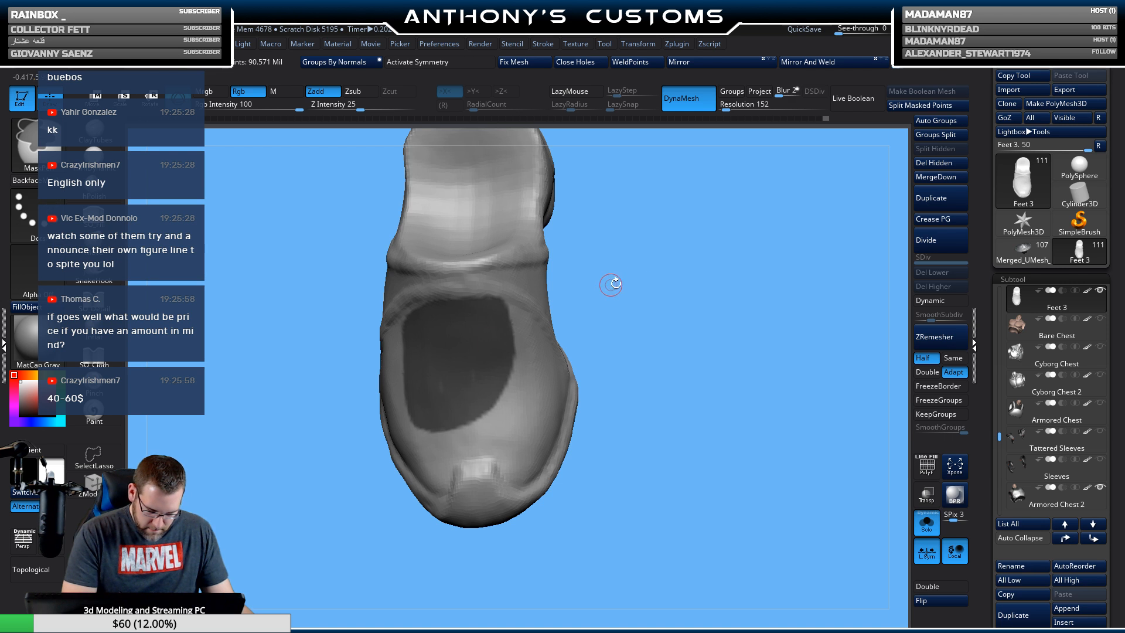
# Trim and even out the outline of the forefoot mask into a symmetrical U-shaped panel.
pyautogui.press('ctrl')
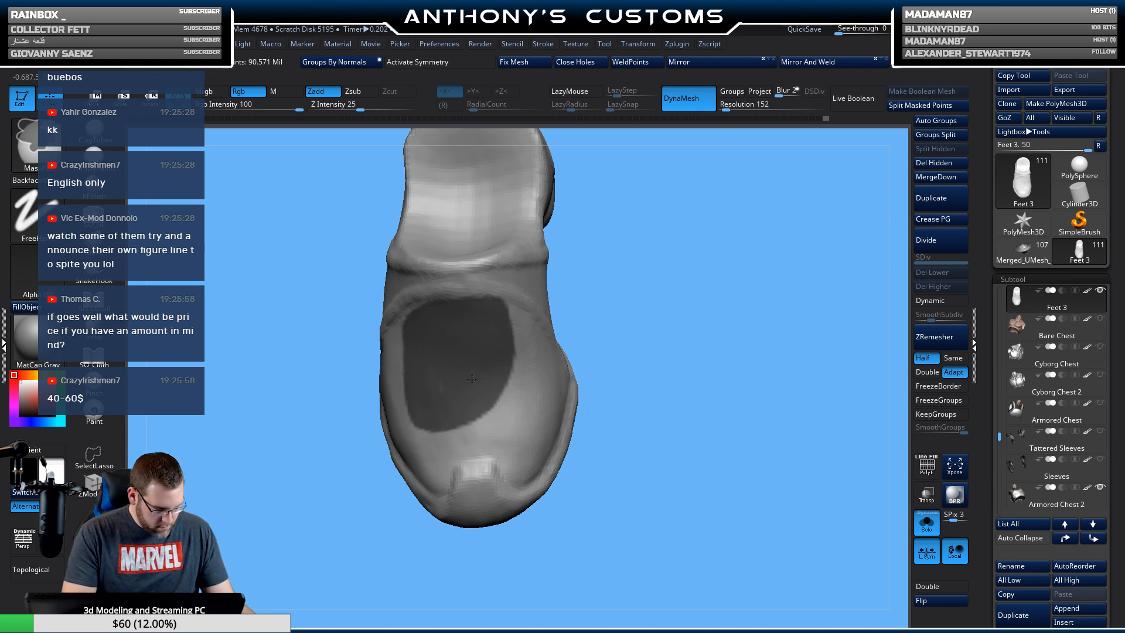
pyautogui.moveTo(688, 282)
pyautogui.mouseDown()
pyautogui.moveTo(693, 256)
pyautogui.moveTo(634, 194)
pyautogui.mouseUp()
pyautogui.press('ctrl')
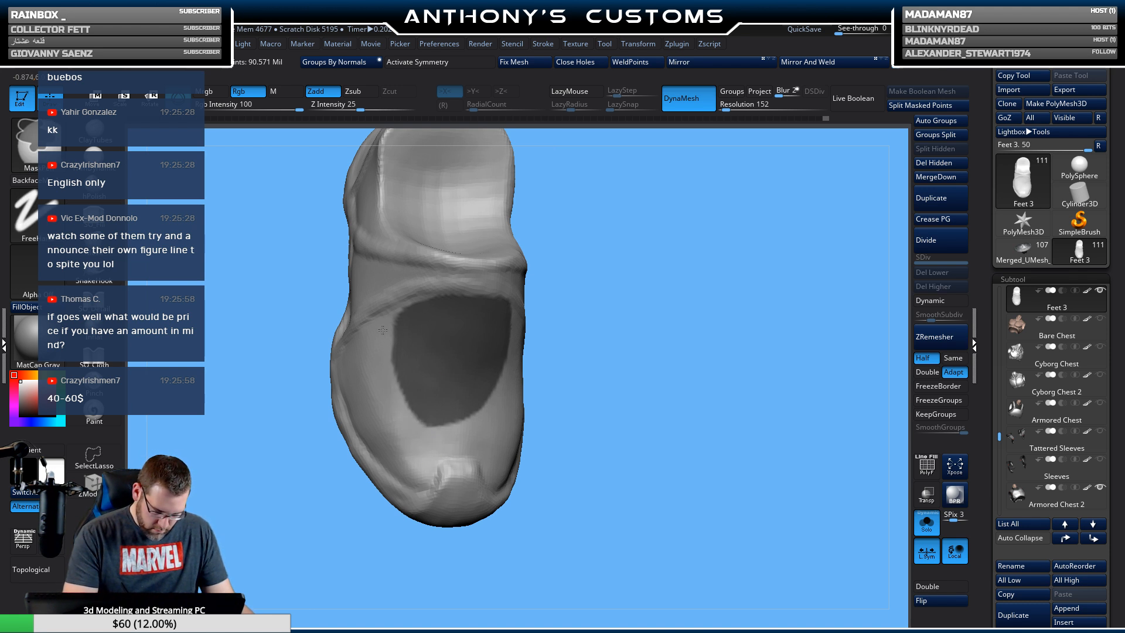
pyautogui.keyDown('ctrl'); pyautogui.keyDown('alt'); pyautogui.moveTo(384, 354); pyautogui.dragTo(456, 428); pyautogui.keyUp('alt'); pyautogui.keyUp('ctrl')
pyautogui.moveTo(697, 344); pyautogui.dragTo(687, 286)
pyautogui.moveTo(678, 361)
pyautogui.mouseDown()
pyautogui.moveTo(698, 367)
pyautogui.moveTo(677, 451)
pyautogui.moveTo(679, 420)
pyautogui.moveTo(648, 415)
pyautogui.moveTo(679, 401)
pyautogui.moveTo(679, 355)
pyautogui.moveTo(666, 377)
pyautogui.mouseUp()
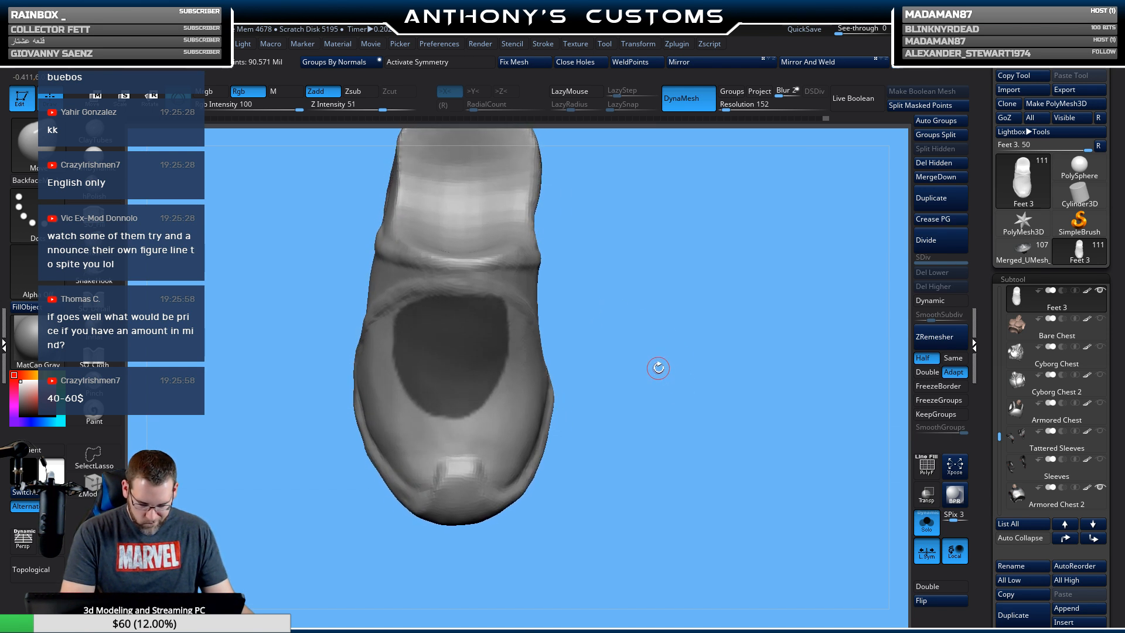
# Mask a second curved panel along one side of the forefoot, leaving a thin unmasked gap beside the central panel.
pyautogui.press('ctrl')
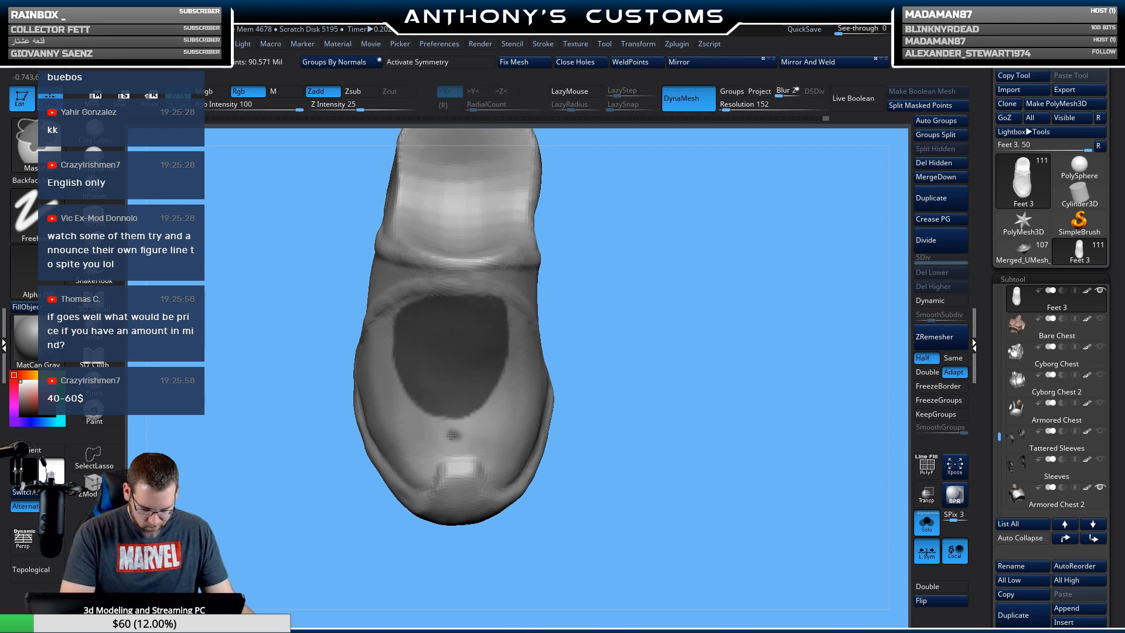
pyautogui.keyDown('ctrl'); pyautogui.moveTo(451, 431); pyautogui.dragTo(504, 402); pyautogui.keyUp('ctrl')
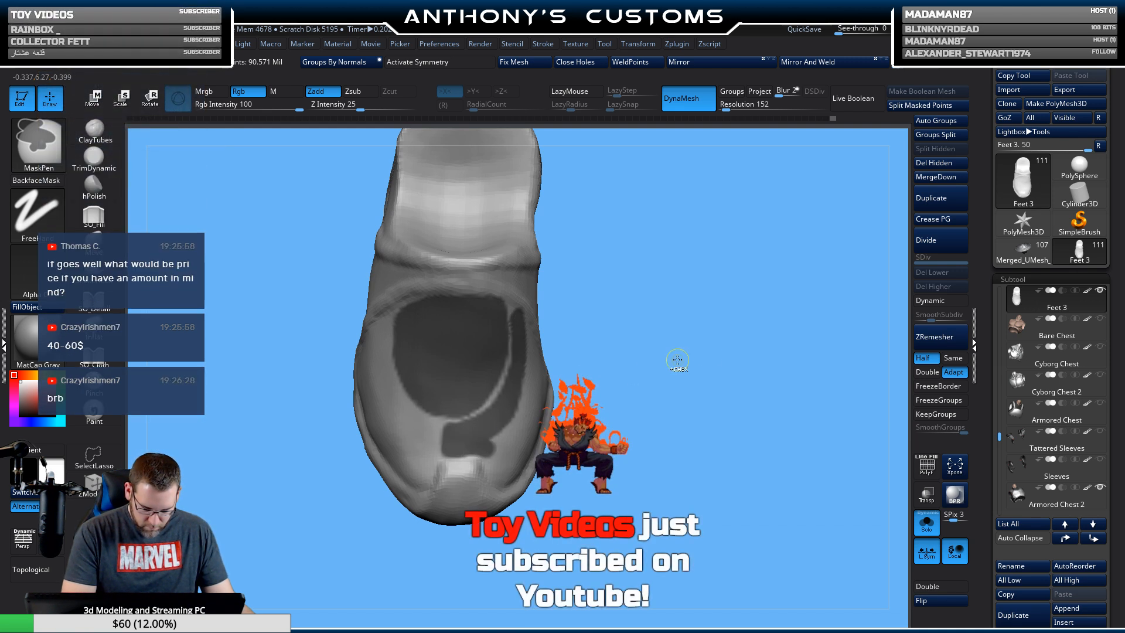
pyautogui.moveTo(674, 359); pyautogui.dragTo(696, 363)
pyautogui.press('ctrl')
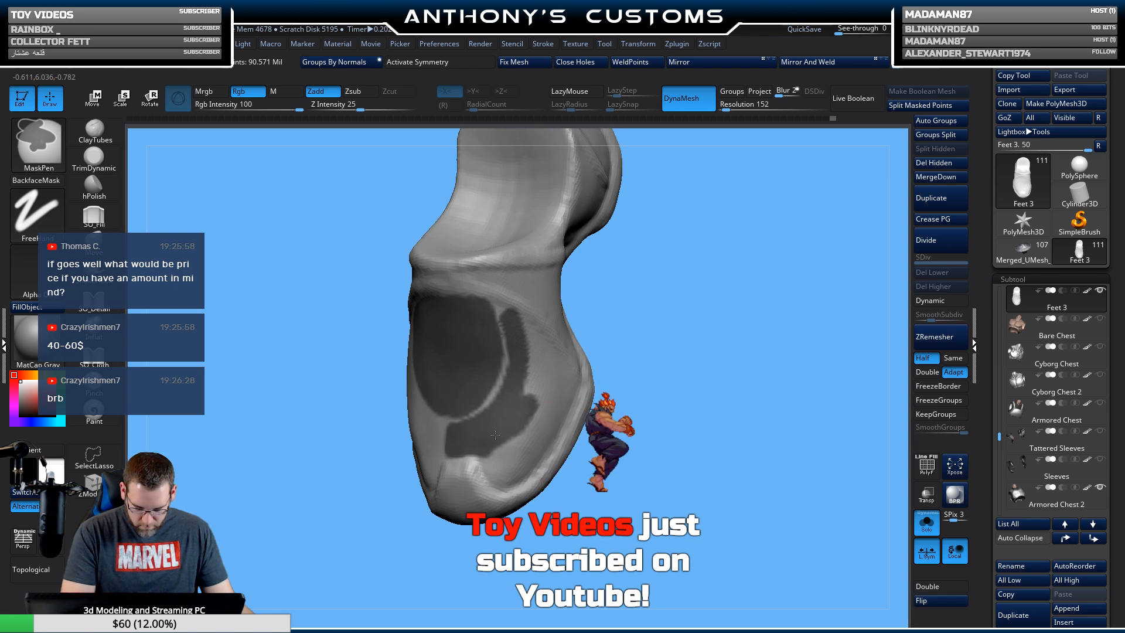
pyautogui.moveTo(523, 416)
pyautogui.keyDown('ctrl'); pyautogui.mouseDown()
pyautogui.moveTo(542, 345)
pyautogui.moveTo(522, 330)
pyautogui.moveTo(527, 322)
pyautogui.moveTo(548, 351)
pyautogui.moveTo(701, 319)
pyautogui.moveTo(659, 323)
pyautogui.moveTo(717, 433)
pyautogui.moveTo(690, 395)
pyautogui.moveTo(504, 340)
pyautogui.mouseUp(); pyautogui.keyUp('ctrl')
pyautogui.moveTo(477, 431)
pyautogui.keyDown('ctrl'); pyautogui.mouseDown()
pyautogui.moveTo(460, 412)
pyautogui.moveTo(503, 398)
pyautogui.mouseUp(); pyautogui.keyUp('ctrl')
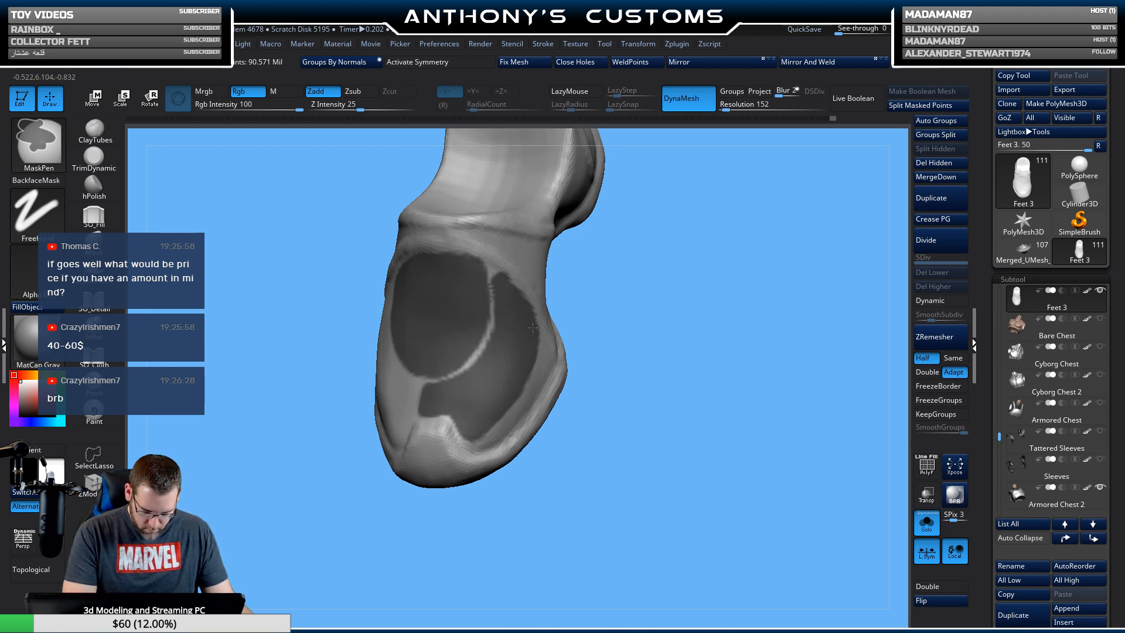
pyautogui.moveTo(618, 368)
pyautogui.mouseDown()
pyautogui.moveTo(630, 375)
pyautogui.moveTo(671, 342)
pyautogui.moveTo(656, 390)
pyautogui.moveTo(668, 366)
pyautogui.moveTo(647, 291)
pyautogui.moveTo(627, 393)
pyautogui.moveTo(571, 422)
pyautogui.moveTo(614, 419)
pyautogui.moveTo(666, 382)
pyautogui.moveTo(690, 349)
pyautogui.moveTo(674, 310)
pyautogui.mouseUp()
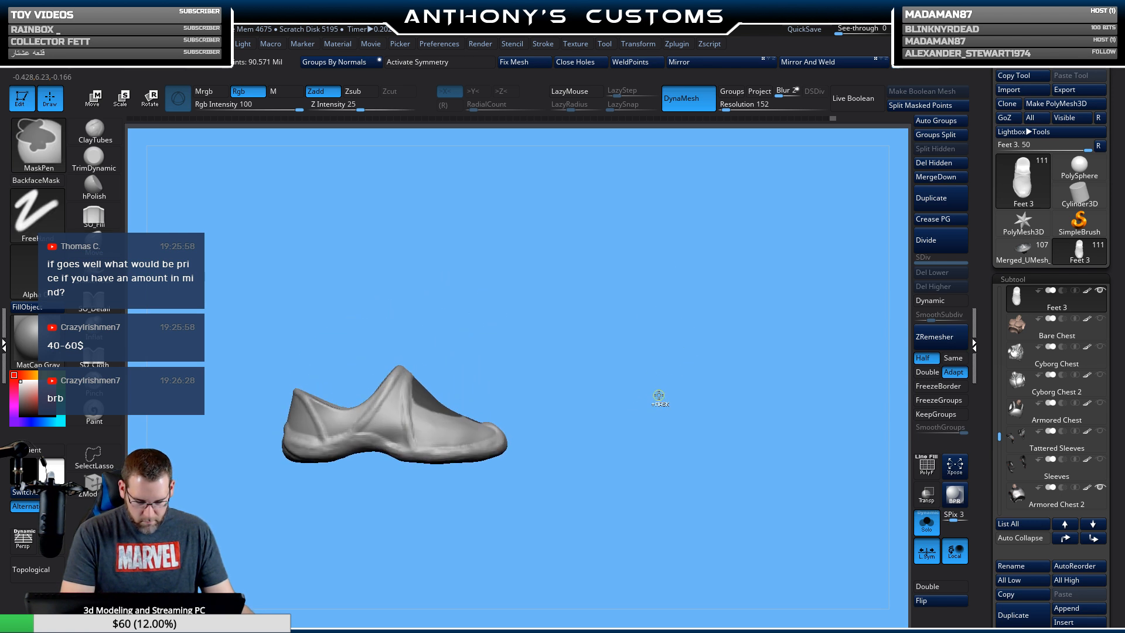
# Invert the mask, offset the forefoot panels slightly from the surrounding surface with the centred gizmo, and clear the mask.
pyautogui.keyDown('ctrl'); pyautogui.click(662, 394); pyautogui.keyUp('ctrl')
pyautogui.press('w')
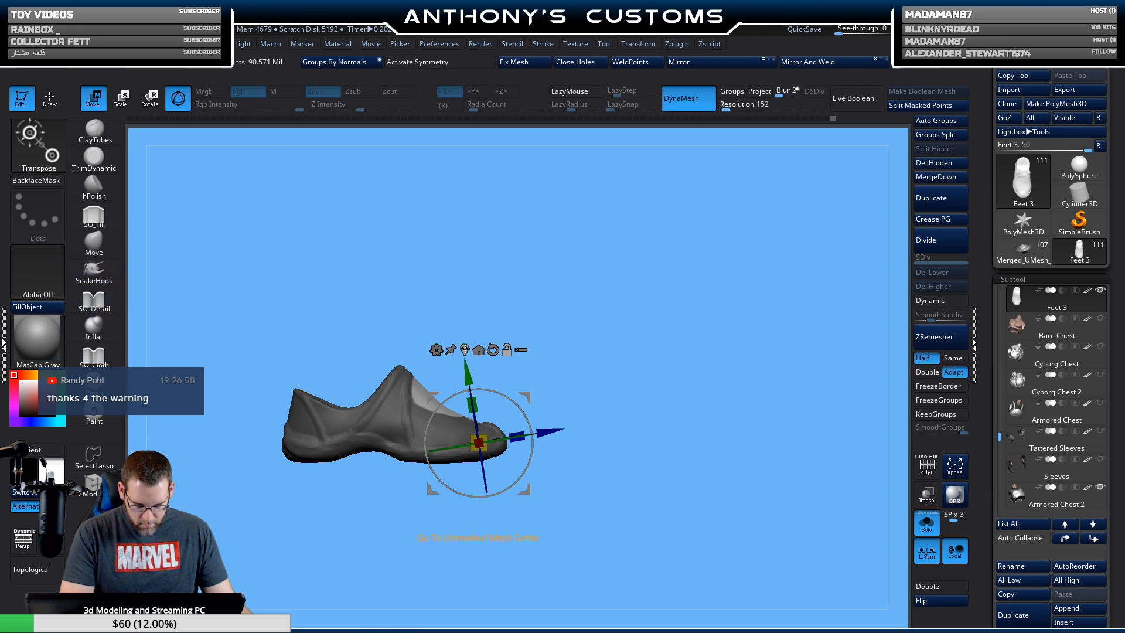
pyautogui.click(465, 350)
pyautogui.moveTo(616, 352); pyautogui.dragTo(547, 346)
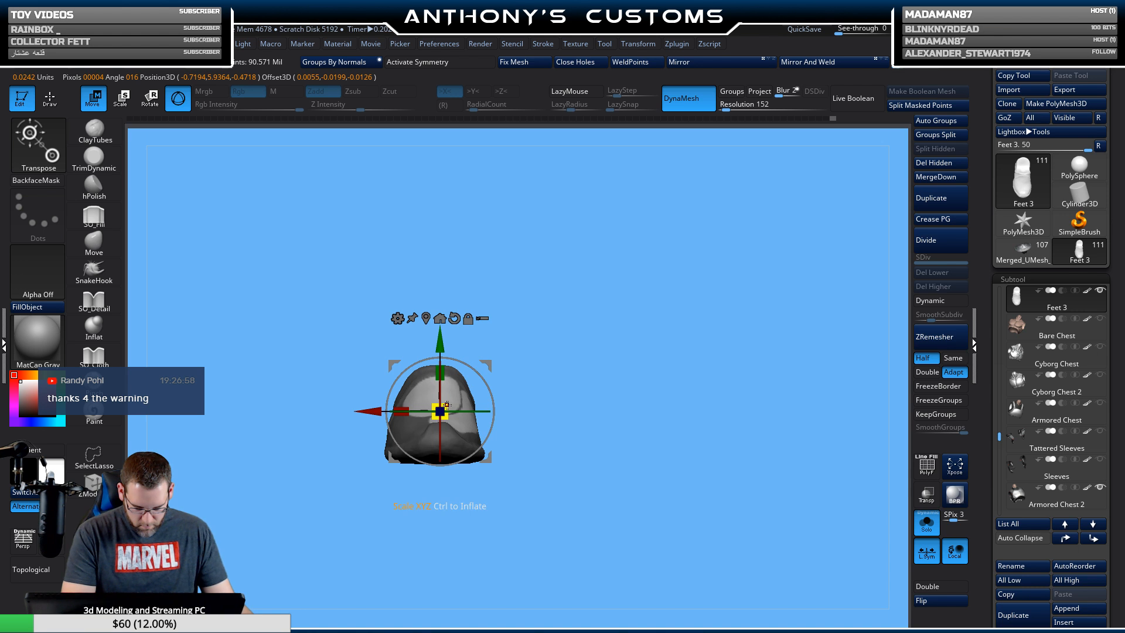
pyautogui.moveTo(600, 321)
pyautogui.mouseDown()
pyautogui.moveTo(633, 352)
pyautogui.moveTo(624, 337)
pyautogui.moveTo(668, 351)
pyautogui.moveTo(666, 463)
pyautogui.moveTo(656, 333)
pyautogui.moveTo(658, 423)
pyautogui.mouseUp()
pyautogui.press('q')
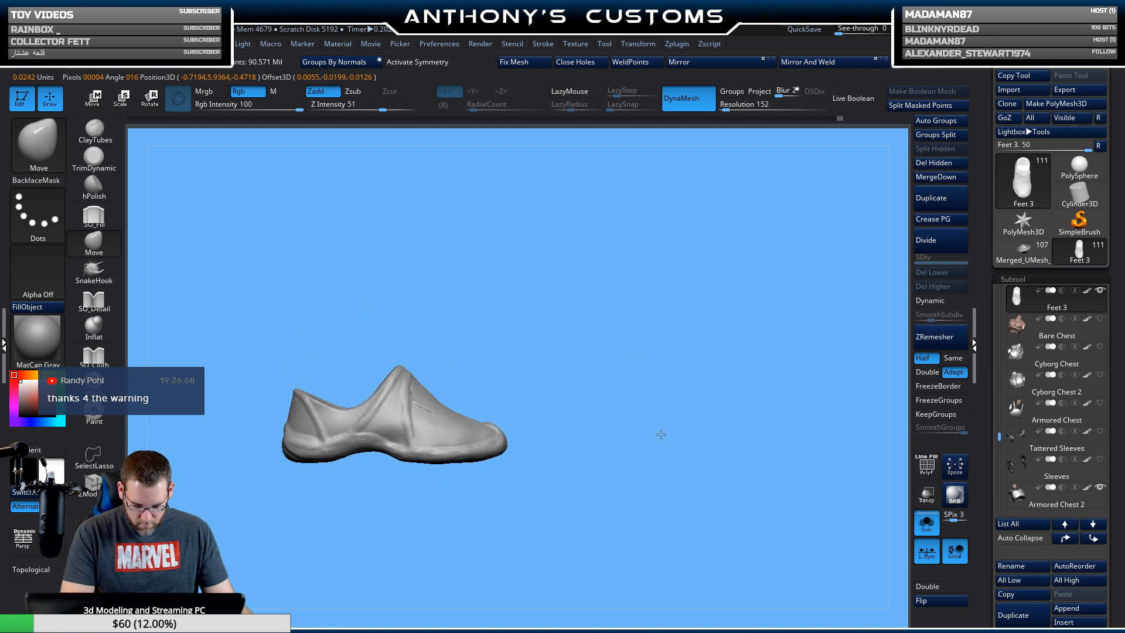
# Remesh the shoe with DynaMesh at a resolution of 240.
pyautogui.moveTo(595, 312); pyautogui.dragTo(613, 364)
pyautogui.moveTo(613, 437)
pyautogui.mouseDown()
pyautogui.moveTo(678, 352)
pyautogui.moveTo(650, 329)
pyautogui.moveTo(698, 235)
pyautogui.moveTo(682, 441)
pyautogui.moveTo(640, 306)
pyautogui.moveTo(689, 301)
pyautogui.mouseUp()
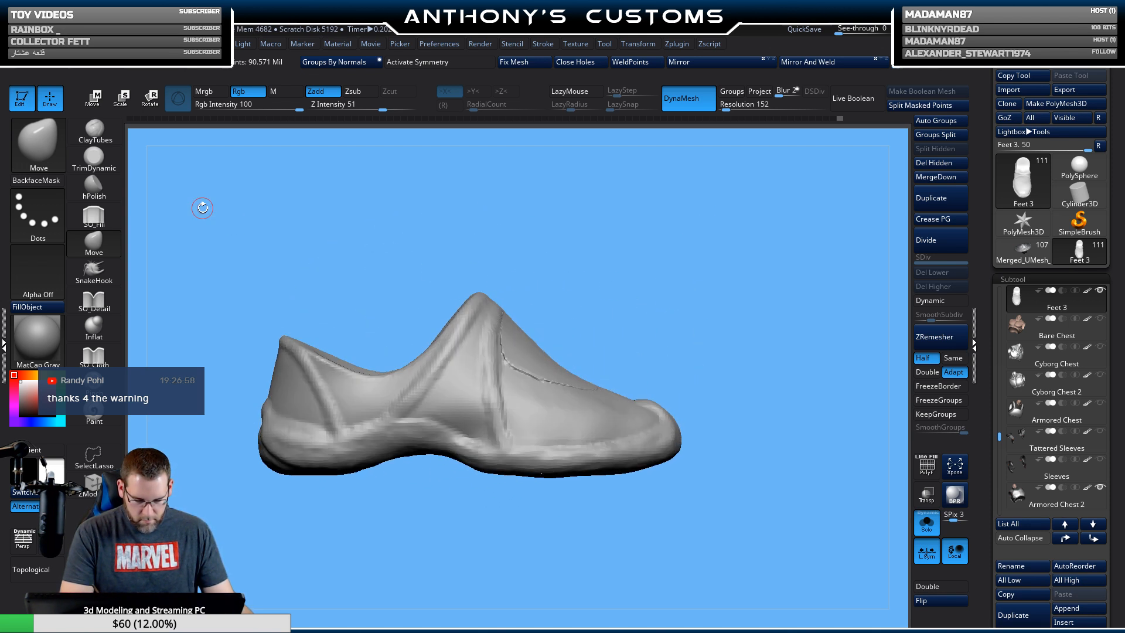
pyautogui.press('space')
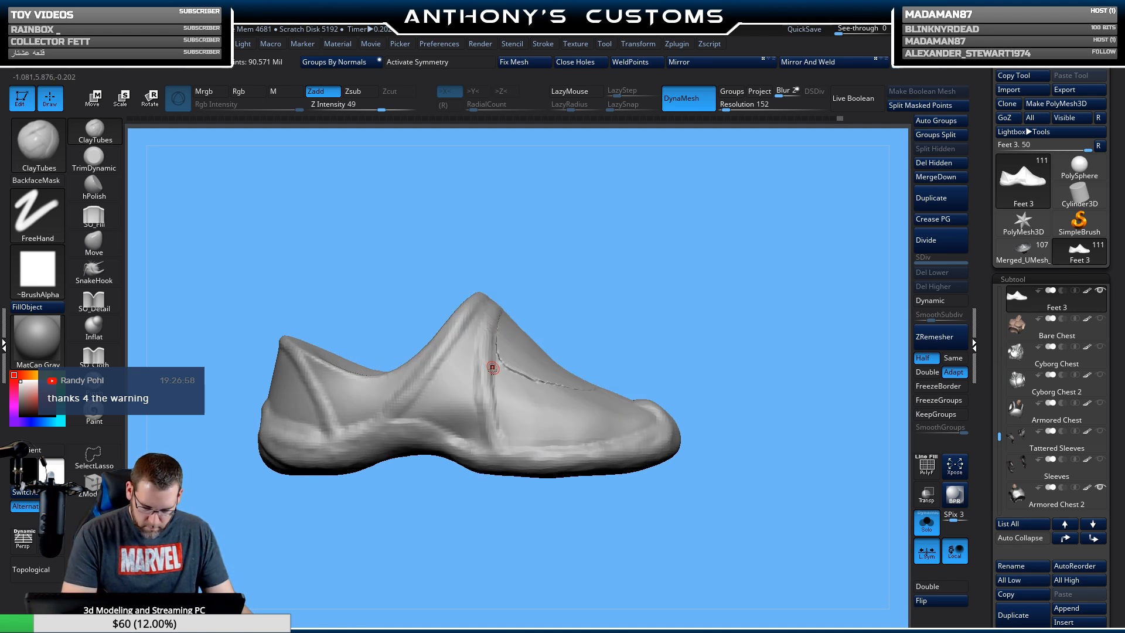
pyautogui.click(727, 104)
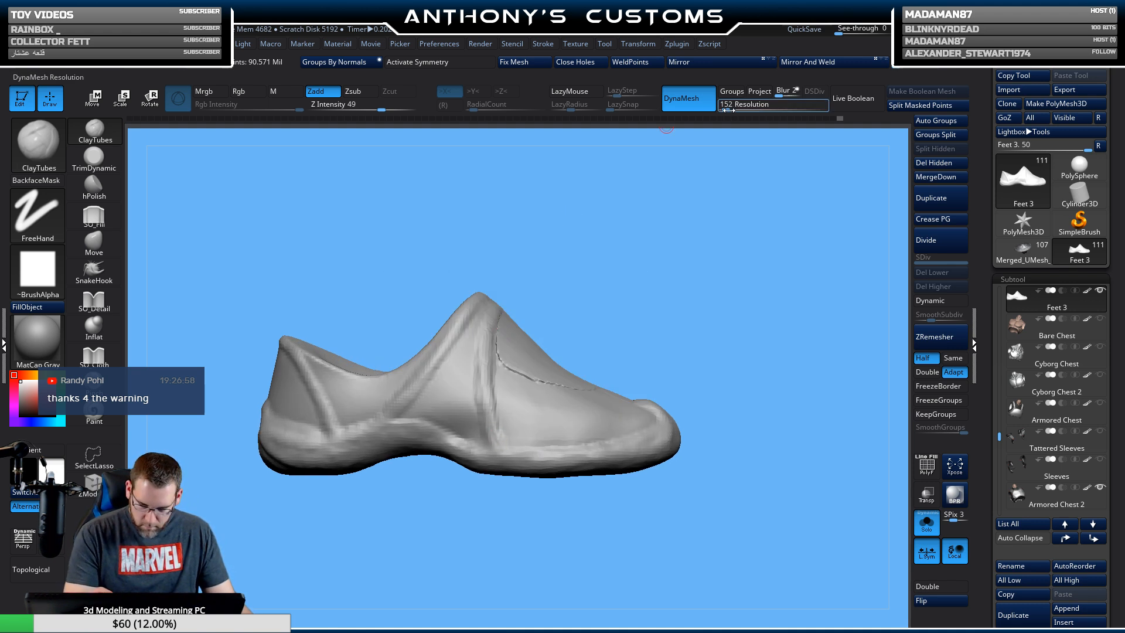
pyautogui.write('240')
pyautogui.press('Return')
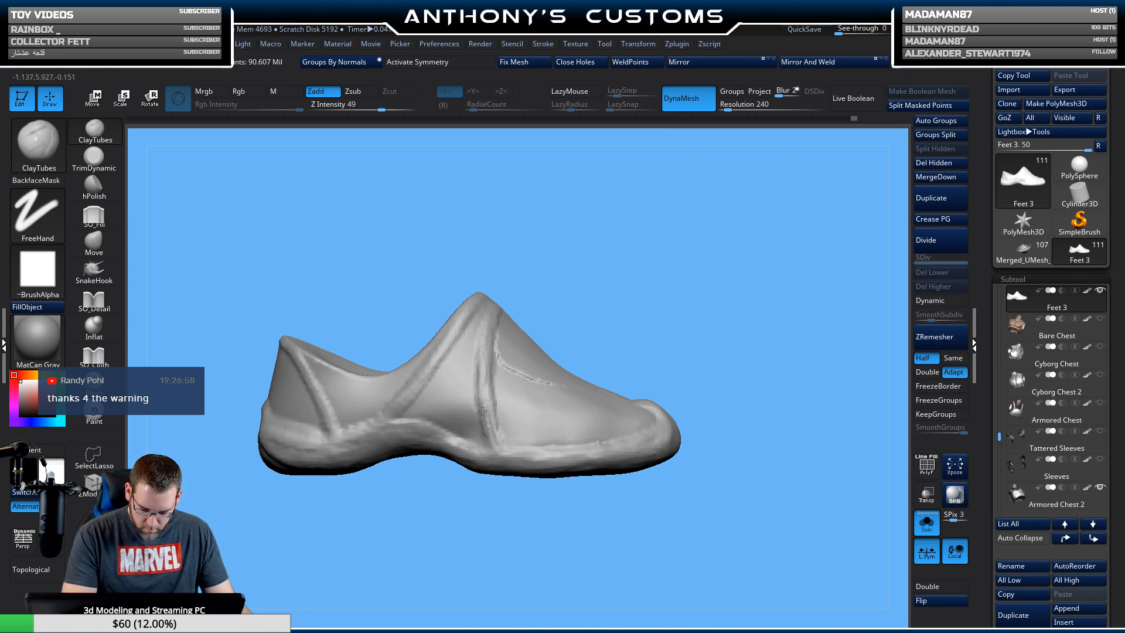
# Build up raised edges along both sides of the front side band with the ClayTubes brush.
pyautogui.moveTo(595, 234); pyautogui.dragTo(512, 281)
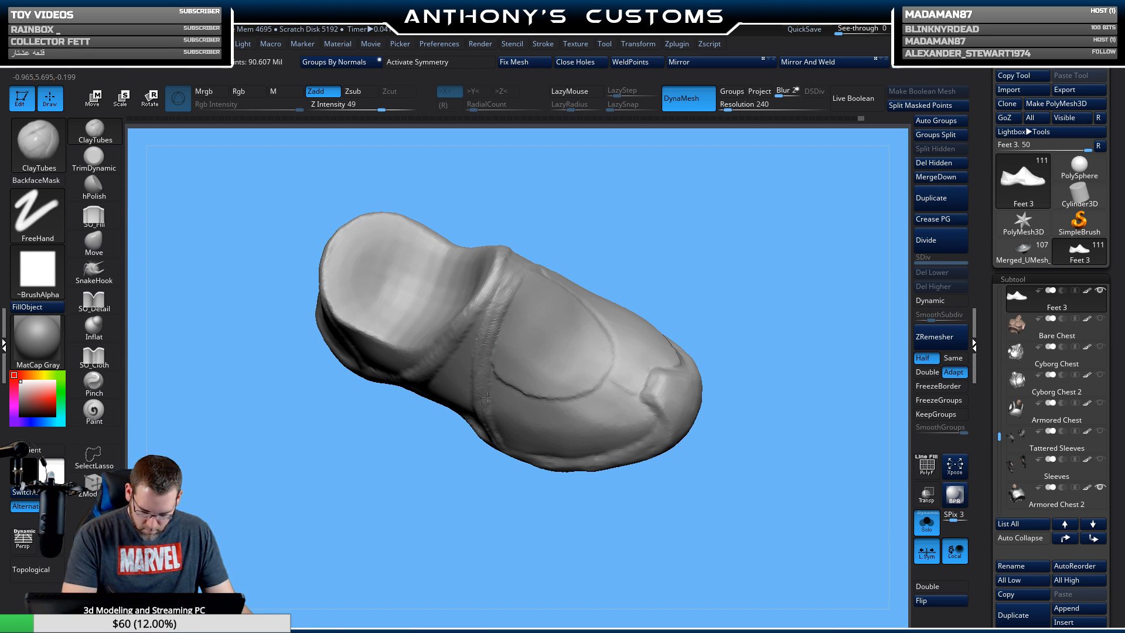
pyautogui.moveTo(651, 224)
pyautogui.mouseDown()
pyautogui.moveTo(756, 210)
pyautogui.moveTo(642, 210)
pyautogui.mouseUp()
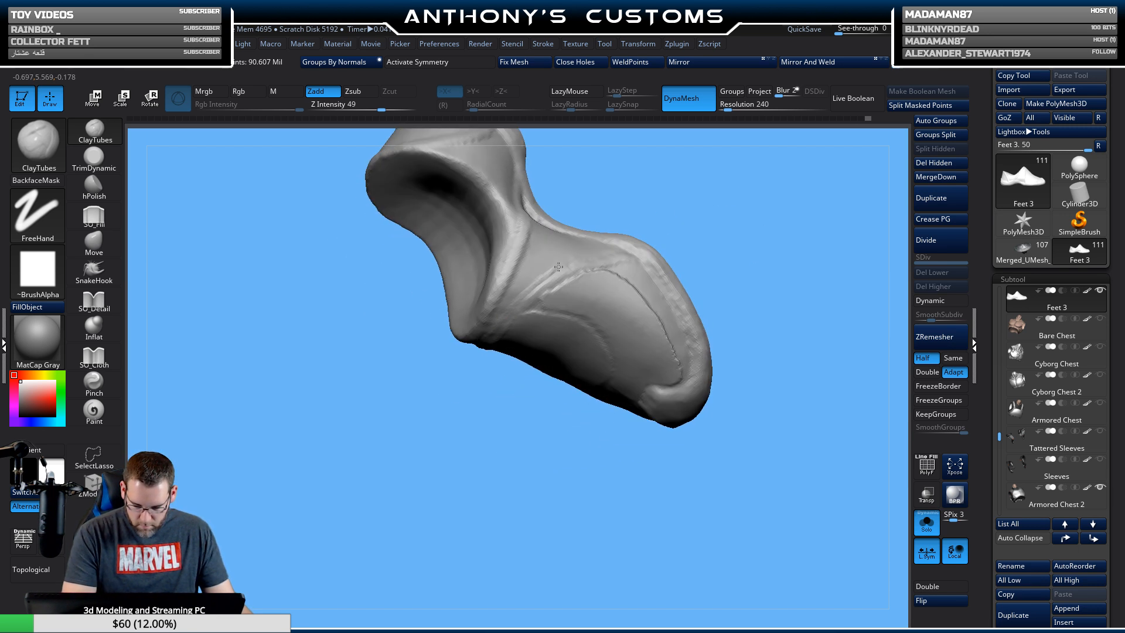
pyautogui.moveTo(727, 276); pyautogui.dragTo(774, 254)
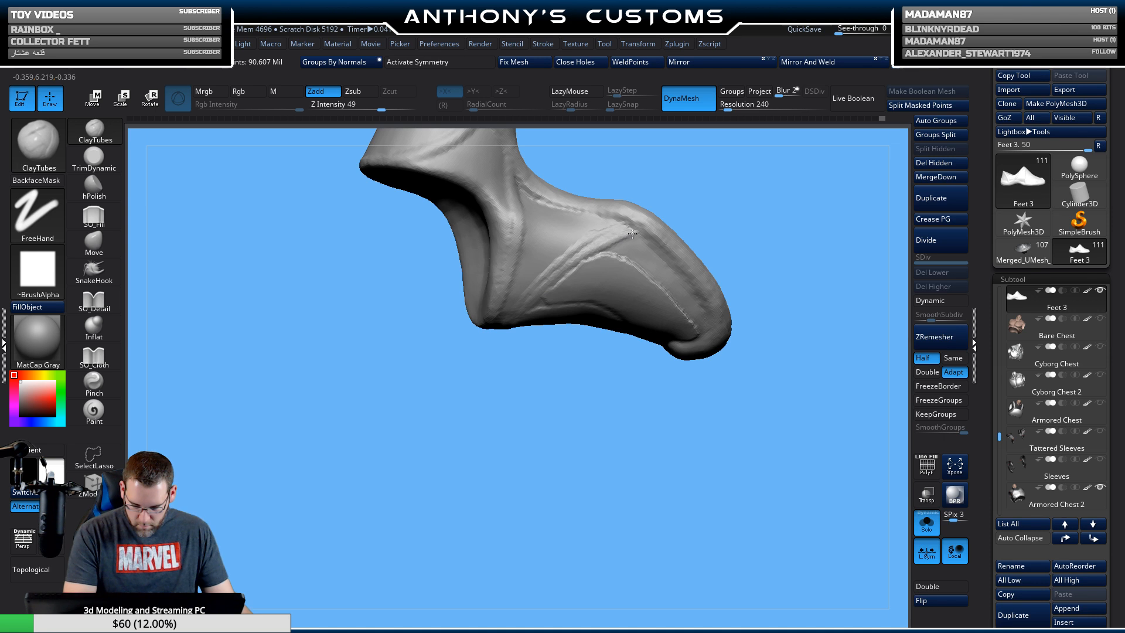
pyautogui.moveTo(734, 227); pyautogui.dragTo(681, 435)
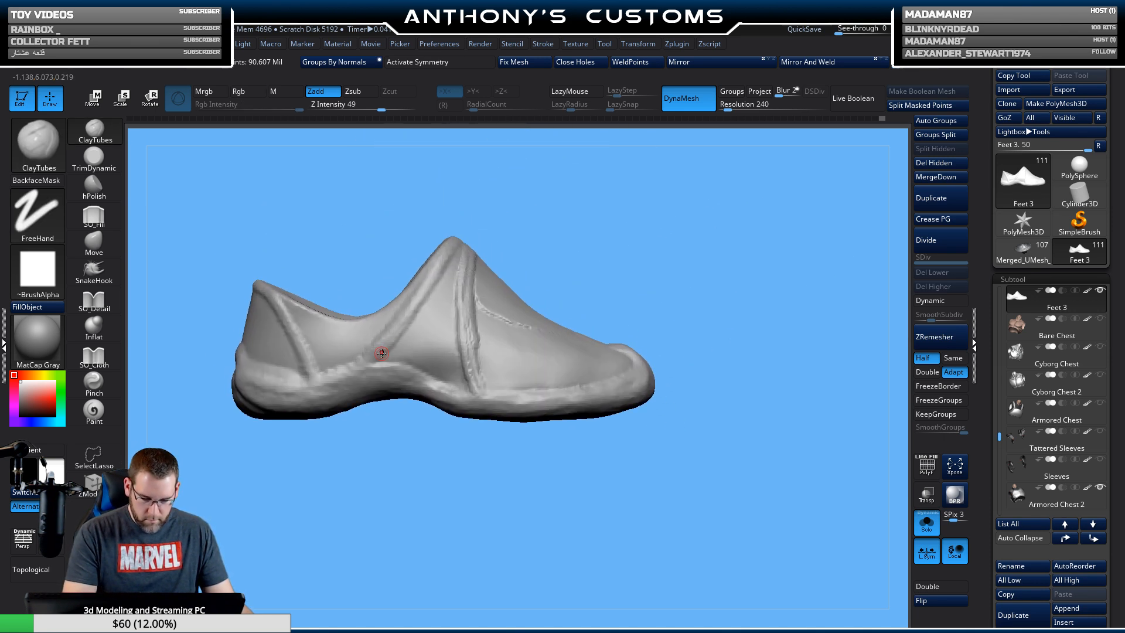
# Undo the last stroke and rework the edges of the diagonal band running from the tongue peak to the sole with ClayTubes.
pyautogui.hotkey('ctrl', 'z')
pyautogui.moveTo(445, 265); pyautogui.dragTo(455, 255)
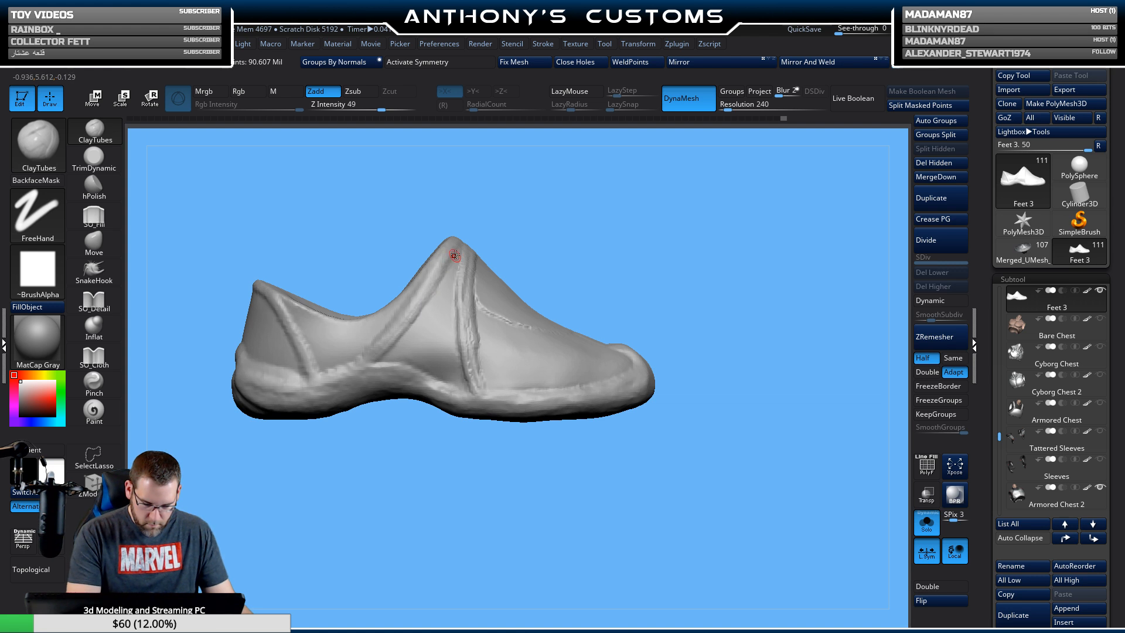
pyautogui.moveTo(395, 324); pyautogui.dragTo(411, 296)
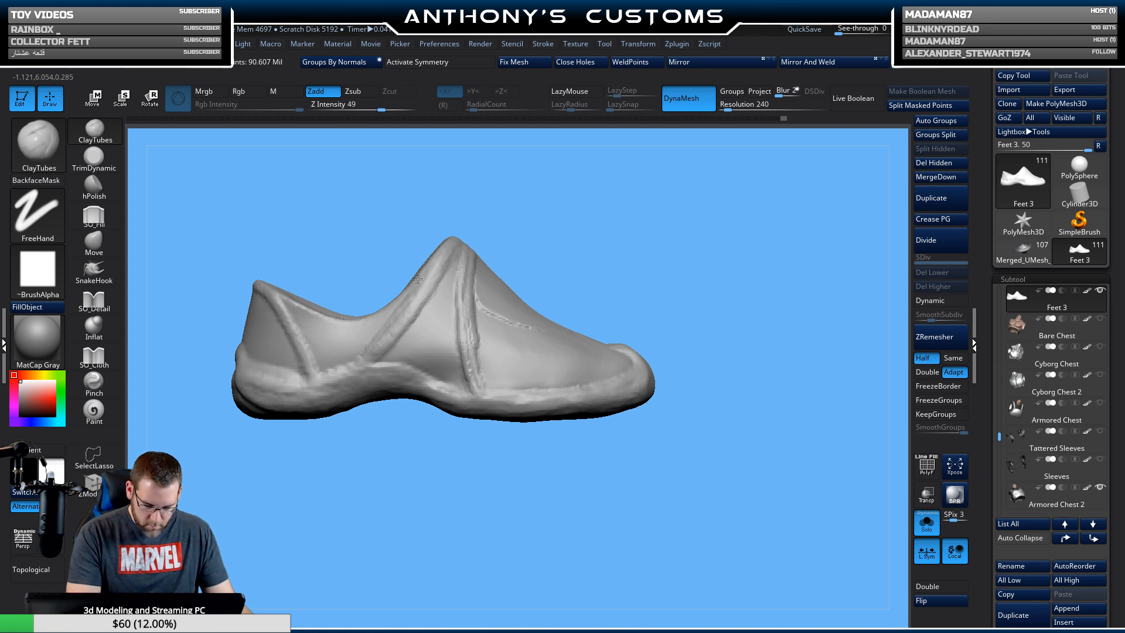
pyautogui.moveTo(560, 184); pyautogui.dragTo(531, 455)
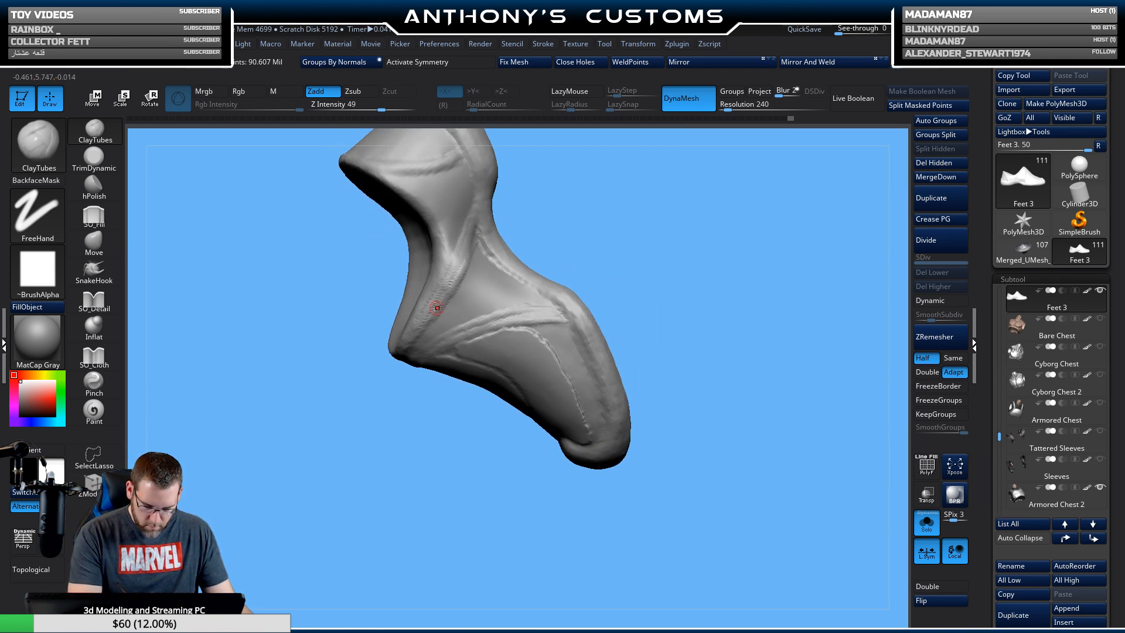
pyautogui.moveTo(643, 281); pyautogui.dragTo(705, 260)
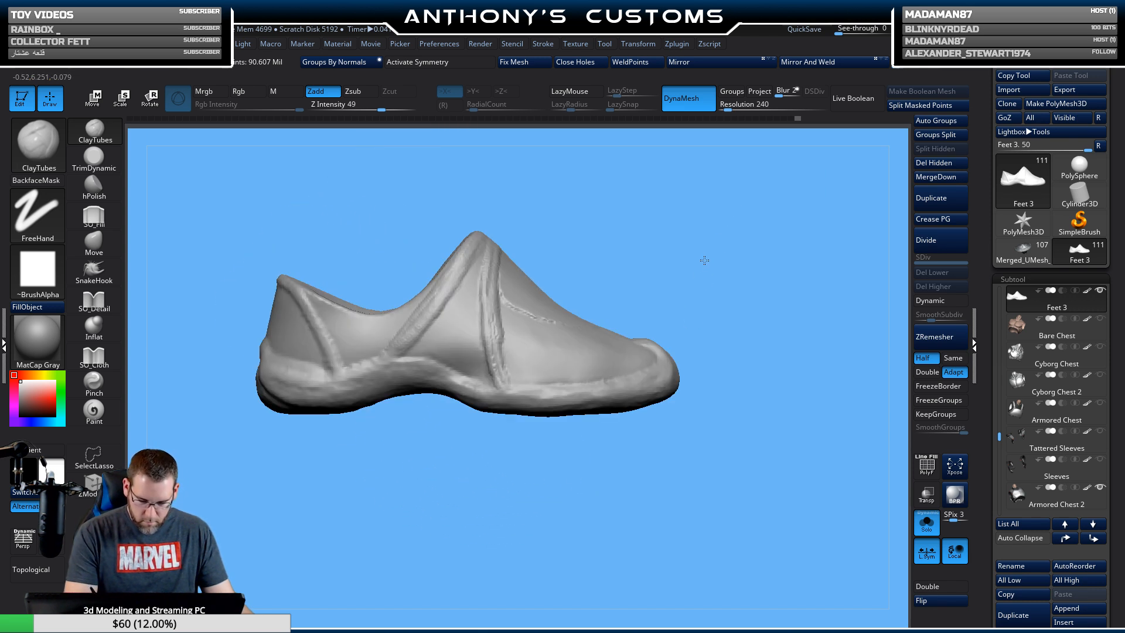
pyautogui.moveTo(743, 352); pyautogui.dragTo(700, 317)
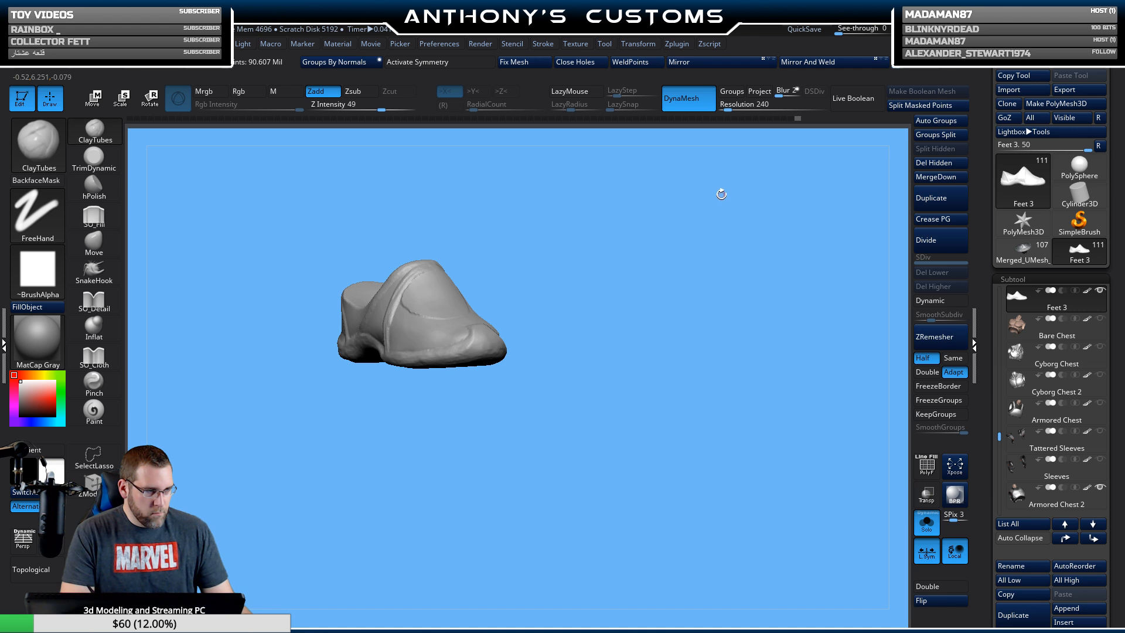
# Build up raised parallel edges along the heel bands on both sides of the shoe with ClayTubes.
pyautogui.moveTo(691, 316)
pyautogui.mouseDown()
pyautogui.moveTo(624, 331)
pyautogui.moveTo(656, 278)
pyautogui.moveTo(658, 377)
pyautogui.moveTo(643, 336)
pyautogui.moveTo(678, 334)
pyautogui.moveTo(736, 276)
pyautogui.moveTo(799, 244)
pyautogui.moveTo(684, 276)
pyautogui.moveTo(799, 219)
pyautogui.moveTo(655, 244)
pyautogui.mouseUp()
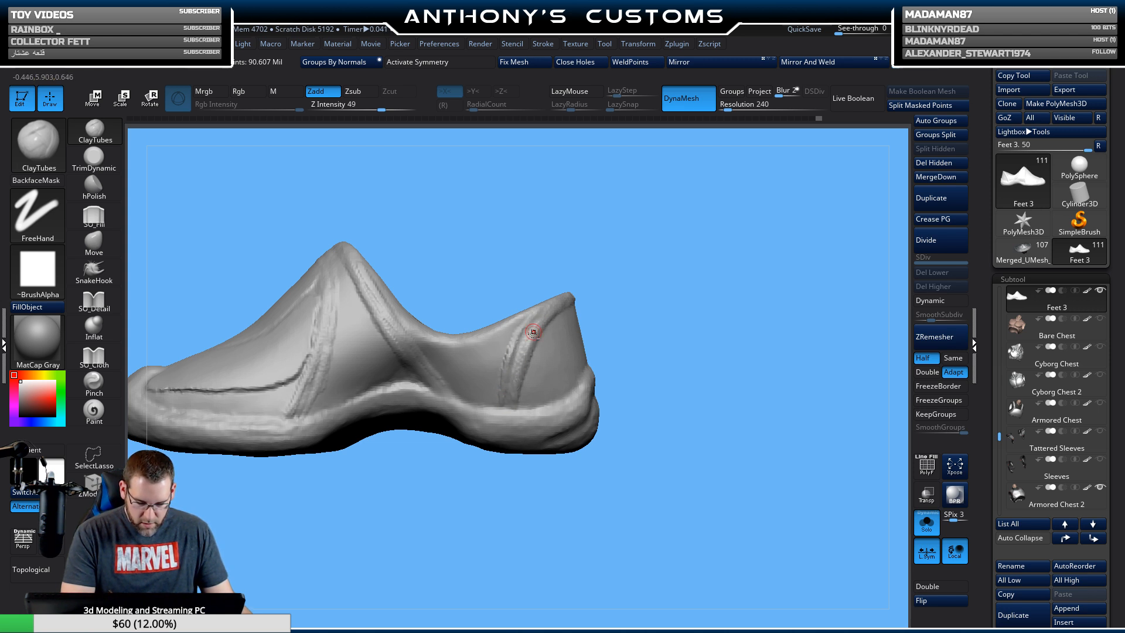
pyautogui.moveTo(706, 294); pyautogui.dragTo(600, 254)
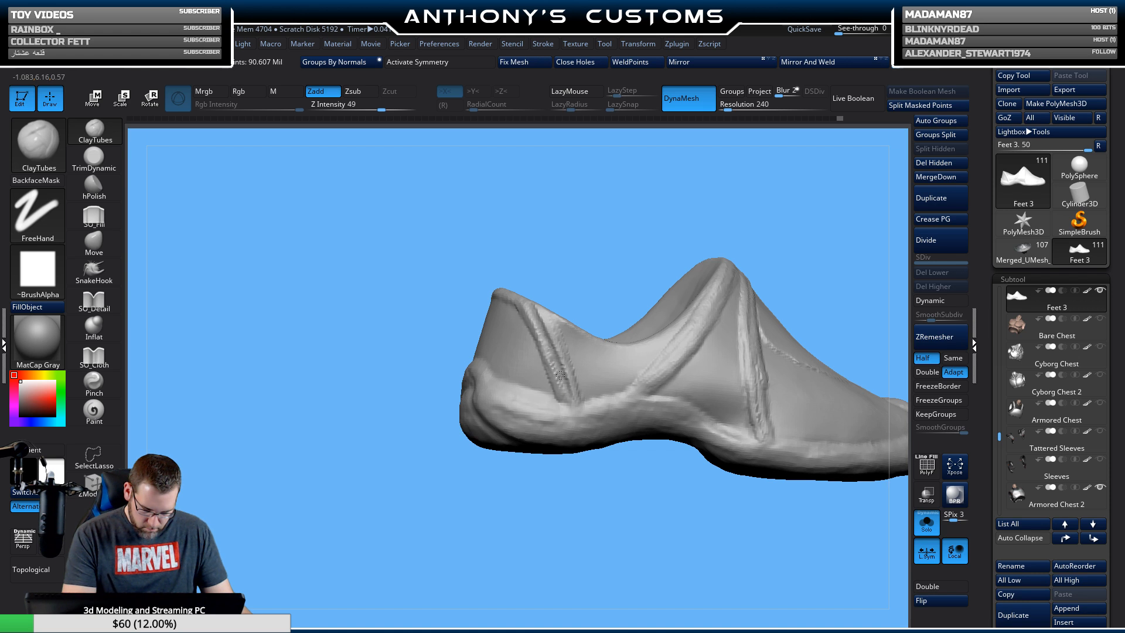
pyautogui.moveTo(647, 264); pyautogui.dragTo(666, 251)
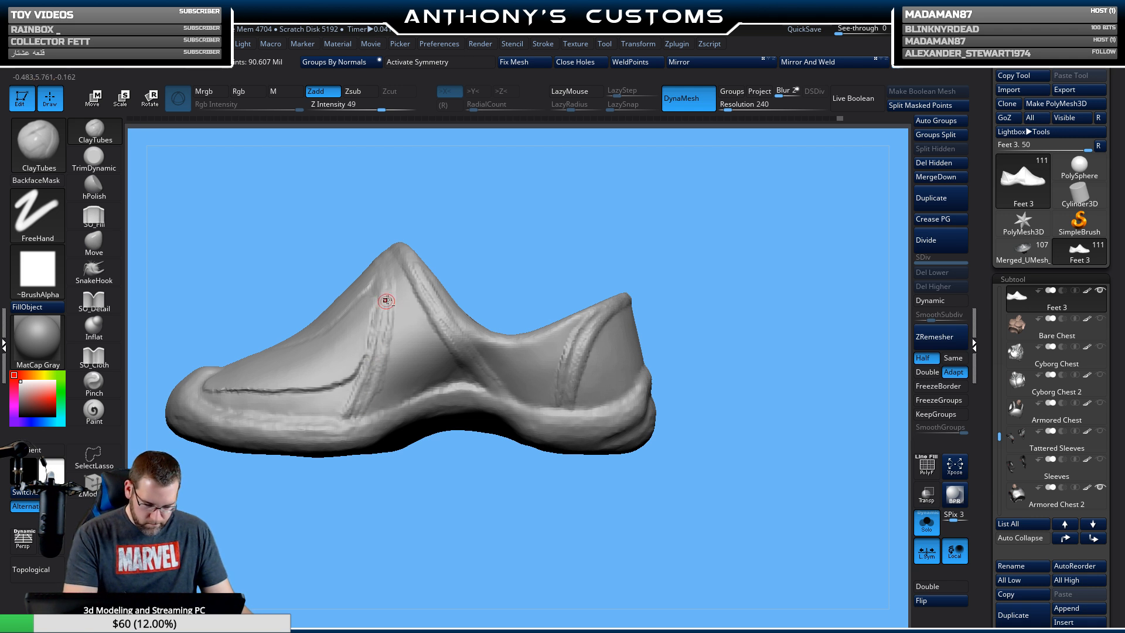
# Add raised edges to the remaining diagonal and front bands on both sides of the shoe, up to the tongue peak.
pyautogui.moveTo(386, 301); pyautogui.dragTo(527, 253, button='right')
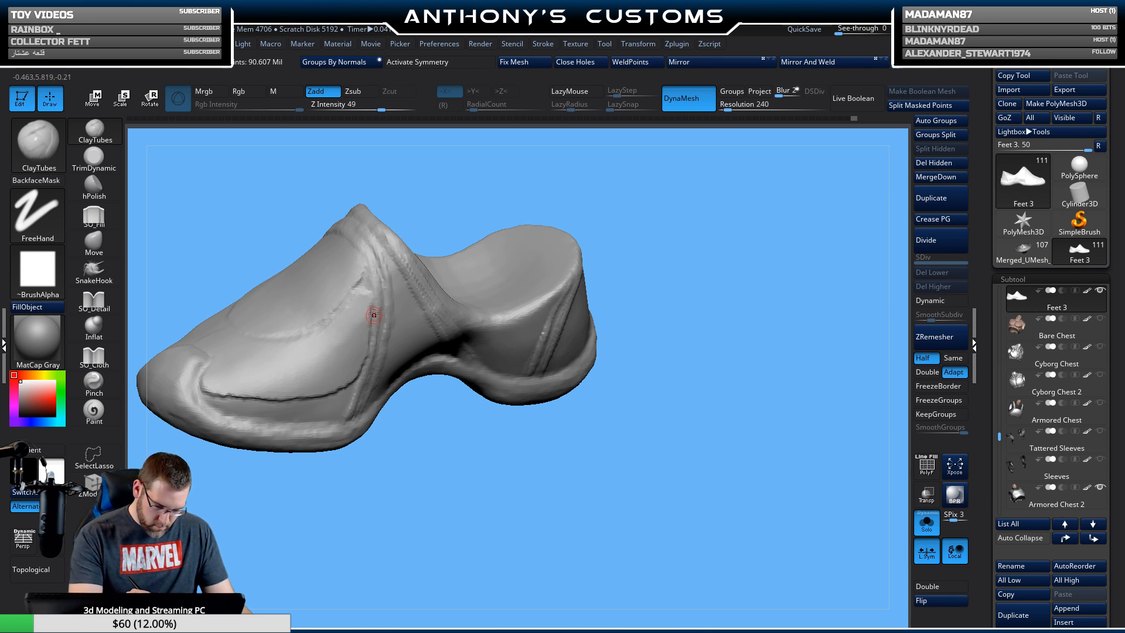
pyautogui.moveTo(533, 448); pyautogui.dragTo(565, 464)
pyautogui.moveTo(493, 466); pyautogui.dragTo(535, 327)
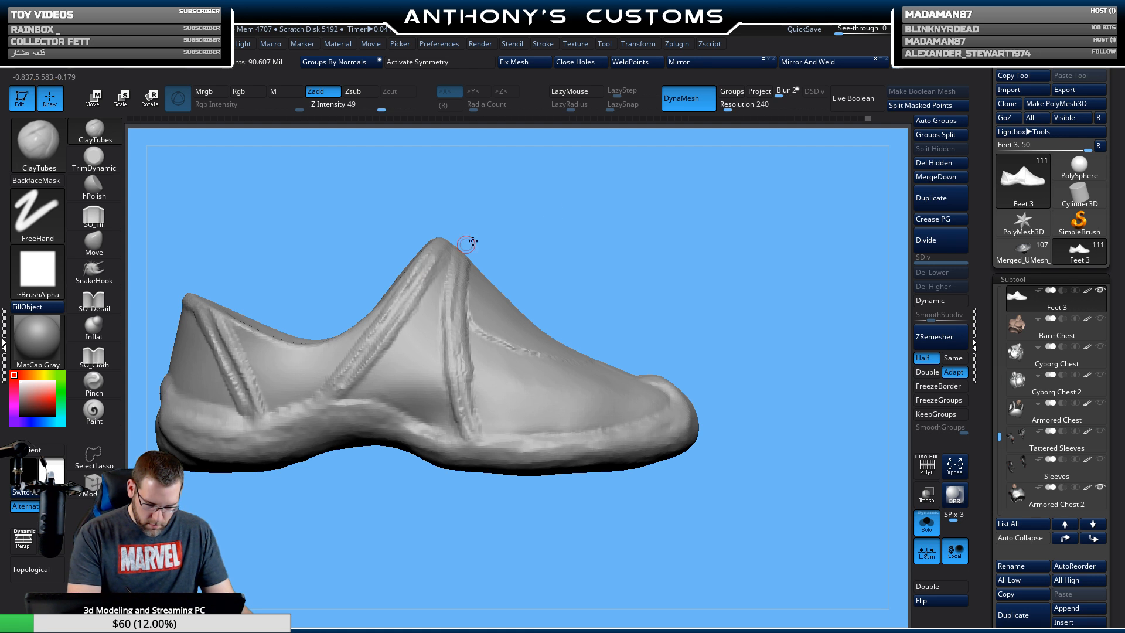
pyautogui.moveTo(572, 211); pyautogui.dragTo(518, 241)
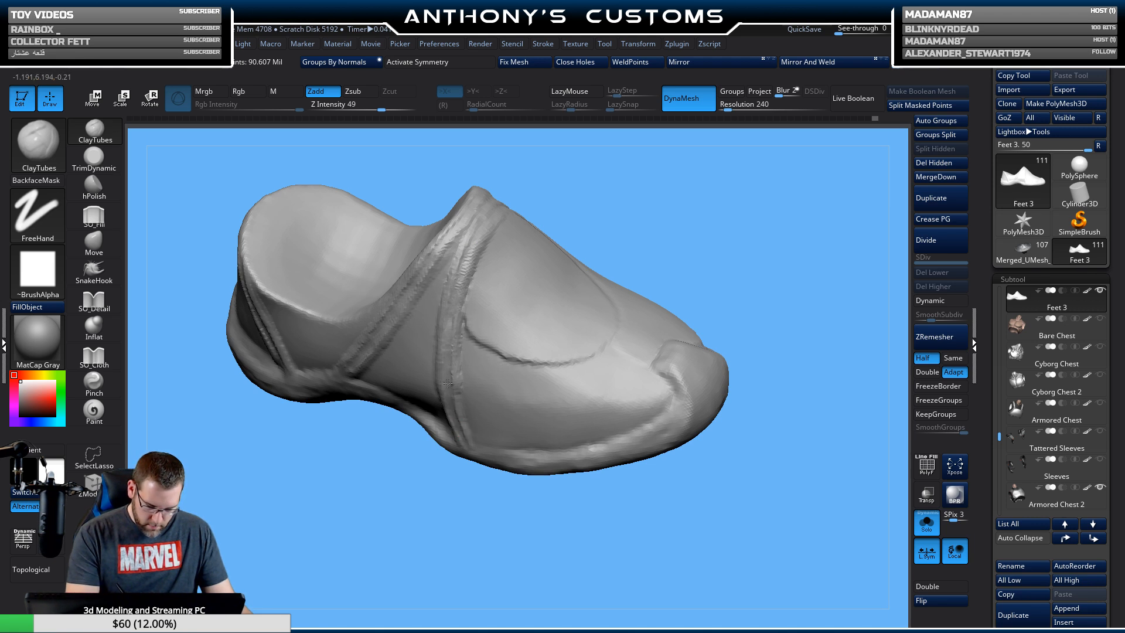
# Build up two small rectangular pads with ClayTubes across the seam beside the central forefoot panel.
pyautogui.moveTo(615, 258); pyautogui.dragTo(726, 232)
pyautogui.keyDown('alt'); pyautogui.moveTo(782, 359); pyautogui.dragTo(758, 296); pyautogui.keyUp('alt')
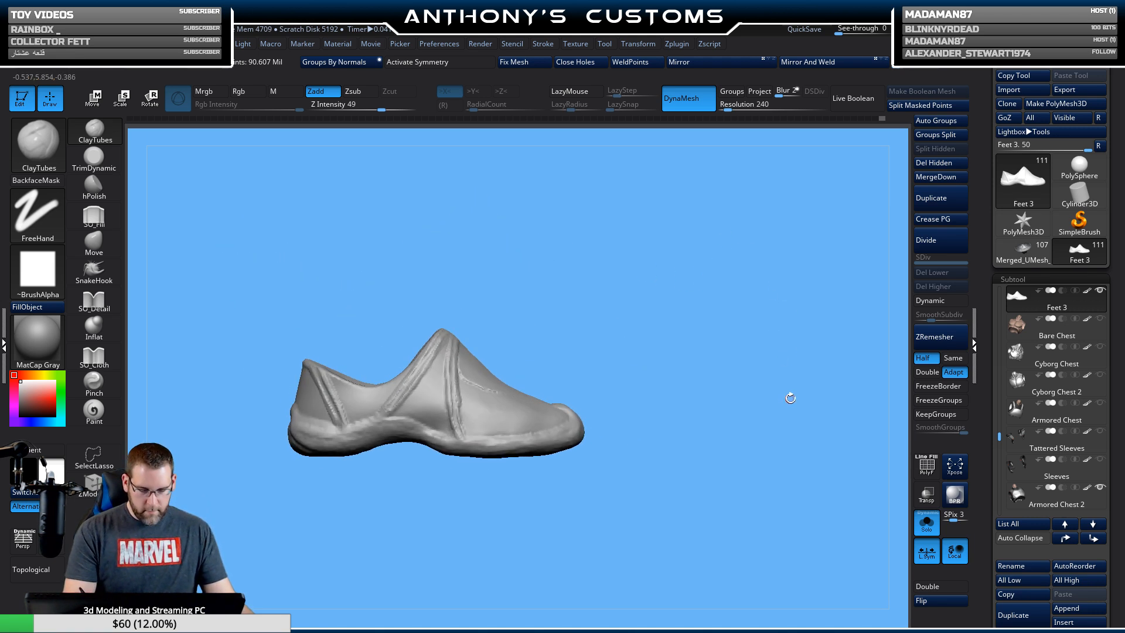
pyautogui.moveTo(703, 418); pyautogui.dragTo(681, 394)
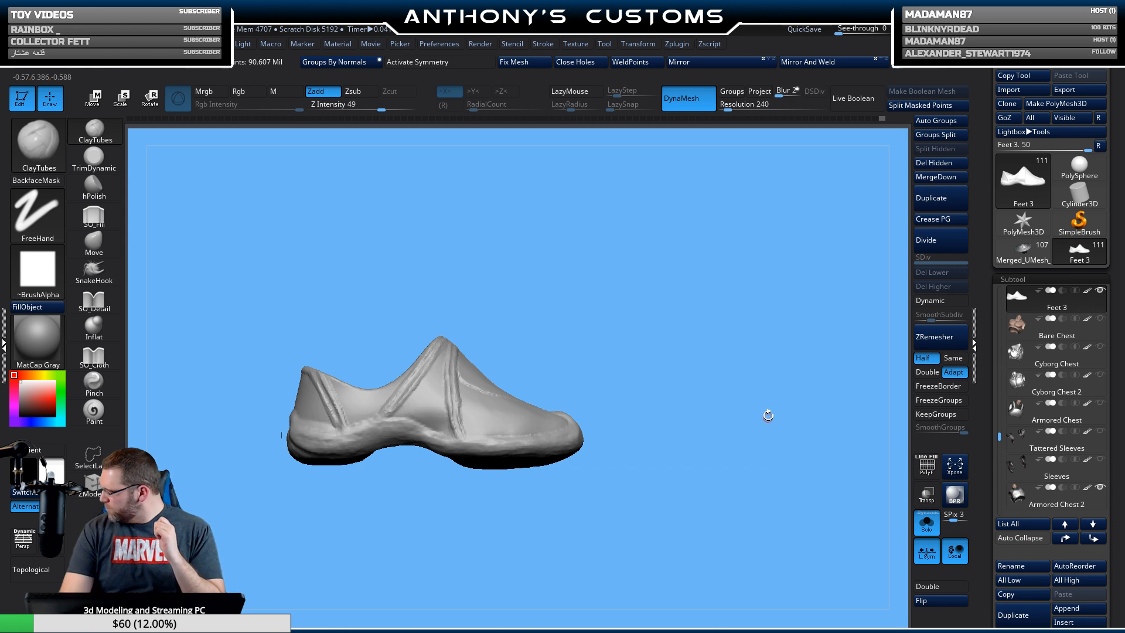
pyautogui.moveTo(769, 415)
pyautogui.mouseDown()
pyautogui.moveTo(739, 379)
pyautogui.moveTo(731, 406)
pyautogui.moveTo(737, 367)
pyautogui.moveTo(708, 354)
pyautogui.moveTo(709, 395)
pyautogui.mouseUp()
pyautogui.press('space')
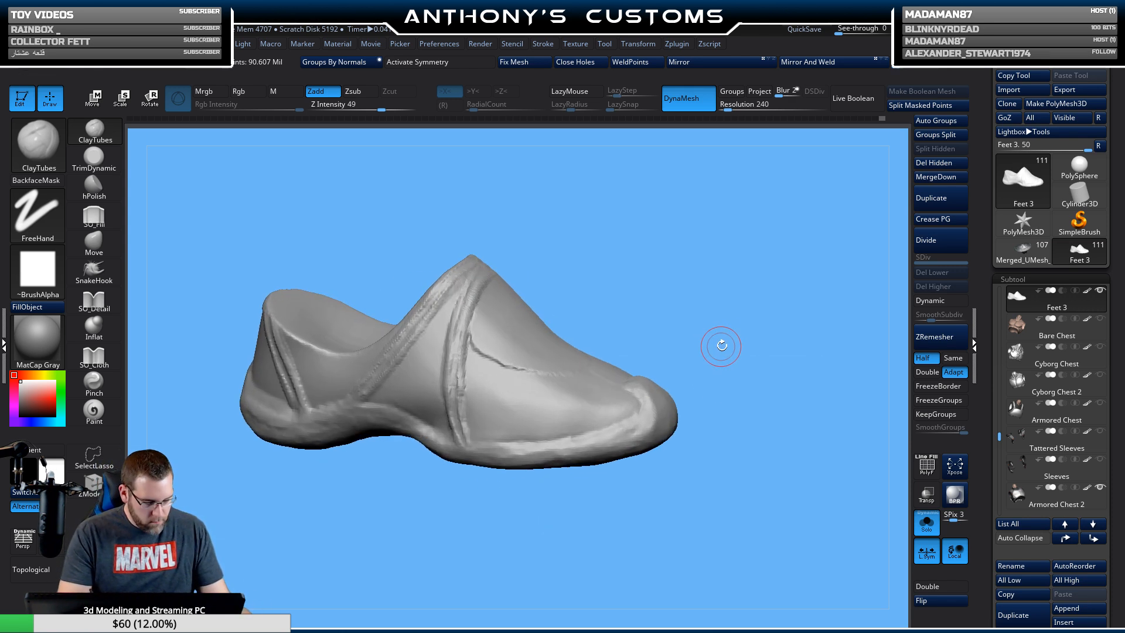
pyautogui.moveTo(722, 346); pyautogui.dragTo(706, 347)
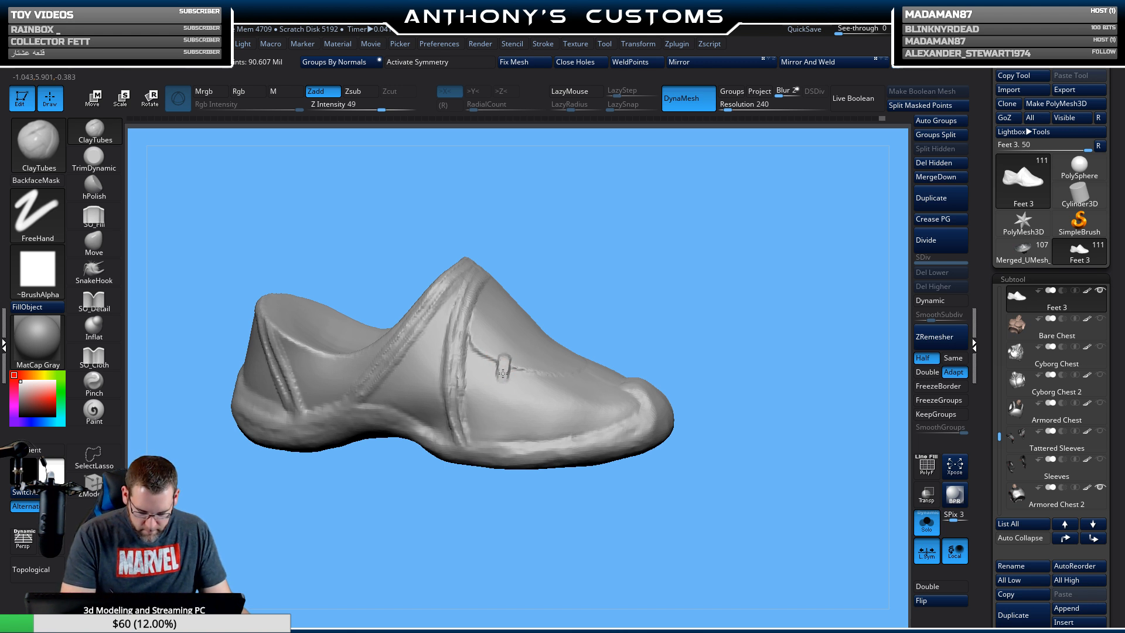
pyautogui.moveTo(503, 373)
pyautogui.mouseDown()
pyautogui.moveTo(511, 379)
pyautogui.moveTo(504, 372)
pyautogui.mouseUp()
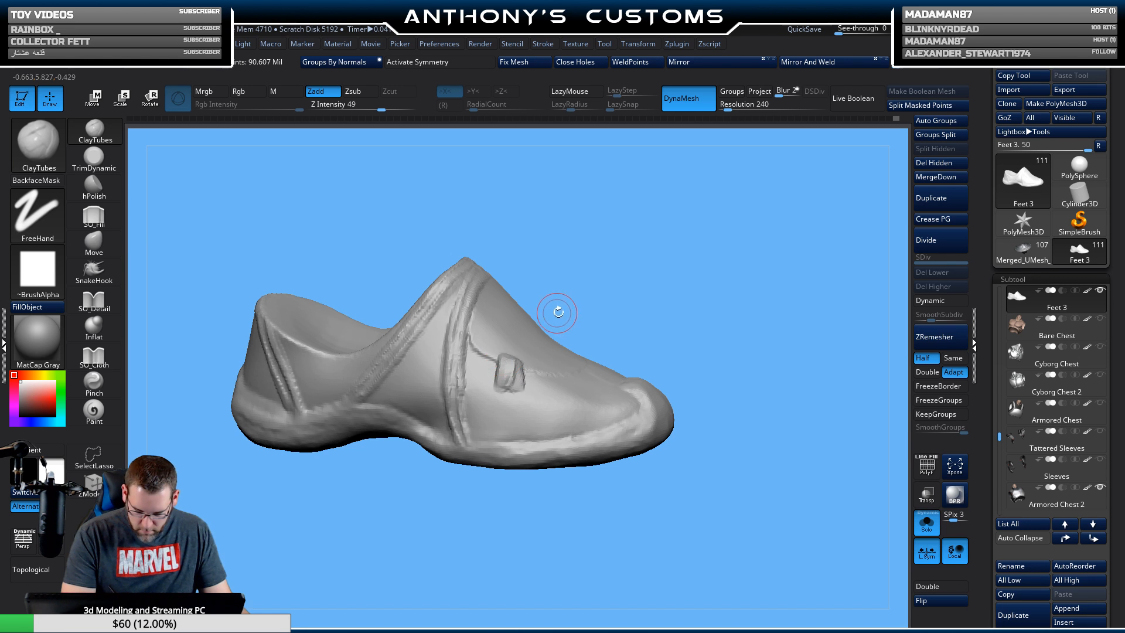
pyautogui.moveTo(674, 288)
pyautogui.mouseDown()
pyautogui.moveTo(681, 317)
pyautogui.moveTo(669, 325)
pyautogui.mouseUp()
pyautogui.moveTo(519, 364)
pyautogui.mouseDown()
pyautogui.moveTo(519, 388)
pyautogui.moveTo(553, 391)
pyautogui.moveTo(555, 375)
pyautogui.moveTo(552, 391)
pyautogui.moveTo(557, 369)
pyautogui.mouseUp()
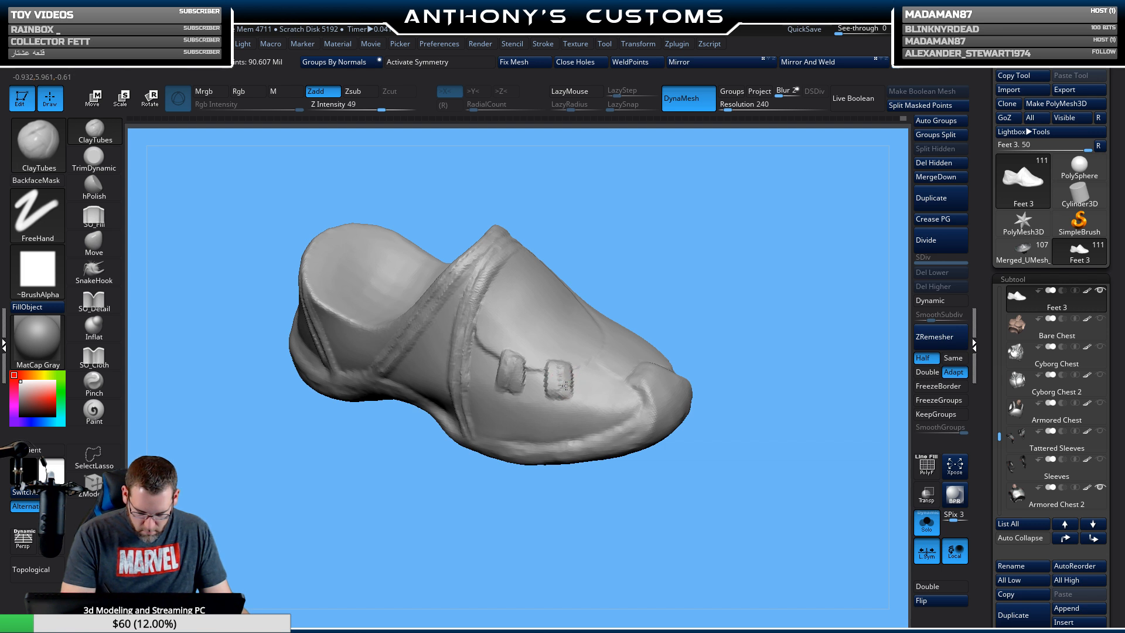
# Build up a larger elongated pad on the side of the forefoot along the sole rim, below the two small pads.
pyautogui.moveTo(678, 325)
pyautogui.mouseDown()
pyautogui.moveTo(766, 319)
pyautogui.moveTo(790, 249)
pyautogui.moveTo(781, 269)
pyautogui.moveTo(756, 267)
pyautogui.moveTo(774, 351)
pyautogui.moveTo(844, 270)
pyautogui.mouseUp()
pyautogui.moveTo(845, 269); pyautogui.dragTo(732, 315)
pyautogui.moveTo(576, 436)
pyautogui.mouseDown()
pyautogui.moveTo(557, 452)
pyautogui.moveTo(586, 411)
pyautogui.moveTo(560, 454)
pyautogui.moveTo(566, 472)
pyautogui.moveTo(611, 435)
pyautogui.moveTo(590, 435)
pyautogui.moveTo(608, 414)
pyautogui.moveTo(581, 461)
pyautogui.moveTo(588, 448)
pyautogui.moveTo(545, 459)
pyautogui.moveTo(600, 430)
pyautogui.moveTo(586, 451)
pyautogui.mouseUp()
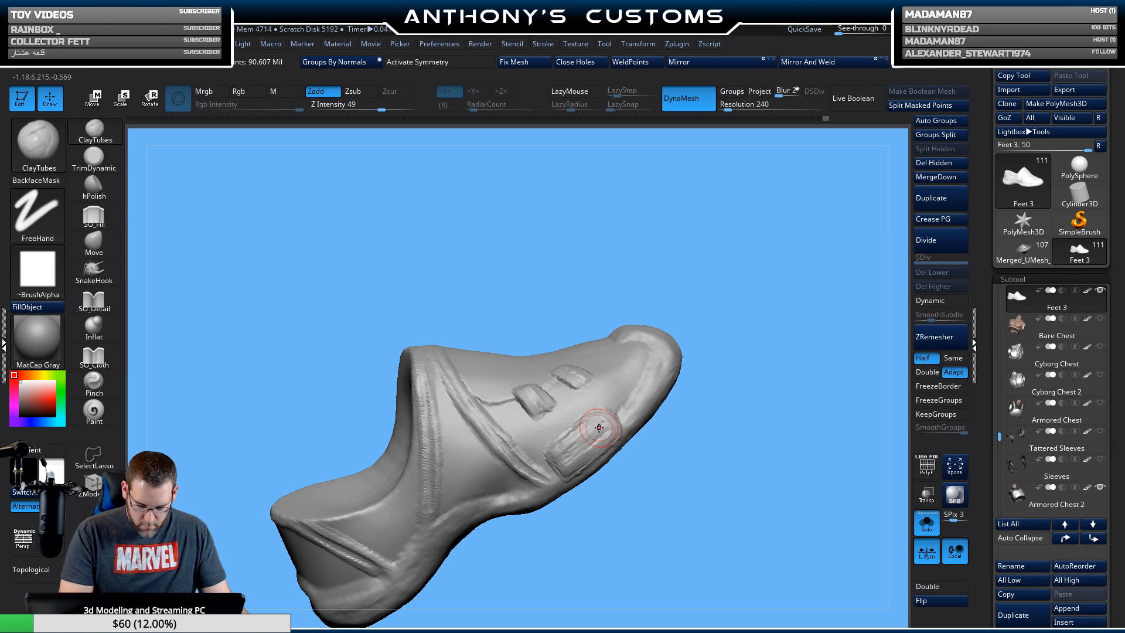
pyautogui.moveTo(662, 419); pyautogui.dragTo(710, 324)
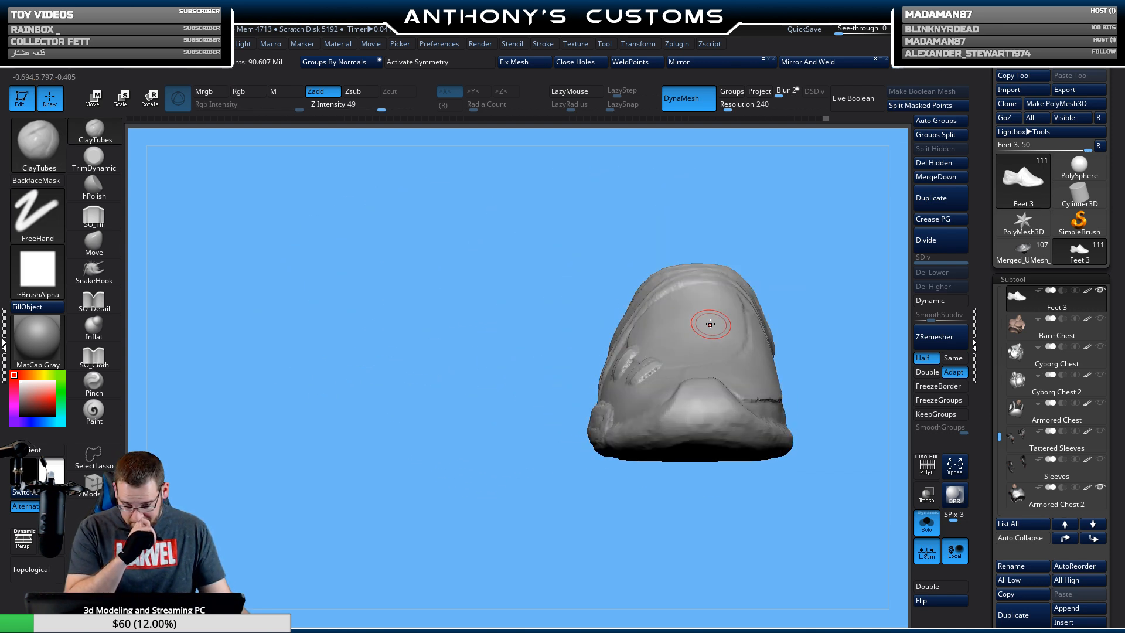
# Fill the deep groove on the opposite side of the forefoot above the sole rim with the SO_Fill brush.
pyautogui.moveTo(457, 495)
pyautogui.mouseDown()
pyautogui.moveTo(631, 381)
pyautogui.moveTo(660, 304)
pyautogui.moveTo(678, 386)
pyautogui.moveTo(727, 423)
pyautogui.moveTo(711, 459)
pyautogui.moveTo(663, 392)
pyautogui.moveTo(769, 378)
pyautogui.moveTo(691, 377)
pyautogui.moveTo(691, 350)
pyautogui.moveTo(691, 415)
pyautogui.moveTo(715, 426)
pyautogui.moveTo(693, 406)
pyautogui.mouseUp()
pyautogui.click(94, 216)
pyautogui.press('space')
pyautogui.click(687, 404)
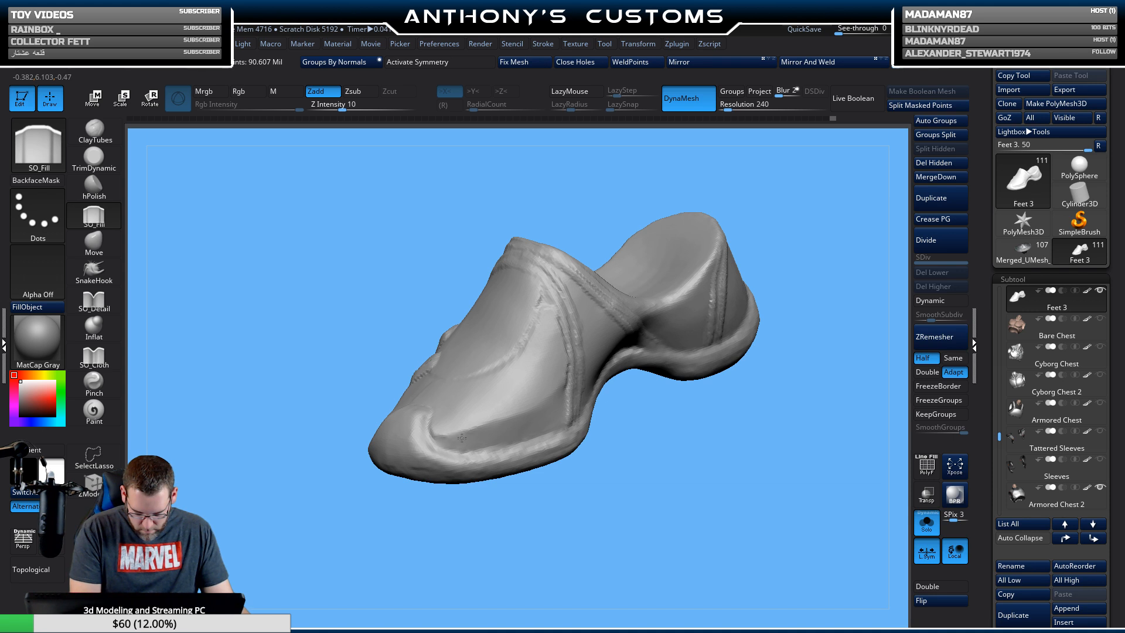
pyautogui.moveTo(648, 457); pyautogui.dragTo(744, 392)
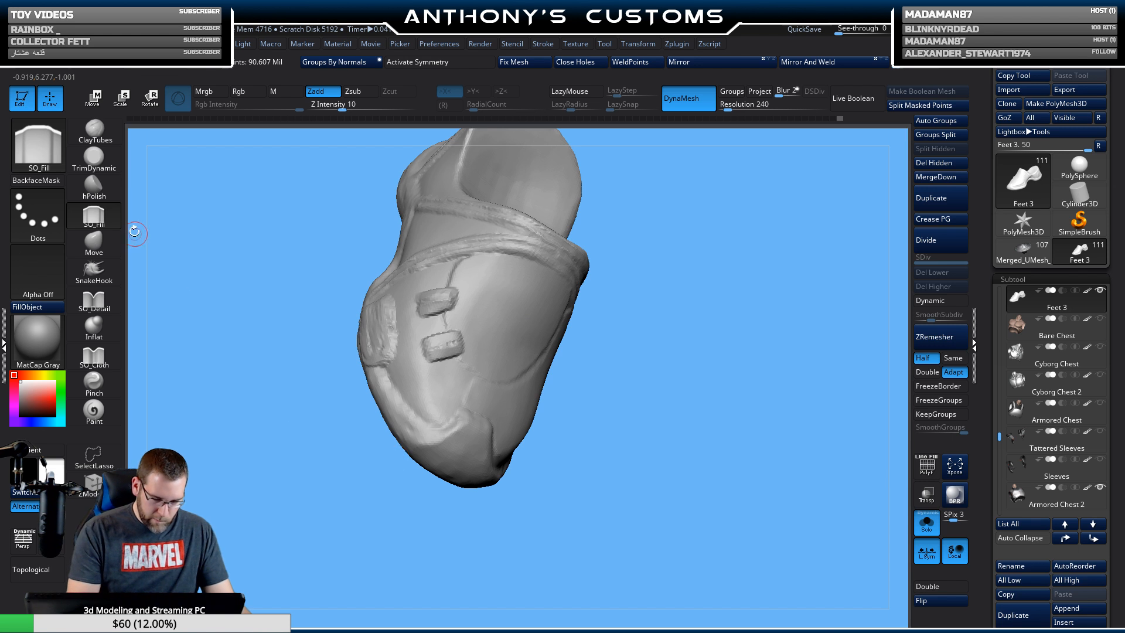
# Flatten the raised pads with TrimDynamic and carve the seam line around the two small pads with SO_Detail.
pyautogui.click(94, 156)
pyautogui.moveTo(275, 453)
pyautogui.mouseDown()
pyautogui.moveTo(307, 538)
pyautogui.moveTo(329, 510)
pyautogui.mouseUp()
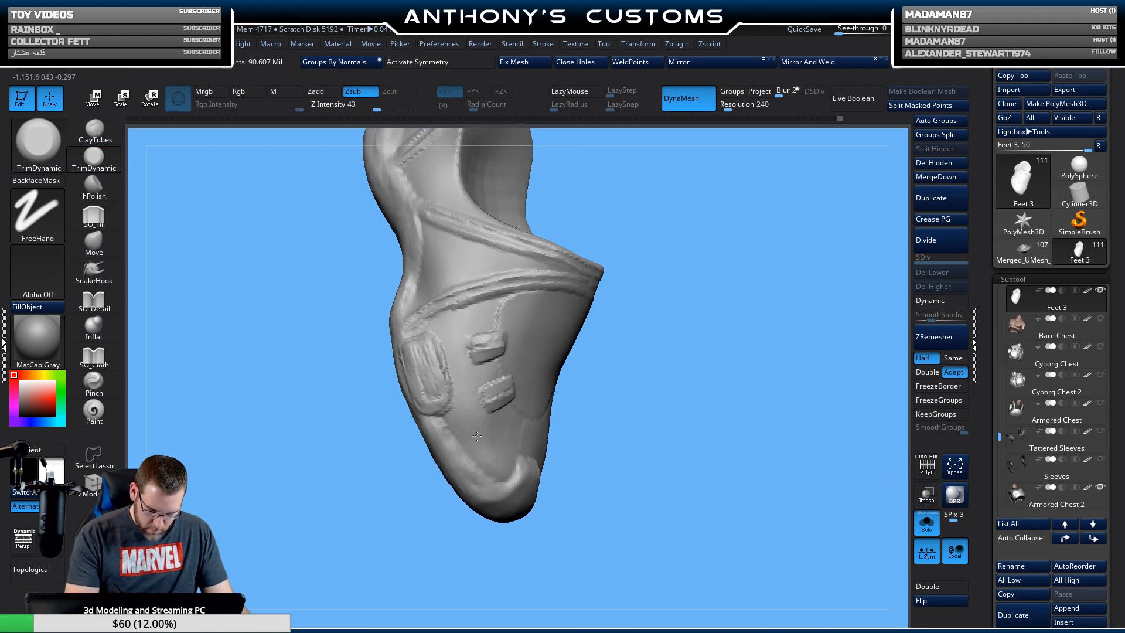
pyautogui.click(94, 305)
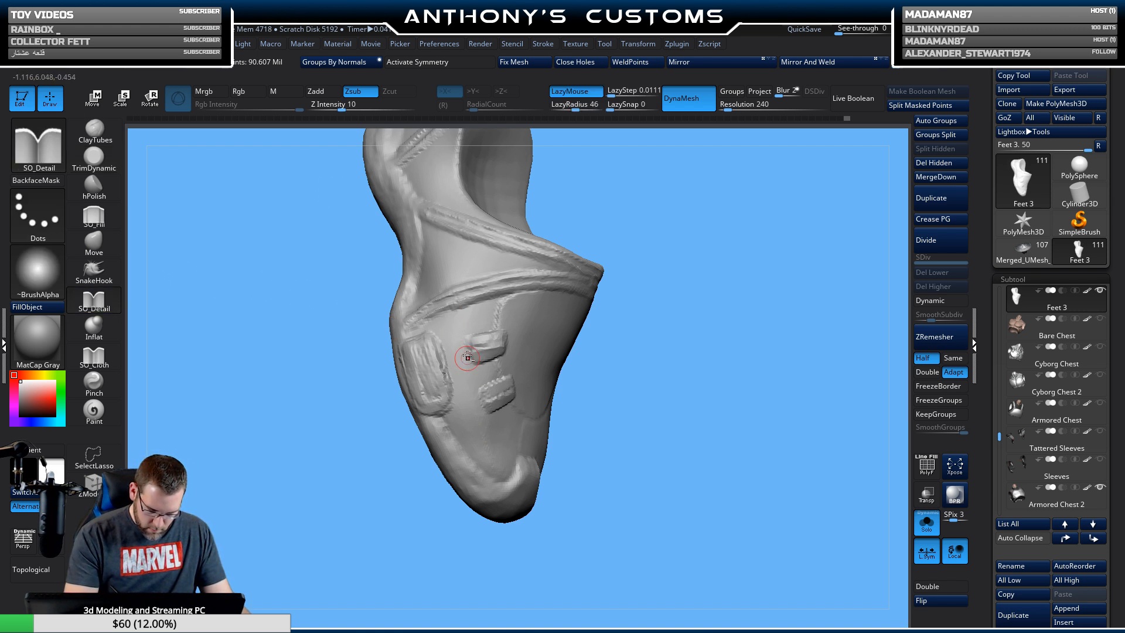
pyautogui.moveTo(459, 303); pyautogui.dragTo(475, 399)
pyautogui.moveTo(690, 405); pyautogui.dragTo(679, 352)
pyautogui.moveTo(773, 300)
pyautogui.mouseDown()
pyautogui.moveTo(755, 338)
pyautogui.moveTo(842, 298)
pyautogui.moveTo(826, 291)
pyautogui.moveTo(743, 370)
pyautogui.moveTo(742, 338)
pyautogui.mouseUp()
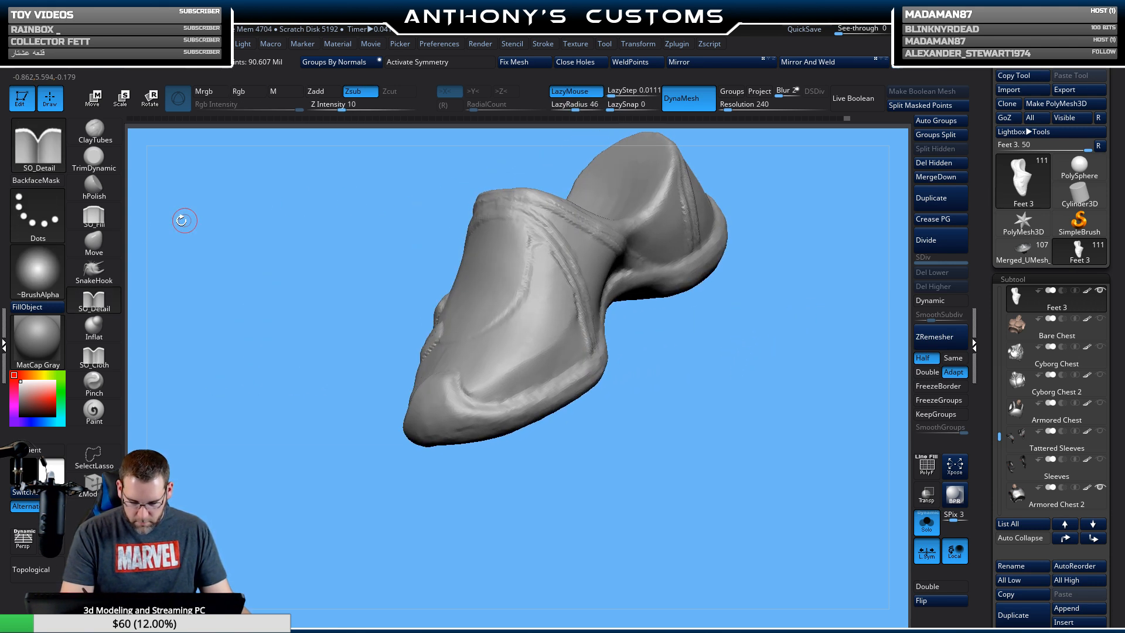
# Flatten and smooth the forefoot surface between the central panel and the toe bumper with TrimDynamic and Smooth.
pyautogui.click(94, 157)
pyautogui.moveTo(467, 231); pyautogui.dragTo(615, 452)
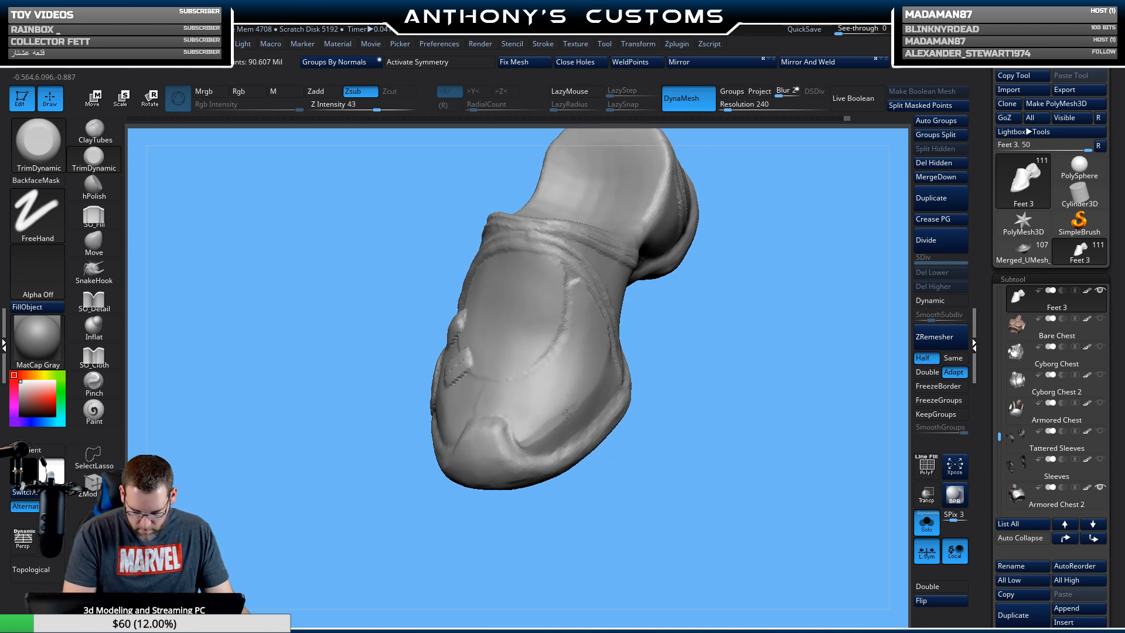
pyautogui.rightClick(585, 391)
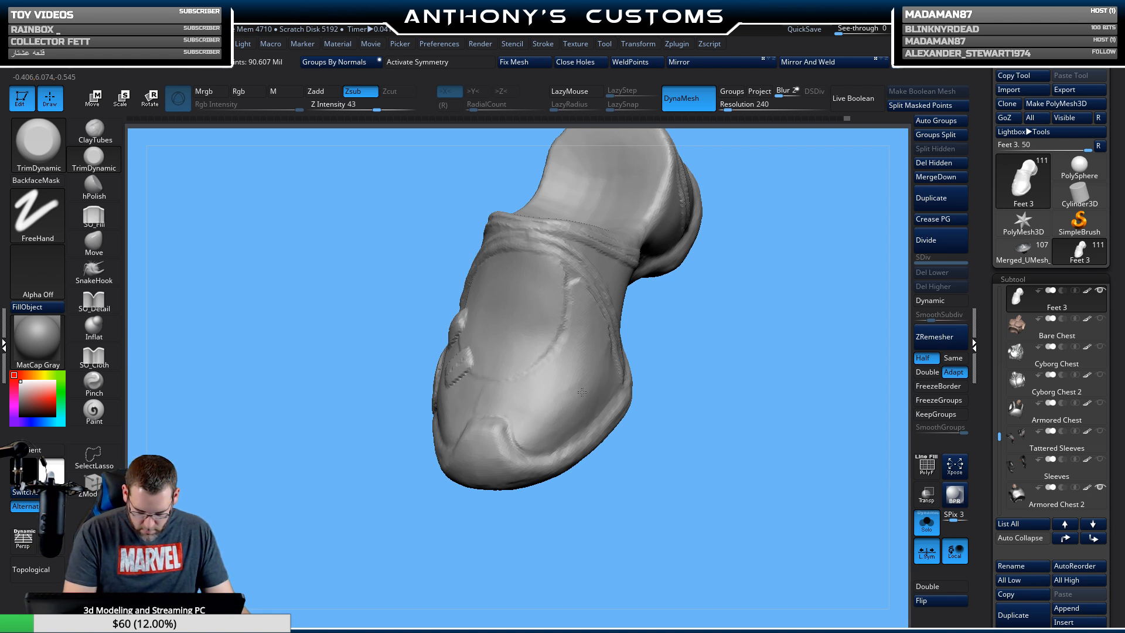
pyautogui.press('shift')
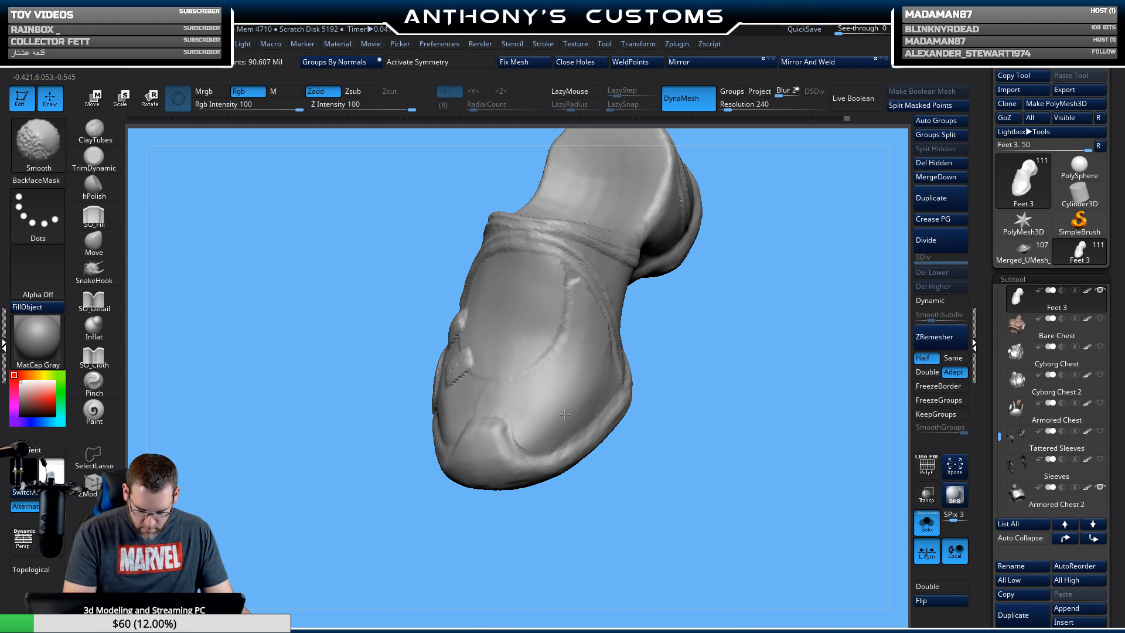
pyautogui.moveTo(690, 396)
pyautogui.mouseDown()
pyautogui.moveTo(728, 402)
pyautogui.moveTo(735, 441)
pyautogui.mouseUp()
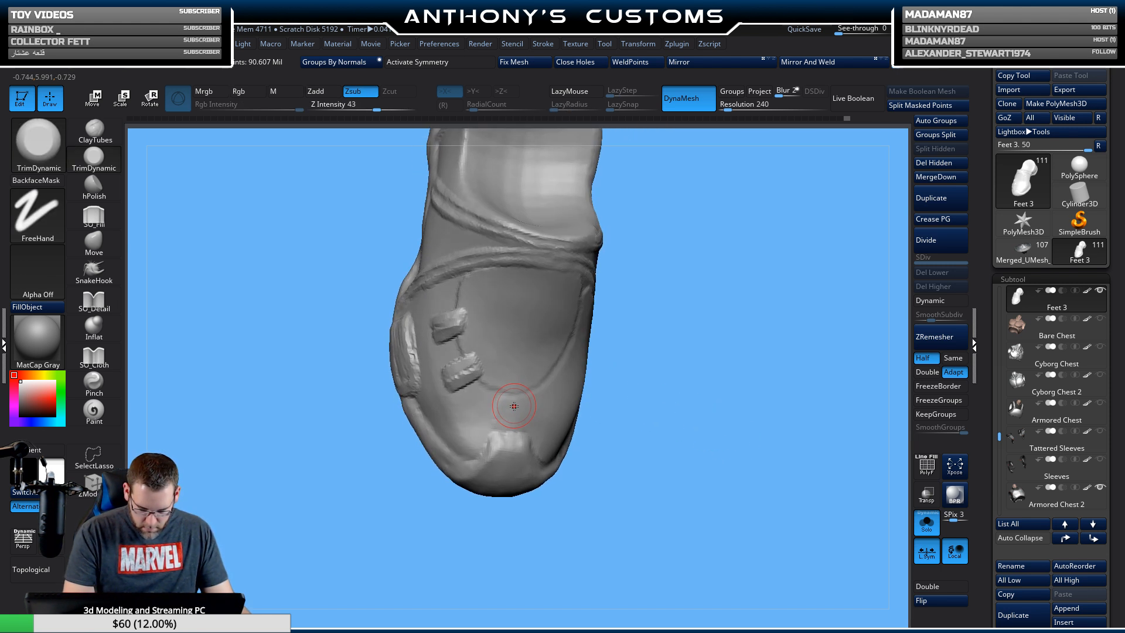
pyautogui.moveTo(508, 407); pyautogui.dragTo(500, 410)
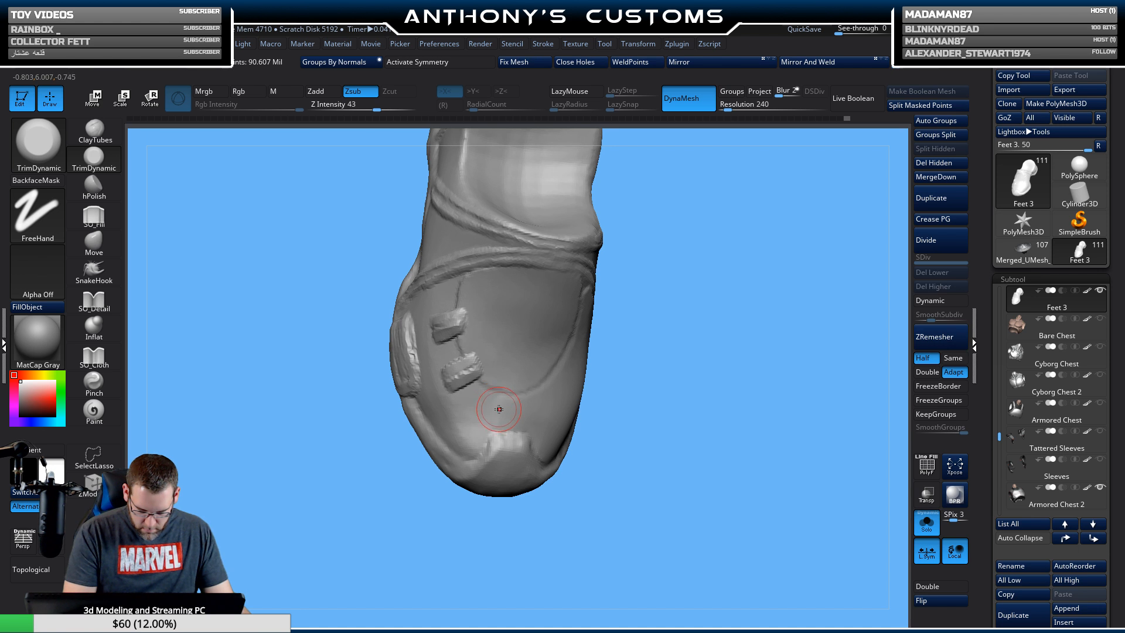
pyautogui.moveTo(713, 413); pyautogui.dragTo(713, 352)
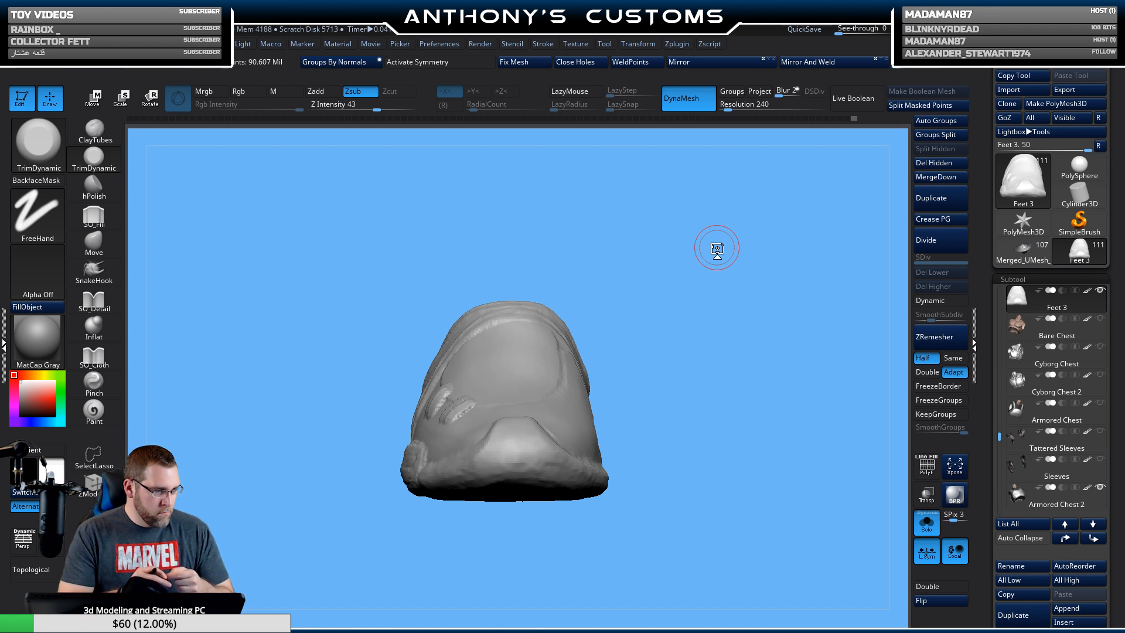
pyautogui.moveTo(721, 385)
pyautogui.mouseDown()
pyautogui.moveTo(691, 375)
pyautogui.moveTo(680, 440)
pyautogui.moveTo(663, 434)
pyautogui.moveTo(692, 518)
pyautogui.mouseUp()
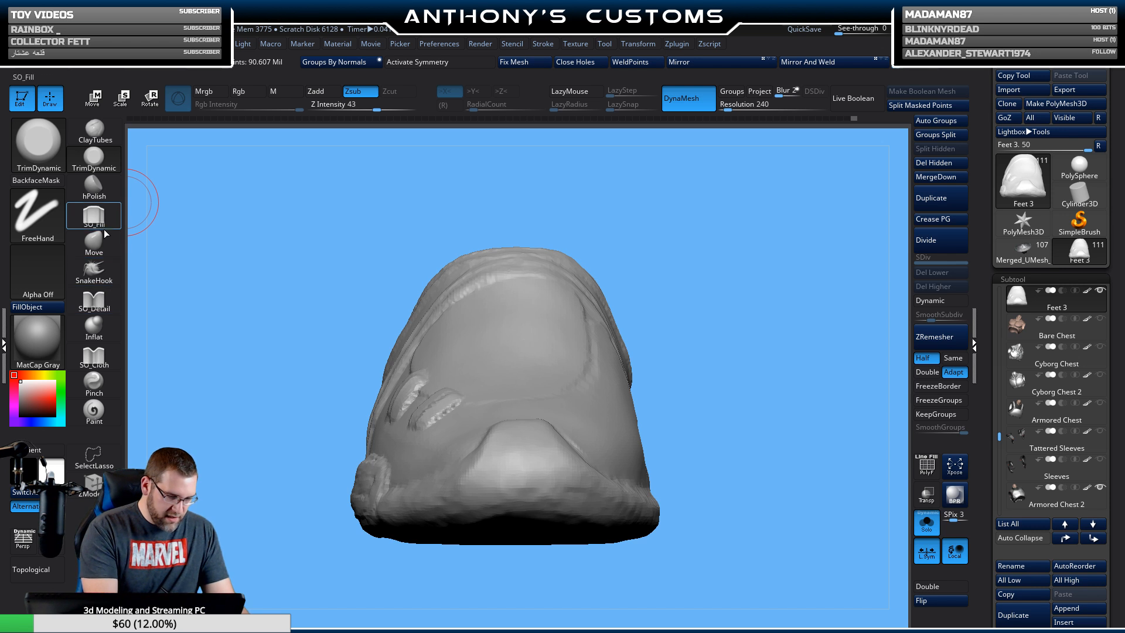
# Build up the lower of the two small raised pads on the side of the forefoot with the ClayTubes brush.
pyautogui.click(95, 139)
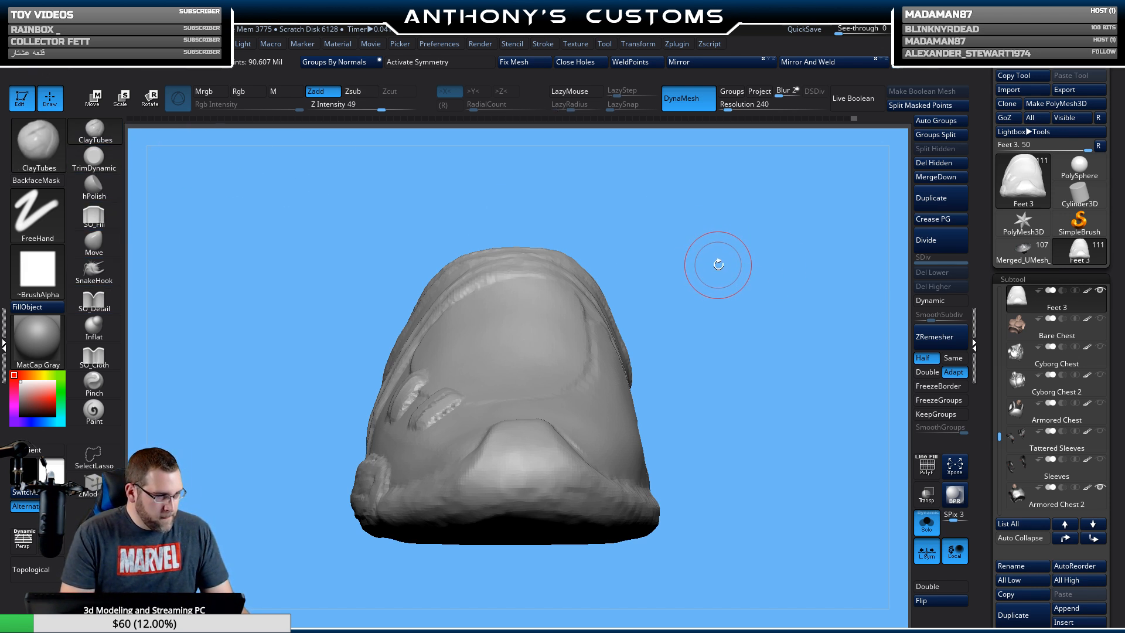
pyautogui.press('space')
pyautogui.moveTo(719, 264)
pyautogui.mouseDown()
pyautogui.moveTo(718, 309)
pyautogui.moveTo(703, 314)
pyautogui.mouseUp()
pyautogui.moveTo(433, 356)
pyautogui.mouseDown()
pyautogui.moveTo(445, 369)
pyautogui.moveTo(415, 380)
pyautogui.moveTo(430, 374)
pyautogui.mouseUp()
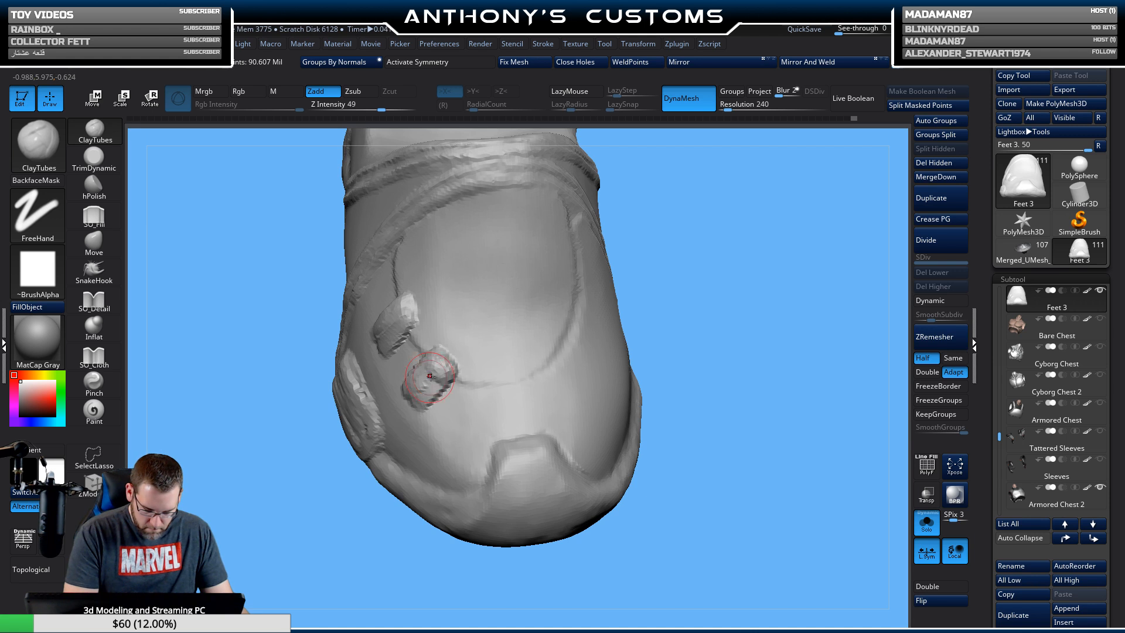
# Add a raised ridge arching around the heel bumper at the back of the shoe with ClayTubes.
pyautogui.moveTo(751, 346); pyautogui.dragTo(674, 339)
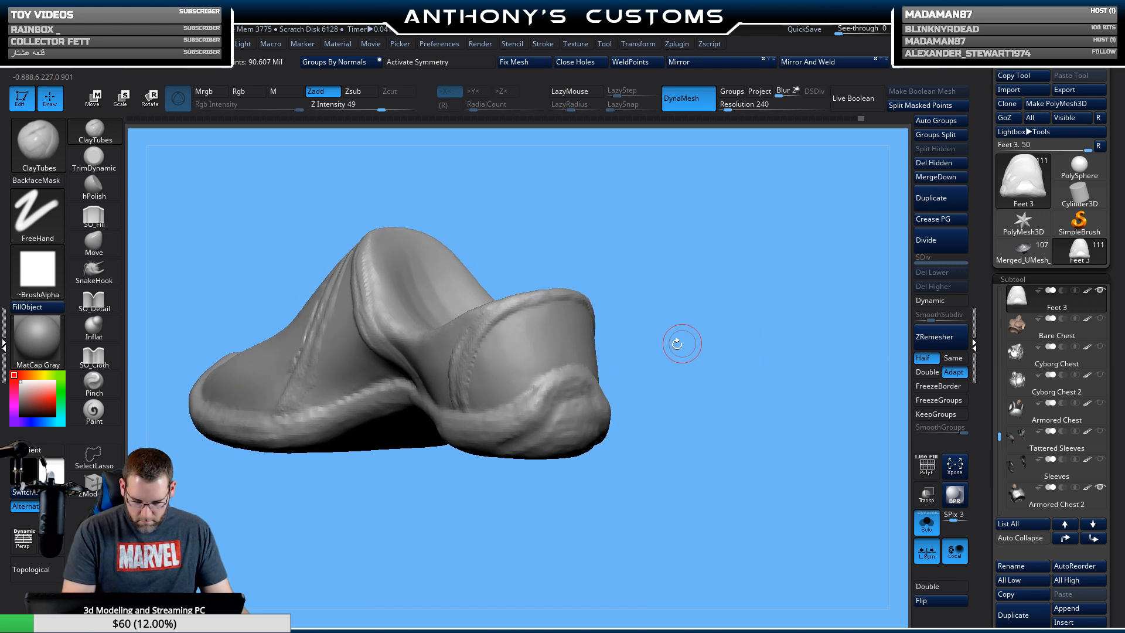
pyautogui.moveTo(727, 364)
pyautogui.mouseDown()
pyautogui.moveTo(701, 359)
pyautogui.moveTo(575, 439)
pyautogui.moveTo(588, 399)
pyautogui.moveTo(611, 394)
pyautogui.moveTo(538, 421)
pyautogui.mouseUp()
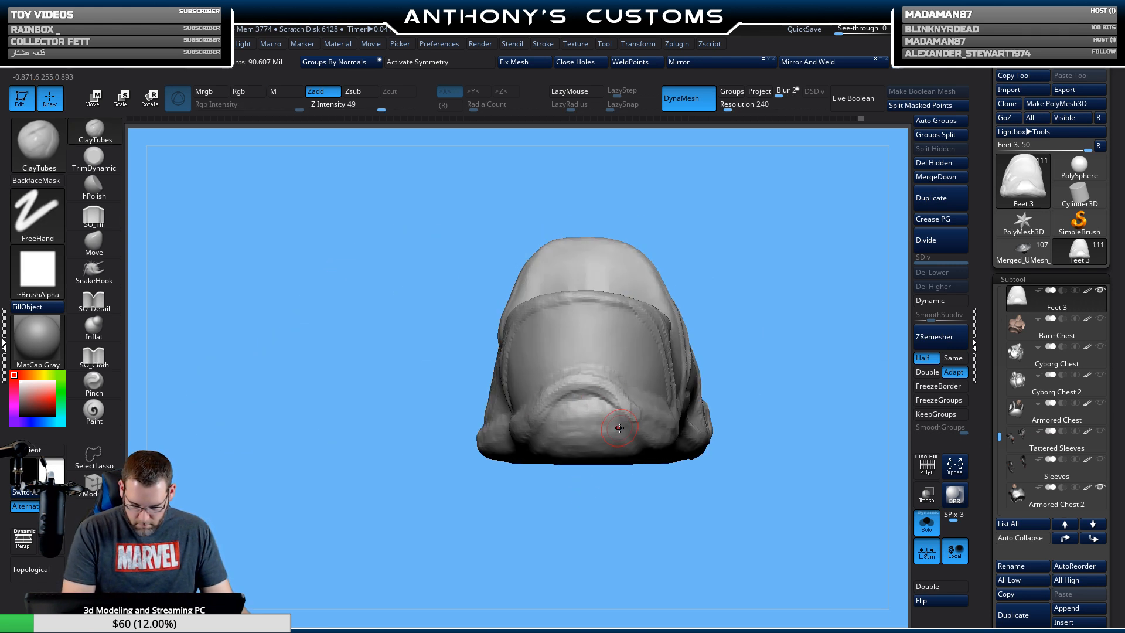
pyautogui.moveTo(642, 405); pyautogui.dragTo(539, 408)
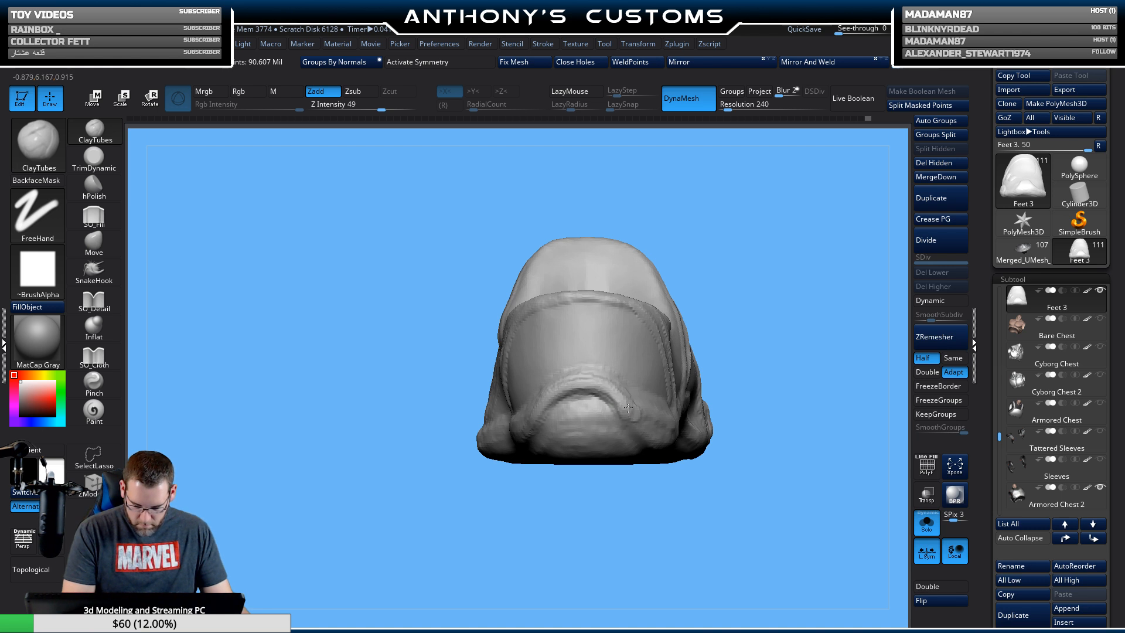
pyautogui.moveTo(628, 408); pyautogui.dragTo(545, 410)
pyautogui.moveTo(639, 413)
pyautogui.mouseDown()
pyautogui.moveTo(586, 399)
pyautogui.moveTo(540, 407)
pyautogui.moveTo(613, 392)
pyautogui.mouseUp()
# Extend the heel bumper's ridge down along both sides of the heel into the sole rim with ClayTubes.
pyautogui.moveTo(780, 361)
pyautogui.mouseDown()
pyautogui.moveTo(718, 359)
pyautogui.moveTo(658, 246)
pyautogui.moveTo(660, 385)
pyautogui.moveTo(661, 309)
pyautogui.moveTo(638, 276)
pyautogui.mouseUp()
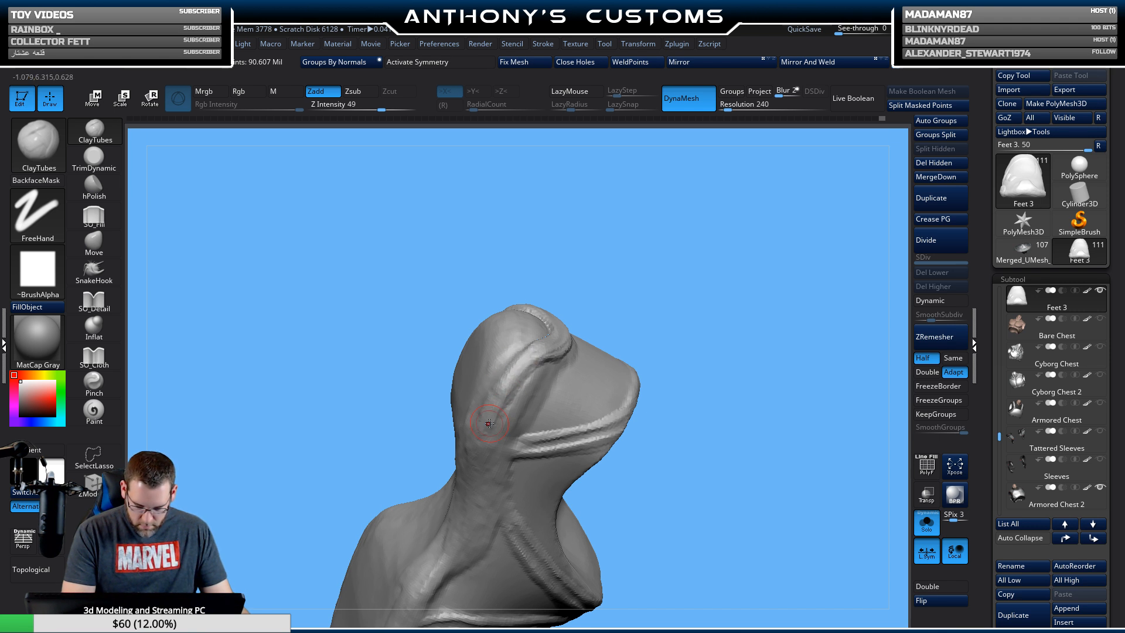
pyautogui.moveTo(778, 297); pyautogui.dragTo(756, 247)
pyautogui.keyDown('alt'); pyautogui.moveTo(695, 341); pyautogui.dragTo(691, 311); pyautogui.keyUp('alt')
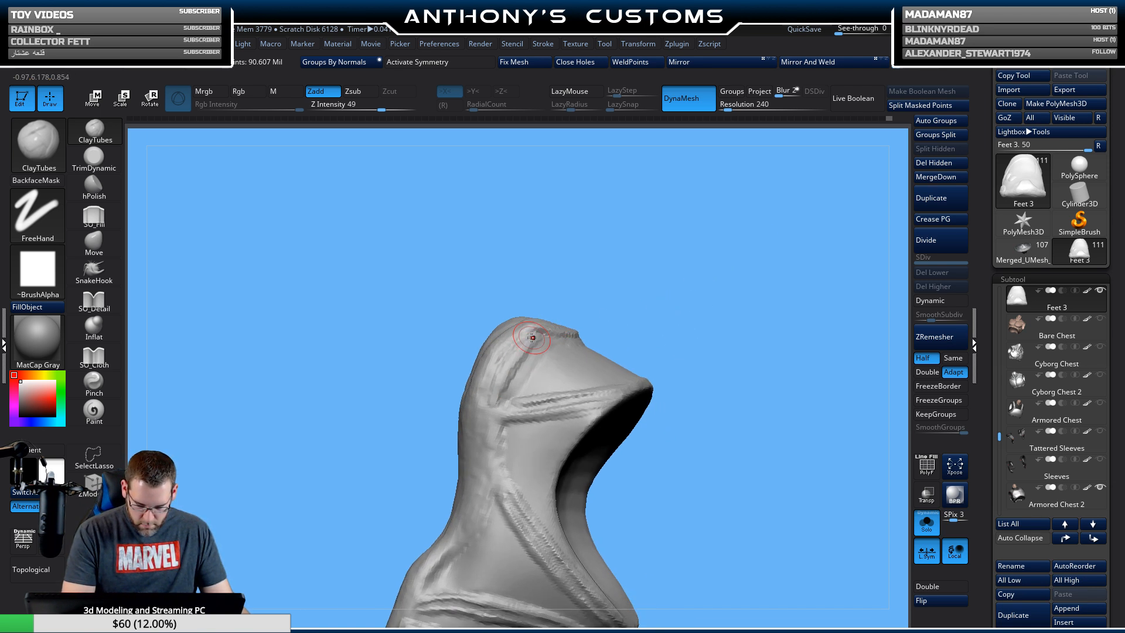
pyautogui.moveTo(728, 266); pyautogui.dragTo(495, 350)
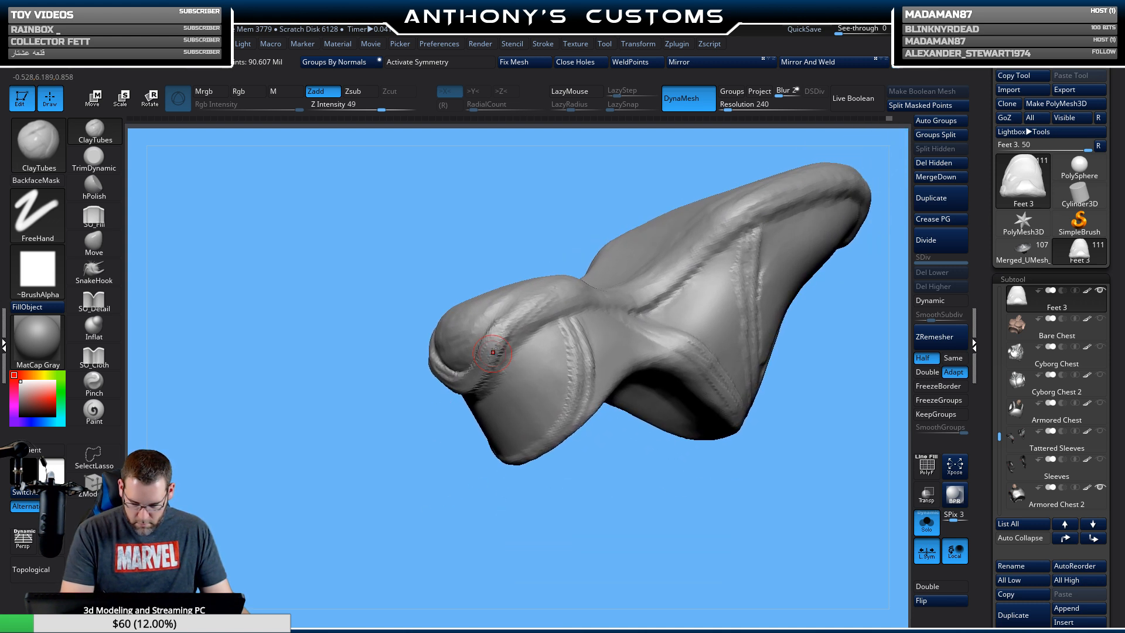
pyautogui.moveTo(514, 308); pyautogui.dragTo(494, 339)
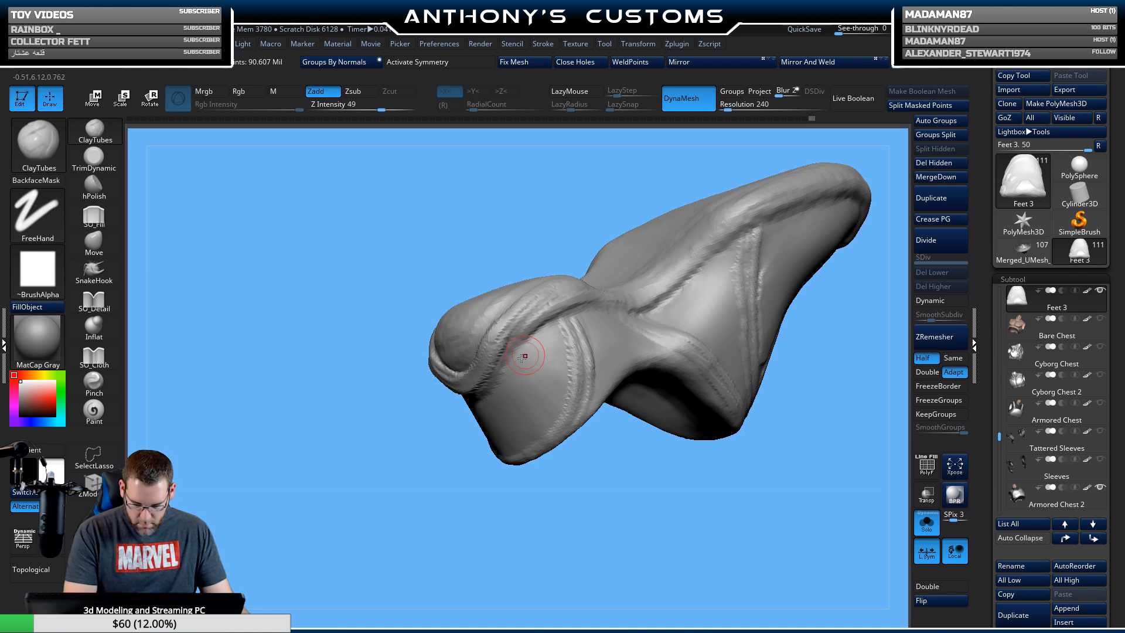
# Carve a groove with SO_Detail between the heel's rim and the heel area of the sole.
pyautogui.moveTo(414, 461); pyautogui.dragTo(580, 461)
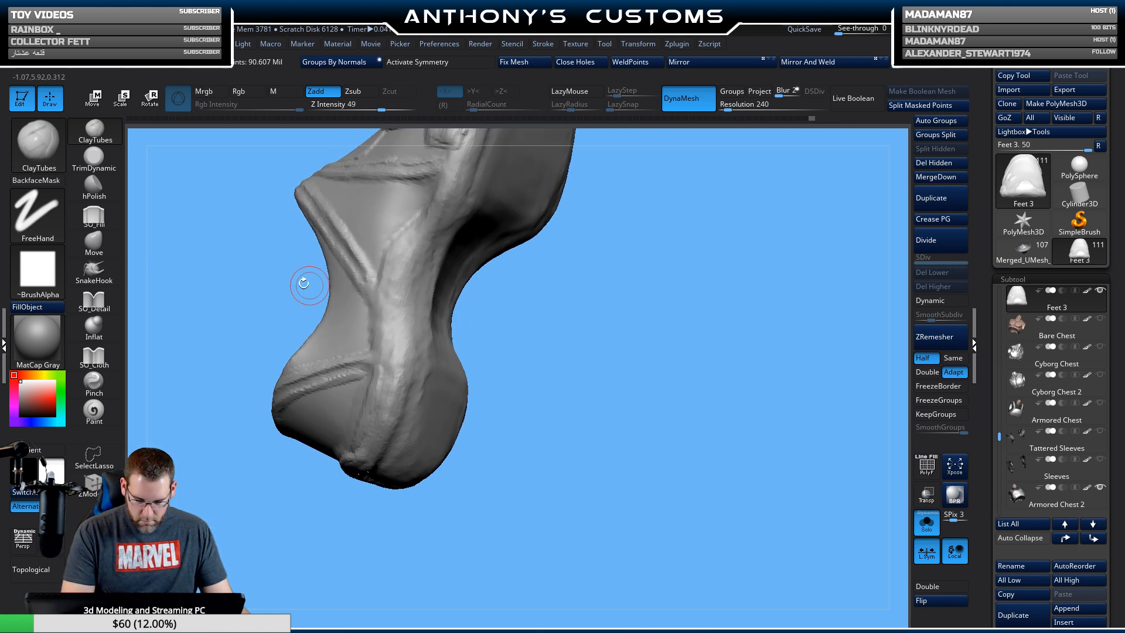
pyautogui.click(94, 300)
pyautogui.moveTo(513, 363); pyautogui.dragTo(417, 340)
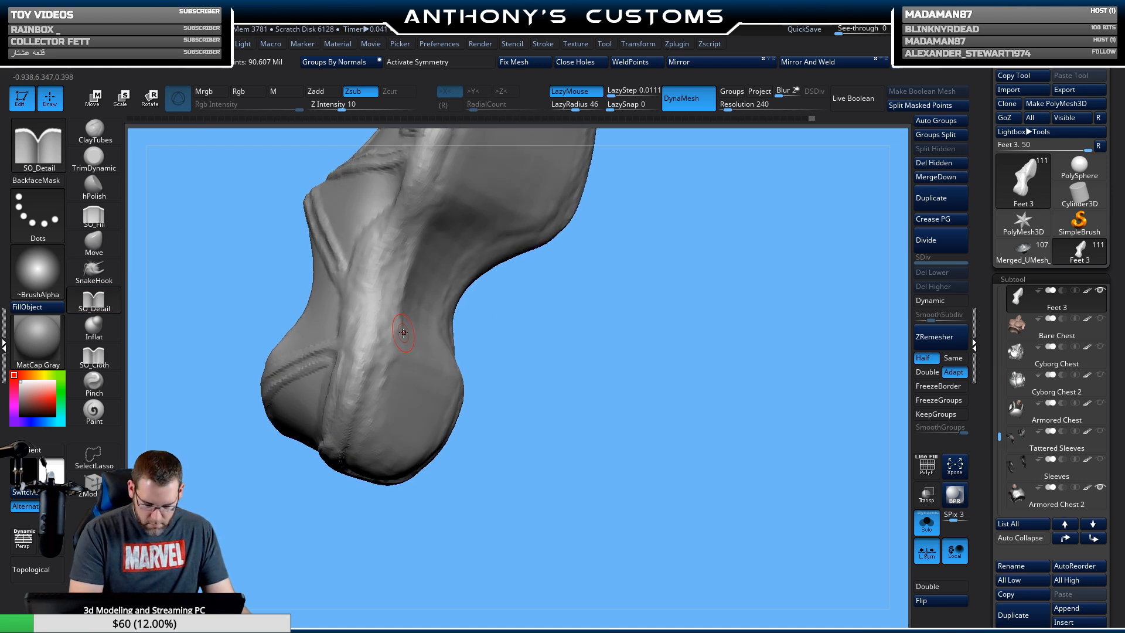
pyautogui.moveTo(355, 430); pyautogui.dragTo(391, 342)
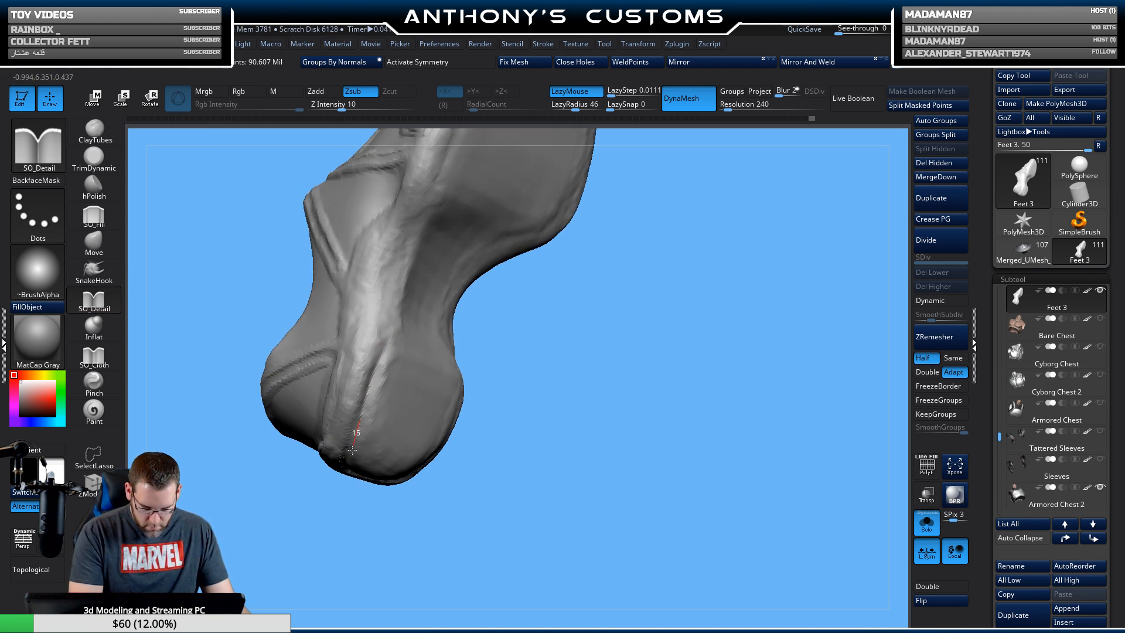
pyautogui.moveTo(486, 381)
pyautogui.mouseDown()
pyautogui.moveTo(540, 317)
pyautogui.moveTo(536, 346)
pyautogui.mouseUp()
pyautogui.moveTo(628, 370); pyautogui.dragTo(489, 317)
pyautogui.moveTo(646, 457); pyautogui.dragTo(668, 417)
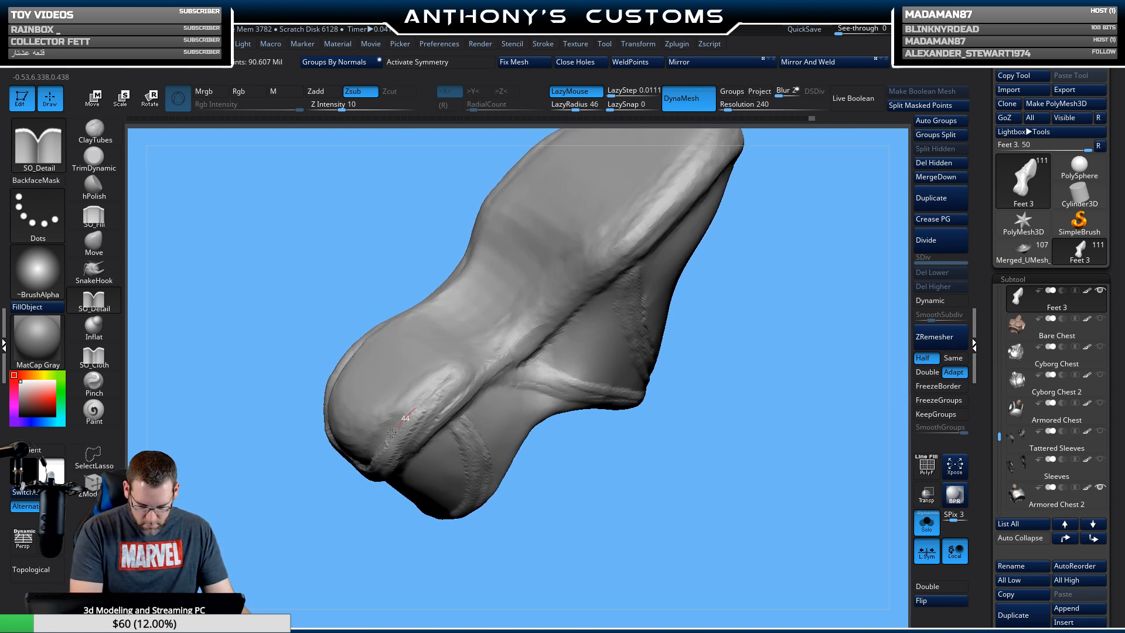
pyautogui.moveTo(650, 513)
pyautogui.mouseDown()
pyautogui.moveTo(643, 451)
pyautogui.moveTo(719, 468)
pyautogui.moveTo(701, 449)
pyautogui.mouseUp()
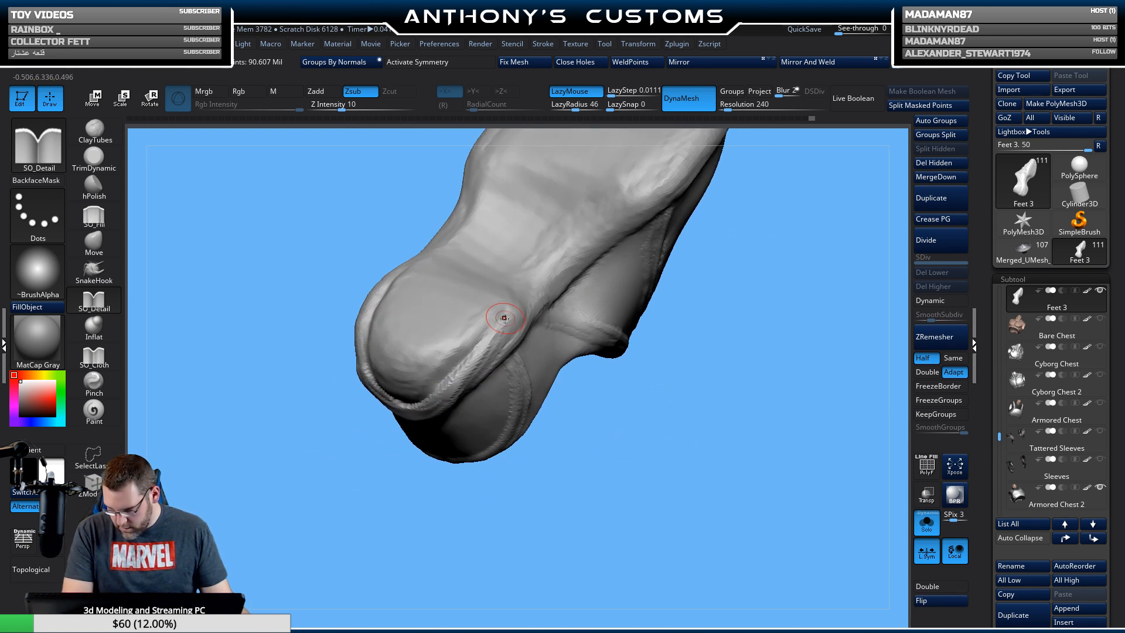
# Carve the outline of the heel pad across the underside and along its remaining edges with SO_Detail.
pyautogui.moveTo(618, 425)
pyautogui.mouseDown()
pyautogui.moveTo(640, 460)
pyautogui.moveTo(713, 402)
pyautogui.moveTo(643, 392)
pyautogui.moveTo(488, 307)
pyautogui.mouseUp()
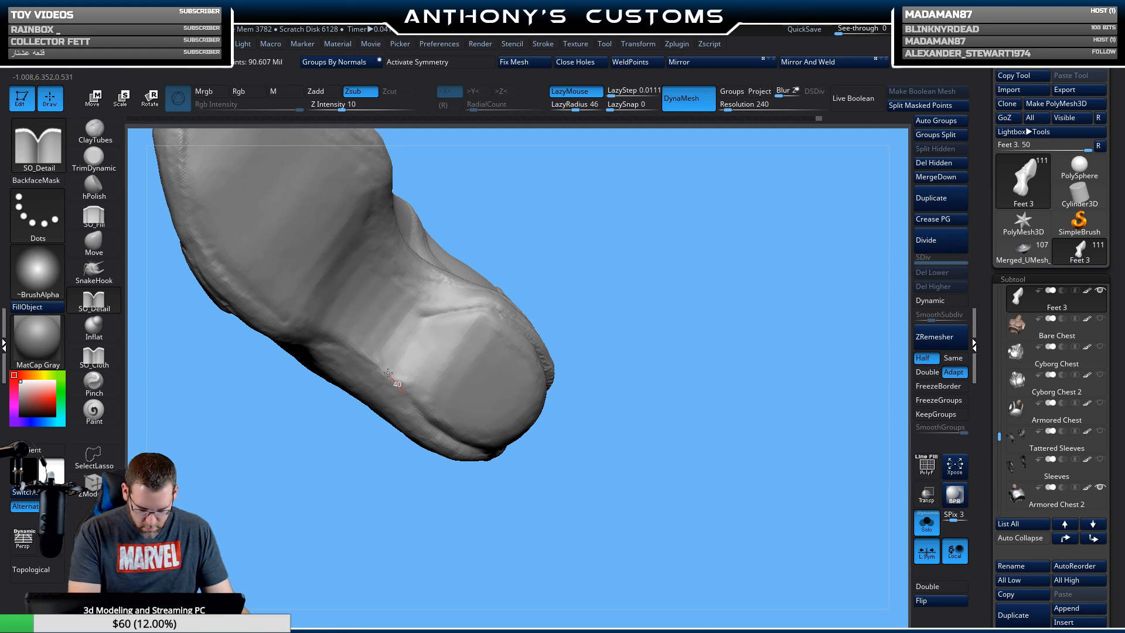
pyautogui.moveTo(388, 372); pyautogui.dragTo(411, 318)
pyautogui.moveTo(628, 276); pyautogui.dragTo(684, 296)
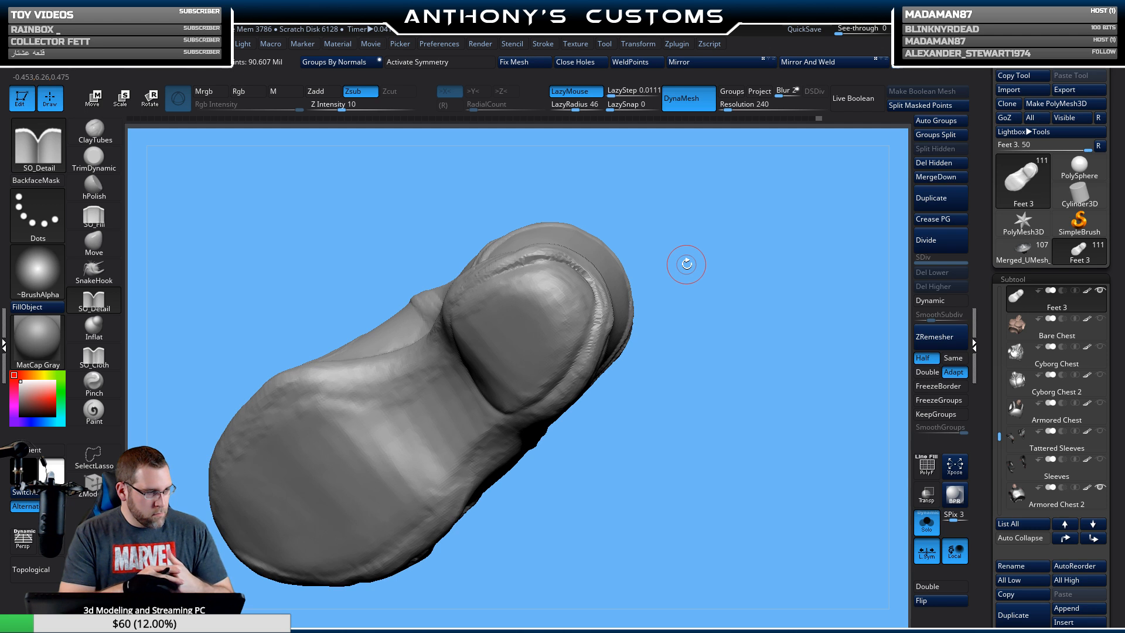
pyautogui.moveTo(718, 253); pyautogui.dragTo(691, 239)
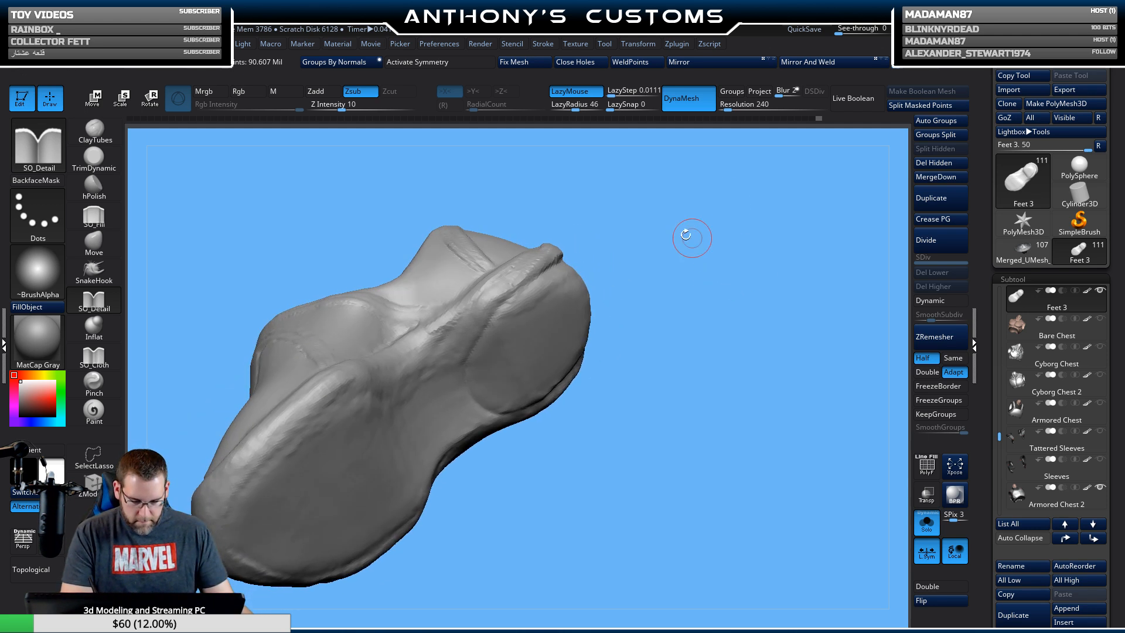
pyautogui.moveTo(530, 287); pyautogui.dragTo(495, 317)
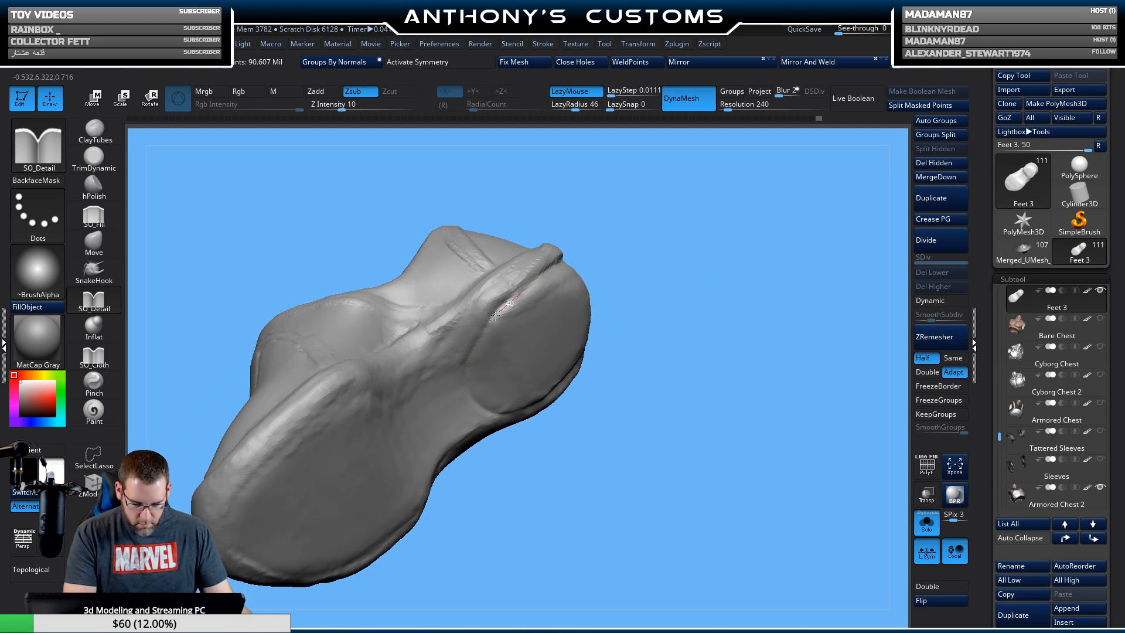
# Adjust the shape of the heel pad's edge on the underside with the Move brush.
pyautogui.click(93, 242)
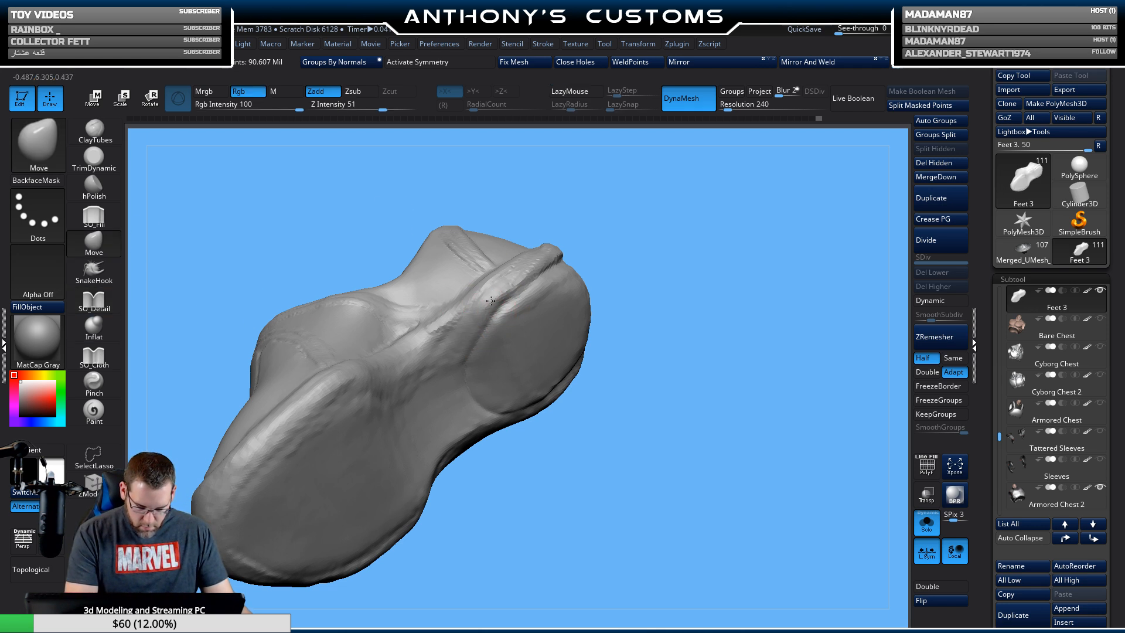
pyautogui.moveTo(691, 246); pyautogui.dragTo(495, 306)
pyautogui.press('space')
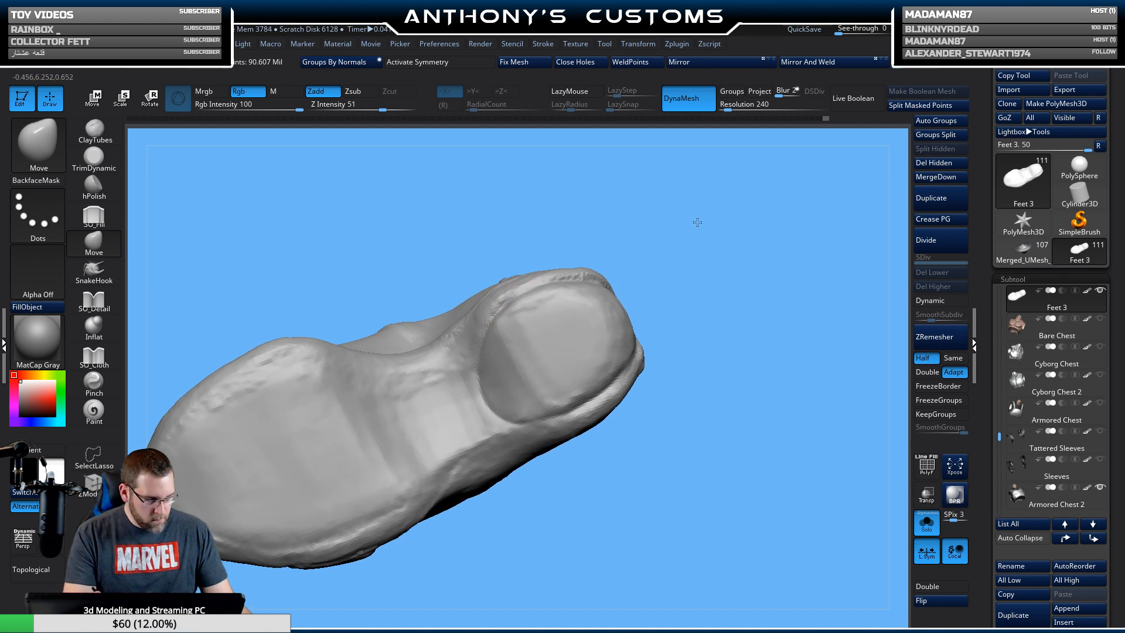
pyautogui.press('space')
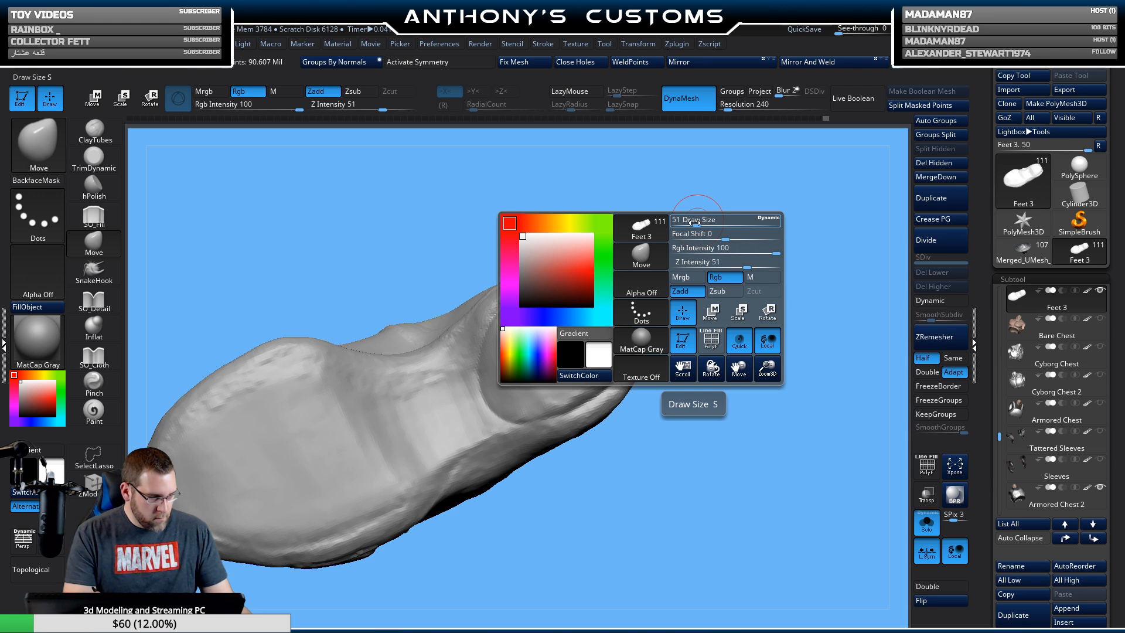
pyautogui.moveTo(799, 209)
pyautogui.mouseDown()
pyautogui.moveTo(796, 353)
pyautogui.moveTo(780, 320)
pyautogui.moveTo(754, 355)
pyautogui.moveTo(740, 350)
pyautogui.moveTo(754, 322)
pyautogui.moveTo(772, 316)
pyautogui.moveTo(767, 300)
pyautogui.moveTo(728, 314)
pyautogui.moveTo(774, 367)
pyautogui.moveTo(769, 357)
pyautogui.moveTo(725, 380)
pyautogui.moveTo(726, 406)
pyautogui.moveTo(741, 410)
pyautogui.moveTo(736, 346)
pyautogui.moveTo(661, 400)
pyautogui.moveTo(683, 408)
pyautogui.moveTo(673, 383)
pyautogui.moveTo(683, 381)
pyautogui.moveTo(666, 379)
pyautogui.mouseUp()
# Thicken and widen the toe bumper toward the side of the sole rim with ClayTubes.
pyautogui.click(94, 301)
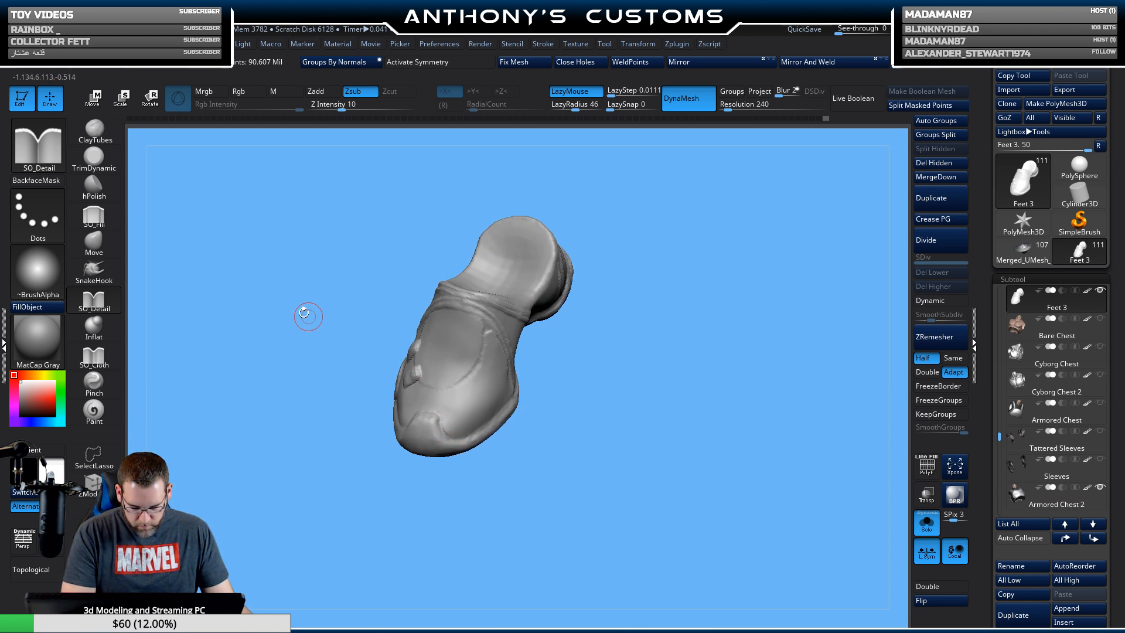
pyautogui.click(101, 139)
pyautogui.moveTo(678, 349); pyautogui.dragTo(653, 360)
pyautogui.press('space')
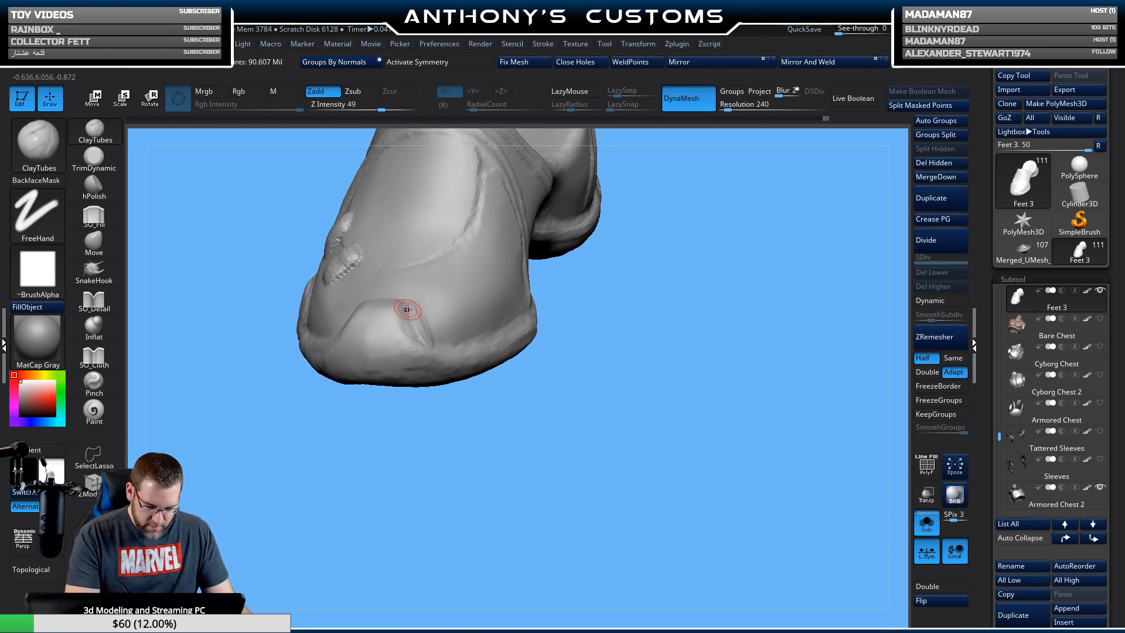
pyautogui.moveTo(423, 326)
pyautogui.mouseDown()
pyautogui.moveTo(422, 309)
pyautogui.moveTo(438, 346)
pyautogui.moveTo(405, 309)
pyautogui.moveTo(425, 335)
pyautogui.mouseUp()
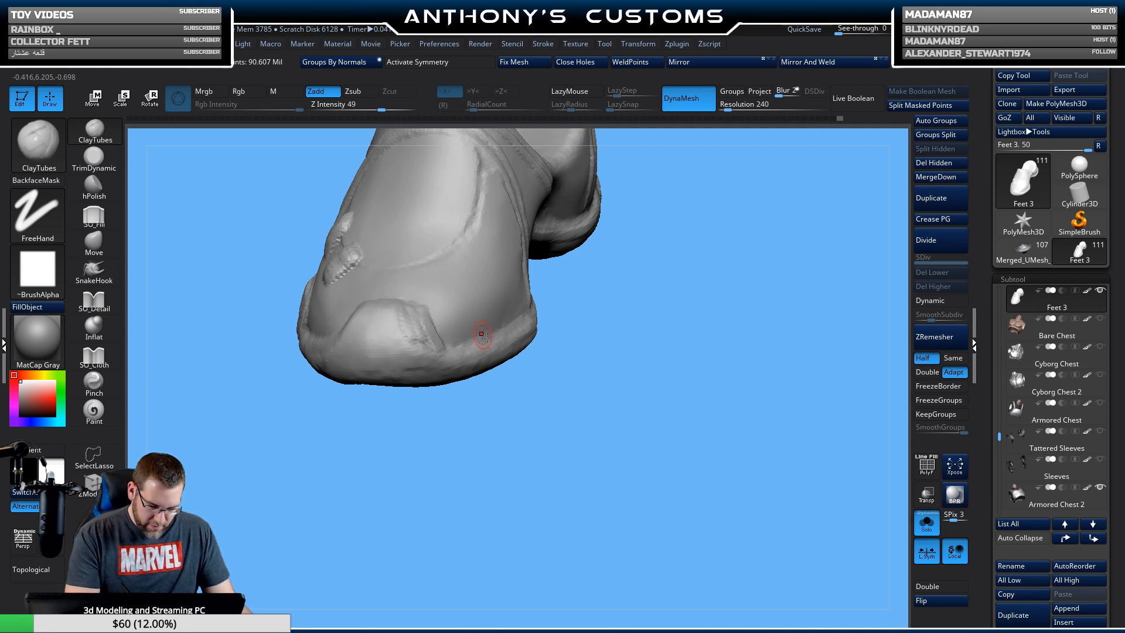
pyautogui.moveTo(548, 346)
pyautogui.mouseDown()
pyautogui.moveTo(622, 349)
pyautogui.moveTo(588, 372)
pyautogui.moveTo(405, 311)
pyautogui.mouseUp()
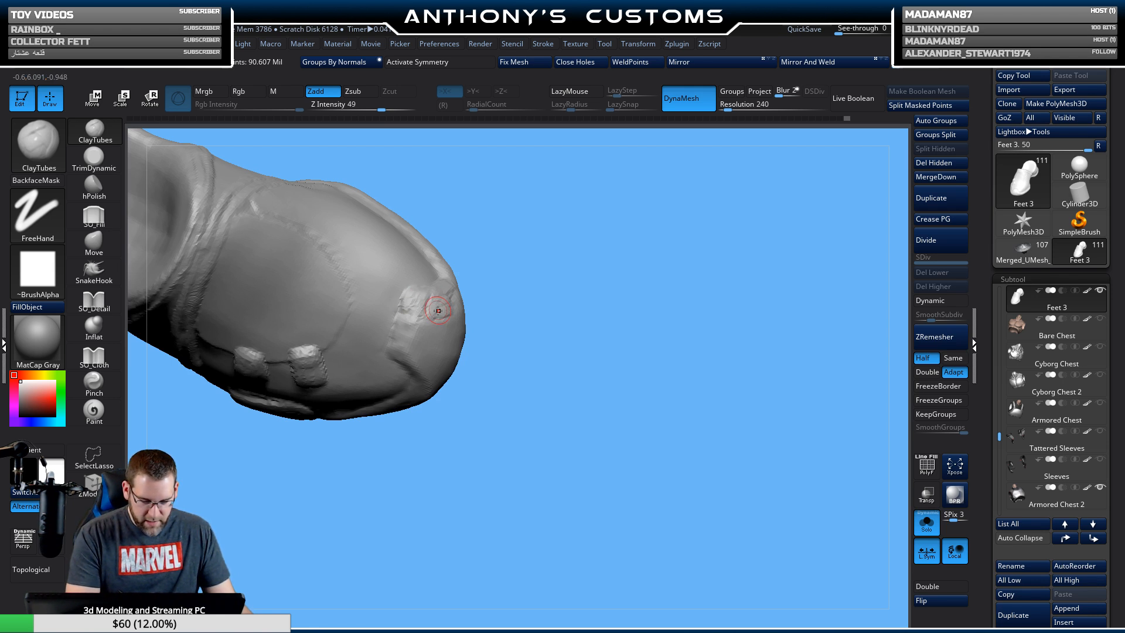
pyautogui.moveTo(501, 281); pyautogui.dragTo(572, 303)
pyautogui.moveTo(450, 262)
pyautogui.mouseDown()
pyautogui.moveTo(423, 278)
pyautogui.moveTo(456, 260)
pyautogui.mouseUp()
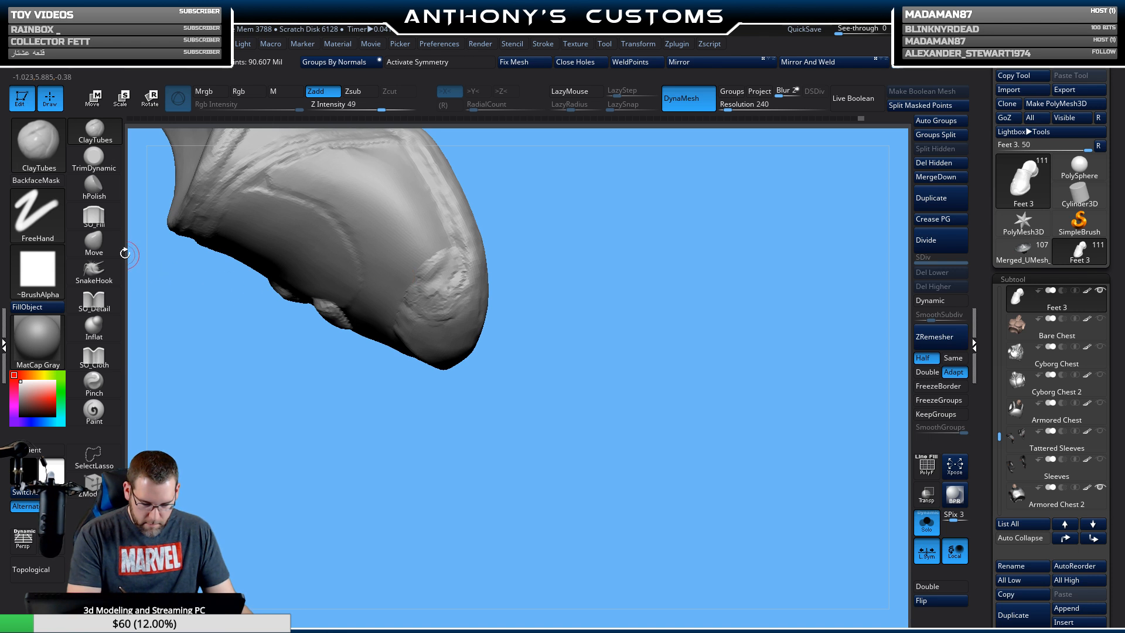
# Even out the rough toe bumper surface with SO_Fill and remesh the shoe with DynaMesh at resolution 240.
pyautogui.click(94, 216)
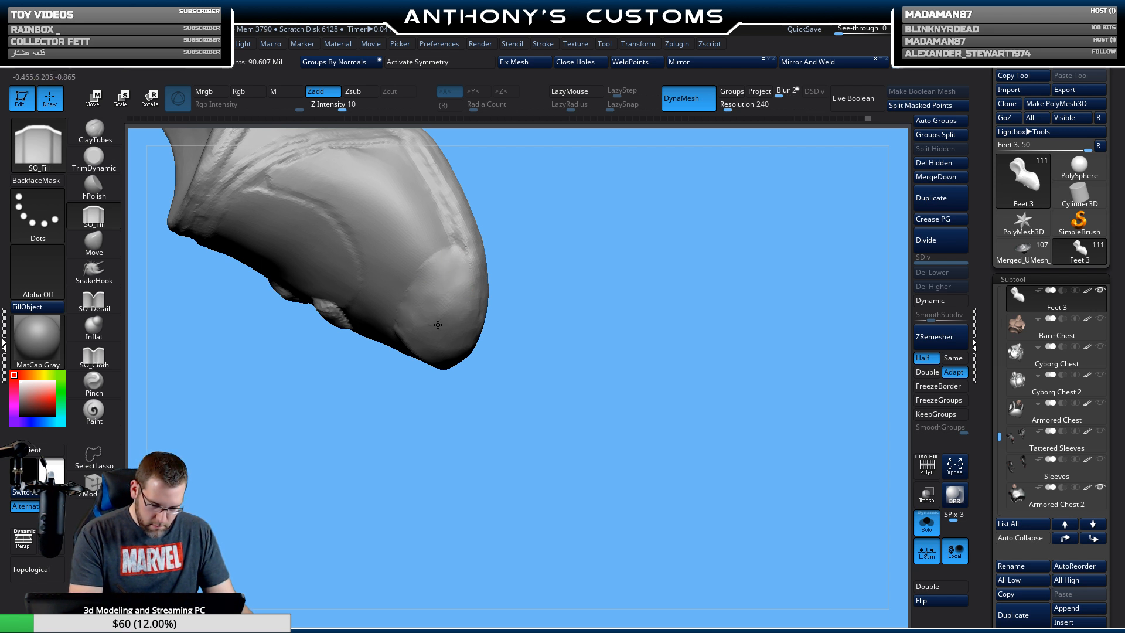
pyautogui.press('ctrl')
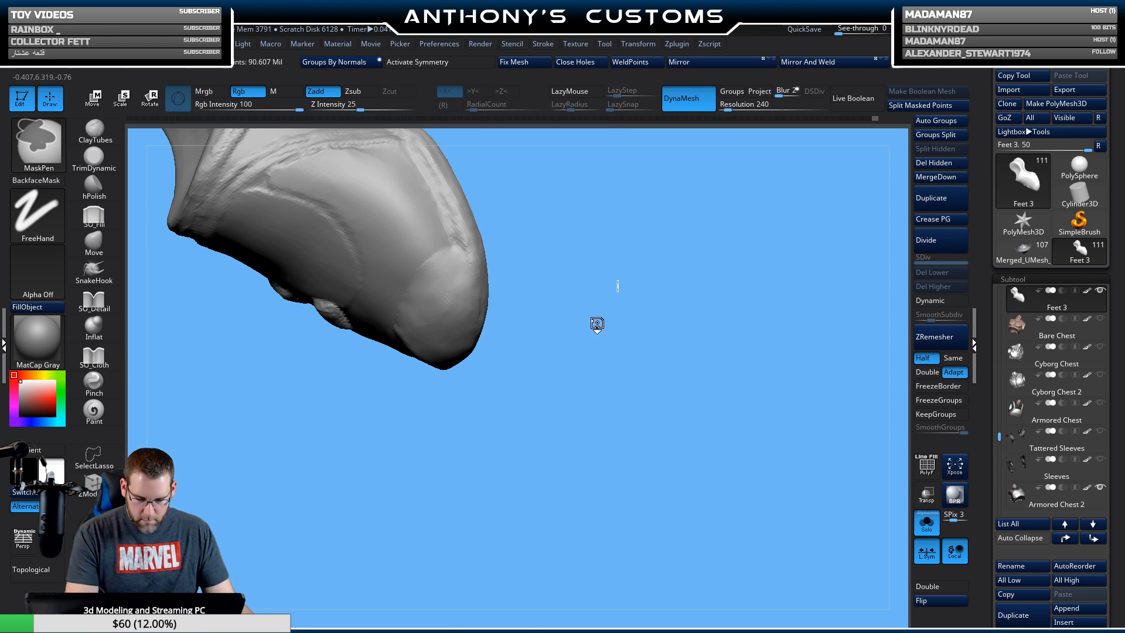
pyautogui.hotkey('ctrl', 'z')
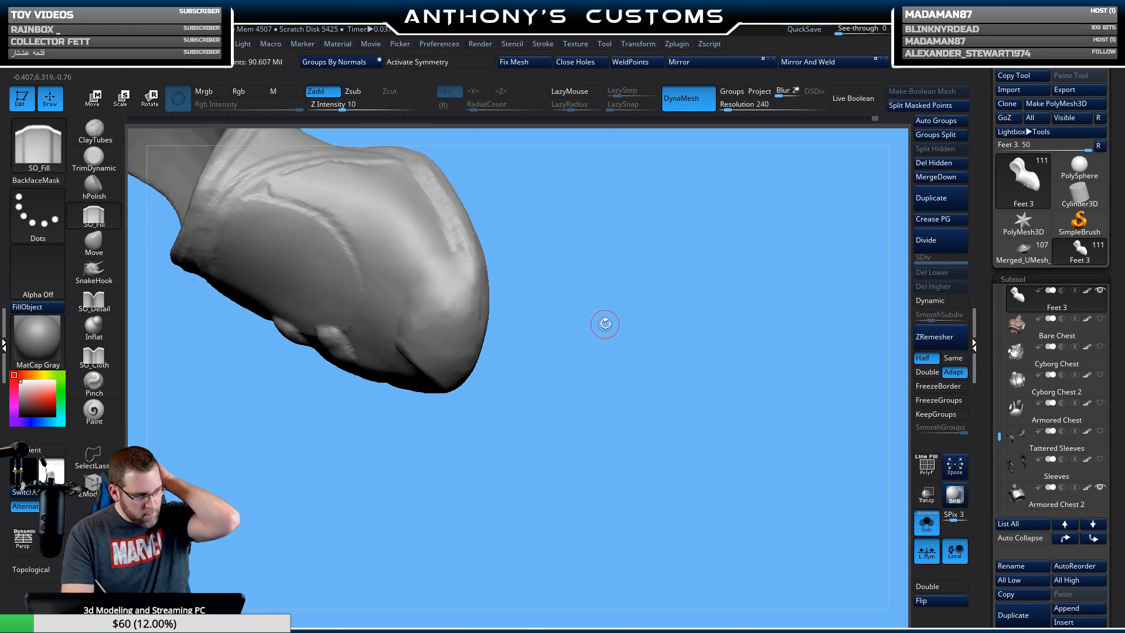
# Build up the upper edge of the toe bumper with the ClayTubes brush.
pyautogui.moveTo(628, 428)
pyautogui.mouseDown()
pyautogui.moveTo(605, 407)
pyautogui.moveTo(622, 324)
pyautogui.moveTo(651, 265)
pyautogui.moveTo(658, 390)
pyautogui.moveTo(580, 471)
pyautogui.moveTo(619, 515)
pyautogui.moveTo(674, 322)
pyautogui.moveTo(691, 441)
pyautogui.moveTo(694, 416)
pyautogui.moveTo(648, 369)
pyautogui.mouseUp()
pyautogui.press('b')
pyautogui.press('c')
pyautogui.press('t')
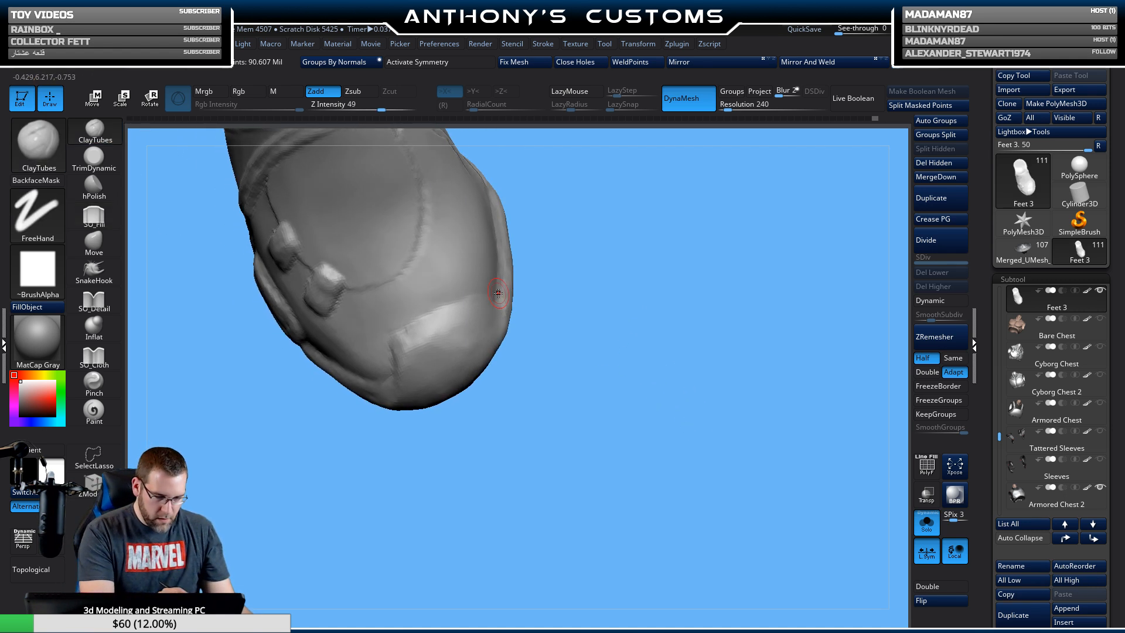
pyautogui.moveTo(465, 277)
pyautogui.mouseDown()
pyautogui.moveTo(443, 303)
pyautogui.moveTo(466, 273)
pyautogui.moveTo(492, 267)
pyautogui.moveTo(467, 299)
pyautogui.moveTo(473, 308)
pyautogui.moveTo(468, 290)
pyautogui.moveTo(402, 326)
pyautogui.moveTo(451, 296)
pyautogui.moveTo(435, 329)
pyautogui.mouseUp()
pyautogui.moveTo(605, 293); pyautogui.dragTo(601, 208)
pyautogui.moveTo(601, 208); pyautogui.dragTo(677, 365)
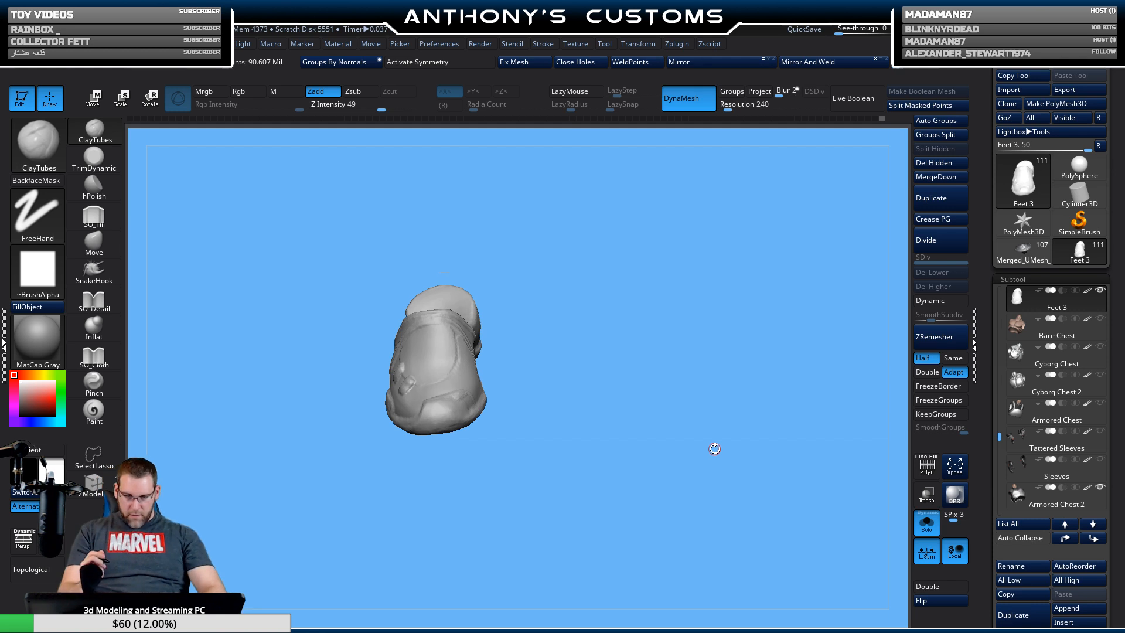
pyautogui.moveTo(610, 357); pyautogui.dragTo(580, 413)
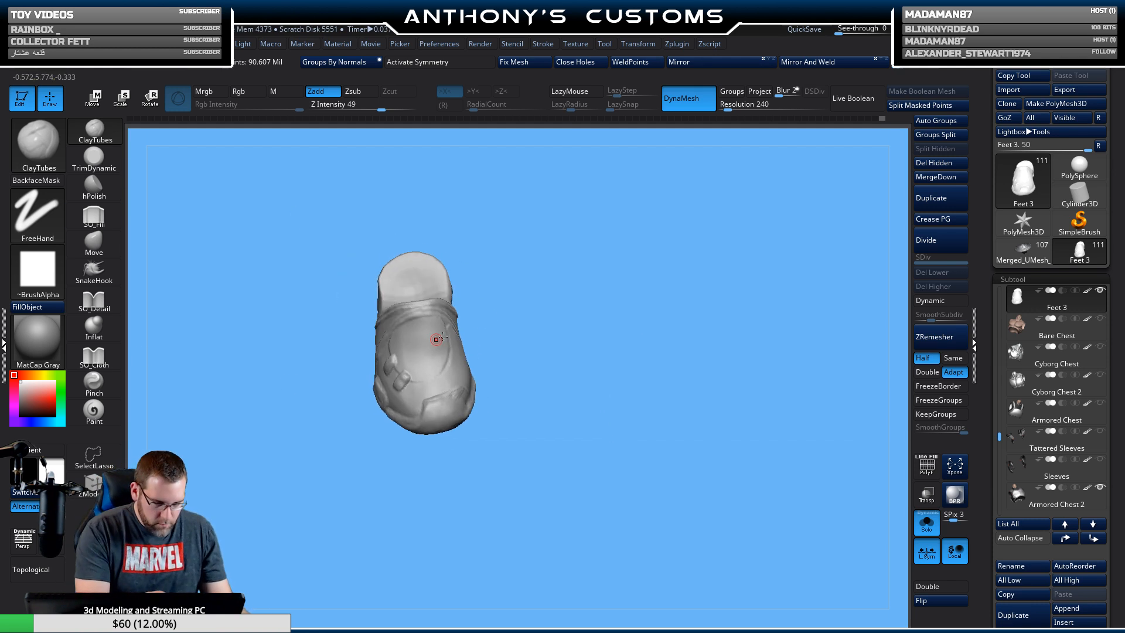
# Add volume to the side of the toe bumper with ClayBuildup and smooth it into the sole rim.
pyautogui.press('b')
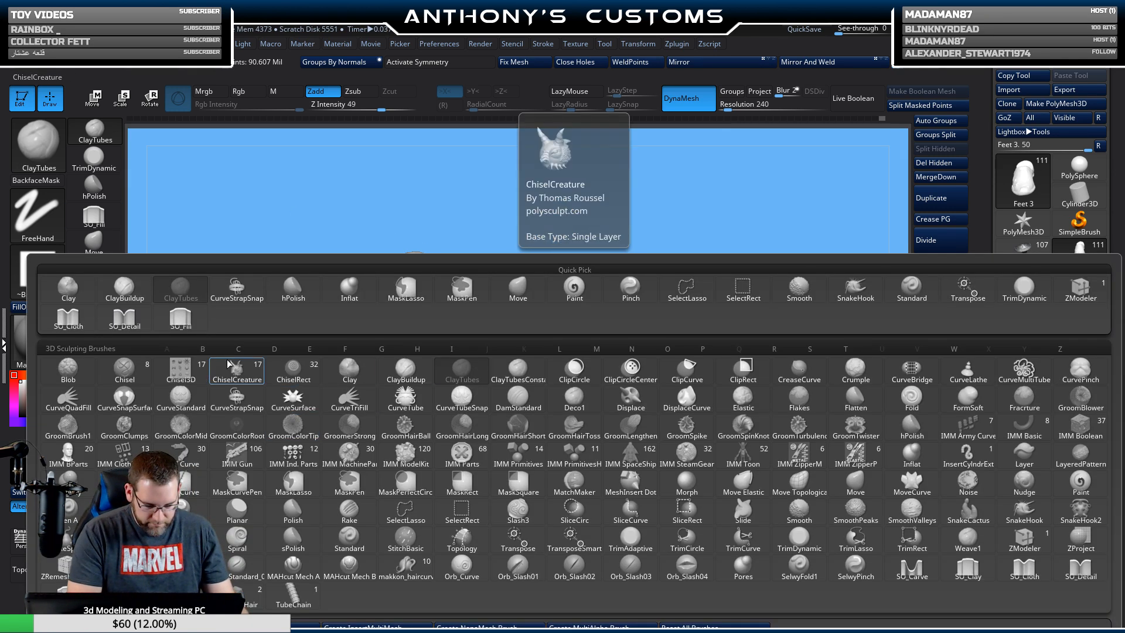
pyautogui.click(126, 288)
pyautogui.moveTo(636, 335); pyautogui.dragTo(564, 325)
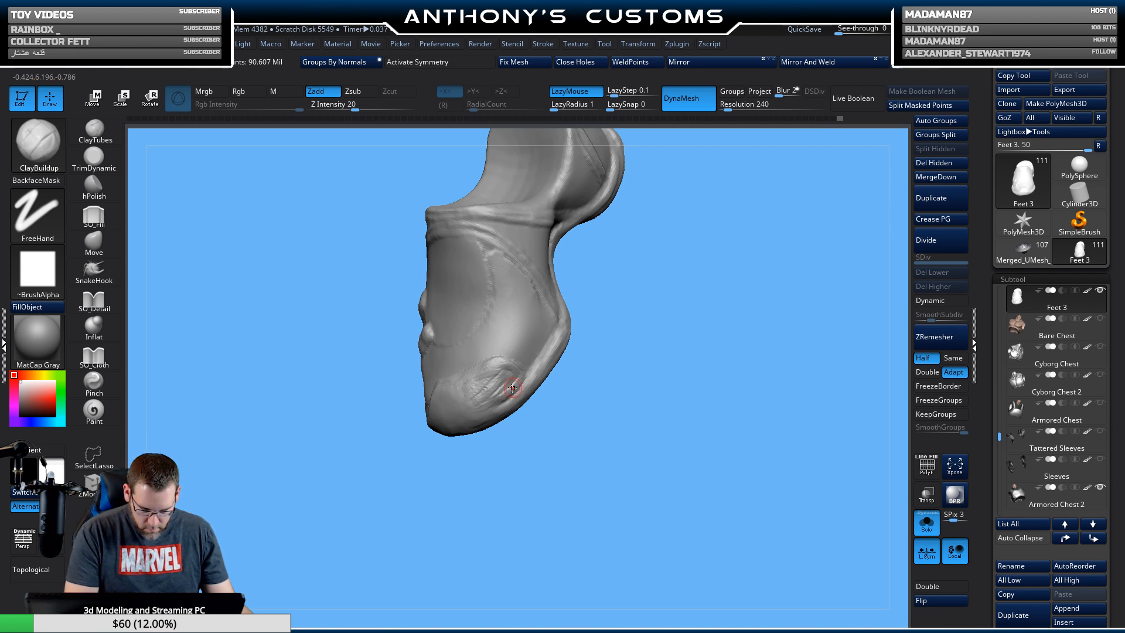
pyautogui.moveTo(561, 392); pyautogui.dragTo(649, 327)
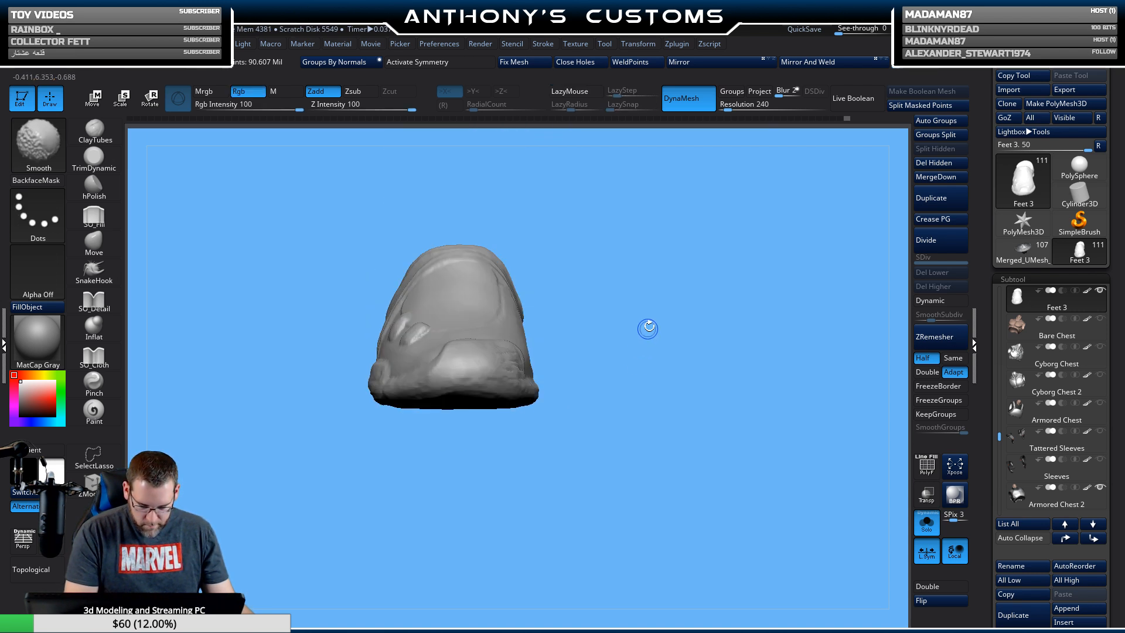
# Even out the added volume on the side of the toe bumper with the SO_Fill brush.
pyautogui.keyDown('alt'); pyautogui.moveTo(639, 427); pyautogui.dragTo(683, 379); pyautogui.keyUp('alt')
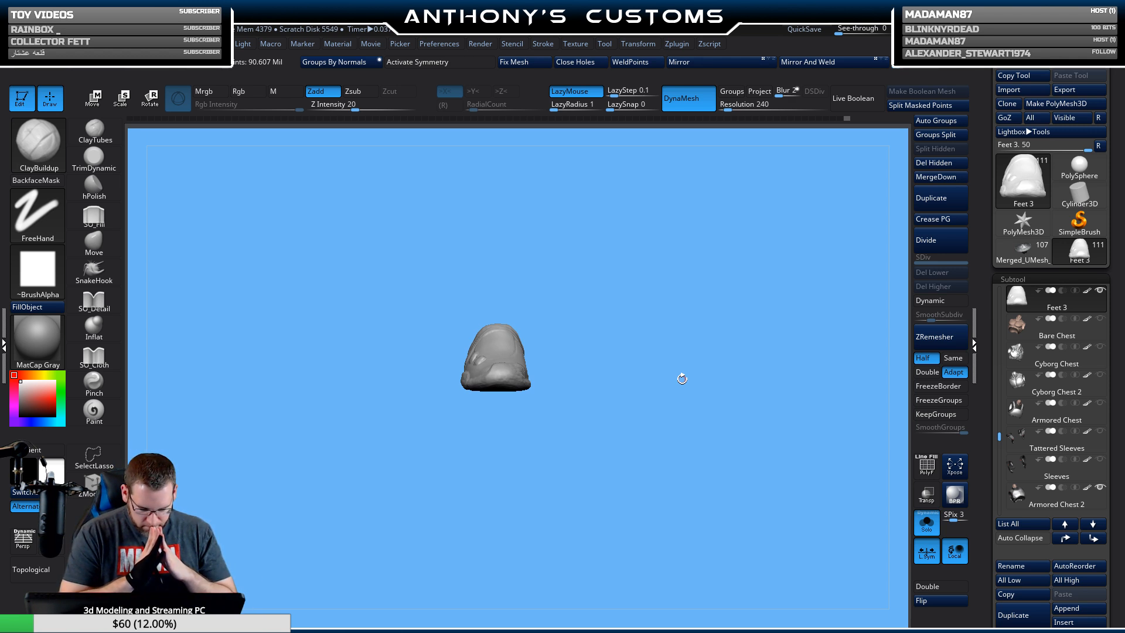
pyautogui.moveTo(682, 378); pyautogui.dragTo(645, 447)
pyautogui.click(94, 215)
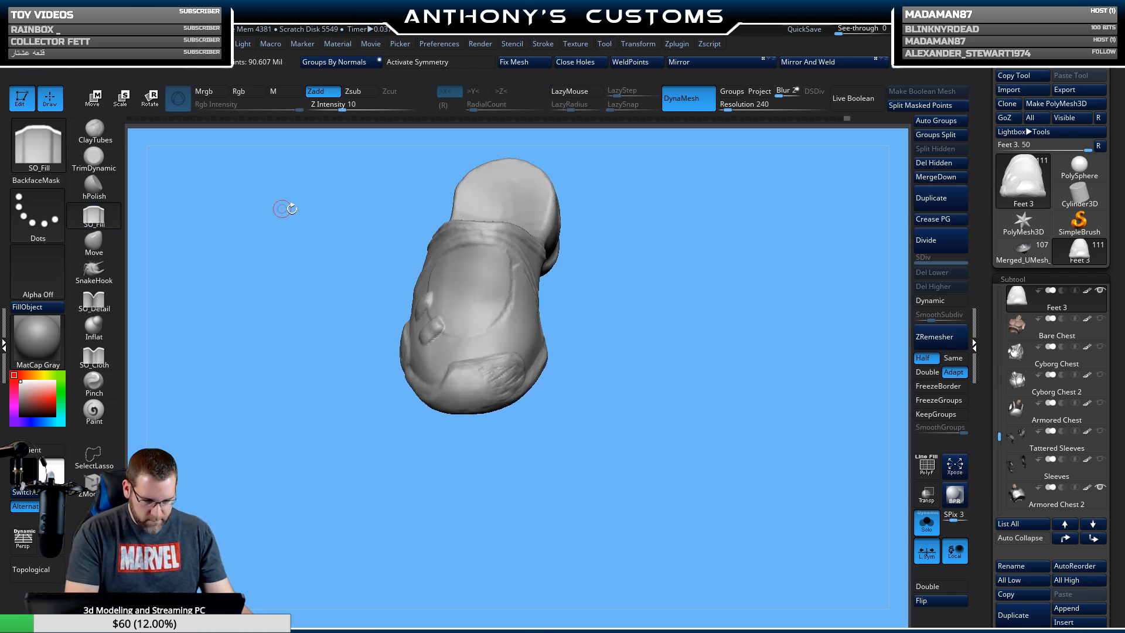
pyautogui.moveTo(286, 209); pyautogui.dragTo(588, 351)
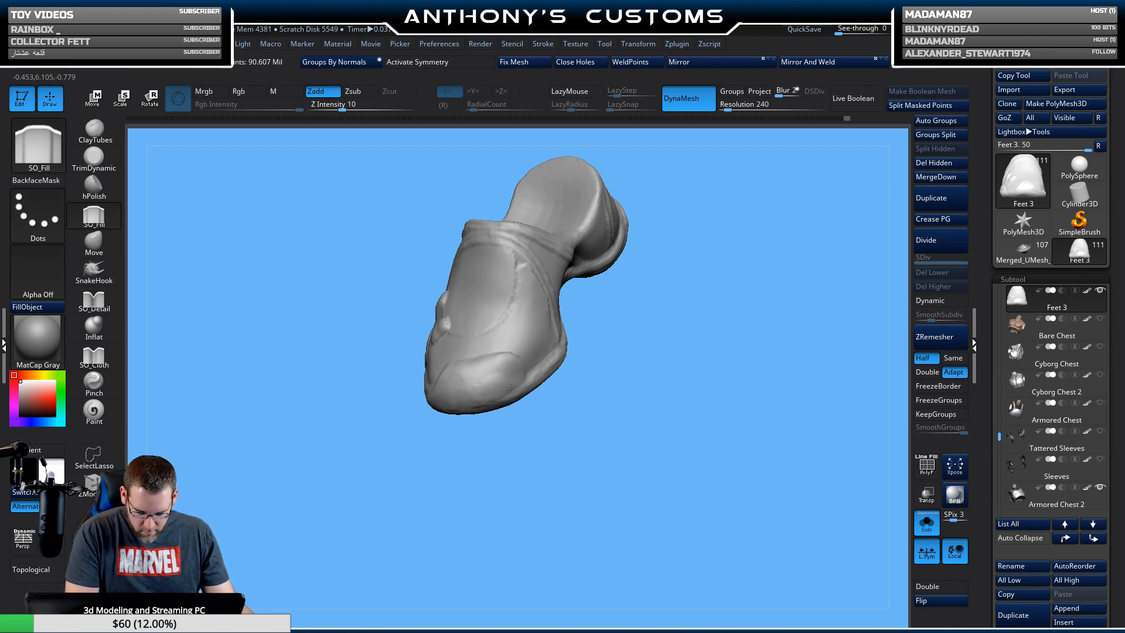
pyautogui.moveTo(649, 370); pyautogui.dragTo(714, 317)
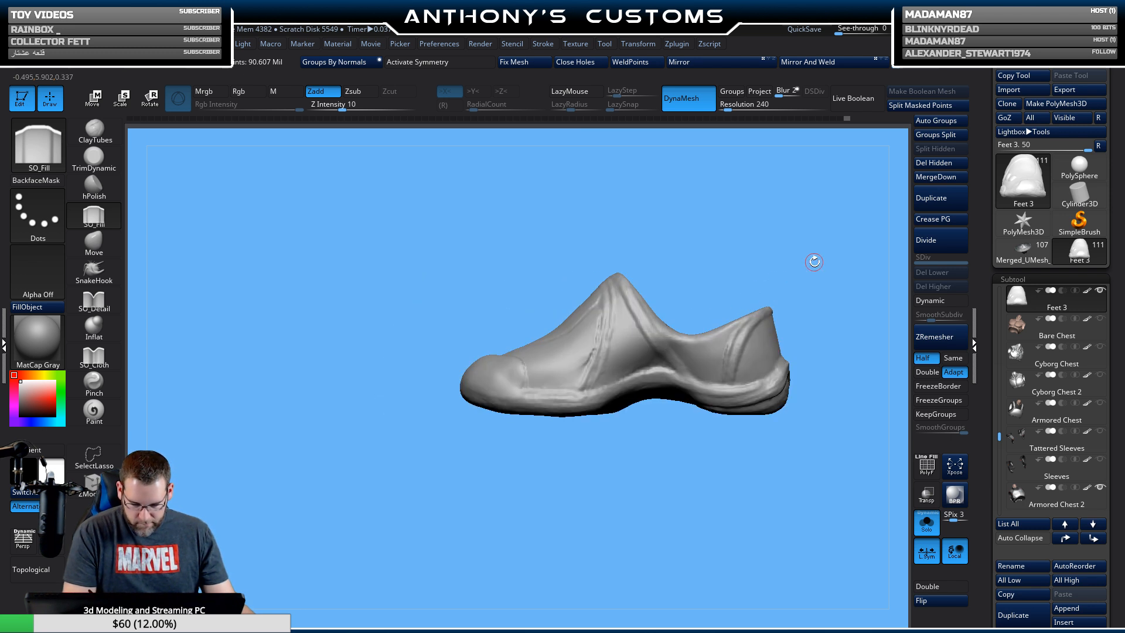
pyautogui.moveTo(638, 410)
pyautogui.mouseDown()
pyautogui.moveTo(621, 473)
pyautogui.moveTo(674, 469)
pyautogui.moveTo(642, 358)
pyautogui.moveTo(631, 476)
pyautogui.moveTo(625, 437)
pyautogui.mouseUp()
# Build up a raised ridge across the forefoot along the back edge of the toe bumper with ClayTubes.
pyautogui.click(94, 131)
pyautogui.moveTo(587, 305); pyautogui.dragTo(587, 375)
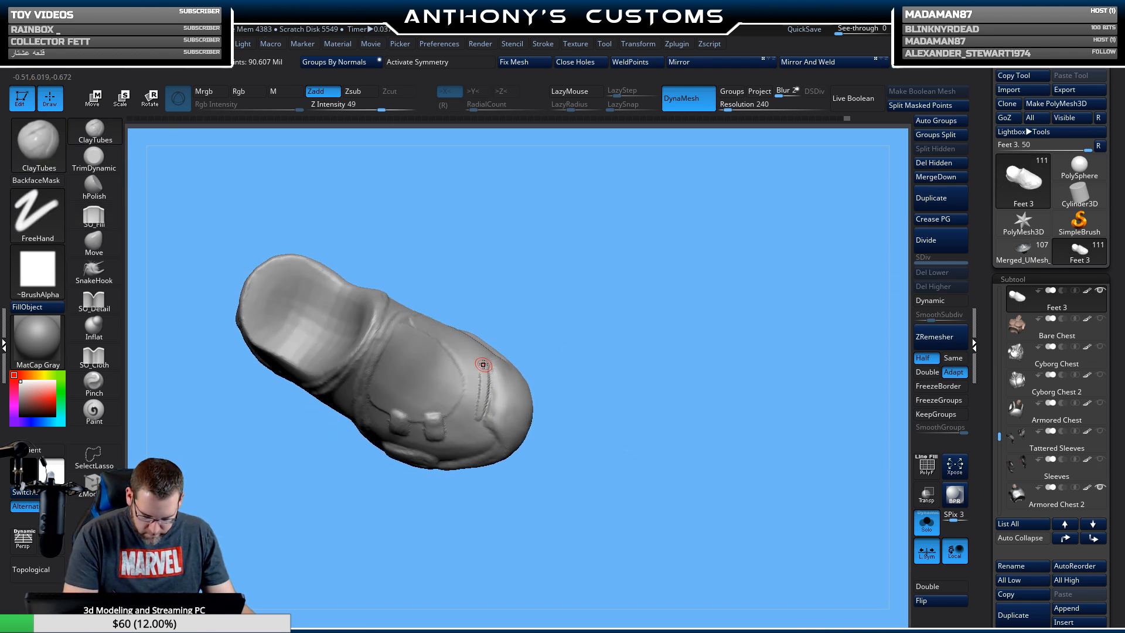
pyautogui.moveTo(481, 386); pyautogui.dragTo(482, 404)
pyautogui.moveTo(546, 393); pyautogui.dragTo(546, 346)
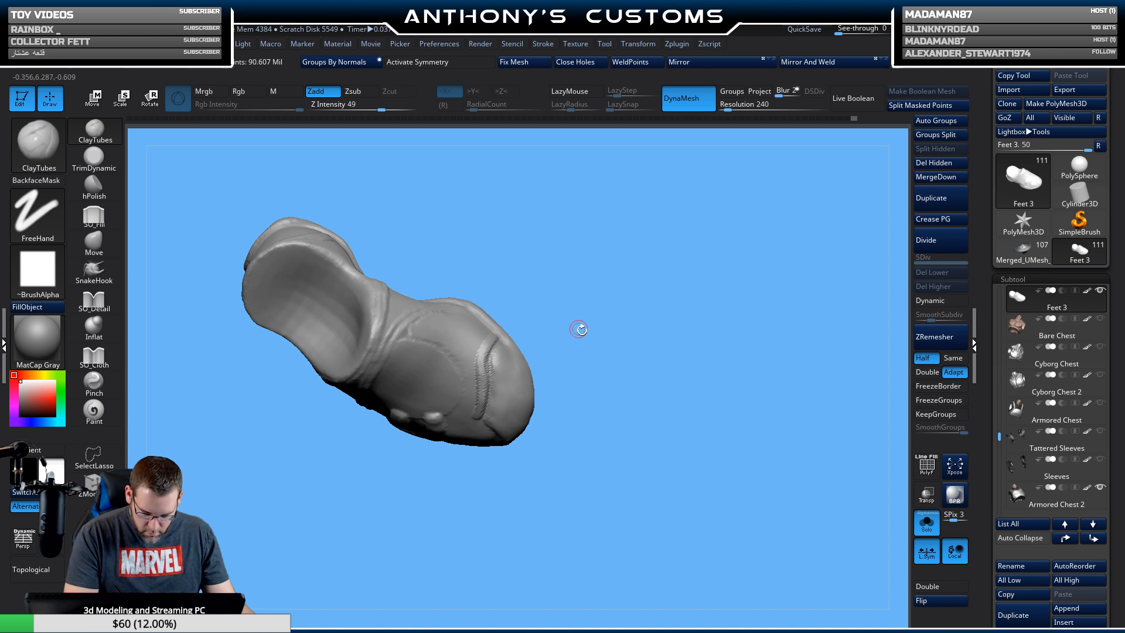
pyautogui.moveTo(580, 329); pyautogui.dragTo(661, 396)
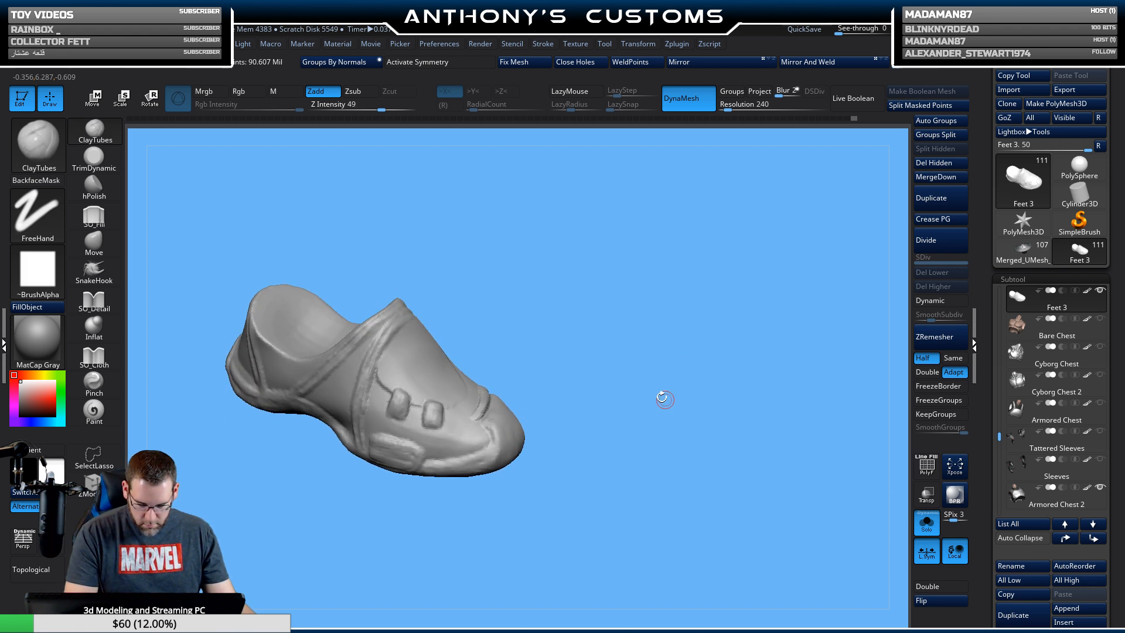
pyautogui.moveTo(557, 370); pyautogui.dragTo(505, 324)
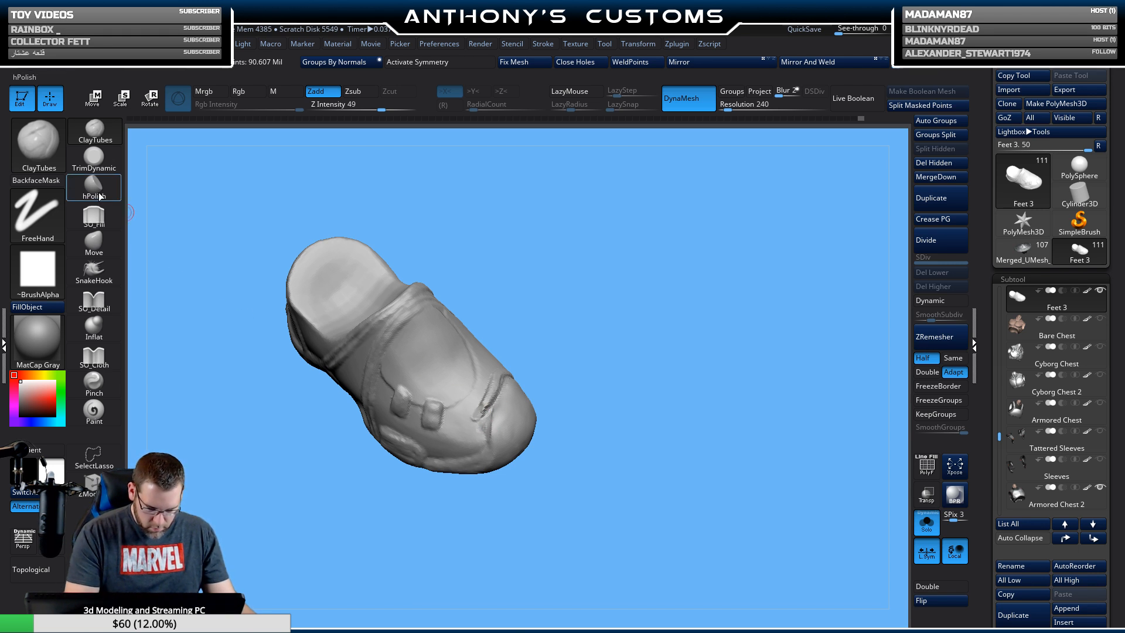
# Flatten the rough surface just behind the toe bumper ridge with the TrimDynamic brush.
pyautogui.click(94, 158)
pyautogui.moveTo(663, 323)
pyautogui.keyDown('alt'); pyautogui.mouseDown()
pyautogui.moveTo(661, 381)
pyautogui.moveTo(668, 312)
pyautogui.mouseUp(); pyautogui.keyUp('alt')
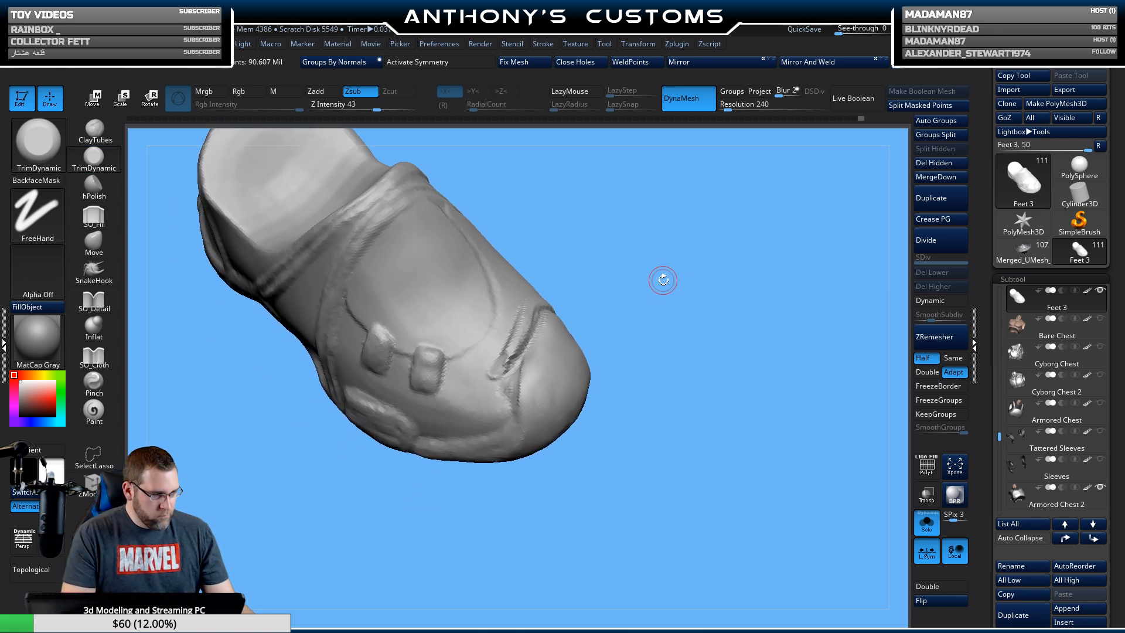
pyautogui.press('space')
pyautogui.moveTo(667, 262)
pyautogui.mouseDown()
pyautogui.moveTo(645, 309)
pyautogui.moveTo(593, 296)
pyautogui.mouseUp()
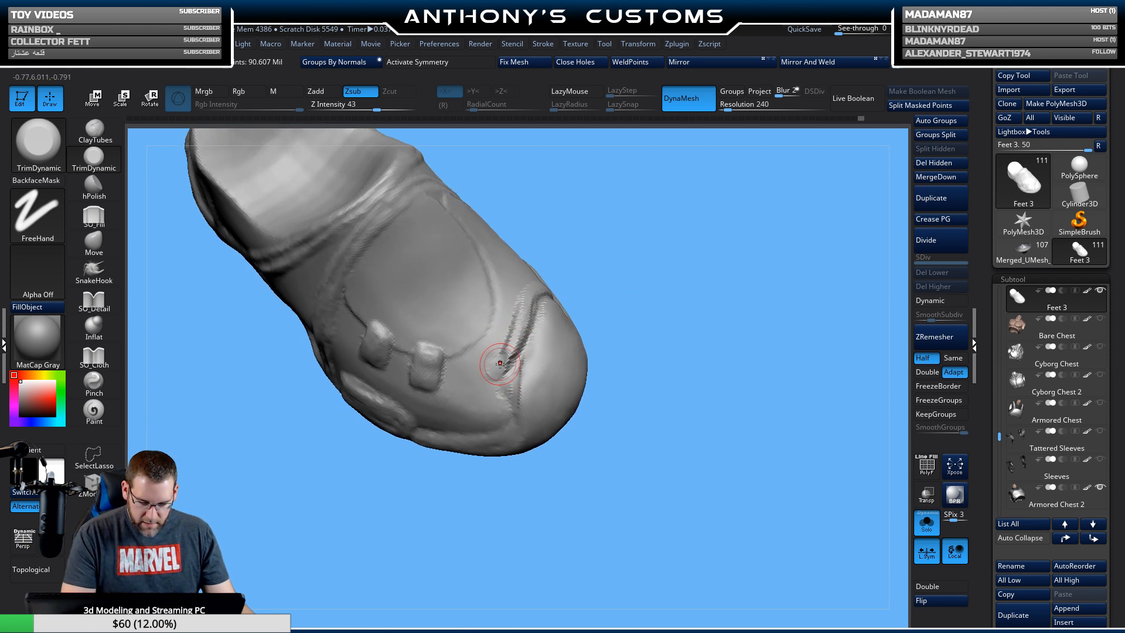
pyautogui.moveTo(504, 346); pyautogui.dragTo(506, 387)
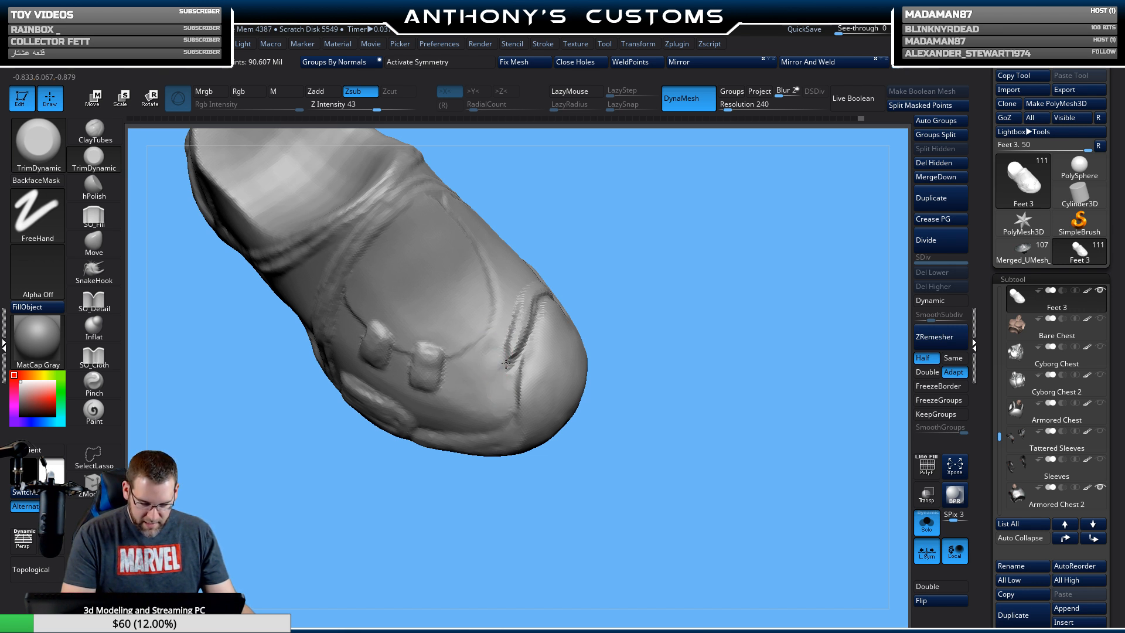
# Layer ClayTubes strokes along the seam behind the toe bumper to form a continuous raised band toward the sole rim.
pyautogui.press('space')
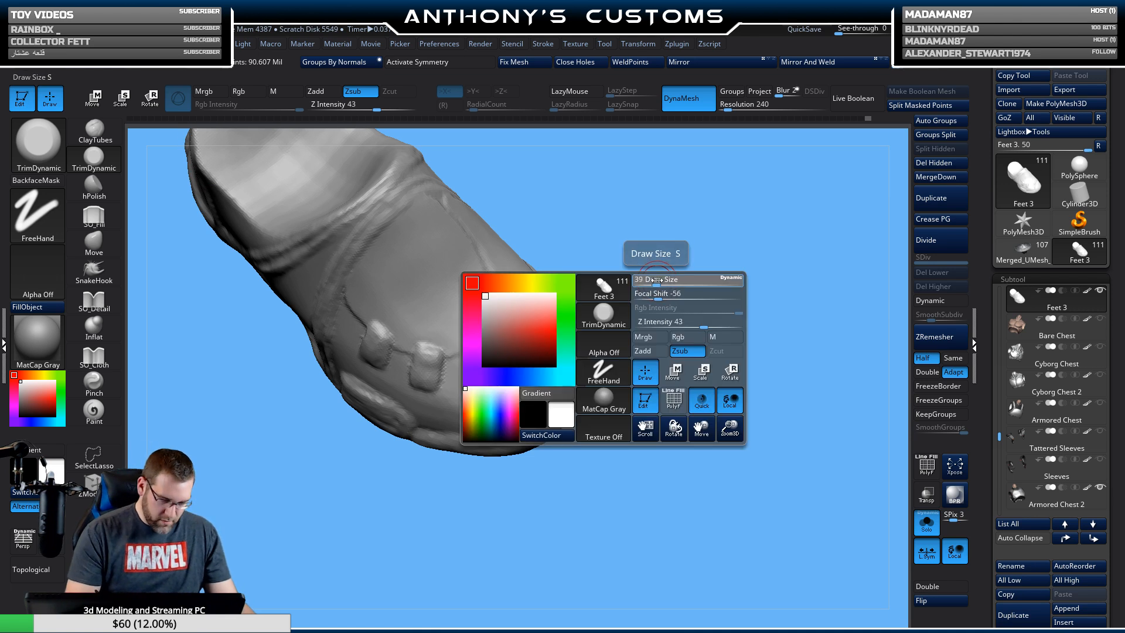
pyautogui.click(94, 130)
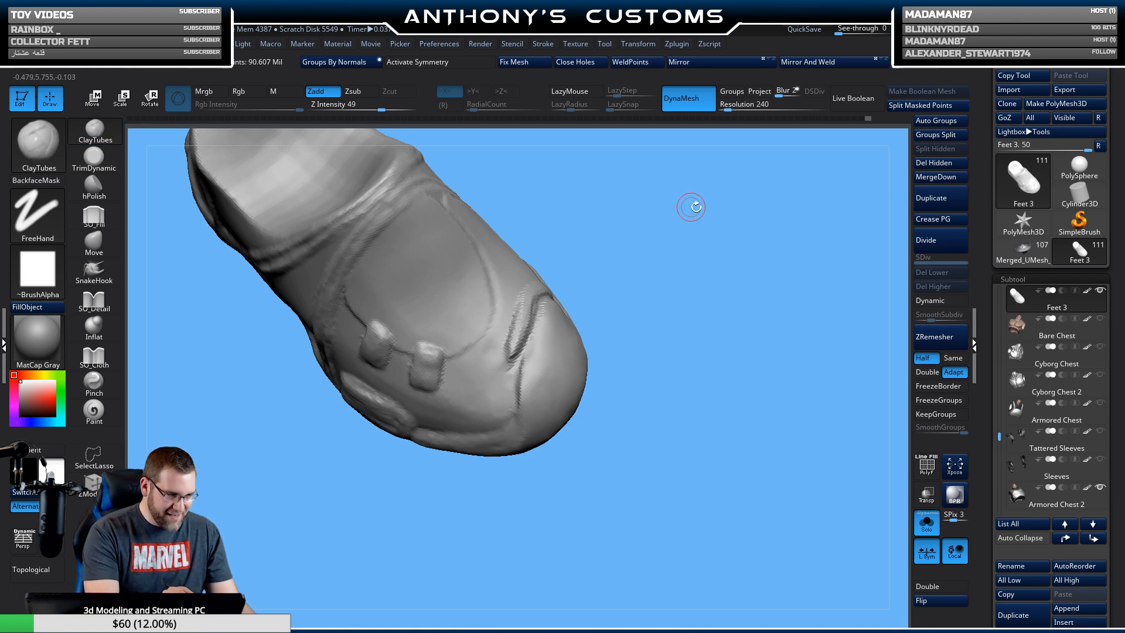
pyautogui.moveTo(705, 314); pyautogui.dragTo(713, 302)
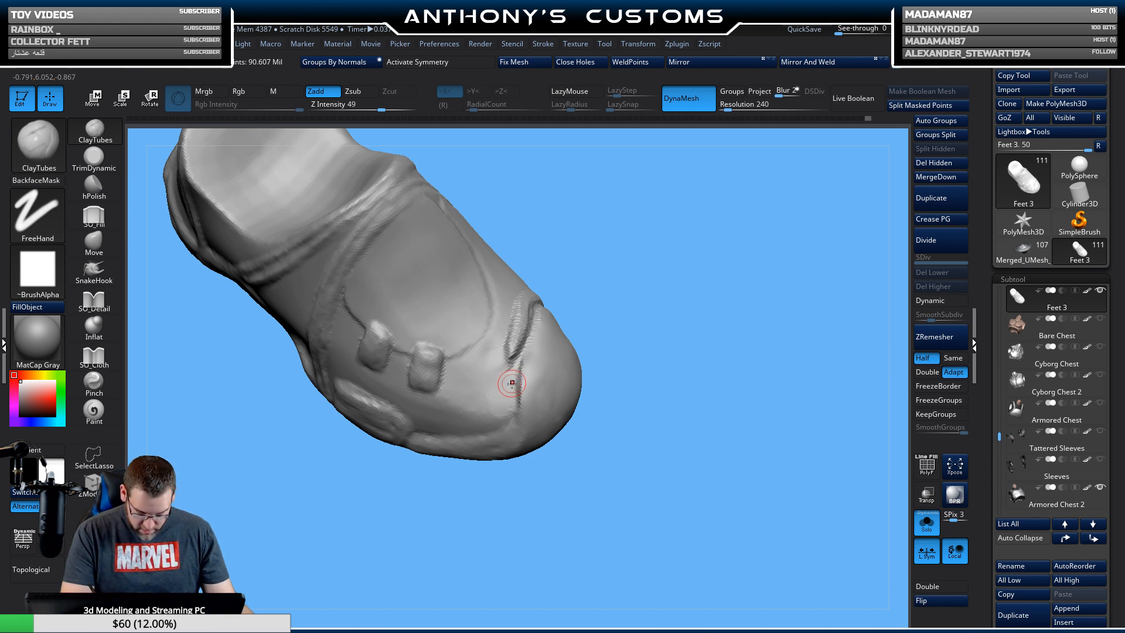
pyautogui.hotkey('ctrl', 'z')
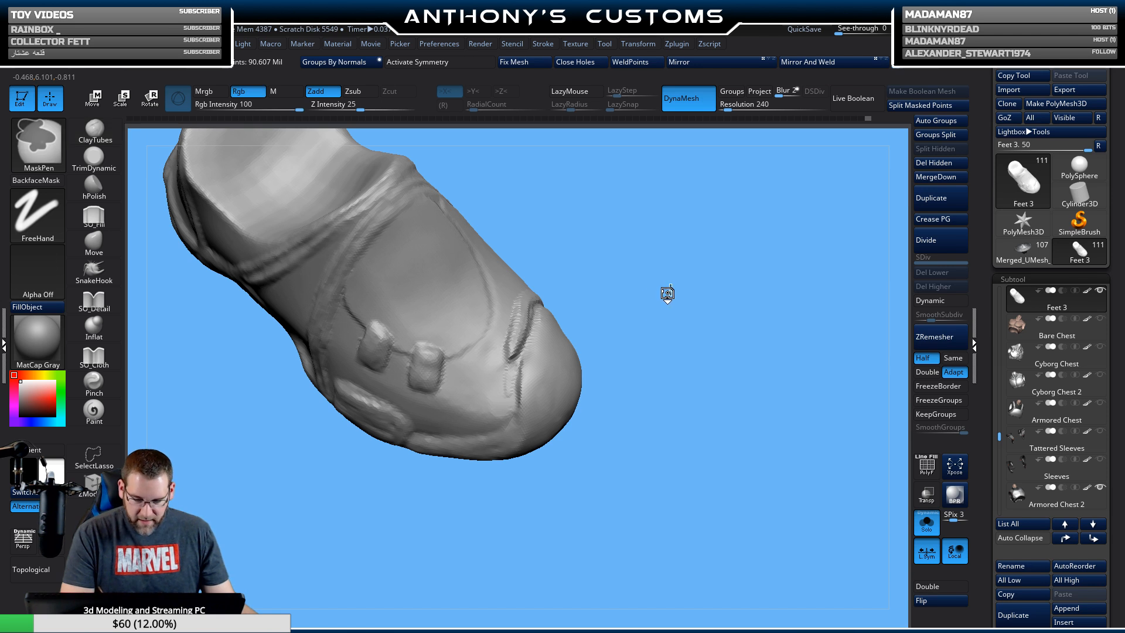
pyautogui.moveTo(517, 363)
pyautogui.mouseDown()
pyautogui.moveTo(506, 400)
pyautogui.moveTo(510, 363)
pyautogui.mouseUp()
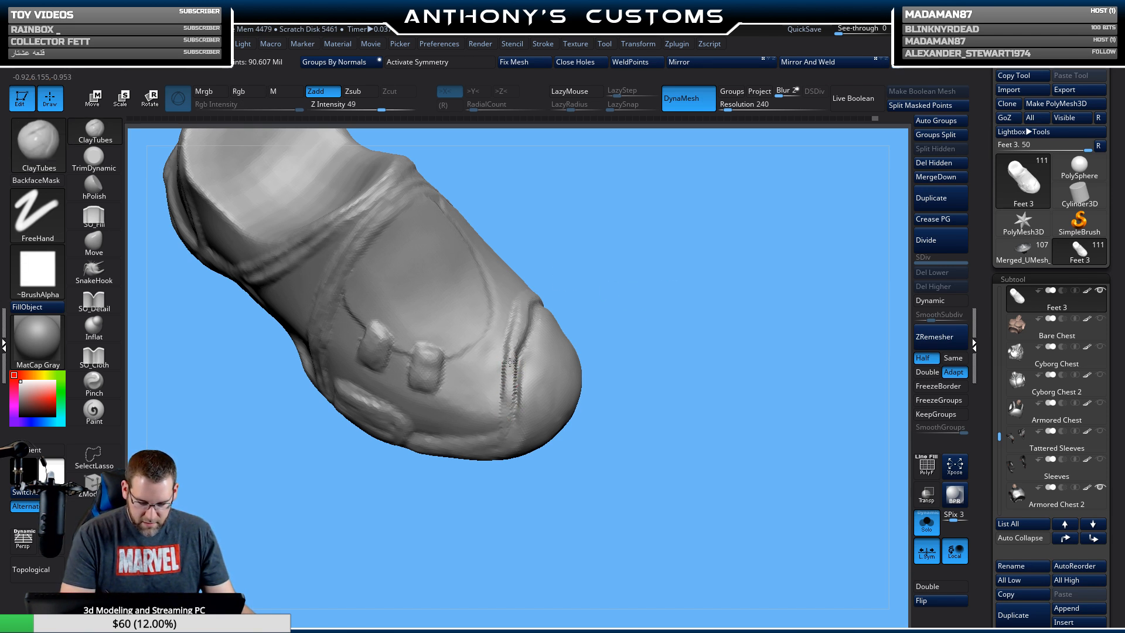
pyautogui.moveTo(509, 405); pyautogui.dragTo(524, 321)
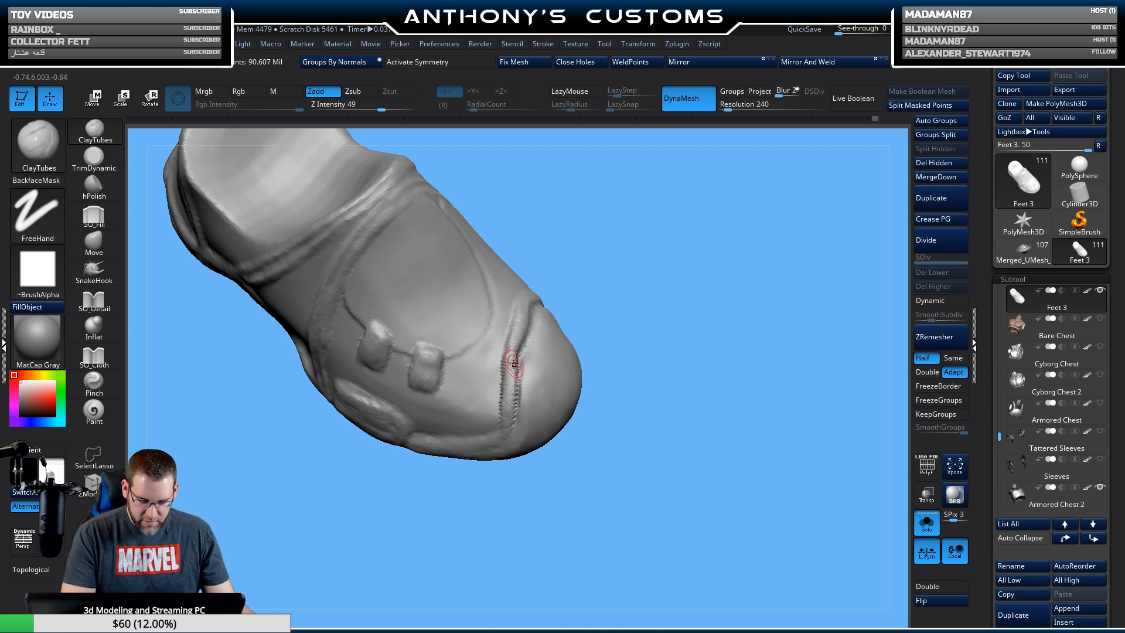
# Refine the raised band with ClayTubes where it meets the sole rim at the side of the toe.
pyautogui.moveTo(611, 336); pyautogui.dragTo(648, 316)
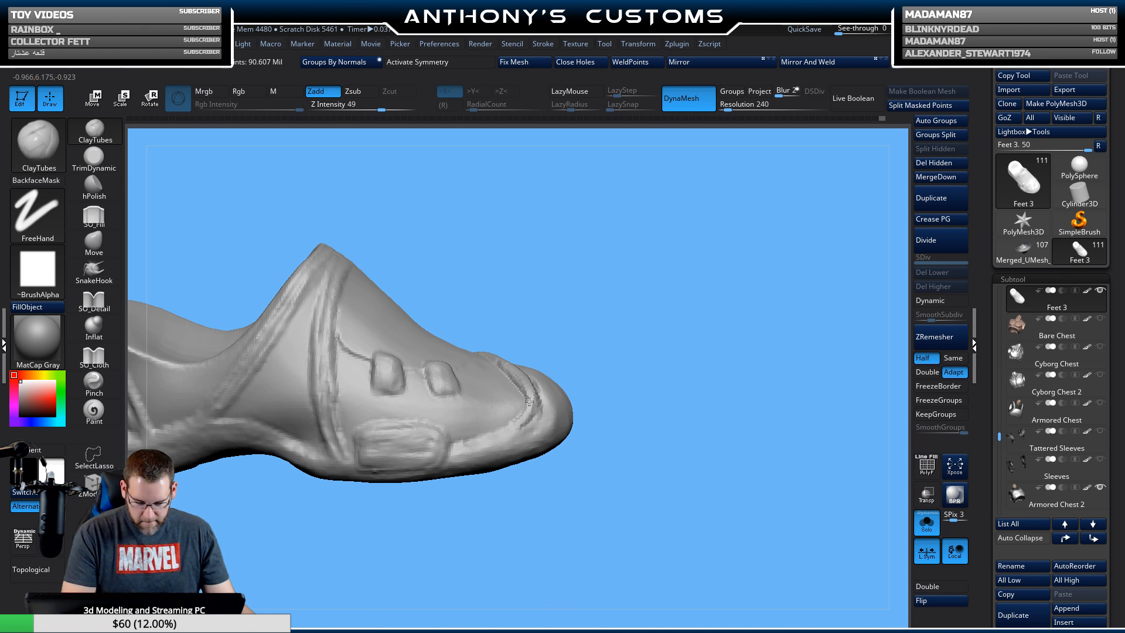
pyautogui.moveTo(659, 351)
pyautogui.mouseDown()
pyautogui.moveTo(673, 344)
pyautogui.moveTo(677, 384)
pyautogui.mouseUp()
pyautogui.moveTo(487, 474)
pyautogui.mouseDown()
pyautogui.moveTo(527, 436)
pyautogui.moveTo(542, 403)
pyautogui.moveTo(515, 452)
pyautogui.moveTo(540, 404)
pyautogui.mouseUp()
pyautogui.moveTo(614, 312)
pyautogui.mouseDown()
pyautogui.moveTo(705, 381)
pyautogui.moveTo(643, 371)
pyautogui.mouseUp()
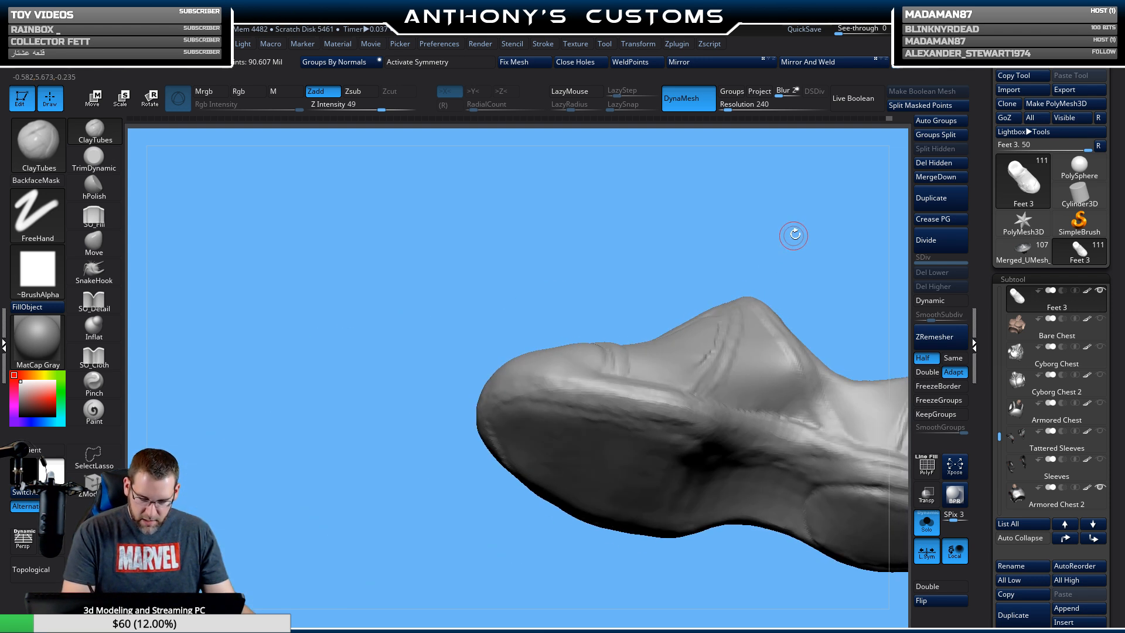
pyautogui.moveTo(794, 233); pyautogui.dragTo(834, 289)
pyautogui.keyDown('alt'); pyautogui.moveTo(816, 334); pyautogui.dragTo(674, 347); pyautogui.keyUp('alt')
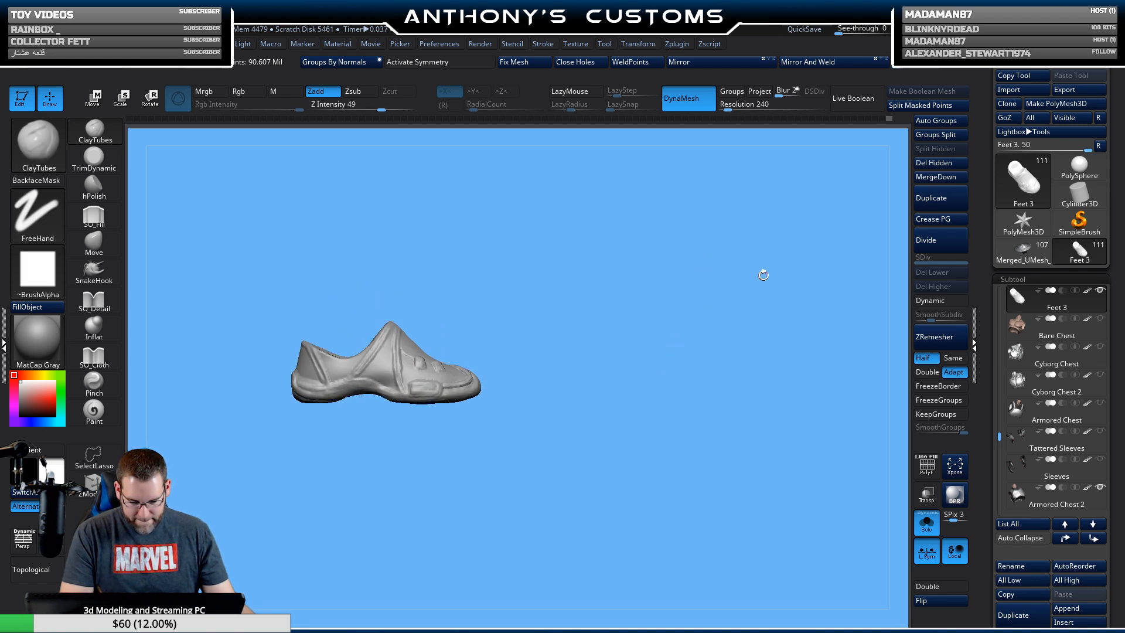
# Quick save the project with the full figure shown and mirror the shoe onto the other foot with local symmetry off.
pyautogui.click(927, 524)
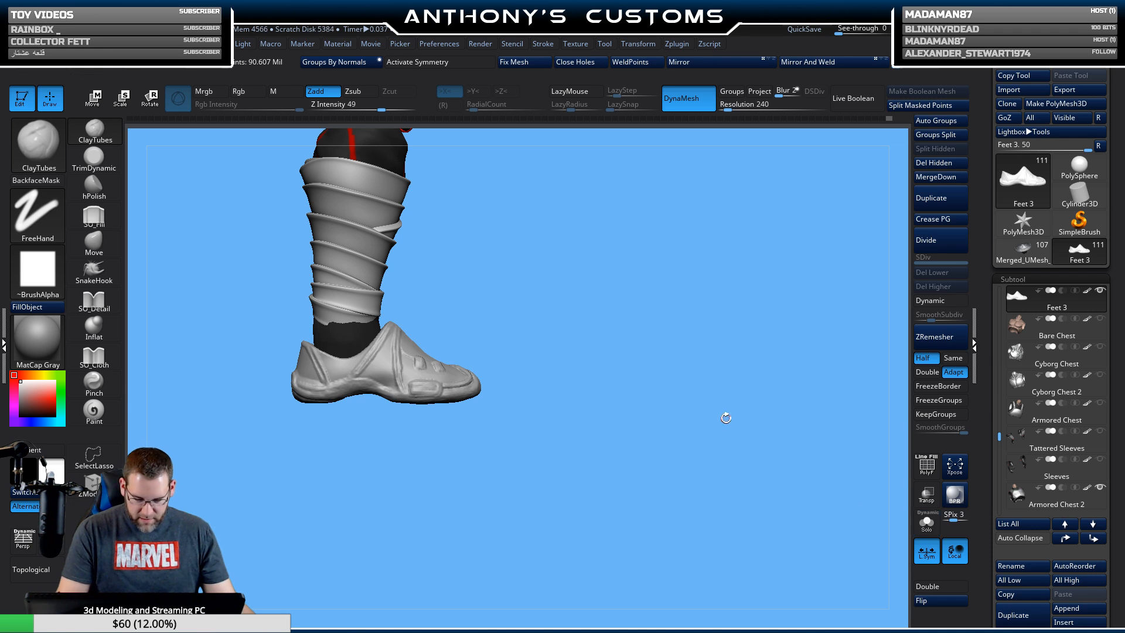
pyautogui.moveTo(726, 414); pyautogui.dragTo(648, 432)
pyautogui.hotkey('ctrl', 's')
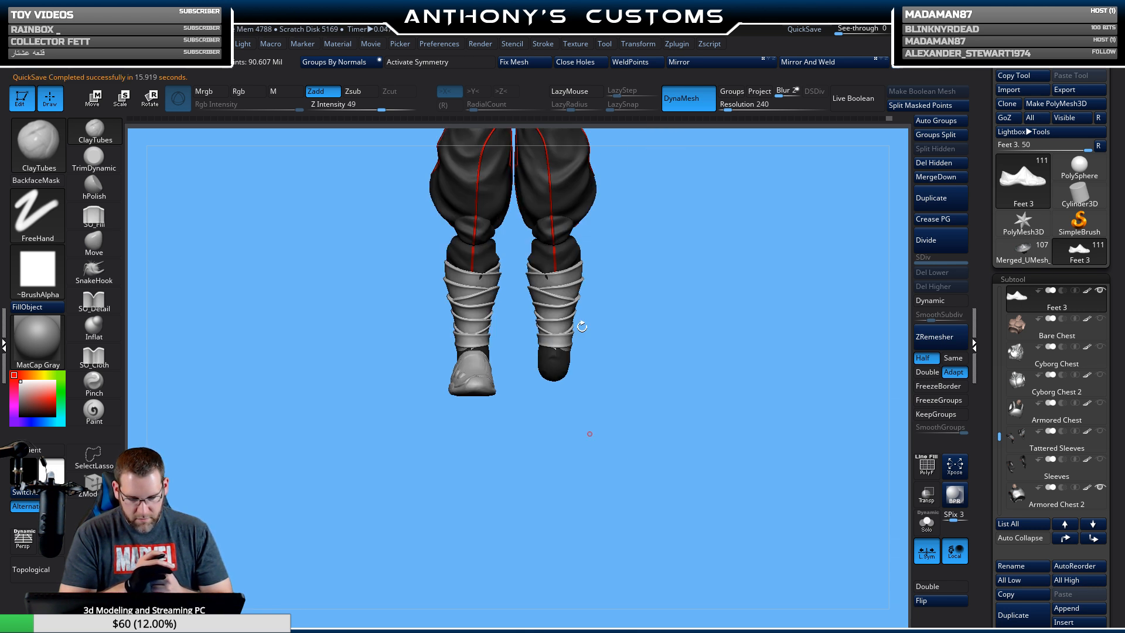
pyautogui.click(926, 551)
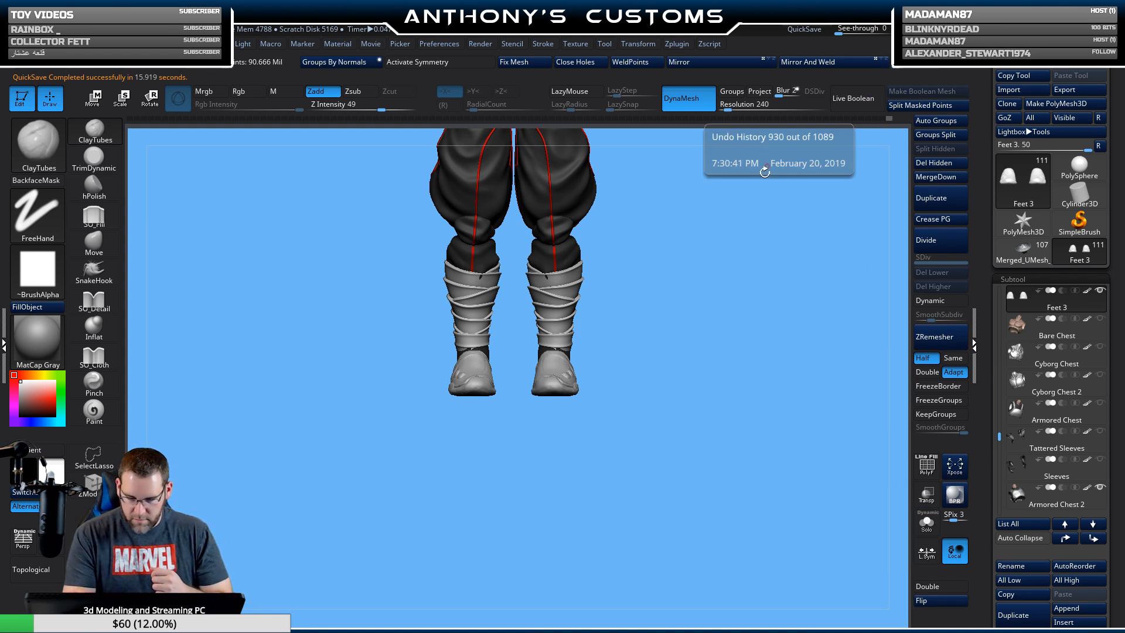
# Examine the mirrored pair of shoes on the wrapped legs from the side and the front.
pyautogui.moveTo(677, 404); pyautogui.dragTo(758, 357)
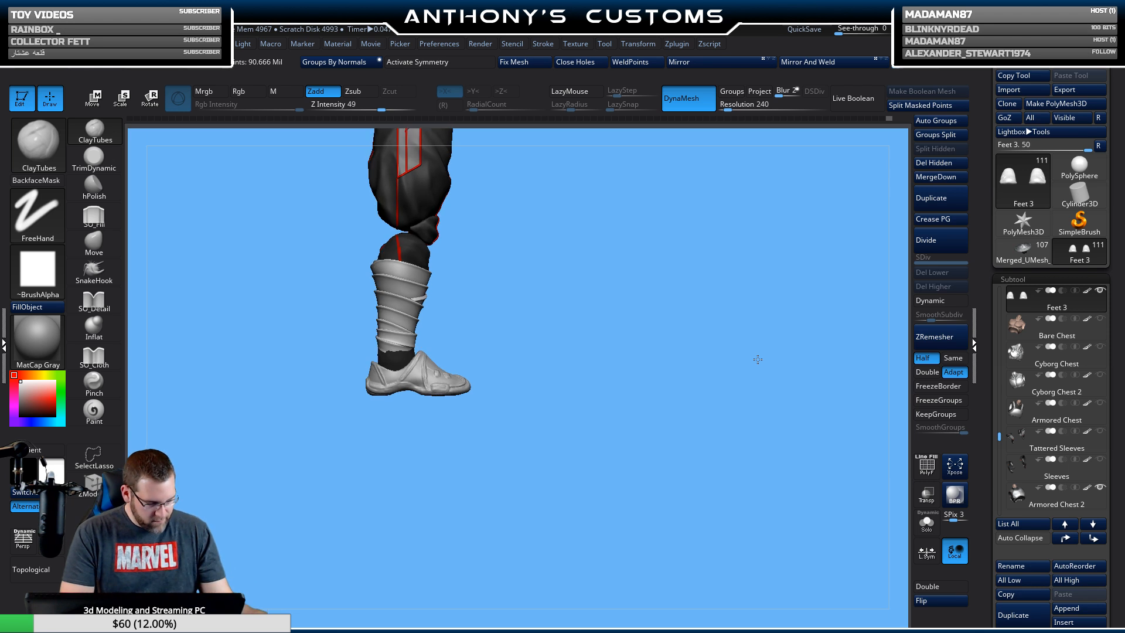
pyautogui.keyDown('alt'); pyautogui.moveTo(641, 329); pyautogui.dragTo(625, 485); pyautogui.keyUp('alt')
pyautogui.keyDown('alt'); pyautogui.moveTo(631, 384); pyautogui.dragTo(690, 445); pyautogui.keyUp('alt')
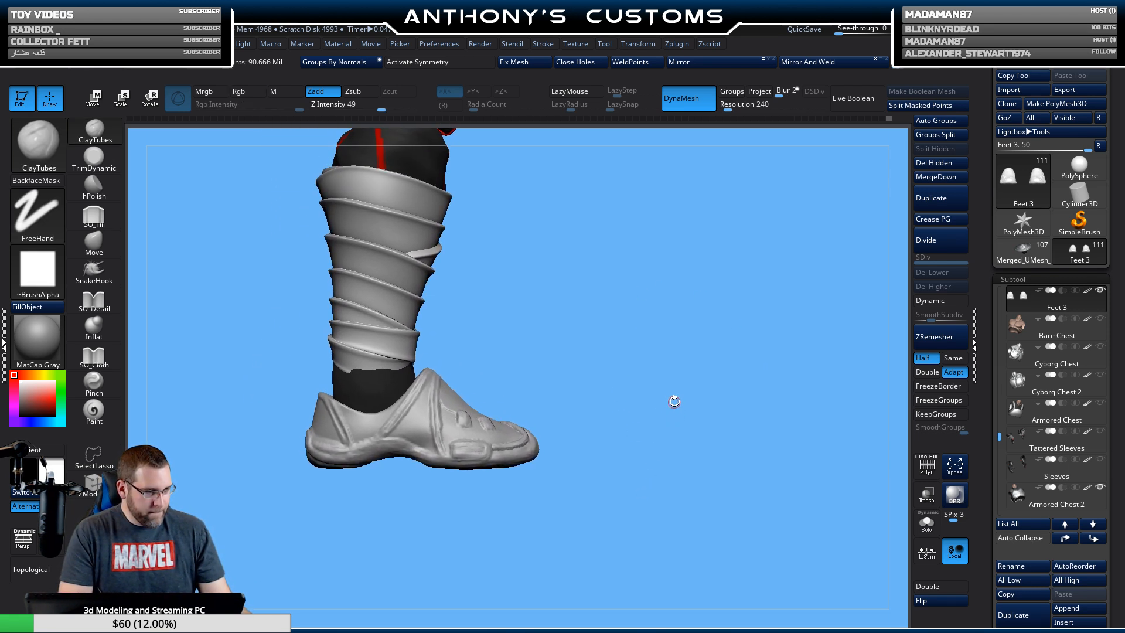
pyautogui.moveTo(665, 402); pyautogui.dragTo(671, 392)
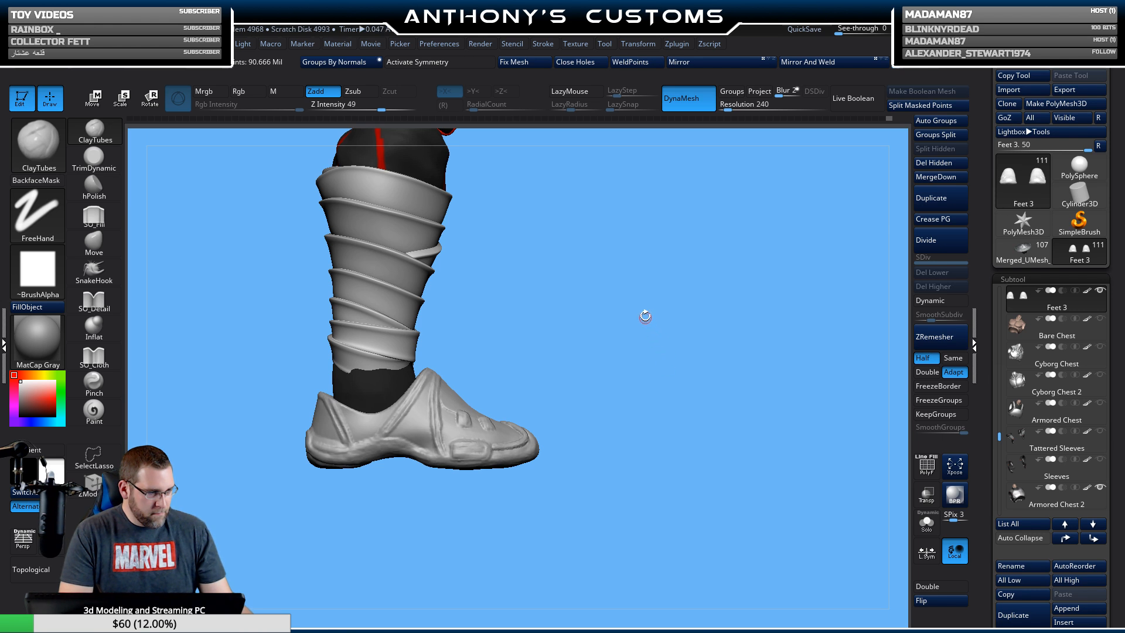
pyautogui.keyDown('alt'); pyautogui.moveTo(635, 346); pyautogui.dragTo(676, 339); pyautogui.keyUp('alt')
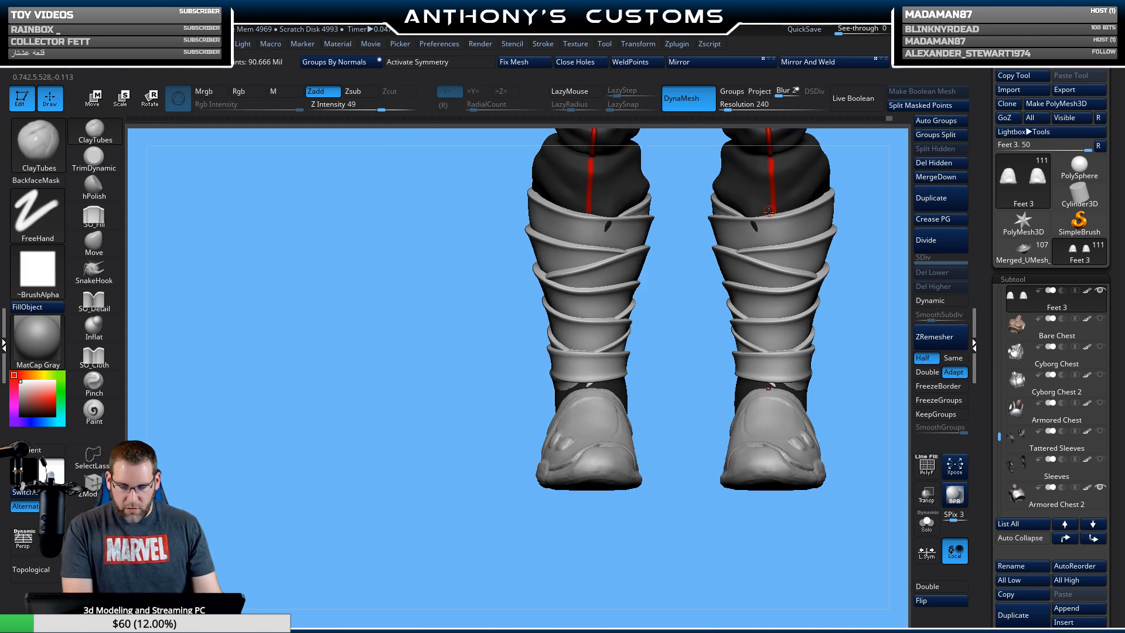
pyautogui.keyDown('shift'); pyautogui.moveTo(650, 529); pyautogui.dragTo(678, 546); pyautogui.keyUp('shift')
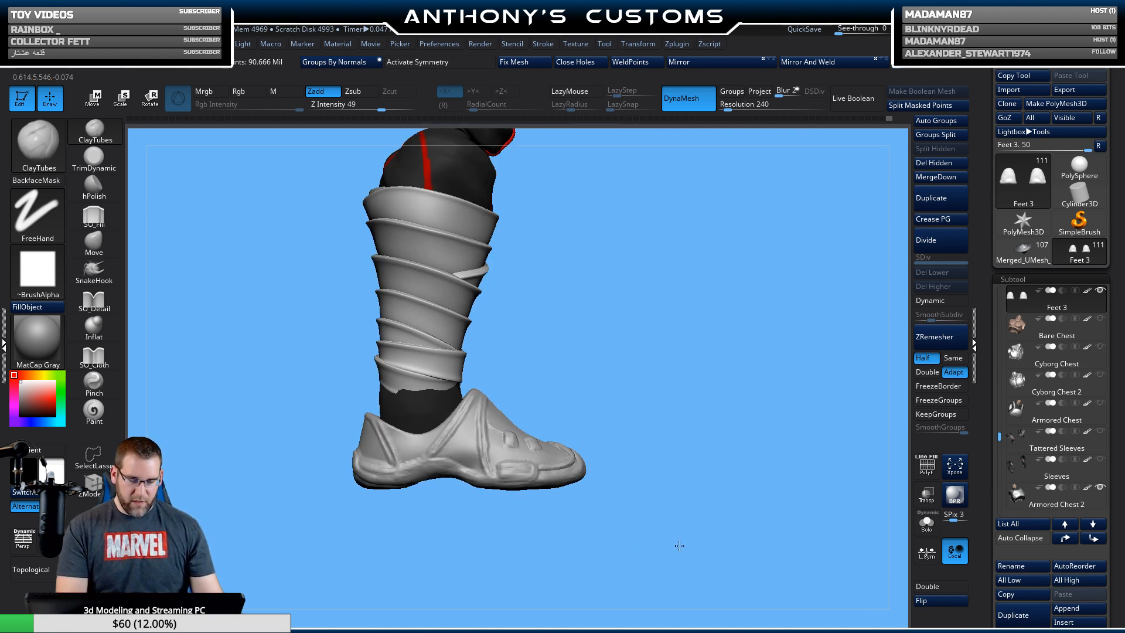
pyautogui.keyDown('alt'); pyautogui.moveTo(789, 379); pyautogui.dragTo(782, 286); pyautogui.keyUp('alt')
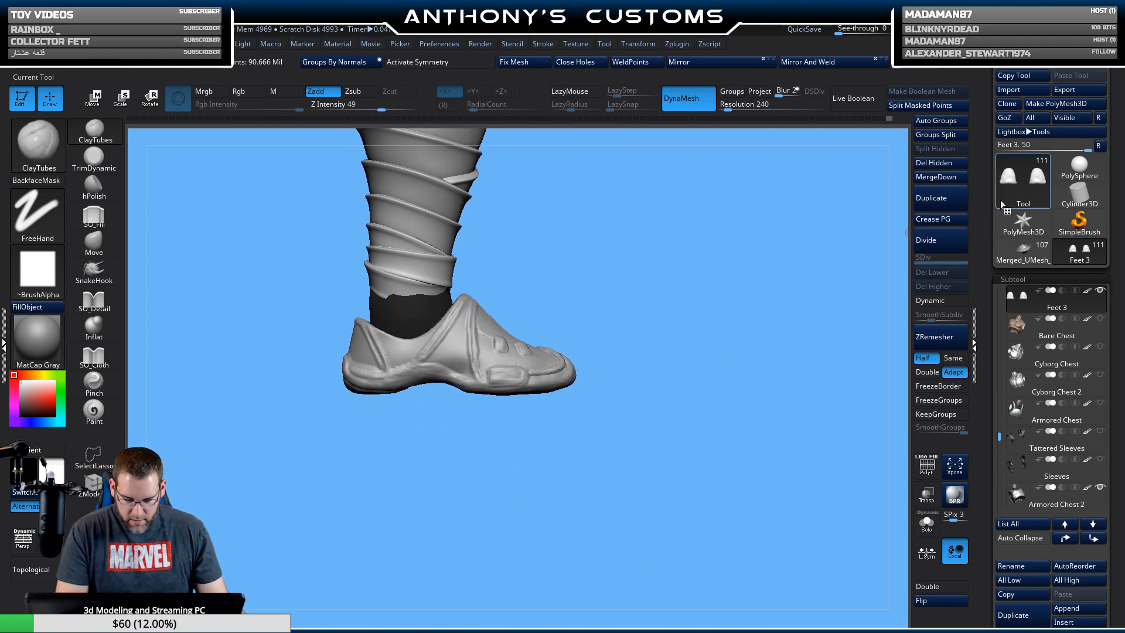
pyautogui.keyDown('shift'); pyautogui.moveTo(771, 363); pyautogui.dragTo(736, 457); pyautogui.keyUp('shift')
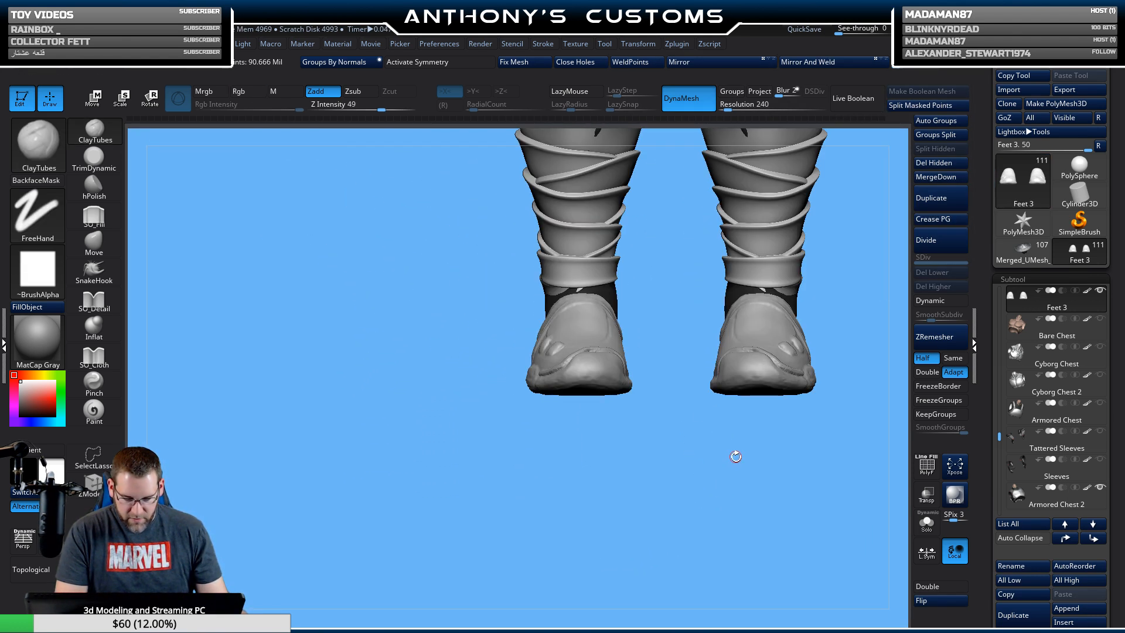
# Isolate the Feet 3 subtool, clear its mask, and hide the mirrored shoe to leave a single shoe.
pyautogui.click(927, 523)
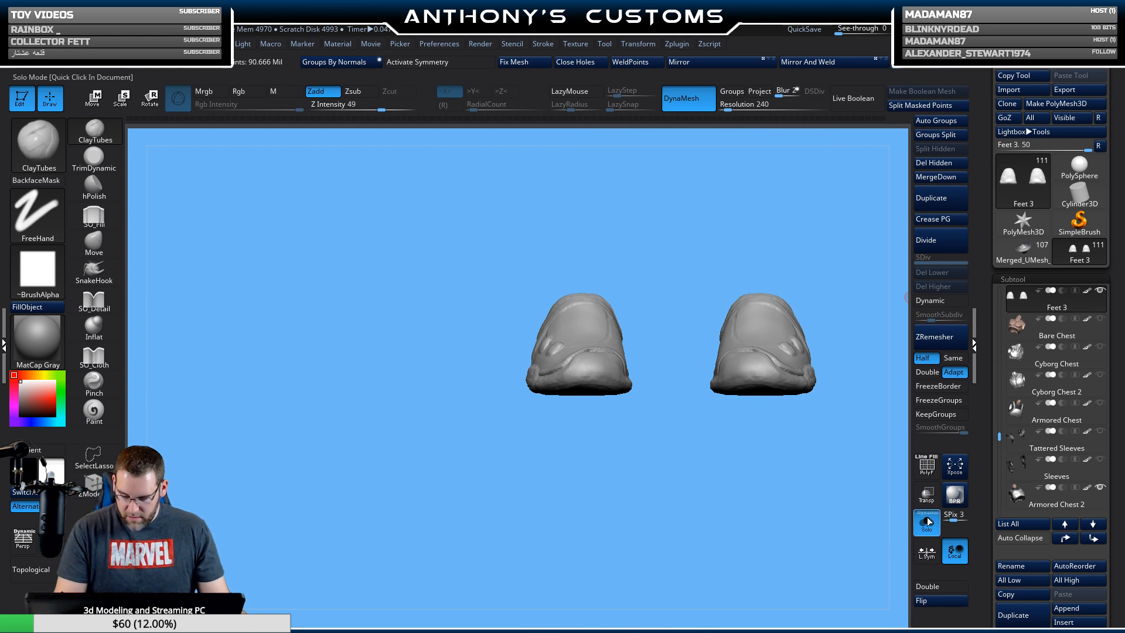
pyautogui.moveTo(651, 498)
pyautogui.mouseDown()
pyautogui.moveTo(687, 509)
pyautogui.moveTo(678, 510)
pyautogui.moveTo(756, 500)
pyautogui.moveTo(698, 171)
pyautogui.moveTo(694, 318)
pyautogui.moveTo(574, 347)
pyautogui.mouseUp()
pyautogui.press('ctrl')
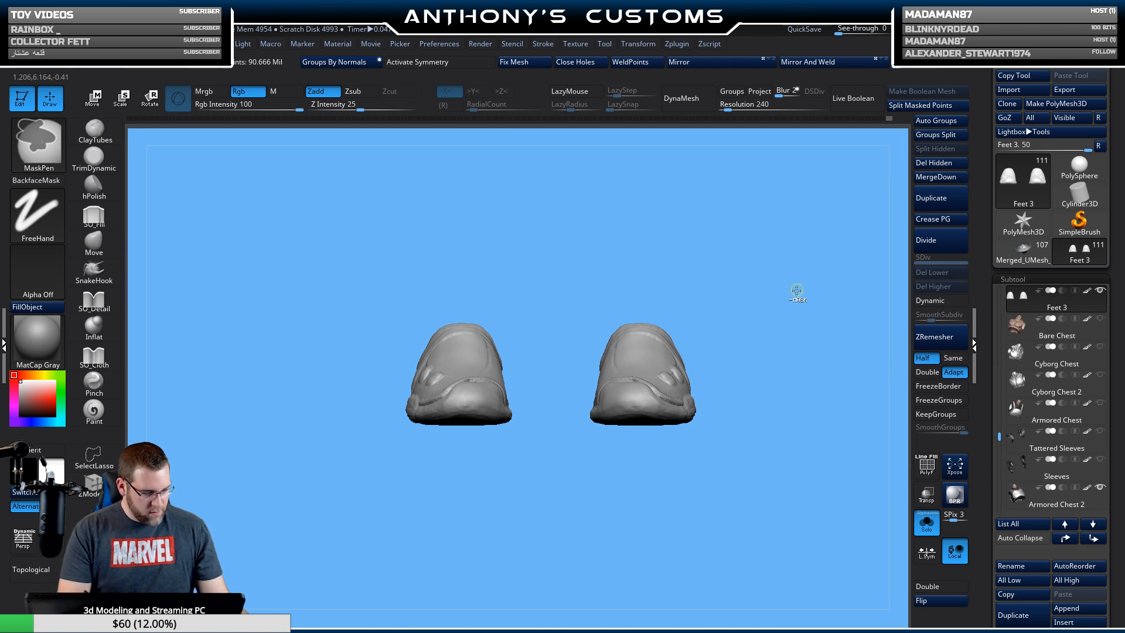
pyautogui.keyDown('ctrl'); pyautogui.moveTo(797, 290); pyautogui.dragTo(762, 387); pyautogui.keyUp('ctrl')
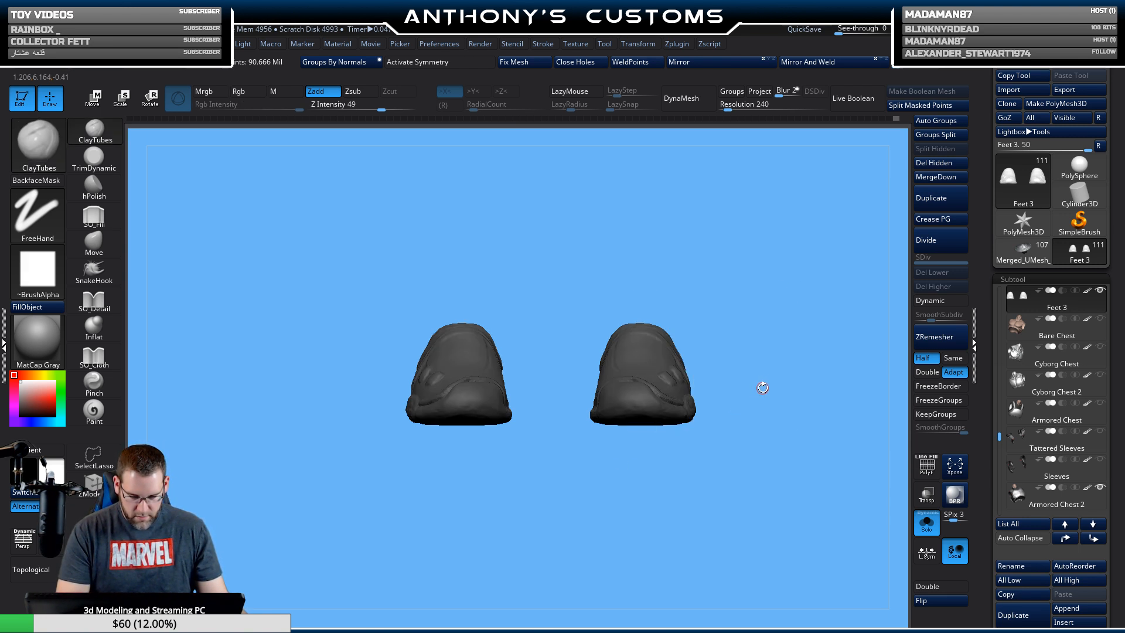
pyautogui.keyDown('ctrl'); pyautogui.moveTo(781, 334); pyautogui.dragTo(799, 357); pyautogui.keyUp('ctrl')
pyautogui.keyDown('ctrl'); pyautogui.keyDown('shift'); pyautogui.moveTo(798, 266); pyautogui.dragTo(689, 416); pyautogui.keyUp('shift'); pyautogui.keyUp('ctrl')
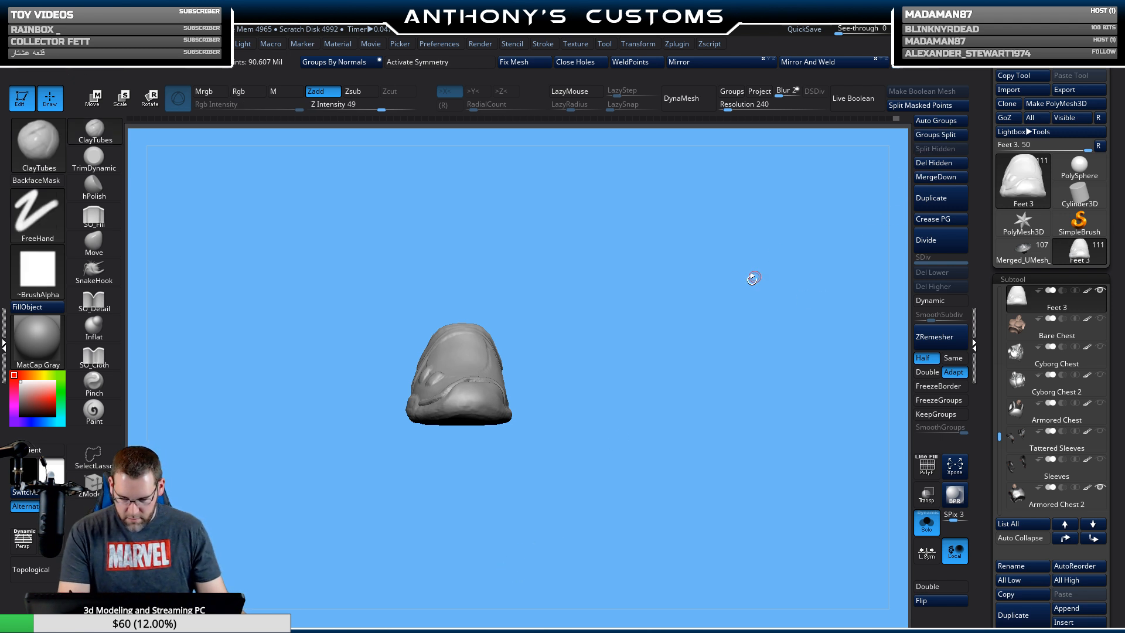
pyautogui.moveTo(752, 278); pyautogui.dragTo(661, 364)
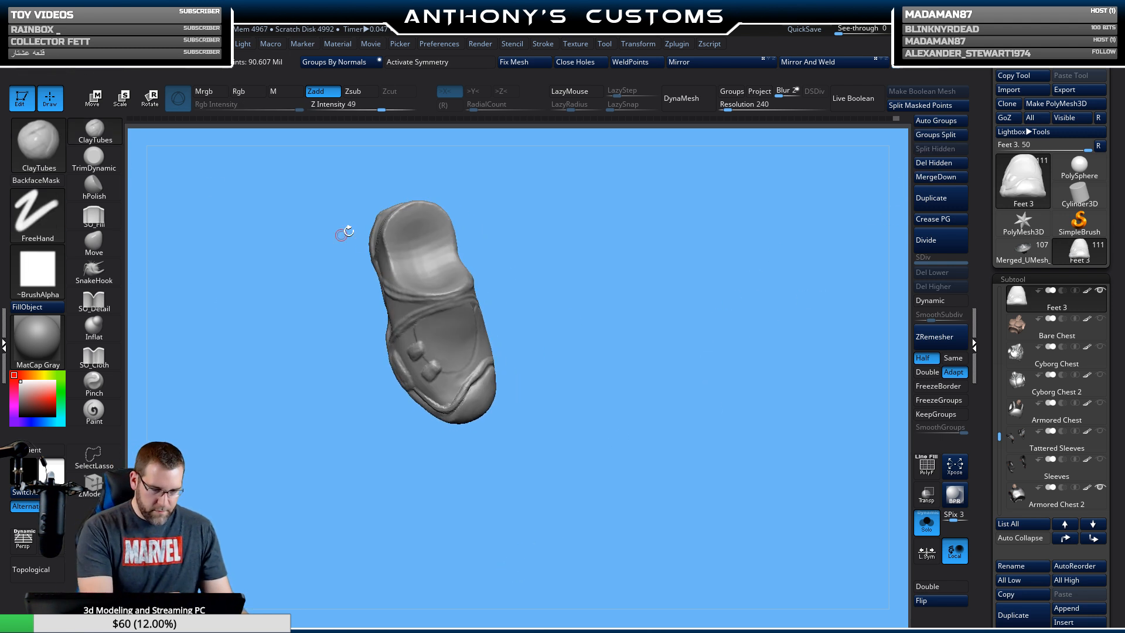
# Step back through the undo history to the earlier shoe version without the raised band around the toe.
pyautogui.click(890, 116)
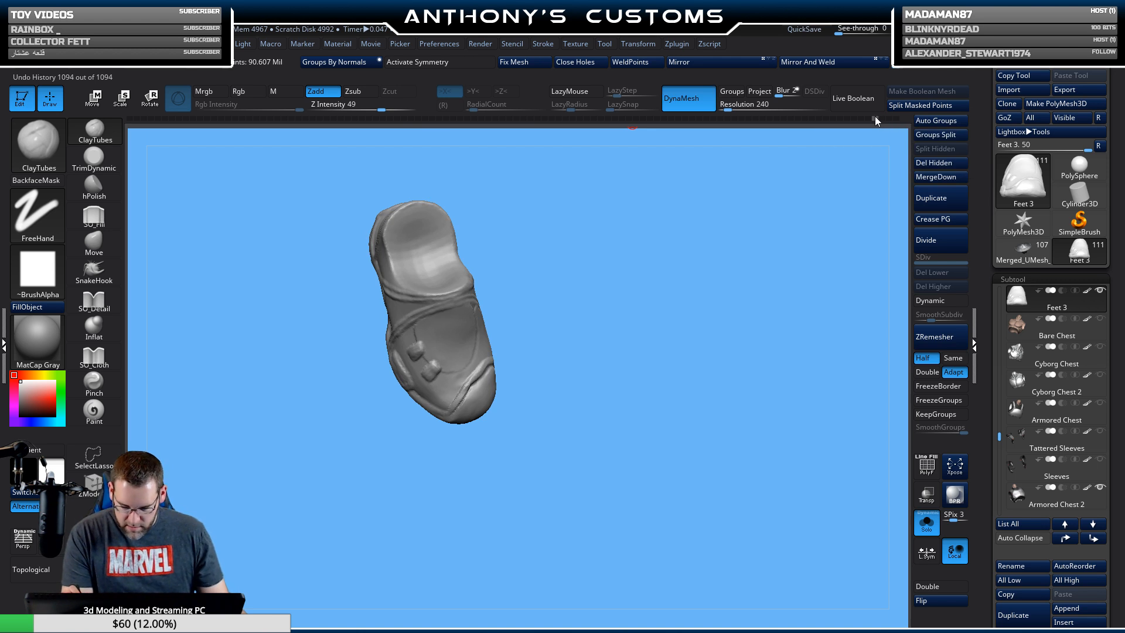
pyautogui.moveTo(864, 118); pyautogui.dragTo(831, 118)
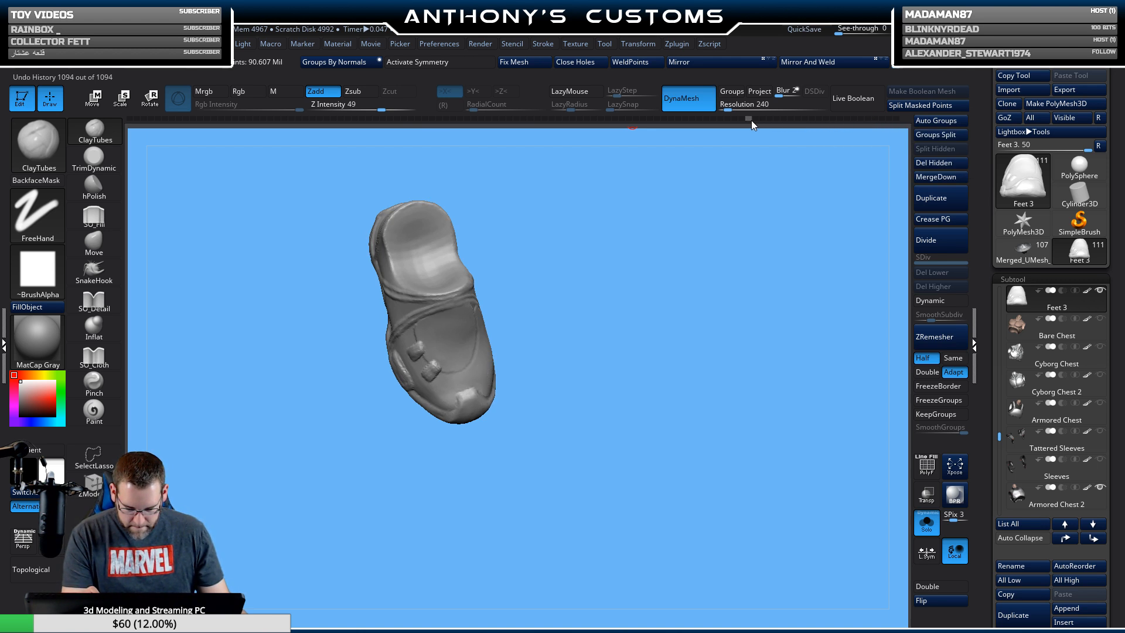
pyautogui.moveTo(756, 136); pyautogui.dragTo(655, 465)
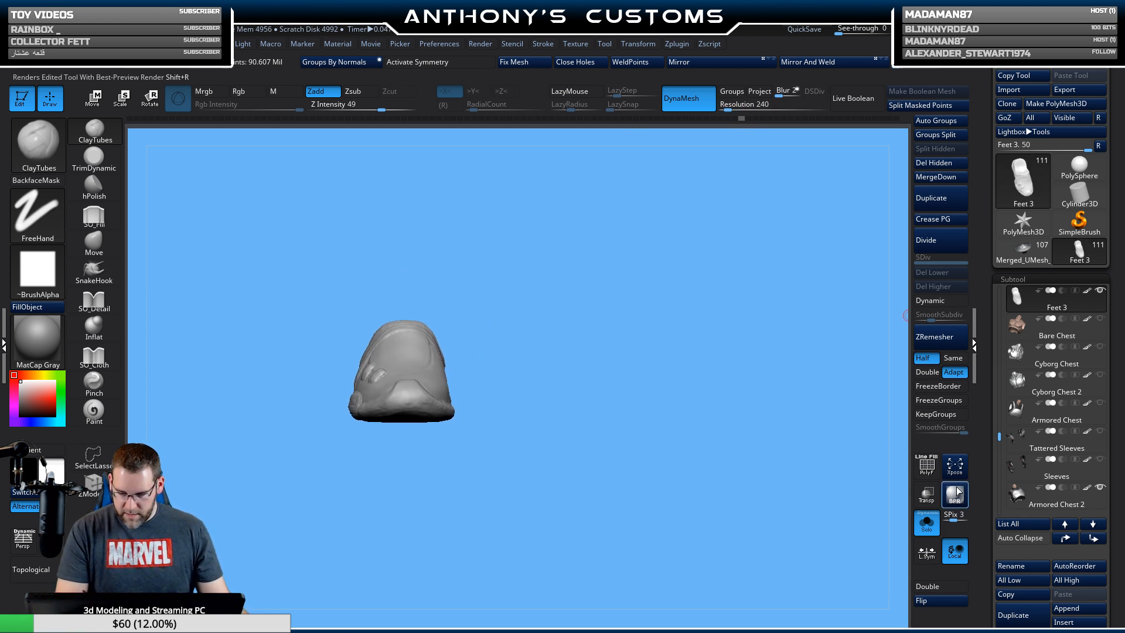
# Show the rest of the figure again and mirror and weld the shoe onto the other foot.
pyautogui.click(926, 524)
pyautogui.click(823, 63)
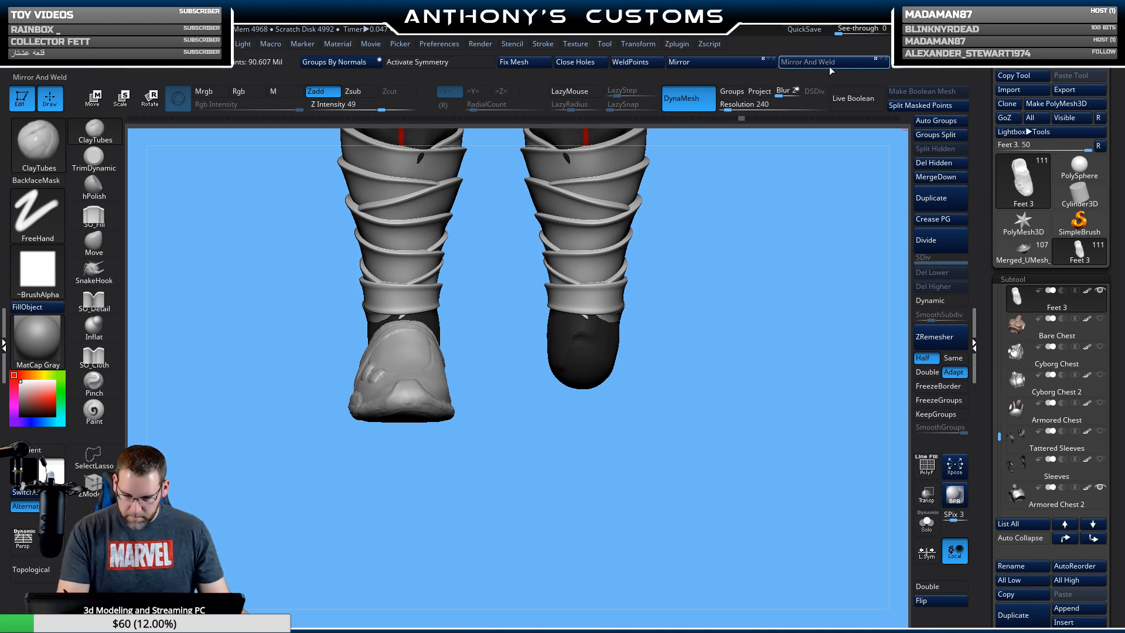
pyautogui.moveTo(788, 327)
pyautogui.mouseDown()
pyautogui.moveTo(728, 439)
pyautogui.moveTo(733, 454)
pyautogui.moveTo(633, 372)
pyautogui.moveTo(687, 357)
pyautogui.moveTo(686, 427)
pyautogui.moveTo(696, 402)
pyautogui.mouseUp()
# Switch to the Move brush, activate symmetry across X, and enlarge the draw size.
pyautogui.click(102, 245)
pyautogui.keyDown('alt'); pyautogui.moveTo(699, 332); pyautogui.dragTo(701, 367); pyautogui.keyUp('alt')
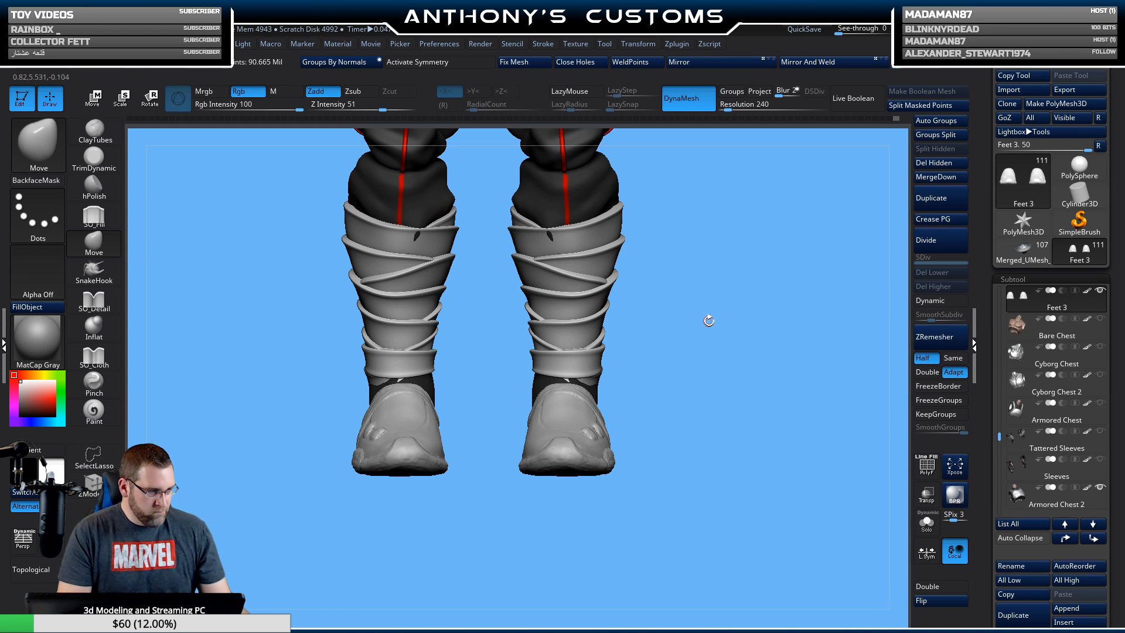
pyautogui.press('space')
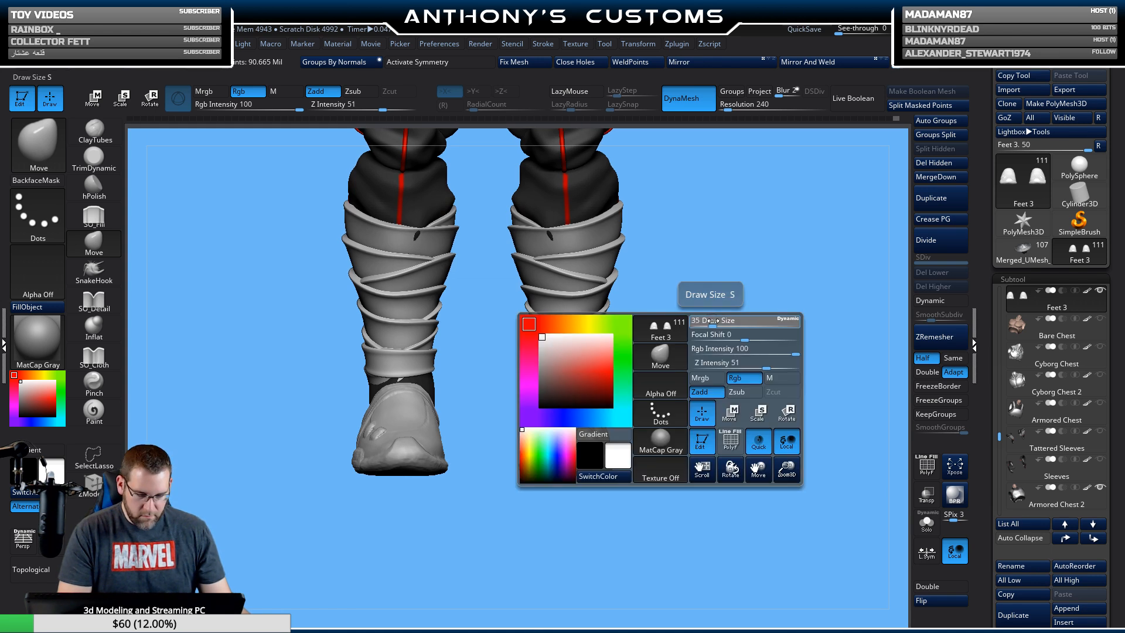
pyautogui.press('space')
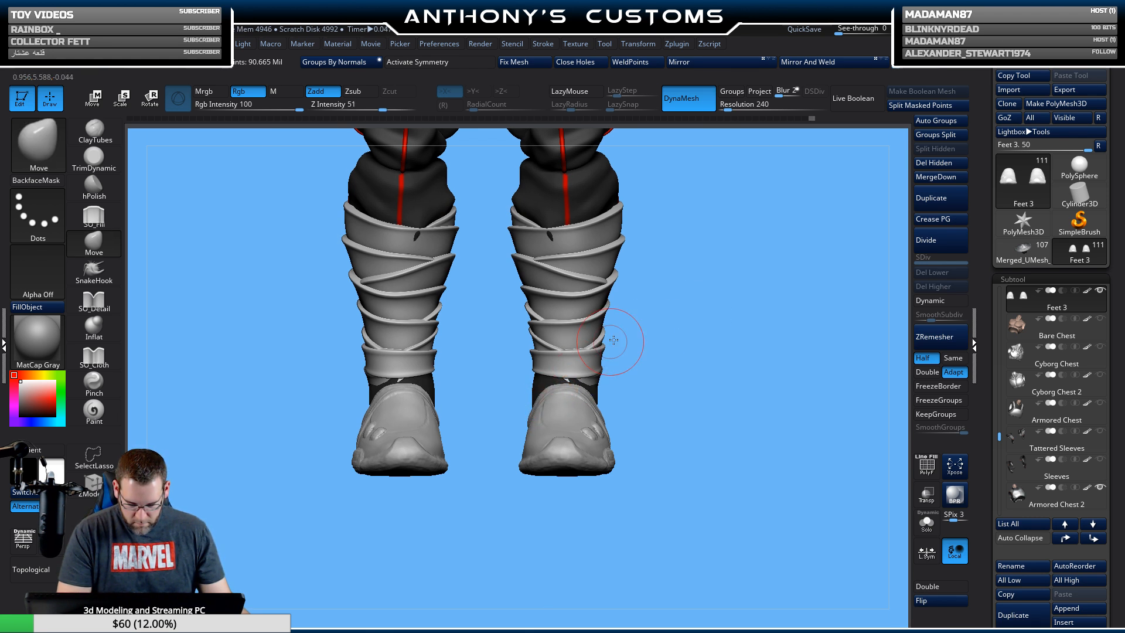
pyautogui.click(418, 62)
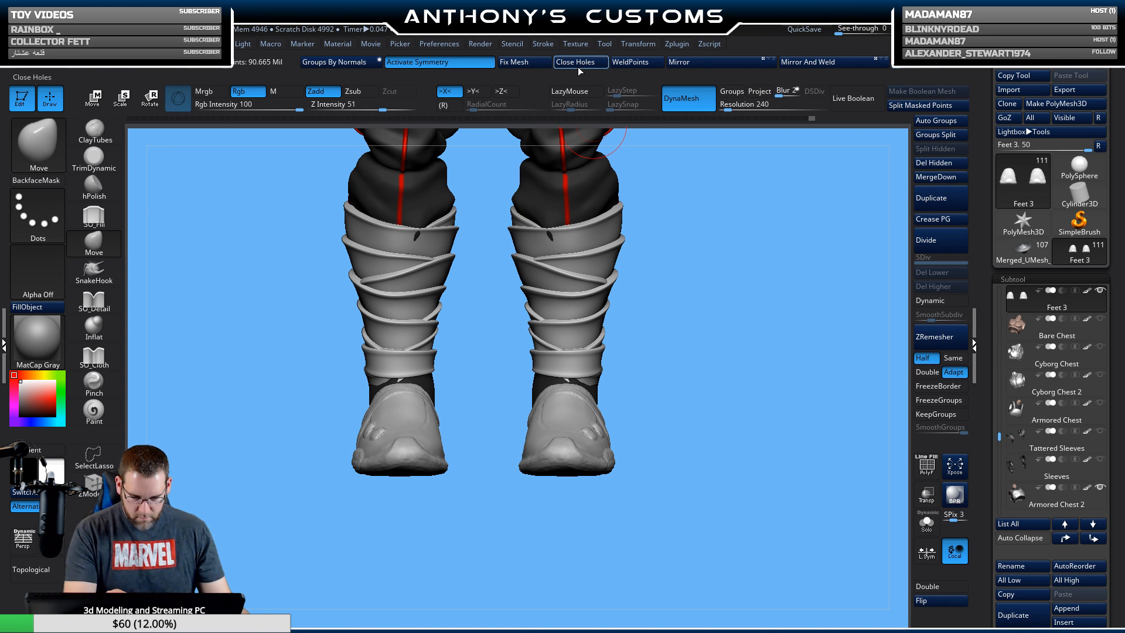
pyautogui.press('space')
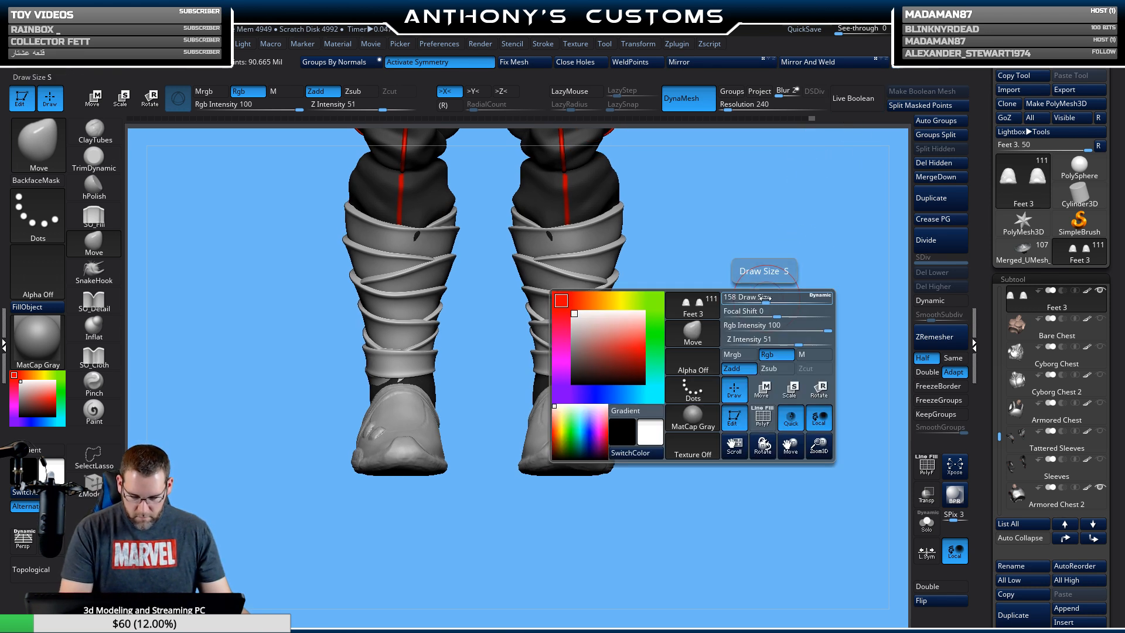
# Sample the dark grey of the ankle and fill both shoes with it.
pyautogui.moveTo(724, 384); pyautogui.dragTo(720, 464)
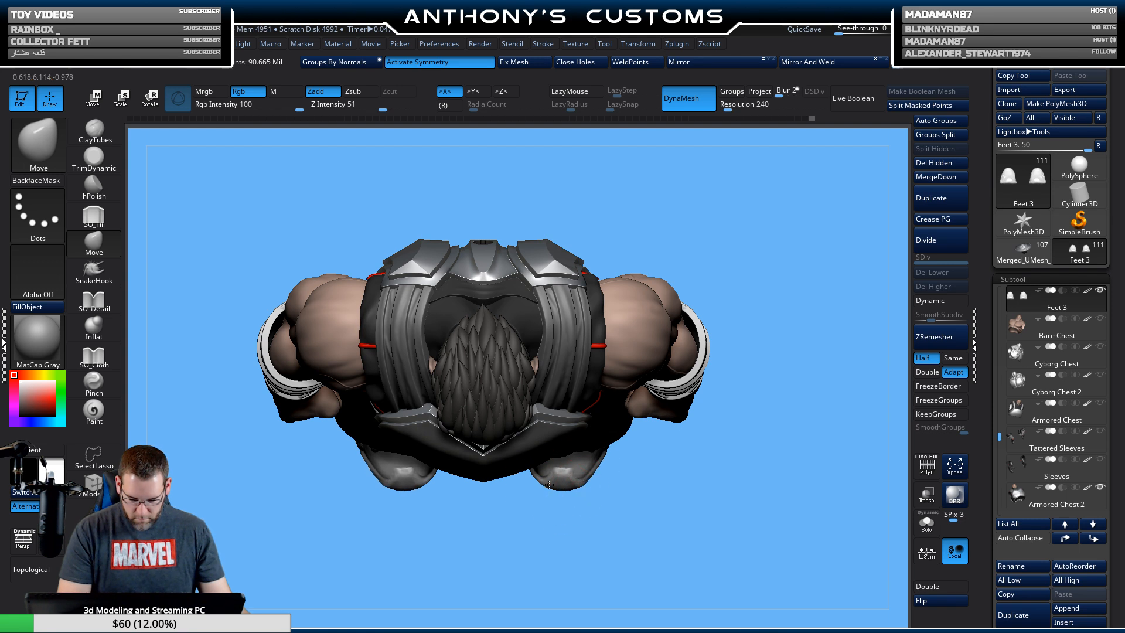
pyautogui.moveTo(659, 508); pyautogui.dragTo(678, 381)
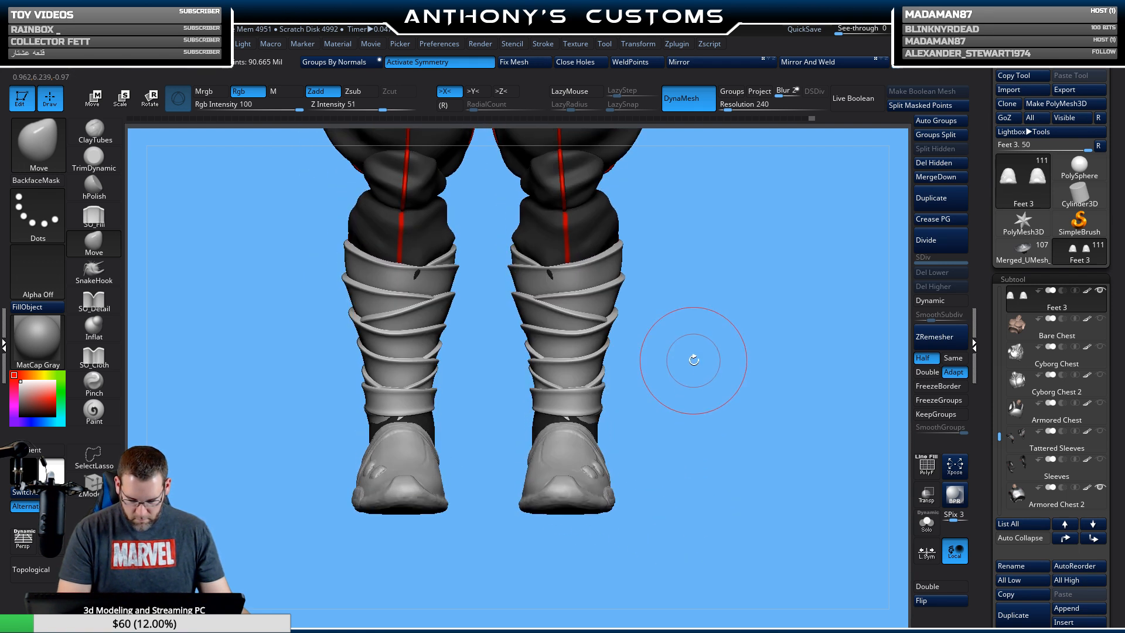
pyautogui.moveTo(701, 445)
pyautogui.mouseDown()
pyautogui.moveTo(754, 440)
pyautogui.moveTo(699, 467)
pyautogui.moveTo(694, 442)
pyautogui.mouseUp()
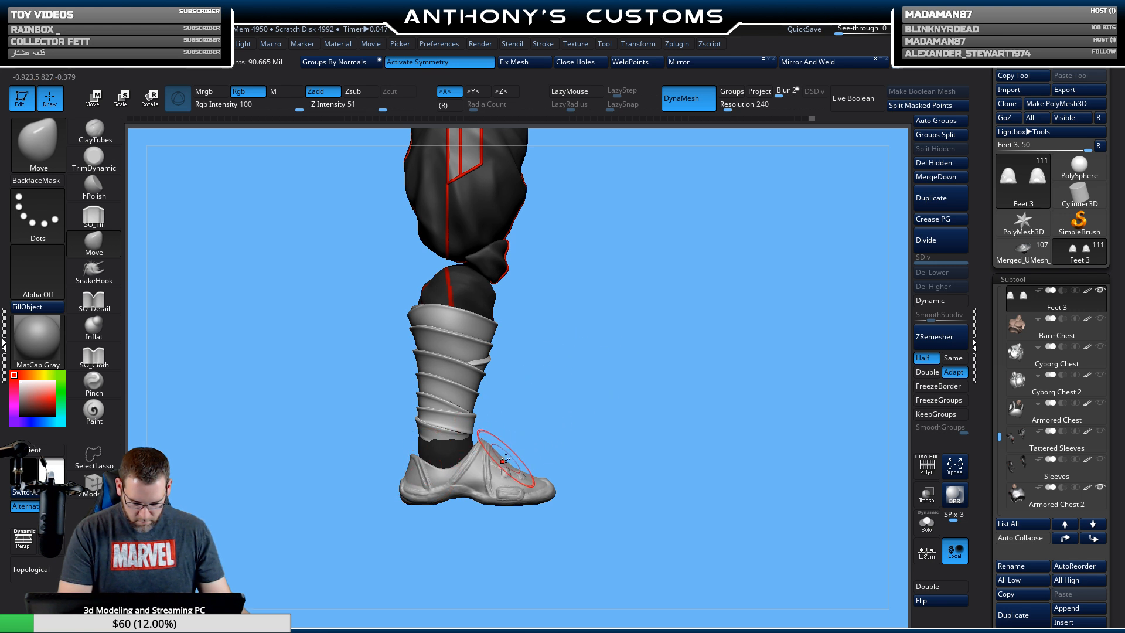
pyautogui.keyDown('alt'); pyautogui.moveTo(698, 452); pyautogui.dragTo(699, 498); pyautogui.keyUp('alt')
pyautogui.press('c')
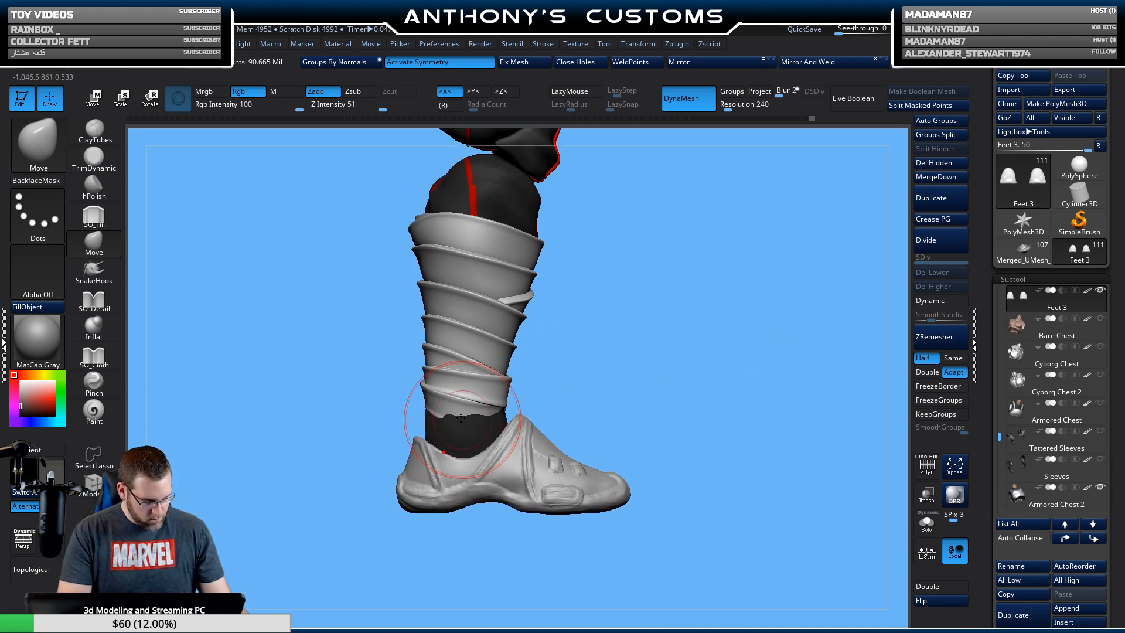
pyautogui.click(65, 306)
# Sample the lighter grey from the trousers' side panel and set up the Paint brush with a small draw size.
pyautogui.press('space')
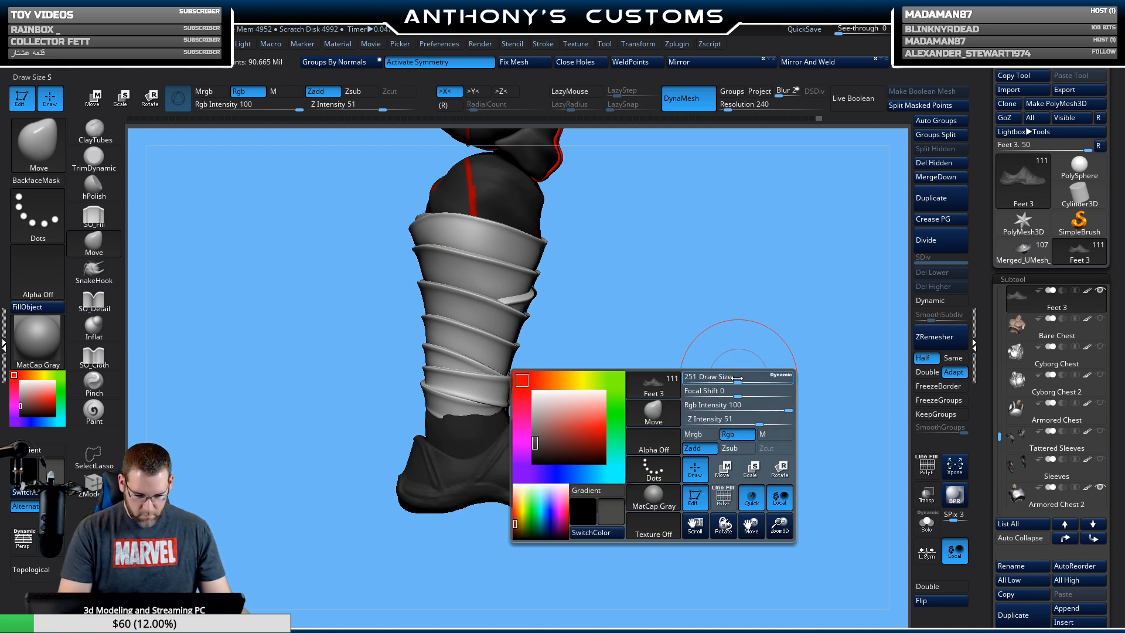
pyautogui.moveTo(737, 378)
pyautogui.mouseDown()
pyautogui.moveTo(722, 405)
pyautogui.moveTo(746, 410)
pyautogui.moveTo(741, 394)
pyautogui.moveTo(753, 389)
pyautogui.mouseUp()
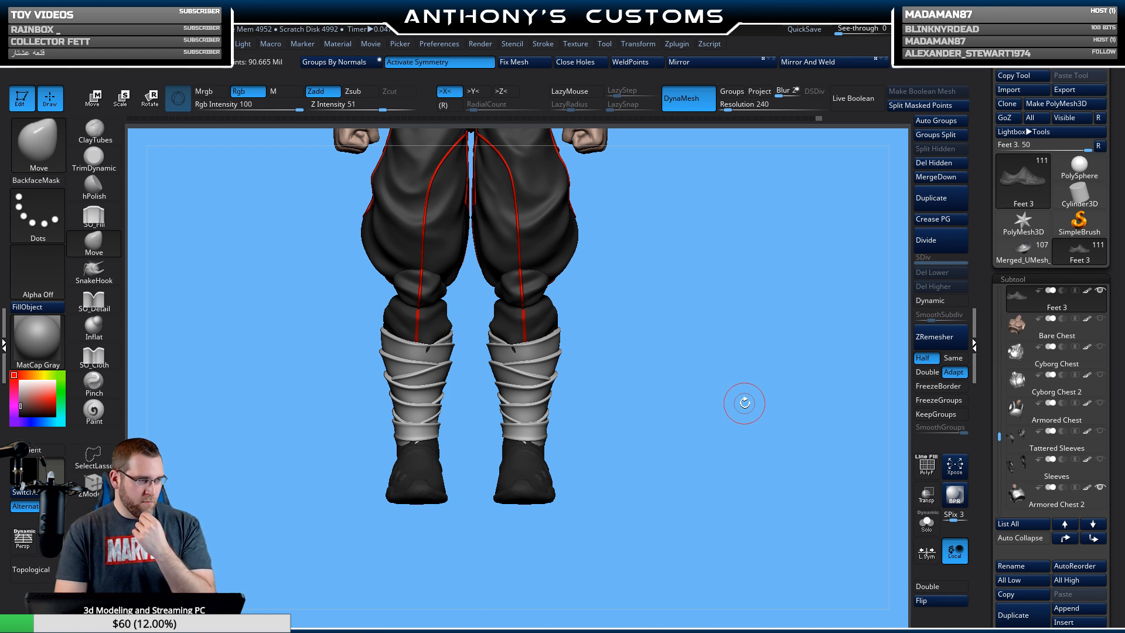
pyautogui.moveTo(679, 432); pyautogui.dragTo(712, 553)
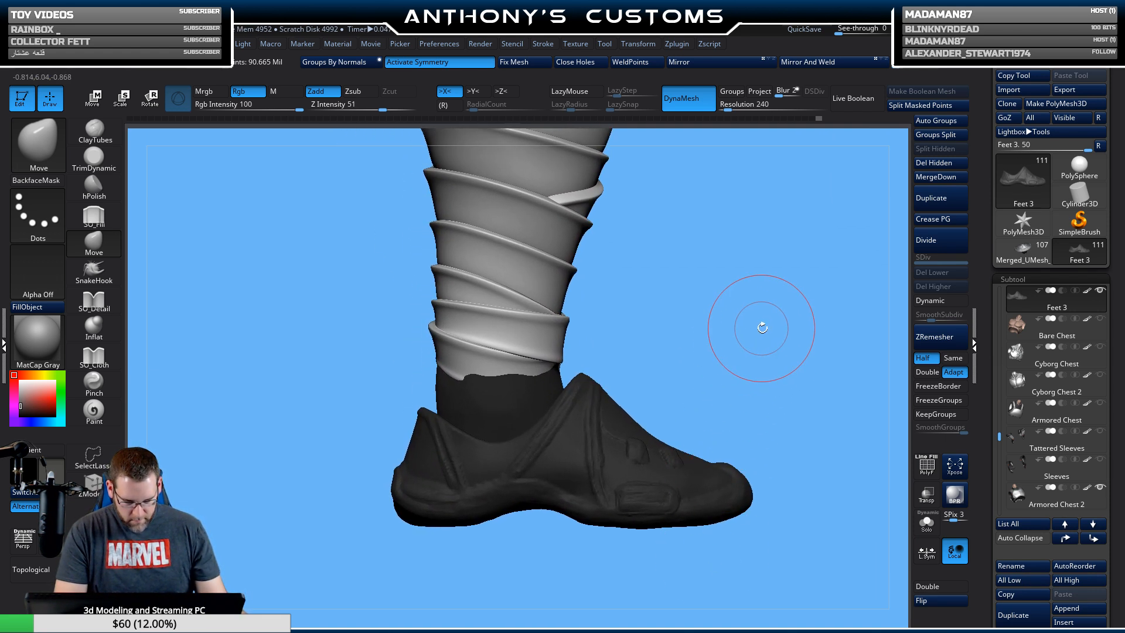
pyautogui.moveTo(761, 327)
pyautogui.keyDown('alt'); pyautogui.mouseDown()
pyautogui.moveTo(721, 324)
pyautogui.moveTo(771, 348)
pyautogui.moveTo(754, 367)
pyautogui.moveTo(745, 334)
pyautogui.mouseUp(); pyautogui.keyUp('alt')
pyautogui.press('space')
pyautogui.moveTo(670, 219)
pyautogui.keyDown('alt'); pyautogui.mouseDown()
pyautogui.moveTo(674, 498)
pyautogui.moveTo(677, 487)
pyautogui.mouseUp(); pyautogui.keyUp('alt')
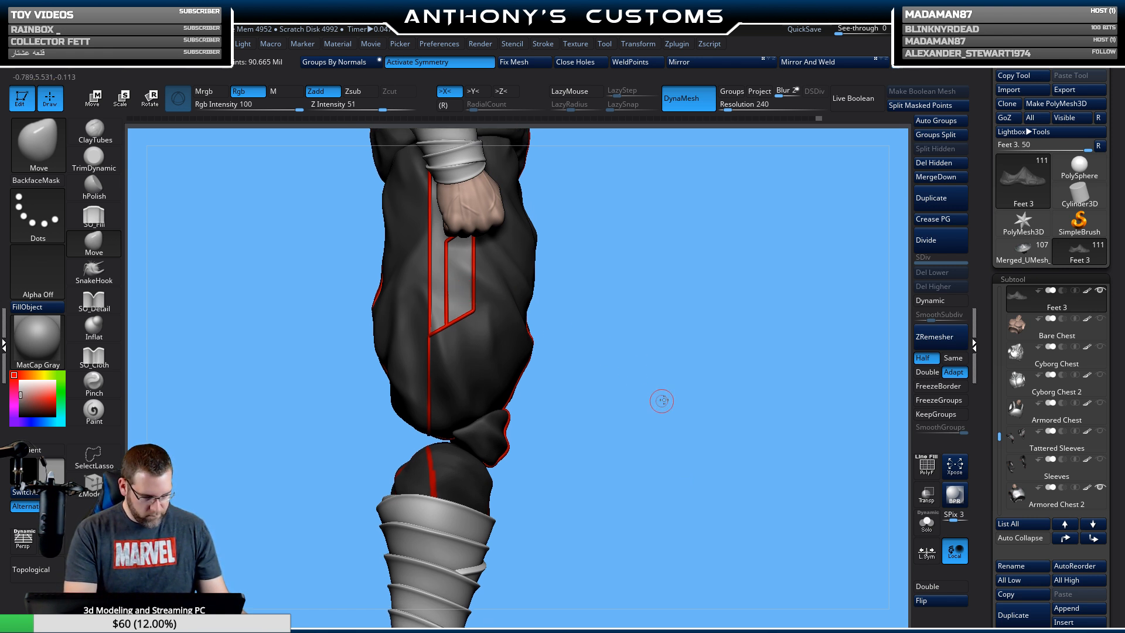
pyautogui.moveTo(663, 401)
pyautogui.keyDown('alt'); pyautogui.mouseDown()
pyautogui.moveTo(689, 214)
pyautogui.moveTo(693, 223)
pyautogui.mouseUp(); pyautogui.keyUp('alt')
pyautogui.click(94, 411)
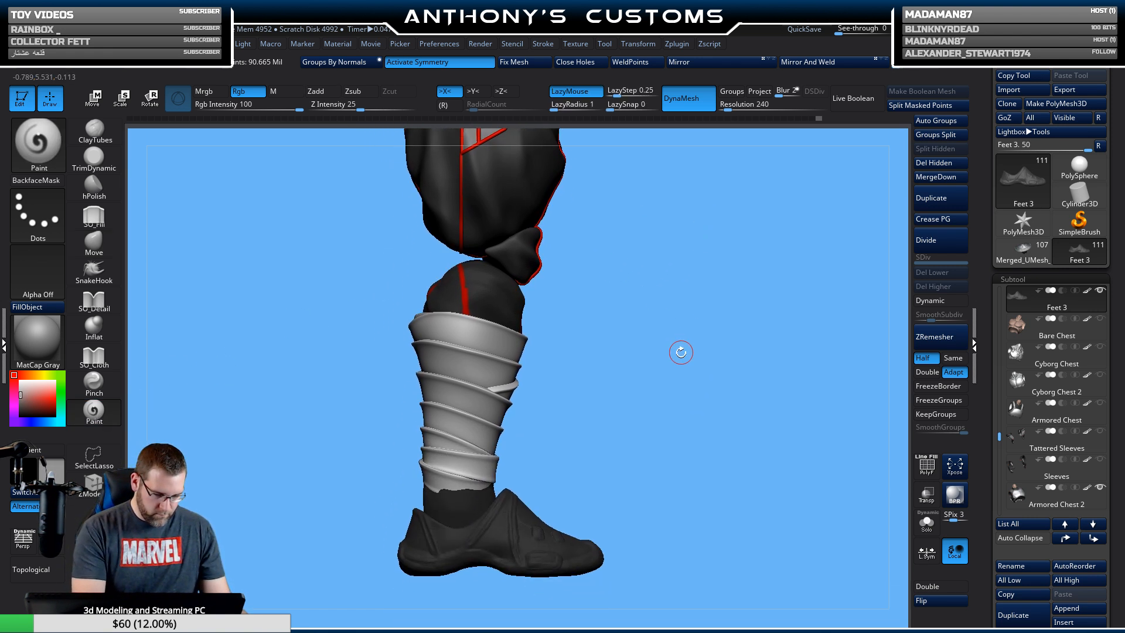
pyautogui.press('space')
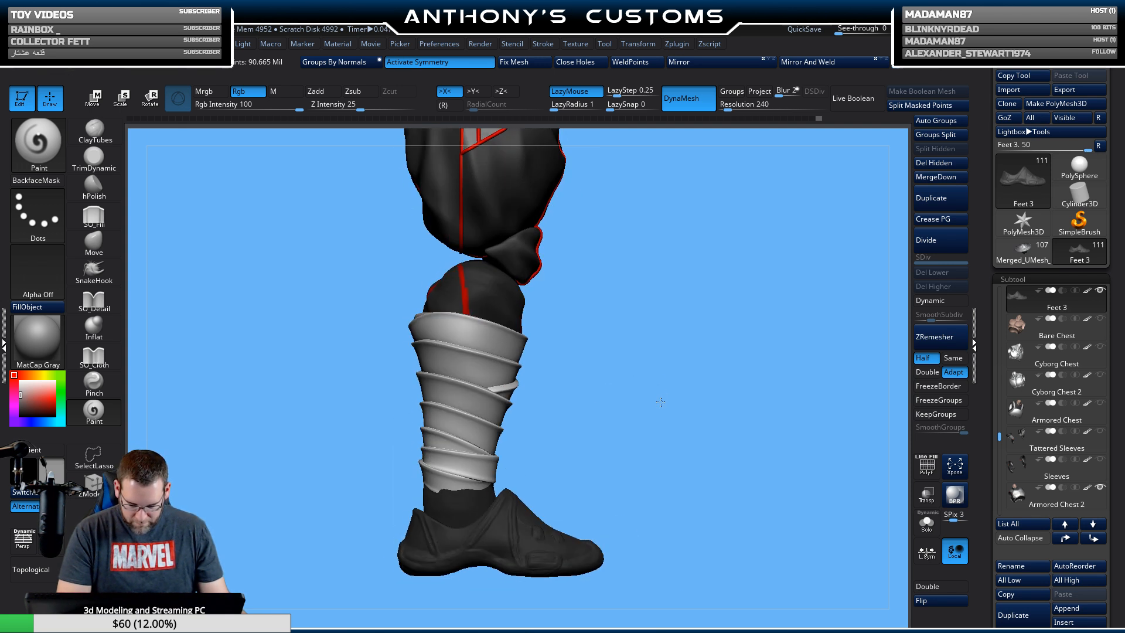
# Paint the triangular panel on the outer side of the shoes in the lighter grey.
pyautogui.moveTo(705, 406)
pyautogui.keyDown('alt'); pyautogui.mouseDown()
pyautogui.moveTo(702, 426)
pyautogui.moveTo(657, 298)
pyautogui.mouseUp(); pyautogui.keyUp('alt')
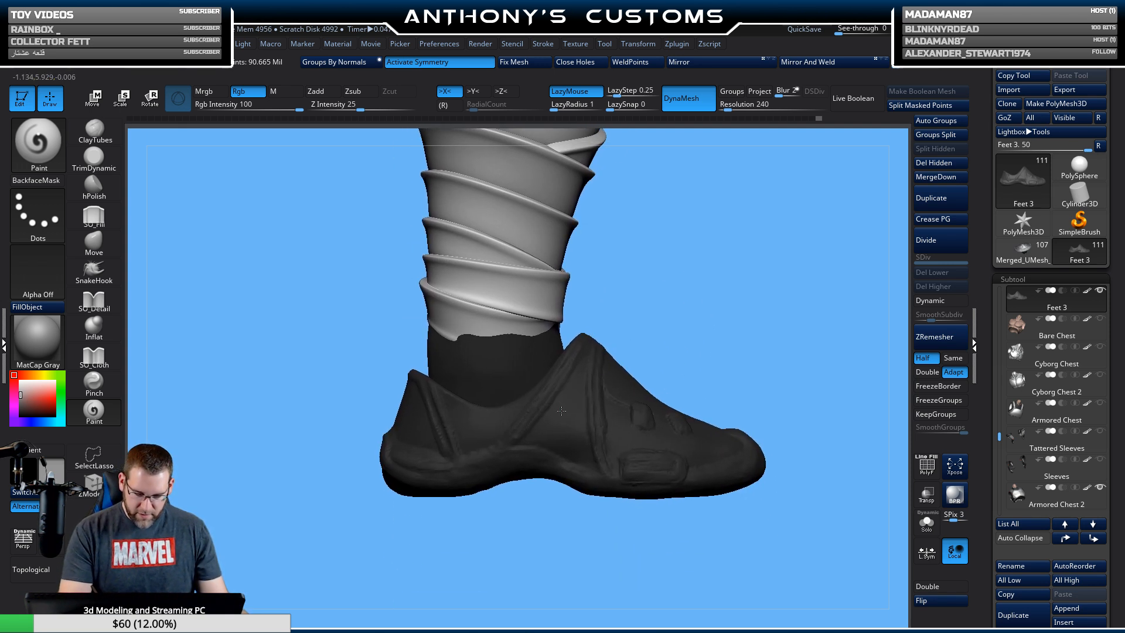
pyautogui.moveTo(561, 411)
pyautogui.mouseDown()
pyautogui.moveTo(575, 375)
pyautogui.moveTo(535, 427)
pyautogui.moveTo(578, 402)
pyautogui.mouseUp()
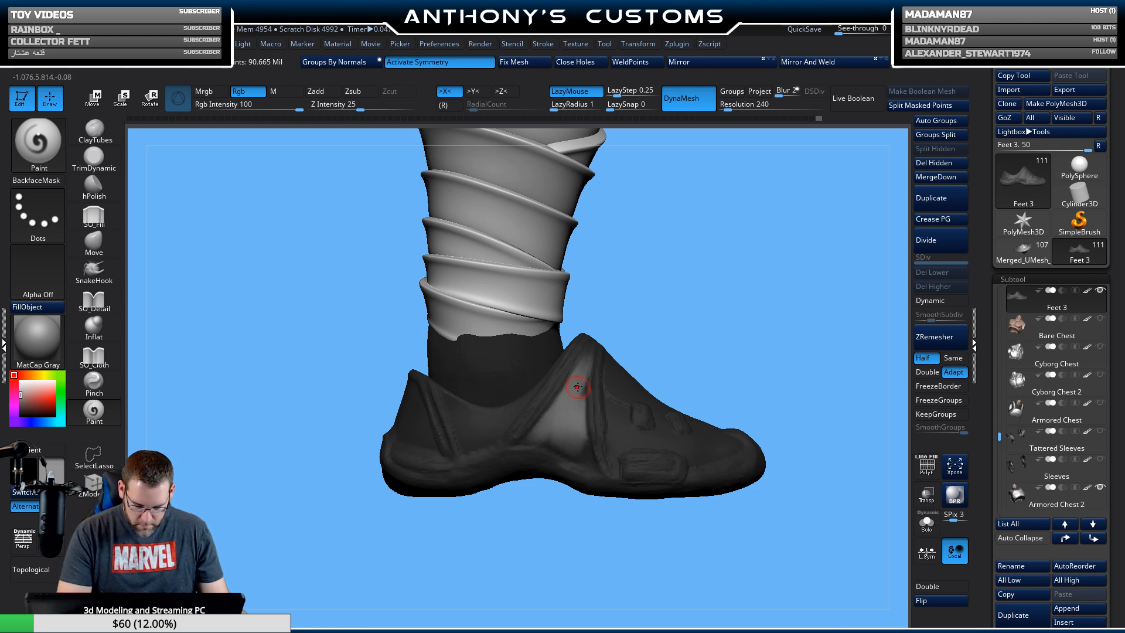
pyautogui.moveTo(583, 461); pyautogui.dragTo(540, 438)
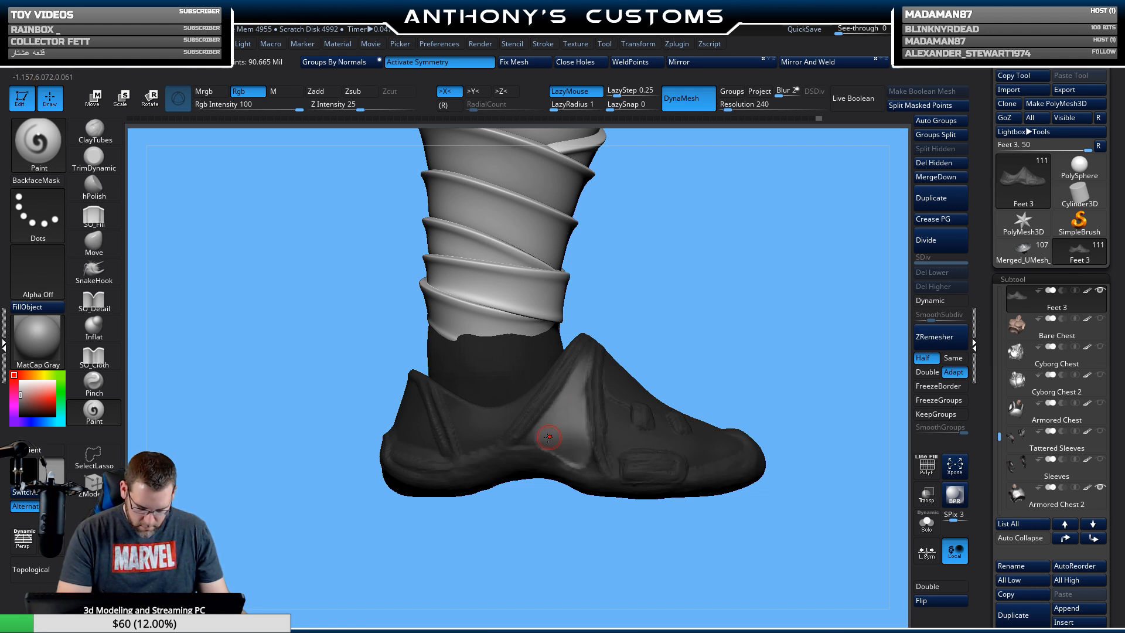
pyautogui.moveTo(587, 361); pyautogui.dragTo(560, 400)
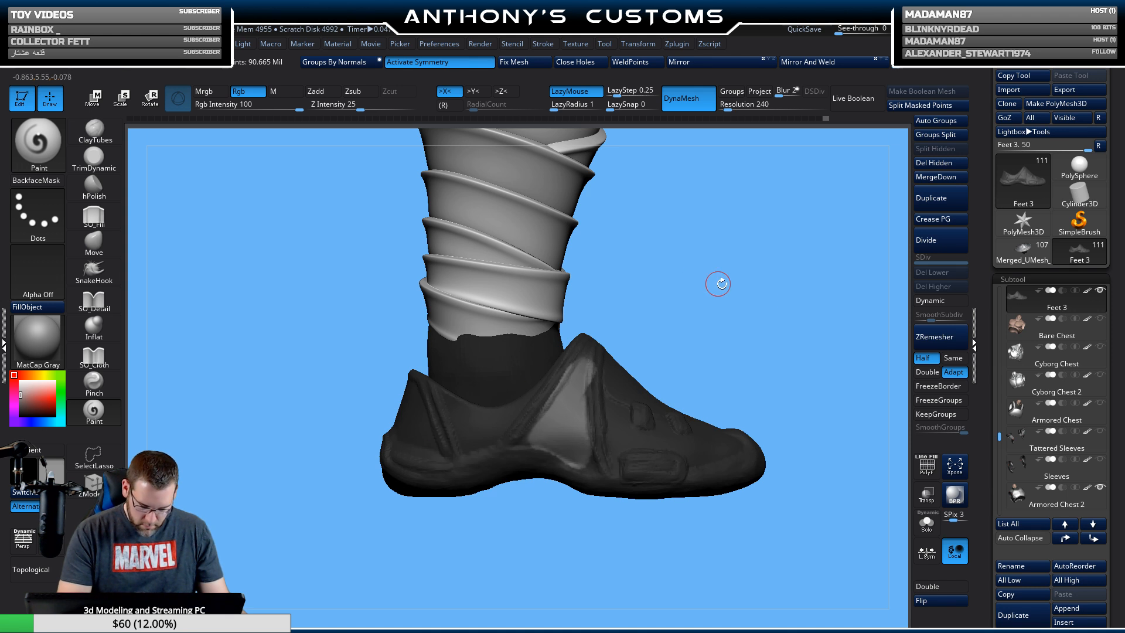
# Continue the lighter grey paint across the instep band toward the inner side of the shoes.
pyautogui.moveTo(721, 284); pyautogui.dragTo(540, 401)
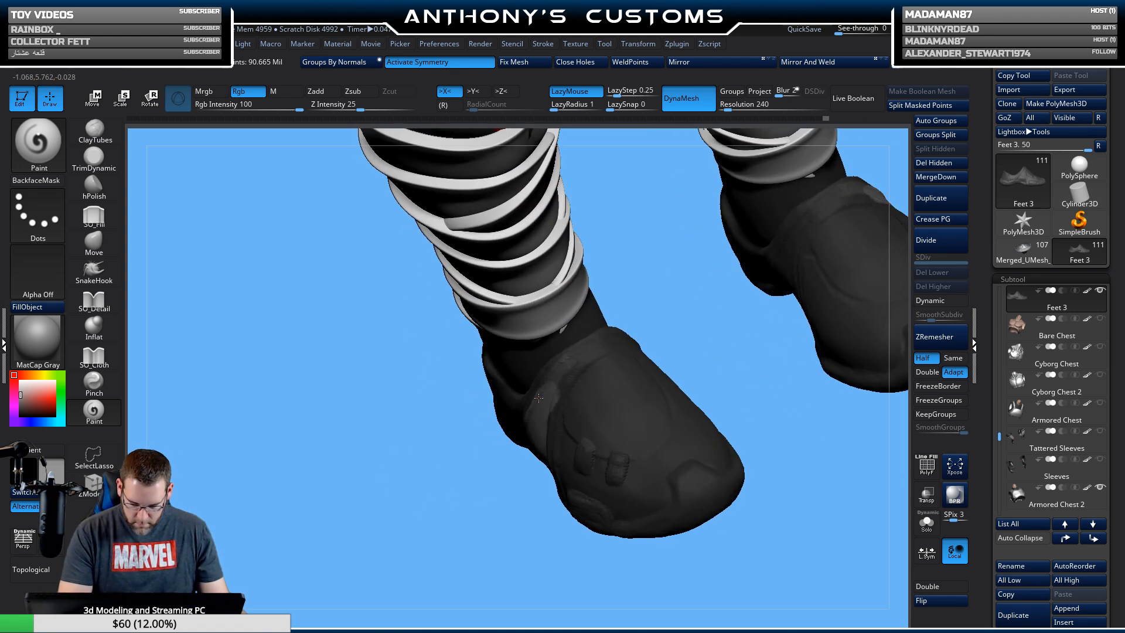
pyautogui.moveTo(680, 294)
pyautogui.mouseDown()
pyautogui.moveTo(691, 346)
pyautogui.moveTo(586, 369)
pyautogui.mouseUp()
pyautogui.moveTo(655, 330); pyautogui.dragTo(665, 330, button='right')
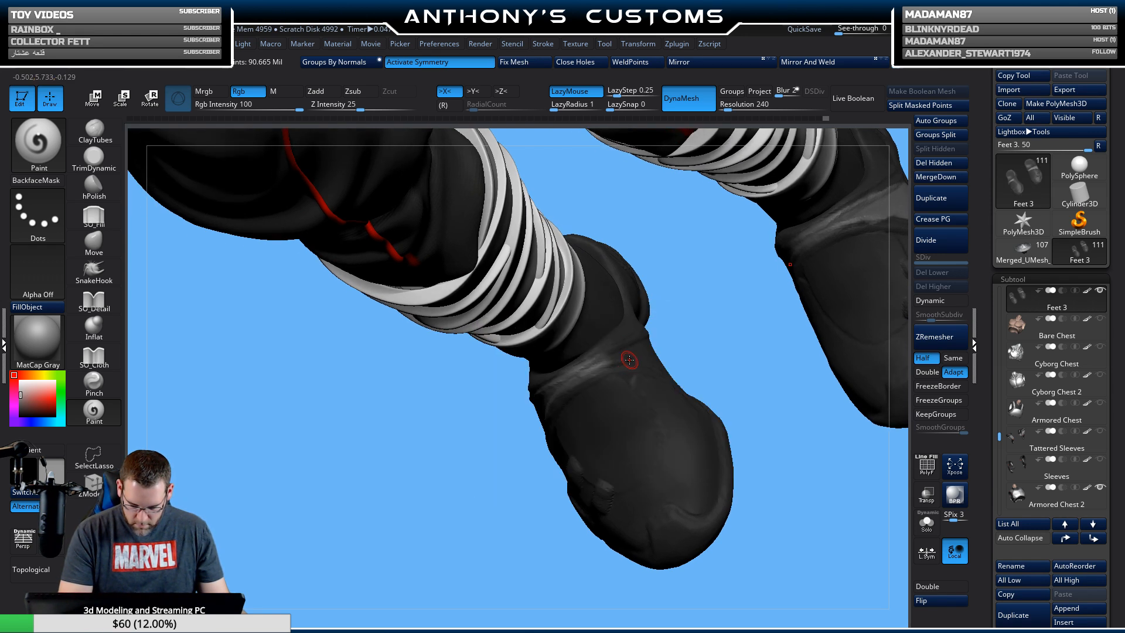
pyautogui.moveTo(516, 386)
pyautogui.mouseDown()
pyautogui.moveTo(653, 345)
pyautogui.moveTo(644, 348)
pyautogui.mouseUp()
# Paint the heel panels of both shoes in the lighter grey.
pyautogui.moveTo(771, 471)
pyautogui.mouseDown()
pyautogui.moveTo(830, 311)
pyautogui.moveTo(849, 347)
pyautogui.moveTo(844, 389)
pyautogui.moveTo(731, 377)
pyautogui.moveTo(702, 394)
pyautogui.moveTo(593, 334)
pyautogui.moveTo(525, 372)
pyautogui.moveTo(548, 346)
pyautogui.moveTo(541, 379)
pyautogui.moveTo(585, 364)
pyautogui.mouseUp()
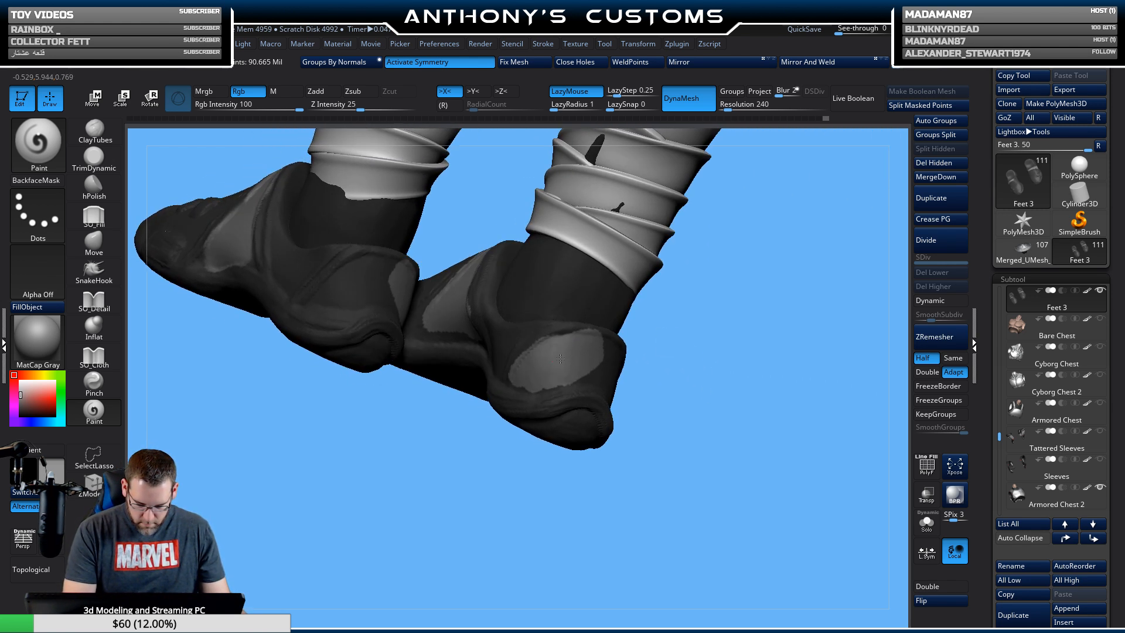
pyautogui.moveTo(656, 355); pyautogui.dragTo(711, 346)
pyautogui.moveTo(583, 384)
pyautogui.mouseDown()
pyautogui.moveTo(630, 377)
pyautogui.moveTo(626, 352)
pyautogui.moveTo(647, 366)
pyautogui.mouseUp()
pyautogui.moveTo(759, 370); pyautogui.dragTo(636, 375)
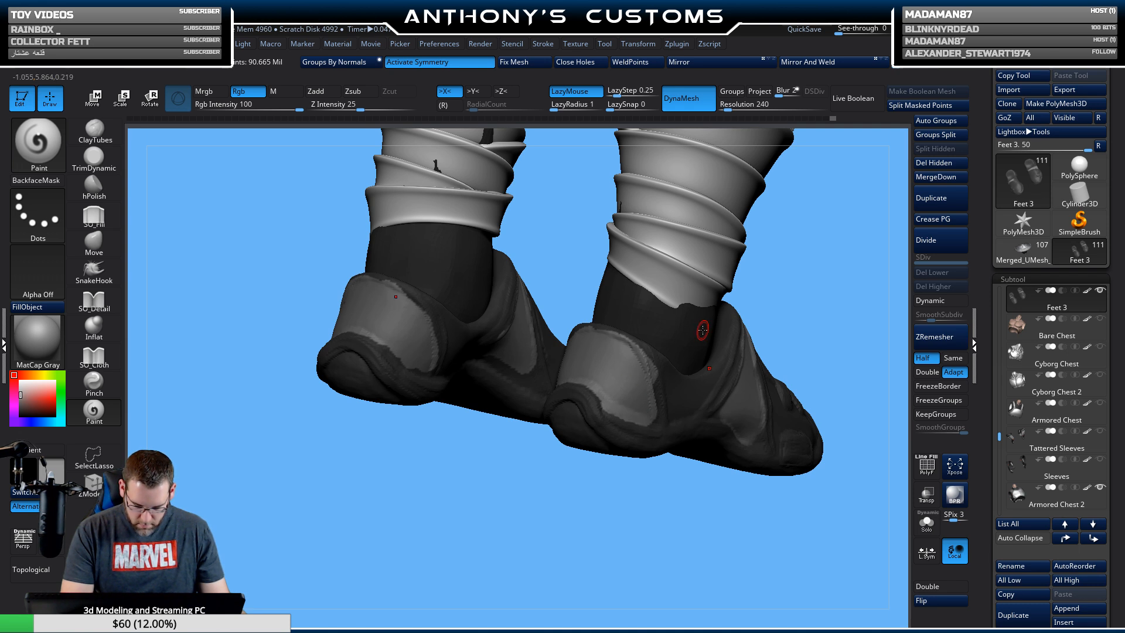
# Sample the dark shoe colour and clean up the edges of the heel panels with it.
pyautogui.press('c')
pyautogui.moveTo(641, 512); pyautogui.dragTo(578, 510)
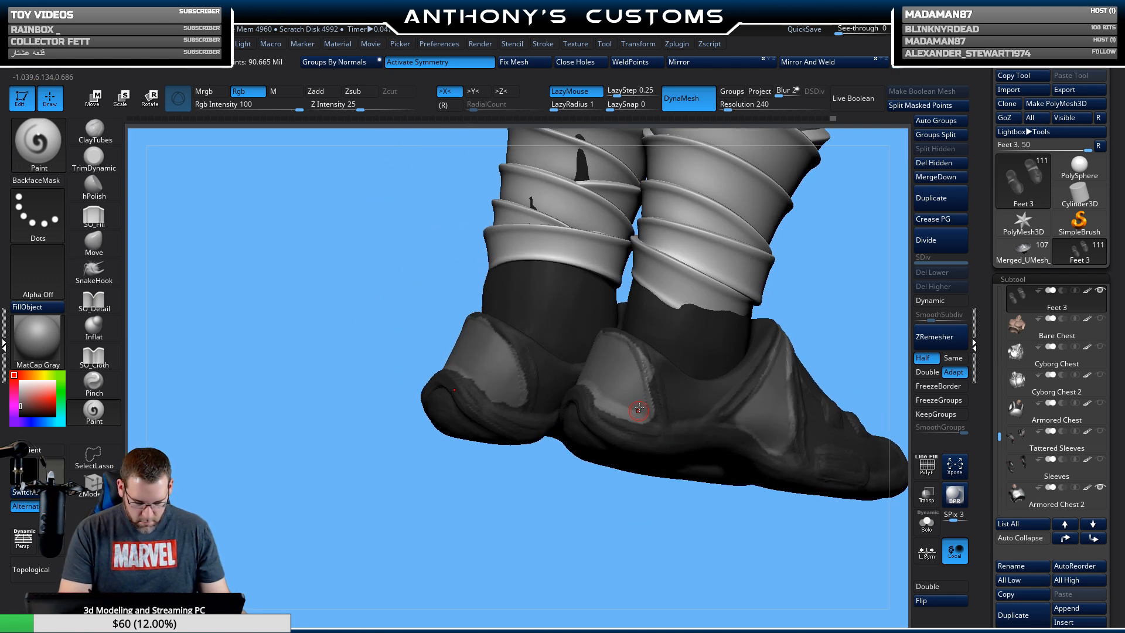
pyautogui.moveTo(655, 369); pyautogui.dragTo(650, 364, button='right')
pyautogui.press('space')
pyautogui.moveTo(651, 364); pyautogui.dragTo(641, 364)
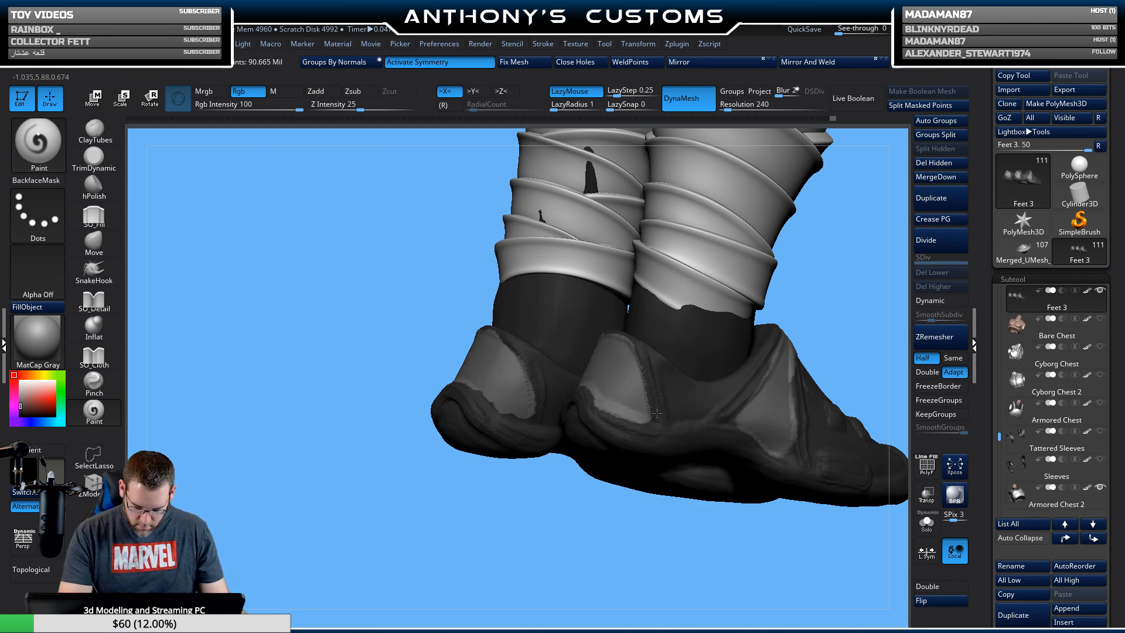
pyautogui.moveTo(661, 336); pyautogui.dragTo(591, 422, button='right')
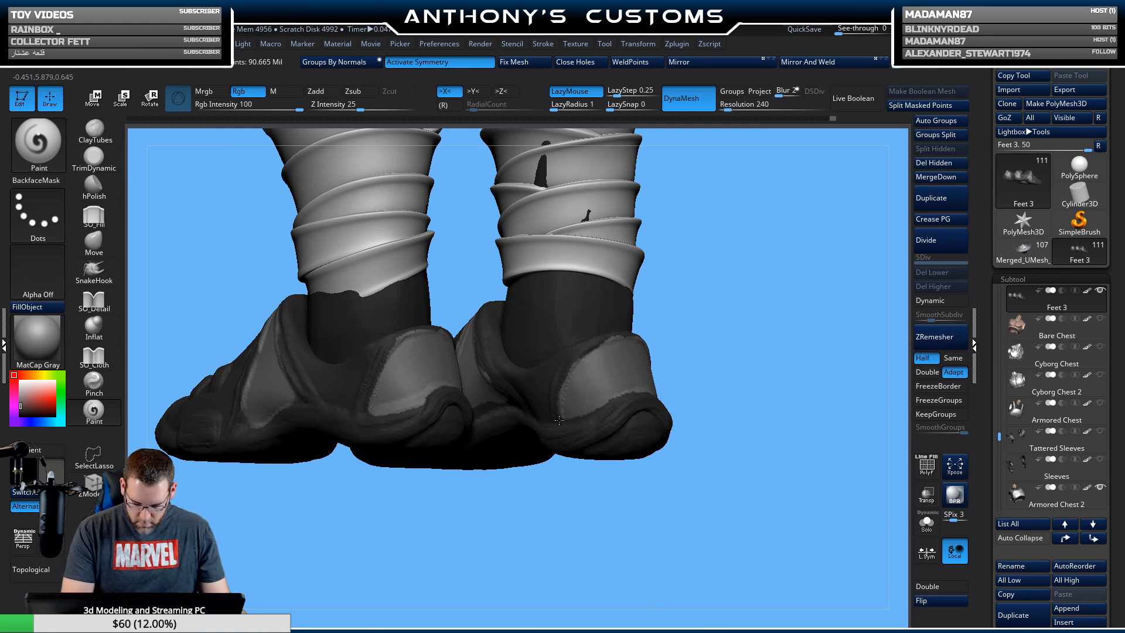
pyautogui.moveTo(741, 308); pyautogui.dragTo(711, 300, button='right')
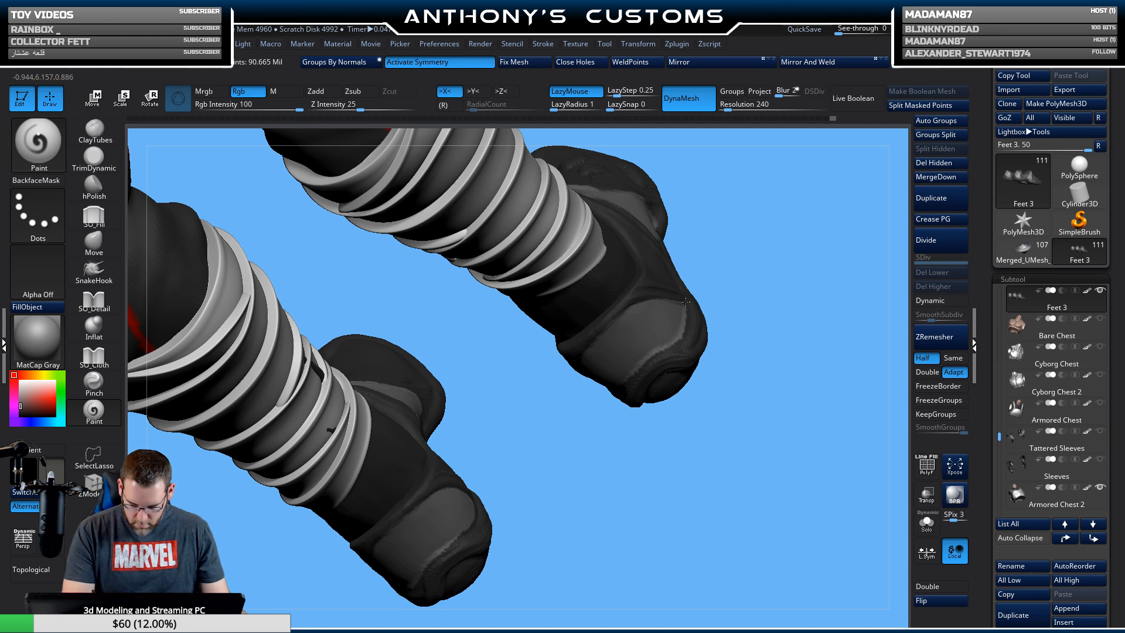
# Touch up the edges of the lighter grey instep band on both shoes.
pyautogui.moveTo(752, 342); pyautogui.dragTo(817, 272, button='right')
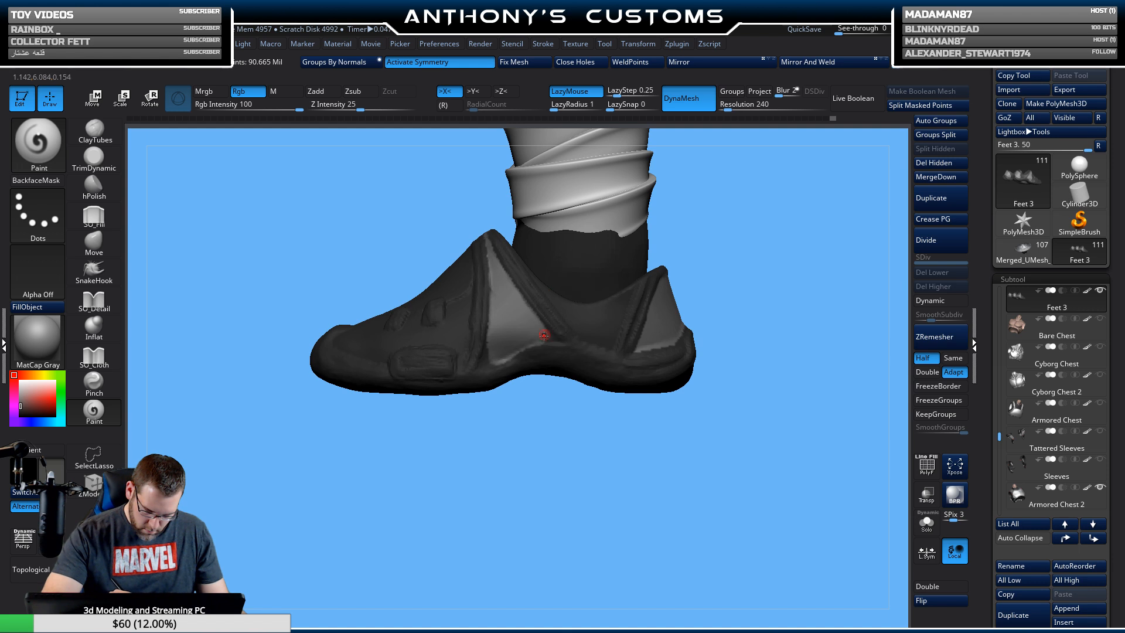
pyautogui.moveTo(574, 465); pyautogui.dragTo(691, 252)
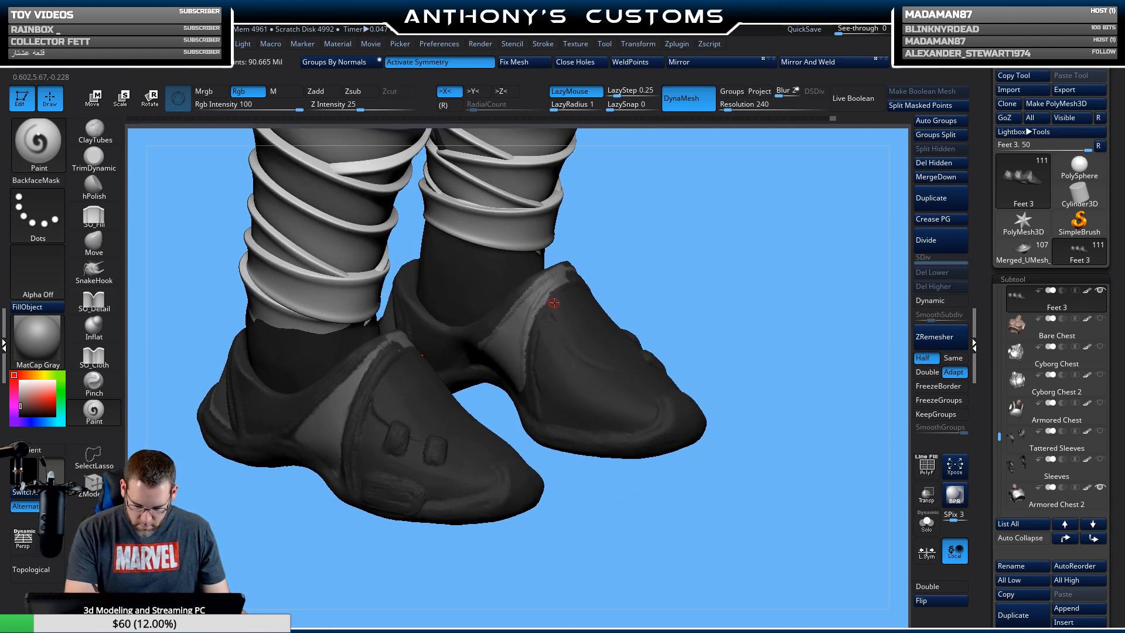
pyautogui.moveTo(529, 347); pyautogui.dragTo(528, 345)
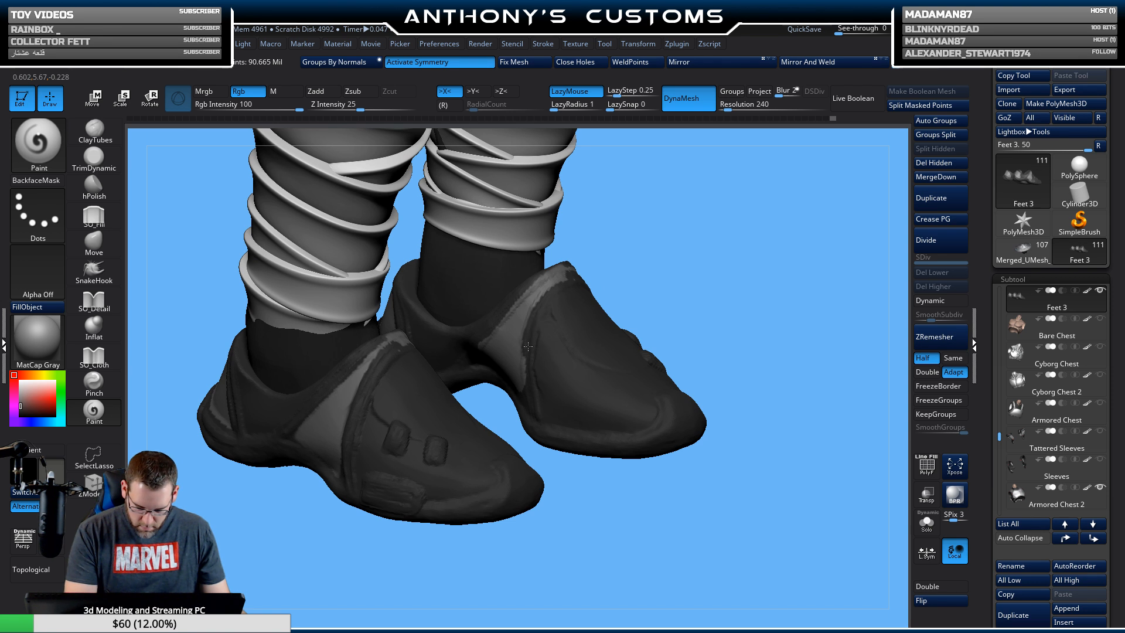
pyautogui.click(530, 396)
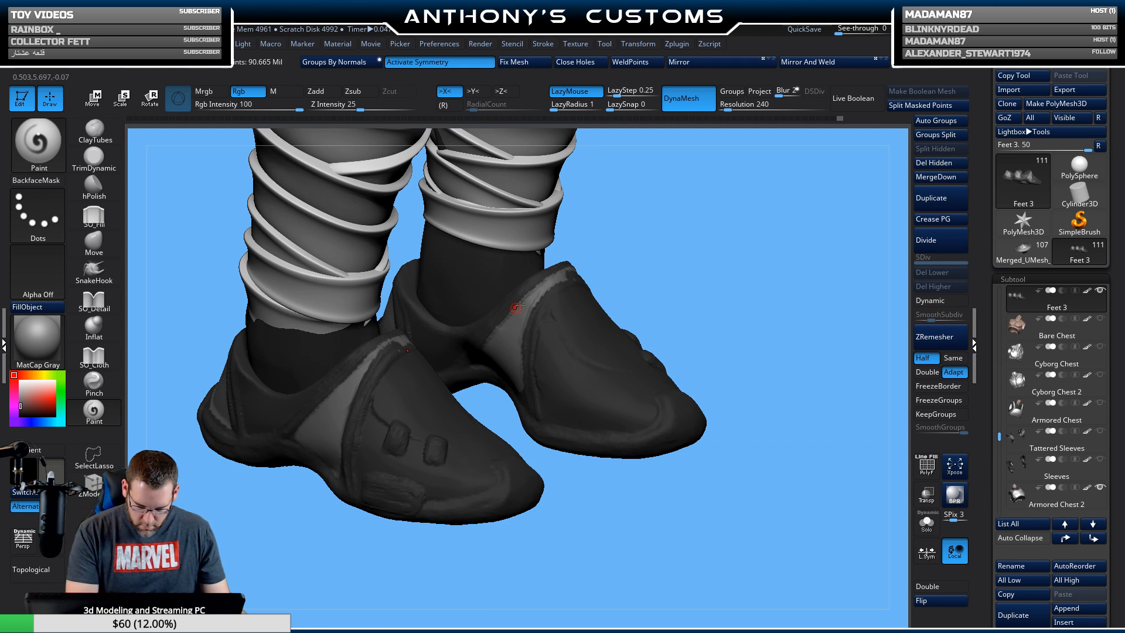
pyautogui.moveTo(697, 268); pyautogui.dragTo(635, 279)
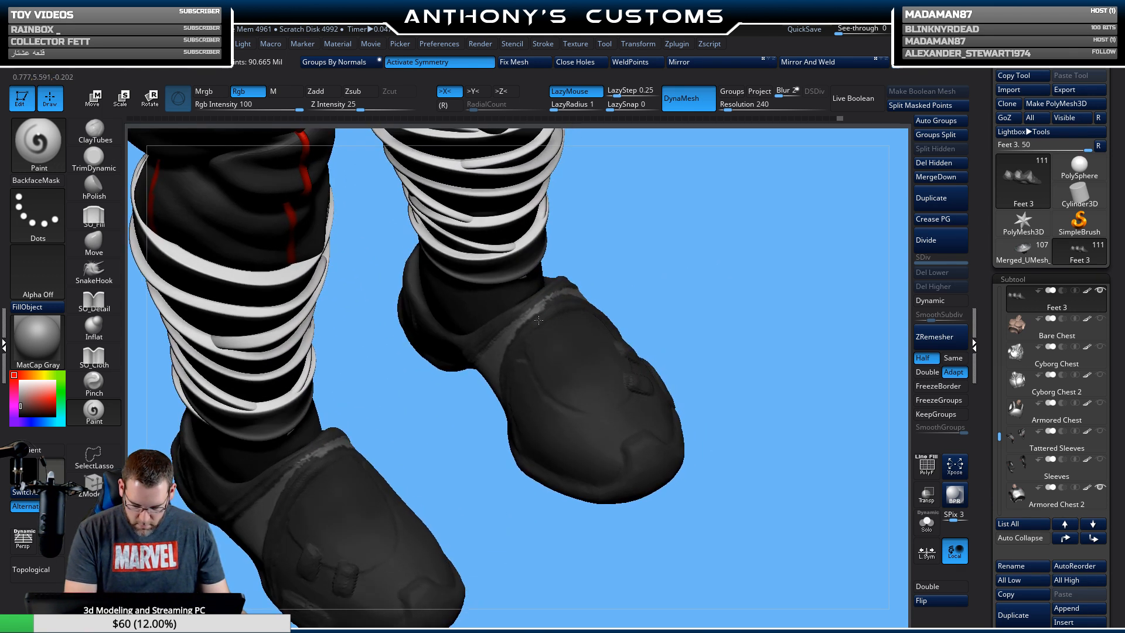
pyautogui.keyDown('shift'); pyautogui.moveTo(729, 357); pyautogui.dragTo(723, 320); pyautogui.keyUp('shift')
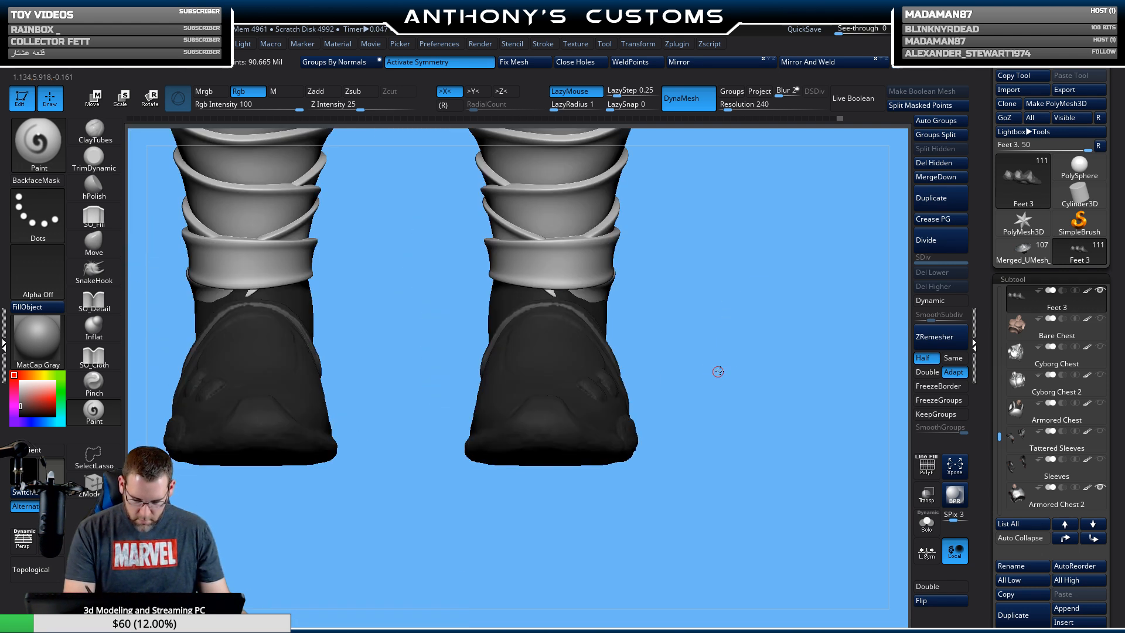
pyautogui.keyDown('alt'); pyautogui.moveTo(669, 398); pyautogui.dragTo(539, 480); pyautogui.keyUp('alt')
pyautogui.moveTo(562, 445); pyautogui.dragTo(477, 427)
pyautogui.moveTo(540, 492); pyautogui.dragTo(678, 406)
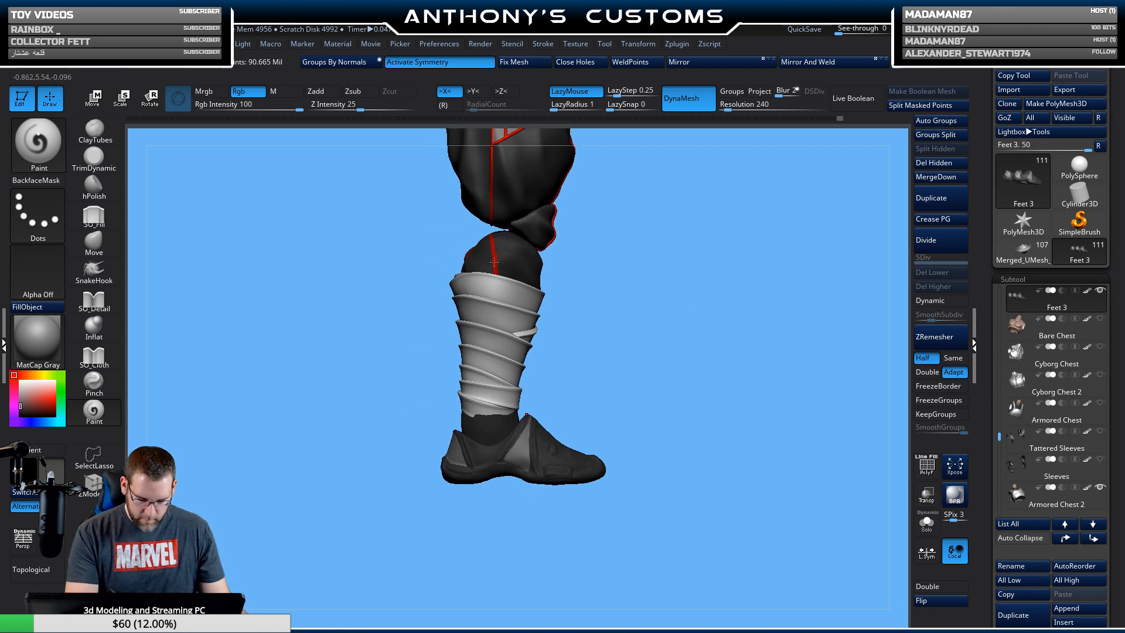
# Sample the red of the trouser stripe and try painting the strap behind the instep panel with it.
pyautogui.keyDown('alt'); pyautogui.moveTo(684, 308); pyautogui.dragTo(662, 471); pyautogui.keyUp('alt')
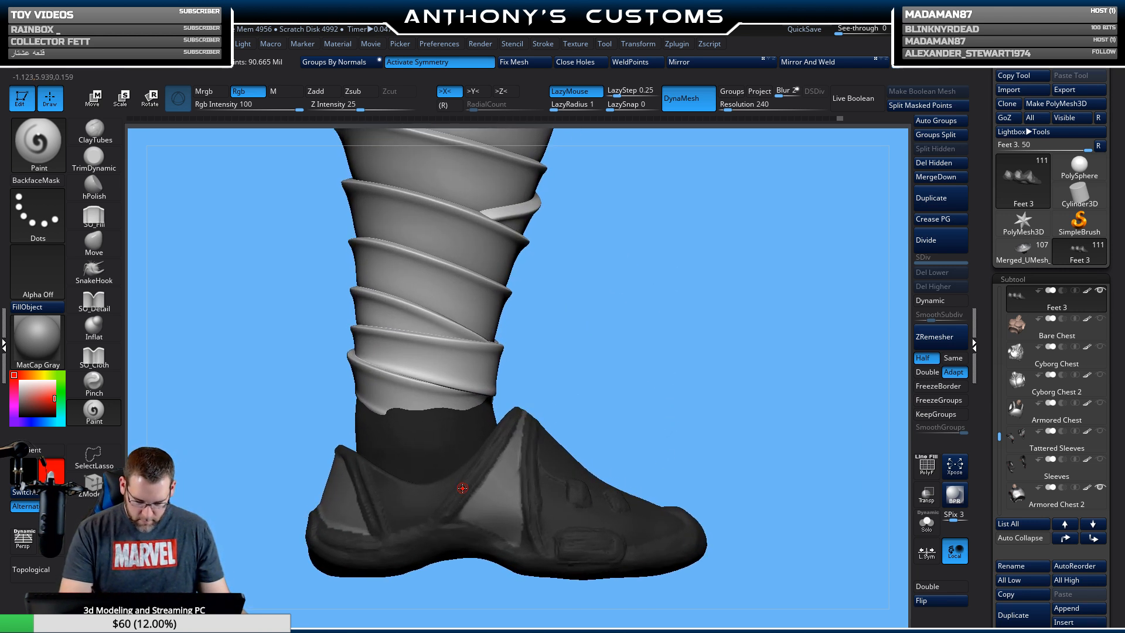
pyautogui.moveTo(446, 508); pyautogui.dragTo(526, 403)
pyautogui.moveTo(678, 306)
pyautogui.mouseDown()
pyautogui.moveTo(653, 411)
pyautogui.moveTo(612, 397)
pyautogui.moveTo(535, 432)
pyautogui.mouseUp()
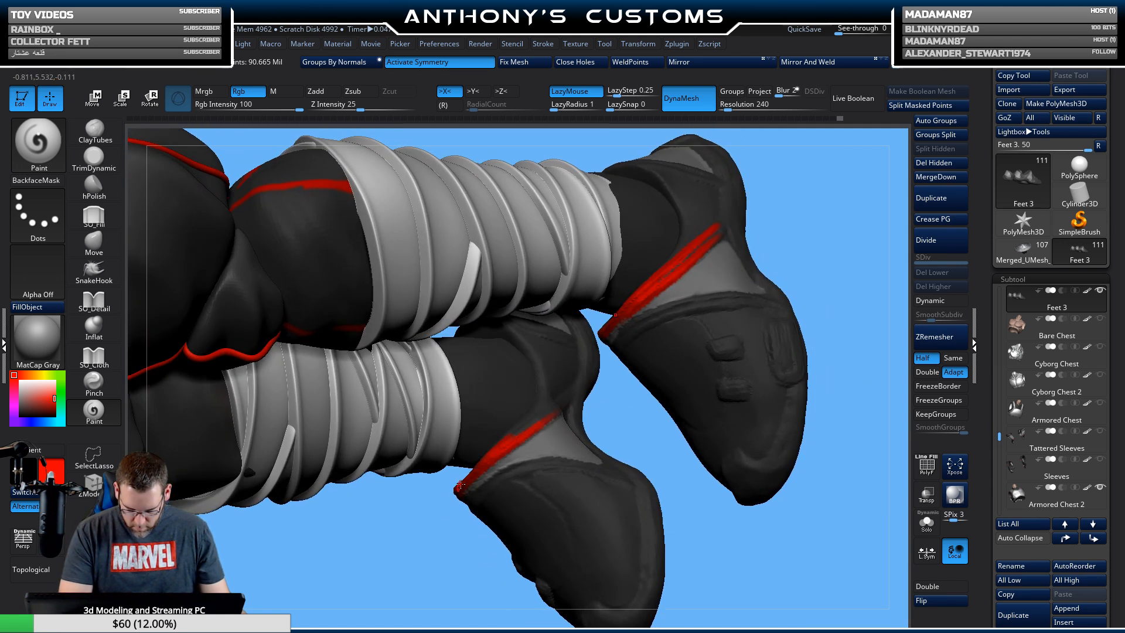
pyautogui.moveTo(460, 485); pyautogui.dragTo(514, 433)
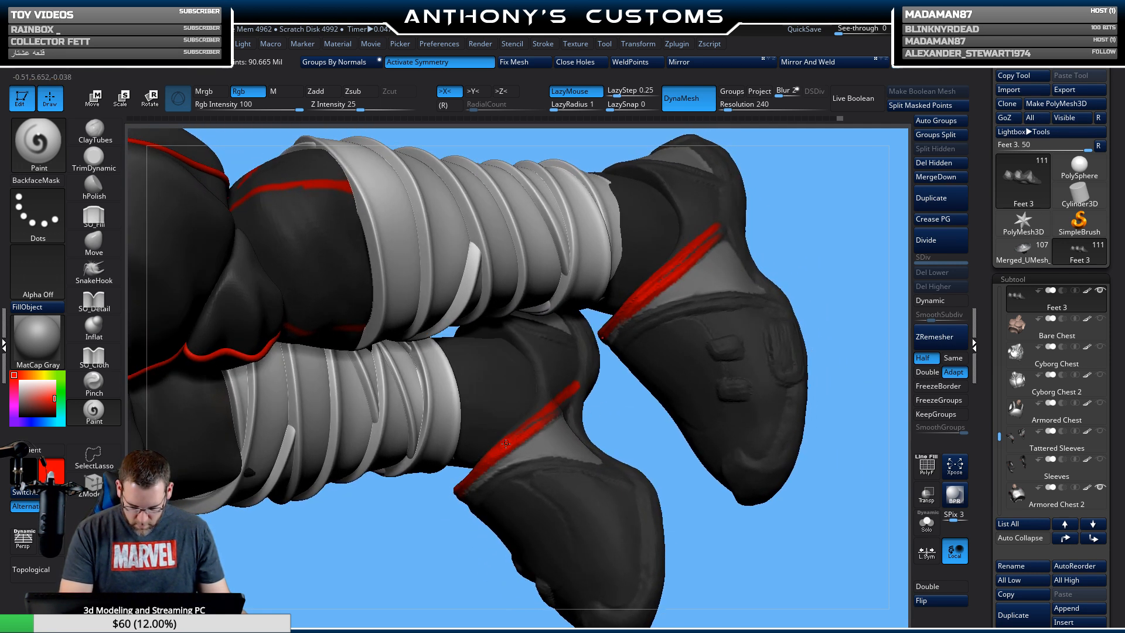
pyautogui.moveTo(623, 447); pyautogui.dragTo(813, 204)
pyautogui.moveTo(609, 484); pyautogui.dragTo(693, 447)
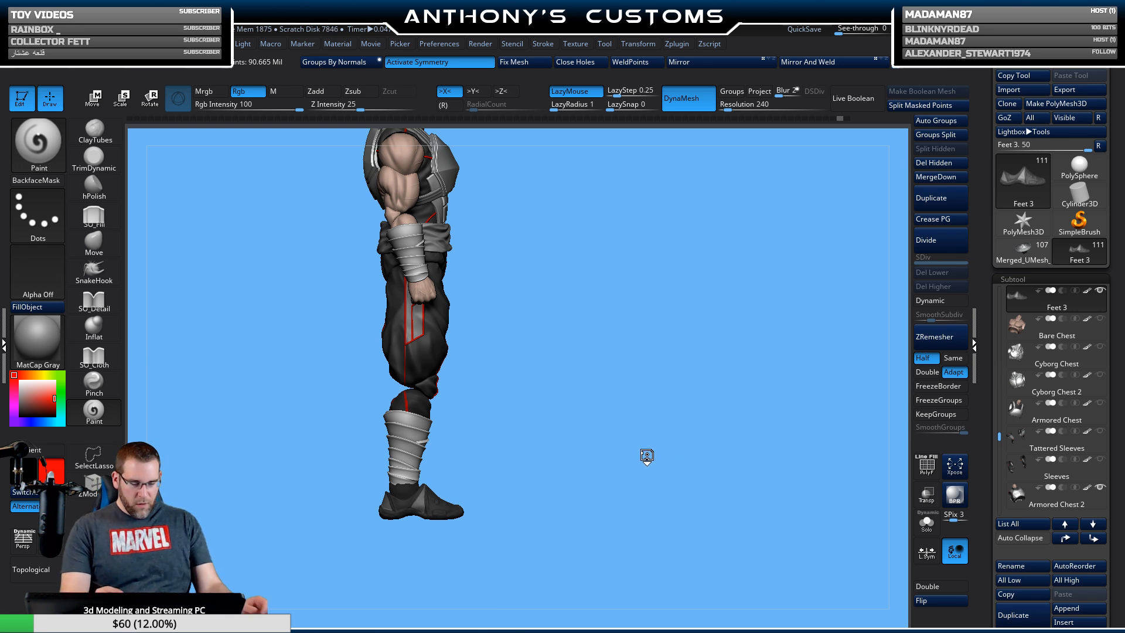
pyautogui.moveTo(608, 455); pyautogui.dragTo(686, 487)
pyautogui.keyDown('alt'); pyautogui.moveTo(660, 443); pyautogui.dragTo(643, 579); pyautogui.keyUp('alt')
pyautogui.keyDown('alt'); pyautogui.moveTo(671, 463); pyautogui.dragTo(655, 565); pyautogui.keyUp('alt')
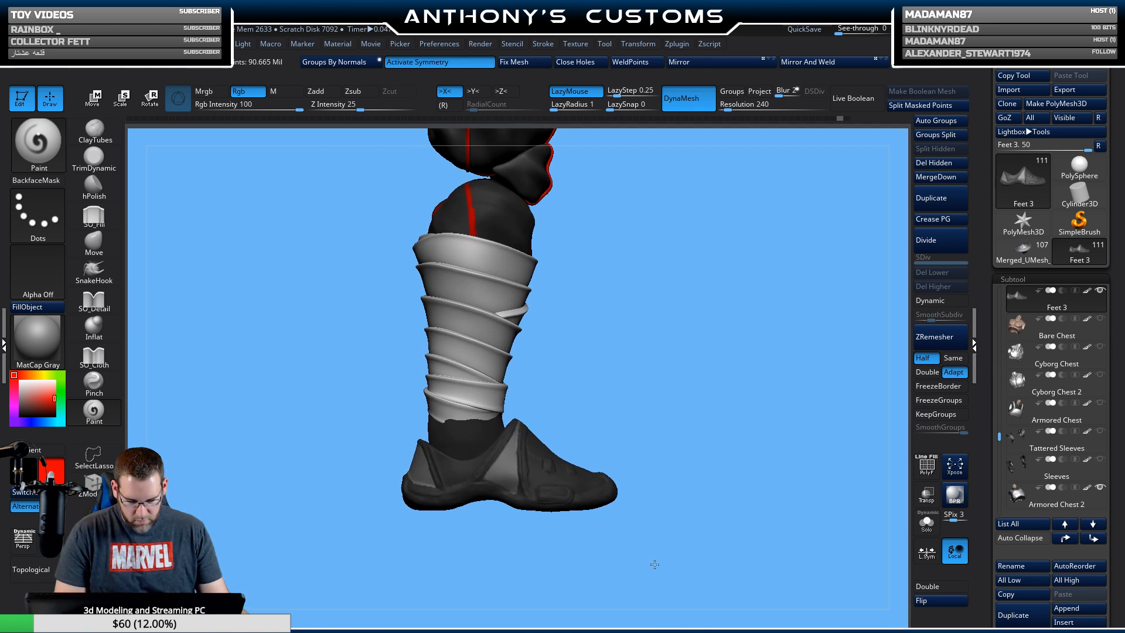
pyautogui.moveTo(733, 477)
pyautogui.mouseDown()
pyautogui.moveTo(666, 481)
pyautogui.moveTo(740, 477)
pyautogui.mouseUp()
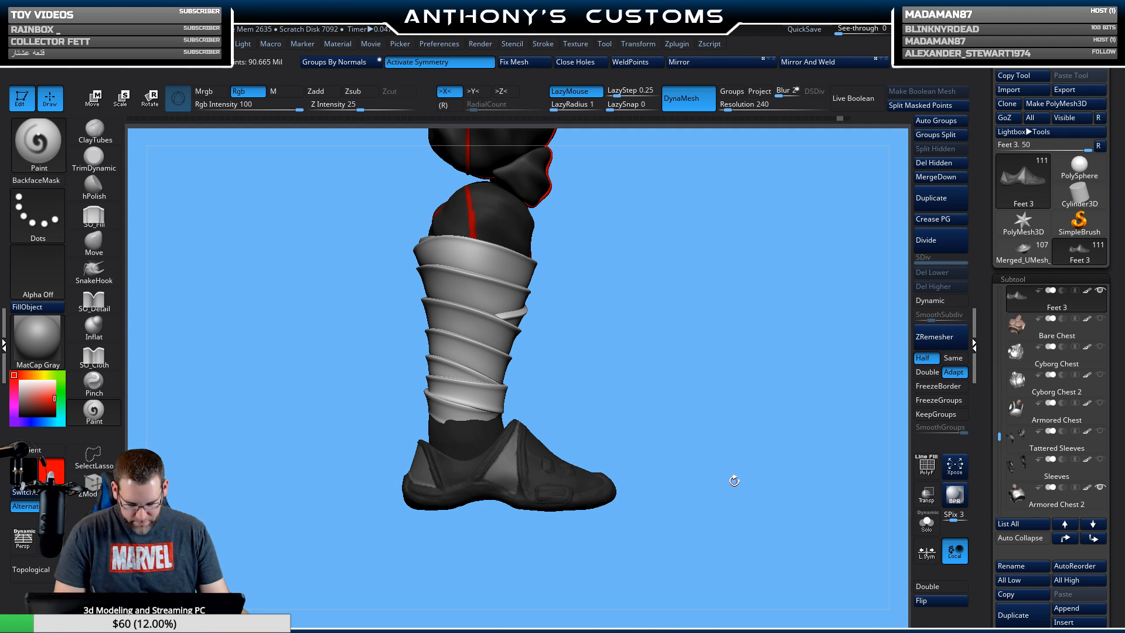
pyautogui.moveTo(737, 478)
pyautogui.mouseDown()
pyautogui.moveTo(703, 480)
pyautogui.moveTo(719, 477)
pyautogui.mouseUp()
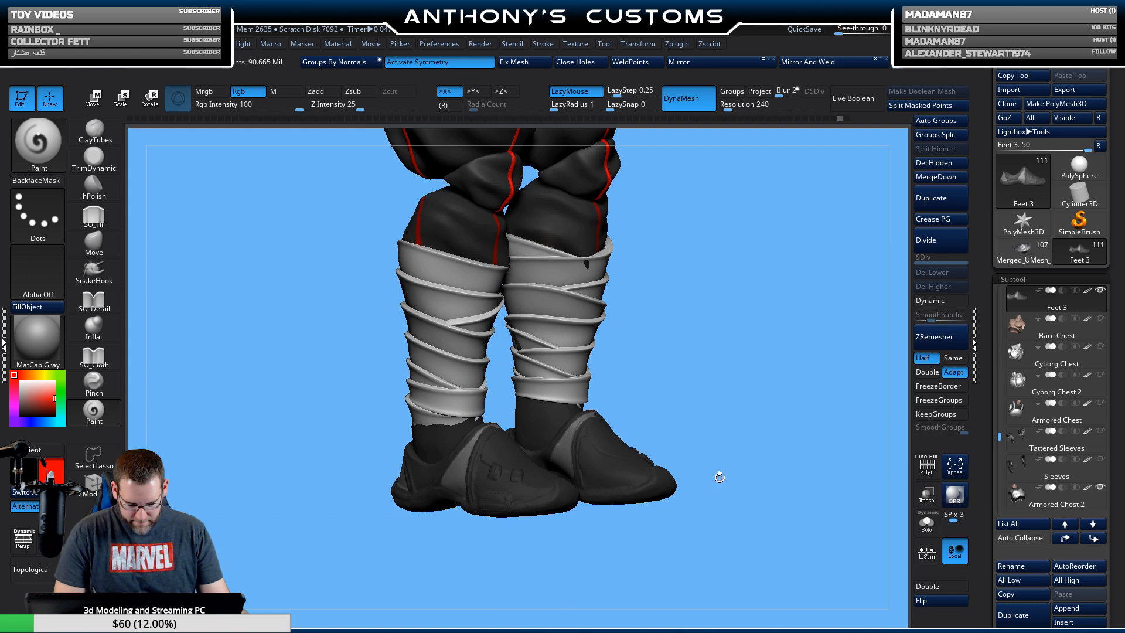
# Switch the brush to paint colour and material together and try white ZMetal on a small raised button of the shoe.
pyautogui.click(217, 90)
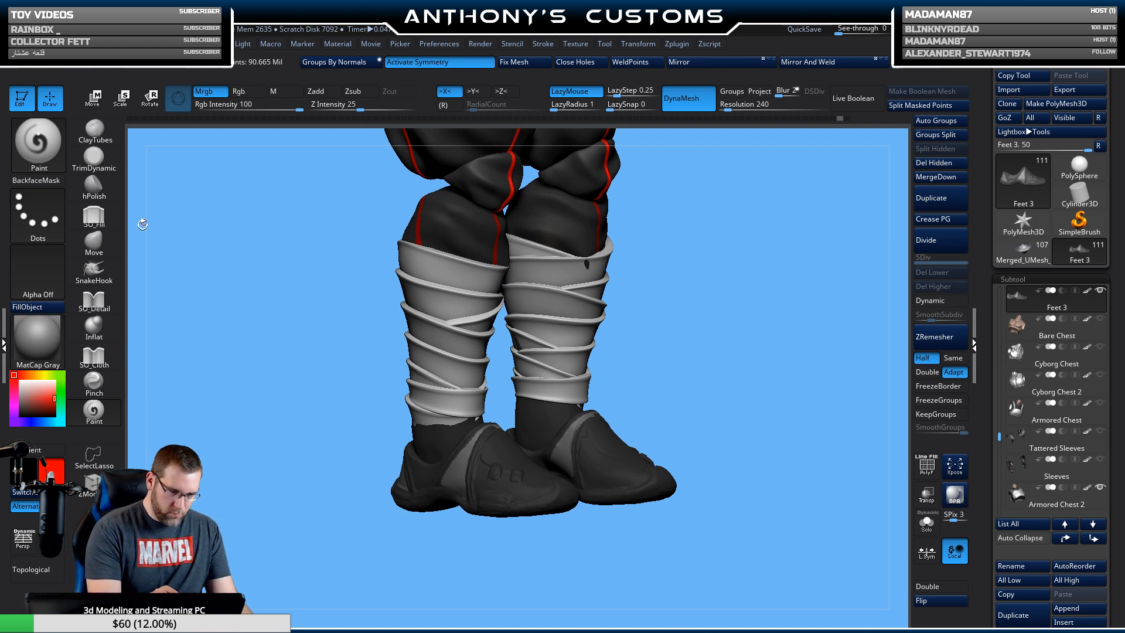
pyautogui.click(37, 341)
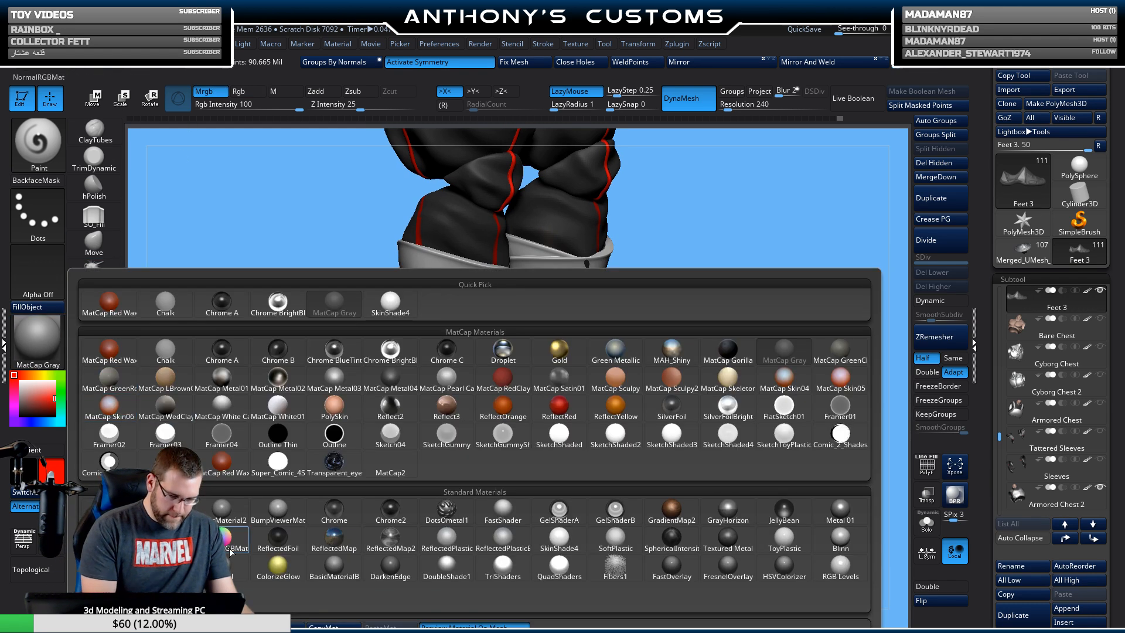
pyautogui.click(235, 579)
pyautogui.click(21, 382)
pyautogui.moveTo(696, 349); pyautogui.dragTo(736, 389)
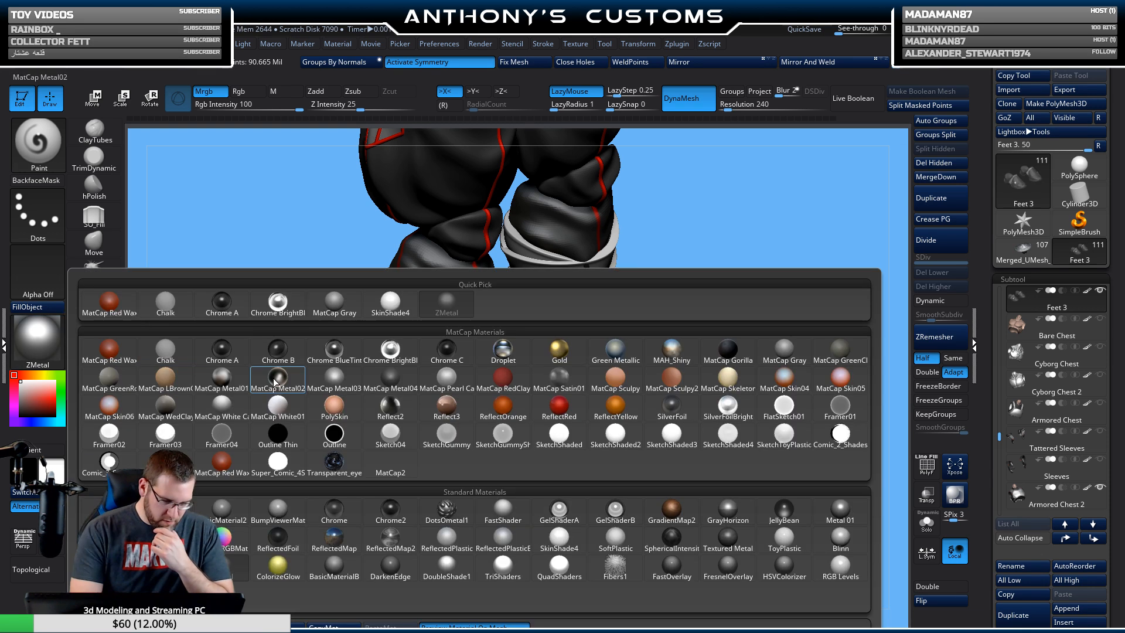
# Fill both shoes completely with BasicMaterial in the dark grey shoe colour.
pyautogui.click(37, 339)
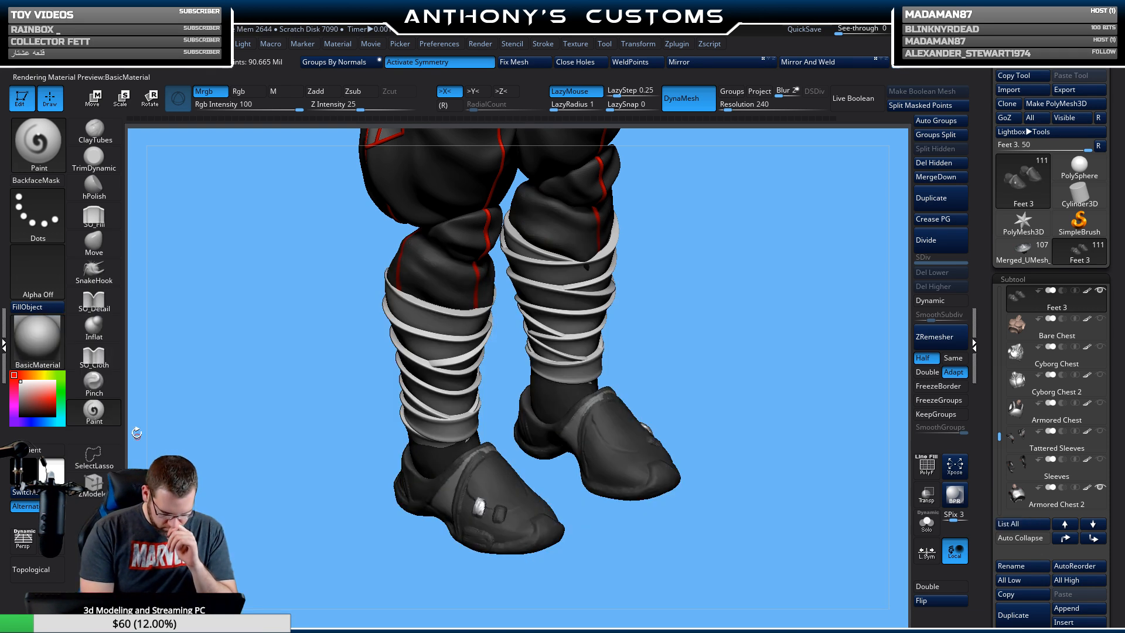
pyautogui.click(222, 510)
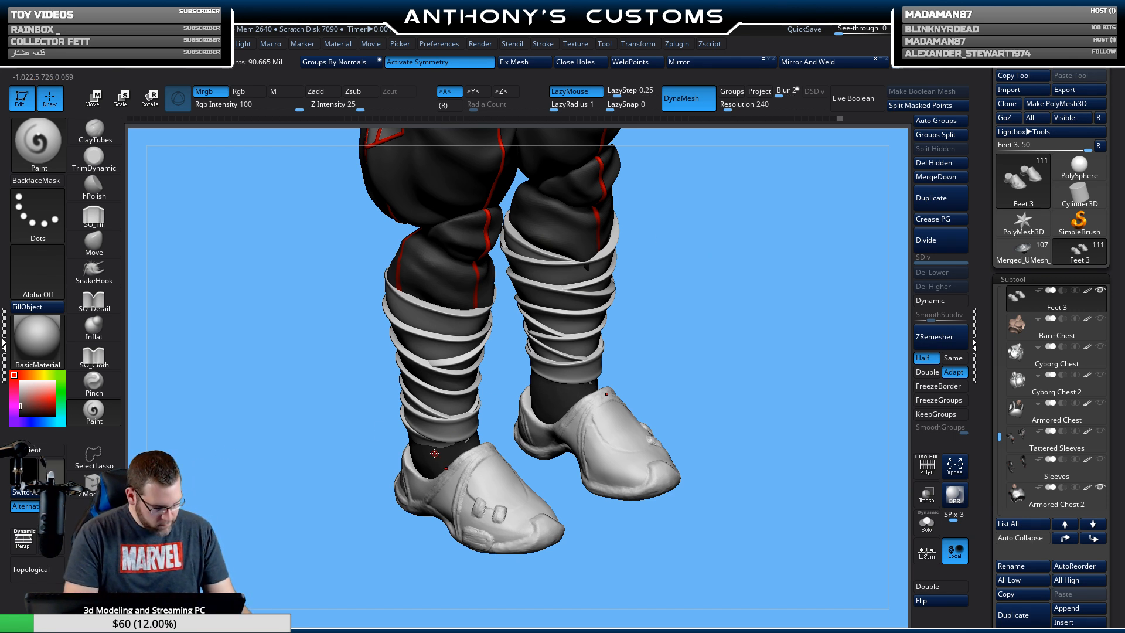
pyautogui.click(35, 307)
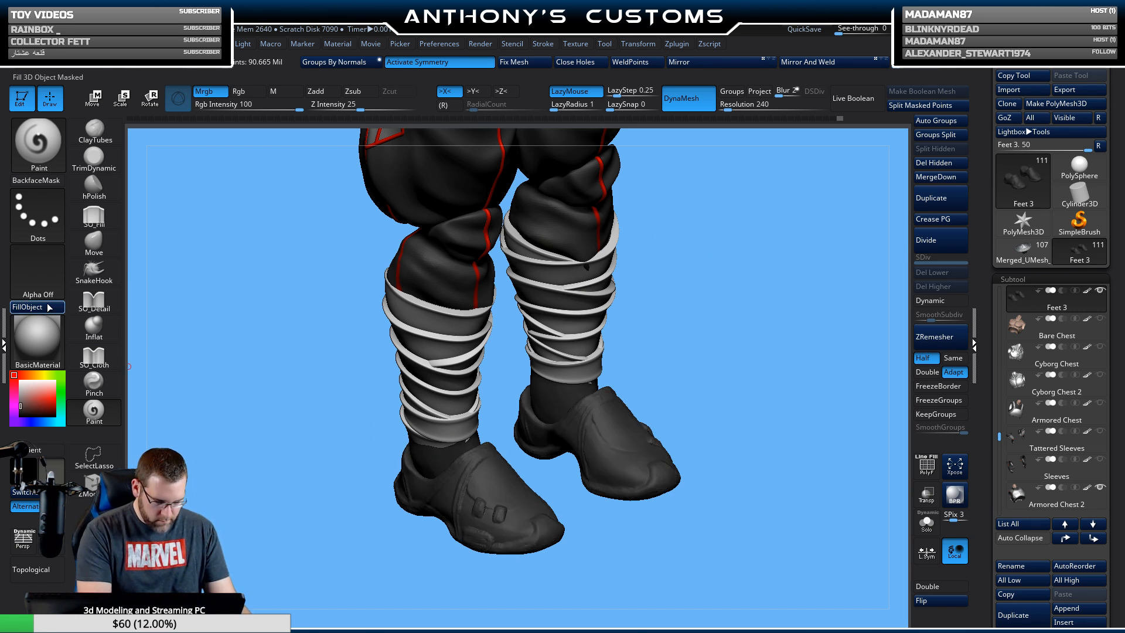
# Paint the two small raised buttons on top of the shoes white with the ZMetal material.
pyautogui.click(46, 357)
pyautogui.click(279, 511)
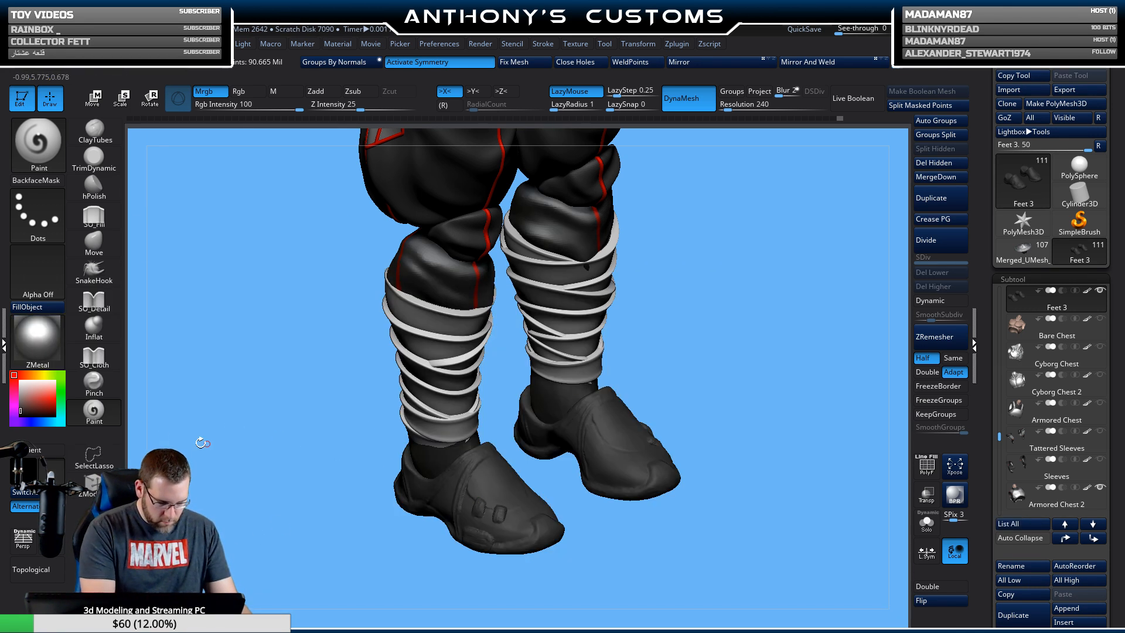
pyautogui.click(20, 382)
pyautogui.moveTo(479, 501)
pyautogui.mouseDown()
pyautogui.moveTo(503, 506)
pyautogui.moveTo(502, 516)
pyautogui.mouseUp()
pyautogui.moveTo(616, 431); pyautogui.dragTo(746, 359, button='right')
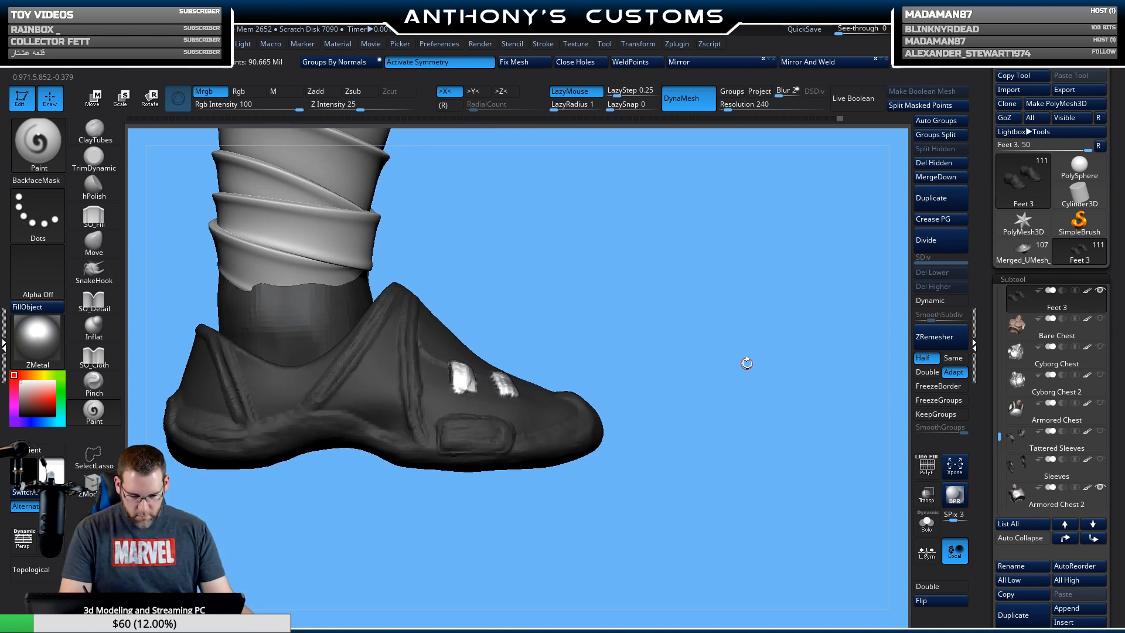
# Sample the red of the trouser stripe and paint the rectangular pad on the shoe's outer side with it using BasicMaterial.
pyautogui.keyDown('alt'); pyautogui.moveTo(593, 251); pyautogui.dragTo(674, 607, button='right'); pyautogui.keyUp('alt')
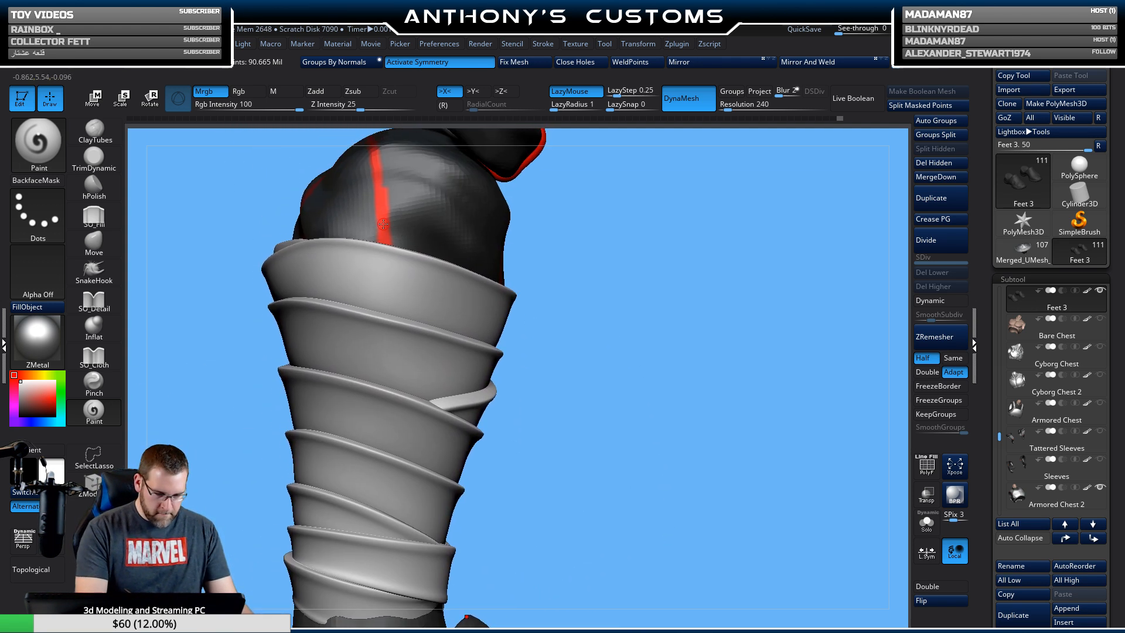
pyautogui.click(38, 337)
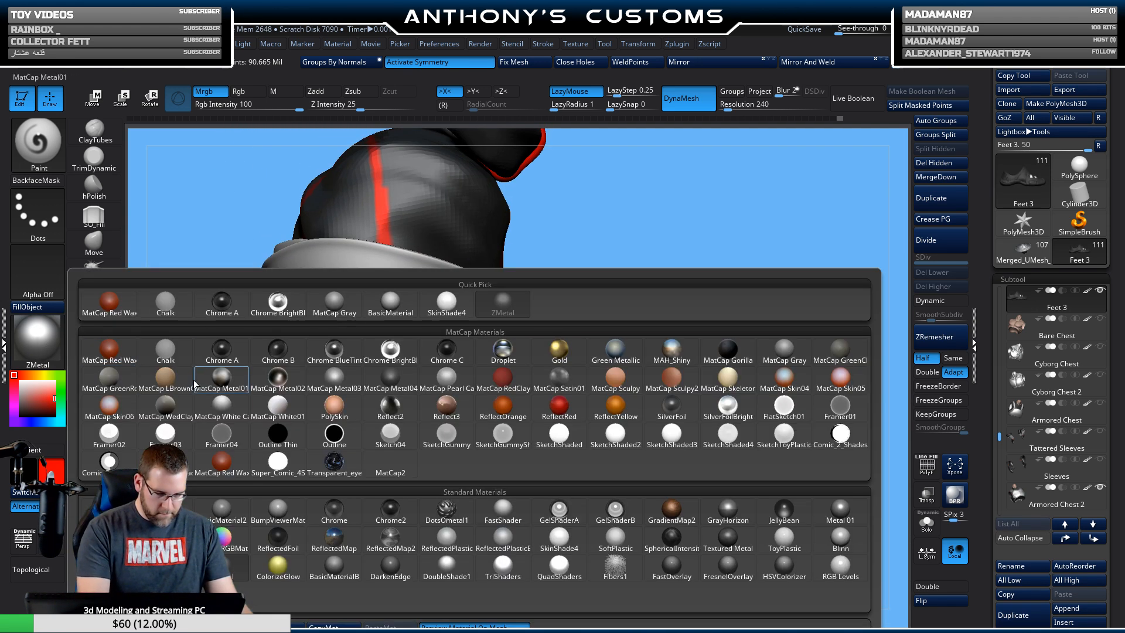
pyautogui.click(223, 511)
pyautogui.keyDown('alt'); pyautogui.moveTo(659, 418); pyautogui.dragTo(825, 476, button='right'); pyautogui.keyUp('alt')
pyautogui.moveTo(799, 350); pyautogui.dragTo(602, 367, button='right')
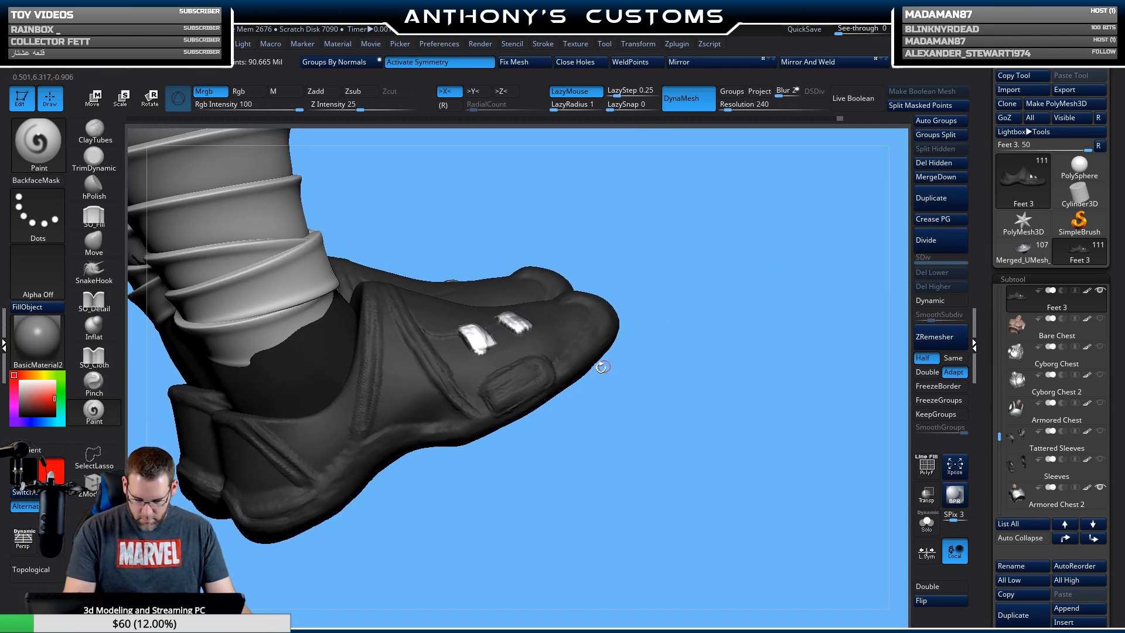
pyautogui.moveTo(520, 376); pyautogui.dragTo(523, 367)
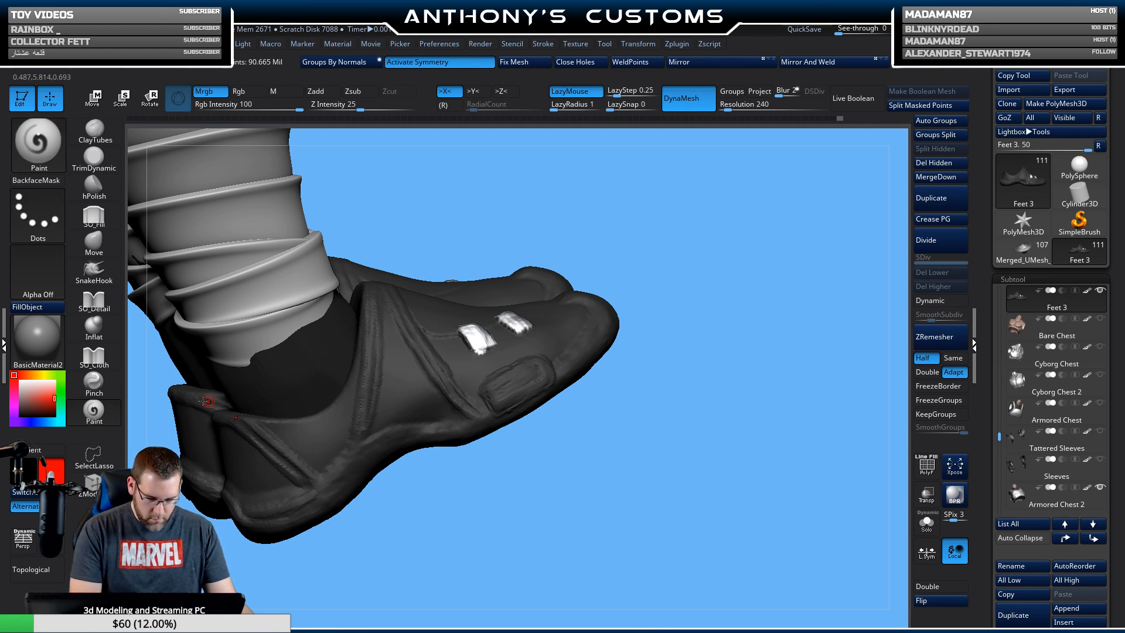
pyautogui.click(58, 342)
pyautogui.click(391, 302)
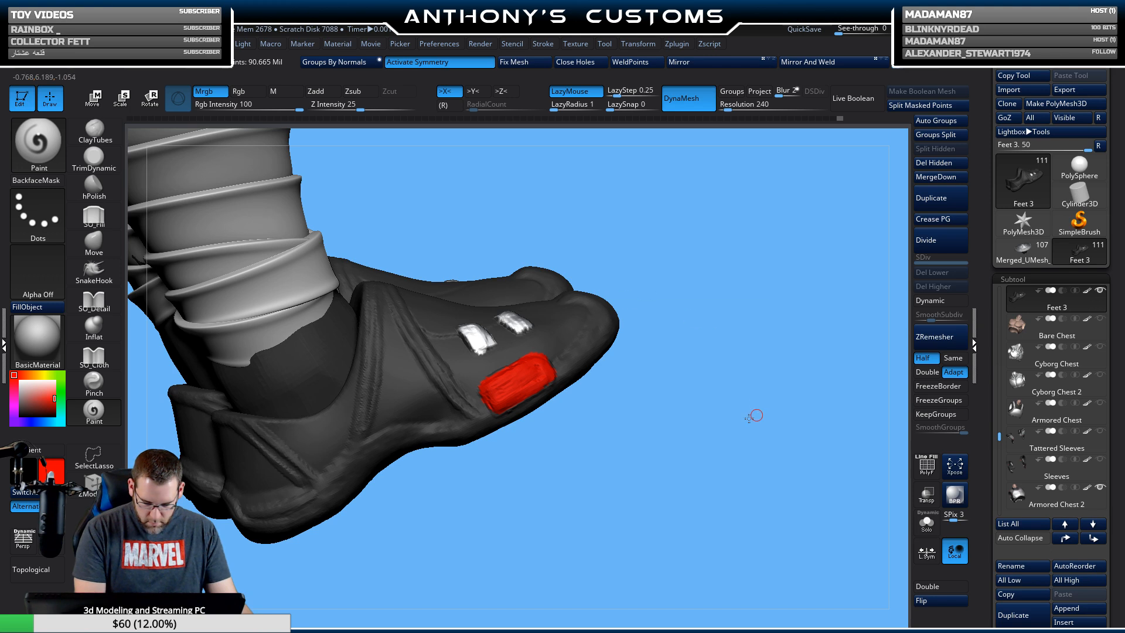
pyautogui.moveTo(753, 415); pyautogui.dragTo(744, 329)
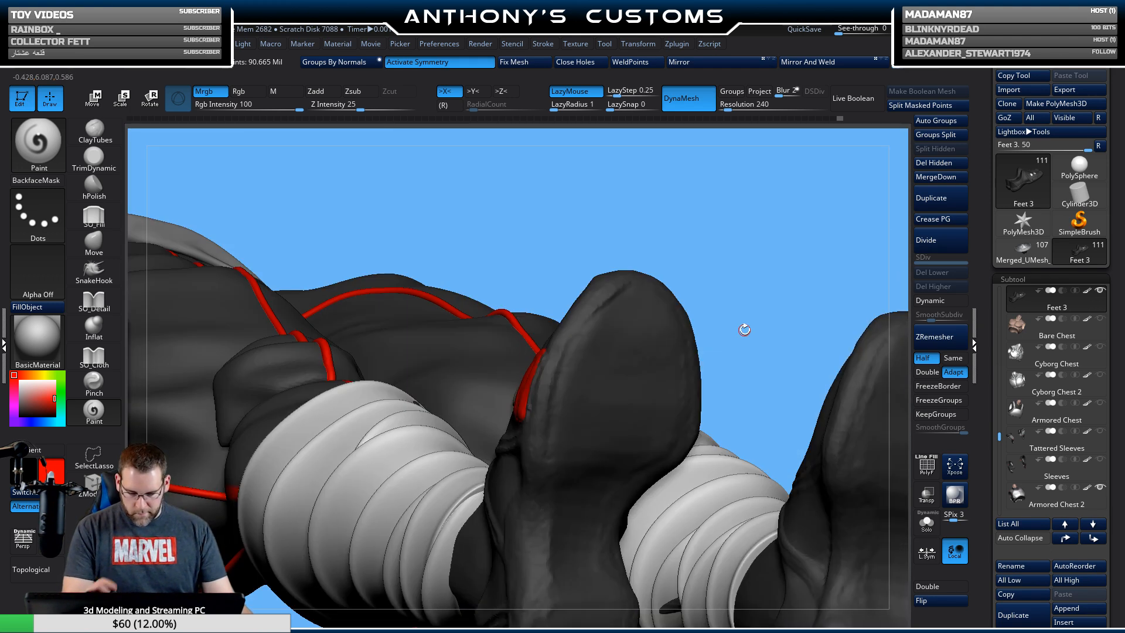
pyautogui.moveTo(762, 369); pyautogui.dragTo(771, 432)
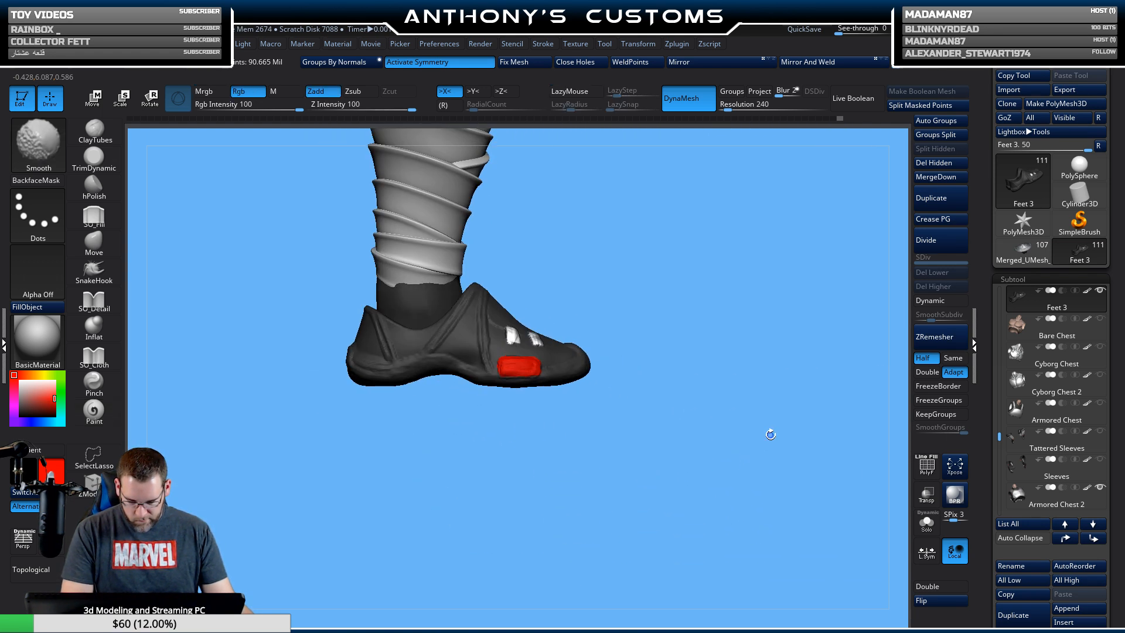
pyautogui.click(927, 504)
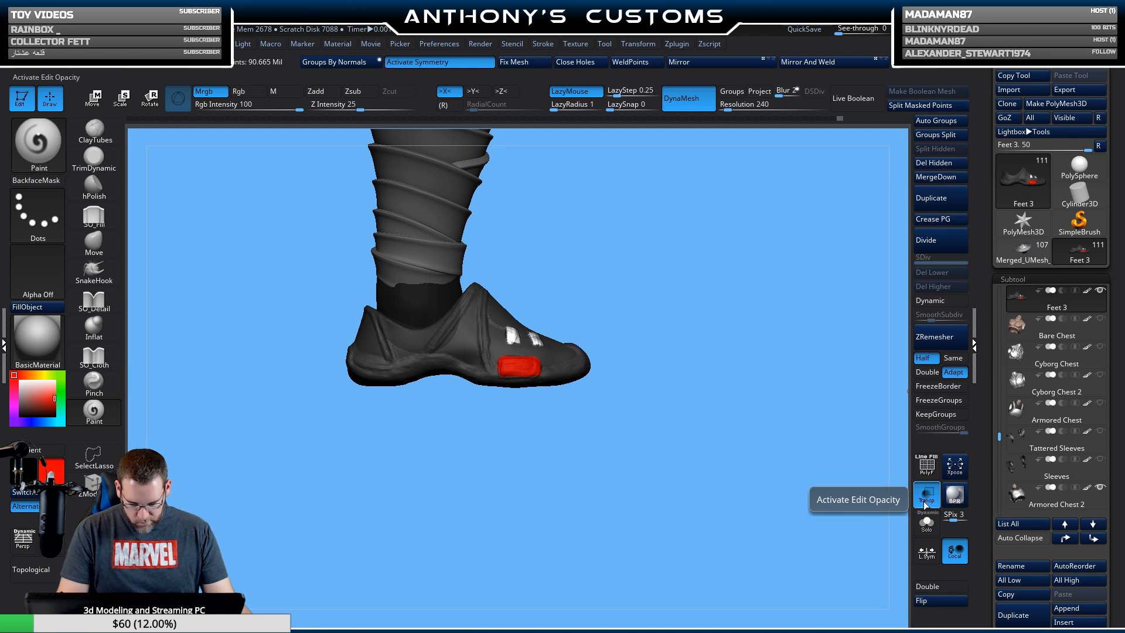
pyautogui.click(927, 498)
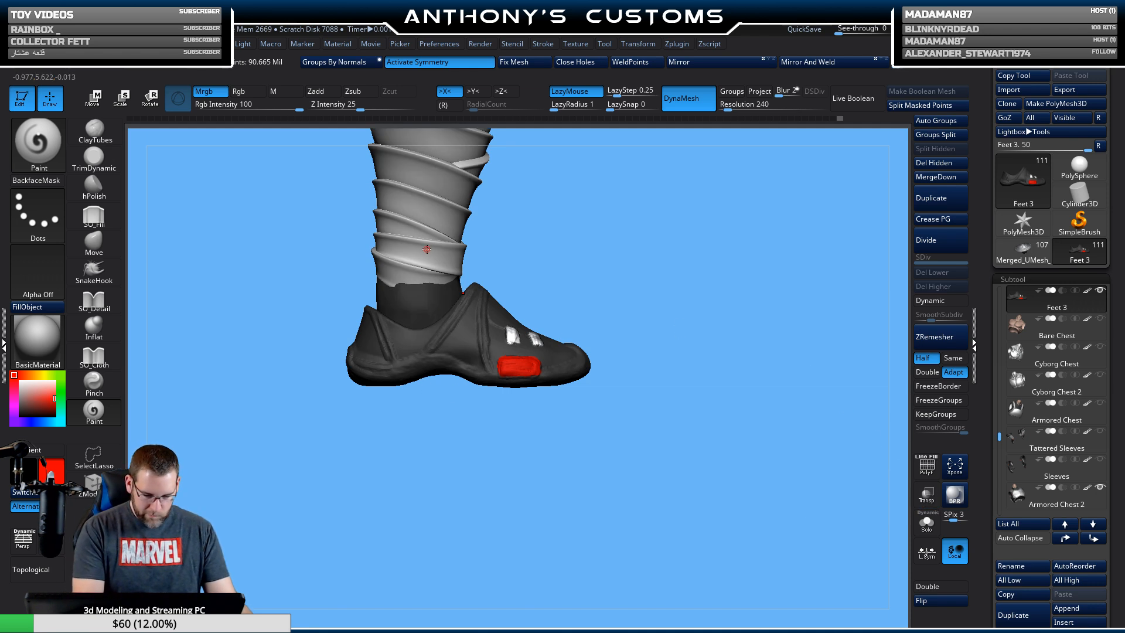
# Paint a white stripe along the outer edge of the shoe, from below the red pad toward the toe.
pyautogui.moveTo(603, 447); pyautogui.dragTo(744, 282)
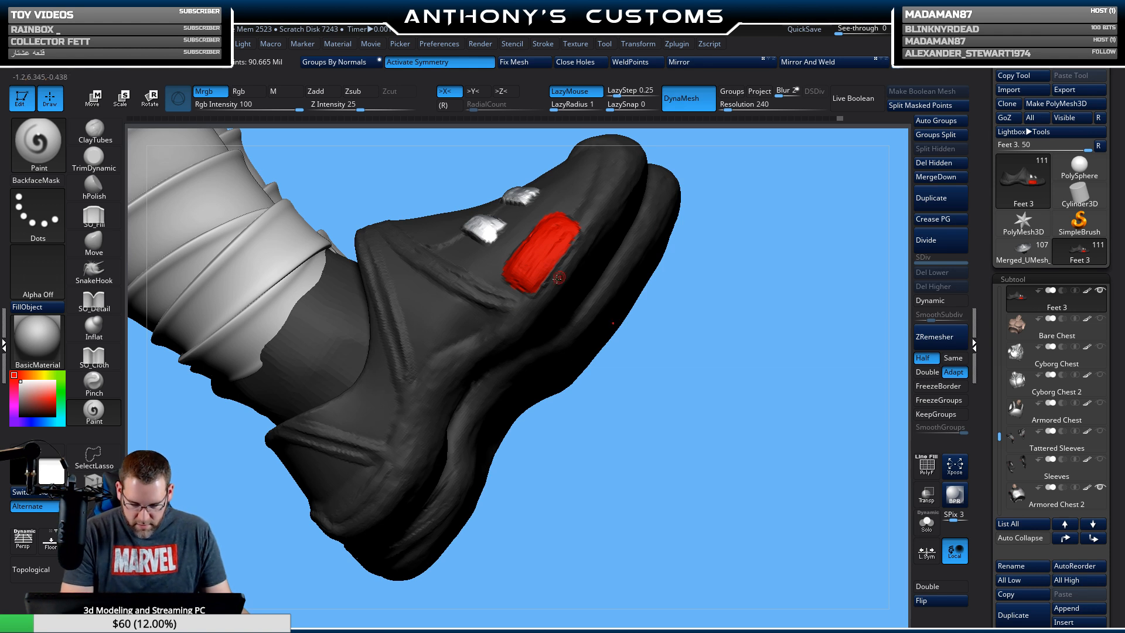
pyautogui.moveTo(506, 329); pyautogui.dragTo(615, 186)
pyautogui.keyDown('alt'); pyautogui.moveTo(771, 225); pyautogui.dragTo(676, 422); pyautogui.keyUp('alt')
pyautogui.moveTo(711, 343); pyautogui.dragTo(686, 419)
pyautogui.moveTo(502, 409)
pyautogui.mouseDown()
pyautogui.moveTo(542, 343)
pyautogui.moveTo(518, 373)
pyautogui.moveTo(532, 323)
pyautogui.mouseUp()
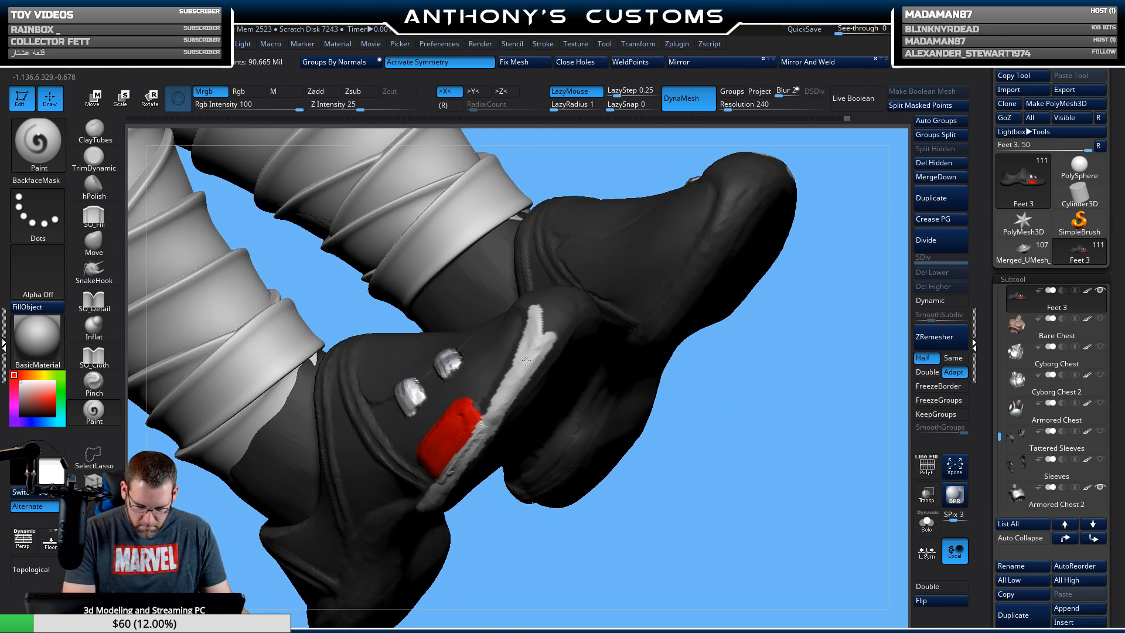
pyautogui.moveTo(526, 361); pyautogui.dragTo(566, 322)
# Paint the shoe's toe cap white, extending the outer edge stripe around the toe to the inner side.
pyautogui.moveTo(792, 325)
pyautogui.mouseDown()
pyautogui.moveTo(801, 389)
pyautogui.moveTo(767, 363)
pyautogui.mouseUp()
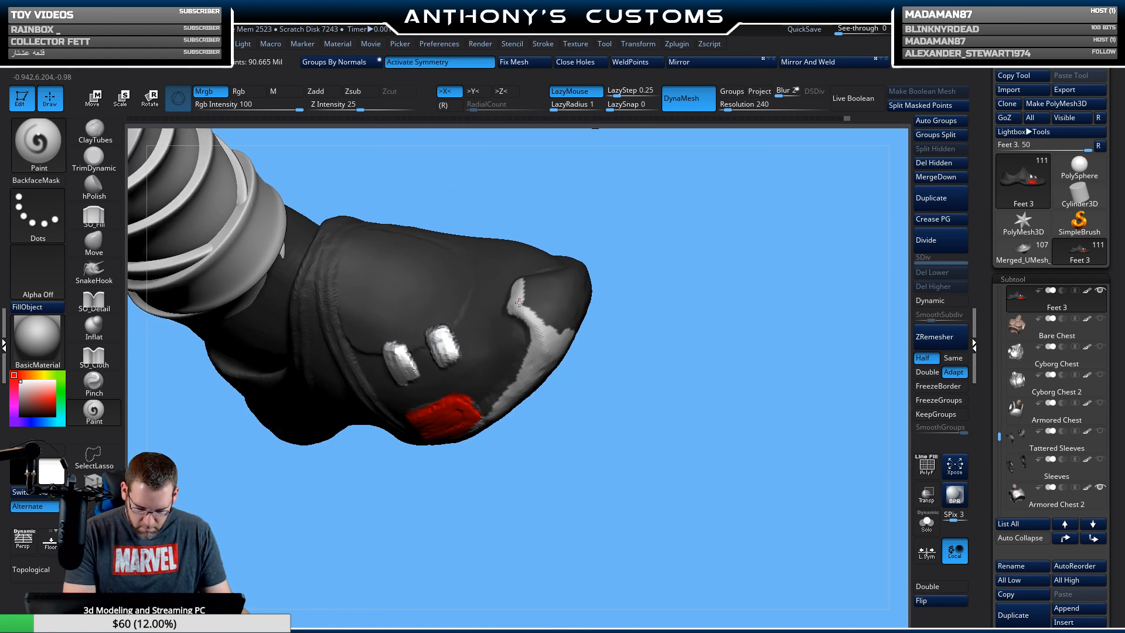
pyautogui.moveTo(530, 295); pyautogui.dragTo(578, 307)
pyautogui.moveTo(720, 268); pyautogui.dragTo(673, 300)
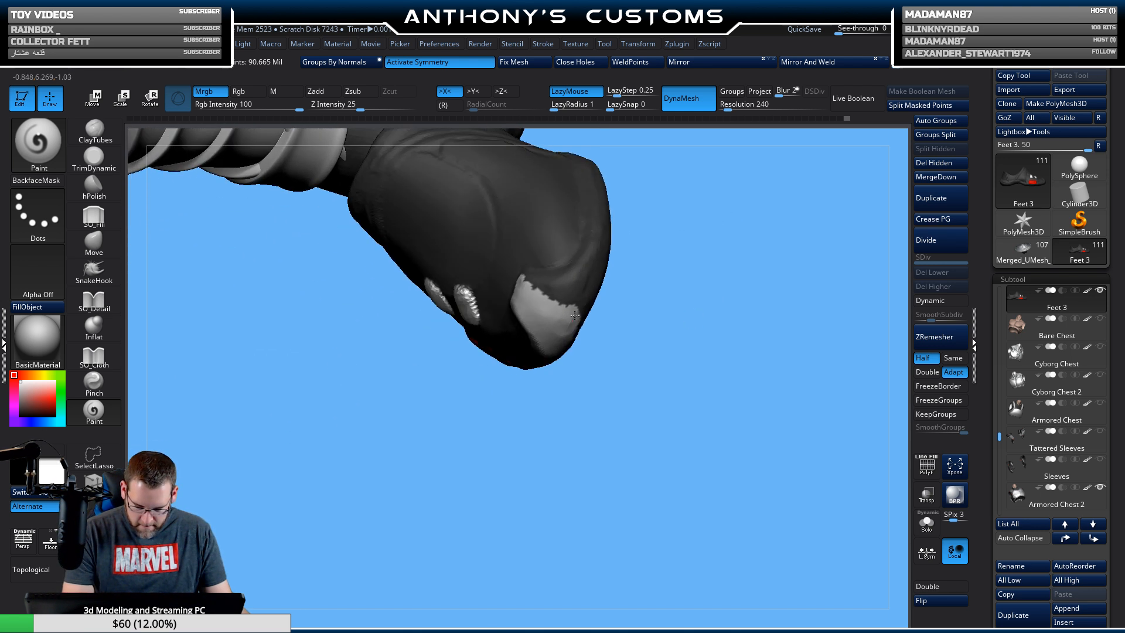
pyautogui.moveTo(575, 315)
pyautogui.mouseDown()
pyautogui.moveTo(593, 276)
pyautogui.moveTo(574, 293)
pyautogui.moveTo(564, 287)
pyautogui.moveTo(583, 269)
pyautogui.mouseUp()
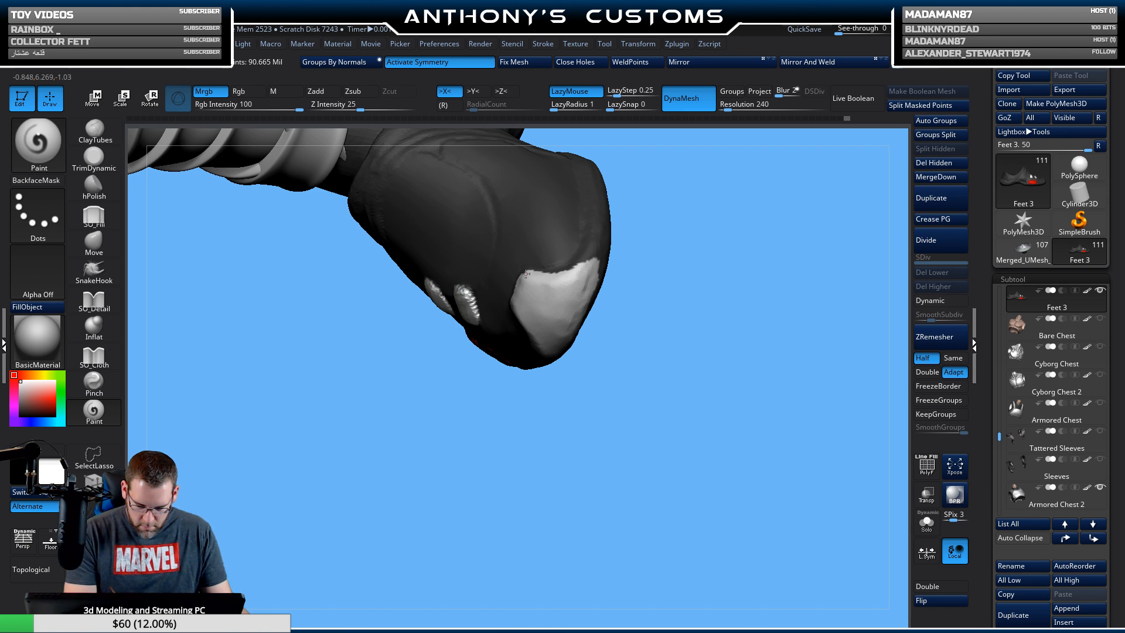
pyautogui.moveTo(767, 290); pyautogui.dragTo(554, 311)
pyautogui.moveTo(483, 398)
pyautogui.mouseDown()
pyautogui.moveTo(516, 271)
pyautogui.moveTo(512, 308)
pyautogui.mouseUp()
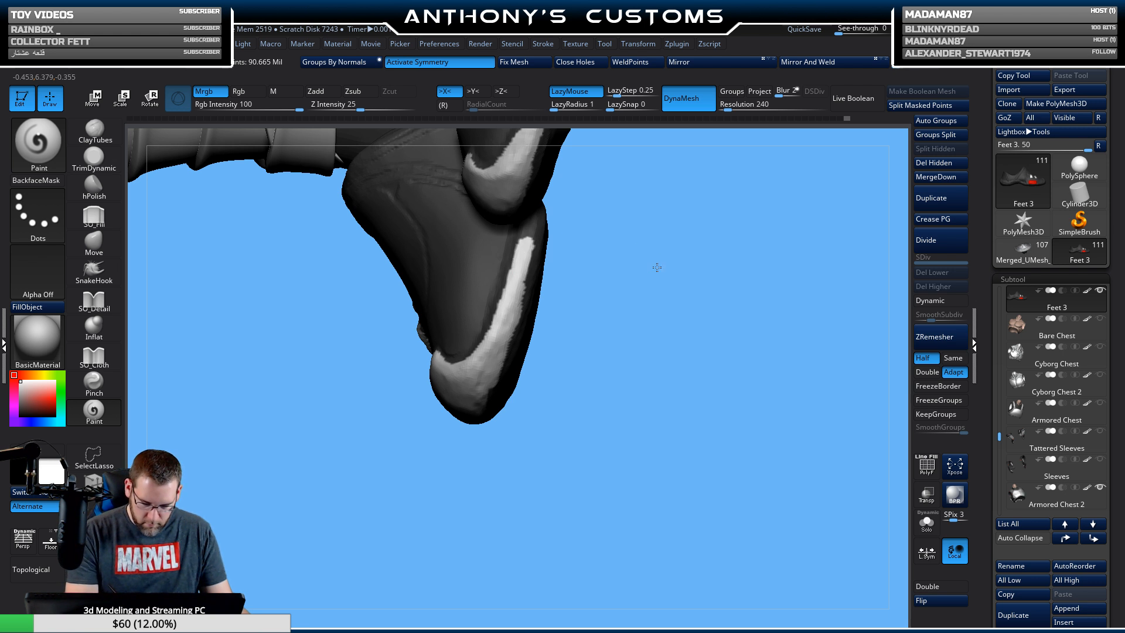
# Paint the white stripe along the shoe's inner edge from the toe back toward the heel.
pyautogui.moveTo(657, 267); pyautogui.dragTo(642, 270)
pyautogui.moveTo(627, 311); pyautogui.dragTo(547, 237)
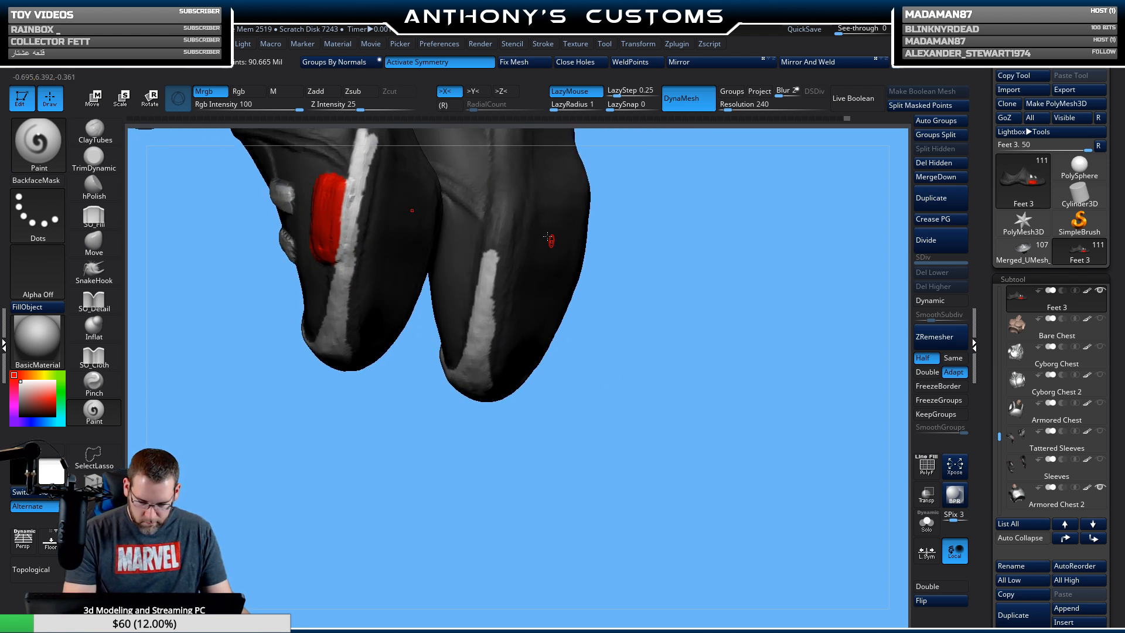
pyautogui.moveTo(491, 262); pyautogui.dragTo(485, 336)
pyautogui.moveTo(704, 211)
pyautogui.keyDown('alt'); pyautogui.mouseDown()
pyautogui.moveTo(720, 398)
pyautogui.moveTo(709, 396)
pyautogui.mouseUp(); pyautogui.keyUp('alt')
pyautogui.moveTo(507, 360); pyautogui.dragTo(516, 264)
pyautogui.moveTo(756, 281)
pyautogui.mouseDown()
pyautogui.moveTo(726, 225)
pyautogui.moveTo(746, 311)
pyautogui.moveTo(729, 367)
pyautogui.moveTo(761, 311)
pyautogui.moveTo(747, 290)
pyautogui.mouseUp()
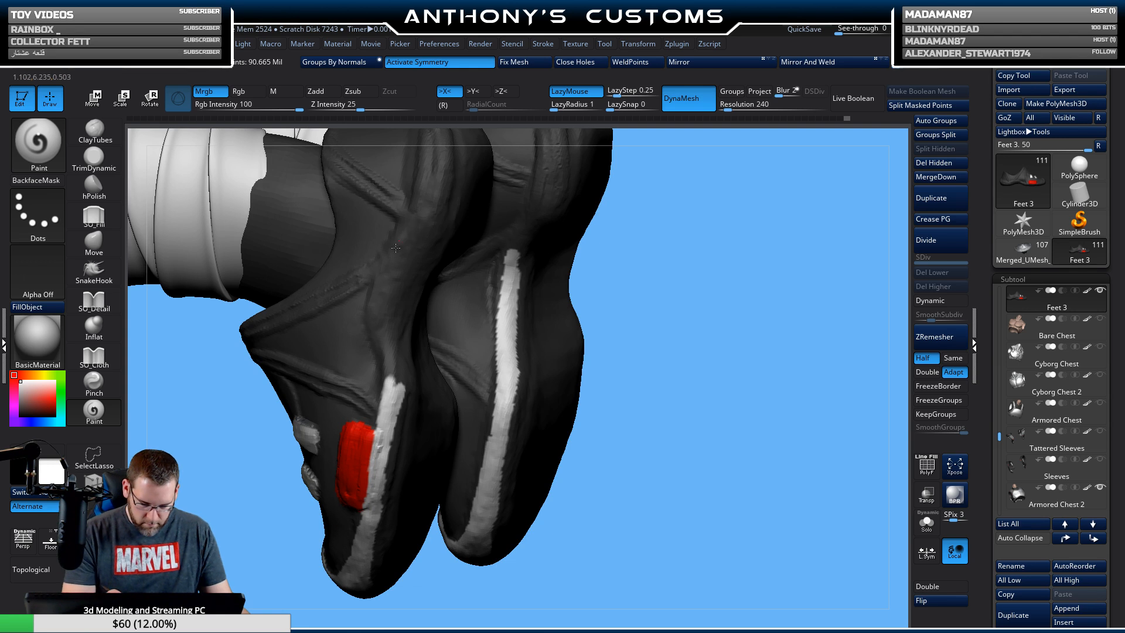
# Extend the white outer edge stripe from behind the red pad back along the sole to the heel.
pyautogui.moveTo(400, 235)
pyautogui.mouseDown()
pyautogui.moveTo(375, 296)
pyautogui.moveTo(391, 389)
pyautogui.moveTo(398, 277)
pyautogui.moveTo(415, 263)
pyautogui.moveTo(404, 314)
pyautogui.mouseUp()
pyautogui.keyDown('alt'); pyautogui.moveTo(750, 265); pyautogui.dragTo(778, 365); pyautogui.keyUp('alt')
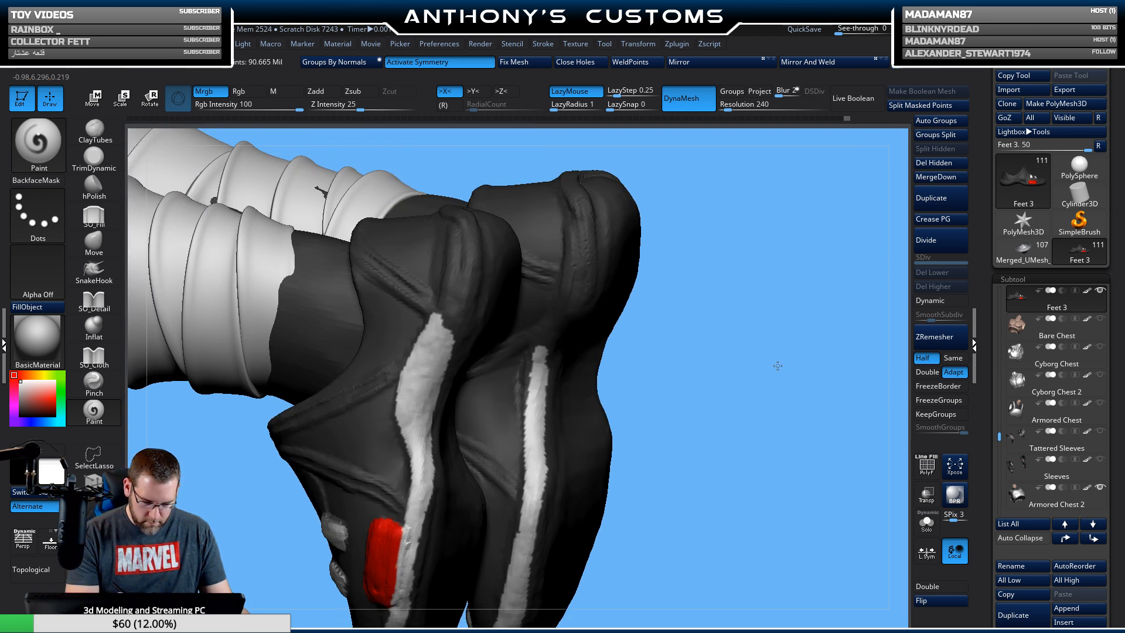
pyautogui.moveTo(440, 346)
pyautogui.mouseDown()
pyautogui.moveTo(456, 265)
pyautogui.moveTo(452, 340)
pyautogui.moveTo(469, 276)
pyautogui.moveTo(457, 233)
pyautogui.mouseUp()
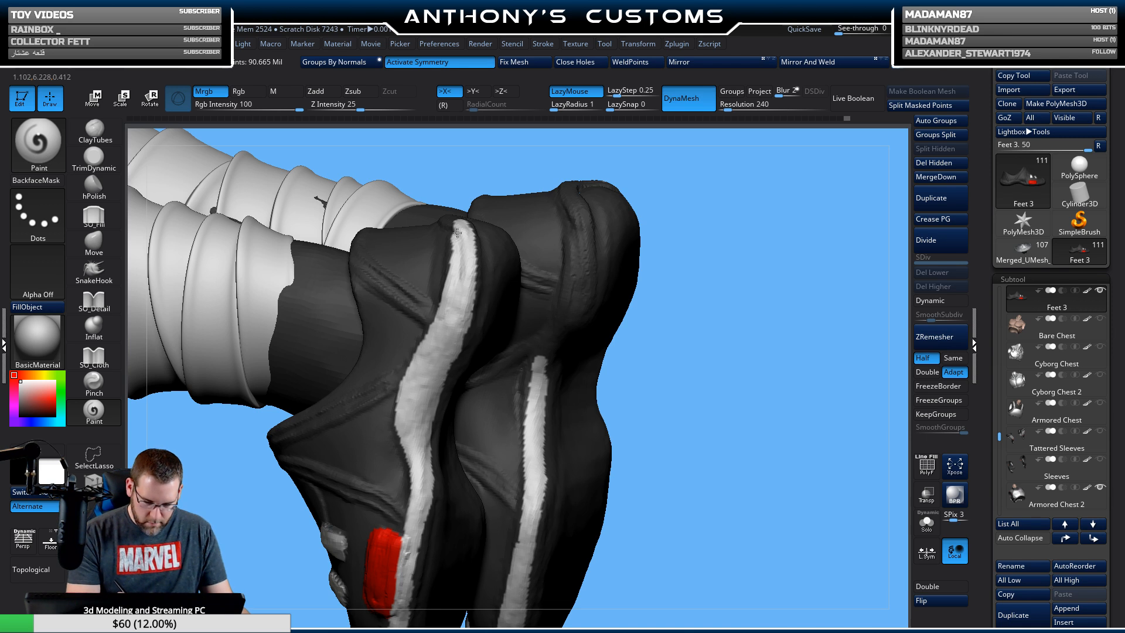
pyautogui.moveTo(711, 160)
pyautogui.mouseDown()
pyautogui.moveTo(778, 309)
pyautogui.moveTo(666, 264)
pyautogui.mouseUp()
pyautogui.moveTo(447, 236); pyautogui.dragTo(467, 194)
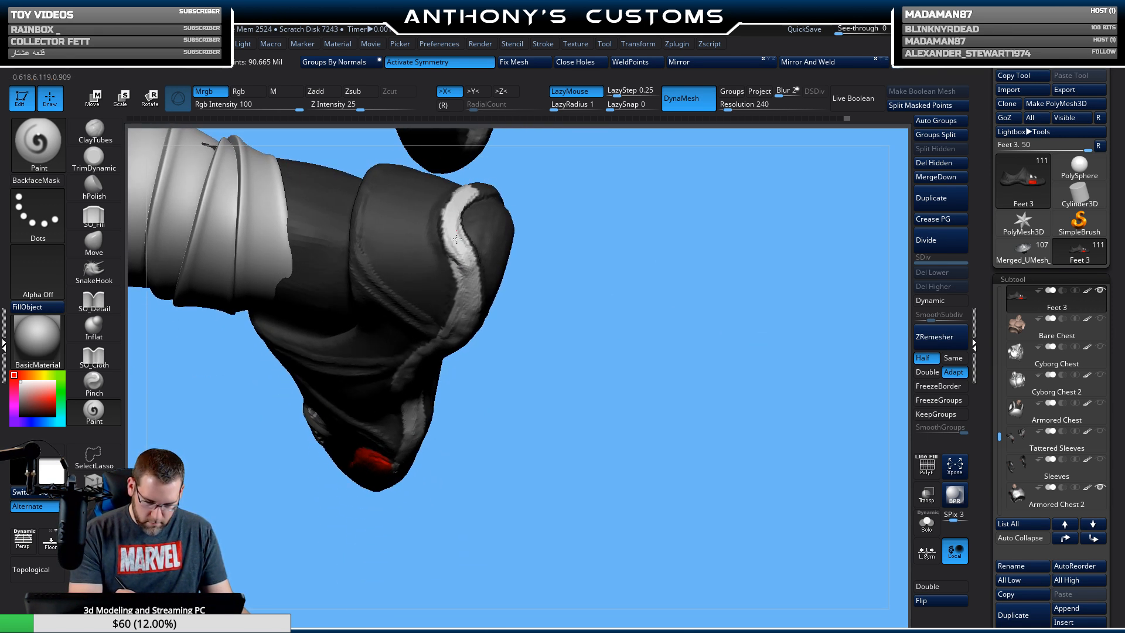
# Carry the white edge stripe around the back of the heel and join it to the inner stripe.
pyautogui.moveTo(571, 236)
pyautogui.mouseDown()
pyautogui.moveTo(589, 307)
pyautogui.moveTo(615, 309)
pyautogui.moveTo(598, 333)
pyautogui.moveTo(610, 319)
pyautogui.mouseUp()
pyautogui.moveTo(463, 352); pyautogui.dragTo(495, 332)
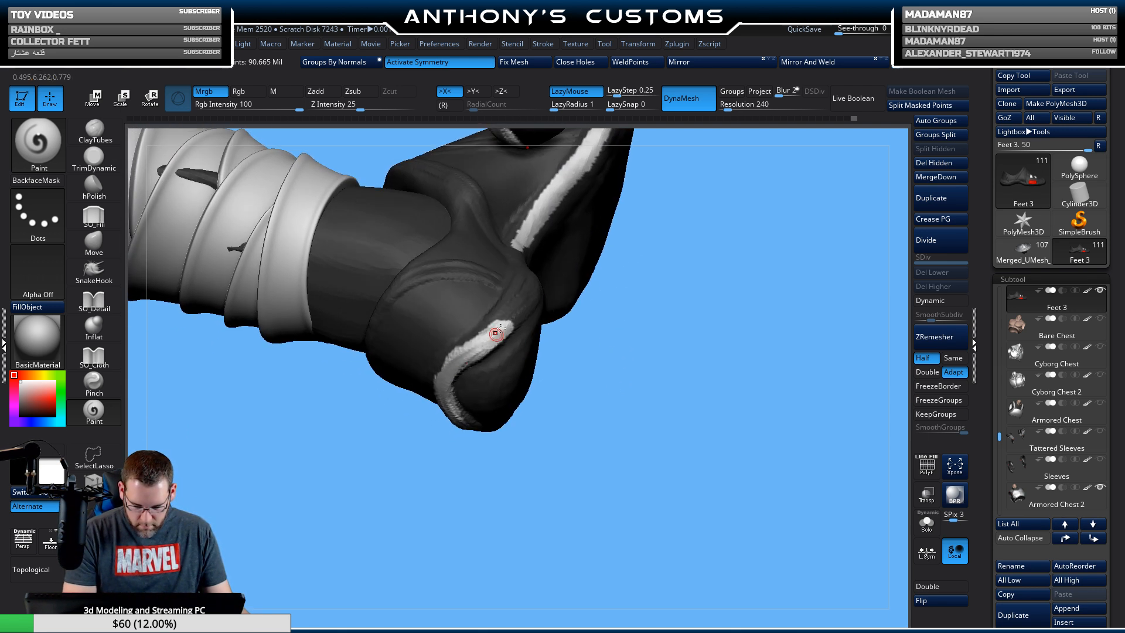
pyautogui.moveTo(616, 392); pyautogui.dragTo(610, 328)
pyautogui.moveTo(477, 334)
pyautogui.mouseDown()
pyautogui.moveTo(518, 295)
pyautogui.moveTo(500, 331)
pyautogui.moveTo(544, 223)
pyautogui.moveTo(566, 207)
pyautogui.mouseUp()
pyautogui.moveTo(679, 346); pyautogui.dragTo(711, 415)
pyautogui.moveTo(726, 361); pyautogui.dragTo(678, 411)
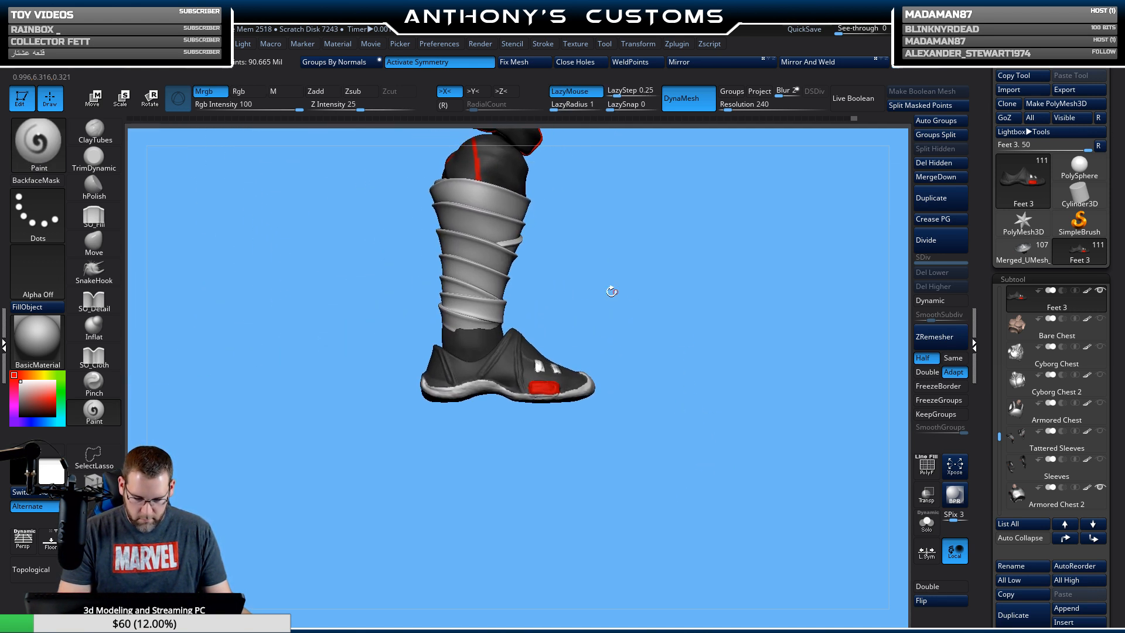
# Pick a grey slightly lighter than the shoe colour and paint the side panels between the seams of the shoes with it.
pyautogui.click(14, 398)
pyautogui.click(54, 398)
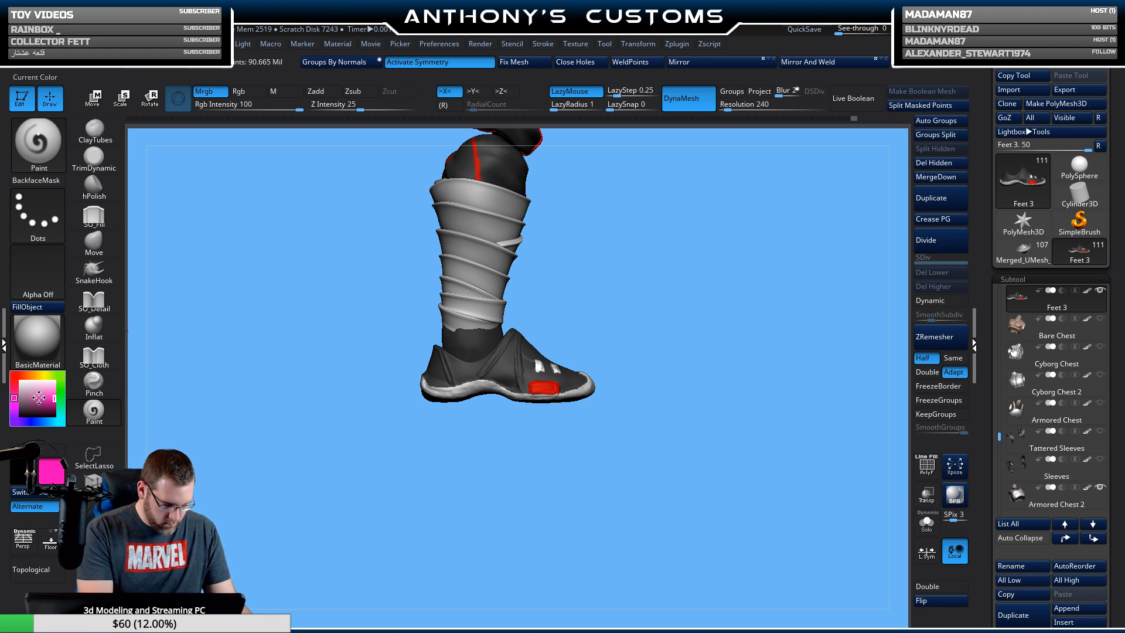
pyautogui.click(20, 400)
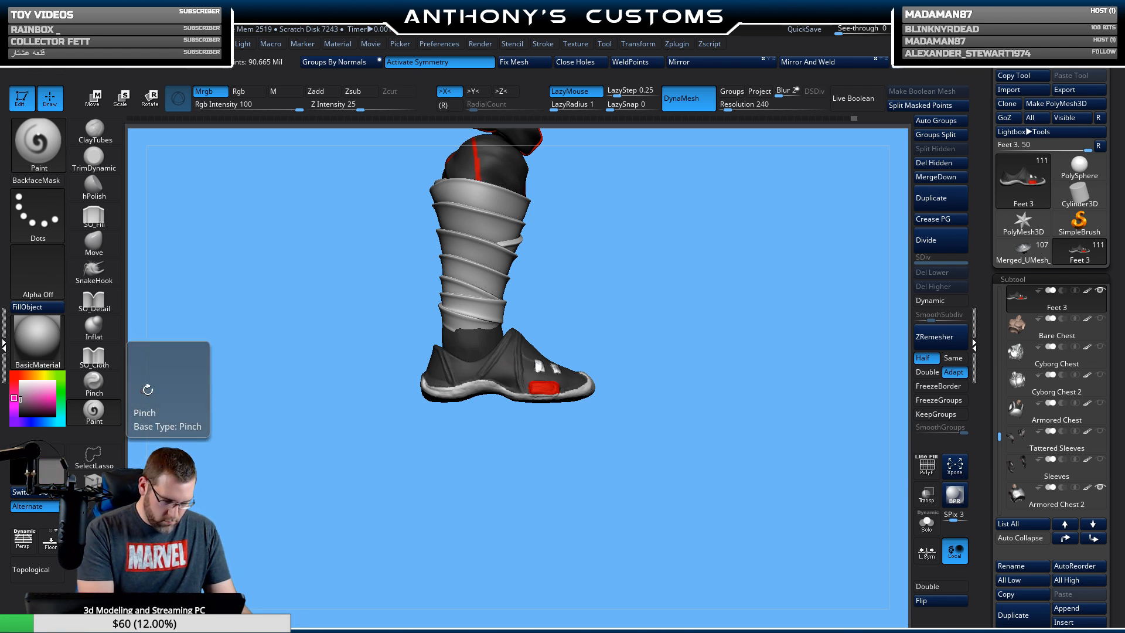
pyautogui.scroll(5, 702, 358)
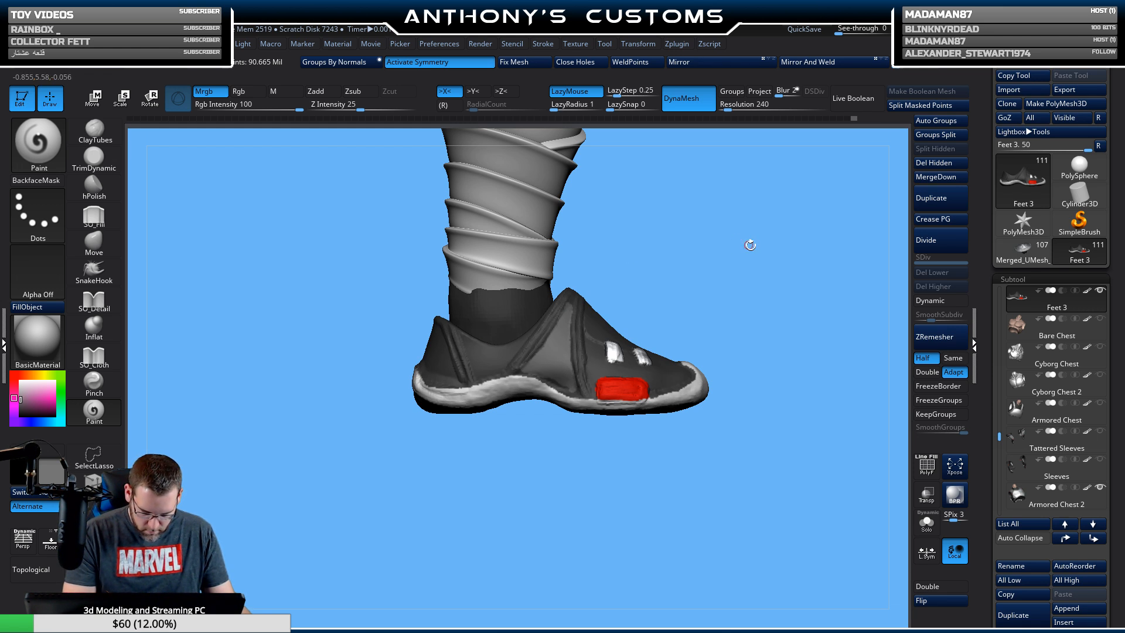
pyautogui.moveTo(751, 245)
pyautogui.mouseDown()
pyautogui.moveTo(711, 334)
pyautogui.moveTo(723, 372)
pyautogui.moveTo(754, 389)
pyautogui.moveTo(715, 349)
pyautogui.moveTo(578, 295)
pyautogui.moveTo(582, 306)
pyautogui.mouseUp()
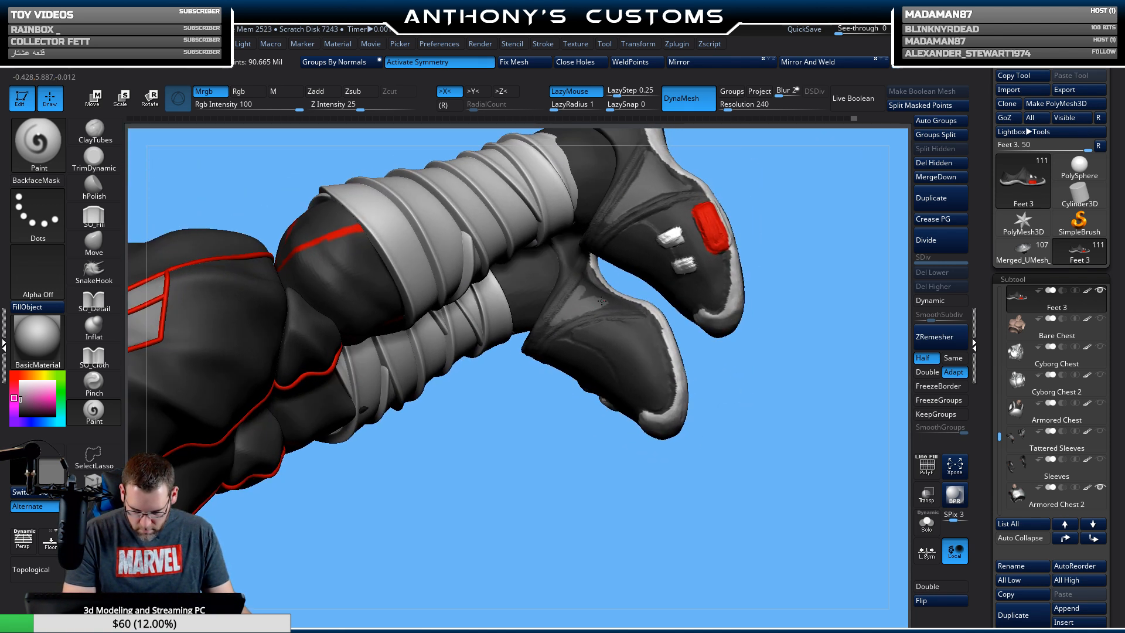
pyautogui.moveTo(809, 238); pyautogui.dragTo(594, 287)
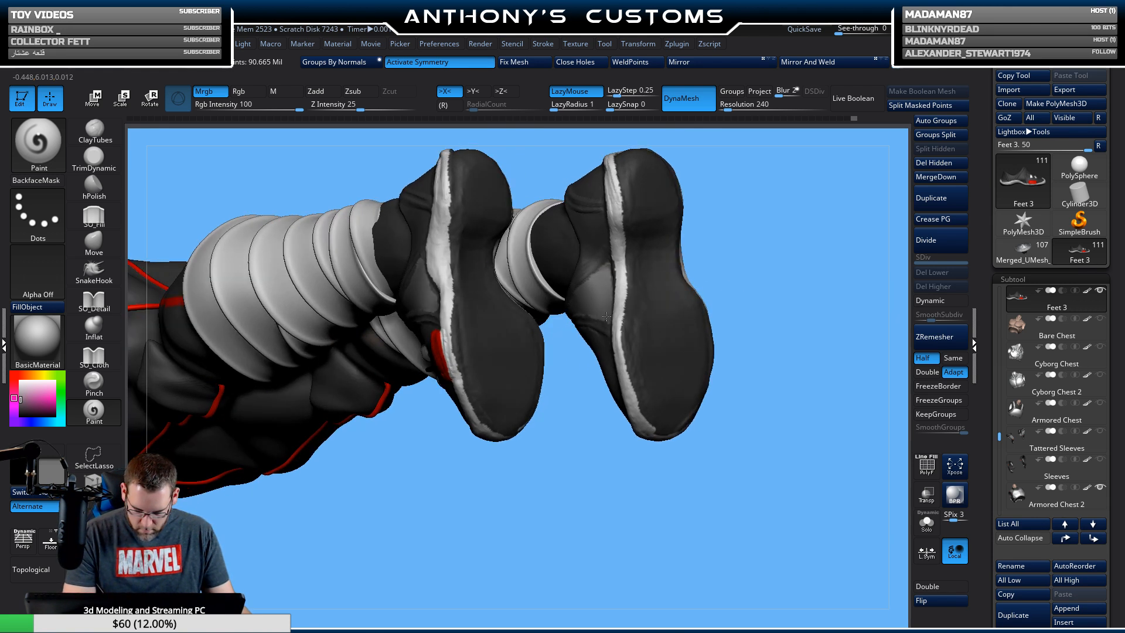
# Paint the panels around the heel above the white edge stripe in the lighter grey.
pyautogui.moveTo(745, 202); pyautogui.dragTo(683, 227)
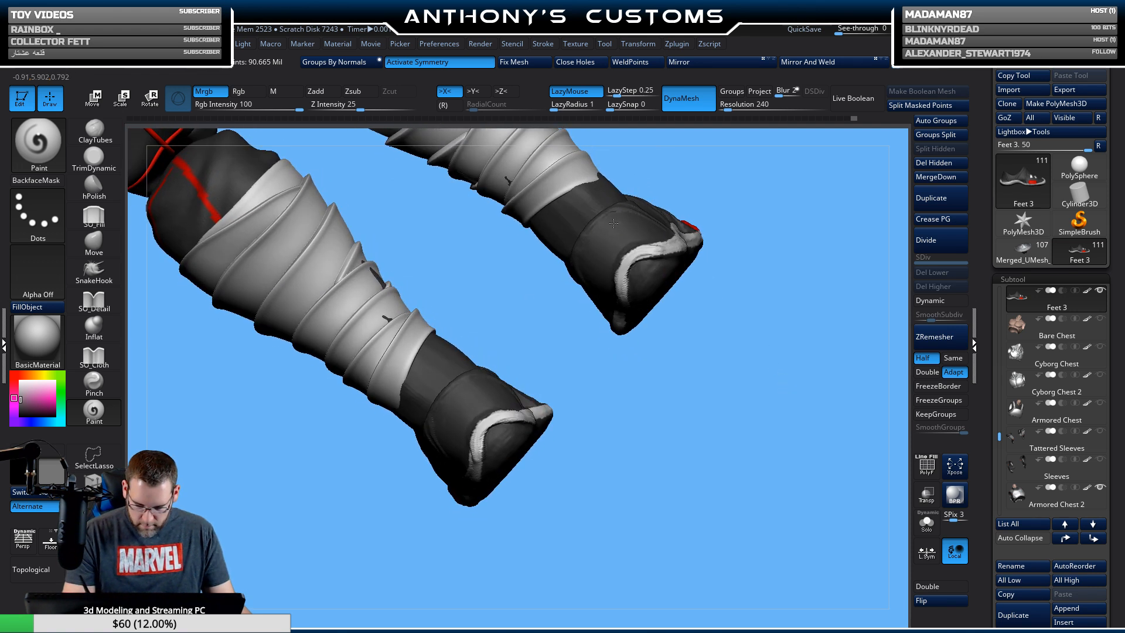
pyautogui.moveTo(614, 223)
pyautogui.mouseDown()
pyautogui.moveTo(601, 231)
pyautogui.moveTo(617, 251)
pyautogui.mouseUp()
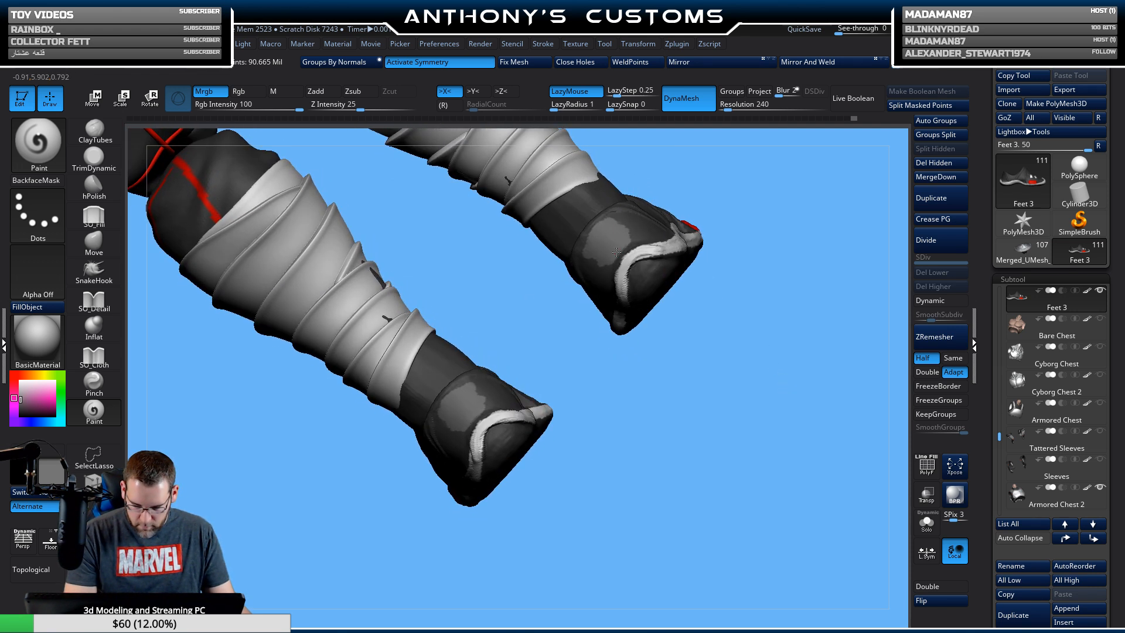
pyautogui.moveTo(732, 288); pyautogui.dragTo(709, 238)
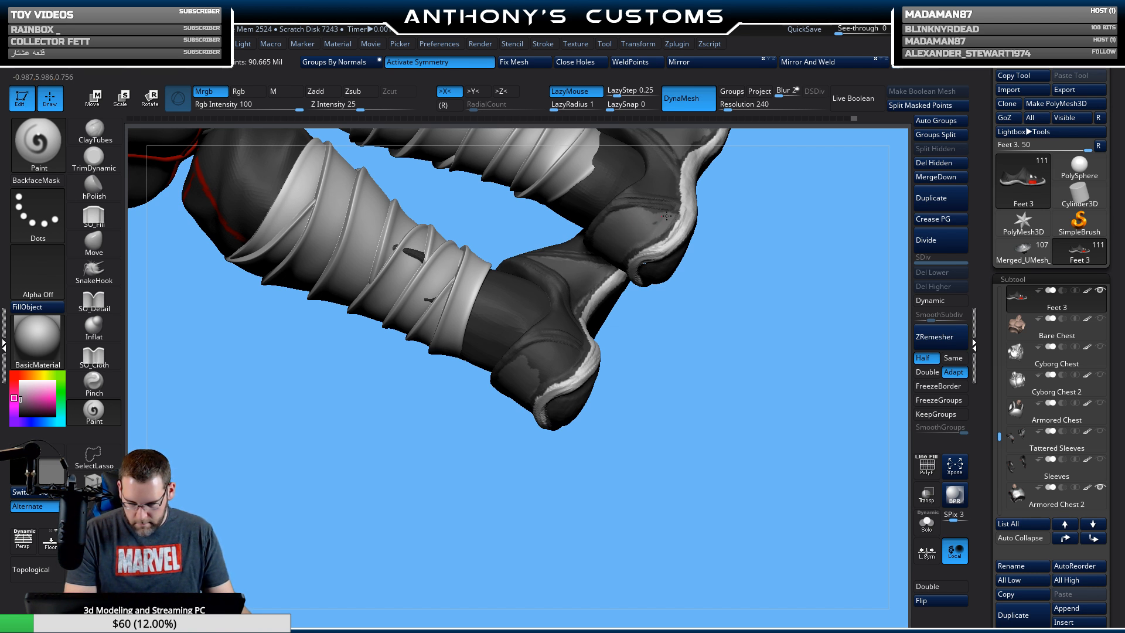
pyautogui.moveTo(704, 252); pyautogui.dragTo(733, 287)
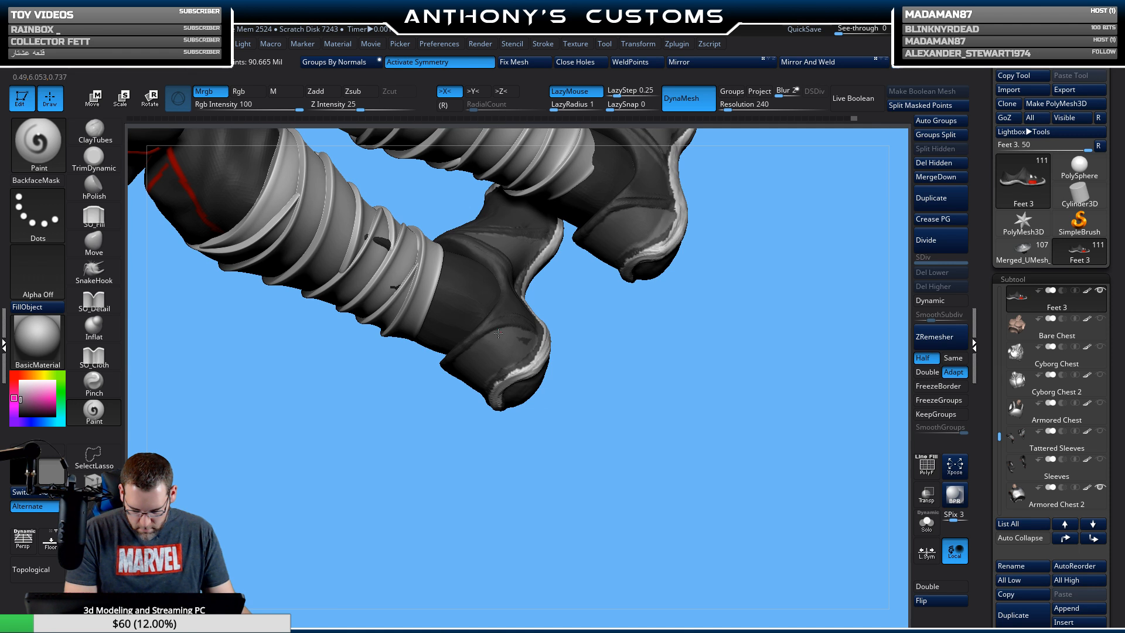
pyautogui.moveTo(634, 402); pyautogui.dragTo(766, 373)
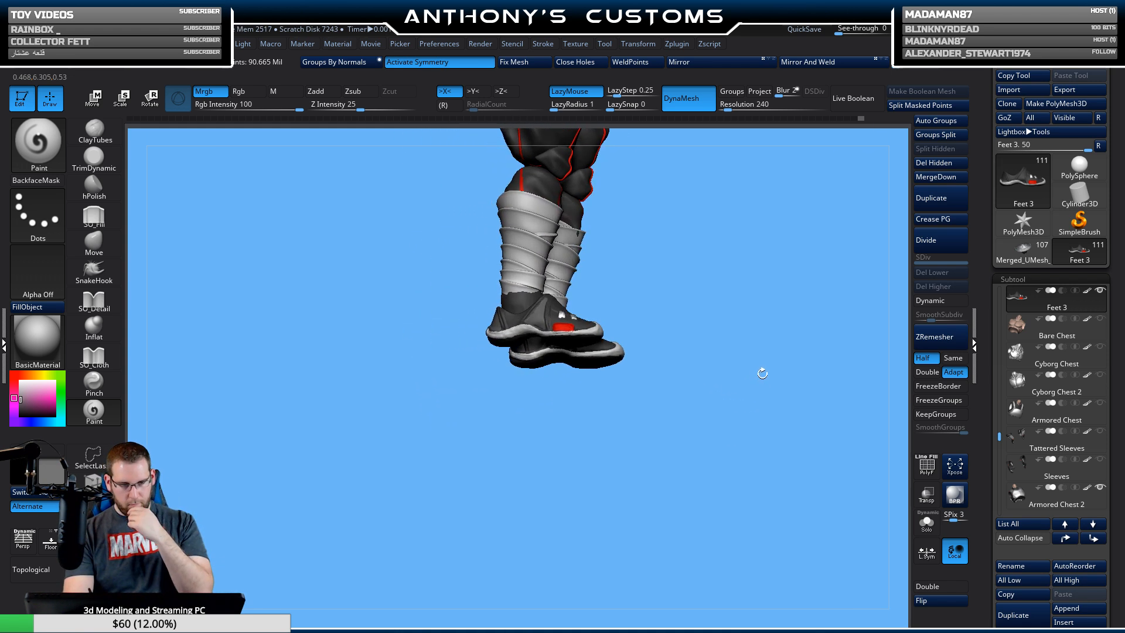
# Select the shin wraps subtool Gauntlets 3_1 and move it slightly up the legs.
pyautogui.moveTo(744, 280); pyautogui.dragTo(759, 320)
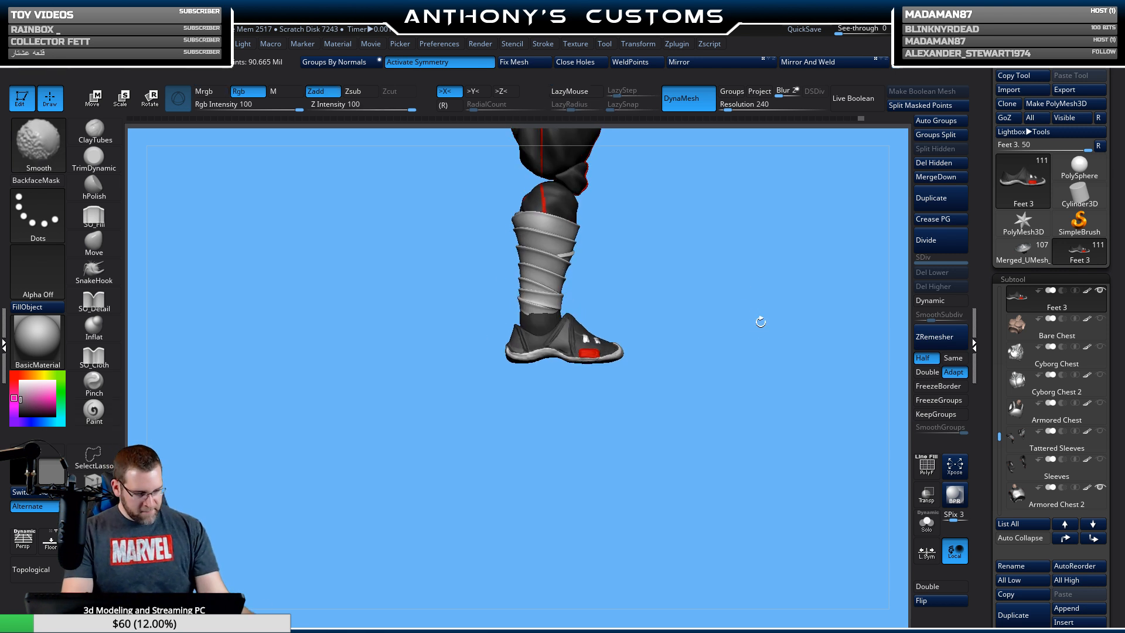
pyautogui.keyDown('alt'); pyautogui.click(548, 281); pyautogui.keyUp('alt')
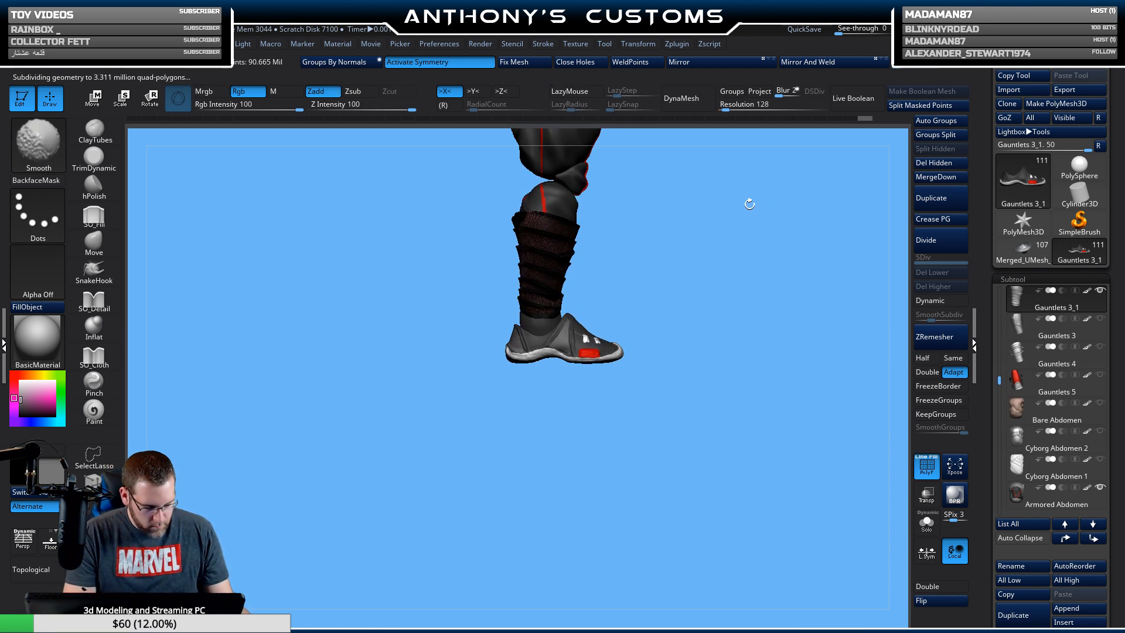
pyautogui.press('w')
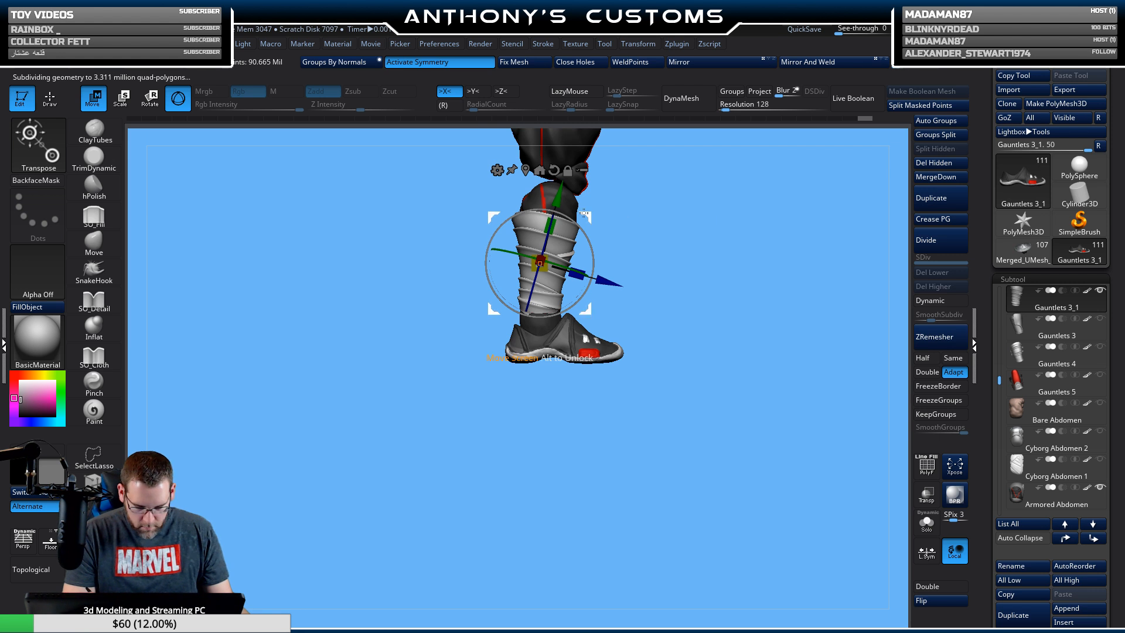
pyautogui.moveTo(642, 228); pyautogui.dragTo(632, 220)
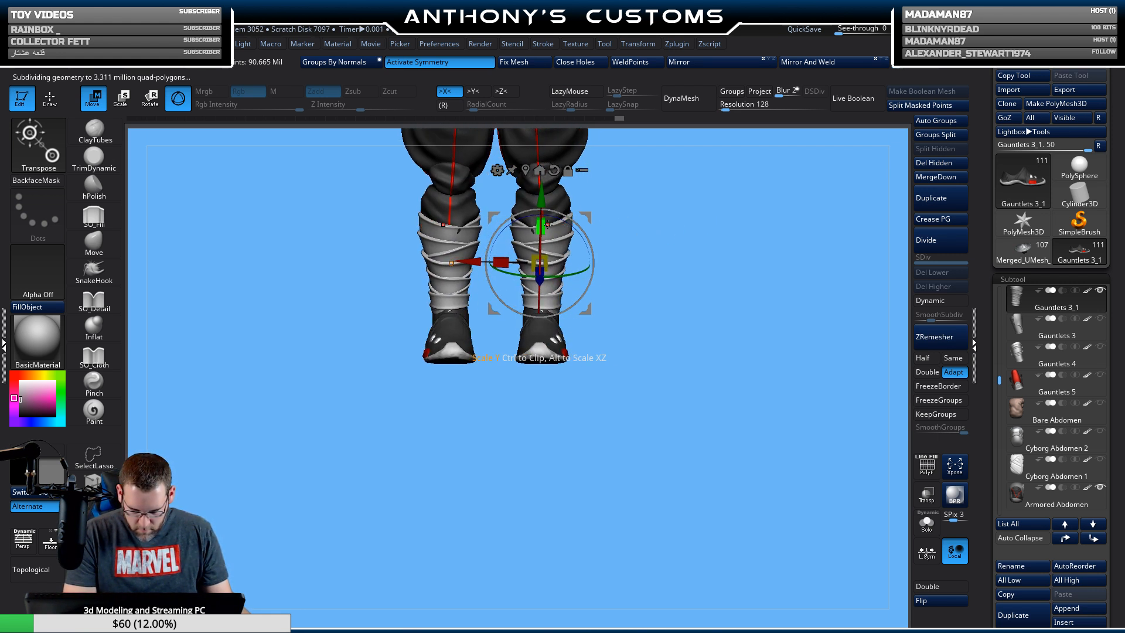
pyautogui.moveTo(536, 195)
pyautogui.mouseDown()
pyautogui.moveTo(543, 223)
pyautogui.moveTo(541, 192)
pyautogui.mouseUp()
pyautogui.moveTo(742, 132); pyautogui.dragTo(729, 371)
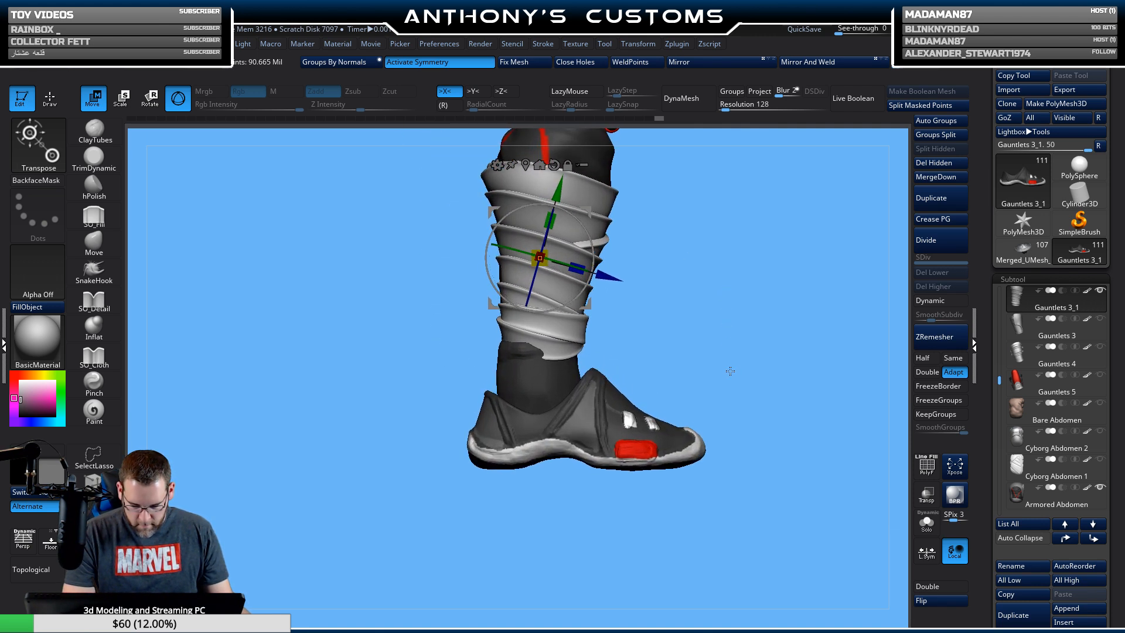
pyautogui.press('q')
# Examine the whole figure from the front, sides and back to check the painted shoes and leg wraps.
pyautogui.moveTo(736, 326)
pyautogui.keyDown('alt'); pyautogui.mouseDown()
pyautogui.moveTo(686, 305)
pyautogui.moveTo(695, 304)
pyautogui.moveTo(621, 319)
pyautogui.moveTo(639, 337)
pyautogui.moveTo(638, 273)
pyautogui.moveTo(585, 163)
pyautogui.mouseUp(); pyautogui.keyUp('alt')
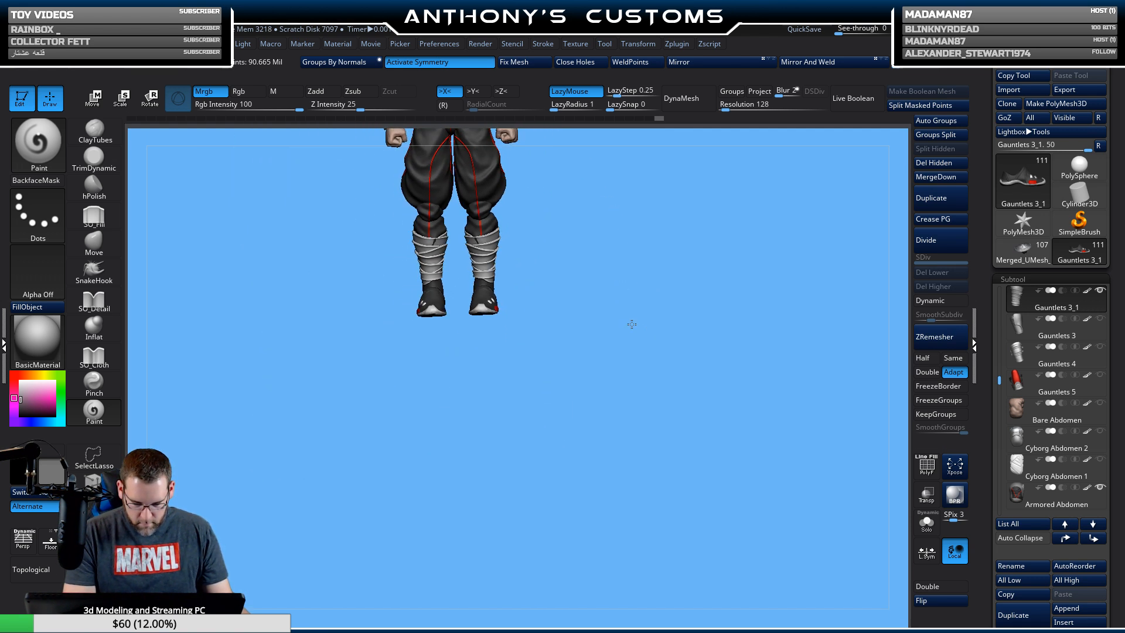
pyautogui.keyDown('alt'); pyautogui.moveTo(631, 324); pyautogui.dragTo(665, 440); pyautogui.keyUp('alt')
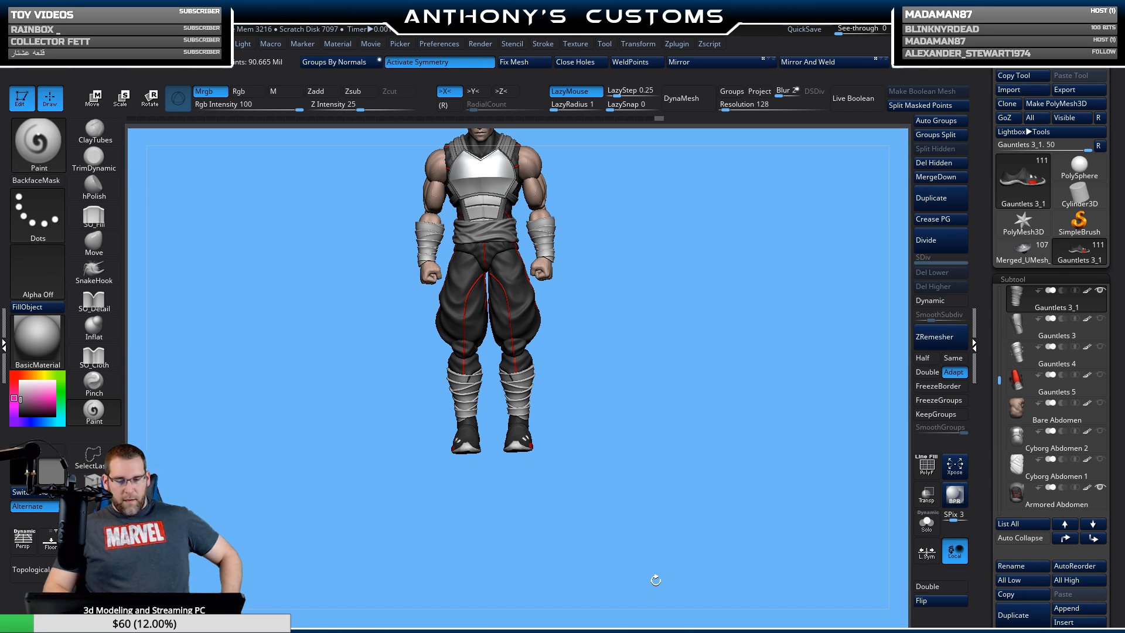
pyautogui.moveTo(740, 492); pyautogui.dragTo(512, 510)
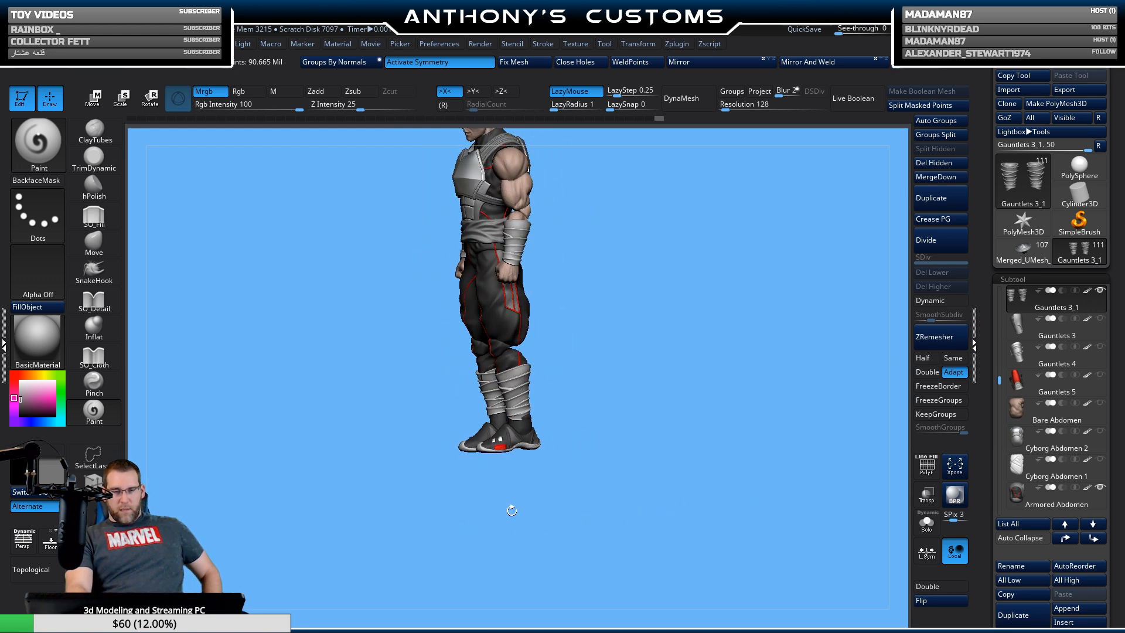
pyautogui.moveTo(666, 531); pyautogui.dragTo(722, 485)
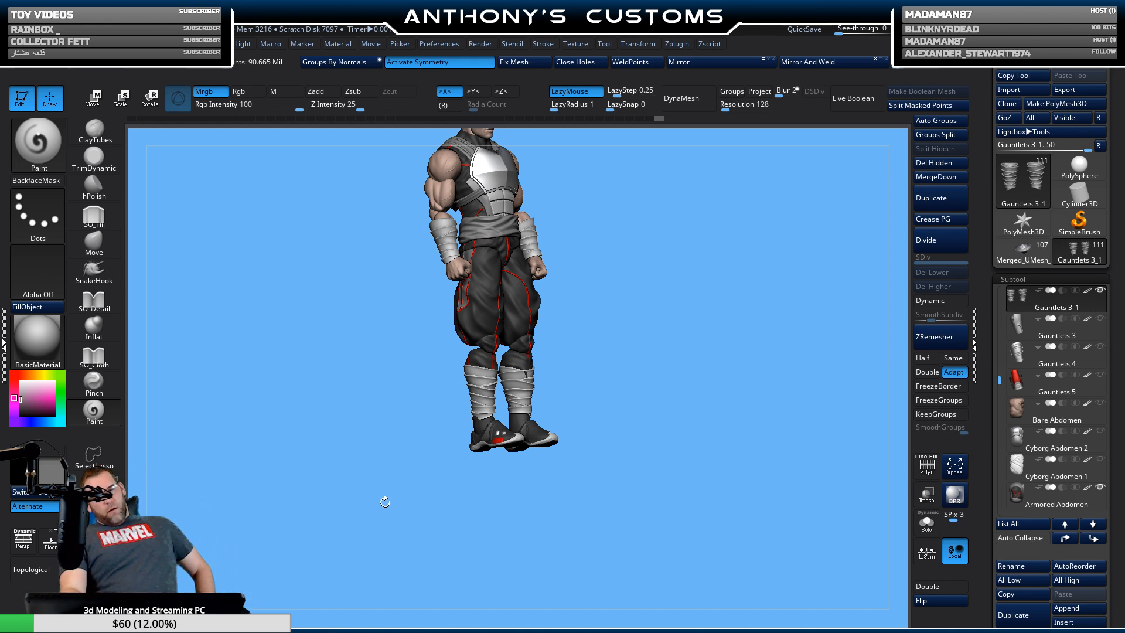
pyautogui.moveTo(385, 502); pyautogui.dragTo(599, 477)
pyautogui.moveTo(711, 504); pyautogui.dragTo(818, 494)
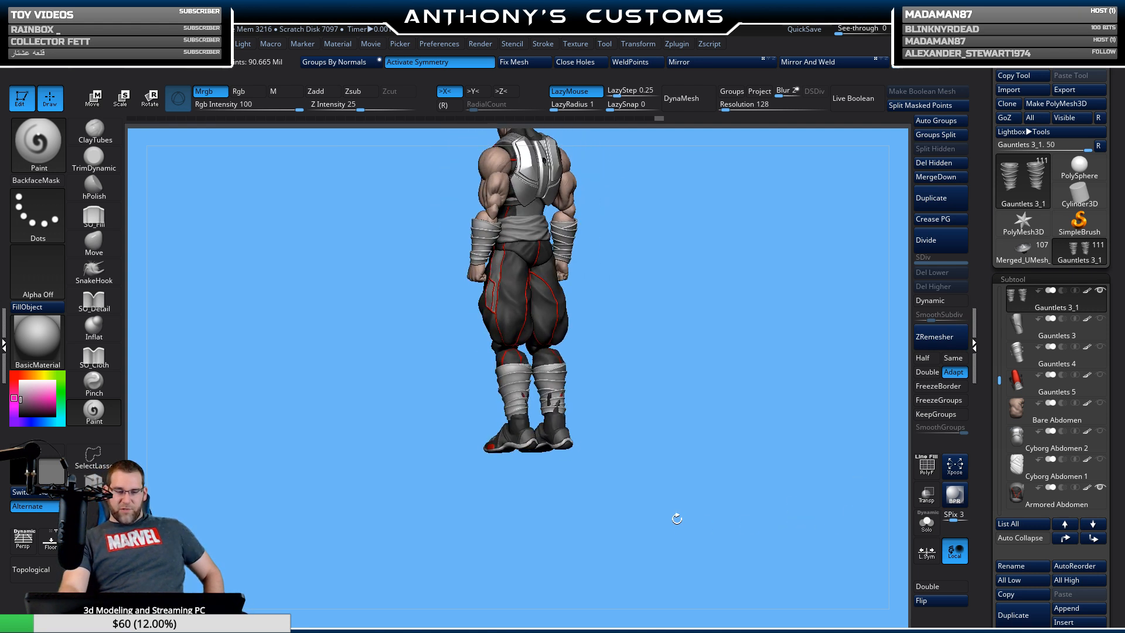
pyautogui.moveTo(677, 519); pyautogui.dragTo(791, 457)
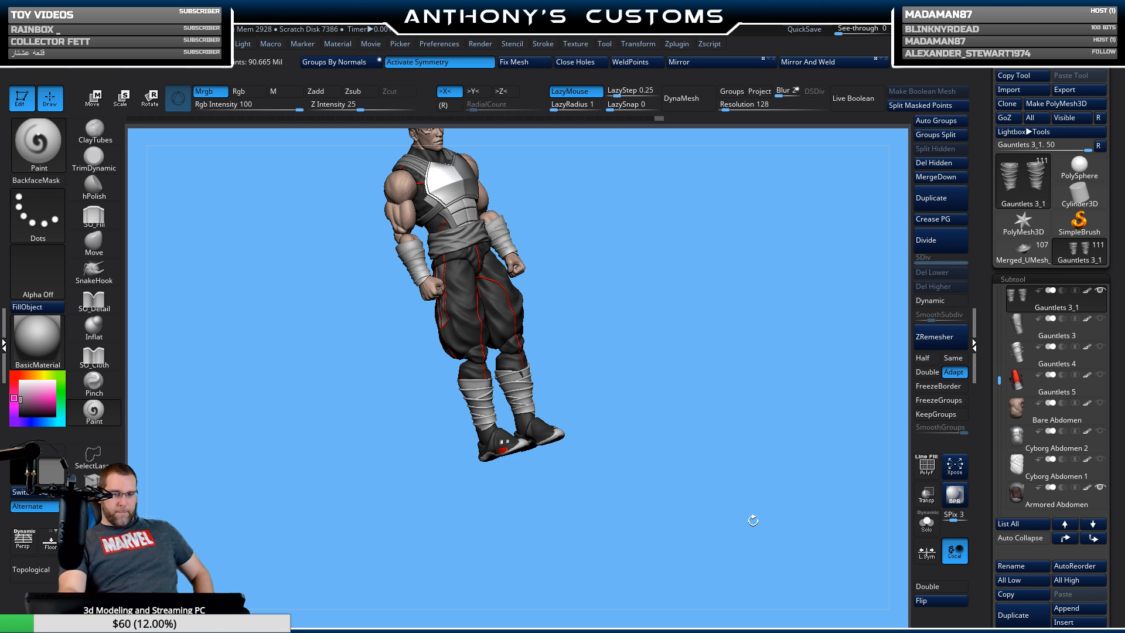
pyautogui.moveTo(685, 515); pyautogui.dragTo(682, 567)
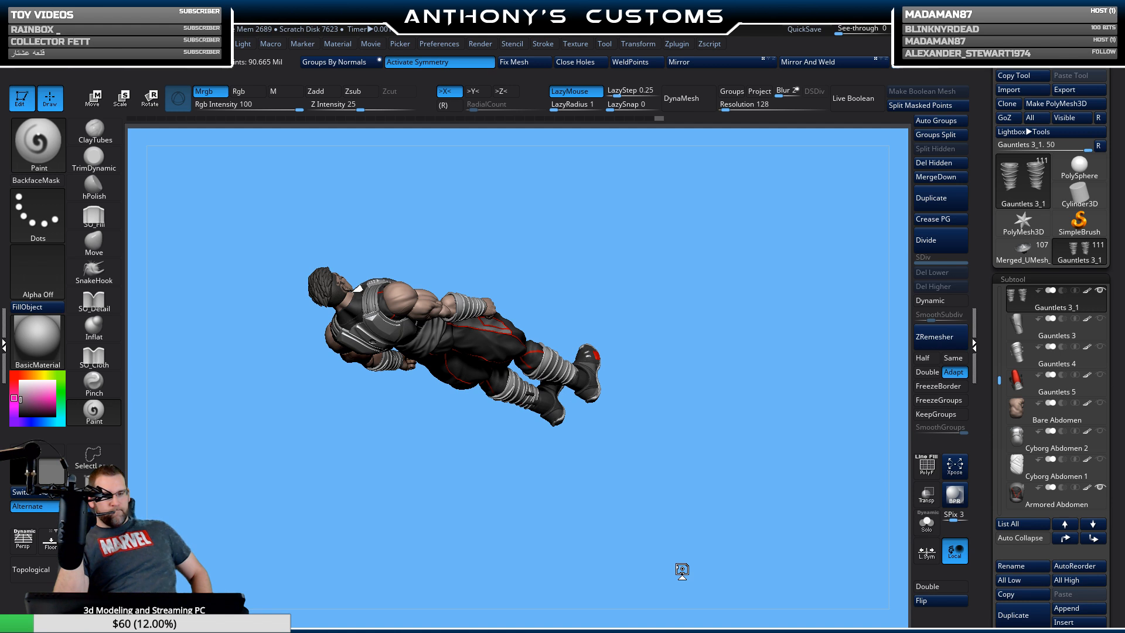
pyautogui.moveTo(682, 568); pyautogui.dragTo(739, 453)
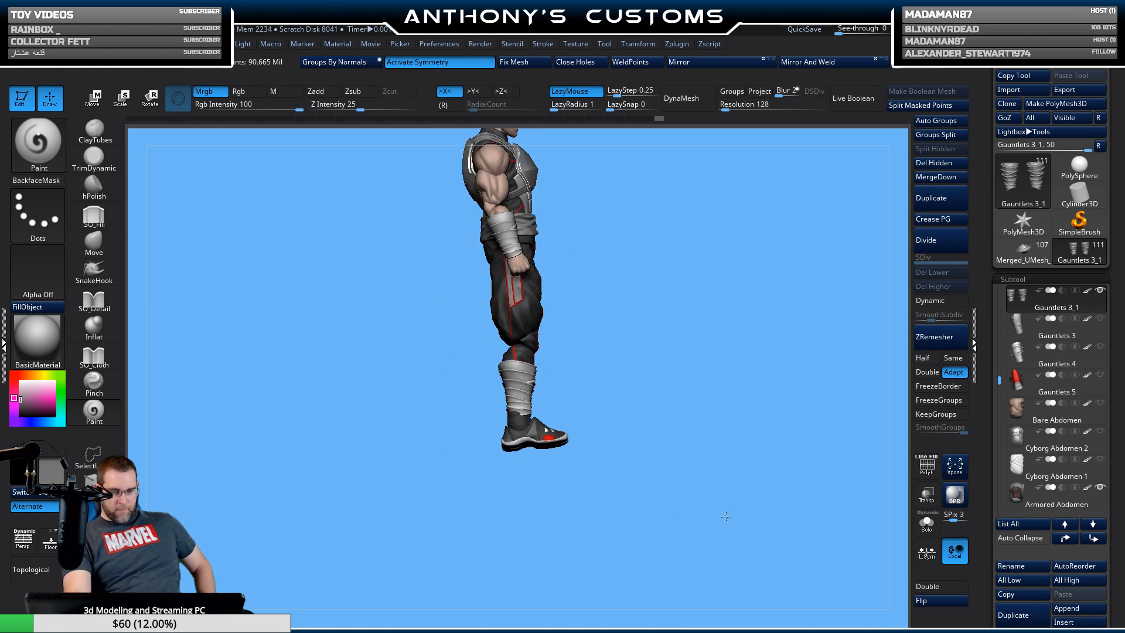
pyautogui.moveTo(747, 522); pyautogui.dragTo(835, 517)
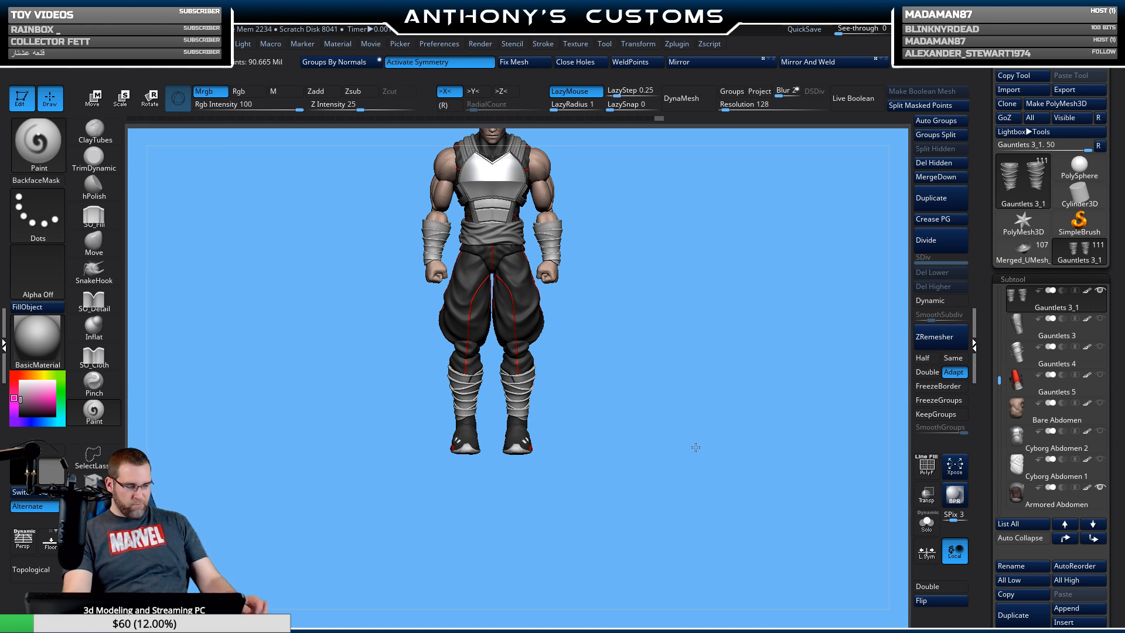
# Select the lower-leg subtool Boots 5 and remesh it with DynaMesh at resolution 312.
pyautogui.keyDown('ctrl'); pyautogui.moveTo(683, 421); pyautogui.dragTo(704, 453, button='right'); pyautogui.keyUp('ctrl')
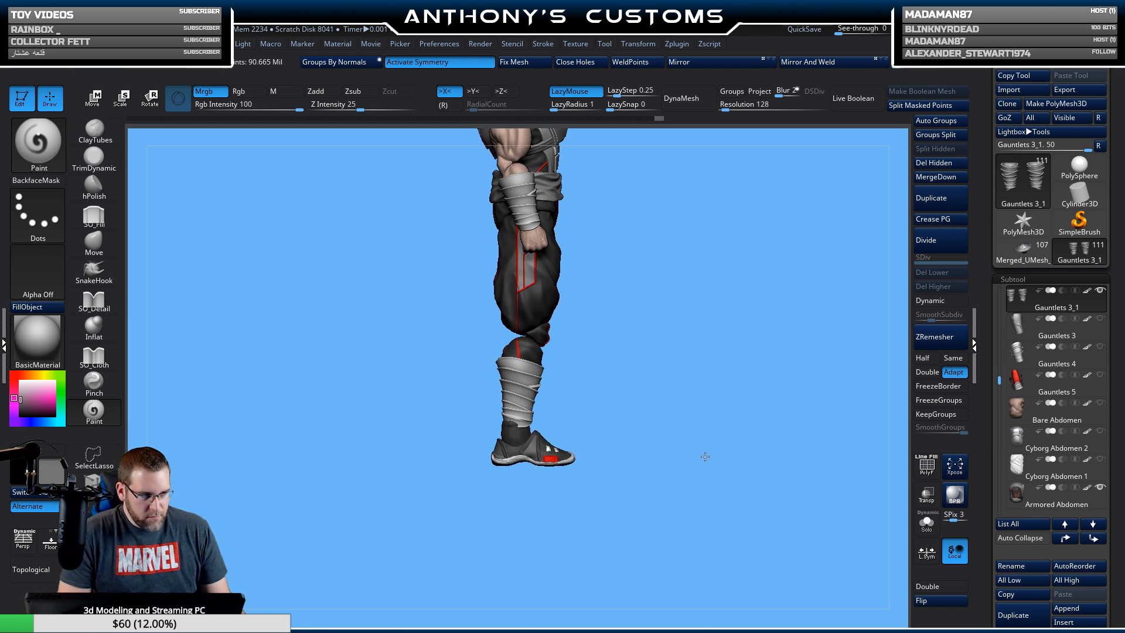
pyautogui.keyDown('ctrl'); pyautogui.moveTo(705, 485); pyautogui.dragTo(715, 509, button='right'); pyautogui.keyUp('ctrl')
pyautogui.keyDown('alt'); pyautogui.moveTo(729, 464); pyautogui.dragTo(676, 424, button='right'); pyautogui.keyUp('alt')
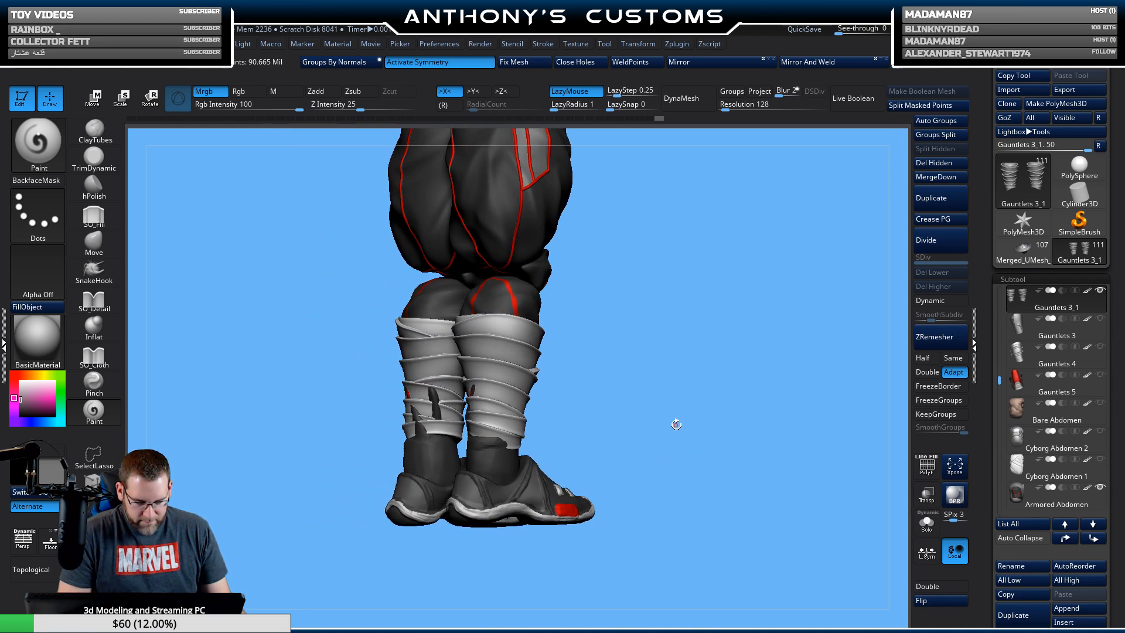
pyautogui.keyDown('alt'); pyautogui.click(503, 463); pyautogui.keyUp('alt')
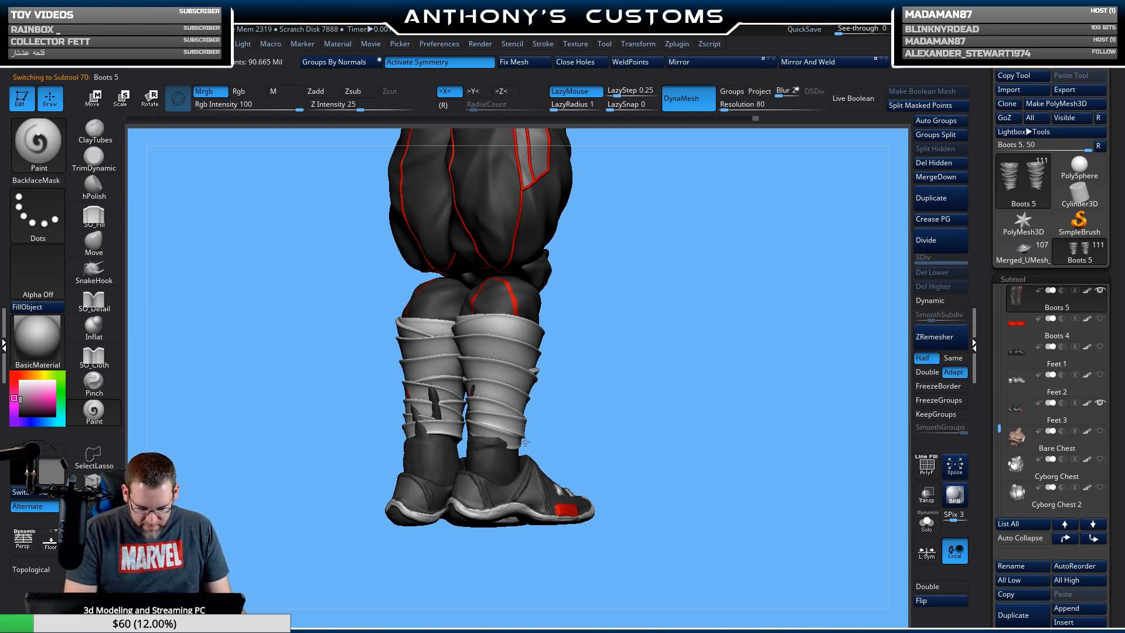
pyautogui.moveTo(678, 369); pyautogui.dragTo(713, 404, button='right')
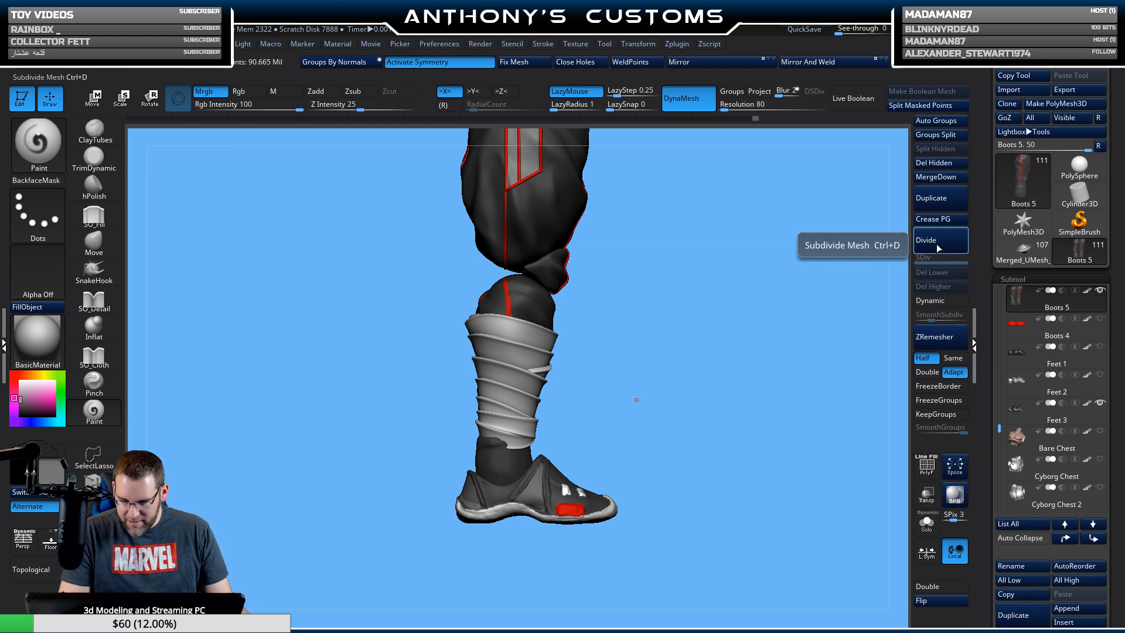
pyautogui.click(729, 108)
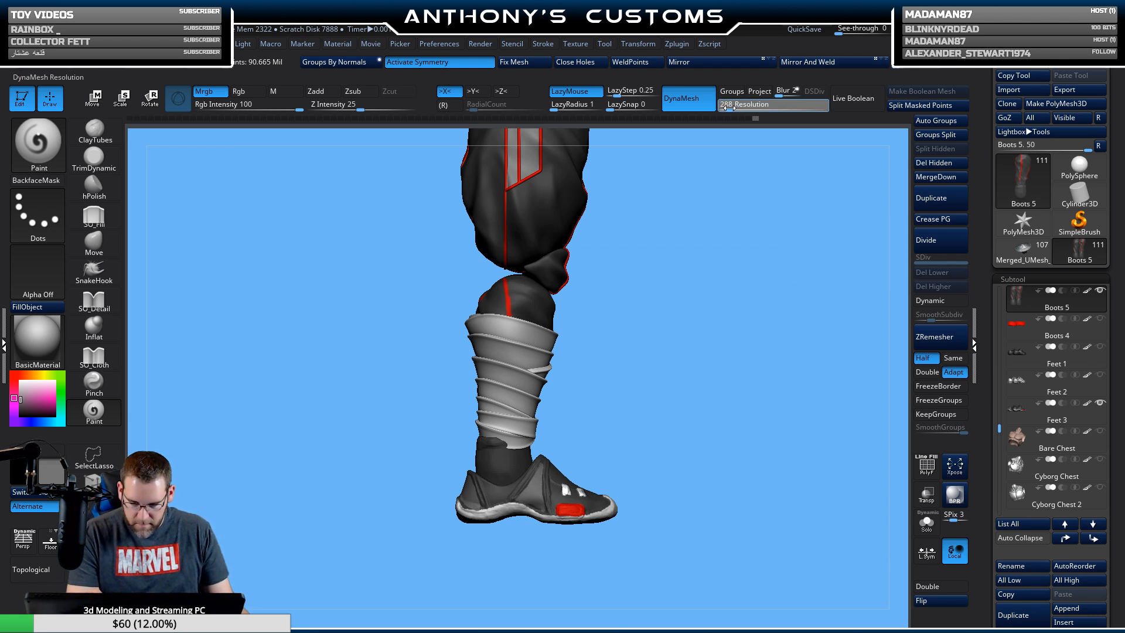
pyautogui.moveTo(730, 108); pyautogui.dragTo(731, 108)
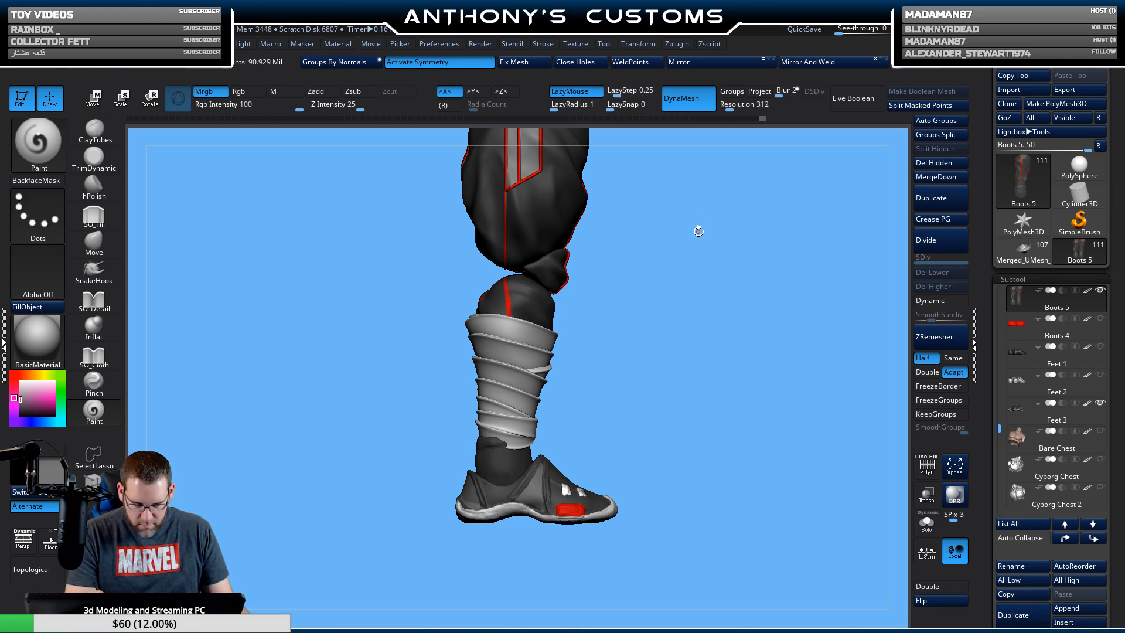
pyautogui.keyDown('ctrl'); pyautogui.click(700, 228); pyautogui.keyUp('ctrl')
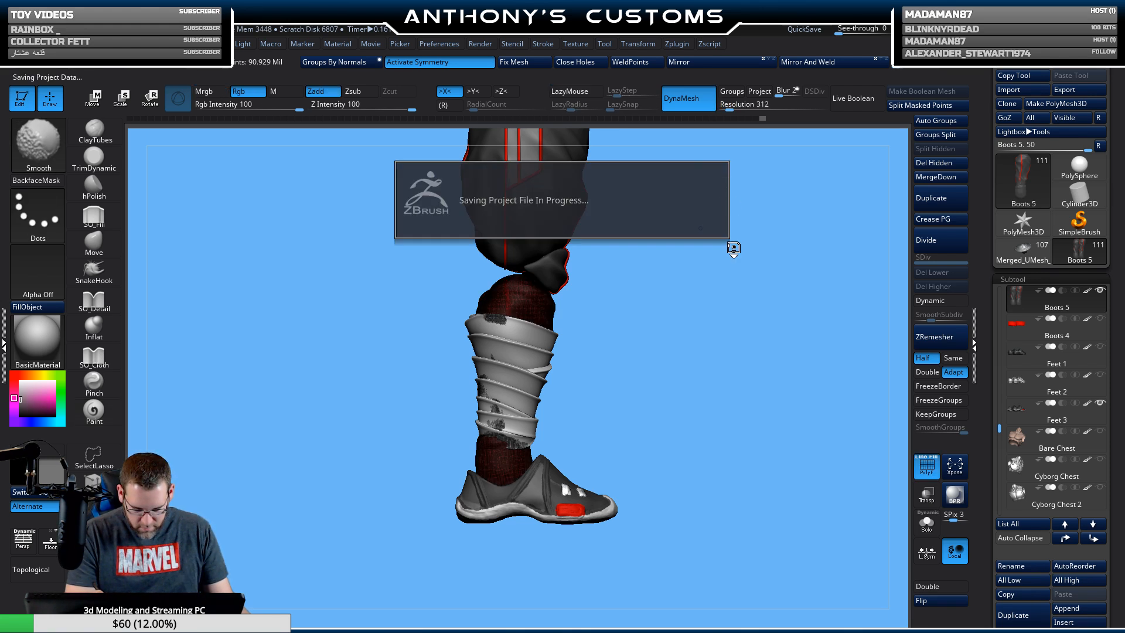
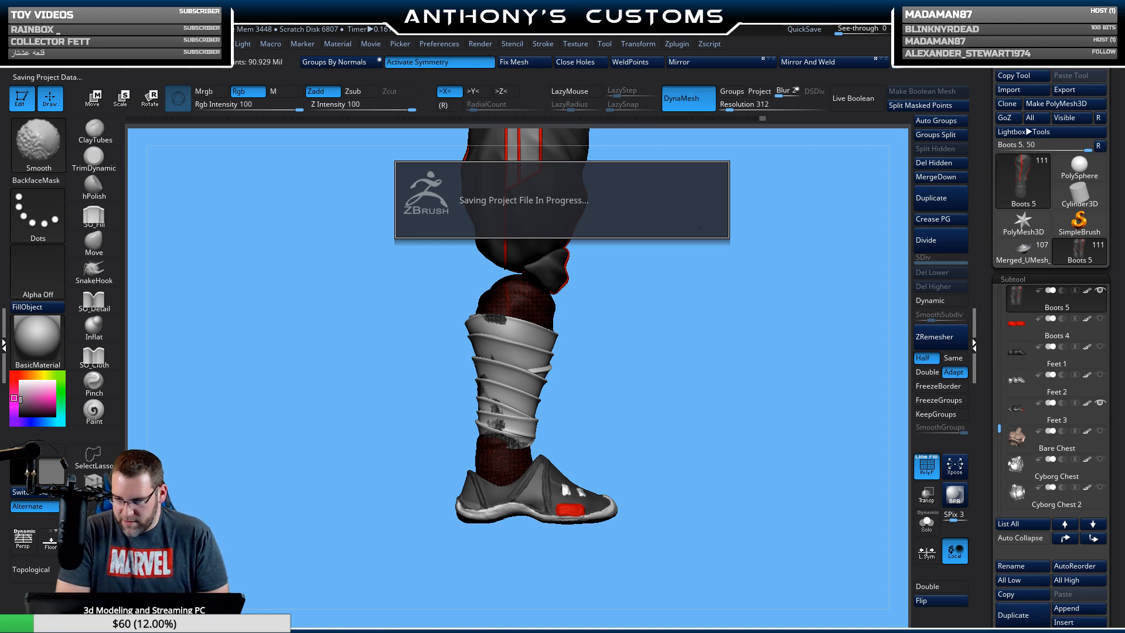
# Turn off the wireframe display and isolate the Boots 5 legs, framing their ankle ends.
pyautogui.press('f')
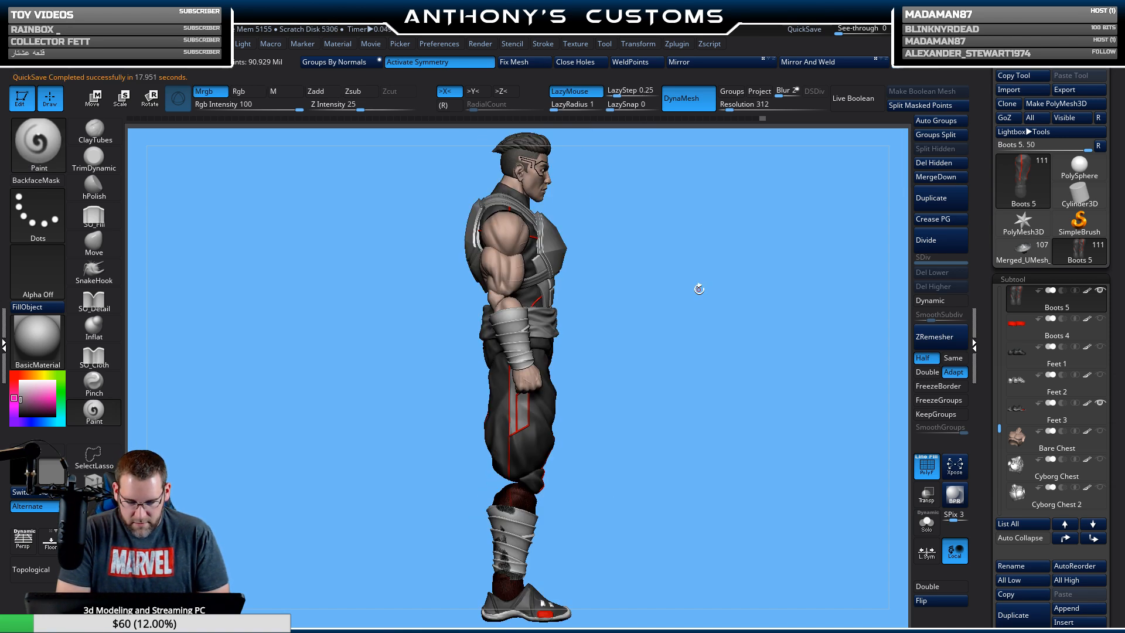
pyautogui.keyDown('alt'); pyautogui.moveTo(723, 314); pyautogui.dragTo(696, 505); pyautogui.keyUp('alt')
pyautogui.moveTo(708, 463)
pyautogui.keyDown('alt'); pyautogui.mouseDown()
pyautogui.moveTo(694, 388)
pyautogui.moveTo(723, 354)
pyautogui.moveTo(743, 402)
pyautogui.moveTo(761, 402)
pyautogui.moveTo(678, 422)
pyautogui.moveTo(741, 381)
pyautogui.moveTo(694, 395)
pyautogui.moveTo(701, 389)
pyautogui.mouseUp(); pyautogui.keyUp('alt')
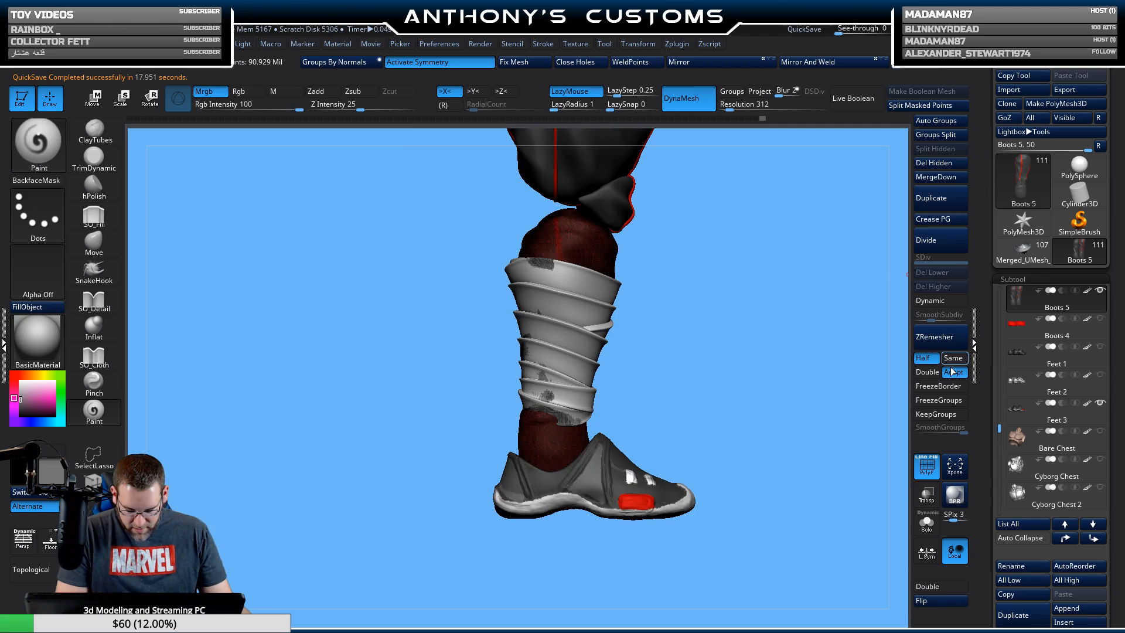
pyautogui.hotkey('shift', 'f')
pyautogui.click(927, 522)
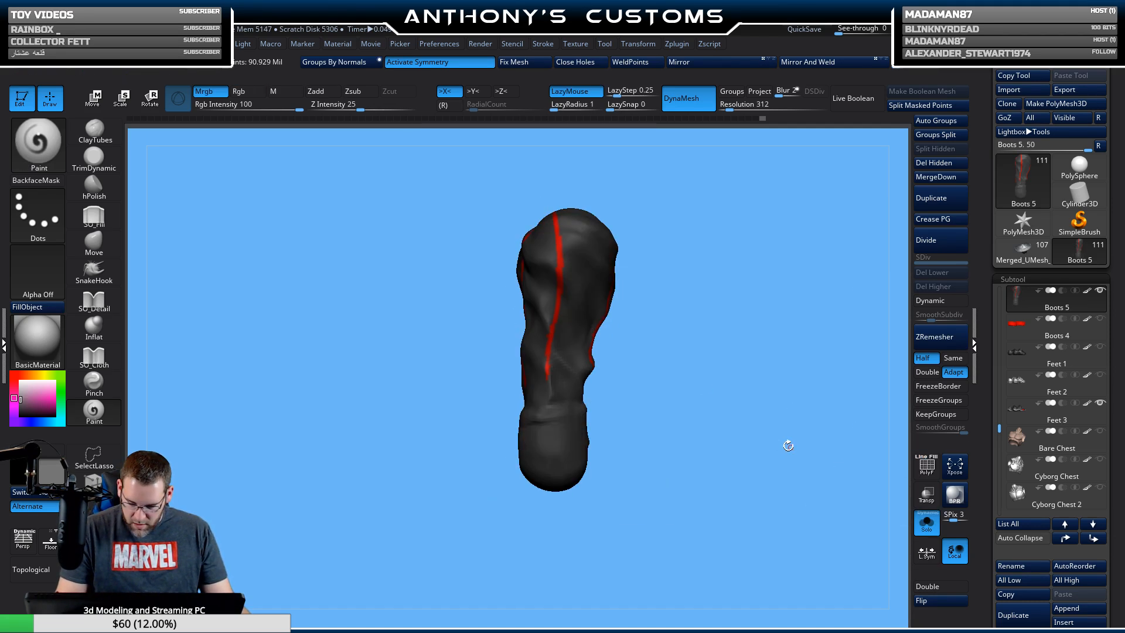
pyautogui.moveTo(788, 446)
pyautogui.keyDown('alt'); pyautogui.mouseDown()
pyautogui.moveTo(779, 493)
pyautogui.moveTo(698, 450)
pyautogui.moveTo(742, 442)
pyautogui.mouseUp(); pyautogui.keyUp('alt')
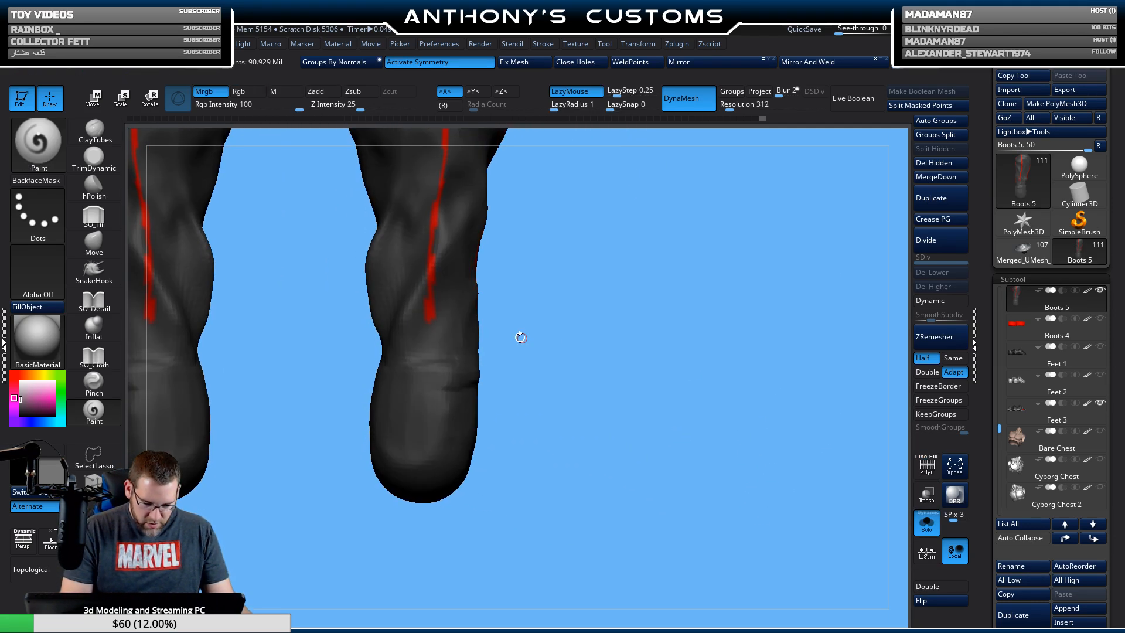
# Flatten and smooth the creases around the ankle ends of Boots 5 with TrimDynamic and Smooth, and show the other parts again.
pyautogui.click(94, 157)
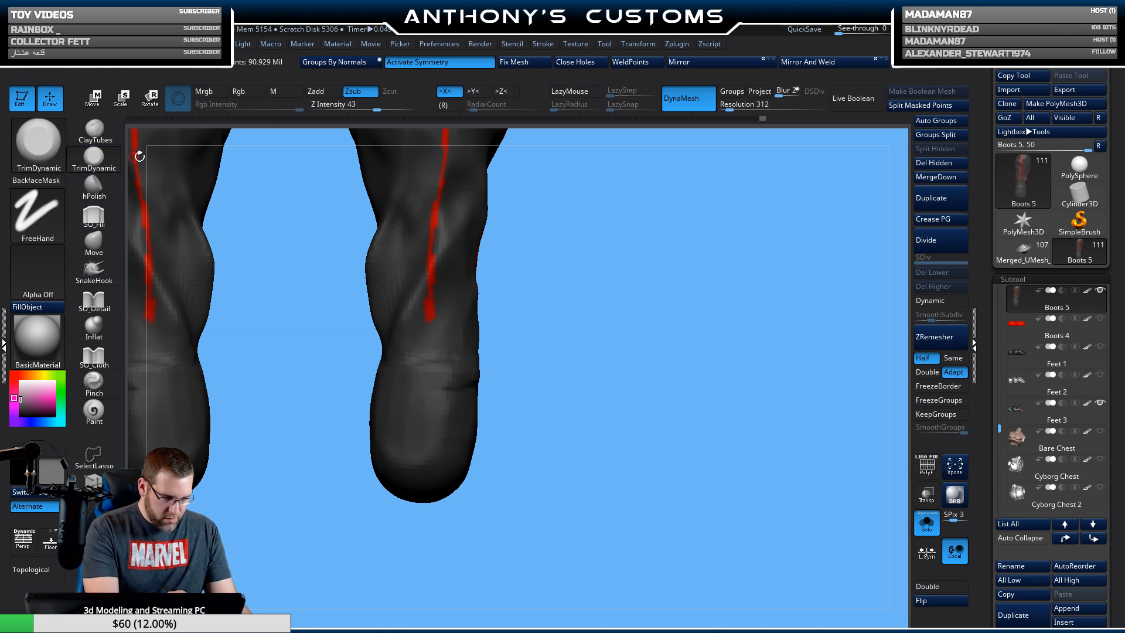
pyautogui.press('space')
pyautogui.moveTo(645, 373)
pyautogui.mouseDown()
pyautogui.moveTo(747, 360)
pyautogui.moveTo(725, 358)
pyautogui.mouseUp()
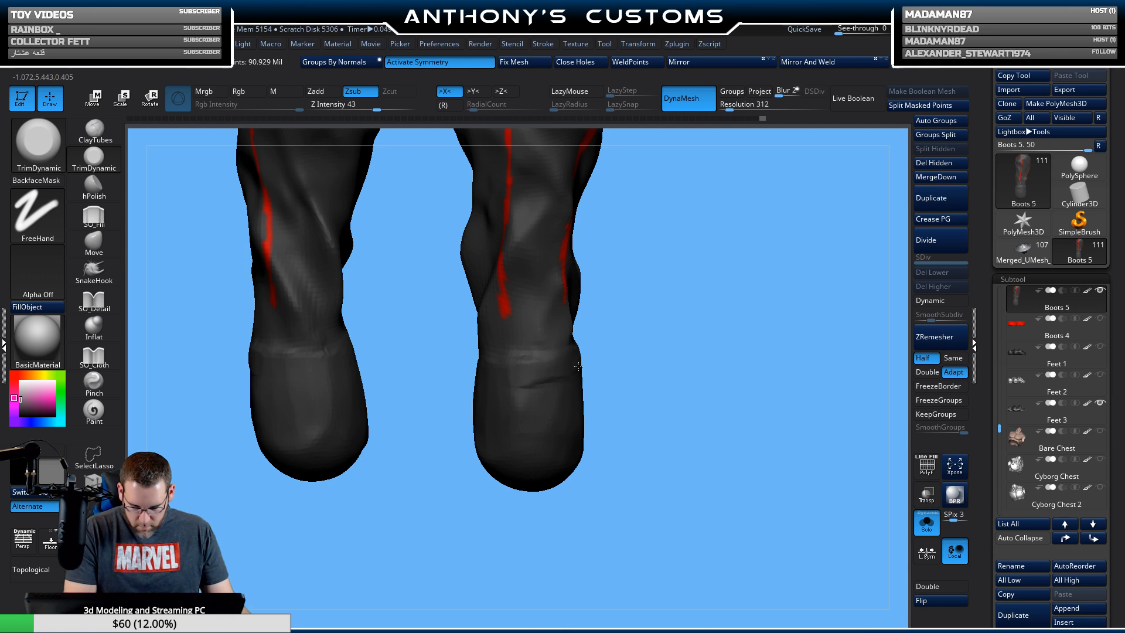
pyautogui.press('space')
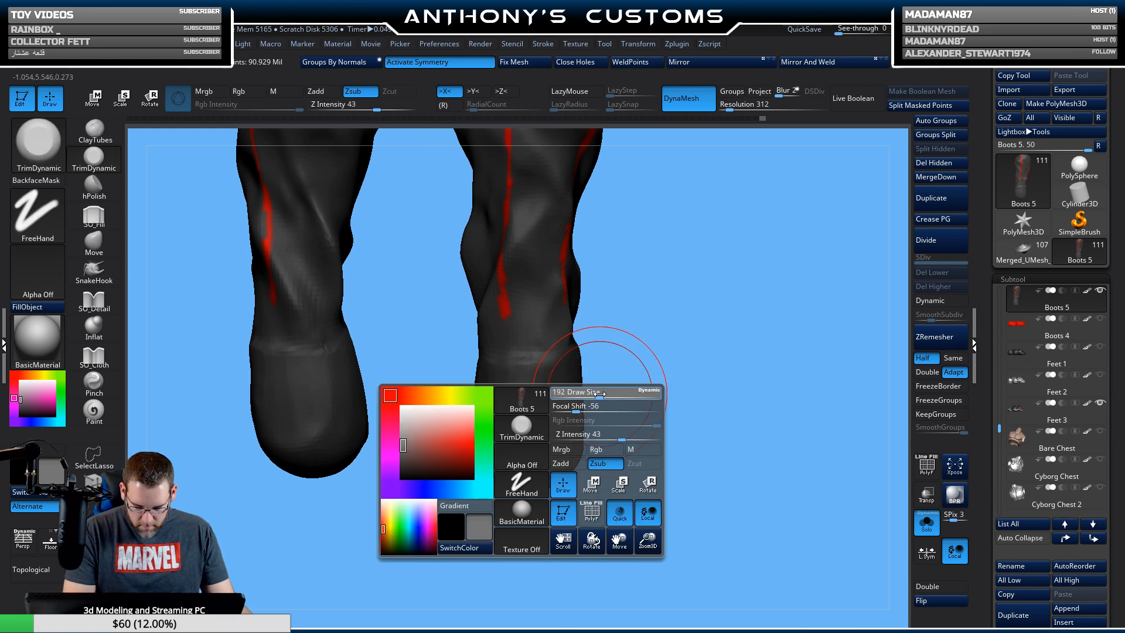
pyautogui.press('shift')
pyautogui.moveTo(534, 418)
pyautogui.mouseDown(button='right')
pyautogui.moveTo(592, 411)
pyautogui.moveTo(668, 426)
pyautogui.mouseUp(button='right')
pyautogui.press('shift')
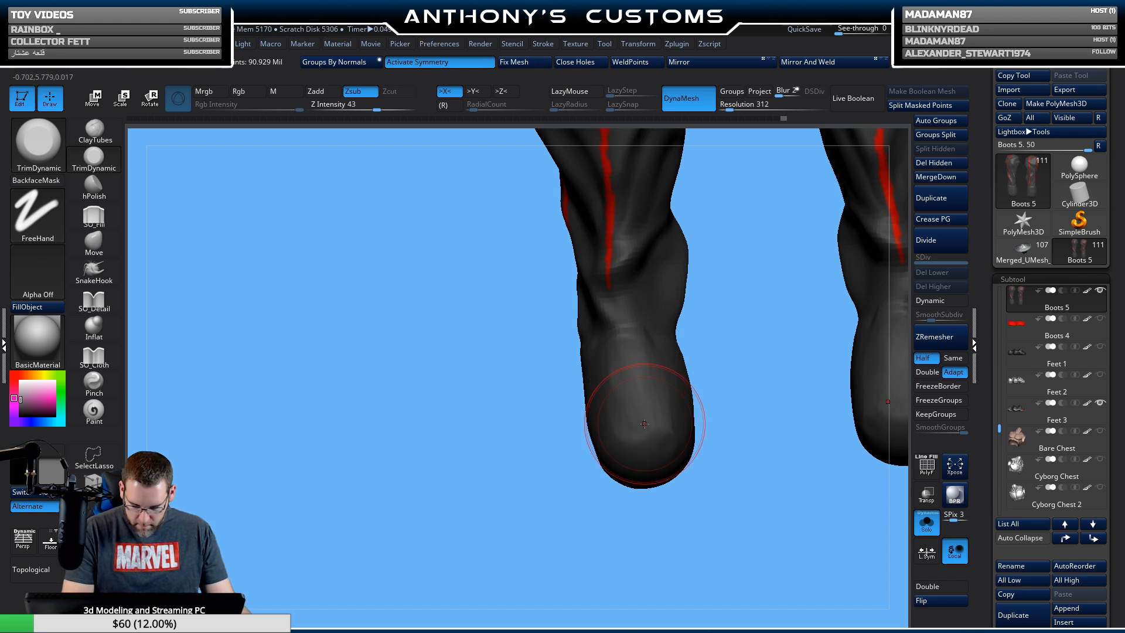
pyautogui.press('shift')
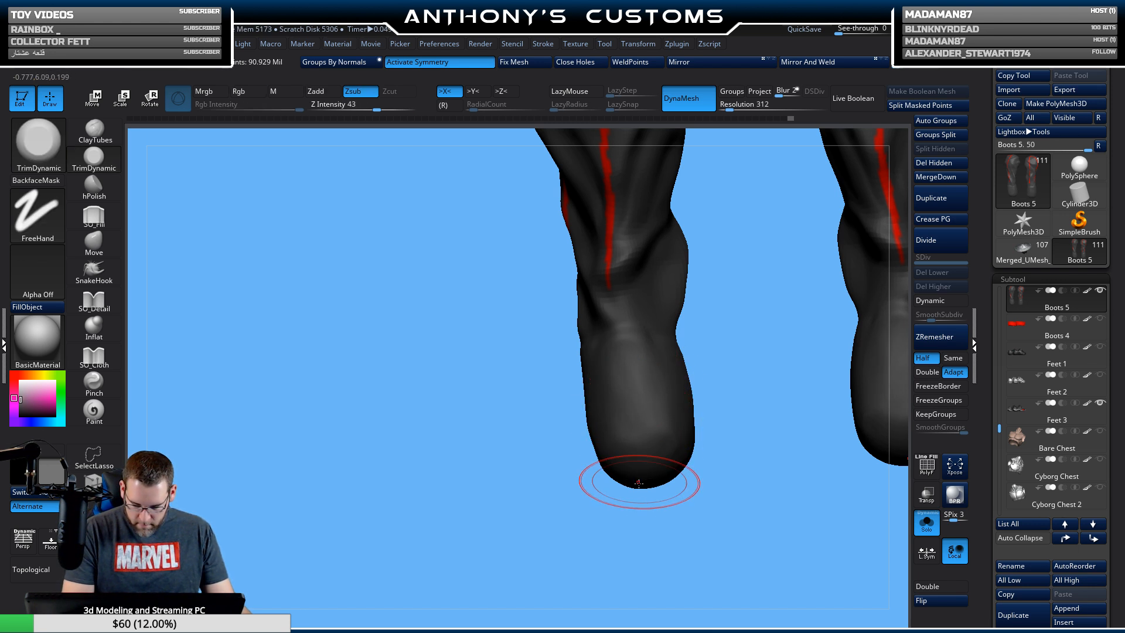
pyautogui.moveTo(640, 493); pyautogui.dragTo(610, 495)
pyautogui.keyDown('shift'); pyautogui.moveTo(663, 457); pyautogui.dragTo(705, 420); pyautogui.keyUp('shift')
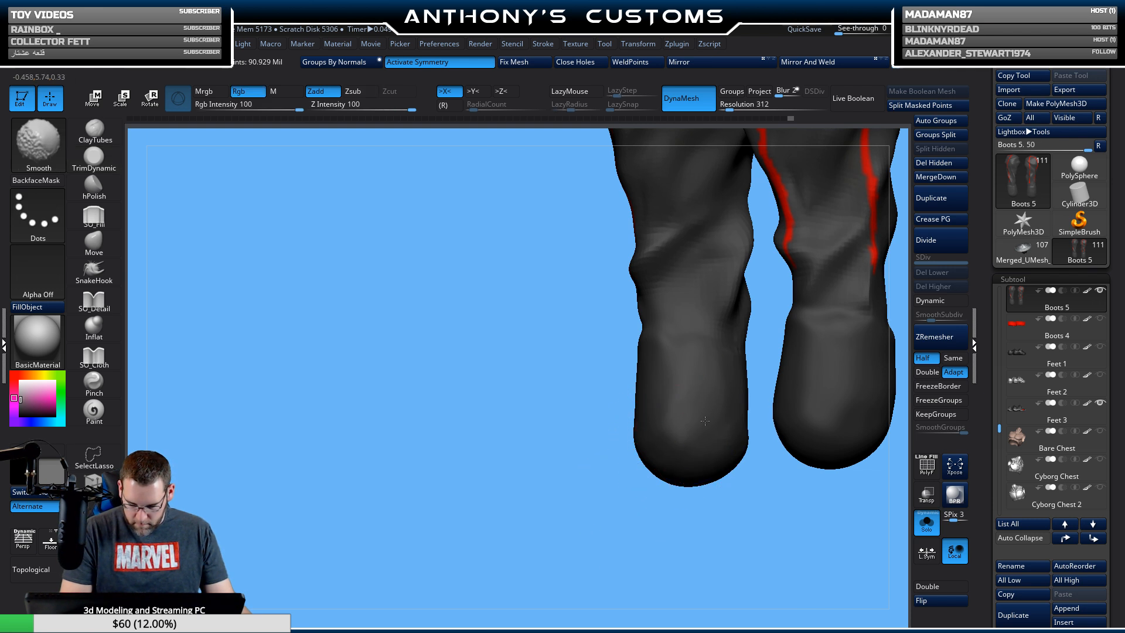
pyautogui.click(927, 522)
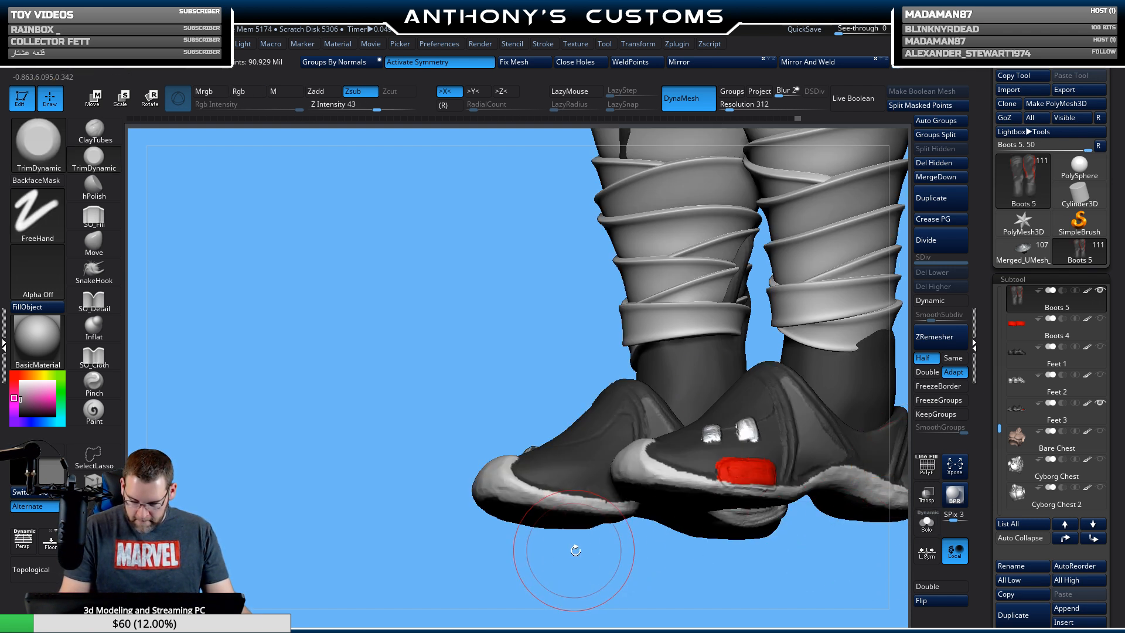
# Select the shin wraps Gauntlets 3_1 and reshape their lower bands around the ankles with an enlarged Move brush.
pyautogui.moveTo(573, 539)
pyautogui.mouseDown()
pyautogui.moveTo(680, 552)
pyautogui.moveTo(578, 515)
pyautogui.moveTo(324, 476)
pyautogui.moveTo(355, 462)
pyautogui.mouseUp()
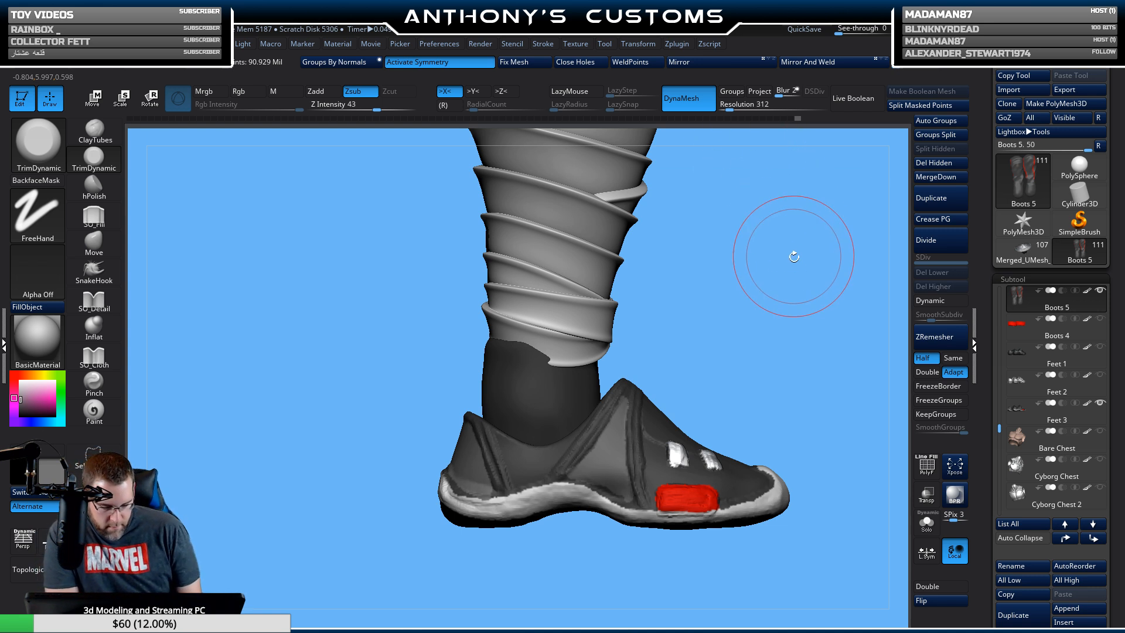
pyautogui.moveTo(793, 254)
pyautogui.mouseDown()
pyautogui.moveTo(662, 283)
pyautogui.moveTo(691, 213)
pyautogui.mouseUp()
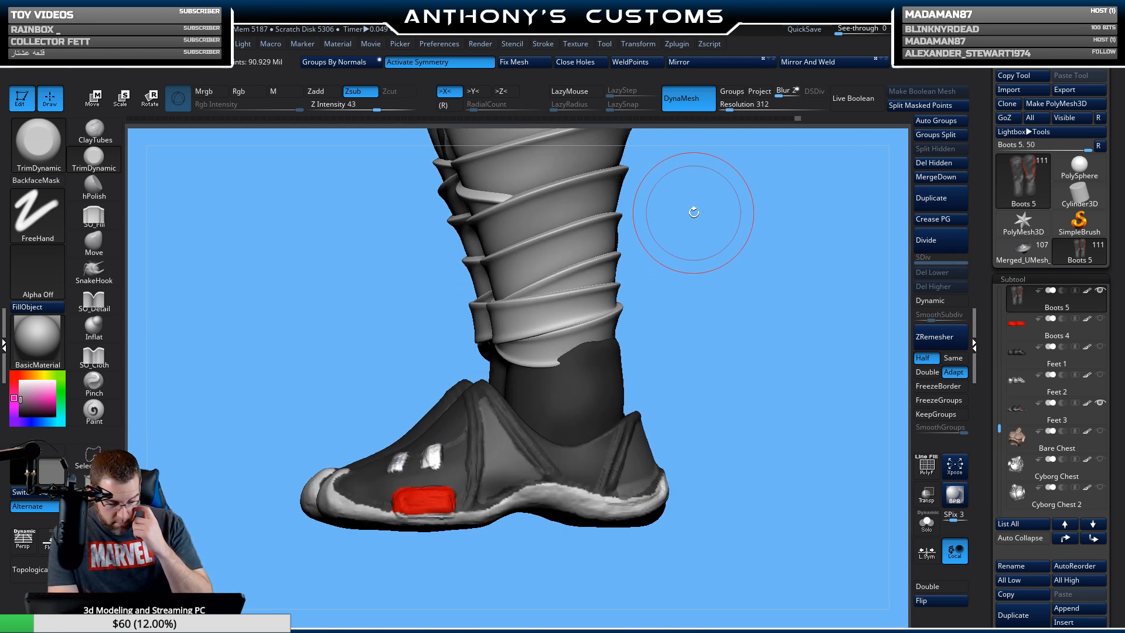
pyautogui.moveTo(734, 329)
pyautogui.mouseDown()
pyautogui.moveTo(708, 336)
pyautogui.moveTo(720, 349)
pyautogui.moveTo(831, 318)
pyautogui.moveTo(803, 309)
pyautogui.mouseUp()
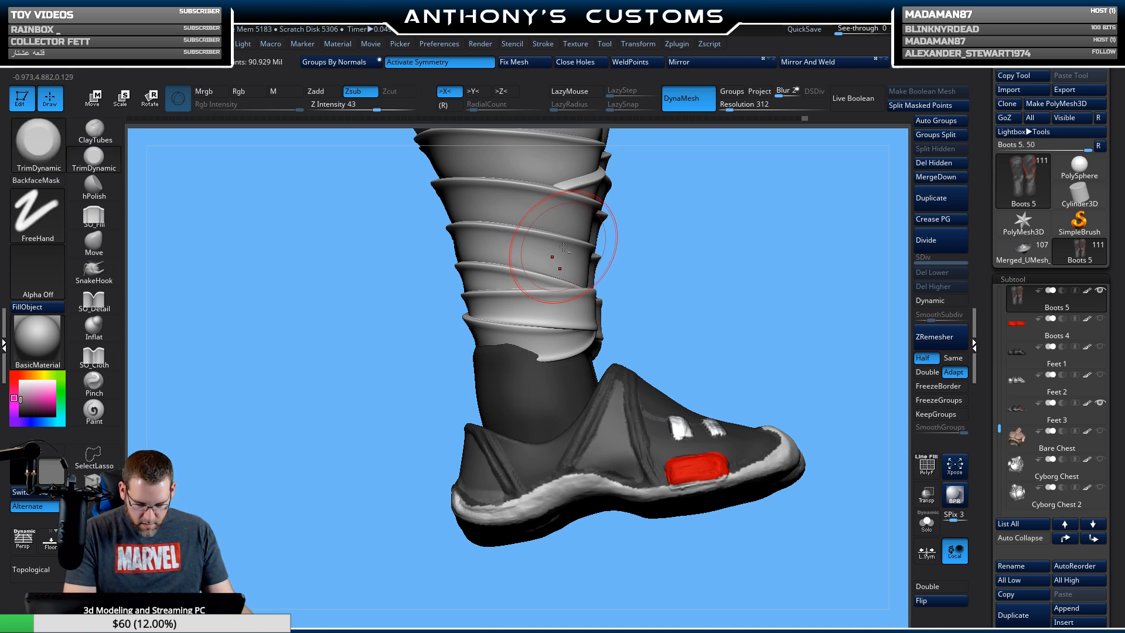
pyautogui.keyDown('alt'); pyautogui.click(578, 184); pyautogui.keyUp('alt')
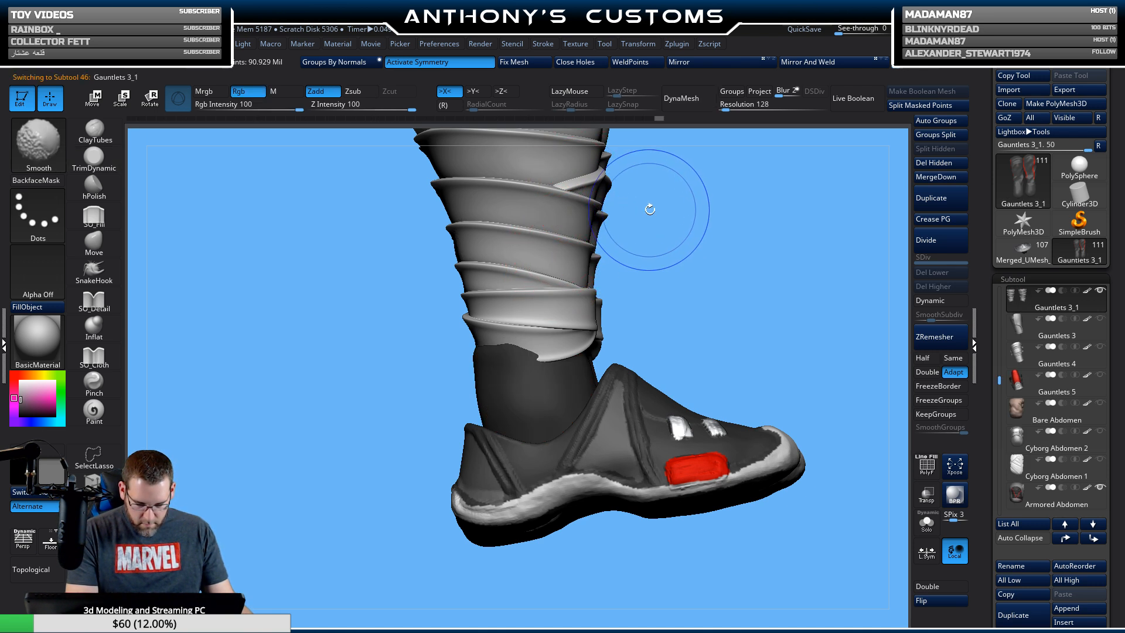
pyautogui.press('space')
pyautogui.moveTo(667, 231); pyautogui.dragTo(689, 233)
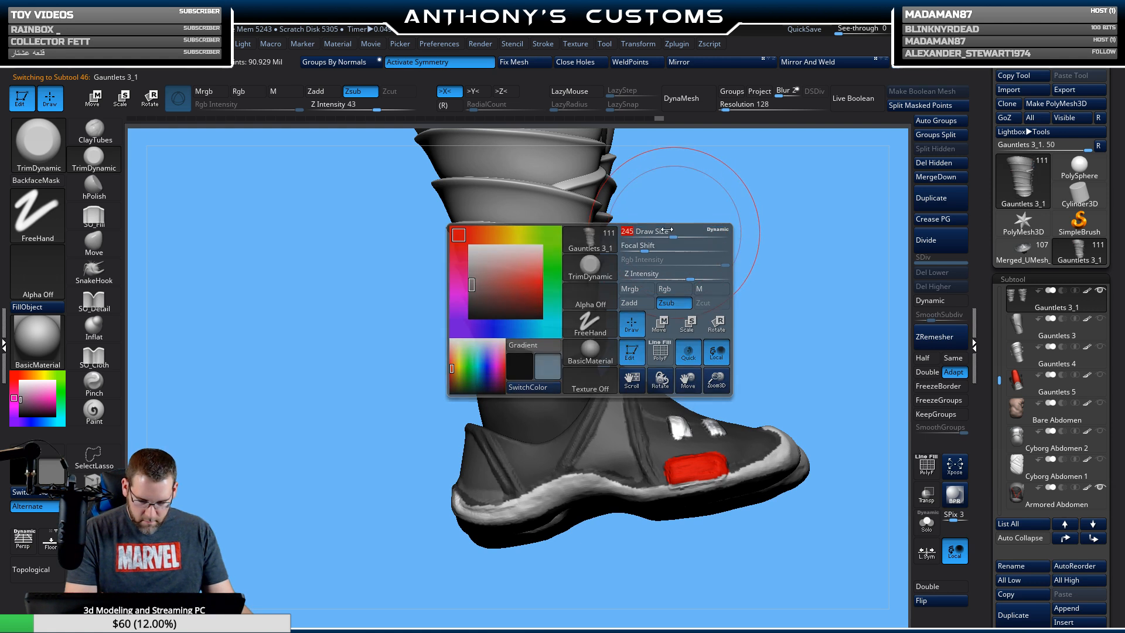
pyautogui.click(94, 245)
pyautogui.moveTo(733, 286); pyautogui.dragTo(753, 290)
pyautogui.press('space')
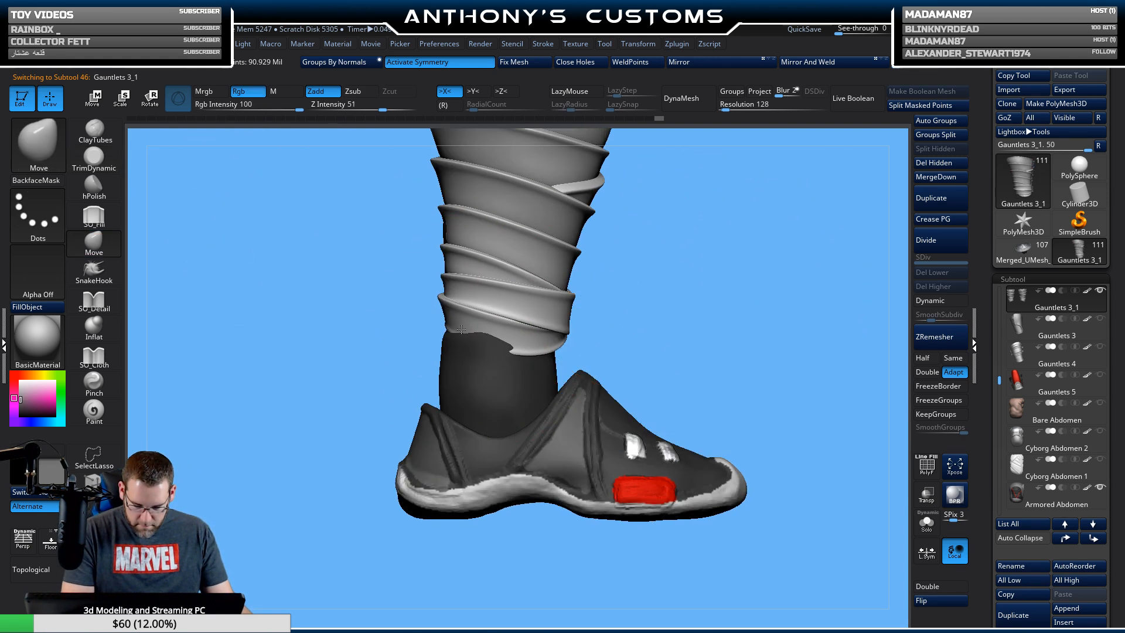
pyautogui.moveTo(463, 324)
pyautogui.mouseDown()
pyautogui.moveTo(528, 328)
pyautogui.moveTo(476, 333)
pyautogui.mouseUp()
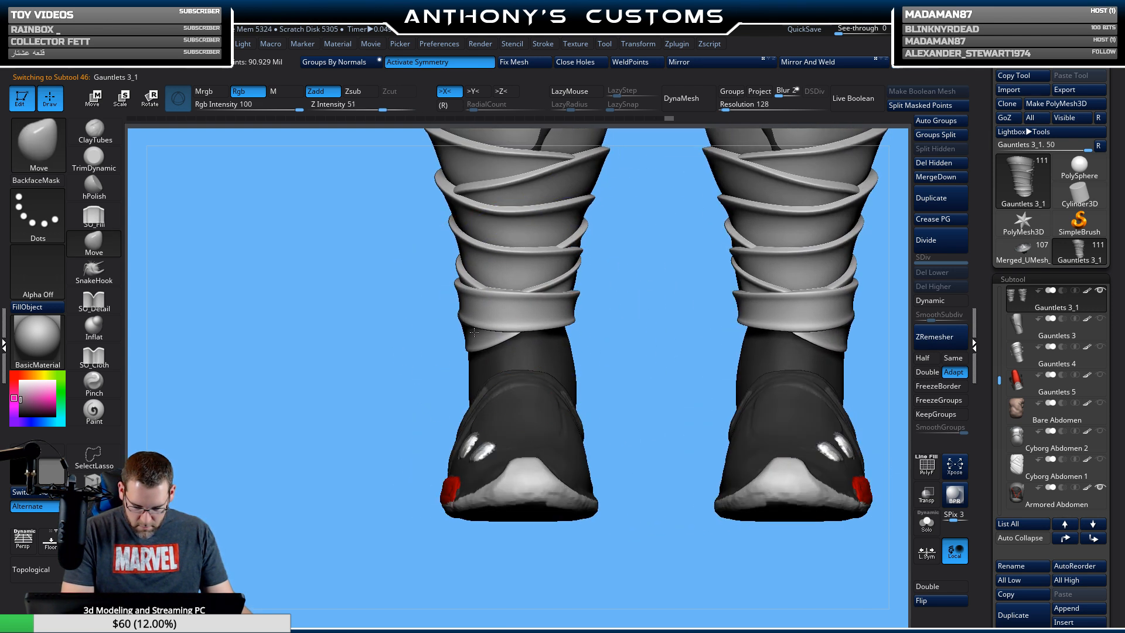
pyautogui.moveTo(579, 308)
pyautogui.mouseDown()
pyautogui.moveTo(580, 335)
pyautogui.moveTo(726, 300)
pyautogui.moveTo(709, 279)
pyautogui.mouseUp()
pyautogui.moveTo(581, 261); pyautogui.dragTo(572, 262)
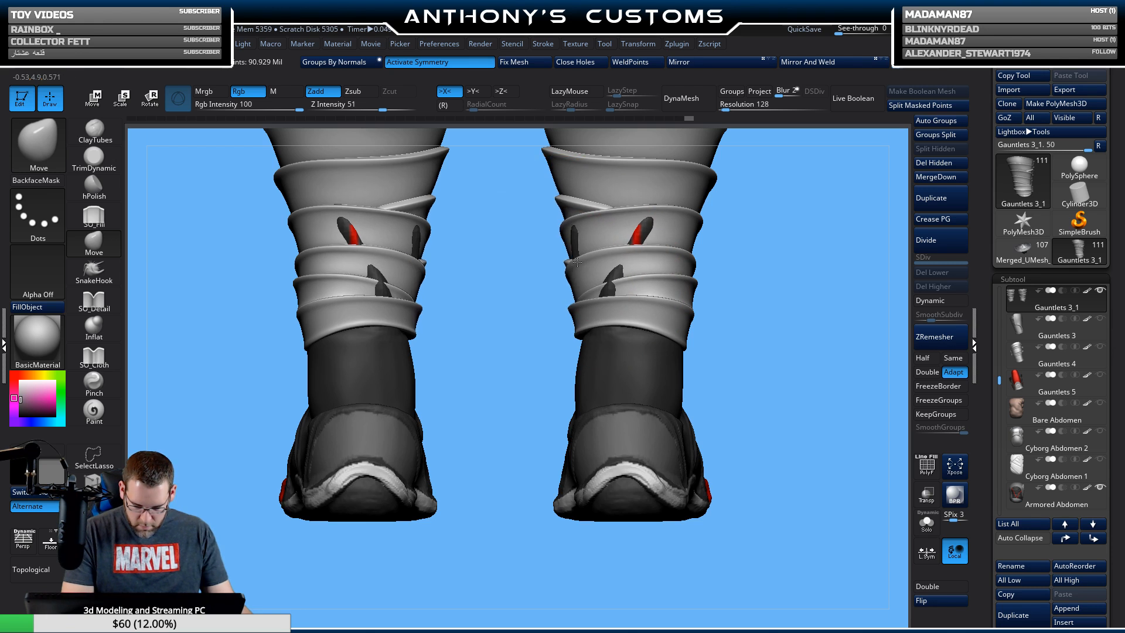
# Select Boots 5 and push the calf areas poking through the wraps back inside with the Move brush.
pyautogui.moveTo(792, 268)
pyautogui.keyDown('alt'); pyautogui.mouseDown()
pyautogui.moveTo(775, 273)
pyautogui.moveTo(730, 387)
pyautogui.mouseUp(); pyautogui.keyUp('alt')
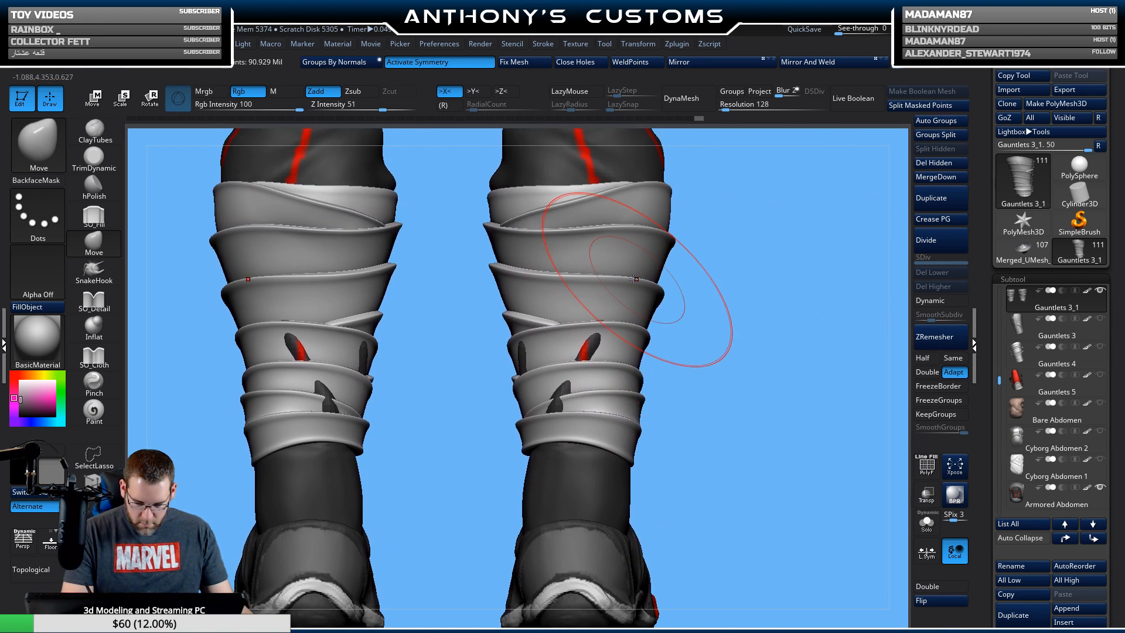
pyautogui.keyDown('alt'); pyautogui.click(585, 352); pyautogui.keyUp('alt')
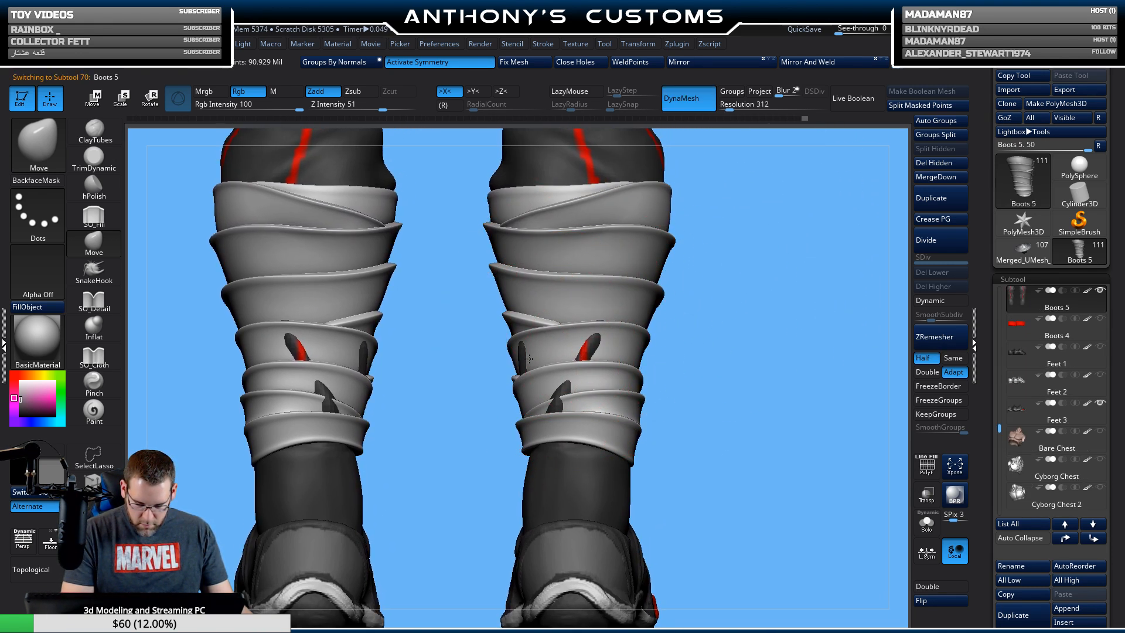
pyautogui.moveTo(698, 319); pyautogui.dragTo(644, 350)
pyautogui.moveTo(554, 389); pyautogui.dragTo(563, 381)
pyautogui.moveTo(736, 296)
pyautogui.mouseDown()
pyautogui.moveTo(756, 326)
pyautogui.moveTo(701, 322)
pyautogui.moveTo(632, 263)
pyautogui.mouseUp()
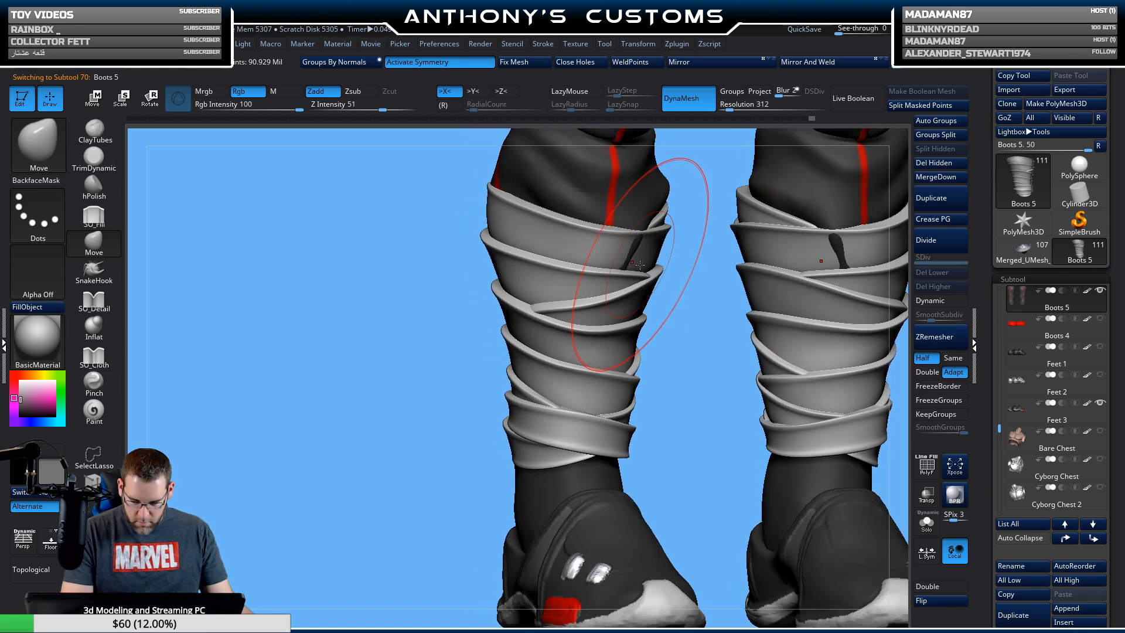
pyautogui.moveTo(692, 391)
pyautogui.keyDown('alt'); pyautogui.mouseDown()
pyautogui.moveTo(674, 276)
pyautogui.moveTo(800, 300)
pyautogui.moveTo(612, 392)
pyautogui.moveTo(587, 418)
pyautogui.moveTo(594, 371)
pyautogui.mouseUp(); pyautogui.keyUp('alt')
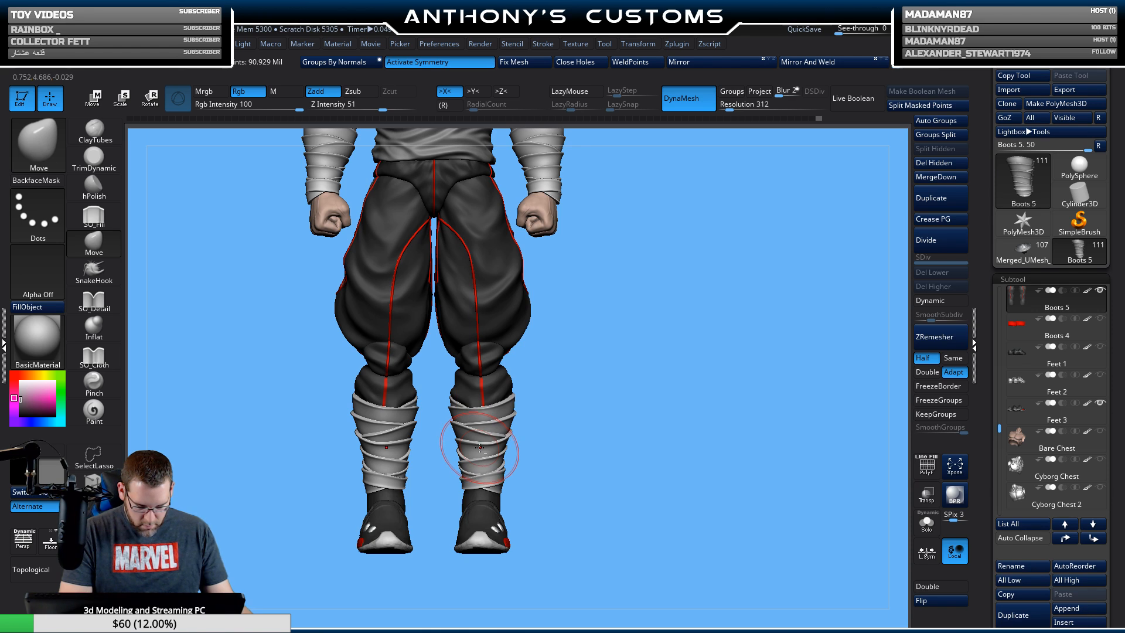
# Select the shin wraps Gauntlets 3_1 again and examine their fit around the legs from the front and side.
pyautogui.press('space')
pyautogui.keyDown('alt'); pyautogui.click(501, 419); pyautogui.keyUp('alt')
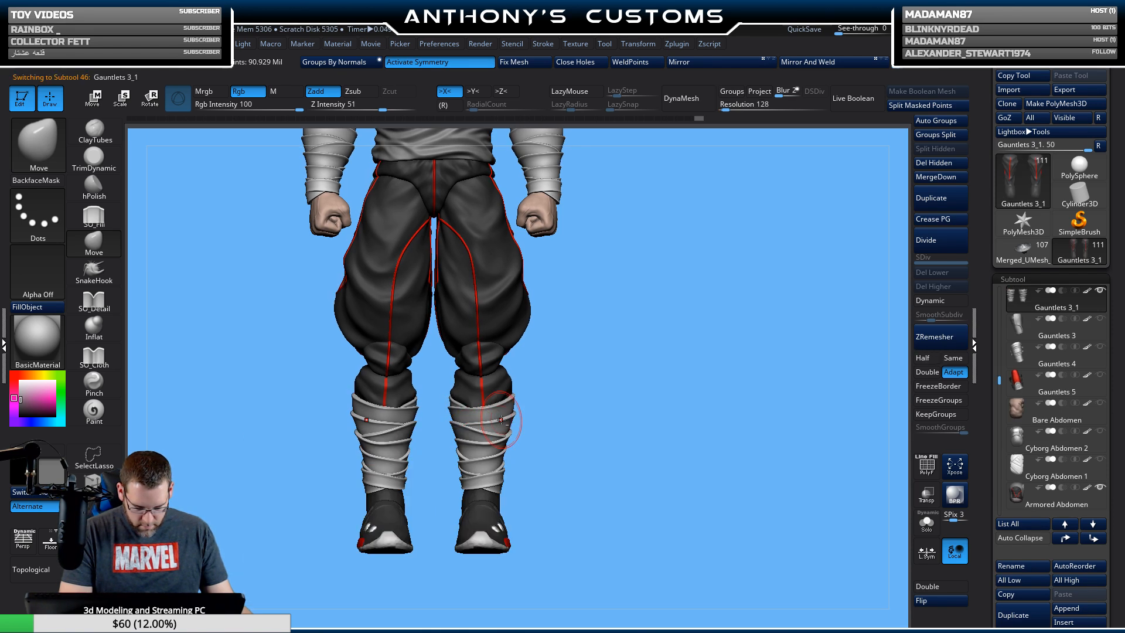
pyautogui.scroll(5, 641, 363)
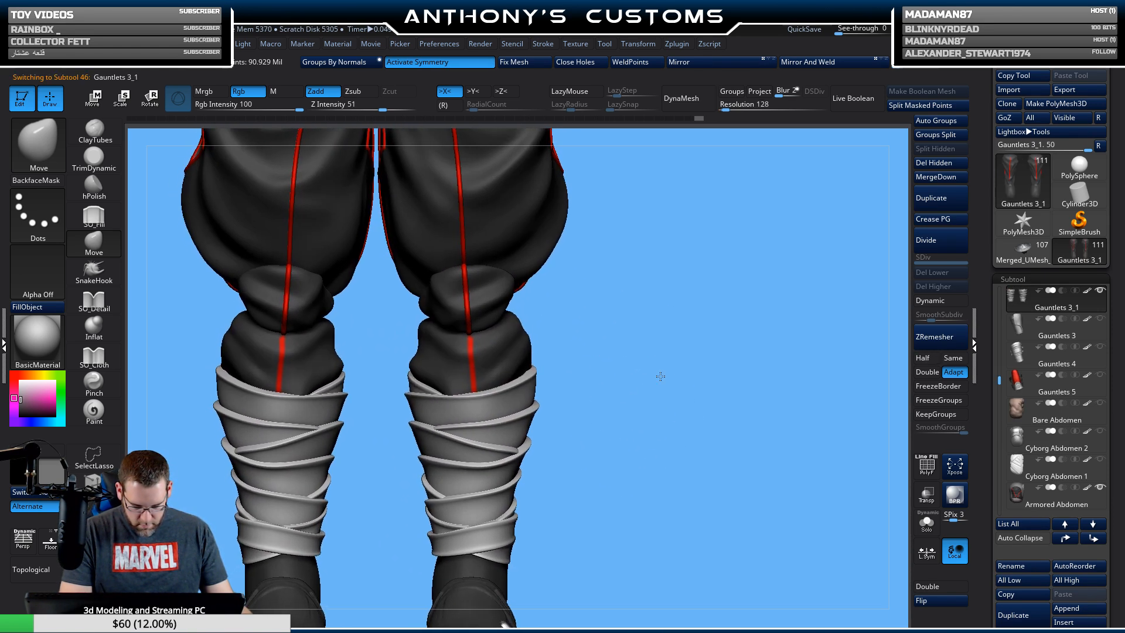
pyautogui.scroll(-4, 660, 376)
pyautogui.press('space')
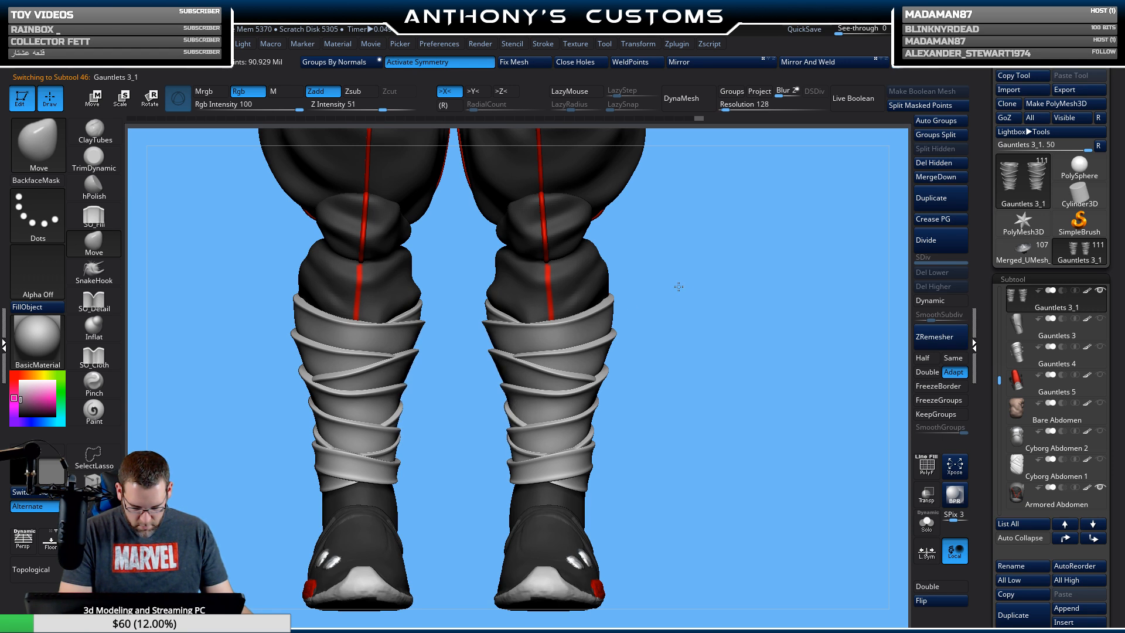
pyautogui.moveTo(712, 328)
pyautogui.mouseDown()
pyautogui.moveTo(726, 371)
pyautogui.moveTo(769, 371)
pyautogui.moveTo(729, 374)
pyautogui.moveTo(691, 357)
pyautogui.mouseUp()
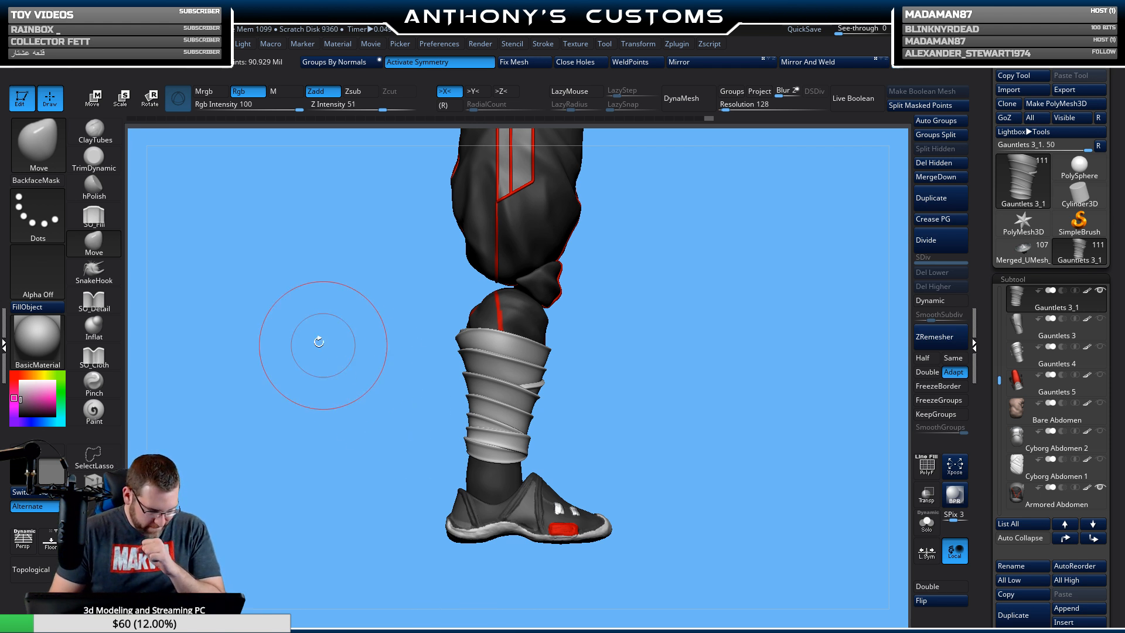
# Select Boots 5 and start building a raised ClayTubes band around the ankle just below the shin wraps, using a smaller brush.
pyautogui.click(94, 130)
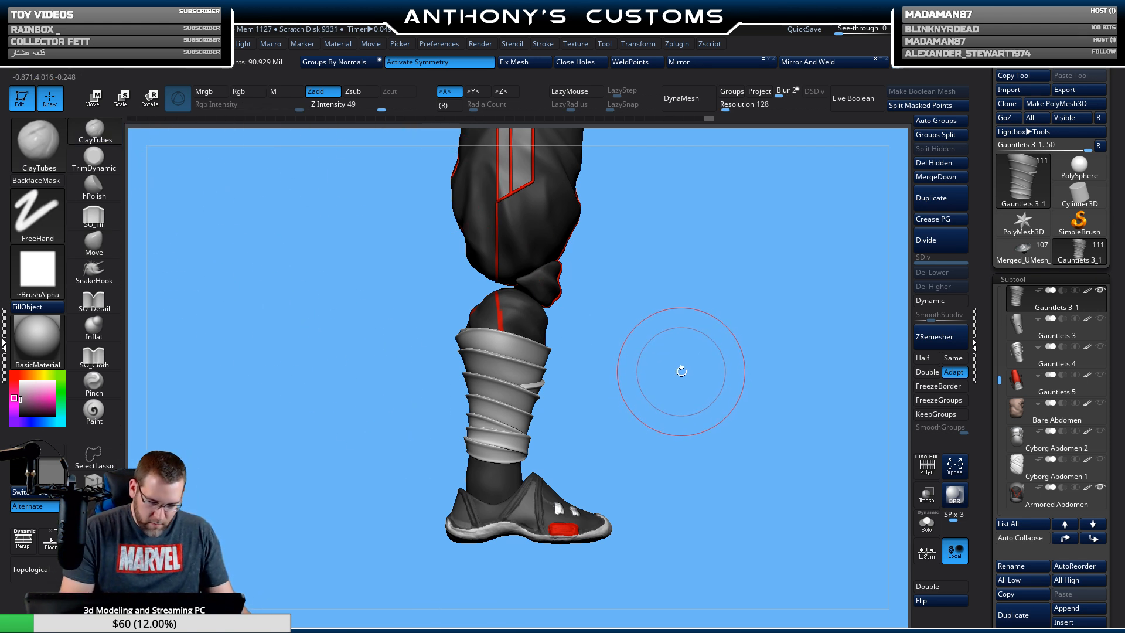
pyautogui.moveTo(680, 373)
pyautogui.mouseDown()
pyautogui.moveTo(674, 401)
pyautogui.moveTo(682, 356)
pyautogui.moveTo(672, 462)
pyautogui.moveTo(736, 436)
pyautogui.moveTo(683, 369)
pyautogui.moveTo(733, 305)
pyautogui.moveTo(808, 340)
pyautogui.moveTo(731, 348)
pyautogui.moveTo(718, 389)
pyautogui.moveTo(746, 360)
pyautogui.moveTo(772, 382)
pyautogui.moveTo(723, 368)
pyautogui.moveTo(755, 215)
pyautogui.moveTo(744, 238)
pyautogui.moveTo(727, 237)
pyautogui.mouseUp()
pyautogui.press('space')
pyautogui.press('space')
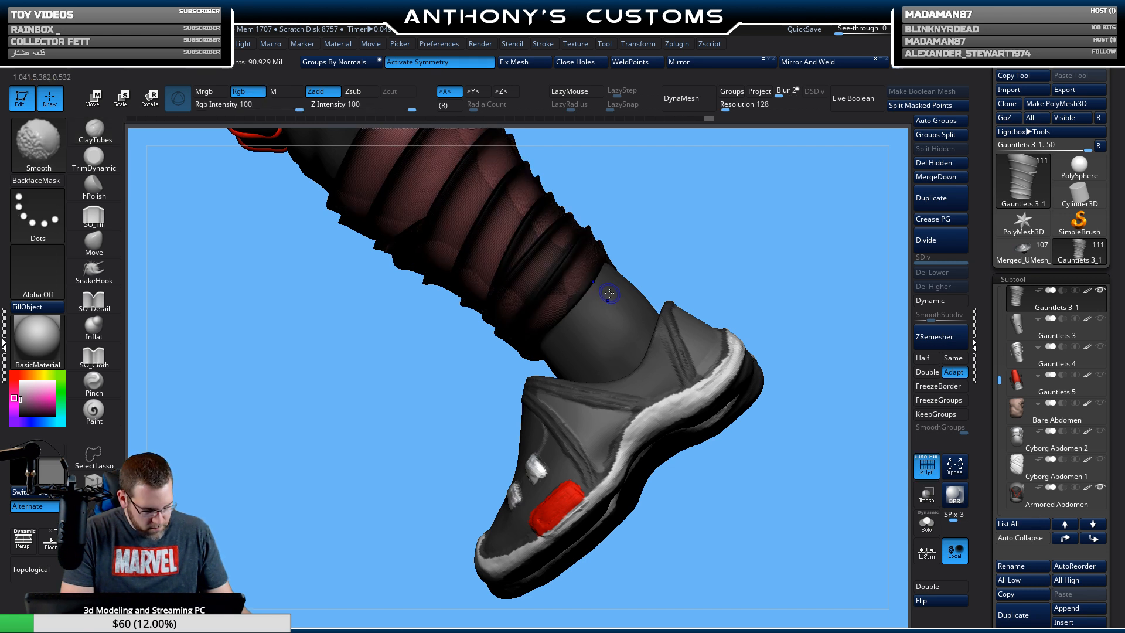
pyautogui.keyDown('alt'); pyautogui.click(615, 317); pyautogui.keyUp('alt')
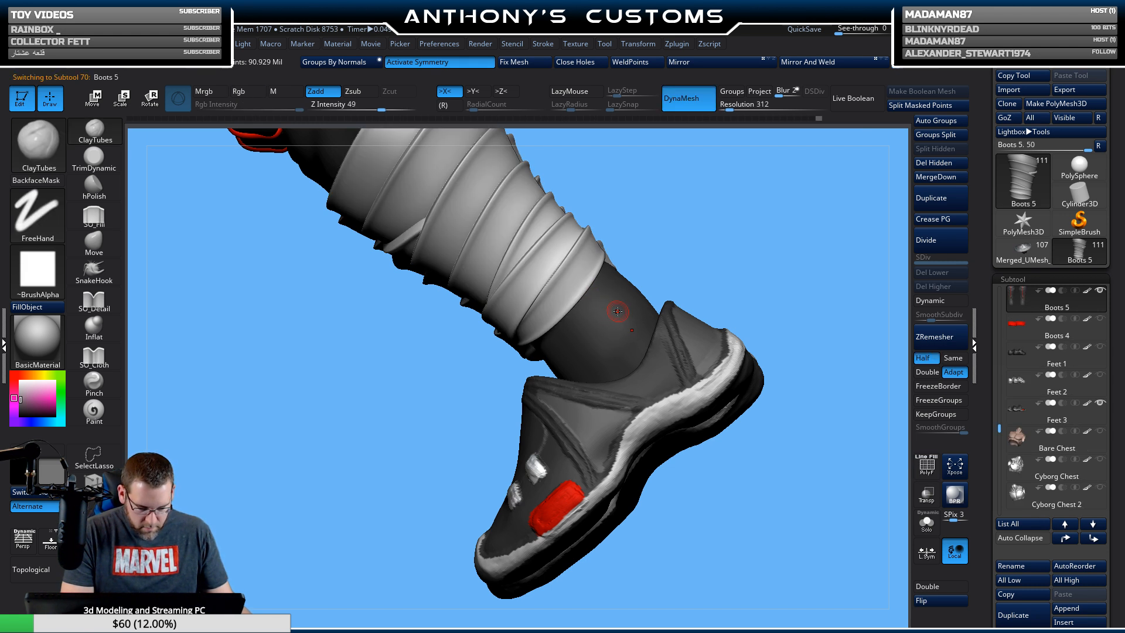
pyautogui.hotkey('shift', 'f')
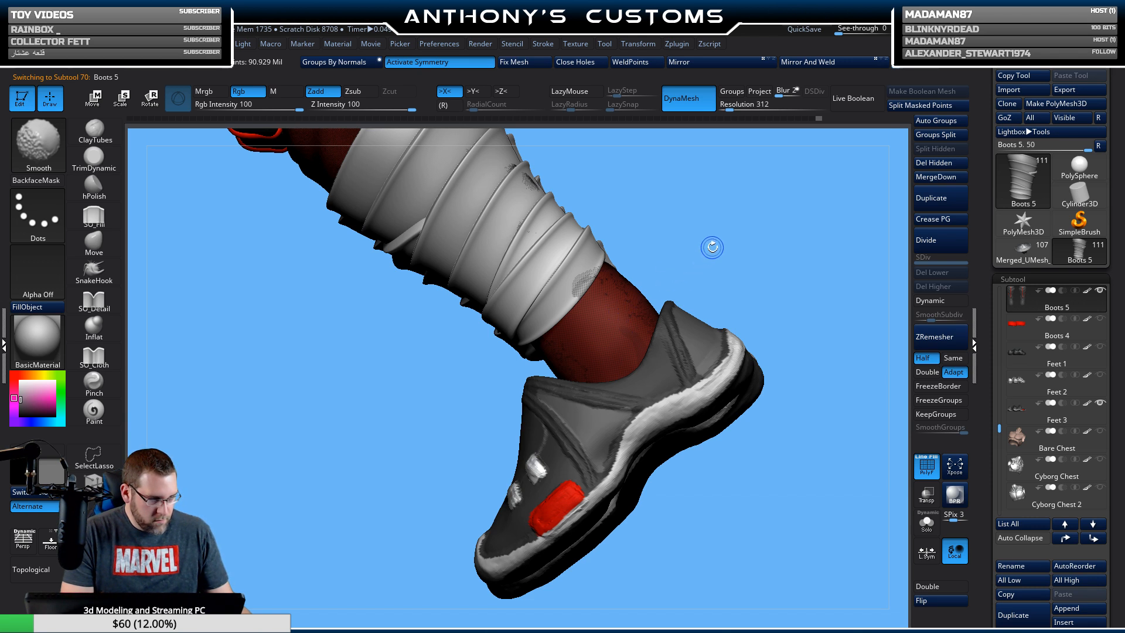
pyautogui.hotkey('shift', 'f')
pyautogui.moveTo(658, 269); pyautogui.dragTo(653, 278)
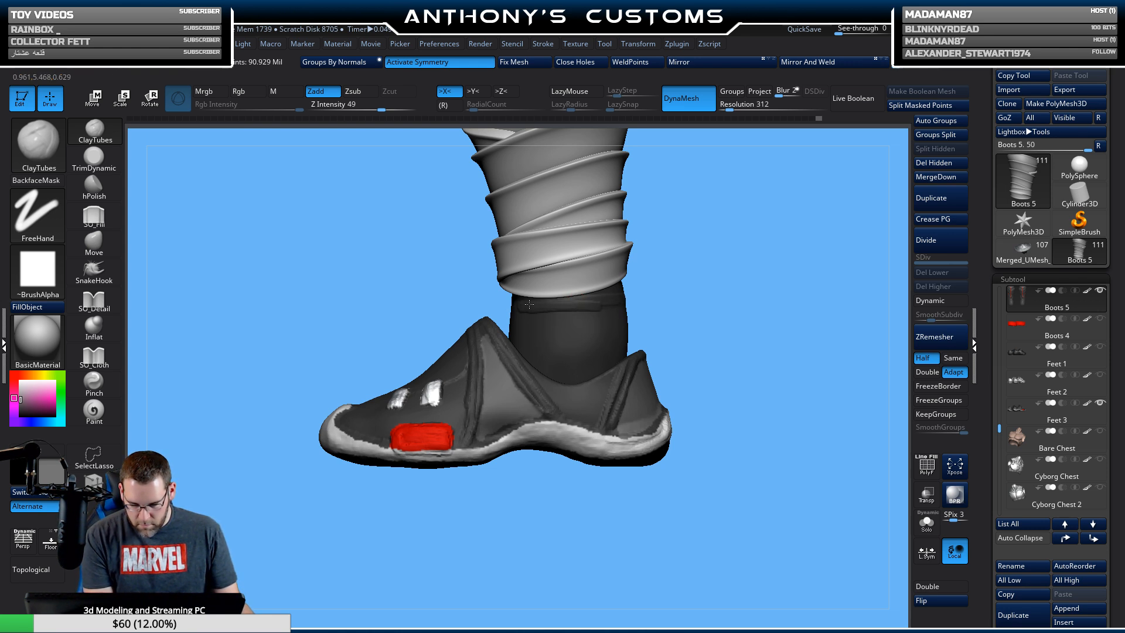
# Continue the raised ClayTubes band around the remaining sides of the ankles on Boots 5.
pyautogui.moveTo(785, 313)
pyautogui.mouseDown()
pyautogui.moveTo(726, 322)
pyautogui.moveTo(636, 293)
pyautogui.mouseUp()
pyautogui.moveTo(590, 331); pyautogui.dragTo(681, 301)
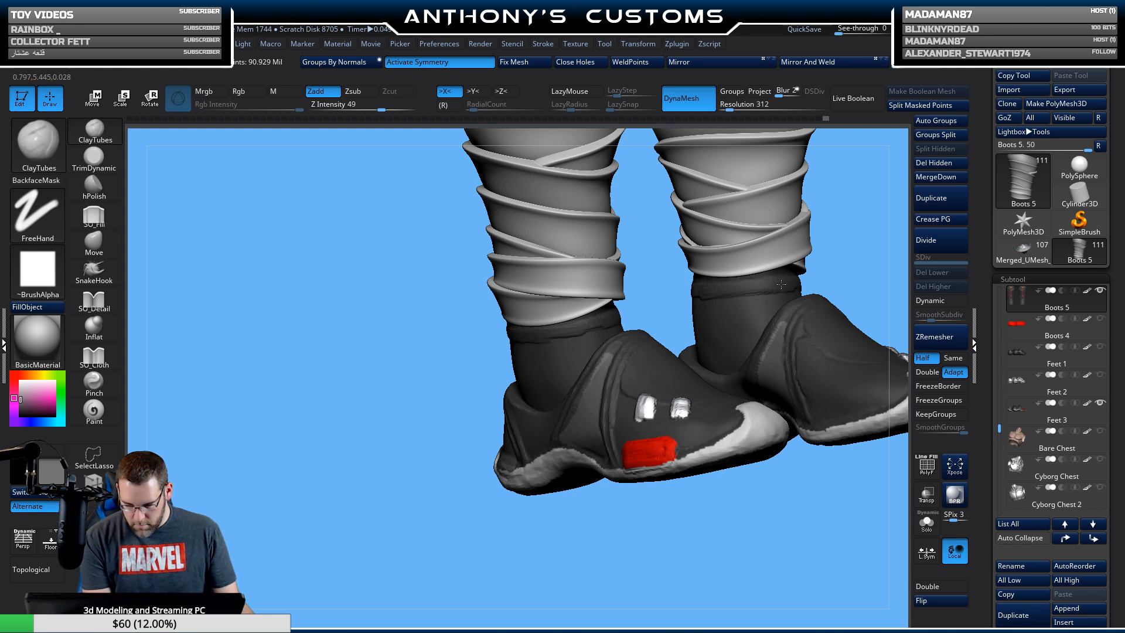
pyautogui.moveTo(392, 382); pyautogui.dragTo(588, 332)
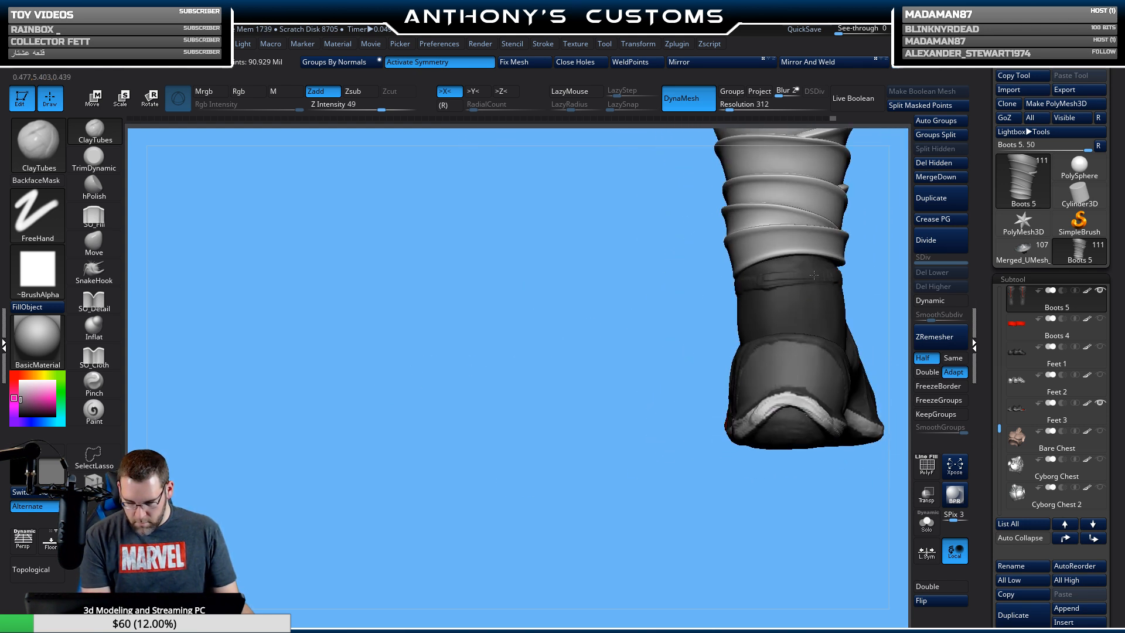
pyautogui.moveTo(814, 275); pyautogui.dragTo(807, 277)
pyautogui.moveTo(816, 275); pyautogui.dragTo(846, 299, button='right')
pyautogui.moveTo(603, 374)
pyautogui.mouseDown()
pyautogui.moveTo(665, 370)
pyautogui.moveTo(582, 344)
pyautogui.moveTo(741, 281)
pyautogui.mouseUp()
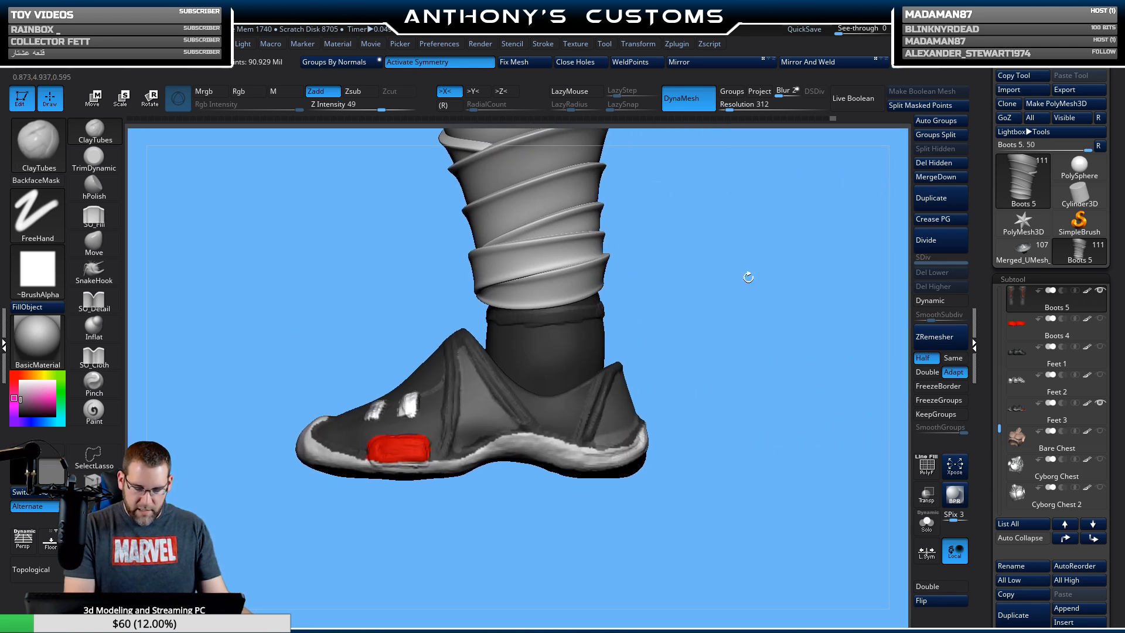
# Isolate the ankle band on Boots 5 with a MaskRect mask, leaving only the band unmasked.
pyautogui.keyDown('ctrl'); pyautogui.click(41, 148); pyautogui.keyUp('ctrl')
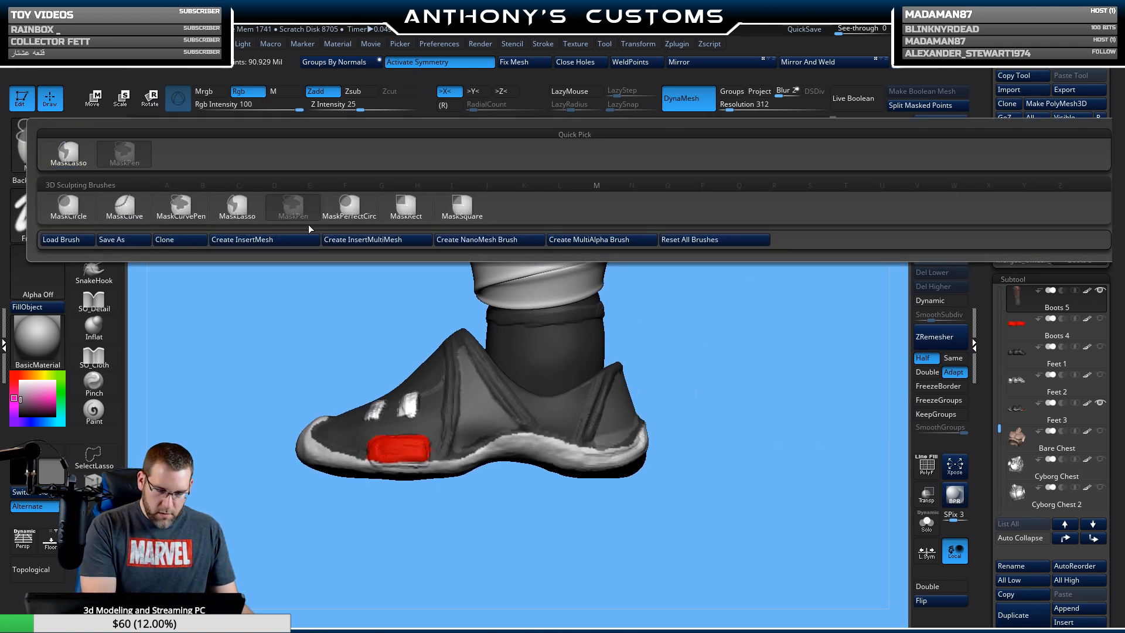
pyautogui.click(406, 205)
pyautogui.keyDown('ctrl'); pyautogui.moveTo(472, 304); pyautogui.dragTo(640, 322); pyautogui.keyUp('ctrl')
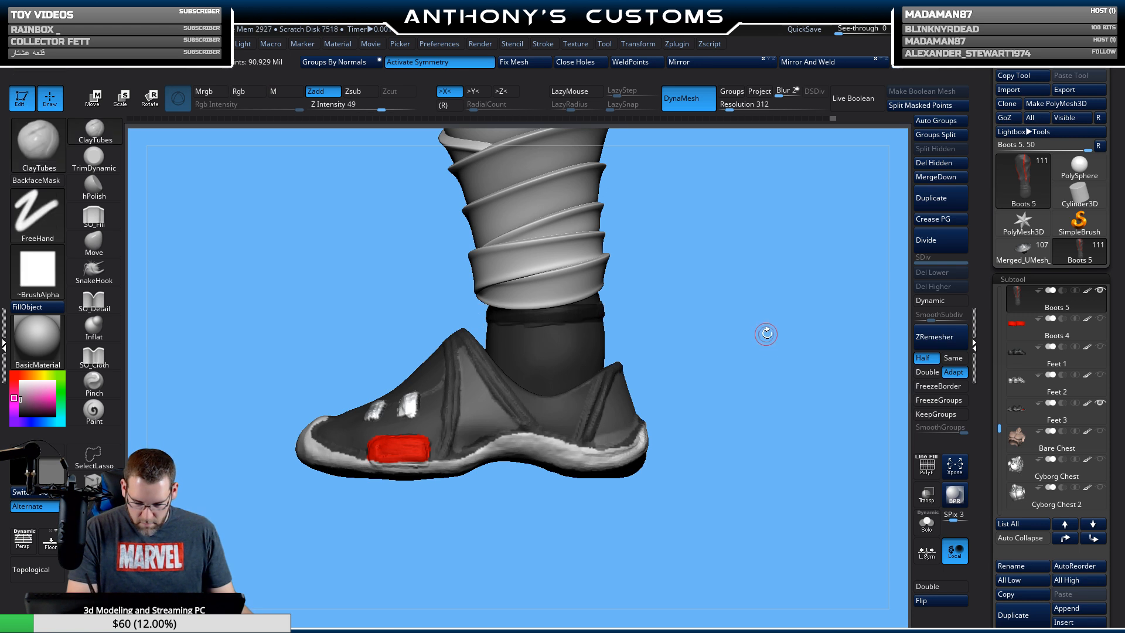
# Centre the gizmo on the unmasked ankle band, enable local symmetry, and scale the band outward into a cuff on both legs.
pyautogui.press('w')
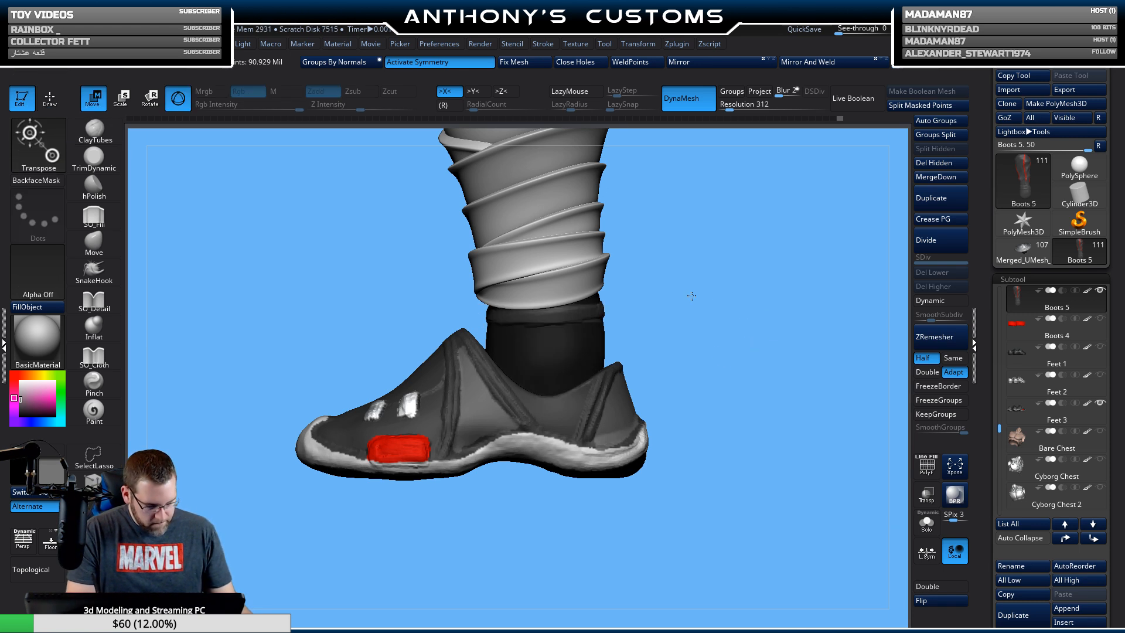
pyautogui.keyDown('shift'); pyautogui.moveTo(737, 316); pyautogui.dragTo(744, 310); pyautogui.keyUp('shift')
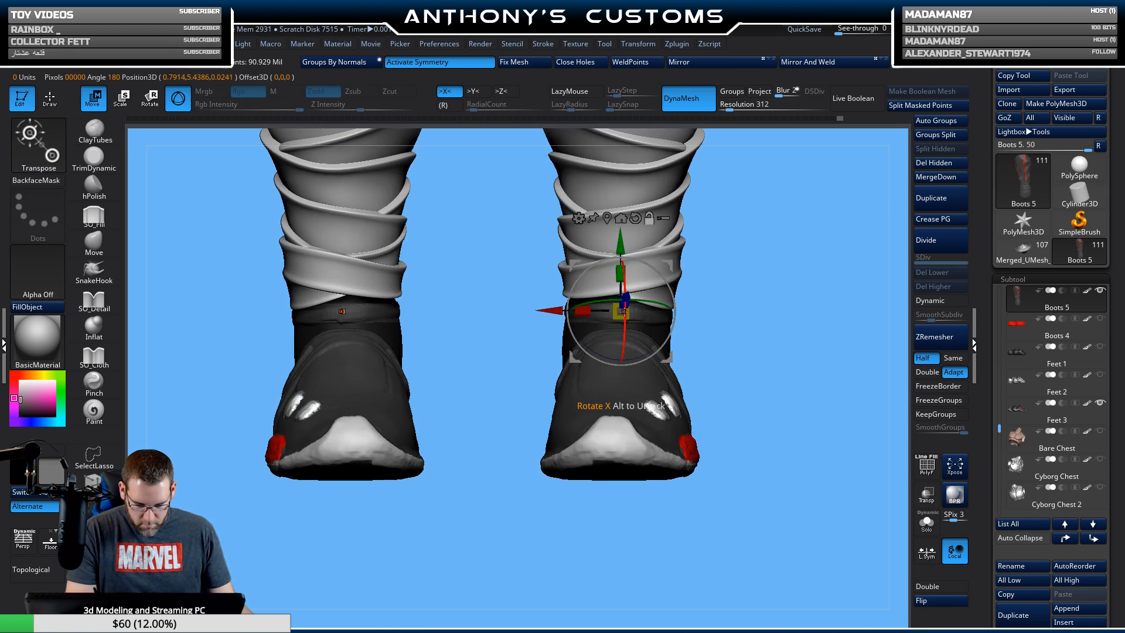
pyautogui.click(608, 218)
pyautogui.click(633, 219)
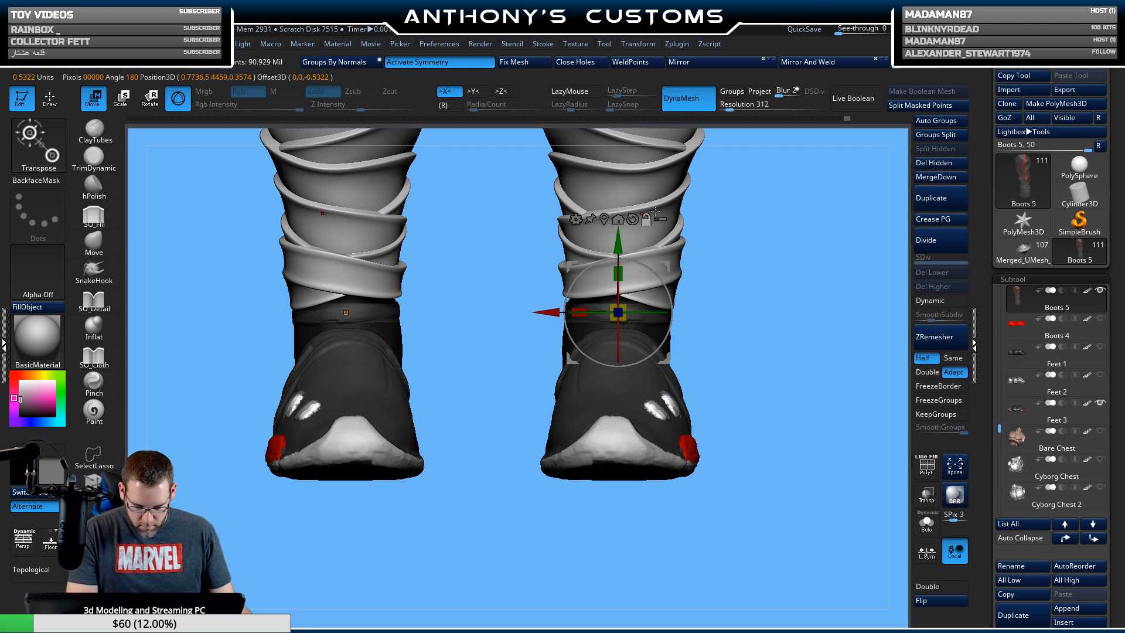
pyautogui.click(927, 551)
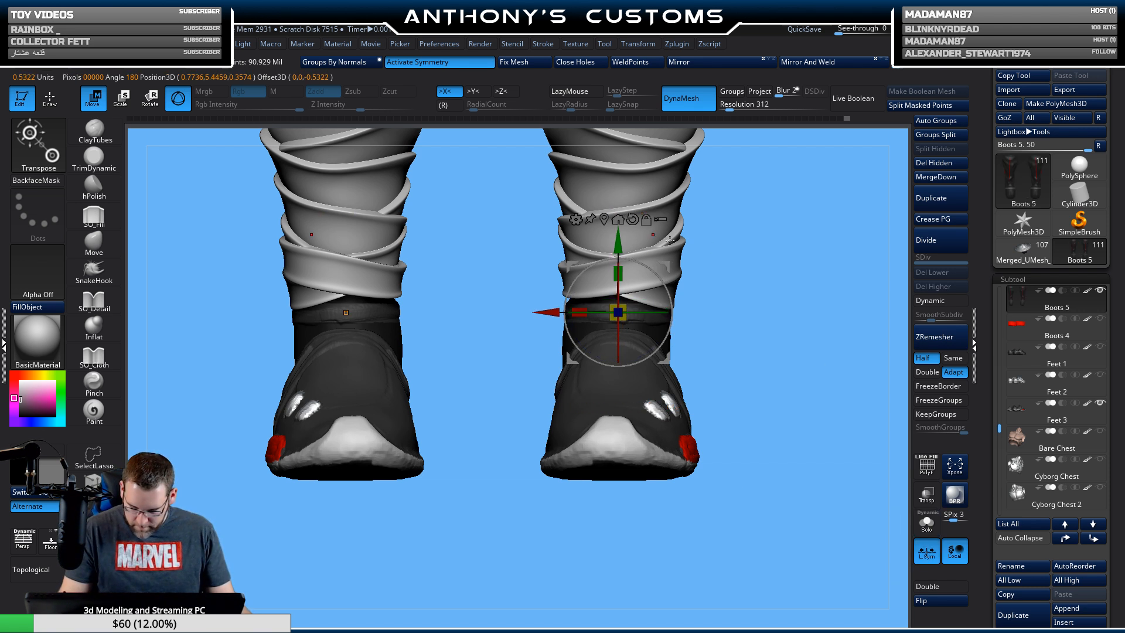
pyautogui.moveTo(625, 302); pyautogui.dragTo(626, 304)
pyautogui.press('q')
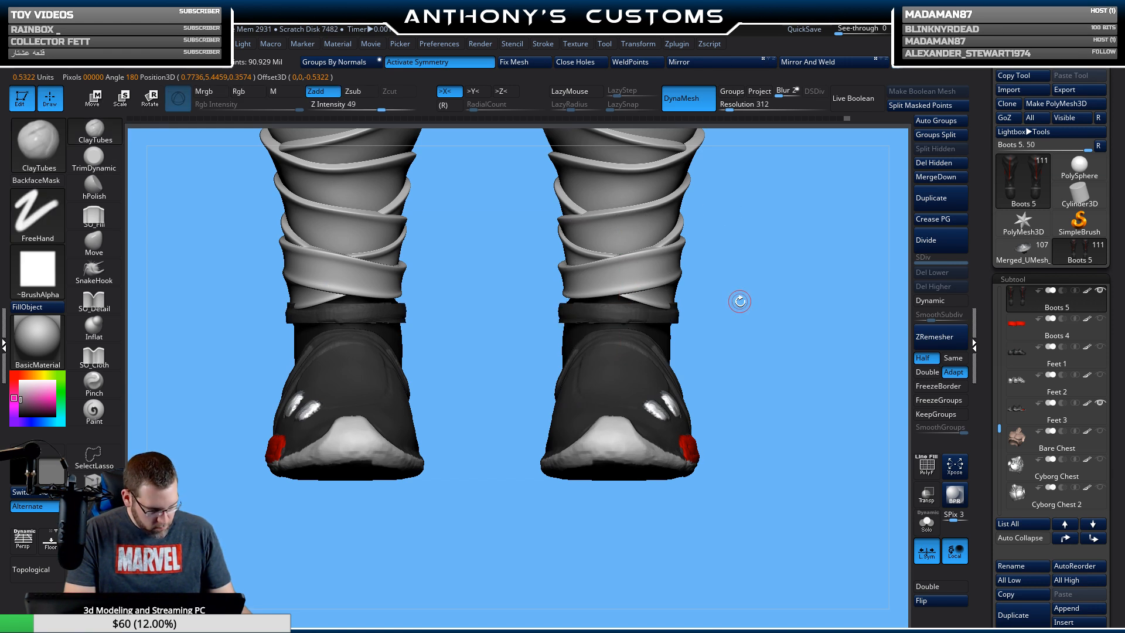
# Review the ankle cuffs from the side and front, and select the shoes Feet 3.
pyautogui.moveTo(827, 329)
pyautogui.mouseDown()
pyautogui.moveTo(759, 327)
pyautogui.moveTo(689, 273)
pyautogui.moveTo(715, 257)
pyautogui.moveTo(712, 319)
pyautogui.moveTo(748, 321)
pyautogui.moveTo(704, 291)
pyautogui.moveTo(690, 363)
pyautogui.moveTo(683, 321)
pyautogui.moveTo(698, 335)
pyautogui.mouseUp()
pyautogui.moveTo(688, 384); pyautogui.dragTo(711, 403)
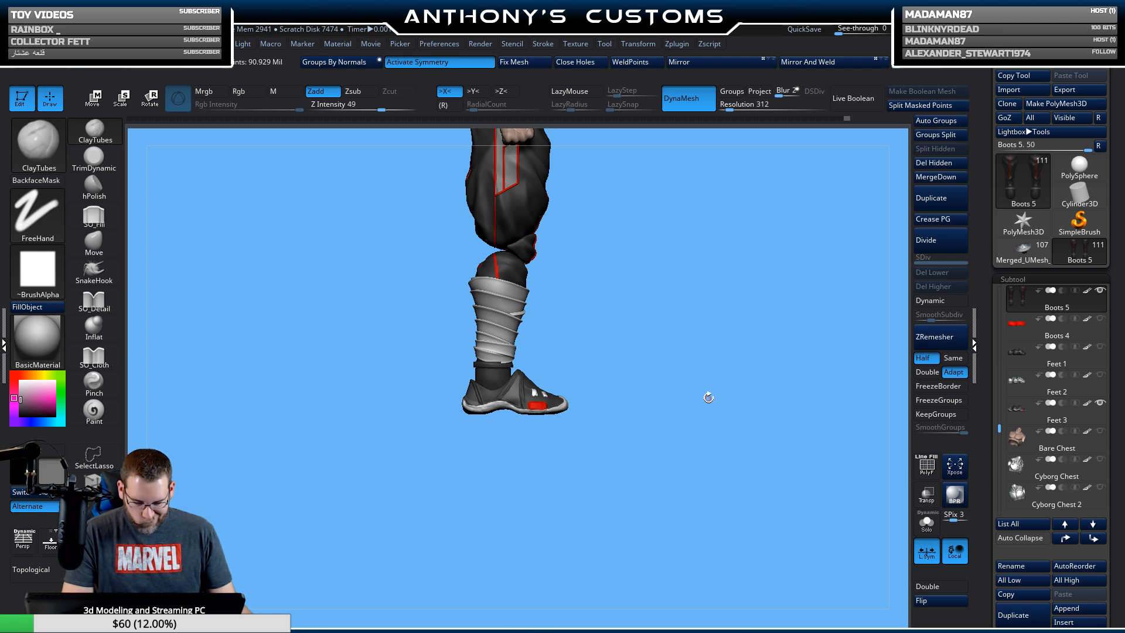
pyautogui.keyDown('alt'); pyautogui.moveTo(696, 337); pyautogui.dragTo(692, 554); pyautogui.keyUp('alt')
pyautogui.keyDown('alt'); pyautogui.moveTo(705, 303); pyautogui.dragTo(711, 329); pyautogui.keyUp('alt')
pyautogui.keyDown('alt'); pyautogui.click(497, 453); pyautogui.keyUp('alt')
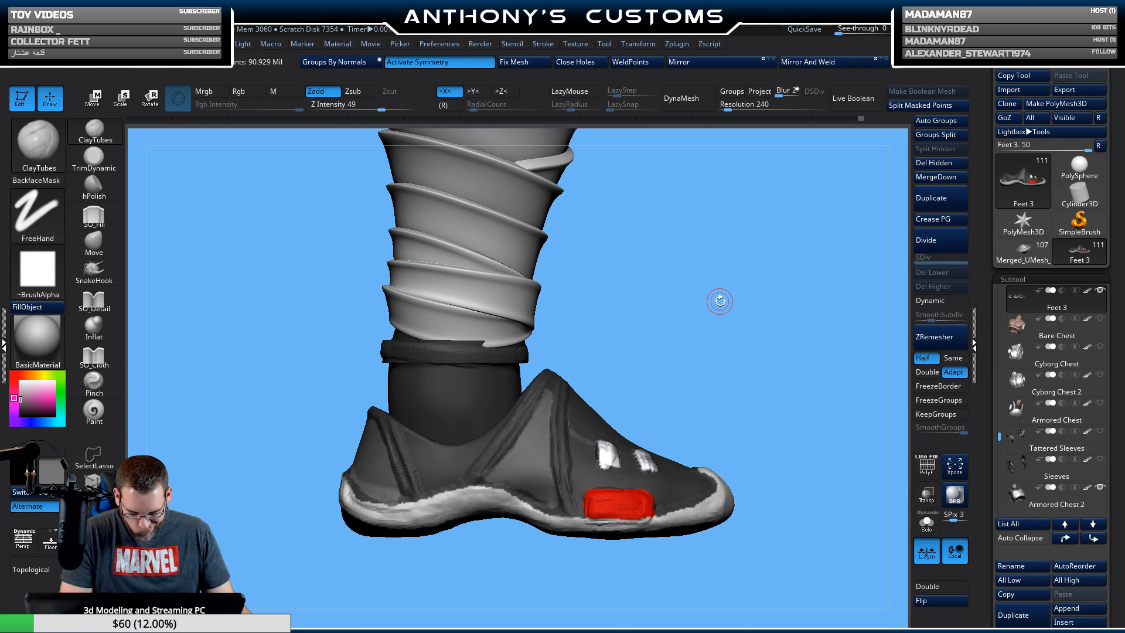
pyautogui.moveTo(721, 301); pyautogui.dragTo(671, 305)
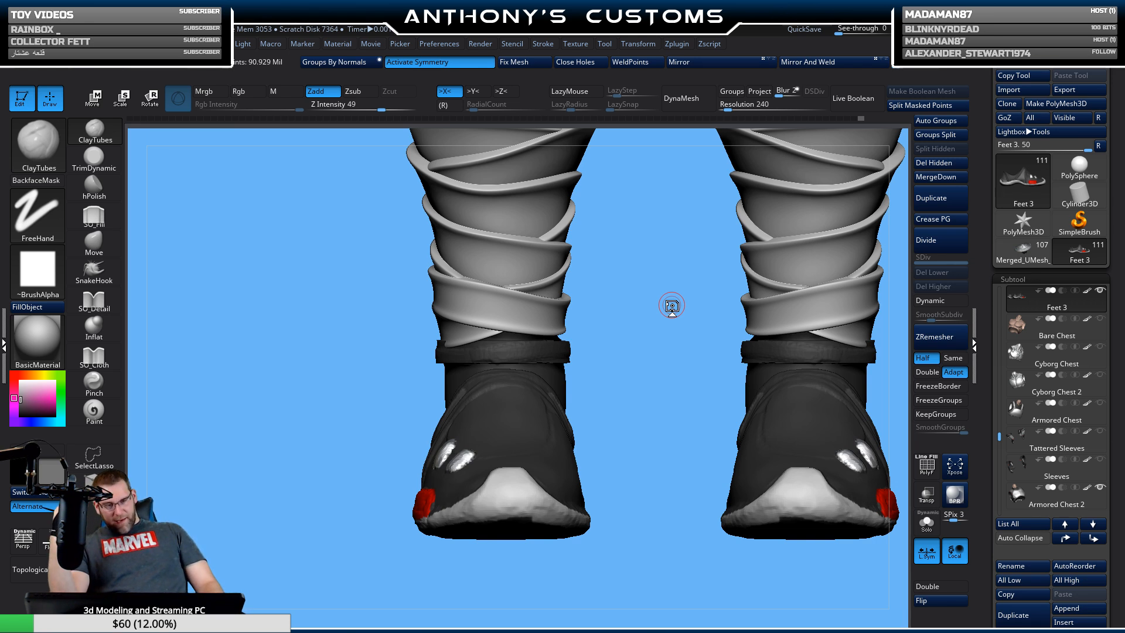
pyautogui.keyDown('alt'); pyautogui.moveTo(634, 392); pyautogui.dragTo(491, 420); pyautogui.keyUp('alt')
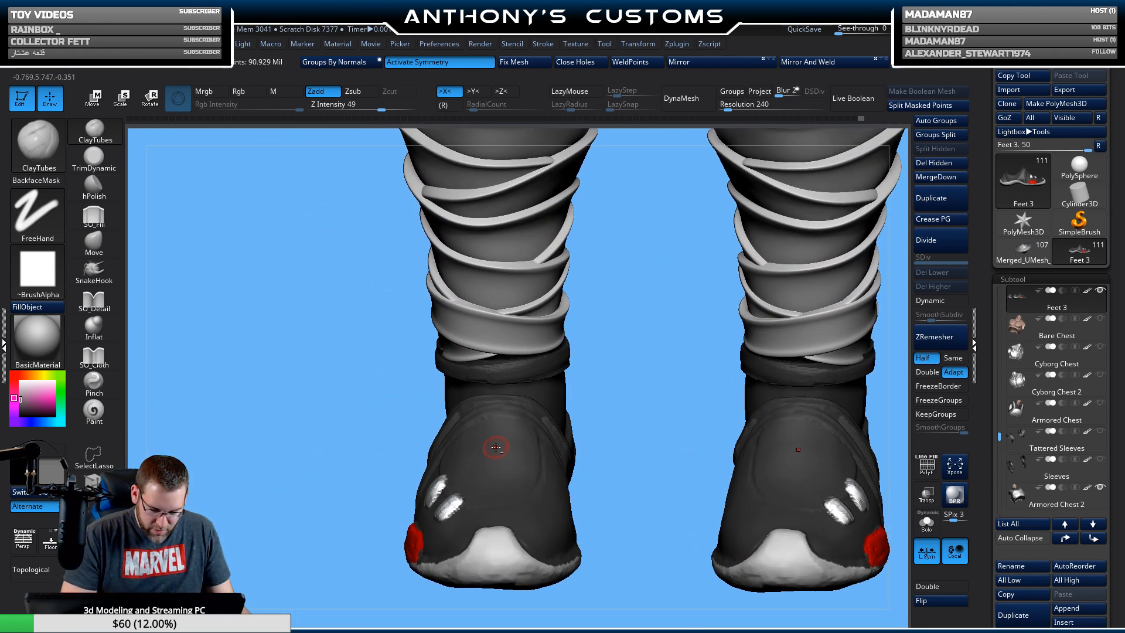
# Check the polygroups on Feet 3 and bring up the ClayTubes draw size setting for work on the shoe fronts.
pyautogui.hotkey('shift', 'f')
pyautogui.hotkey('shift', 'f')
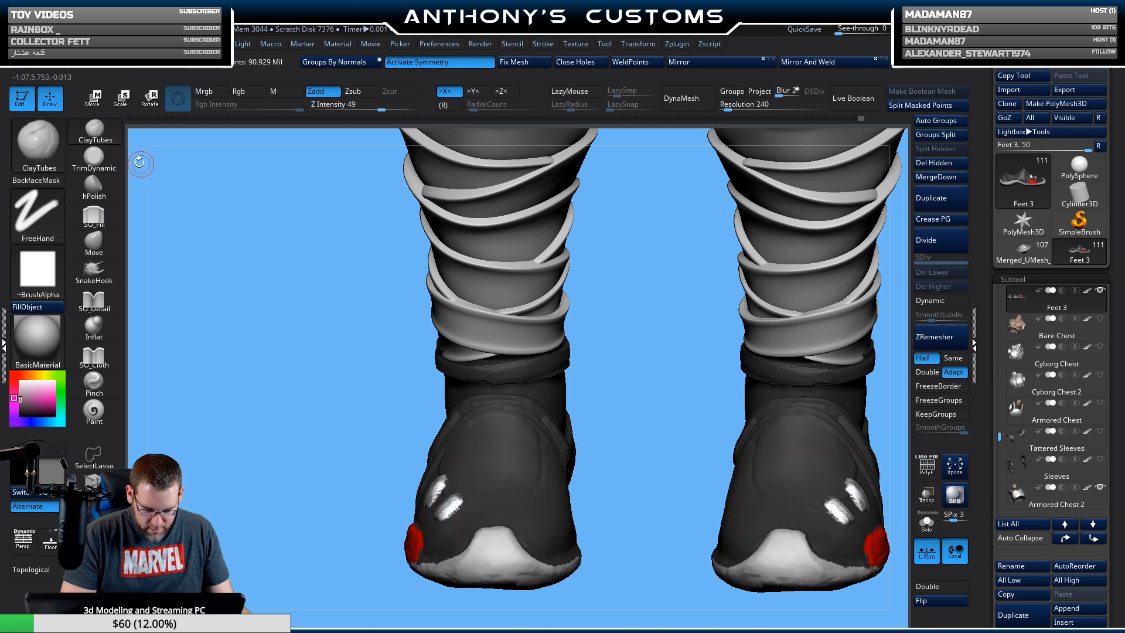
pyautogui.click(38, 145)
pyautogui.moveTo(643, 523)
pyautogui.keyDown('alt'); pyautogui.mouseDown()
pyautogui.moveTo(633, 528)
pyautogui.moveTo(585, 402)
pyautogui.mouseUp(); pyautogui.keyUp('alt')
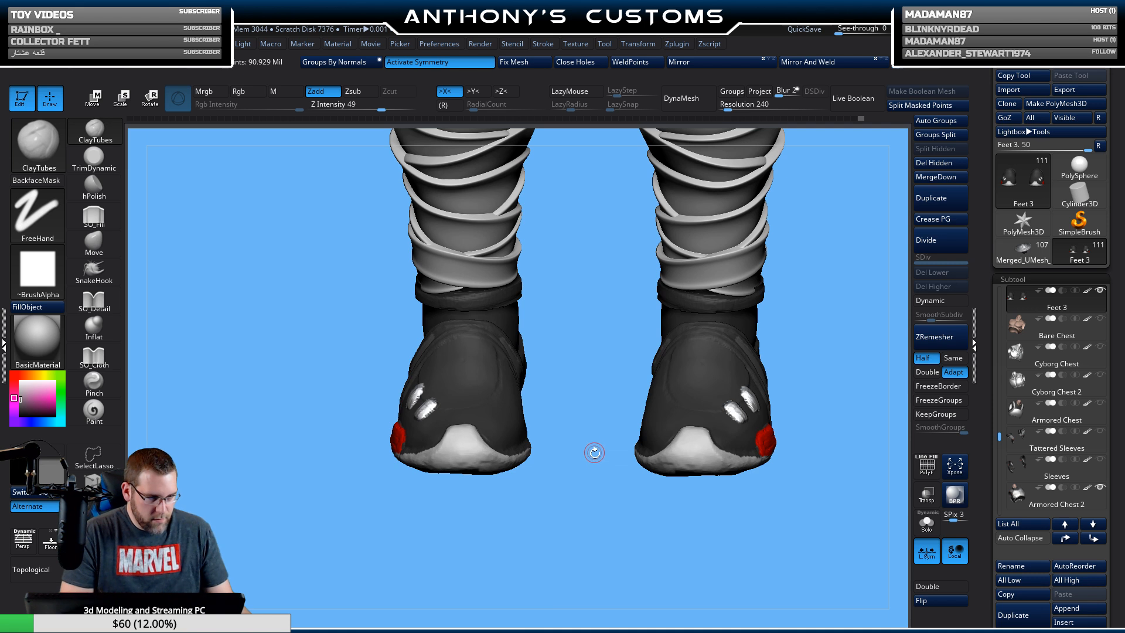
pyautogui.press('space')
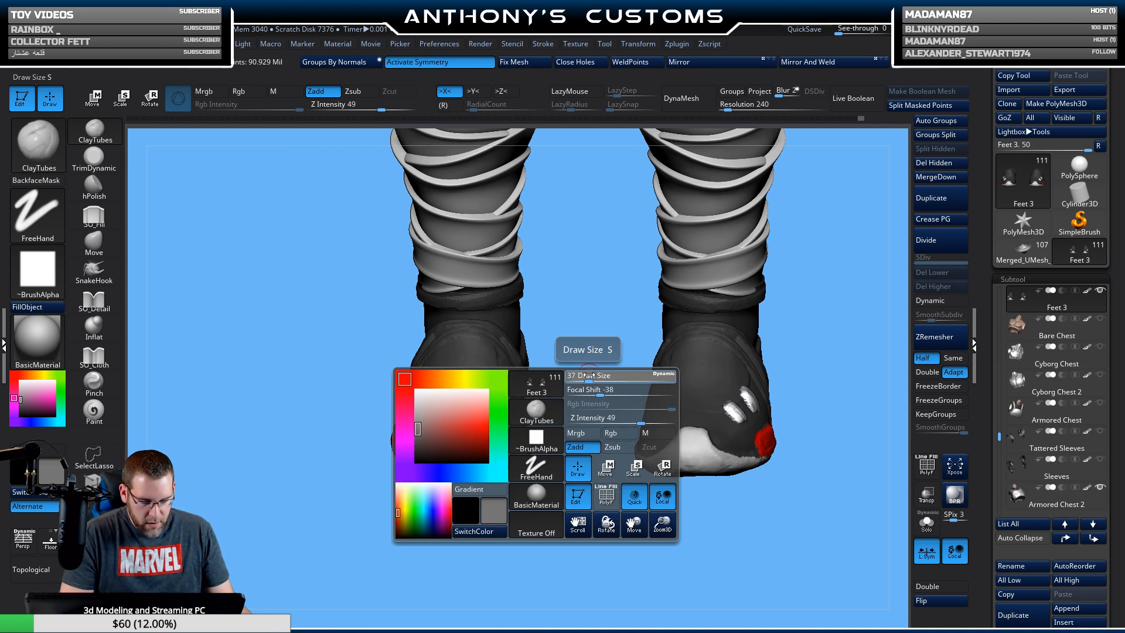
# Reduce the brush size and sculpt fabric folds over the upper front of both Feet 3 shoes with ClayTubes.
pyautogui.moveTo(589, 375); pyautogui.dragTo(572, 419)
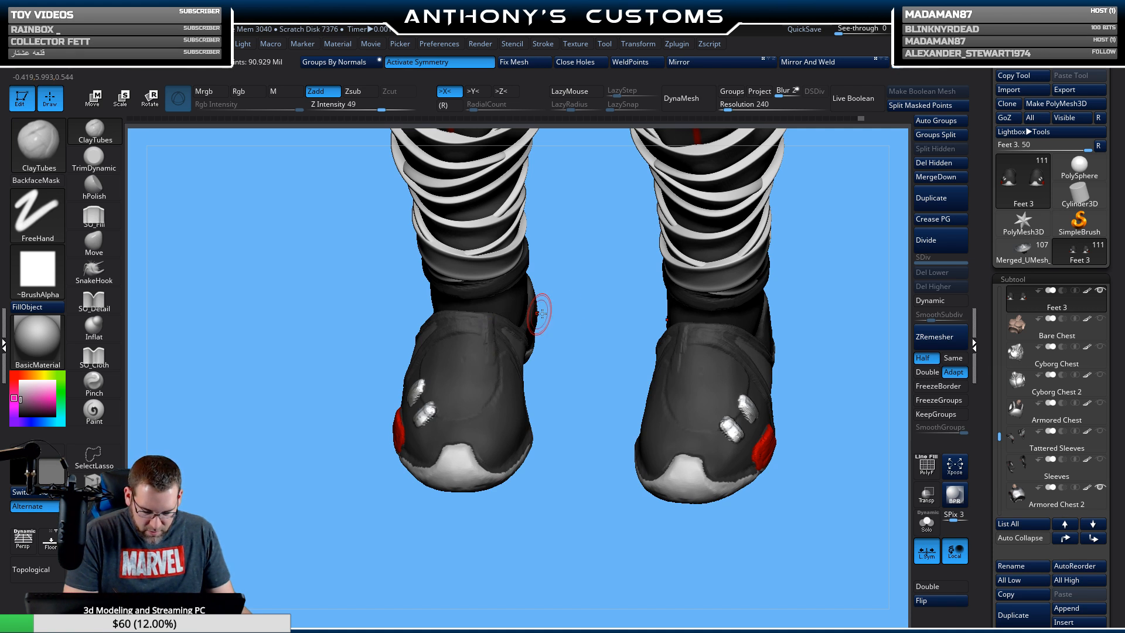
pyautogui.moveTo(531, 312); pyautogui.dragTo(525, 296)
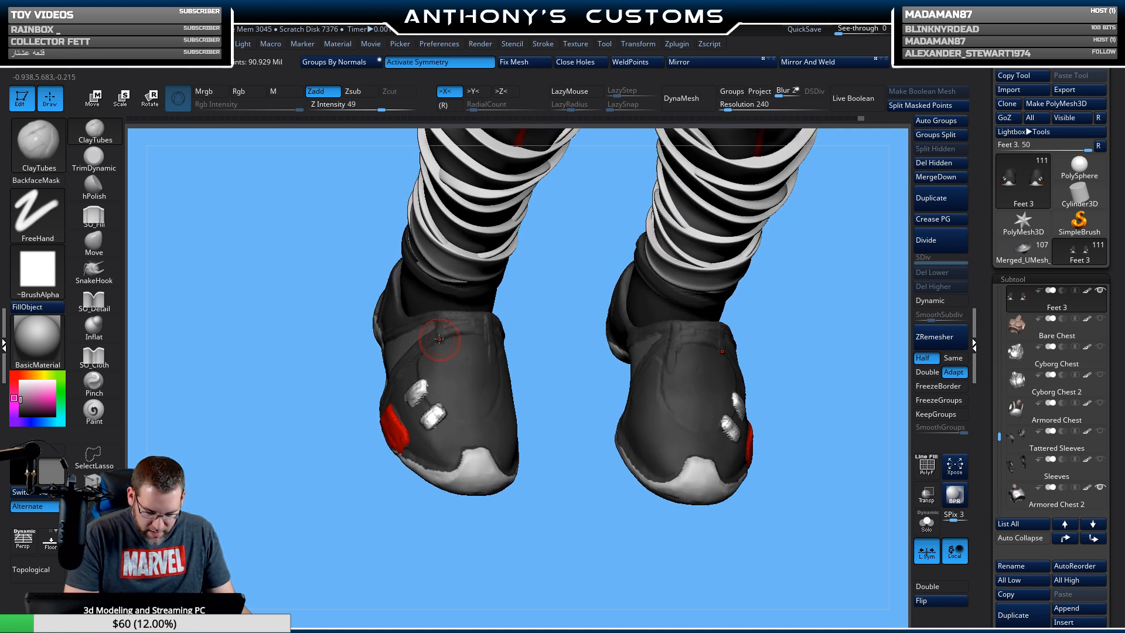
pyautogui.moveTo(575, 305); pyautogui.dragTo(445, 339)
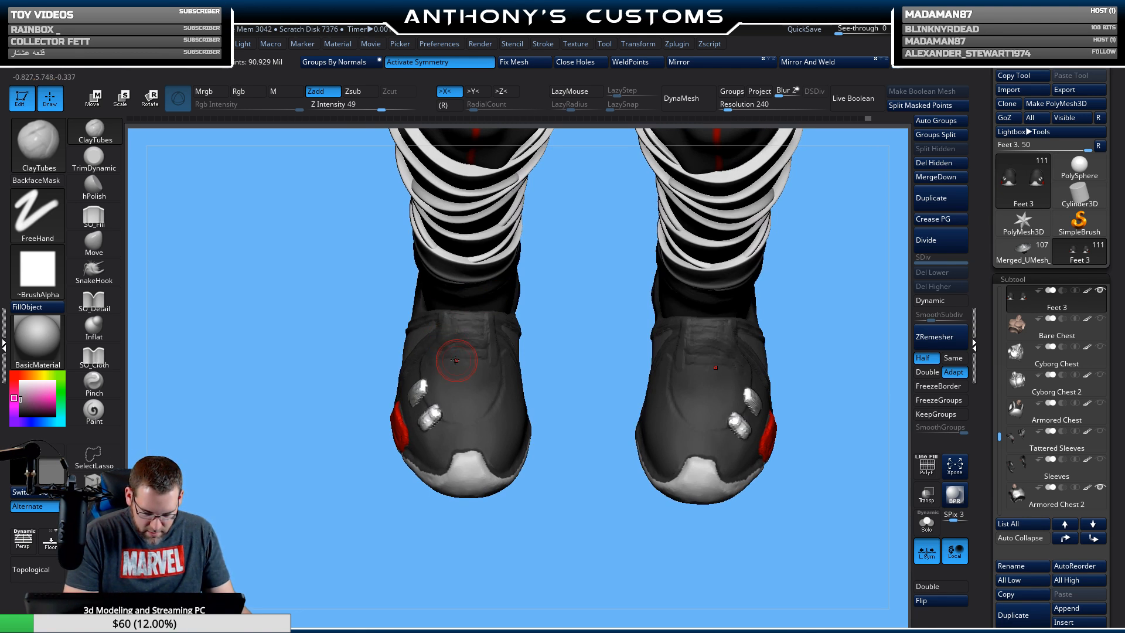
pyautogui.moveTo(443, 317); pyautogui.dragTo(483, 315)
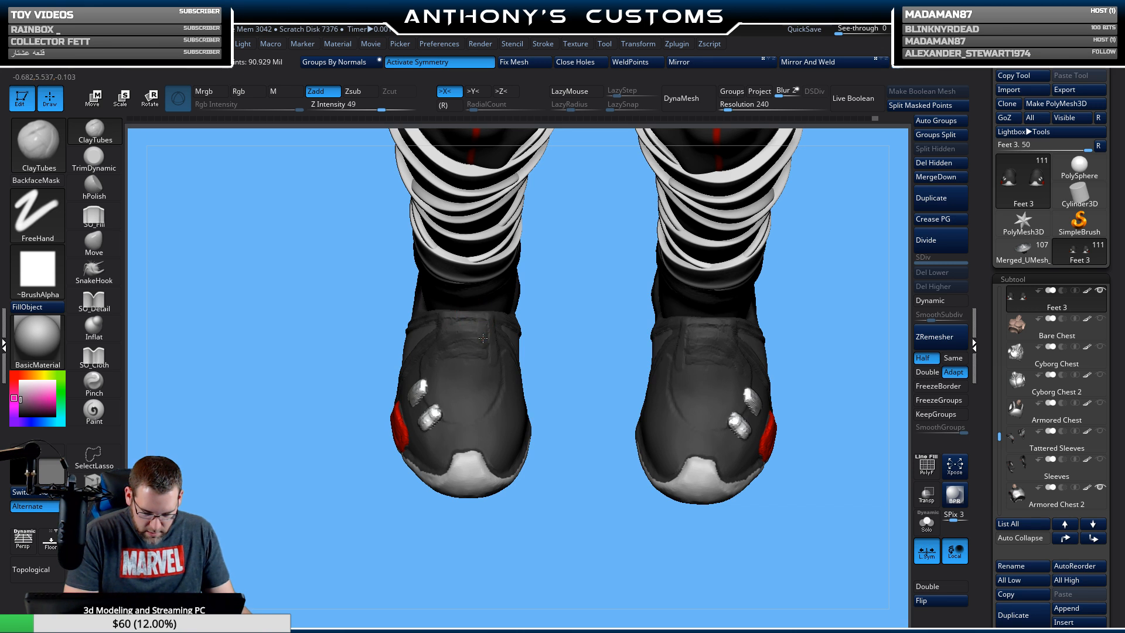
pyautogui.moveTo(592, 294); pyautogui.dragTo(458, 333)
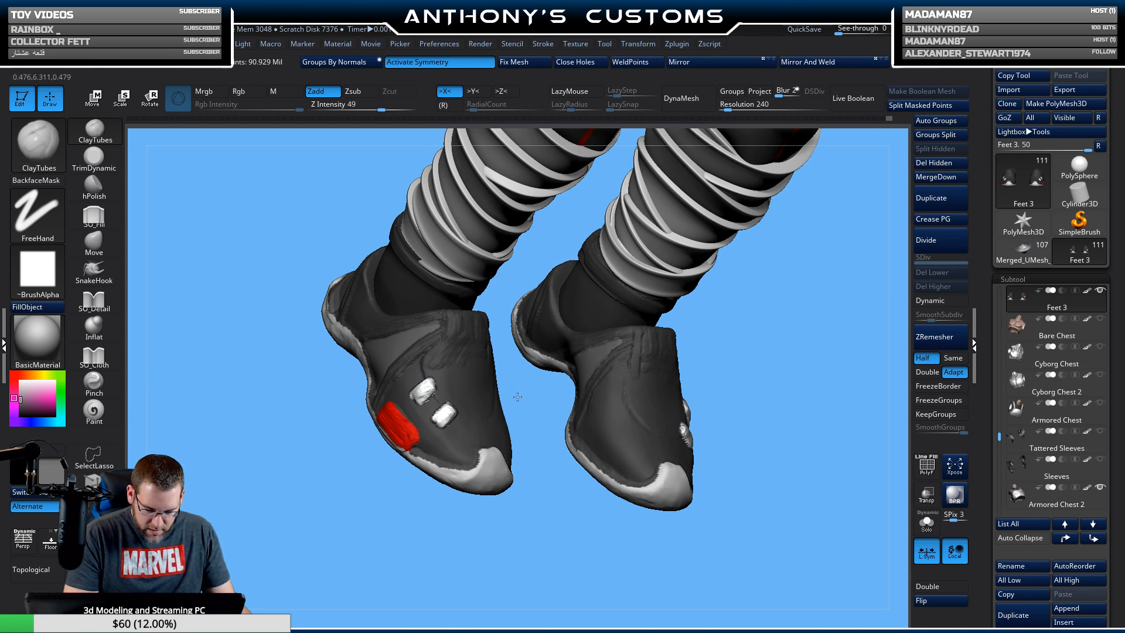
pyautogui.moveTo(517, 397)
pyautogui.mouseDown()
pyautogui.moveTo(470, 359)
pyautogui.moveTo(497, 360)
pyautogui.mouseUp()
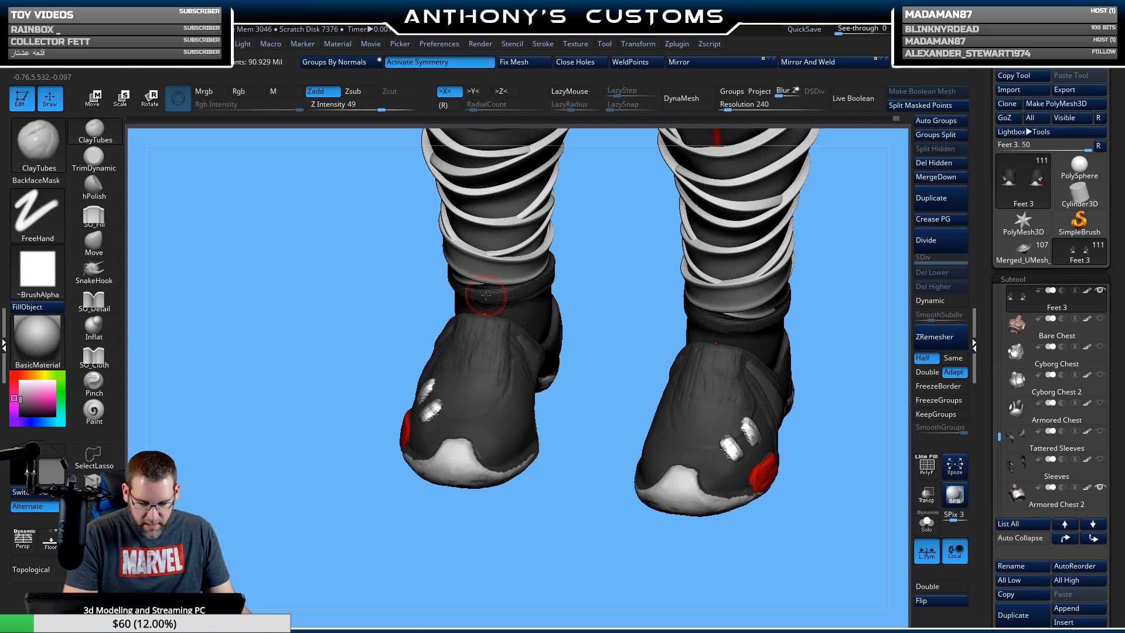
pyautogui.moveTo(575, 446)
pyautogui.mouseDown()
pyautogui.moveTo(582, 462)
pyautogui.moveTo(585, 435)
pyautogui.mouseUp()
pyautogui.moveTo(535, 505); pyautogui.dragTo(499, 513)
# Make Boots 5 the active subtool and build up a raised band around the ankles with ClayTubes.
pyautogui.keyDown('alt'); pyautogui.click(497, 314); pyautogui.keyUp('alt')
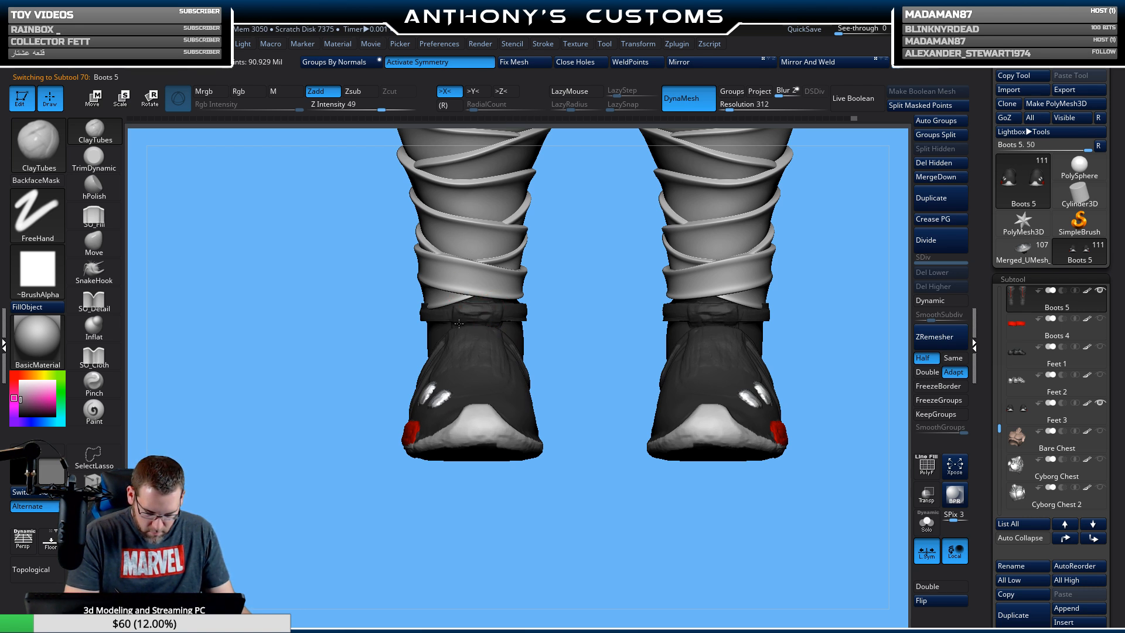
pyautogui.moveTo(547, 305); pyautogui.dragTo(457, 326)
pyautogui.moveTo(522, 283); pyautogui.dragTo(462, 332, button='right')
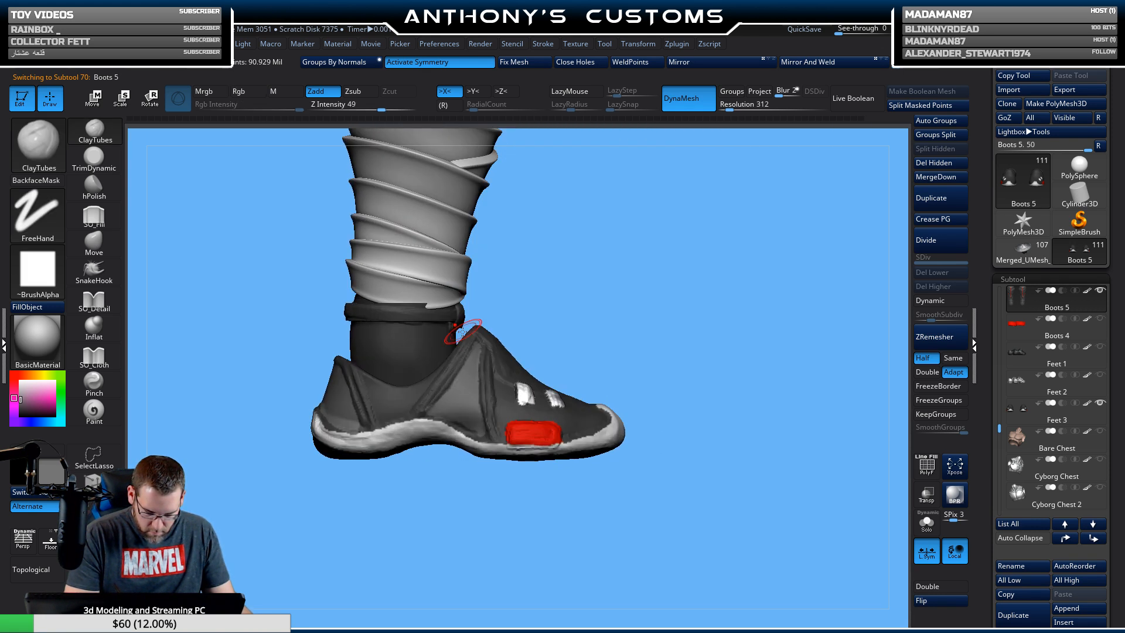
# Isolate Boots 5, sculpt vertical fabric folds below the front of the ankle band, and show all subtools again.
pyautogui.click(927, 522)
pyautogui.moveTo(756, 453); pyautogui.dragTo(607, 381)
pyautogui.moveTo(477, 331)
pyautogui.mouseDown()
pyautogui.moveTo(459, 364)
pyautogui.moveTo(497, 342)
pyautogui.moveTo(492, 357)
pyautogui.moveTo(476, 349)
pyautogui.mouseUp()
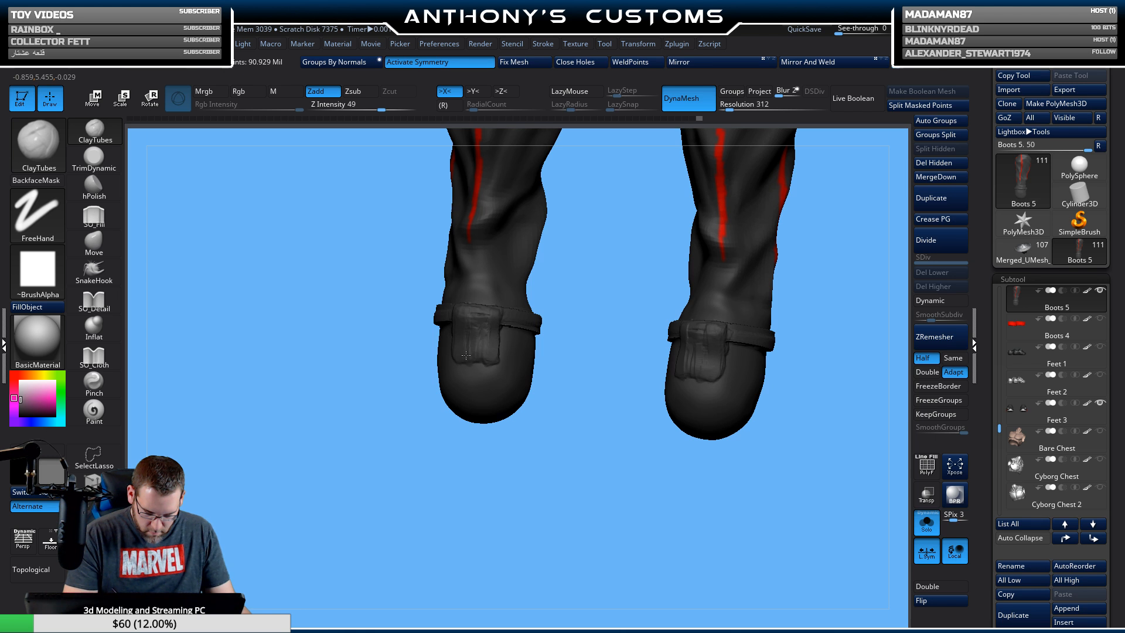
pyautogui.moveTo(486, 358)
pyautogui.mouseDown()
pyautogui.moveTo(495, 312)
pyautogui.moveTo(469, 346)
pyautogui.moveTo(473, 365)
pyautogui.mouseUp()
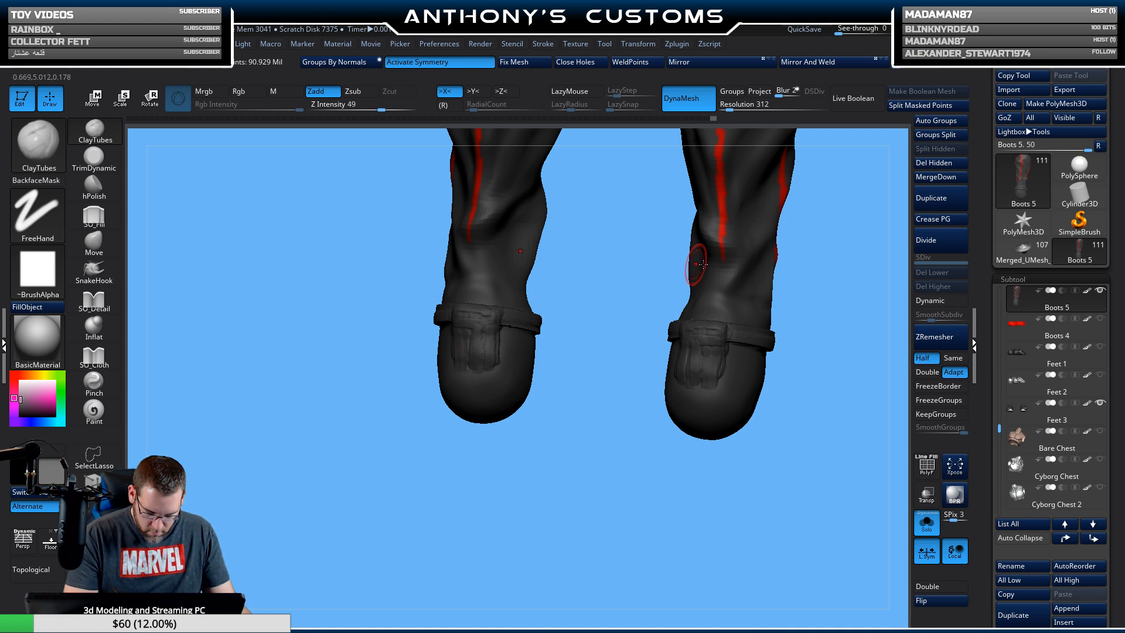
pyautogui.click(925, 523)
pyautogui.moveTo(556, 493)
pyautogui.mouseDown()
pyautogui.moveTo(596, 533)
pyautogui.moveTo(616, 535)
pyautogui.moveTo(612, 517)
pyautogui.moveTo(575, 512)
pyautogui.moveTo(648, 491)
pyautogui.moveTo(710, 375)
pyautogui.moveTo(753, 341)
pyautogui.moveTo(609, 300)
pyautogui.mouseUp()
# Fill and even out the ankle surface of Boots 5 below the leg wraps with the SO_Fill brush.
pyautogui.click(94, 217)
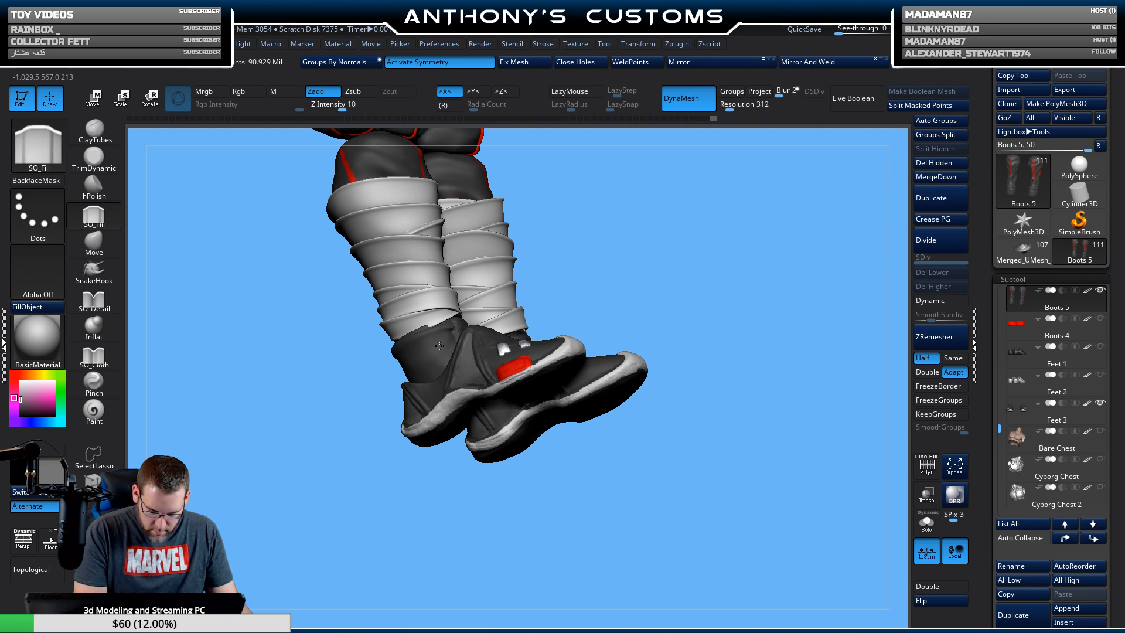
pyautogui.moveTo(404, 509); pyautogui.dragTo(629, 258)
pyautogui.keyDown('alt'); pyautogui.moveTo(651, 355); pyautogui.dragTo(604, 531); pyautogui.keyUp('alt')
pyautogui.keyDown('alt'); pyautogui.moveTo(621, 417); pyautogui.dragTo(666, 395); pyautogui.keyUp('alt')
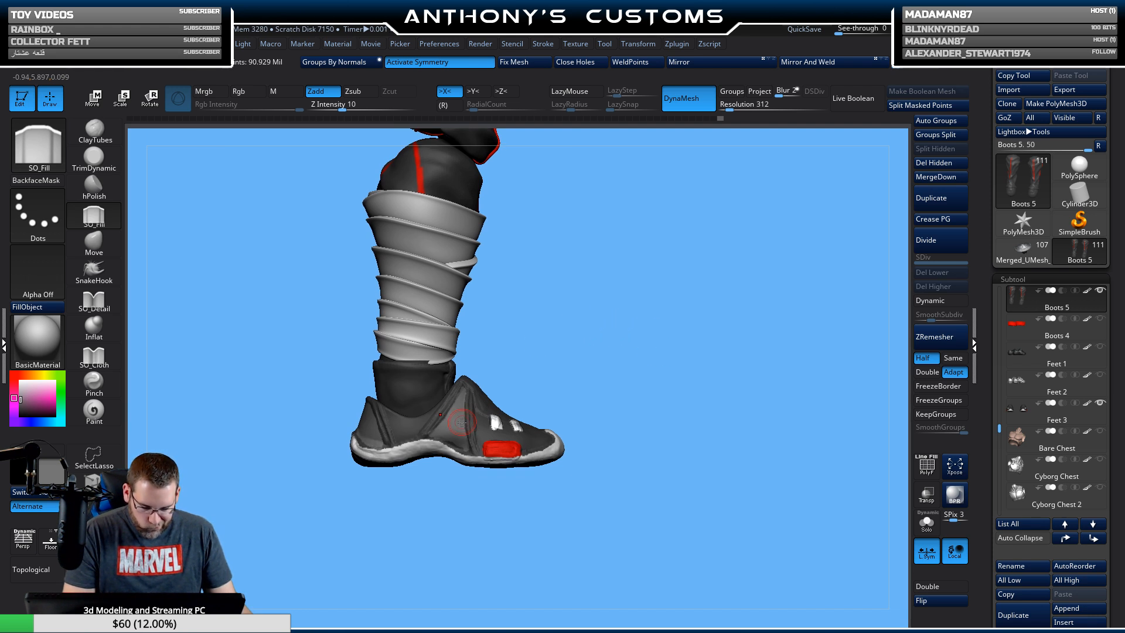
pyautogui.moveTo(572, 343); pyautogui.dragTo(642, 331)
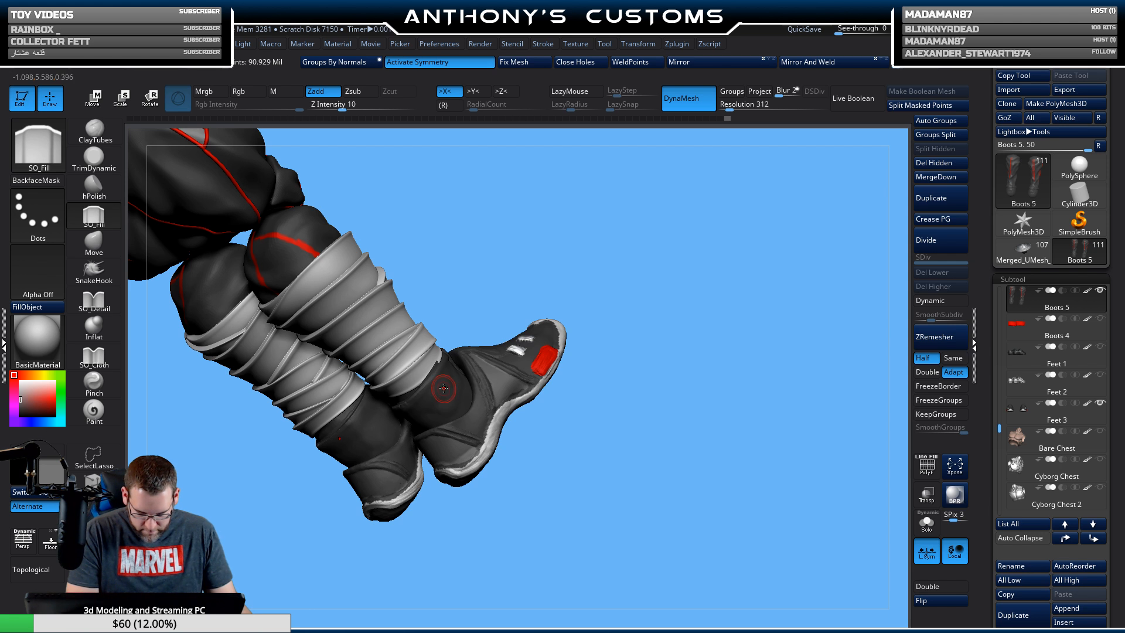
# Paint dark shading along the ankle area of Boots 5 with the Paint brush.
pyautogui.click(93, 410)
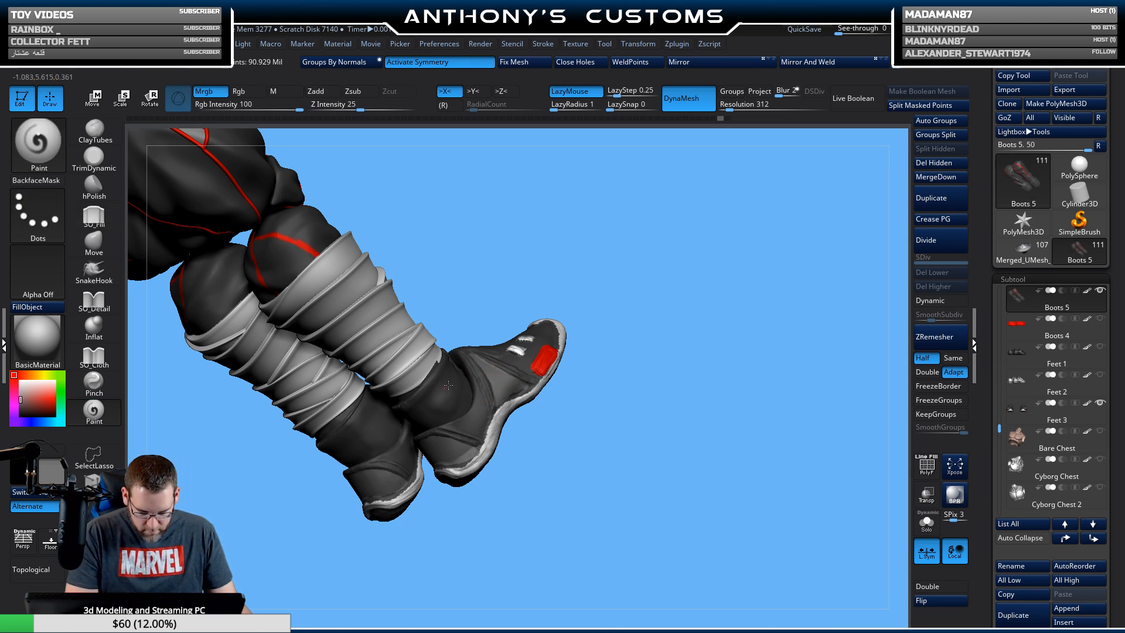
pyautogui.moveTo(448, 386); pyautogui.dragTo(436, 395)
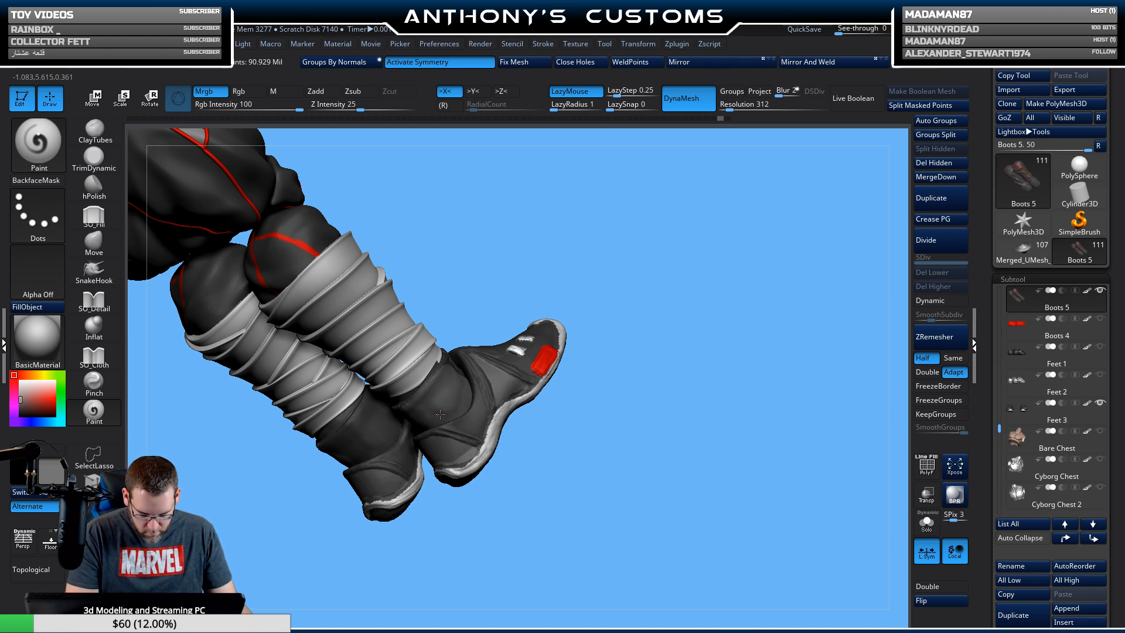
pyautogui.moveTo(674, 317); pyautogui.dragTo(550, 312)
pyautogui.moveTo(414, 407); pyautogui.dragTo(413, 433)
pyautogui.moveTo(473, 389)
pyautogui.mouseDown()
pyautogui.moveTo(603, 341)
pyautogui.moveTo(573, 338)
pyautogui.moveTo(587, 339)
pyautogui.mouseUp()
pyautogui.moveTo(427, 410)
pyautogui.mouseDown()
pyautogui.moveTo(410, 428)
pyautogui.moveTo(392, 404)
pyautogui.mouseUp()
pyautogui.rightClick(419, 403)
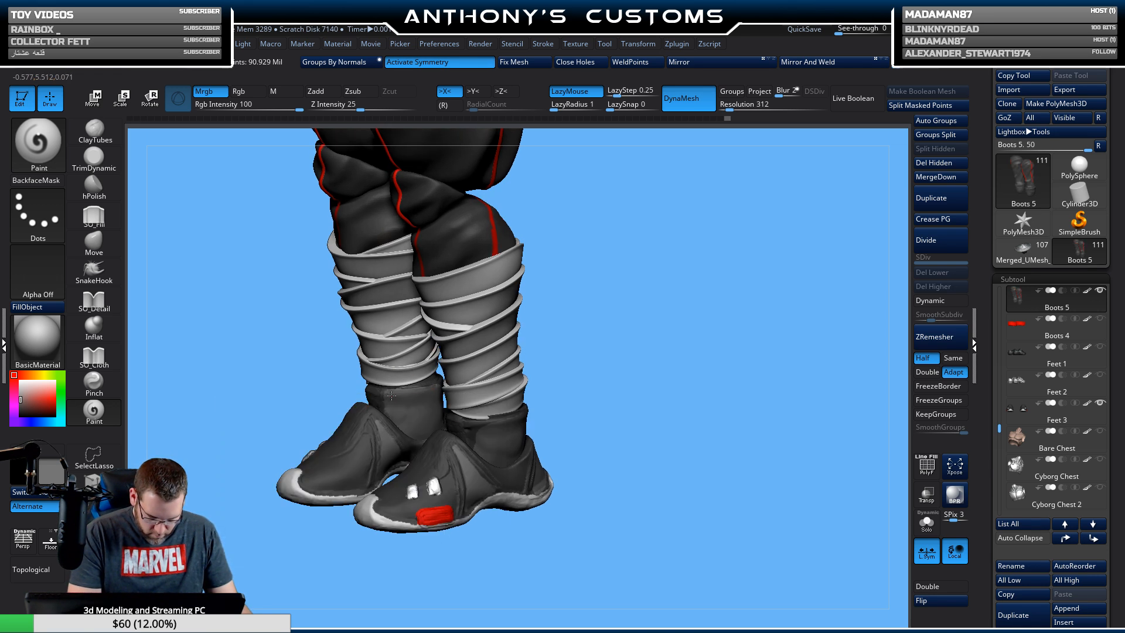
pyautogui.moveTo(640, 364); pyautogui.dragTo(644, 306)
# Make Feet 3 the active subtool and examine the shoes and the full figure from the front and side.
pyautogui.keyDown('alt'); pyautogui.click(356, 454); pyautogui.keyUp('alt')
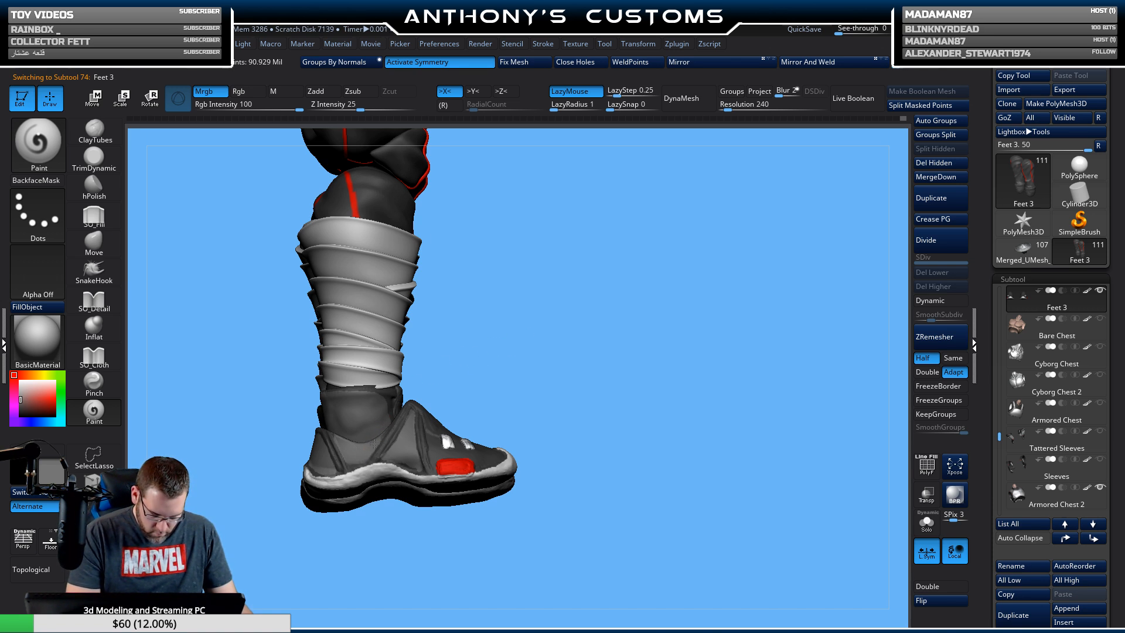
pyautogui.moveTo(627, 312); pyautogui.dragTo(522, 364)
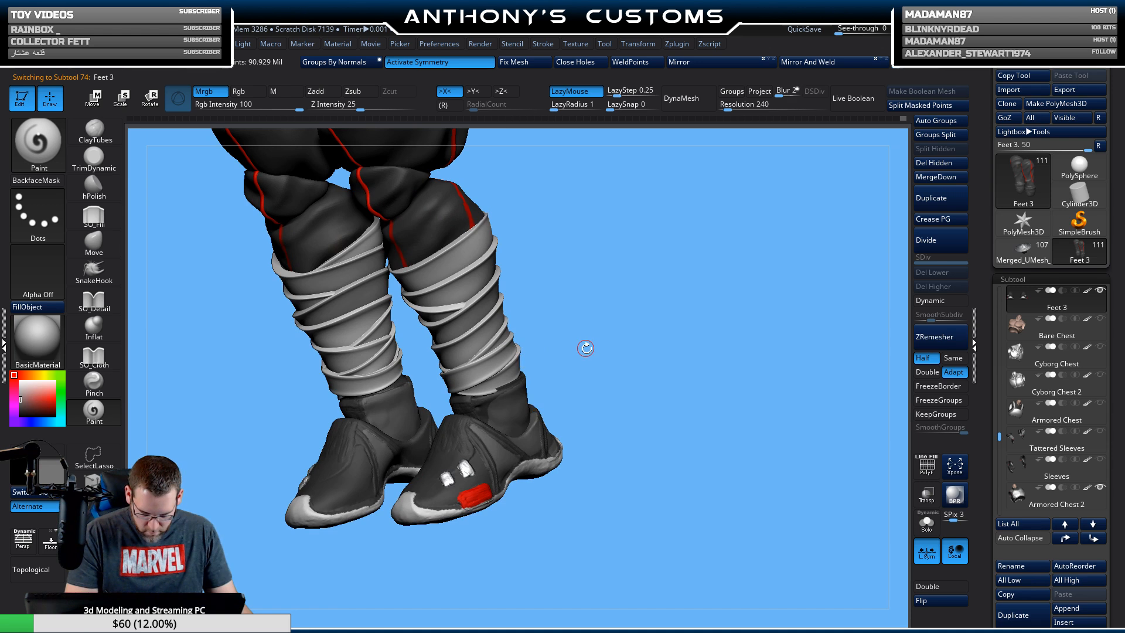
pyautogui.moveTo(585, 348); pyautogui.dragTo(414, 459)
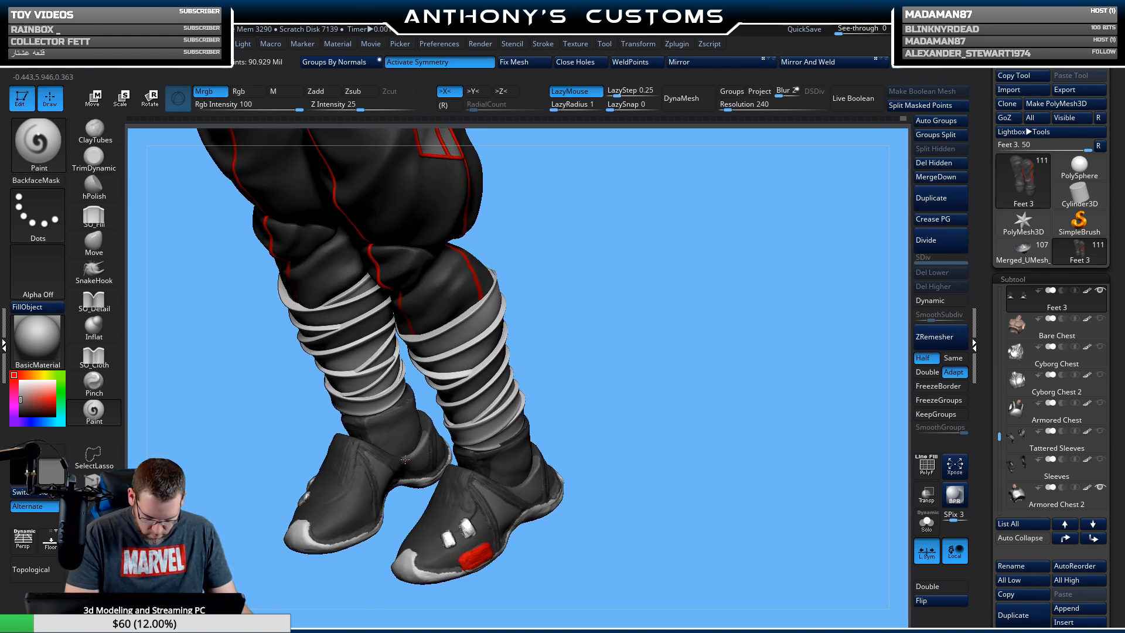
pyautogui.keyDown('shift'); pyautogui.moveTo(653, 329); pyautogui.dragTo(683, 284); pyautogui.keyUp('shift')
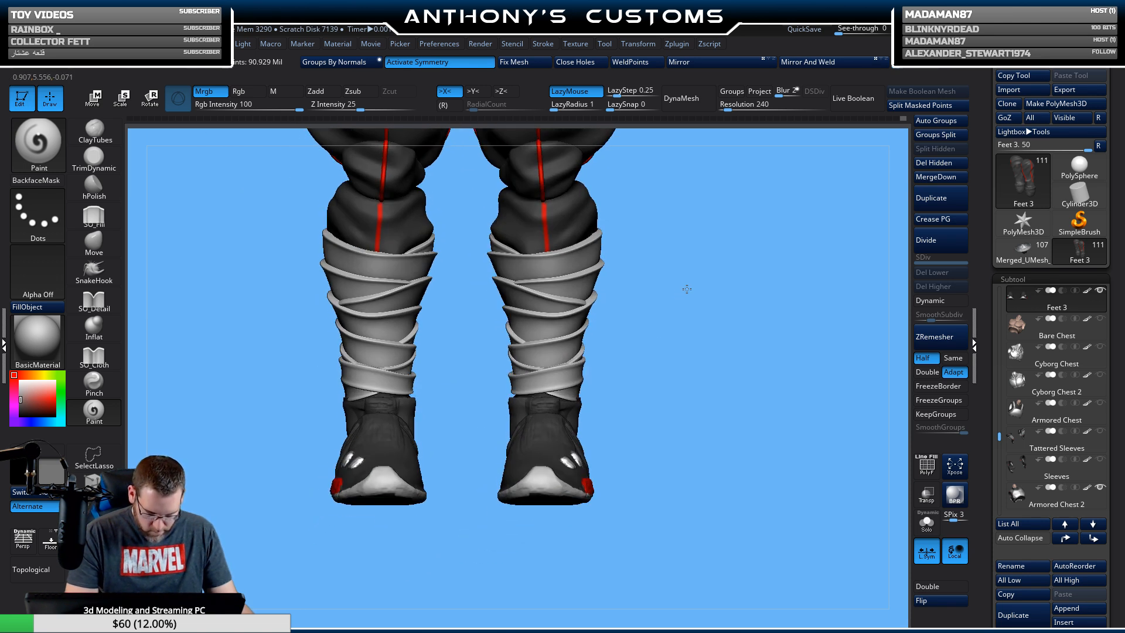
pyautogui.keyDown('alt'); pyautogui.moveTo(683, 336); pyautogui.dragTo(623, 246); pyautogui.keyUp('alt')
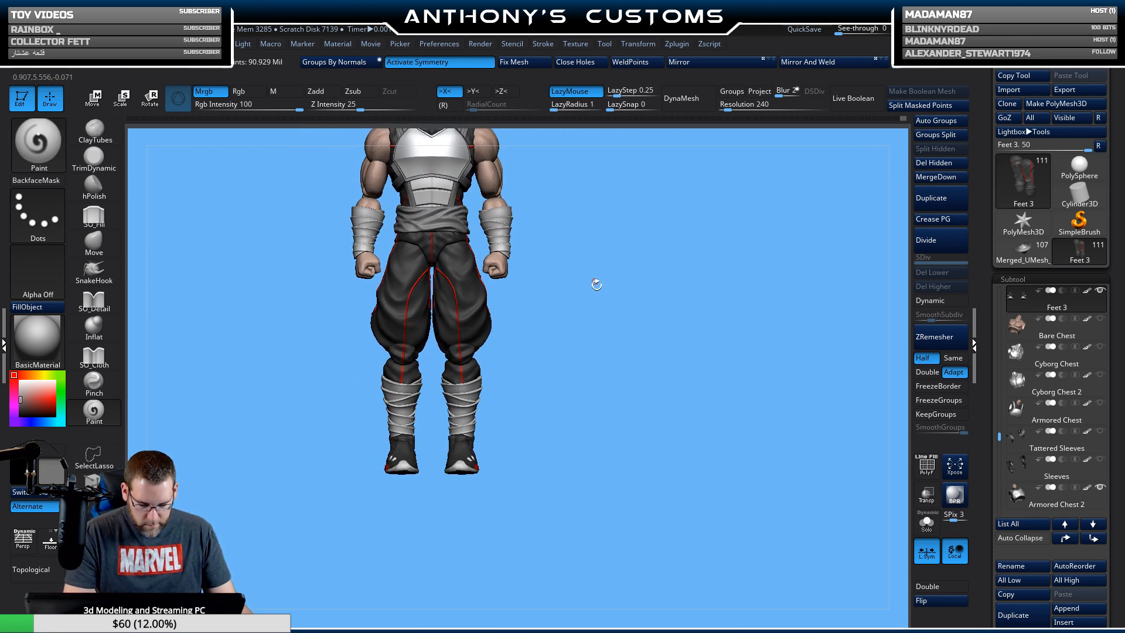
pyautogui.moveTo(616, 355); pyautogui.dragTo(682, 346)
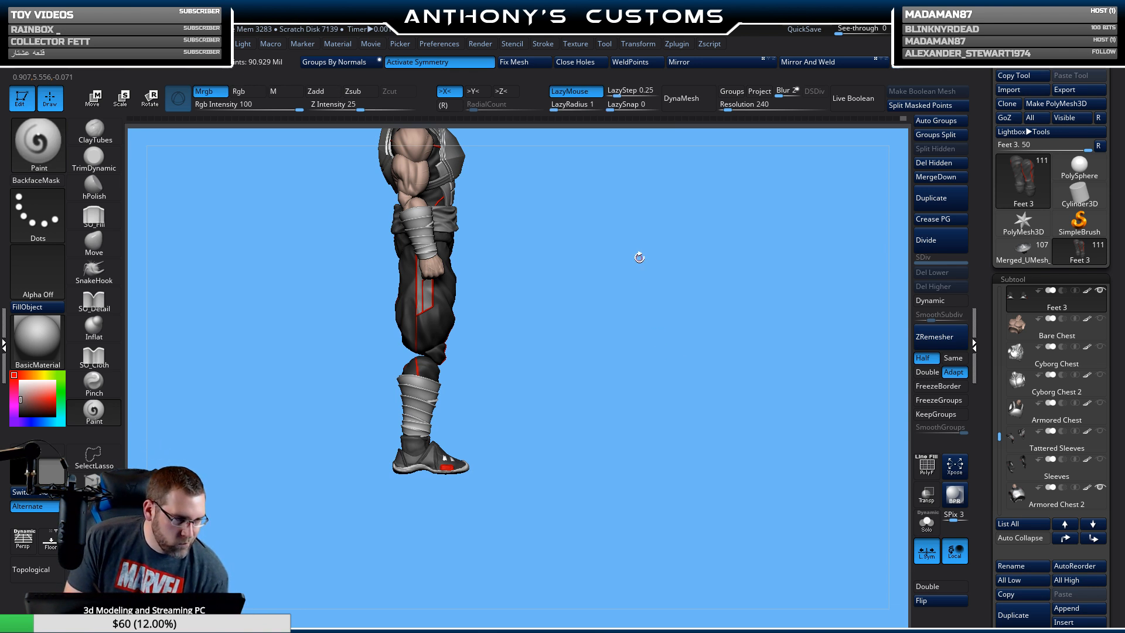
pyautogui.moveTo(626, 390)
pyautogui.mouseDown()
pyautogui.moveTo(680, 387)
pyautogui.moveTo(610, 396)
pyautogui.moveTo(618, 387)
pyautogui.mouseUp()
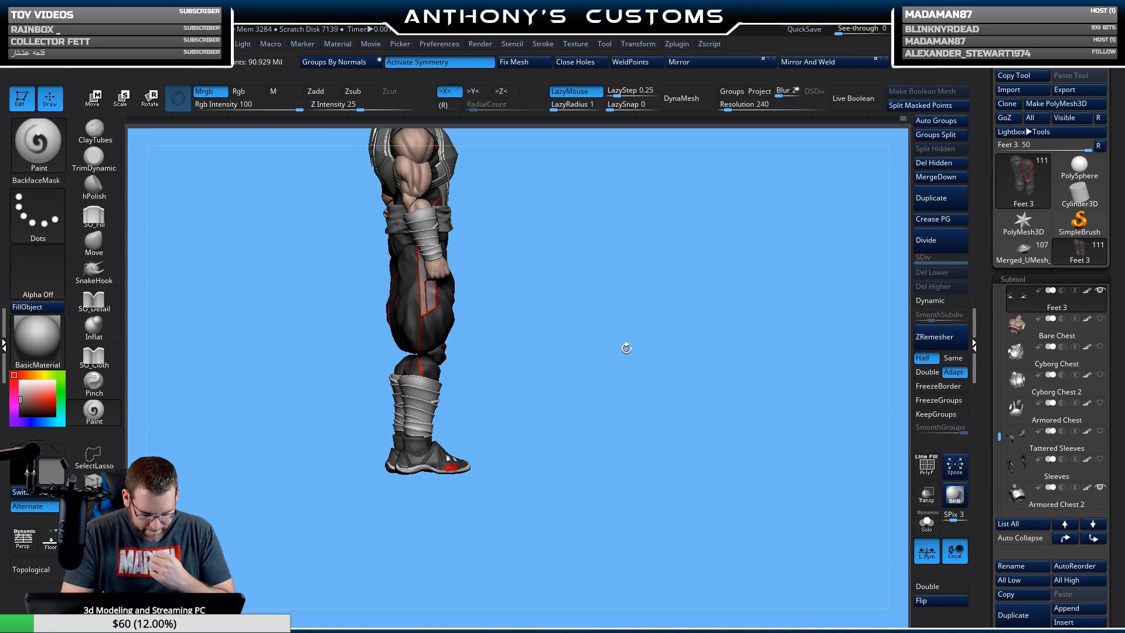
pyautogui.moveTo(625, 346)
pyautogui.keyDown('alt'); pyautogui.mouseDown()
pyautogui.moveTo(627, 455)
pyautogui.moveTo(657, 581)
pyautogui.mouseUp(); pyautogui.keyUp('alt')
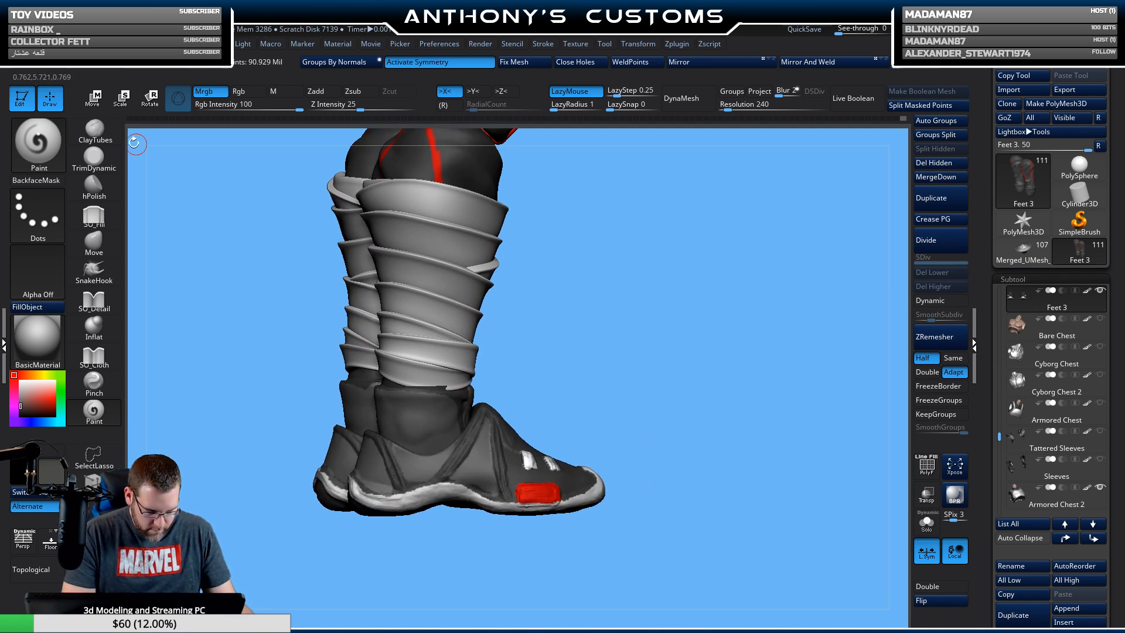
# Sculpt a diagonal strap across the ankle of Boots 5 using ClayTubes with Rgb color enabled.
pyautogui.click(94, 130)
pyautogui.click(239, 92)
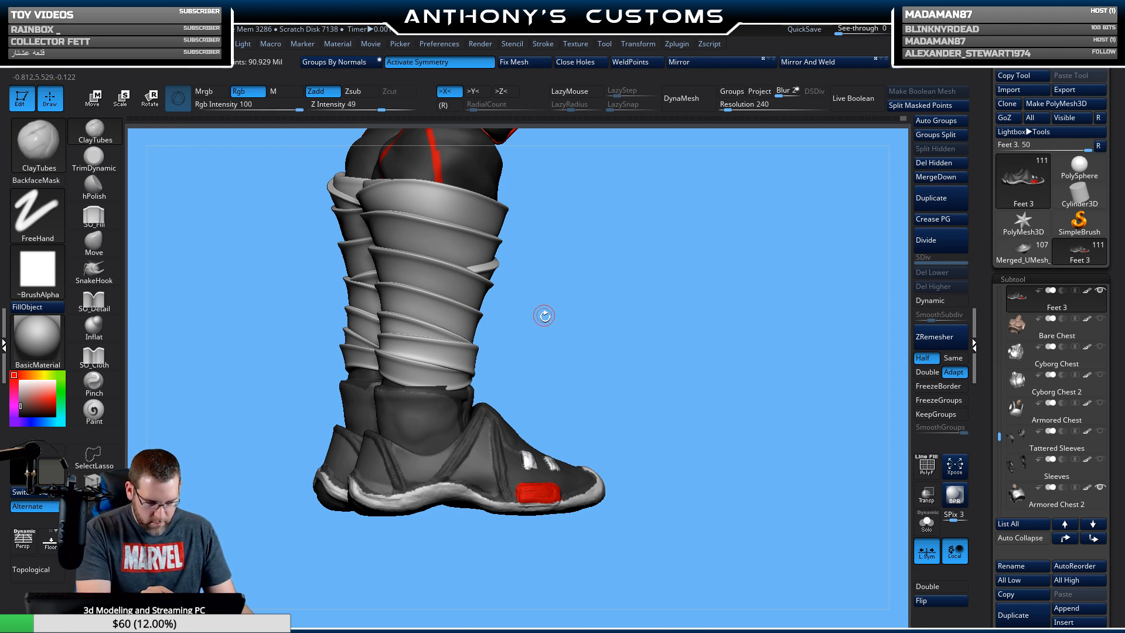
pyautogui.keyDown('alt'); pyautogui.click(441, 416); pyautogui.keyUp('alt')
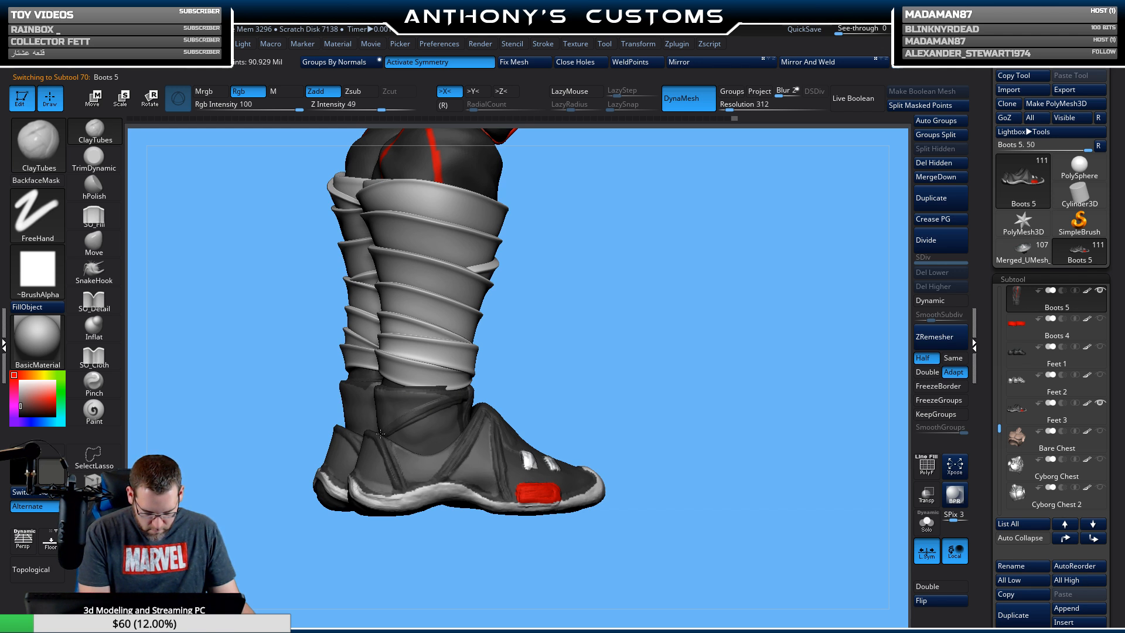
pyautogui.moveTo(615, 340)
pyautogui.mouseDown()
pyautogui.moveTo(674, 367)
pyautogui.moveTo(615, 394)
pyautogui.moveTo(605, 422)
pyautogui.moveTo(724, 376)
pyautogui.moveTo(769, 399)
pyautogui.moveTo(733, 464)
pyautogui.moveTo(729, 447)
pyautogui.moveTo(615, 417)
pyautogui.moveTo(698, 397)
pyautogui.moveTo(594, 346)
pyautogui.mouseUp()
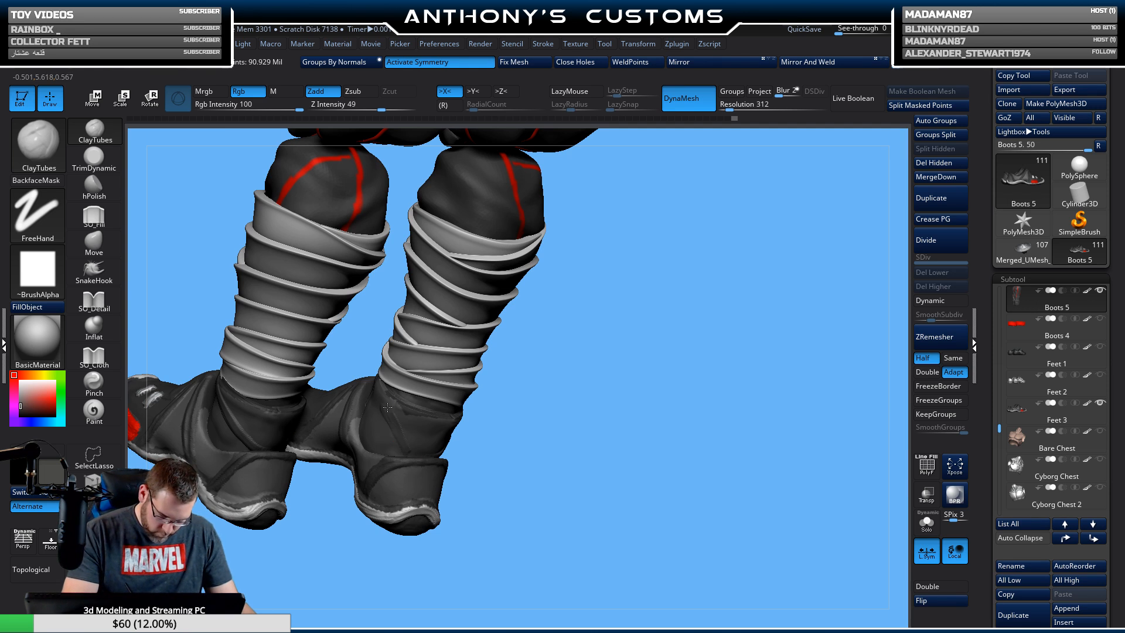
pyautogui.moveTo(545, 356); pyautogui.dragTo(384, 388)
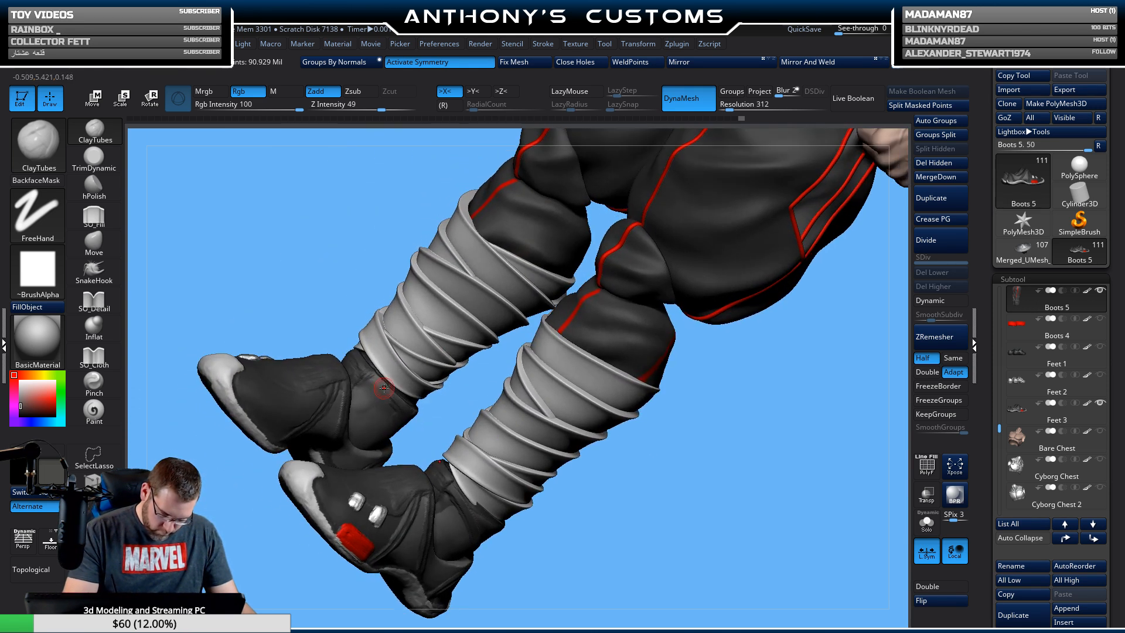
# Extend the colored ankle straps of Boots 5 around the back and outer side of the ankles.
pyautogui.moveTo(525, 379); pyautogui.dragTo(488, 375)
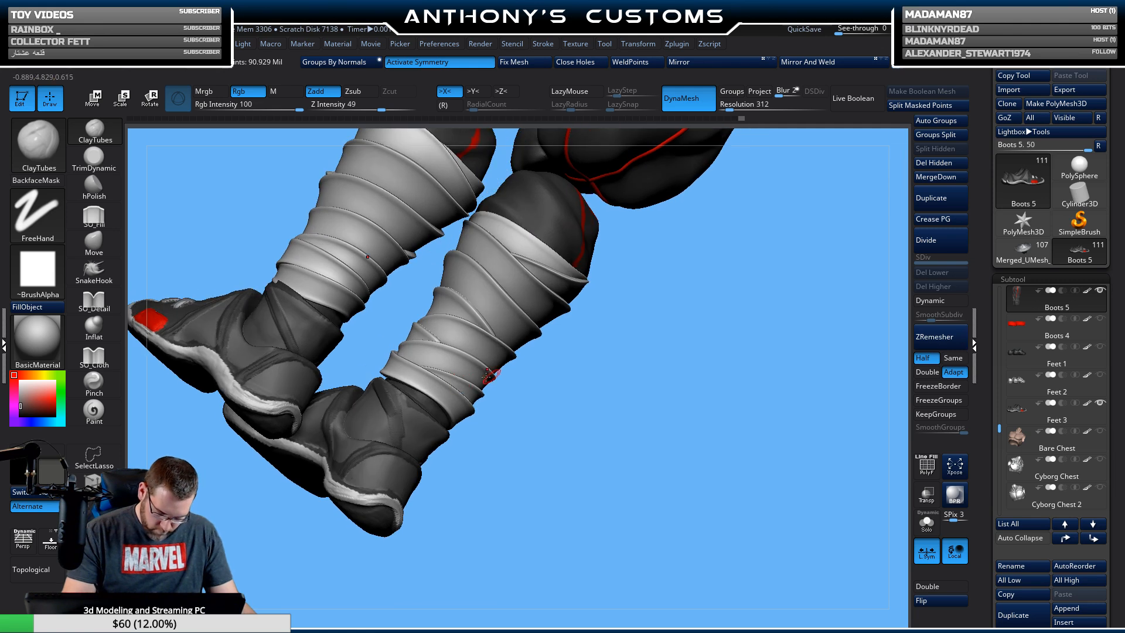
pyautogui.moveTo(384, 409)
pyautogui.mouseDown()
pyautogui.moveTo(613, 447)
pyautogui.moveTo(516, 385)
pyautogui.moveTo(610, 382)
pyautogui.moveTo(393, 413)
pyautogui.mouseUp()
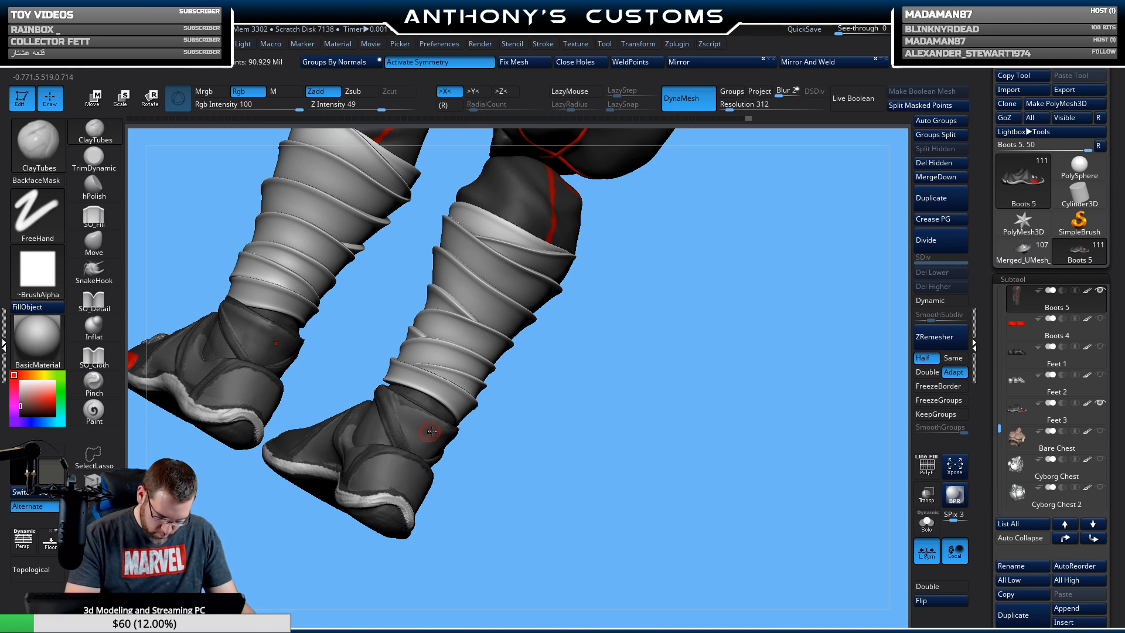
pyautogui.moveTo(539, 451)
pyautogui.mouseDown()
pyautogui.moveTo(529, 438)
pyautogui.moveTo(426, 417)
pyautogui.moveTo(447, 409)
pyautogui.mouseUp()
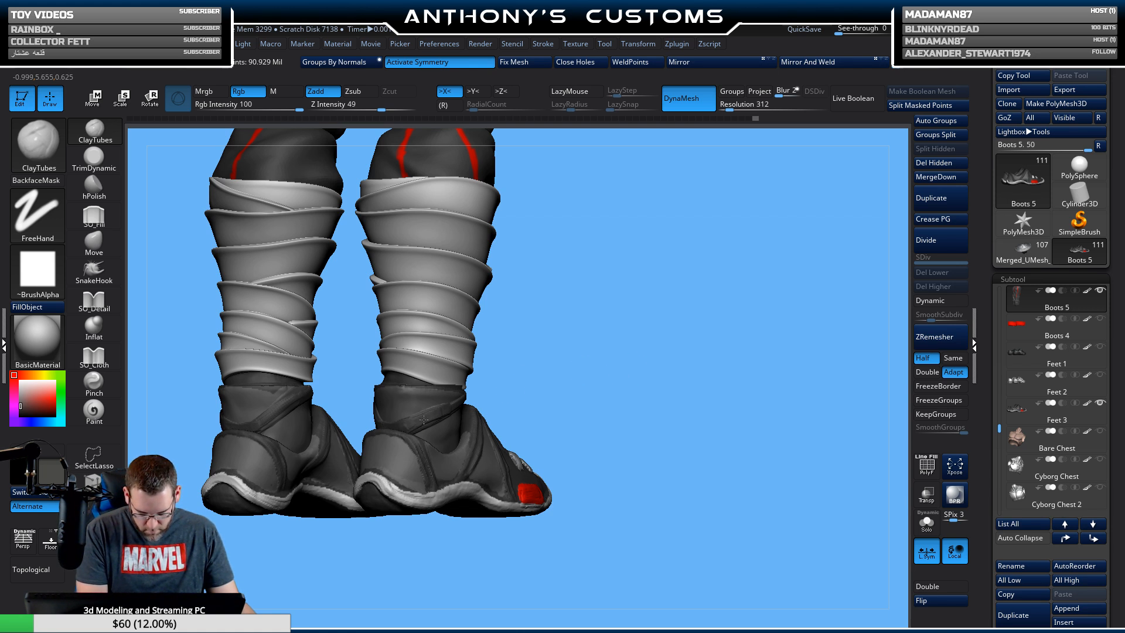
pyautogui.moveTo(560, 378); pyautogui.dragTo(550, 336)
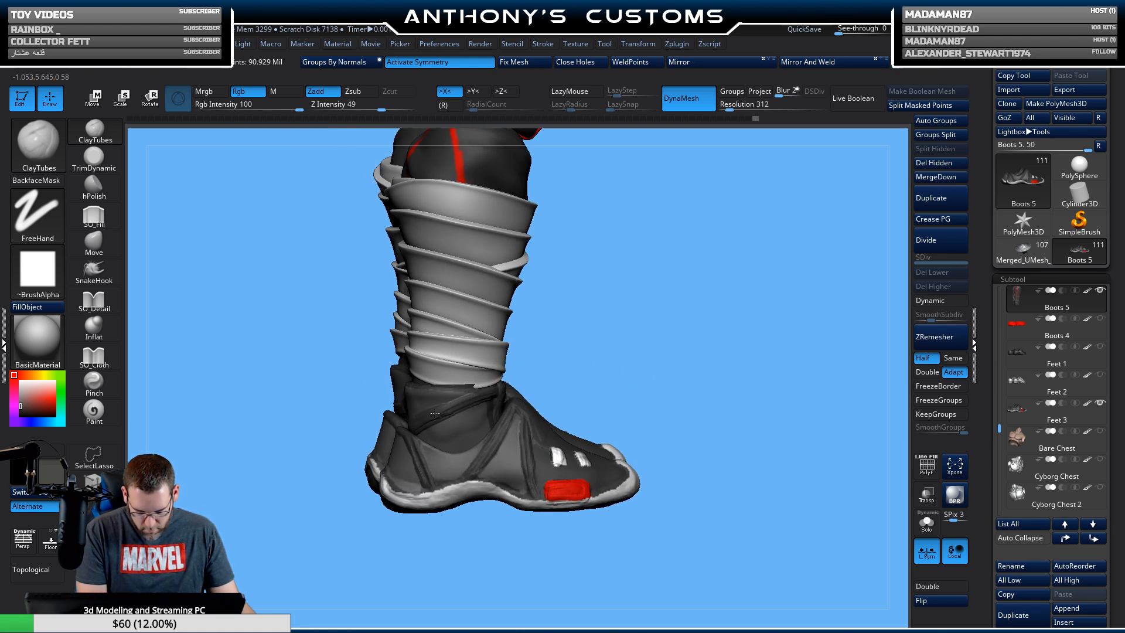
pyautogui.moveTo(758, 329); pyautogui.dragTo(696, 338)
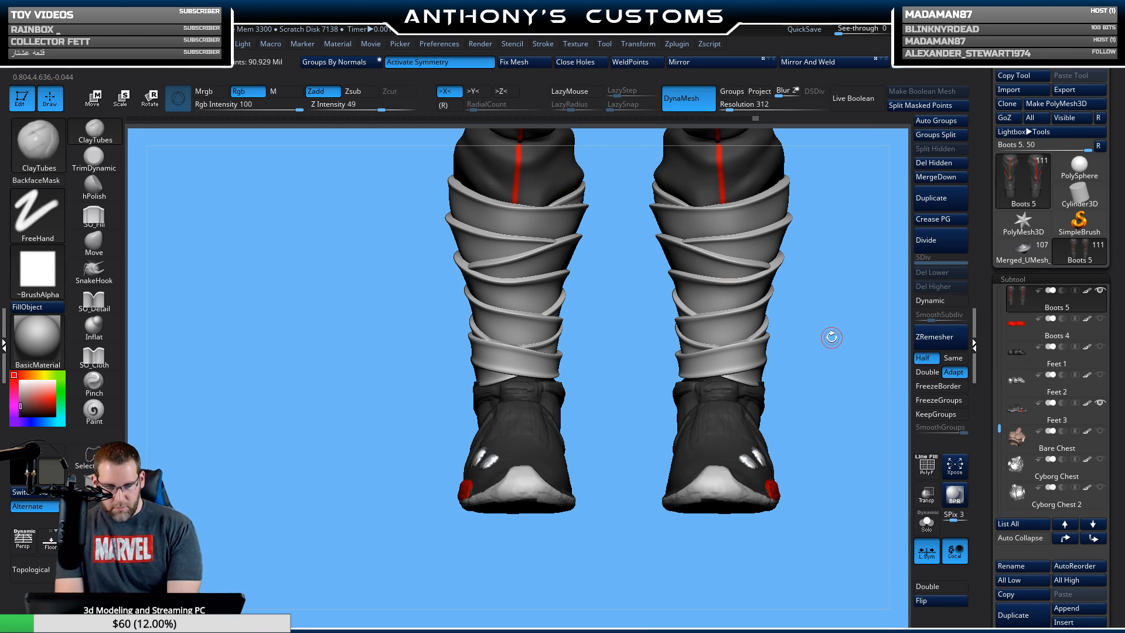
# Refine the crossing ankle straps of Boots 5 on the inner and outer sides with ClayTubes.
pyautogui.moveTo(605, 523); pyautogui.dragTo(625, 385)
pyautogui.keyDown('alt'); pyautogui.moveTo(659, 352); pyautogui.dragTo(692, 435); pyautogui.keyUp('alt')
pyautogui.moveTo(643, 492); pyautogui.dragTo(703, 380)
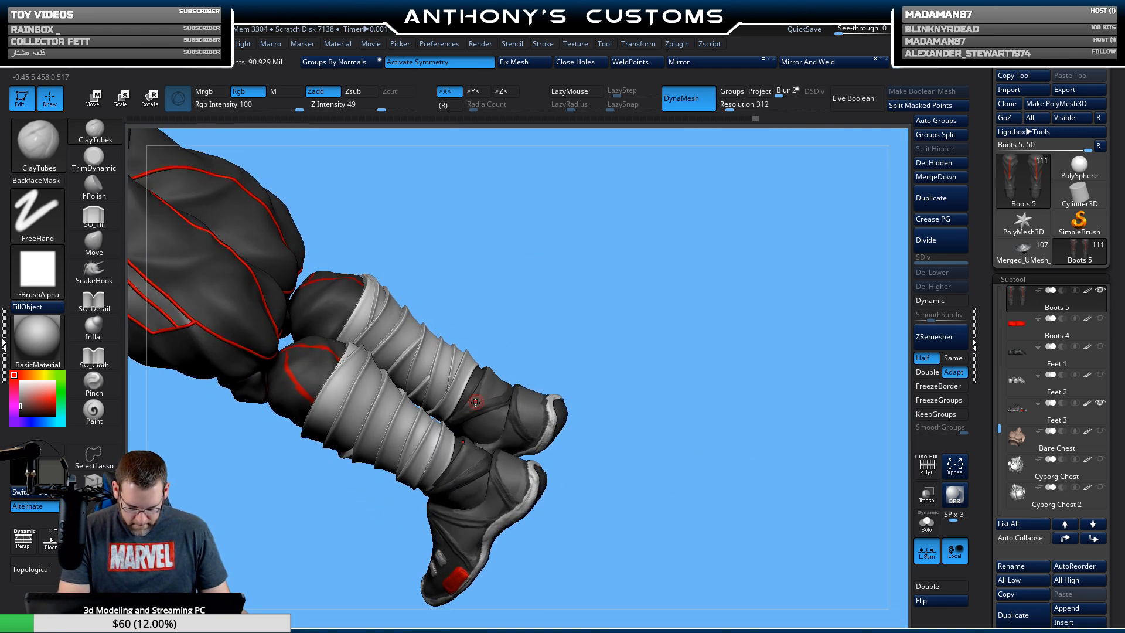
pyautogui.moveTo(478, 394); pyautogui.dragTo(506, 355)
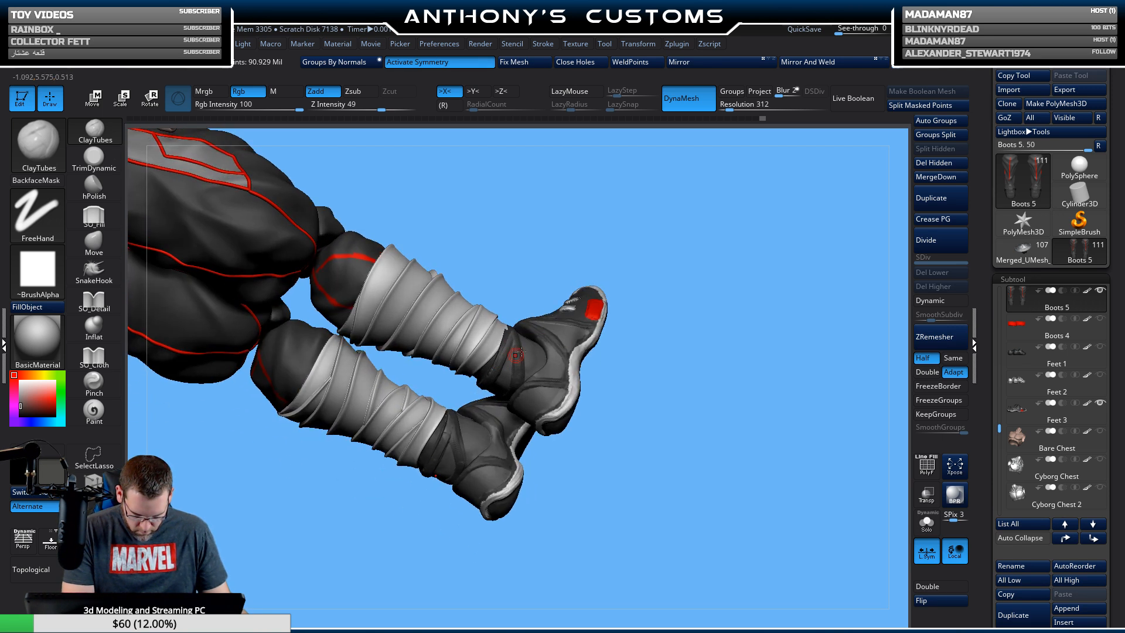
# Make Feet 3 the active subtool, enable backface masking for ClayTubes, and check the shoes from several sides.
pyautogui.moveTo(694, 364); pyautogui.dragTo(549, 309)
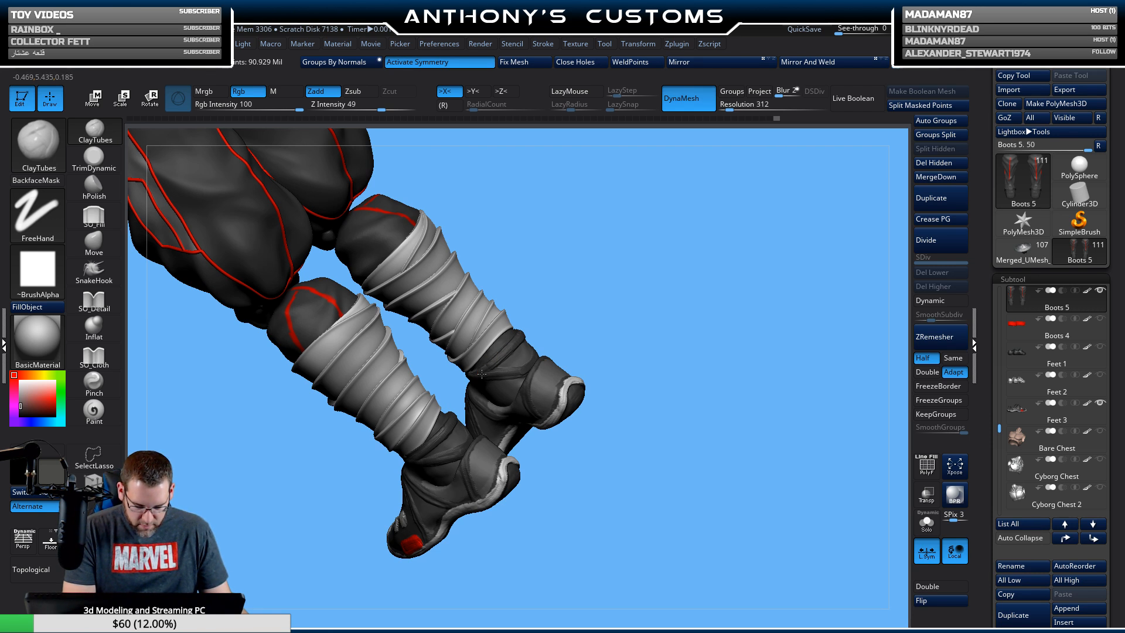
pyautogui.moveTo(706, 329); pyautogui.dragTo(530, 388)
pyautogui.keyDown('alt'); pyautogui.click(527, 387); pyautogui.keyUp('alt')
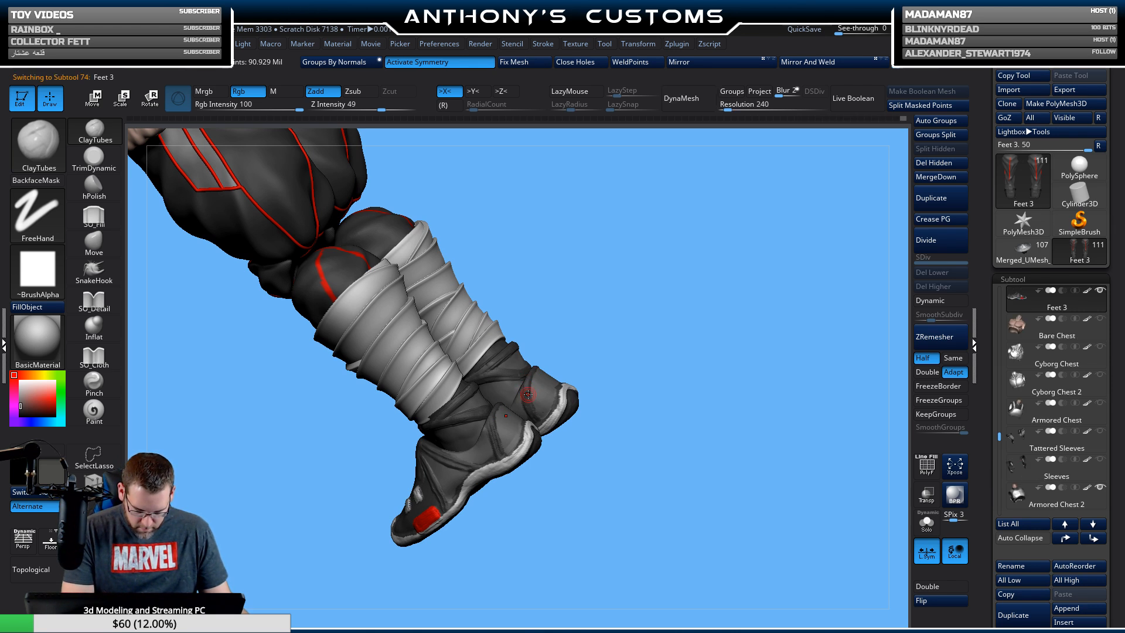
pyautogui.click(36, 180)
pyautogui.moveTo(604, 244); pyautogui.dragTo(537, 352)
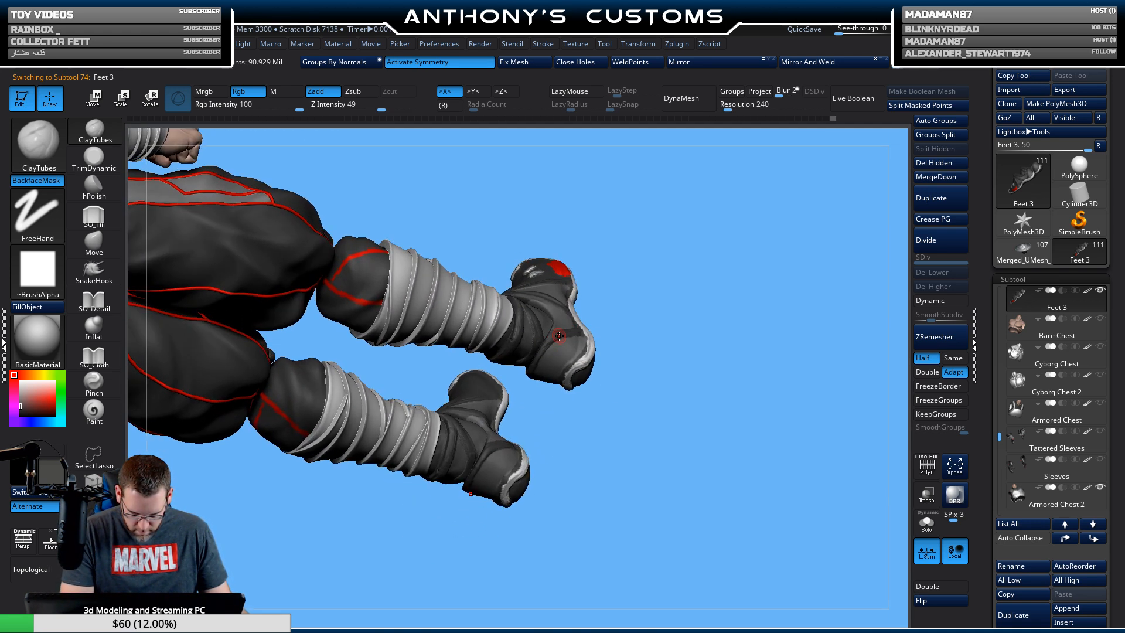
pyautogui.moveTo(666, 395); pyautogui.dragTo(733, 252)
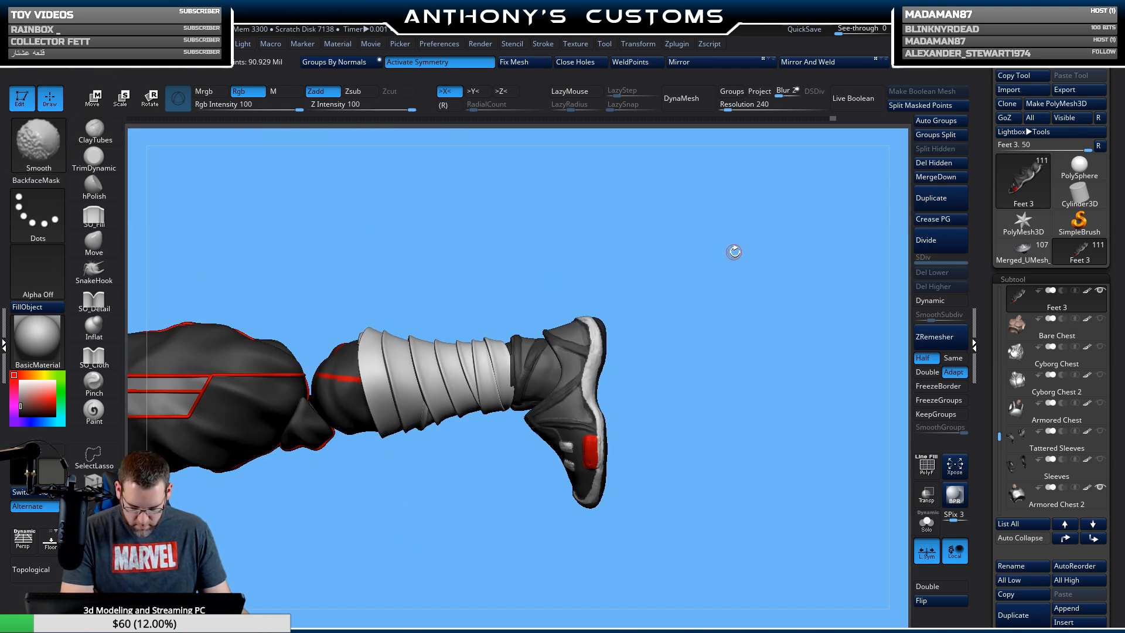
pyautogui.moveTo(684, 435); pyautogui.dragTo(749, 225)
pyautogui.moveTo(711, 341)
pyautogui.keyDown('shift'); pyautogui.mouseDown()
pyautogui.moveTo(664, 464)
pyautogui.moveTo(618, 454)
pyautogui.mouseUp(); pyautogui.keyUp('shift')
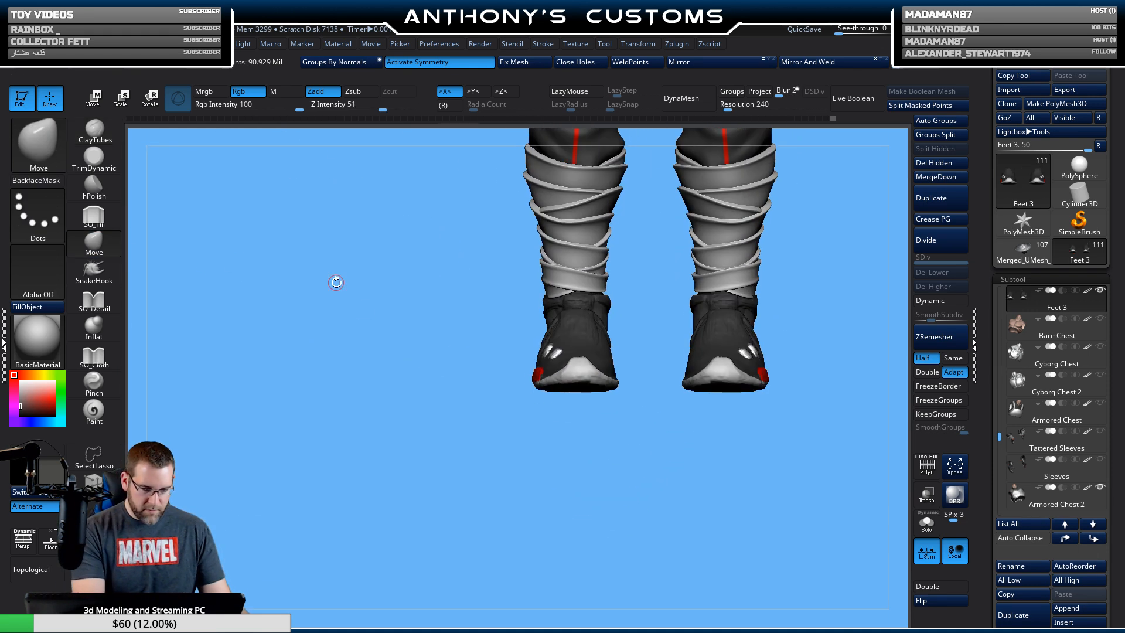
# Make Gauntlets 3_1 the active subtool and reshape the lower edge of the shin wraps toward the shoe collars with the Move brush.
pyautogui.keyDown('alt'); pyautogui.click(586, 272); pyautogui.keyUp('alt')
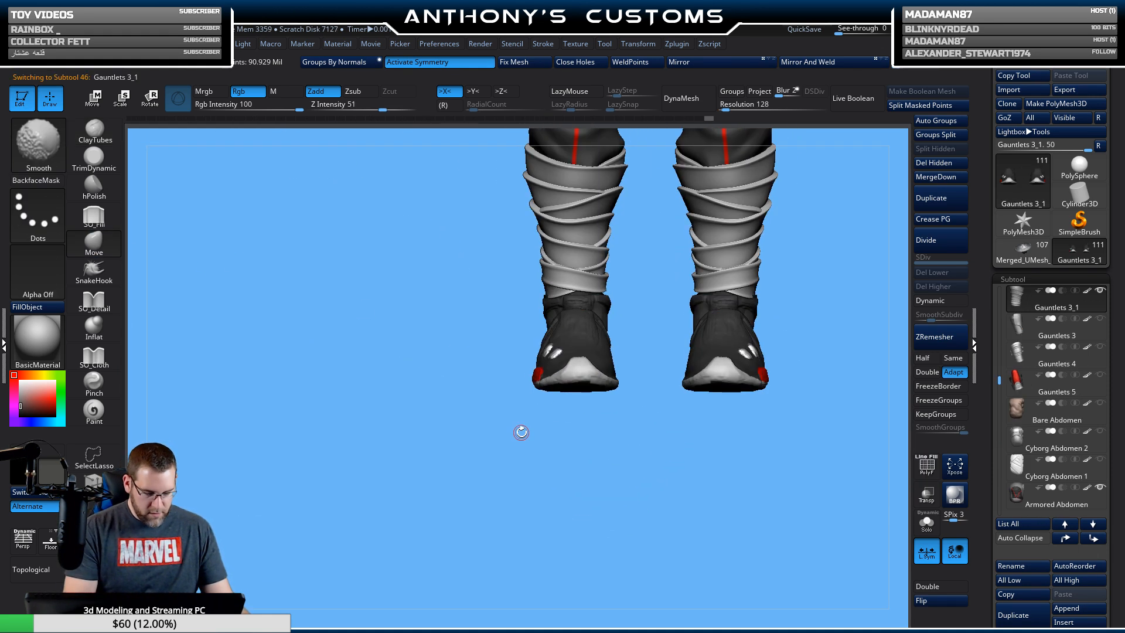
pyautogui.press('space')
pyautogui.moveTo(522, 432)
pyautogui.mouseDown()
pyautogui.moveTo(541, 431)
pyautogui.moveTo(467, 498)
pyautogui.moveTo(545, 480)
pyautogui.mouseUp()
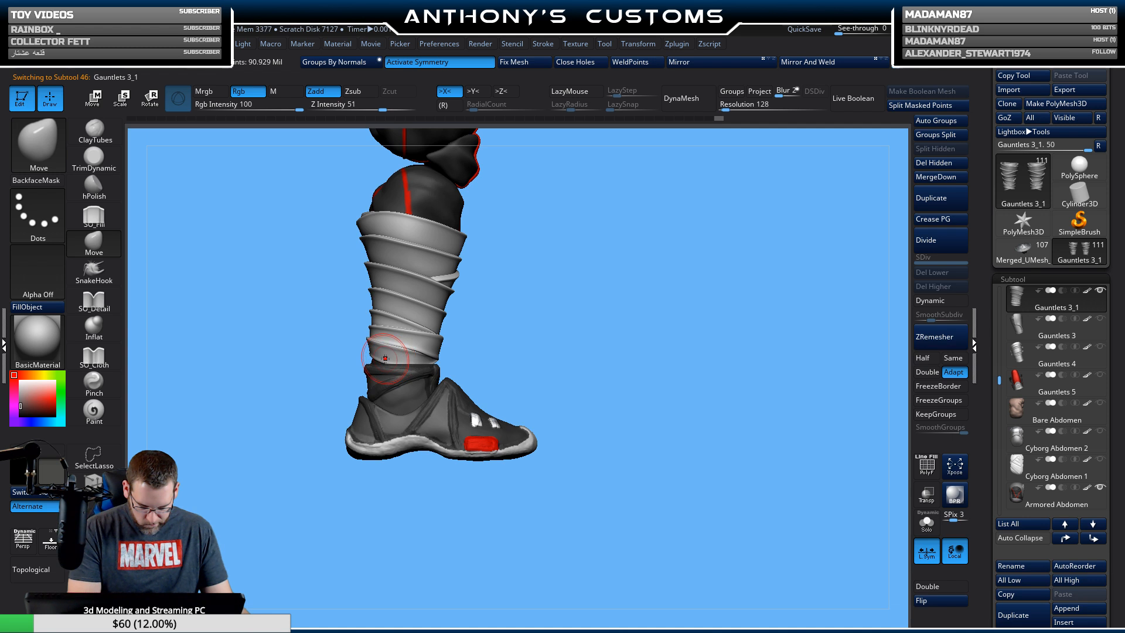
pyautogui.press('space')
pyautogui.moveTo(493, 312)
pyautogui.mouseDown()
pyautogui.moveTo(516, 314)
pyautogui.moveTo(502, 296)
pyautogui.moveTo(518, 301)
pyautogui.mouseUp()
pyautogui.press('space')
pyautogui.press('space')
pyautogui.moveTo(597, 312)
pyautogui.keyDown('alt'); pyautogui.mouseDown()
pyautogui.moveTo(699, 323)
pyautogui.moveTo(715, 393)
pyautogui.moveTo(731, 404)
pyautogui.moveTo(674, 369)
pyautogui.mouseUp(); pyautogui.keyUp('alt')
pyautogui.moveTo(536, 362); pyautogui.dragTo(537, 379)
pyautogui.moveTo(651, 337); pyautogui.dragTo(700, 355)
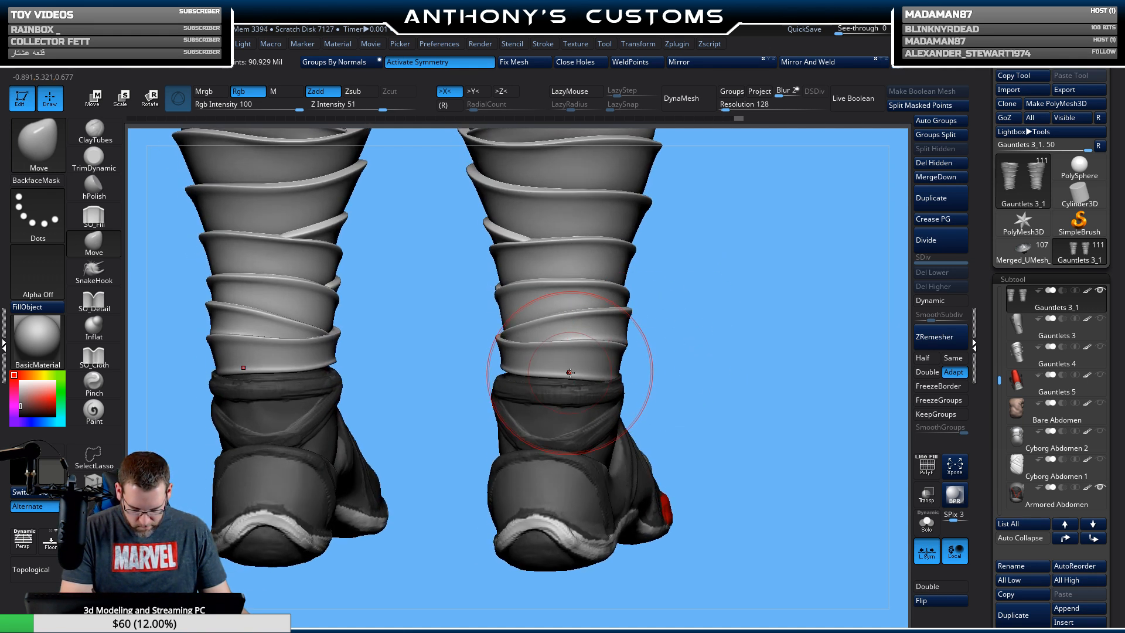
# Pull the bottom edge of the shin wraps down to the ankle straps around the back and front with Move.
pyautogui.moveTo(570, 371); pyautogui.dragTo(570, 382)
pyautogui.moveTo(571, 380); pyautogui.dragTo(619, 309, button='right')
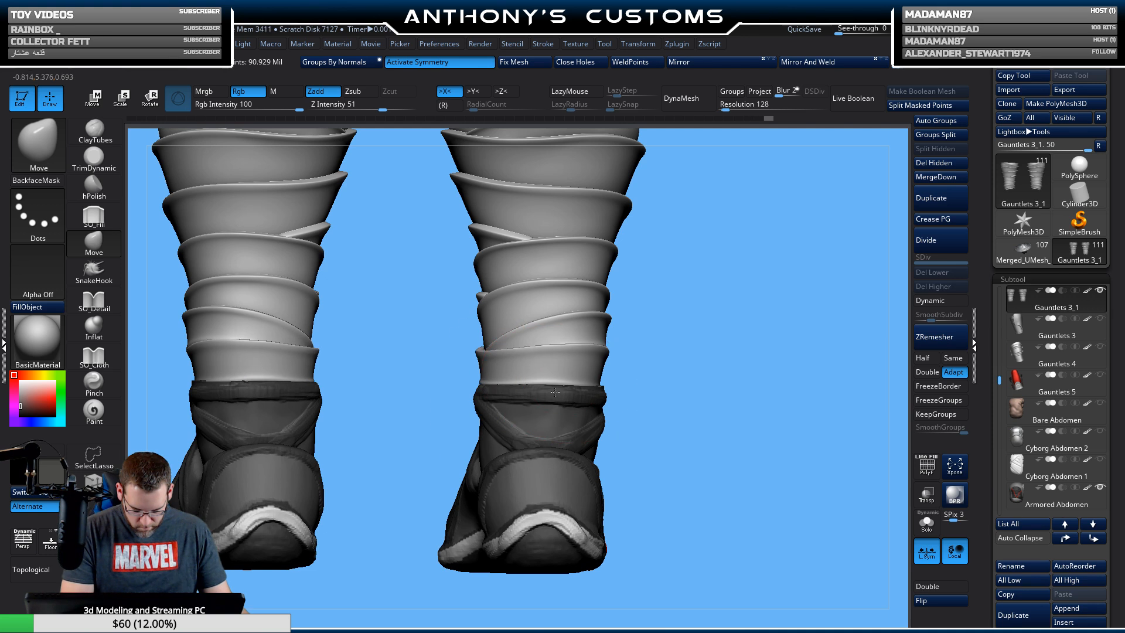
pyautogui.moveTo(554, 392); pyautogui.dragTo(554, 395)
pyautogui.moveTo(676, 387); pyautogui.dragTo(724, 355, button='right')
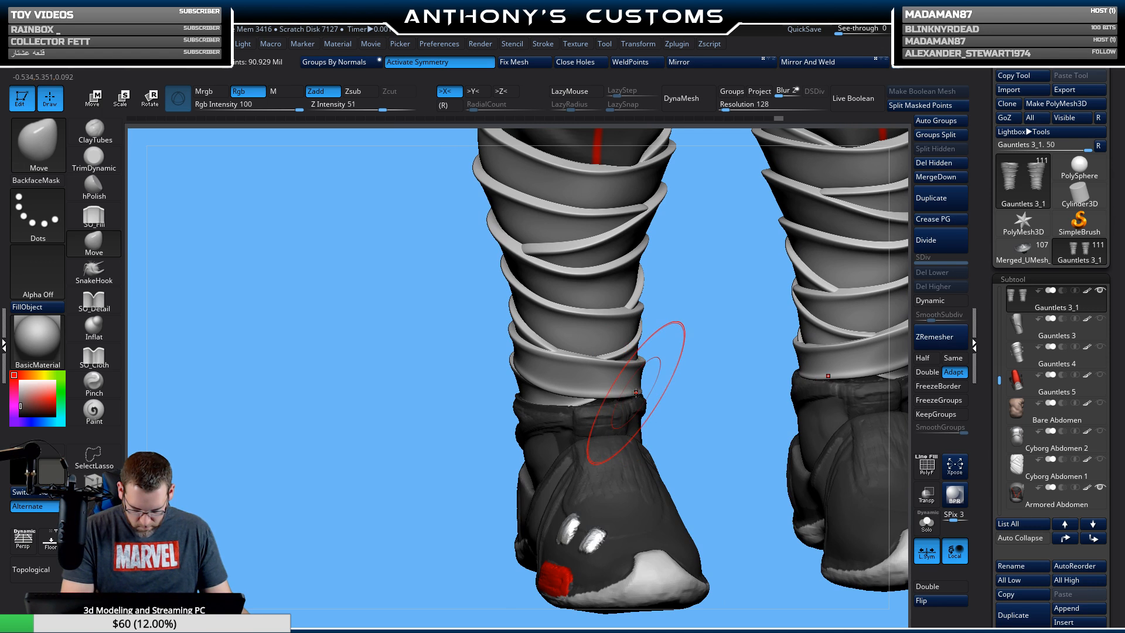
pyautogui.moveTo(630, 403); pyautogui.dragTo(587, 397)
pyautogui.moveTo(711, 378); pyautogui.dragTo(697, 352)
pyautogui.moveTo(697, 352); pyautogui.dragTo(683, 332, button='right')
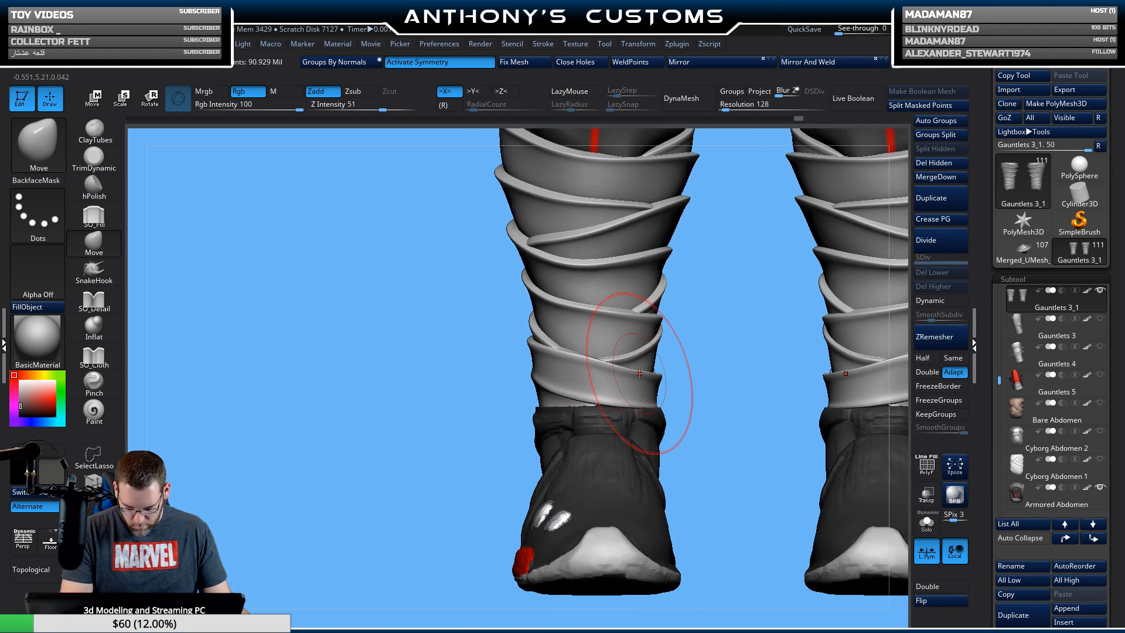
# Fine-tune the front of the lowest shin wrap and reduce the Move brush's draw size to 101.
pyautogui.rightClick(717, 336)
pyautogui.moveTo(716, 336); pyautogui.dragTo(713, 336)
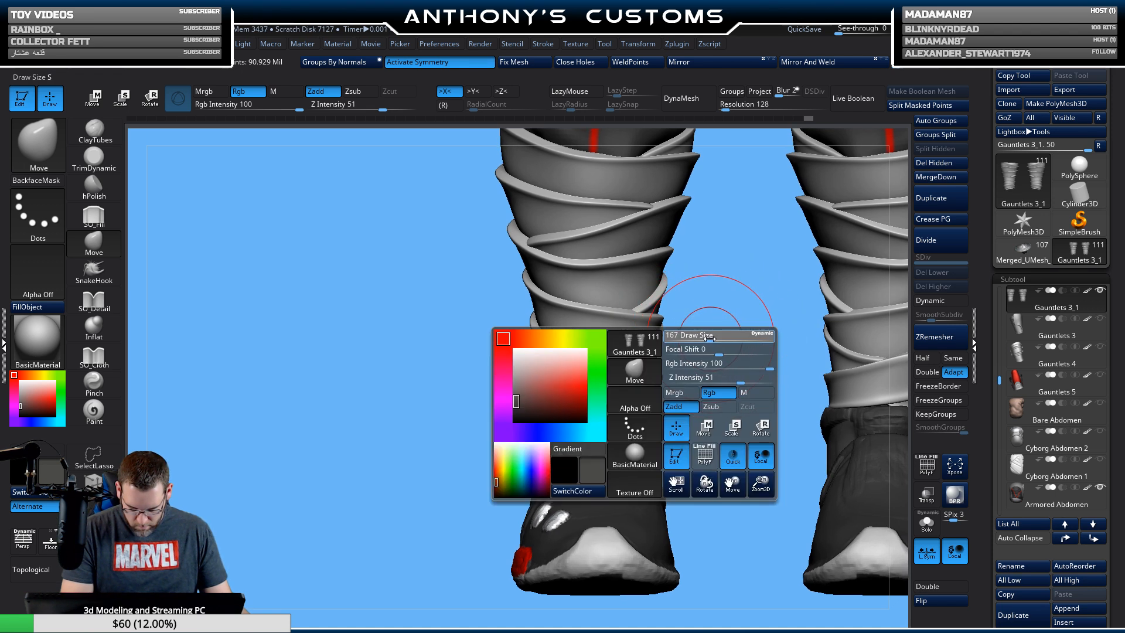
pyautogui.keyDown('alt'); pyautogui.moveTo(731, 365); pyautogui.dragTo(653, 347, button='right'); pyautogui.keyUp('alt')
pyautogui.rightClick(653, 352)
pyautogui.moveTo(650, 354); pyautogui.dragTo(642, 354)
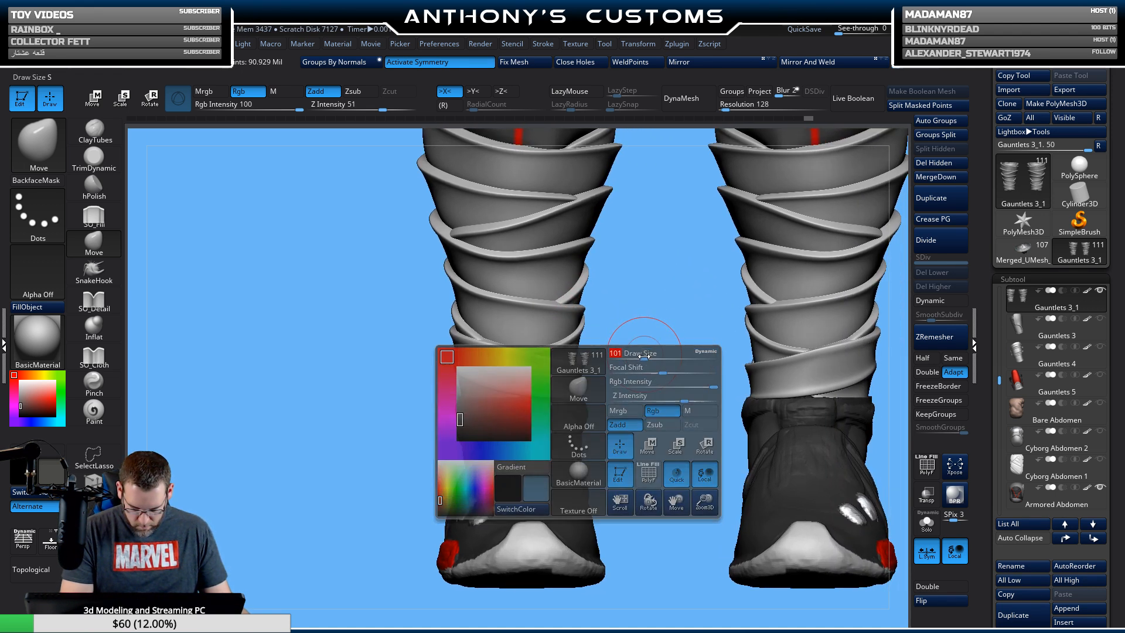
pyautogui.moveTo(641, 354)
pyautogui.mouseDown(button='right')
pyautogui.moveTo(667, 370)
pyautogui.moveTo(688, 351)
pyautogui.moveTo(723, 262)
pyautogui.mouseUp(button='right')
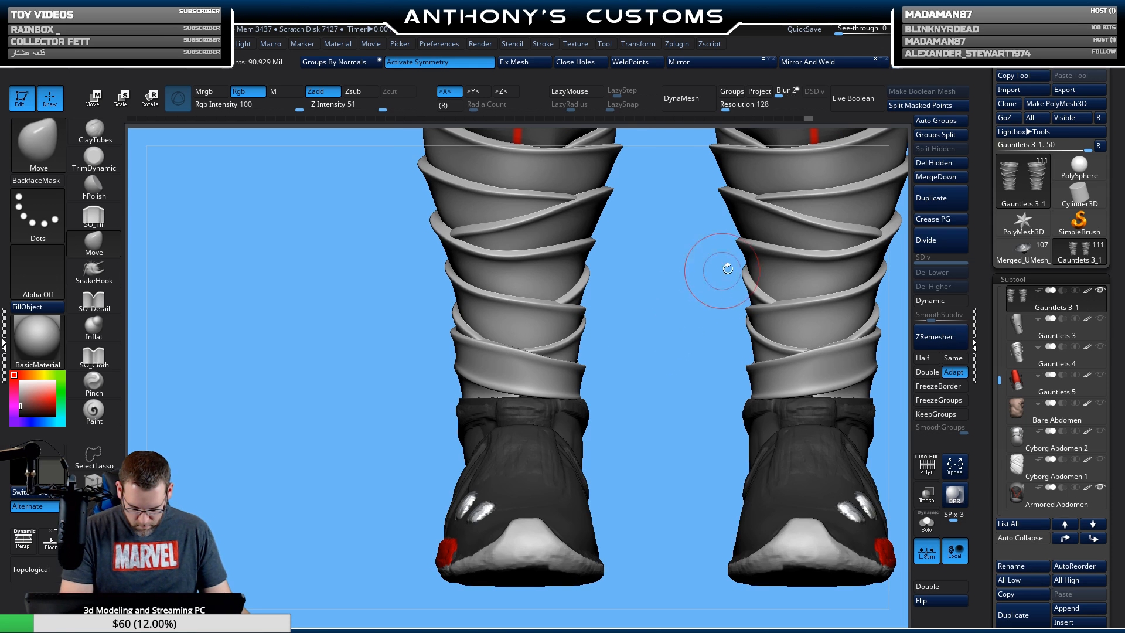
# Isolate Boots 5 and mask everything except the front section of the ankle strap.
pyautogui.keyDown('alt'); pyautogui.click(547, 416); pyautogui.keyUp('alt')
pyautogui.hotkey('shift', 'f')
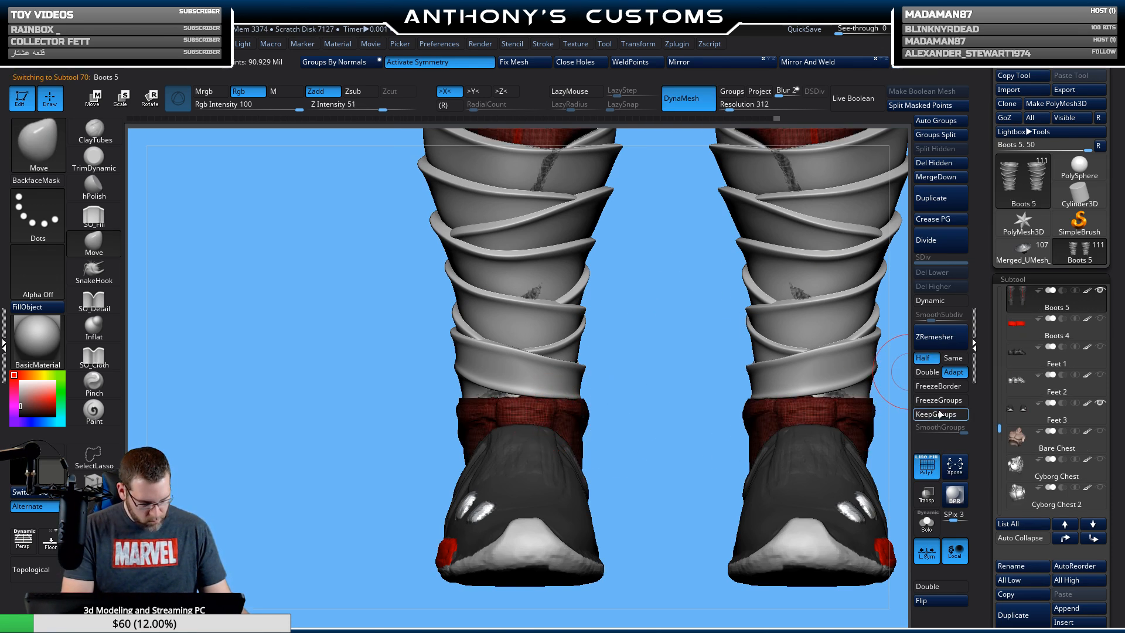
pyautogui.click(928, 532)
pyautogui.hotkey('shift', 'f')
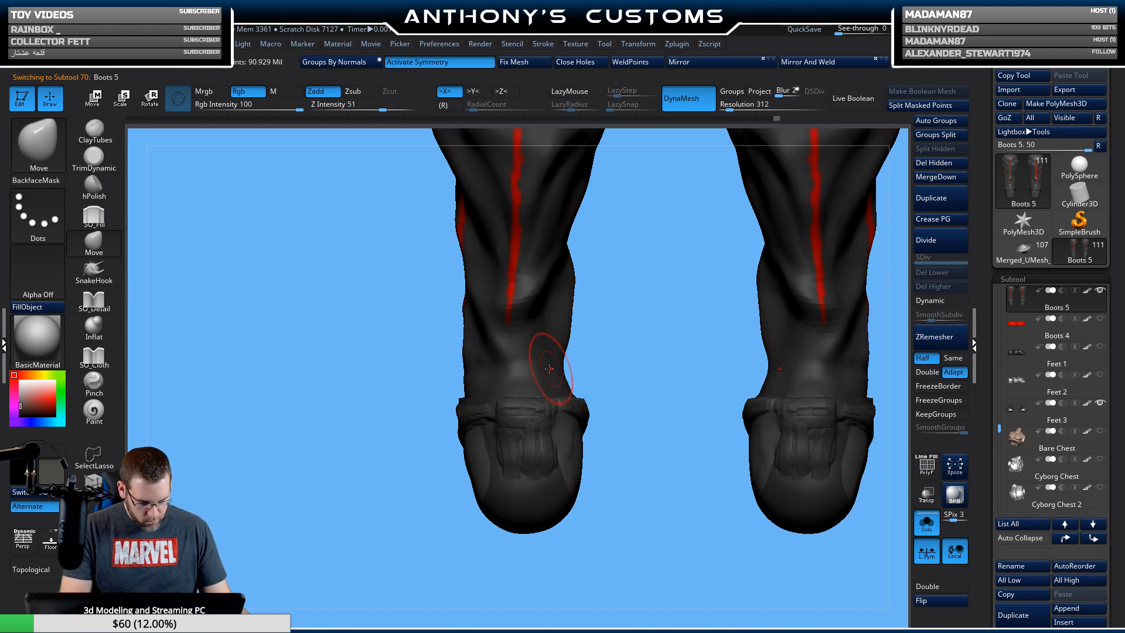
pyautogui.moveTo(635, 366); pyautogui.dragTo(607, 374)
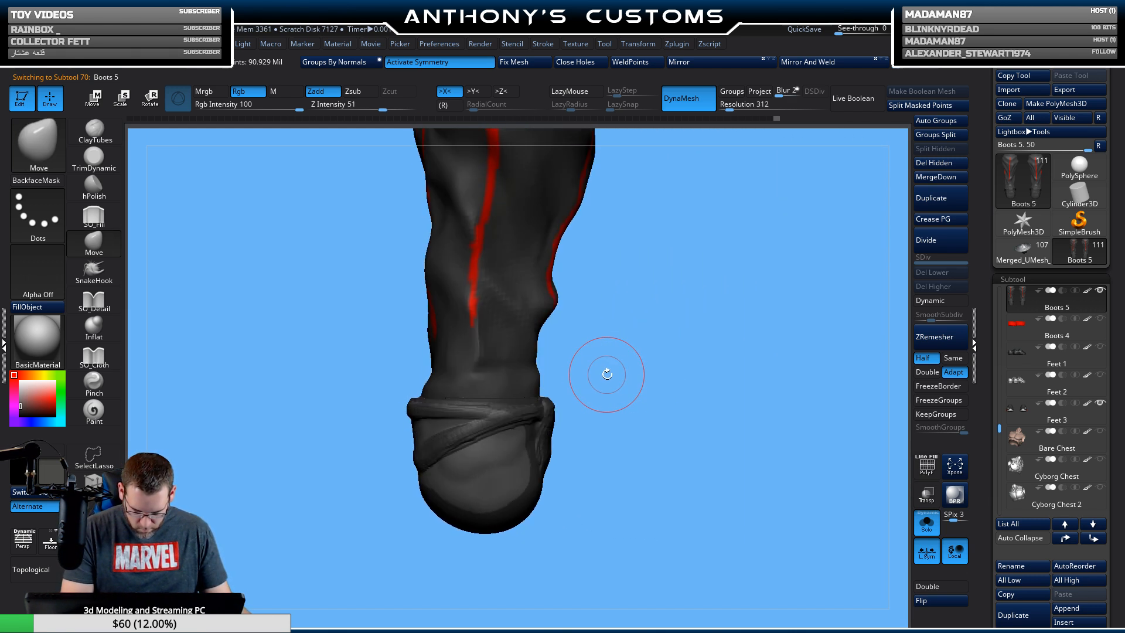
pyautogui.press('ctrl')
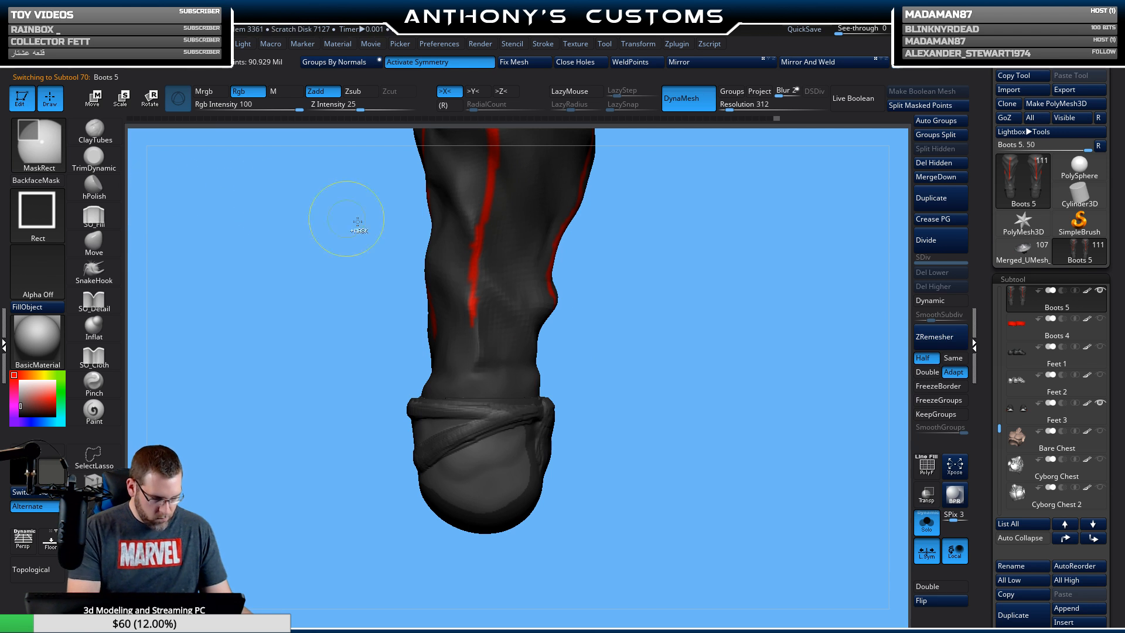
pyautogui.keyDown('ctrl'); pyautogui.moveTo(598, 387); pyautogui.dragTo(540, 428); pyautogui.keyUp('ctrl')
pyautogui.keyDown('ctrl'); pyautogui.click(664, 482); pyautogui.keyUp('ctrl')
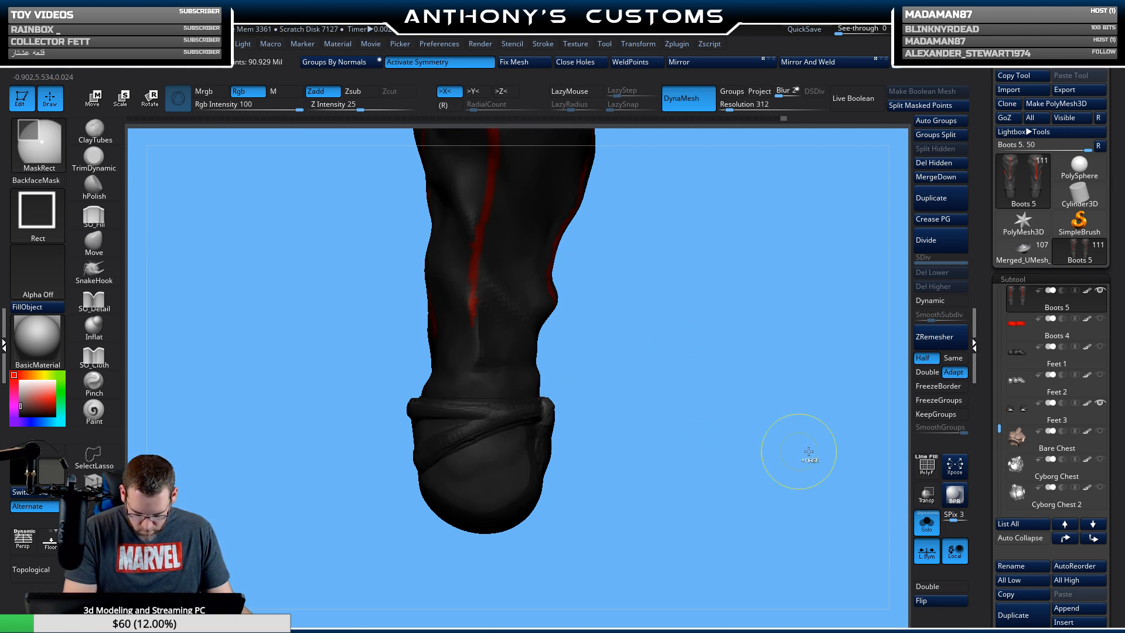
# Show all visible subtools again, shift the unmasked front of the Boots 5 ankle strap up and forward, and clear the mask.
pyautogui.click(926, 525)
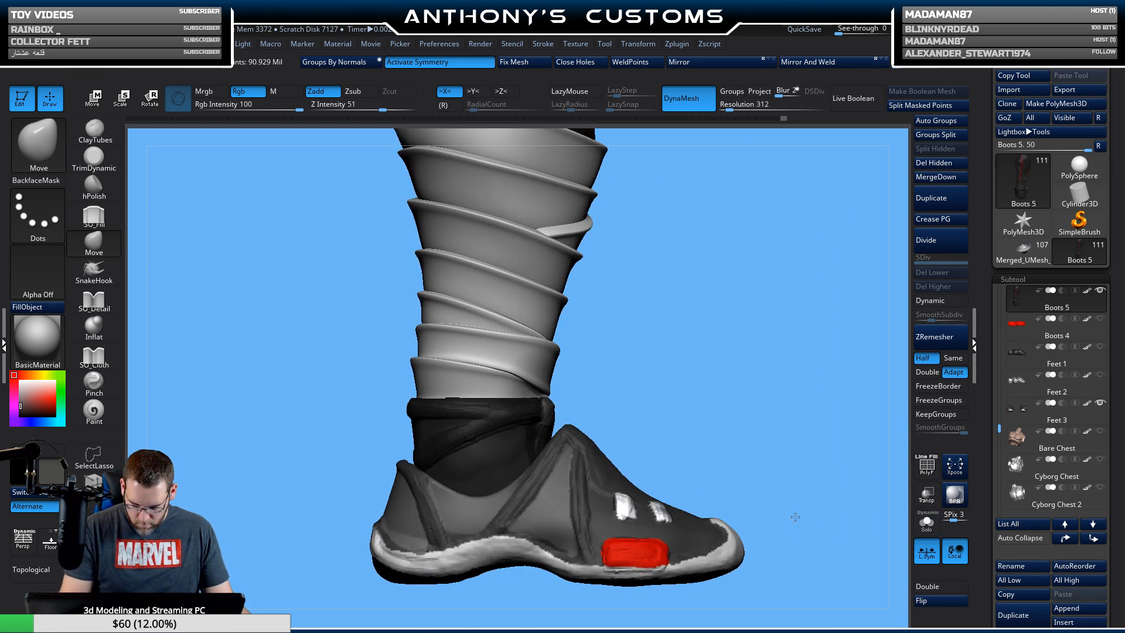
pyautogui.press('w')
pyautogui.moveTo(528, 361); pyautogui.dragTo(535, 345)
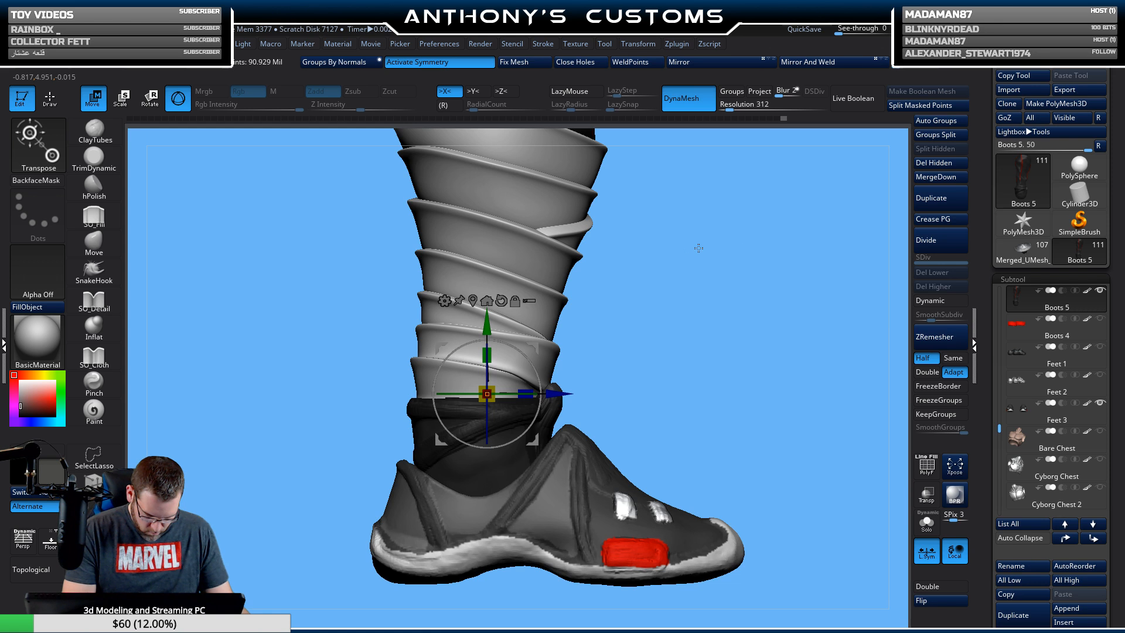
pyautogui.press('q')
pyautogui.moveTo(705, 346)
pyautogui.keyDown('ctrl'); pyautogui.mouseDown()
pyautogui.moveTo(758, 364)
pyautogui.moveTo(713, 372)
pyautogui.moveTo(731, 365)
pyautogui.mouseUp(); pyautogui.keyUp('ctrl')
pyautogui.moveTo(699, 432)
pyautogui.keyDown('alt'); pyautogui.mouseDown()
pyautogui.moveTo(674, 316)
pyautogui.moveTo(709, 349)
pyautogui.moveTo(655, 372)
pyautogui.moveTo(728, 389)
pyautogui.moveTo(756, 381)
pyautogui.mouseUp(); pyautogui.keyUp('alt')
pyautogui.press('ctrl')
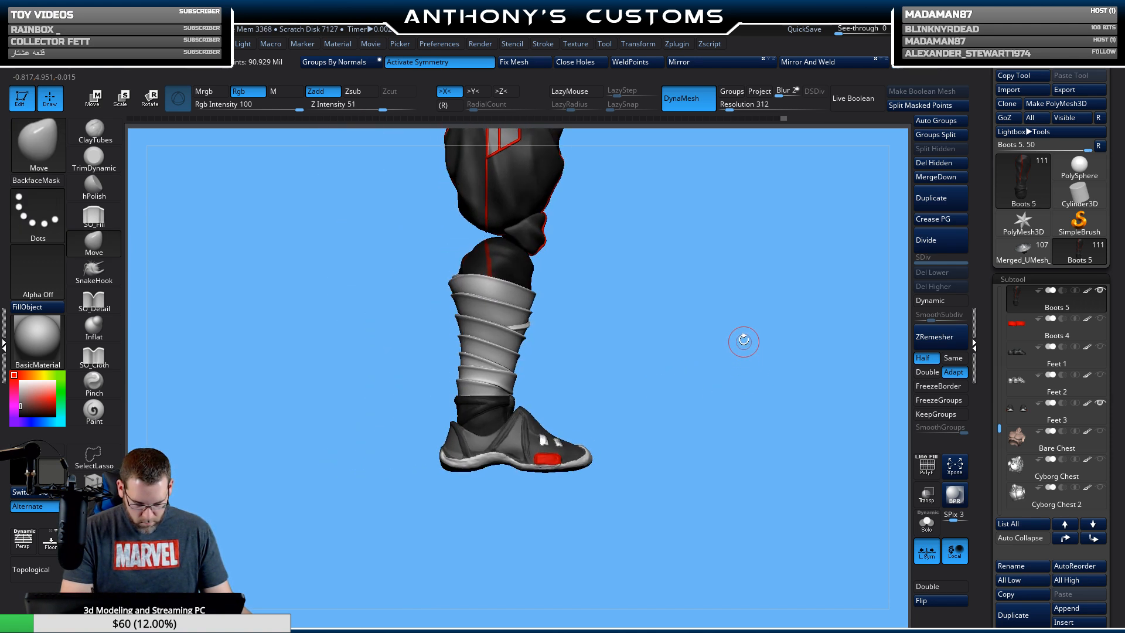
pyautogui.press('w')
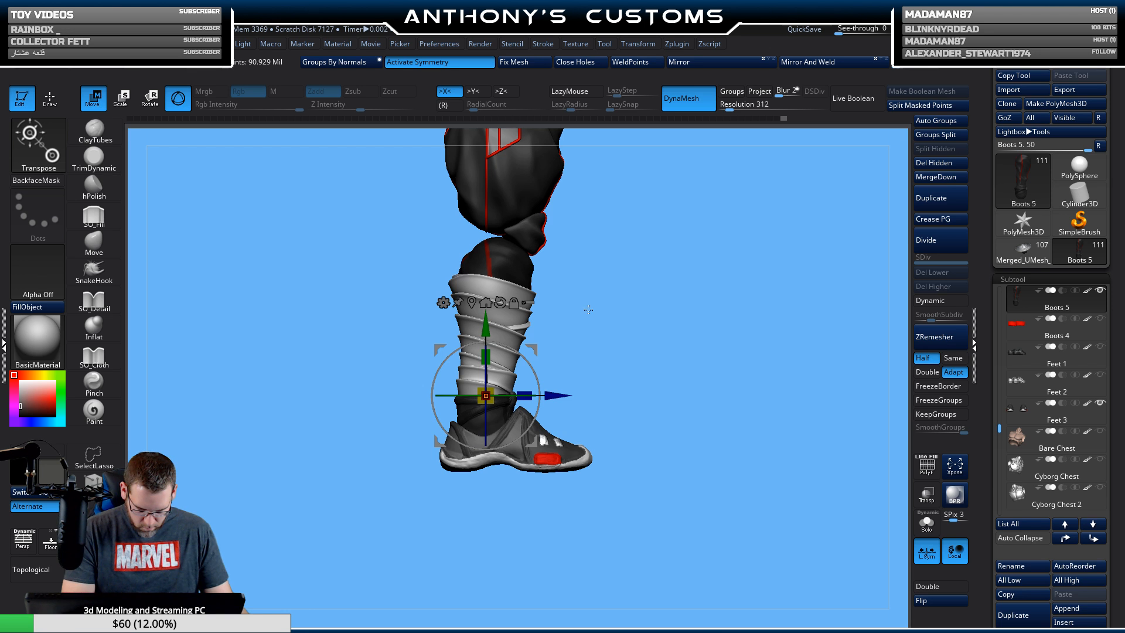
pyautogui.press('q')
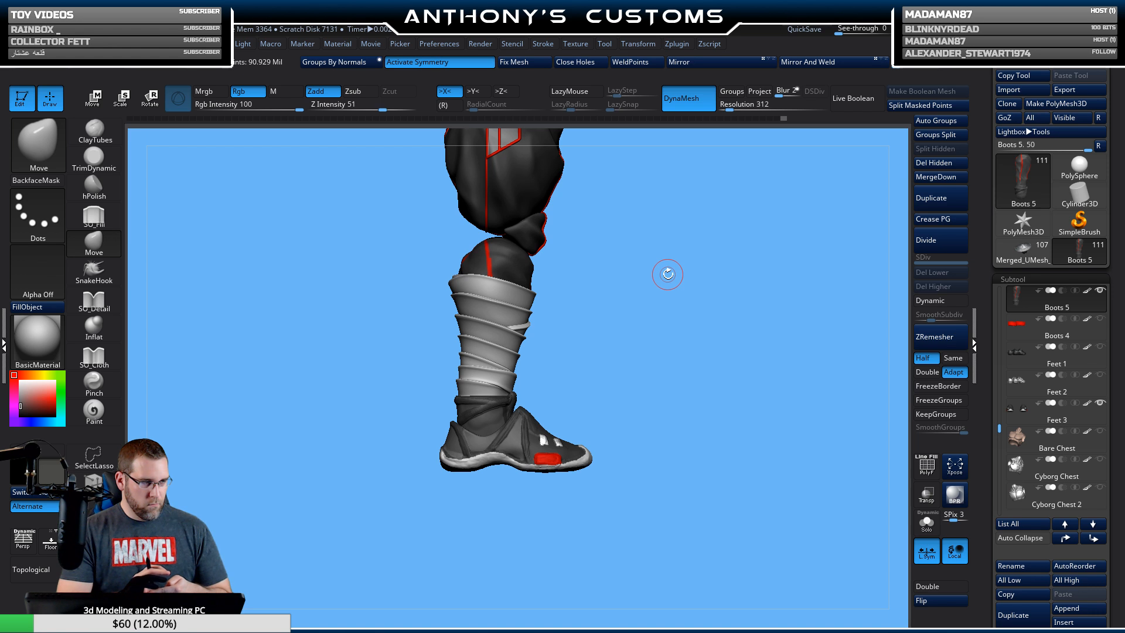
# Fill in the ridged front flap of the Boots 5 ankle straps with the SO_Fill brush while the subtool is isolated.
pyautogui.hotkey('shift', 'alt', 's')
pyautogui.moveTo(668, 273)
pyautogui.mouseDown()
pyautogui.moveTo(731, 512)
pyautogui.moveTo(659, 478)
pyautogui.moveTo(682, 366)
pyautogui.mouseUp()
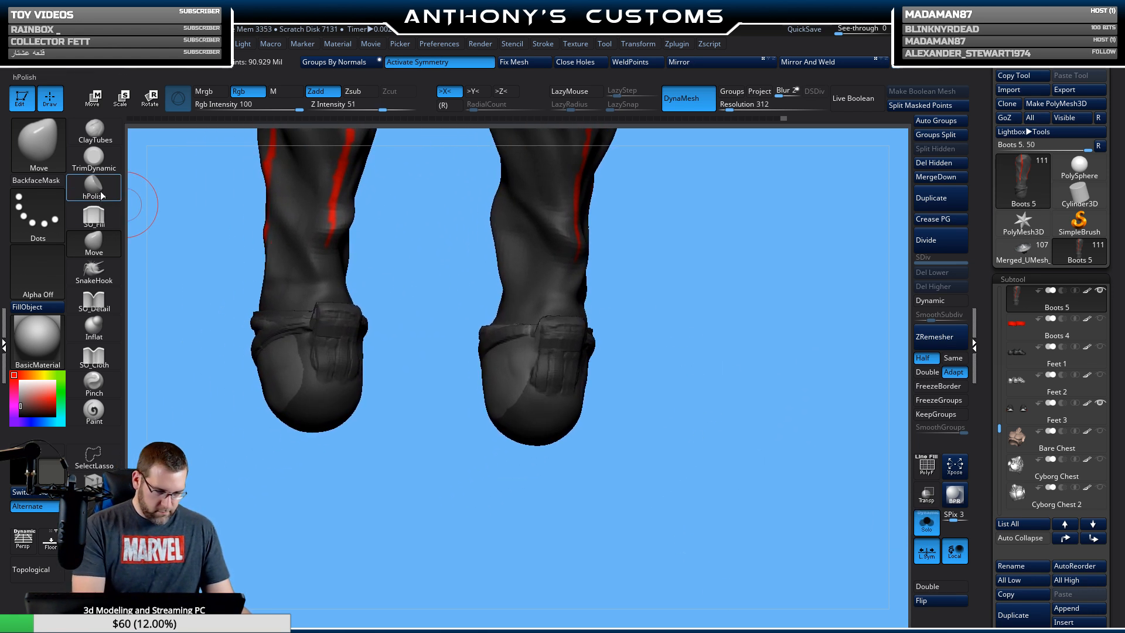
pyautogui.click(94, 216)
pyautogui.press('space')
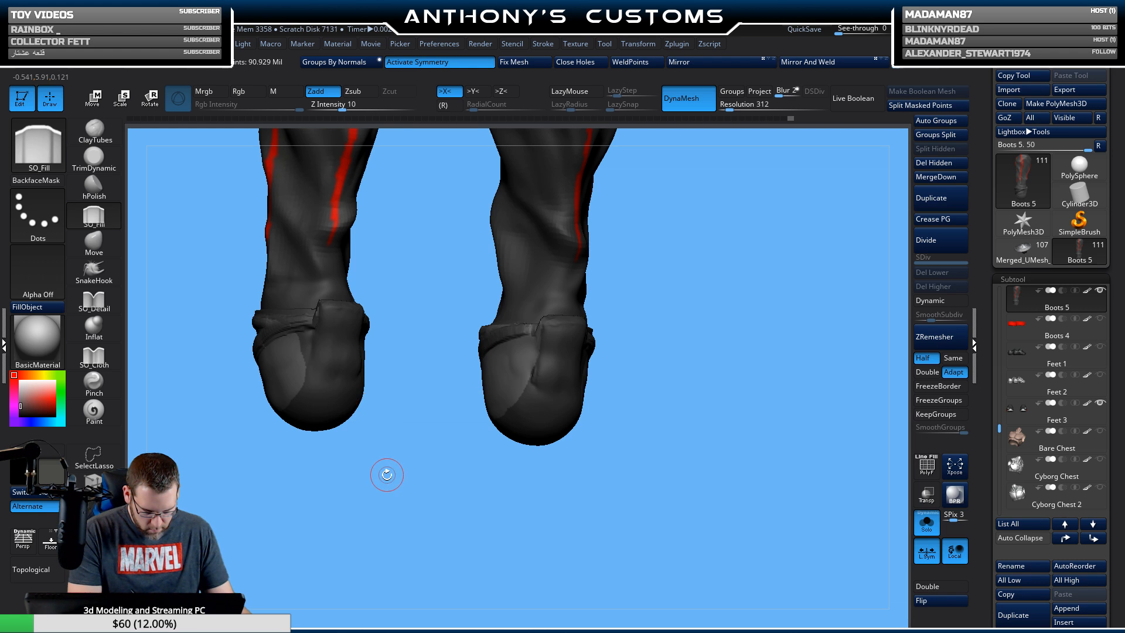
pyautogui.moveTo(387, 475); pyautogui.dragTo(364, 367)
pyautogui.moveTo(393, 449); pyautogui.dragTo(450, 445)
pyautogui.click(915, 525)
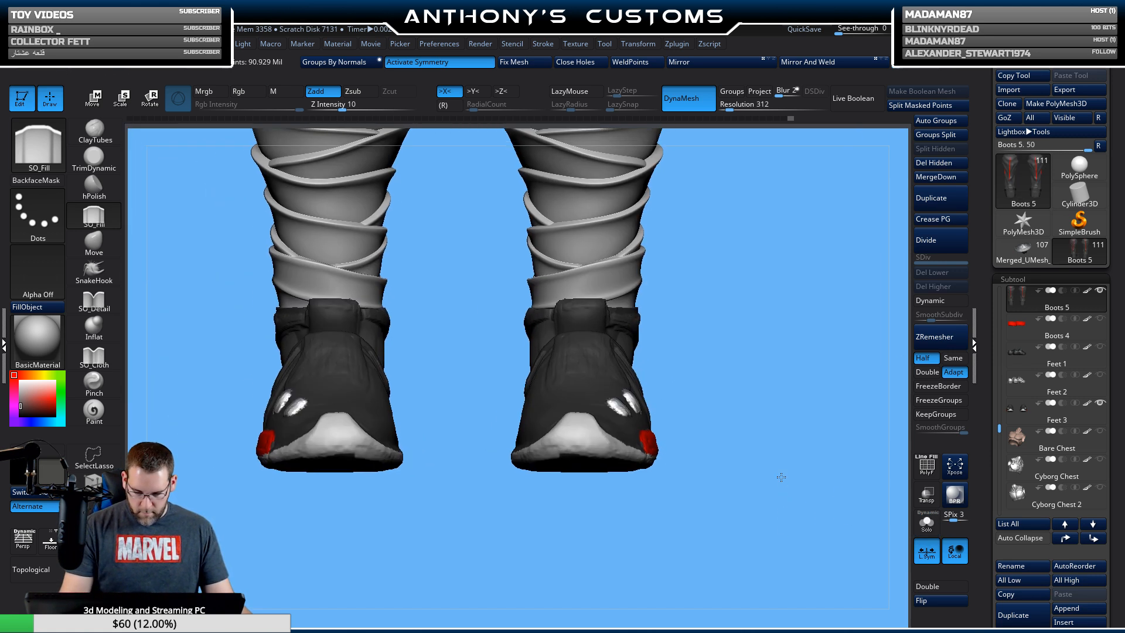
# Switch to the Paint brush with a light grey color and quick-save the project.
pyautogui.keyDown('alt'); pyautogui.moveTo(634, 493); pyautogui.dragTo(849, 439); pyautogui.keyUp('alt')
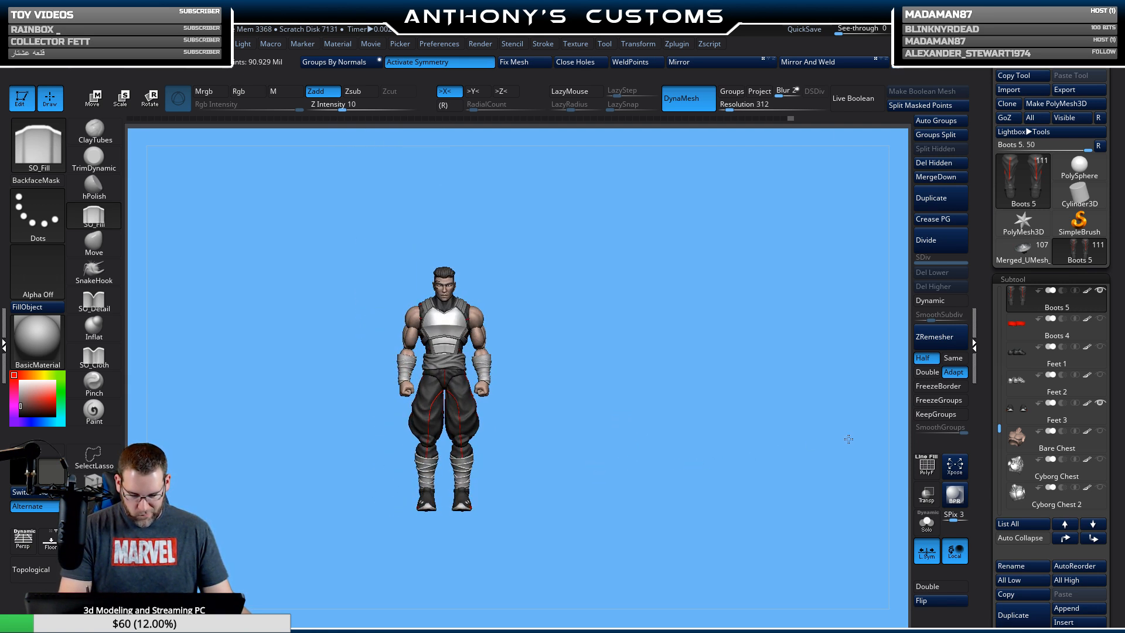
pyautogui.keyDown('alt'); pyautogui.moveTo(676, 442); pyautogui.dragTo(678, 590); pyautogui.keyUp('alt')
pyautogui.keyDown('alt'); pyautogui.moveTo(713, 509); pyautogui.dragTo(751, 455); pyautogui.keyUp('alt')
pyautogui.keyDown('alt'); pyautogui.moveTo(683, 417); pyautogui.dragTo(676, 542); pyautogui.keyUp('alt')
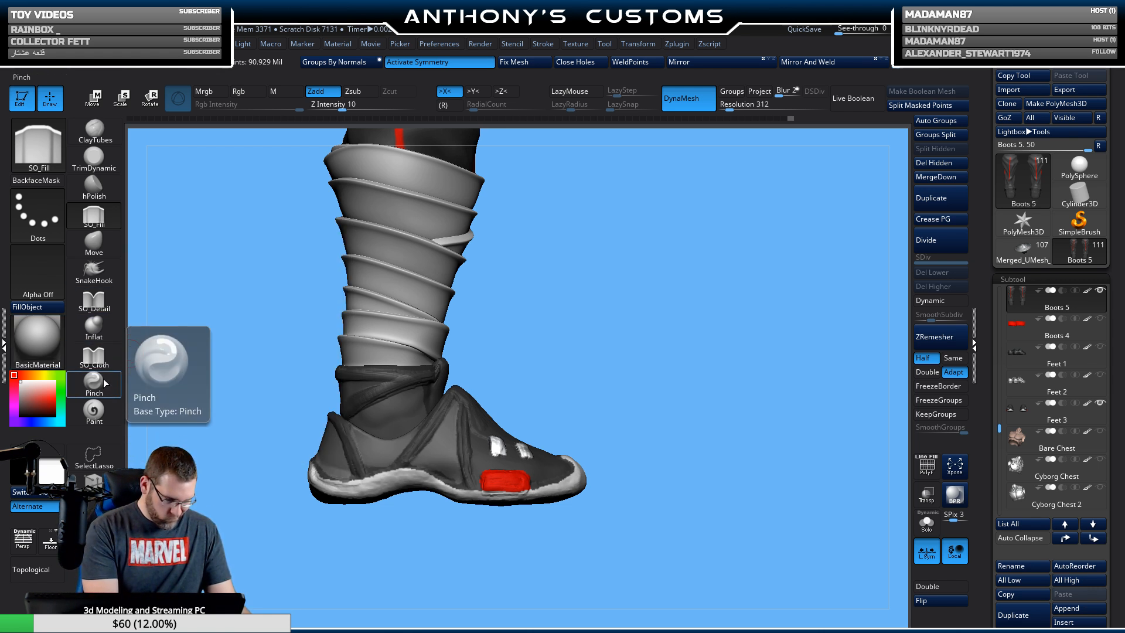
pyautogui.click(93, 410)
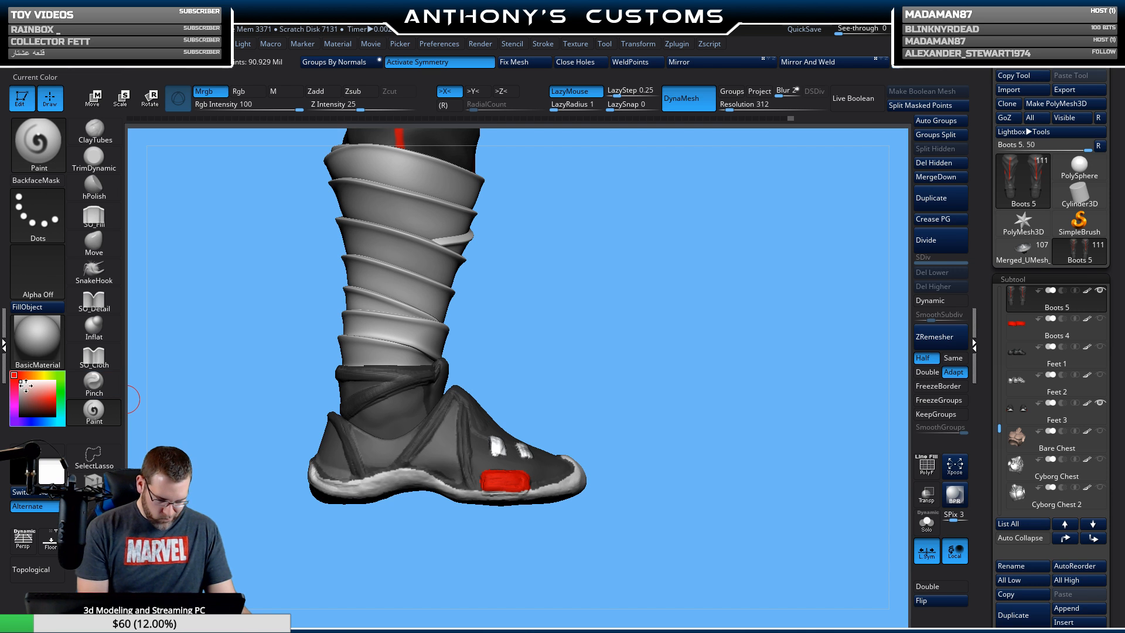
pyautogui.click(20, 390)
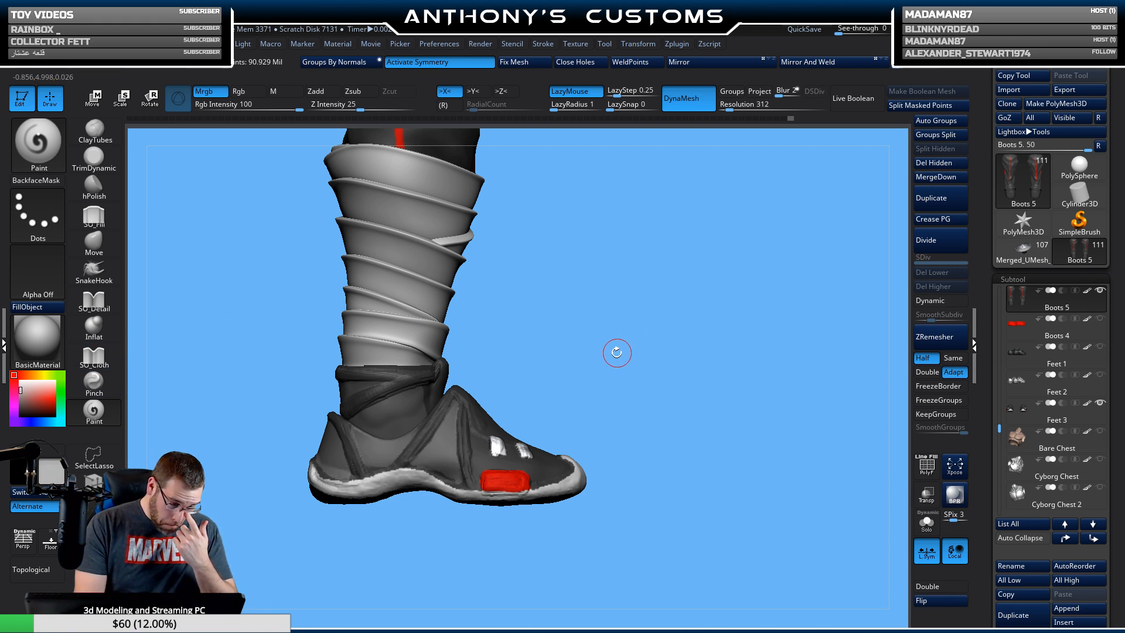
pyautogui.hotkey('ctrl', 's')
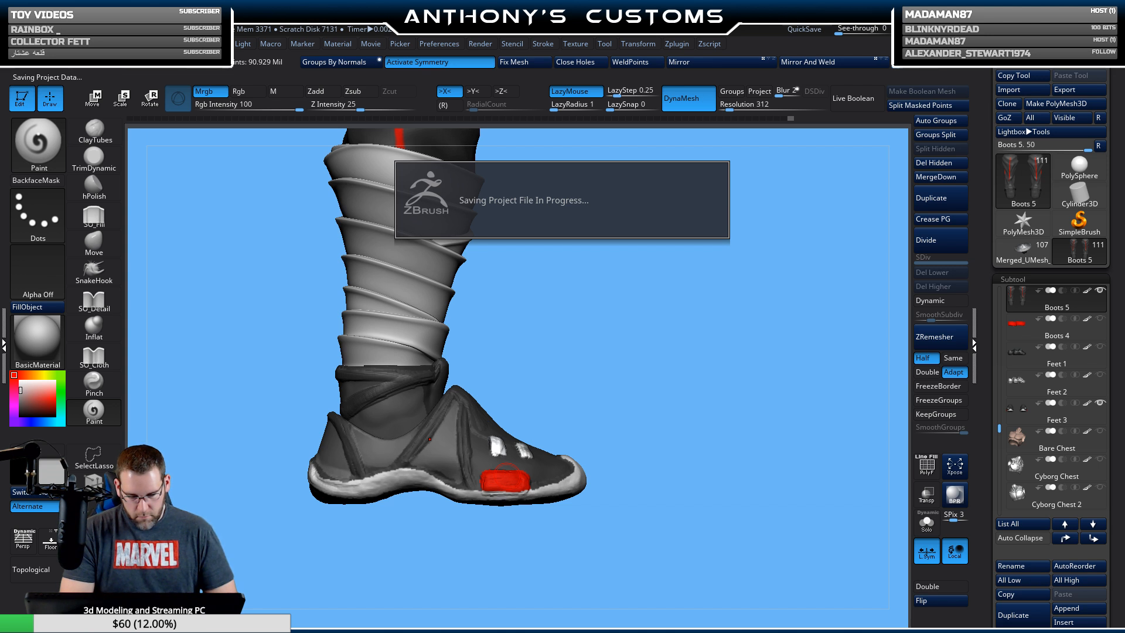
# Sample the red of the shoe's side patch, darken it, and set the Paint brush to Rgb only.
pyautogui.press('c')
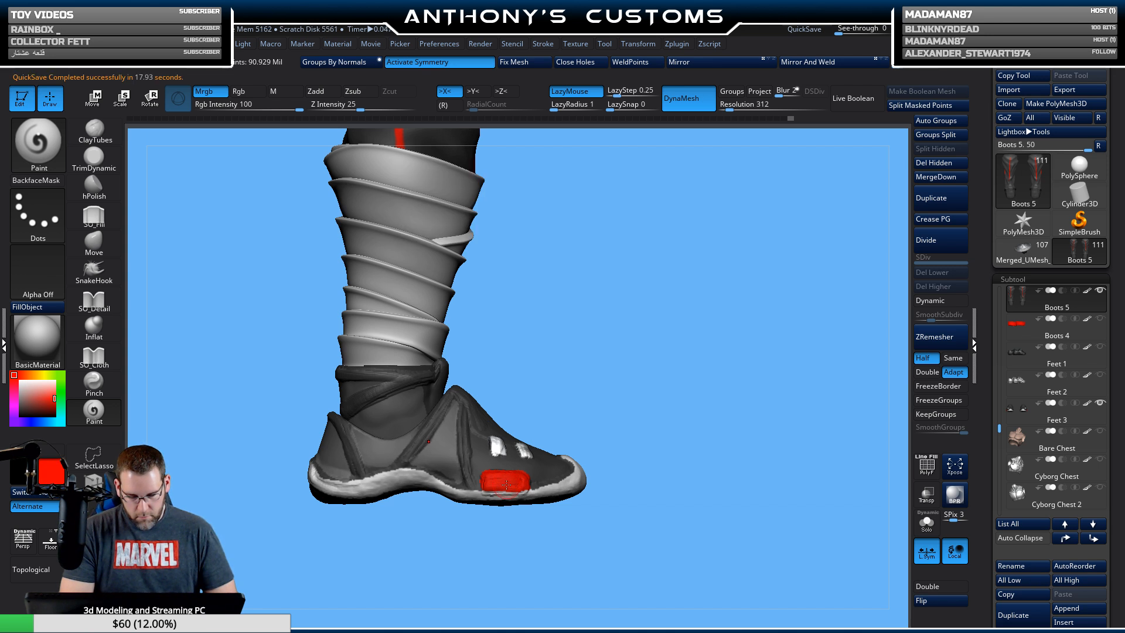
pyautogui.click(50, 406)
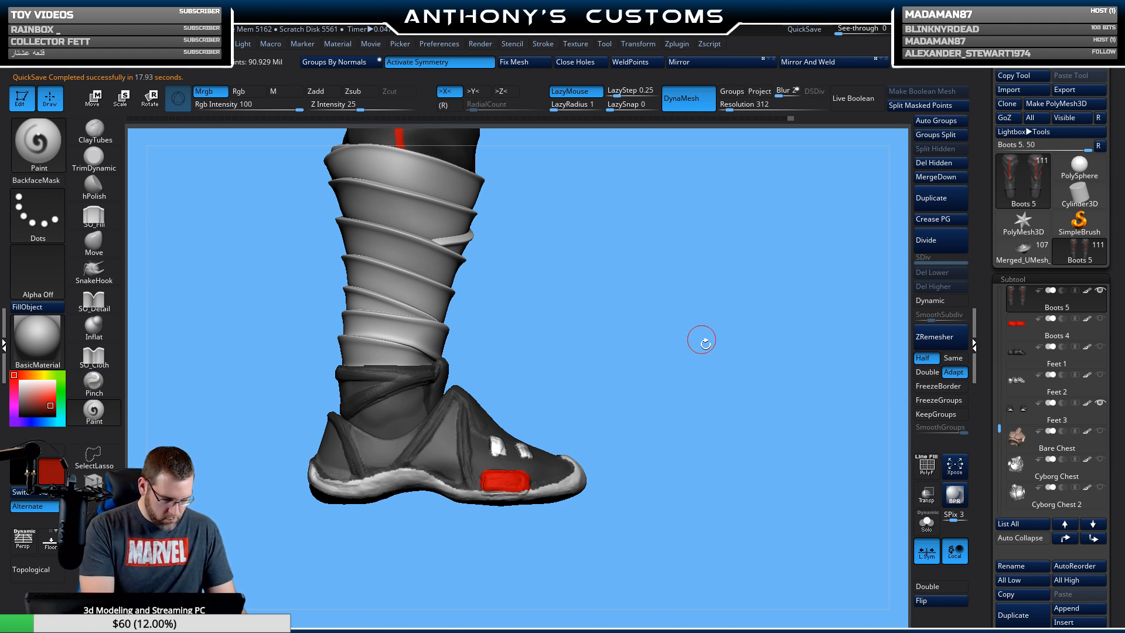
pyautogui.click(247, 91)
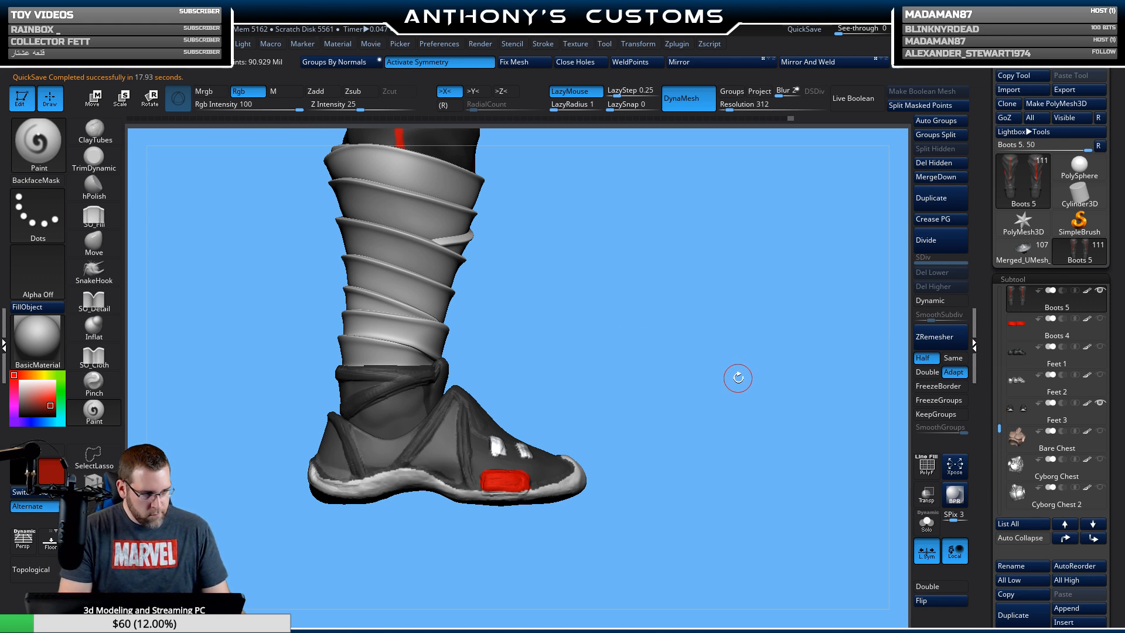
# Select the Feet 3 subtool, adjust the Paint brush size, and paint the outer sole rim dark red from the heel to the side patch.
pyautogui.press('space')
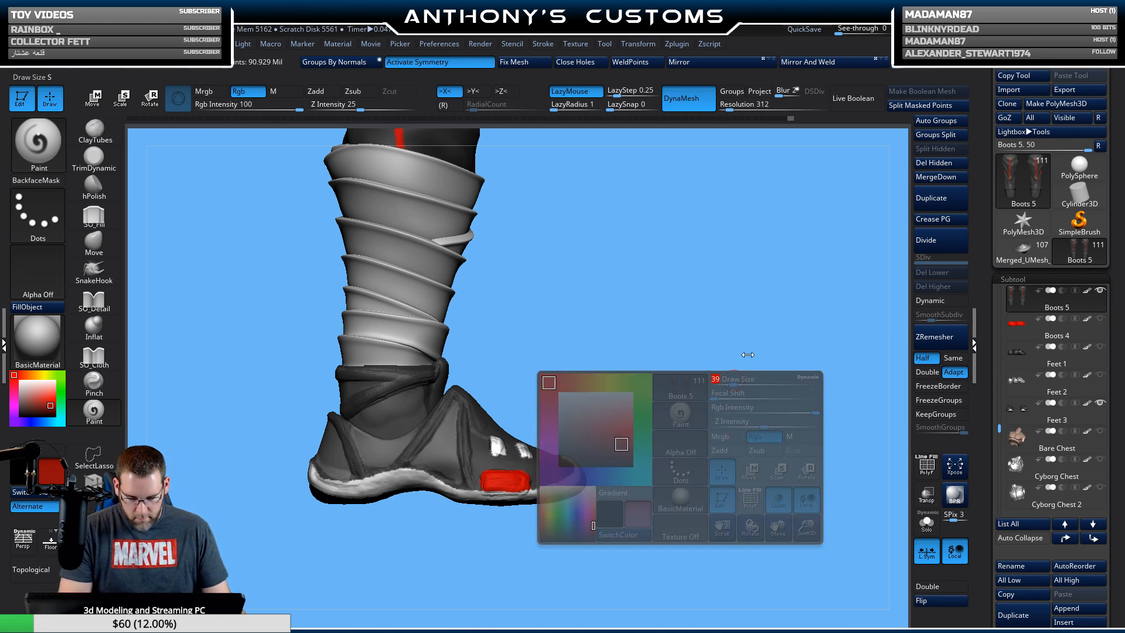
pyautogui.moveTo(739, 378); pyautogui.dragTo(666, 299)
pyautogui.press('space')
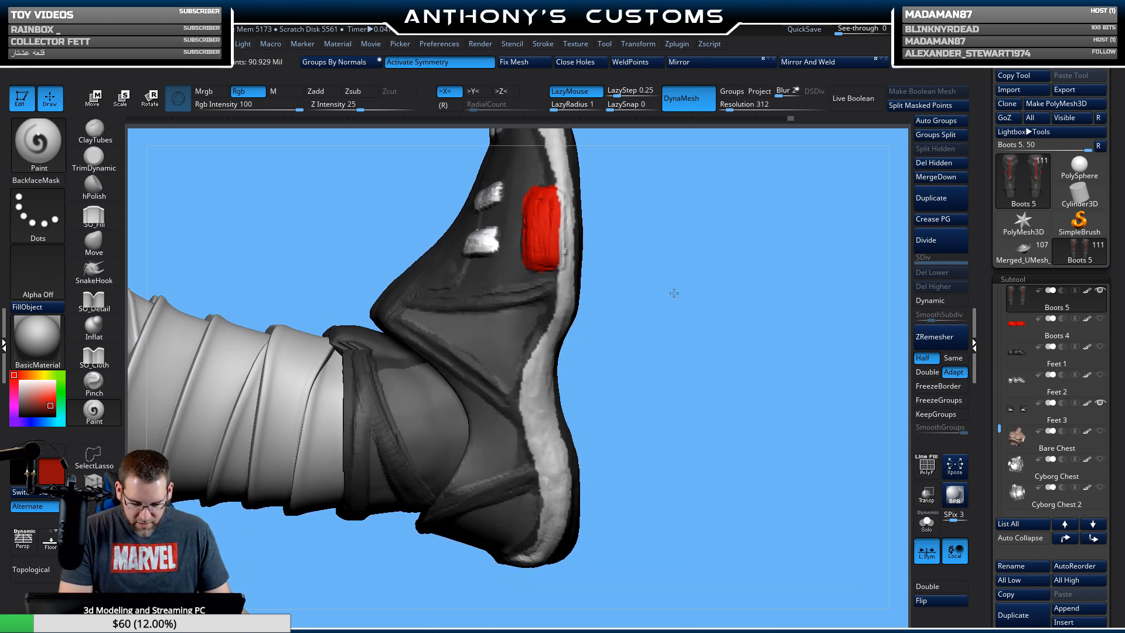
pyautogui.press('shift')
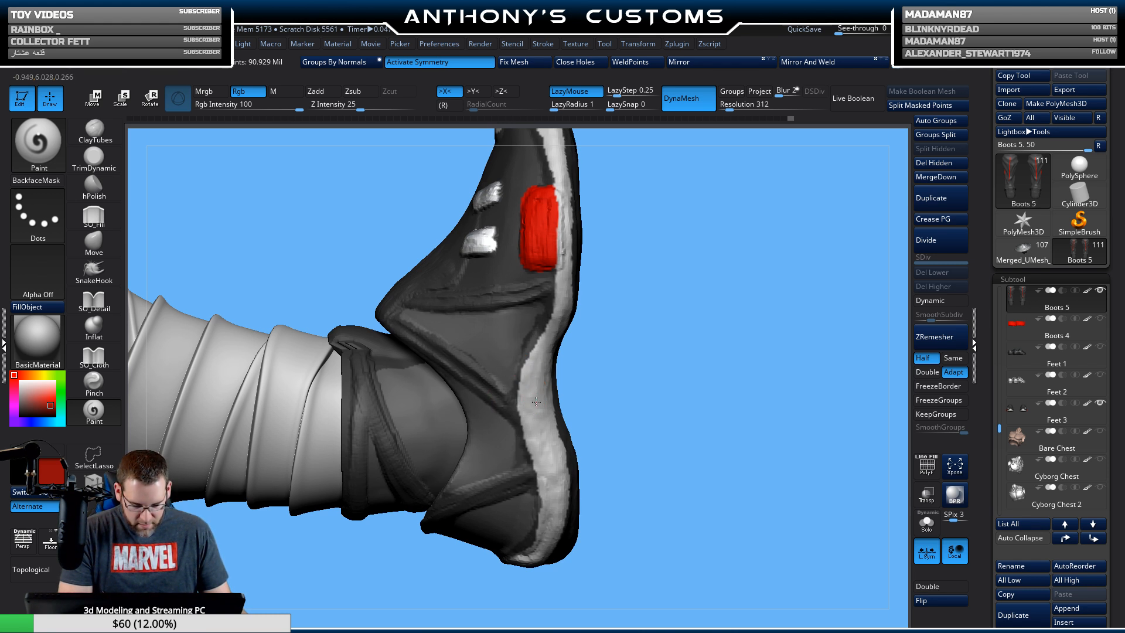
pyautogui.hotkey('shift', 'f')
pyautogui.hotkey('shift', 'f')
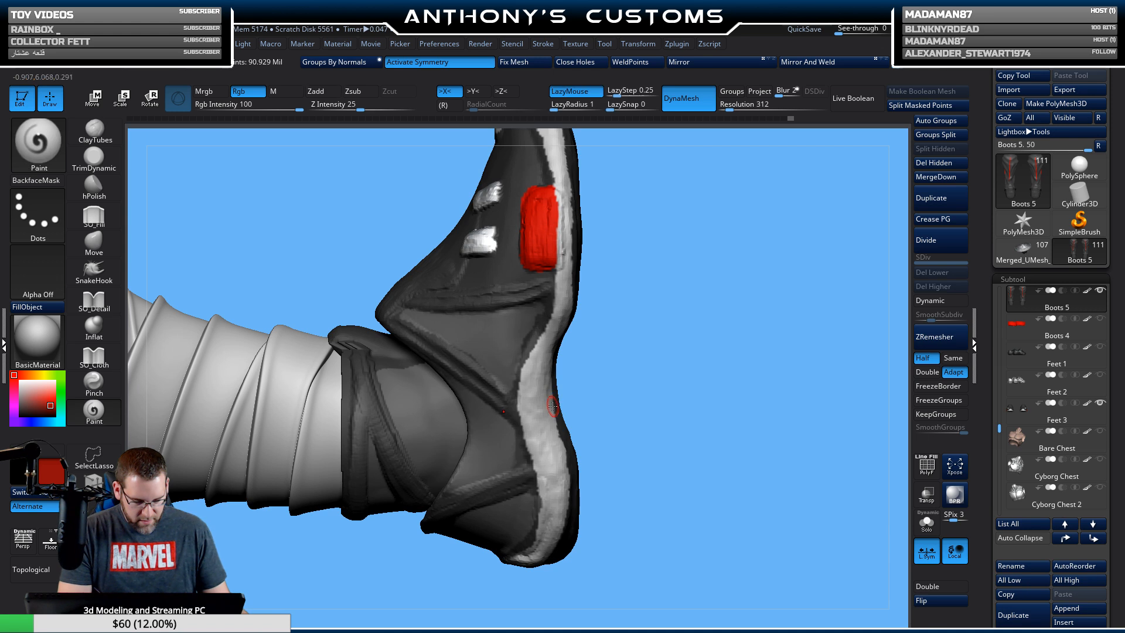
pyautogui.keyDown('alt'); pyautogui.click(535, 411); pyautogui.keyUp('alt')
pyautogui.hotkey('shift', 'f')
pyautogui.hotkey('shift', 'f')
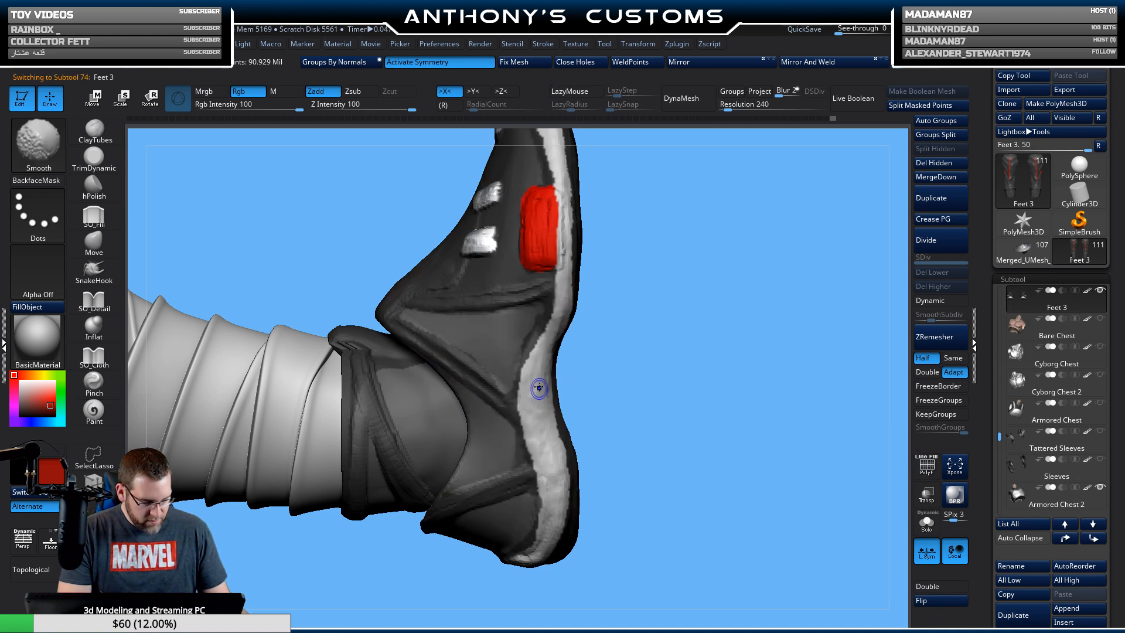
pyautogui.moveTo(540, 388)
pyautogui.mouseDown()
pyautogui.moveTo(536, 428)
pyautogui.moveTo(531, 384)
pyautogui.moveTo(548, 340)
pyautogui.moveTo(551, 463)
pyautogui.moveTo(540, 461)
pyautogui.mouseUp()
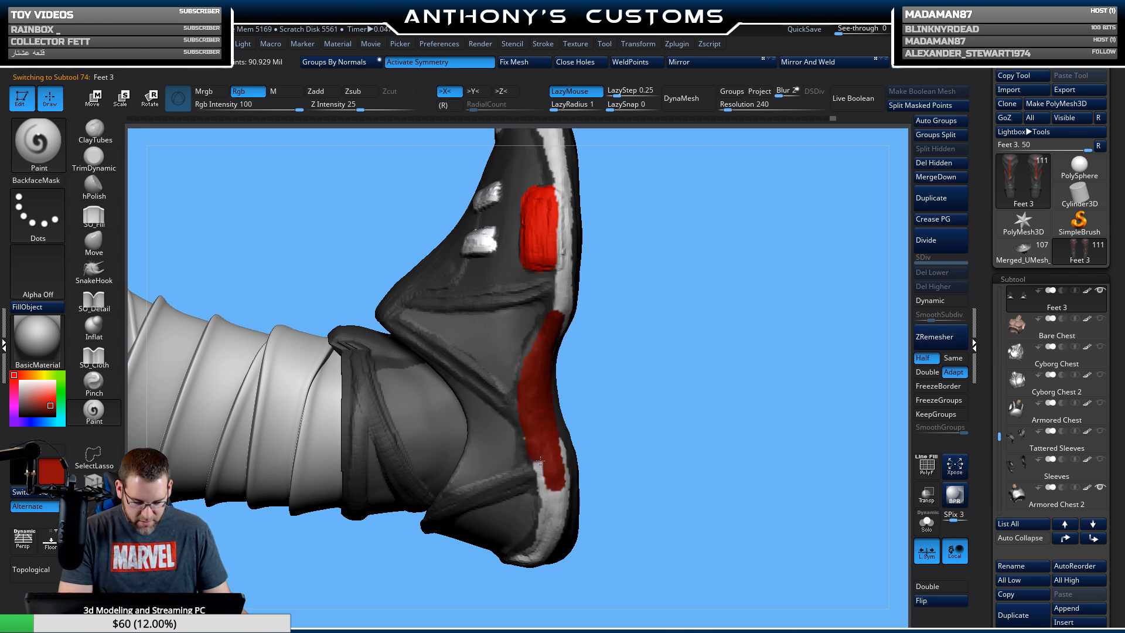
pyautogui.moveTo(550, 500)
pyautogui.mouseDown()
pyautogui.moveTo(552, 529)
pyautogui.moveTo(559, 494)
pyautogui.mouseUp()
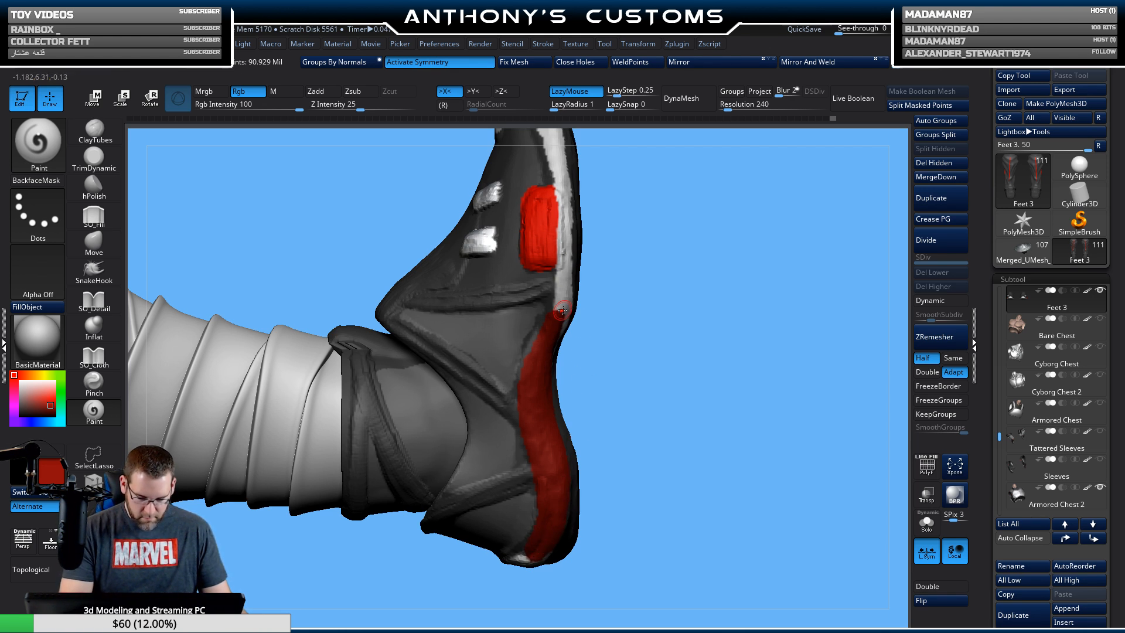
pyautogui.moveTo(562, 311); pyautogui.dragTo(568, 273)
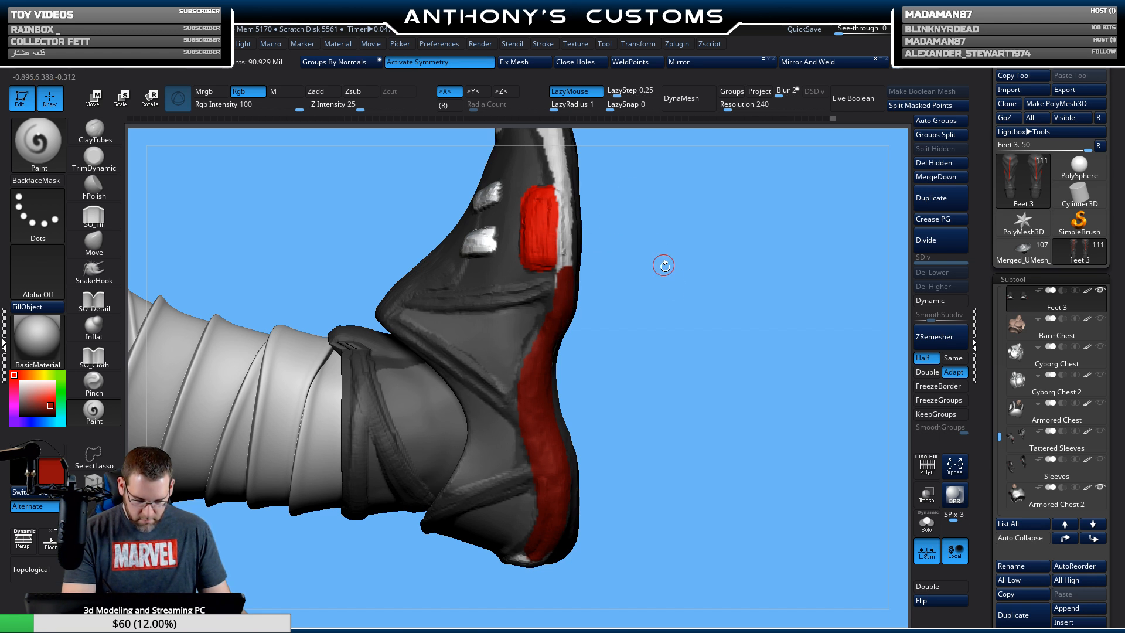
# Continue the dark red along the sole rim past the side patch and over the toe cap.
pyautogui.moveTo(663, 264); pyautogui.dragTo(665, 357)
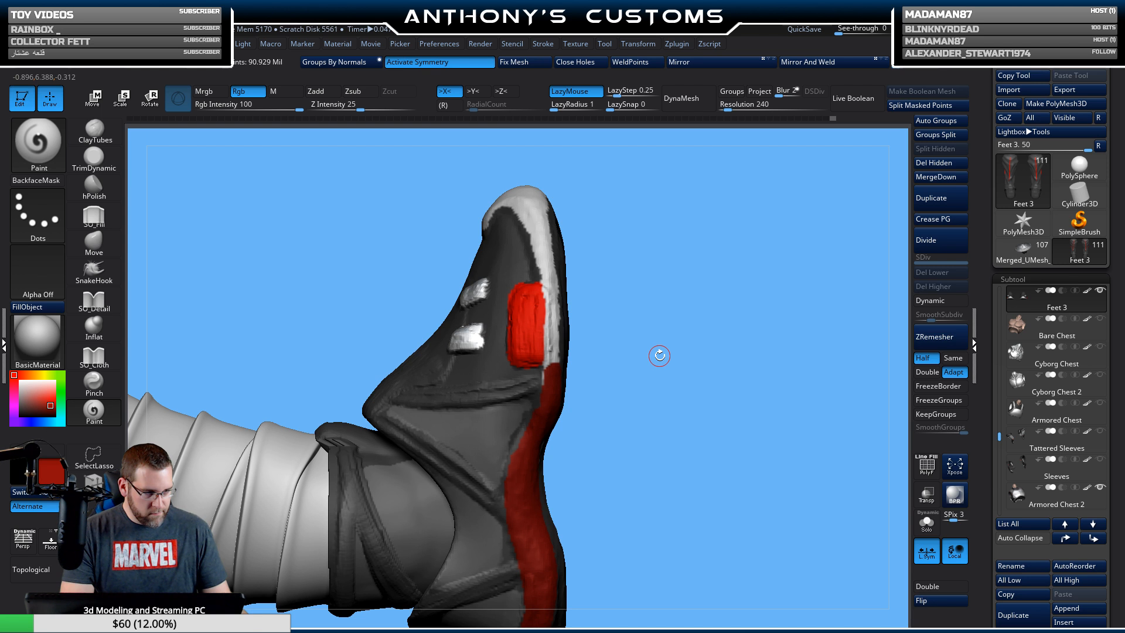
pyautogui.moveTo(538, 214); pyautogui.dragTo(557, 356)
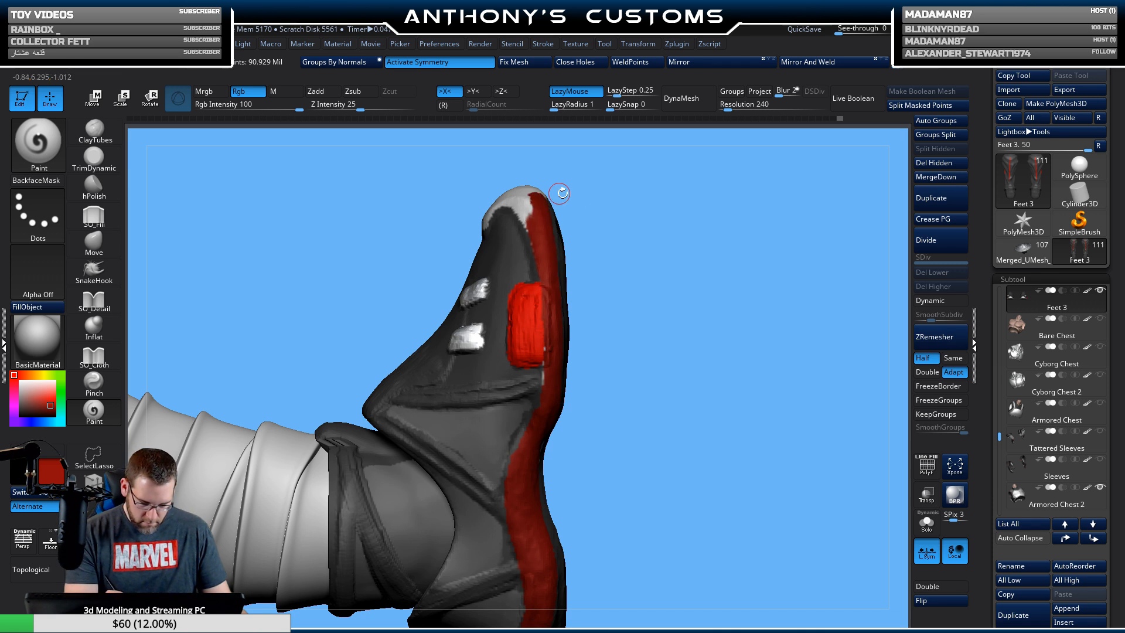
pyautogui.moveTo(558, 188)
pyautogui.mouseDown()
pyautogui.moveTo(658, 311)
pyautogui.moveTo(608, 364)
pyautogui.moveTo(560, 378)
pyautogui.moveTo(518, 509)
pyautogui.mouseUp()
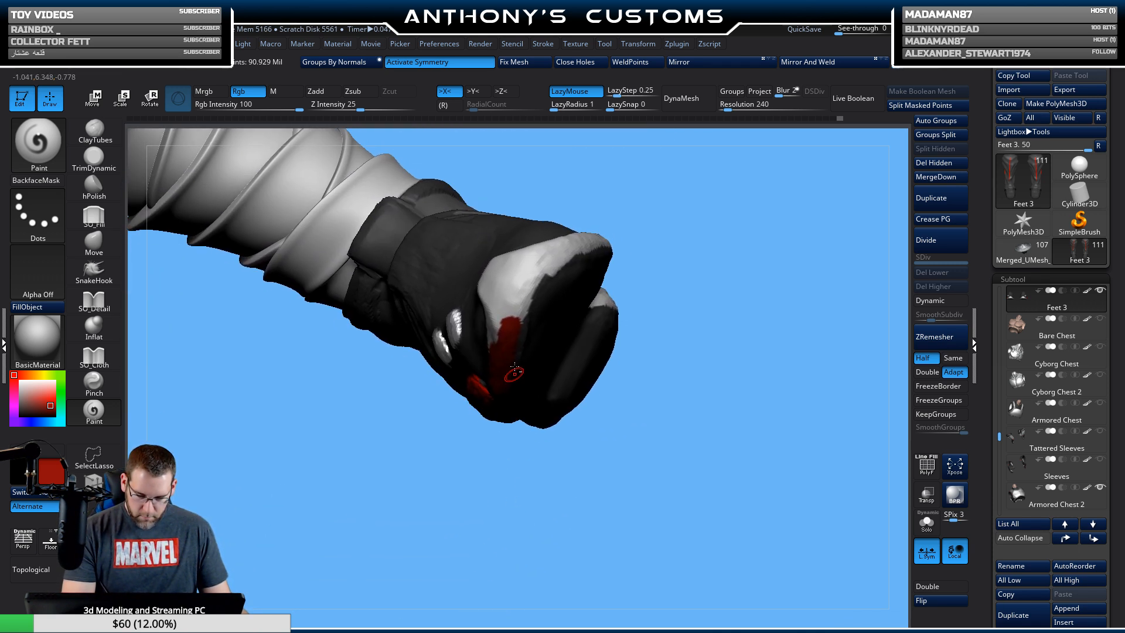
pyautogui.moveTo(546, 259)
pyautogui.mouseDown()
pyautogui.moveTo(512, 327)
pyautogui.moveTo(494, 271)
pyautogui.moveTo(561, 257)
pyautogui.mouseUp()
pyautogui.moveTo(711, 275)
pyautogui.mouseDown()
pyautogui.moveTo(574, 286)
pyautogui.moveTo(506, 253)
pyautogui.mouseUp()
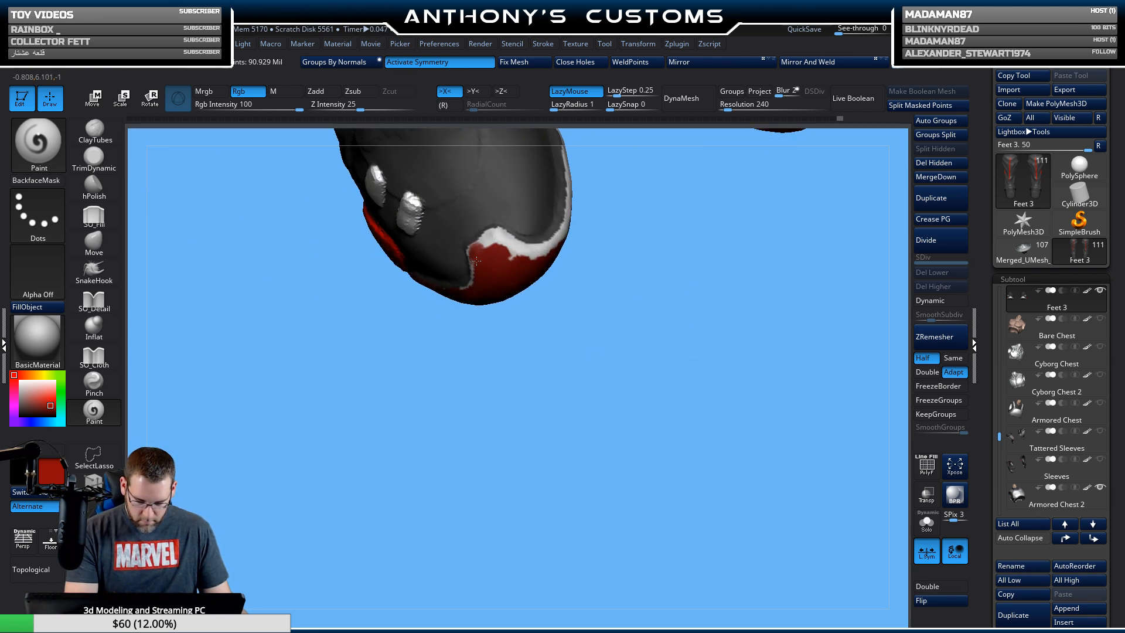
pyautogui.moveTo(498, 233); pyautogui.dragTo(525, 252)
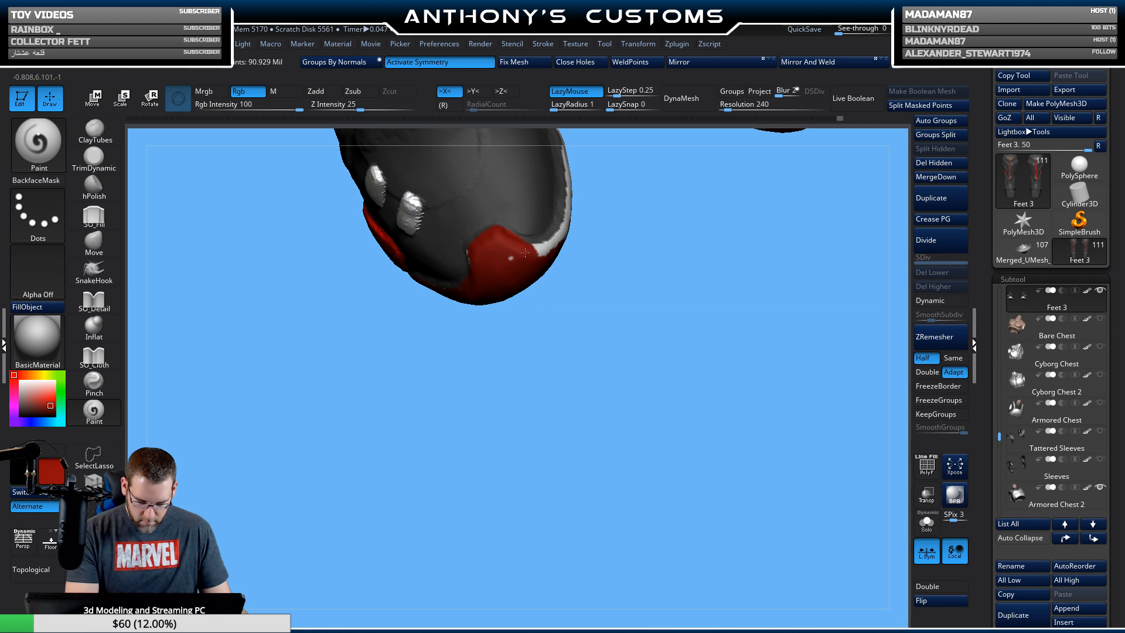
# Paint the inner side of the sole rim dark red from the toe cap back toward the heel.
pyautogui.moveTo(680, 310)
pyautogui.mouseDown()
pyautogui.moveTo(596, 469)
pyautogui.moveTo(553, 465)
pyautogui.moveTo(458, 403)
pyautogui.moveTo(482, 382)
pyautogui.moveTo(440, 419)
pyautogui.mouseUp()
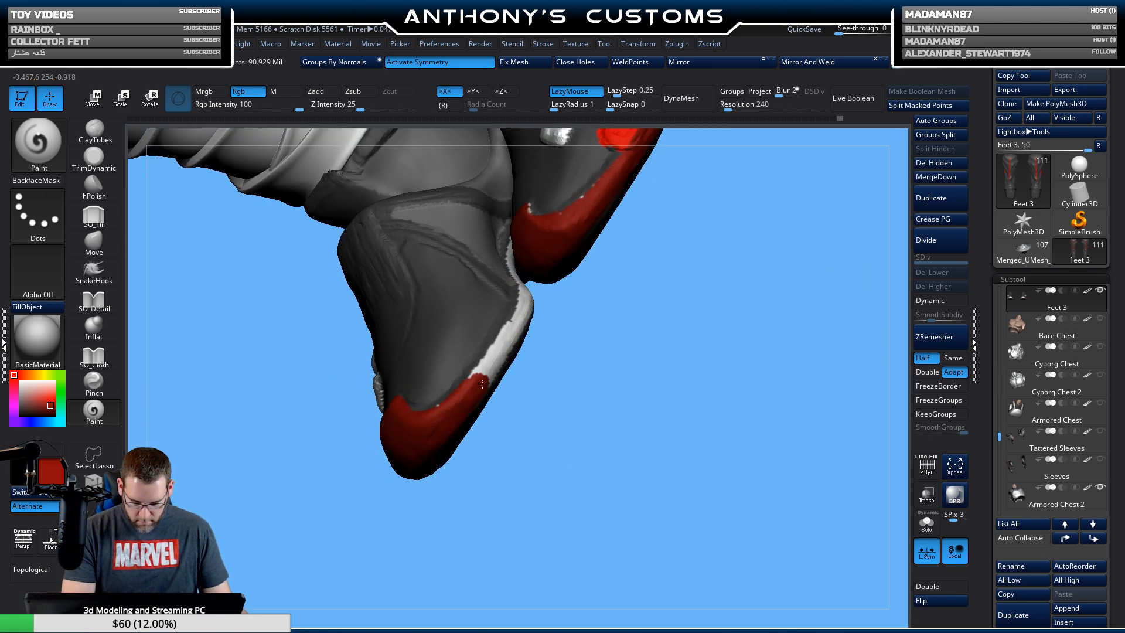
pyautogui.moveTo(481, 384); pyautogui.dragTo(474, 391)
pyautogui.moveTo(583, 382)
pyautogui.mouseDown()
pyautogui.moveTo(548, 365)
pyautogui.moveTo(537, 306)
pyautogui.moveTo(620, 189)
pyautogui.moveTo(668, 154)
pyautogui.mouseUp()
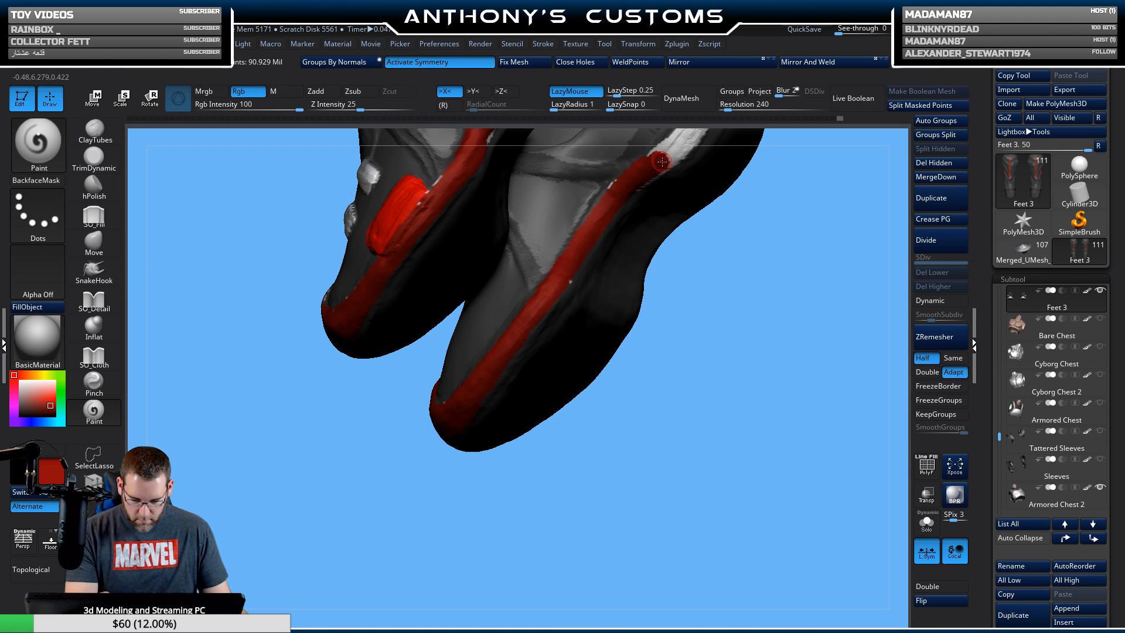
pyautogui.moveTo(739, 249); pyautogui.dragTo(609, 471)
pyautogui.moveTo(556, 342); pyautogui.dragTo(583, 318)
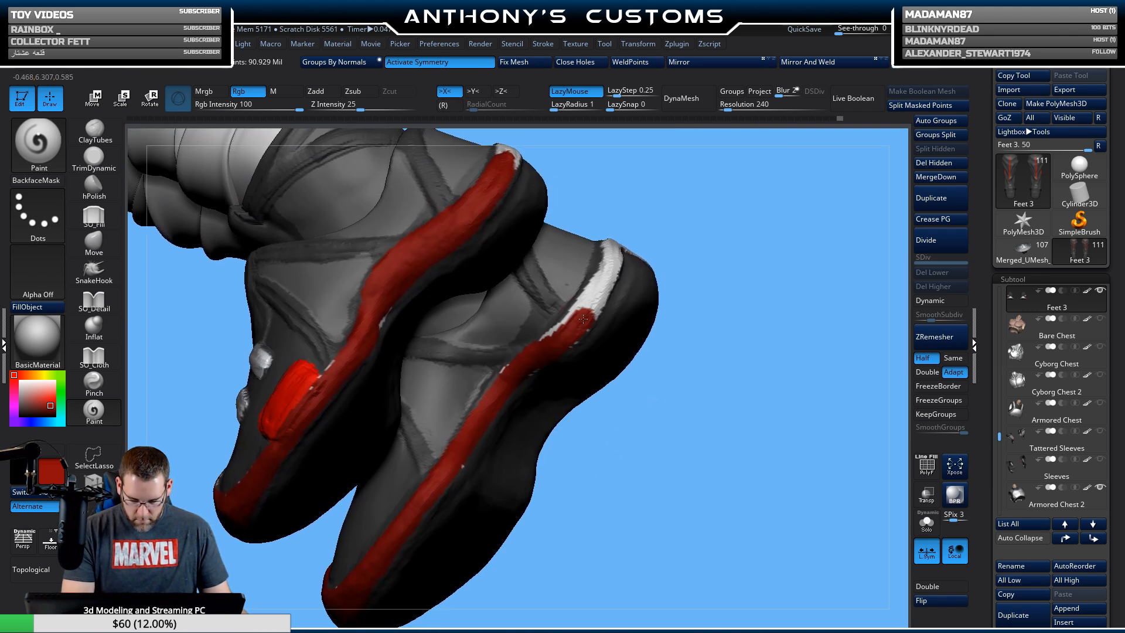
pyautogui.moveTo(539, 355); pyautogui.dragTo(606, 275)
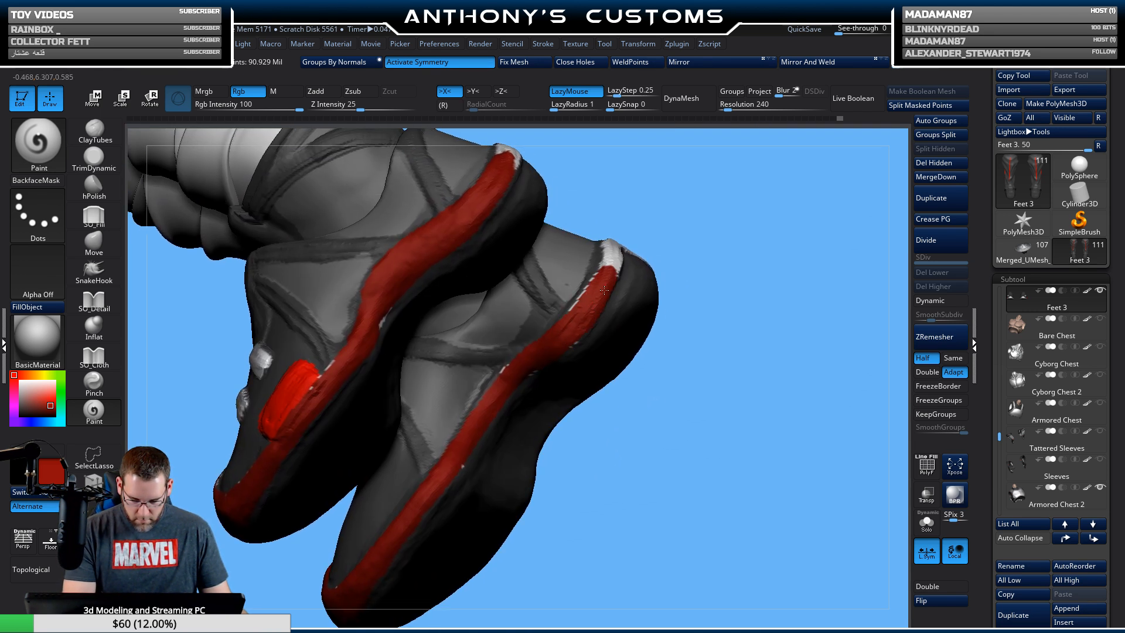
# Cover the remaining white rim around the back of the heel with dark red.
pyautogui.moveTo(708, 249); pyautogui.dragTo(697, 306)
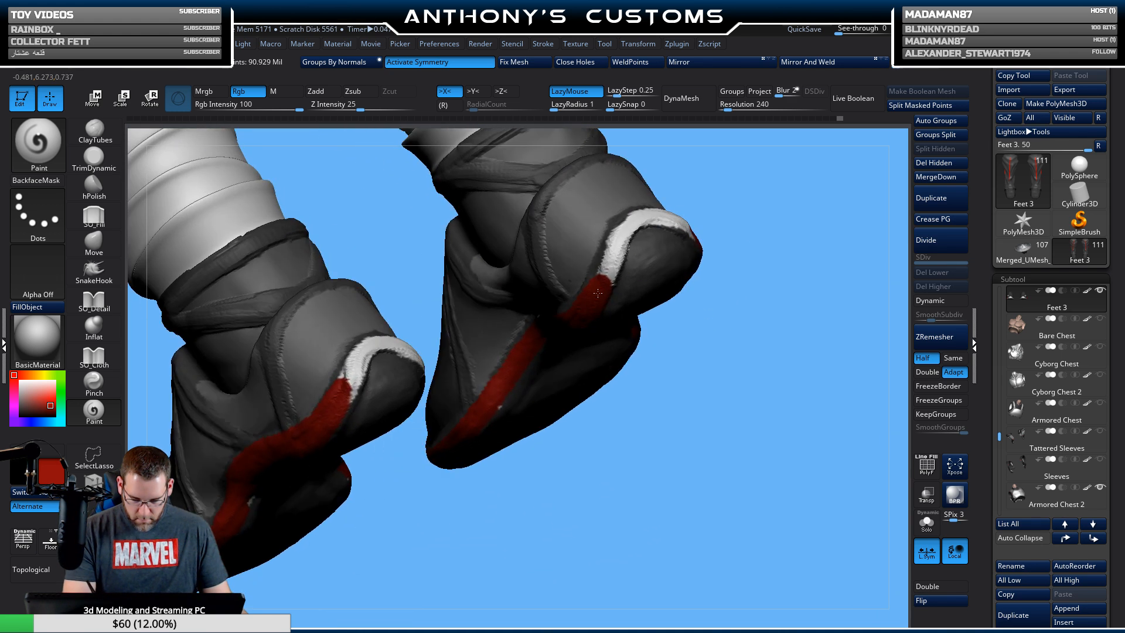
pyautogui.moveTo(612, 263)
pyautogui.mouseDown()
pyautogui.moveTo(603, 290)
pyautogui.moveTo(660, 217)
pyautogui.moveTo(683, 221)
pyautogui.mouseUp()
pyautogui.moveTo(724, 314); pyautogui.dragTo(658, 228)
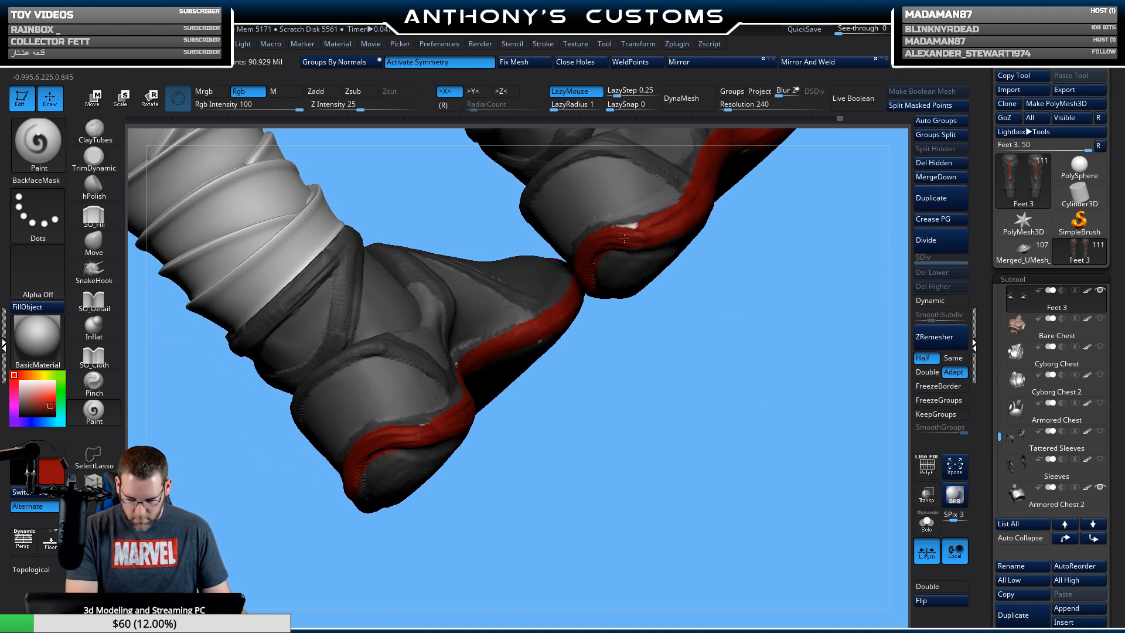
pyautogui.moveTo(646, 294); pyautogui.dragTo(572, 289)
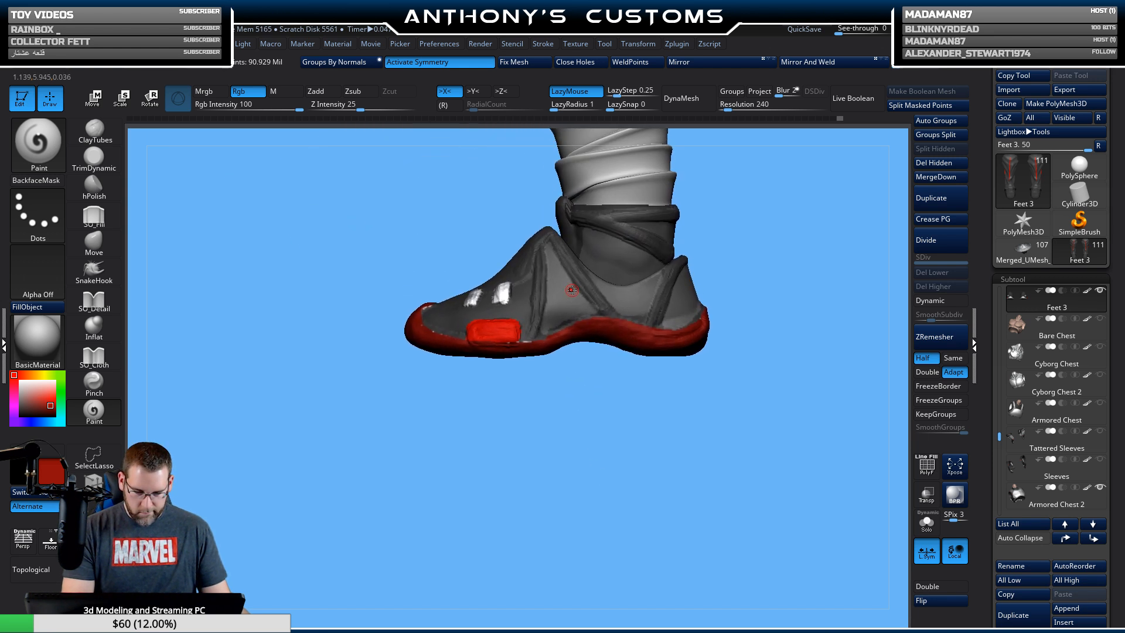
# Sample the grey of the shoe's upper and paint over the bright red side patch with it.
pyautogui.press('c')
pyautogui.moveTo(530, 454); pyautogui.dragTo(587, 464)
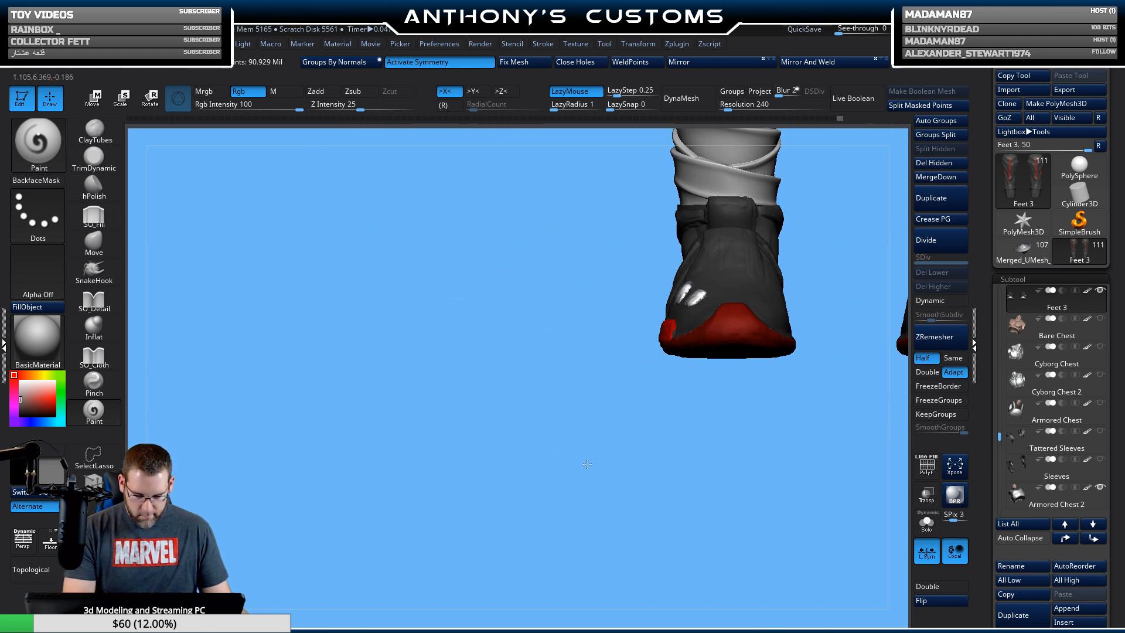
pyautogui.moveTo(660, 438)
pyautogui.mouseDown()
pyautogui.moveTo(639, 442)
pyautogui.moveTo(678, 422)
pyautogui.moveTo(547, 397)
pyautogui.mouseUp()
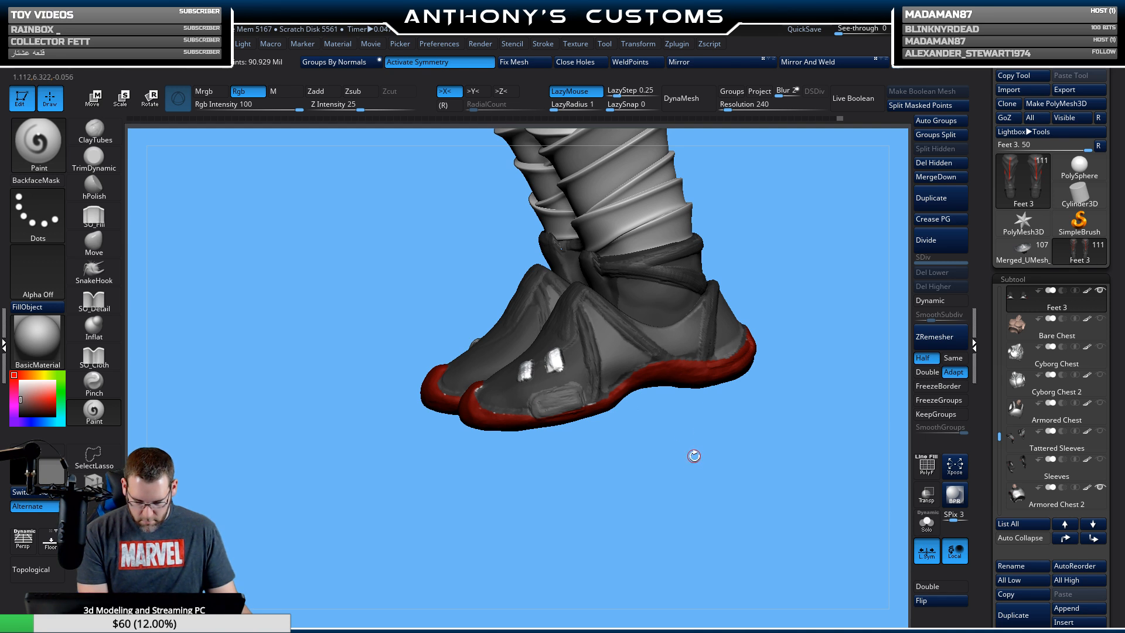
# Paint the top of the shoe's upper with the sampled grey, from the toe area up to the ankle.
pyautogui.moveTo(694, 456); pyautogui.dragTo(619, 367)
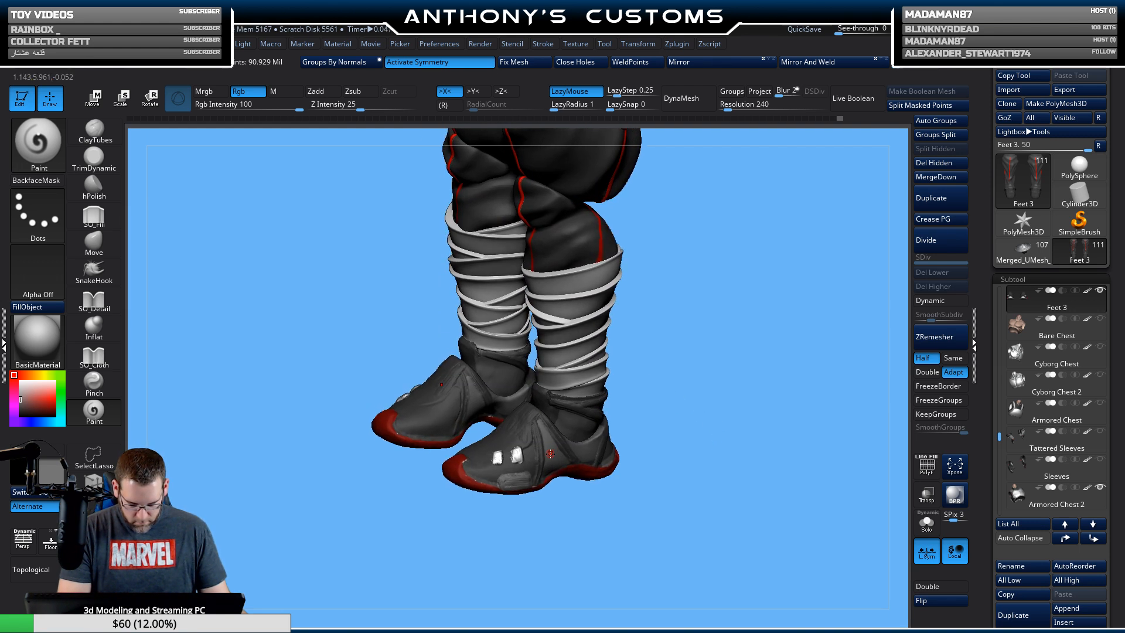
pyautogui.moveTo(551, 454); pyautogui.dragTo(579, 370)
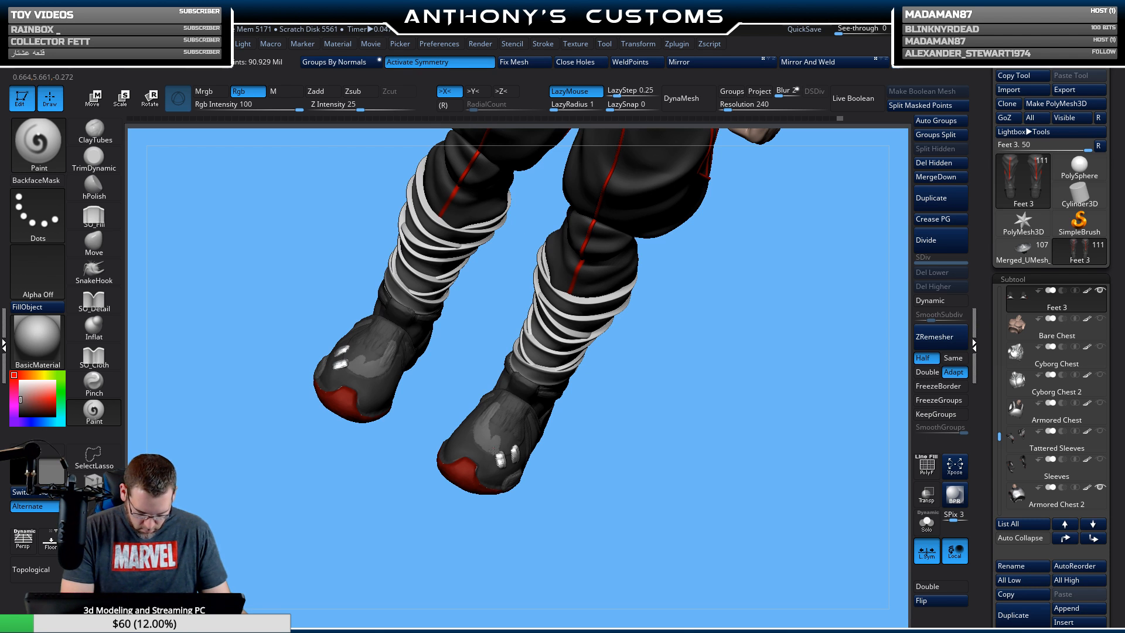
pyautogui.moveTo(513, 433); pyautogui.dragTo(500, 421)
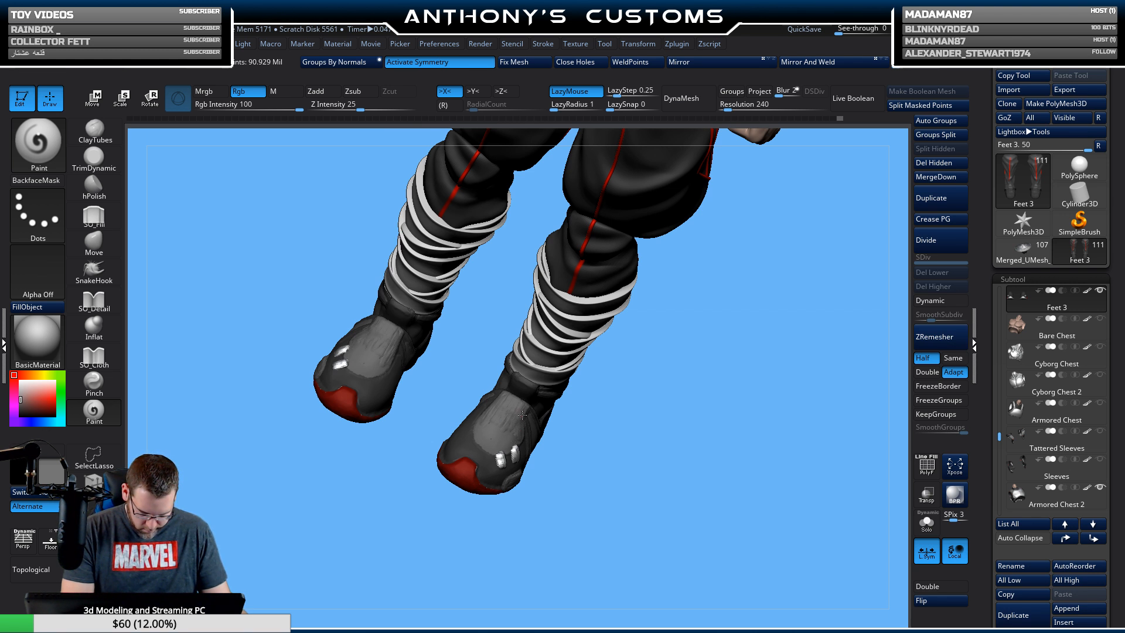
pyautogui.keyDown('shift'); pyautogui.moveTo(656, 383); pyautogui.dragTo(577, 344); pyautogui.keyUp('shift')
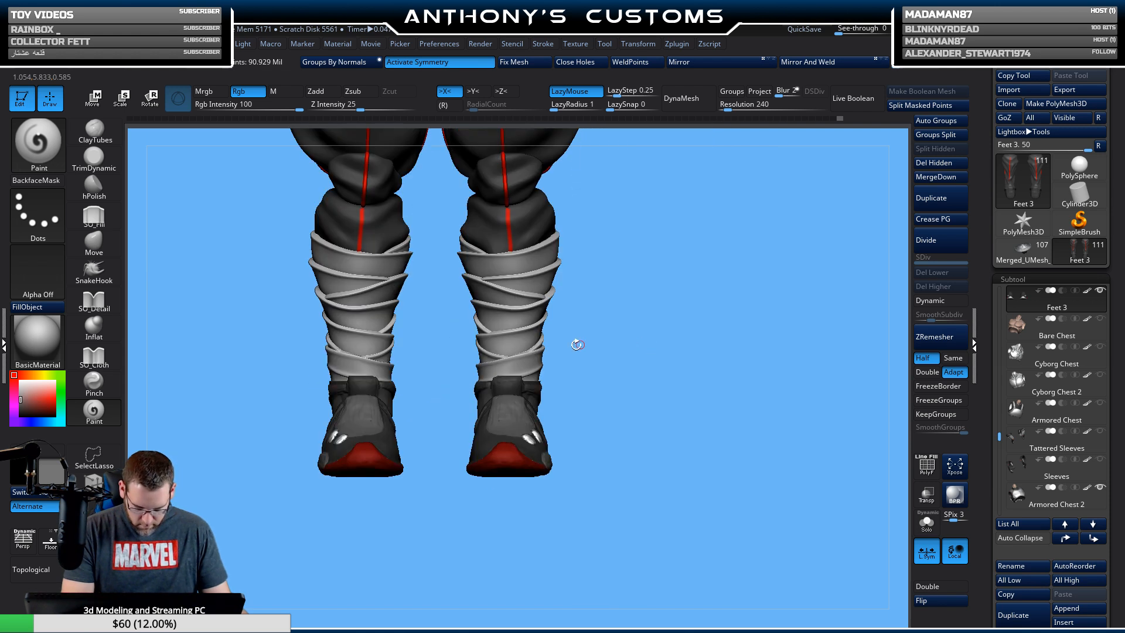
# Isolate the Boots 5 subtool, paint the front flap of its ankle strap grey, and show all subtools again.
pyautogui.keyDown('alt'); pyautogui.click(512, 385); pyautogui.keyUp('alt')
pyautogui.click(925, 527)
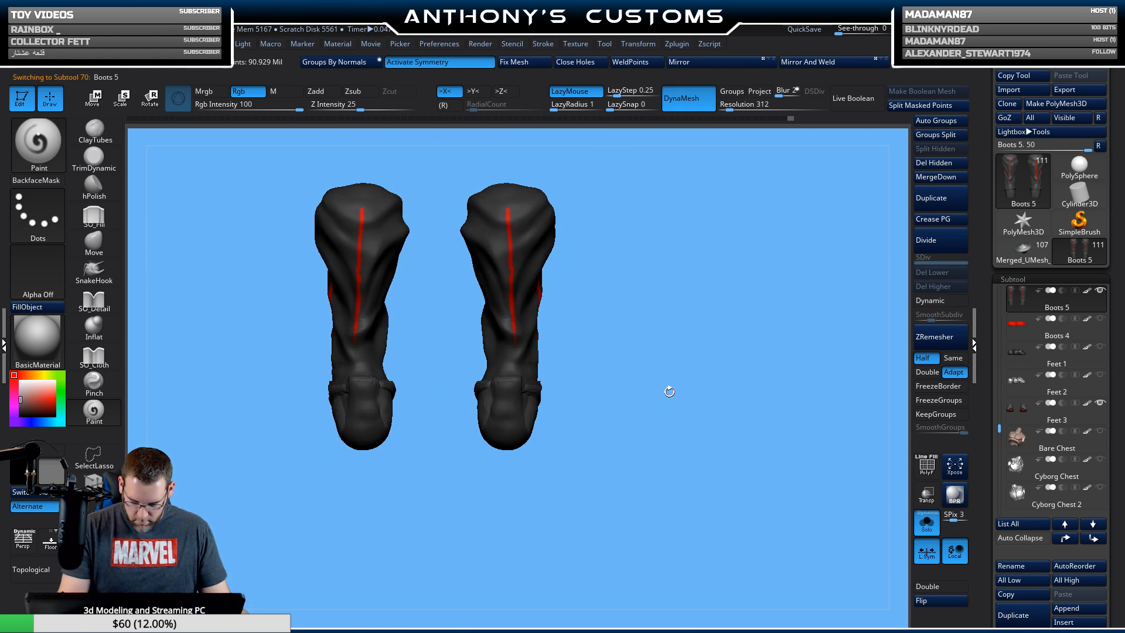
pyautogui.keyDown('alt'); pyautogui.moveTo(666, 390); pyautogui.dragTo(575, 405); pyautogui.keyUp('alt')
pyautogui.moveTo(479, 372)
pyautogui.mouseDown()
pyautogui.moveTo(489, 410)
pyautogui.moveTo(498, 375)
pyautogui.moveTo(525, 363)
pyautogui.moveTo(523, 423)
pyautogui.moveTo(496, 419)
pyautogui.mouseUp()
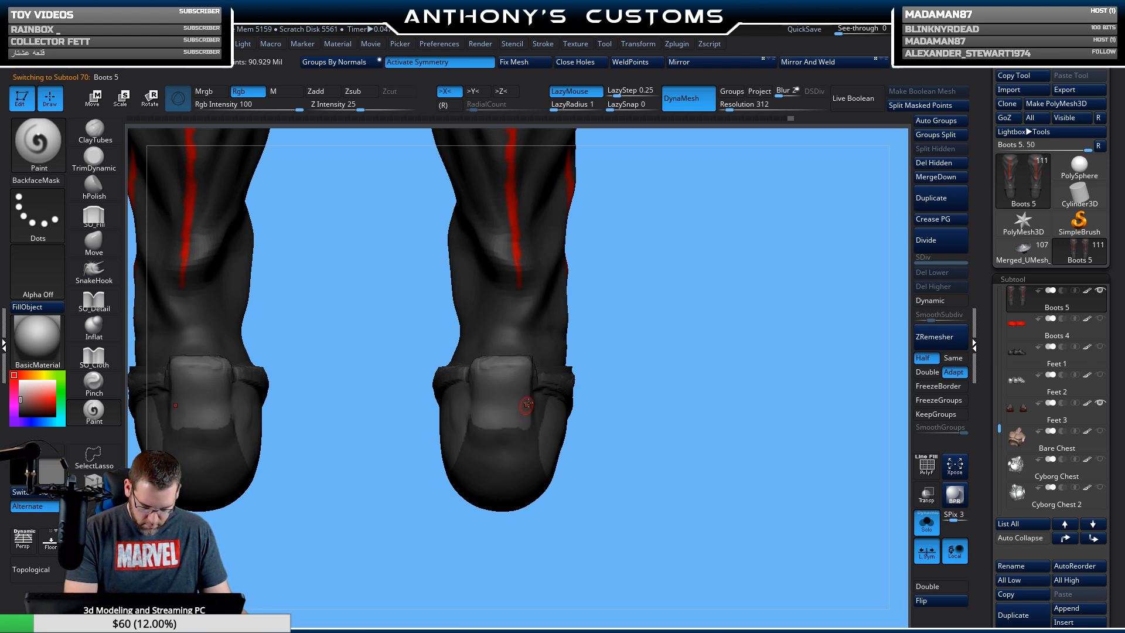
pyautogui.click(924, 526)
pyautogui.moveTo(809, 463); pyautogui.dragTo(795, 384)
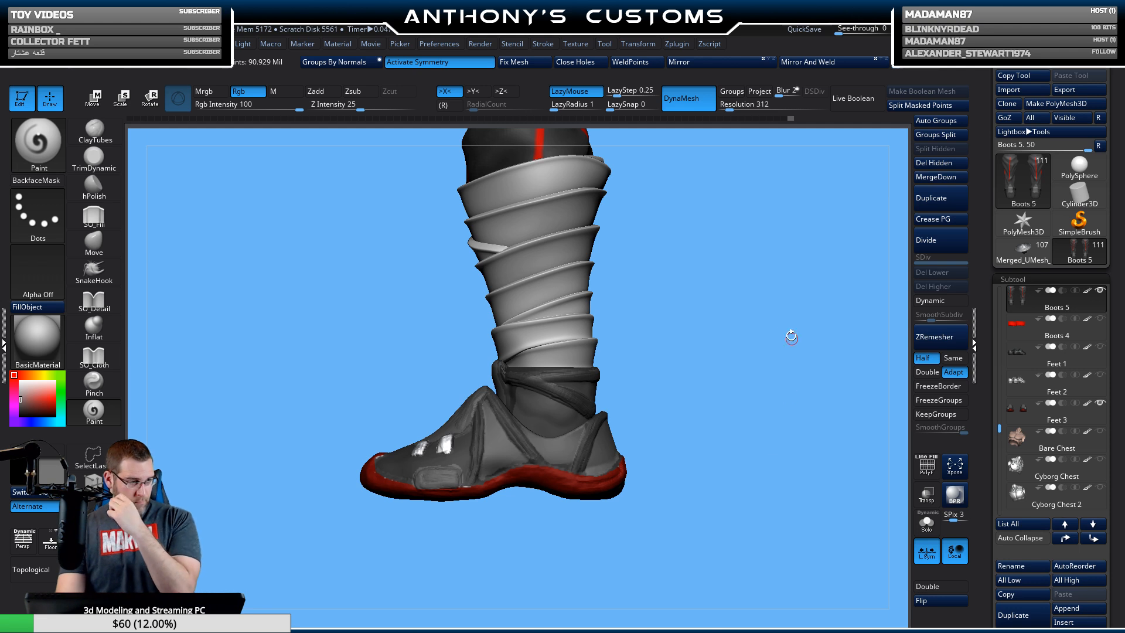
pyautogui.moveTo(706, 381); pyautogui.dragTo(653, 486)
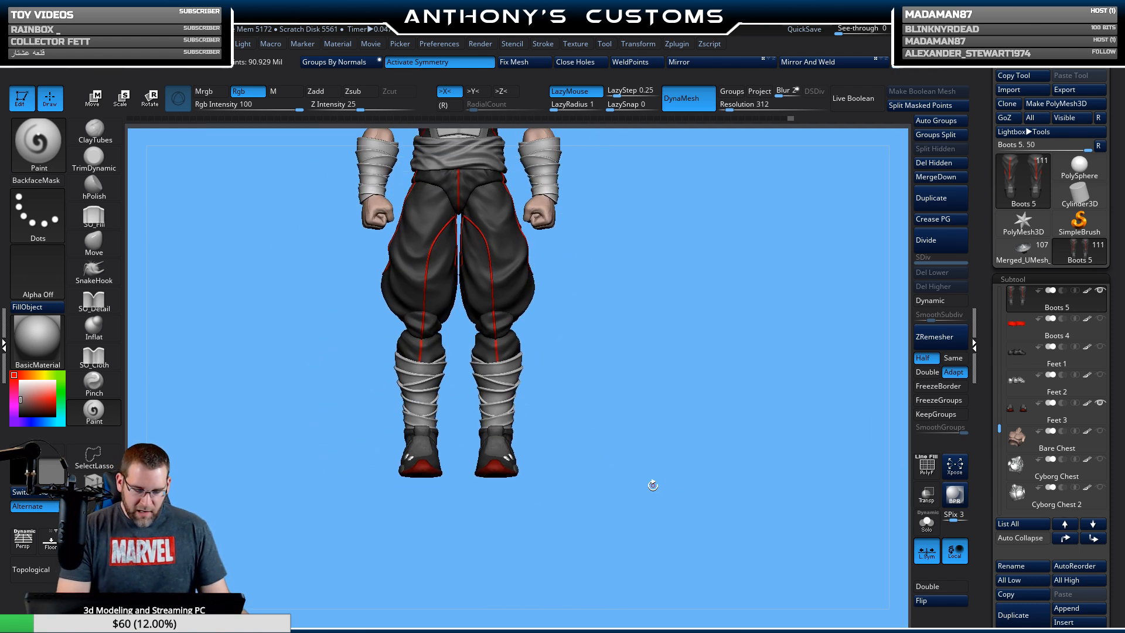
# Select the Gauntlets 3_1 shin wraps and nudge their outer side slightly inward with a resized Move brush.
pyautogui.click(95, 241)
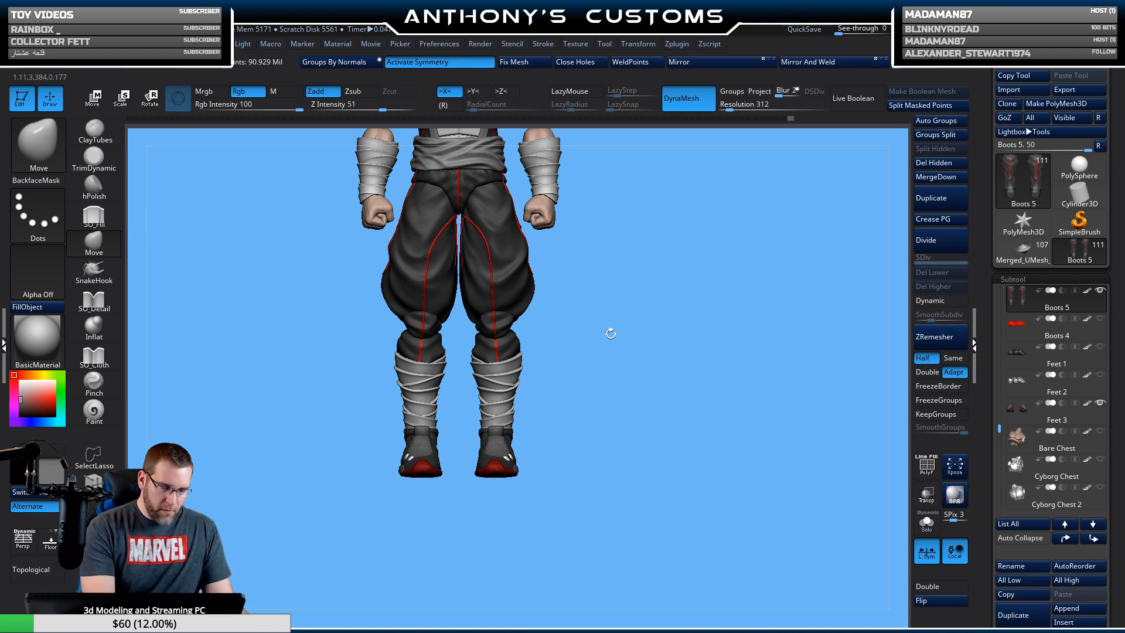
pyautogui.press('space')
pyautogui.press('shift')
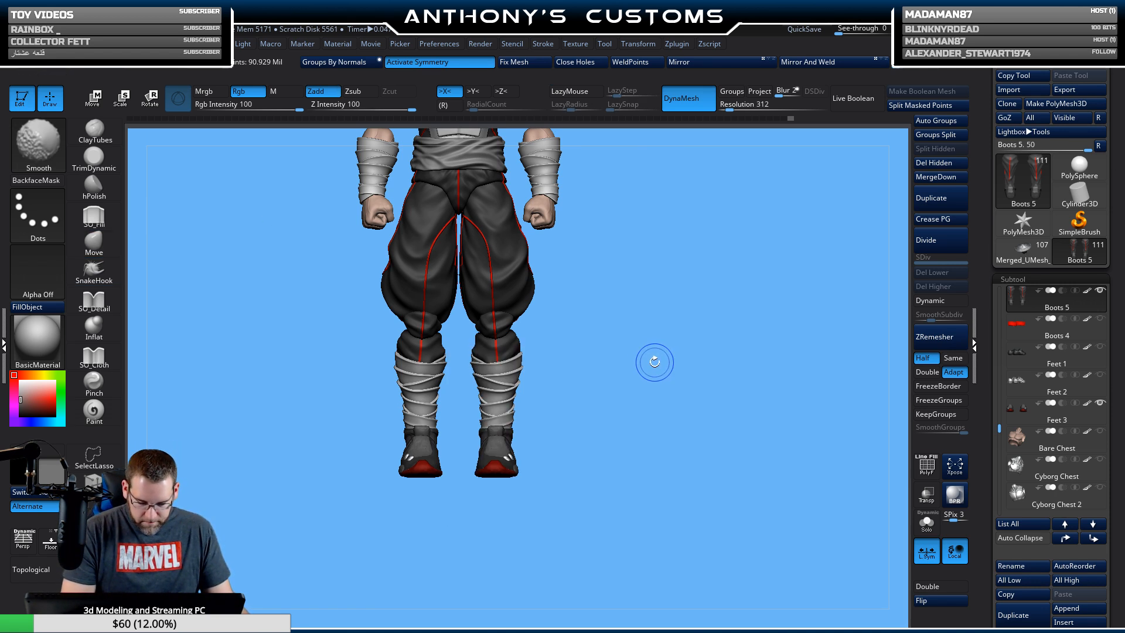
pyautogui.keyDown('alt'); pyautogui.click(525, 384); pyautogui.keyUp('alt')
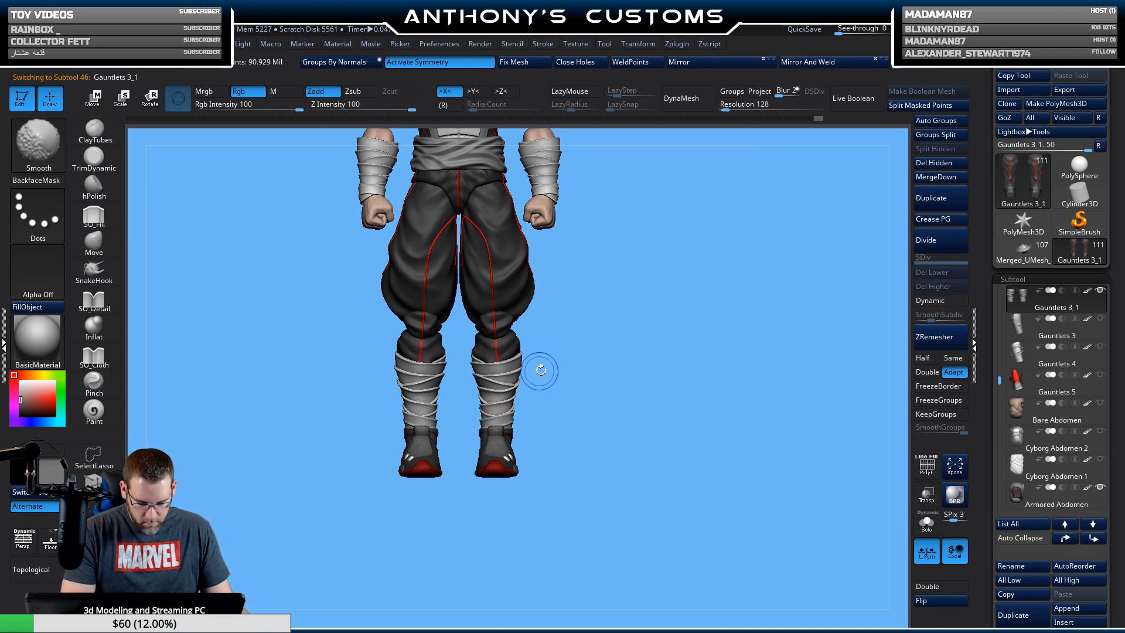
pyautogui.press('space')
pyautogui.moveTo(651, 338); pyautogui.dragTo(669, 337)
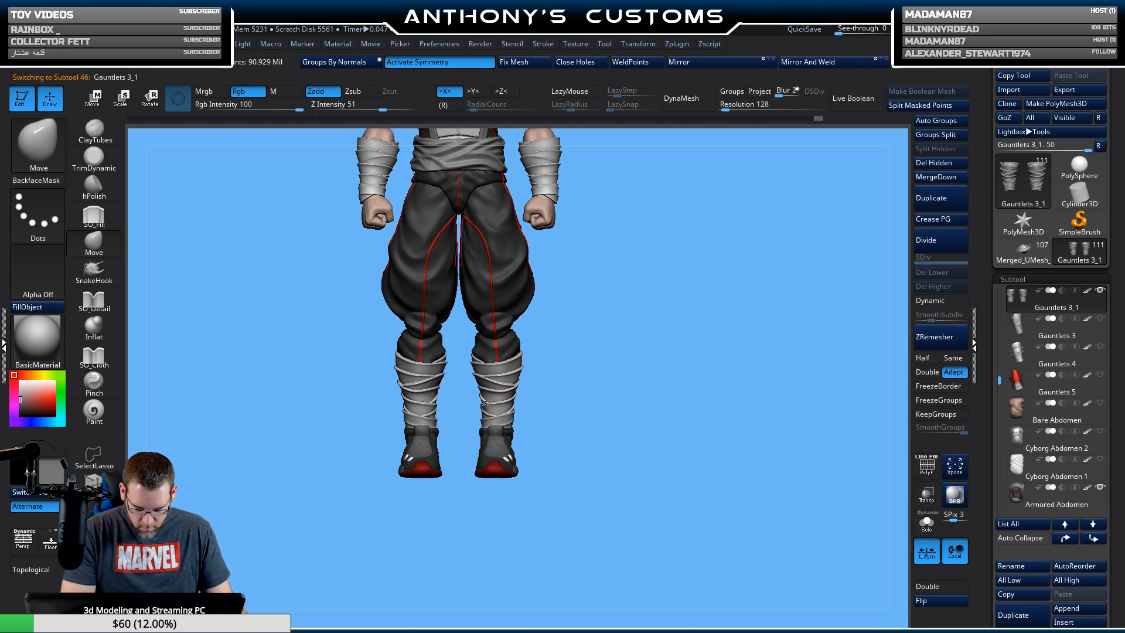
pyautogui.moveTo(510, 413)
pyautogui.mouseDown()
pyautogui.moveTo(485, 423)
pyautogui.moveTo(502, 409)
pyautogui.mouseUp()
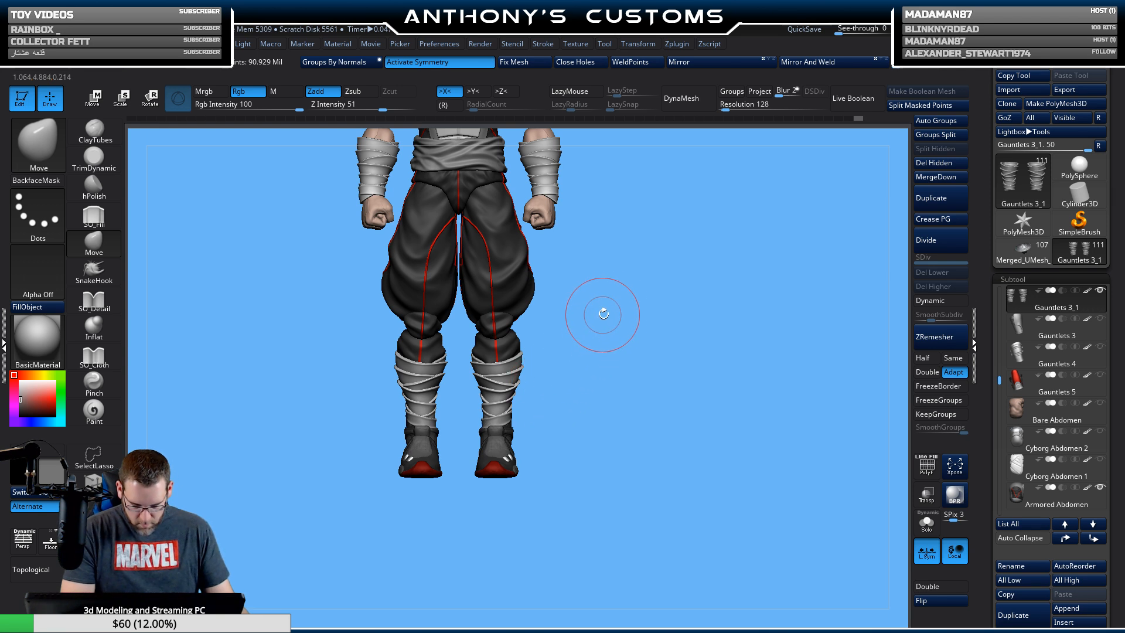
# Select the Boots 5 subtool and nudge the back of its ankle wrap slightly inward with the Move brush.
pyautogui.moveTo(653, 390)
pyautogui.mouseDown()
pyautogui.moveTo(711, 385)
pyautogui.moveTo(659, 395)
pyautogui.moveTo(666, 401)
pyautogui.moveTo(650, 375)
pyautogui.mouseUp()
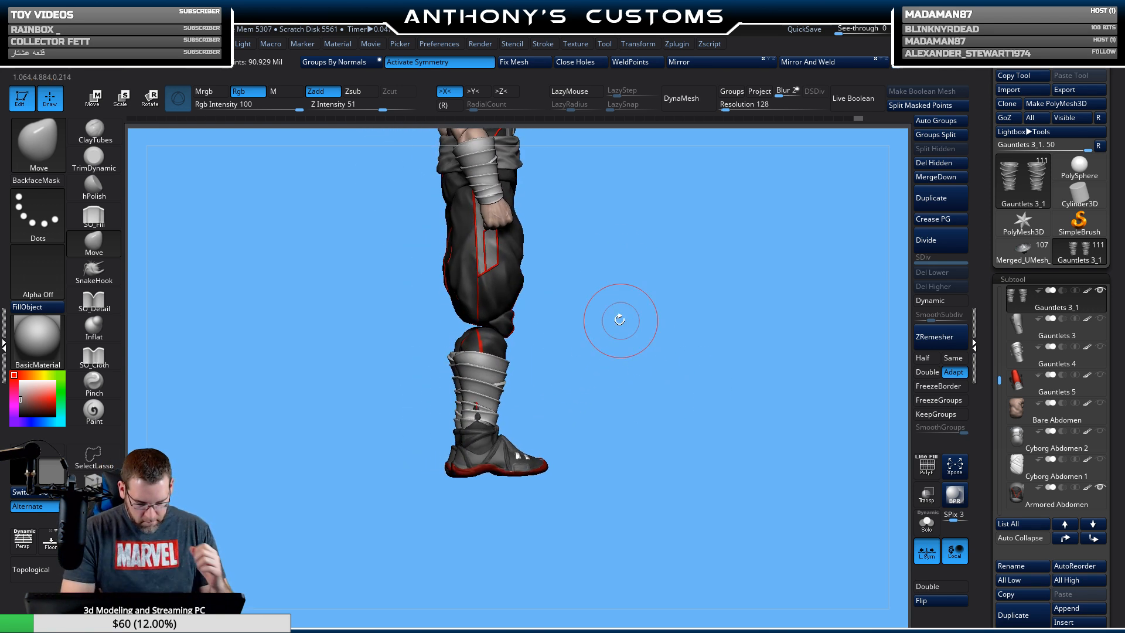
pyautogui.keyDown('alt'); pyautogui.click(490, 345); pyautogui.keyUp('alt')
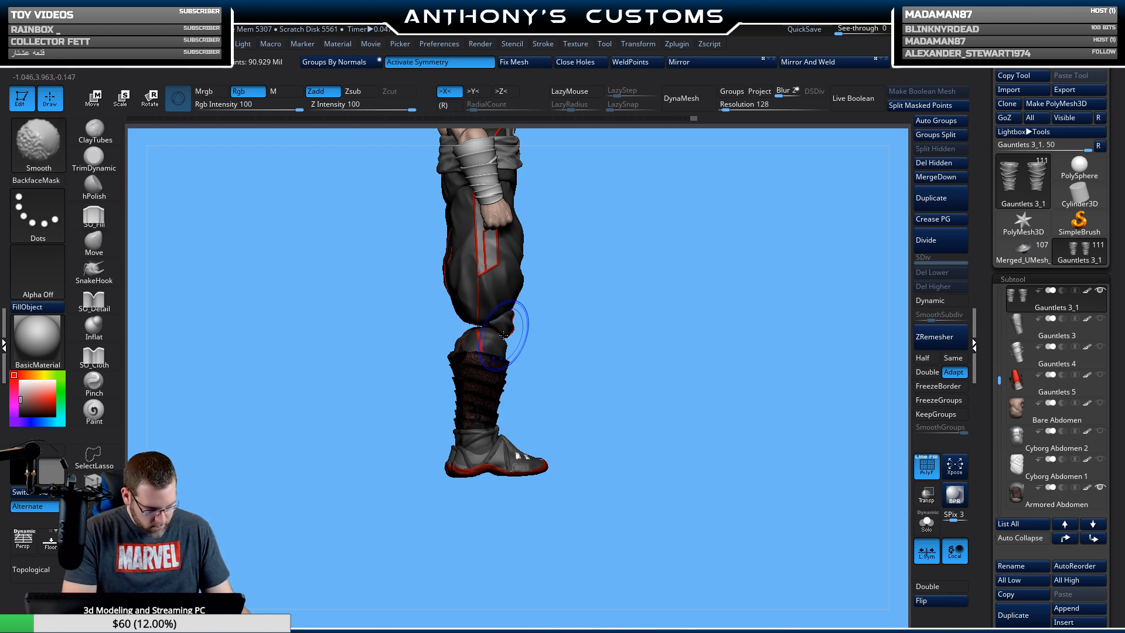
pyautogui.keyDown('alt'); pyautogui.moveTo(640, 423); pyautogui.dragTo(628, 483); pyautogui.keyUp('alt')
pyautogui.hotkey('shift', 'f')
pyautogui.hotkey('shift', 'f')
pyautogui.moveTo(594, 415); pyautogui.dragTo(451, 452)
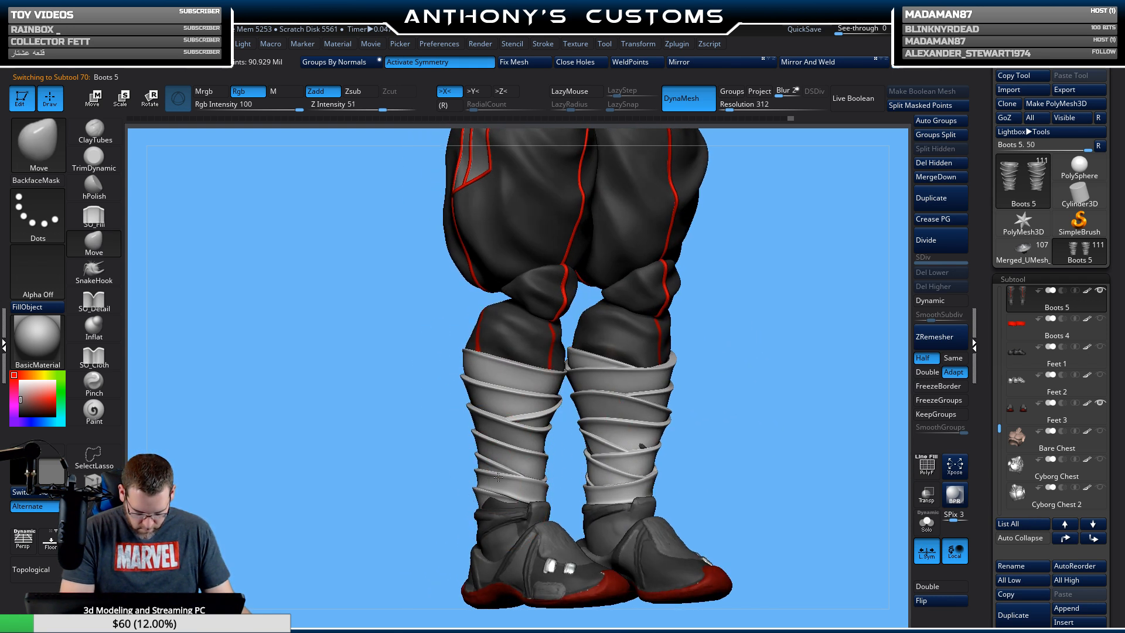
pyautogui.keyDown('shift'); pyautogui.moveTo(766, 377); pyautogui.dragTo(623, 381); pyautogui.keyUp('shift')
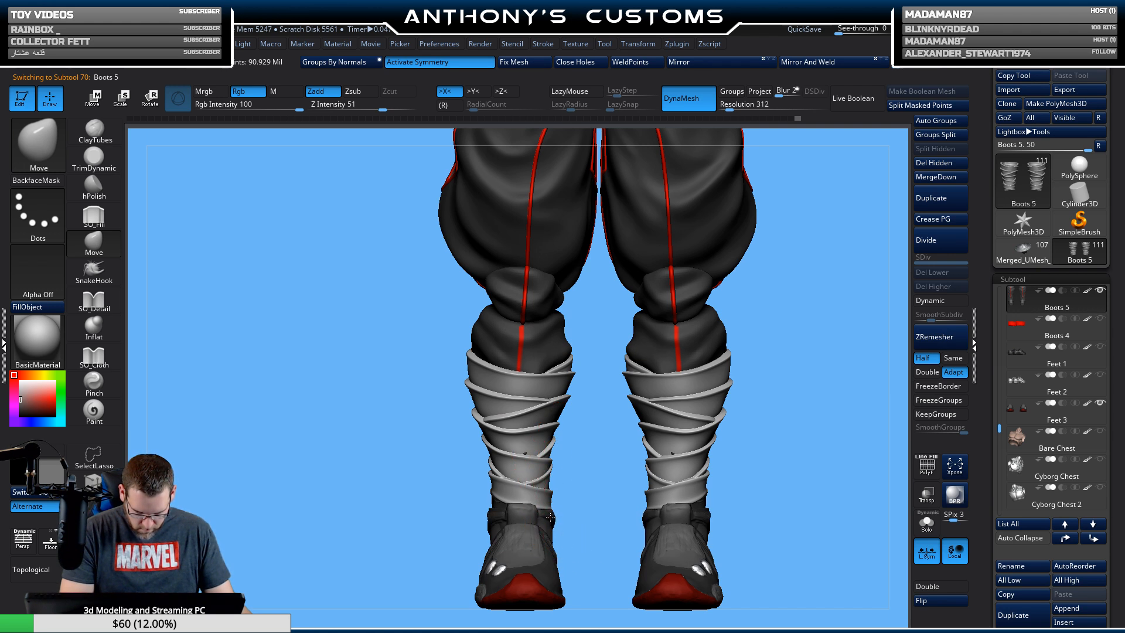
pyautogui.moveTo(564, 534)
pyautogui.mouseDown()
pyautogui.moveTo(624, 480)
pyautogui.moveTo(723, 431)
pyautogui.moveTo(590, 352)
pyautogui.mouseUp()
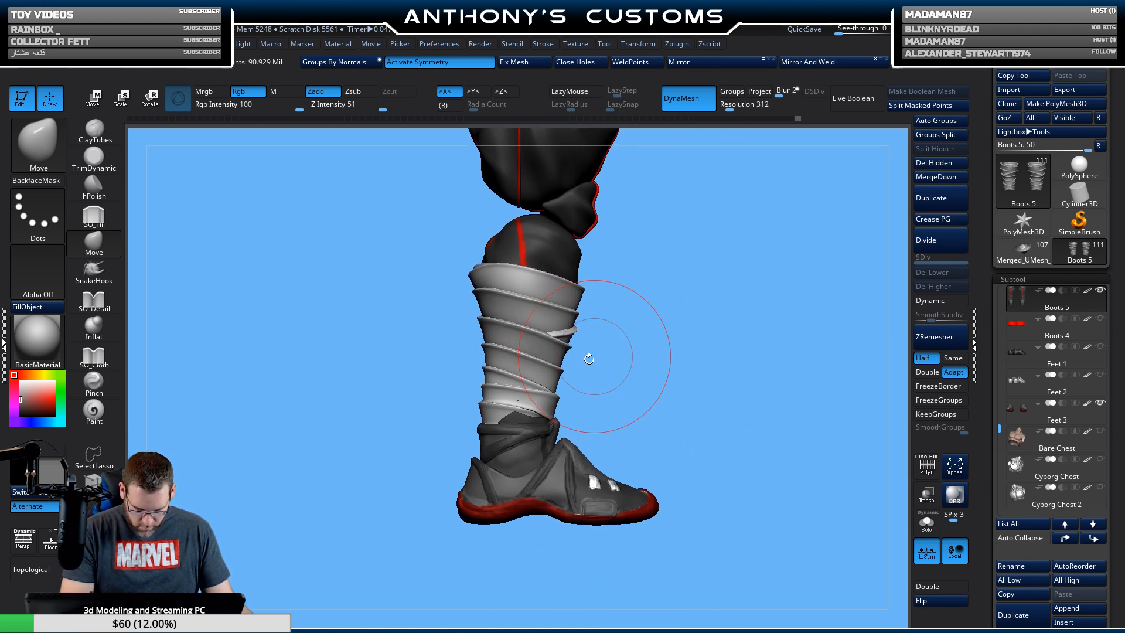
pyautogui.moveTo(477, 434); pyautogui.dragTo(480, 437)
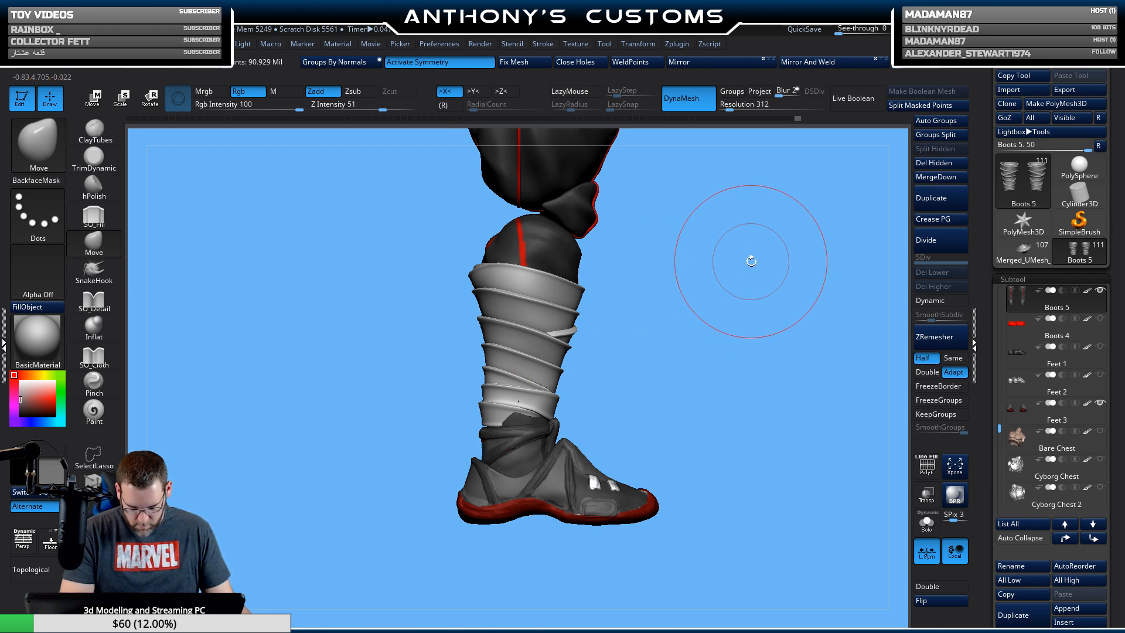
# Select the Gauntlets 3_1 shin wraps and touch up their lower end near the ankle with the Move brush.
pyautogui.keyDown('alt'); pyautogui.click(487, 405); pyautogui.keyUp('alt')
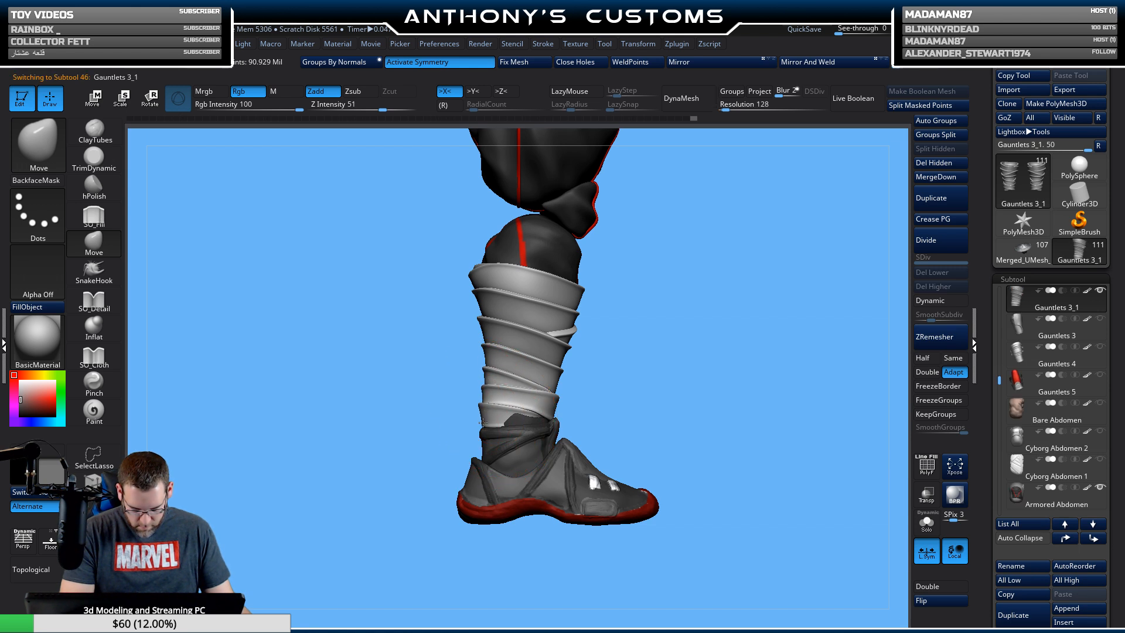
pyautogui.keyDown('shift'); pyautogui.moveTo(647, 384); pyautogui.dragTo(609, 383); pyautogui.keyUp('shift')
pyautogui.moveTo(774, 301)
pyautogui.keyDown('alt'); pyautogui.mouseDown()
pyautogui.moveTo(764, 339)
pyautogui.moveTo(737, 289)
pyautogui.moveTo(743, 277)
pyautogui.moveTo(628, 377)
pyautogui.moveTo(648, 377)
pyautogui.moveTo(647, 388)
pyautogui.mouseUp(); pyautogui.keyUp('alt')
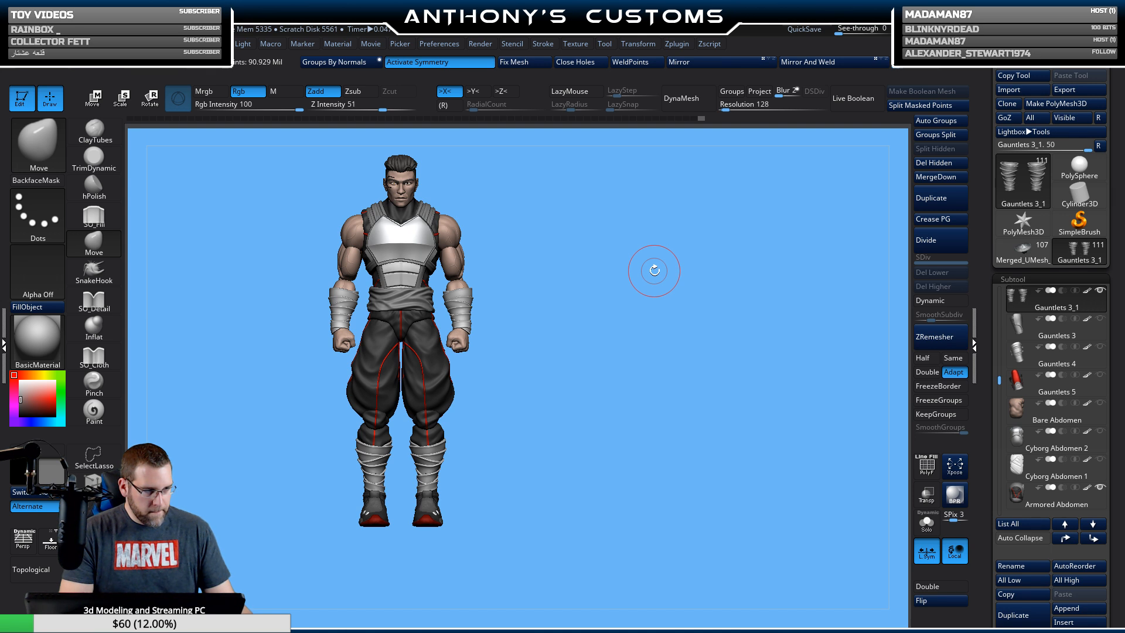
# Sculpt tread pads on the forefoot and heel of the Feet 3 soles with a much smaller ClayTubes brush.
pyautogui.moveTo(610, 442); pyautogui.dragTo(749, 455)
pyautogui.keyDown('alt'); pyautogui.moveTo(726, 449); pyautogui.dragTo(741, 613); pyautogui.keyUp('alt')
pyautogui.keyDown('alt'); pyautogui.moveTo(776, 561); pyautogui.dragTo(721, 321); pyautogui.keyUp('alt')
pyautogui.moveTo(764, 477); pyautogui.dragTo(766, 297)
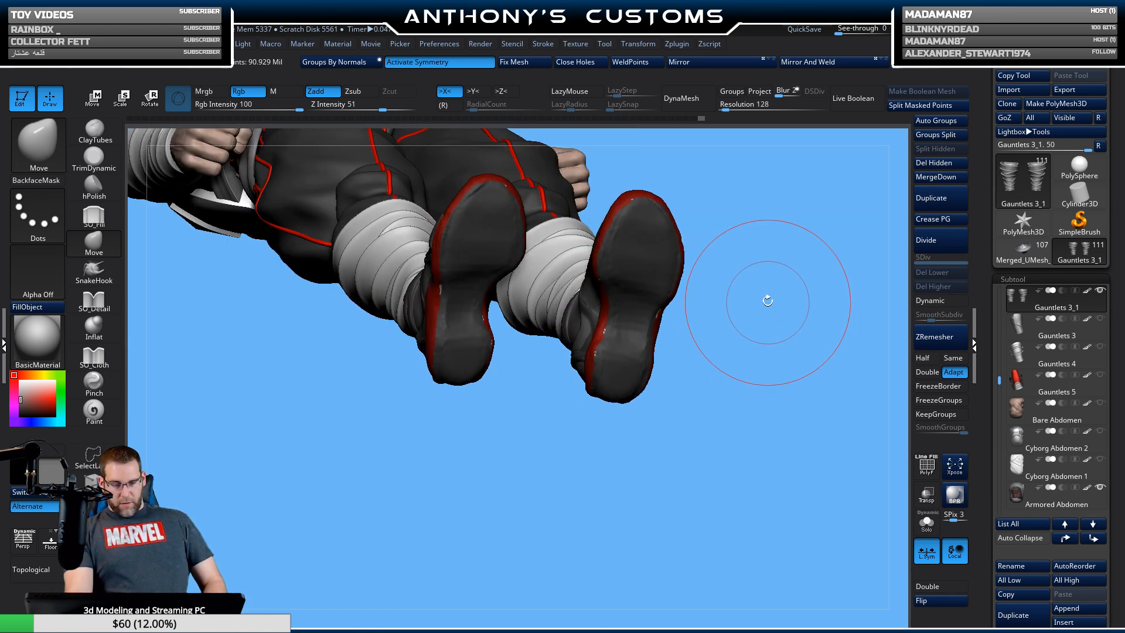
pyautogui.moveTo(570, 492)
pyautogui.mouseDown()
pyautogui.moveTo(565, 477)
pyautogui.moveTo(546, 531)
pyautogui.moveTo(555, 585)
pyautogui.mouseUp()
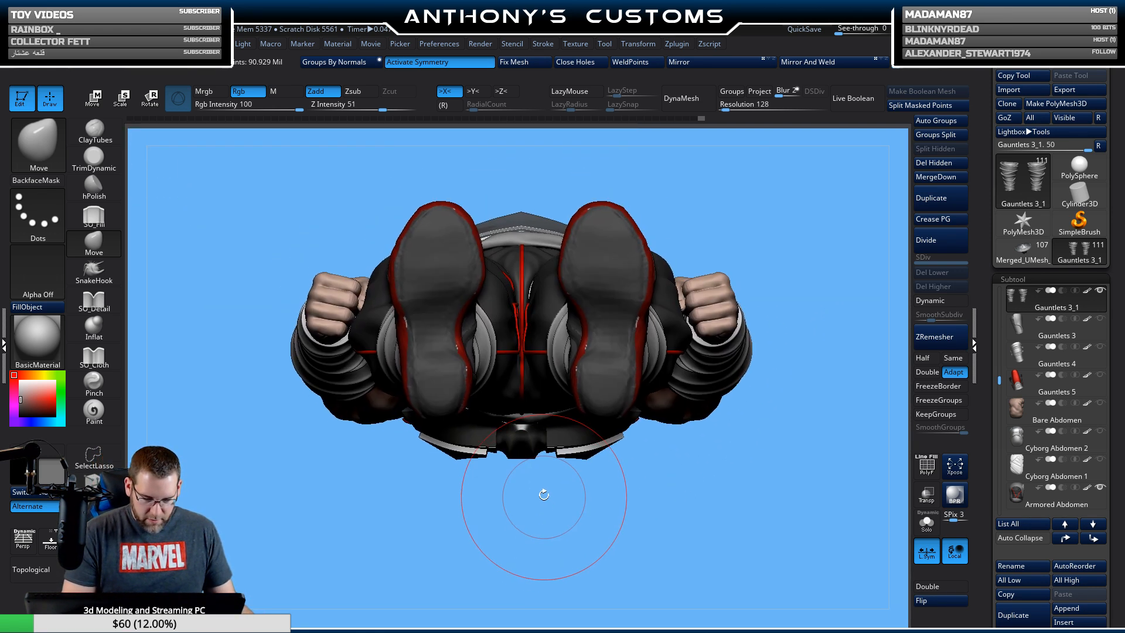
pyautogui.press('c')
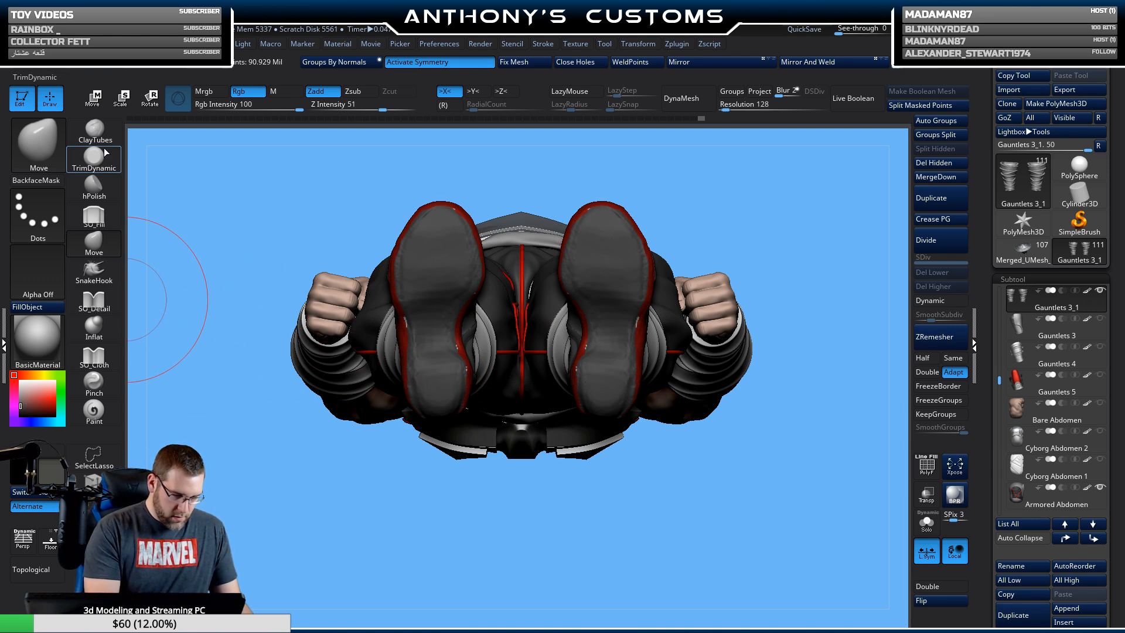
pyautogui.click(93, 129)
pyautogui.press('space')
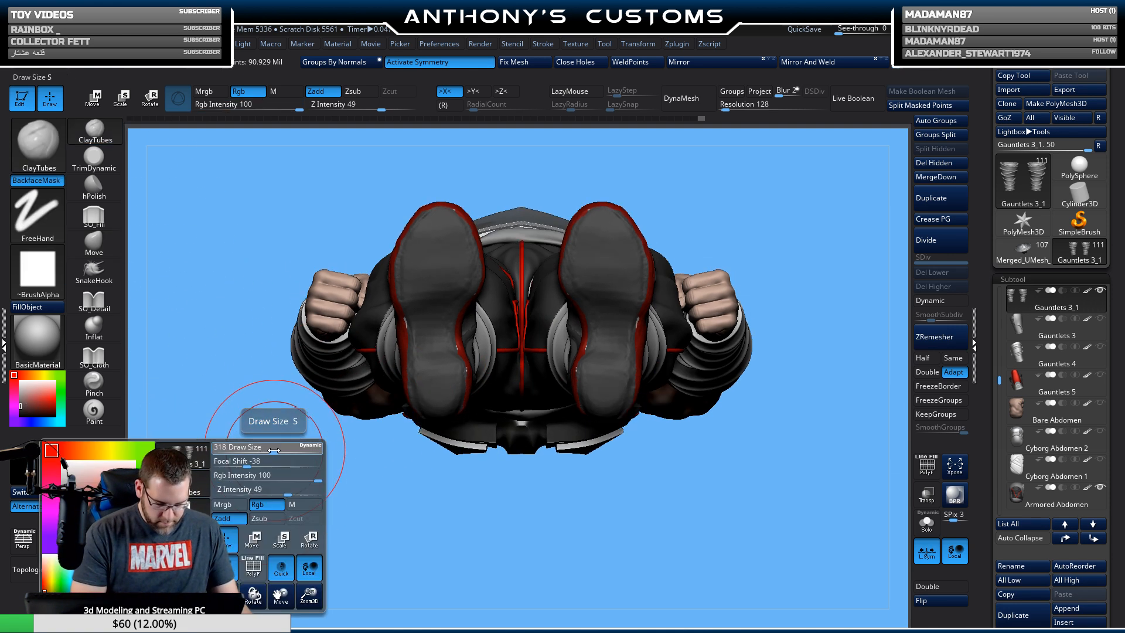
pyautogui.moveTo(271, 451); pyautogui.dragTo(257, 452)
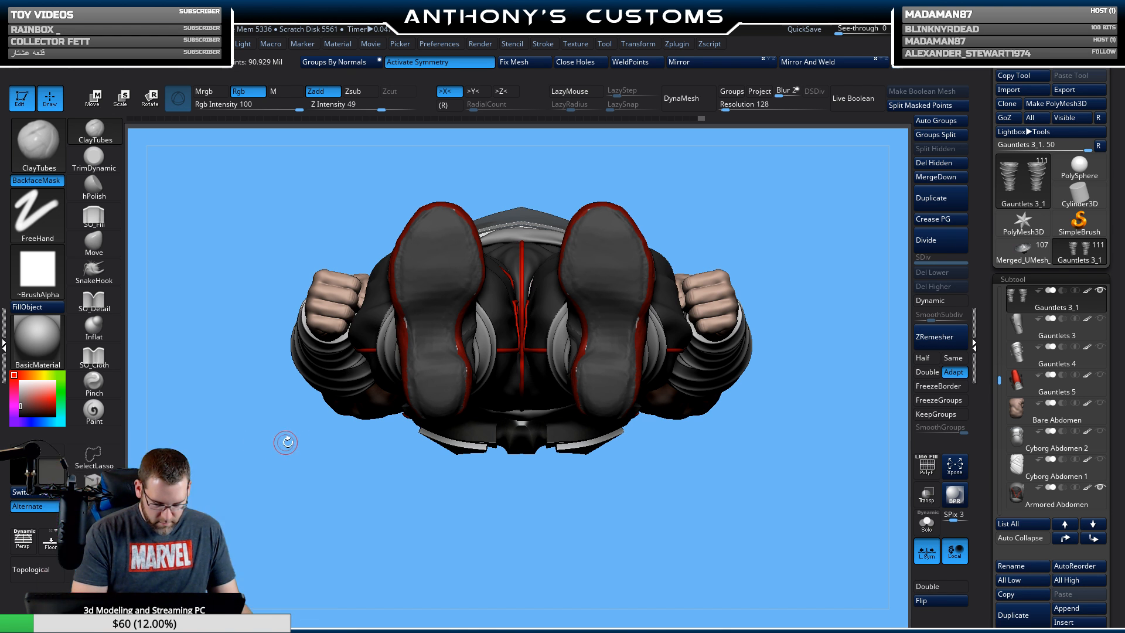
pyautogui.keyDown('alt'); pyautogui.click(465, 271); pyautogui.keyUp('alt')
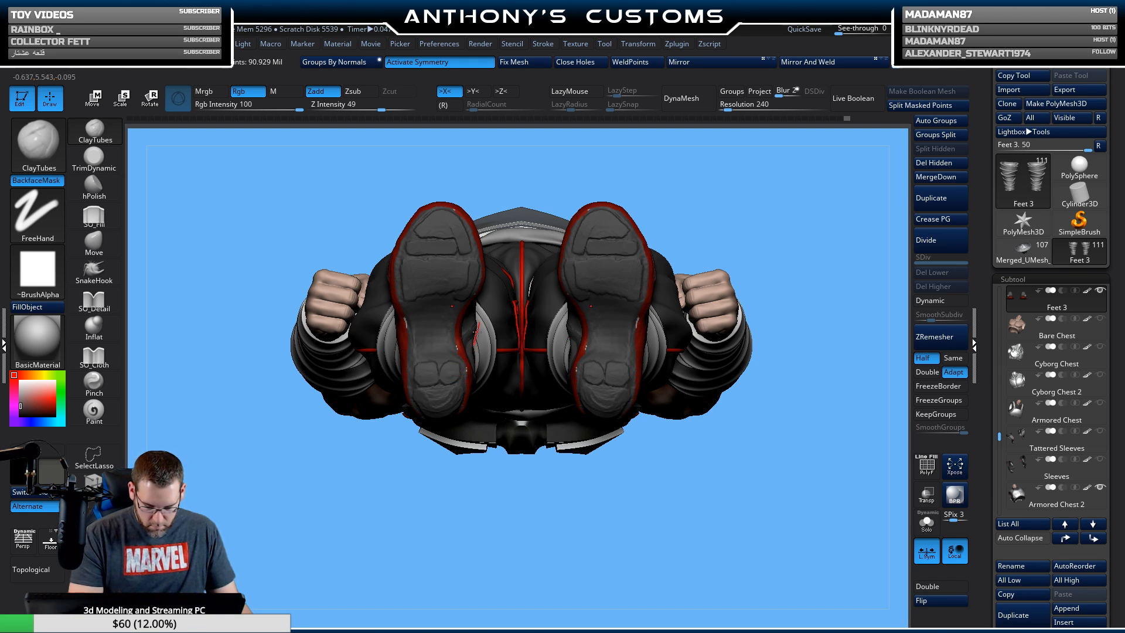
# Adjust the side of the Feet 3 shoe slightly with a resized Move brush.
pyautogui.moveTo(674, 172); pyautogui.dragTo(751, 328)
pyautogui.moveTo(741, 405); pyautogui.dragTo(696, 379)
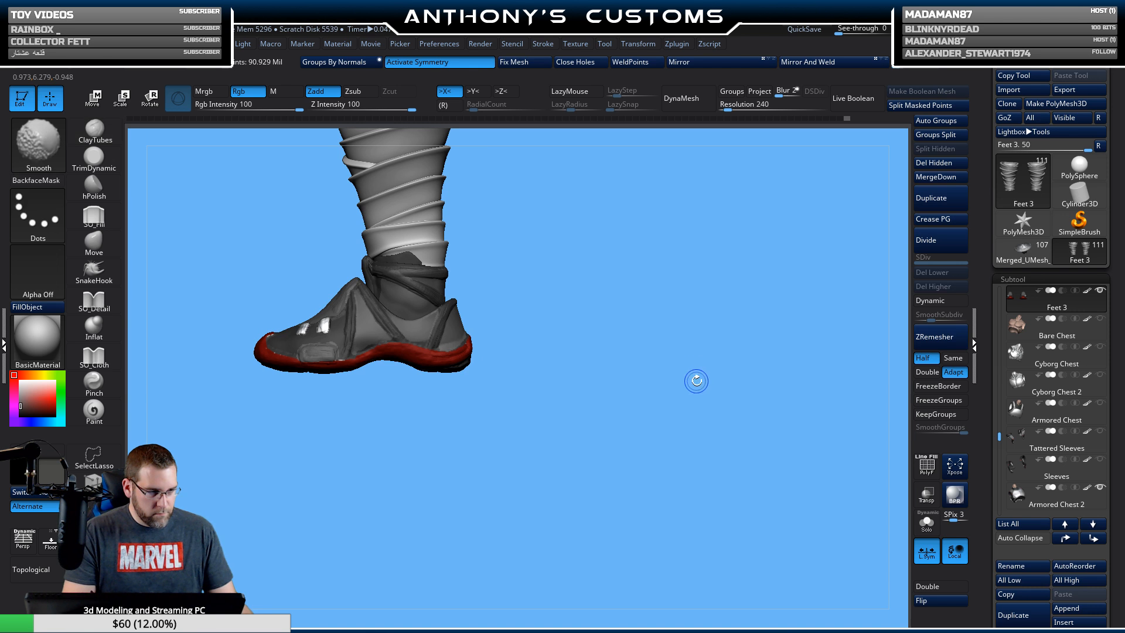
pyautogui.moveTo(621, 346); pyautogui.dragTo(692, 413)
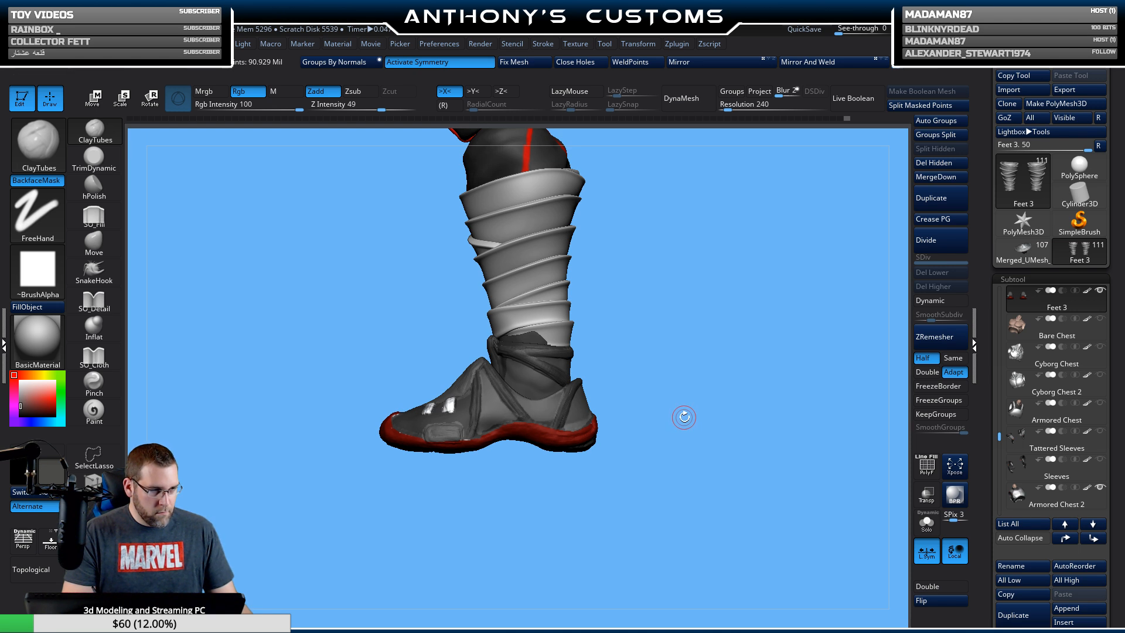
pyautogui.moveTo(659, 468); pyautogui.dragTo(783, 464)
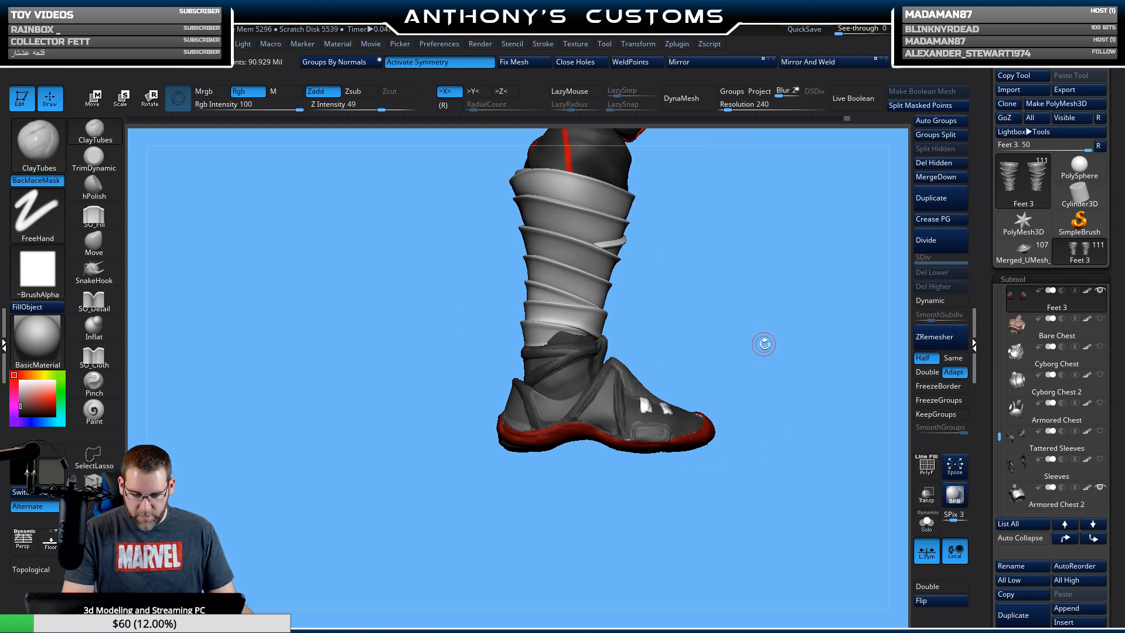
pyautogui.keyDown('alt'); pyautogui.moveTo(764, 343); pyautogui.dragTo(654, 338); pyautogui.keyUp('alt')
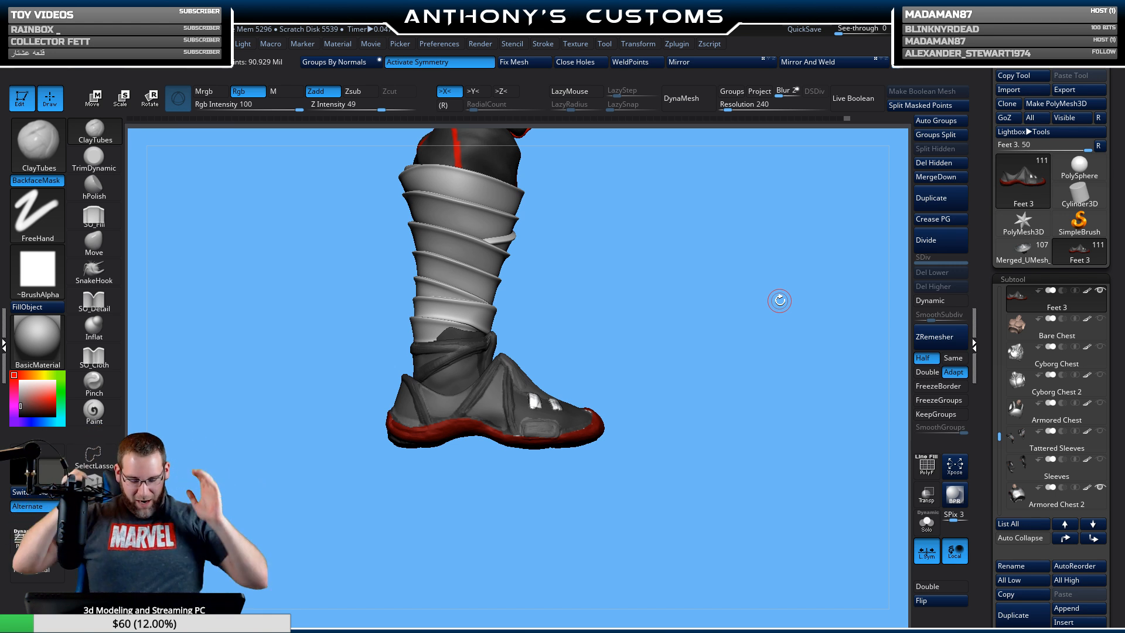
pyautogui.click(94, 242)
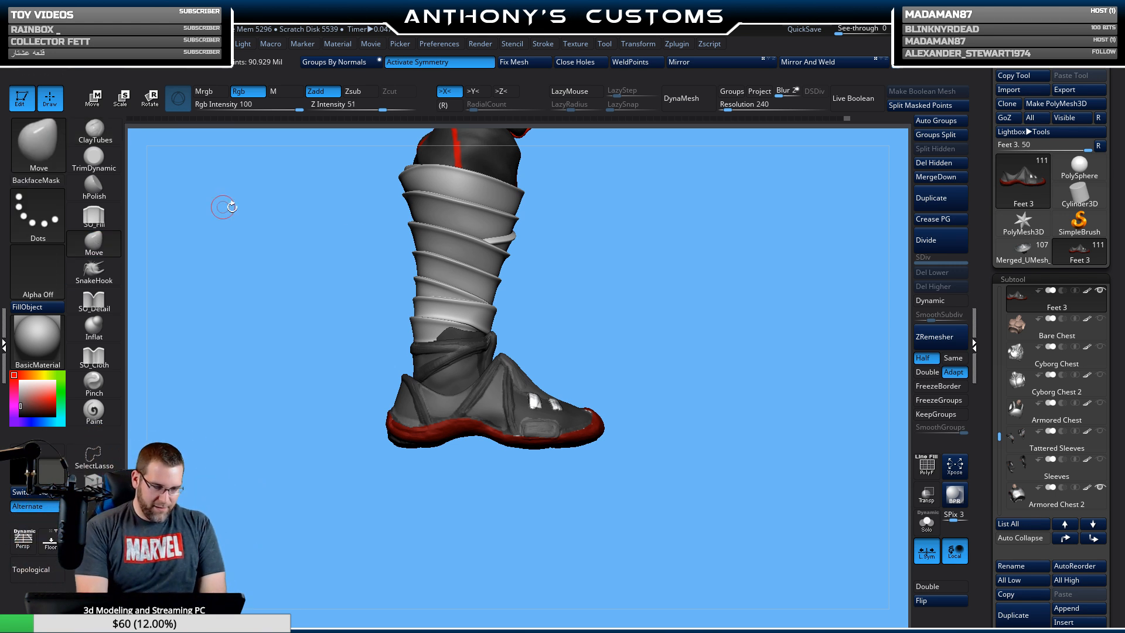
pyautogui.press('space')
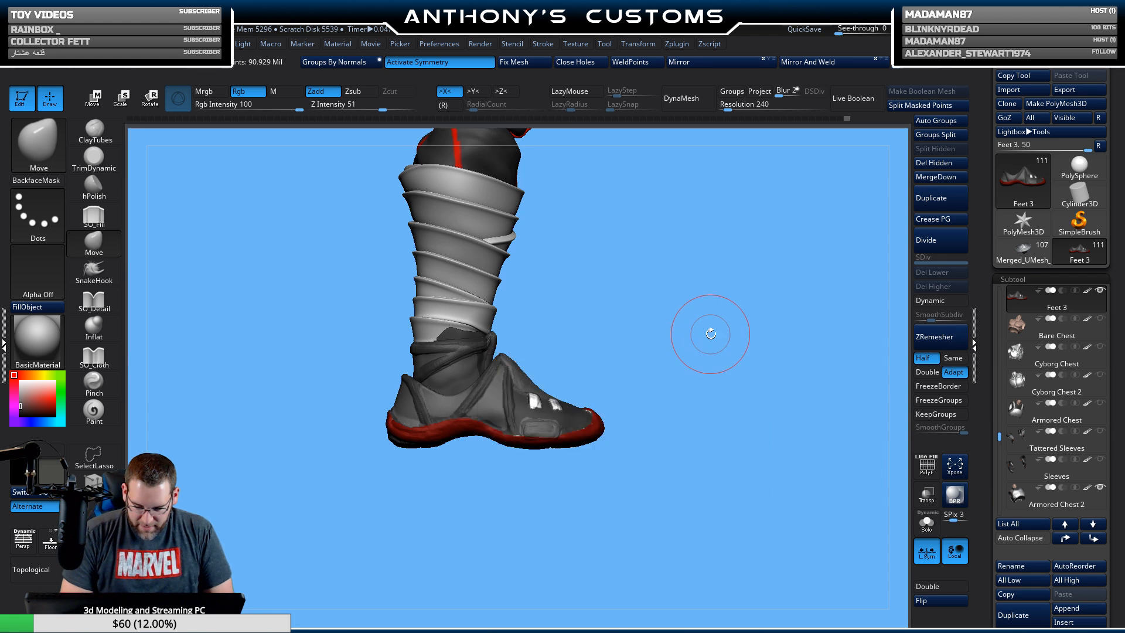
pyautogui.moveTo(711, 330)
pyautogui.mouseDown()
pyautogui.moveTo(706, 340)
pyautogui.moveTo(603, 349)
pyautogui.mouseUp()
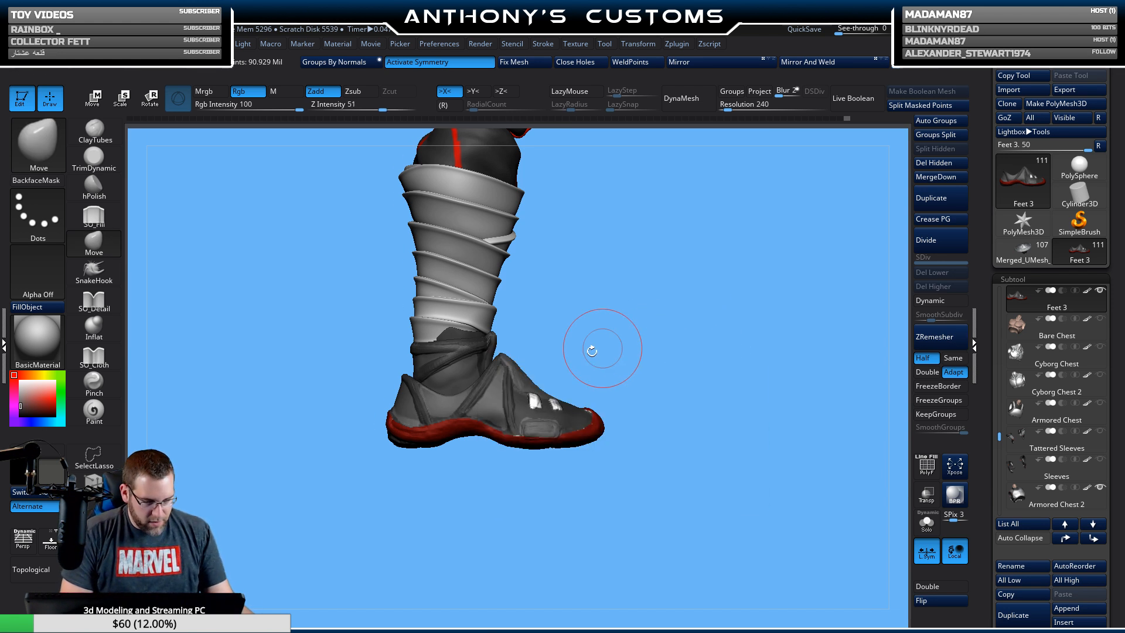
pyautogui.keyDown('alt'); pyautogui.click(499, 417); pyautogui.keyUp('alt')
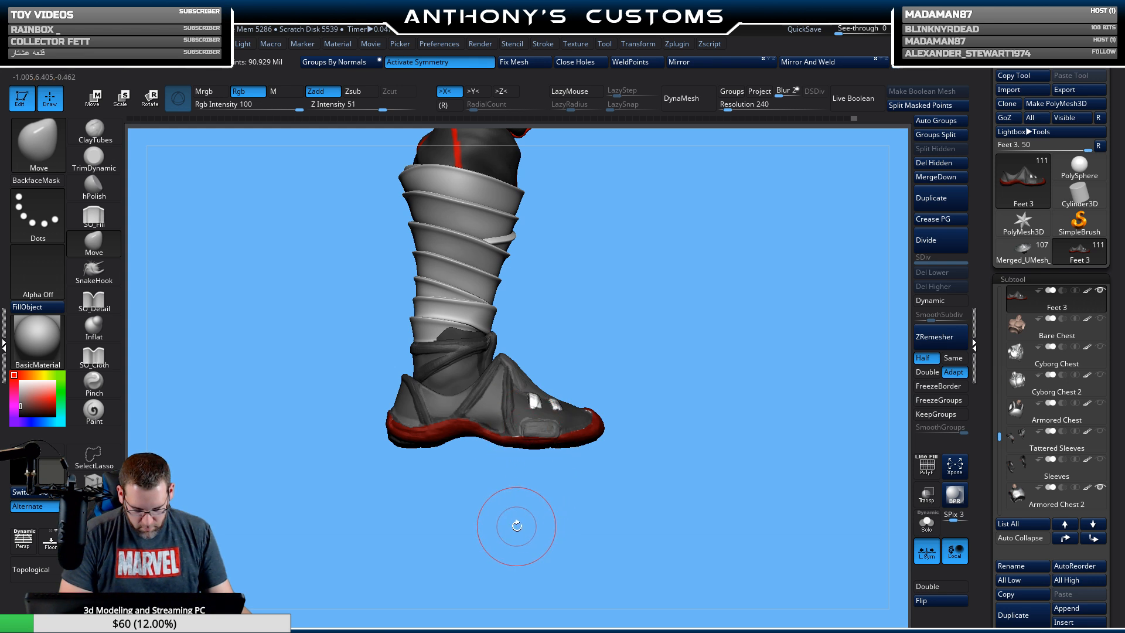
# Examine the treaded soles from below and the heels from behind.
pyautogui.moveTo(515, 522); pyautogui.dragTo(515, 410)
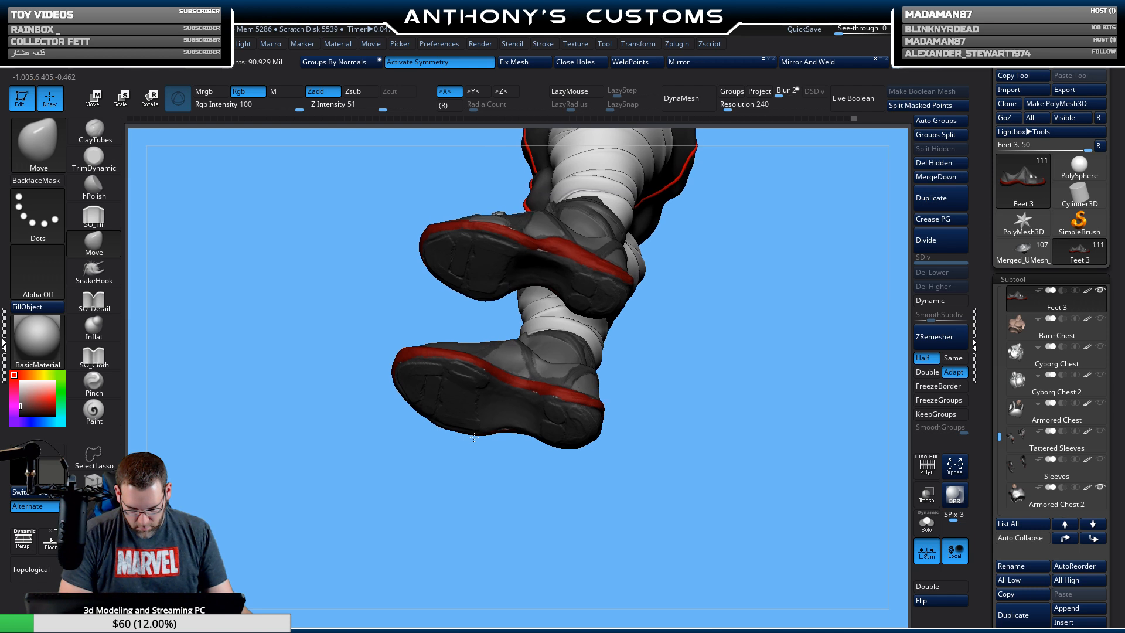
pyautogui.click(927, 495)
pyautogui.moveTo(762, 481)
pyautogui.mouseDown()
pyautogui.moveTo(737, 455)
pyautogui.moveTo(717, 506)
pyautogui.moveTo(762, 472)
pyautogui.mouseUp()
pyautogui.click(926, 494)
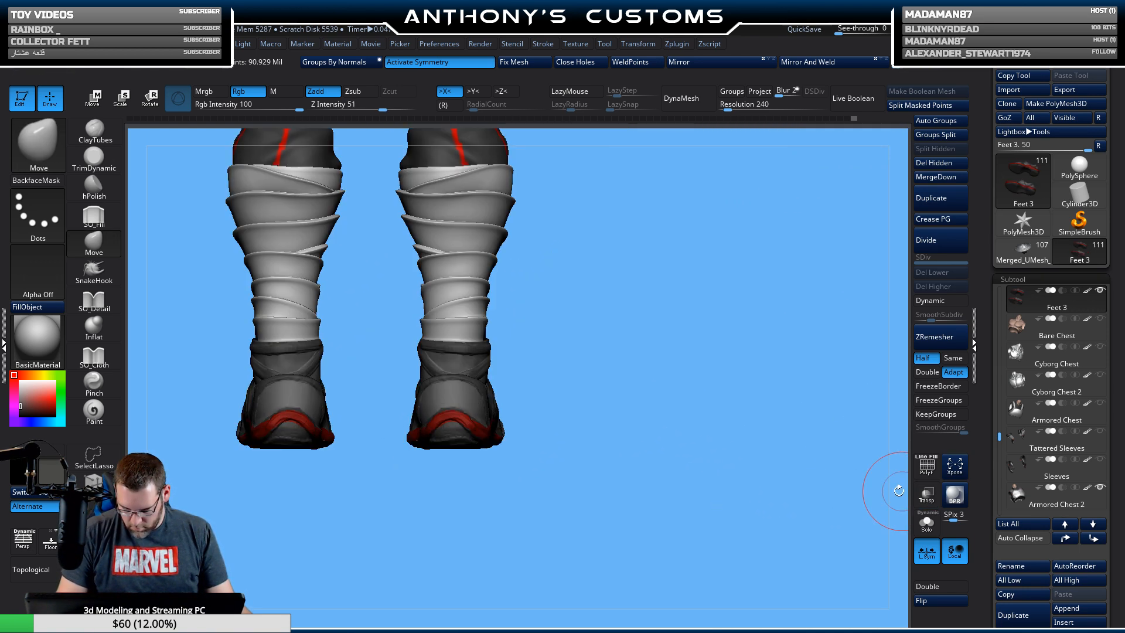
pyautogui.moveTo(660, 504); pyautogui.dragTo(761, 492)
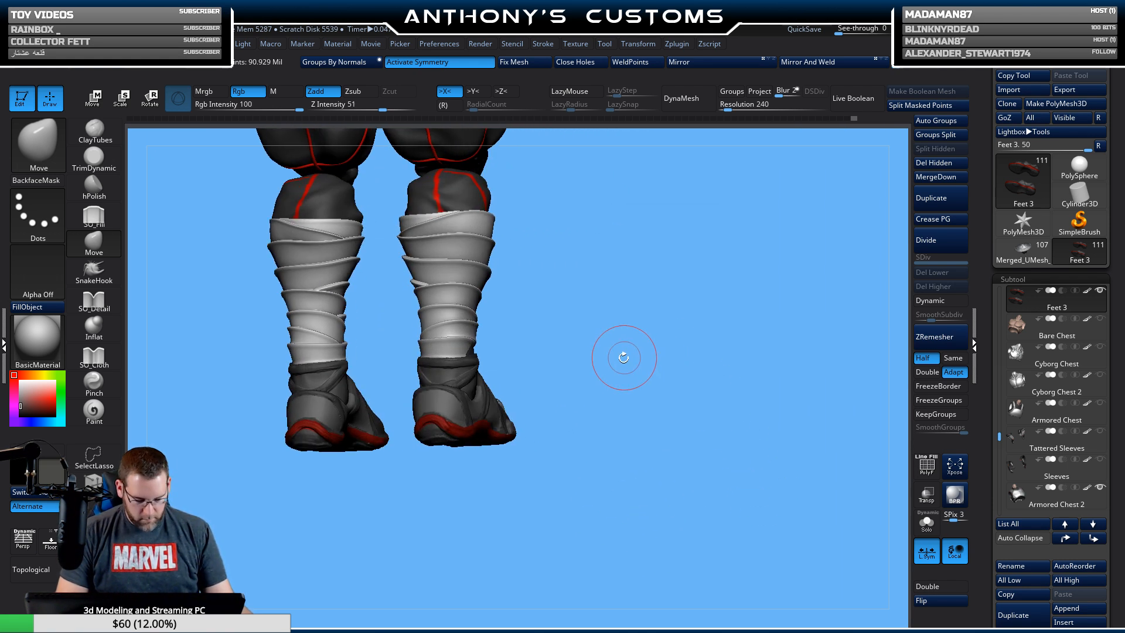
# Select the Boots 5 subtool and build up the upper edge of its ankle wrap with a smaller ClayTubes brush.
pyautogui.keyDown('alt'); pyautogui.moveTo(623, 357); pyautogui.dragTo(597, 554); pyautogui.keyUp('alt')
pyautogui.moveTo(676, 363); pyautogui.dragTo(715, 322)
pyautogui.press('space')
pyautogui.keyDown('alt'); pyautogui.click(459, 423); pyautogui.keyUp('alt')
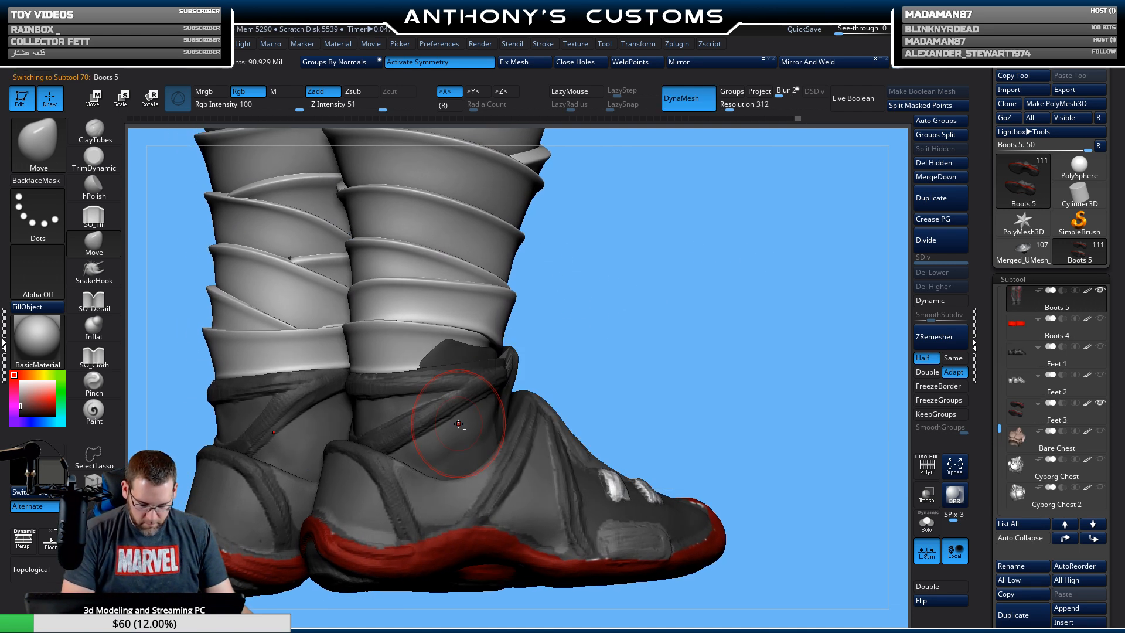
pyautogui.press('space')
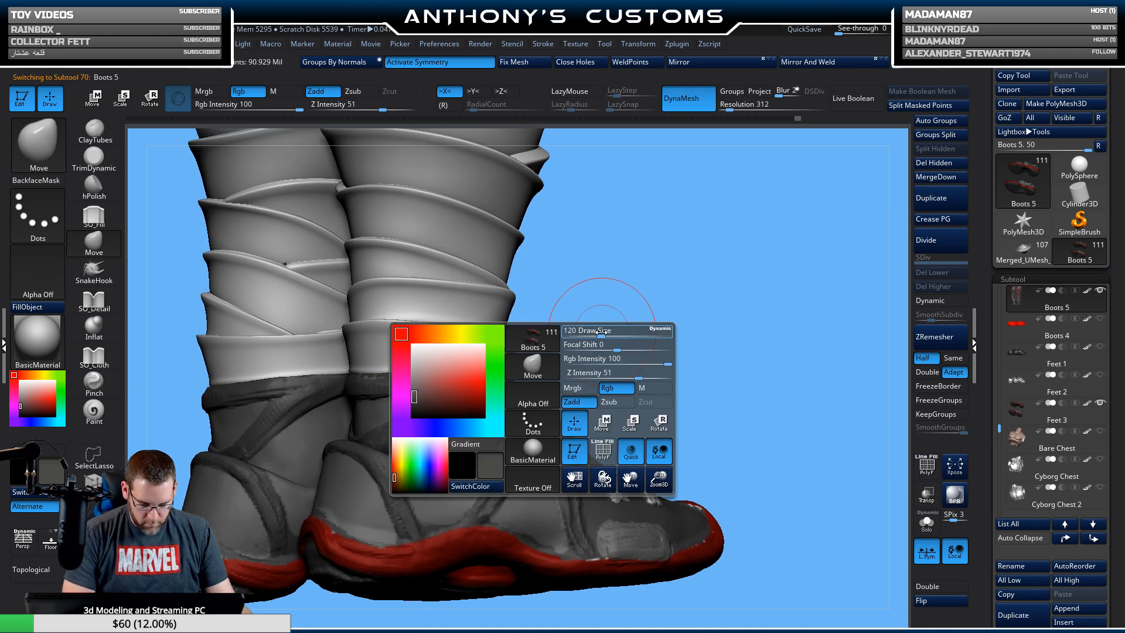
pyautogui.click(94, 130)
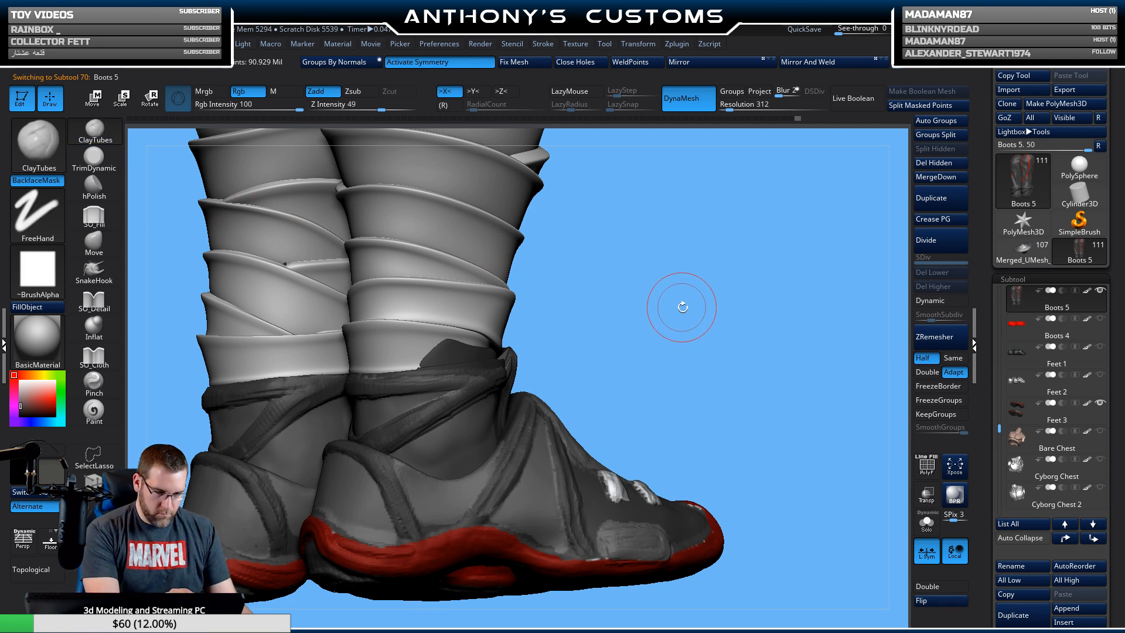
pyautogui.moveTo(673, 307)
pyautogui.mouseDown()
pyautogui.moveTo(717, 359)
pyautogui.moveTo(708, 319)
pyautogui.moveTo(732, 232)
pyautogui.moveTo(716, 233)
pyautogui.mouseUp()
pyautogui.press('space')
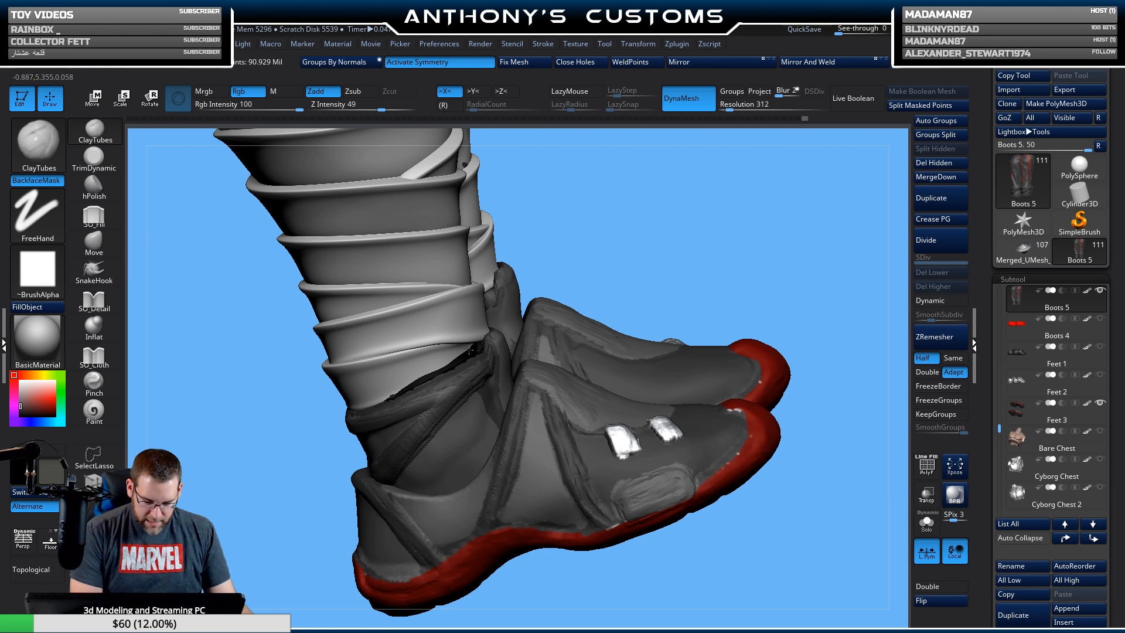
# Check the shoes, ankle wraps and shin wraps from both sides and the front, at full-leg and close range.
pyautogui.keyDown('shift'); pyautogui.moveTo(814, 241); pyautogui.dragTo(703, 317); pyautogui.keyUp('shift')
pyautogui.keyDown('alt'); pyautogui.moveTo(668, 370); pyautogui.dragTo(522, 67); pyautogui.keyUp('alt')
pyautogui.moveTo(686, 359); pyautogui.dragTo(723, 462)
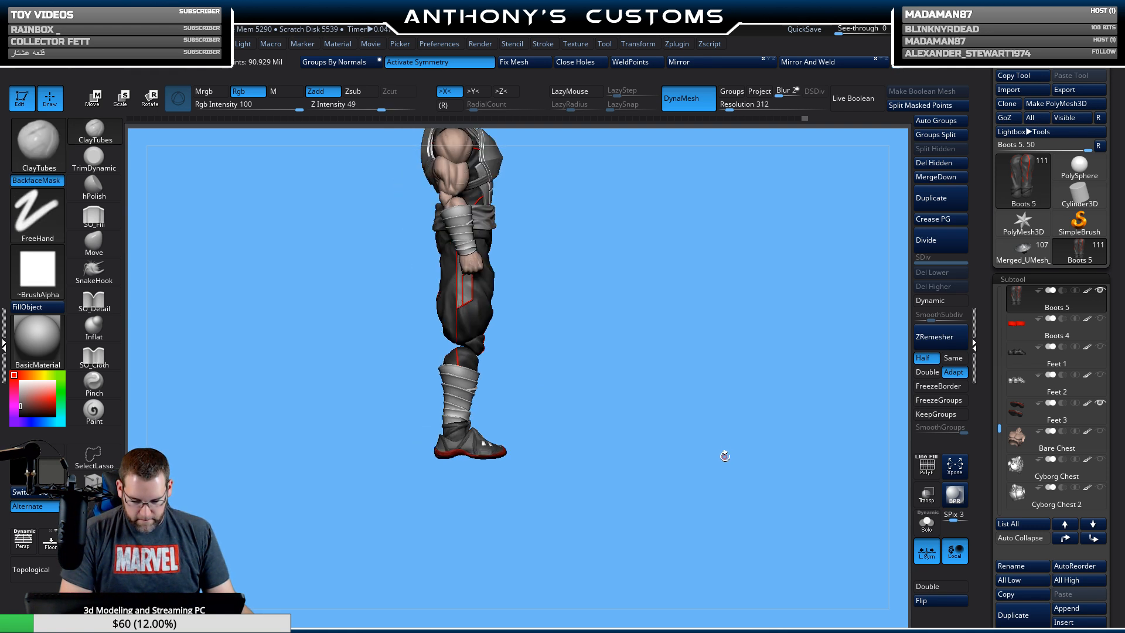
pyautogui.moveTo(657, 409); pyautogui.dragTo(767, 433)
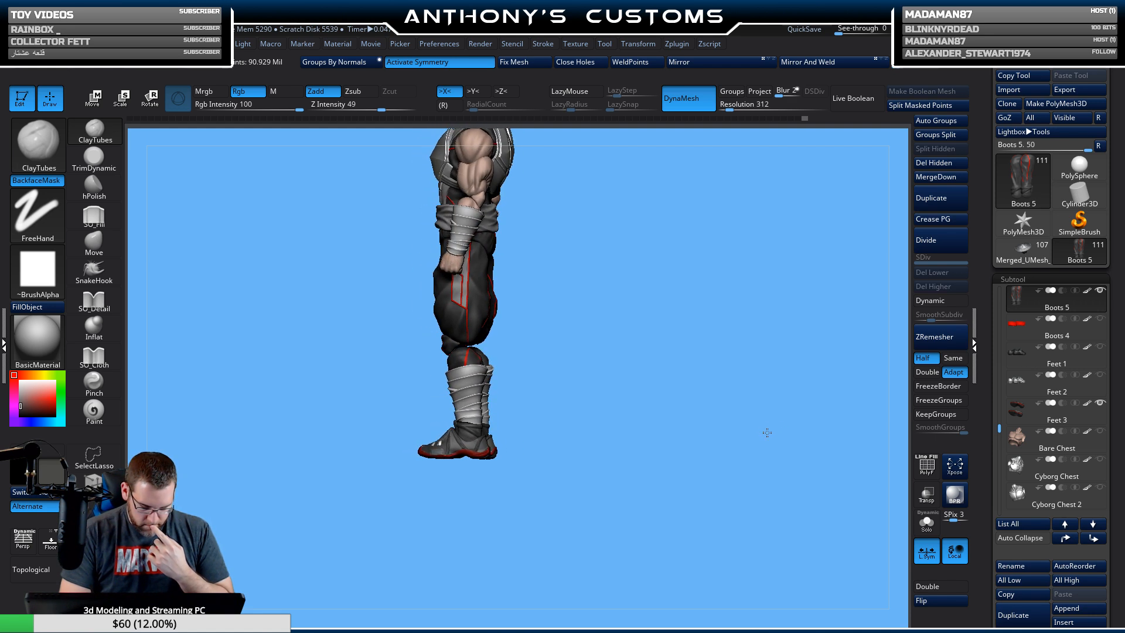
pyautogui.moveTo(669, 435); pyautogui.dragTo(776, 409)
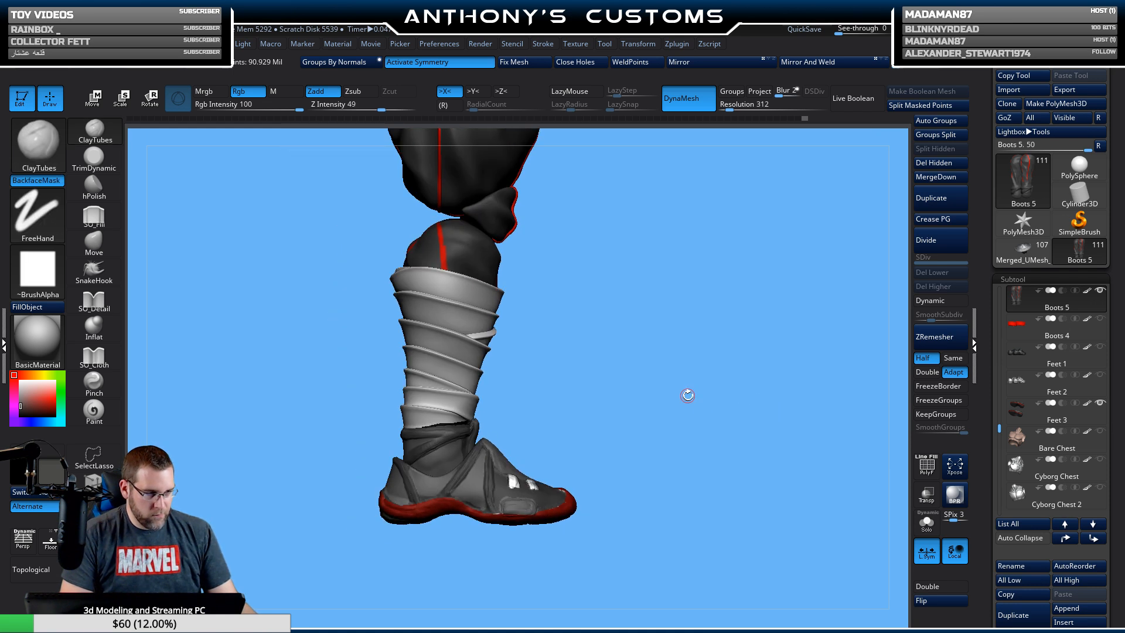
pyautogui.moveTo(686, 395)
pyautogui.mouseDown()
pyautogui.moveTo(698, 427)
pyautogui.moveTo(718, 359)
pyautogui.moveTo(679, 374)
pyautogui.mouseUp()
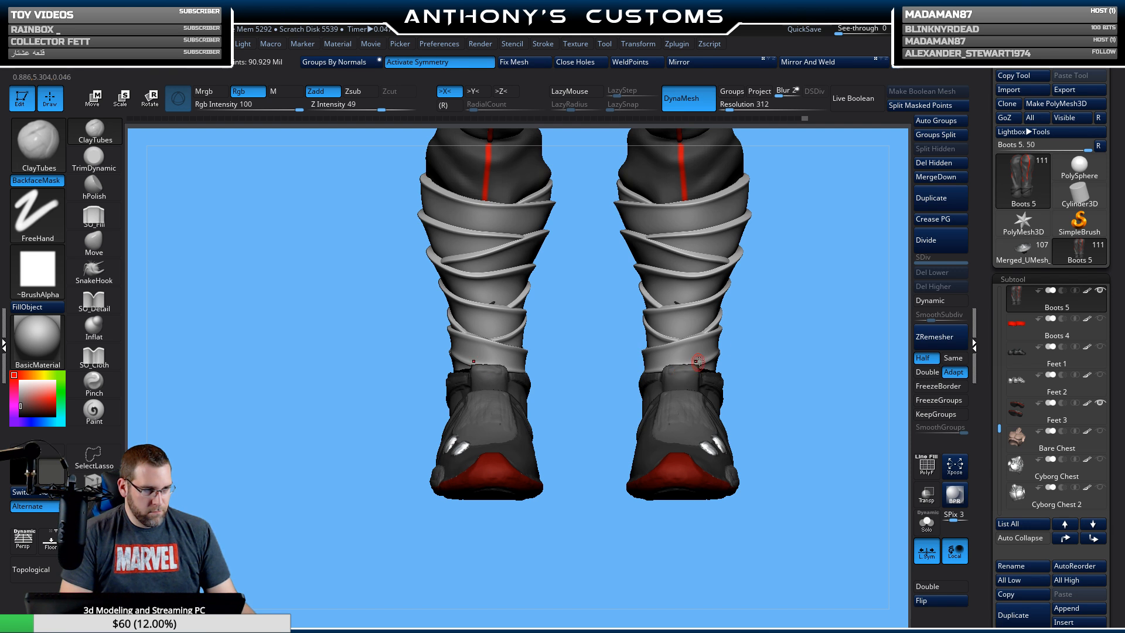
# Puff up the ankle wraps of the Boots 5 subtool slightly with the Inflat brush.
pyautogui.moveTo(798, 365)
pyautogui.mouseDown()
pyautogui.moveTo(863, 358)
pyautogui.moveTo(756, 381)
pyautogui.moveTo(698, 439)
pyautogui.moveTo(686, 375)
pyautogui.mouseUp()
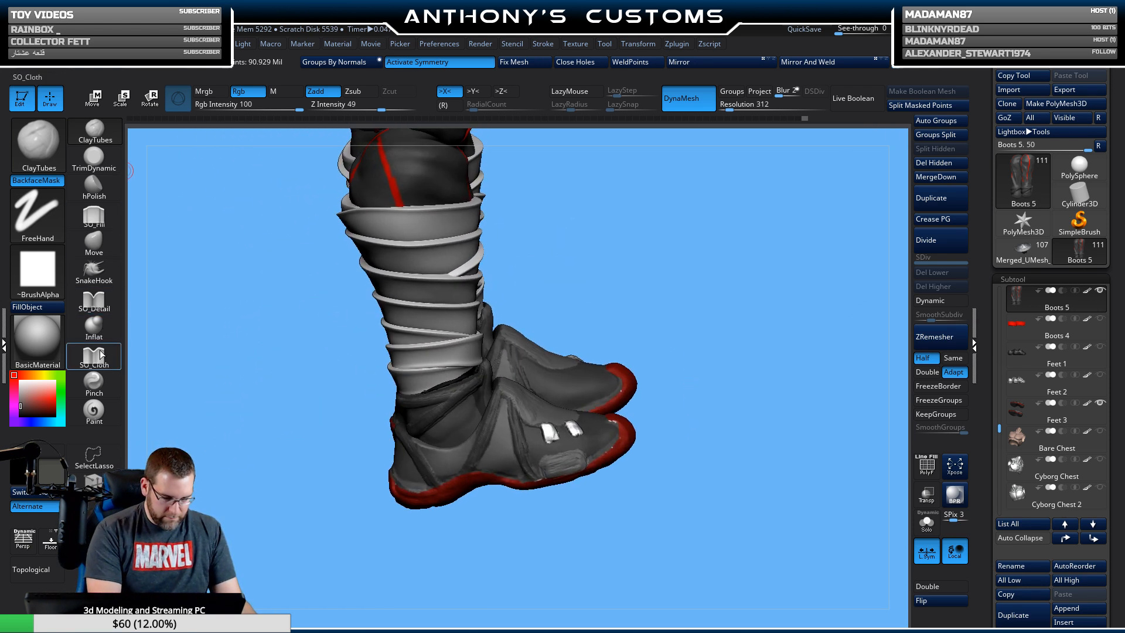
pyautogui.click(94, 325)
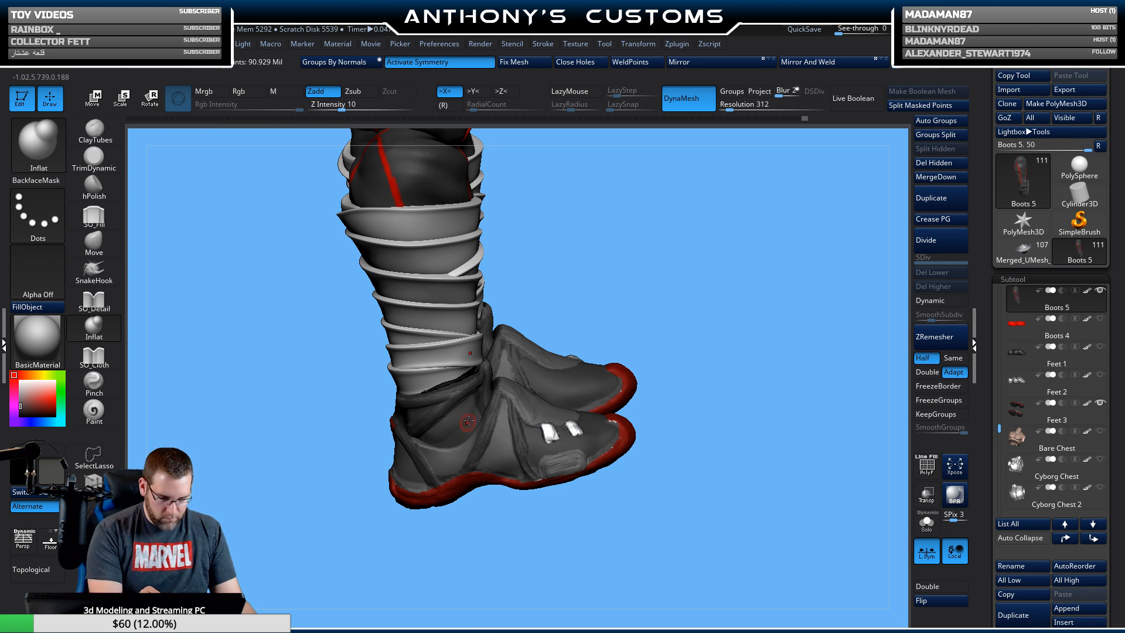
pyautogui.press('space')
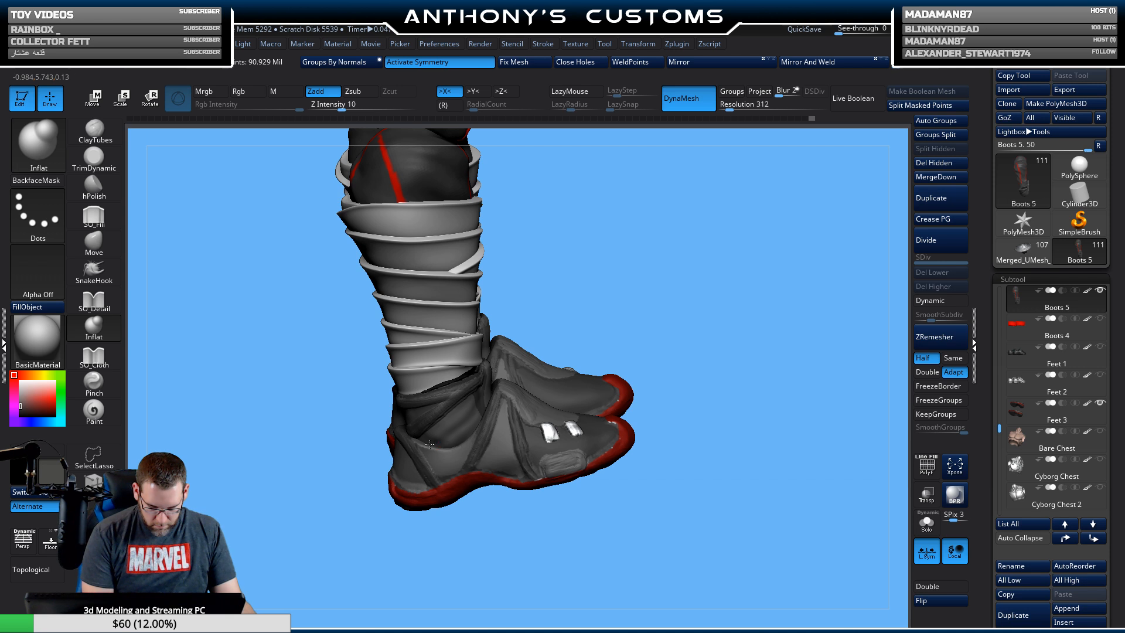
pyautogui.moveTo(828, 308); pyautogui.dragTo(537, 308)
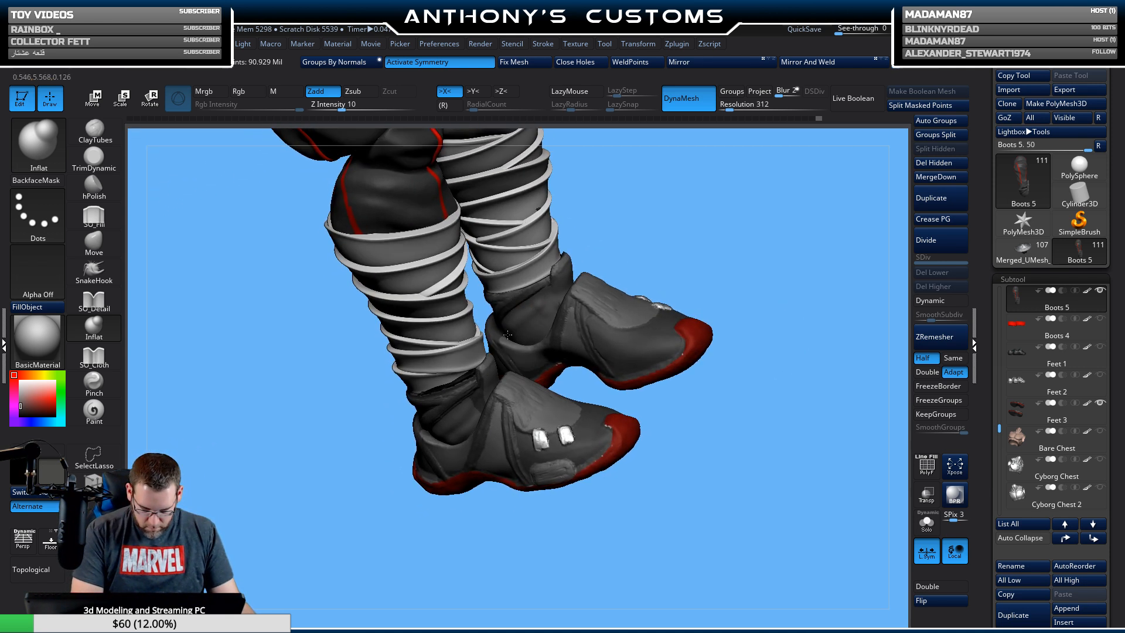
pyautogui.moveTo(742, 261); pyautogui.dragTo(683, 442)
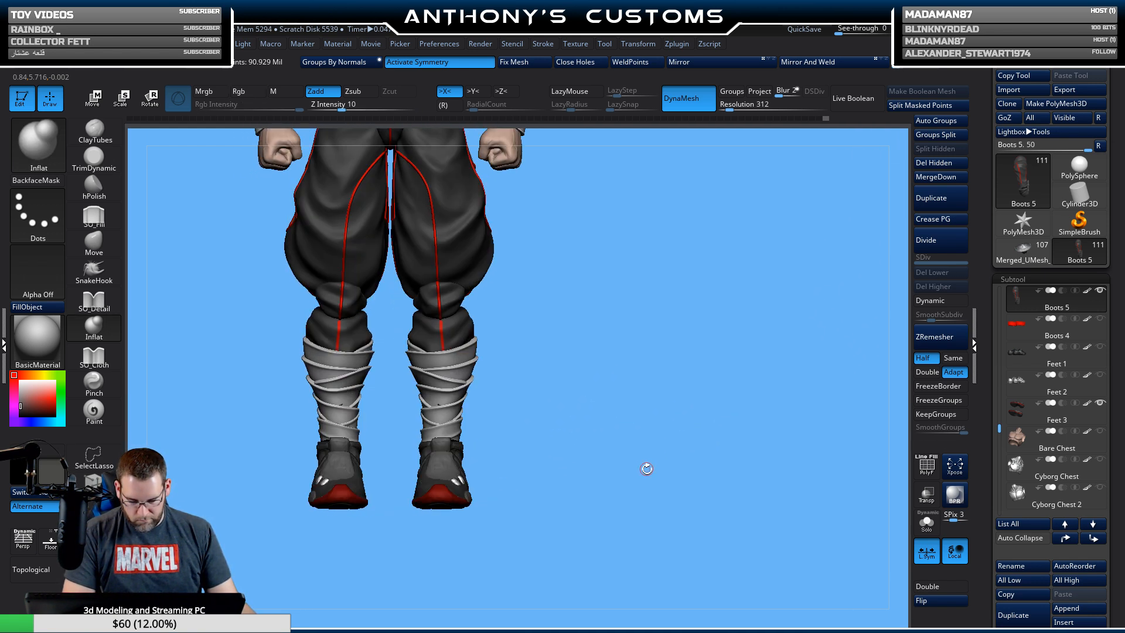
# Select the Feet 3 subtool and adjust the heel outline of the soles from below with a resized Move brush.
pyautogui.press('f')
pyautogui.moveTo(628, 394); pyautogui.dragTo(667, 412)
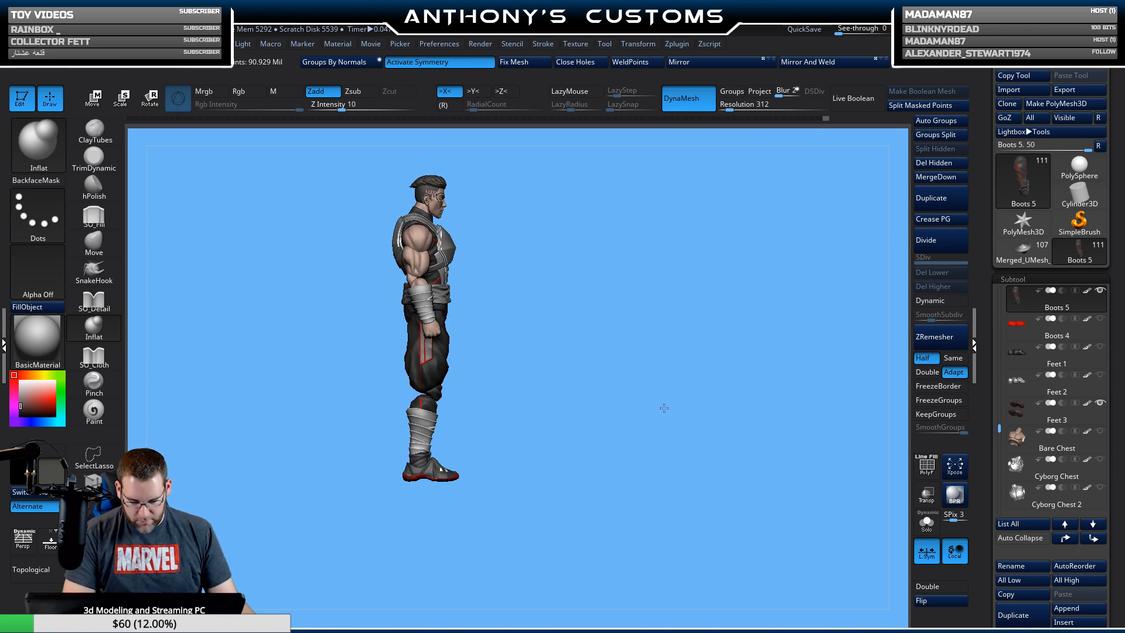
pyautogui.keyDown('alt'); pyautogui.moveTo(631, 449); pyautogui.dragTo(658, 554); pyautogui.keyUp('alt')
pyautogui.click(93, 240)
pyautogui.moveTo(633, 395)
pyautogui.mouseDown()
pyautogui.moveTo(635, 251)
pyautogui.moveTo(523, 242)
pyautogui.mouseUp()
pyautogui.keyDown('alt'); pyautogui.click(402, 276); pyautogui.keyUp('alt')
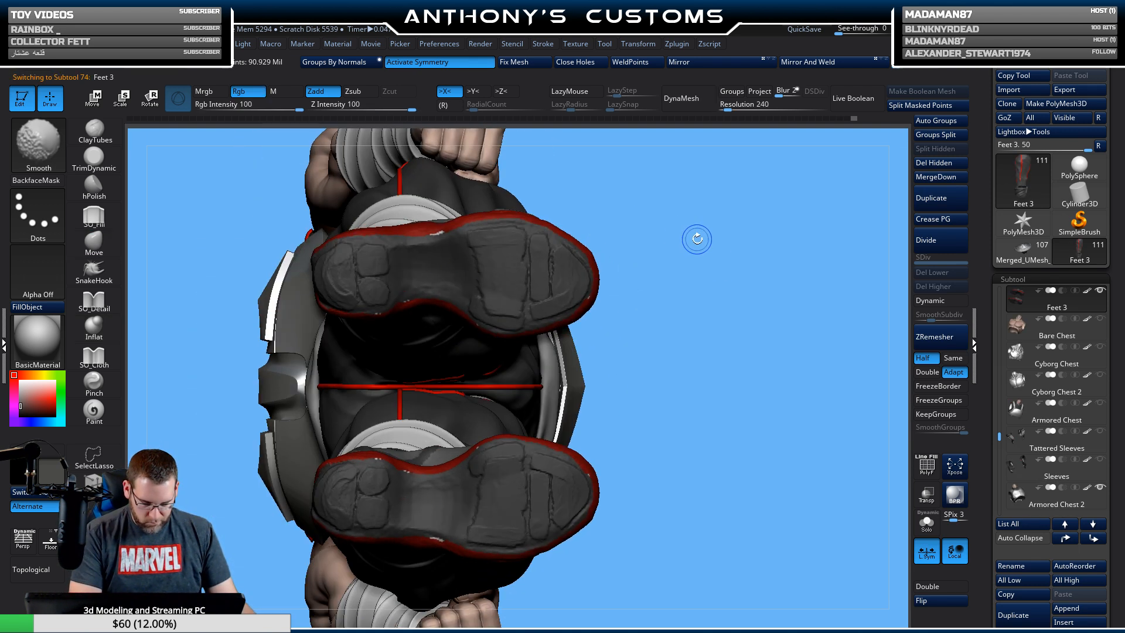
pyautogui.press('space')
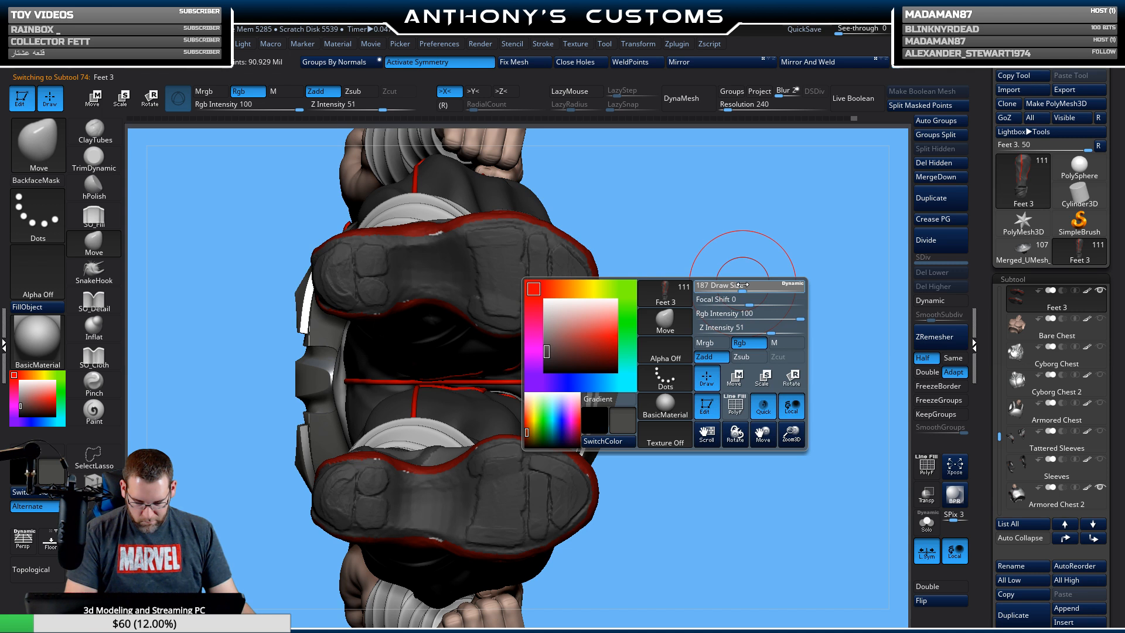
pyautogui.moveTo(630, 263); pyautogui.dragTo(648, 253)
pyautogui.press('space')
pyautogui.moveTo(629, 211); pyautogui.dragTo(565, 201)
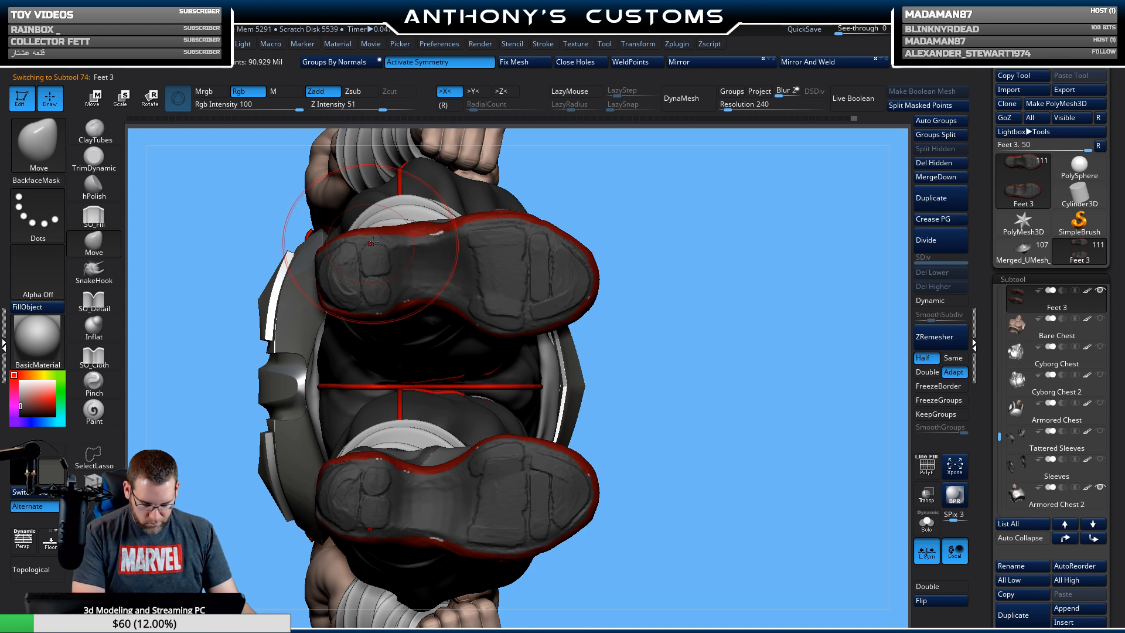
# Inspect the shoes, treaded soles and shin wraps from below, from the side and from the front.
pyautogui.moveTo(716, 321); pyautogui.dragTo(736, 520)
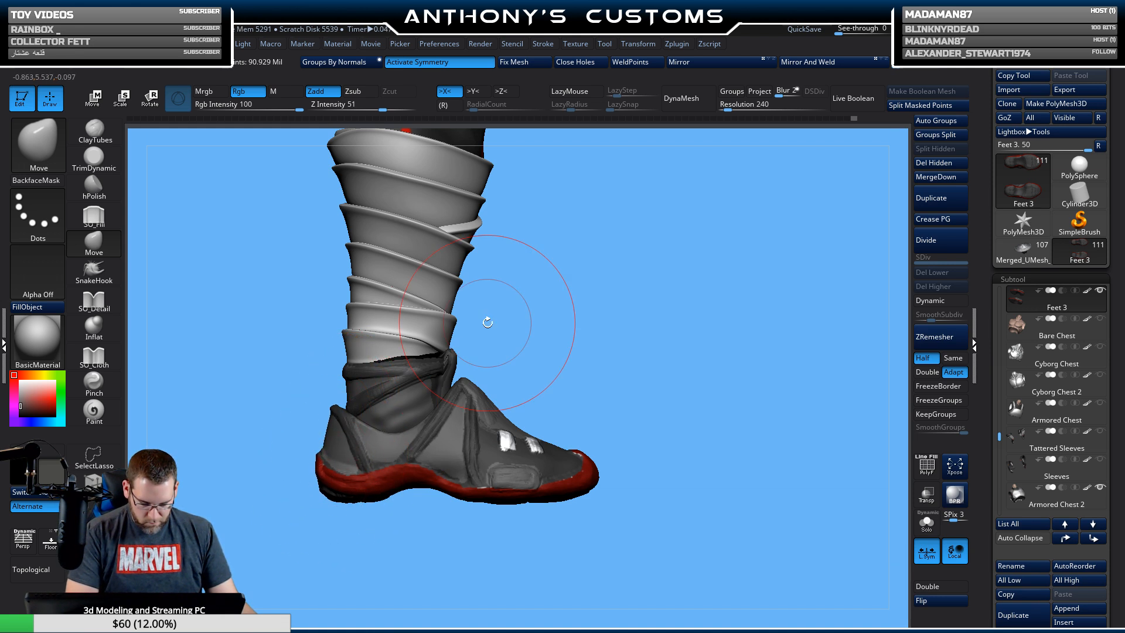
pyautogui.moveTo(729, 397); pyautogui.dragTo(657, 281)
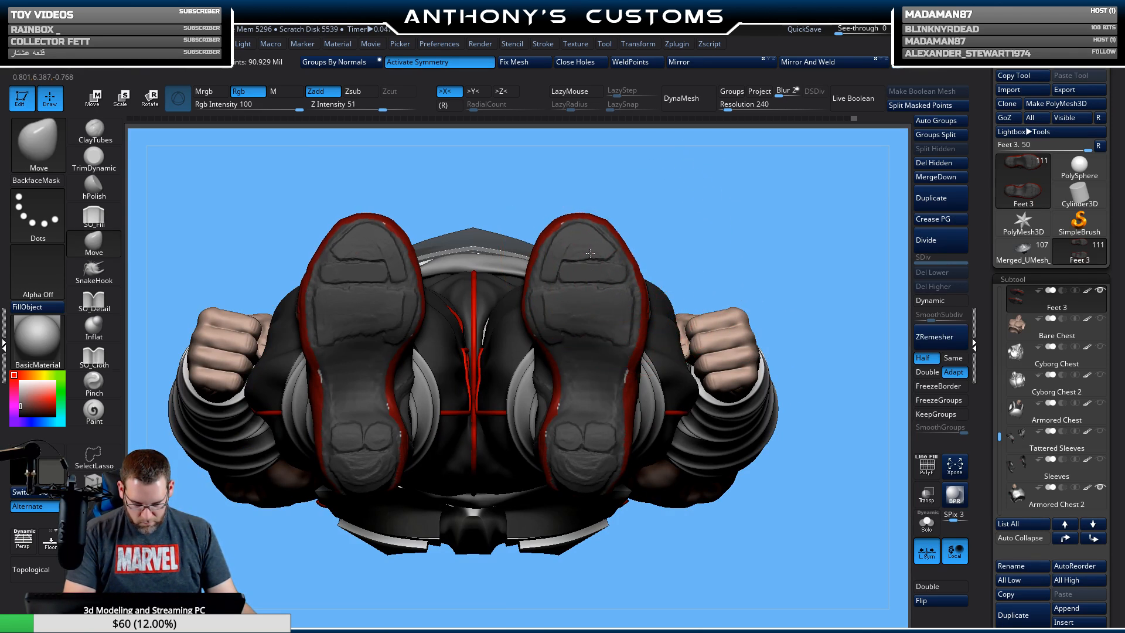
pyautogui.moveTo(764, 230)
pyautogui.mouseDown()
pyautogui.moveTo(796, 337)
pyautogui.moveTo(791, 371)
pyautogui.moveTo(766, 364)
pyautogui.moveTo(779, 272)
pyautogui.moveTo(713, 531)
pyautogui.moveTo(743, 477)
pyautogui.mouseUp()
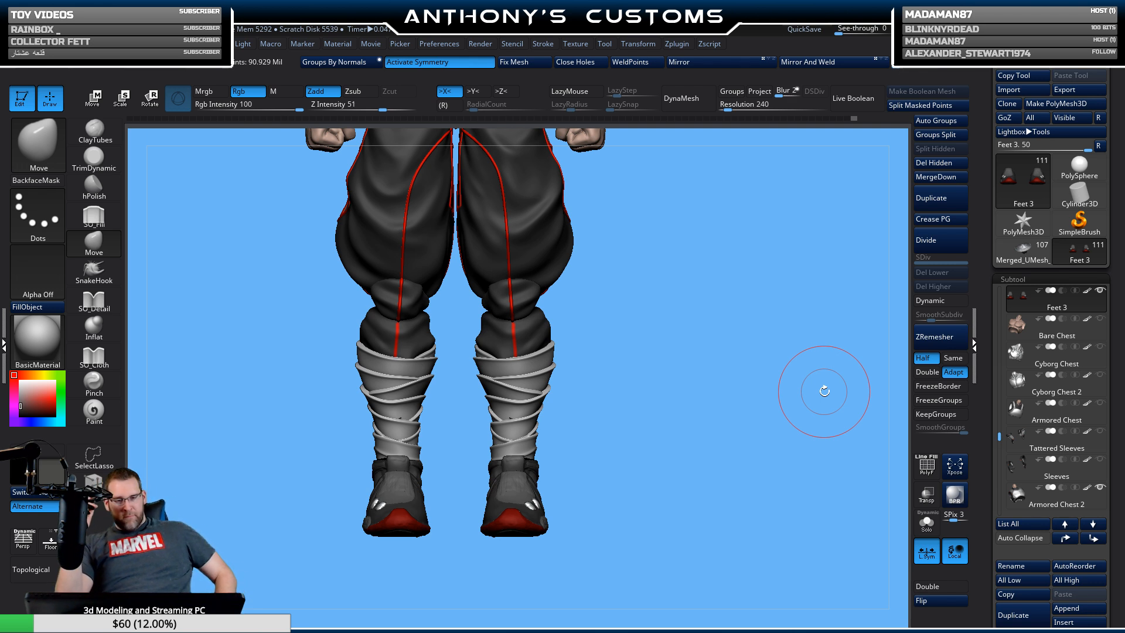
pyautogui.moveTo(694, 537); pyautogui.dragTo(779, 490)
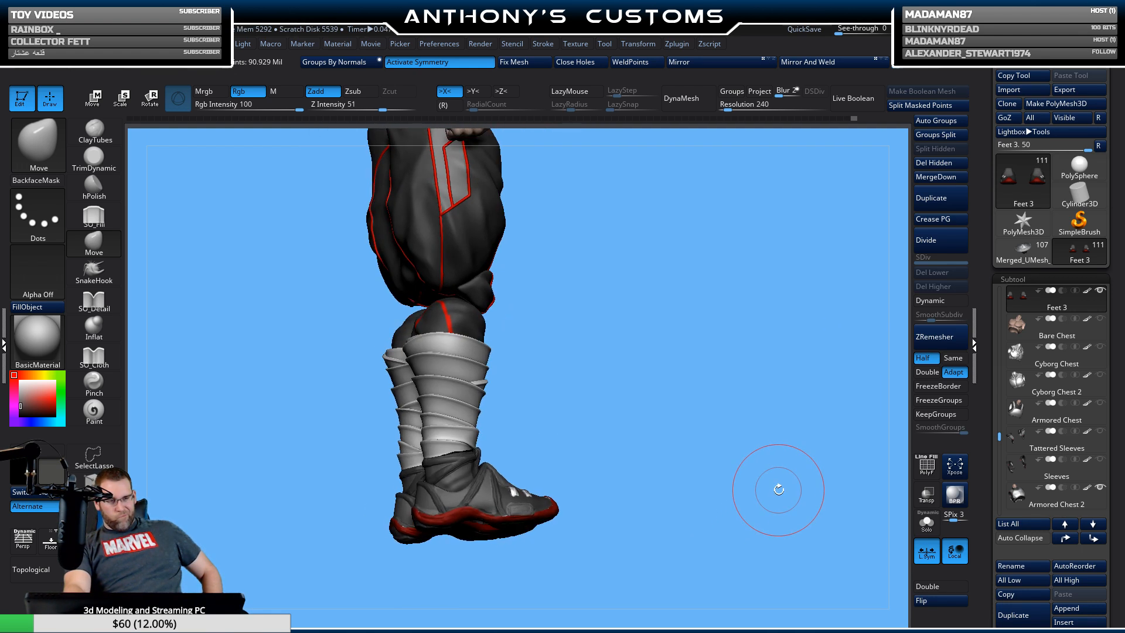
pyautogui.moveTo(732, 548); pyautogui.dragTo(744, 510)
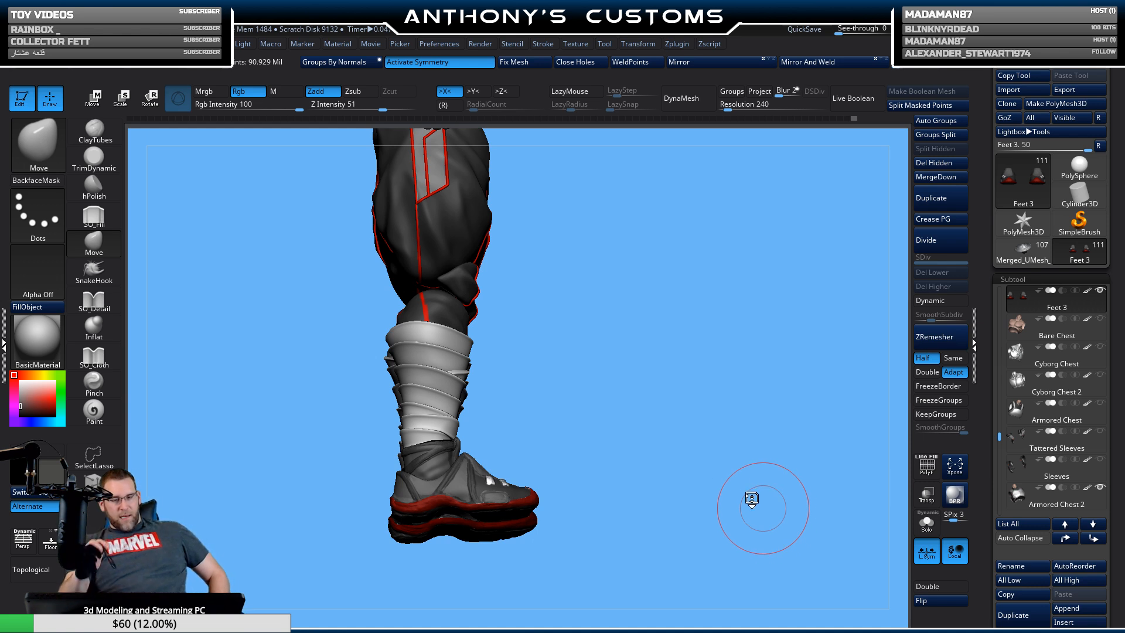
pyautogui.moveTo(653, 442); pyautogui.dragTo(518, 564)
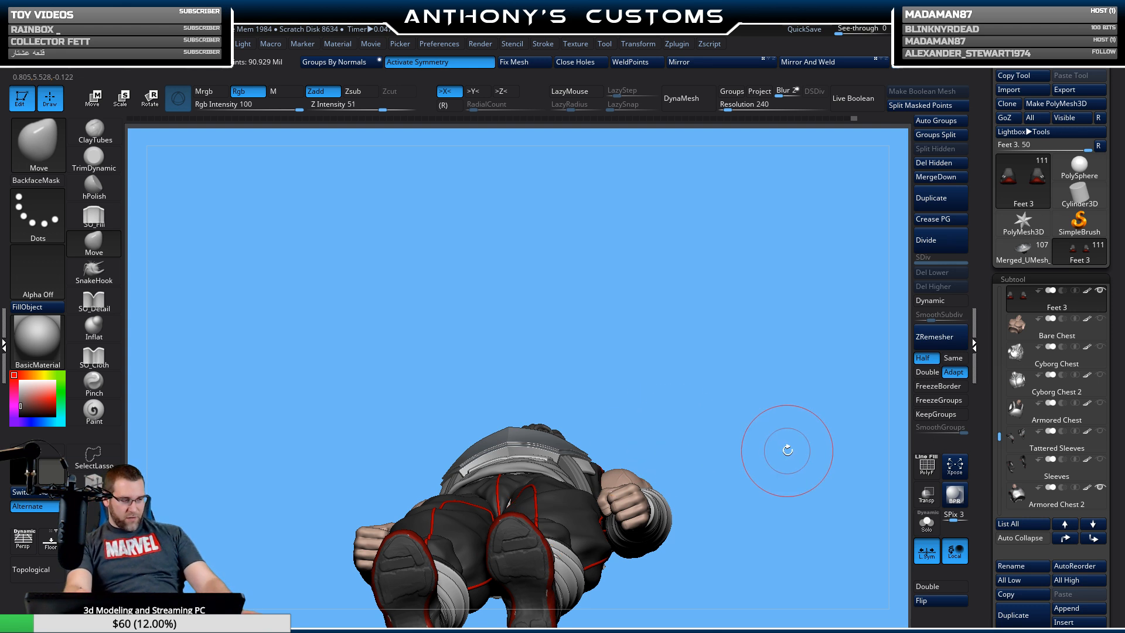
pyautogui.moveTo(786, 452); pyautogui.dragTo(781, 414)
pyautogui.moveTo(725, 486)
pyautogui.mouseDown()
pyautogui.moveTo(695, 497)
pyautogui.moveTo(799, 326)
pyautogui.mouseUp()
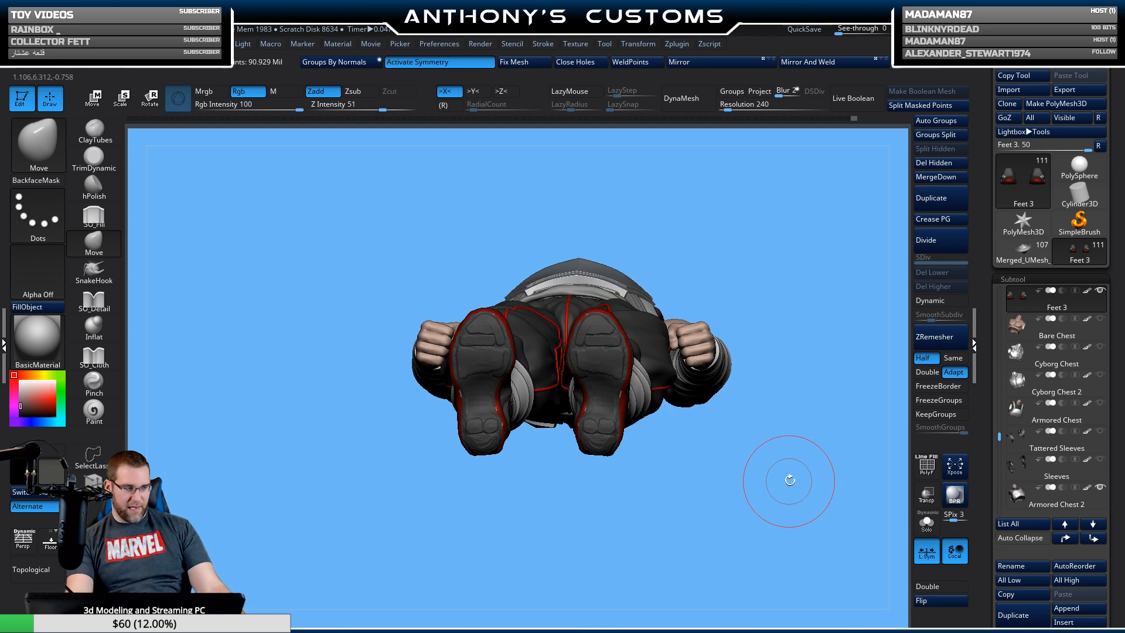
pyautogui.moveTo(786, 469); pyautogui.dragTo(791, 571)
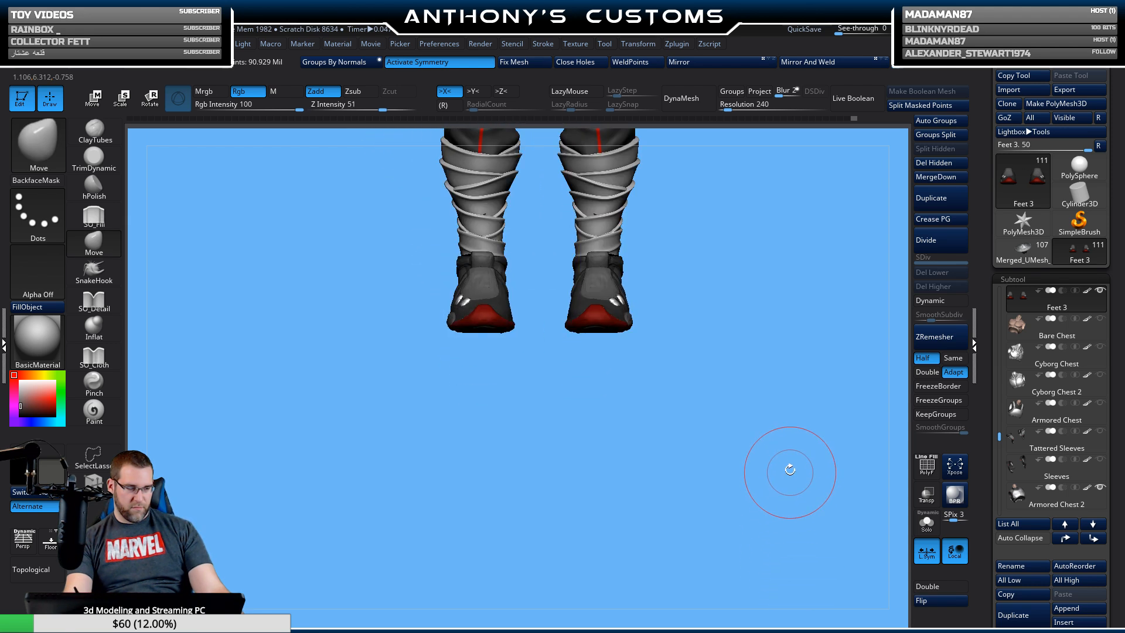
pyautogui.keyDown('alt'); pyautogui.moveTo(762, 445); pyautogui.dragTo(734, 569); pyautogui.keyUp('alt')
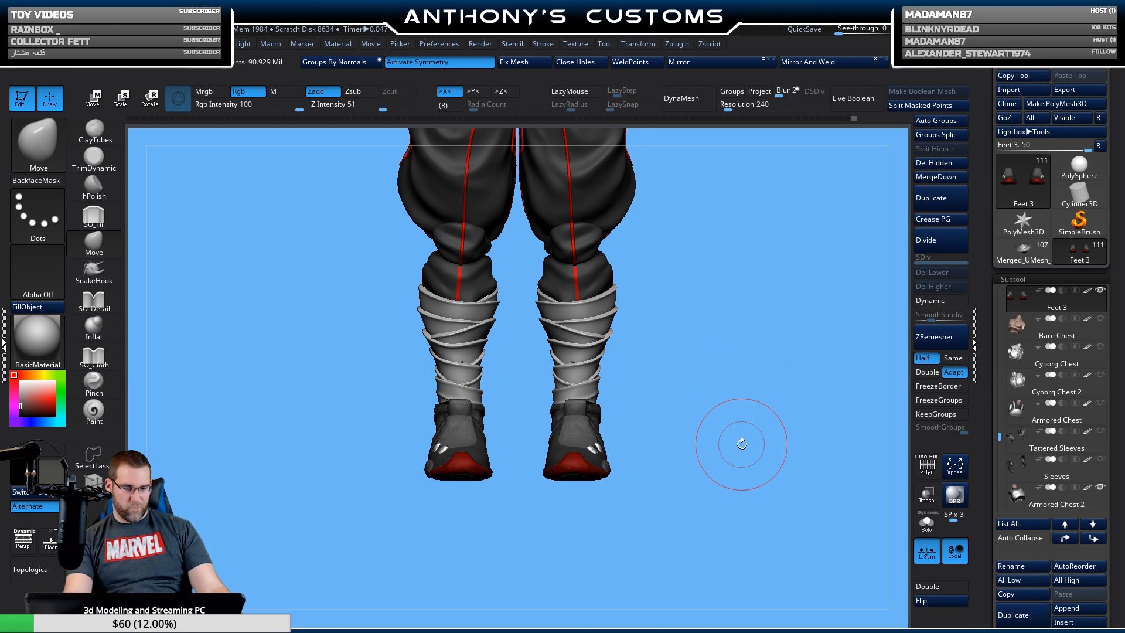
pyautogui.moveTo(741, 444); pyautogui.dragTo(805, 413)
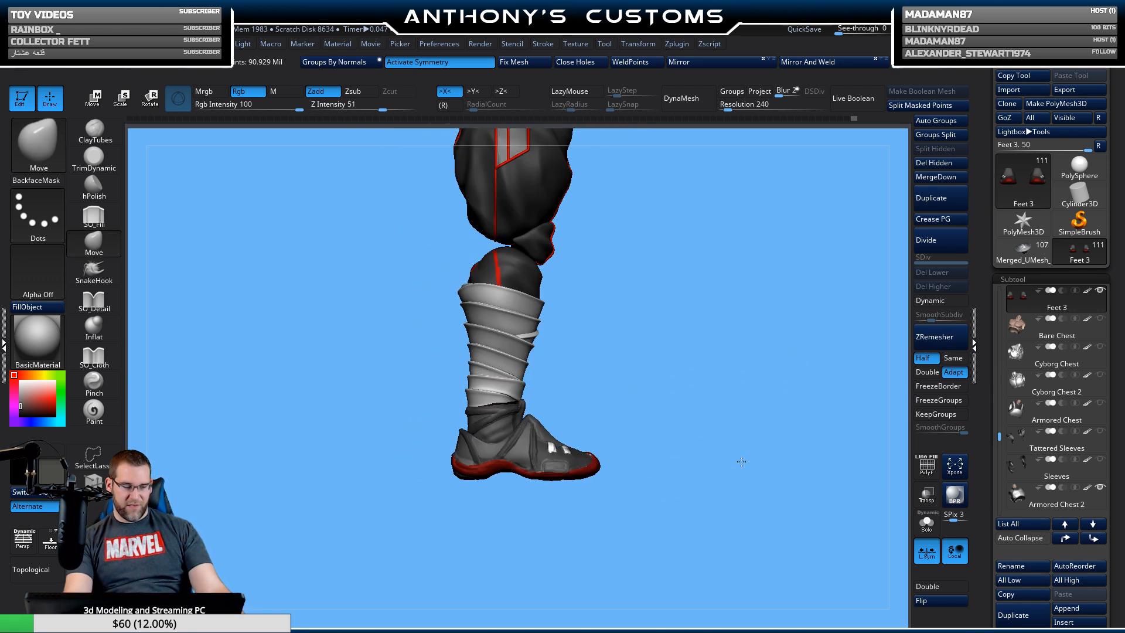
pyautogui.moveTo(739, 460)
pyautogui.keyDown('alt'); pyautogui.mouseDown()
pyautogui.moveTo(744, 500)
pyautogui.moveTo(748, 485)
pyautogui.mouseUp(); pyautogui.keyUp('alt')
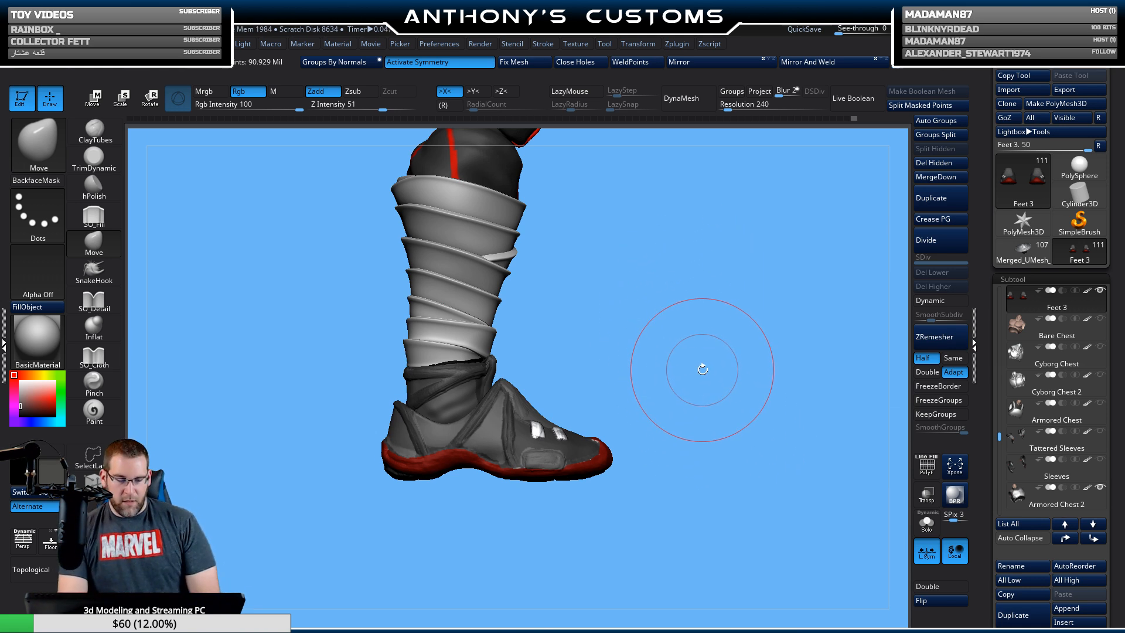
pyautogui.moveTo(695, 376)
pyautogui.mouseDown()
pyautogui.moveTo(705, 421)
pyautogui.moveTo(668, 419)
pyautogui.moveTo(674, 404)
pyautogui.mouseUp()
pyautogui.moveTo(746, 388); pyautogui.dragTo(744, 384)
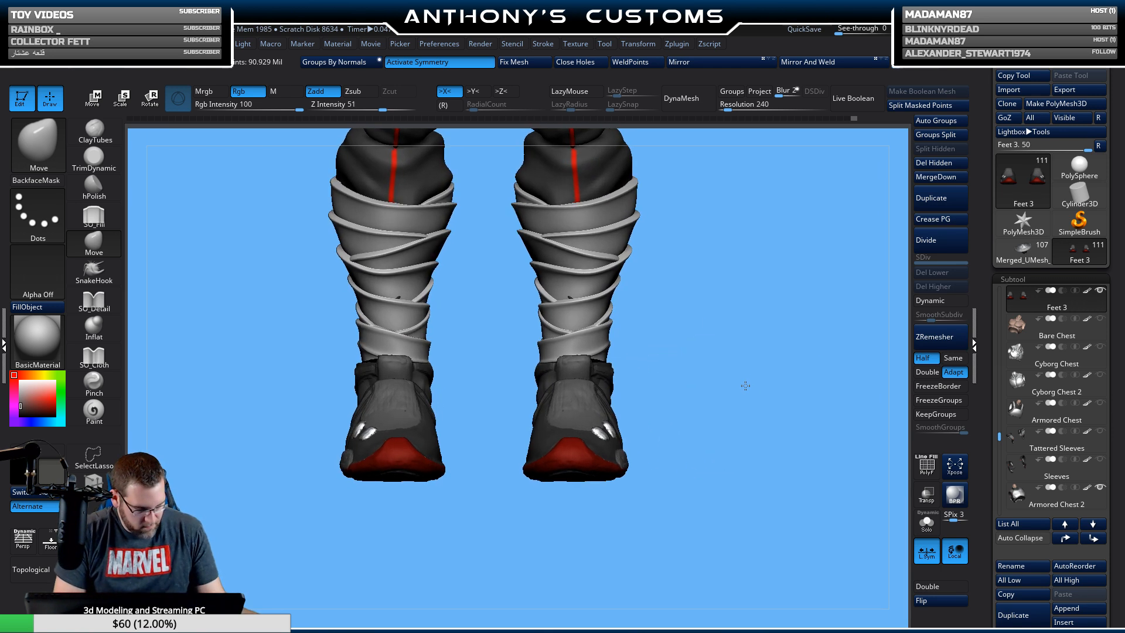
# Subdivide the Feet 3 subtool's geometry once.
pyautogui.moveTo(726, 464); pyautogui.dragTo(736, 242)
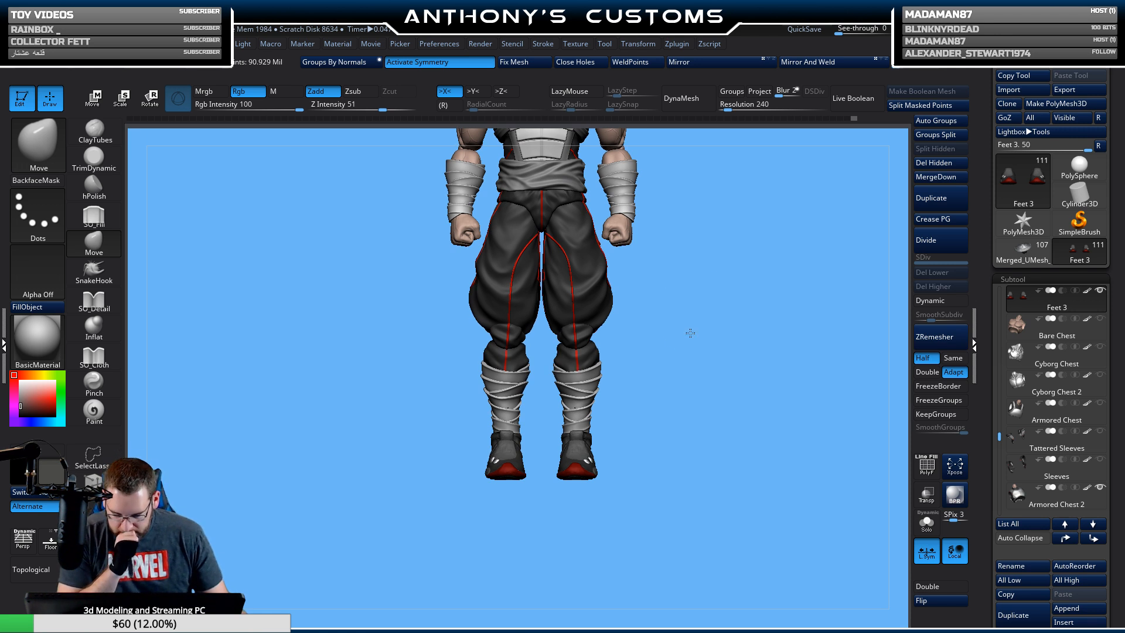
pyautogui.moveTo(691, 333); pyautogui.dragTo(736, 307)
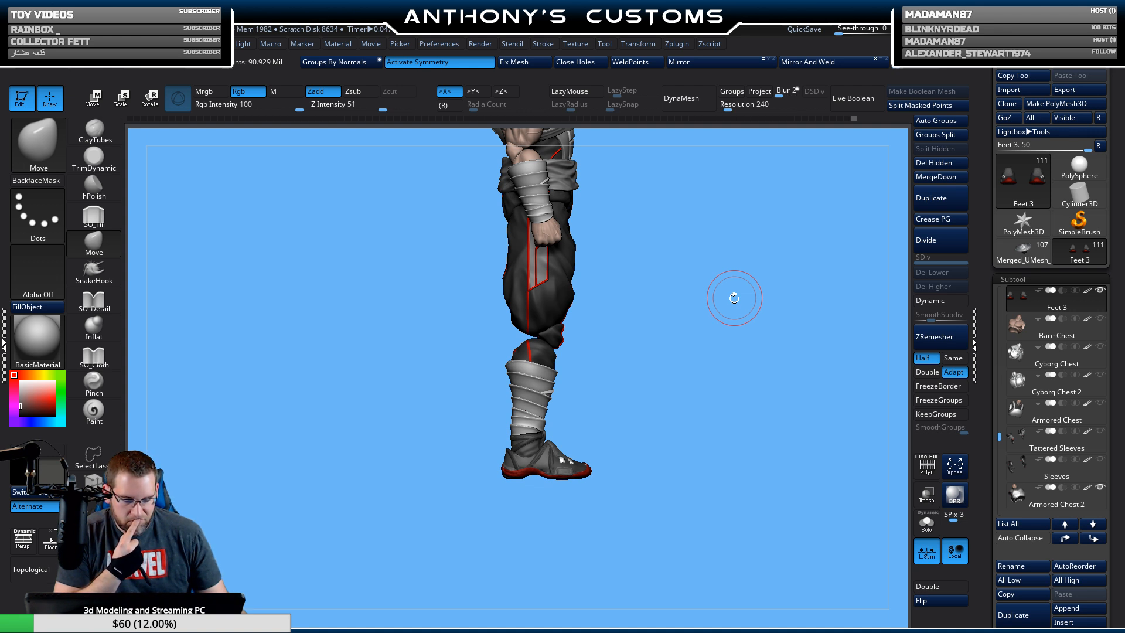
pyautogui.moveTo(716, 306)
pyautogui.mouseDown()
pyautogui.moveTo(666, 344)
pyautogui.moveTo(676, 330)
pyautogui.moveTo(666, 364)
pyautogui.moveTo(675, 296)
pyautogui.moveTo(689, 310)
pyautogui.moveTo(696, 291)
pyautogui.mouseUp()
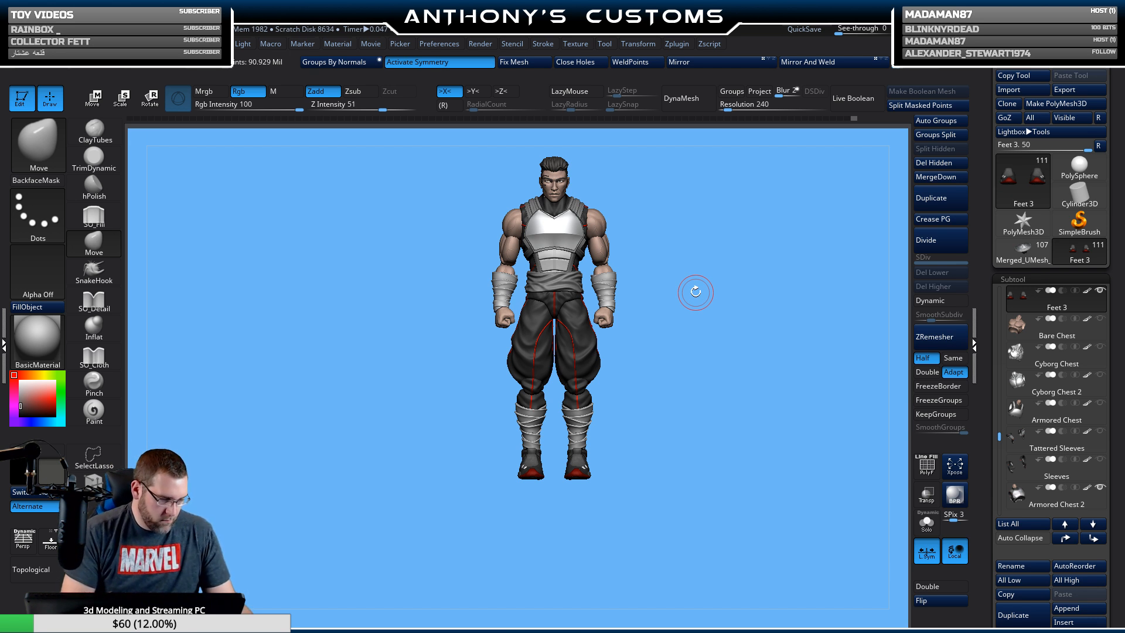
pyautogui.hotkey('ctrl', 'd')
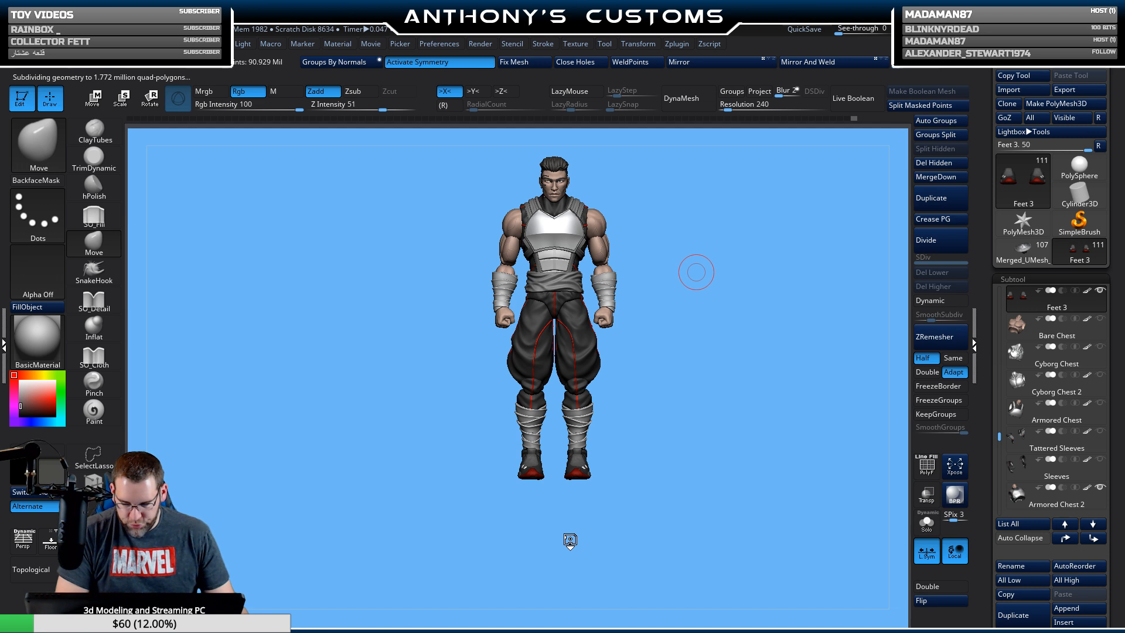
# Replace the bare shoulders and biceps with the Sleeved Shoulders and Sleeved Biceps subtools by switching their visibility.
pyautogui.press('n')
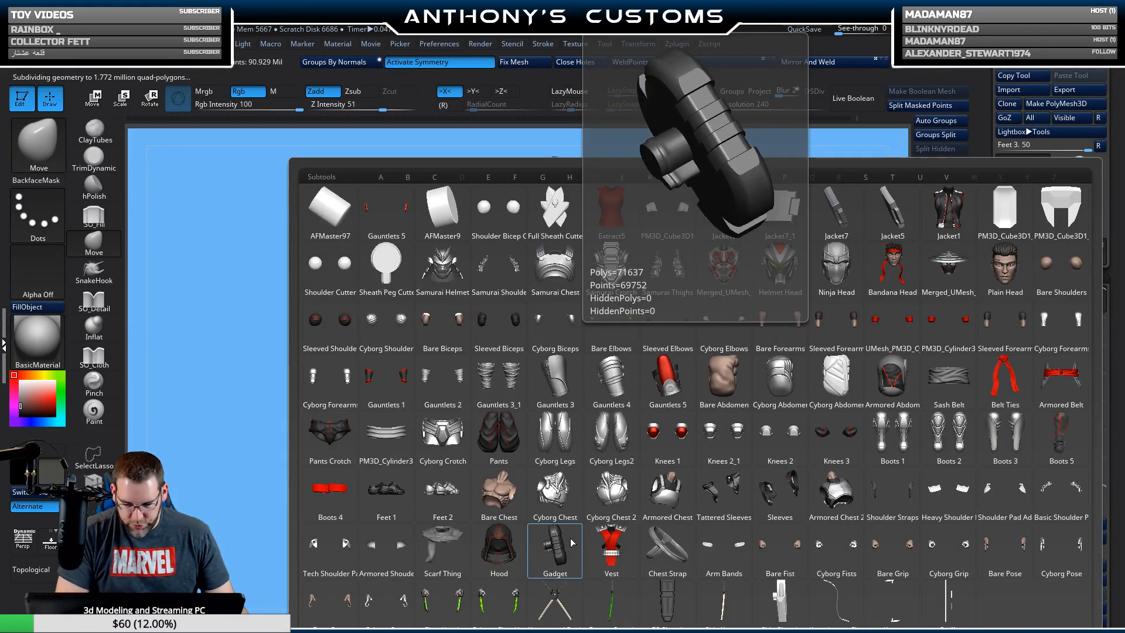
pyautogui.click(330, 322)
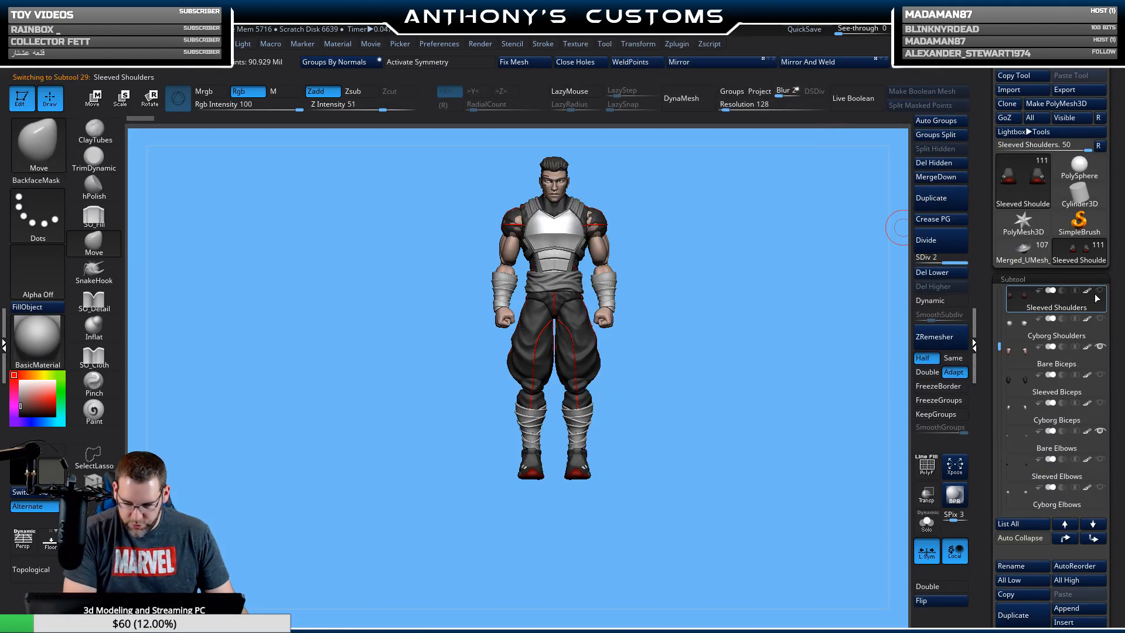
pyautogui.scroll(2, 1108, 322)
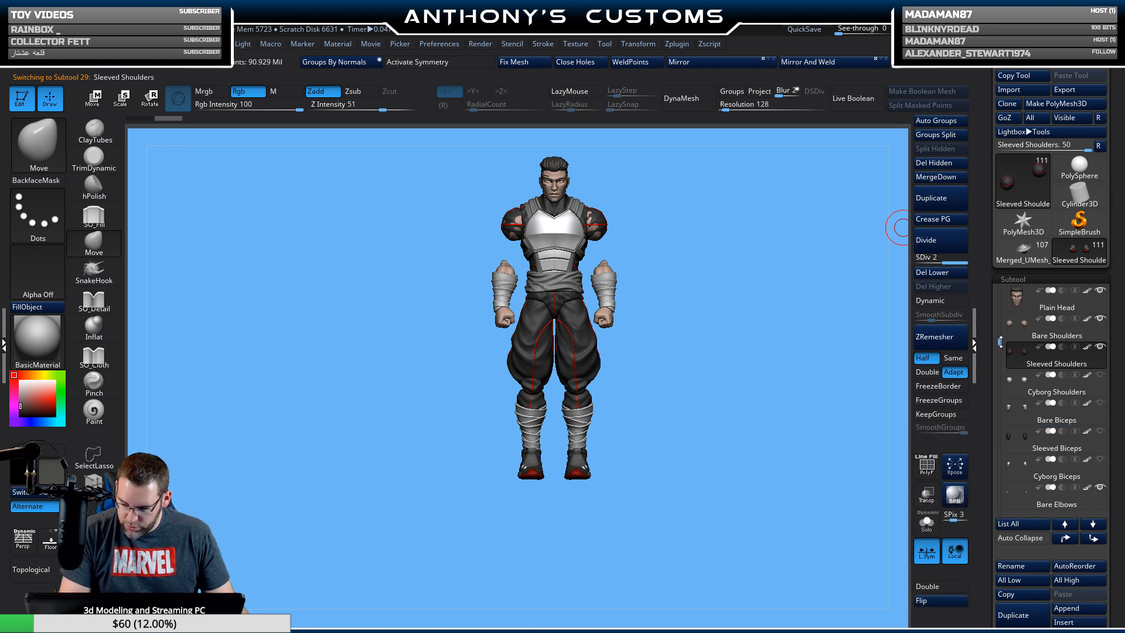
pyautogui.click(1101, 319)
pyautogui.click(1101, 431)
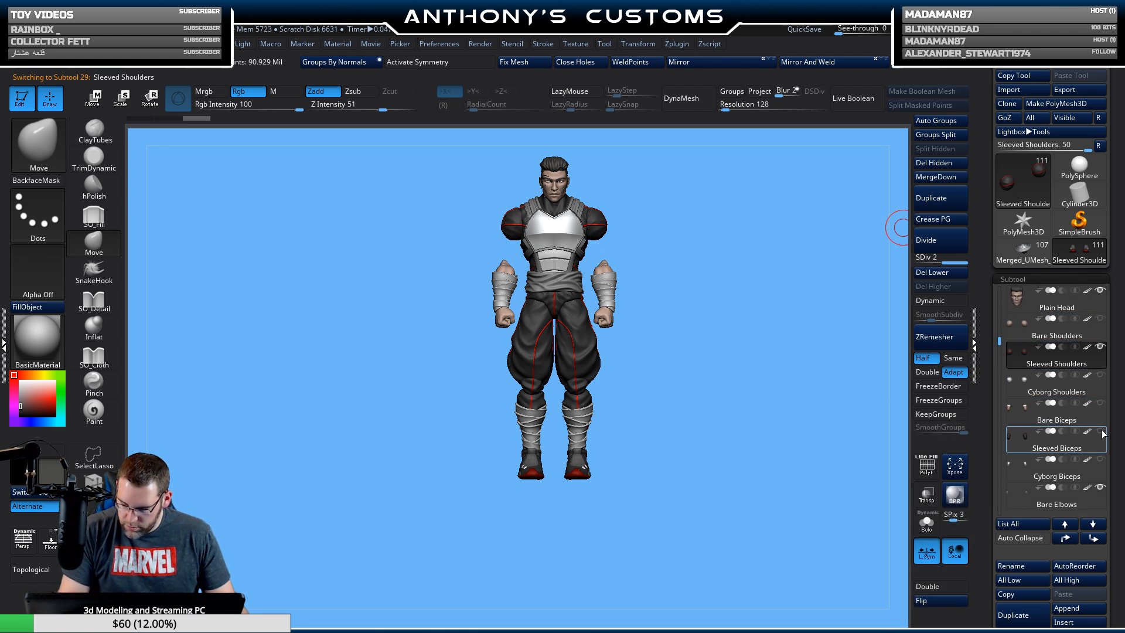
# Show the Sleeved Elbows and Sleeved Forearms subtools in place of the bare elbows and forearms.
pyautogui.scroll(-6, 1055, 410)
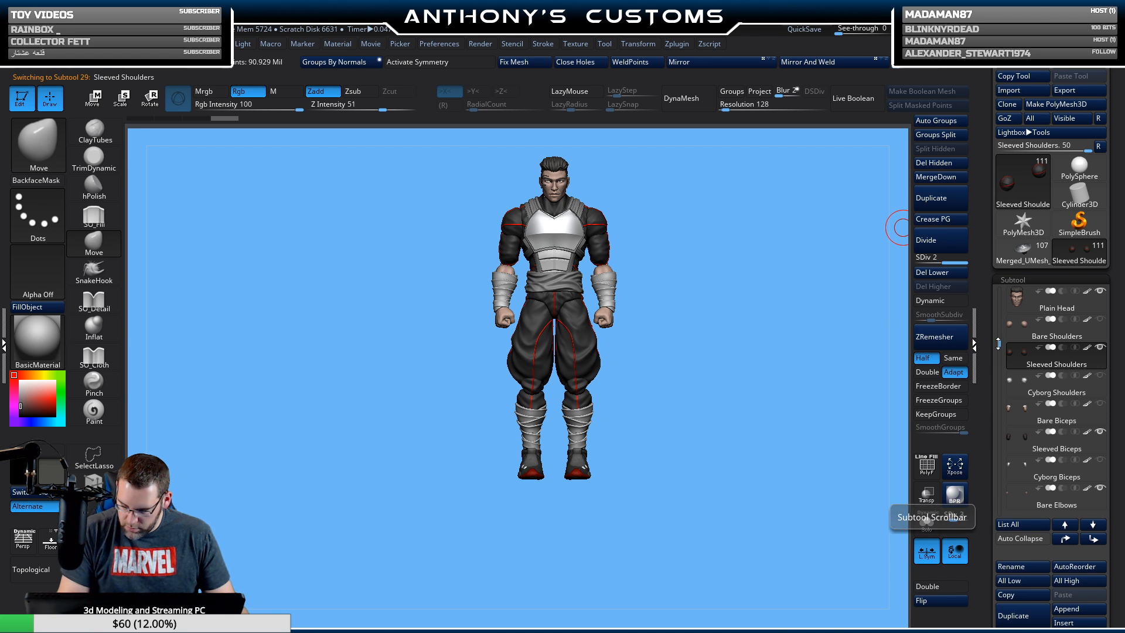
pyautogui.click(1100, 347)
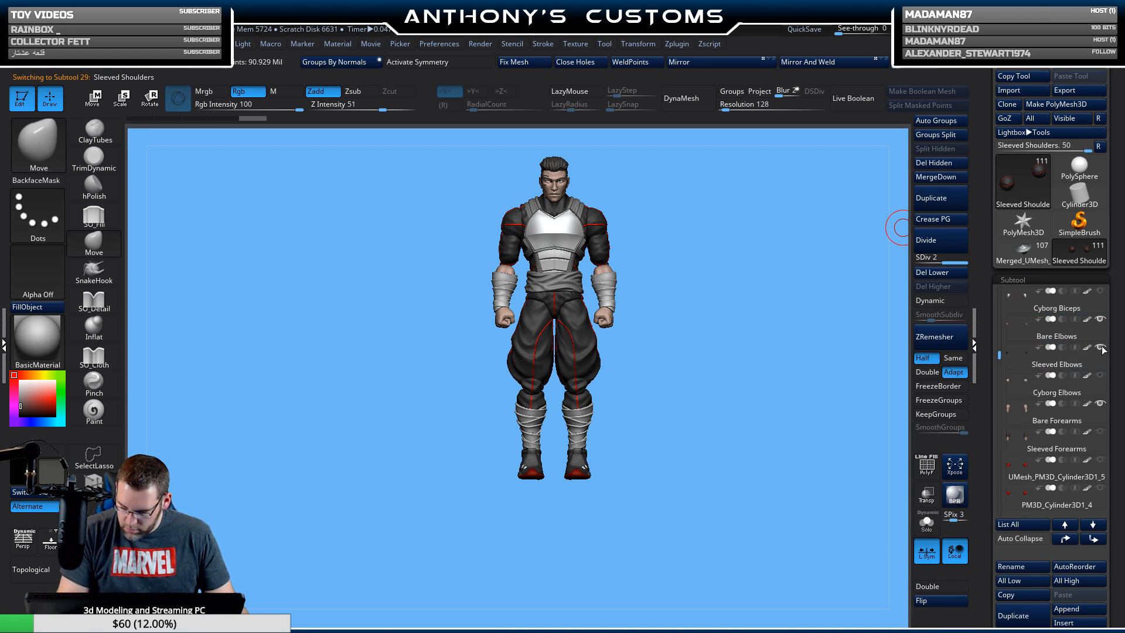
pyautogui.click(1100, 404)
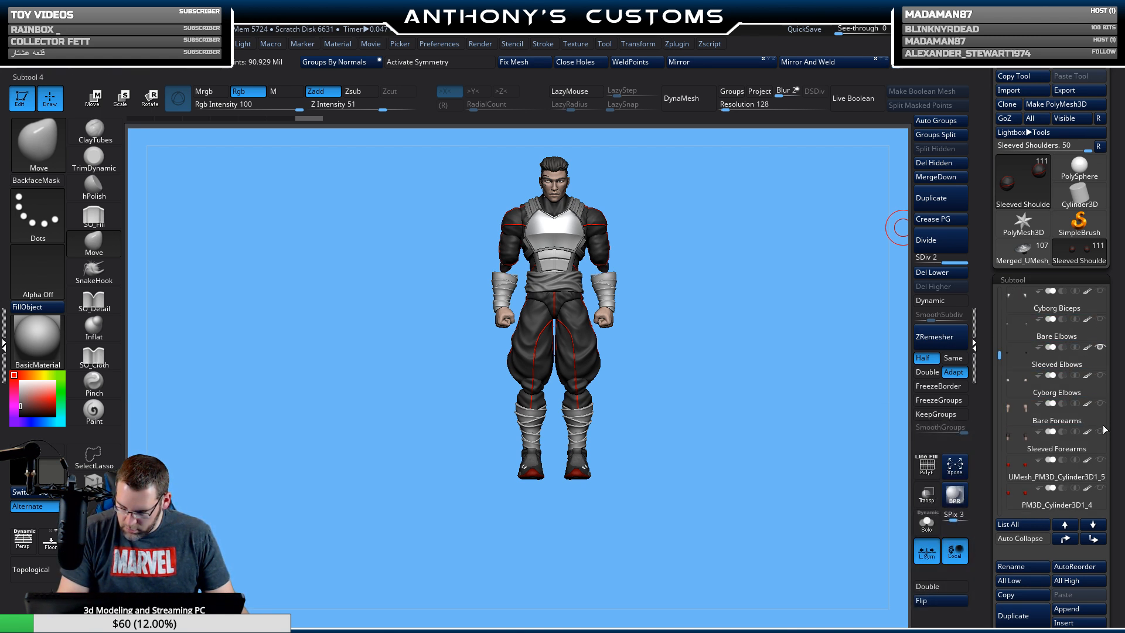
pyautogui.click(1101, 433)
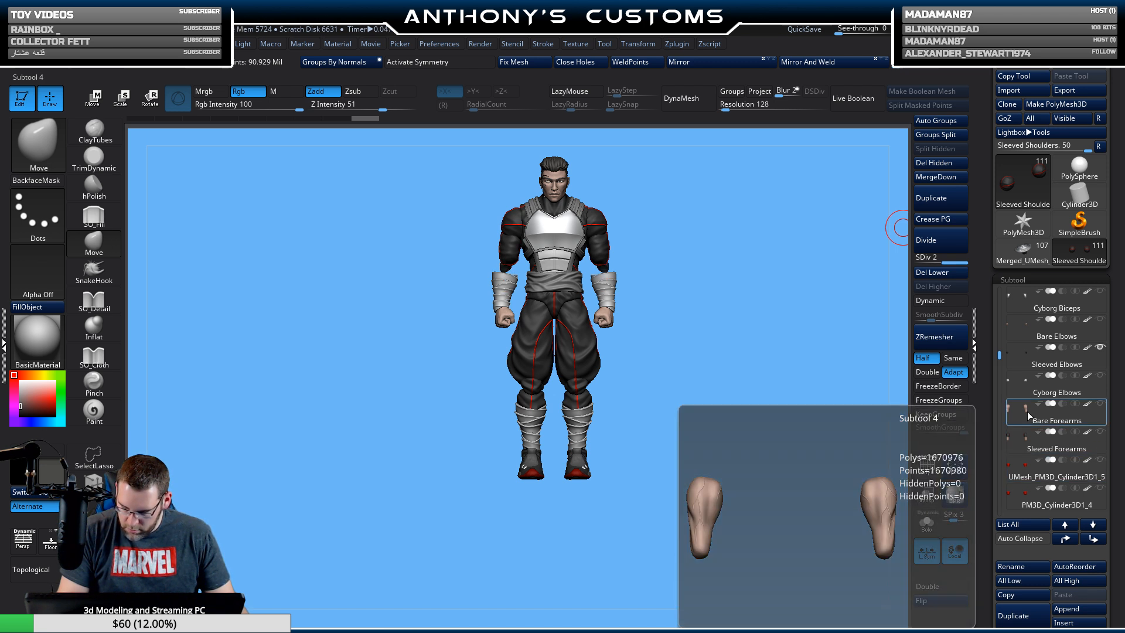
pyautogui.click(1092, 417)
pyautogui.moveTo(1101, 427)
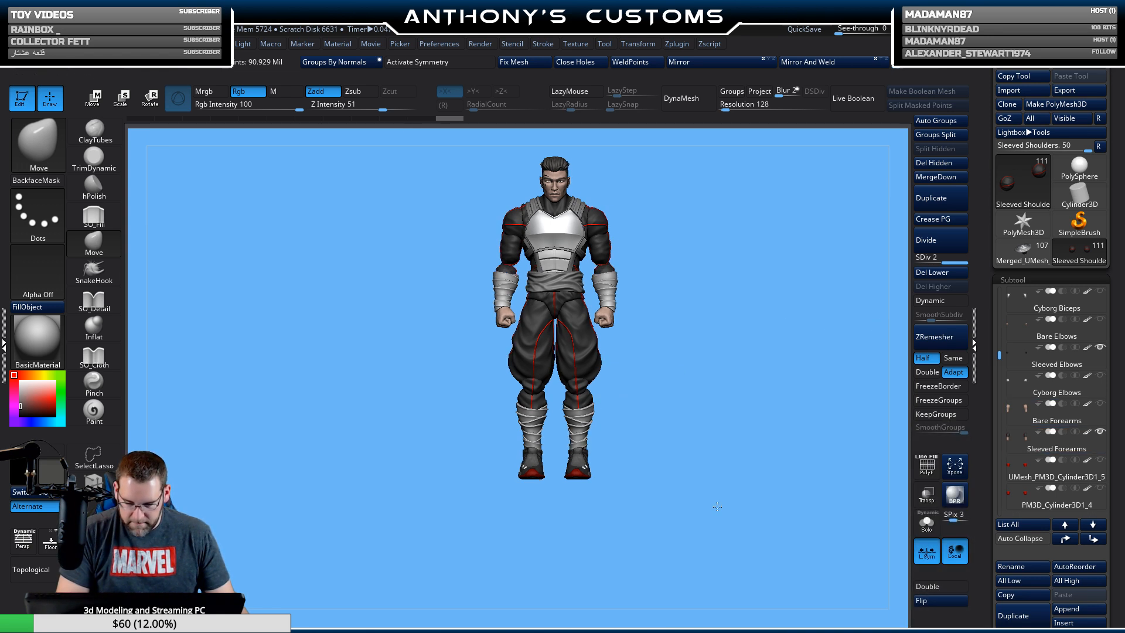
pyautogui.moveTo(718, 507); pyautogui.dragTo(666, 501)
pyautogui.moveTo(651, 500); pyautogui.dragTo(551, 532)
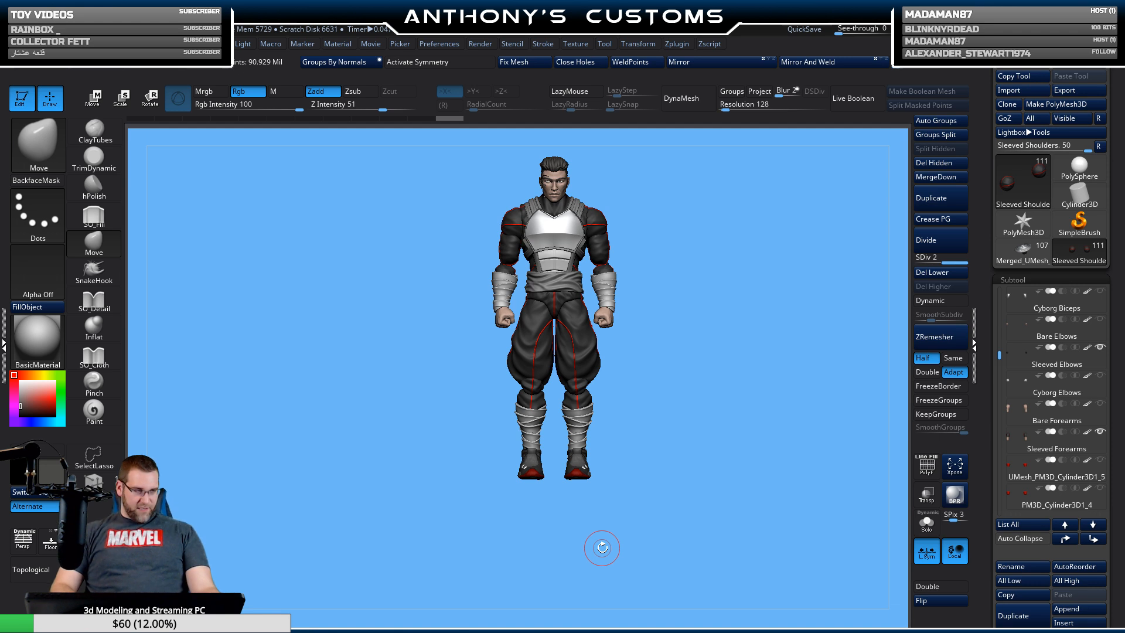
# Isolate the Feet 3 subtool to examine its soles and toe caps, and restore the full figure.
pyautogui.moveTo(757, 464); pyautogui.dragTo(752, 301)
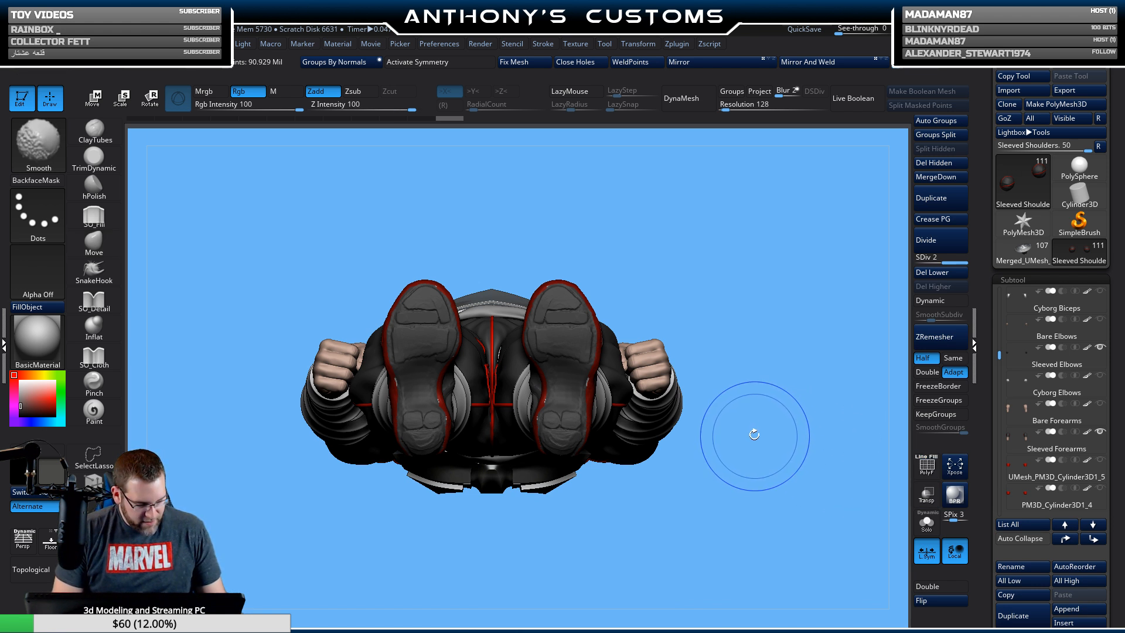
pyautogui.keyDown('alt'); pyautogui.click(567, 393); pyautogui.keyUp('alt')
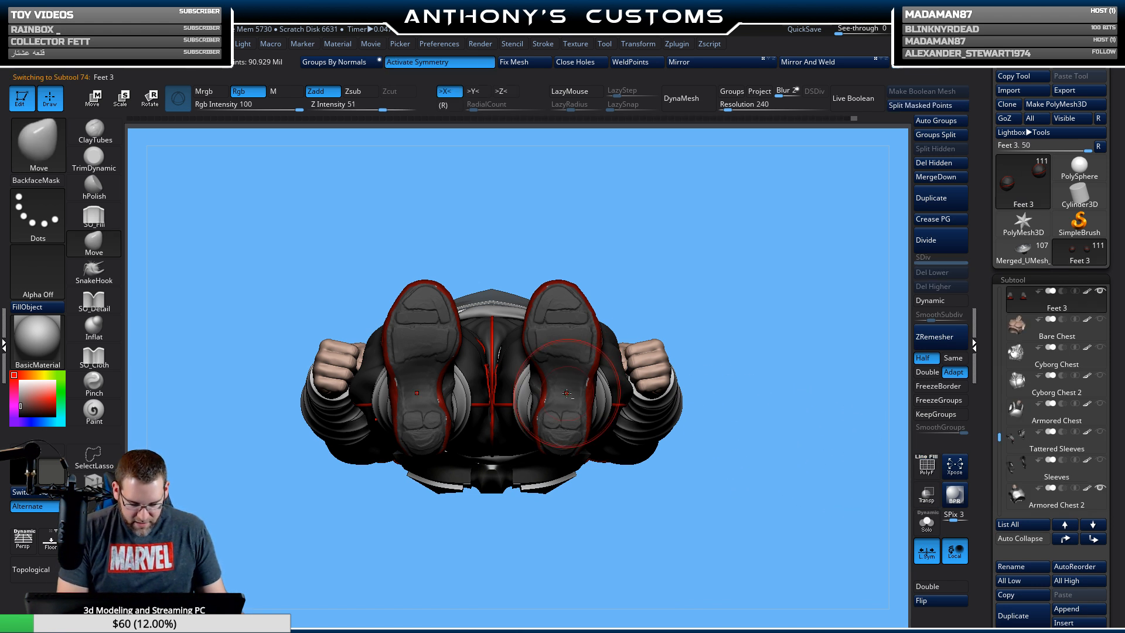
pyautogui.click(927, 522)
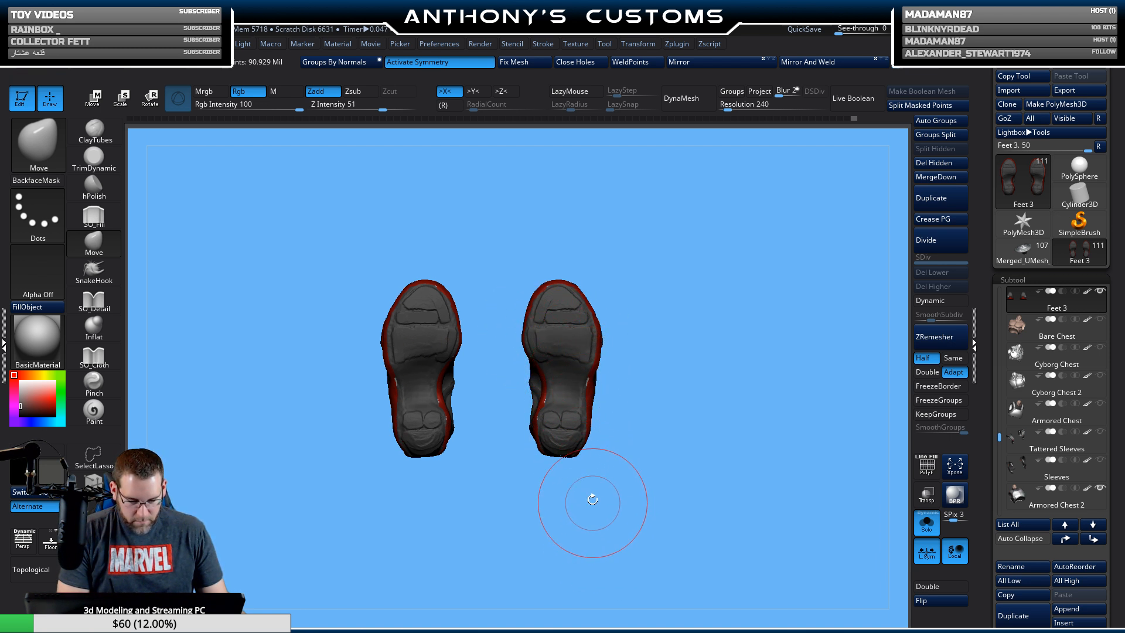
pyautogui.keyDown('alt'); pyautogui.moveTo(739, 324); pyautogui.dragTo(736, 383); pyautogui.keyUp('alt')
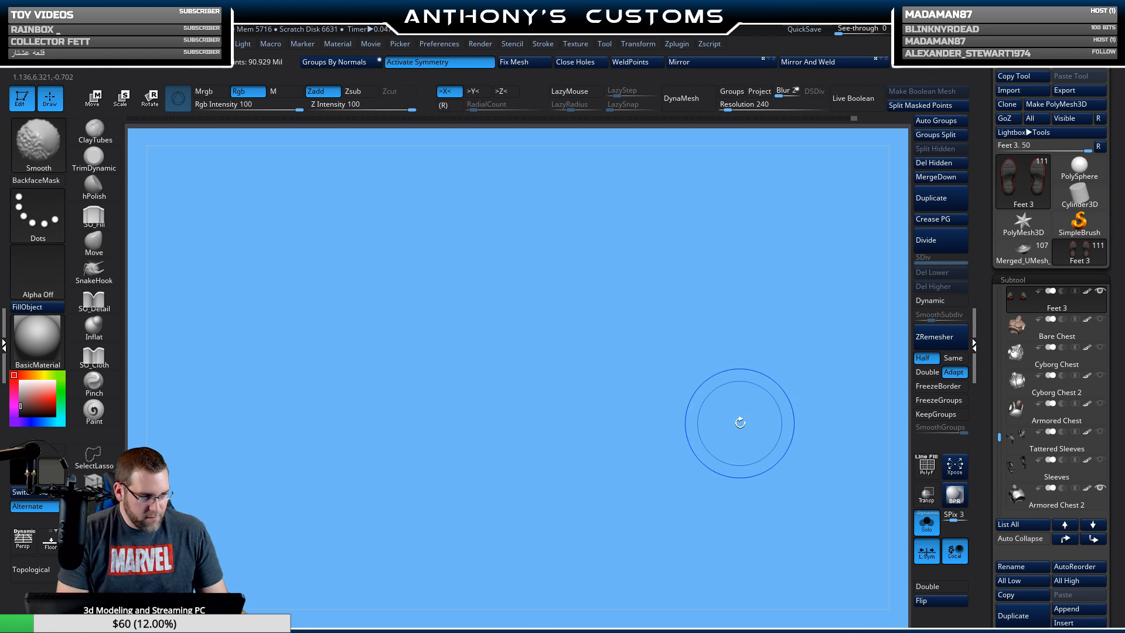
pyautogui.press('f')
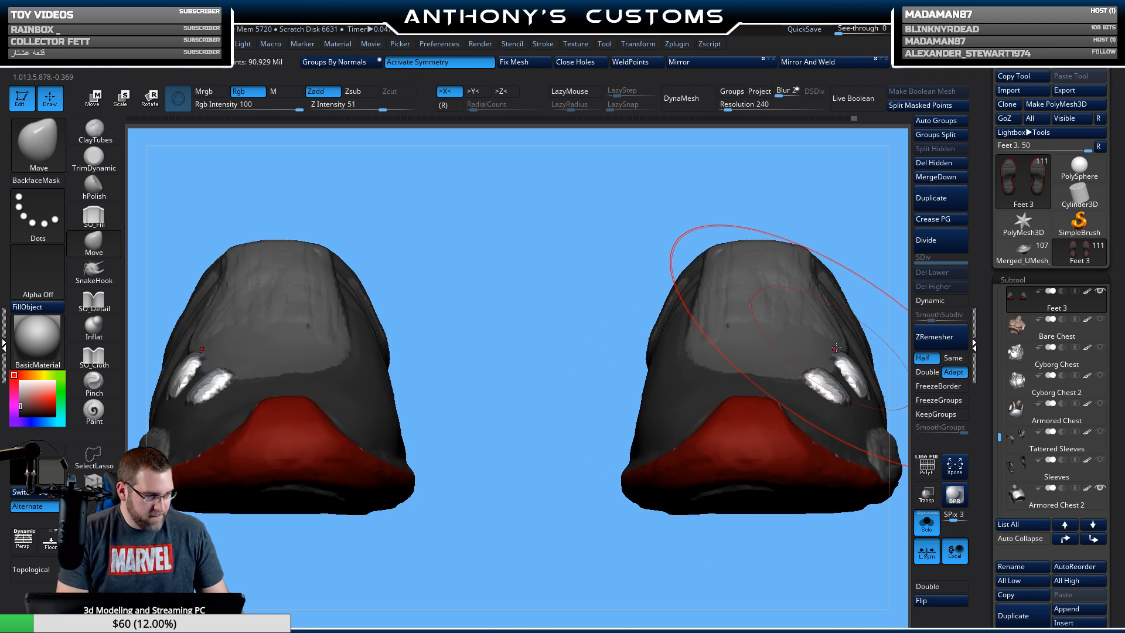
pyautogui.click(932, 530)
pyautogui.press('f')
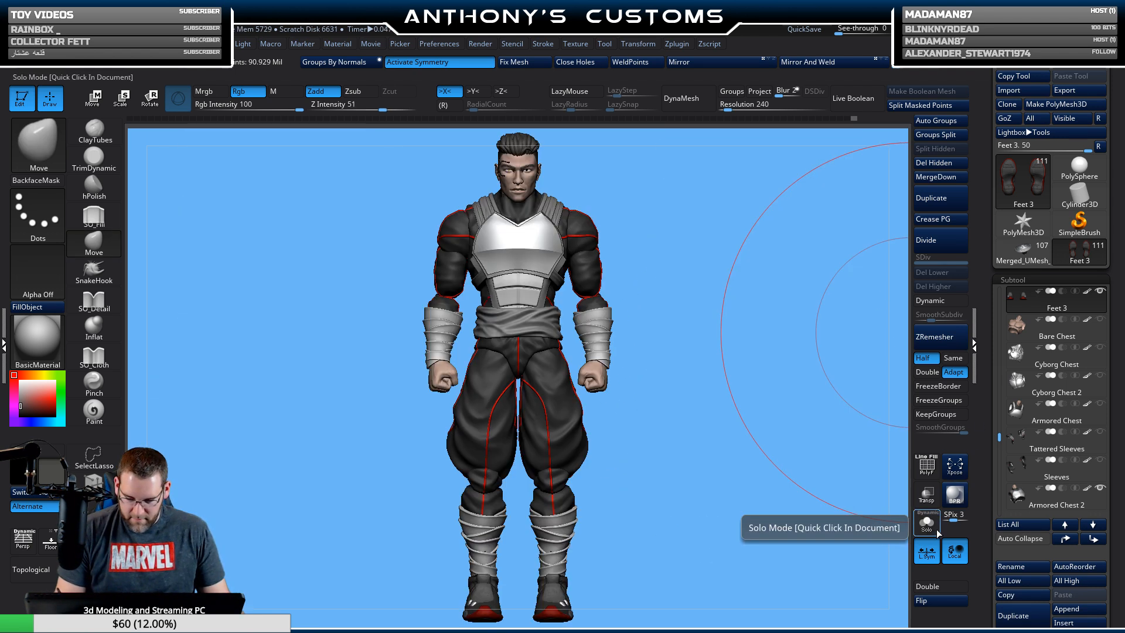
# Pull the back edges of the Gauntlets 3_1 shin wraps slightly outward in side profile with the Move brush, and save the project.
pyautogui.keyDown('alt'); pyautogui.moveTo(737, 439); pyautogui.dragTo(738, 609); pyautogui.keyUp('alt')
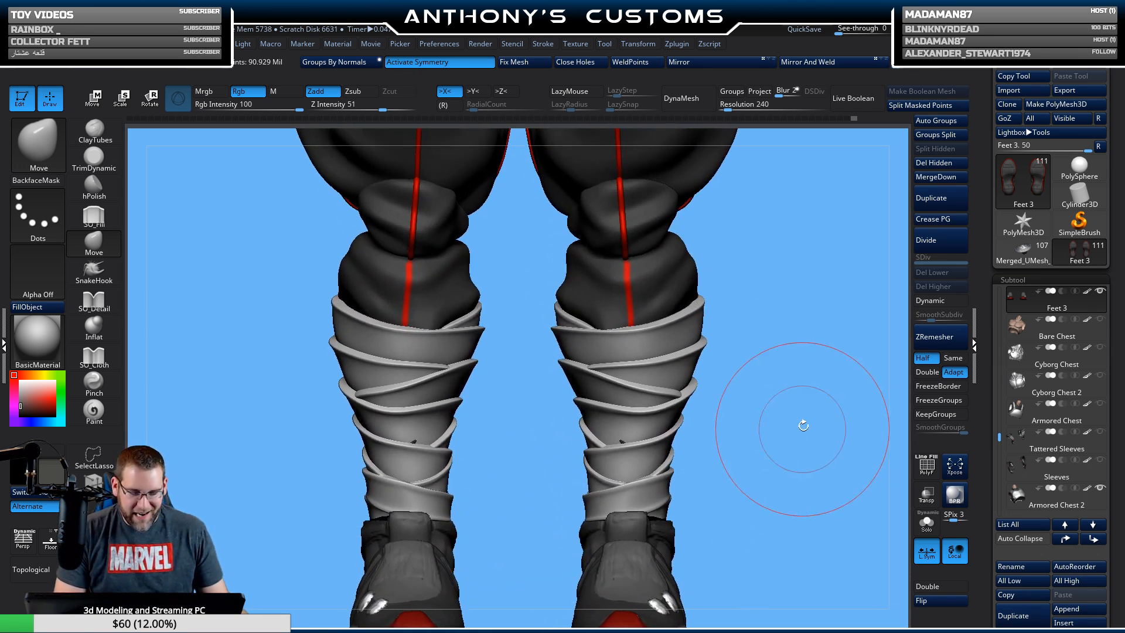
pyautogui.keyDown('alt'); pyautogui.moveTo(788, 385); pyautogui.dragTo(781, 336); pyautogui.keyUp('alt')
pyautogui.press('space')
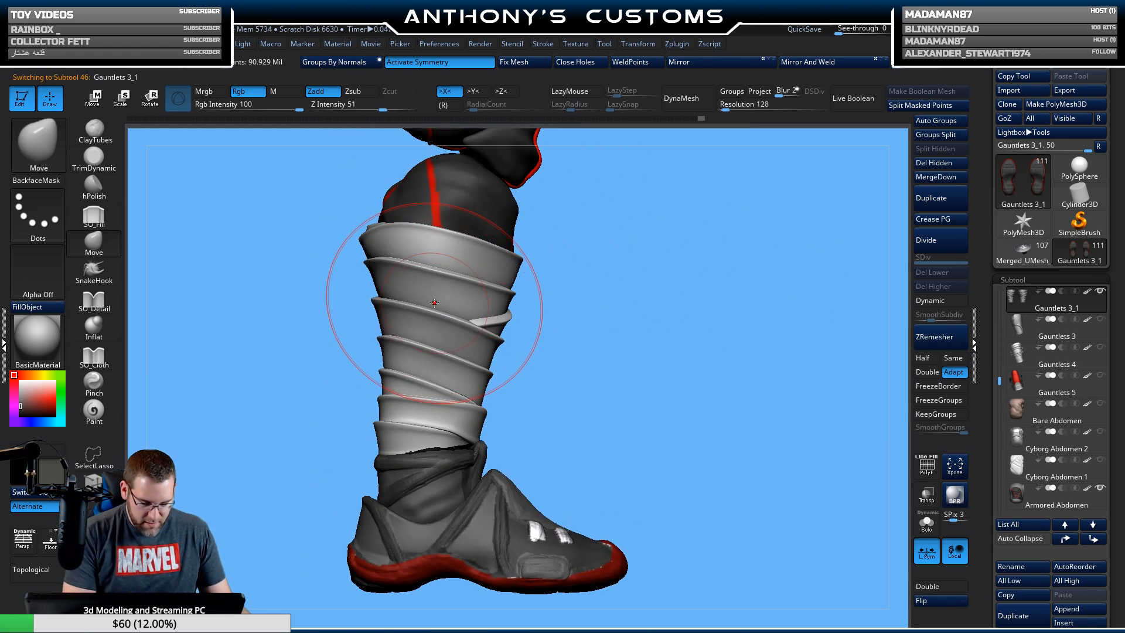
pyautogui.keyDown('alt'); pyautogui.click(439, 346); pyautogui.keyUp('alt')
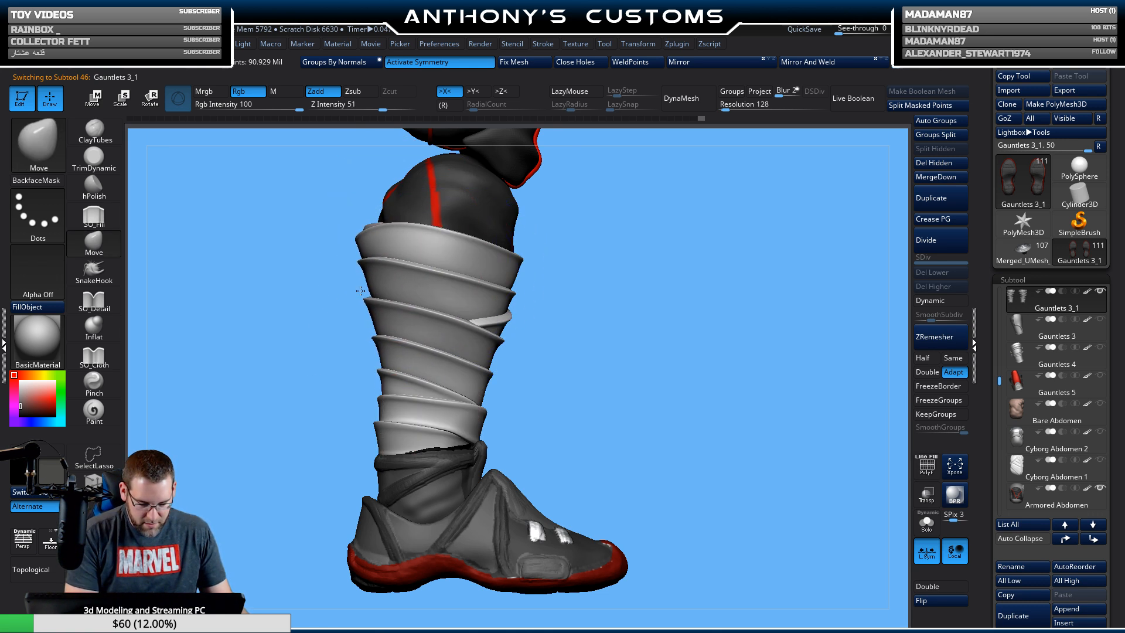
pyautogui.moveTo(361, 291); pyautogui.dragTo(357, 292)
pyautogui.moveTo(379, 334); pyautogui.dragTo(364, 334)
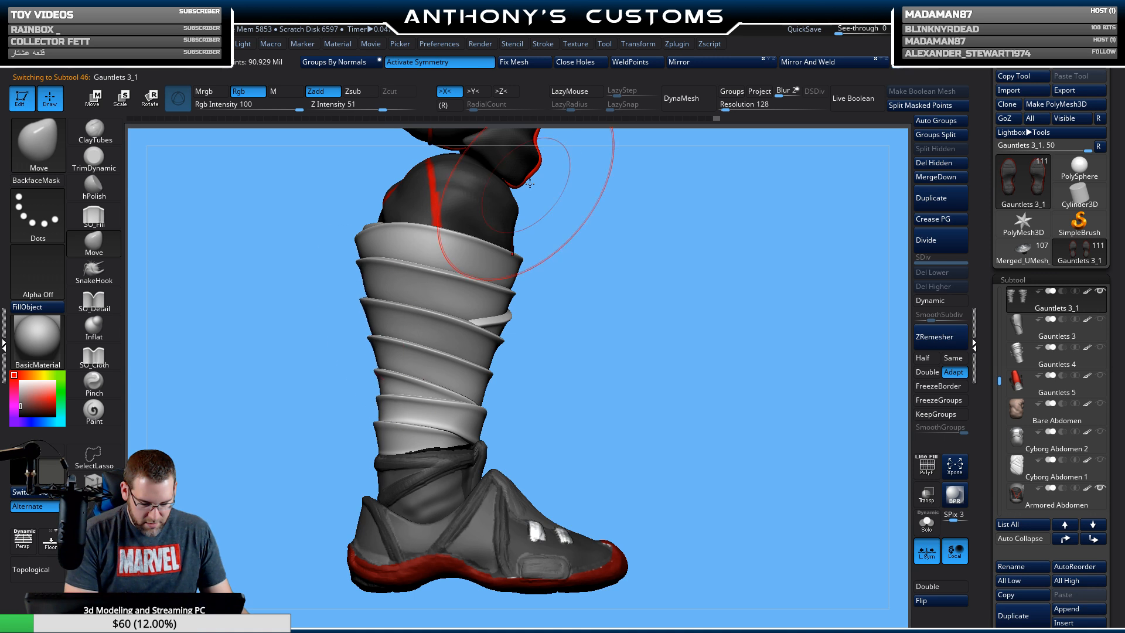
pyautogui.keyDown('alt'); pyautogui.moveTo(645, 264); pyautogui.dragTo(666, 393); pyautogui.keyUp('alt')
pyautogui.hotkey('ctrl', 's')
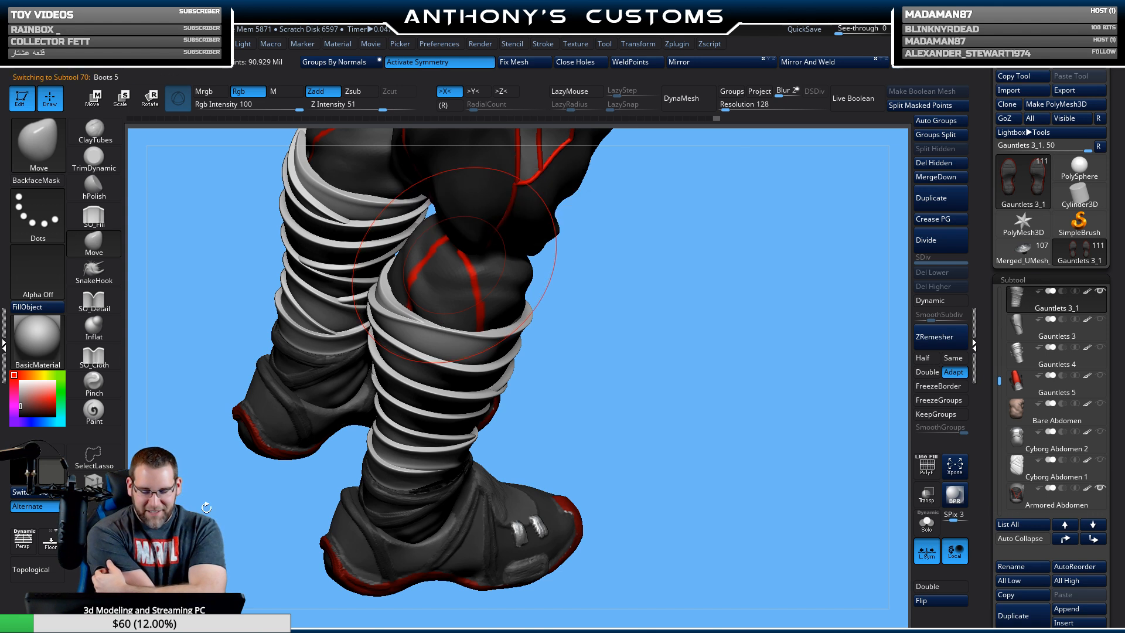
# Reshape the back of the Boots 5 upper calves with the Move brush so they fit inside the shin wraps.
pyautogui.keyDown('alt'); pyautogui.click(442, 323); pyautogui.keyUp('alt')
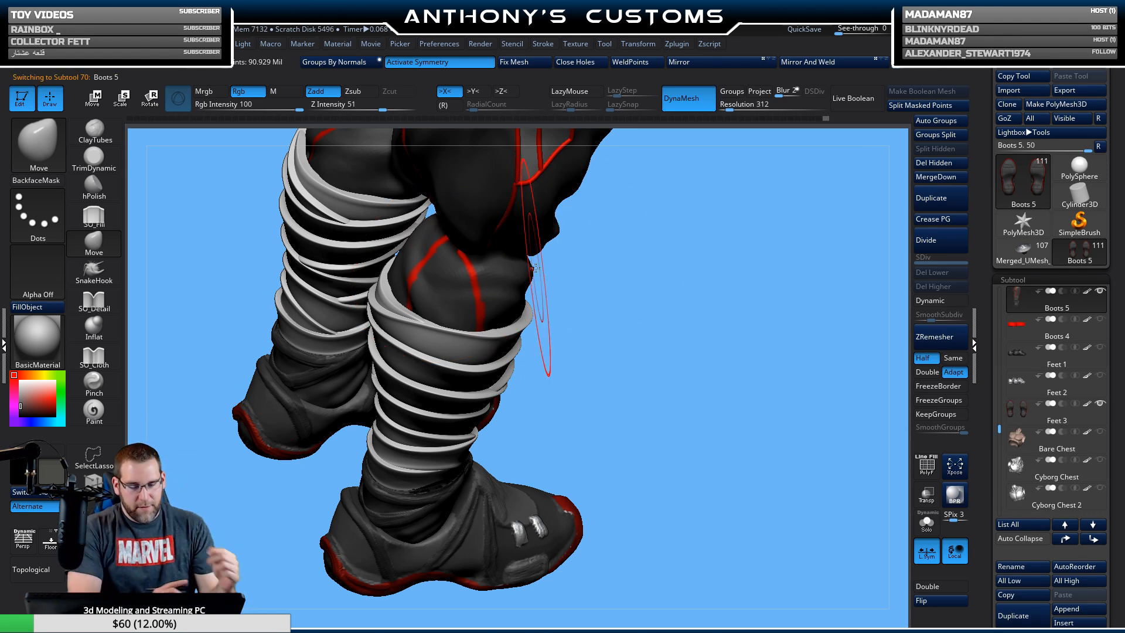
pyautogui.hotkey('shift', 'f')
pyautogui.hotkey('shift', 'f')
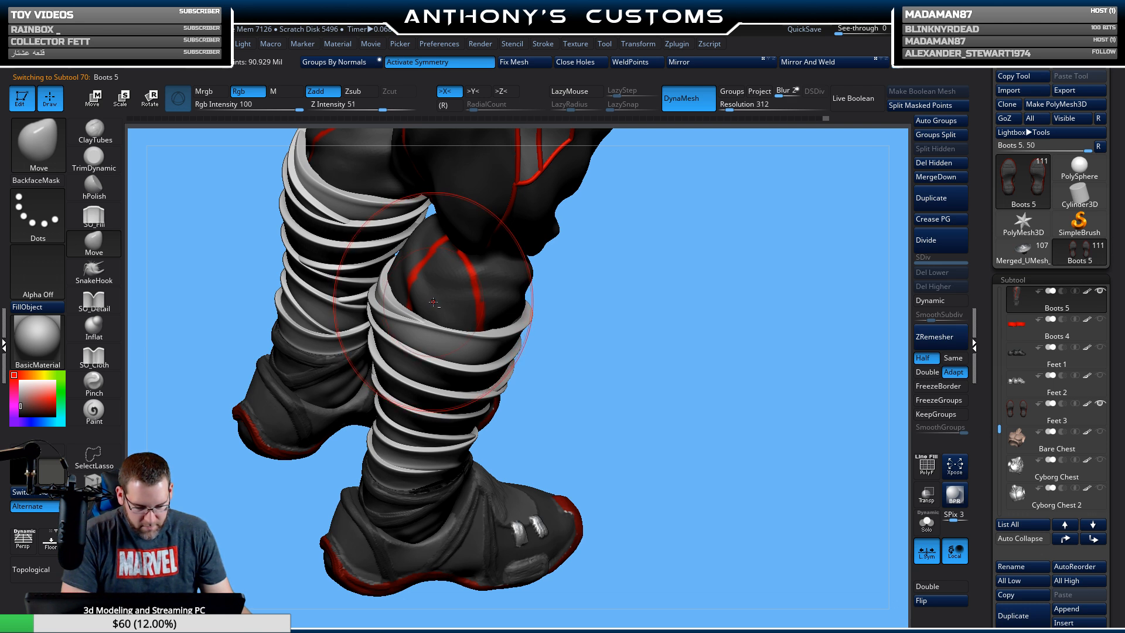
pyautogui.moveTo(639, 281)
pyautogui.mouseDown()
pyautogui.moveTo(642, 332)
pyautogui.moveTo(631, 293)
pyautogui.mouseUp()
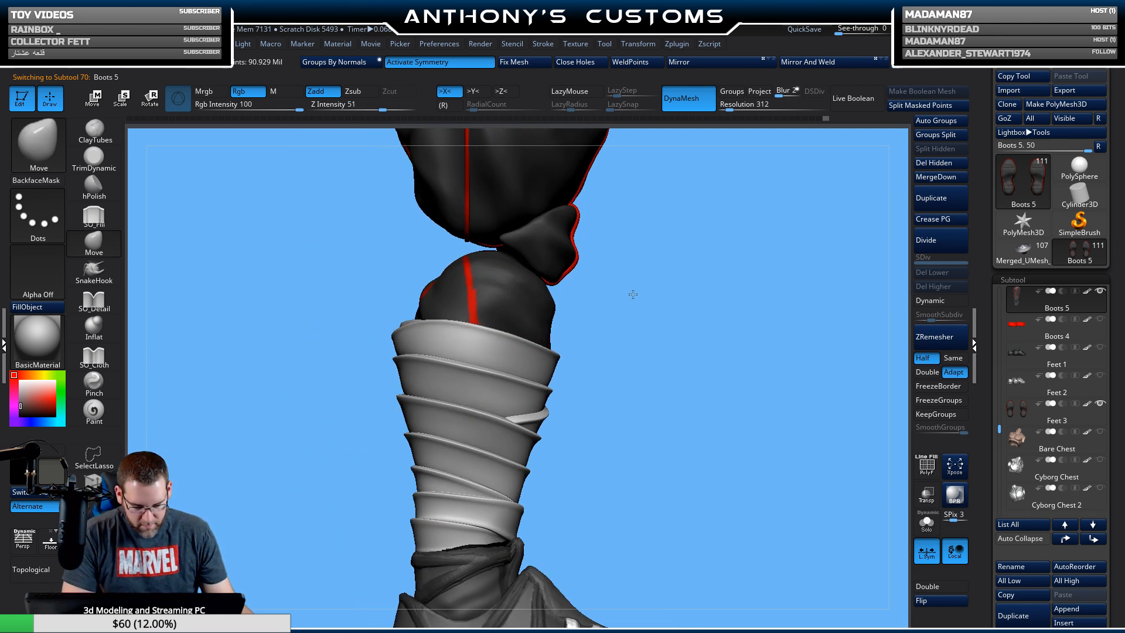
pyautogui.moveTo(654, 364); pyautogui.dragTo(647, 346)
pyautogui.press('space')
pyautogui.moveTo(619, 256); pyautogui.dragTo(586, 256)
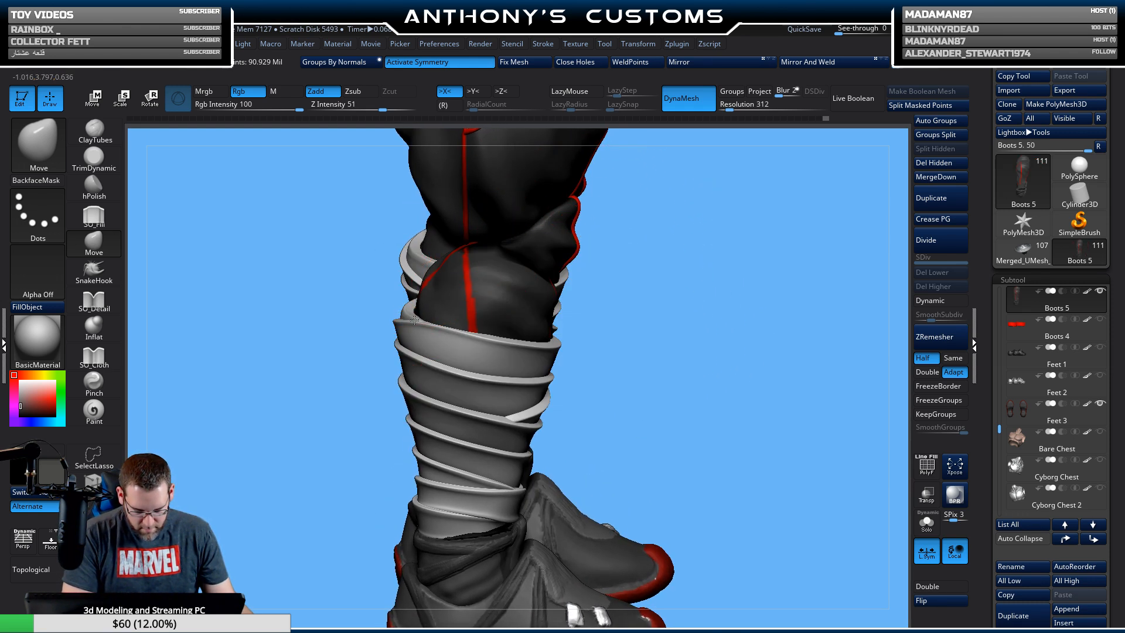
pyautogui.keyDown('alt'); pyautogui.click(446, 343); pyautogui.keyUp('alt')
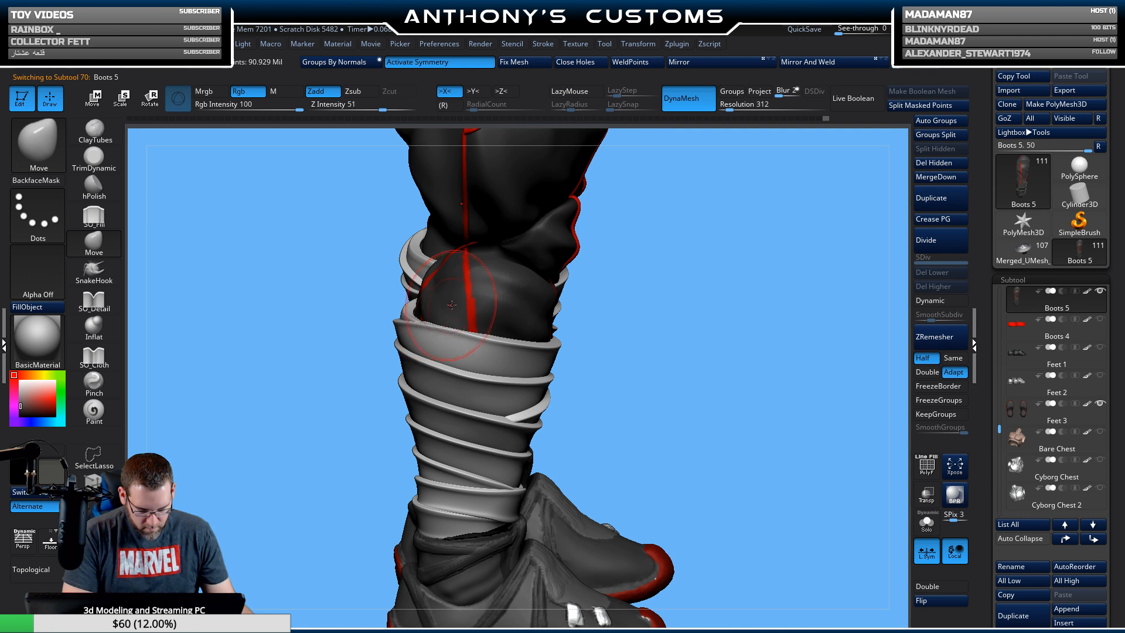
pyautogui.press('space')
pyautogui.moveTo(657, 285)
pyautogui.mouseDown()
pyautogui.moveTo(666, 285)
pyautogui.moveTo(616, 329)
pyautogui.mouseUp()
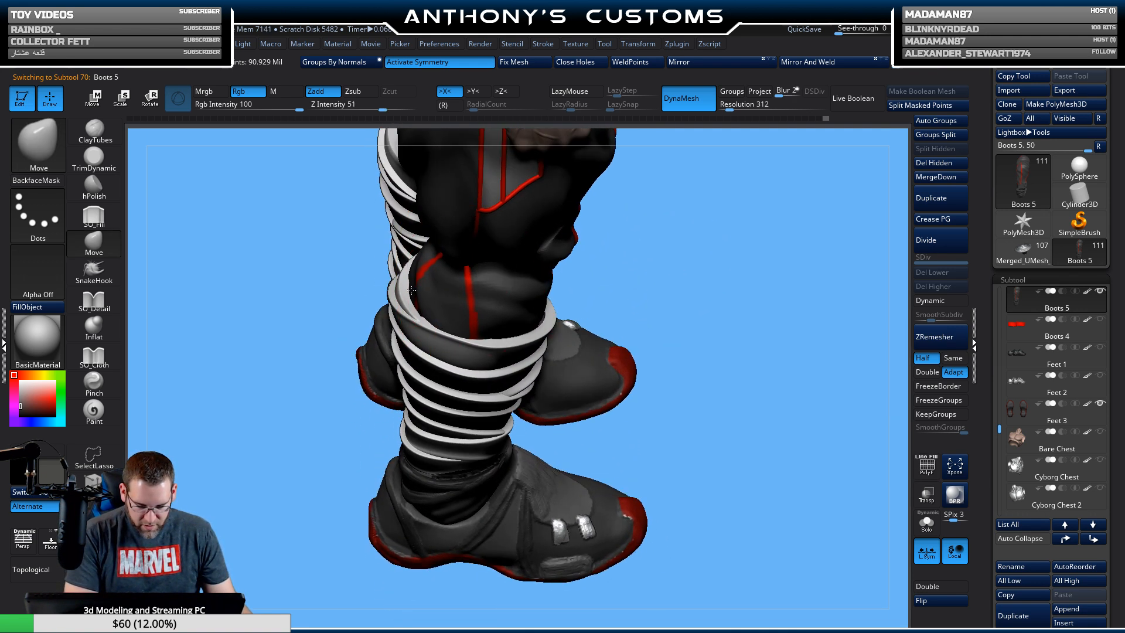
pyautogui.moveTo(429, 294); pyautogui.dragTo(421, 304)
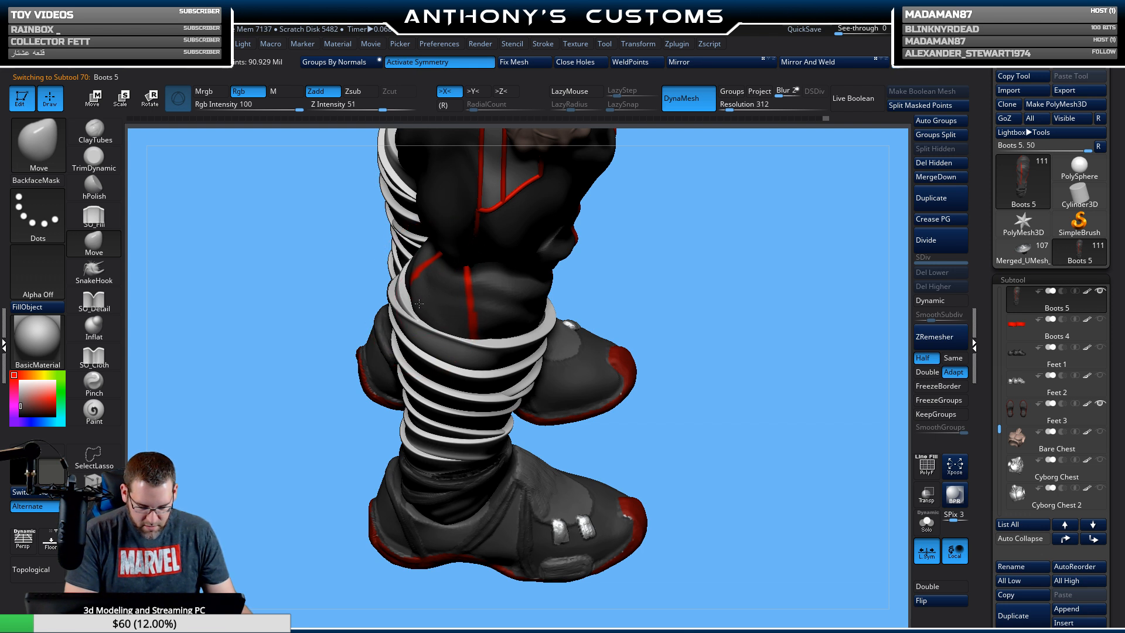
pyautogui.moveTo(603, 305); pyautogui.dragTo(617, 332)
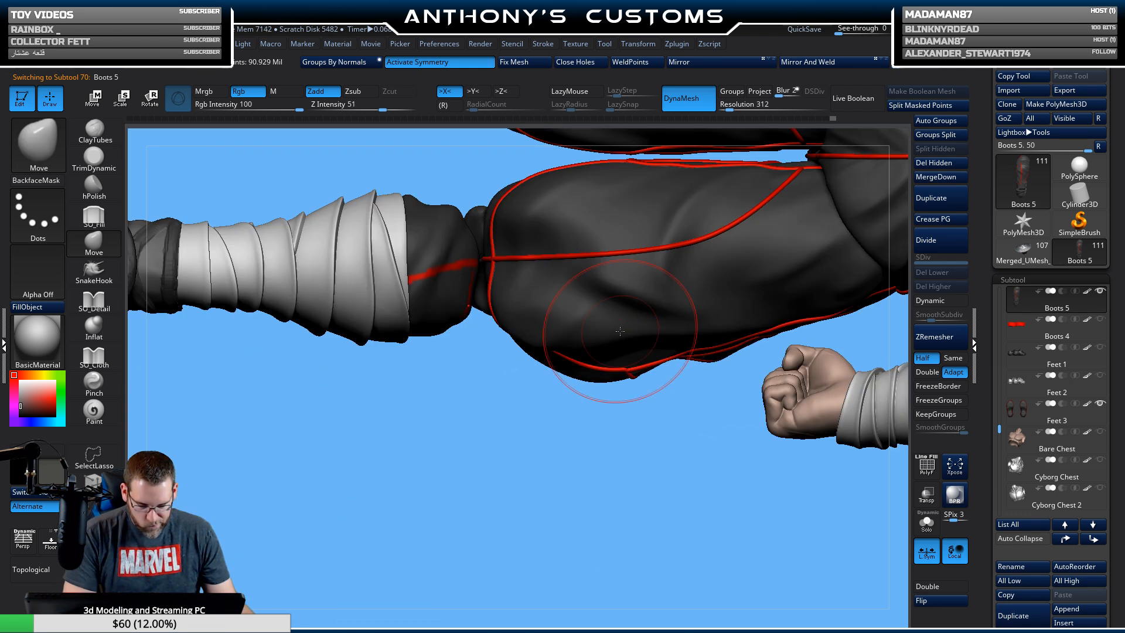
pyautogui.moveTo(482, 435); pyautogui.dragTo(446, 281)
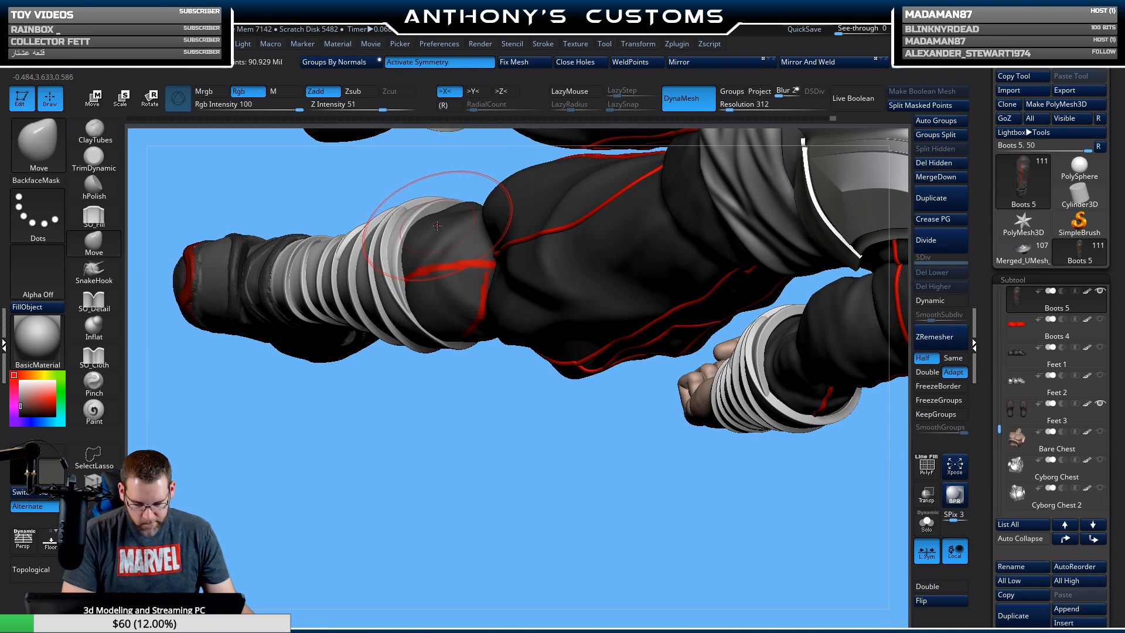
pyautogui.moveTo(494, 495); pyautogui.dragTo(514, 352)
pyautogui.moveTo(677, 287)
pyautogui.mouseDown()
pyautogui.moveTo(708, 314)
pyautogui.moveTo(708, 298)
pyautogui.moveTo(656, 281)
pyautogui.moveTo(690, 276)
pyautogui.mouseUp()
pyautogui.press('space')
# Adjust the upper front bands of the Gauntlets 3_1 wraps with the Move brush so they cover the calves poking through.
pyautogui.keyDown('alt'); pyautogui.click(548, 288); pyautogui.keyUp('alt')
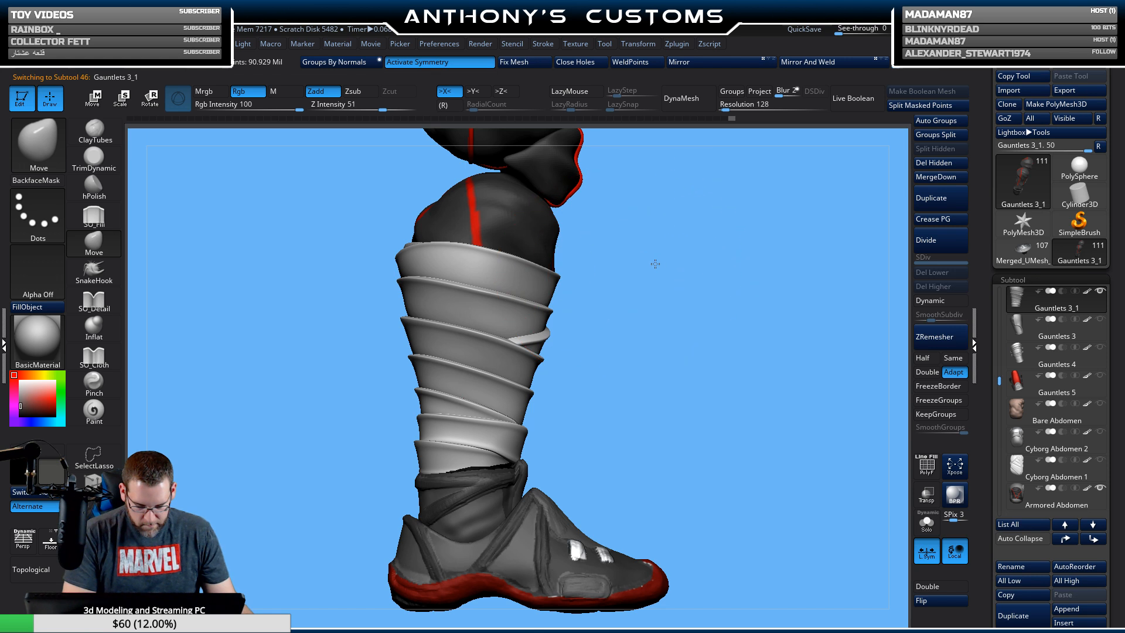
pyautogui.press('space')
pyautogui.moveTo(656, 263)
pyautogui.mouseDown()
pyautogui.moveTo(653, 314)
pyautogui.moveTo(583, 238)
pyautogui.moveTo(754, 251)
pyautogui.moveTo(732, 258)
pyautogui.mouseUp()
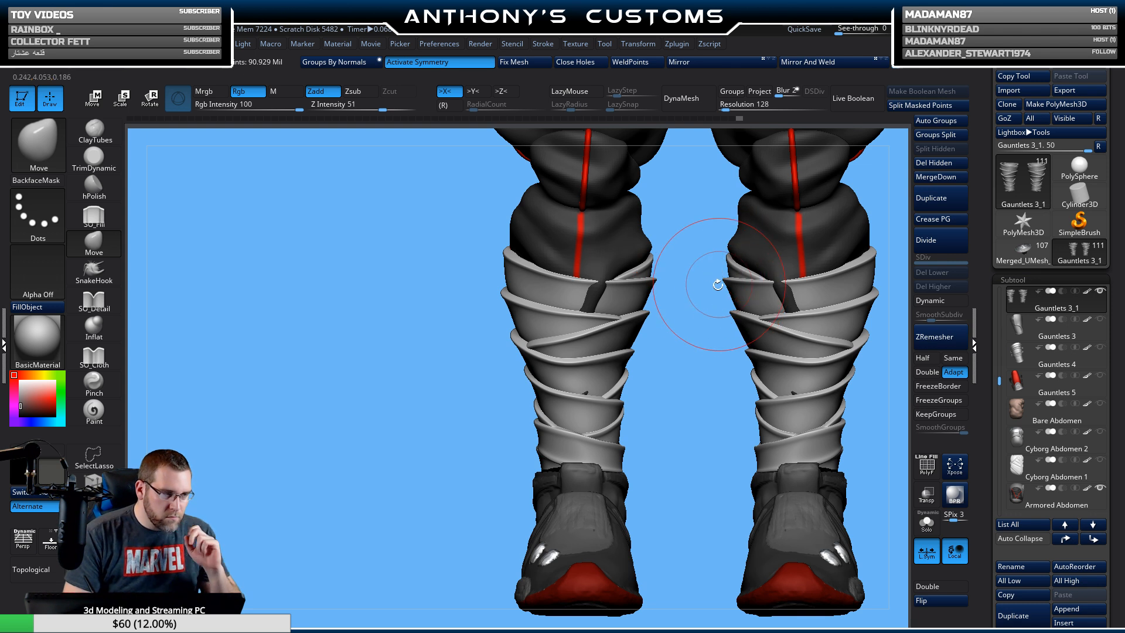
pyautogui.keyDown('alt'); pyautogui.moveTo(410, 490); pyautogui.dragTo(562, 370); pyautogui.keyUp('alt')
pyautogui.press('space')
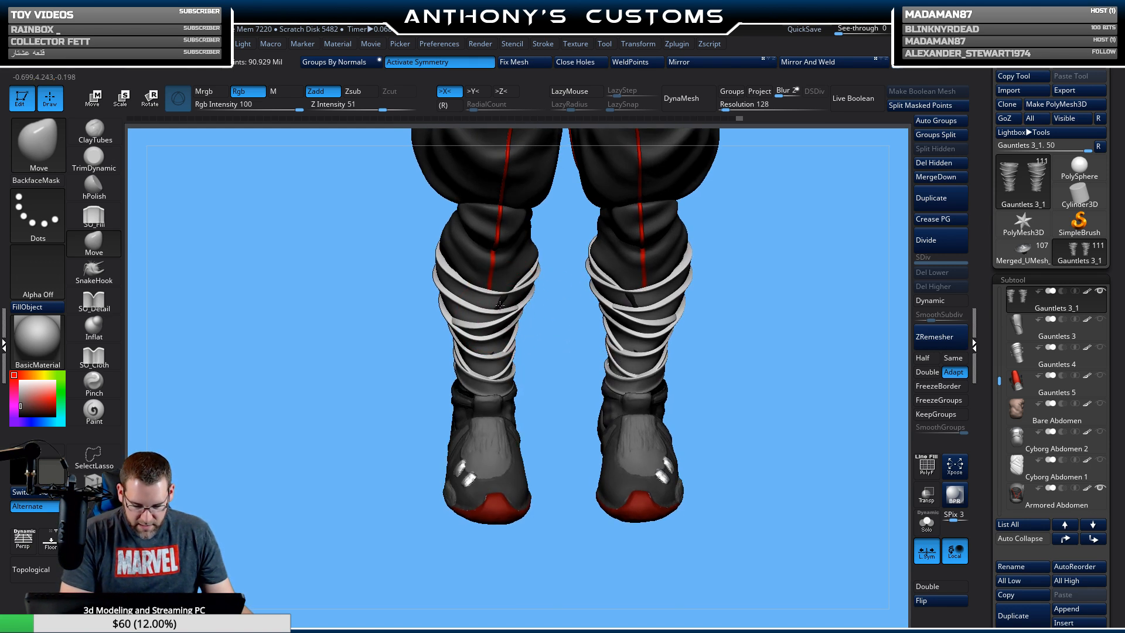
pyautogui.moveTo(555, 347)
pyautogui.mouseDown()
pyautogui.moveTo(536, 291)
pyautogui.moveTo(516, 304)
pyautogui.mouseUp()
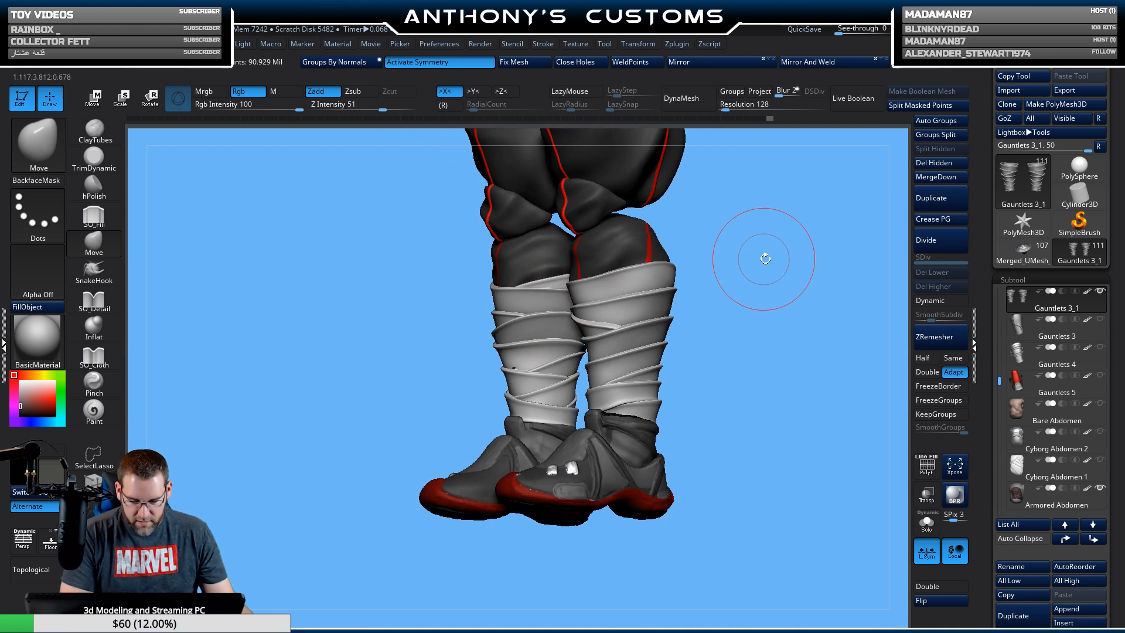
# Inspect the wrapped shins and shoes from the side, front and back, and the soles from below.
pyautogui.moveTo(765, 258); pyautogui.dragTo(786, 258)
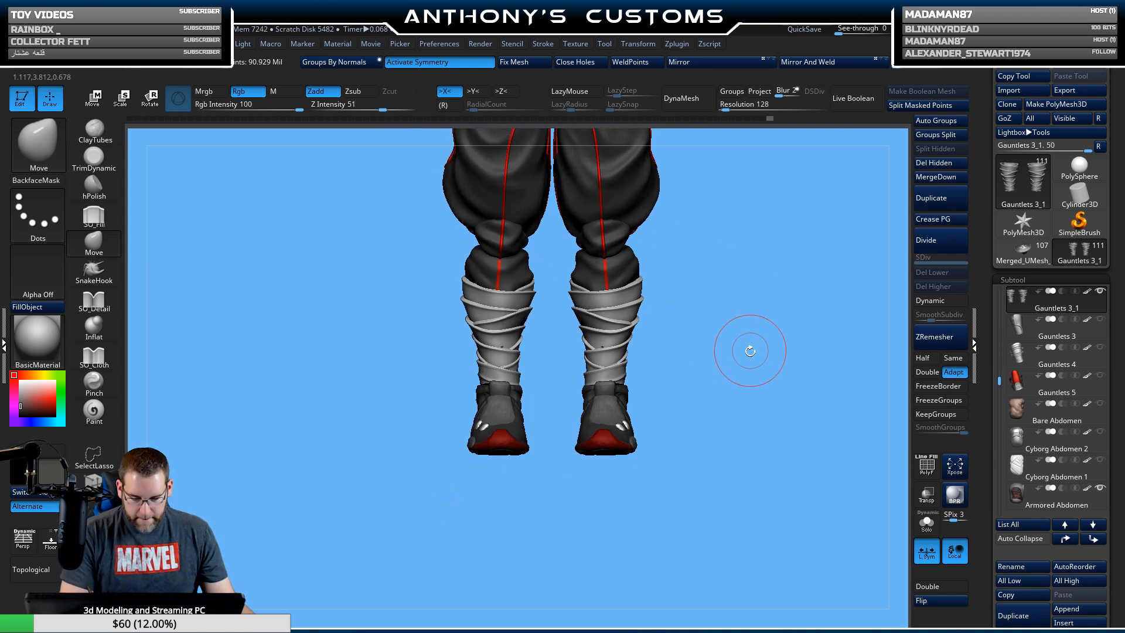
pyautogui.moveTo(751, 350)
pyautogui.mouseDown()
pyautogui.moveTo(739, 271)
pyautogui.moveTo(739, 319)
pyautogui.moveTo(602, 339)
pyautogui.mouseUp()
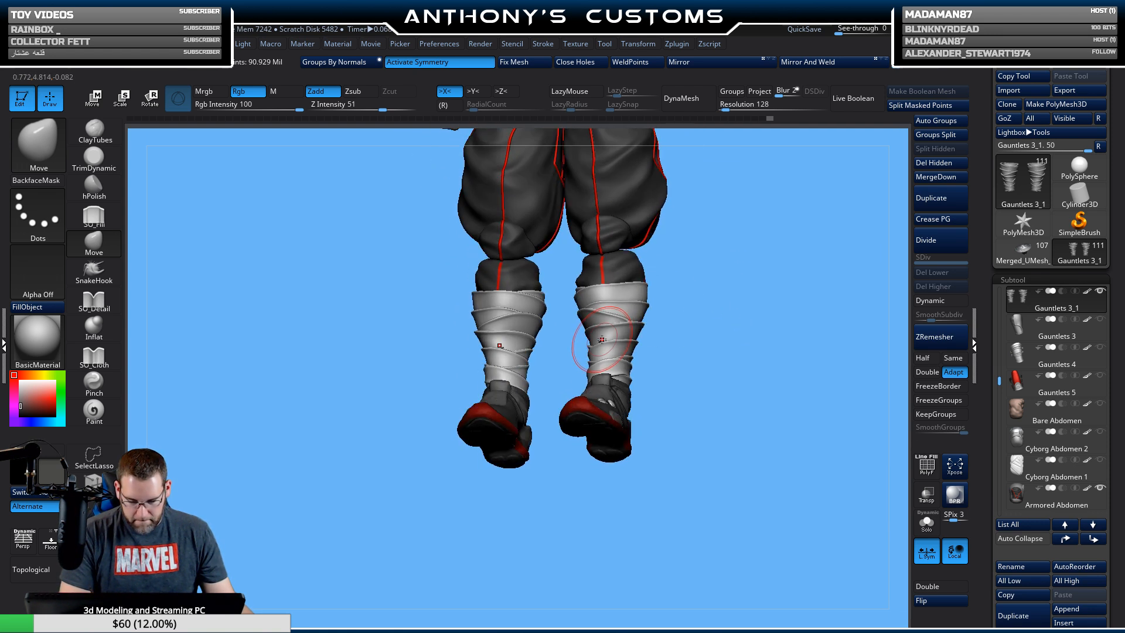
pyautogui.moveTo(684, 321); pyautogui.dragTo(692, 281)
pyautogui.moveTo(686, 426)
pyautogui.mouseDown()
pyautogui.moveTo(680, 445)
pyautogui.moveTo(668, 357)
pyautogui.moveTo(673, 498)
pyautogui.moveTo(678, 231)
pyautogui.moveTo(712, 196)
pyautogui.moveTo(767, 386)
pyautogui.mouseUp()
pyautogui.keyDown('alt'); pyautogui.moveTo(768, 292); pyautogui.dragTo(779, 372); pyautogui.keyUp('alt')
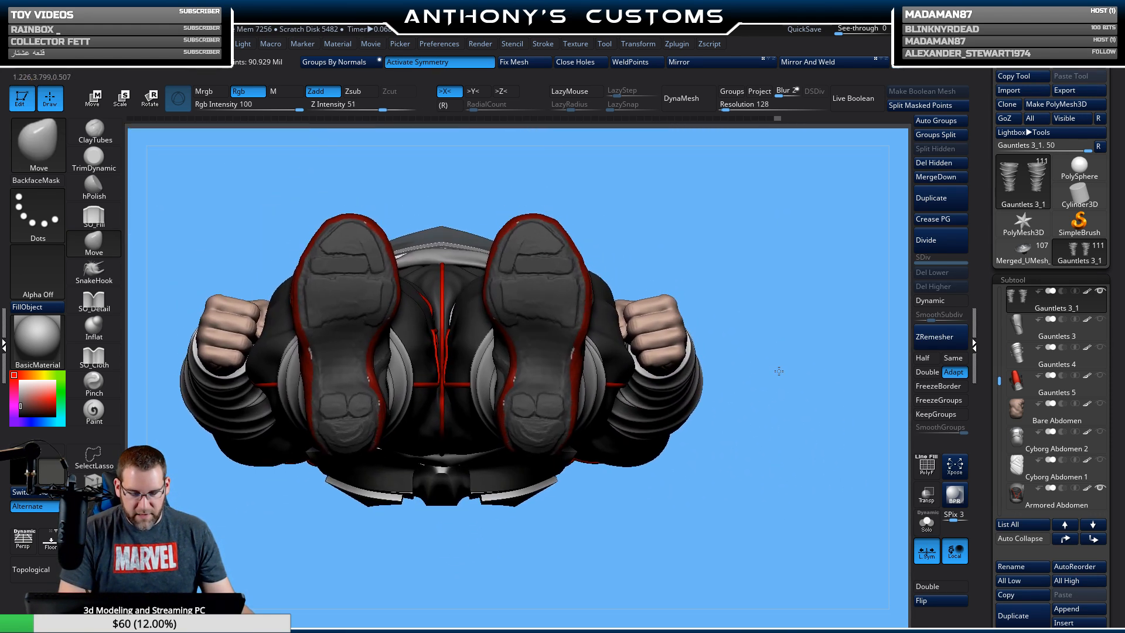
pyautogui.rightClick(727, 197)
pyautogui.moveTo(727, 196)
pyautogui.mouseDown()
pyautogui.moveTo(740, 207)
pyautogui.moveTo(717, 246)
pyautogui.mouseUp()
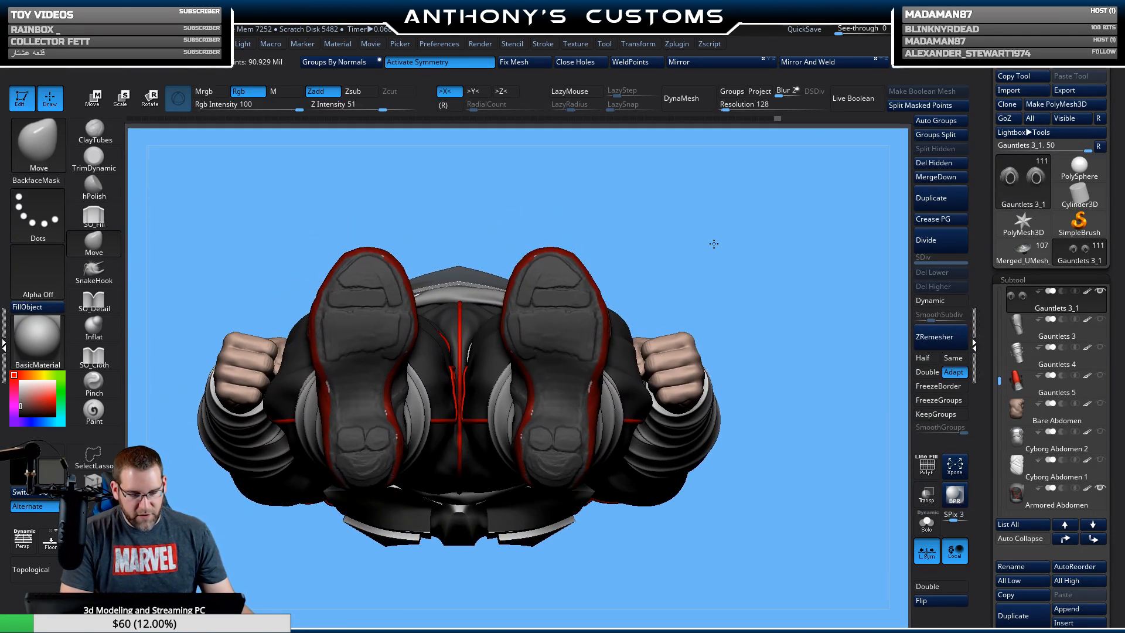
# Adjust the outer sole edges of the Feet 3 shoes near the toes with small Move brush strokes from the front.
pyautogui.keyDown('alt'); pyautogui.click(525, 271); pyautogui.keyUp('alt')
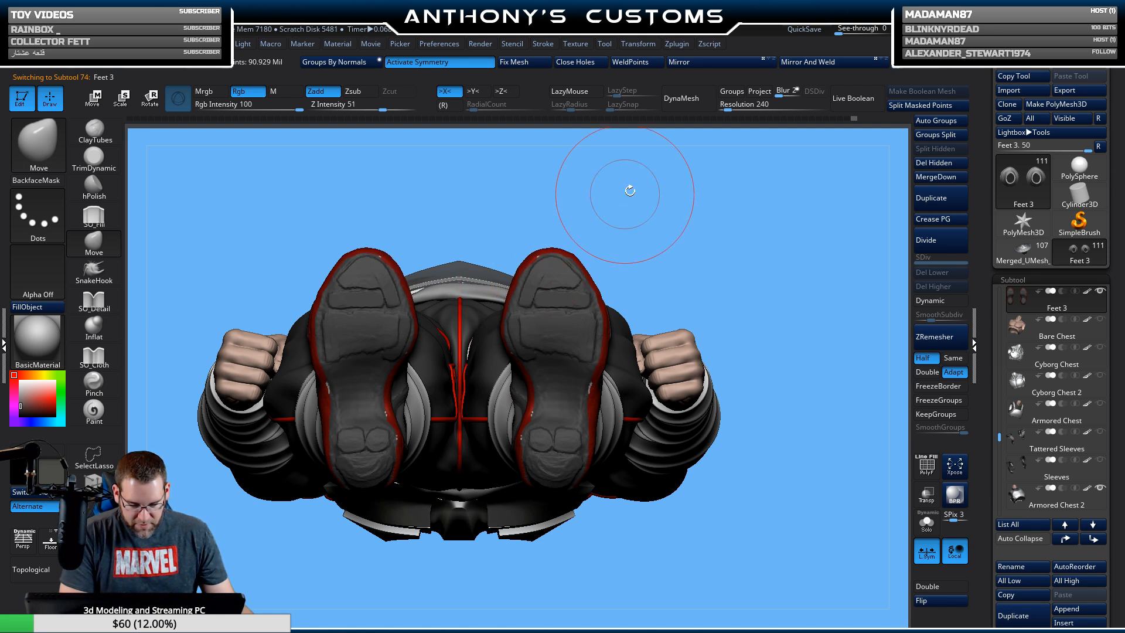
pyautogui.moveTo(688, 196)
pyautogui.mouseDown()
pyautogui.moveTo(753, 394)
pyautogui.moveTo(754, 378)
pyautogui.mouseUp()
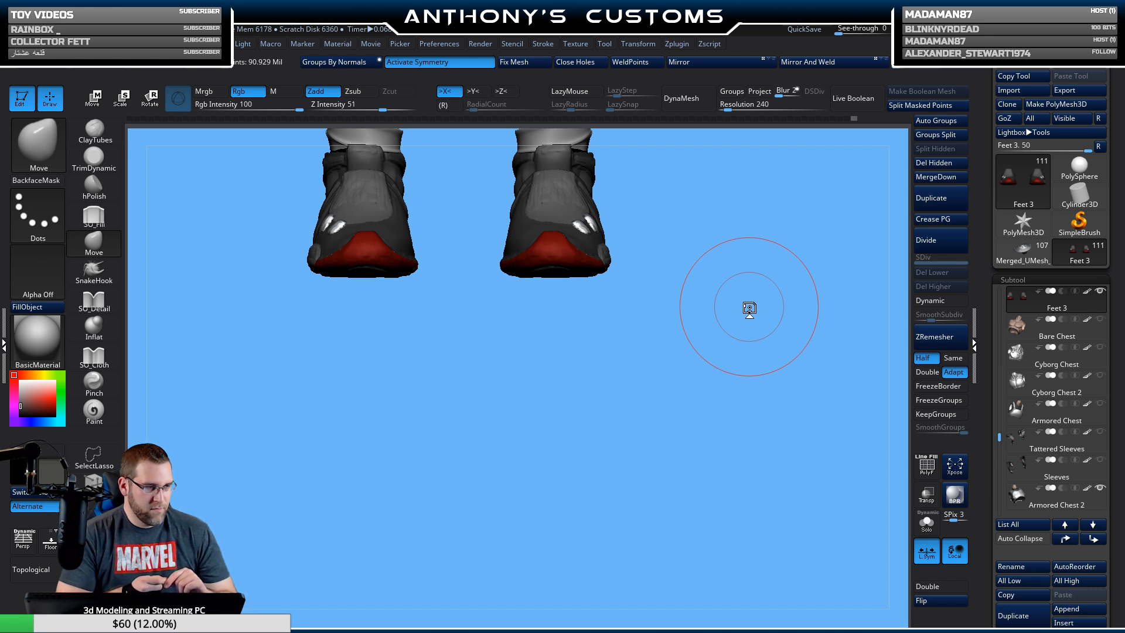
pyautogui.moveTo(605, 393); pyautogui.dragTo(608, 381)
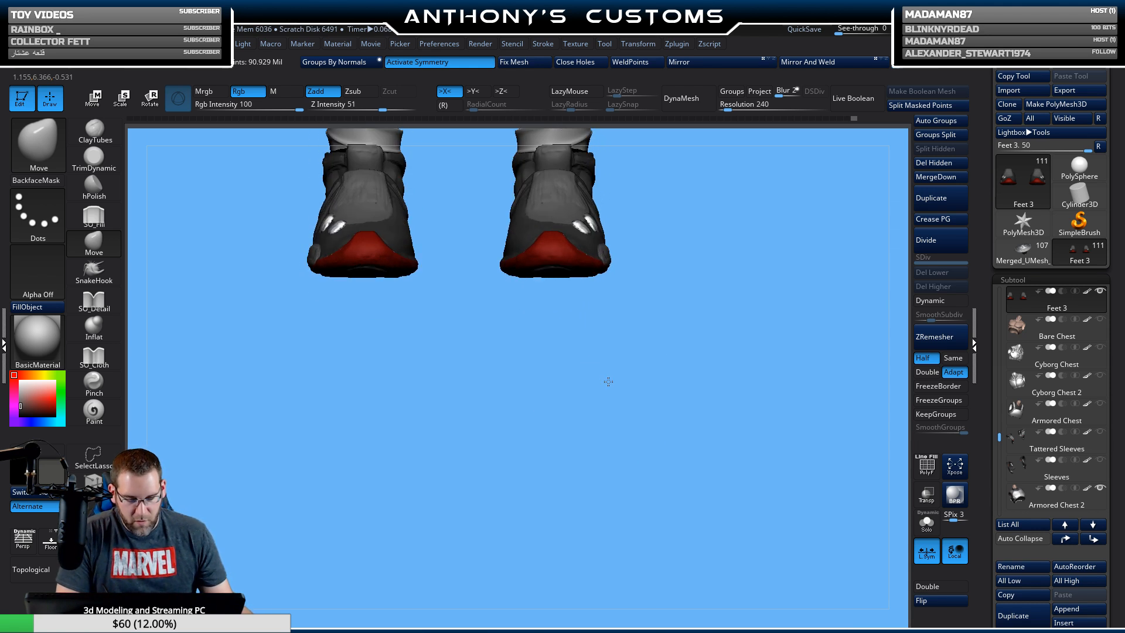
pyautogui.keyDown('shift'); pyautogui.moveTo(640, 337); pyautogui.dragTo(633, 336); pyautogui.keyUp('shift')
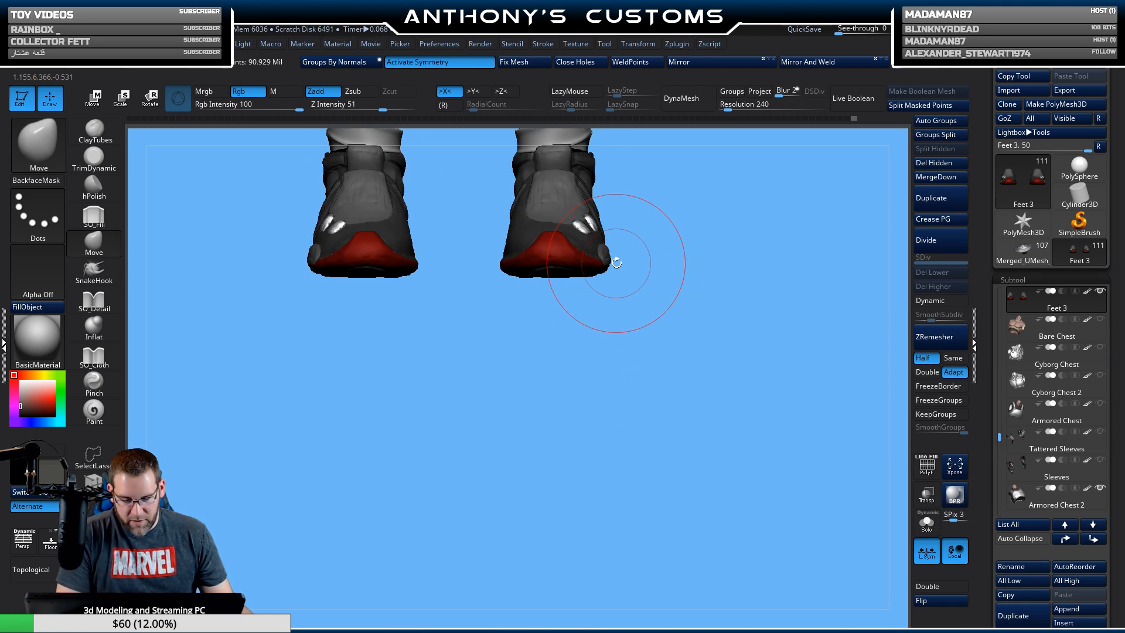
pyautogui.moveTo(616, 264); pyautogui.dragTo(611, 265)
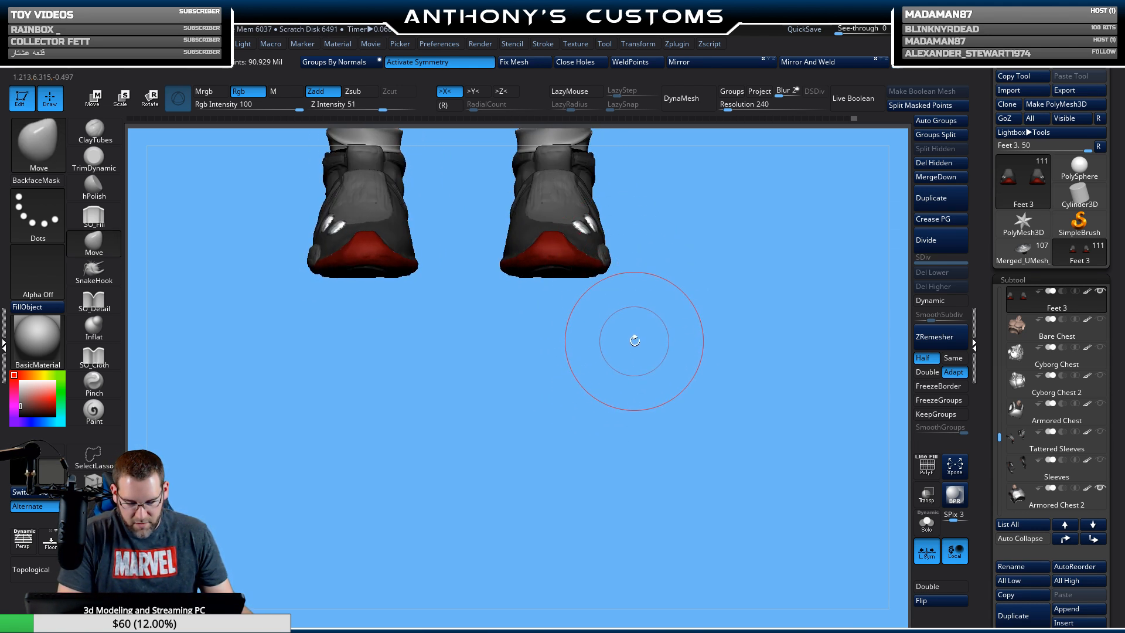
pyautogui.moveTo(635, 341)
pyautogui.mouseDown()
pyautogui.moveTo(588, 346)
pyautogui.moveTo(598, 351)
pyautogui.moveTo(441, 416)
pyautogui.mouseUp()
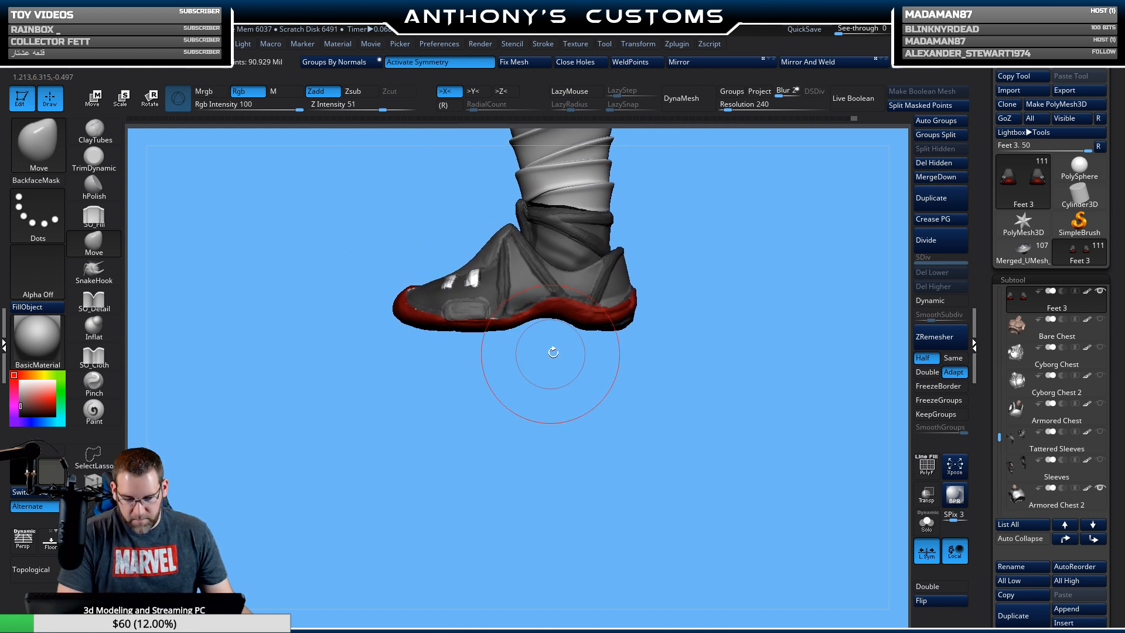
# Tweak the Feet 3 sole's lower edge in side profile with a smaller Move brush.
pyautogui.press('space')
pyautogui.moveTo(611, 342); pyautogui.dragTo(597, 343)
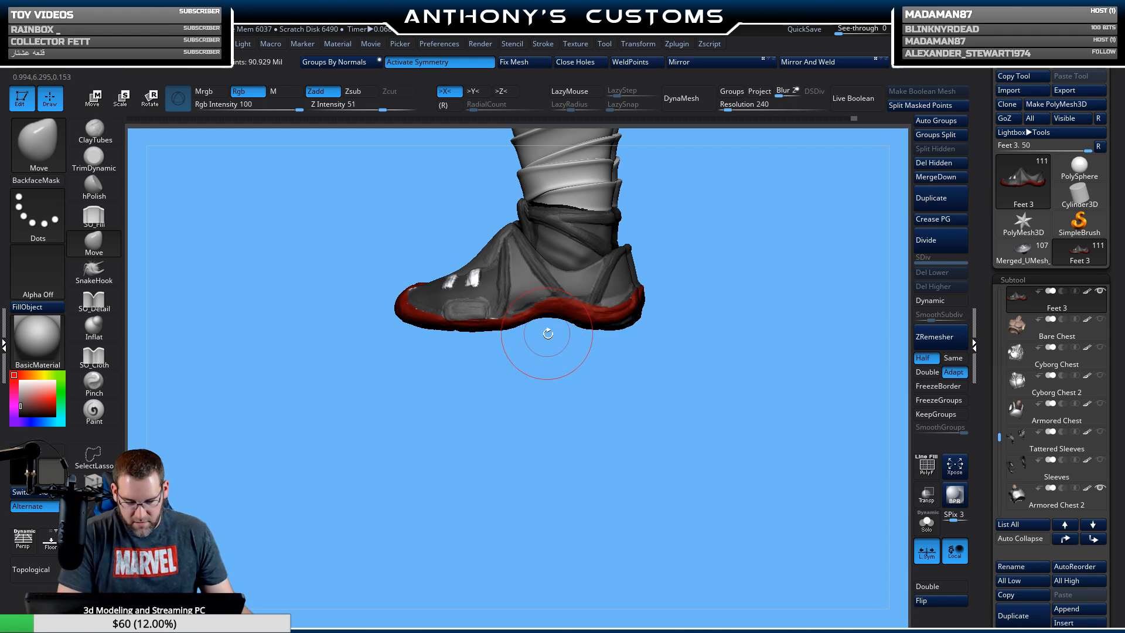
pyautogui.moveTo(583, 382)
pyautogui.keyDown('alt'); pyautogui.mouseDown()
pyautogui.moveTo(522, 437)
pyautogui.moveTo(691, 346)
pyautogui.moveTo(592, 438)
pyautogui.moveTo(504, 422)
pyautogui.mouseUp(); pyautogui.keyUp('alt')
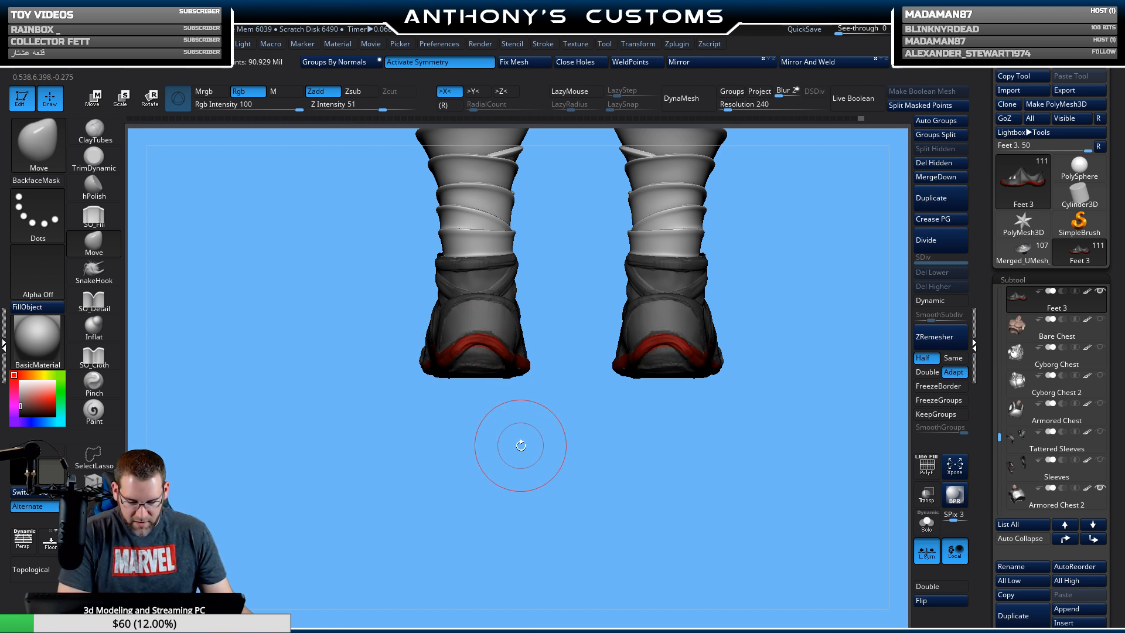
pyautogui.moveTo(515, 439)
pyautogui.mouseDown()
pyautogui.moveTo(546, 454)
pyautogui.moveTo(480, 403)
pyautogui.mouseUp()
pyautogui.press('space')
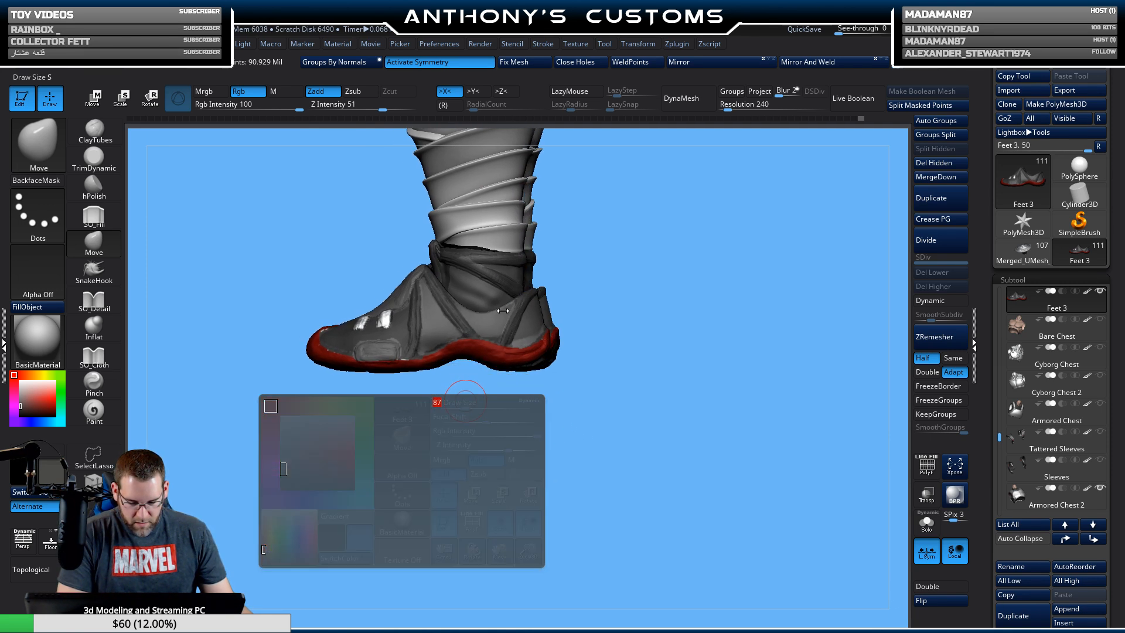
# Set up the SO_Fill brush with a smaller draw size and Rgb colouring, and isolate the Boots 5 subtool.
pyautogui.click(94, 217)
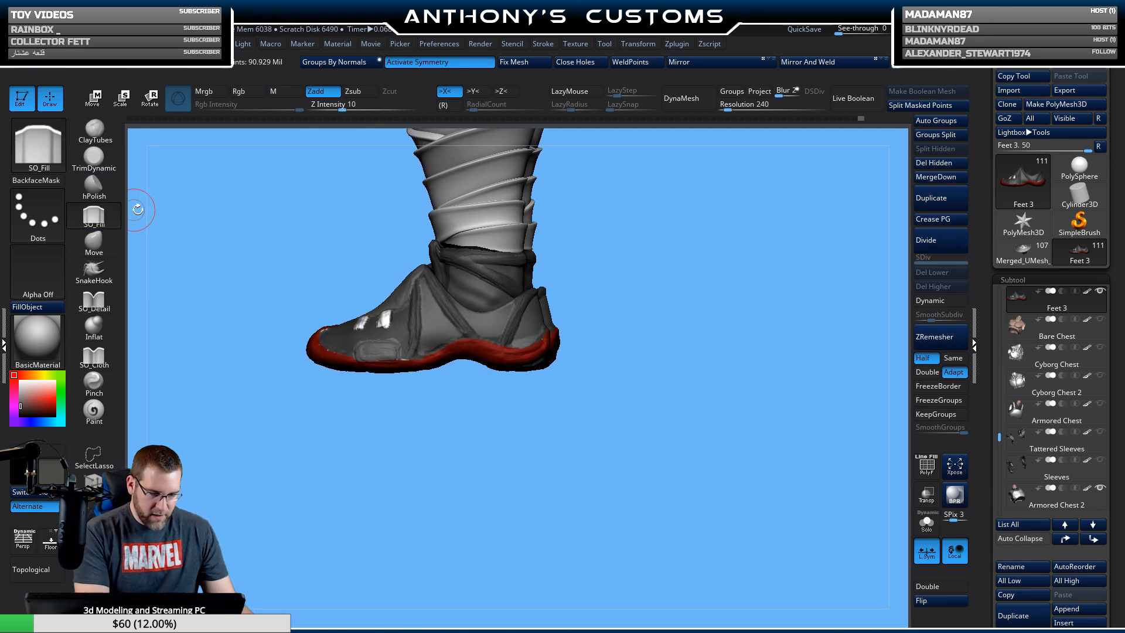
pyautogui.keyDown('alt'); pyautogui.moveTo(678, 306); pyautogui.dragTo(674, 439); pyautogui.keyUp('alt')
pyautogui.press('space')
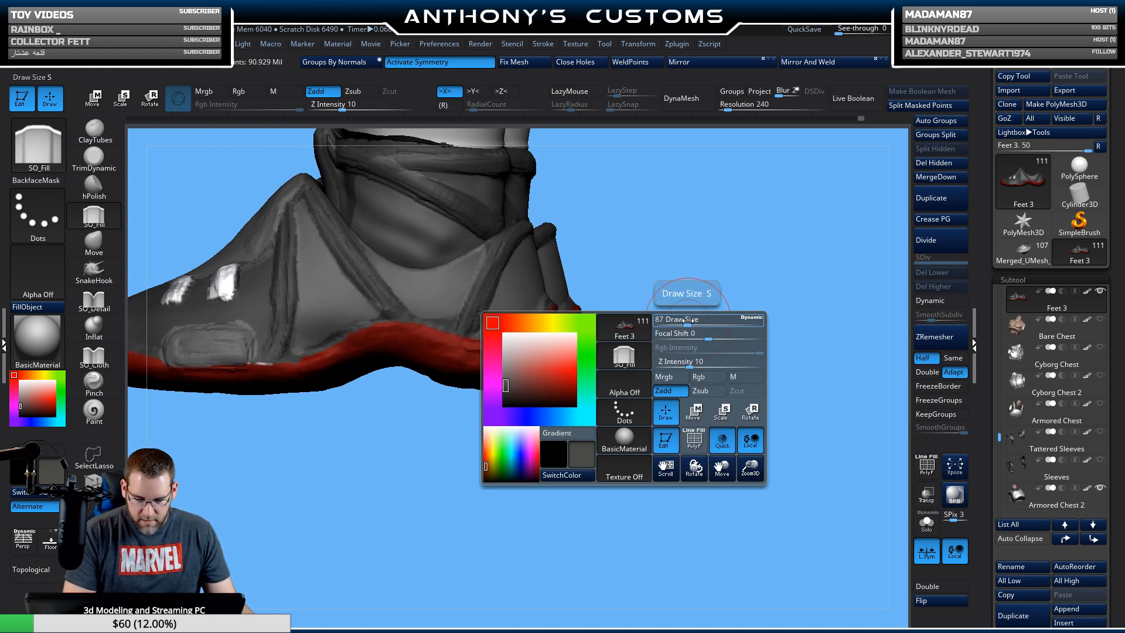
pyautogui.moveTo(689, 321); pyautogui.dragTo(680, 308)
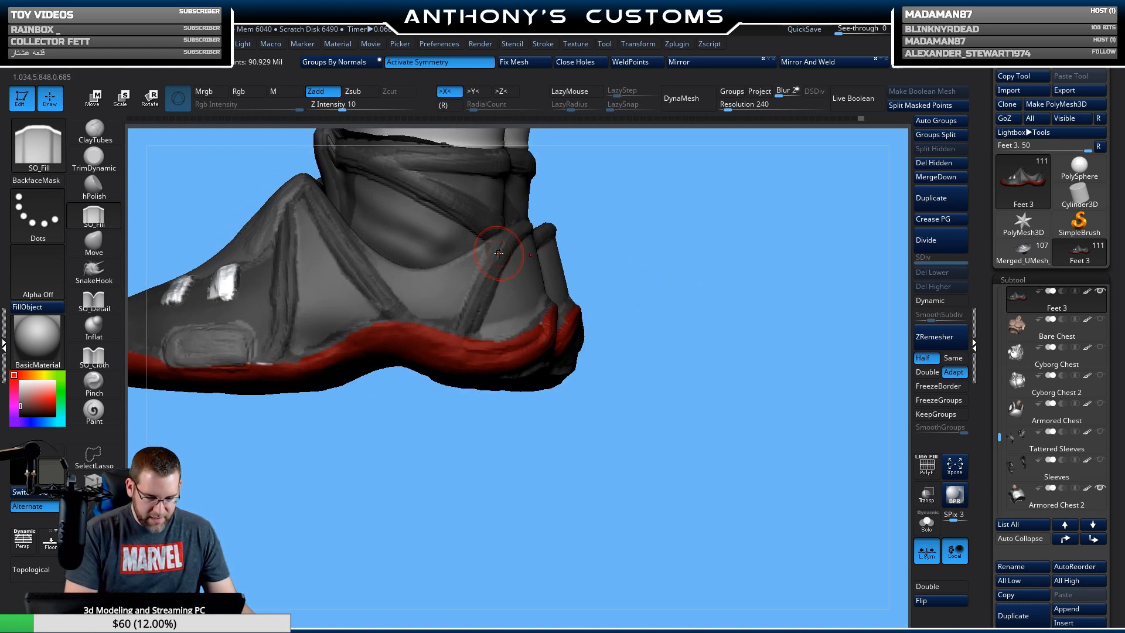
pyautogui.click(239, 91)
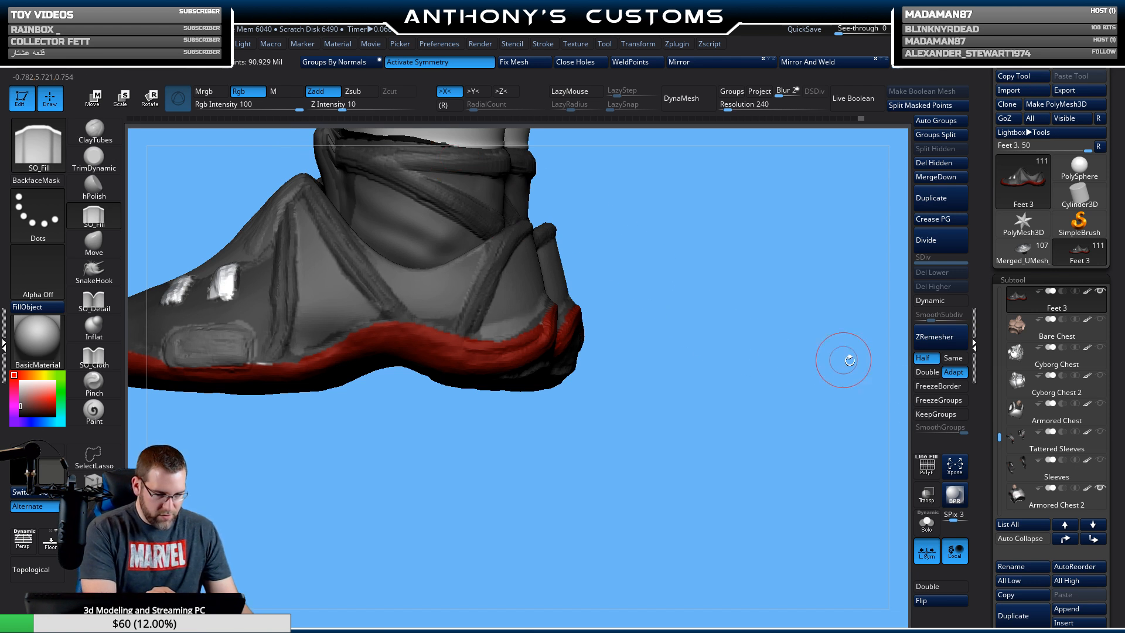
pyautogui.click(927, 523)
pyautogui.click(927, 523)
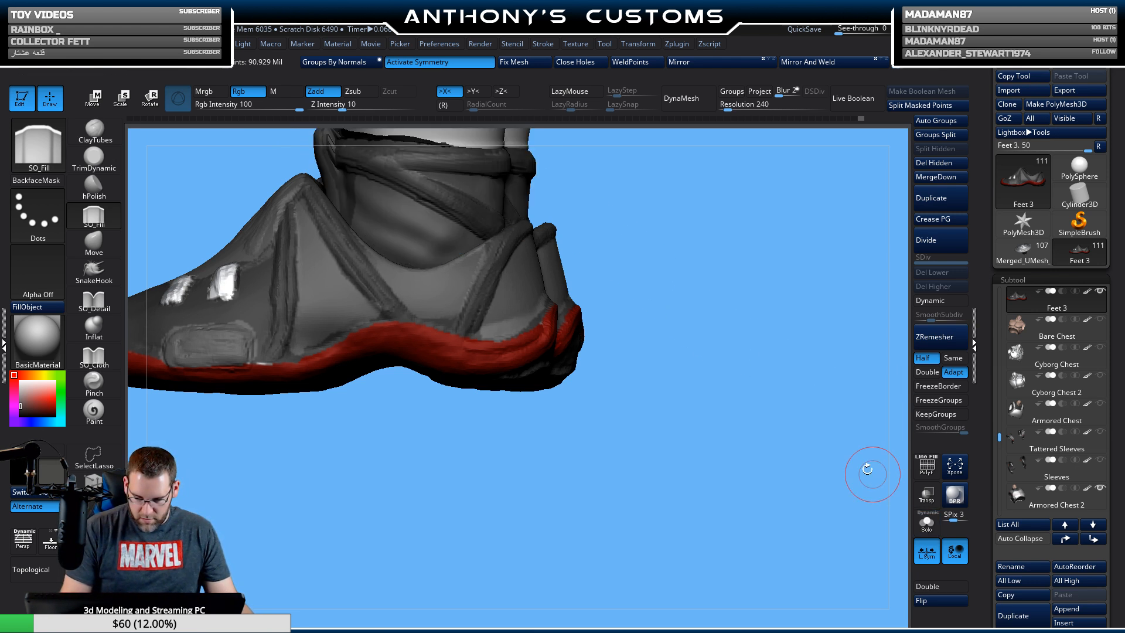
pyautogui.keyDown('alt'); pyautogui.click(486, 190); pyautogui.keyUp('alt')
pyautogui.click(926, 523)
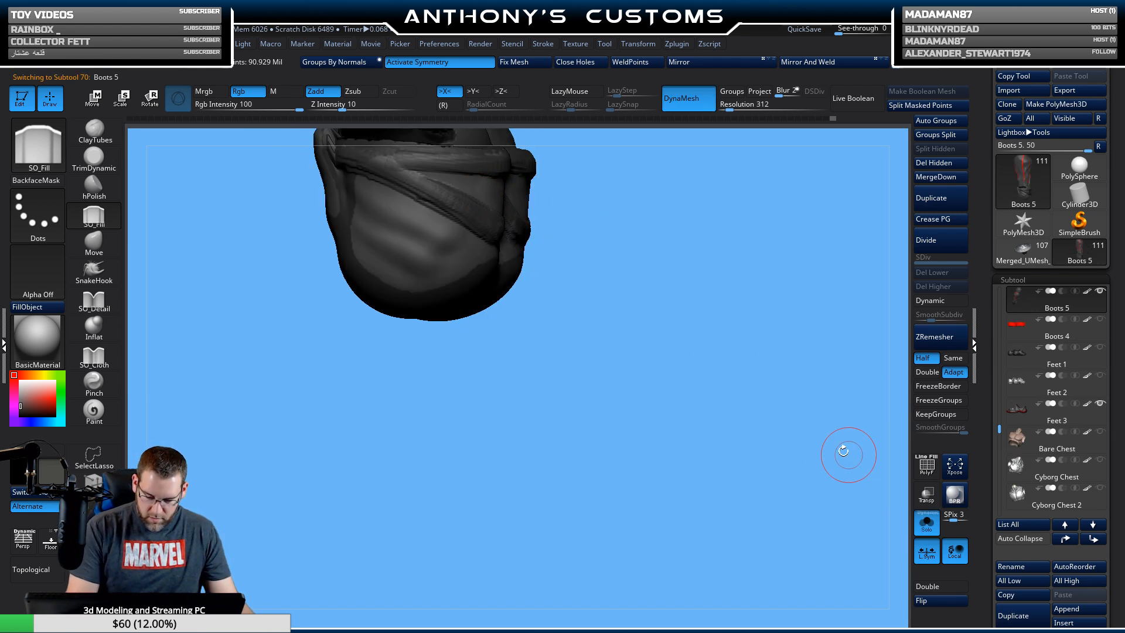
# Fill and smooth the lumpy surface of the Boots 5 ankle wraps with the SO_Fill brush.
pyautogui.moveTo(849, 456); pyautogui.dragTo(600, 306)
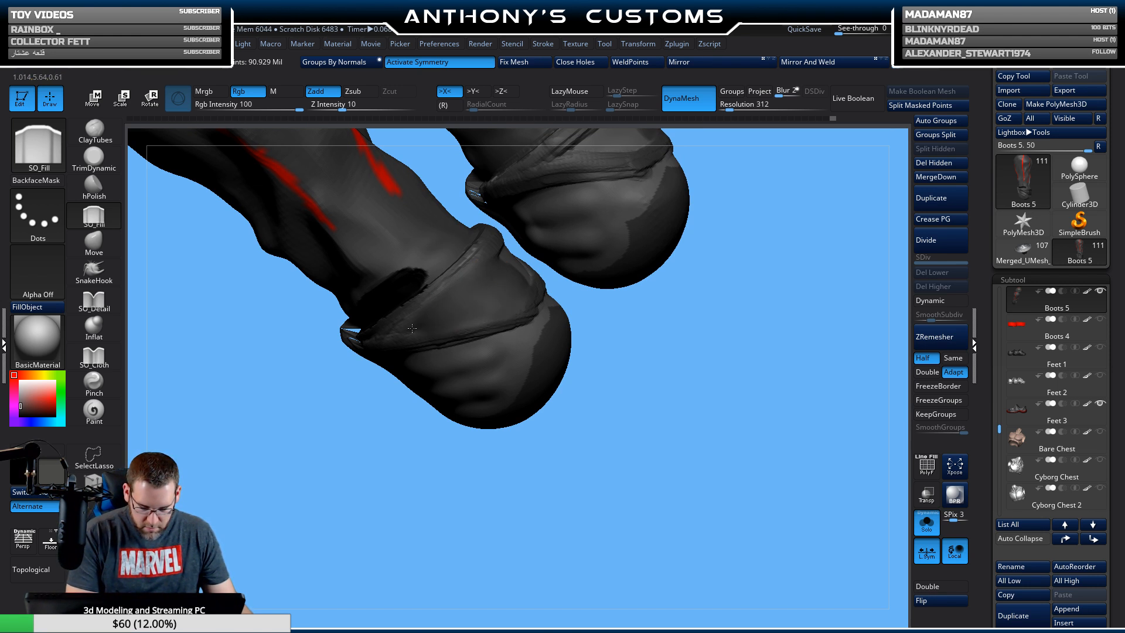
pyautogui.moveTo(678, 276); pyautogui.dragTo(666, 334)
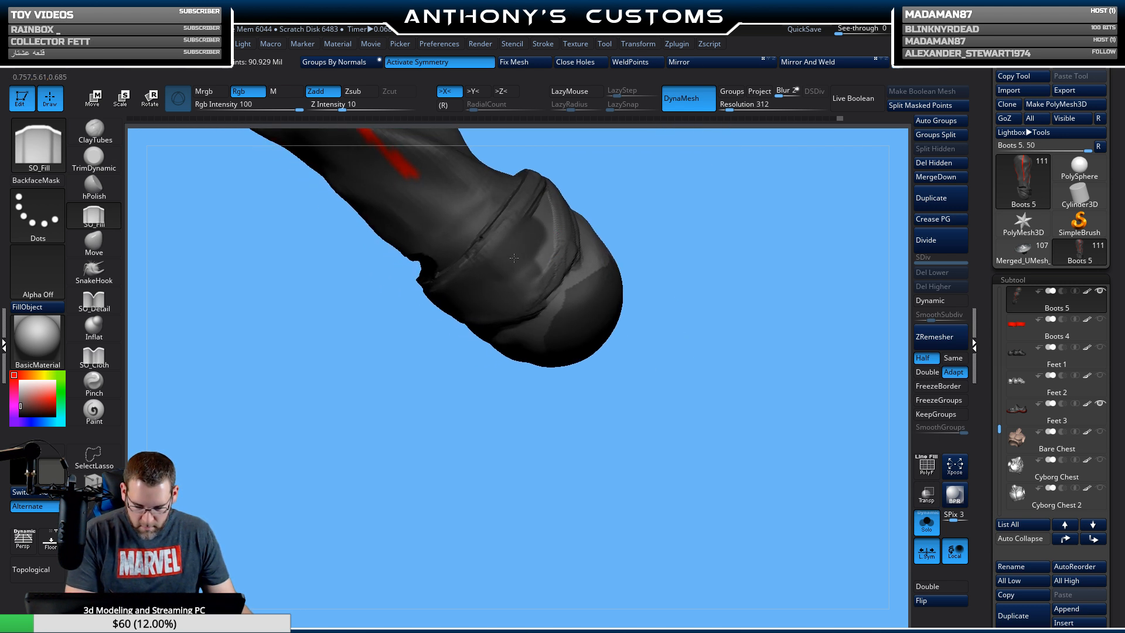
pyautogui.moveTo(514, 258)
pyautogui.keyDown('shift'); pyautogui.mouseDown()
pyautogui.moveTo(548, 264)
pyautogui.moveTo(554, 231)
pyautogui.moveTo(532, 219)
pyautogui.moveTo(545, 251)
pyautogui.mouseUp(); pyautogui.keyUp('shift')
pyautogui.moveTo(652, 279); pyautogui.dragTo(665, 243)
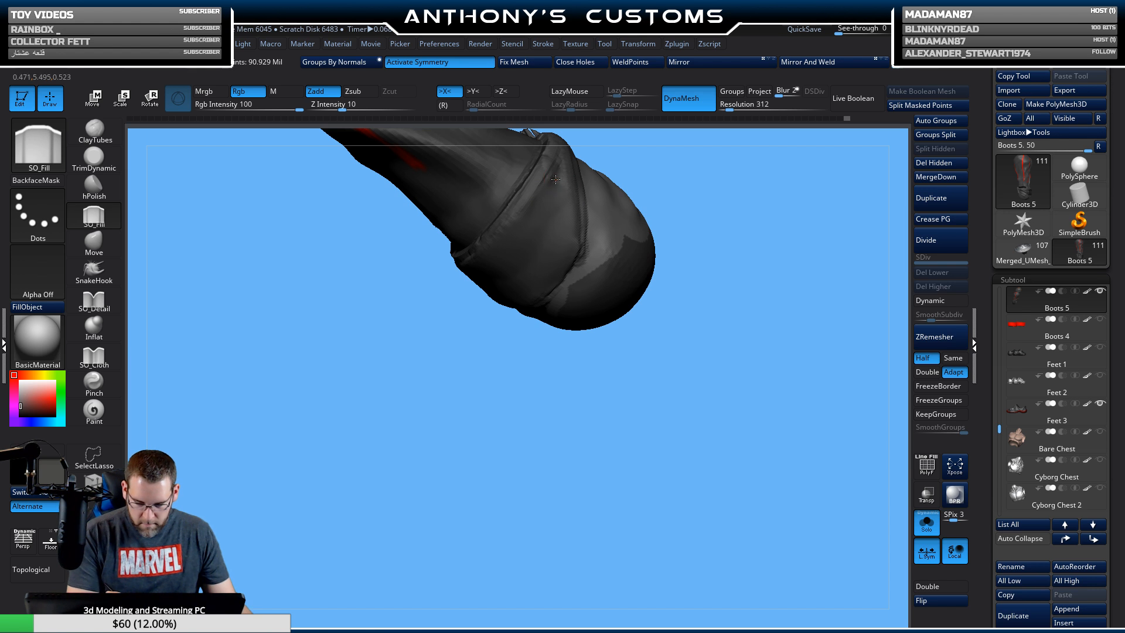
pyautogui.moveTo(557, 219); pyautogui.dragTo(545, 245)
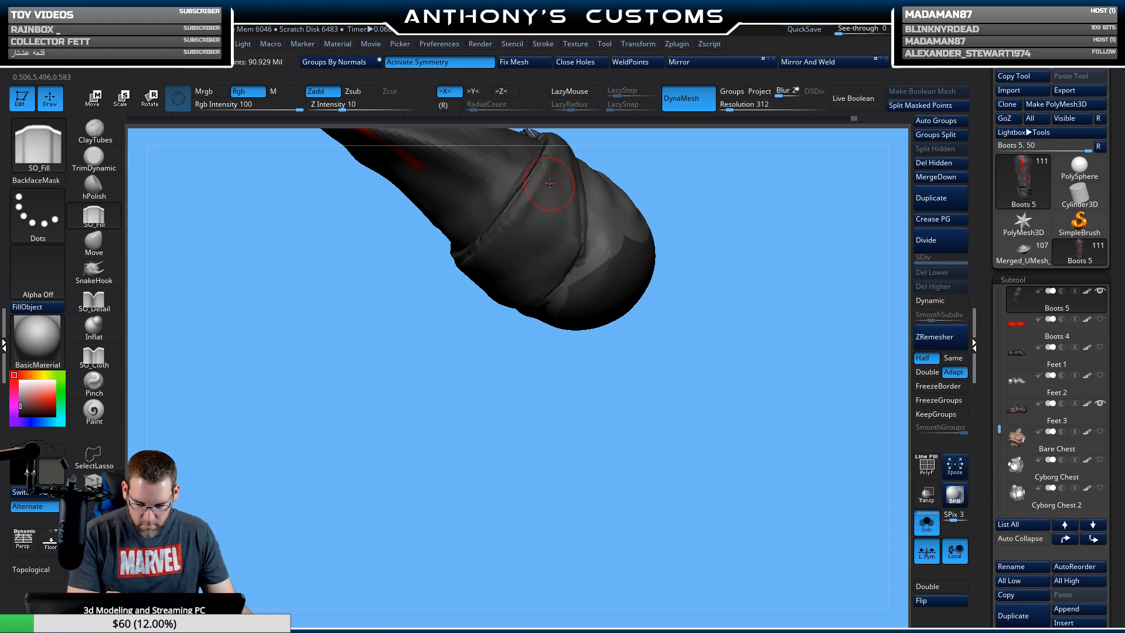
pyautogui.moveTo(551, 183)
pyautogui.mouseDown()
pyautogui.moveTo(531, 220)
pyautogui.moveTo(551, 245)
pyautogui.mouseUp()
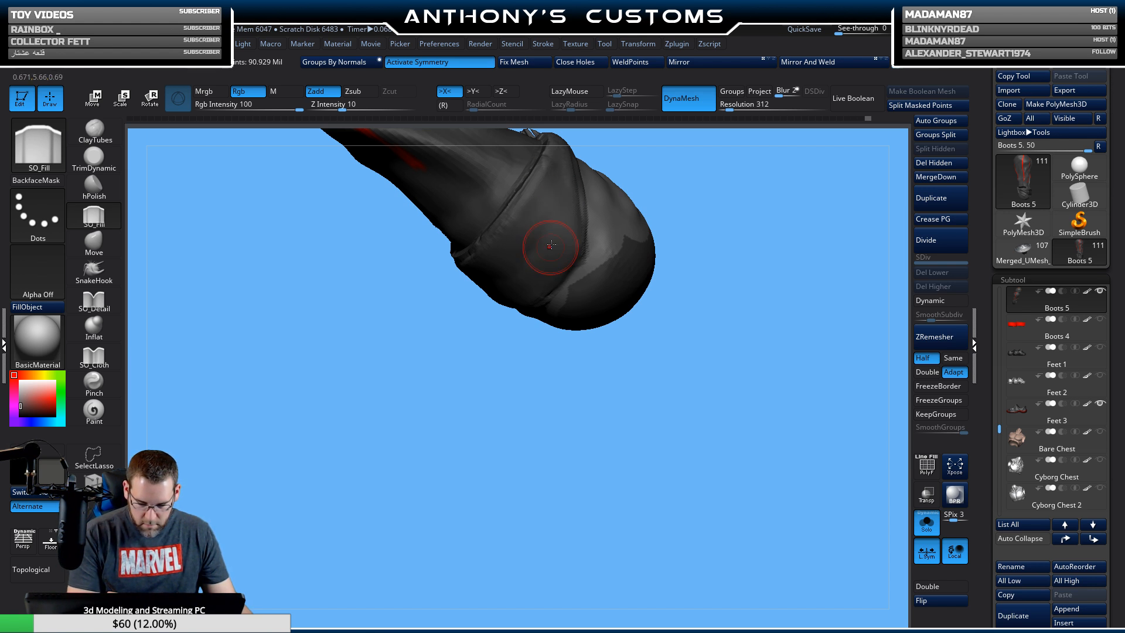
pyautogui.moveTo(531, 382); pyautogui.dragTo(648, 329)
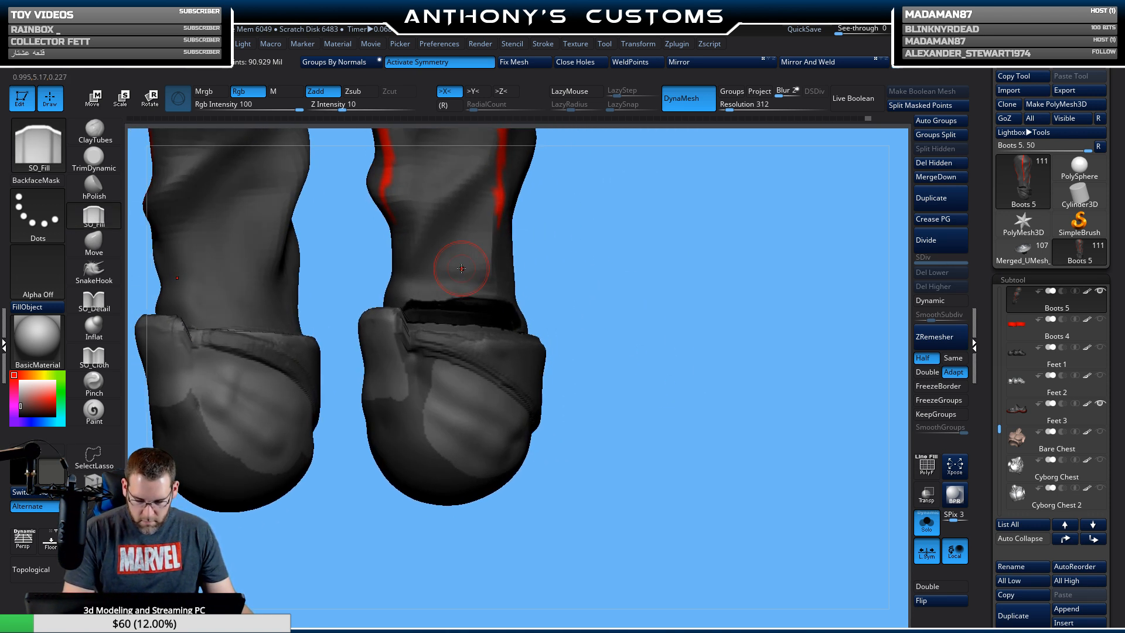
# Paint the black recesses above the Boots 5 ankle wraps dark grey with the Paint brush at draw size 39, and show all subtools again.
pyautogui.press('b')
pyautogui.press('p')
pyautogui.press('a')
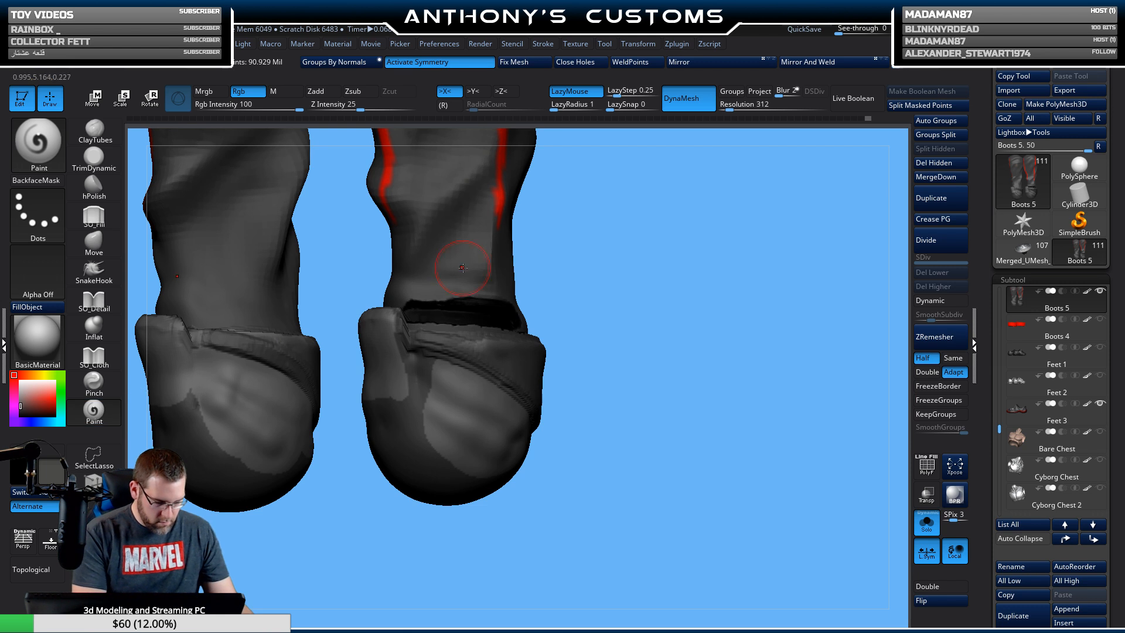
pyautogui.press('space')
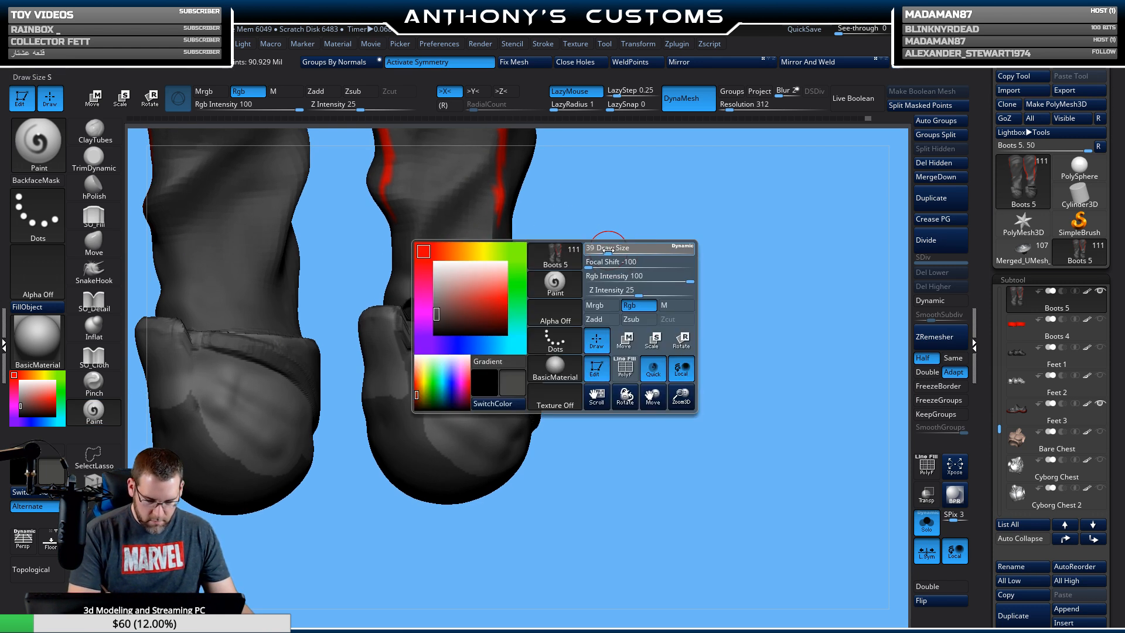
pyautogui.moveTo(592, 240)
pyautogui.mouseDown()
pyautogui.moveTo(657, 245)
pyautogui.moveTo(758, 291)
pyautogui.moveTo(811, 264)
pyautogui.mouseUp()
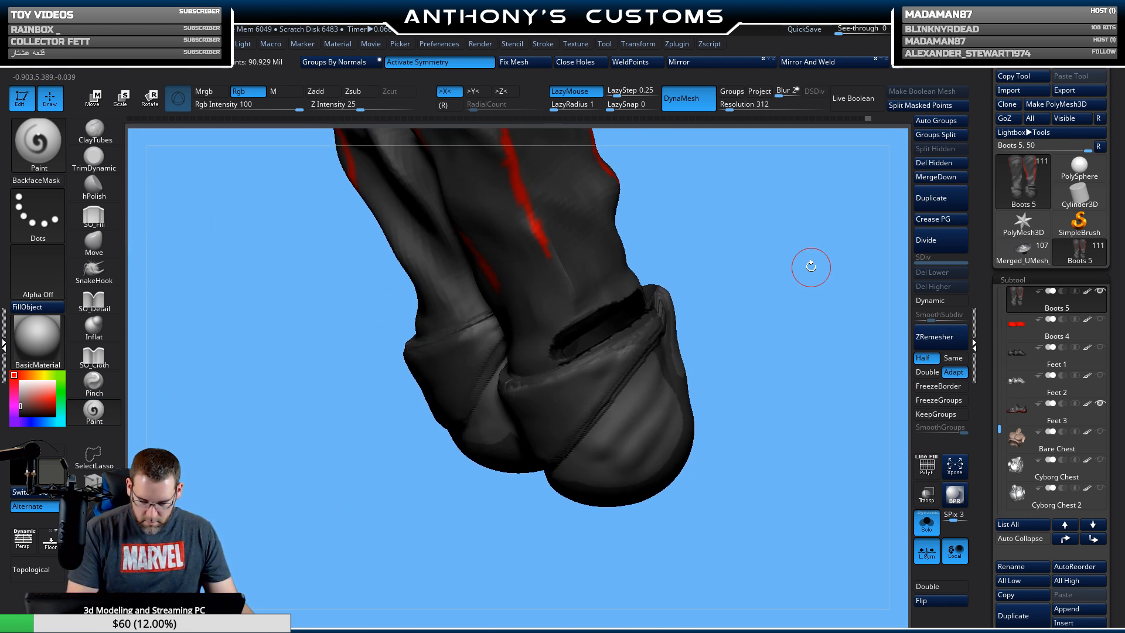
pyautogui.moveTo(584, 325)
pyautogui.mouseDown()
pyautogui.moveTo(560, 343)
pyautogui.moveTo(607, 319)
pyautogui.moveTo(578, 349)
pyautogui.moveTo(587, 326)
pyautogui.moveTo(622, 304)
pyautogui.mouseUp()
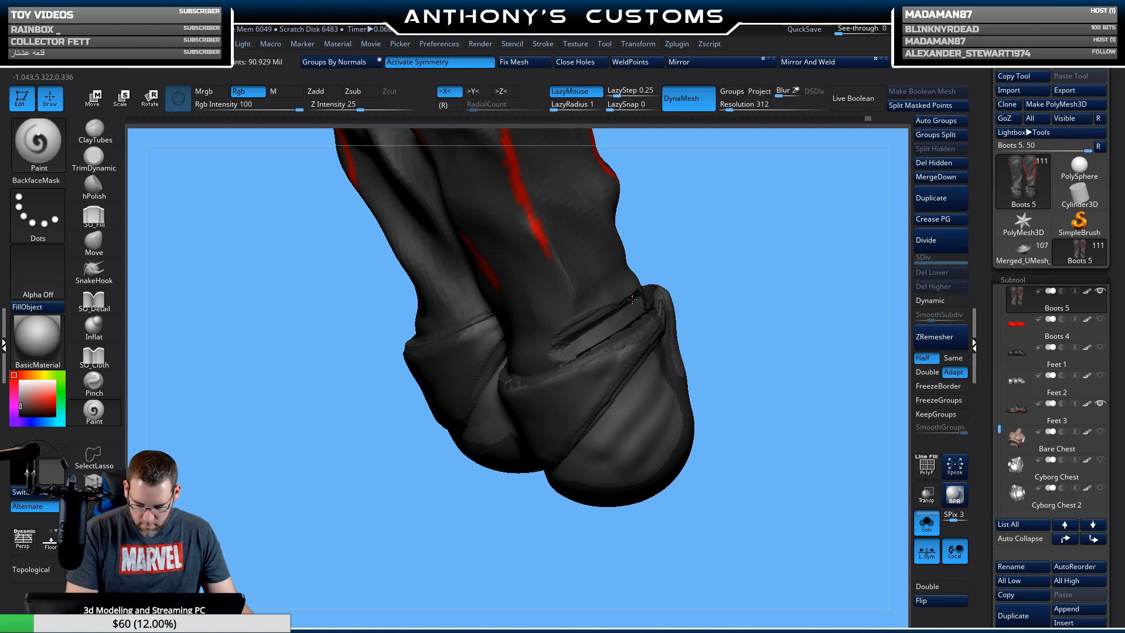
pyautogui.moveTo(686, 247); pyautogui.dragTo(799, 409)
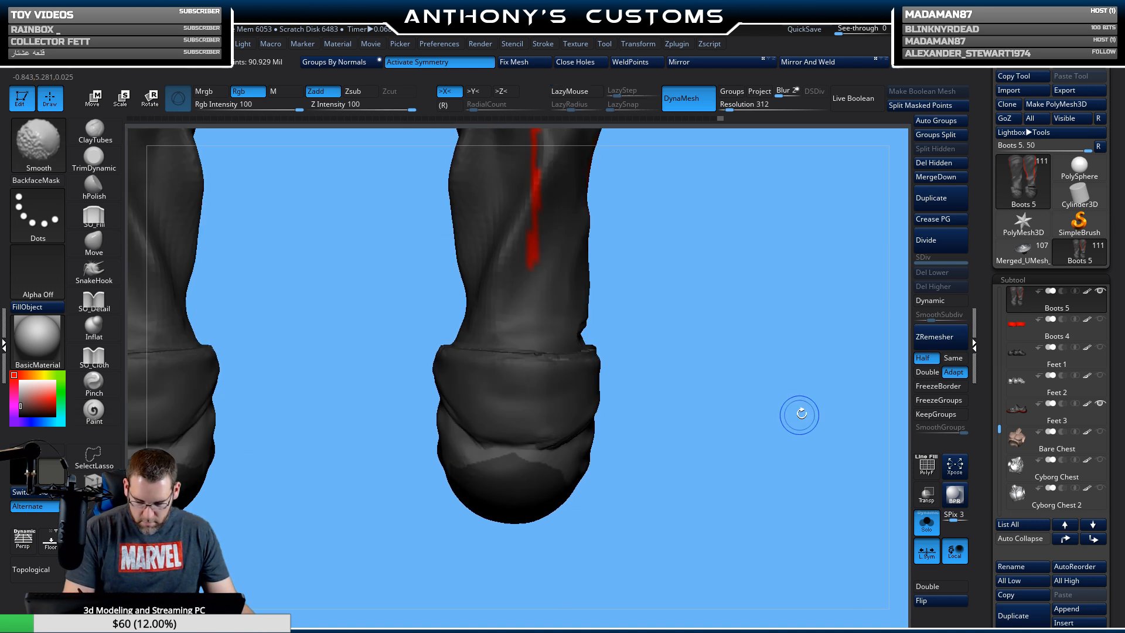
pyautogui.click(929, 521)
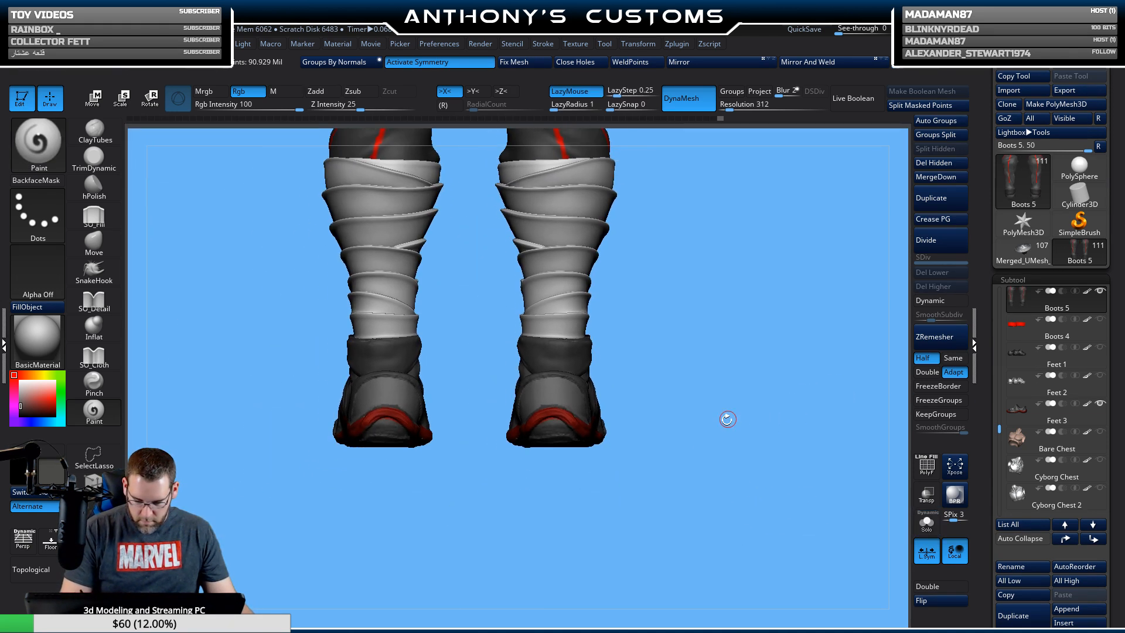
# Isolate the Boots 5 subtool and build up dark grey clay over the heel side of the ankle wraps with ClayTubes.
pyautogui.moveTo(731, 464); pyautogui.dragTo(752, 467)
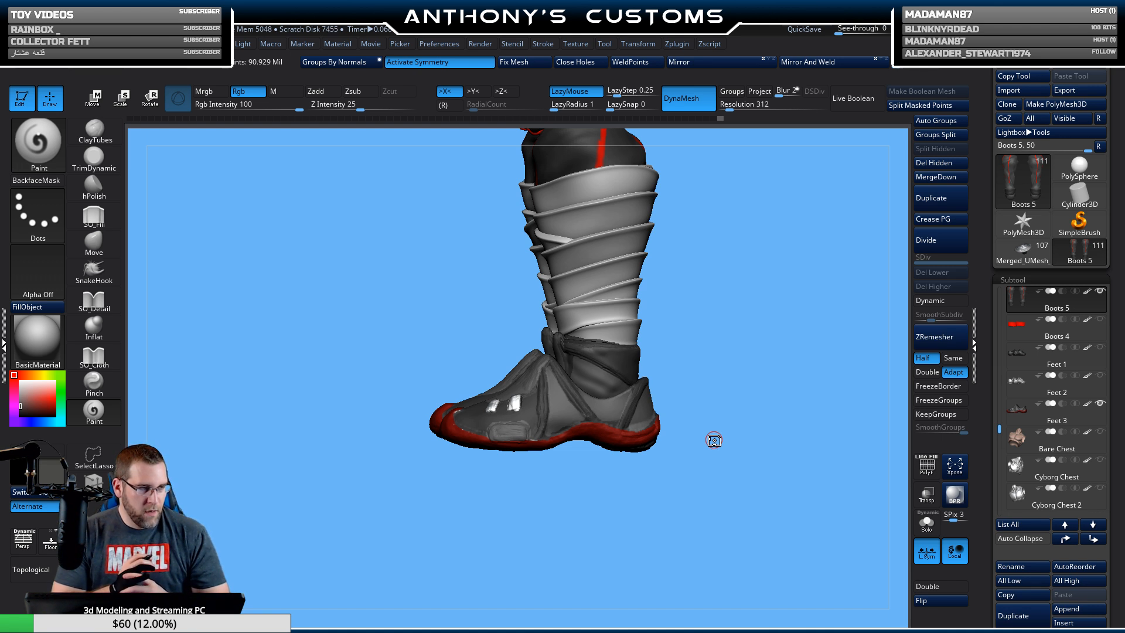
pyautogui.moveTo(733, 457); pyautogui.dragTo(621, 367)
pyautogui.moveTo(498, 352)
pyautogui.mouseDown()
pyautogui.moveTo(555, 351)
pyautogui.moveTo(497, 340)
pyautogui.moveTo(357, 381)
pyautogui.mouseUp()
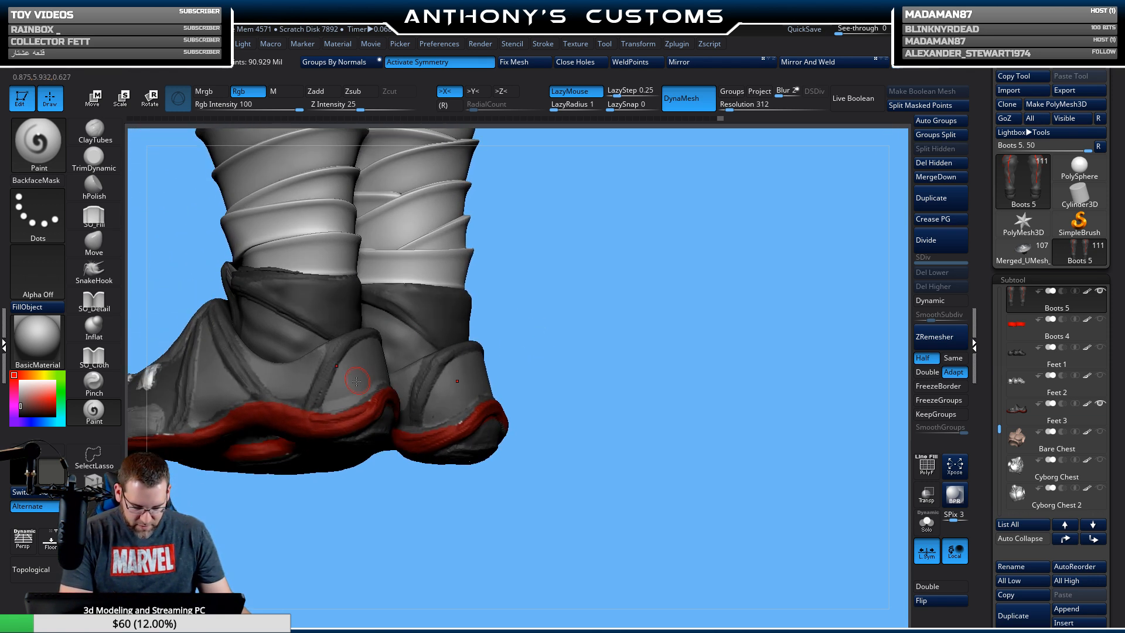
pyautogui.moveTo(571, 322); pyautogui.dragTo(598, 311)
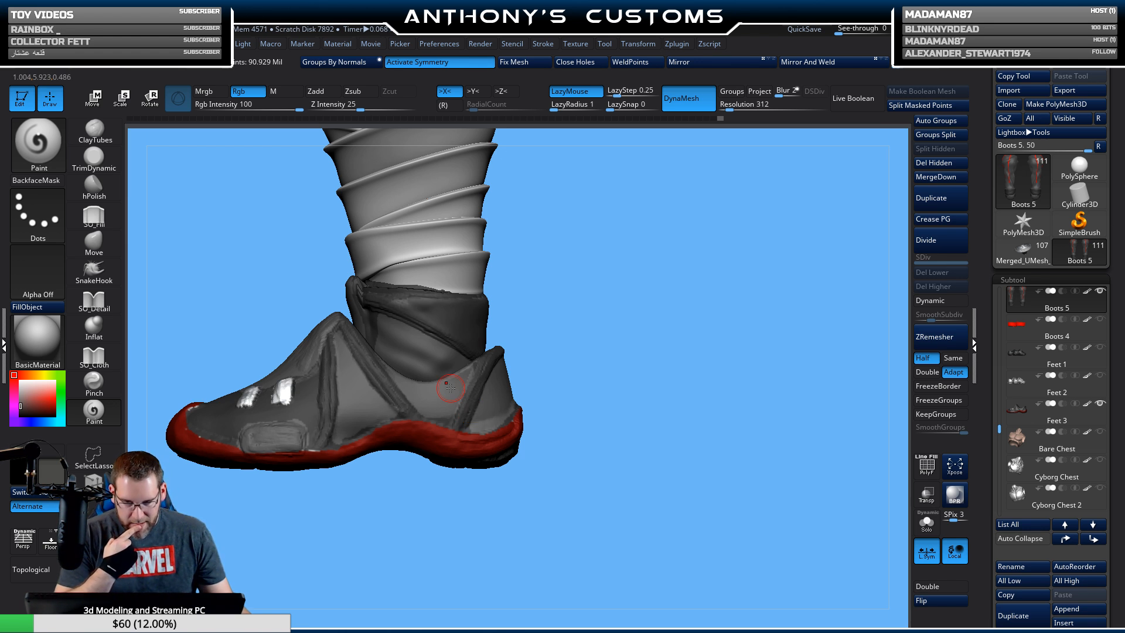
pyautogui.click(926, 522)
pyautogui.click(93, 132)
pyautogui.moveTo(557, 260); pyautogui.dragTo(567, 296)
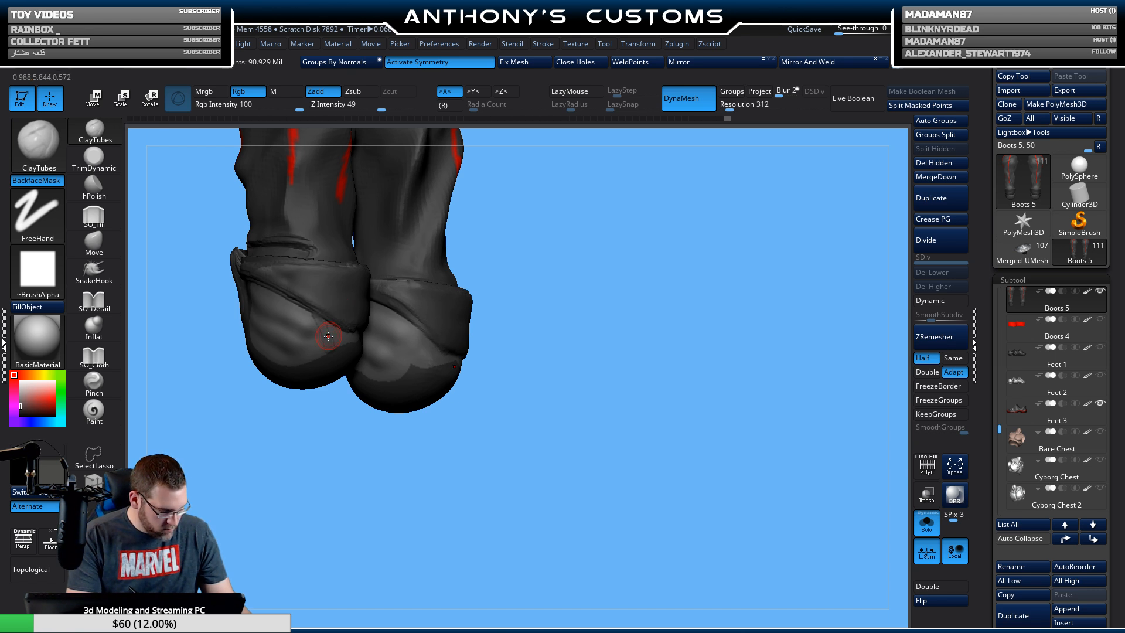
pyautogui.moveTo(327, 346)
pyautogui.mouseDown()
pyautogui.moveTo(324, 331)
pyautogui.moveTo(354, 337)
pyautogui.mouseUp()
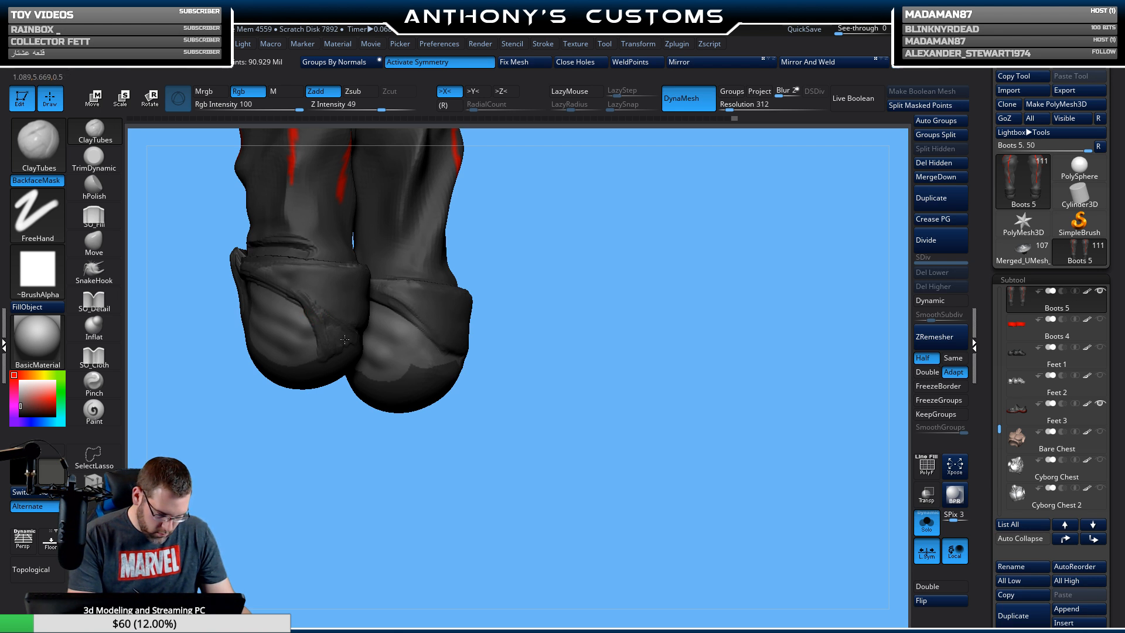
pyautogui.moveTo(609, 276); pyautogui.dragTo(492, 281)
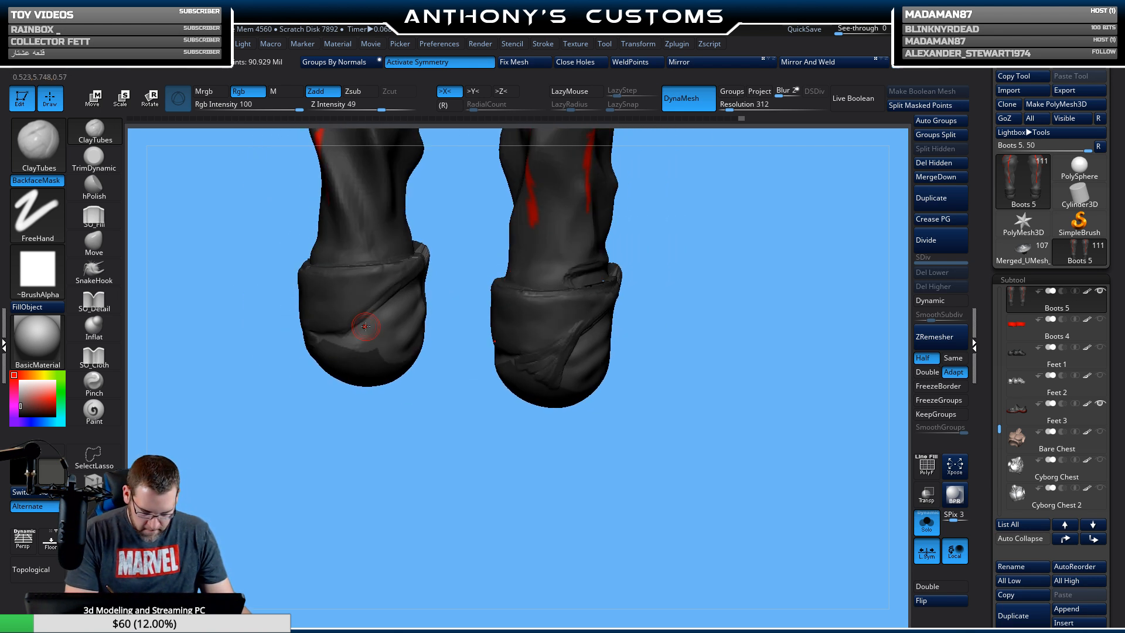
pyautogui.moveTo(366, 326); pyautogui.dragTo(369, 357)
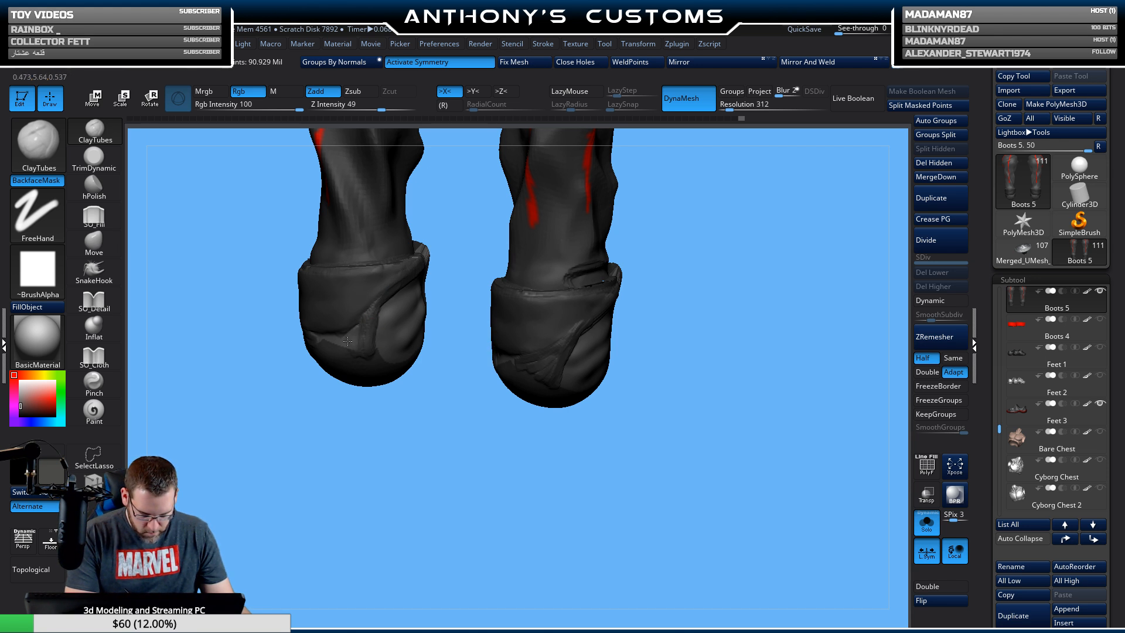
# Blend the new clay on the Boots 5 ankle wraps with the SO_Fill brush, and show all subtools again.
pyautogui.click(94, 216)
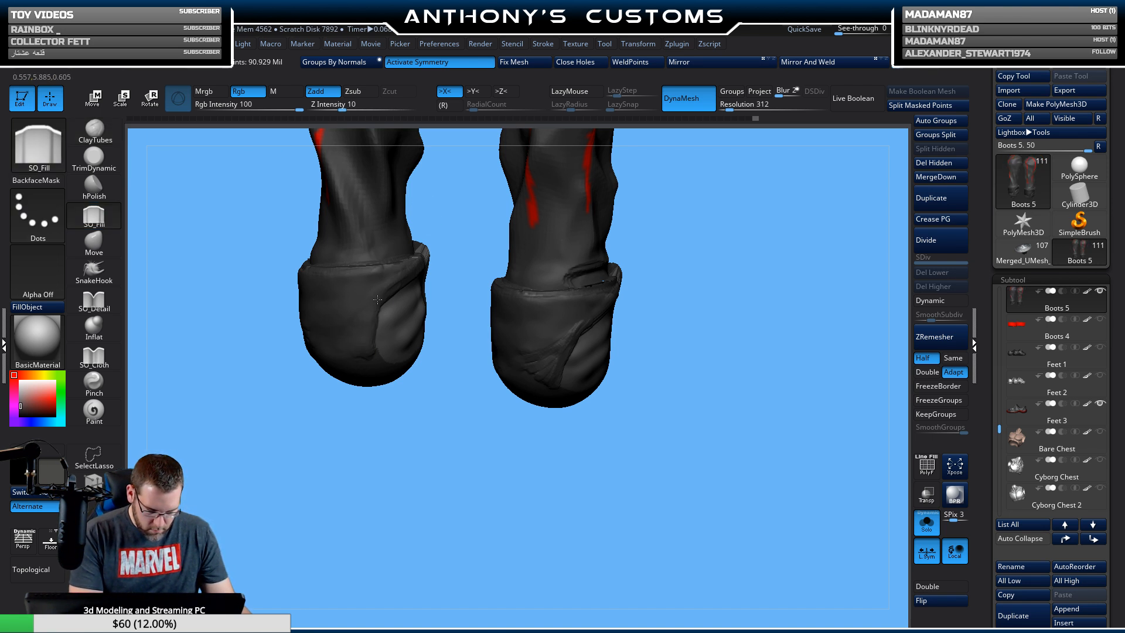
pyautogui.moveTo(364, 443); pyautogui.dragTo(435, 442)
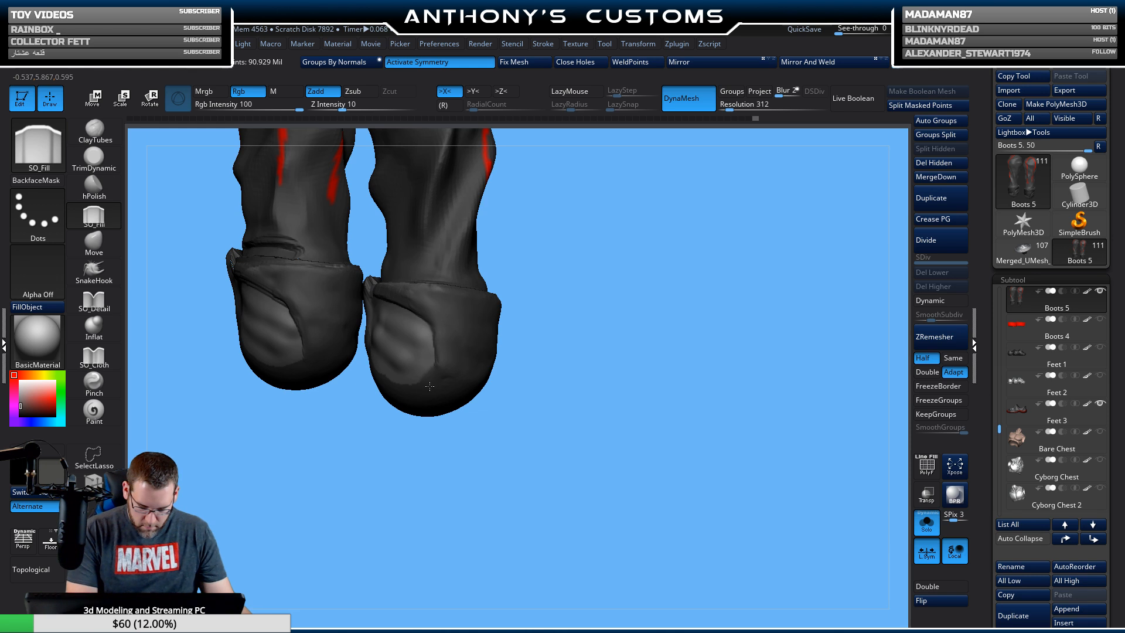
pyautogui.click(926, 523)
pyautogui.moveTo(723, 414); pyautogui.dragTo(740, 416)
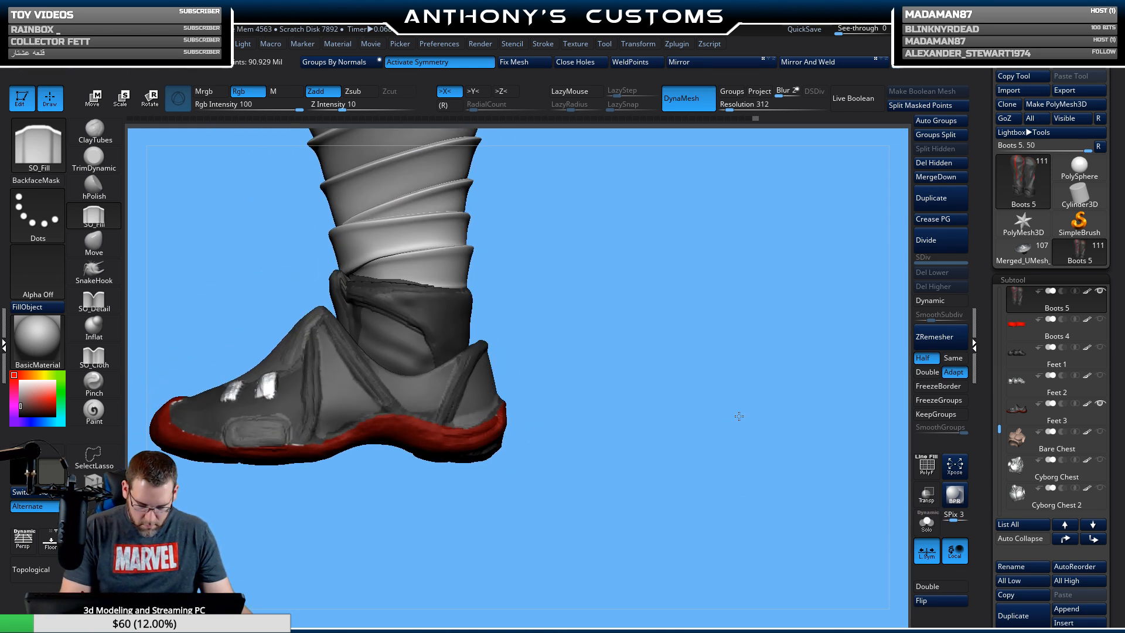
# Select the Feet 3 subtool and widen the dark seam strips bordering the heel panels with the ClayTubes brush.
pyautogui.keyDown('alt'); pyautogui.moveTo(605, 399); pyautogui.dragTo(658, 399); pyautogui.keyUp('alt')
pyautogui.press('b')
pyautogui.press('c')
pyautogui.press('t')
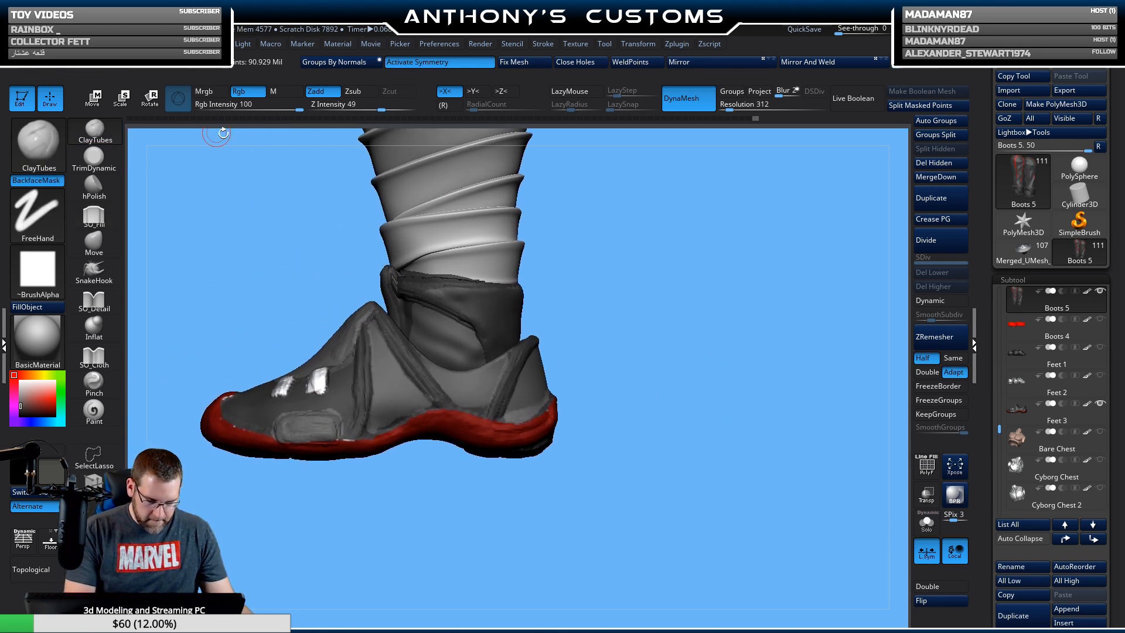
pyautogui.keyDown('alt'); pyautogui.click(516, 390); pyautogui.keyUp('alt')
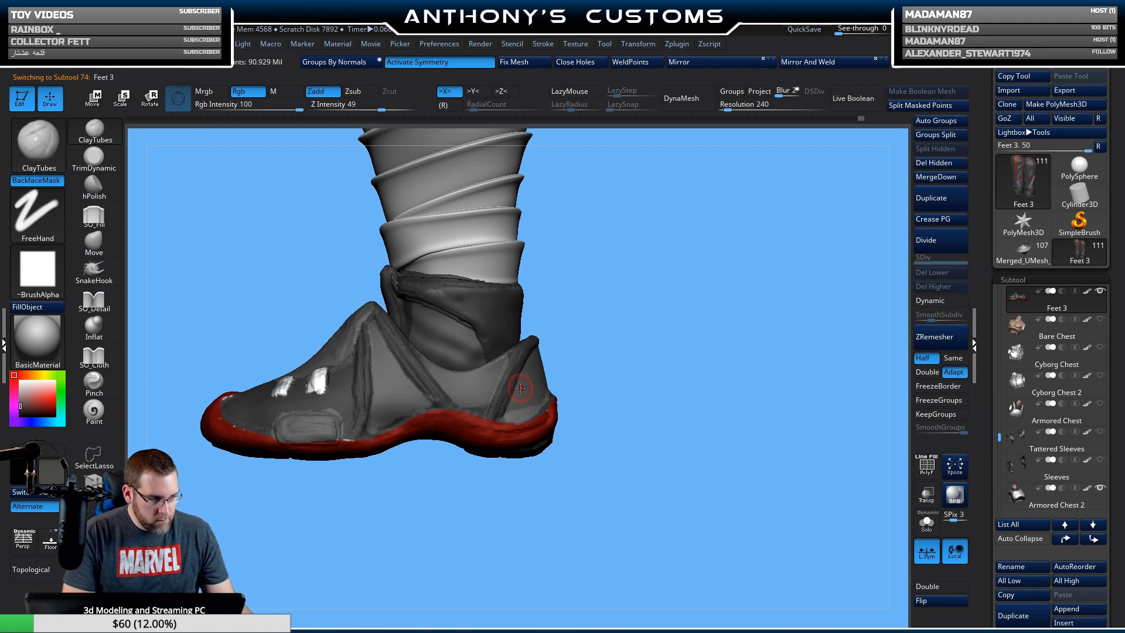
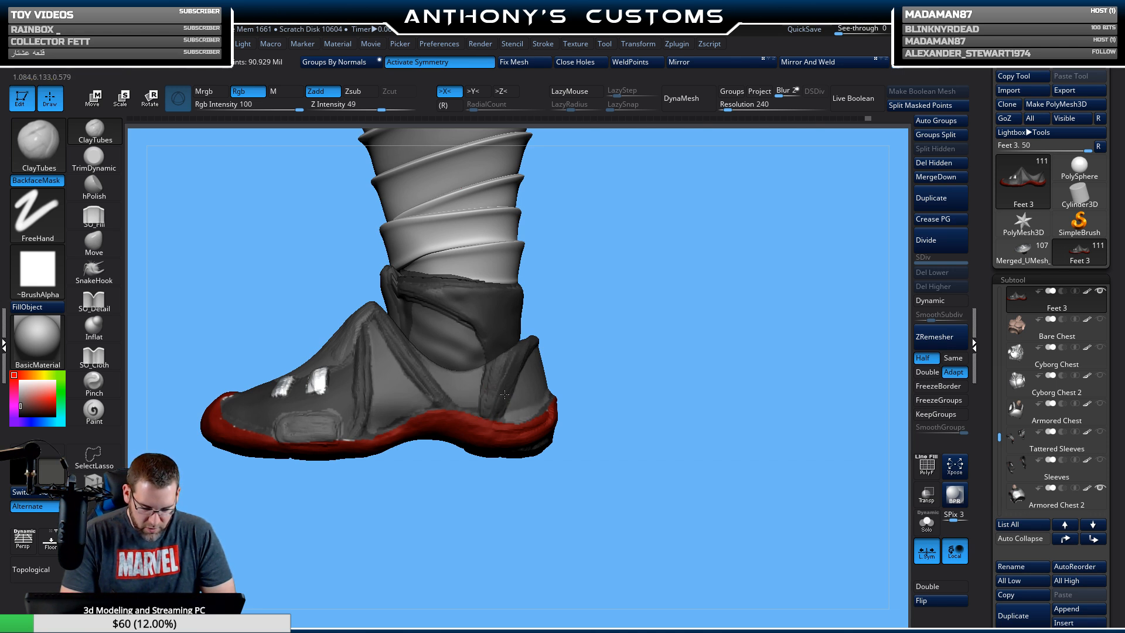
pyautogui.moveTo(716, 386); pyautogui.dragTo(440, 375)
pyautogui.moveTo(781, 277); pyautogui.dragTo(775, 301)
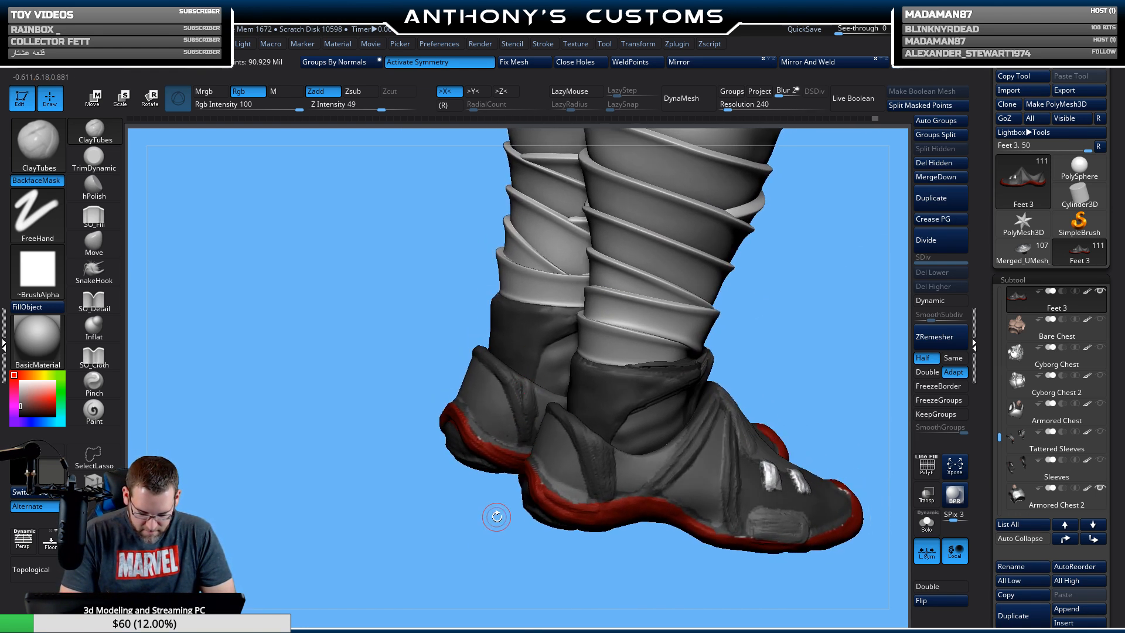
pyautogui.moveTo(497, 517); pyautogui.dragTo(535, 418)
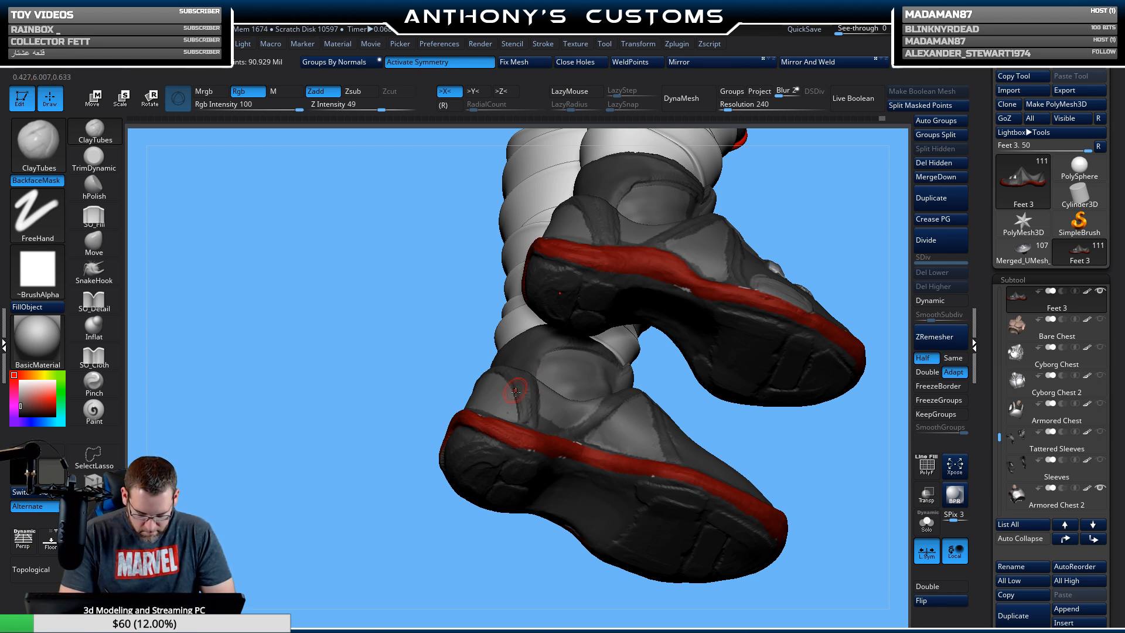
pyautogui.moveTo(372, 515); pyautogui.dragTo(692, 383)
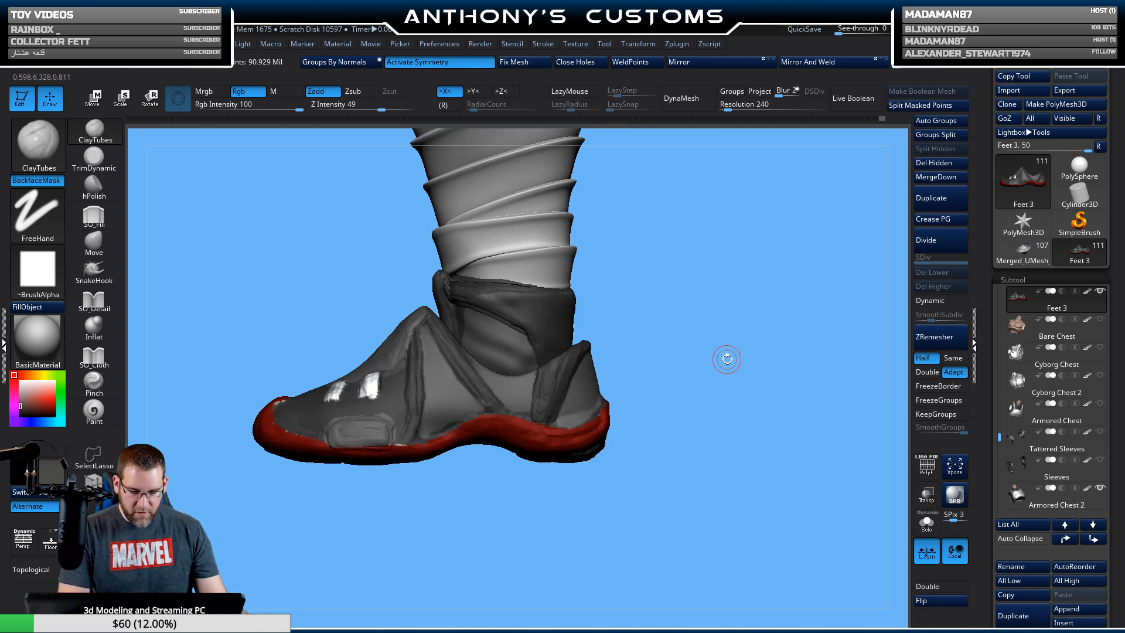
# Cover the light grey heel panels of Feet 3 with dark grey clay using the ClayTubes brush.
pyautogui.moveTo(706, 301); pyautogui.dragTo(526, 387)
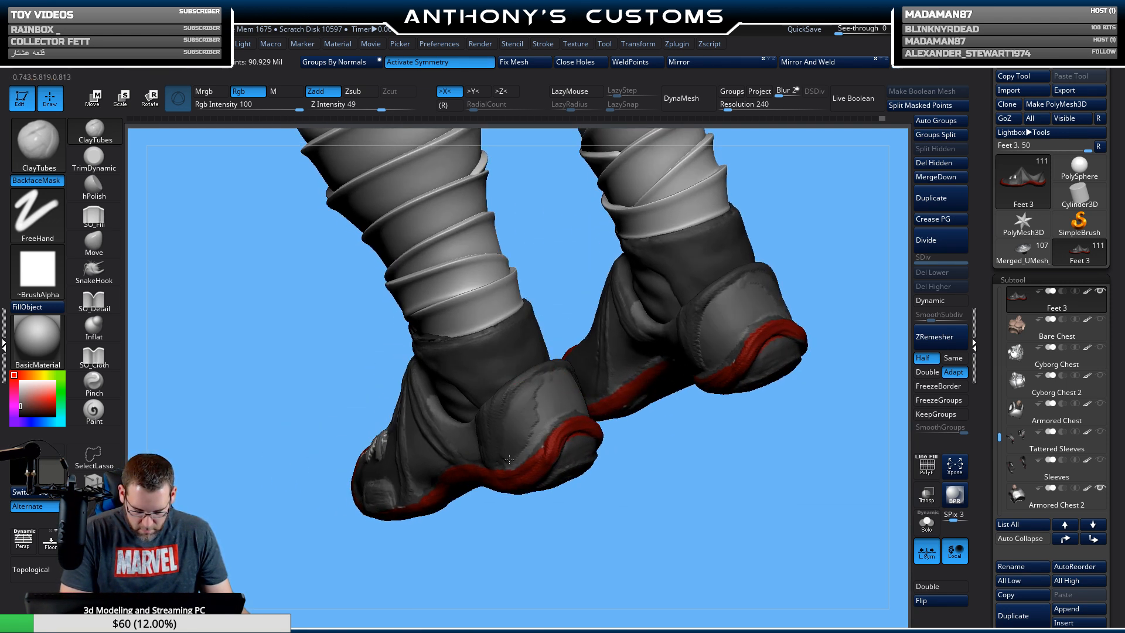
pyautogui.moveTo(546, 415); pyautogui.dragTo(546, 384)
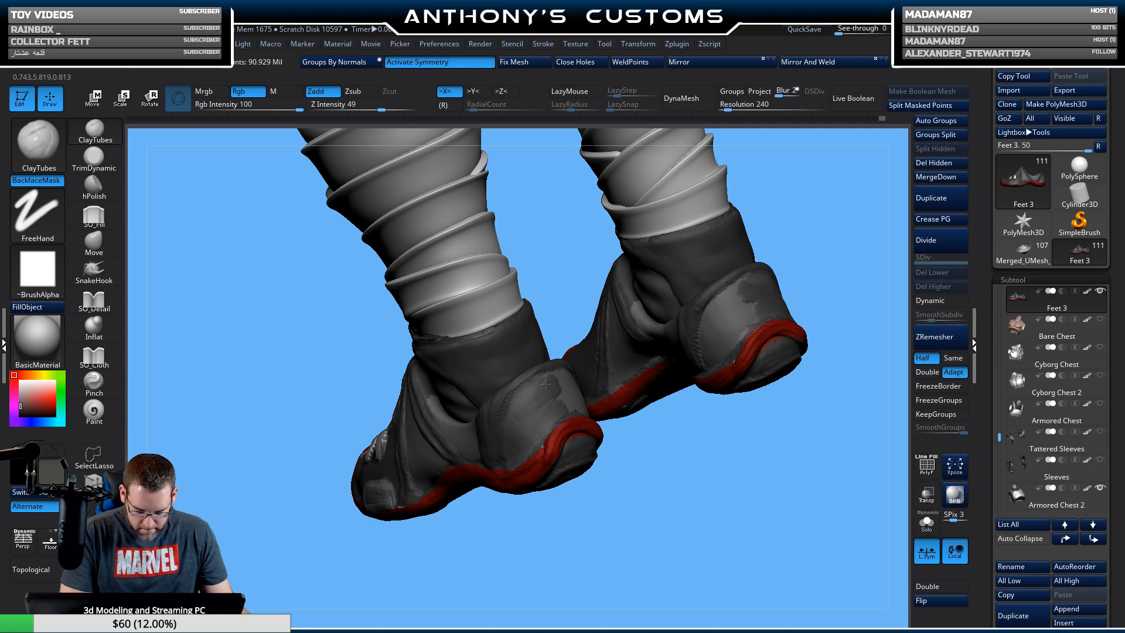
pyautogui.moveTo(639, 510); pyautogui.dragTo(589, 333)
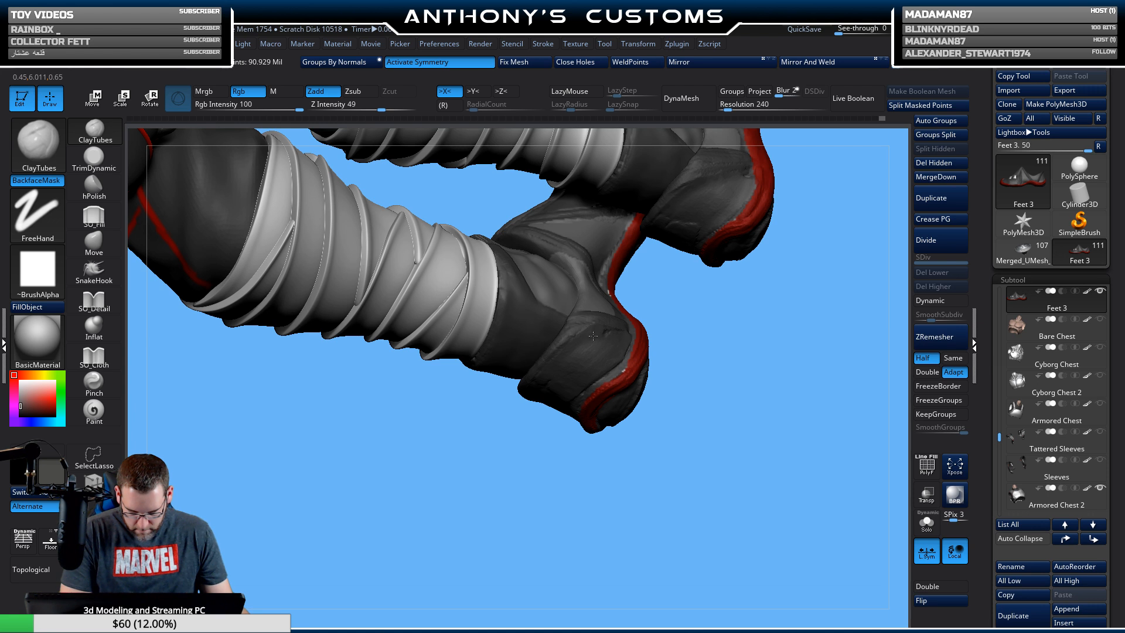
pyautogui.moveTo(568, 403); pyautogui.dragTo(554, 377)
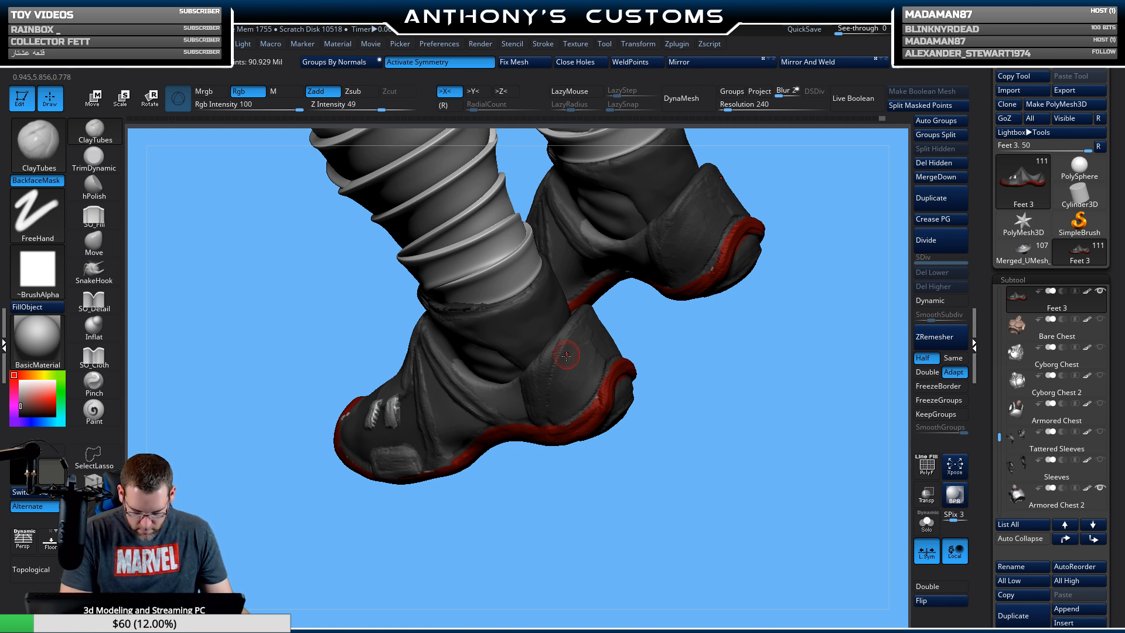
pyautogui.moveTo(662, 451); pyautogui.dragTo(665, 256)
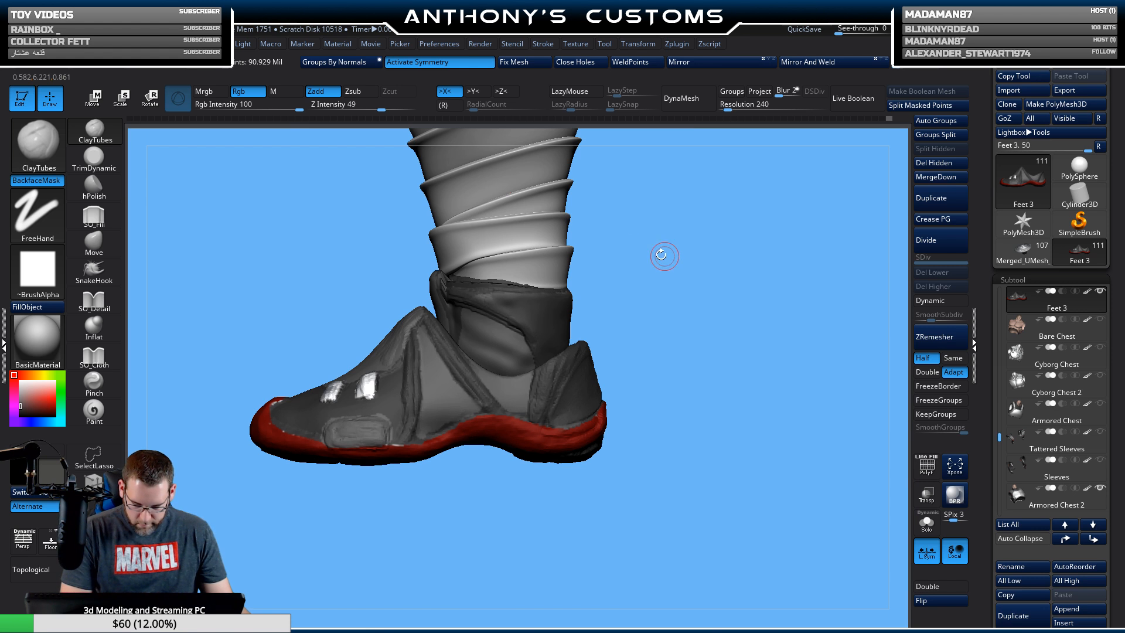
# Smooth the rough clay on the sides and back of the Feet 3 heel panels.
pyautogui.press('shift')
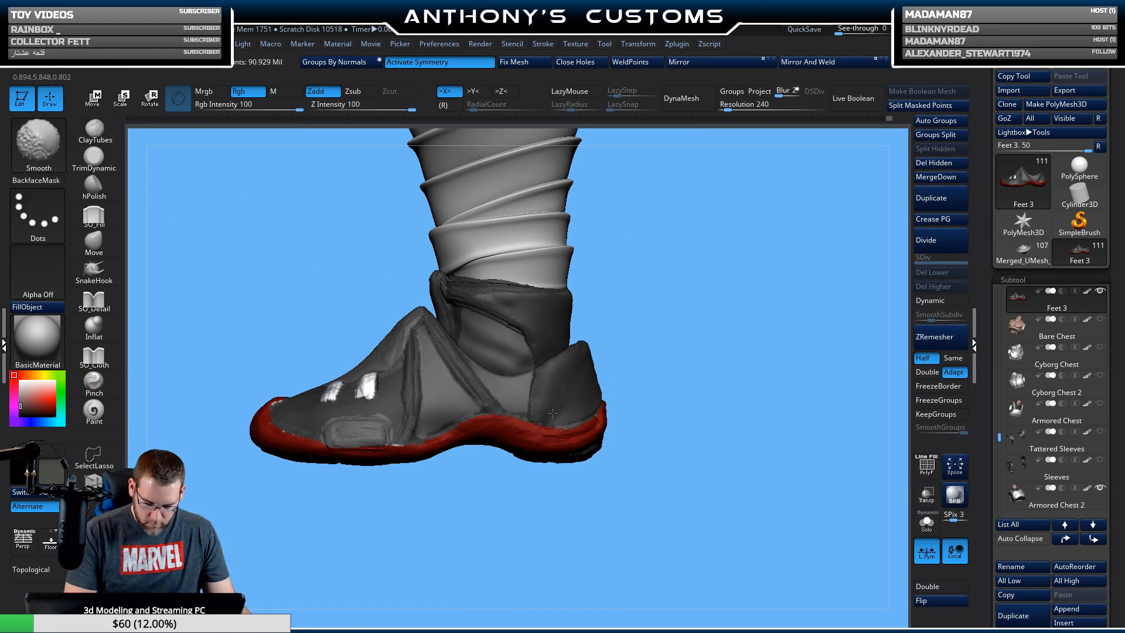
pyautogui.moveTo(719, 349)
pyautogui.mouseDown()
pyautogui.moveTo(688, 432)
pyautogui.moveTo(621, 413)
pyautogui.mouseUp()
pyautogui.press('shift')
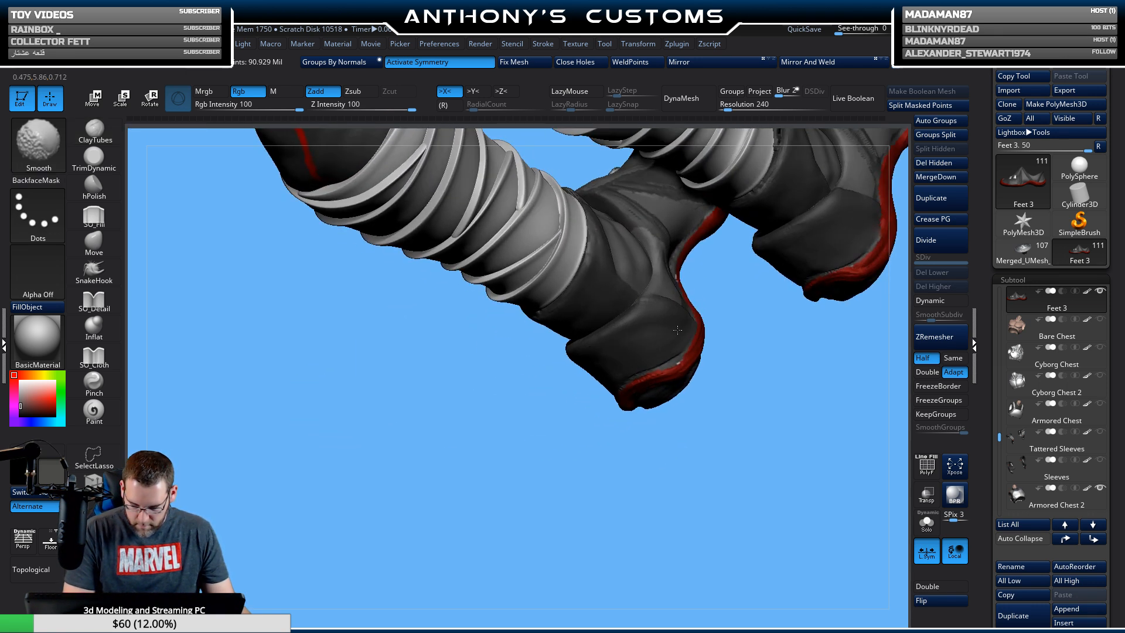
pyautogui.moveTo(543, 454); pyautogui.dragTo(518, 449)
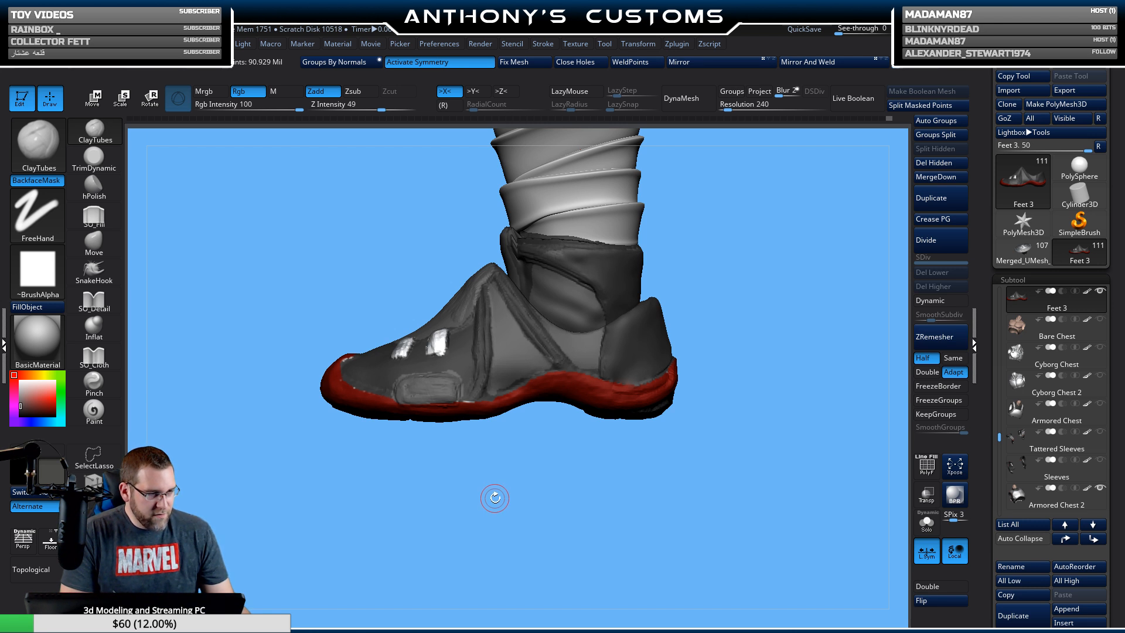
# Flatten the sides and upper edge of the Feet 3 heel panels with an enlarged TrimDynamic brush.
pyautogui.click(94, 158)
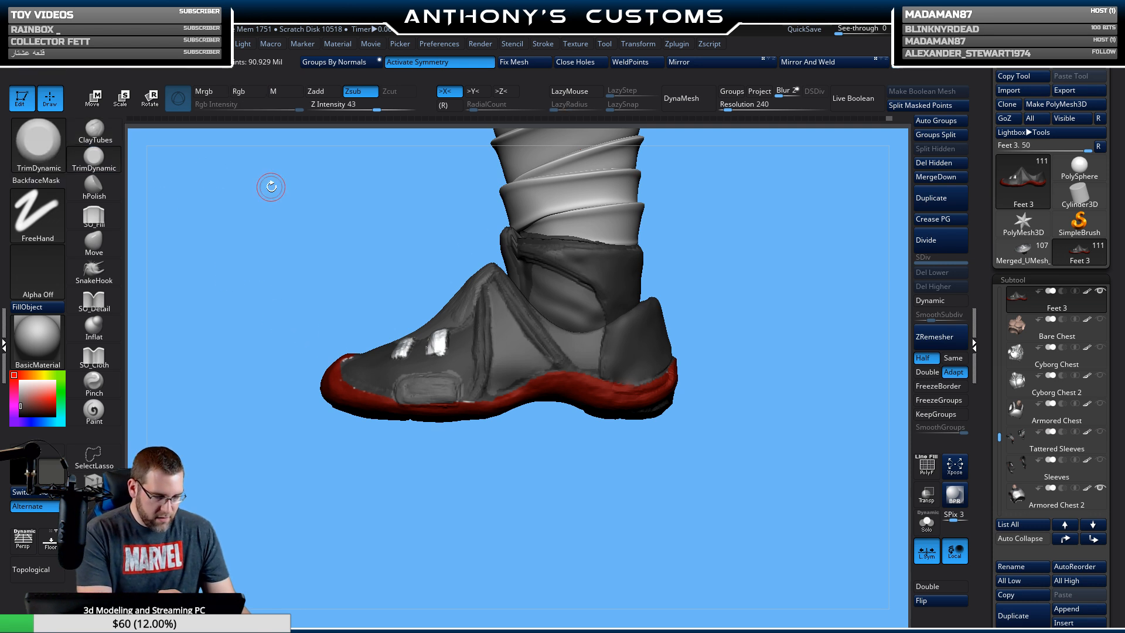
pyautogui.press('space')
pyautogui.moveTo(741, 298)
pyautogui.mouseDown()
pyautogui.moveTo(754, 298)
pyautogui.moveTo(734, 379)
pyautogui.moveTo(765, 355)
pyautogui.mouseUp()
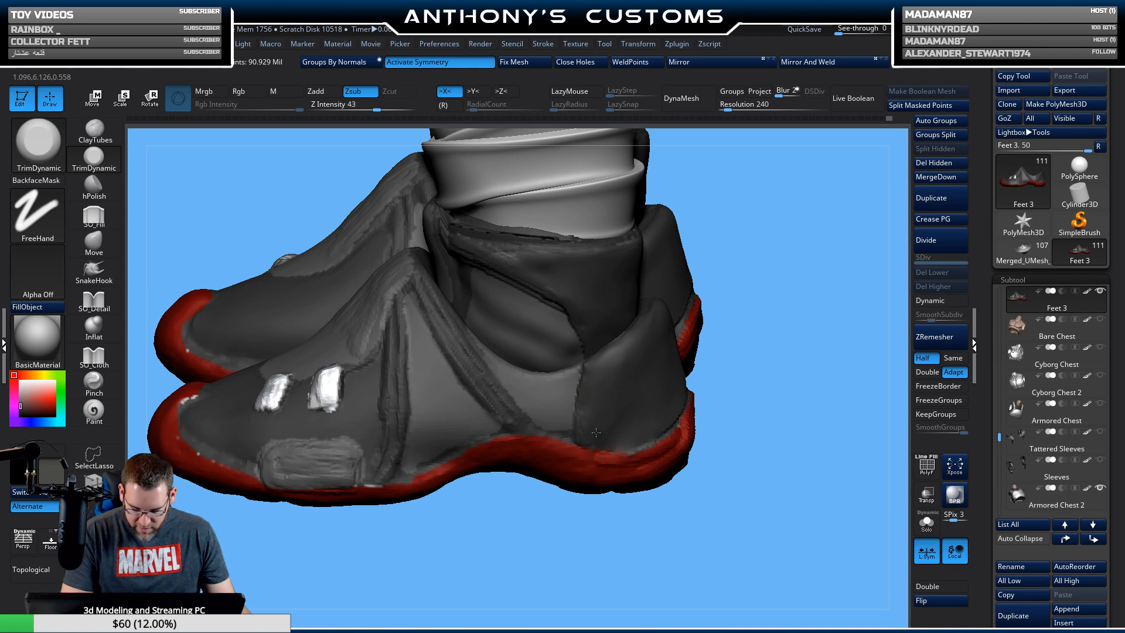
pyautogui.moveTo(659, 326); pyautogui.dragTo(707, 278)
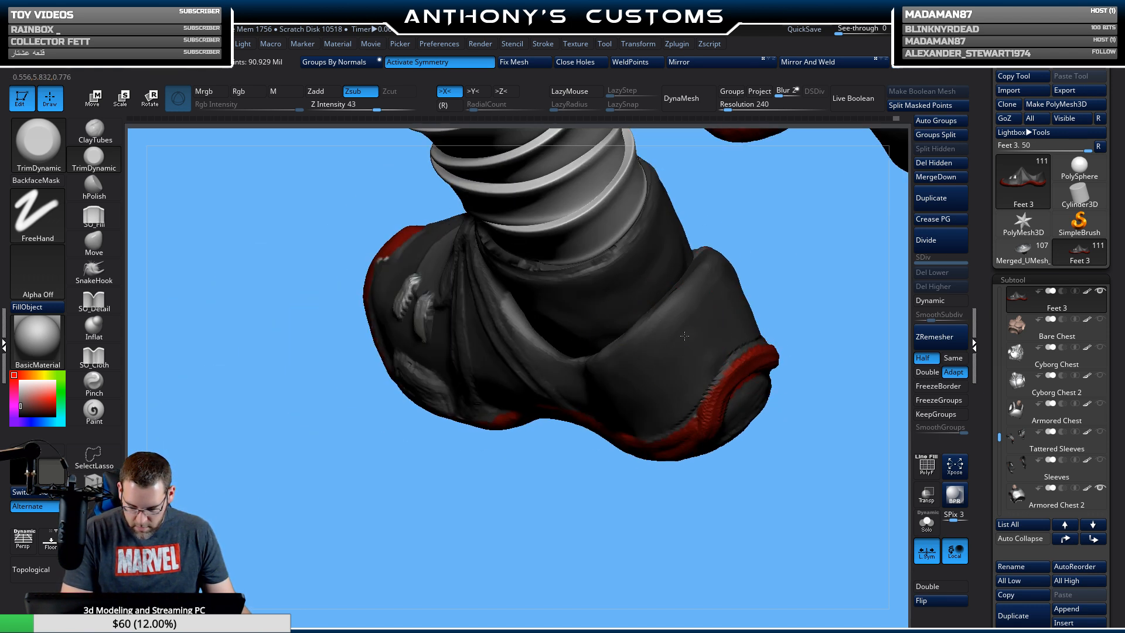
pyautogui.moveTo(663, 538); pyautogui.dragTo(694, 280)
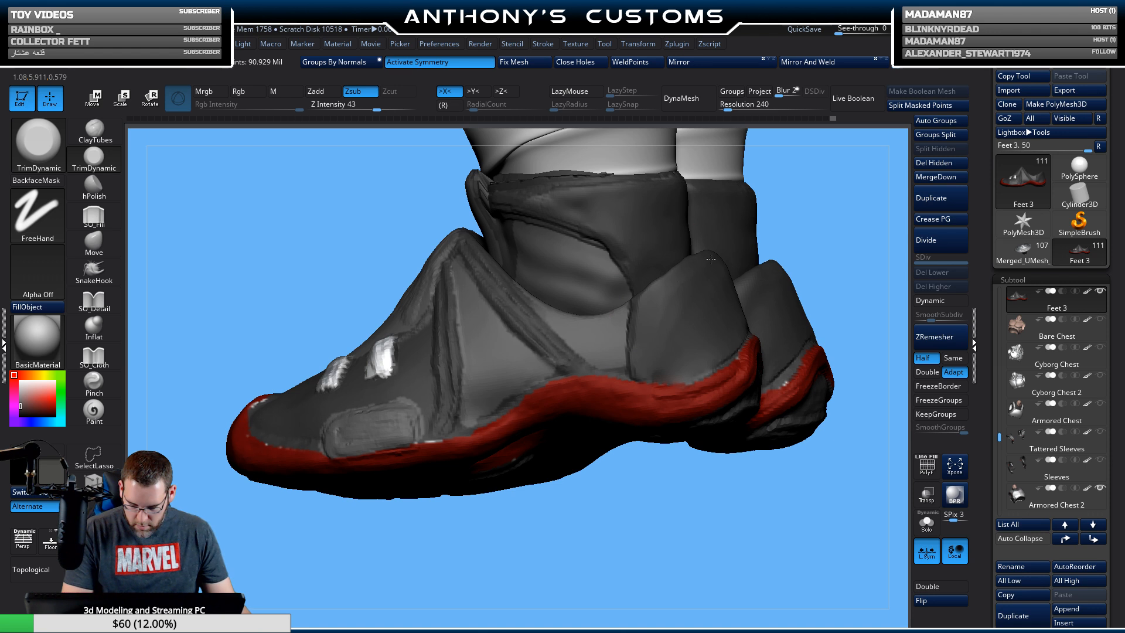
pyautogui.moveTo(627, 497); pyautogui.dragTo(743, 256)
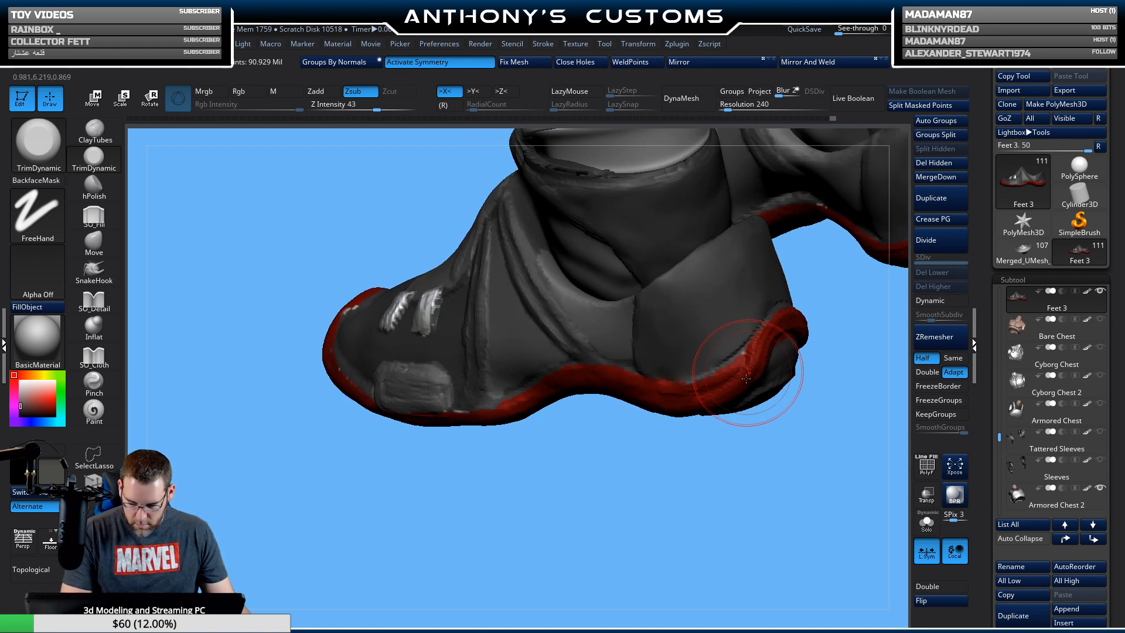
# Trim the back and inner surfaces of the Feet 3 heel panels with TrimDynamic, and check the full leg in profile.
pyautogui.moveTo(749, 359); pyautogui.dragTo(645, 465)
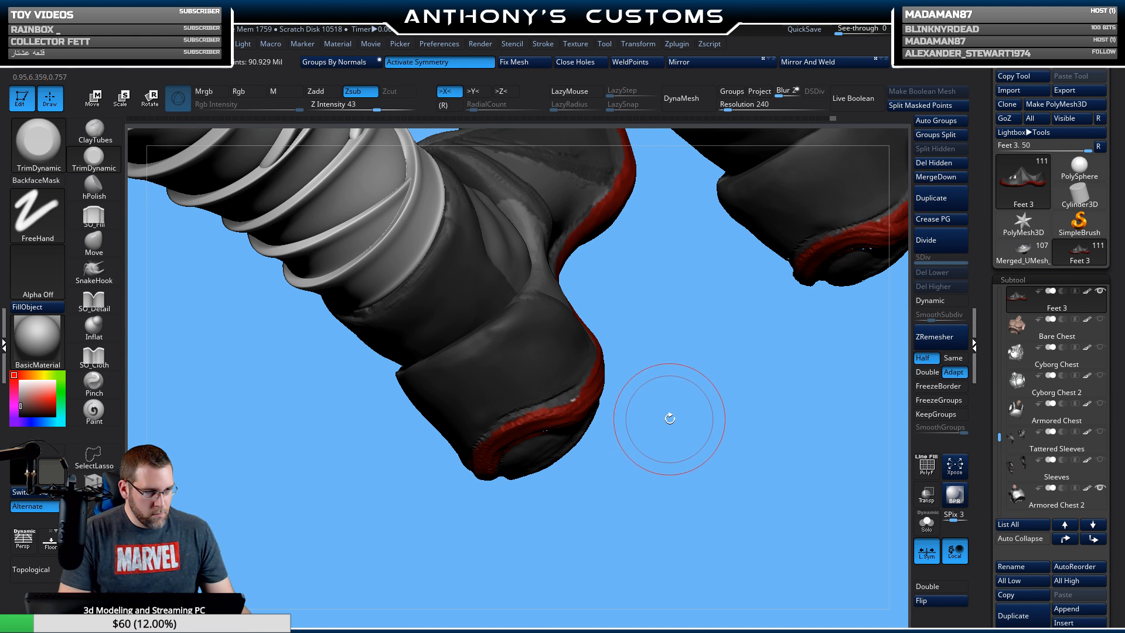
pyautogui.moveTo(668, 415); pyautogui.dragTo(513, 334)
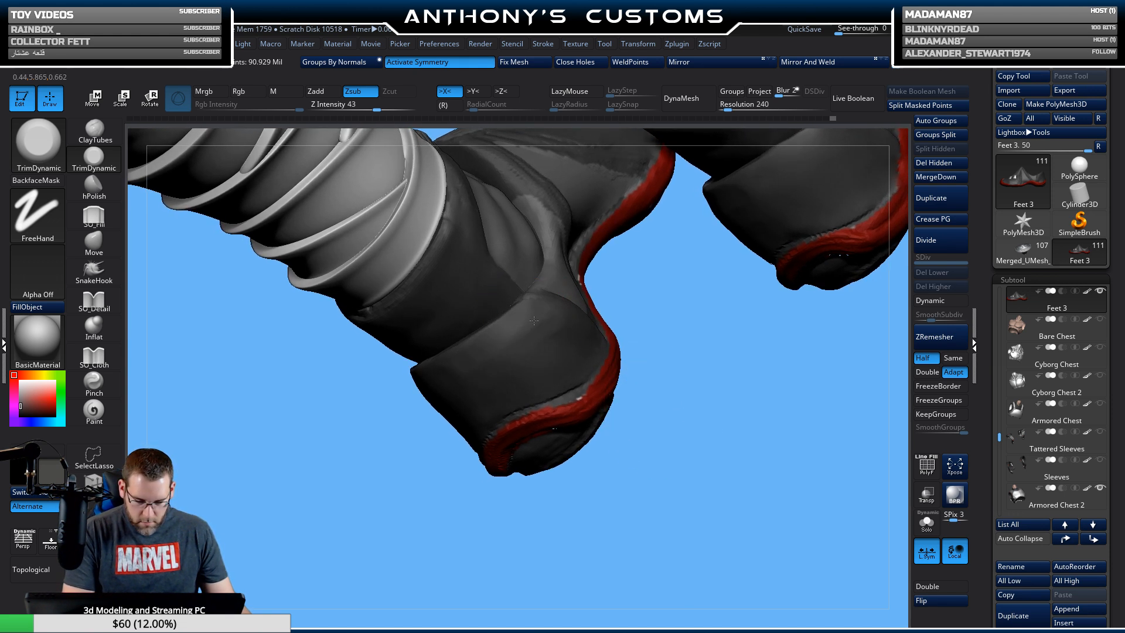
pyautogui.moveTo(666, 377); pyautogui.dragTo(555, 270)
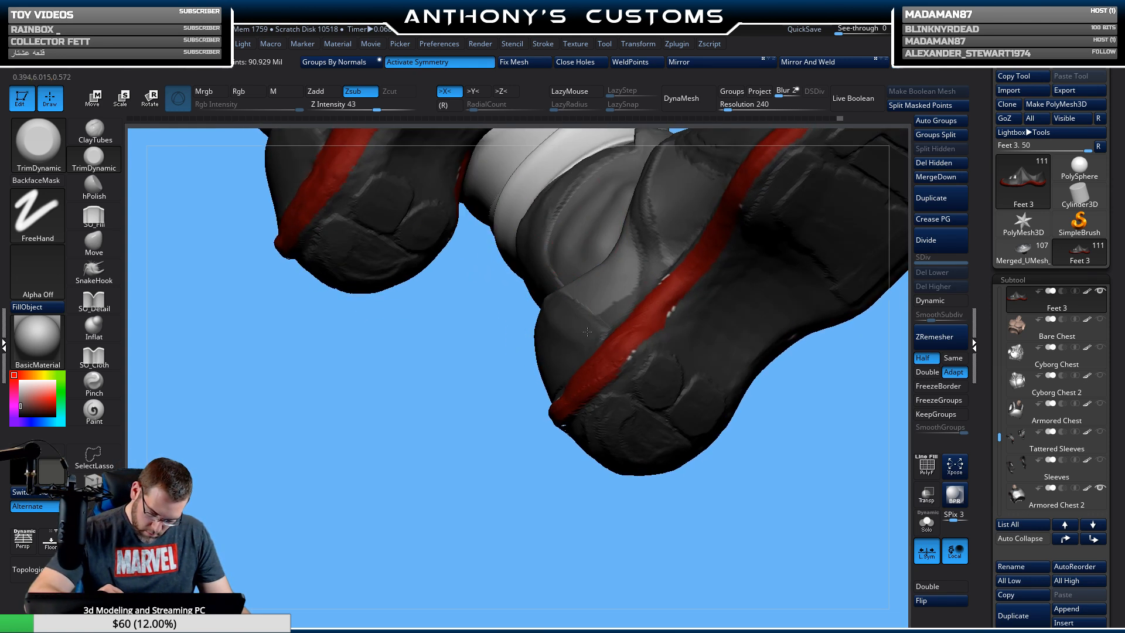
pyautogui.moveTo(558, 326); pyautogui.dragTo(697, 214, button='right')
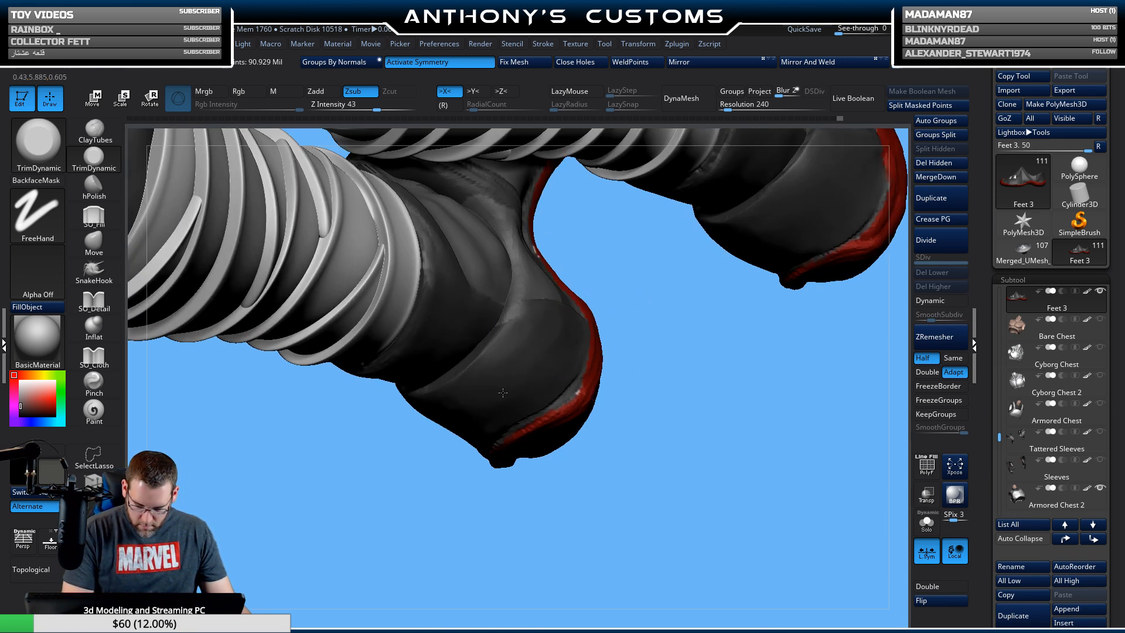
pyautogui.moveTo(635, 377); pyautogui.dragTo(592, 340, button='right')
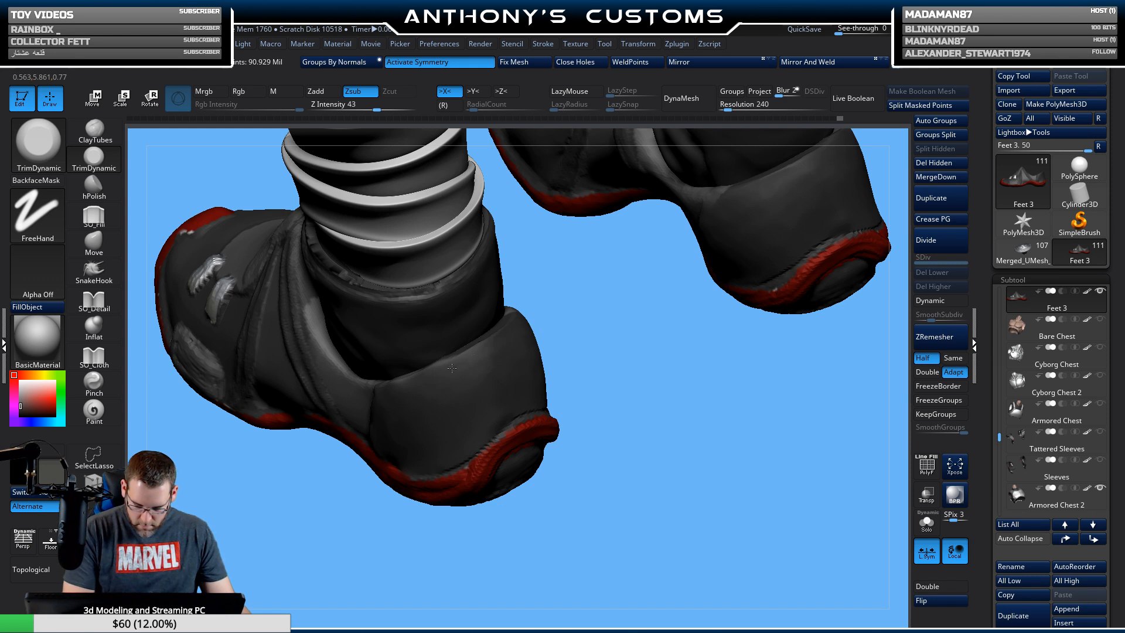
pyautogui.moveTo(651, 445); pyautogui.dragTo(680, 188, button='right')
pyautogui.moveTo(709, 358); pyautogui.dragTo(666, 394, button='right')
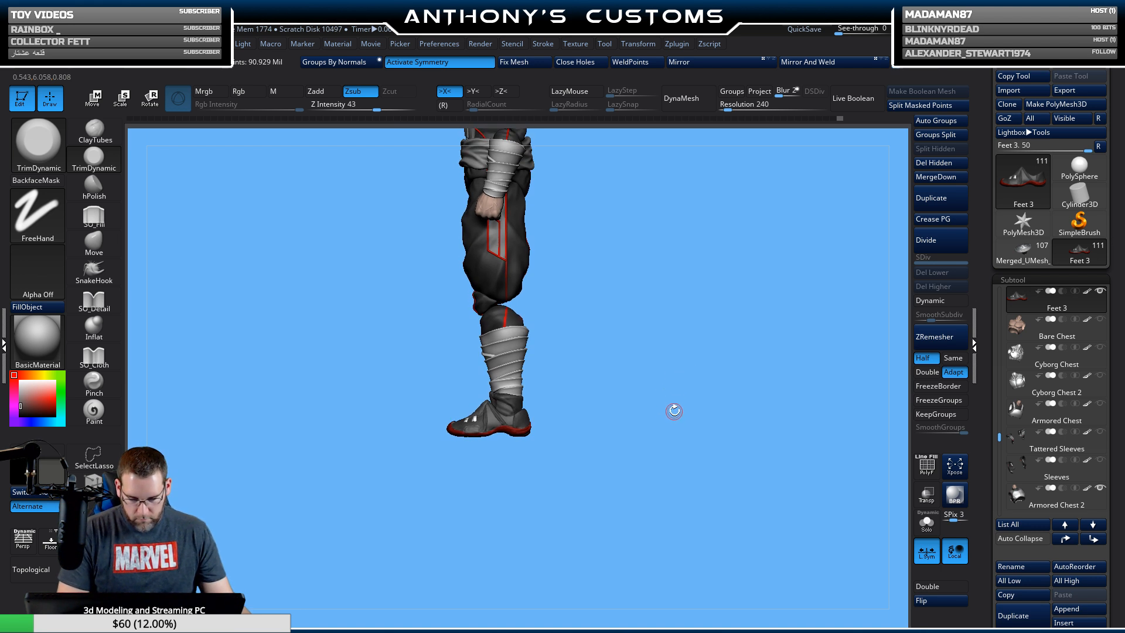
# Refine the heel contour of Feet 3 with an enlarged Move brush, and check the sole and leg profile.
pyautogui.click(93, 244)
pyautogui.keyDown('ctrl'); pyautogui.moveTo(718, 356); pyautogui.dragTo(698, 565, button='right'); pyautogui.keyUp('ctrl')
pyautogui.press('space')
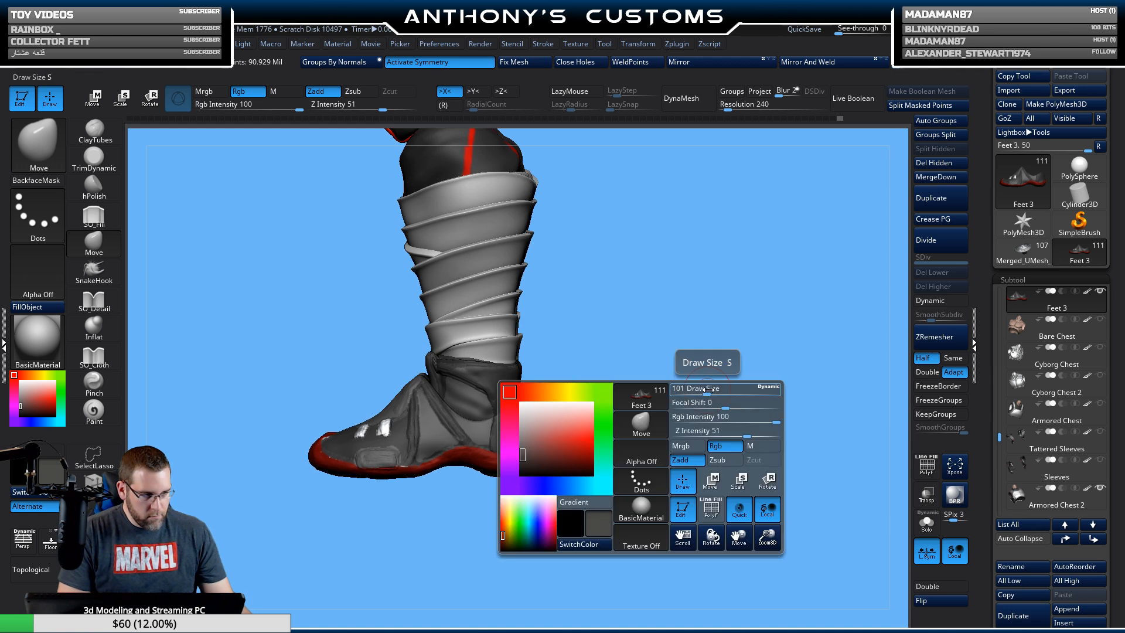
pyautogui.moveTo(652, 420)
pyautogui.keyDown('ctrl'); pyautogui.mouseDown(button='right')
pyautogui.moveTo(646, 487)
pyautogui.moveTo(602, 470)
pyautogui.moveTo(638, 417)
pyautogui.mouseUp(button='right'); pyautogui.keyUp('ctrl')
pyautogui.moveTo(557, 460); pyautogui.dragTo(565, 454, button='right')
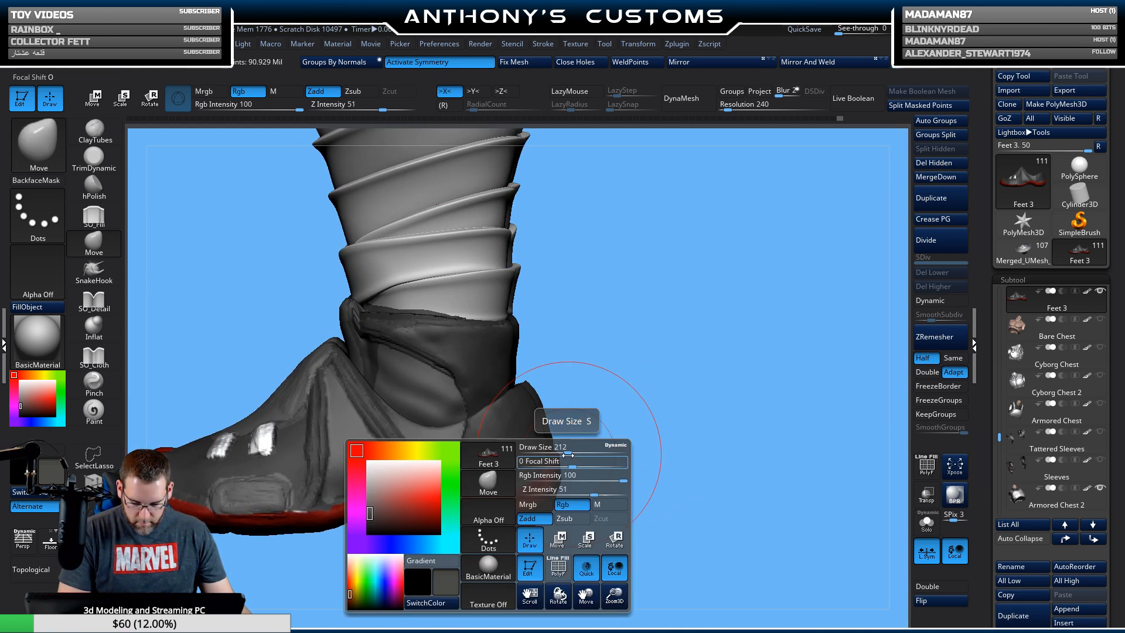
pyautogui.moveTo(566, 460)
pyautogui.mouseDown()
pyautogui.moveTo(579, 453)
pyautogui.moveTo(566, 453)
pyautogui.mouseUp()
pyautogui.moveTo(569, 457); pyautogui.dragTo(590, 437, button='right')
pyautogui.press('space')
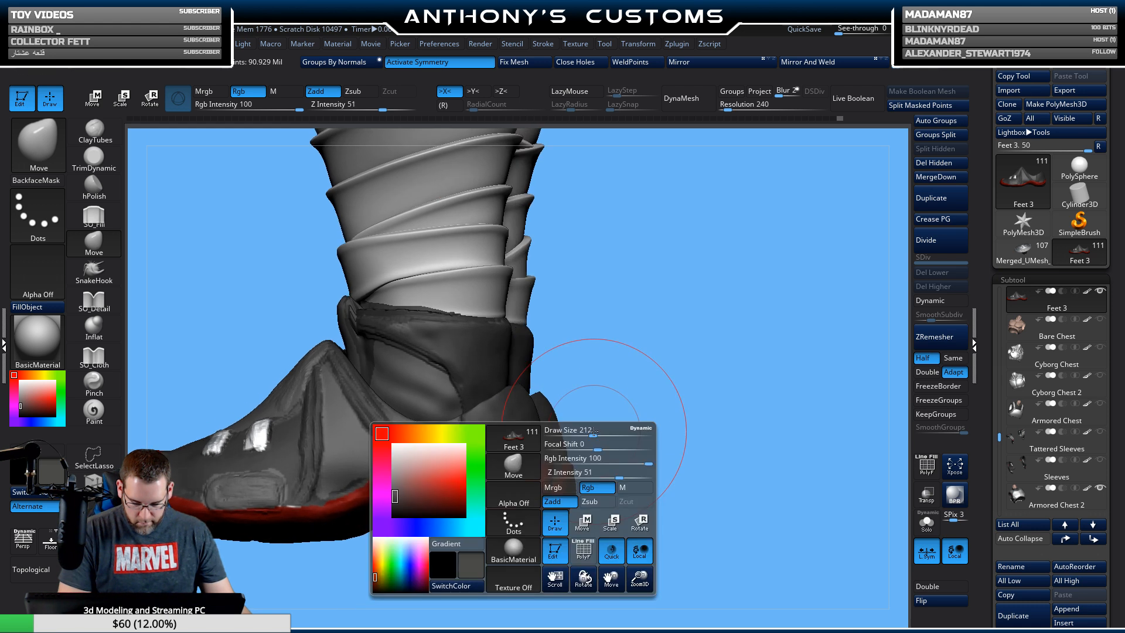
pyautogui.moveTo(593, 430); pyautogui.dragTo(609, 430)
pyautogui.keyDown('shift'); pyautogui.moveTo(628, 423); pyautogui.dragTo(626, 428, button='right'); pyautogui.keyUp('shift')
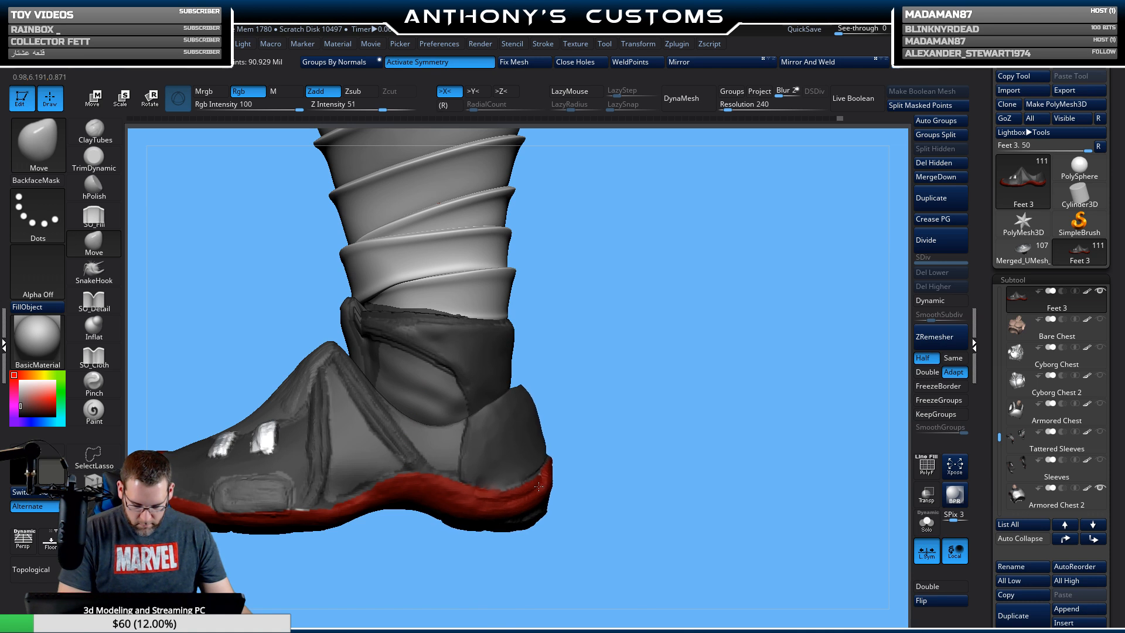
pyautogui.moveTo(628, 465); pyautogui.dragTo(658, 309, button='right')
pyautogui.moveTo(736, 397); pyautogui.dragTo(583, 389, button='right')
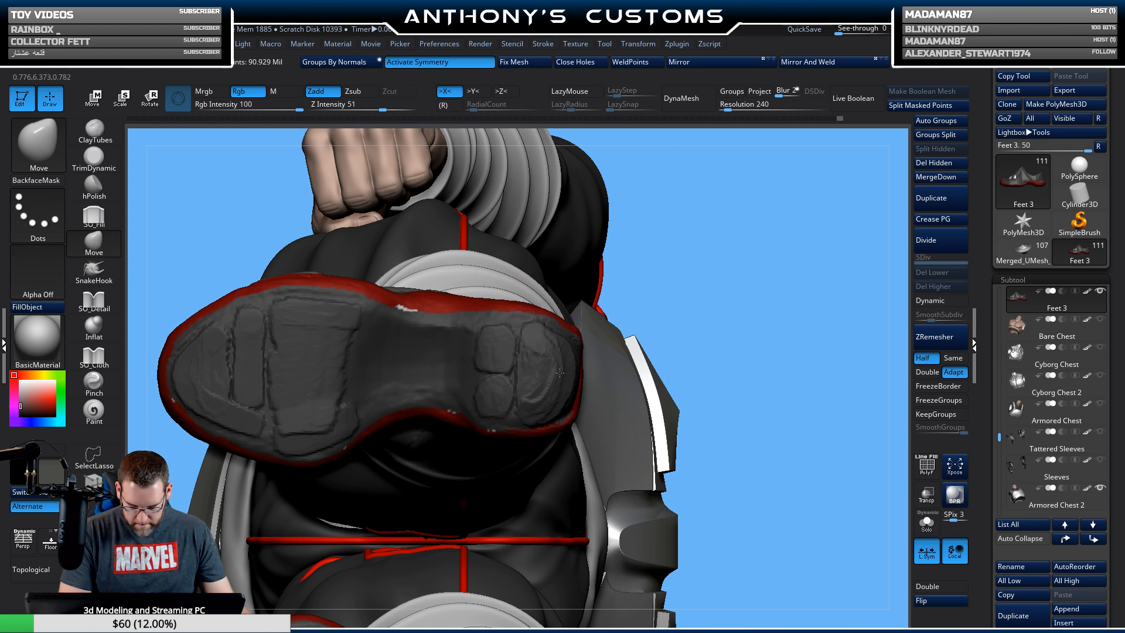
pyautogui.moveTo(762, 422); pyautogui.dragTo(665, 409, button='right')
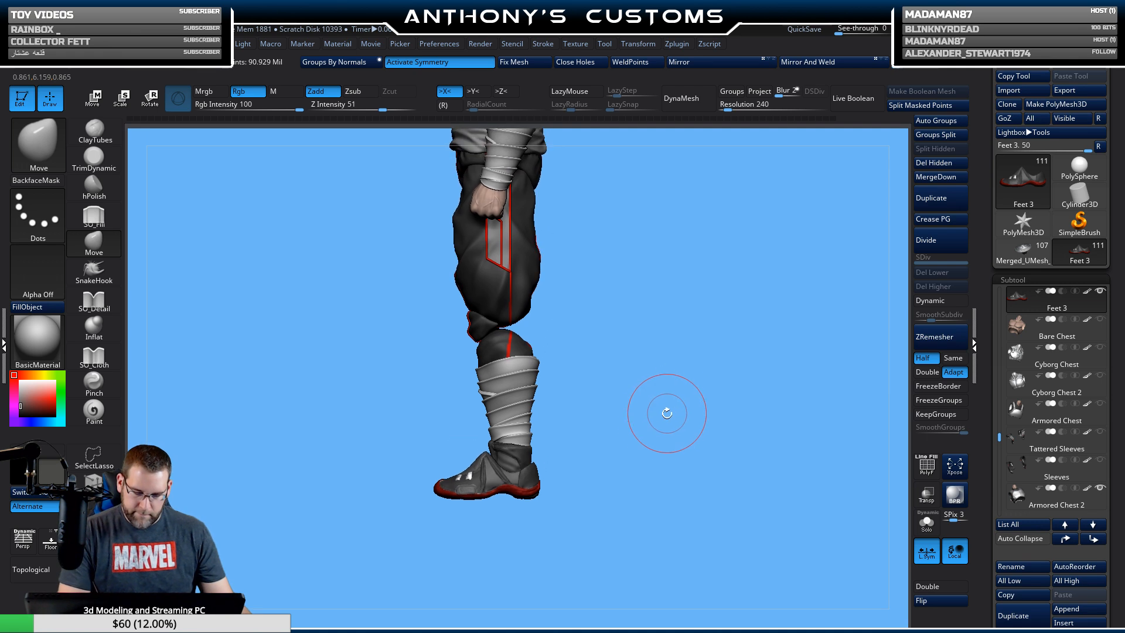
# Pull the lower back edge of the Gauntlets 3_1 shin wraps down into the ankle wraps with the Move brush.
pyautogui.moveTo(485, 410); pyautogui.dragTo(710, 487, button='right')
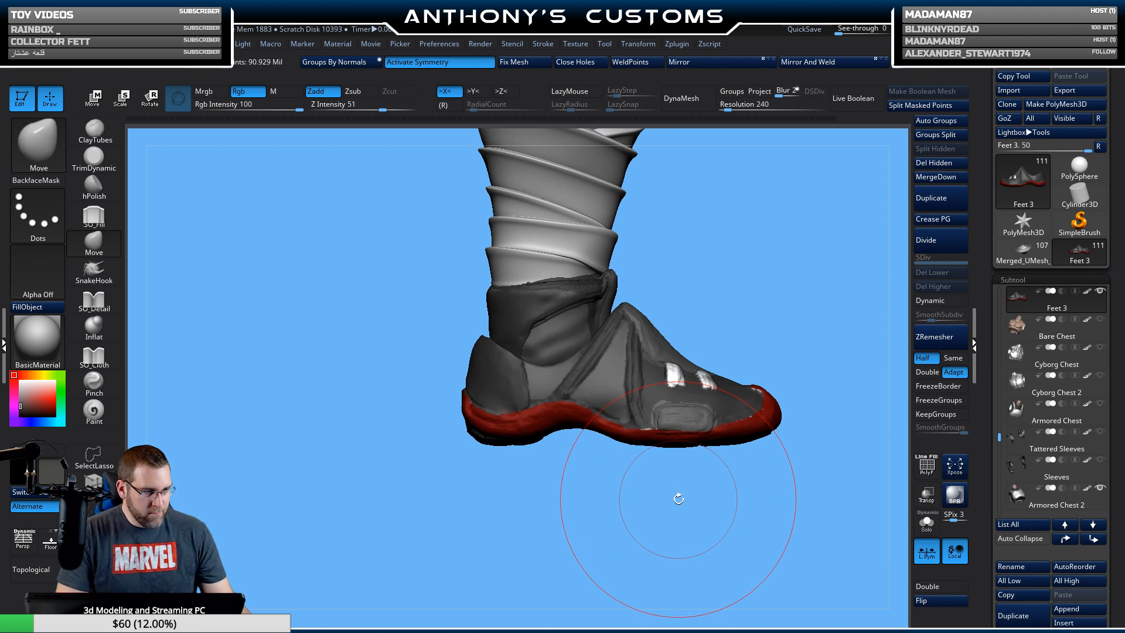
pyautogui.moveTo(731, 256)
pyautogui.mouseDown(button='right')
pyautogui.moveTo(737, 246)
pyautogui.moveTo(721, 256)
pyautogui.moveTo(763, 256)
pyautogui.moveTo(756, 246)
pyautogui.mouseUp(button='right')
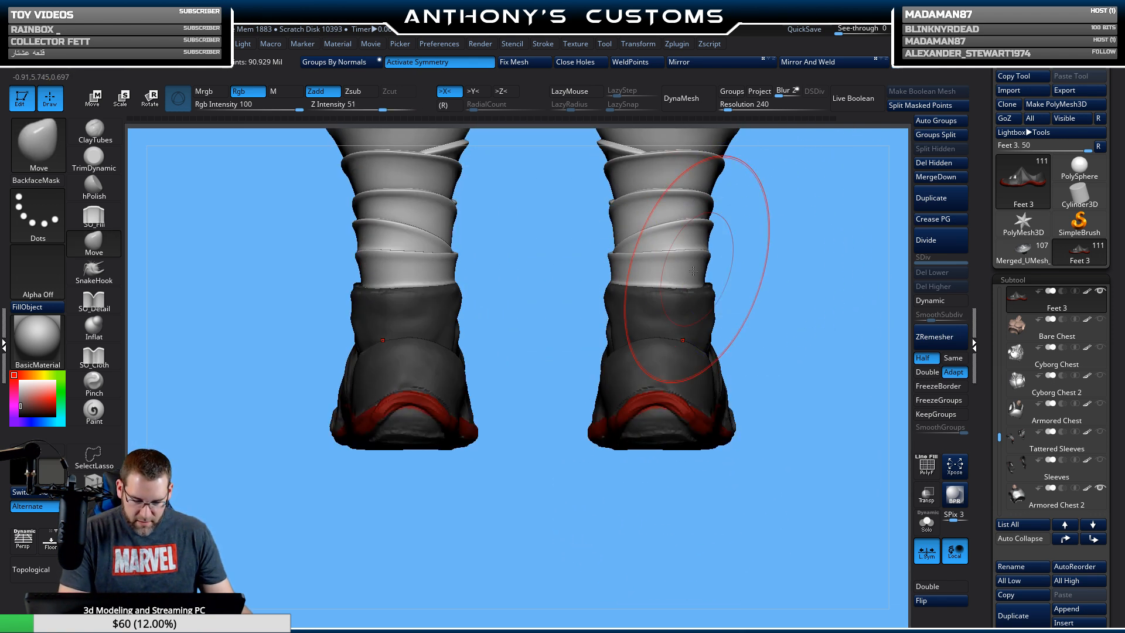
pyautogui.keyDown('alt'); pyautogui.click(662, 290); pyautogui.keyUp('alt')
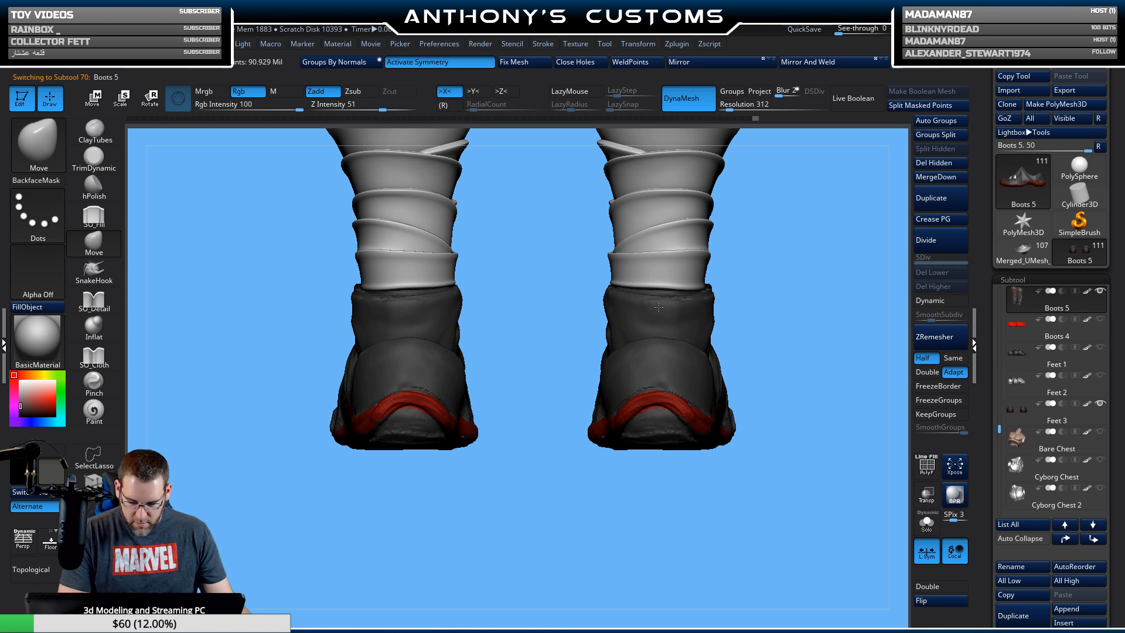
pyautogui.moveTo(751, 276)
pyautogui.mouseDown(button='right')
pyautogui.moveTo(811, 241)
pyautogui.moveTo(783, 281)
pyautogui.mouseUp(button='right')
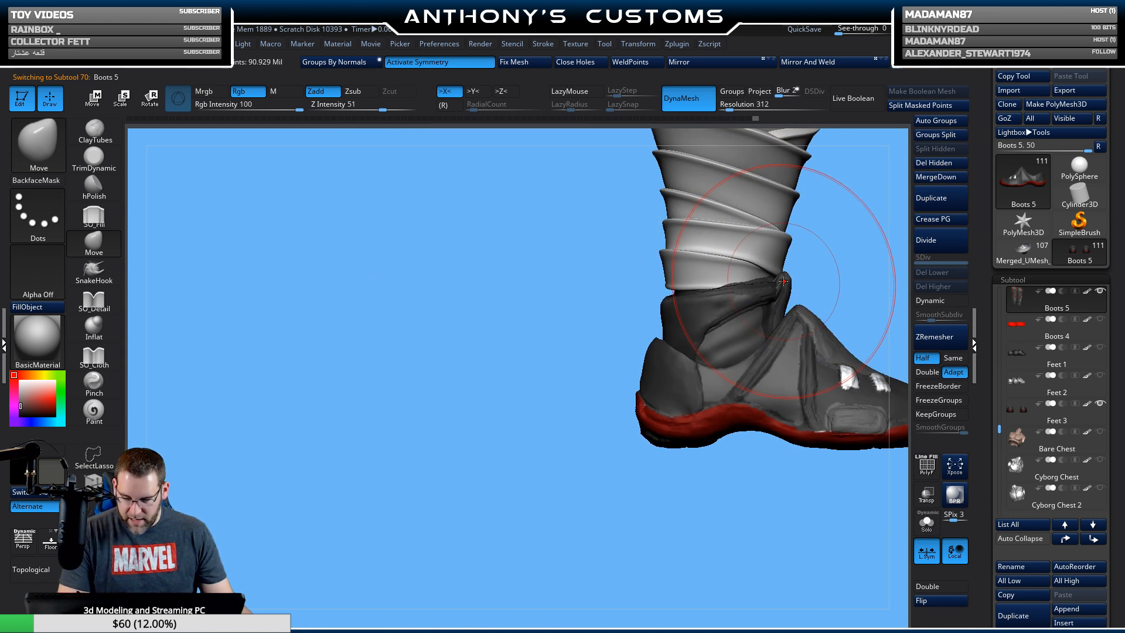
pyautogui.keyDown('alt'); pyautogui.click(671, 281); pyautogui.keyUp('alt')
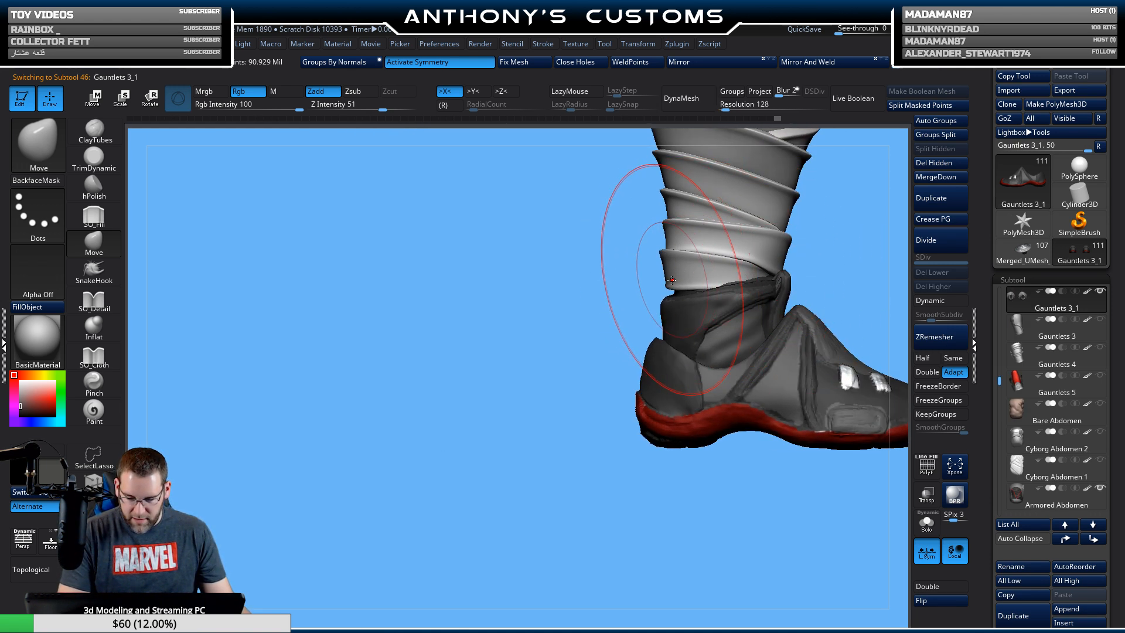
pyautogui.keyDown('shift'); pyautogui.moveTo(672, 280); pyautogui.dragTo(565, 383, button='right'); pyautogui.keyUp('shift')
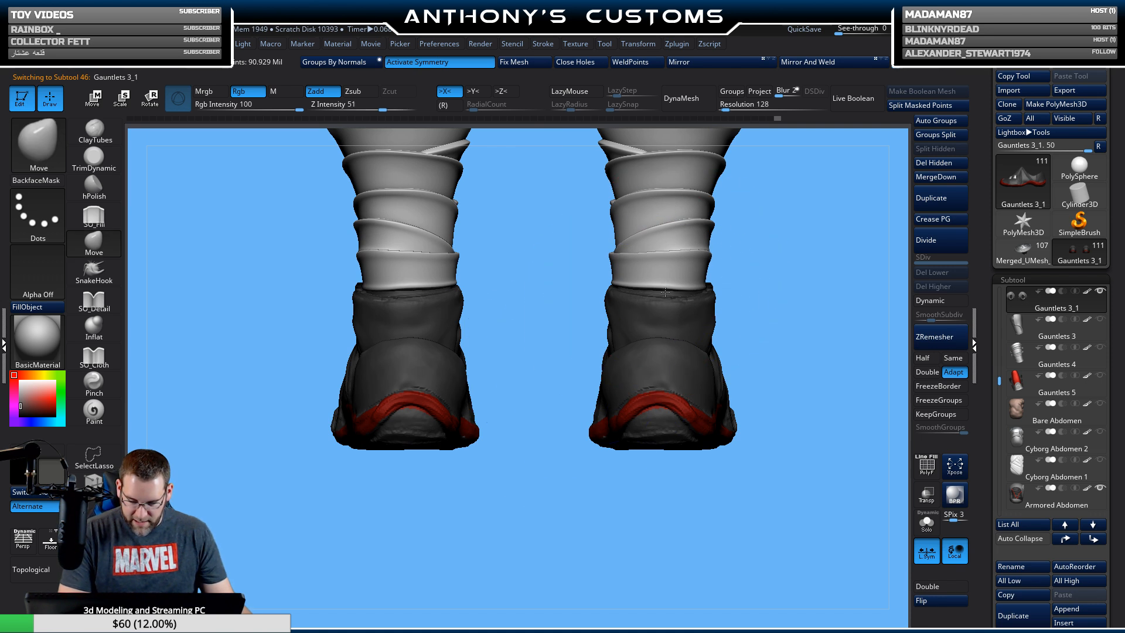
pyautogui.moveTo(665, 292); pyautogui.dragTo(664, 299)
pyautogui.moveTo(751, 286); pyautogui.dragTo(759, 259)
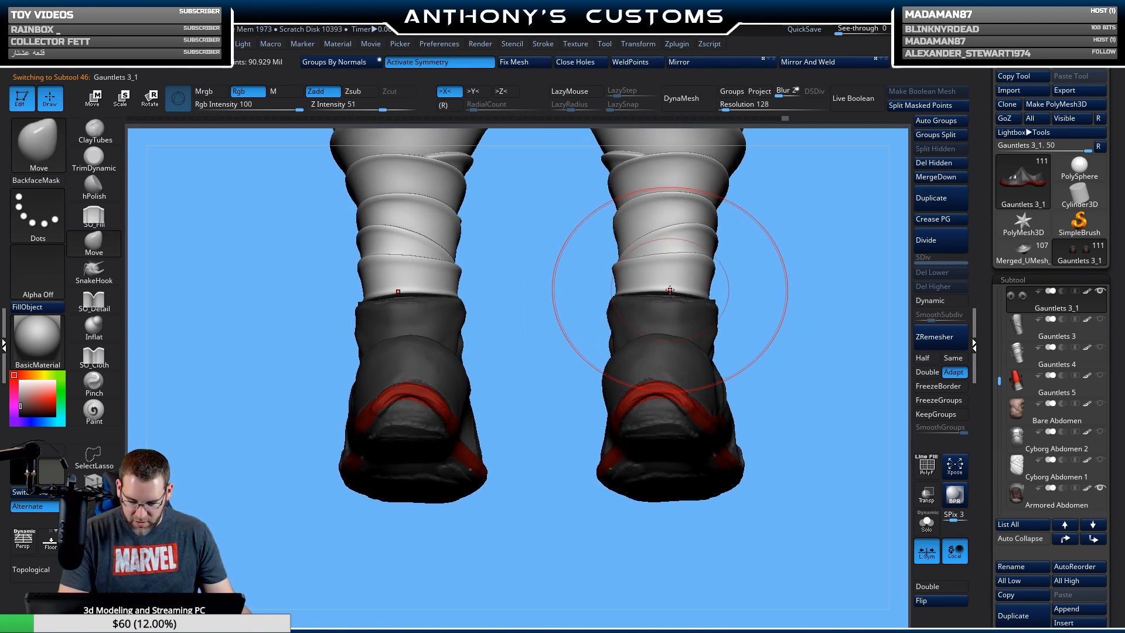
pyautogui.moveTo(670, 290); pyautogui.dragTo(671, 304)
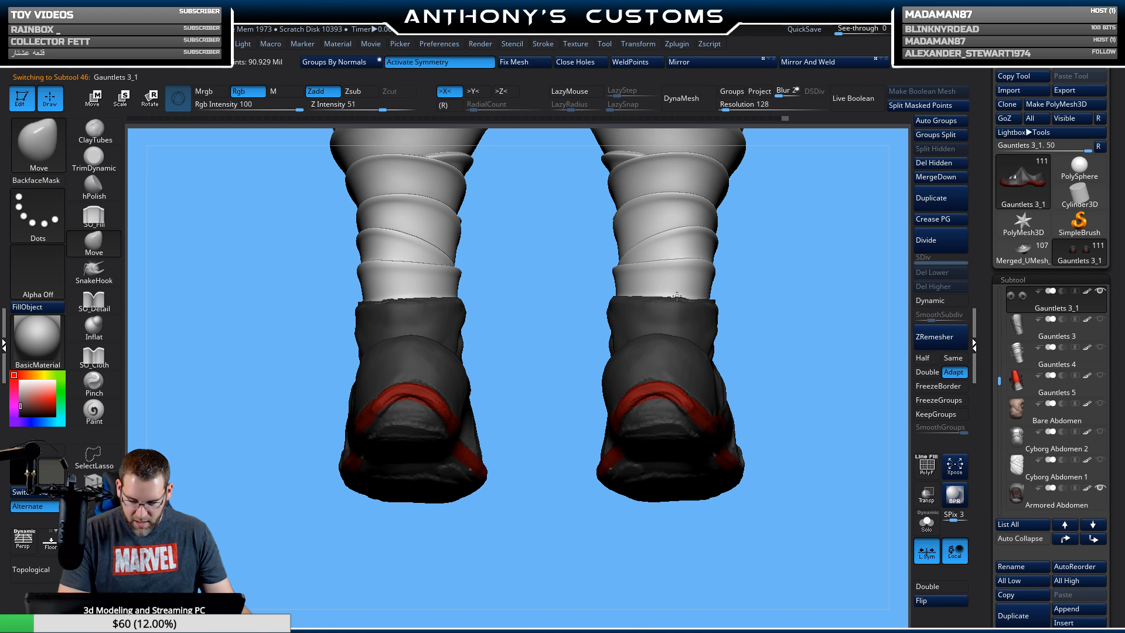
pyautogui.moveTo(677, 296); pyautogui.dragTo(461, 472, button='right')
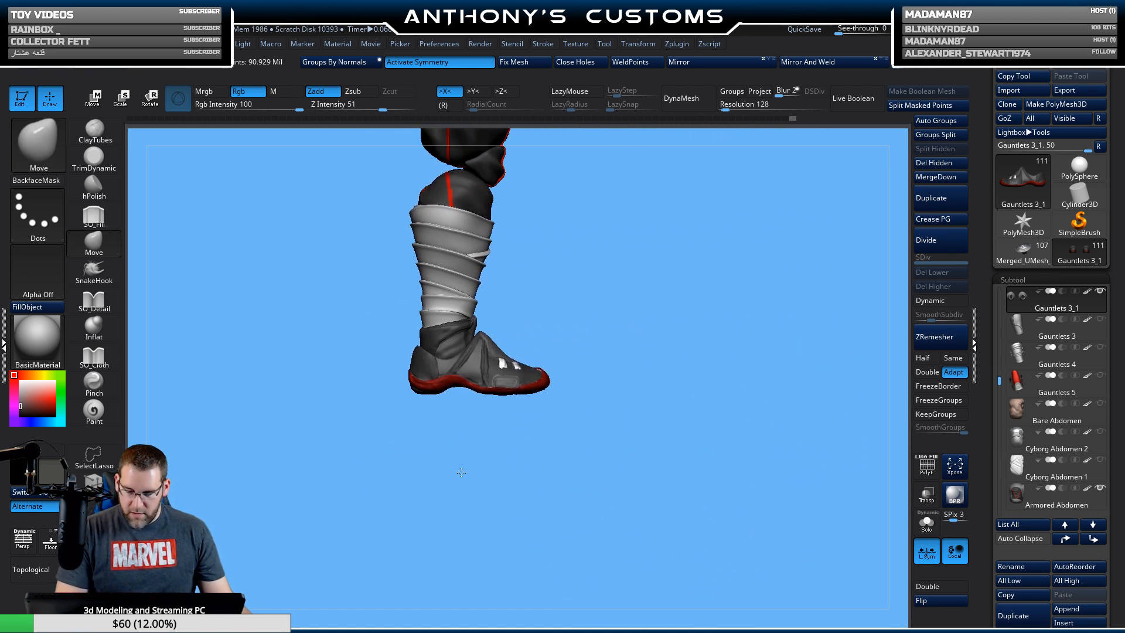
pyautogui.moveTo(661, 420)
pyautogui.mouseDown(button='right')
pyautogui.moveTo(630, 468)
pyautogui.moveTo(661, 454)
pyautogui.mouseUp(button='right')
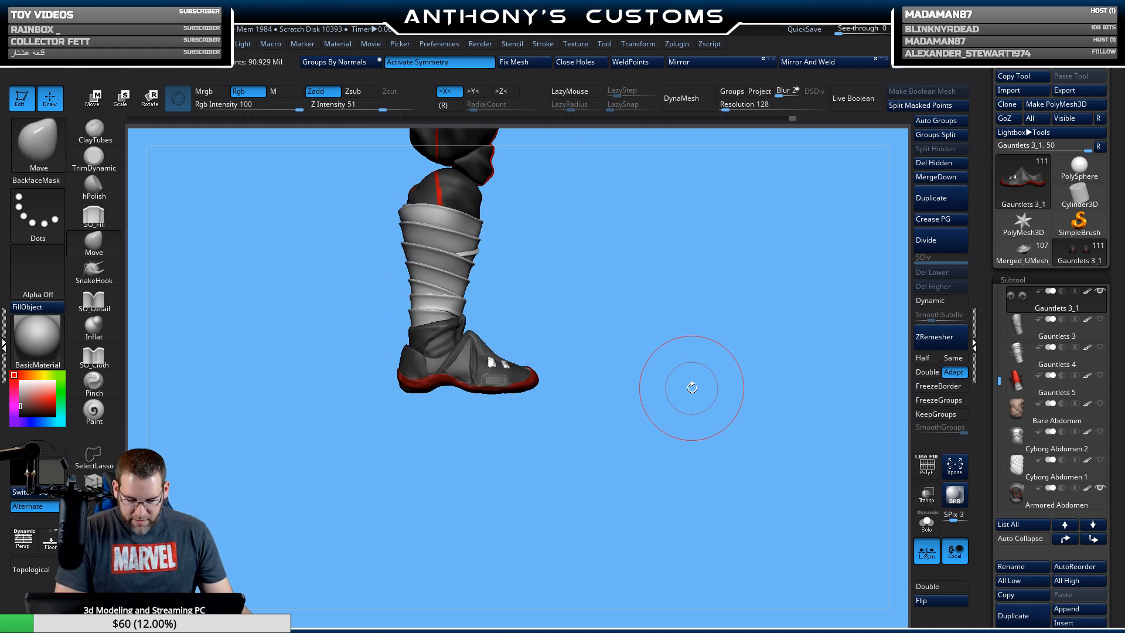
pyautogui.keyDown('ctrl'); pyautogui.moveTo(692, 388); pyautogui.dragTo(651, 354, button='right'); pyautogui.keyUp('ctrl')
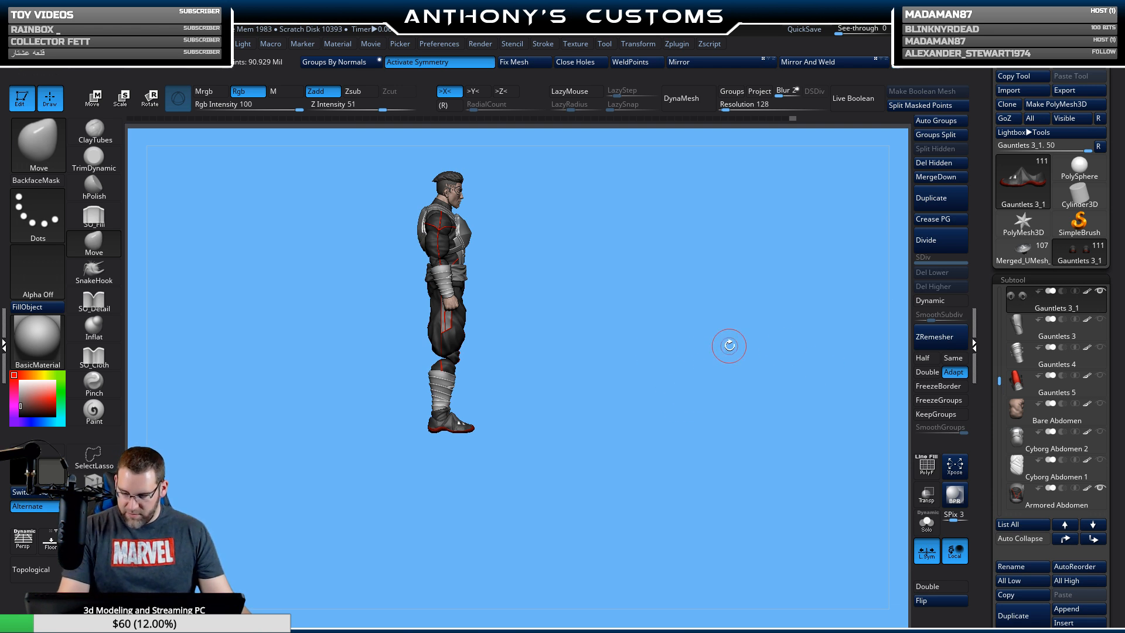
# Make Feet 1 the active subtool and fill the whole shoe object with white.
pyautogui.press('n')
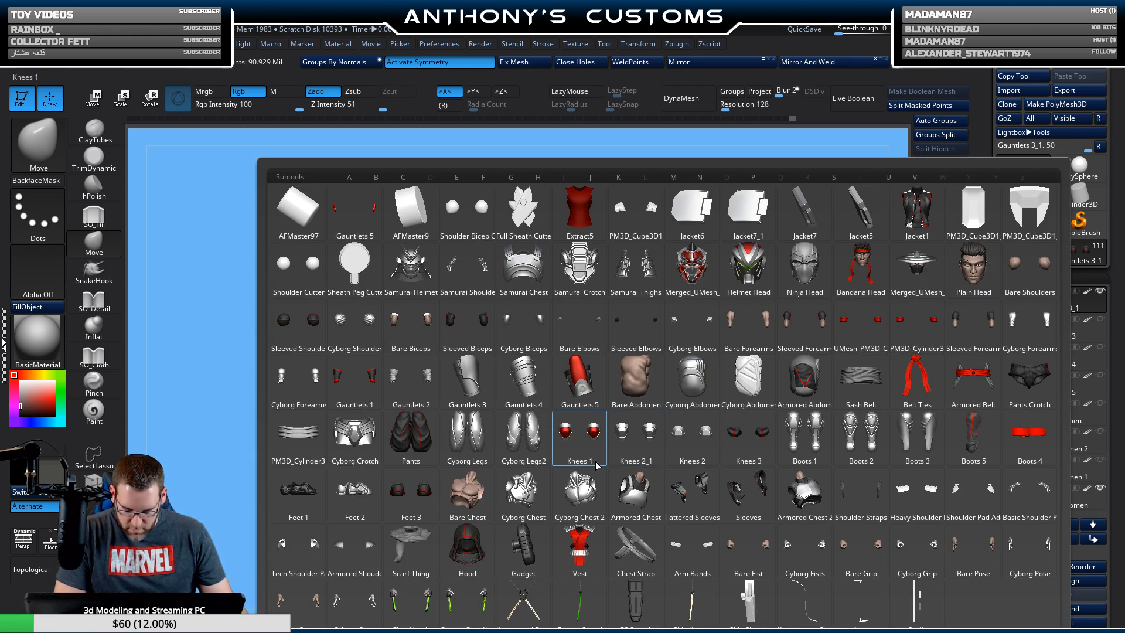
pyautogui.moveTo(602, 472)
pyautogui.click(304, 498)
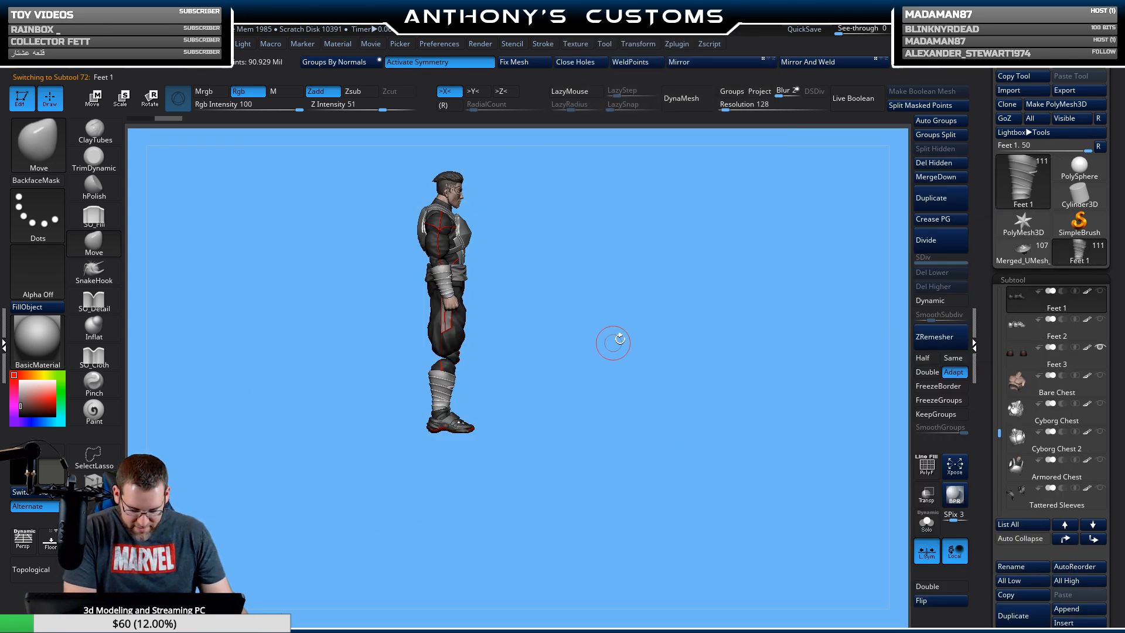
pyautogui.keyDown('alt'); pyautogui.moveTo(696, 405); pyautogui.dragTo(697, 572); pyautogui.keyUp('alt')
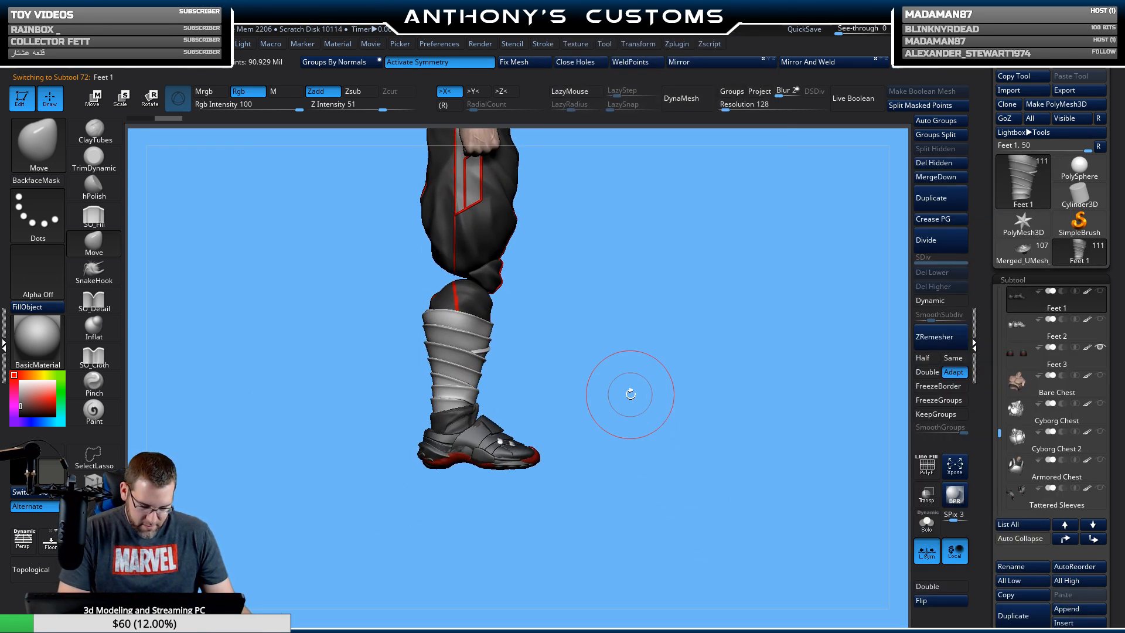
pyautogui.click(19, 380)
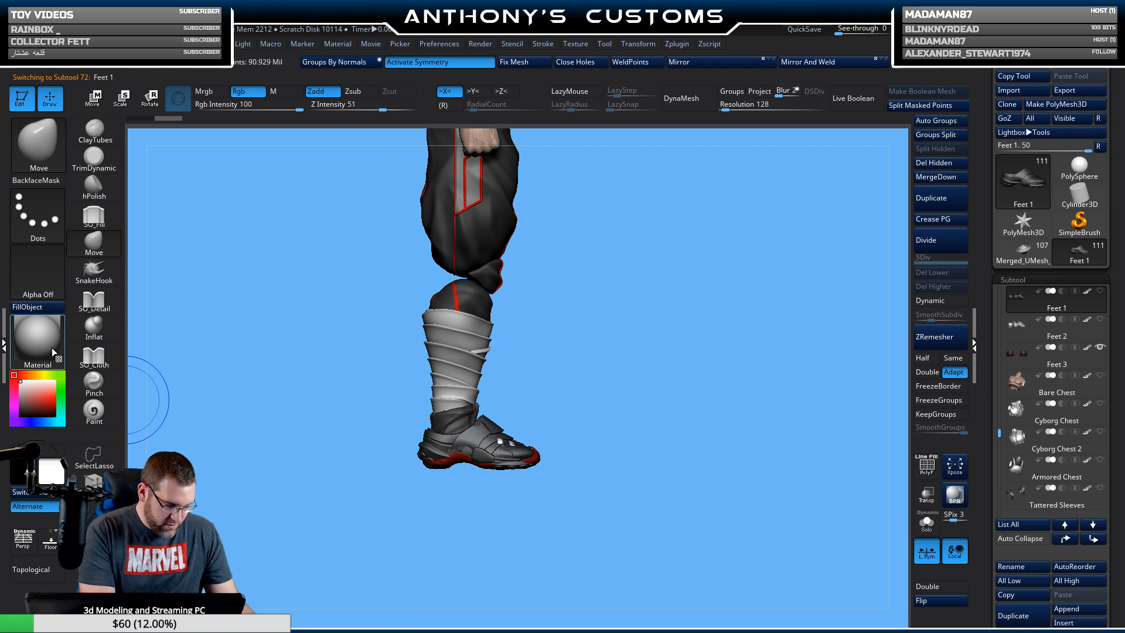
pyautogui.click(29, 306)
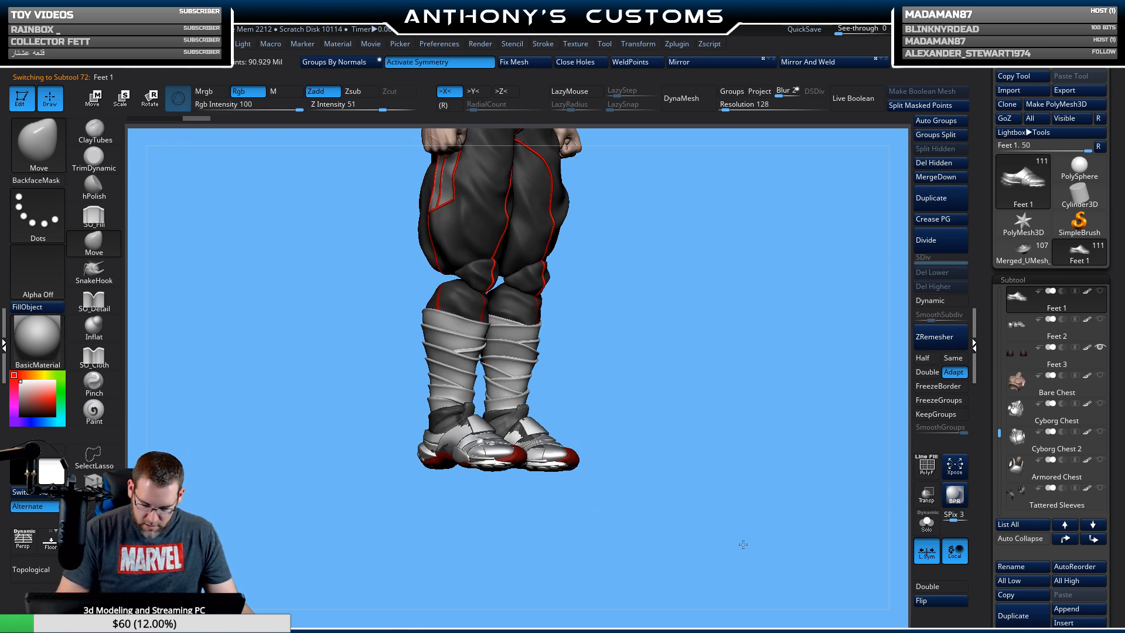
pyautogui.moveTo(743, 544); pyautogui.dragTo(780, 535)
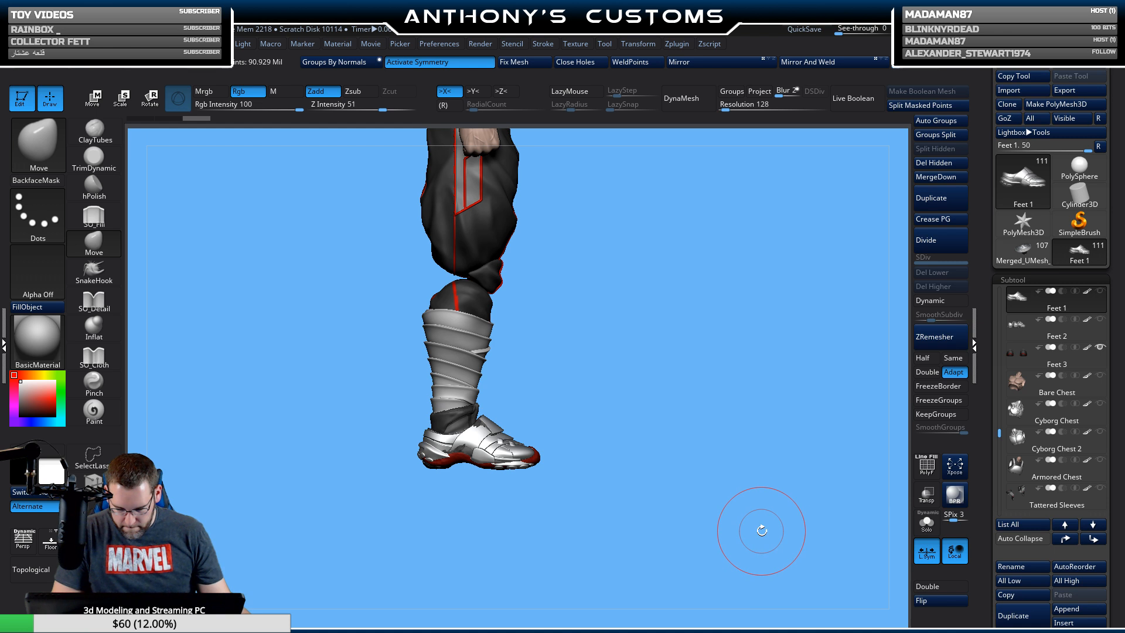
# Hide Feet 3 when inactive and alternate between Feet 1 and Feet 3 to compare the two shoe shapes on the leg.
pyautogui.click(1102, 348)
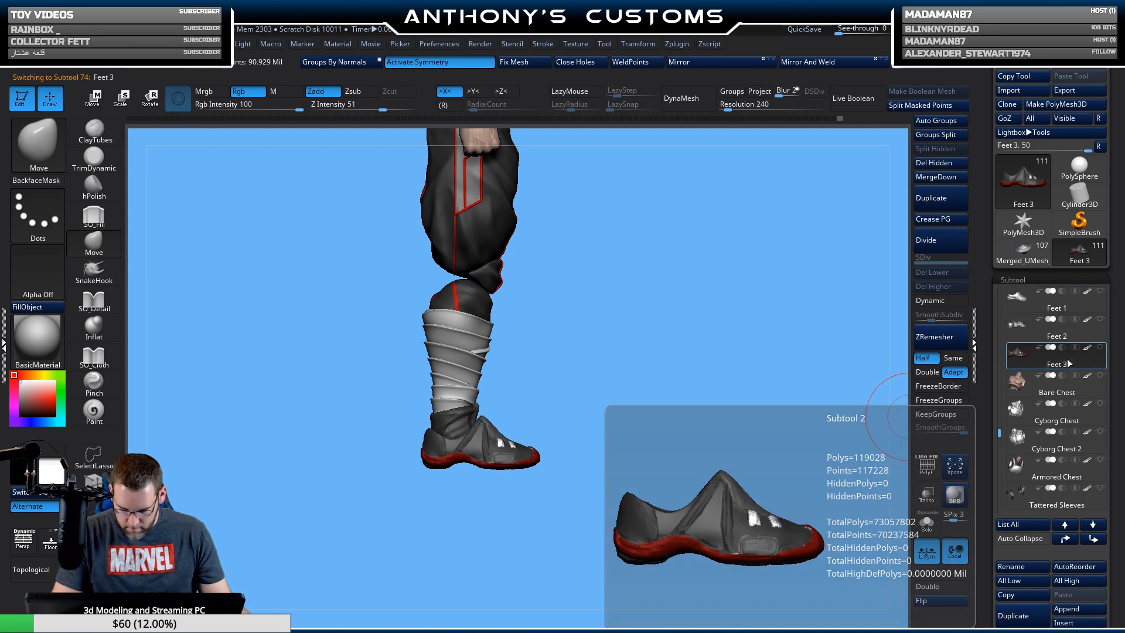
pyautogui.click(1071, 304)
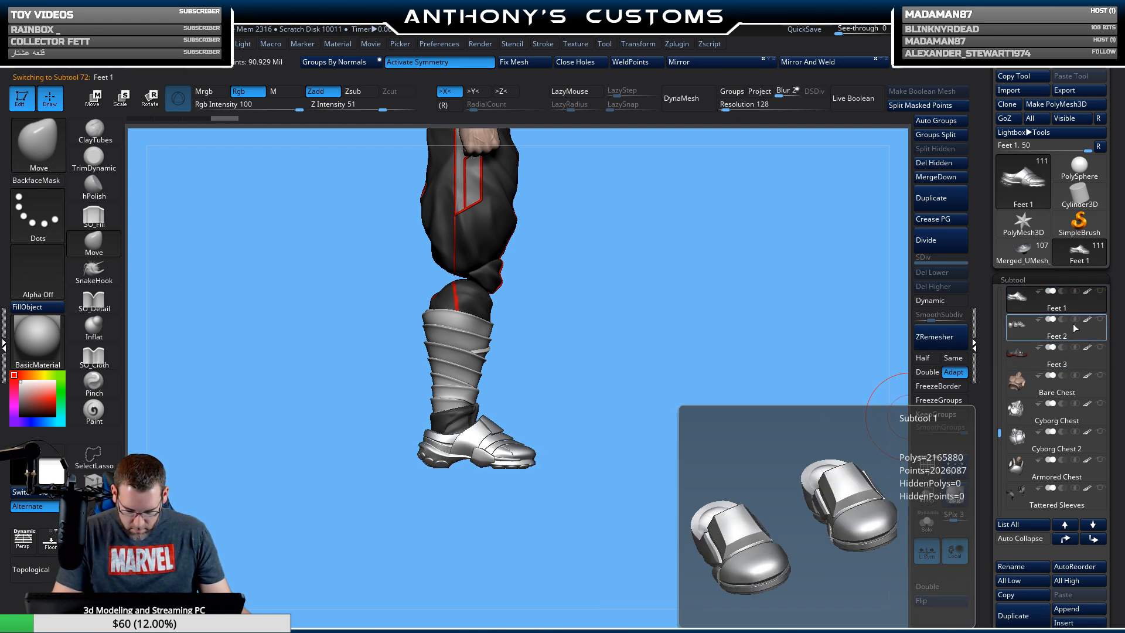
pyautogui.click(1066, 362)
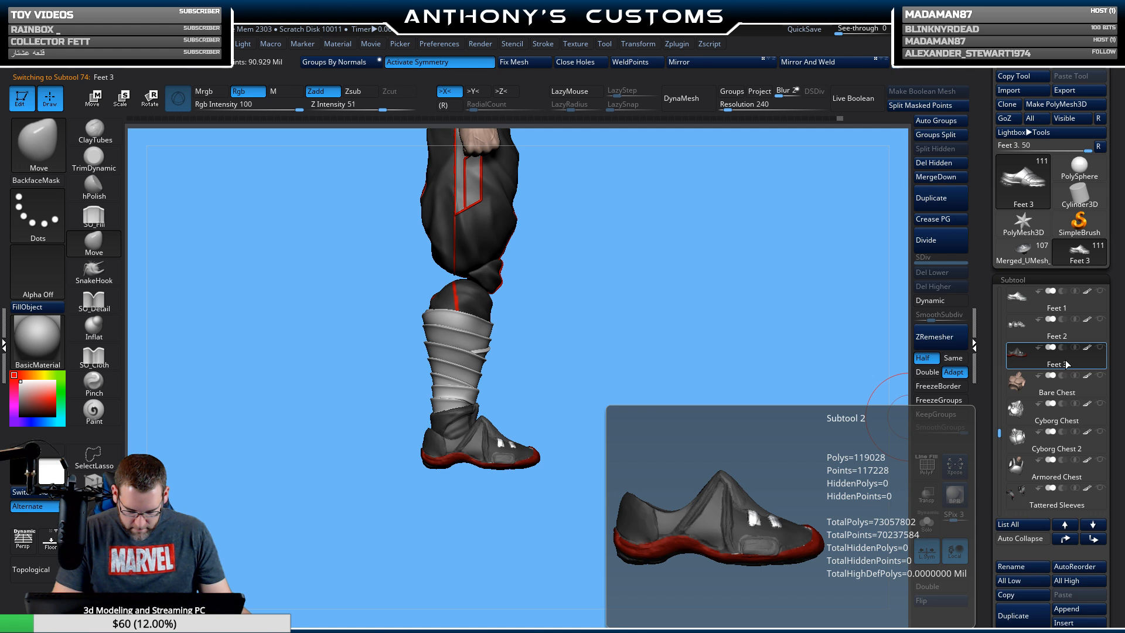
pyautogui.click(1074, 304)
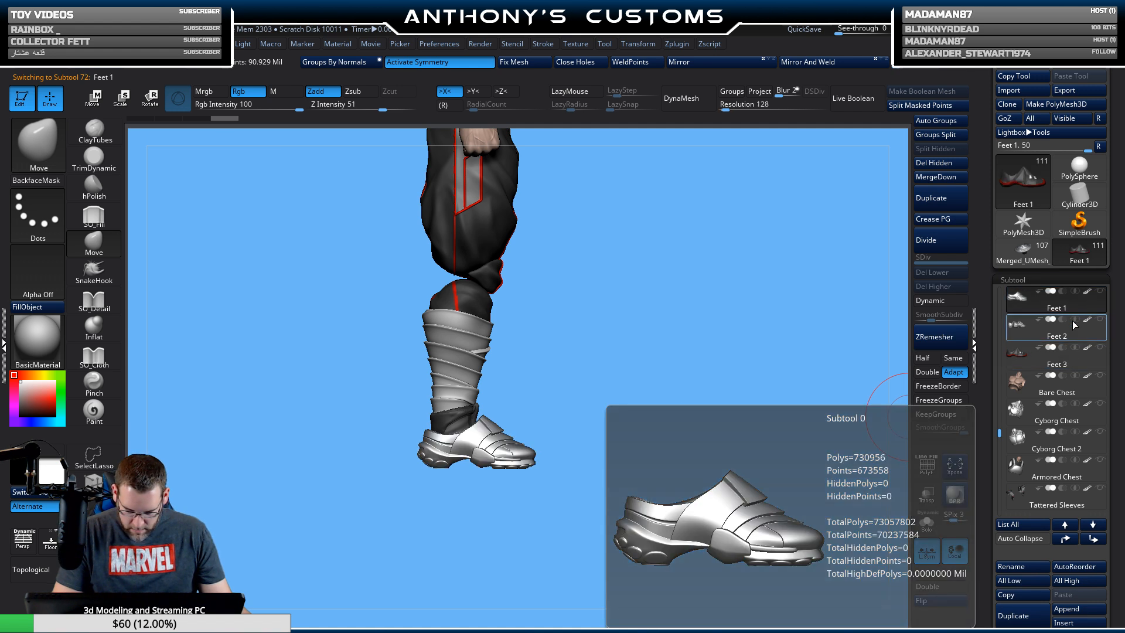
pyautogui.click(1071, 362)
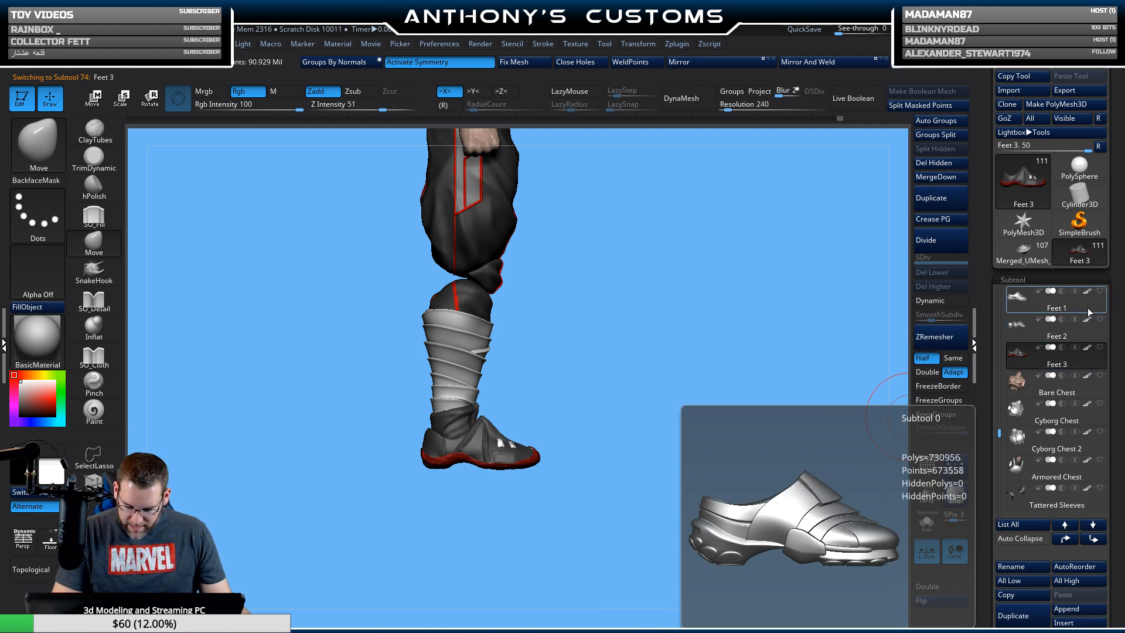
# Nudge the toe tips of the Feet 3 soles slightly inward with the Move brush, working from the underside.
pyautogui.moveTo(670, 447); pyautogui.dragTo(725, 322)
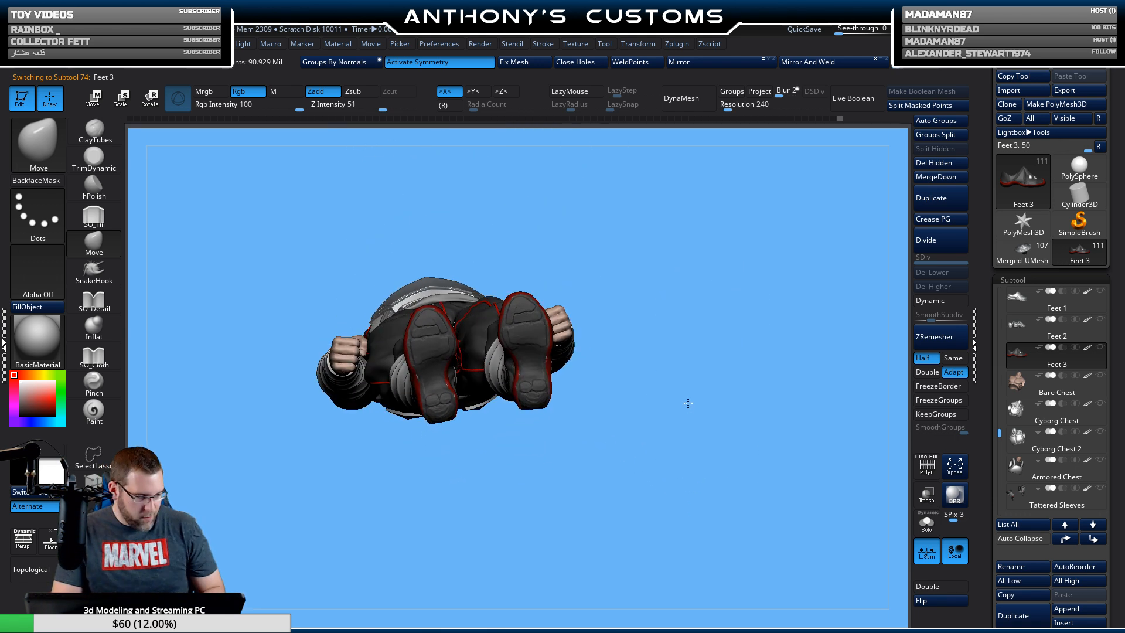
pyautogui.moveTo(690, 394); pyautogui.dragTo(694, 385)
pyautogui.keyDown('alt'); pyautogui.moveTo(716, 322); pyautogui.dragTo(379, 223); pyautogui.keyUp('alt')
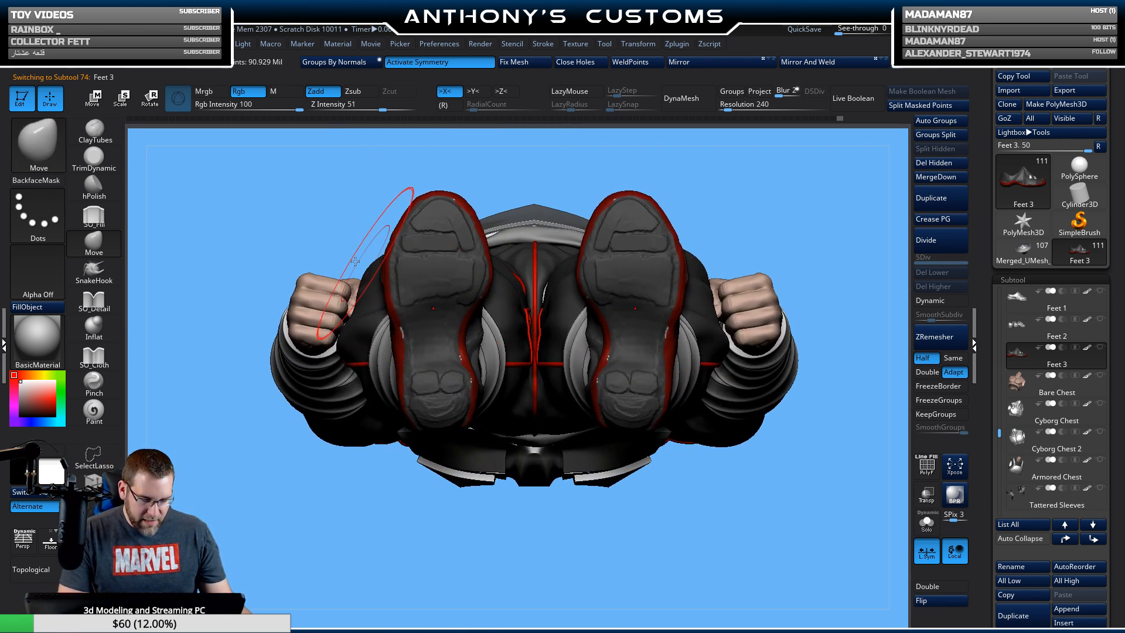
pyautogui.keyDown('alt'); pyautogui.moveTo(780, 268); pyautogui.dragTo(756, 361); pyautogui.keyUp('alt')
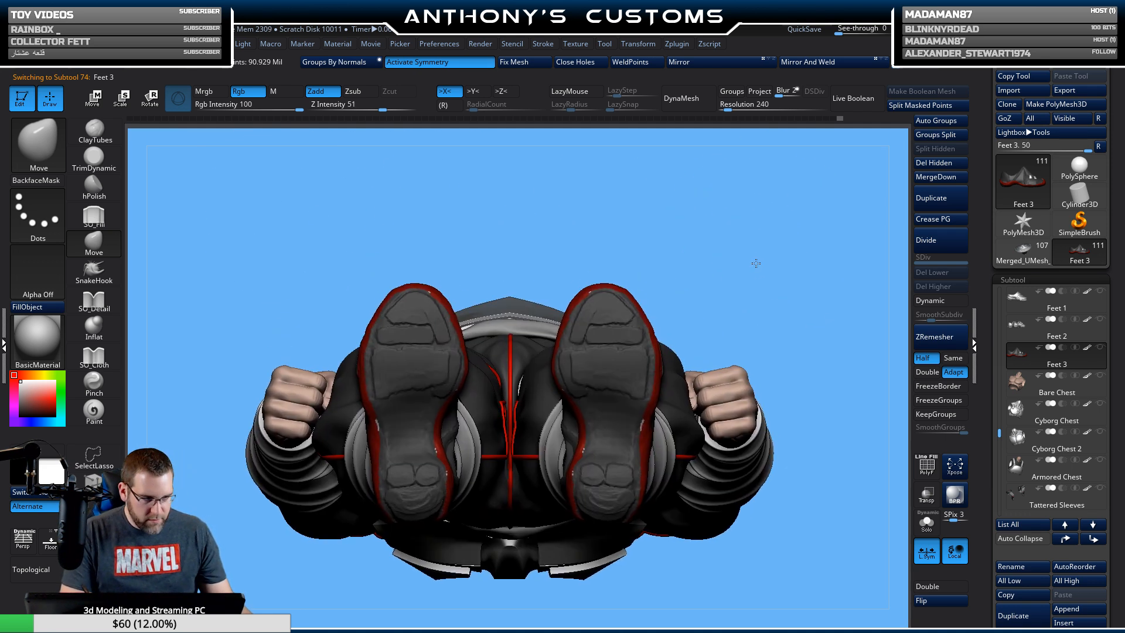
pyautogui.moveTo(756, 264); pyautogui.dragTo(758, 263)
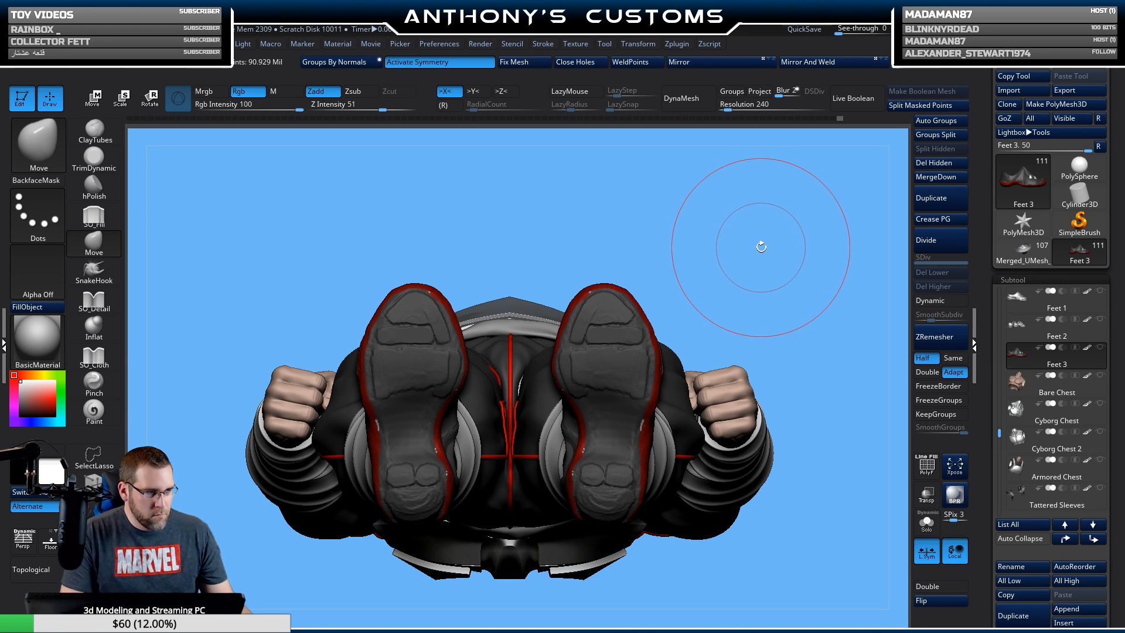
pyautogui.moveTo(771, 241)
pyautogui.mouseDown()
pyautogui.moveTo(761, 238)
pyautogui.moveTo(775, 232)
pyautogui.mouseUp()
pyautogui.rightClick(768, 236)
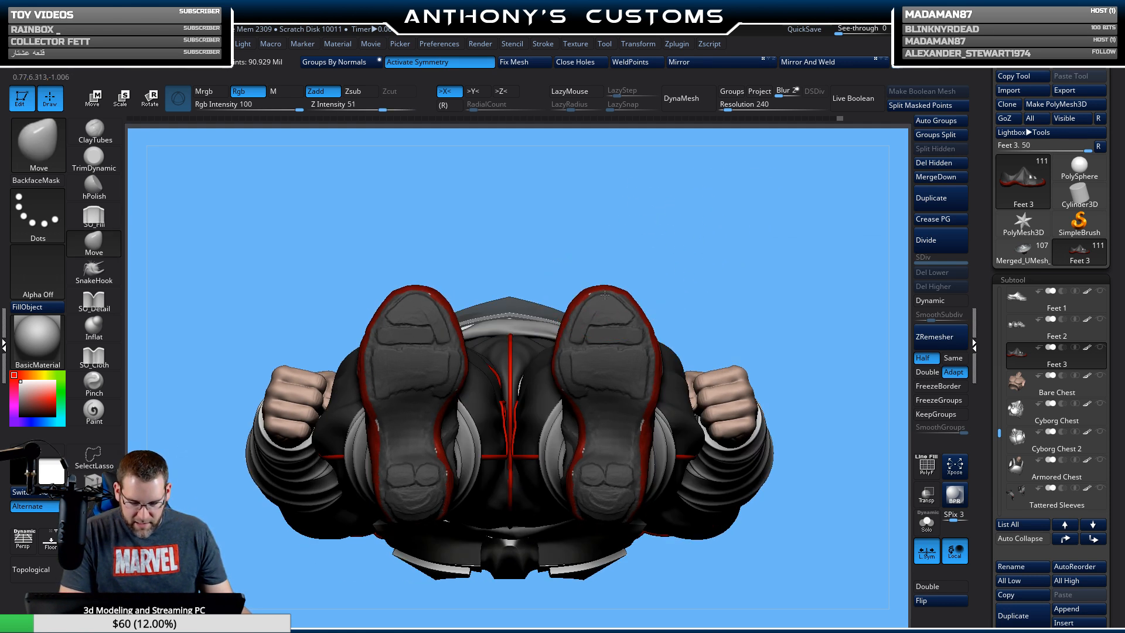
pyautogui.moveTo(746, 288); pyautogui.dragTo(755, 265)
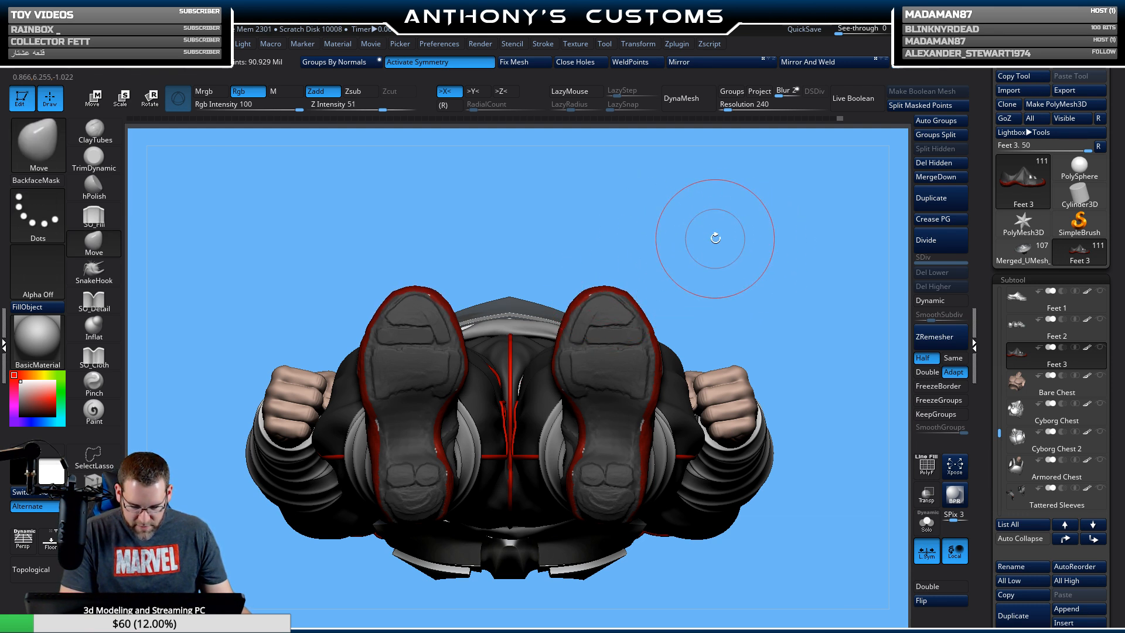
# Choose the SO_Fill brush and examine the Feet 3 shoes from the front, the sides and within the full lower legs.
pyautogui.moveTo(713, 234)
pyautogui.mouseDown()
pyautogui.moveTo(769, 394)
pyautogui.moveTo(822, 362)
pyautogui.moveTo(799, 369)
pyautogui.moveTo(784, 260)
pyautogui.moveTo(794, 199)
pyautogui.moveTo(736, 349)
pyautogui.moveTo(718, 233)
pyautogui.moveTo(711, 407)
pyautogui.mouseUp()
pyautogui.keyDown('alt'); pyautogui.moveTo(706, 319); pyautogui.dragTo(709, 401); pyautogui.keyUp('alt')
pyautogui.moveTo(731, 363); pyautogui.dragTo(591, 366)
pyautogui.moveTo(594, 426)
pyautogui.mouseDown()
pyautogui.moveTo(653, 394)
pyautogui.moveTo(643, 371)
pyautogui.moveTo(547, 405)
pyautogui.moveTo(554, 398)
pyautogui.moveTo(538, 397)
pyautogui.mouseUp()
pyautogui.press('space')
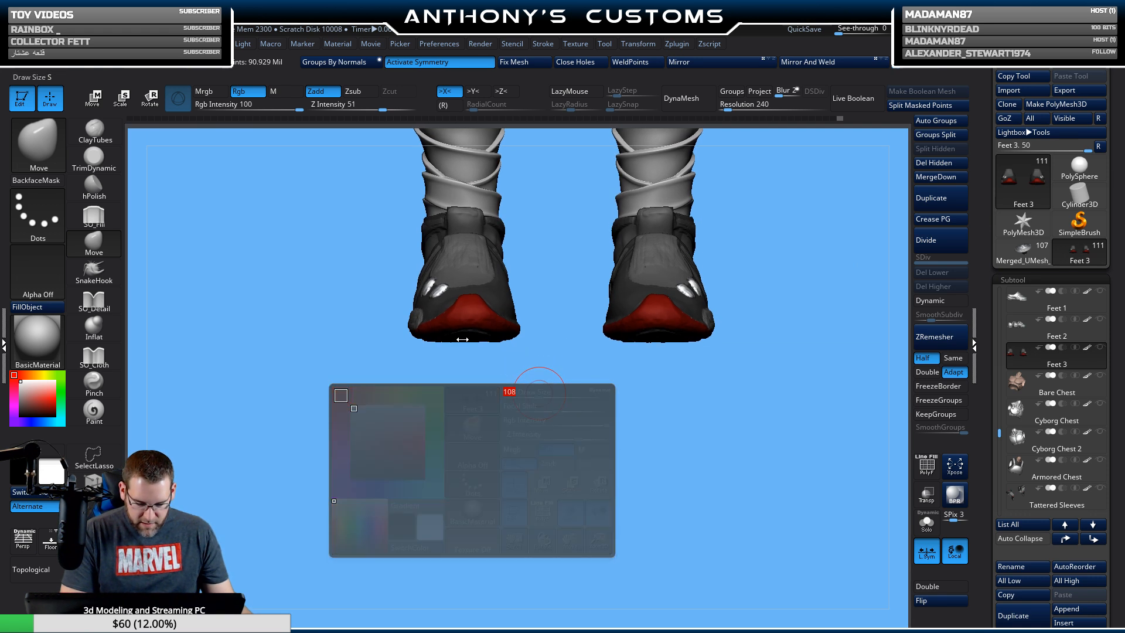
pyautogui.click(94, 217)
pyautogui.moveTo(356, 410); pyautogui.dragTo(316, 291)
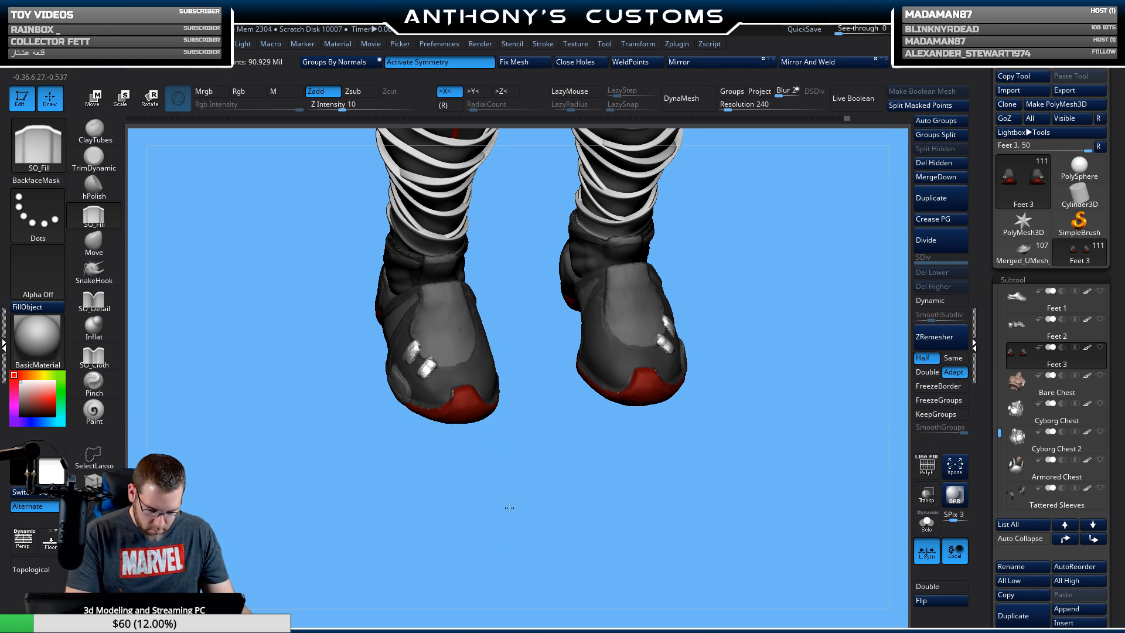
pyautogui.moveTo(509, 508); pyautogui.dragTo(437, 385)
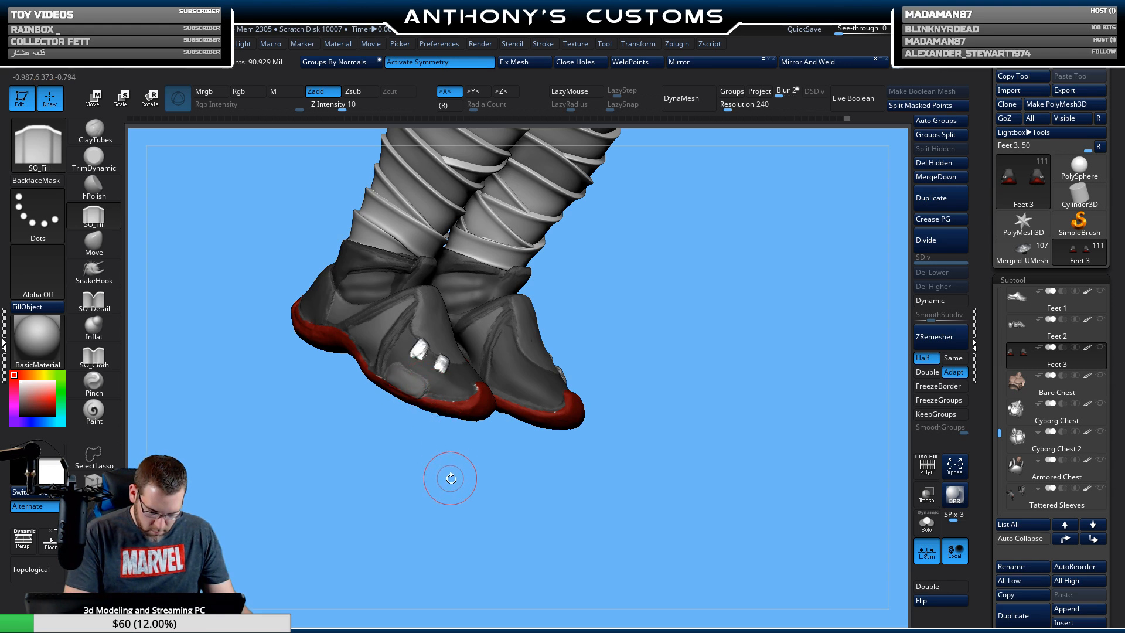
pyautogui.moveTo(450, 478); pyautogui.dragTo(463, 473)
pyautogui.moveTo(697, 236); pyautogui.dragTo(475, 353)
pyautogui.moveTo(520, 469); pyautogui.dragTo(508, 404)
pyautogui.moveTo(698, 320); pyautogui.dragTo(684, 397)
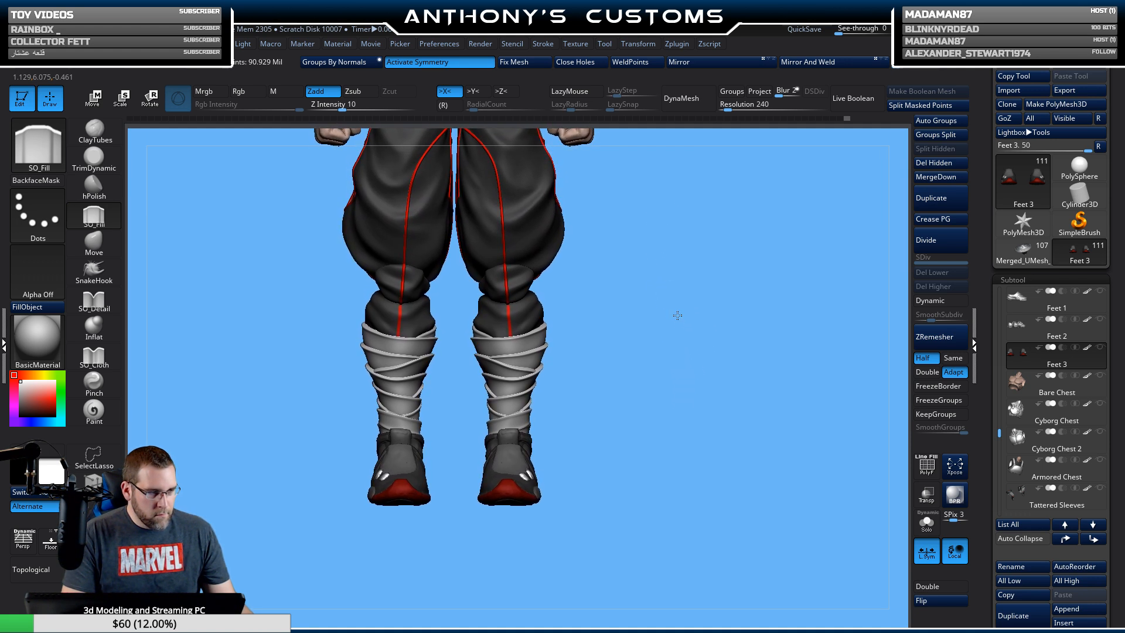
pyautogui.moveTo(677, 315)
pyautogui.keyDown('alt'); pyautogui.mouseDown()
pyautogui.moveTo(680, 347)
pyautogui.moveTo(739, 354)
pyautogui.moveTo(553, 286)
pyautogui.moveTo(648, 459)
pyautogui.moveTo(615, 397)
pyautogui.moveTo(645, 324)
pyautogui.mouseUp(); pyautogui.keyUp('alt')
# Adjust the tongue peaks and the back of the ankles on the Feet 3 shoes with the Move brush.
pyautogui.click(103, 249)
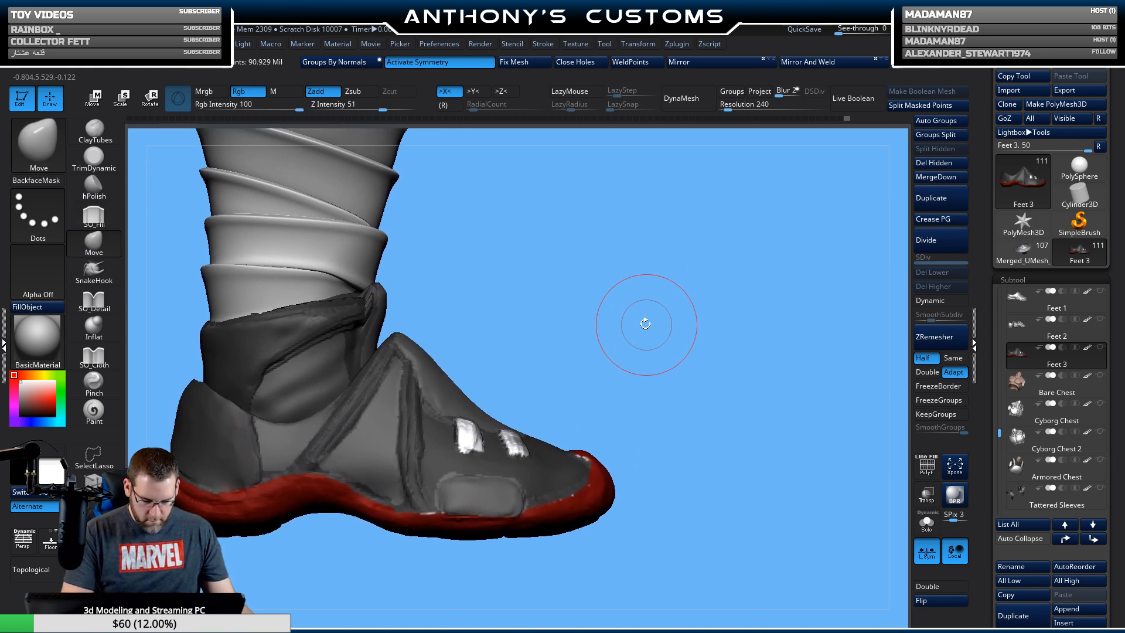
pyautogui.moveTo(473, 300); pyautogui.dragTo(437, 314)
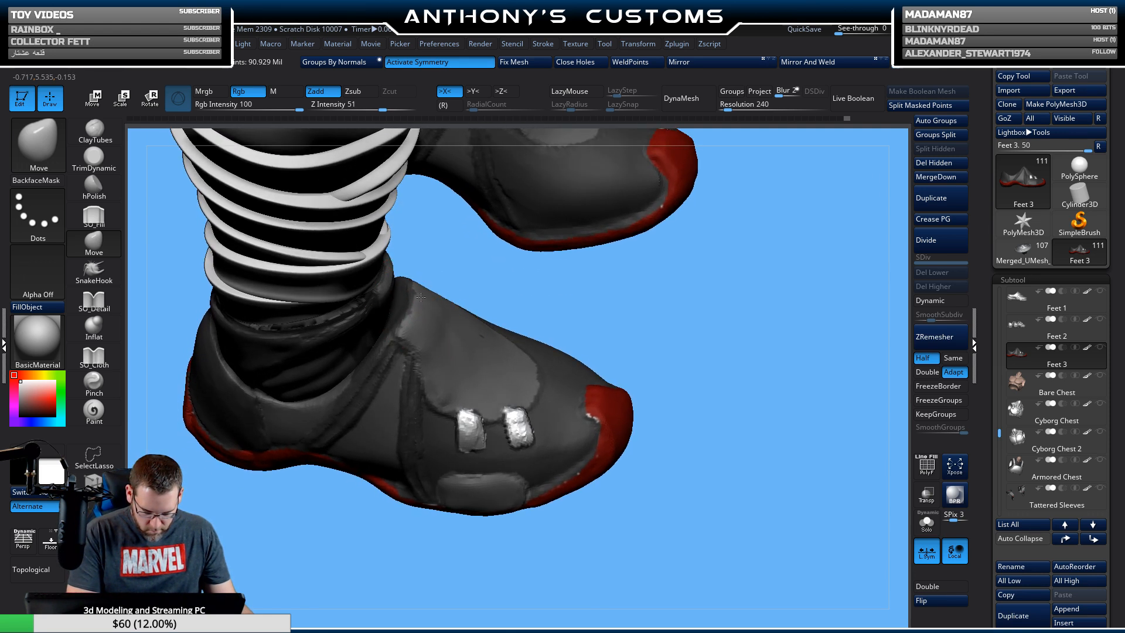
pyautogui.moveTo(717, 313); pyautogui.dragTo(723, 244)
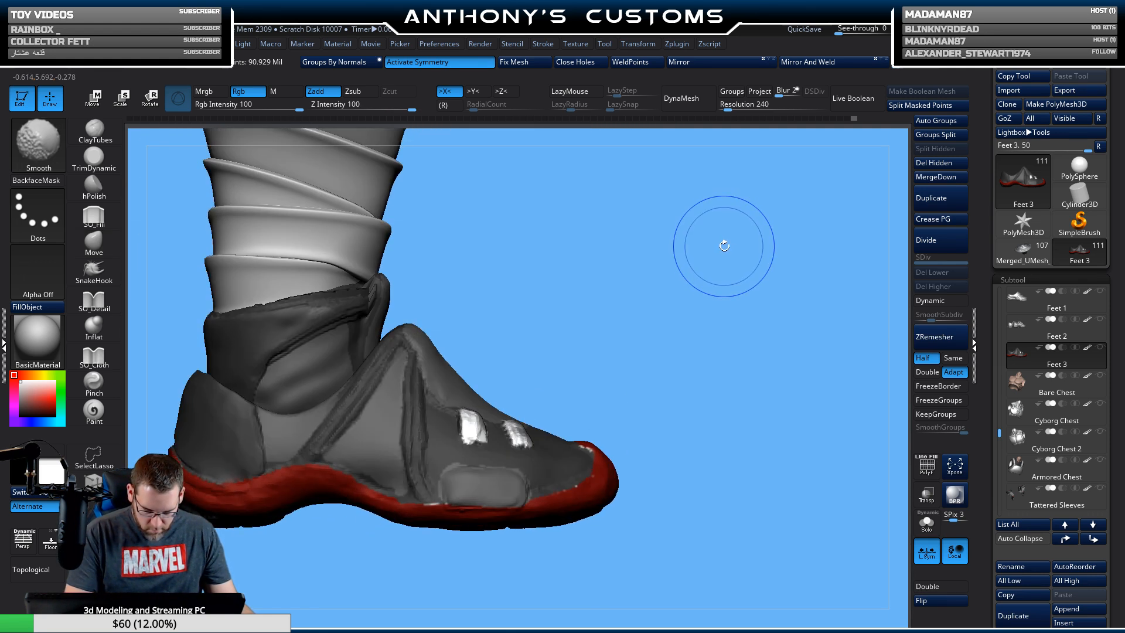
pyautogui.moveTo(687, 327); pyautogui.dragTo(633, 293)
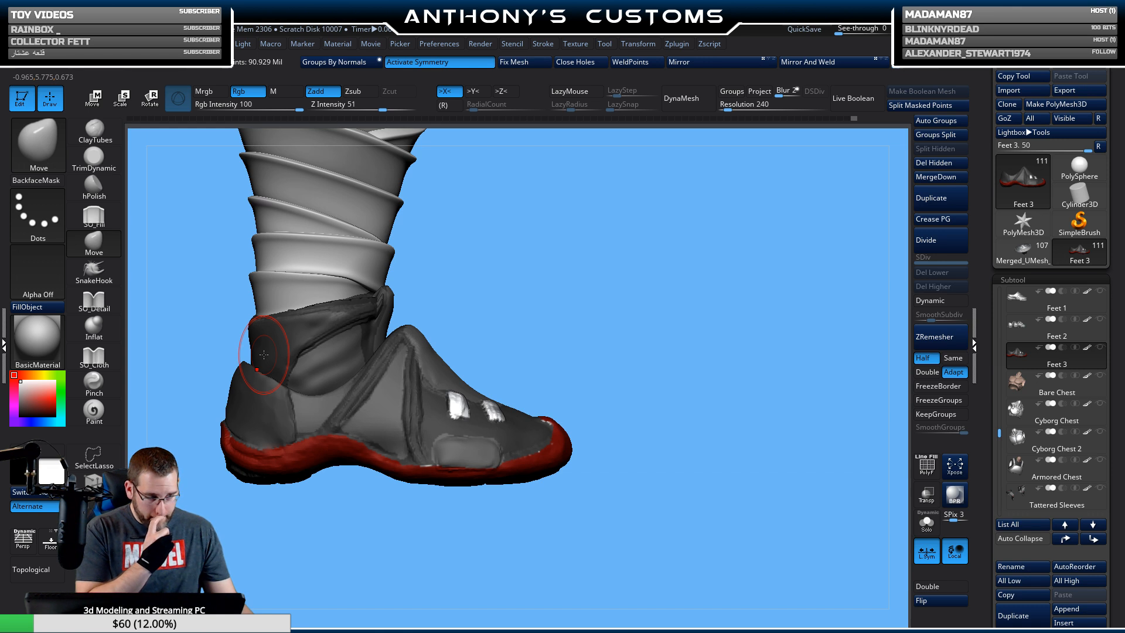
pyautogui.moveTo(614, 322)
pyautogui.mouseDown()
pyautogui.moveTo(691, 301)
pyautogui.moveTo(683, 286)
pyautogui.moveTo(555, 352)
pyautogui.moveTo(686, 381)
pyautogui.moveTo(691, 271)
pyautogui.moveTo(721, 325)
pyautogui.moveTo(698, 275)
pyautogui.mouseUp()
# Touch up the backs of the Feet 3 heels with the ClayTubes brush, using a dark grey color.
pyautogui.click(102, 136)
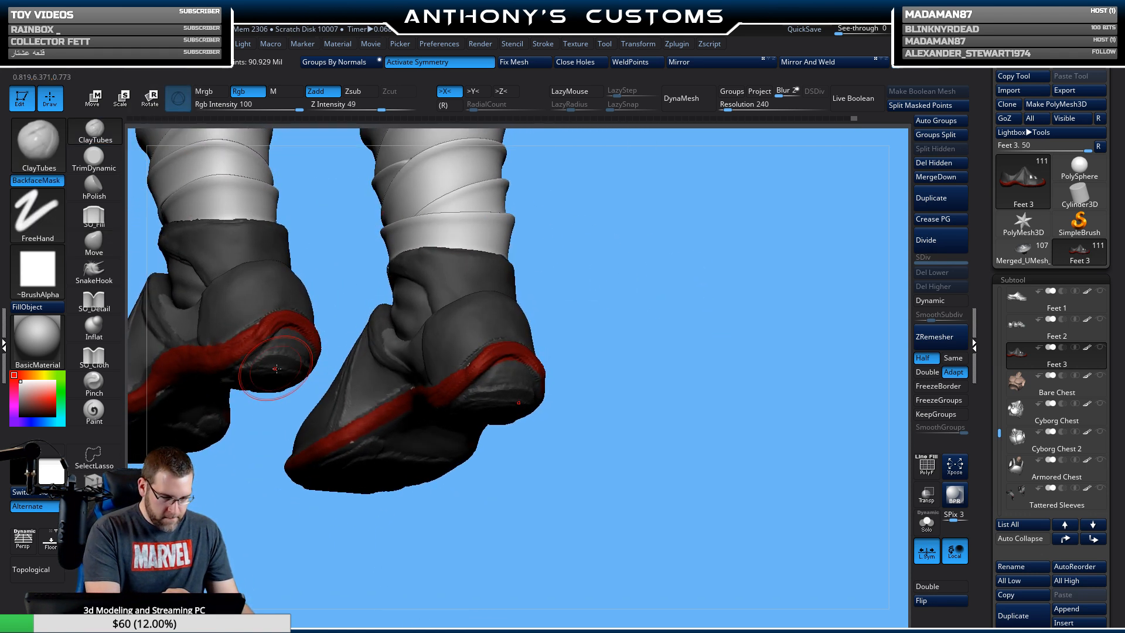
pyautogui.moveTo(662, 338)
pyautogui.mouseDown()
pyautogui.moveTo(676, 334)
pyautogui.moveTo(642, 326)
pyautogui.mouseUp()
pyautogui.press('space')
pyautogui.press('space')
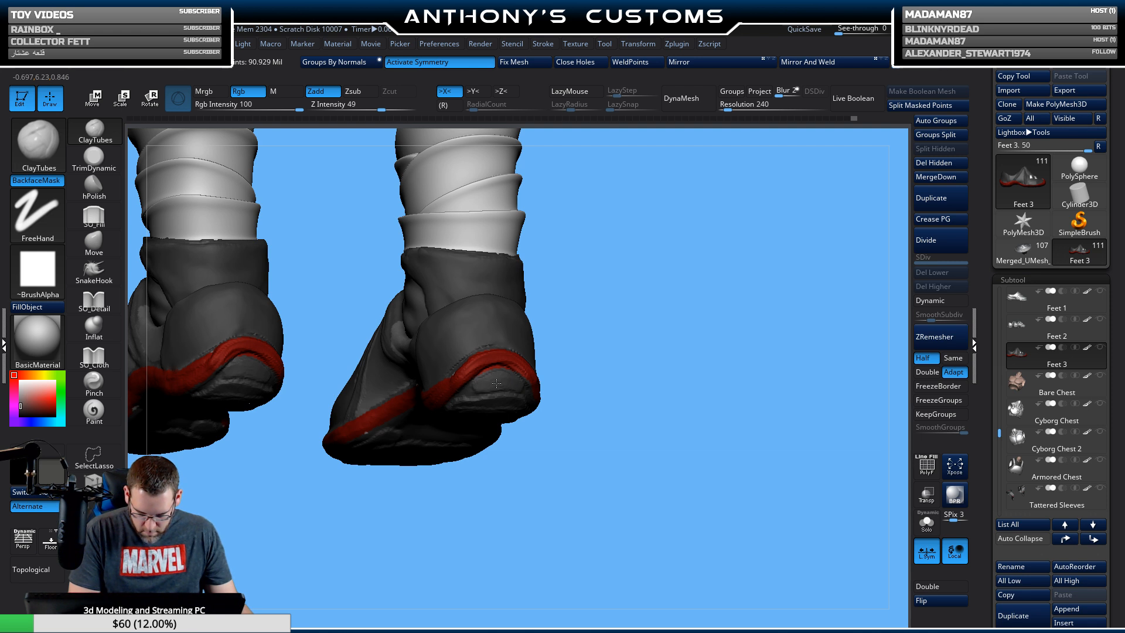
# Check the whole figure from the side and front, and save the project.
pyautogui.moveTo(629, 321)
pyautogui.mouseDown()
pyautogui.moveTo(734, 357)
pyautogui.moveTo(753, 307)
pyautogui.moveTo(648, 384)
pyautogui.moveTo(627, 329)
pyautogui.moveTo(679, 440)
pyautogui.mouseUp()
pyautogui.keyDown('shift'); pyautogui.moveTo(718, 480); pyautogui.dragTo(744, 476); pyautogui.keyUp('shift')
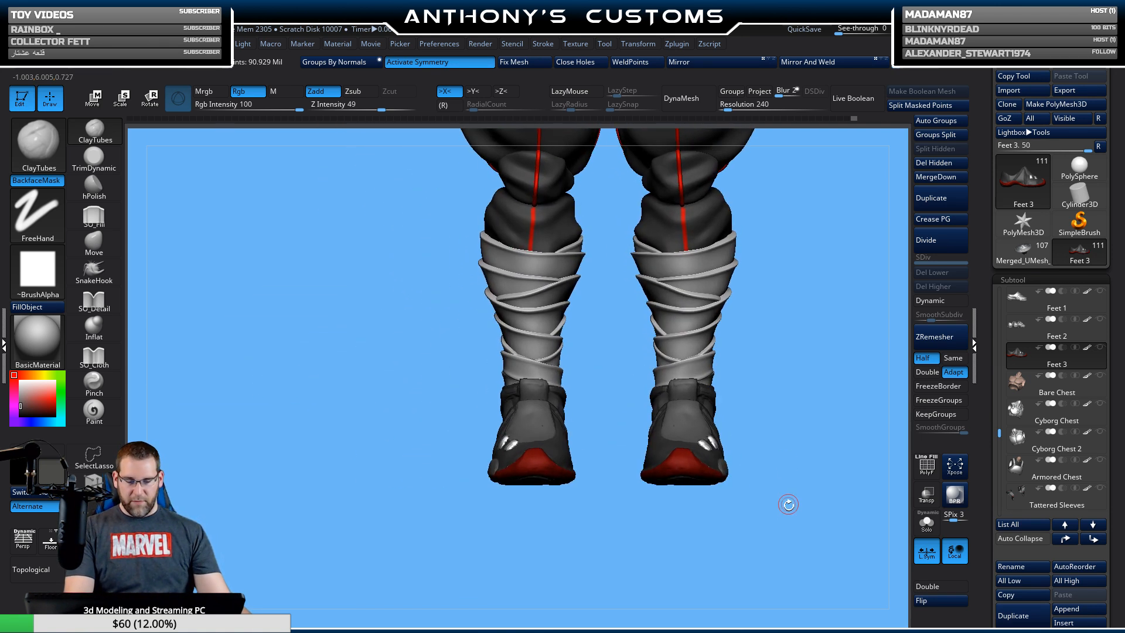
pyautogui.keyDown('alt'); pyautogui.moveTo(789, 504); pyautogui.dragTo(823, 472); pyautogui.keyUp('alt')
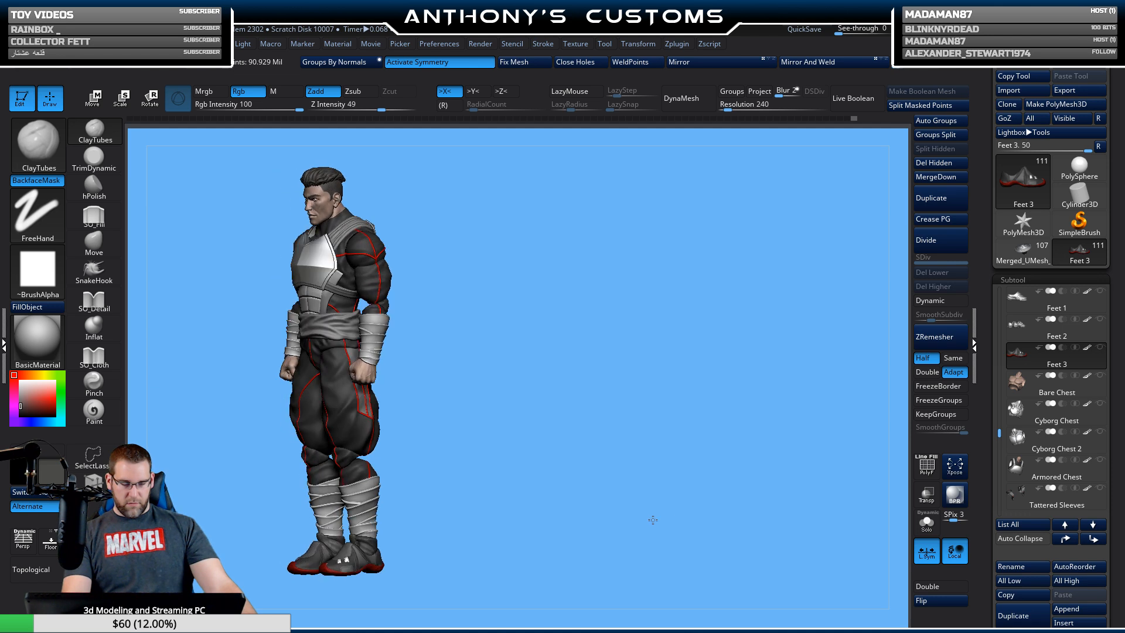
pyautogui.moveTo(653, 520); pyautogui.dragTo(737, 488)
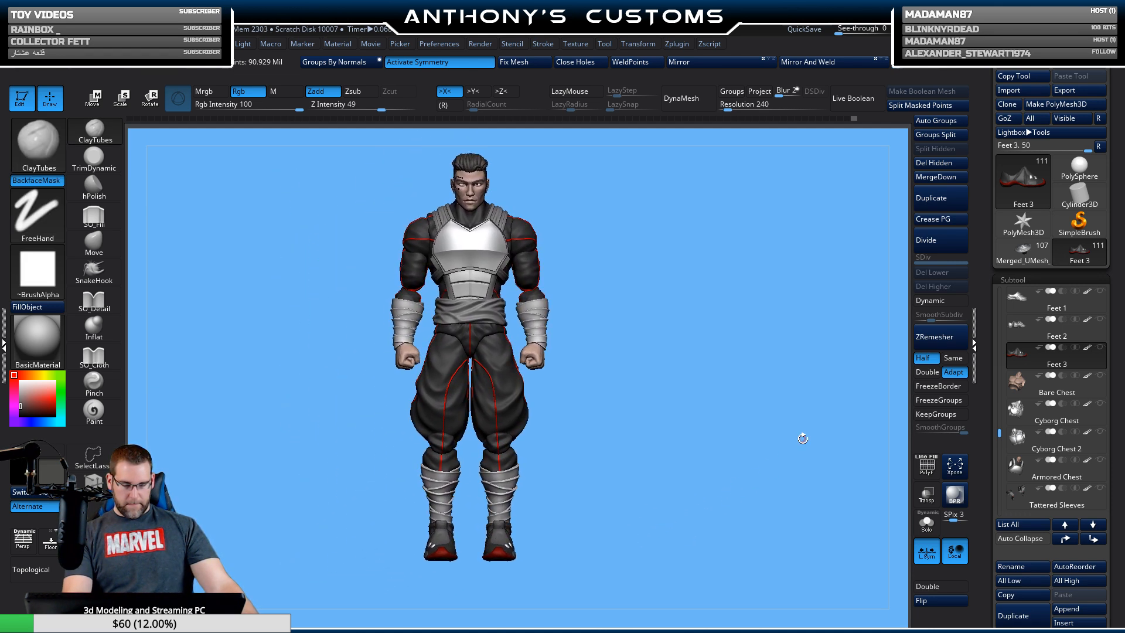
pyautogui.hotkey('ctrl', 's')
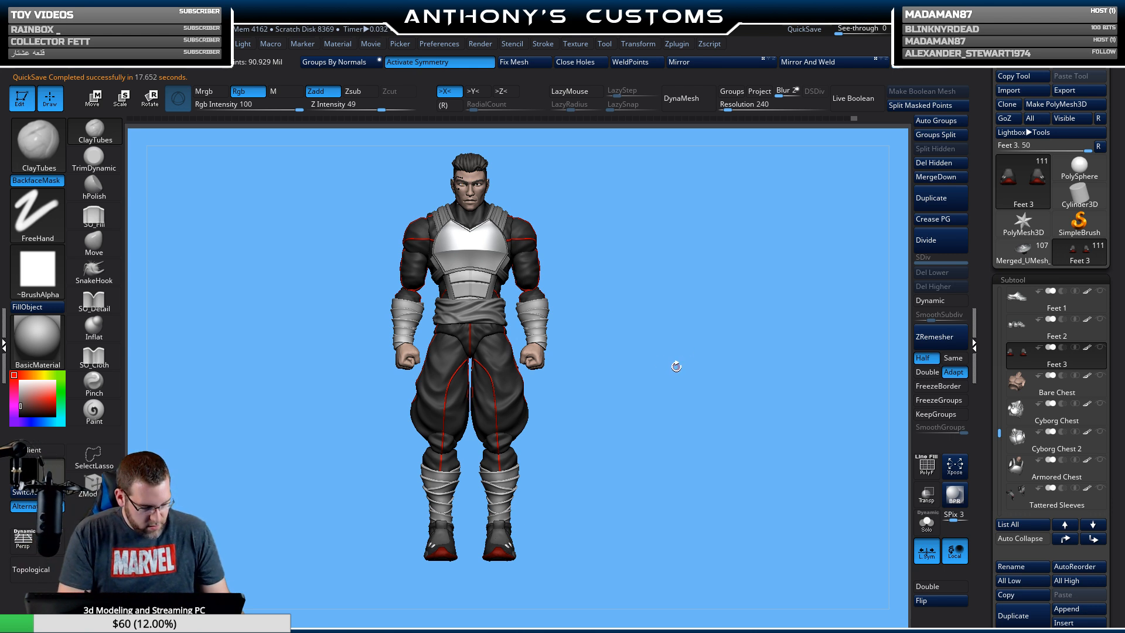
# Replace the visible Sash Belt with the Belt Ties and Armored Belt subtools on the figure.
pyautogui.press('n')
pyautogui.click(925, 391)
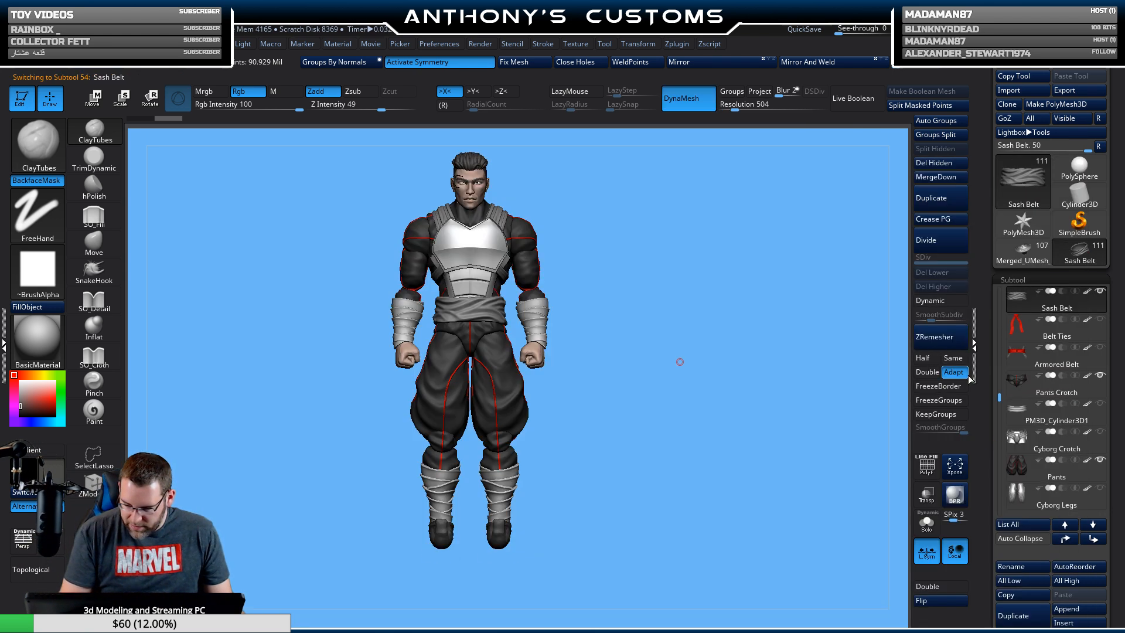
pyautogui.click(1100, 320)
pyautogui.click(1101, 348)
pyautogui.click(1047, 333)
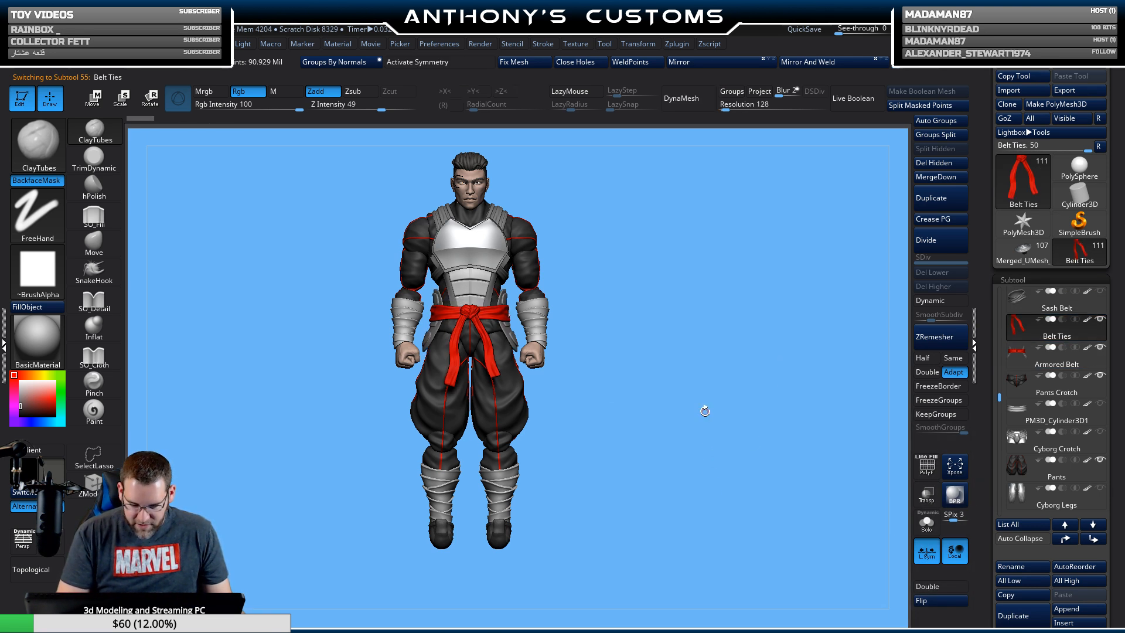
# Make Feet 3 the active subtool and toggle its polyframe on and off in the side view.
pyautogui.press('n')
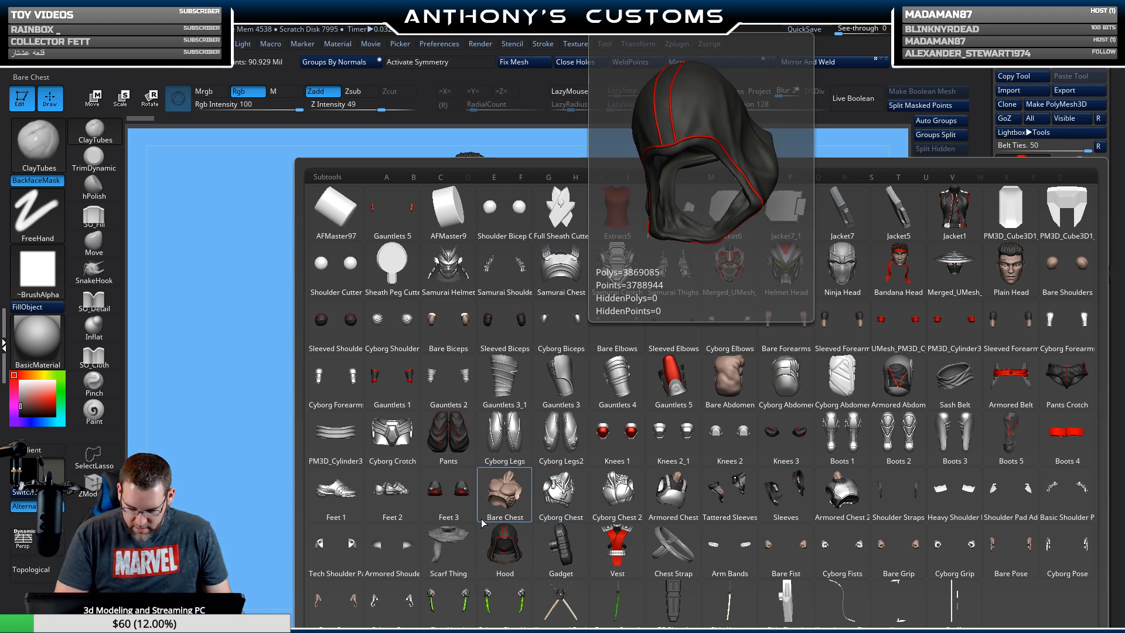
pyautogui.click(470, 507)
pyautogui.moveTo(720, 484)
pyautogui.mouseDown()
pyautogui.moveTo(835, 486)
pyautogui.moveTo(671, 493)
pyautogui.moveTo(723, 492)
pyautogui.moveTo(728, 475)
pyautogui.mouseUp()
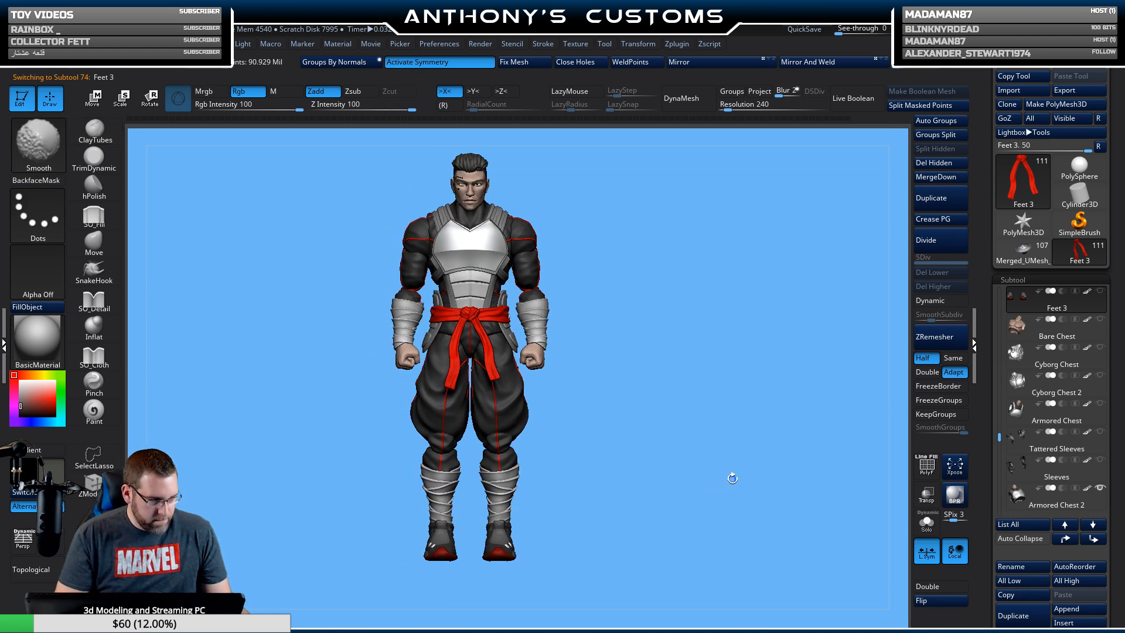
pyautogui.moveTo(756, 483)
pyautogui.keyDown('alt'); pyautogui.mouseDown()
pyautogui.moveTo(758, 511)
pyautogui.moveTo(757, 500)
pyautogui.mouseUp(); pyautogui.keyUp('alt')
pyautogui.keyDown('alt'); pyautogui.moveTo(720, 460); pyautogui.dragTo(555, 295); pyautogui.keyUp('alt')
pyautogui.moveTo(585, 390)
pyautogui.mouseDown()
pyautogui.moveTo(643, 394)
pyautogui.moveTo(557, 407)
pyautogui.moveTo(533, 394)
pyautogui.moveTo(551, 392)
pyautogui.mouseUp()
pyautogui.hotkey('shift', 'f')
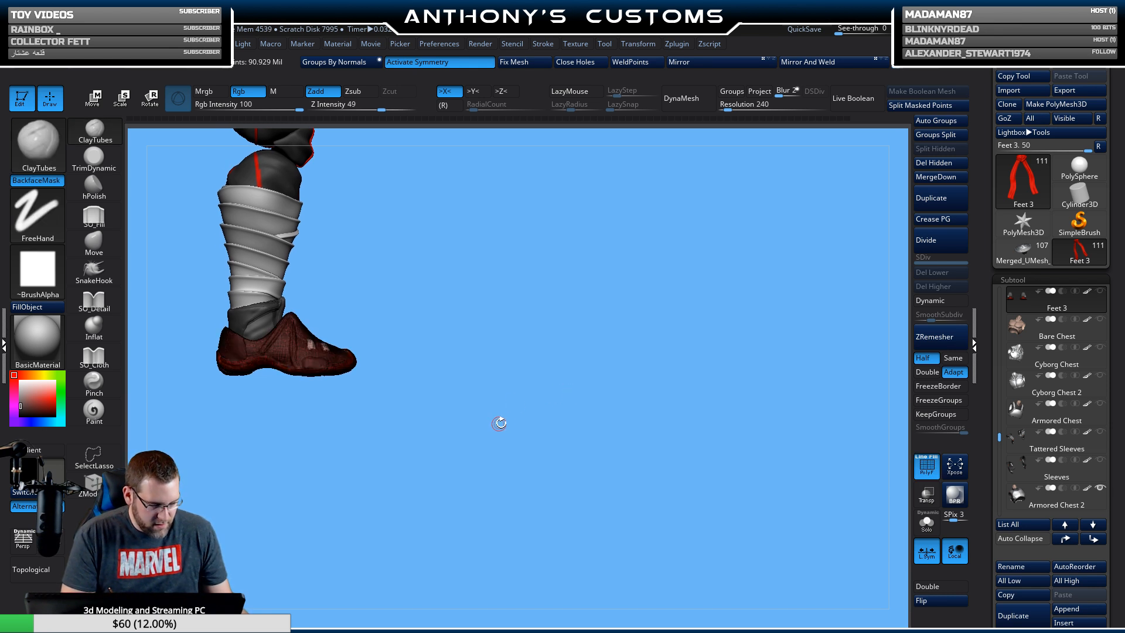
pyautogui.hotkey('shift', 'f')
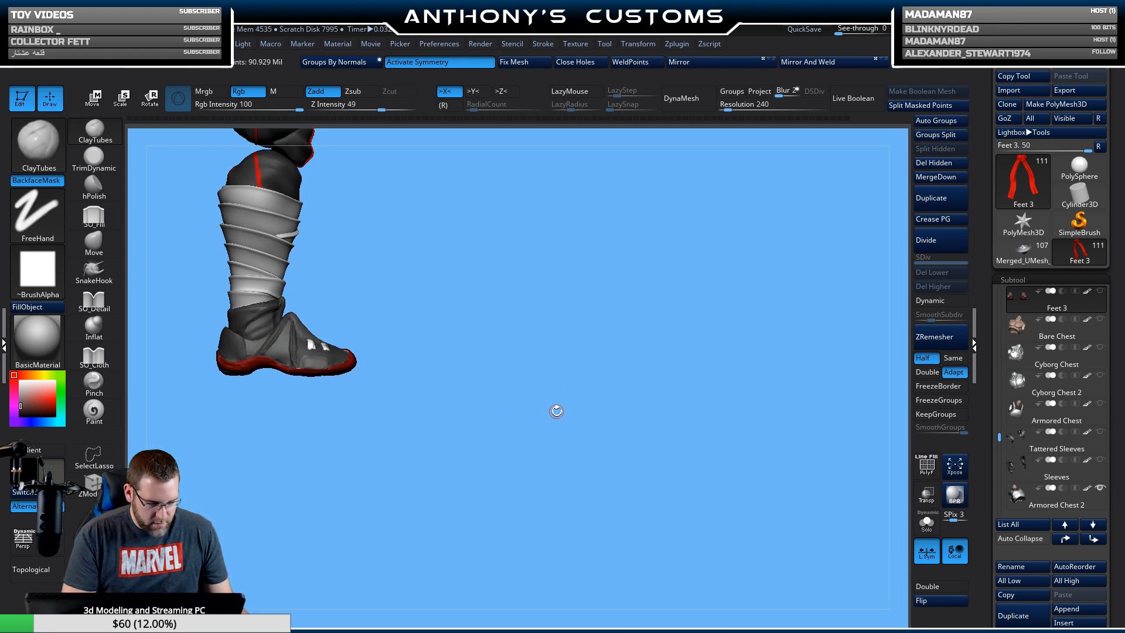
# Compare the shoes using canvas snapshots of the side, front and angled leg views, and clear the snapshots.
pyautogui.moveTo(507, 419); pyautogui.dragTo(689, 439)
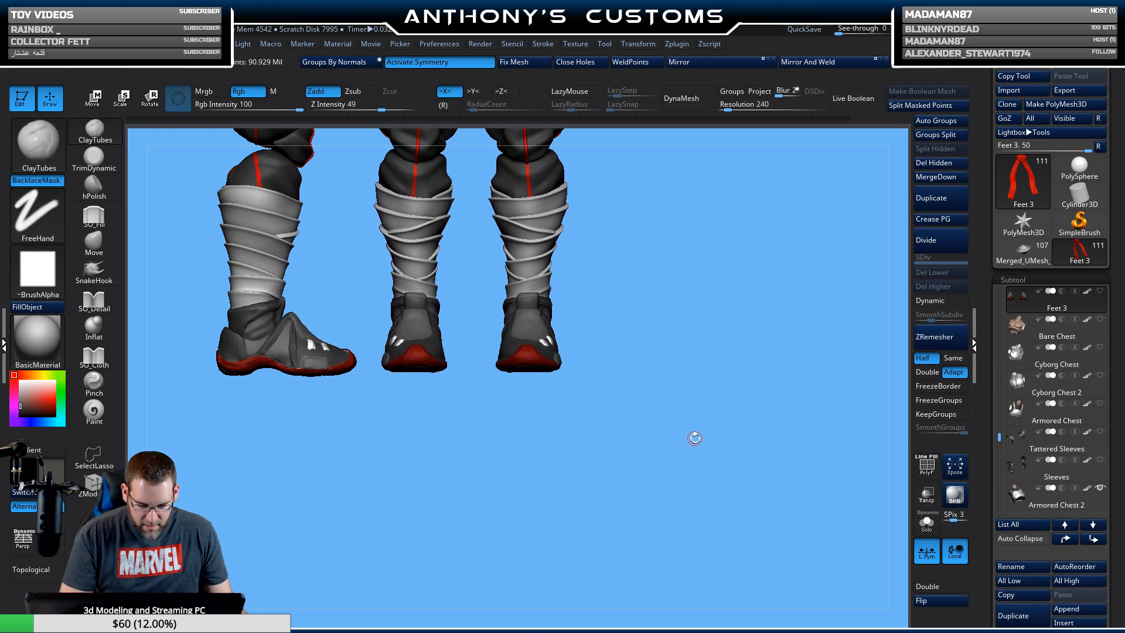
pyautogui.hotkey('shift', 's')
pyautogui.keyDown('alt'); pyautogui.moveTo(592, 474); pyautogui.dragTo(844, 469); pyautogui.keyUp('alt')
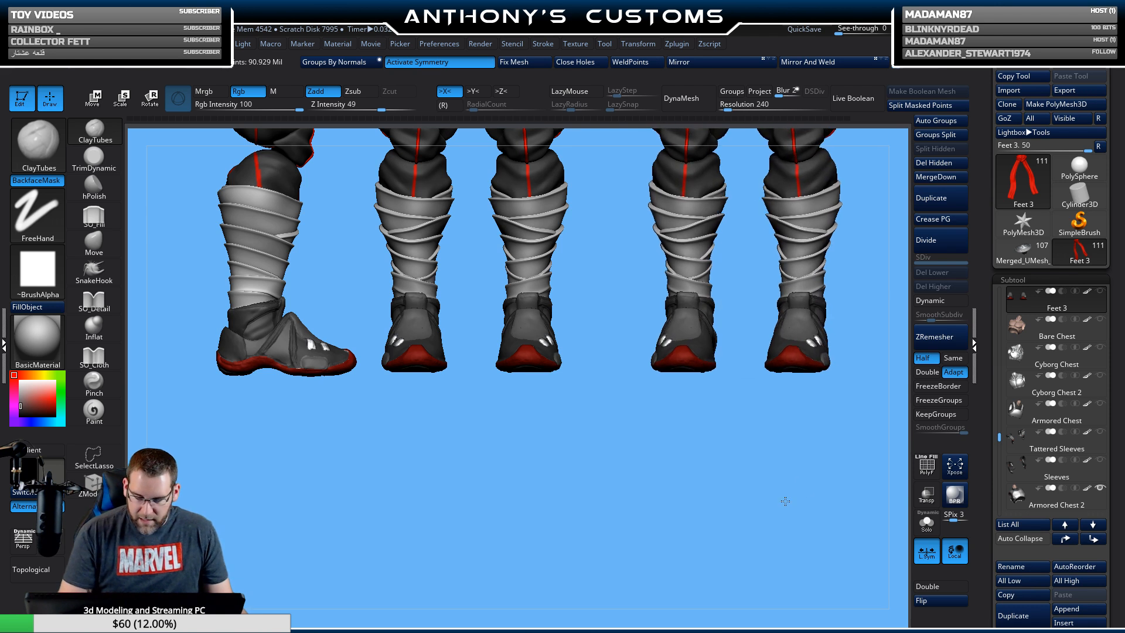
pyautogui.moveTo(785, 501); pyautogui.dragTo(766, 505)
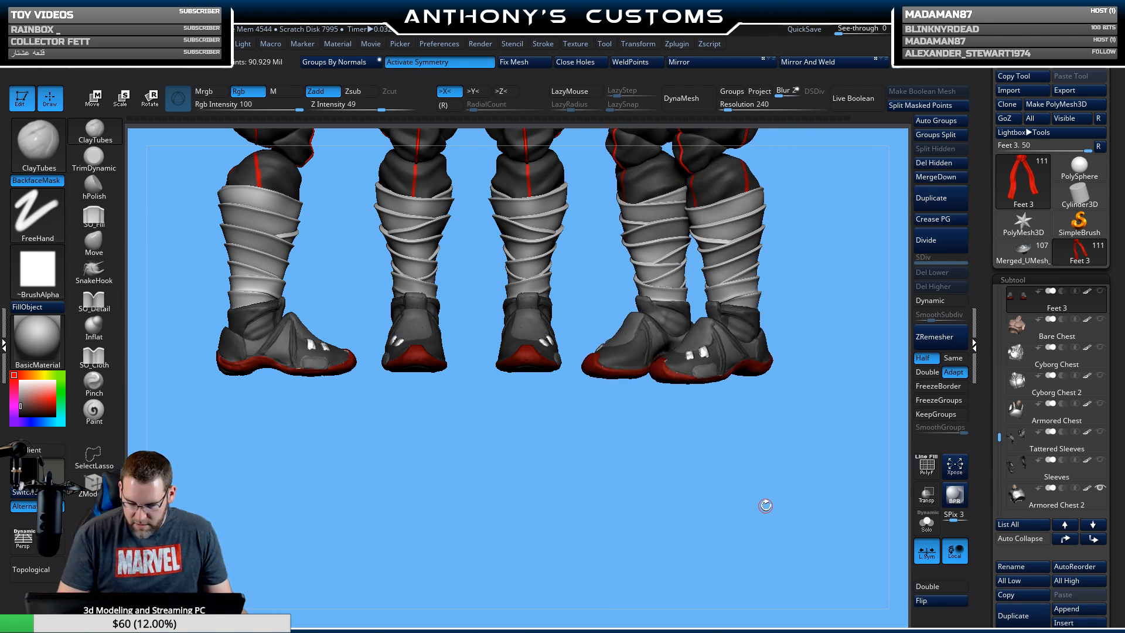
pyautogui.moveTo(700, 515)
pyautogui.mouseDown()
pyautogui.moveTo(744, 515)
pyautogui.moveTo(799, 455)
pyautogui.moveTo(582, 533)
pyautogui.moveTo(761, 445)
pyautogui.moveTo(758, 510)
pyautogui.moveTo(799, 492)
pyautogui.moveTo(836, 495)
pyautogui.moveTo(799, 512)
pyautogui.moveTo(719, 487)
pyautogui.moveTo(798, 494)
pyautogui.moveTo(781, 488)
pyautogui.moveTo(807, 480)
pyautogui.mouseUp()
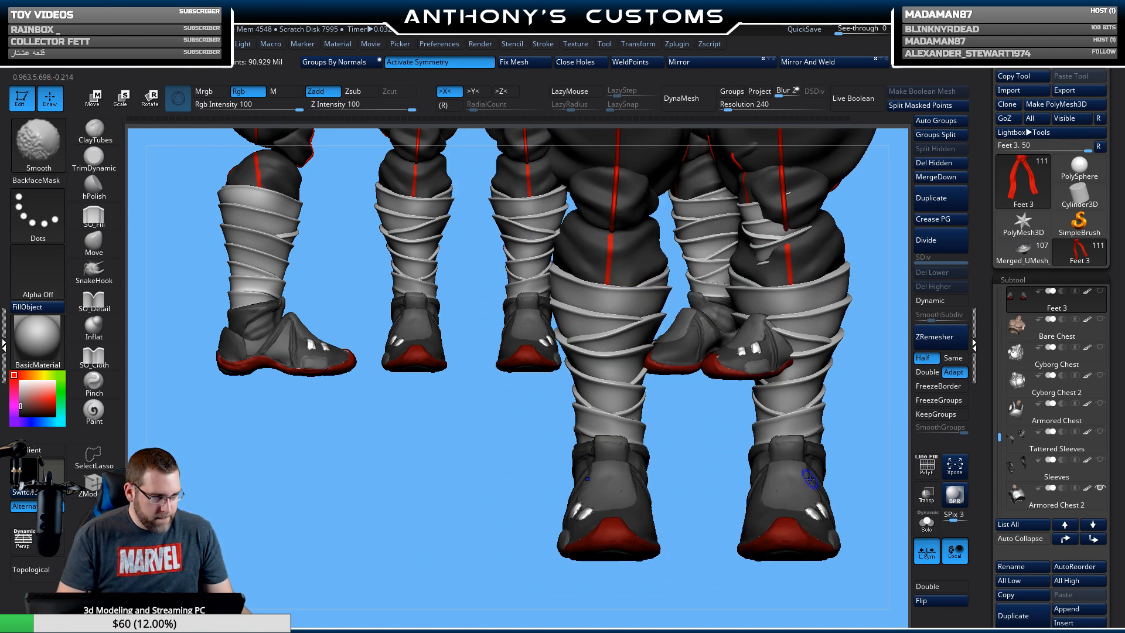
pyautogui.keyDown('ctrl'); pyautogui.keyDown('shift'); pyautogui.click(799, 481); pyautogui.keyUp('shift'); pyautogui.keyUp('ctrl')
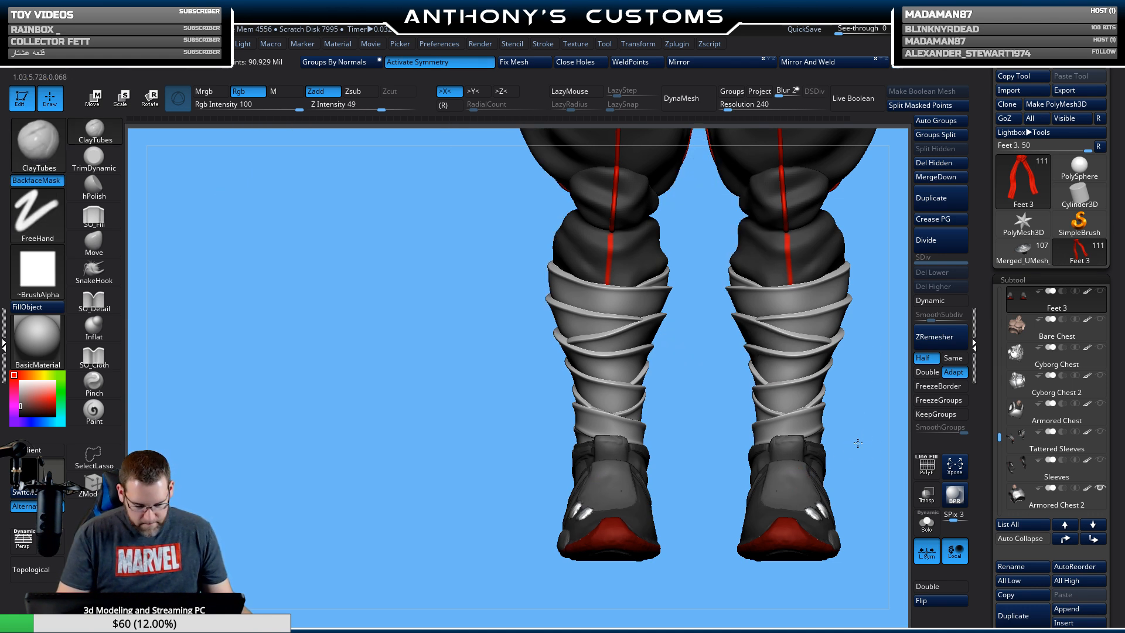
# Refine the outline of the Feet 3 shoes with a resized Move brush, working from the front, side and underside.
pyautogui.moveTo(858, 443)
pyautogui.keyDown('alt'); pyautogui.mouseDown()
pyautogui.moveTo(834, 374)
pyautogui.moveTo(673, 366)
pyautogui.moveTo(624, 342)
pyautogui.mouseUp(); pyautogui.keyUp('alt')
pyautogui.click(94, 244)
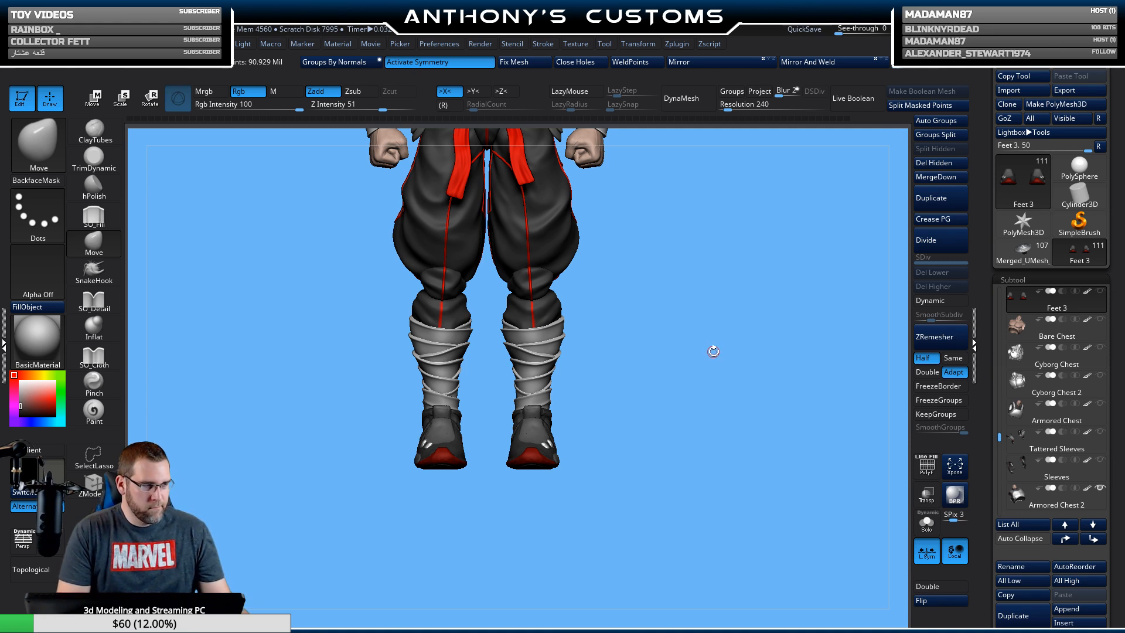
pyautogui.keyDown('alt'); pyautogui.moveTo(715, 350); pyautogui.dragTo(716, 350); pyautogui.keyUp('alt')
pyautogui.press('space')
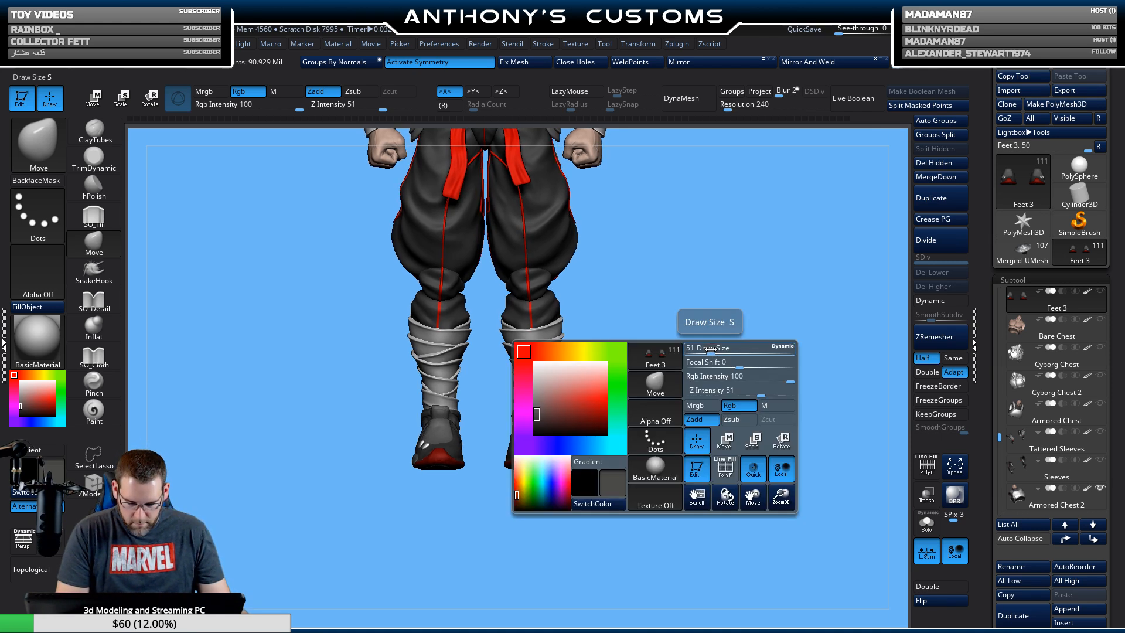
pyautogui.moveTo(696, 359); pyautogui.dragTo(704, 361)
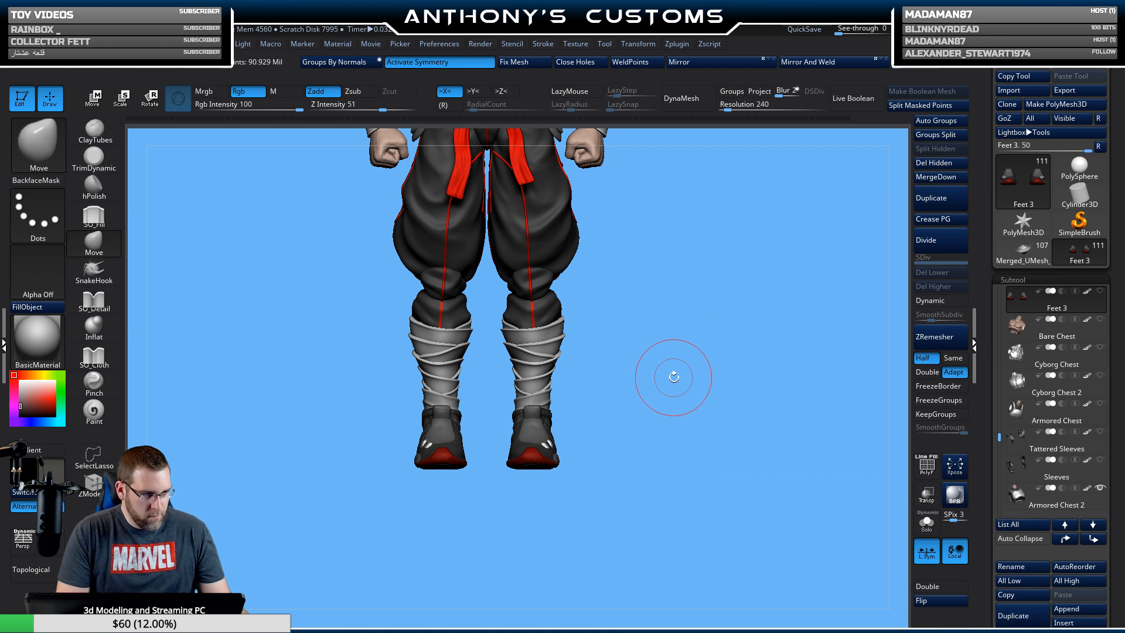
pyautogui.moveTo(679, 372)
pyautogui.keyDown('alt'); pyautogui.mouseDown()
pyautogui.moveTo(683, 444)
pyautogui.moveTo(687, 377)
pyautogui.mouseUp(); pyautogui.keyUp('alt')
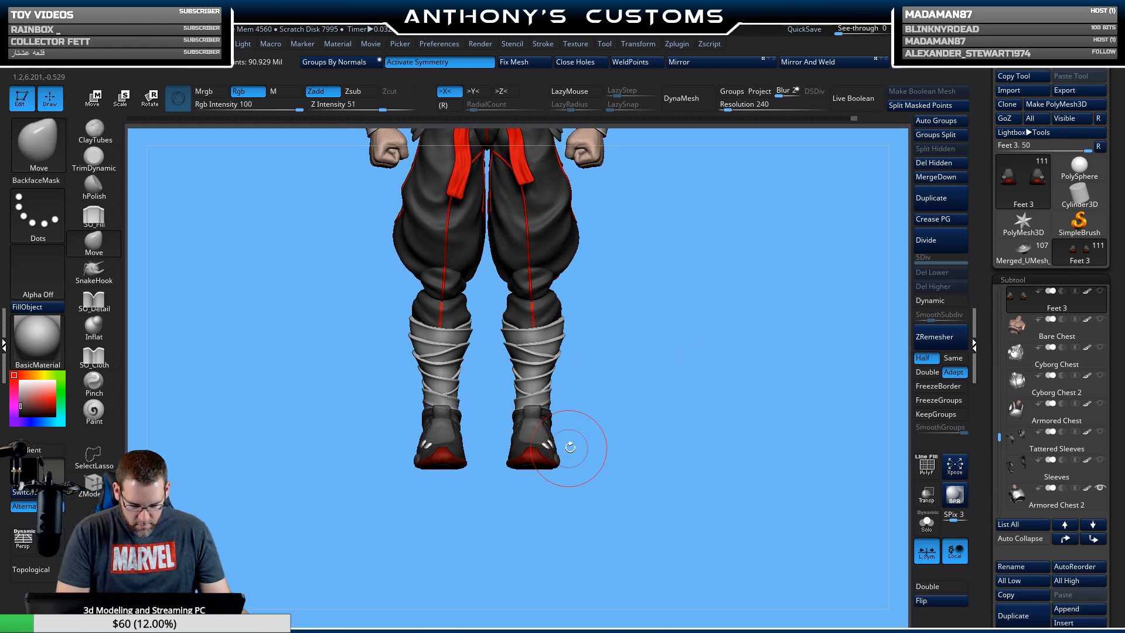
pyautogui.moveTo(665, 452); pyautogui.dragTo(793, 316)
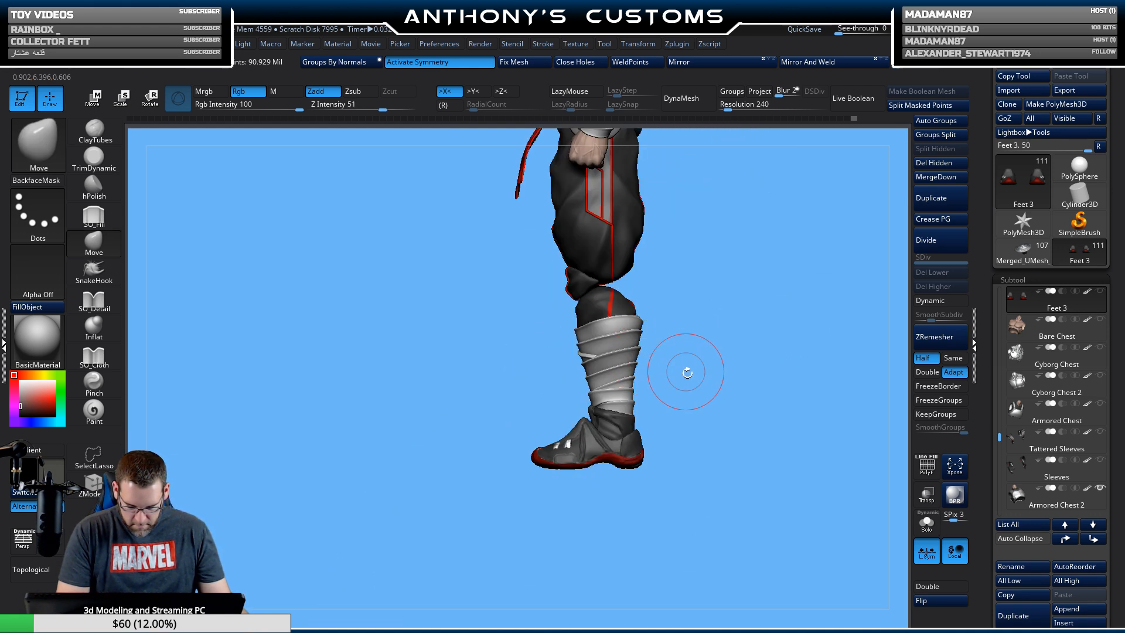
pyautogui.moveTo(687, 373); pyautogui.dragTo(724, 271)
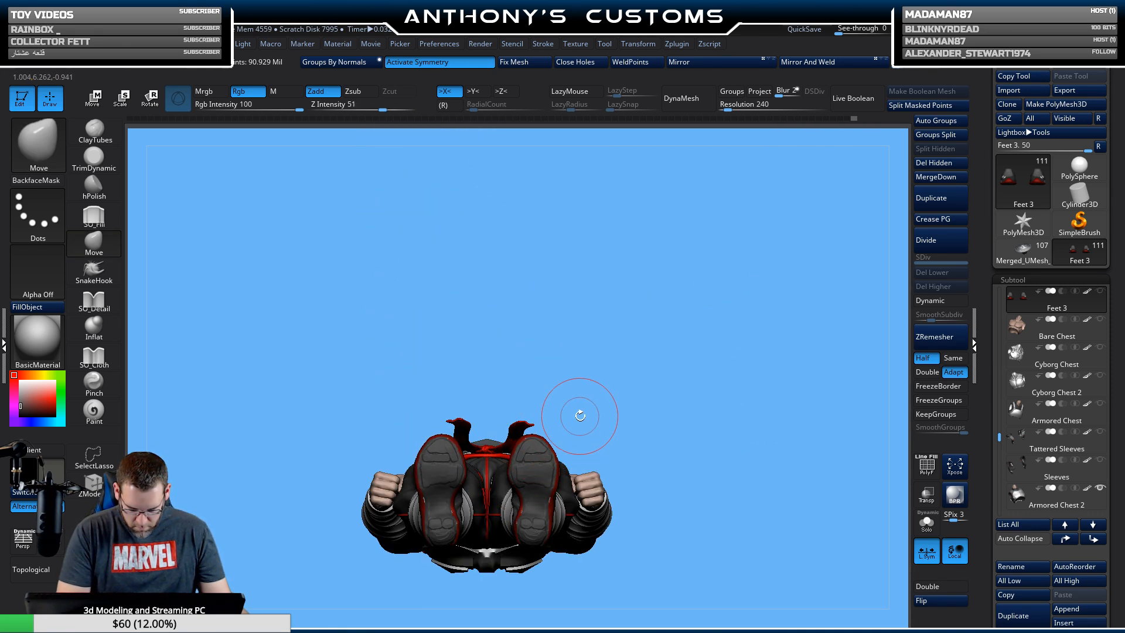
pyautogui.moveTo(671, 402); pyautogui.dragTo(674, 540)
pyautogui.keyDown('alt'); pyautogui.moveTo(683, 342); pyautogui.dragTo(687, 507); pyautogui.keyUp('alt')
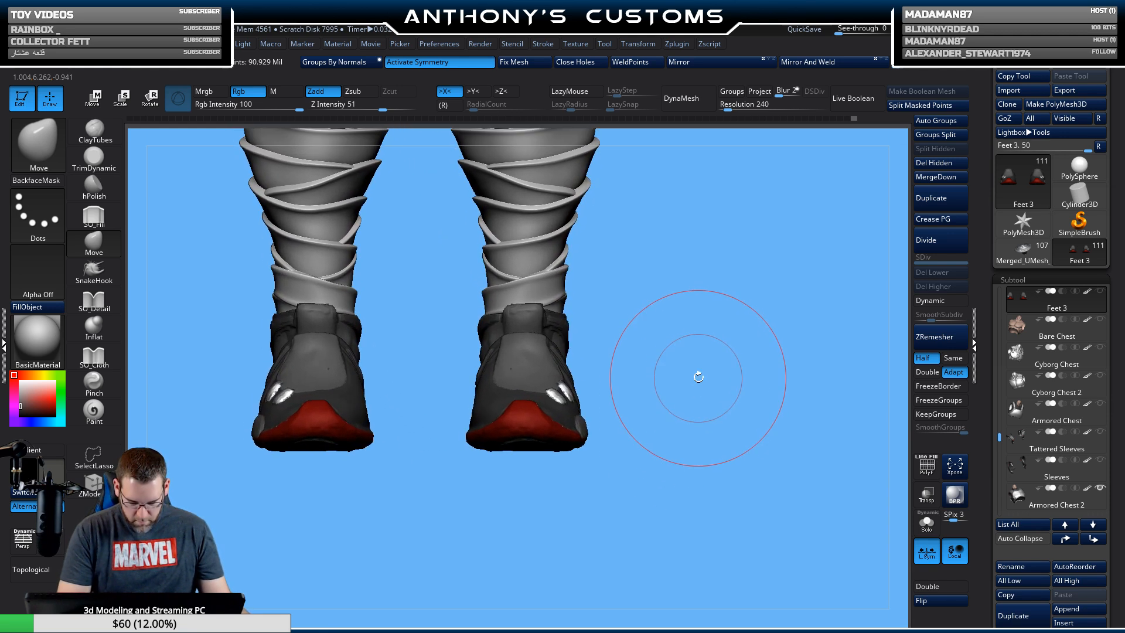
# Resize the Move brush, make Boots 5 the active subtool and turn on the visibility of Feet 3.
pyautogui.press('space')
pyautogui.moveTo(697, 373); pyautogui.dragTo(685, 478)
pyautogui.press('space')
pyautogui.moveTo(729, 354); pyautogui.dragTo(718, 353)
pyautogui.moveTo(725, 359); pyautogui.dragTo(724, 328)
pyautogui.keyDown('alt'); pyautogui.moveTo(689, 274); pyautogui.dragTo(736, 401); pyautogui.keyUp('alt')
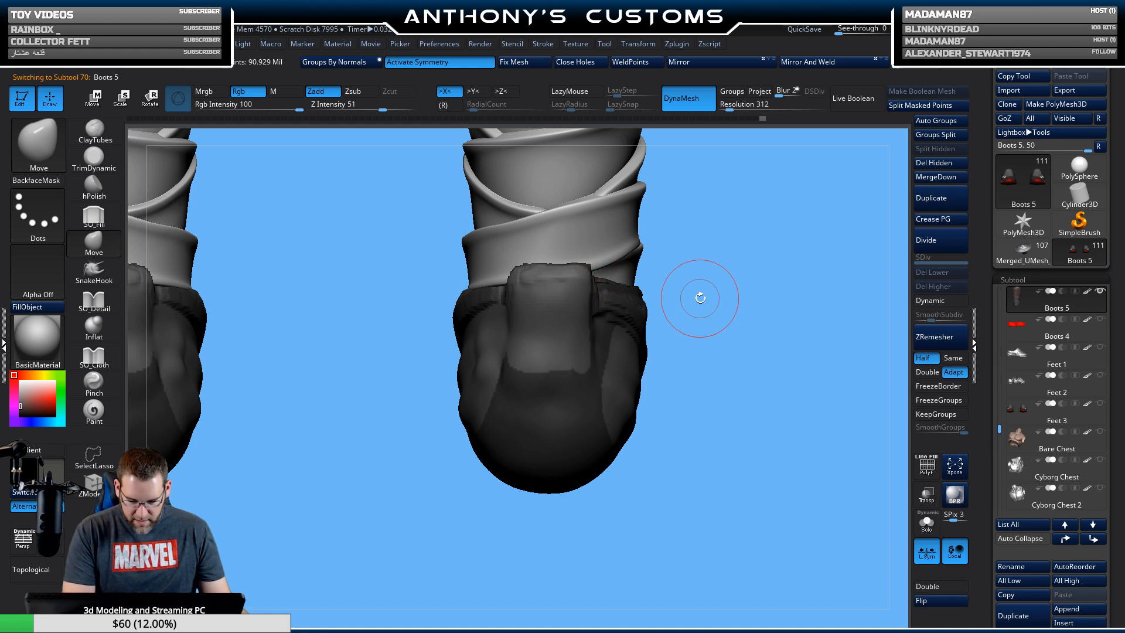
pyautogui.click(1099, 403)
pyautogui.keyDown('alt'); pyautogui.moveTo(778, 449); pyautogui.dragTo(669, 417); pyautogui.keyUp('alt')
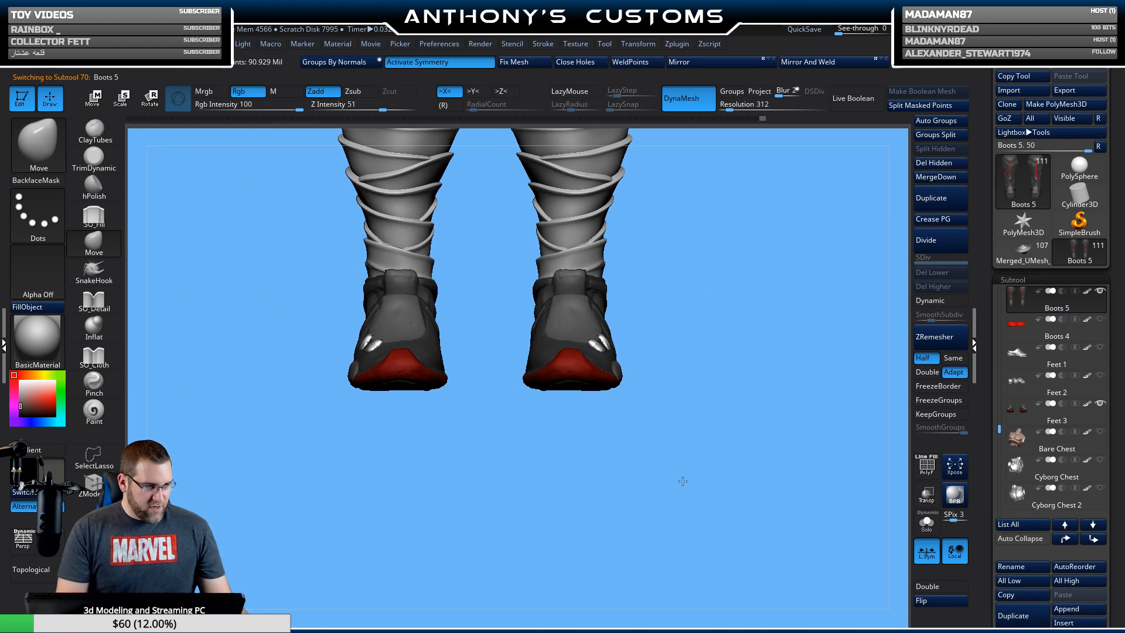
pyautogui.keyDown('alt'); pyautogui.moveTo(683, 481); pyautogui.dragTo(720, 456); pyautogui.keyUp('alt')
pyautogui.keyDown('alt'); pyautogui.moveTo(734, 415); pyautogui.dragTo(688, 466); pyautogui.keyUp('alt')
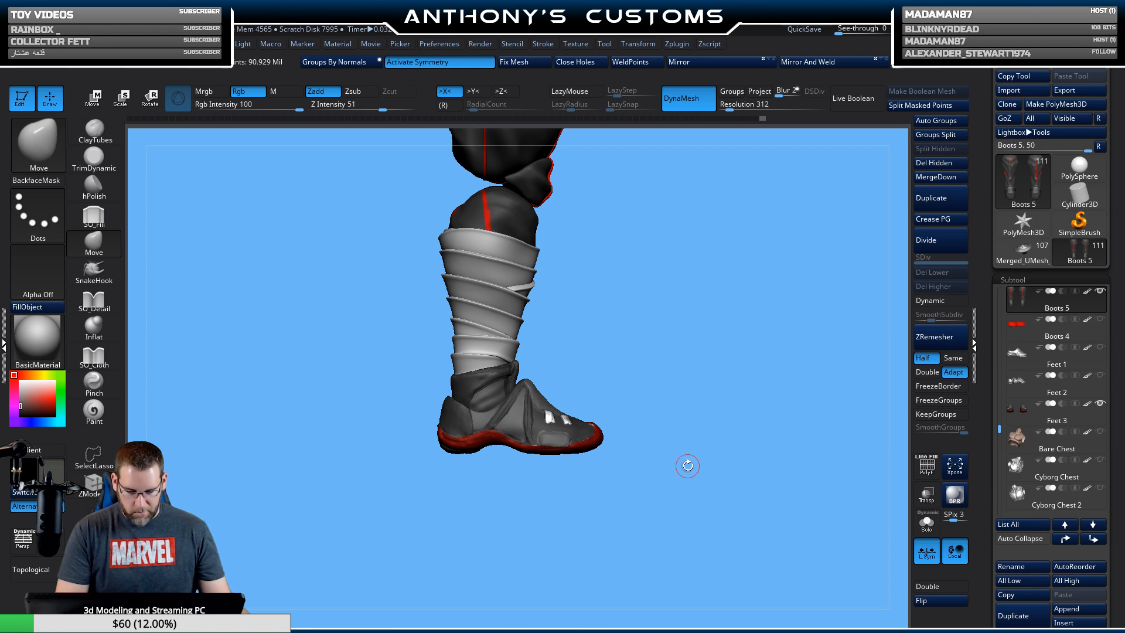
# Turn on transparency to see inside the shoe and wraps, and make Feet 3 the active subtool.
pyautogui.keyDown('alt'); pyautogui.moveTo(696, 428); pyautogui.dragTo(723, 473); pyautogui.keyUp('alt')
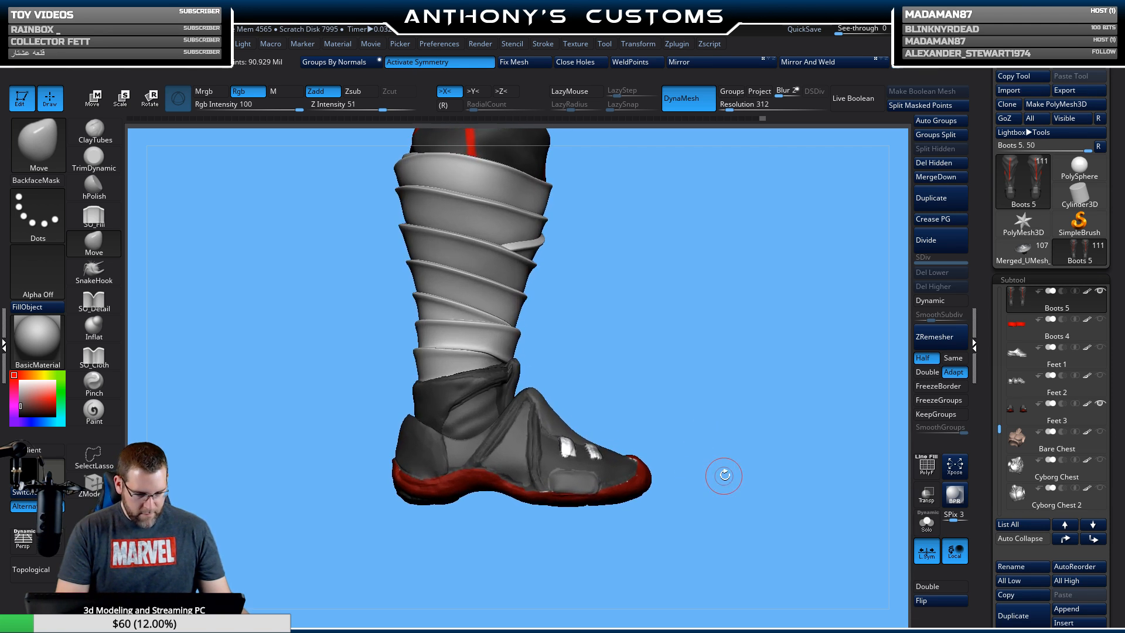
pyautogui.click(927, 497)
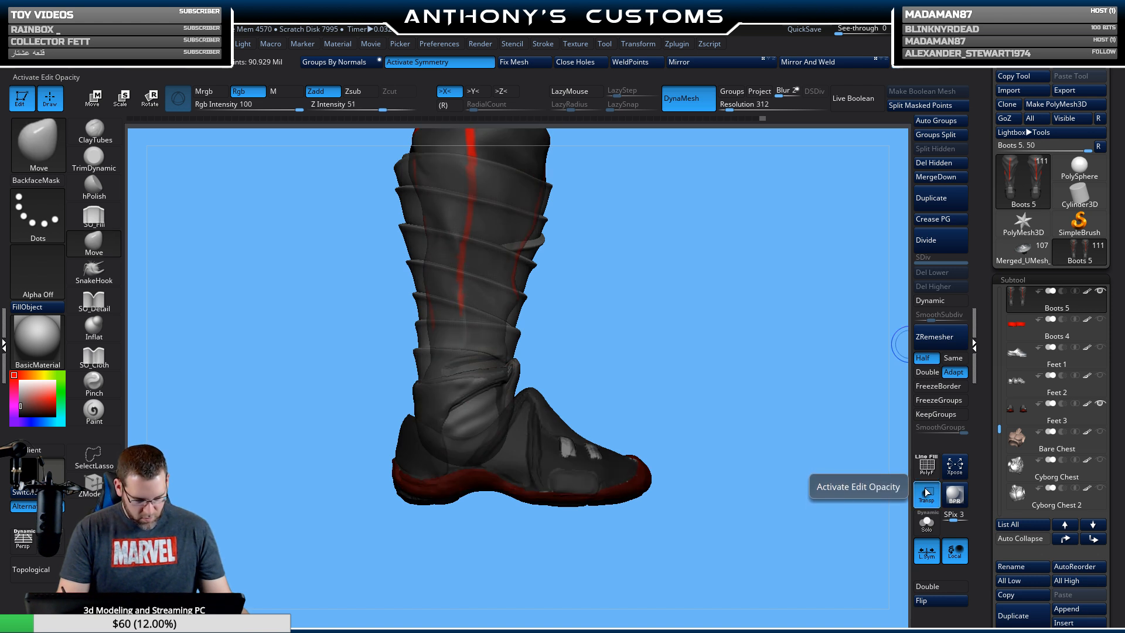
pyautogui.keyDown('alt'); pyautogui.click(598, 471); pyautogui.keyUp('alt')
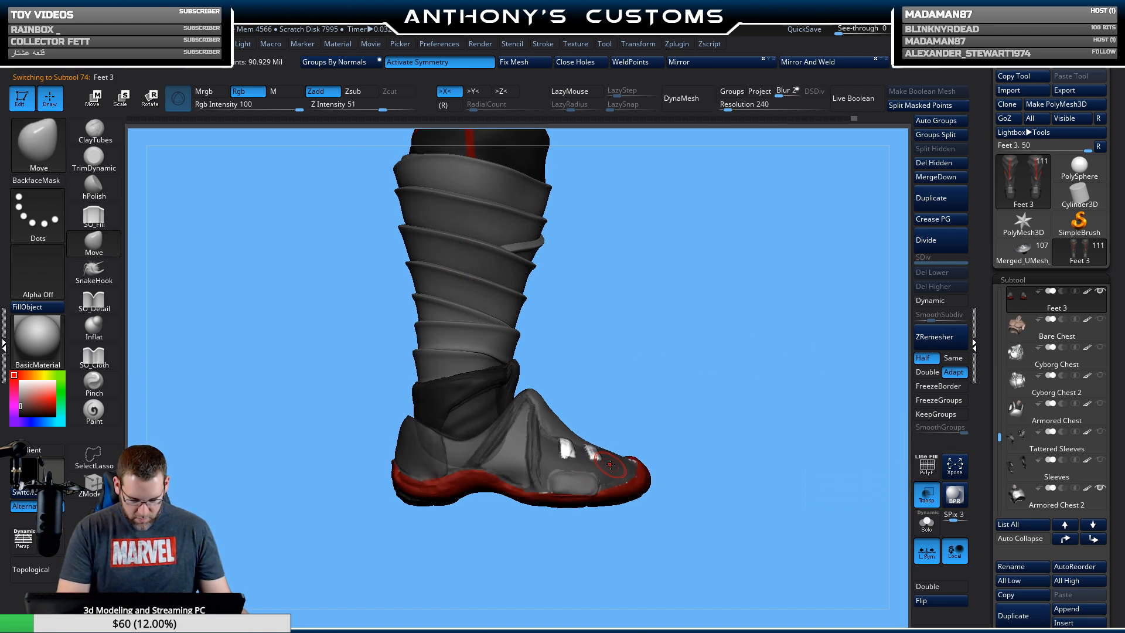
# Place the transform gizmo of the Feet 3 shoes at the centre of the ankle, aligning it in the side and front views.
pyautogui.press('w')
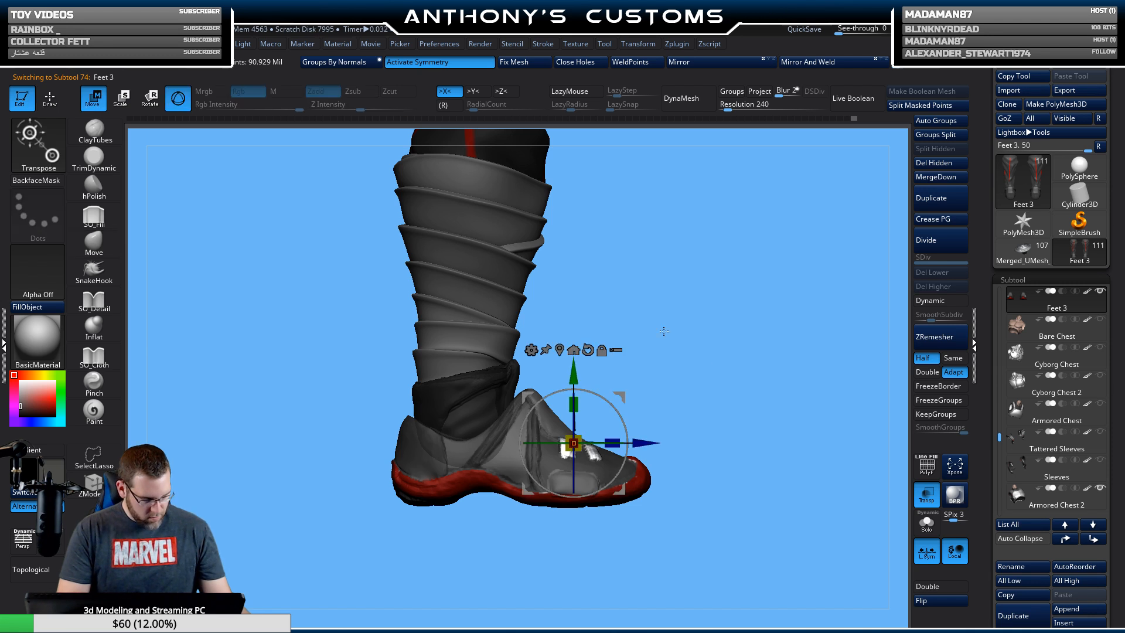
pyautogui.keyDown('alt'); pyautogui.moveTo(574, 444); pyautogui.dragTo(466, 411); pyautogui.keyUp('alt')
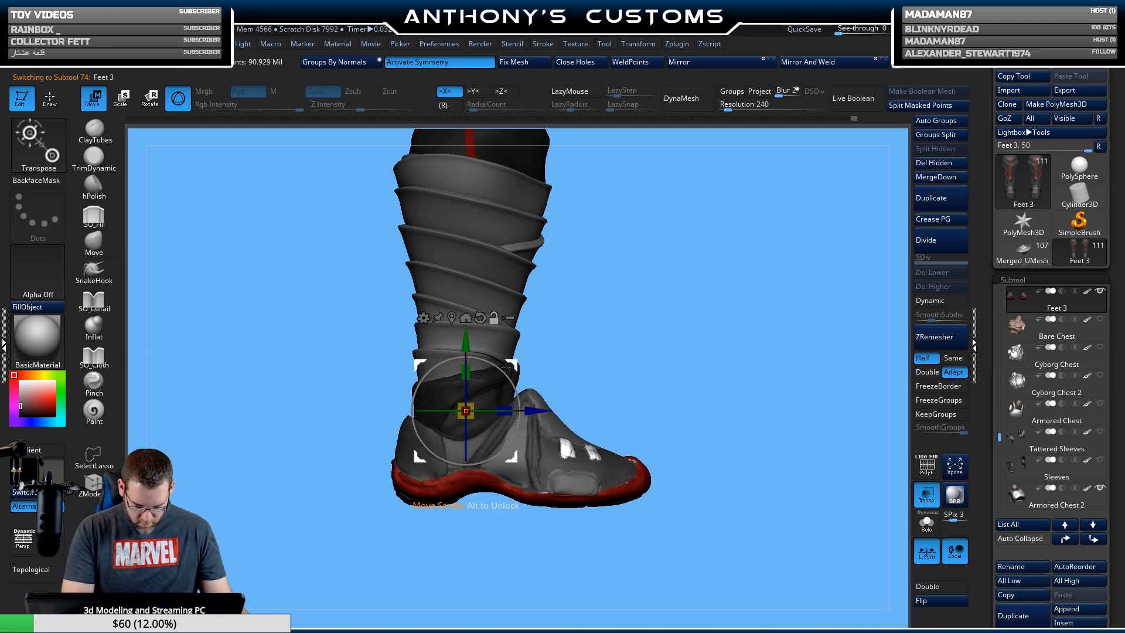
pyautogui.keyDown('alt'); pyautogui.moveTo(680, 376); pyautogui.dragTo(620, 331); pyautogui.keyUp('alt')
pyautogui.keyDown('alt'); pyautogui.moveTo(466, 334); pyautogui.dragTo(466, 338); pyautogui.keyUp('alt')
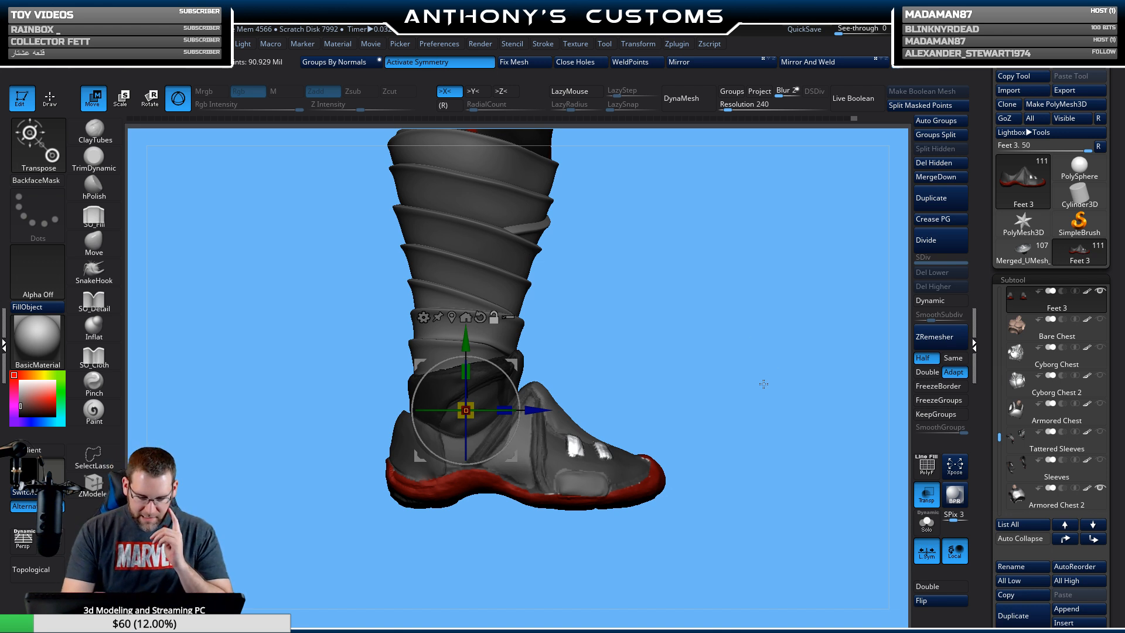
pyautogui.moveTo(764, 384); pyautogui.dragTo(803, 342)
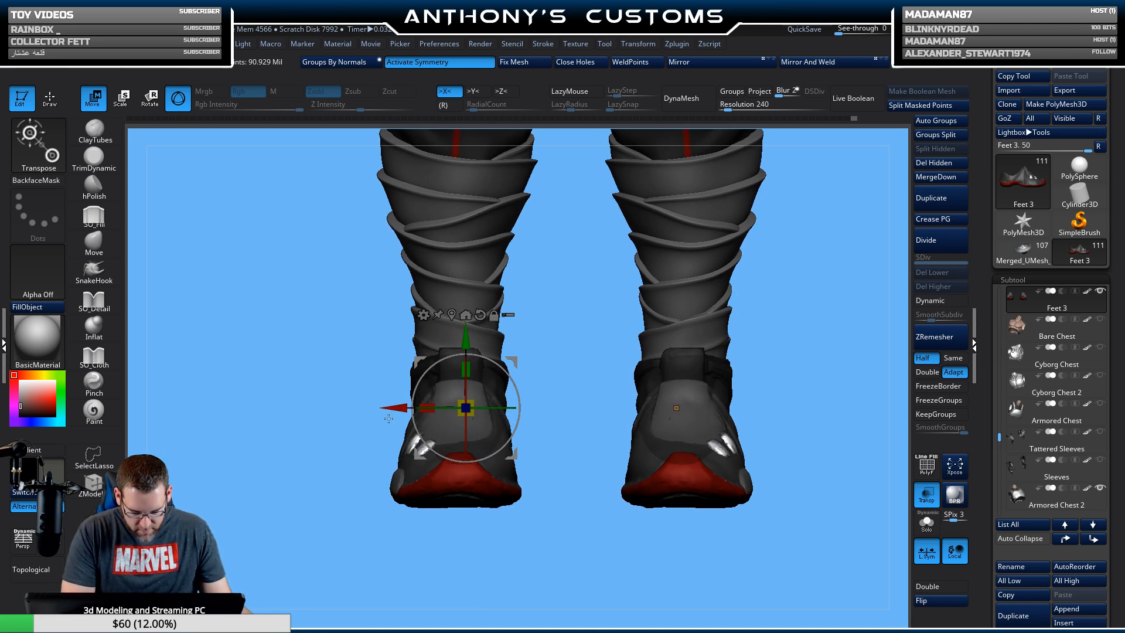
pyautogui.moveTo(394, 406); pyautogui.dragTo(386, 406)
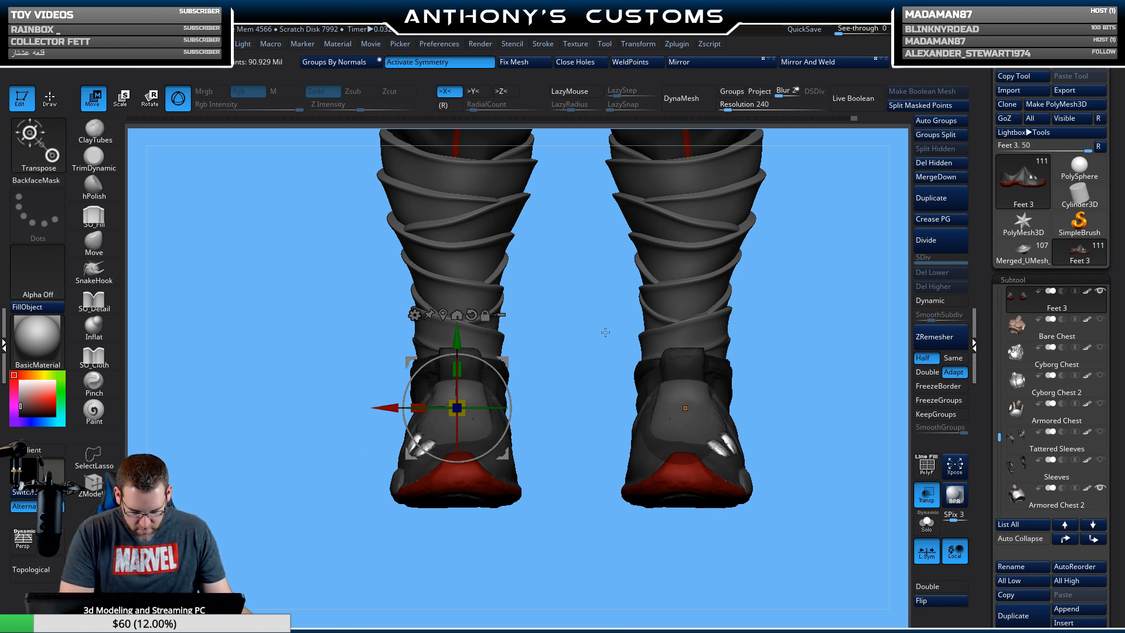
# Try tilting the Feet 3 shoes sideways about the ankle pivot in the front view, and undo the rotation.
pyautogui.moveTo(503, 430); pyautogui.dragTo(520, 403)
pyautogui.moveTo(820, 375); pyautogui.dragTo(831, 330)
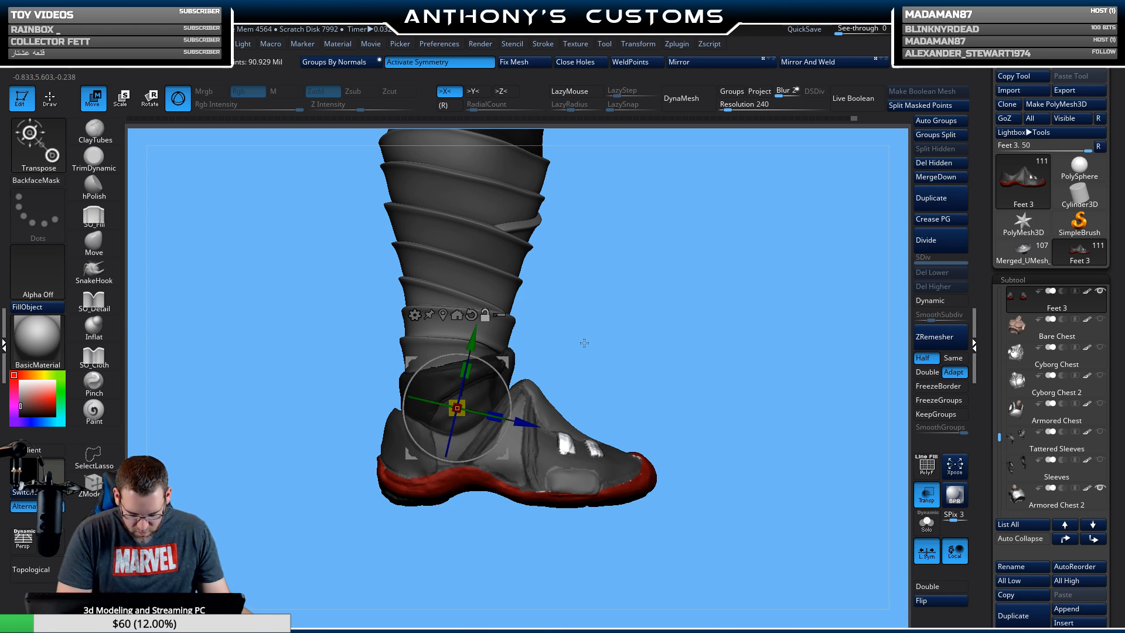
pyautogui.moveTo(584, 343); pyautogui.dragTo(742, 343)
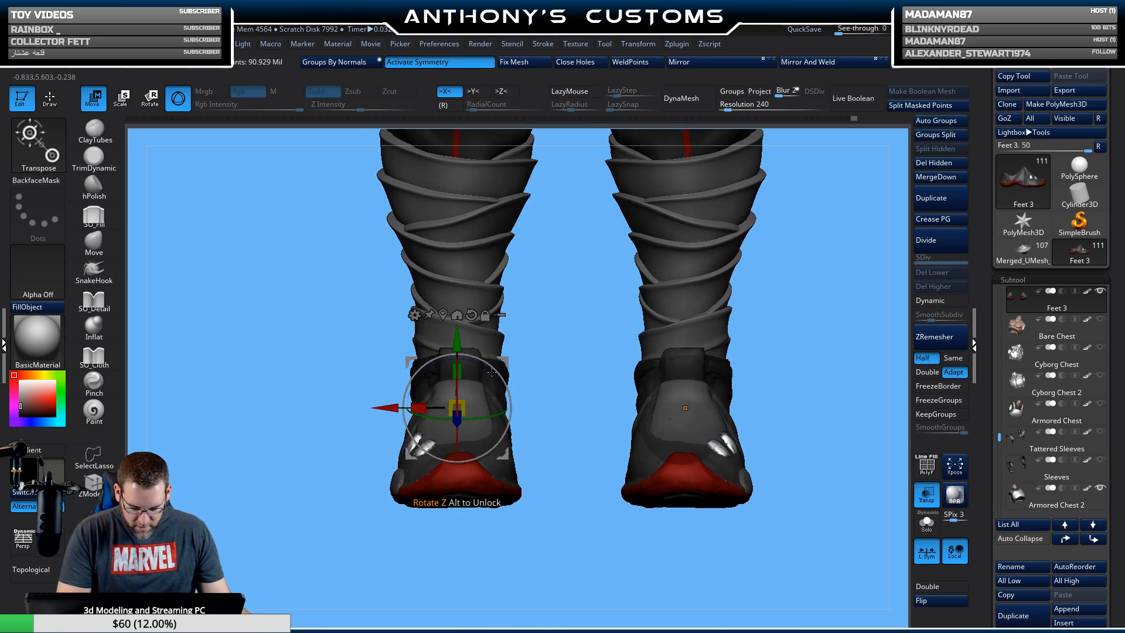
pyautogui.moveTo(491, 372); pyautogui.dragTo(465, 337)
pyautogui.moveTo(811, 217)
pyautogui.mouseDown()
pyautogui.moveTo(806, 326)
pyautogui.moveTo(899, 263)
pyautogui.moveTo(856, 308)
pyautogui.moveTo(828, 285)
pyautogui.moveTo(809, 318)
pyautogui.mouseUp()
pyautogui.press('ctrl')
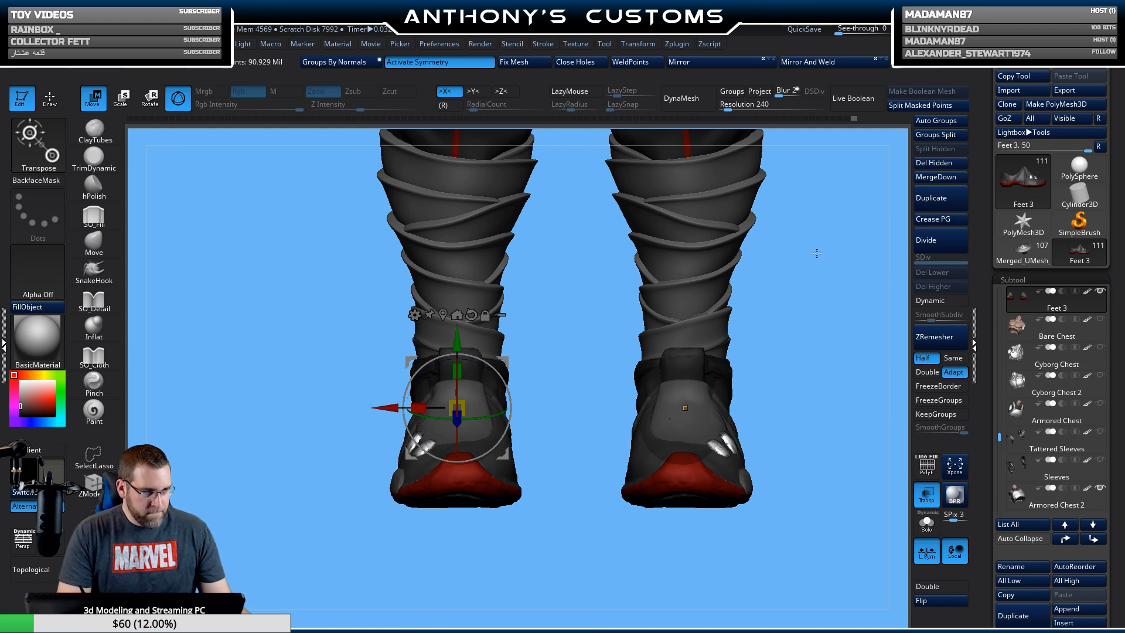
# Reset the gizmo's orientation, try rotating the shoes toe-up about the ankle in the side view, and undo the rotation.
pyautogui.moveTo(823, 305); pyautogui.dragTo(835, 317)
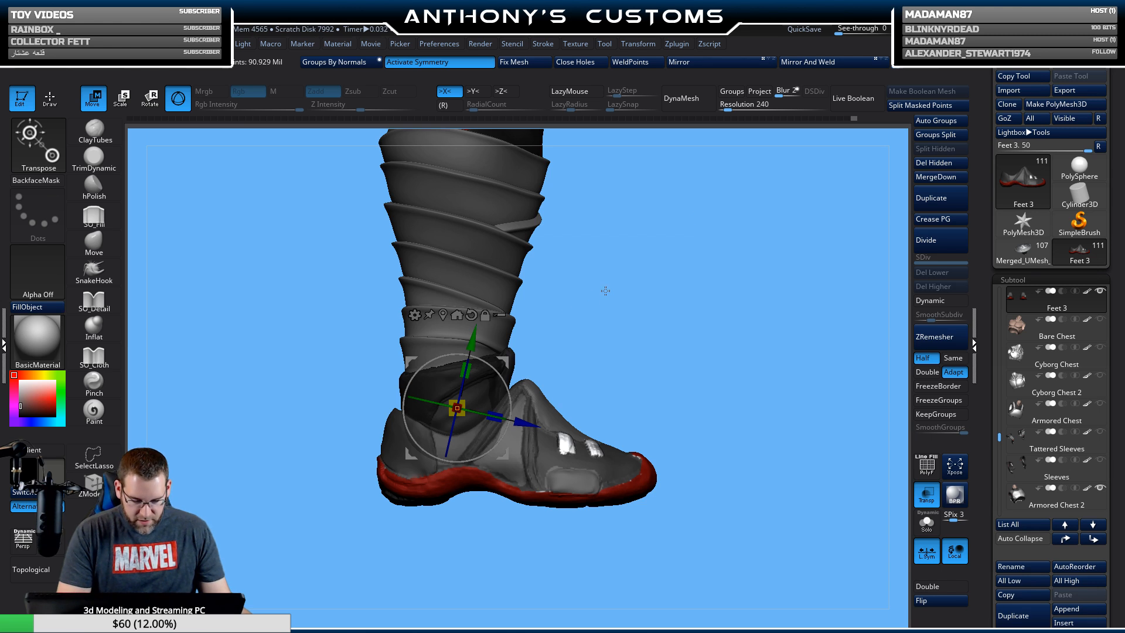
pyautogui.keyDown('ctrl'); pyautogui.moveTo(605, 291); pyautogui.dragTo(640, 266); pyautogui.keyUp('ctrl')
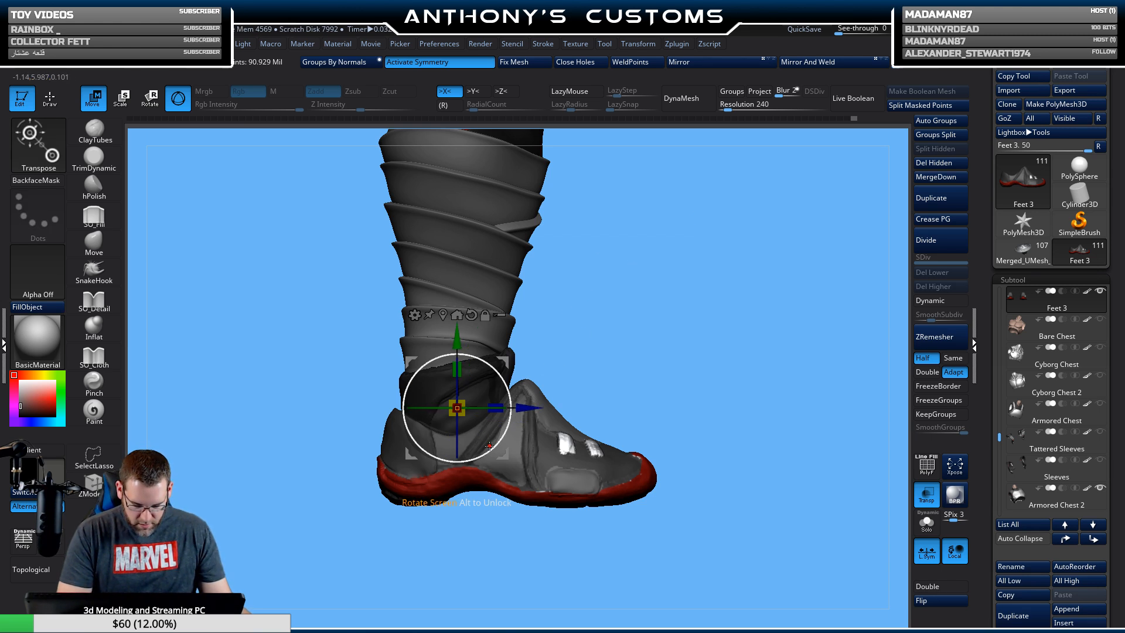
pyautogui.moveTo(491, 448); pyautogui.dragTo(504, 411)
pyautogui.moveTo(765, 321)
pyautogui.mouseDown()
pyautogui.moveTo(787, 345)
pyautogui.moveTo(770, 377)
pyautogui.moveTo(770, 343)
pyautogui.mouseUp()
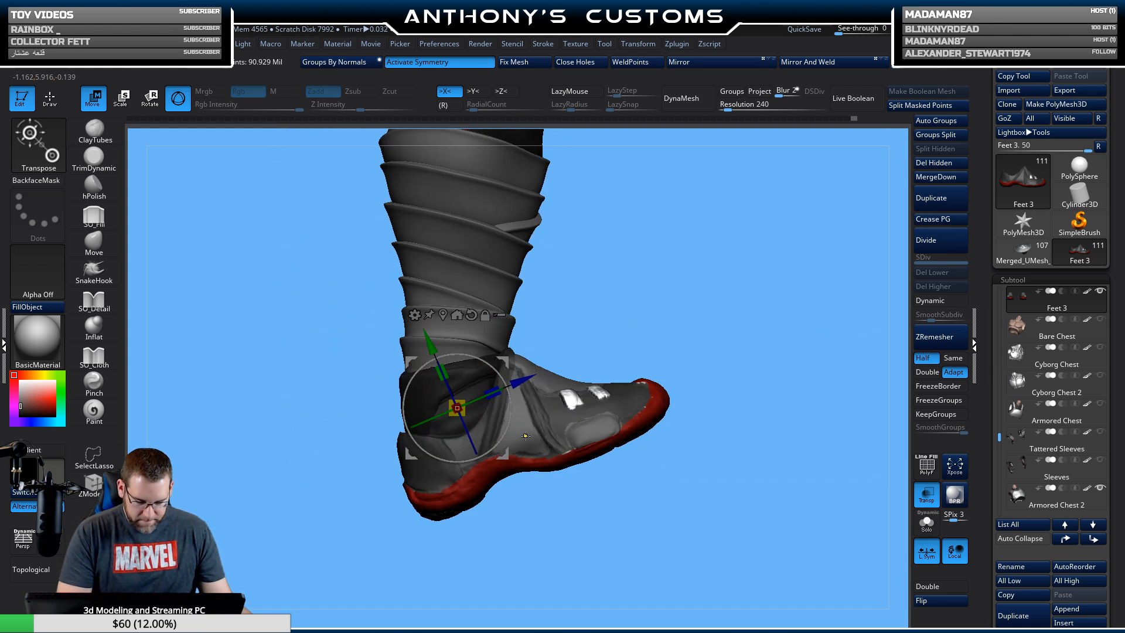
pyautogui.hotkey('ctrl', 'z')
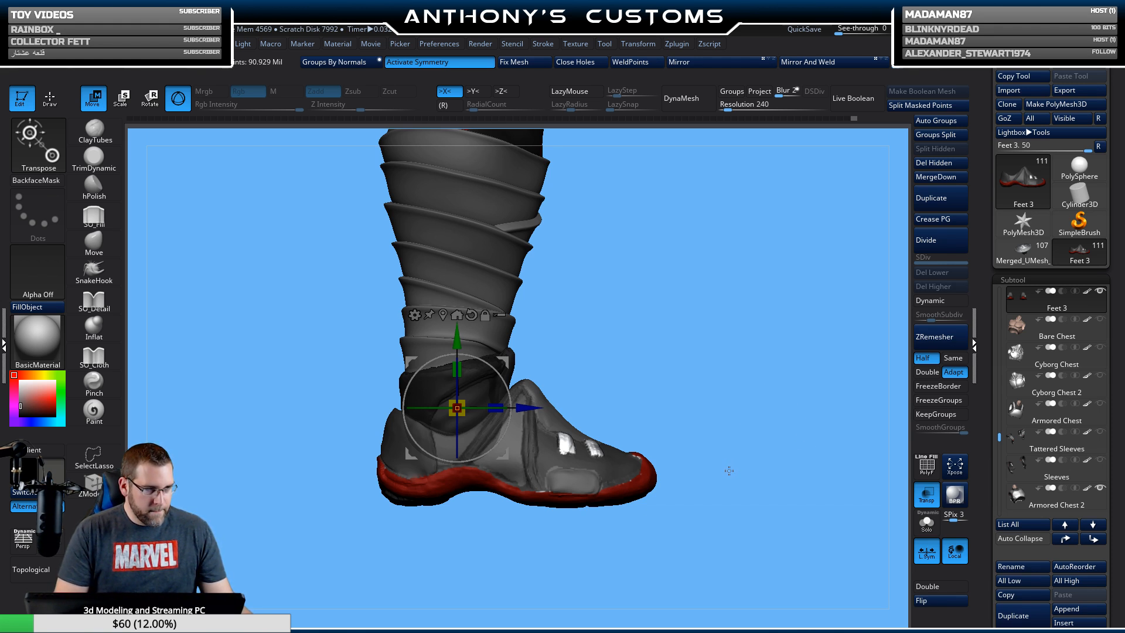
# Turn off transparency and adjust the shape of the Feet 3 shoes with an enlarged Move brush, checking from above and the side.
pyautogui.click(926, 502)
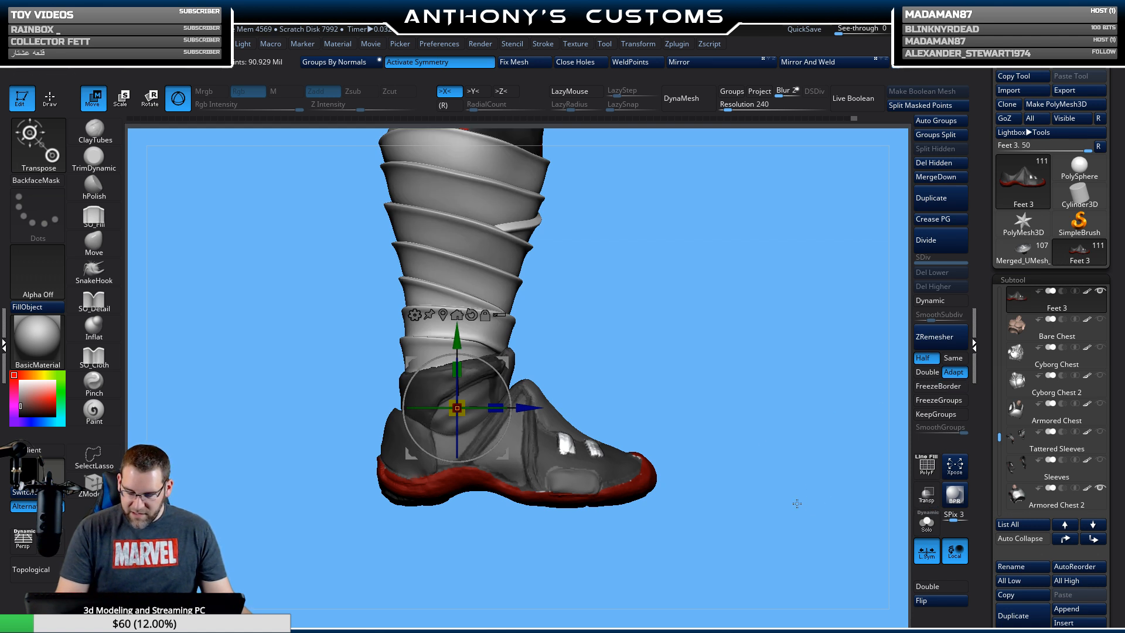
pyautogui.press('q')
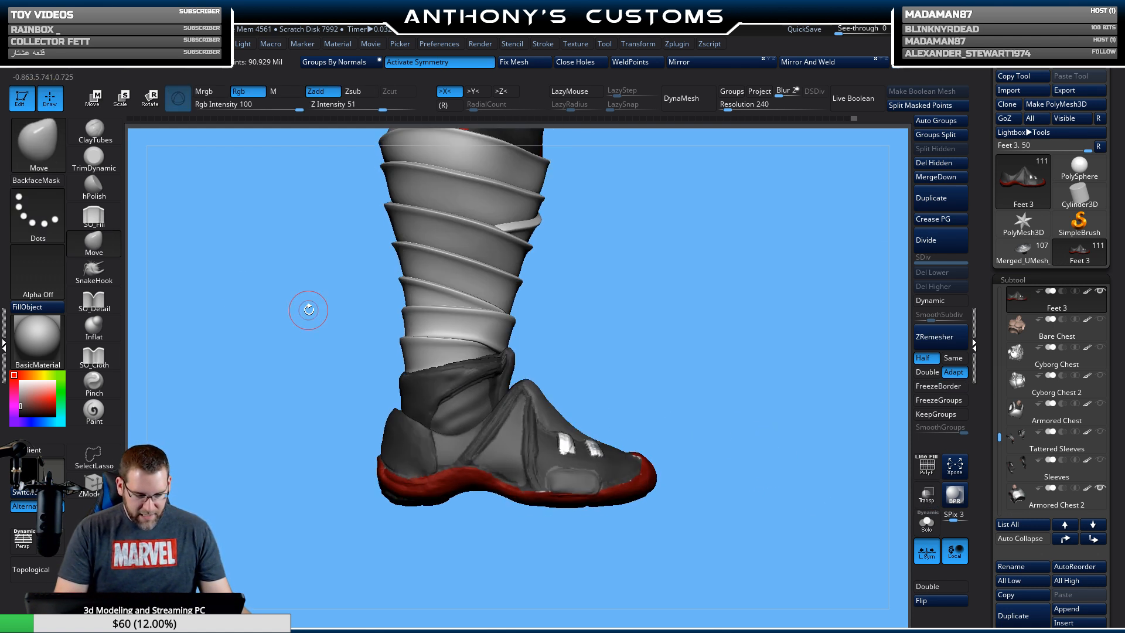
pyautogui.press('space')
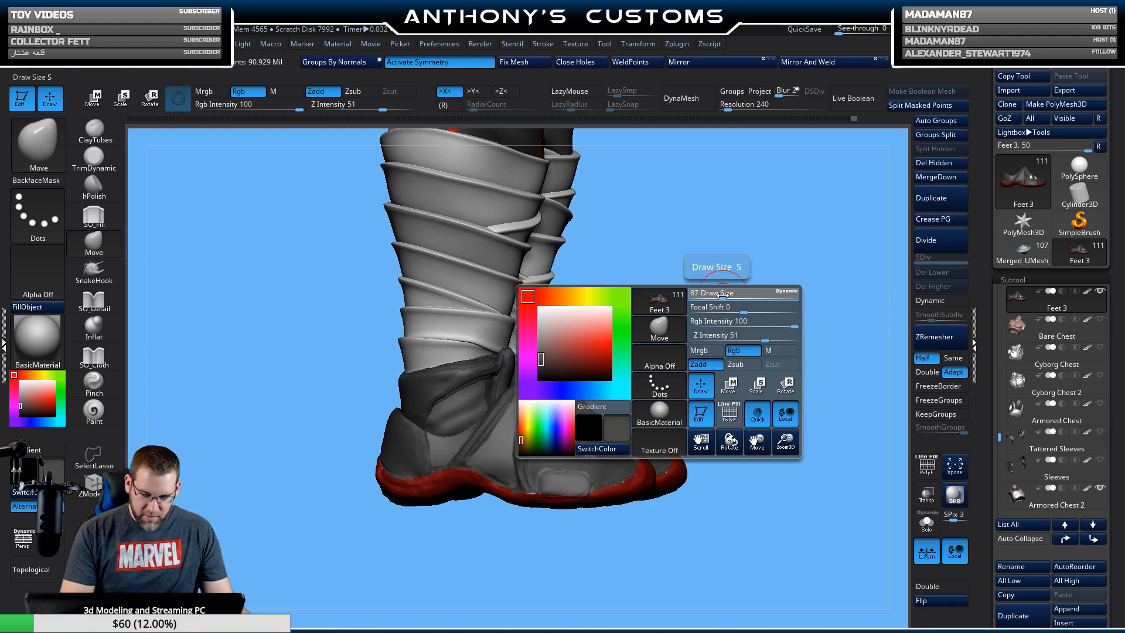
pyautogui.moveTo(728, 291)
pyautogui.mouseDown()
pyautogui.moveTo(713, 319)
pyautogui.moveTo(713, 410)
pyautogui.moveTo(626, 361)
pyautogui.mouseUp()
pyautogui.moveTo(741, 469)
pyautogui.mouseDown()
pyautogui.moveTo(575, 452)
pyautogui.moveTo(477, 352)
pyautogui.mouseUp()
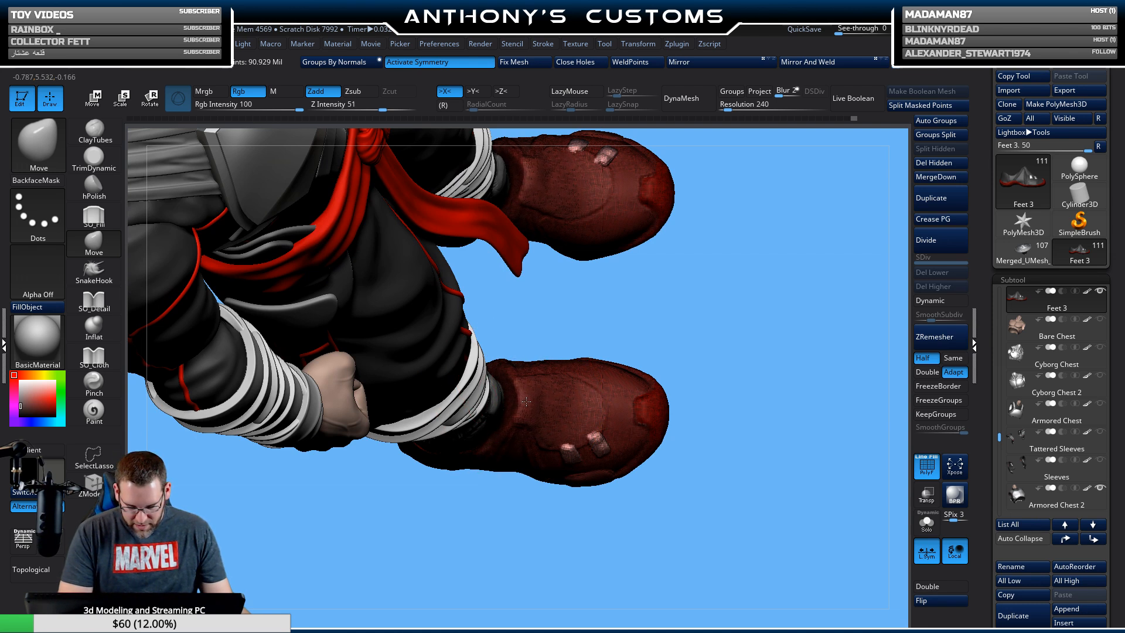
pyautogui.keyDown('shift'); pyautogui.moveTo(755, 364); pyautogui.dragTo(754, 346); pyautogui.keyUp('shift')
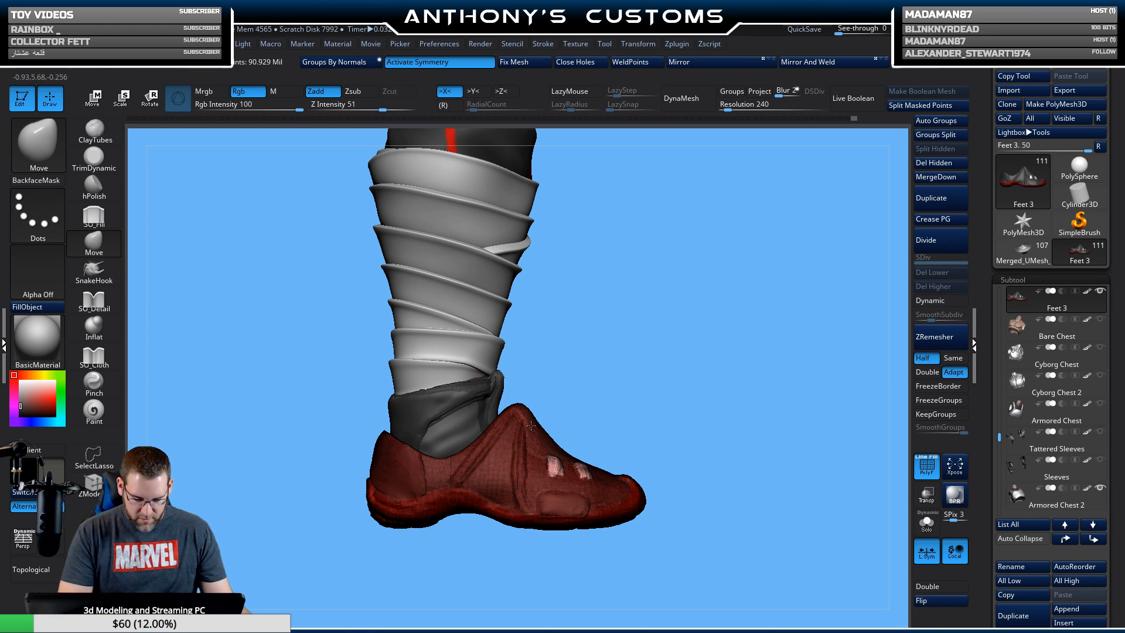
pyautogui.moveTo(561, 441); pyautogui.dragTo(703, 410)
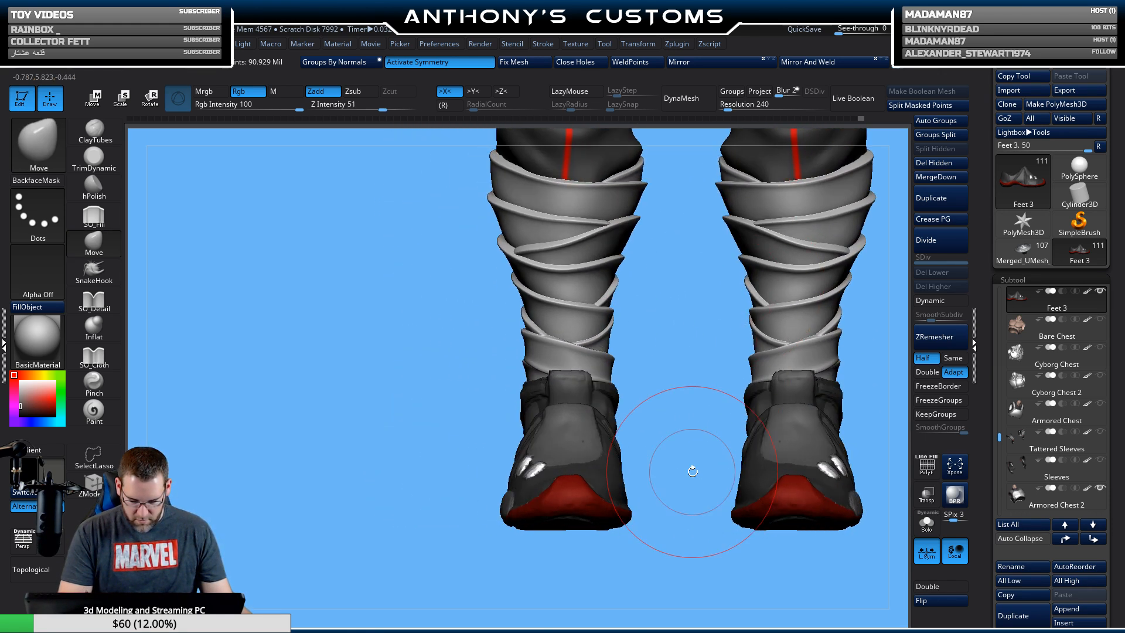
# Refine the instep of the Feet 3 shoes with a smaller Move brush and check the shape from the back and opposite side.
pyautogui.moveTo(693, 470)
pyautogui.keyDown('alt'); pyautogui.mouseDown()
pyautogui.moveTo(781, 382)
pyautogui.moveTo(660, 401)
pyautogui.moveTo(705, 422)
pyautogui.moveTo(723, 414)
pyautogui.moveTo(645, 381)
pyautogui.moveTo(603, 515)
pyautogui.moveTo(709, 384)
pyautogui.mouseUp(); pyautogui.keyUp('alt')
pyautogui.press('space')
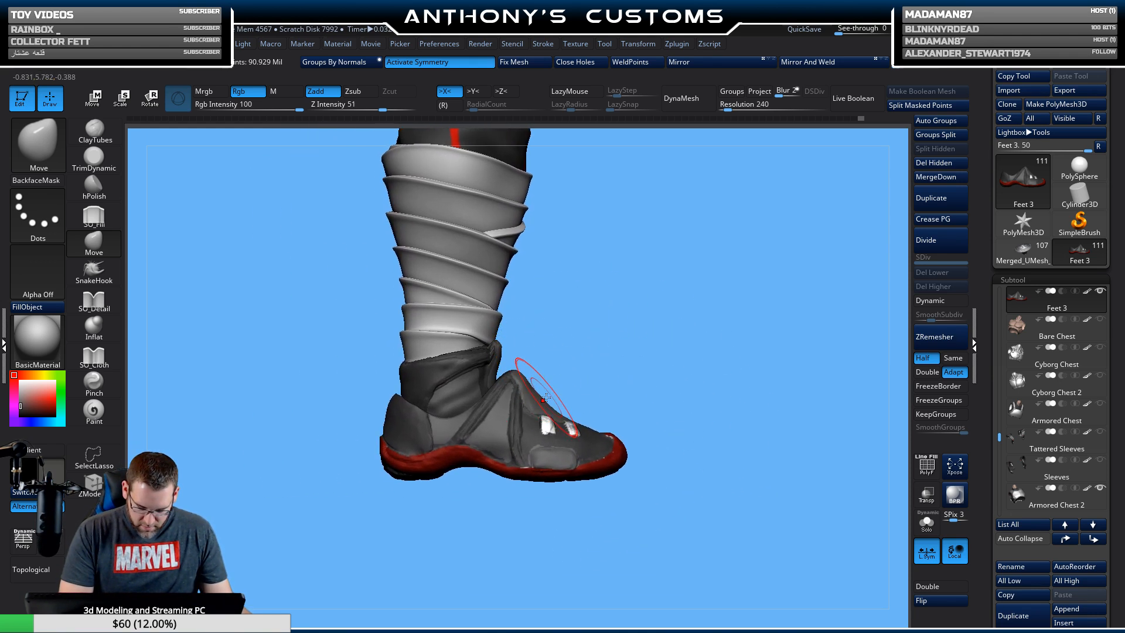
pyautogui.moveTo(701, 454); pyautogui.dragTo(736, 451)
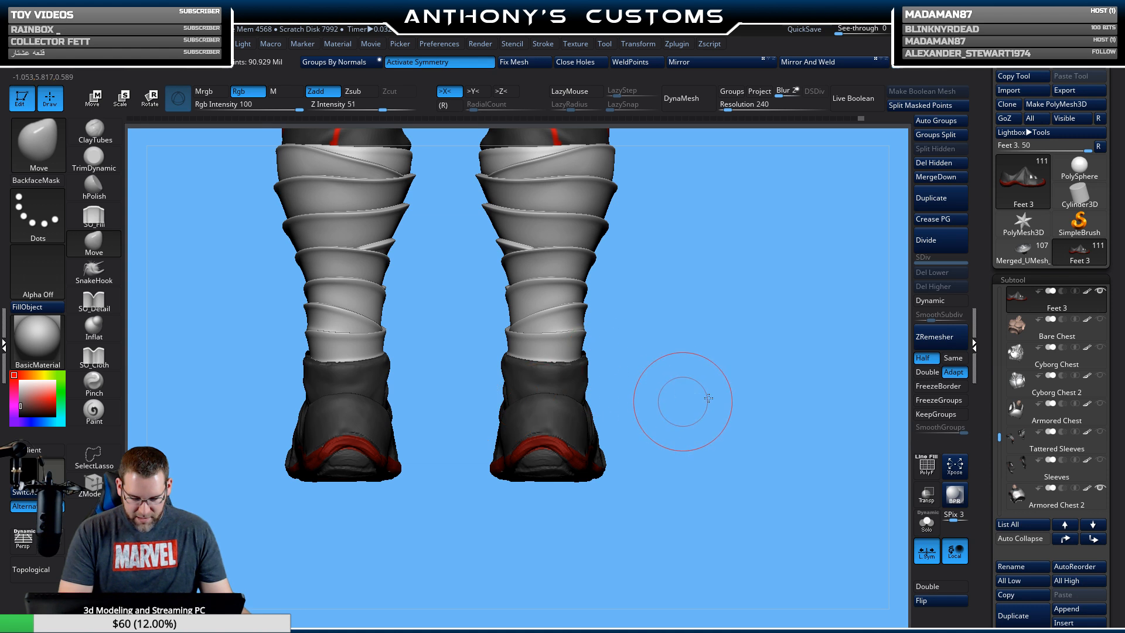
pyautogui.moveTo(683, 397)
pyautogui.mouseDown()
pyautogui.moveTo(736, 394)
pyautogui.moveTo(694, 406)
pyautogui.mouseUp()
pyautogui.moveTo(678, 447)
pyautogui.mouseDown()
pyautogui.moveTo(715, 451)
pyautogui.moveTo(665, 454)
pyautogui.mouseUp()
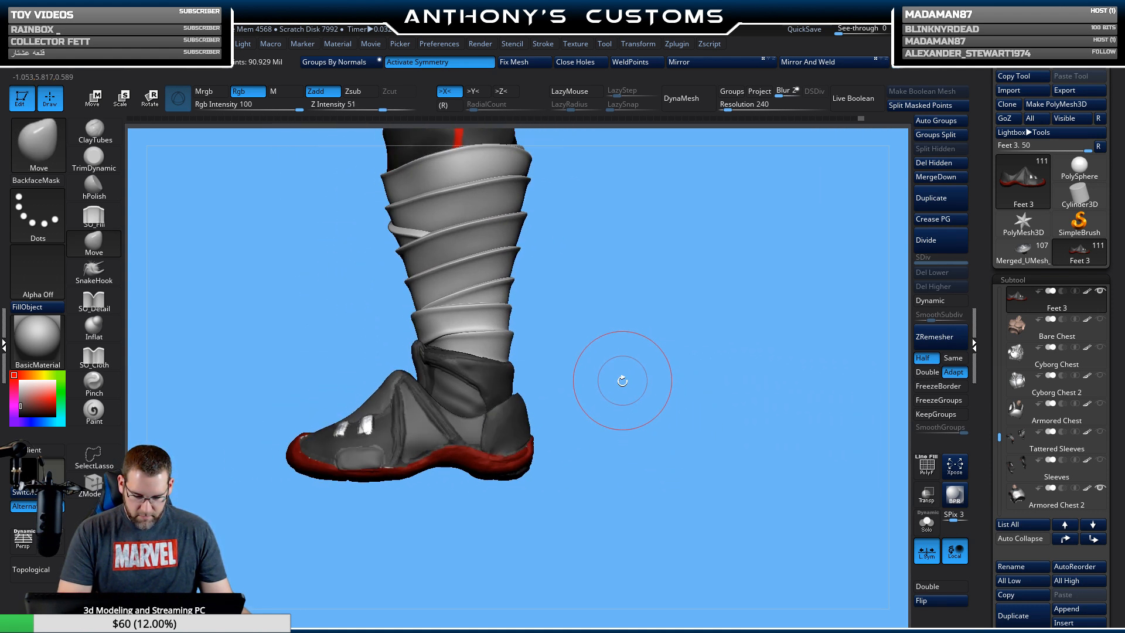
# Choose the SO_Fill brush, adjust its size and make Boots 5 the active subtool for work on the ankle.
pyautogui.keyDown('alt'); pyautogui.moveTo(620, 377); pyautogui.dragTo(640, 357); pyautogui.keyUp('alt')
pyautogui.click(99, 226)
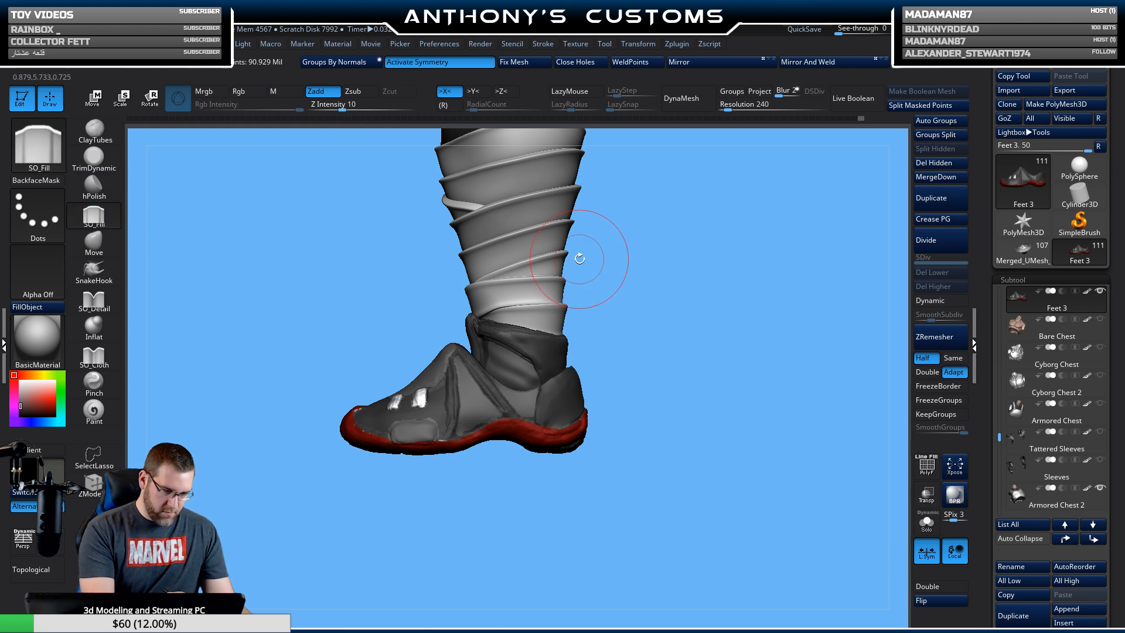
pyautogui.press('space')
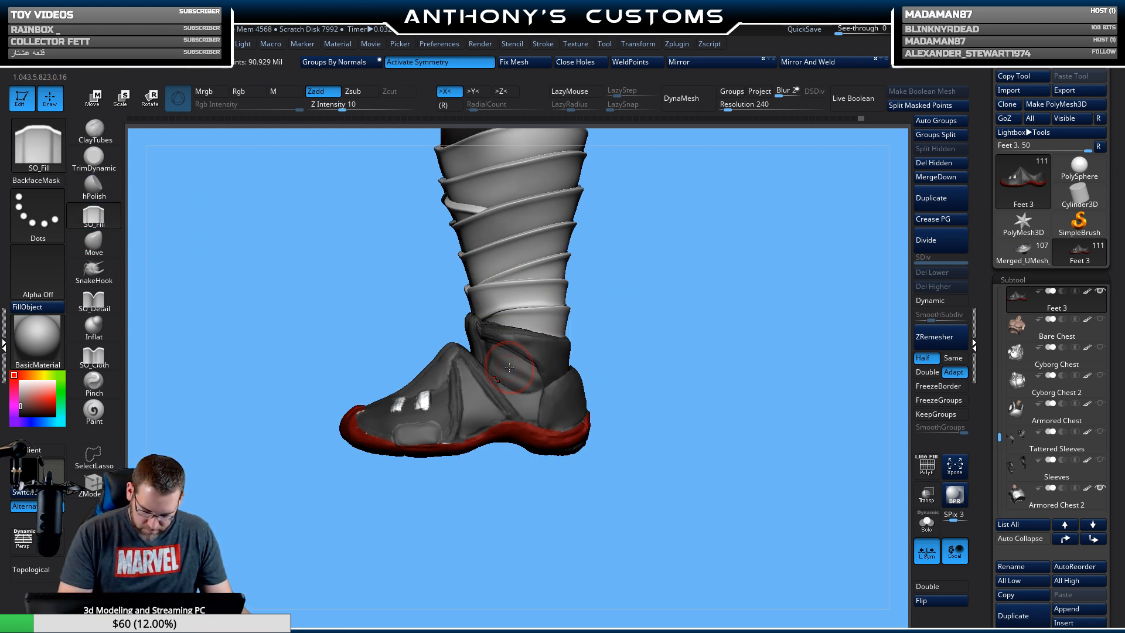
pyautogui.keyDown('alt'); pyautogui.click(511, 367); pyautogui.keyUp('alt')
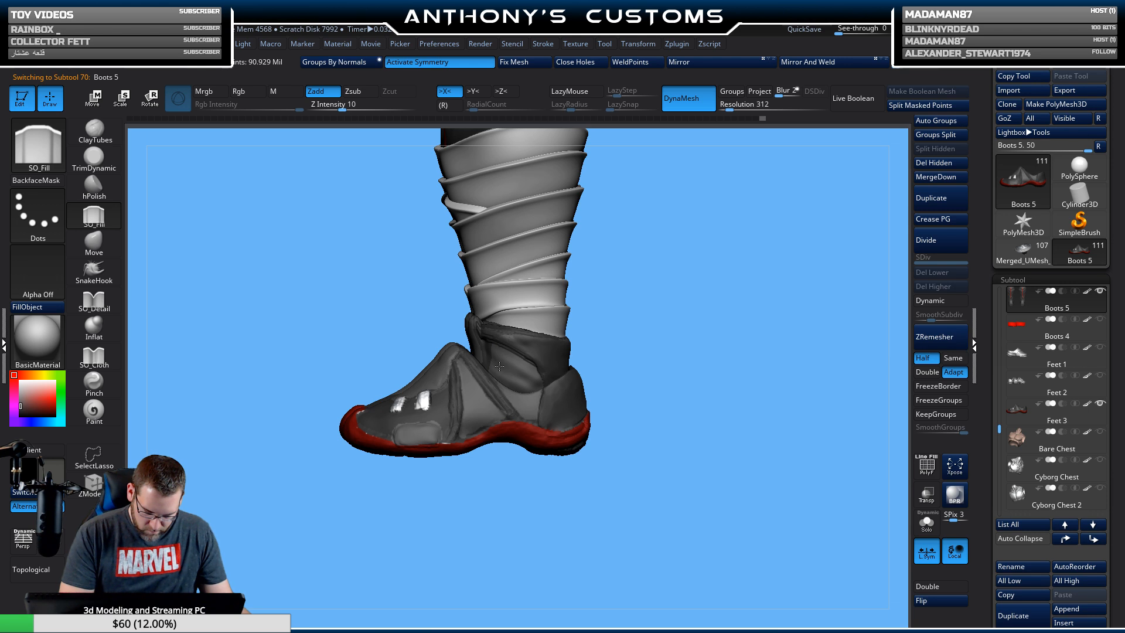
# Switch to the Move brush and examine the shoe and lower leg wraps from both sides and the front.
pyautogui.moveTo(603, 360); pyautogui.dragTo(615, 296)
pyautogui.moveTo(599, 359)
pyautogui.mouseDown()
pyautogui.moveTo(673, 349)
pyautogui.moveTo(686, 371)
pyautogui.moveTo(697, 344)
pyautogui.moveTo(659, 540)
pyautogui.mouseUp()
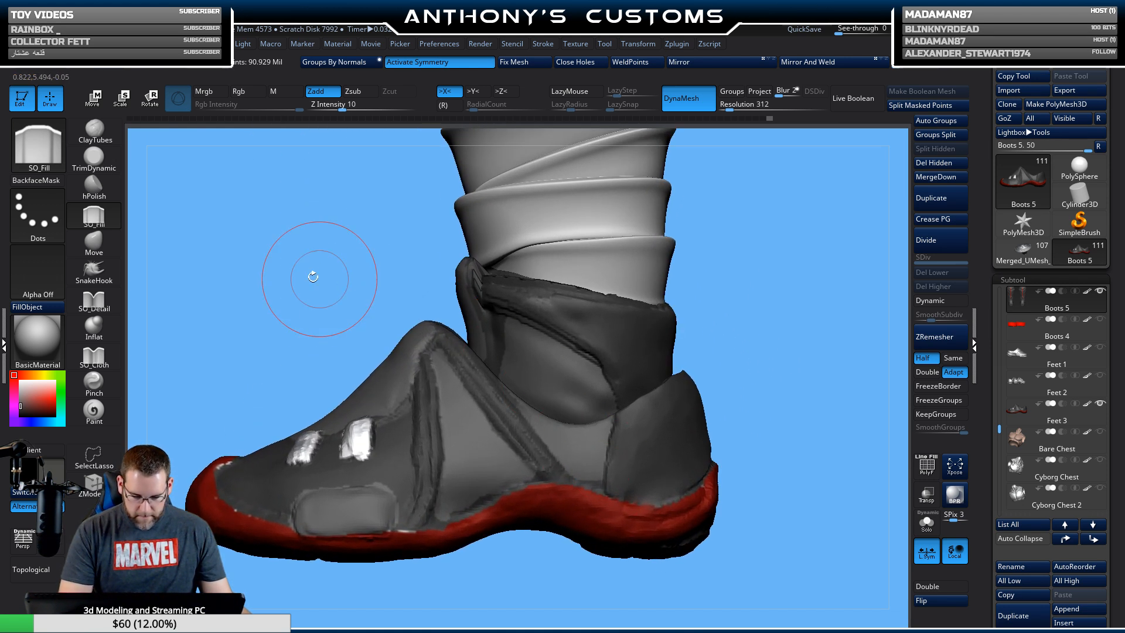
pyautogui.click(94, 240)
pyautogui.moveTo(698, 275)
pyautogui.mouseDown()
pyautogui.moveTo(740, 259)
pyautogui.moveTo(721, 233)
pyautogui.mouseUp()
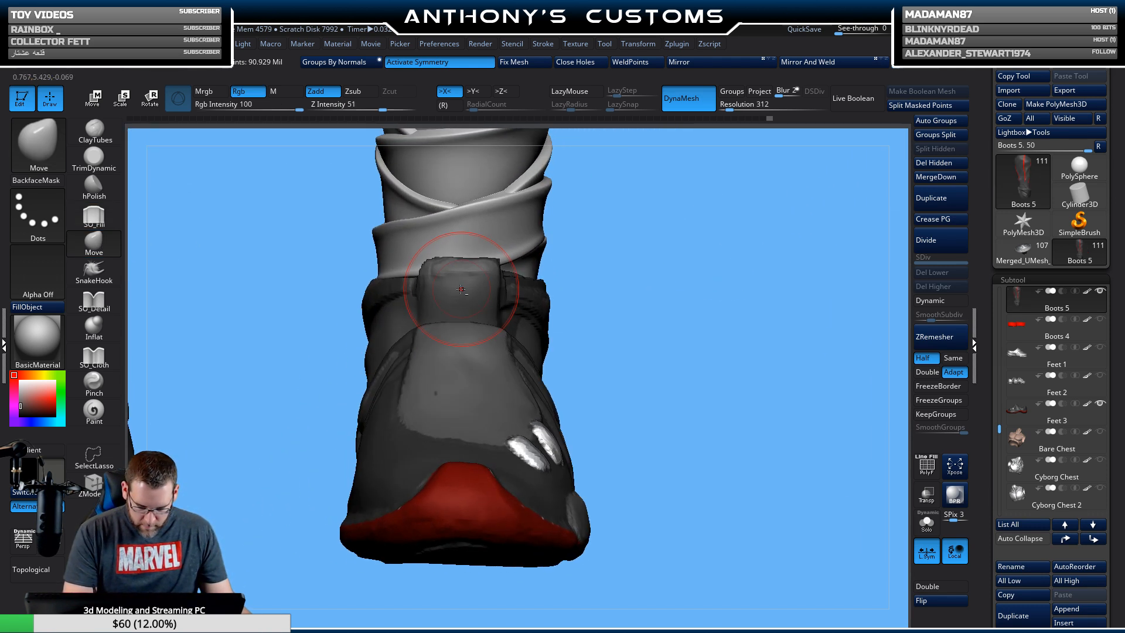
pyautogui.moveTo(688, 276)
pyautogui.mouseDown()
pyautogui.moveTo(577, 299)
pyautogui.moveTo(497, 332)
pyautogui.mouseUp()
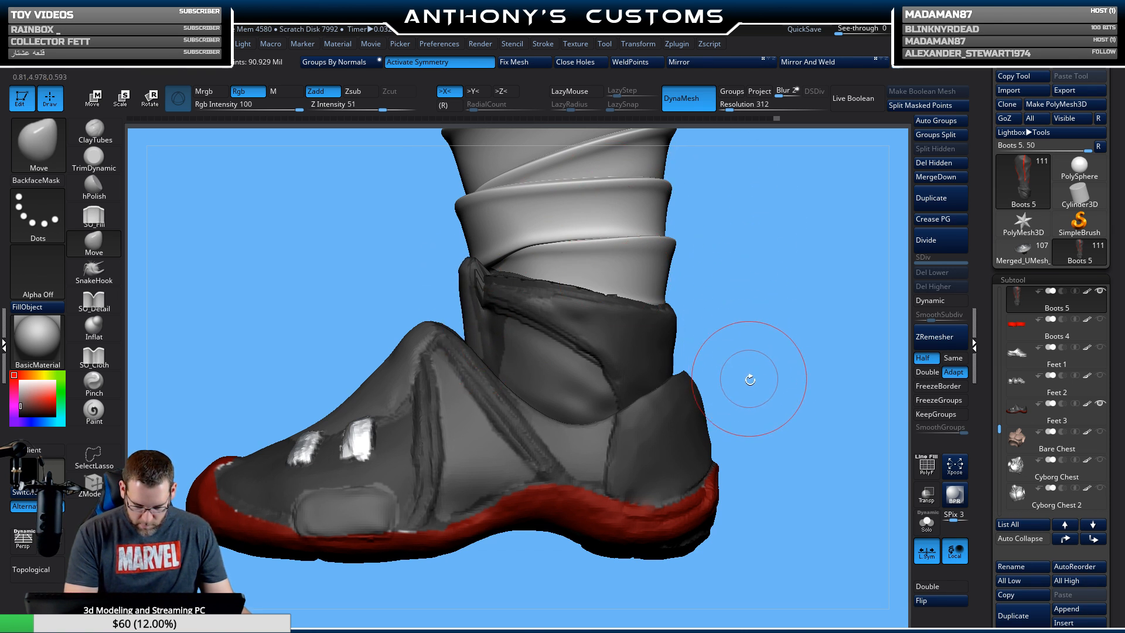
pyautogui.moveTo(747, 383)
pyautogui.keyDown('alt'); pyautogui.mouseDown()
pyautogui.moveTo(762, 384)
pyautogui.moveTo(754, 369)
pyautogui.mouseUp(); pyautogui.keyUp('alt')
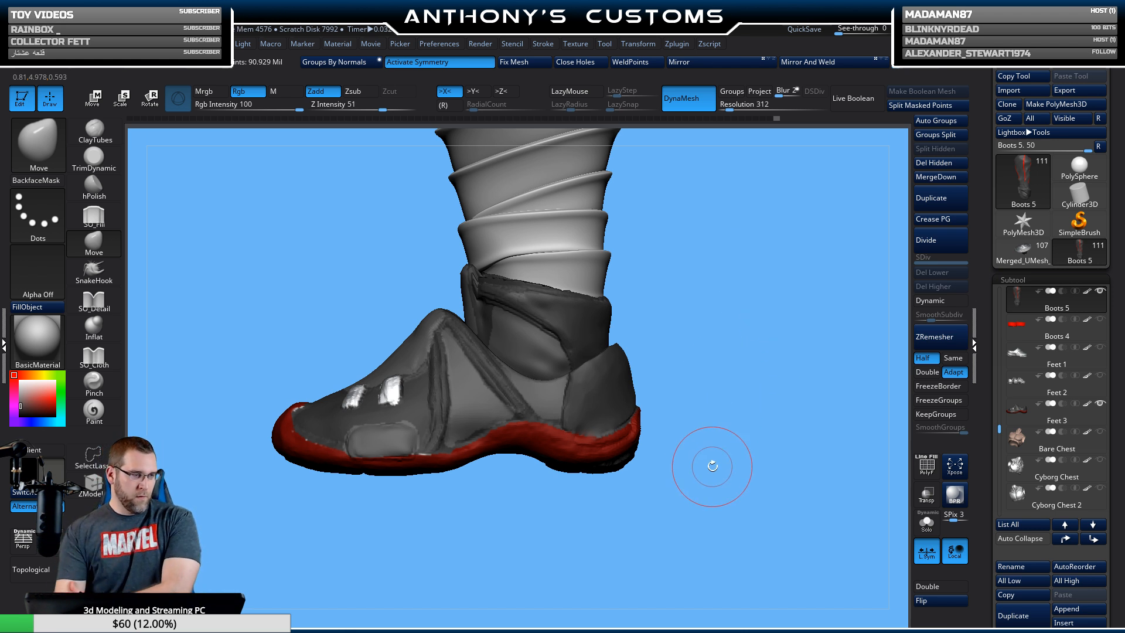
pyautogui.moveTo(610, 507); pyautogui.dragTo(680, 504)
pyautogui.moveTo(659, 420)
pyautogui.mouseDown()
pyautogui.moveTo(658, 408)
pyautogui.moveTo(678, 436)
pyautogui.moveTo(704, 434)
pyautogui.moveTo(665, 394)
pyautogui.moveTo(668, 419)
pyautogui.mouseUp()
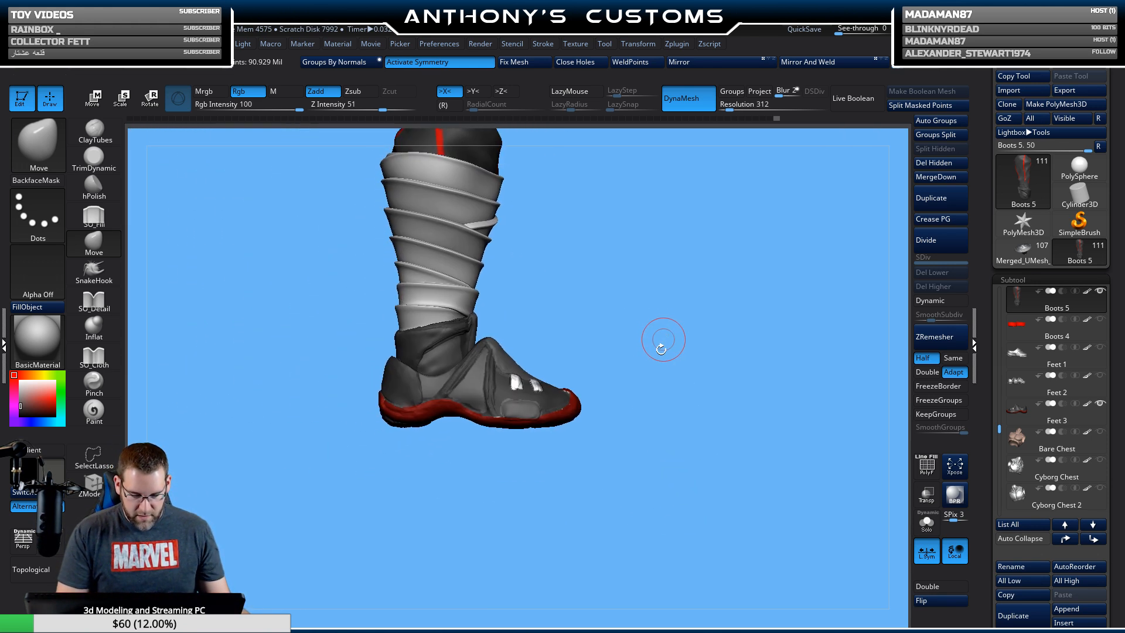
pyautogui.keyDown('alt'); pyautogui.moveTo(663, 339); pyautogui.dragTo(648, 430); pyautogui.keyUp('alt')
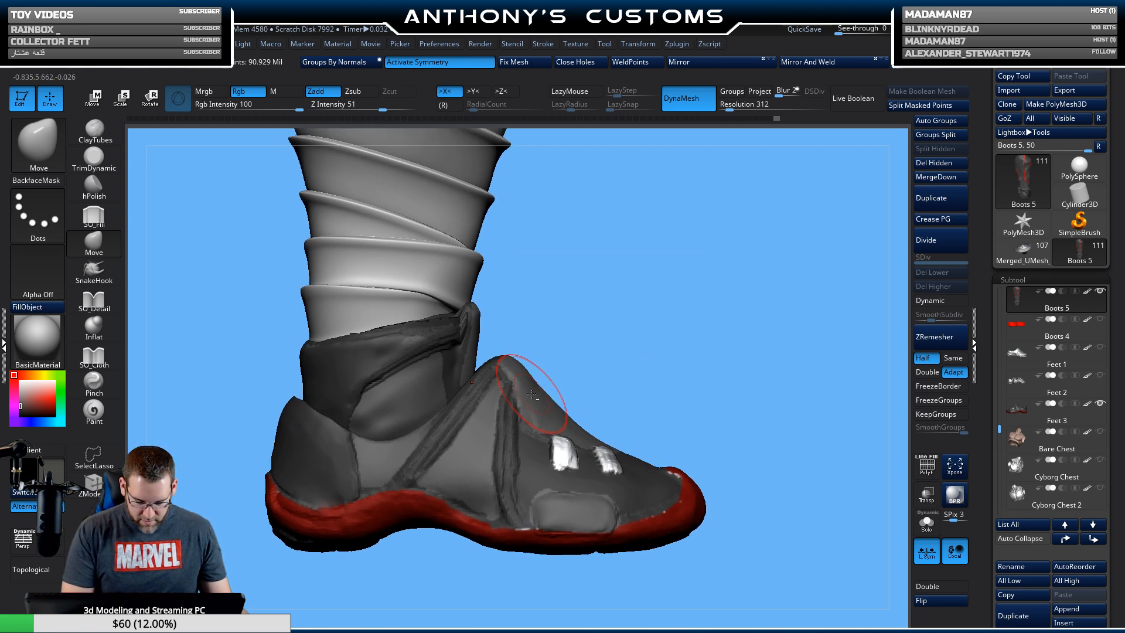
# Select the Feet 3 subtool and examine the shoes together with the legs from the front and the side.
pyautogui.keyDown('alt'); pyautogui.click(532, 395); pyautogui.keyUp('alt')
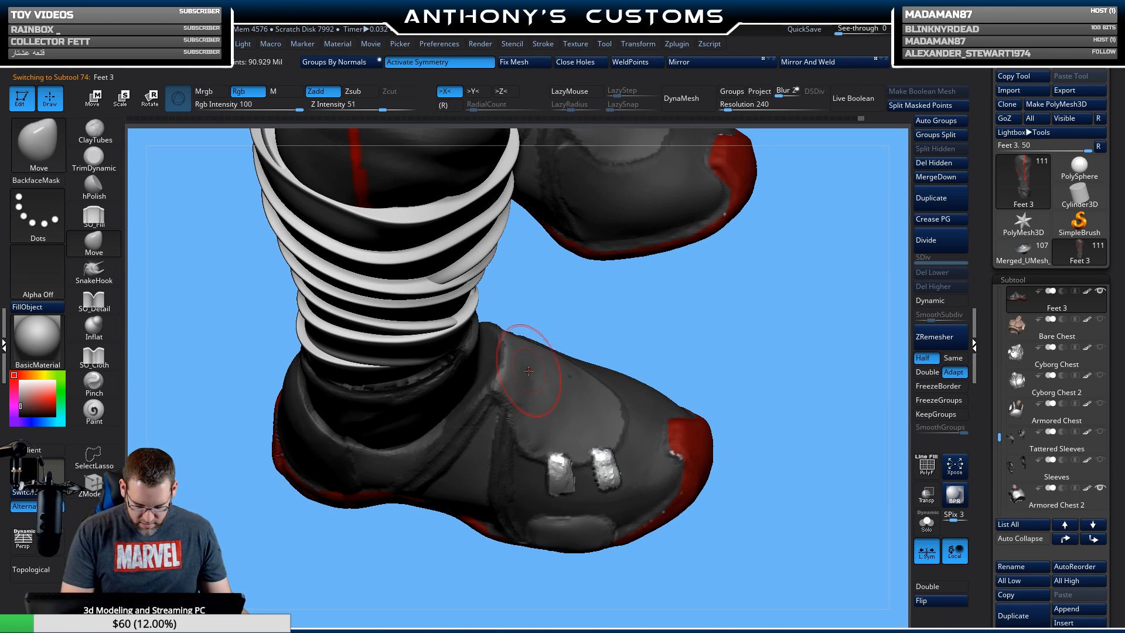
pyautogui.moveTo(744, 354); pyautogui.dragTo(668, 205)
pyautogui.moveTo(728, 403); pyautogui.dragTo(680, 409)
pyautogui.keyDown('alt'); pyautogui.moveTo(703, 464); pyautogui.dragTo(501, 469); pyautogui.keyUp('alt')
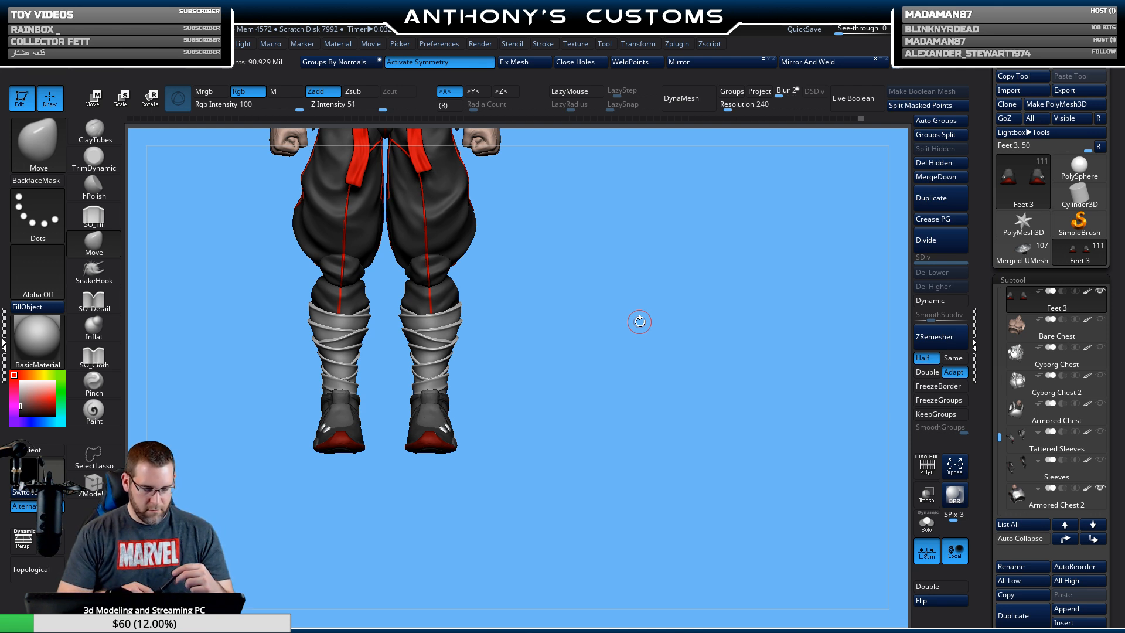
pyautogui.moveTo(648, 433); pyautogui.dragTo(713, 458)
pyautogui.keyDown('alt'); pyautogui.moveTo(634, 434); pyautogui.dragTo(646, 462); pyautogui.keyUp('alt')
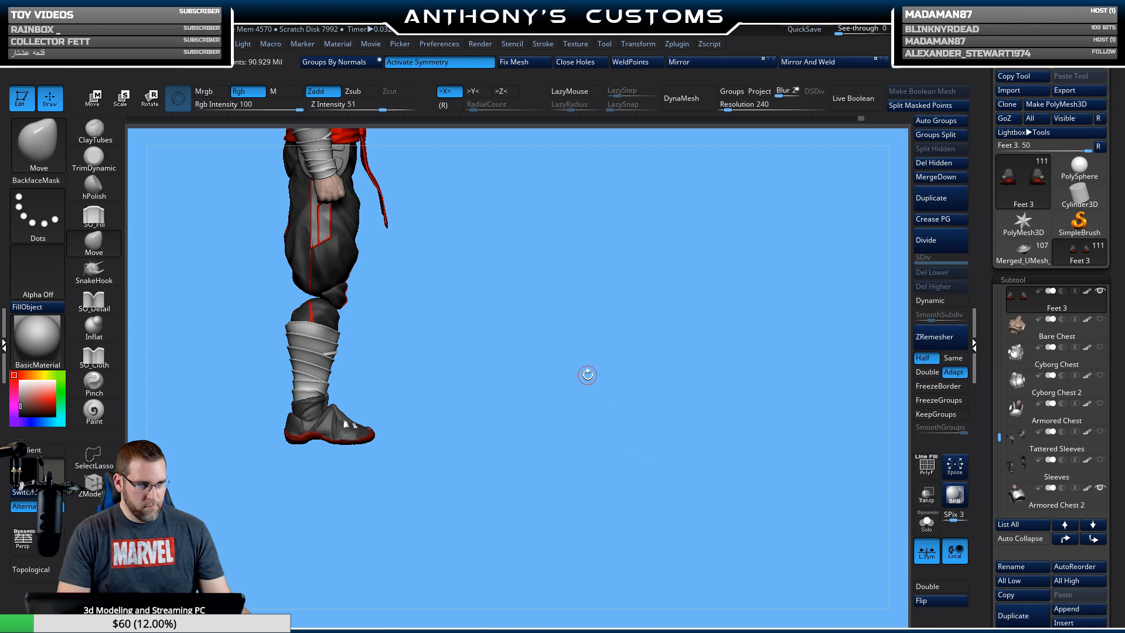
pyautogui.keyDown('alt'); pyautogui.moveTo(588, 376); pyautogui.dragTo(637, 417); pyautogui.keyUp('alt')
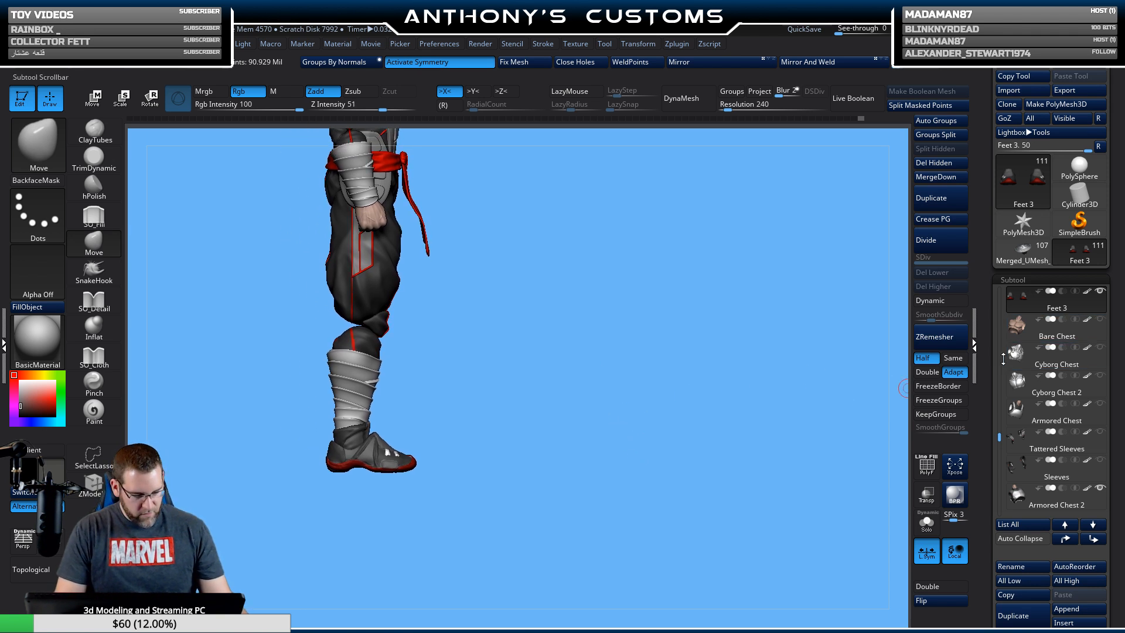
# Preview the Feet 2 and Feet 1 shoes on the figure, and leave a canvas snapshot of the Feet 1 version.
pyautogui.moveTo(1003, 359); pyautogui.dragTo(1012, 432)
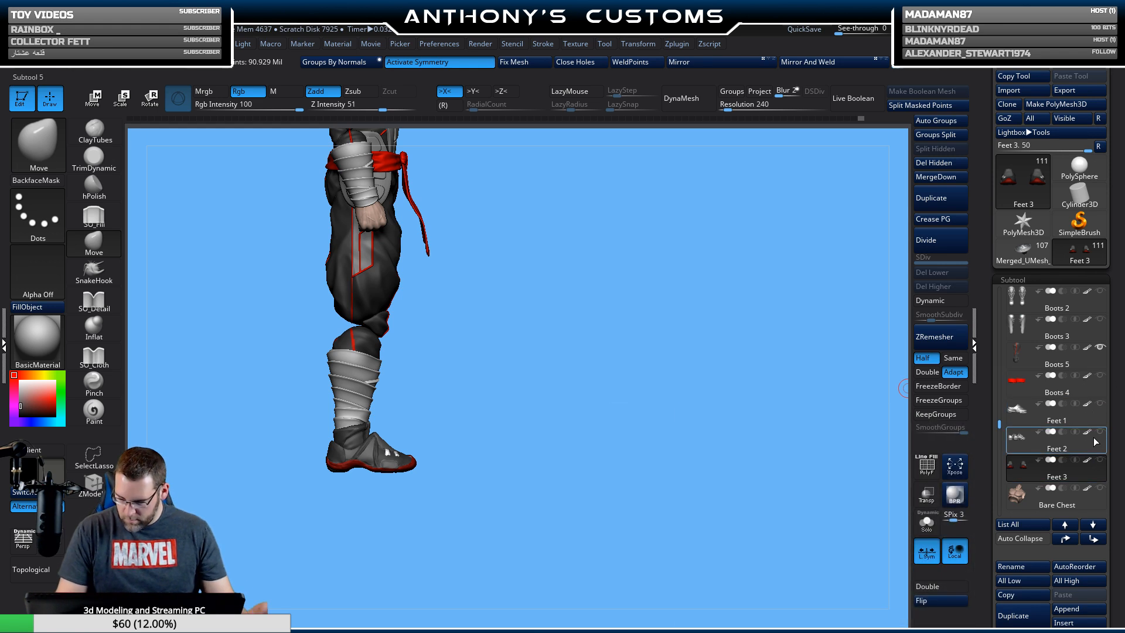
pyautogui.click(1089, 439)
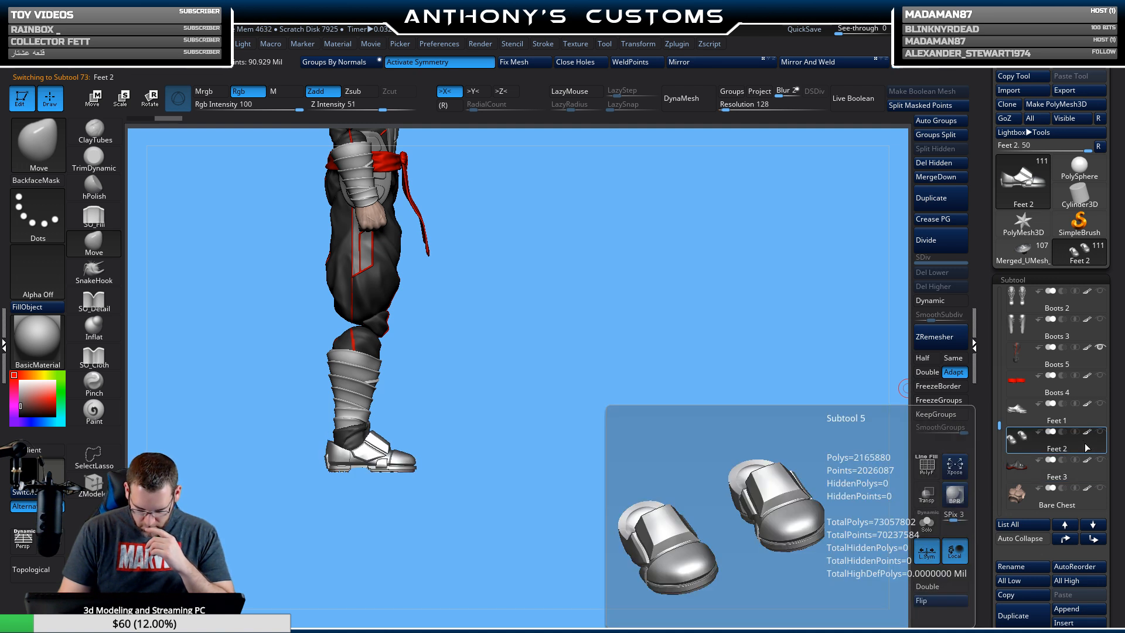
pyautogui.click(1081, 415)
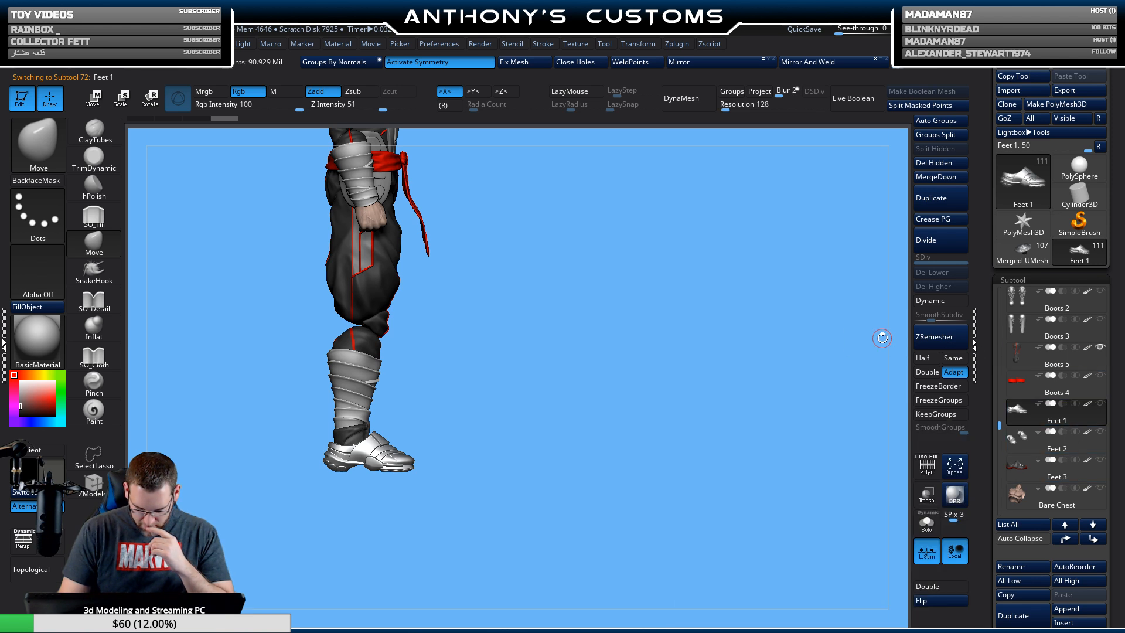
pyautogui.keyDown('alt'); pyautogui.moveTo(589, 490); pyautogui.dragTo(734, 493); pyautogui.keyUp('alt')
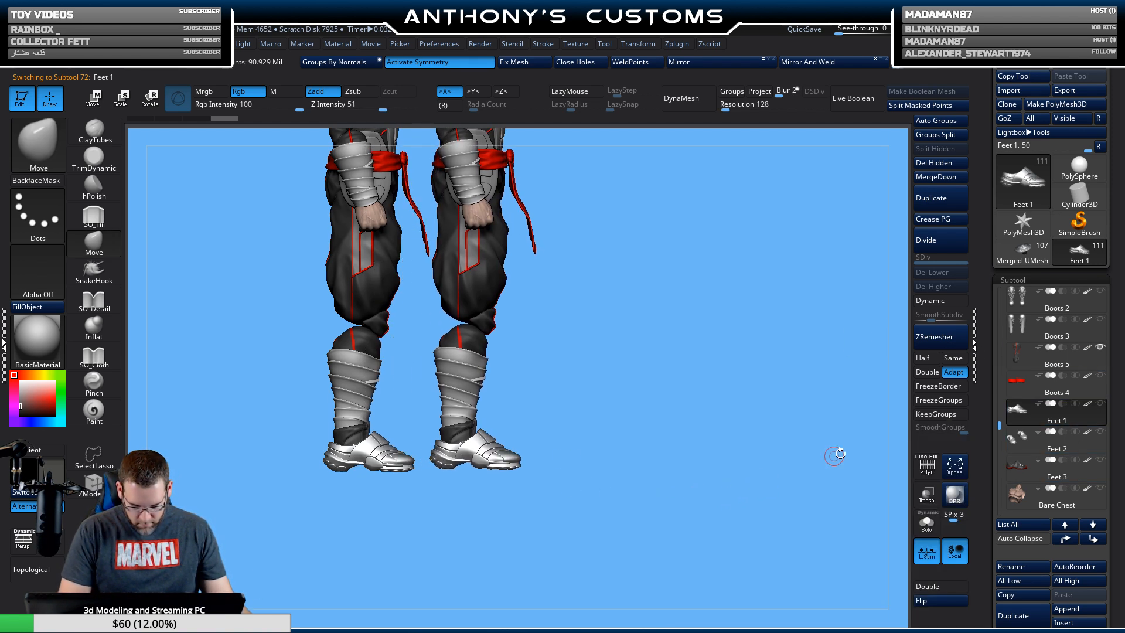
# Bring back Feet 3, clear the canvas copy, and leave a snapshot of the Feet 3 leg beside the live model.
pyautogui.click(1078, 474)
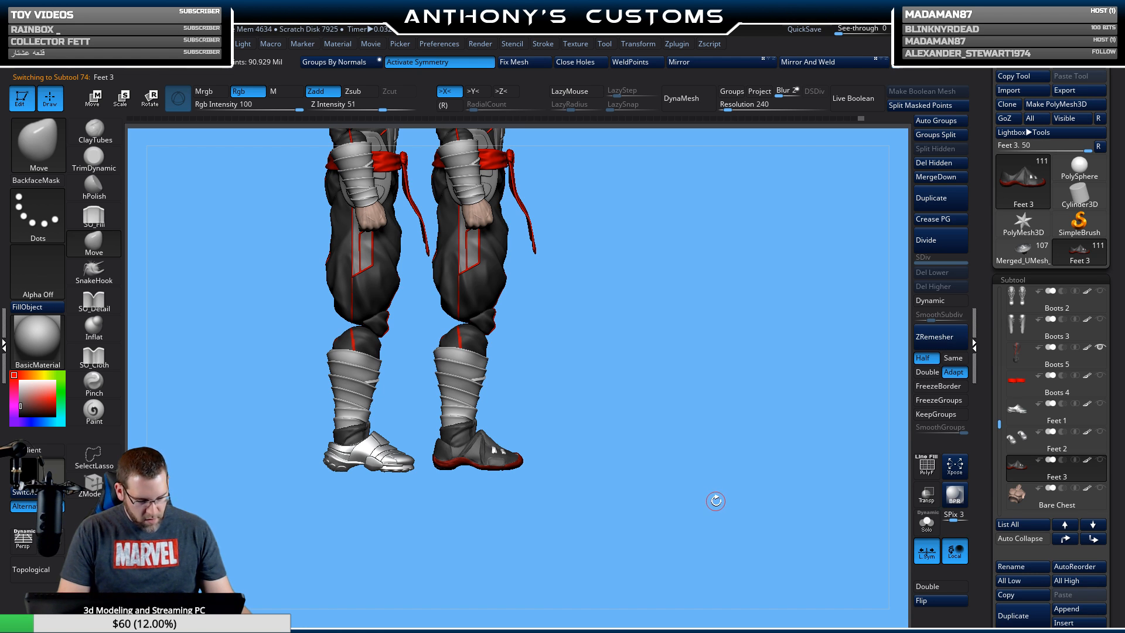
pyautogui.hotkey('ctrl', 'n')
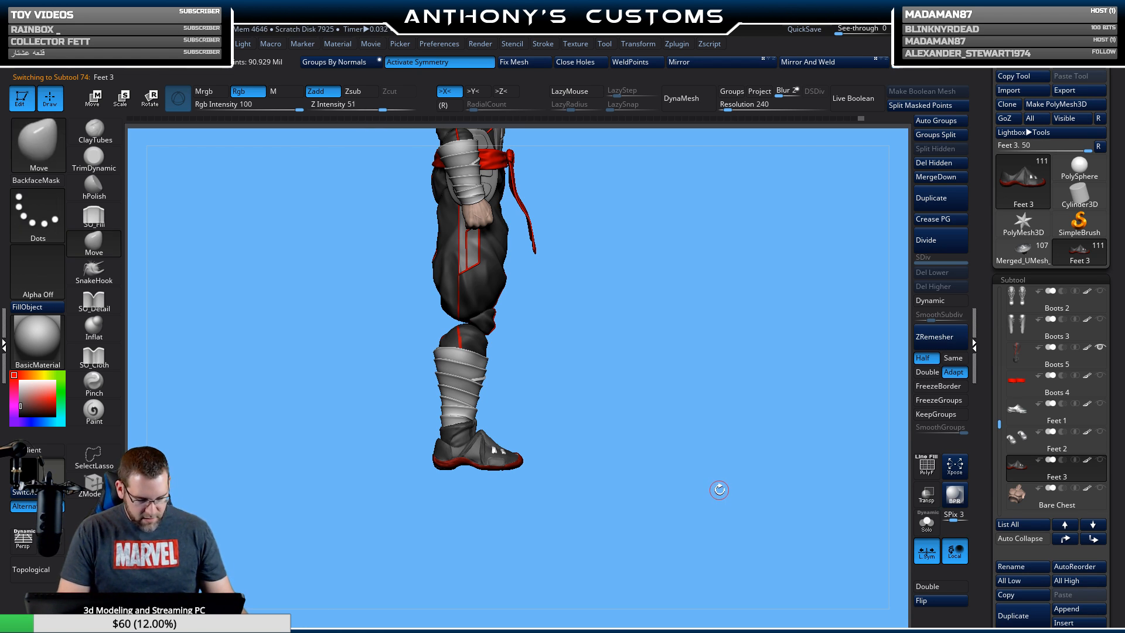
pyautogui.hotkey('shift', 's')
pyautogui.keyDown('alt'); pyautogui.moveTo(733, 490); pyautogui.dragTo(656, 480); pyautogui.keyUp('alt')
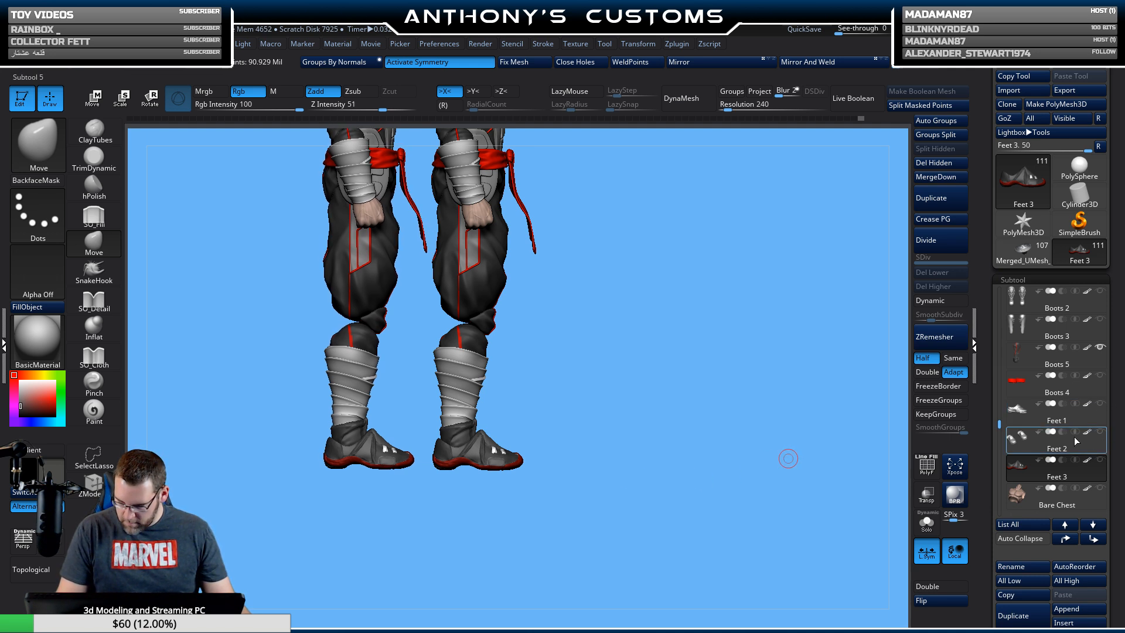
# Switch the live model to Feet 1 and replace the Boots 5 subtool with Boots 1.
pyautogui.click(1076, 417)
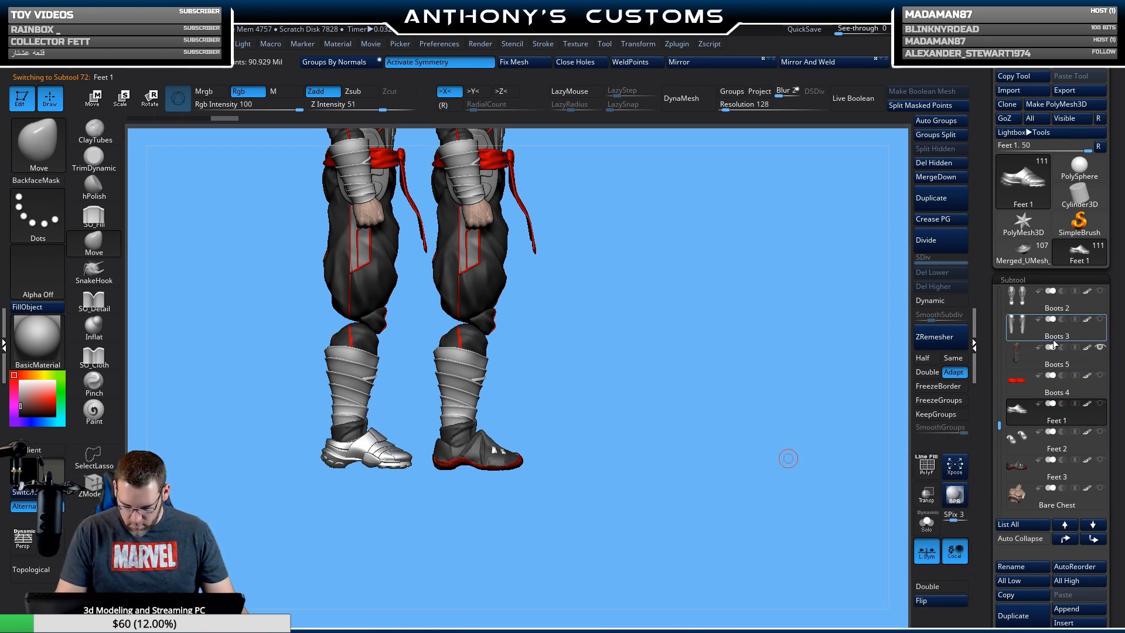
pyautogui.moveTo(1001, 424); pyautogui.dragTo(1000, 416)
pyautogui.click(1101, 376)
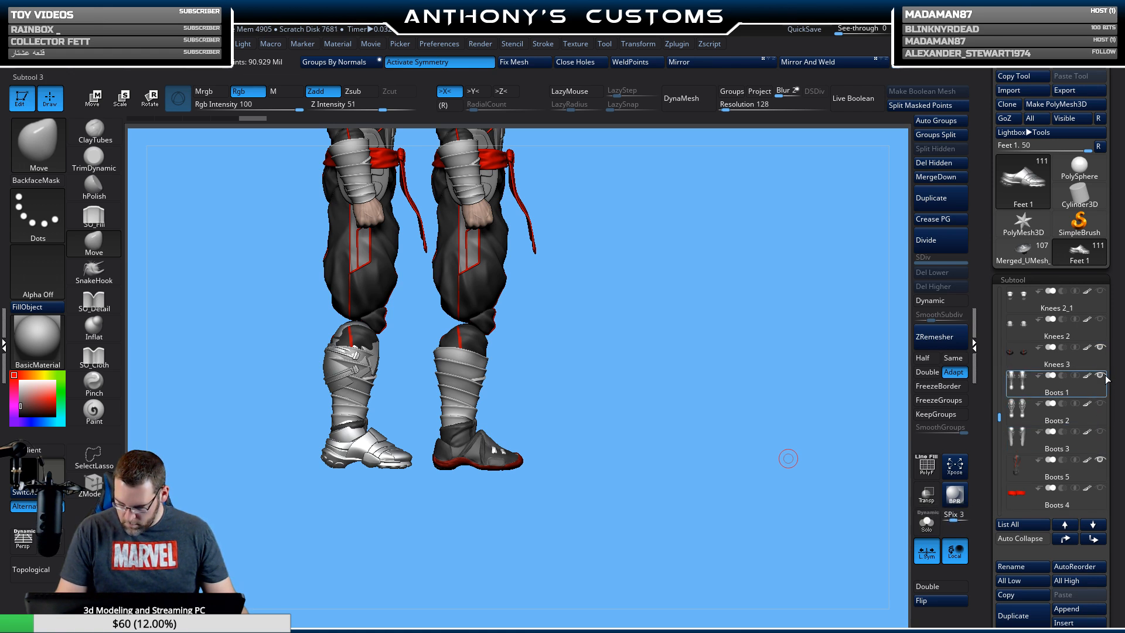
pyautogui.click(1101, 462)
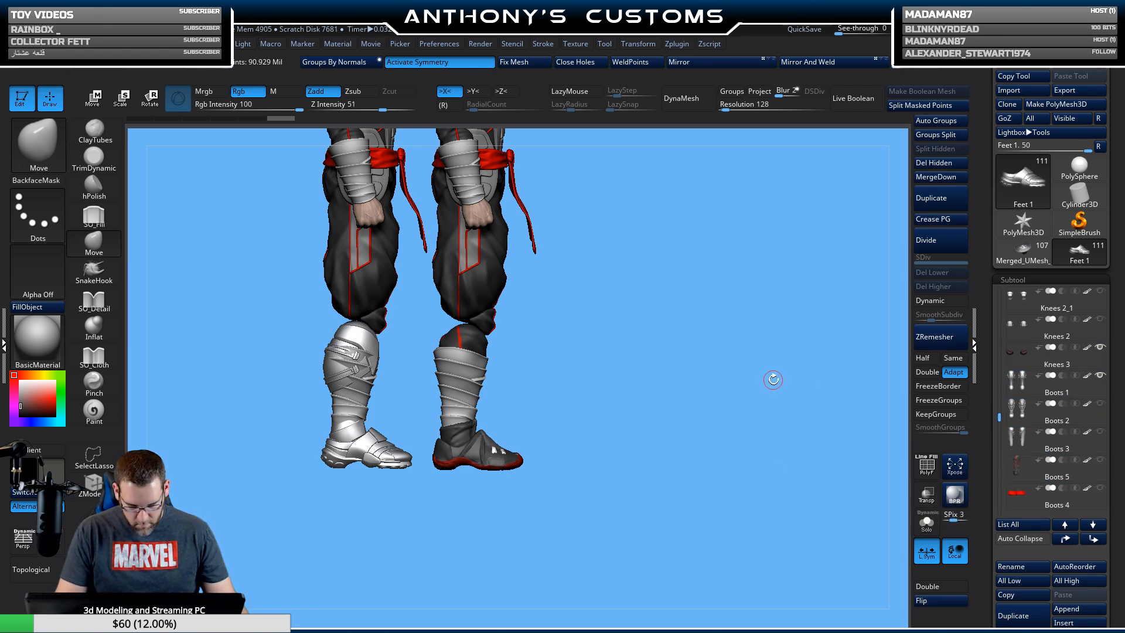
# Select Gauntlets 3_1 to hide its leg wraps, and make Feet 1 the active subtool again.
pyautogui.press('n')
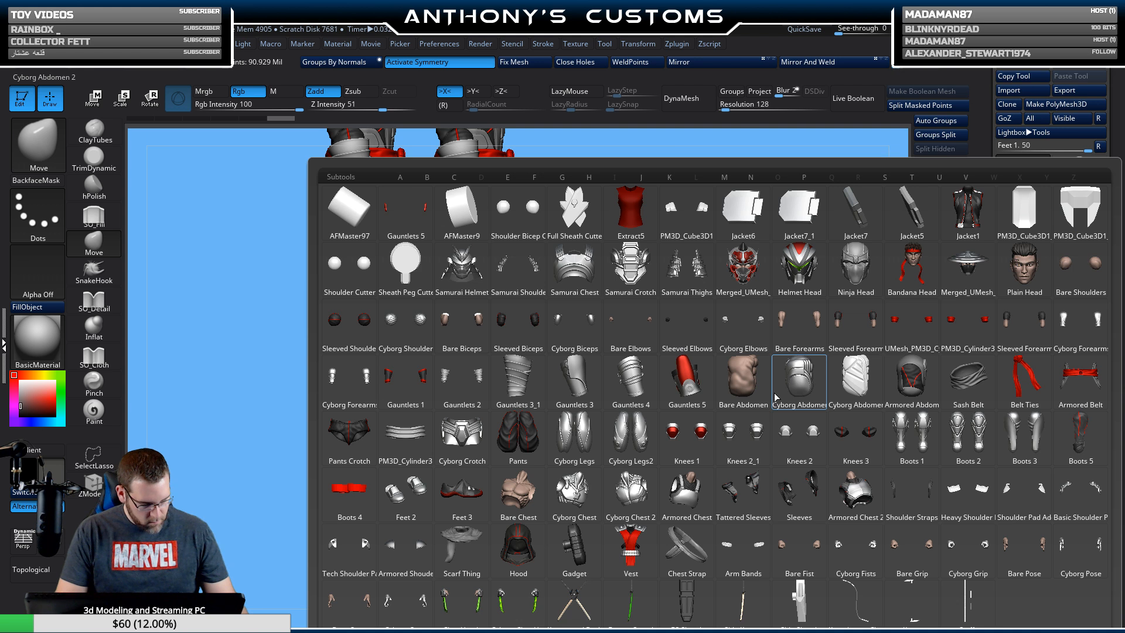
pyautogui.click(524, 388)
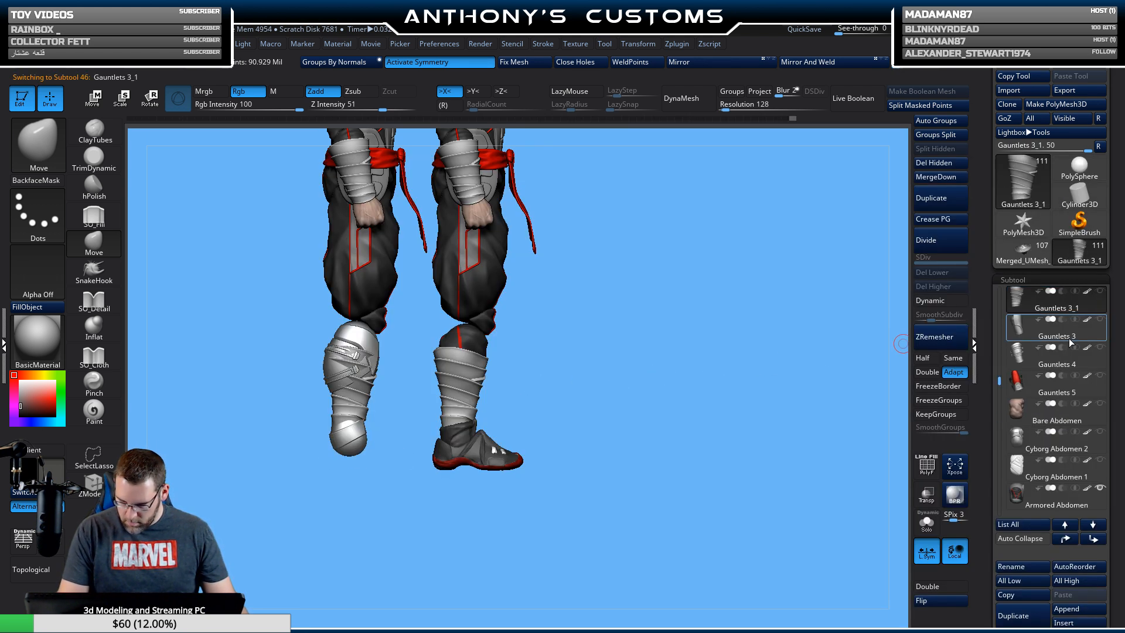
pyautogui.press('n')
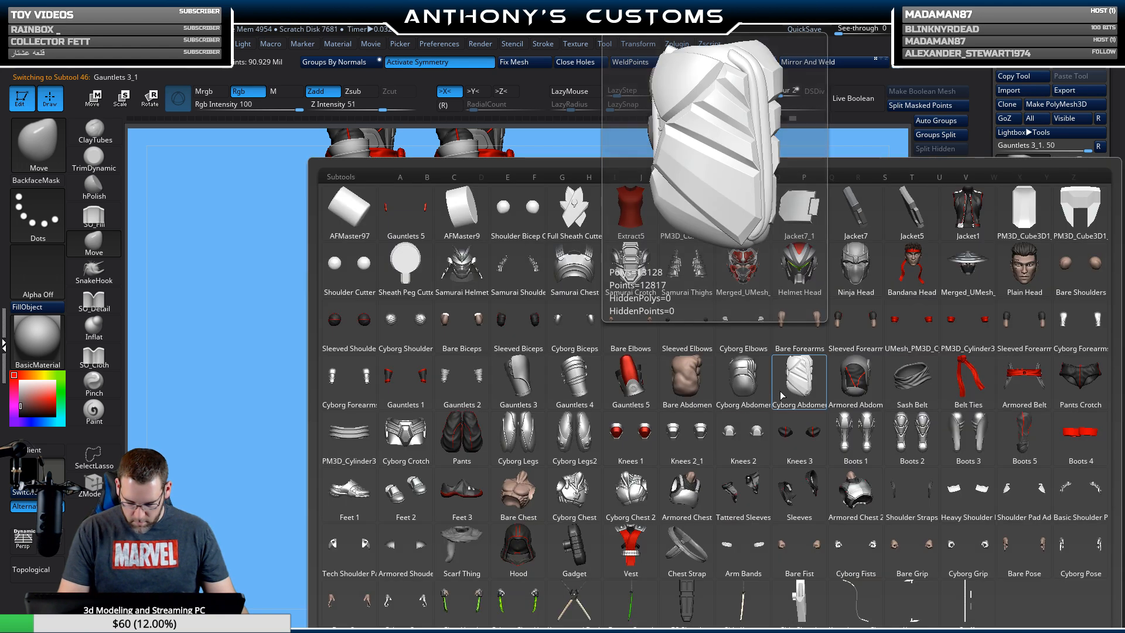
pyautogui.click(859, 338)
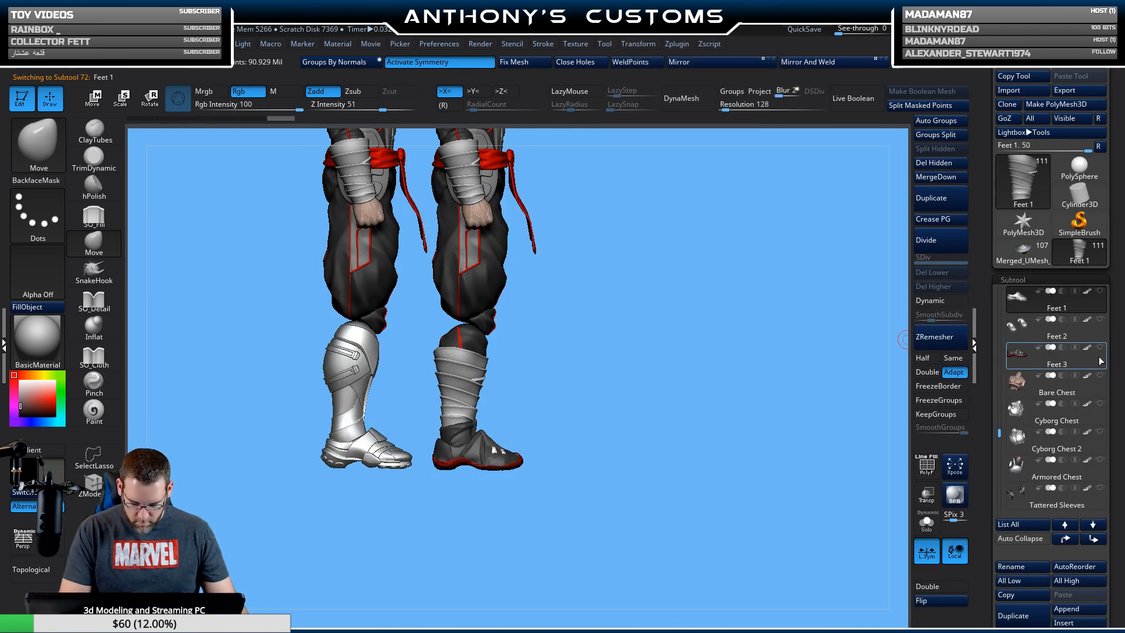
# Leave a canvas snapshot of the Boots 1 and Feet 1 leg in the side-by-side comparison row.
pyautogui.moveTo(1086, 357)
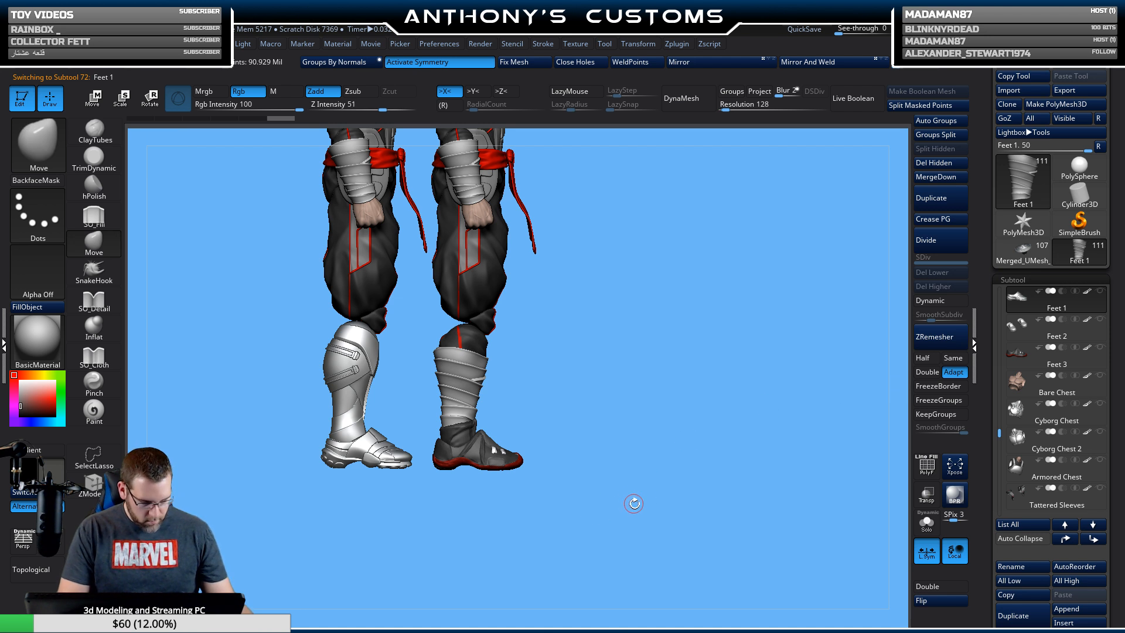
pyautogui.hotkey('shift', 's')
pyautogui.keyDown('alt'); pyautogui.moveTo(594, 517); pyautogui.dragTo(830, 534); pyautogui.keyUp('alt')
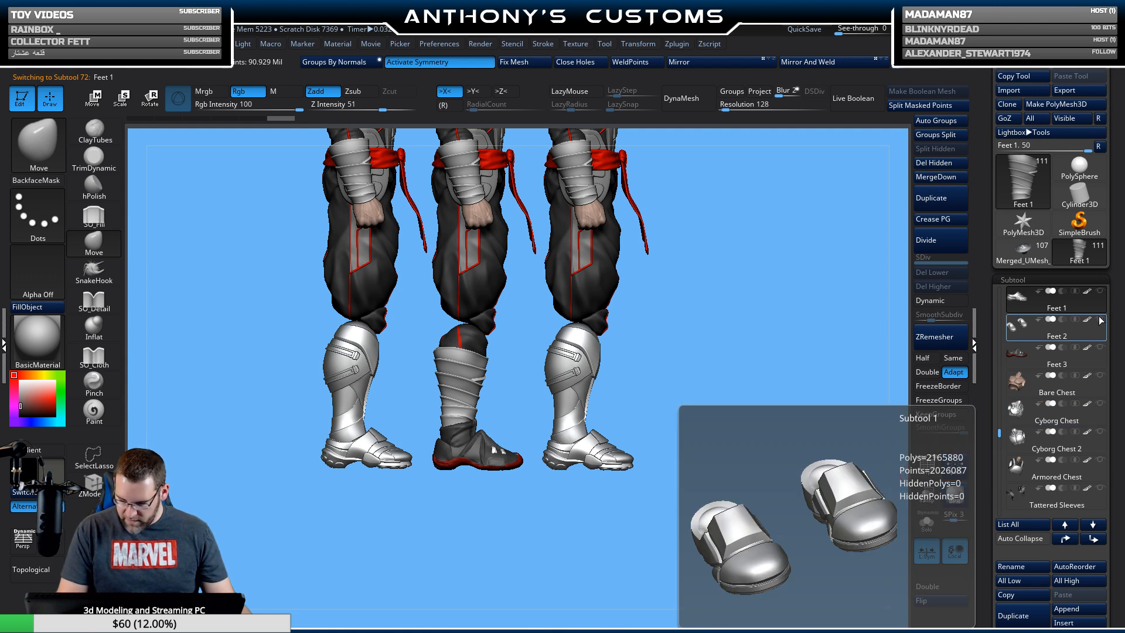
# Switch the live model to Feet 2 and replace Boots 1 with Boots 2.
pyautogui.click(1099, 319)
pyautogui.click(1082, 333)
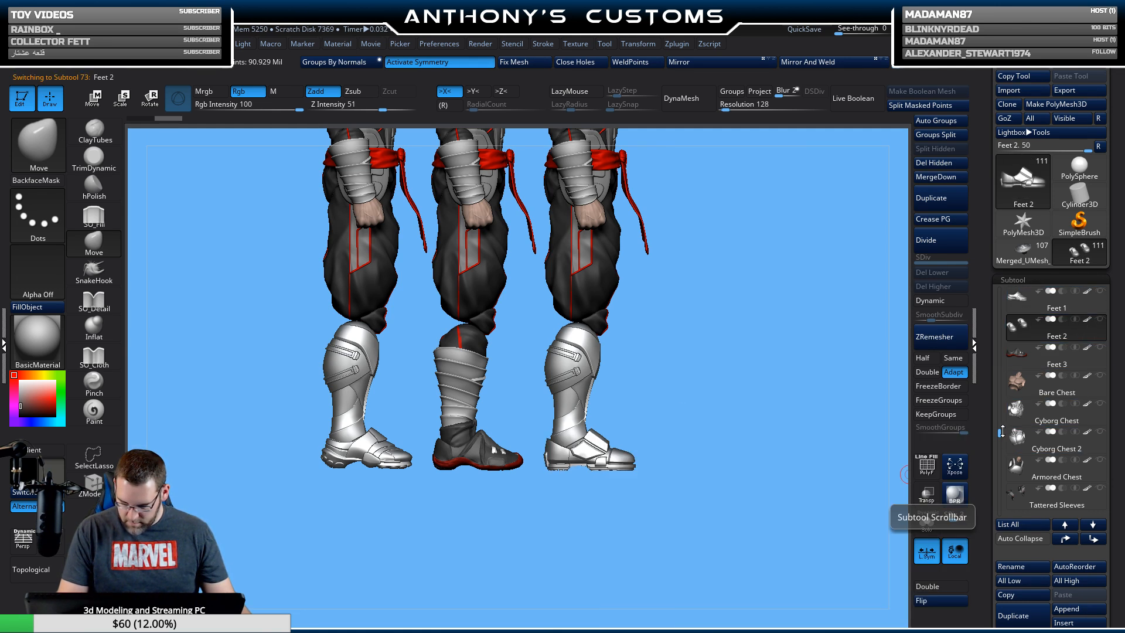
pyautogui.moveTo(1000, 434); pyautogui.dragTo(1000, 417)
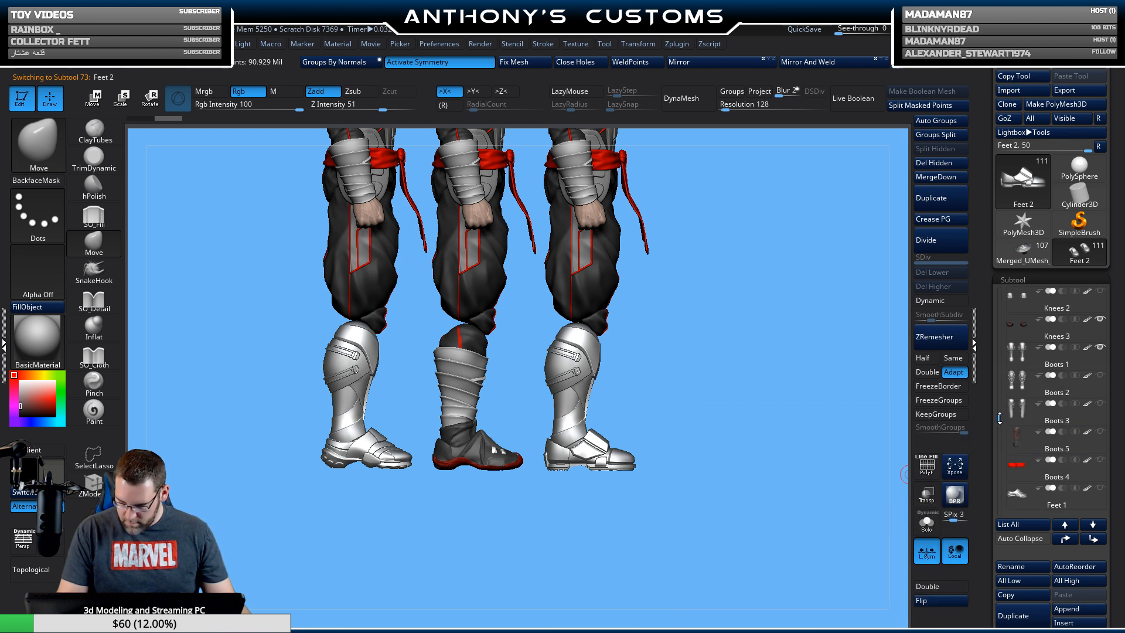
pyautogui.click(1100, 347)
pyautogui.click(1100, 375)
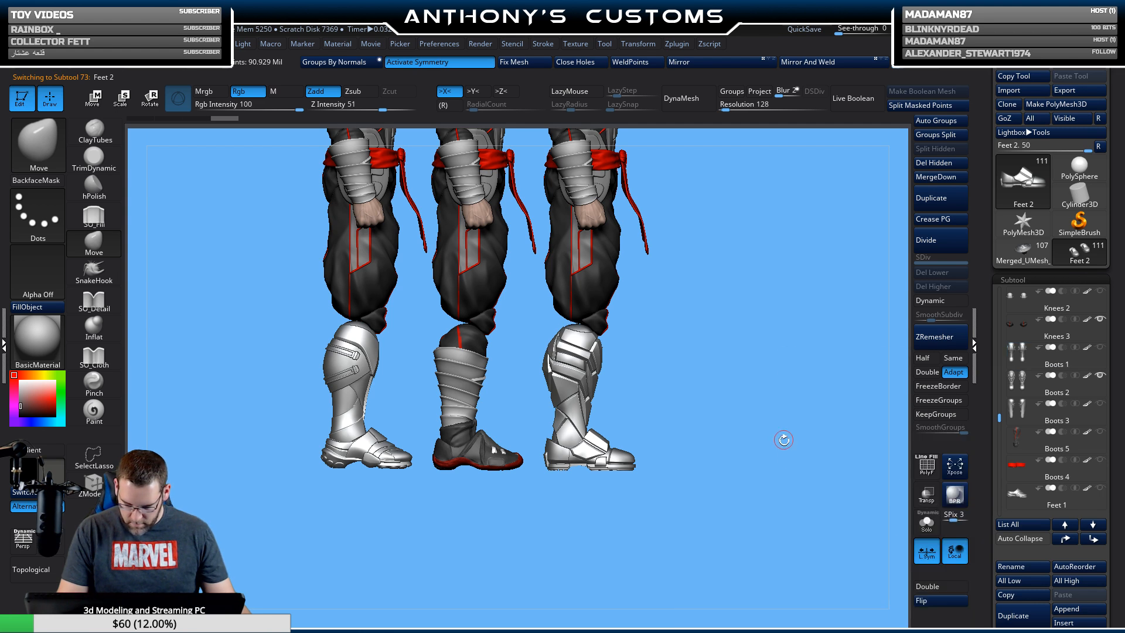
# Clear the comparison snapshots from the canvas and turn the figure to a three-quarter front view.
pyautogui.press('shift')
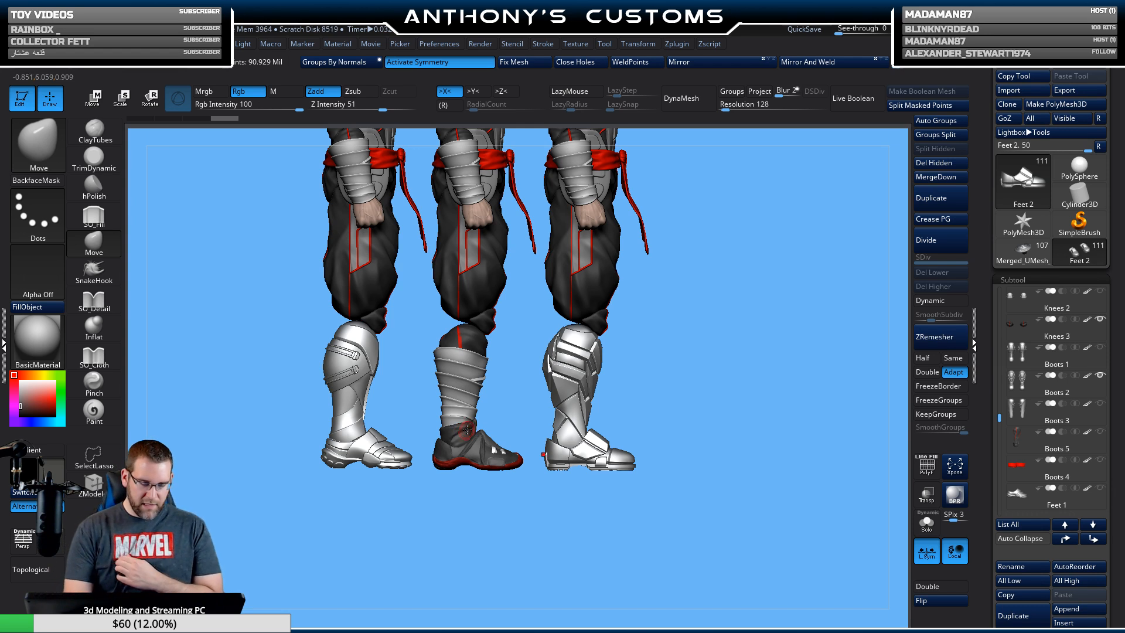
pyautogui.hotkey('ctrl', 'n')
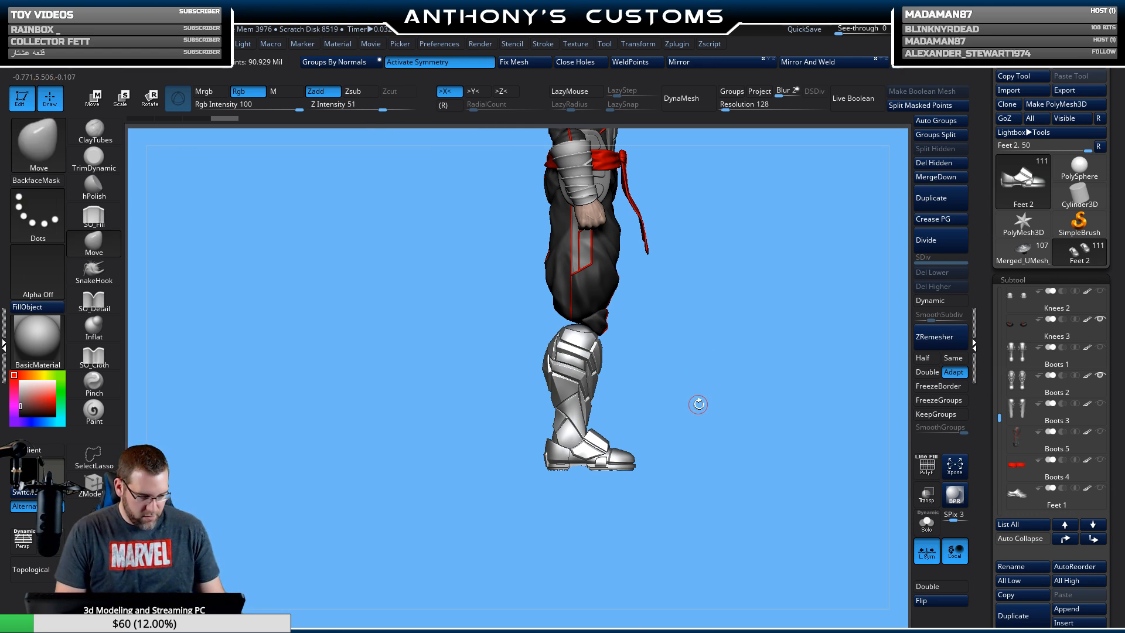
pyautogui.moveTo(763, 413); pyautogui.dragTo(732, 417)
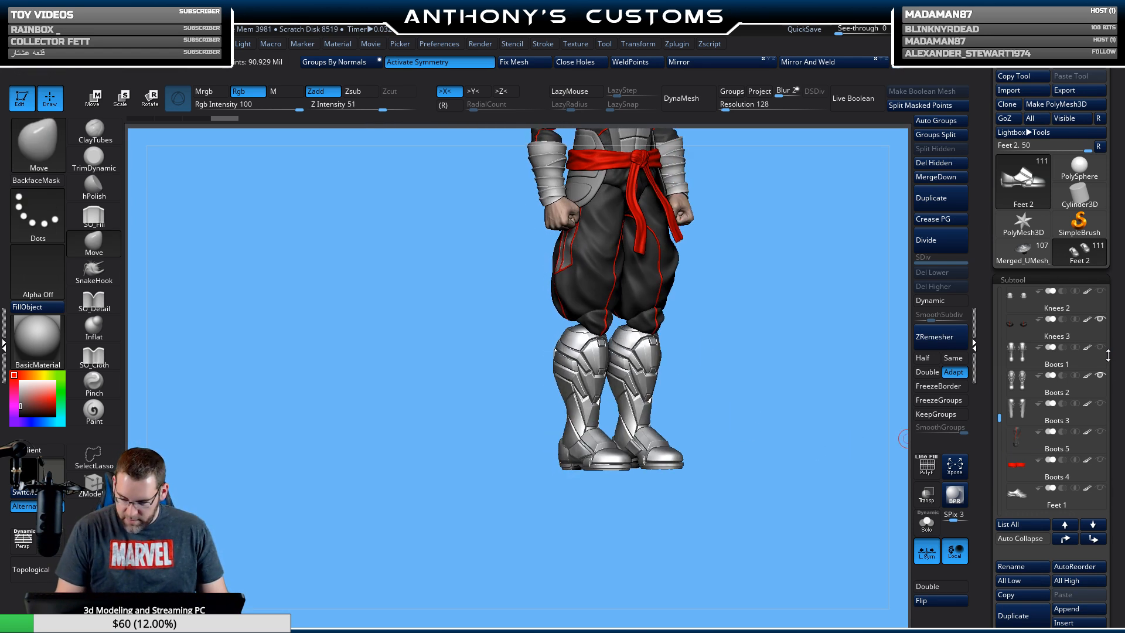
# Replace Boots 2 with Boots 5, switch the live model from Feet 2 to Feet 3, and face the figure to the front.
pyautogui.click(1100, 375)
pyautogui.click(1100, 431)
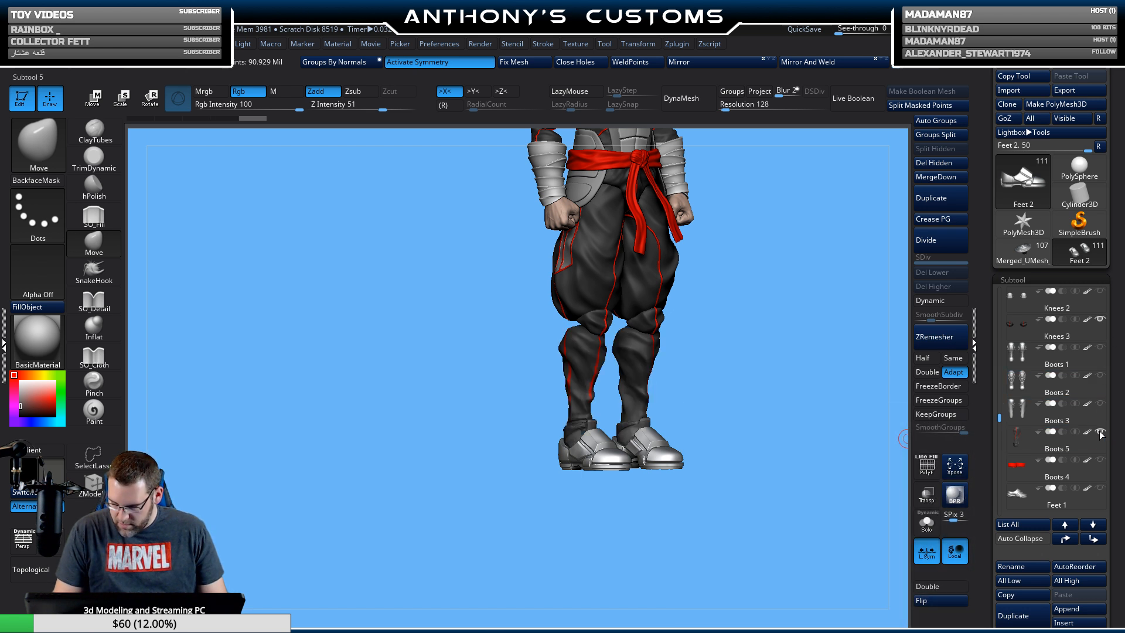
pyautogui.moveTo(1000, 419); pyautogui.dragTo(1000, 423)
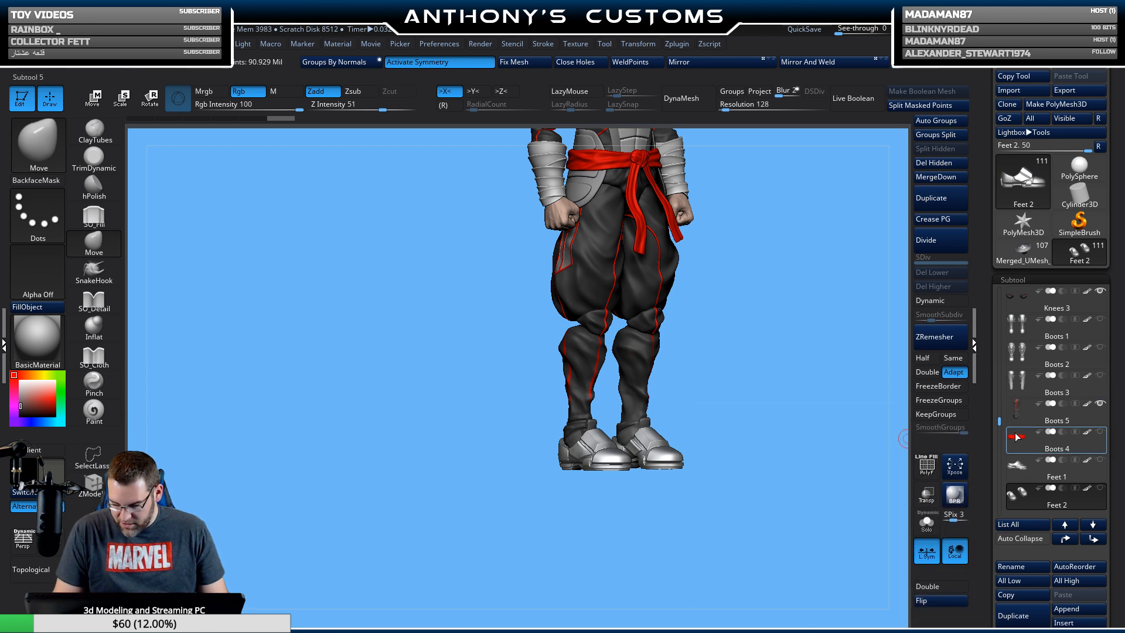
pyautogui.moveTo(999, 420); pyautogui.dragTo(1000, 429)
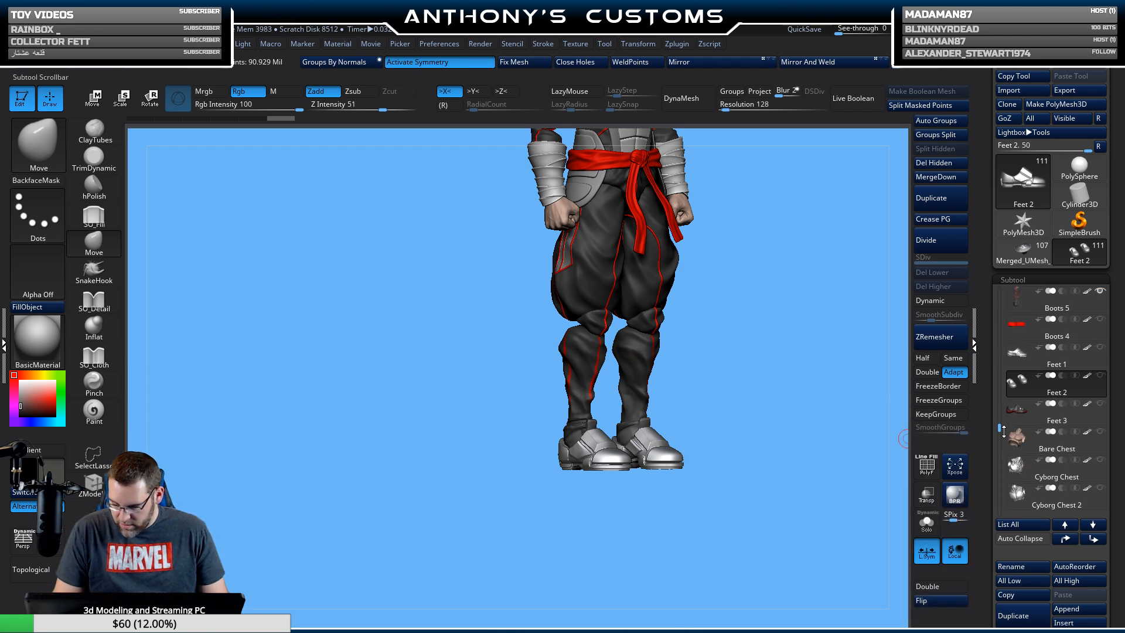
pyautogui.click(1086, 413)
pyautogui.keyDown('shift'); pyautogui.moveTo(774, 500); pyautogui.dragTo(689, 471); pyautogui.keyUp('shift')
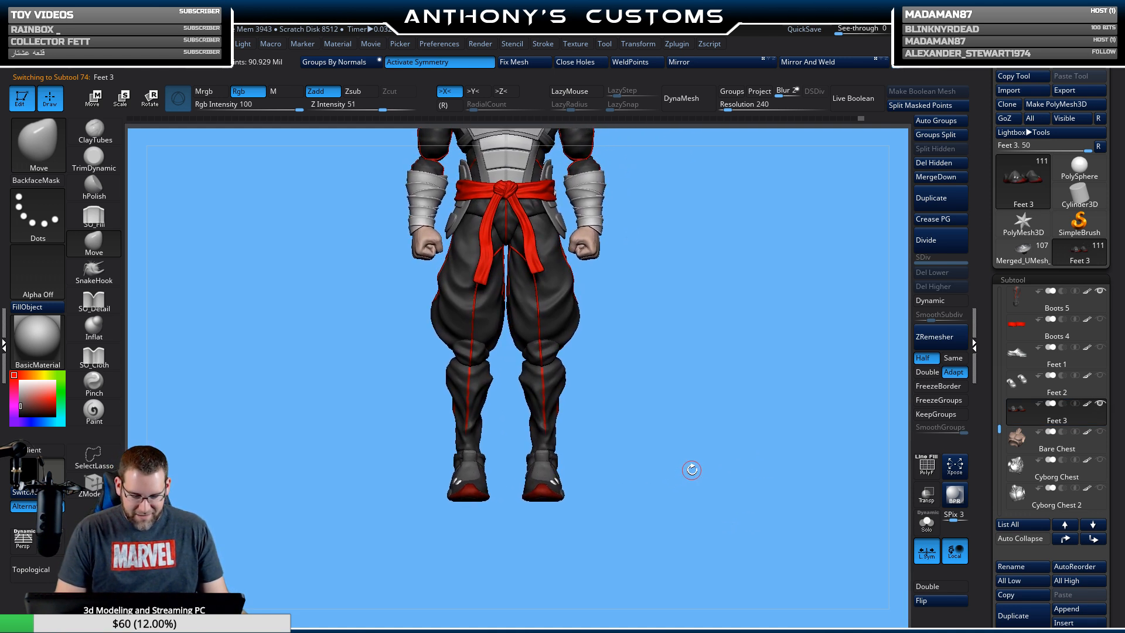
# Select Gauntlets 3_1 to bring in its leg wraps, and examine them with the shoes from the front and side.
pyautogui.press('n')
pyautogui.click(496, 381)
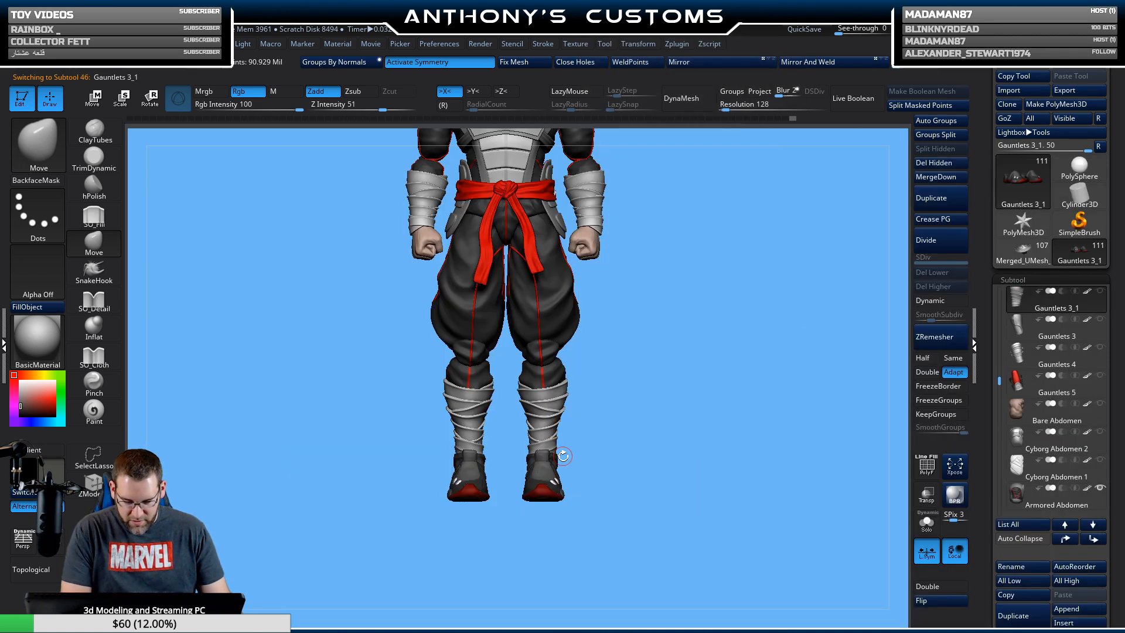
pyautogui.keyDown('alt'); pyautogui.moveTo(752, 412); pyautogui.dragTo(724, 553); pyautogui.keyUp('alt')
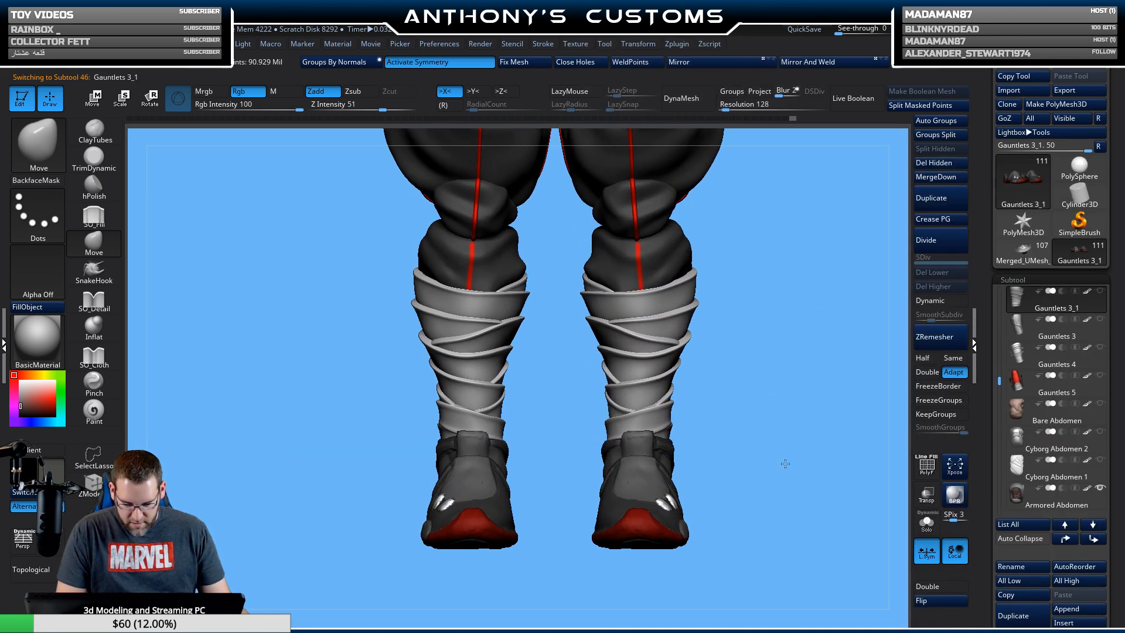
pyautogui.keyDown('alt'); pyautogui.moveTo(786, 462); pyautogui.dragTo(781, 432); pyautogui.keyUp('alt')
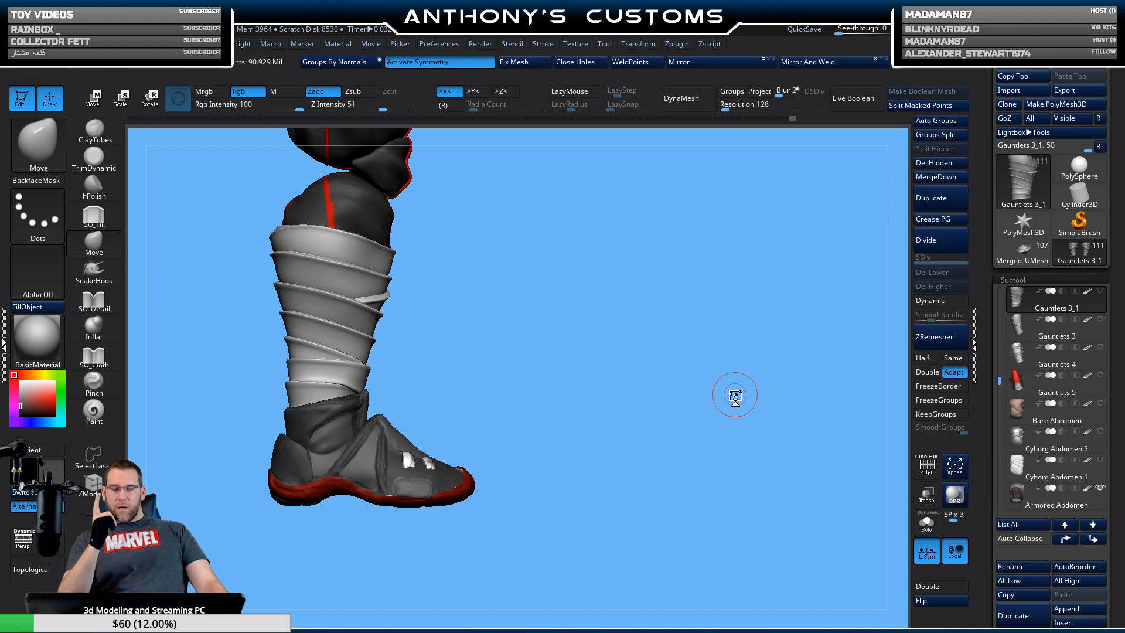
pyautogui.moveTo(471, 350); pyautogui.dragTo(400, 371)
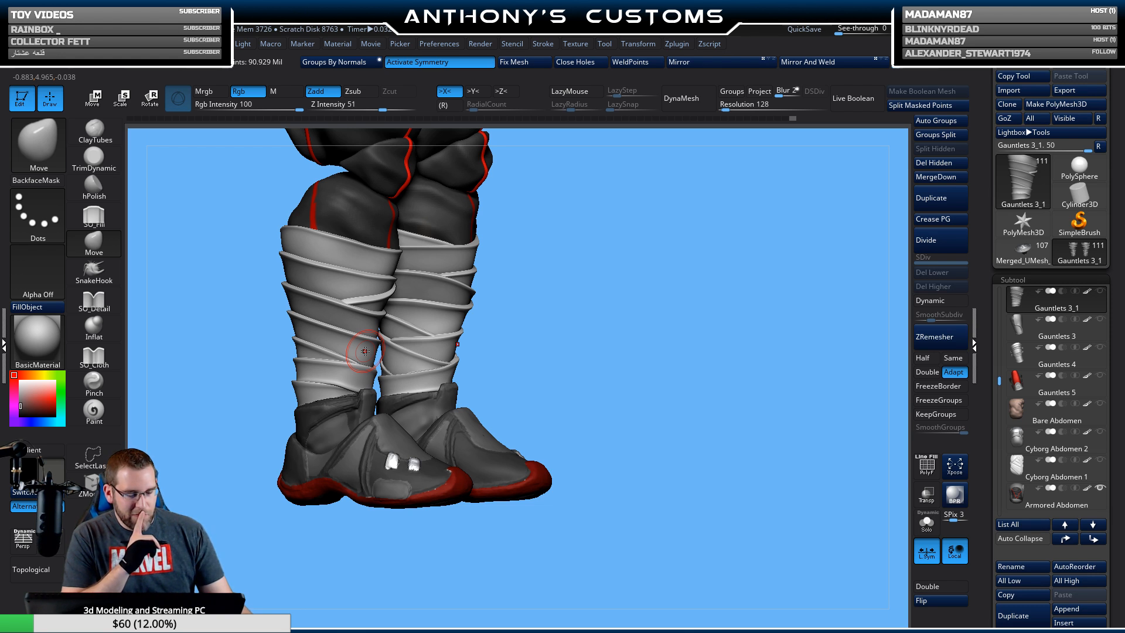
# Check the mesh wireframe on the leg wraps and Boots 5, then return to Gauntlets 3_1 without the wireframe.
pyautogui.hotkey('shift', 'f')
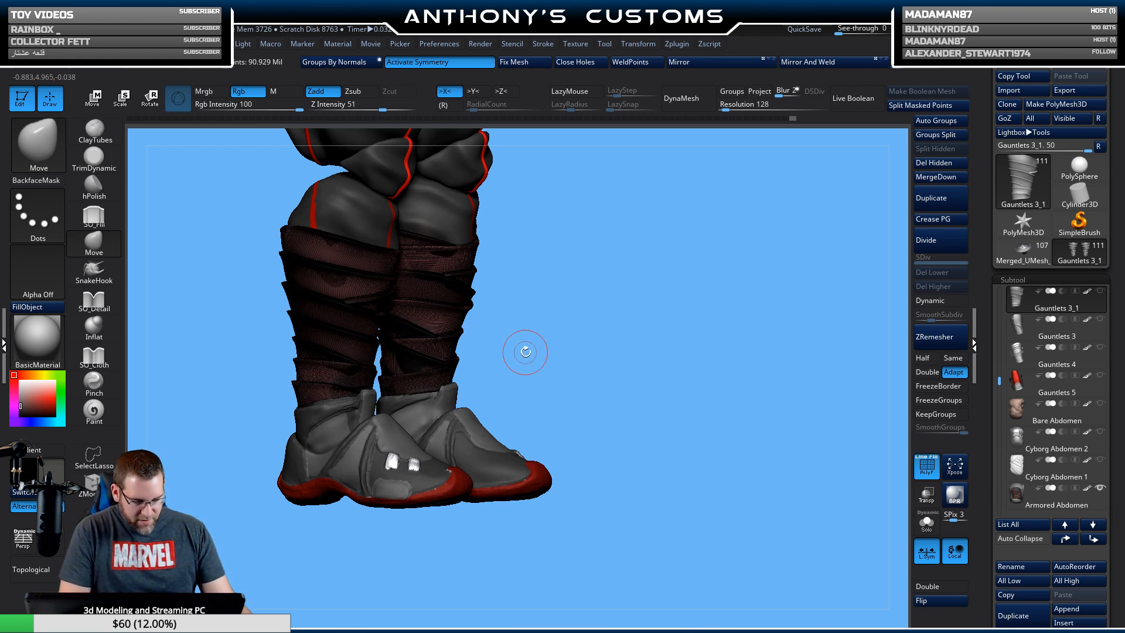
pyautogui.keyDown('alt'); pyautogui.click(360, 406); pyautogui.keyUp('alt')
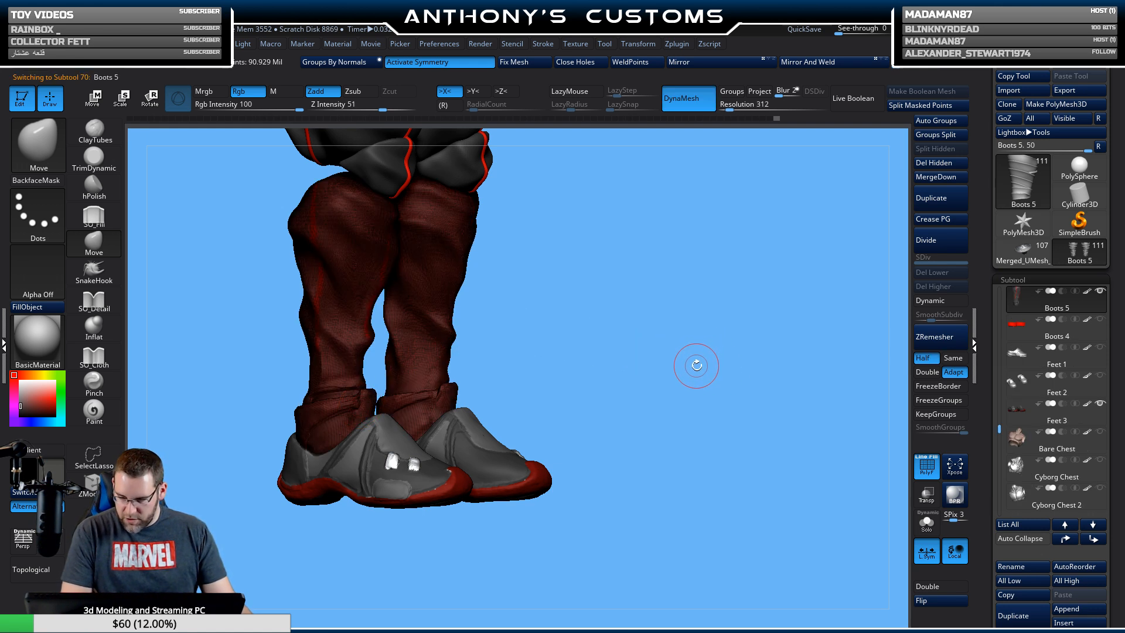
pyautogui.press('n')
pyautogui.click(501, 381)
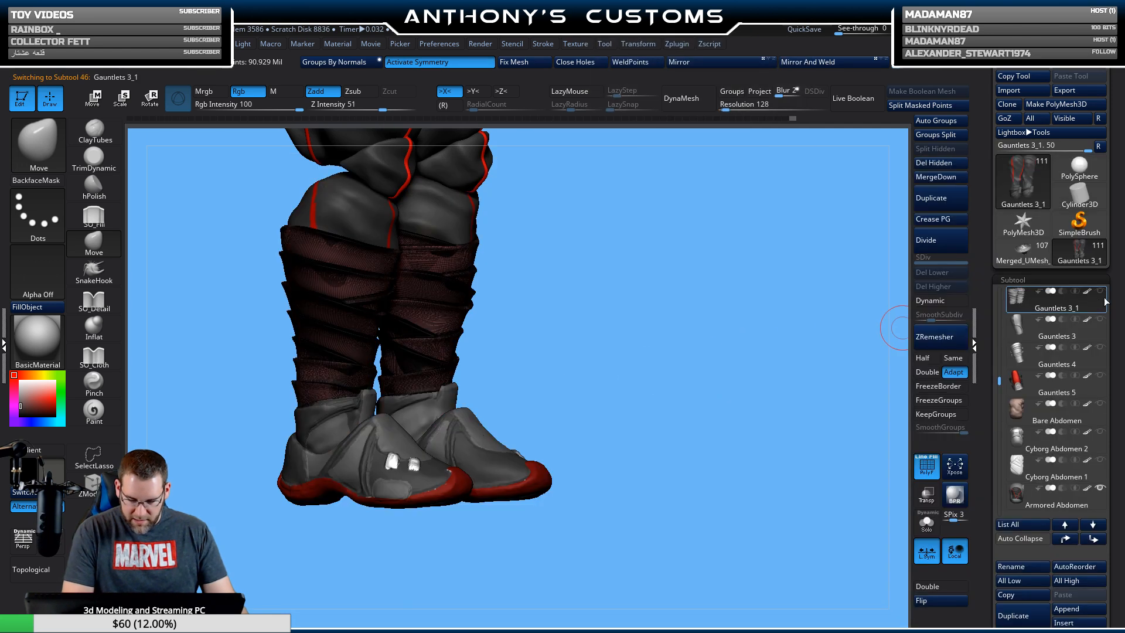
pyautogui.hotkey('shift', 'f')
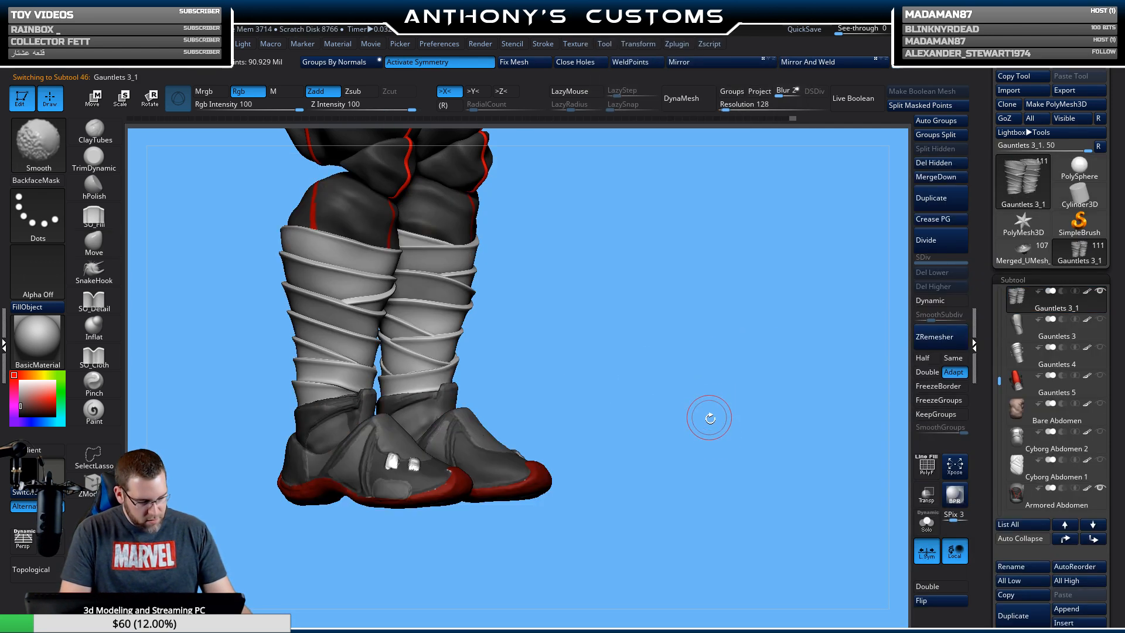
# Frame the whole figure from the front and save the project.
pyautogui.moveTo(708, 418)
pyautogui.mouseDown()
pyautogui.moveTo(685, 434)
pyautogui.moveTo(706, 418)
pyautogui.mouseUp()
pyautogui.press('f')
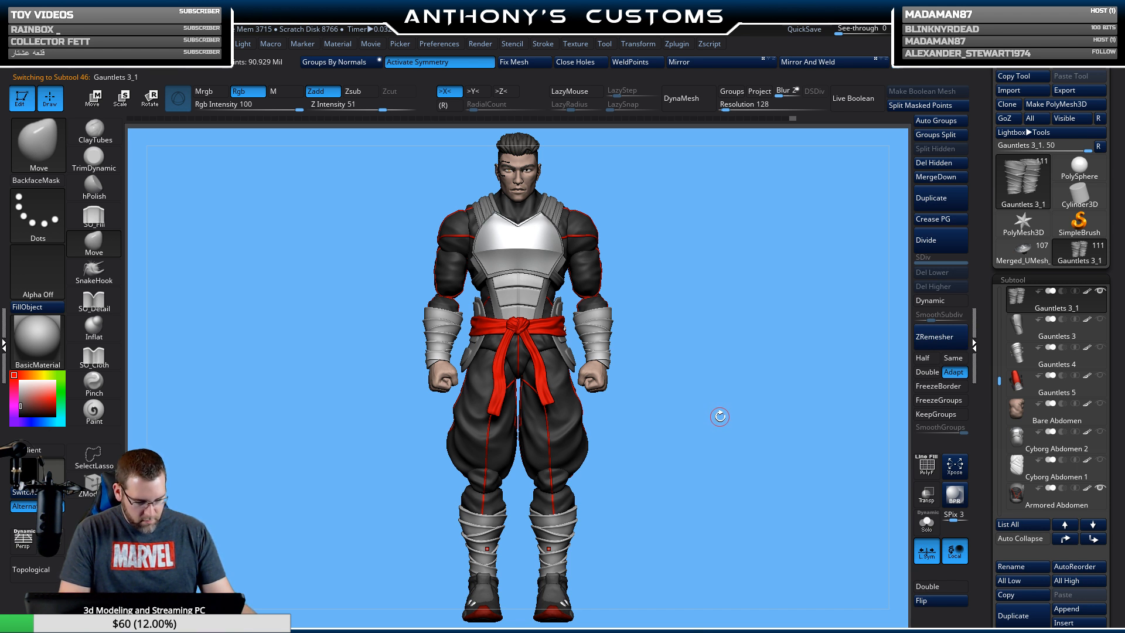
pyautogui.press('ctrl')
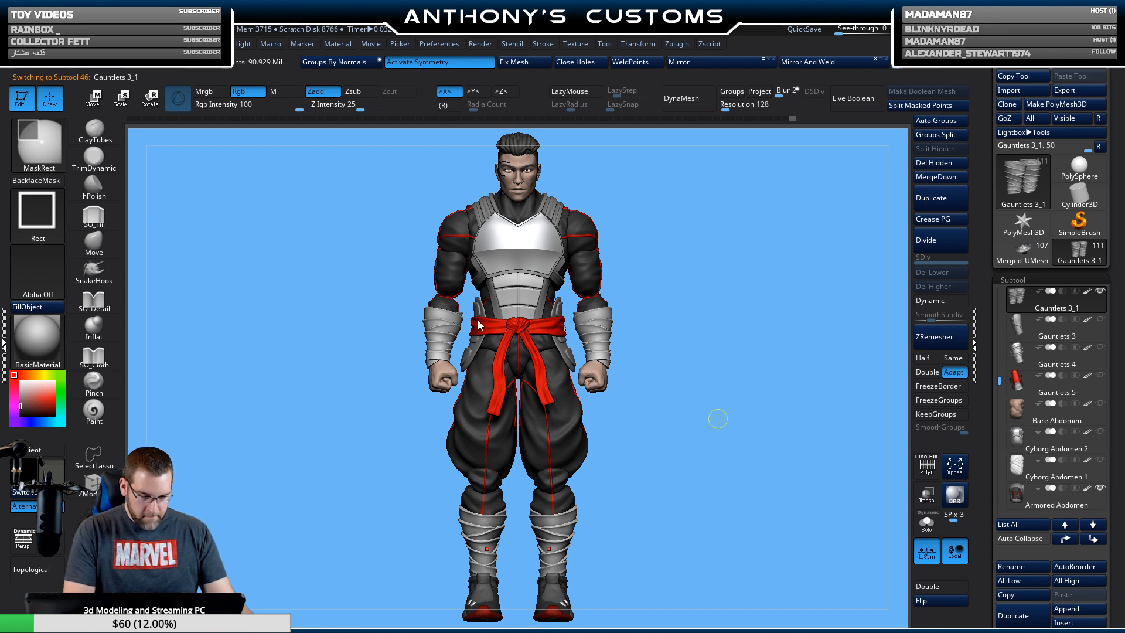
pyautogui.hotkey('ctrl', 's')
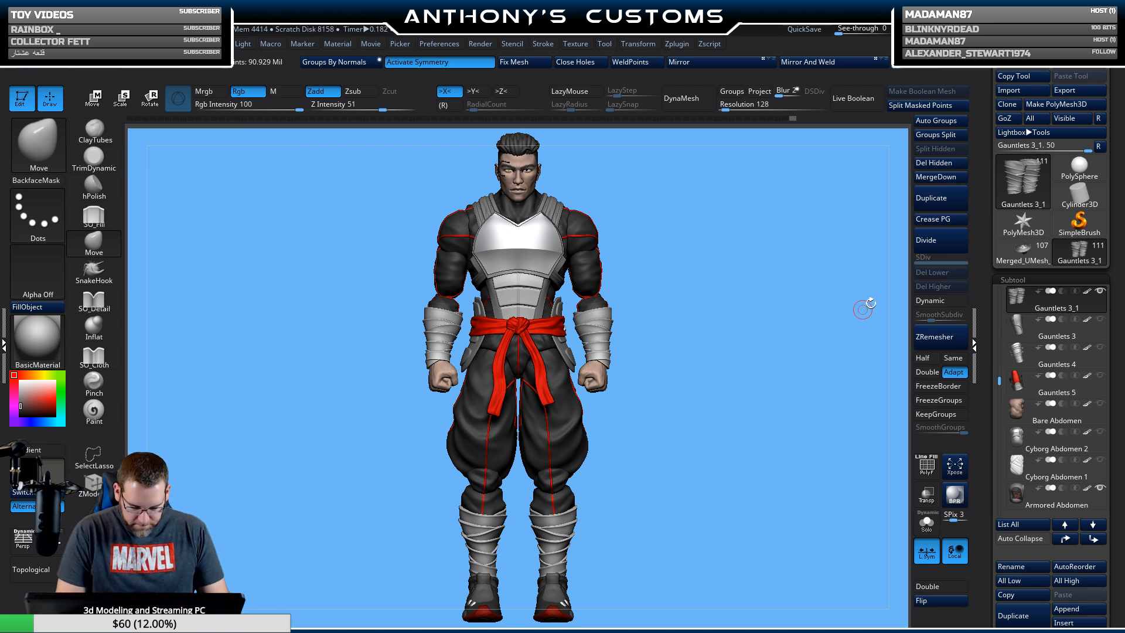
pyautogui.click(1063, 67)
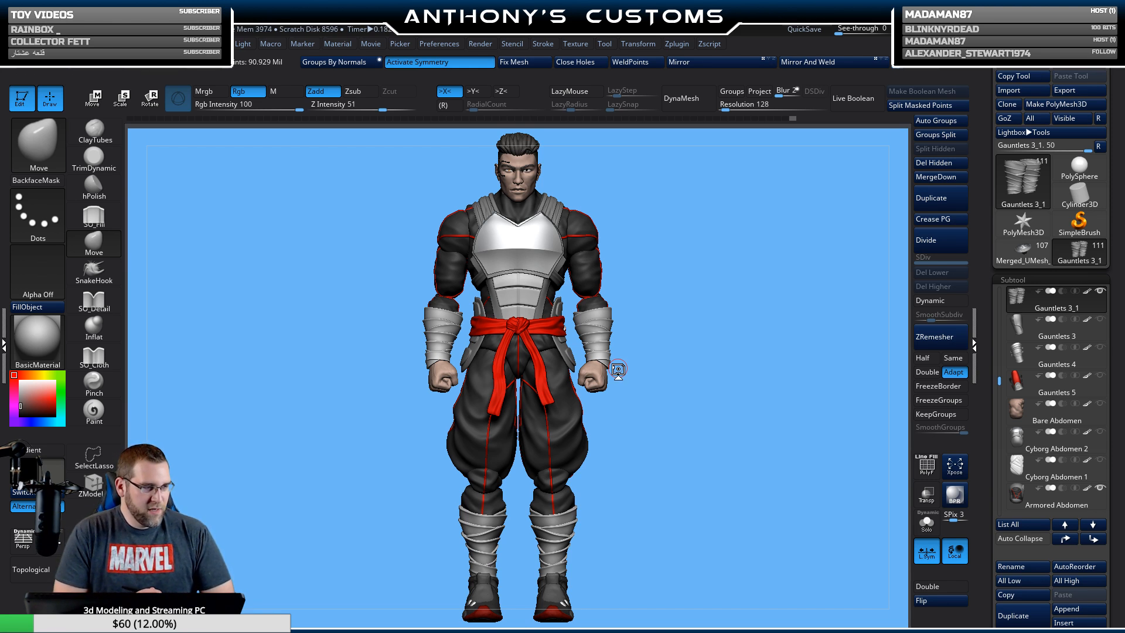
# Examine the side of the ankle where the wraps meet the shoe, briefly isolating the Gauntlets 3_1 leg wraps.
pyautogui.keyDown('shift'); pyautogui.moveTo(720, 413); pyautogui.dragTo(724, 510); pyautogui.keyUp('shift')
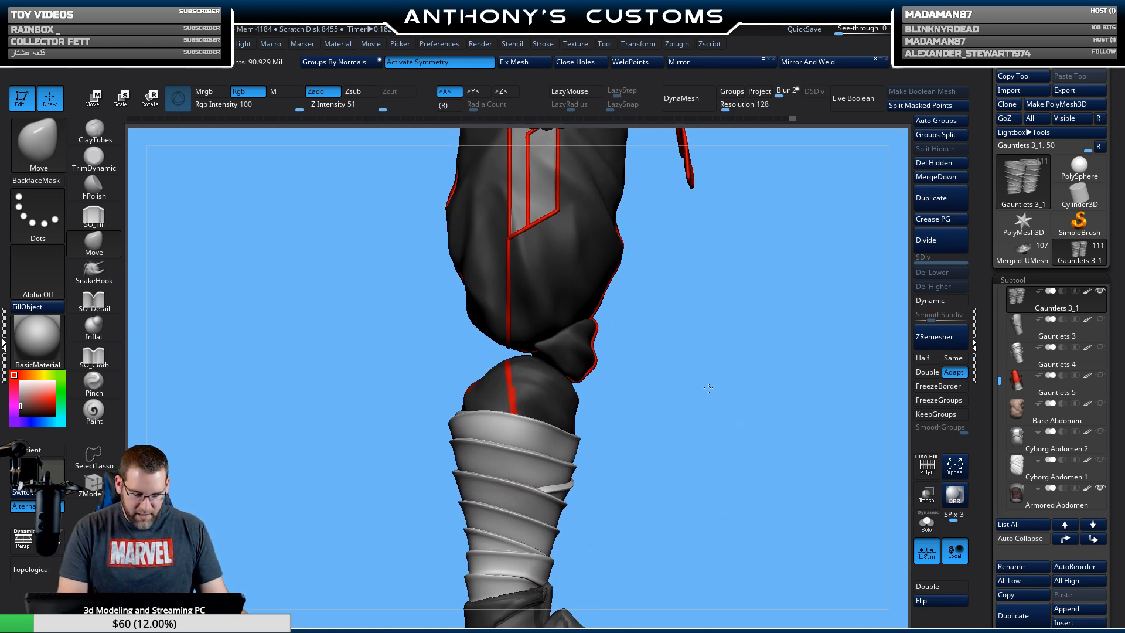
pyautogui.keyDown('alt'); pyautogui.moveTo(708, 387); pyautogui.dragTo(683, 202); pyautogui.keyUp('alt')
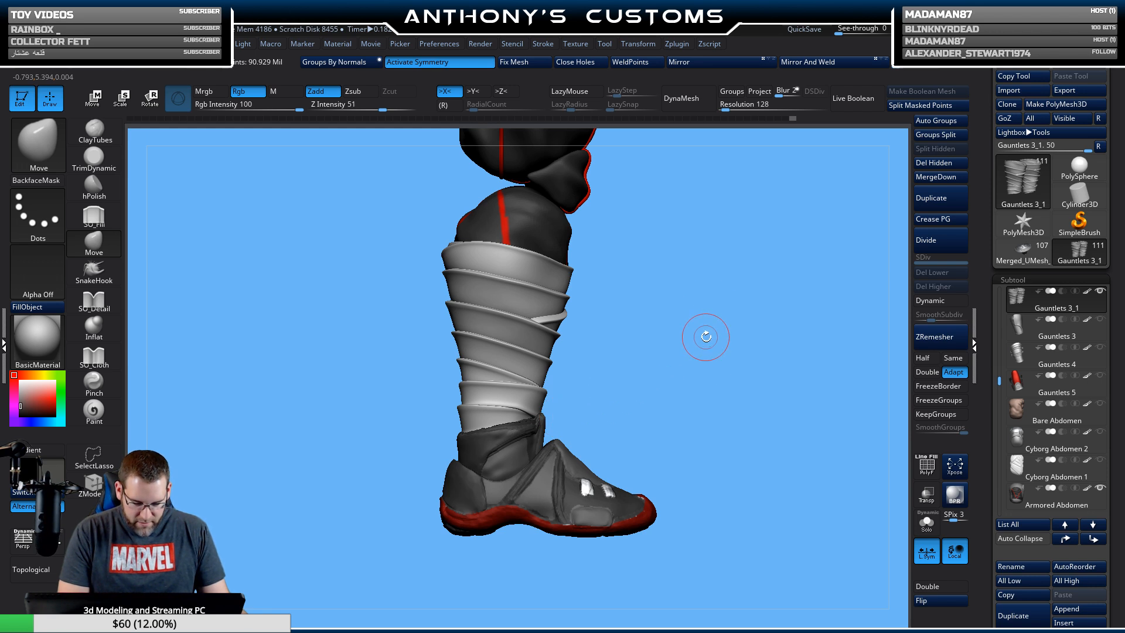
pyautogui.keyDown('alt'); pyautogui.moveTo(733, 387); pyautogui.dragTo(717, 459); pyautogui.keyUp('alt')
pyautogui.keyDown('alt'); pyautogui.moveTo(717, 458); pyautogui.dragTo(703, 337); pyautogui.keyUp('alt')
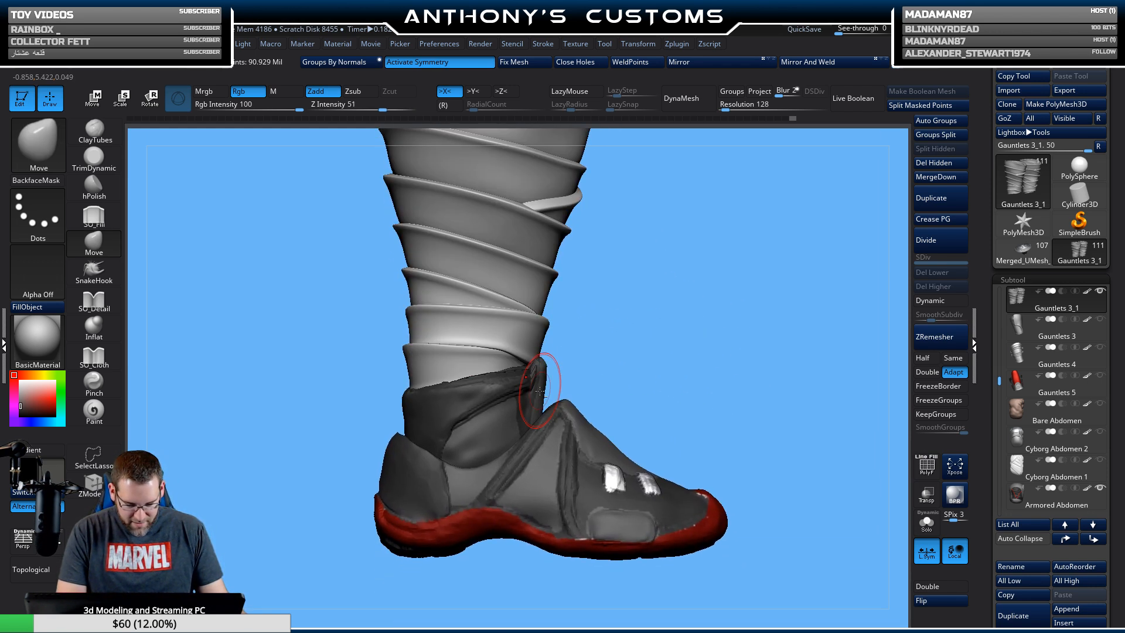
pyautogui.click(928, 523)
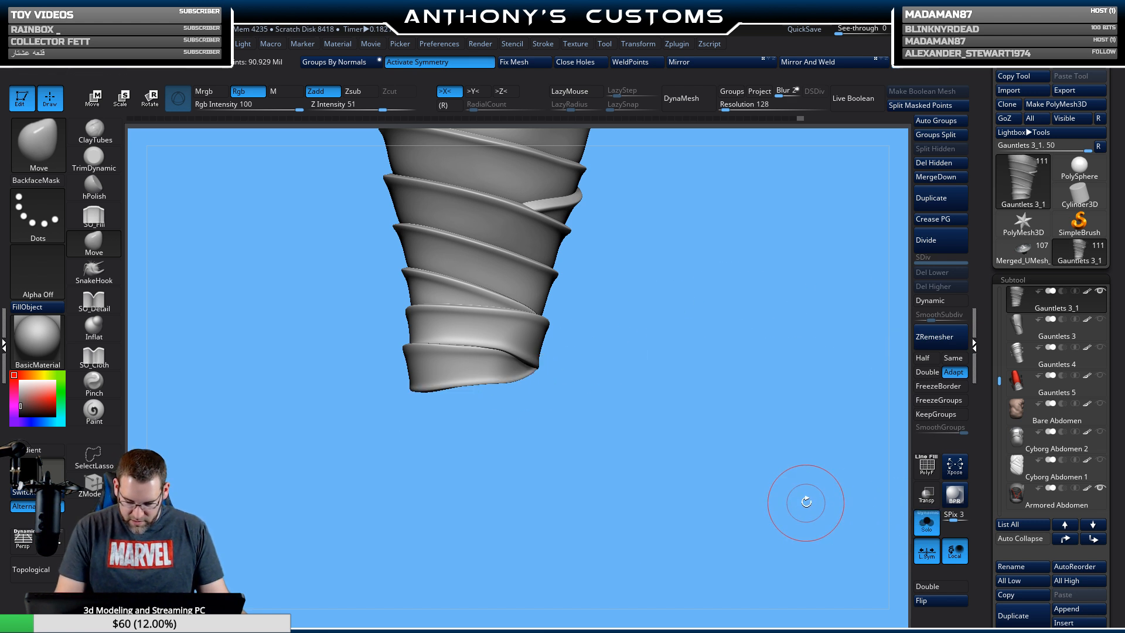
pyautogui.click(935, 525)
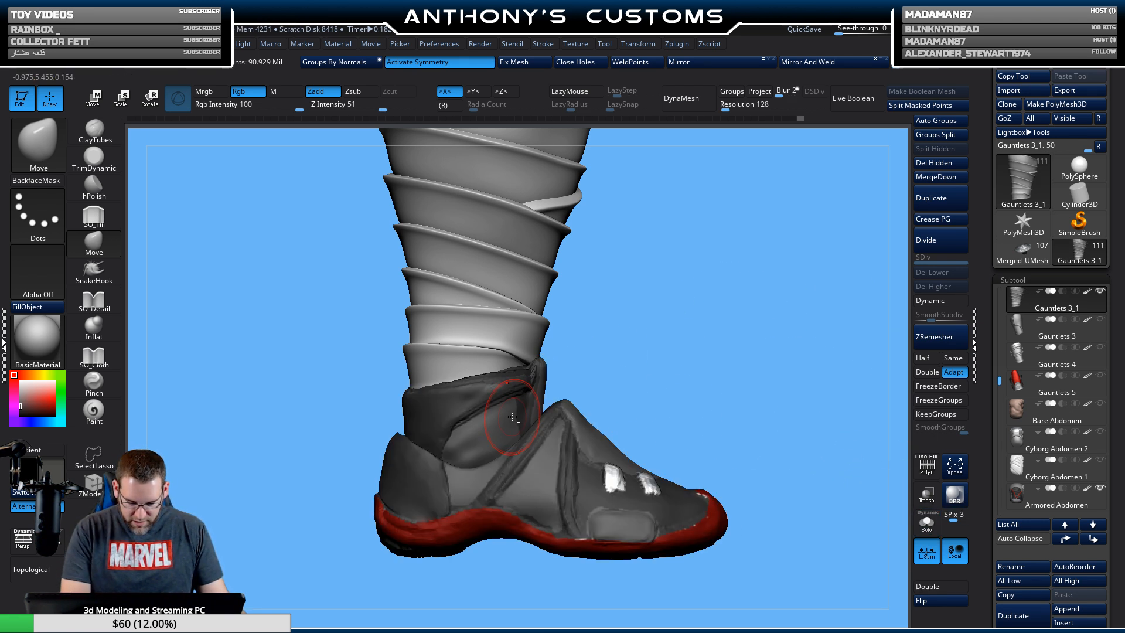
# Isolate Boots 5 and mask around the raised tab at the front of the ankle in side view.
pyautogui.keyDown('alt'); pyautogui.click(511, 418); pyautogui.keyUp('alt')
pyautogui.click(927, 523)
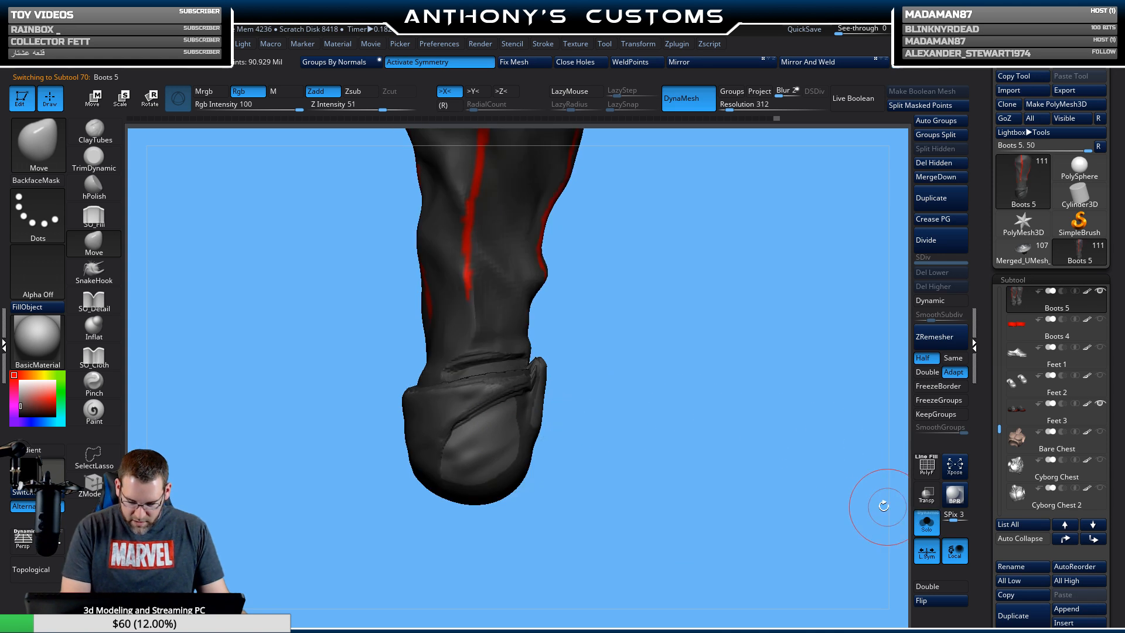
pyautogui.keyDown('alt'); pyautogui.moveTo(739, 493); pyautogui.dragTo(657, 496); pyautogui.keyUp('alt')
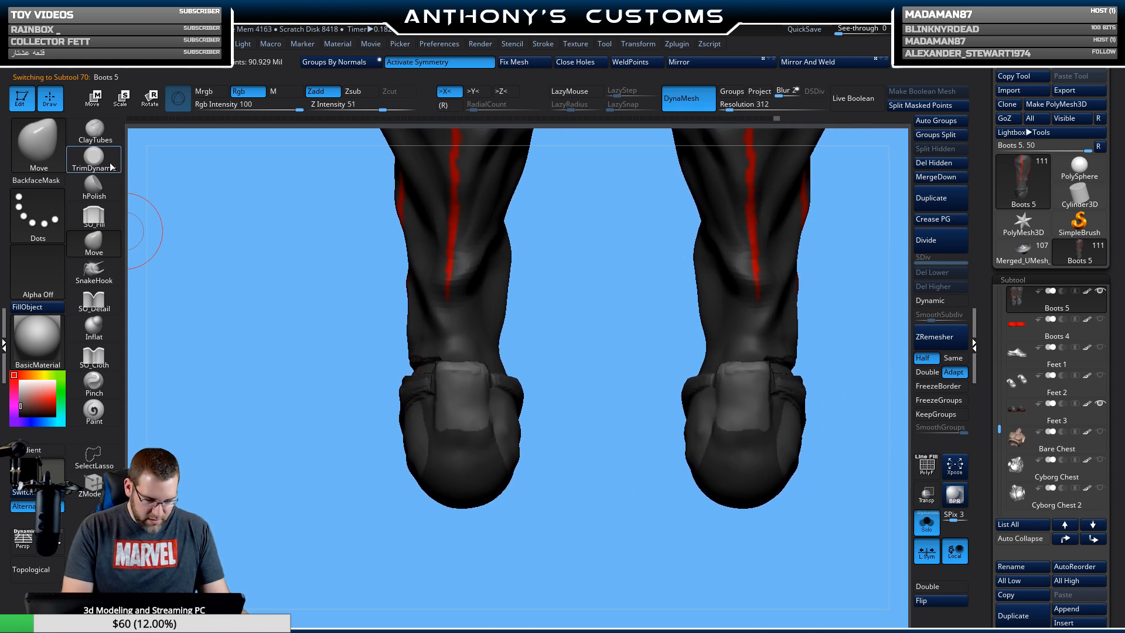
pyautogui.moveTo(572, 512)
pyautogui.keyDown('shift'); pyautogui.mouseDown()
pyautogui.moveTo(659, 524)
pyautogui.moveTo(659, 514)
pyautogui.mouseUp(); pyautogui.keyUp('shift')
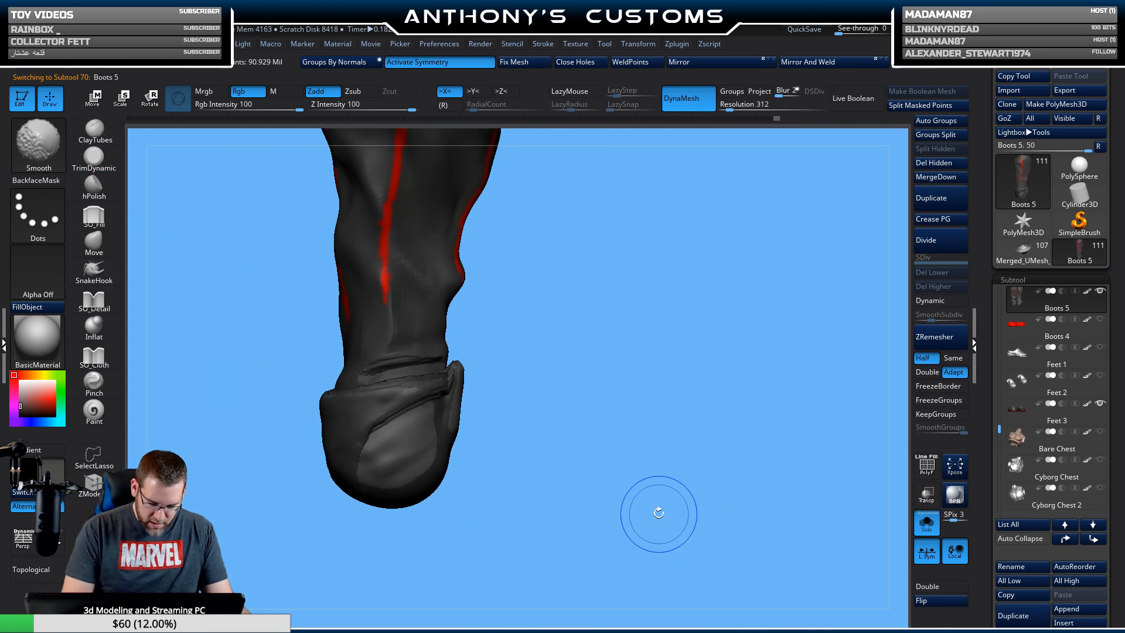
pyautogui.keyDown('ctrl'); pyautogui.moveTo(567, 354); pyautogui.dragTo(447, 434); pyautogui.keyUp('ctrl')
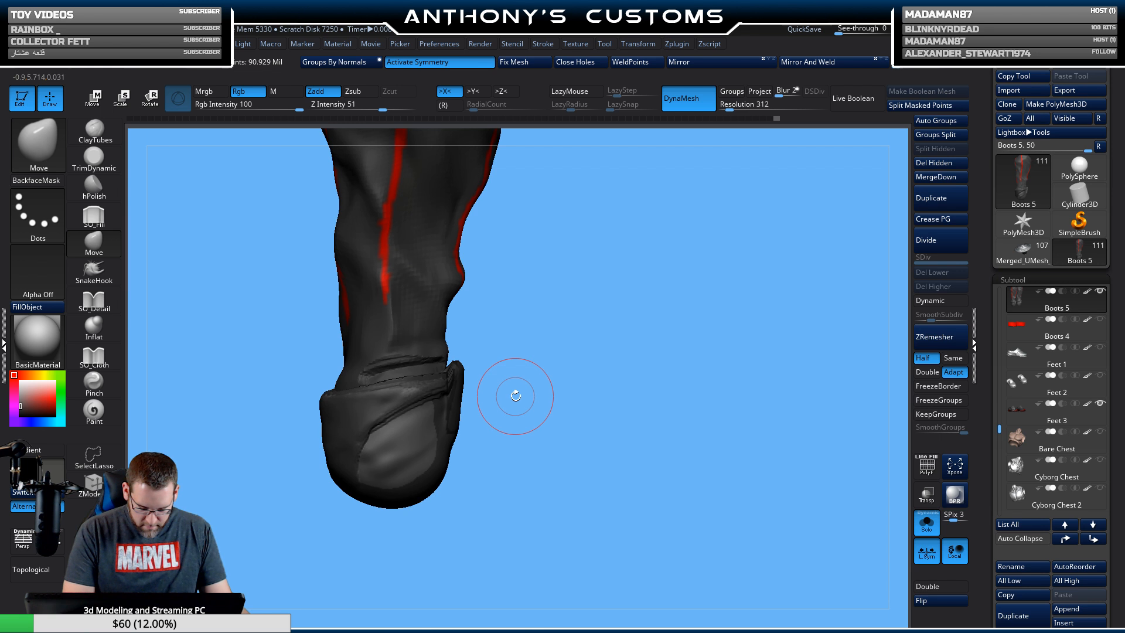
pyautogui.keyDown('ctrl'); pyautogui.moveTo(534, 435); pyautogui.dragTo(449, 359); pyautogui.keyUp('ctrl')
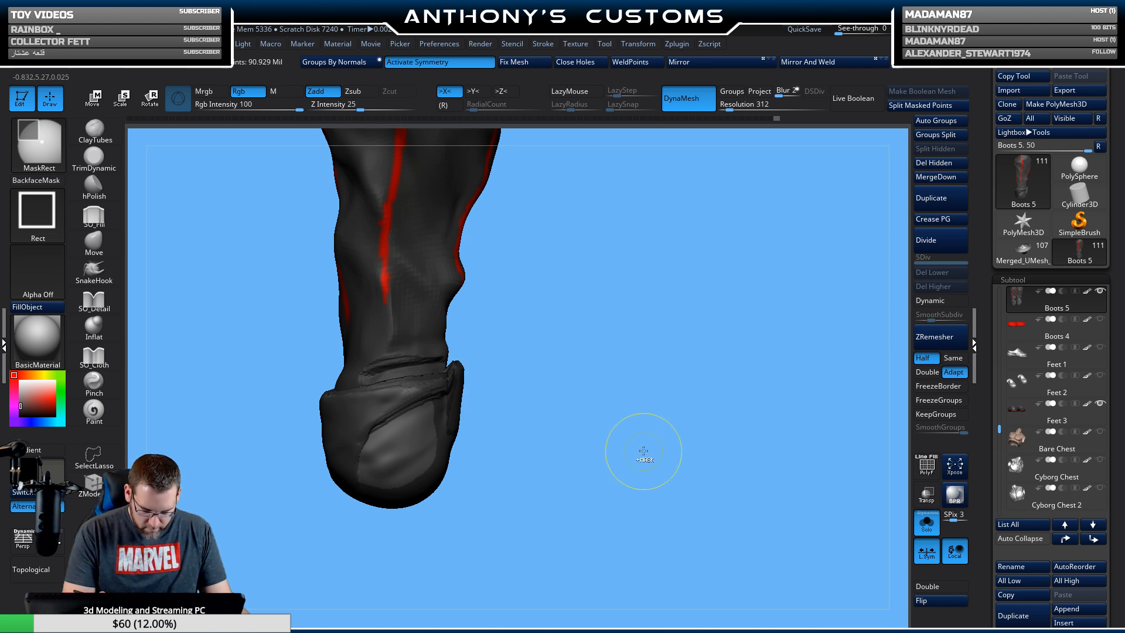
# Move the unmasked front ankle tab of Boots 5 slightly down and toward the leg, clear the mask, and restore the full figure.
pyautogui.press('w')
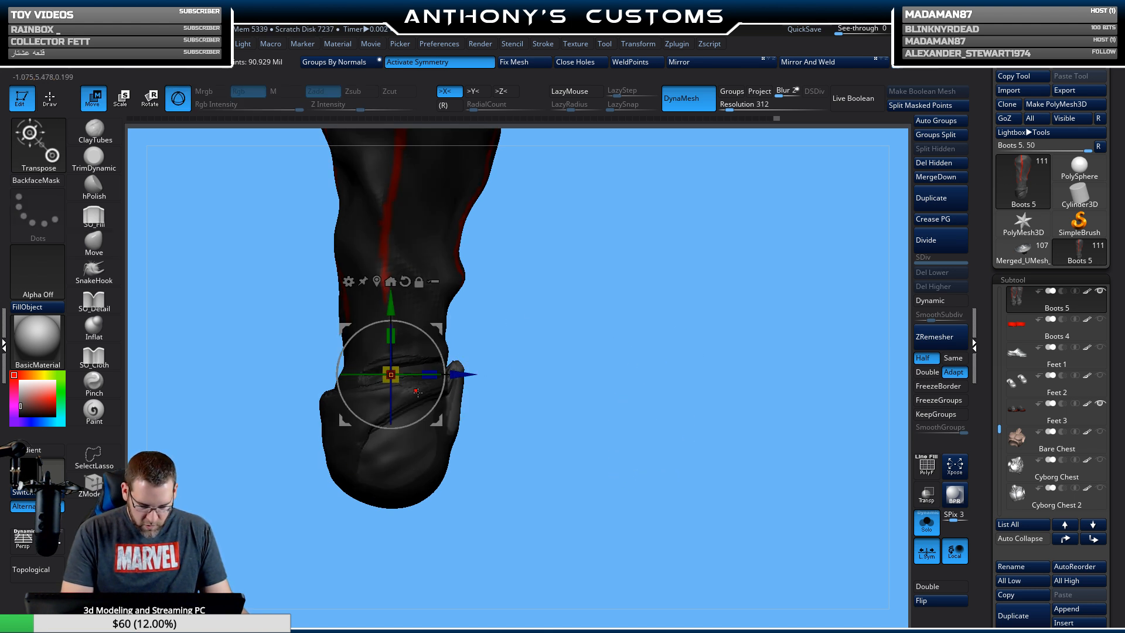
pyautogui.moveTo(434, 422); pyautogui.dragTo(421, 432)
pyautogui.moveTo(650, 433)
pyautogui.mouseDown()
pyautogui.moveTo(568, 434)
pyautogui.moveTo(617, 423)
pyautogui.mouseUp()
pyautogui.press('q')
pyautogui.click(926, 521)
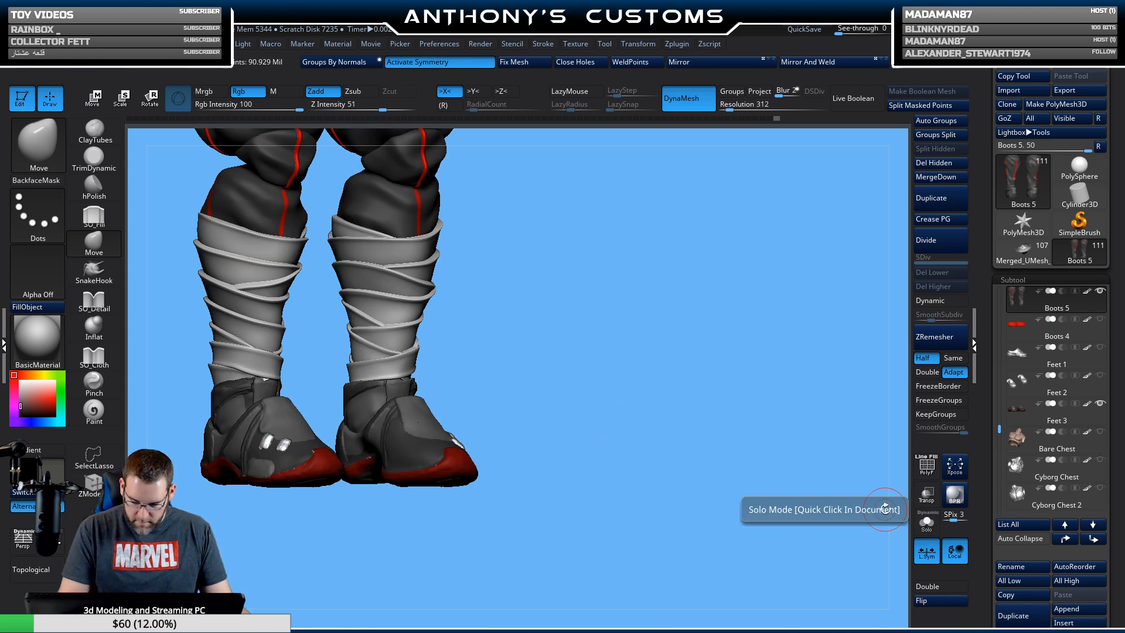
# Make Feet 3 the active subtool and try to mask the tongue area at the front of the ankle.
pyautogui.moveTo(691, 498); pyautogui.dragTo(701, 459)
pyautogui.keyDown('alt'); pyautogui.click(492, 405); pyautogui.keyUp('alt')
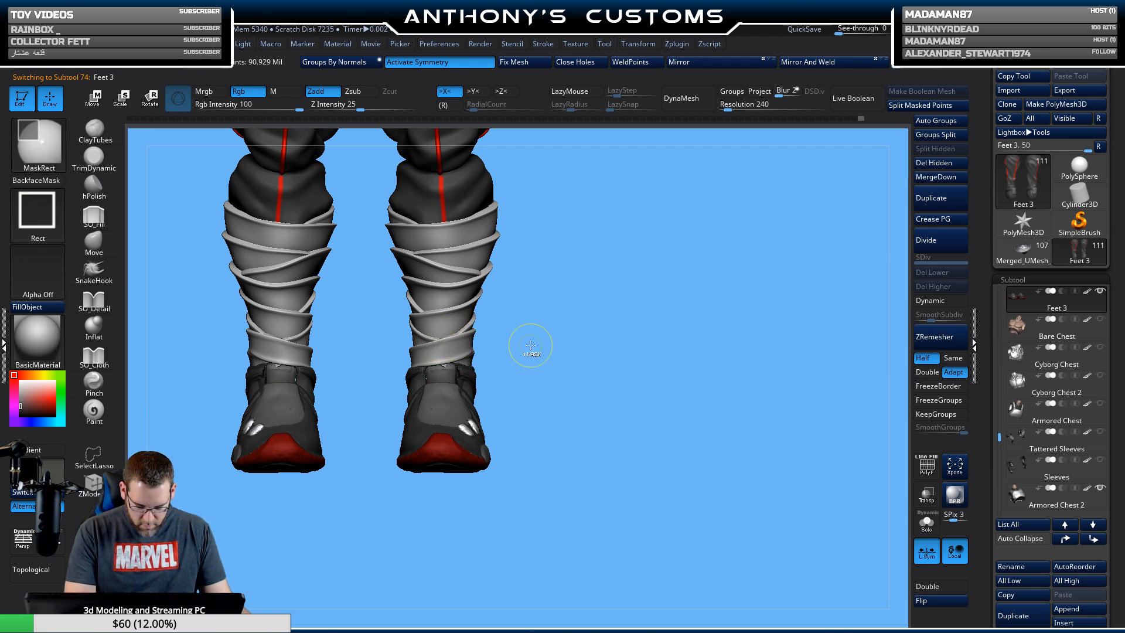
pyautogui.keyDown('ctrl'); pyautogui.moveTo(438, 358); pyautogui.dragTo(457, 397); pyautogui.keyUp('ctrl')
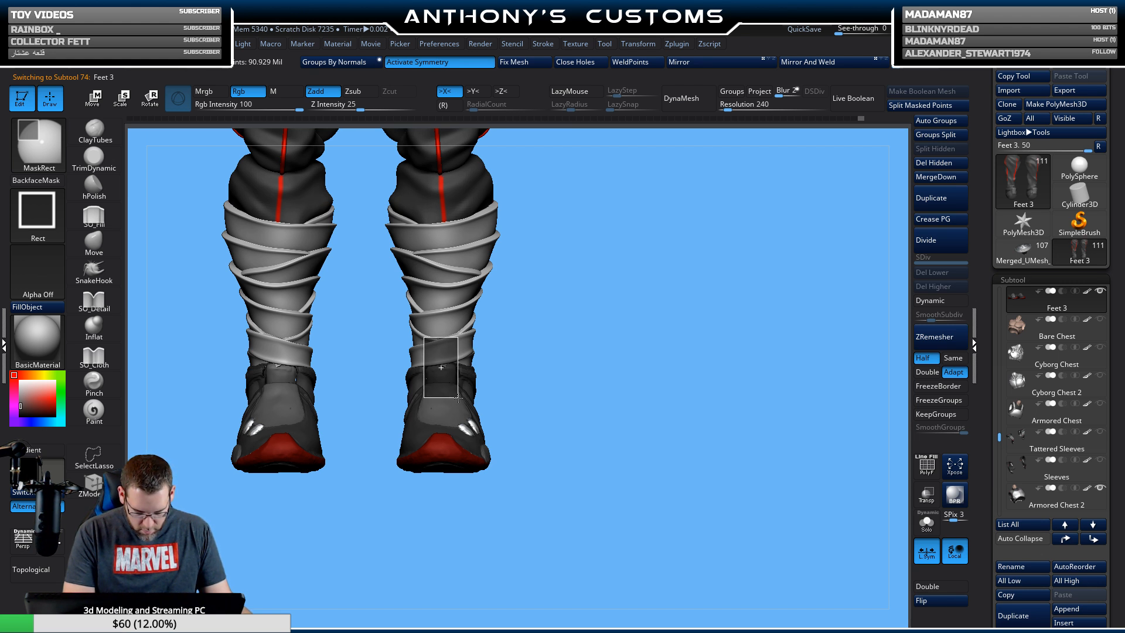
pyautogui.keyDown('ctrl'); pyautogui.moveTo(460, 397); pyautogui.dragTo(461, 397); pyautogui.keyUp('ctrl')
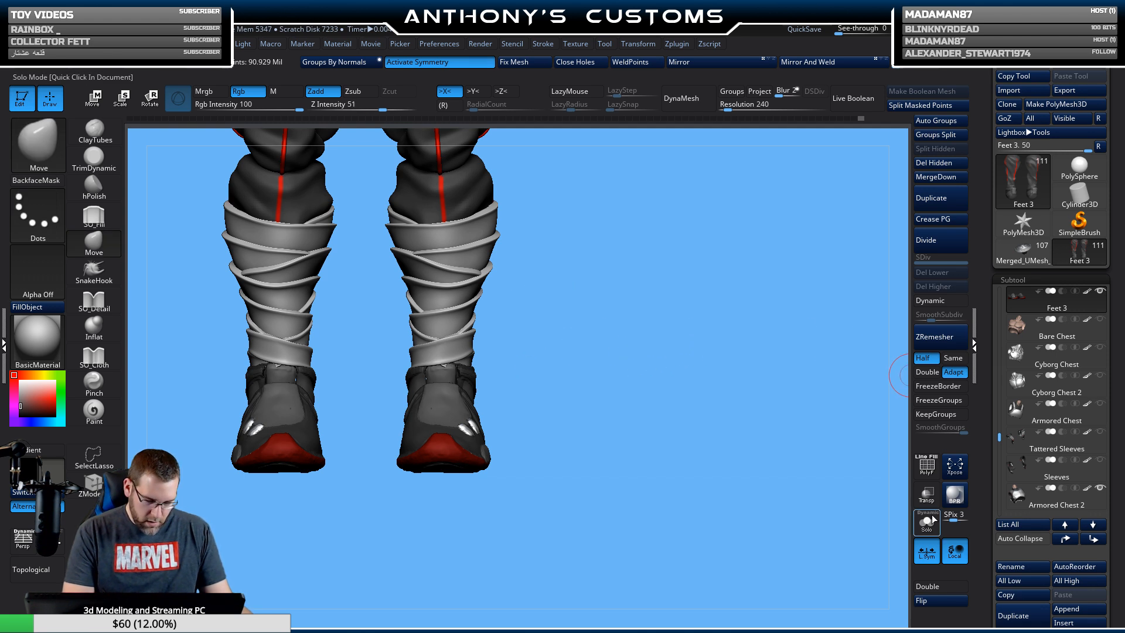
# Isolate Feet 3 and mask the top of the shoe's tongue from the front.
pyautogui.keyDown('alt'); pyautogui.moveTo(728, 452); pyautogui.dragTo(732, 586); pyautogui.keyUp('alt')
pyautogui.keyDown('alt'); pyautogui.moveTo(730, 527); pyautogui.dragTo(774, 521); pyautogui.keyUp('alt')
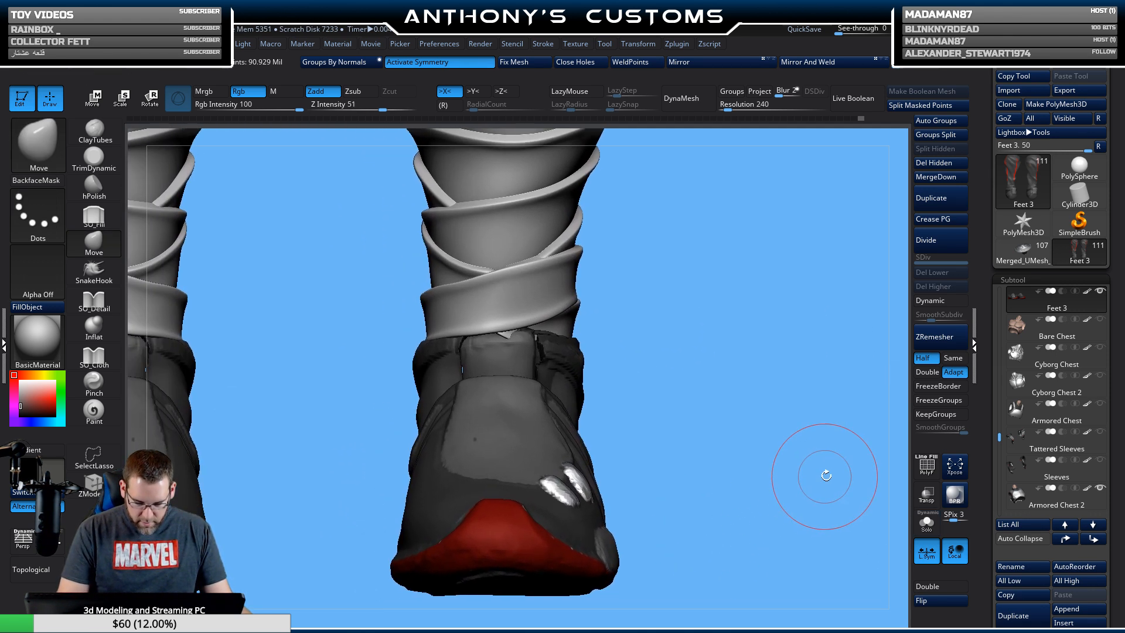
pyautogui.click(927, 521)
pyautogui.keyDown('ctrl'); pyautogui.moveTo(463, 322); pyautogui.dragTo(540, 412); pyautogui.keyUp('ctrl')
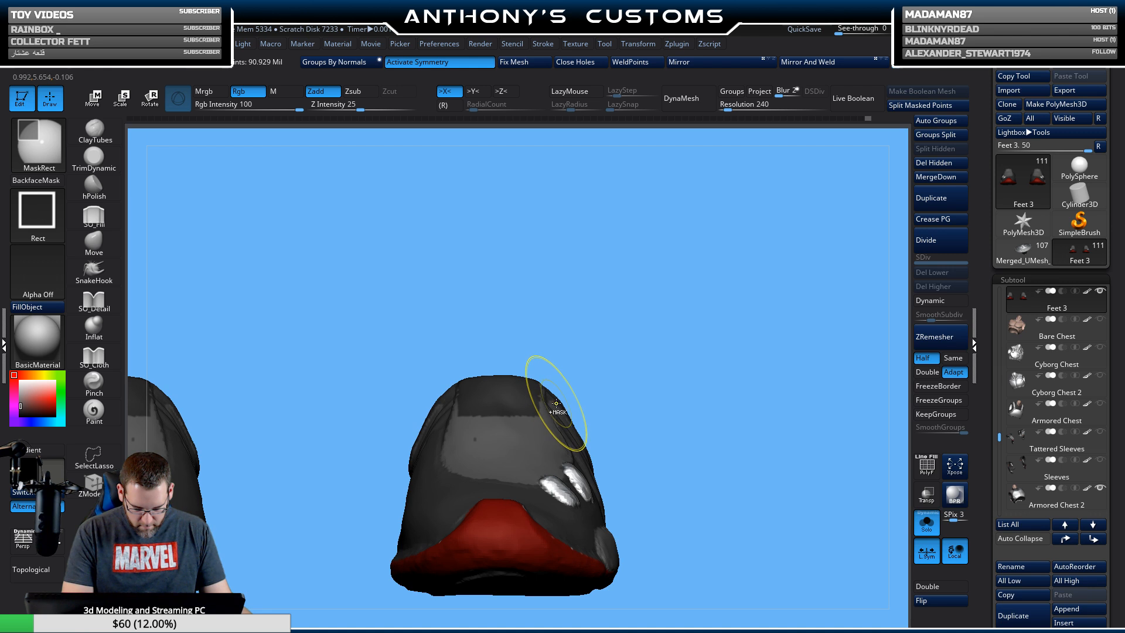
# Centre the transform gizmo on Feet 3's unmasked tongue in side view and undo a trial upward move.
pyautogui.moveTo(678, 389); pyautogui.dragTo(716, 390)
pyautogui.press('w')
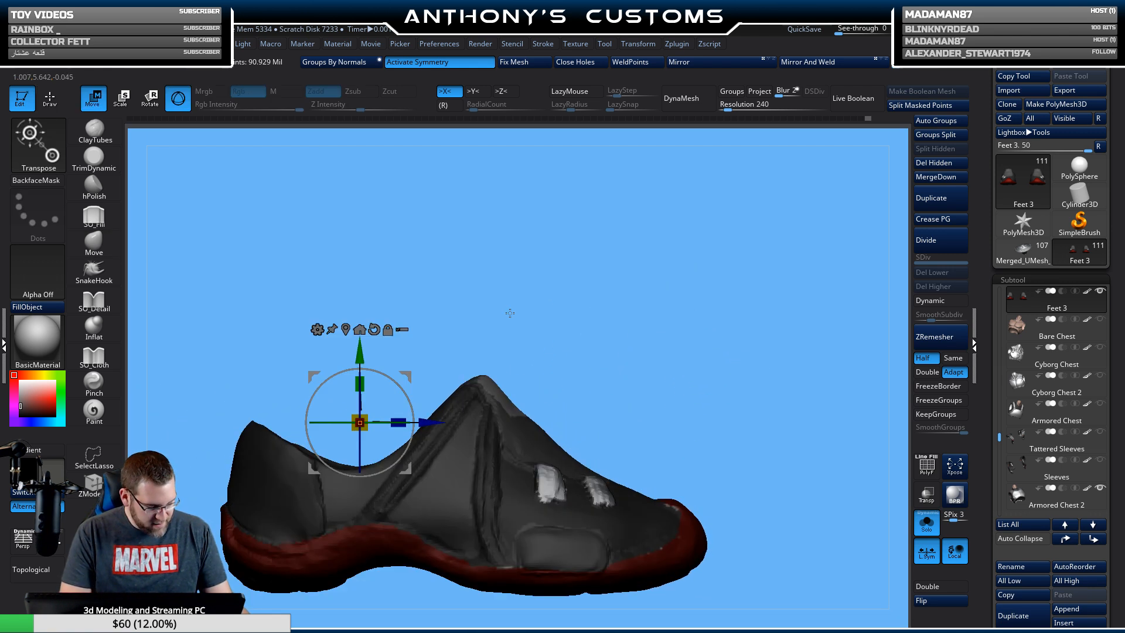
pyautogui.click(345, 329)
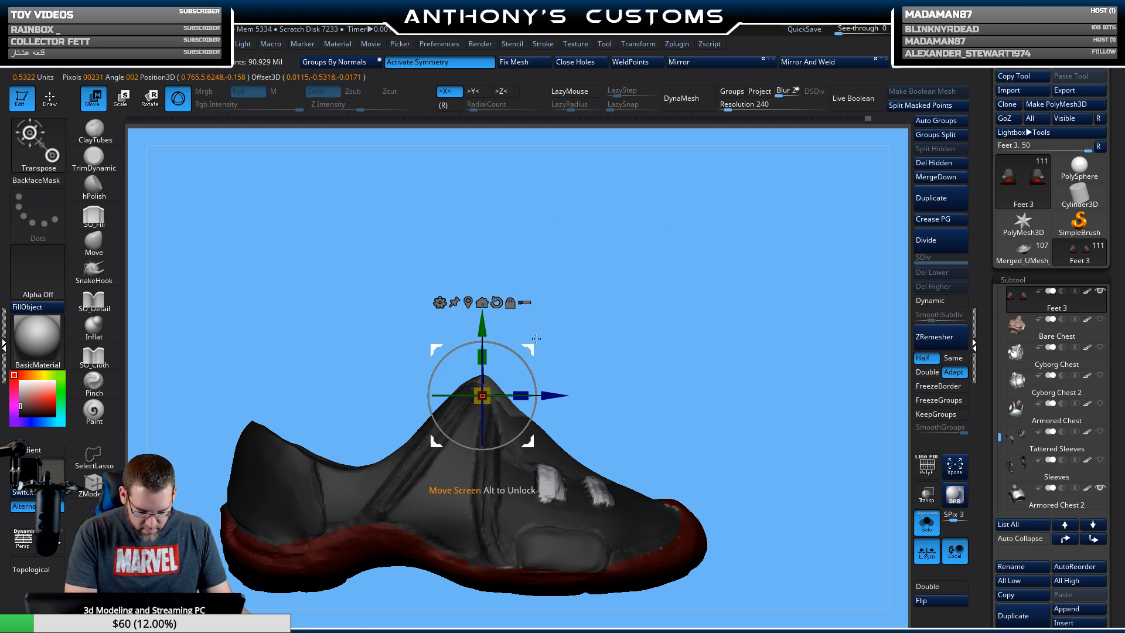
pyautogui.moveTo(532, 350); pyautogui.dragTo(541, 343)
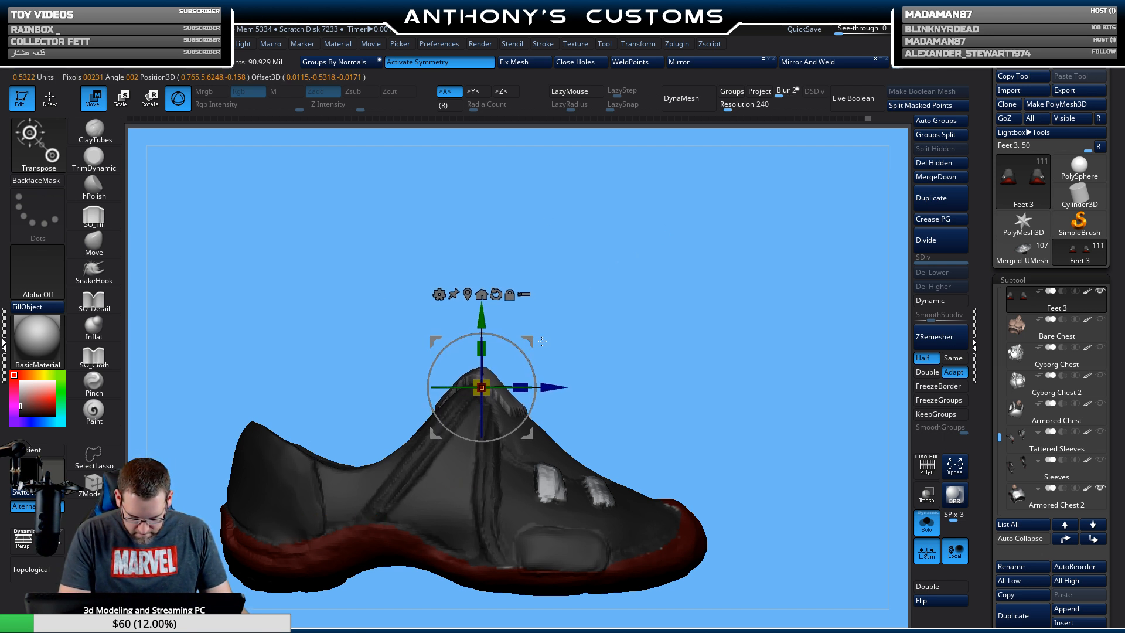
pyautogui.hotkey('ctrl', 'z')
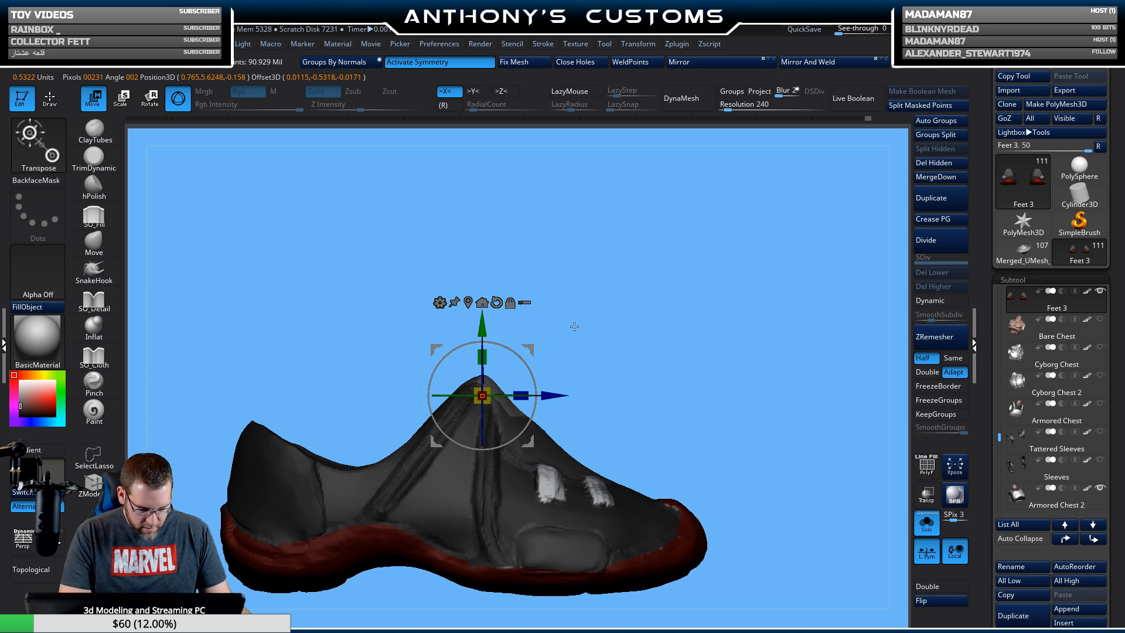
# Switch masking to MaskLasso, lasso the area behind Feet 3's tongue in side view, and quick-save the project.
pyautogui.press('q')
pyautogui.press('b')
pyautogui.press('m')
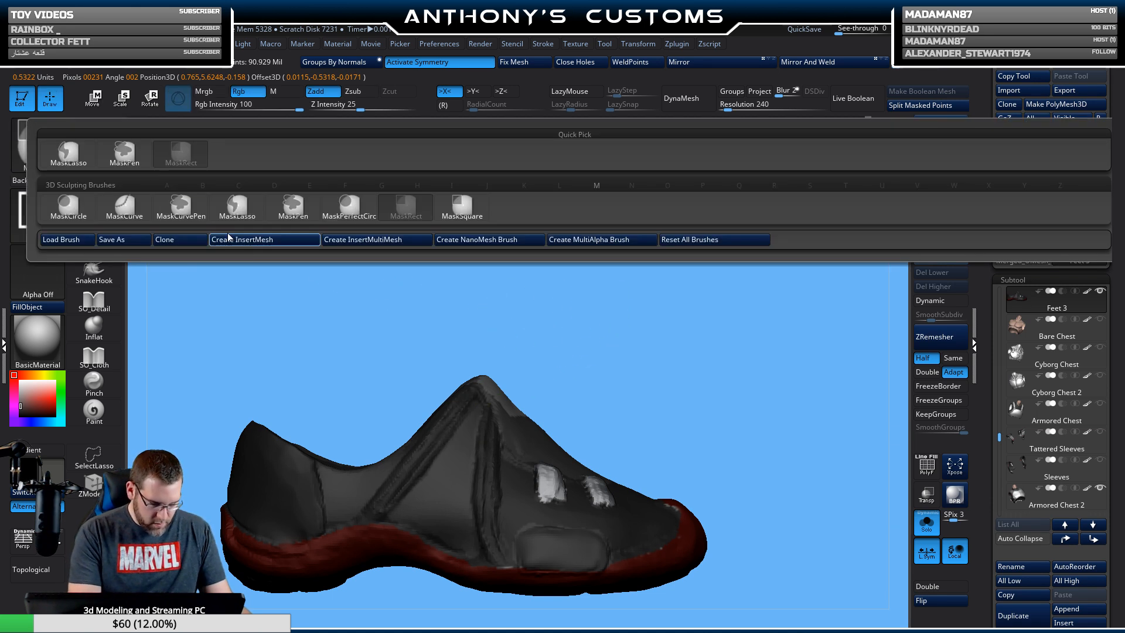
pyautogui.click(238, 206)
pyautogui.moveTo(475, 307)
pyautogui.mouseDown()
pyautogui.moveTo(476, 375)
pyautogui.moveTo(497, 432)
pyautogui.moveTo(457, 509)
pyautogui.moveTo(285, 463)
pyautogui.mouseUp()
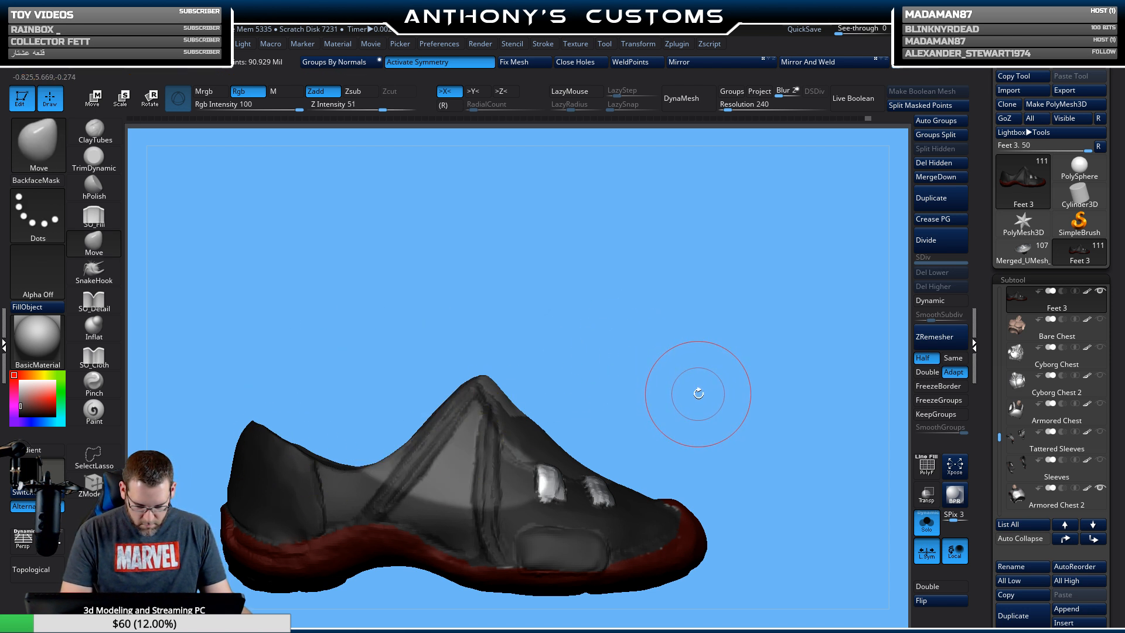
pyautogui.hotkey('ctrl', 's')
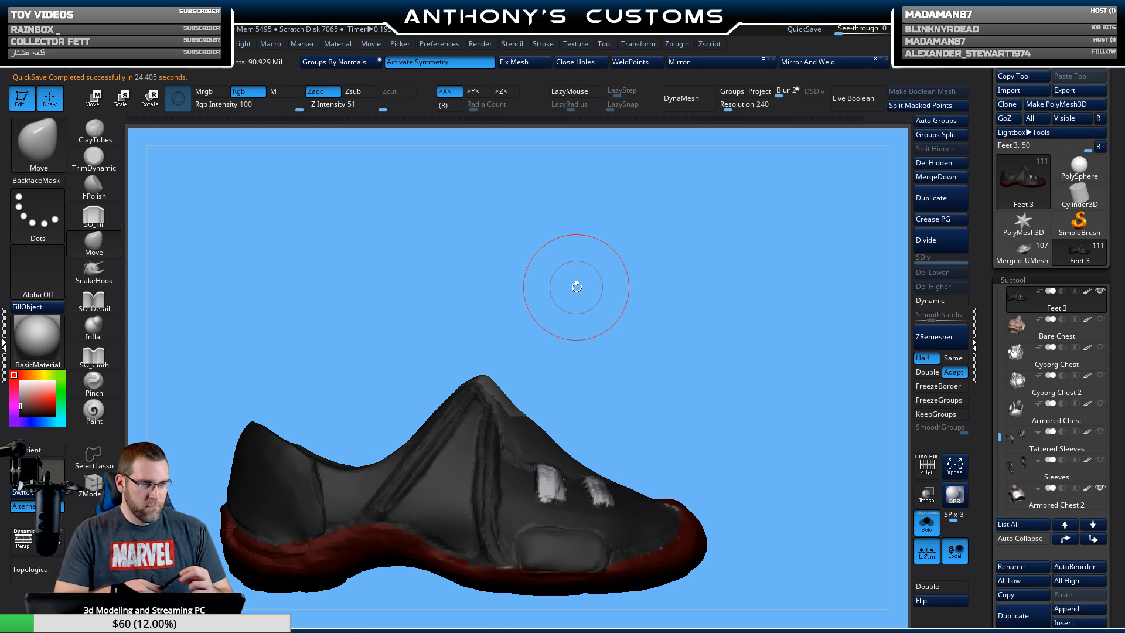
# Lasso-mask Feet 3 behind the tongue and move the unmasked tongue tip slightly up and forward.
pyautogui.moveTo(677, 374)
pyautogui.mouseDown()
pyautogui.moveTo(704, 404)
pyautogui.moveTo(674, 388)
pyautogui.mouseUp()
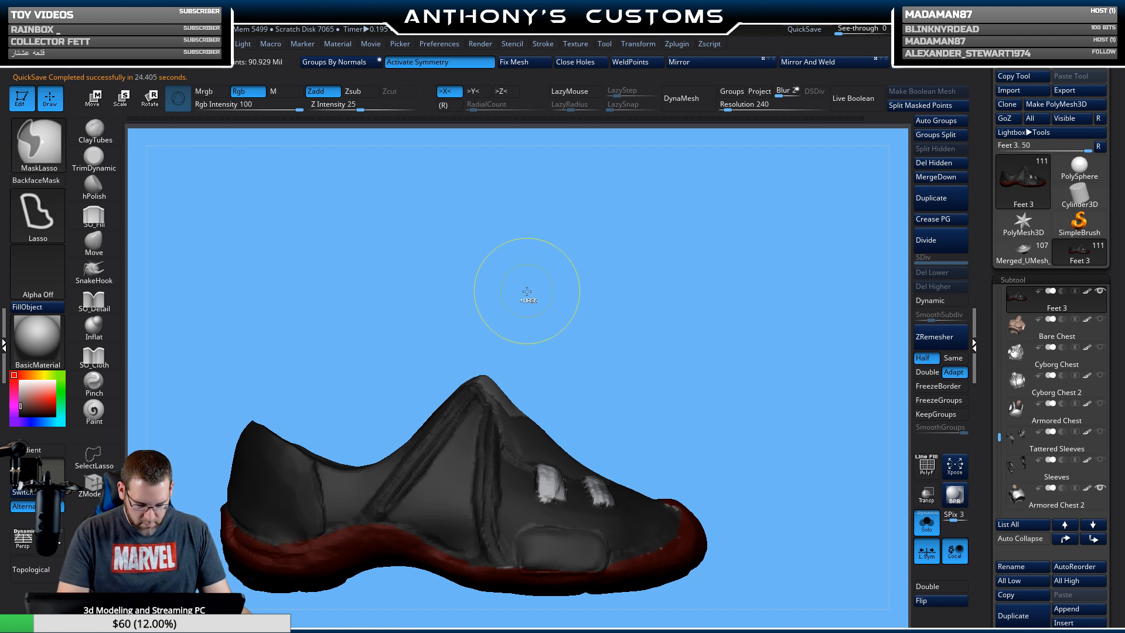
pyautogui.moveTo(512, 300)
pyautogui.keyDown('ctrl'); pyautogui.mouseDown()
pyautogui.moveTo(493, 319)
pyautogui.moveTo(480, 394)
pyautogui.moveTo(530, 442)
pyautogui.moveTo(337, 556)
pyautogui.moveTo(194, 206)
pyautogui.mouseUp(); pyautogui.keyUp('ctrl')
pyautogui.press('w')
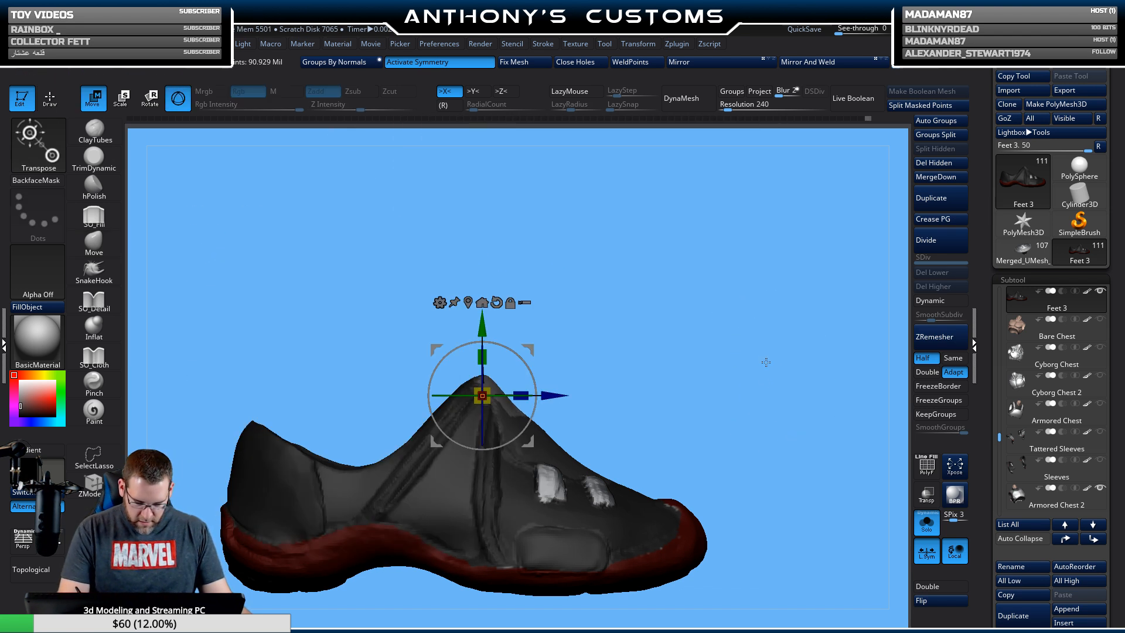
pyautogui.moveTo(528, 346); pyautogui.dragTo(549, 356)
pyautogui.press('q')
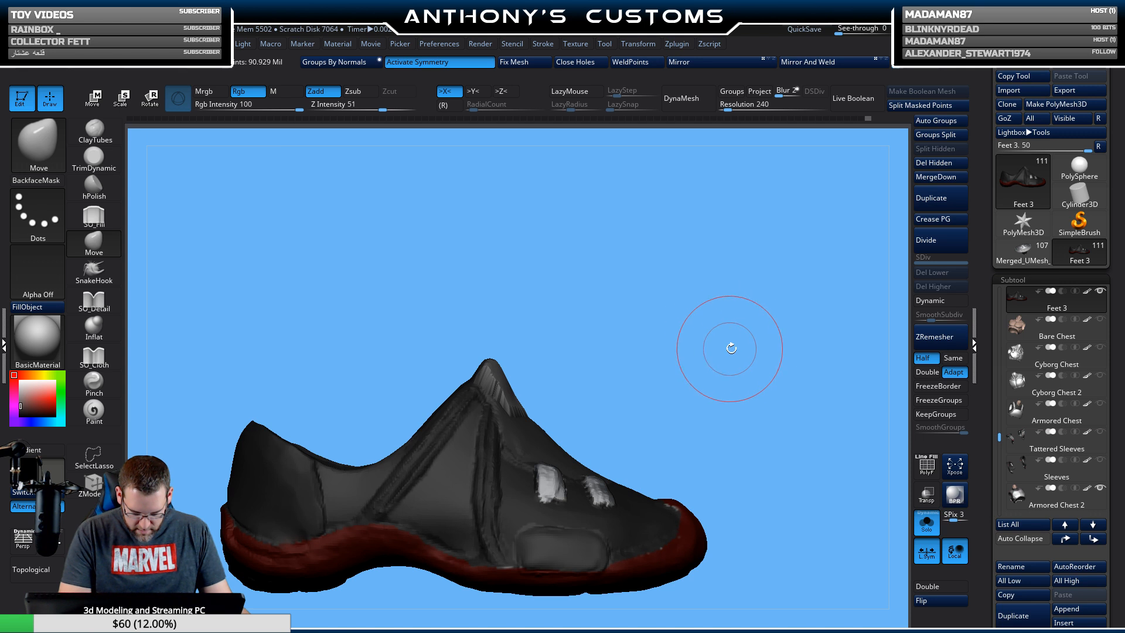
pyautogui.moveTo(724, 346)
pyautogui.mouseDown()
pyautogui.moveTo(749, 357)
pyautogui.moveTo(710, 359)
pyautogui.moveTo(734, 365)
pyautogui.moveTo(728, 394)
pyautogui.moveTo(741, 414)
pyautogui.mouseUp()
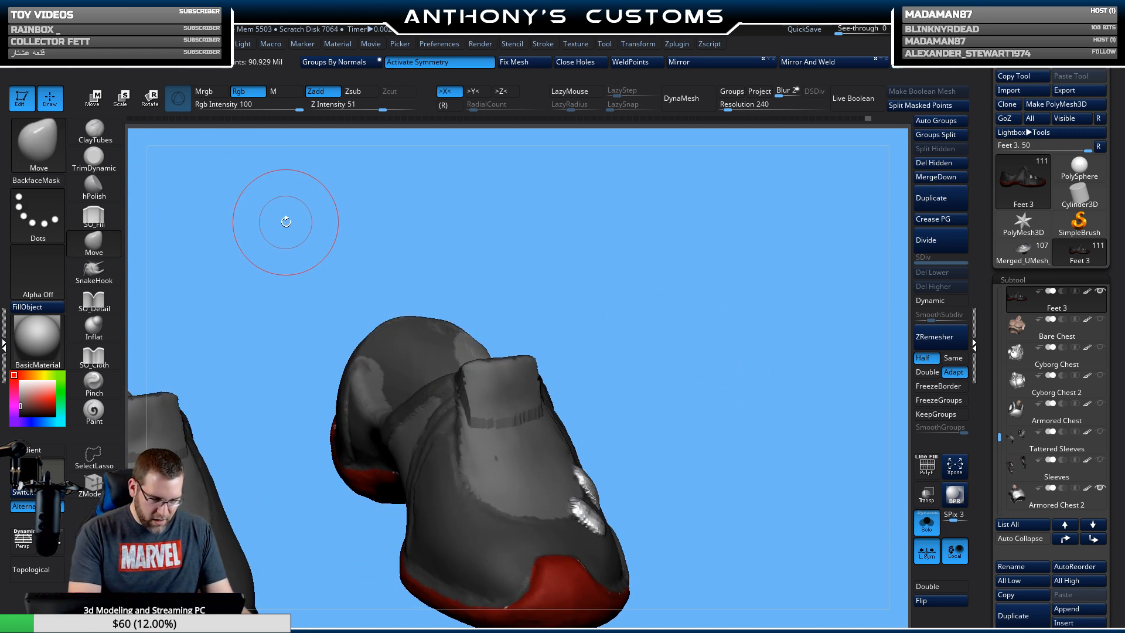
# DynaMesh Feet 3 at resolution 240 and smooth out the seam at the tongue's base with the SO_Fill brush.
pyautogui.click(690, 105)
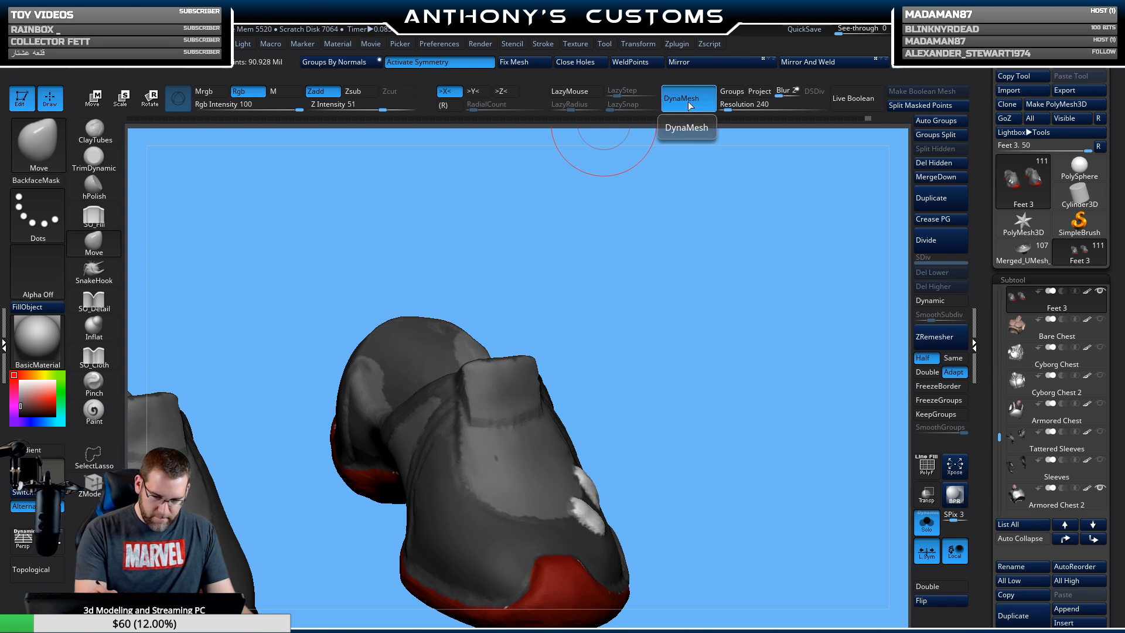
pyautogui.rightClick(628, 202)
pyautogui.click(94, 216)
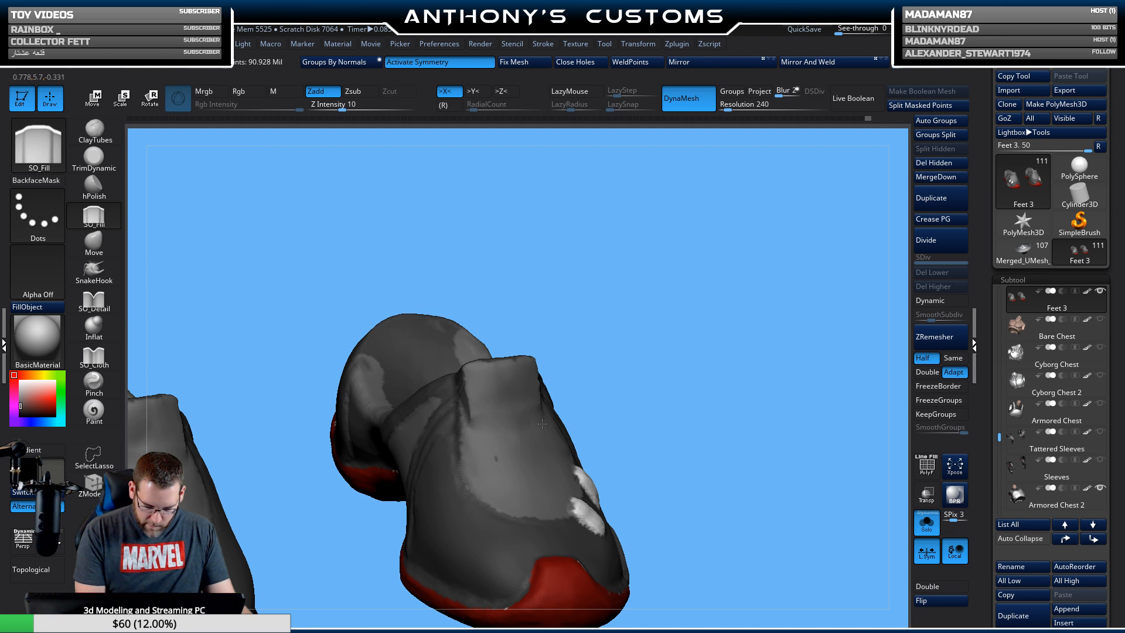
pyautogui.moveTo(711, 375)
pyautogui.mouseDown()
pyautogui.moveTo(706, 328)
pyautogui.moveTo(701, 370)
pyautogui.moveTo(725, 410)
pyautogui.moveTo(744, 407)
pyautogui.moveTo(711, 334)
pyautogui.moveTo(667, 370)
pyautogui.moveTo(673, 329)
pyautogui.moveTo(629, 366)
pyautogui.mouseUp()
# Touch up the crease where Feet 3's tongue meets the upper with the SO_Detail brush, and restore the full figure.
pyautogui.click(93, 299)
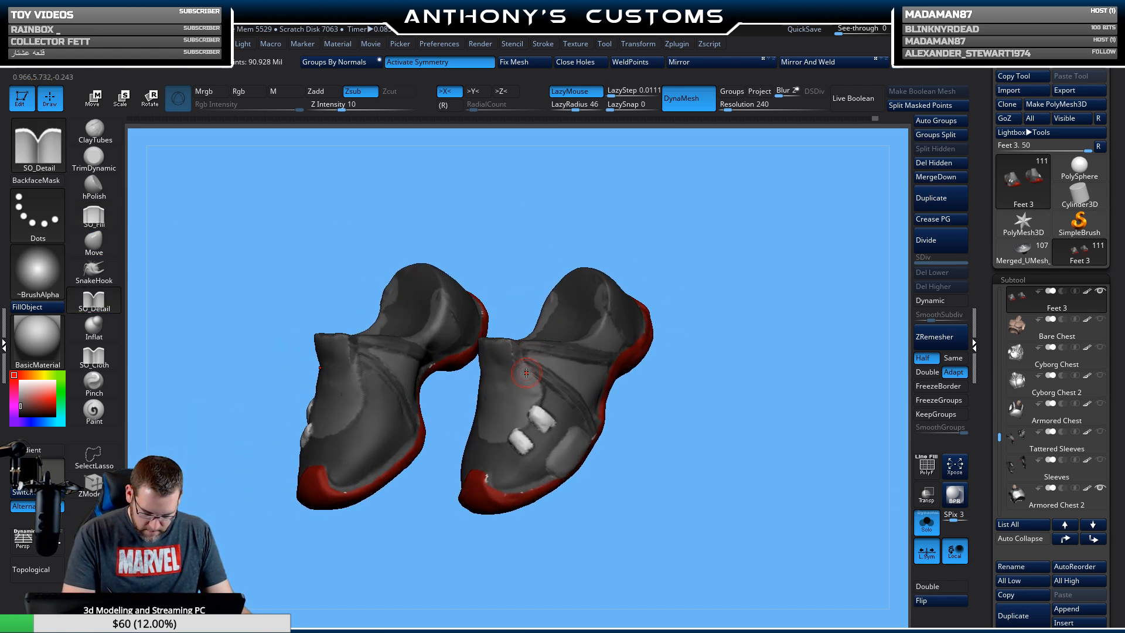
pyautogui.moveTo(526, 372); pyautogui.dragTo(538, 387)
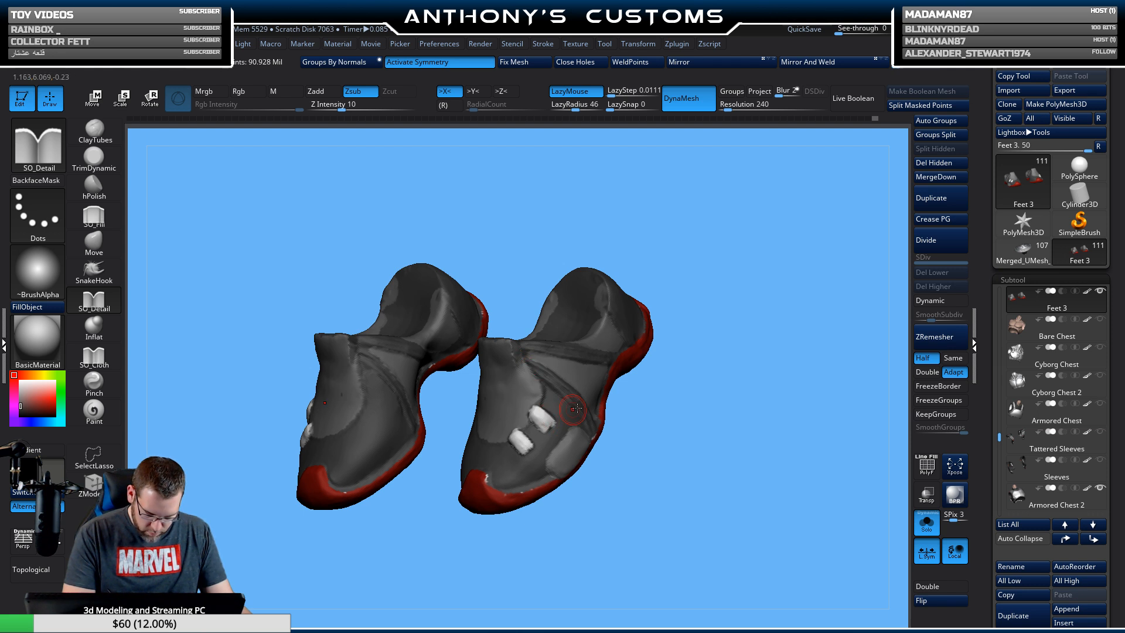
pyautogui.moveTo(679, 343); pyautogui.dragTo(780, 316)
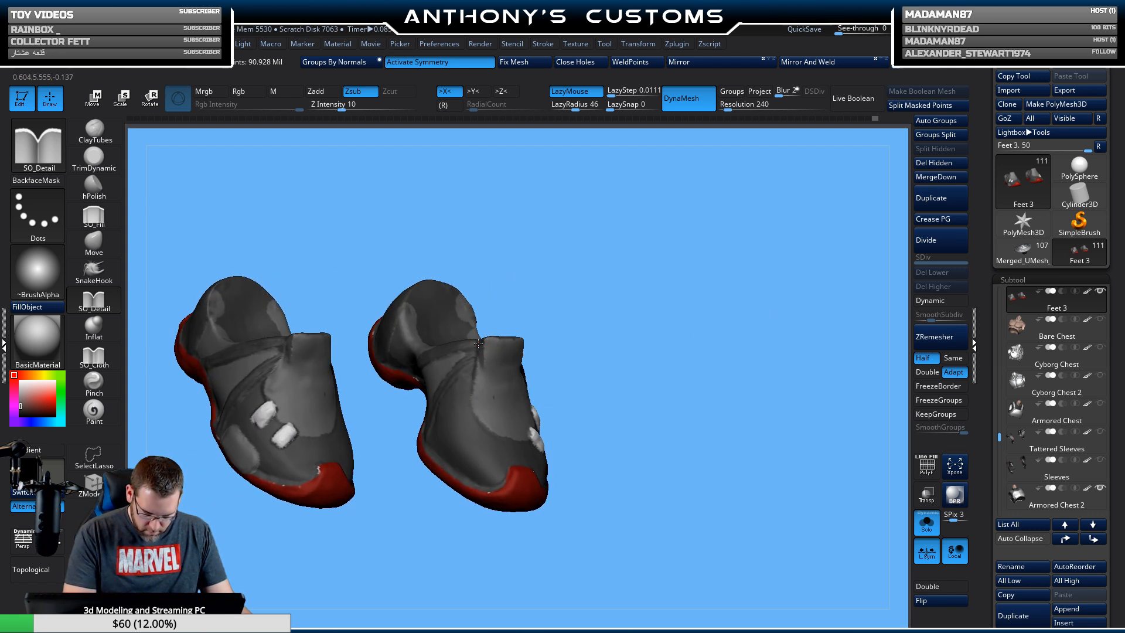
pyautogui.click(926, 521)
# Try to lasso-mask Feet 3 around the ankle in side view for a gizmo transform, and clear the mask.
pyautogui.moveTo(861, 516)
pyautogui.mouseDown()
pyautogui.moveTo(813, 512)
pyautogui.moveTo(746, 472)
pyautogui.moveTo(775, 472)
pyautogui.moveTo(762, 498)
pyautogui.moveTo(802, 501)
pyautogui.moveTo(730, 508)
pyautogui.moveTo(711, 367)
pyautogui.moveTo(701, 440)
pyautogui.moveTo(731, 455)
pyautogui.moveTo(748, 528)
pyautogui.moveTo(744, 495)
pyautogui.moveTo(639, 359)
pyautogui.mouseUp()
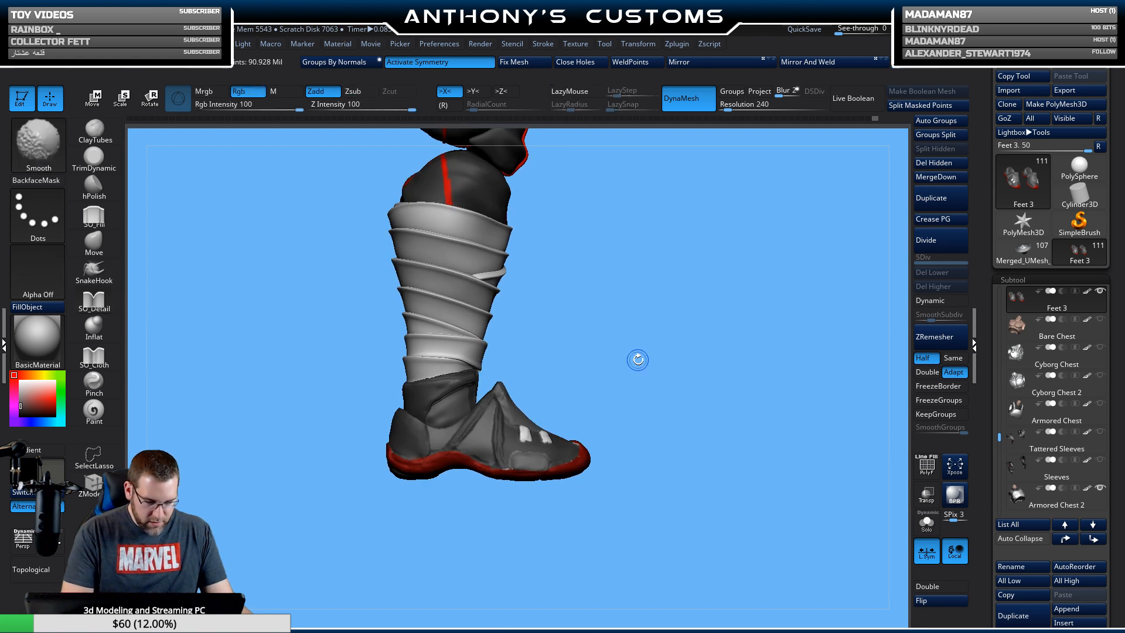
pyautogui.moveTo(539, 316); pyautogui.dragTo(487, 368)
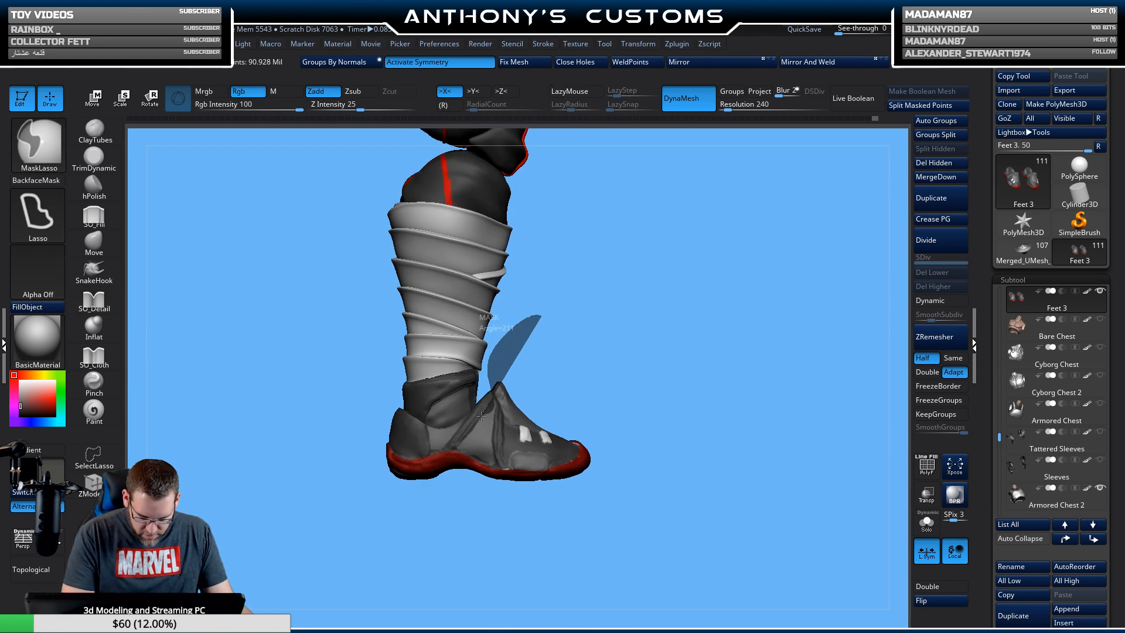
pyautogui.moveTo(461, 424); pyautogui.dragTo(455, 396)
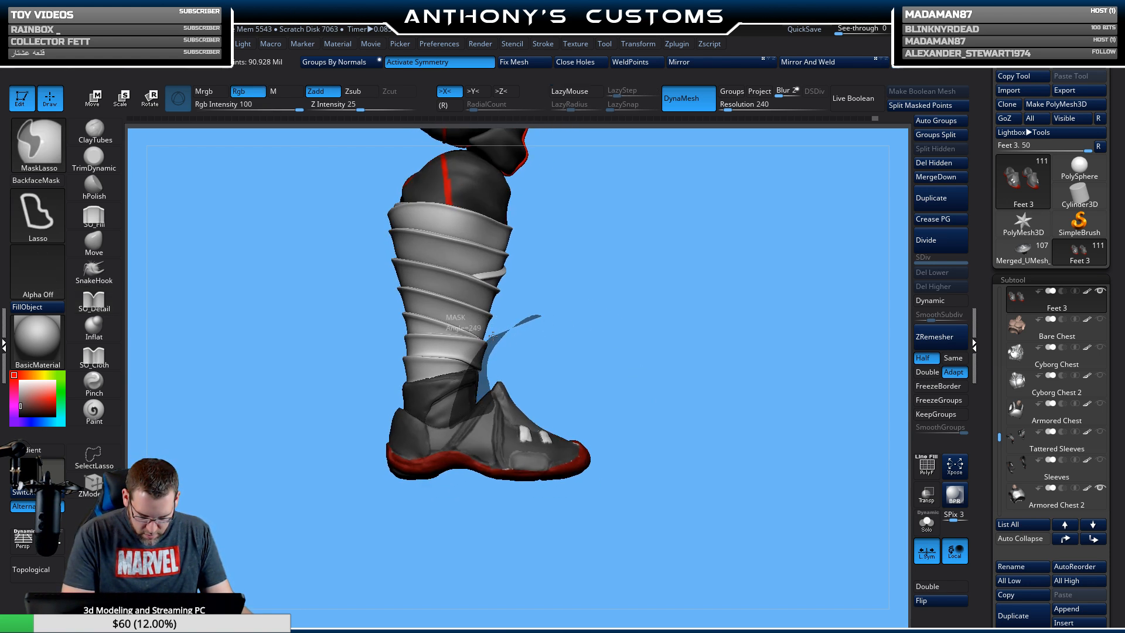
pyautogui.keyDown('ctrl'); pyautogui.click(641, 355); pyautogui.keyUp('ctrl')
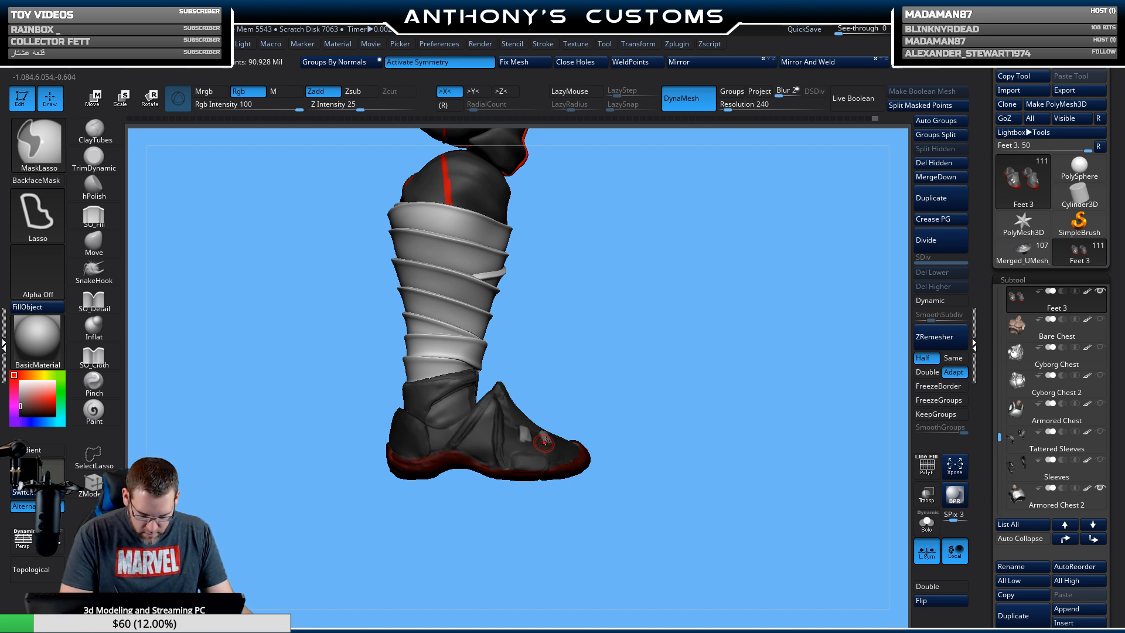
pyautogui.press('w')
pyautogui.keyDown('alt'); pyautogui.moveTo(549, 355); pyautogui.dragTo(524, 378); pyautogui.keyUp('alt')
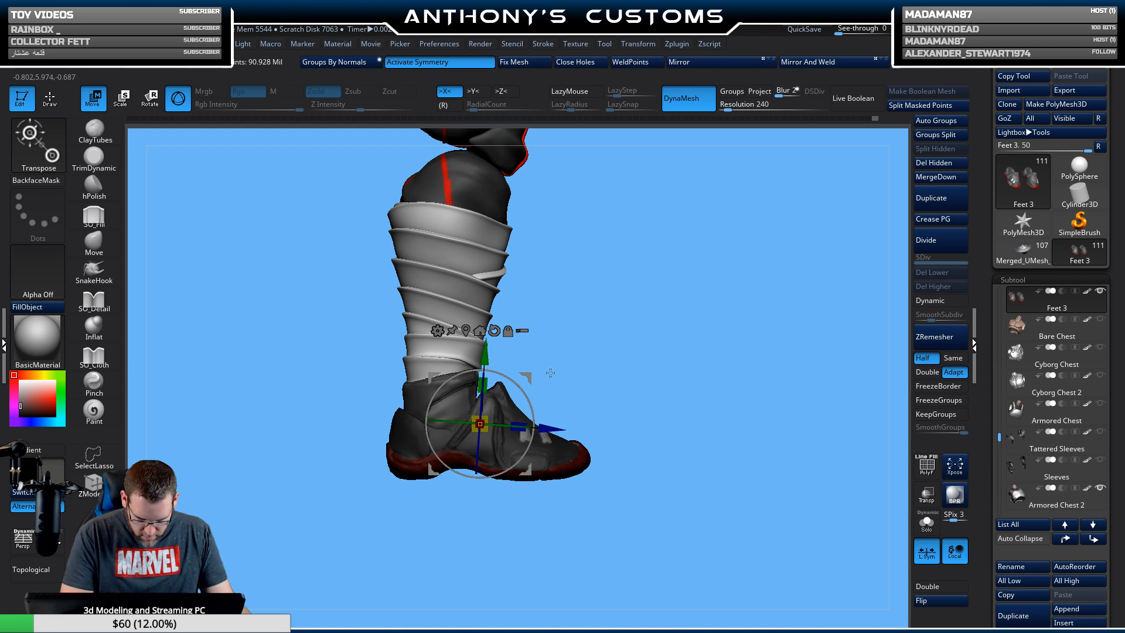
pyautogui.press('q')
pyautogui.keyDown('ctrl'); pyautogui.click(715, 347); pyautogui.keyUp('ctrl')
pyautogui.moveTo(729, 371)
pyautogui.mouseDown()
pyautogui.moveTo(706, 381)
pyautogui.moveTo(724, 378)
pyautogui.moveTo(721, 394)
pyautogui.moveTo(736, 373)
pyautogui.mouseUp()
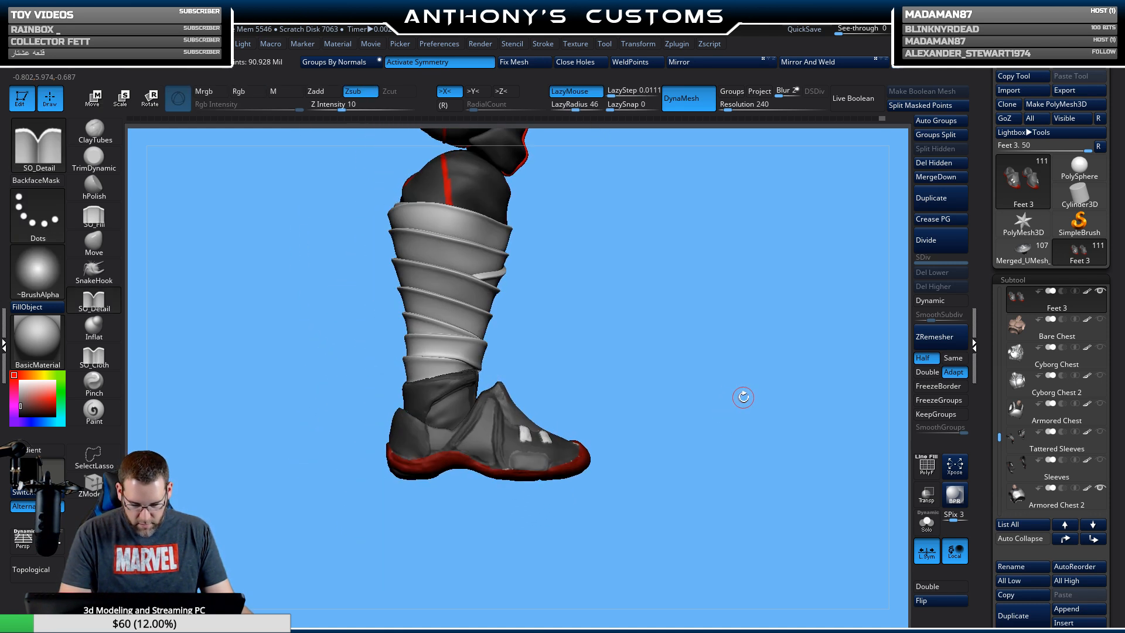
# Turn on transparency, place the gizmo's pivot at the ankle joint above Feet 3, and reset its orientation.
pyautogui.press('w')
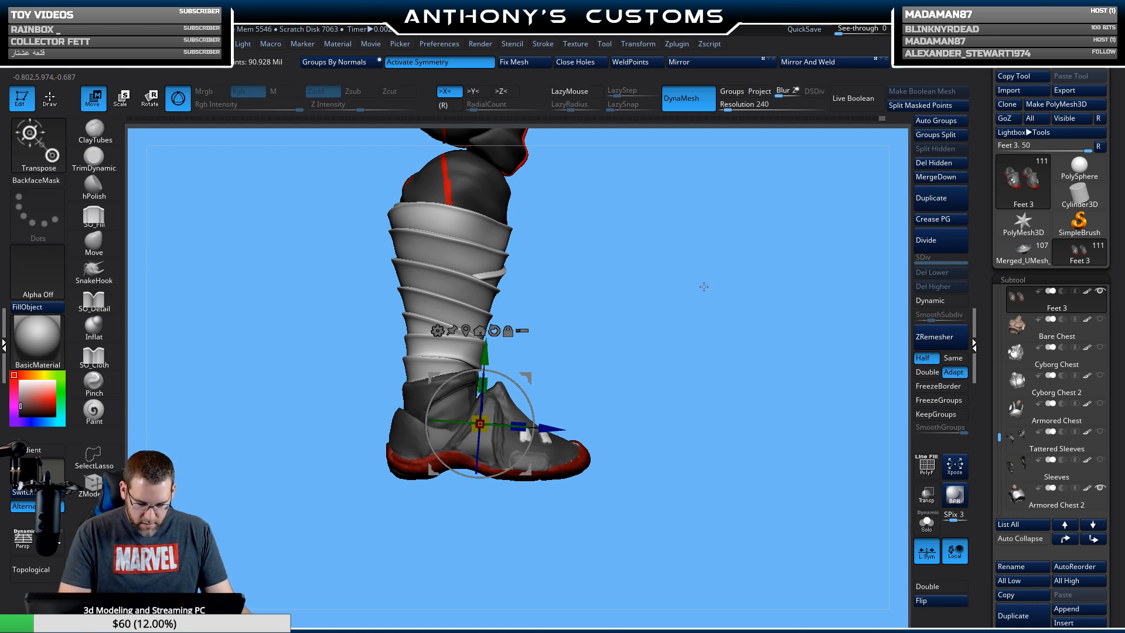
pyautogui.click(927, 494)
pyautogui.keyDown('alt'); pyautogui.moveTo(726, 424); pyautogui.dragTo(699, 447); pyautogui.keyUp('alt')
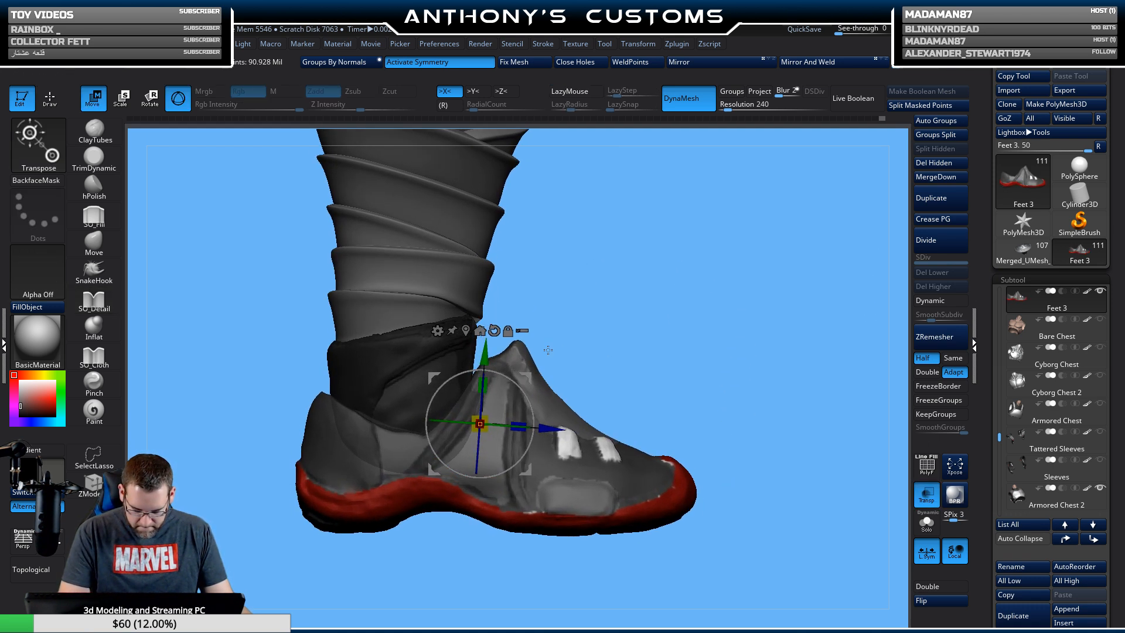
pyautogui.keyDown('alt'); pyautogui.moveTo(527, 377); pyautogui.dragTo(462, 359); pyautogui.keyUp('alt')
pyautogui.keyDown('alt'); pyautogui.moveTo(715, 282); pyautogui.dragTo(648, 270); pyautogui.keyUp('alt')
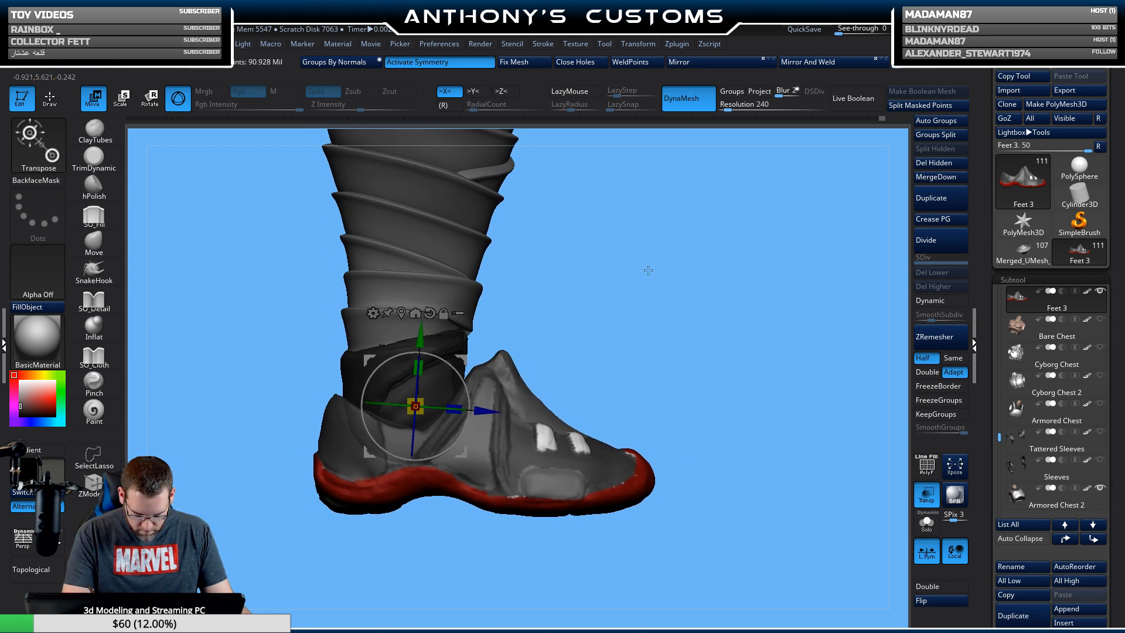
pyautogui.keyDown('alt'); pyautogui.moveTo(463, 354); pyautogui.dragTo(457, 351); pyautogui.keyUp('alt')
pyautogui.moveTo(678, 333); pyautogui.dragTo(679, 327)
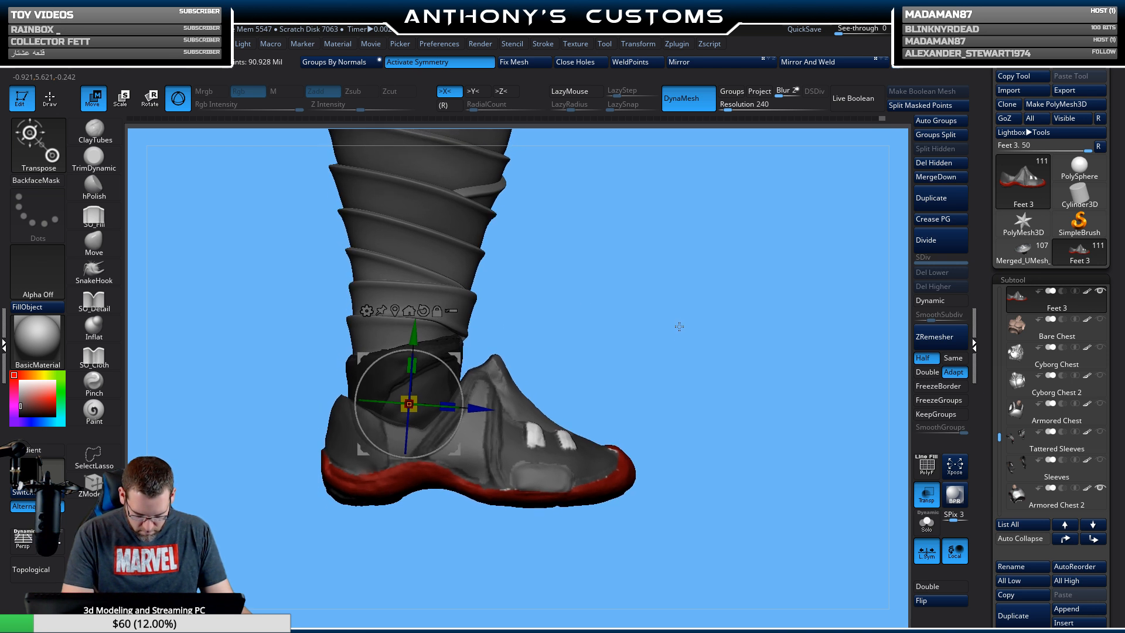
pyautogui.keyDown('alt'); pyautogui.moveTo(462, 351); pyautogui.dragTo(459, 351); pyautogui.keyUp('alt')
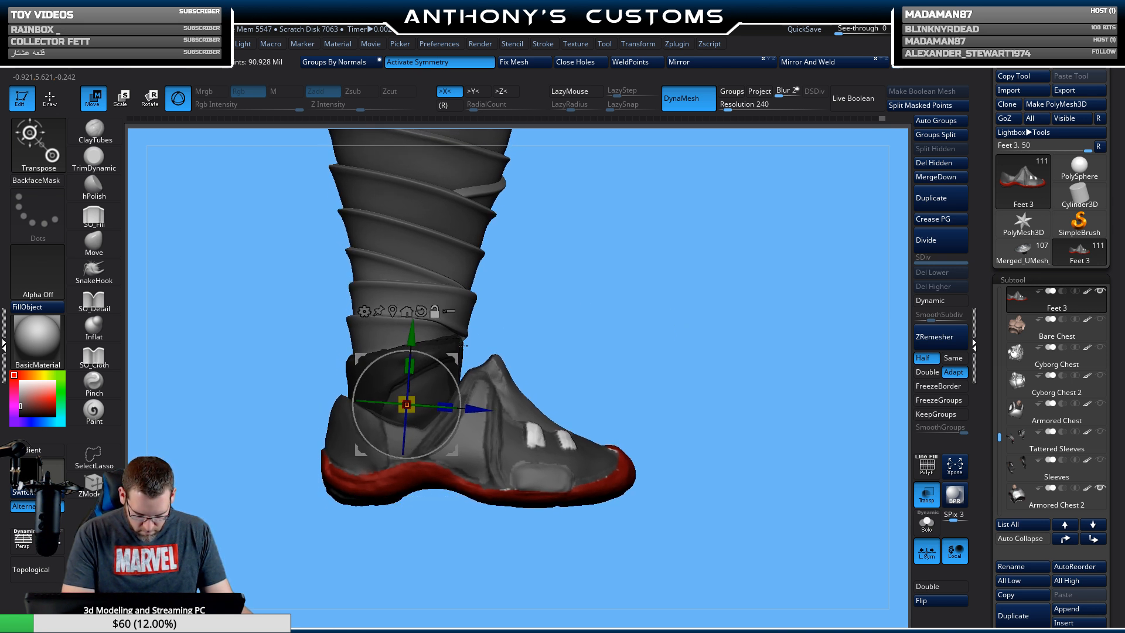
pyautogui.click(421, 311)
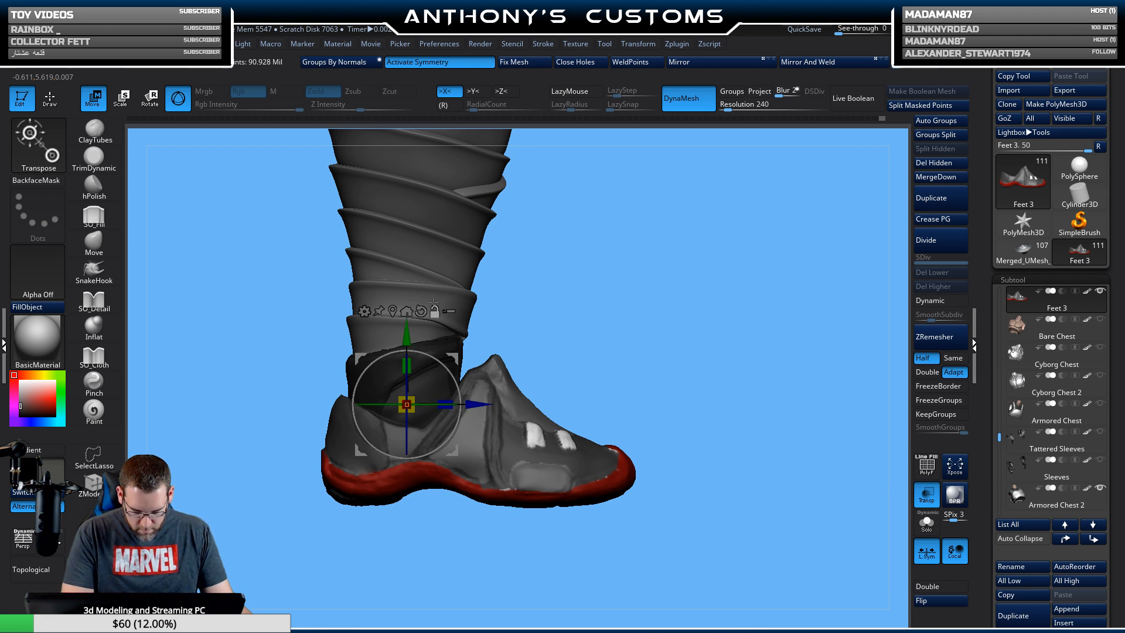
# Rotate Feet 3 about the ankle so the toes tilt upward, and turn transparency off.
pyautogui.moveTo(455, 401); pyautogui.dragTo(440, 436)
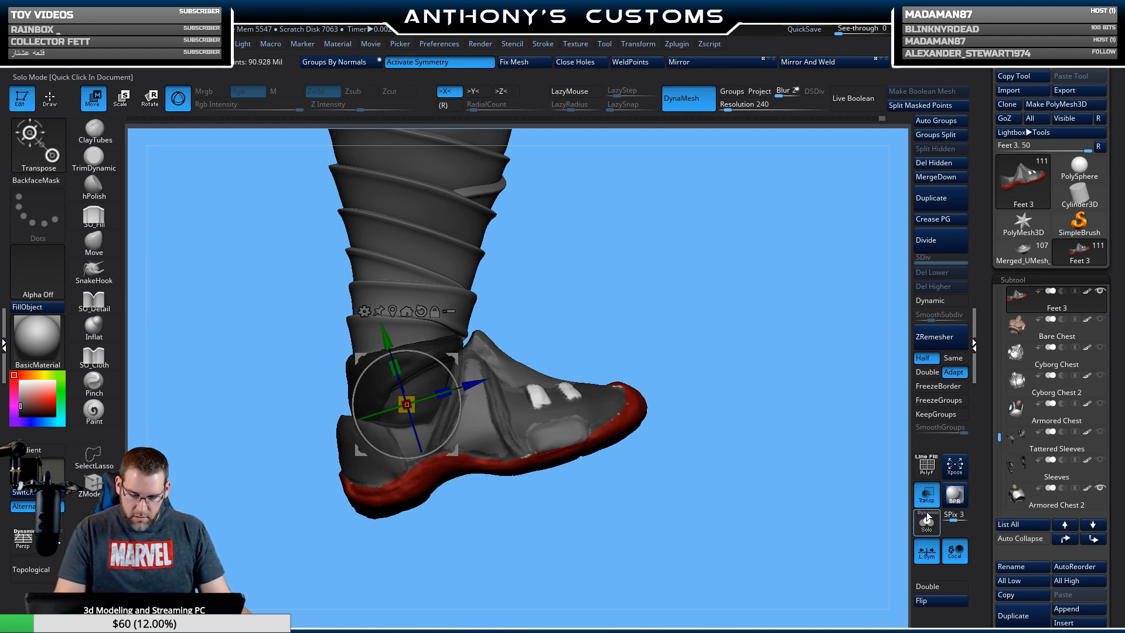
pyautogui.click(927, 494)
pyautogui.keyDown('alt'); pyautogui.moveTo(770, 515); pyautogui.dragTo(702, 378); pyautogui.keyUp('alt')
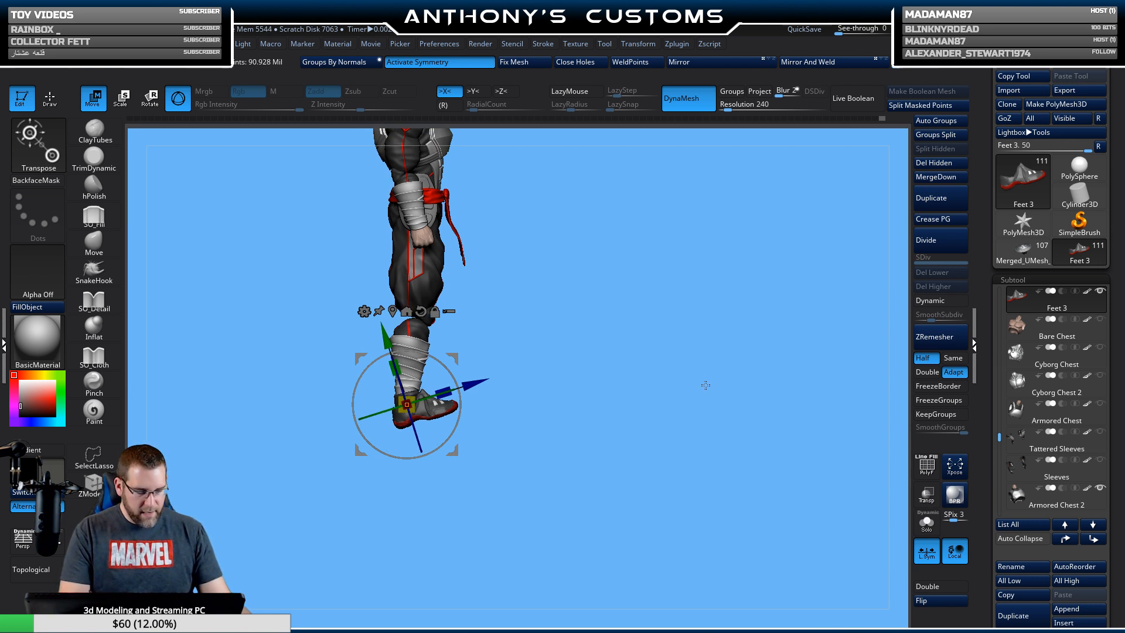
pyautogui.press('q')
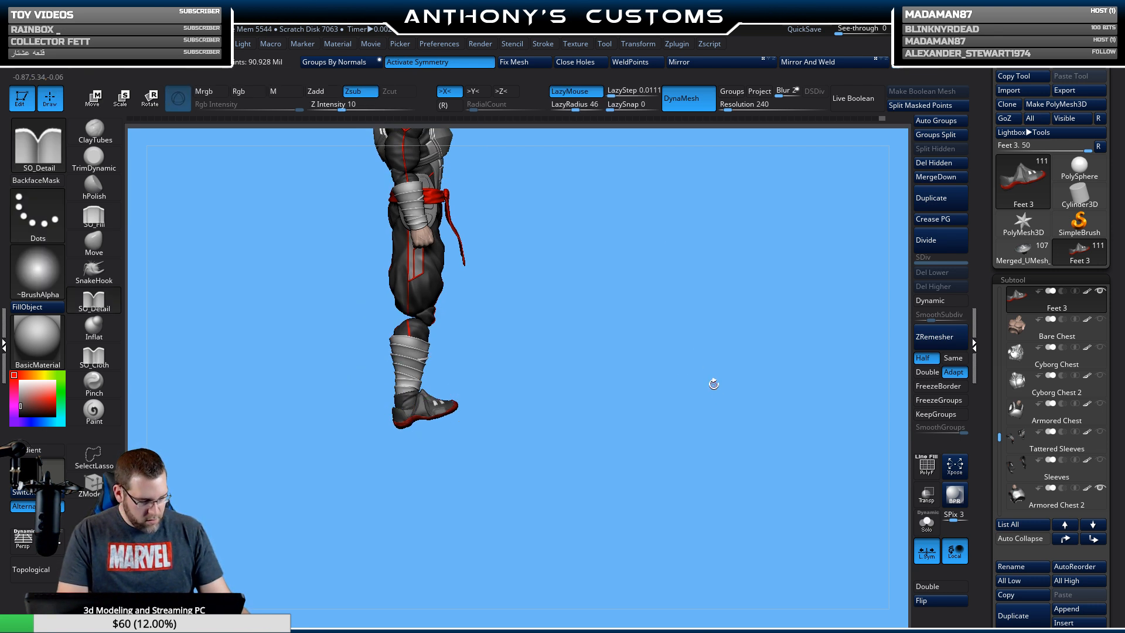
# Rotate Feet 3 slightly further toes-up about the ankle to bring the tongue against the leg wraps.
pyautogui.moveTo(702, 369)
pyautogui.keyDown('alt'); pyautogui.mouseDown()
pyautogui.moveTo(700, 478)
pyautogui.moveTo(711, 432)
pyautogui.moveTo(733, 576)
pyautogui.moveTo(747, 550)
pyautogui.mouseUp(); pyautogui.keyUp('alt')
pyautogui.moveTo(664, 412)
pyautogui.keyDown('alt'); pyautogui.mouseDown()
pyautogui.moveTo(686, 492)
pyautogui.moveTo(691, 590)
pyautogui.mouseUp(); pyautogui.keyUp('alt')
pyautogui.moveTo(725, 469)
pyautogui.keyDown('alt'); pyautogui.mouseDown()
pyautogui.moveTo(714, 572)
pyautogui.moveTo(717, 420)
pyautogui.moveTo(732, 475)
pyautogui.moveTo(709, 453)
pyautogui.moveTo(715, 429)
pyautogui.moveTo(735, 425)
pyautogui.mouseUp(); pyautogui.keyUp('alt')
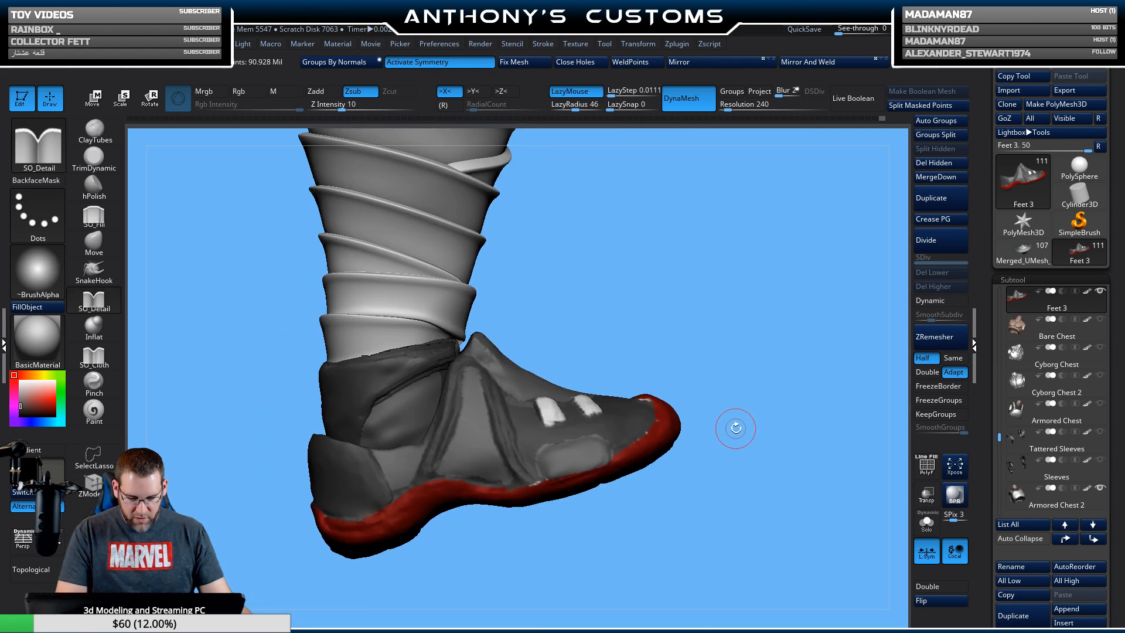
pyautogui.press('w')
pyautogui.moveTo(442, 446); pyautogui.dragTo(439, 431)
pyautogui.moveTo(729, 339); pyautogui.dragTo(811, 380)
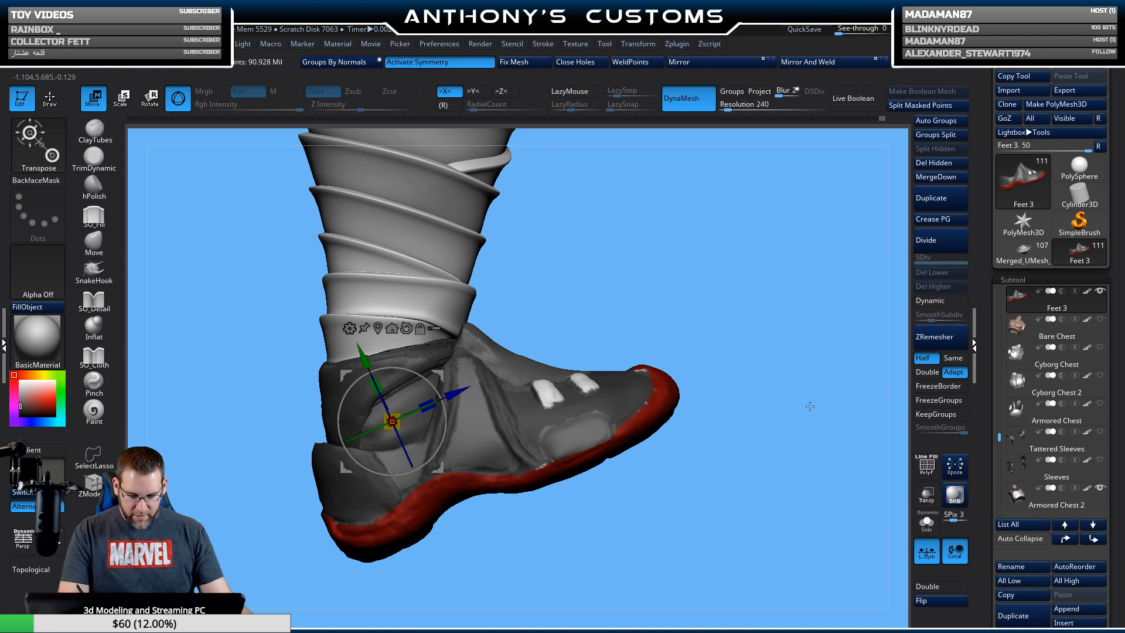
pyautogui.keyDown('alt'); pyautogui.moveTo(747, 482); pyautogui.dragTo(724, 459); pyautogui.keyUp('alt')
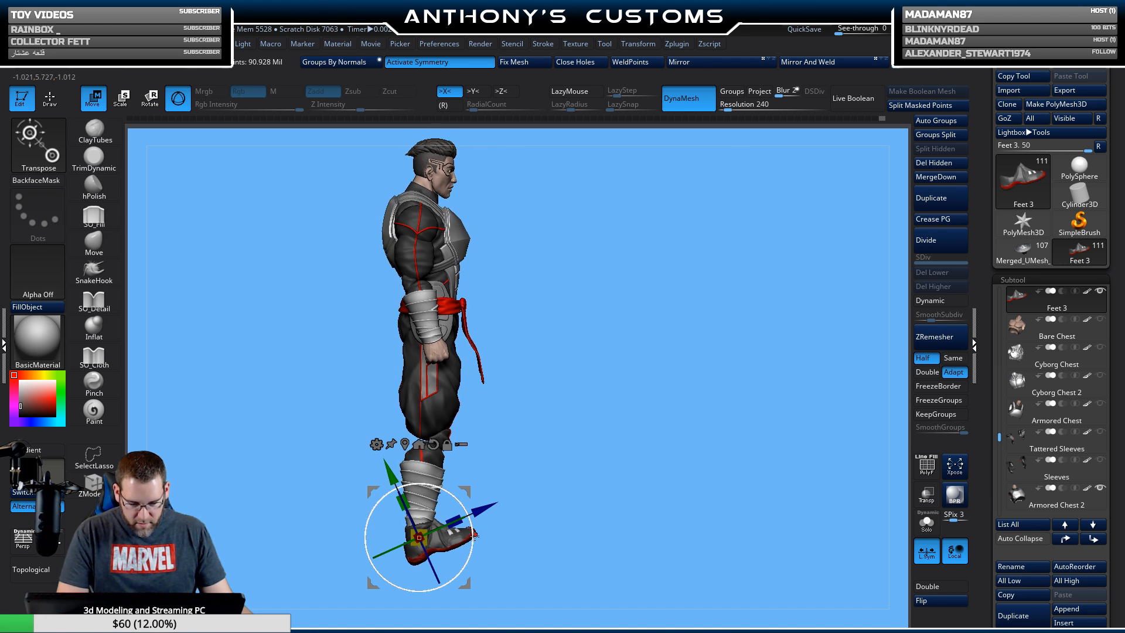
pyautogui.press('q')
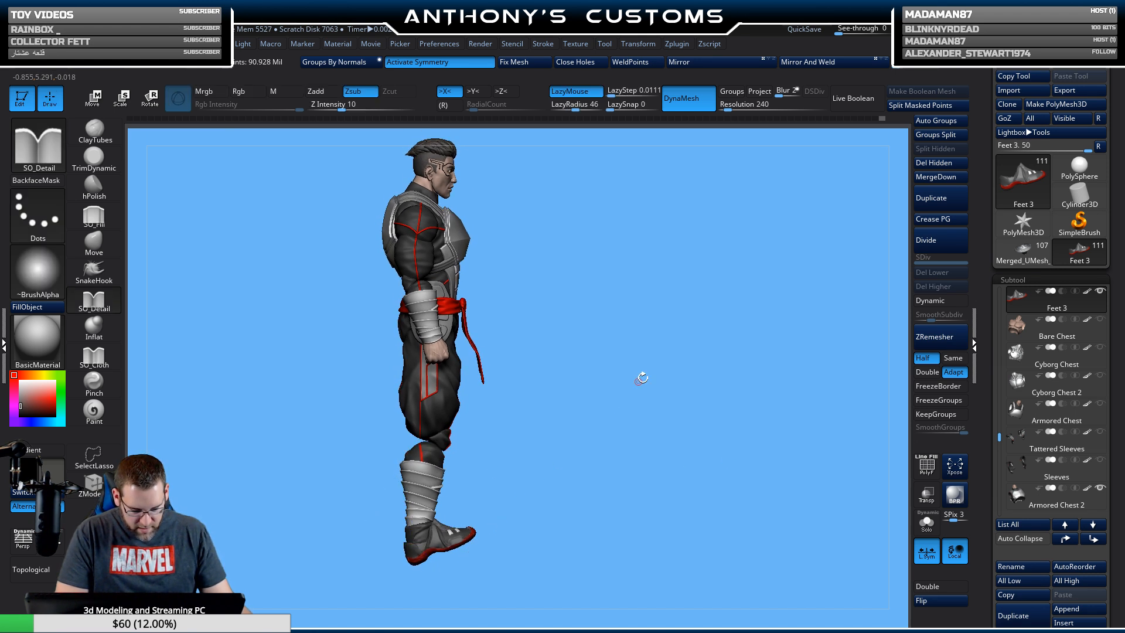
# Examine Feet 3 from the front under the leg wraps, isolating it briefly from the rest of the figure.
pyautogui.moveTo(771, 423)
pyautogui.keyDown('shift'); pyautogui.mouseDown()
pyautogui.moveTo(747, 581)
pyautogui.moveTo(732, 601)
pyautogui.moveTo(683, 477)
pyautogui.moveTo(698, 419)
pyautogui.moveTo(762, 452)
pyautogui.moveTo(762, 439)
pyautogui.moveTo(732, 452)
pyautogui.moveTo(732, 430)
pyautogui.mouseUp(); pyautogui.keyUp('shift')
pyautogui.press('ctrl')
pyautogui.keyDown('alt'); pyautogui.moveTo(679, 372); pyautogui.dragTo(727, 427); pyautogui.keyUp('alt')
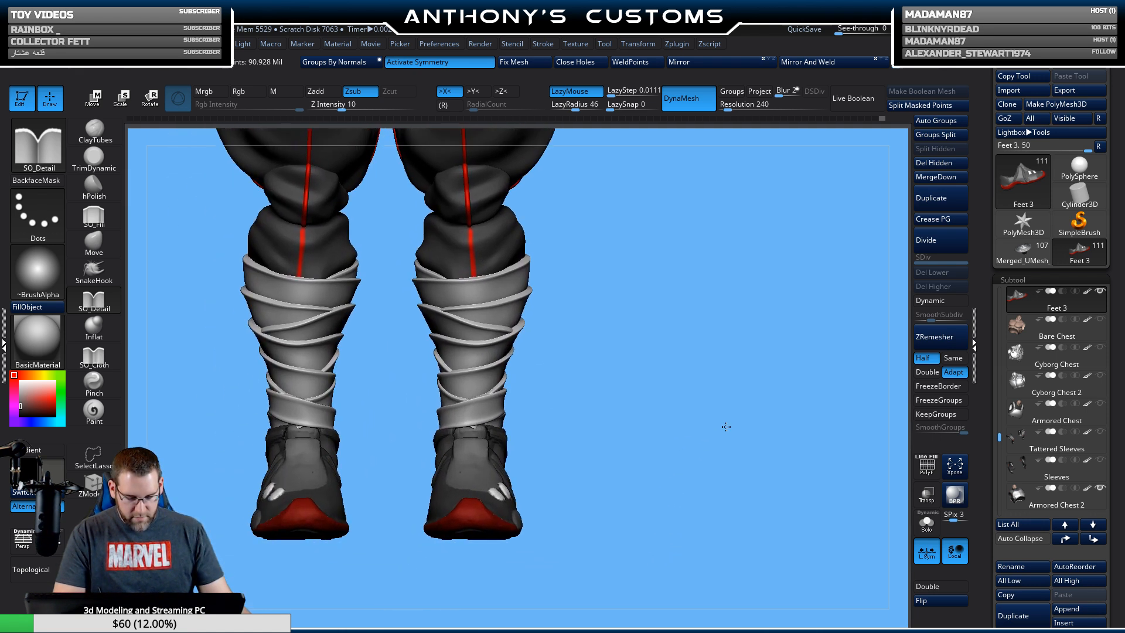
pyautogui.click(924, 531)
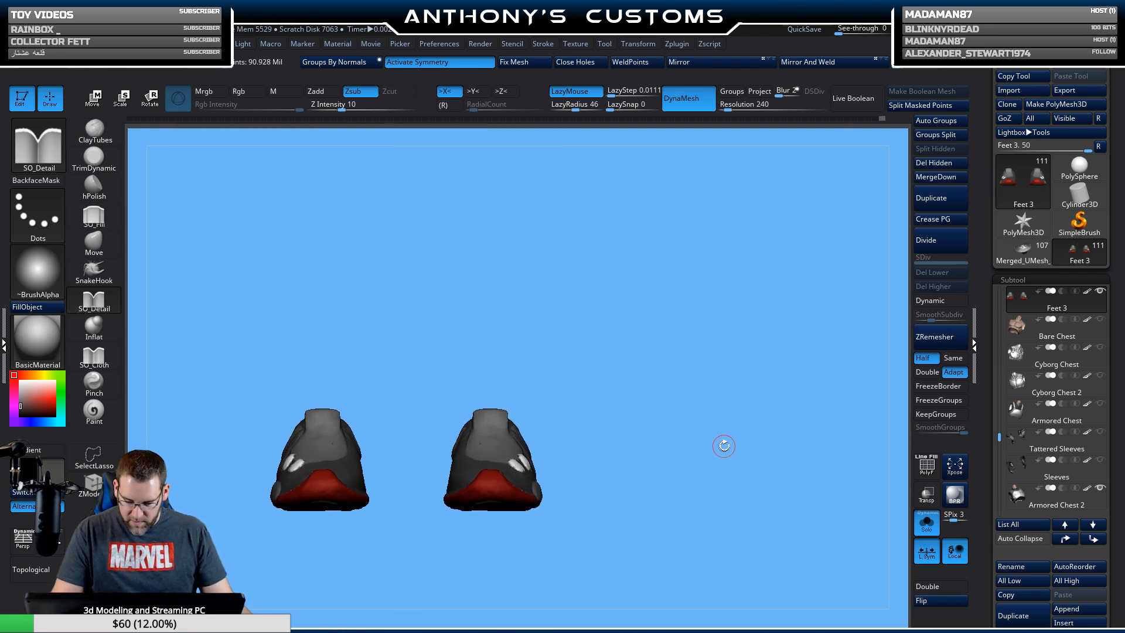
pyautogui.click(923, 531)
# Select the Boots 5 subtool and isolate it, framing the front of the ankle.
pyautogui.keyDown('alt'); pyautogui.click(537, 392); pyautogui.keyUp('alt')
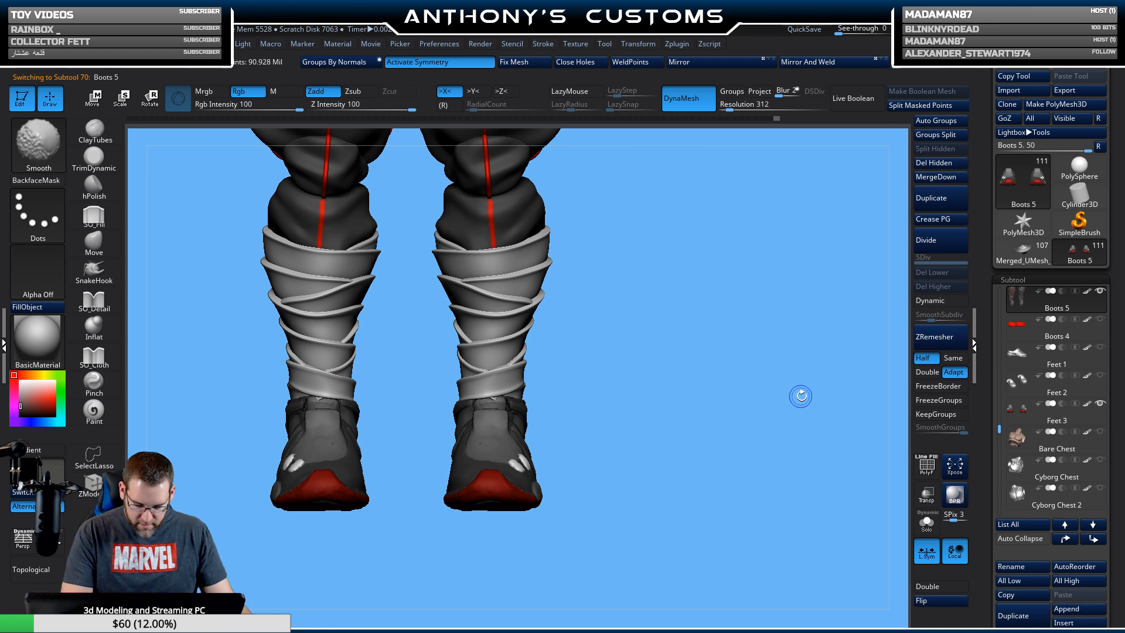
pyautogui.click(926, 522)
pyautogui.moveTo(693, 450)
pyautogui.keyDown('alt'); pyautogui.mouseDown()
pyautogui.moveTo(698, 562)
pyautogui.moveTo(721, 495)
pyautogui.mouseUp(); pyautogui.keyUp('alt')
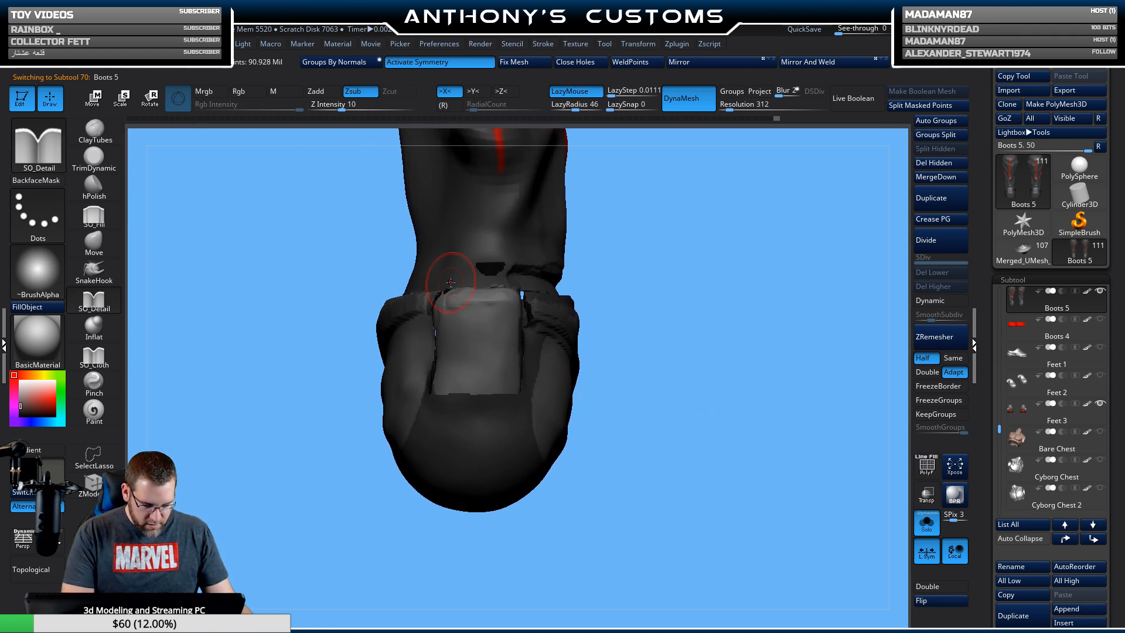
# Carve down the rectangular tab at the front of the Boots 5 ankle with ClayTubes and smooth the resulting recess.
pyautogui.click(94, 132)
pyautogui.moveTo(578, 244)
pyautogui.mouseDown()
pyautogui.moveTo(680, 334)
pyautogui.moveTo(677, 323)
pyautogui.mouseUp()
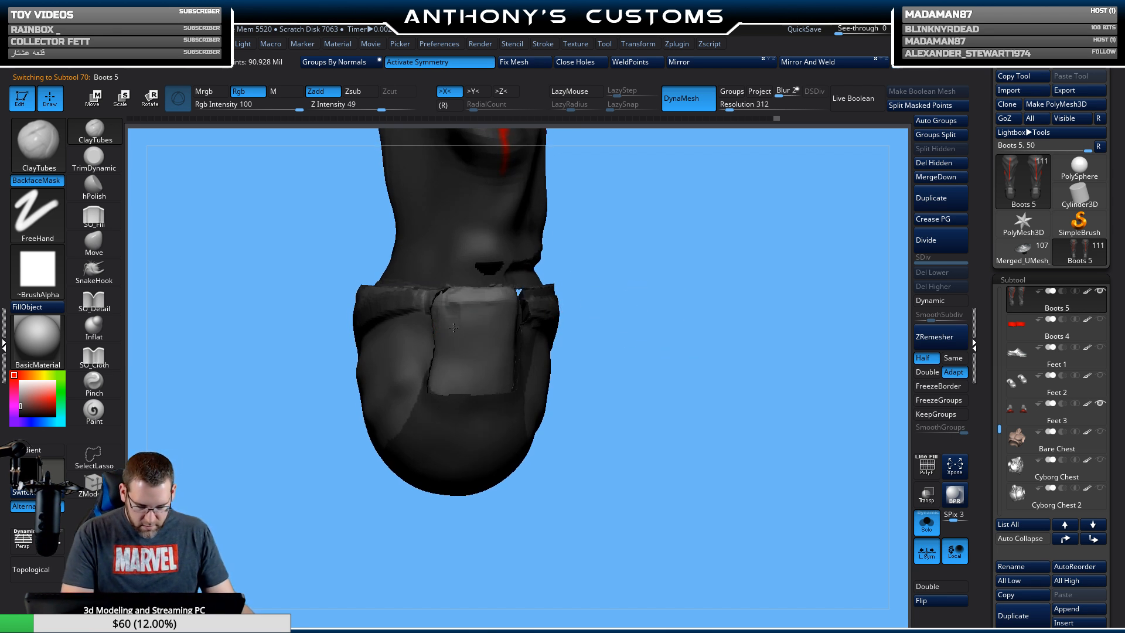
pyautogui.moveTo(441, 343)
pyautogui.mouseDown()
pyautogui.moveTo(448, 305)
pyautogui.moveTo(495, 299)
pyautogui.moveTo(514, 384)
pyautogui.moveTo(466, 365)
pyautogui.moveTo(441, 300)
pyautogui.moveTo(445, 388)
pyautogui.moveTo(472, 347)
pyautogui.mouseUp()
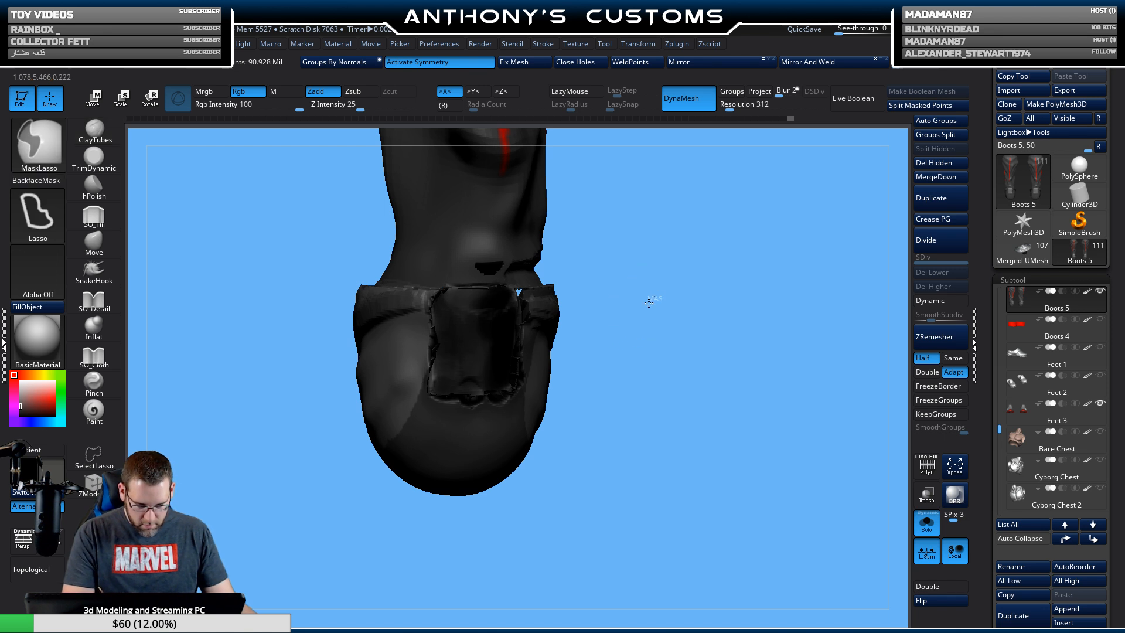
pyautogui.press('shift')
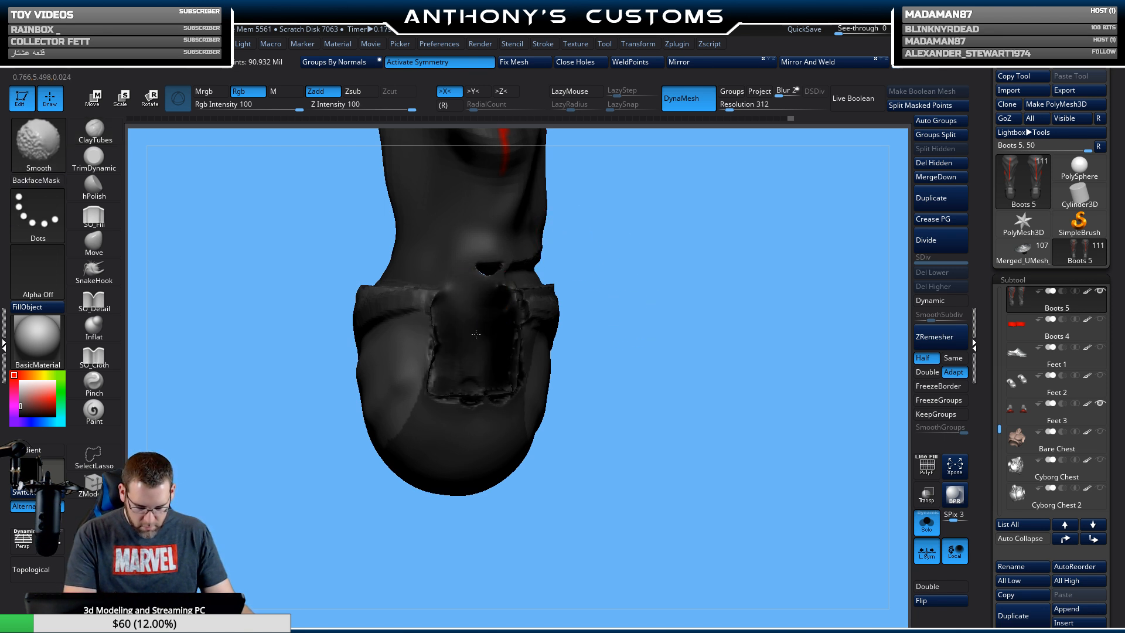
pyautogui.keyDown('shift'); pyautogui.moveTo(472, 384); pyautogui.dragTo(455, 397); pyautogui.keyUp('shift')
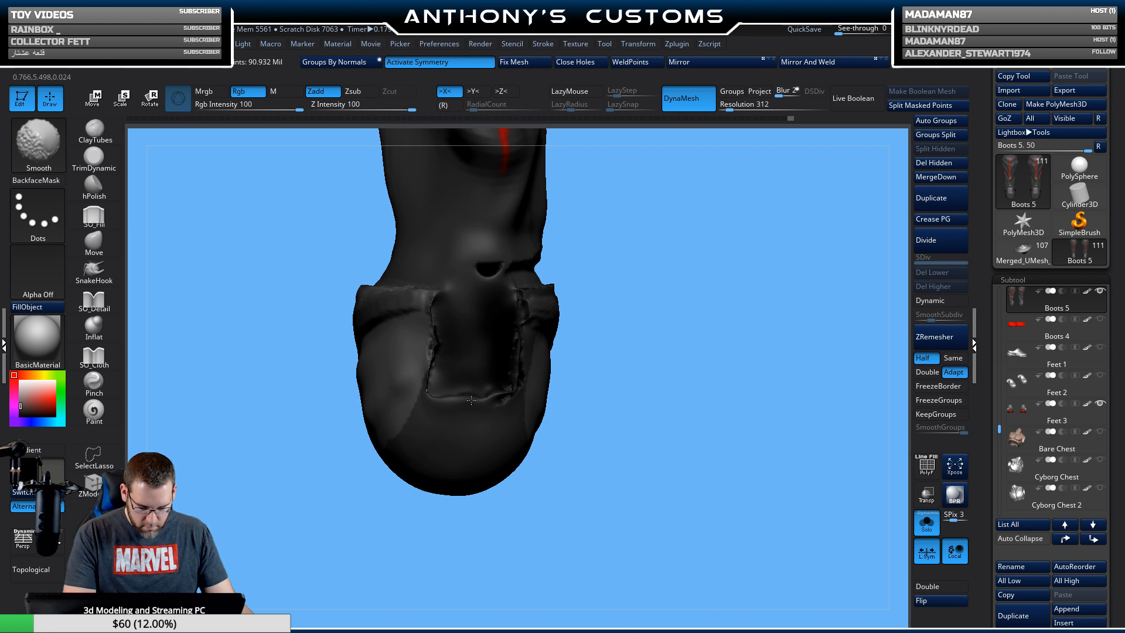
# Blend the lower edge of the ankle recess with SO_Fill and TrimDynamic, remeshing Boots 5 with DynaMesh in between.
pyautogui.moveTo(645, 328)
pyautogui.mouseDown()
pyautogui.moveTo(641, 377)
pyautogui.moveTo(634, 341)
pyautogui.mouseUp()
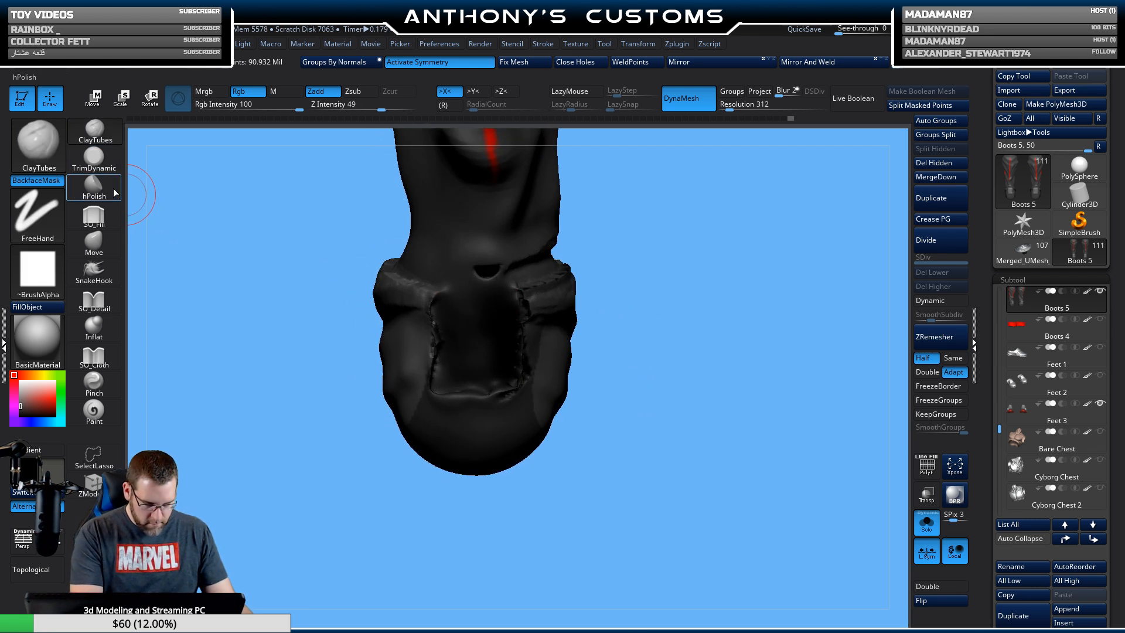
pyautogui.click(97, 215)
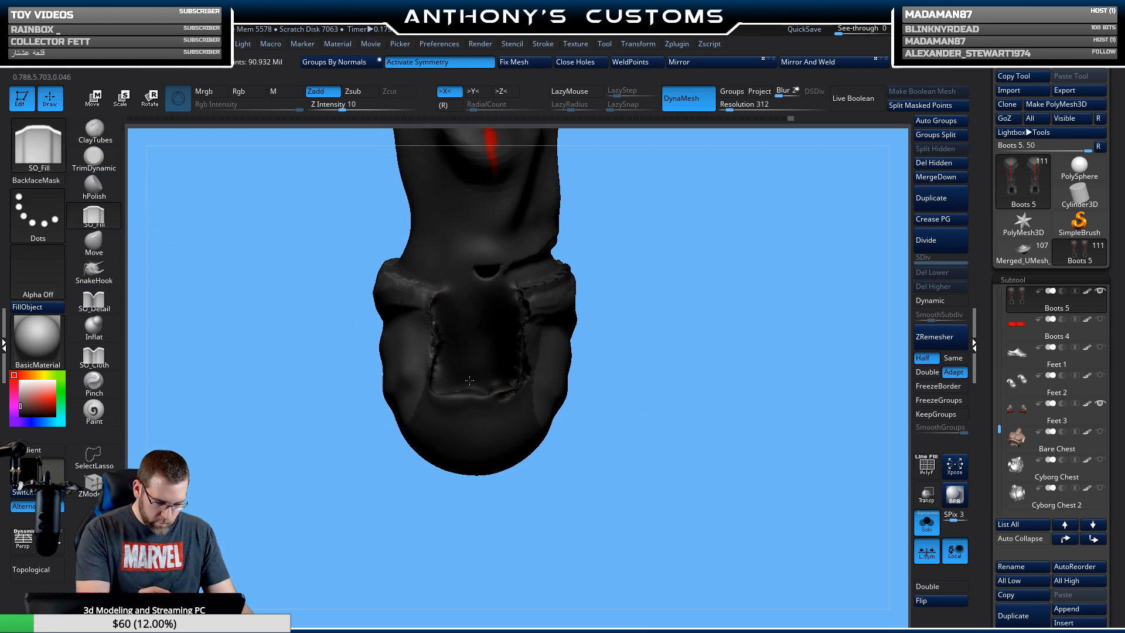
pyautogui.moveTo(470, 381)
pyautogui.mouseDown()
pyautogui.moveTo(441, 389)
pyautogui.moveTo(477, 368)
pyautogui.moveTo(462, 381)
pyautogui.mouseUp()
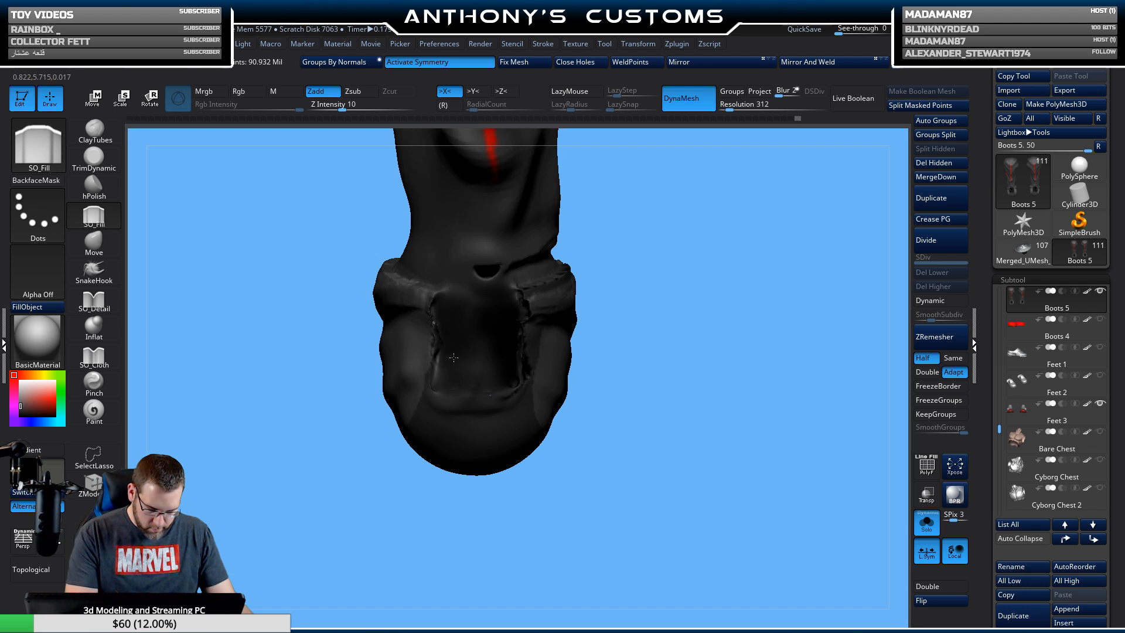
pyautogui.keyDown('ctrl'); pyautogui.moveTo(605, 322); pyautogui.dragTo(656, 326); pyautogui.keyUp('ctrl')
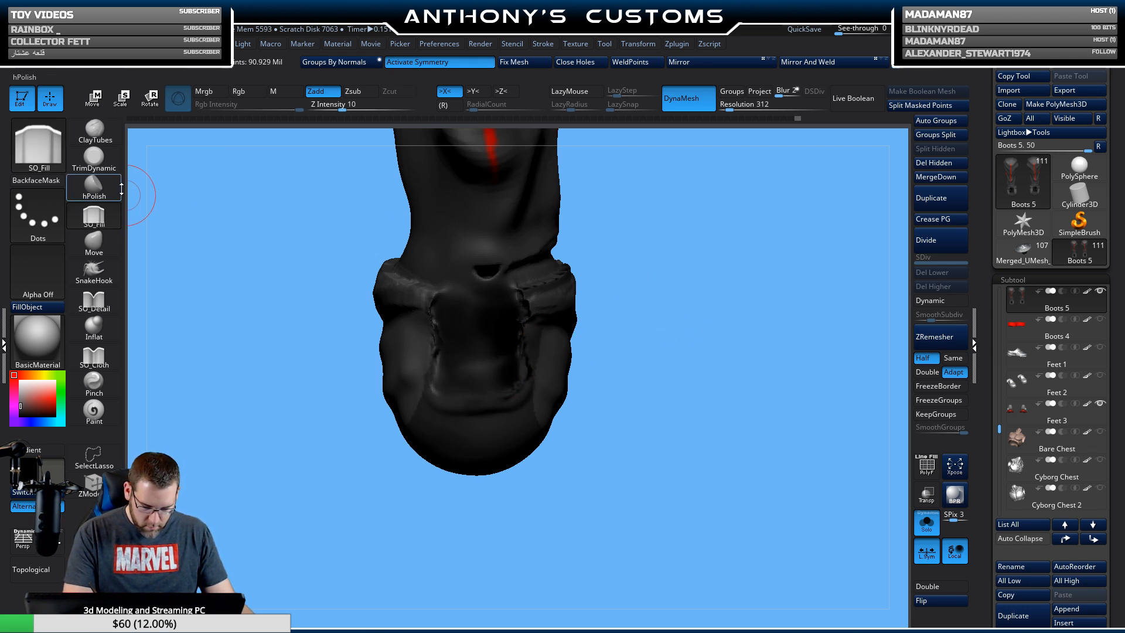
pyautogui.click(94, 157)
pyautogui.moveTo(506, 368); pyautogui.dragTo(472, 420)
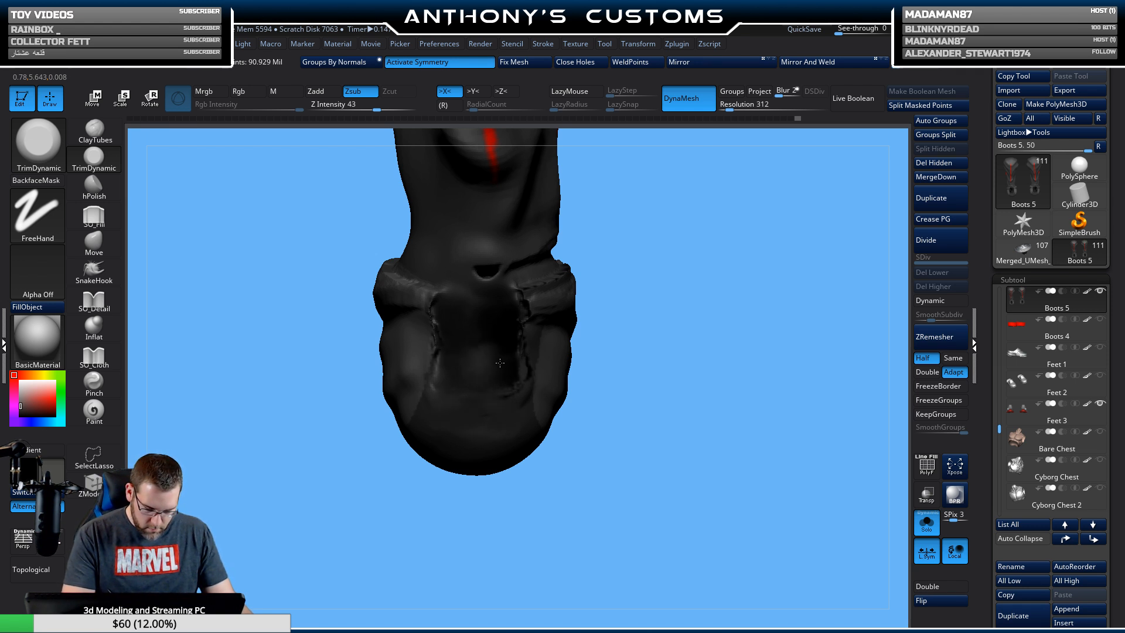
# Build up the ends of the Boots 5 ankle cuff on both sides of the recess with ClayTubes.
pyautogui.moveTo(630, 350)
pyautogui.mouseDown()
pyautogui.moveTo(721, 367)
pyautogui.moveTo(644, 346)
pyautogui.moveTo(691, 351)
pyautogui.moveTo(666, 334)
pyautogui.mouseUp()
pyautogui.click(94, 130)
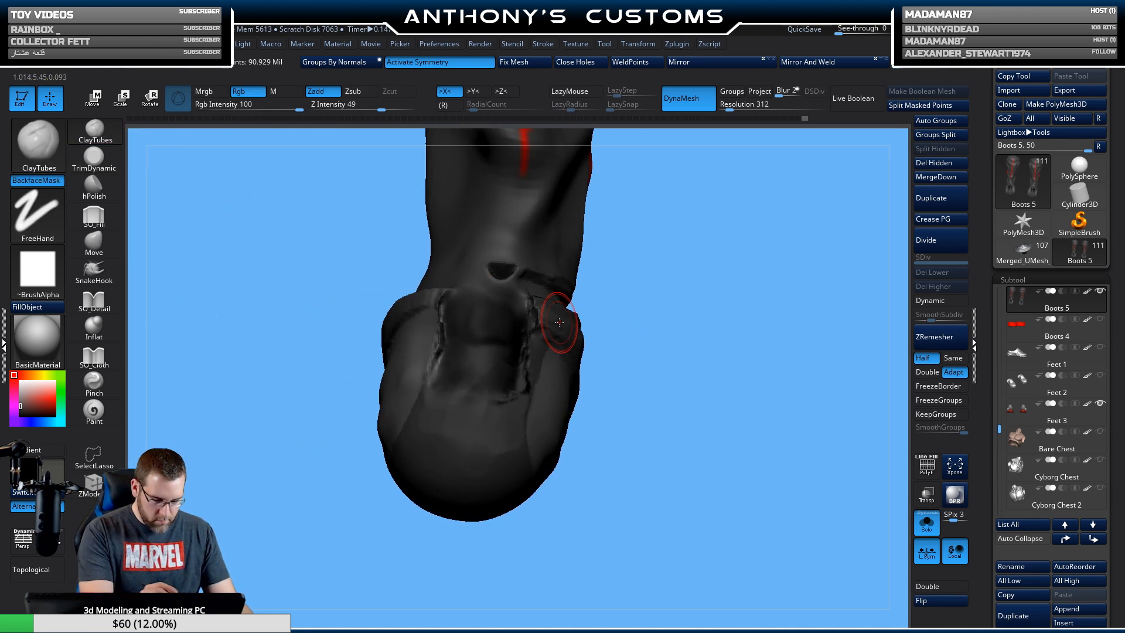
pyautogui.press('space')
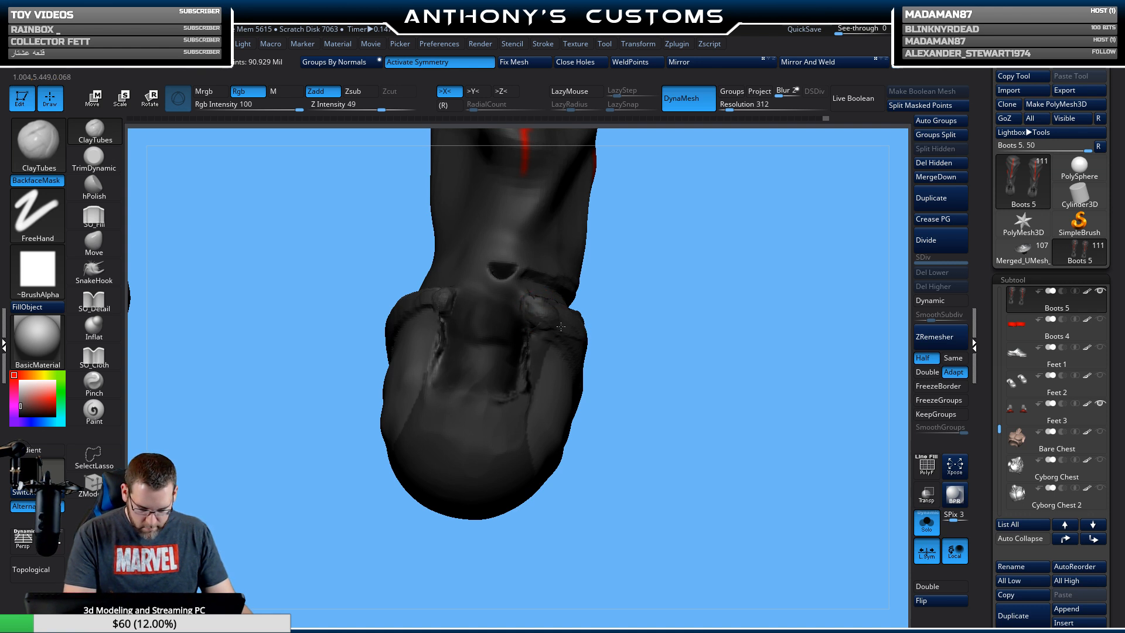
pyautogui.moveTo(609, 320); pyautogui.dragTo(706, 297)
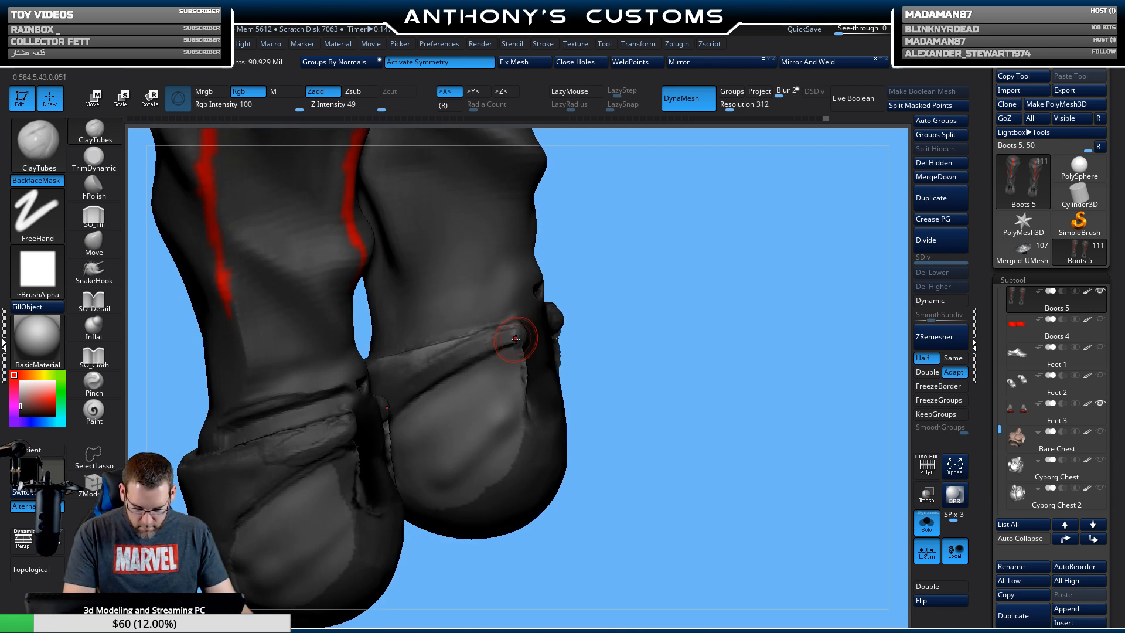
pyautogui.moveTo(515, 339); pyautogui.dragTo(423, 393)
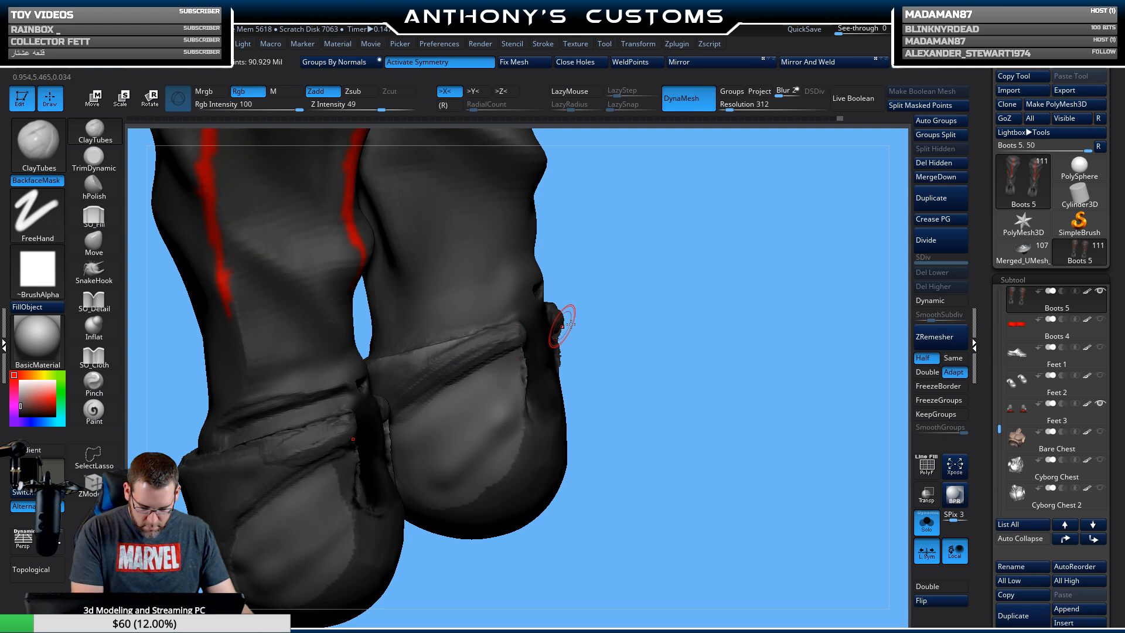
pyautogui.moveTo(565, 322); pyautogui.dragTo(496, 409)
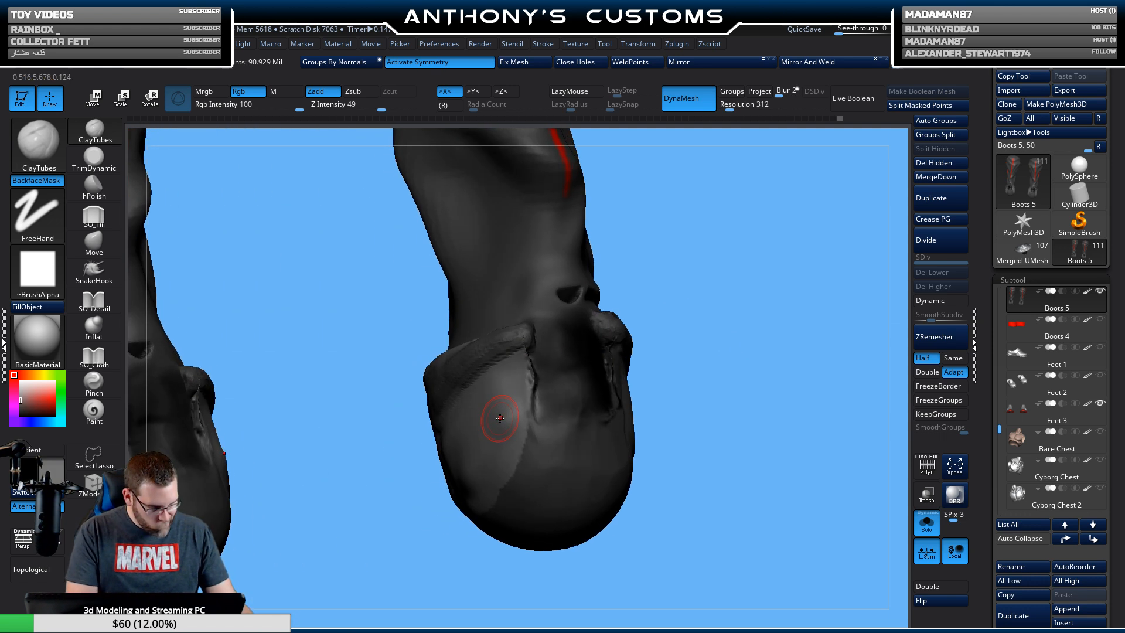
# Add ClayTubes strokes along both side edges of the ankle recess and bring the whole figure back into view.
pyautogui.moveTo(523, 361); pyautogui.dragTo(525, 420)
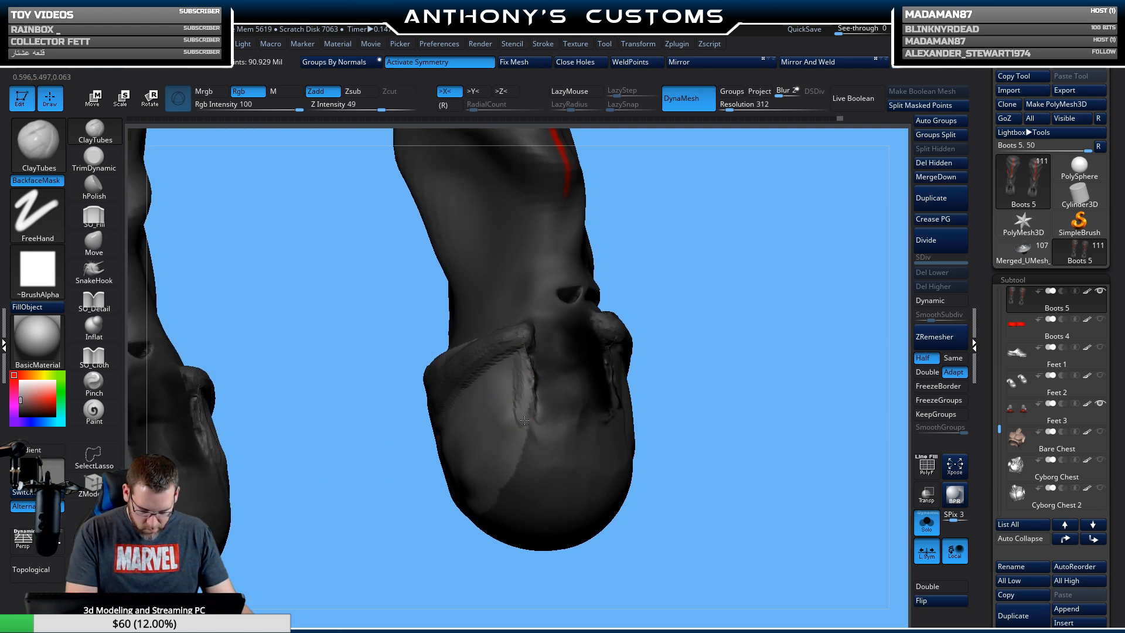
pyautogui.moveTo(733, 340); pyautogui.dragTo(711, 336)
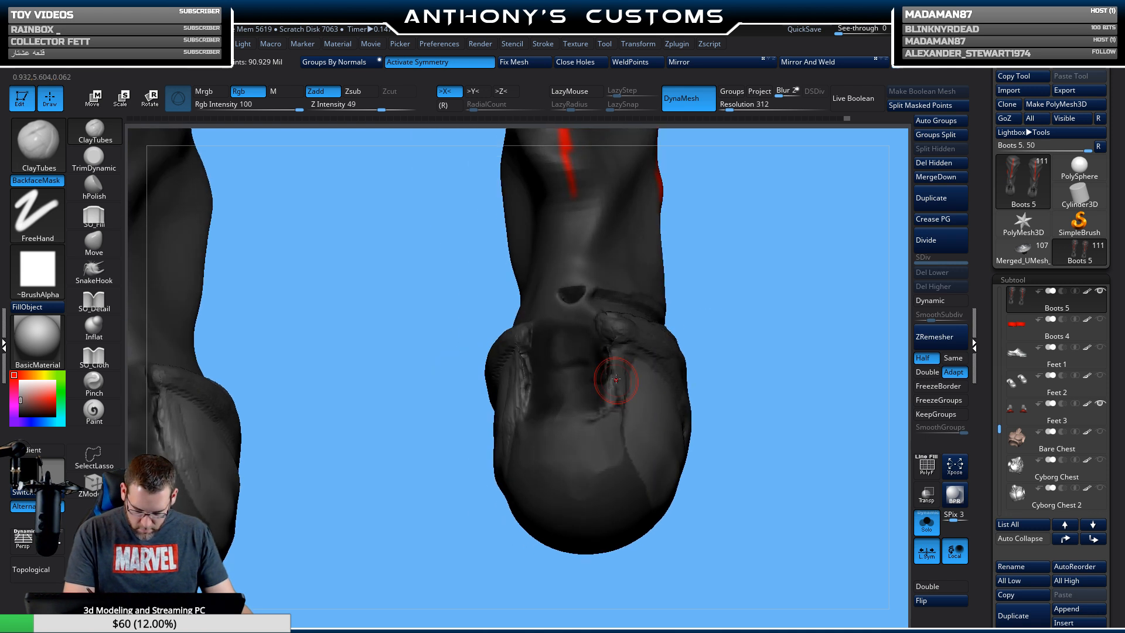
pyautogui.moveTo(625, 365)
pyautogui.mouseDown()
pyautogui.moveTo(629, 418)
pyautogui.moveTo(623, 388)
pyautogui.moveTo(642, 411)
pyautogui.mouseUp()
pyautogui.moveTo(722, 341); pyautogui.dragTo(774, 337)
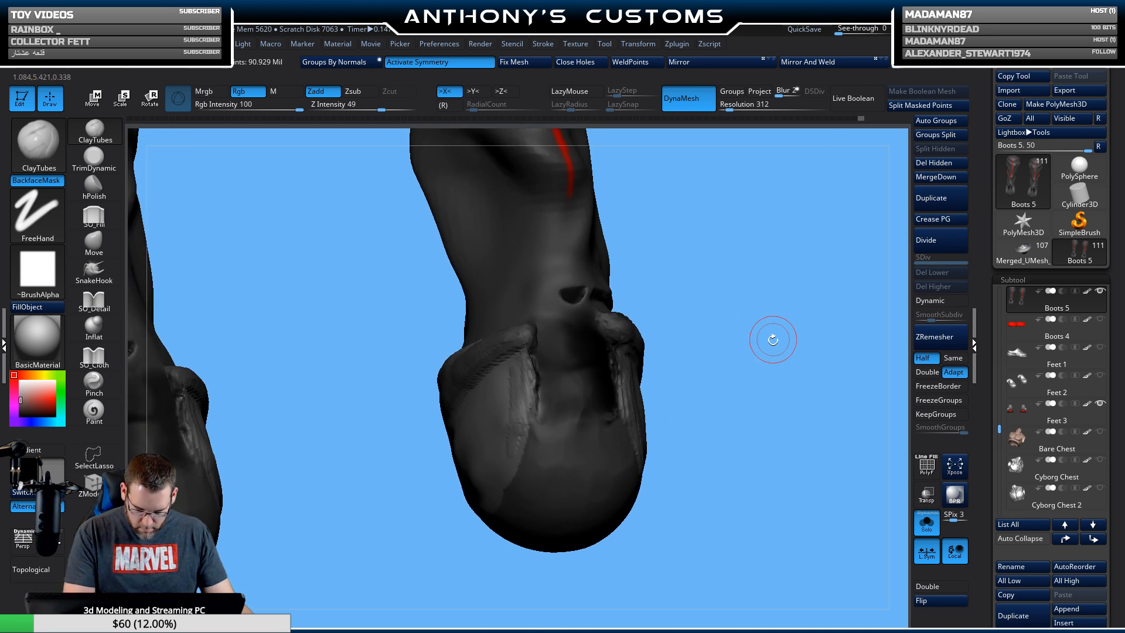
pyautogui.click(926, 521)
pyautogui.keyDown('alt'); pyautogui.moveTo(833, 463); pyautogui.dragTo(703, 340); pyautogui.keyUp('alt')
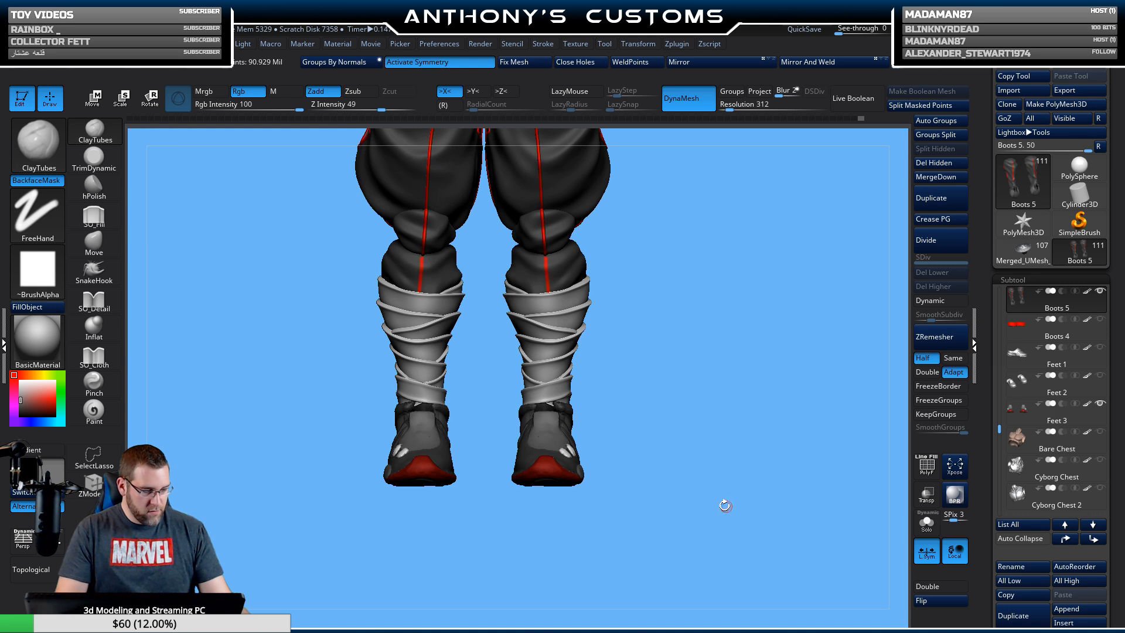
# Use transparency in side view to check how the foot sits in the shoe, and make Feet 3 active with the gizmo at the ankle.
pyautogui.moveTo(723, 499); pyautogui.dragTo(752, 503)
pyautogui.press('w')
pyautogui.moveTo(685, 449); pyautogui.dragTo(726, 447)
pyautogui.click(927, 496)
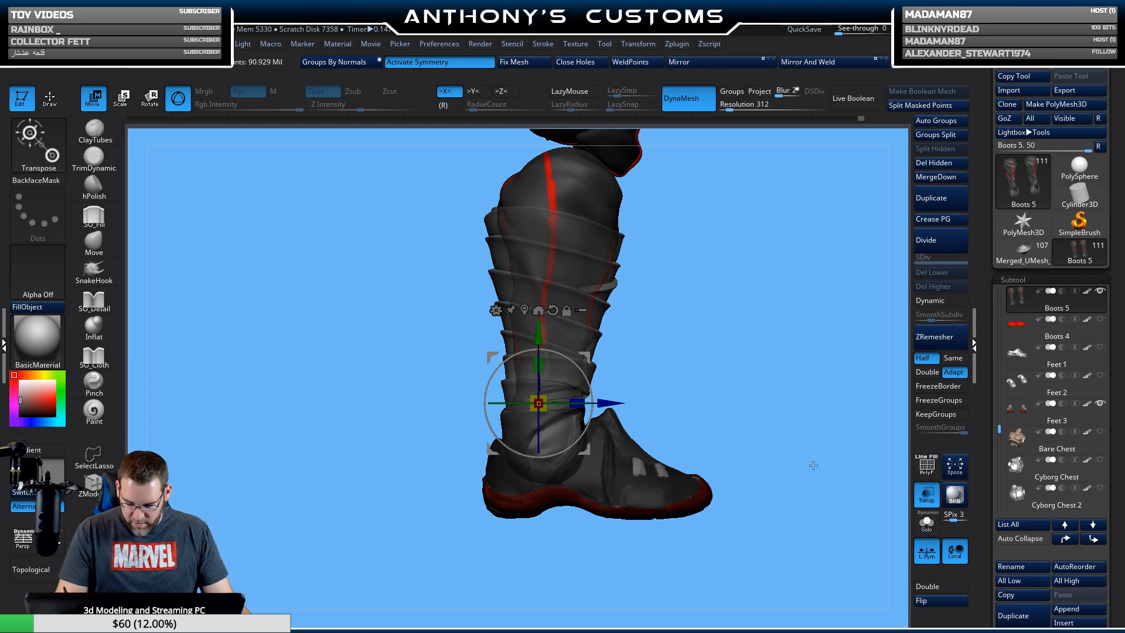
pyautogui.keyDown('alt'); pyautogui.moveTo(814, 469); pyautogui.dragTo(723, 420); pyautogui.keyUp('alt')
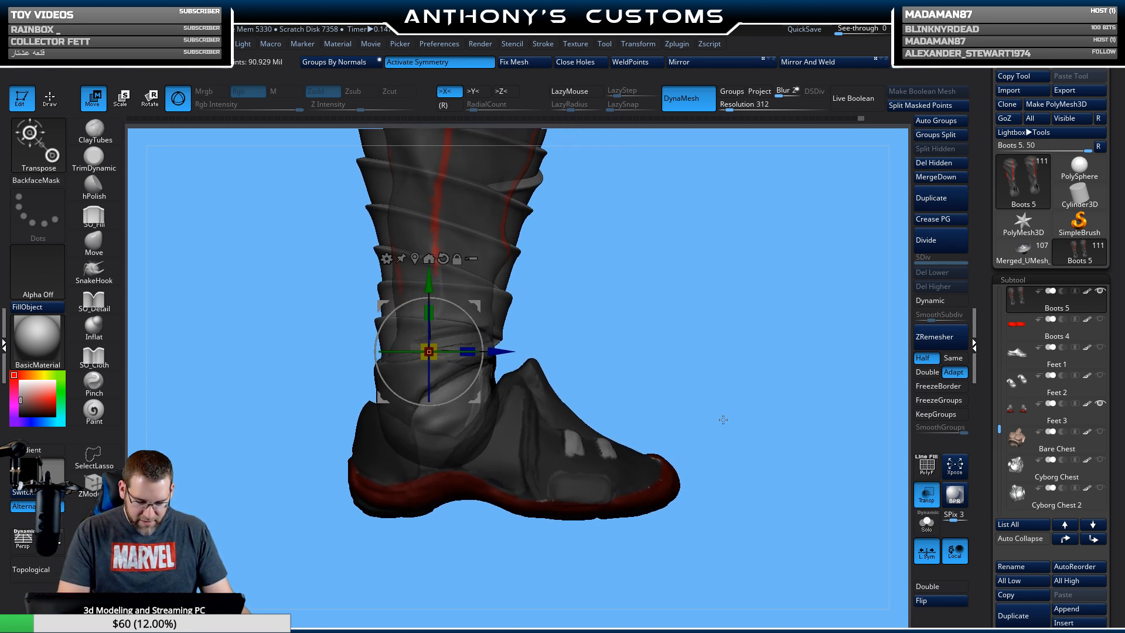
pyautogui.keyDown('alt'); pyautogui.click(540, 452); pyautogui.keyUp('alt')
pyautogui.keyDown('alt'); pyautogui.moveTo(783, 457); pyautogui.dragTo(800, 449); pyautogui.keyUp('alt')
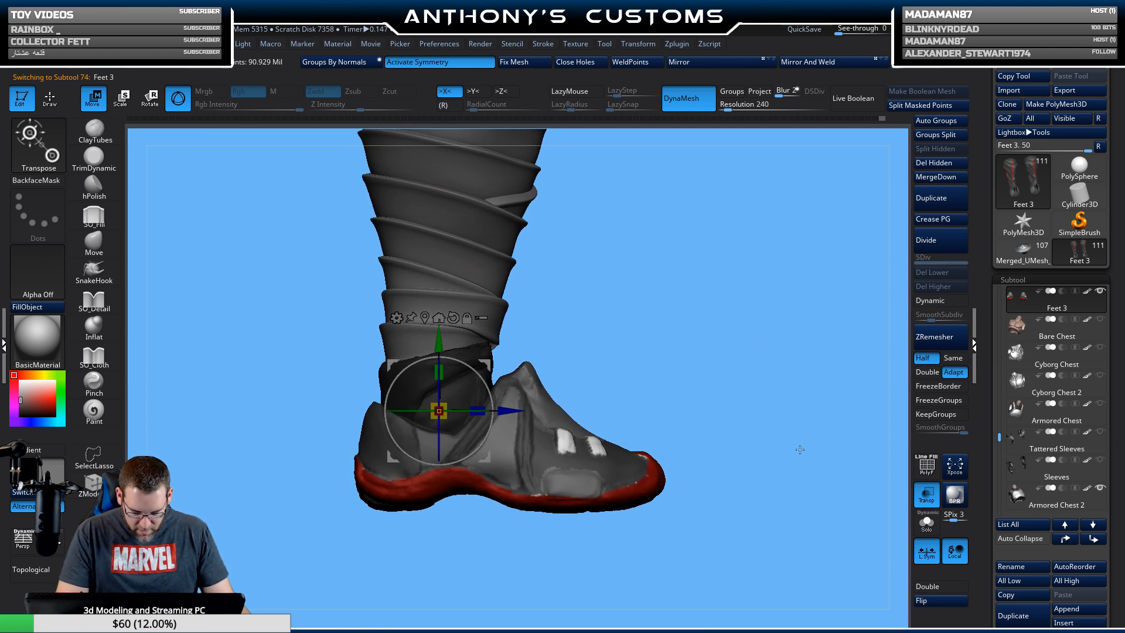
pyautogui.click(927, 494)
pyautogui.moveTo(793, 494); pyautogui.dragTo(780, 472)
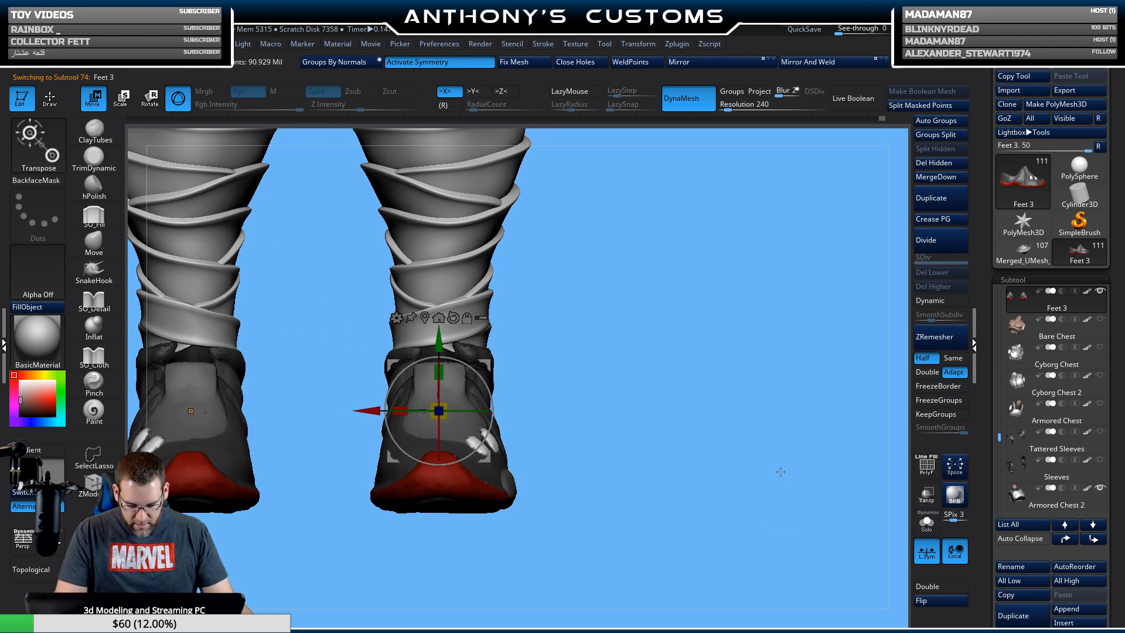
# Roll Feet 3 inward about the ankle in front view so the toes angle toward each other.
pyautogui.keyDown('alt'); pyautogui.moveTo(632, 447); pyautogui.dragTo(790, 325); pyautogui.keyUp('alt')
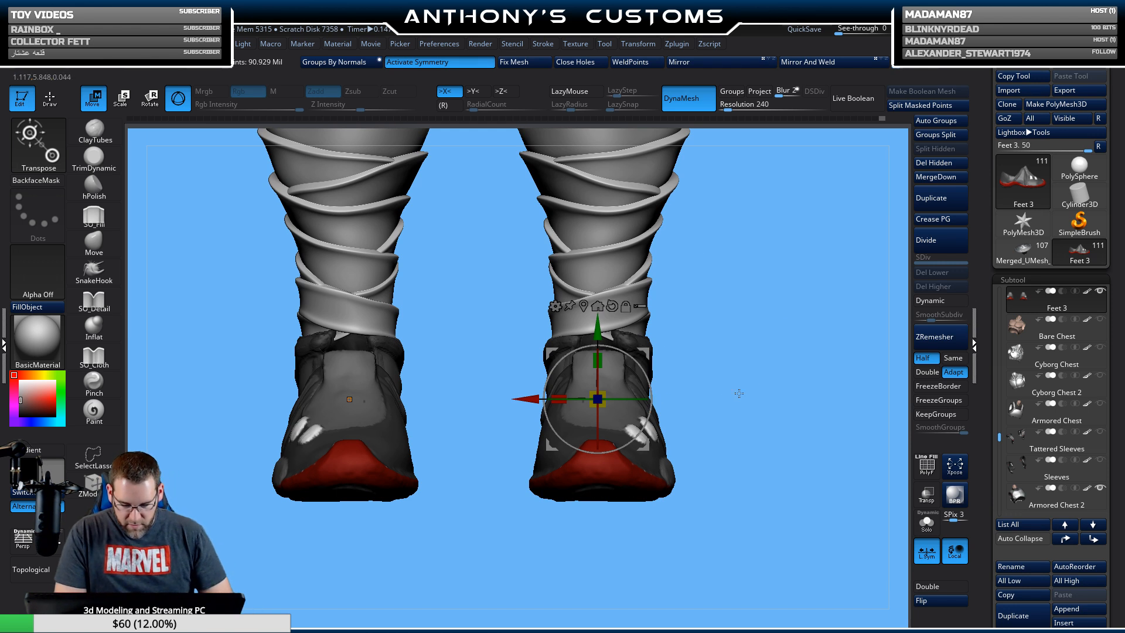
pyautogui.moveTo(785, 388)
pyautogui.mouseDown()
pyautogui.moveTo(725, 398)
pyautogui.moveTo(798, 406)
pyautogui.mouseUp()
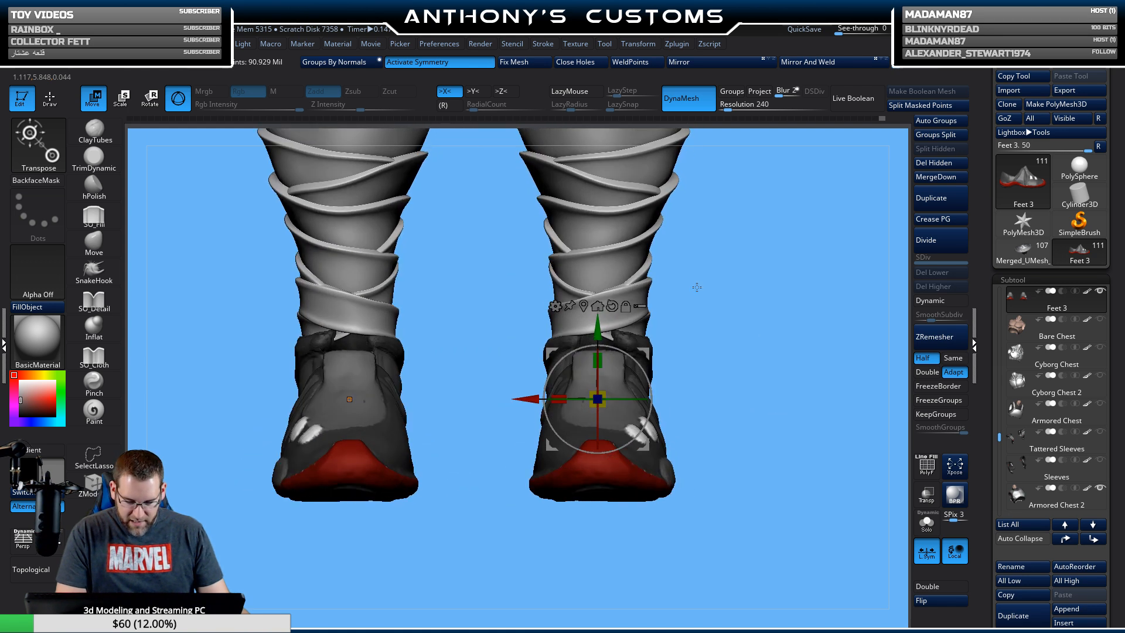
pyautogui.moveTo(648, 414); pyautogui.dragTo(630, 441)
pyautogui.moveTo(731, 389)
pyautogui.keyDown('shift'); pyautogui.mouseDown()
pyautogui.moveTo(757, 418)
pyautogui.moveTo(735, 359)
pyautogui.mouseUp(); pyautogui.keyUp('shift')
pyautogui.press('q')
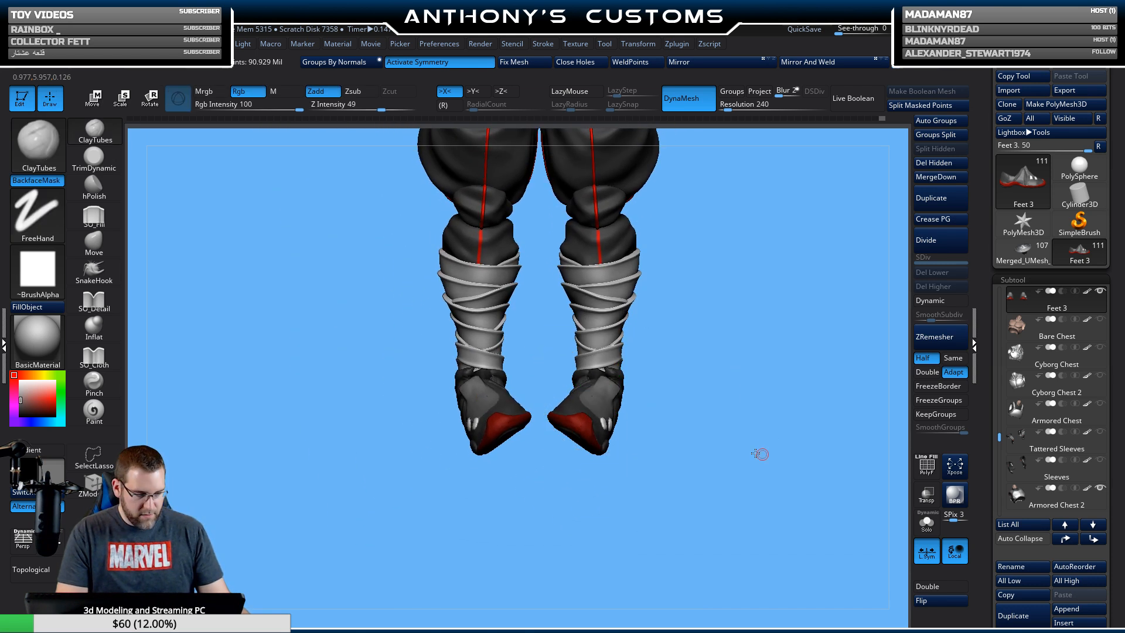
pyautogui.moveTo(761, 452)
pyautogui.mouseDown()
pyautogui.moveTo(693, 433)
pyautogui.moveTo(726, 447)
pyautogui.moveTo(753, 442)
pyautogui.moveTo(778, 405)
pyautogui.mouseUp()
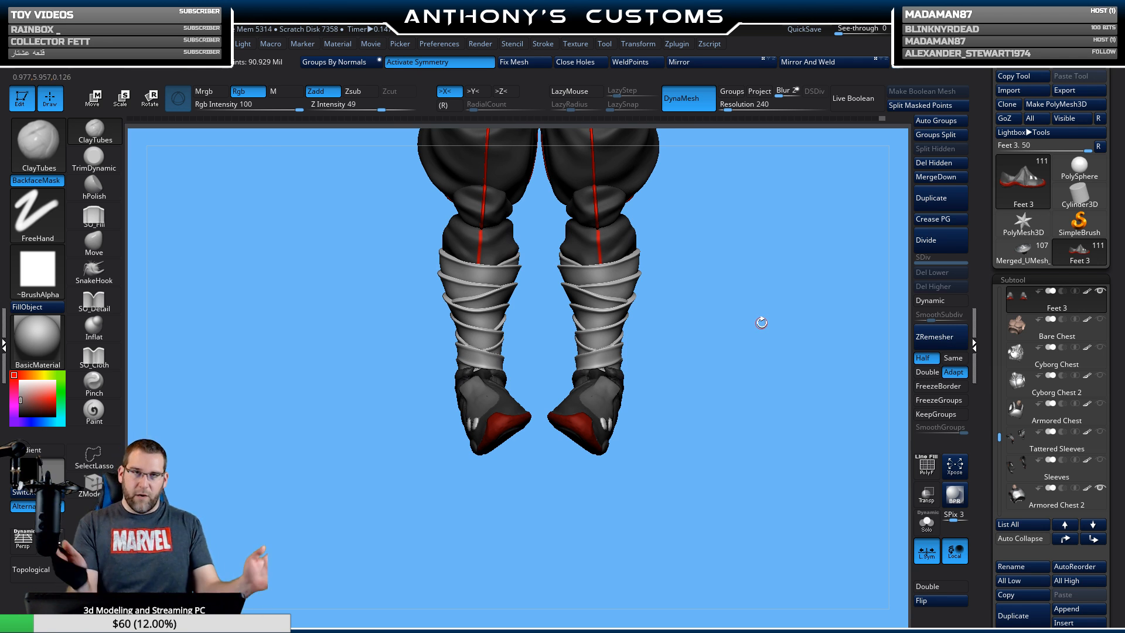
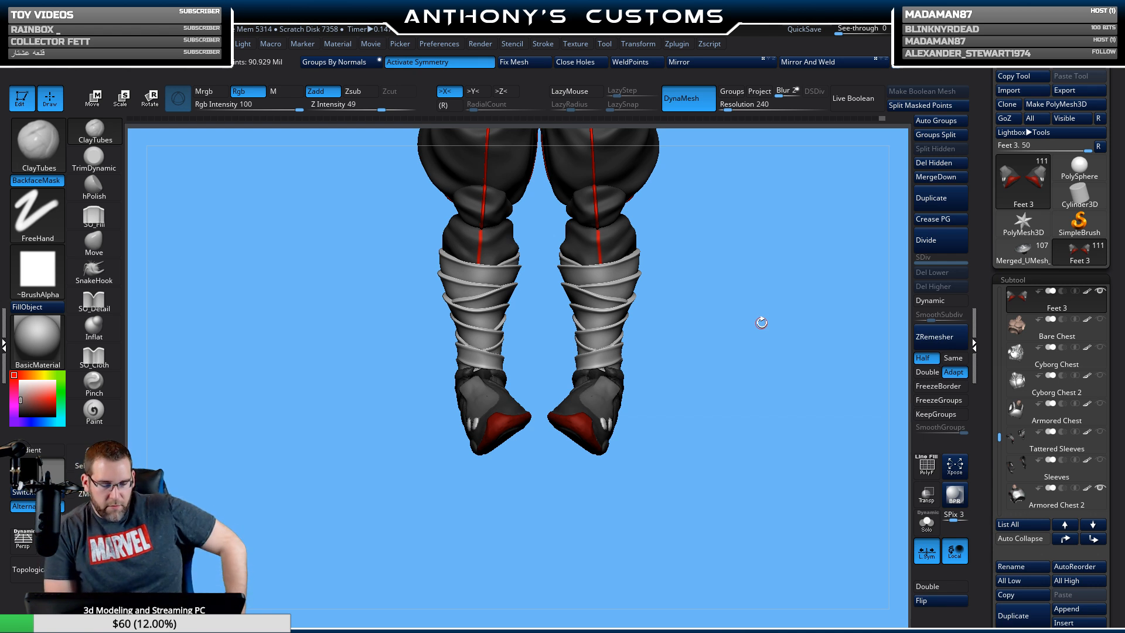
# Undo the inward roll of Feet 3 and reactivate the transform gizmo.
pyautogui.moveTo(689, 442)
pyautogui.mouseDown()
pyautogui.moveTo(709, 481)
pyautogui.moveTo(756, 423)
pyautogui.moveTo(693, 428)
pyautogui.moveTo(748, 410)
pyautogui.moveTo(746, 472)
pyautogui.mouseUp()
pyautogui.hotkey('ctrl', 'z')
pyautogui.press('w')
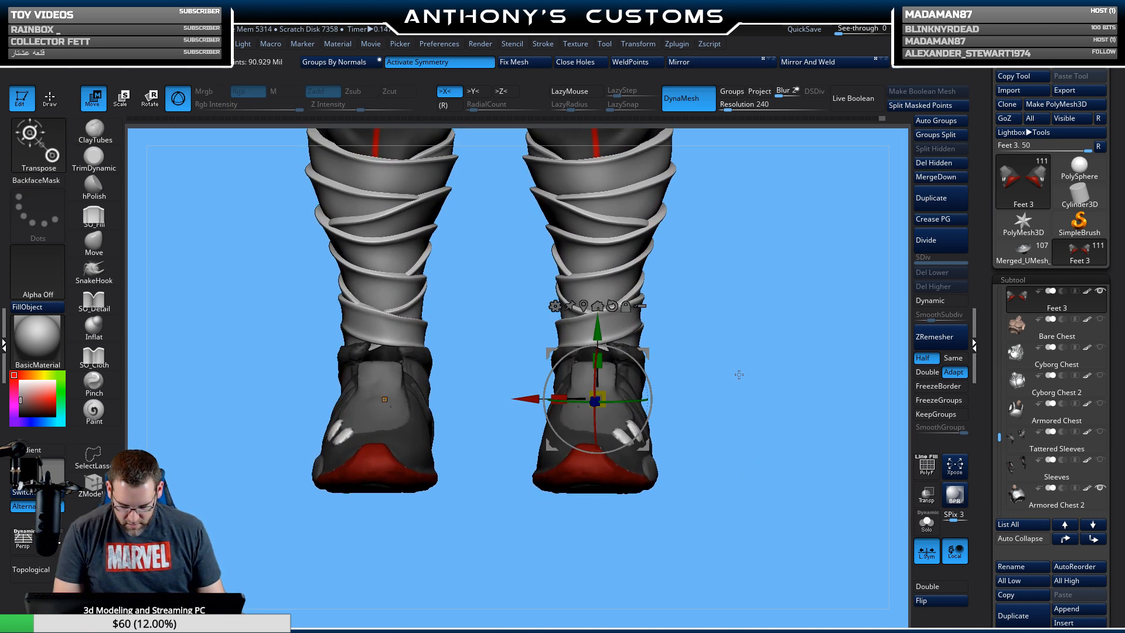
# With transparency on, roll Feet 3 inward about the ankle again in a straight front view.
pyautogui.click(927, 494)
pyautogui.moveTo(820, 477); pyautogui.dragTo(787, 503)
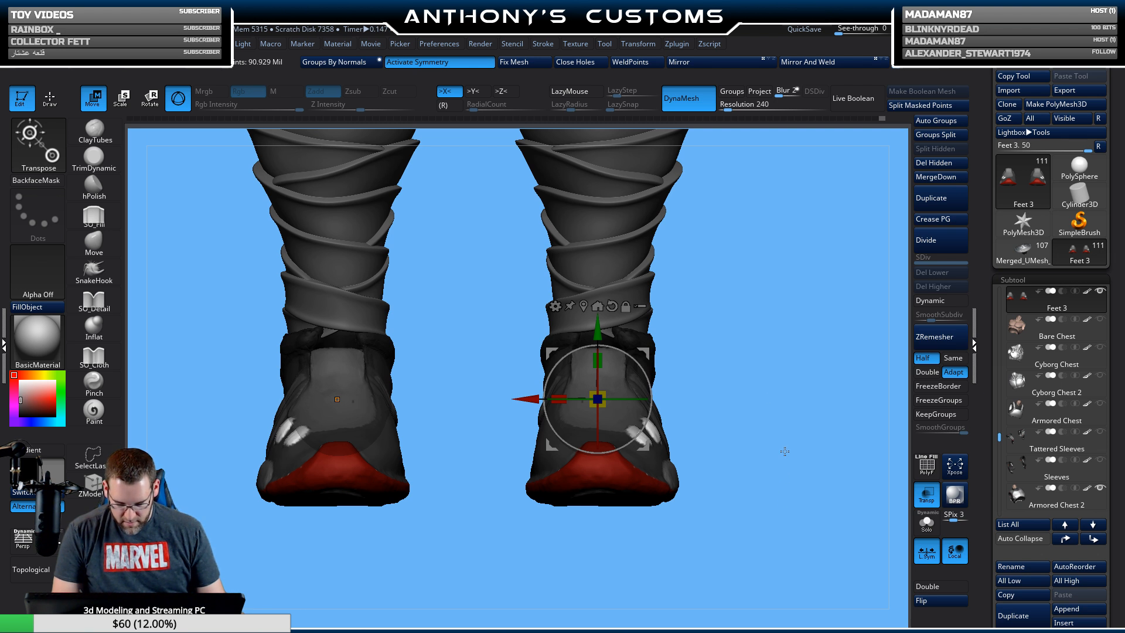
pyautogui.moveTo(650, 412); pyautogui.dragTo(628, 445)
pyautogui.moveTo(627, 449); pyautogui.dragTo(626, 448)
pyautogui.moveTo(737, 334); pyautogui.dragTo(742, 379)
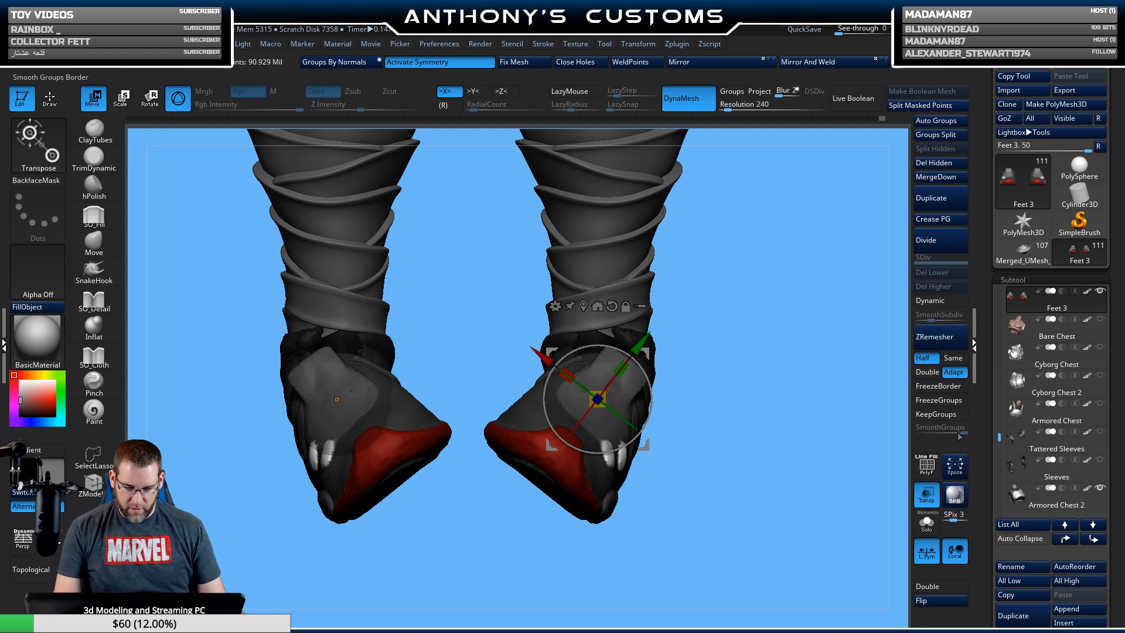
# Turn transparency off and examine the inward-rolled feet against the wraps and the figure's lower body.
pyautogui.press('q')
pyautogui.click(930, 500)
pyautogui.keyDown('alt'); pyautogui.moveTo(796, 513); pyautogui.dragTo(745, 346); pyautogui.keyUp('alt')
pyautogui.moveTo(735, 387); pyautogui.dragTo(771, 426)
pyautogui.moveTo(781, 386)
pyautogui.keyDown('alt'); pyautogui.mouseDown()
pyautogui.moveTo(761, 475)
pyautogui.moveTo(776, 417)
pyautogui.moveTo(726, 354)
pyautogui.moveTo(654, 327)
pyautogui.moveTo(678, 510)
pyautogui.moveTo(766, 553)
pyautogui.moveTo(817, 452)
pyautogui.moveTo(760, 356)
pyautogui.moveTo(835, 280)
pyautogui.moveTo(856, 211)
pyautogui.moveTo(805, 501)
pyautogui.mouseUp(); pyautogui.keyUp('alt')
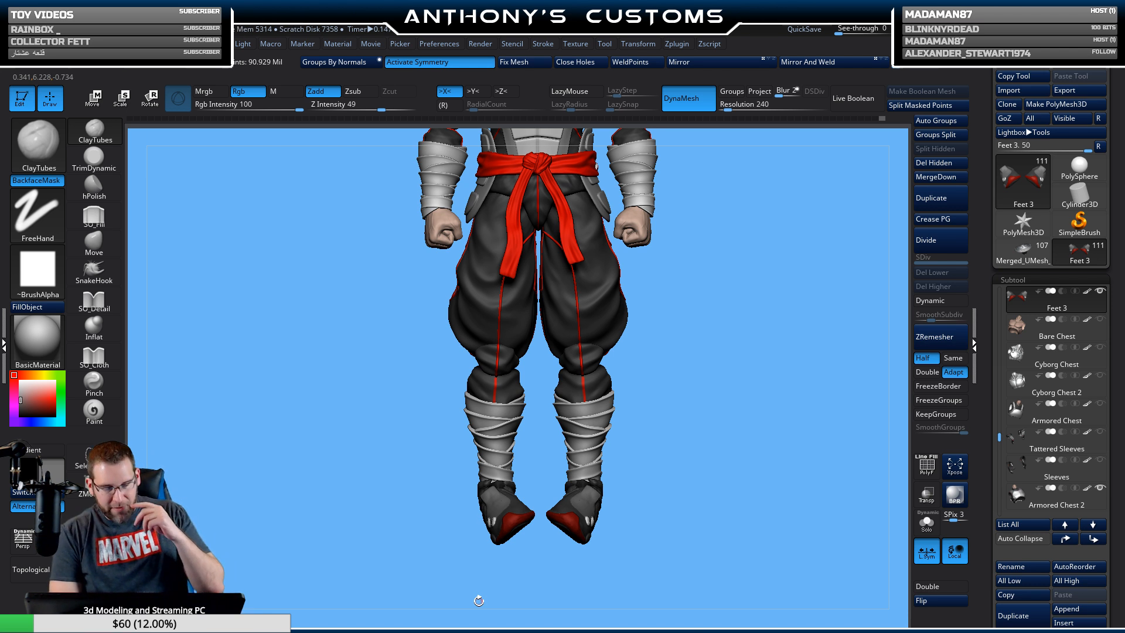
# Undo the inward roll of Feet 3 and try a slight tilt of the feet about the ankle in side view.
pyautogui.hotkey('ctrl', 'z')
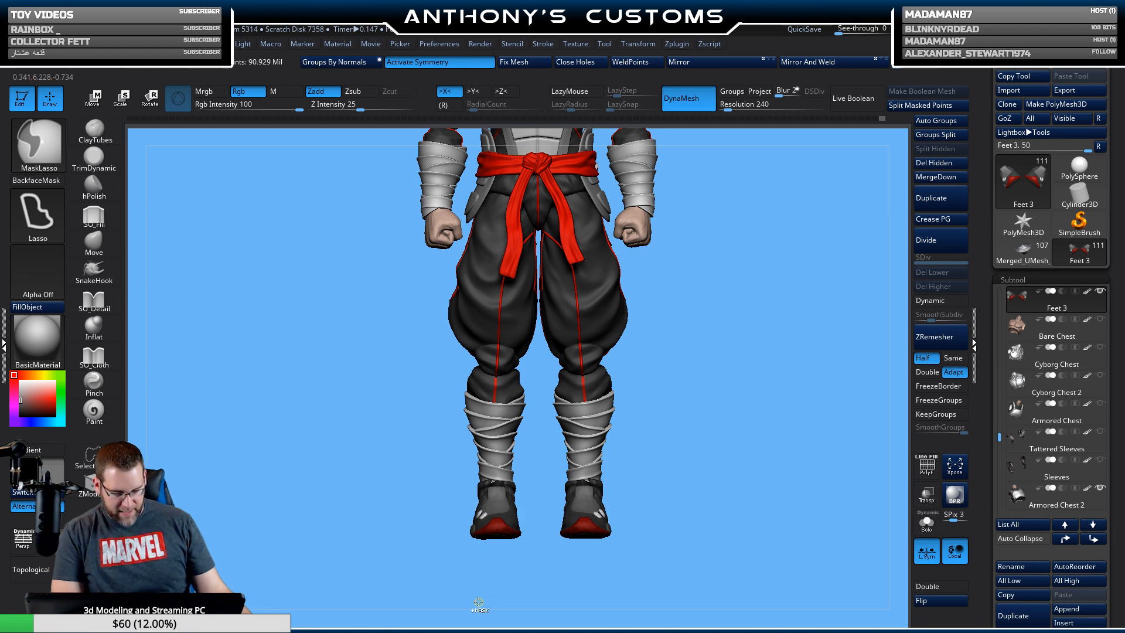
pyautogui.press('w')
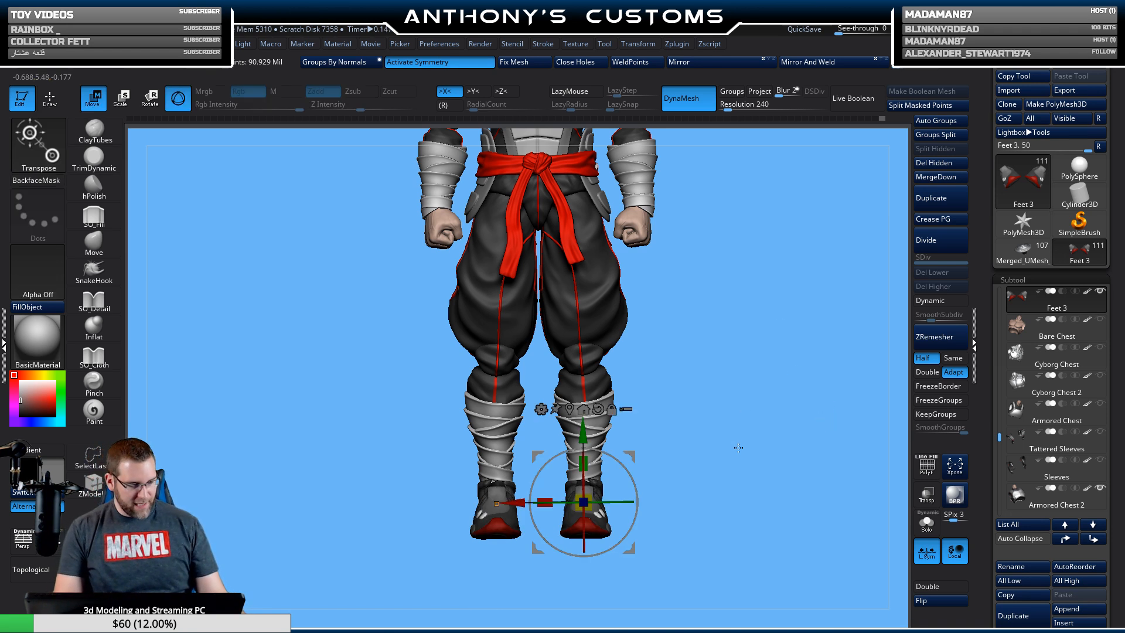
pyautogui.moveTo(756, 467); pyautogui.dragTo(724, 434)
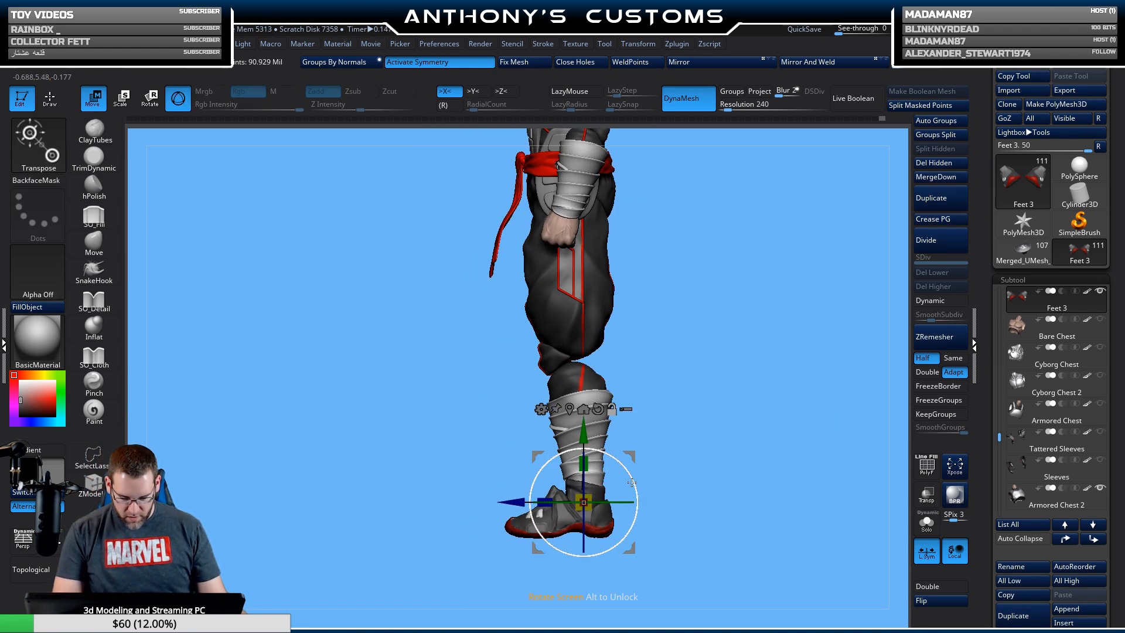
pyautogui.moveTo(633, 482); pyautogui.dragTo(633, 474)
pyautogui.moveTo(757, 462); pyautogui.dragTo(781, 429)
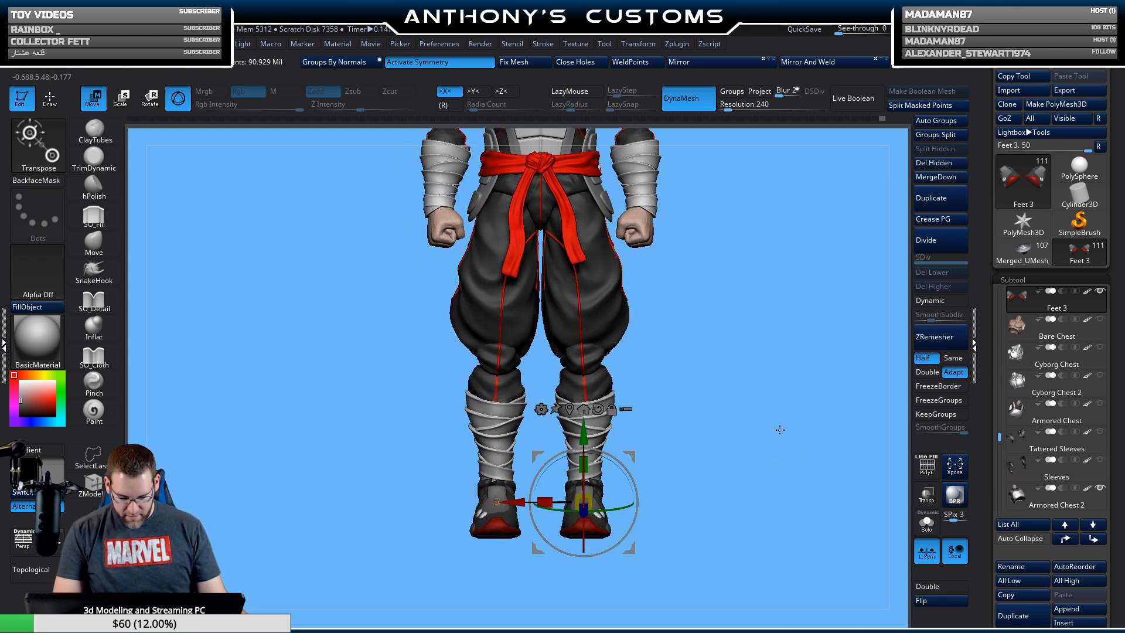
# Roll Feet 3 inward about the ankle in front view and inspect the shoes up close beneath the wraps.
pyautogui.moveTo(620, 471); pyautogui.dragTo(622, 521)
pyautogui.moveTo(785, 411); pyautogui.dragTo(791, 525)
pyautogui.keyDown('alt'); pyautogui.moveTo(709, 496); pyautogui.dragTo(711, 392); pyautogui.keyUp('alt')
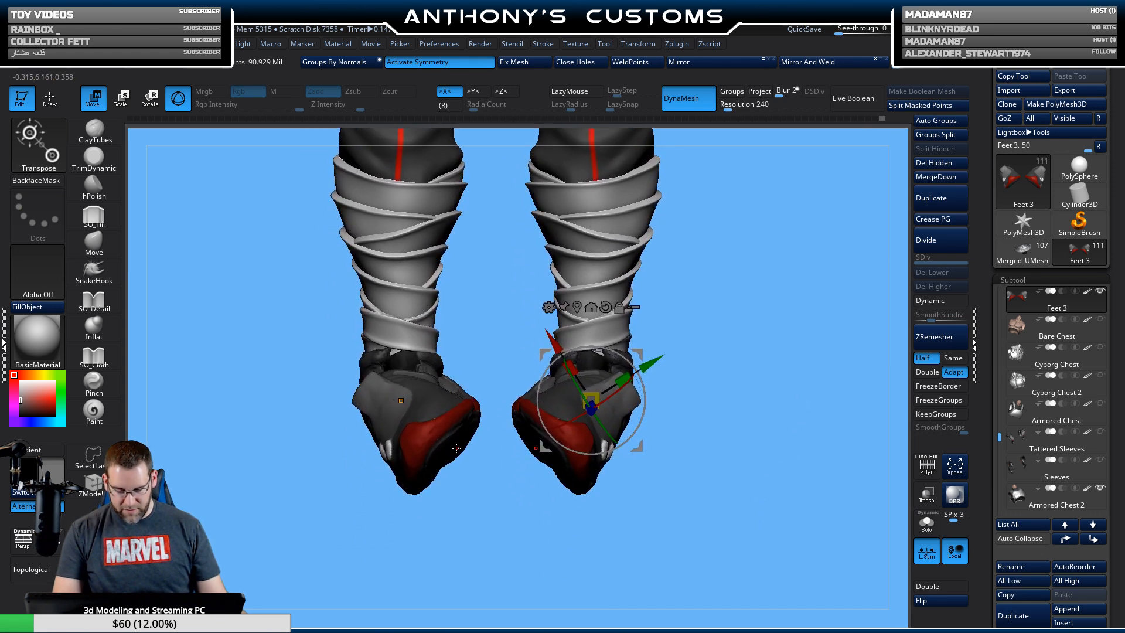
pyautogui.press('q')
pyautogui.moveTo(823, 448)
pyautogui.mouseDown()
pyautogui.moveTo(769, 443)
pyautogui.moveTo(829, 434)
pyautogui.mouseUp()
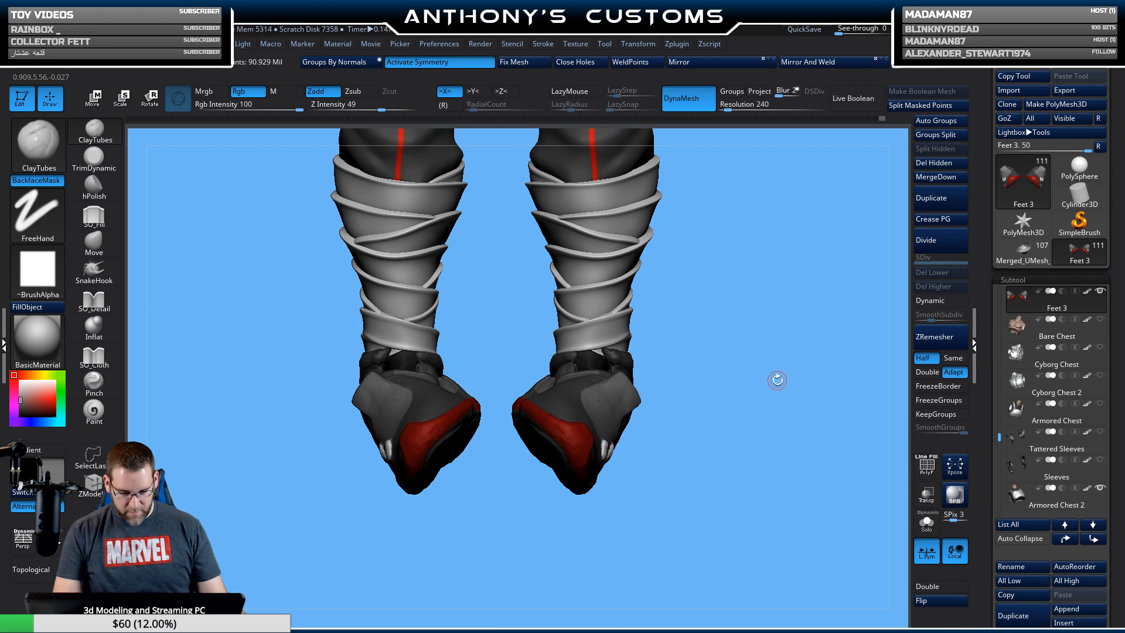
# Undo the inward roll and tilt Feet 3 about 6 degrees around the ankle in a straight side view.
pyautogui.hotkey('ctrl', 'z')
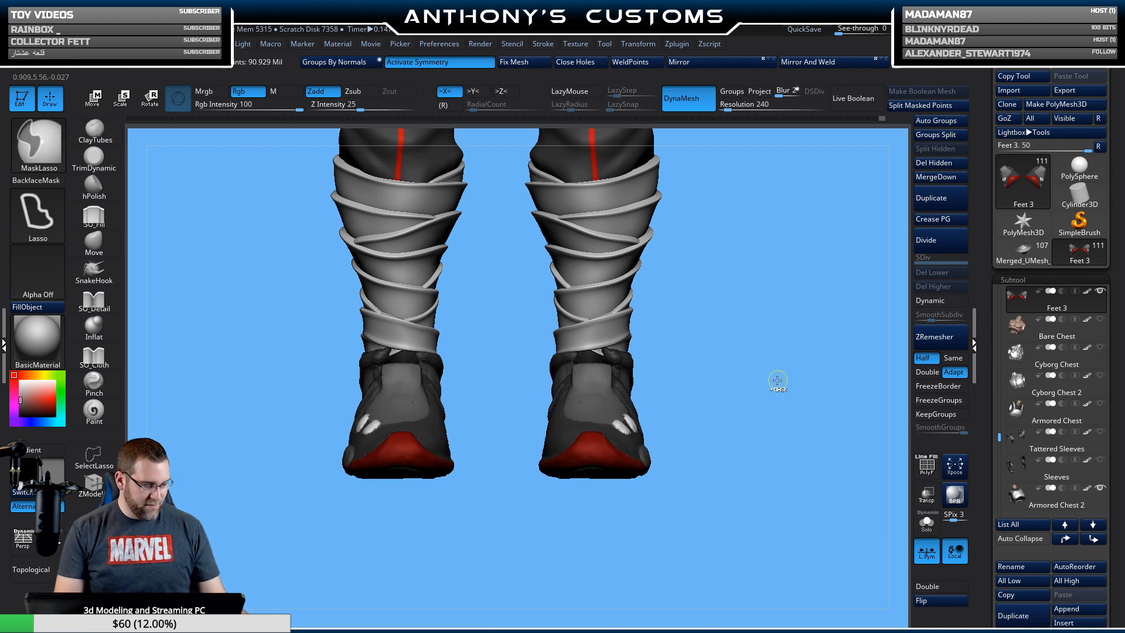
pyautogui.press('w')
pyautogui.moveTo(777, 380); pyautogui.dragTo(697, 474)
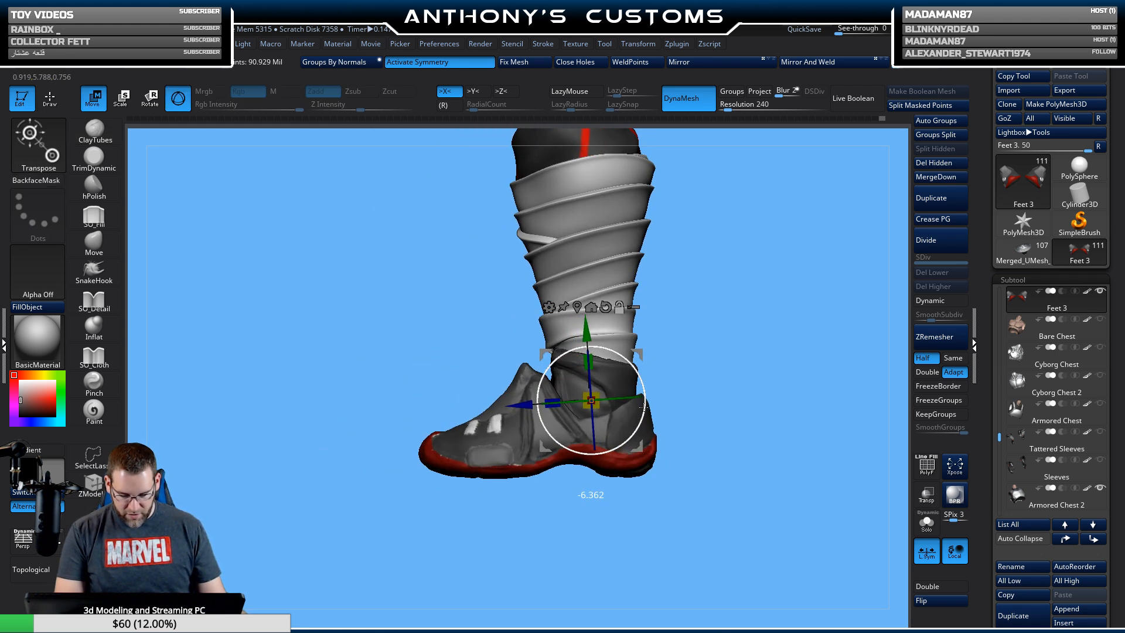
pyautogui.moveTo(717, 406); pyautogui.dragTo(743, 374)
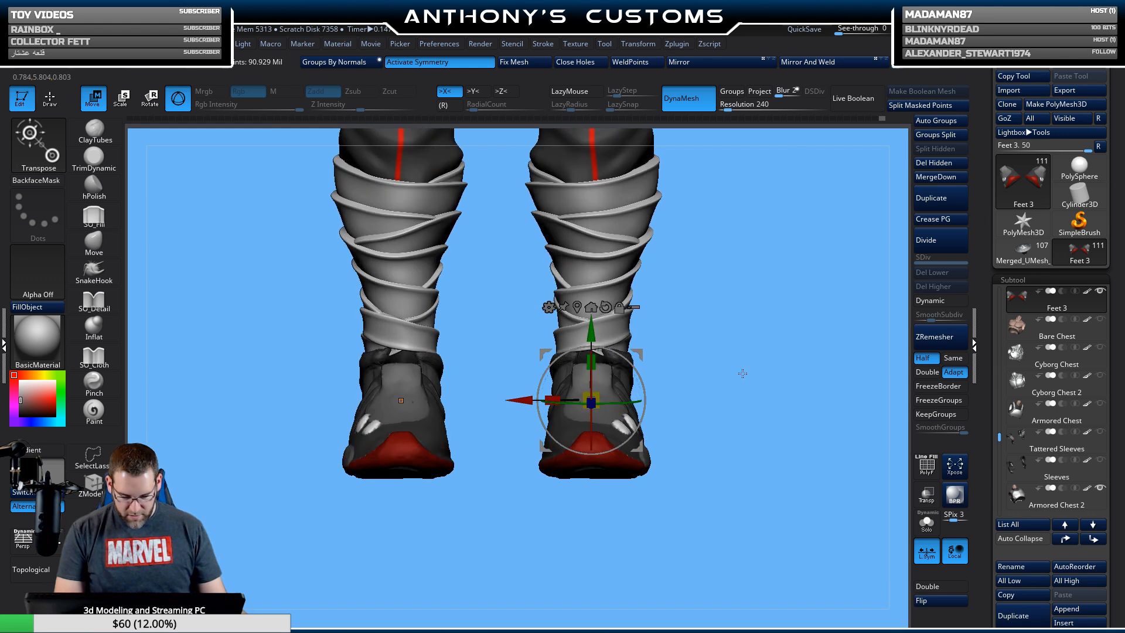
# Try rolling Feet 3 inward about 46 degrees in front view, then restore the feet to flat.
pyautogui.moveTo(639, 385); pyautogui.dragTo(640, 418)
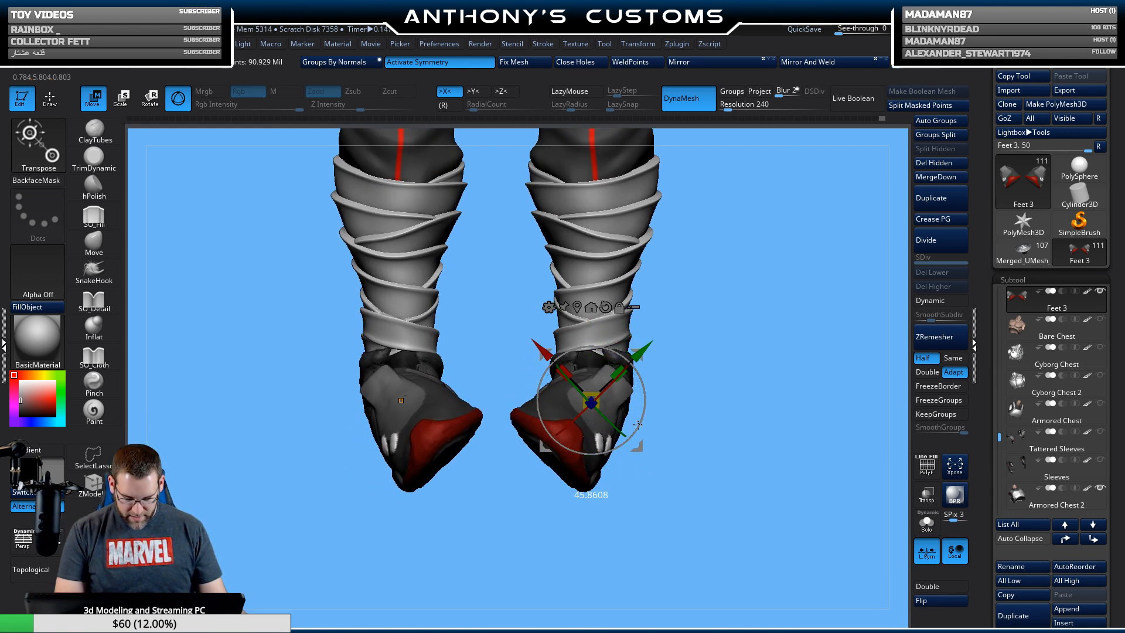
pyautogui.moveTo(740, 378)
pyautogui.mouseDown()
pyautogui.moveTo(697, 420)
pyautogui.moveTo(696, 352)
pyautogui.moveTo(836, 391)
pyautogui.moveTo(763, 443)
pyautogui.moveTo(756, 485)
pyautogui.moveTo(702, 469)
pyautogui.moveTo(778, 478)
pyautogui.moveTo(793, 457)
pyautogui.moveTo(772, 459)
pyautogui.mouseUp()
pyautogui.press('q')
pyautogui.press('ctrl')
pyautogui.moveTo(780, 393)
pyautogui.keyDown('alt'); pyautogui.mouseDown()
pyautogui.moveTo(753, 551)
pyautogui.moveTo(738, 498)
pyautogui.moveTo(720, 498)
pyautogui.moveTo(747, 463)
pyautogui.mouseUp(); pyautogui.keyUp('alt')
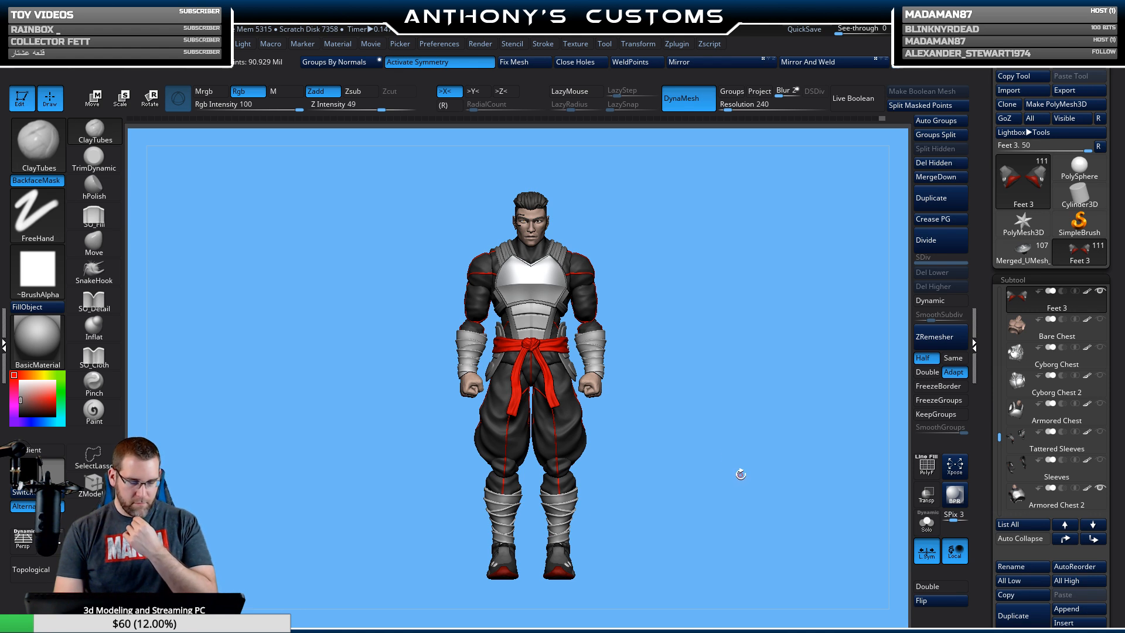
# Examine the figure with flat feet, make Boots 5 the active subtool and check its wireframe from behind.
pyautogui.moveTo(741, 474); pyautogui.dragTo(794, 471)
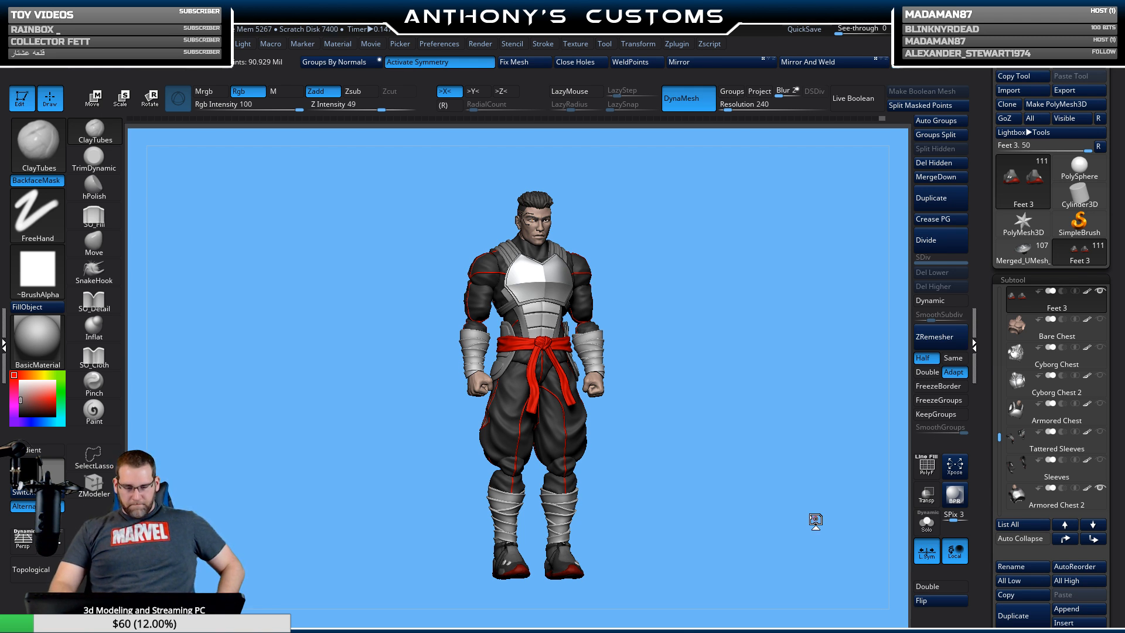
pyautogui.moveTo(773, 445); pyautogui.dragTo(751, 405)
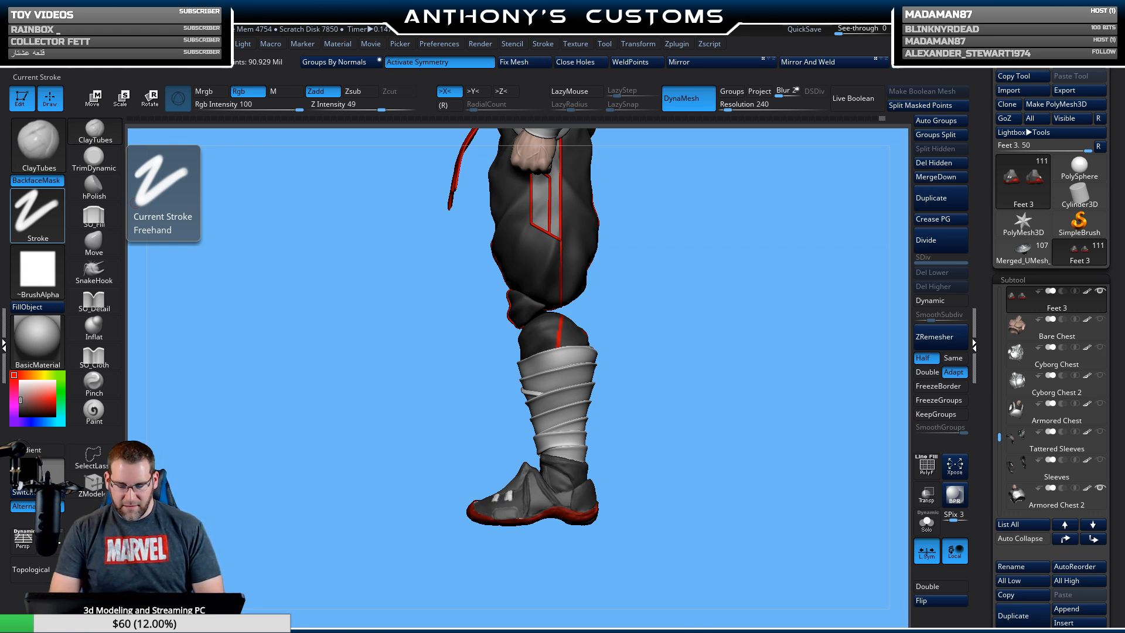
pyautogui.moveTo(693, 408); pyautogui.dragTo(753, 406)
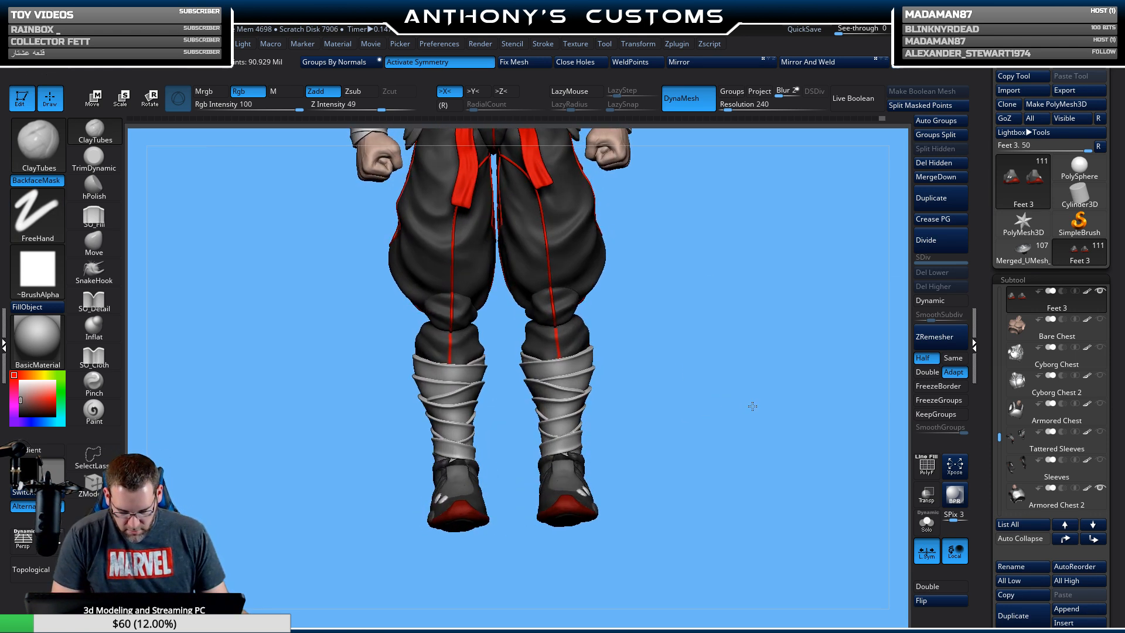
pyautogui.moveTo(676, 376); pyautogui.dragTo(677, 321)
pyautogui.keyDown('alt'); pyautogui.click(673, 326); pyautogui.keyUp('alt')
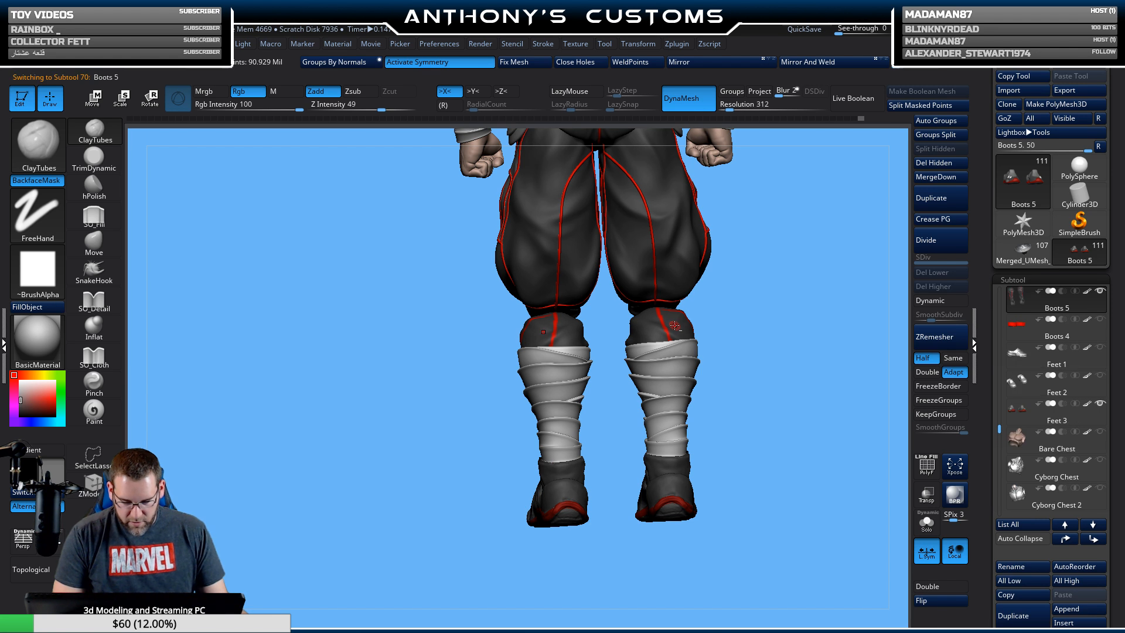
pyautogui.hotkey('shift', 'f')
pyautogui.moveTo(776, 370); pyautogui.dragTo(698, 383)
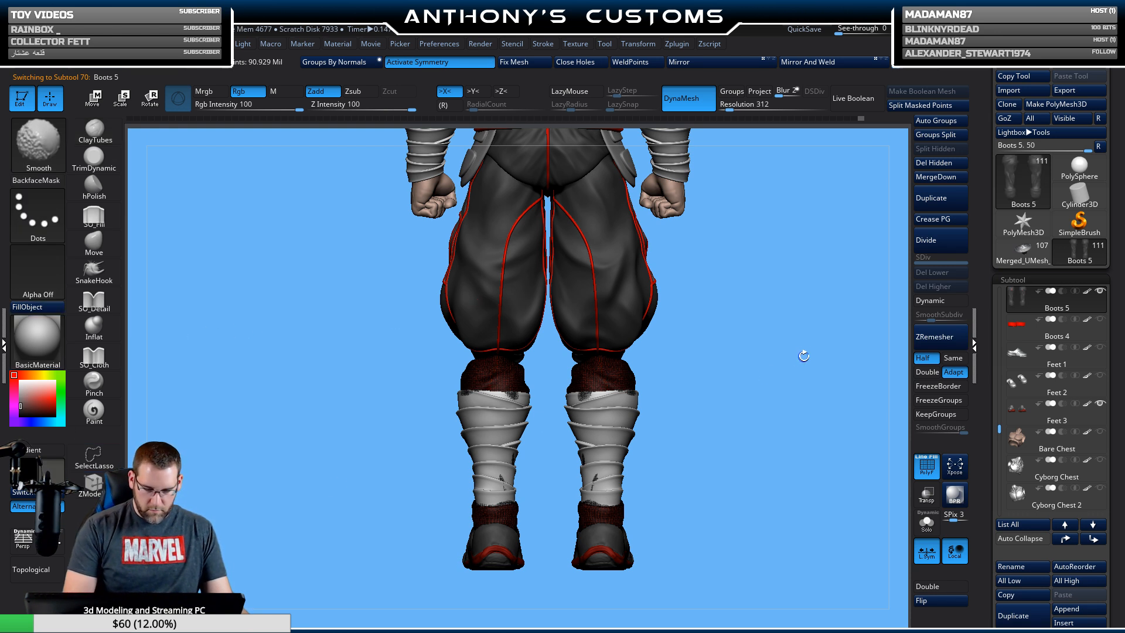
pyautogui.moveTo(809, 397); pyautogui.dragTo(670, 377)
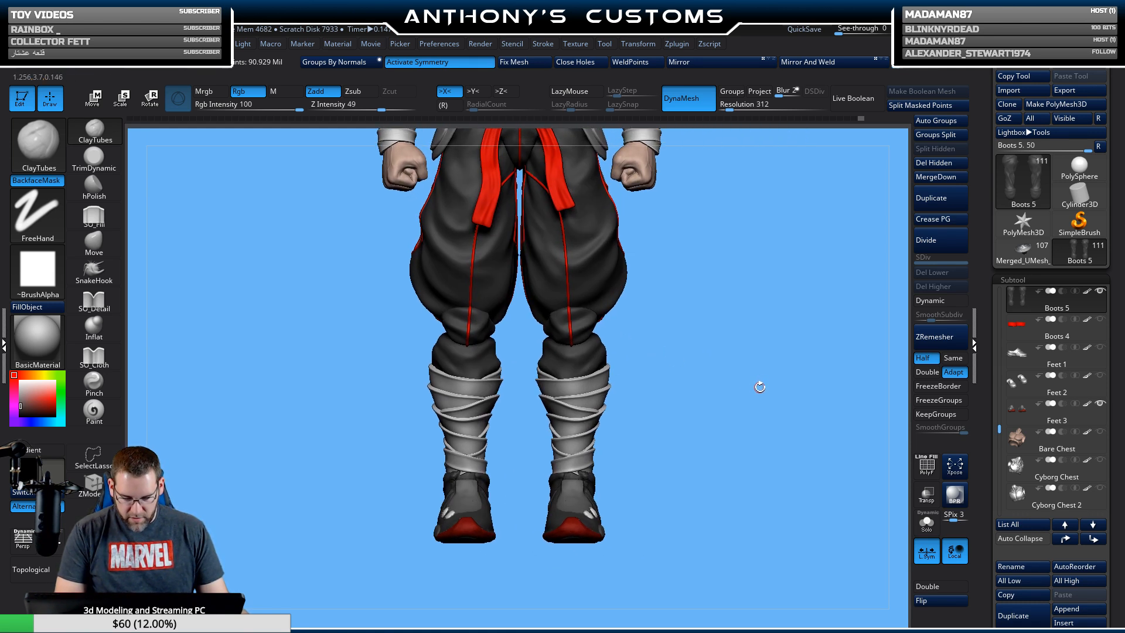
pyautogui.keyDown('alt'); pyautogui.moveTo(760, 387); pyautogui.dragTo(750, 486); pyautogui.keyUp('alt')
pyautogui.keyDown('alt'); pyautogui.moveTo(829, 364); pyautogui.dragTo(764, 450); pyautogui.keyUp('alt')
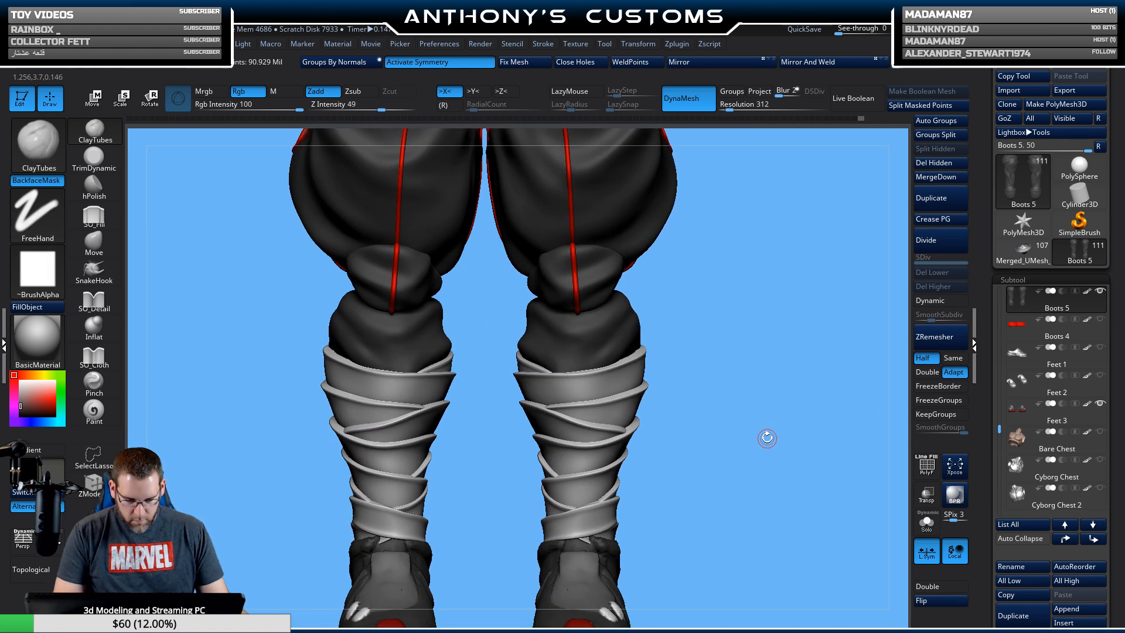
# With symmetry off and SO_Cloth at draw size 39, carve folds into the front and outer side of the left Boots 5 knee above the wraps.
pyautogui.click(451, 62)
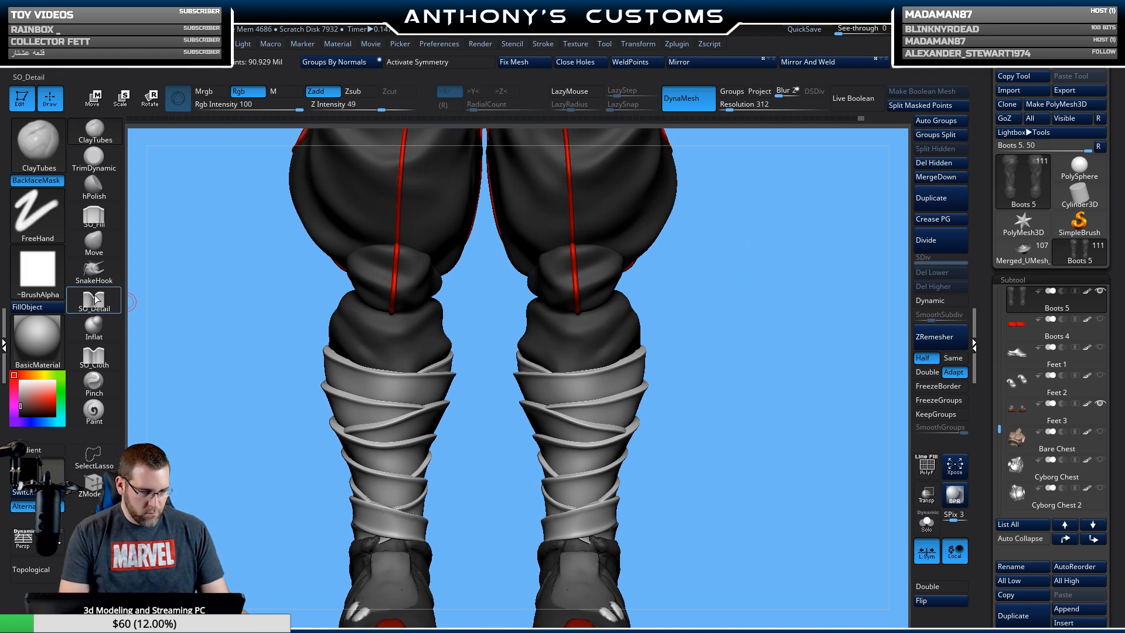
pyautogui.click(94, 356)
pyautogui.press('space')
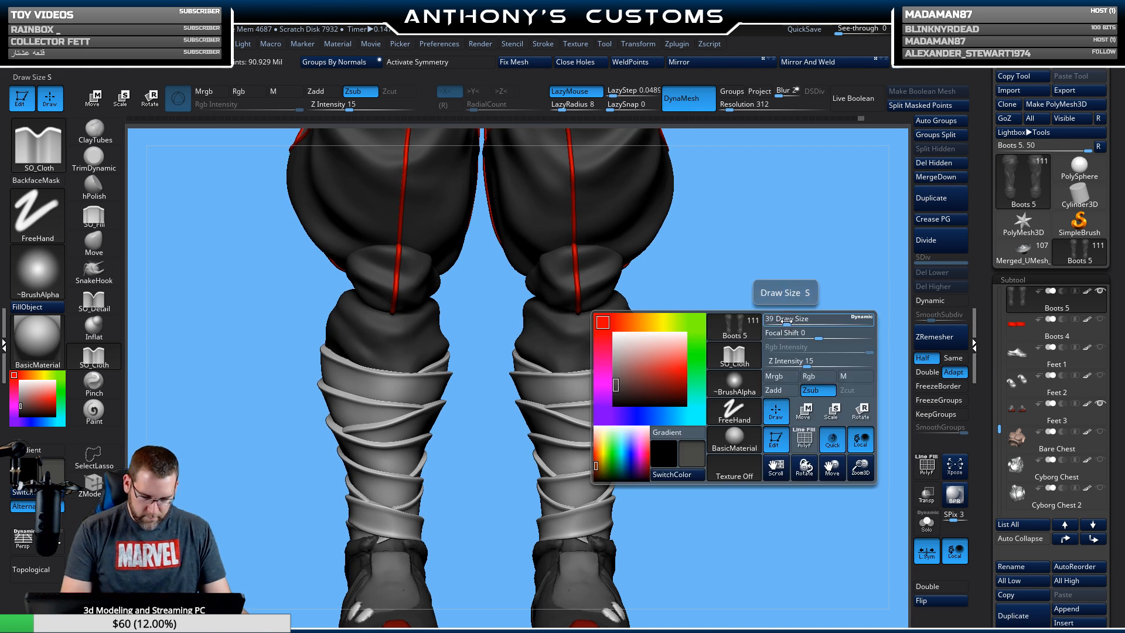
pyautogui.moveTo(733, 380); pyautogui.dragTo(674, 311)
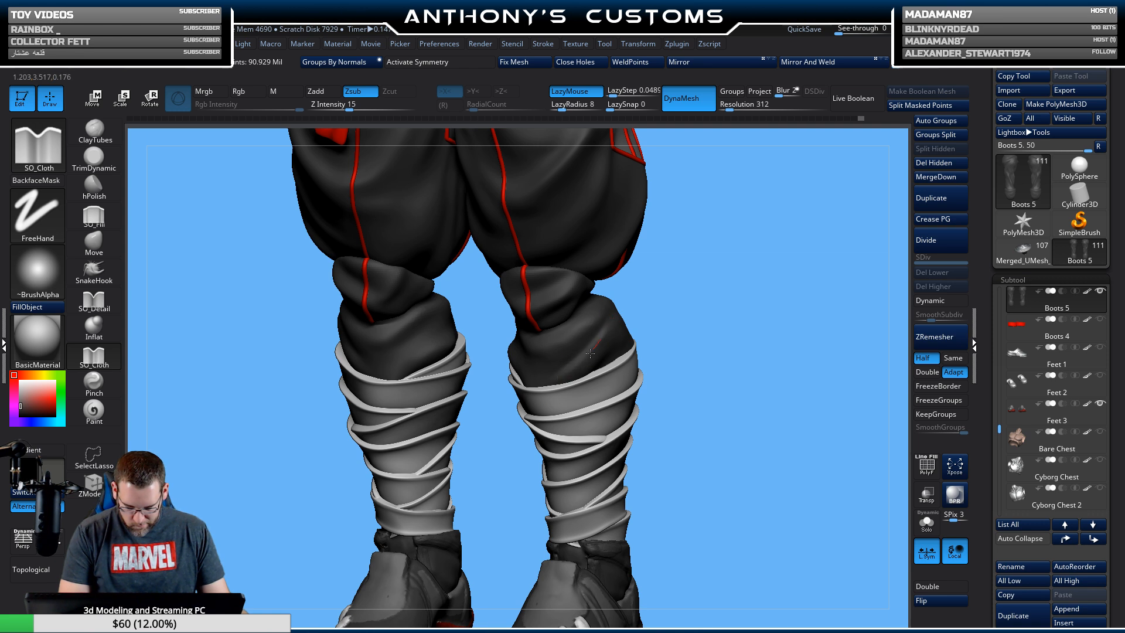
pyautogui.moveTo(750, 309)
pyautogui.mouseDown()
pyautogui.moveTo(736, 276)
pyautogui.moveTo(736, 301)
pyautogui.moveTo(739, 284)
pyautogui.moveTo(676, 311)
pyautogui.mouseUp()
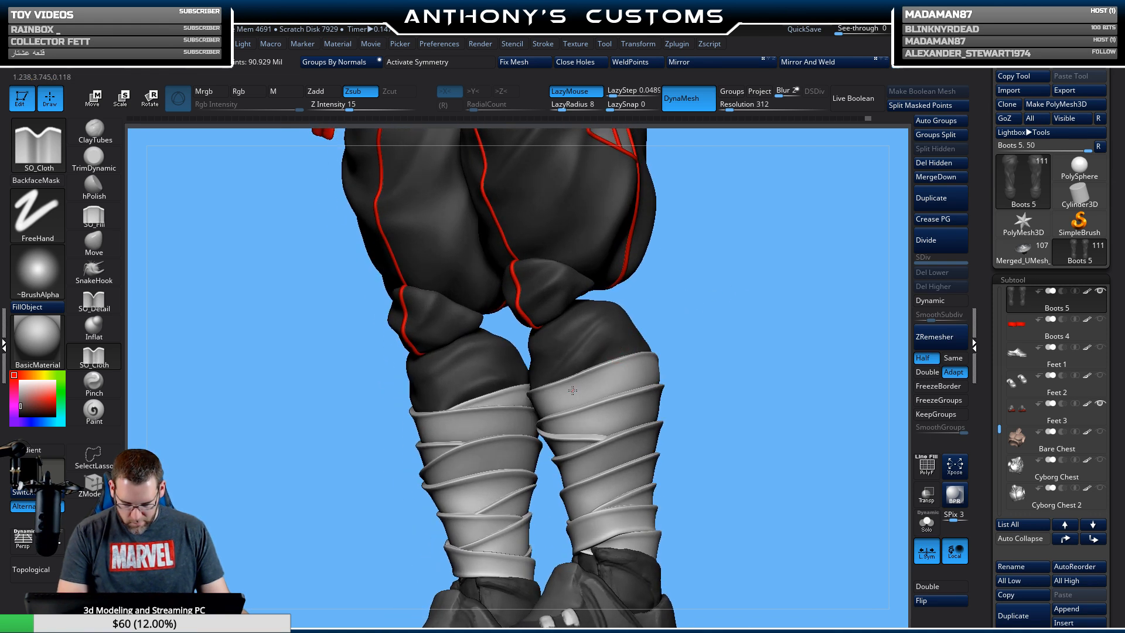
pyautogui.moveTo(762, 313); pyautogui.dragTo(733, 352)
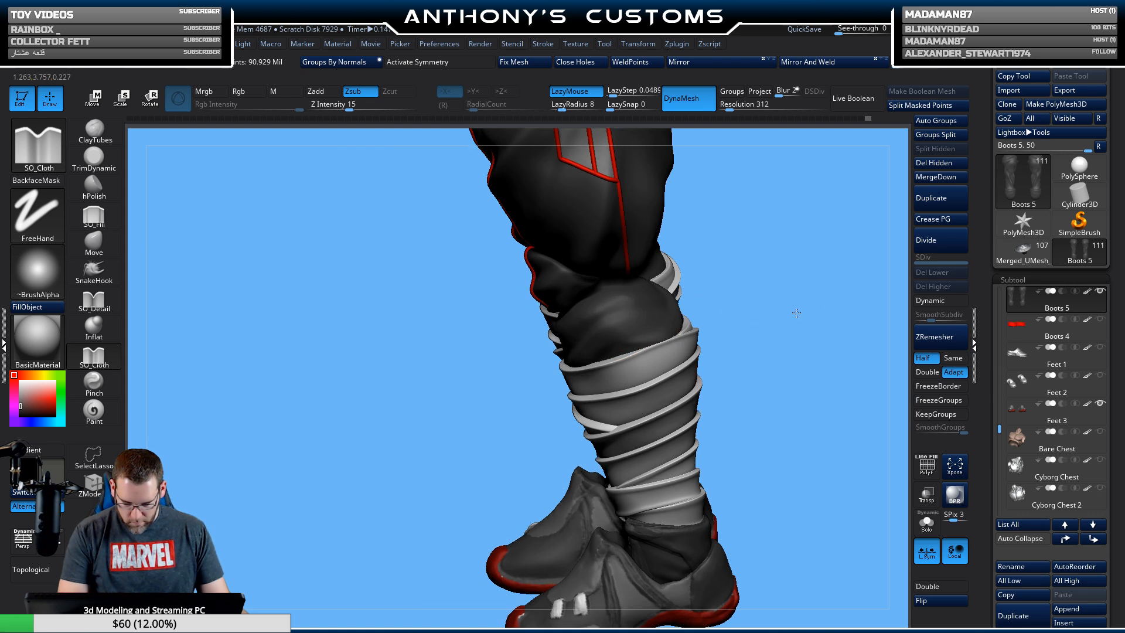
# Continue the SO_Cloth folds around the back of the left Boots 5 knee, just above the top wrap.
pyautogui.moveTo(743, 299); pyautogui.dragTo(738, 330)
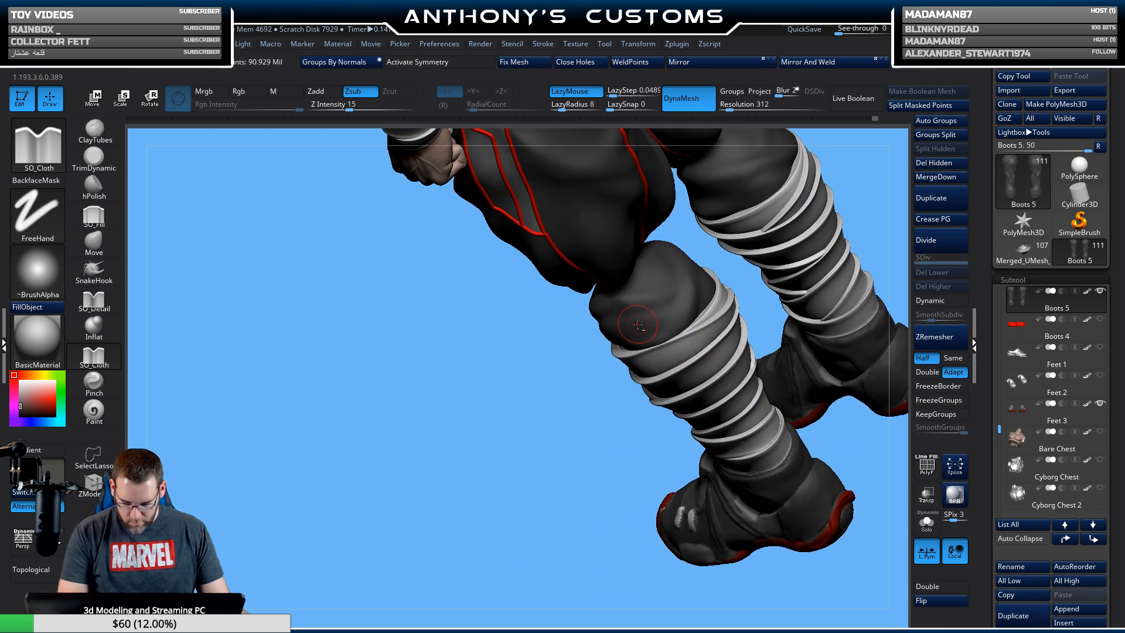
pyautogui.moveTo(597, 424); pyautogui.dragTo(698, 291)
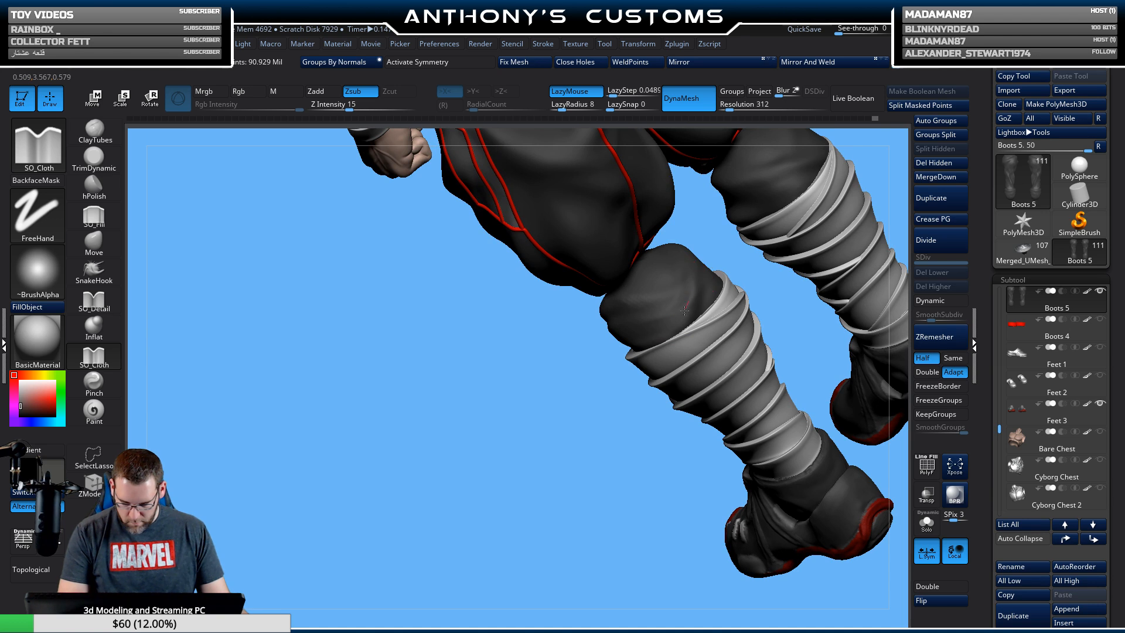
pyautogui.moveTo(646, 395); pyautogui.dragTo(517, 373)
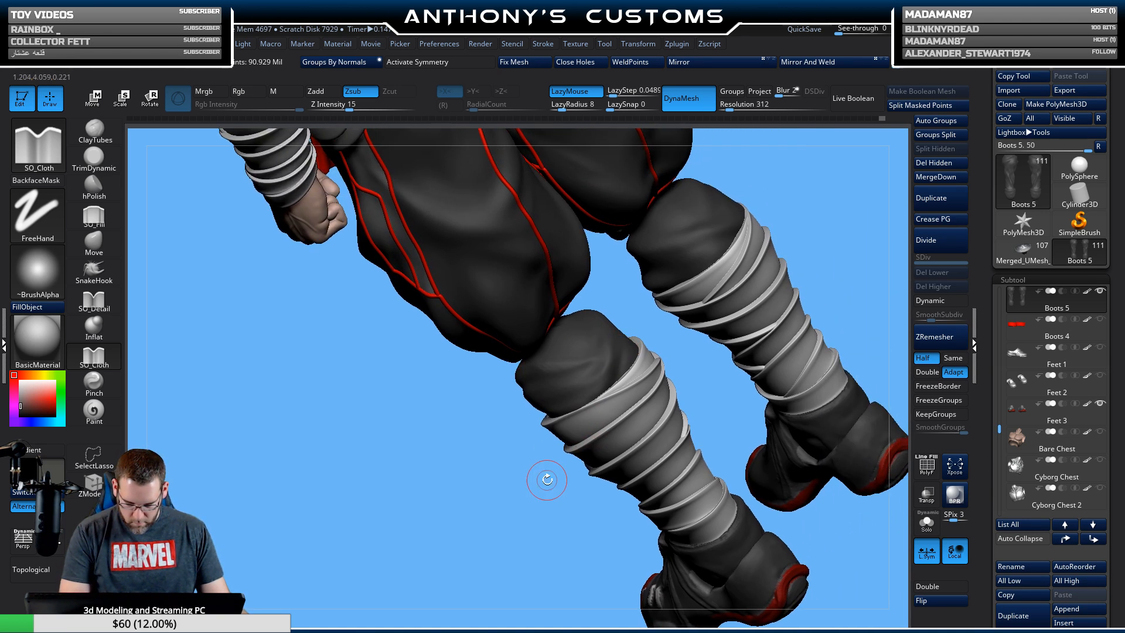
pyautogui.moveTo(547, 480); pyautogui.dragTo(683, 399)
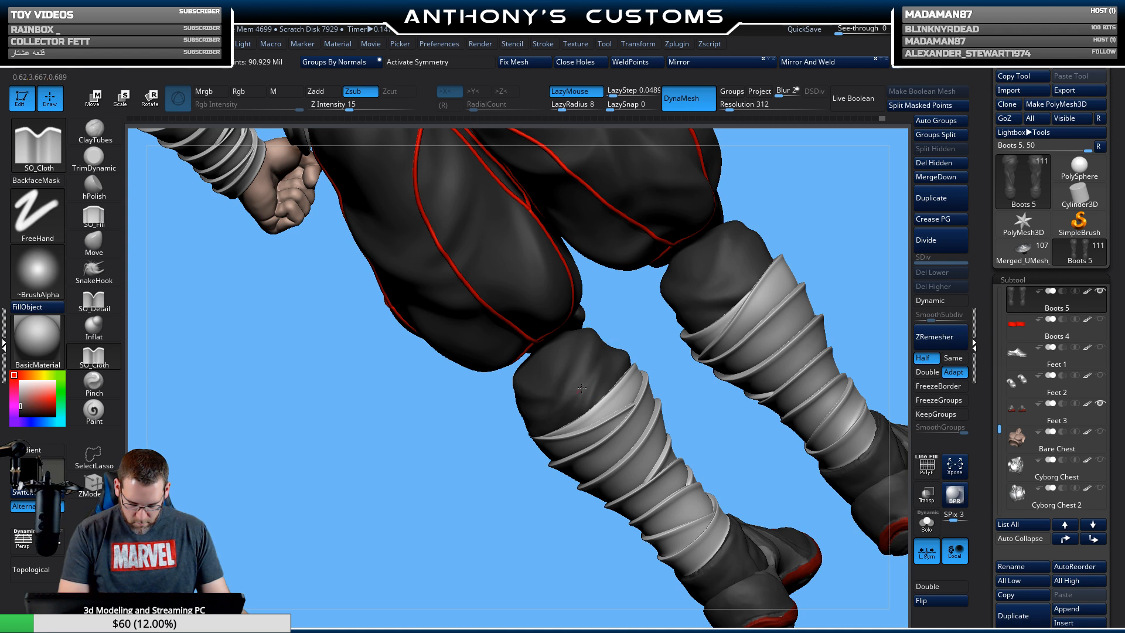
pyautogui.moveTo(539, 458); pyautogui.dragTo(492, 531)
pyautogui.moveTo(778, 247); pyautogui.dragTo(635, 327)
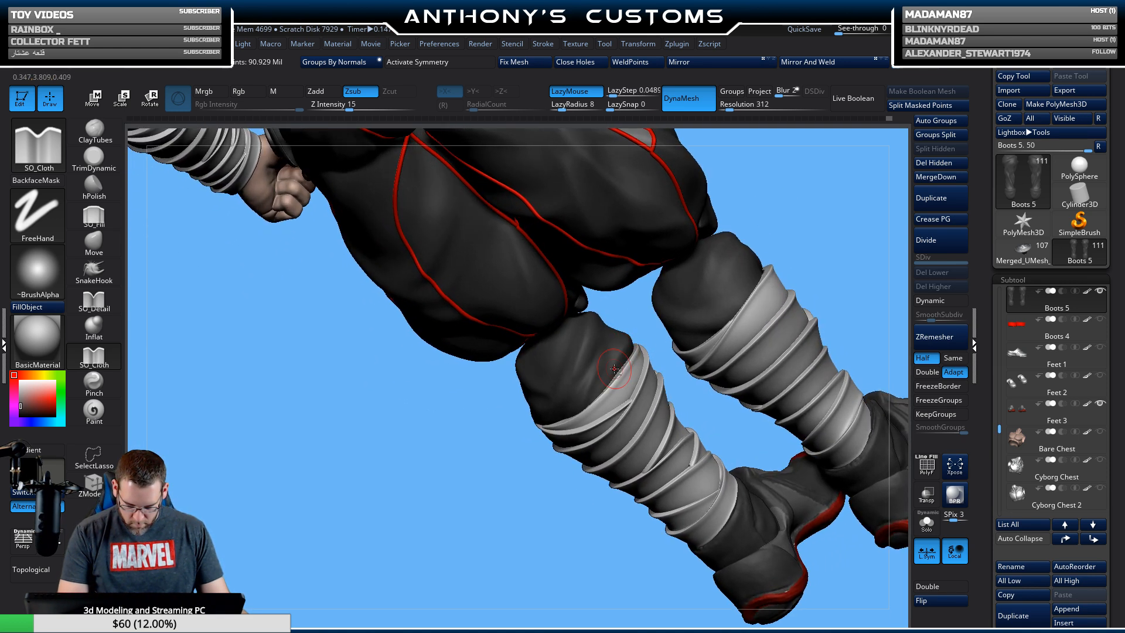
# Isolate both Boots 5 legs in solo mode and check the inner surfaces of the knees.
pyautogui.click(927, 528)
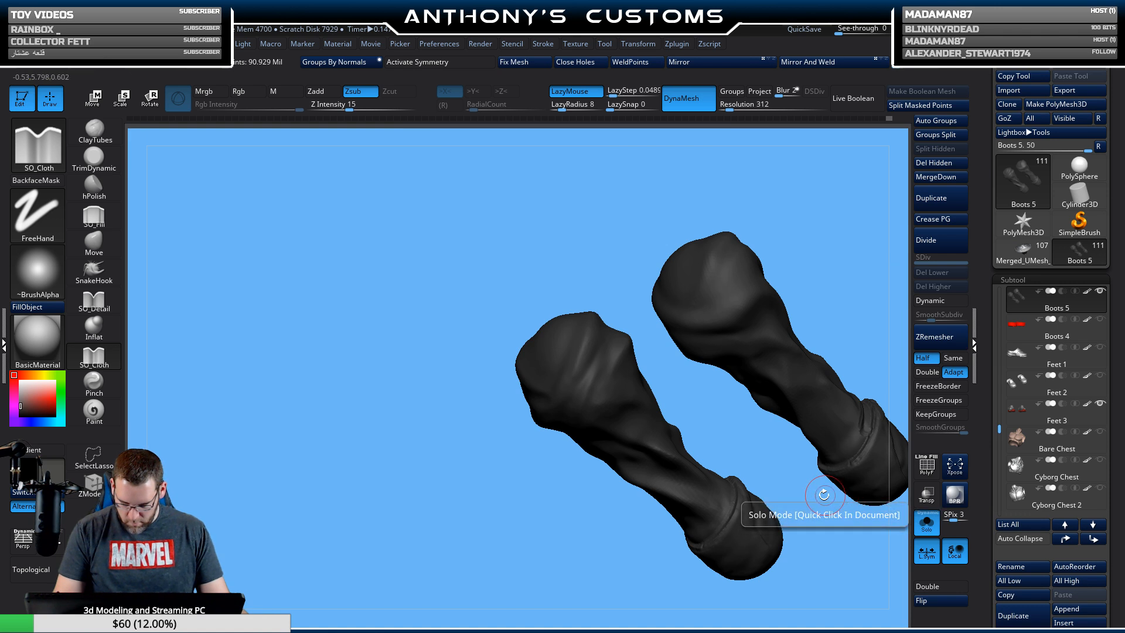
pyautogui.moveTo(804, 477); pyautogui.dragTo(526, 388)
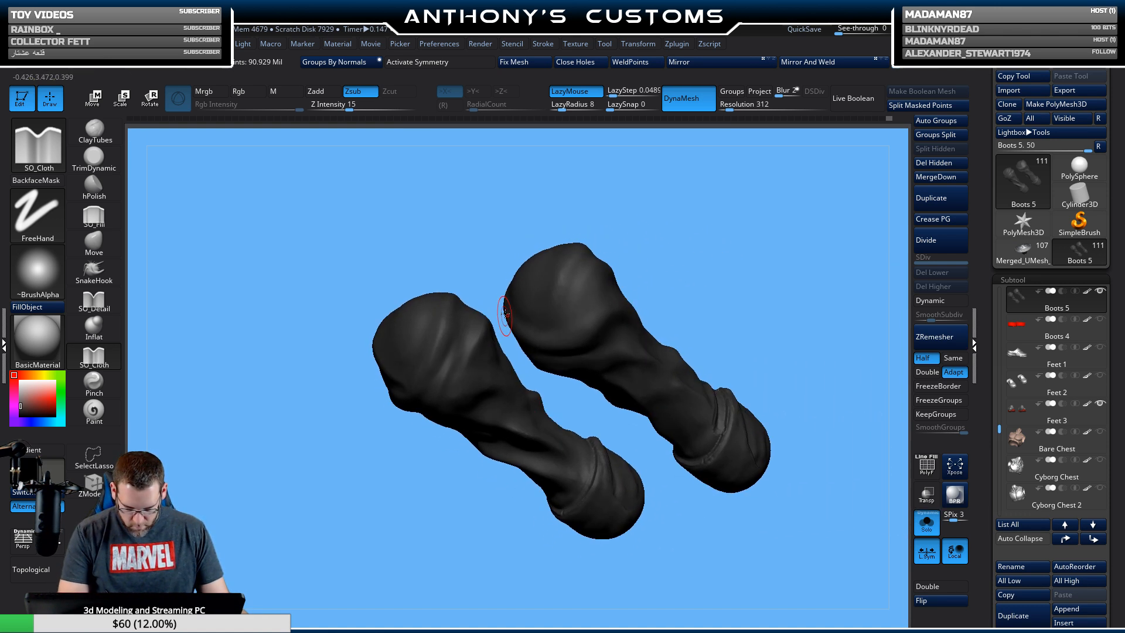
pyautogui.moveTo(799, 546)
pyautogui.mouseDown()
pyautogui.moveTo(776, 547)
pyautogui.moveTo(801, 510)
pyautogui.mouseUp()
# Hide the right leg of Boots 5 and solo the left one to expose its inner knee for sculpting.
pyautogui.hotkey('shift', 'f')
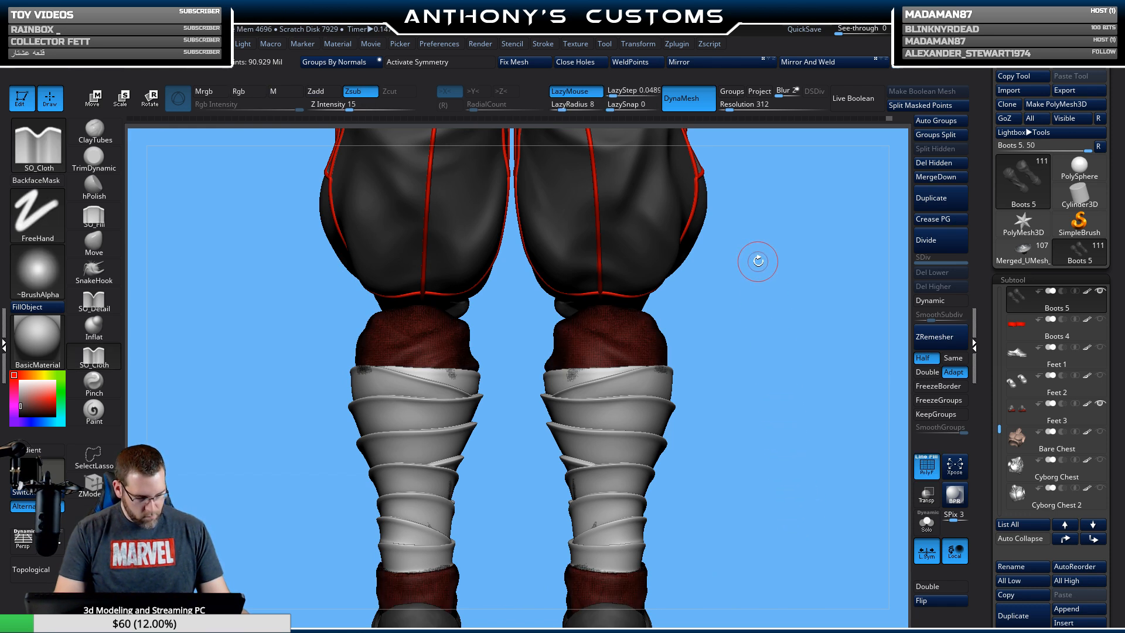
pyautogui.moveTo(746, 442)
pyautogui.keyDown('alt'); pyautogui.mouseDown()
pyautogui.moveTo(733, 419)
pyautogui.moveTo(744, 403)
pyautogui.mouseUp(); pyautogui.keyUp('alt')
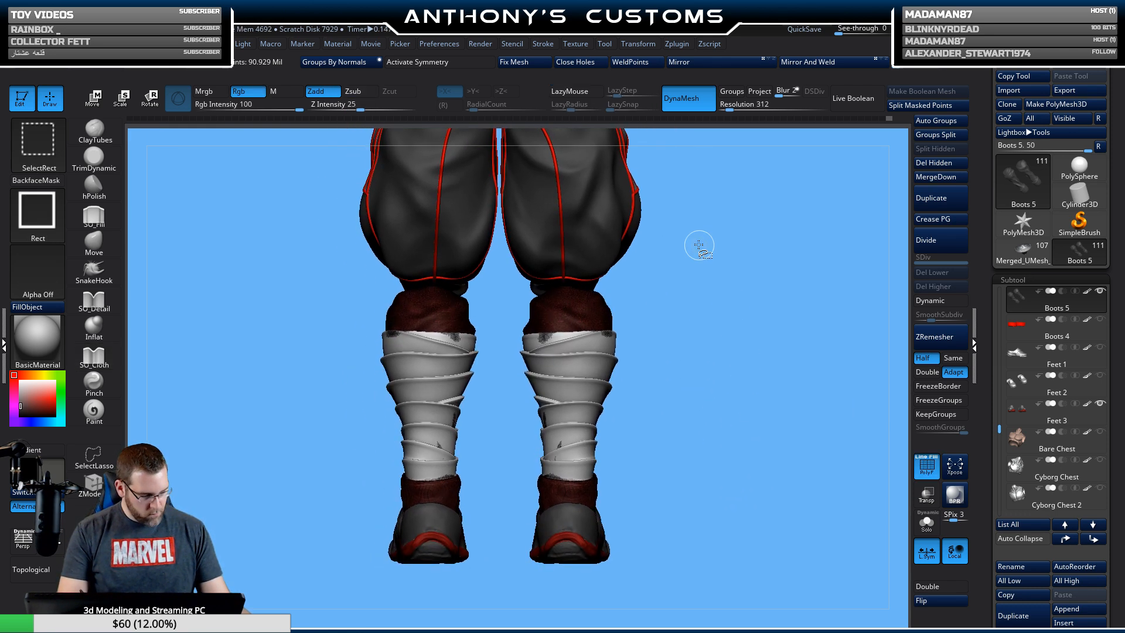
pyautogui.keyDown('ctrl'); pyautogui.keyDown('alt'); pyautogui.keyDown('shift'); pyautogui.moveTo(696, 246); pyautogui.dragTo(517, 565); pyautogui.keyUp('shift'); pyautogui.keyUp('alt'); pyautogui.keyUp('ctrl')
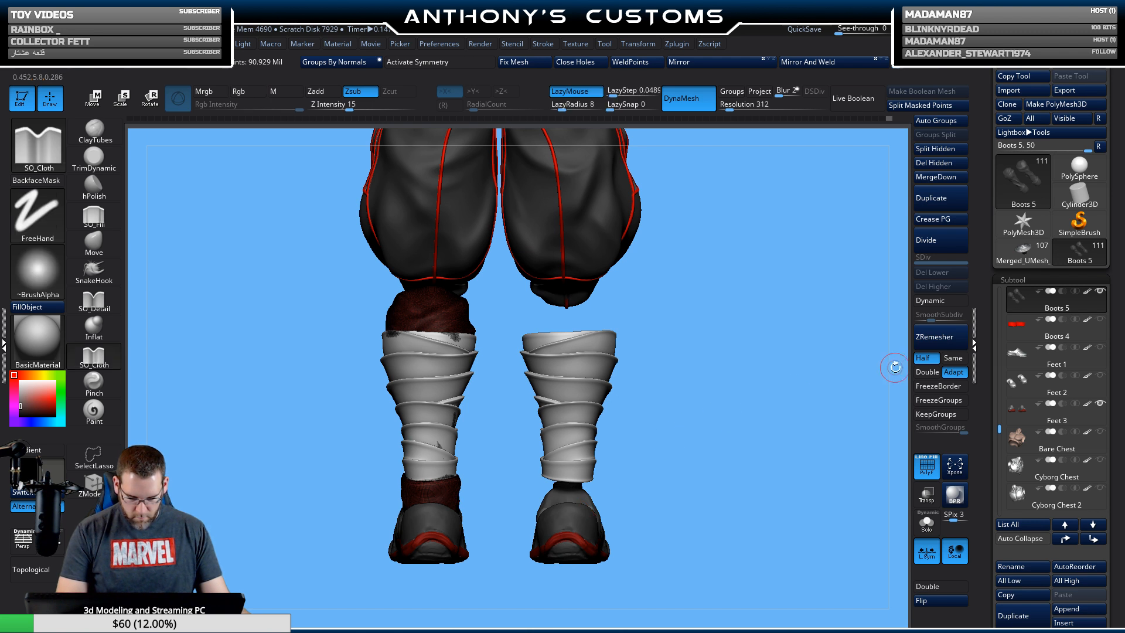
pyautogui.click(927, 521)
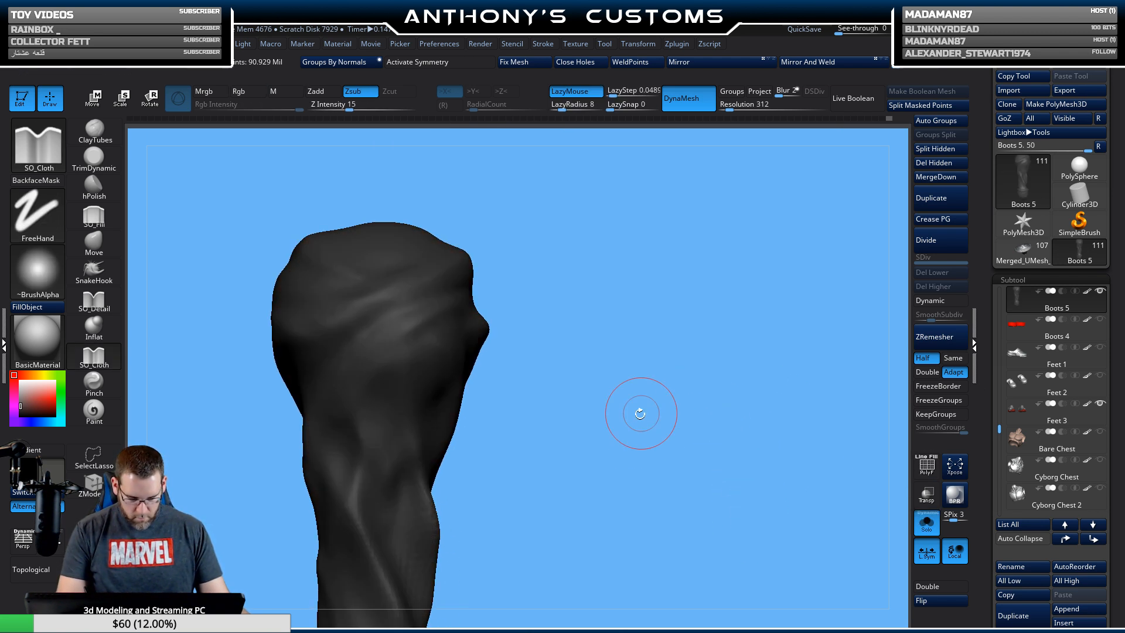
pyautogui.moveTo(640, 407); pyautogui.dragTo(726, 432)
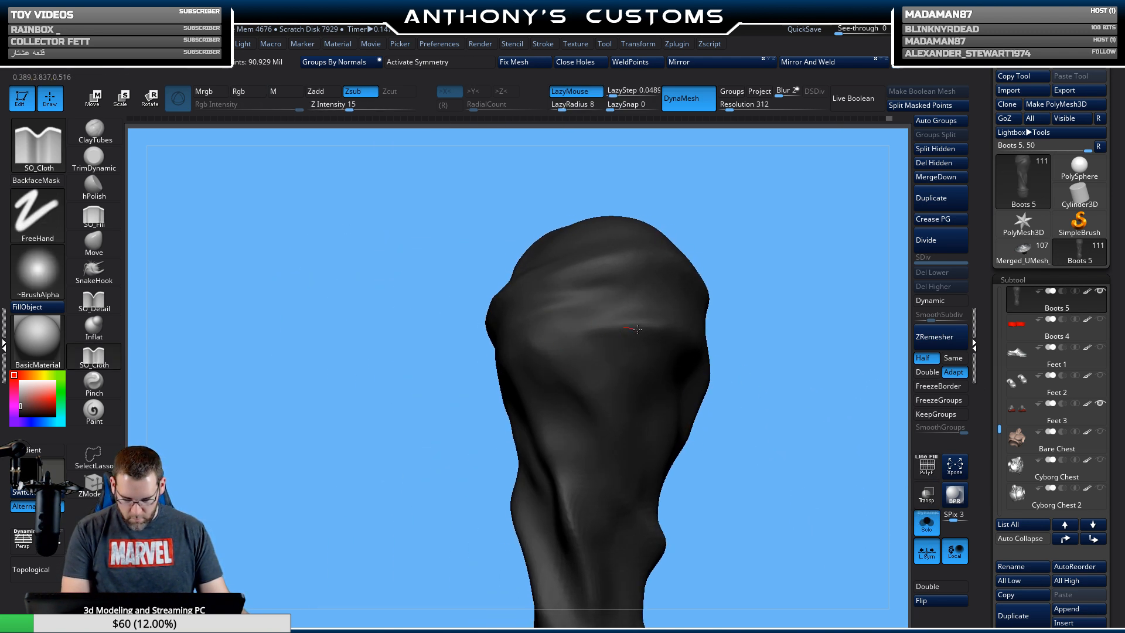
# Carve SO_Cloth folds into the inner side of the soloed left Boots 5 knee and bring the rest of the figure back.
pyautogui.moveTo(721, 329)
pyautogui.mouseDown()
pyautogui.moveTo(759, 351)
pyautogui.moveTo(691, 346)
pyautogui.mouseUp()
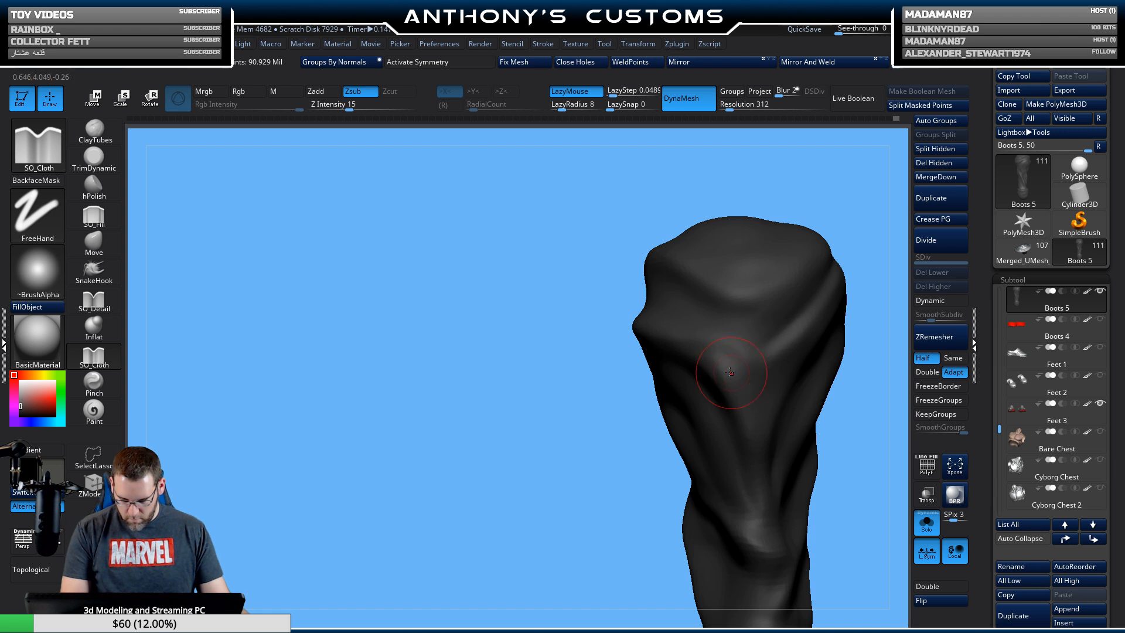
pyautogui.moveTo(595, 434)
pyautogui.mouseDown()
pyautogui.moveTo(583, 452)
pyautogui.moveTo(619, 424)
pyautogui.moveTo(547, 463)
pyautogui.moveTo(575, 440)
pyautogui.mouseUp()
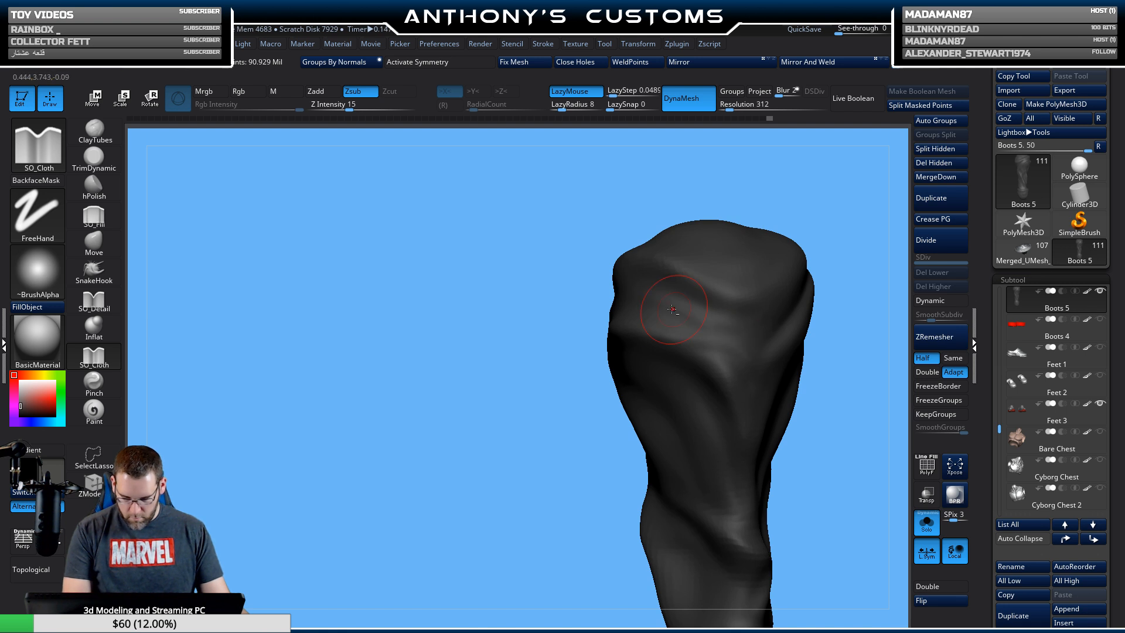
pyautogui.click(927, 521)
pyautogui.keyDown('shift'); pyautogui.moveTo(840, 485); pyautogui.dragTo(846, 484); pyautogui.keyUp('shift')
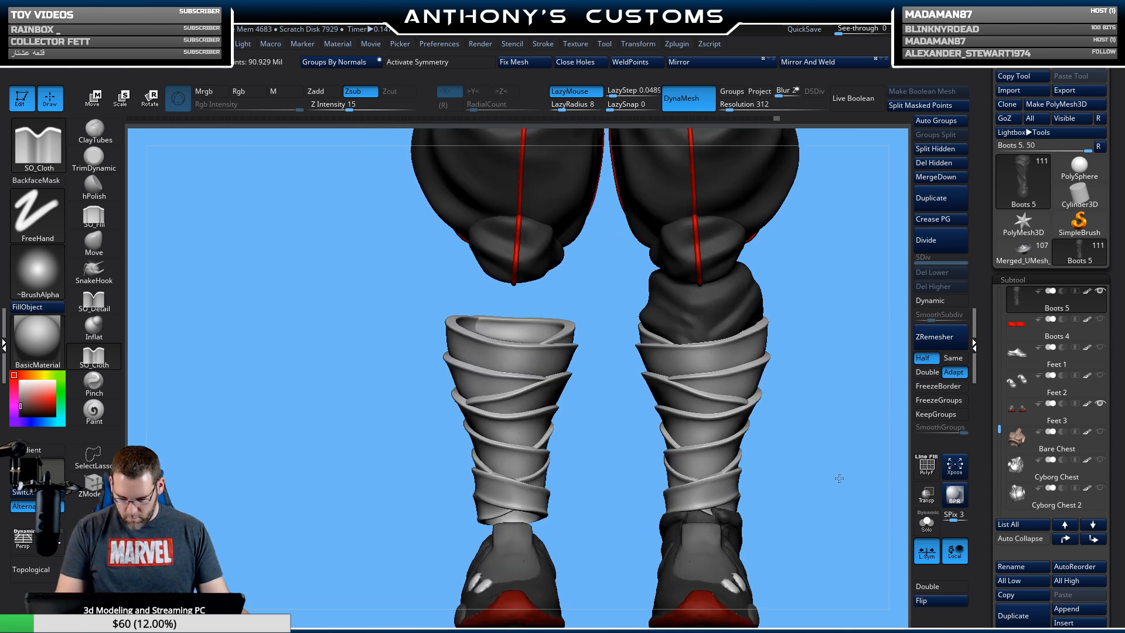
# Refine the SO_Cloth folds on the front and sides of the left Boots 5 knee against the top wrap.
pyautogui.hotkey('ctrl', 's')
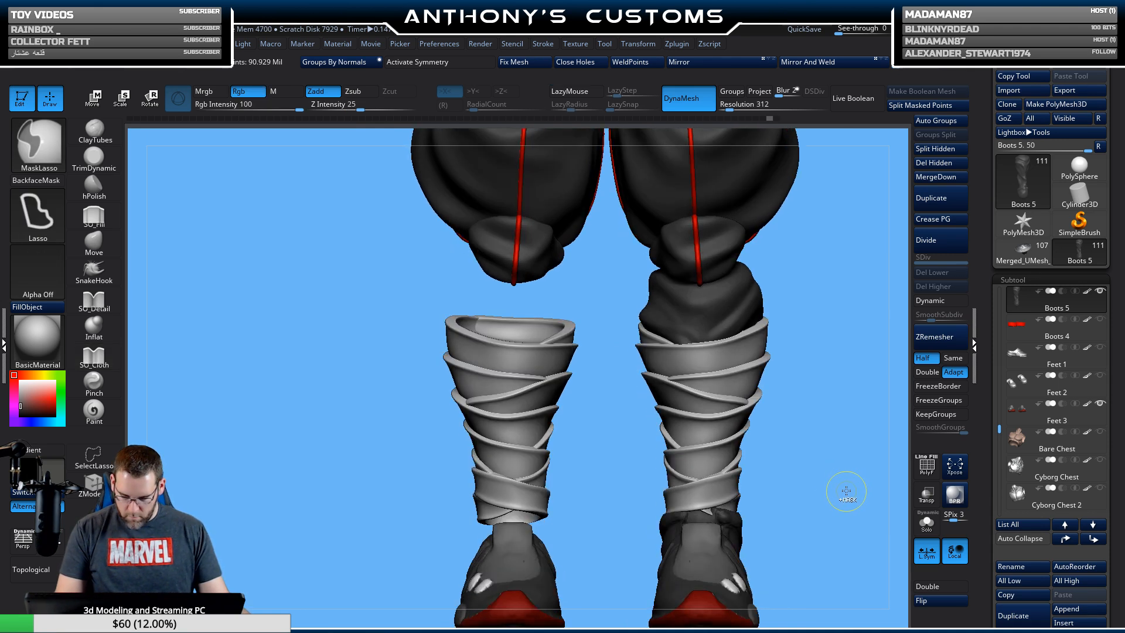
pyautogui.moveTo(832, 439)
pyautogui.keyDown('alt'); pyautogui.mouseDown()
pyautogui.moveTo(727, 460)
pyautogui.moveTo(800, 449)
pyautogui.mouseUp(); pyautogui.keyUp('alt')
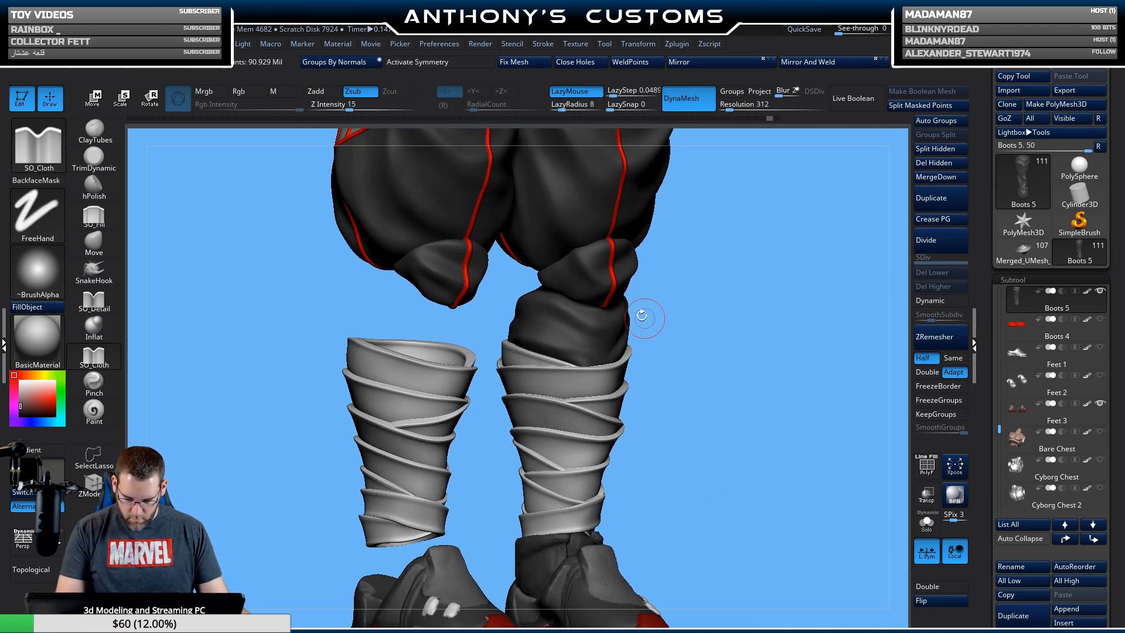
pyautogui.press('ctrl')
pyautogui.moveTo(776, 335)
pyautogui.mouseDown()
pyautogui.moveTo(738, 357)
pyautogui.moveTo(708, 343)
pyautogui.moveTo(700, 352)
pyautogui.mouseUp()
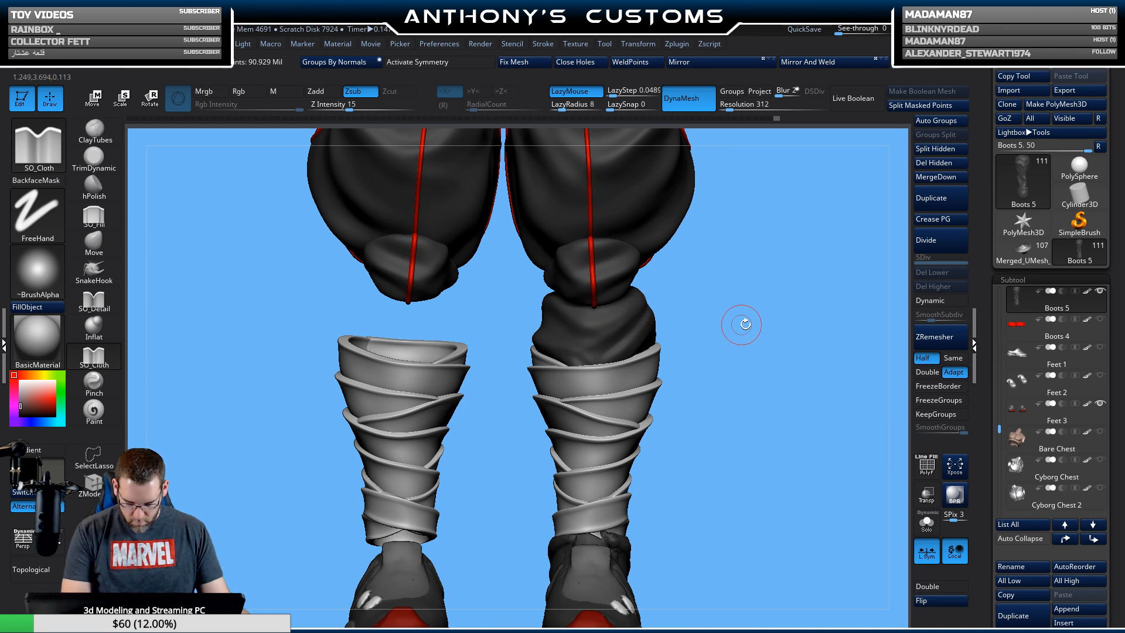
pyautogui.moveTo(742, 326); pyautogui.dragTo(733, 320)
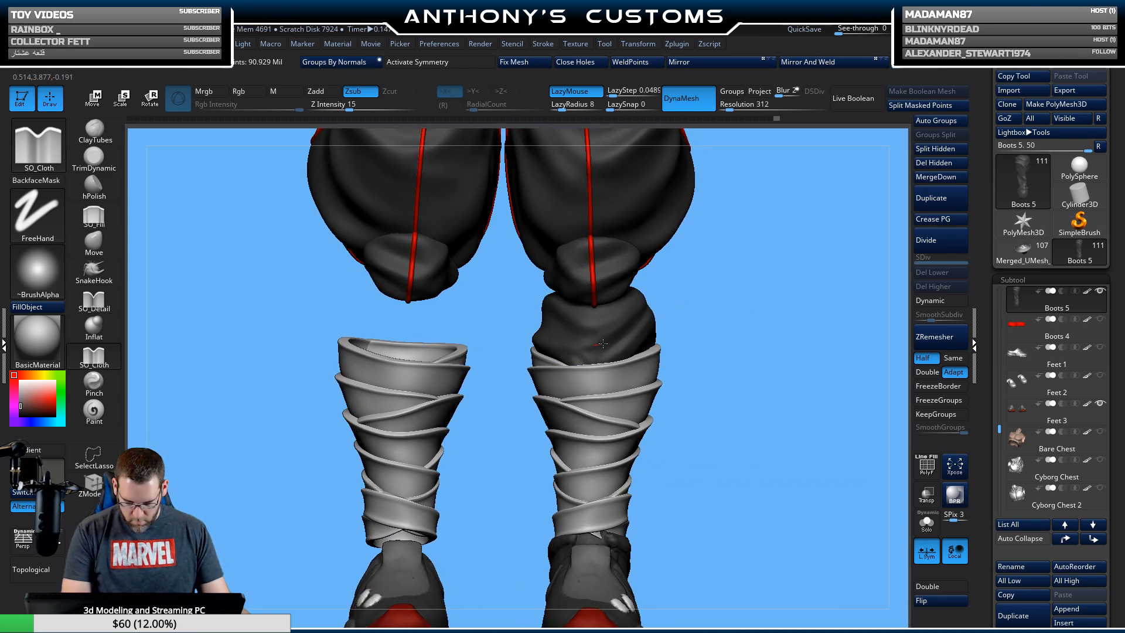
pyautogui.moveTo(657, 299); pyautogui.dragTo(680, 306)
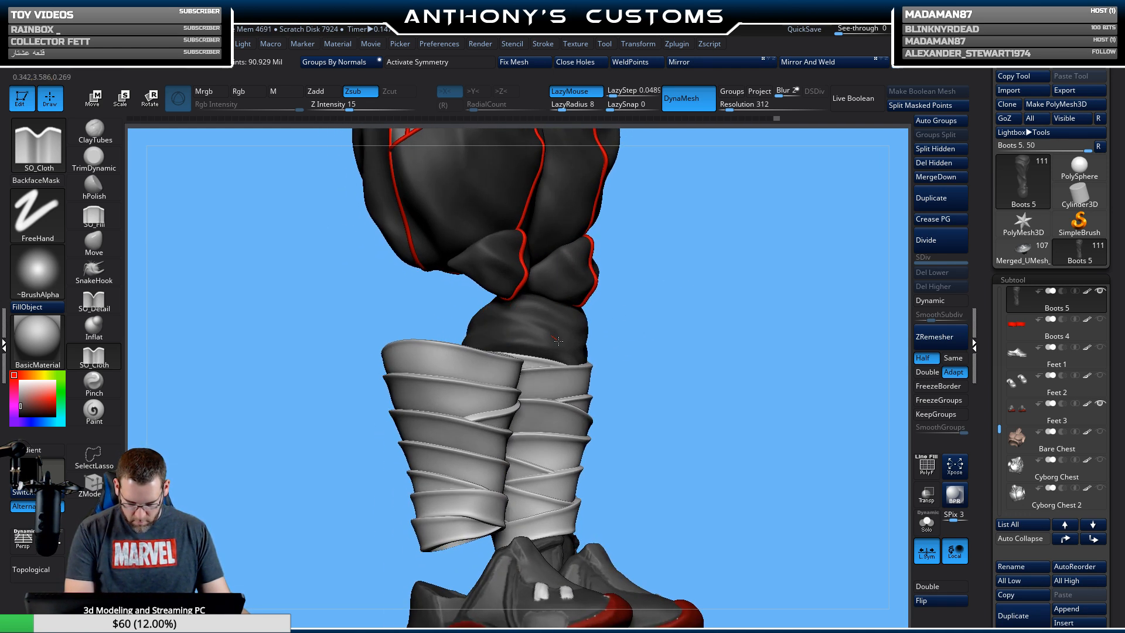
pyautogui.moveTo(623, 340)
pyautogui.mouseDown()
pyautogui.moveTo(756, 366)
pyautogui.moveTo(723, 375)
pyautogui.moveTo(724, 391)
pyautogui.moveTo(707, 339)
pyautogui.moveTo(716, 381)
pyautogui.moveTo(755, 394)
pyautogui.mouseUp()
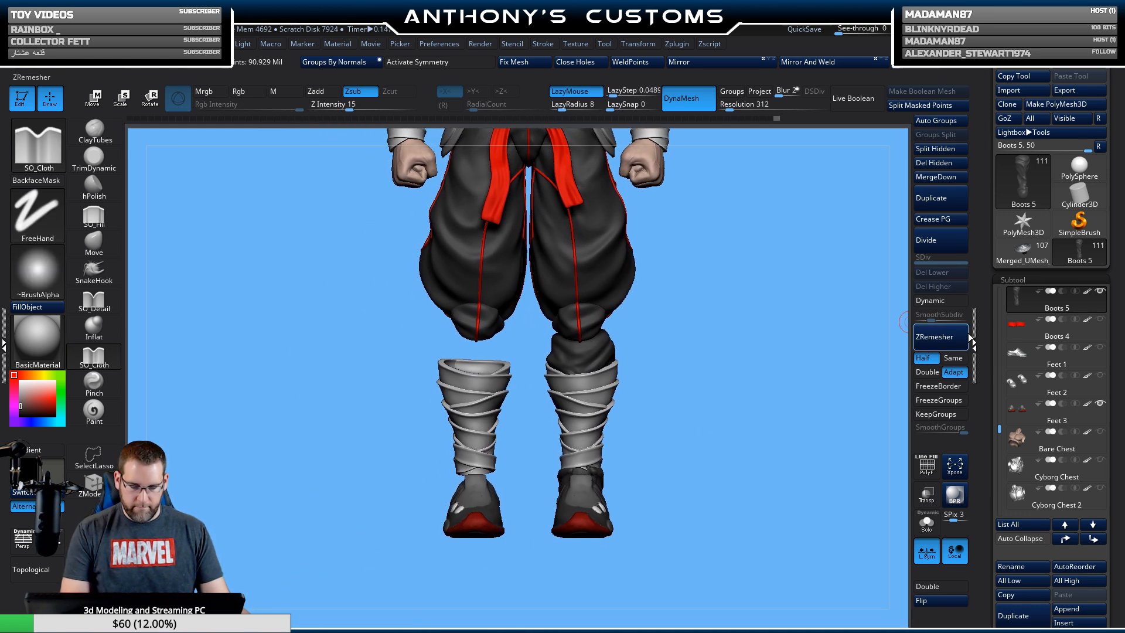
# Unhide all of Boots 5 and hide its left leg, leaving only the right leg visible for sculpting.
pyautogui.keyDown('ctrl'); pyautogui.keyDown('shift'); pyautogui.click(792, 439); pyautogui.keyUp('shift'); pyautogui.keyUp('ctrl')
pyautogui.moveTo(682, 291)
pyautogui.keyDown('ctrl'); pyautogui.keyDown('shift'); pyautogui.mouseDown()
pyautogui.moveTo(603, 494)
pyautogui.moveTo(535, 534)
pyautogui.mouseUp(); pyautogui.keyUp('shift'); pyautogui.keyUp('ctrl')
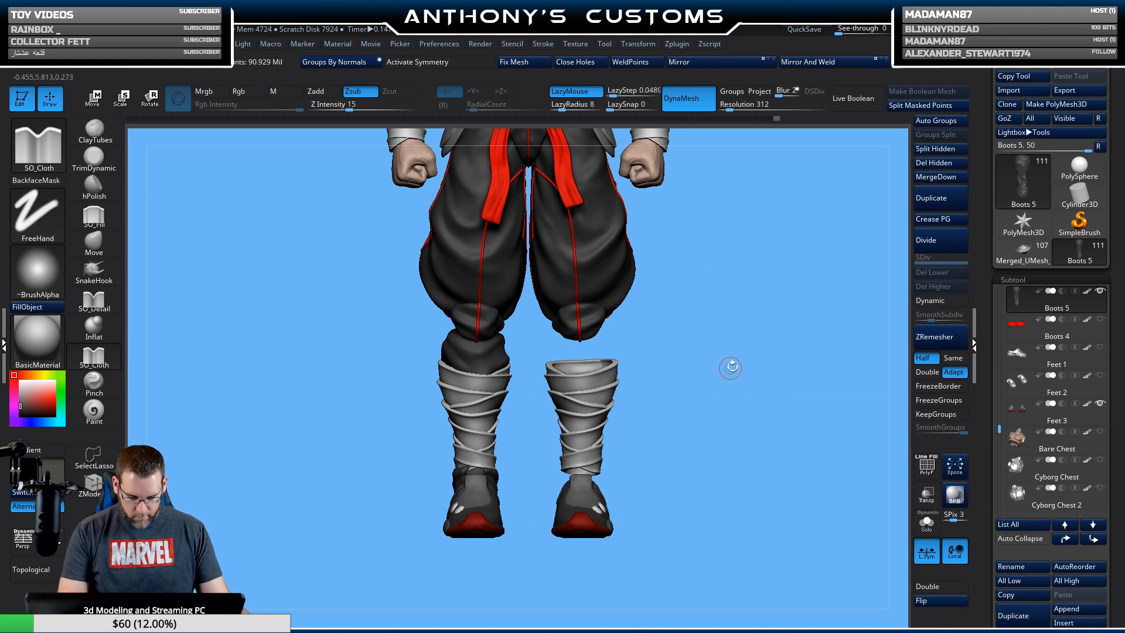
pyautogui.moveTo(769, 368)
pyautogui.keyDown('alt'); pyautogui.mouseDown()
pyautogui.moveTo(769, 483)
pyautogui.moveTo(823, 349)
pyautogui.mouseUp(); pyautogui.keyUp('alt')
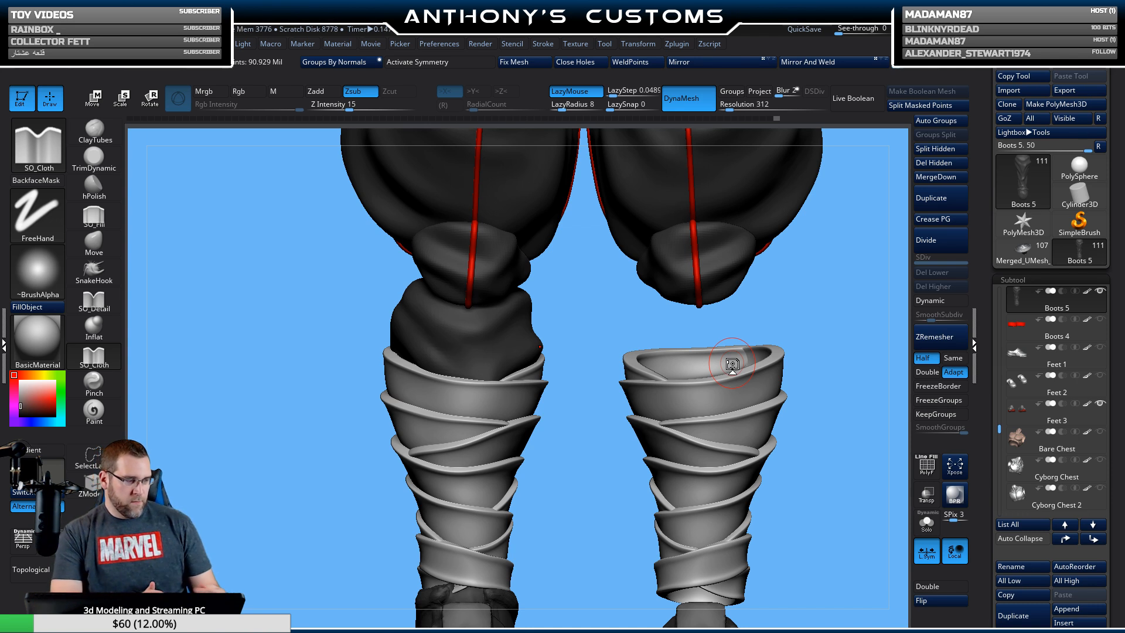
# Select the Energy Sword subtool and isolate it in solo mode to inspect its blade and handle.
pyautogui.press('n')
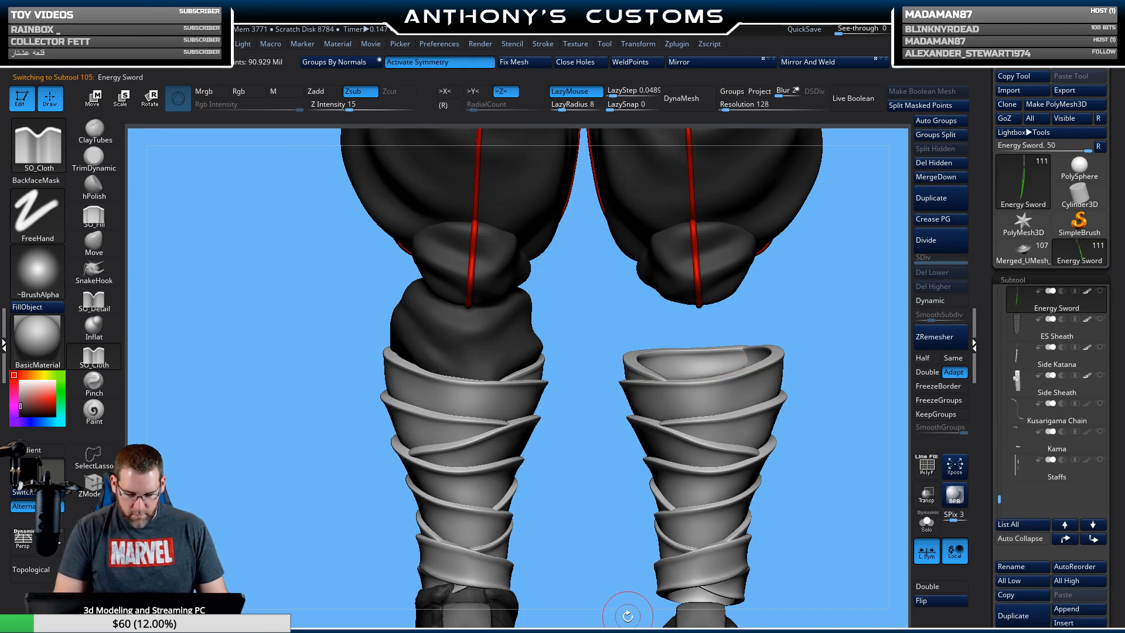
pyautogui.click(631, 607)
pyautogui.click(929, 522)
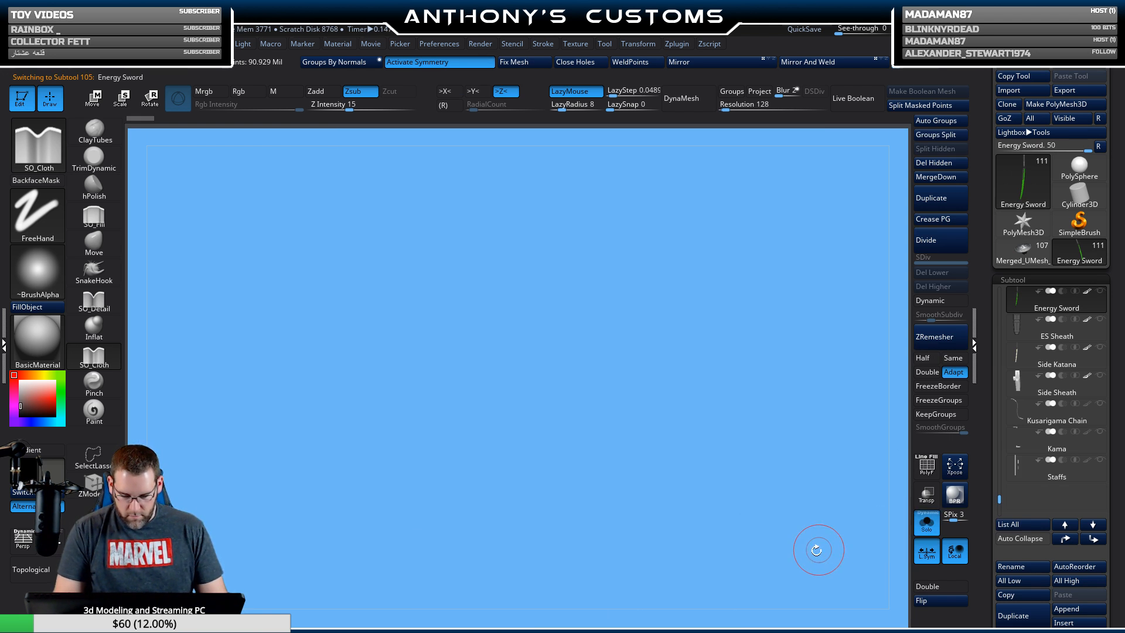
pyautogui.moveTo(748, 501); pyautogui.dragTo(657, 520)
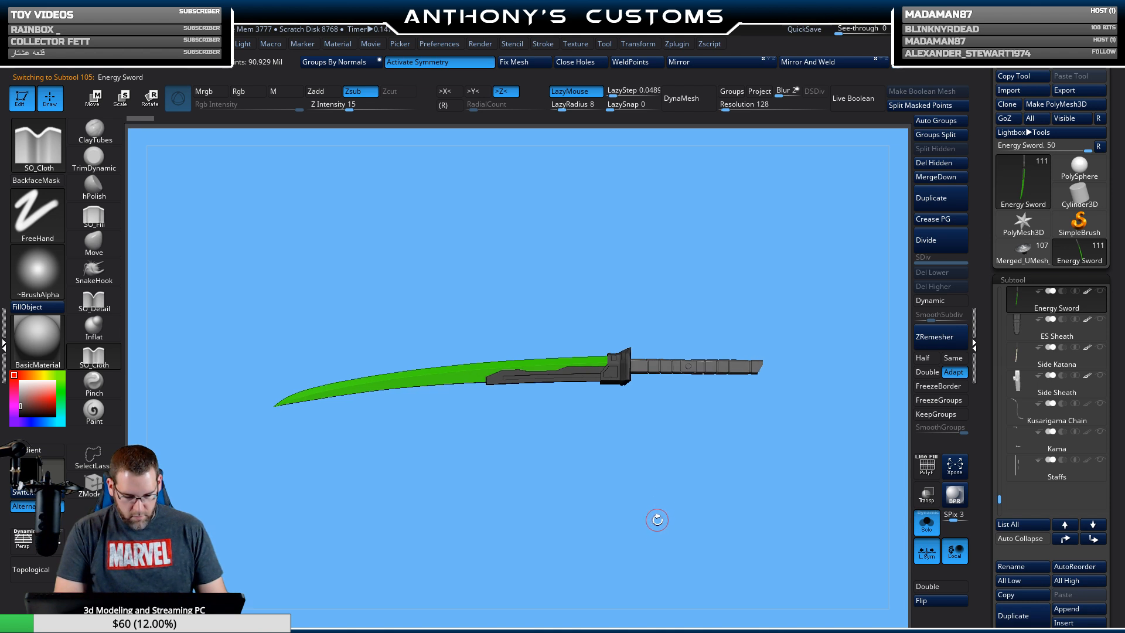
# Switch to the Side Katana subtool and examine it from the side while still isolated.
pyautogui.press('n')
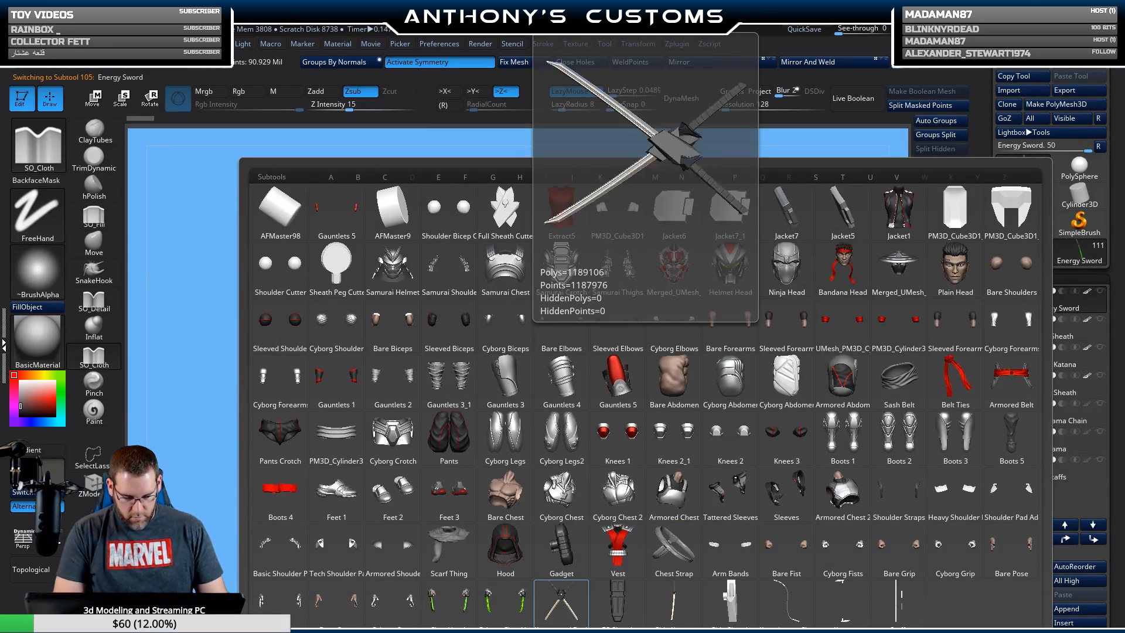
pyautogui.click(683, 596)
pyautogui.moveTo(739, 472); pyautogui.dragTo(770, 295)
pyautogui.keyDown('alt'); pyautogui.moveTo(768, 348); pyautogui.dragTo(766, 484); pyautogui.keyUp('alt')
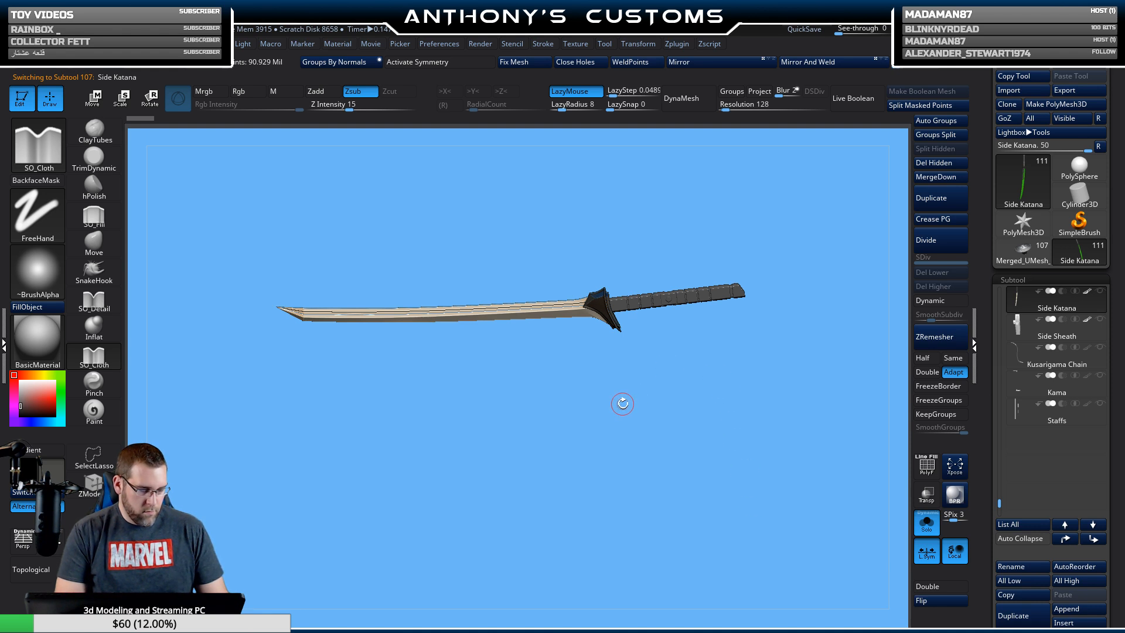
pyautogui.press('n')
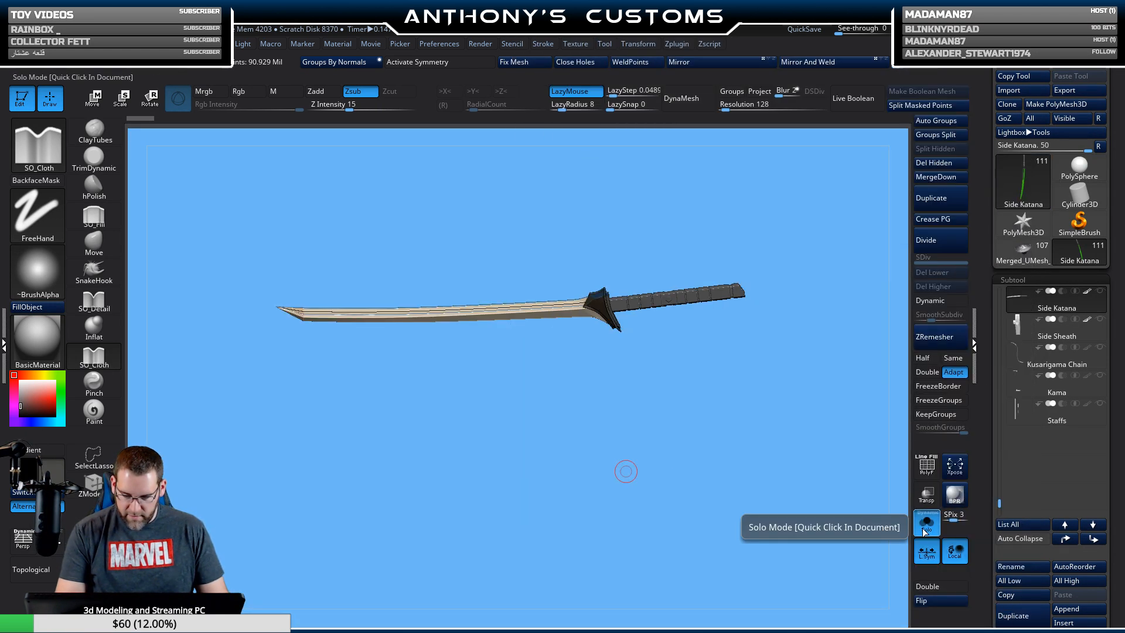
# Leave solo mode, reselect Boots 5 and frame the right knee from the front for sculpting.
pyautogui.click(929, 524)
pyautogui.moveTo(642, 469); pyautogui.dragTo(706, 488)
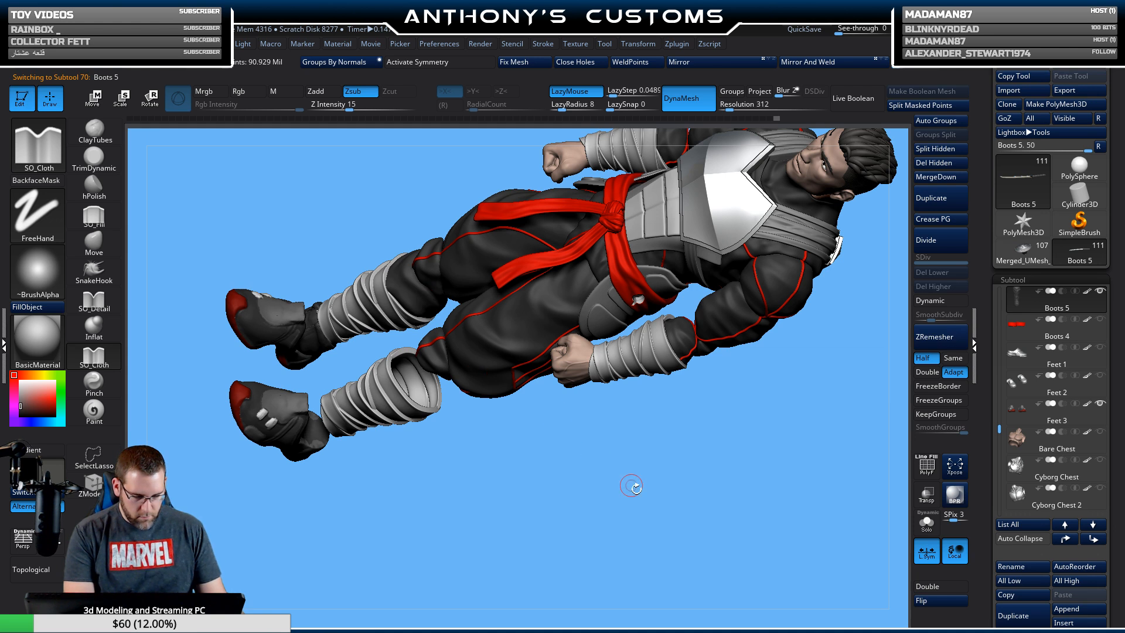
pyautogui.moveTo(728, 528); pyautogui.dragTo(925, 373)
pyautogui.keyDown('shift'); pyautogui.moveTo(729, 499); pyautogui.dragTo(822, 519); pyautogui.keyUp('shift')
pyautogui.keyDown('alt'); pyautogui.moveTo(786, 362); pyautogui.dragTo(783, 542); pyautogui.keyUp('alt')
pyautogui.moveTo(475, 524)
pyautogui.keyDown('alt'); pyautogui.mouseDown()
pyautogui.moveTo(550, 483)
pyautogui.moveTo(519, 476)
pyautogui.mouseUp(); pyautogui.keyUp('alt')
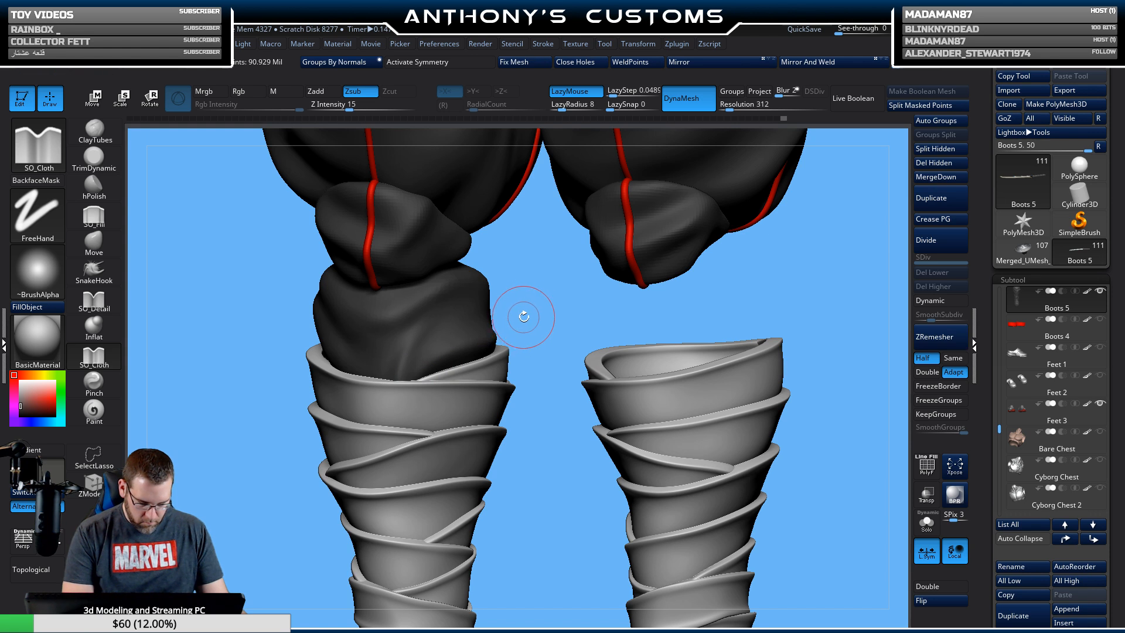
# Carve SO_Cloth folds into the front and outer side of the right Boots 5 knee above the top wrap.
pyautogui.moveTo(527, 284); pyautogui.dragTo(458, 280)
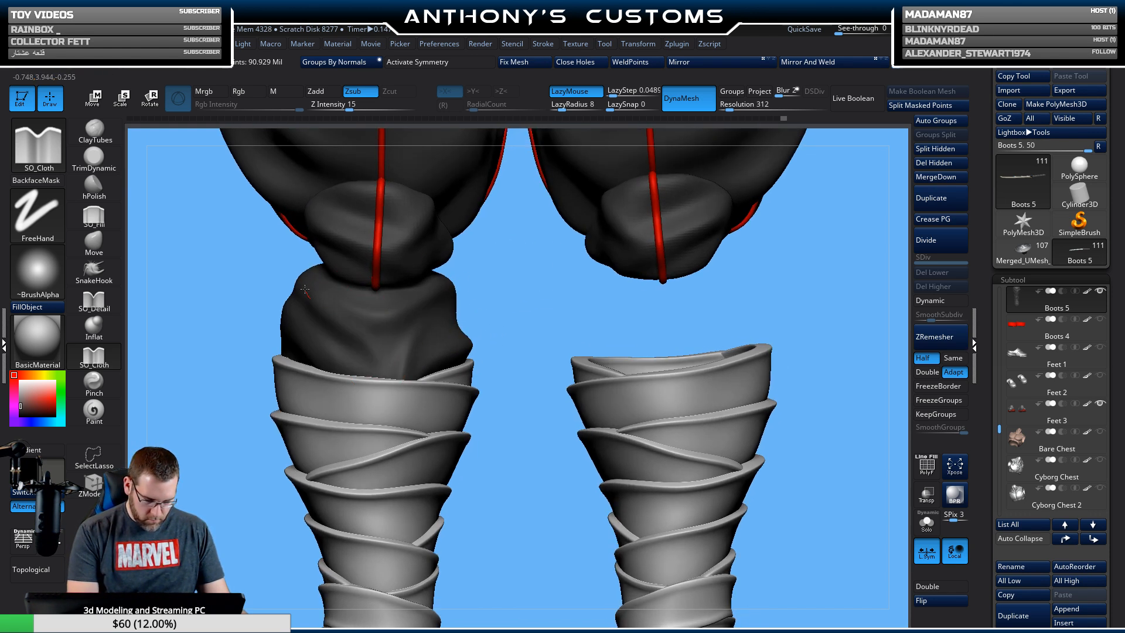
pyautogui.moveTo(503, 261); pyautogui.dragTo(803, 269)
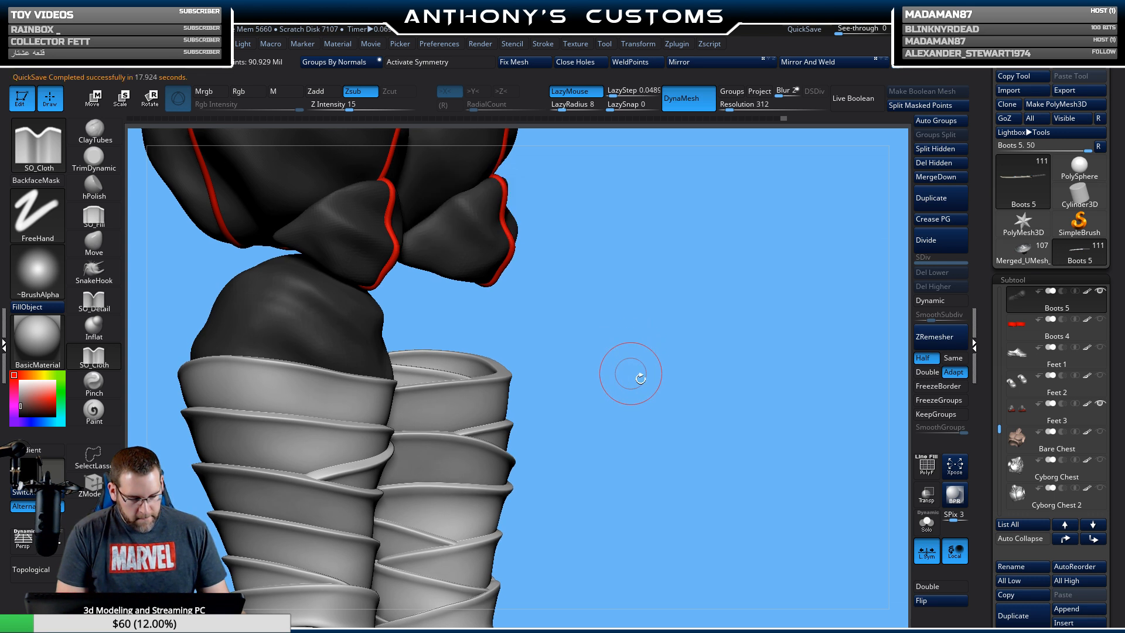
pyautogui.moveTo(635, 371)
pyautogui.mouseDown()
pyautogui.moveTo(746, 366)
pyautogui.moveTo(735, 366)
pyautogui.mouseUp()
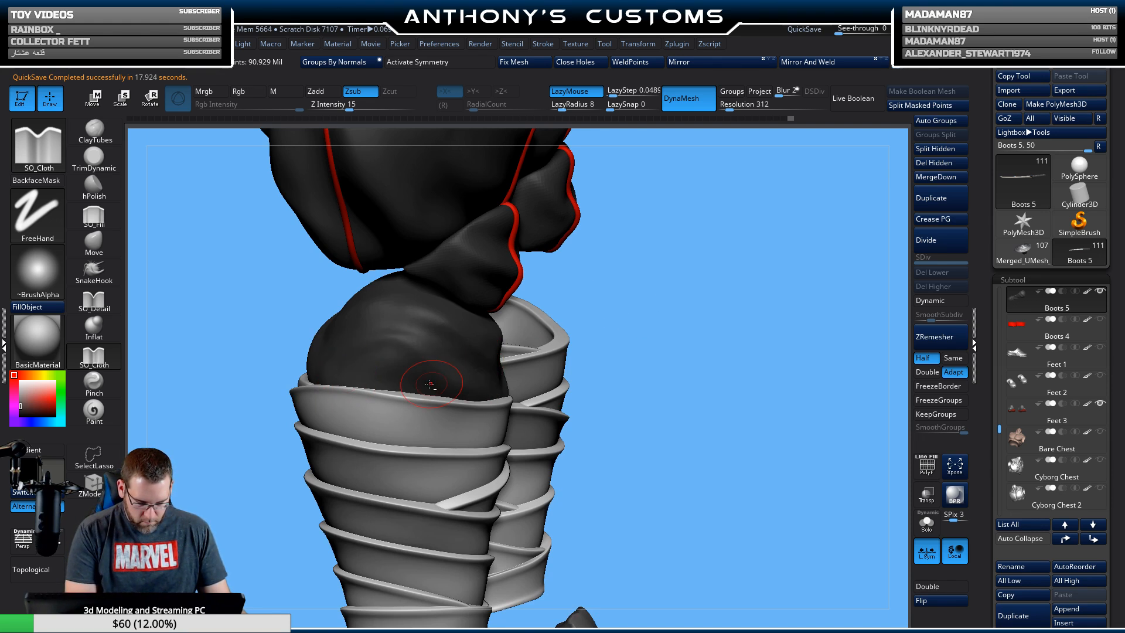
pyautogui.moveTo(719, 317)
pyautogui.mouseDown()
pyautogui.moveTo(733, 319)
pyautogui.moveTo(664, 320)
pyautogui.mouseUp()
# Continue the SO_Cloth folds around the back and inner side of the right Boots 5 knee.
pyautogui.moveTo(565, 337); pyautogui.dragTo(373, 330)
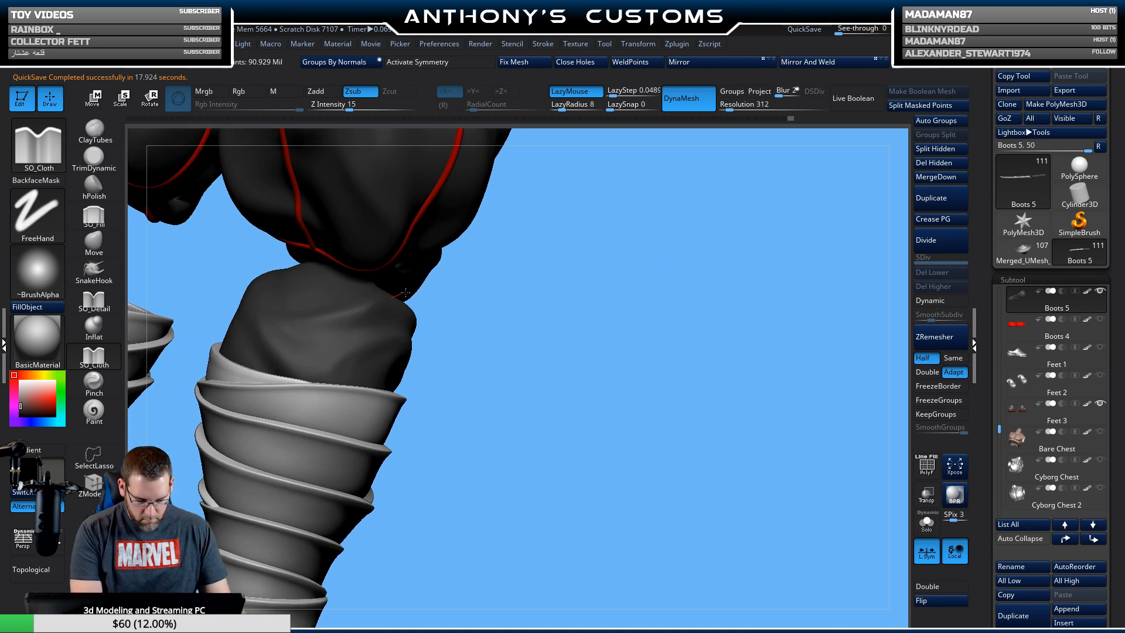
pyautogui.moveTo(465, 301); pyautogui.dragTo(413, 328)
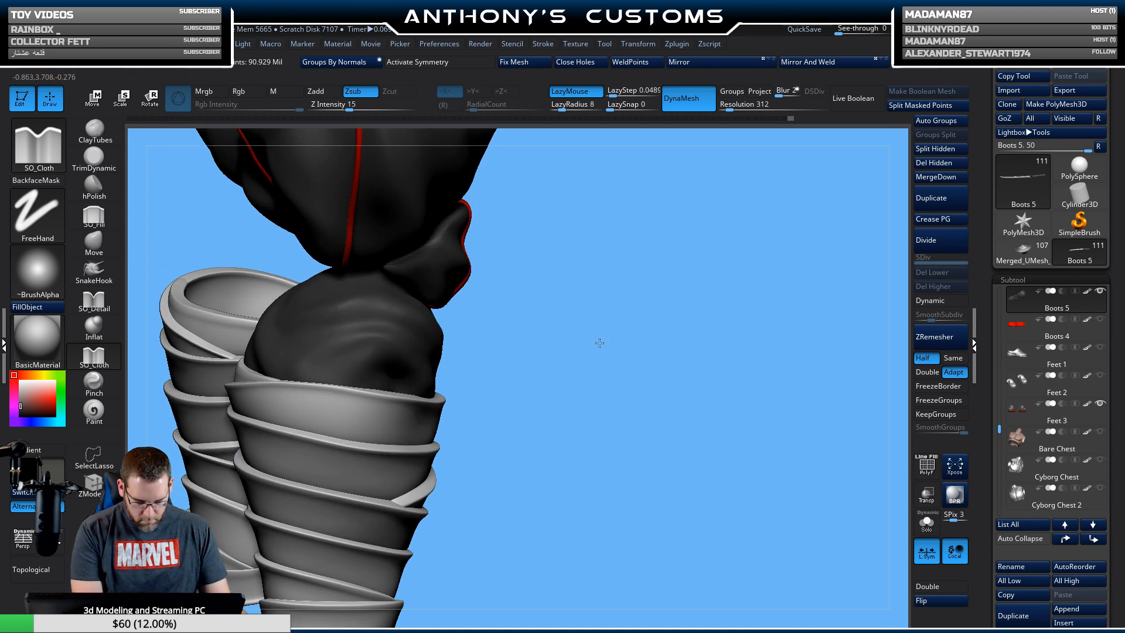
pyautogui.moveTo(598, 339)
pyautogui.mouseDown()
pyautogui.moveTo(548, 342)
pyautogui.moveTo(616, 359)
pyautogui.moveTo(551, 358)
pyautogui.moveTo(592, 369)
pyautogui.moveTo(421, 317)
pyautogui.moveTo(547, 380)
pyautogui.moveTo(683, 387)
pyautogui.moveTo(576, 320)
pyautogui.moveTo(569, 333)
pyautogui.moveTo(467, 314)
pyautogui.mouseUp()
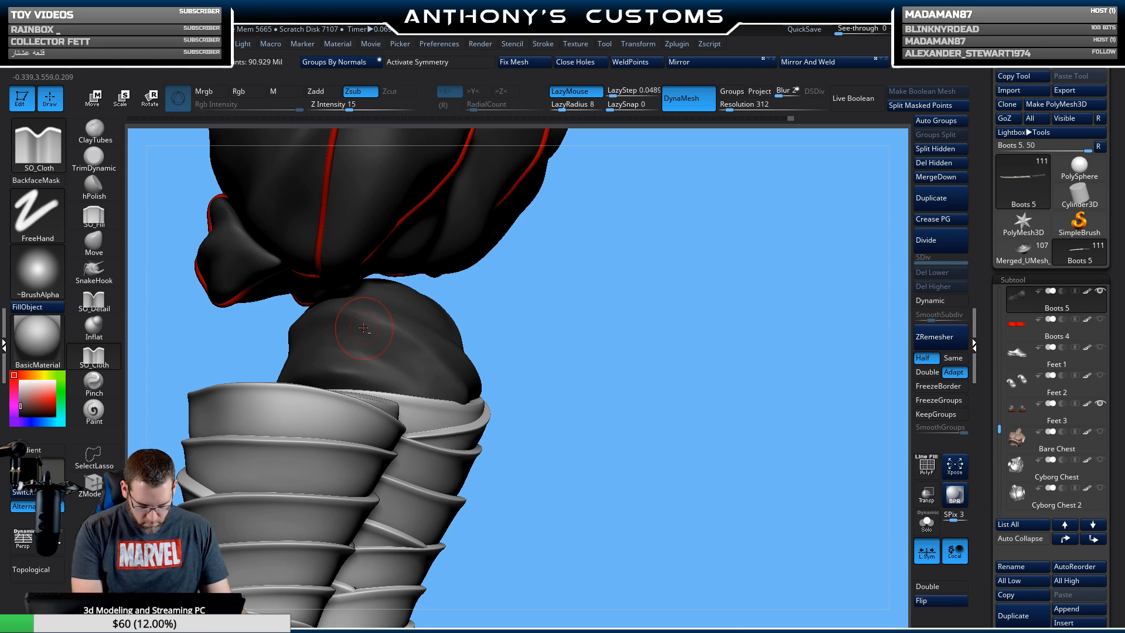
pyautogui.moveTo(658, 329)
pyautogui.mouseDown()
pyautogui.moveTo(628, 350)
pyautogui.moveTo(756, 305)
pyautogui.mouseUp()
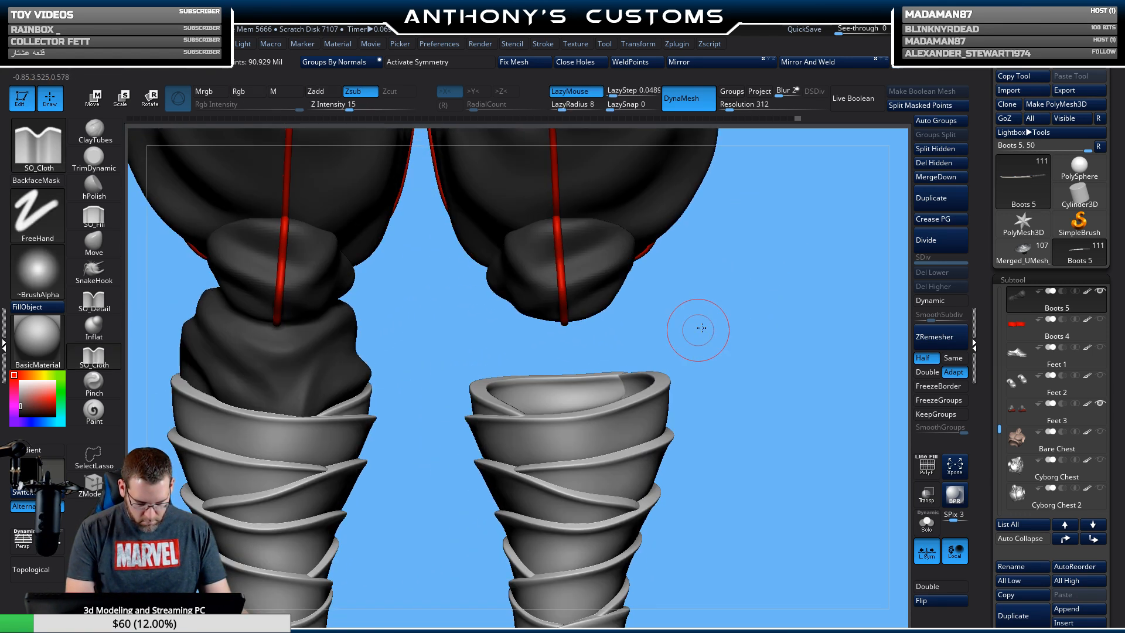
pyautogui.keyDown('alt'); pyautogui.moveTo(702, 328); pyautogui.dragTo(729, 267); pyautogui.keyUp('alt')
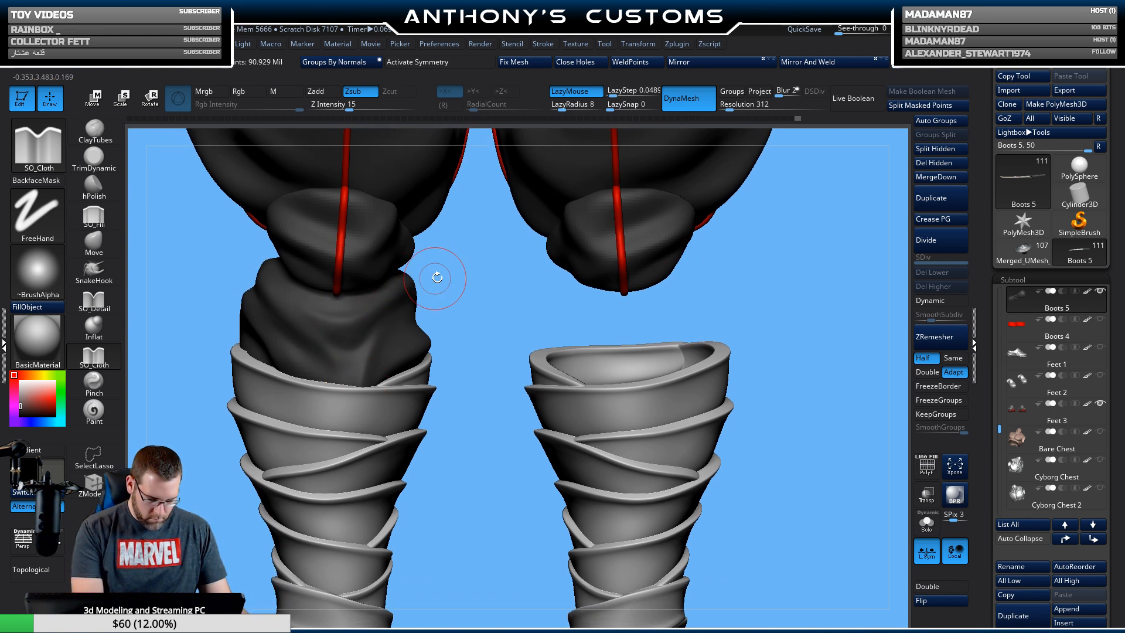
pyautogui.moveTo(487, 325); pyautogui.dragTo(410, 349)
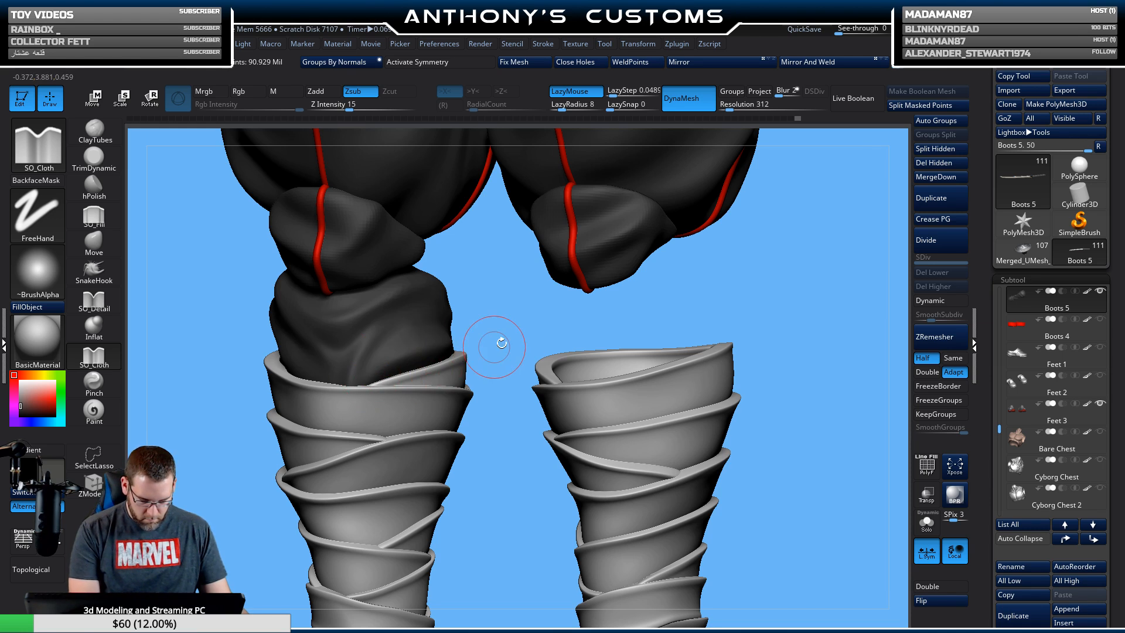
# Unhide the left leg of Boots 5 and compare the folds of both knees on the figure.
pyautogui.hotkey('ctrl', 'shift')
pyautogui.keyDown('ctrl'); pyautogui.keyDown('shift'); pyautogui.click(819, 481); pyautogui.keyUp('shift'); pyautogui.keyUp('ctrl')
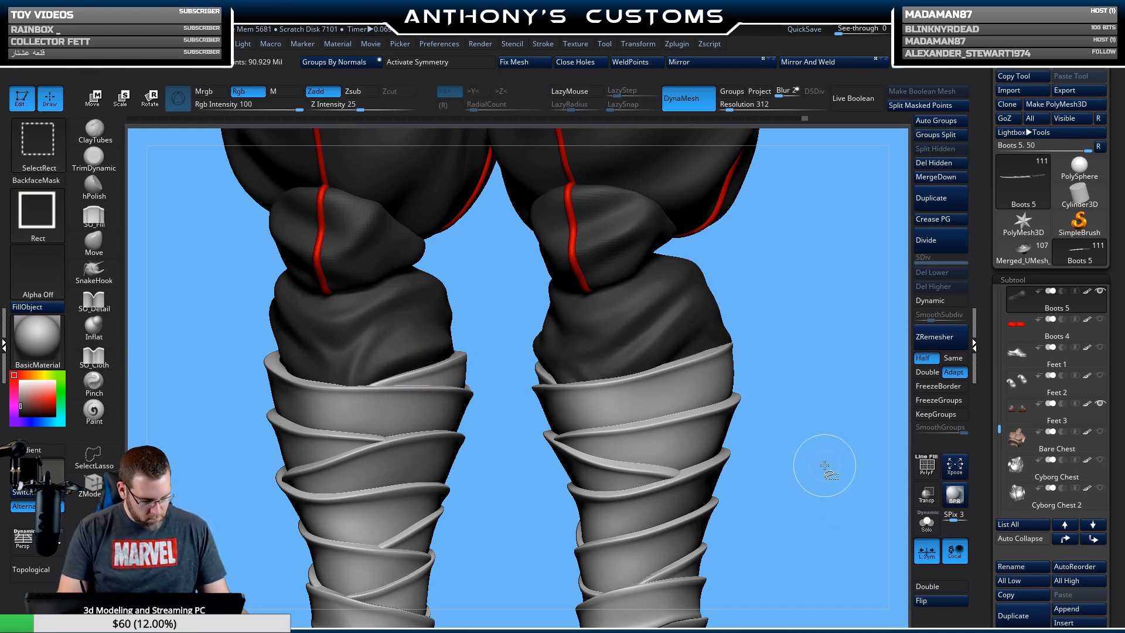
pyautogui.moveTo(816, 465)
pyautogui.mouseDown()
pyautogui.moveTo(795, 432)
pyautogui.moveTo(792, 442)
pyautogui.moveTo(758, 326)
pyautogui.moveTo(733, 285)
pyautogui.mouseUp()
pyautogui.keyDown('alt'); pyautogui.moveTo(654, 404); pyautogui.dragTo(720, 444); pyautogui.keyUp('alt')
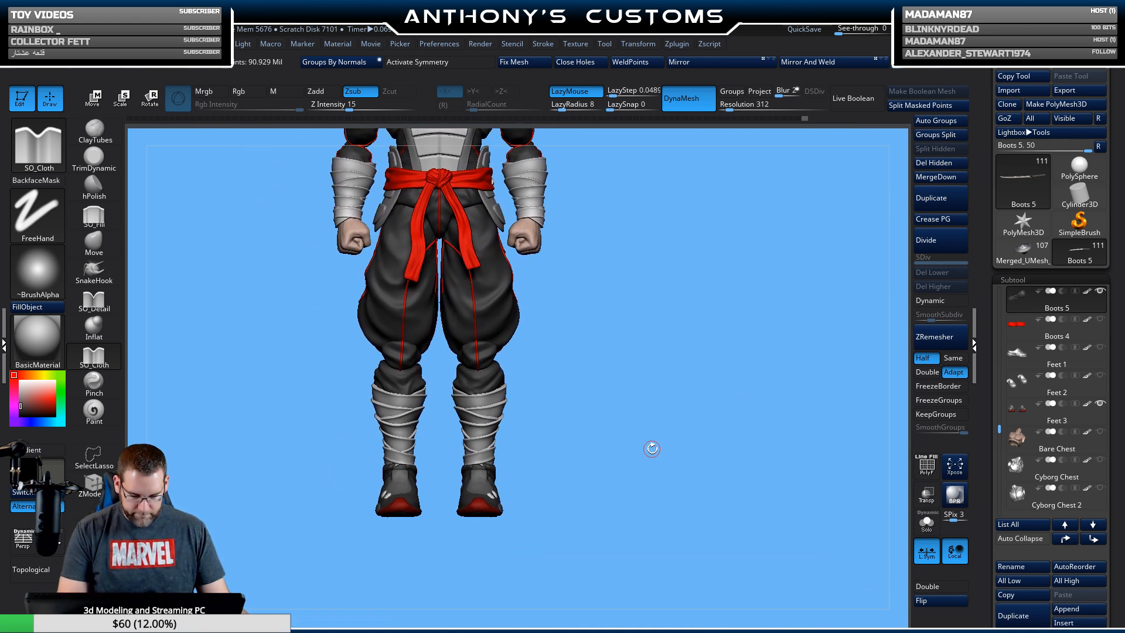
pyautogui.moveTo(652, 448); pyautogui.dragTo(730, 572)
# Touch up and smooth the folds on the front of the left Boots 5 knee, just above the top wrap.
pyautogui.keyDown('alt'); pyautogui.moveTo(528, 493); pyautogui.dragTo(331, 448); pyautogui.keyUp('alt')
pyautogui.keyDown('alt'); pyautogui.moveTo(860, 310); pyautogui.dragTo(830, 304); pyautogui.keyUp('alt')
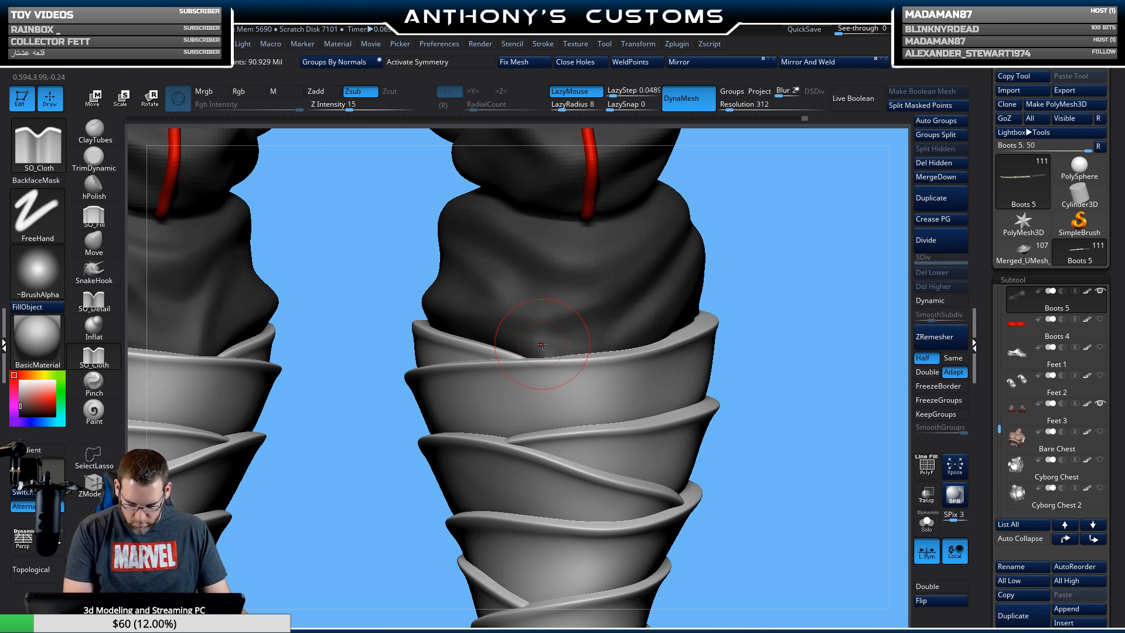
pyautogui.press('shift')
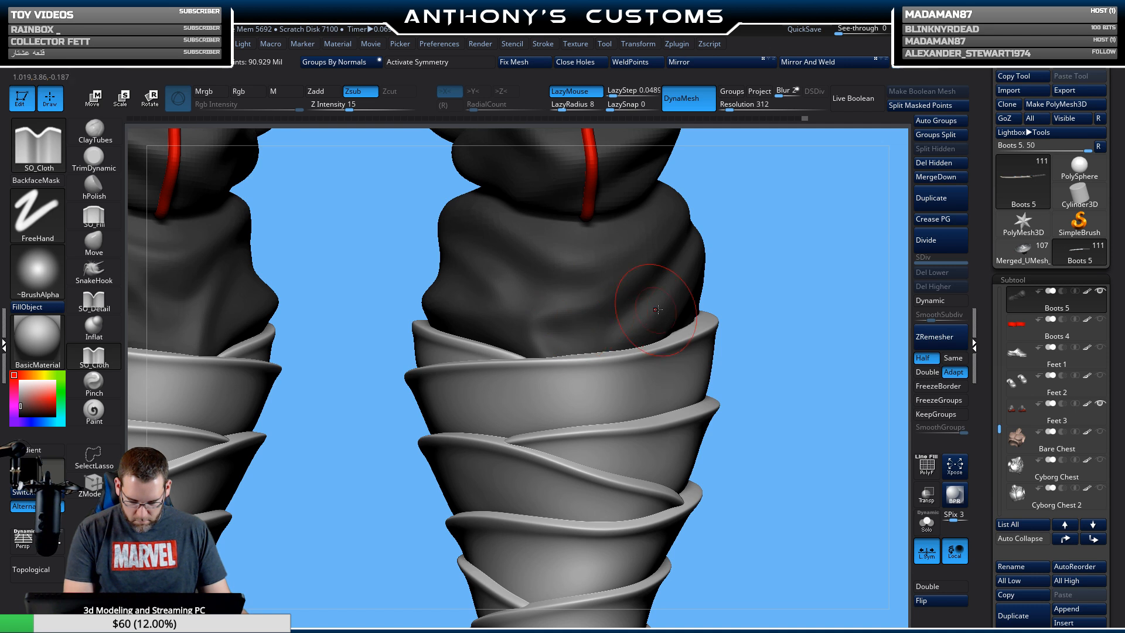
pyautogui.press('shift')
# Check the folds on both Boots 5 knees from an angle, from behind and from the front.
pyautogui.moveTo(746, 278)
pyautogui.mouseDown()
pyautogui.moveTo(809, 281)
pyautogui.moveTo(798, 272)
pyautogui.moveTo(778, 318)
pyautogui.moveTo(727, 218)
pyautogui.moveTo(724, 176)
pyautogui.mouseUp()
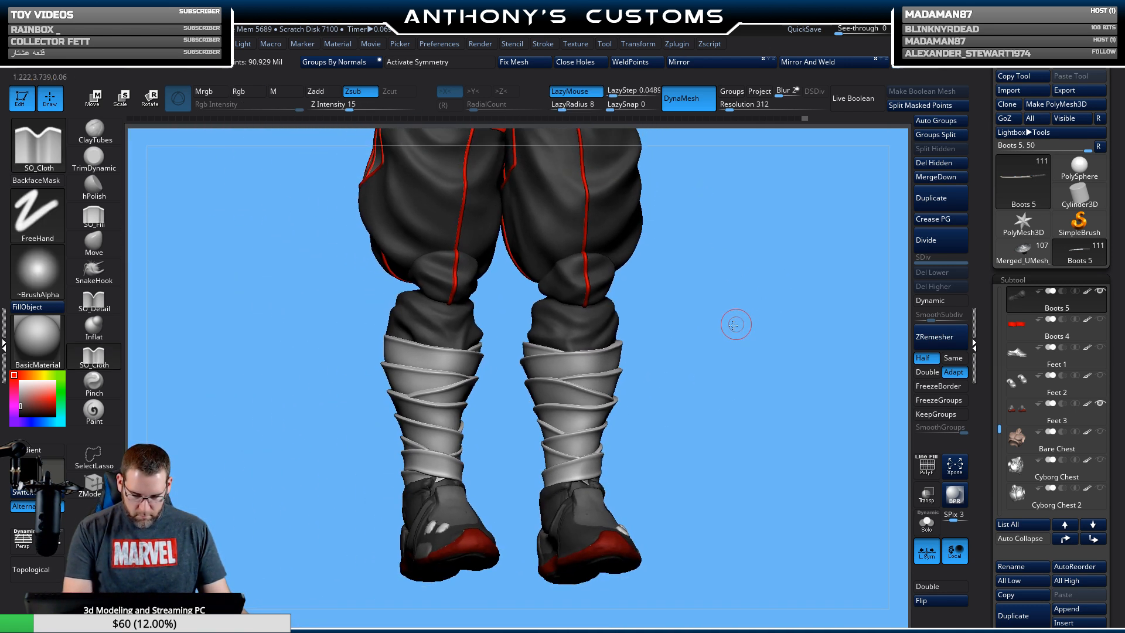
pyautogui.keyDown('shift'); pyautogui.moveTo(736, 324); pyautogui.dragTo(850, 302); pyautogui.keyUp('shift')
pyautogui.moveTo(723, 298)
pyautogui.mouseDown()
pyautogui.moveTo(731, 346)
pyautogui.moveTo(732, 312)
pyautogui.mouseUp()
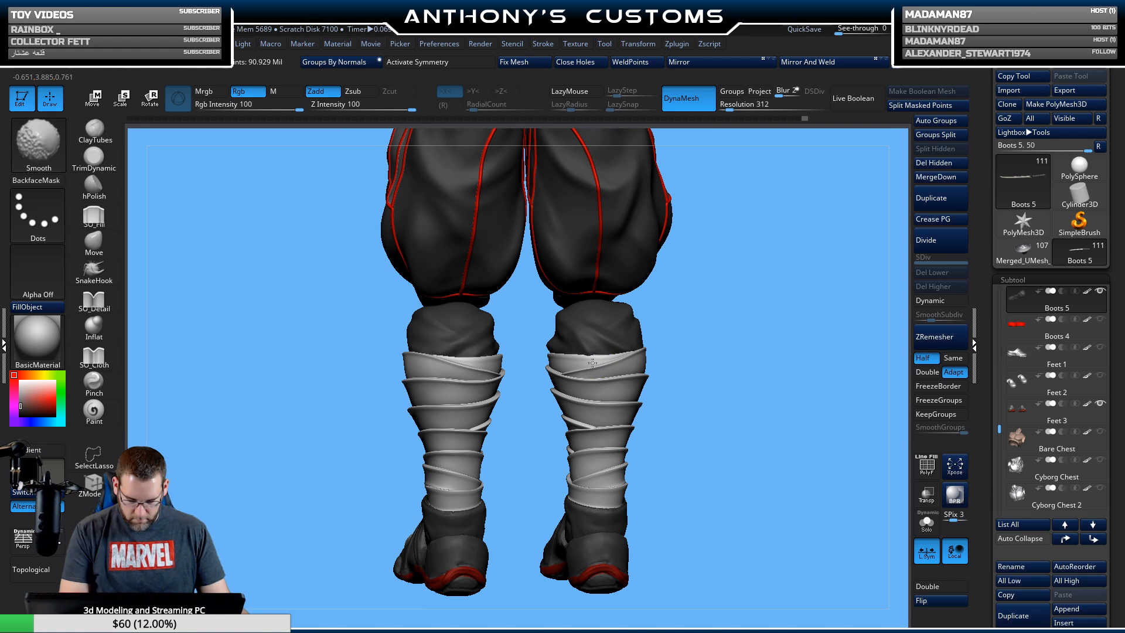
pyautogui.moveTo(703, 375); pyautogui.dragTo(693, 440)
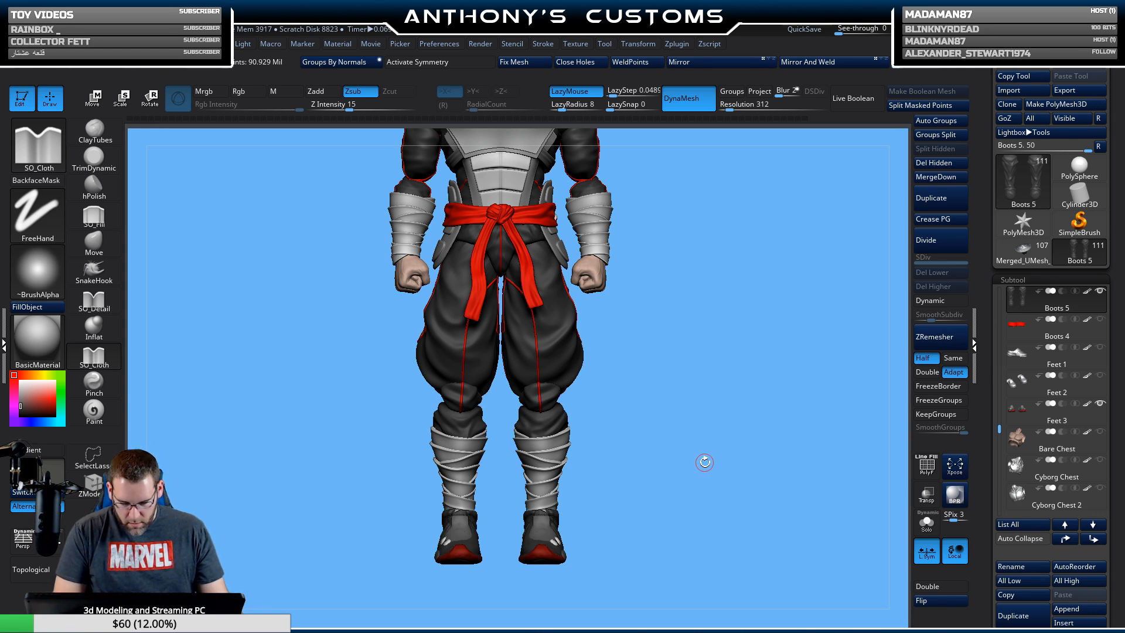
# Mask both Boots 5 knees above the top leg wraps and isolate the subtool on the canvas.
pyautogui.keyDown('alt'); pyautogui.moveTo(740, 446); pyautogui.dragTo(733, 498); pyautogui.keyUp('alt')
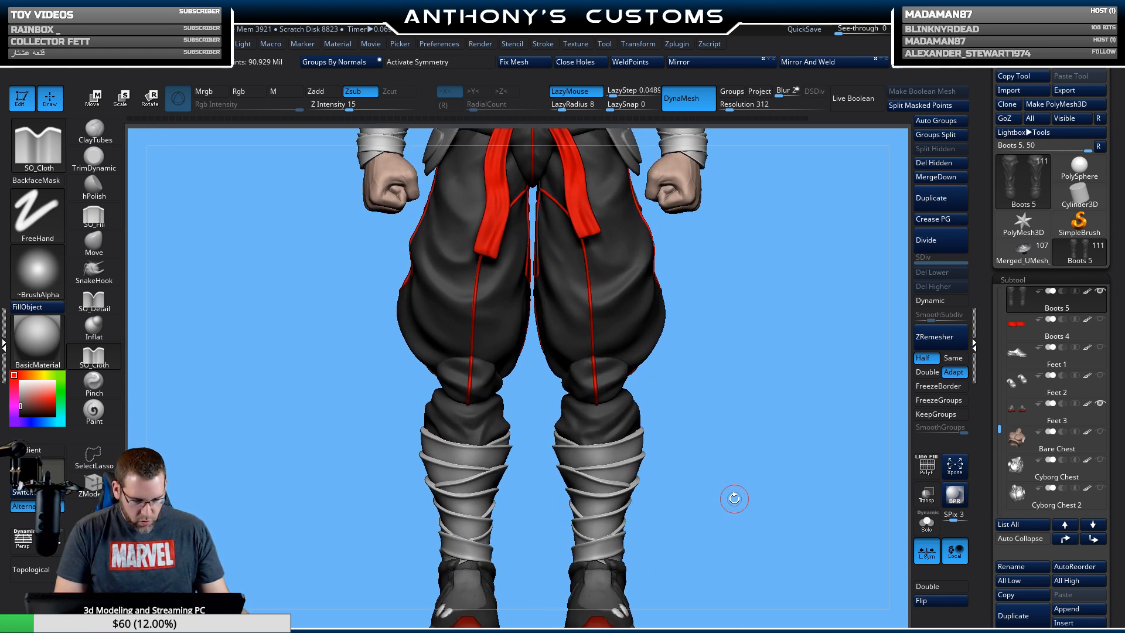
pyautogui.hotkey('shift', 'f')
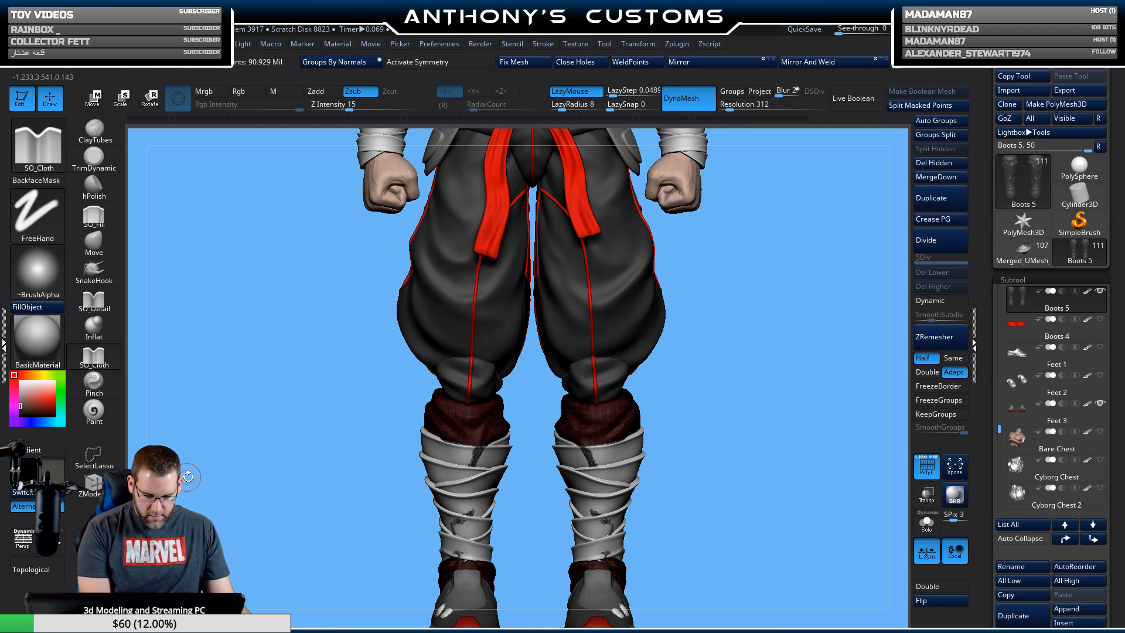
pyautogui.moveTo(759, 409)
pyautogui.keyDown('shift'); pyautogui.mouseDown()
pyautogui.moveTo(773, 416)
pyautogui.moveTo(768, 430)
pyautogui.mouseUp(); pyautogui.keyUp('shift')
pyautogui.hotkey('shift', 'f')
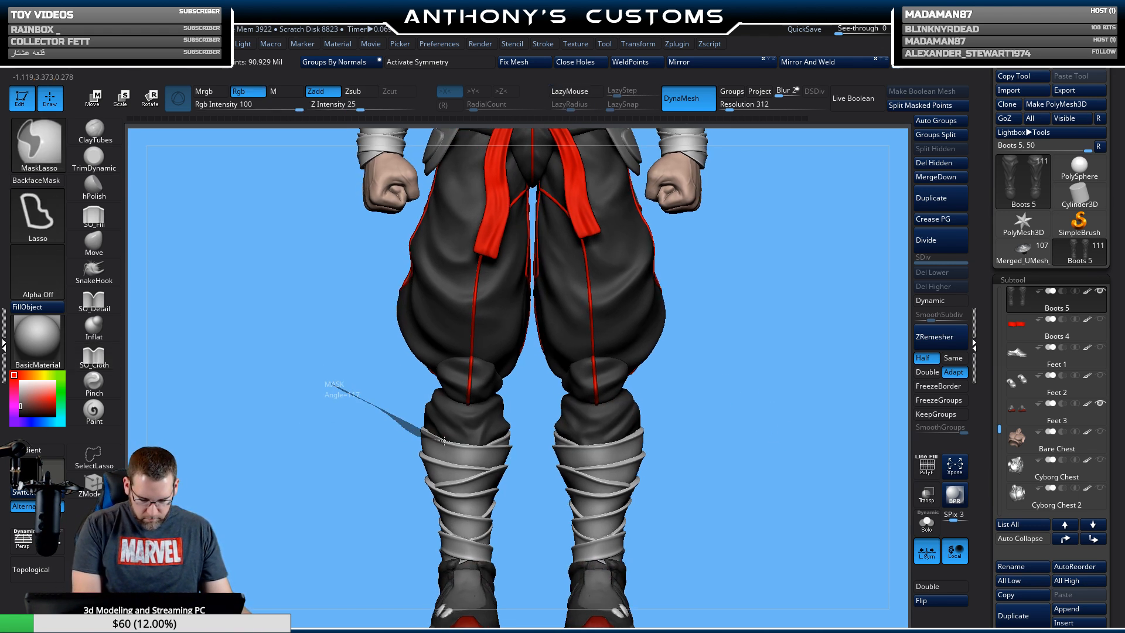
pyautogui.moveTo(444, 441)
pyautogui.mouseDown()
pyautogui.moveTo(659, 434)
pyautogui.moveTo(812, 258)
pyautogui.moveTo(803, 220)
pyautogui.mouseUp()
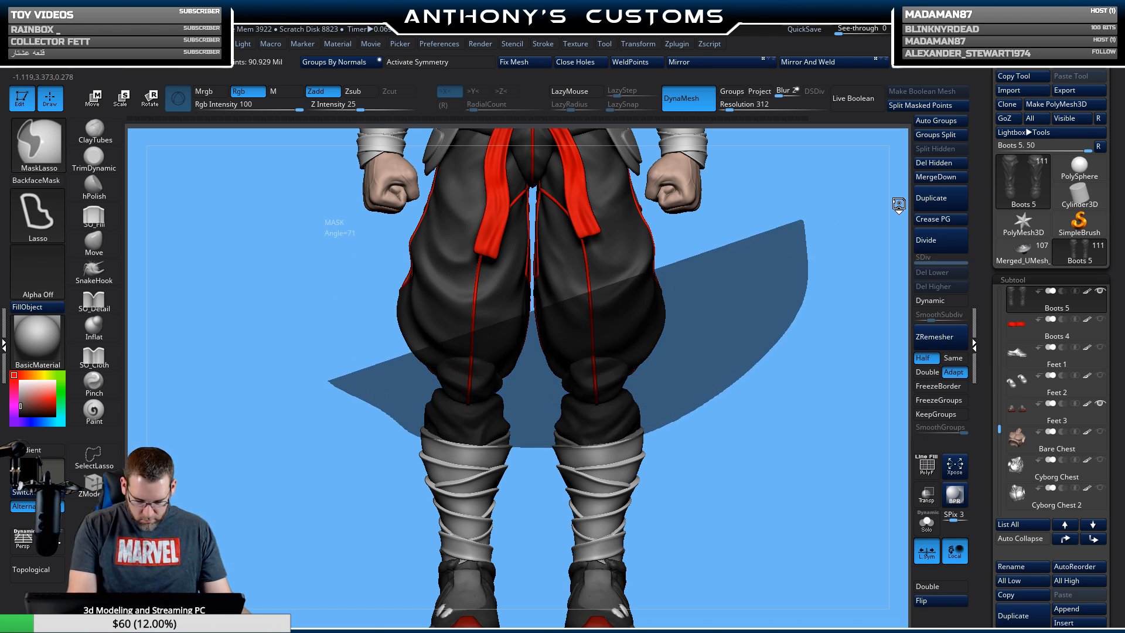
pyautogui.click(926, 521)
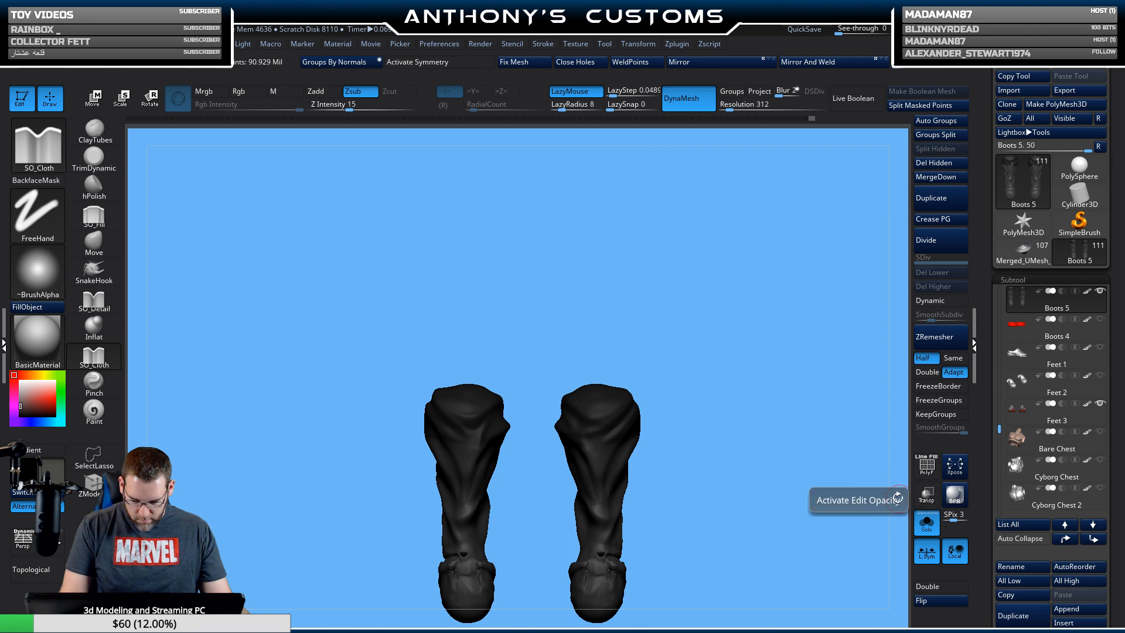
# Choose the SO_Fill brush and activate X symmetry for sculpting both Boots 5 legs.
pyautogui.keyDown('alt'); pyautogui.moveTo(786, 509); pyautogui.dragTo(782, 466); pyautogui.keyUp('alt')
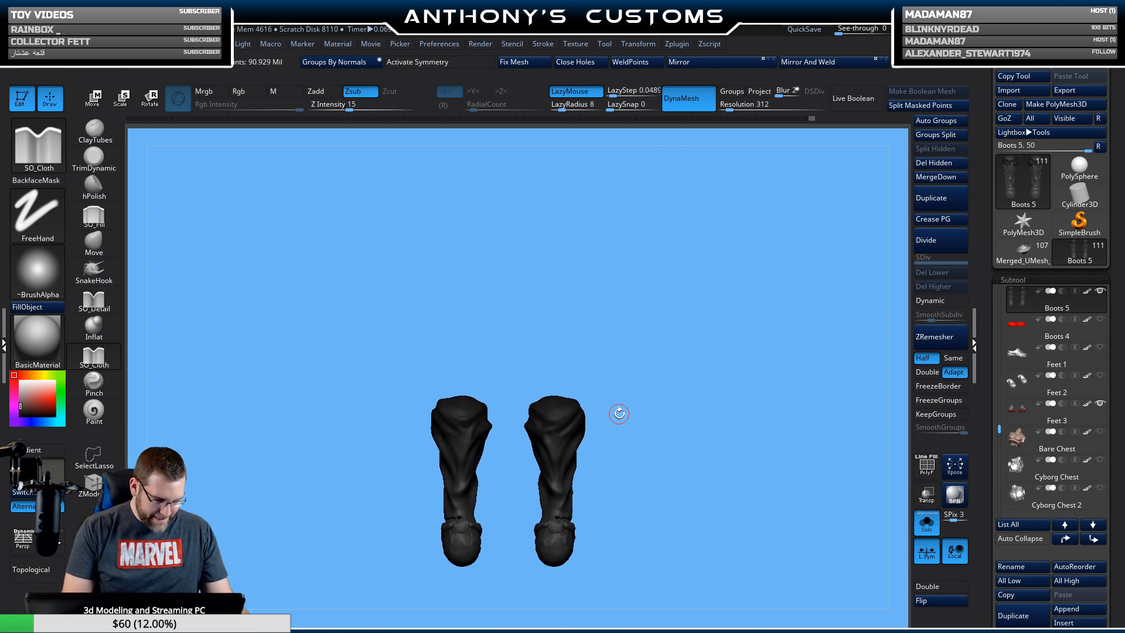
pyautogui.moveTo(626, 416); pyautogui.dragTo(751, 456)
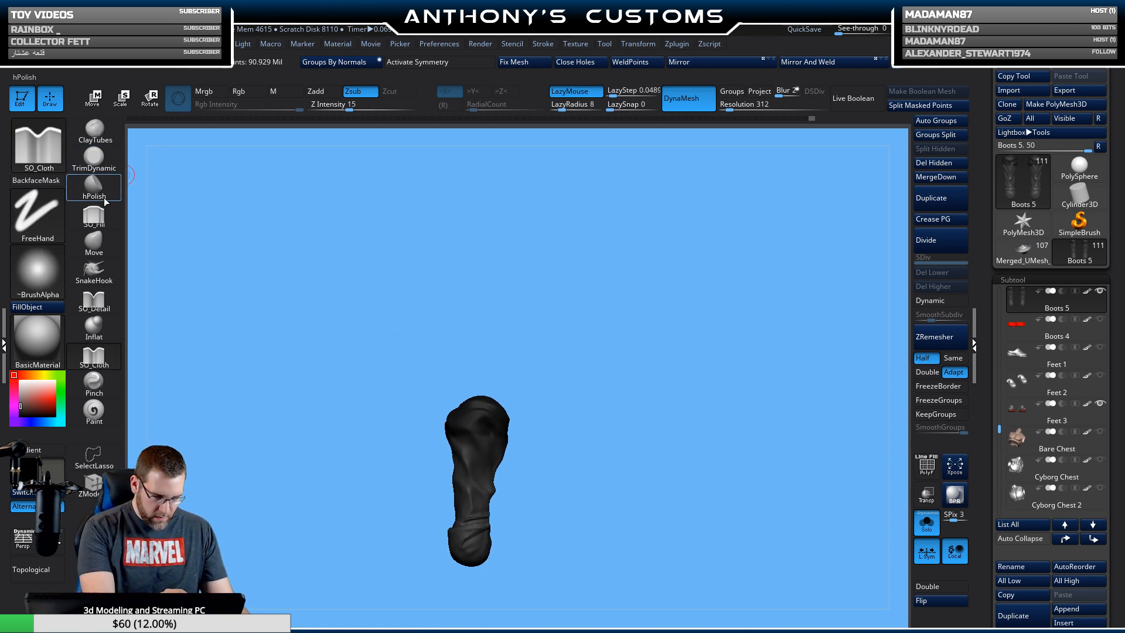
pyautogui.click(95, 216)
pyautogui.moveTo(687, 345)
pyautogui.mouseDown()
pyautogui.moveTo(673, 381)
pyautogui.moveTo(685, 491)
pyautogui.moveTo(692, 482)
pyautogui.mouseUp()
pyautogui.keyDown('ctrl'); pyautogui.moveTo(771, 419); pyautogui.dragTo(683, 319); pyautogui.keyUp('ctrl')
pyautogui.press('space')
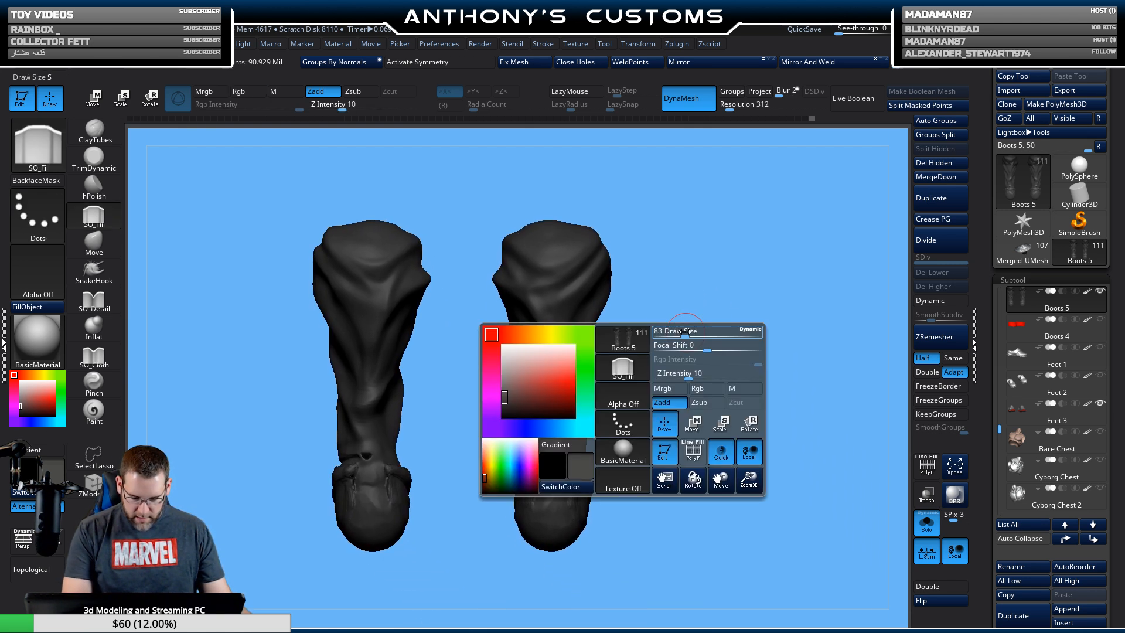
pyautogui.press('x')
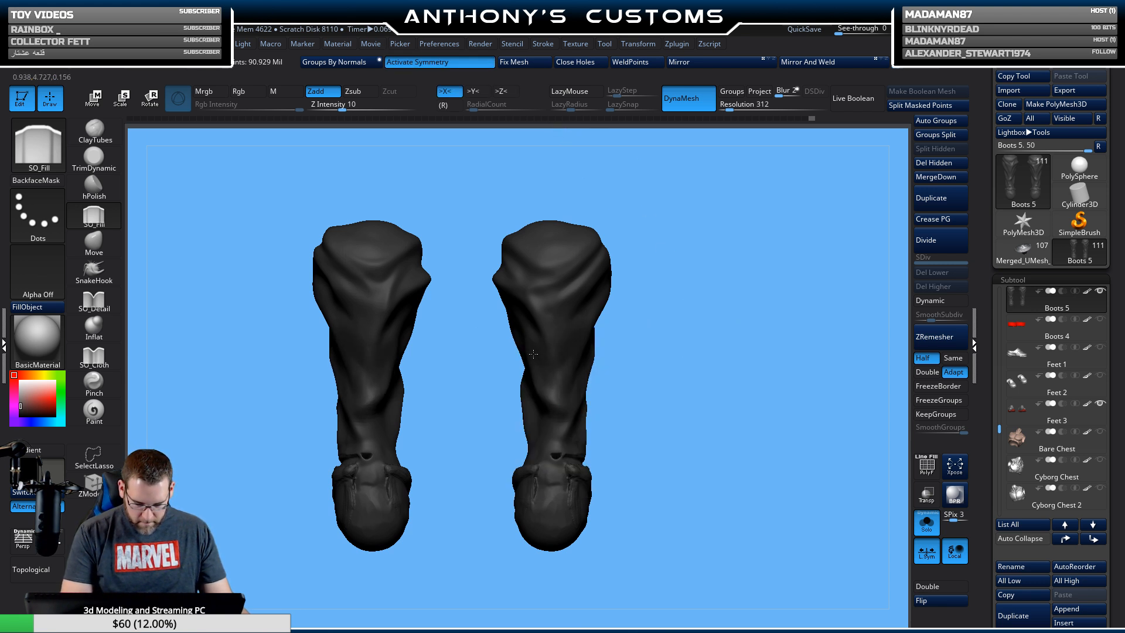
# Fill in the creases around both lower legs of Boots 5 with the SO_Fill brush, leaving the knee folds intact.
pyautogui.moveTo(539, 430); pyautogui.dragTo(604, 410, button='right')
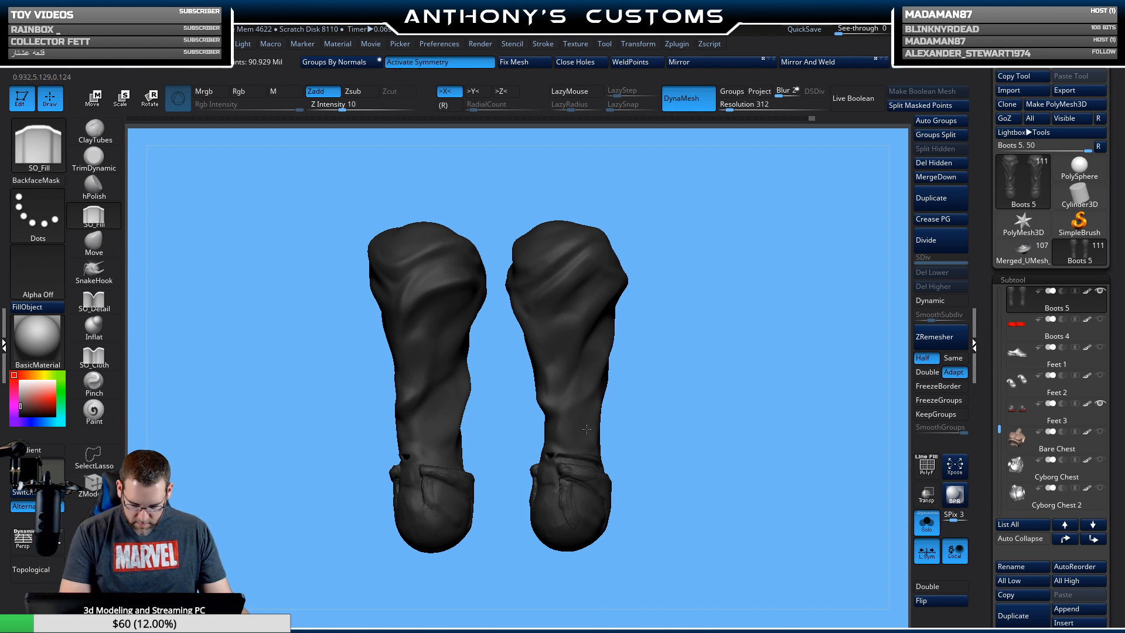
pyautogui.moveTo(584, 374)
pyautogui.mouseDown(button='right')
pyautogui.moveTo(673, 381)
pyautogui.moveTo(624, 396)
pyautogui.mouseUp(button='right')
pyautogui.hotkey('shift', 'f')
pyautogui.hotkey('shift', 'f')
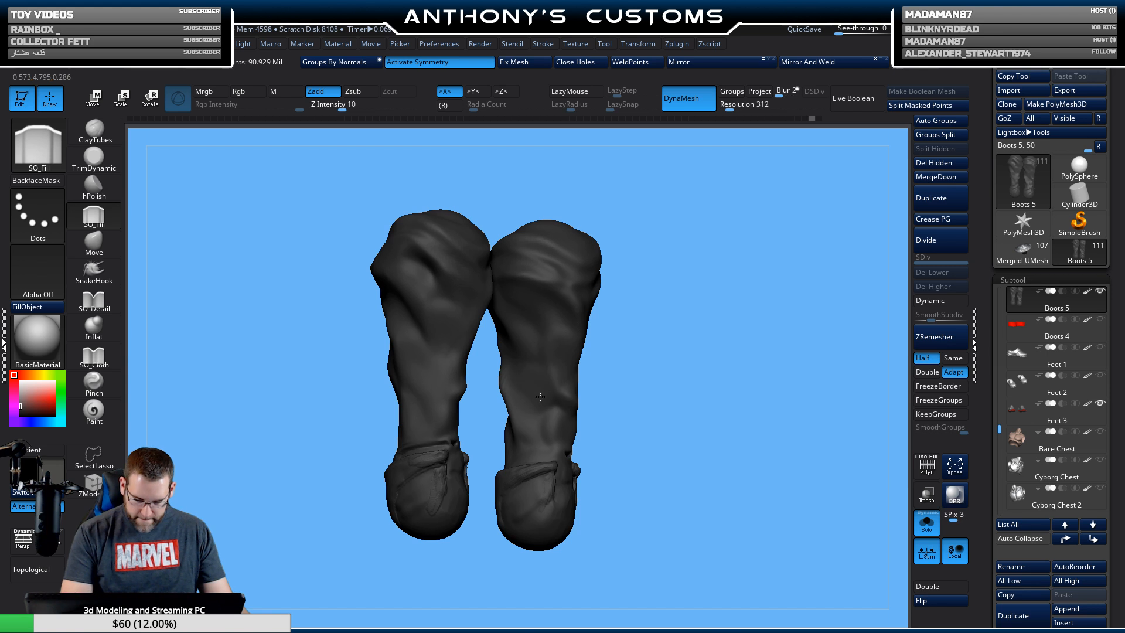
pyautogui.moveTo(651, 374); pyautogui.dragTo(543, 362)
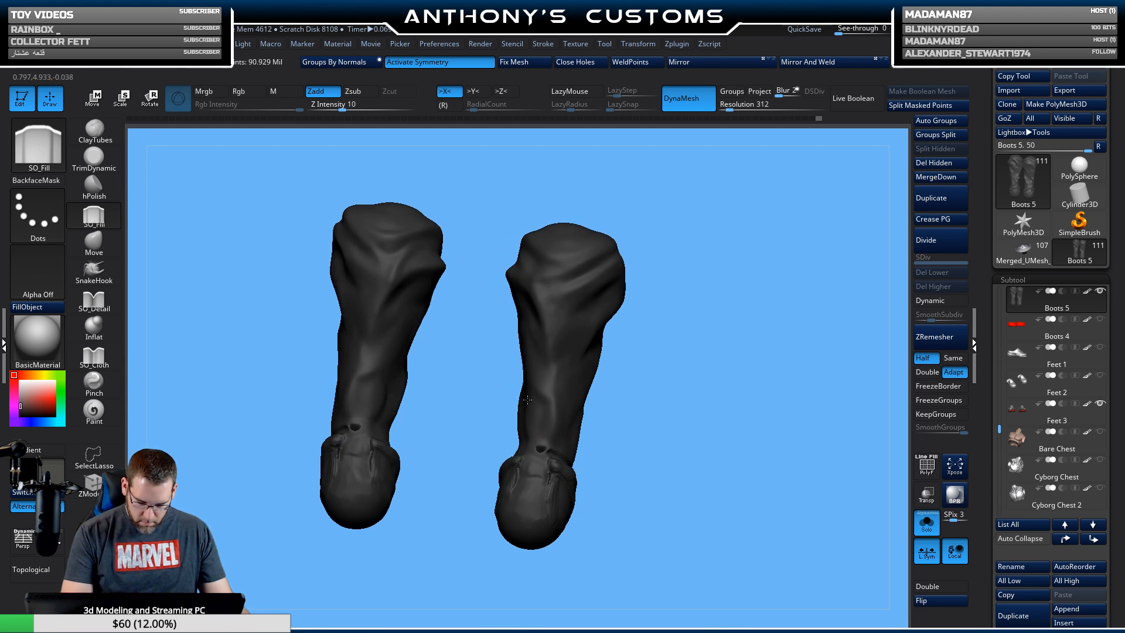
pyautogui.moveTo(527, 400); pyautogui.dragTo(682, 392)
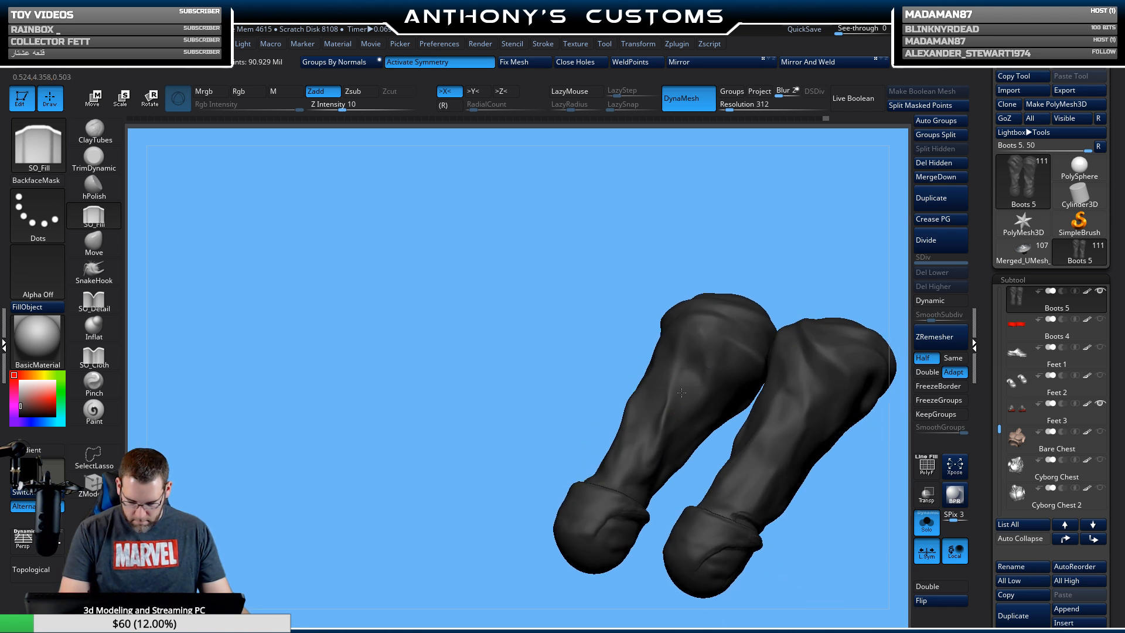
pyautogui.moveTo(487, 509); pyautogui.dragTo(547, 520)
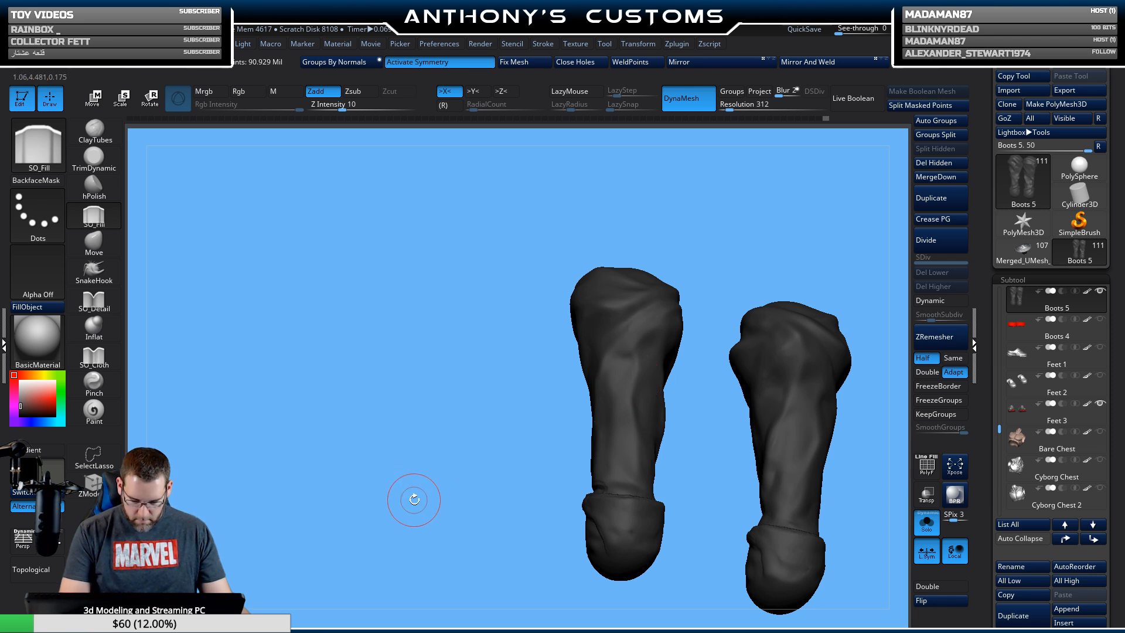
pyautogui.moveTo(414, 494); pyautogui.dragTo(499, 484)
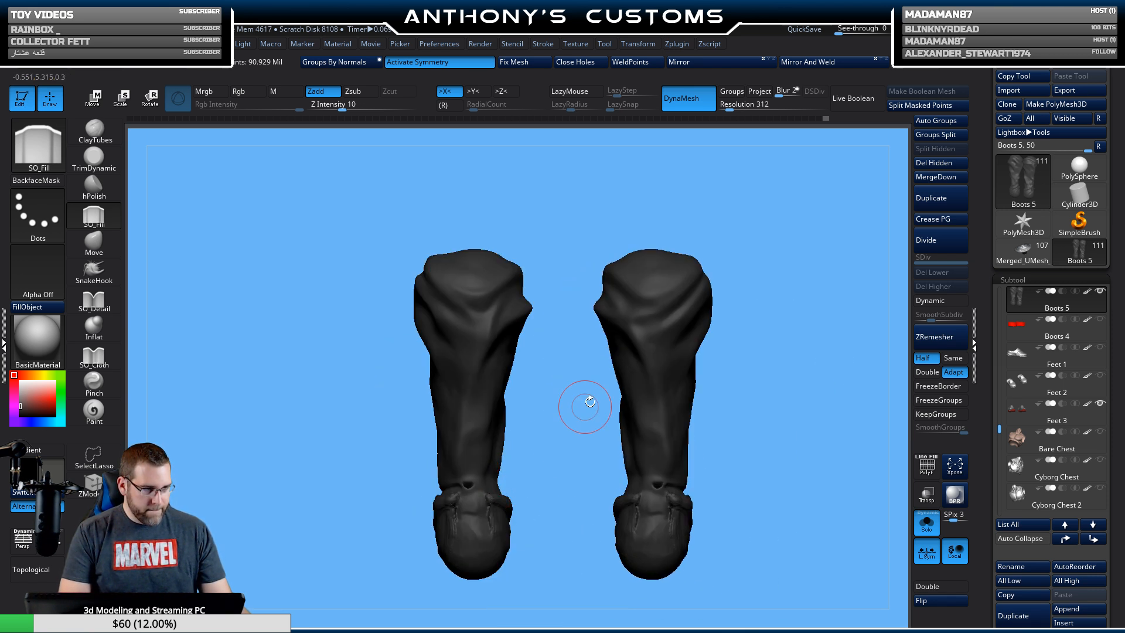
pyautogui.moveTo(793, 409)
pyautogui.keyDown('alt'); pyautogui.mouseDown()
pyautogui.moveTo(781, 384)
pyautogui.moveTo(667, 397)
pyautogui.moveTo(688, 389)
pyautogui.moveTo(695, 422)
pyautogui.moveTo(711, 422)
pyautogui.moveTo(734, 417)
pyautogui.moveTo(684, 415)
pyautogui.moveTo(728, 394)
pyautogui.moveTo(724, 381)
pyautogui.moveTo(741, 384)
pyautogui.mouseUp(); pyautogui.keyUp('alt')
# Enlarge the SO_Fill brush, compare the lower legs with the full figure and keep evening out their surface.
pyautogui.press('space')
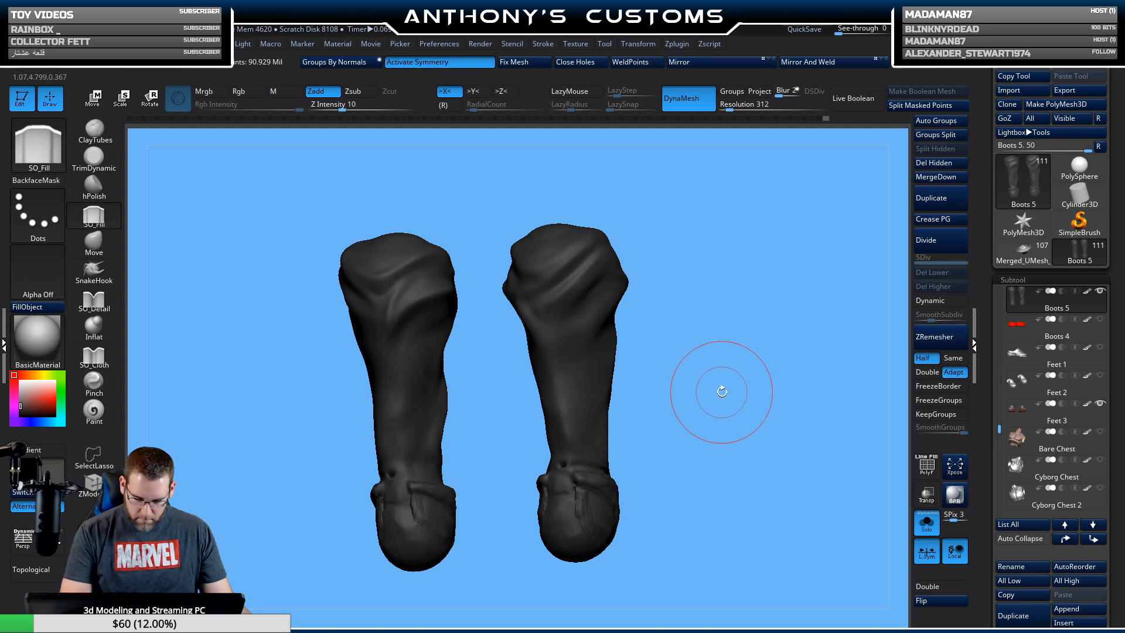
pyautogui.click(927, 521)
pyautogui.moveTo(790, 526); pyautogui.dragTo(900, 523)
pyautogui.click(929, 524)
pyautogui.moveTo(823, 482); pyautogui.dragTo(711, 427)
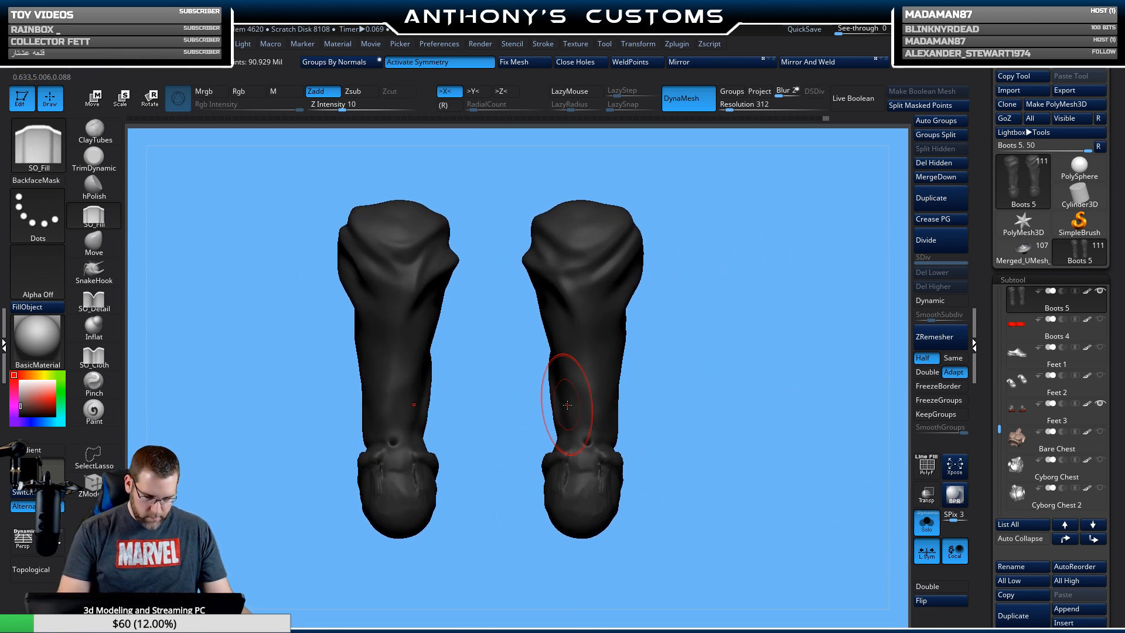
pyautogui.hotkey('shift', 'f')
pyautogui.moveTo(734, 381)
pyautogui.mouseDown()
pyautogui.moveTo(739, 417)
pyautogui.moveTo(722, 429)
pyautogui.moveTo(770, 420)
pyautogui.moveTo(728, 427)
pyautogui.mouseUp()
pyautogui.hotkey('shift', 'f')
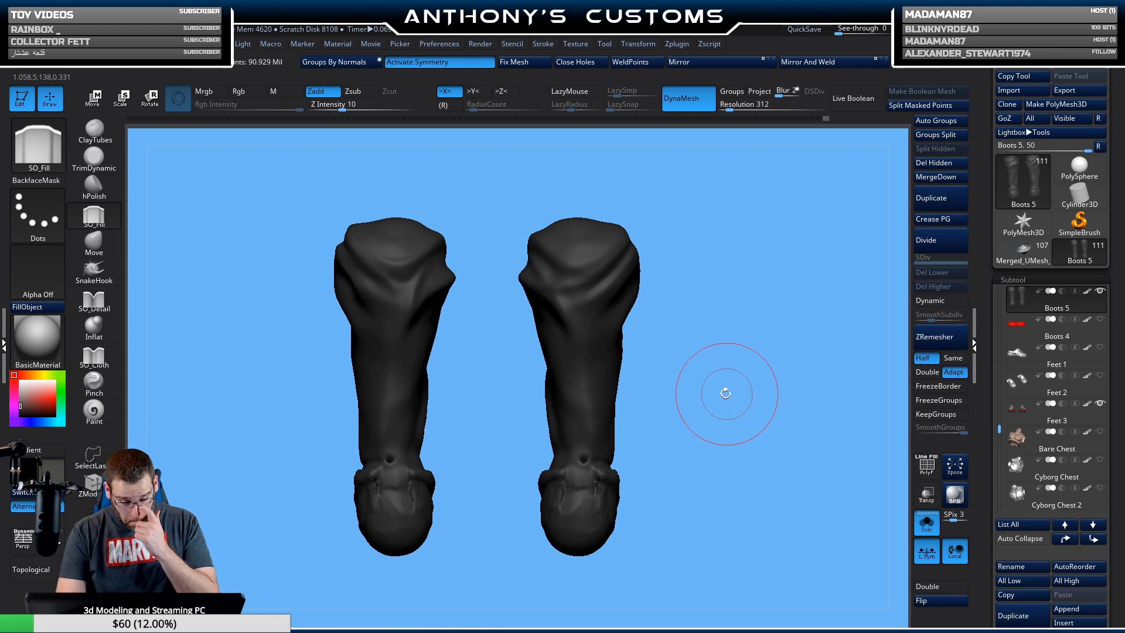
# Turn the masked knees of Boots 5 into a polygroup separate from the lower legs.
pyautogui.press('ctrl')
pyautogui.moveTo(516, 546)
pyautogui.keyDown('ctrl'); pyautogui.mouseDown()
pyautogui.moveTo(510, 472)
pyautogui.moveTo(560, 463)
pyautogui.moveTo(655, 545)
pyautogui.moveTo(639, 599)
pyautogui.mouseUp(); pyautogui.keyUp('ctrl')
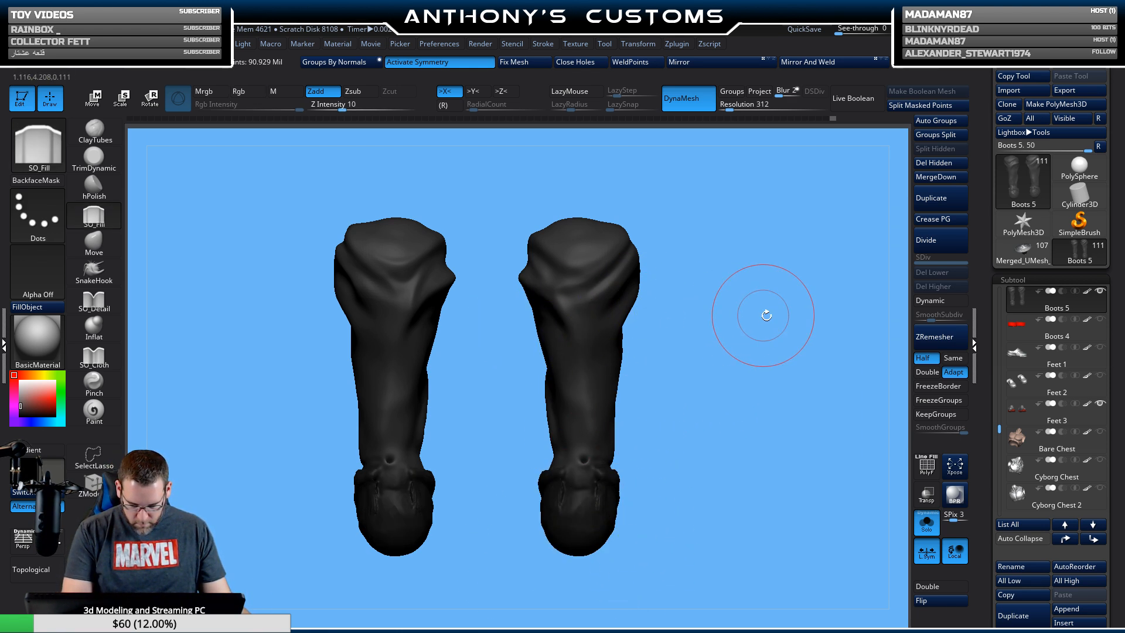
pyautogui.press('shift')
pyautogui.press('ctrl')
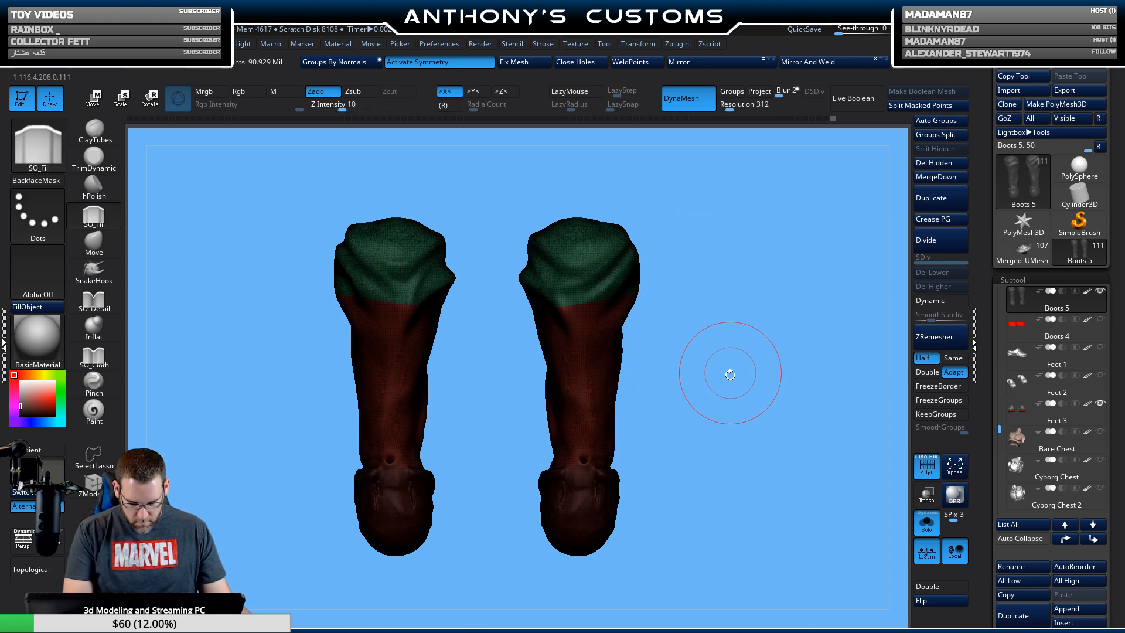
pyautogui.hotkey('ctrl', 'w')
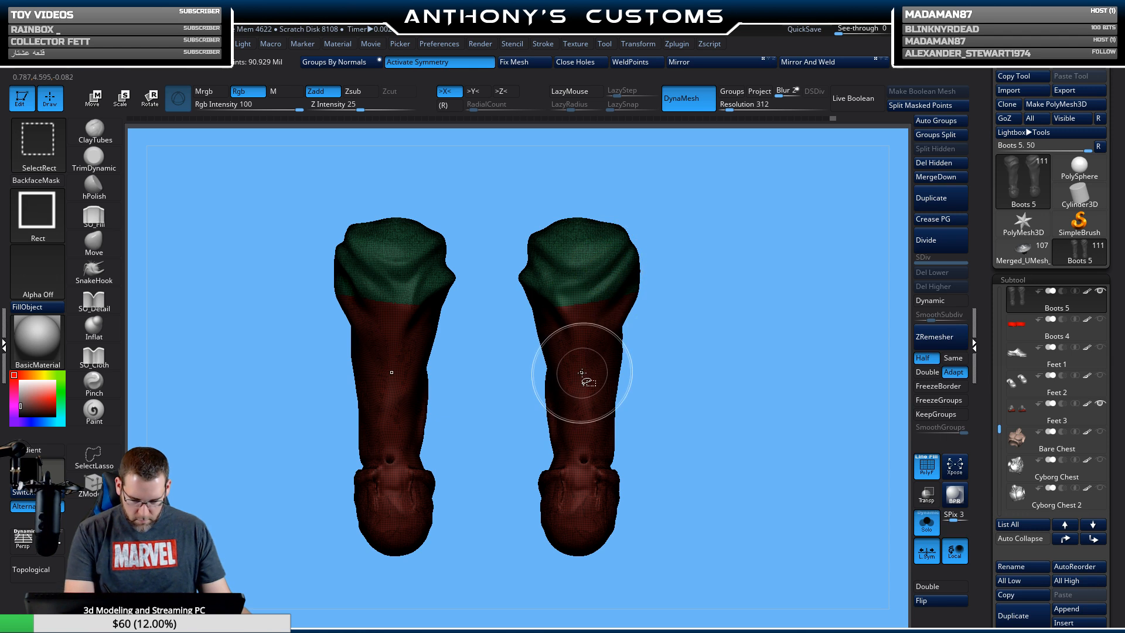
# Use the lower-leg polygroup to mask only the knees, and add the feet to the mask so just the shins stay editable.
pyautogui.keyDown('ctrl'); pyautogui.keyDown('shift'); pyautogui.click(583, 374); pyautogui.keyUp('shift'); pyautogui.keyUp('ctrl')
pyautogui.hotkey('shift', 'f')
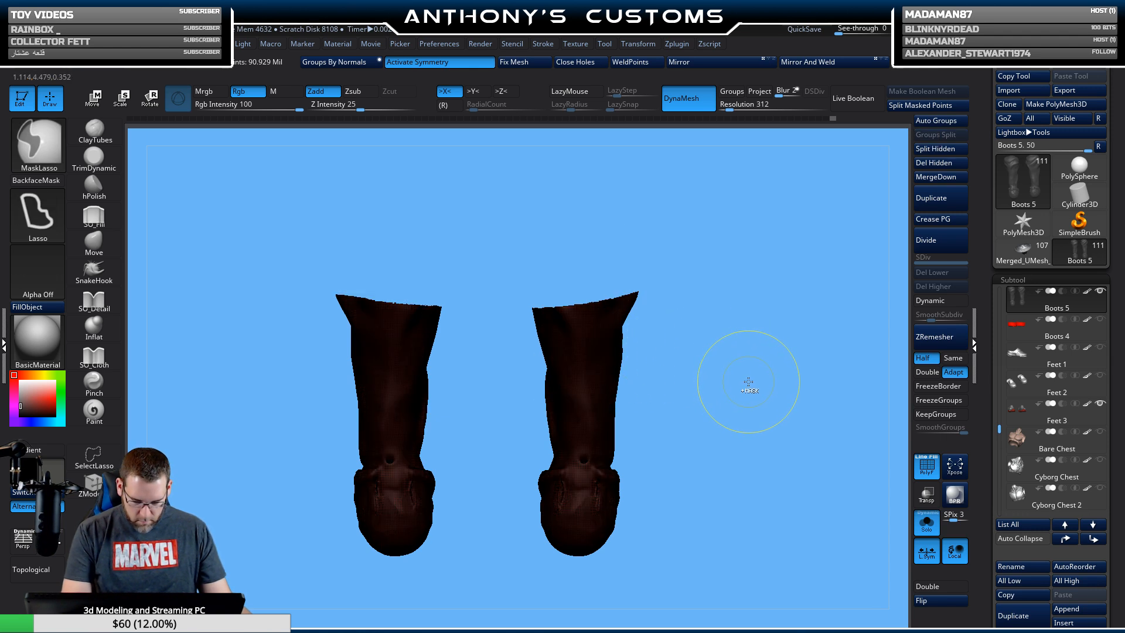
pyautogui.keyDown('ctrl'); pyautogui.keyDown('shift'); pyautogui.click(749, 378); pyautogui.keyUp('shift'); pyautogui.keyUp('ctrl')
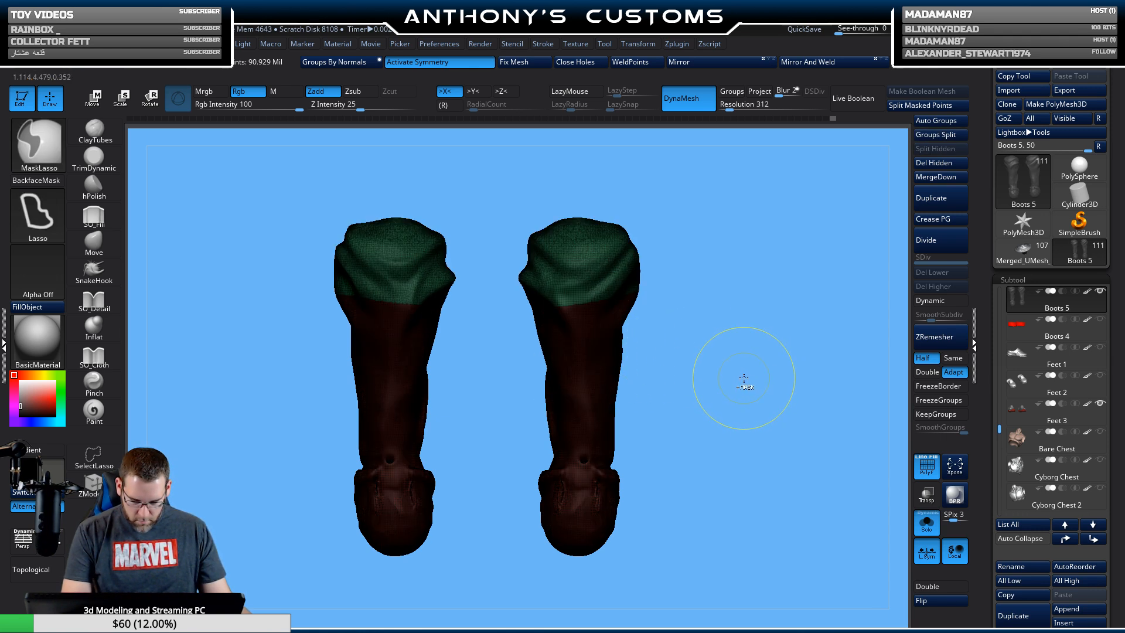
pyautogui.keyDown('ctrl'); pyautogui.click(739, 384); pyautogui.keyUp('ctrl')
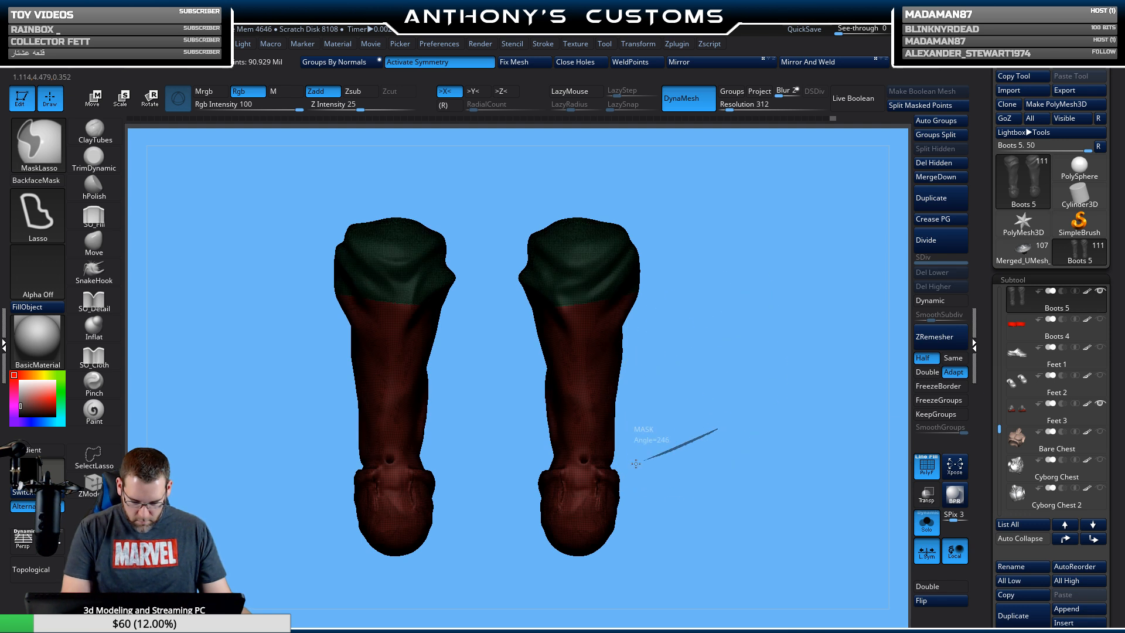
pyautogui.moveTo(636, 463)
pyautogui.keyDown('ctrl'); pyautogui.mouseDown()
pyautogui.moveTo(580, 471)
pyautogui.moveTo(654, 570)
pyautogui.moveTo(666, 564)
pyautogui.mouseUp(); pyautogui.keyUp('ctrl')
pyautogui.moveTo(755, 473); pyautogui.dragTo(779, 477)
pyautogui.hotkey('shift', 'f')
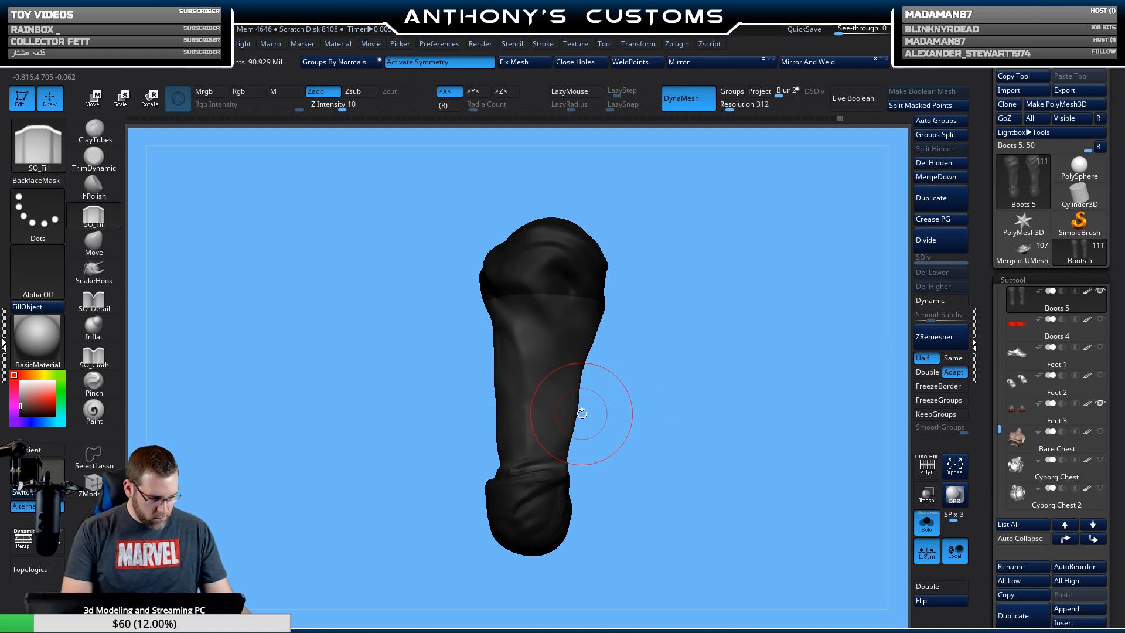
# Load the Smooth Stronger brush from the Lightbox Smooth brushes as the smoothing brush.
pyautogui.press(',')
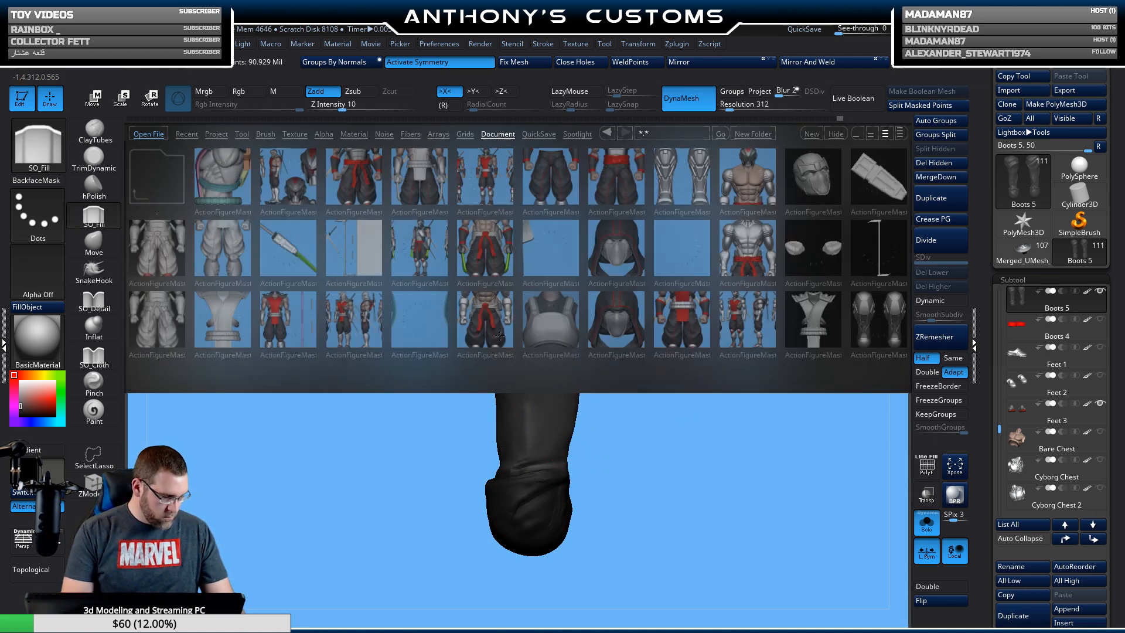
pyautogui.click(267, 134)
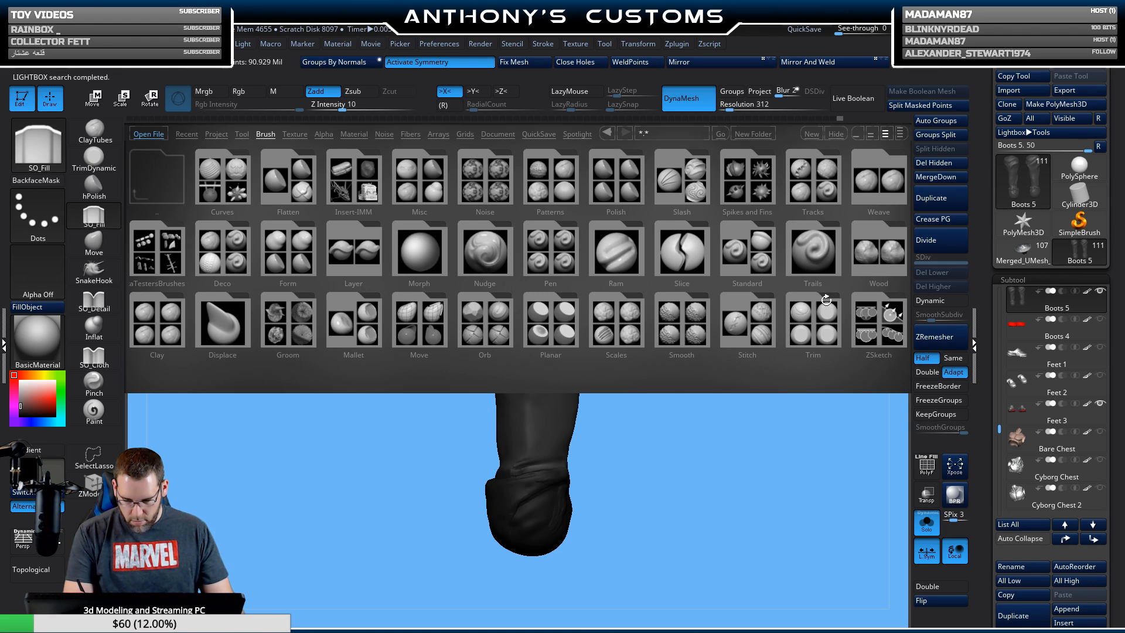
pyautogui.doubleClick(682, 326)
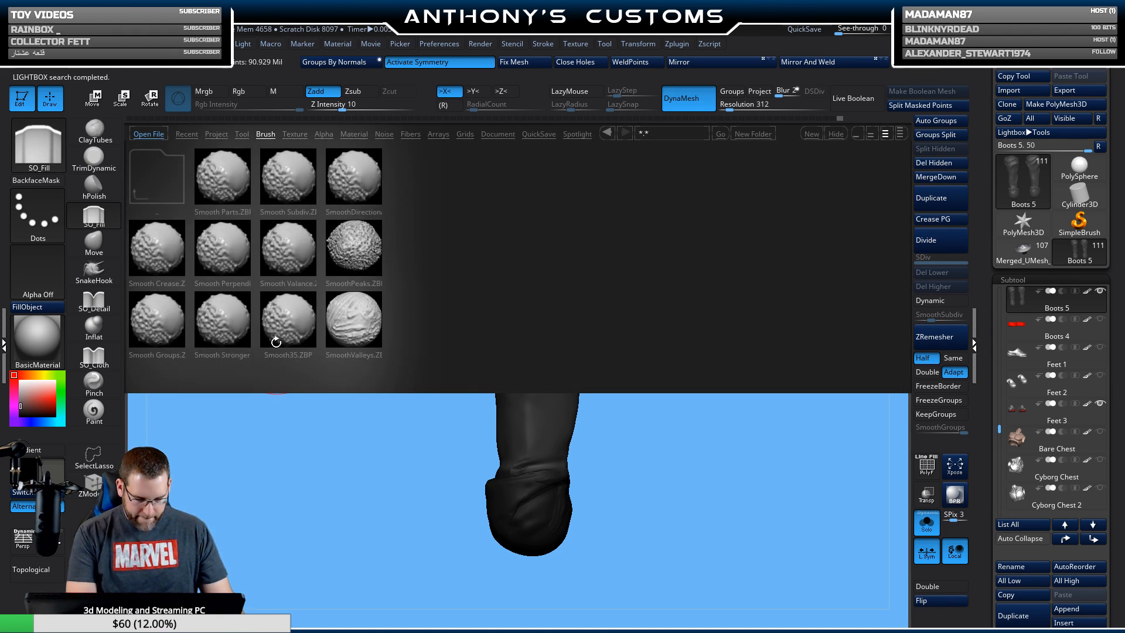
pyautogui.doubleClick(224, 321)
pyautogui.click(191, 348)
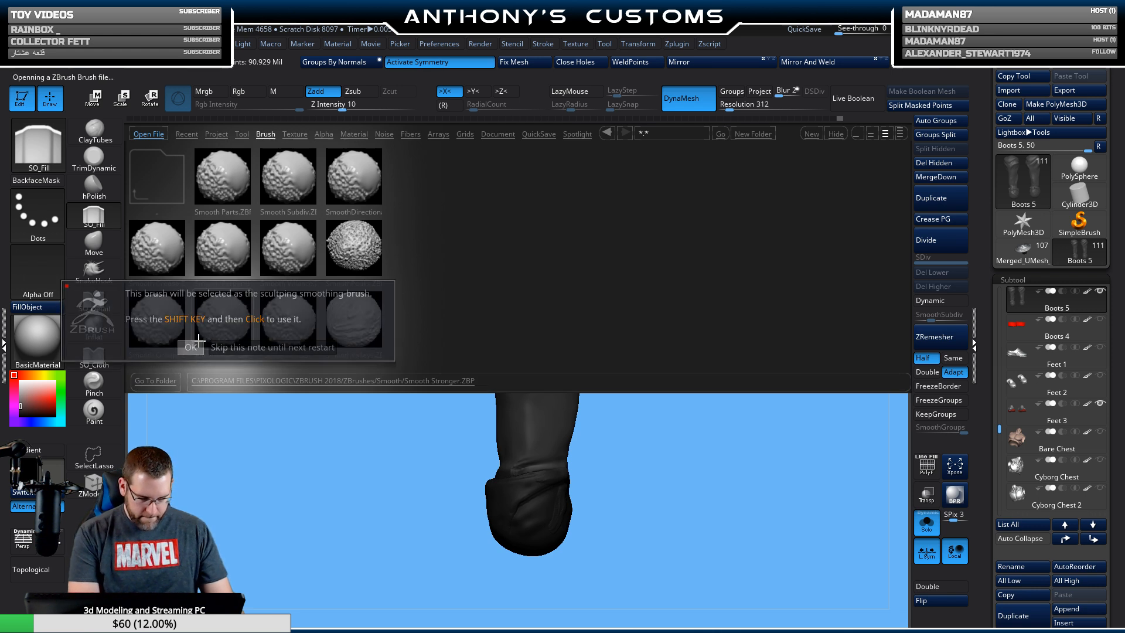
# Smooth both unmasked shins of Boots 5 all the way around with Smooth Stronger.
pyautogui.moveTo(642, 335); pyautogui.dragTo(522, 358)
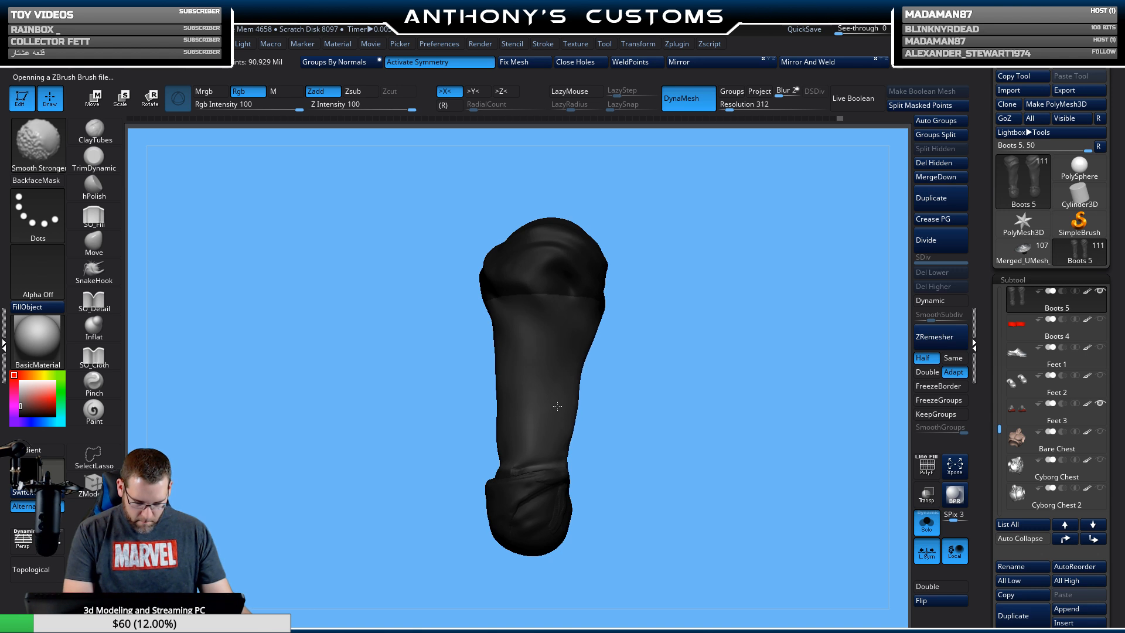
pyautogui.moveTo(749, 357); pyautogui.dragTo(587, 393)
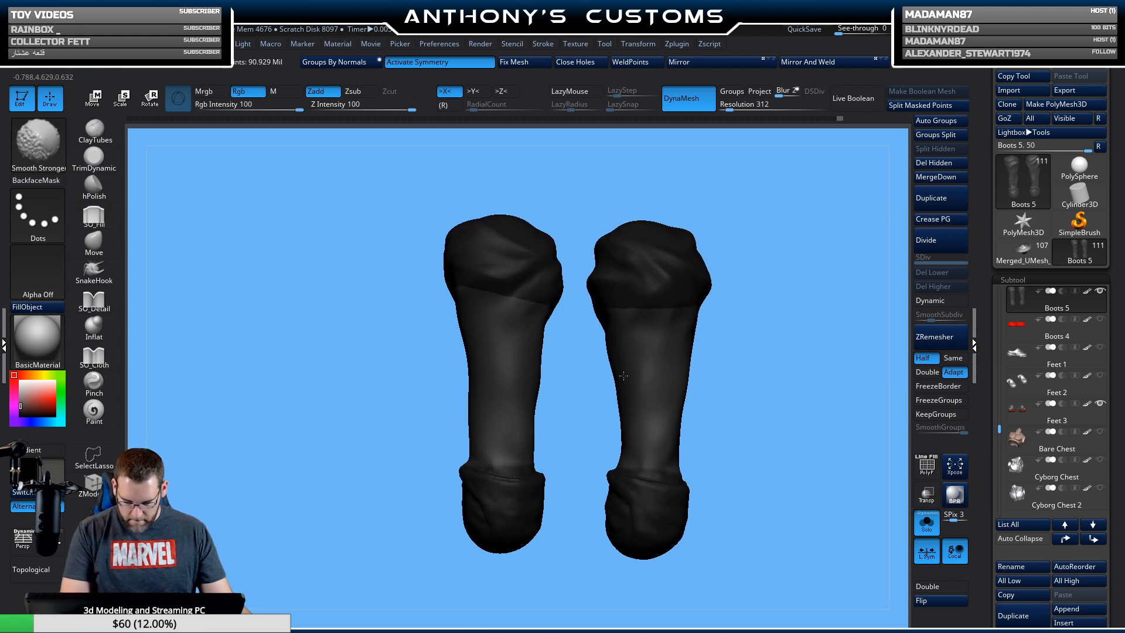
pyautogui.moveTo(649, 444); pyautogui.dragTo(642, 375)
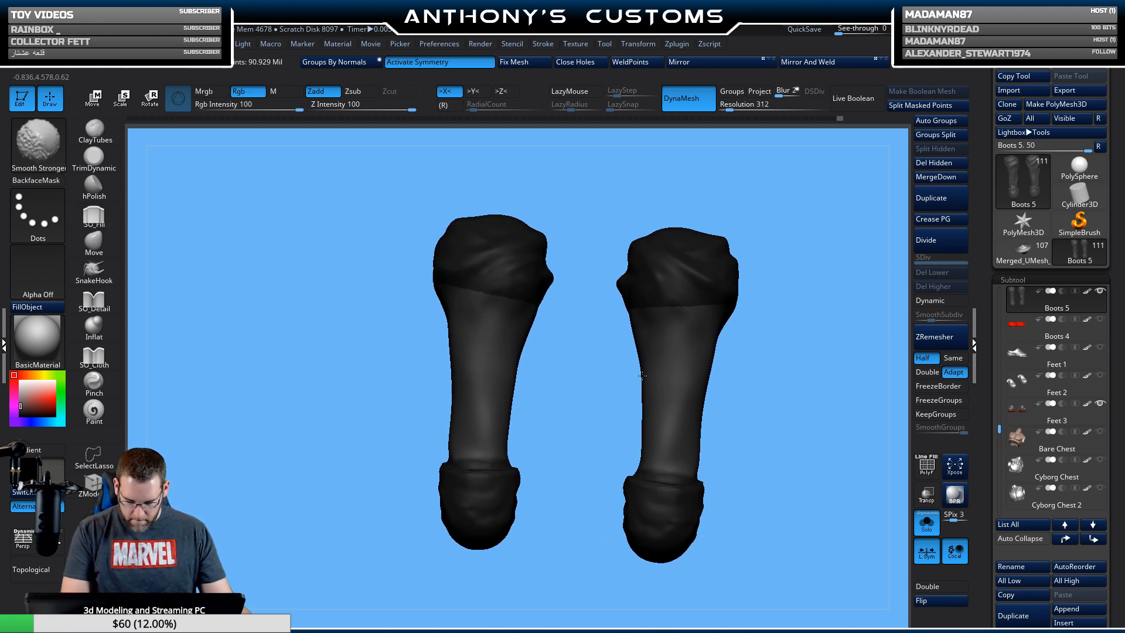
pyautogui.moveTo(736, 410); pyautogui.dragTo(804, 407)
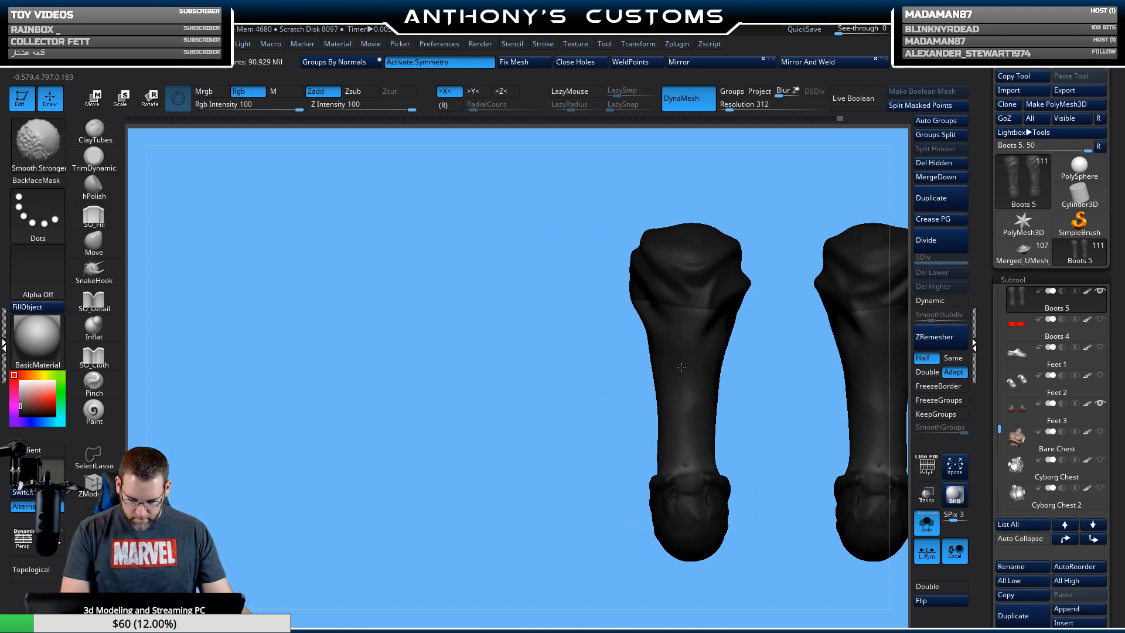
pyautogui.keyDown('alt'); pyautogui.moveTo(737, 415); pyautogui.dragTo(578, 402); pyautogui.keyUp('alt')
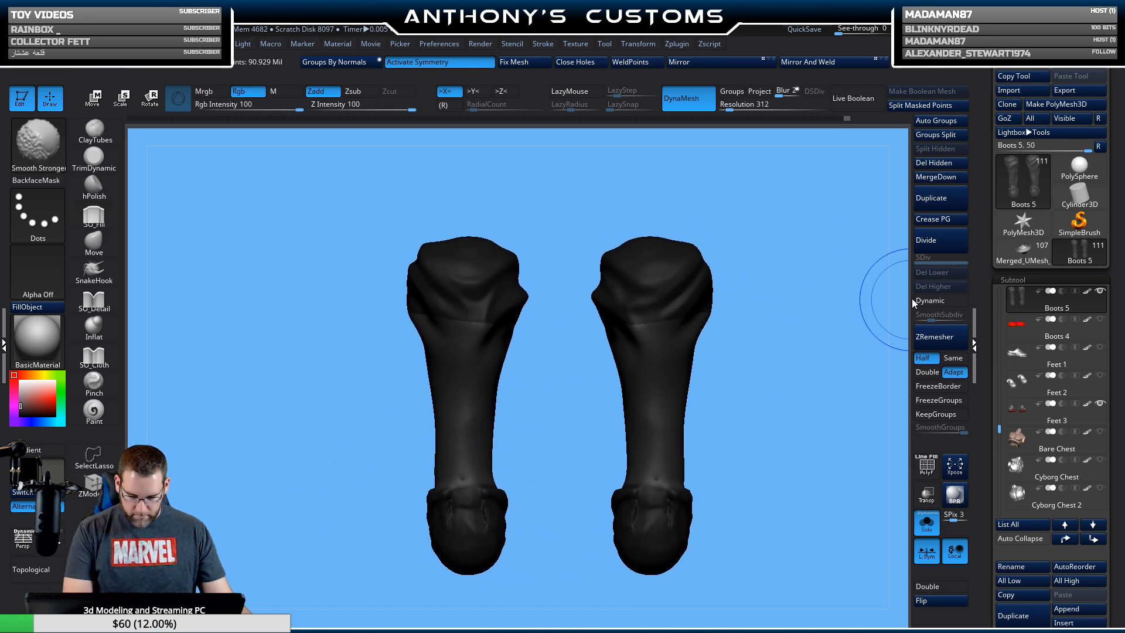
pyautogui.hotkey('shift', 'f')
pyautogui.hotkey('shift', 'f')
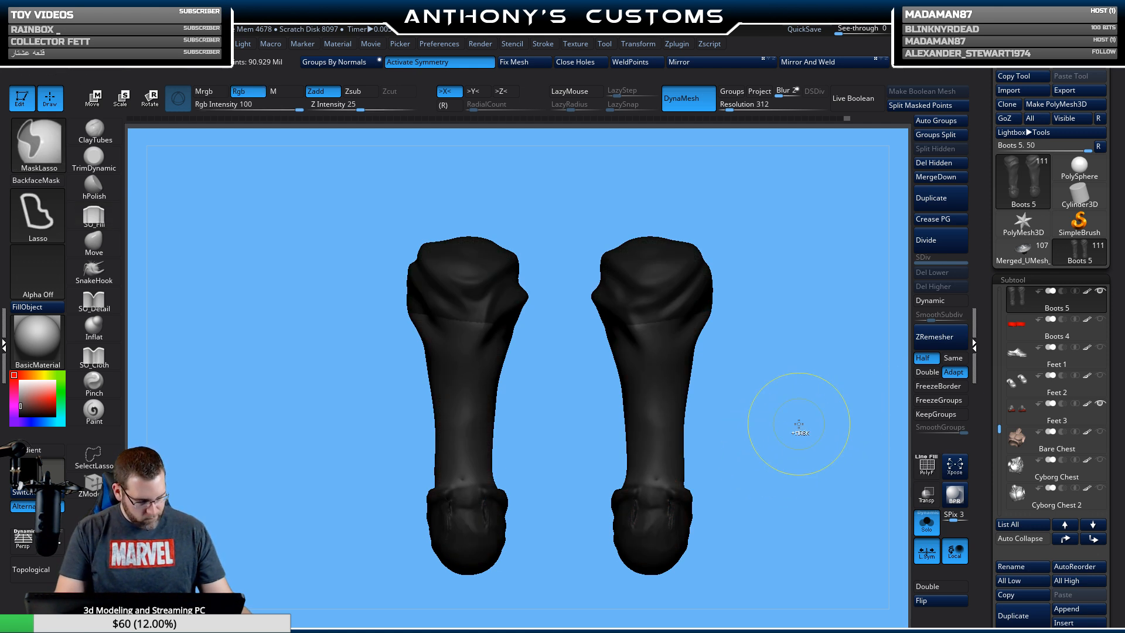
# Bring back the full figure, hide the Gauntlets 3_1 wraps around the shins, and make Boots 5 the active subtool.
pyautogui.press('f')
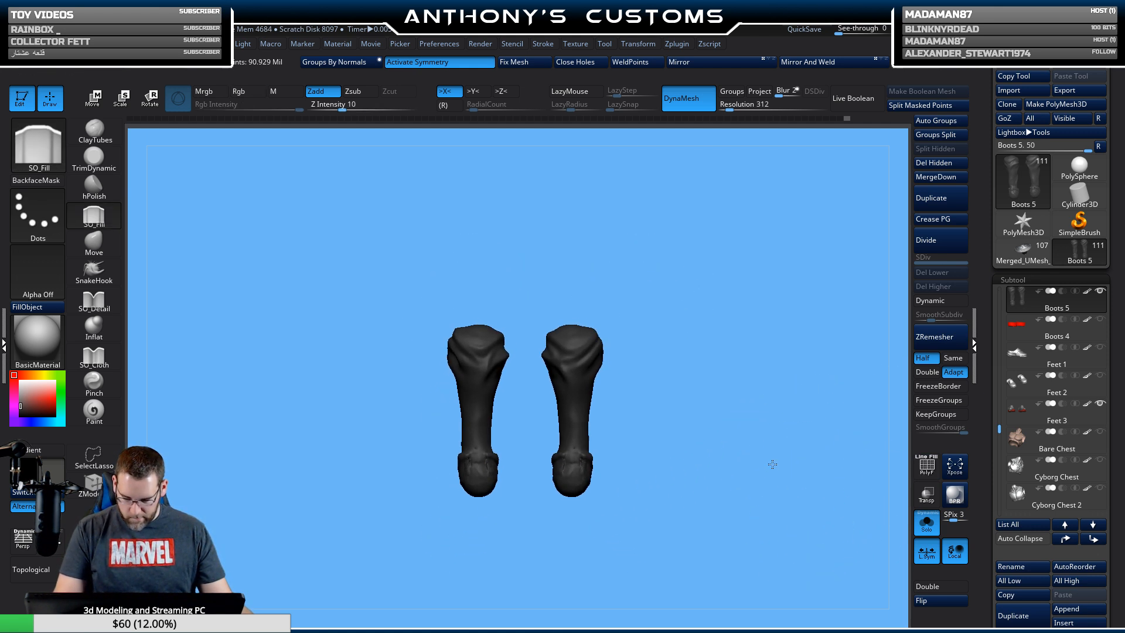
pyautogui.click(927, 527)
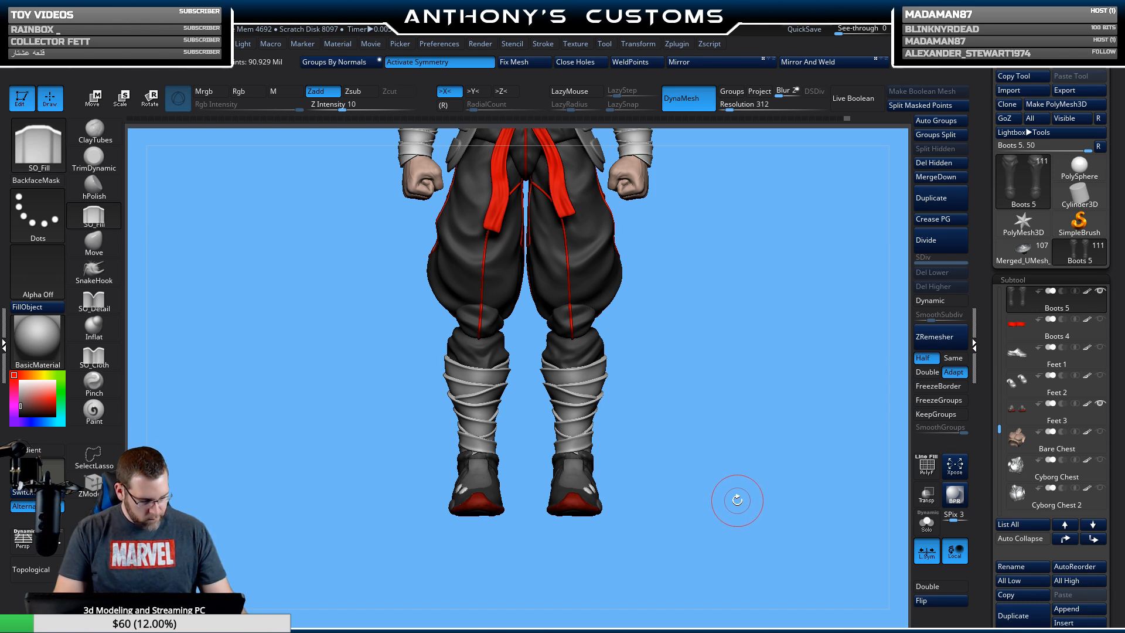
pyautogui.press('n')
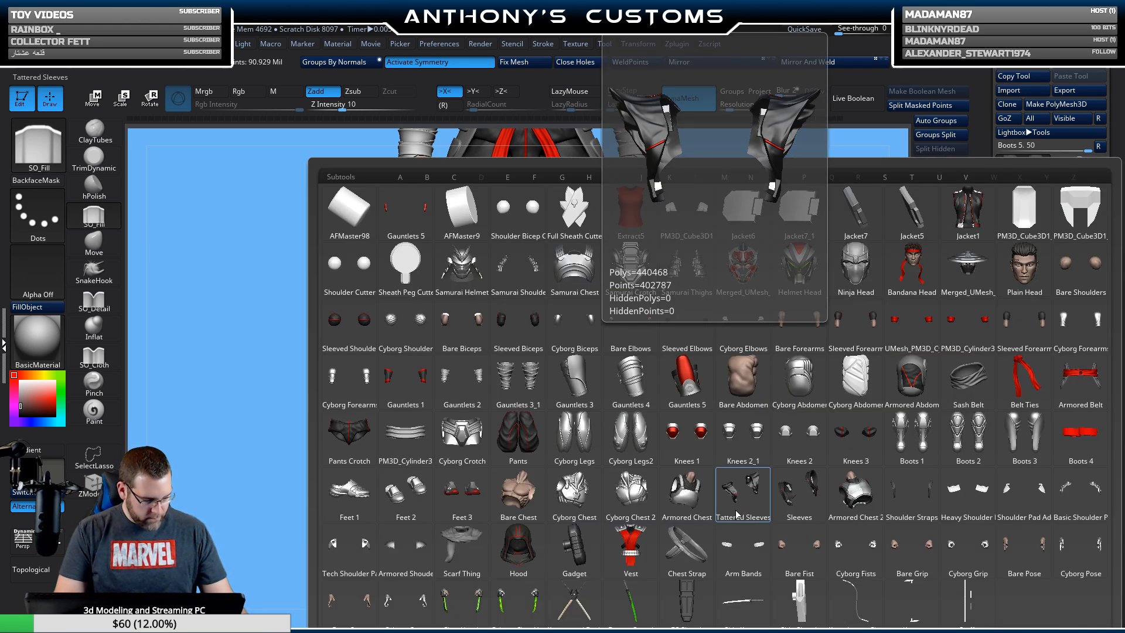
pyautogui.click(616, 405)
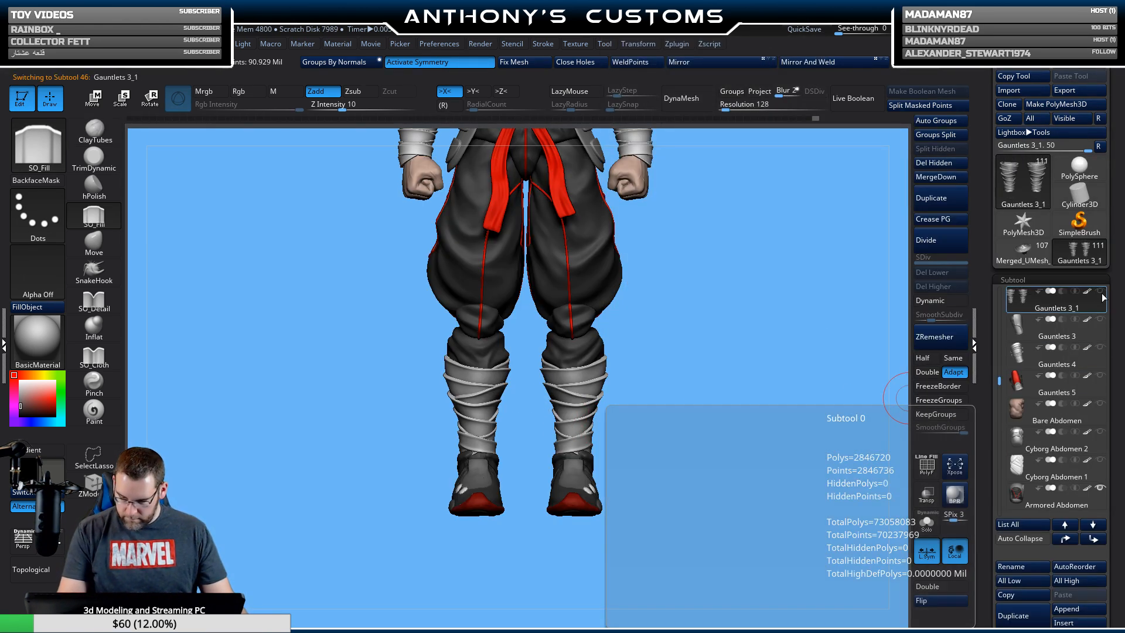
pyautogui.keyDown('alt'); pyautogui.click(581, 350); pyautogui.keyUp('alt')
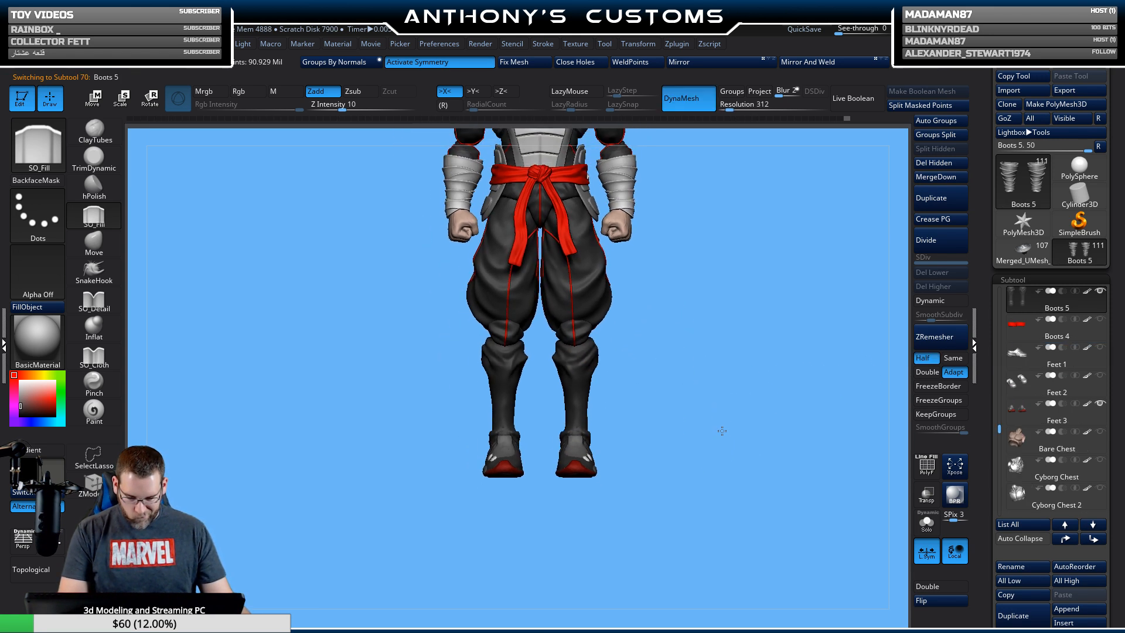
# Duplicate the red UMesh_PM3D_Cylinder3D1_5 arm bands and reorder the copy to sit directly below Boots 5 in the subtool list.
pyautogui.keyDown('alt'); pyautogui.moveTo(721, 401); pyautogui.dragTo(705, 499); pyautogui.keyUp('alt')
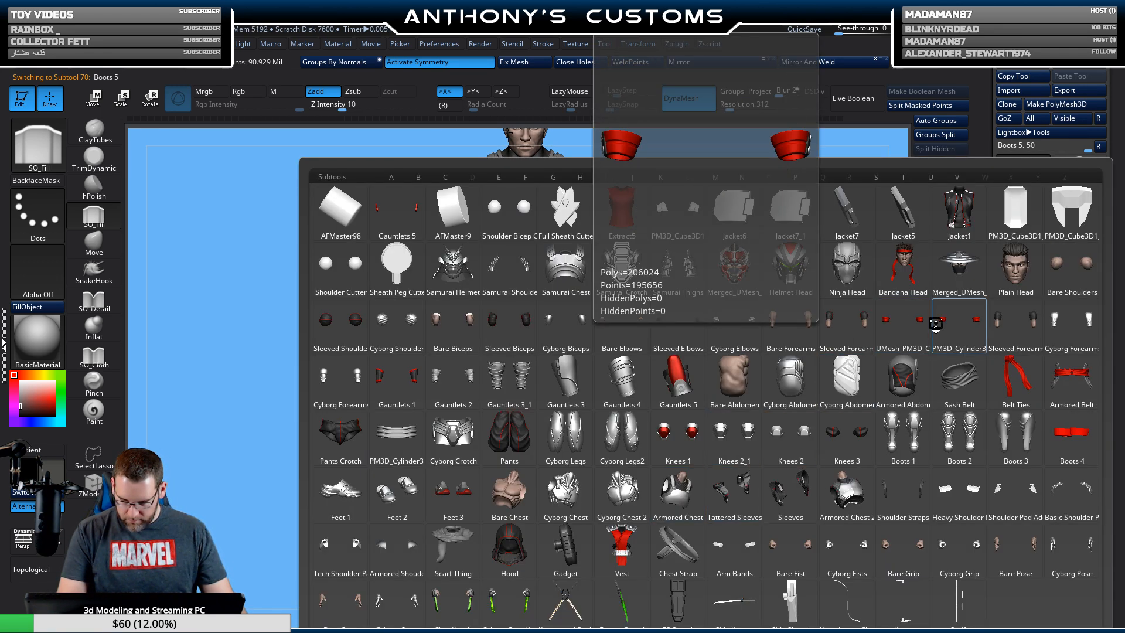
pyautogui.click(903, 329)
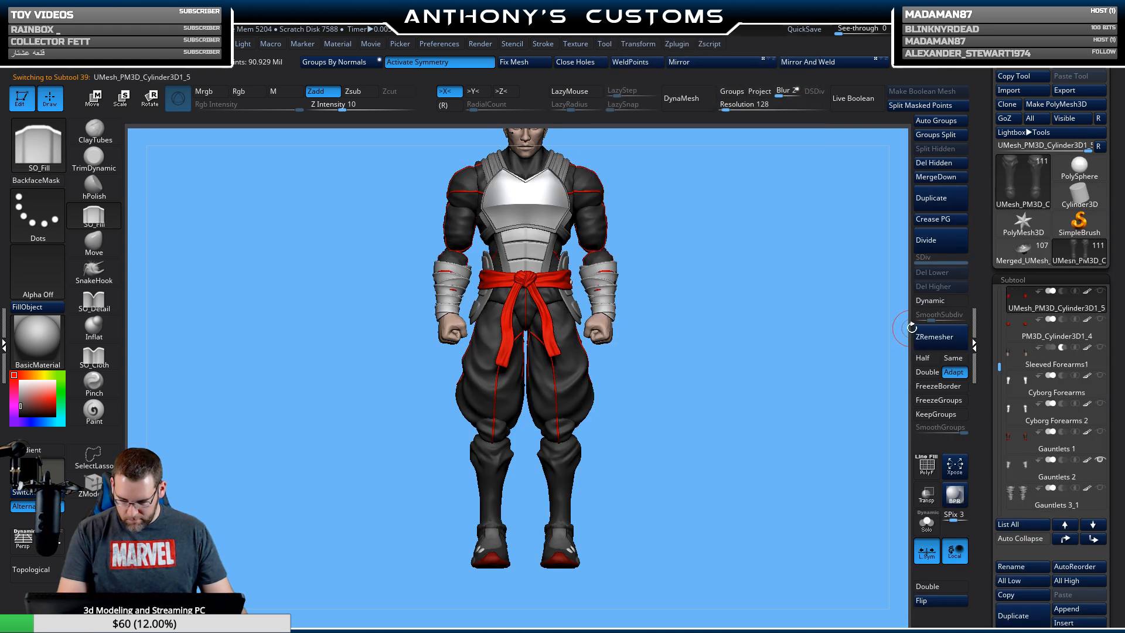
pyautogui.click(1025, 617)
pyautogui.click(1096, 539)
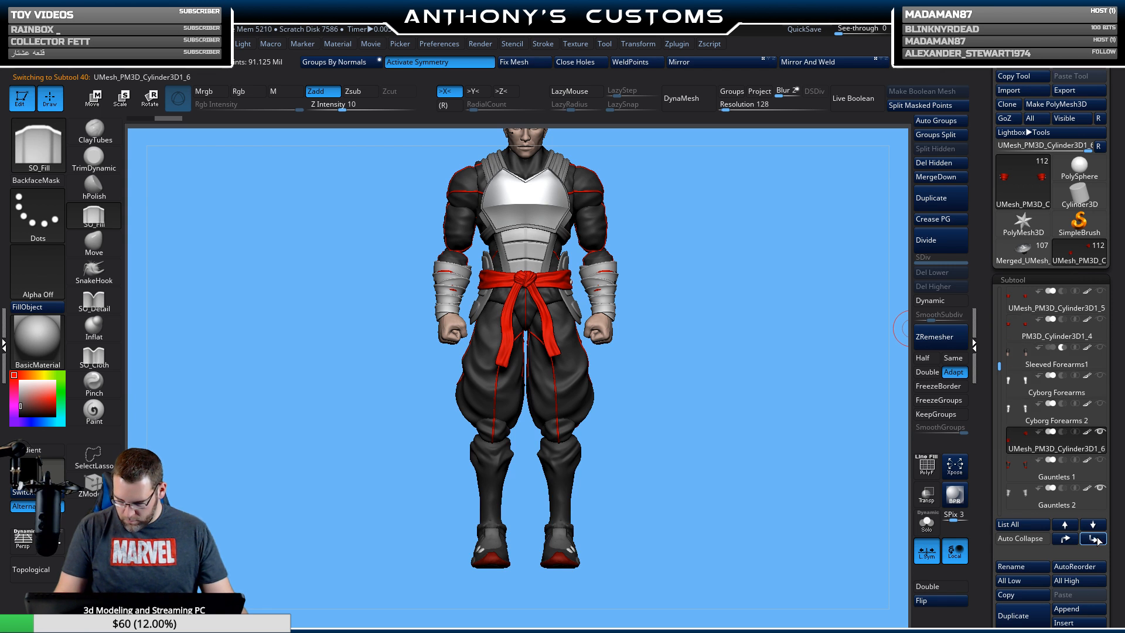
pyautogui.click(1094, 539)
pyautogui.click(1093, 540)
pyautogui.click(1090, 540)
pyautogui.click(1088, 540)
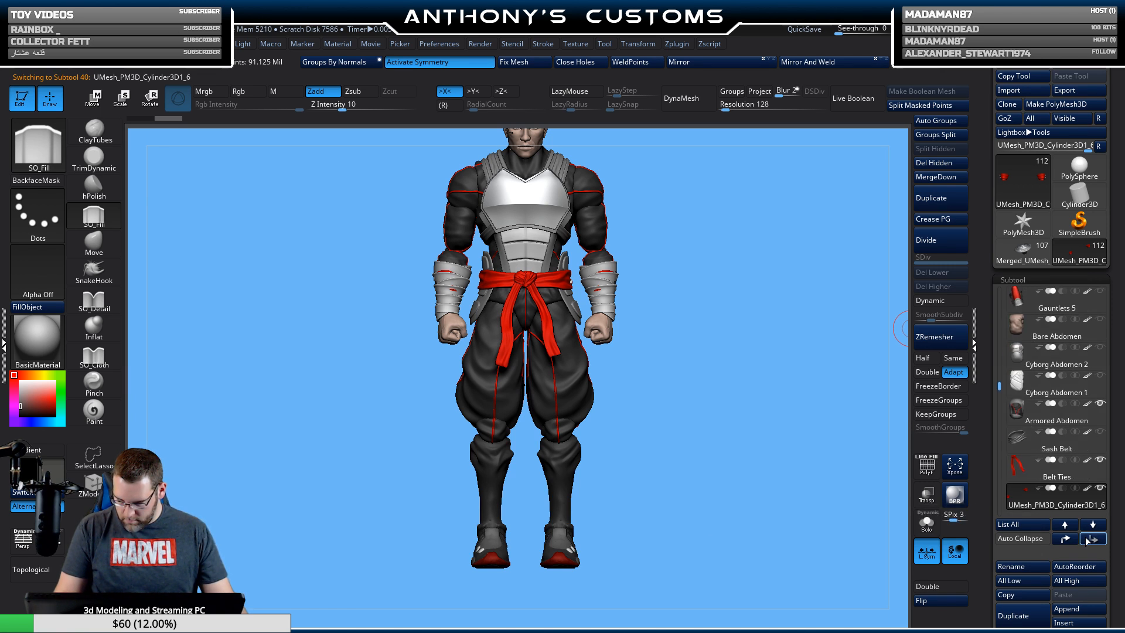
pyautogui.click(1088, 539)
pyautogui.click(1088, 540)
pyautogui.click(1087, 540)
pyautogui.click(1086, 540)
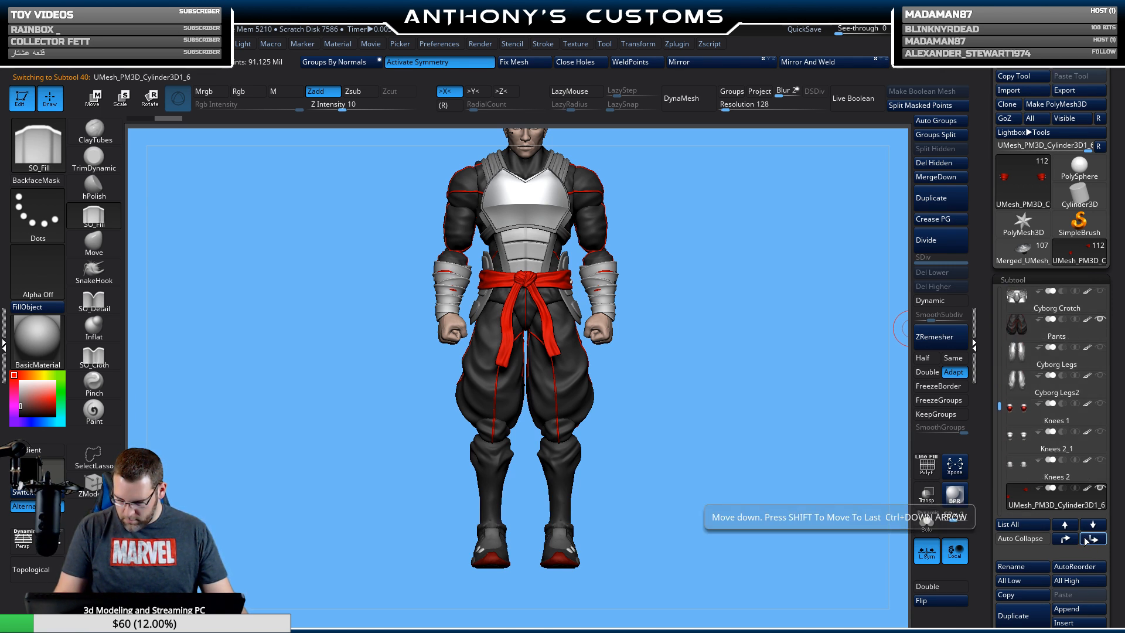
pyautogui.click(1087, 540)
pyautogui.click(1086, 540)
pyautogui.click(1086, 540)
pyautogui.click(1085, 541)
pyautogui.click(1085, 540)
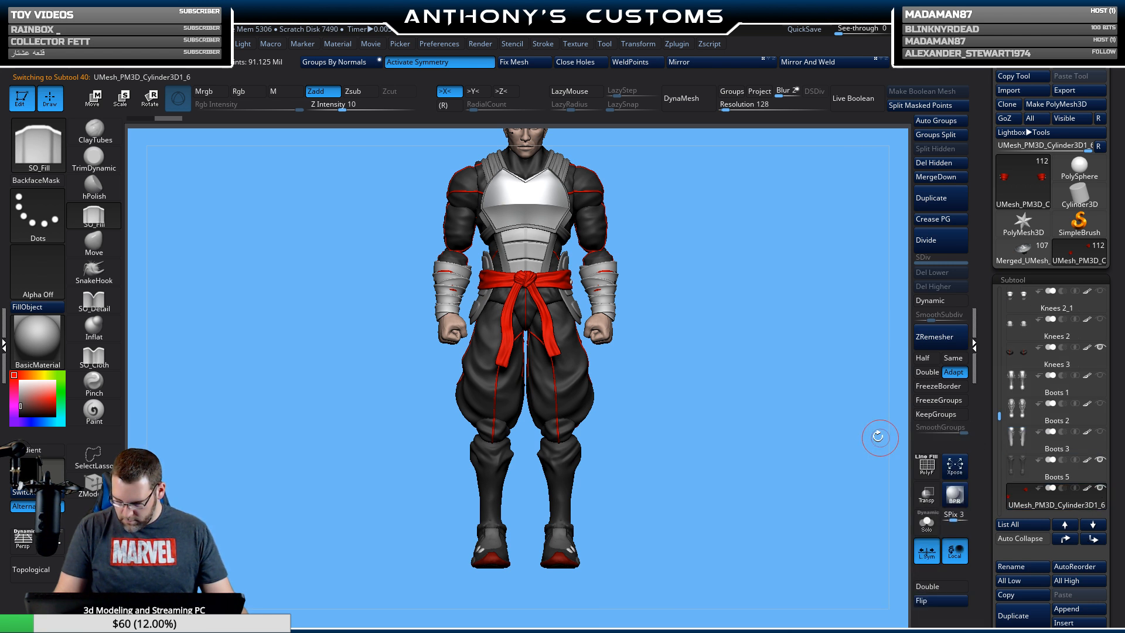
# Move the duplicated red bands straight down from the arms to the upper shins, just below the knees.
pyautogui.press('w')
pyautogui.moveTo(525, 217); pyautogui.dragTo(526, 405)
pyautogui.moveTo(652, 327); pyautogui.dragTo(737, 415)
pyautogui.moveTo(592, 388); pyautogui.dragTo(594, 403)
pyautogui.keyDown('shift'); pyautogui.moveTo(692, 377); pyautogui.dragTo(616, 340); pyautogui.keyUp('shift')
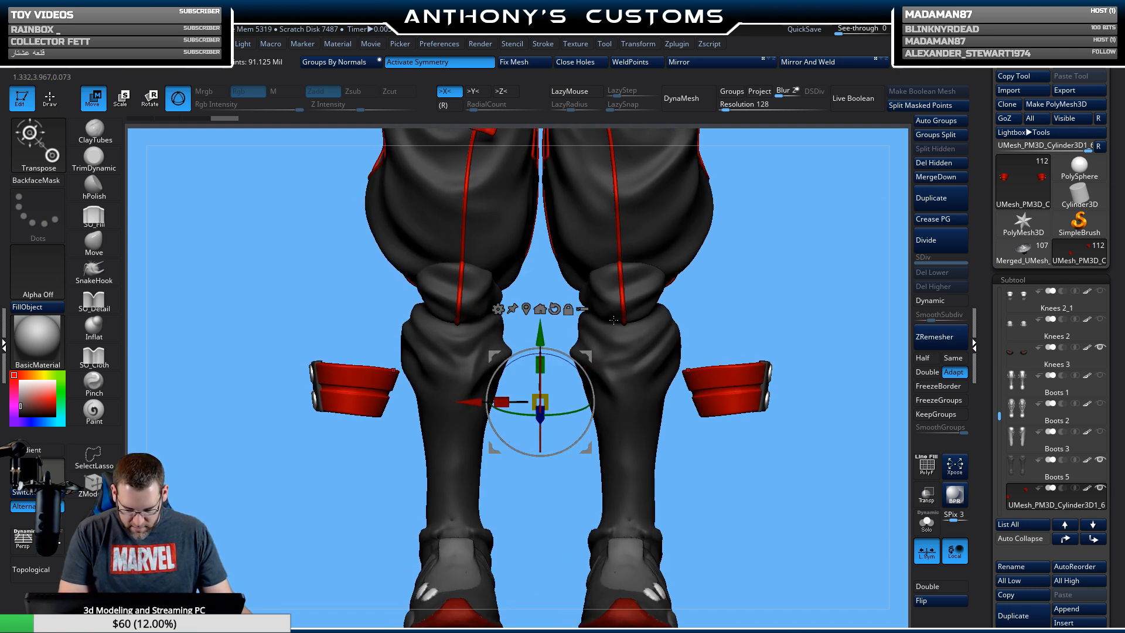
# Center the transform gizmo on one red band and slide both bands symmetrically inward onto the shins.
pyautogui.click(725, 387)
pyautogui.keyDown('alt'); pyautogui.moveTo(780, 471); pyautogui.dragTo(726, 424); pyautogui.keyUp('alt')
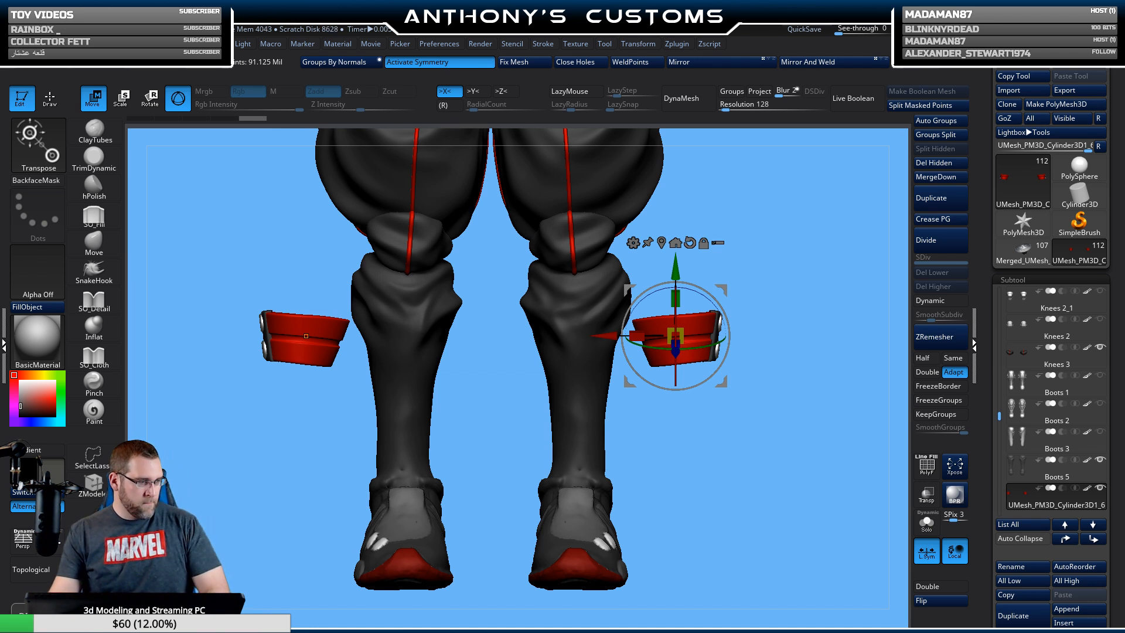
pyautogui.click(741, 501)
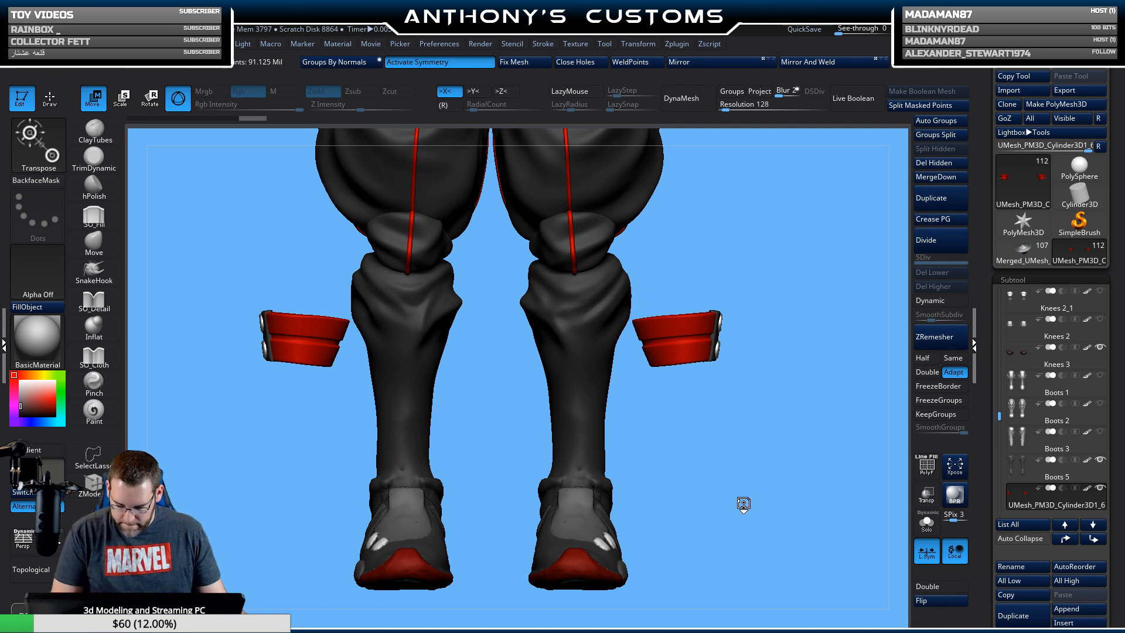
pyautogui.moveTo(604, 336); pyautogui.dragTo(503, 336)
pyautogui.moveTo(700, 410); pyautogui.dragTo(680, 405)
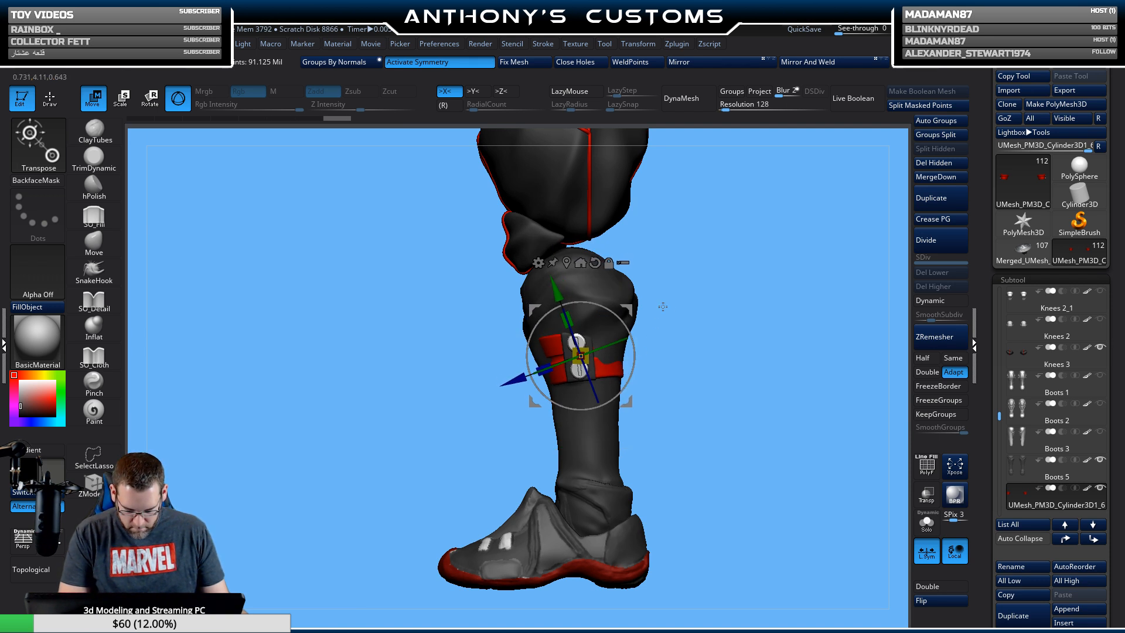
# Enlarge and reposition the red bands so they wrap around both upper shins, and return to sculpting mode.
pyautogui.moveTo(690, 375); pyautogui.dragTo(735, 379)
pyautogui.moveTo(580, 356); pyautogui.dragTo(627, 330)
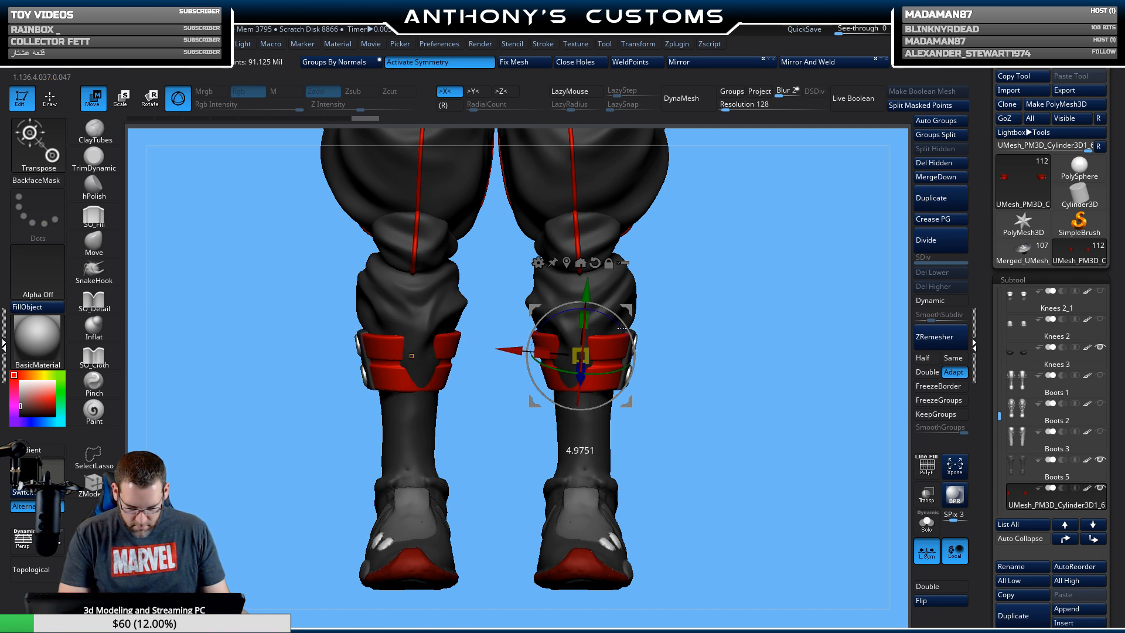
pyautogui.moveTo(691, 352)
pyautogui.mouseDown()
pyautogui.moveTo(729, 352)
pyautogui.moveTo(711, 354)
pyautogui.mouseUp()
pyautogui.moveTo(572, 352); pyautogui.dragTo(532, 370)
pyautogui.moveTo(691, 346); pyautogui.dragTo(621, 371)
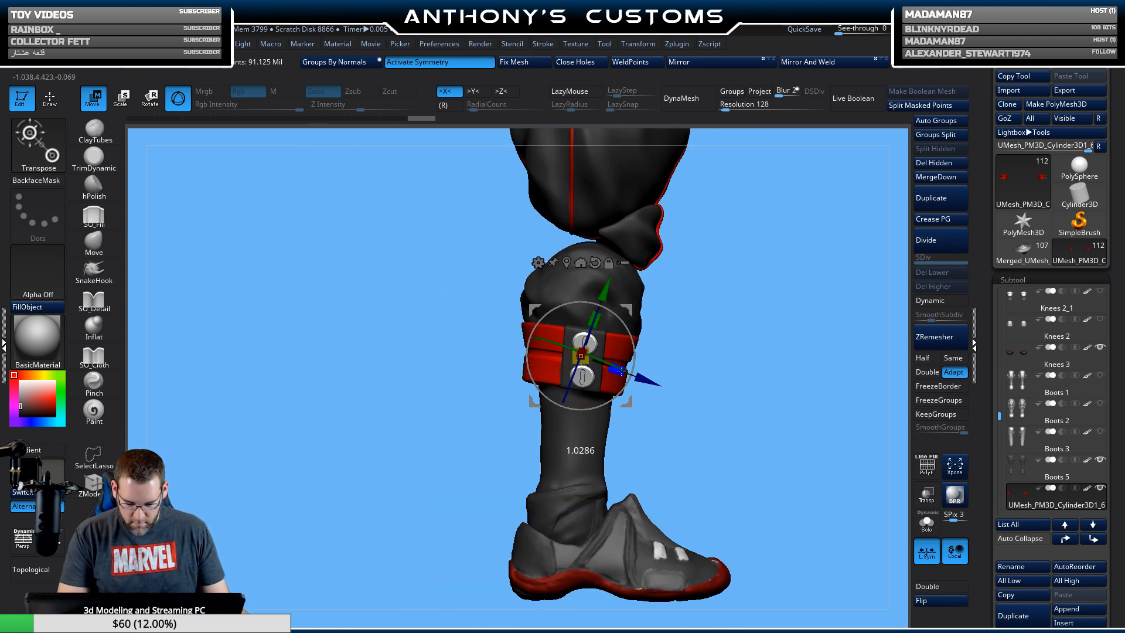
pyautogui.moveTo(627, 311)
pyautogui.mouseDown()
pyautogui.moveTo(759, 342)
pyautogui.moveTo(741, 339)
pyautogui.moveTo(746, 326)
pyautogui.mouseUp()
pyautogui.press('q')
pyautogui.keyDown('alt'); pyautogui.moveTo(751, 373); pyautogui.dragTo(755, 399); pyautogui.keyUp('alt')
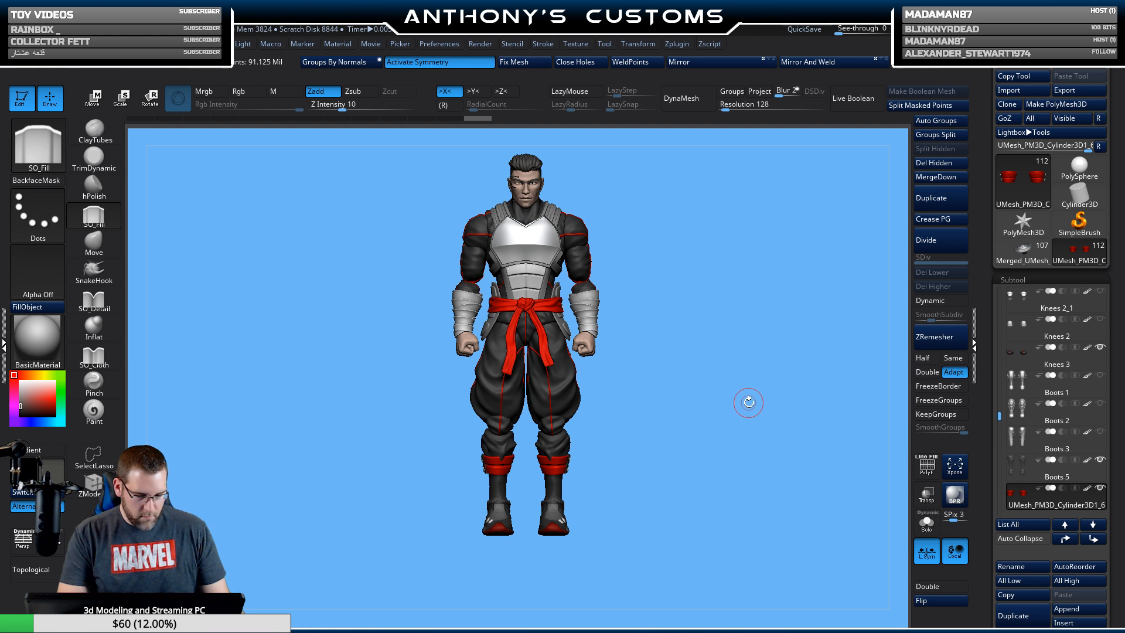
# Hide the Gauntlets 2 forearm wraps, show the red UMesh_PM3D_Cylinder3D1_5 bands in their place, and select the Sleeved Forearms subtool.
pyautogui.press('n')
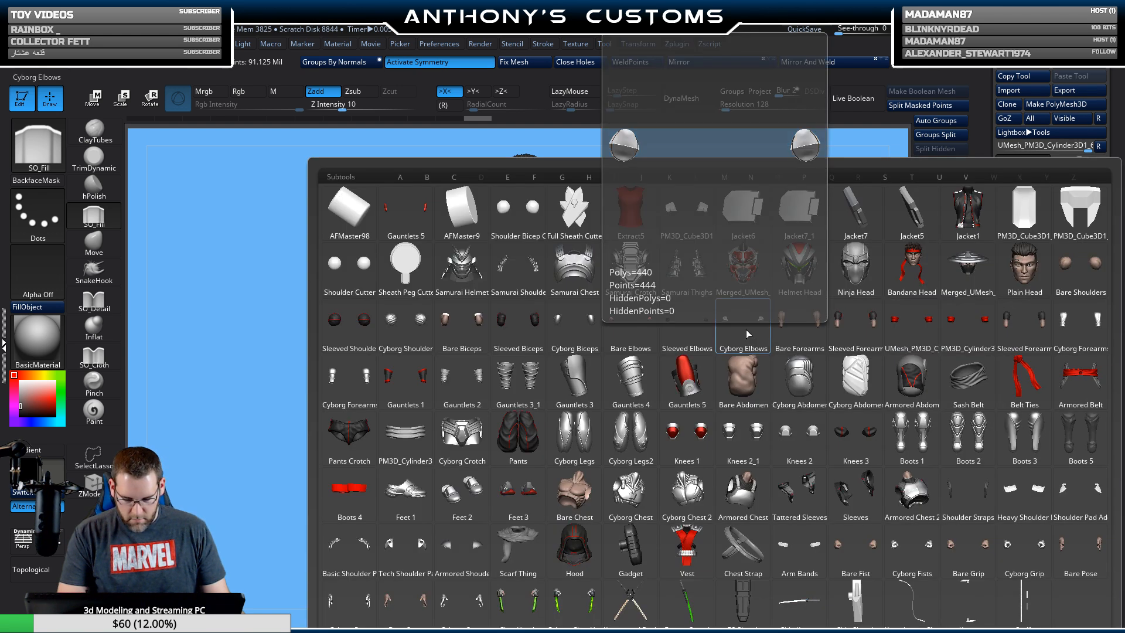
pyautogui.click(483, 383)
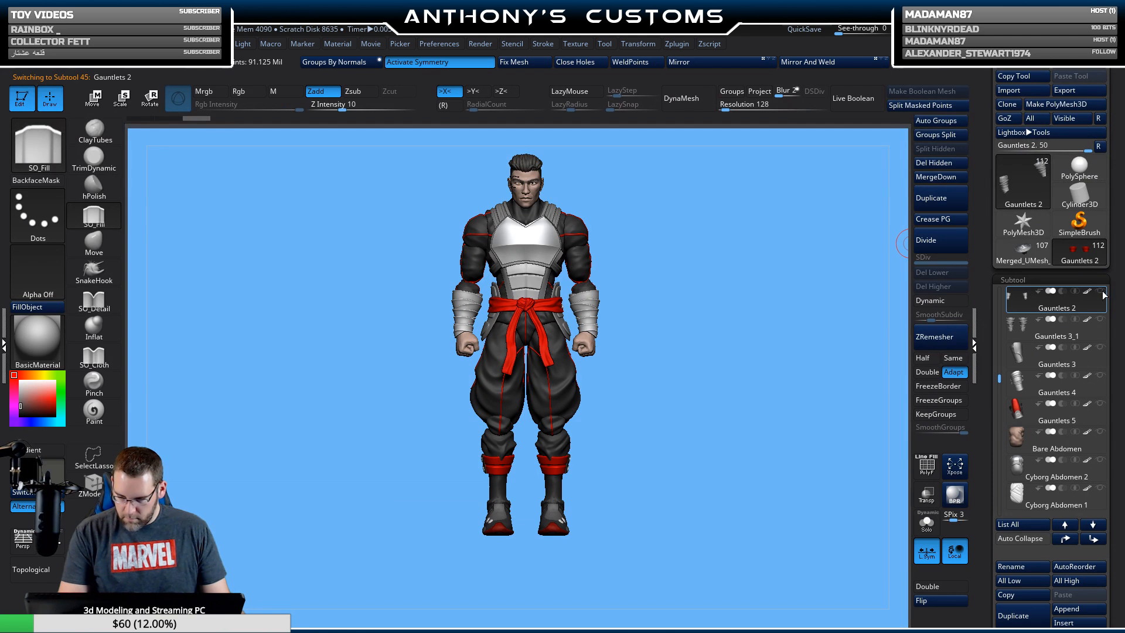
pyautogui.press('n')
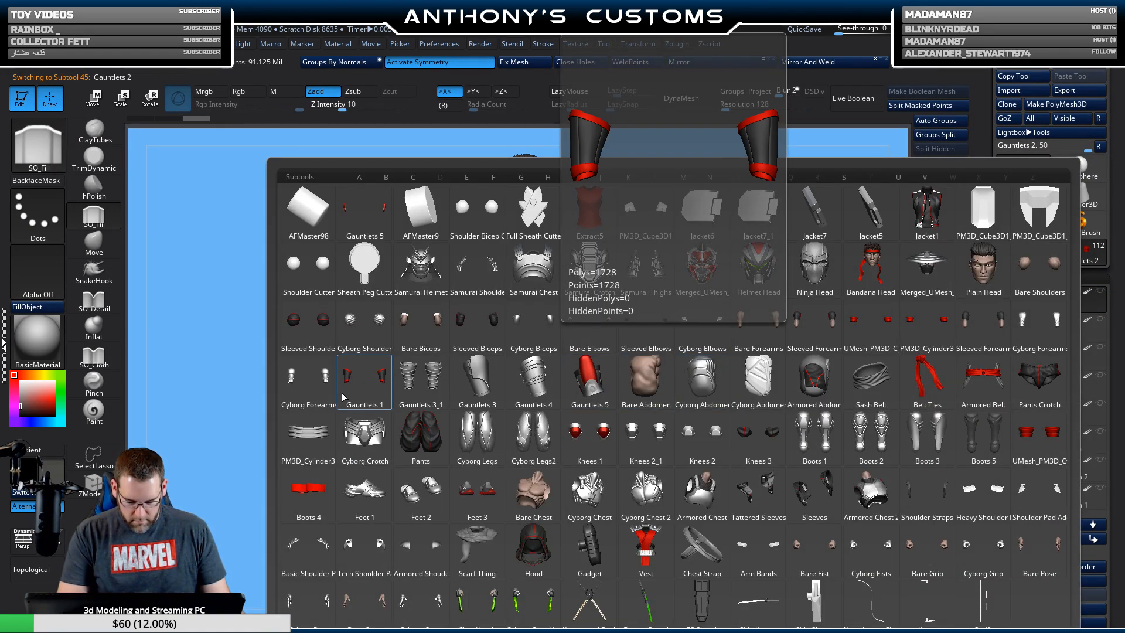
pyautogui.click(881, 340)
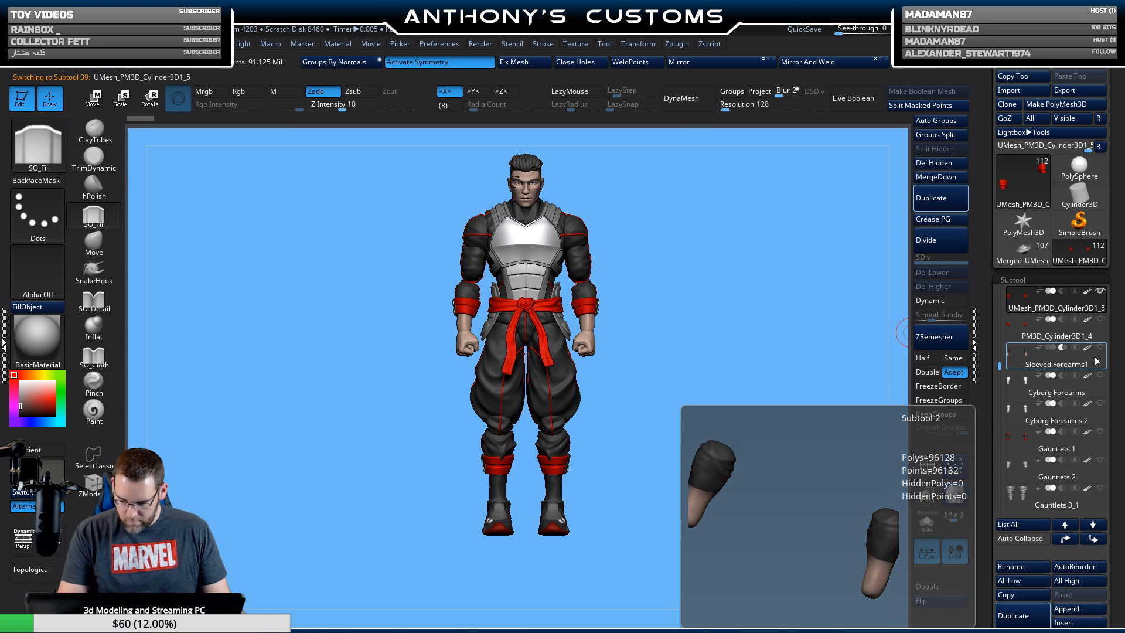
pyautogui.press('n')
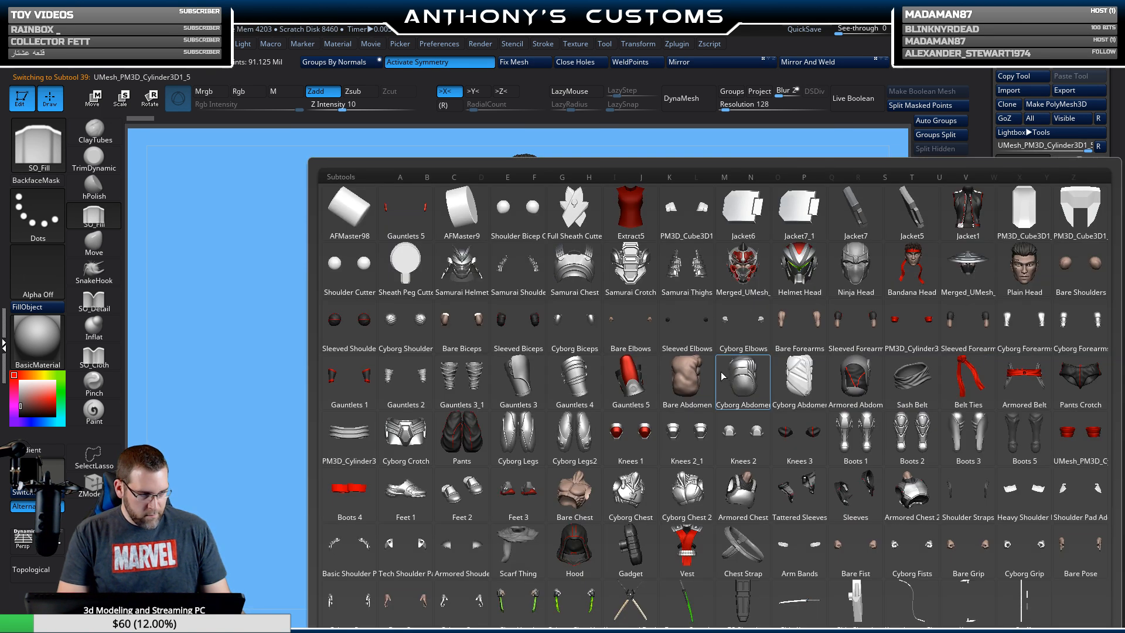
pyautogui.click(857, 333)
pyautogui.moveTo(1102, 294)
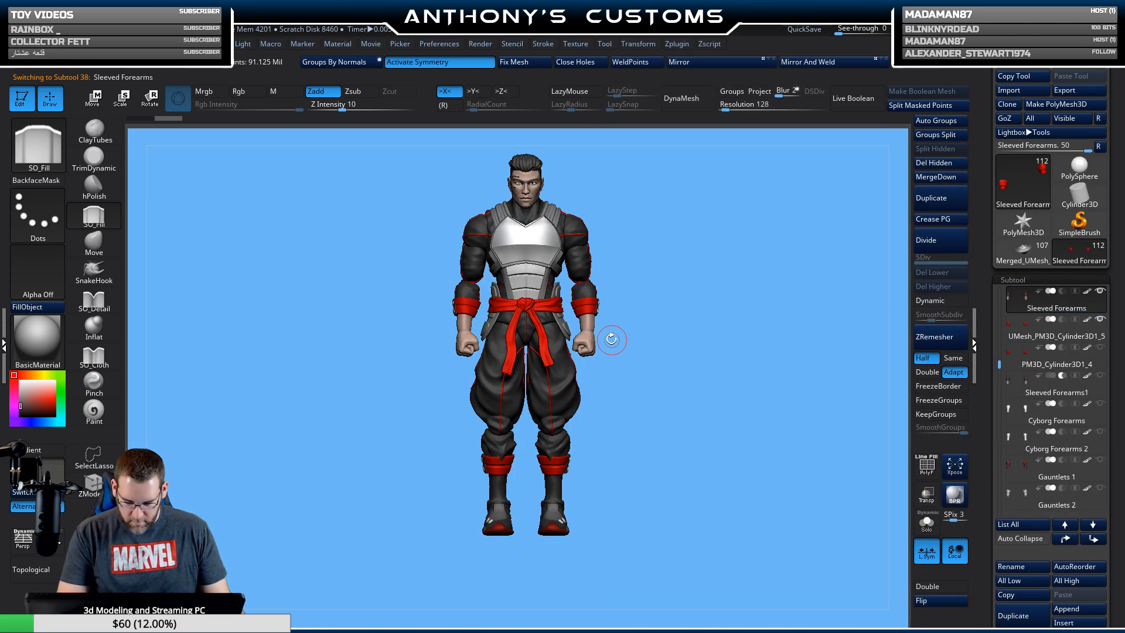
# Switch to the Paint brush, sample the skin color from the fist, and make Boots 5 the active subtool.
pyautogui.click(88, 412)
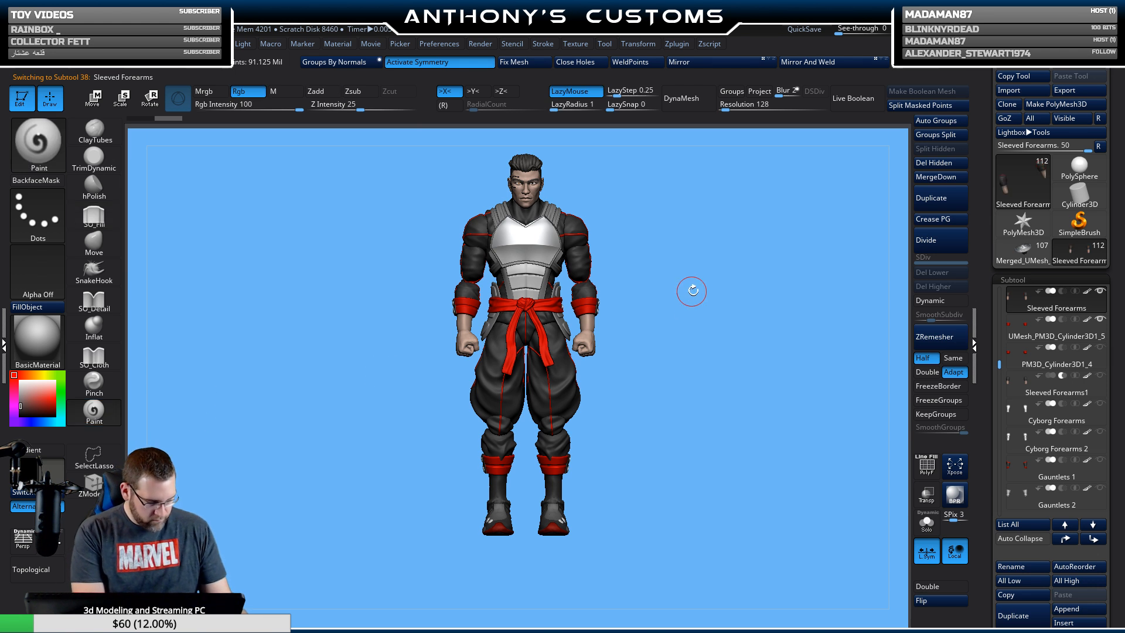
pyautogui.hotkey('shift', 'f')
pyautogui.hotkey('shift', 'f')
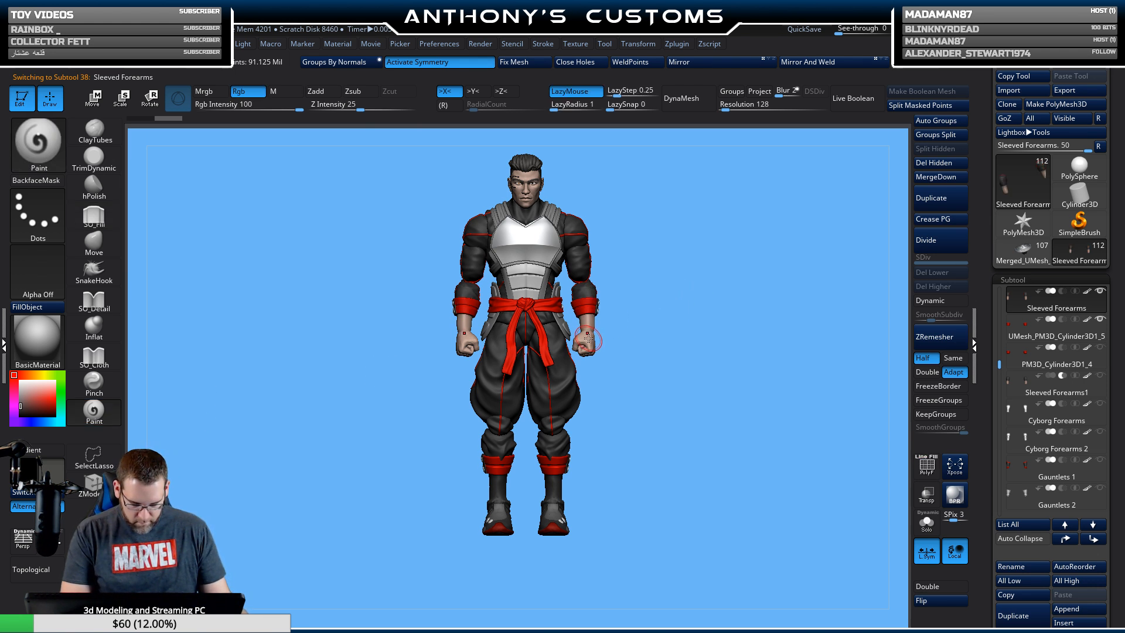
pyautogui.press('c')
pyautogui.keyDown('alt'); pyautogui.click(557, 469); pyautogui.keyUp('alt')
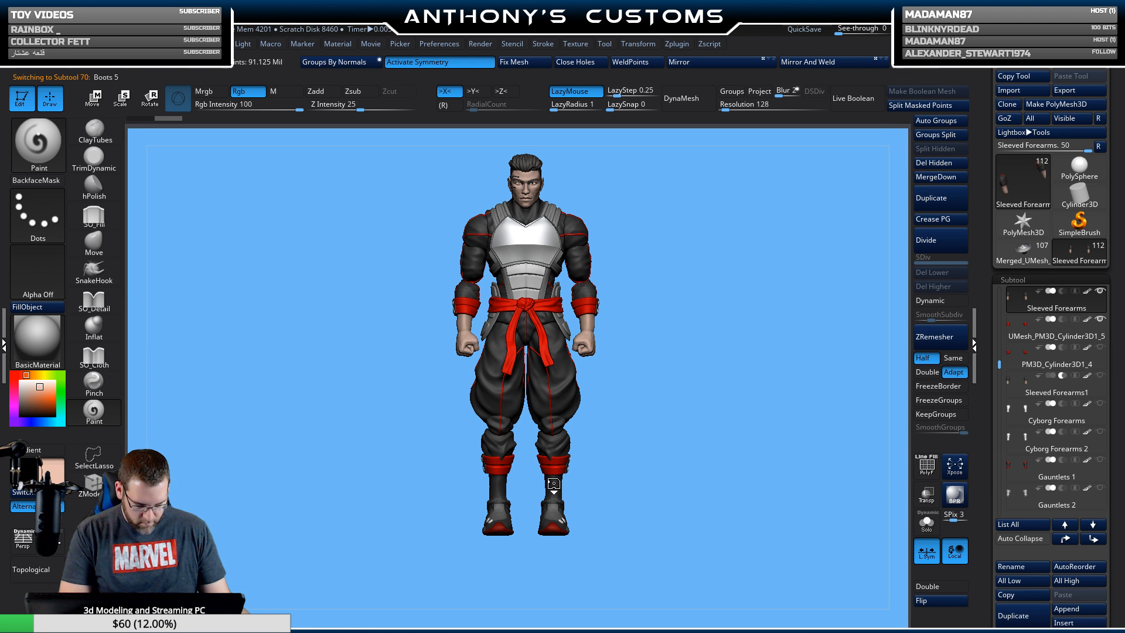
pyautogui.hotkey('shift', 'f')
pyautogui.hotkey('shift', 'f')
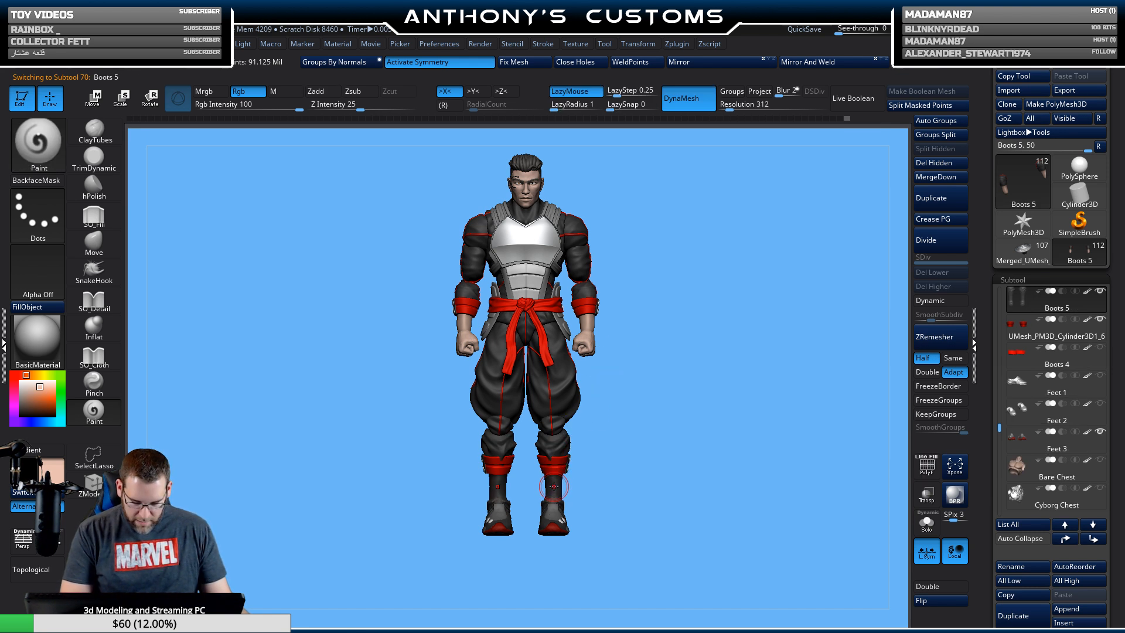
pyautogui.moveTo(555, 485); pyautogui.dragTo(549, 491)
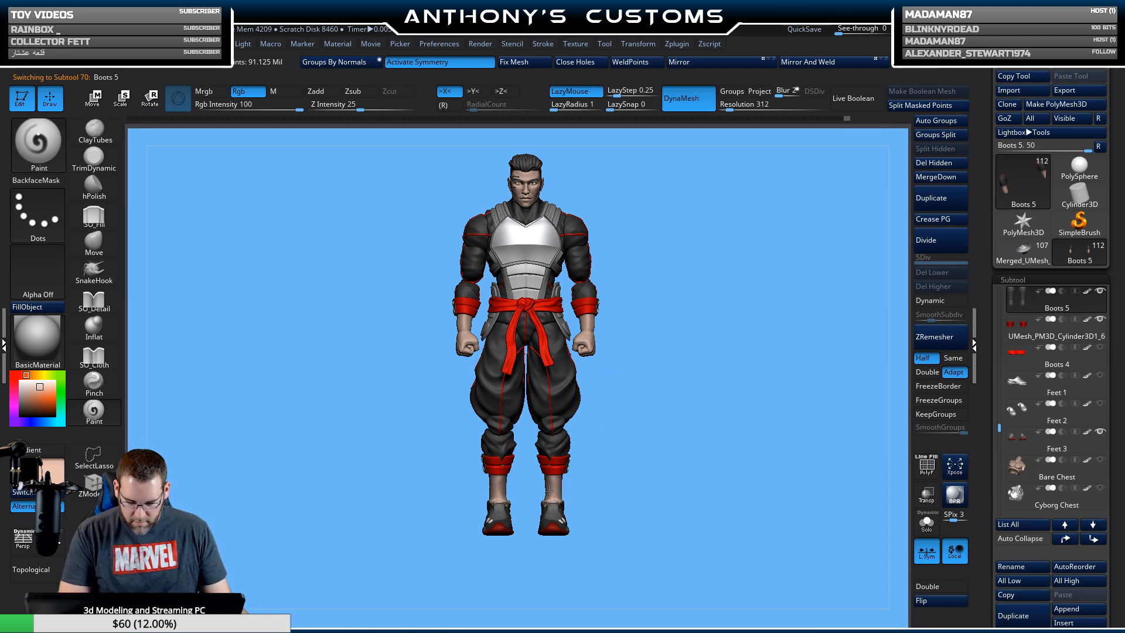
pyautogui.moveTo(658, 459)
pyautogui.mouseDown()
pyautogui.moveTo(676, 447)
pyautogui.moveTo(688, 503)
pyautogui.moveTo(718, 495)
pyautogui.moveTo(723, 410)
pyautogui.mouseUp()
pyautogui.hotkey('ctrl', 'z')
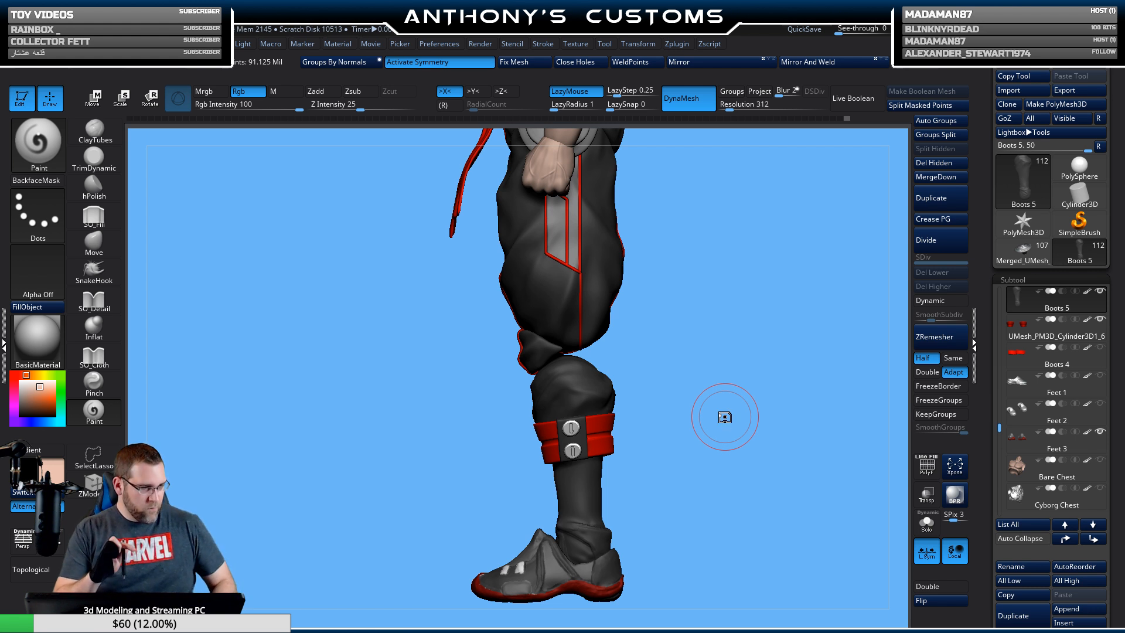
# Paint both shins of Boots 5 skin color all the way around, between the red bands and the shoes.
pyautogui.moveTo(604, 463)
pyautogui.mouseDown()
pyautogui.moveTo(572, 504)
pyautogui.moveTo(561, 482)
pyautogui.moveTo(587, 496)
pyautogui.mouseUp()
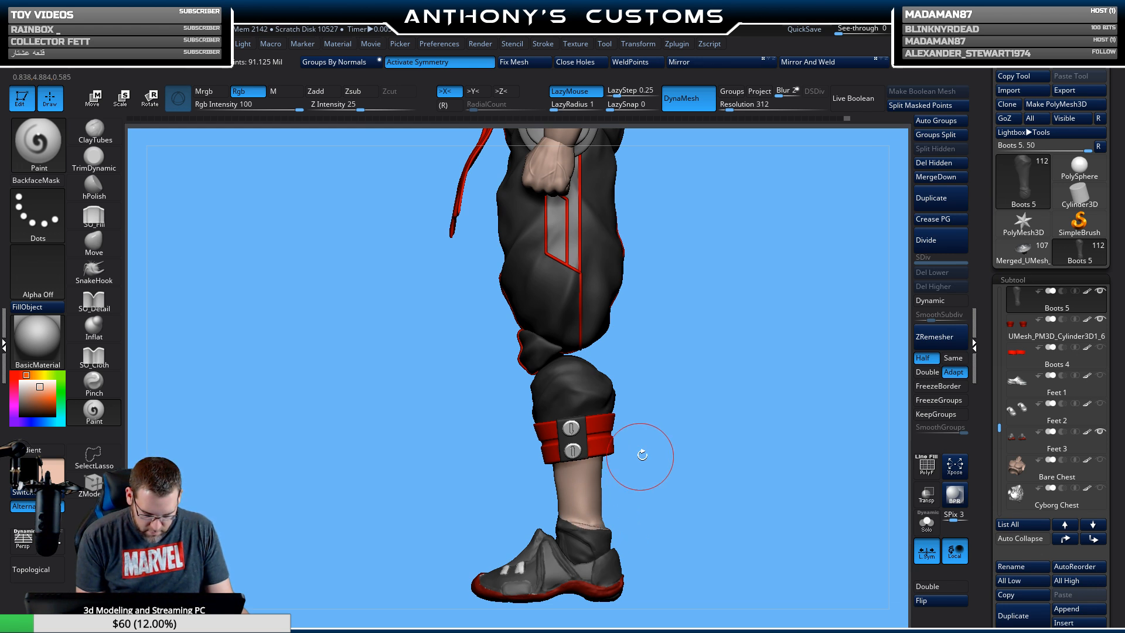
pyautogui.keyDown('shift'); pyautogui.moveTo(694, 422); pyautogui.dragTo(762, 424); pyautogui.keyUp('shift')
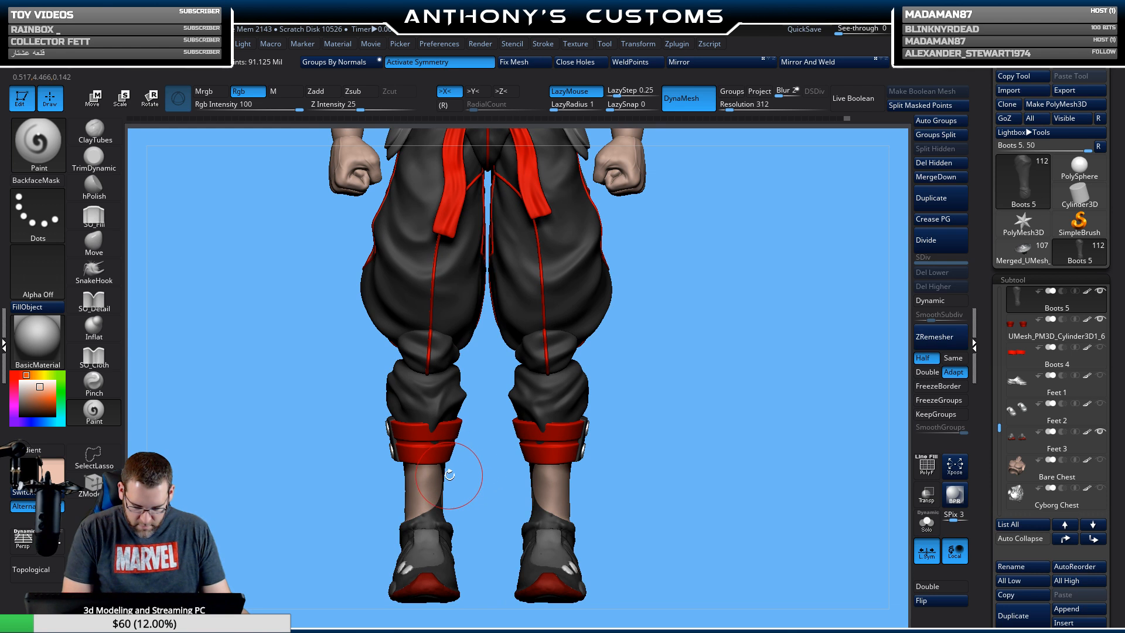
pyautogui.moveTo(509, 475); pyautogui.dragTo(490, 473)
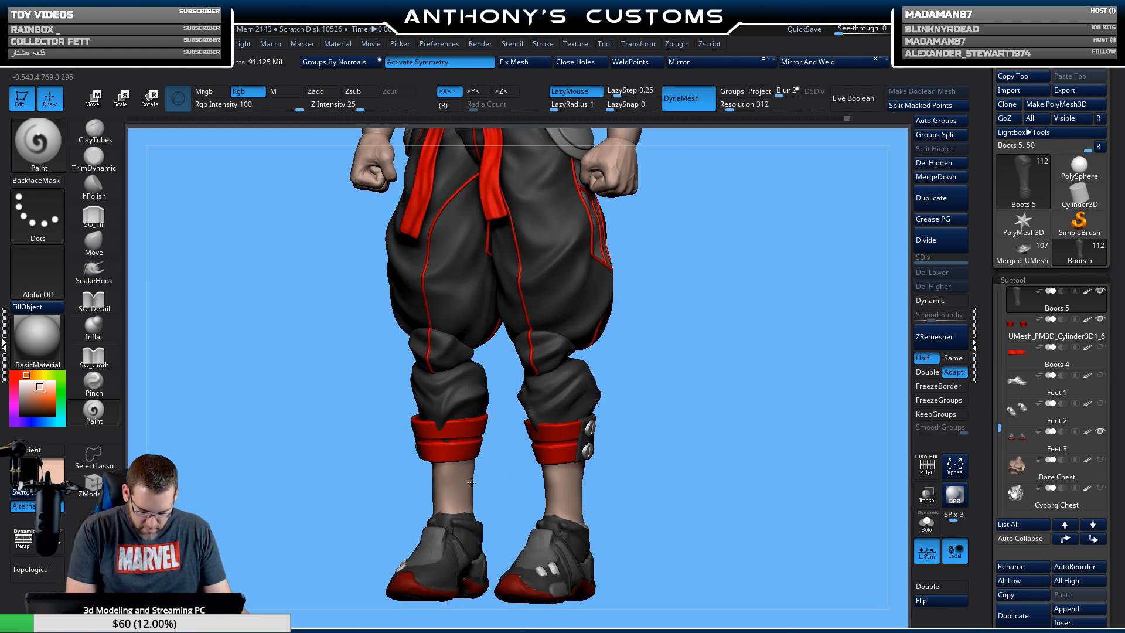
pyautogui.moveTo(726, 371)
pyautogui.mouseDown()
pyautogui.moveTo(741, 372)
pyautogui.moveTo(633, 361)
pyautogui.moveTo(510, 369)
pyautogui.mouseUp()
pyautogui.press('space')
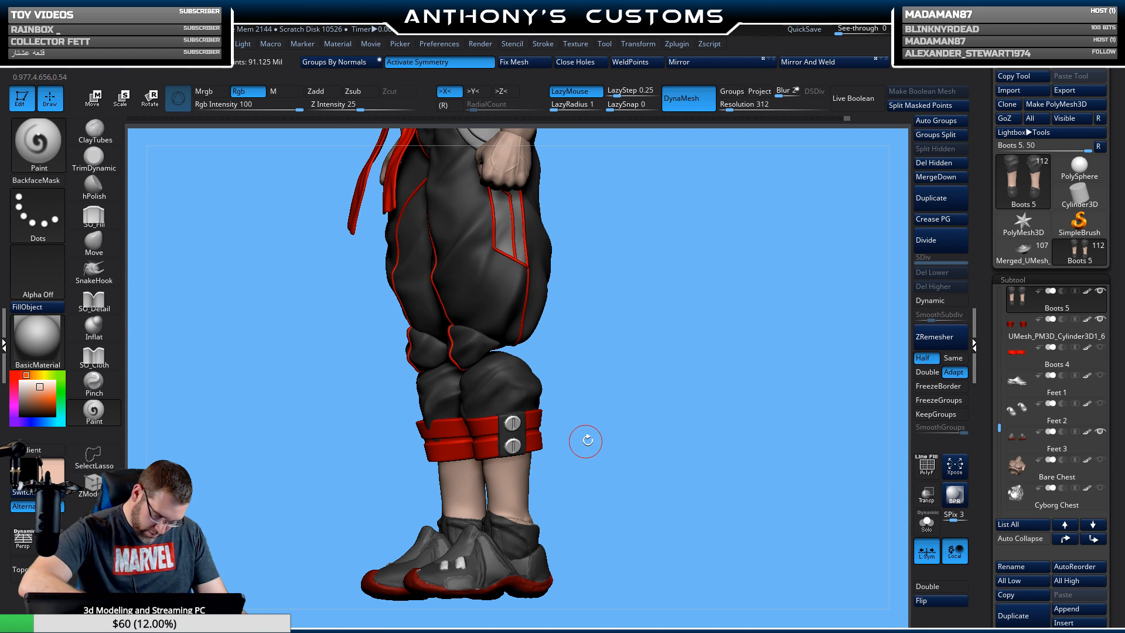
pyautogui.moveTo(585, 440); pyautogui.dragTo(650, 411)
pyautogui.press('f')
pyautogui.moveTo(706, 342); pyautogui.dragTo(803, 409)
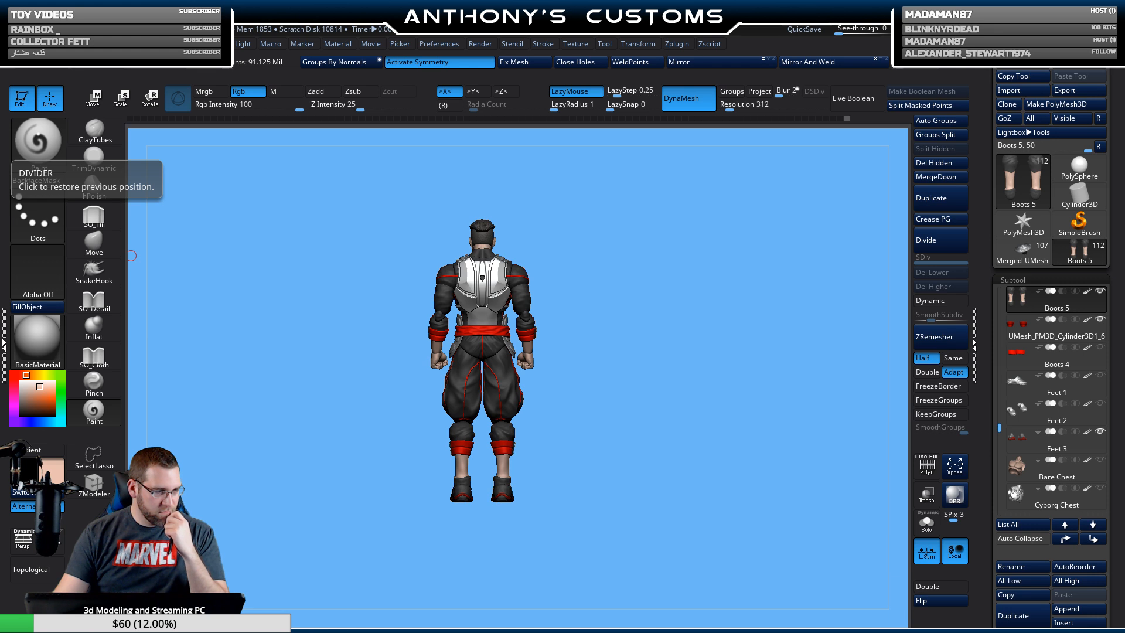
# Compare the Gauntlets 3_1 leg wraps with the red shin bands by activating Gauntlets 3_1 and then Armored Abdomen.
pyautogui.moveTo(708, 419)
pyautogui.mouseDown()
pyautogui.moveTo(643, 418)
pyautogui.moveTo(674, 406)
pyautogui.moveTo(674, 430)
pyautogui.moveTo(639, 430)
pyautogui.moveTo(683, 454)
pyautogui.moveTo(653, 473)
pyautogui.moveTo(705, 446)
pyautogui.moveTo(682, 447)
pyautogui.moveTo(690, 454)
pyautogui.moveTo(680, 441)
pyautogui.moveTo(698, 442)
pyautogui.moveTo(720, 417)
pyautogui.mouseUp()
pyautogui.press('n')
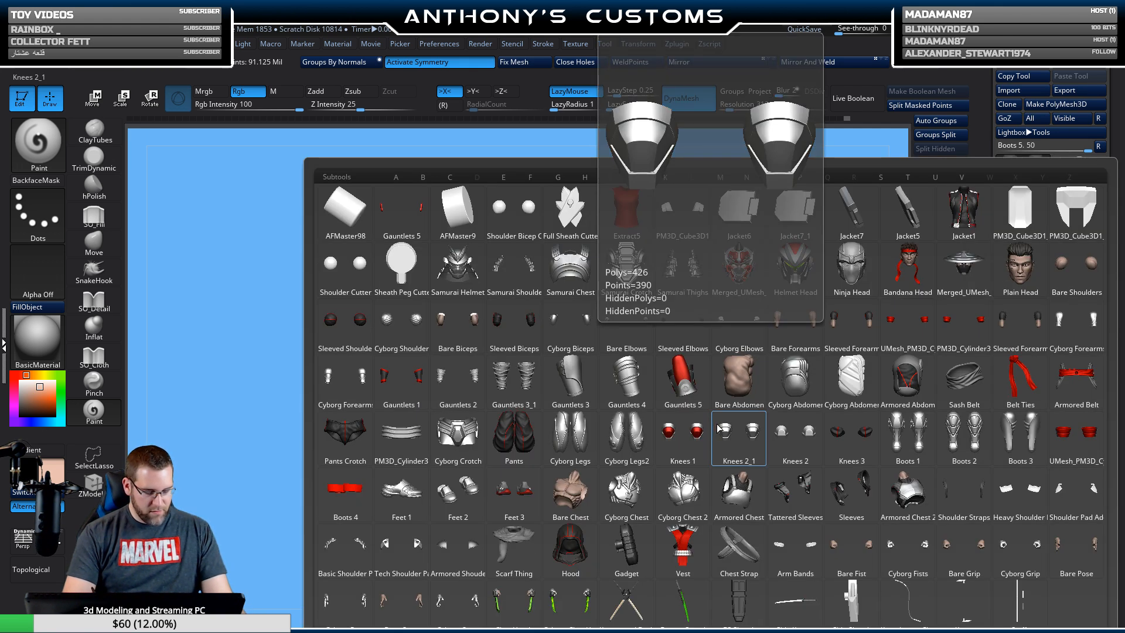
pyautogui.click(712, 428)
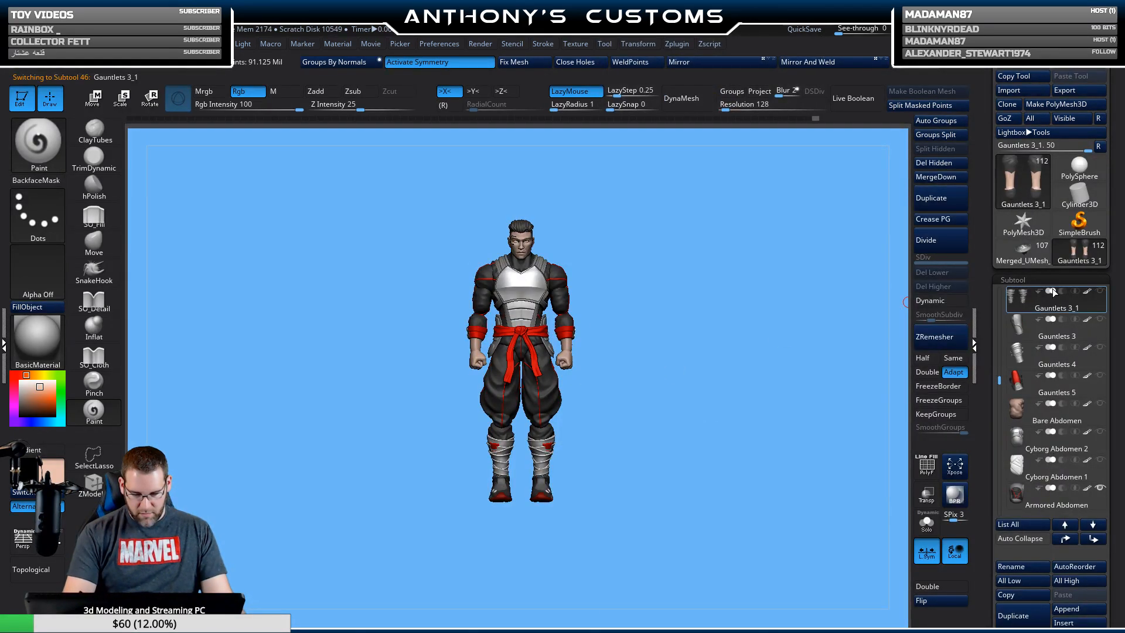
pyautogui.moveTo(1022, 304)
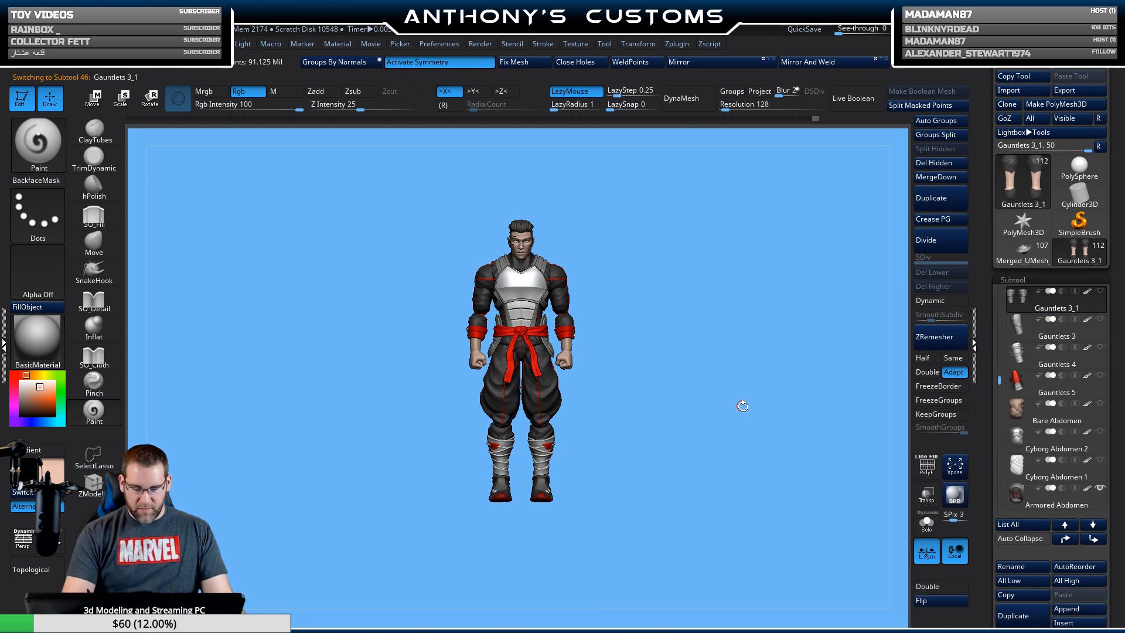
pyautogui.moveTo(743, 406); pyautogui.dragTo(709, 442)
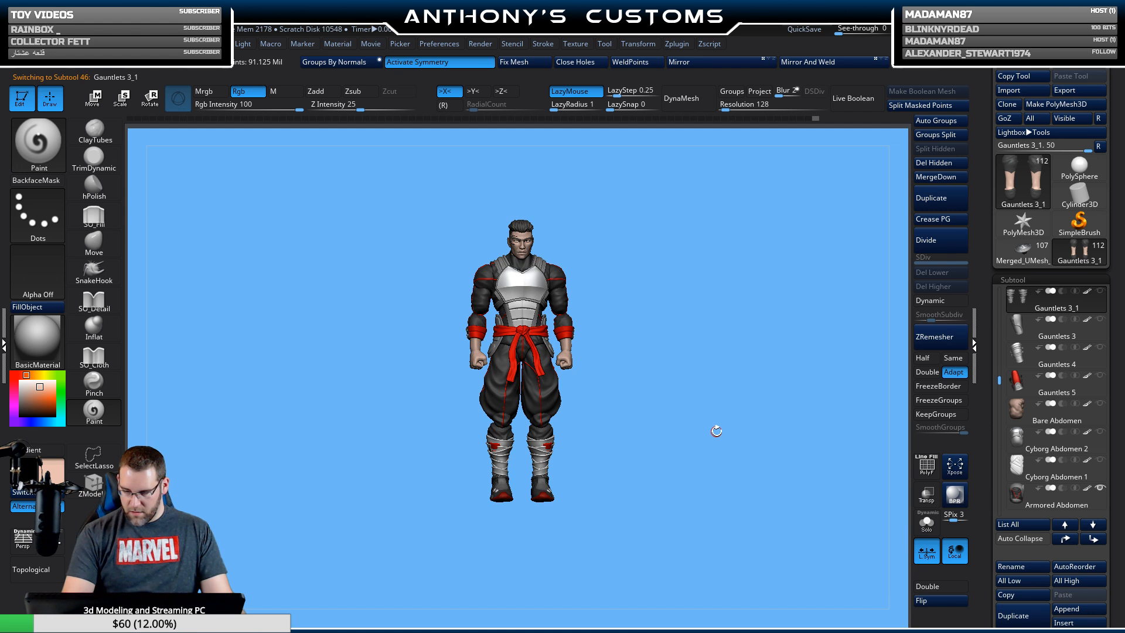
pyautogui.press('n')
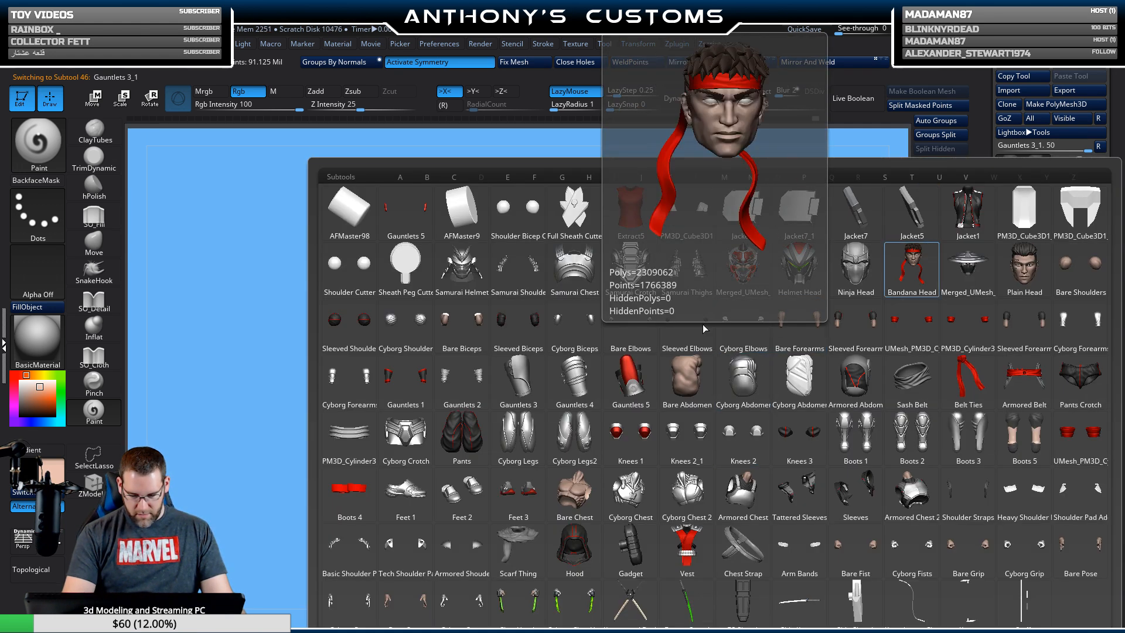
pyautogui.click(496, 398)
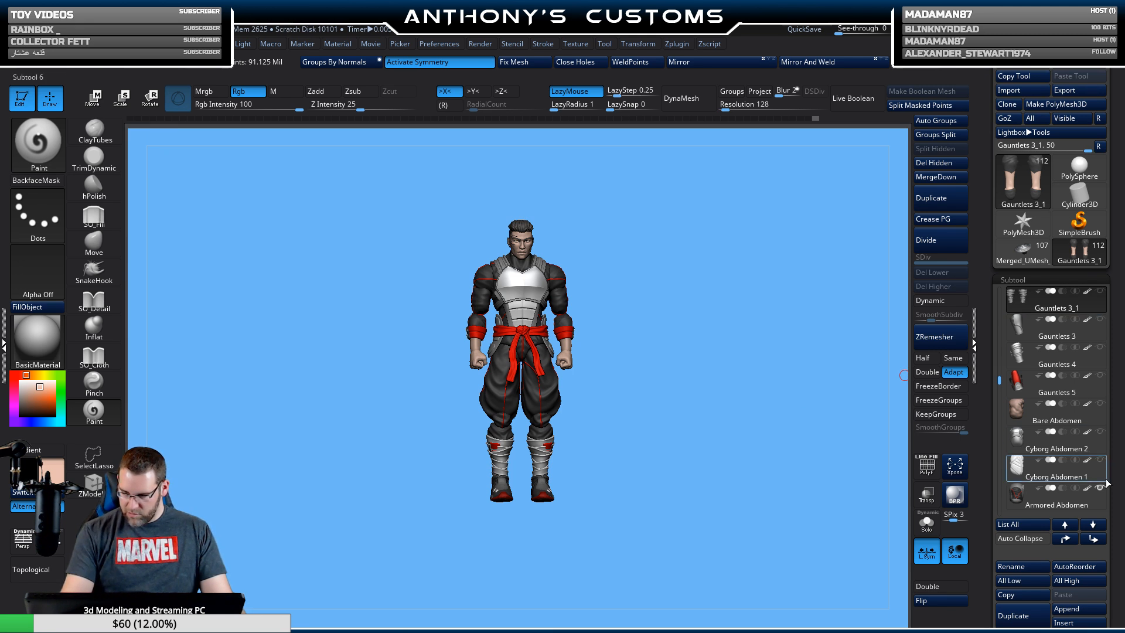
pyautogui.click(1073, 495)
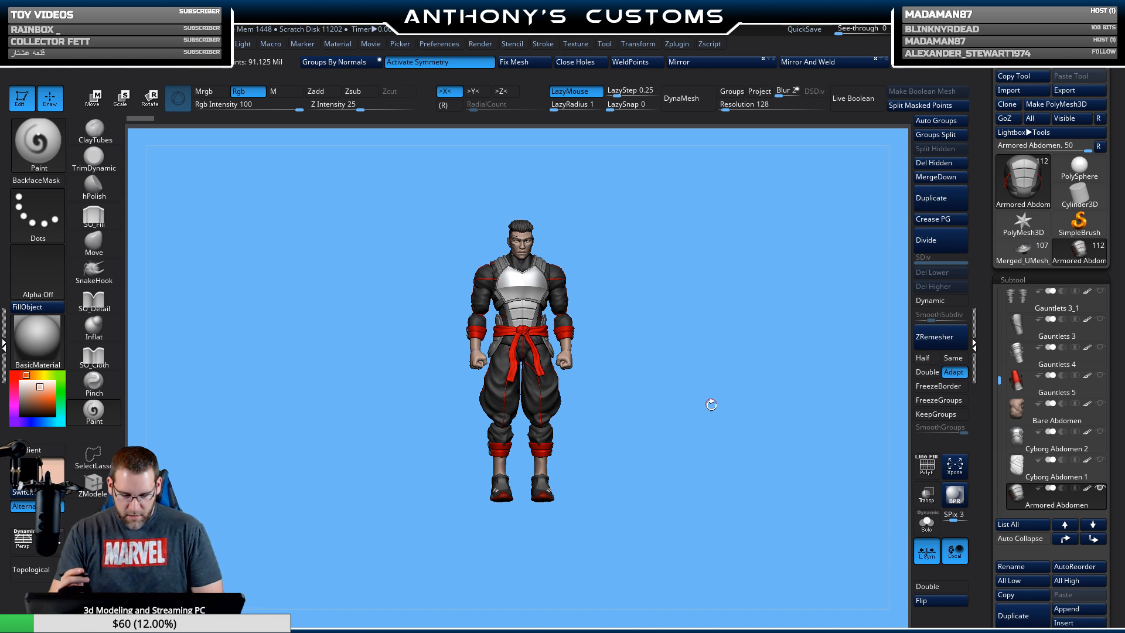
pyautogui.moveTo(670, 467); pyautogui.dragTo(711, 432)
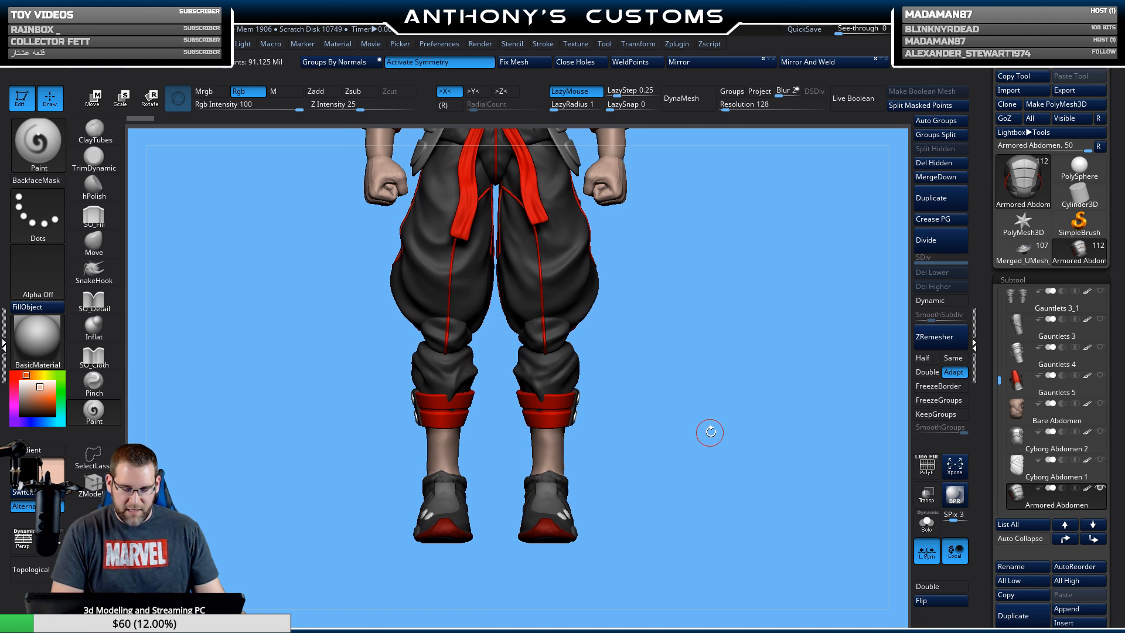
# Delete the UMesh_PM3D_Cylinder3D1_6 shin bands and the Boots 4 subtool.
pyautogui.keyDown('alt'); pyautogui.click(593, 415); pyautogui.keyUp('alt')
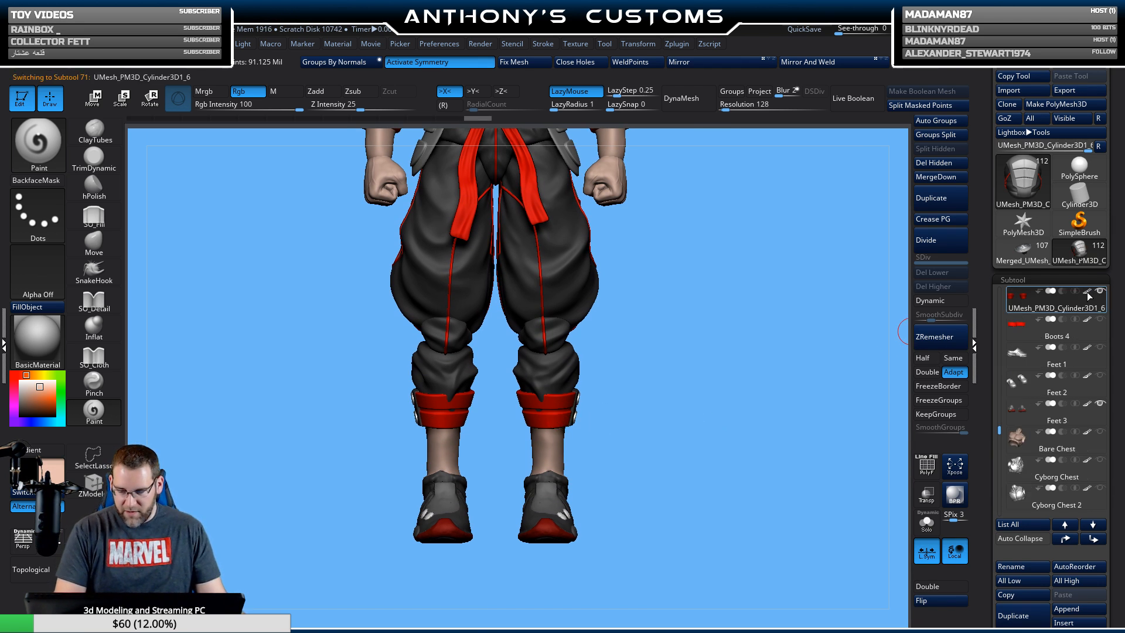
pyautogui.click(1020, 631)
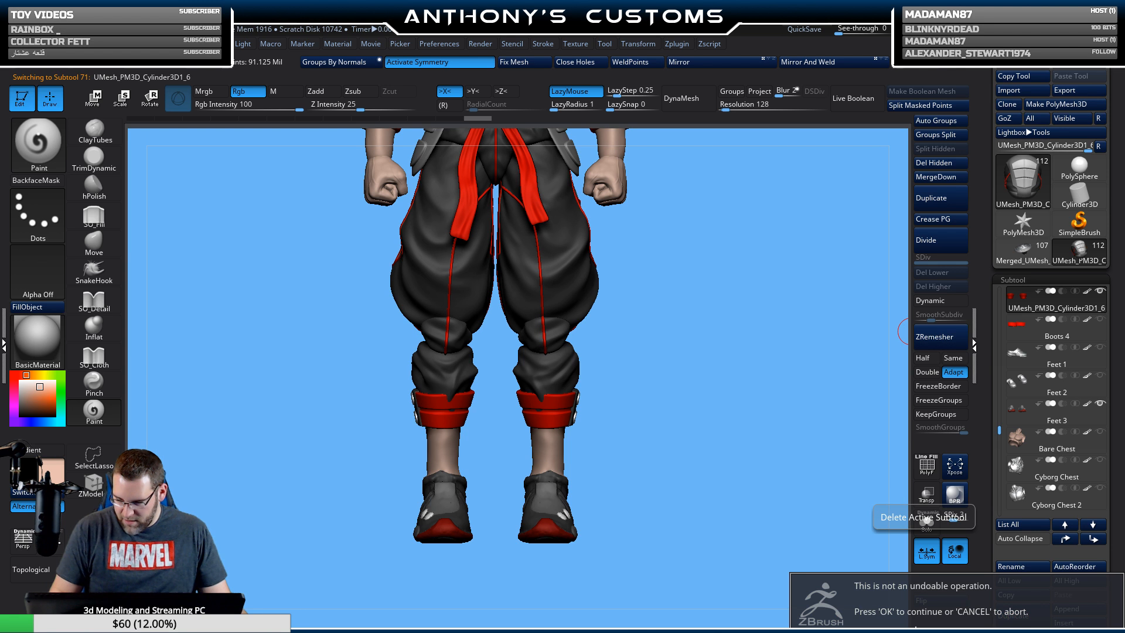
pyautogui.press('Return')
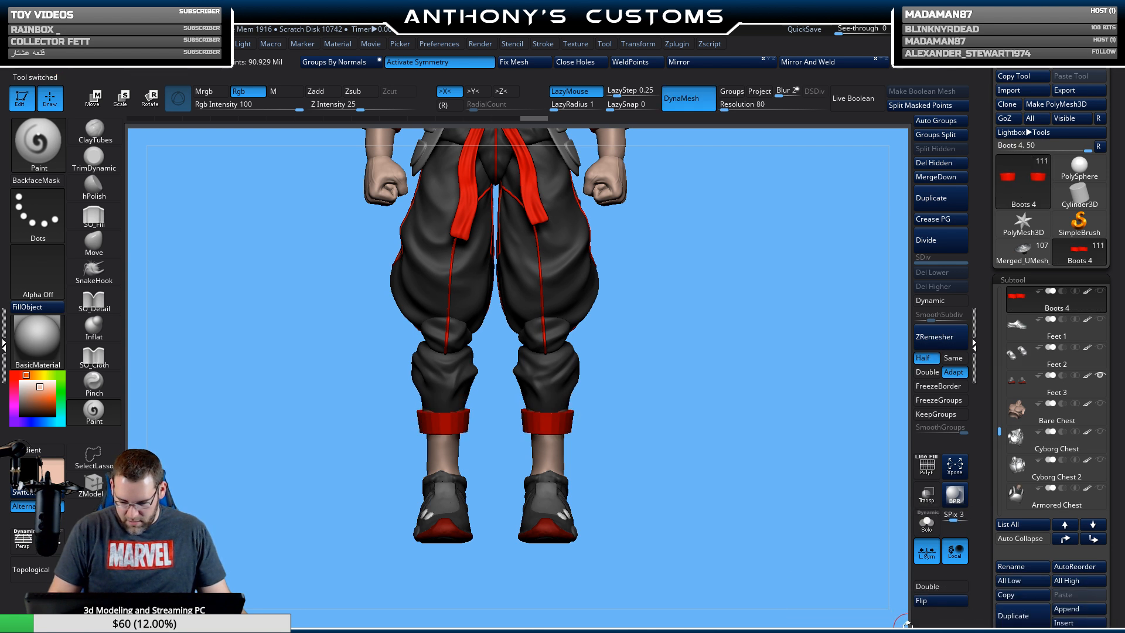
pyautogui.click(1020, 630)
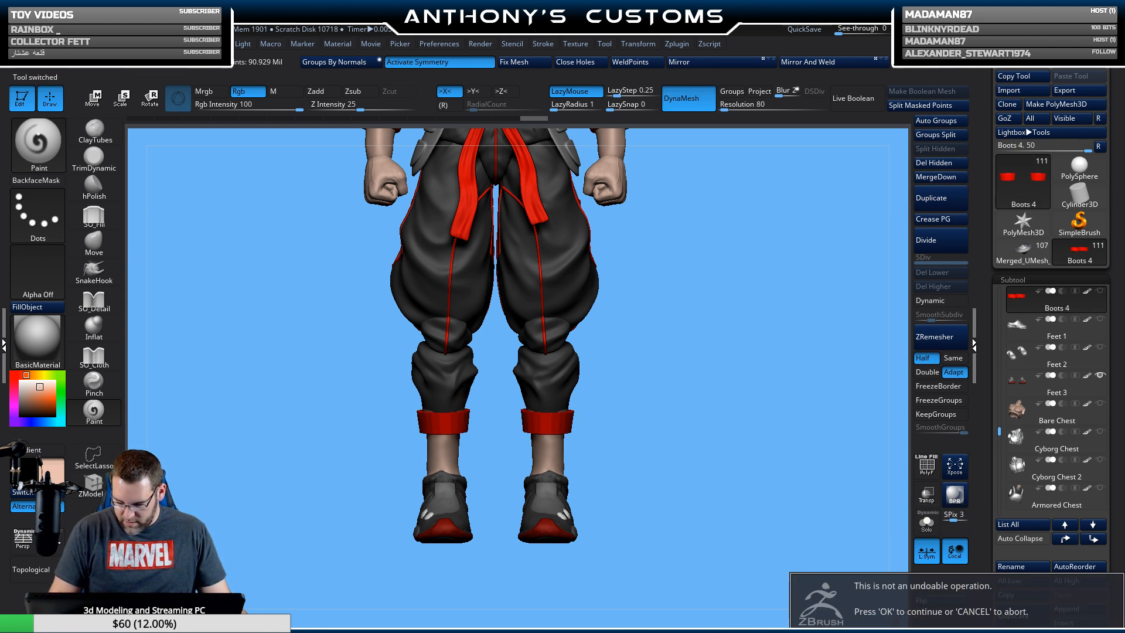
pyautogui.press('Return')
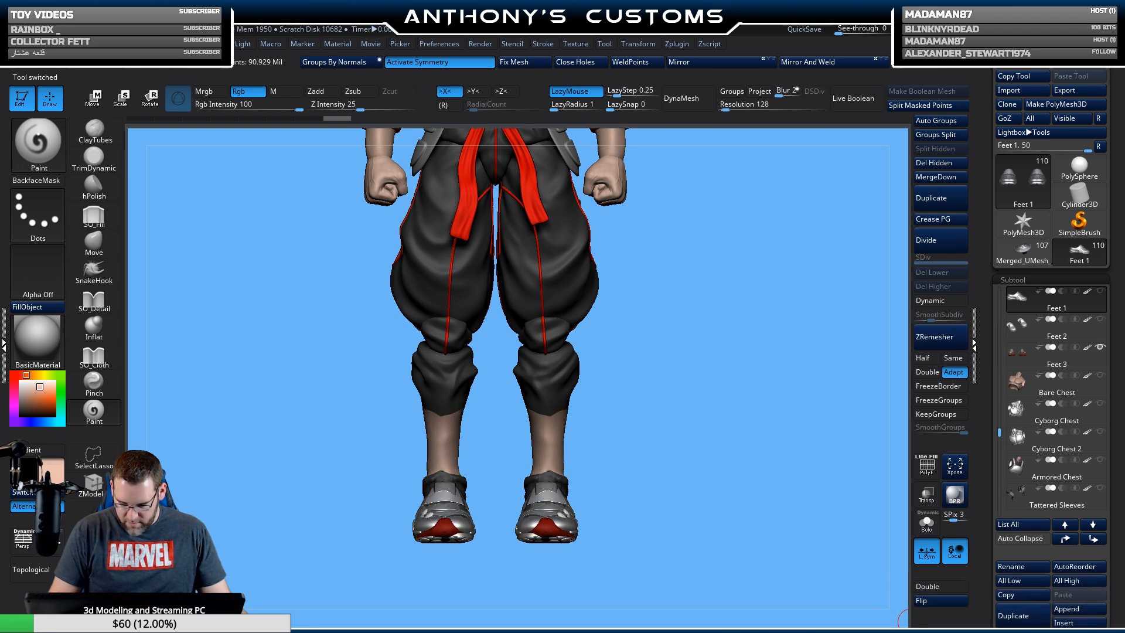
# Move the Gauntlets 3_1 leg wraps down the subtool order to directly below Boots 5.
pyautogui.click(1030, 361)
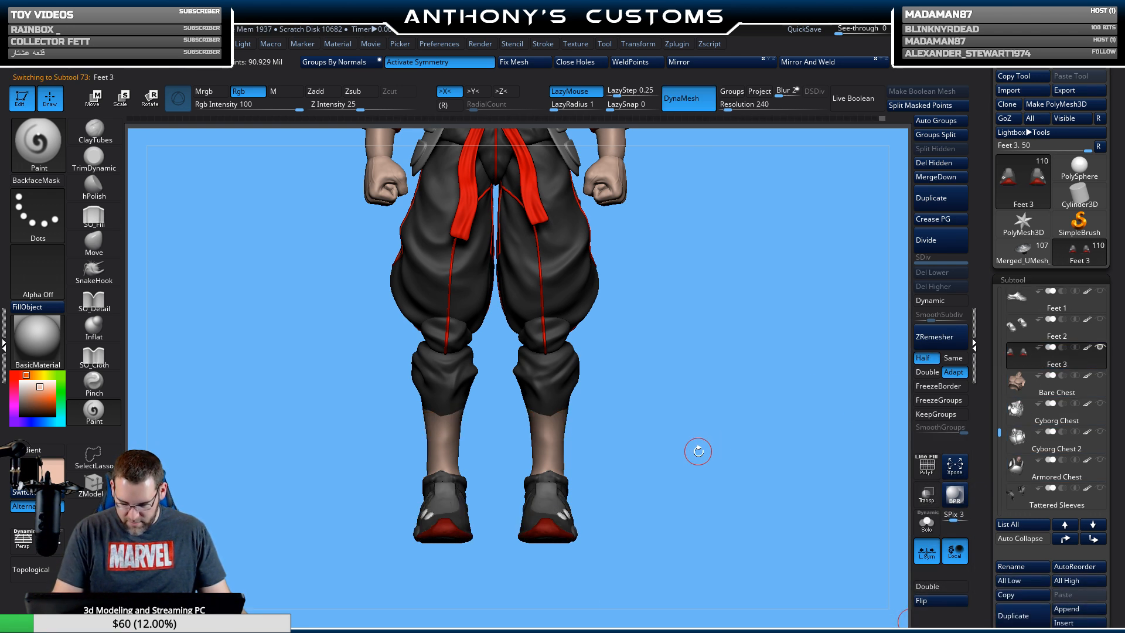
pyautogui.click(1008, 524)
pyautogui.click(503, 381)
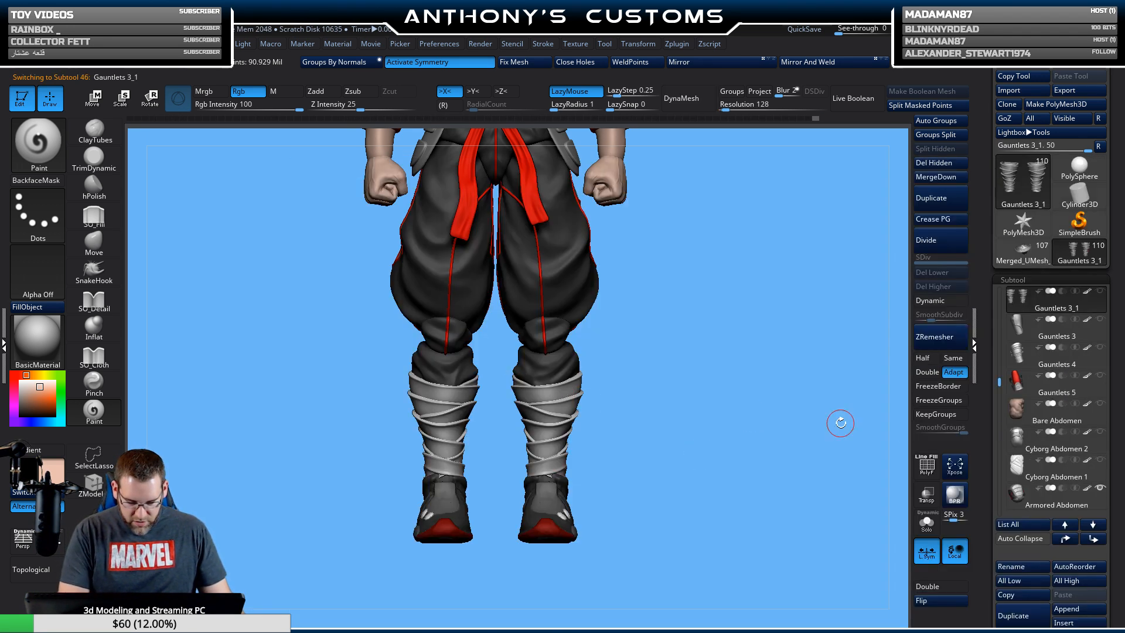
pyautogui.keyDown('shift'); pyautogui.click(1093, 540); pyautogui.keyUp('shift')
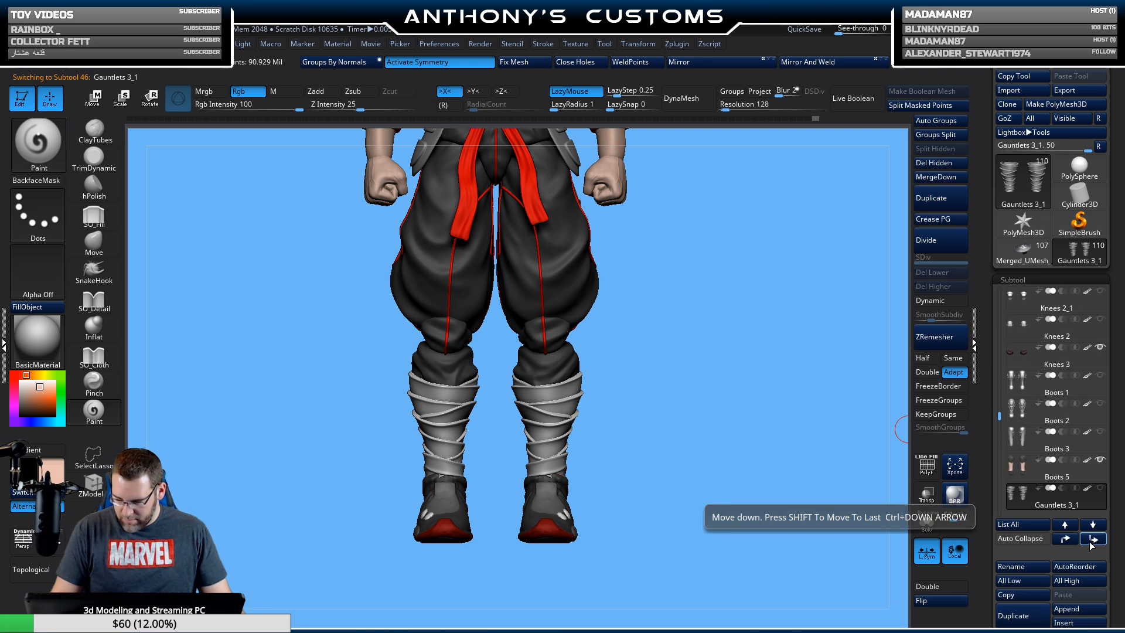
# Make Boots 5 the active subtool and turn on the visibility of the Gauntlets 3_1 leg wraps.
pyautogui.moveTo(715, 432); pyautogui.dragTo(704, 498)
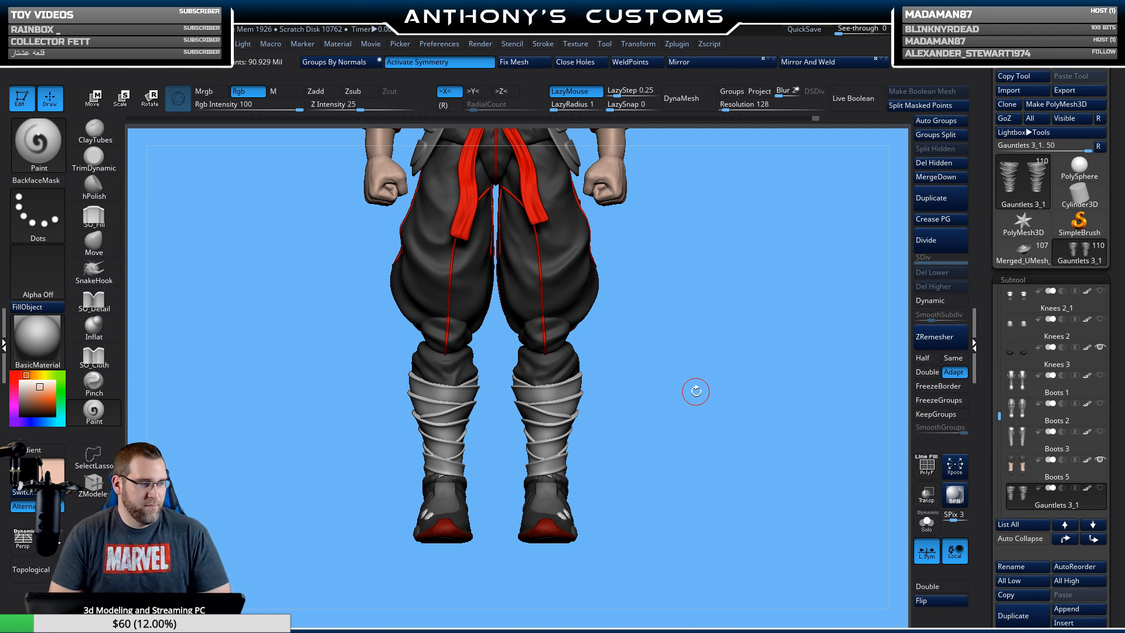
pyautogui.moveTo(696, 463); pyautogui.dragTo(741, 346)
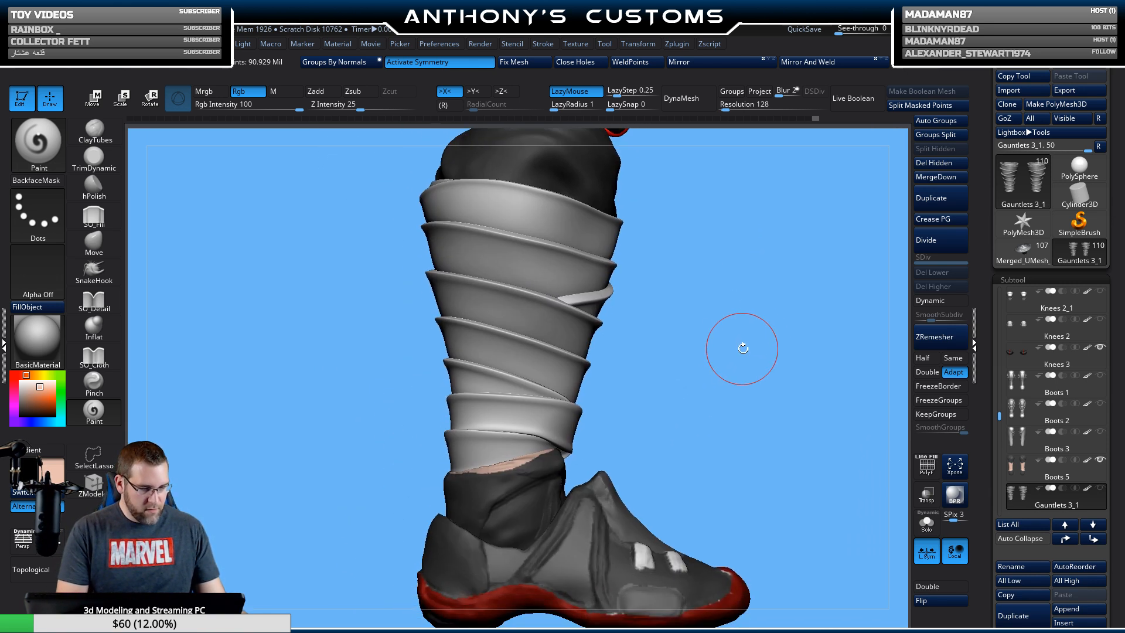
pyautogui.keyDown('alt'); pyautogui.click(522, 491); pyautogui.keyUp('alt')
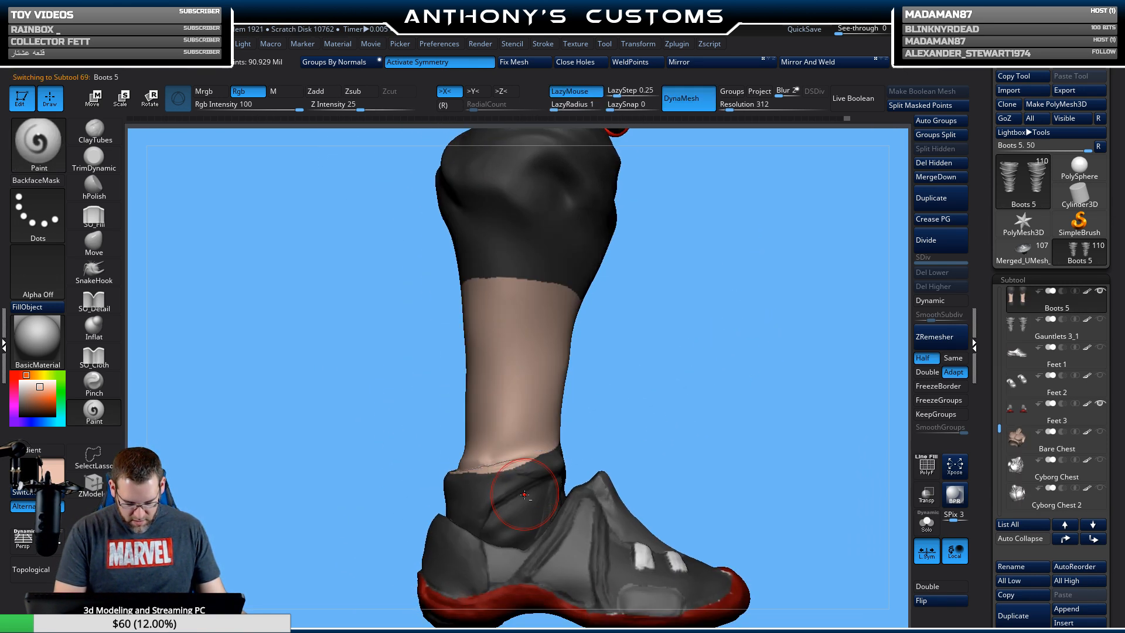
pyautogui.click(1101, 319)
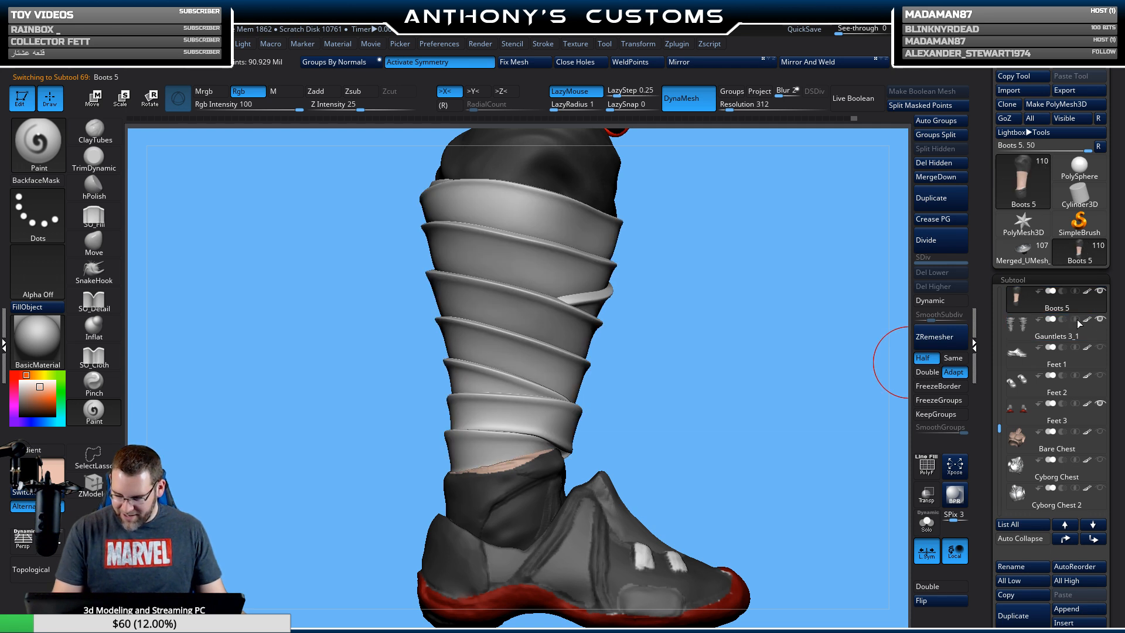
# Sample the dark grey and paint over the skin strips between the ankle cuffs and leg wraps on Boots 5, saving the project.
pyautogui.keyDown('alt'); pyautogui.moveTo(699, 370); pyautogui.dragTo(721, 330); pyautogui.keyUp('alt')
pyautogui.press('space')
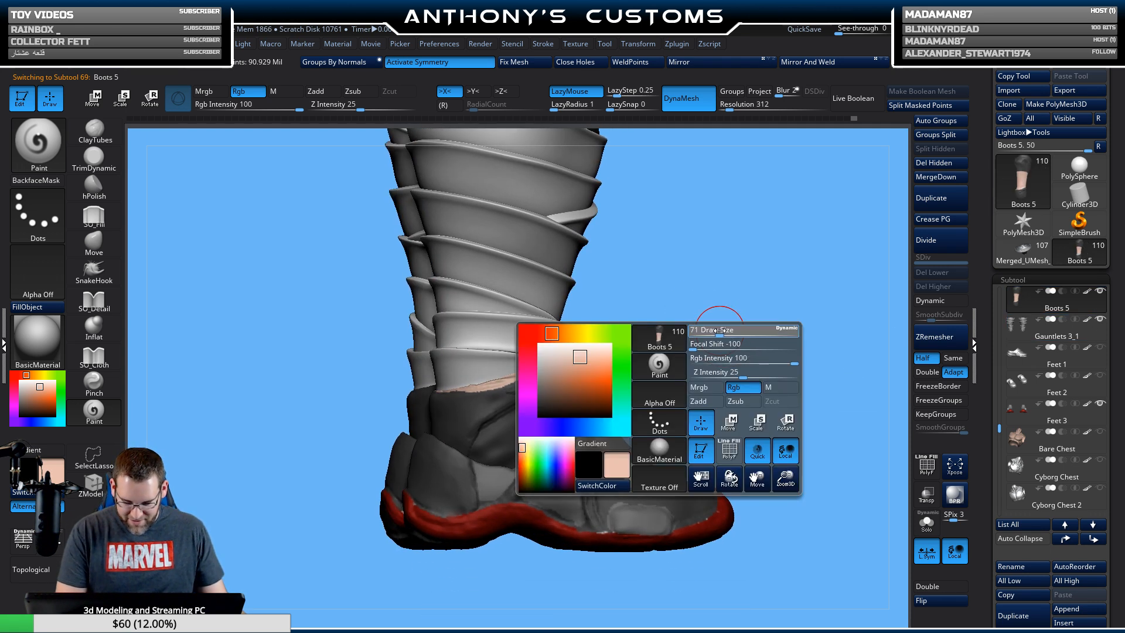
pyautogui.press('c')
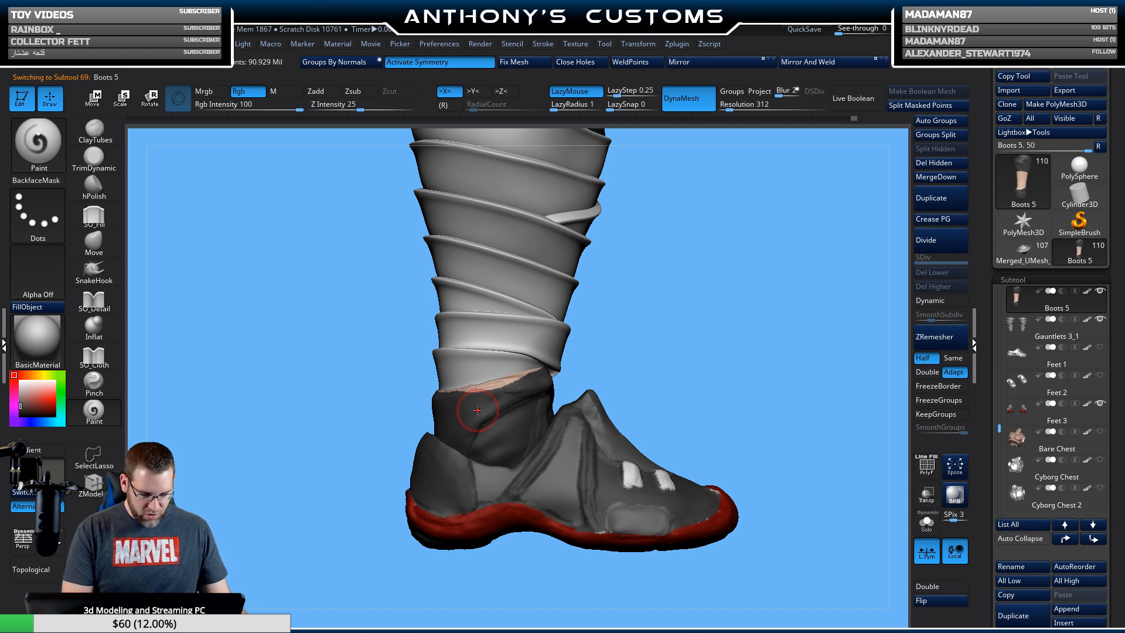
pyautogui.moveTo(519, 371)
pyautogui.mouseDown()
pyautogui.moveTo(480, 383)
pyautogui.moveTo(510, 374)
pyautogui.mouseUp()
pyautogui.hotkey('ctrl', 's')
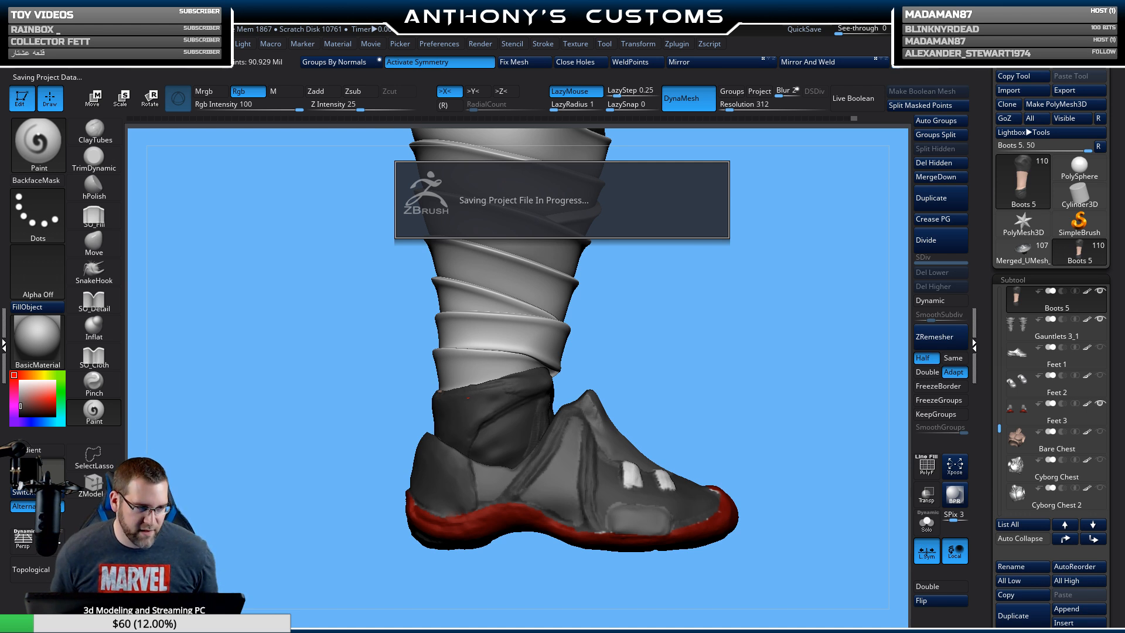
pyautogui.moveTo(833, 375); pyautogui.dragTo(522, 414)
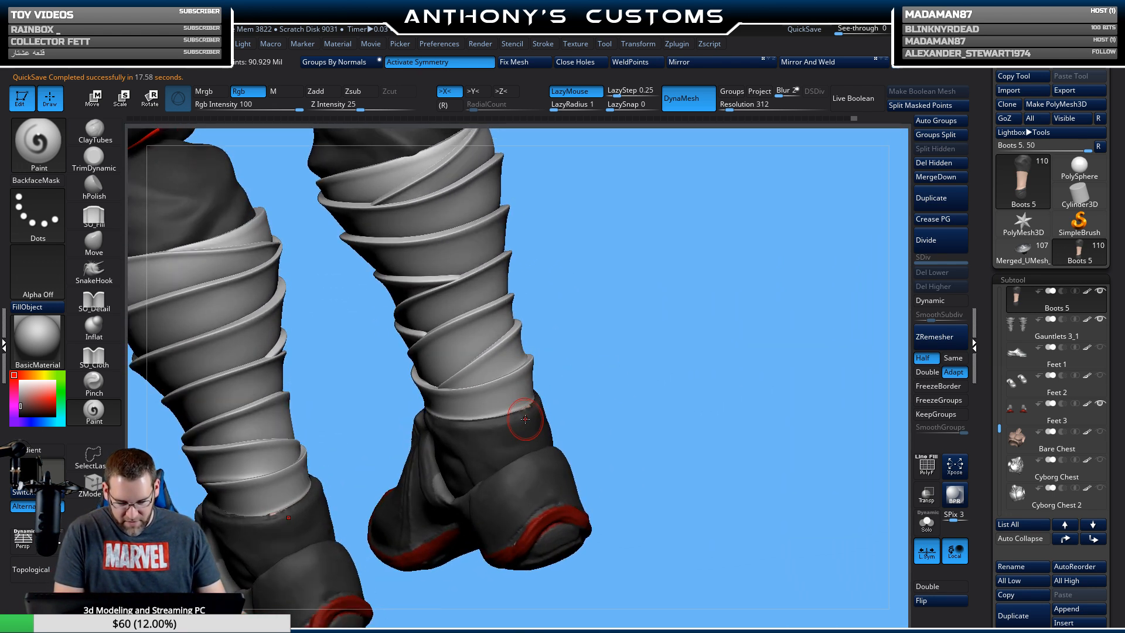
# Sample a lighter grey, reduce the brush size and touch up the panel shading around the ankle cuffs of Boots 5.
pyautogui.moveTo(655, 404); pyautogui.dragTo(662, 454)
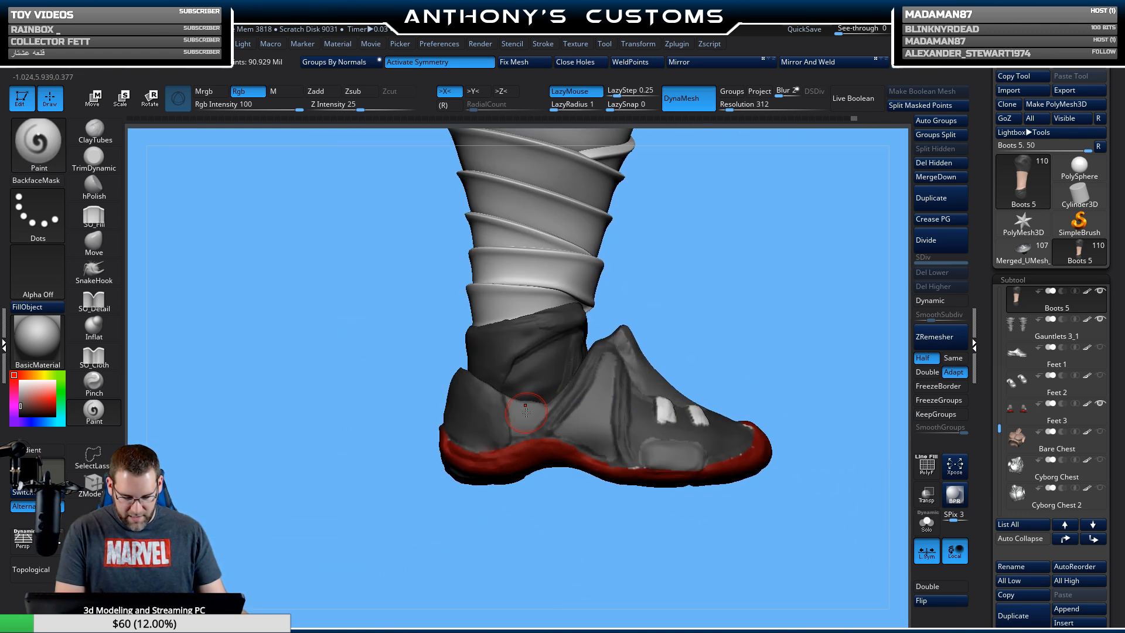
pyautogui.press('space')
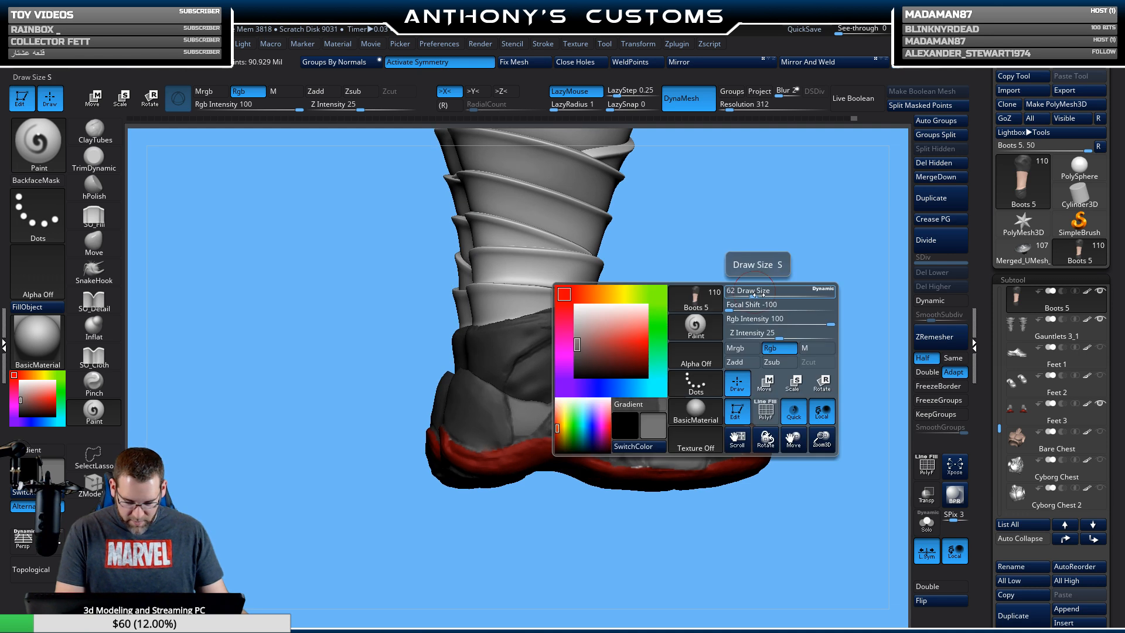
pyautogui.moveTo(765, 286); pyautogui.dragTo(696, 263)
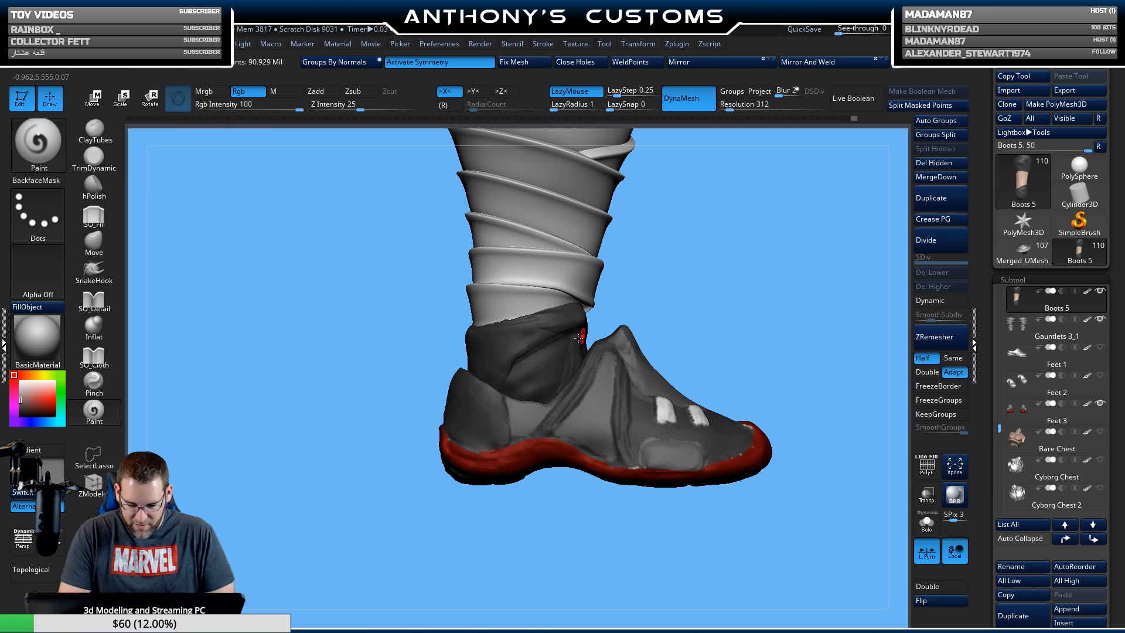
pyautogui.moveTo(538, 358)
pyautogui.mouseDown()
pyautogui.moveTo(513, 388)
pyautogui.moveTo(549, 387)
pyautogui.moveTo(560, 356)
pyautogui.mouseUp()
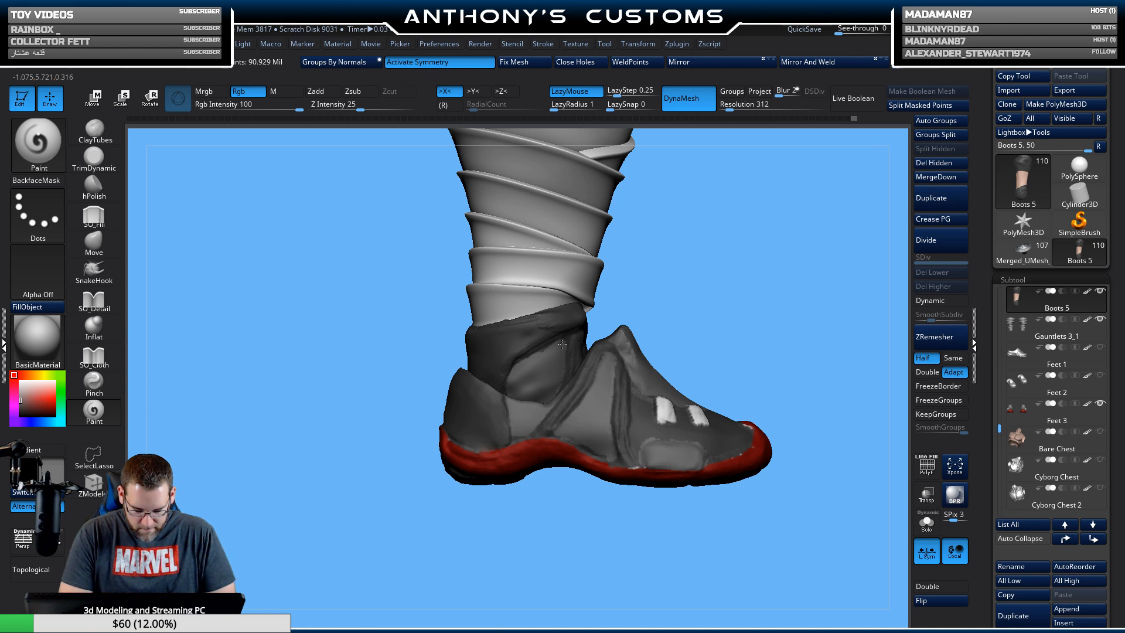
pyautogui.moveTo(771, 296); pyautogui.dragTo(585, 239)
pyautogui.moveTo(569, 361)
pyautogui.mouseDown()
pyautogui.moveTo(559, 358)
pyautogui.moveTo(581, 340)
pyautogui.moveTo(610, 346)
pyautogui.moveTo(615, 363)
pyautogui.moveTo(592, 375)
pyautogui.mouseUp()
pyautogui.moveTo(862, 217); pyautogui.dragTo(865, 235)
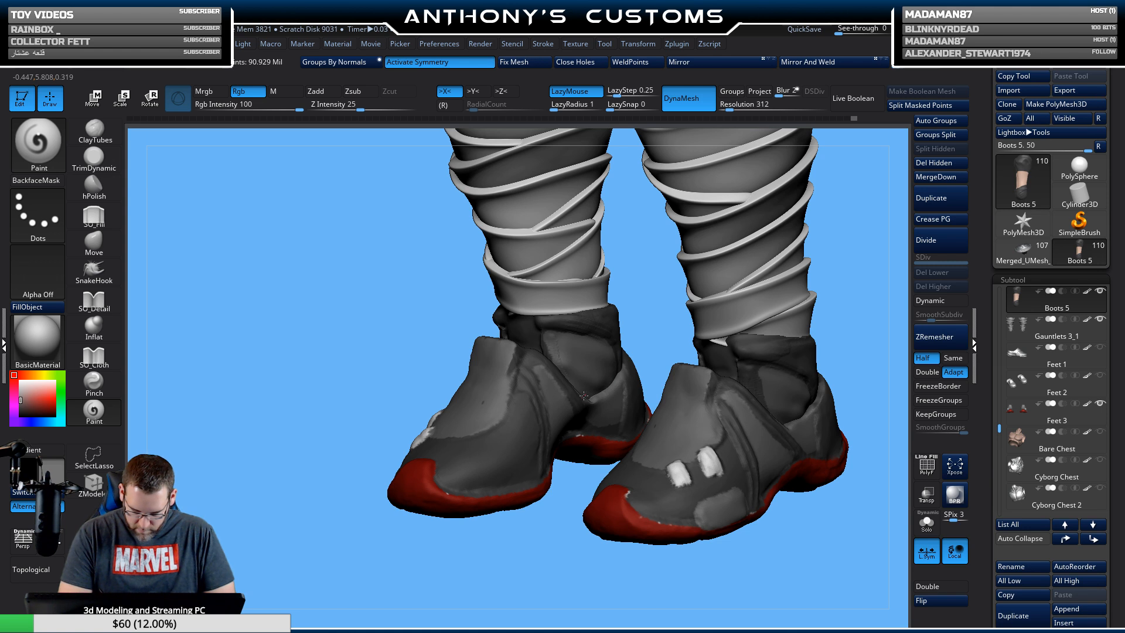
pyautogui.moveTo(856, 319); pyautogui.dragTo(806, 314)
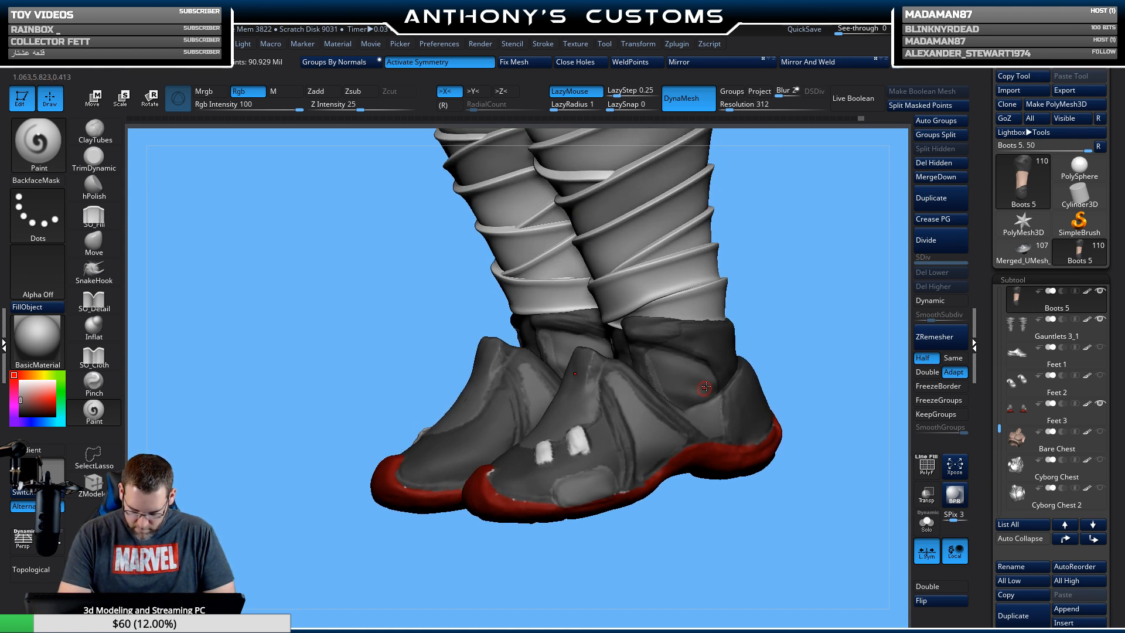
pyautogui.moveTo(797, 315); pyautogui.dragTo(723, 188)
# Hide the red UMesh_PM3D_Cylinder3D1_5 forearm bands and show the Gauntlets 2 wraps in their place.
pyautogui.keyDown('alt'); pyautogui.moveTo(770, 259); pyautogui.dragTo(715, 460); pyautogui.keyUp('alt')
pyautogui.press('n')
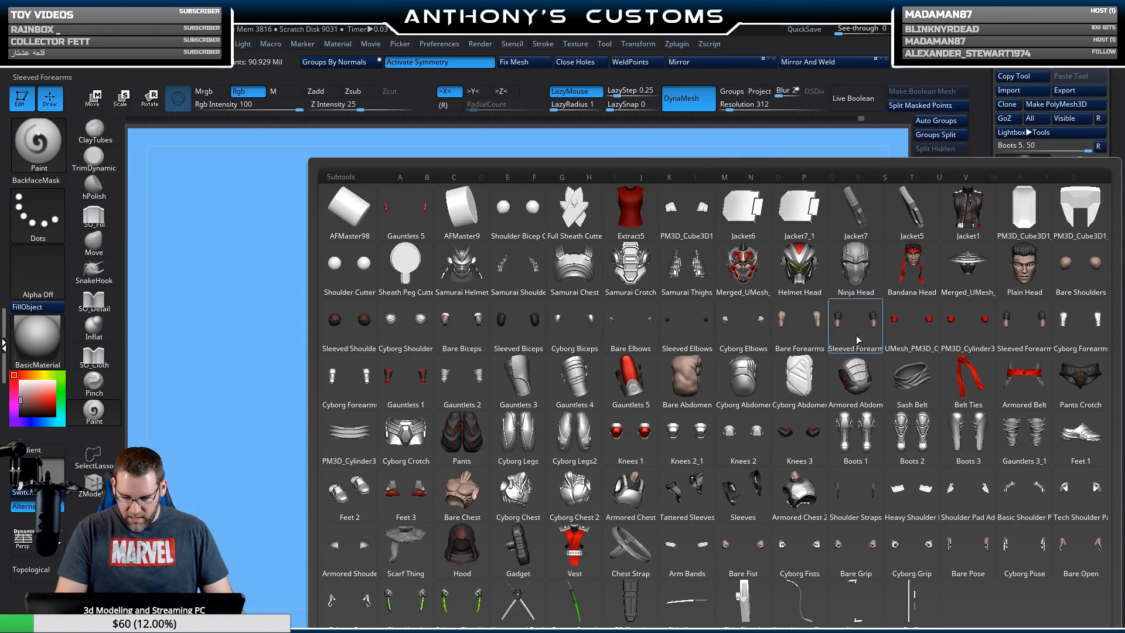
pyautogui.click(913, 323)
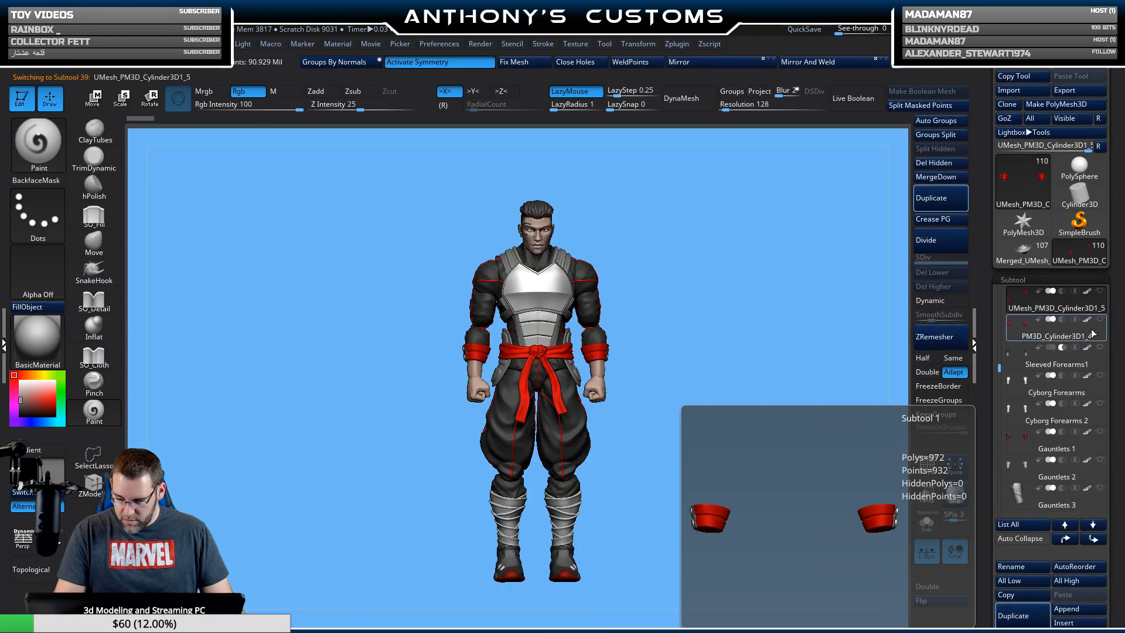
pyautogui.press('n')
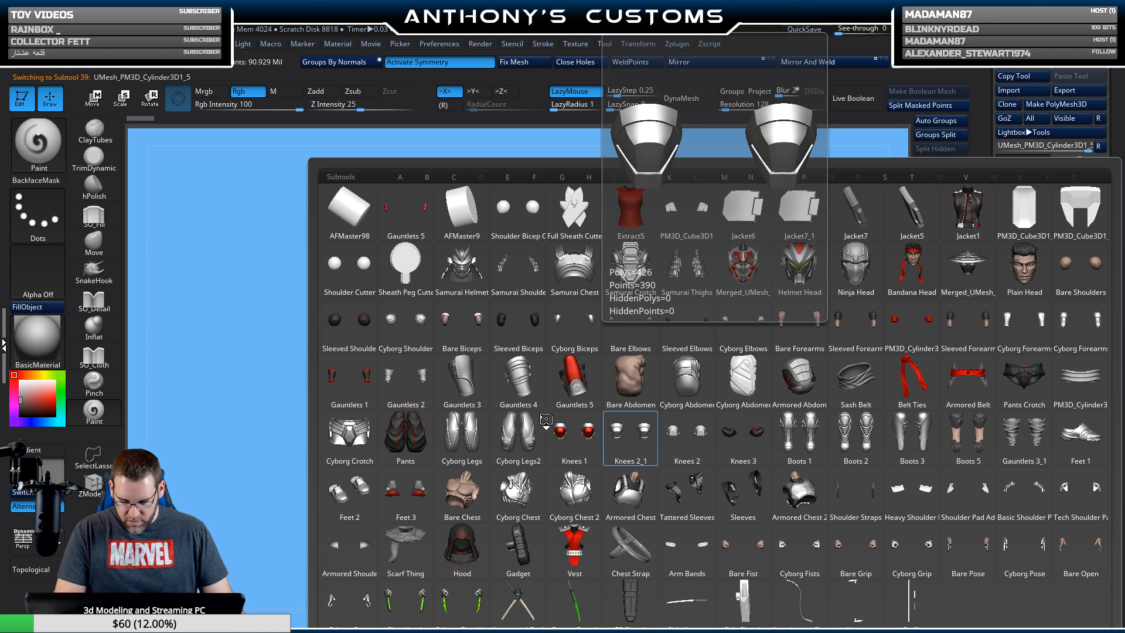
pyautogui.click(406, 381)
# Bring up the Katana and Back Sheath2 subtool on the ninja's back.
pyautogui.moveTo(711, 473); pyautogui.dragTo(747, 440)
pyautogui.keyDown('alt'); pyautogui.moveTo(707, 503); pyautogui.dragTo(711, 454); pyautogui.keyUp('alt')
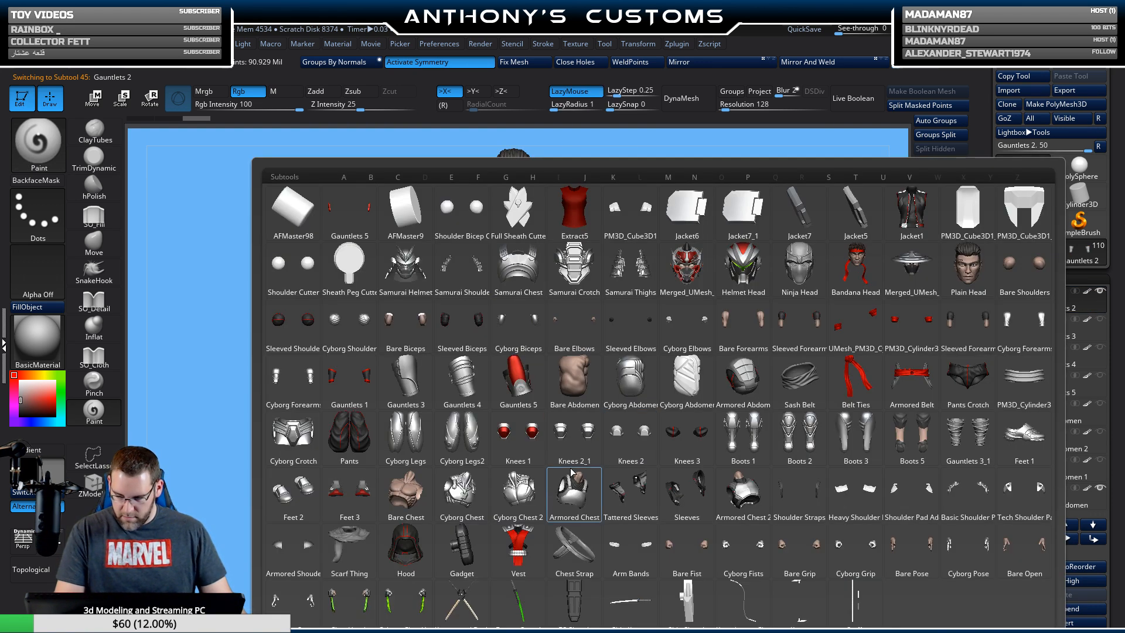
pyautogui.press('n')
pyautogui.click(470, 610)
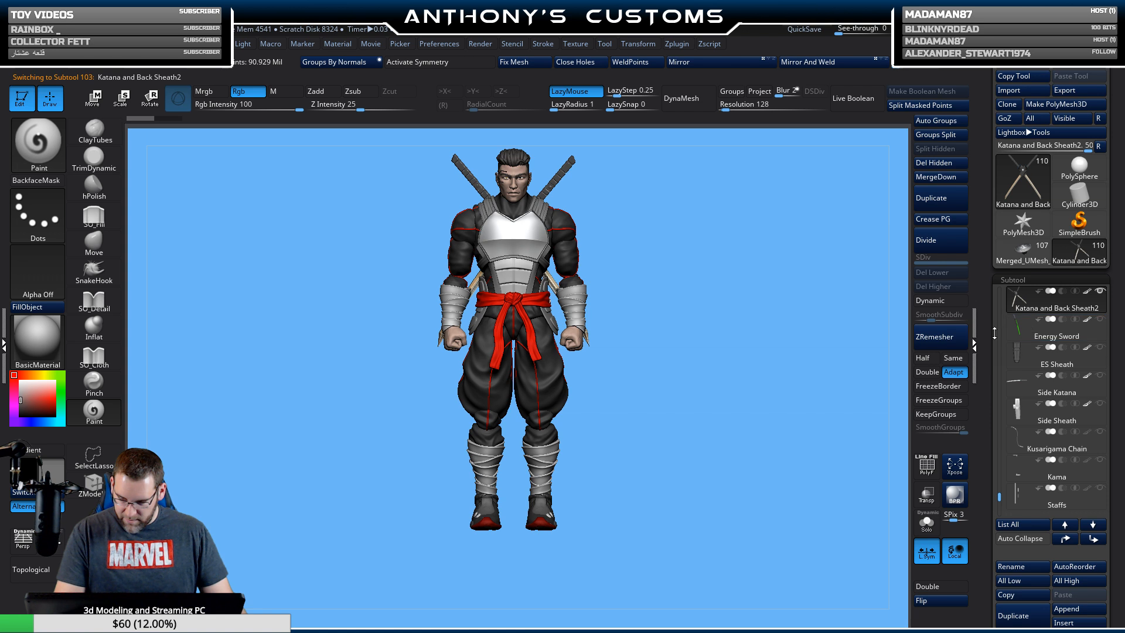
# Hide the Bare Fist hands and show the Claw Hands with green blades in their place.
pyautogui.moveTo(732, 409); pyautogui.dragTo(726, 424)
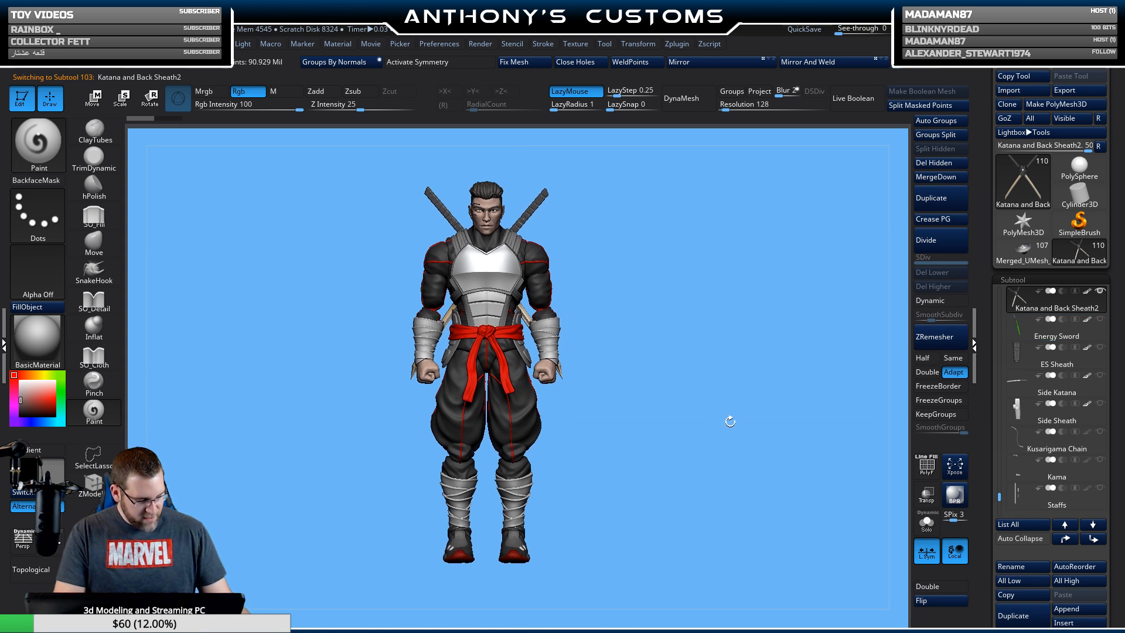
pyautogui.press('n')
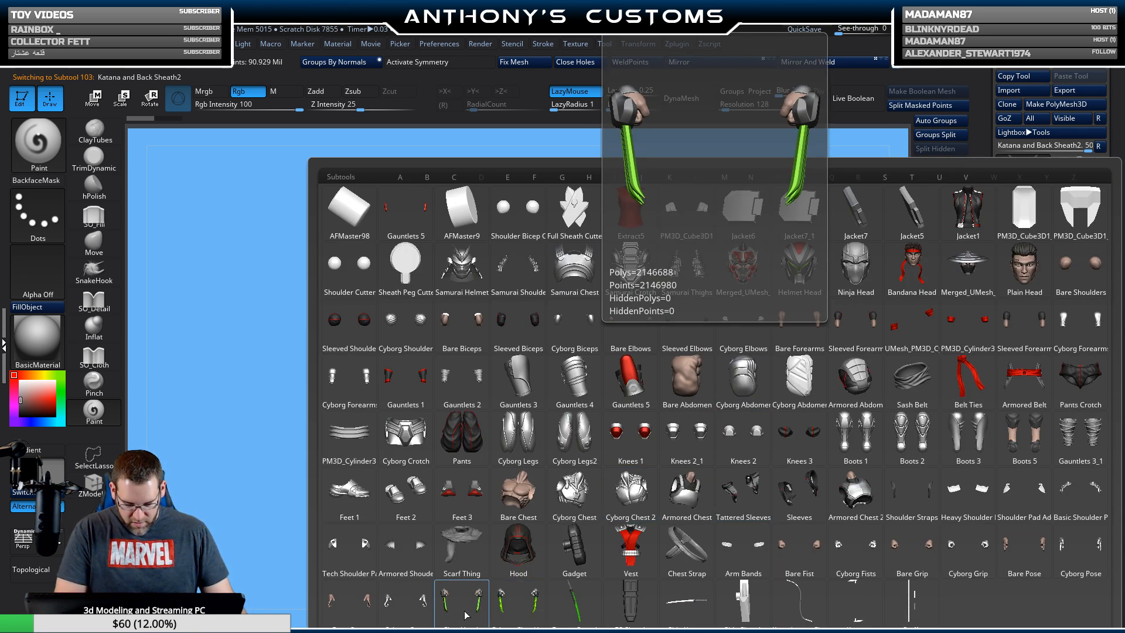
pyautogui.click(800, 548)
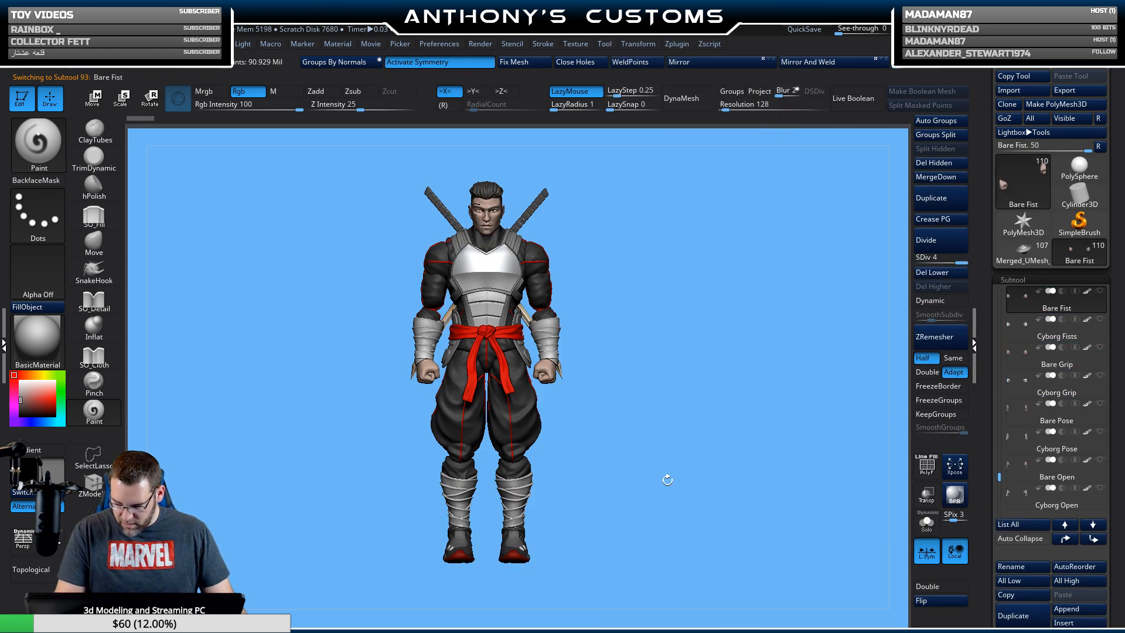
pyautogui.press('n')
pyautogui.click(362, 603)
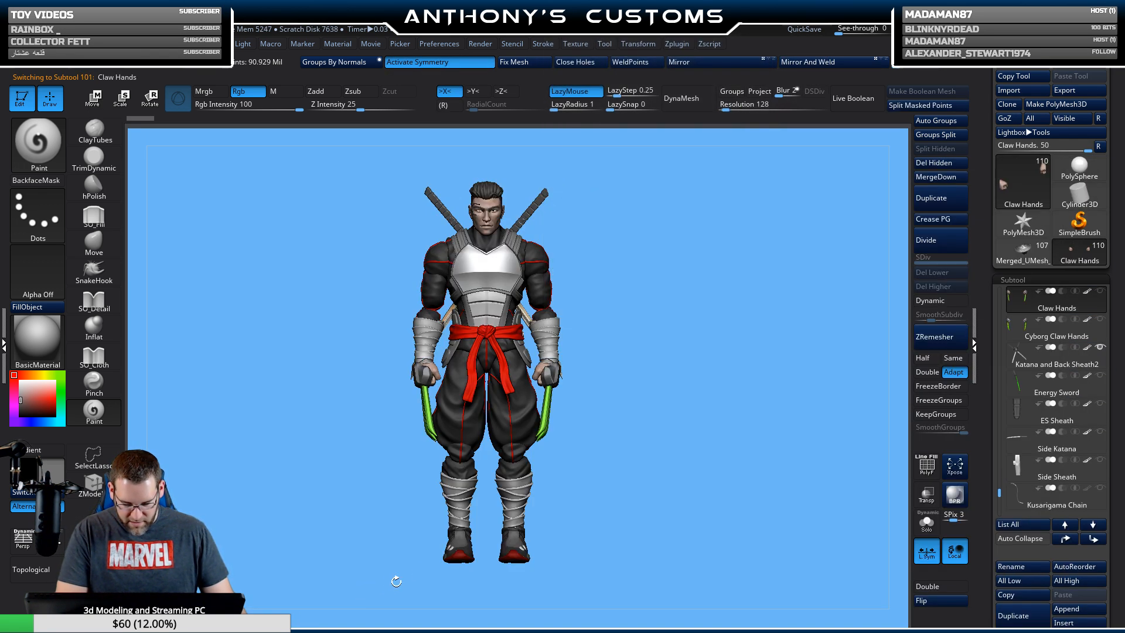
pyautogui.moveTo(756, 490)
pyautogui.mouseDown()
pyautogui.moveTo(716, 491)
pyautogui.moveTo(763, 508)
pyautogui.mouseUp()
pyautogui.keyDown('alt'); pyautogui.moveTo(702, 378); pyautogui.dragTo(711, 413); pyautogui.keyUp('alt')
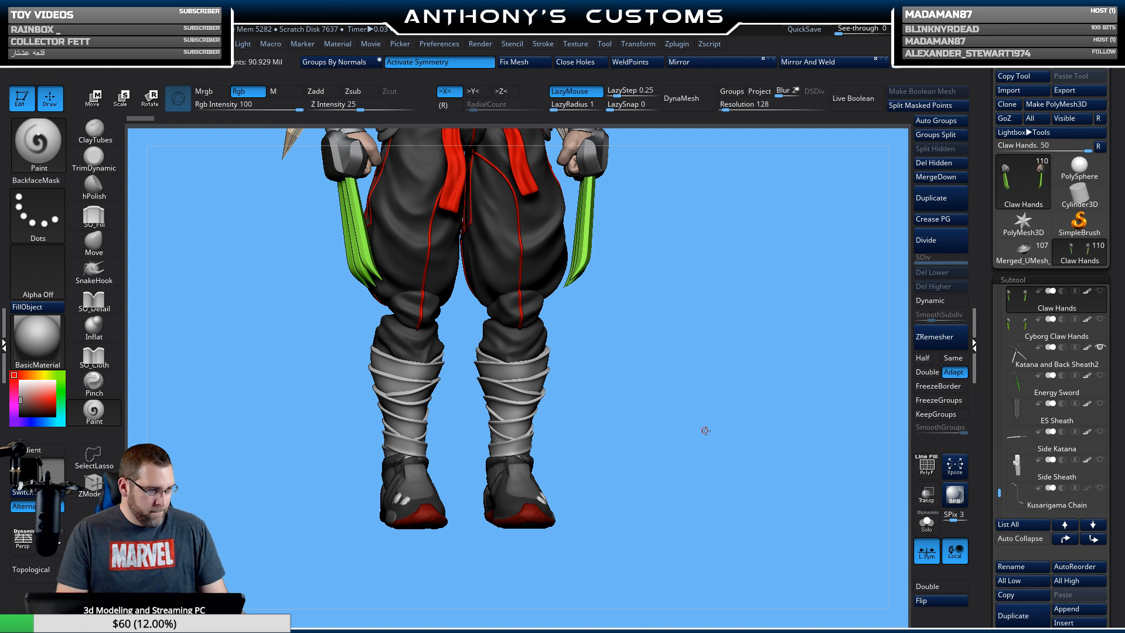
pyautogui.moveTo(706, 431)
pyautogui.mouseDown()
pyautogui.moveTo(754, 428)
pyautogui.moveTo(754, 360)
pyautogui.moveTo(717, 437)
pyautogui.moveTo(701, 397)
pyautogui.moveTo(701, 411)
pyautogui.moveTo(681, 406)
pyautogui.moveTo(714, 419)
pyautogui.mouseUp()
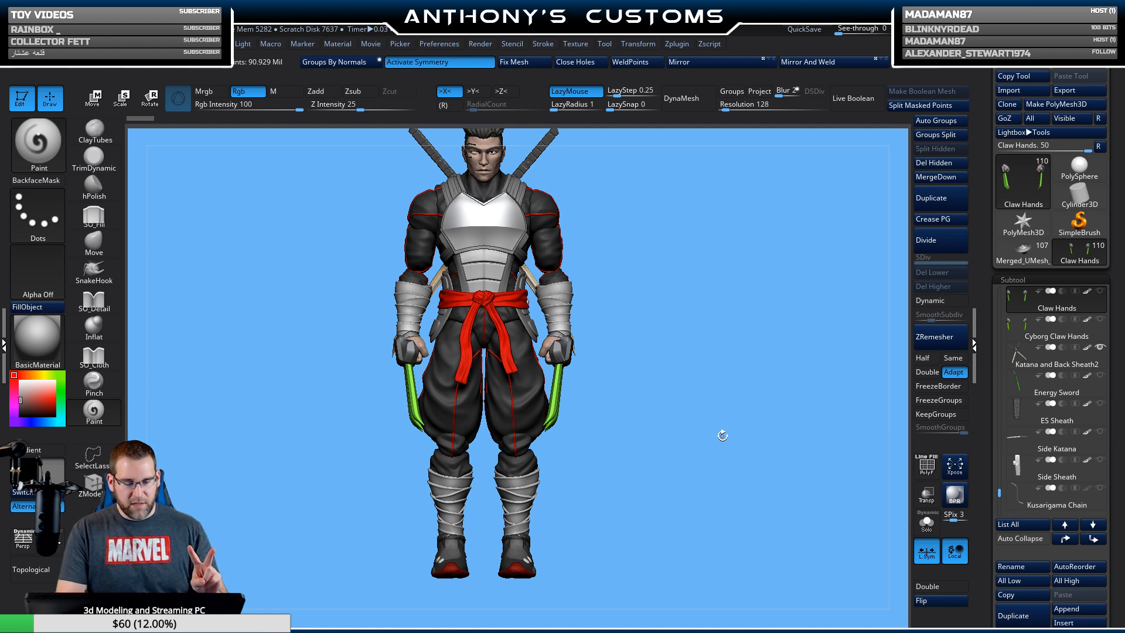
pyautogui.press(',')
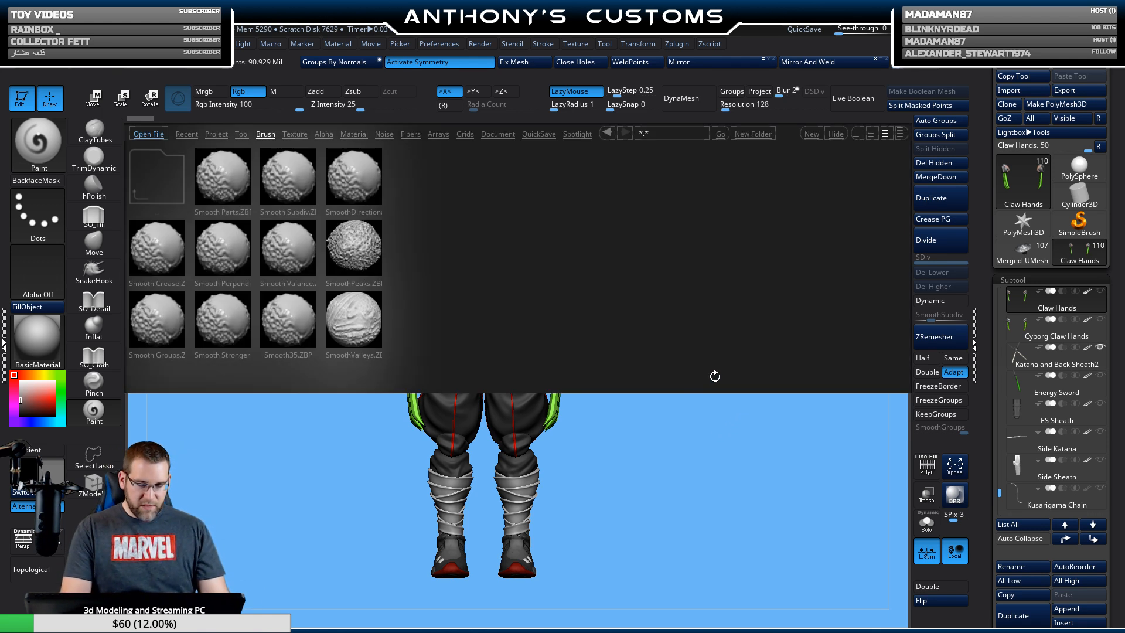
pyautogui.press(',')
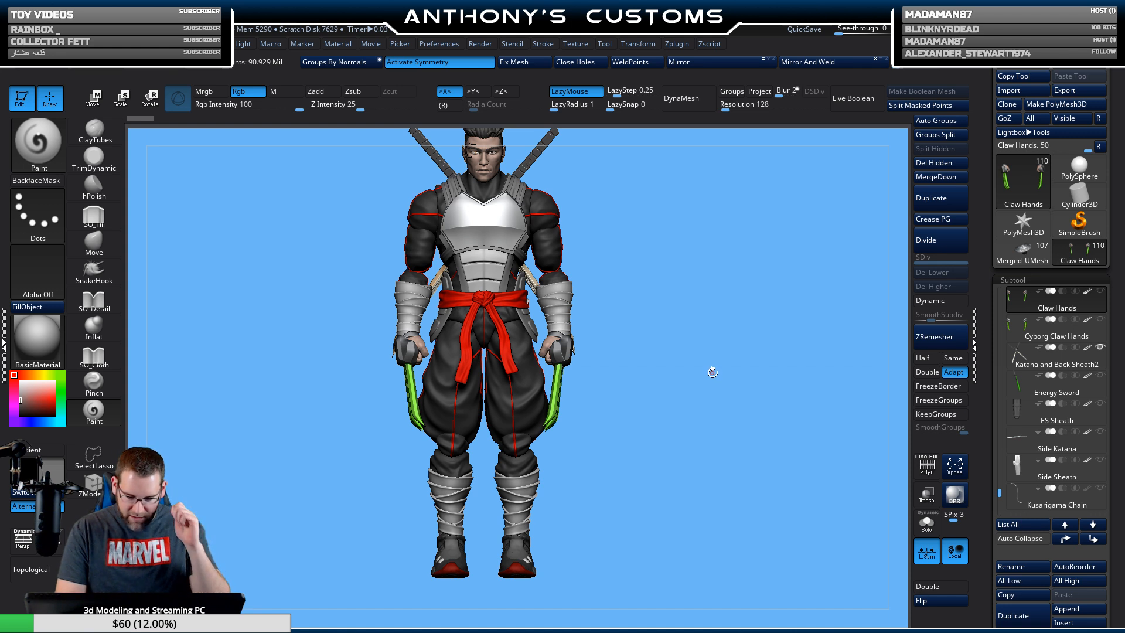
# Swap the Claw Hands for the Cyborg Fists.
pyautogui.press('n')
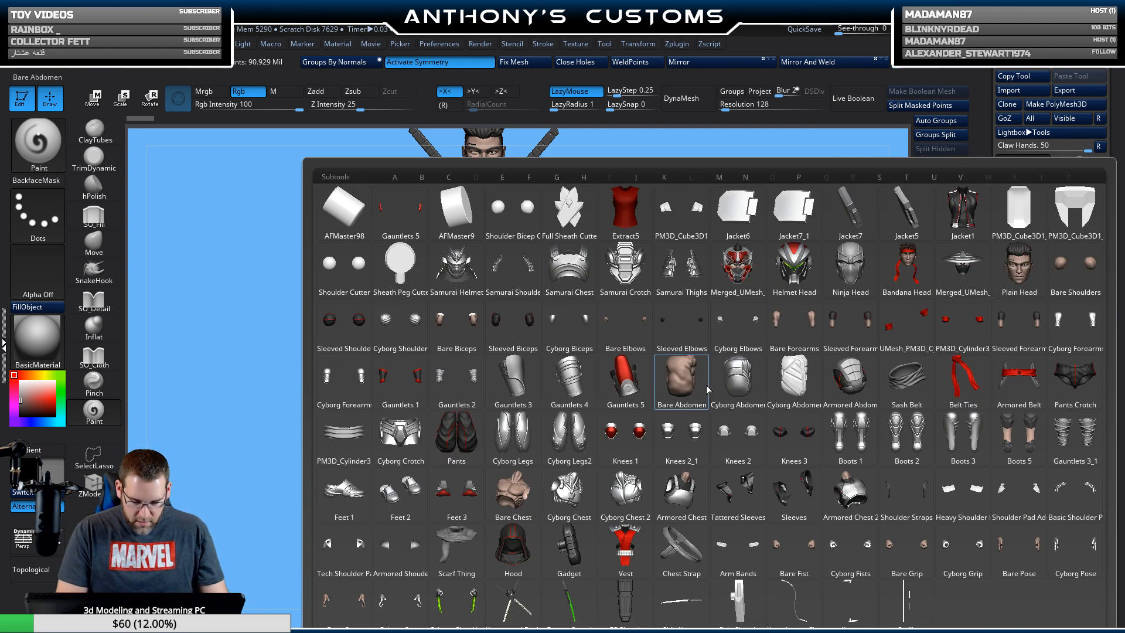
pyautogui.click(850, 548)
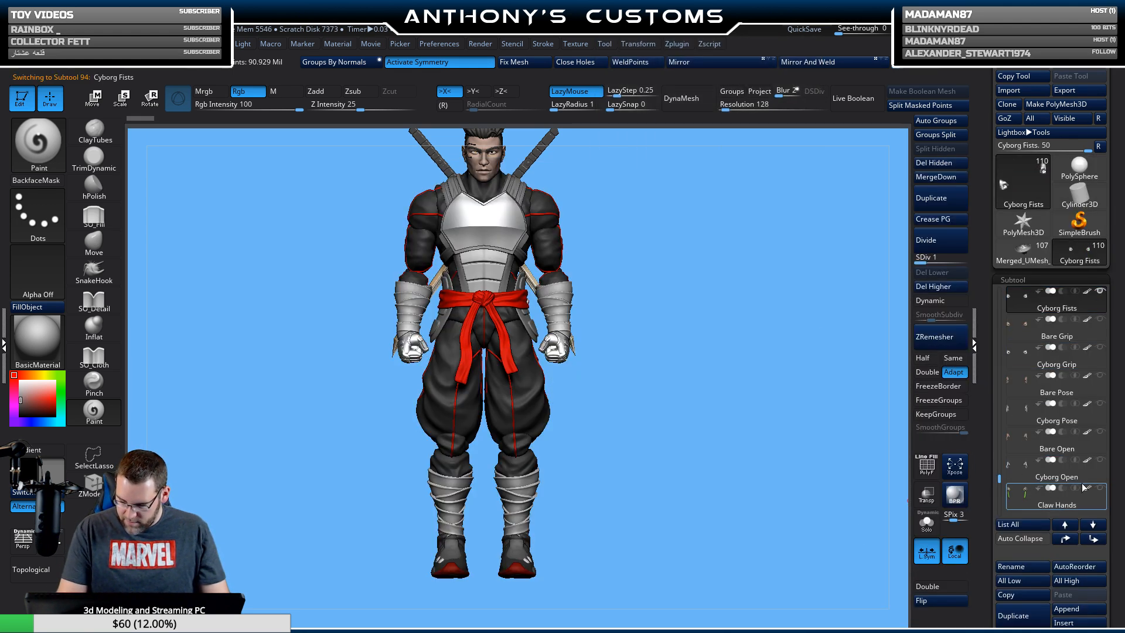
pyautogui.moveTo(725, 508)
pyautogui.mouseDown()
pyautogui.moveTo(689, 507)
pyautogui.moveTo(764, 510)
pyautogui.moveTo(740, 511)
pyautogui.moveTo(744, 502)
pyautogui.mouseUp()
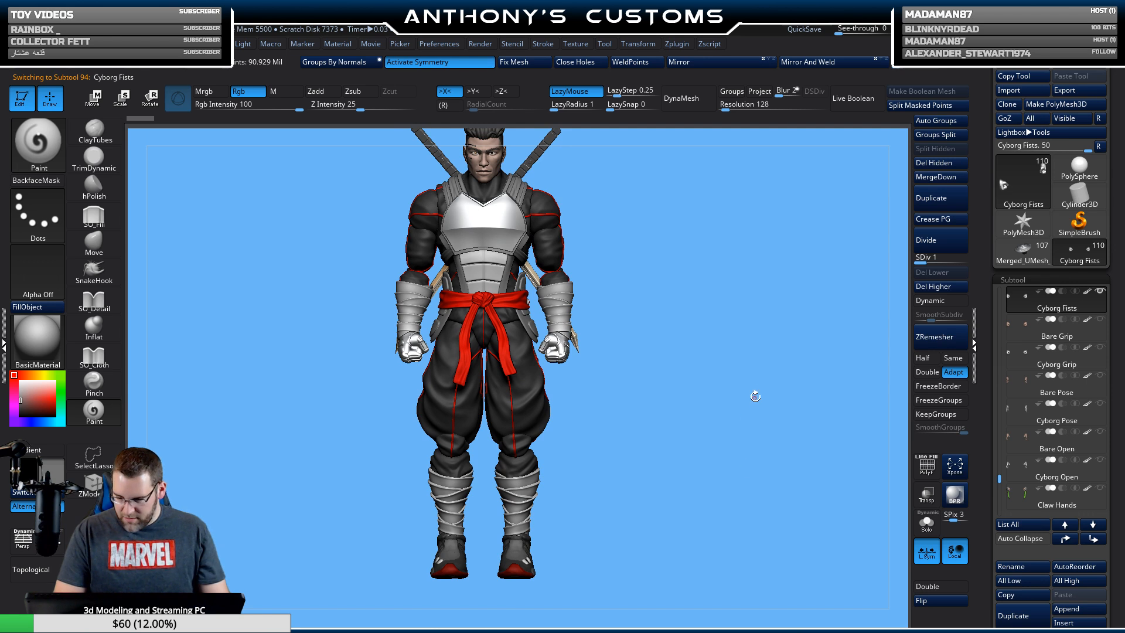
# Hide the Sleeved Shoulders and show the Cyborg Shoulders in their place.
pyautogui.press('n')
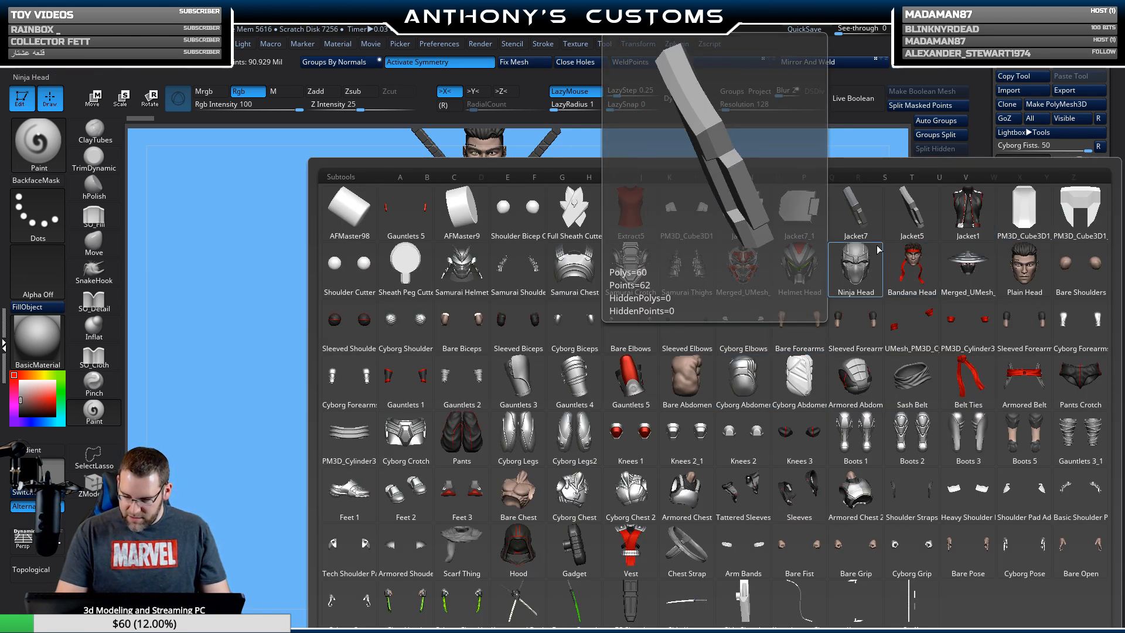
pyautogui.click(350, 328)
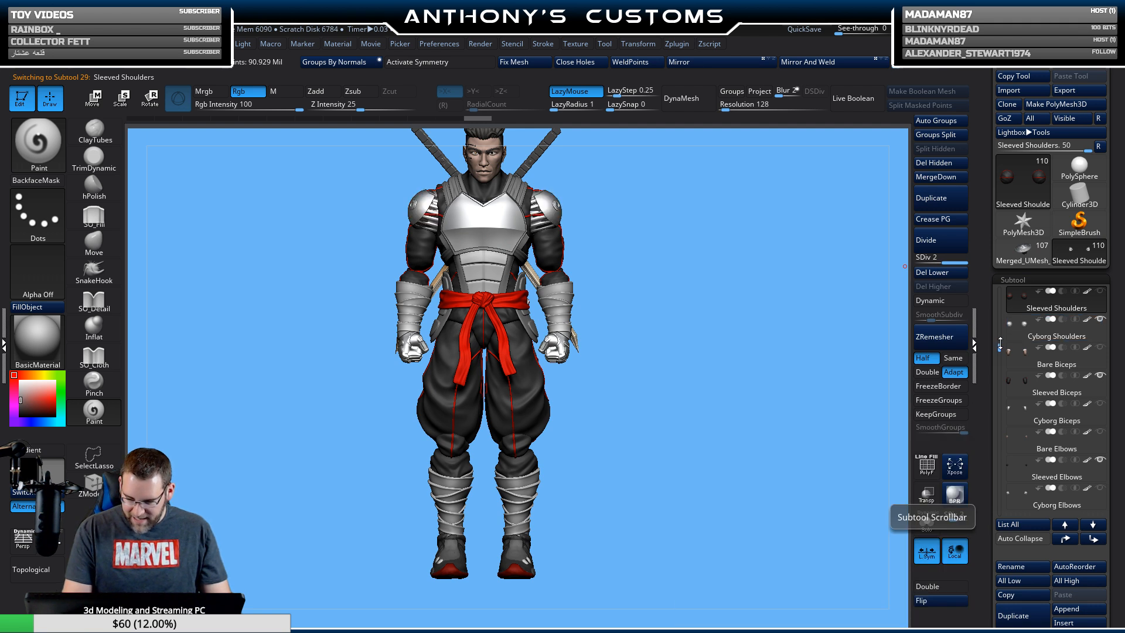
pyautogui.scroll(3, 1061, 387)
pyautogui.click(1025, 416)
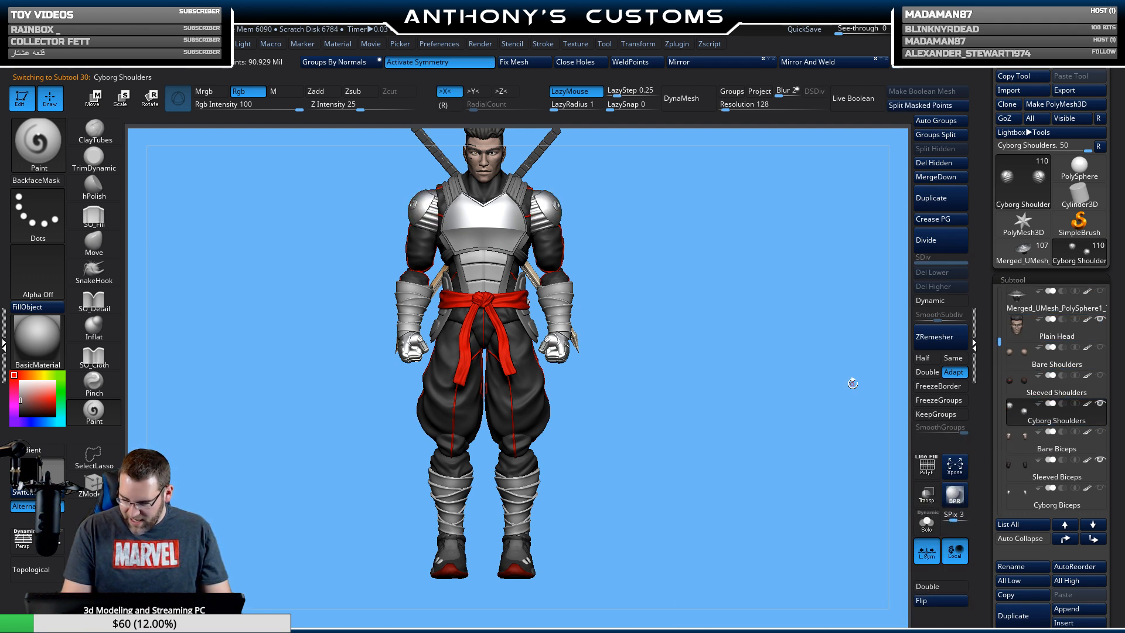
# Replace the Sleeved Biceps and Sleeved Elbows with the Cyborg Biceps and Cyborg Elbows.
pyautogui.press('n')
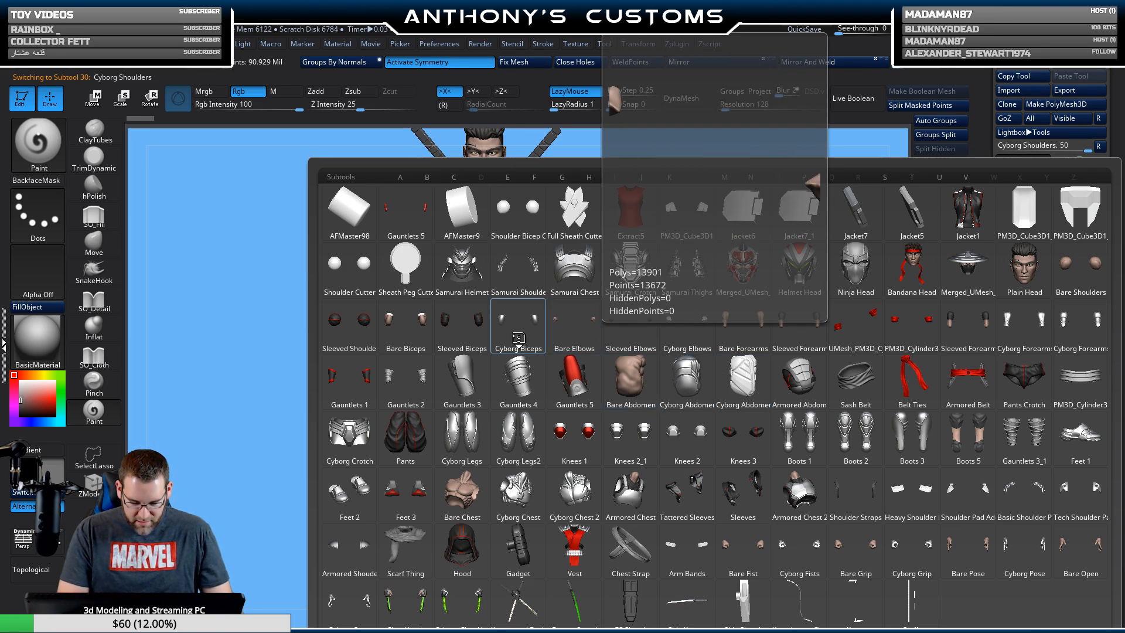
pyautogui.click(461, 325)
pyautogui.click(1100, 290)
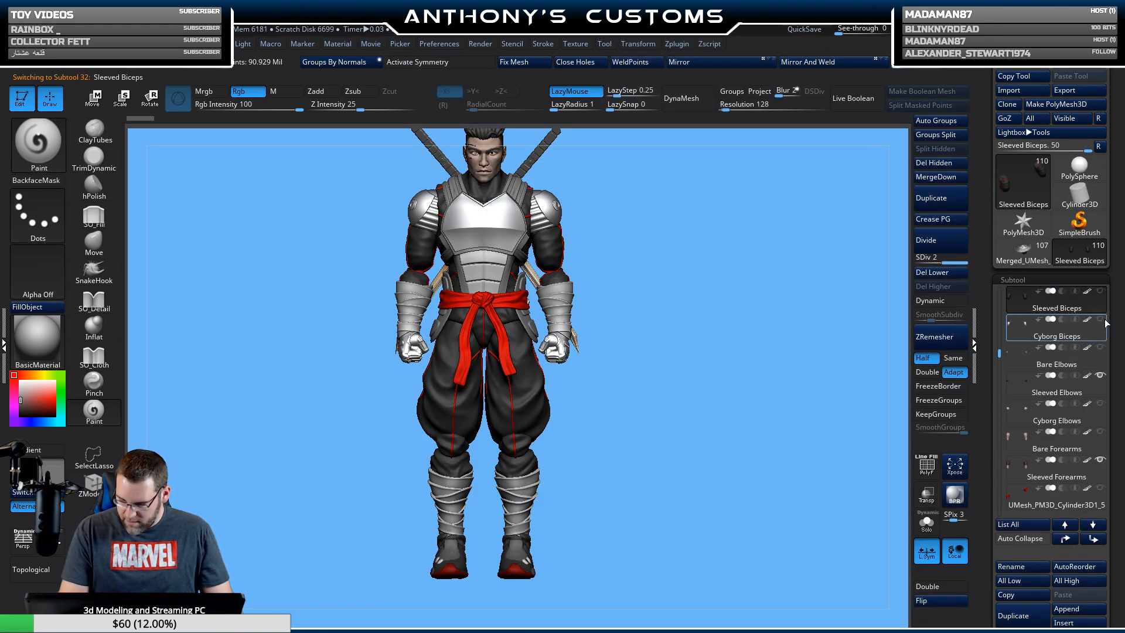
pyautogui.click(1100, 319)
pyautogui.click(1099, 375)
pyautogui.click(1100, 404)
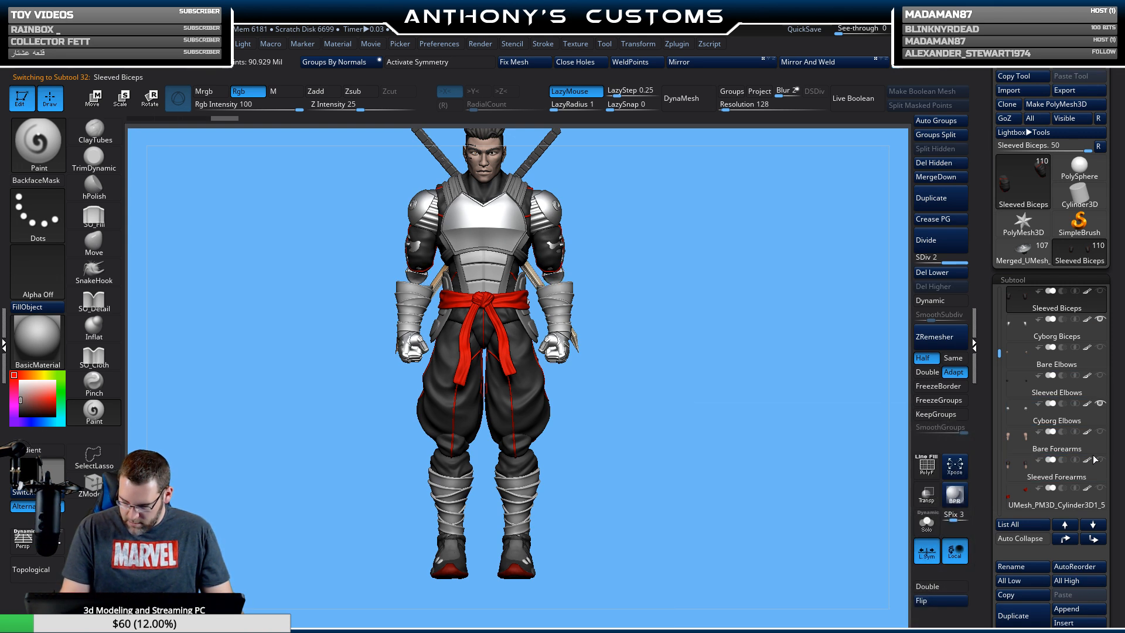
pyautogui.click(1019, 329)
# Swap the Gauntlets 2 wraps for the Cyborg Forearms.
pyautogui.press('n')
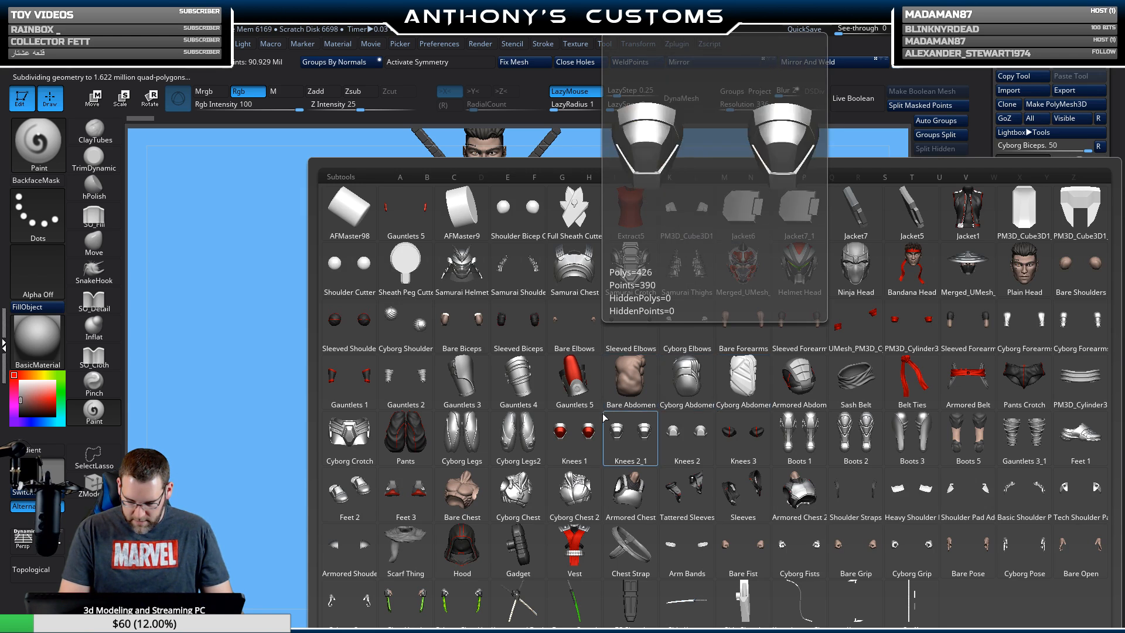
pyautogui.click(1064, 330)
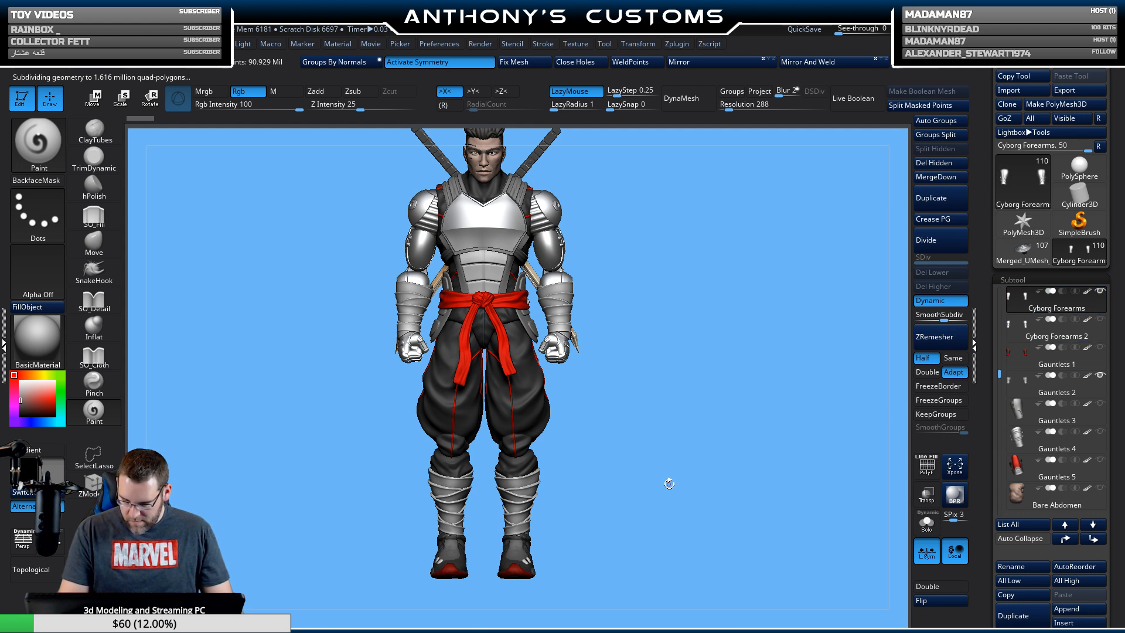
pyautogui.moveTo(668, 483); pyautogui.dragTo(701, 472)
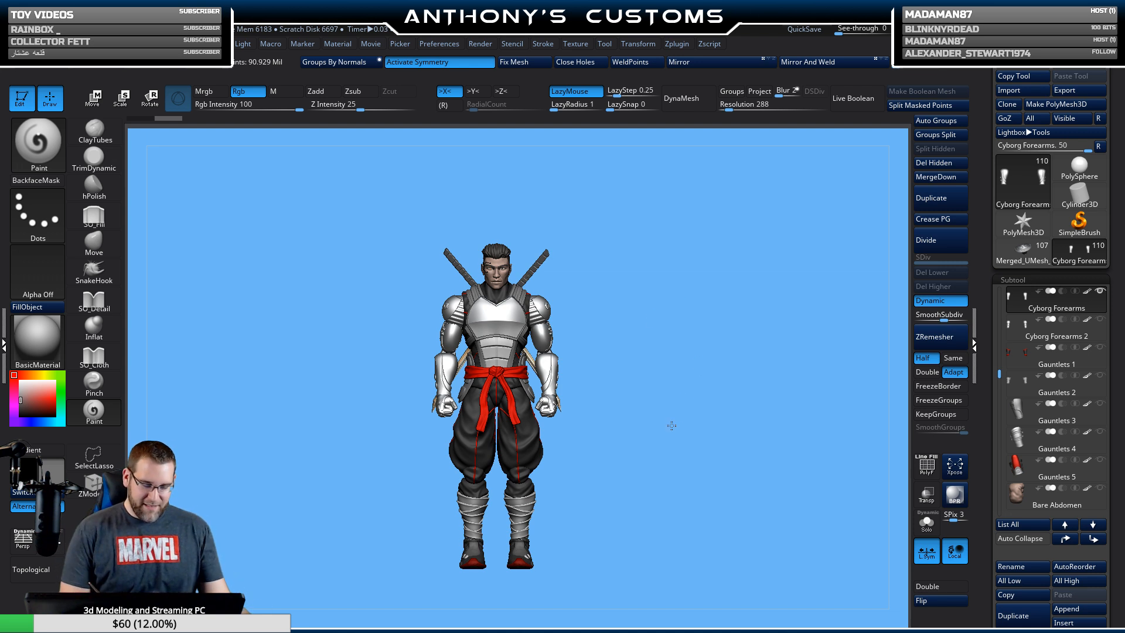
pyautogui.moveTo(672, 425); pyautogui.dragTo(701, 403)
pyautogui.moveTo(683, 435); pyautogui.dragTo(505, 439)
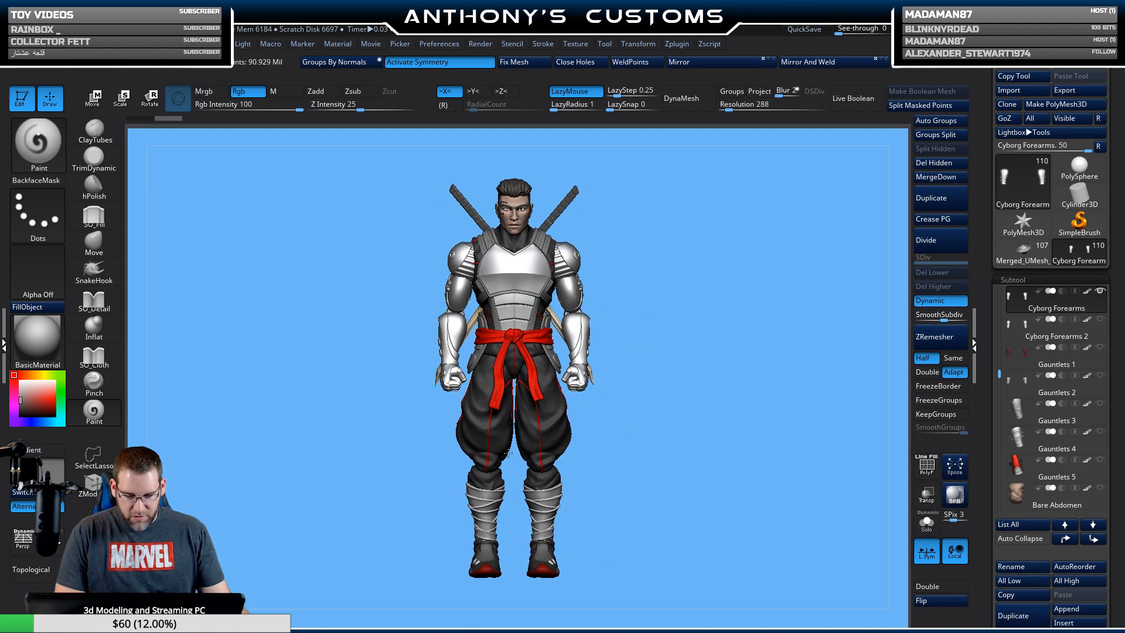
# Hide the Plain Head and show the Helmet Head in its place.
pyautogui.press('n')
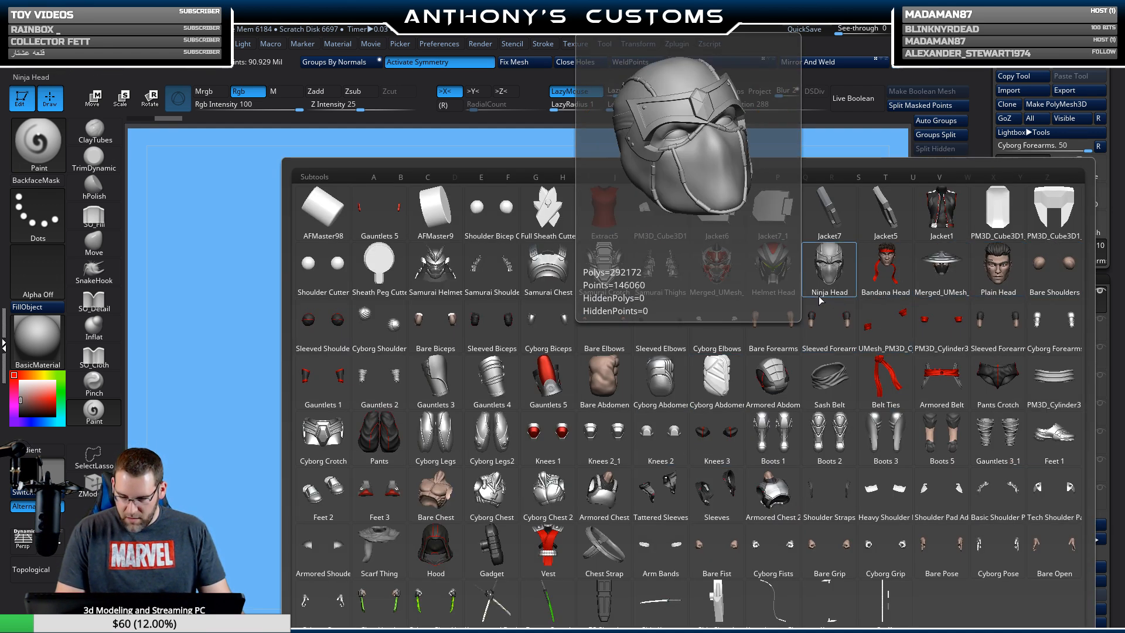
pyautogui.click(771, 278)
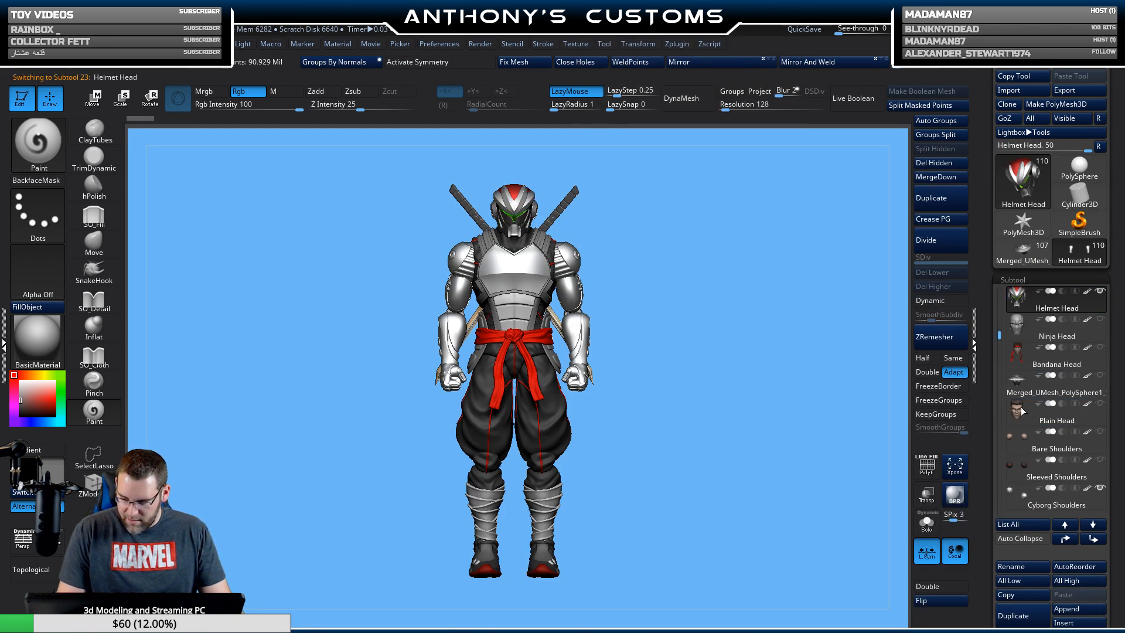
pyautogui.moveTo(753, 416); pyautogui.dragTo(583, 412)
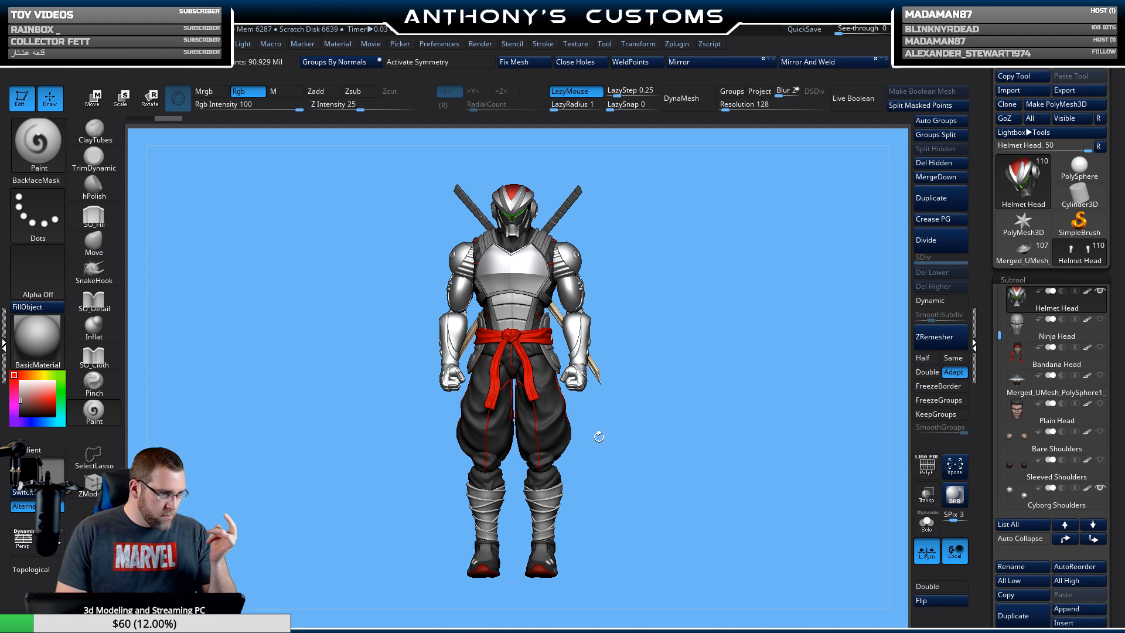
pyautogui.moveTo(731, 441); pyautogui.dragTo(737, 437)
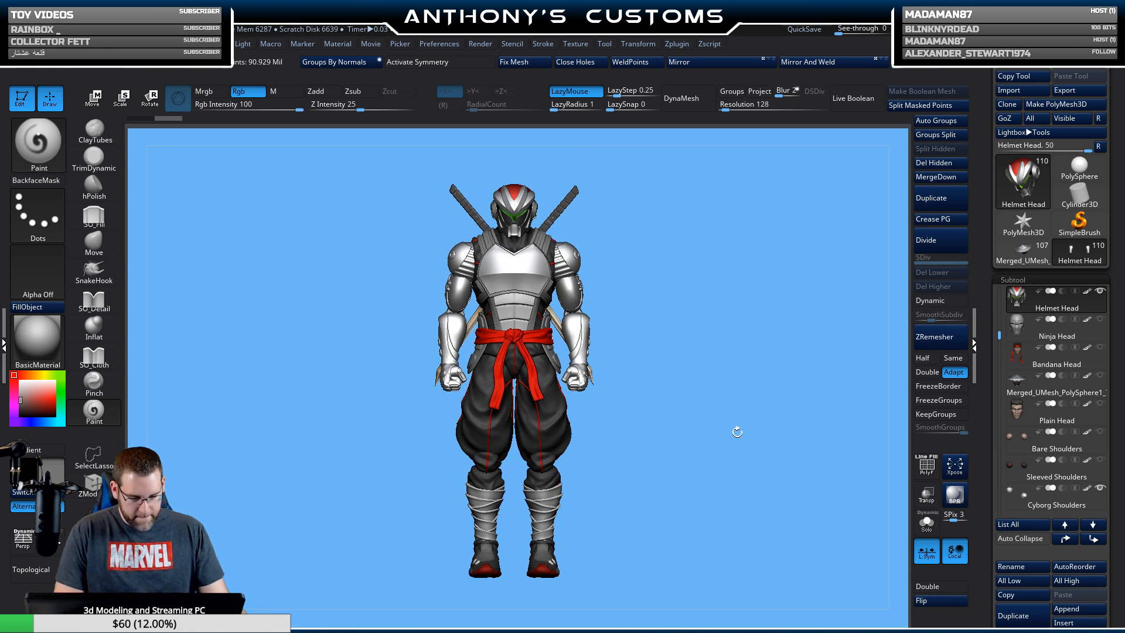
# Replace the Helmet Head with the Merged_UMesh_PolySphere1_7 conical hat and masked face, and inspect it up close.
pyautogui.press('n')
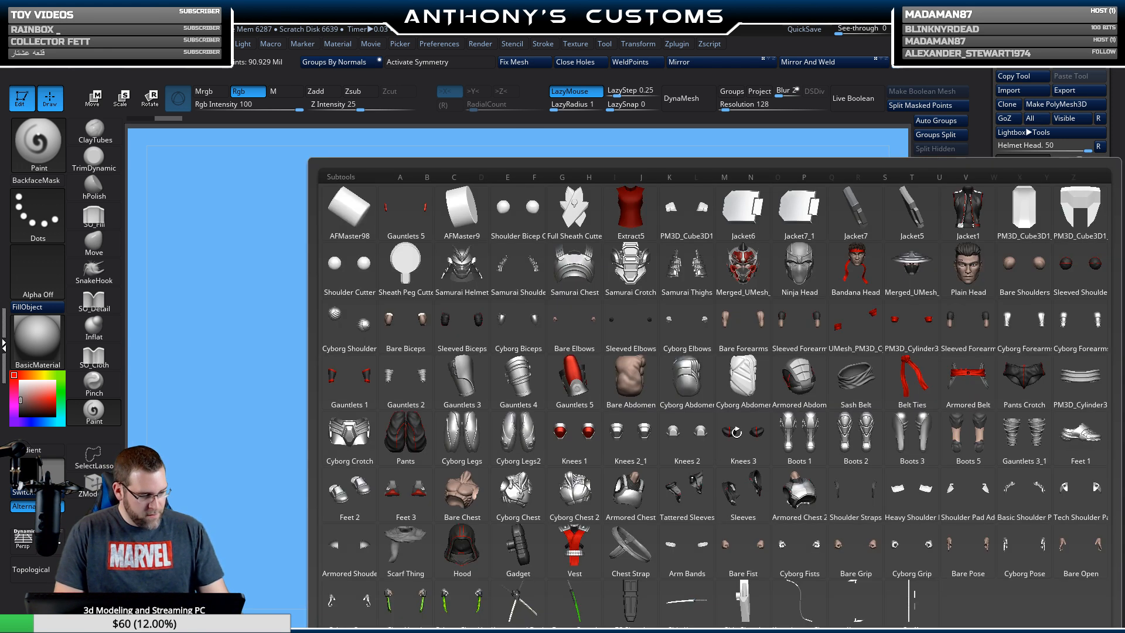
pyautogui.click(912, 275)
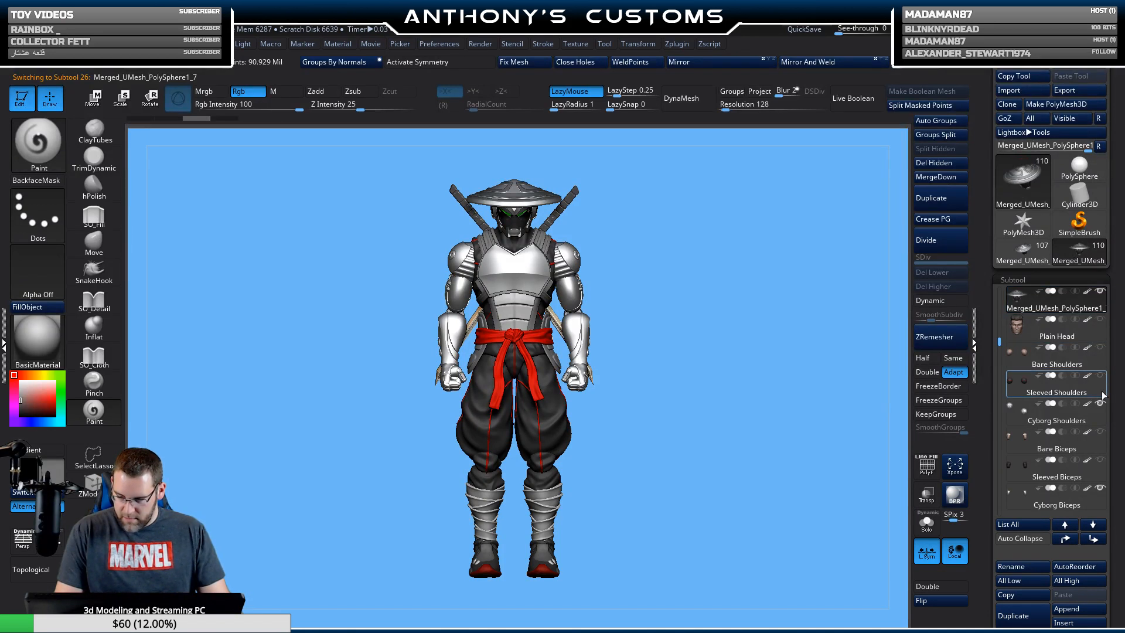
pyautogui.scroll(5, 1009, 342)
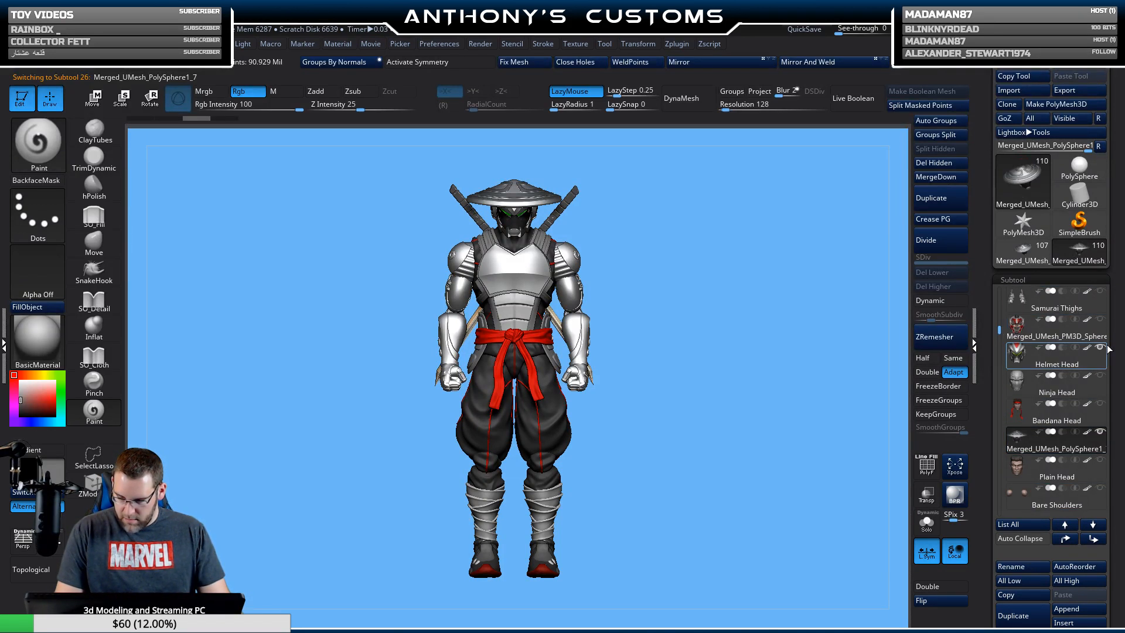
pyautogui.moveTo(1103, 349)
pyautogui.moveTo(764, 456); pyautogui.dragTo(536, 434)
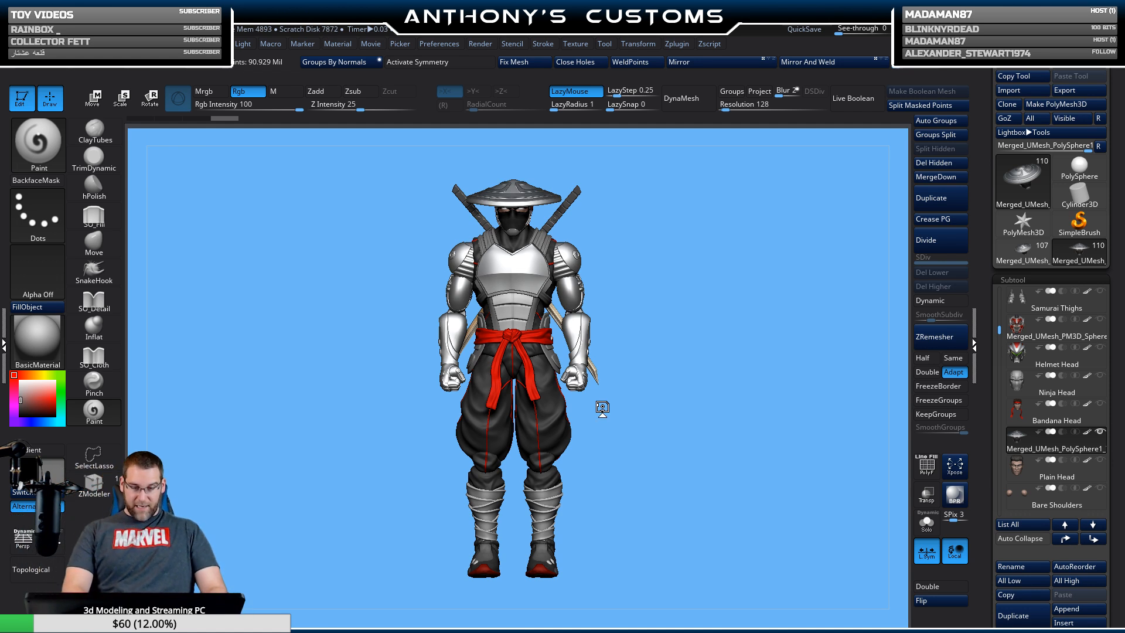
pyautogui.moveTo(730, 472); pyautogui.dragTo(516, 522)
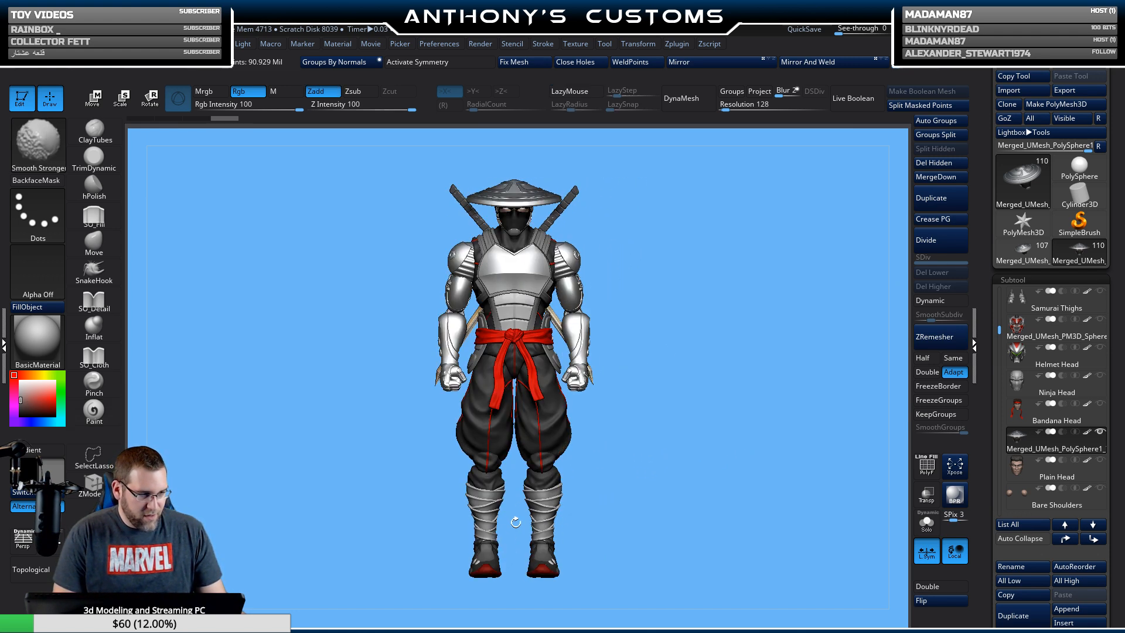
pyautogui.press('f')
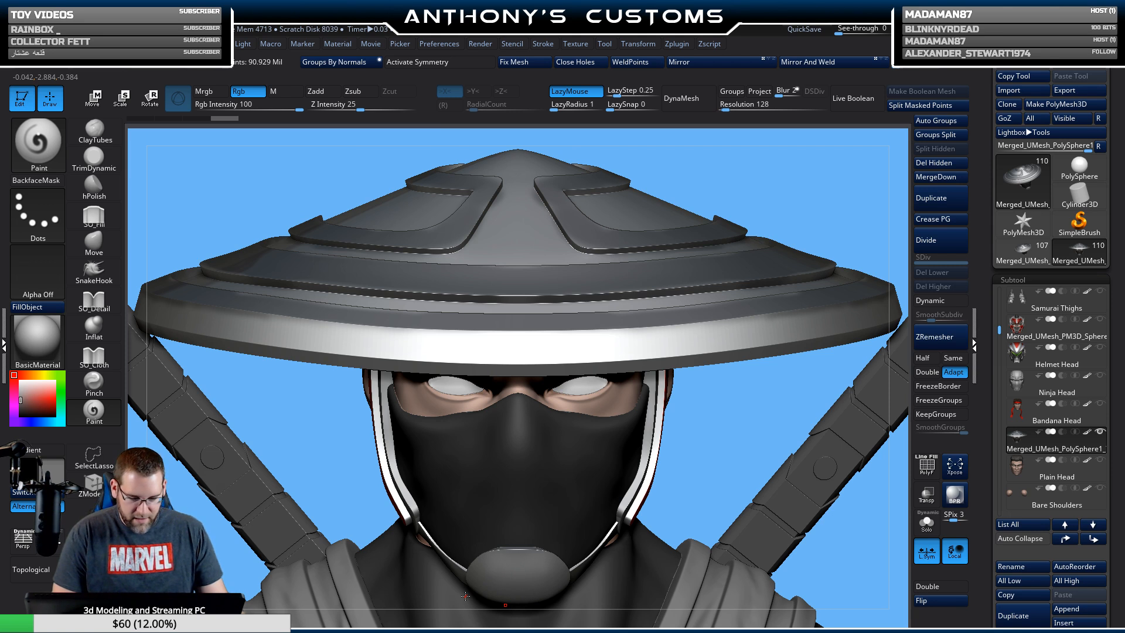
pyautogui.press('f')
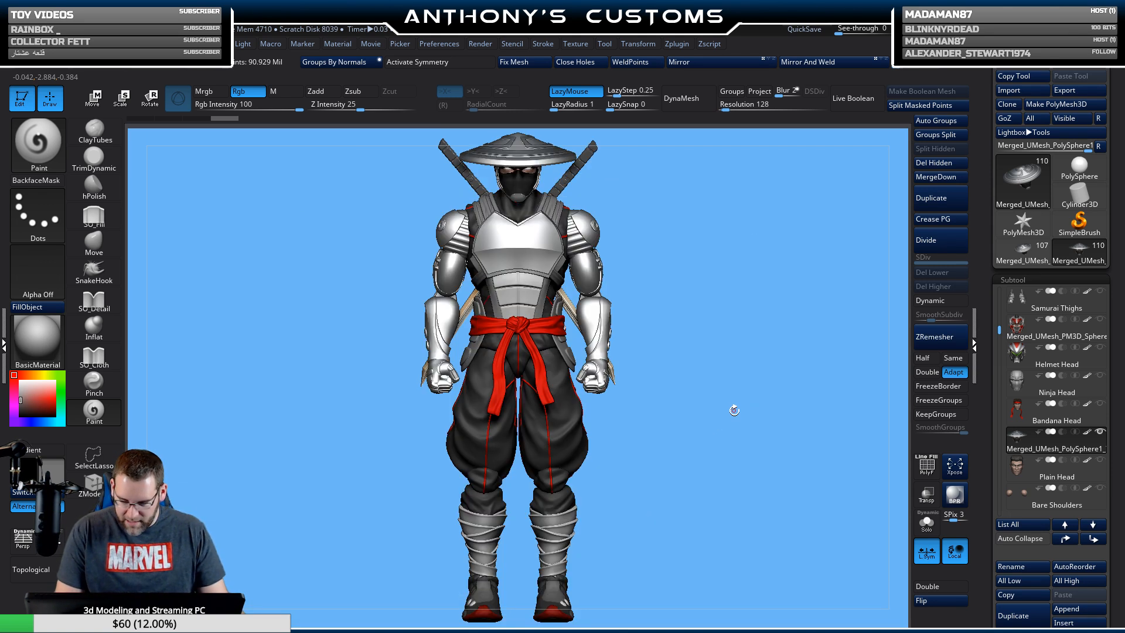
# Hide the red Armored Belt and Belt Ties and show the PM3D_Cylinder3D1 wrapped sash around the waist.
pyautogui.press('n')
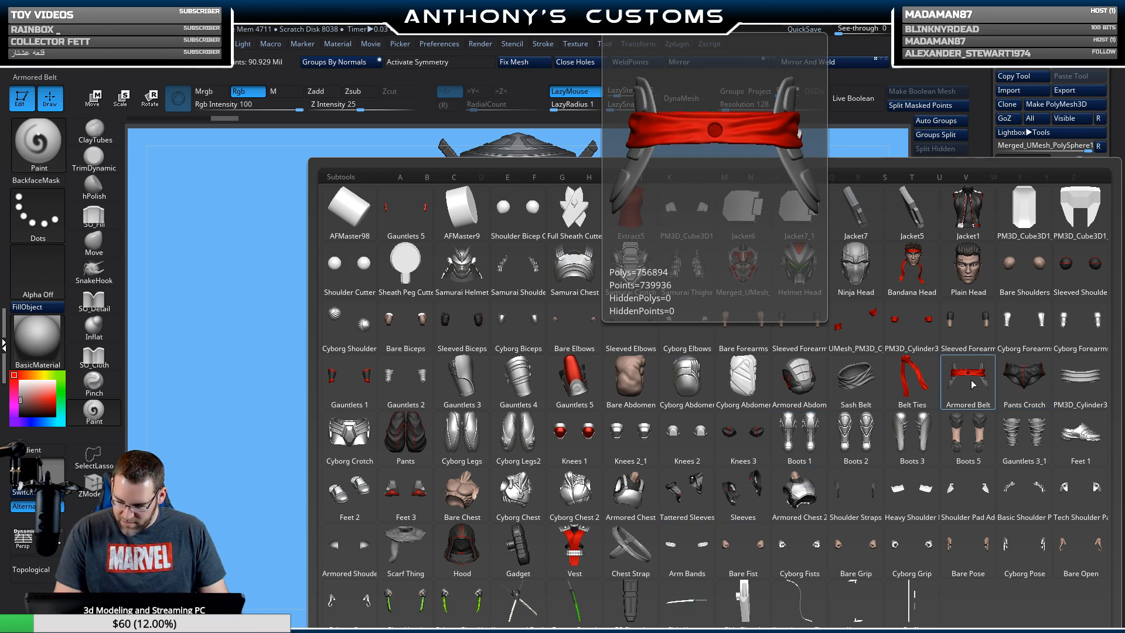
pyautogui.click(912, 381)
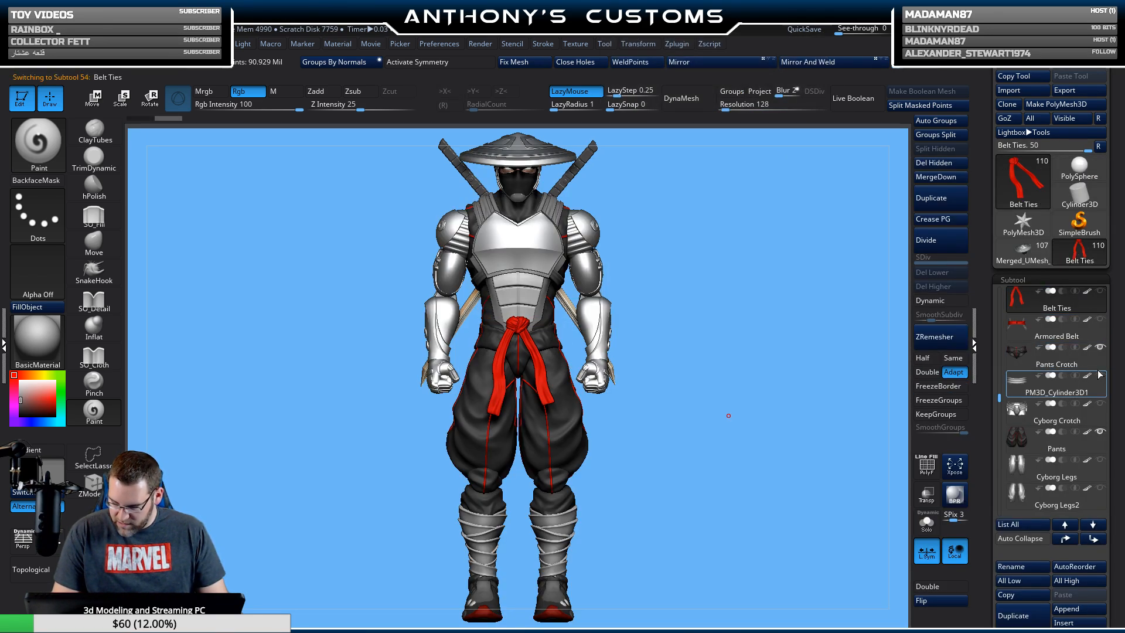
pyautogui.moveTo(1103, 368)
pyautogui.click(1072, 385)
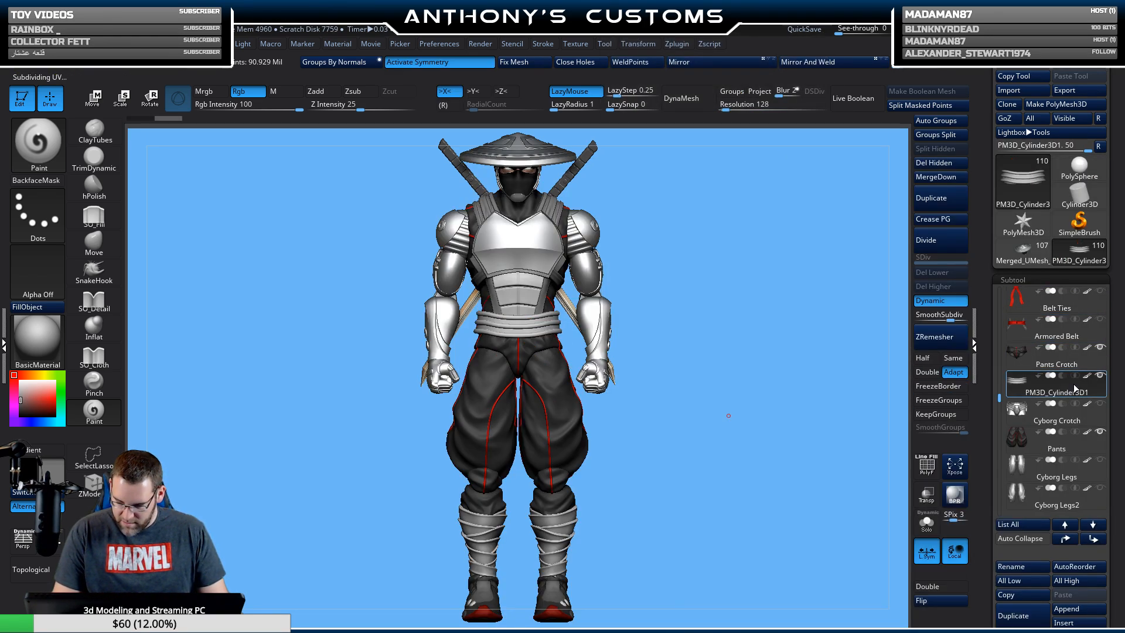
# Swap the PM3D_Cylinder3D1 wrapped sash for the Sash Belt around the waist and save the project.
pyautogui.moveTo(732, 518)
pyautogui.mouseDown()
pyautogui.moveTo(786, 517)
pyautogui.moveTo(737, 514)
pyautogui.mouseUp()
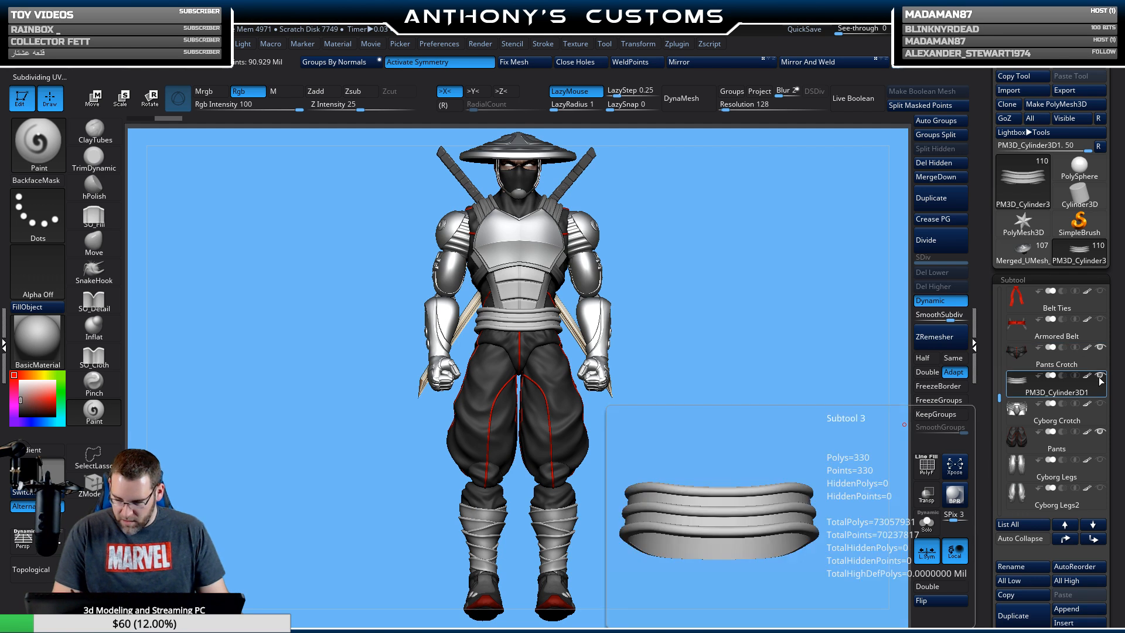
pyautogui.moveTo(1002, 395); pyautogui.dragTo(1001, 390)
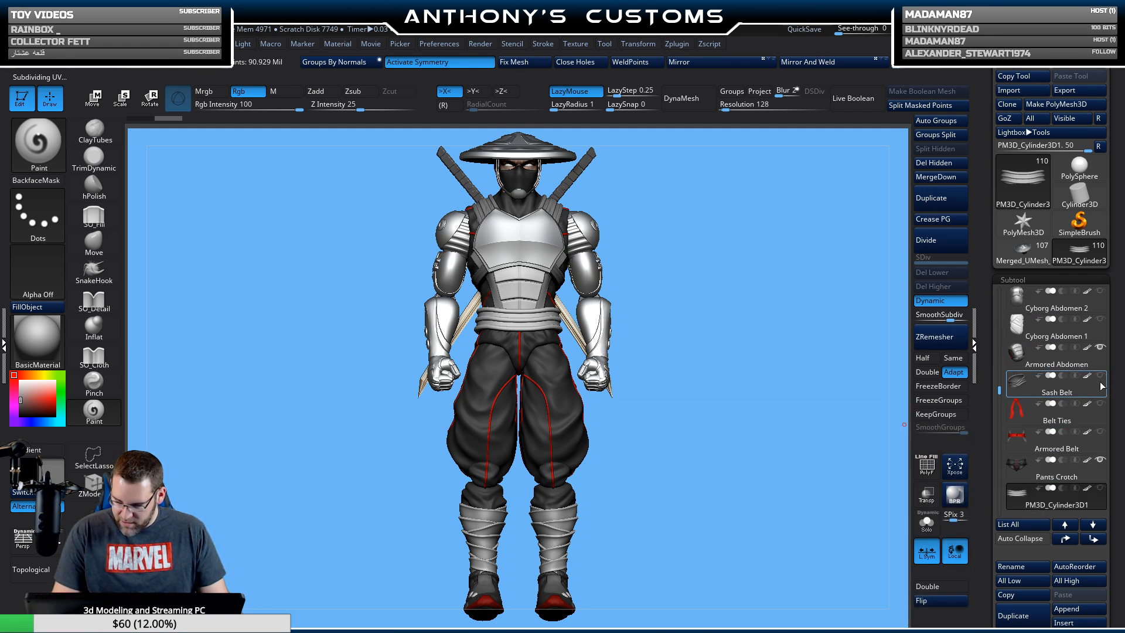
pyautogui.moveTo(799, 459); pyautogui.dragTo(816, 460)
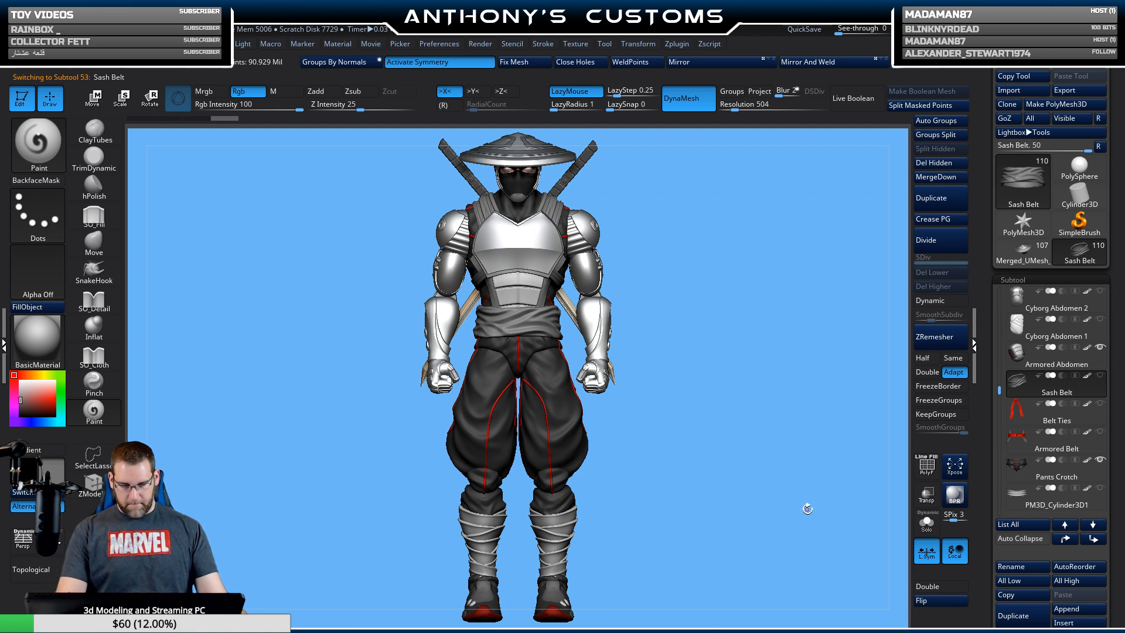
pyautogui.press('f')
pyautogui.press('f')
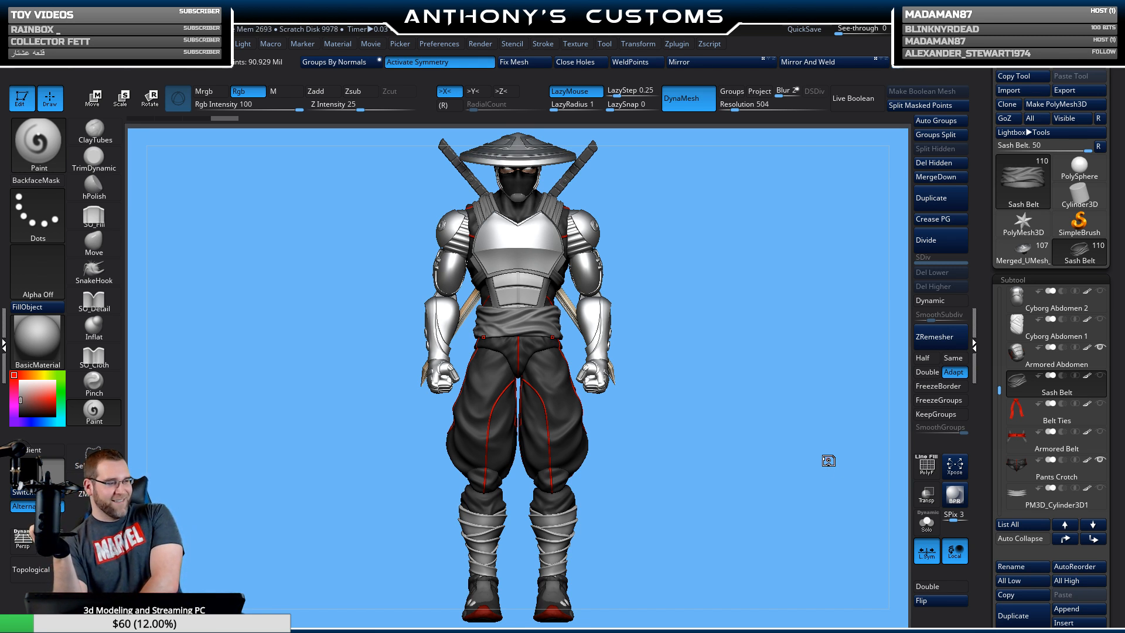
pyautogui.press('ctrl')
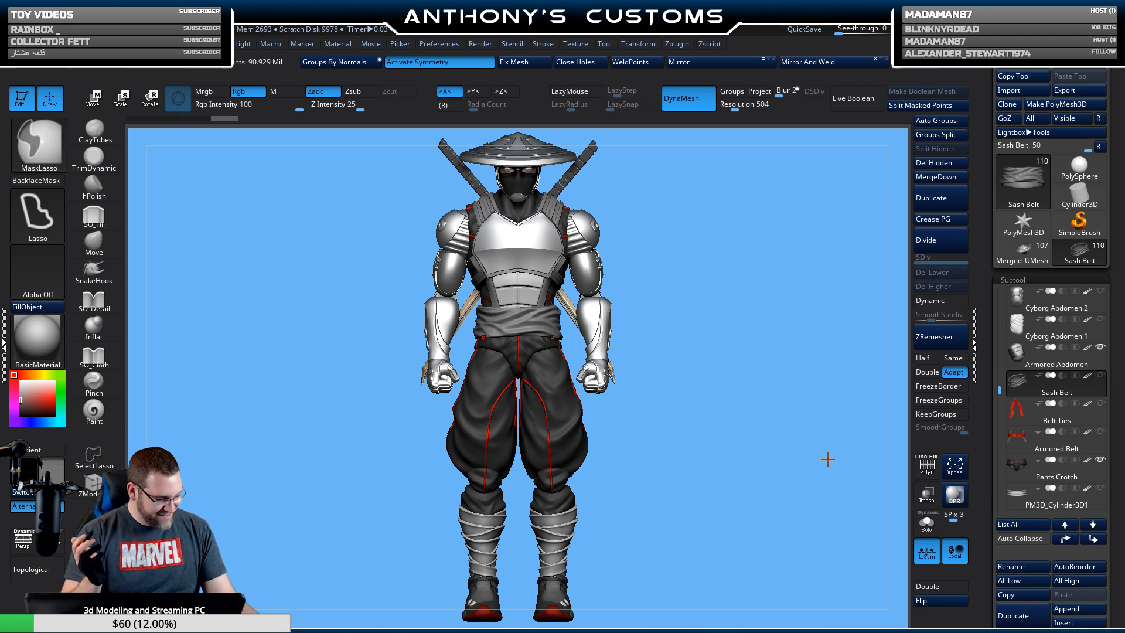
pyautogui.hotkey('ctrl', 's')
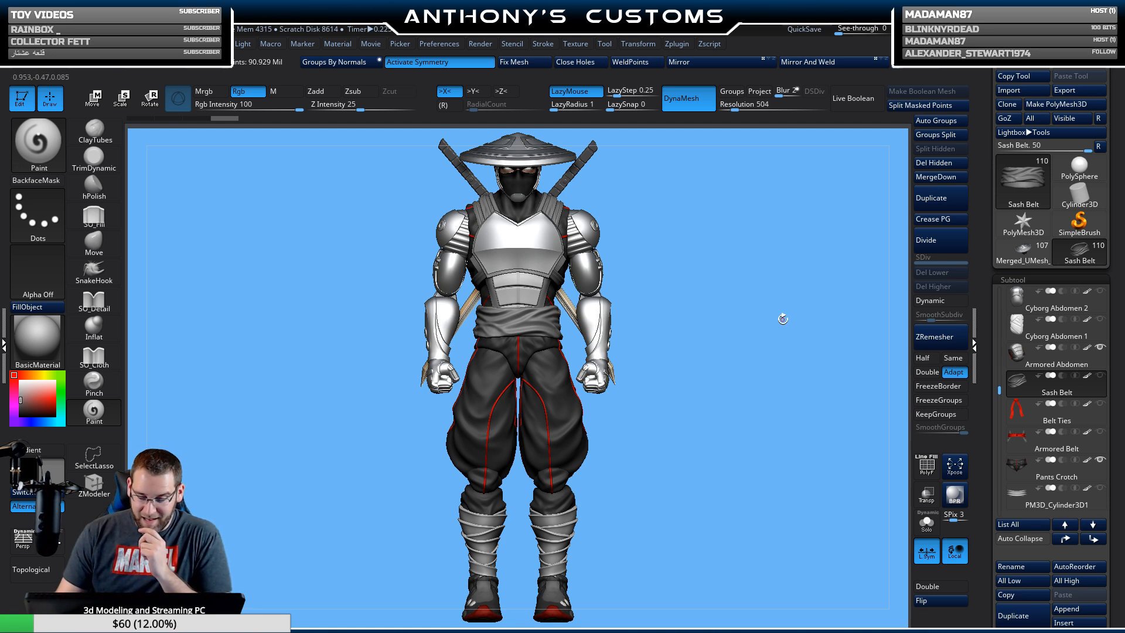
# Hide the Sash Belt and show the Gauntlets 2 wraps over the Cyborg Forearms, inspecting their polygroups up close.
pyautogui.moveTo(763, 339); pyautogui.dragTo(806, 413)
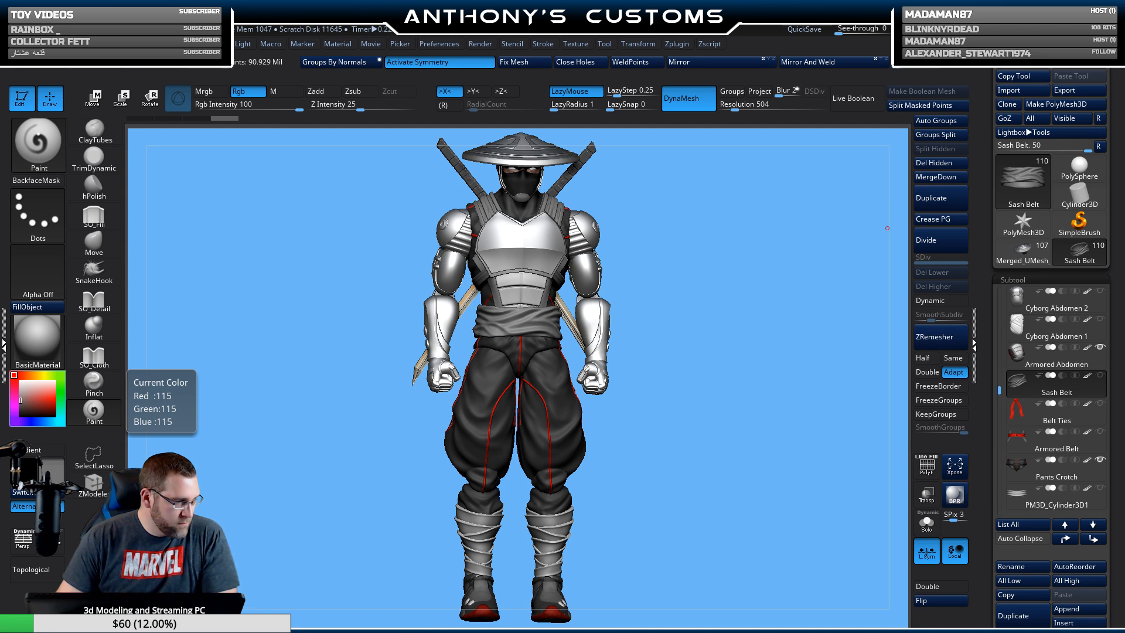
pyautogui.moveTo(888, 228); pyautogui.dragTo(501, 284)
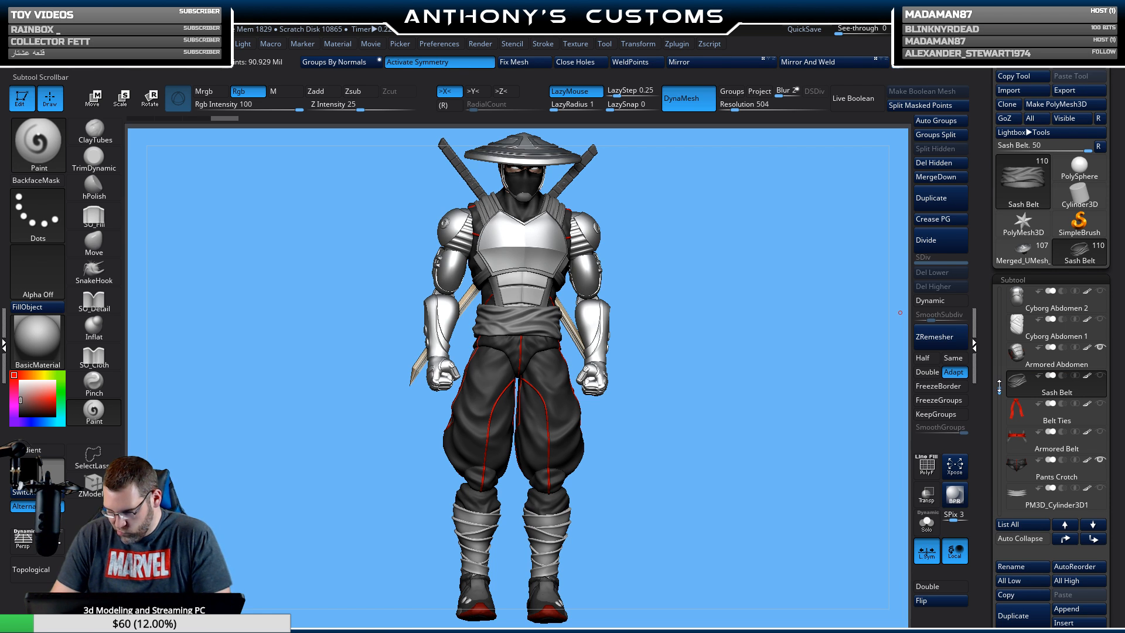
pyautogui.moveTo(1001, 386); pyautogui.dragTo(1002, 373)
pyautogui.moveTo(1029, 376)
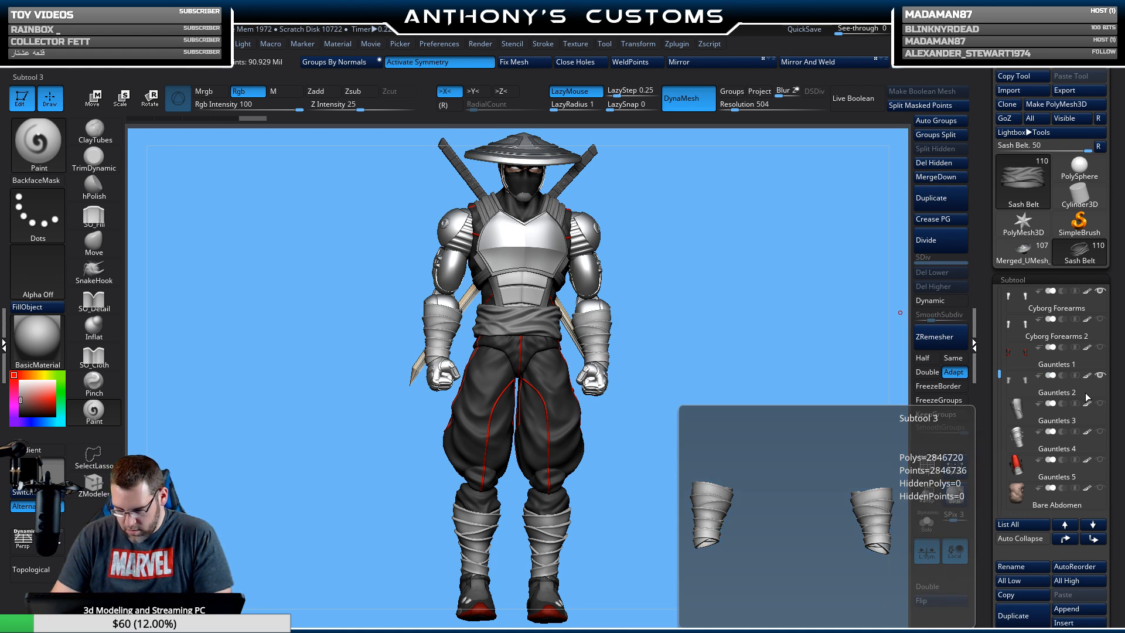
pyautogui.click(1090, 392)
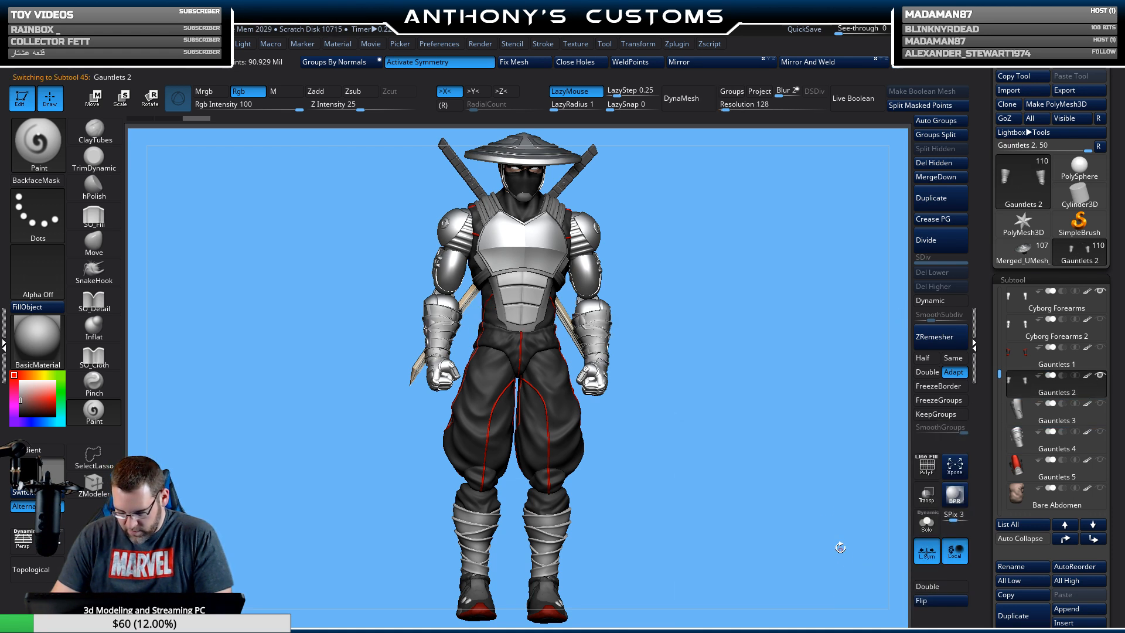
pyautogui.moveTo(824, 501); pyautogui.dragTo(760, 493)
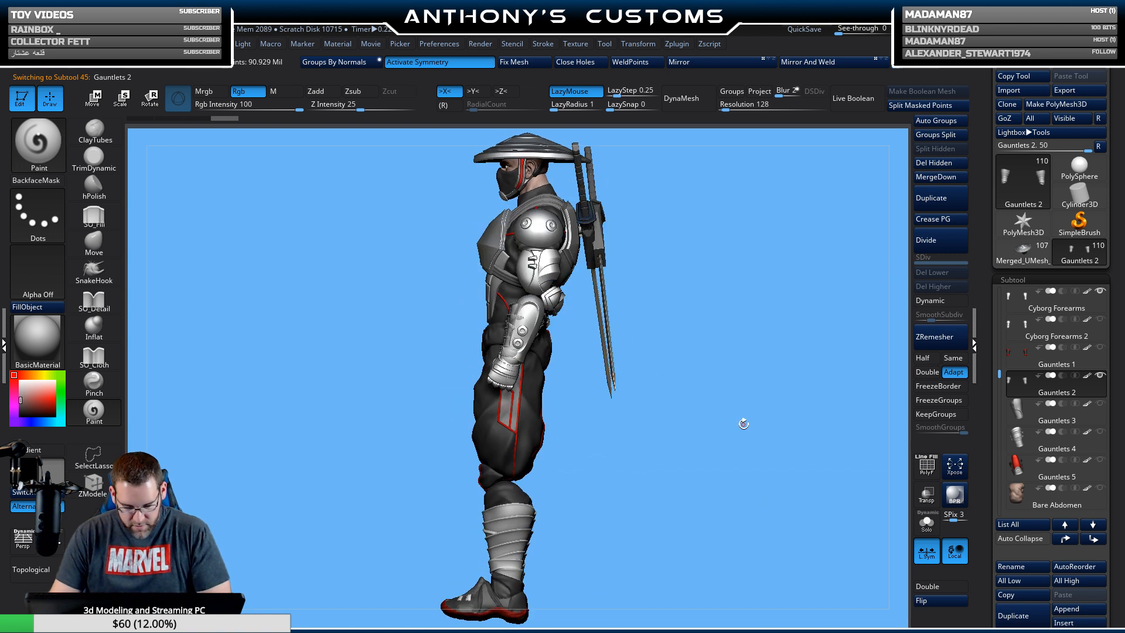
pyautogui.hotkey('shift', 'f')
pyautogui.keyDown('alt'); pyautogui.moveTo(729, 341); pyautogui.dragTo(899, 469); pyautogui.keyUp('alt')
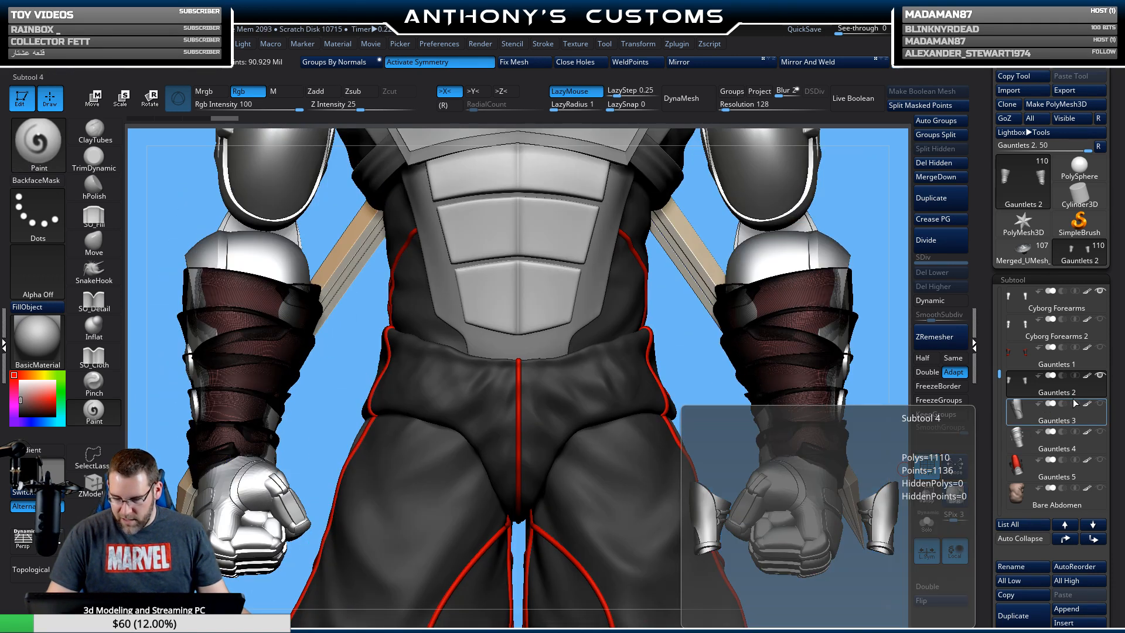
# Hide the Gauntlets 2 wraps and select the Cyborg Forearms, examining their wireframe before returning to the plain full-figure view.
pyautogui.moveTo(1104, 379)
pyautogui.click(1055, 302)
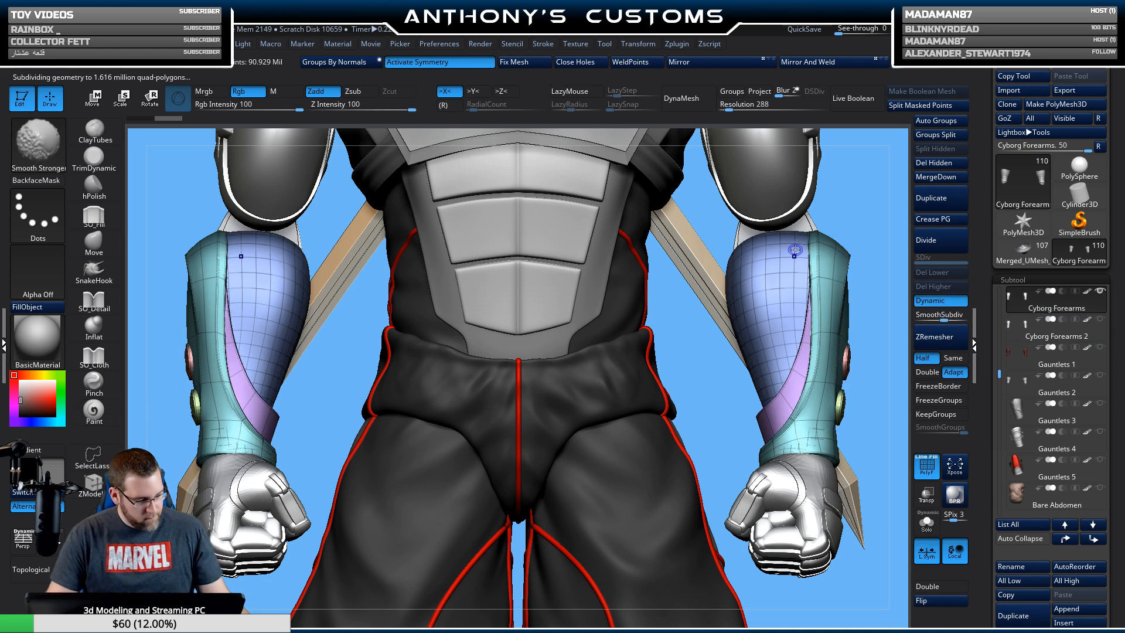
pyautogui.hotkey('shift', 'f')
pyautogui.press('f')
pyautogui.press('f')
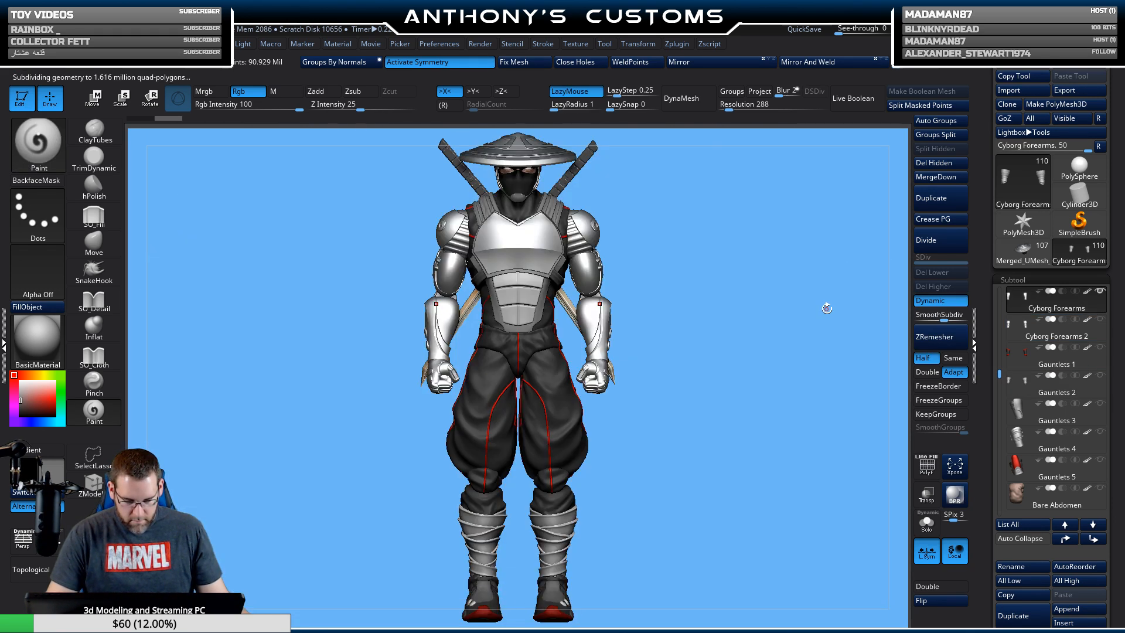